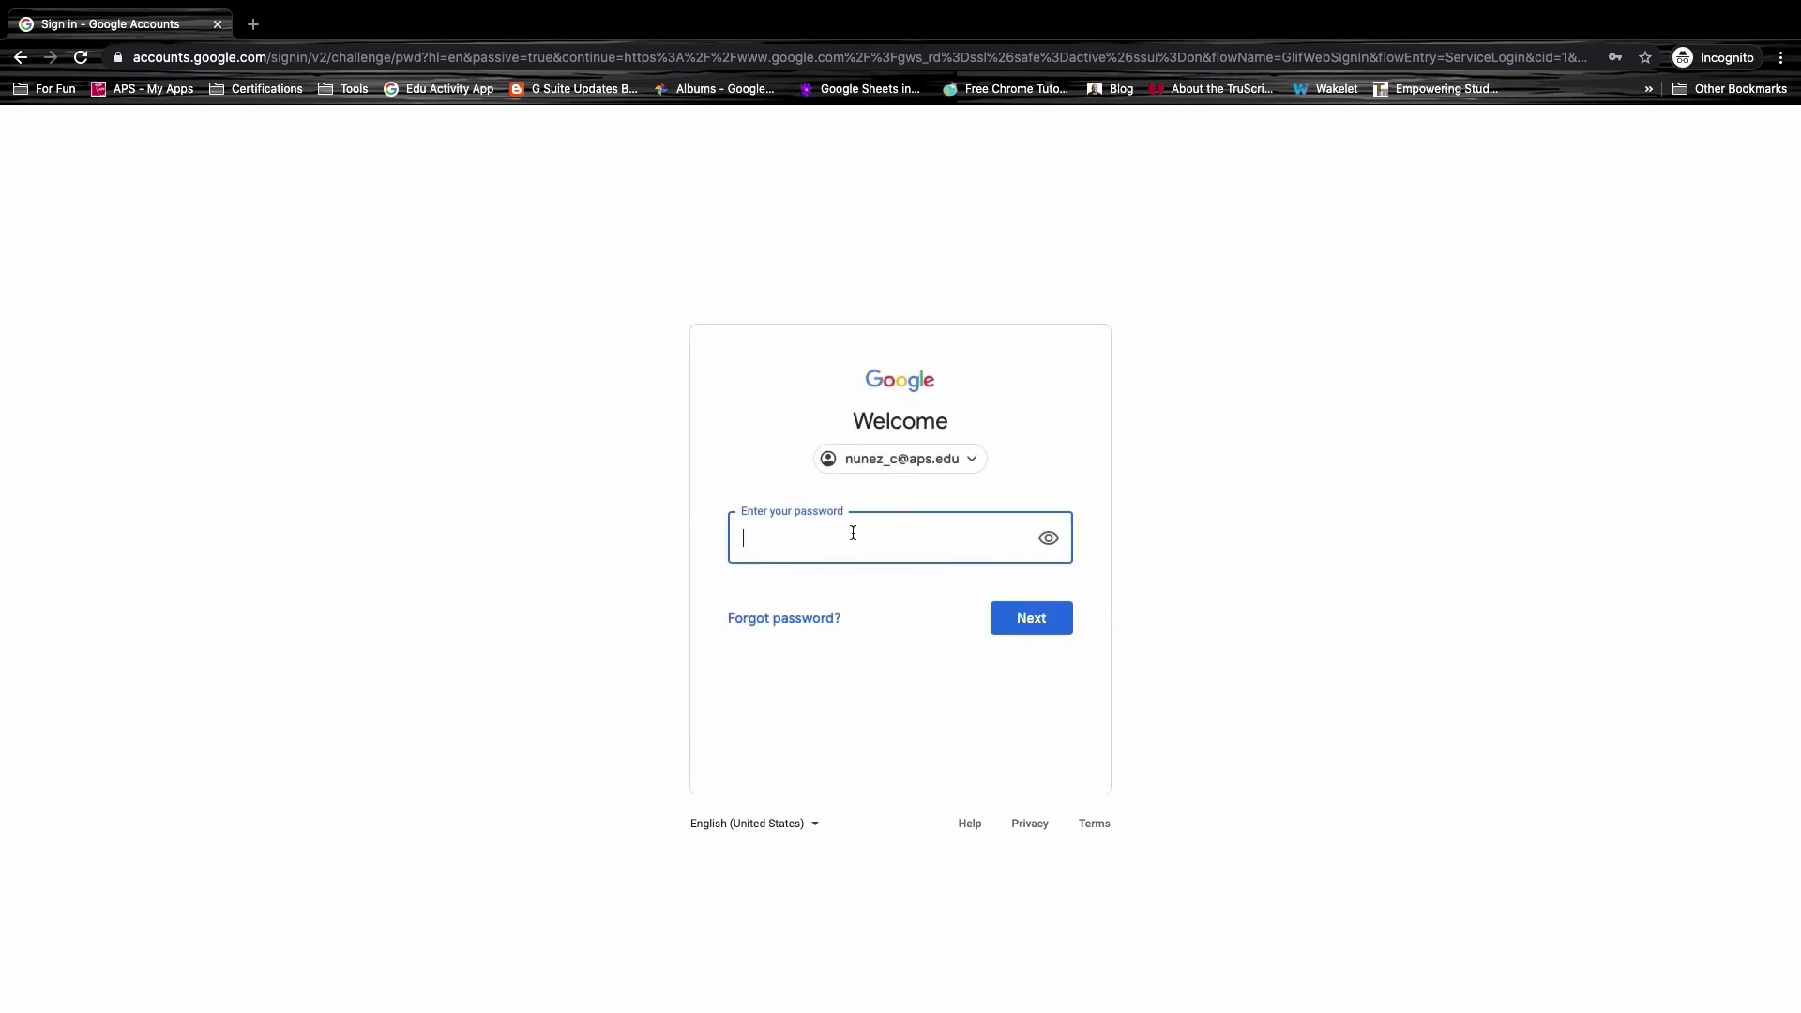
Step: Enter the school account password and sign in
{"action": "left_click", "coordinate": [853, 532]}
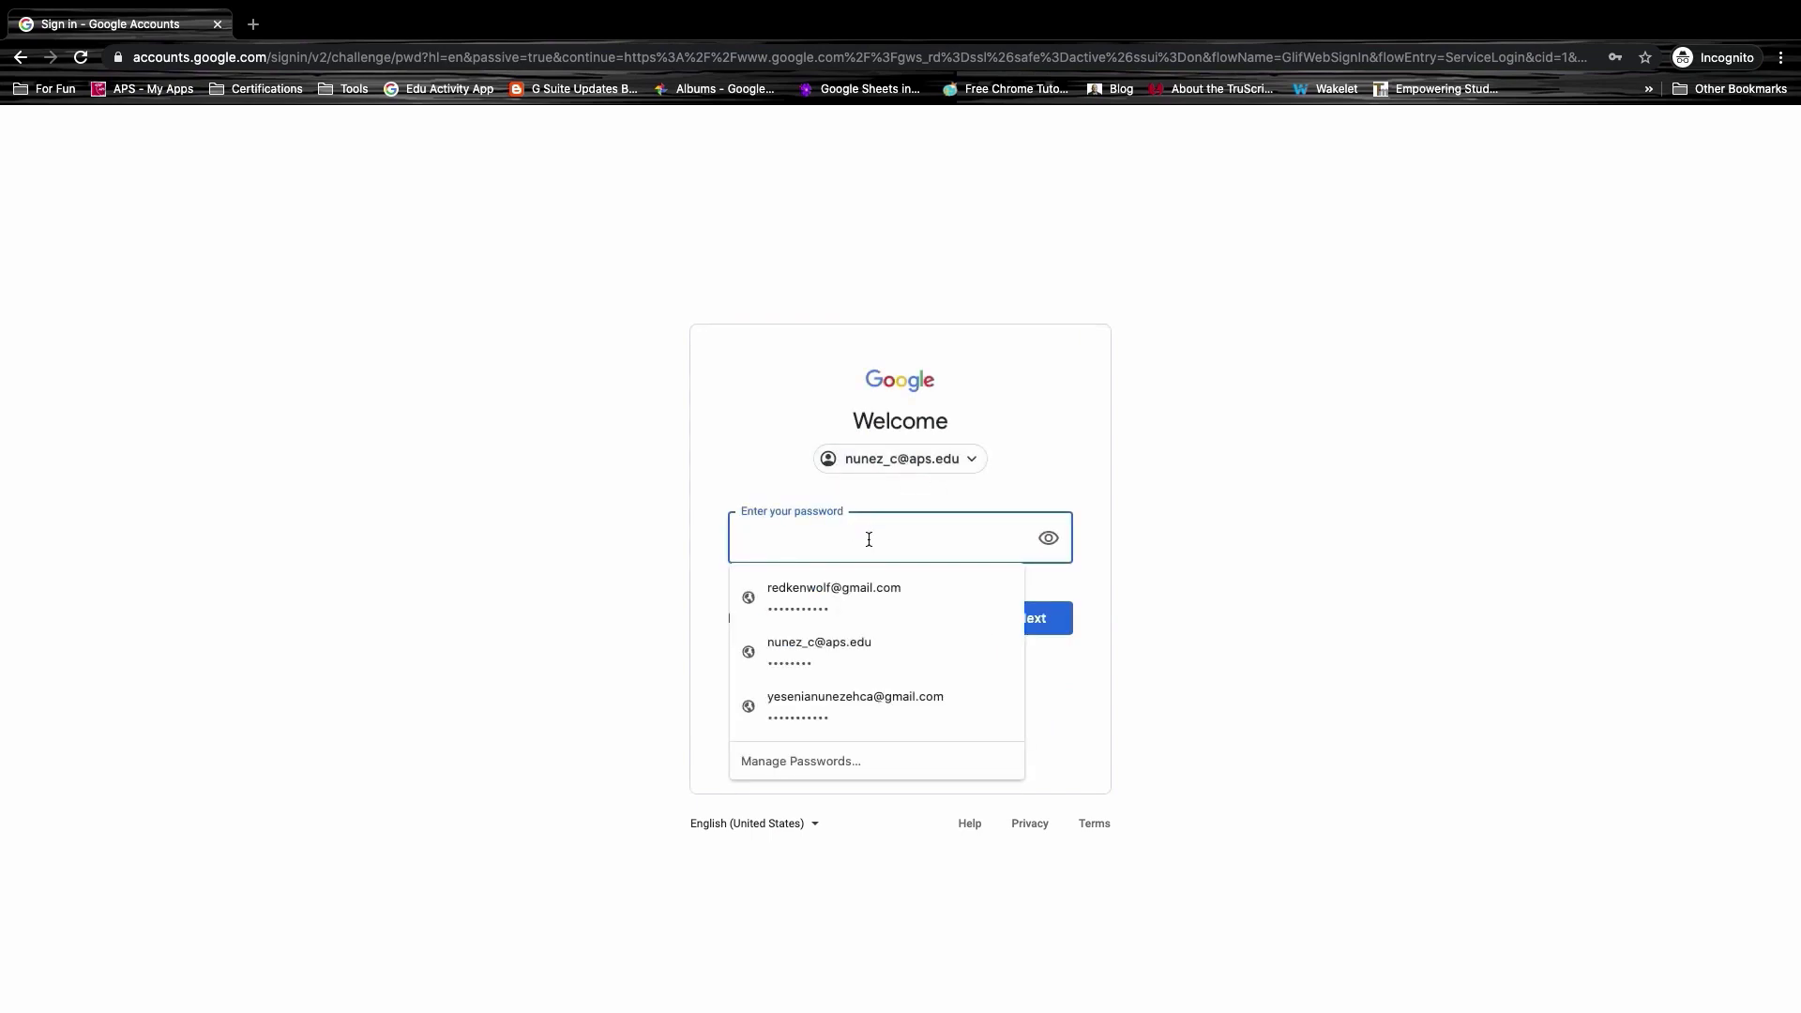
{"action": "type", "text": "•"}
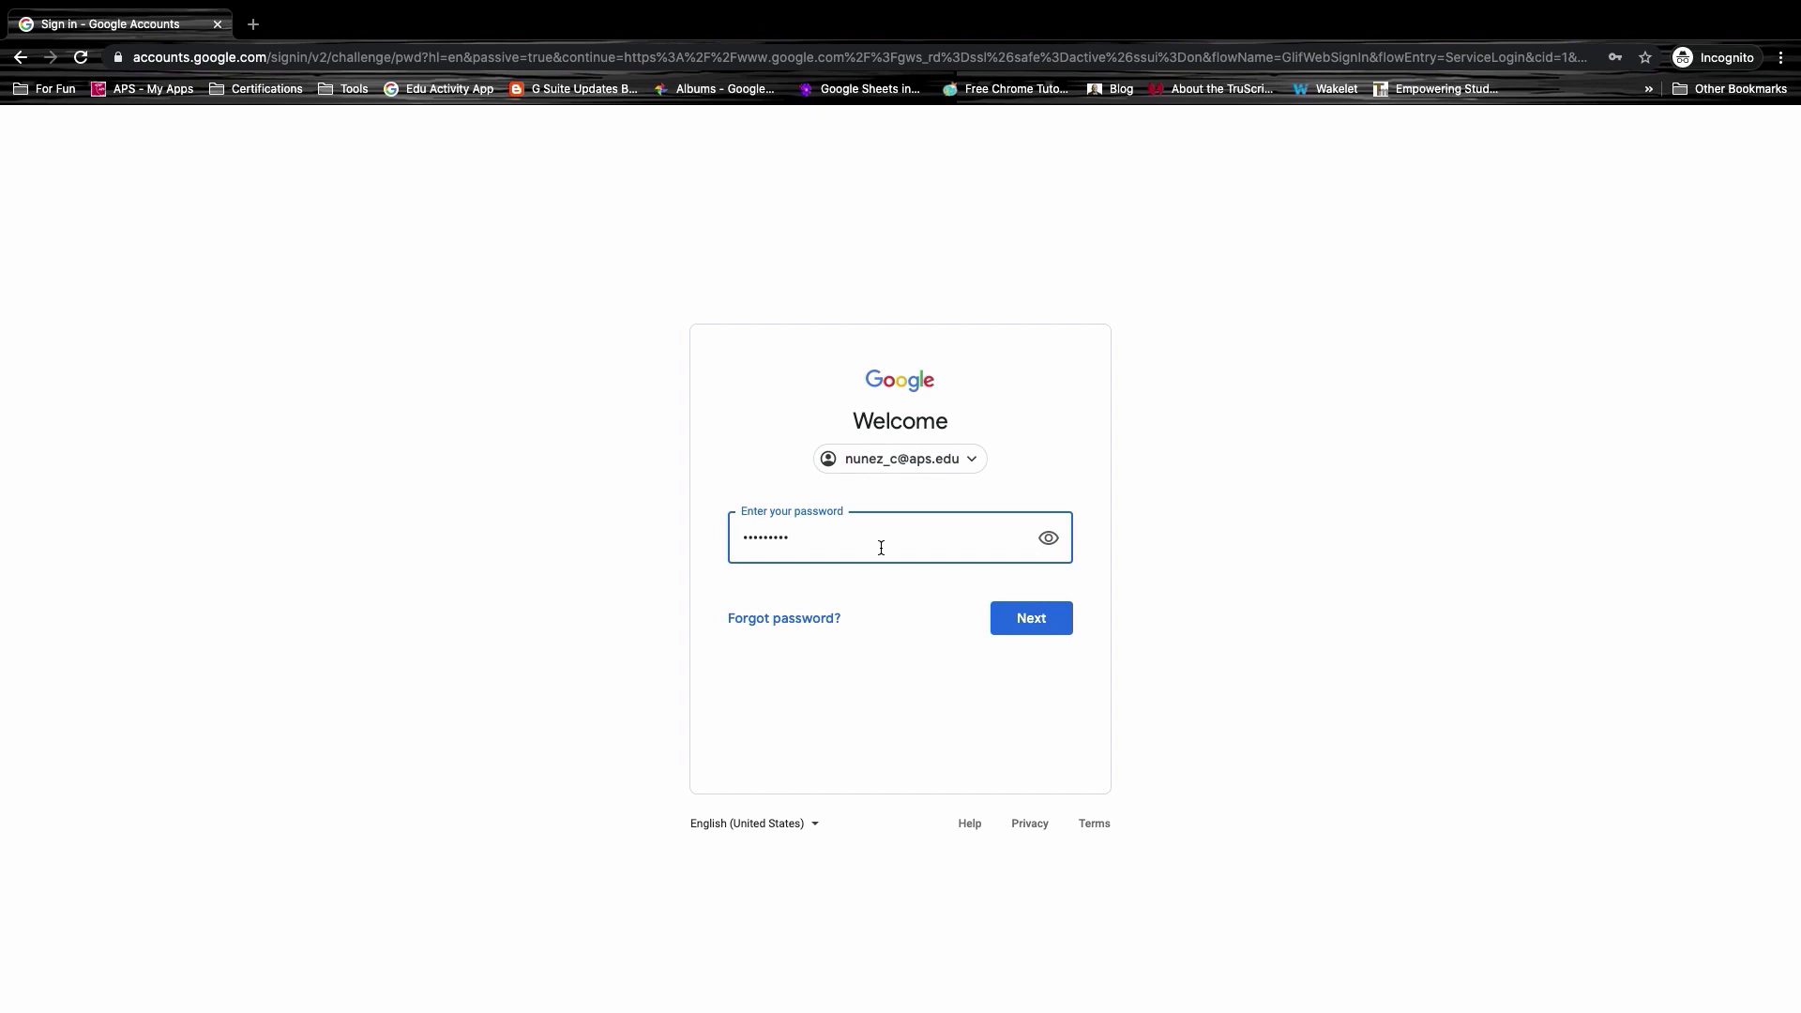
{"action": "left_click", "coordinate": [1066, 623]}
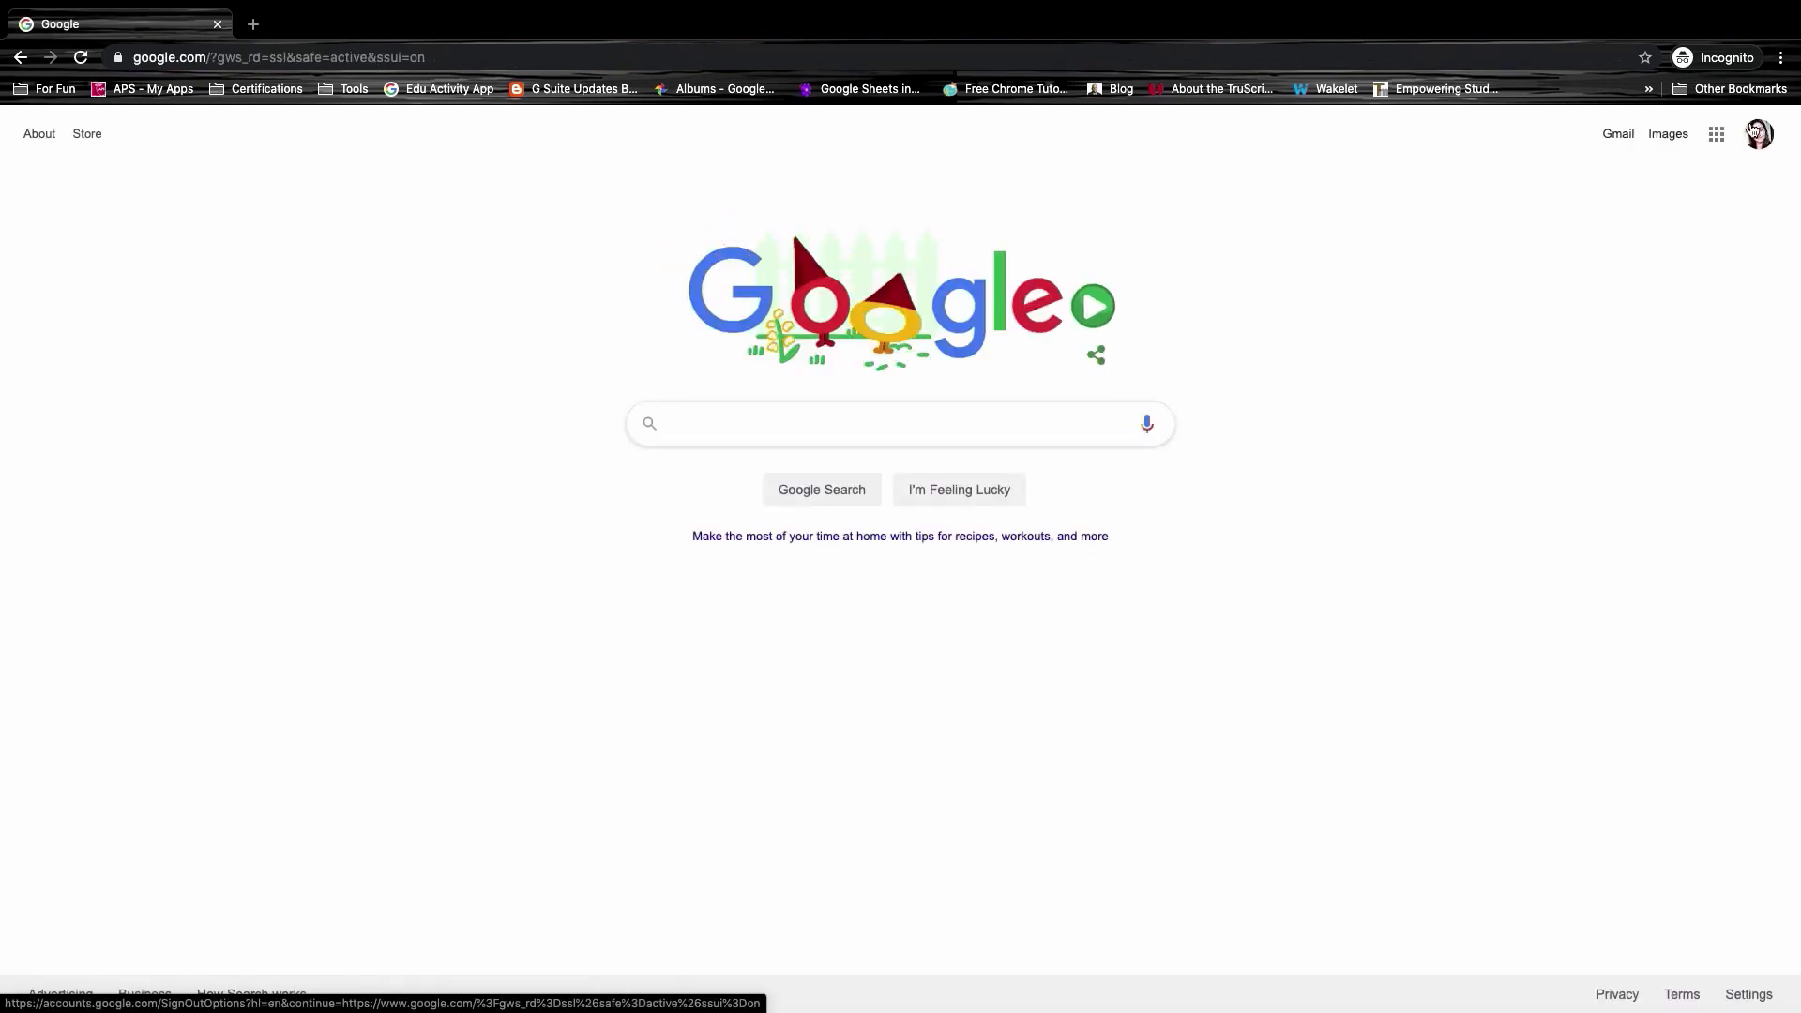
Step: Check the signed-in account's details in the account panel, then close it
{"action": "left_click", "coordinate": [1770, 138]}
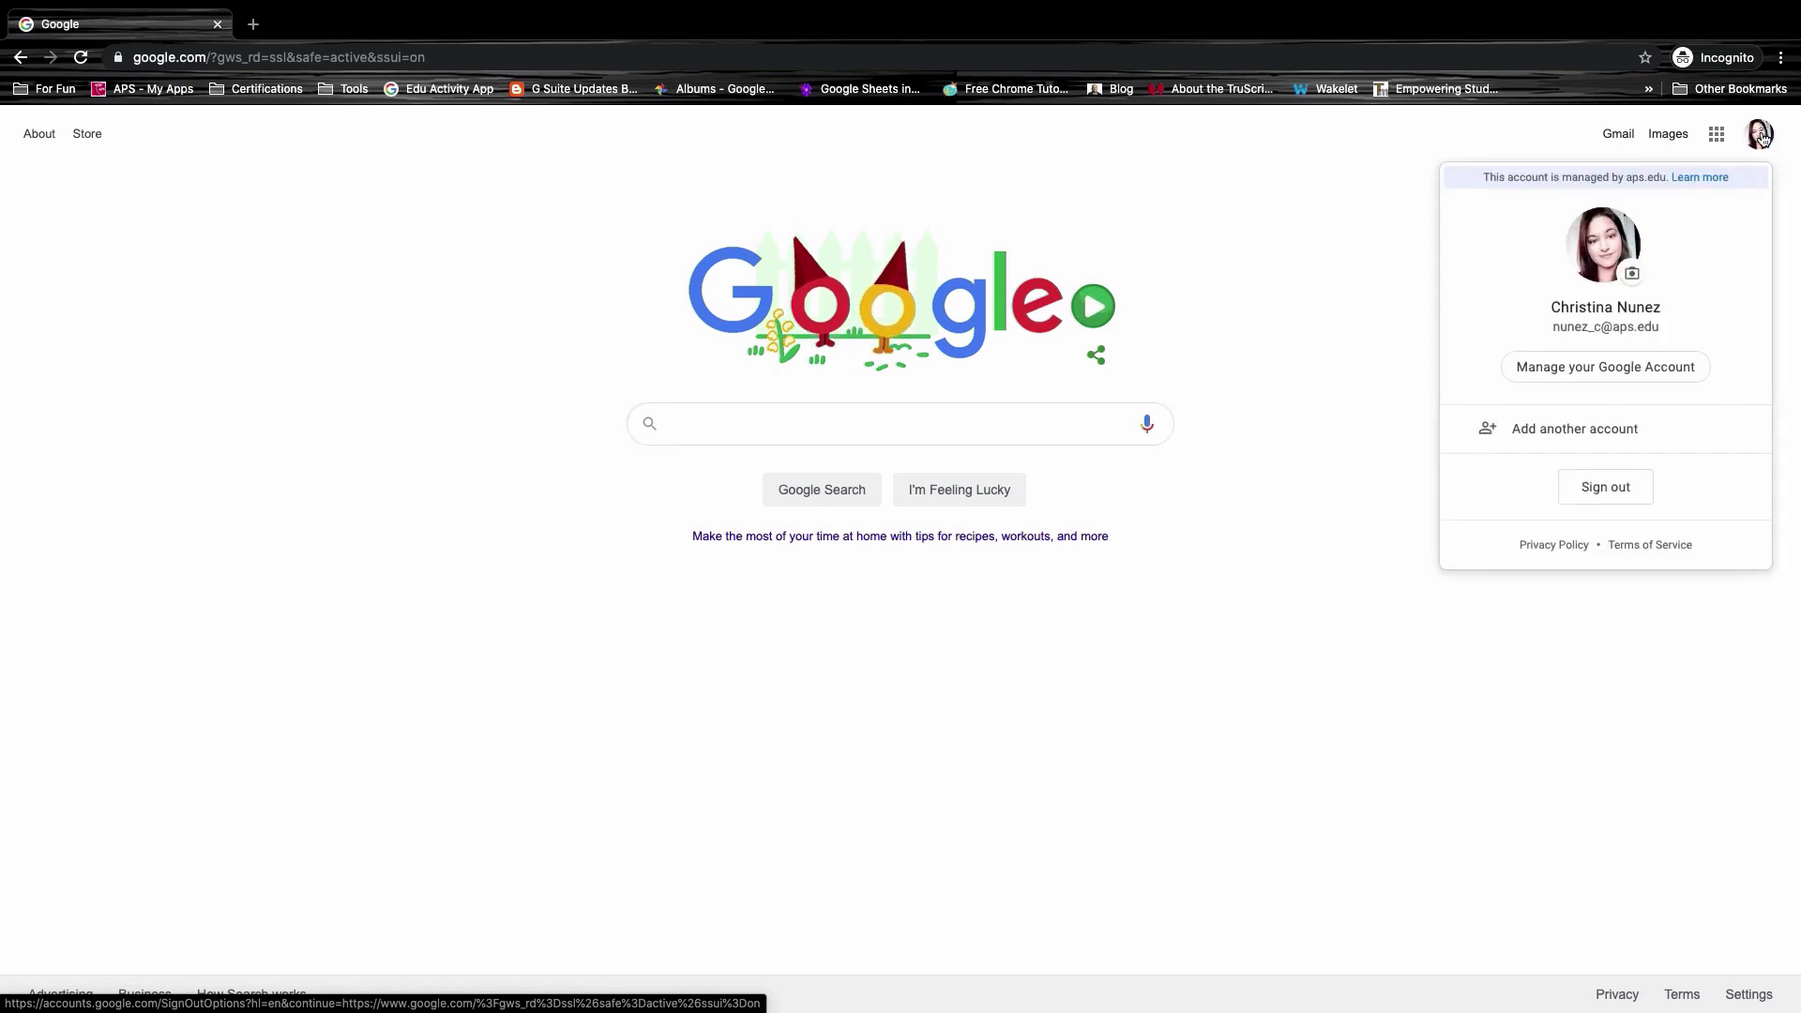
{"action": "triple_click", "coordinate": [1566, 330]}
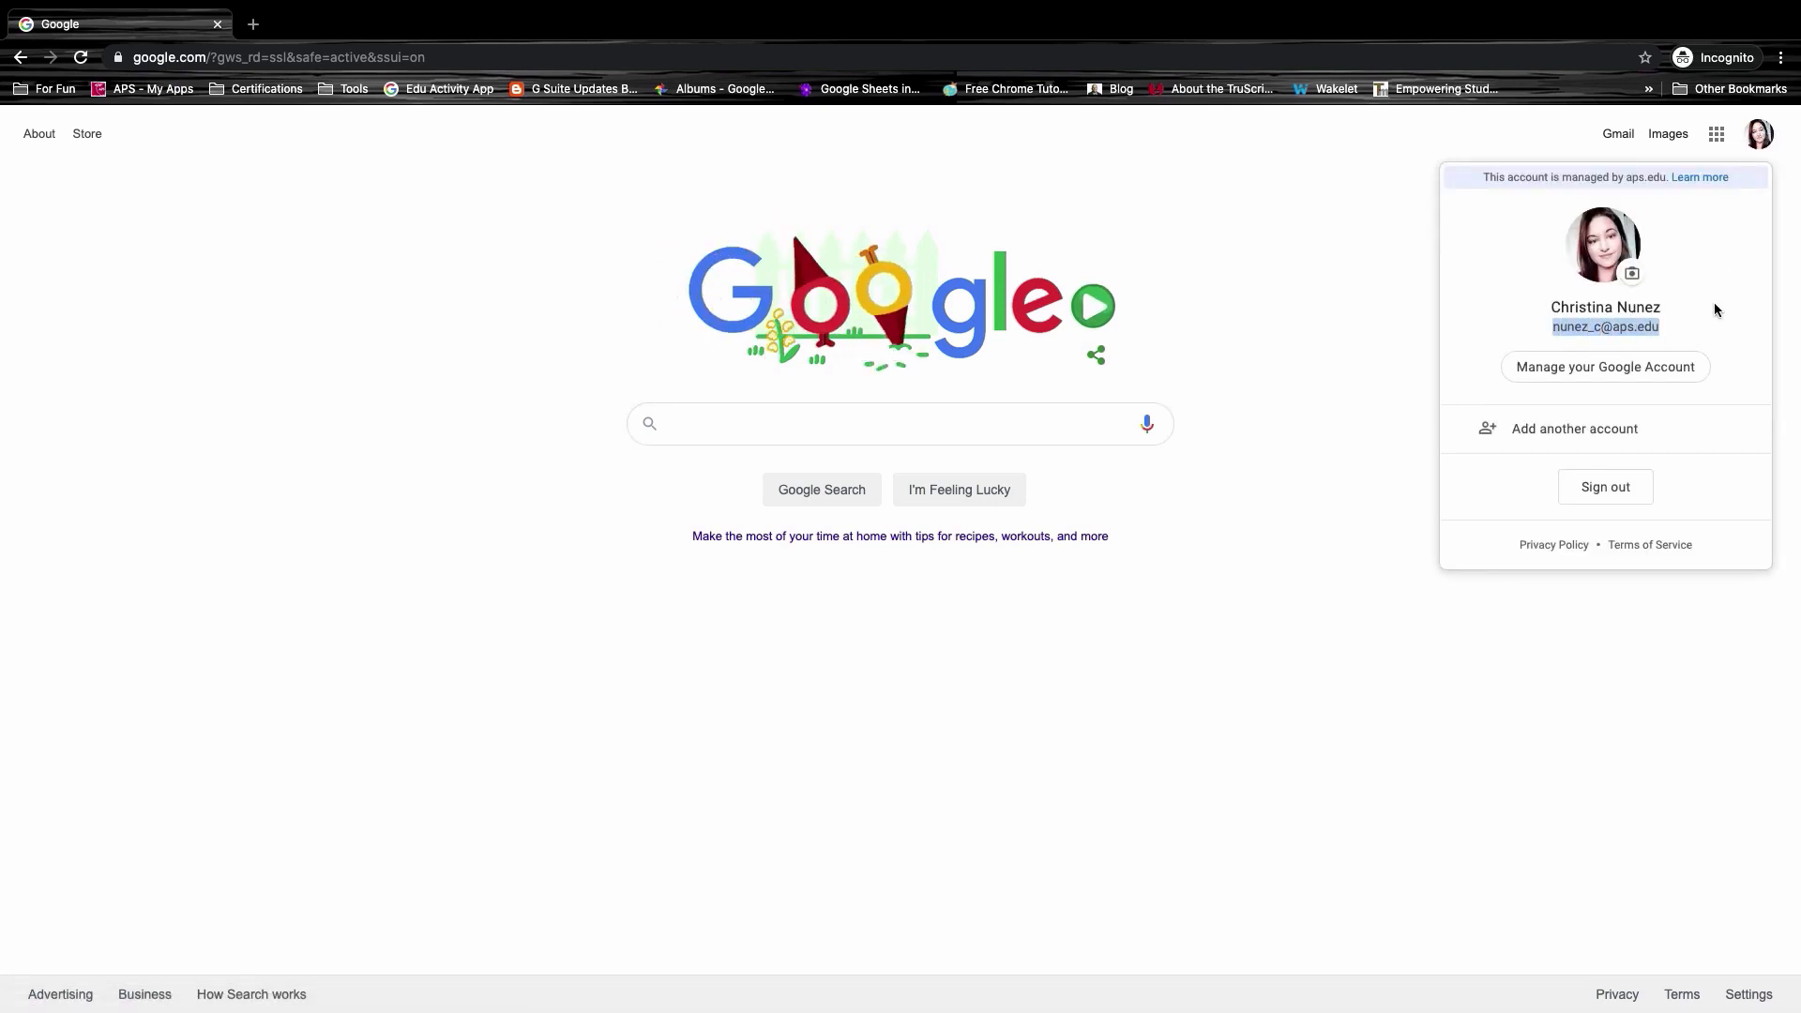
{"action": "left_click", "coordinate": [1714, 302]}
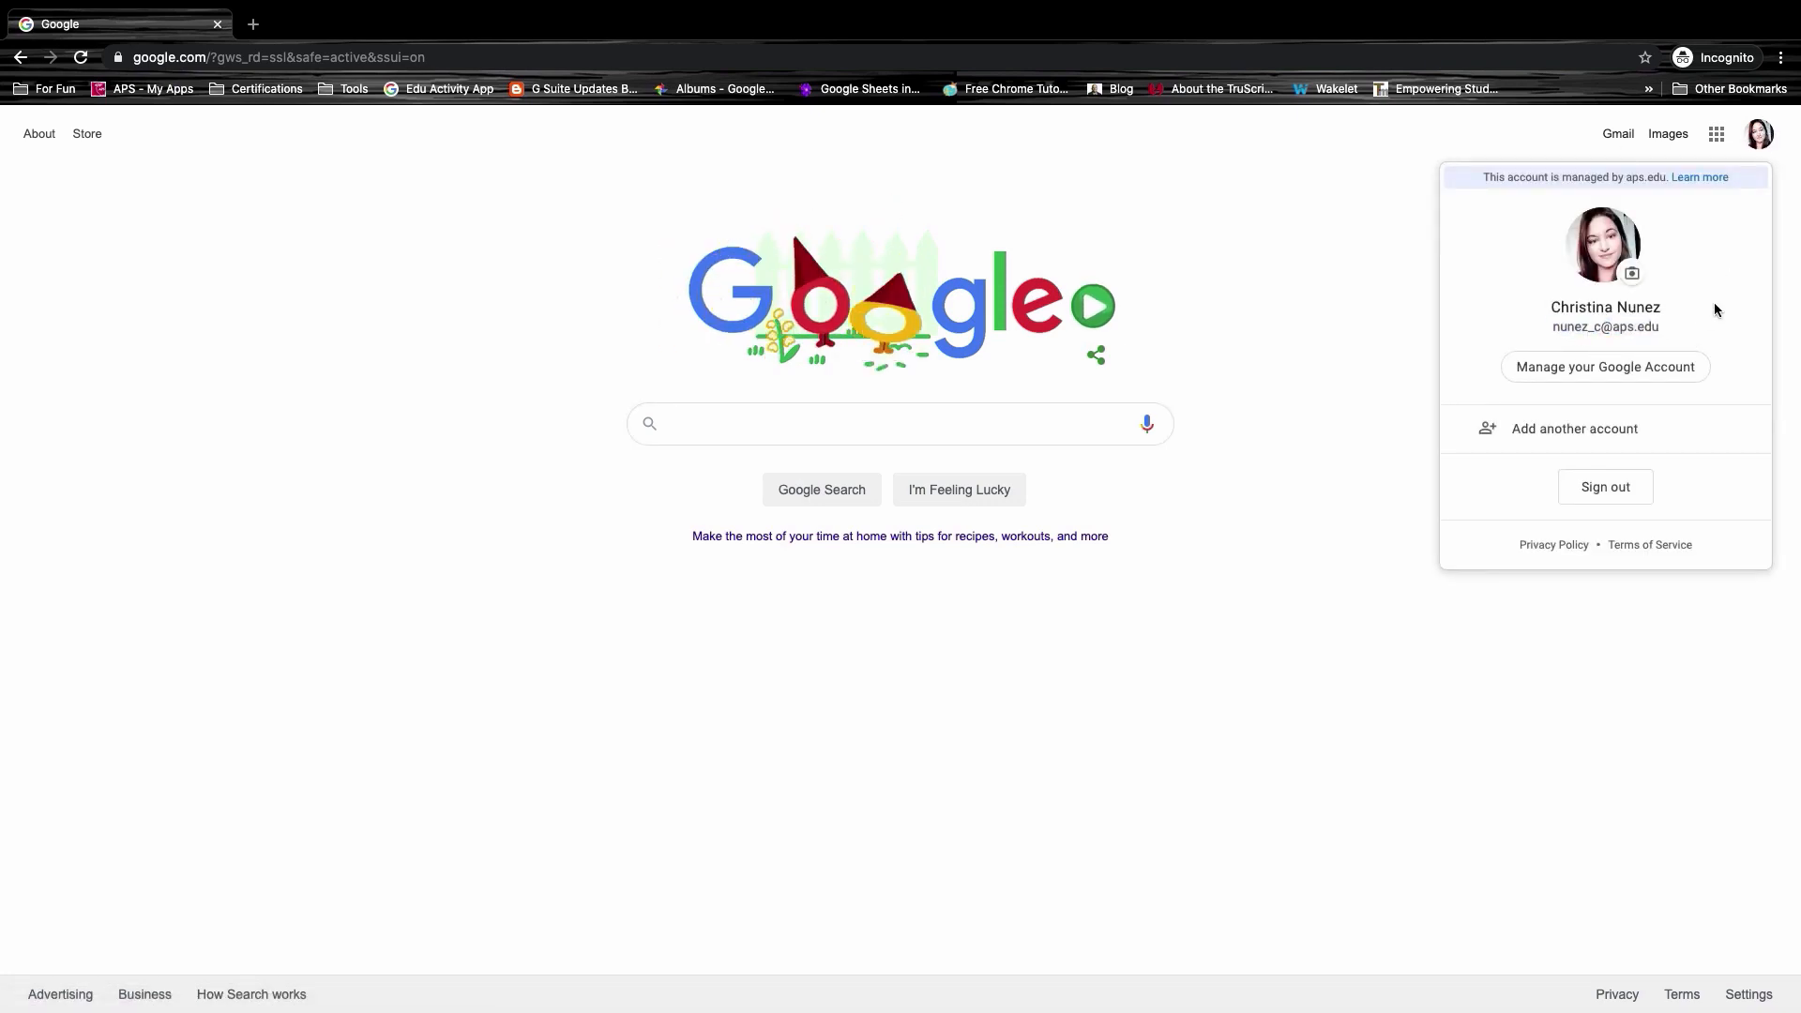
{"action": "left_click", "coordinate": [1736, 111]}
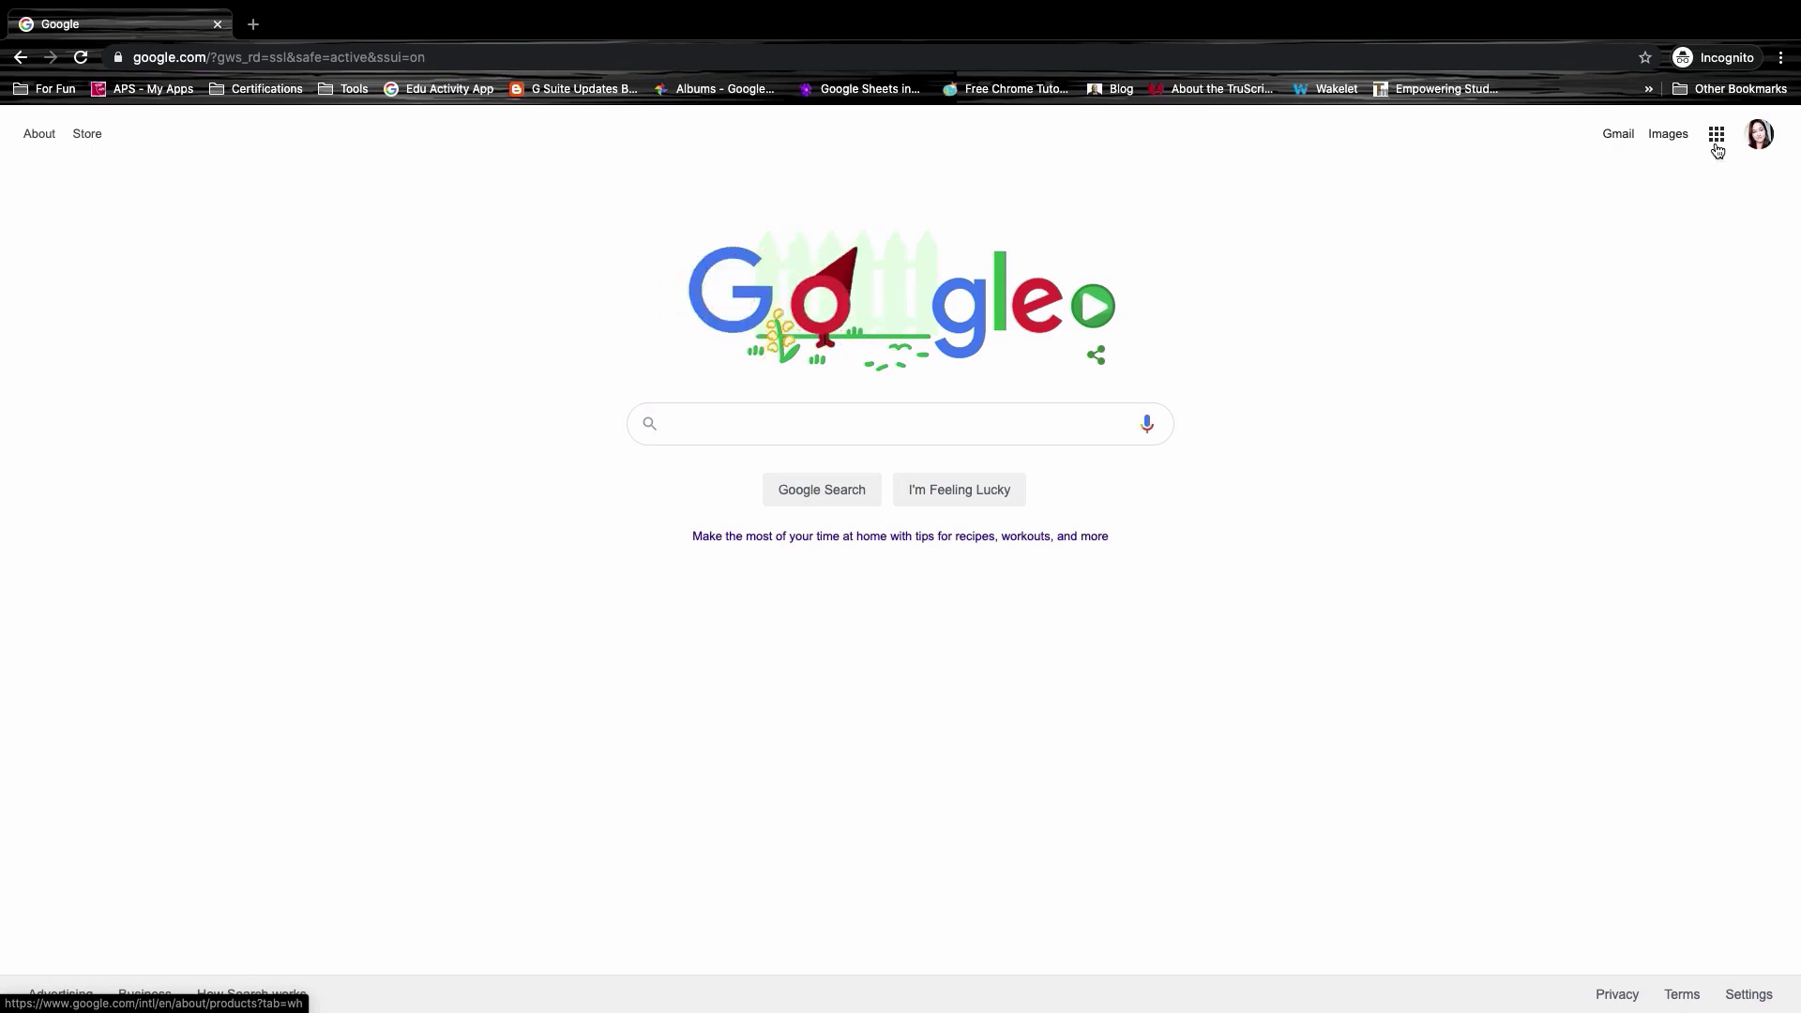
Step: Browse the Google apps list down to apps like BrainPOP and Classroom
{"action": "left_click", "coordinate": [1718, 150]}
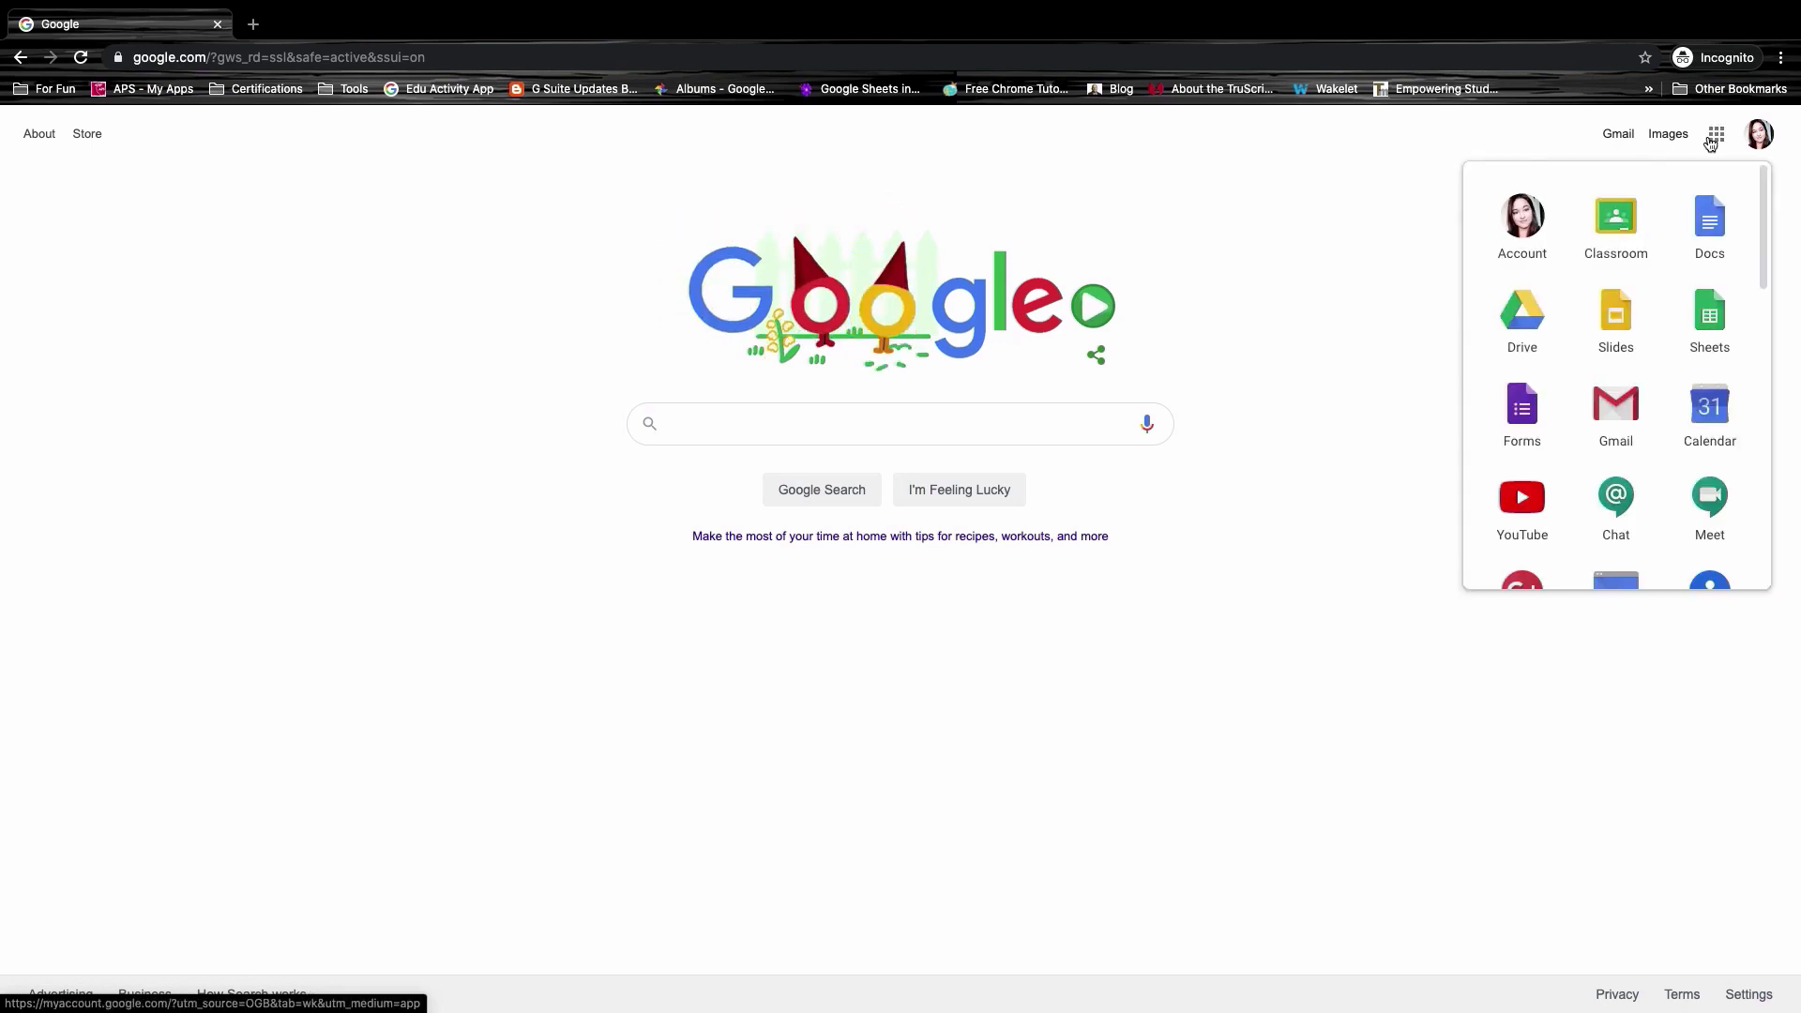
{"action": "scroll", "coordinate": [1686, 272], "scroll_direction": "down", "scroll_amount": 3}
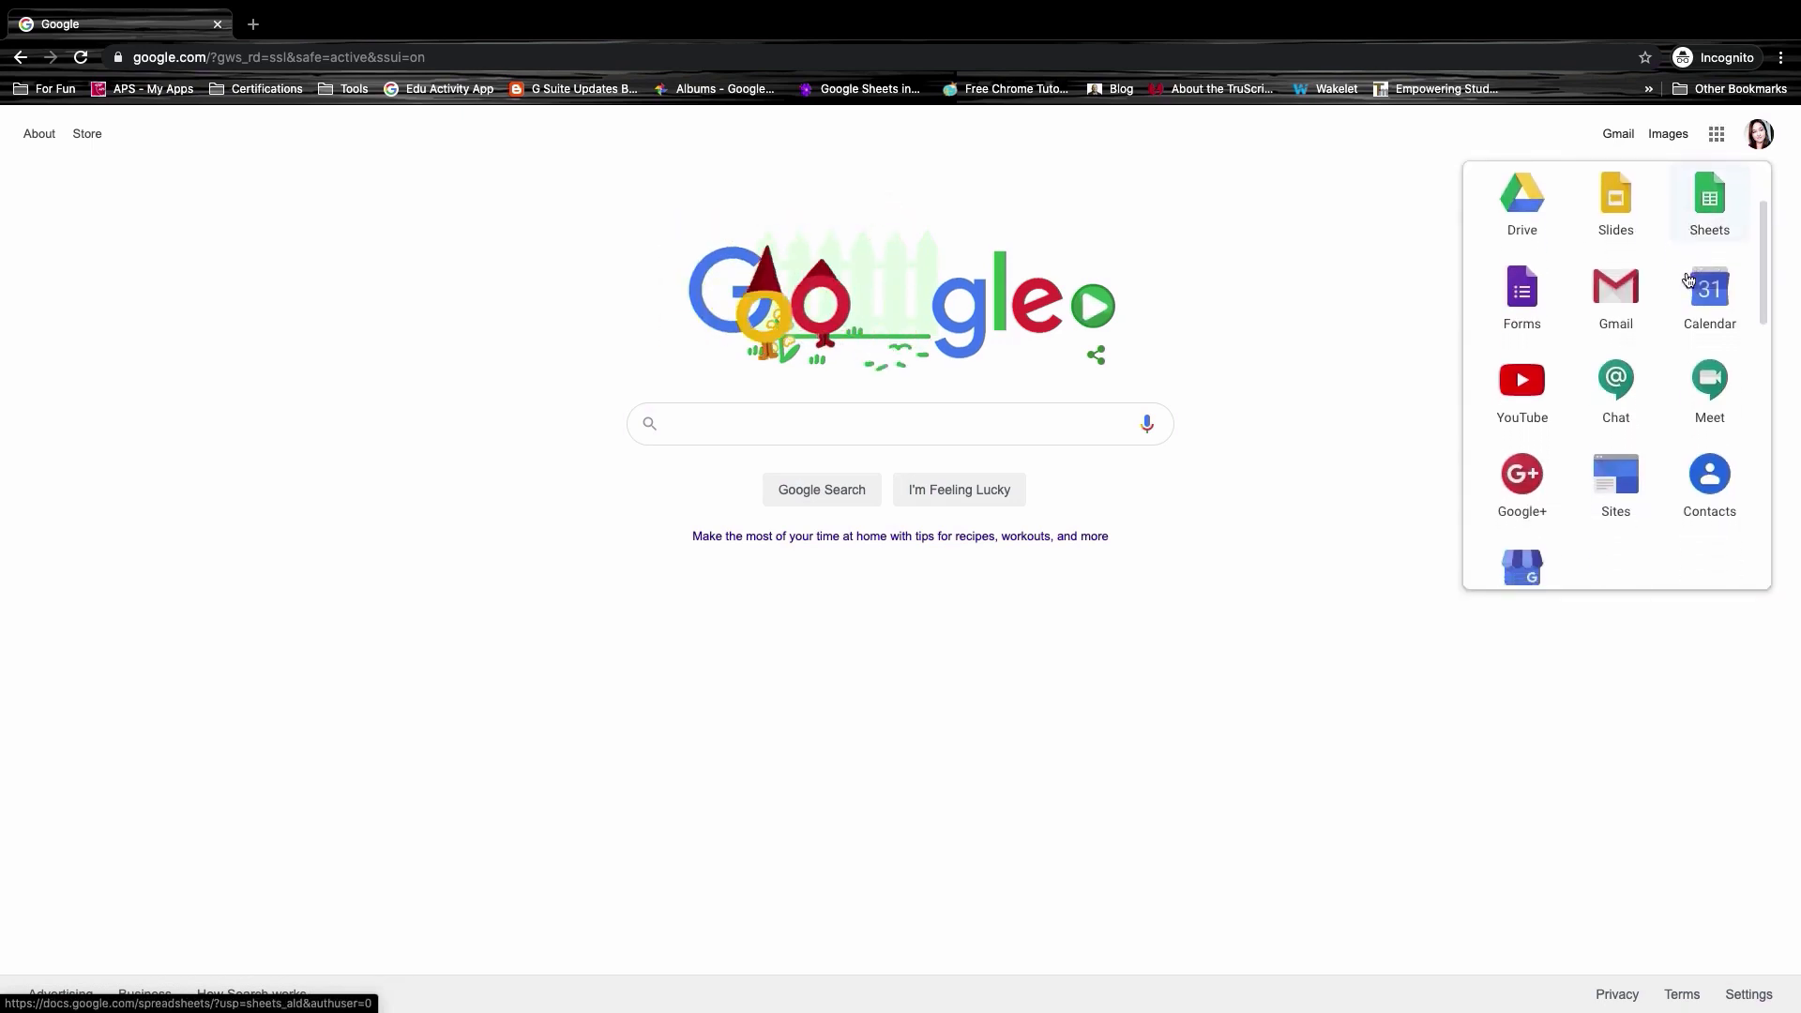
{"action": "scroll", "coordinate": [1686, 277], "scroll_direction": "down", "scroll_amount": 6}
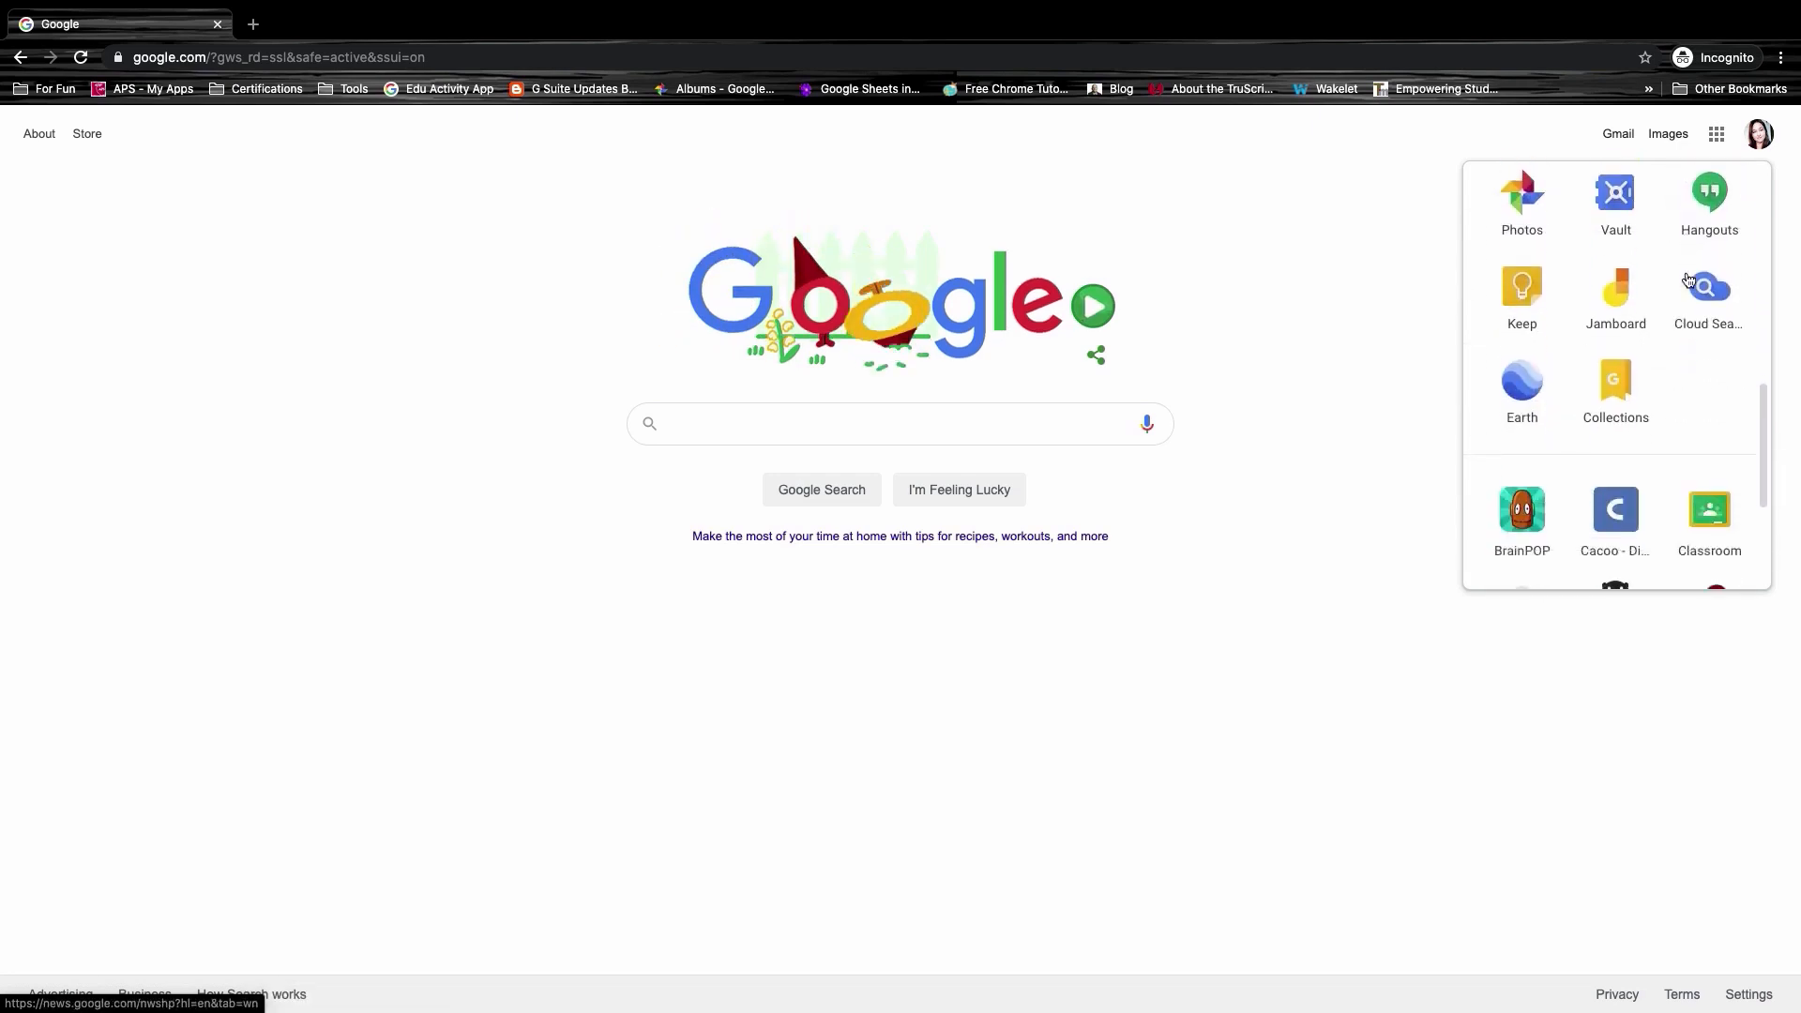
{"action": "scroll", "coordinate": [1686, 277], "scroll_direction": "down", "scroll_amount": 3}
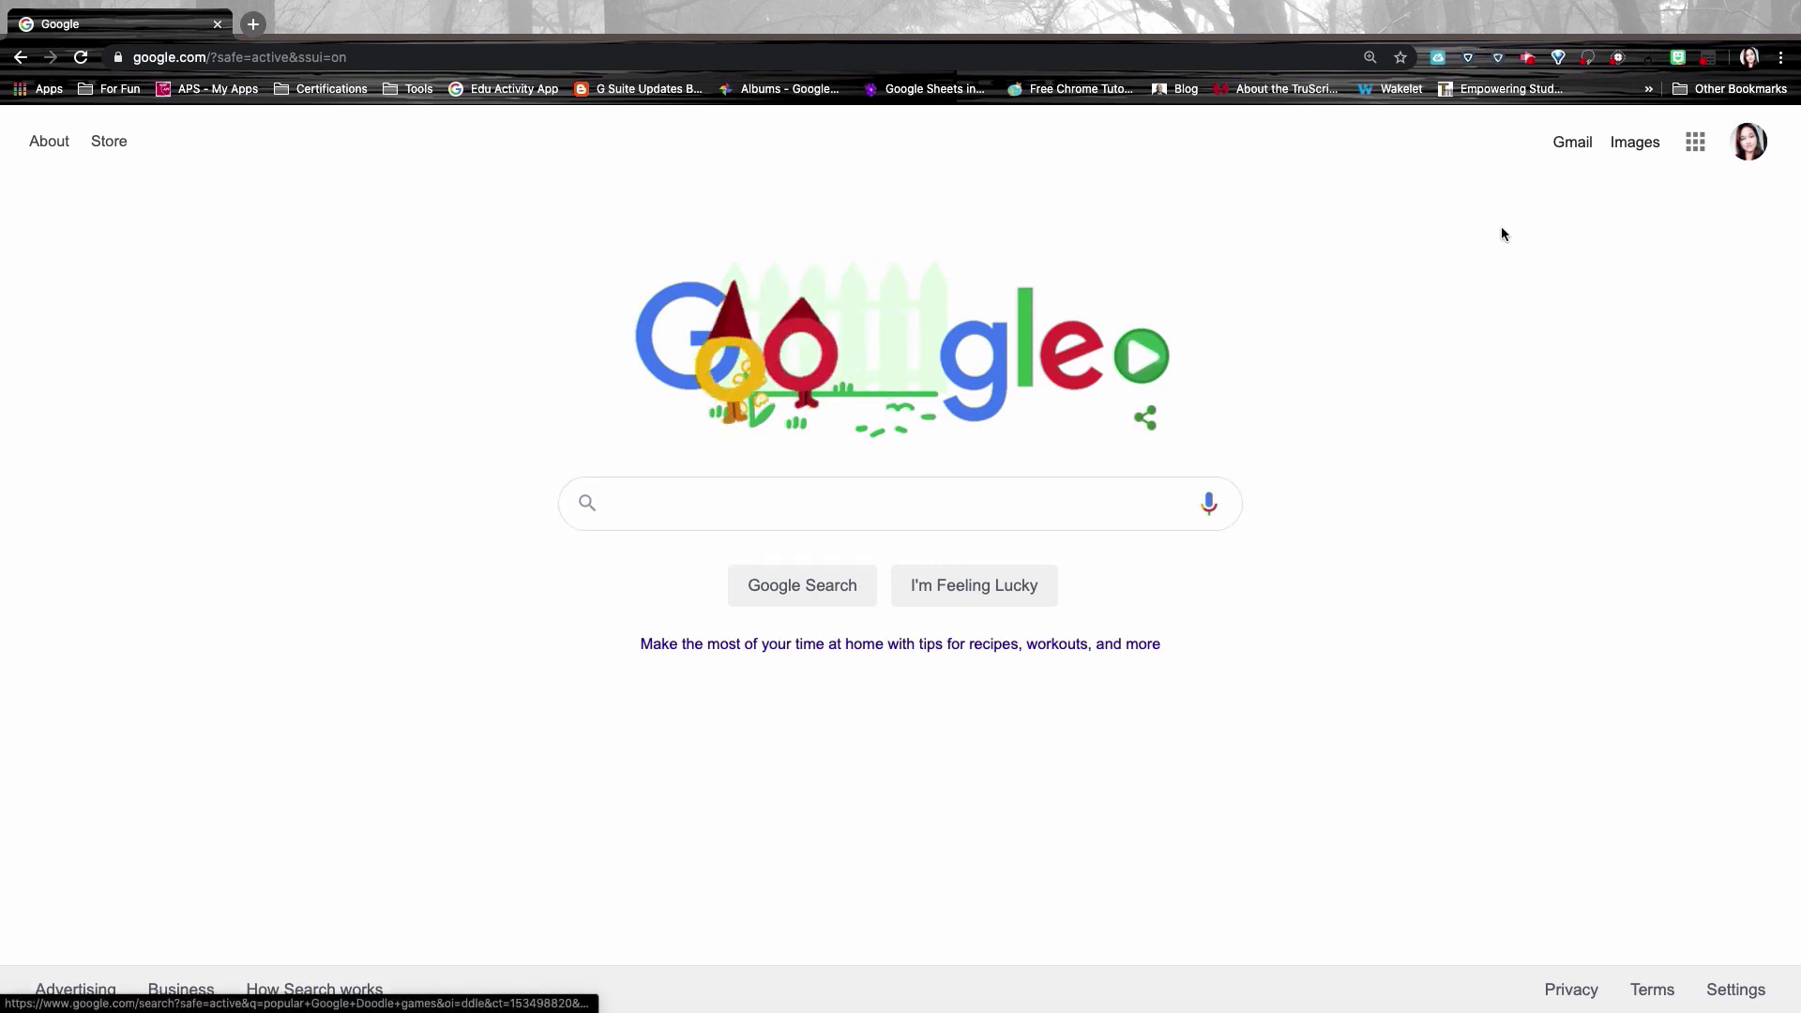
Step: Check the account panel, then launch Google Forms from the Google apps grid
{"action": "left_click", "coordinate": [1749, 164]}
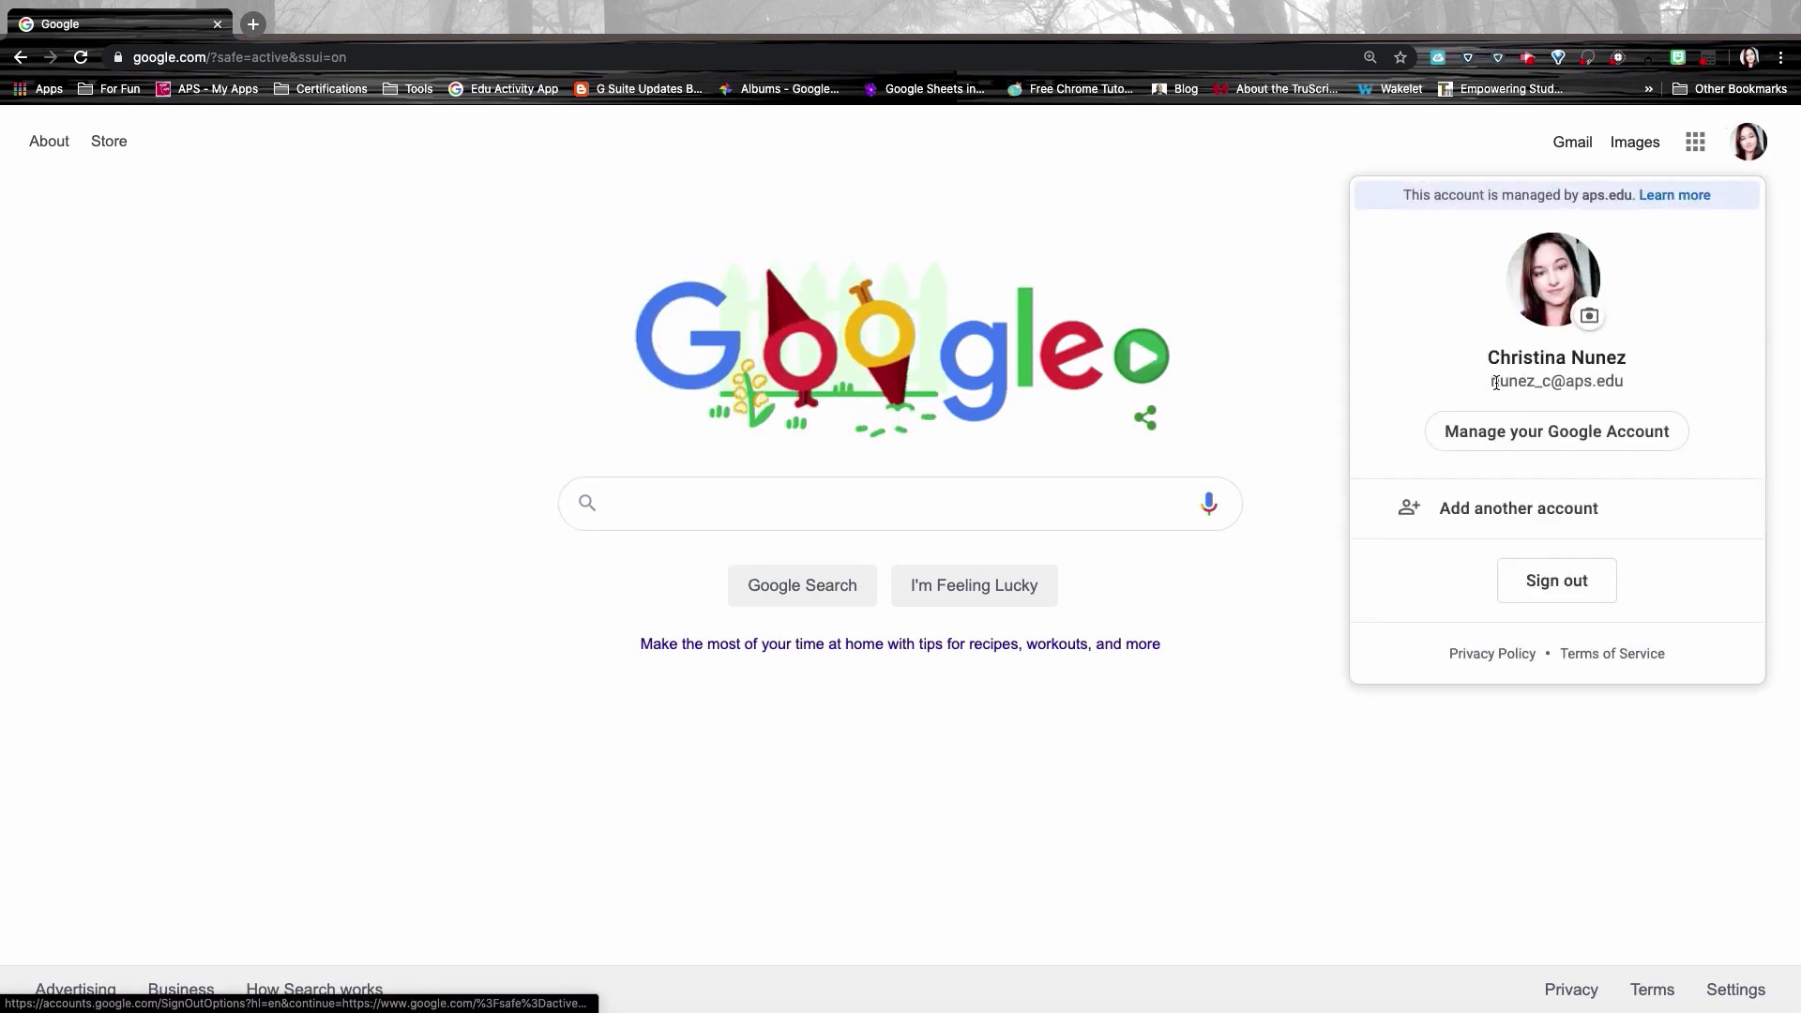
{"action": "left_click_drag", "start_coordinate": [1530, 383], "coordinate": [1640, 382]}
{"action": "left_click", "coordinate": [1493, 137]}
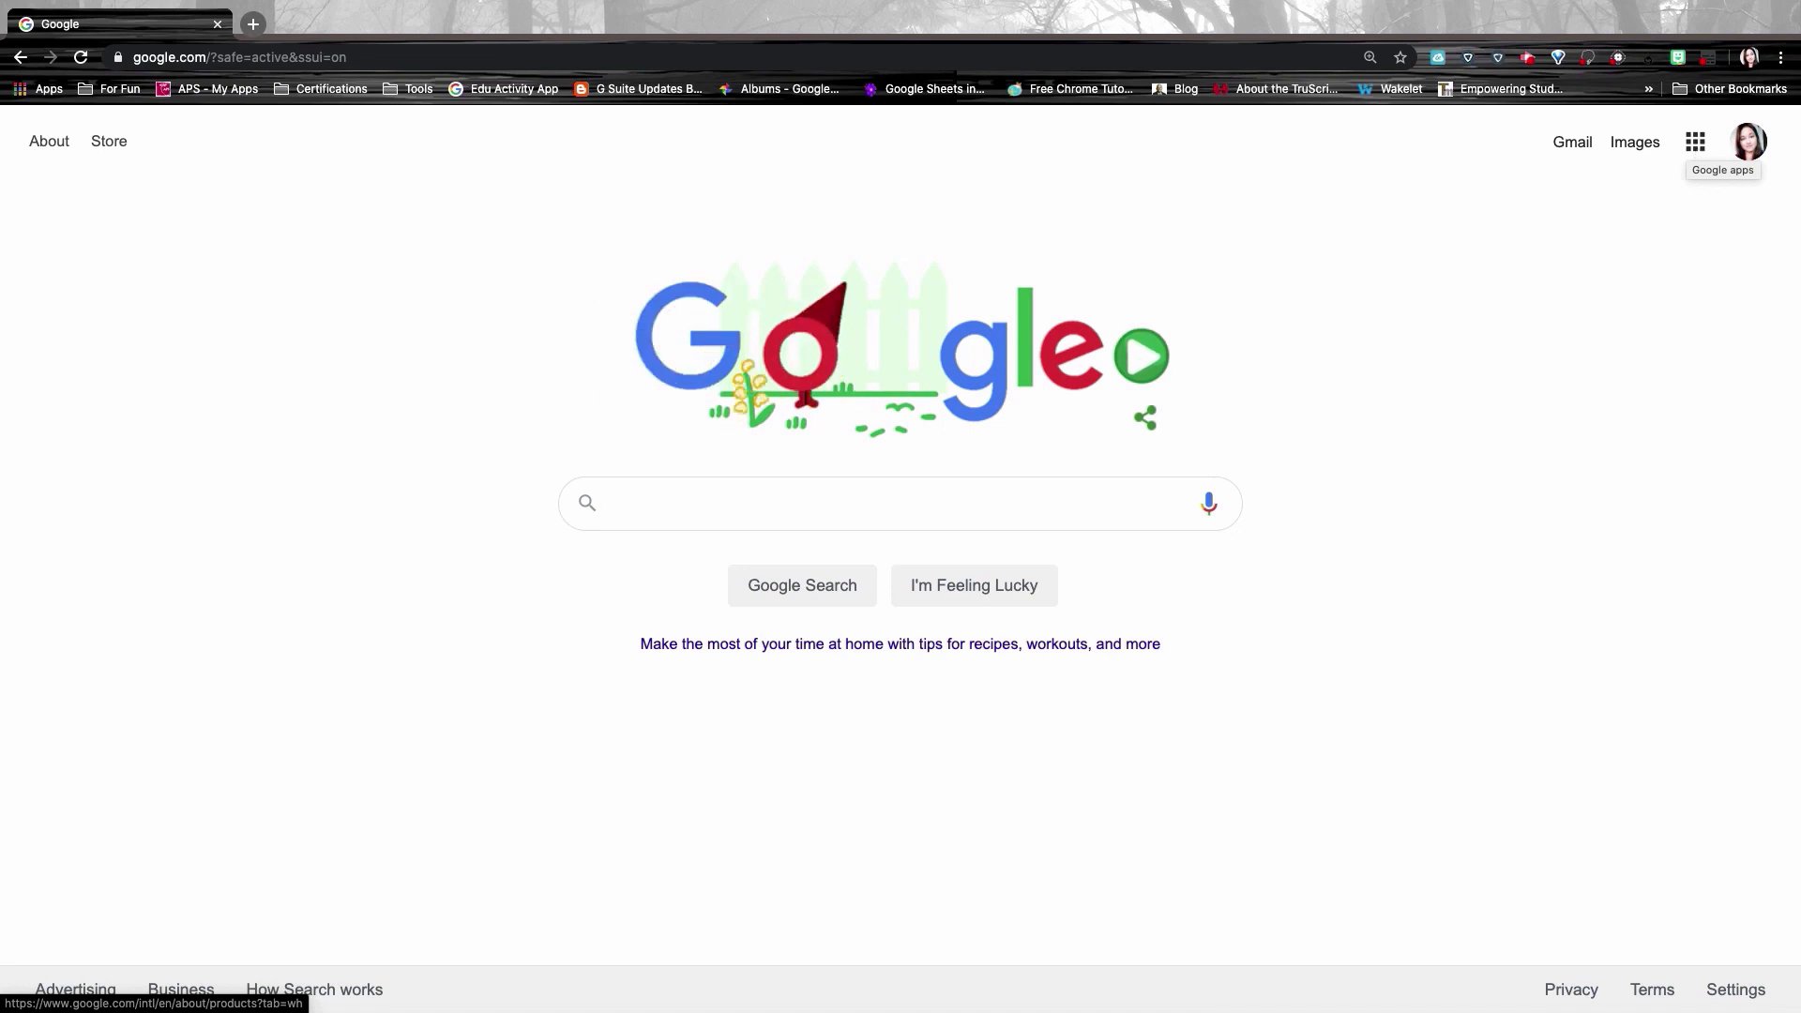
{"action": "left_click", "coordinate": [1695, 141]}
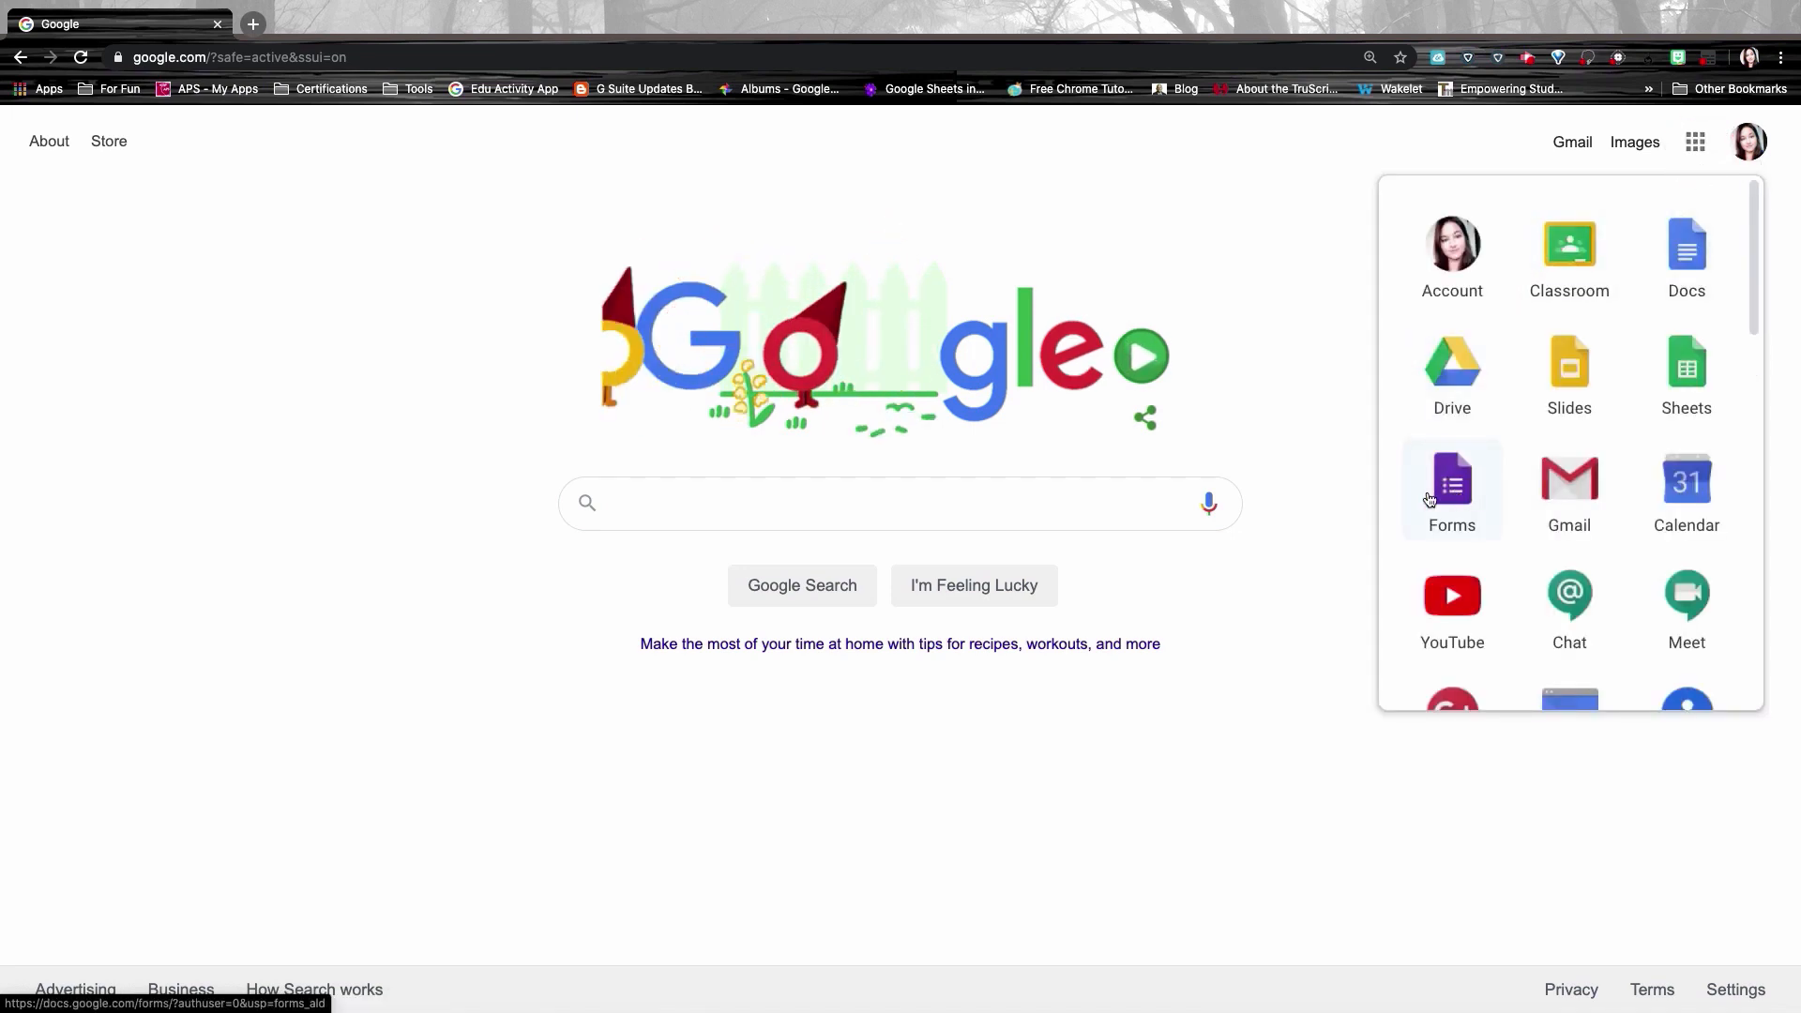
{"action": "left_click", "coordinate": [1466, 494]}
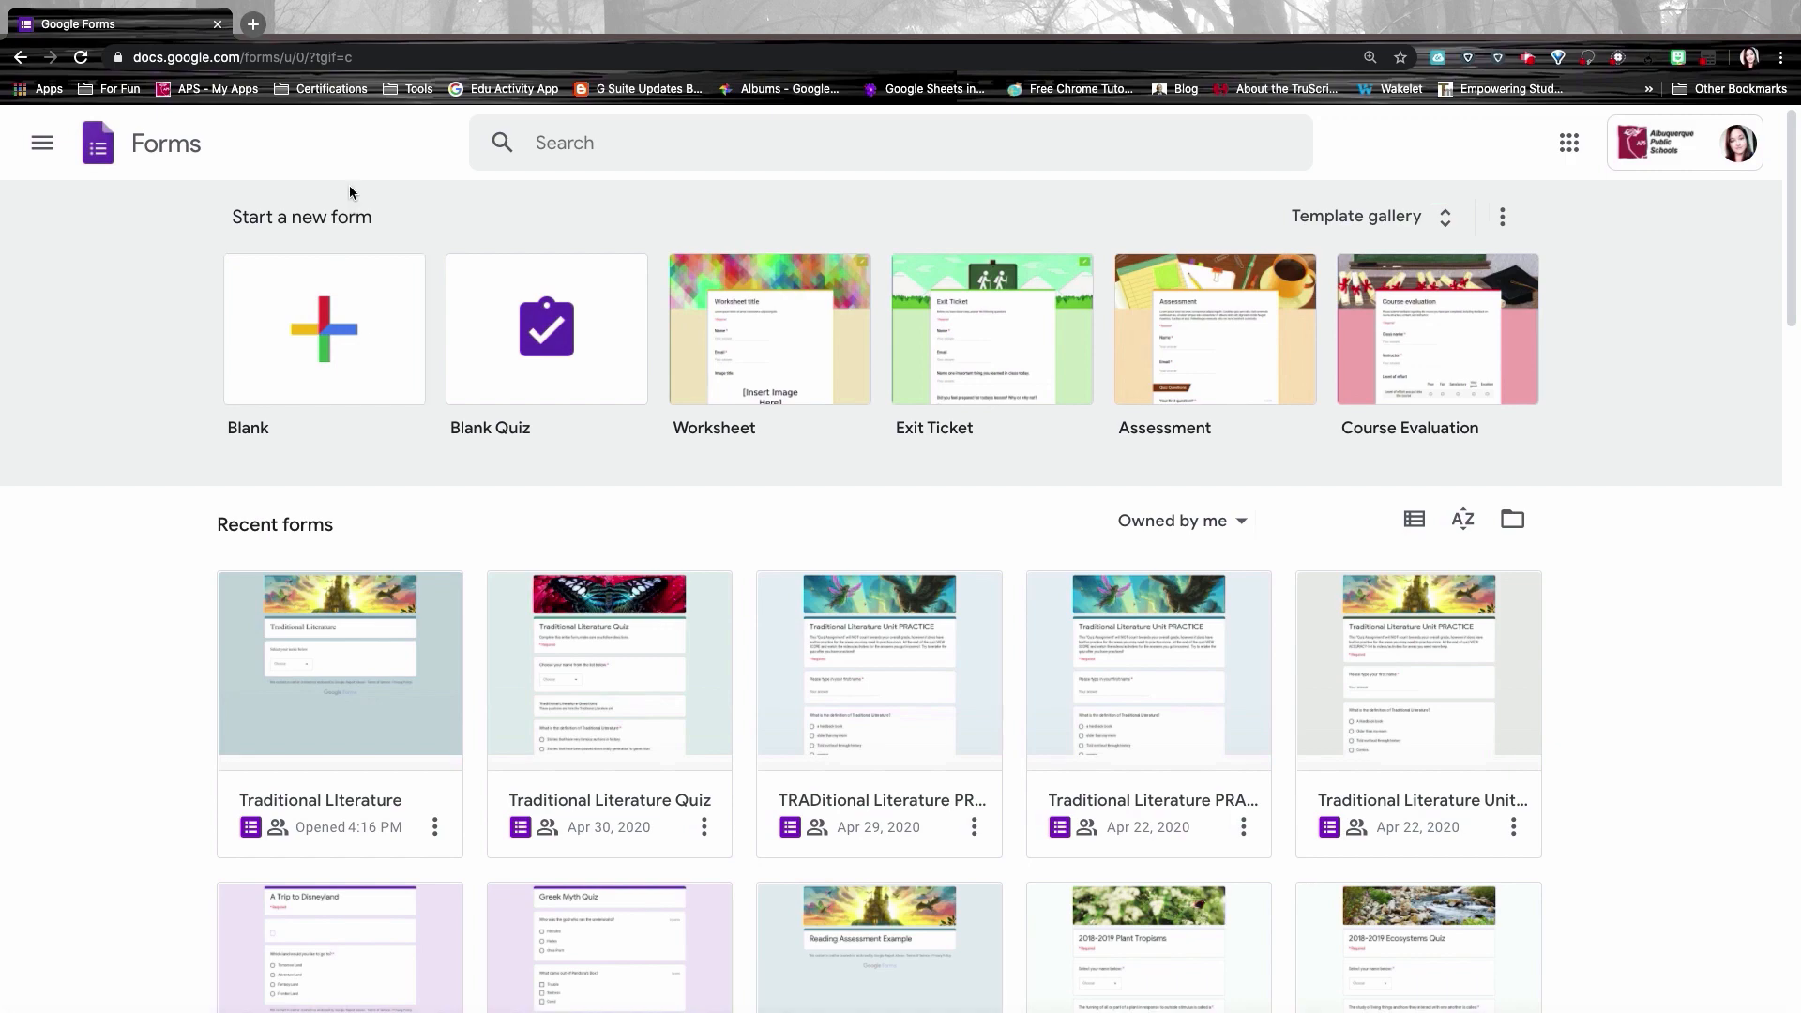
Step: Go to the Google Forms site in a new tab
{"action": "left_click", "coordinate": [254, 25]}
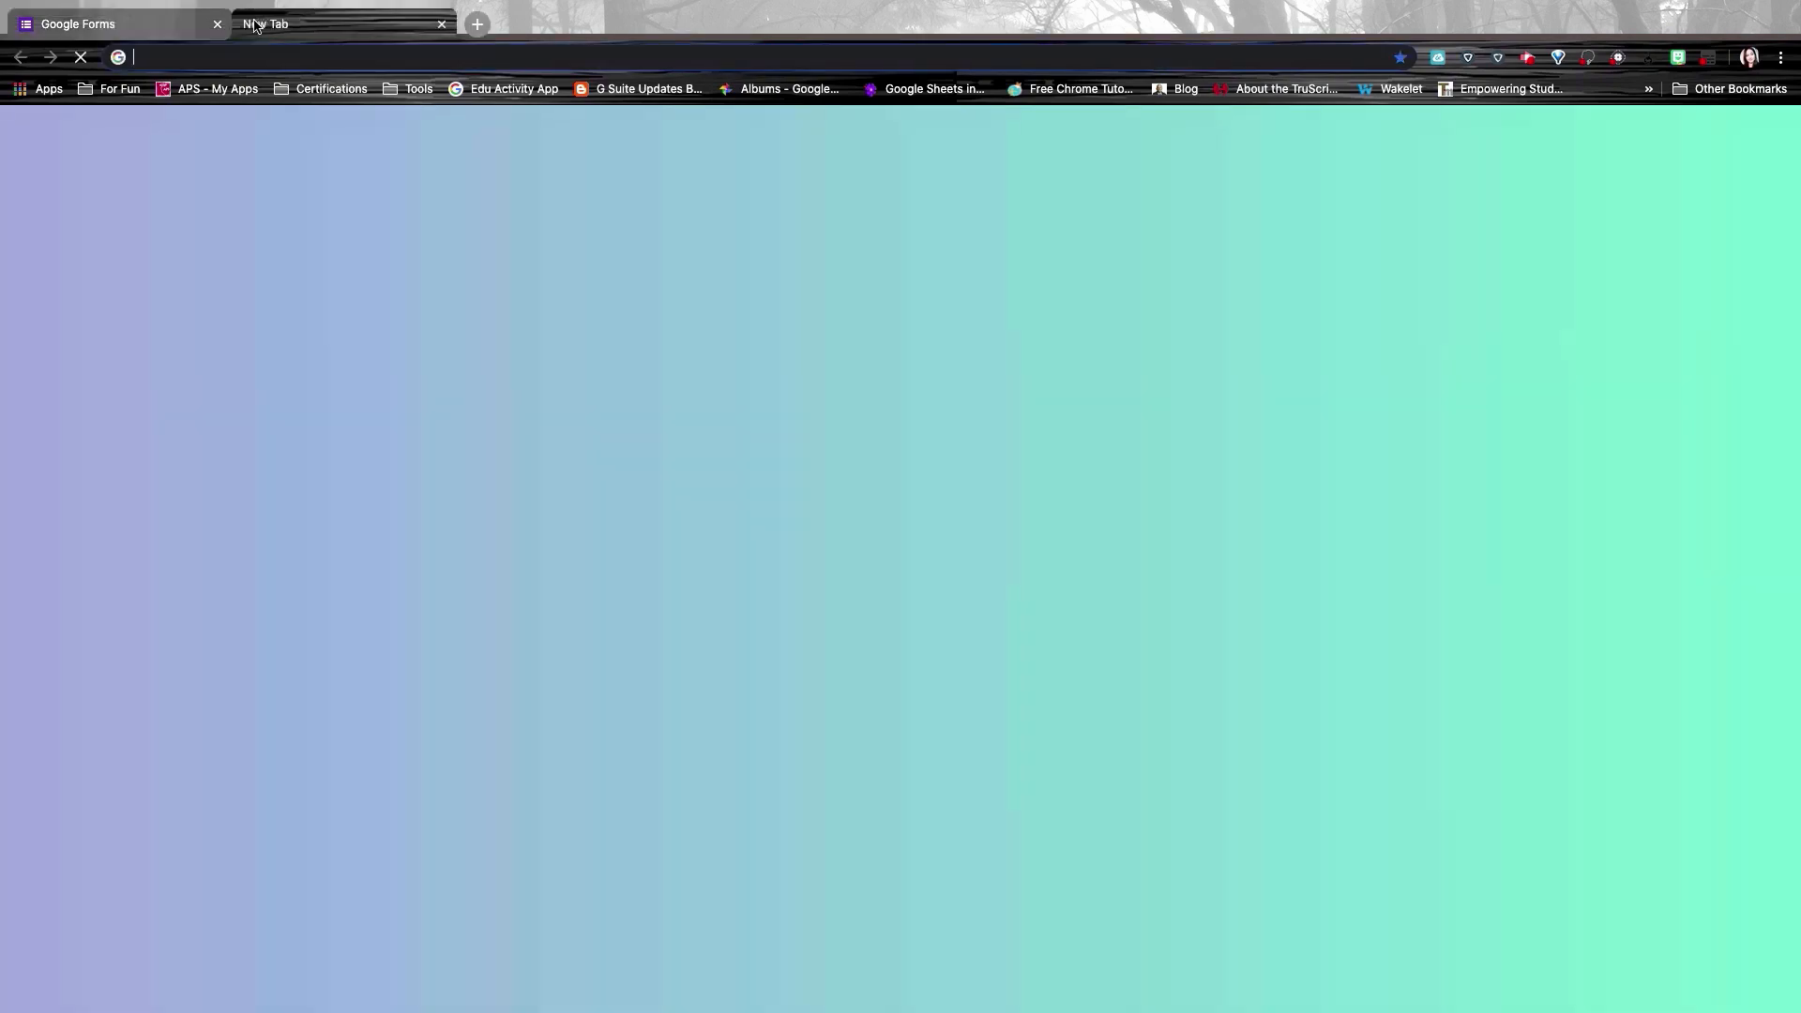
{"action": "type", "text": "forms"}
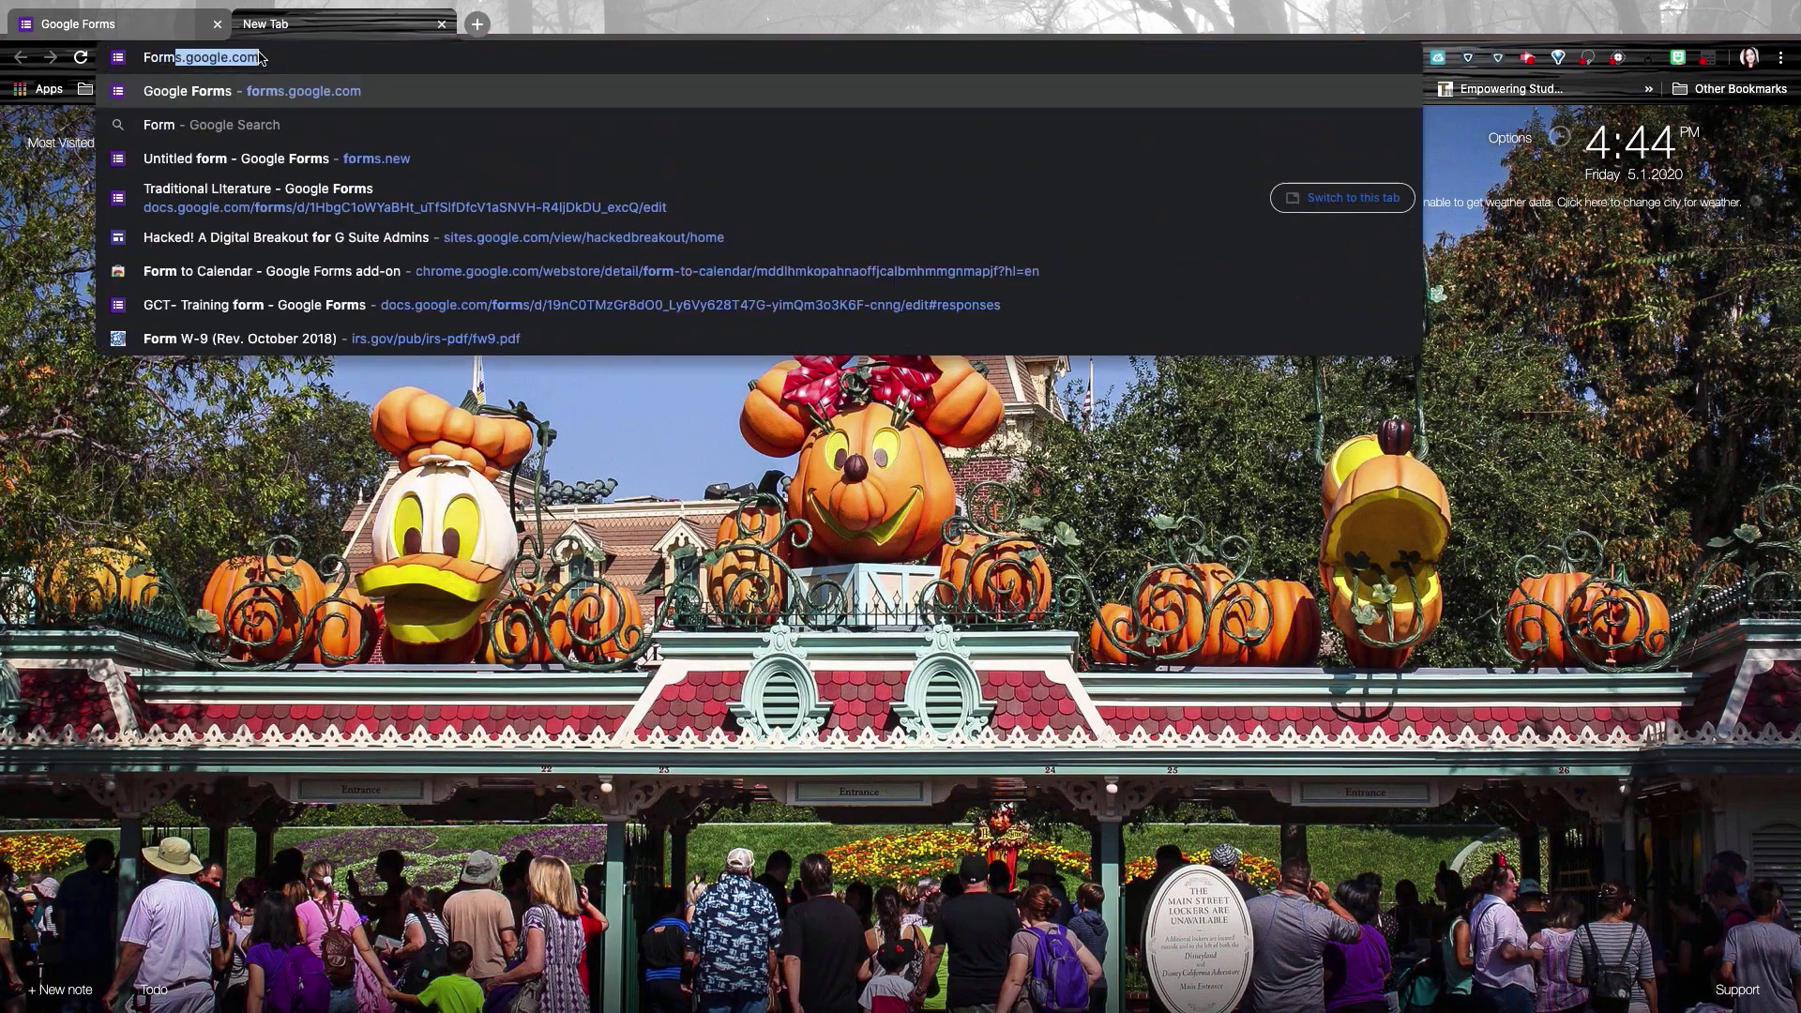
{"action": "key", "text": "Return"}
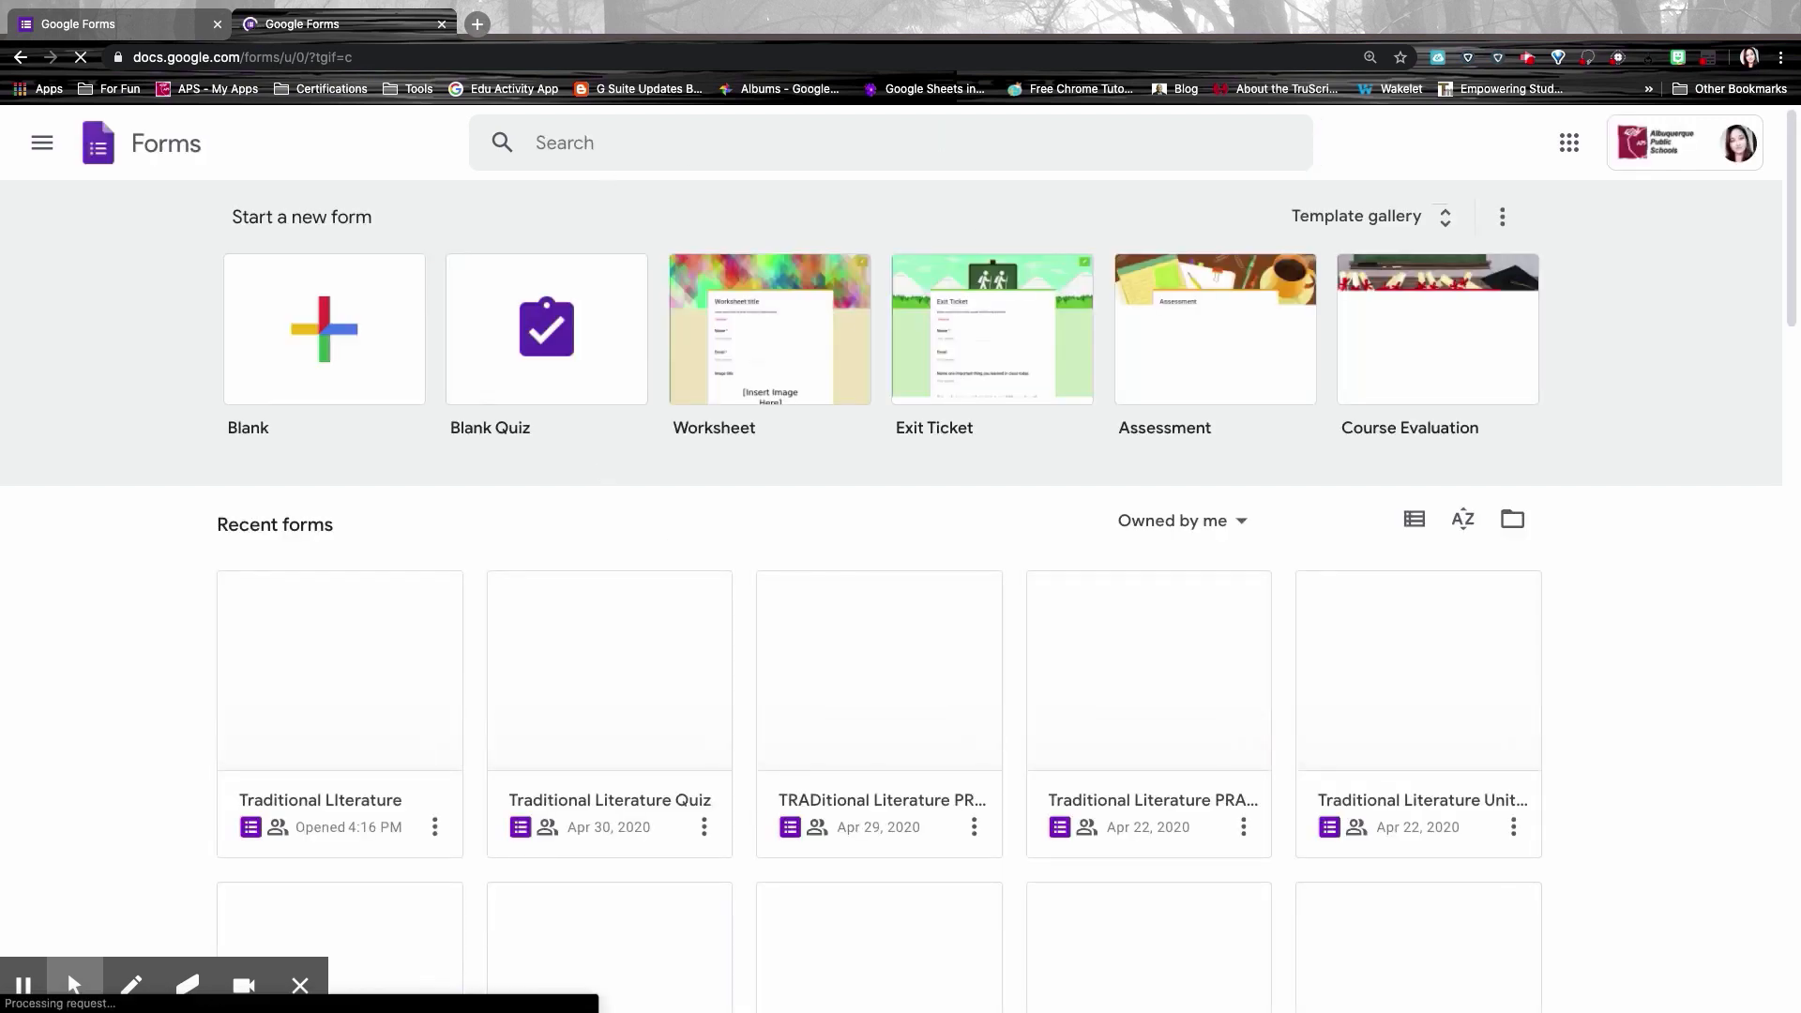
Step: Create a blank form by loading forms.new in another new tab
{"action": "left_click", "coordinate": [479, 24]}
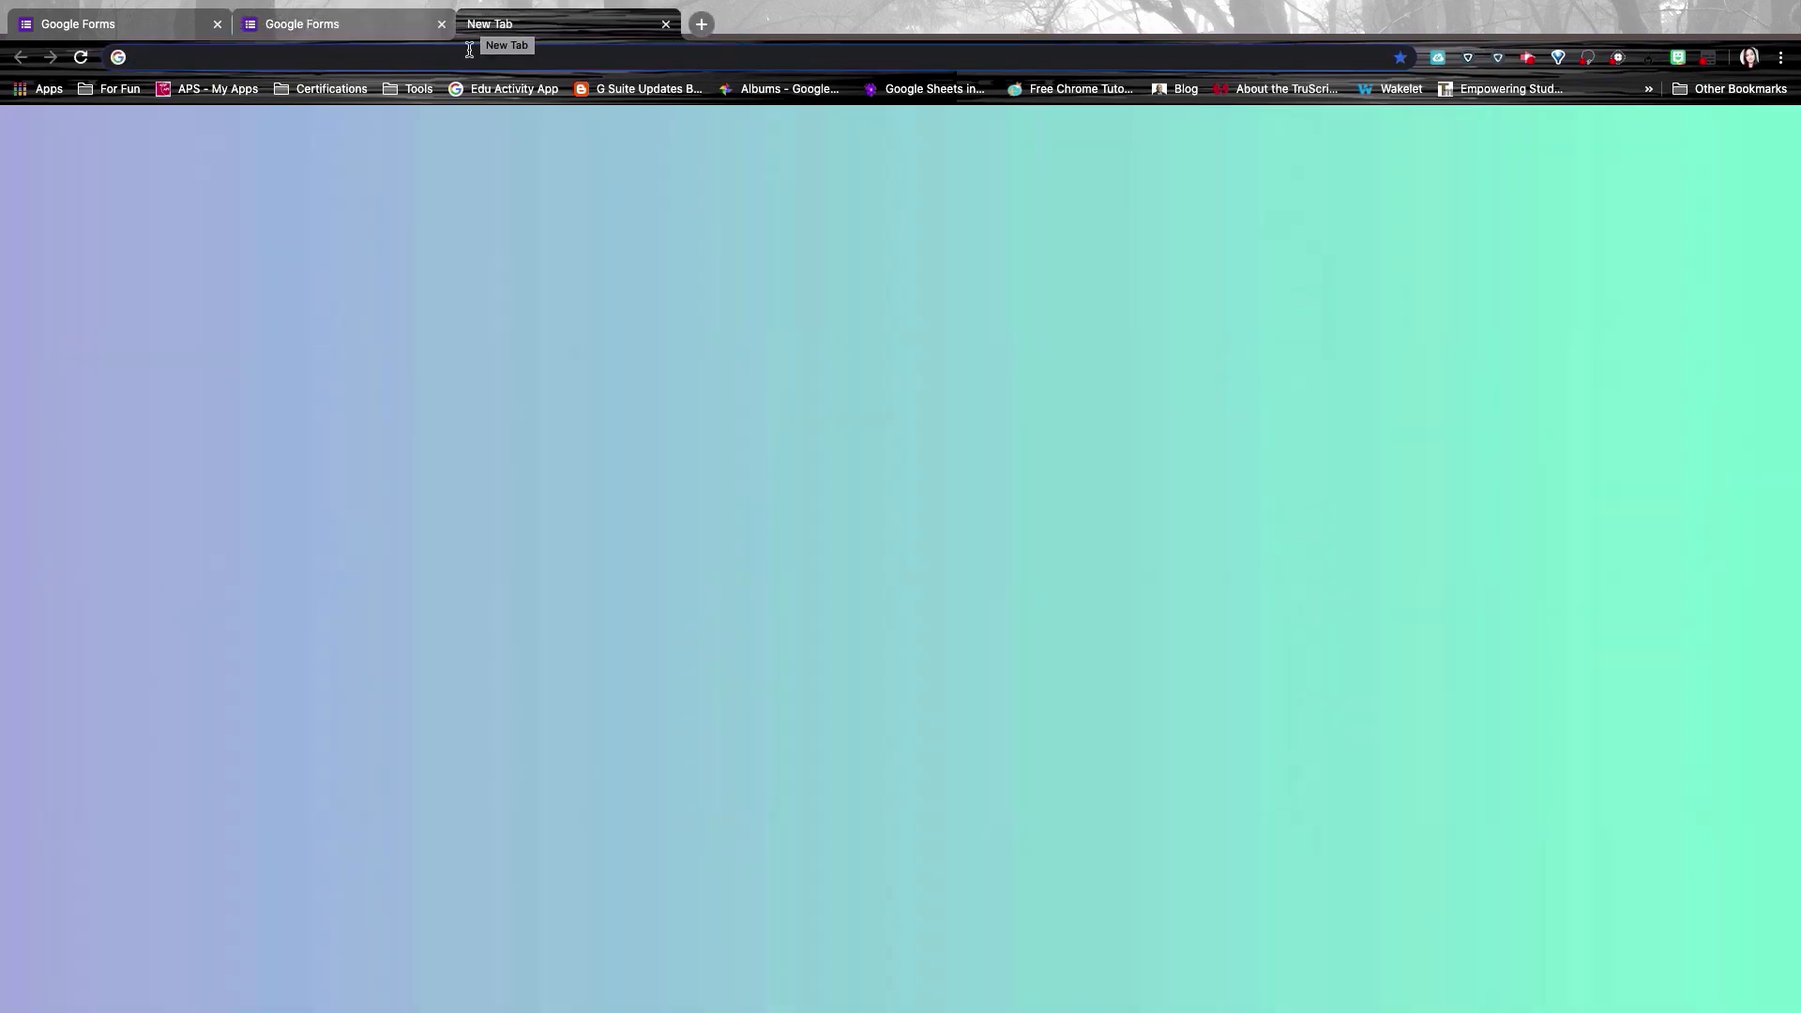
{"action": "type", "text": "forms"}
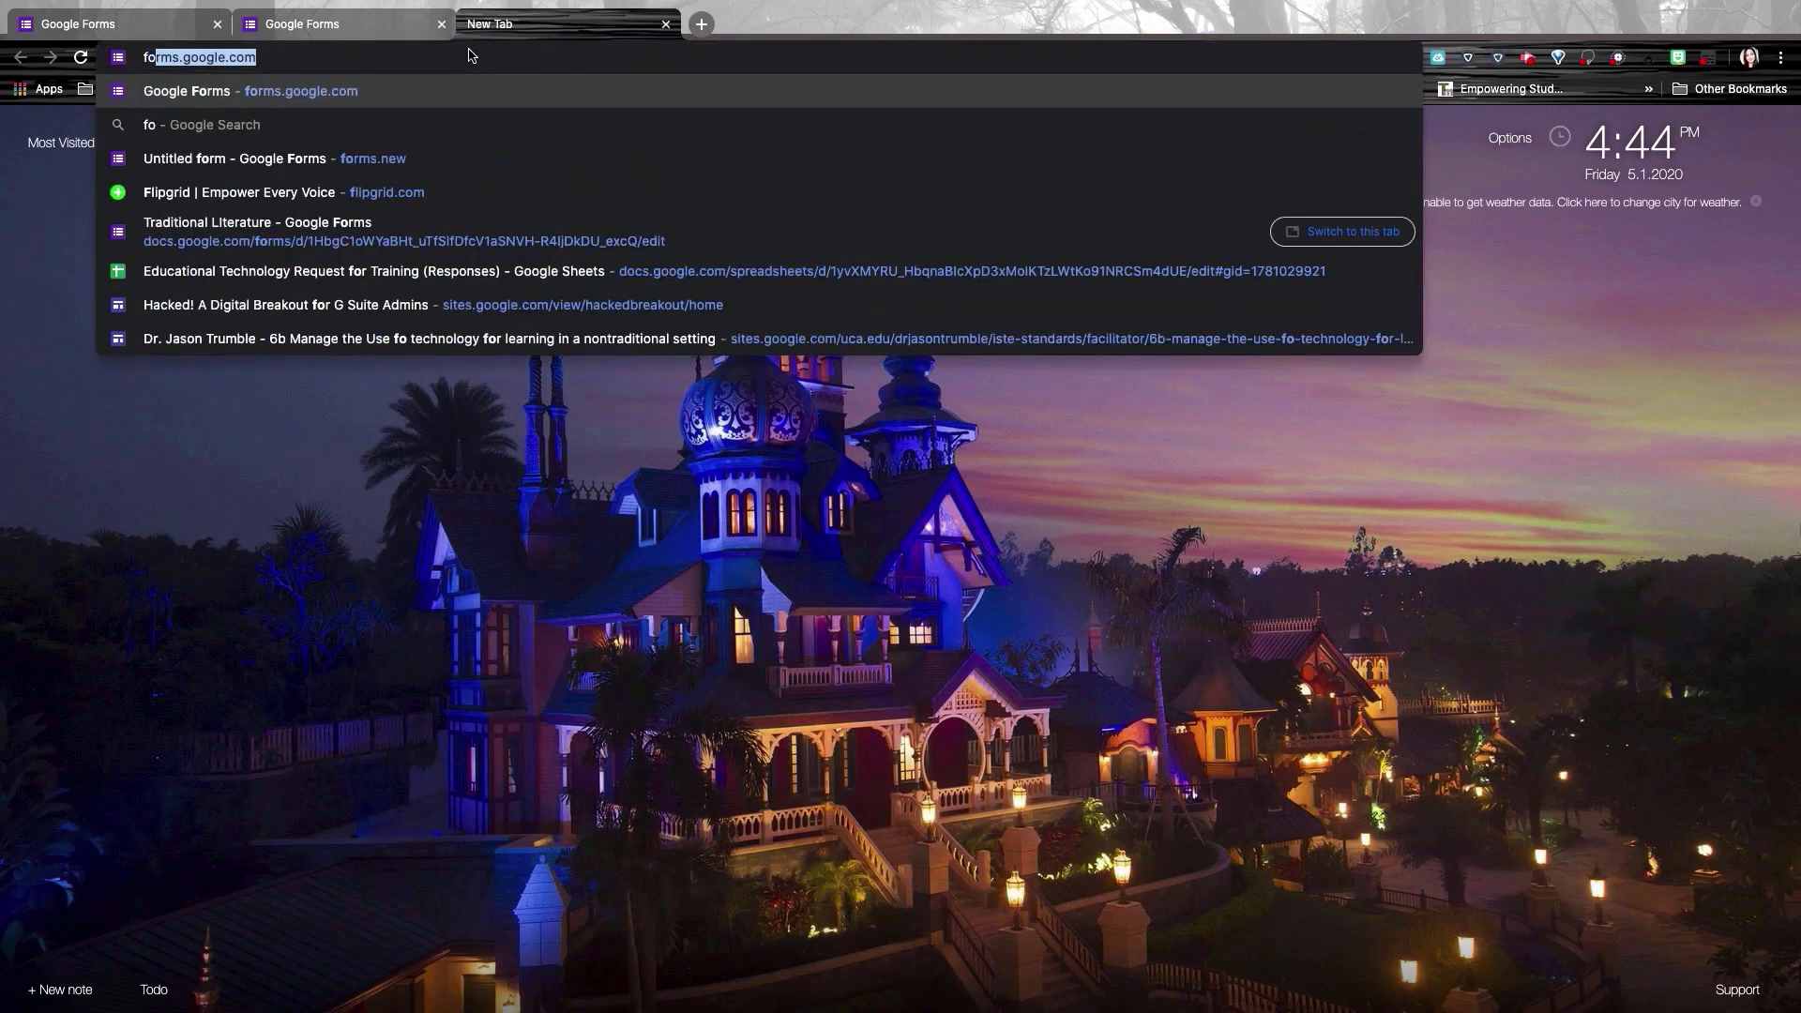
{"action": "type", "text": ".new"}
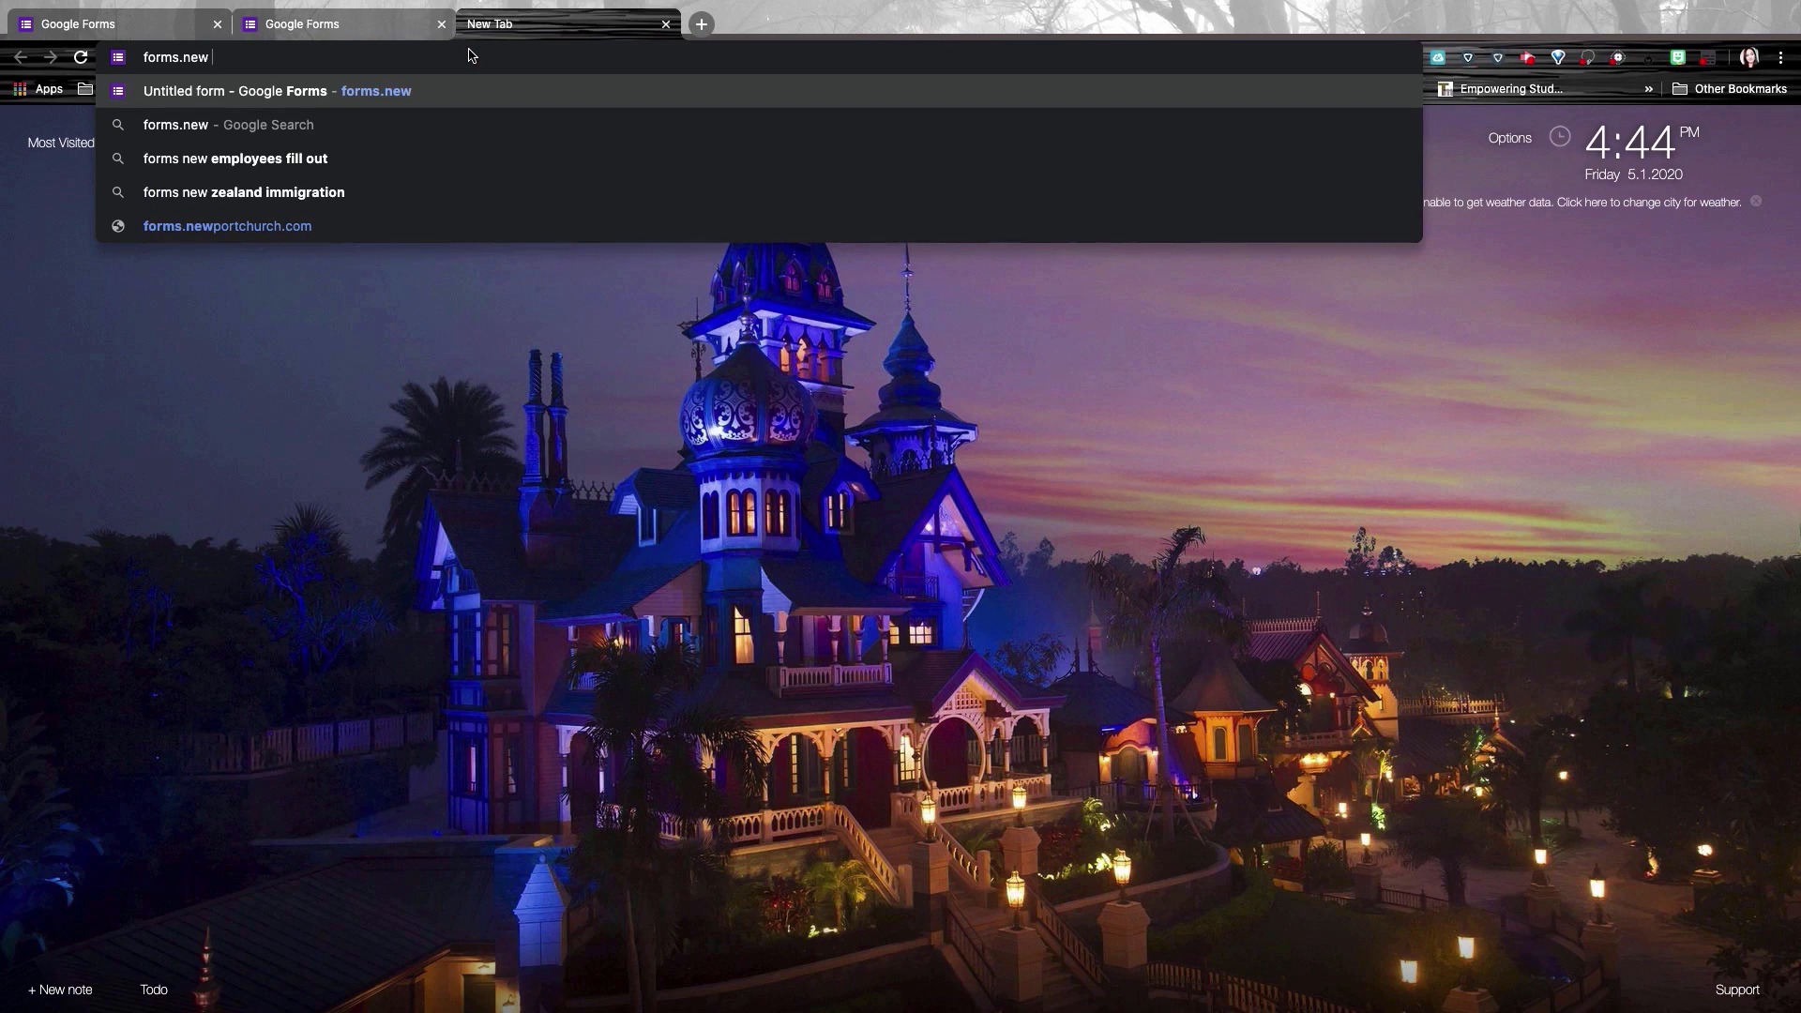
{"action": "key", "text": "Return"}
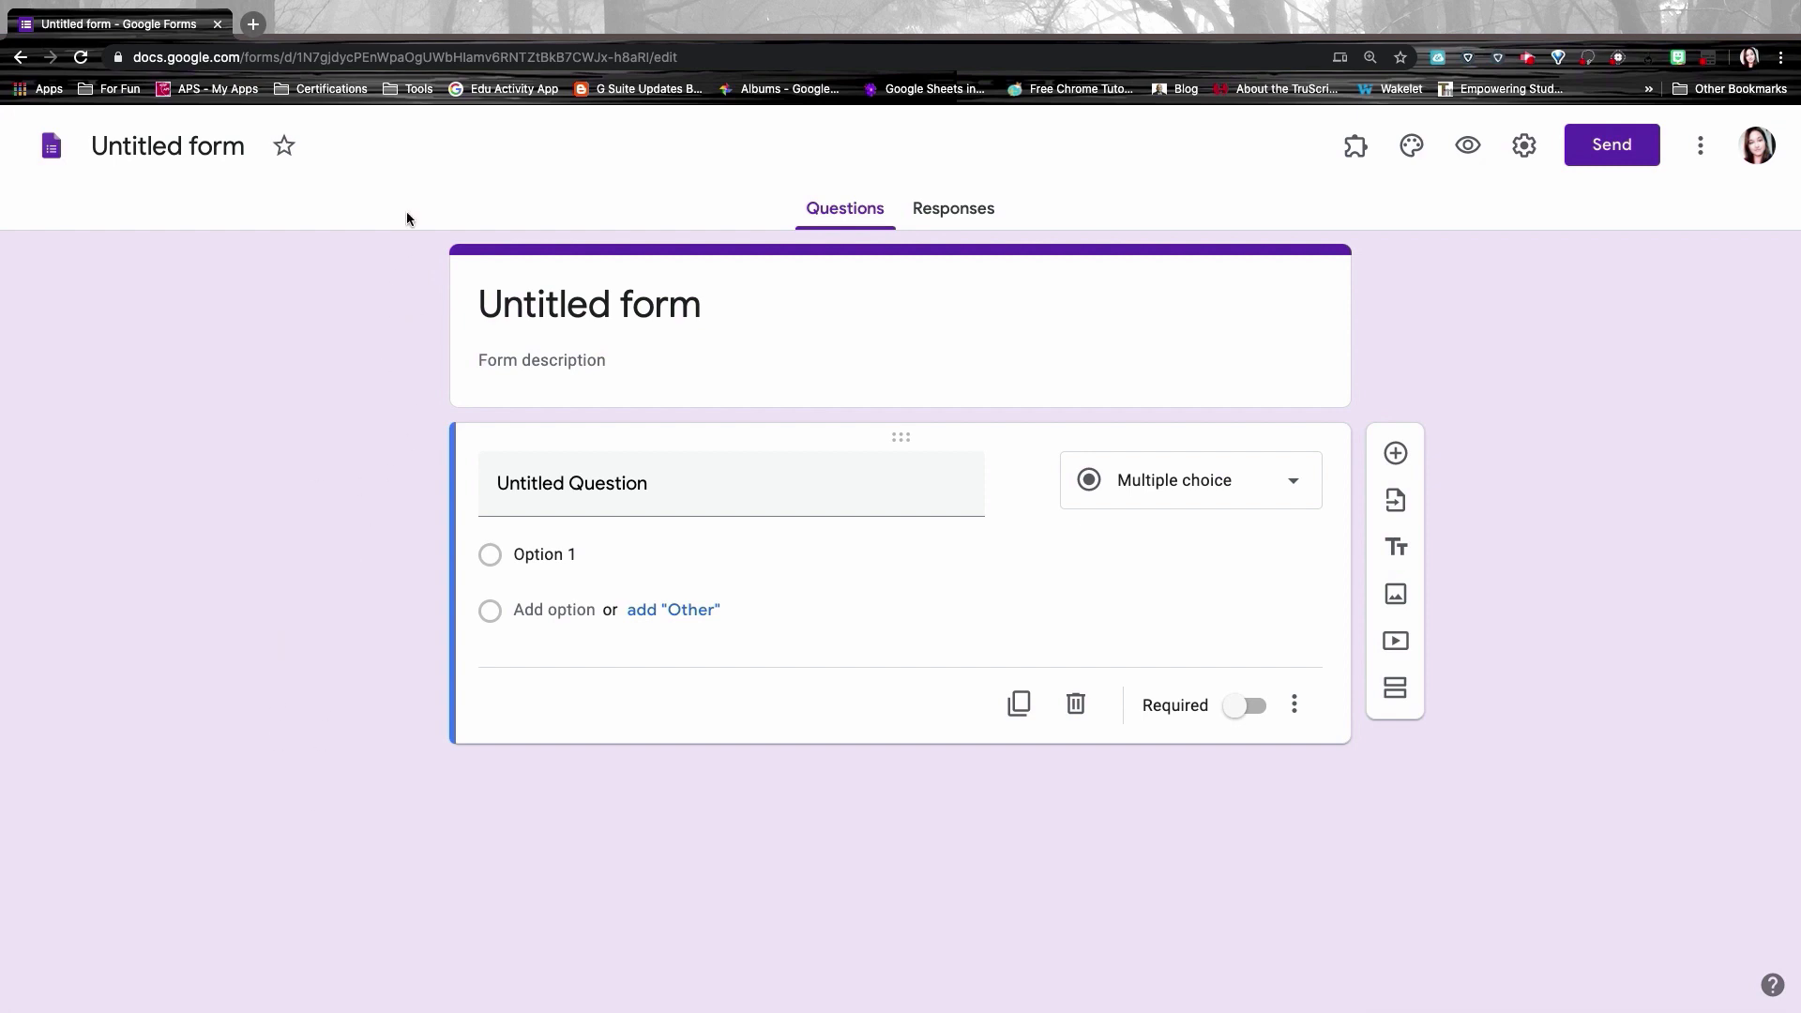
Step: Check the new form's web address and title the form 'Traditional Literature Quiz'
{"action": "left_click", "coordinate": [428, 56]}
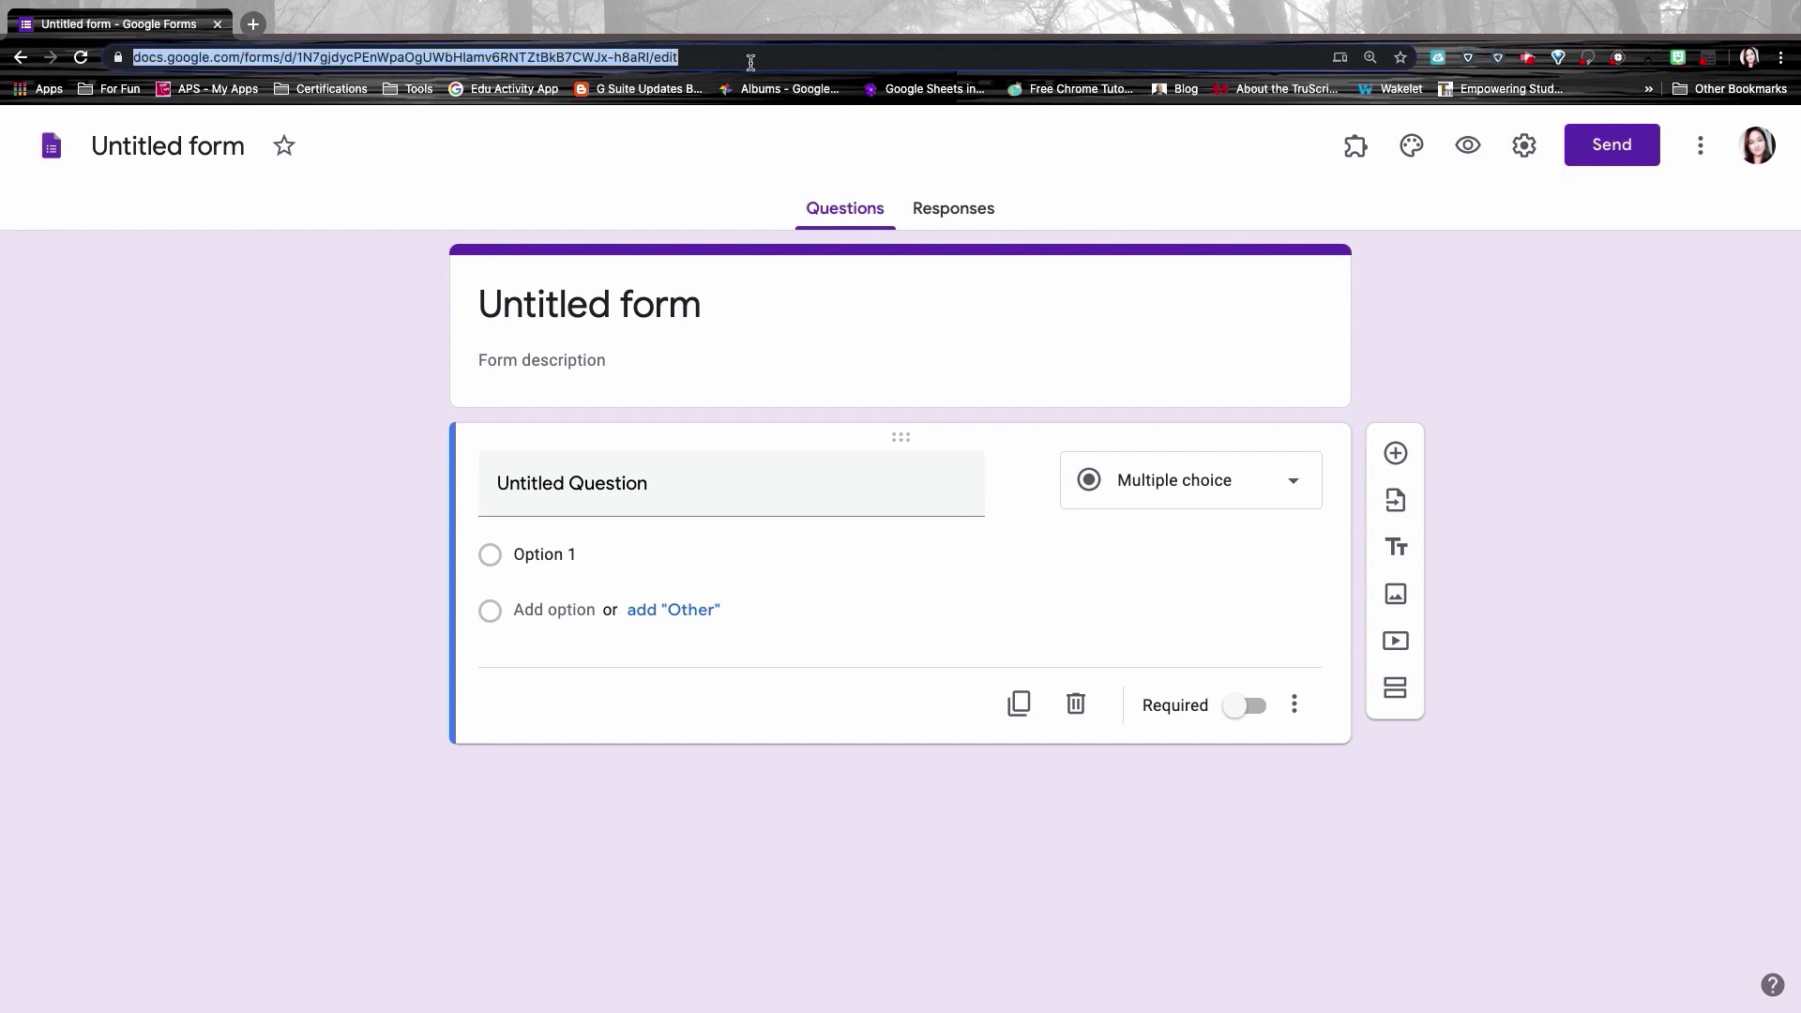
{"action": "left_click", "coordinate": [701, 54]}
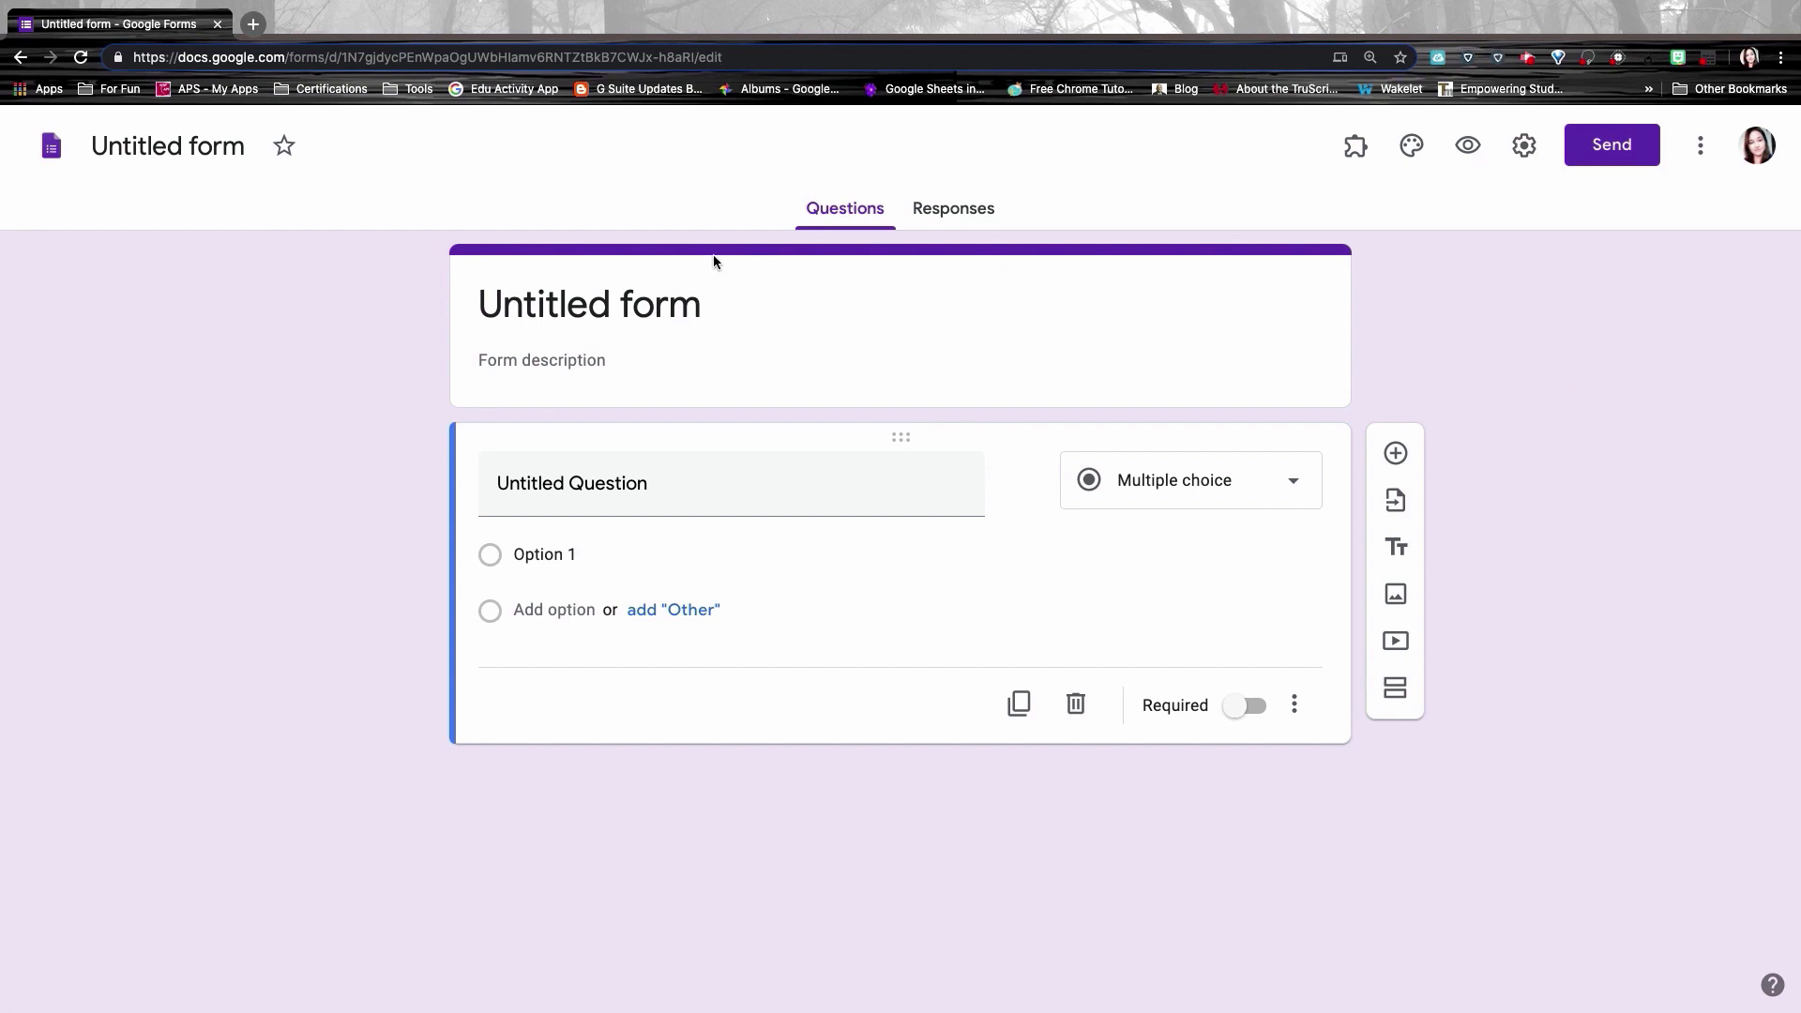
{"action": "left_click", "coordinate": [749, 302]}
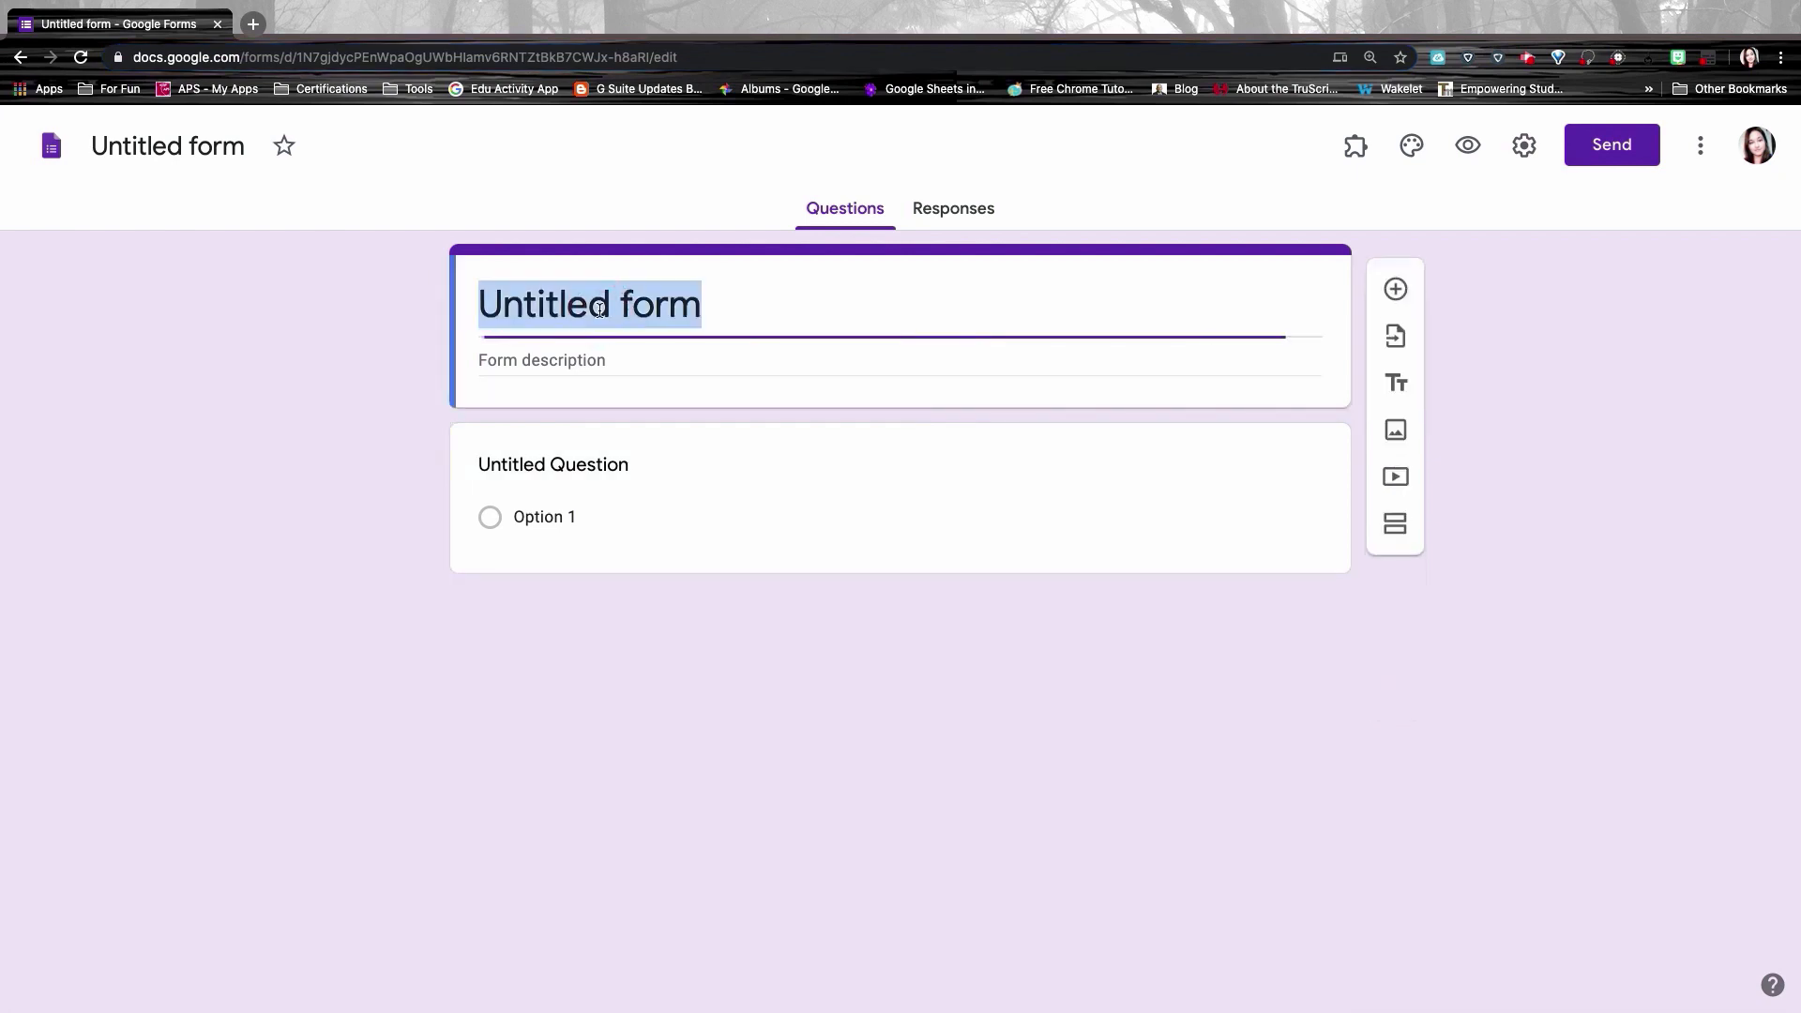
{"action": "type", "text": "Trad"}
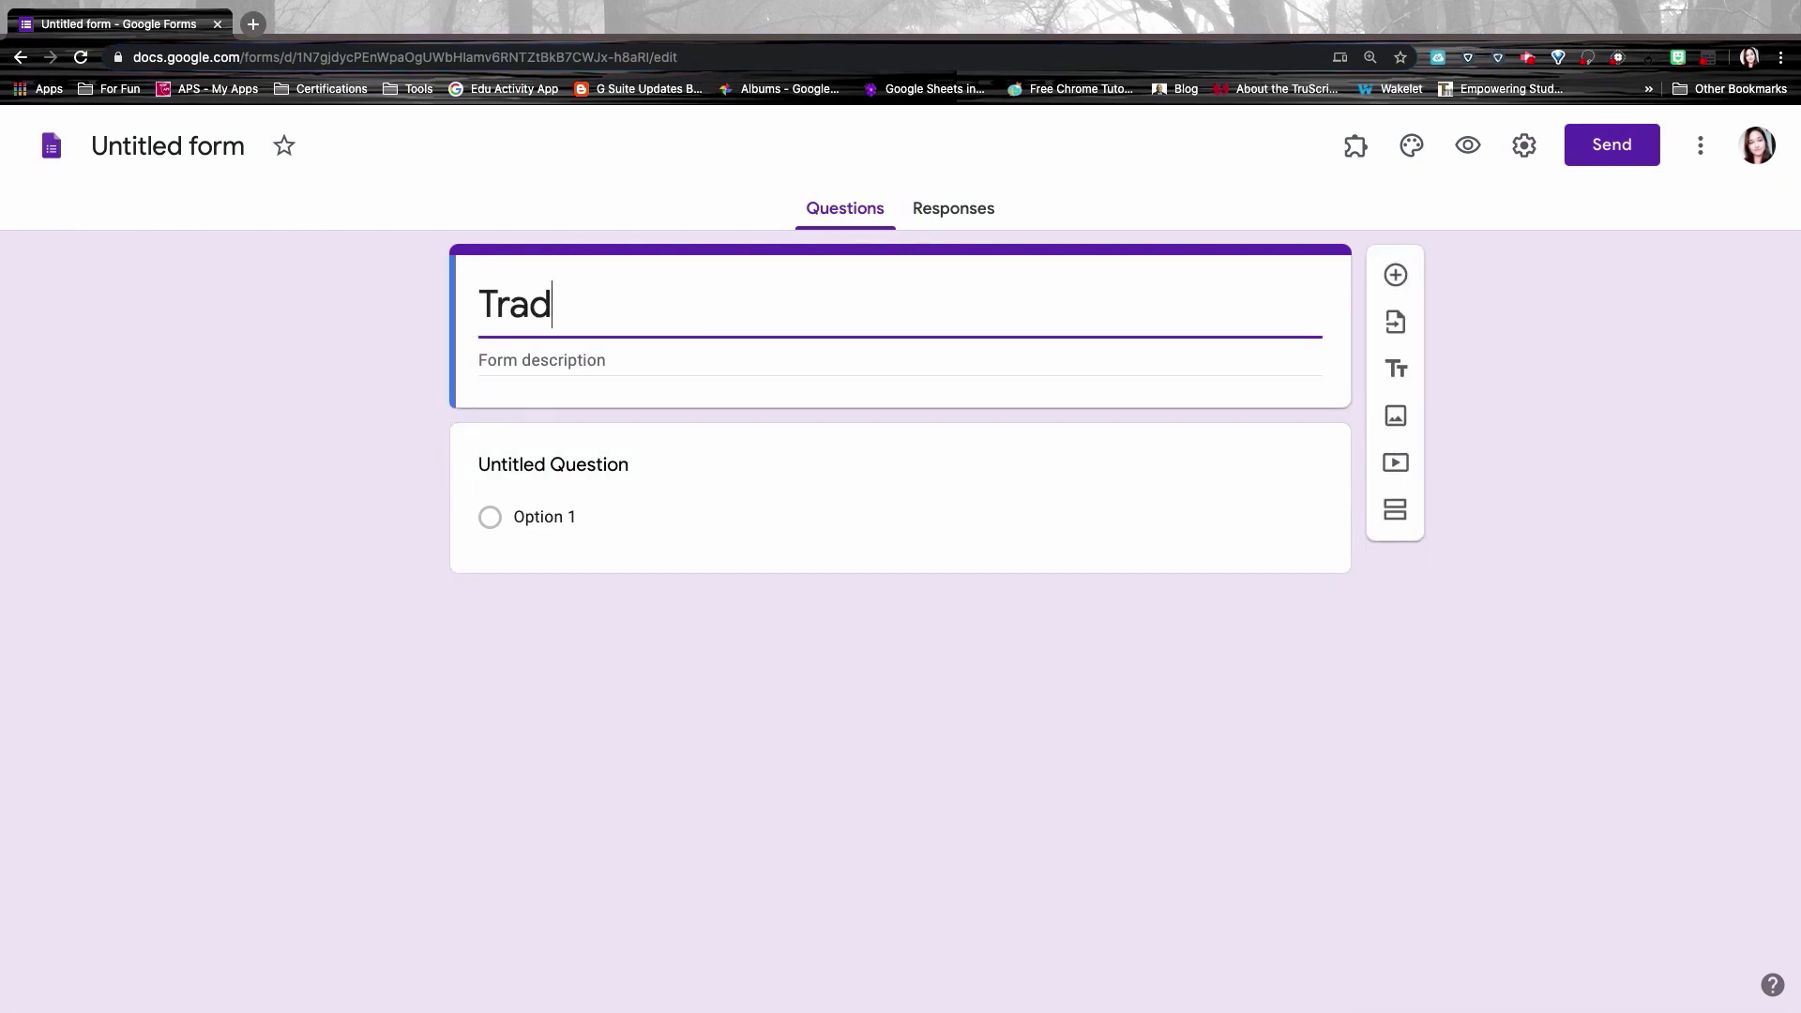
{"action": "type", "text": "itional Literature Quiz"}
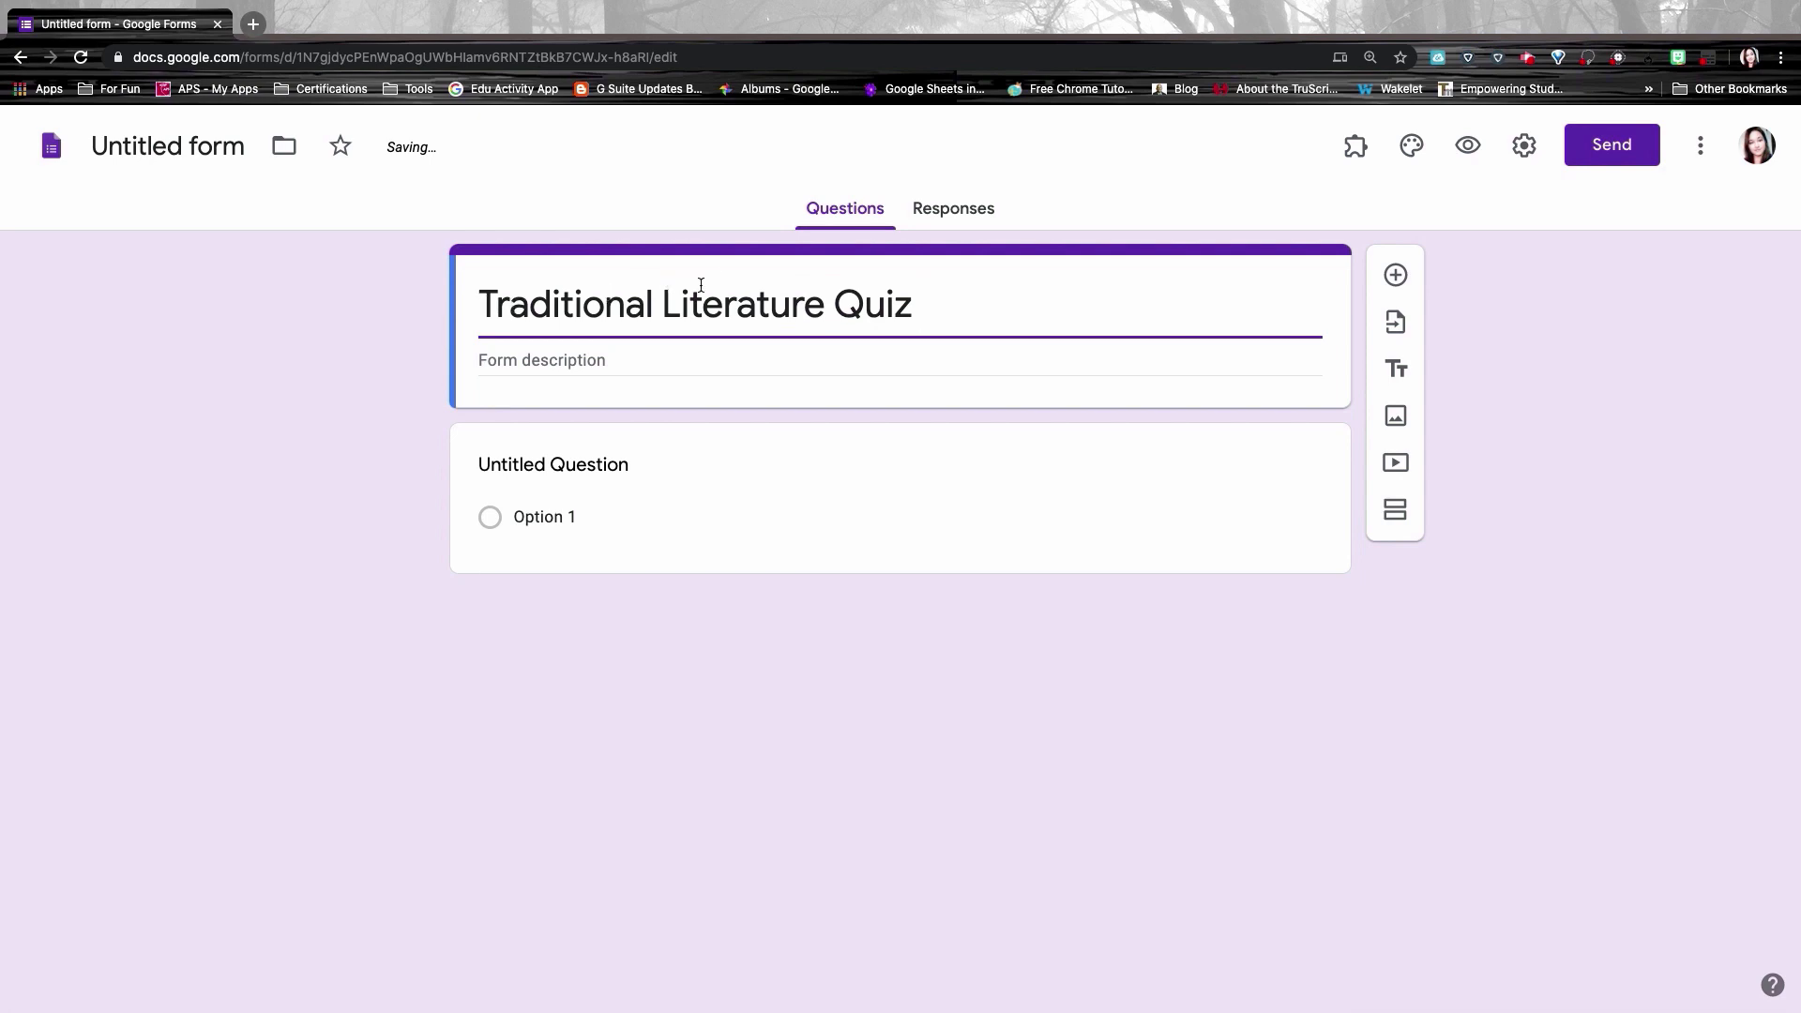
Step: Add the description 'Traditional Literature unit' and select the first question
{"action": "left_click", "coordinate": [499, 364]}
{"action": "type", "text": "Traditional Literature unit"}
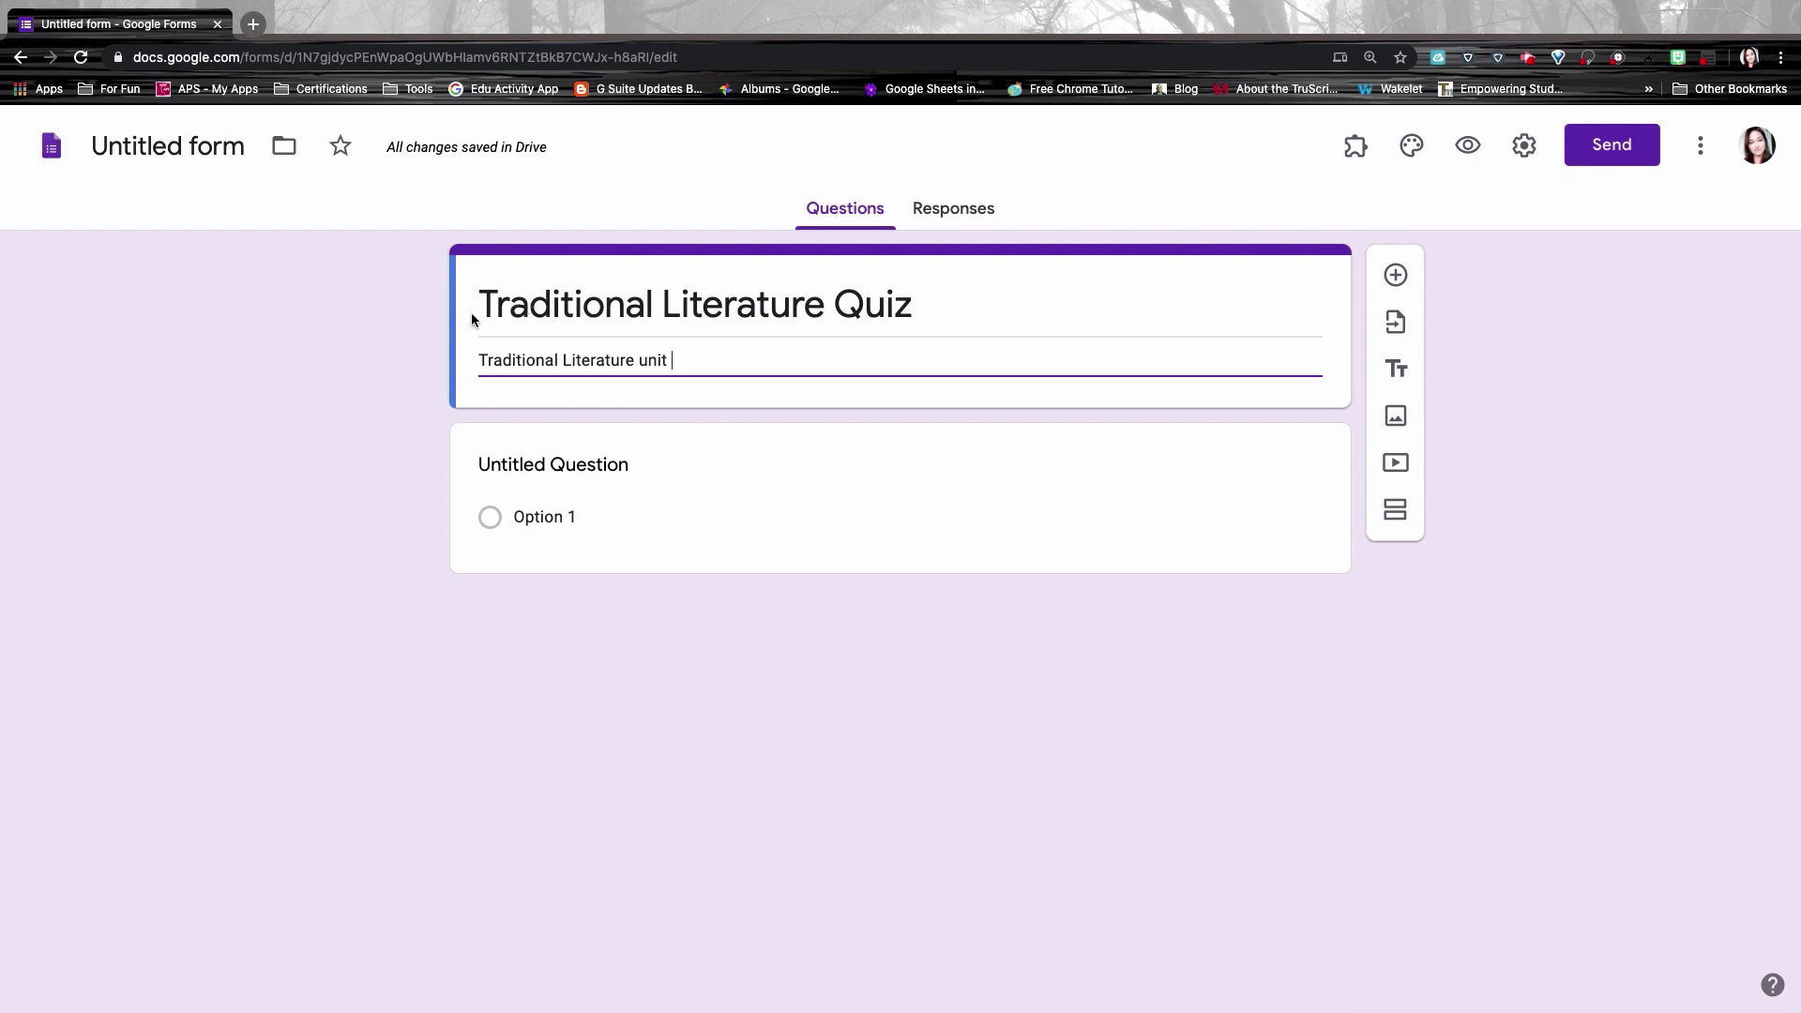
{"action": "left_click", "coordinate": [185, 143]}
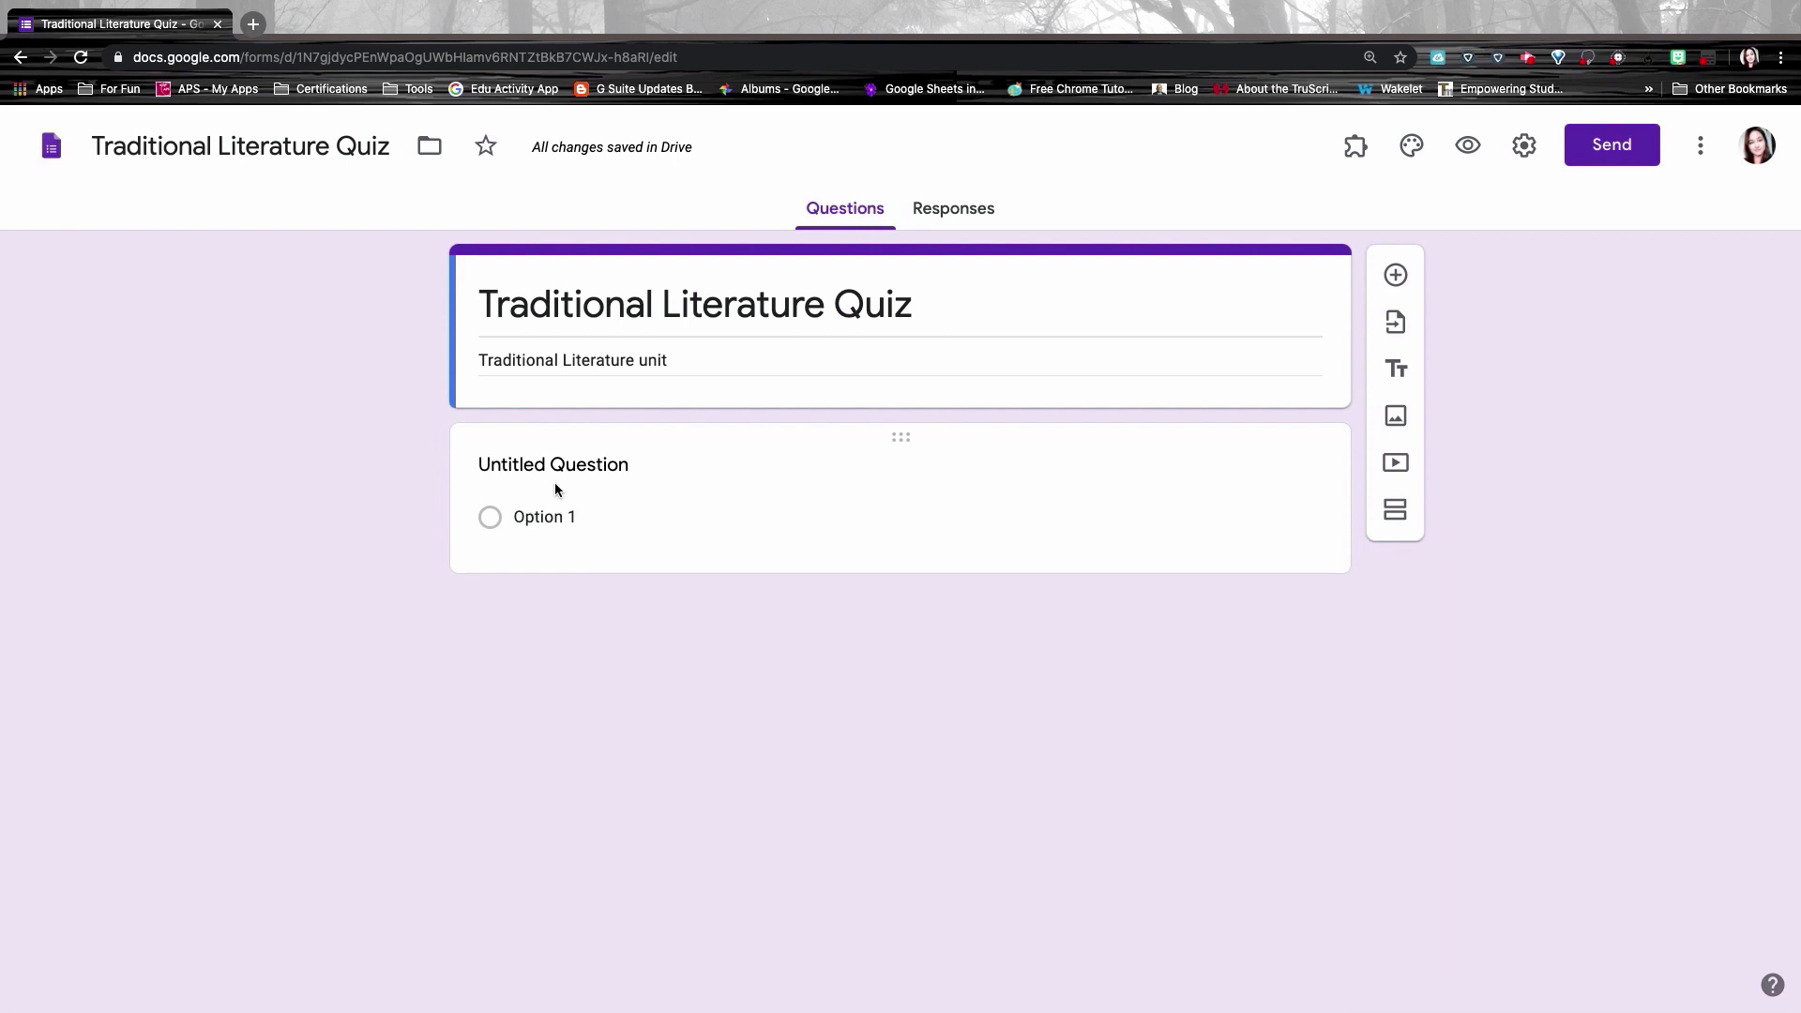
{"action": "left_click", "coordinate": [686, 455]}
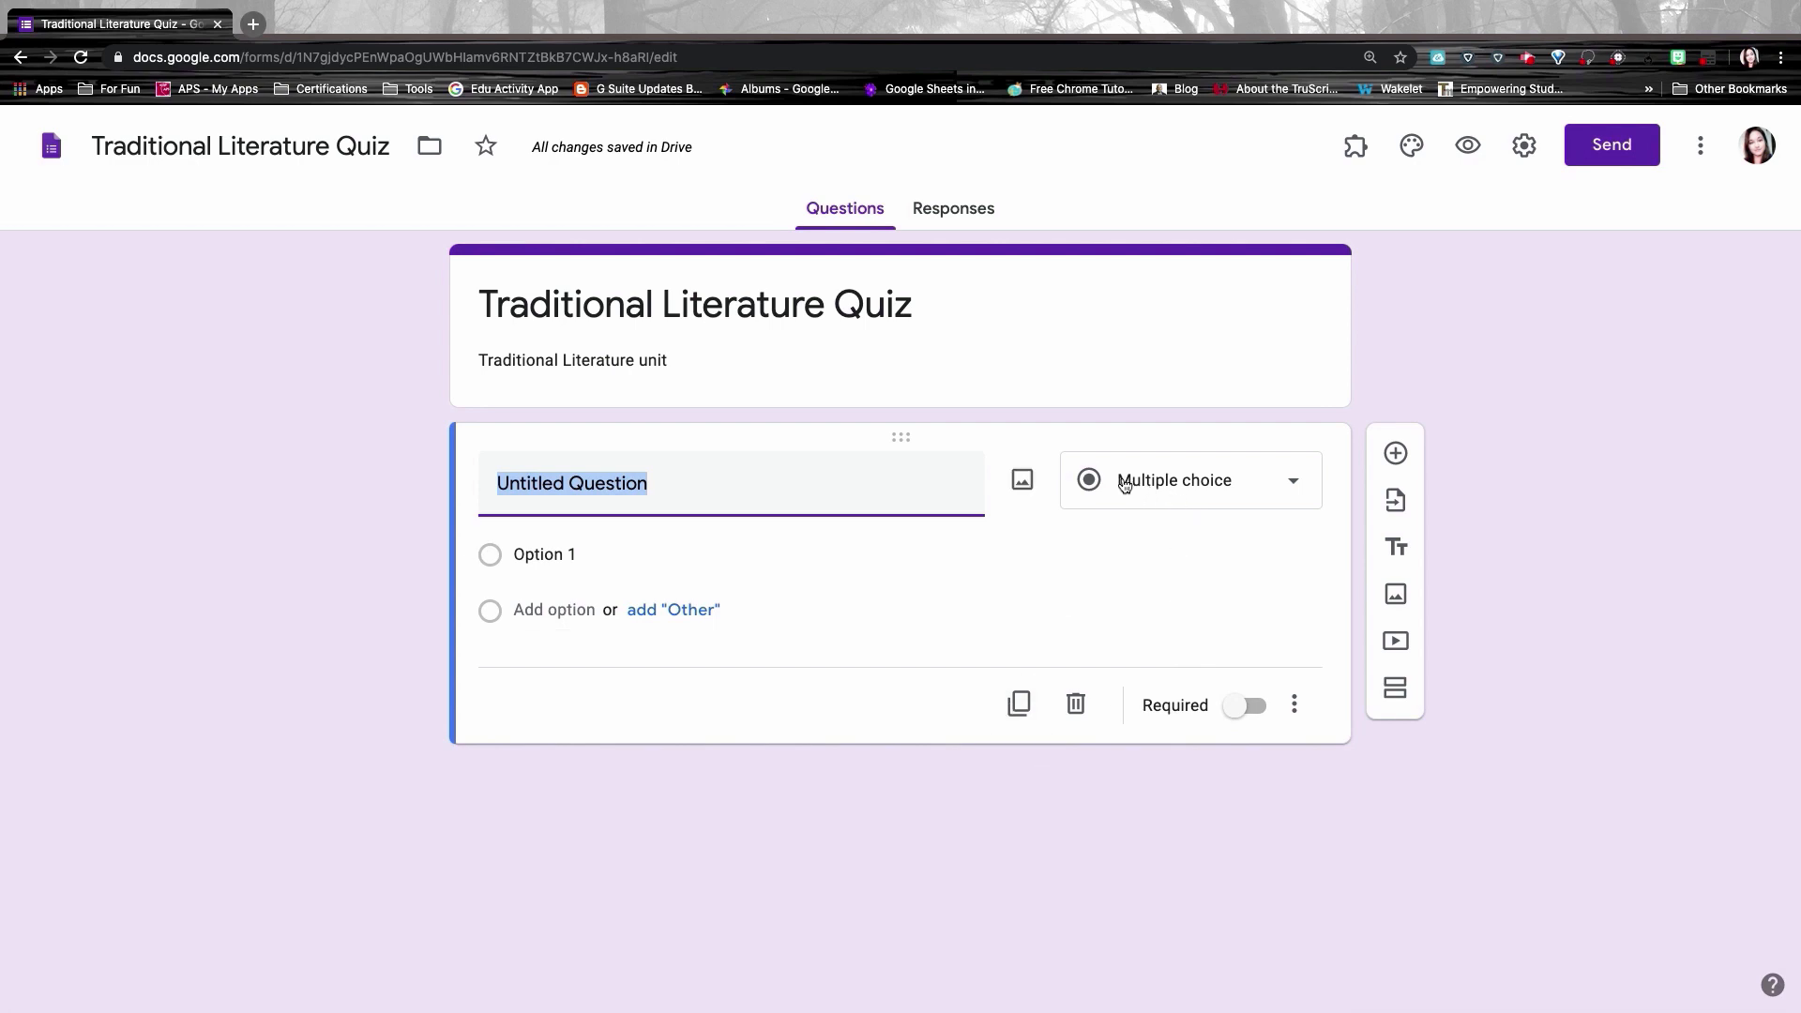
Step: Keep the first question Multiple choice, titled 'What is the definition of Traditional Literature'
{"action": "left_click", "coordinate": [1231, 500]}
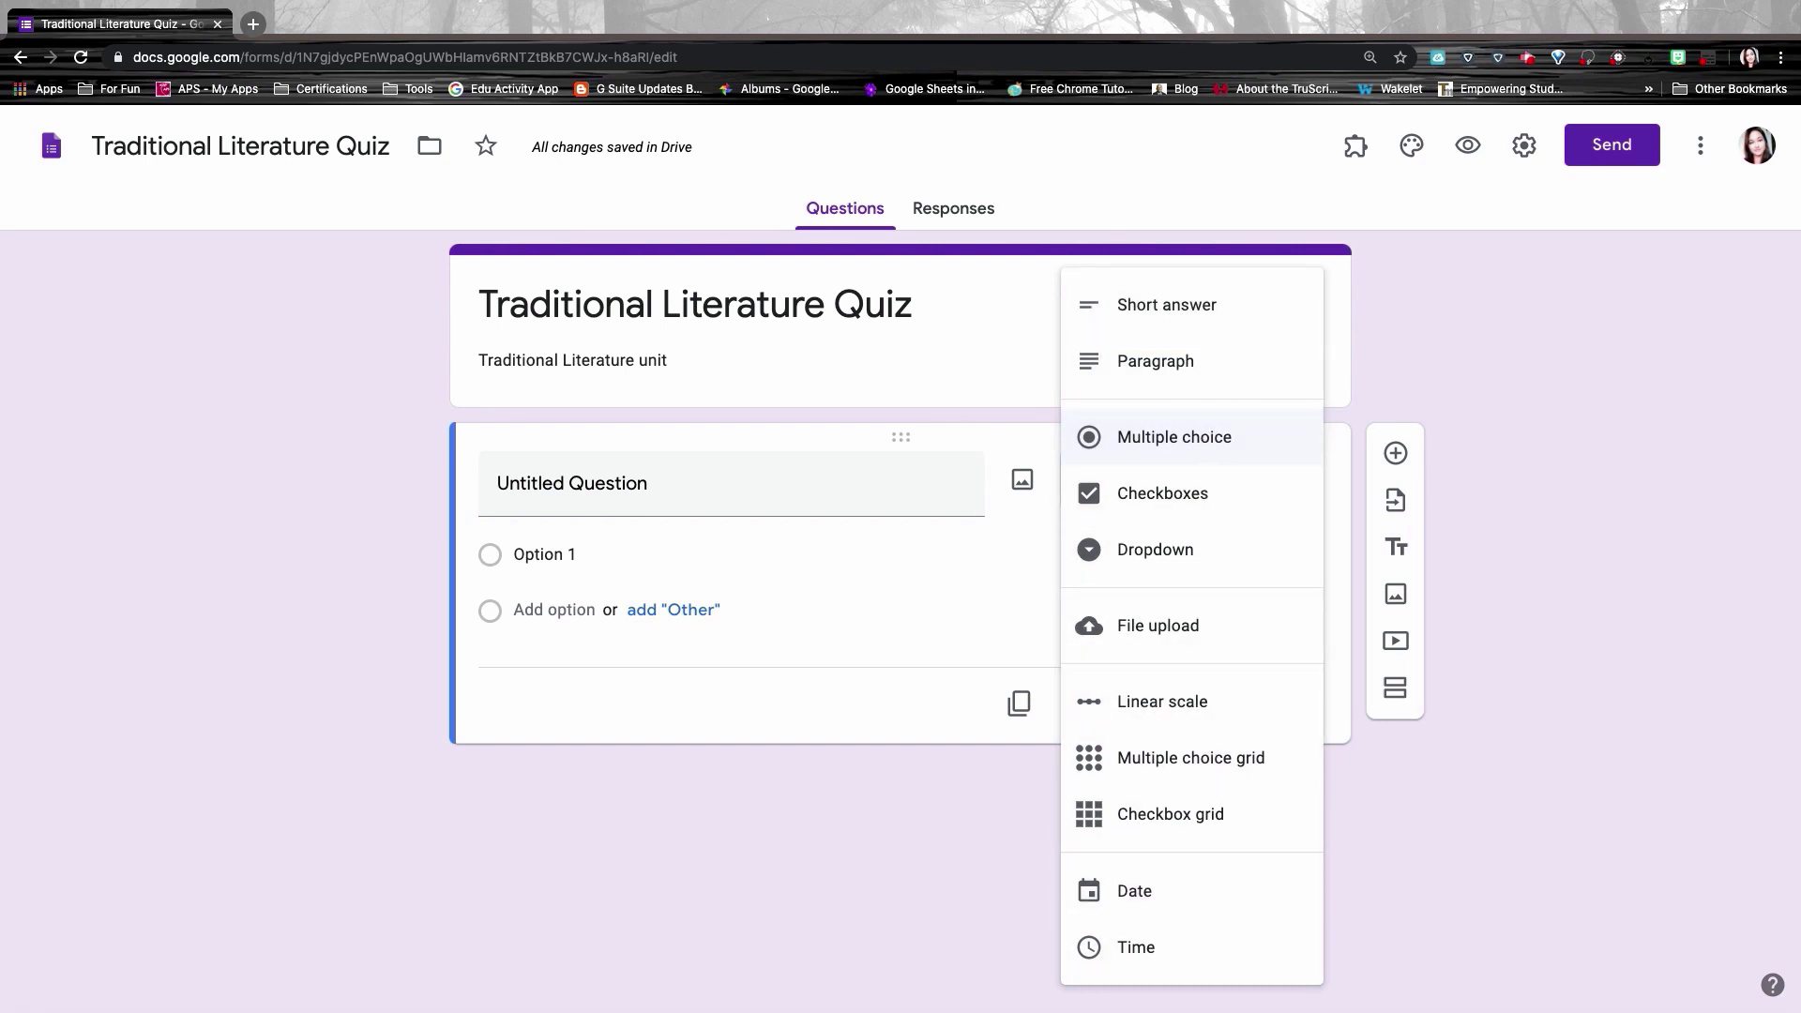
{"action": "left_click", "coordinate": [1203, 444]}
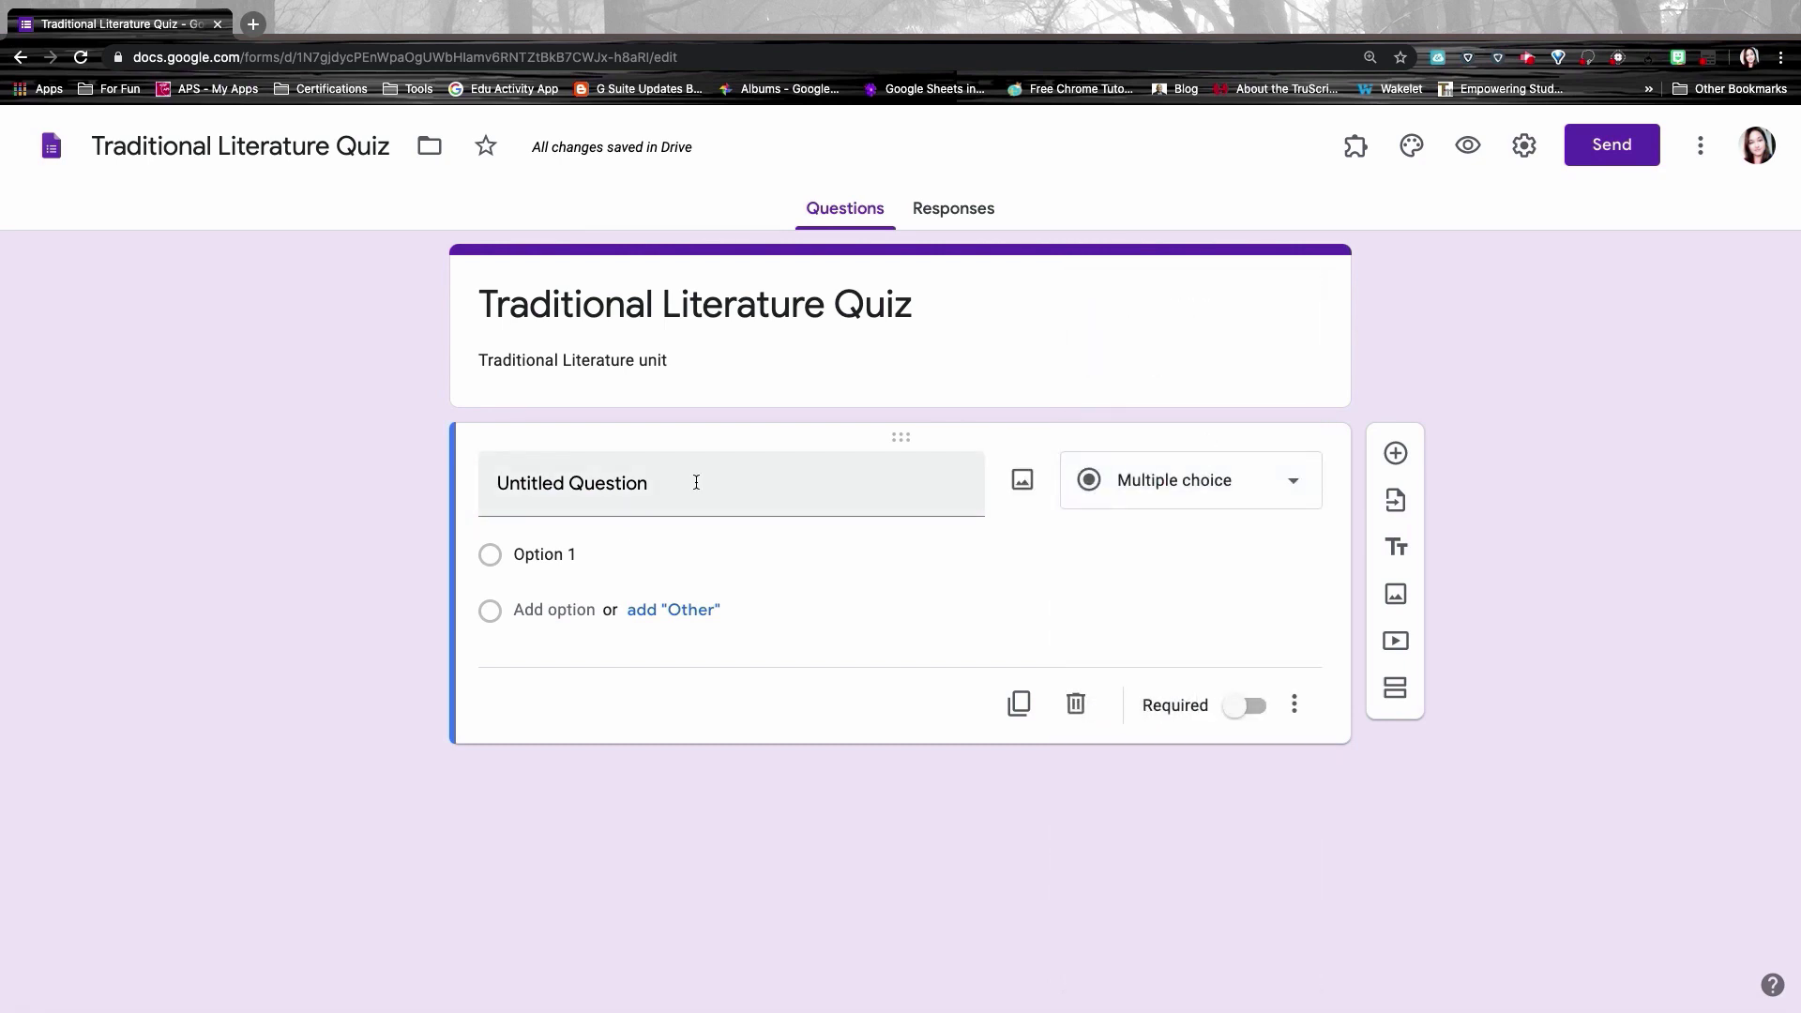
{"action": "left_click", "coordinate": [642, 487]}
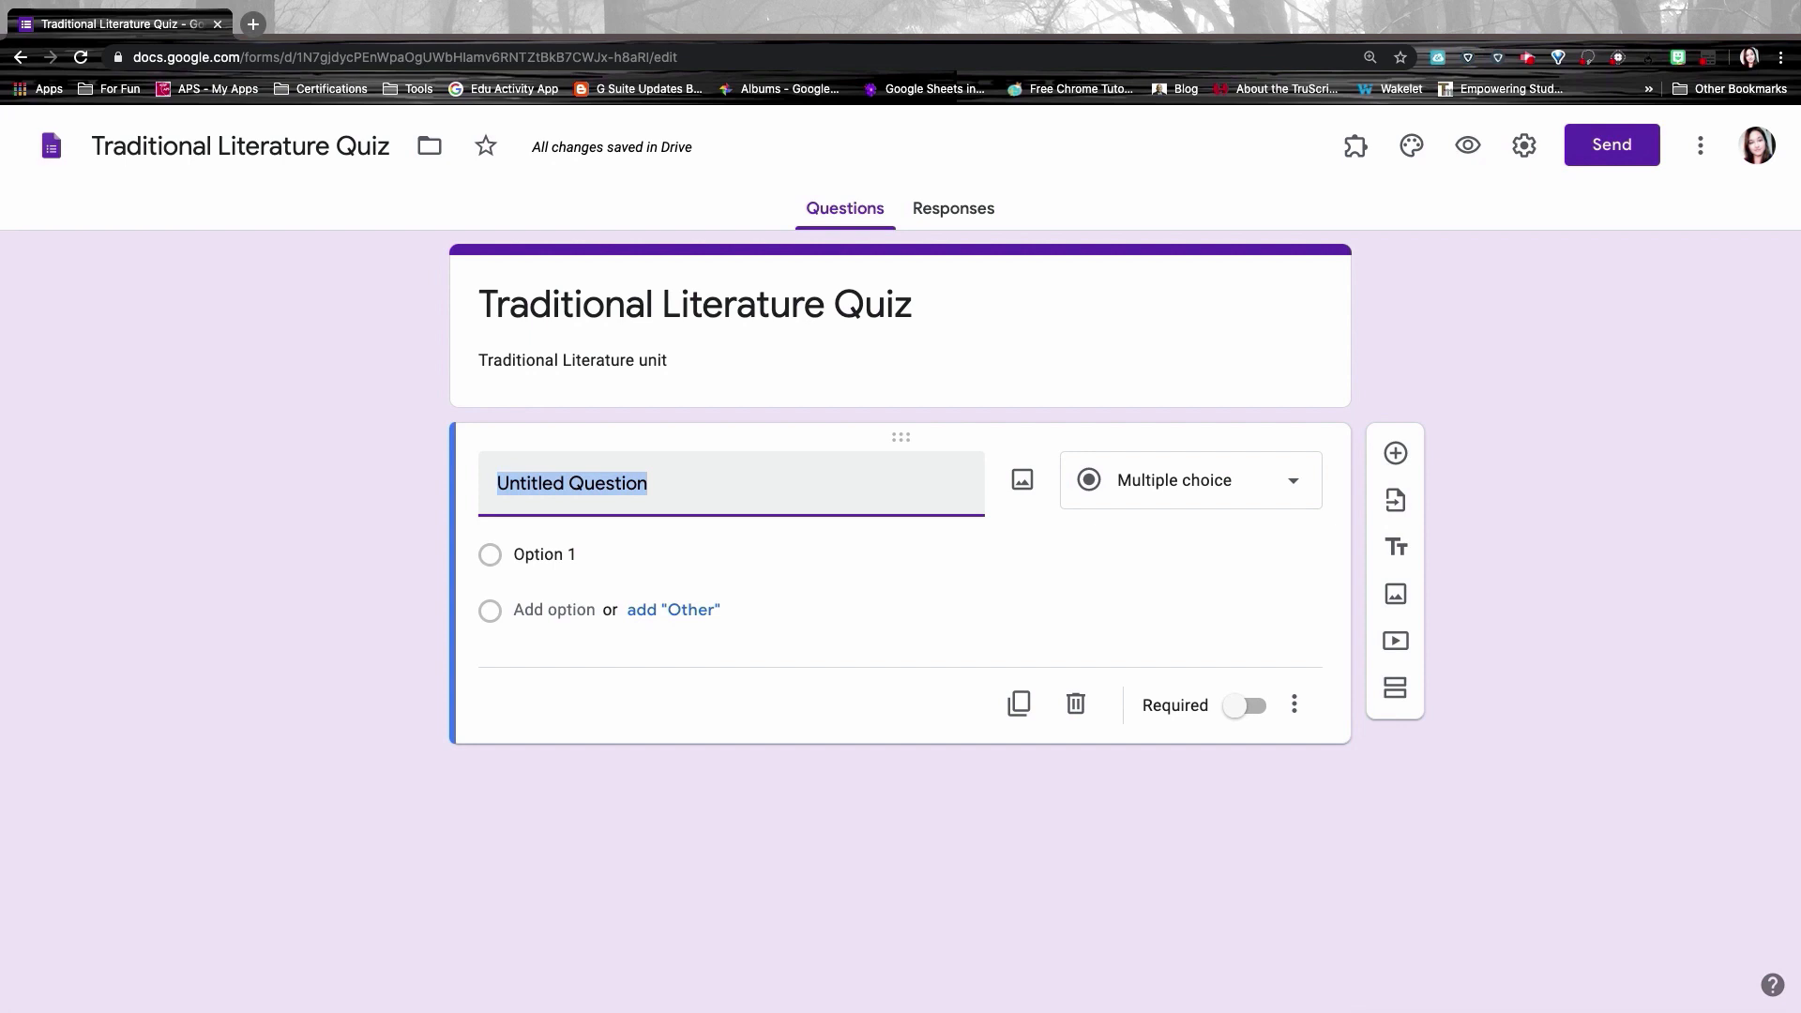
{"action": "type", "text": "What is the definition of Traditional Literature"}
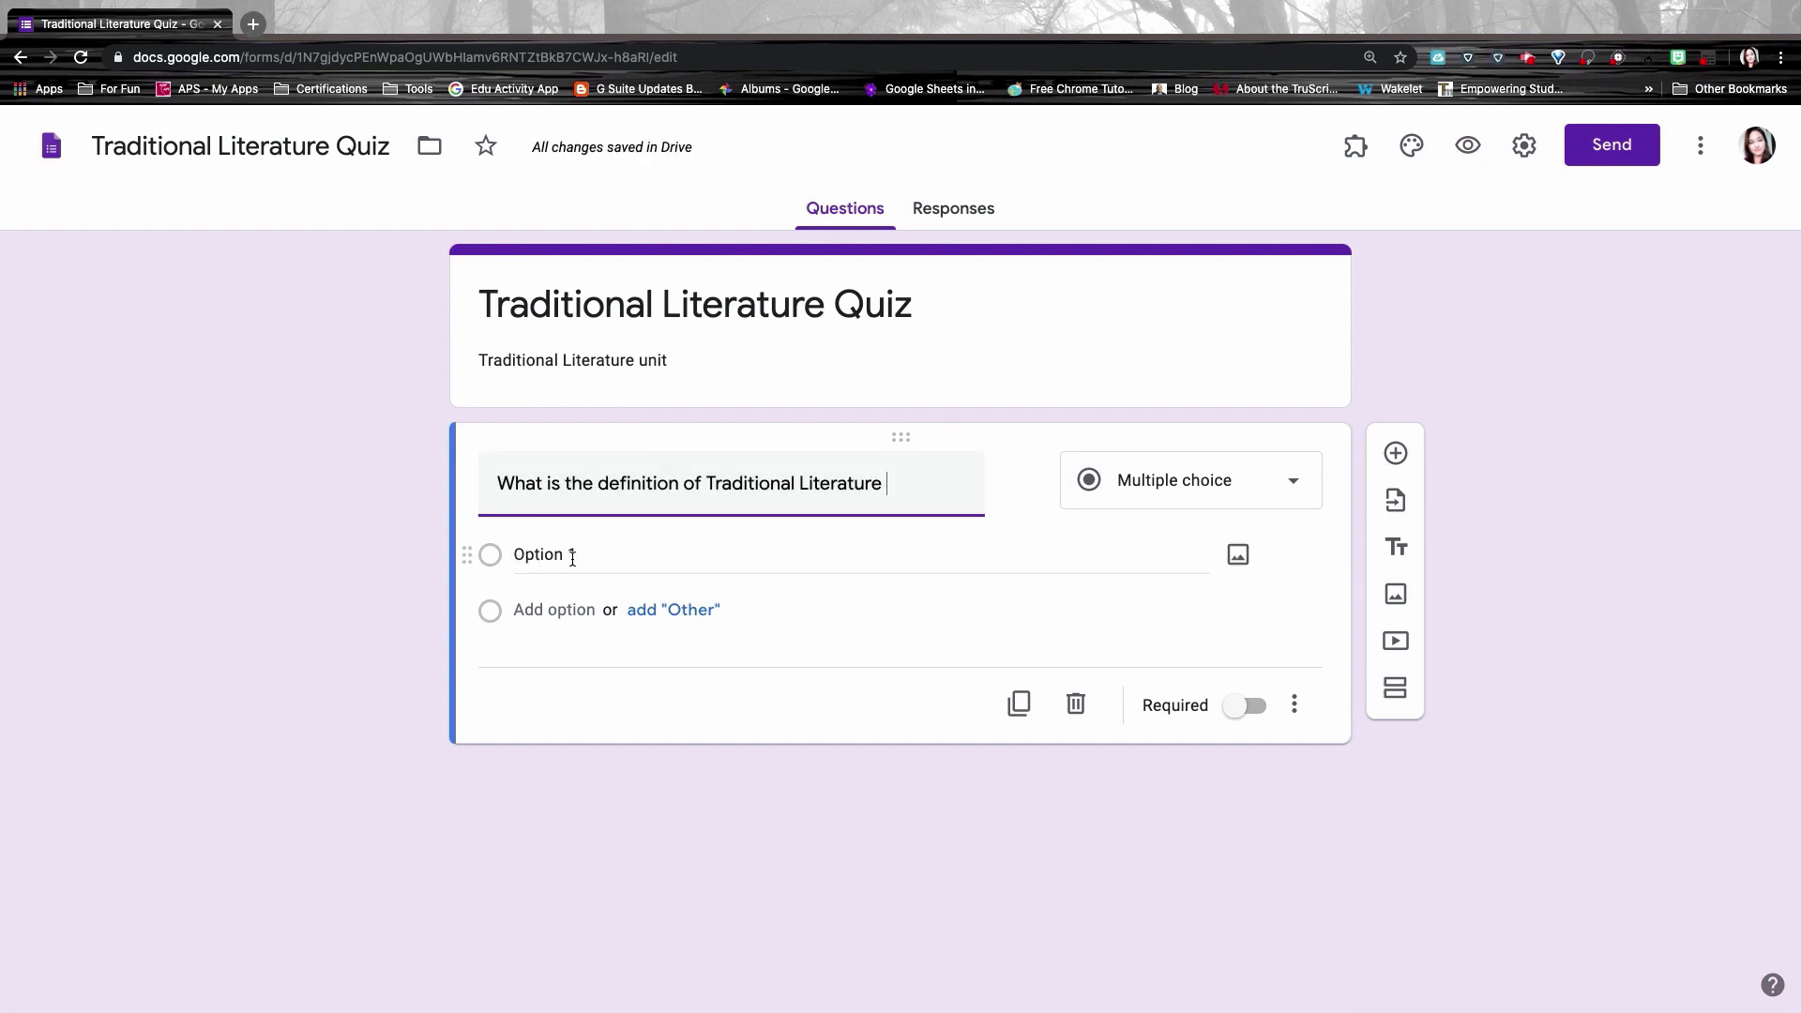
Step: Paste in the four story-definition answer choices
{"action": "left_click", "coordinate": [517, 554]}
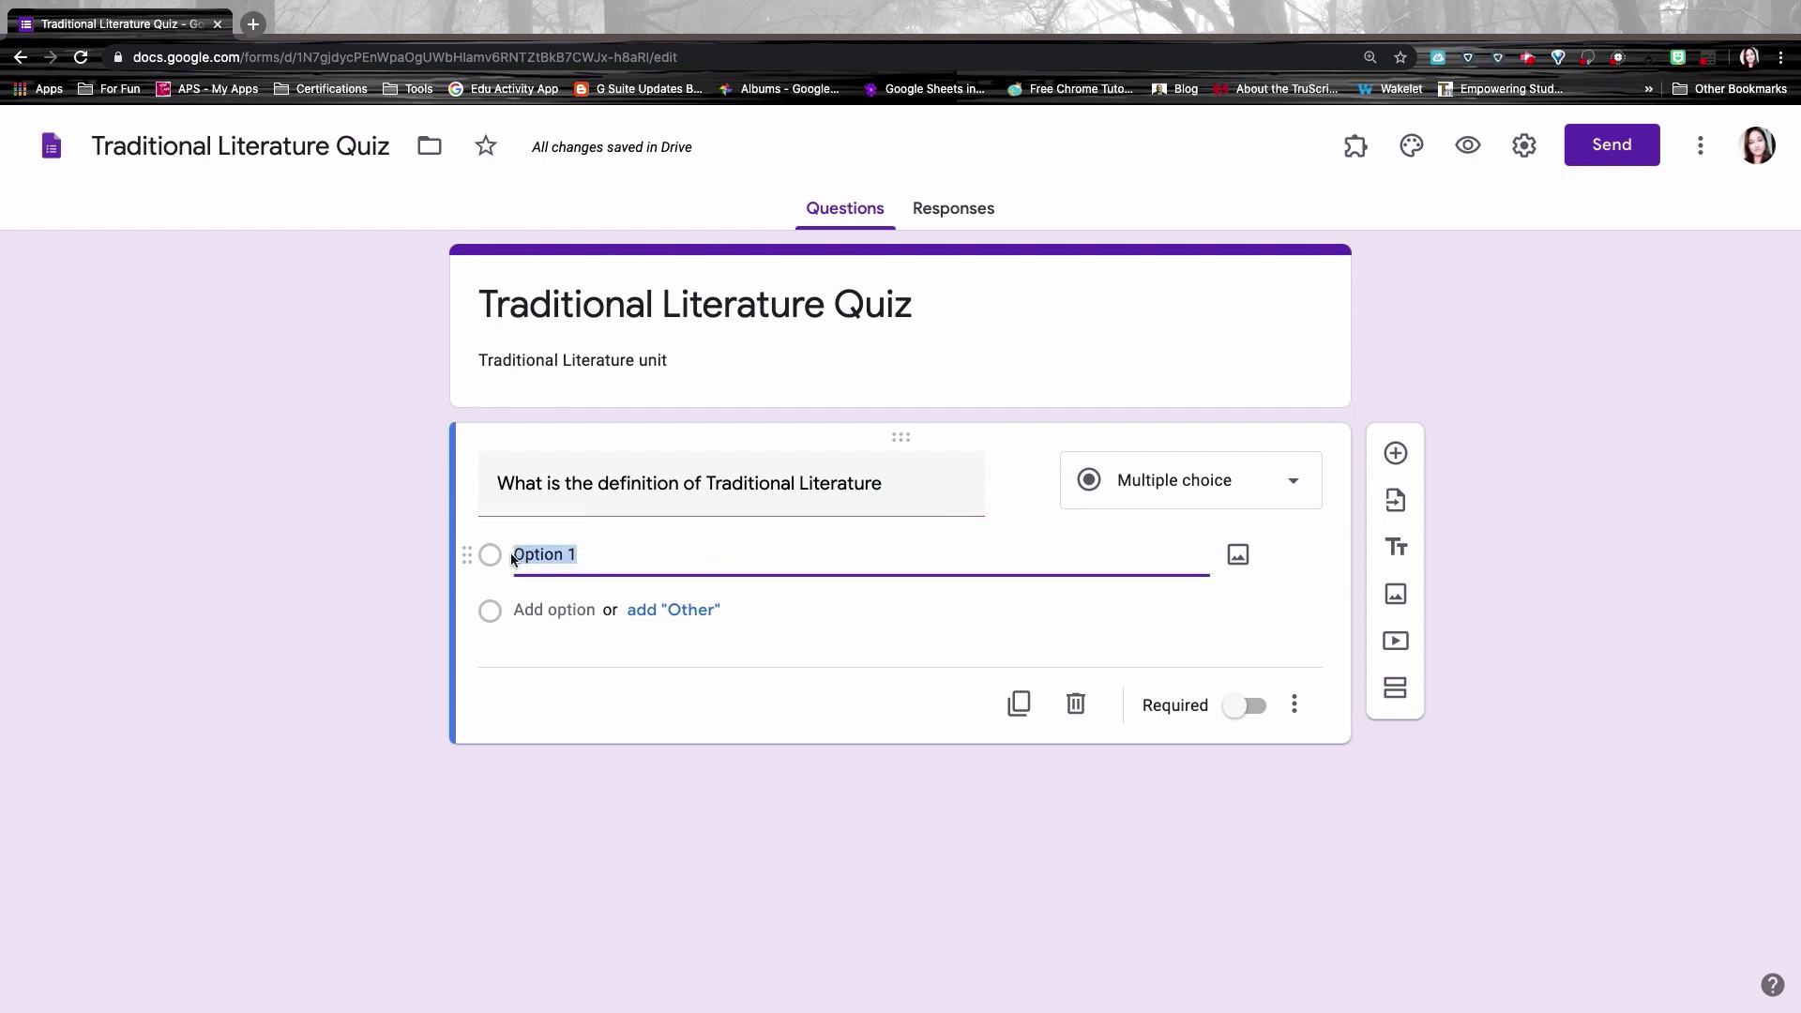
{"action": "type", "text": "Stories that have very famous authors in history."}
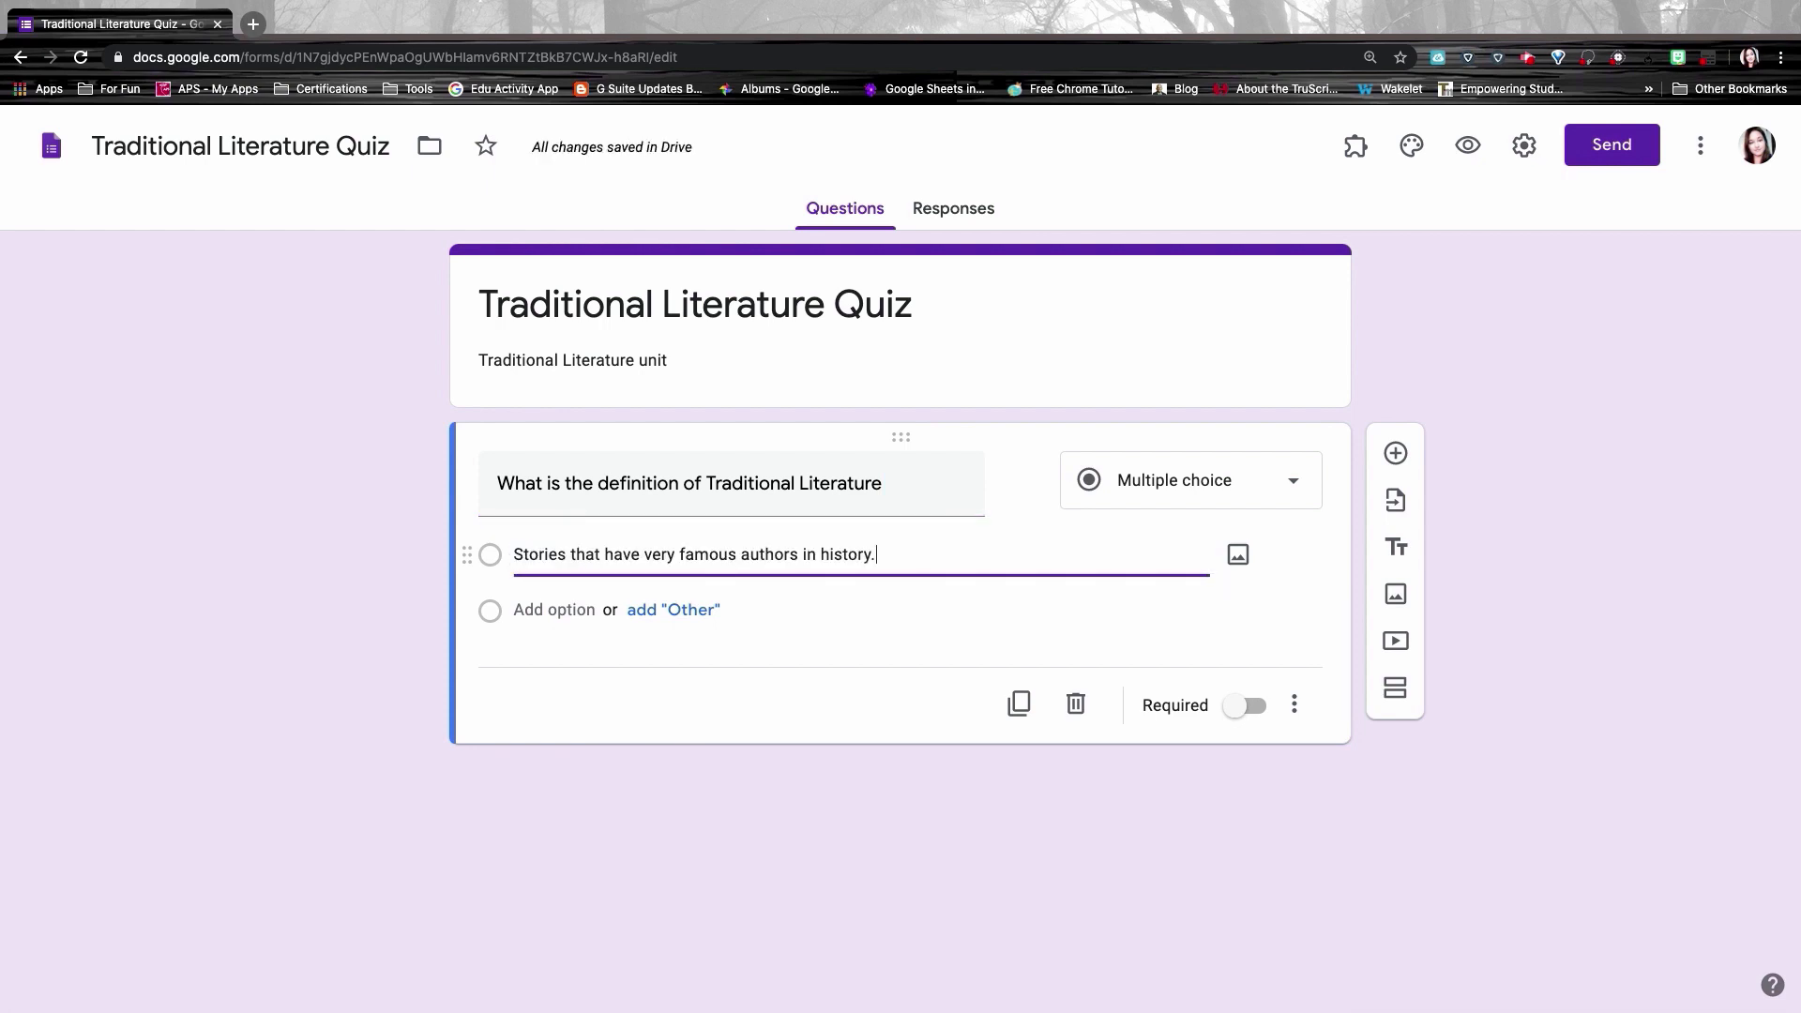
{"action": "left_click", "coordinate": [522, 610]}
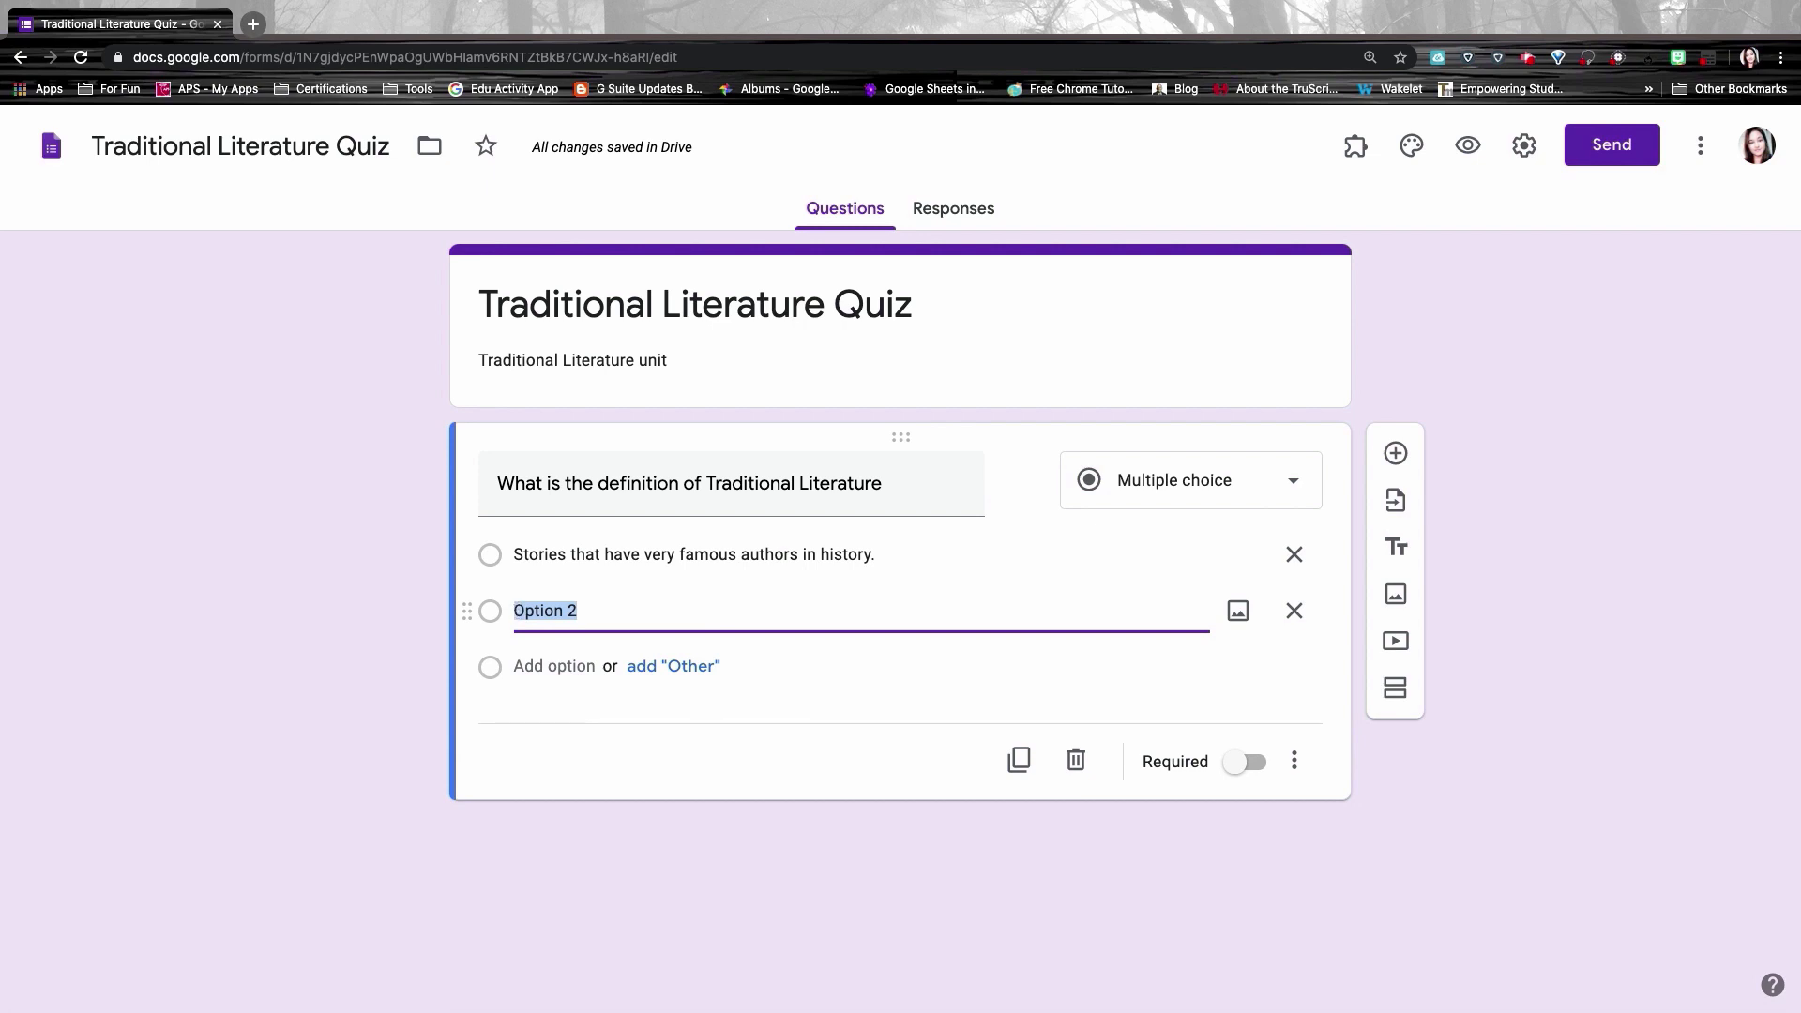
{"action": "type", "text": "Stories that have been passed down orally generation to generation."}
{"action": "left_click", "coordinate": [521, 666]}
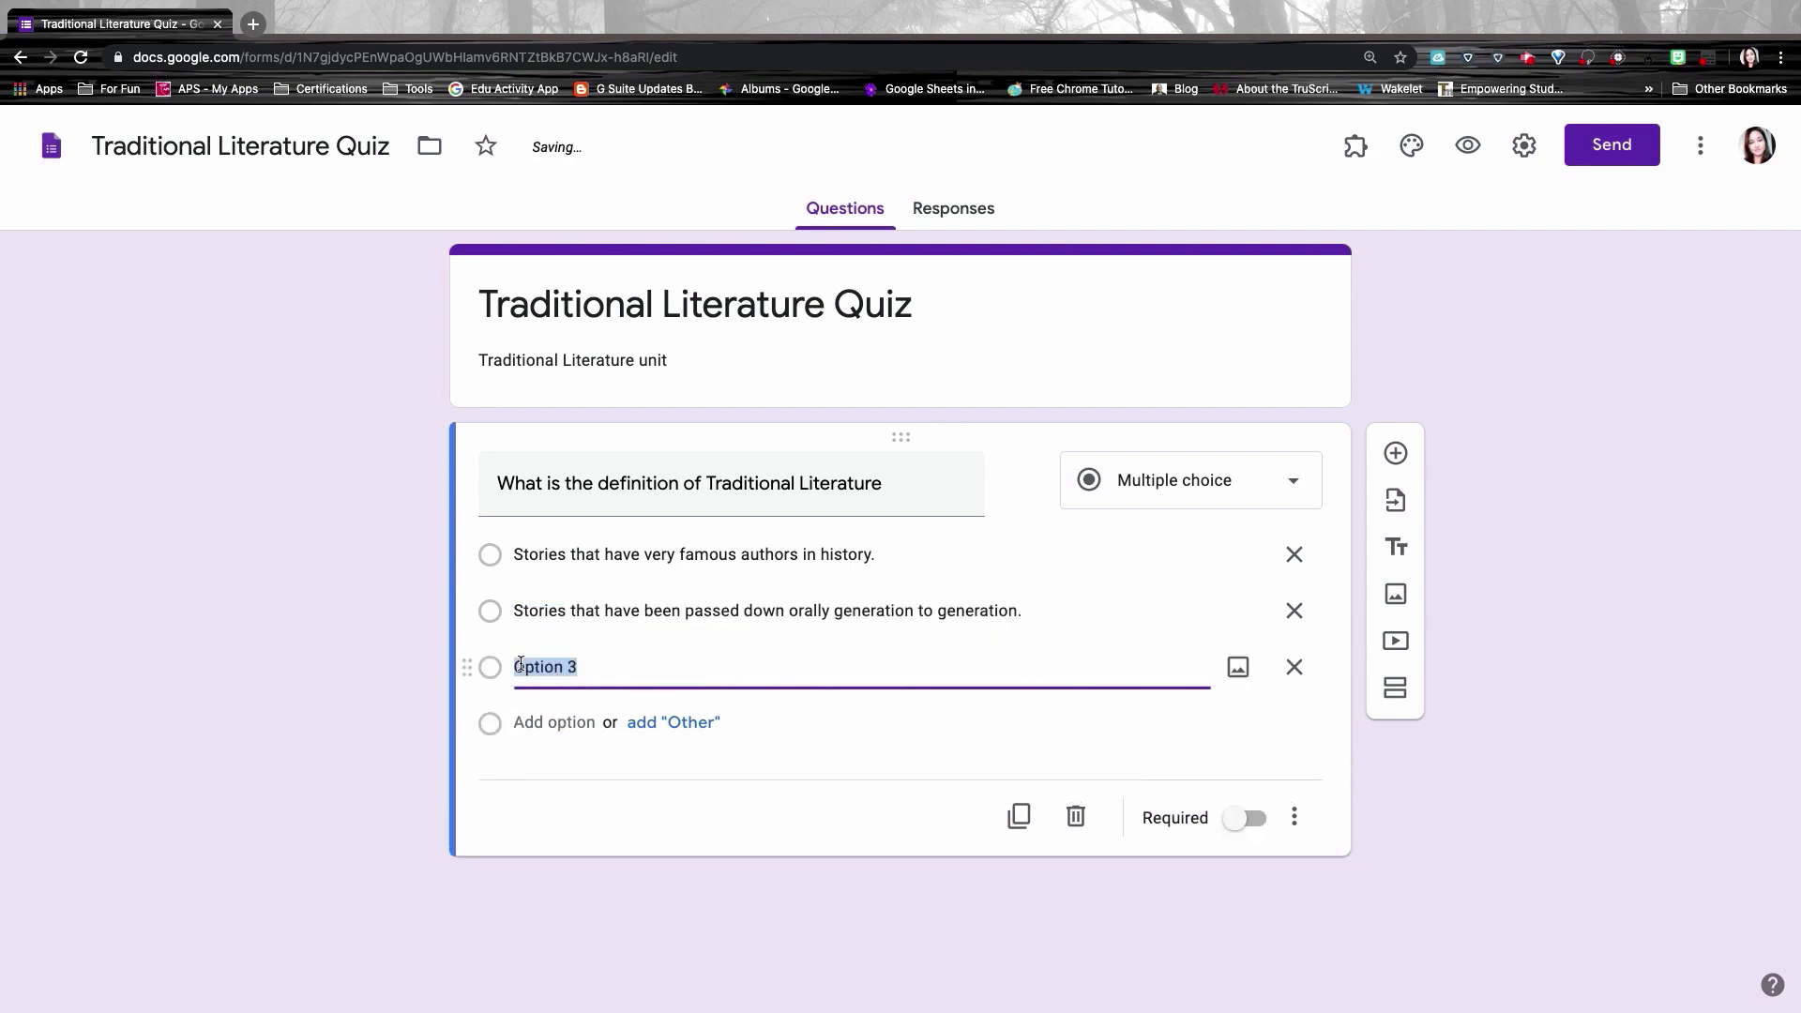
{"action": "type", "text": "Stories that have been turned into movies."}
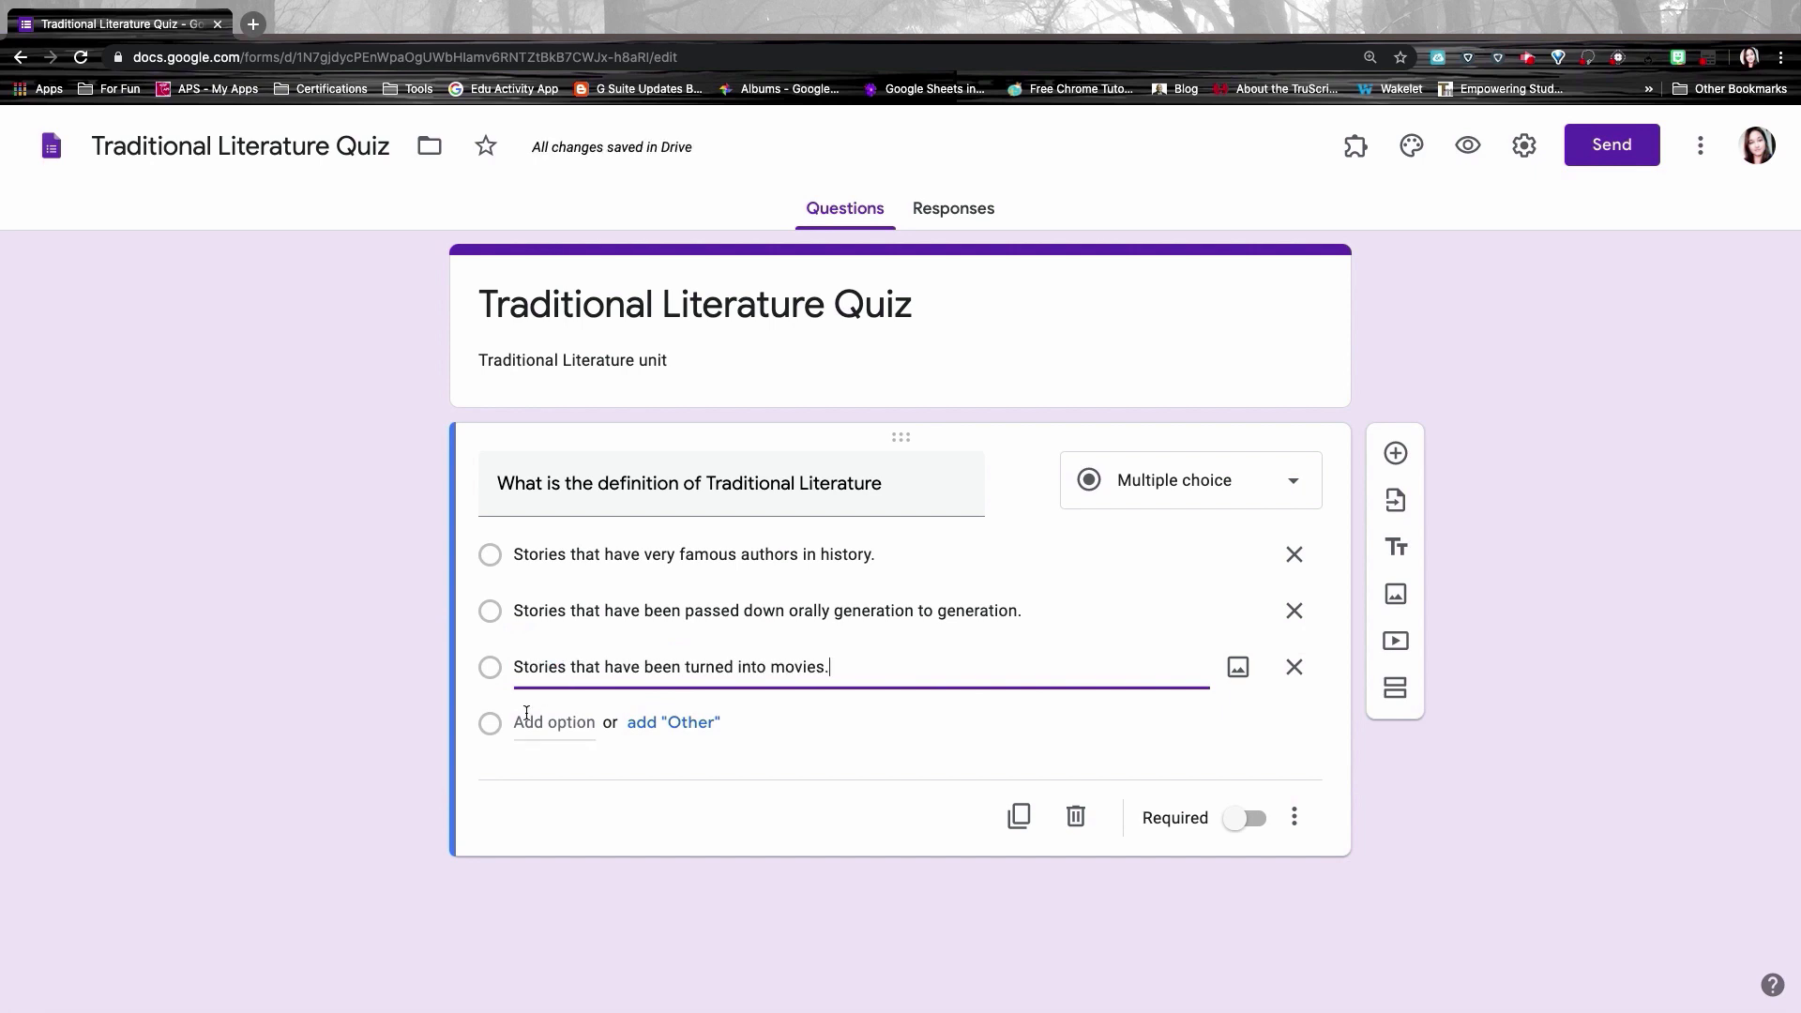
{"action": "left_click", "coordinate": [526, 715]}
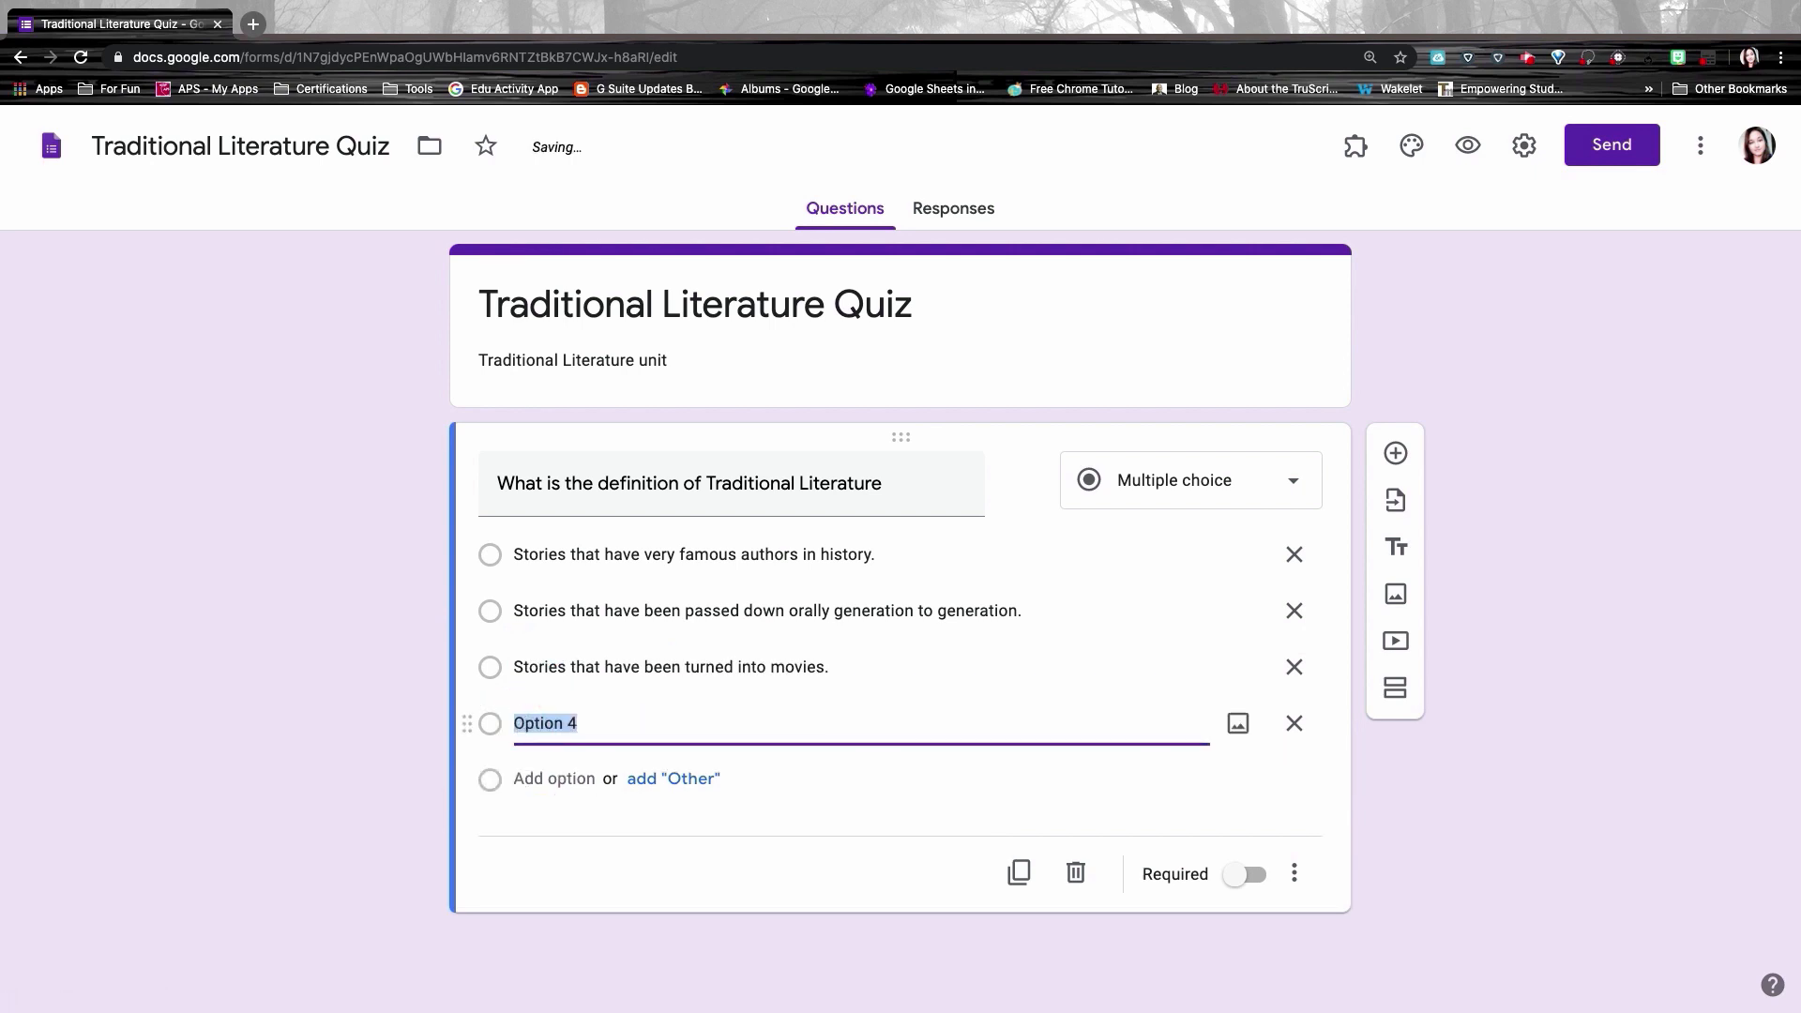
{"action": "type", "text": "Stories that were written before the reader was born."}
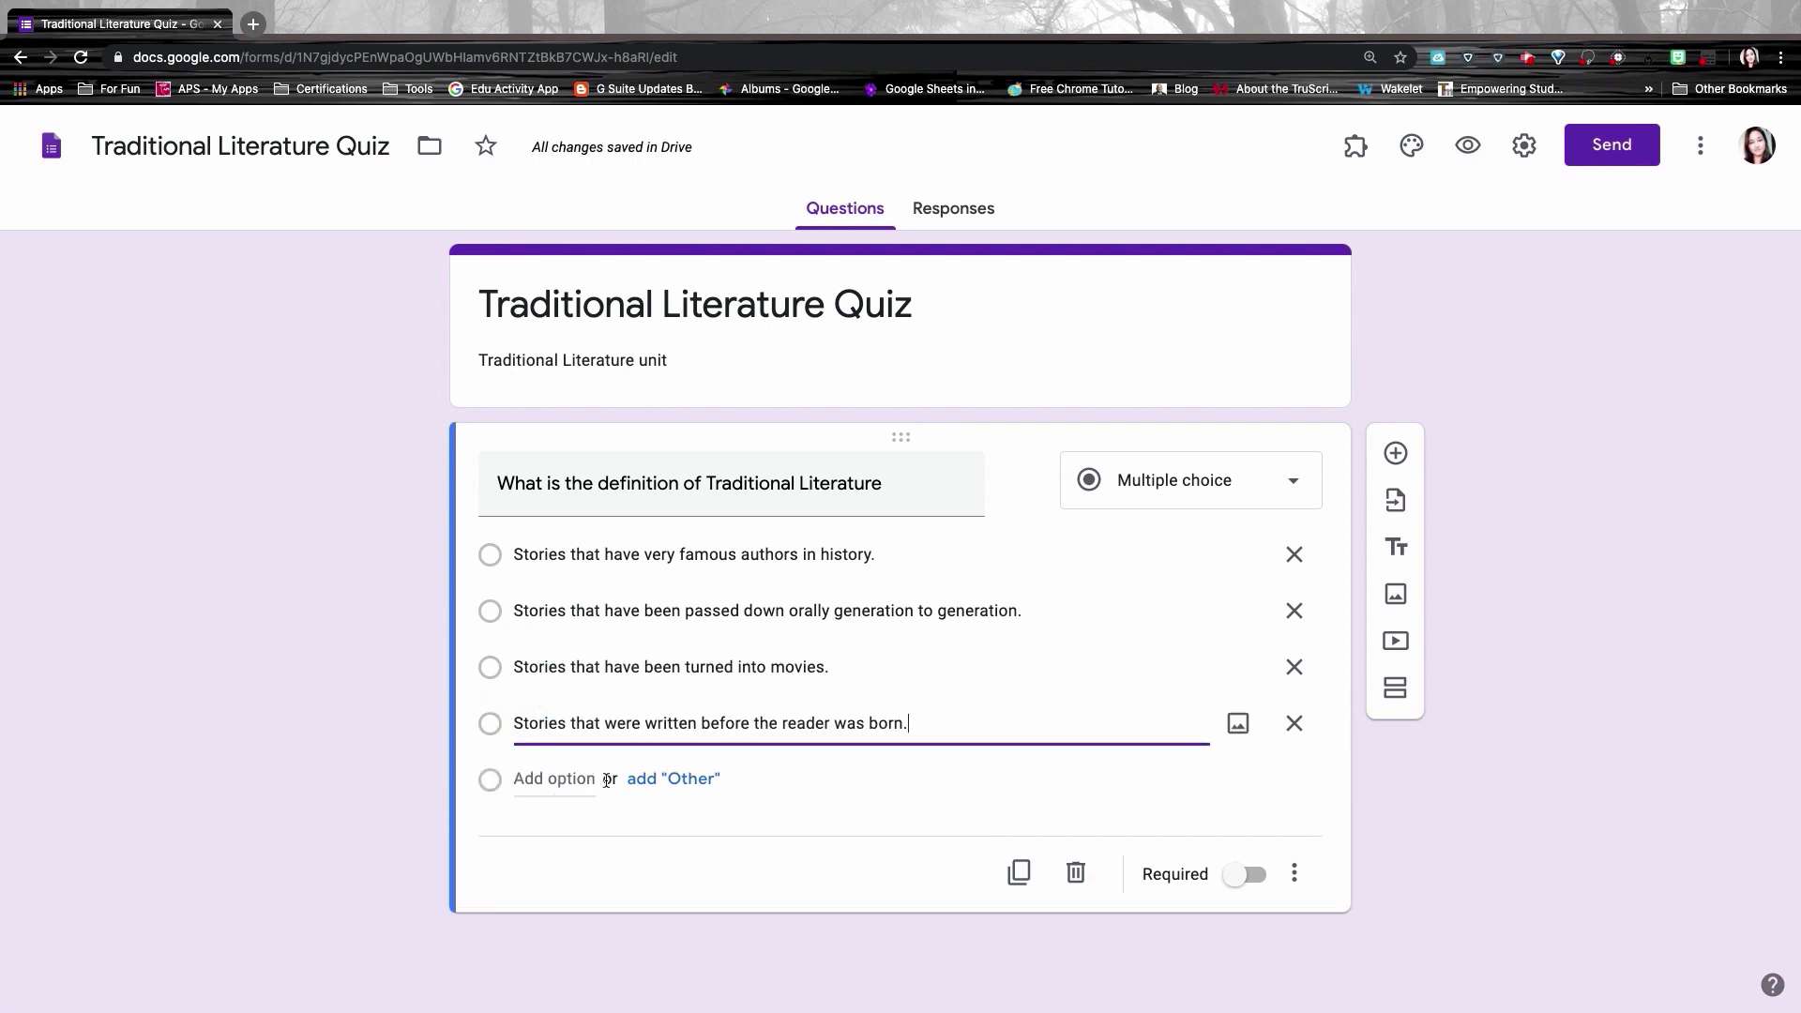
Step: Try adding an Other choice and making the question required, then undo both
{"action": "left_click", "coordinate": [674, 779]}
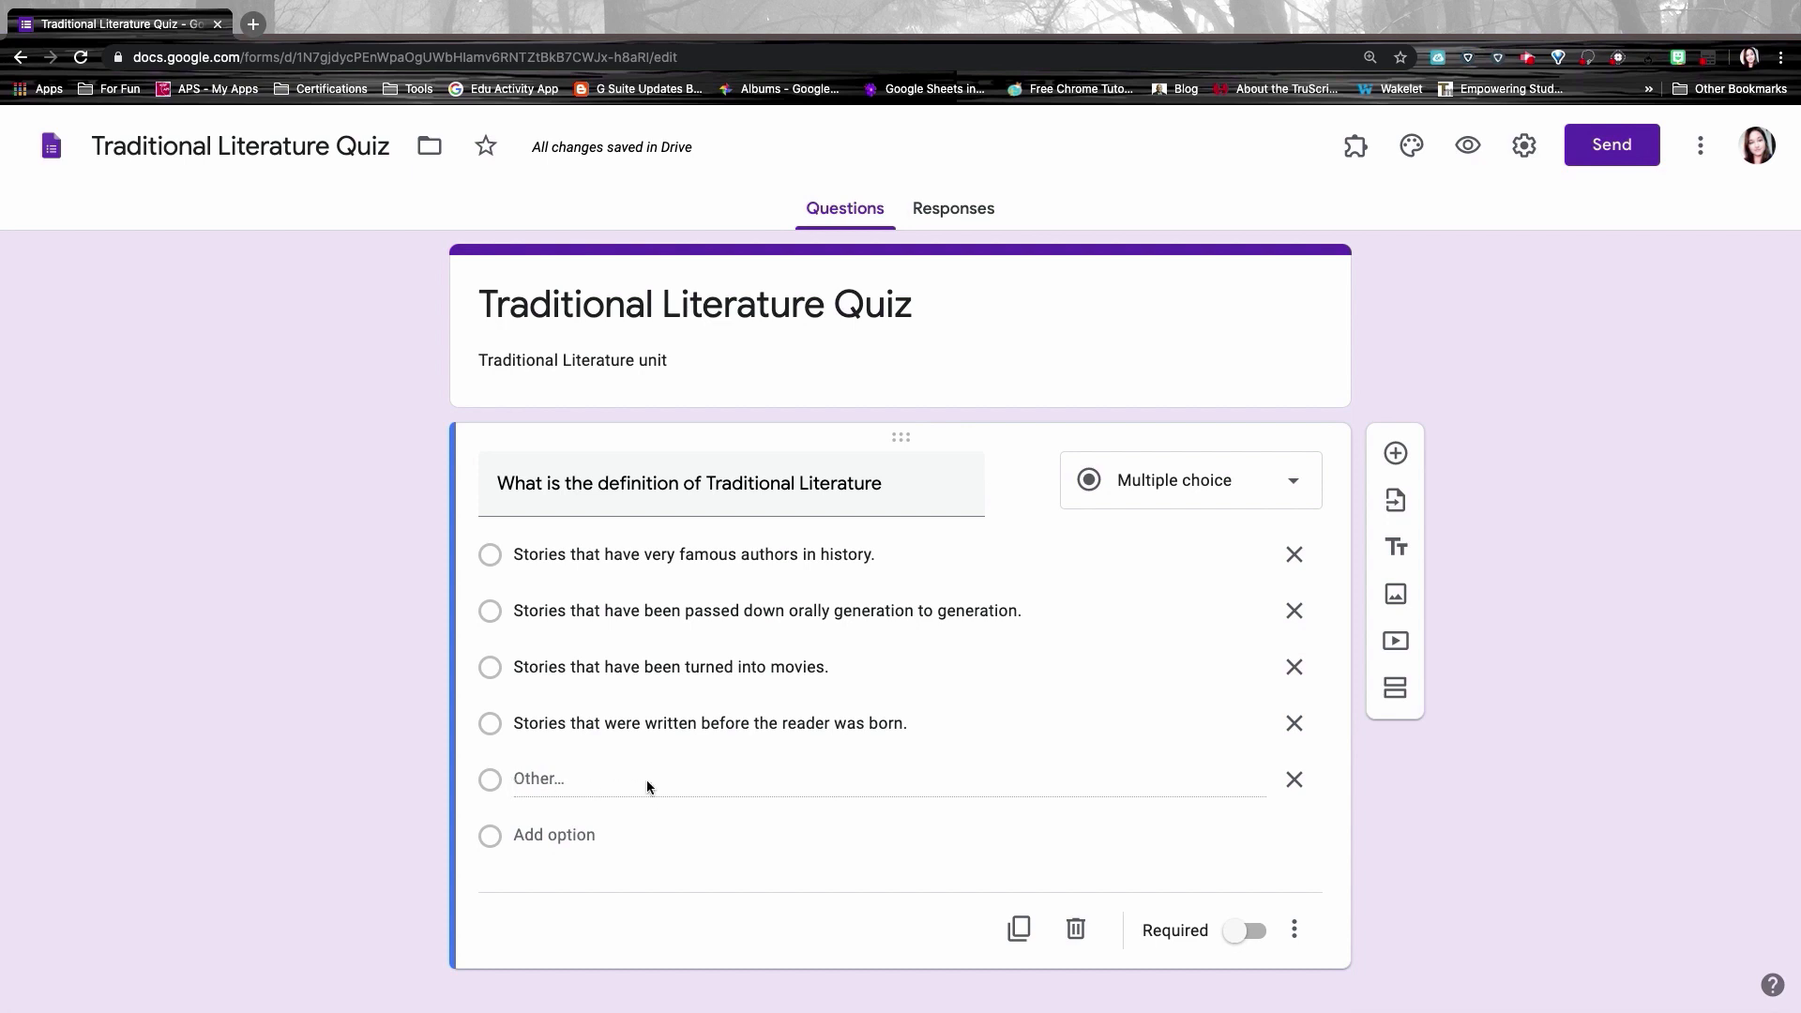
{"action": "left_click", "coordinate": [1295, 779]}
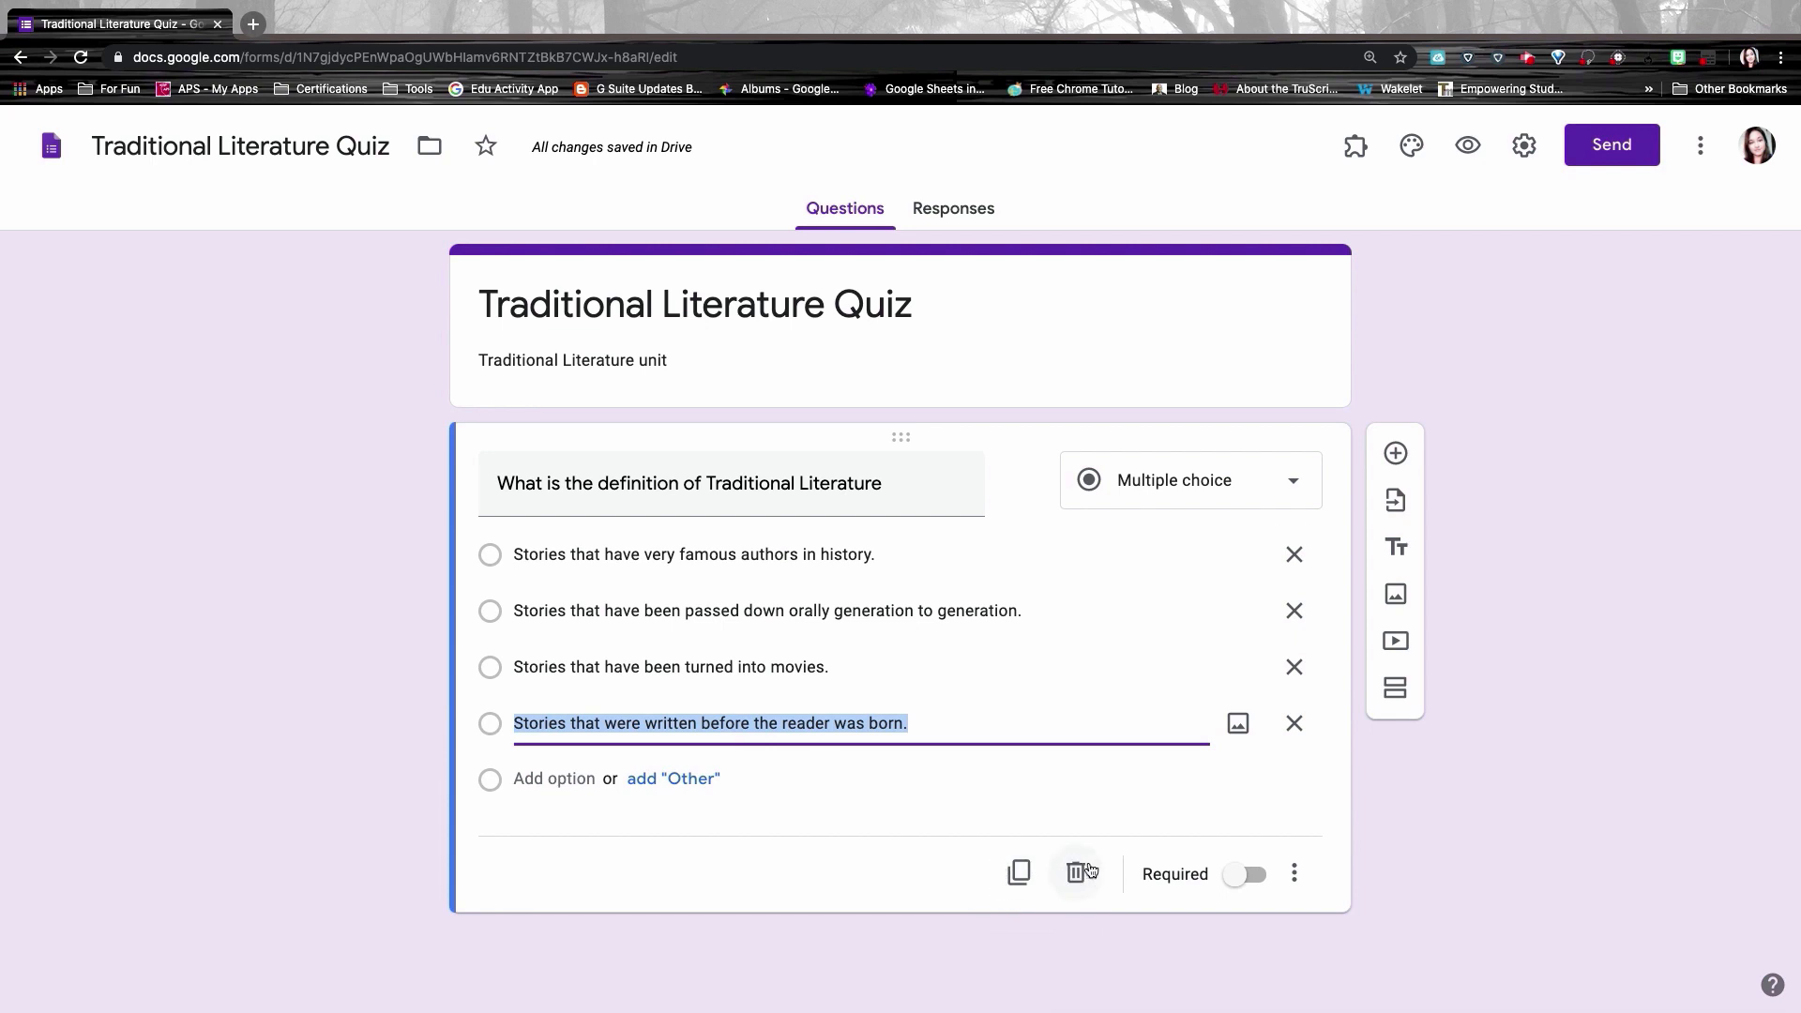
{"action": "left_click", "coordinate": [1245, 883]}
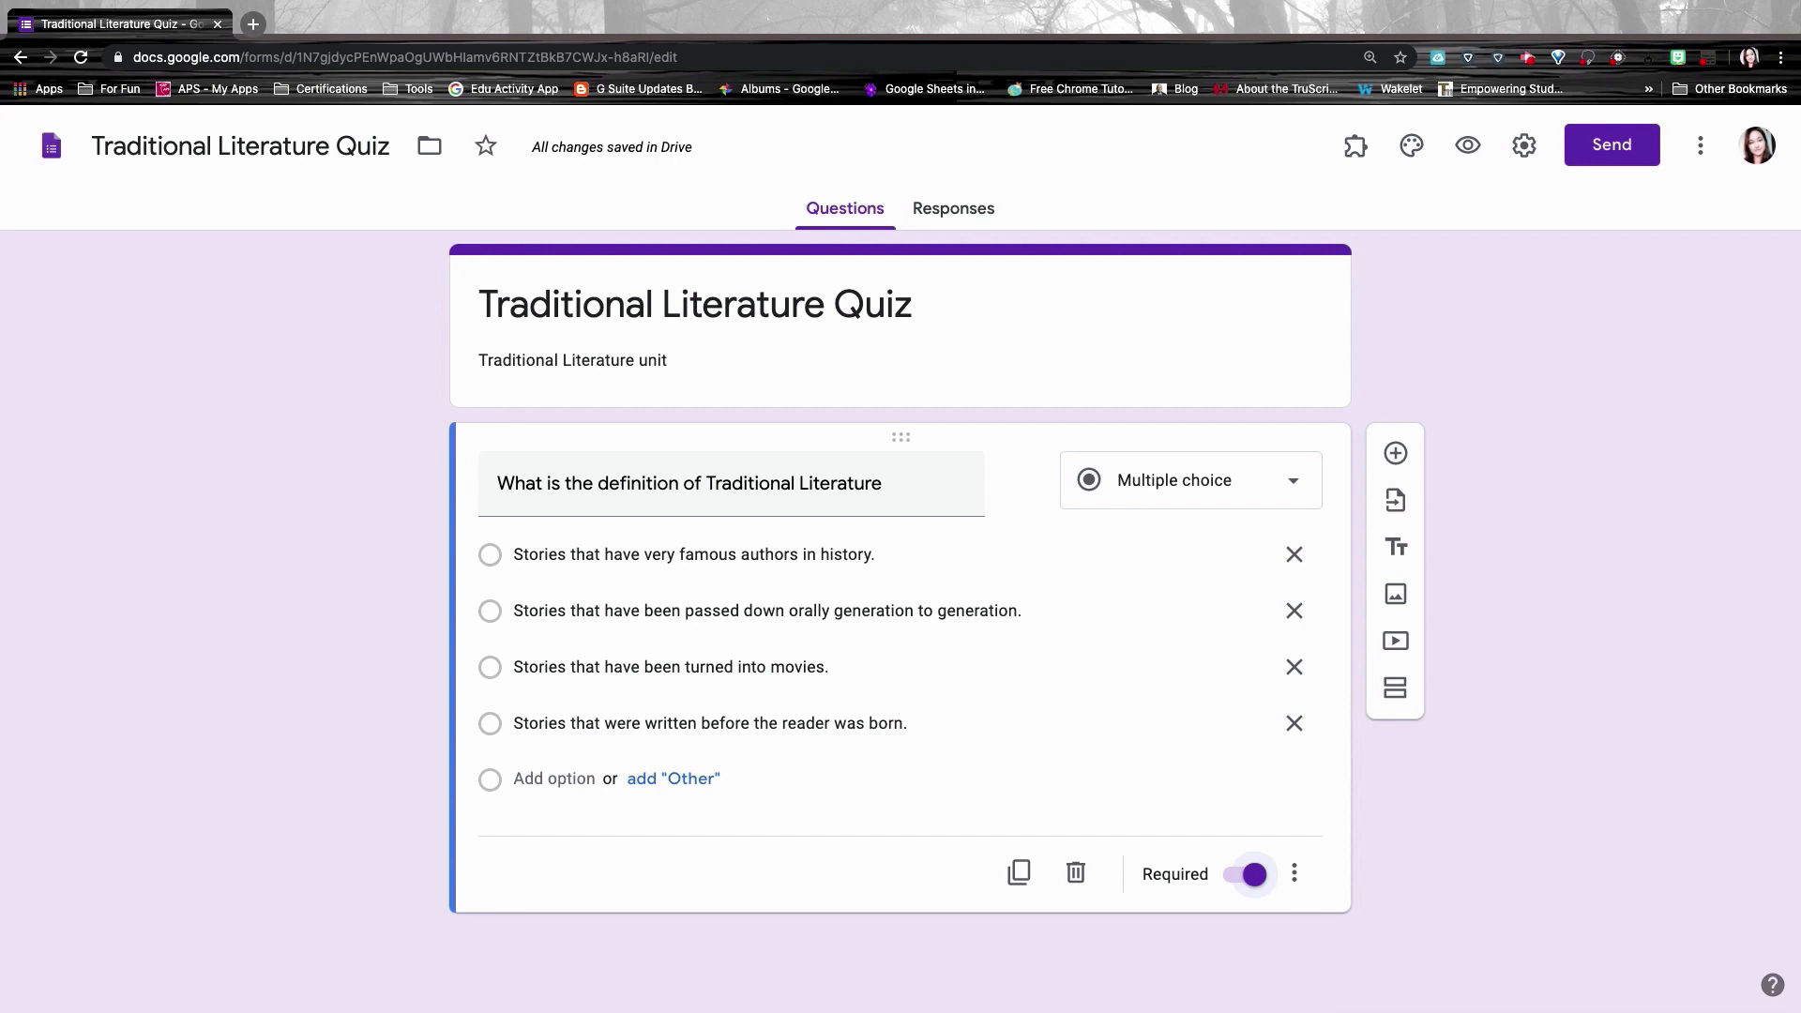
{"action": "left_click", "coordinate": [1258, 875]}
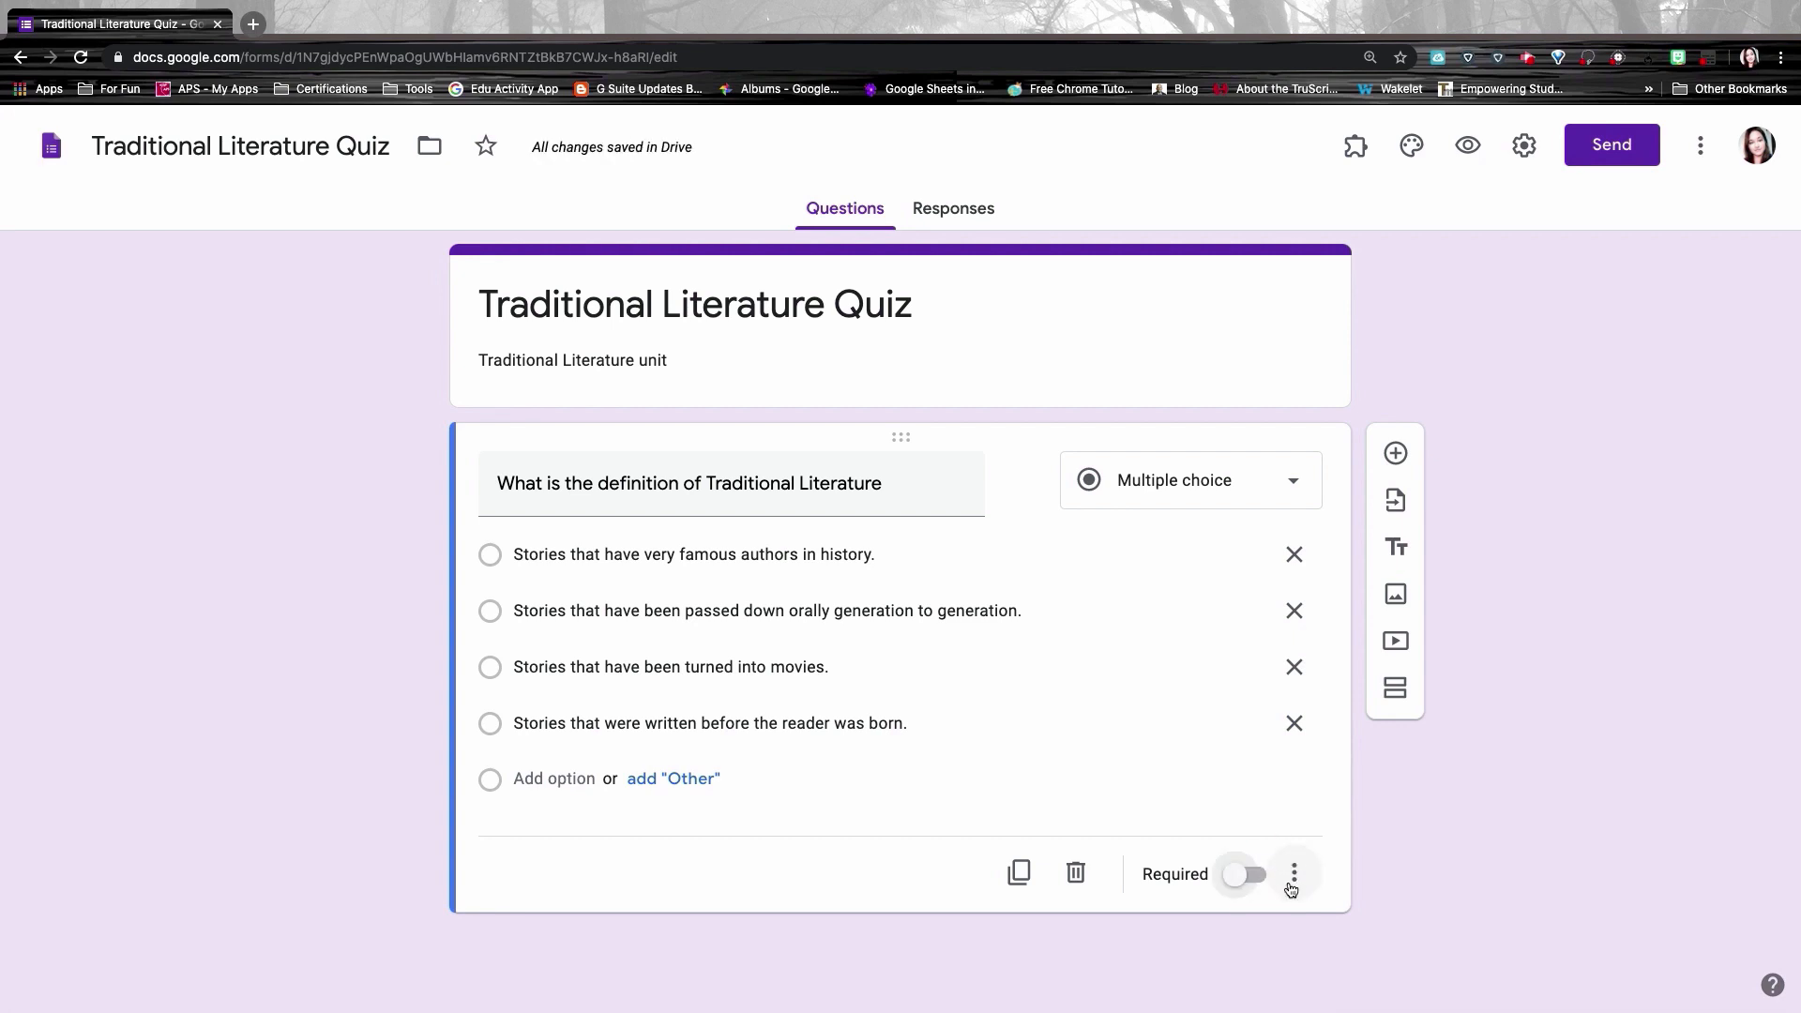
Step: Add the description 'Please answer only one option' under the question
{"action": "left_click", "coordinate": [1299, 870]}
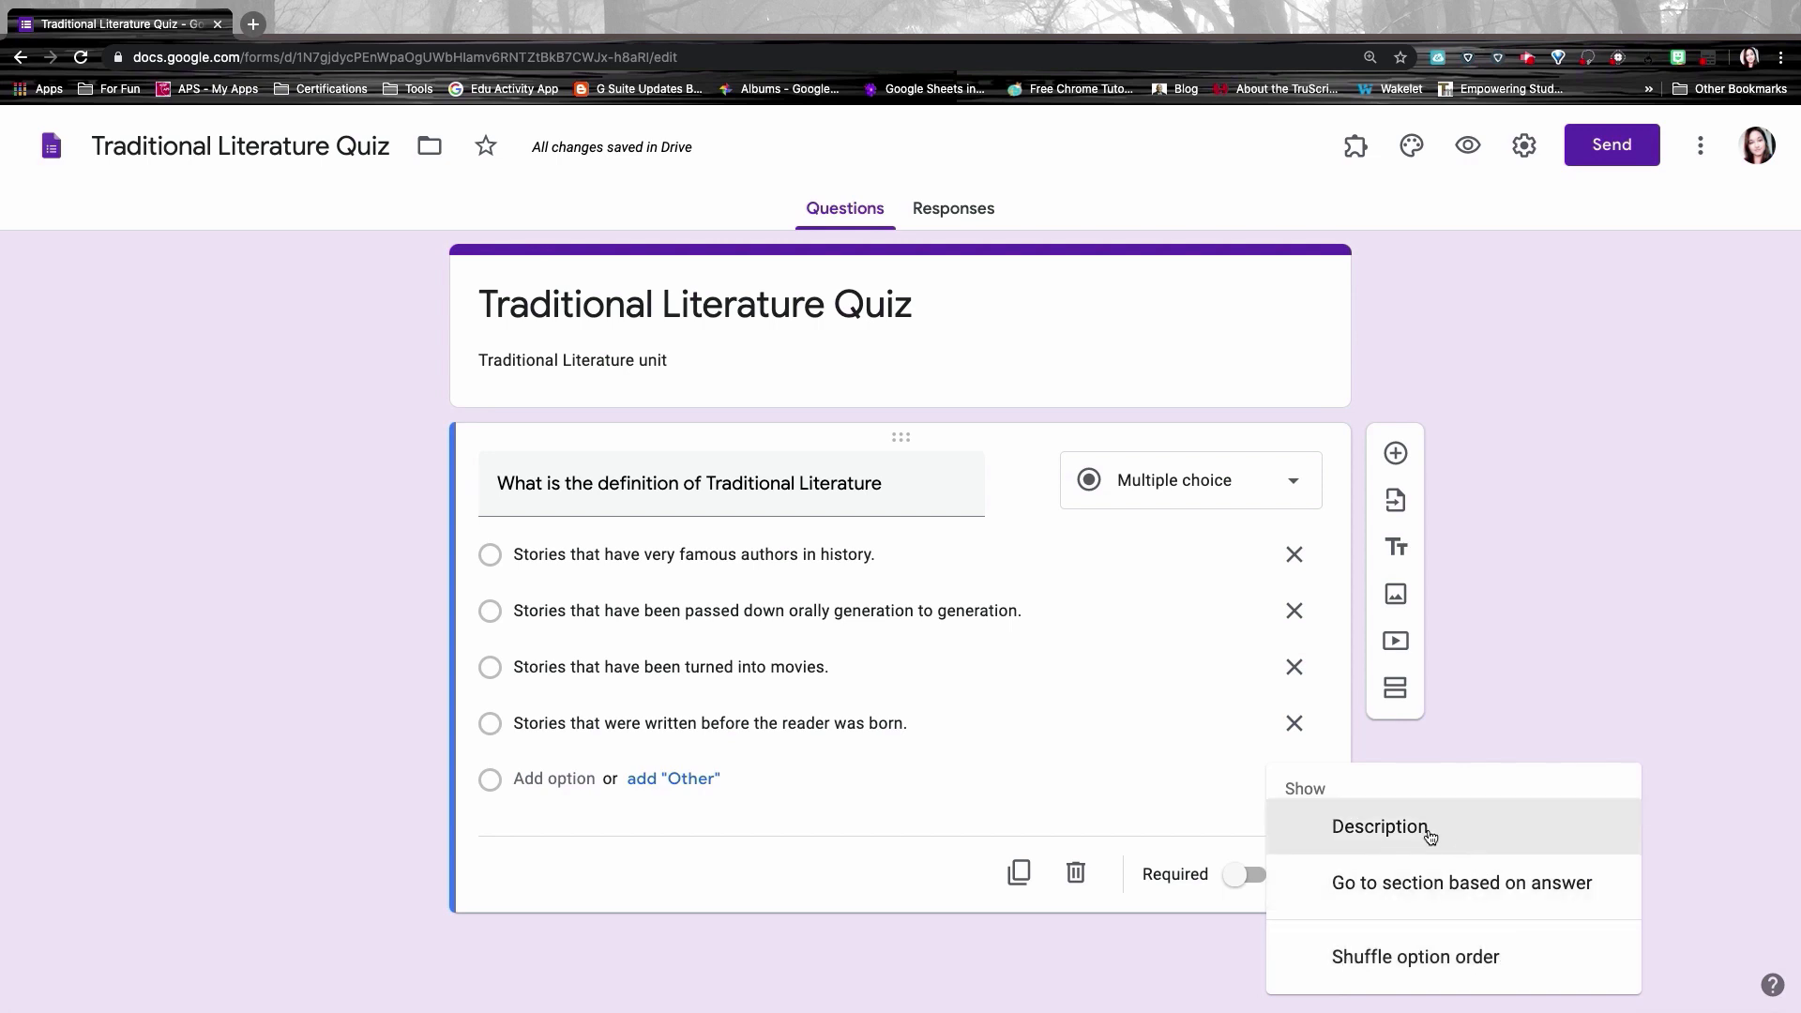
{"action": "left_click", "coordinate": [1384, 824]}
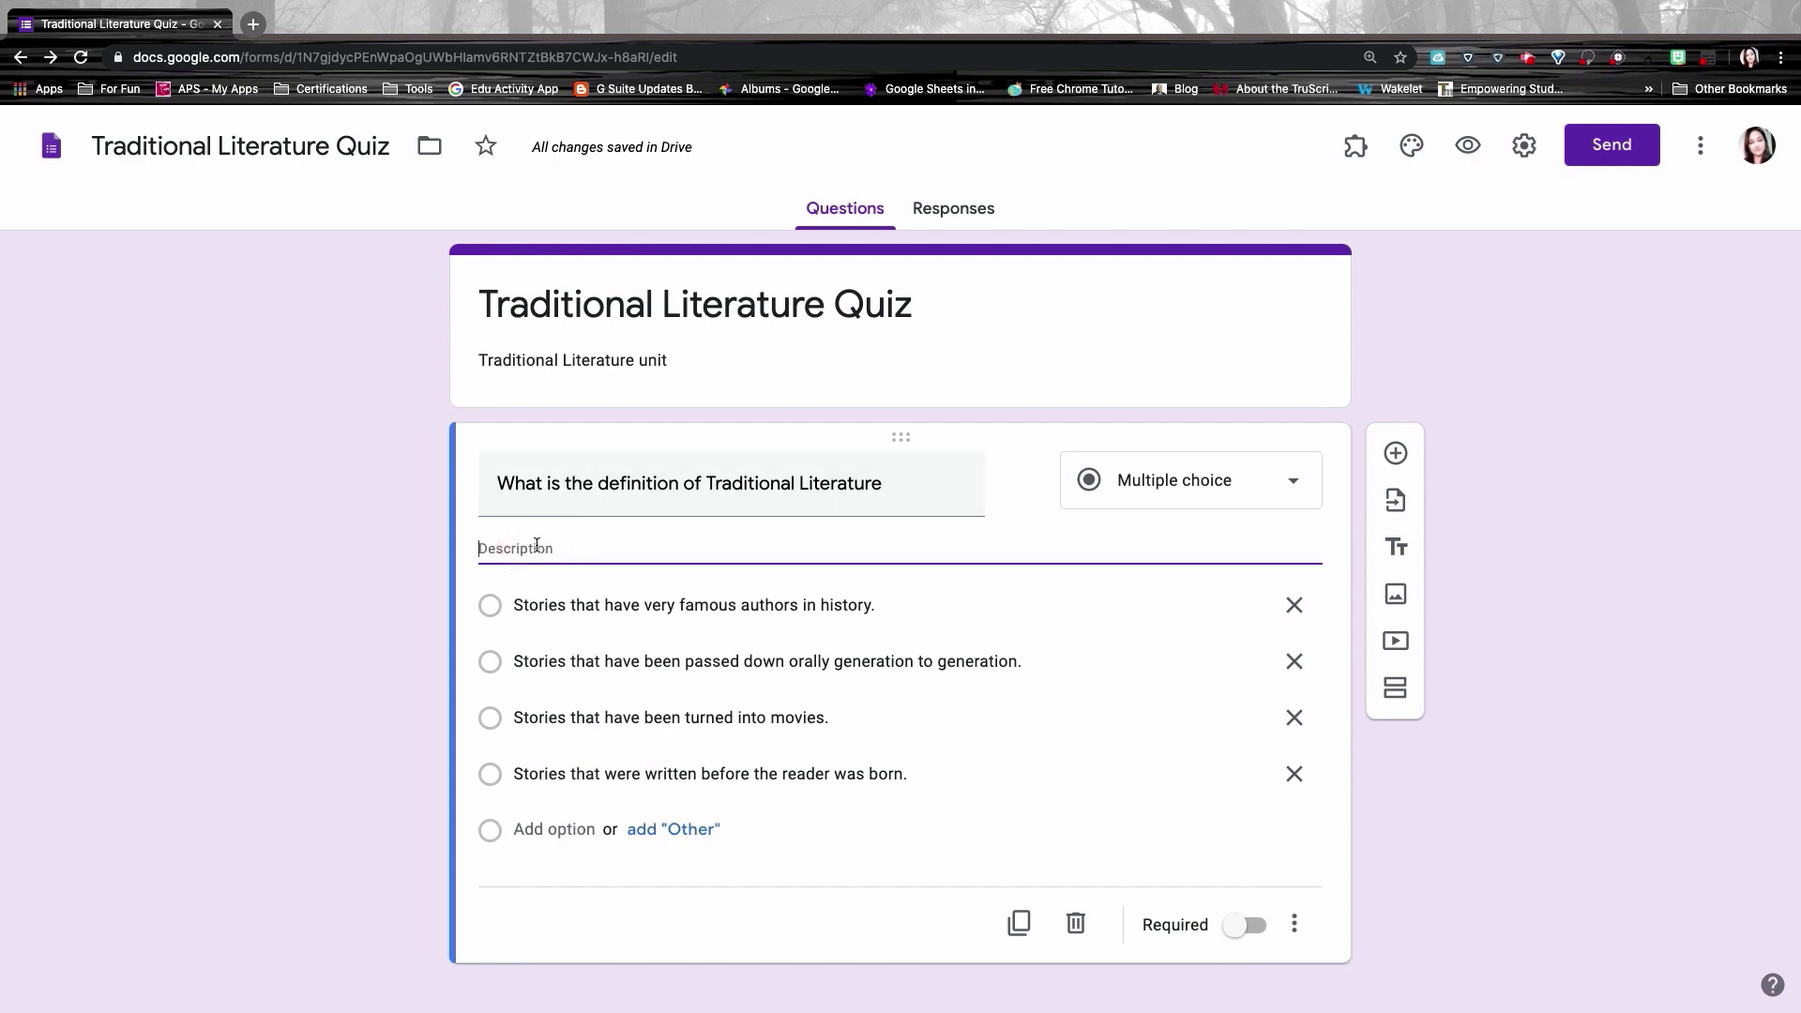
{"action": "type", "text": "Please answer only one option."}
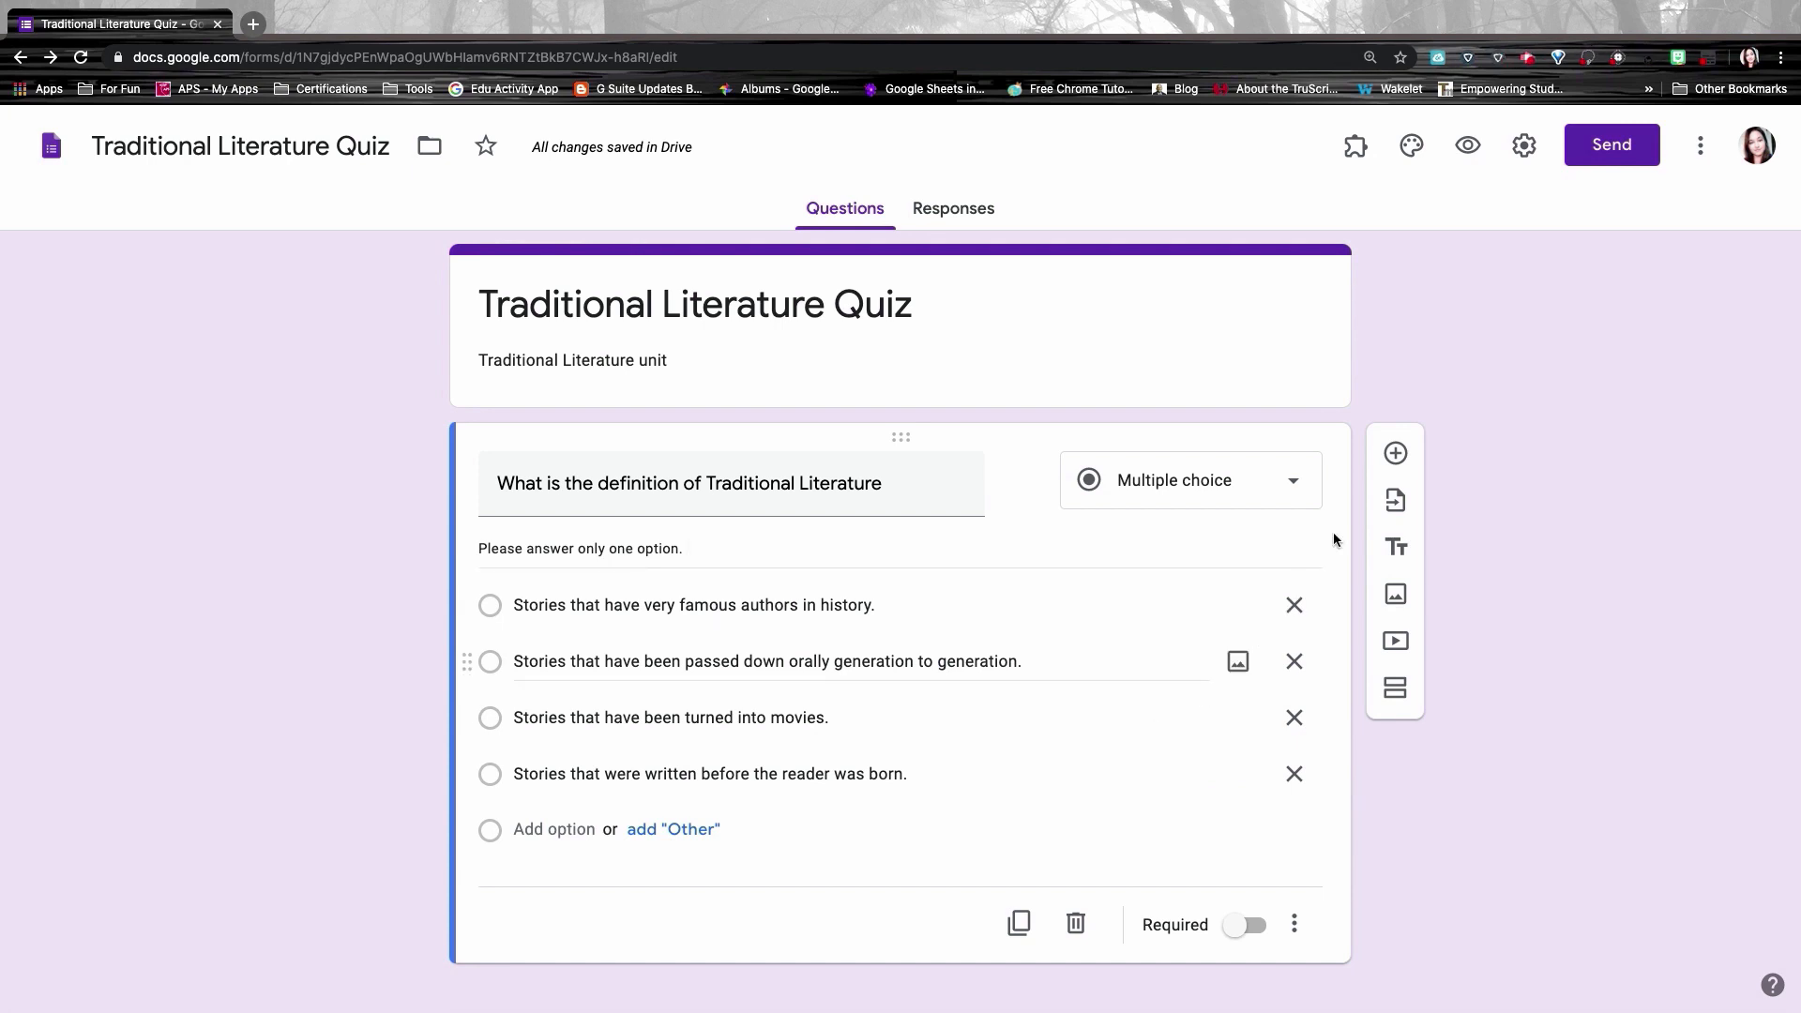
Step: Add a Dropdown question titled 'Select your name below'
{"action": "left_click", "coordinate": [1396, 453]}
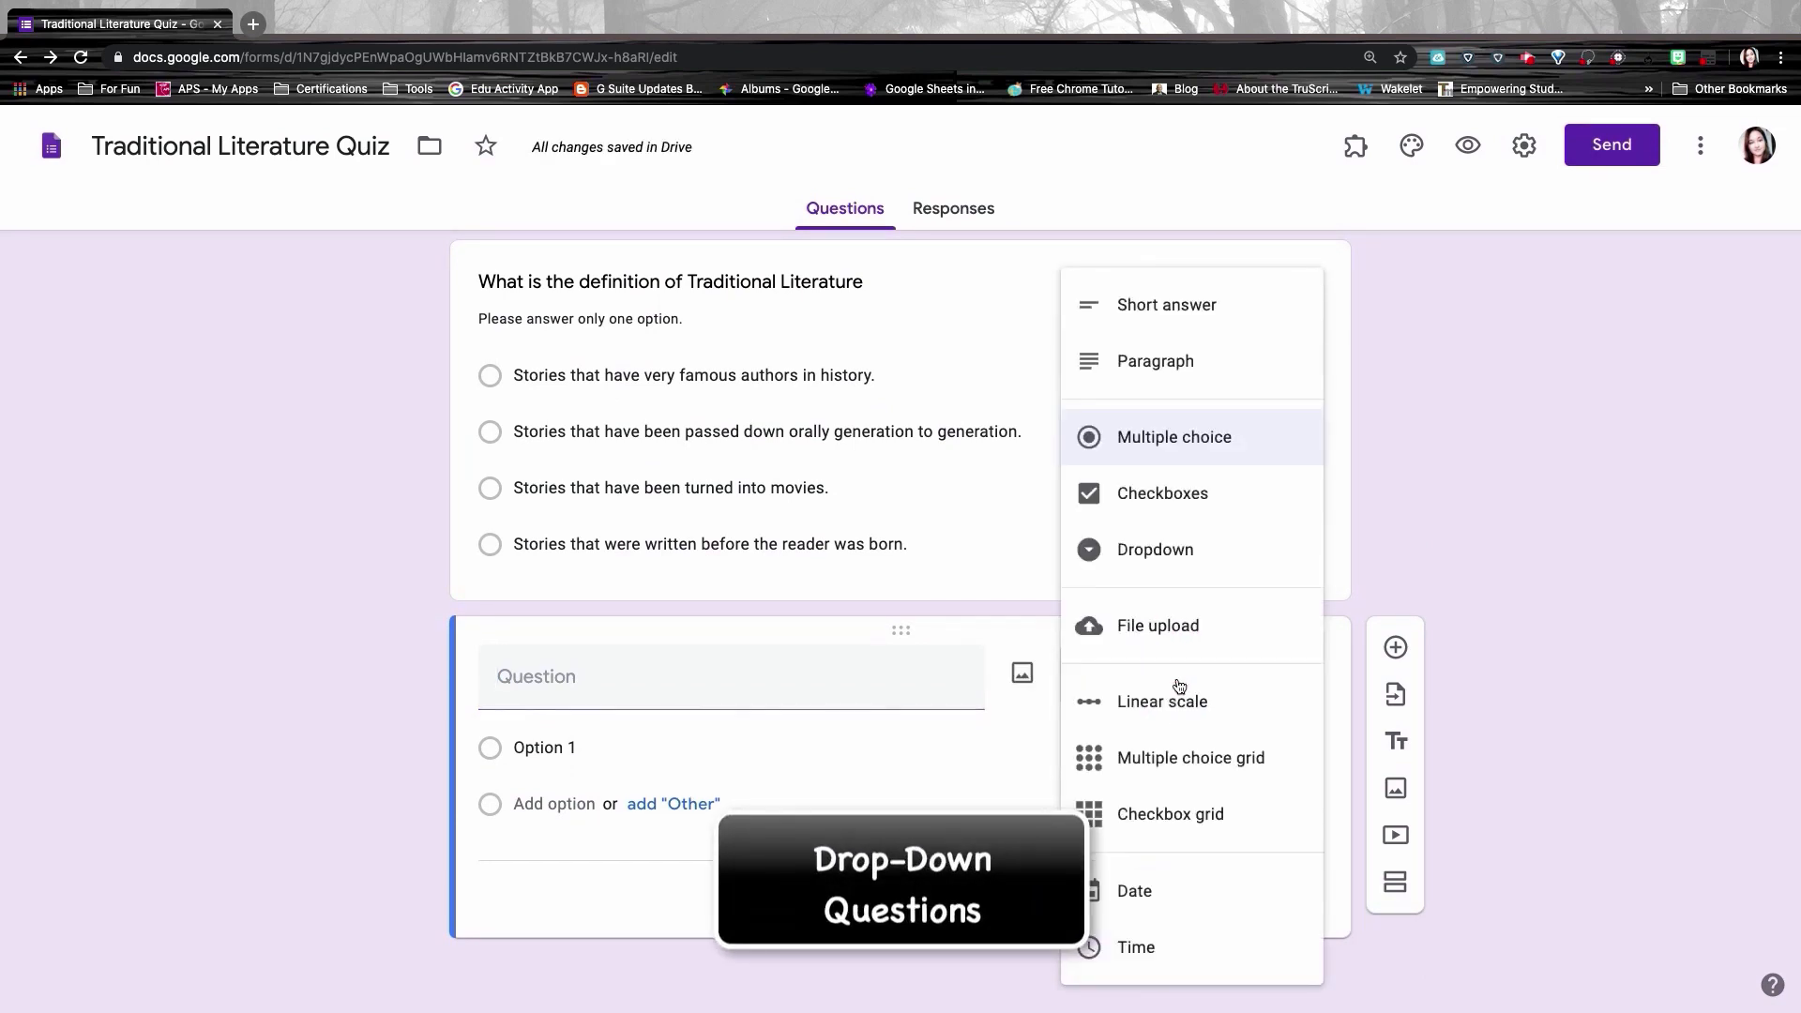
{"action": "left_click", "coordinate": [1177, 682]}
{"action": "left_click", "coordinate": [1177, 563]}
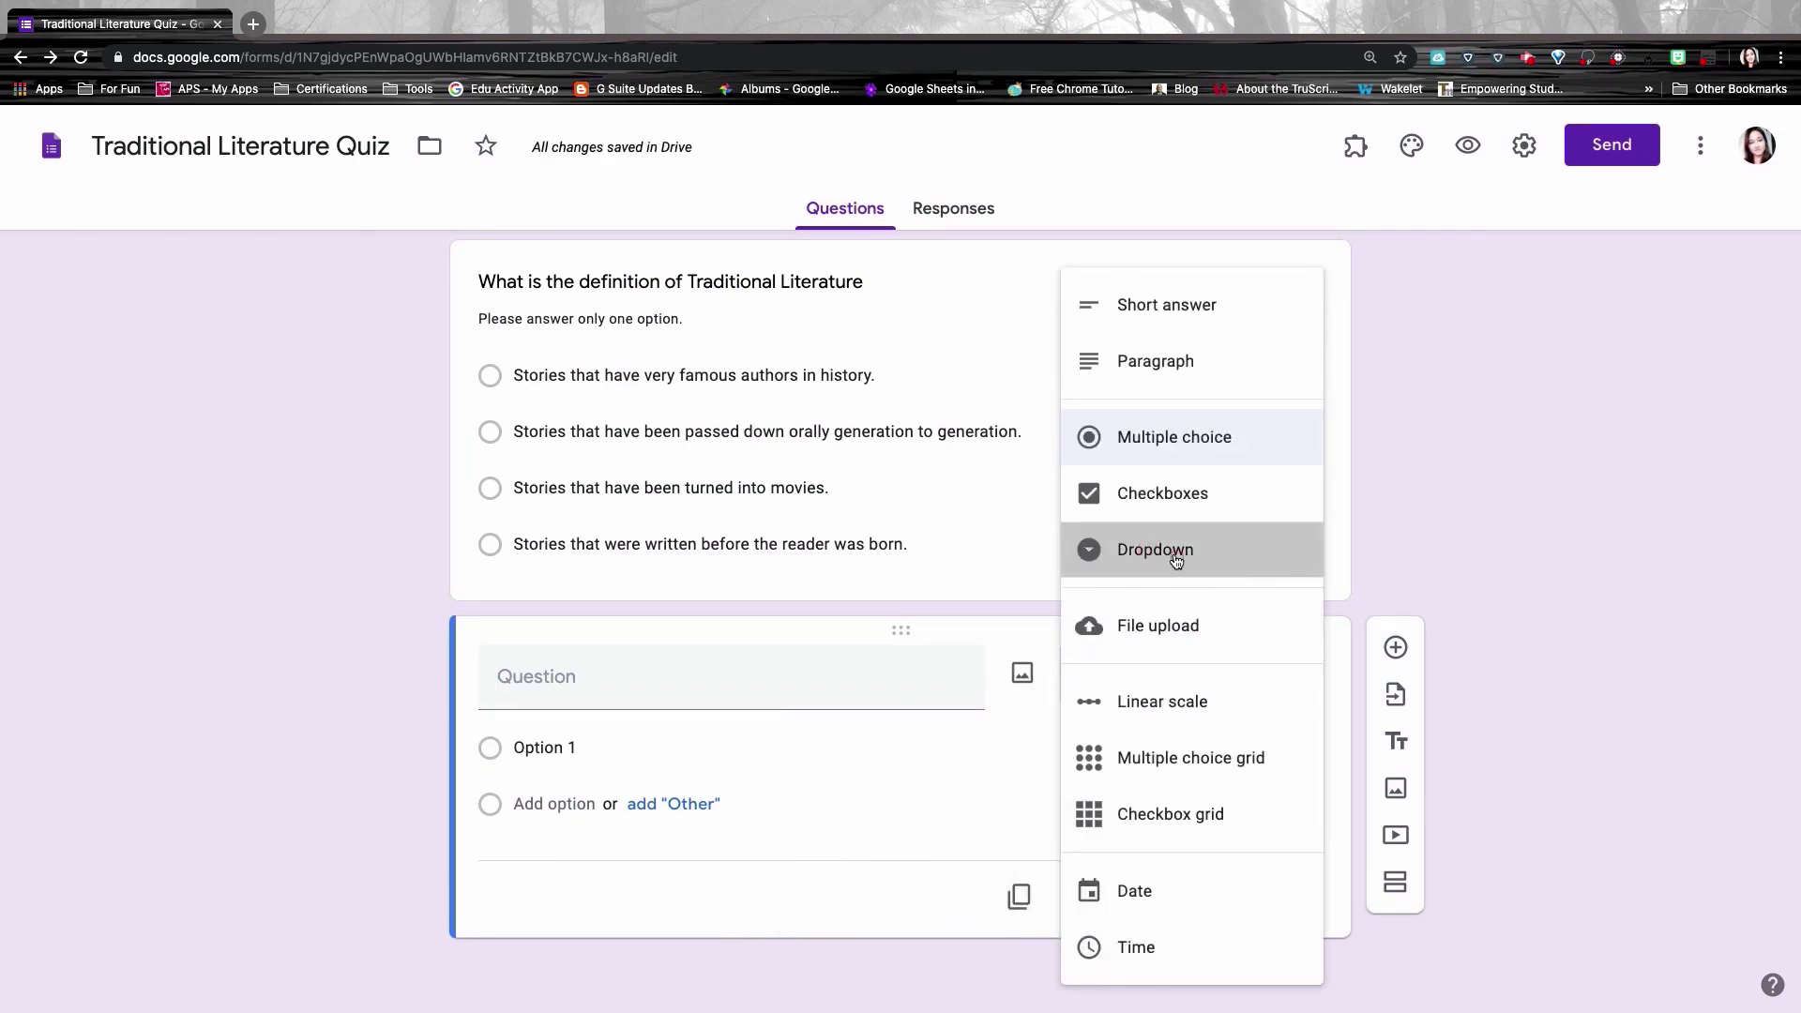
{"action": "left_click", "coordinate": [607, 682]}
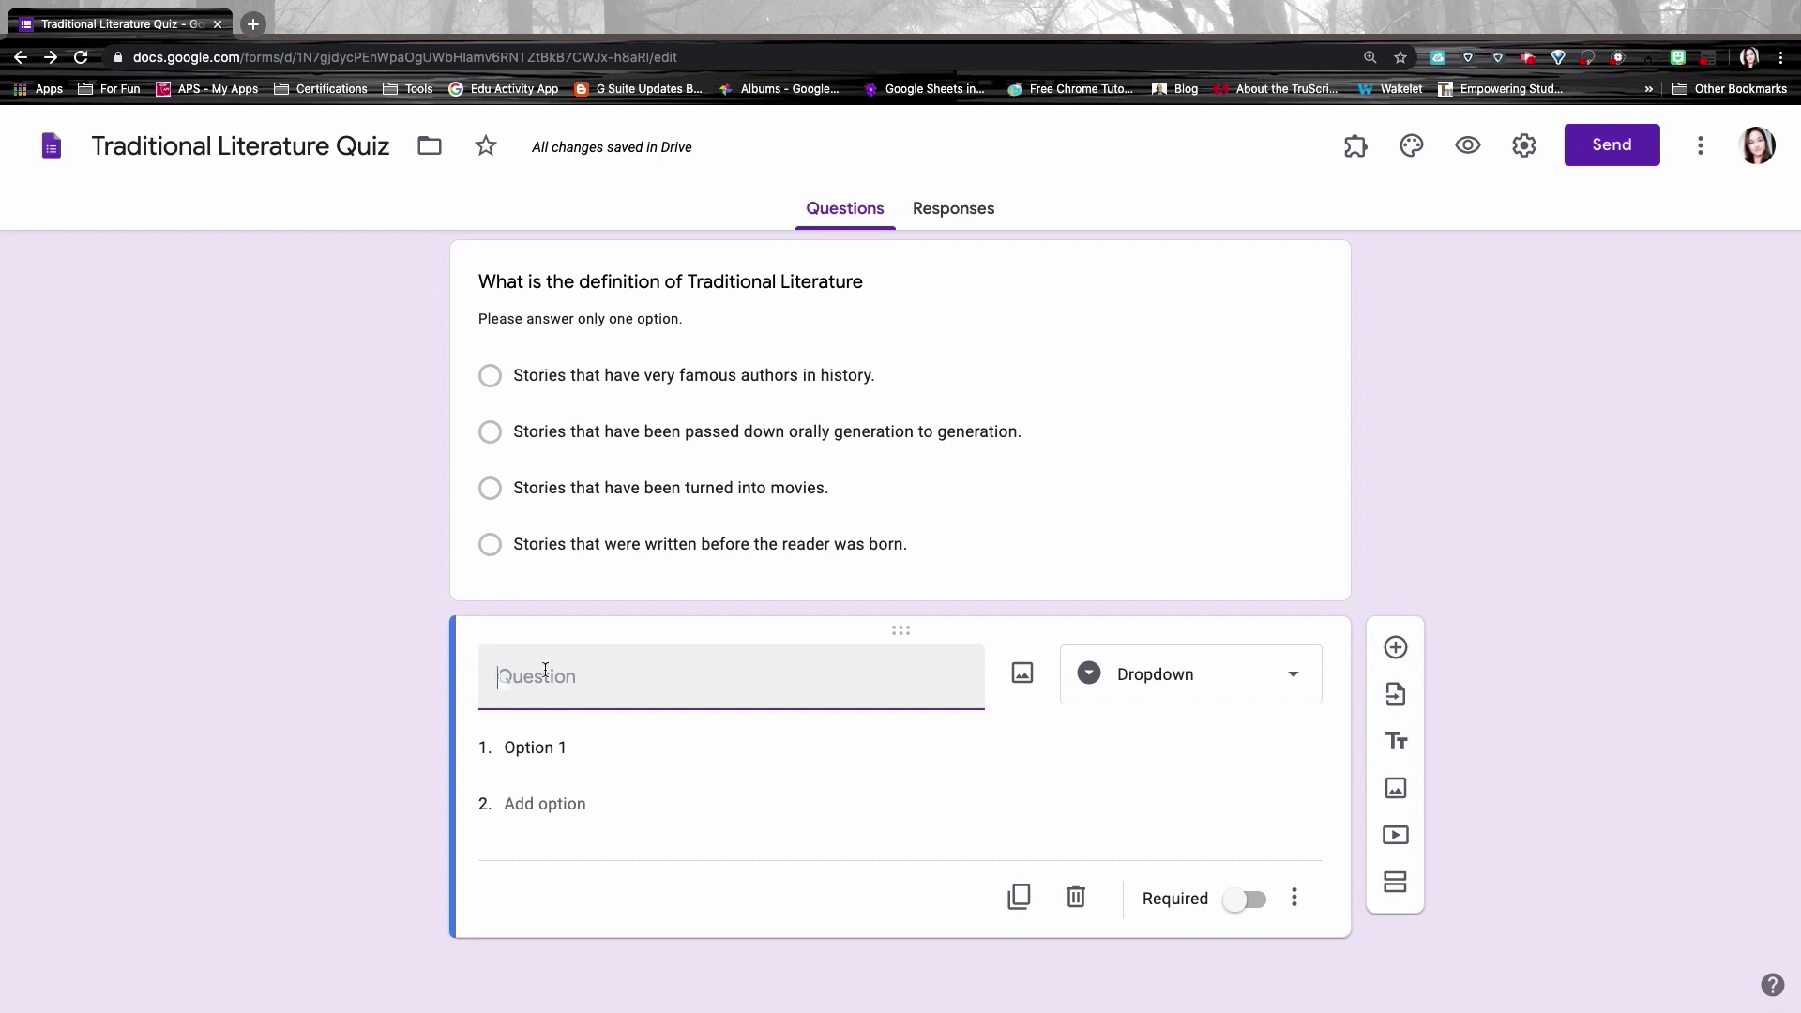
{"action": "type", "text": "Select your name below"}
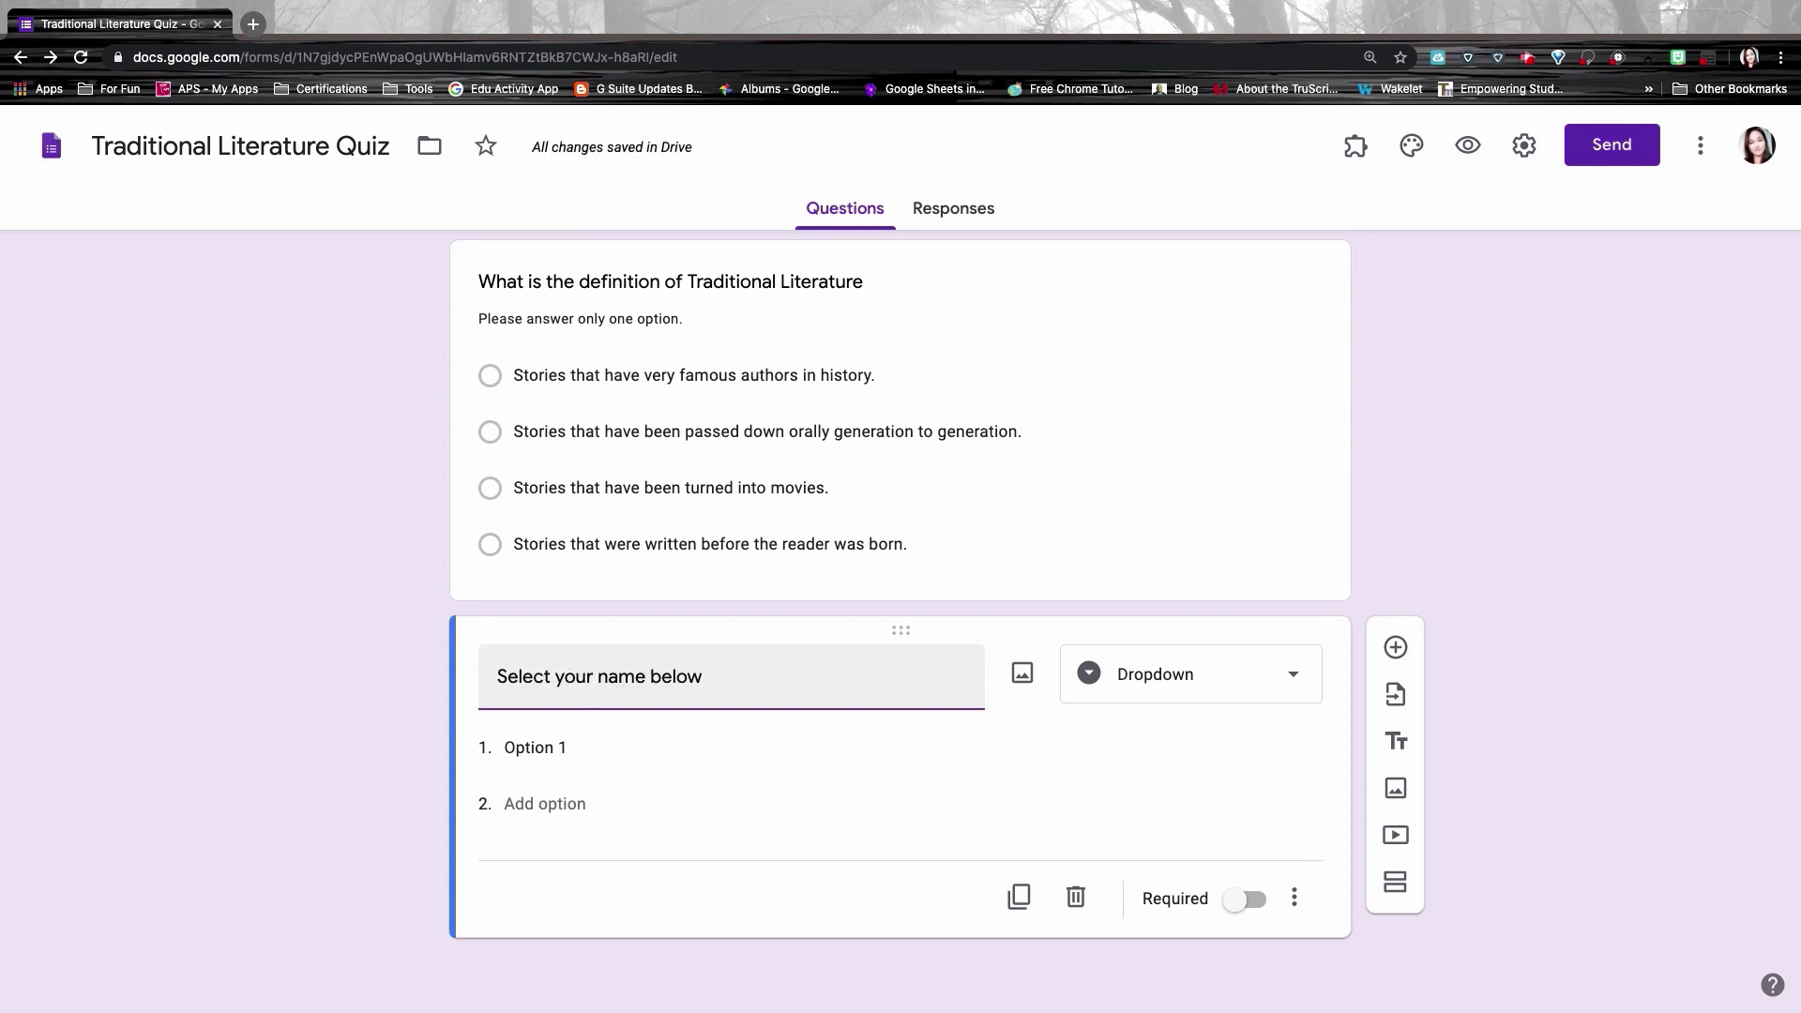
Step: Fill the dropdown options Student 1 through Student 10
{"action": "left_click", "coordinate": [623, 754]}
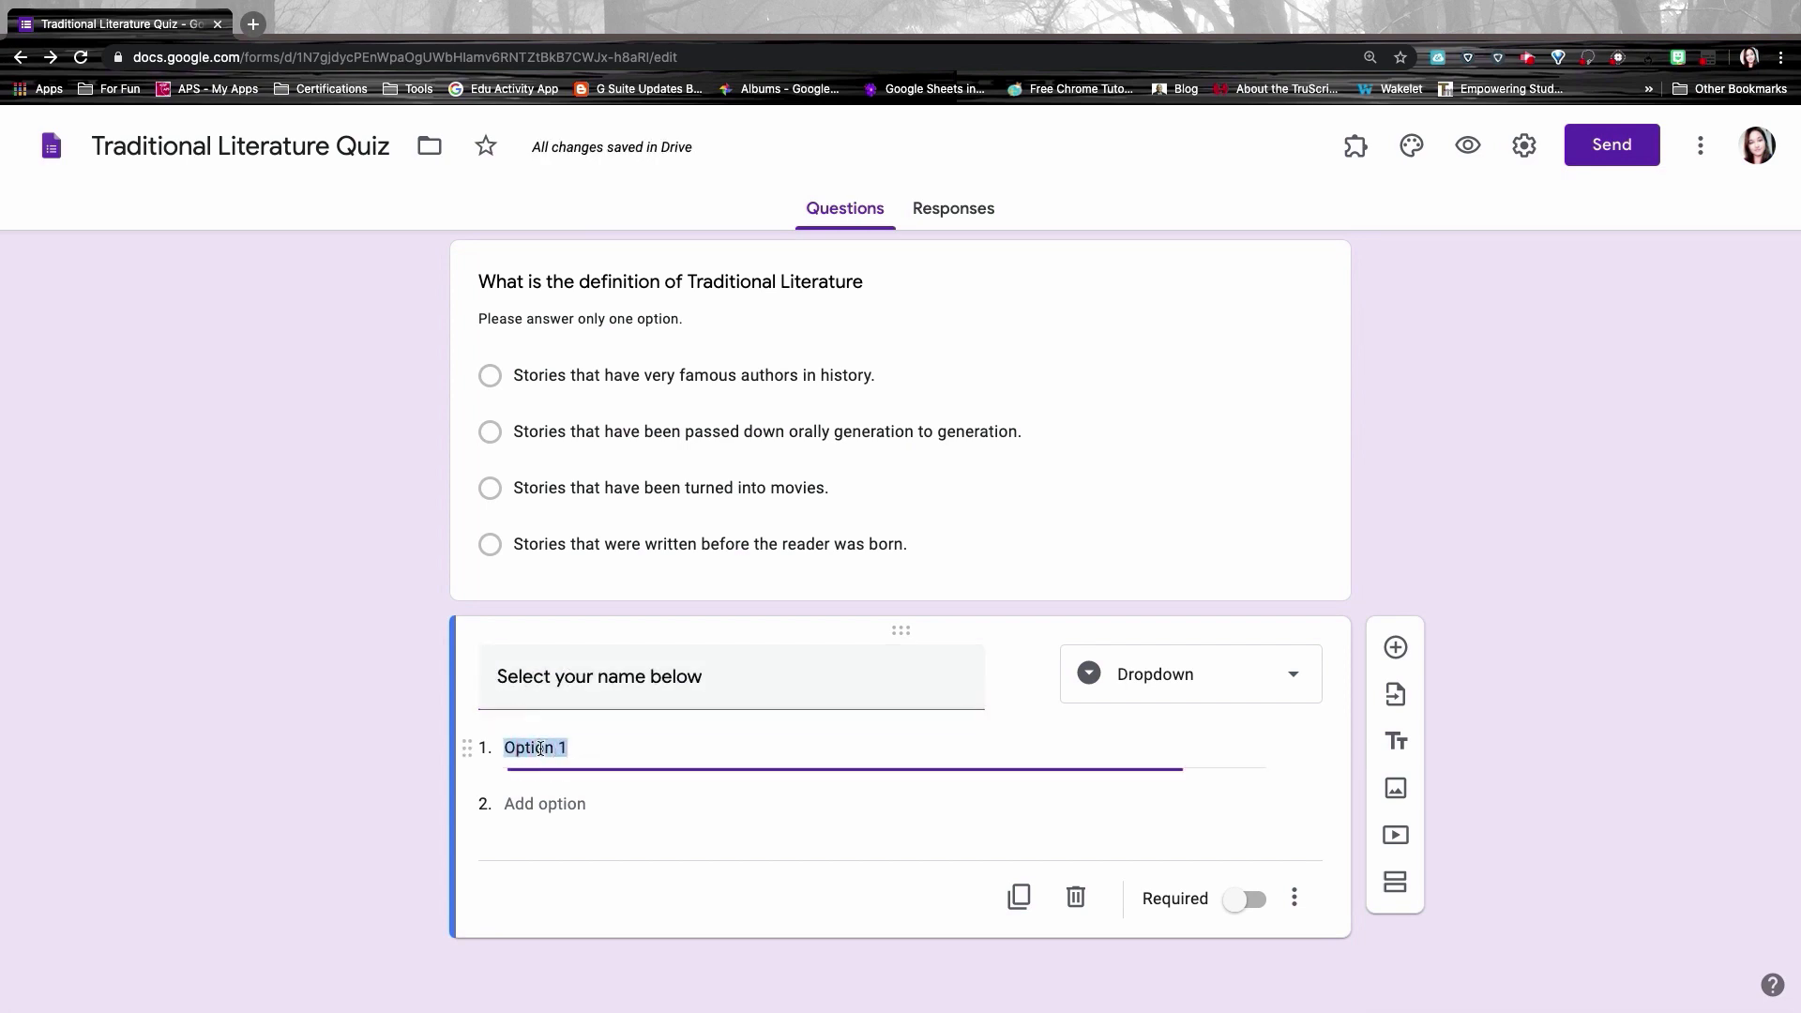
{"action": "type", "text": "Student 1"}
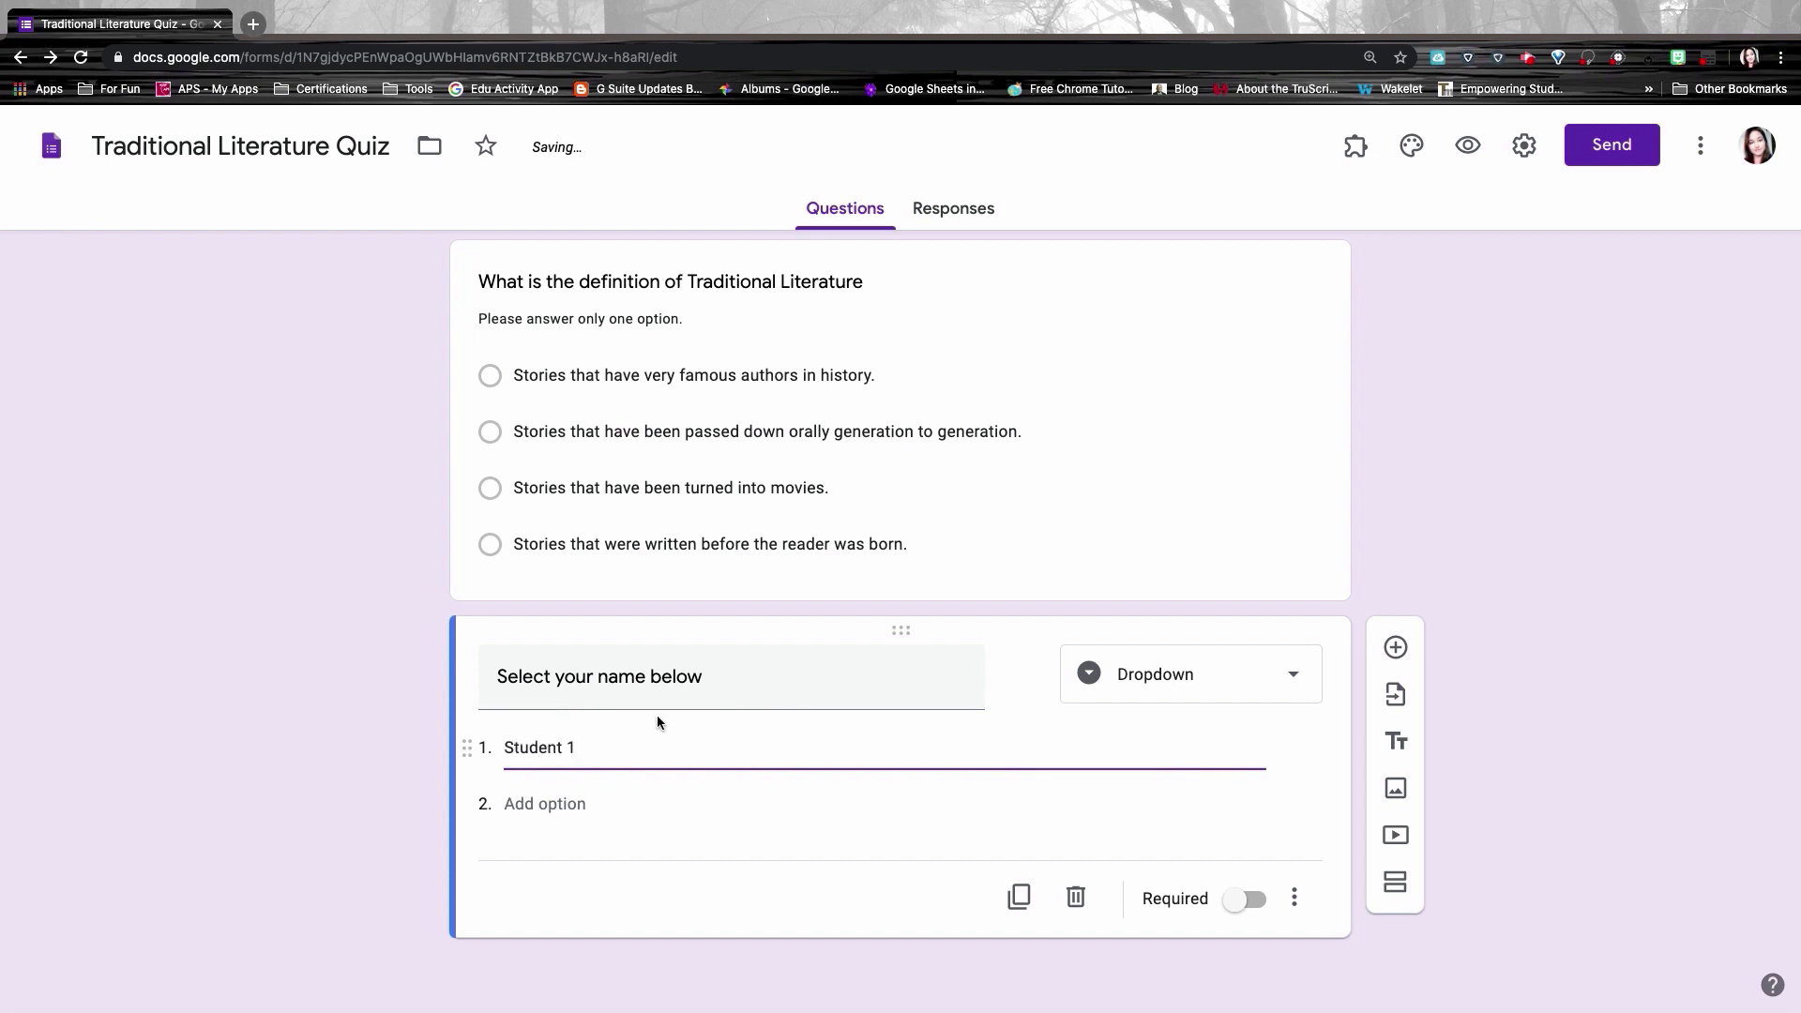
{"action": "type", "text": "Student 2 Student 3 Student 4 Student 5 Student 6 Student 7 Student 8 Student 9 Student 10"}
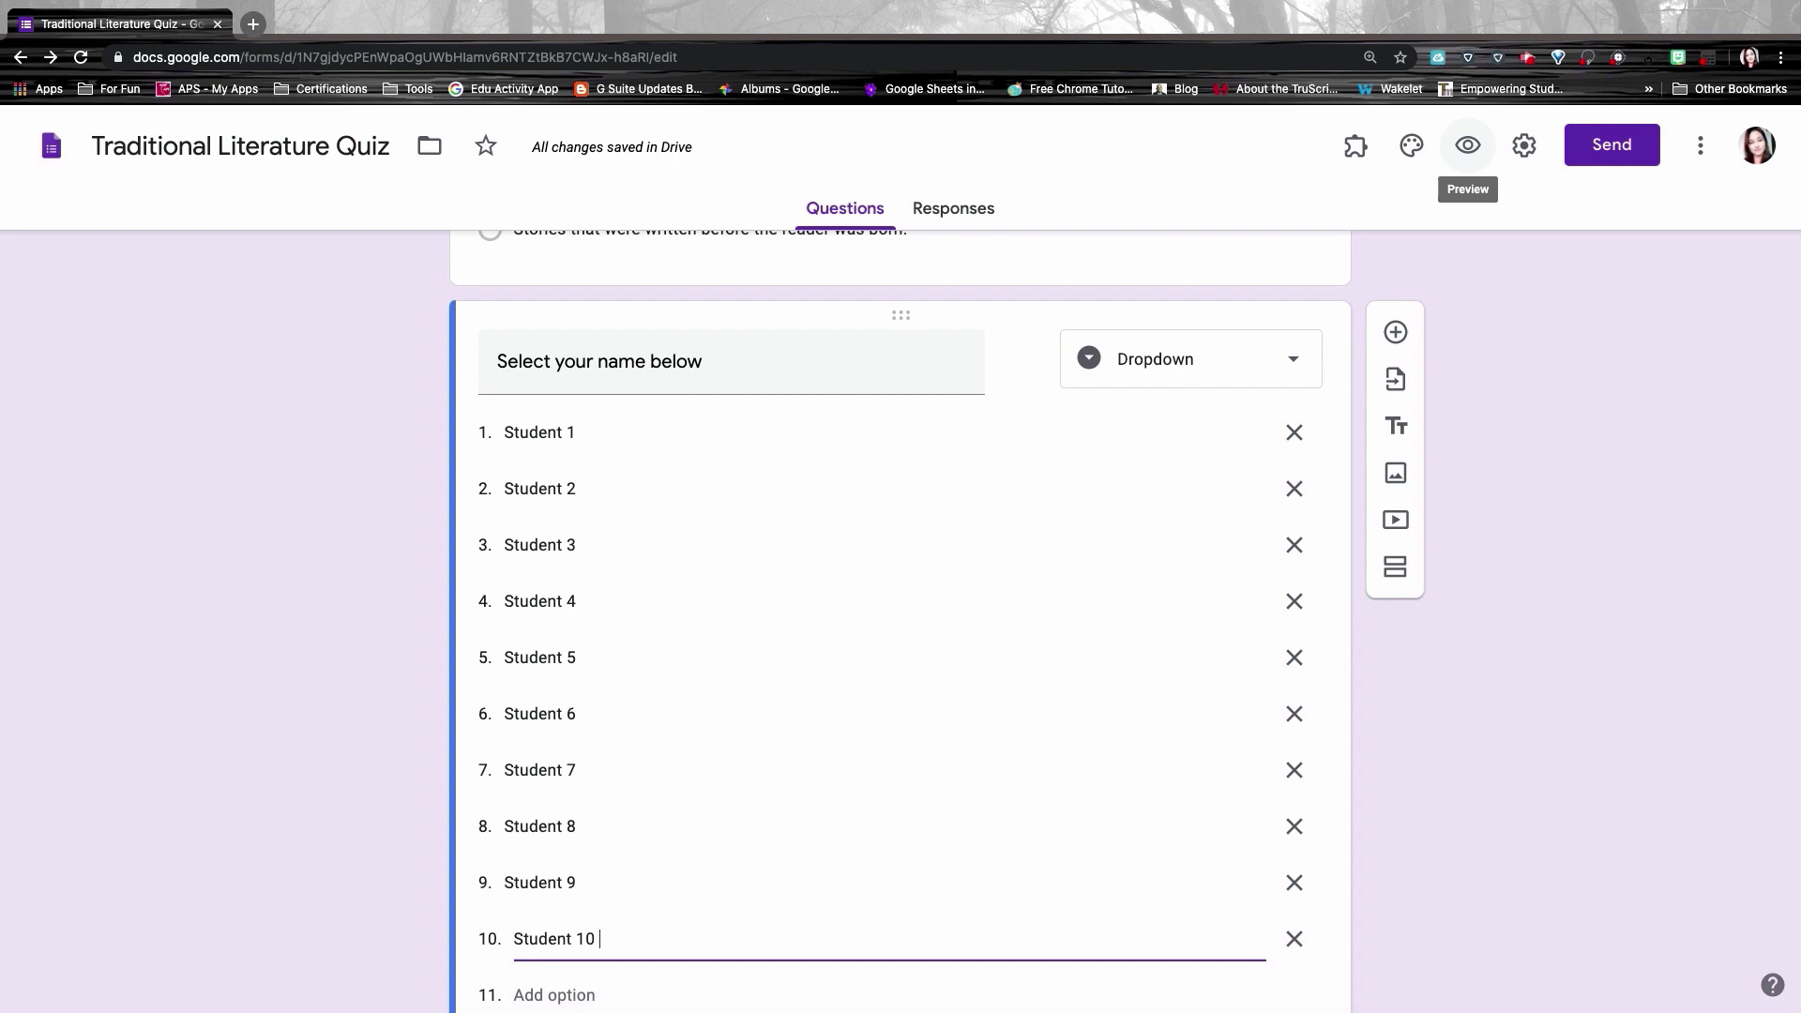
Step: Preview the form, check the Student 1–10 name dropdown, then return to the editor
{"action": "left_click", "coordinate": [1473, 150]}
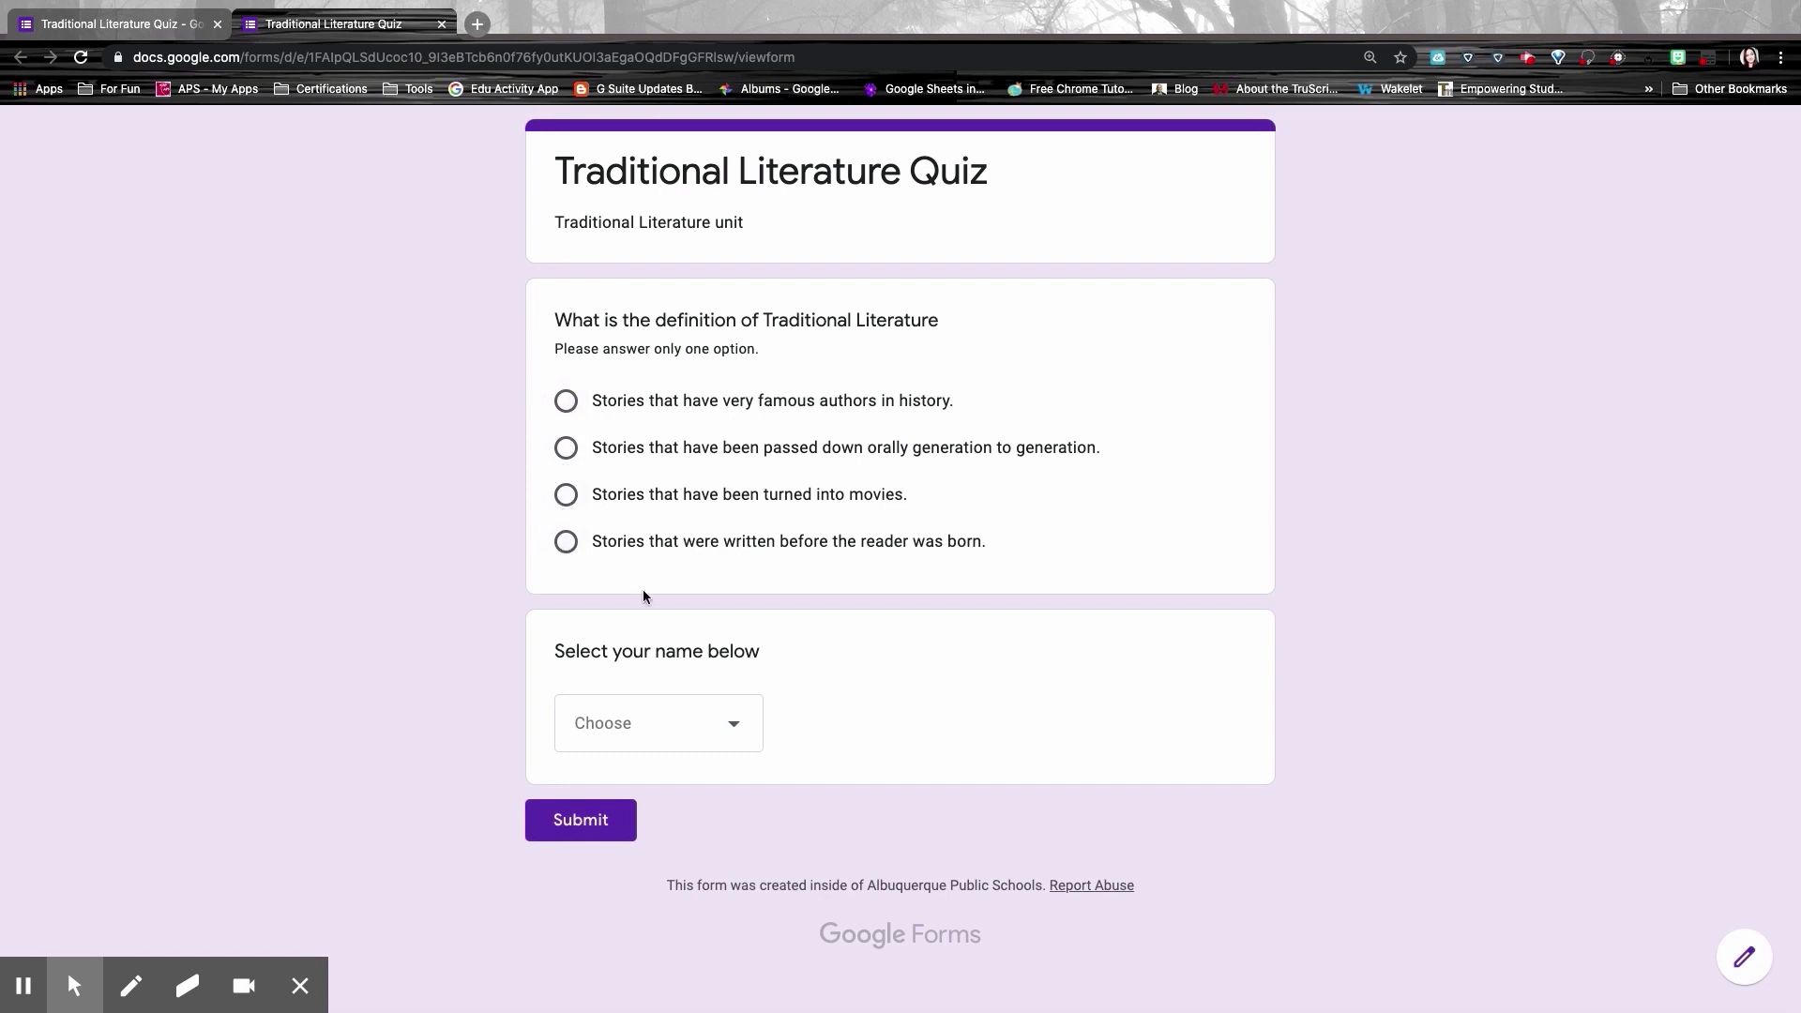
{"action": "left_click", "coordinate": [684, 716]}
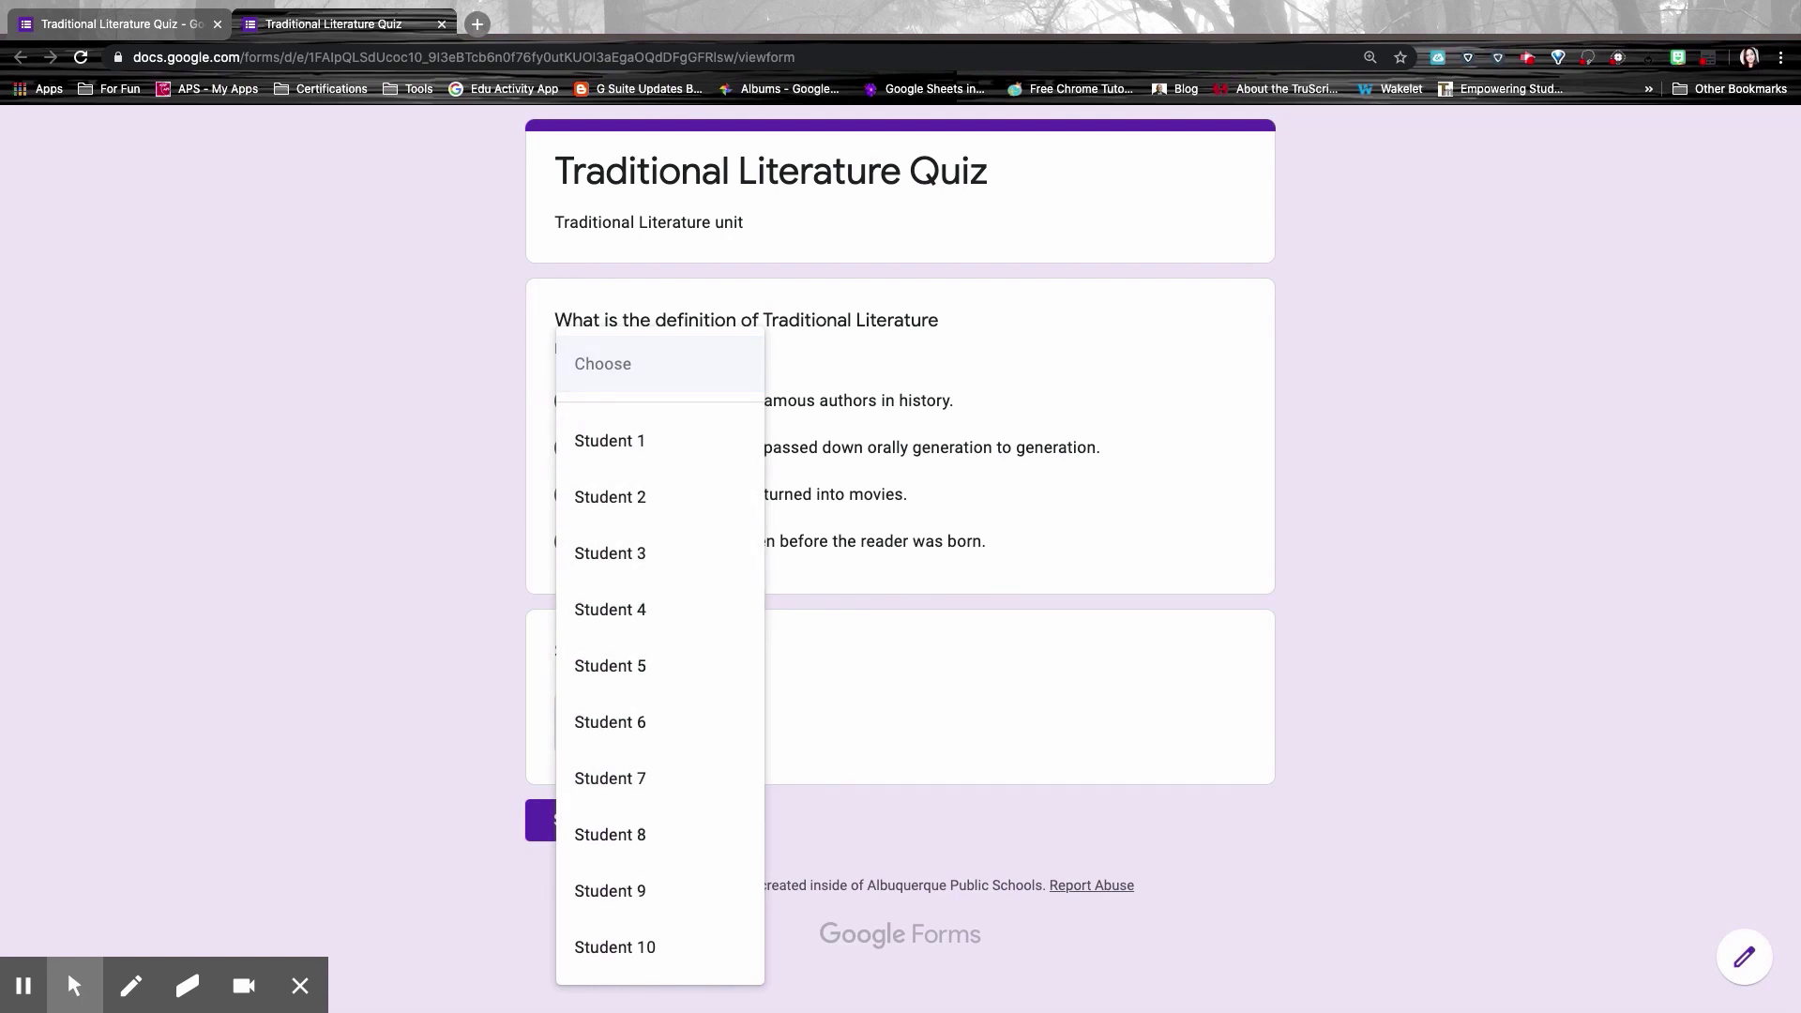
{"action": "left_click", "coordinate": [706, 361]}
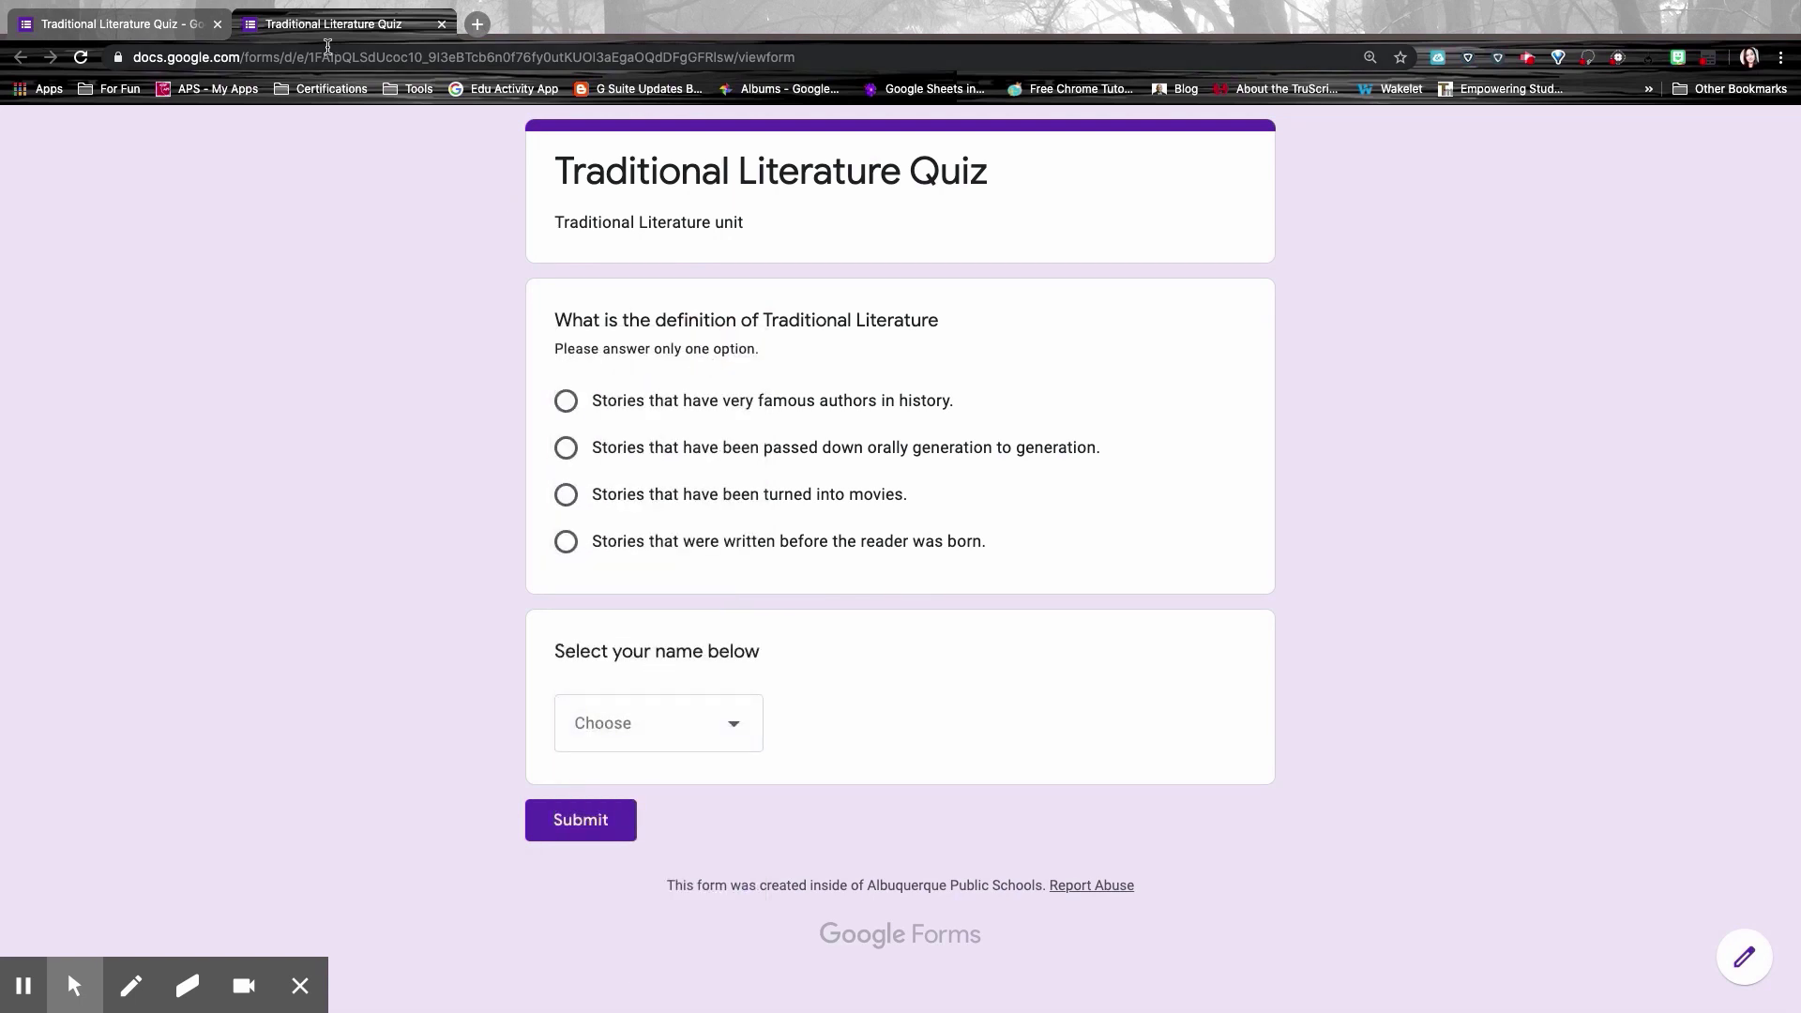
{"action": "left_click", "coordinate": [164, 22]}
{"action": "scroll", "coordinate": [1393, 741], "scroll_direction": "down", "scroll_amount": 2}
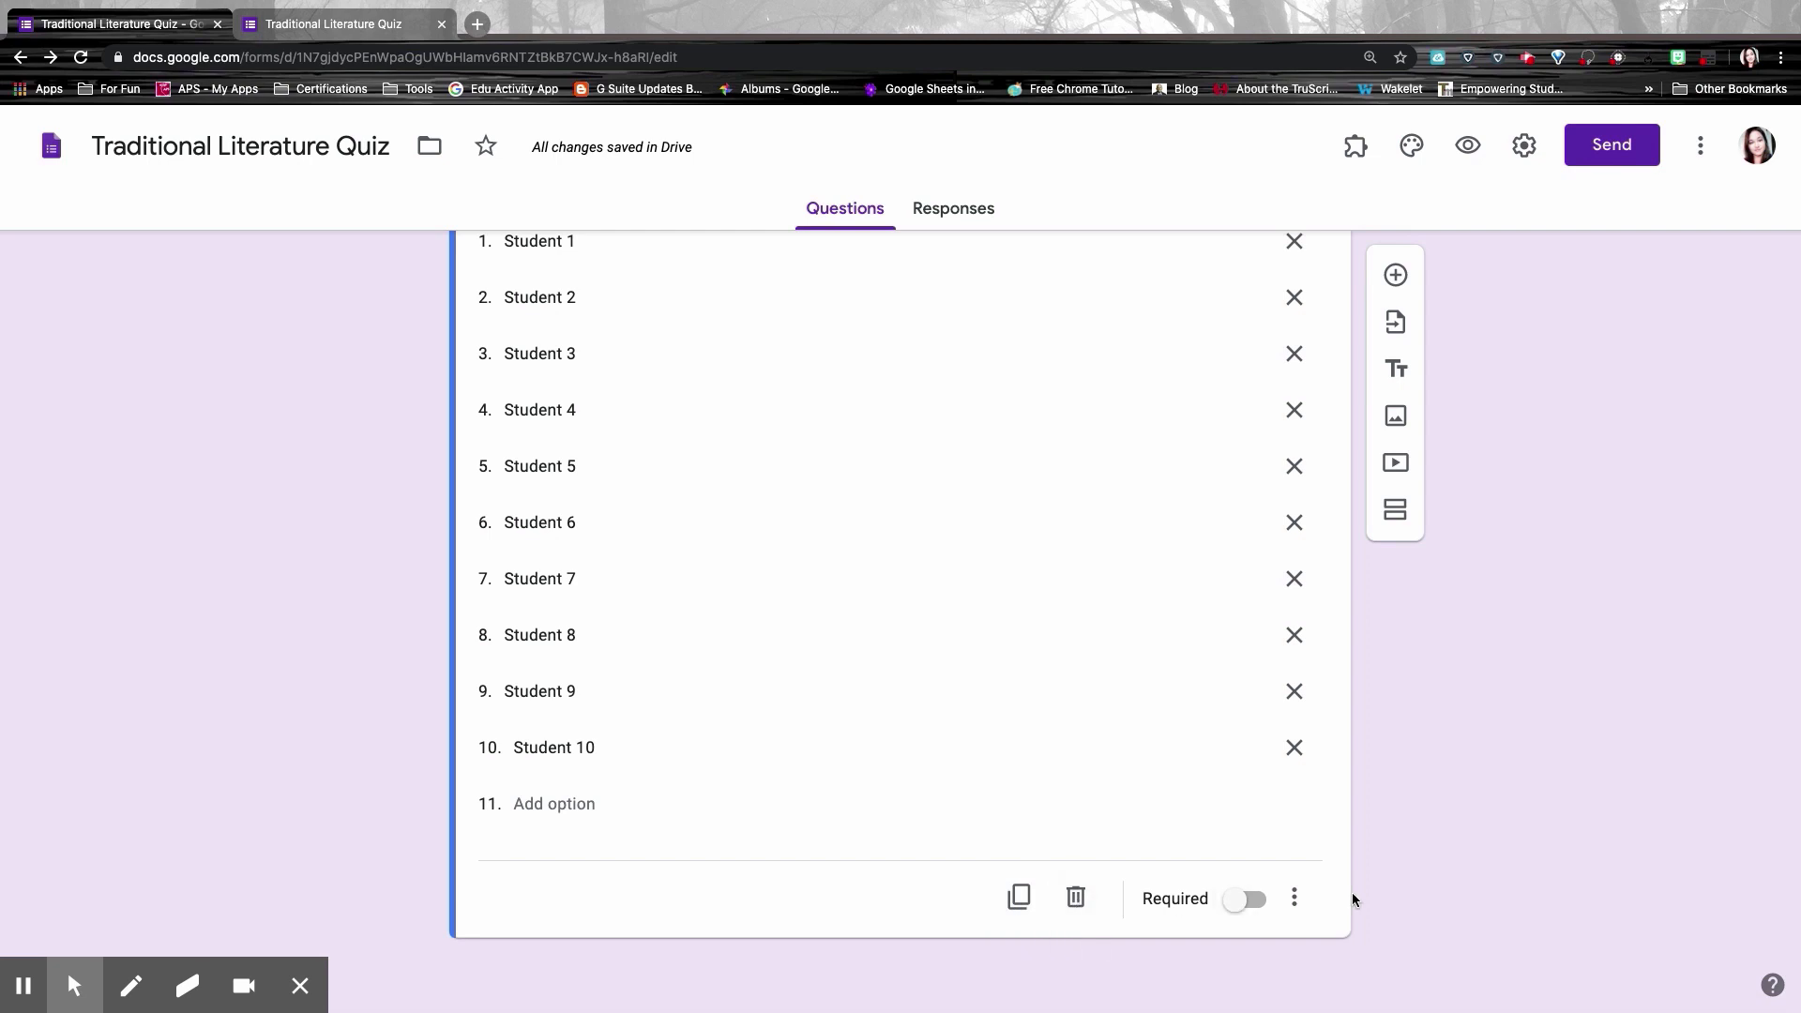
Step: Drag the name dropdown question above the definition question, then select the definition question
{"action": "left_click", "coordinate": [1295, 897]}
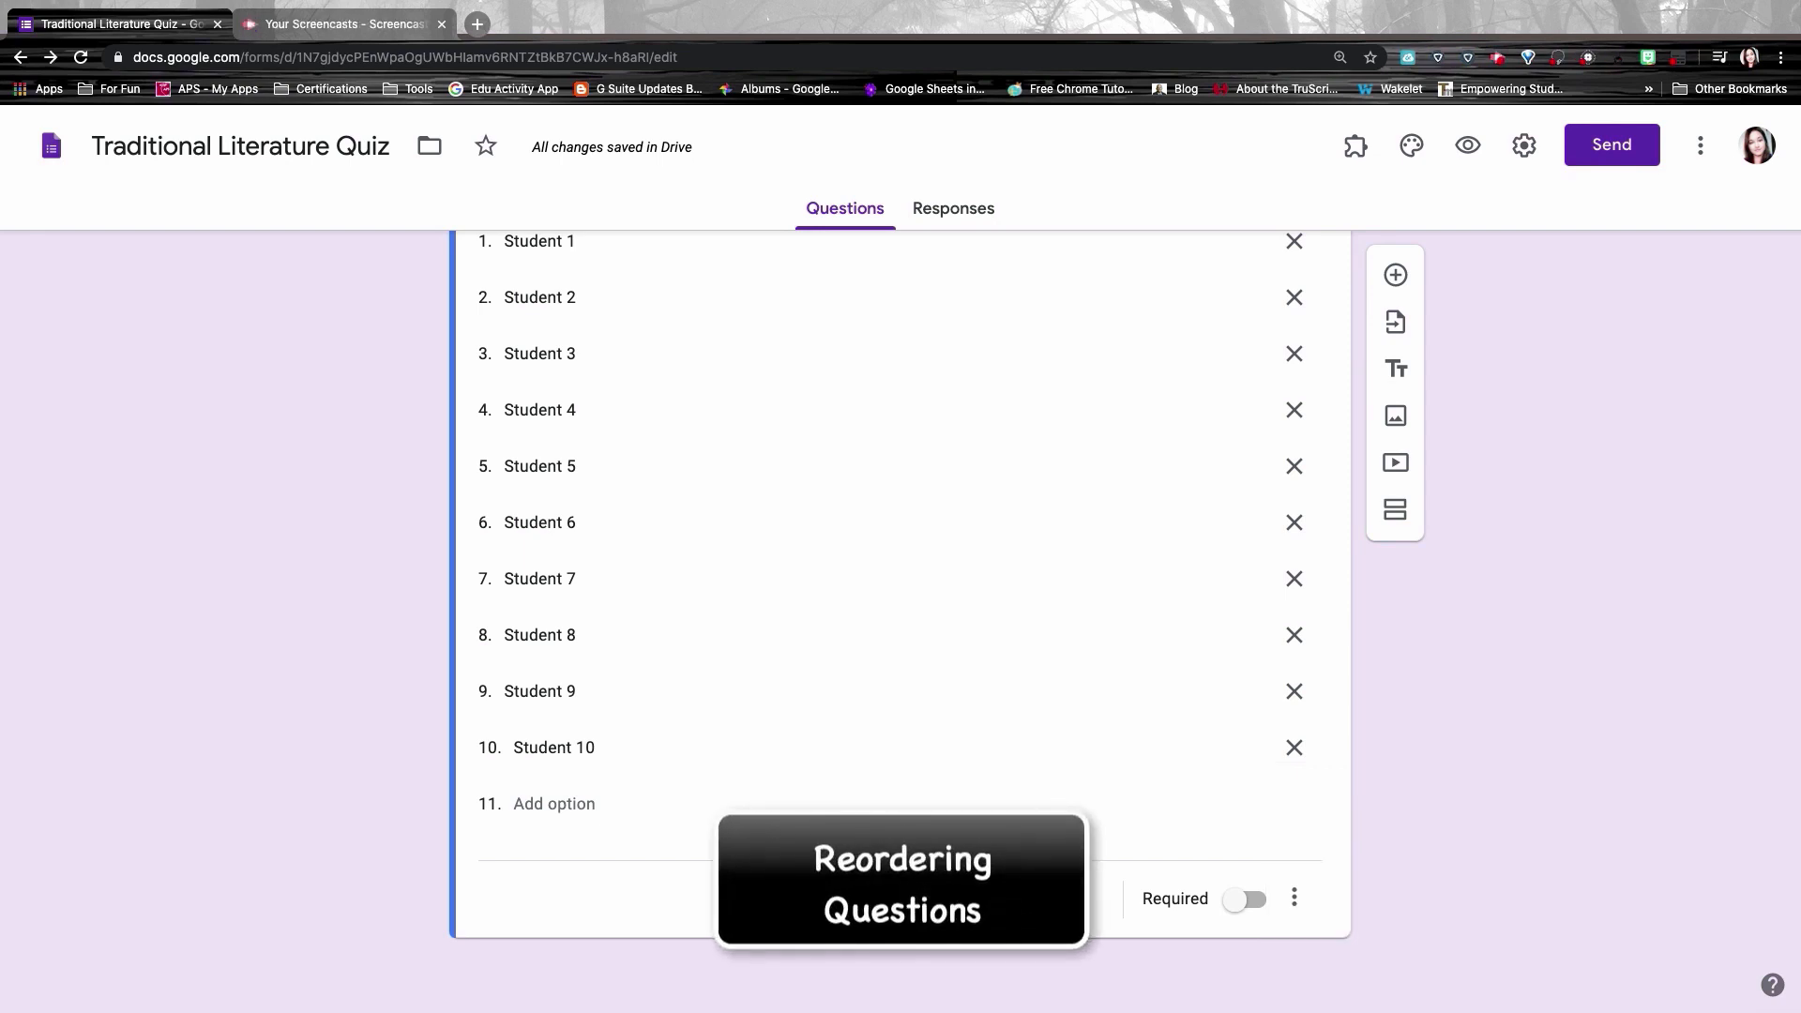
{"action": "scroll", "coordinate": [667, 486], "scroll_direction": "up", "scroll_amount": 3}
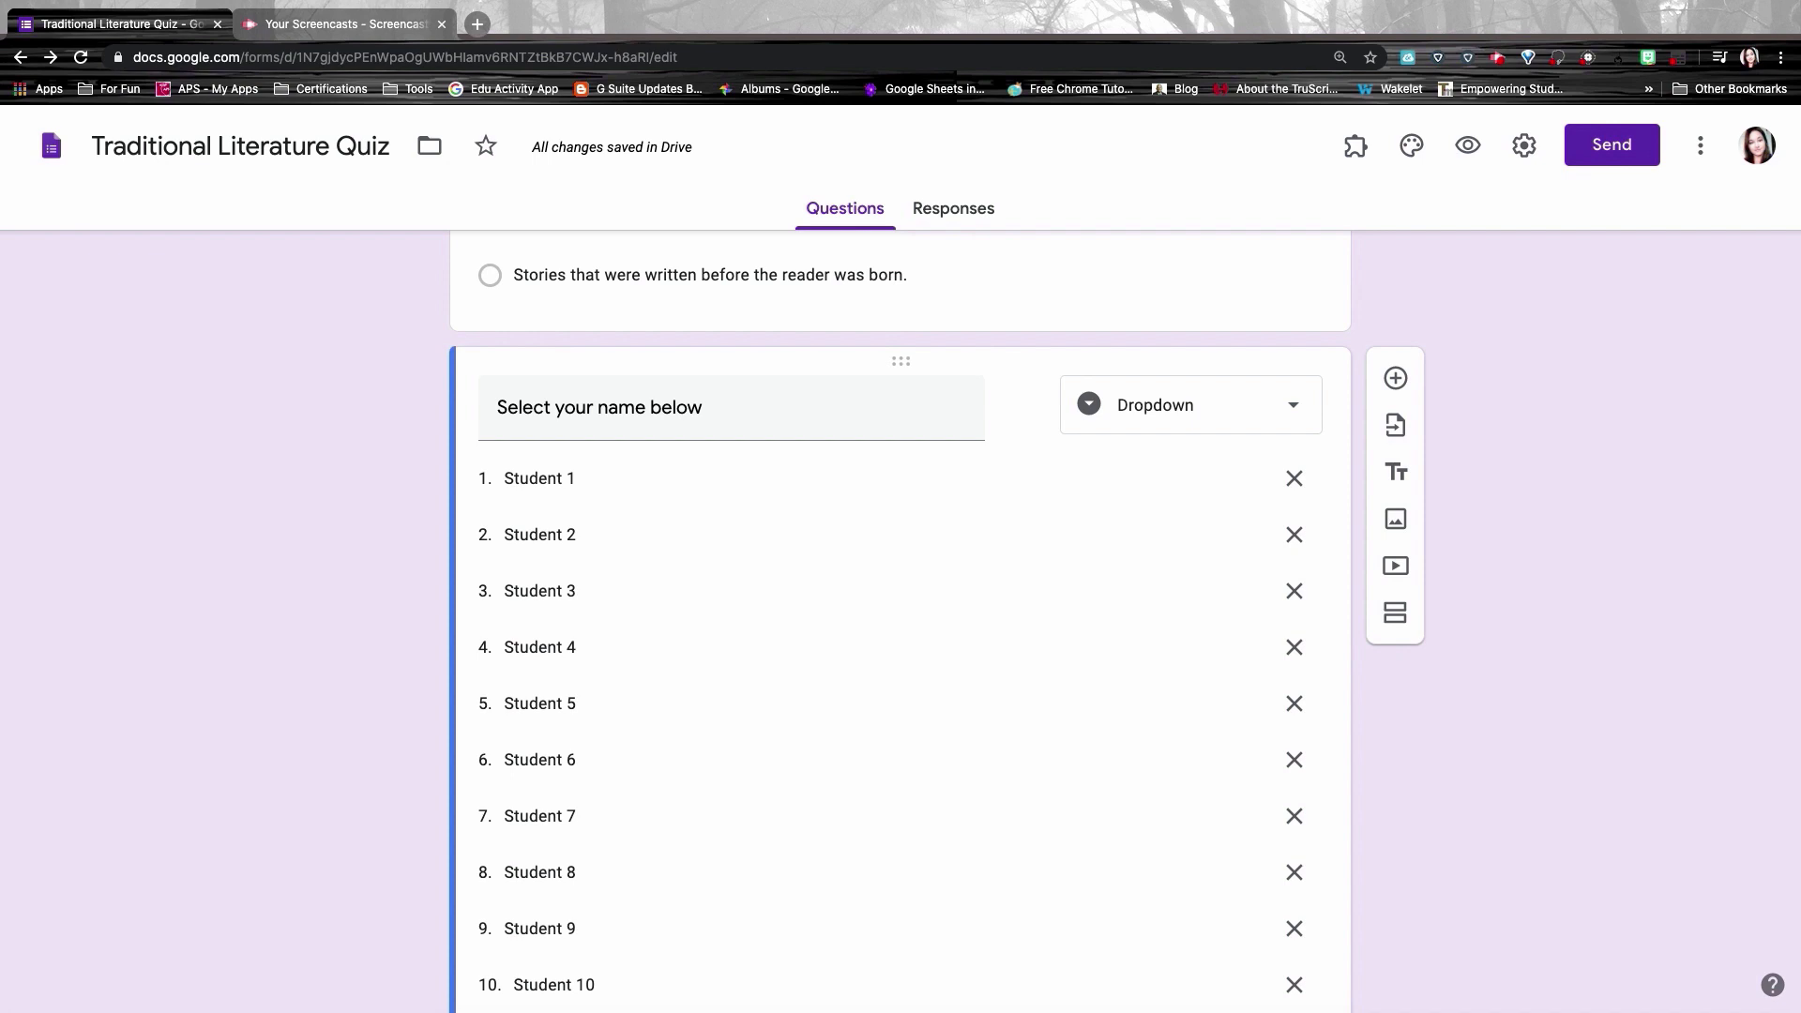
{"action": "left_click_drag", "start_coordinate": [901, 361], "coordinate": [885, 282]}
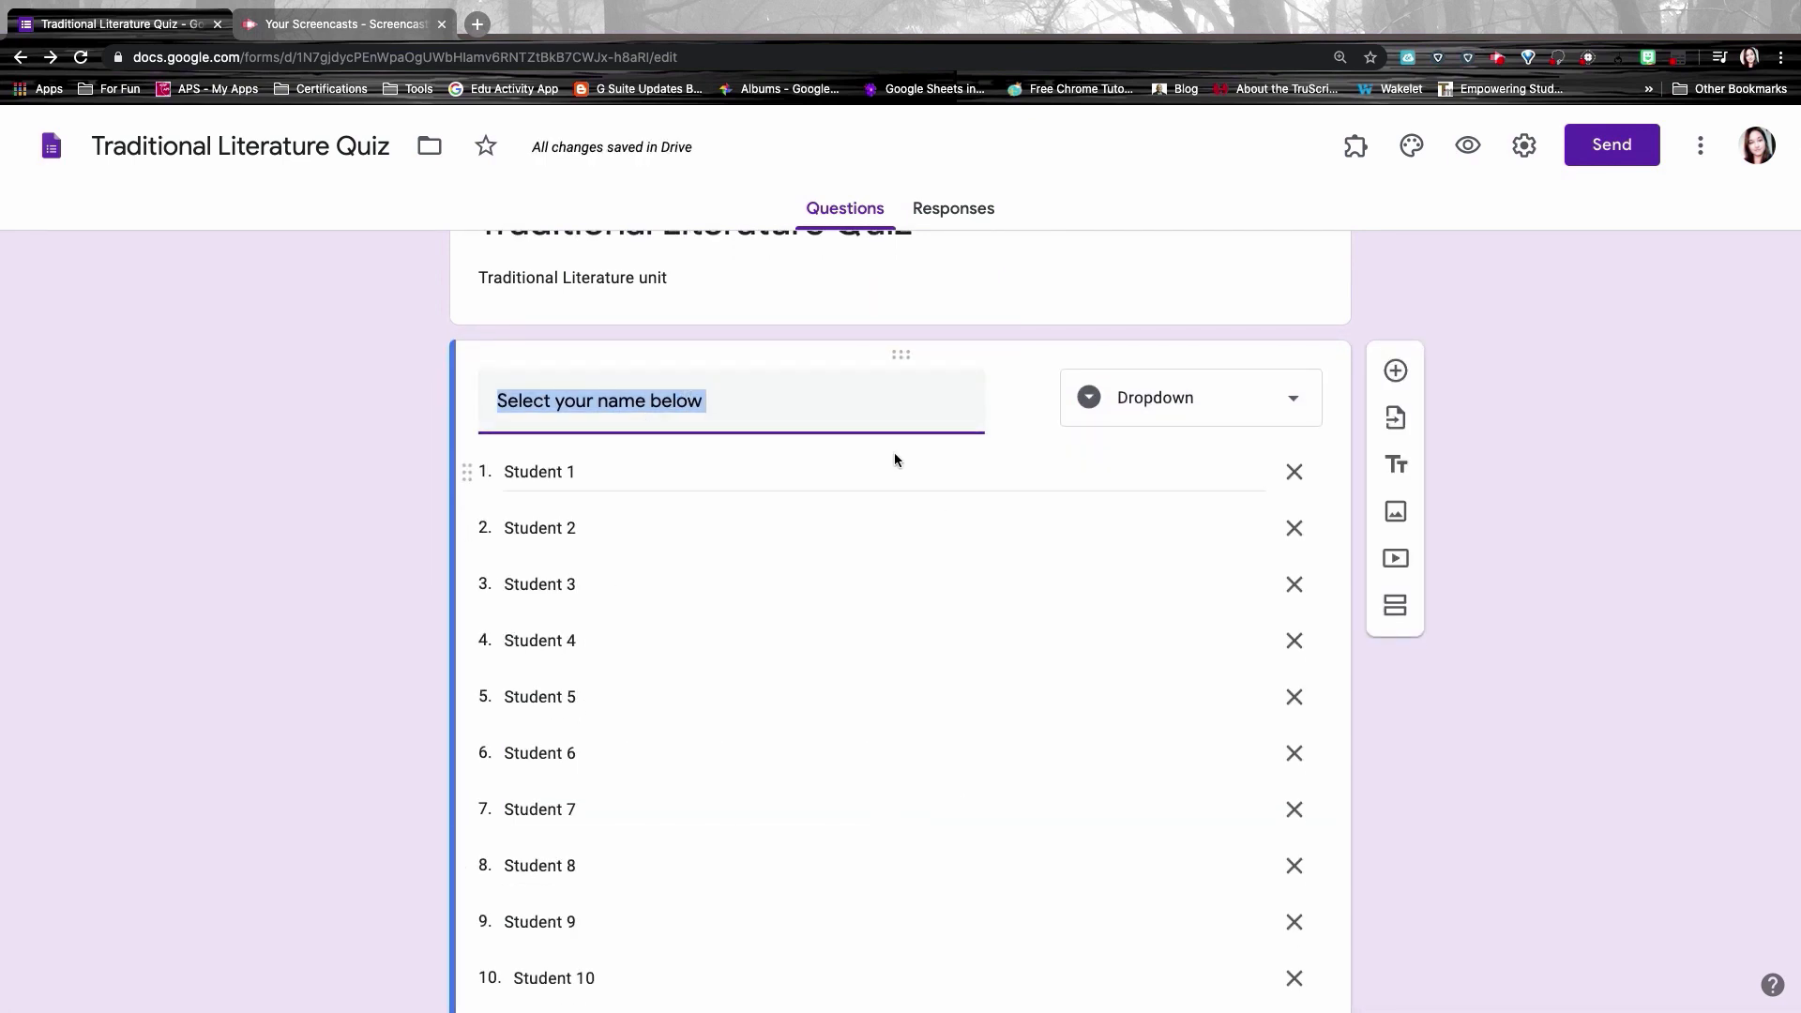
{"action": "scroll", "coordinate": [872, 436], "scroll_direction": "down", "scroll_amount": 1}
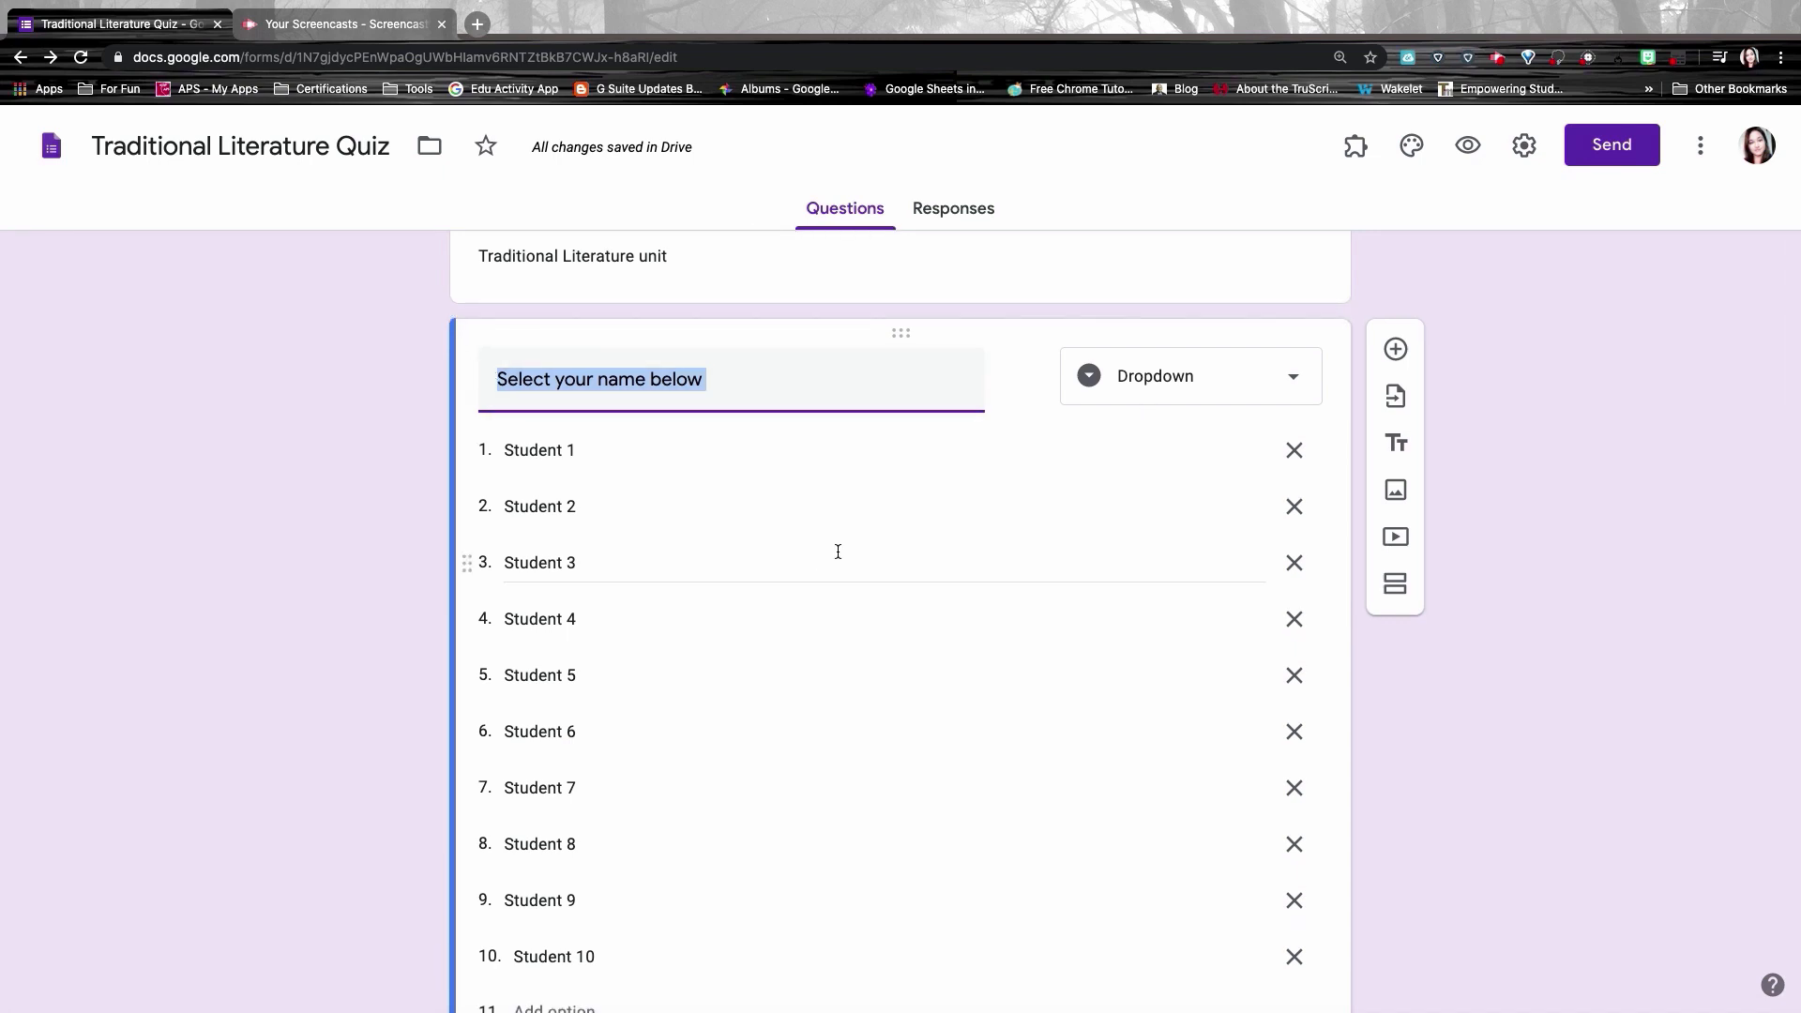
{"action": "scroll", "coordinate": [838, 552], "scroll_direction": "down", "scroll_amount": 4}
{"action": "scroll", "coordinate": [838, 552], "scroll_direction": "up", "scroll_amount": 2}
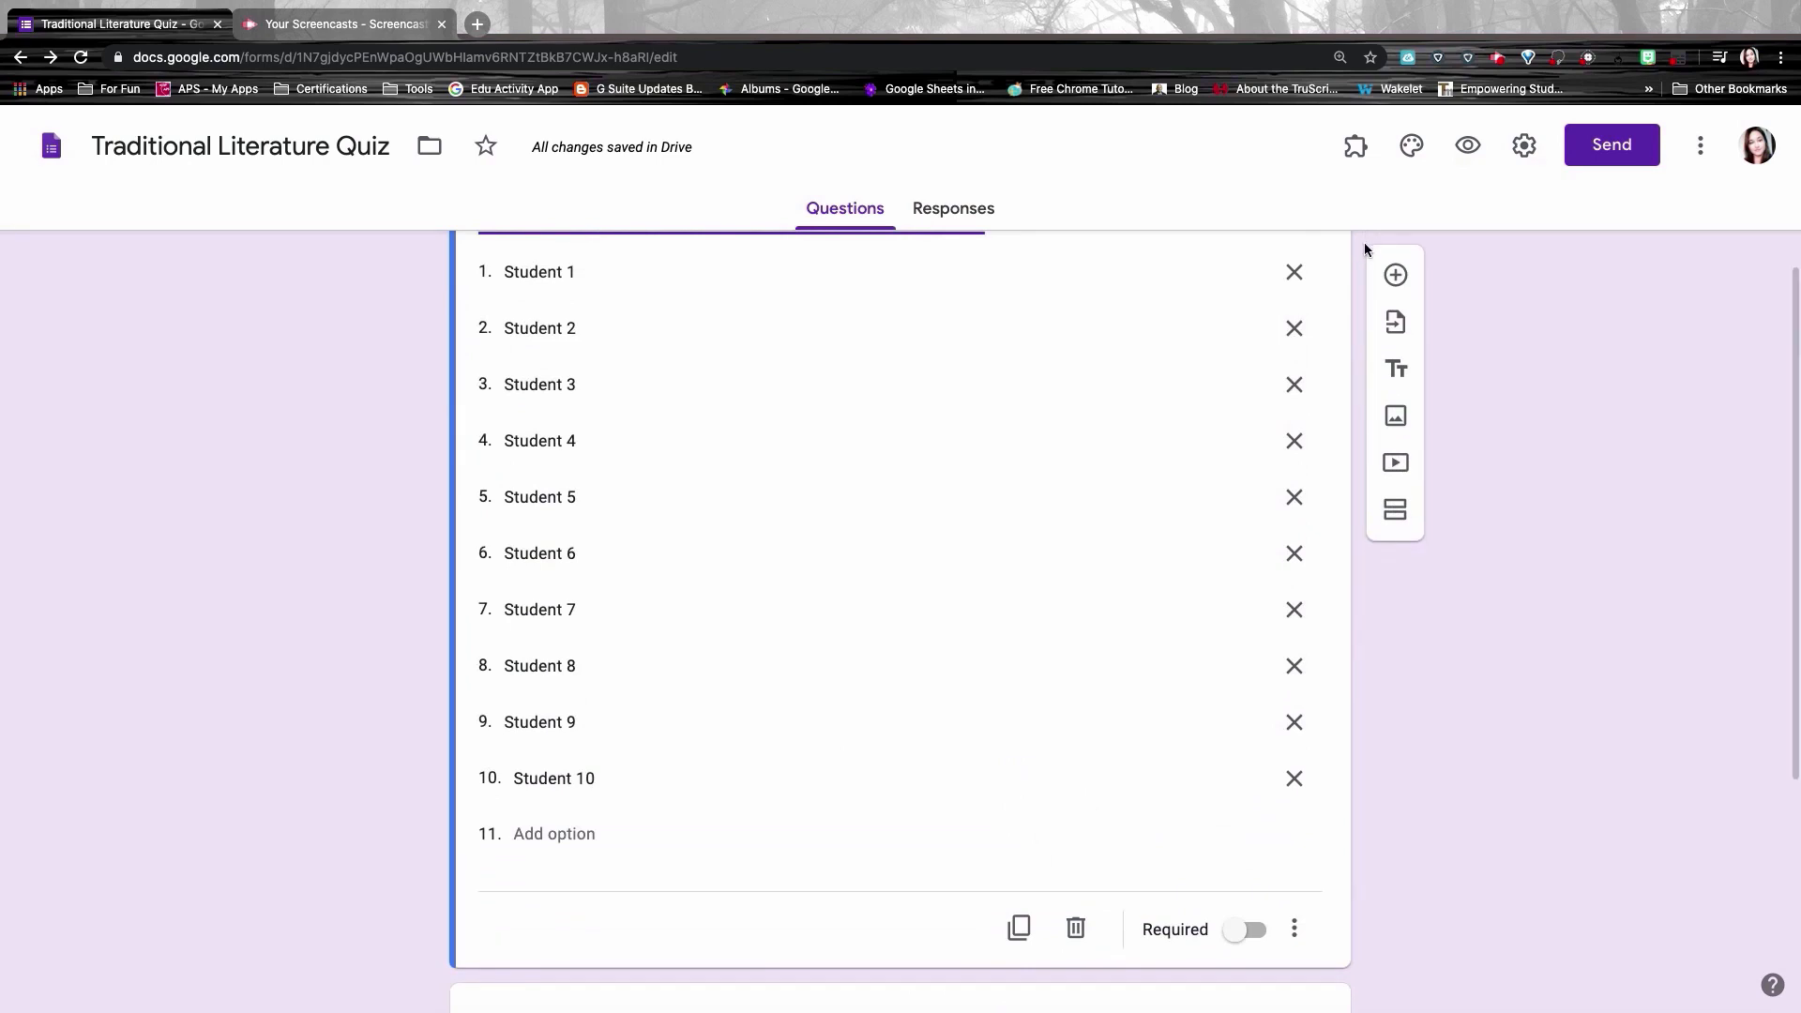
{"action": "scroll", "coordinate": [1104, 447], "scroll_direction": "down", "scroll_amount": 2}
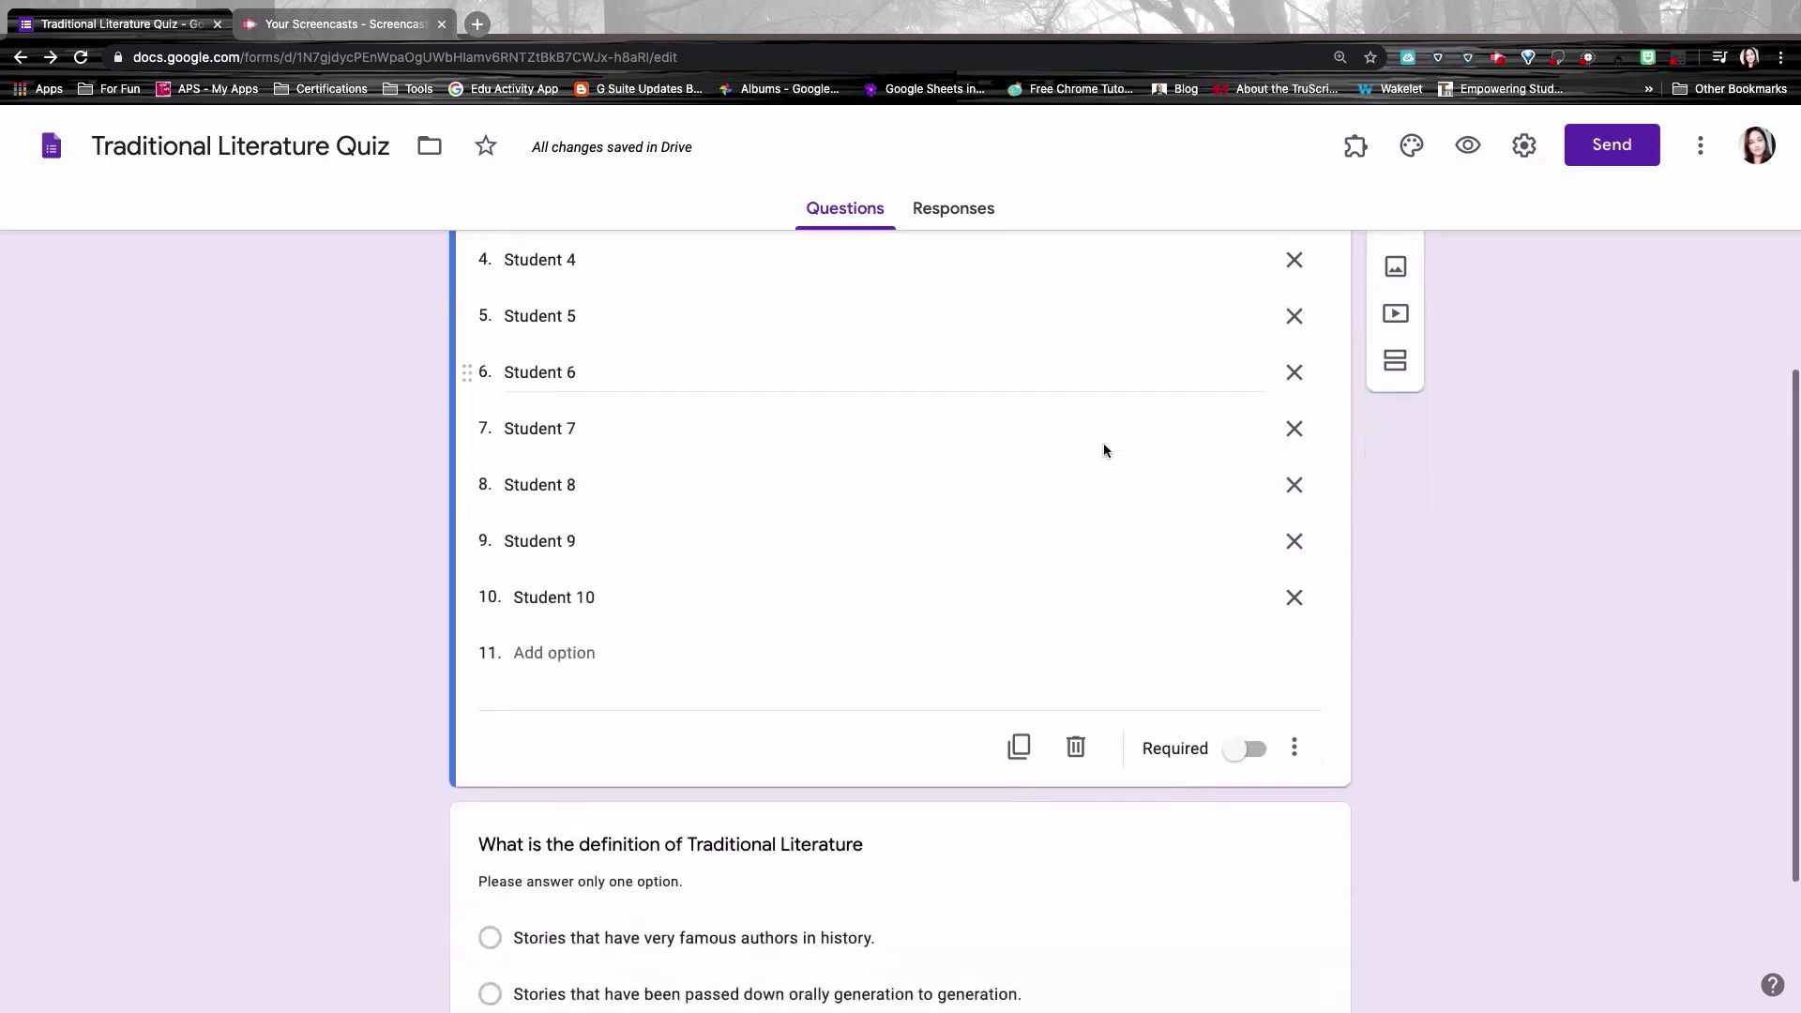
{"action": "scroll", "coordinate": [1104, 450], "scroll_direction": "down", "scroll_amount": 1}
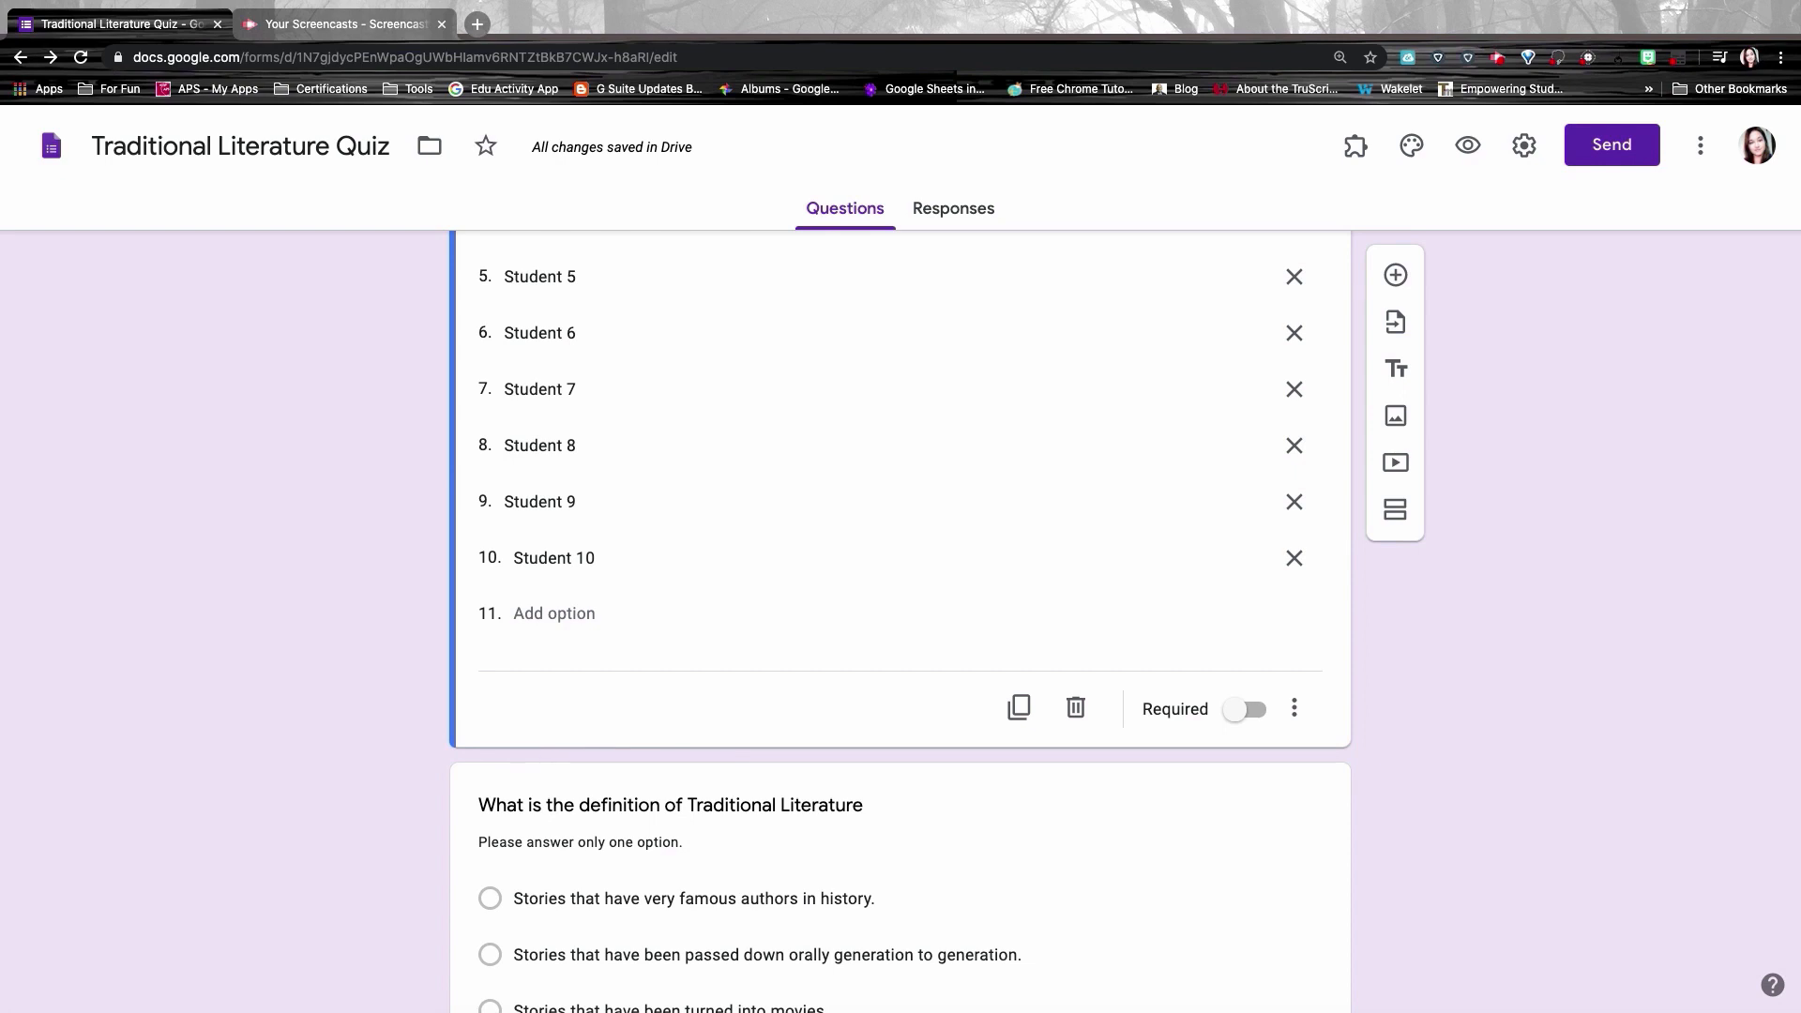
{"action": "scroll", "coordinate": [568, 613], "scroll_direction": "down", "scroll_amount": 2}
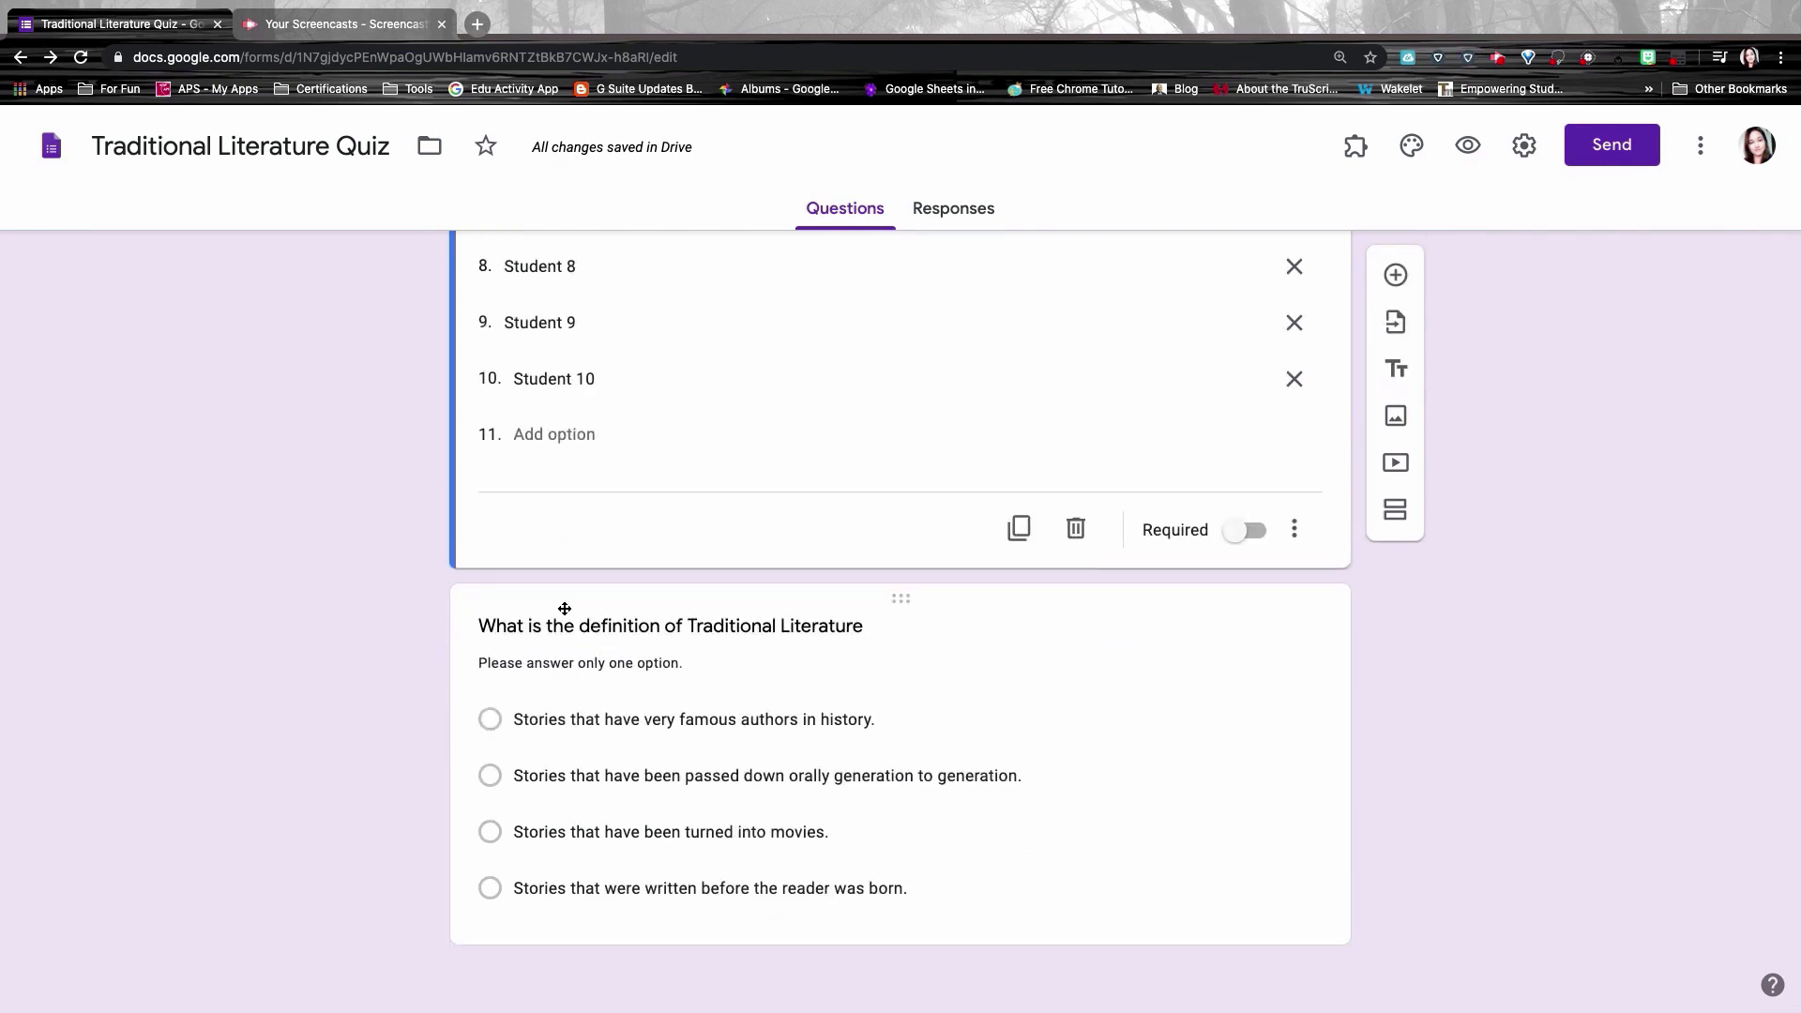
{"action": "left_click", "coordinate": [565, 609]}
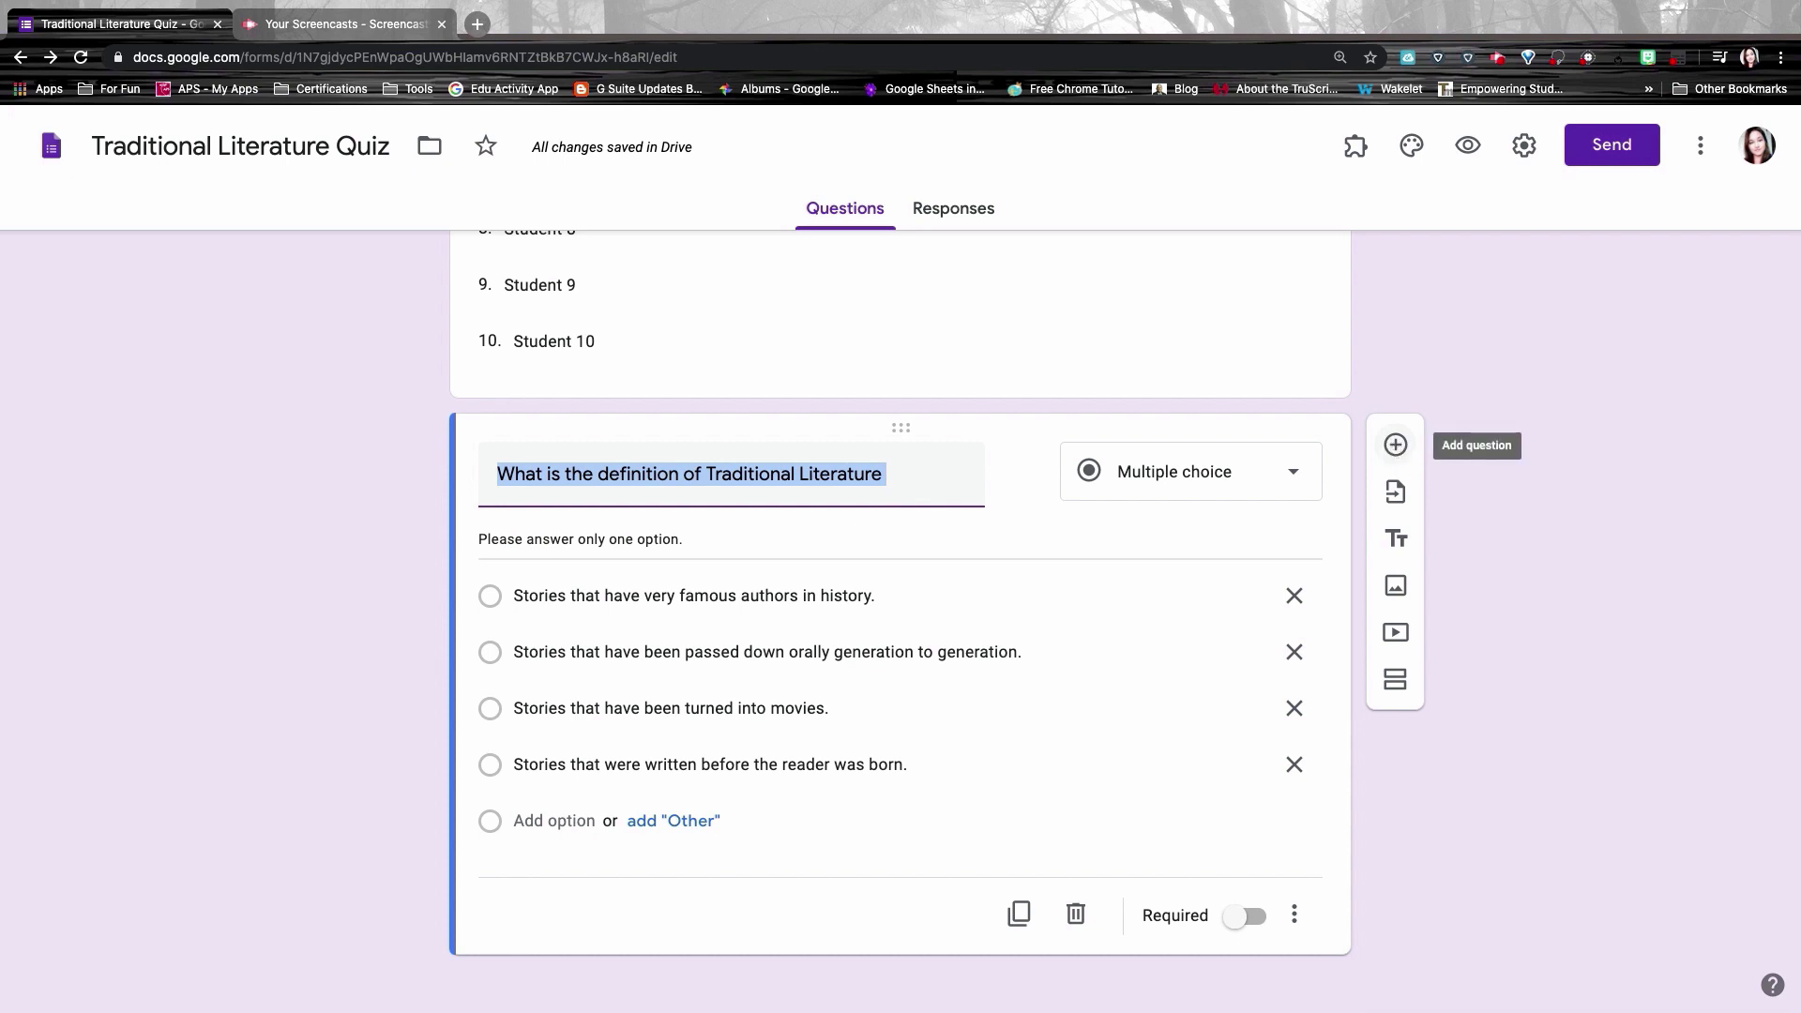
Step: Add a Checkboxes question asking who Traditional Literature's main recording authors were
{"action": "left_click", "coordinate": [1395, 445]}
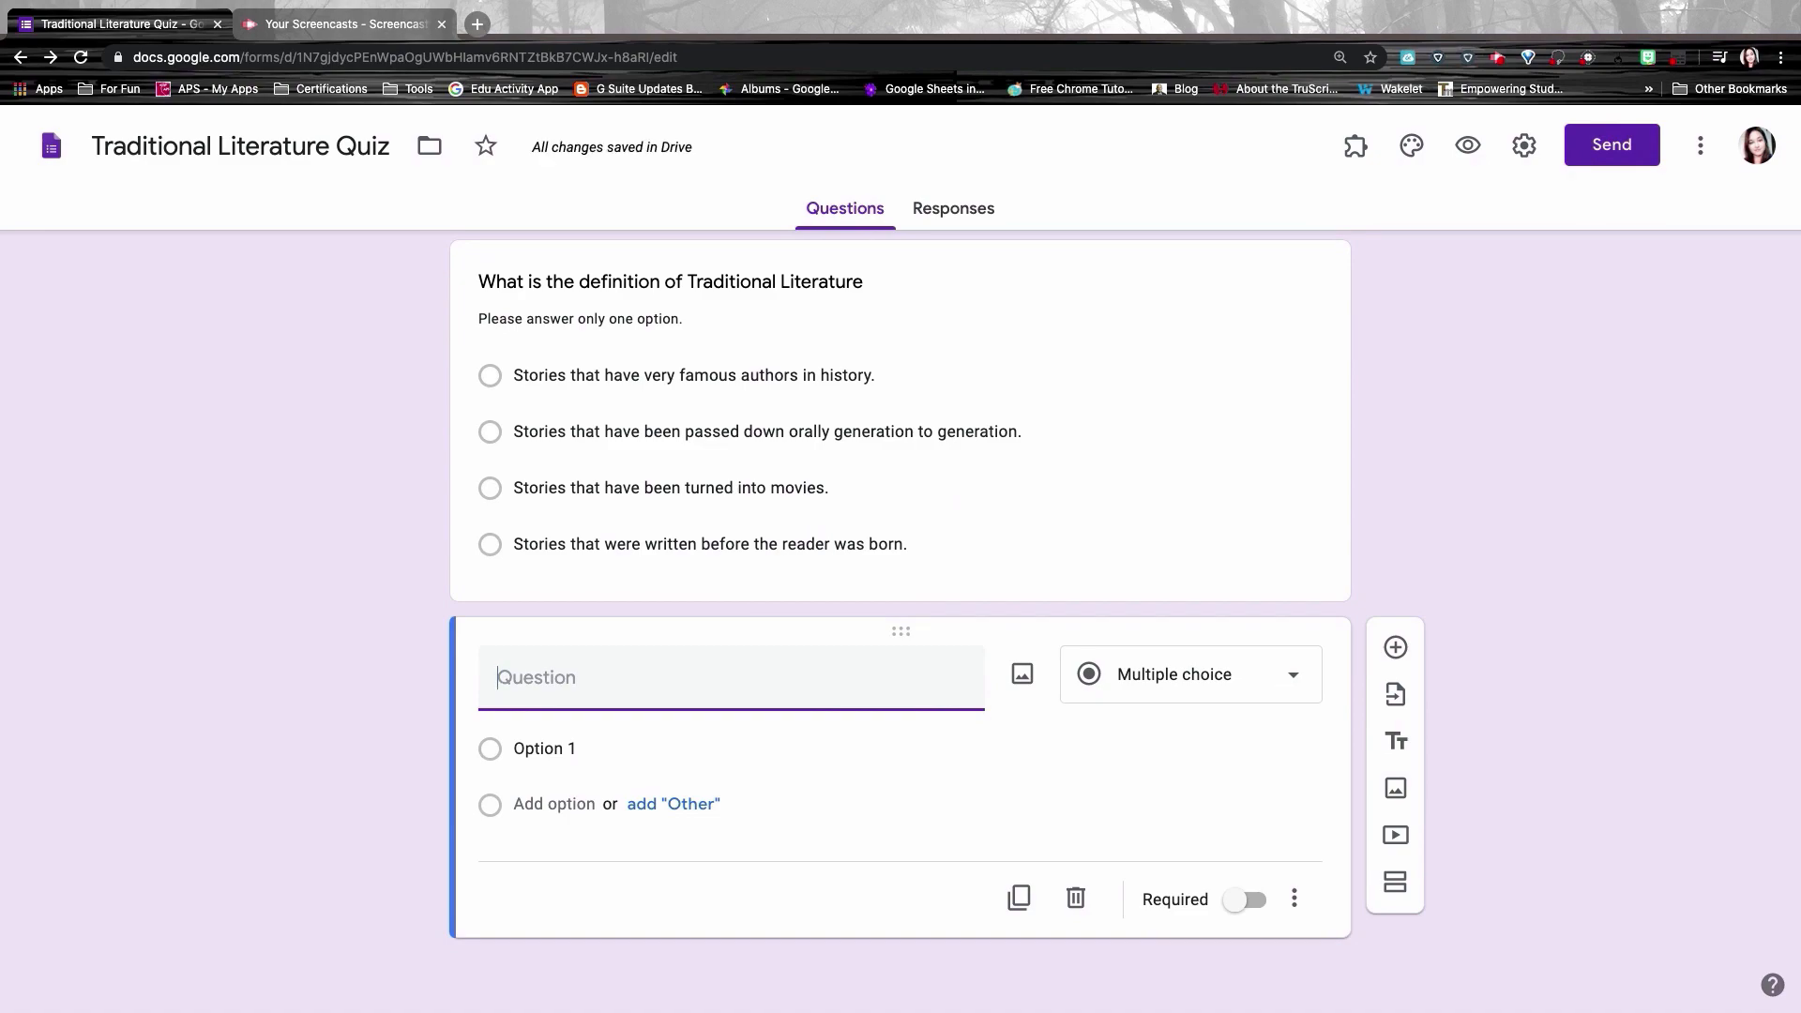
{"action": "left_click", "coordinate": [1231, 684]}
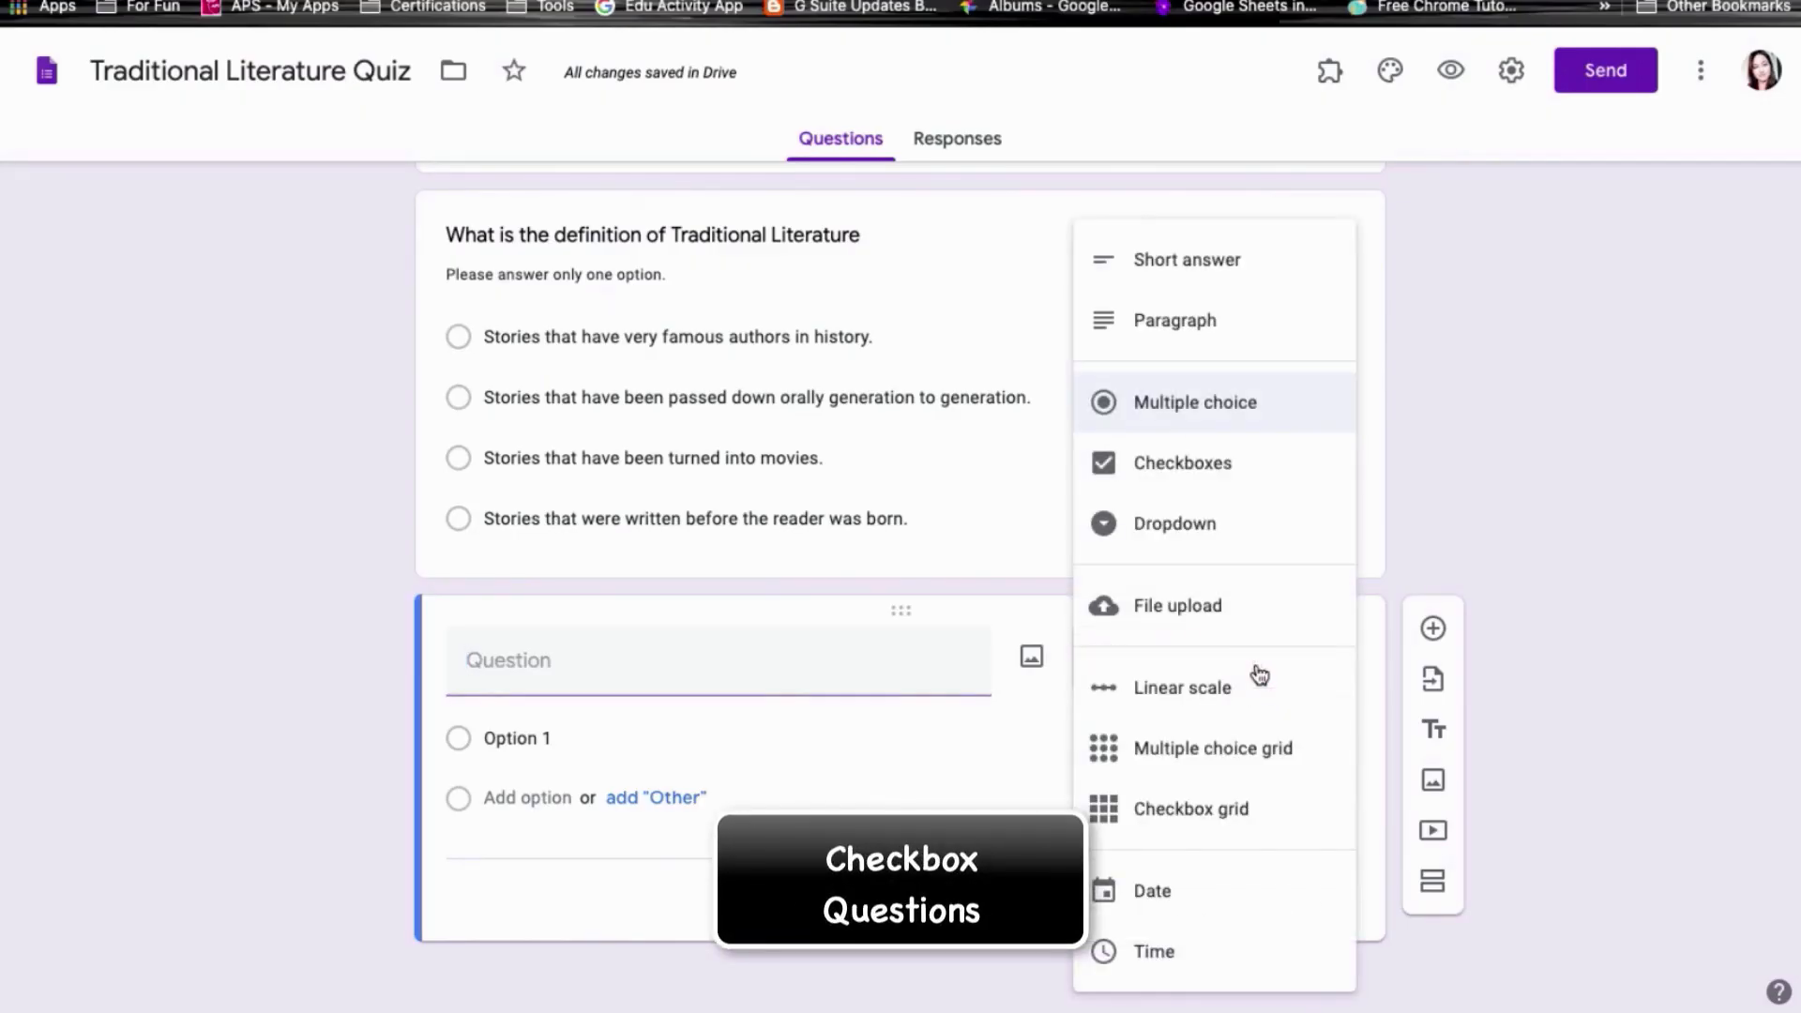
{"action": "left_click", "coordinate": [1182, 462]}
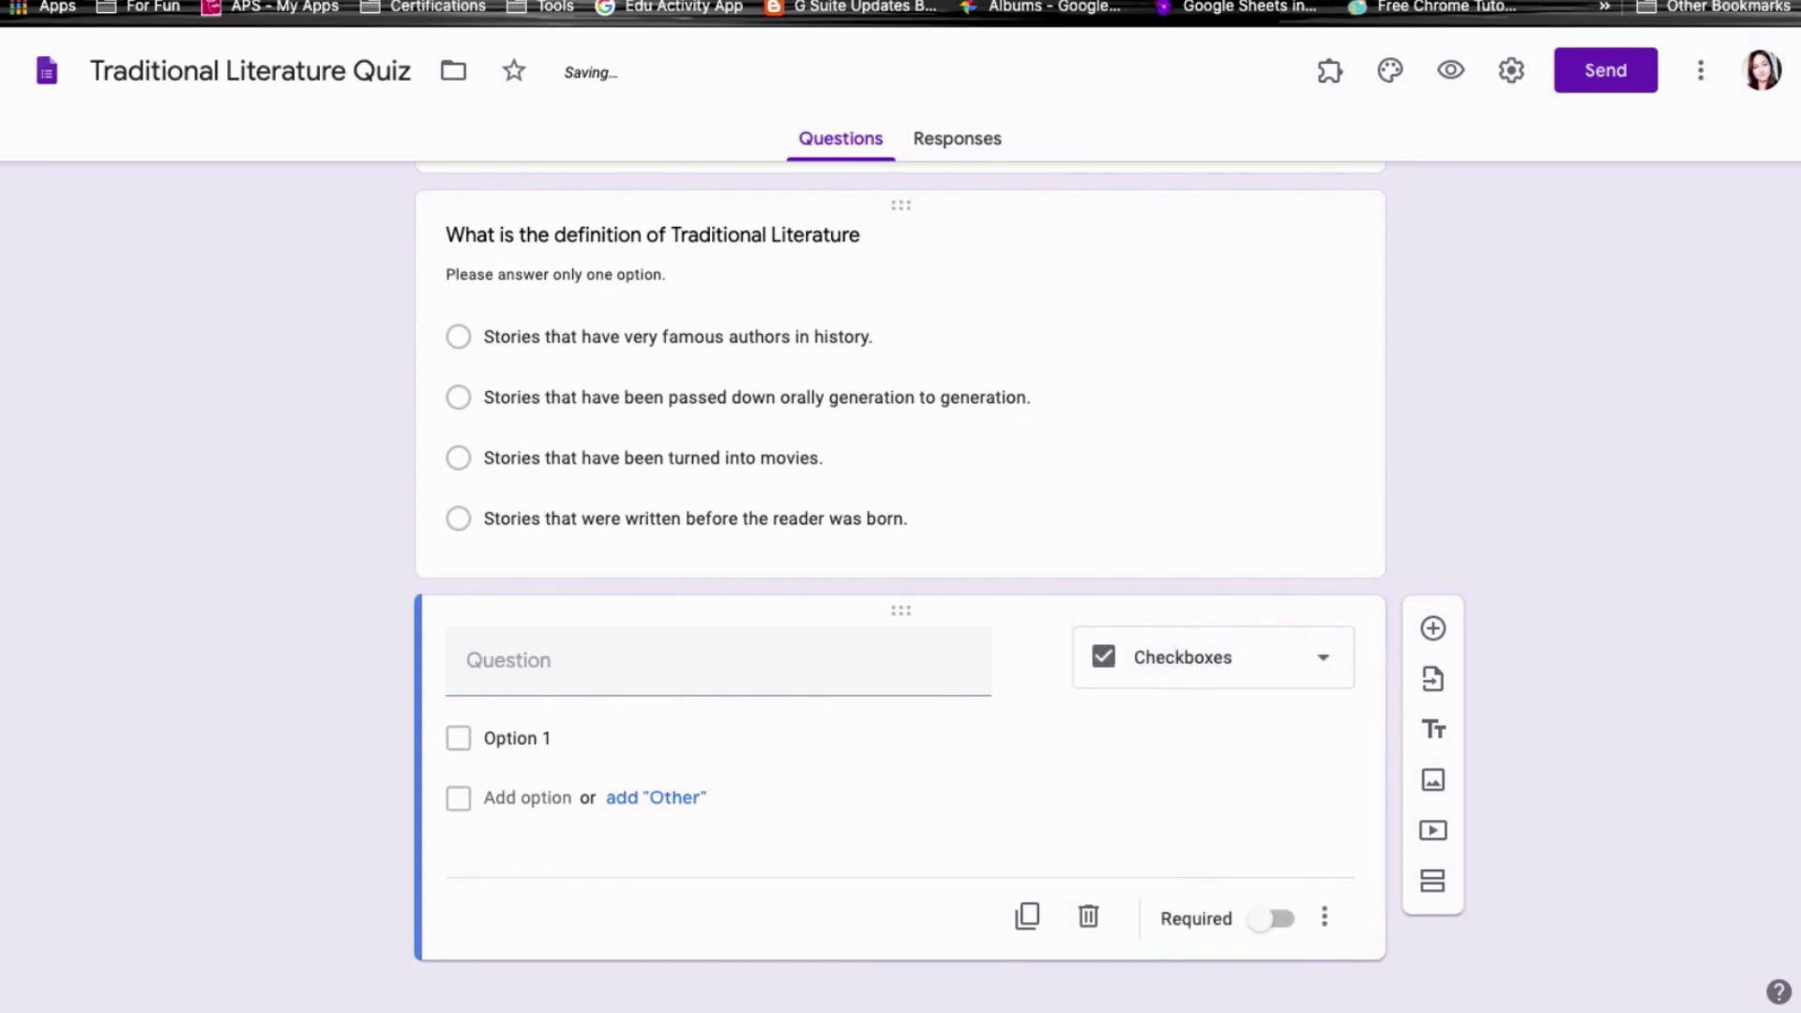
{"action": "scroll", "coordinate": [756, 785], "scroll_direction": "down", "scroll_amount": 1}
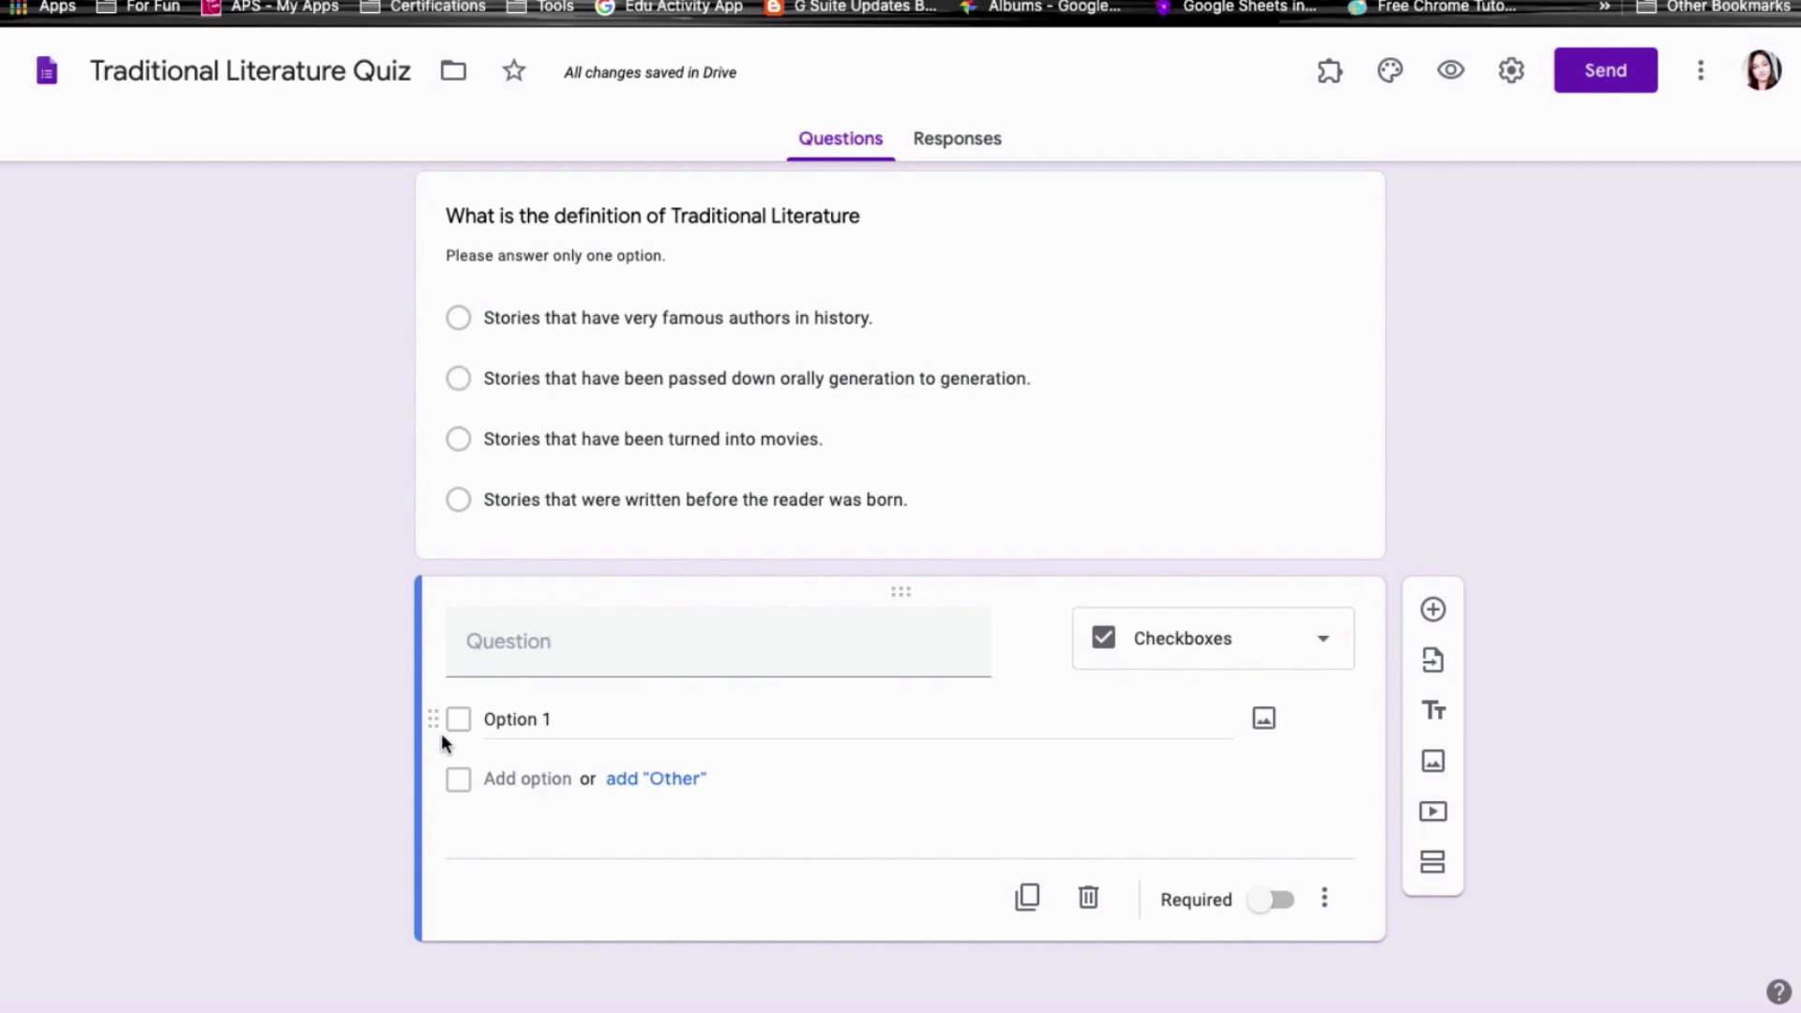
{"action": "left_click", "coordinate": [517, 641]}
{"action": "type", "text": "Who were the main recording authors of Traditional Literature."}
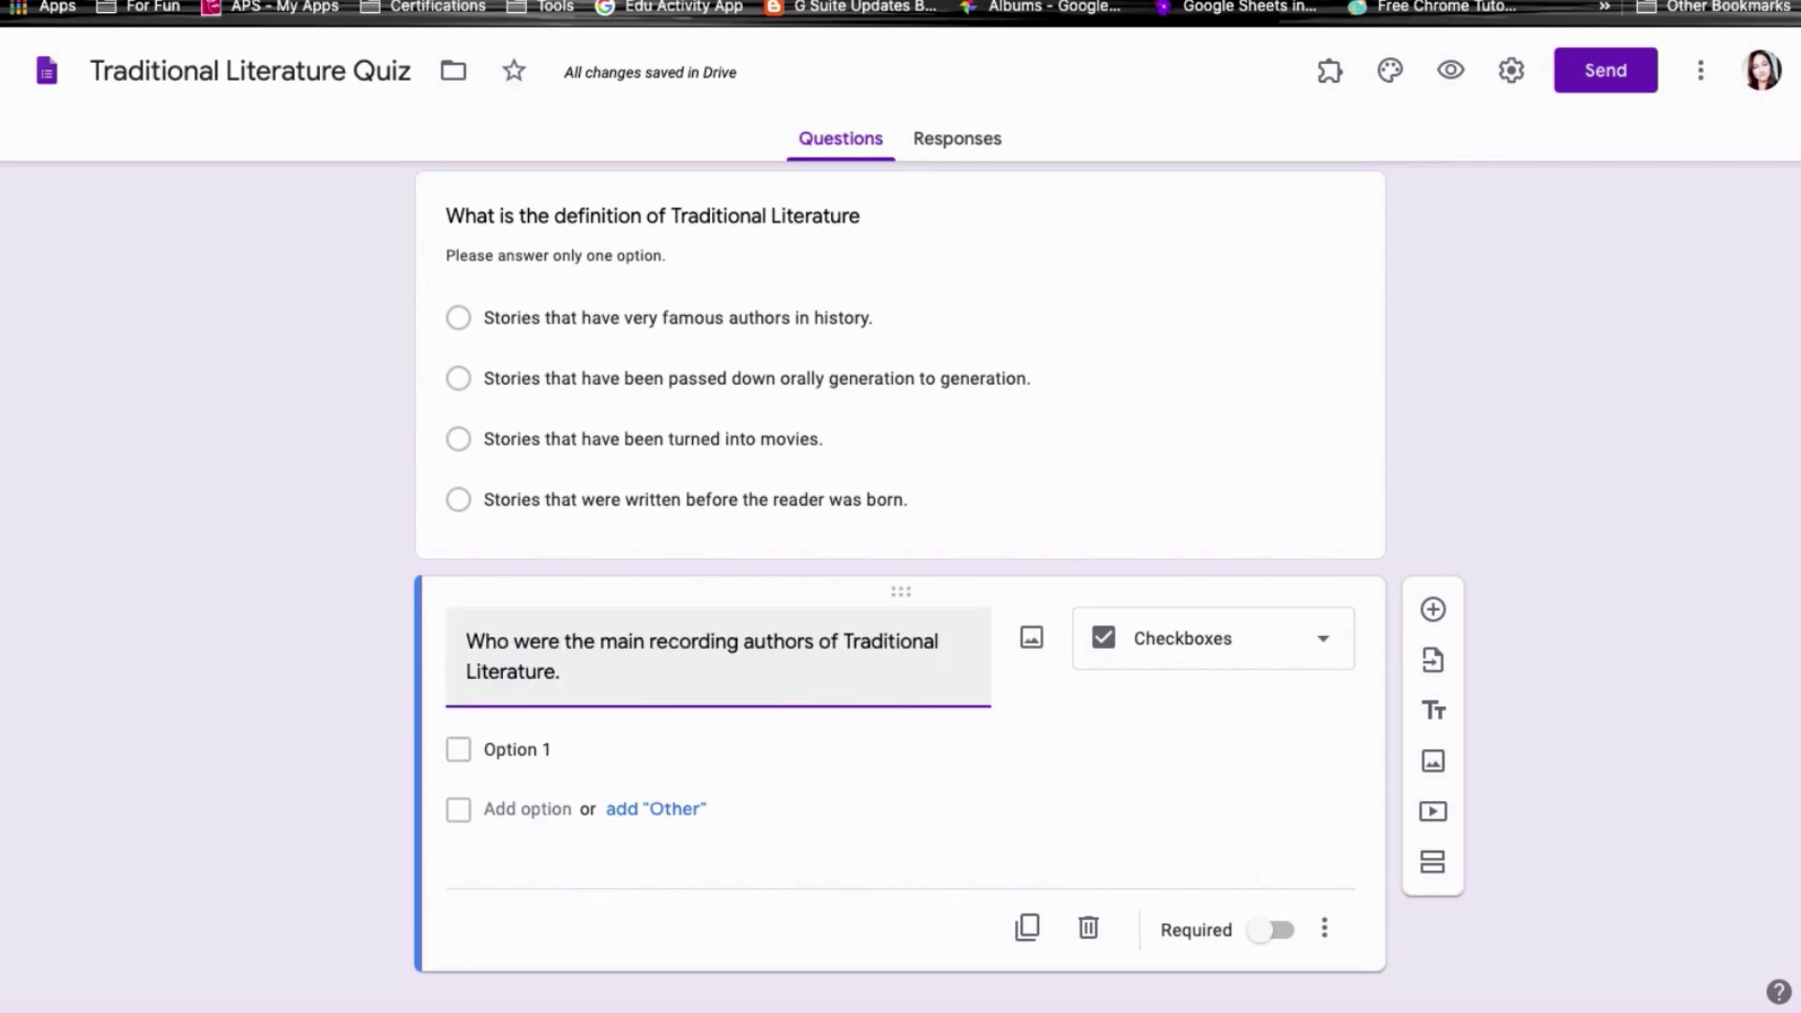
Step: Paste in the five author choices, including Grimms Brothers
{"action": "left_click", "coordinate": [503, 750]}
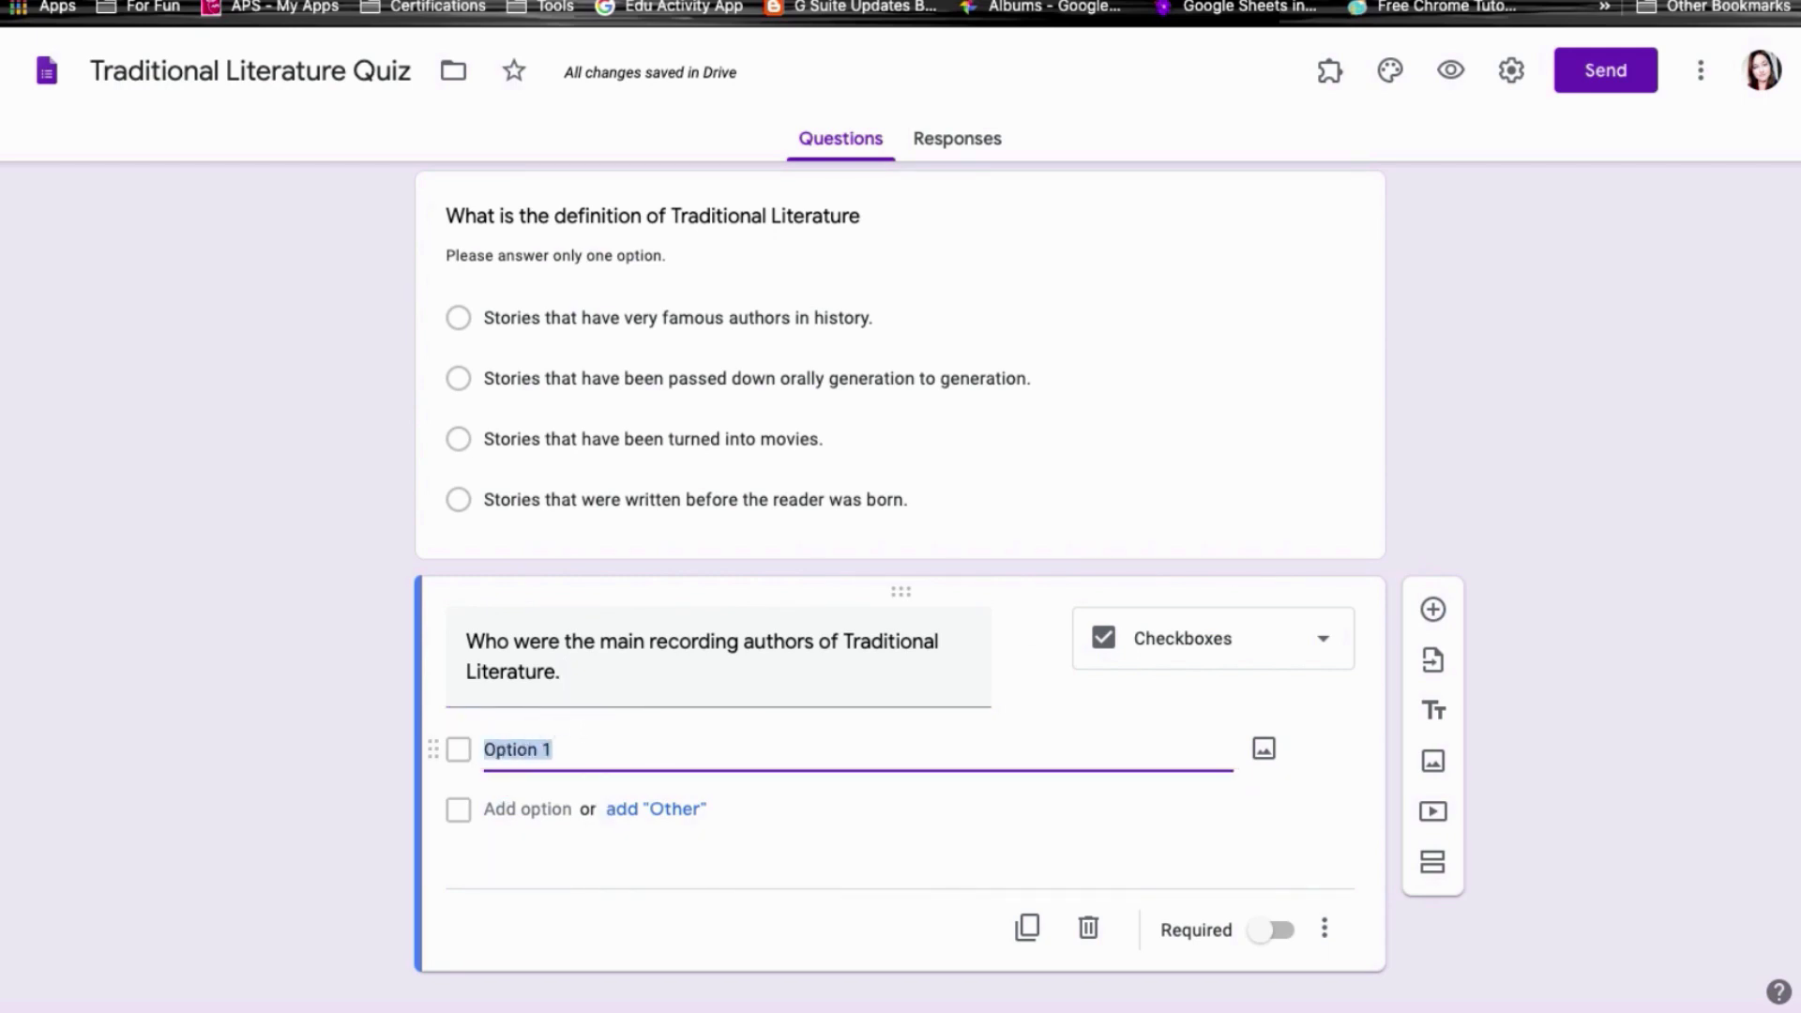
{"action": "type", "text": "Charles Perrault"}
{"action": "left_click", "coordinate": [488, 809]}
{"action": "type", "text": "Chris Pratt"}
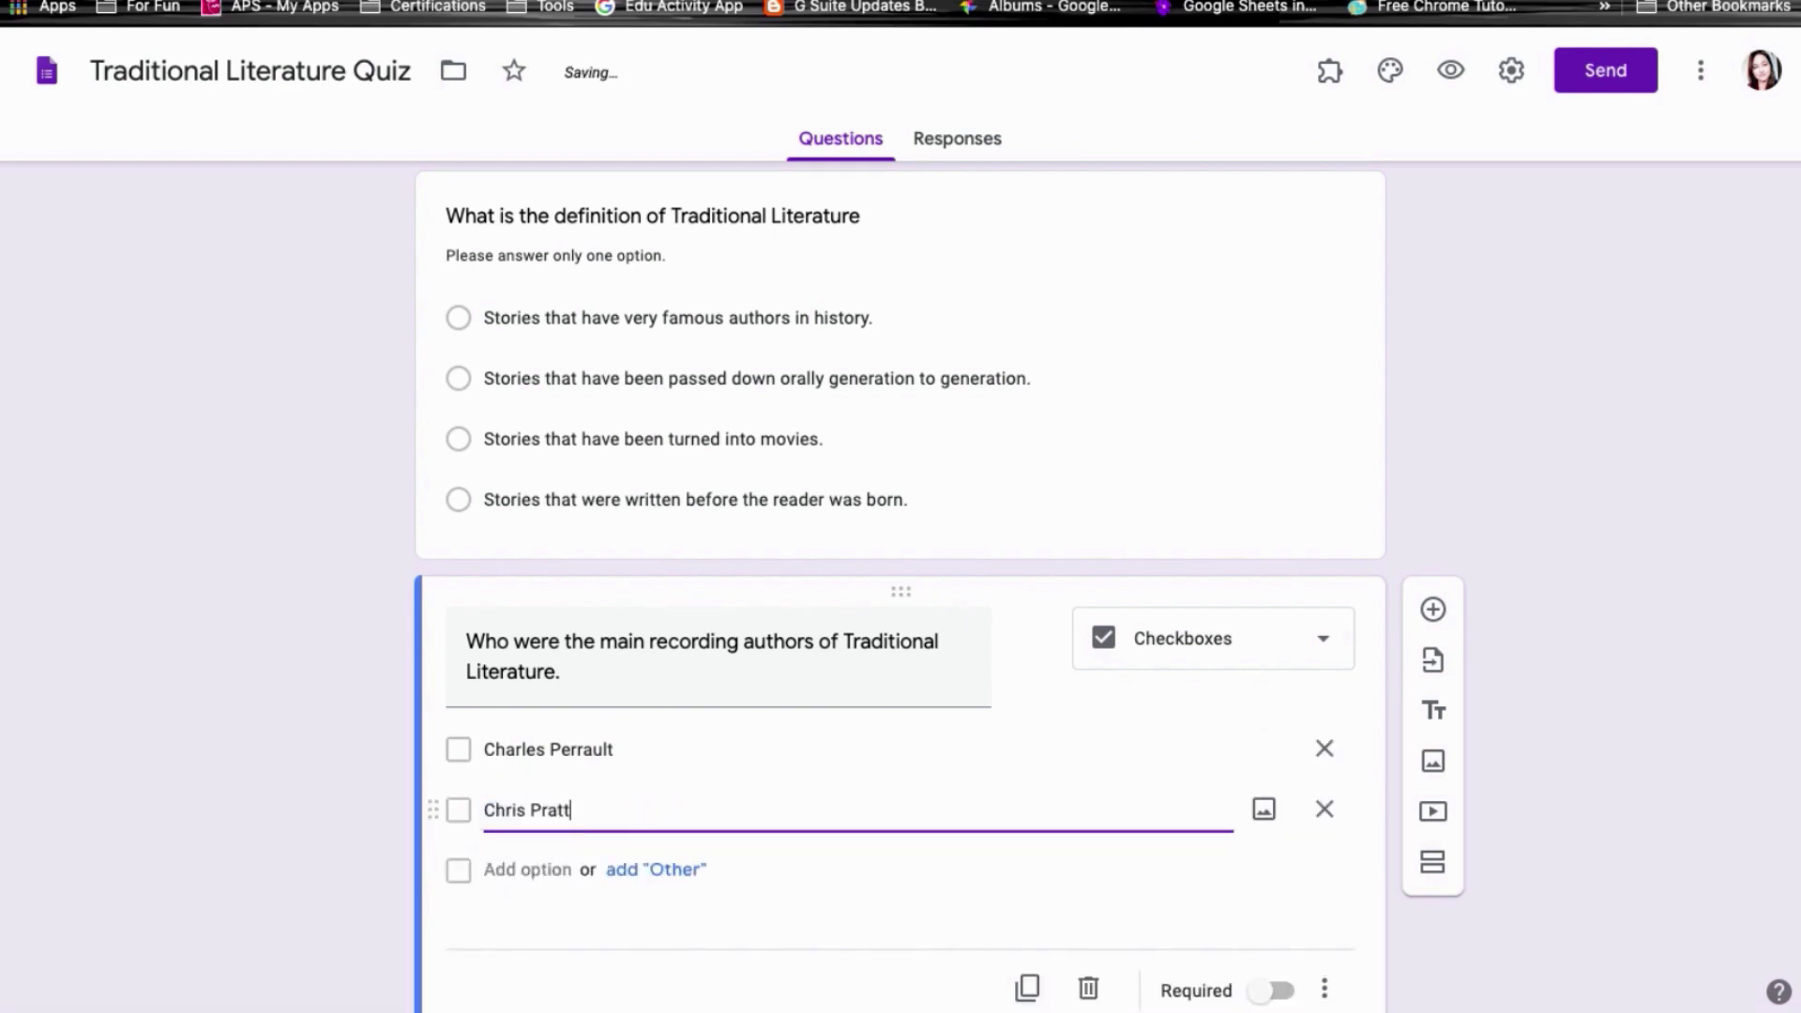
{"action": "left_click", "coordinate": [497, 868]}
{"action": "type", "text": "Chris Van Allsburg"}
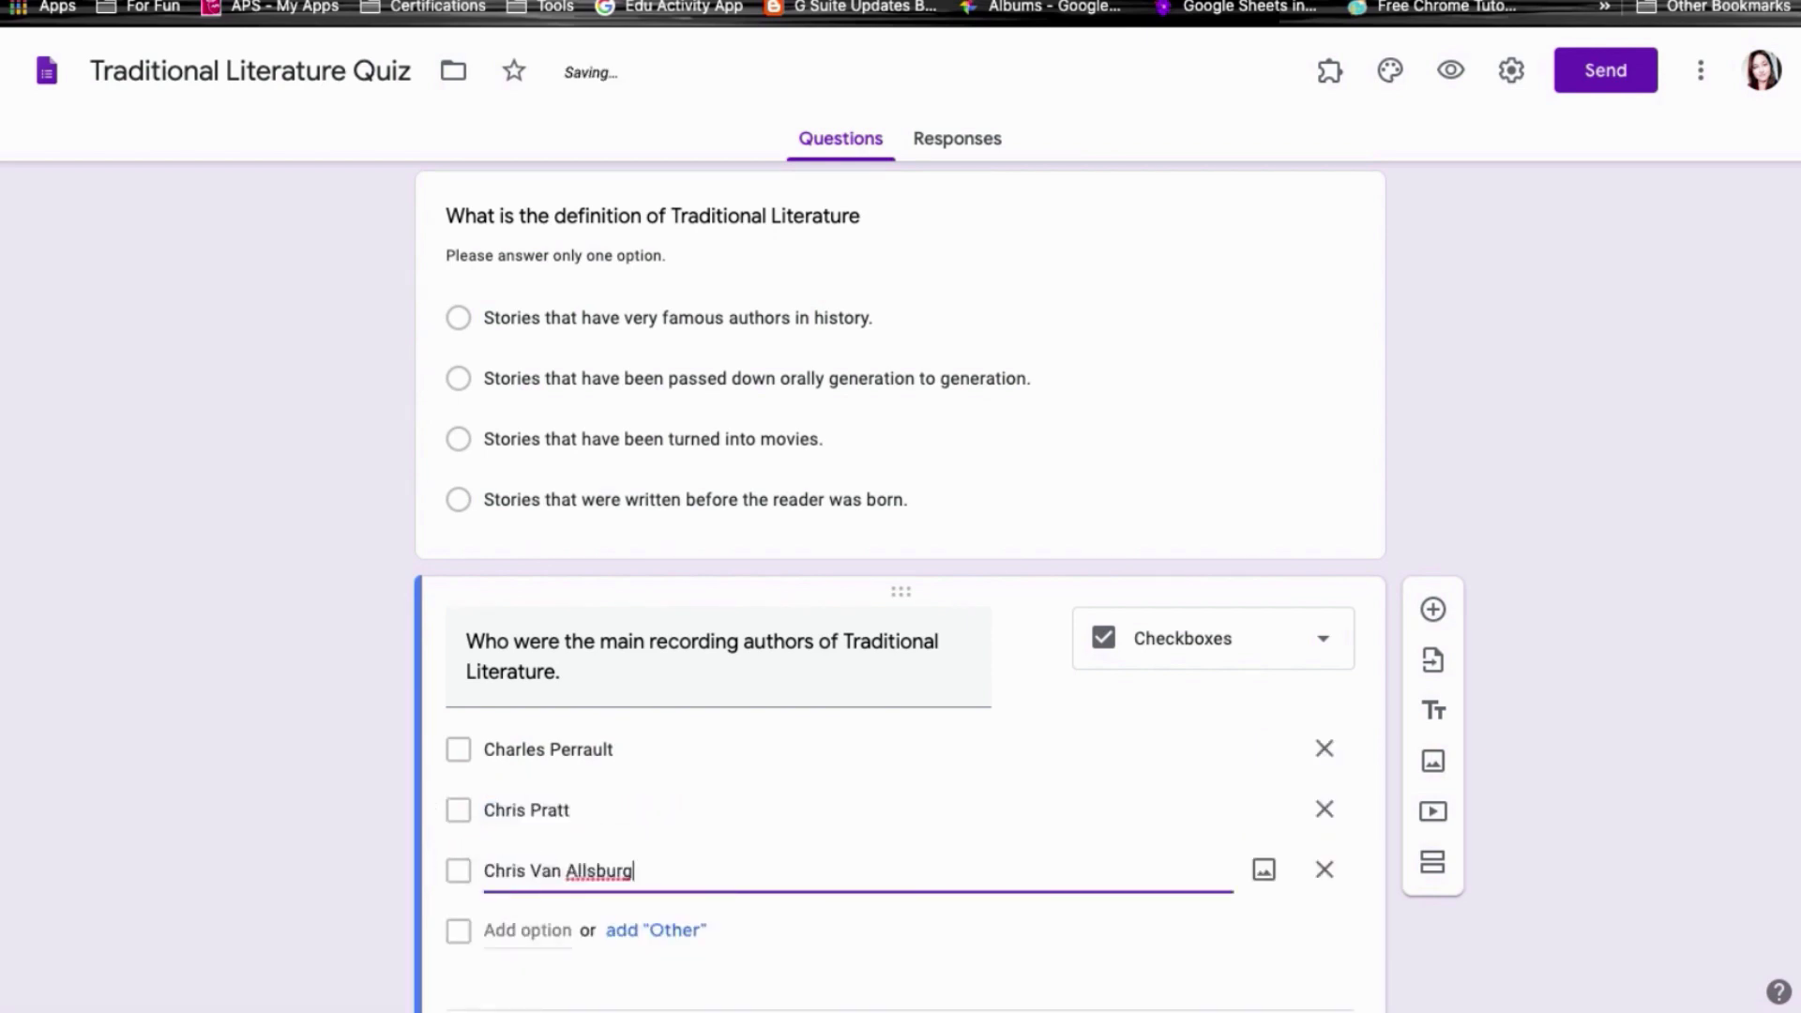
{"action": "left_click", "coordinate": [489, 931]}
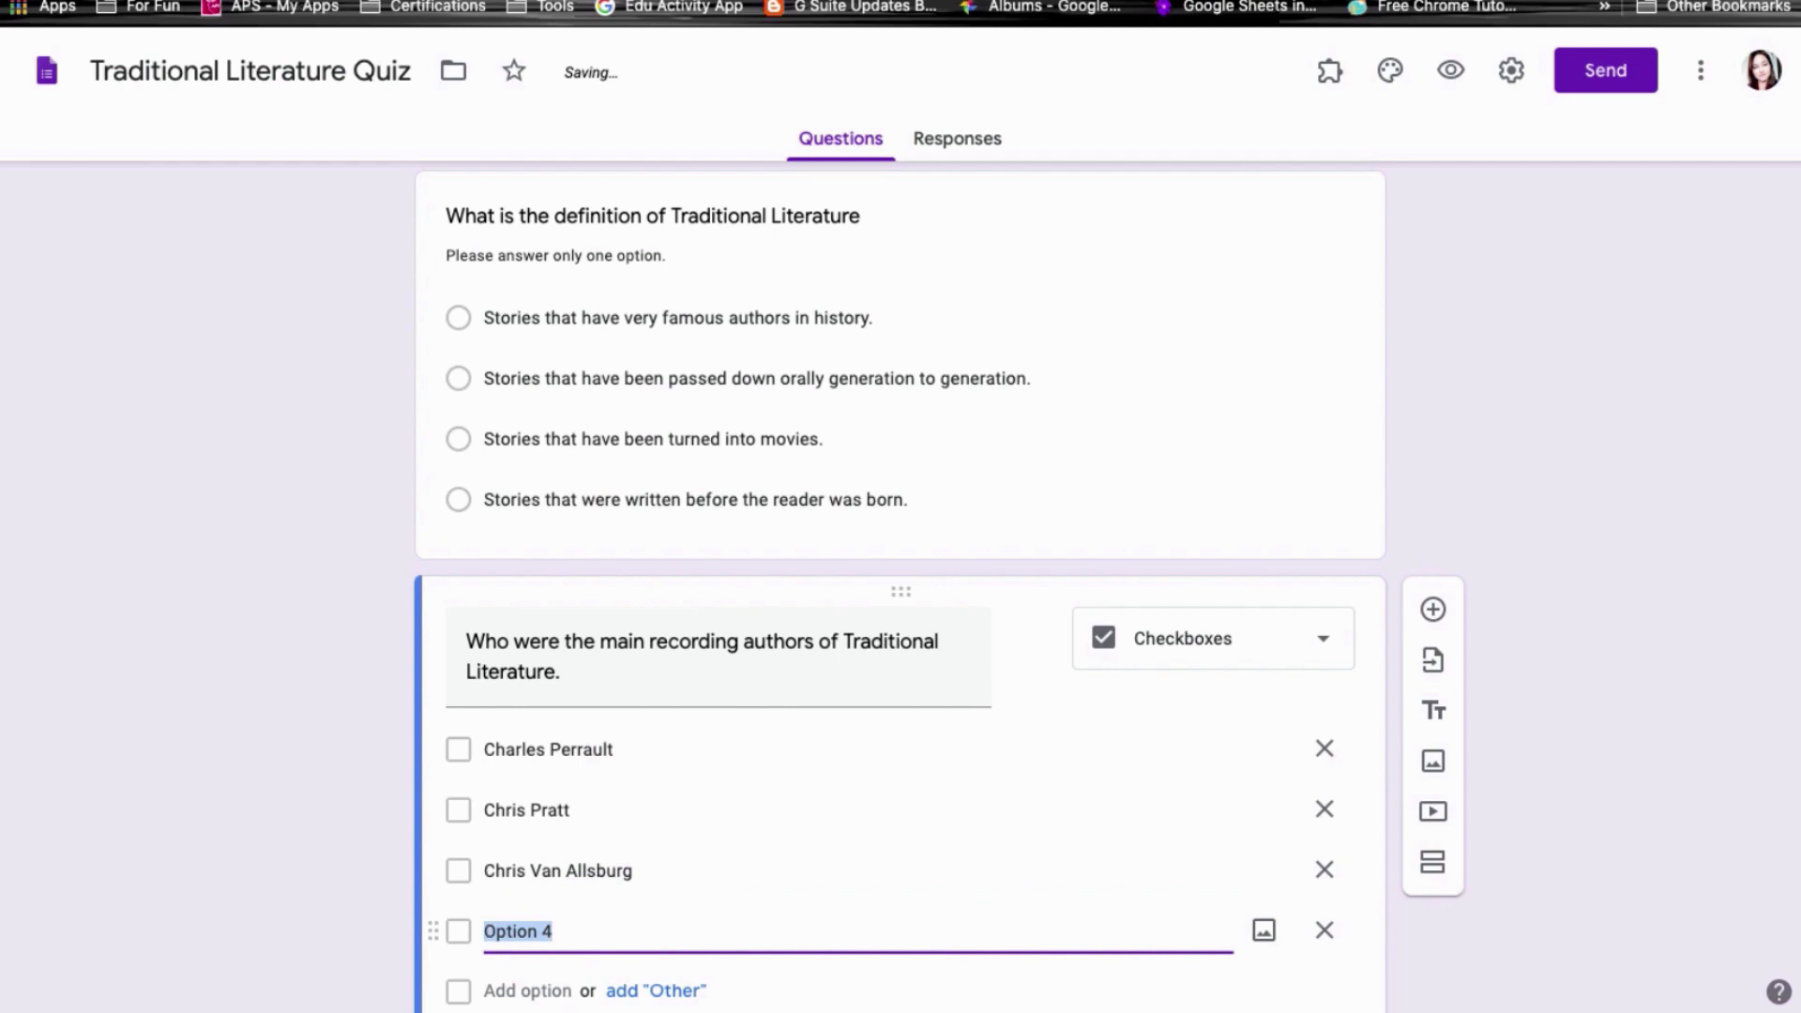
{"action": "type", "text": "Hans Christian Anderson"}
{"action": "left_click", "coordinate": [497, 991]}
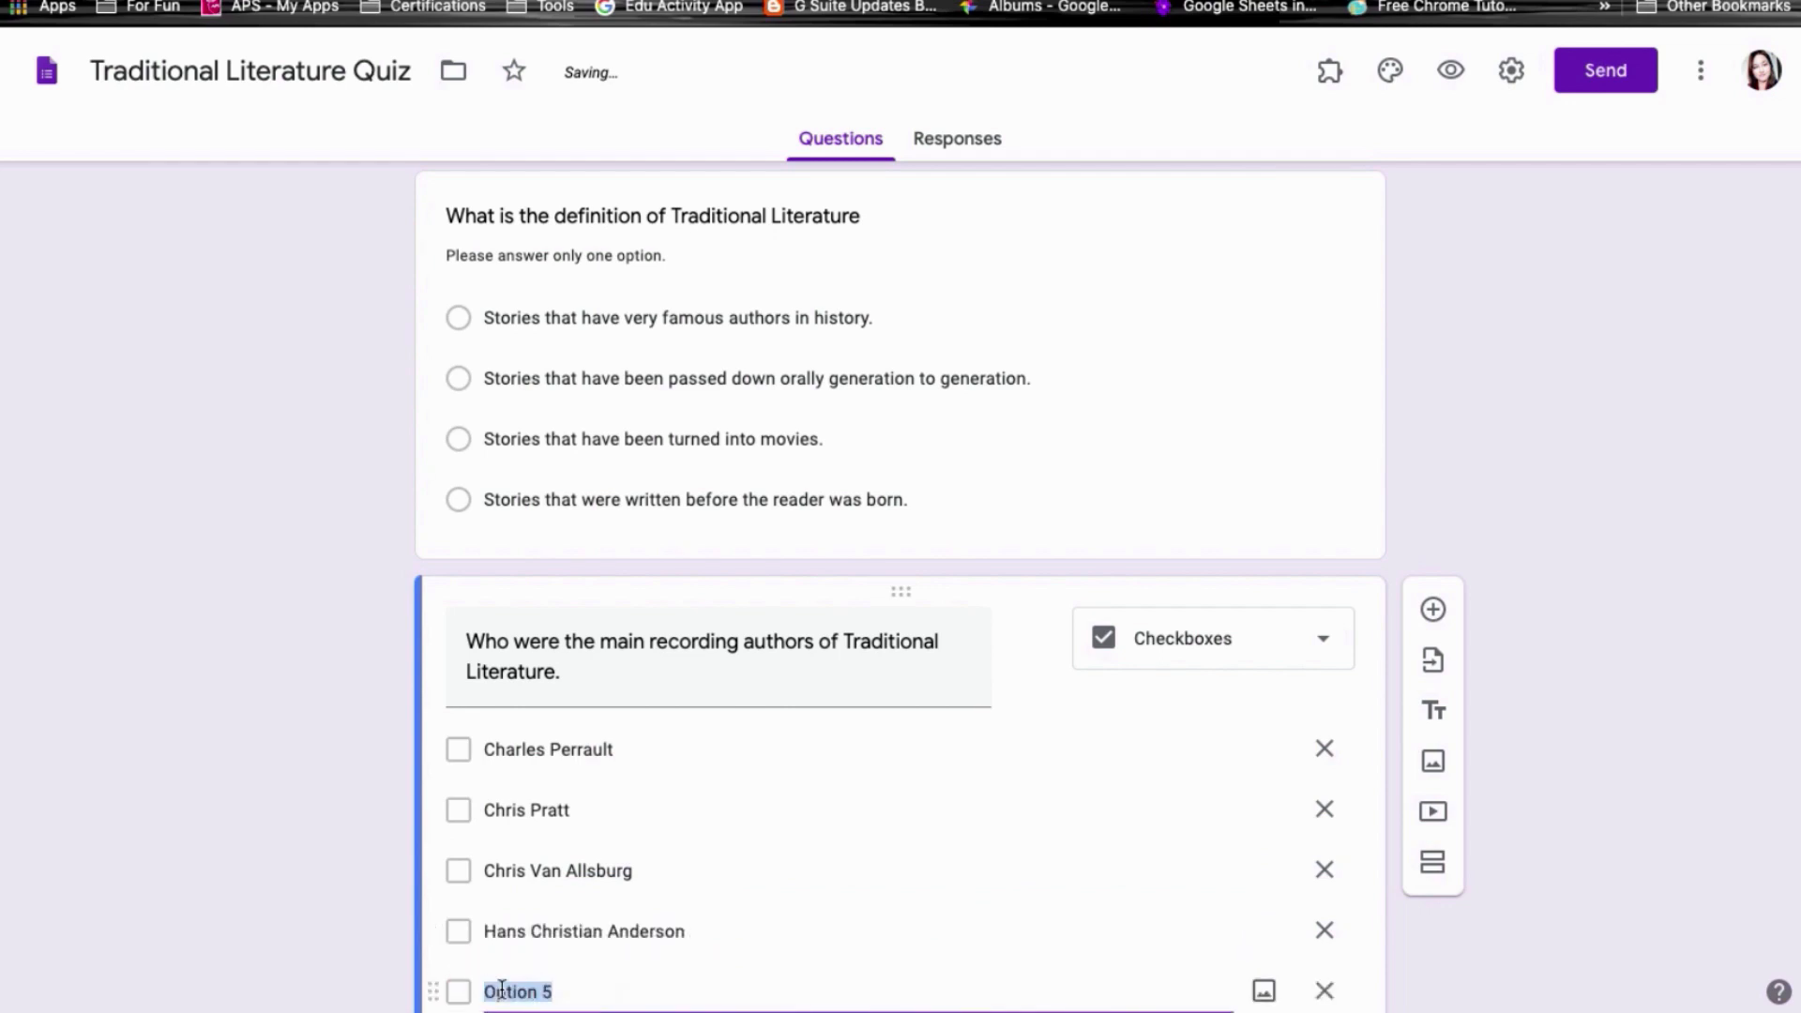
{"action": "type", "text": "Grimms Brothers"}
{"action": "scroll", "coordinate": [684, 990], "scroll_direction": "down", "scroll_amount": 3}
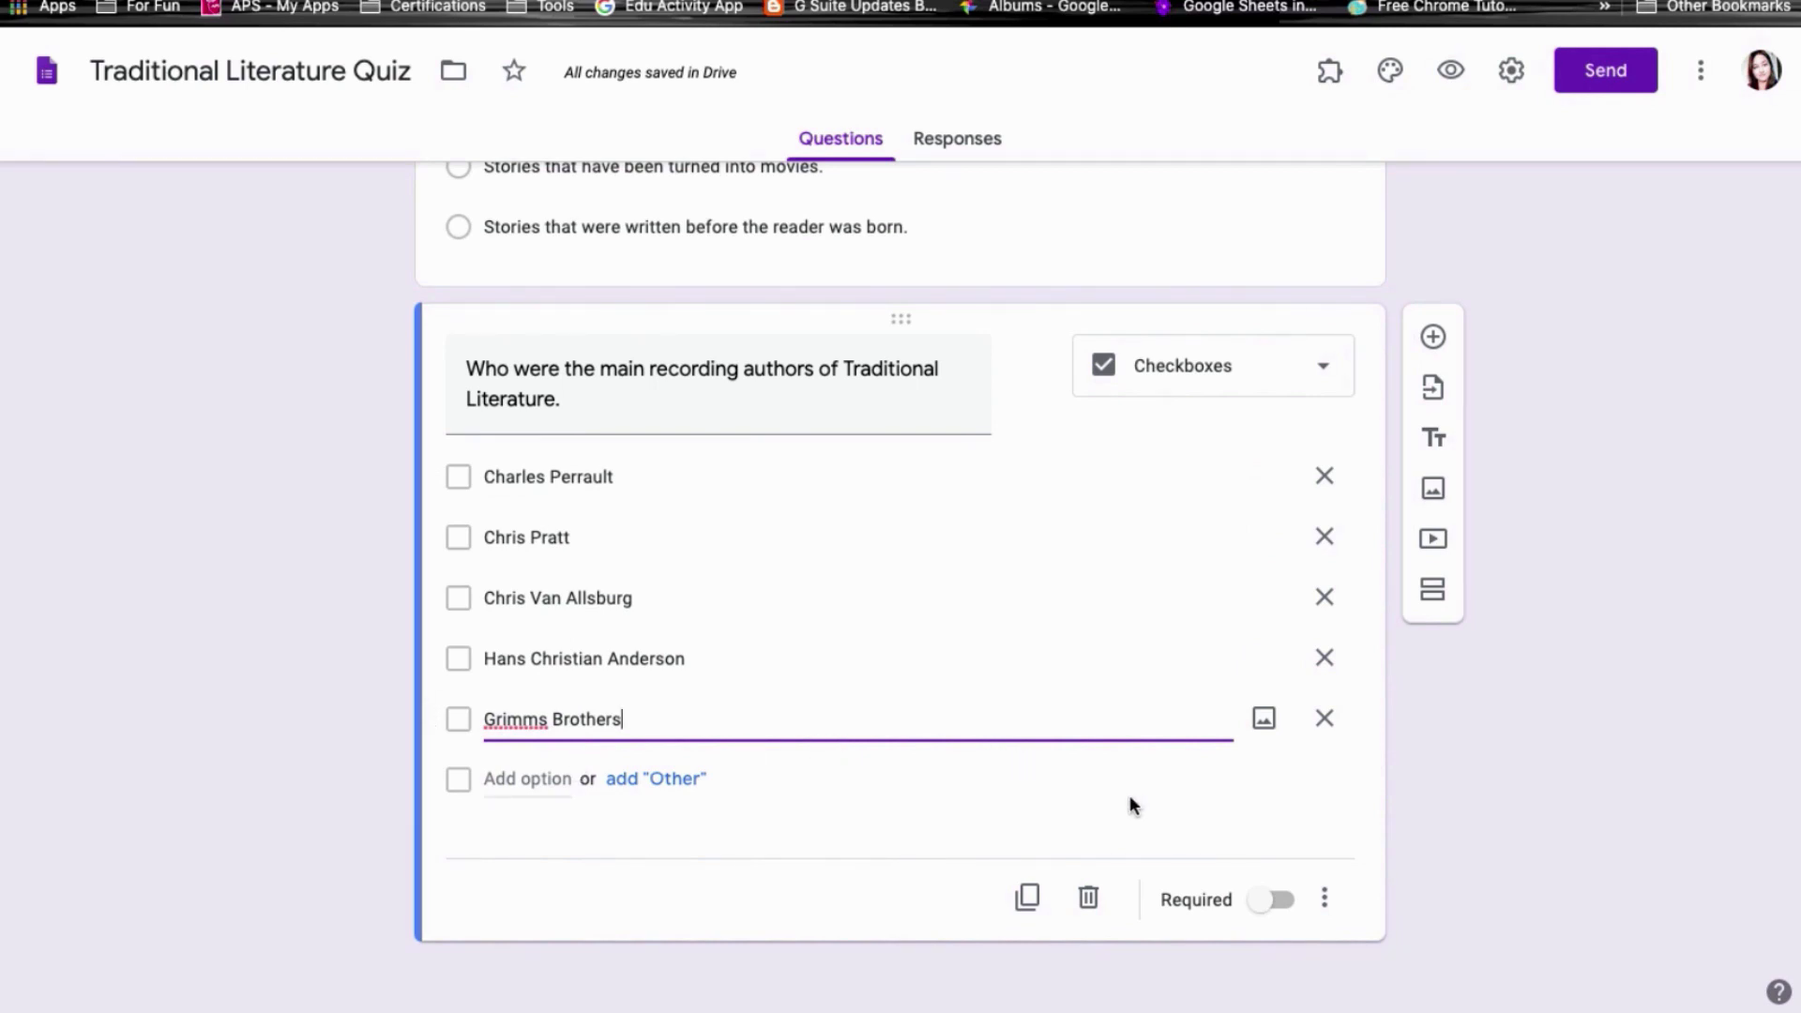
Step: Give the authors question the description 'Select THREE correct answers', then answer the definition question in preview
{"action": "left_click", "coordinate": [1331, 897]}
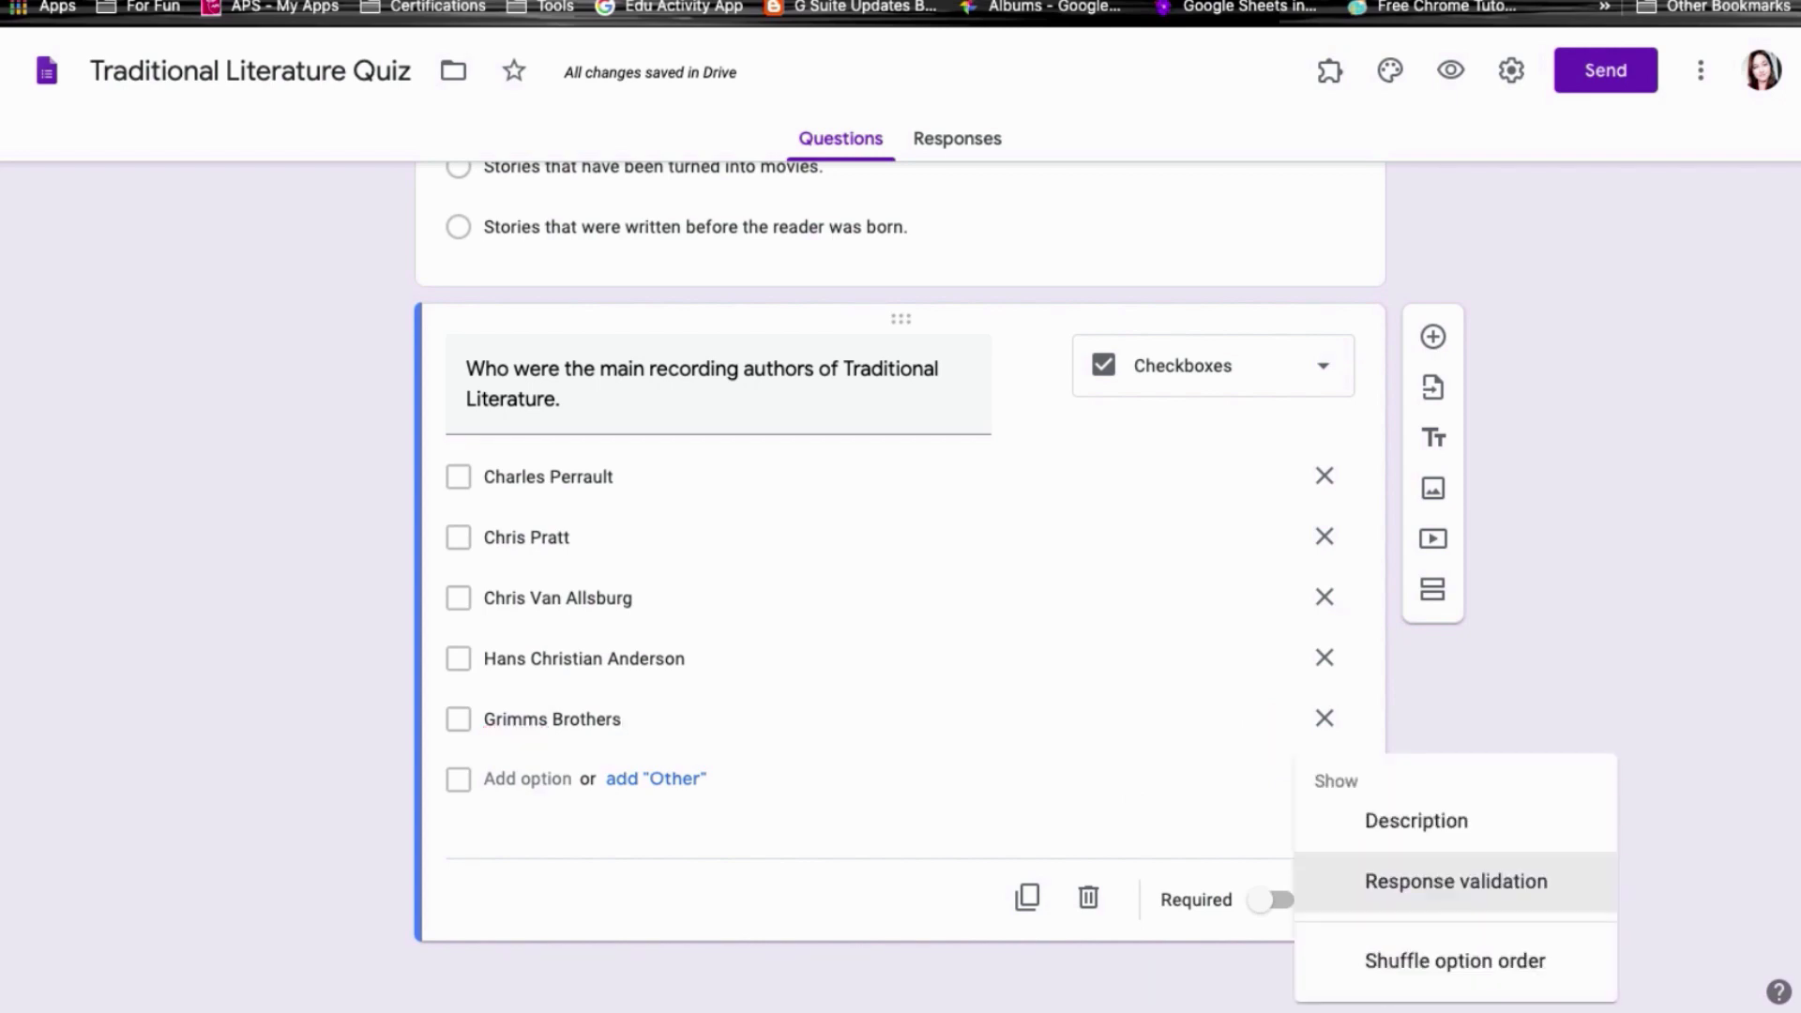
{"action": "left_click", "coordinate": [1425, 822]}
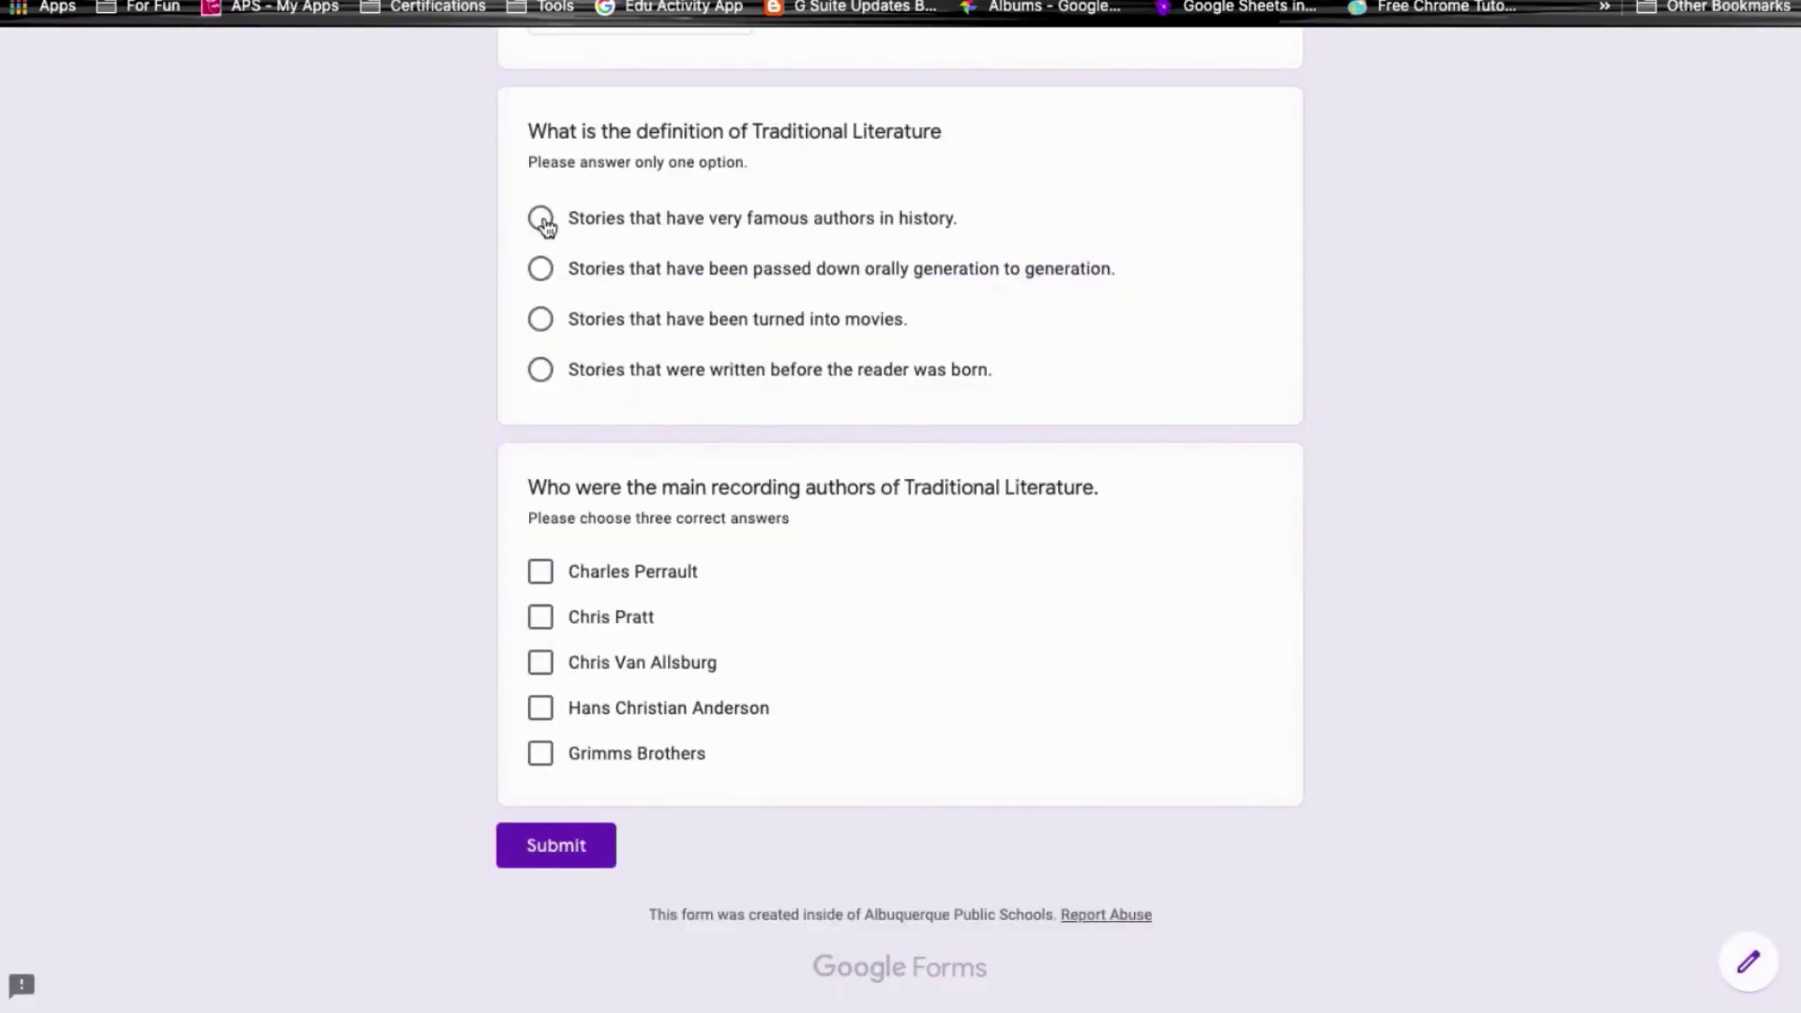
{"action": "left_click", "coordinate": [543, 274]}
{"action": "left_click", "coordinate": [540, 320]}
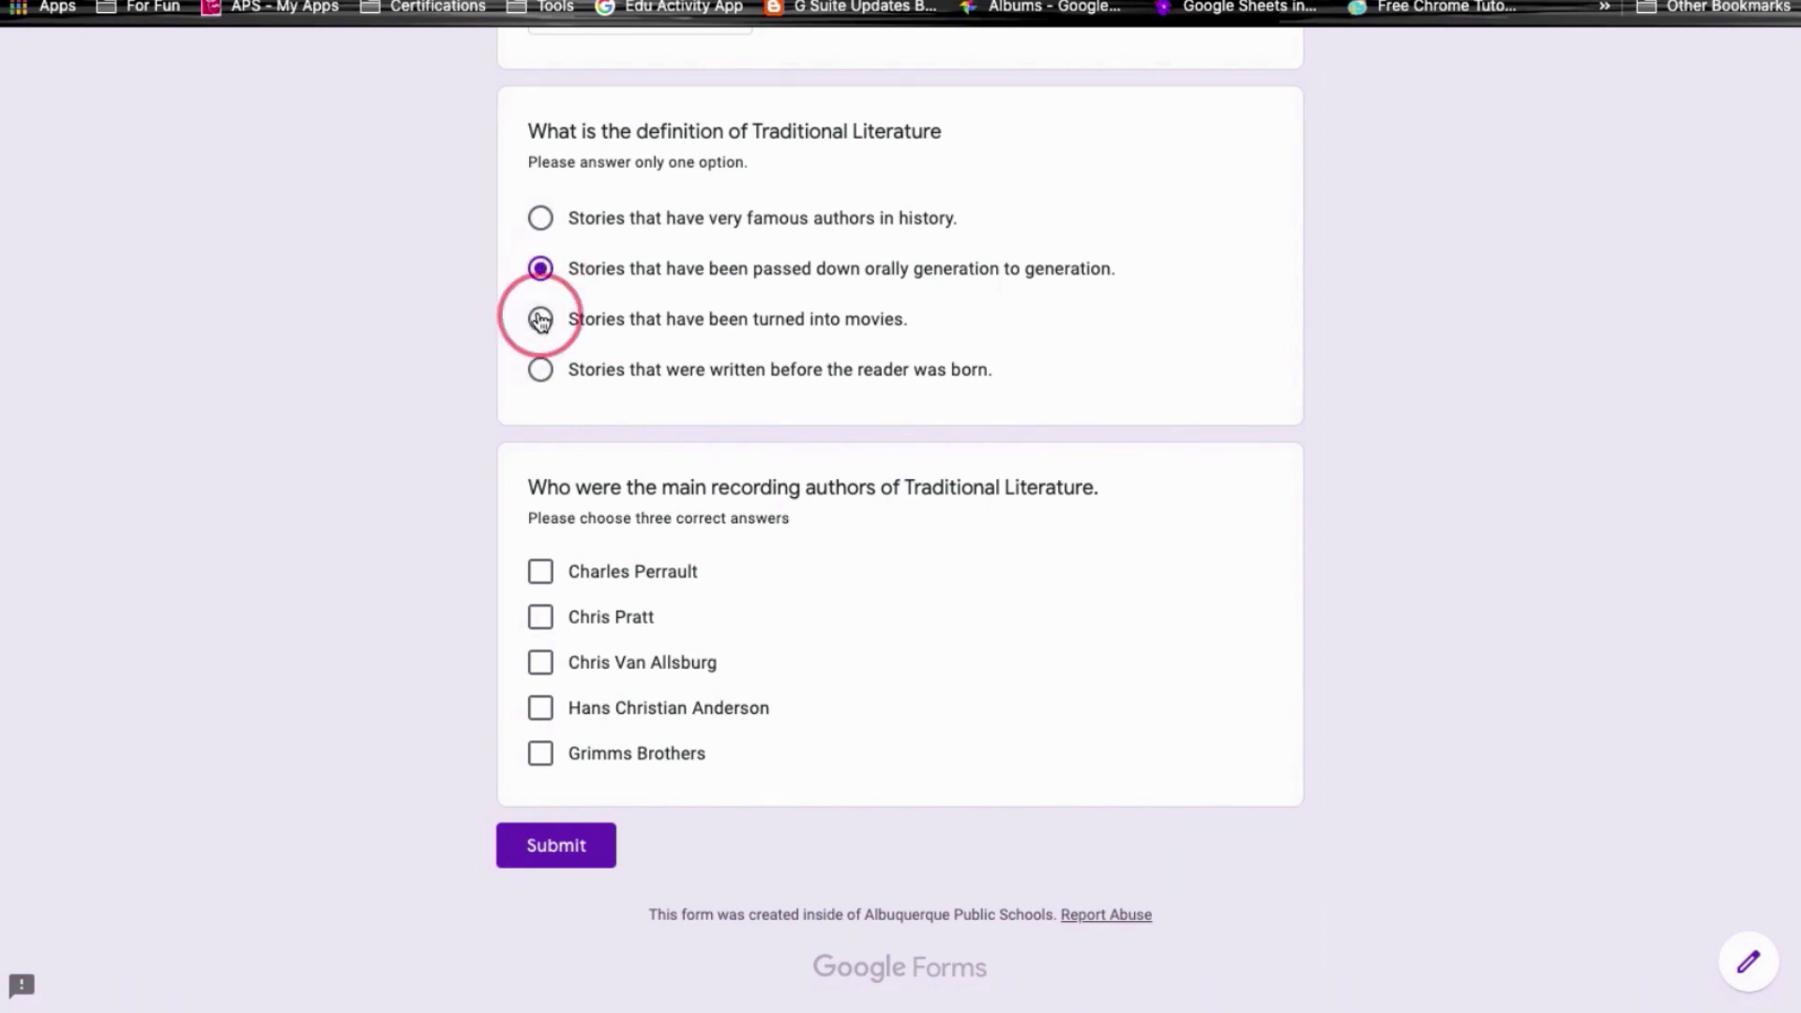
{"action": "left_click", "coordinate": [541, 369]}
Step: Tick all five author choices in the preview to test the three-answer note
{"action": "left_click", "coordinate": [541, 574]}
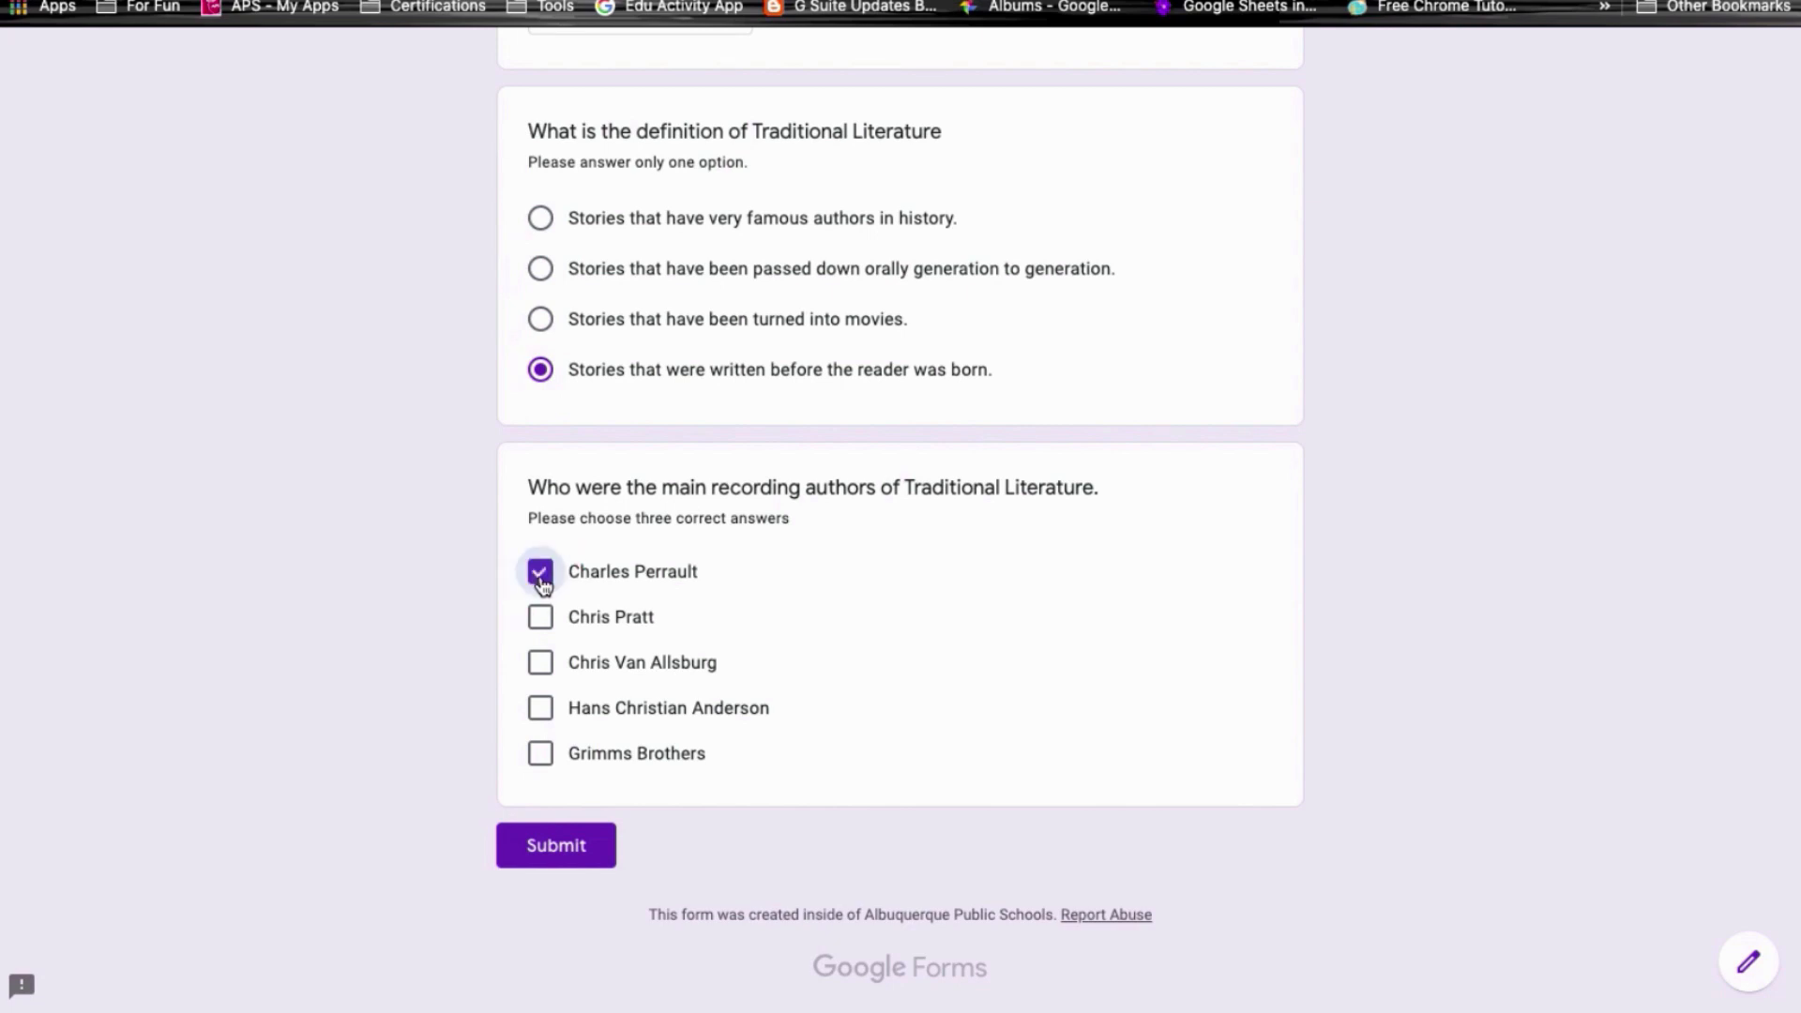
{"action": "left_click", "coordinate": [540, 619]}
{"action": "left_click", "coordinate": [541, 665]}
{"action": "left_click", "coordinate": [541, 709]}
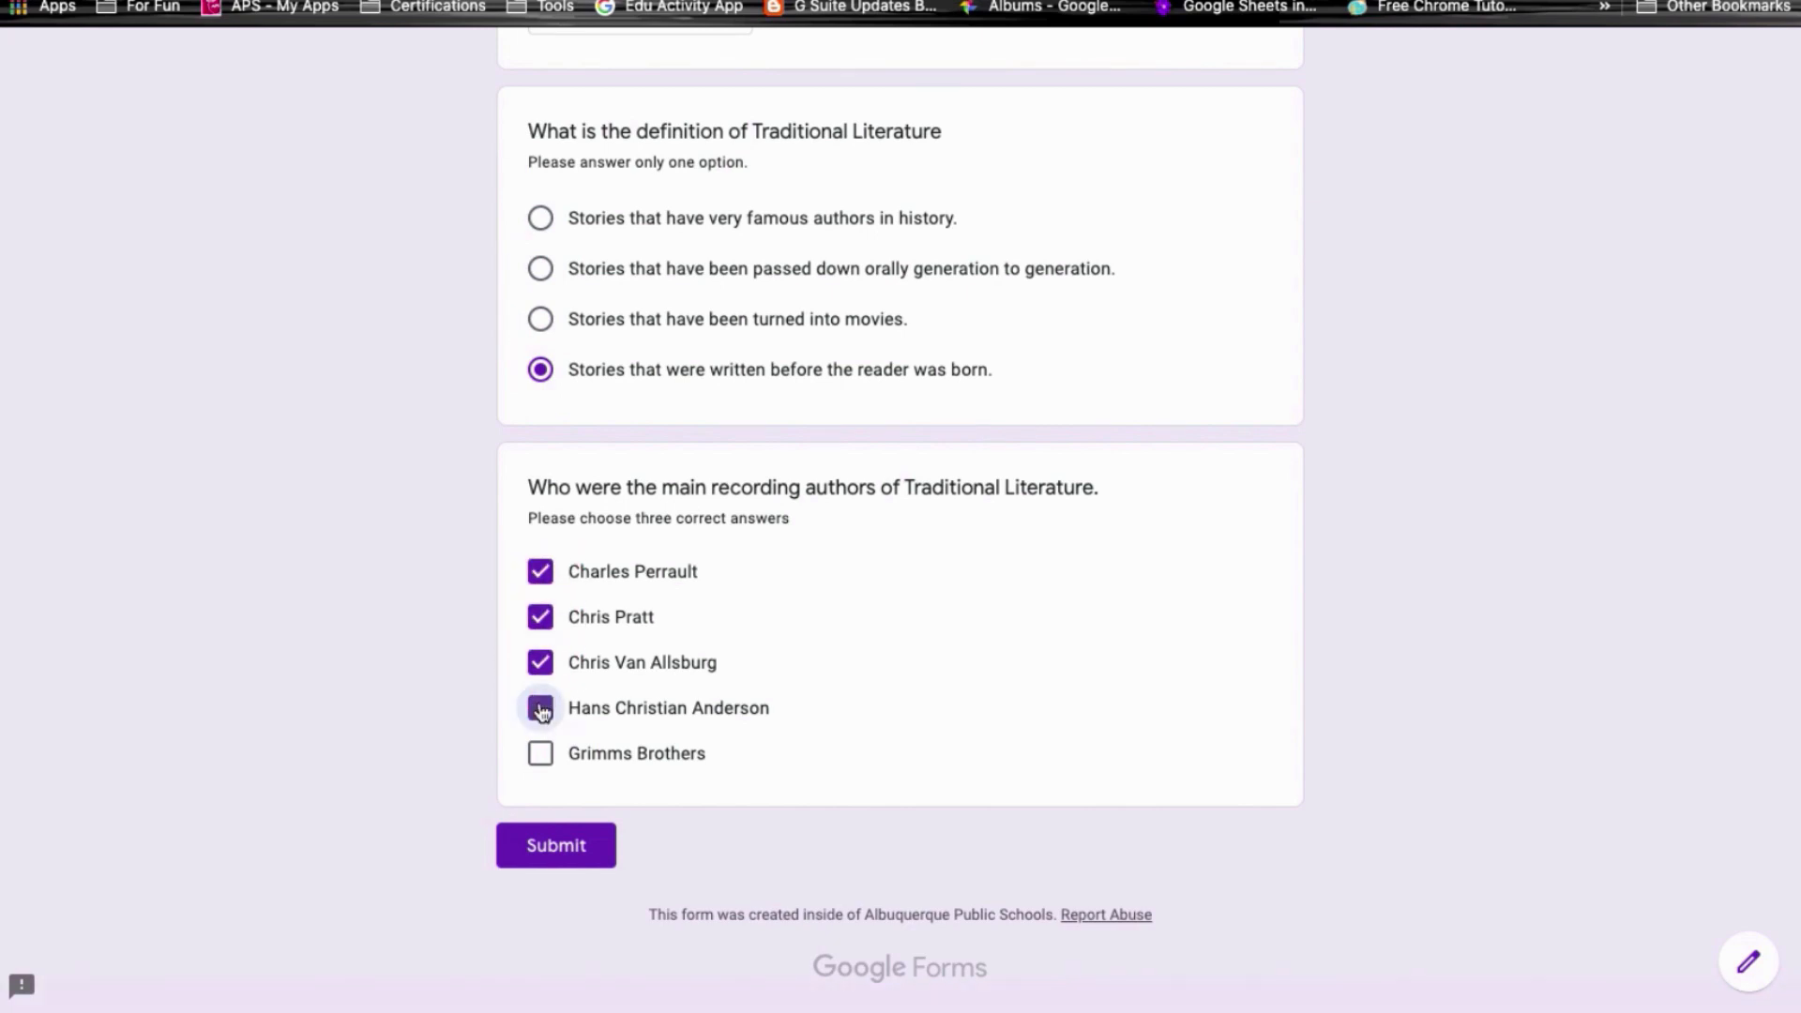
{"action": "left_click", "coordinate": [540, 754]}
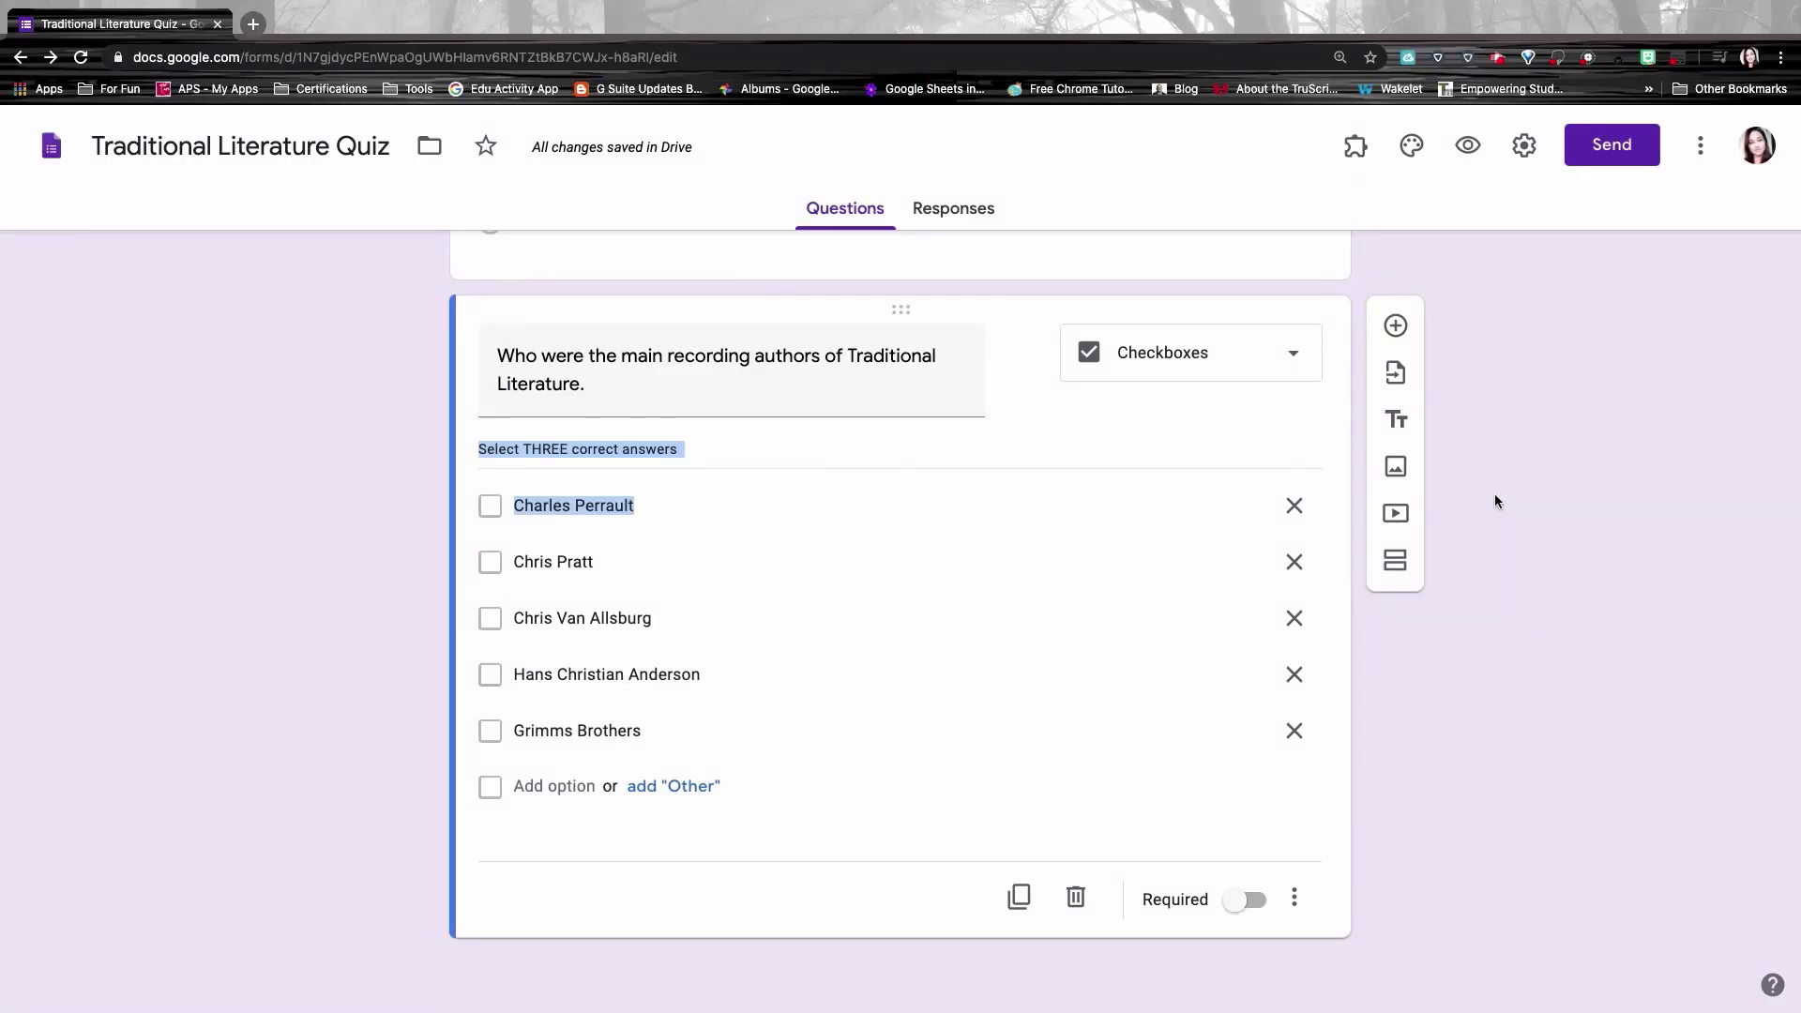
{"action": "scroll", "coordinate": [1512, 389], "scroll_direction": "up", "scroll_amount": 8}
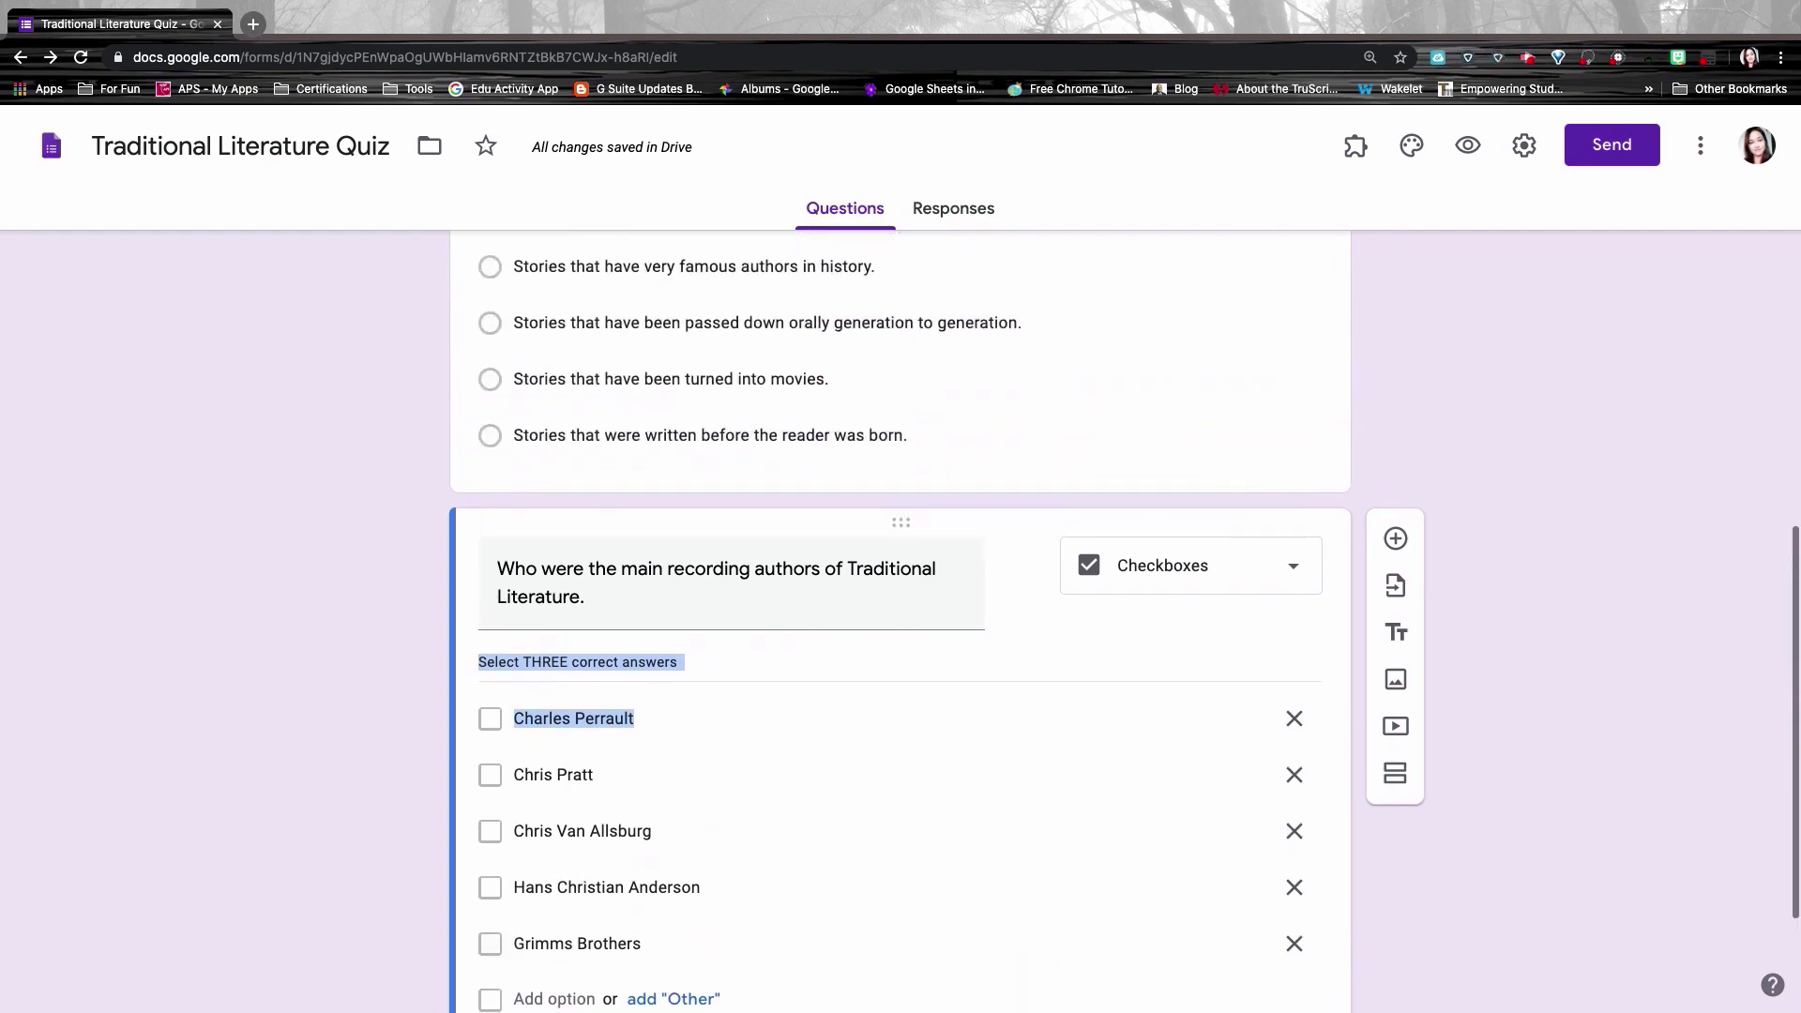
{"action": "scroll", "coordinate": [900, 619], "scroll_direction": "down", "scroll_amount": 9}
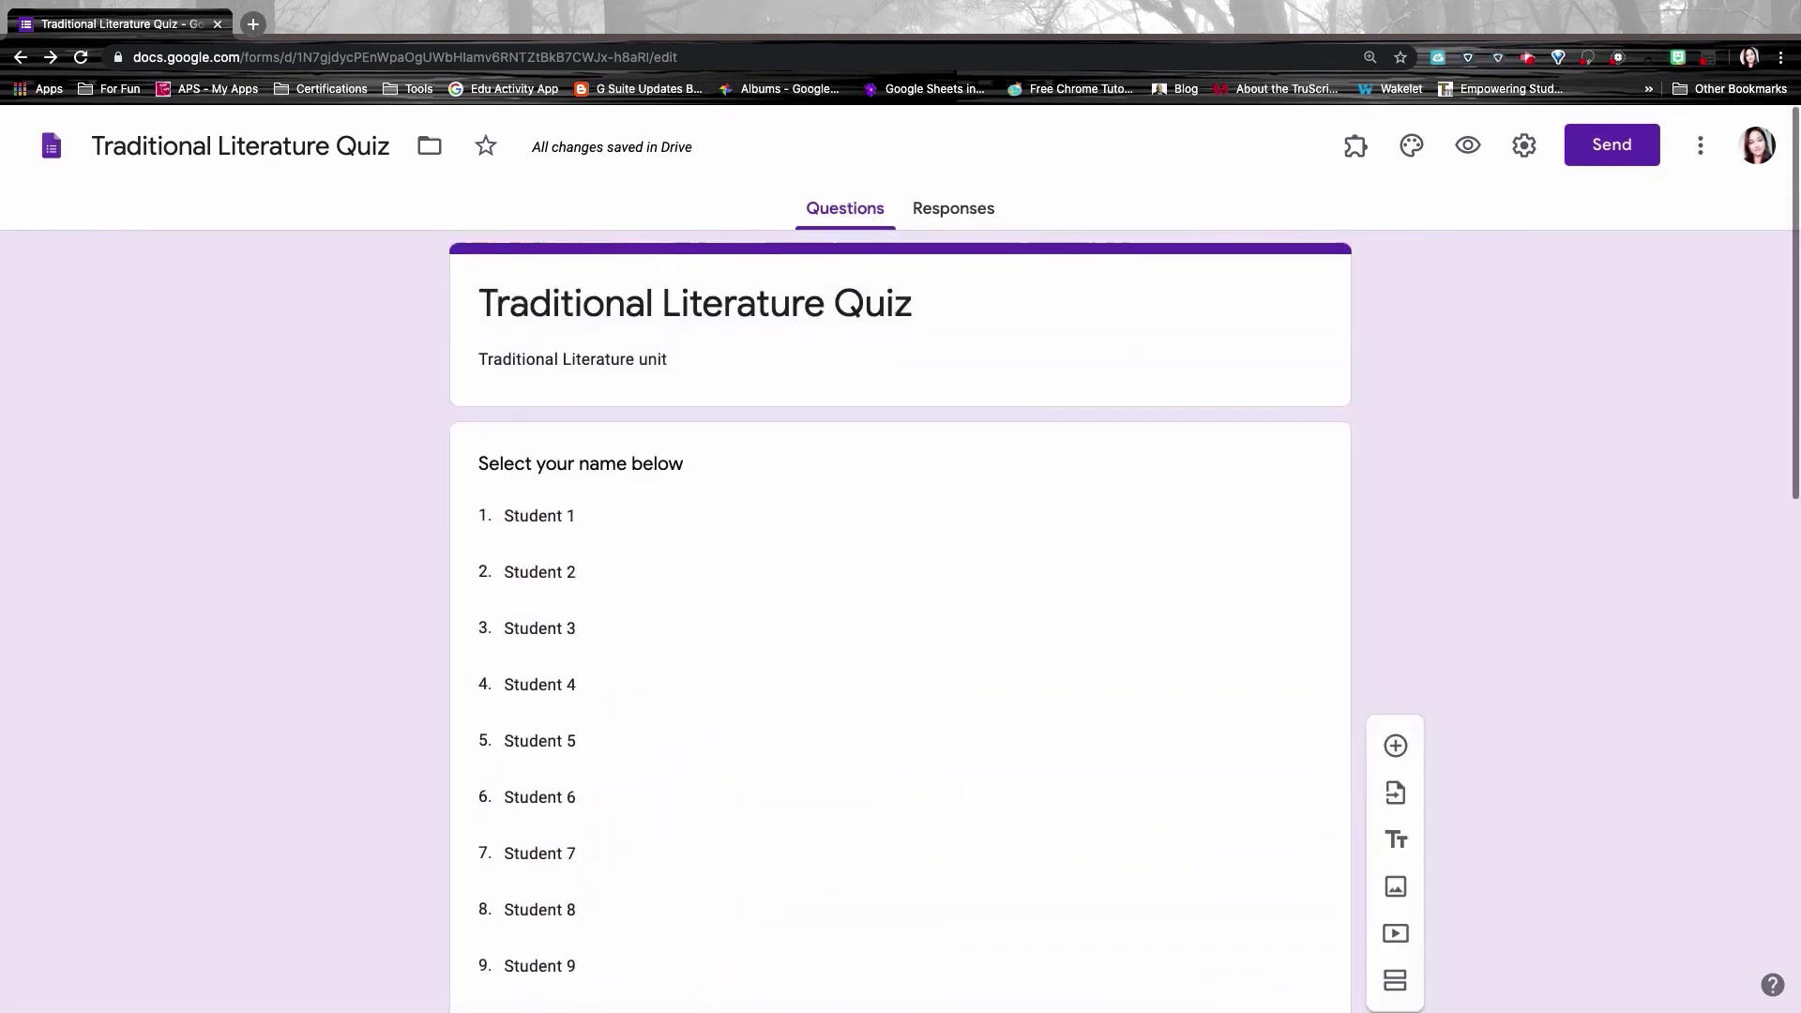
{"action": "scroll", "coordinate": [901, 619], "scroll_direction": "down", "scroll_amount": 4}
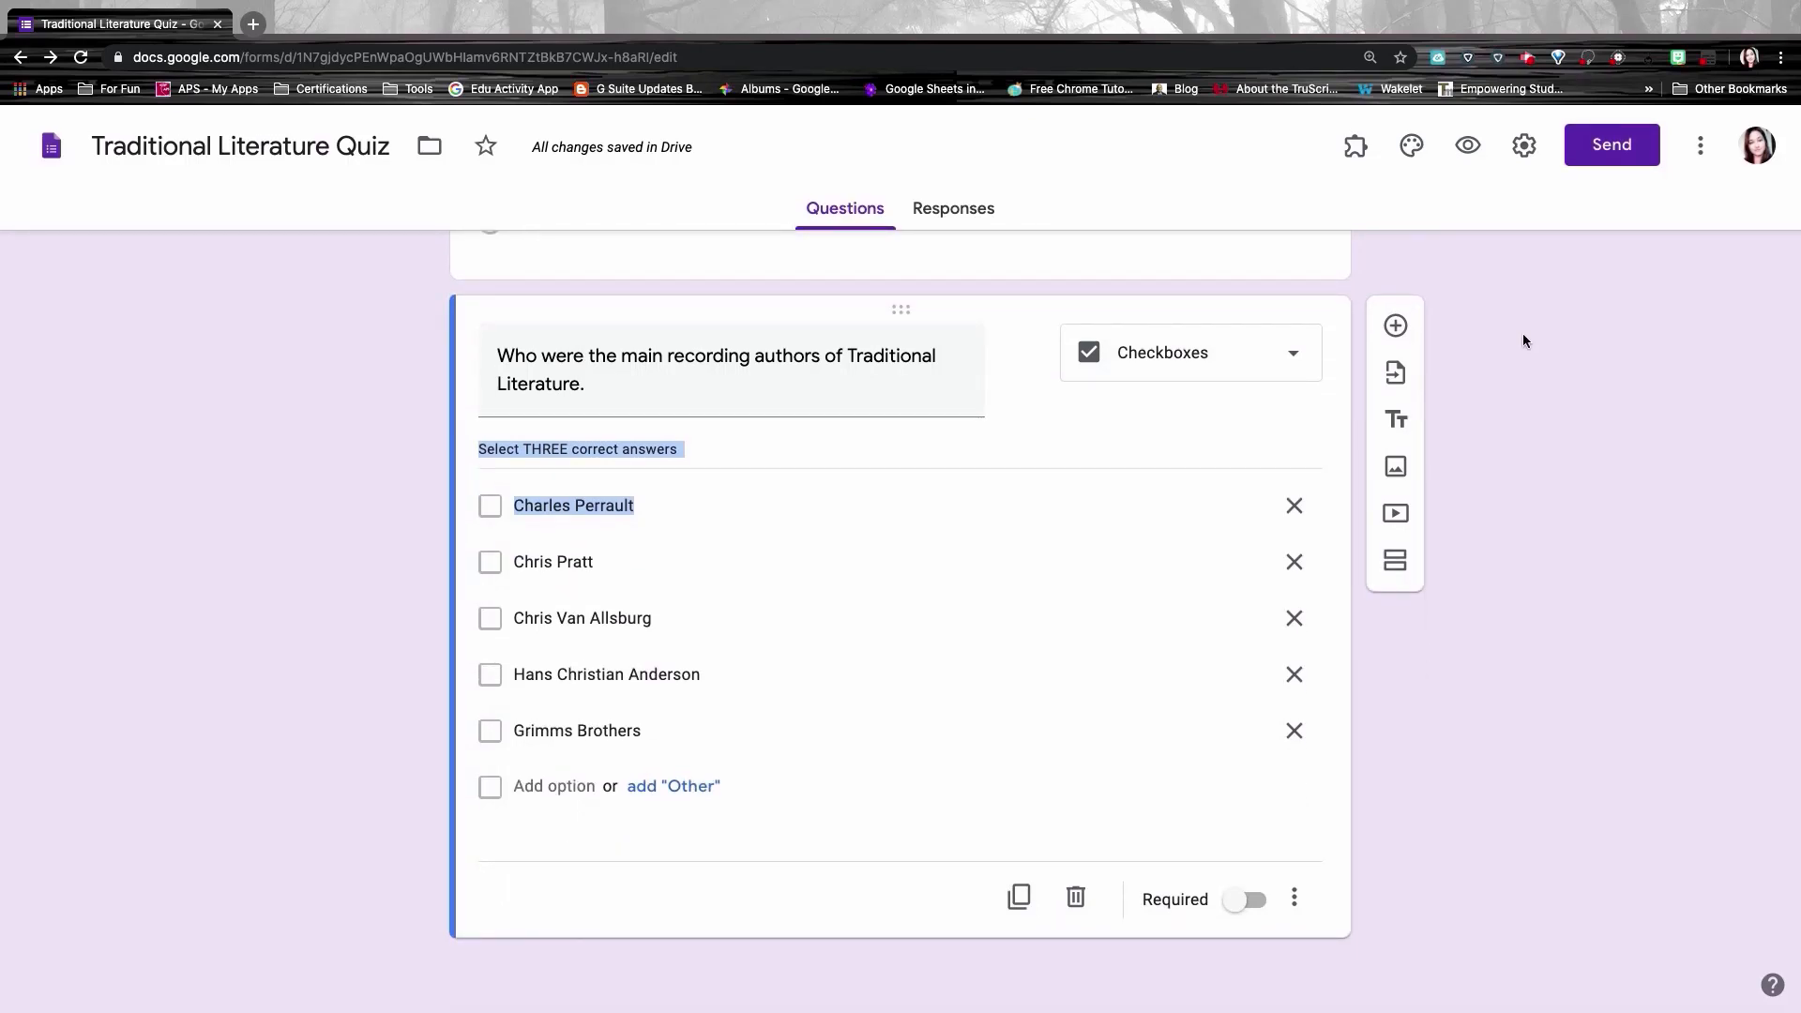
Step: Add a multiple choice grid question titled 'Greek Mythology Vocabulary'
{"action": "left_click", "coordinate": [1398, 336]}
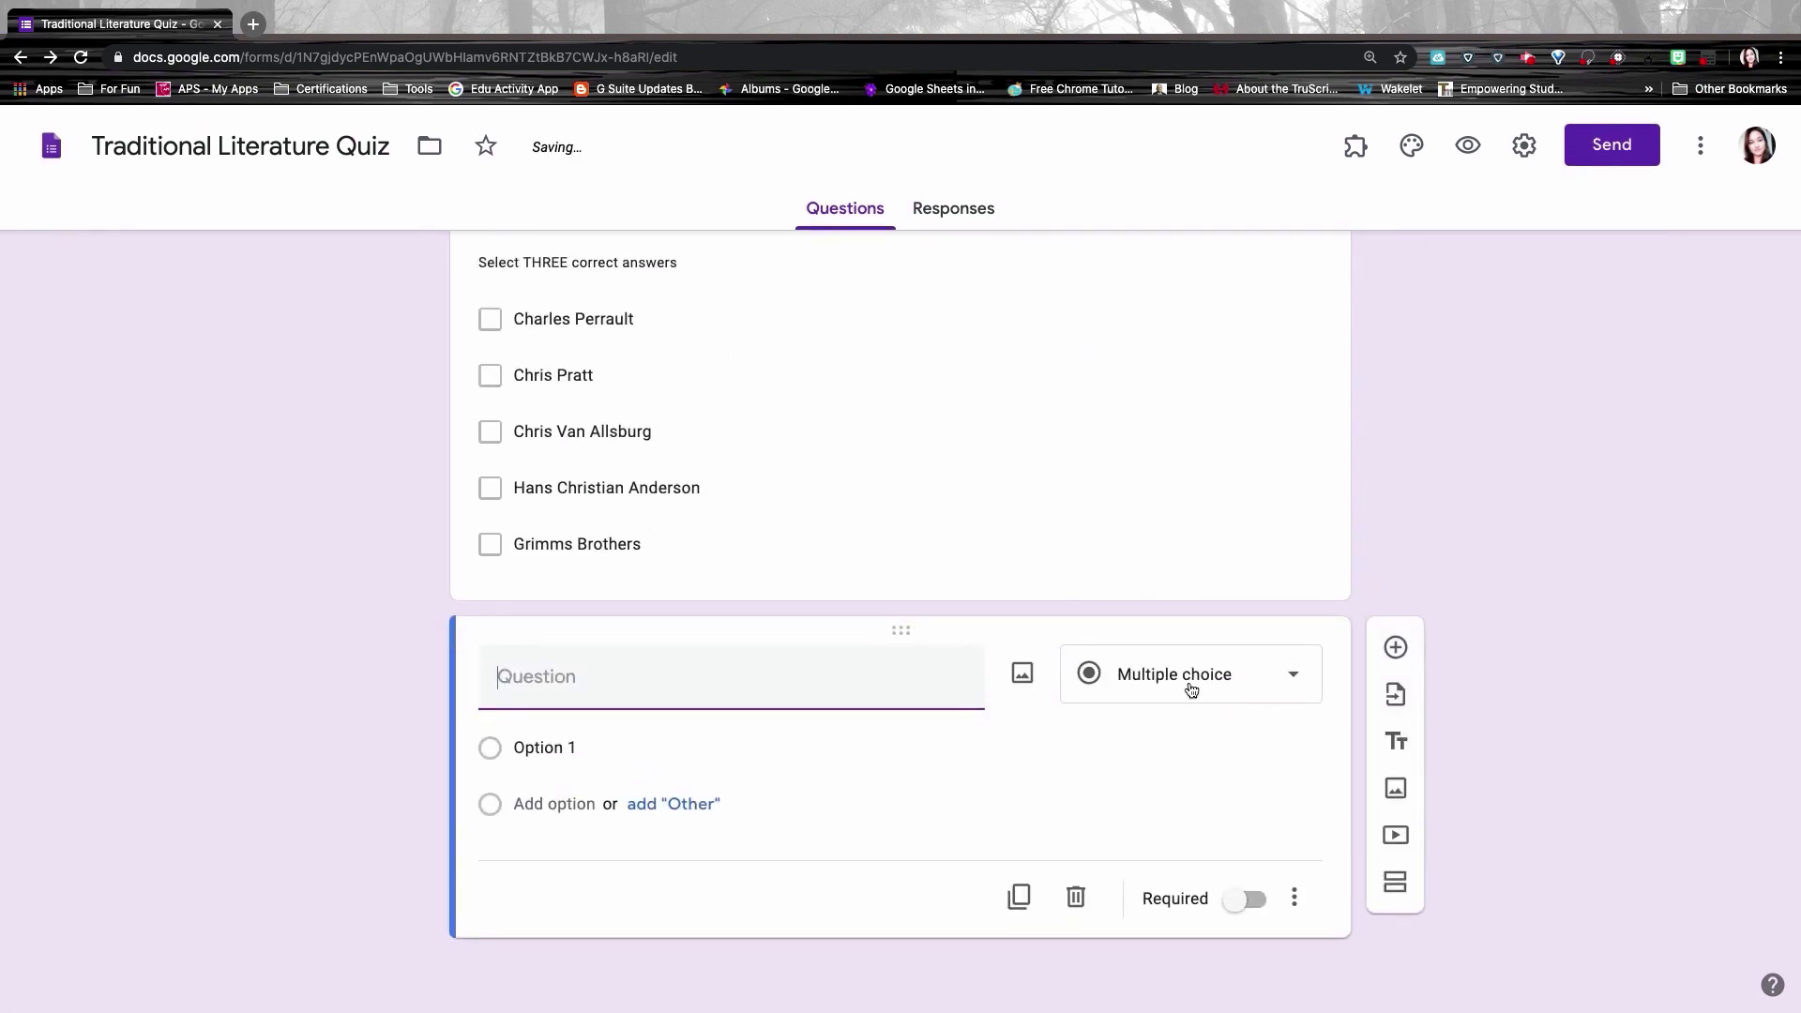
{"action": "left_click", "coordinate": [1191, 689]}
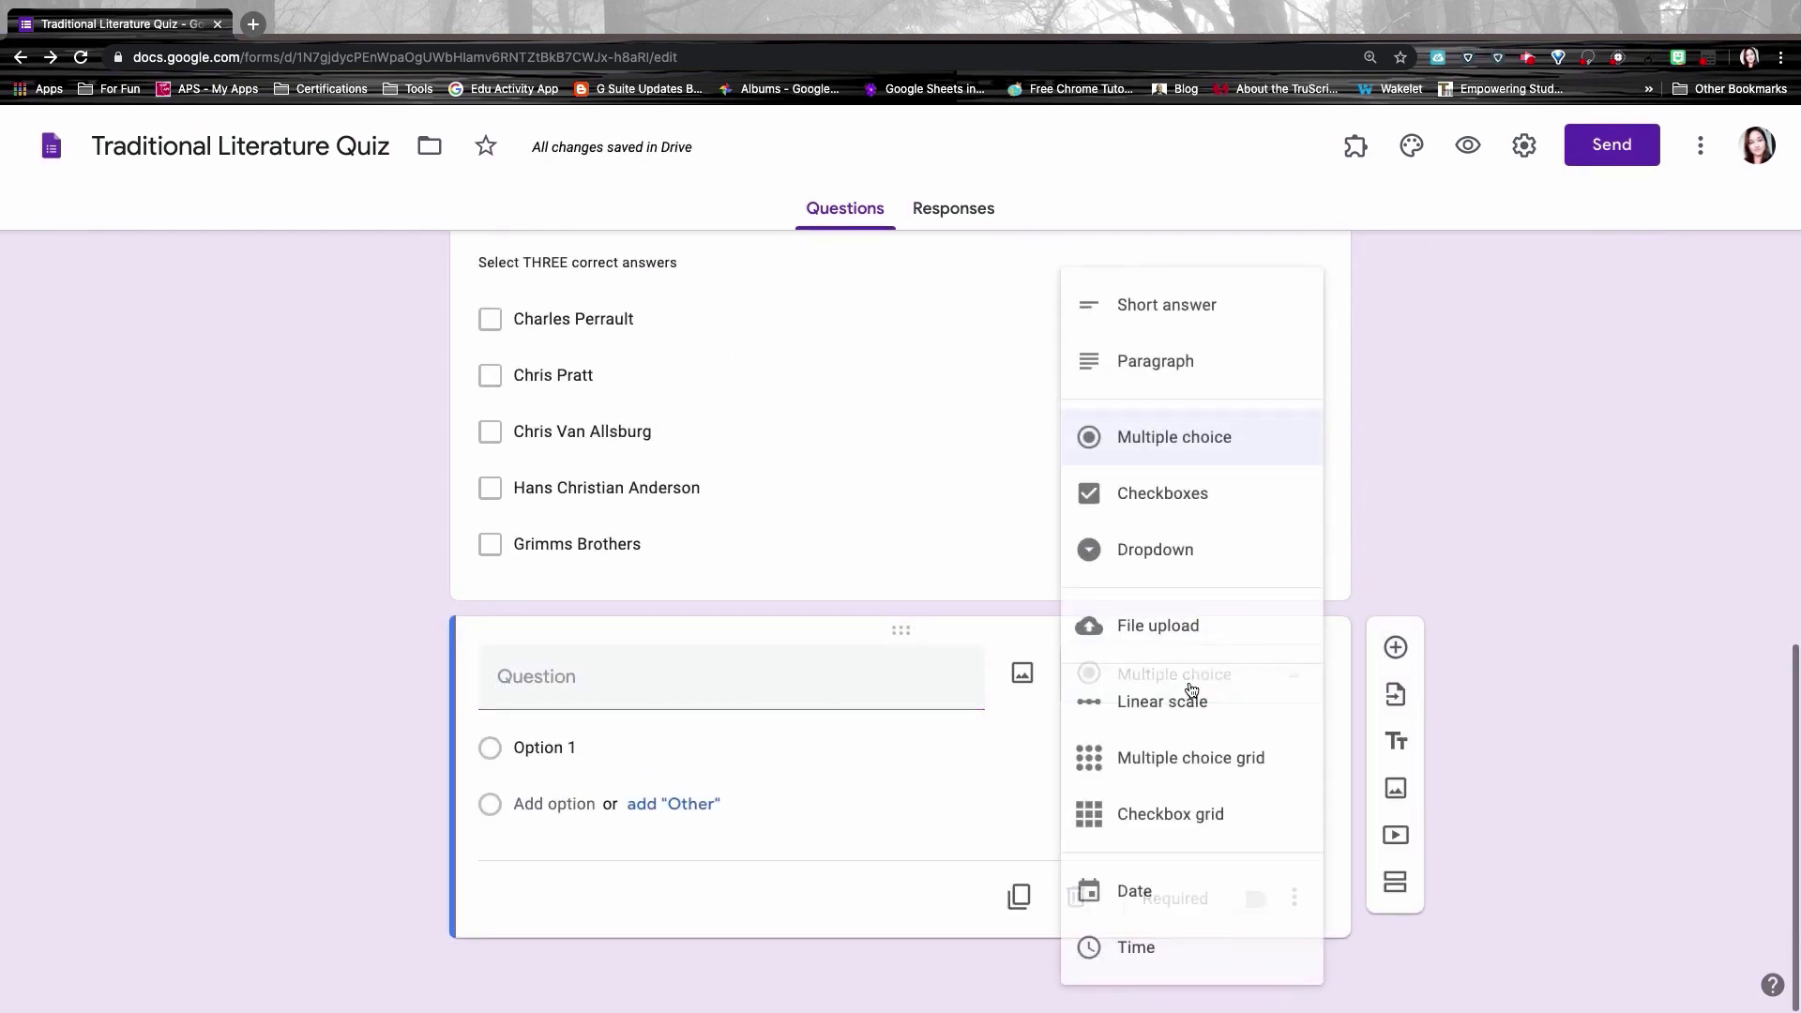
{"action": "left_click", "coordinate": [1203, 760]}
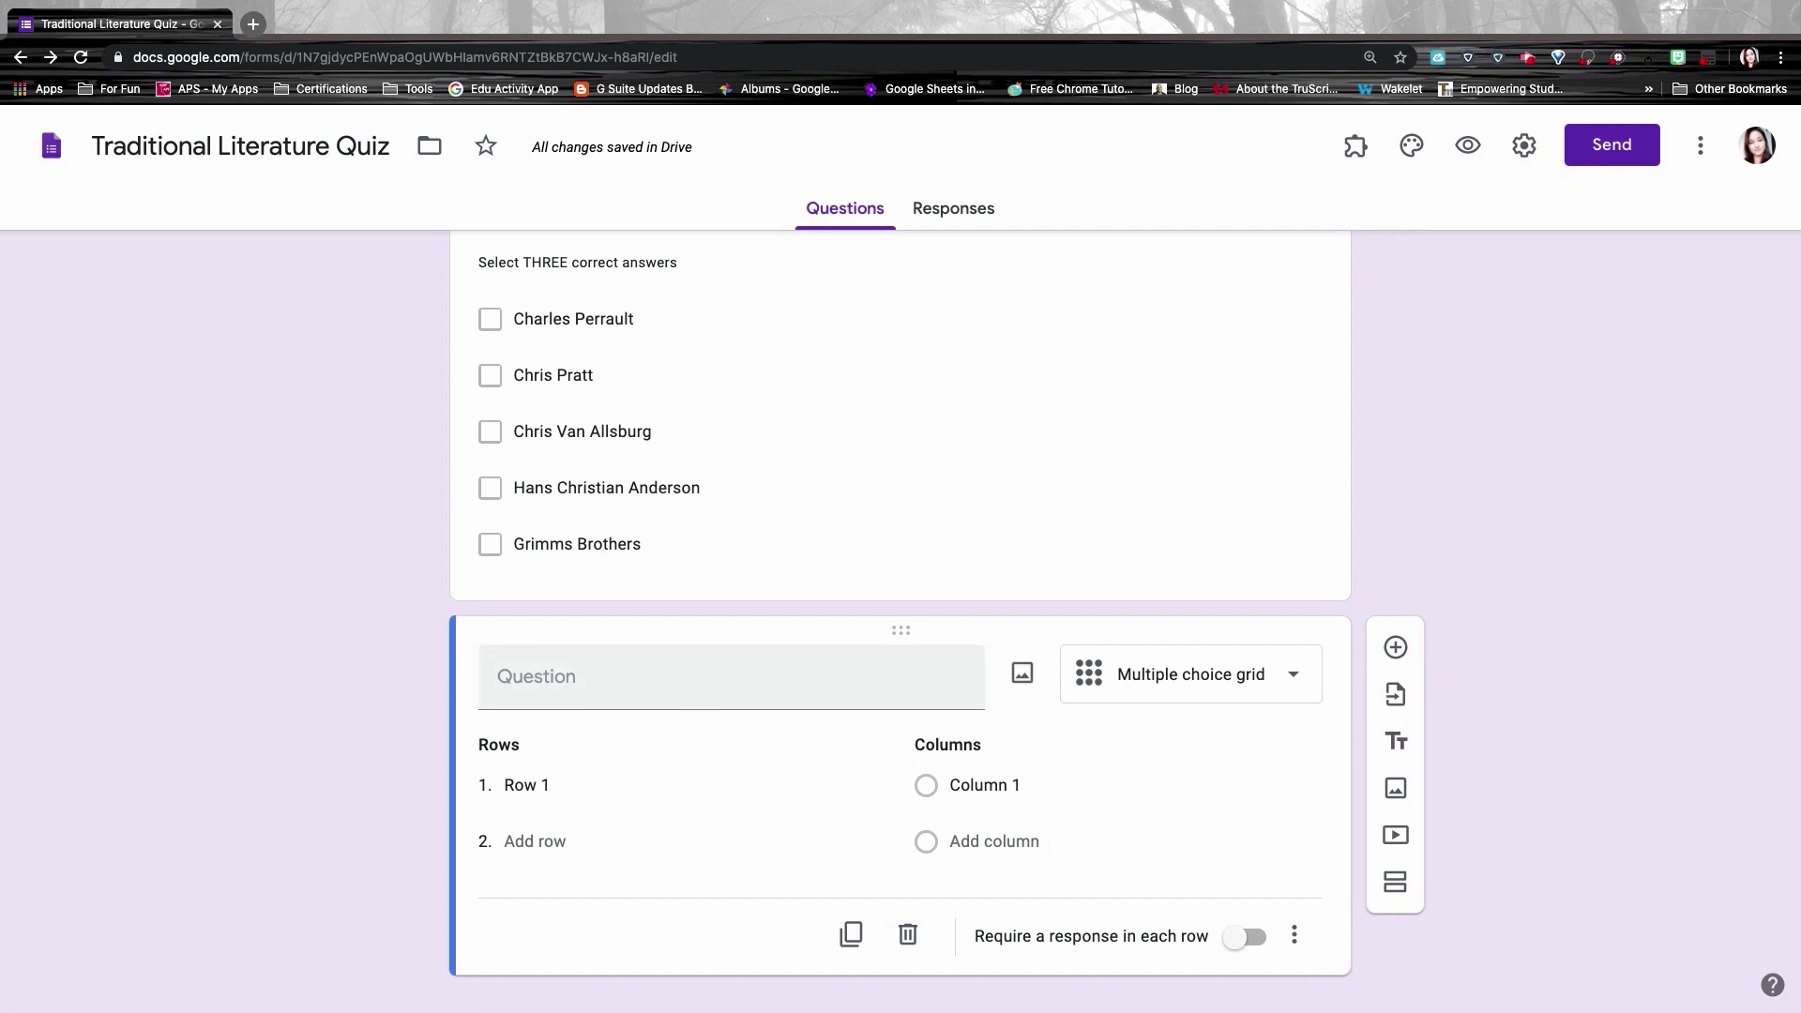
{"action": "left_click", "coordinate": [536, 682]}
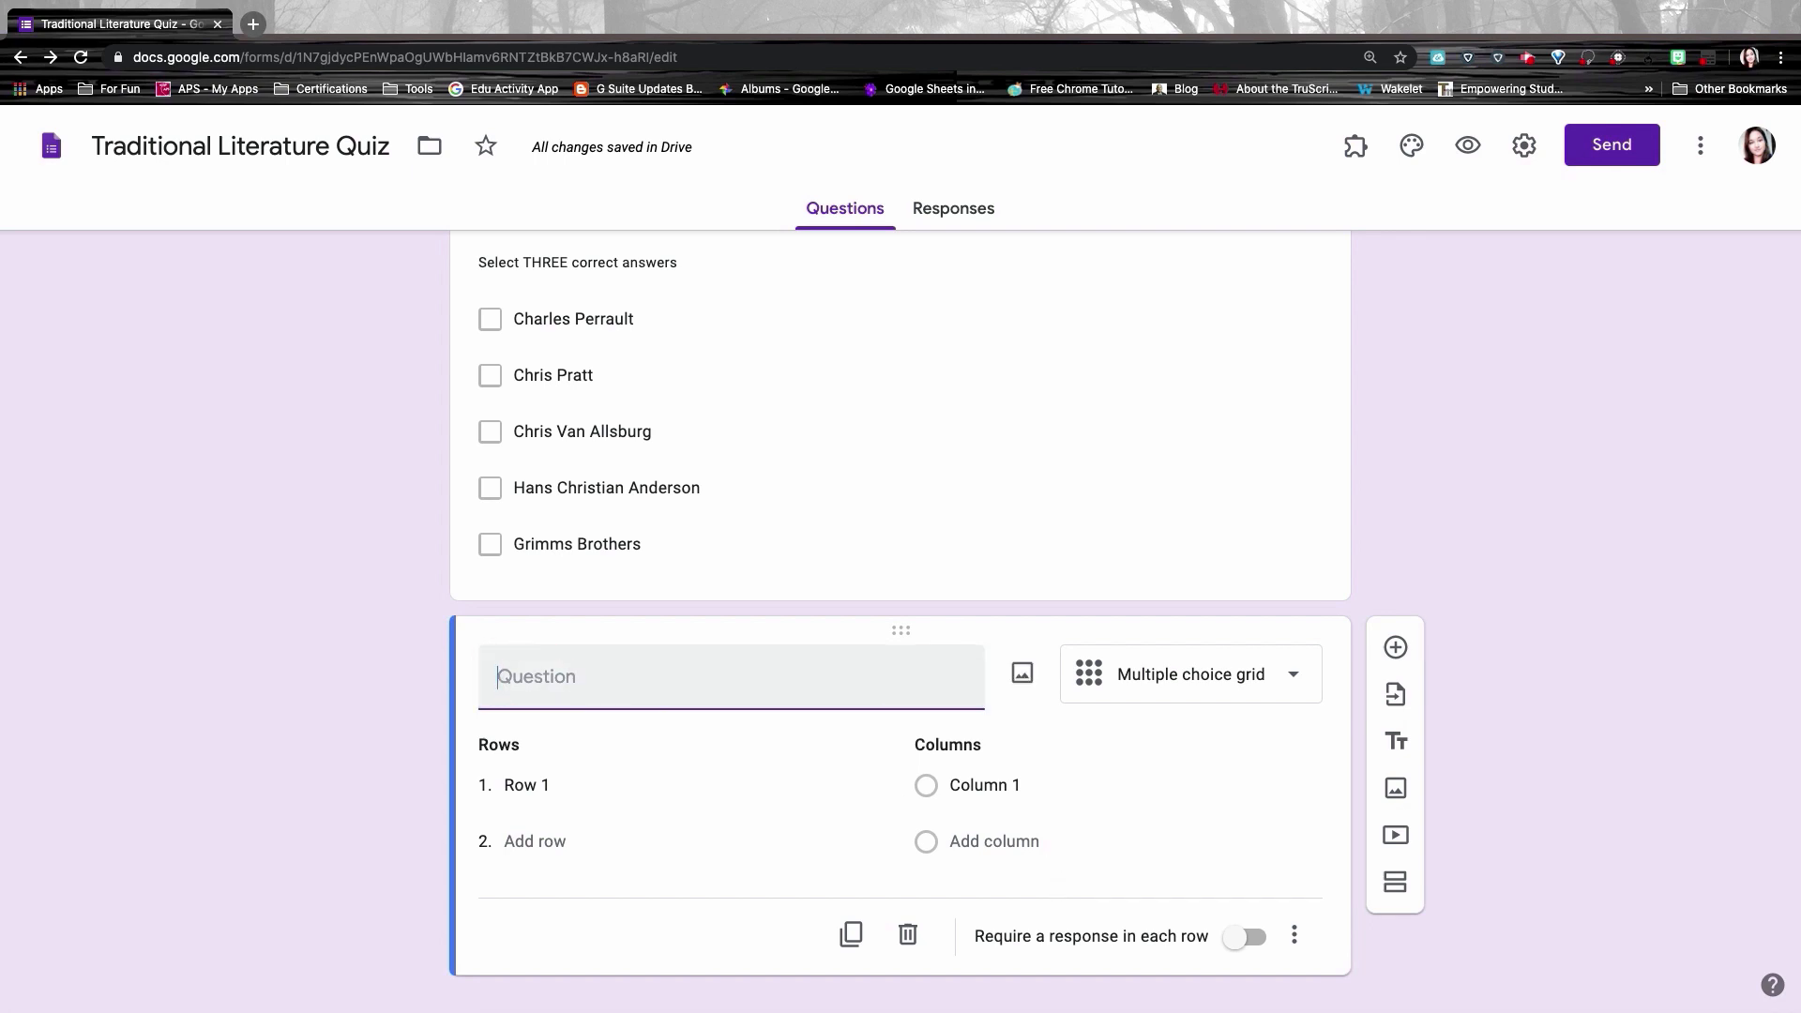
{"action": "type", "text": "Greek Mythology Vocabulary"}
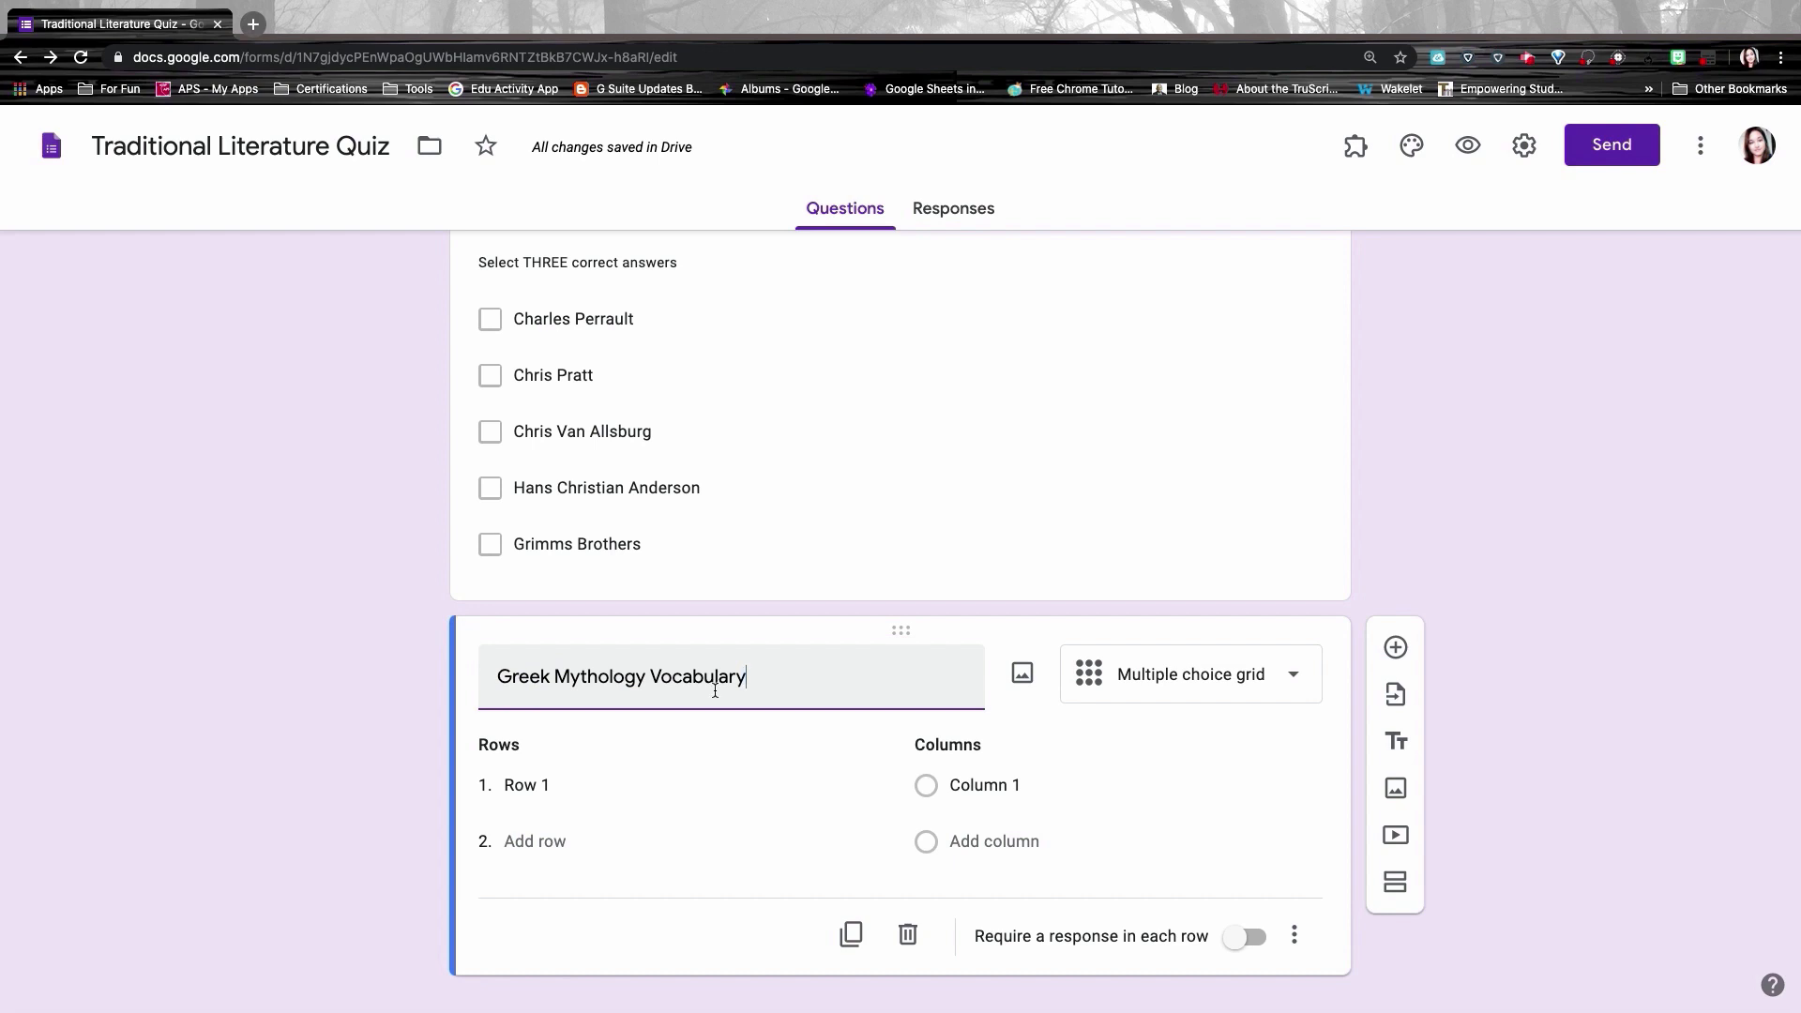
Step: Enter the trick definition and 'A disagreeable woman' rows, with columns Trojan Horse and Harpy
{"action": "left_click", "coordinate": [507, 787]}
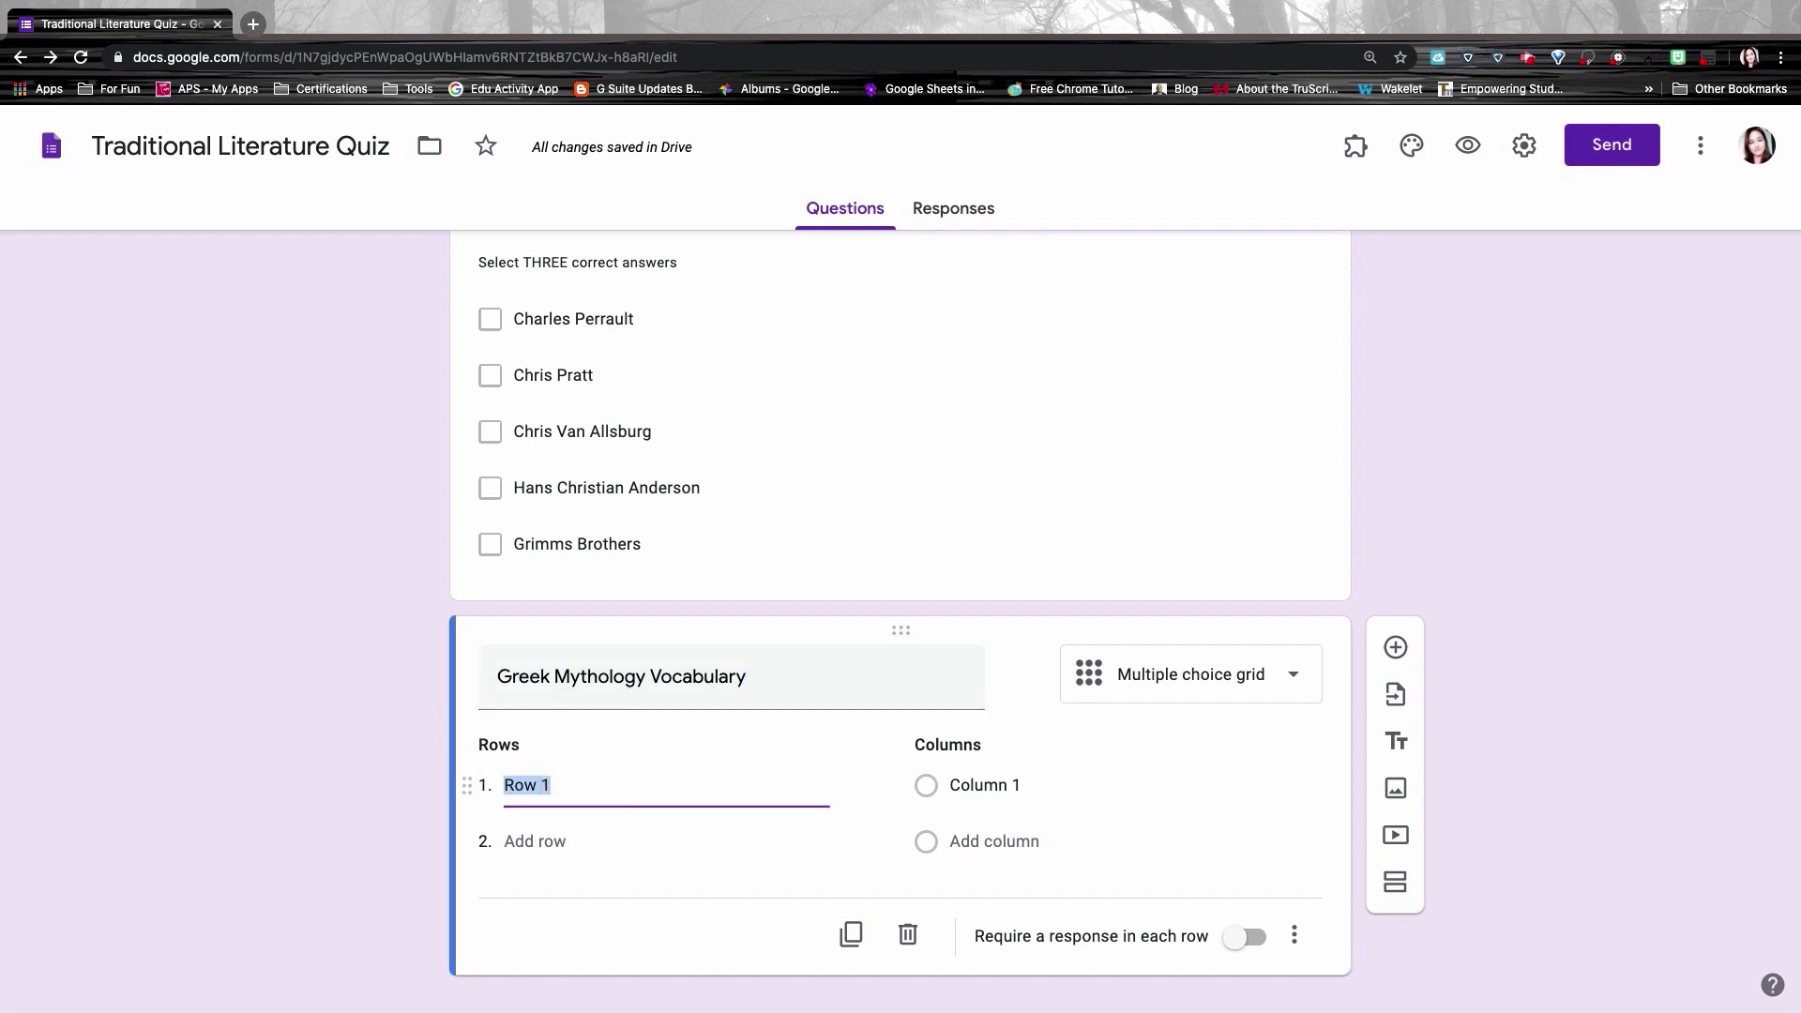
{"action": "type", "text": "Something that is not what it seems, a trick"}
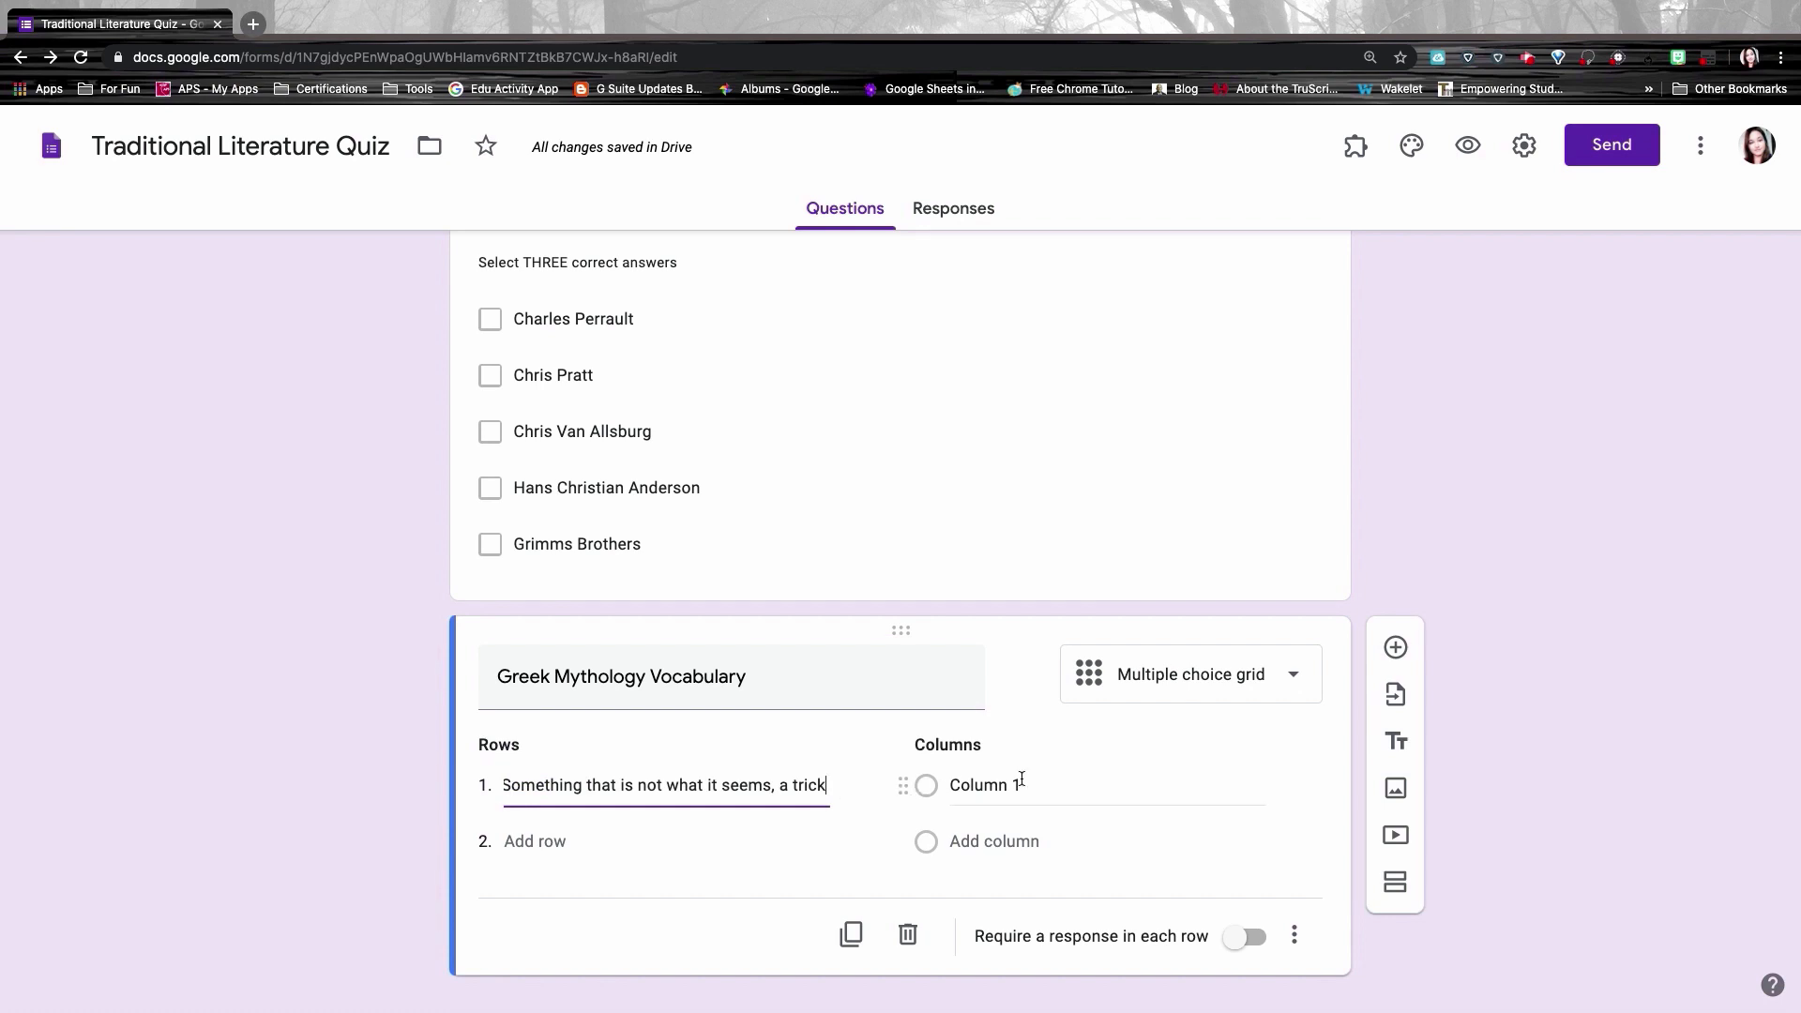
{"action": "left_click", "coordinate": [1022, 784]}
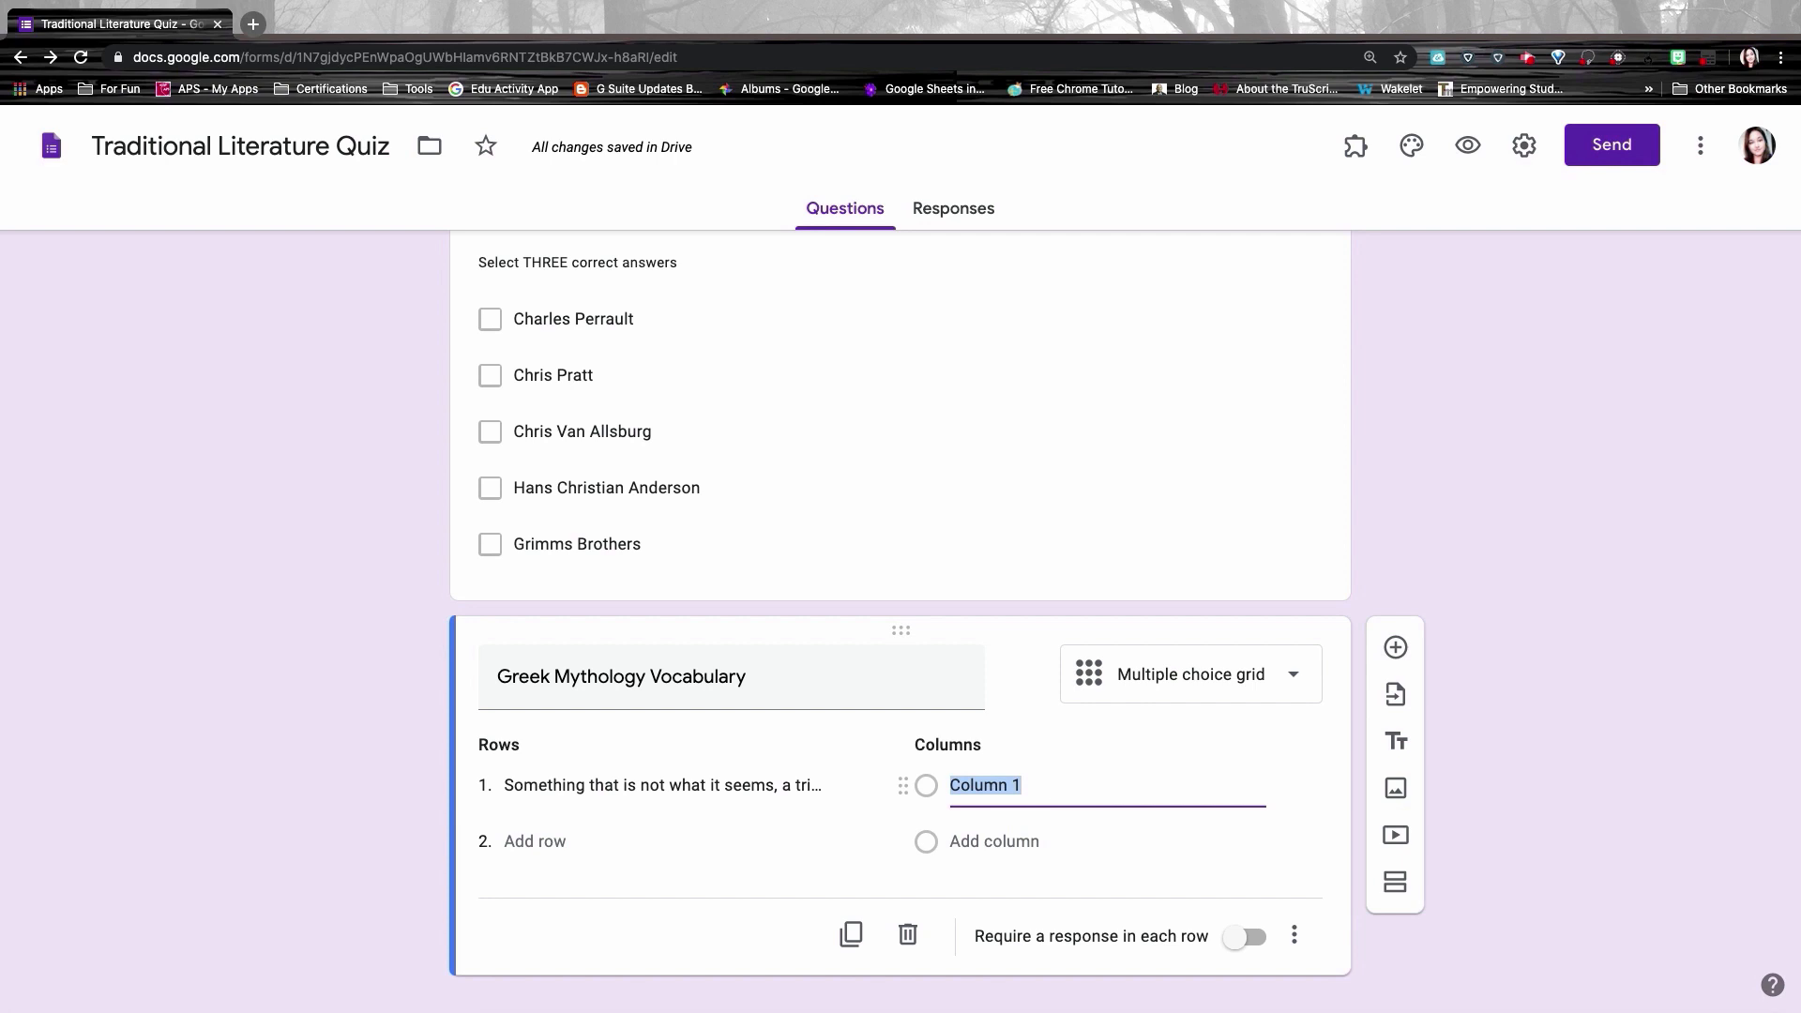
{"action": "type", "text": "Trojan Horse"}
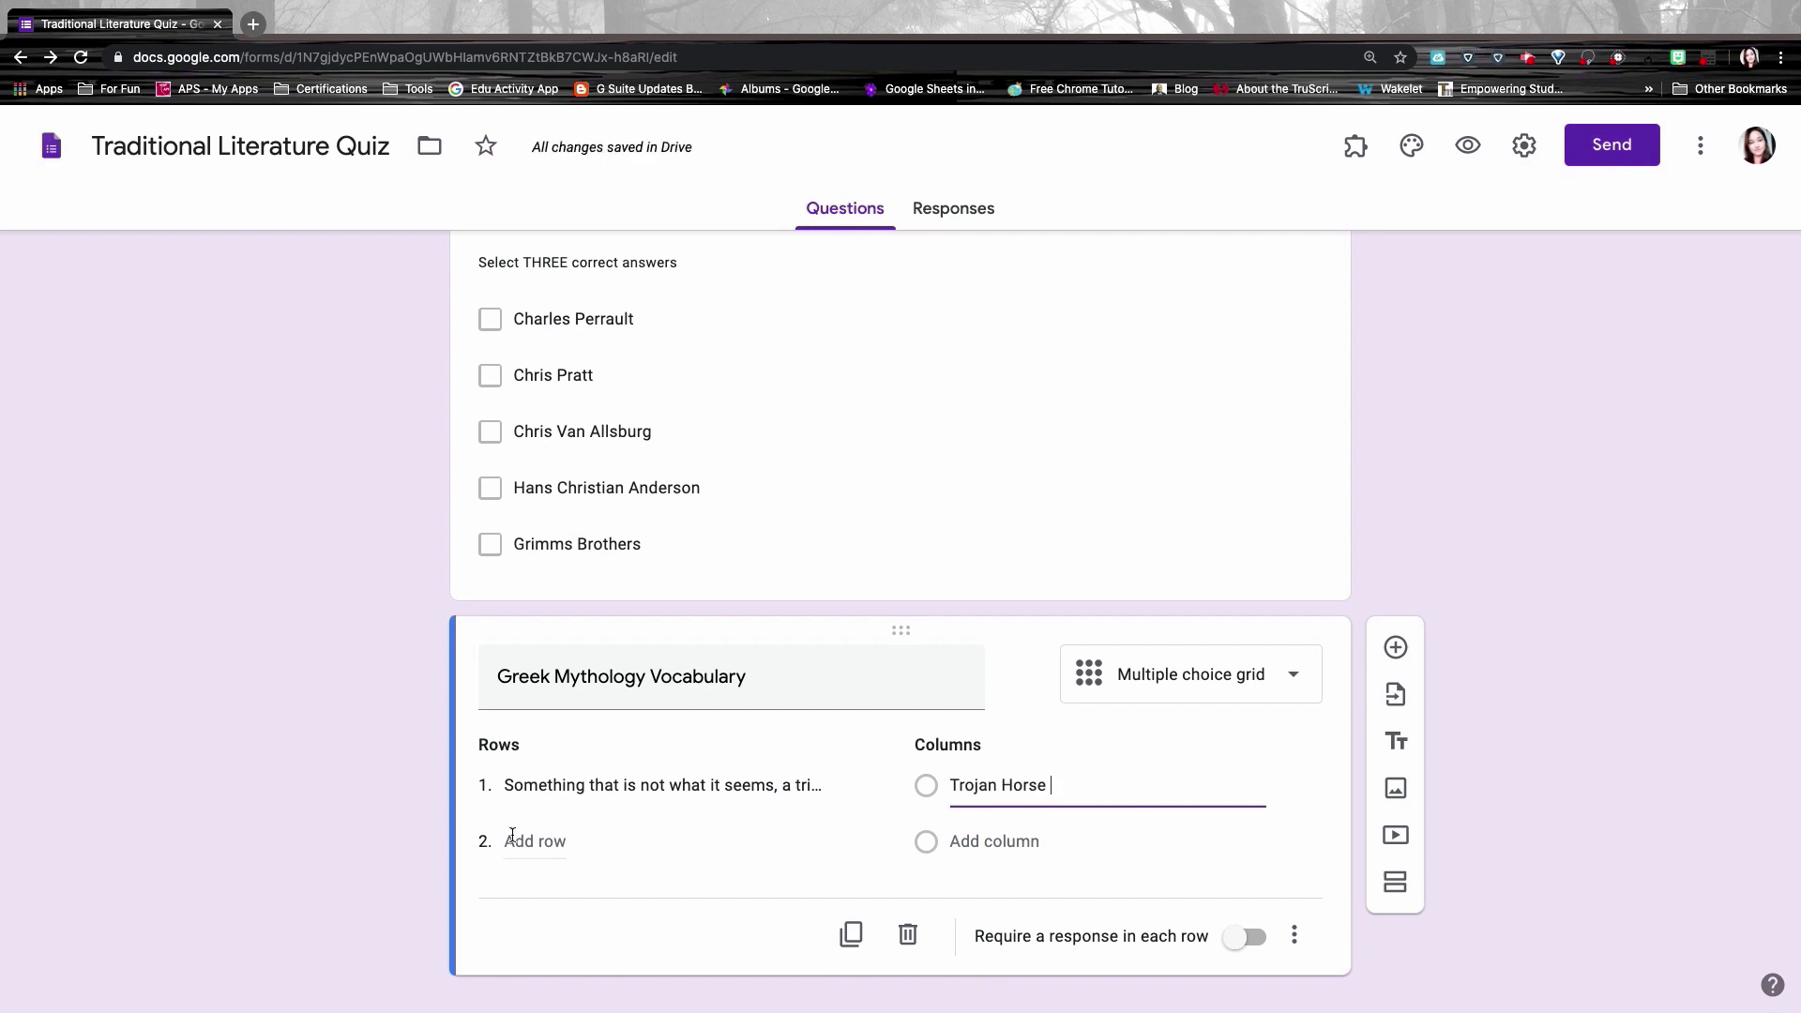
{"action": "left_click", "coordinate": [515, 839]}
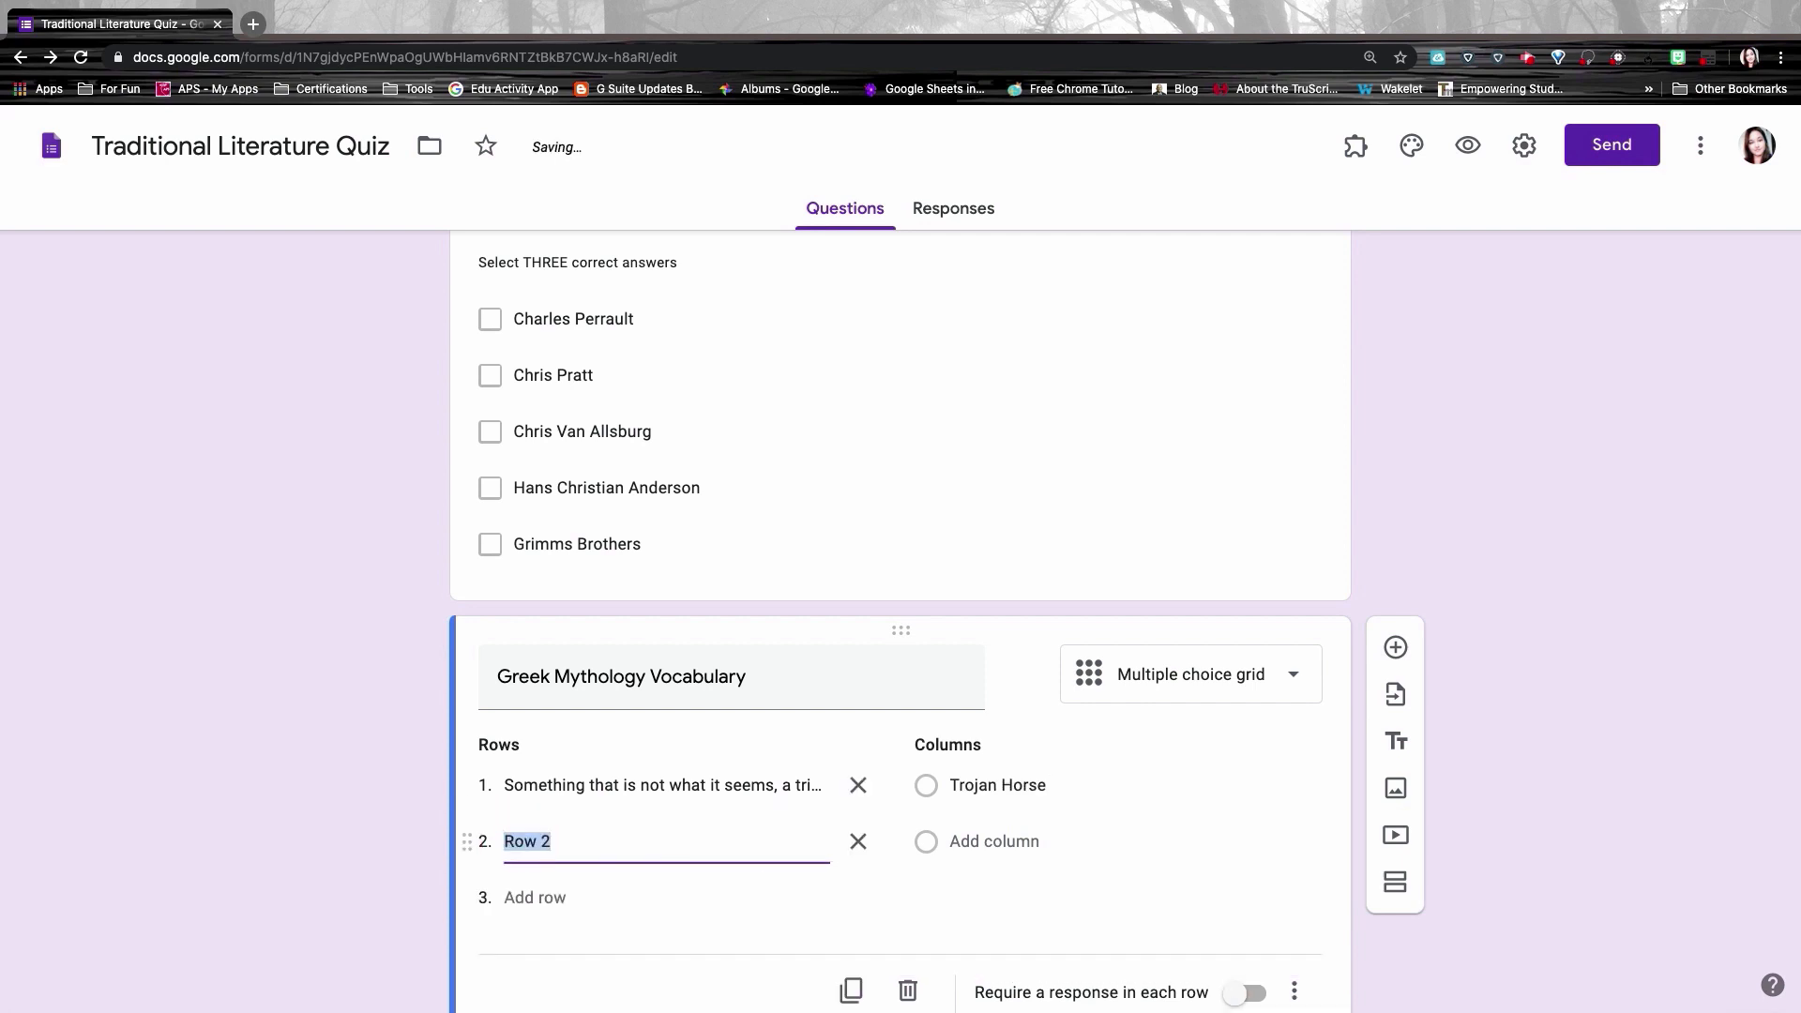
{"action": "type", "text": "A disagreeable woman"}
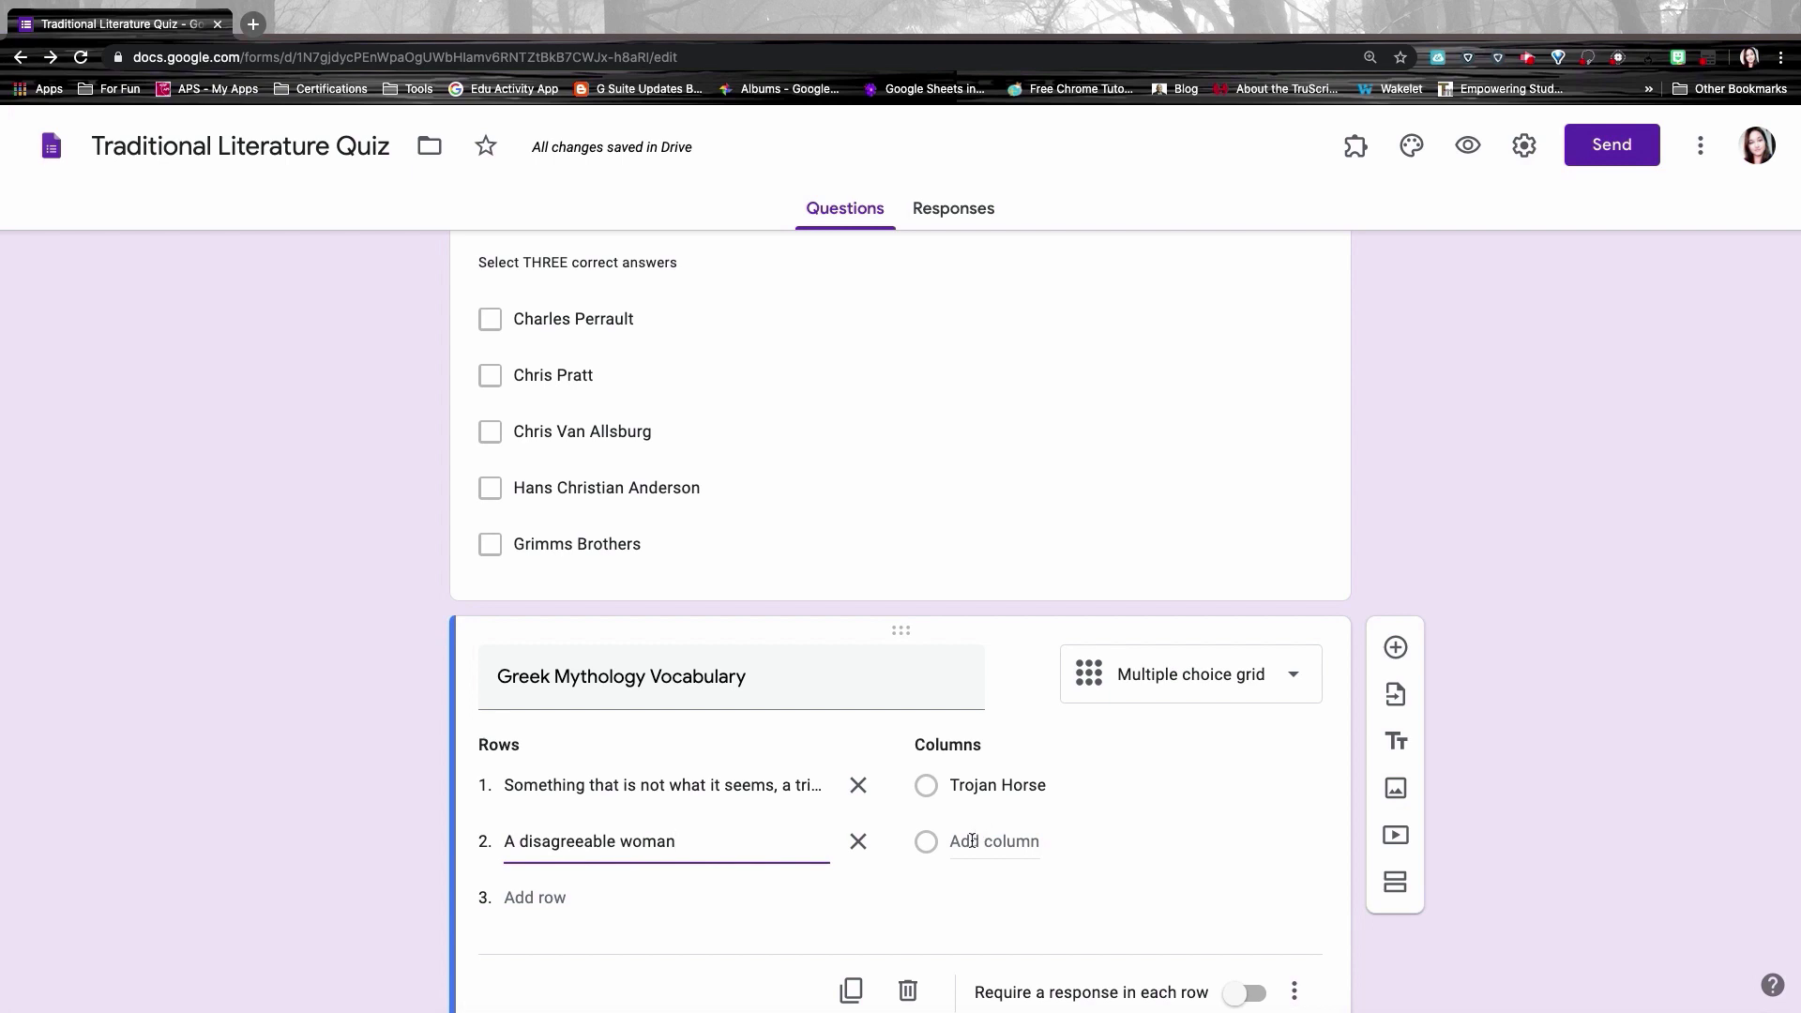
{"action": "left_click", "coordinate": [972, 841]}
{"action": "type", "text": "Harpy"}
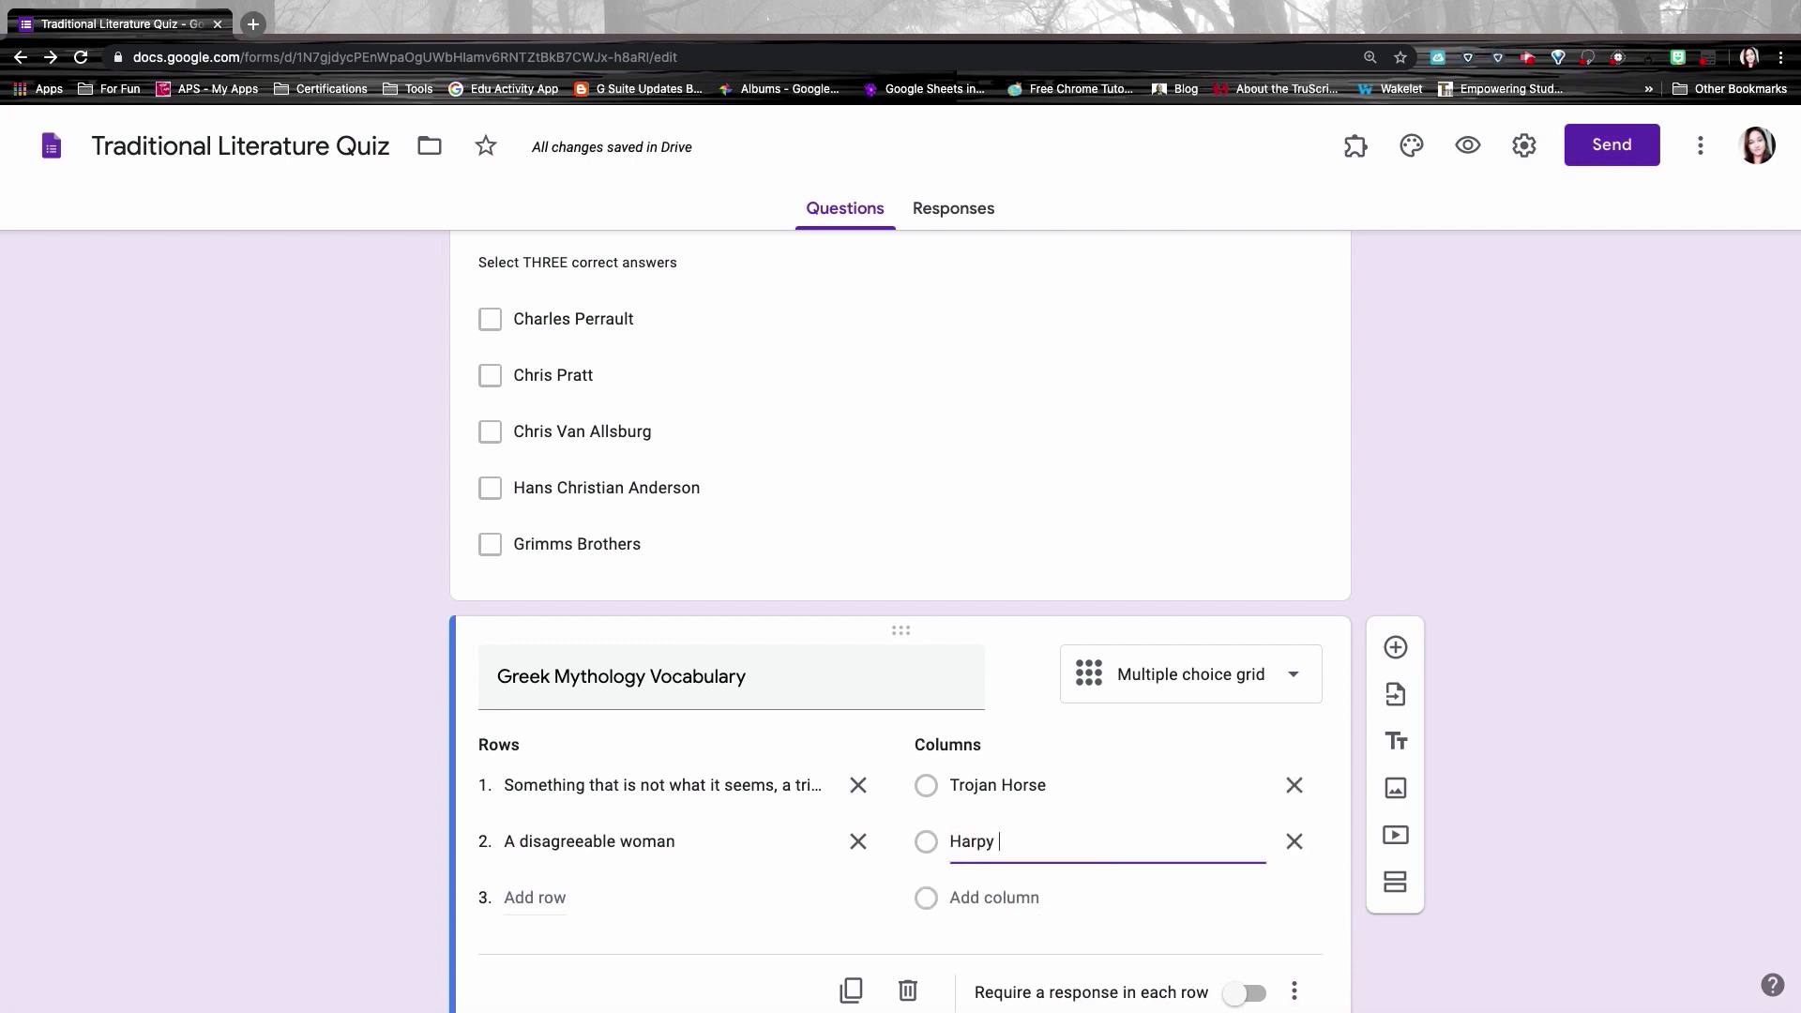
Step: Add the row 'Bold creativity and innovation' and the column 'Promethean'
{"action": "left_click", "coordinate": [527, 898]}
{"action": "type", "text": "Bold creativity and innovation"}
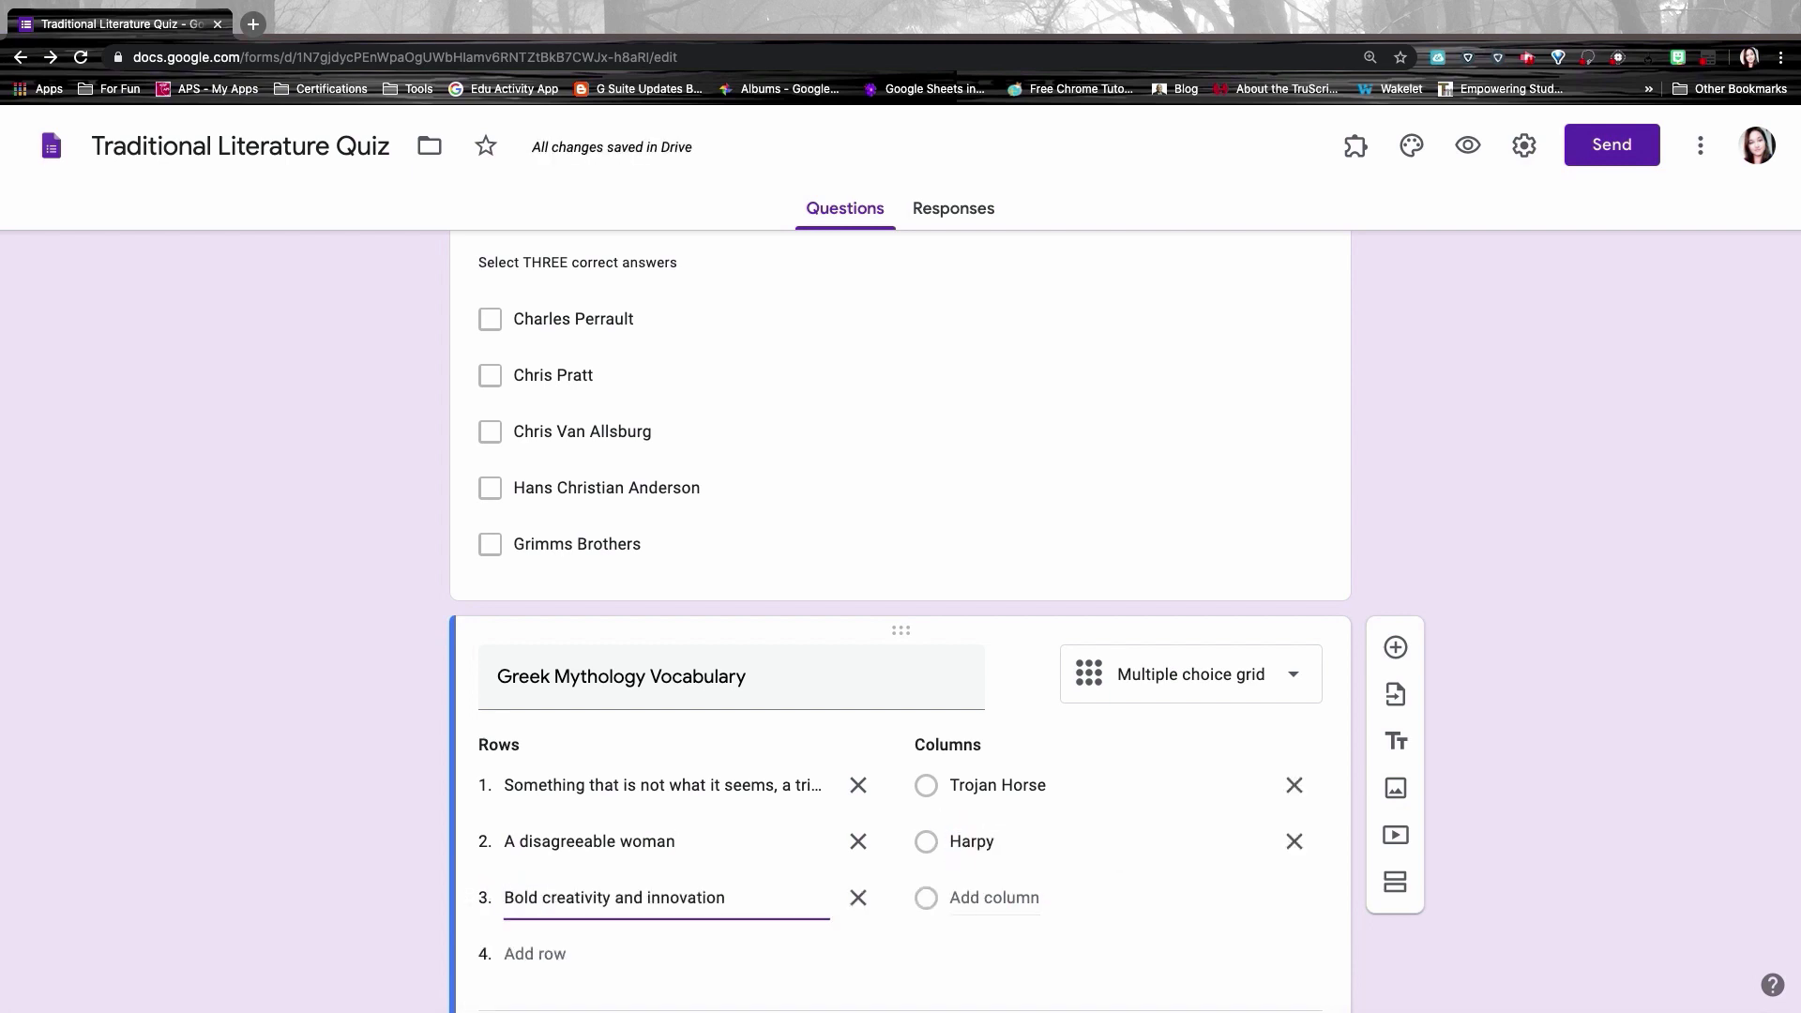
{"action": "left_click", "coordinate": [960, 898]}
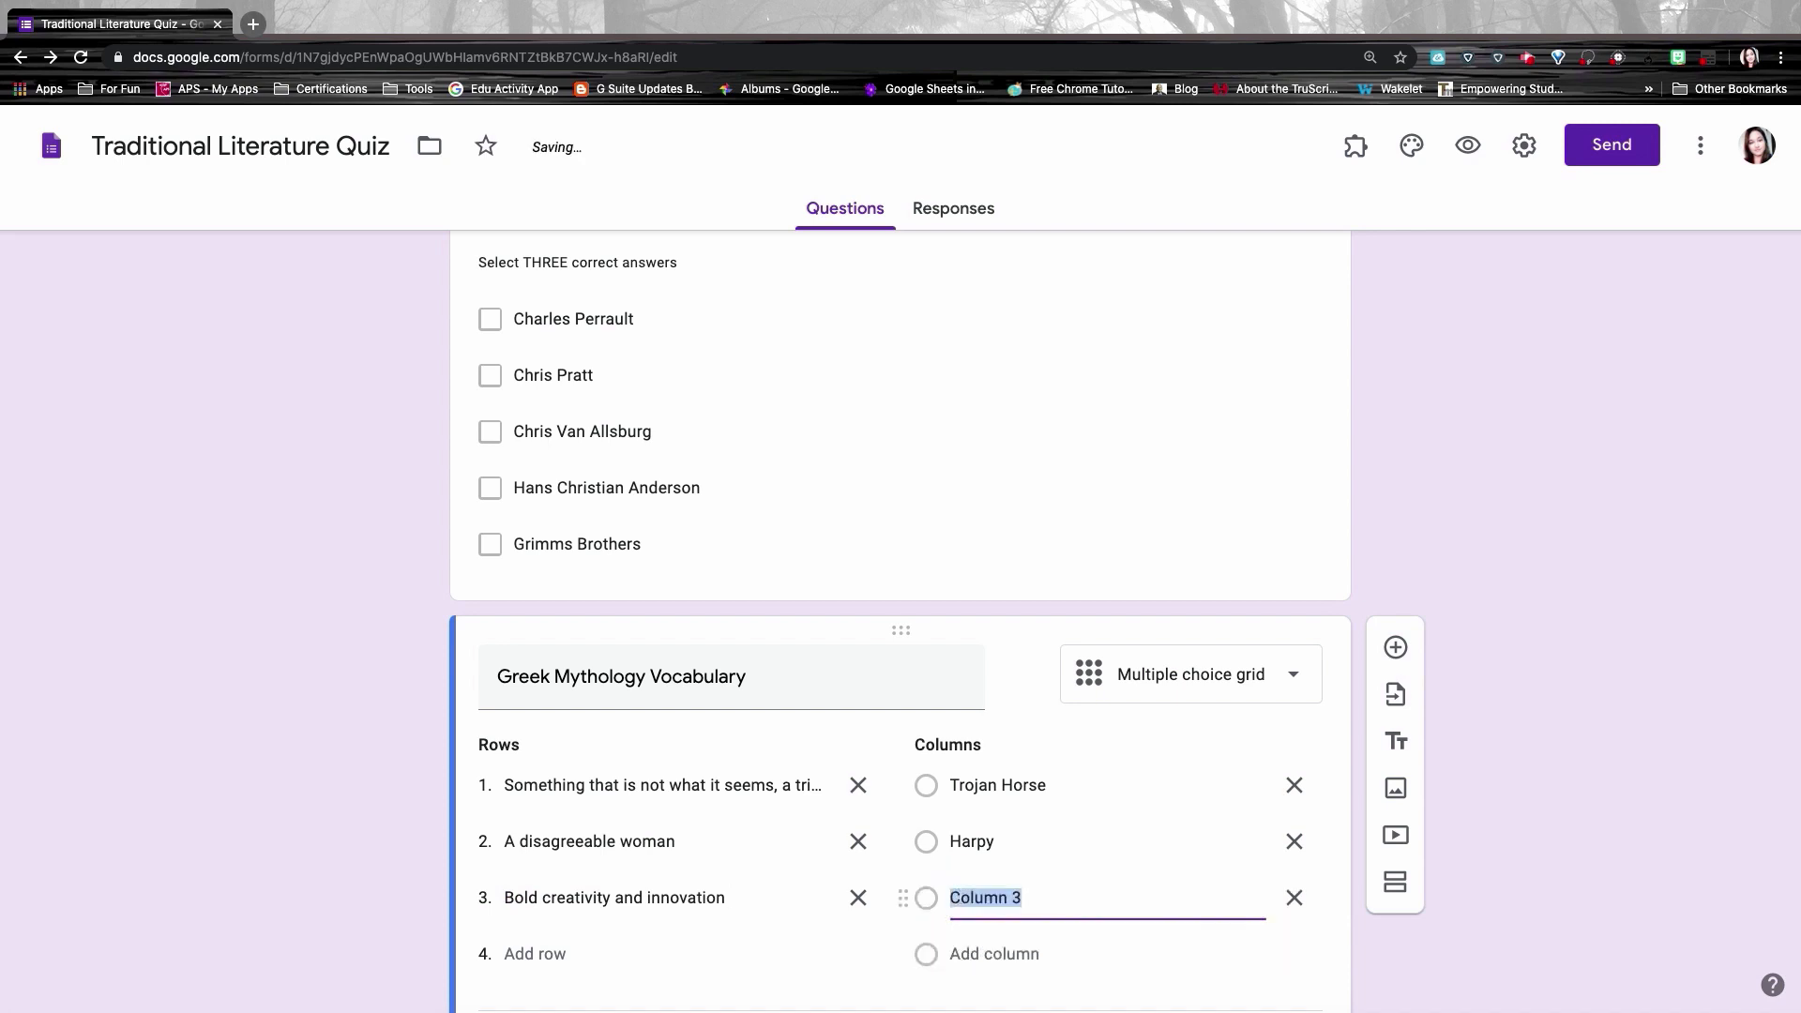
{"action": "type", "text": "Promethean"}
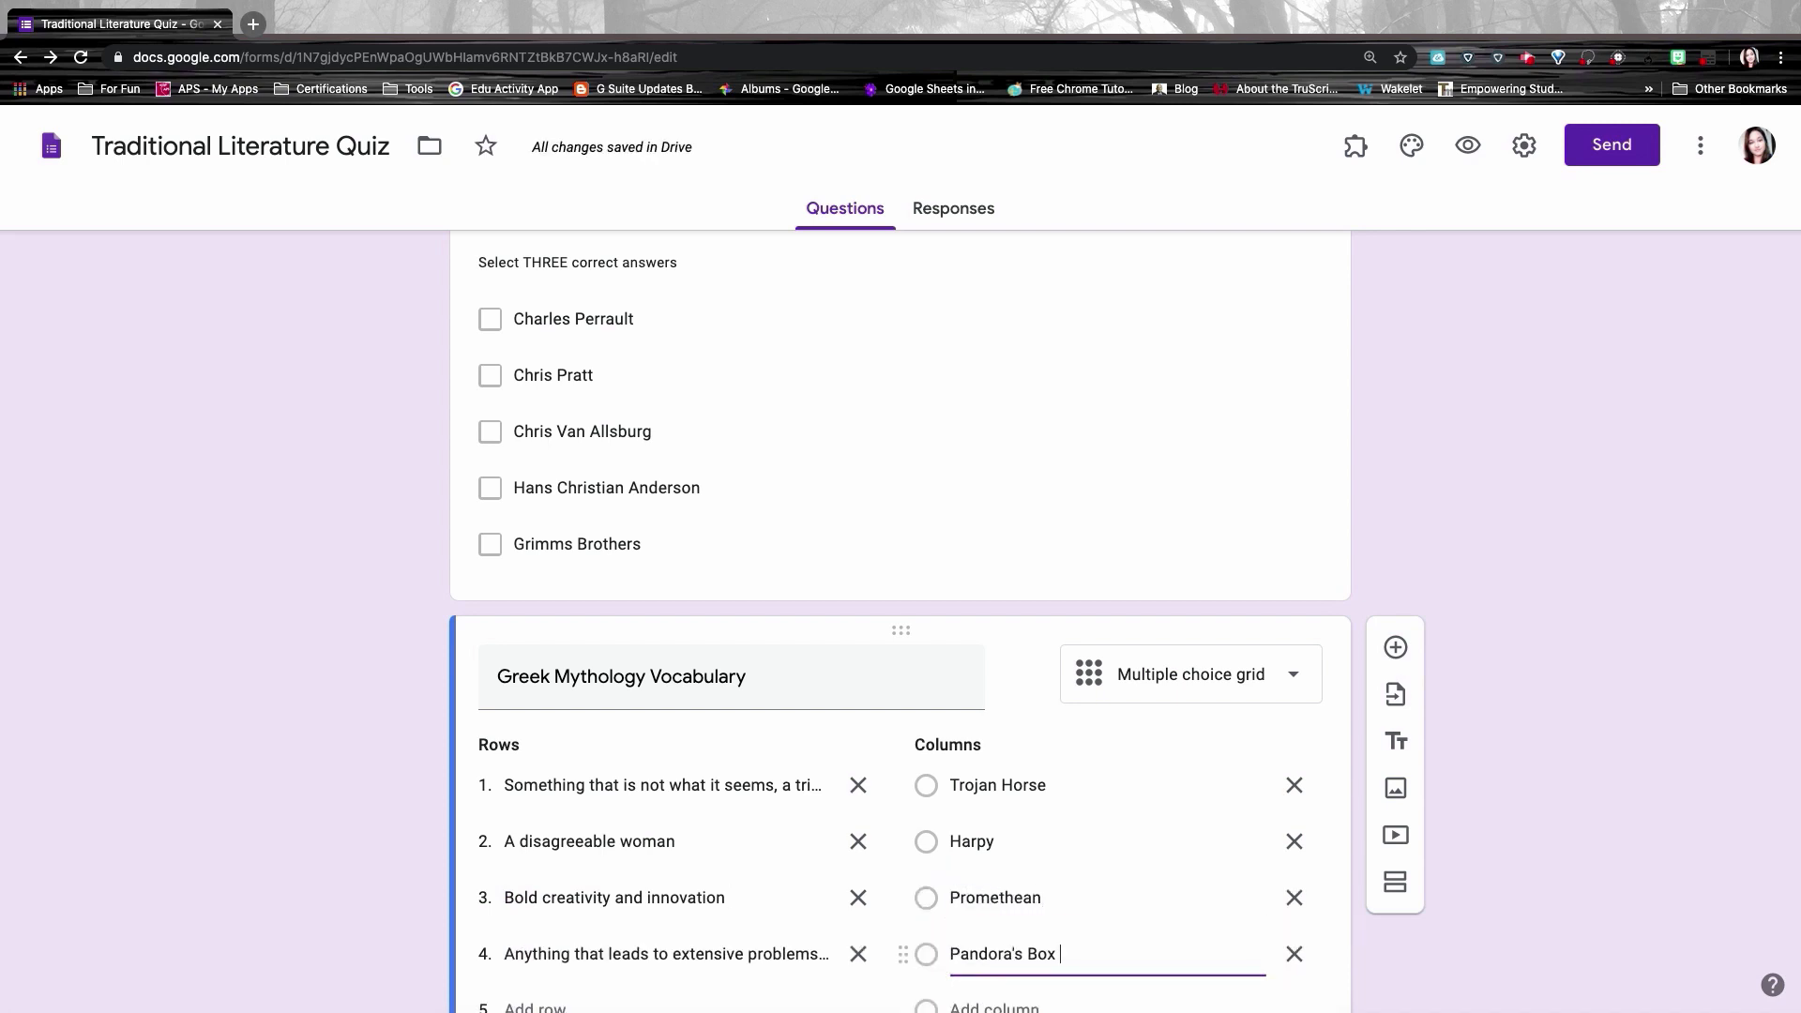
{"action": "scroll", "coordinate": [901, 619], "scroll_direction": "down", "scroll_amount": 2}
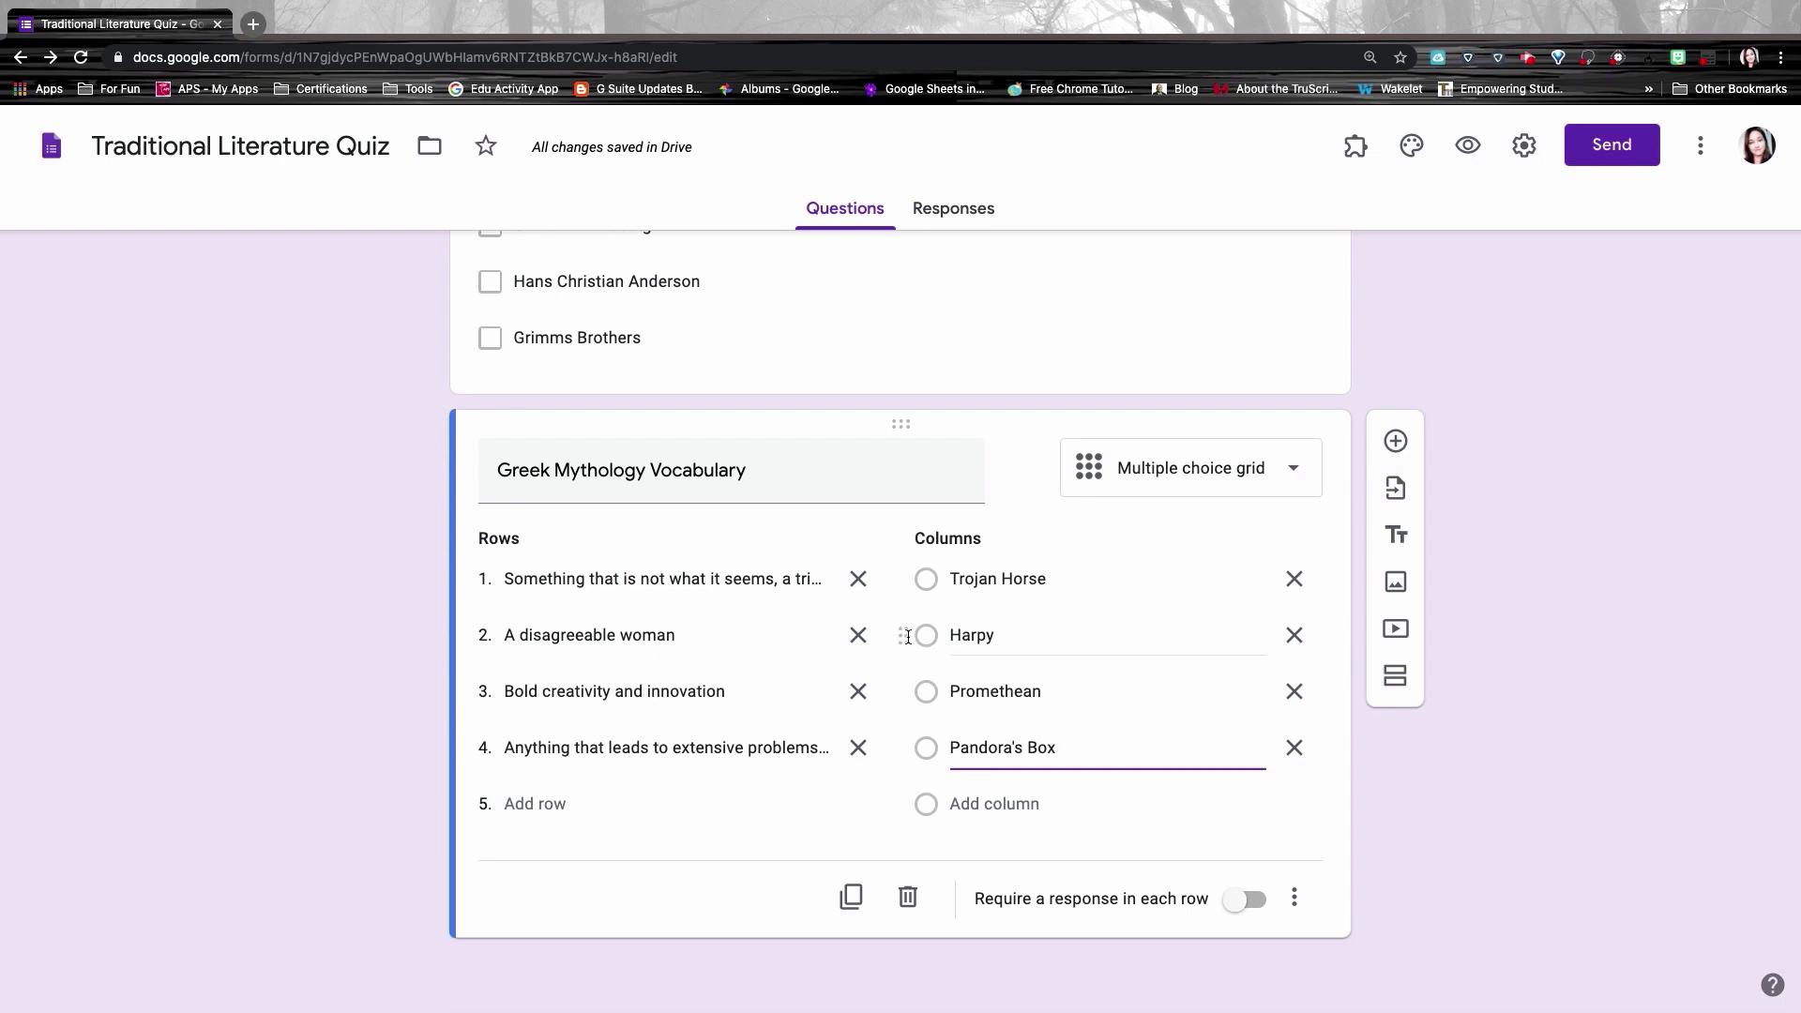
Step: Move the Harpy column above Trojan Horse and turn on Shuffle row order for the vocabulary grid
{"action": "left_click_drag", "start_coordinate": [903, 634], "coordinate": [470, 647]}
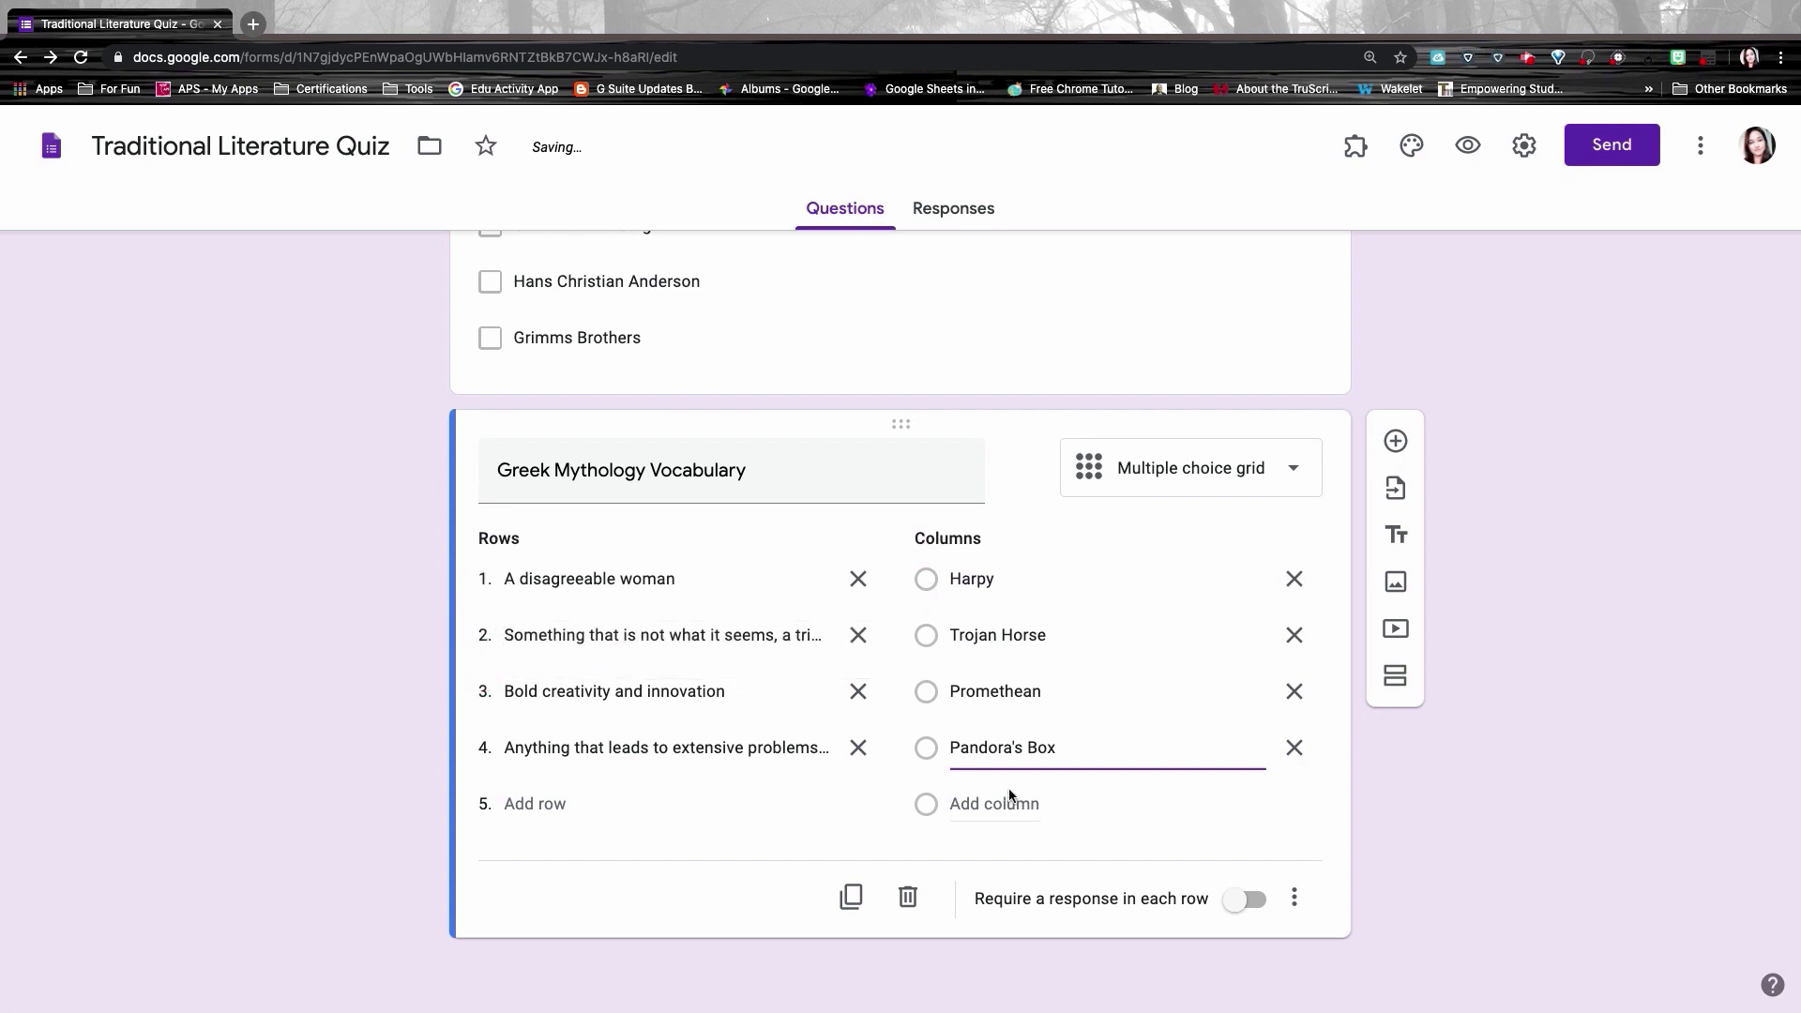
{"action": "left_click", "coordinate": [1295, 898]}
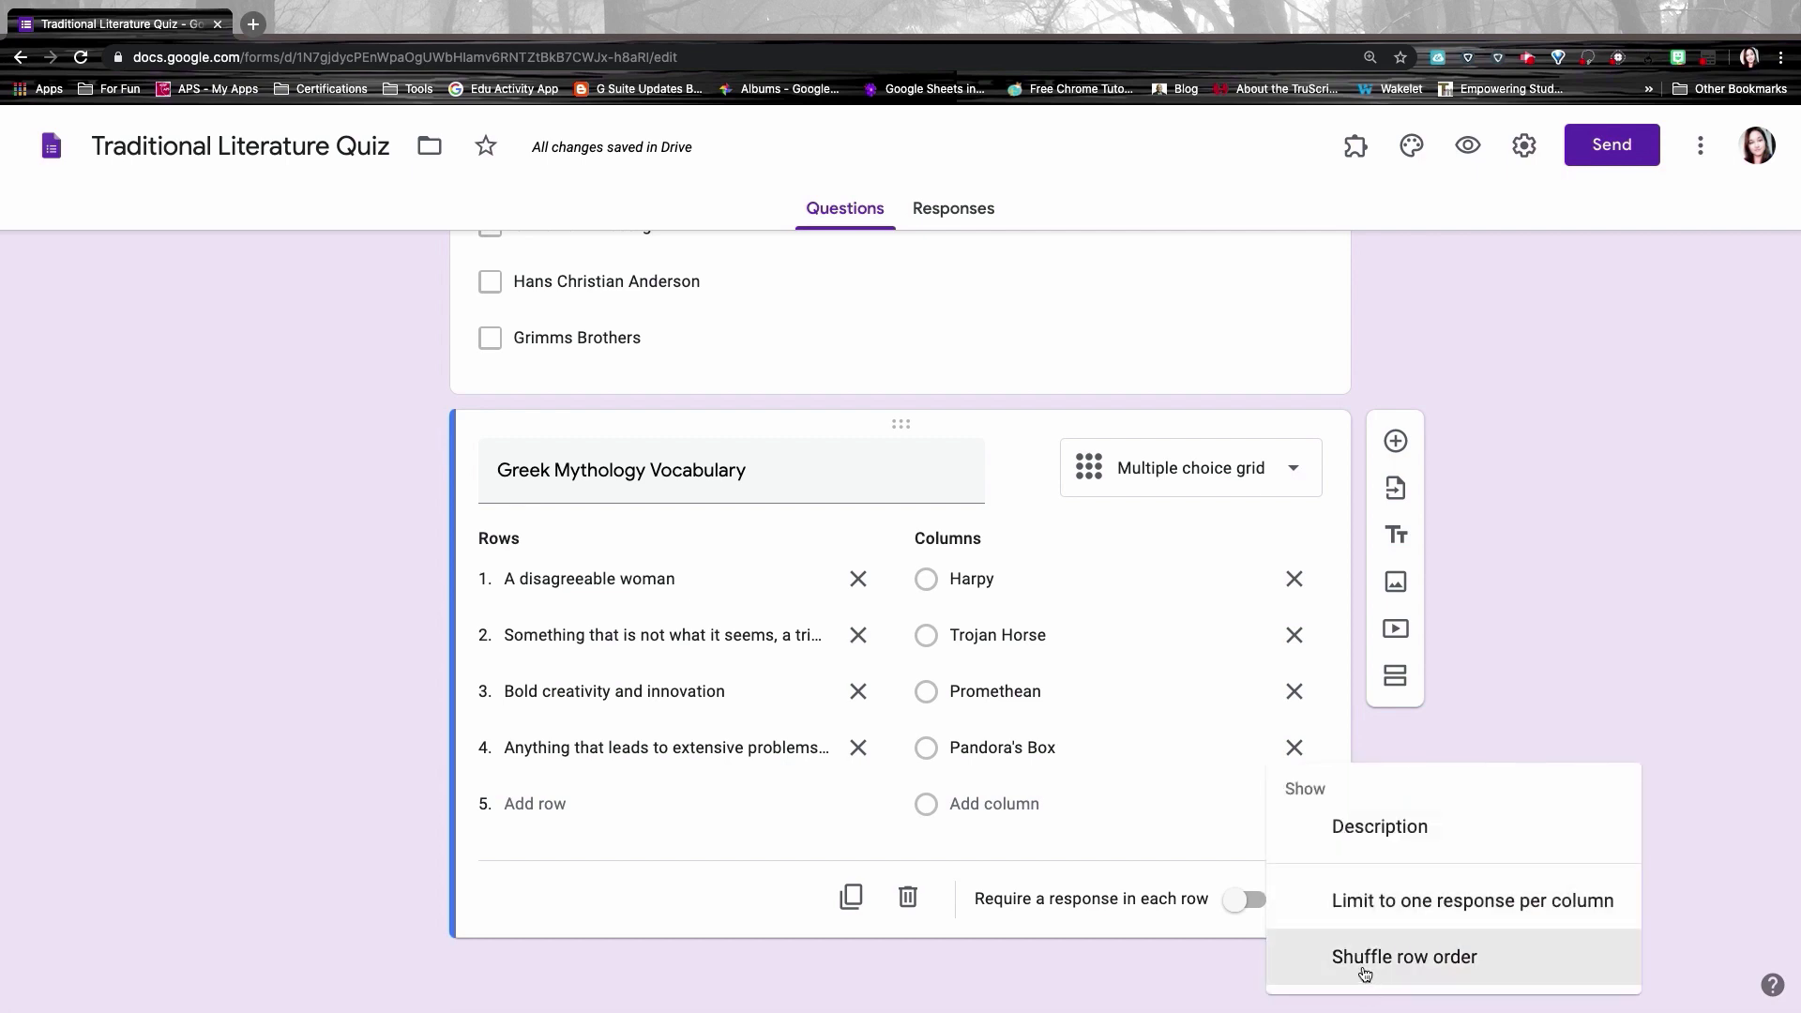
{"action": "left_click", "coordinate": [1354, 967]}
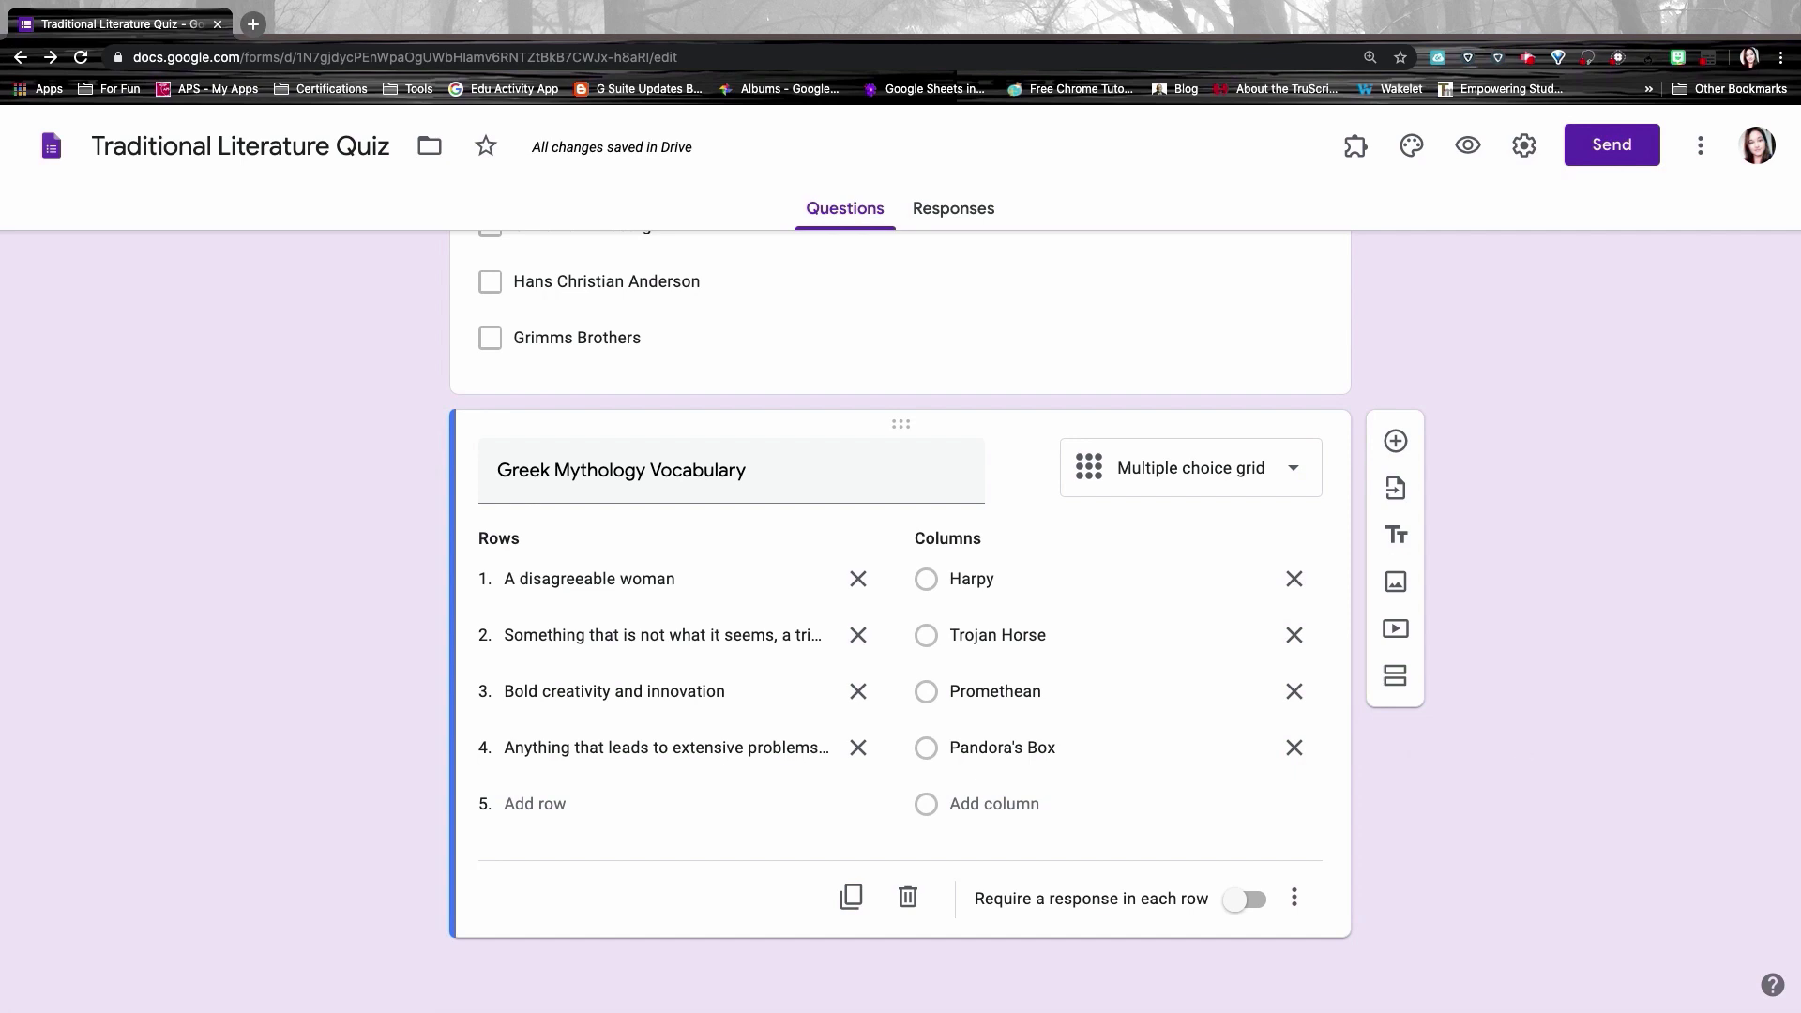
{"action": "left_click", "coordinate": [1349, 356]}
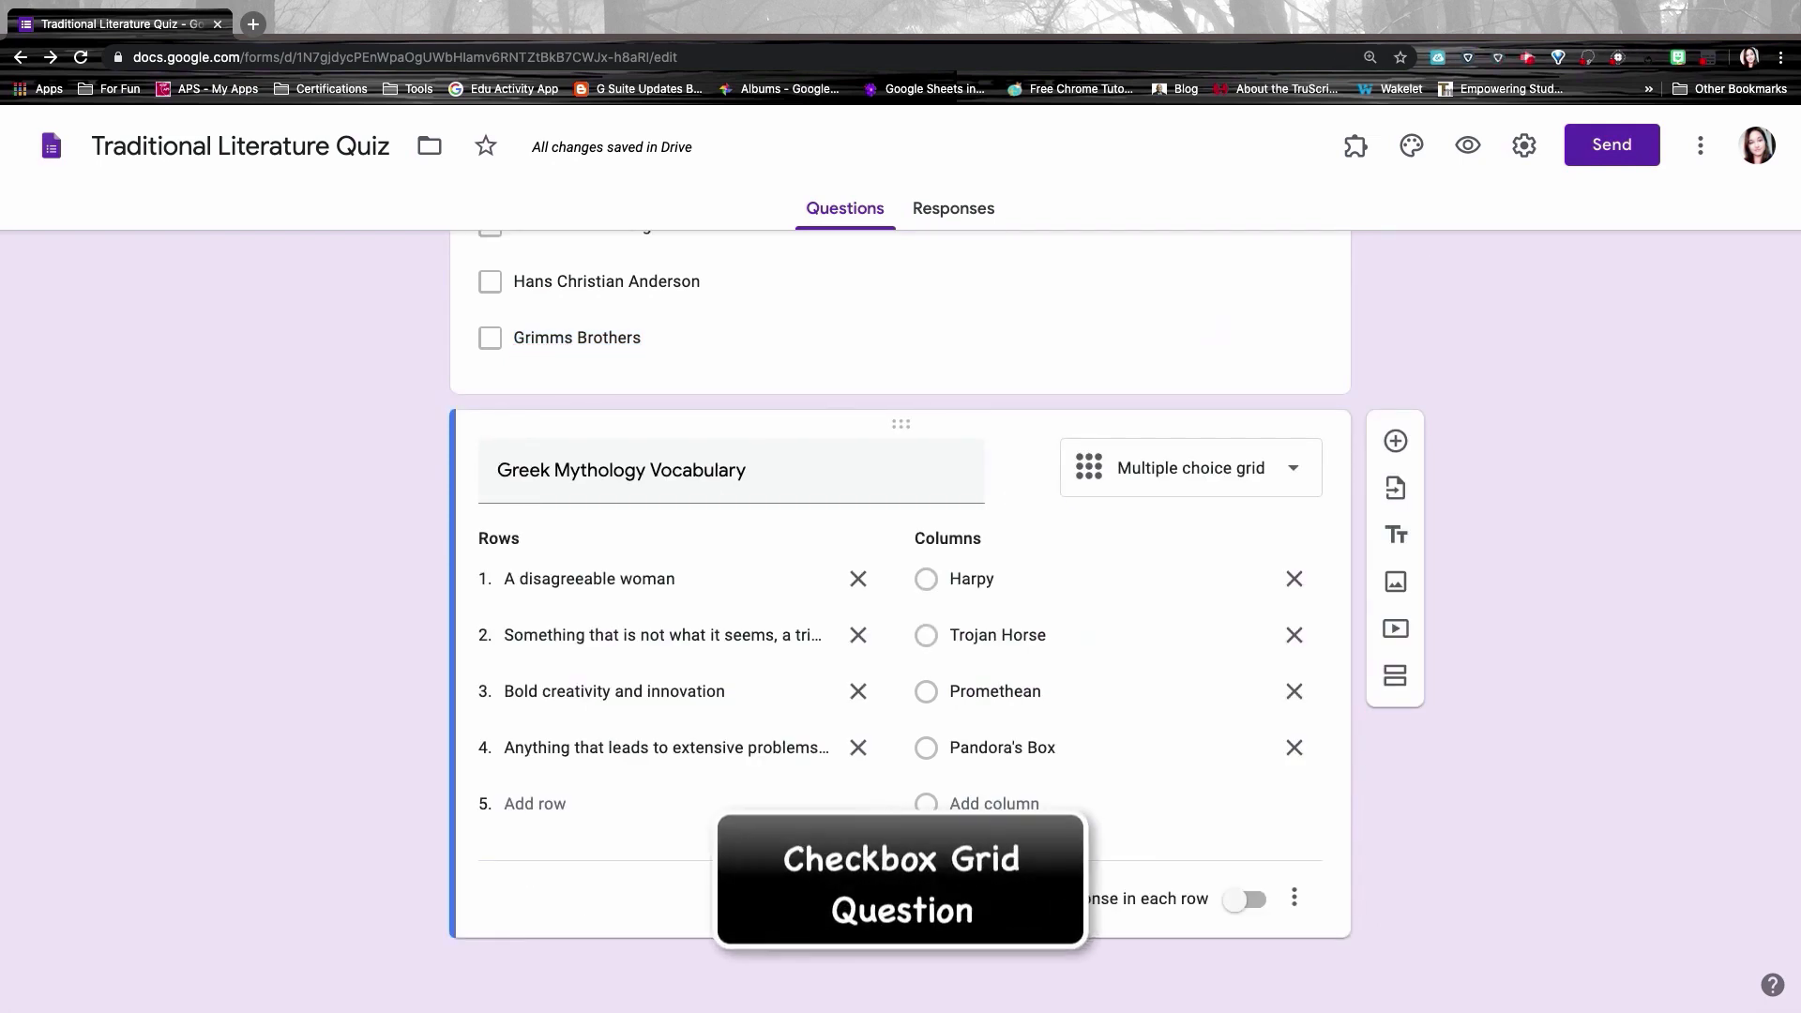
Step: Add a checkbox grid question titled 'What genre do each of the stories match?'
{"action": "left_click", "coordinate": [1397, 440]}
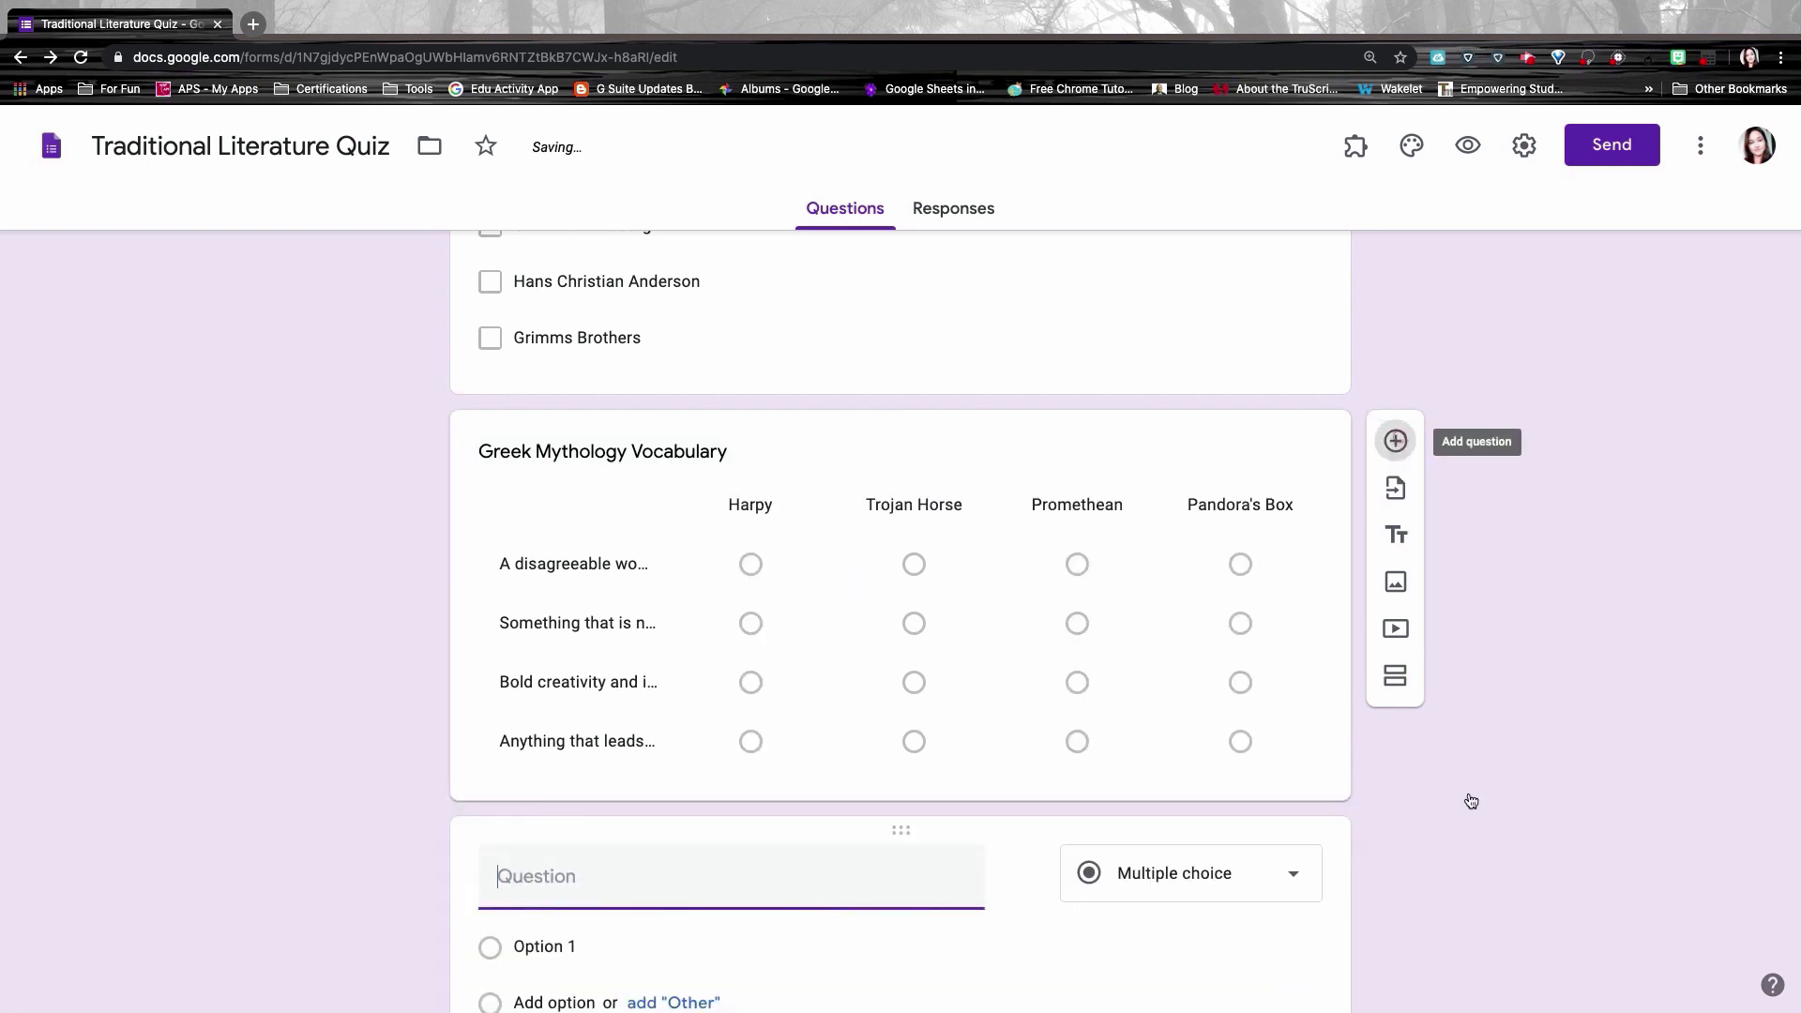
{"action": "left_click", "coordinate": [1210, 680]}
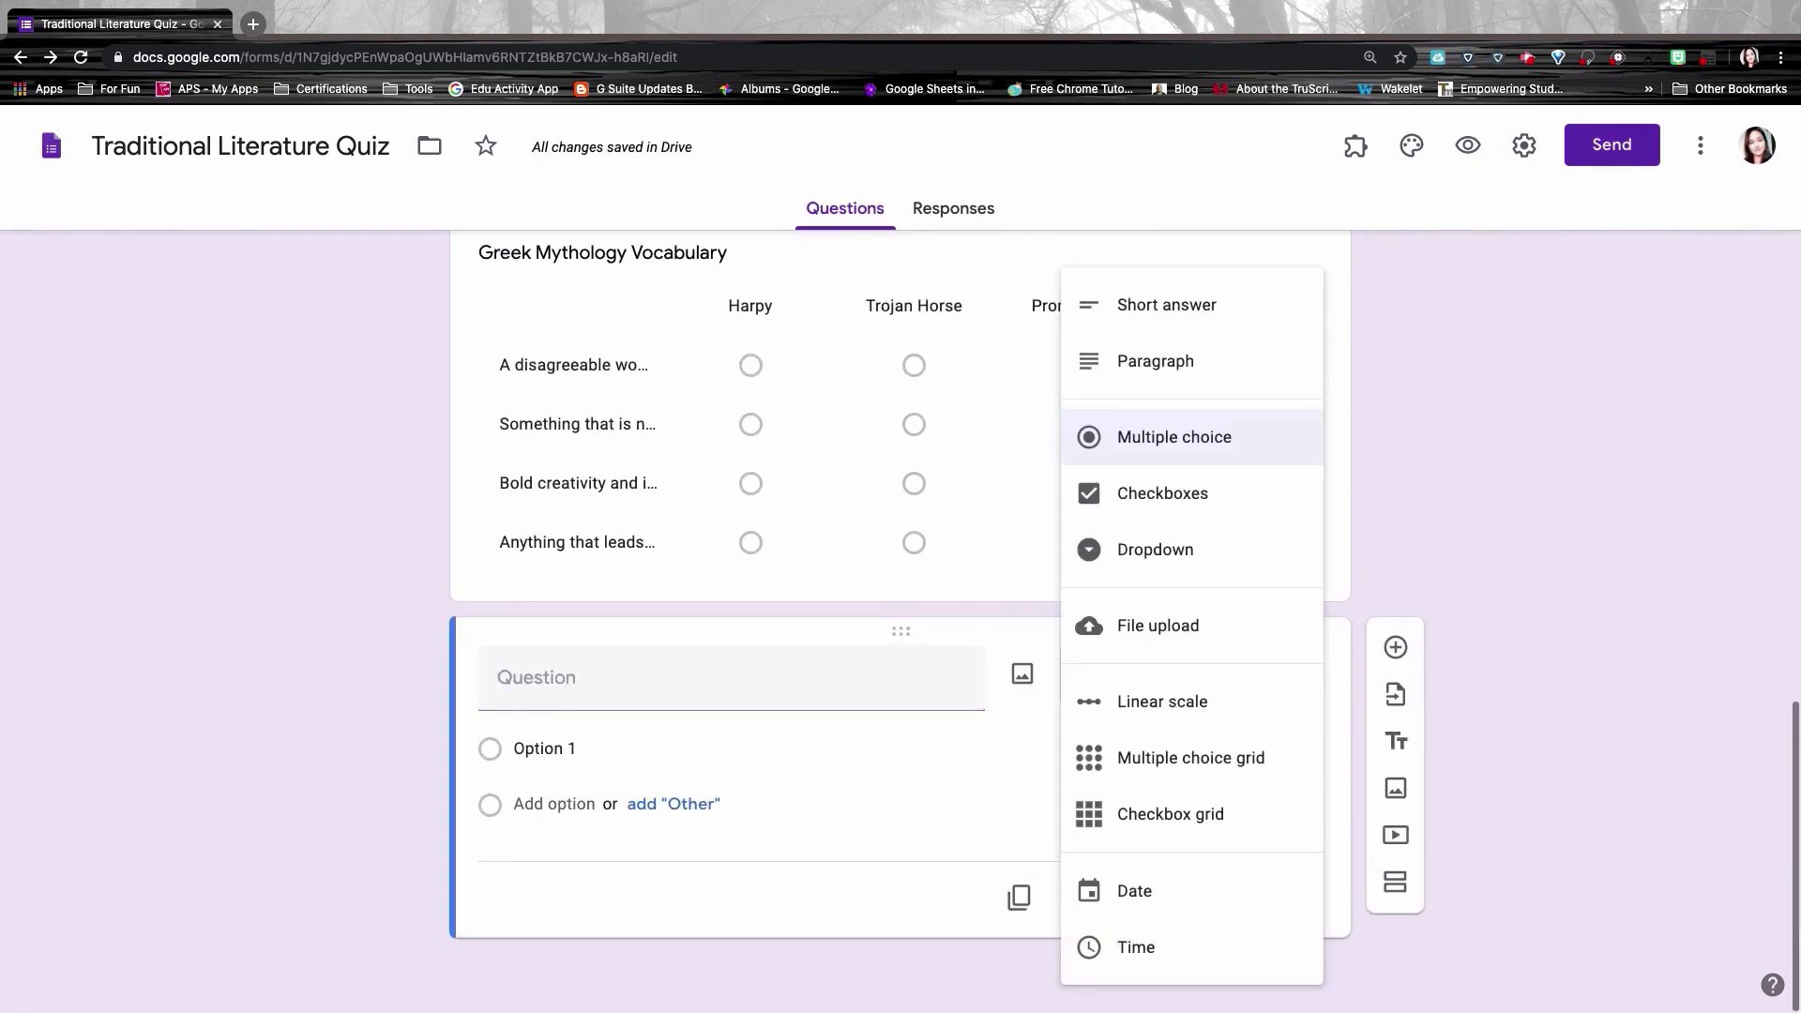
{"action": "left_click", "coordinate": [1184, 815]}
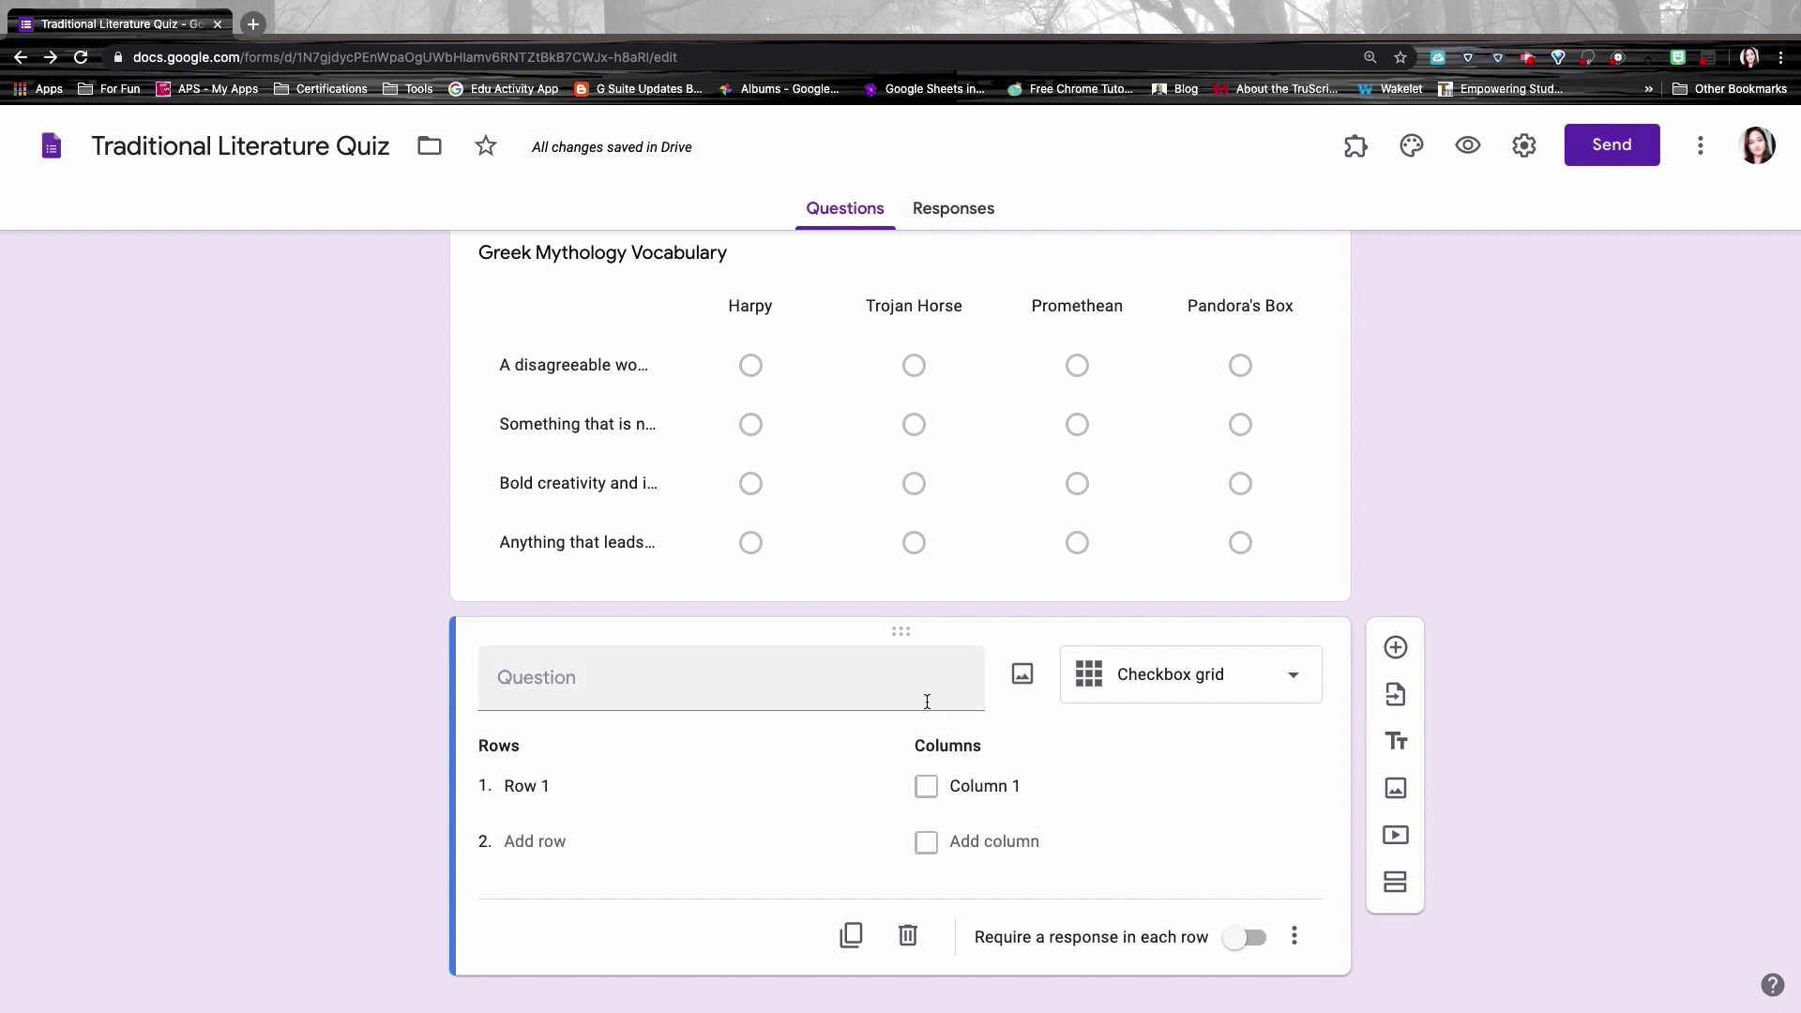
{"action": "left_click", "coordinate": [505, 678]}
{"action": "type", "text": "What genre do each of the stories match?"}
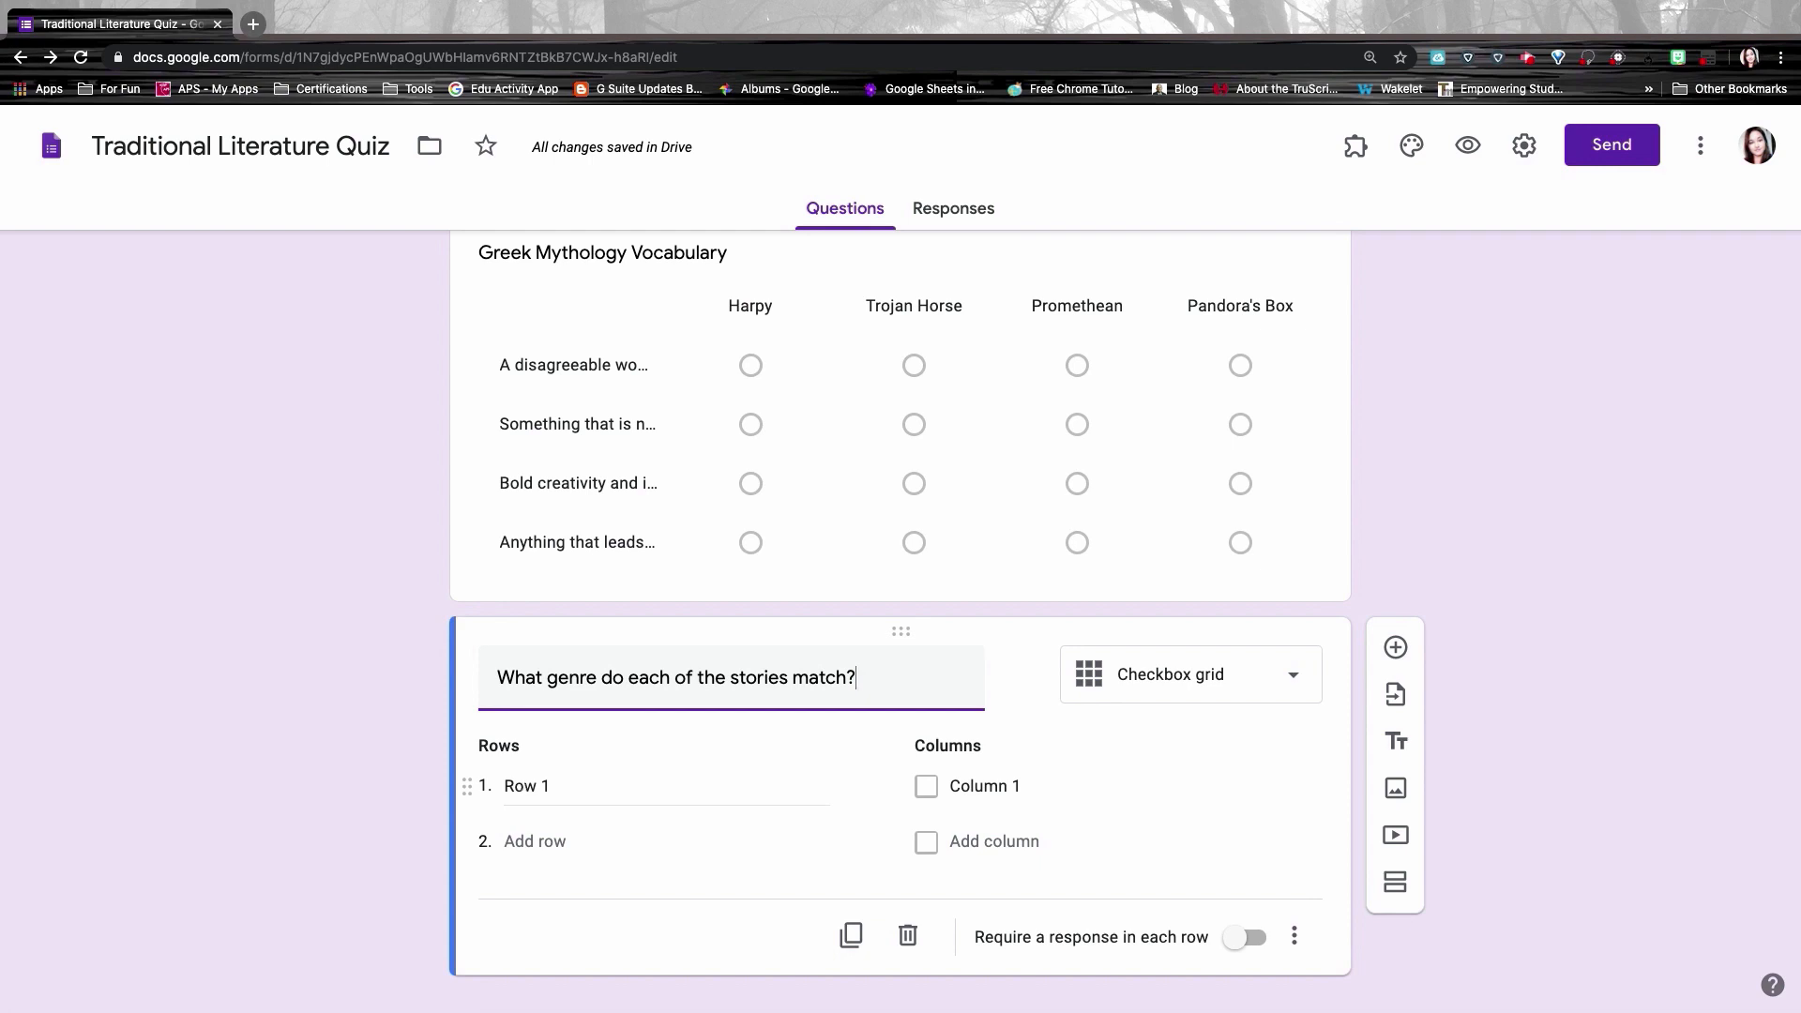
Step: Fill the grid with four story-name rows and six genre columns
{"action": "left_click", "coordinate": [525, 782]}
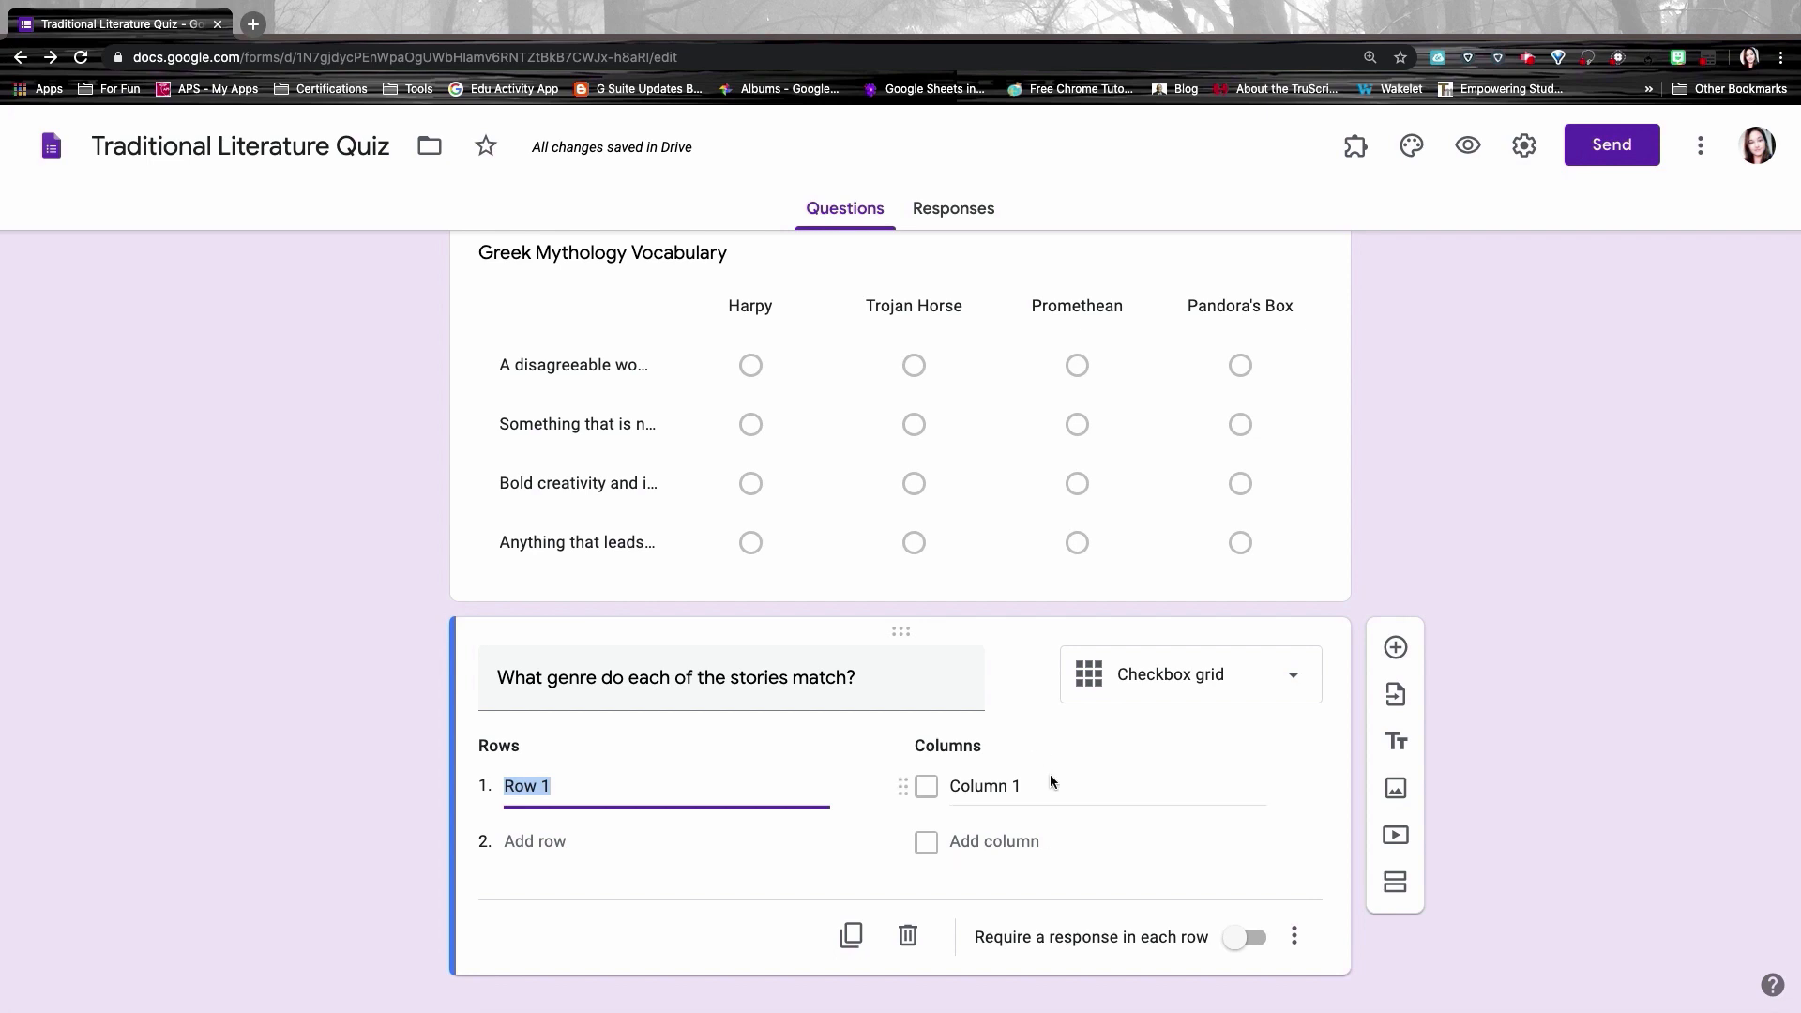
{"action": "type", "text": "Mother Goose Stories Cinderella Story Paul Bunyan Sword in the Stone"}
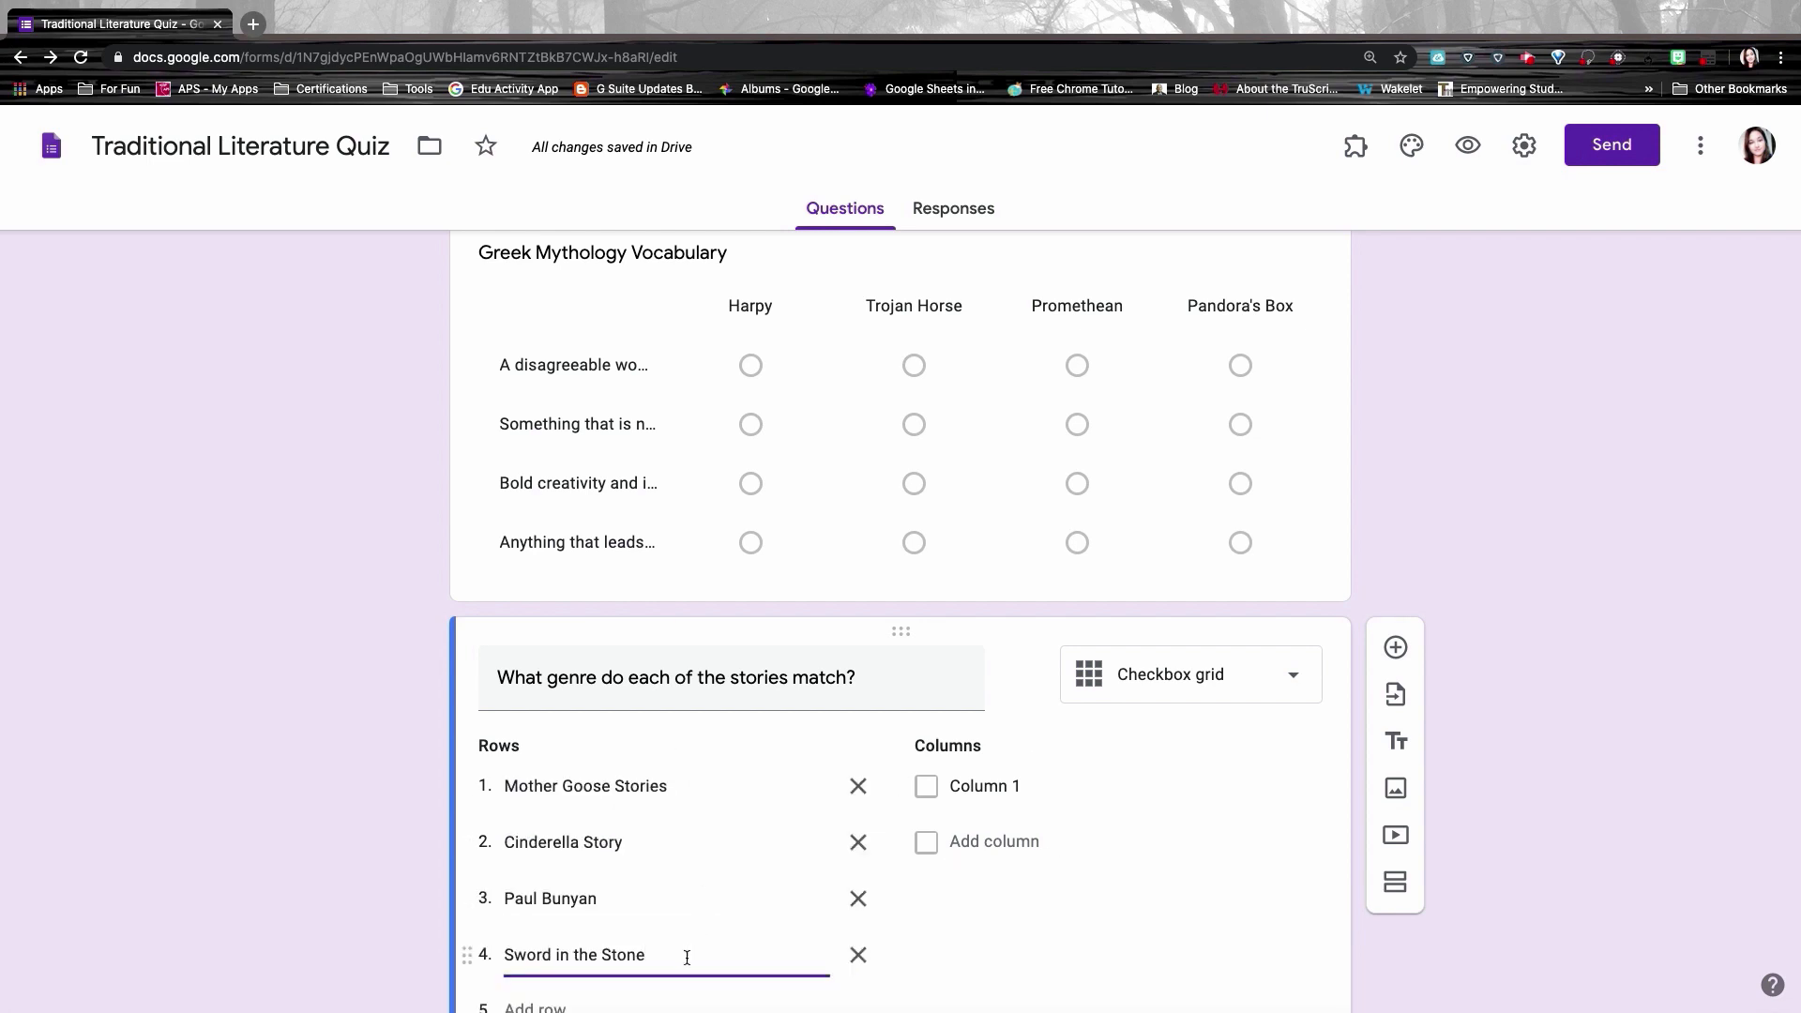
{"action": "left_click", "coordinate": [992, 785]}
{"action": "type", "text": "Folktales Rhymes Fables Fairytales Tall tales Legends"}
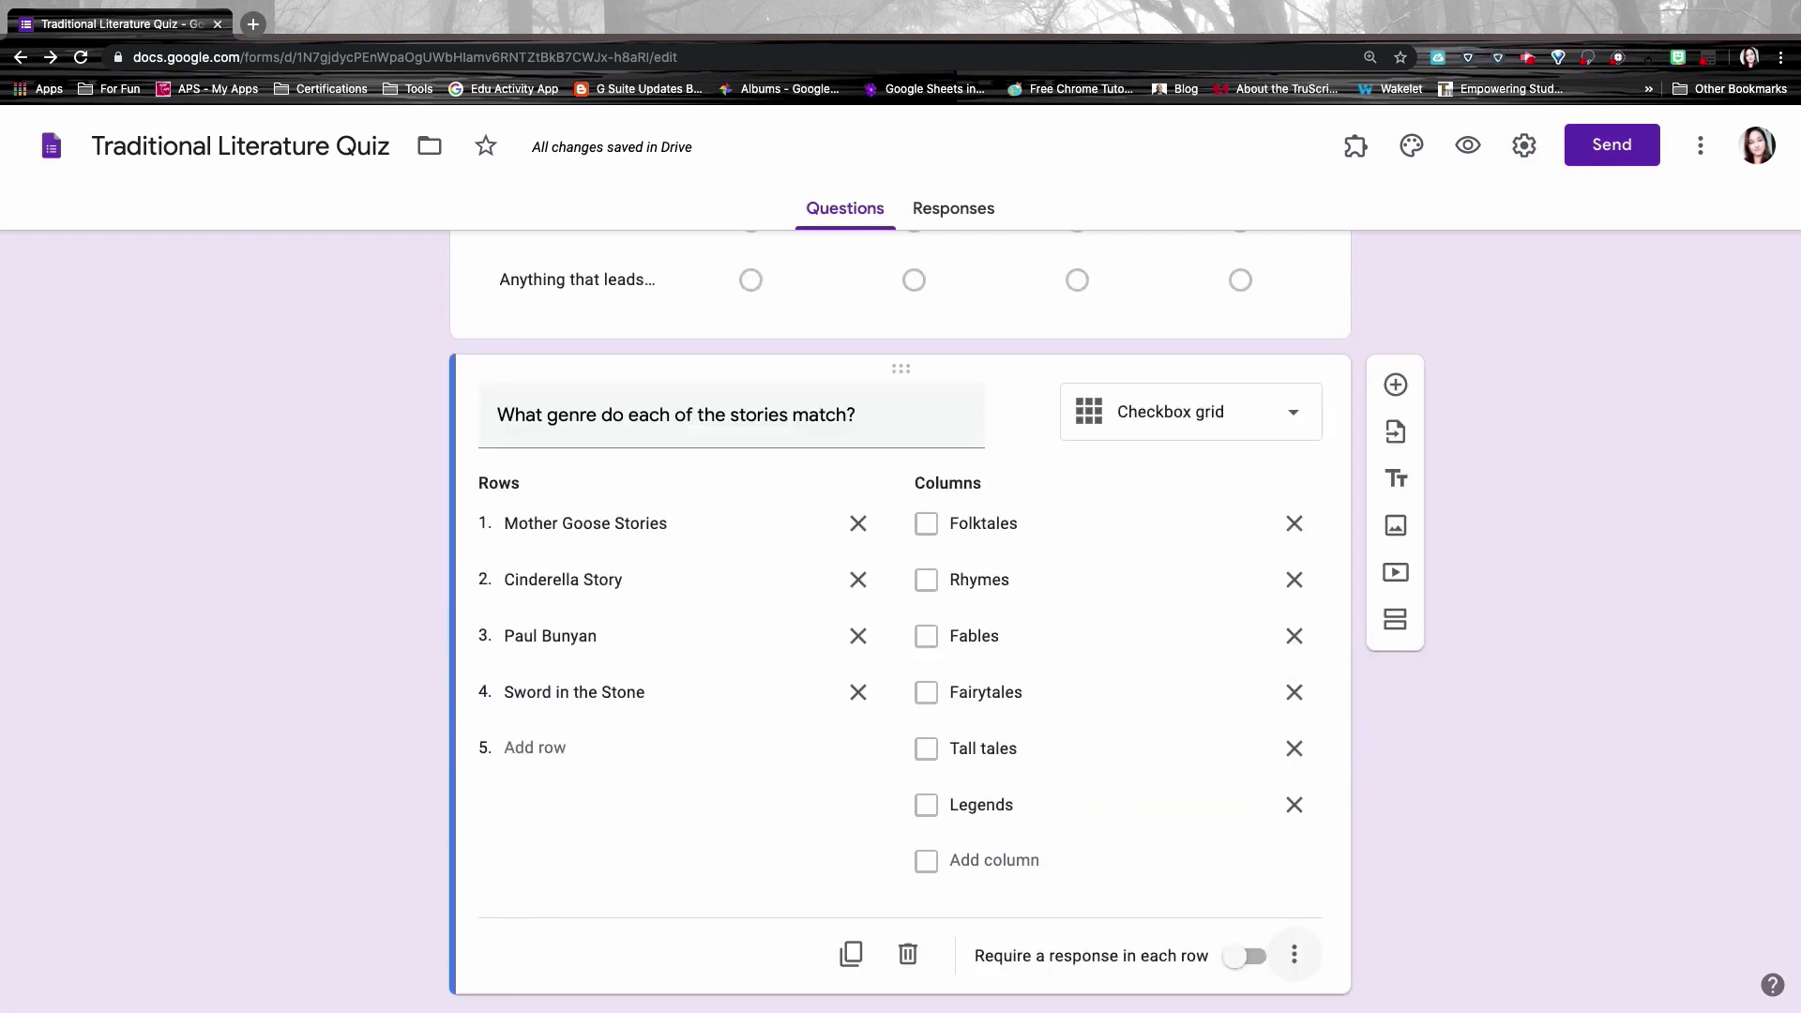
Step: Turn on Shuffle row order for the story genre checkbox grid
{"action": "left_click", "coordinate": [1303, 955]}
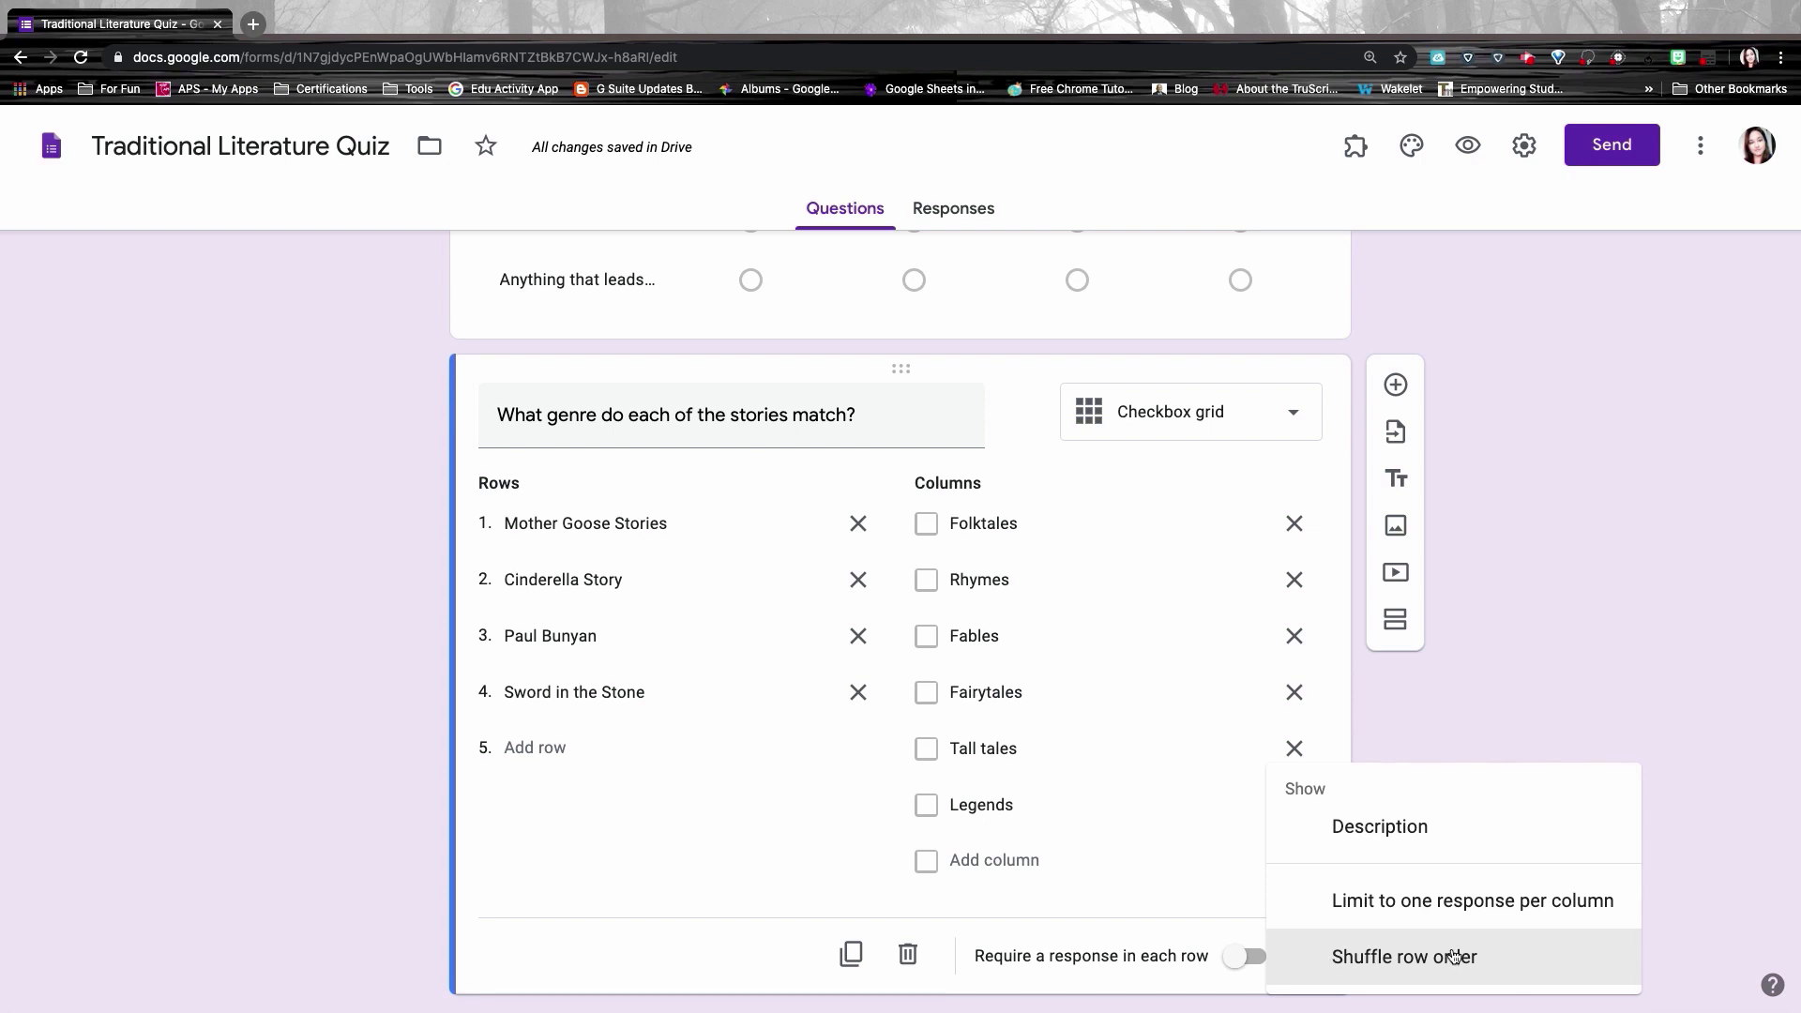
{"action": "left_click", "coordinate": [1454, 956]}
{"action": "left_click", "coordinate": [1319, 293]}
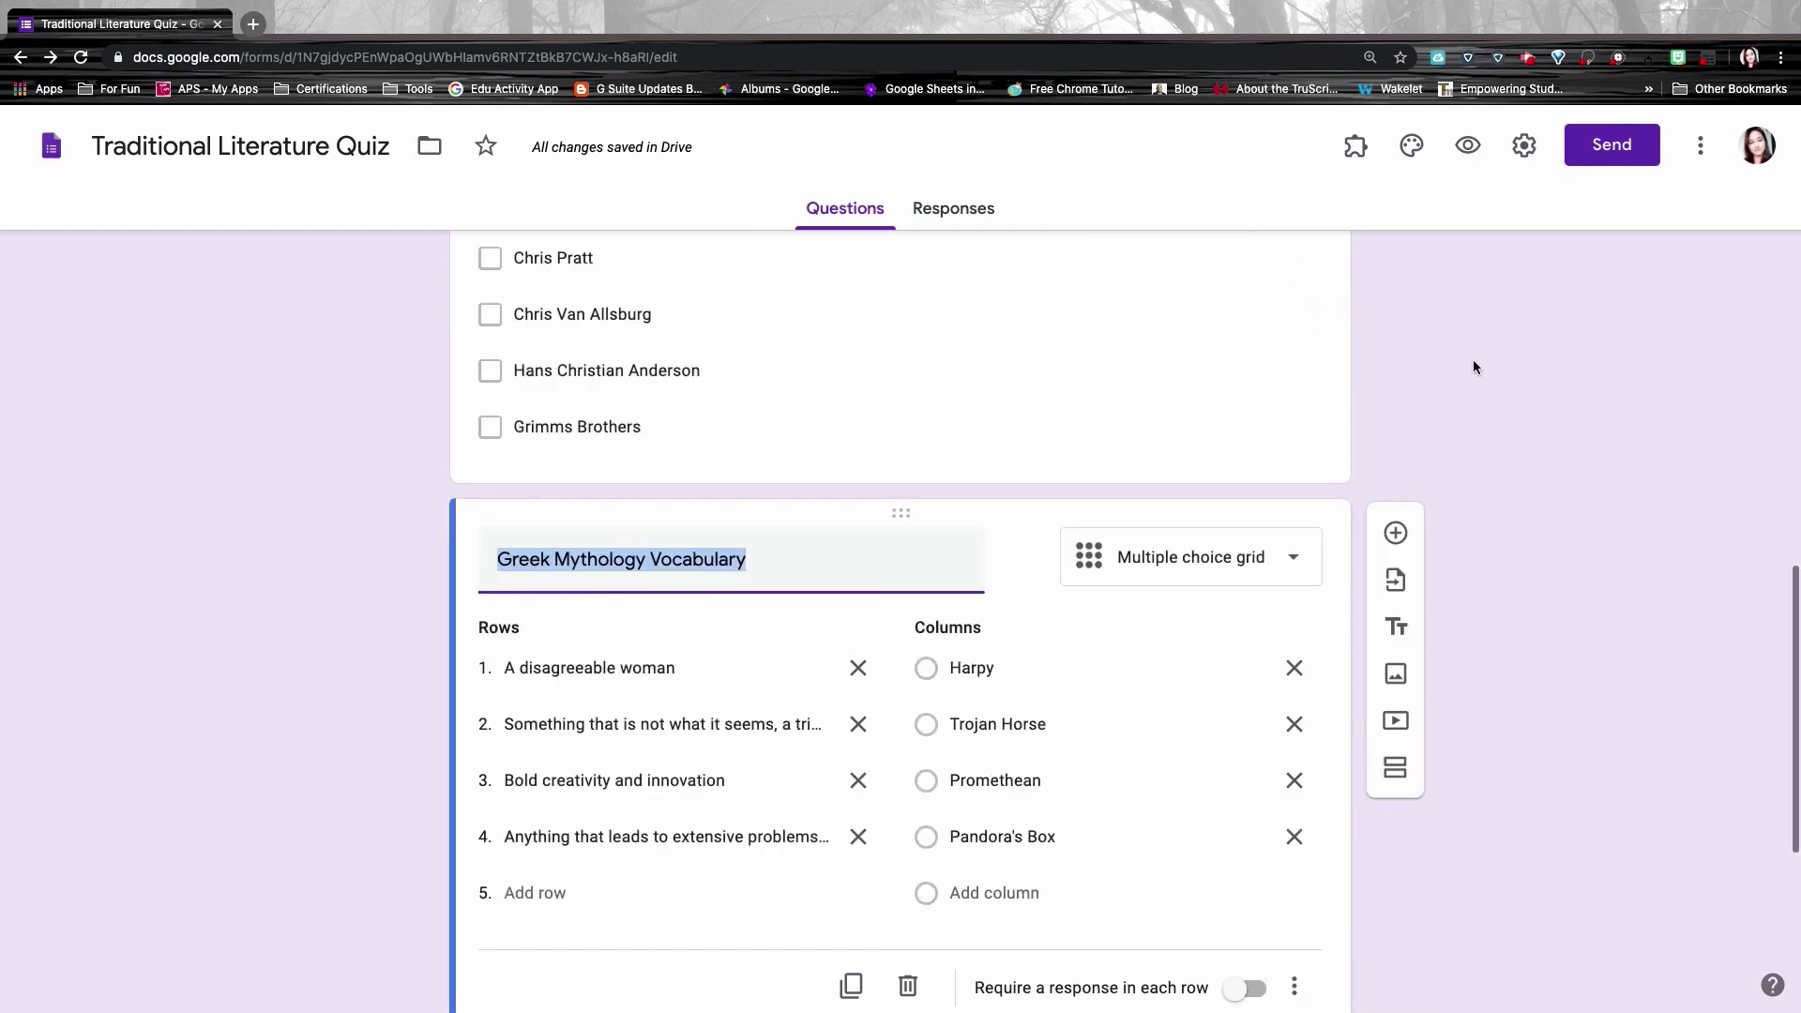
{"action": "left_click", "coordinate": [1293, 335]}
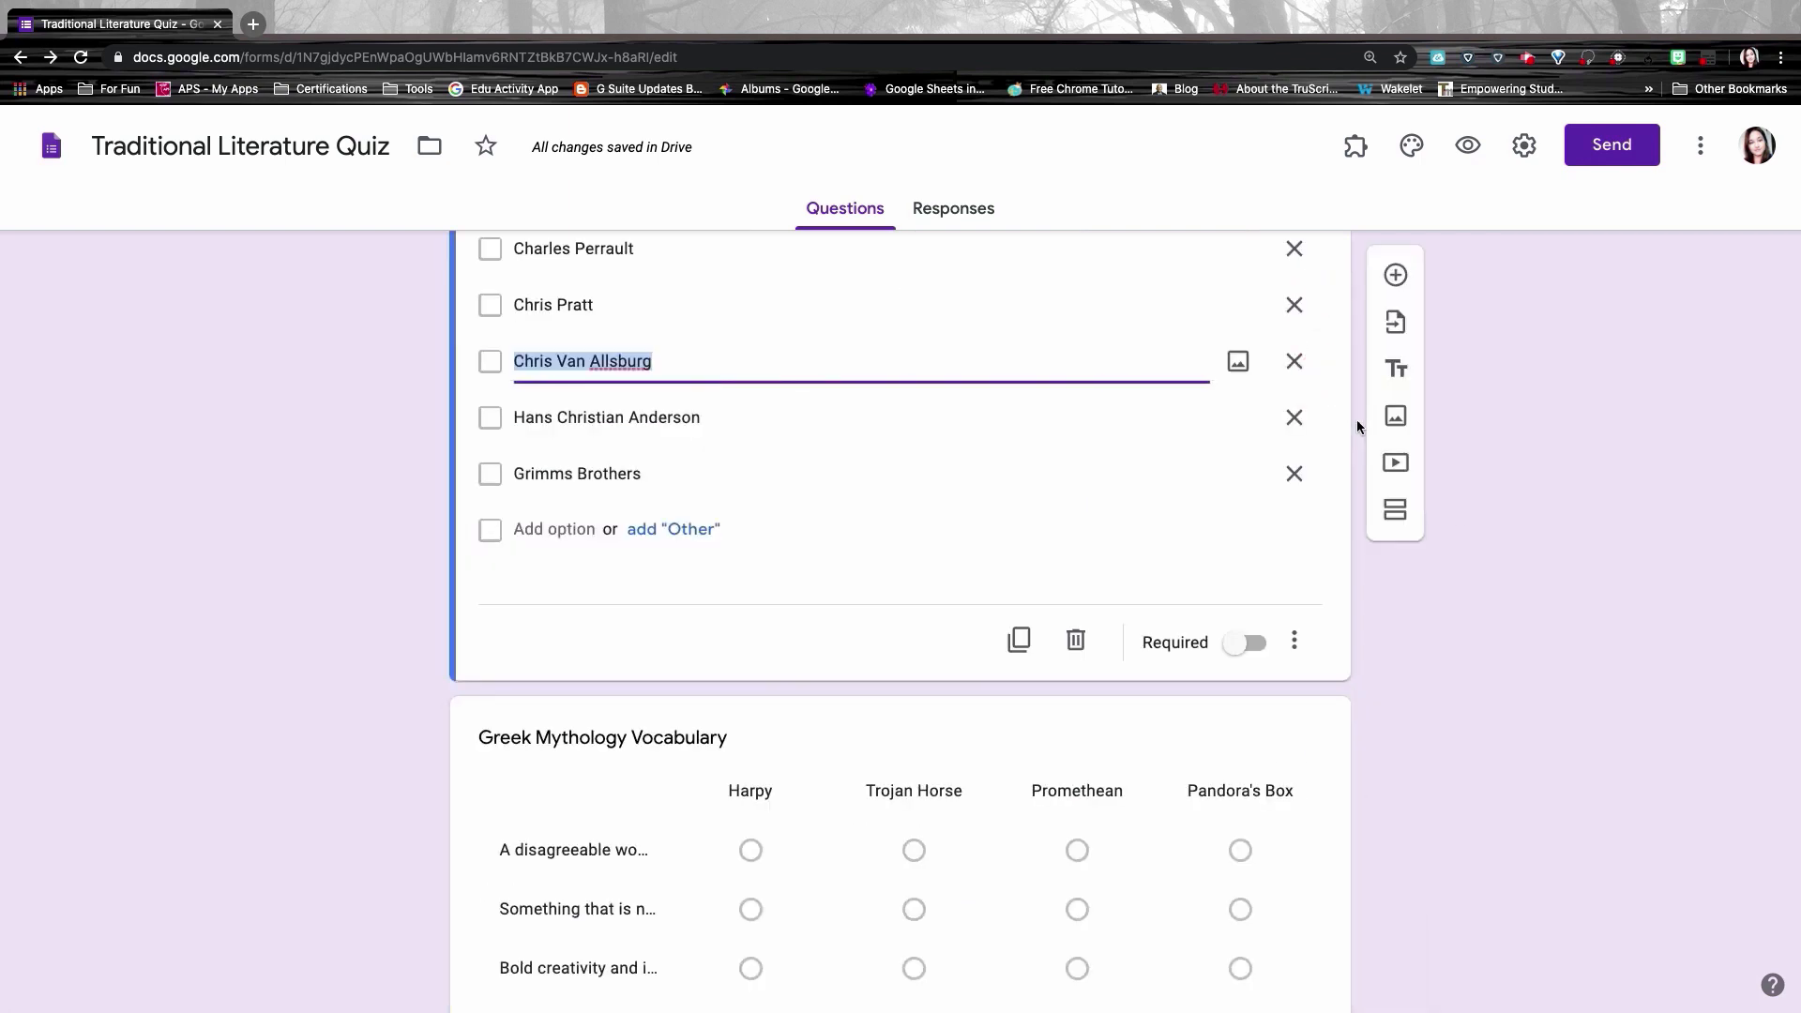
{"action": "scroll", "coordinate": [1469, 619], "scroll_direction": "down", "scroll_amount": 2}
{"action": "scroll", "coordinate": [1470, 618], "scroll_direction": "down", "scroll_amount": 4}
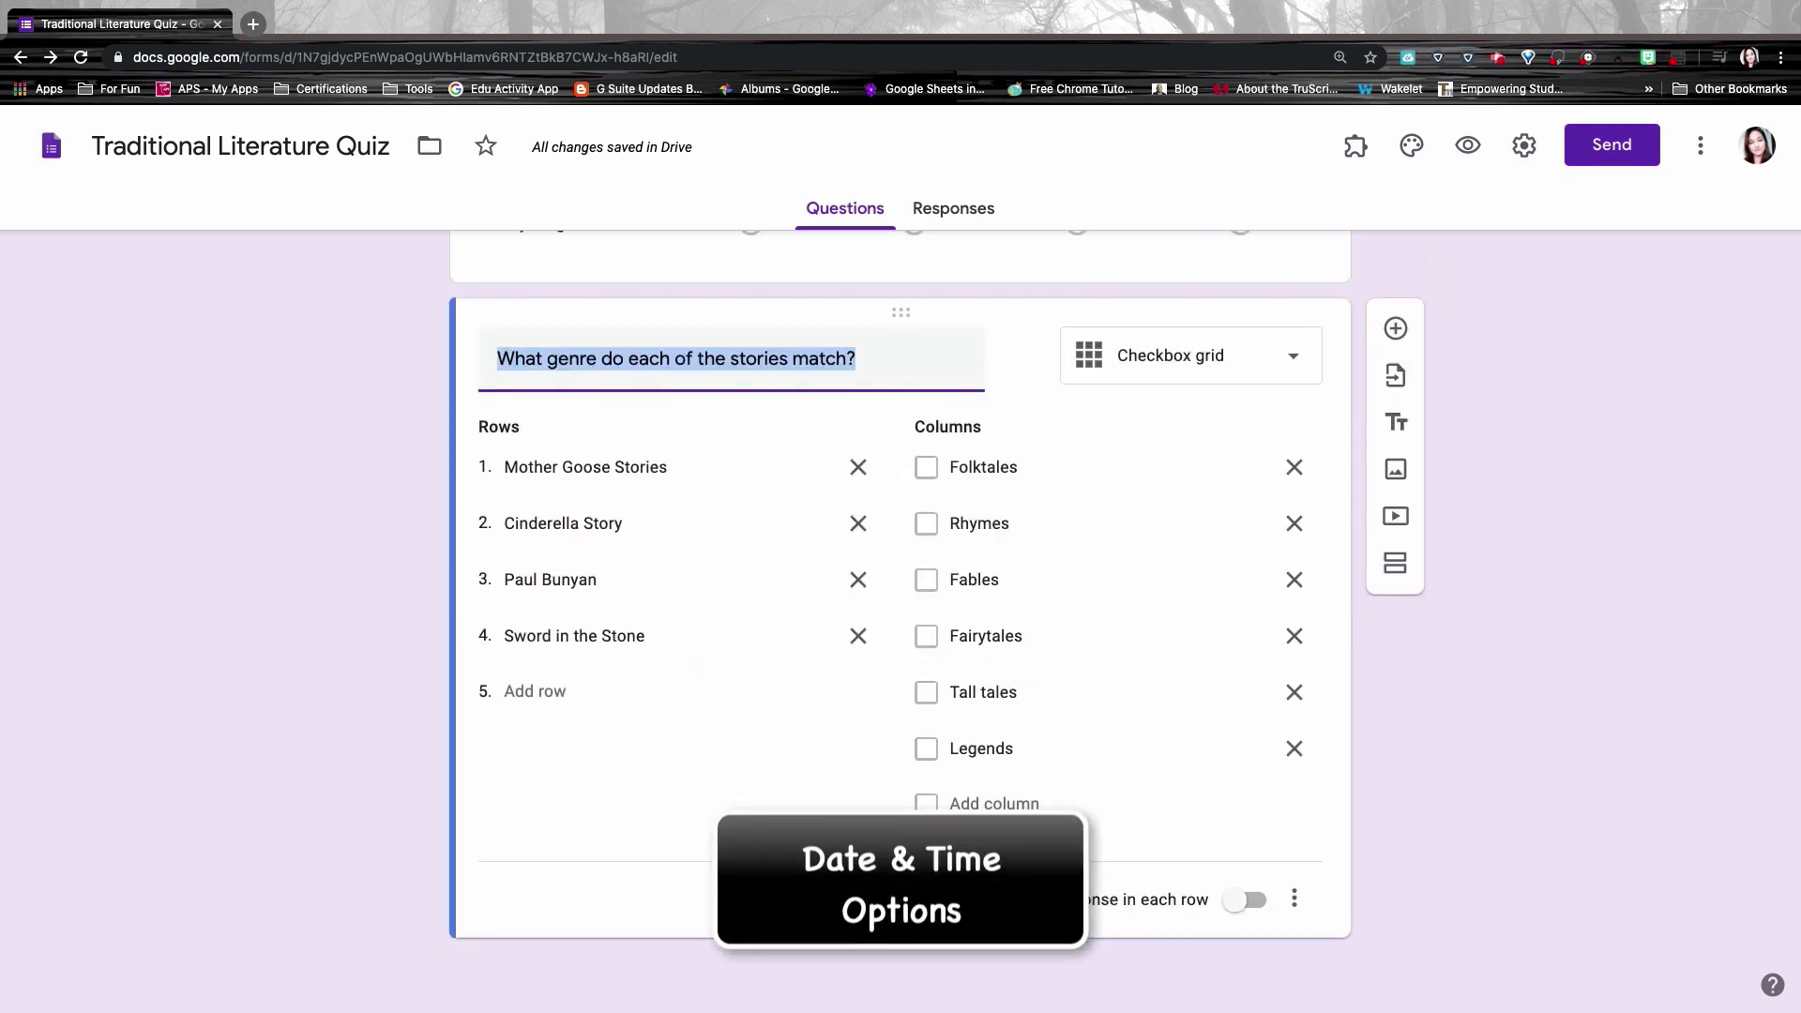
Step: Add a Date question after the genre grid reading 'When is your birthday?'
{"action": "left_click", "coordinate": [1397, 330]}
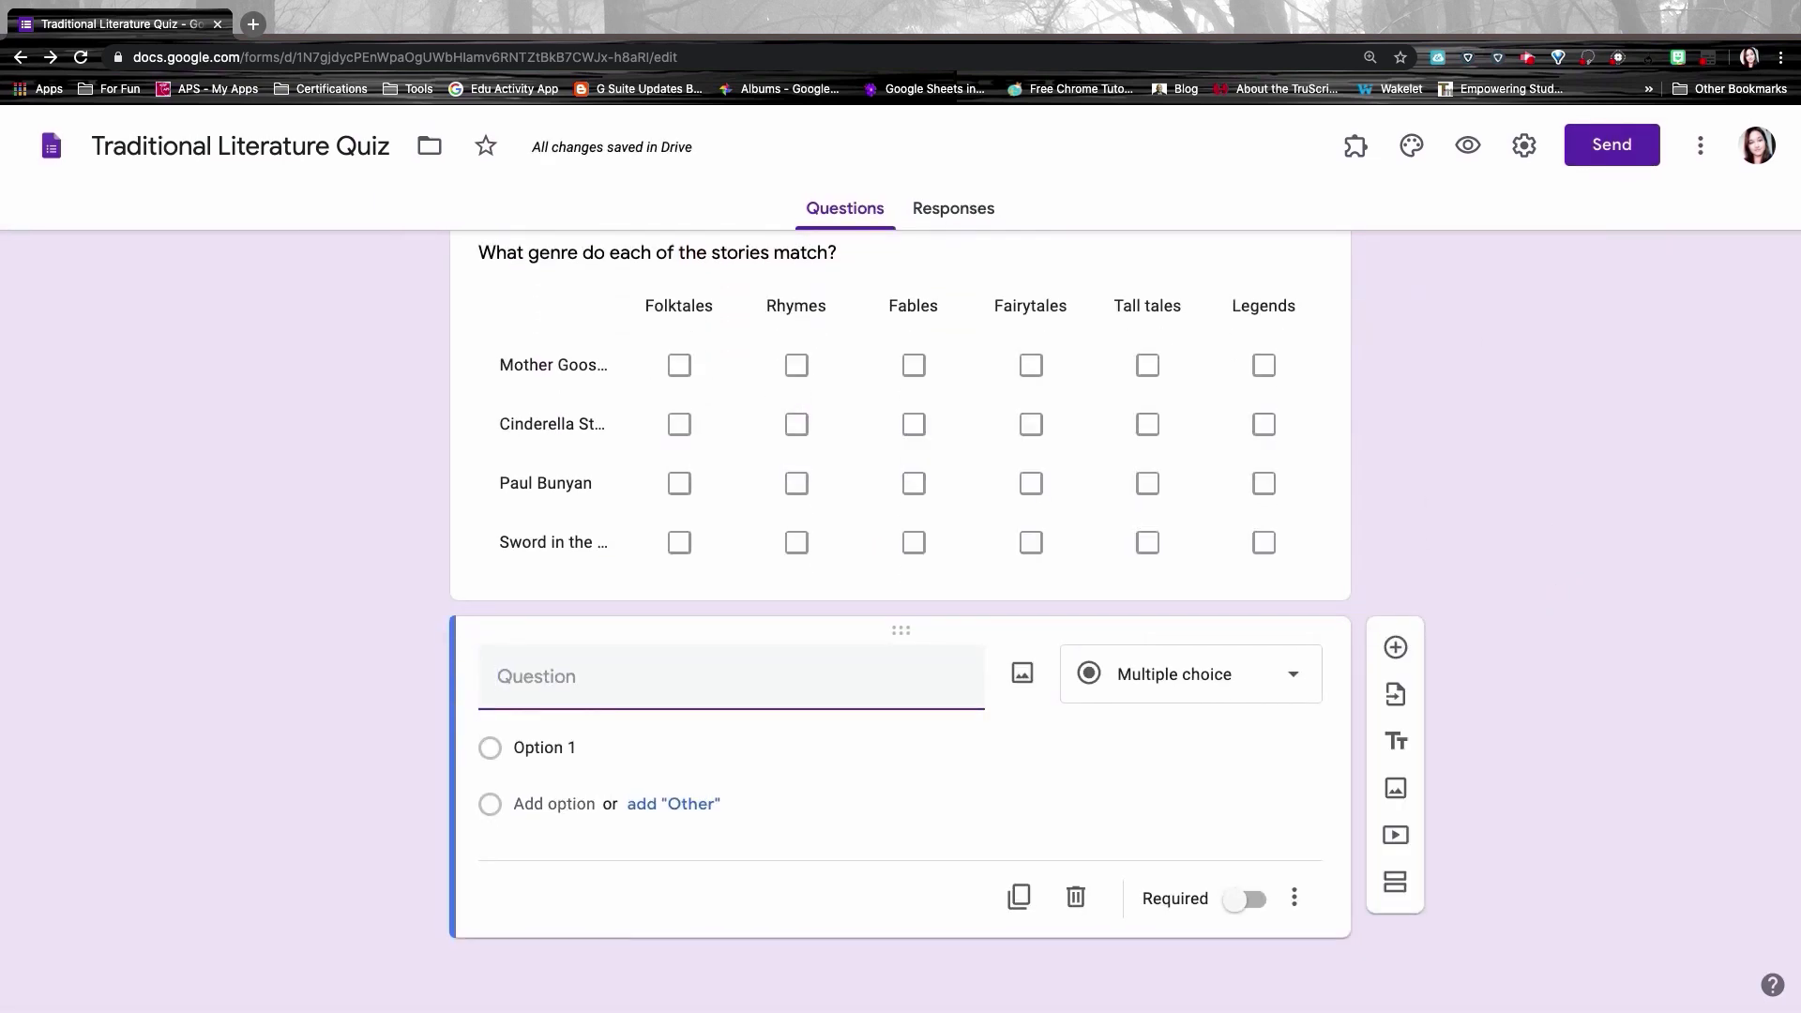
{"action": "left_click", "coordinate": [1206, 675]}
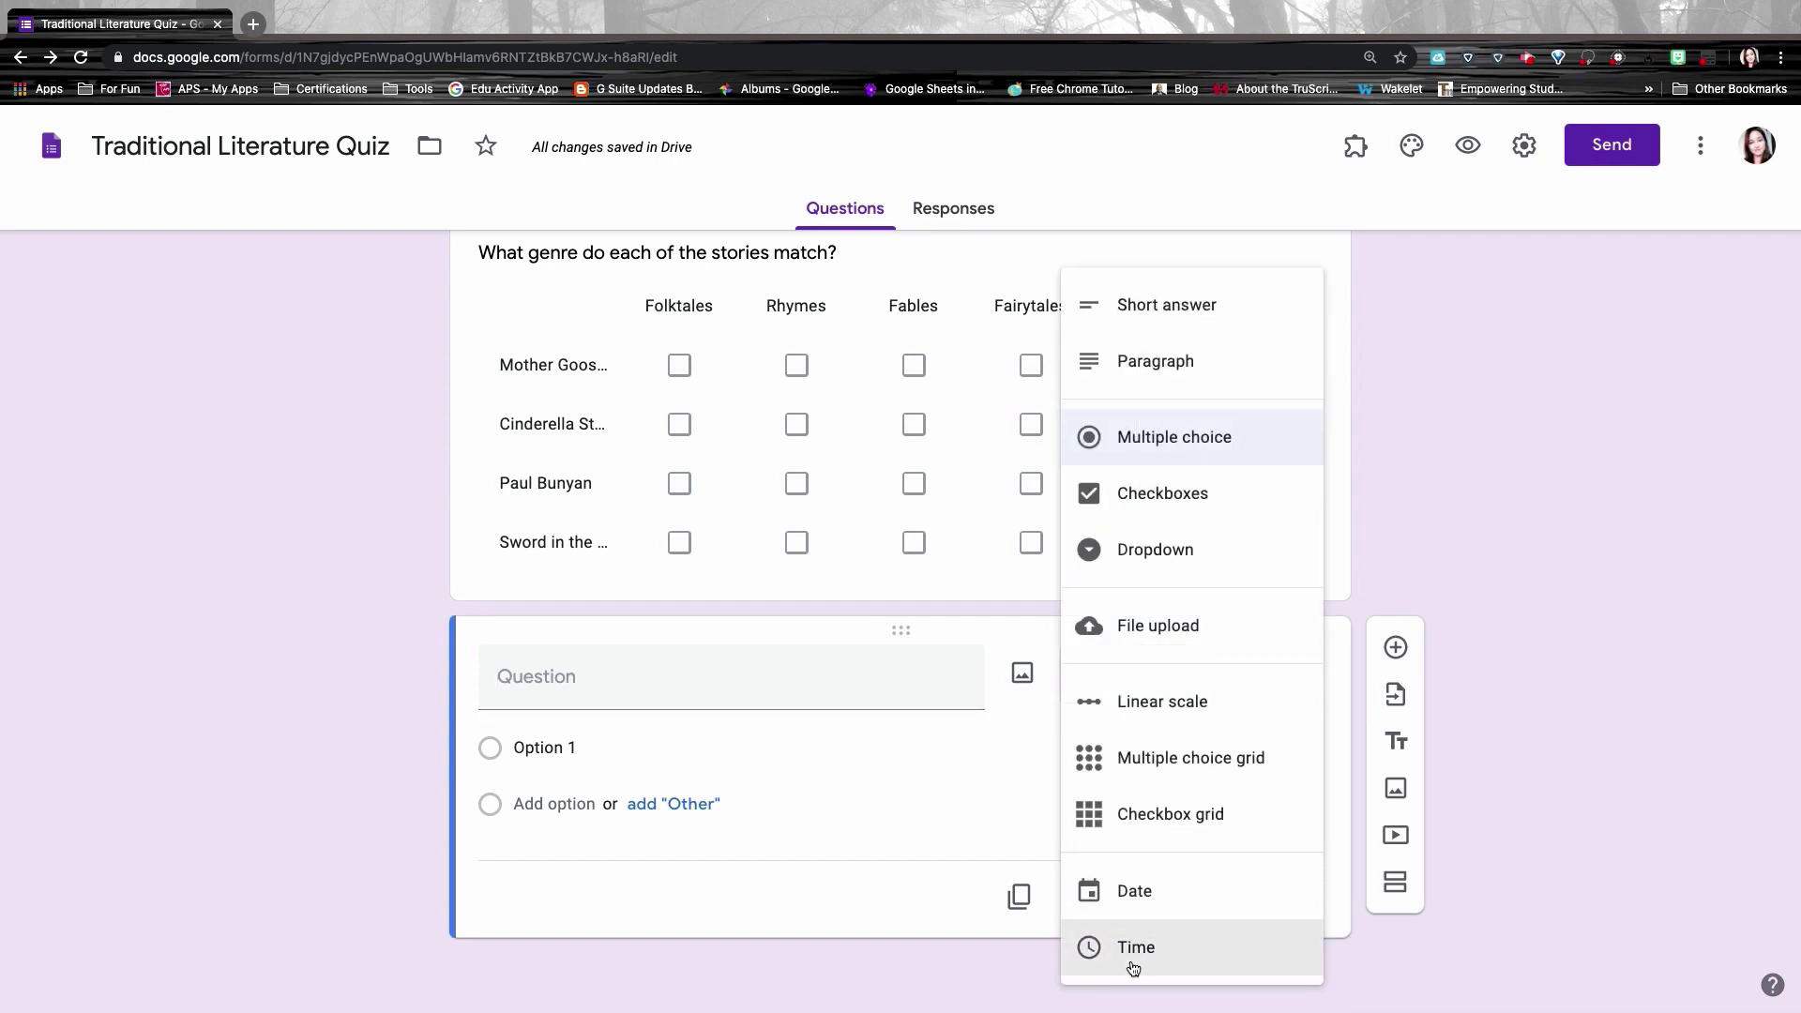
{"action": "left_click", "coordinate": [1093, 900]}
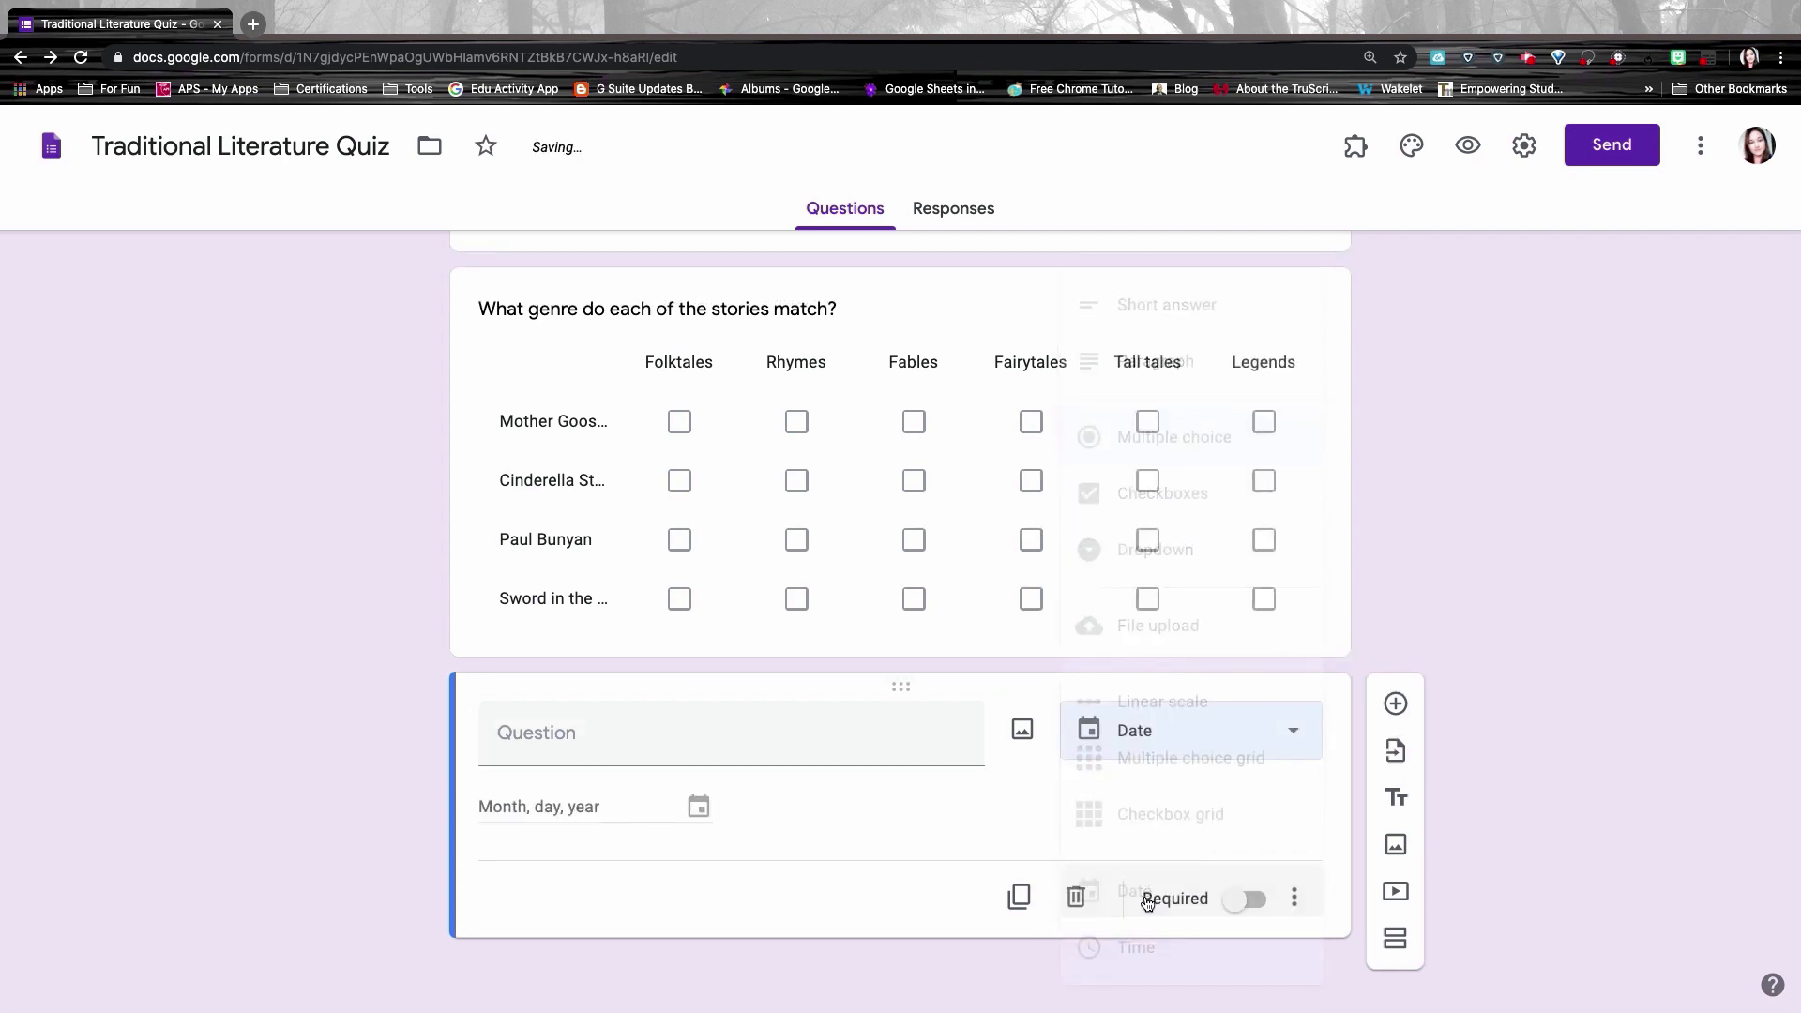
{"action": "left_click", "coordinate": [796, 736]}
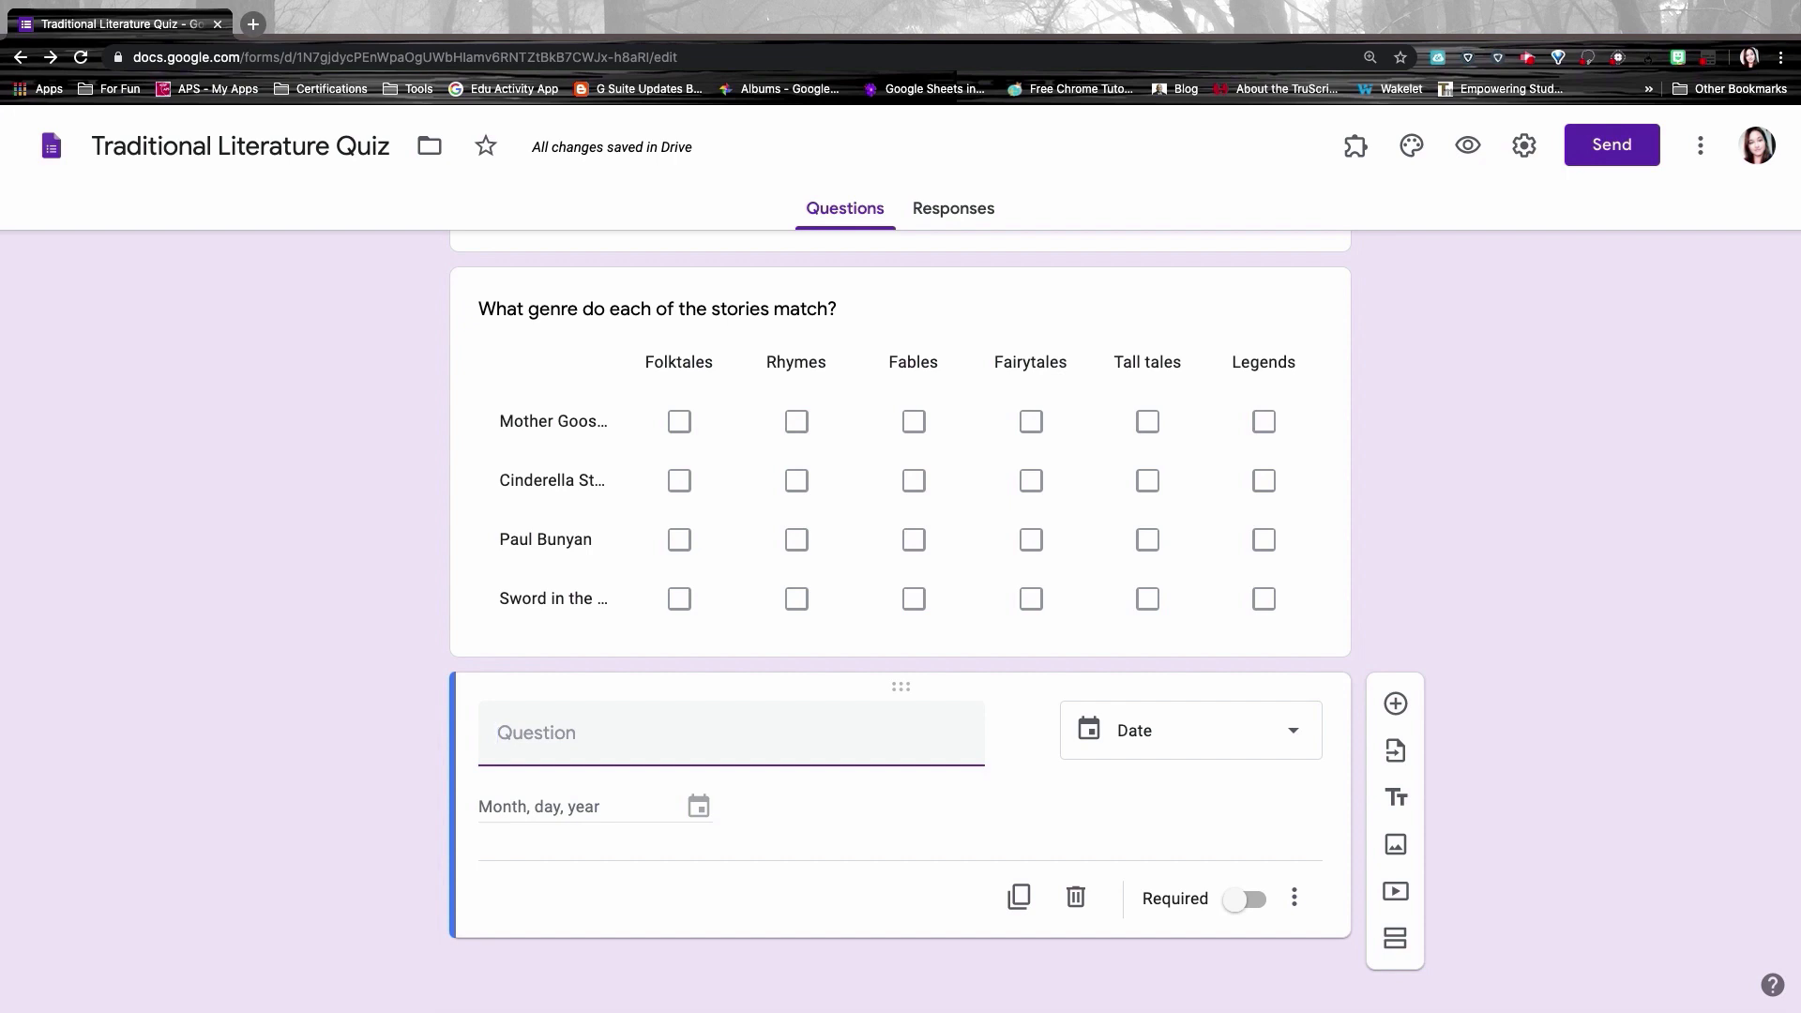
{"action": "type", "text": "When is your birthday?"}
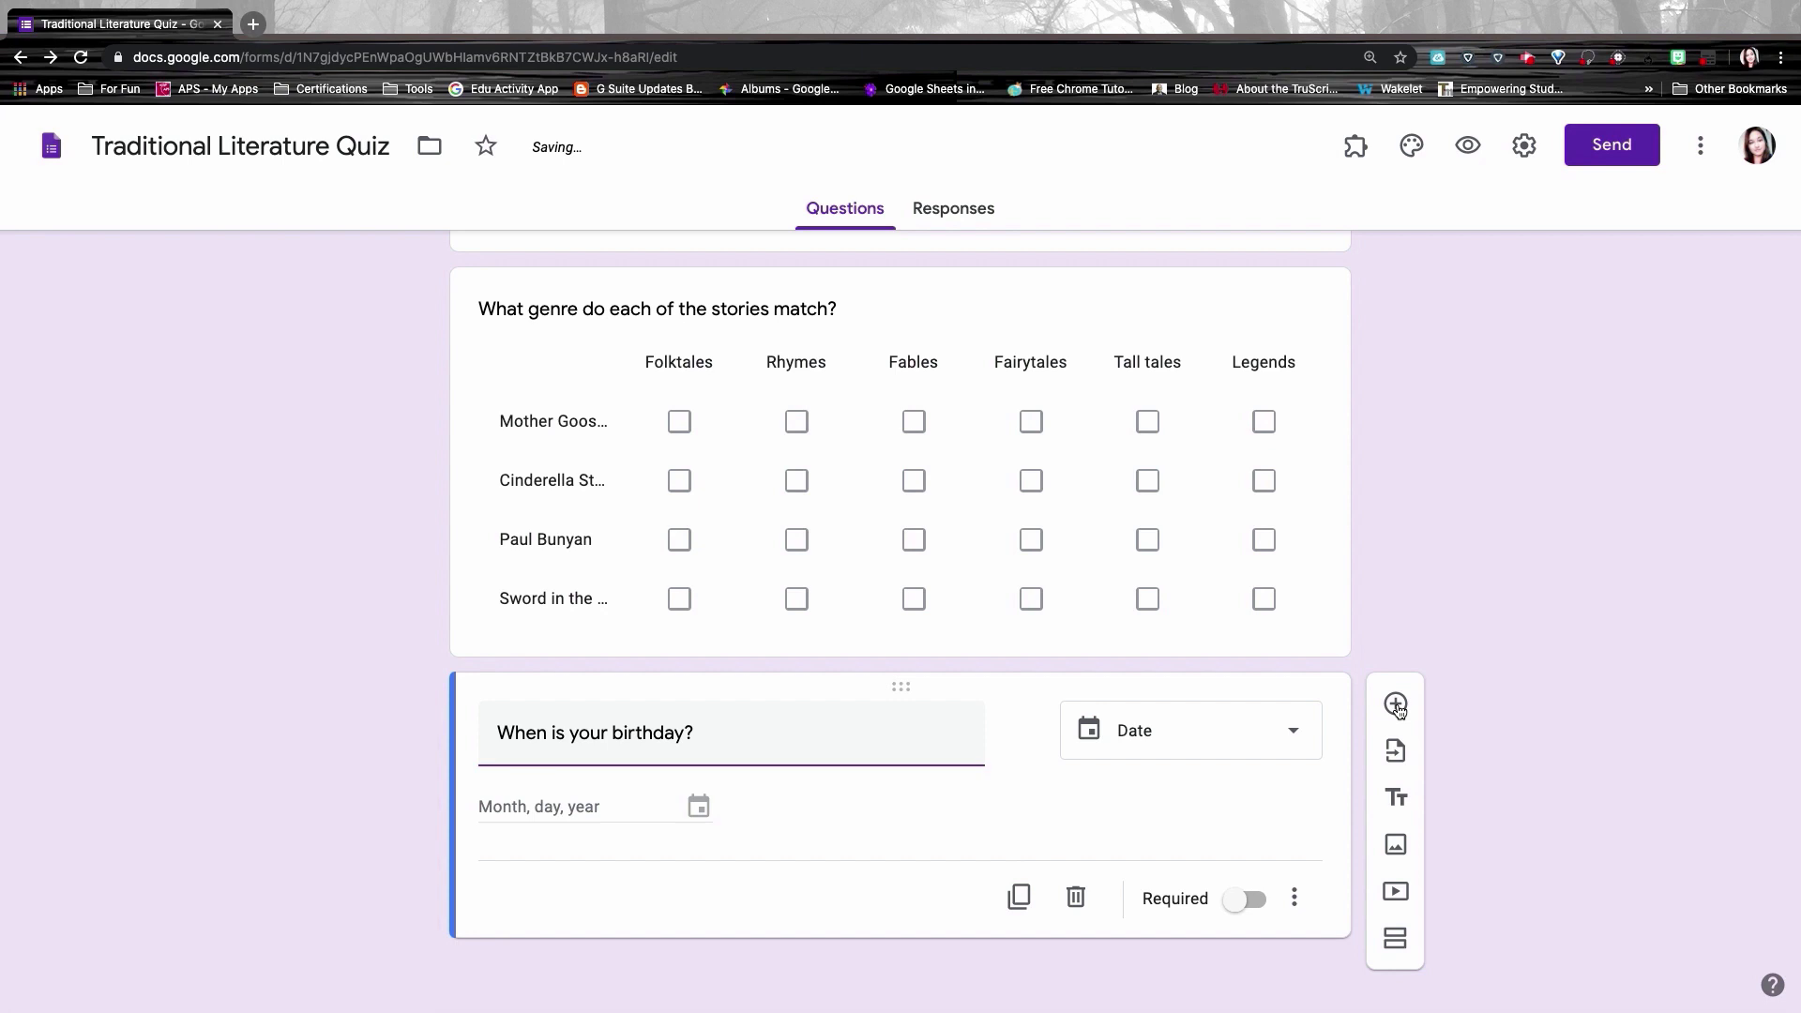
Step: Add a Time question titled 'What time were you born?' below the birthday question
{"action": "left_click", "coordinate": [1396, 705]}
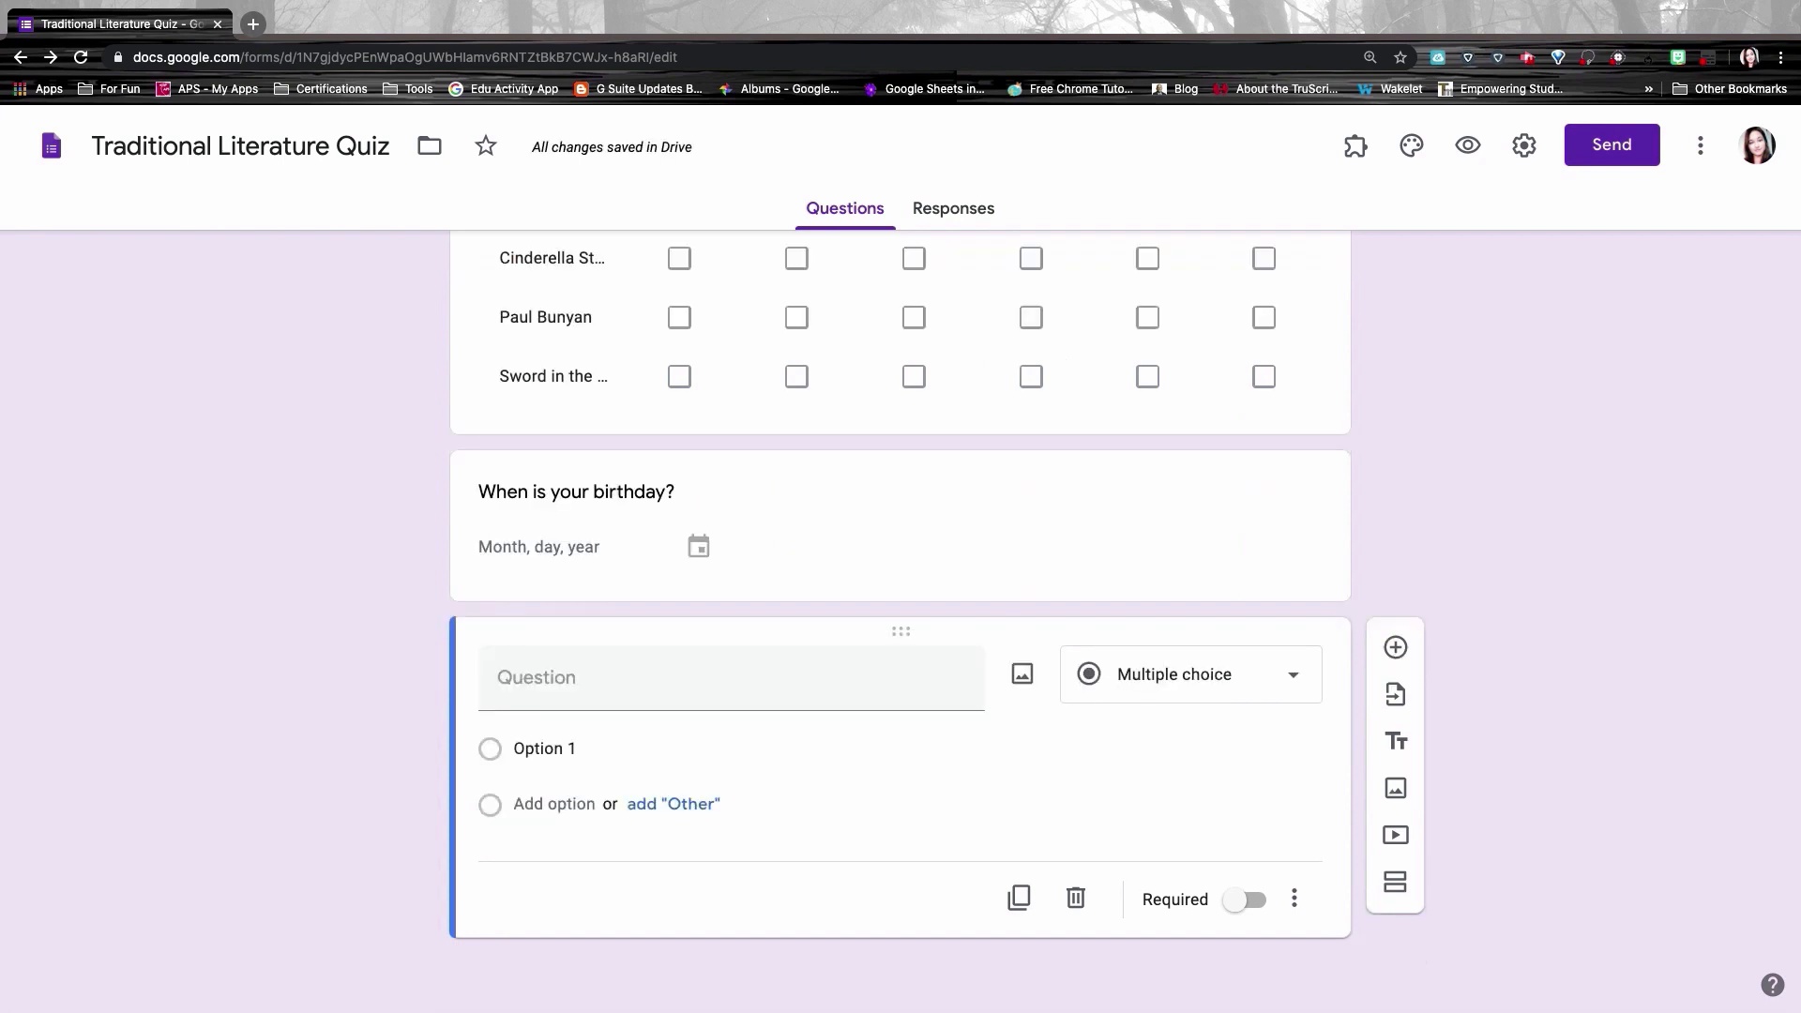
{"action": "left_click", "coordinate": [1170, 684]}
{"action": "left_click", "coordinate": [1138, 948]}
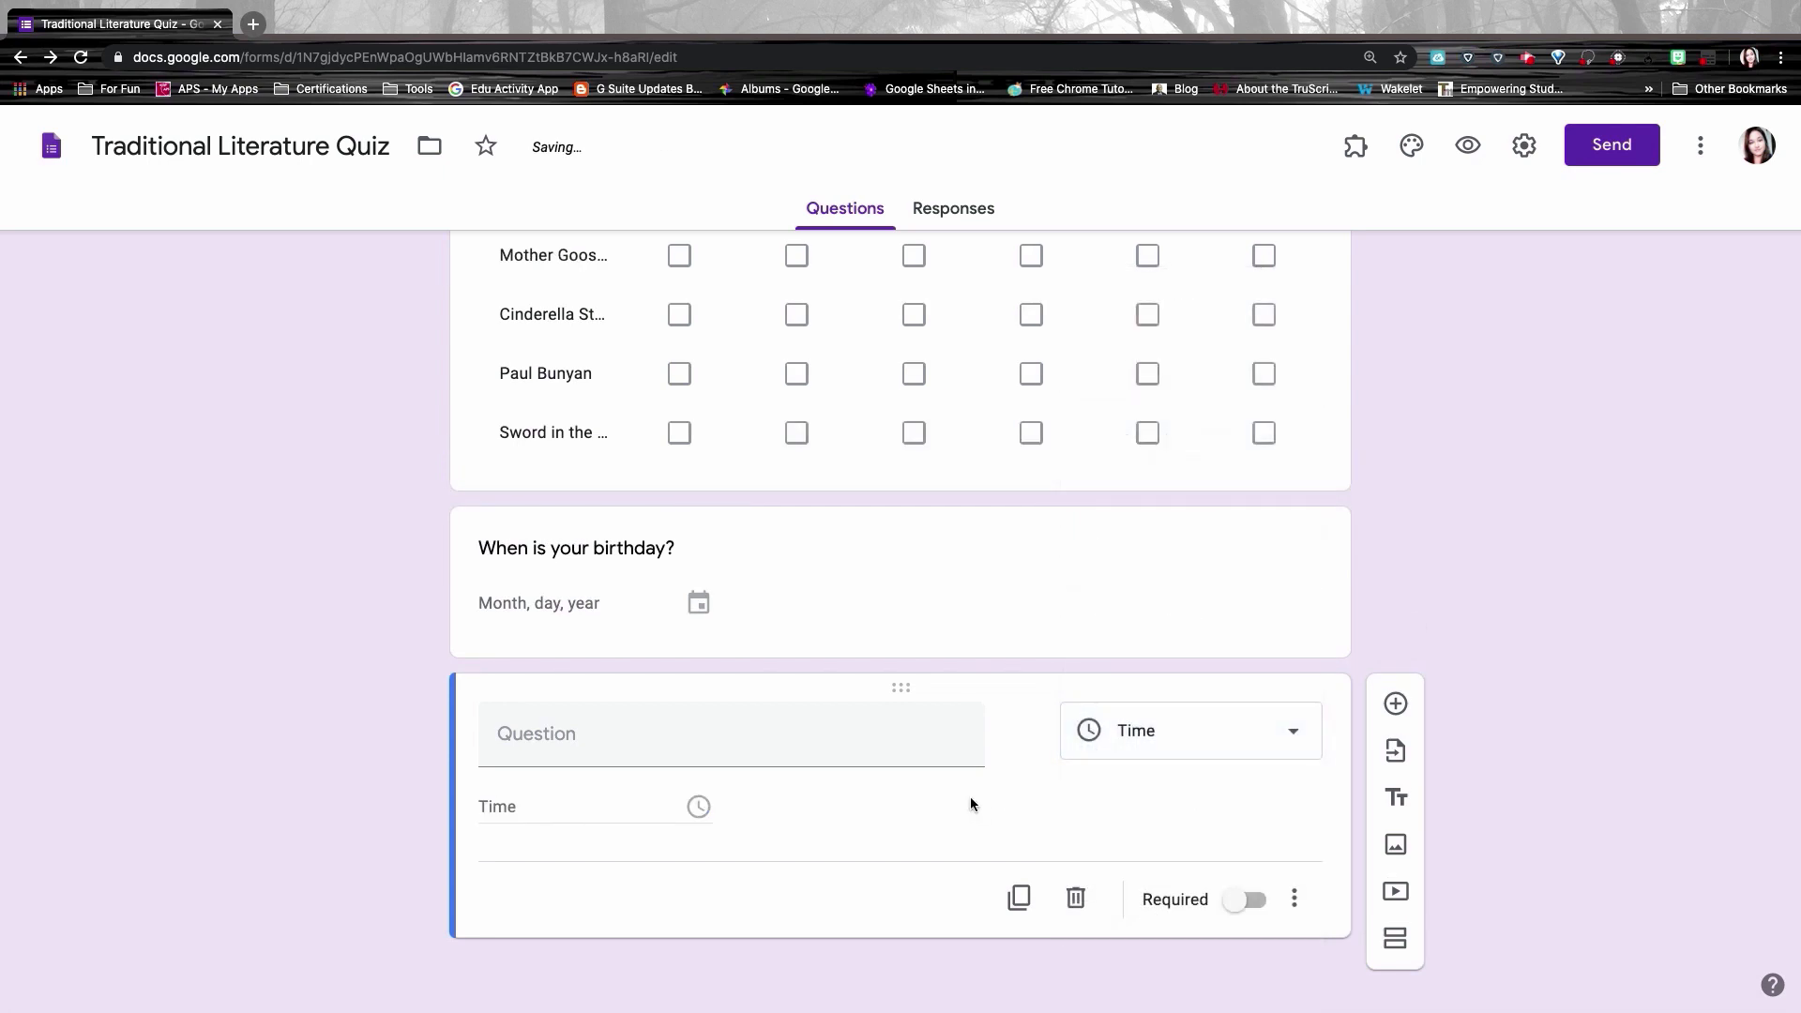
{"action": "left_click", "coordinate": [661, 736]}
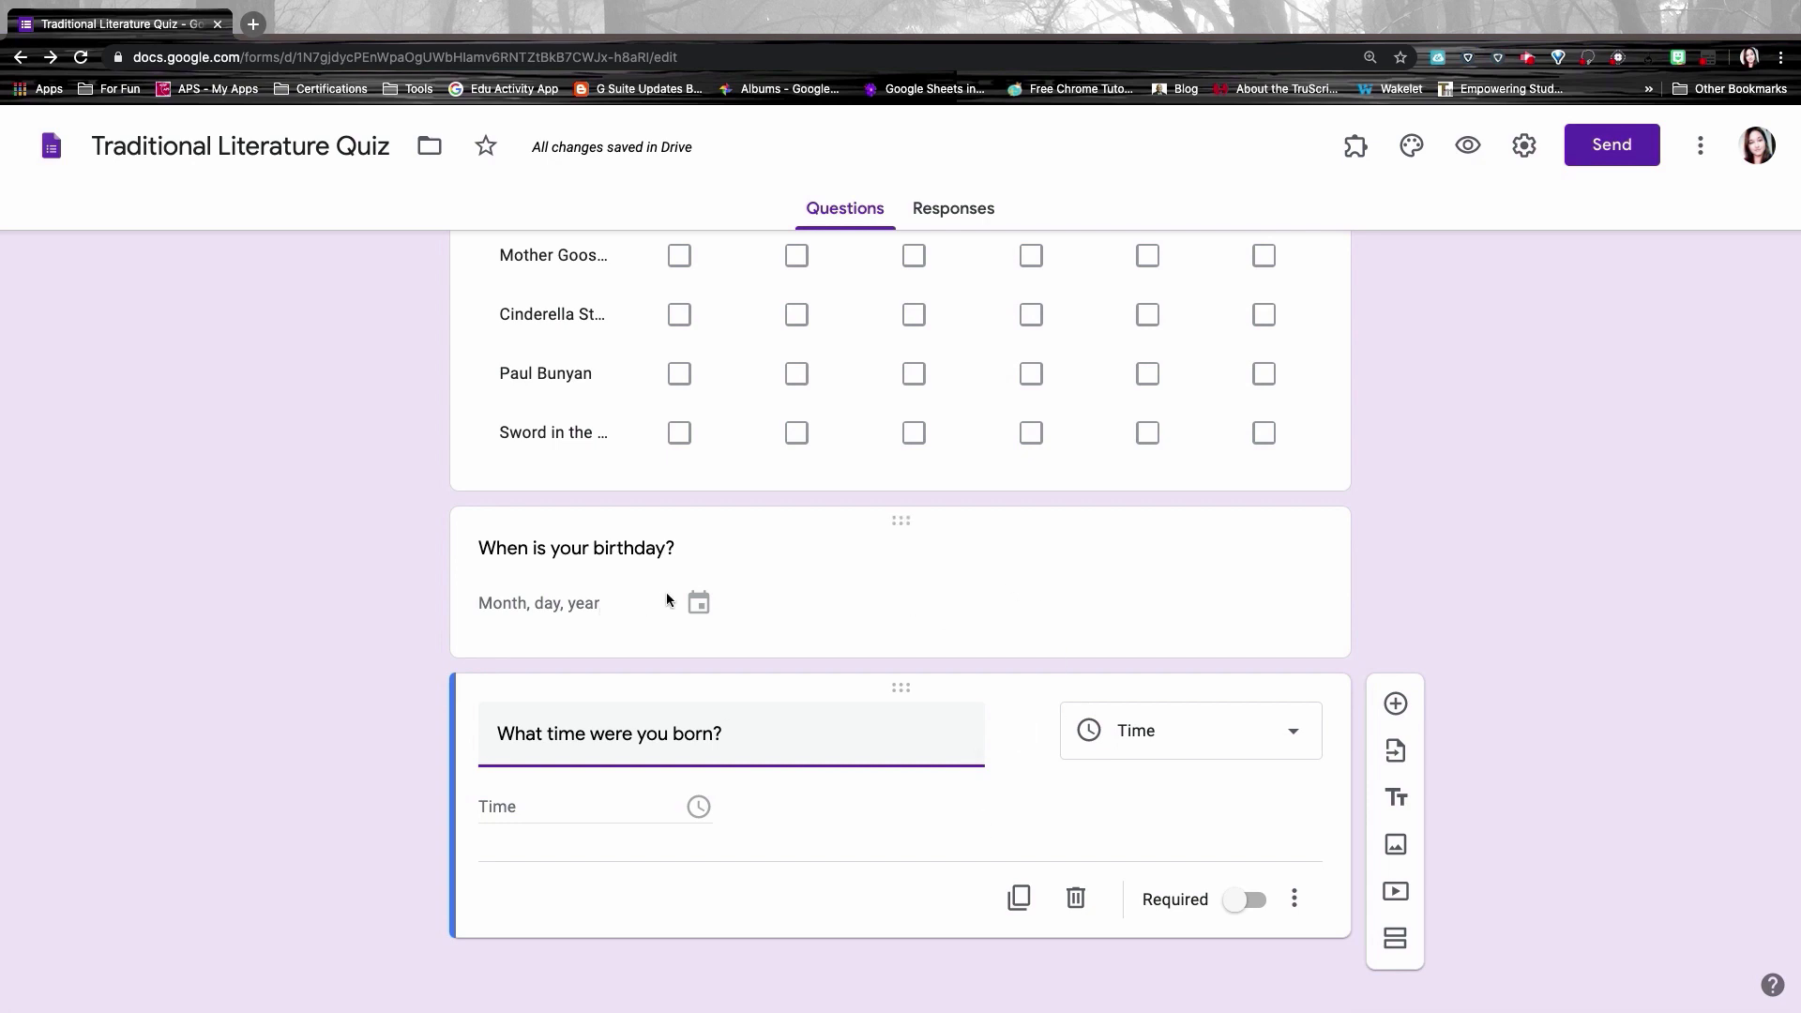
{"action": "left_click", "coordinate": [710, 608]}
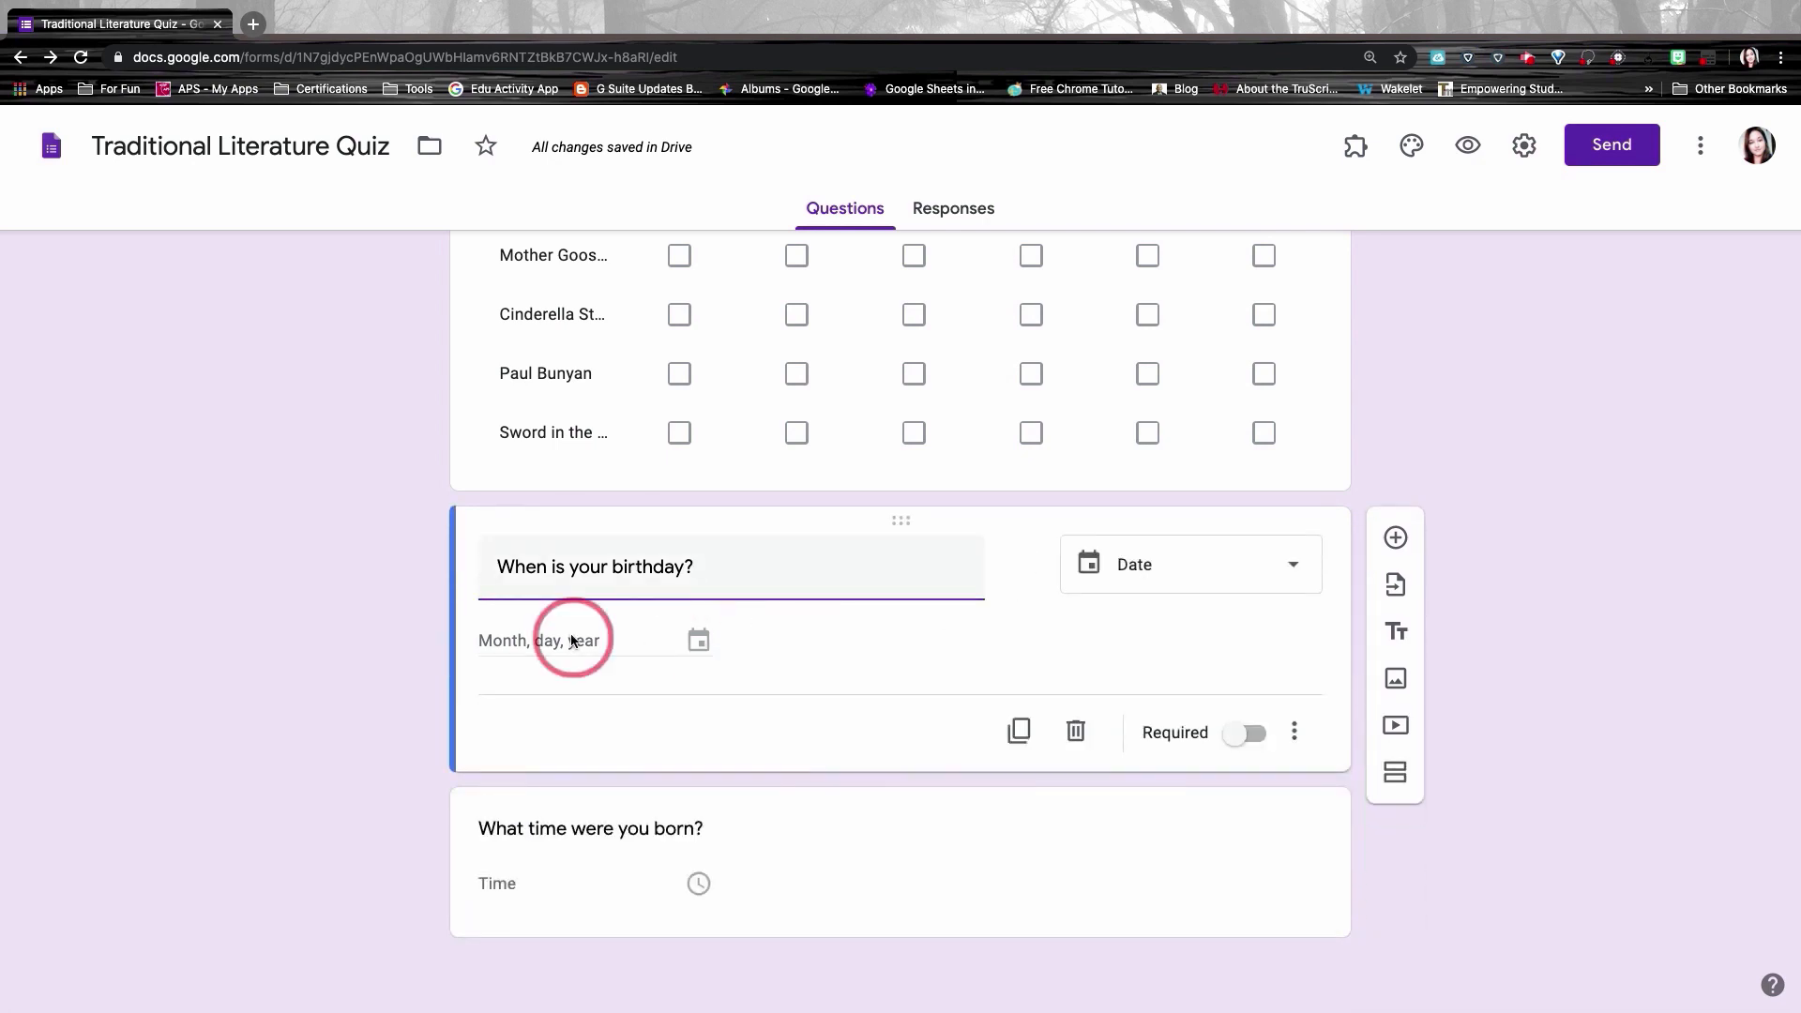
{"action": "left_click", "coordinate": [572, 639]}
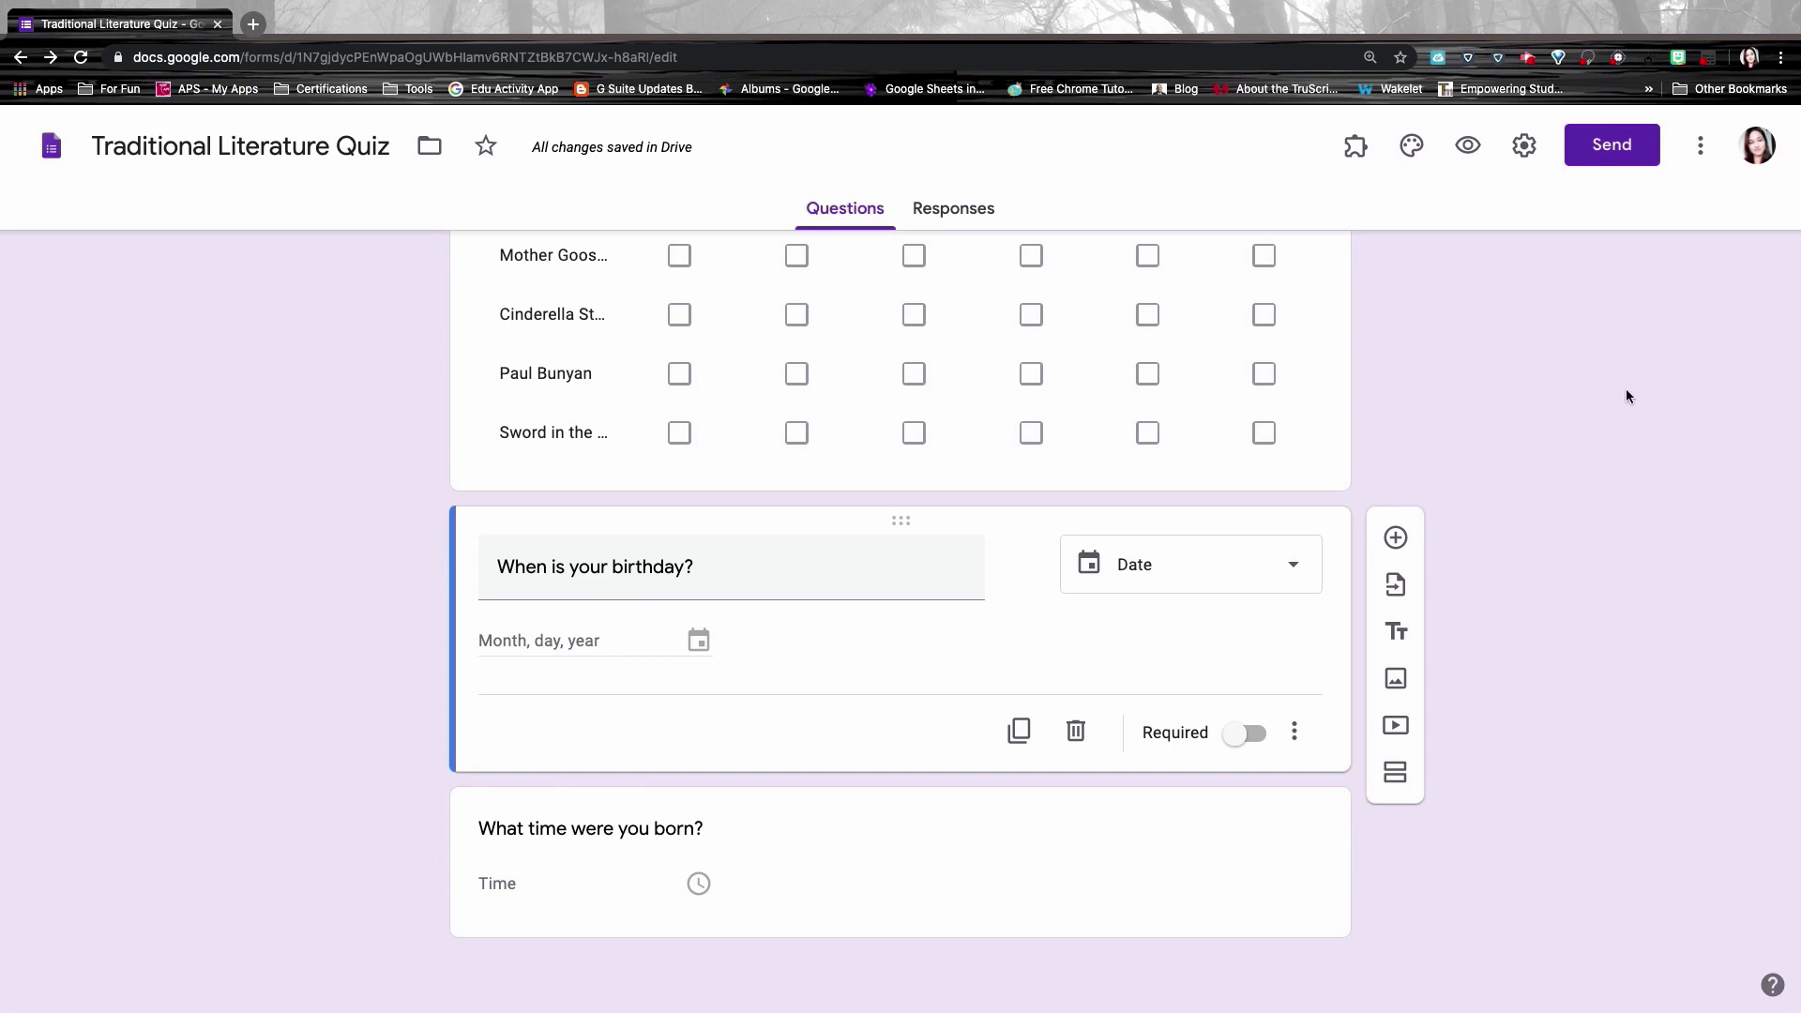
Step: Preview the quiz and answer the Traditional Literature definition question
{"action": "left_click", "coordinate": [1467, 145]}
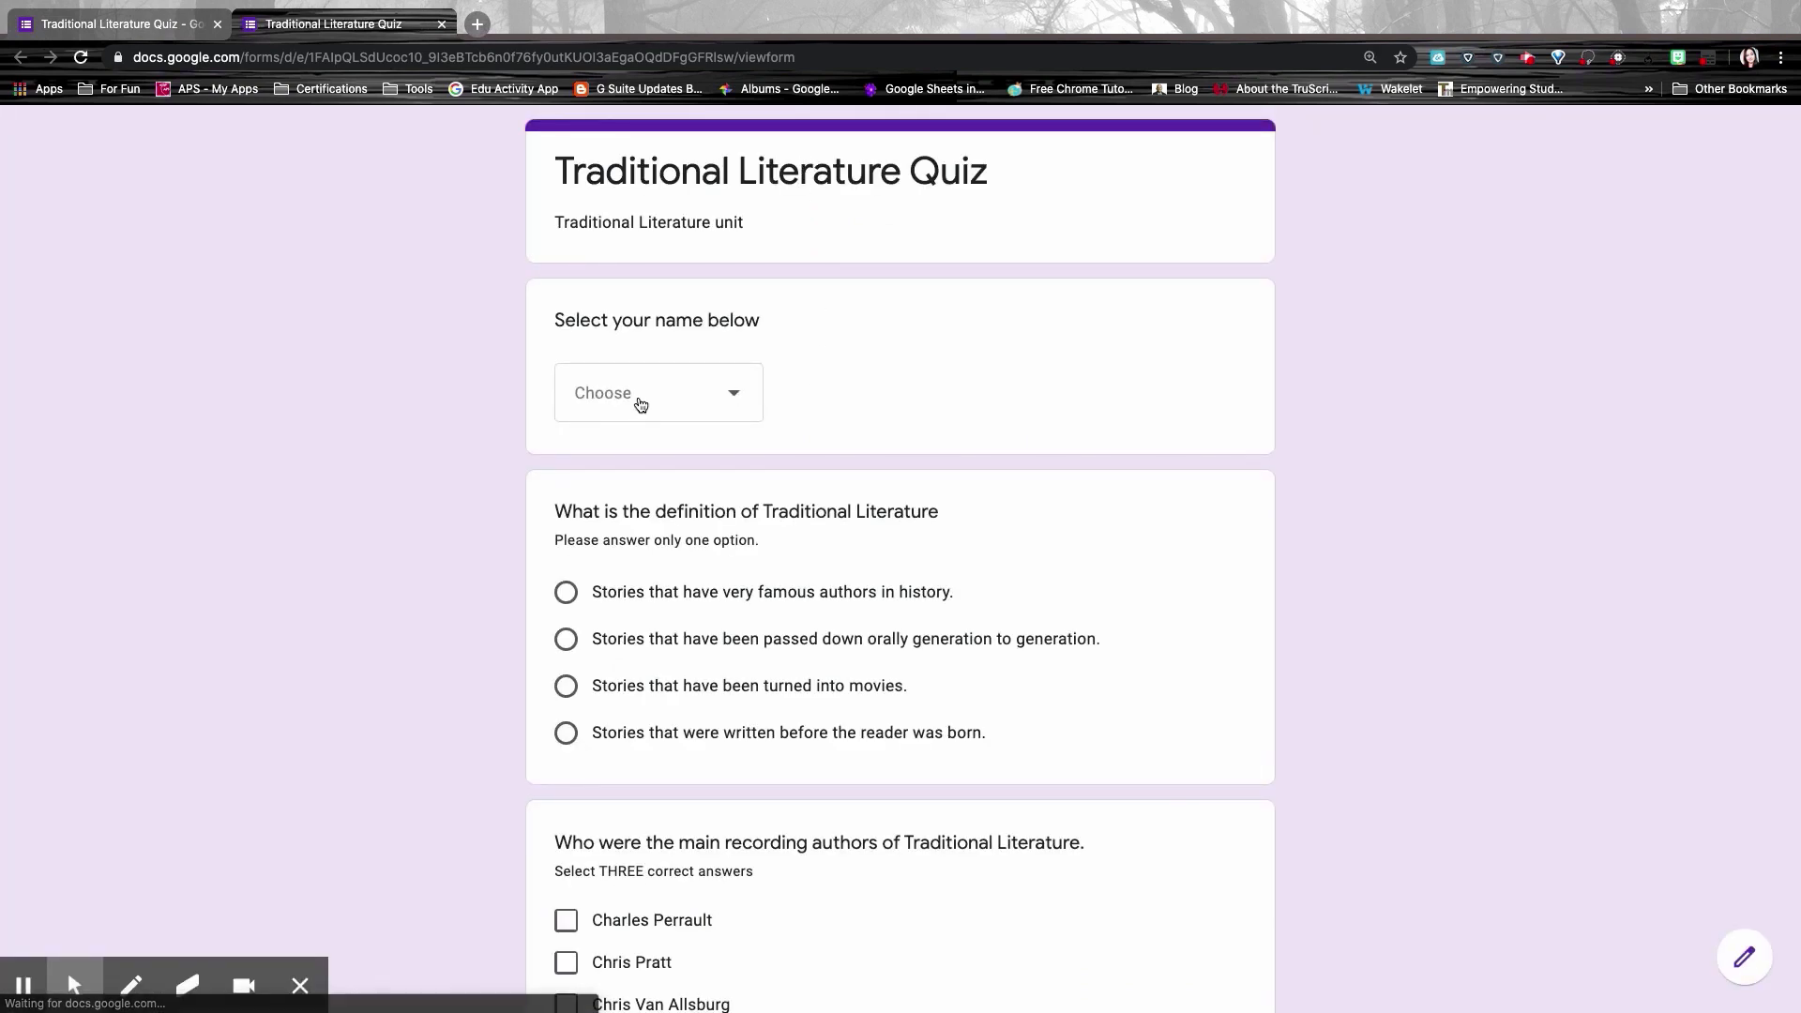
{"action": "left_click", "coordinate": [640, 402]}
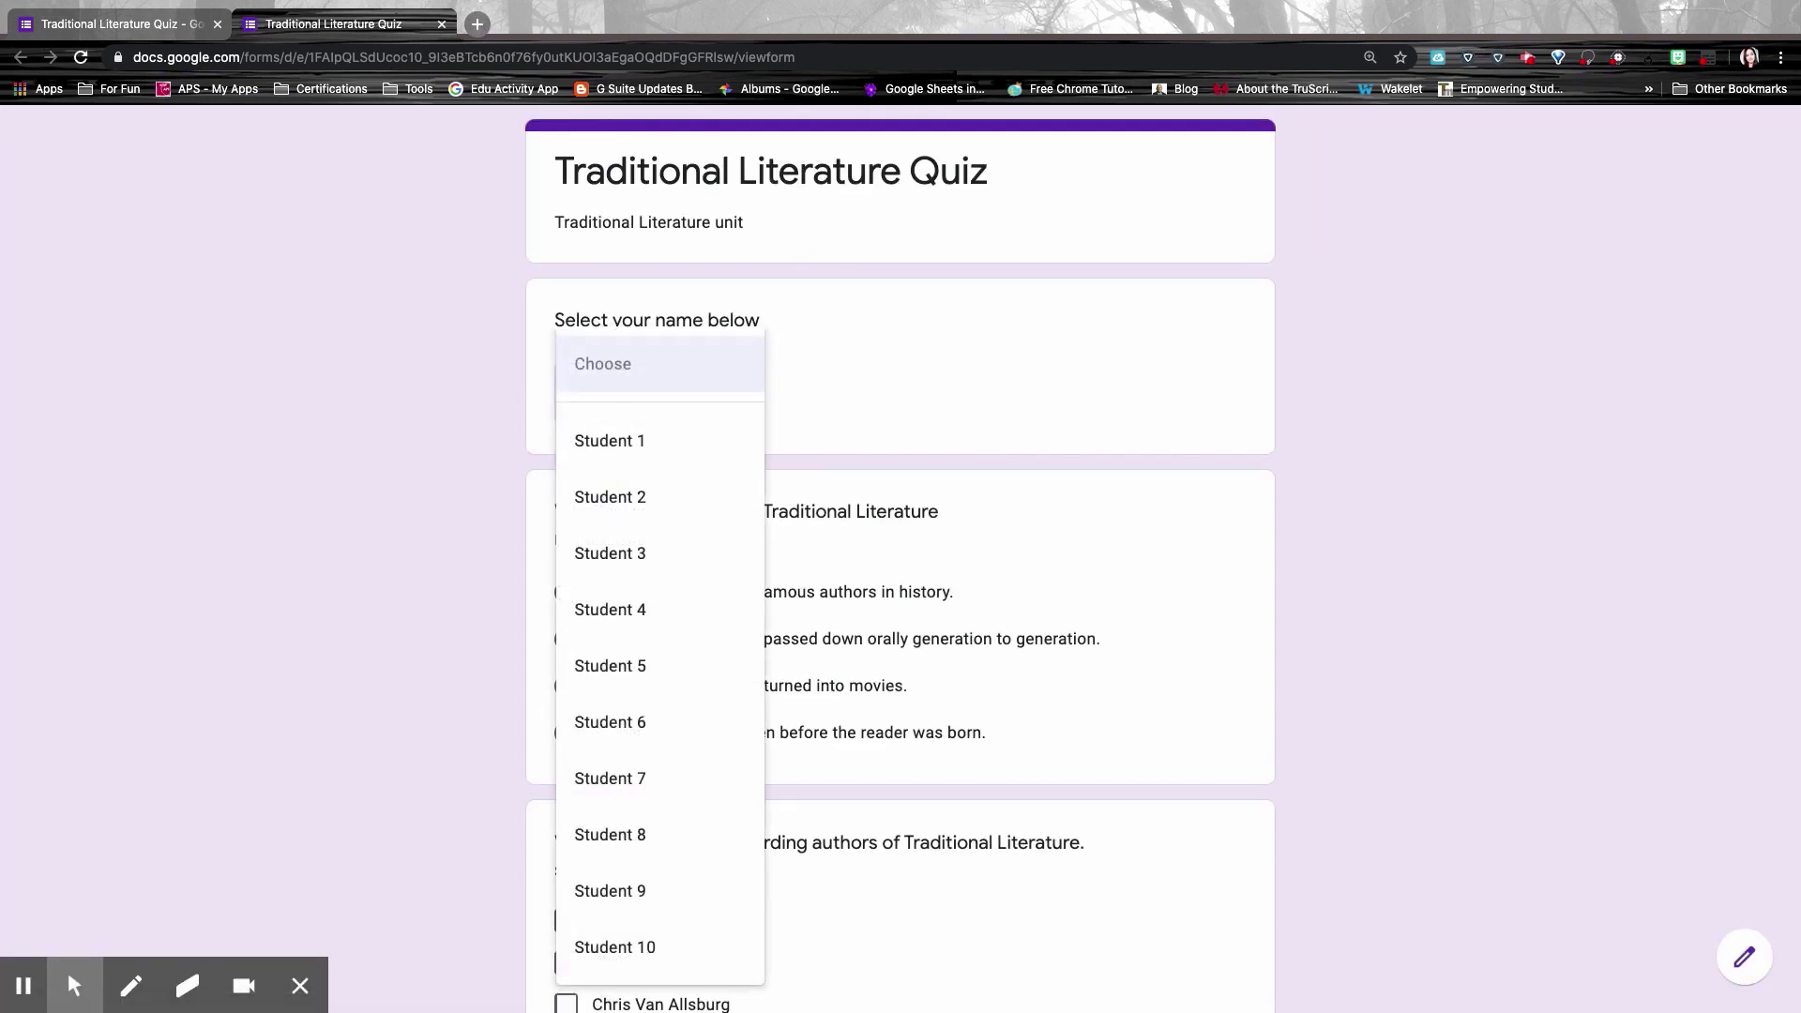
{"action": "left_click", "coordinate": [986, 515]}
{"action": "scroll", "coordinate": [943, 533], "scroll_direction": "down", "scroll_amount": 1}
{"action": "scroll", "coordinate": [942, 533], "scroll_direction": "down", "scroll_amount": 1}
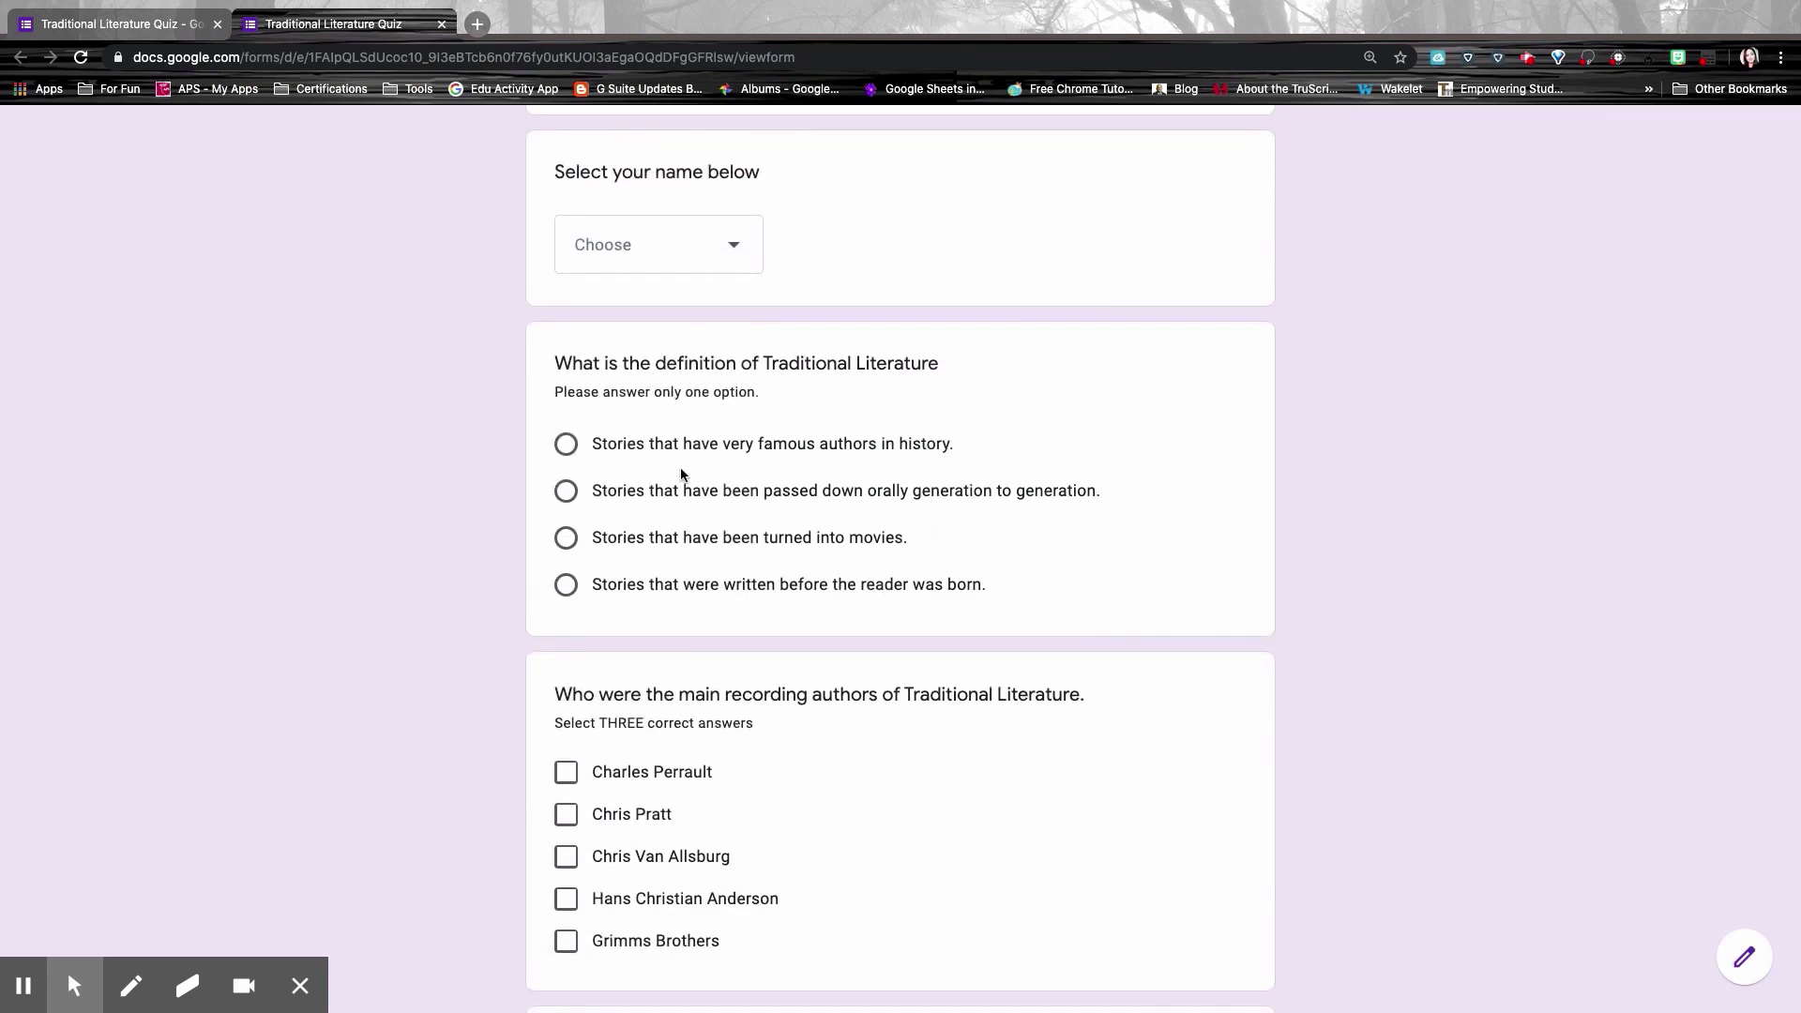
{"action": "left_click", "coordinate": [567, 491]}
{"action": "scroll", "coordinate": [567, 535], "scroll_direction": "down", "scroll_amount": 6}
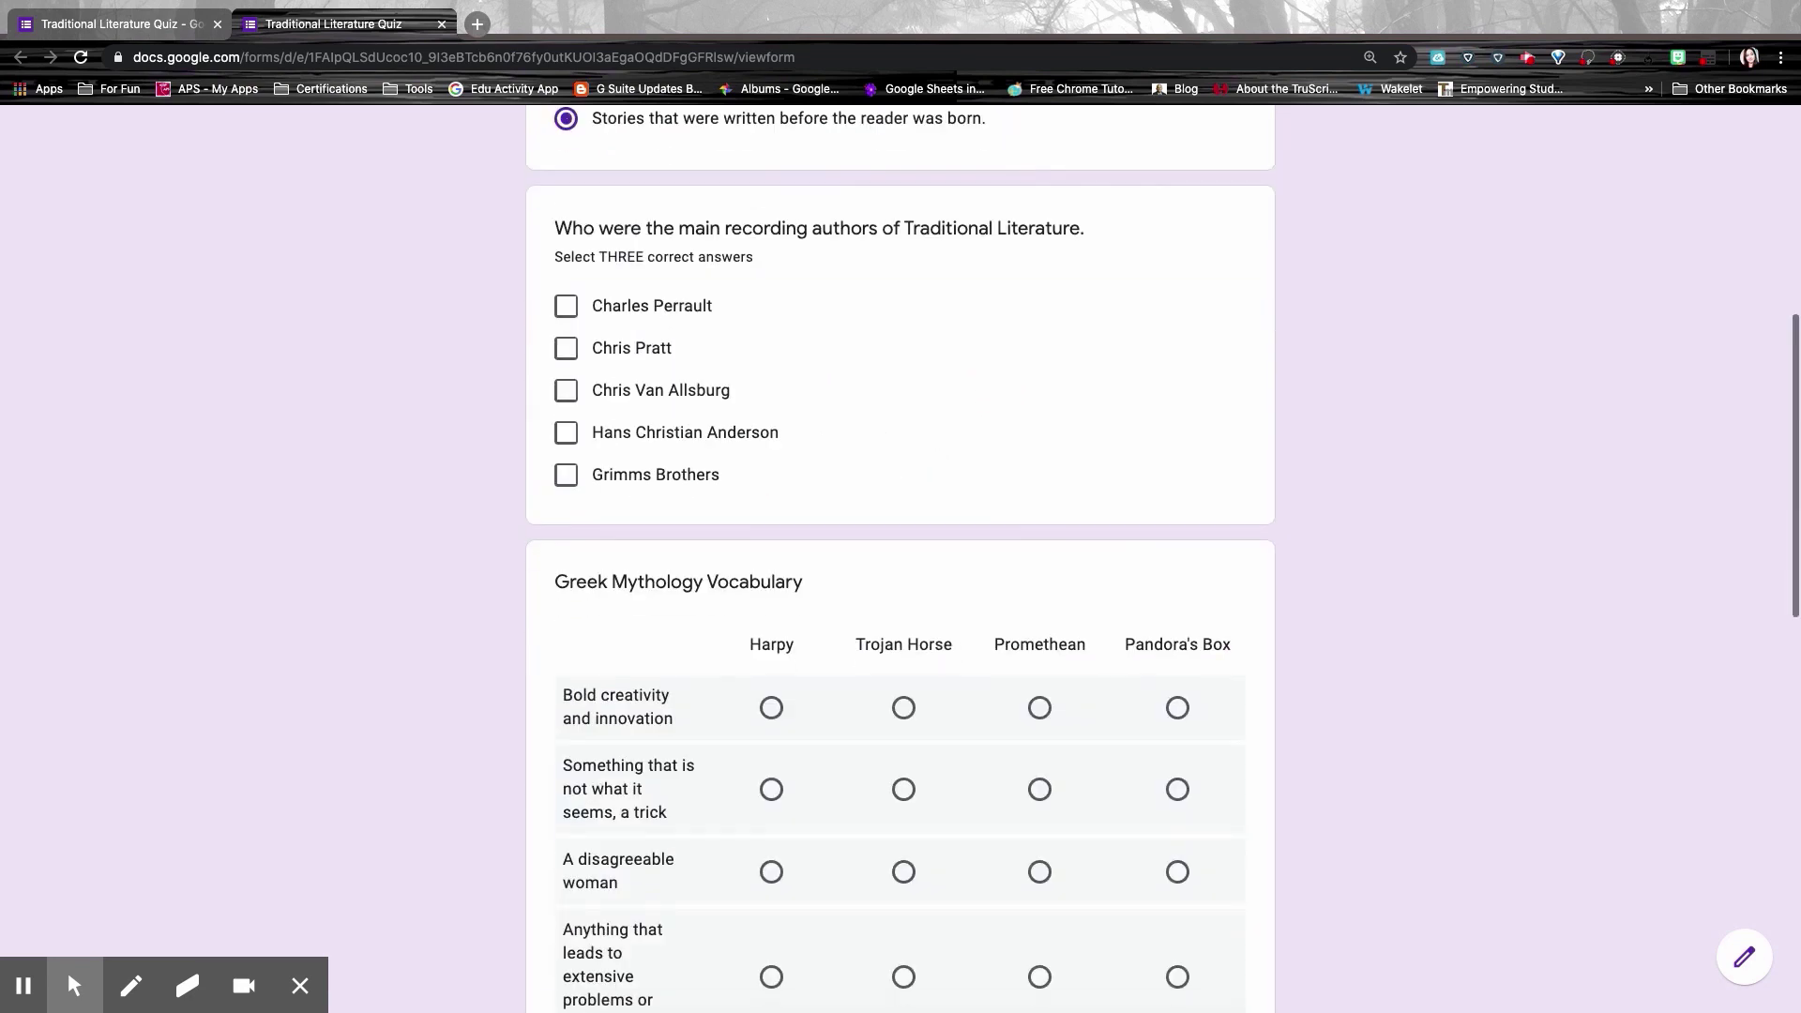
Step: Check Charles Perrault, Chris Pratt and Chris Van Allsburg as the authors
{"action": "left_click", "coordinate": [565, 238]}
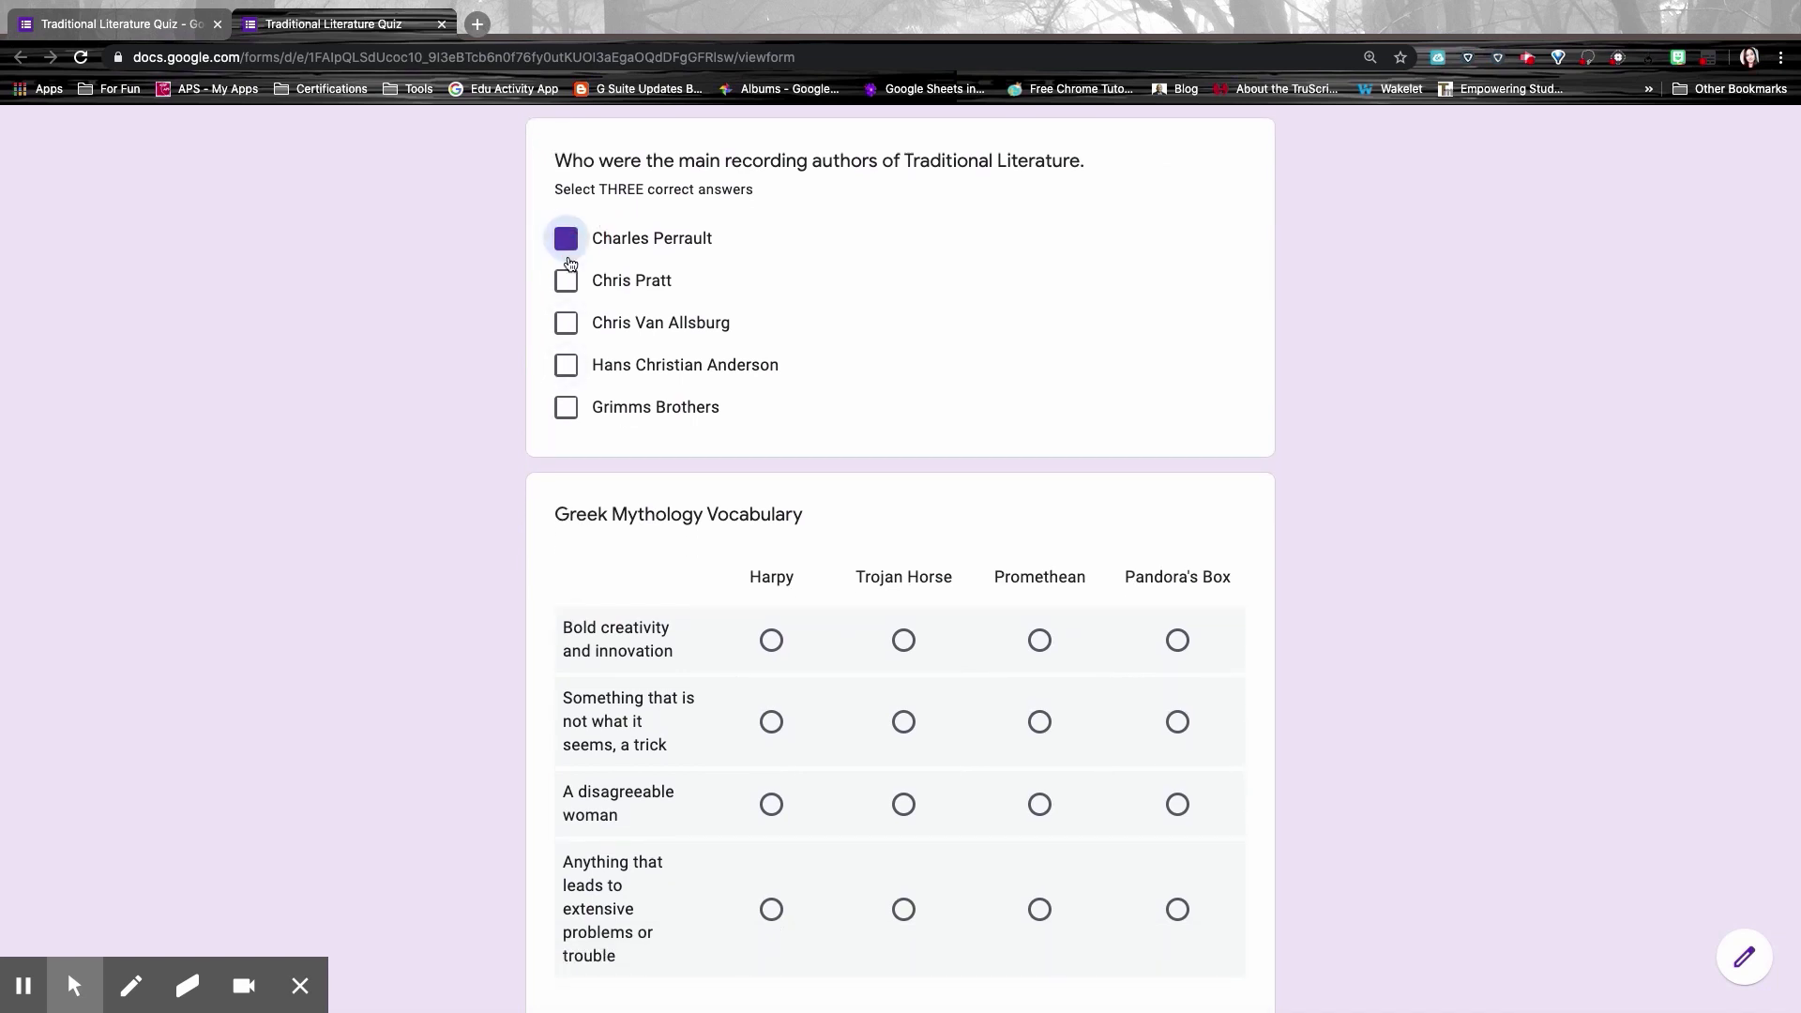
{"action": "left_click", "coordinate": [566, 280]}
{"action": "left_click", "coordinate": [566, 321]}
{"action": "scroll", "coordinate": [776, 422], "scroll_direction": "down", "scroll_amount": 3}
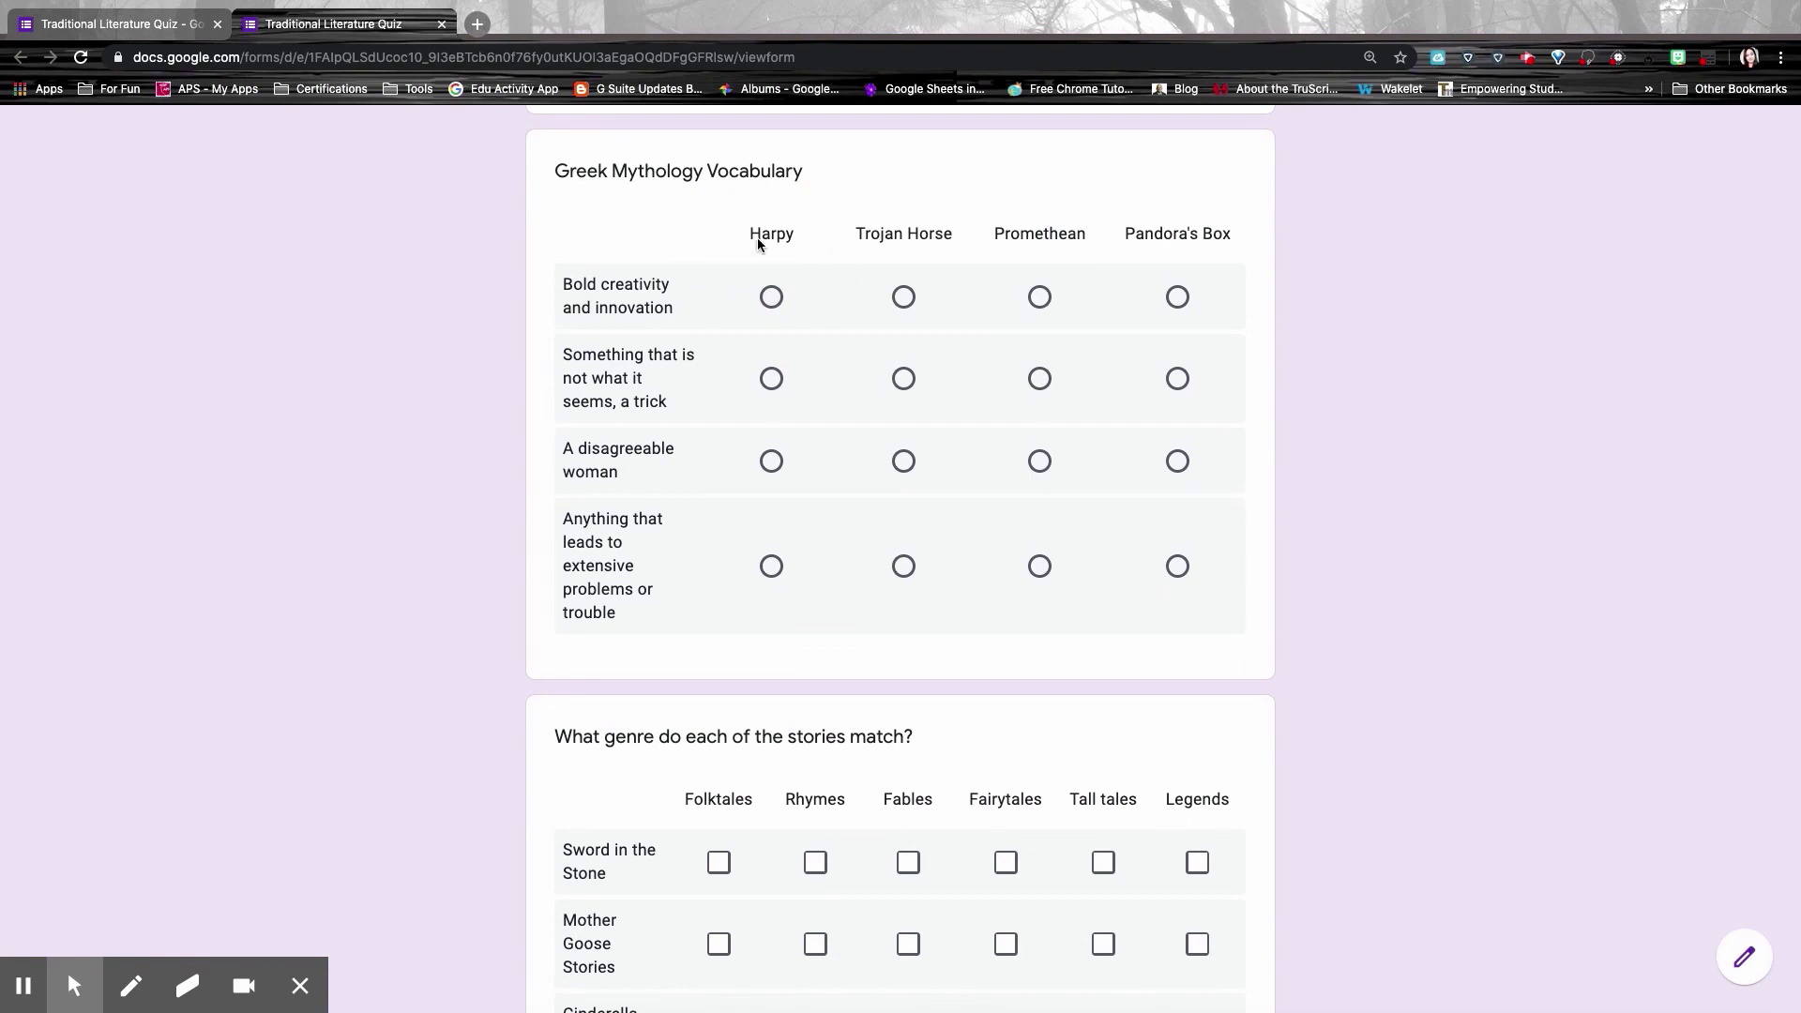
Step: Match Harpy, Trojan Horse, Promethean and Pandora's Box to definitions in the vocabulary grid
{"action": "left_click", "coordinate": [771, 297]}
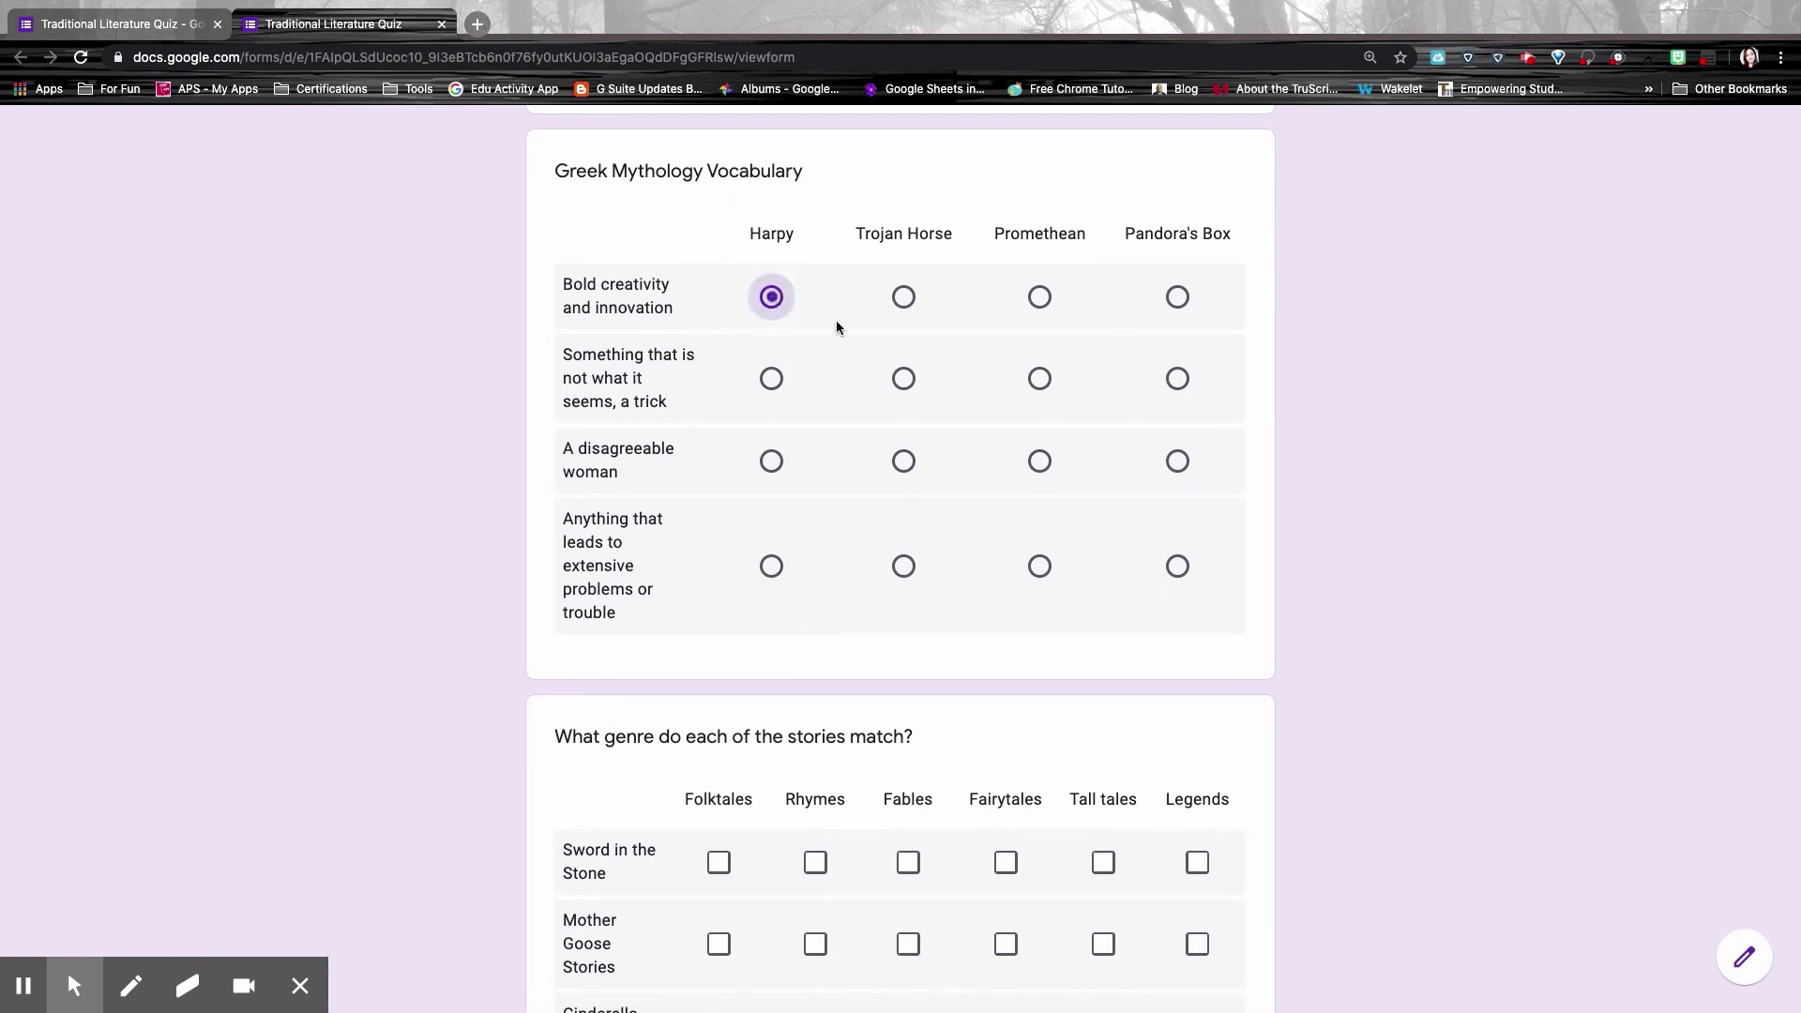
{"action": "left_click", "coordinate": [903, 378]}
{"action": "left_click", "coordinate": [1041, 464]}
{"action": "left_click", "coordinate": [1177, 566]}
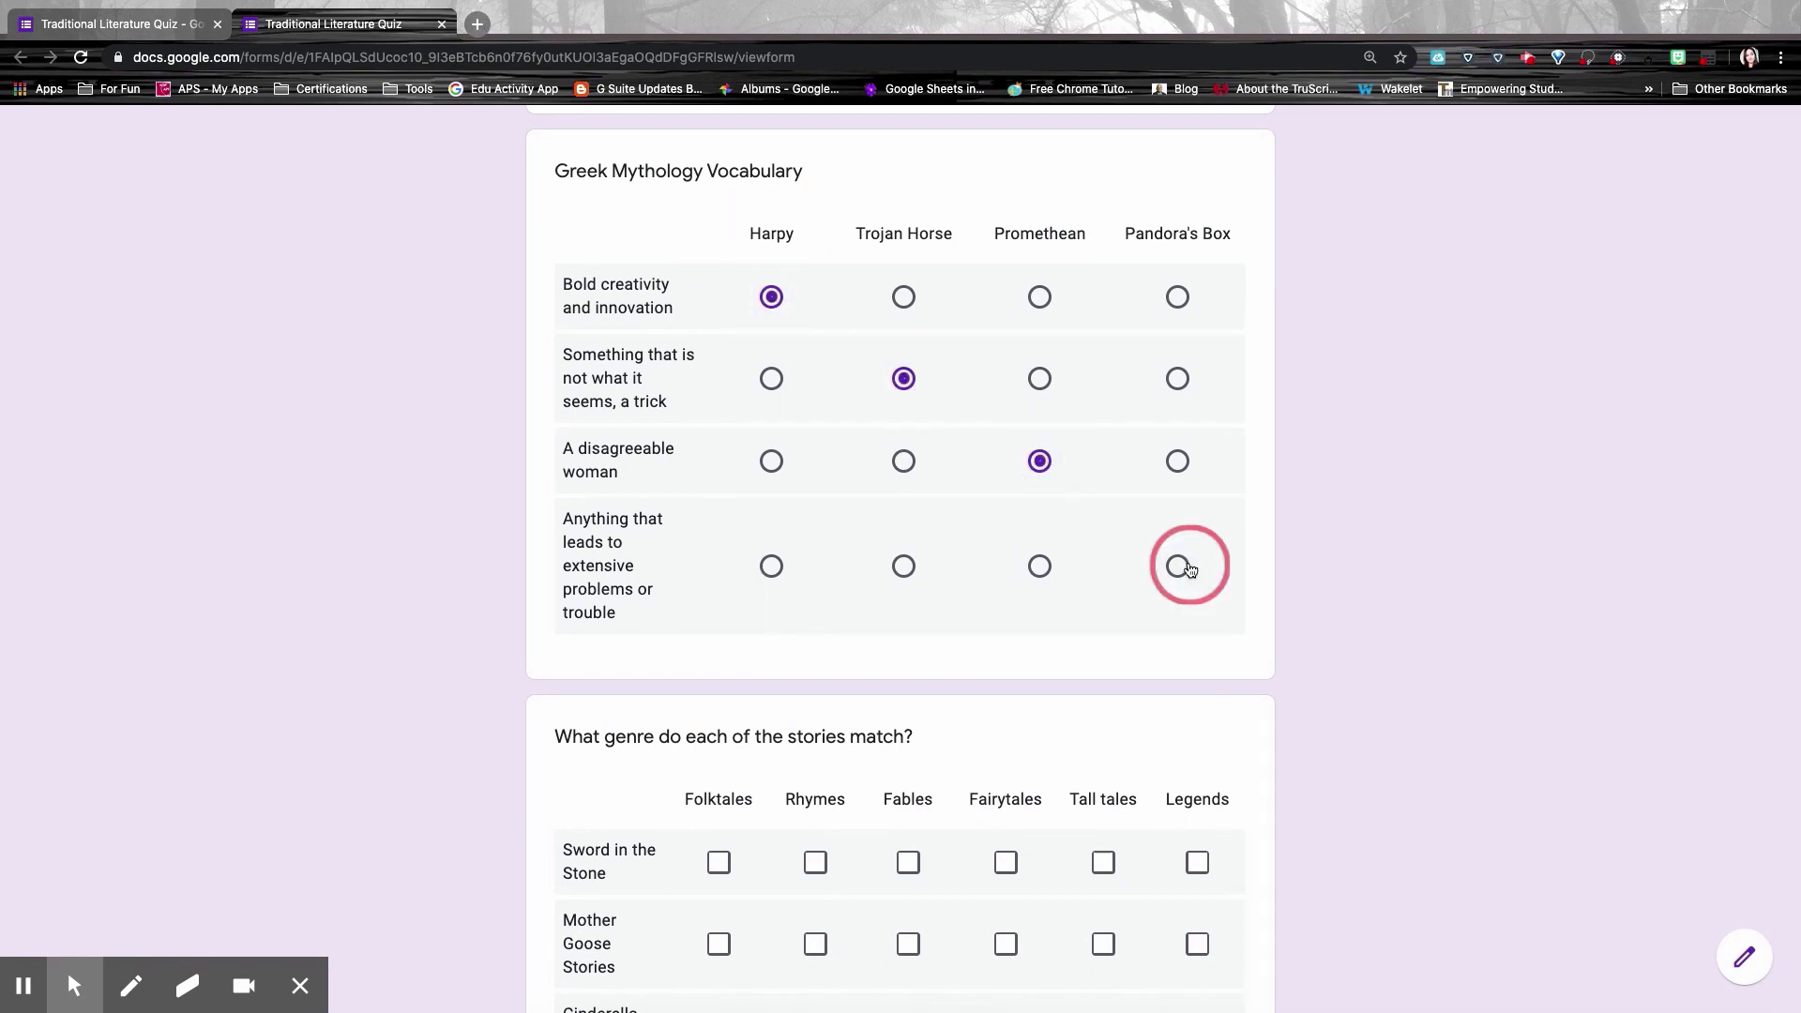
{"action": "scroll", "coordinate": [1159, 430], "scroll_direction": "down", "scroll_amount": 6}
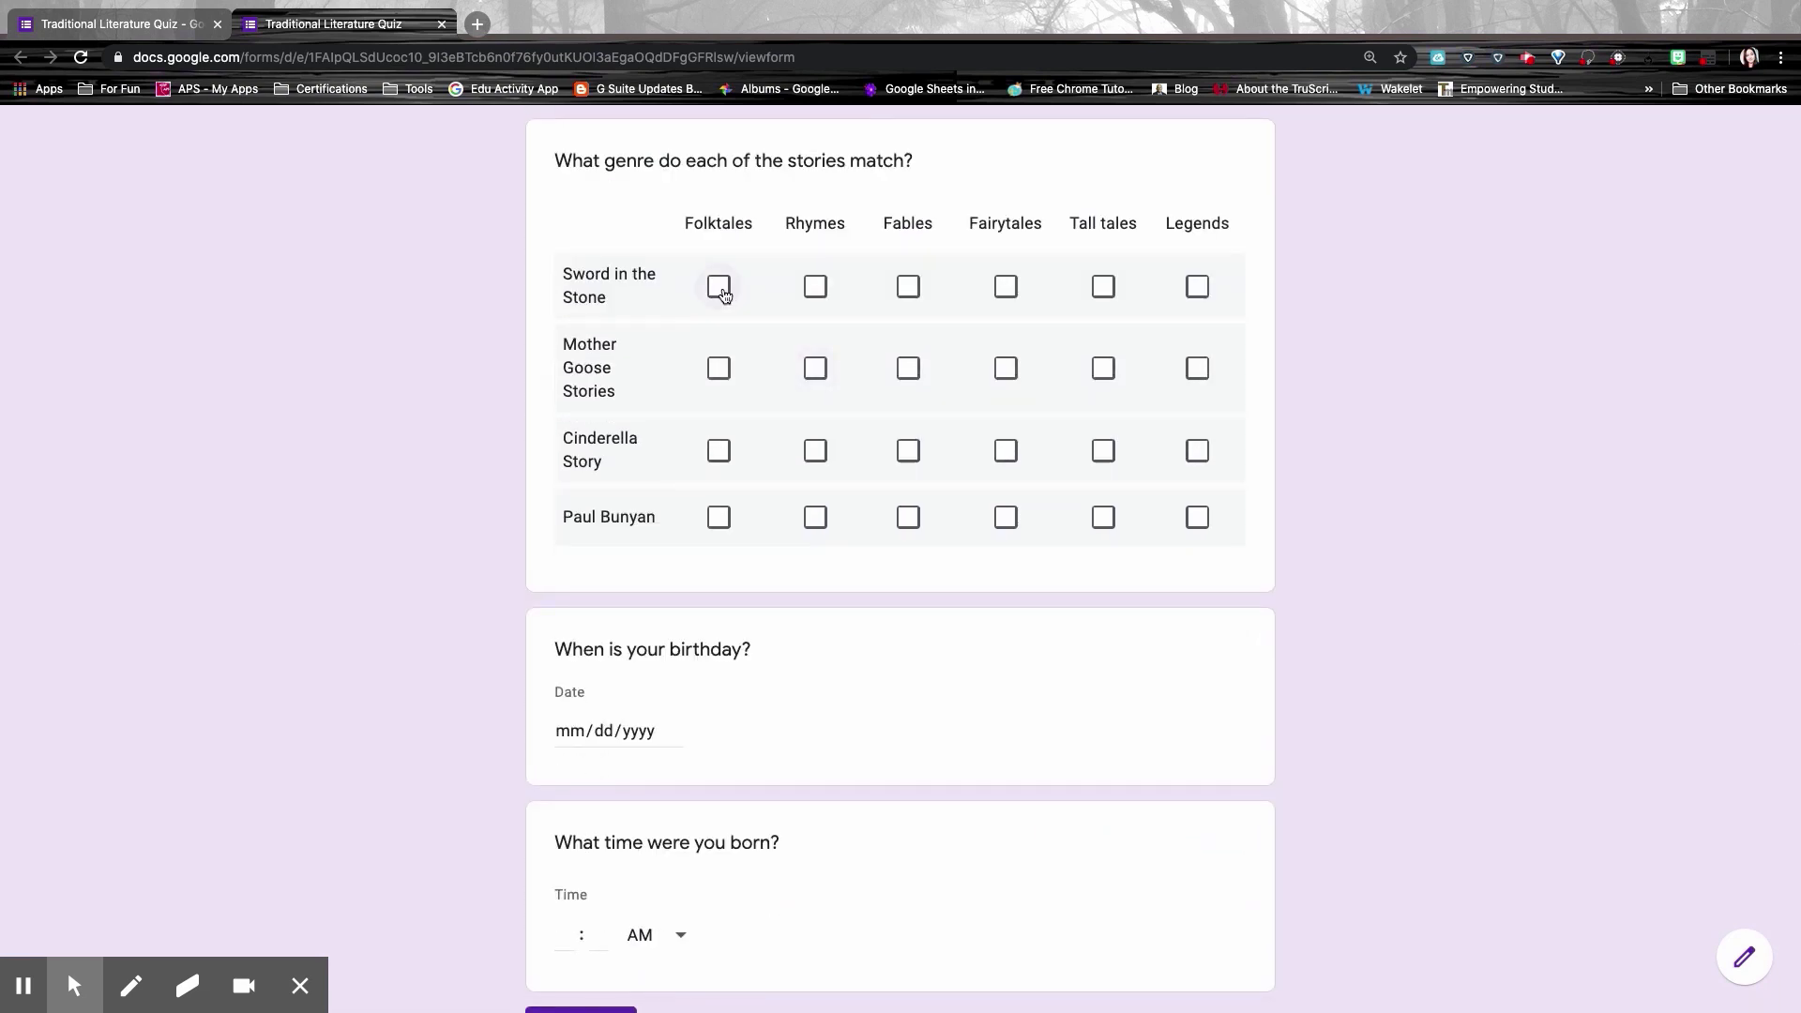
Step: Mark Sword in the Stone as Folktales and Rhymes, Mother Goose Stories as Rhymes and Fables
{"action": "left_click", "coordinate": [718, 287]}
{"action": "left_click", "coordinate": [816, 288]}
{"action": "left_click", "coordinate": [815, 367]}
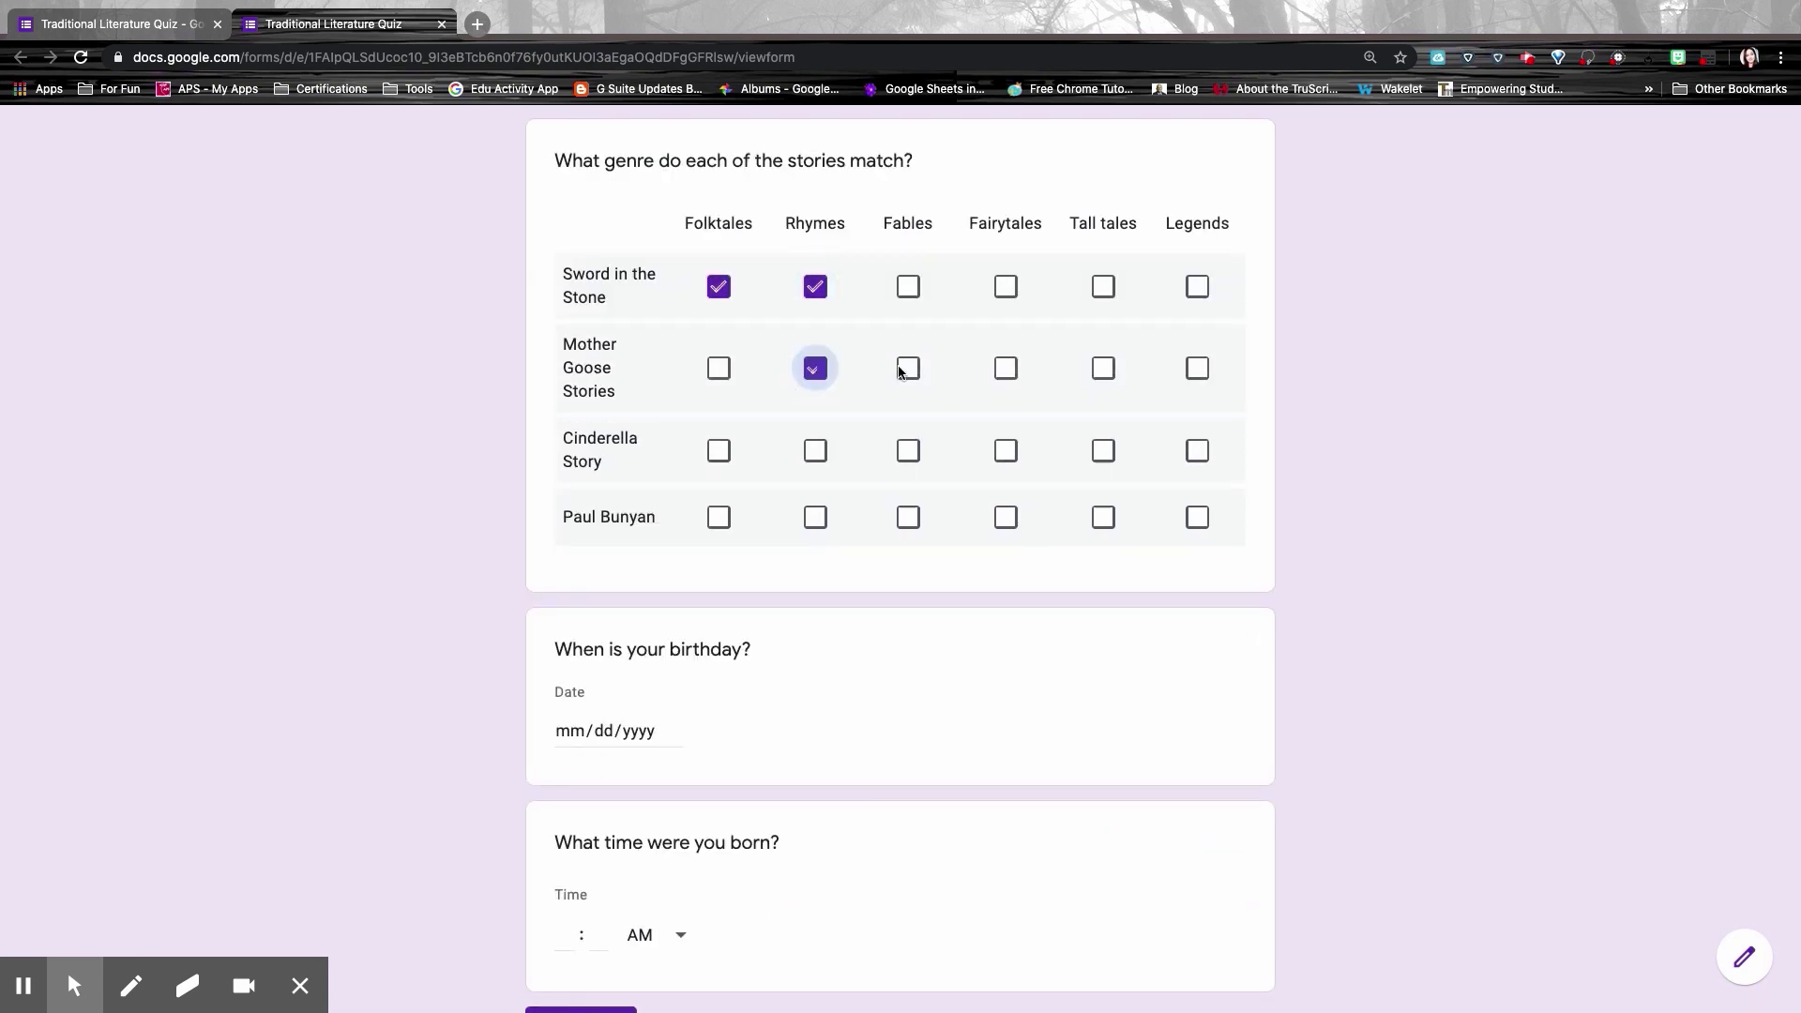
{"action": "left_click", "coordinate": [908, 367]}
{"action": "scroll", "coordinate": [576, 506], "scroll_direction": "down", "scroll_amount": 2}
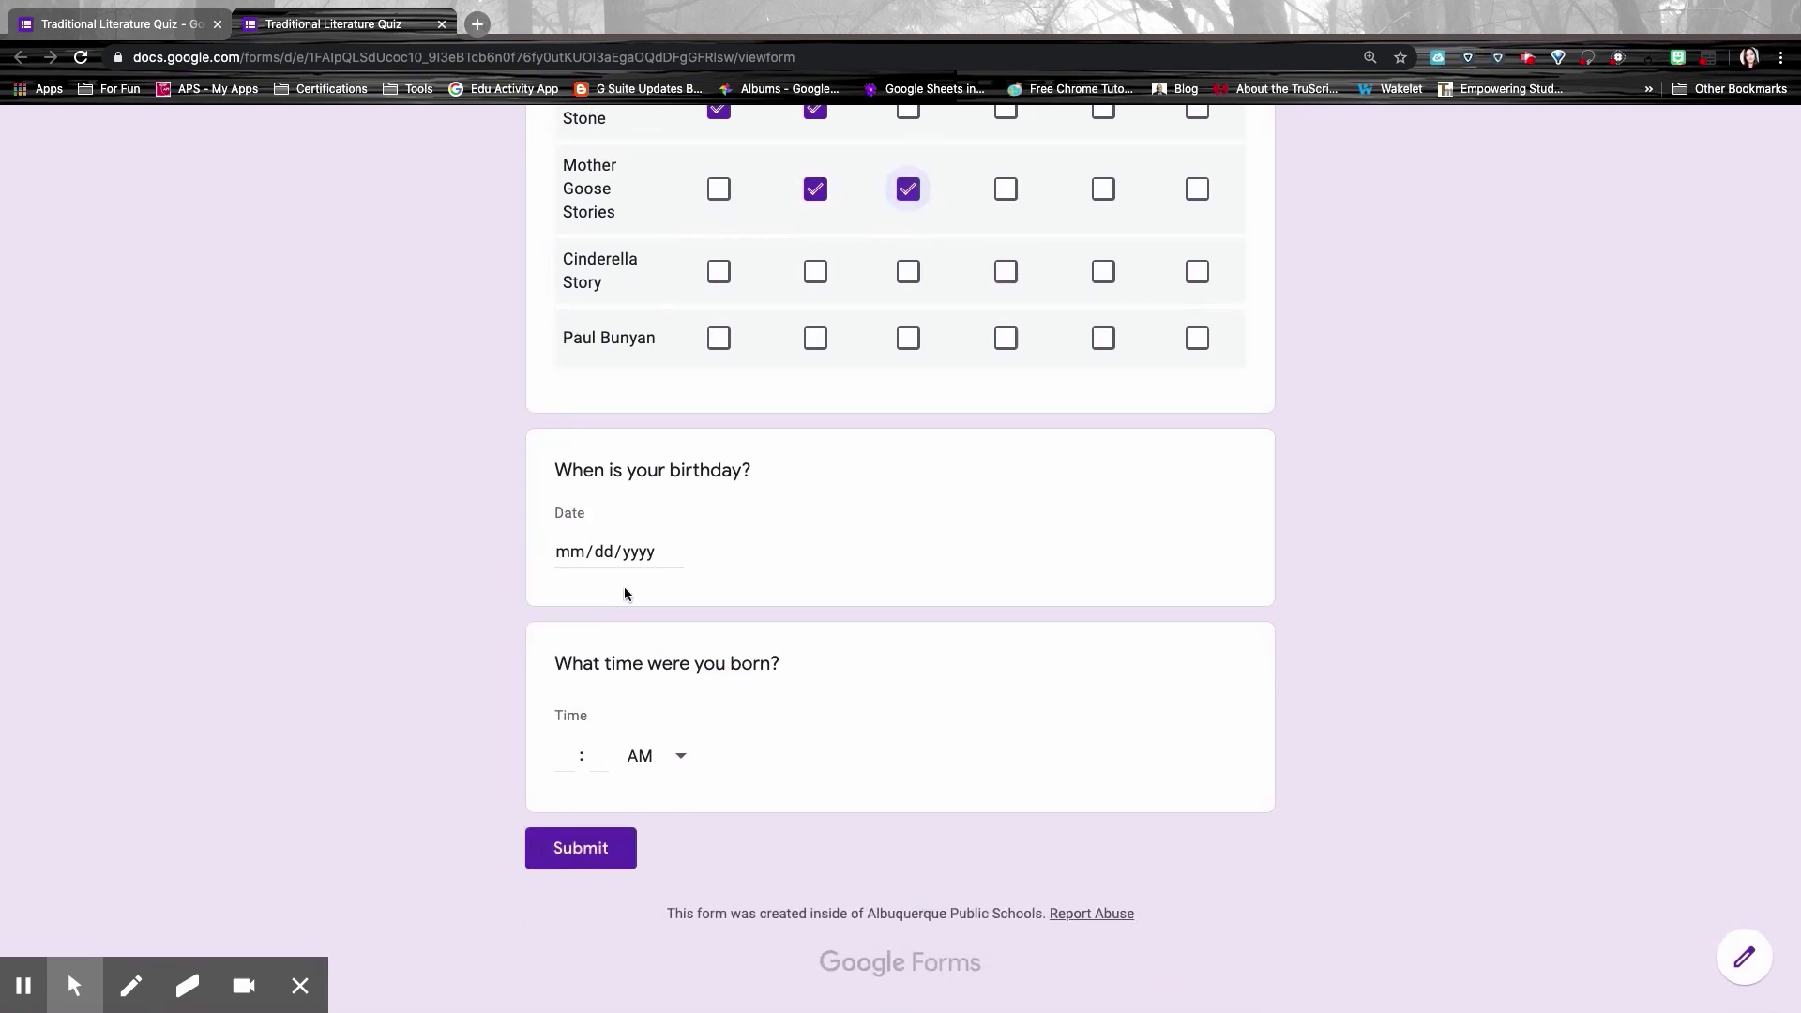
Step: Pick 05/13/2020 as the birthday from the calendar
{"action": "left_click", "coordinate": [579, 553]}
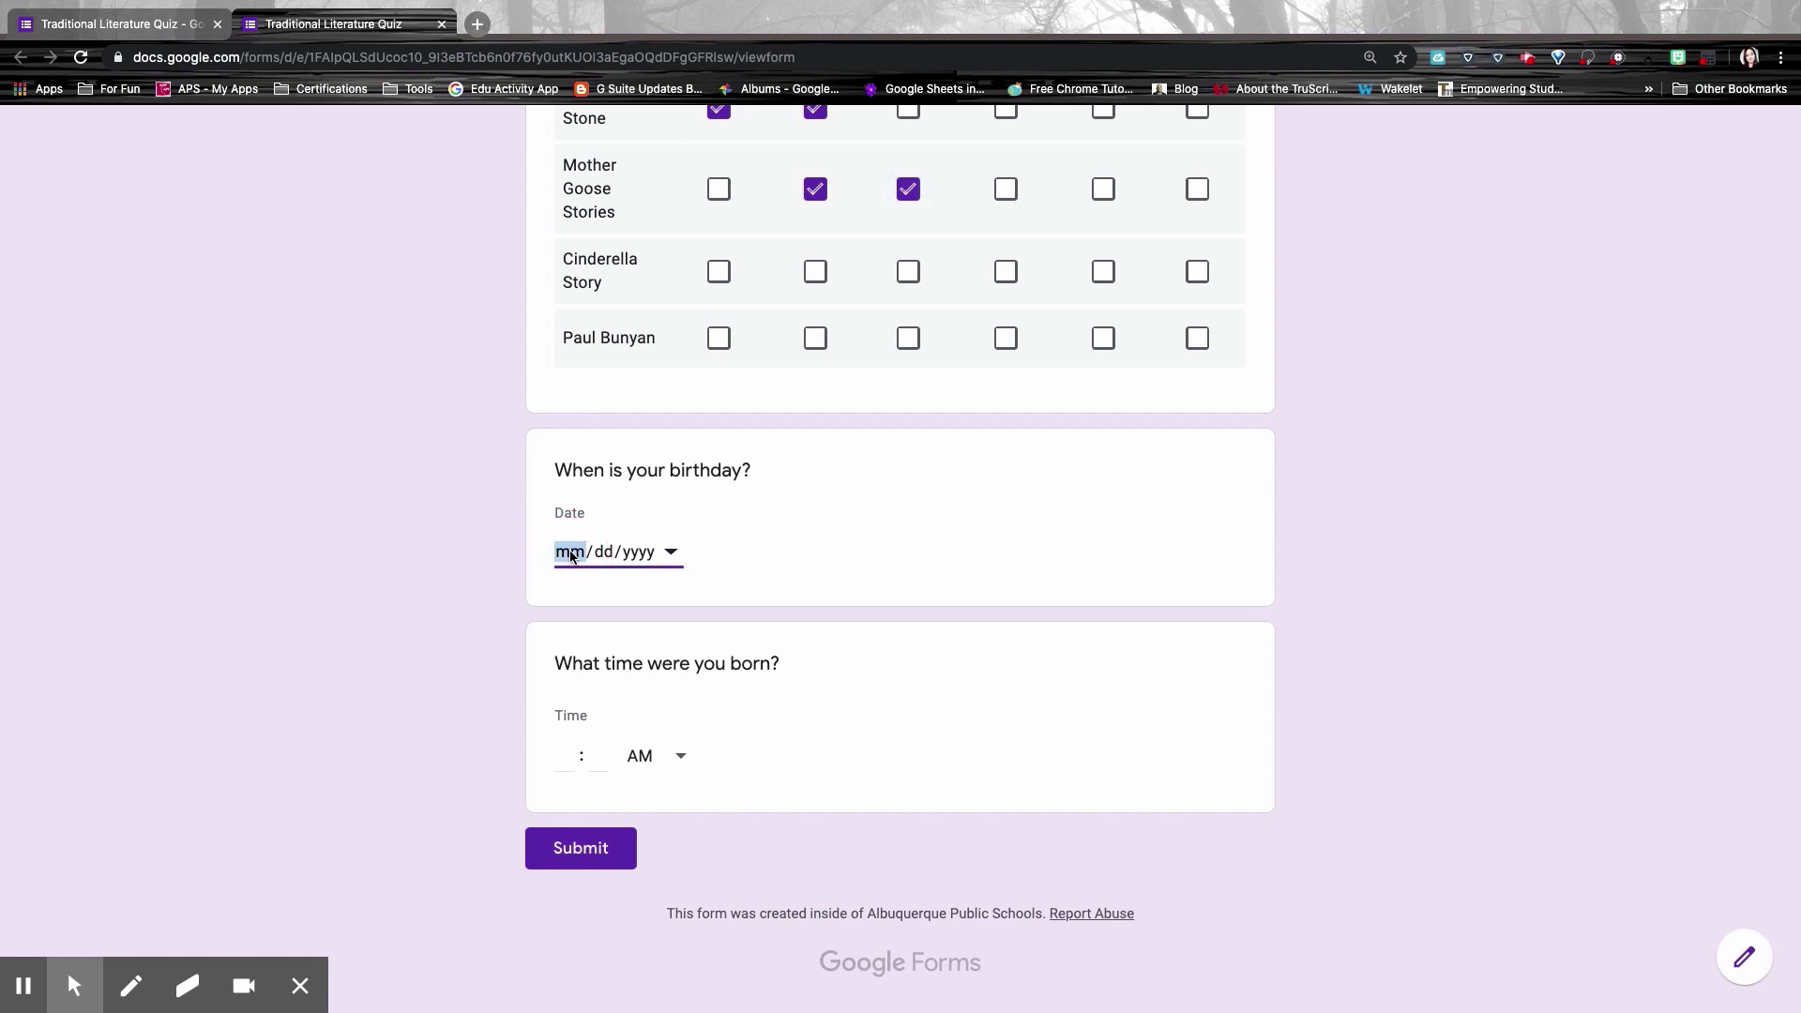
{"action": "left_click", "coordinate": [605, 555]}
{"action": "left_click", "coordinate": [635, 553]}
{"action": "left_click", "coordinate": [674, 553]}
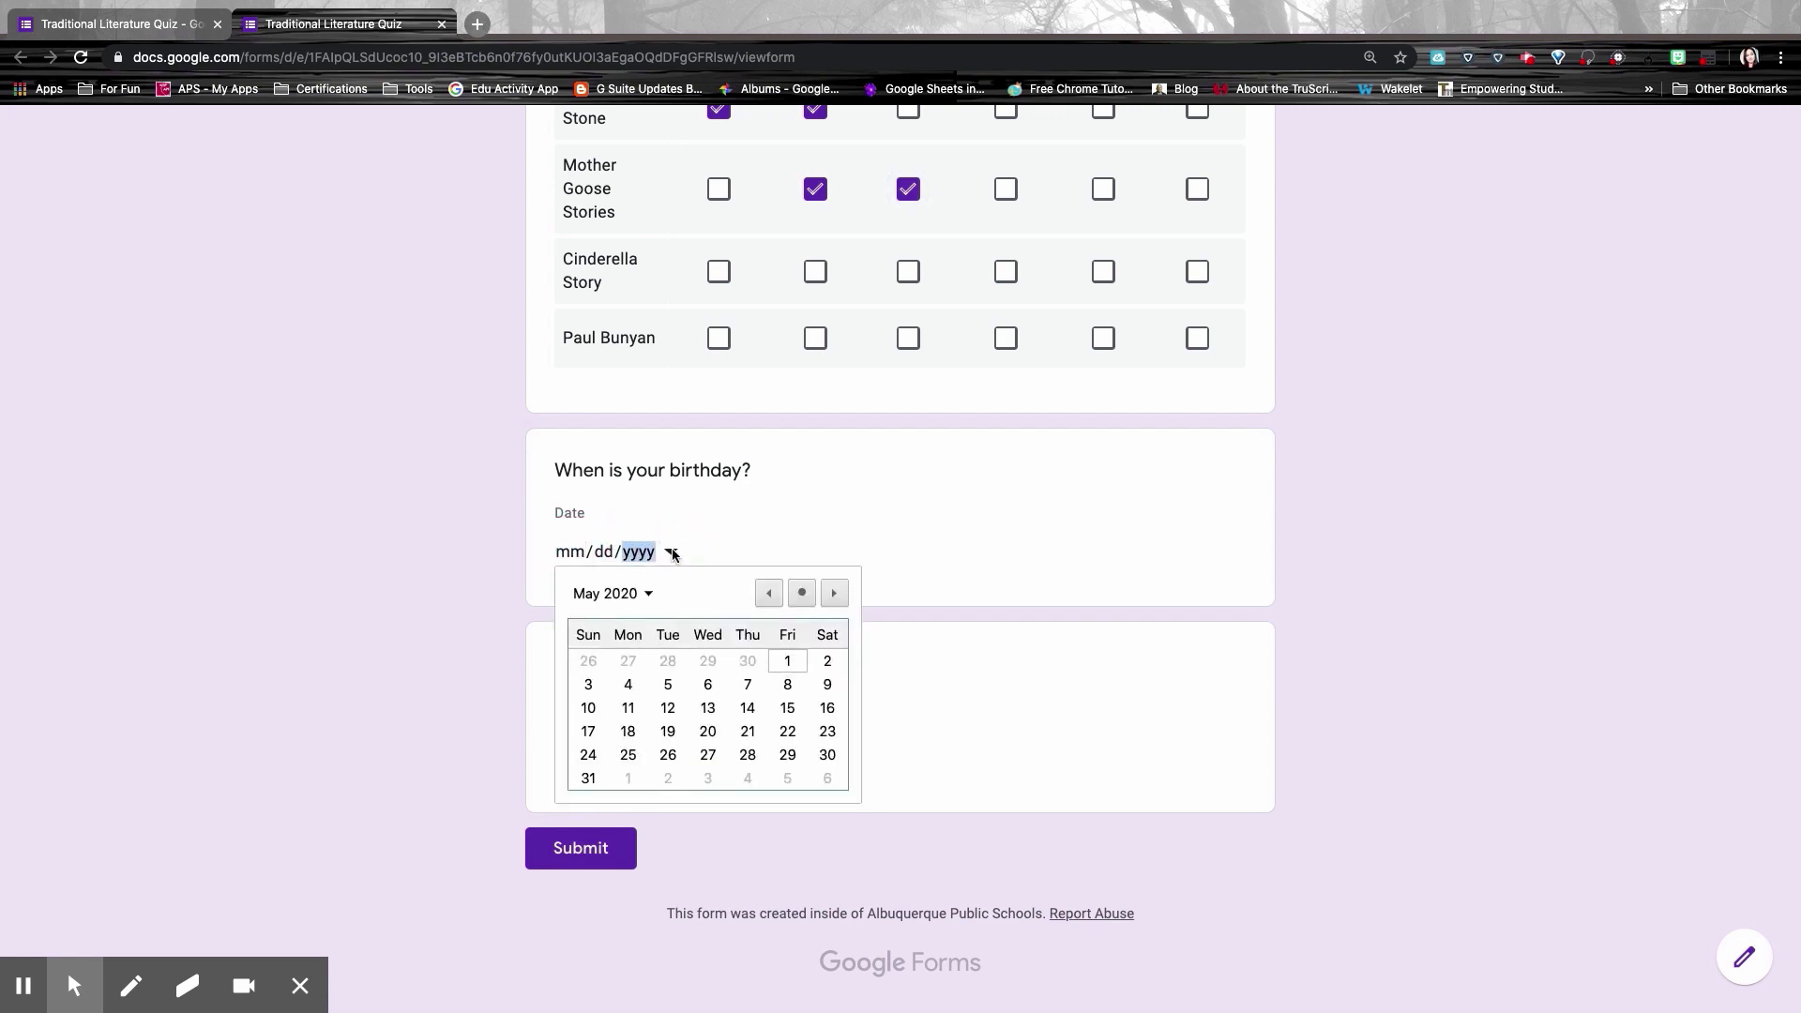
{"action": "left_click", "coordinate": [710, 710]}
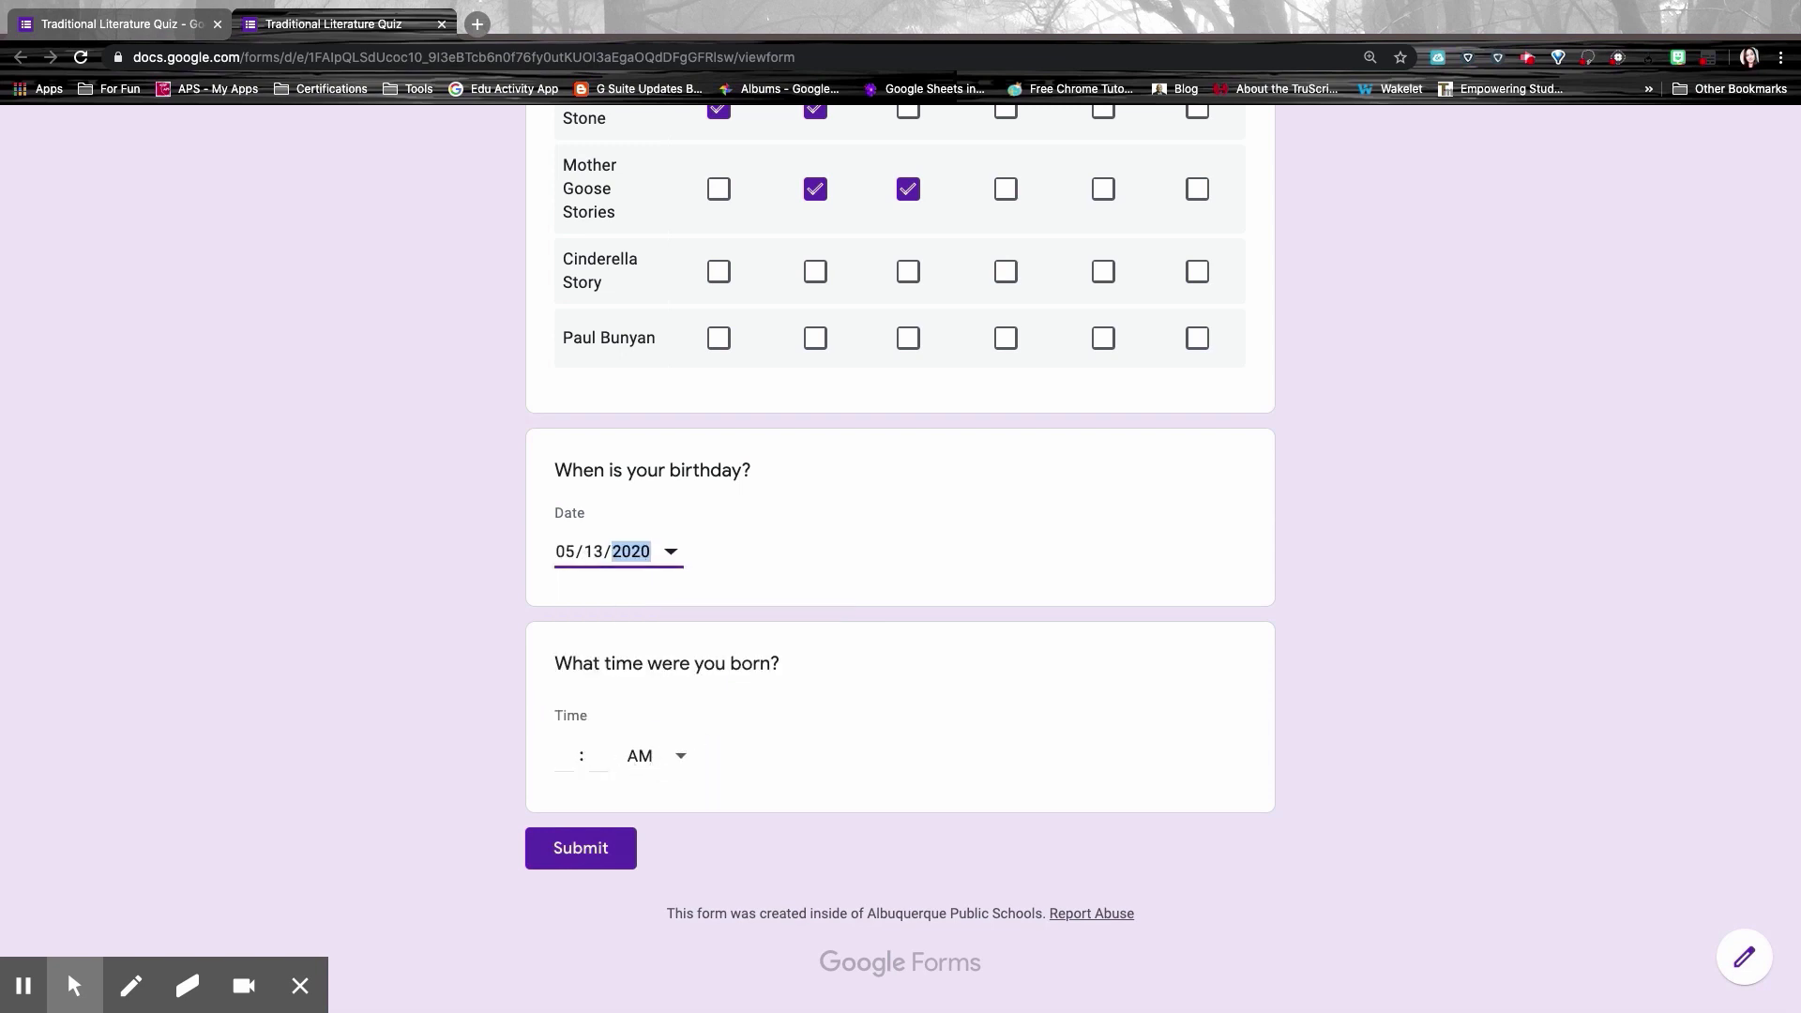
Step: Enter 8:00 AM as the birth time
{"action": "left_click", "coordinate": [656, 758]}
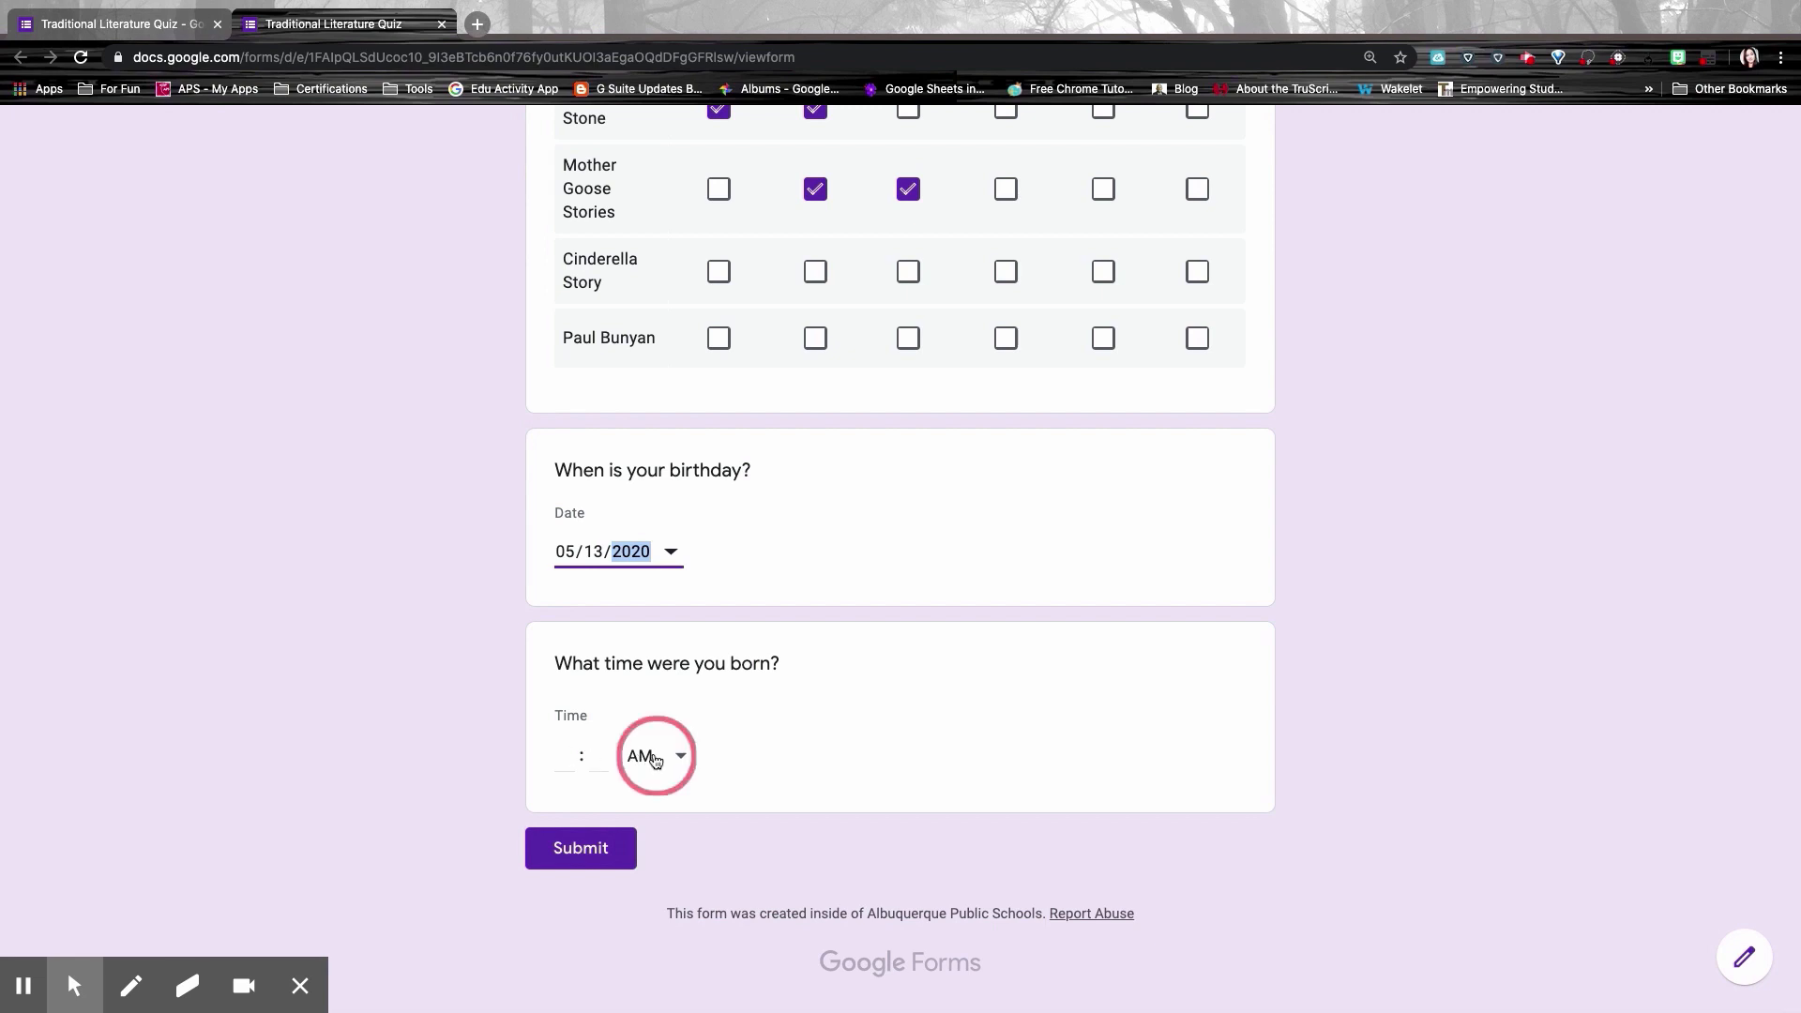
{"action": "left_click", "coordinate": [568, 755]}
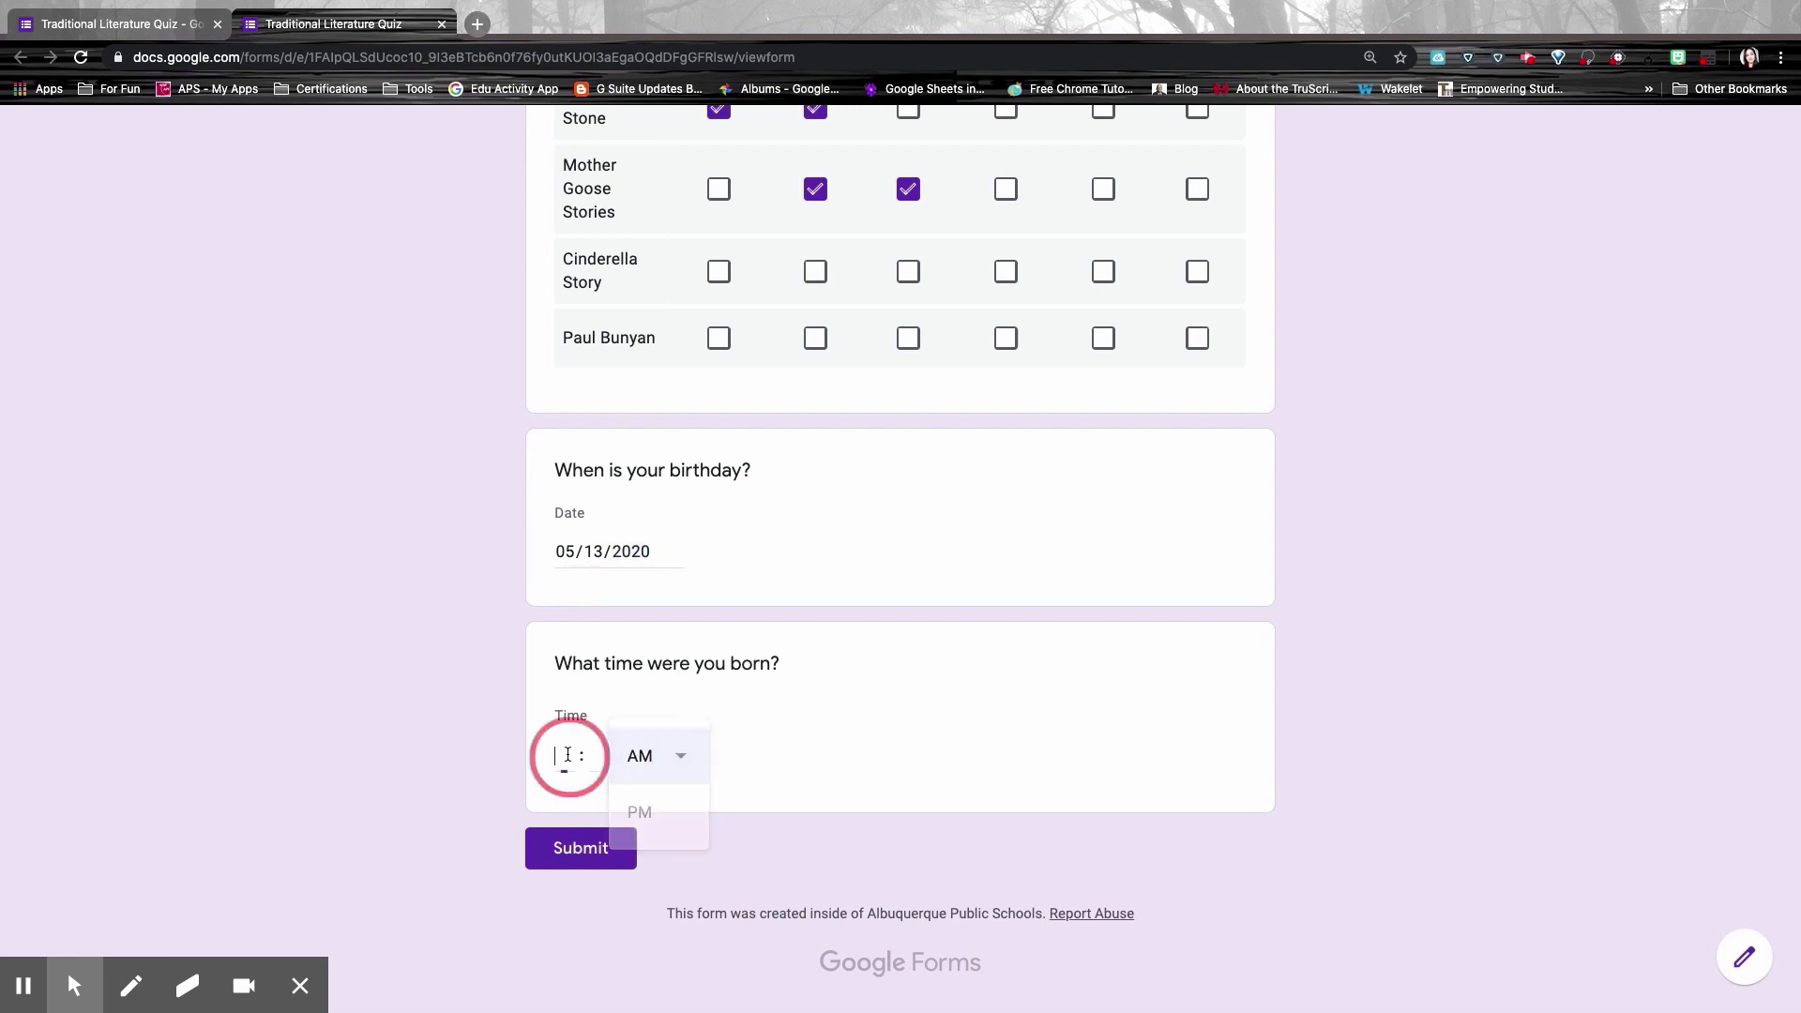
{"action": "type", "text": "8"}
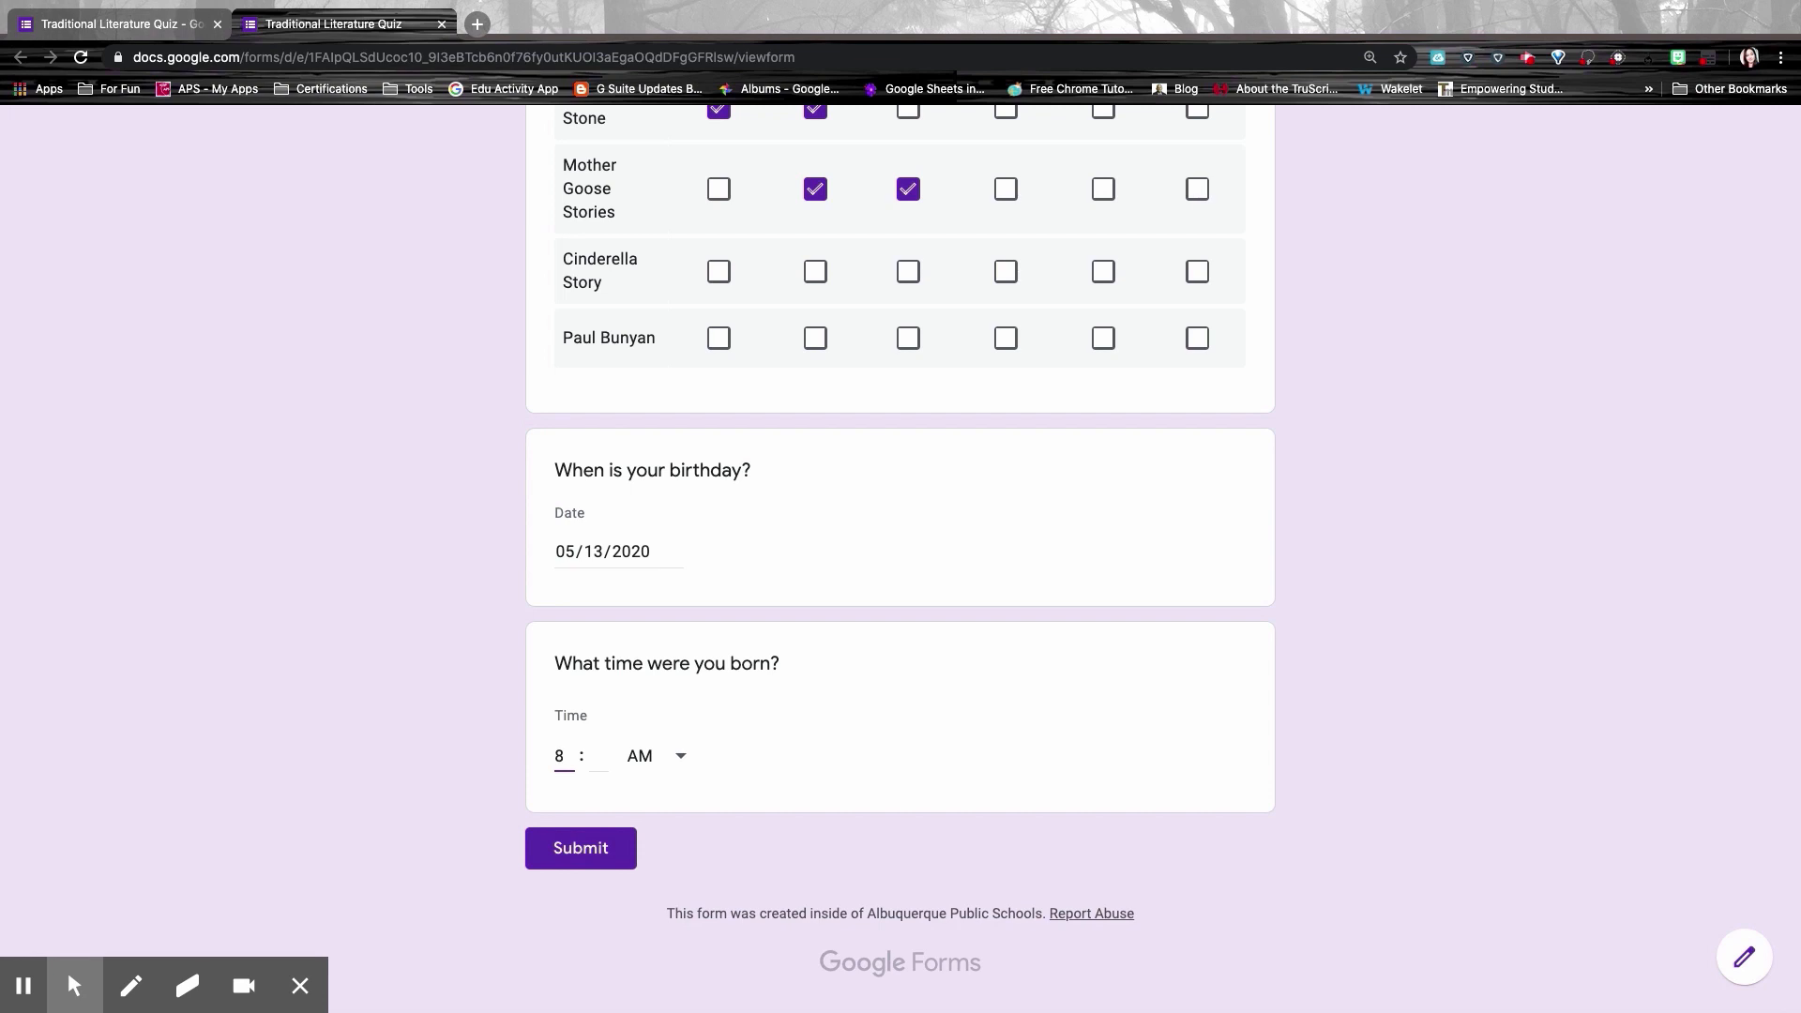
{"action": "type", "text": "08"}
{"action": "left_click", "coordinate": [596, 756]}
{"action": "type", "text": "00"}
{"action": "left_click", "coordinate": [788, 822]}
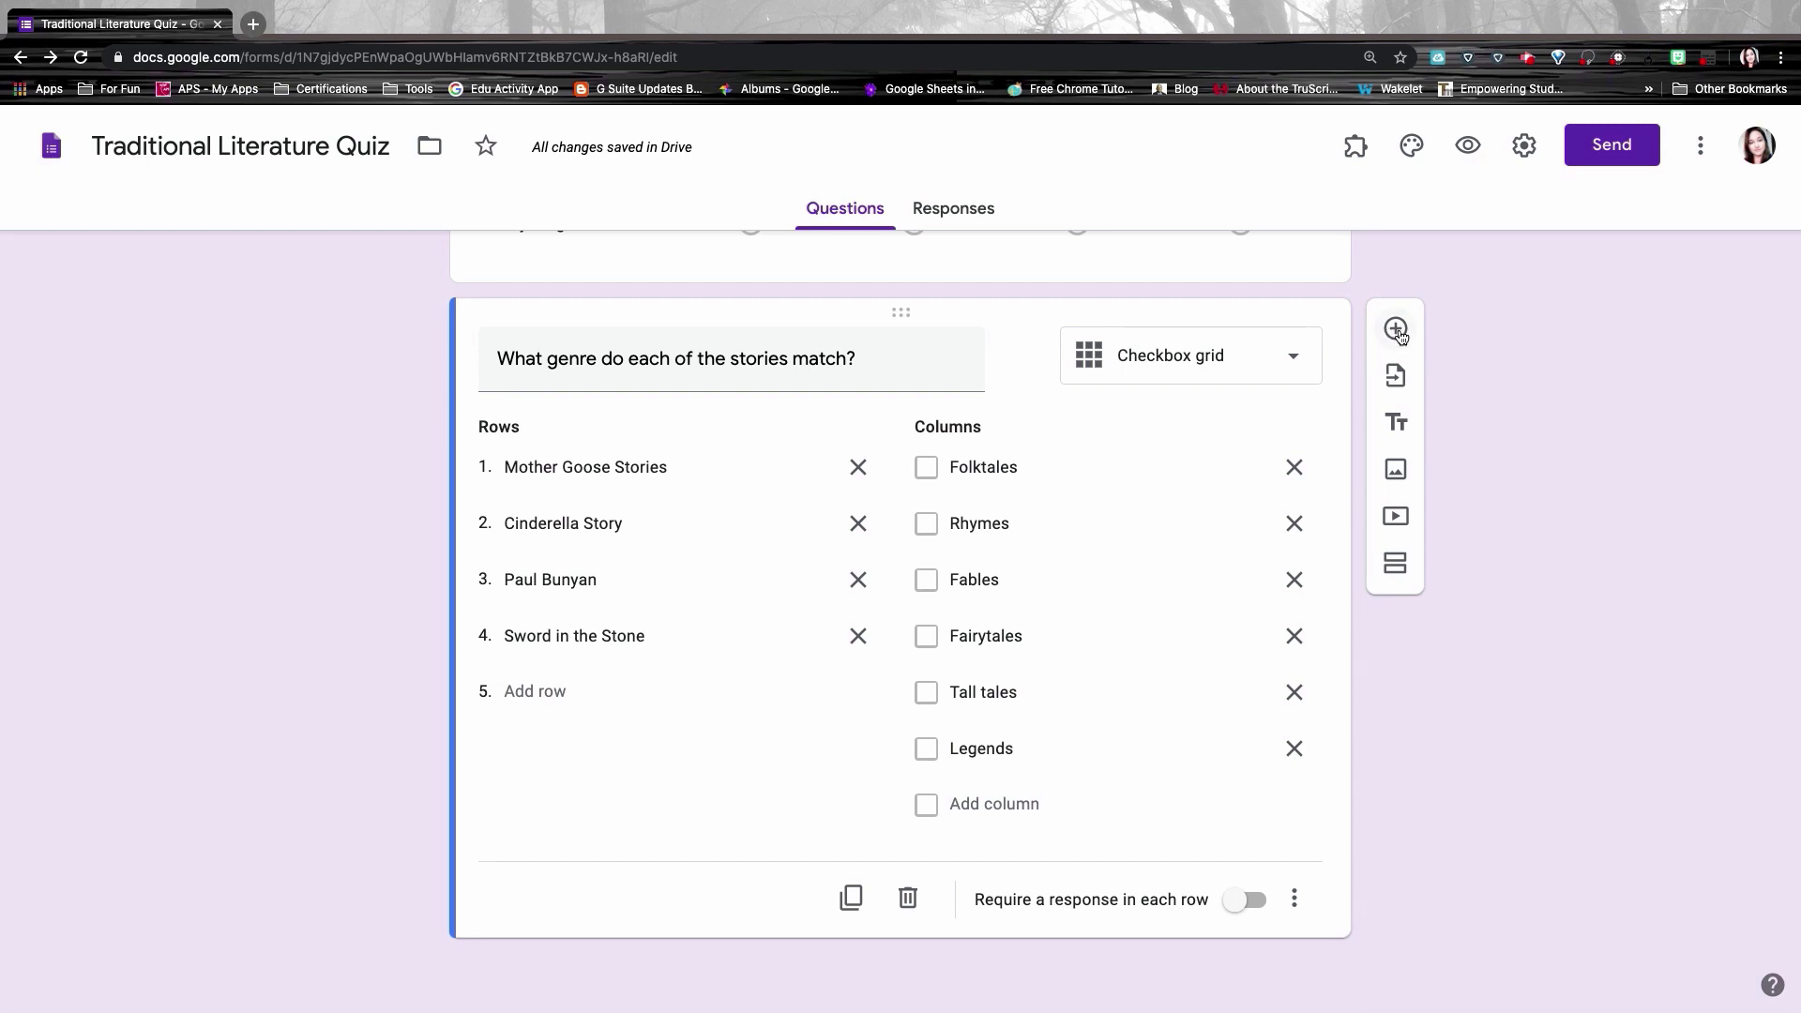
Step: Add a Short answer question 'Who is your favorite Greek character?' below the genre grid
{"action": "left_click", "coordinate": [1397, 330]}
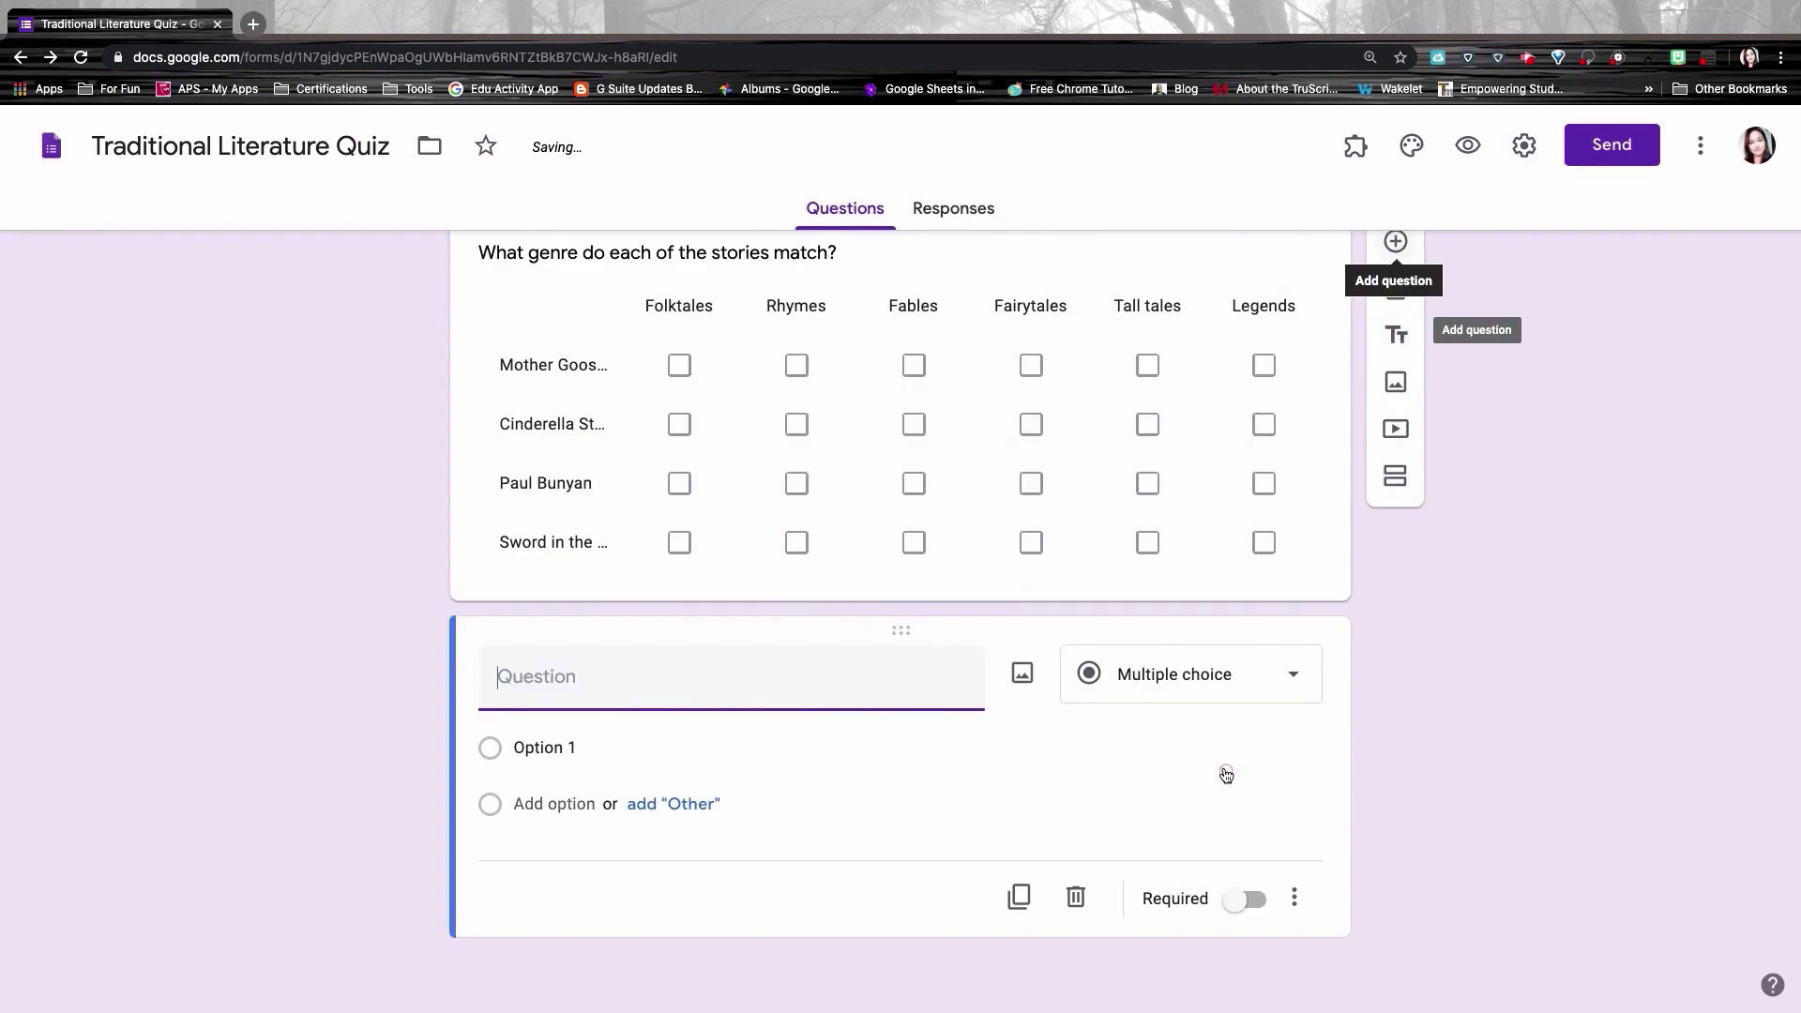
{"action": "left_click", "coordinate": [1200, 677]}
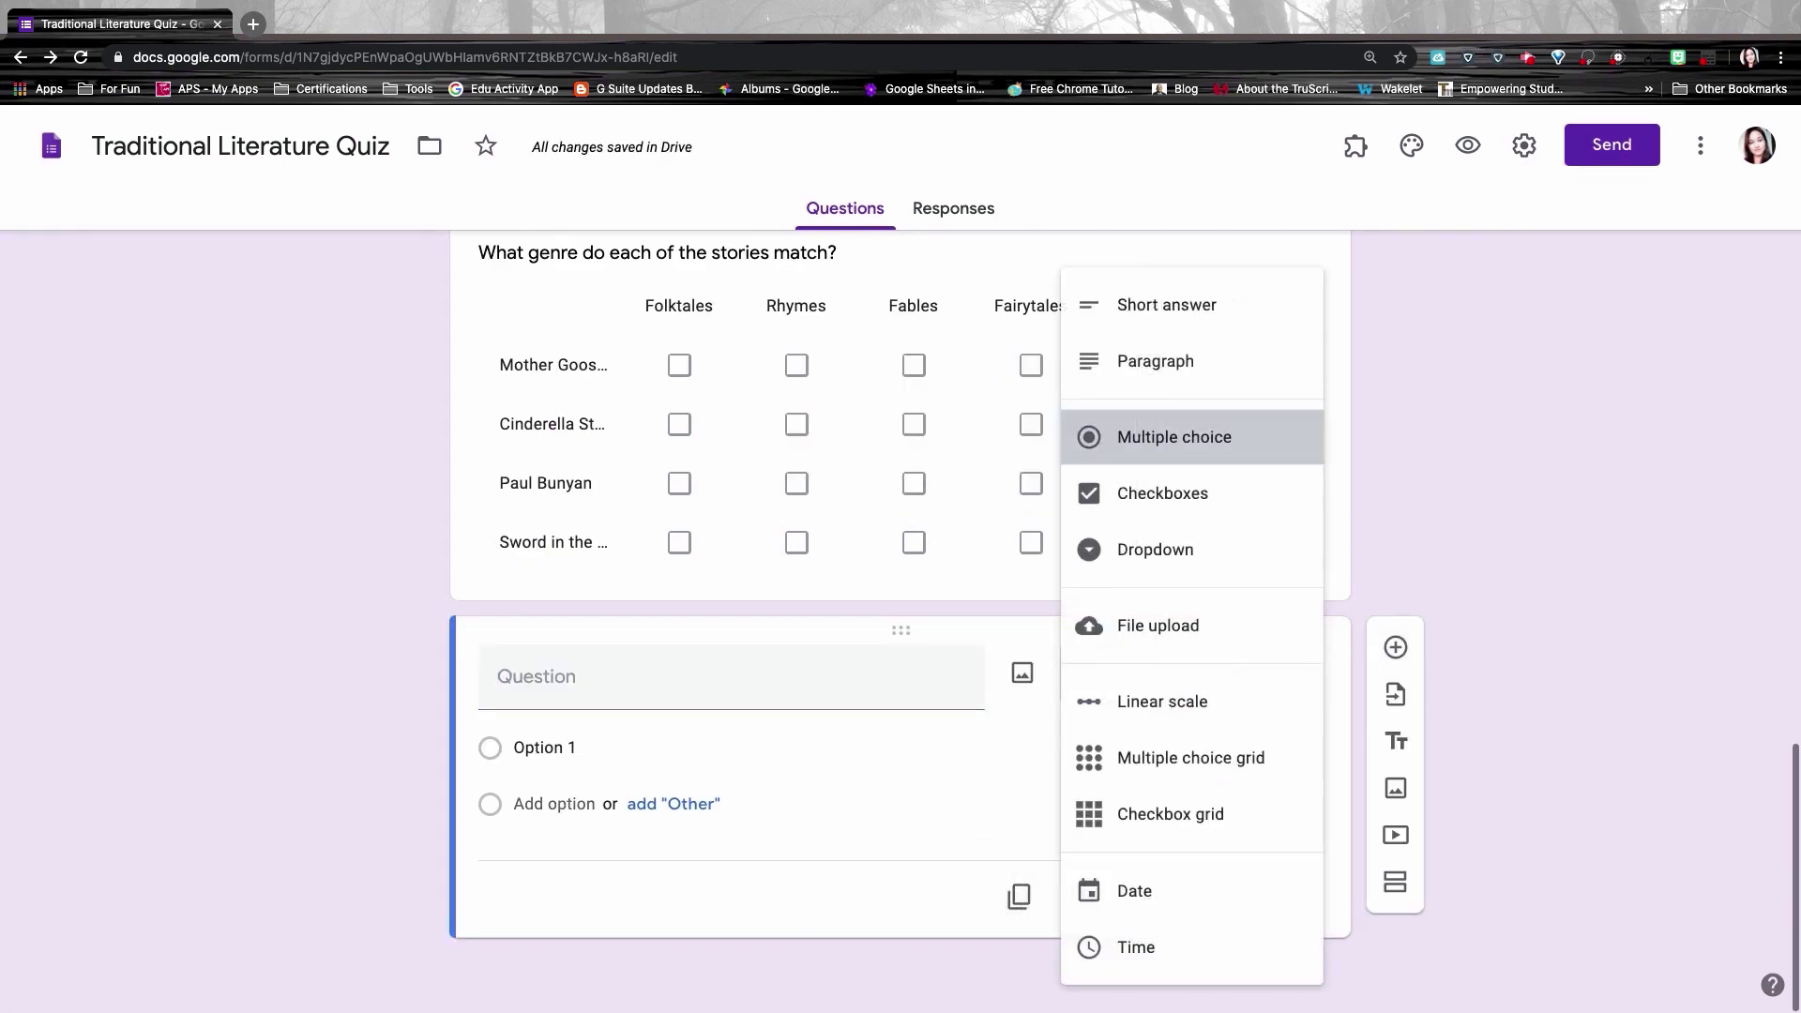
{"action": "left_click", "coordinate": [1173, 325]}
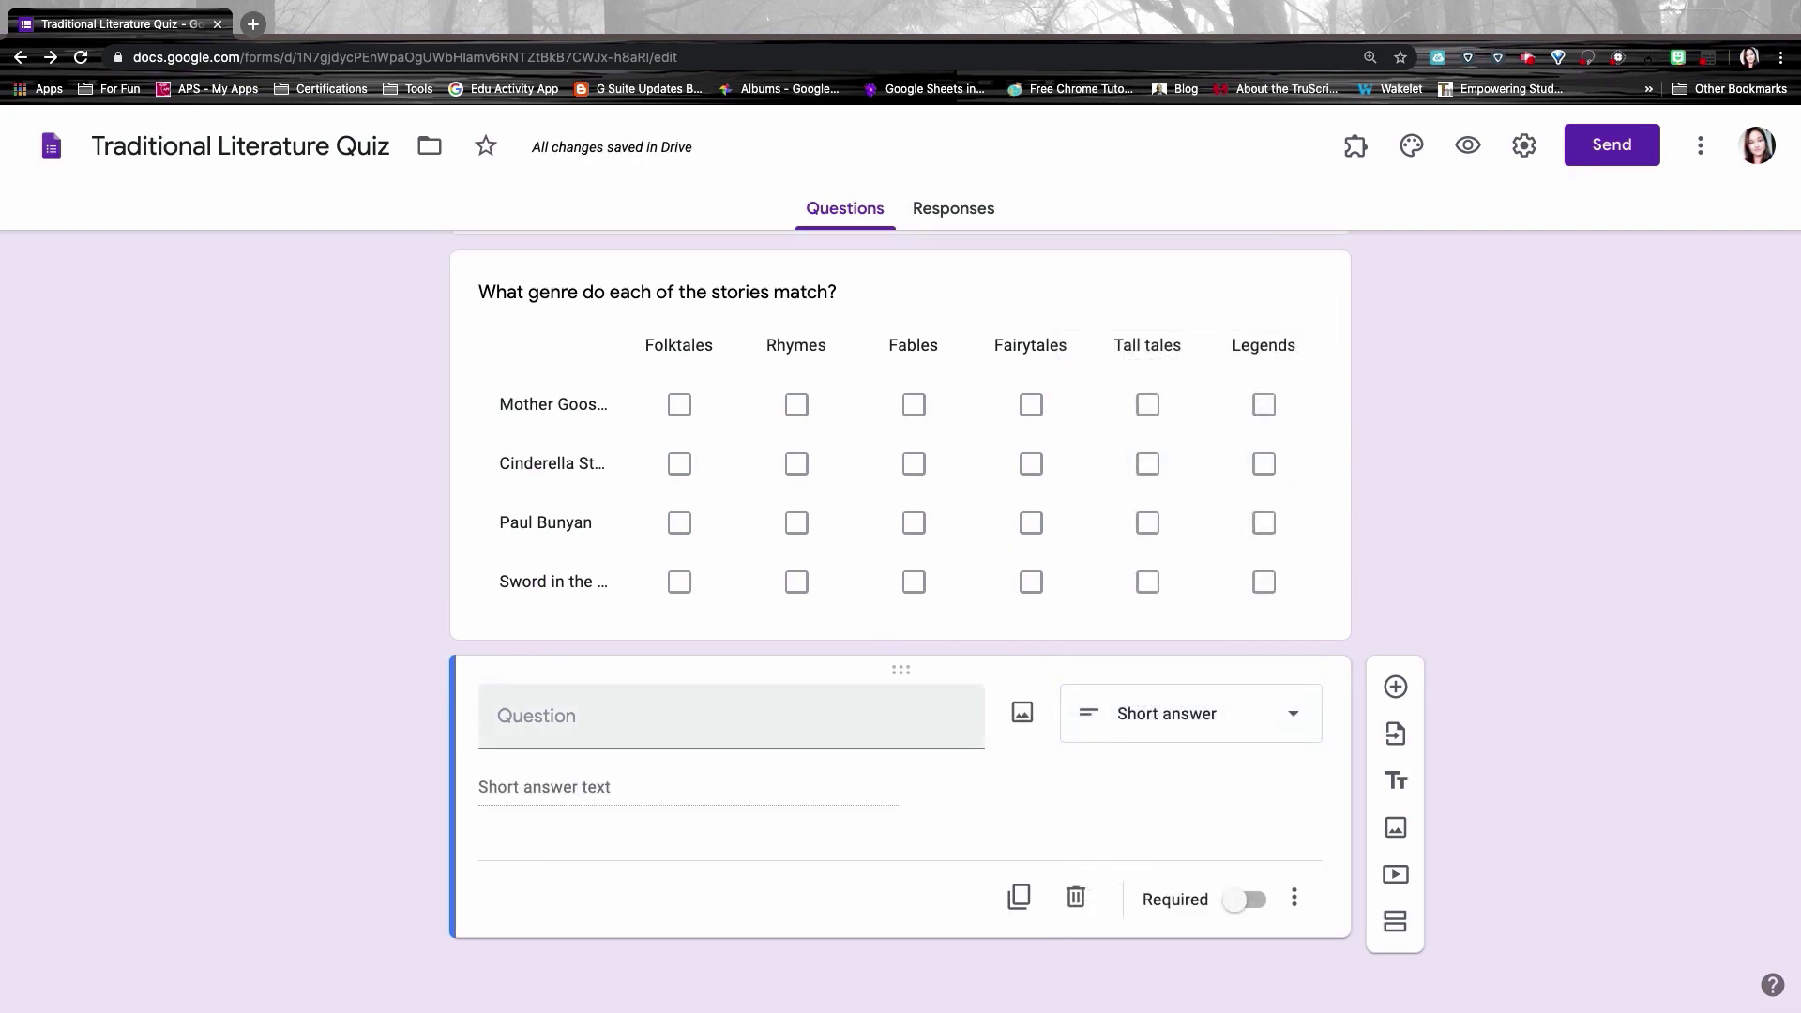
{"action": "left_click", "coordinate": [511, 718]}
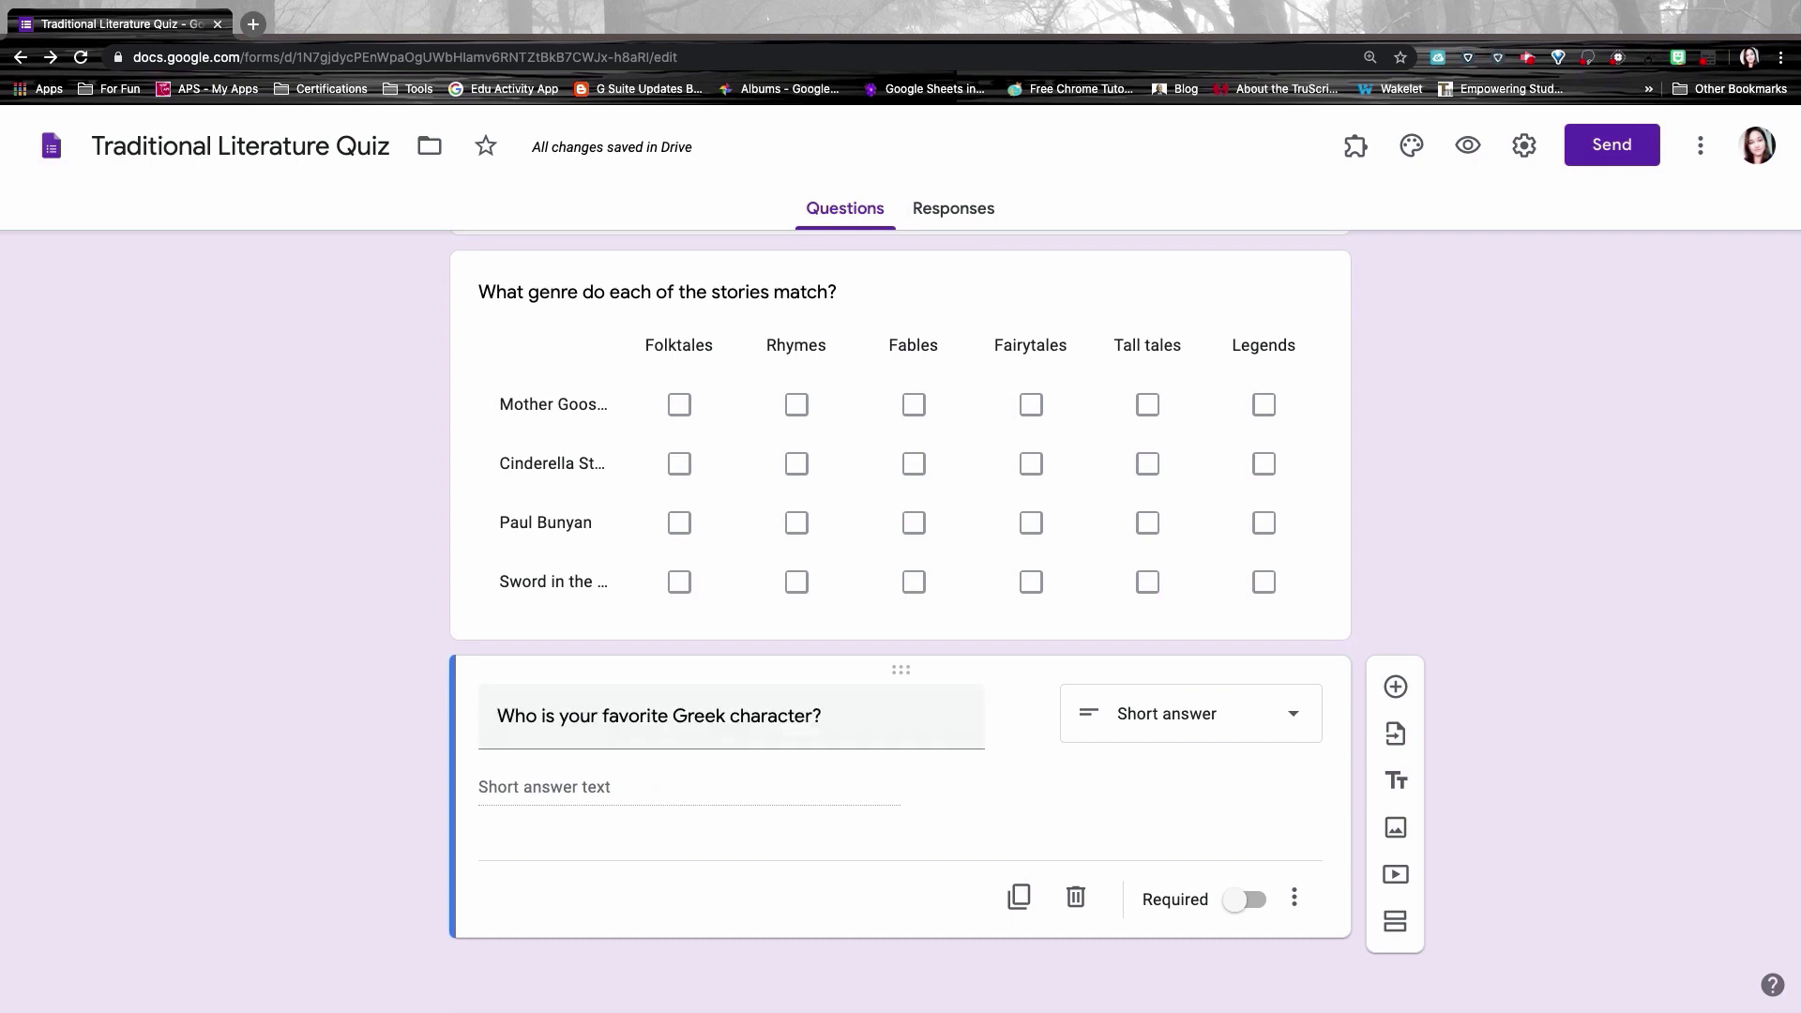
{"action": "left_click", "coordinate": [1394, 689]}
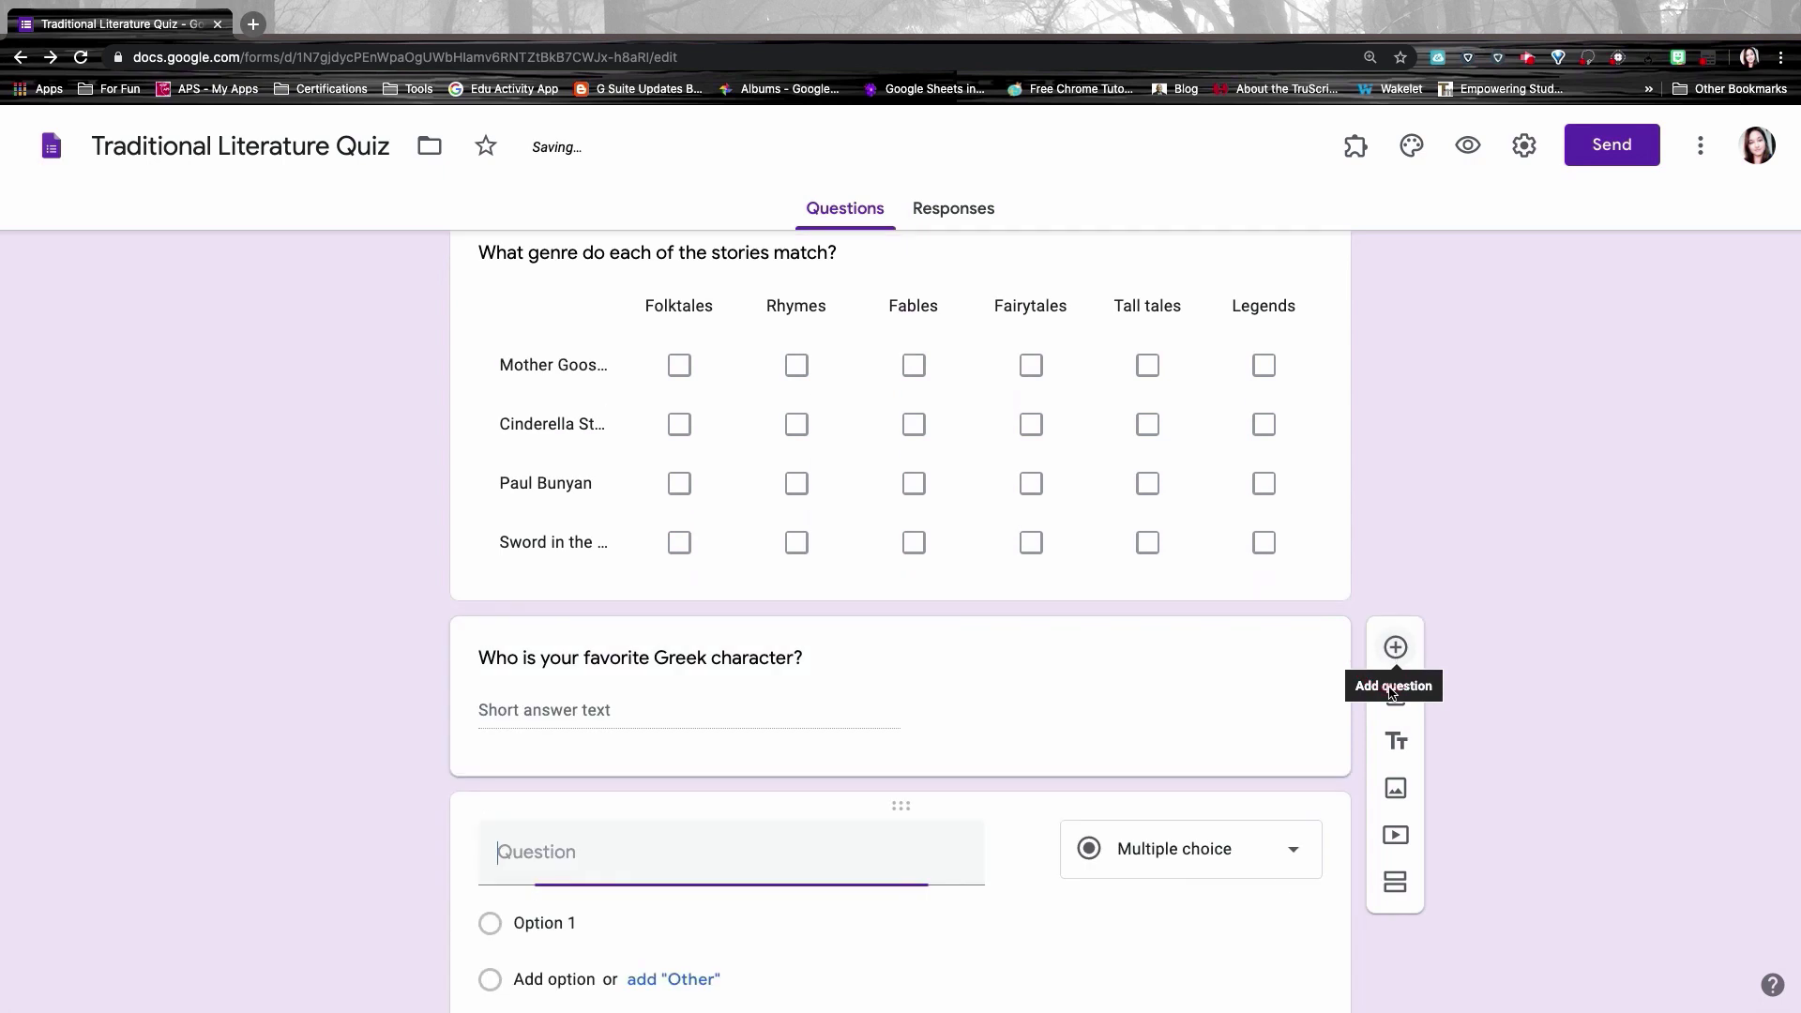
Step: Make the new question a Paragraph asking 'What is your favorite Greek myth and why?'
{"action": "left_click", "coordinate": [1215, 850]}
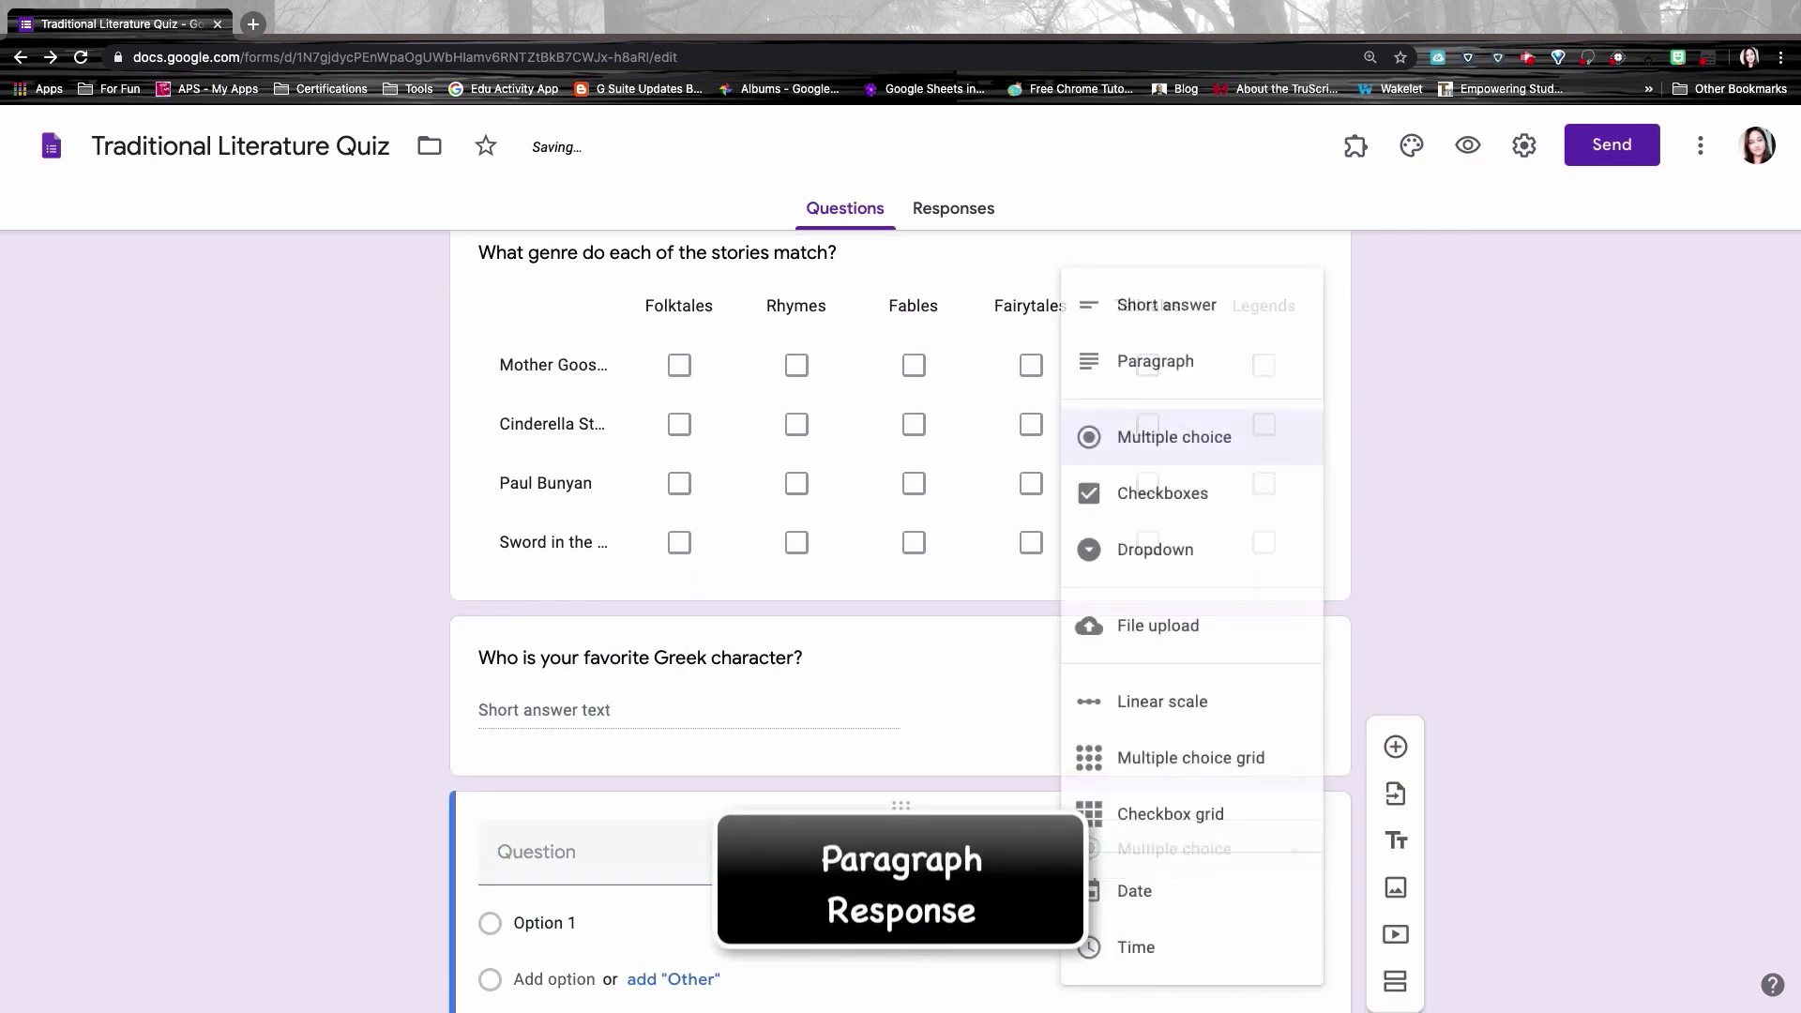
{"action": "left_click", "coordinate": [1107, 364]}
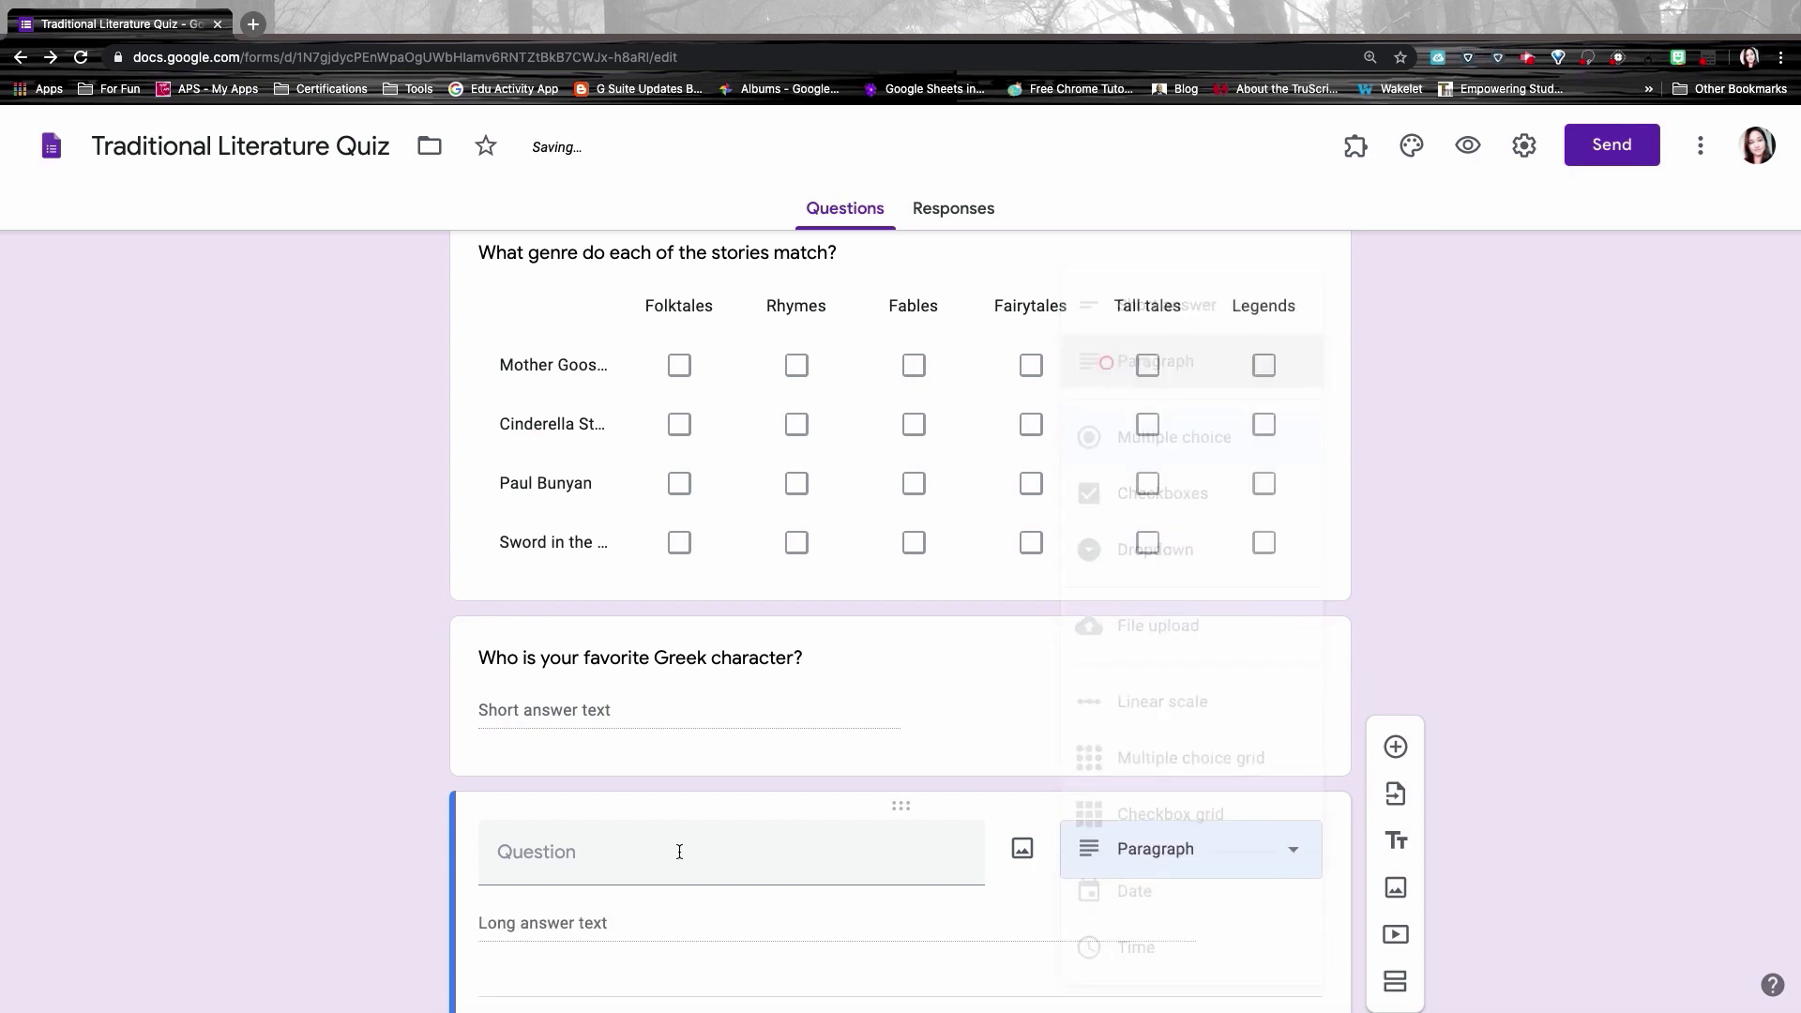
{"action": "left_click", "coordinate": [611, 736]}
{"action": "type", "text": "What is your favorite Greek myth and why?"}
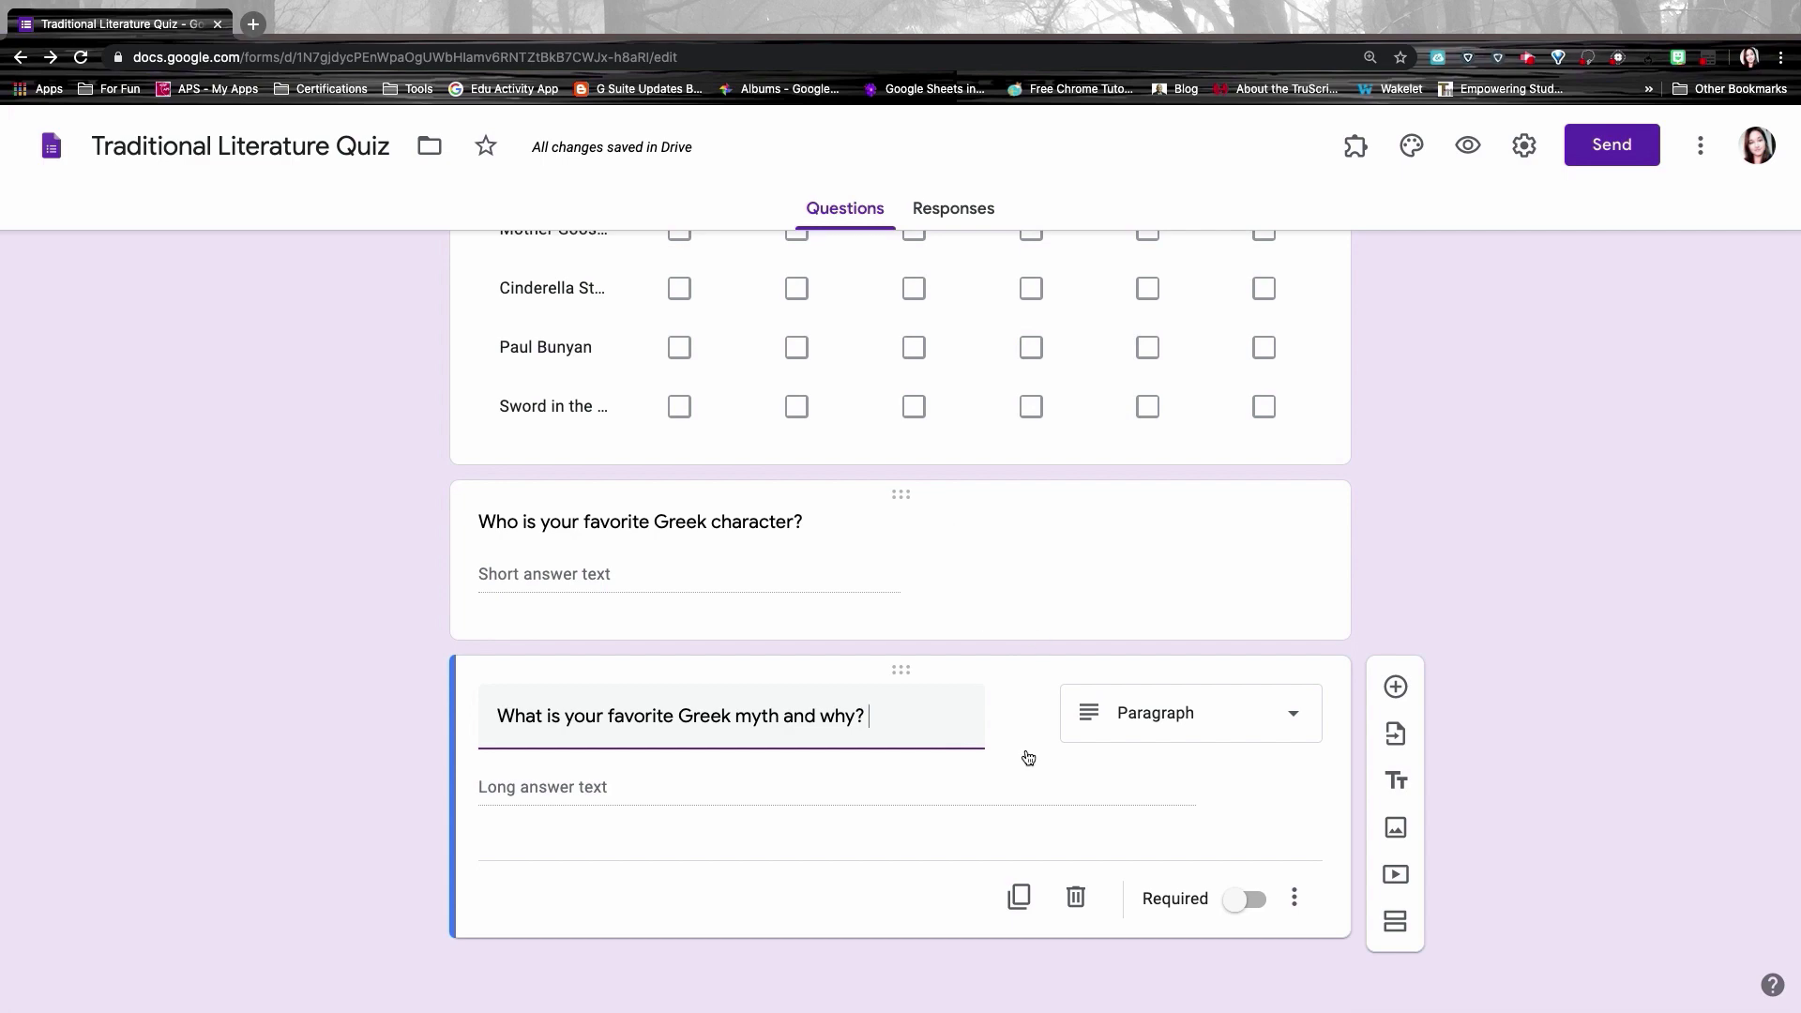
{"action": "left_click", "coordinate": [1469, 150]}
Step: Try the Greek character and Greek myth answer fields in the preview, then close it
{"action": "scroll", "coordinate": [1223, 453], "scroll_direction": "down", "scroll_amount": 10}
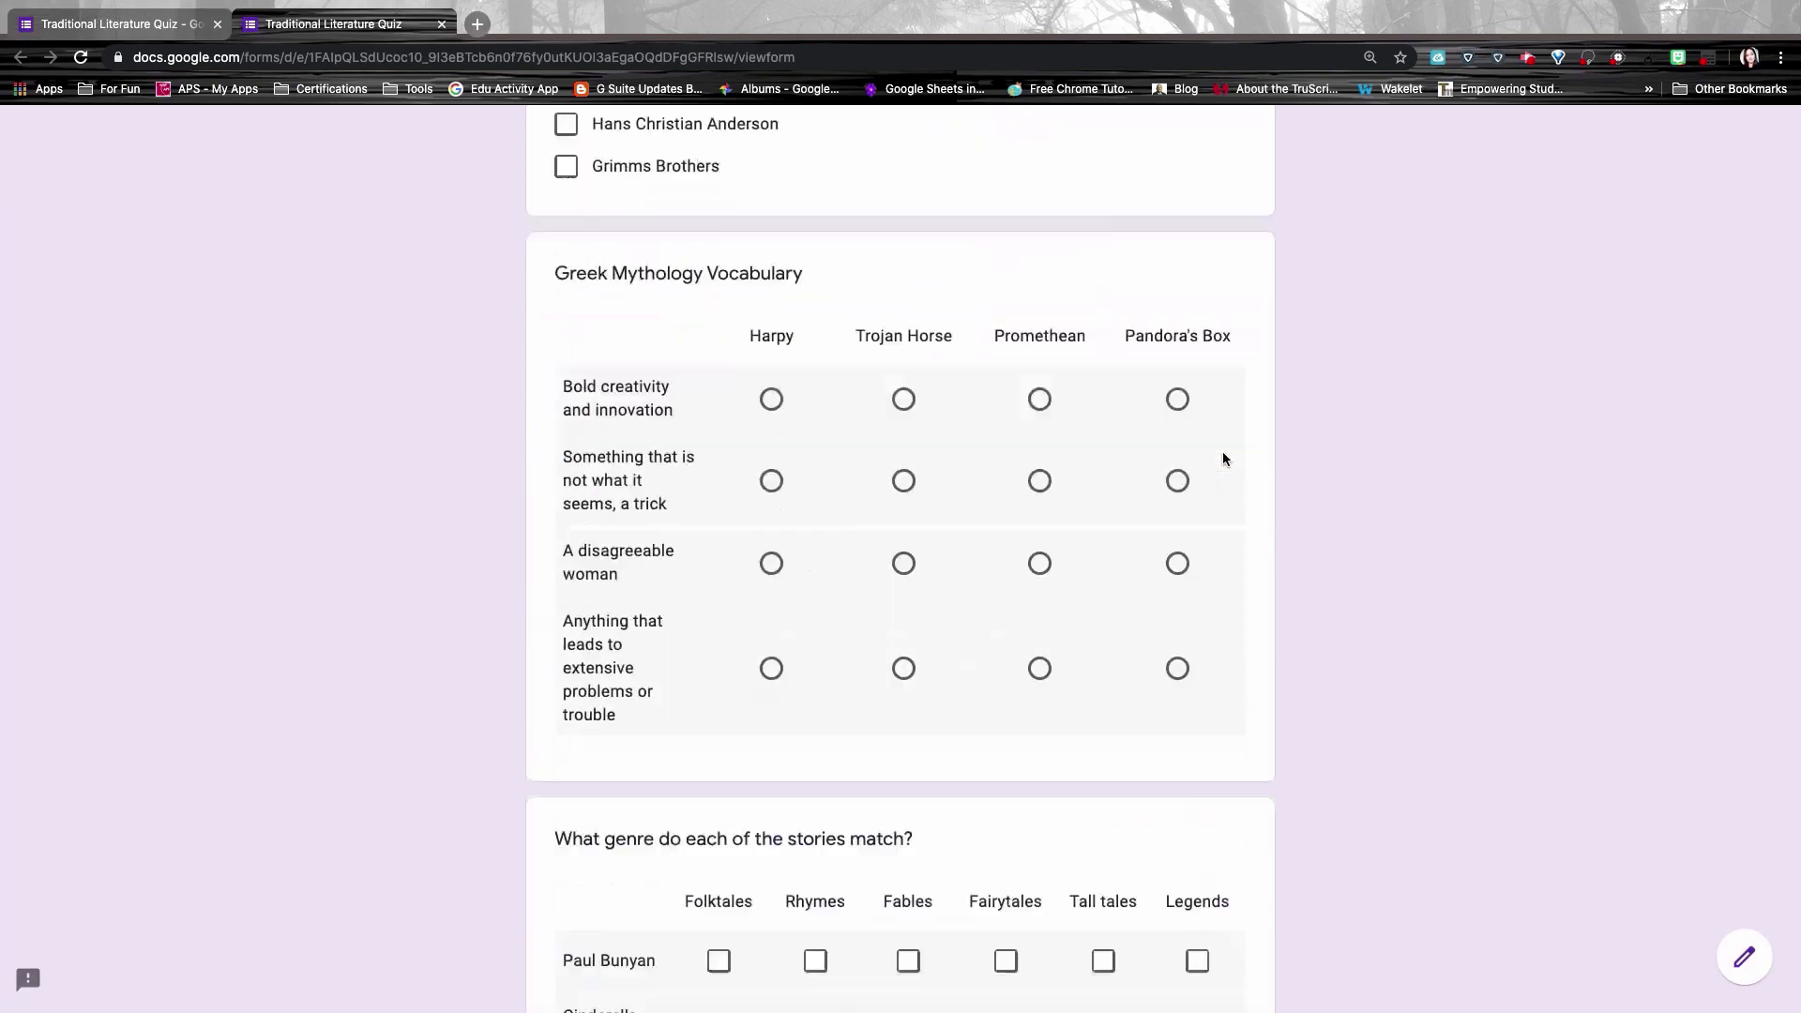
{"action": "scroll", "coordinate": [1224, 454], "scroll_direction": "down", "scroll_amount": 9}
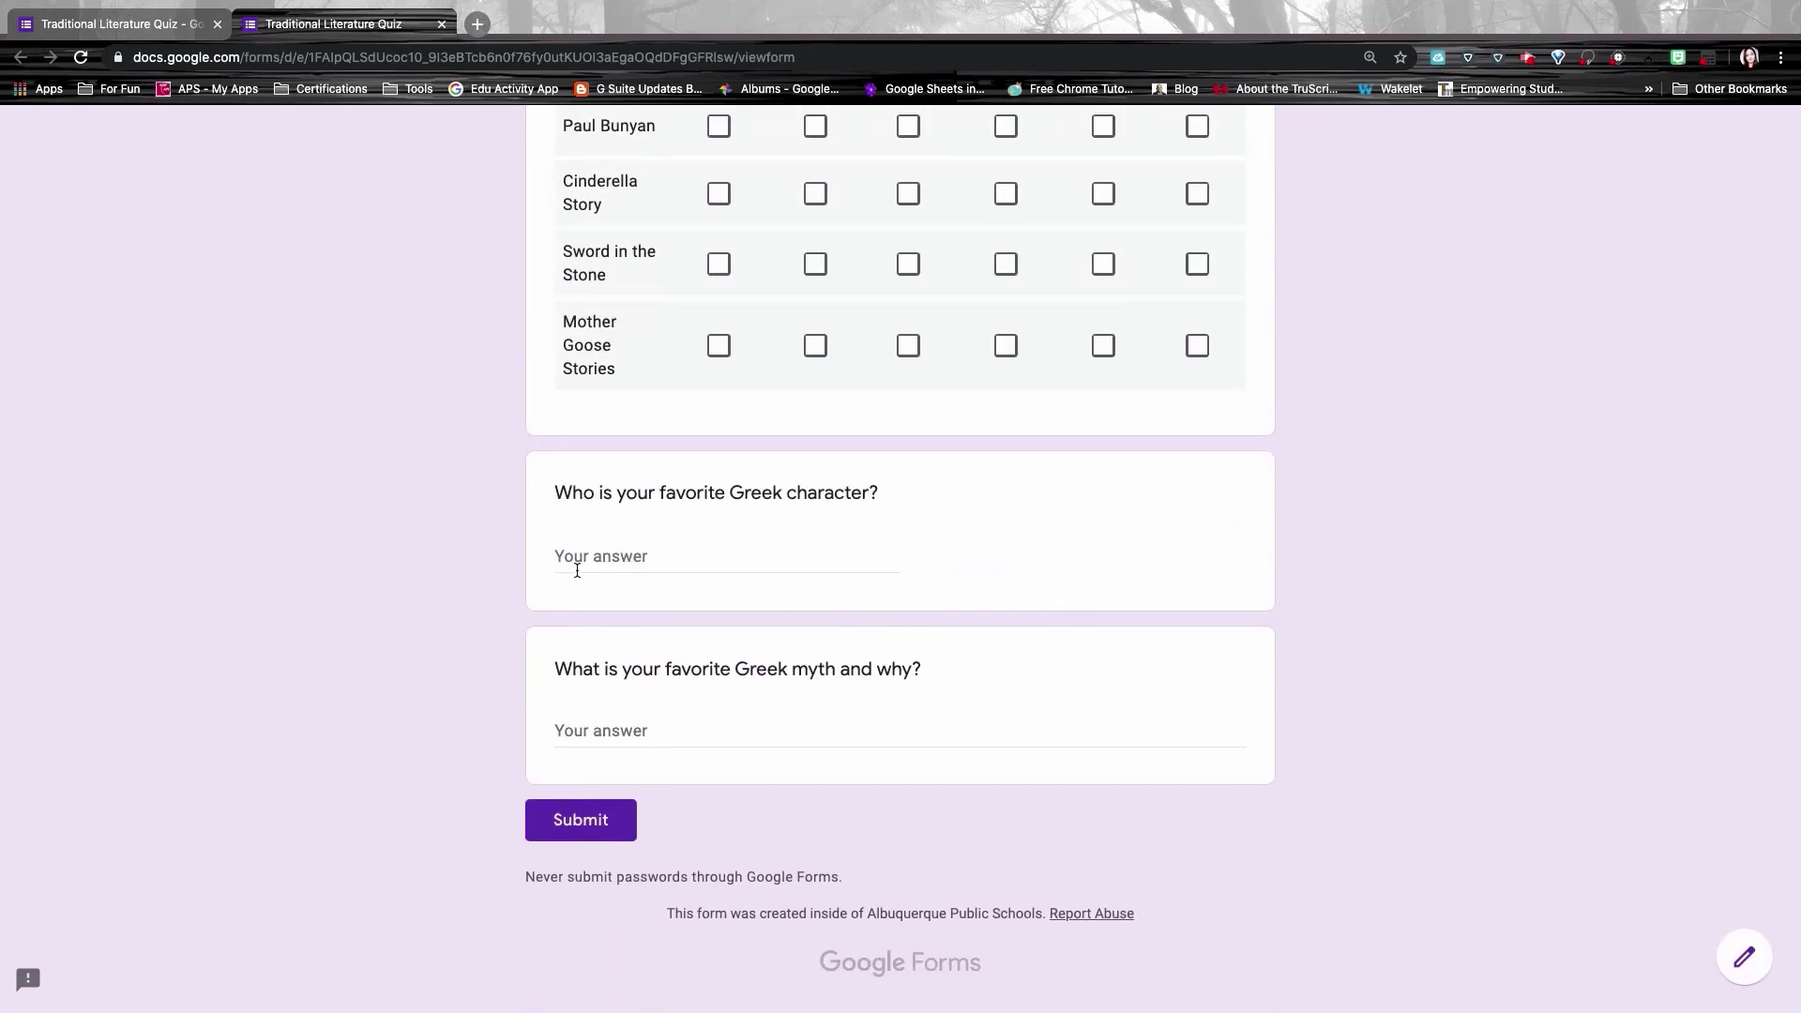
{"action": "left_click", "coordinate": [571, 555]}
{"action": "left_click", "coordinate": [586, 731]}
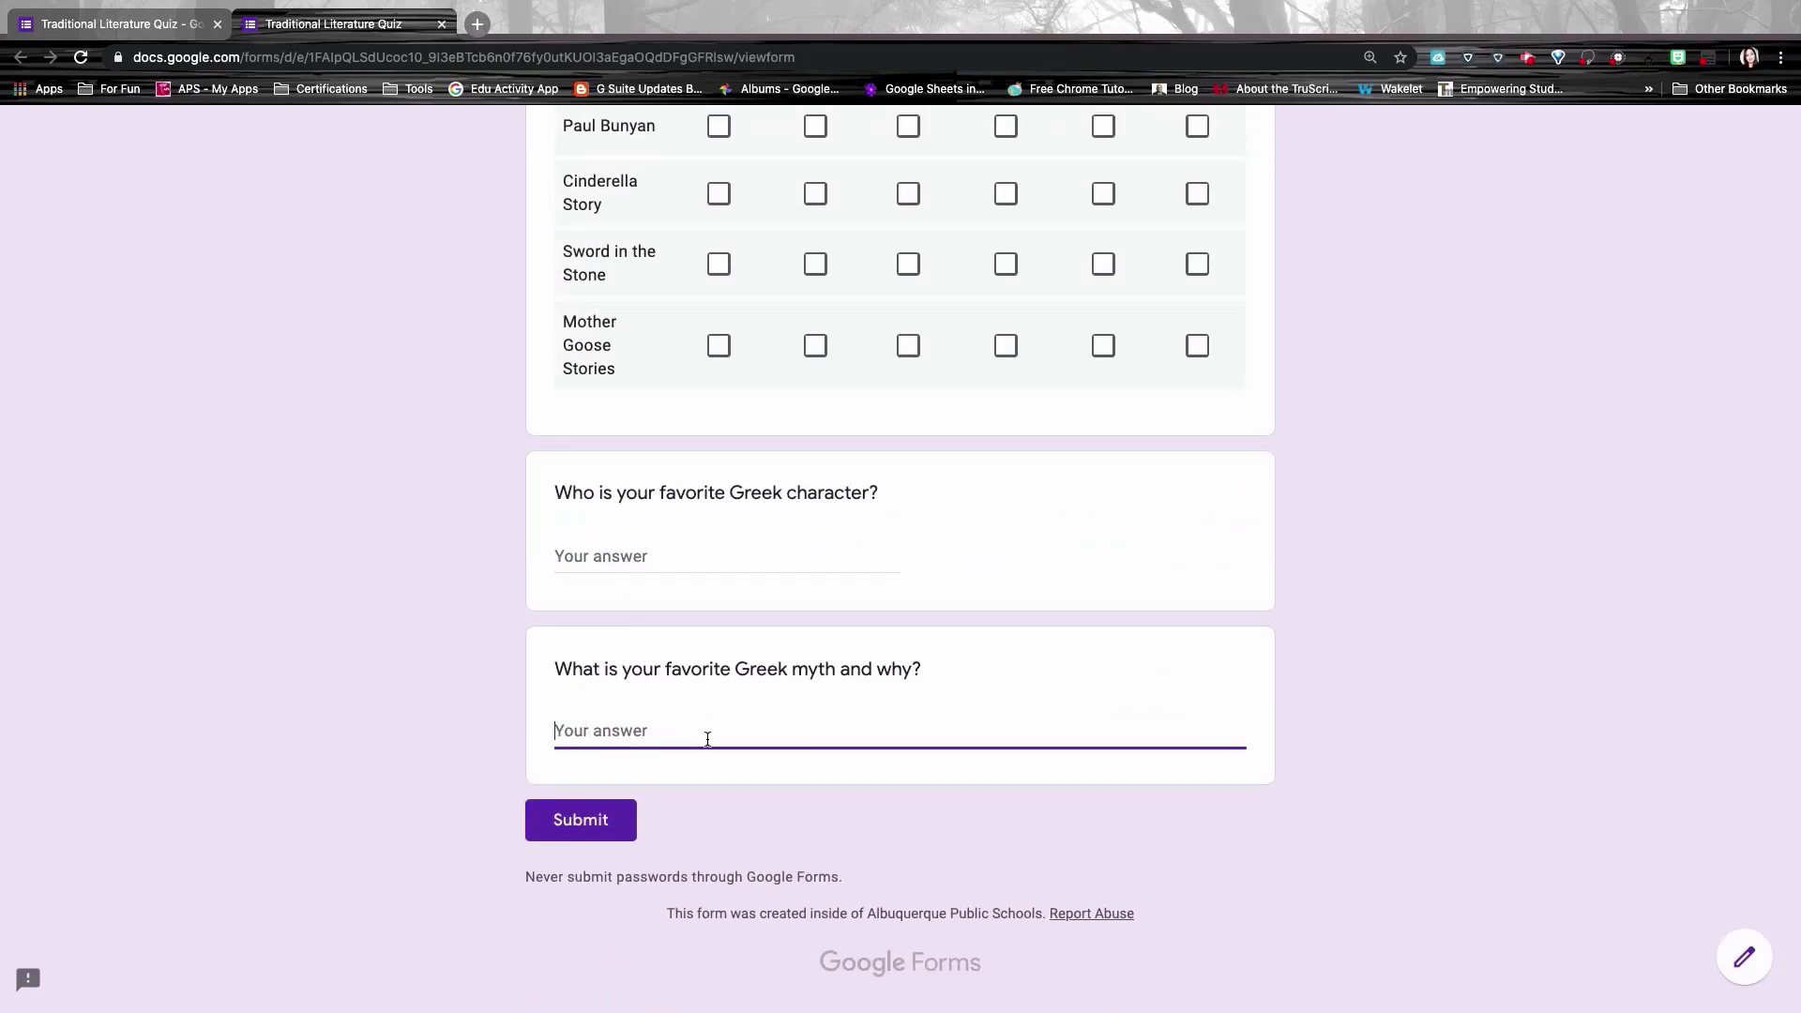
{"action": "key", "text": "super+w"}
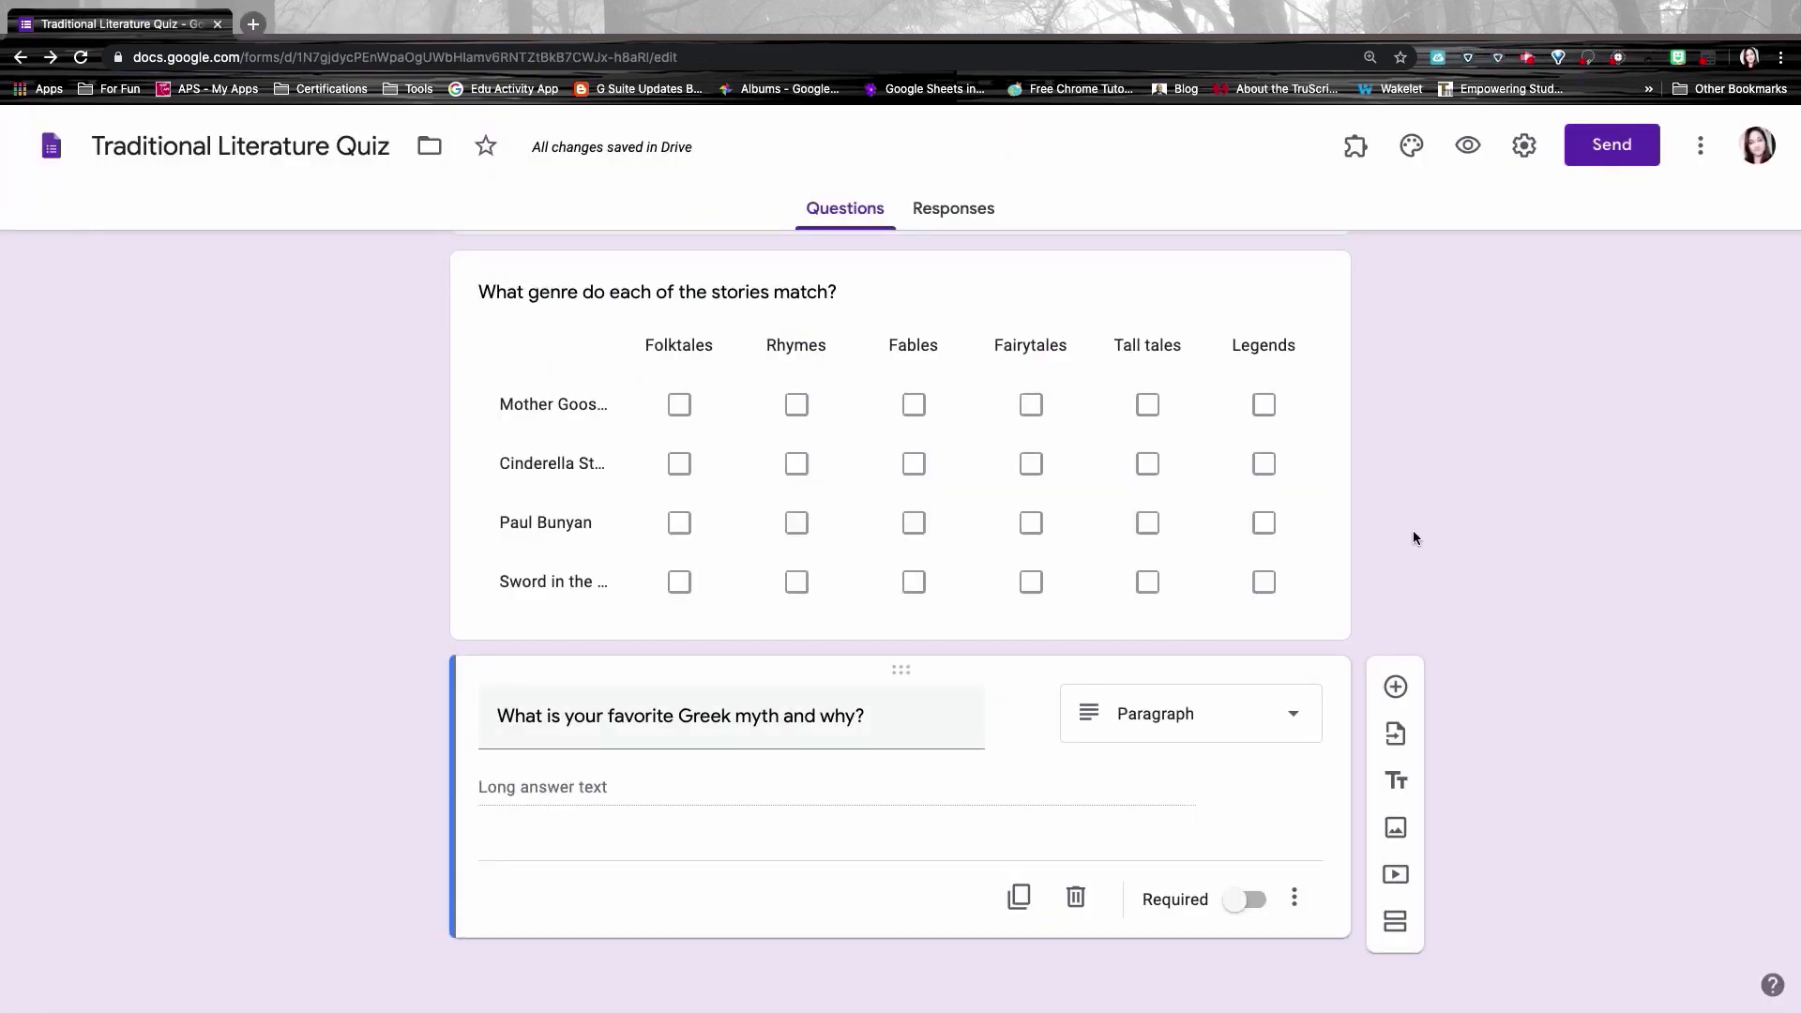
Step: Add a new linear scale question below the Greek myth question, running from 1 to 10
{"action": "left_click", "coordinate": [1397, 688]}
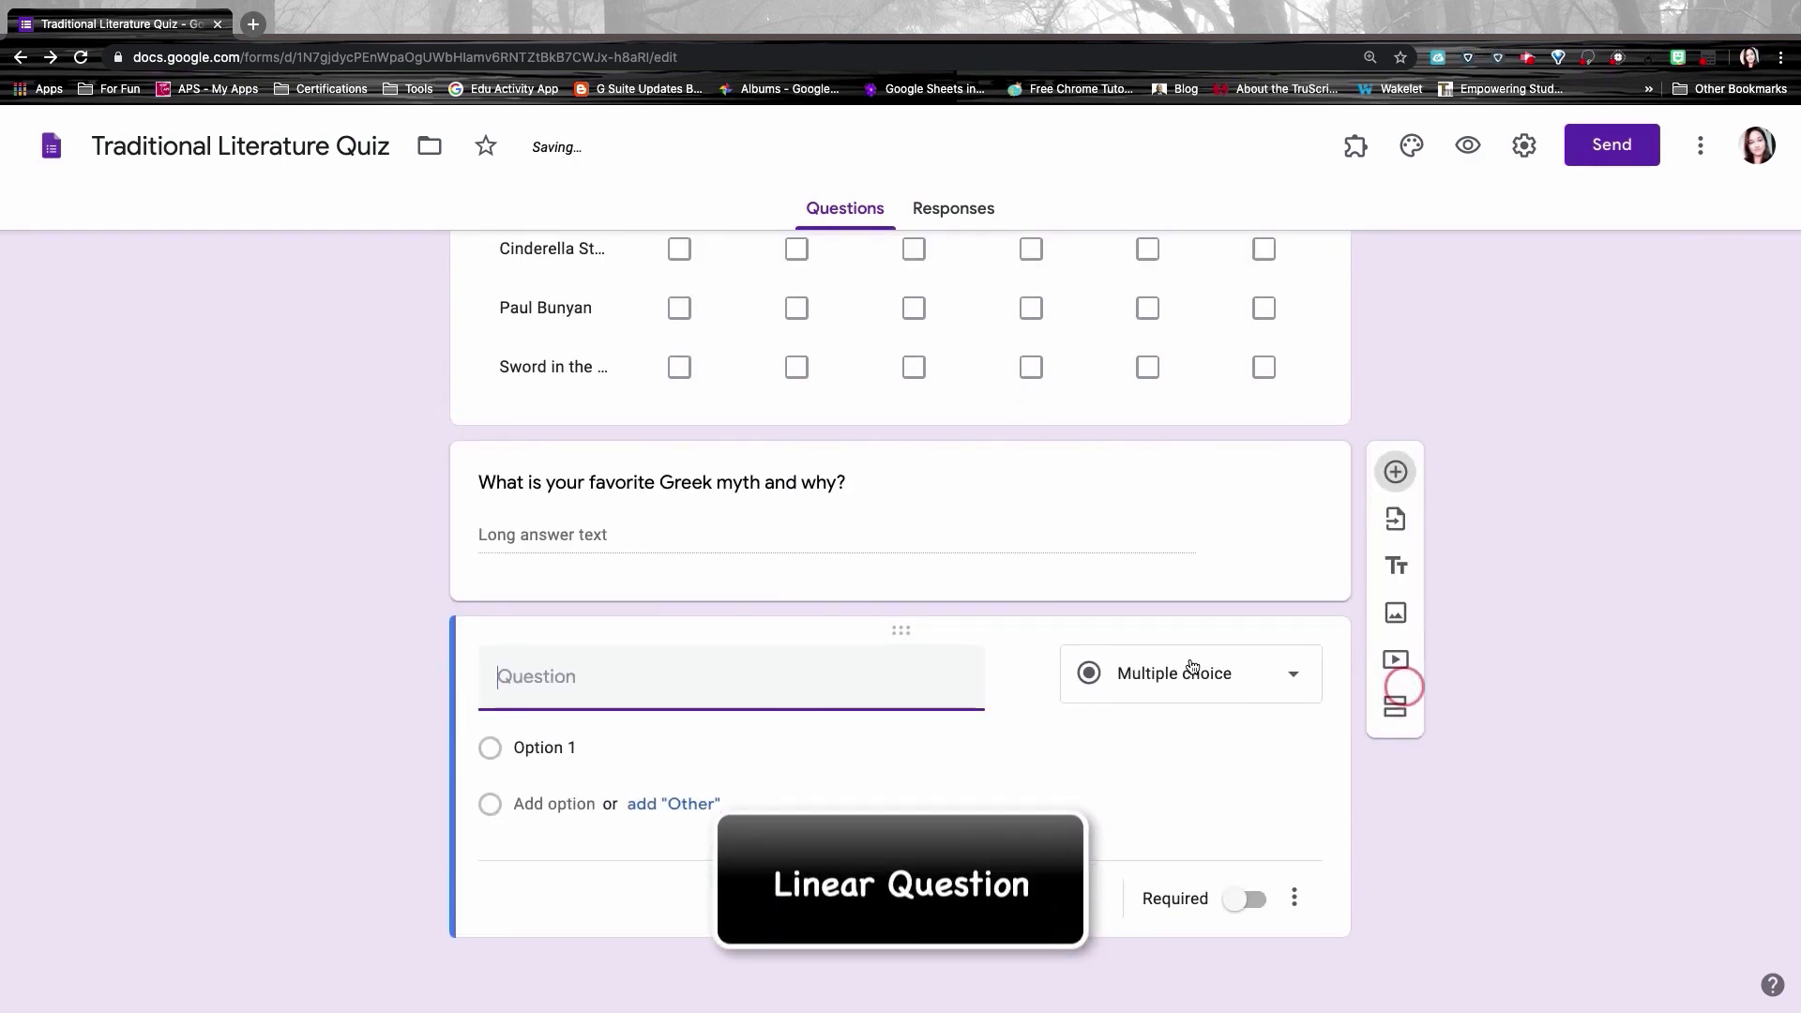
{"action": "left_click", "coordinate": [1192, 667]}
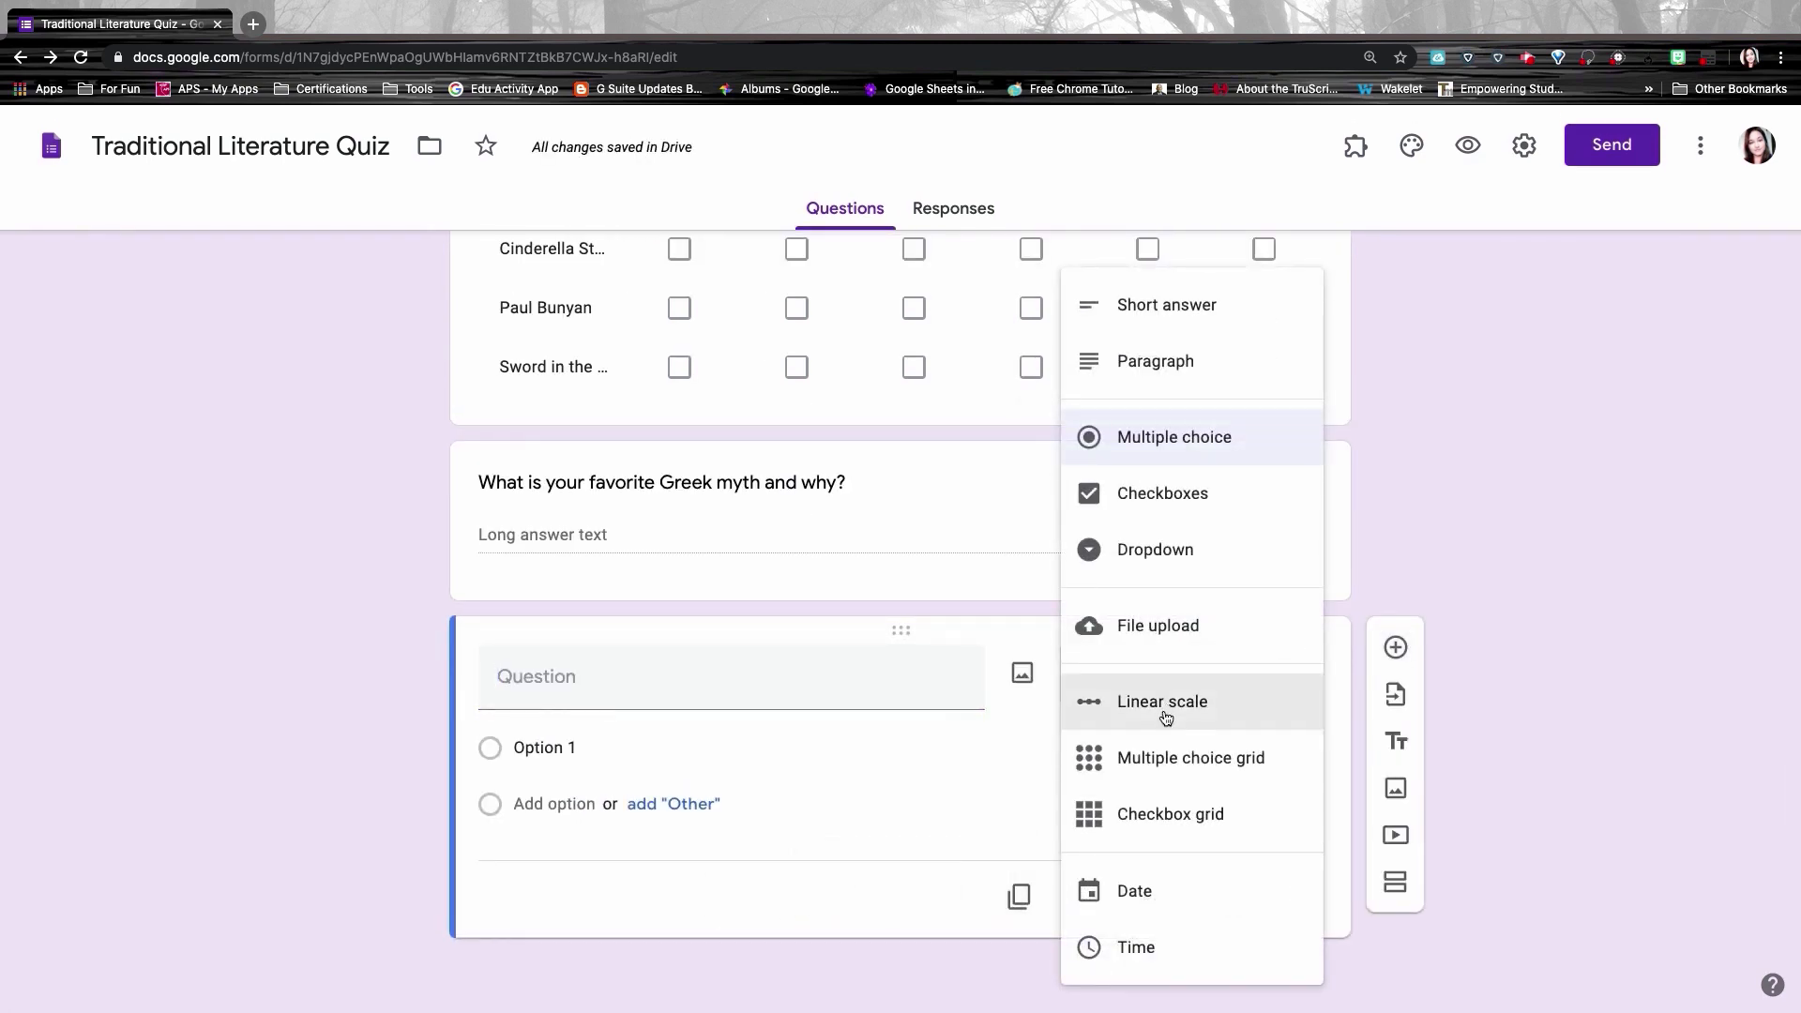
{"action": "left_click", "coordinate": [1131, 711]}
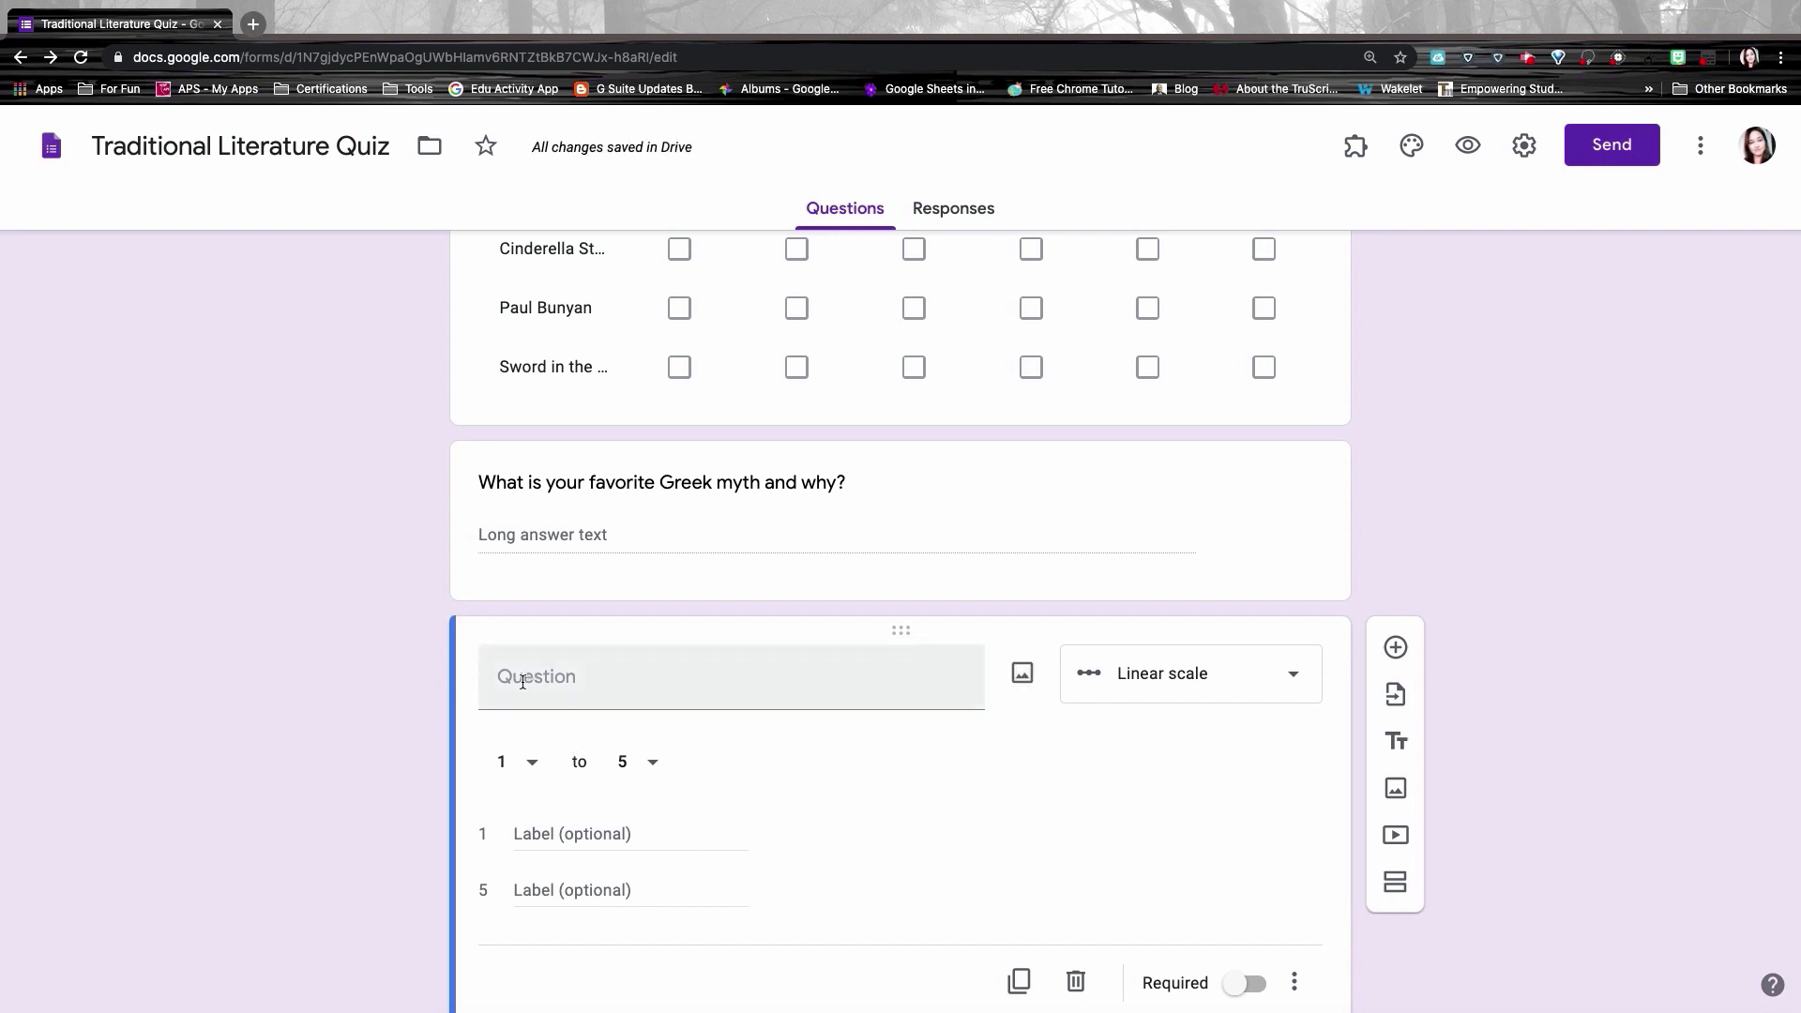
{"action": "left_click", "coordinate": [651, 764]}
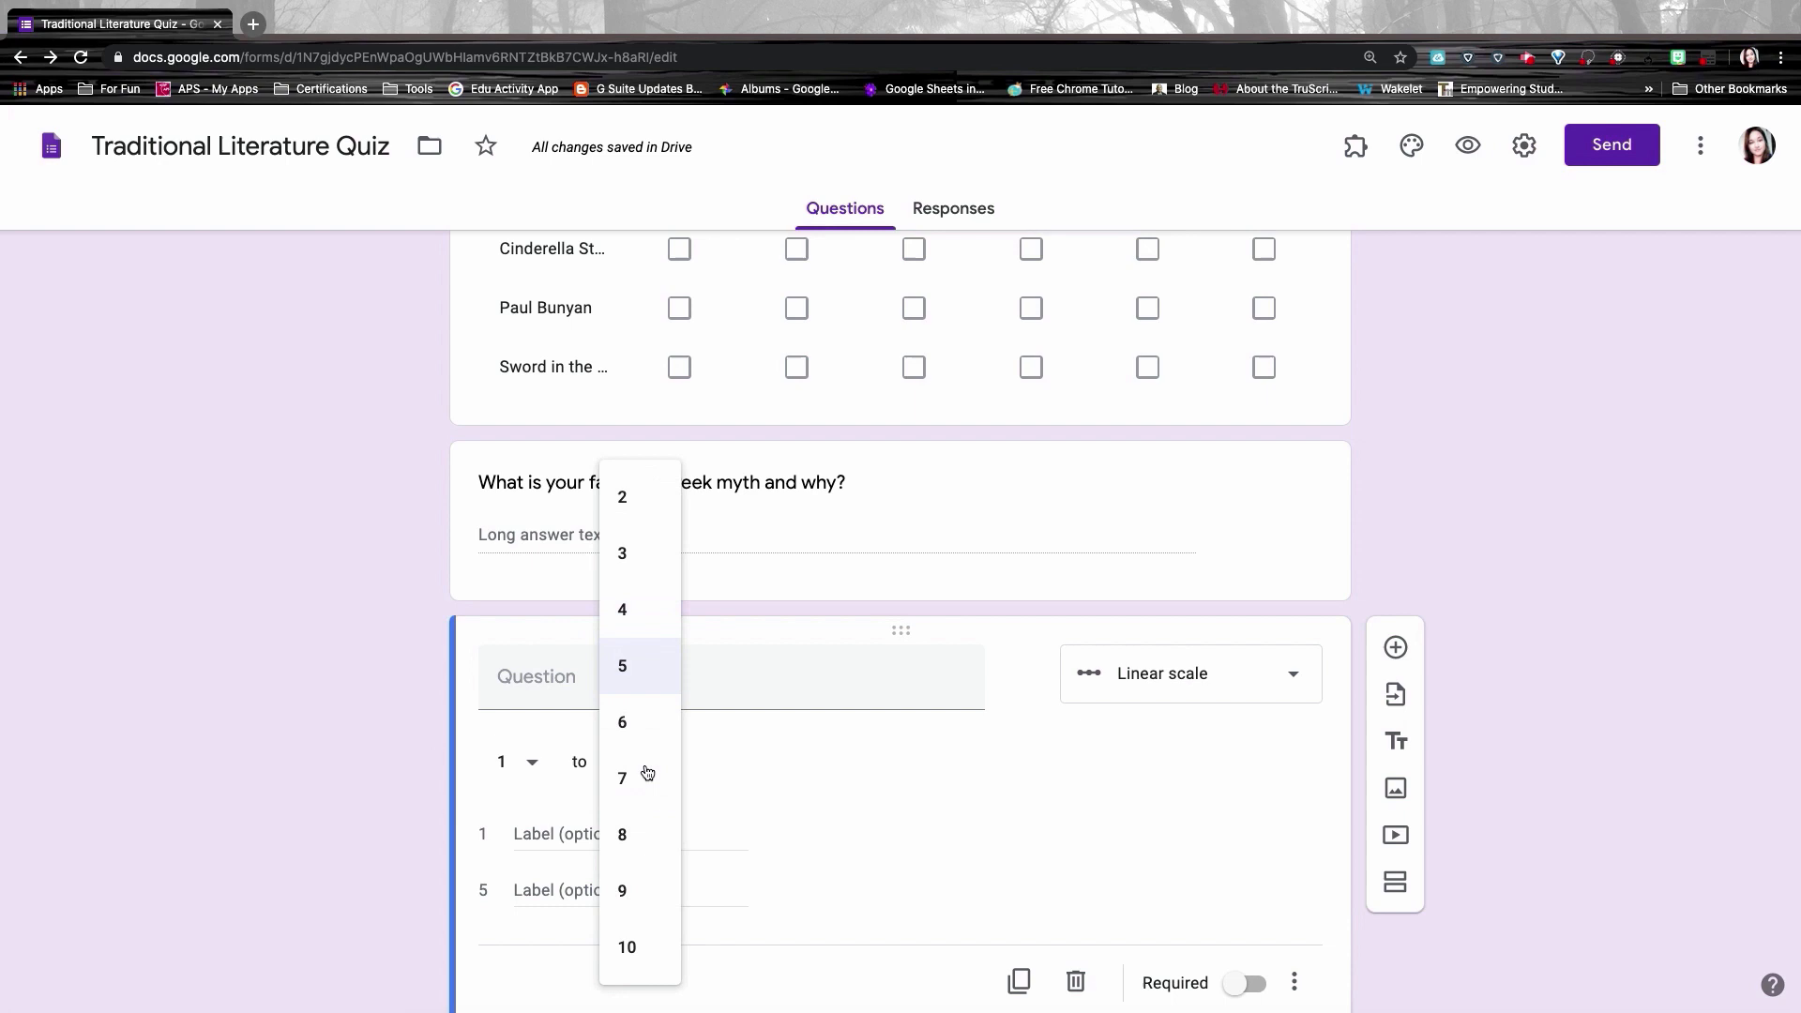
{"action": "left_click", "coordinate": [627, 947]}
Step: Enter the wording 'How much did you like the video?' with end labels Boring and Amazing
{"action": "left_click", "coordinate": [547, 676]}
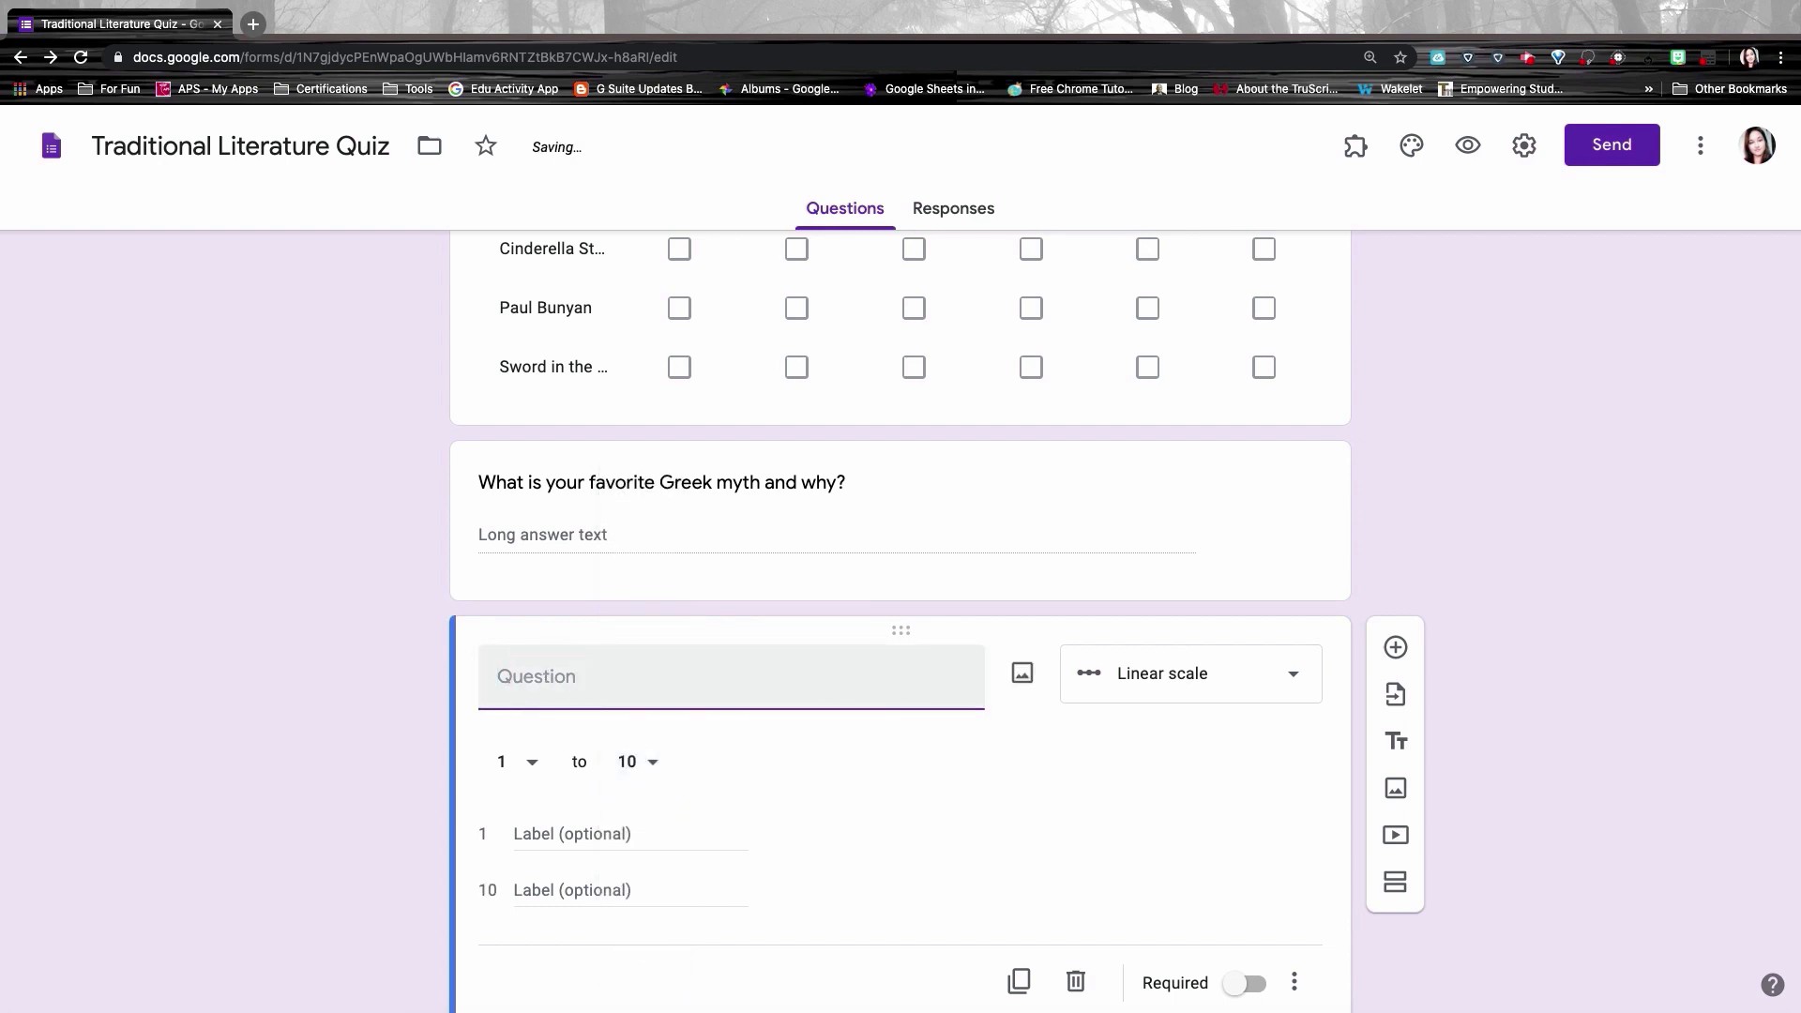
{"action": "type", "text": "How much did you like the video?"}
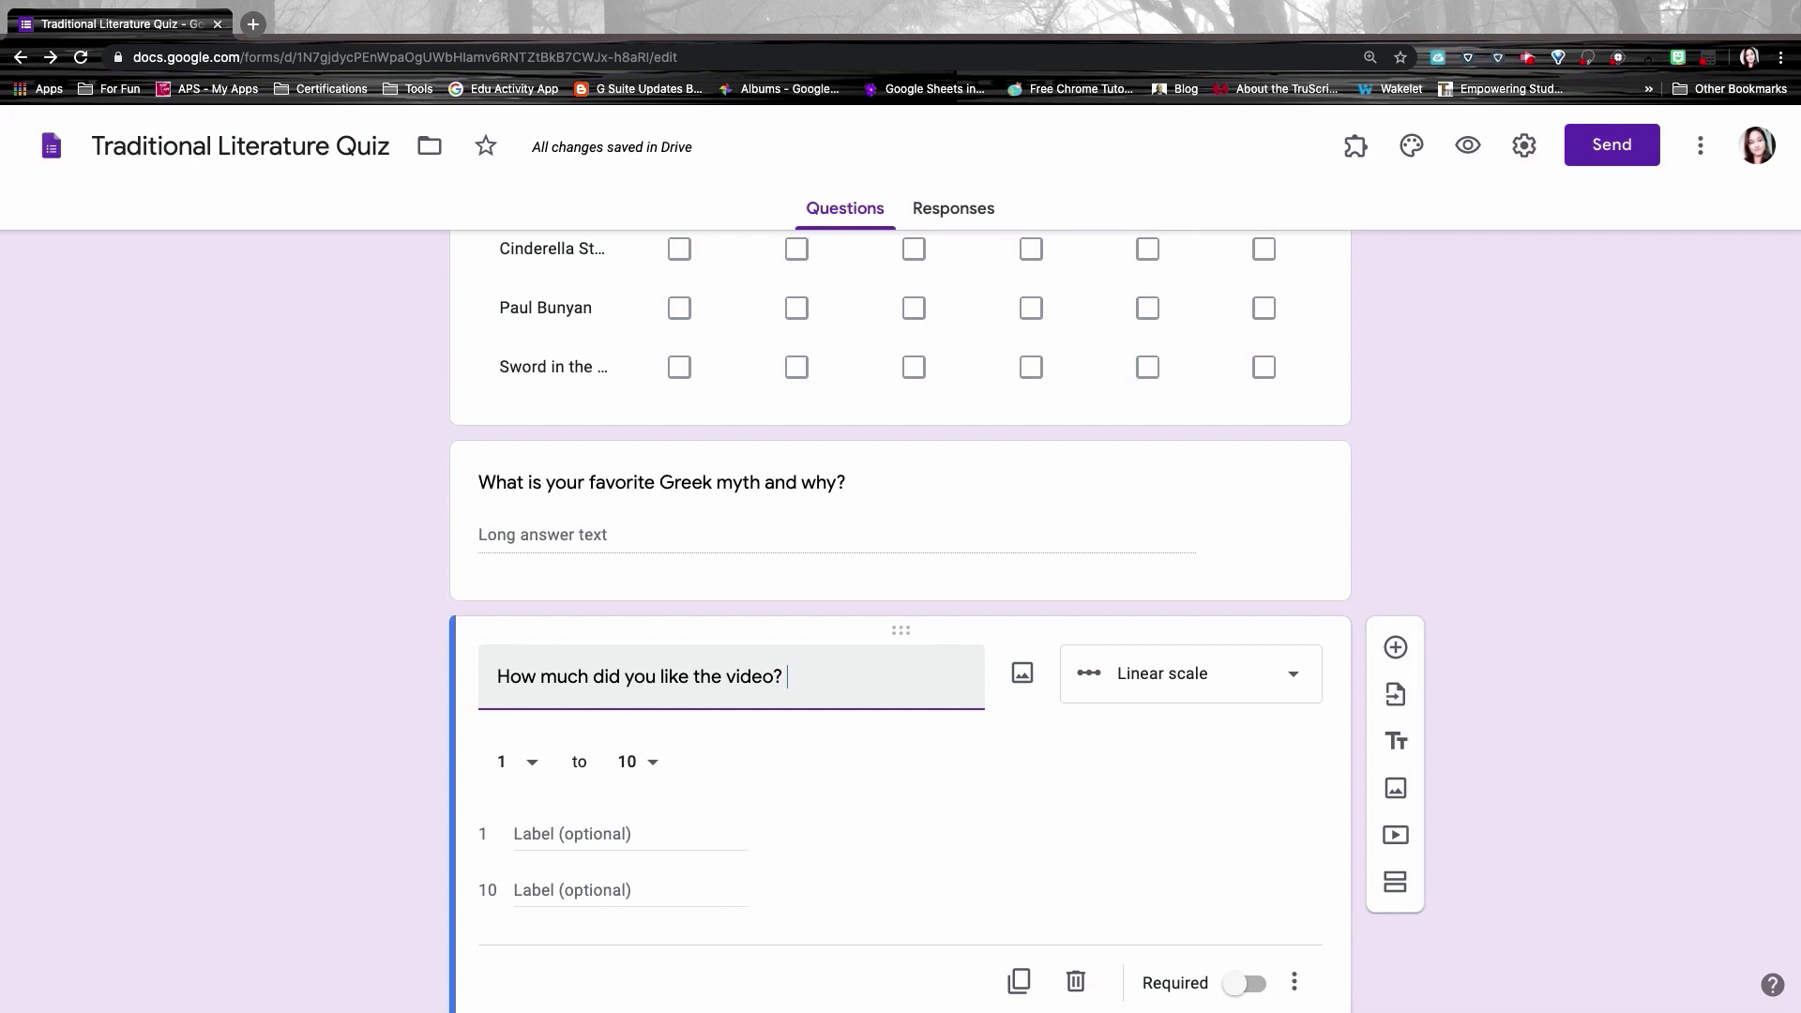
{"action": "left_click", "coordinate": [516, 836]}
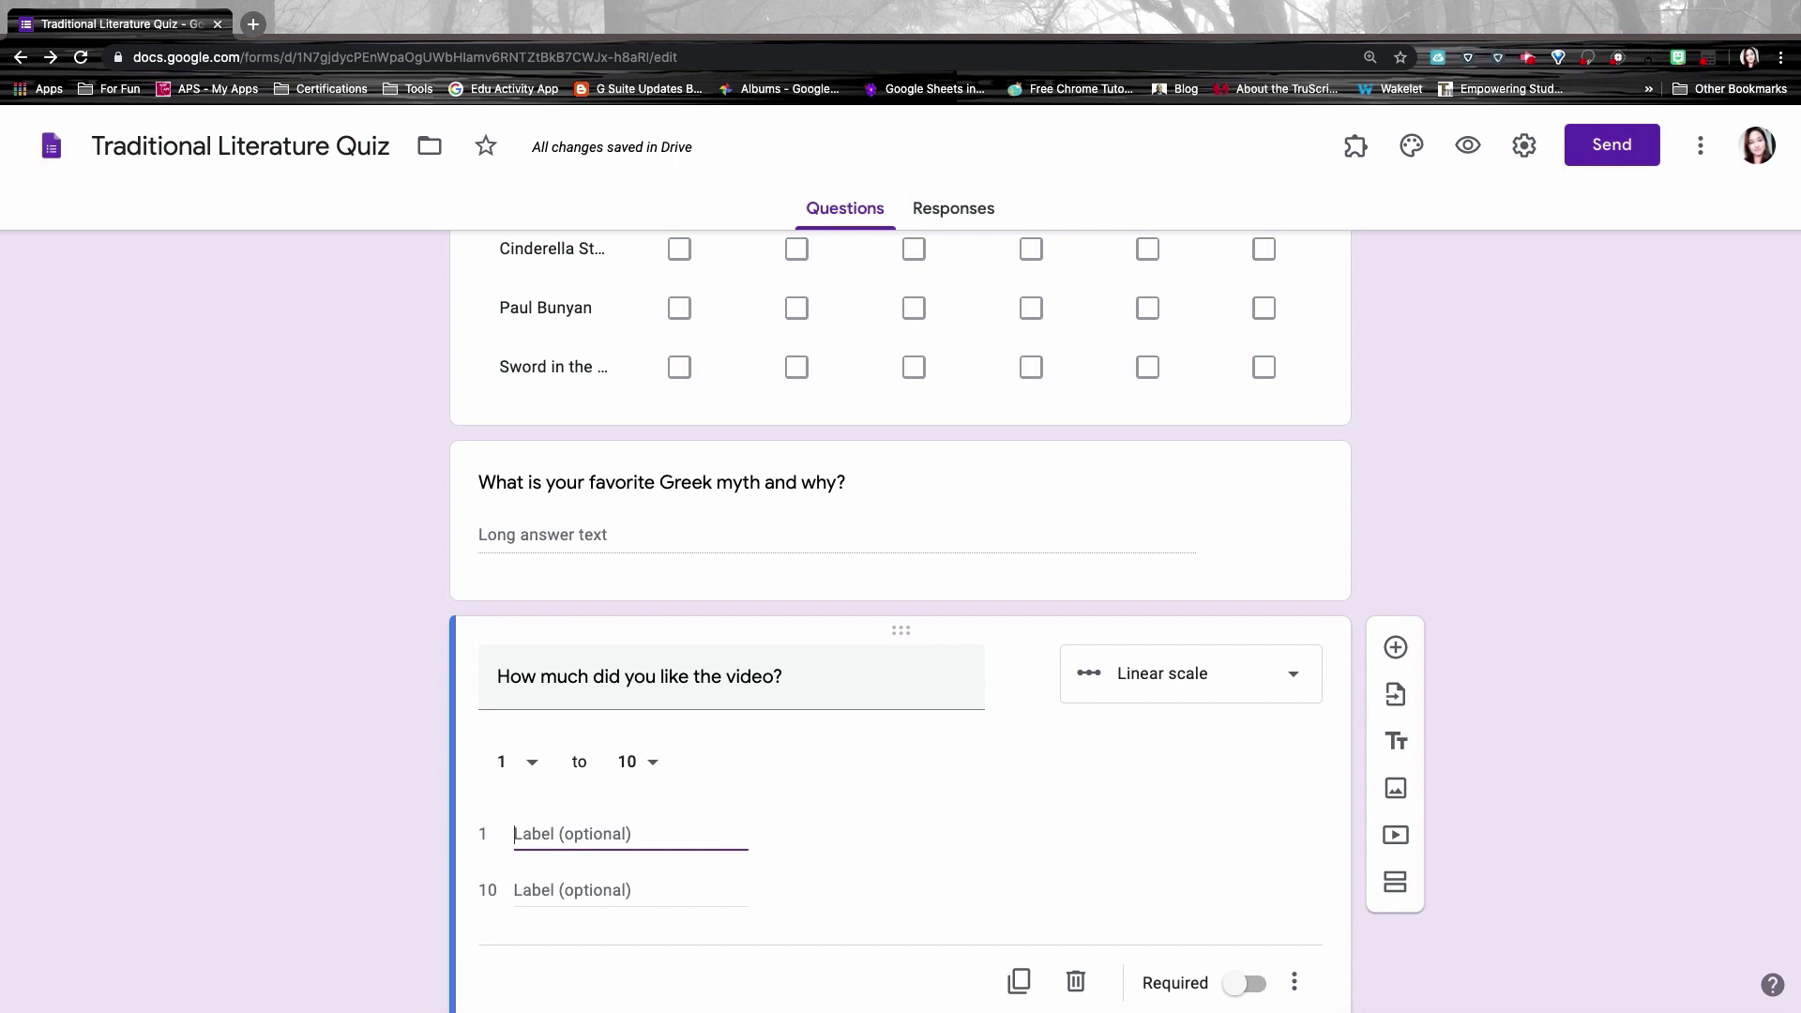
{"action": "left_click", "coordinate": [517, 890]}
{"action": "left_click", "coordinate": [533, 831]}
{"action": "type", "text": "Boring"}
{"action": "key", "text": "Tab"}
{"action": "type", "text": "Amazing"}
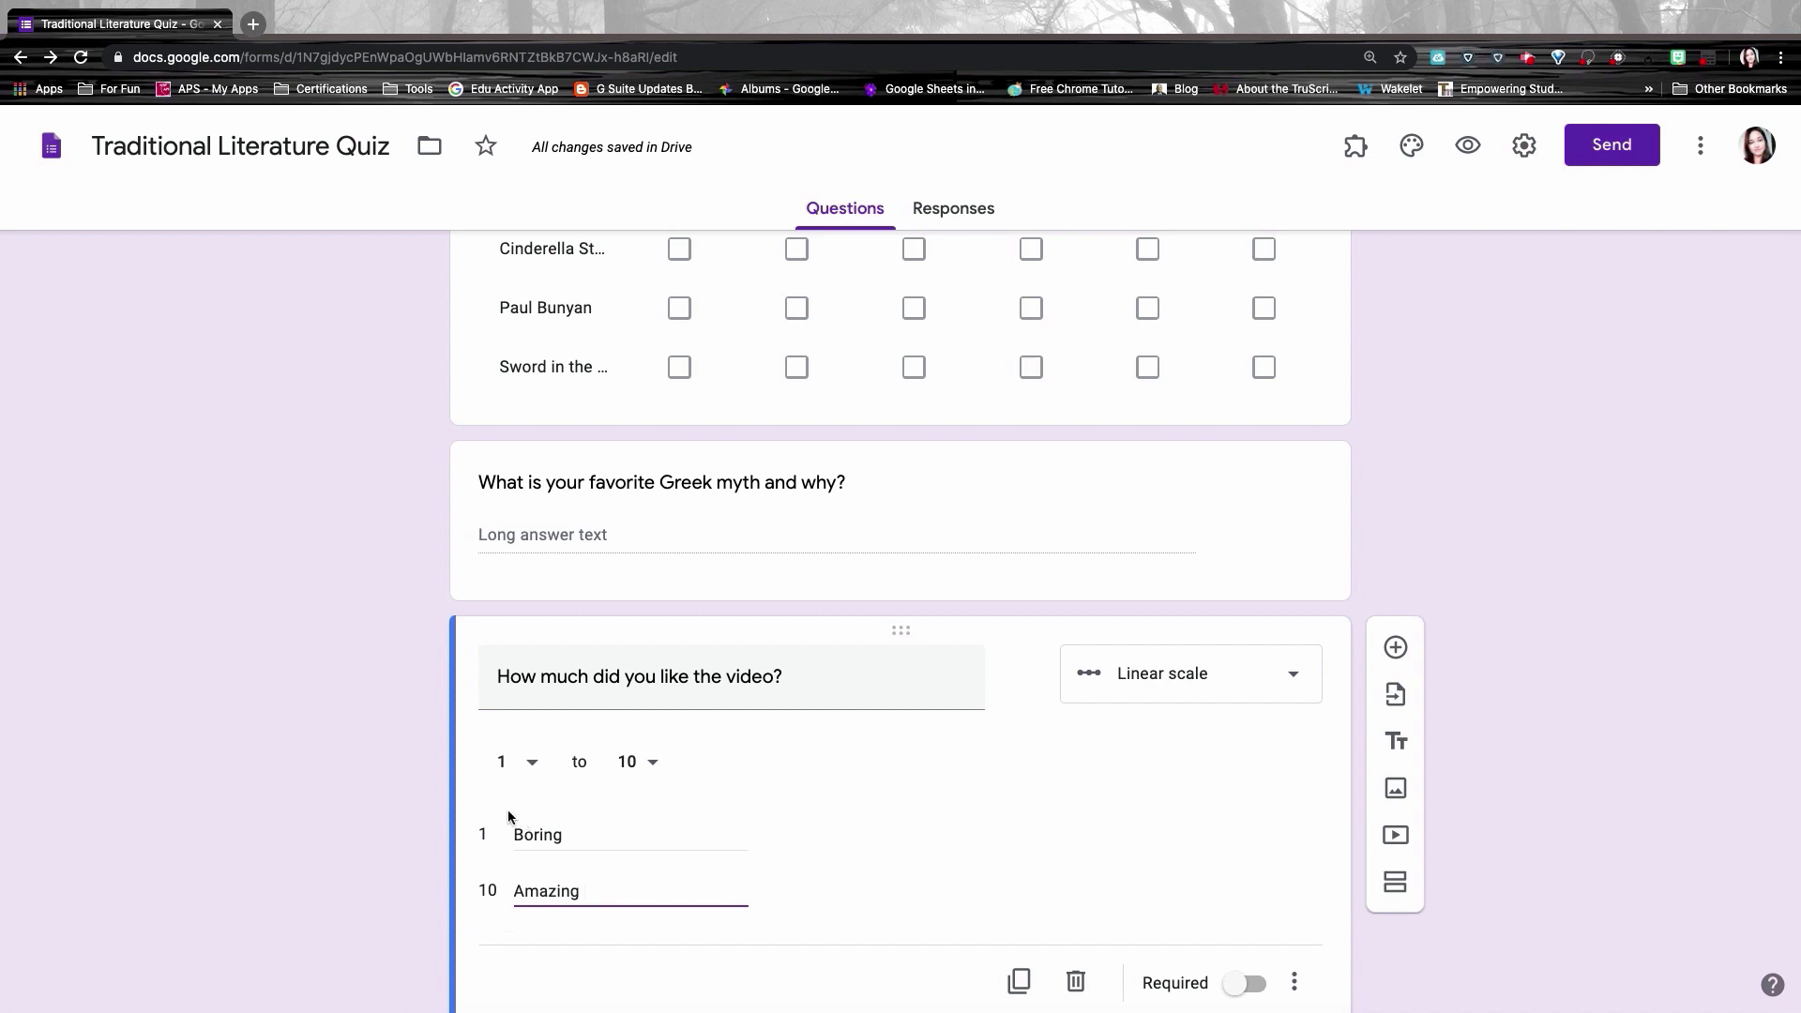
{"action": "double_click", "coordinate": [527, 833]}
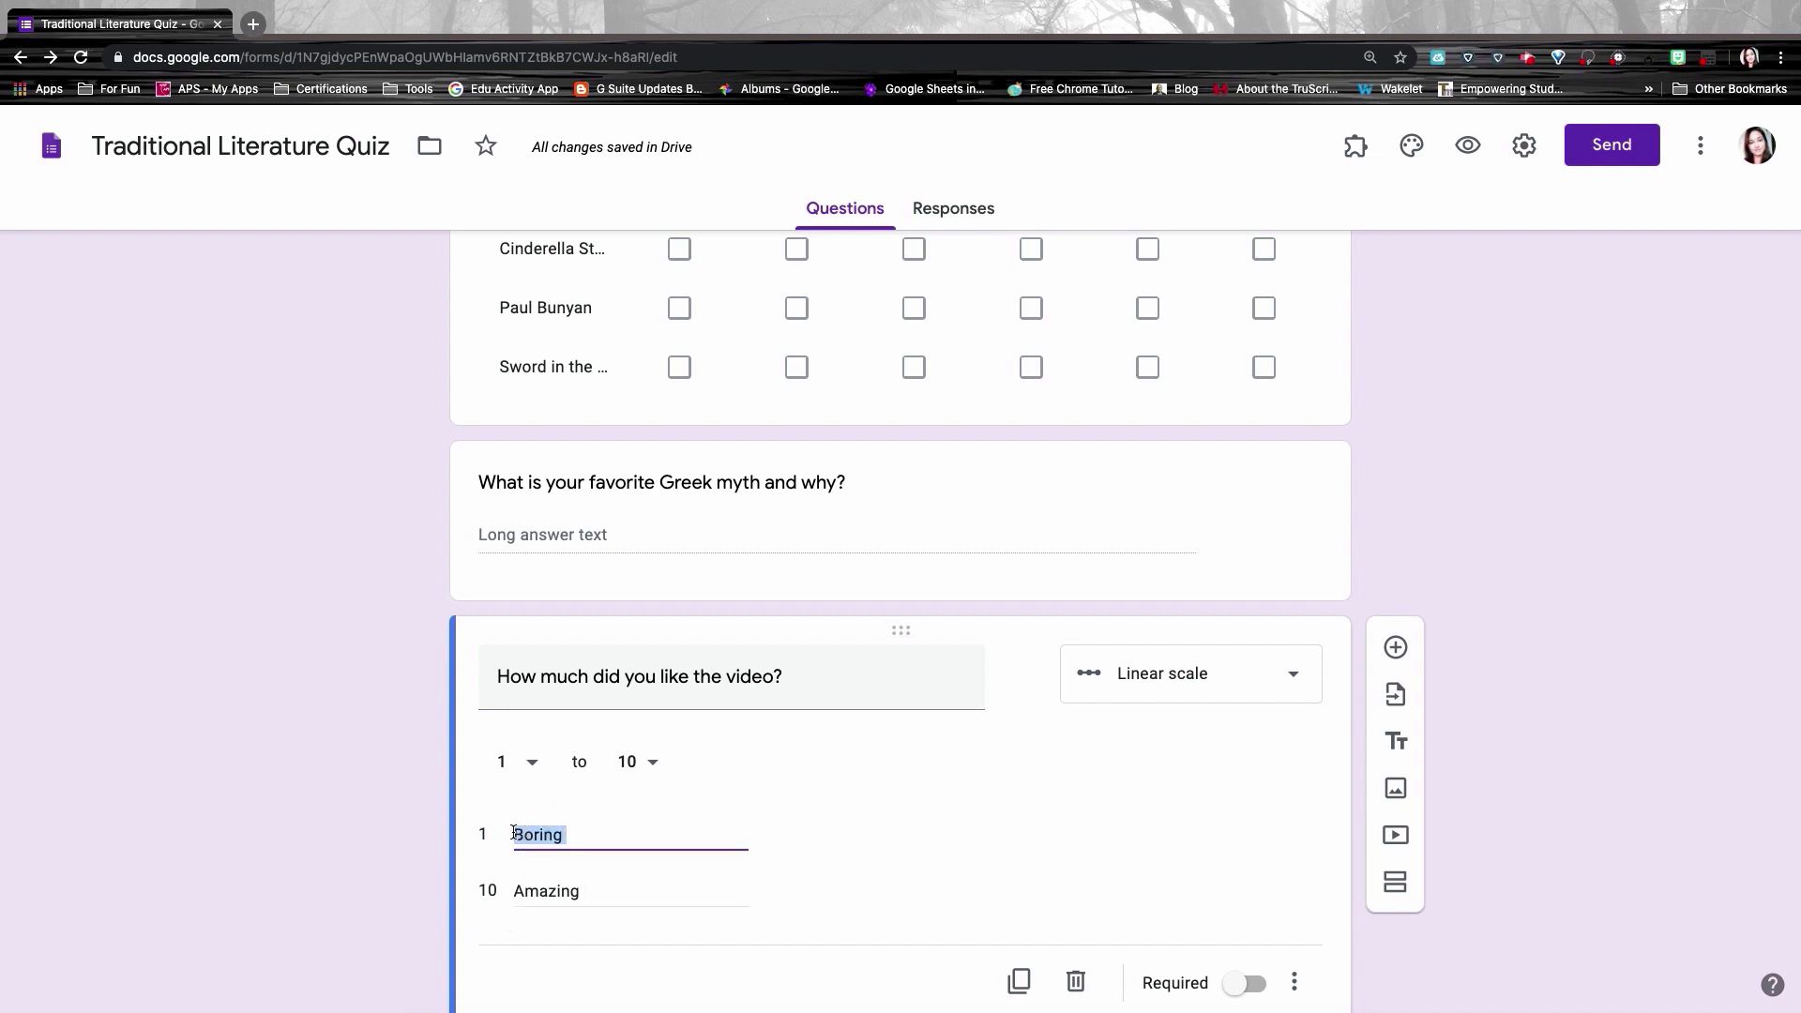
{"action": "left_click", "coordinate": [515, 834]}
Step: Insert an expressionless face emoji before the Boring label
{"action": "left_click", "coordinate": [517, 834]}
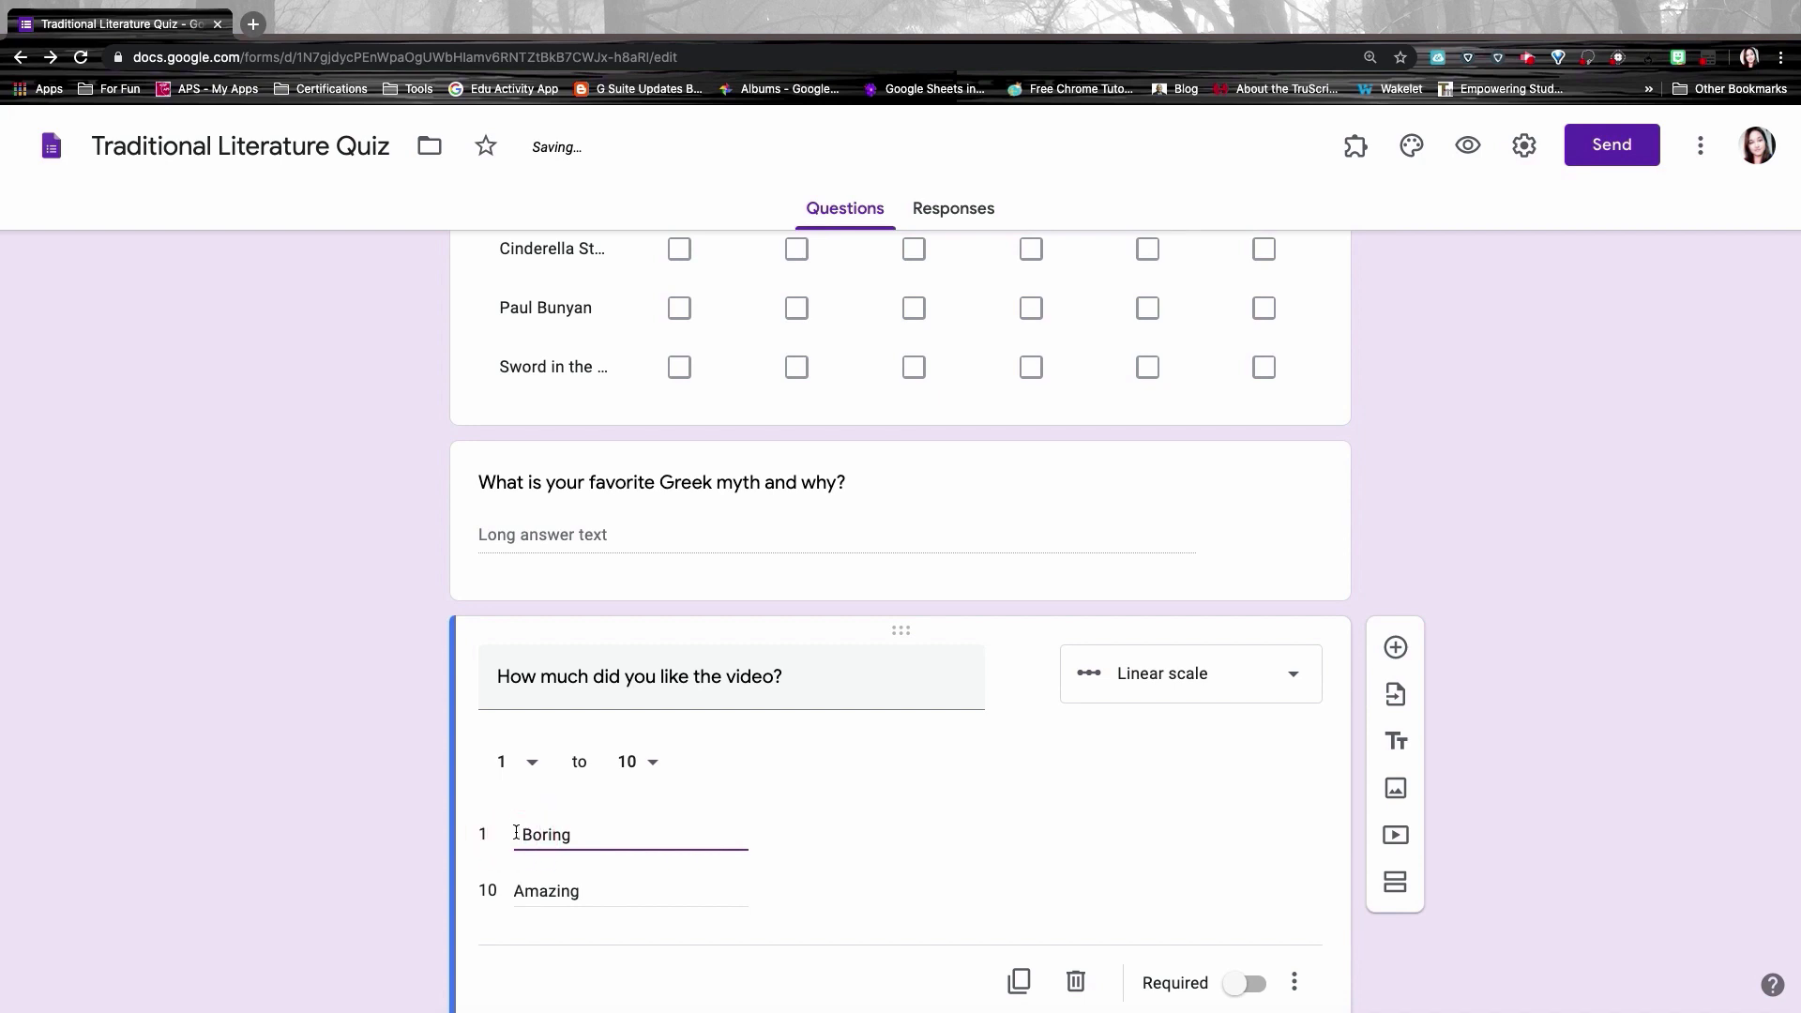
{"action": "right_click", "coordinate": [517, 834]}
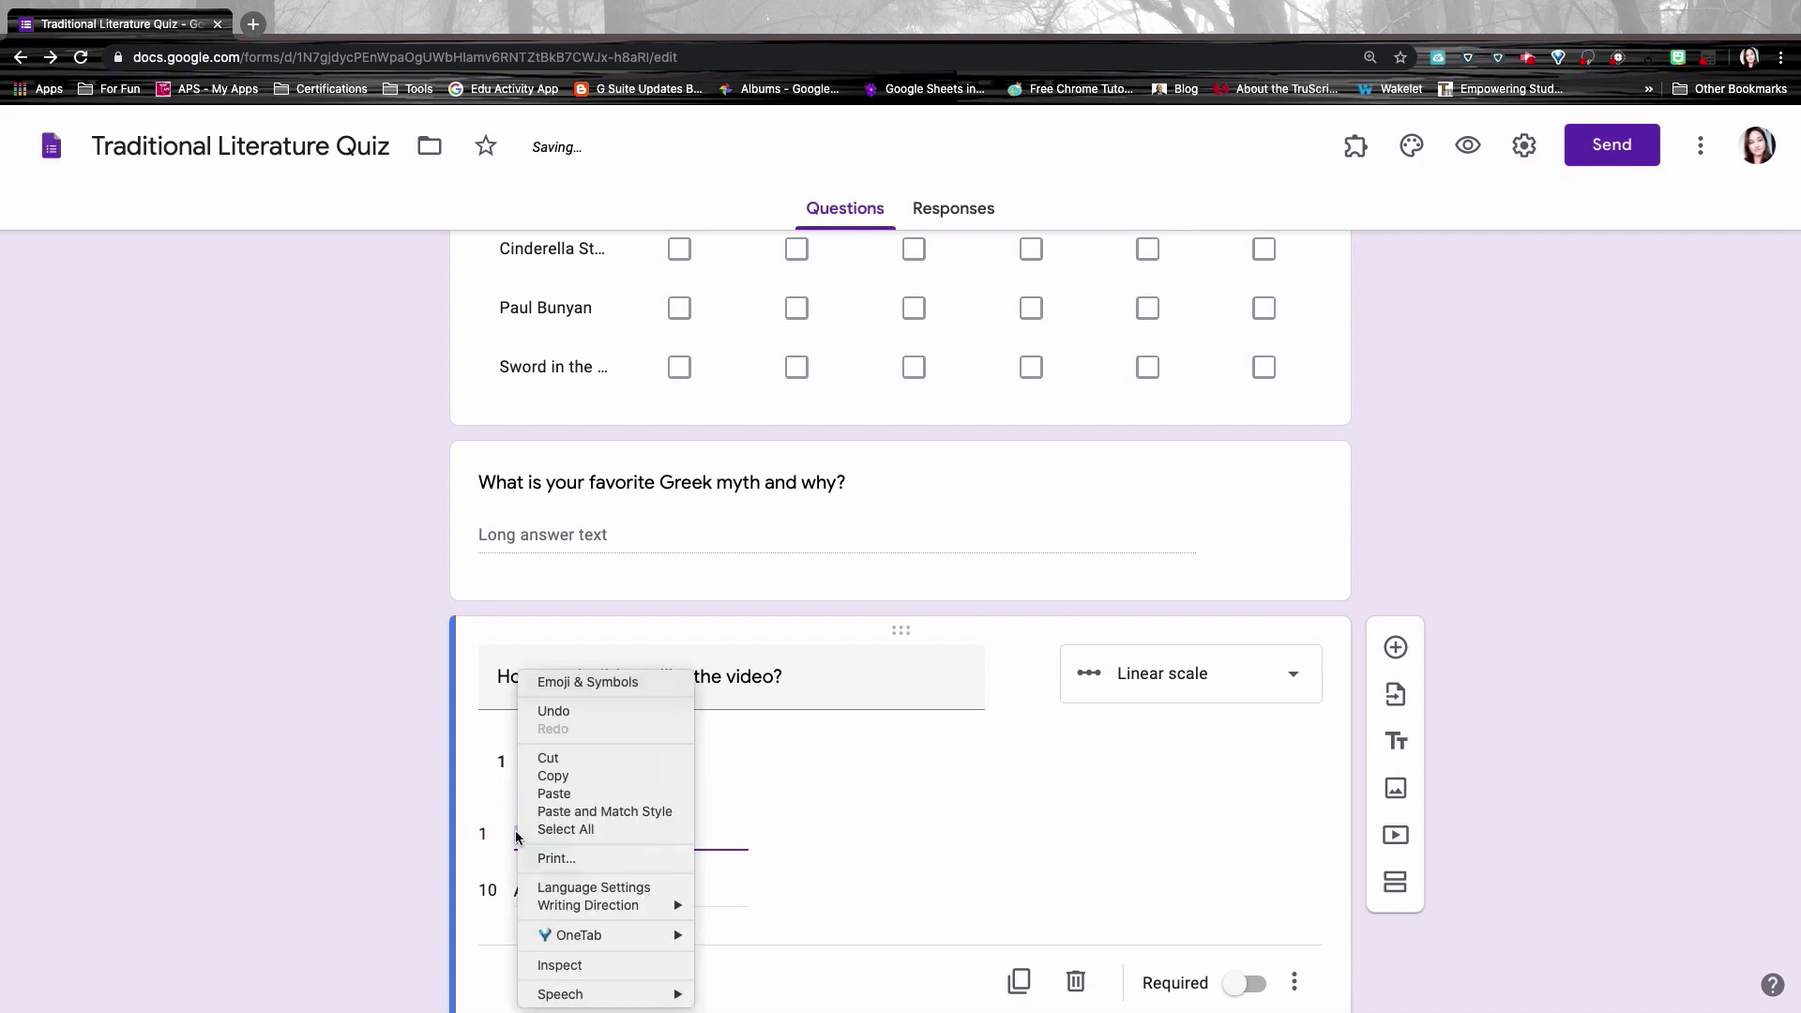
{"action": "left_click", "coordinate": [563, 683]}
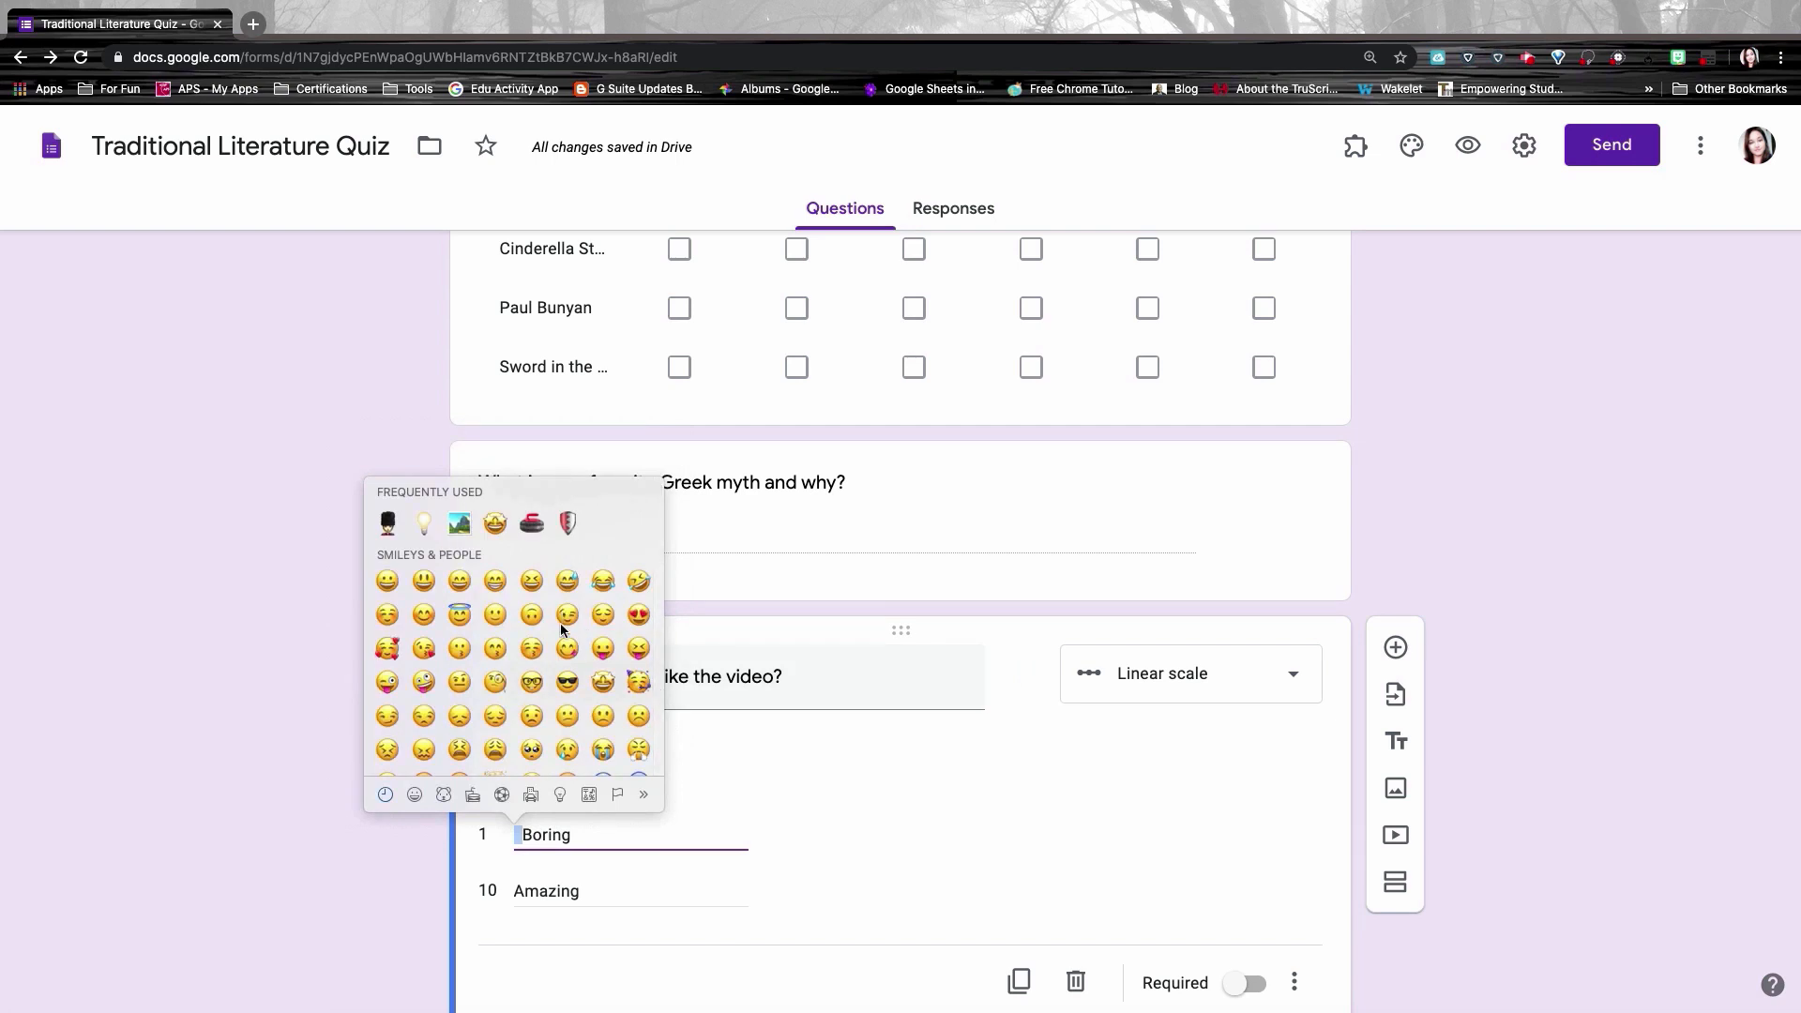
{"action": "scroll", "coordinate": [561, 629], "scroll_direction": "down", "scroll_amount": 5}
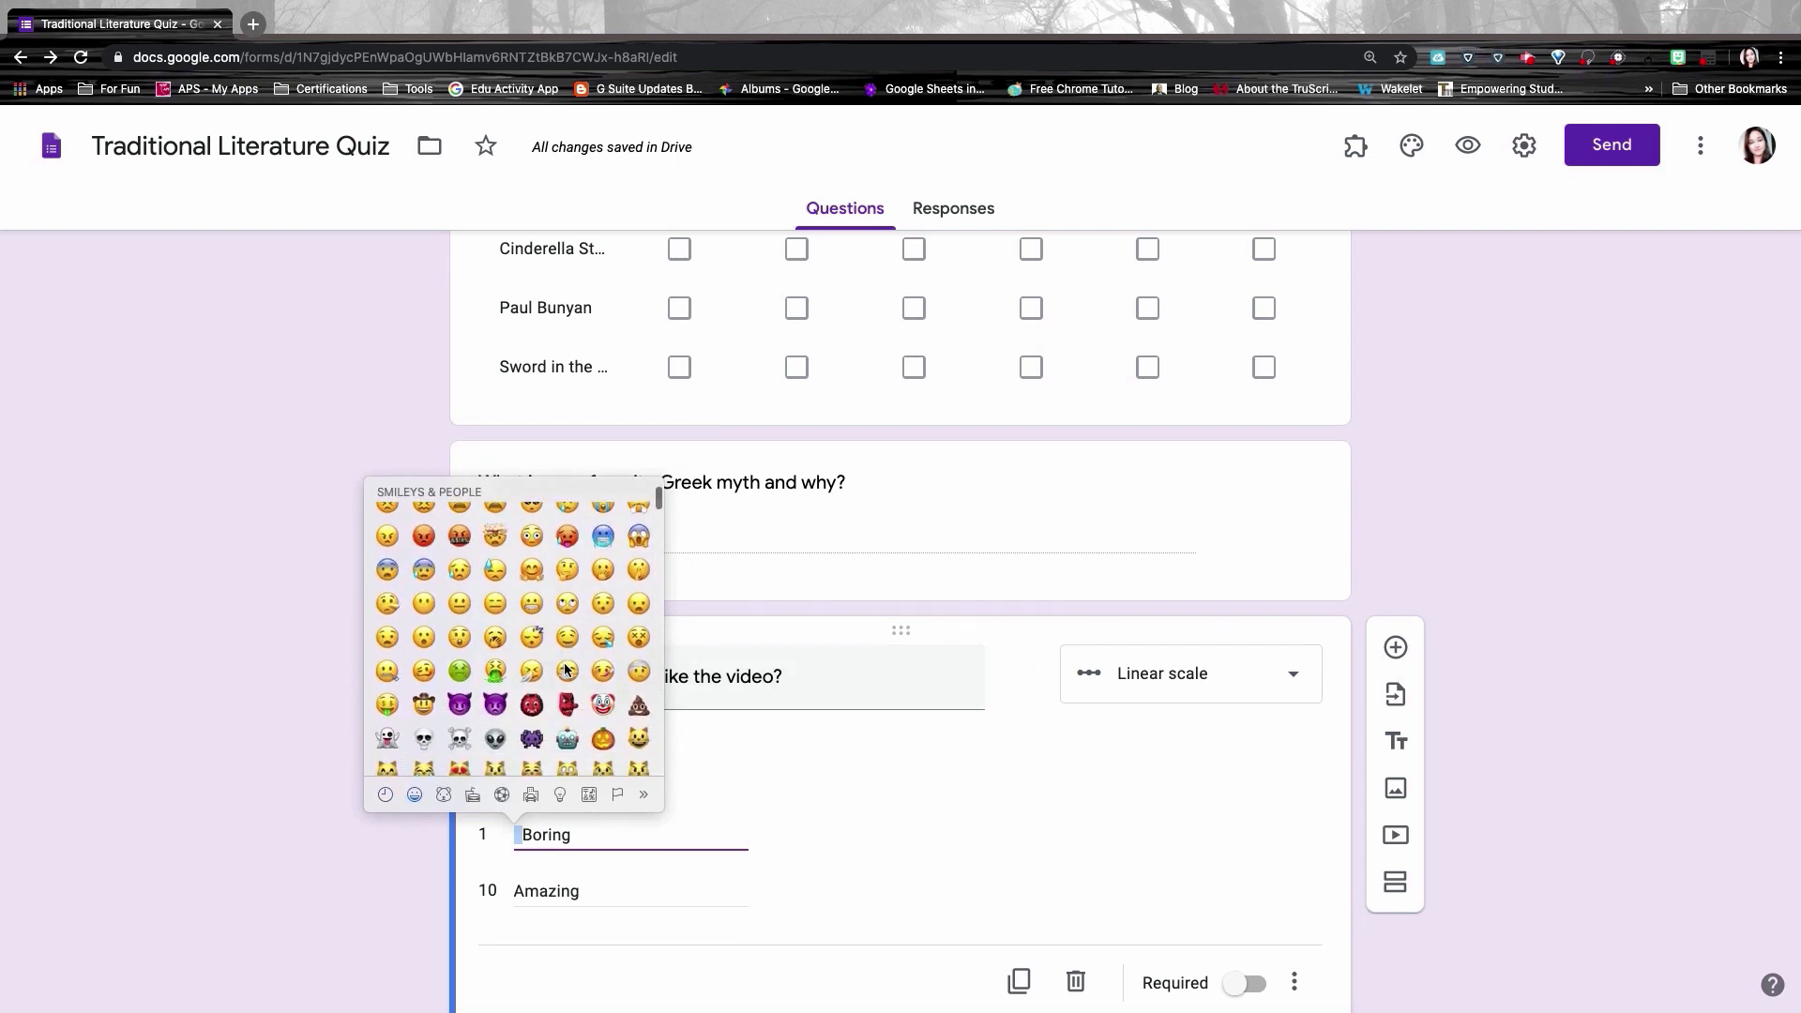
{"action": "left_click", "coordinate": [499, 602]}
Step: Add a face emoji to the Amazing label
{"action": "left_click", "coordinate": [520, 890]}
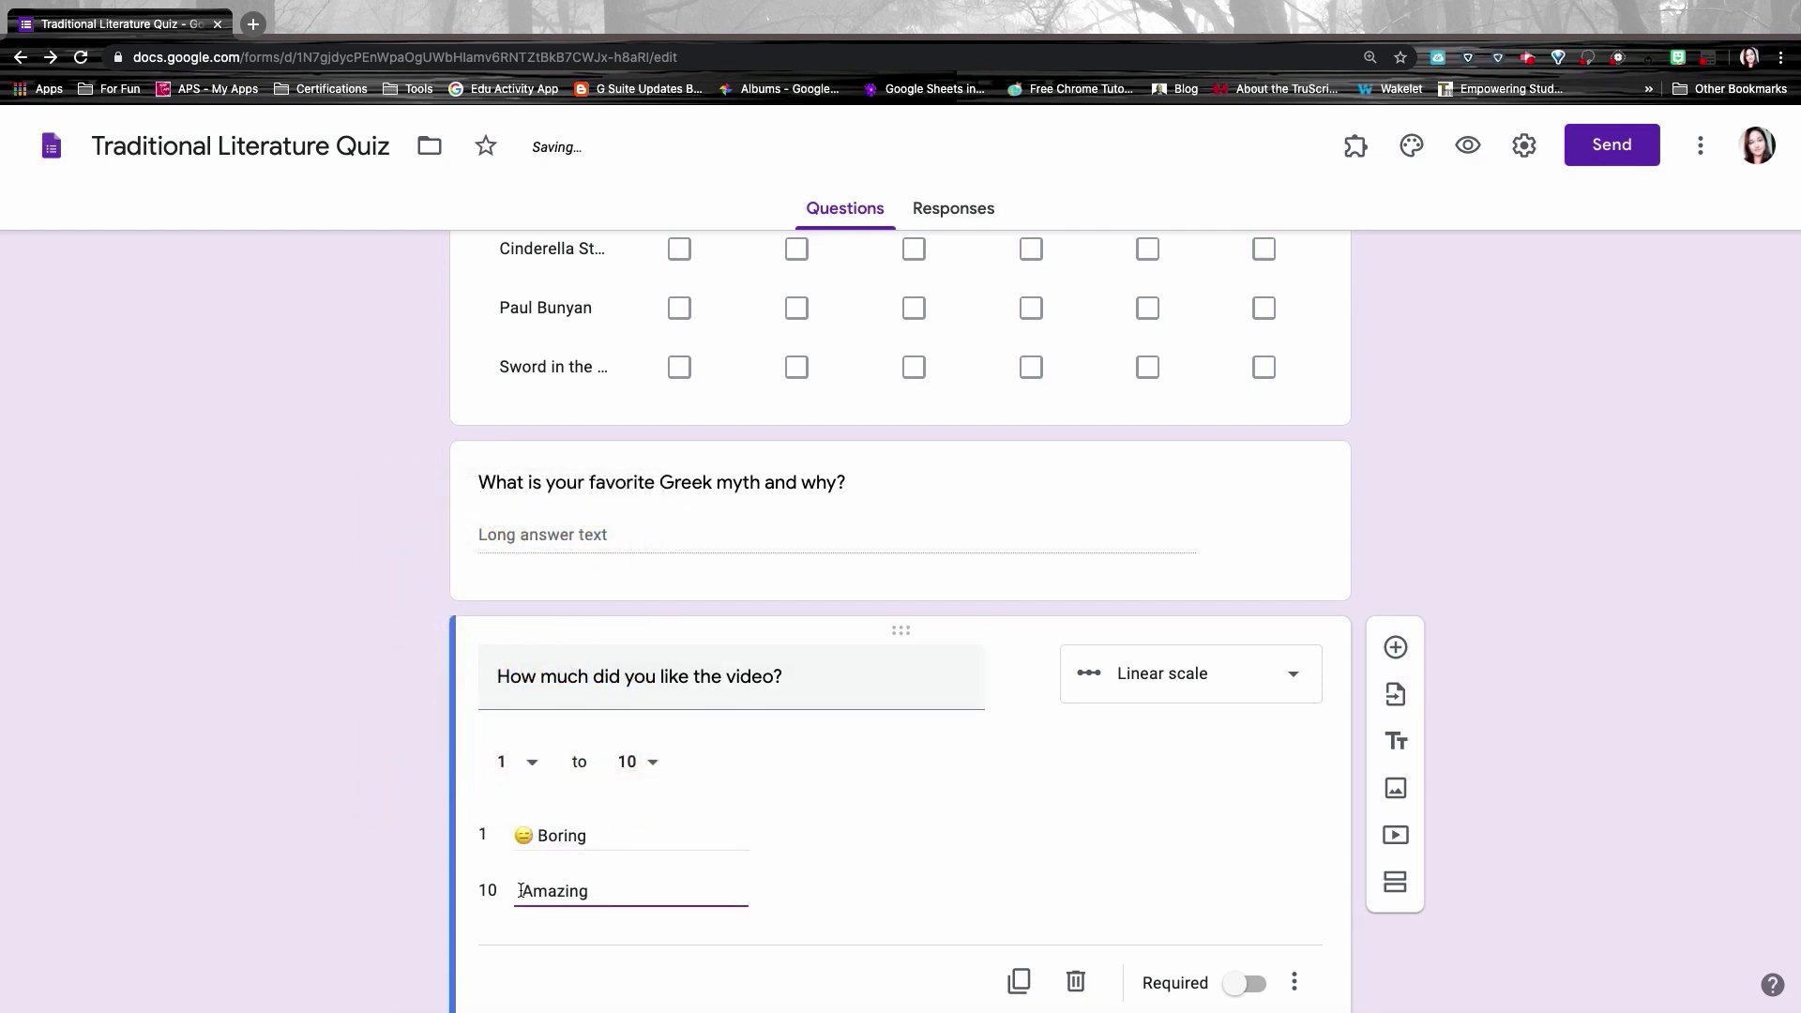
{"action": "double_click", "coordinate": [520, 890]}
{"action": "key", "text": "ctrl+super+space"}
{"action": "left_click", "coordinate": [615, 795]}
{"action": "type", "text": "Amazing"}
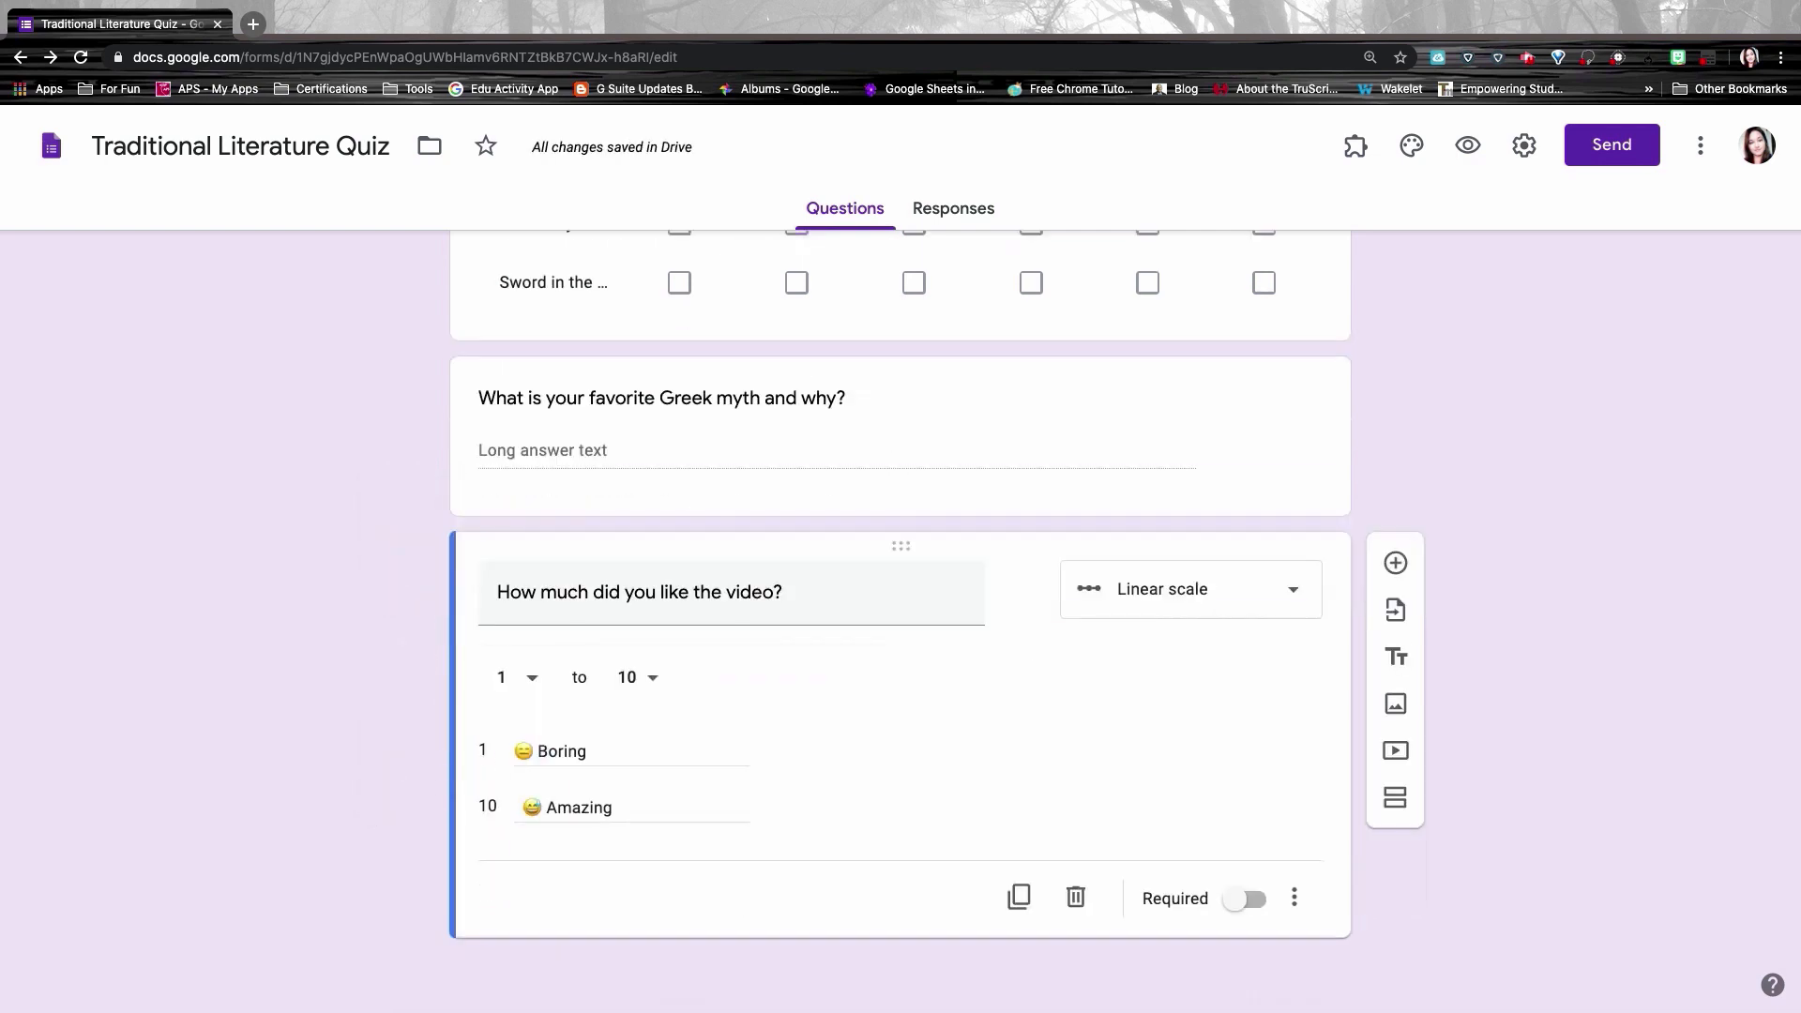
{"action": "left_click", "coordinate": [1337, 393]}
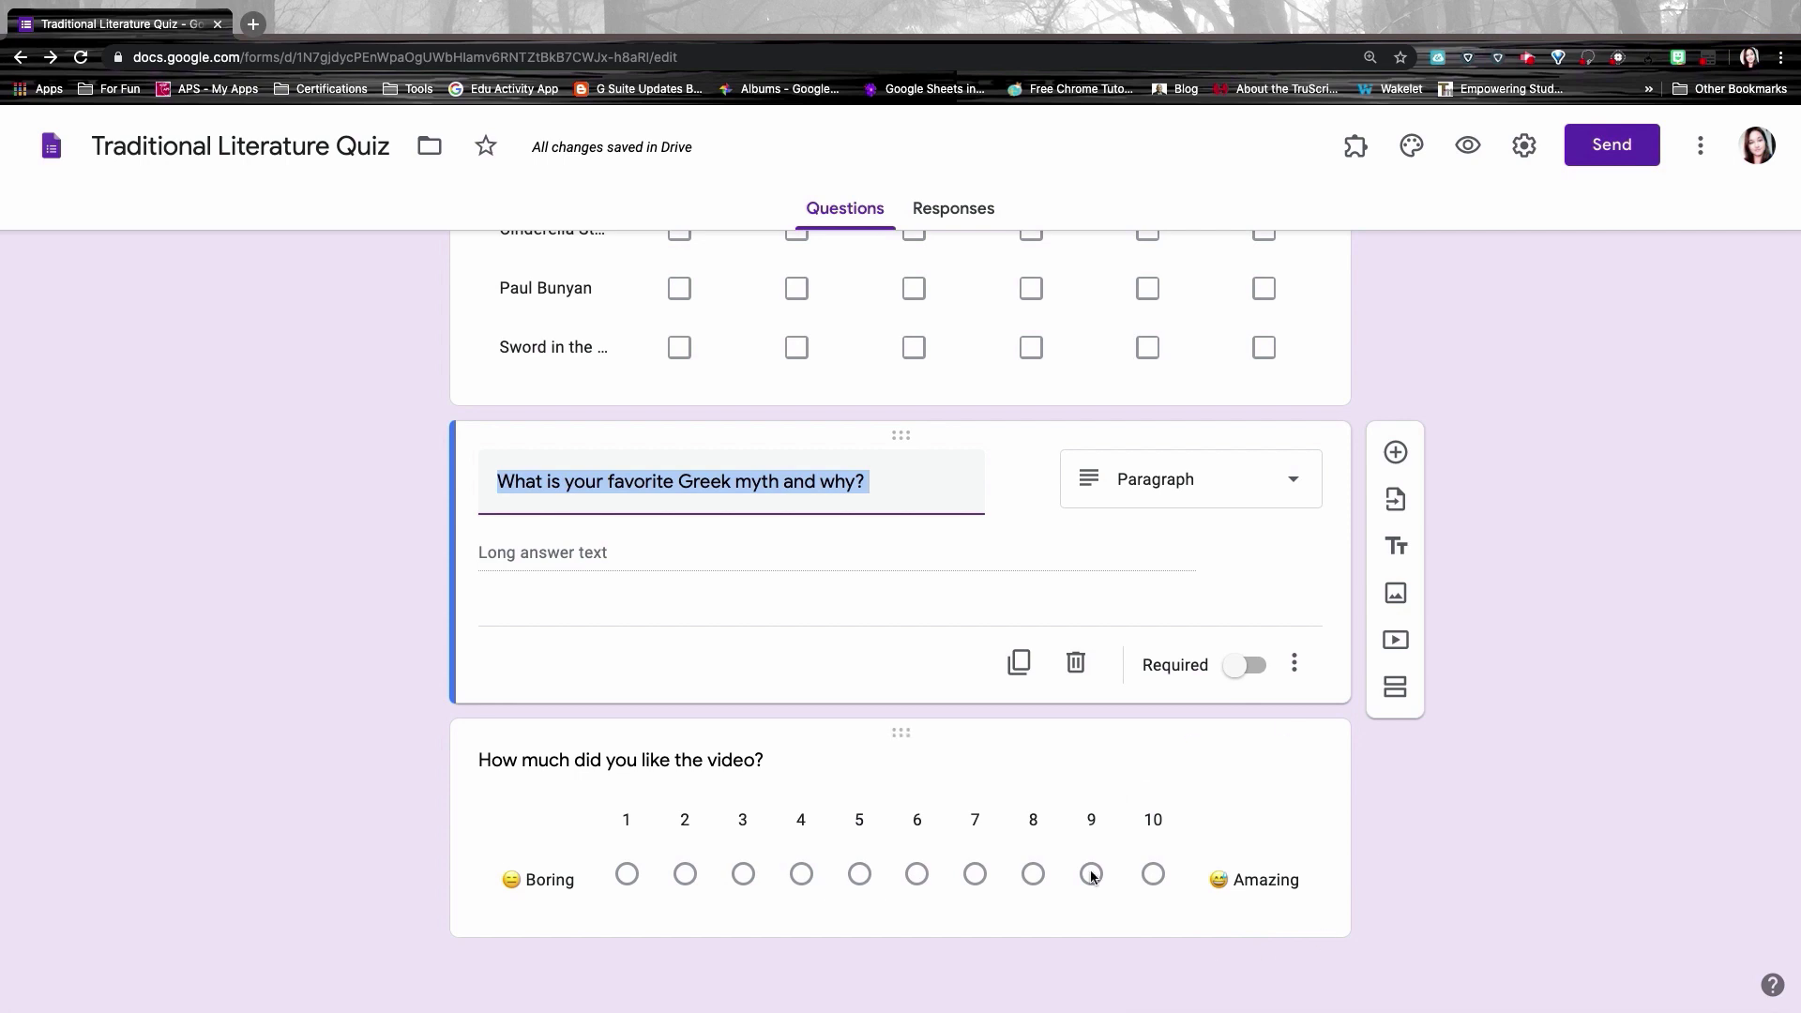
{"action": "left_click", "coordinate": [1333, 884]}
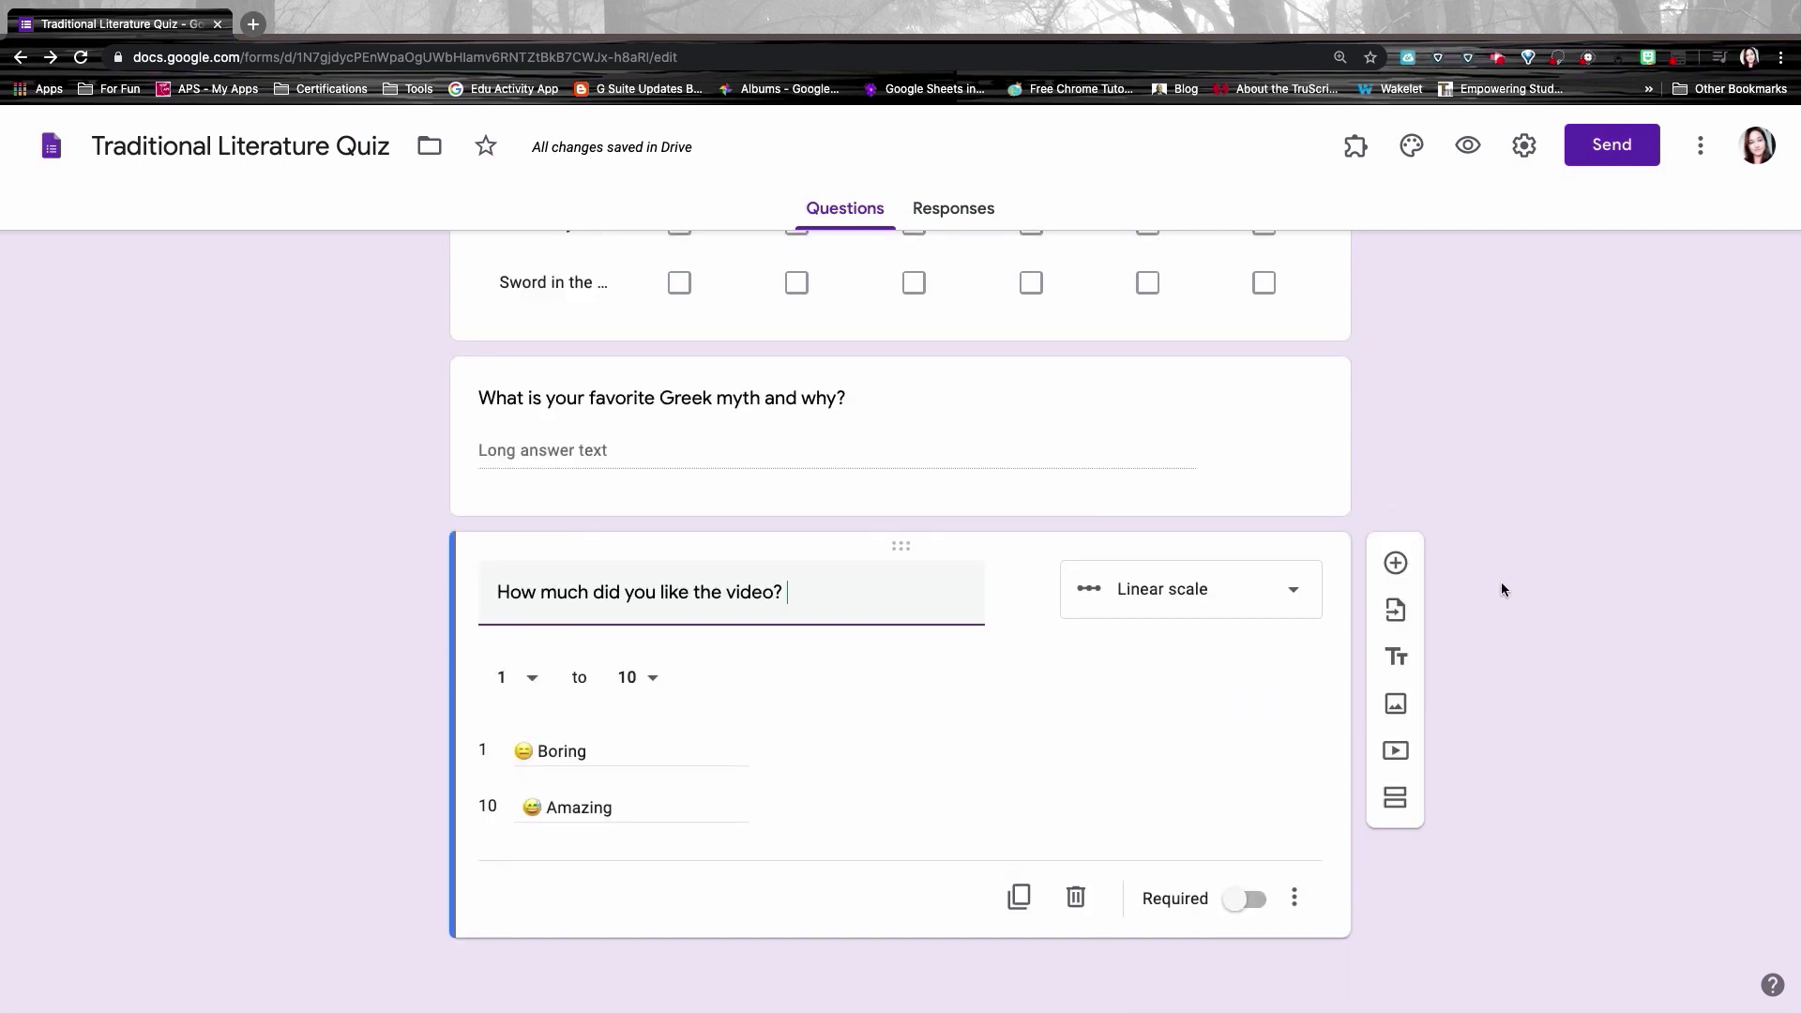
Step: Add a File upload question below the scale, accepting the Drive upload notice
{"action": "left_click", "coordinate": [1395, 562]}
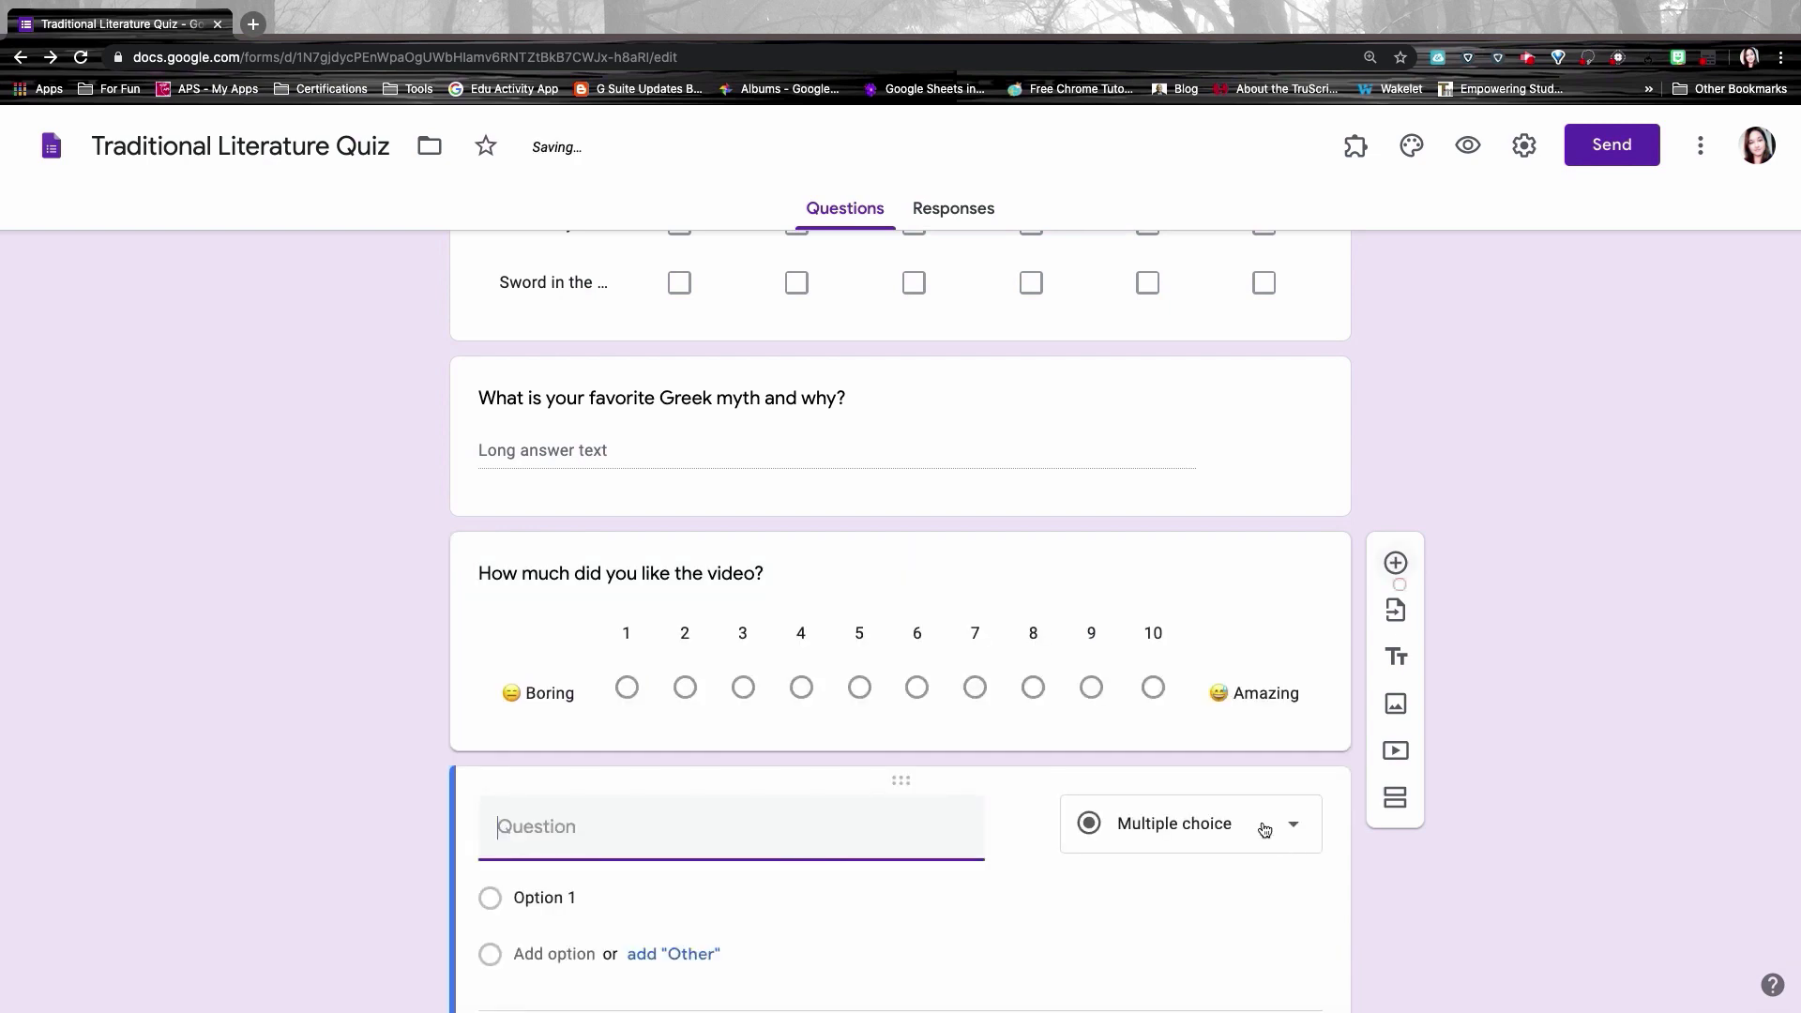
{"action": "left_click", "coordinate": [1226, 679]}
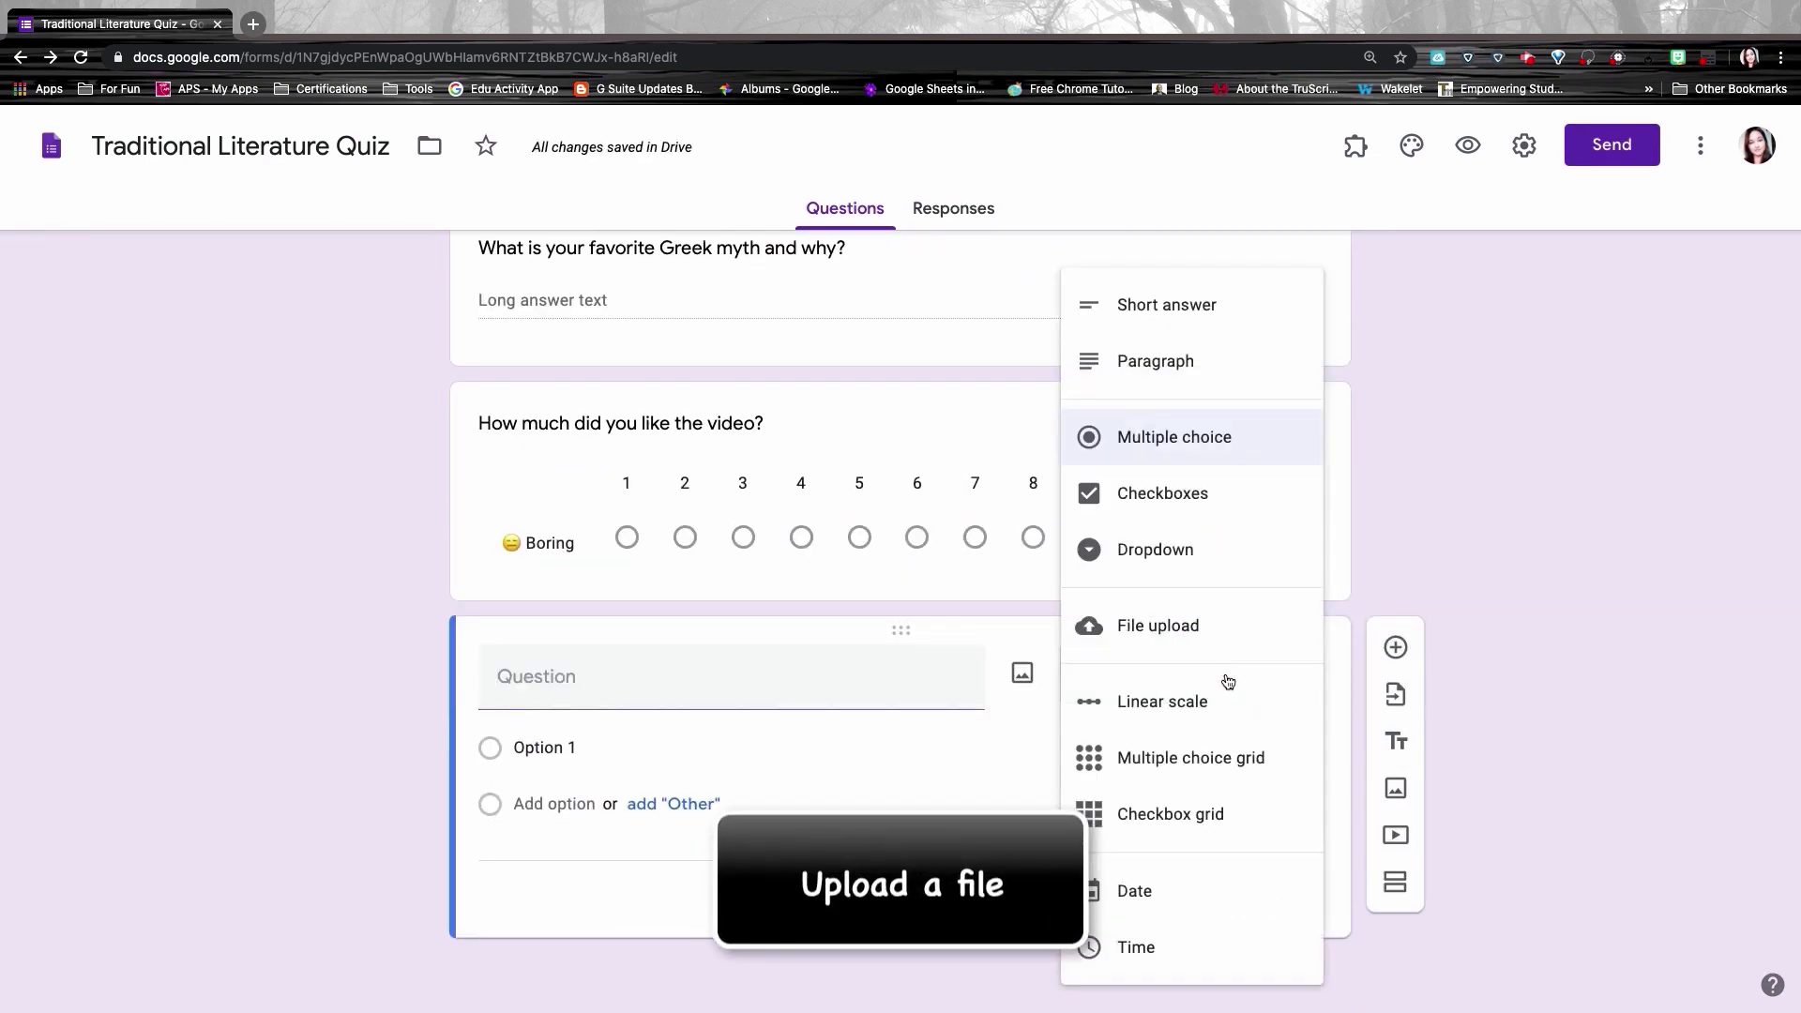
{"action": "left_click", "coordinate": [1133, 625]}
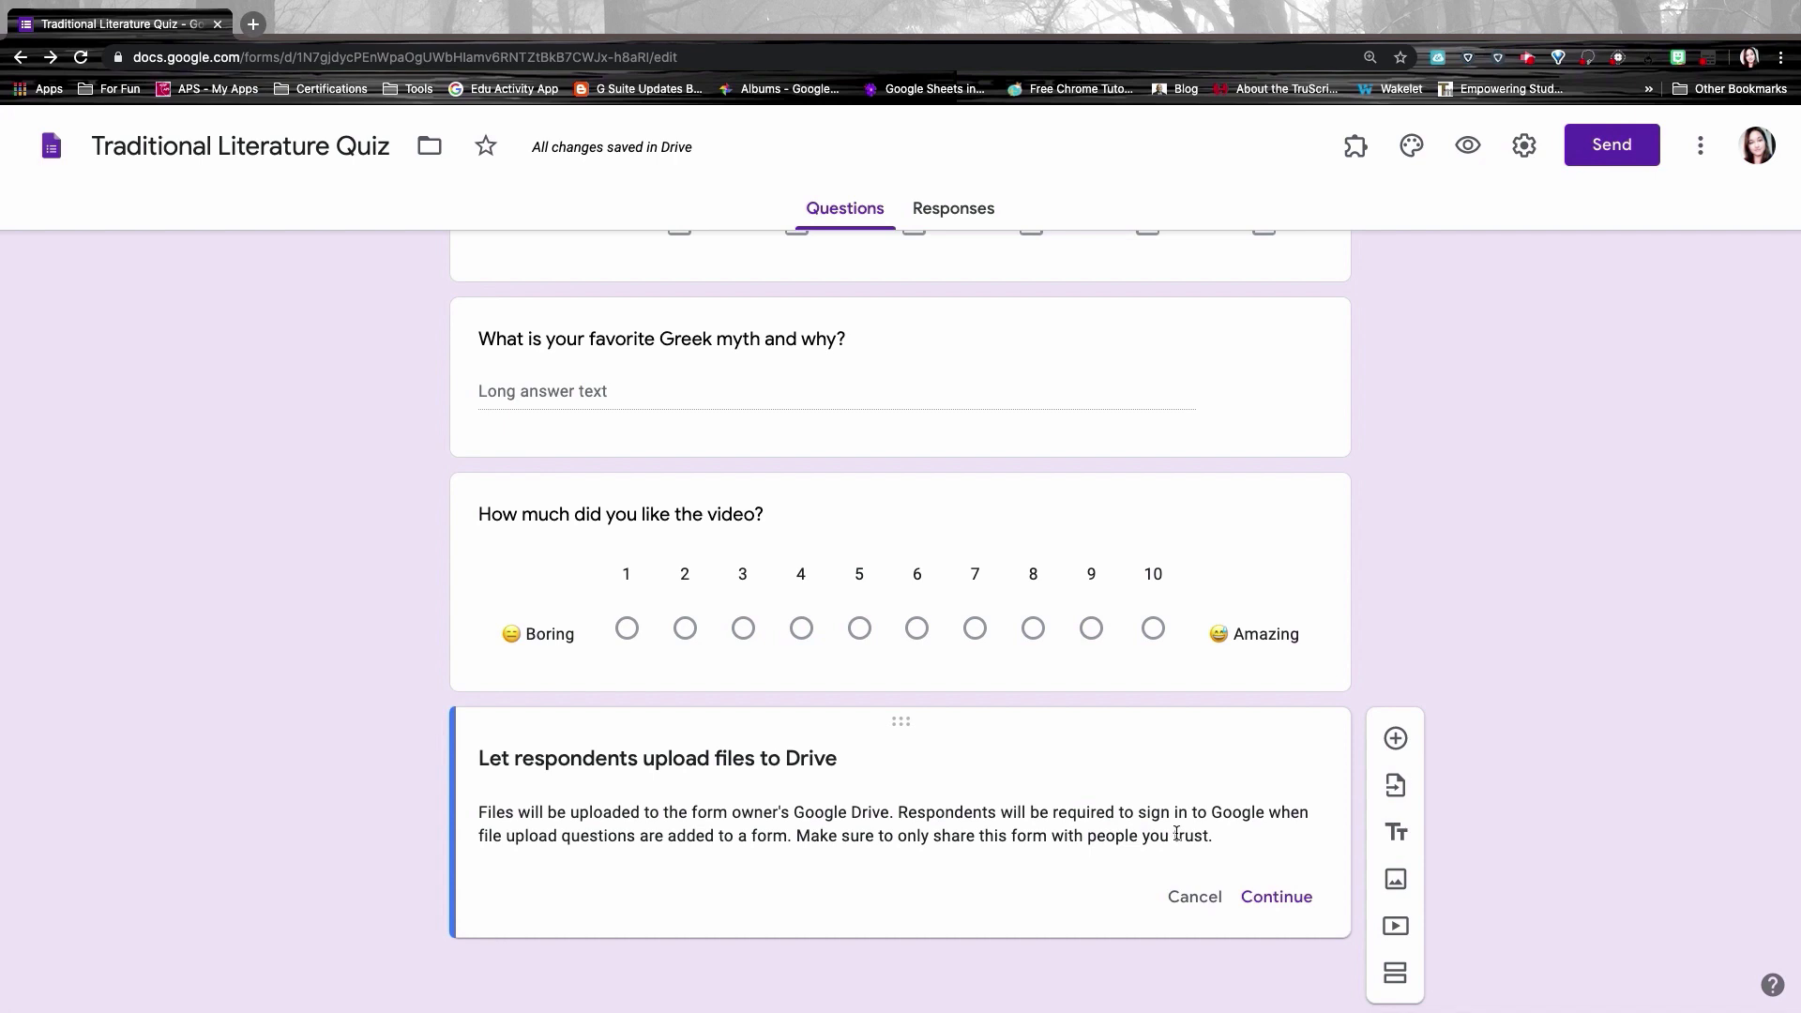
{"action": "left_click", "coordinate": [1277, 899]}
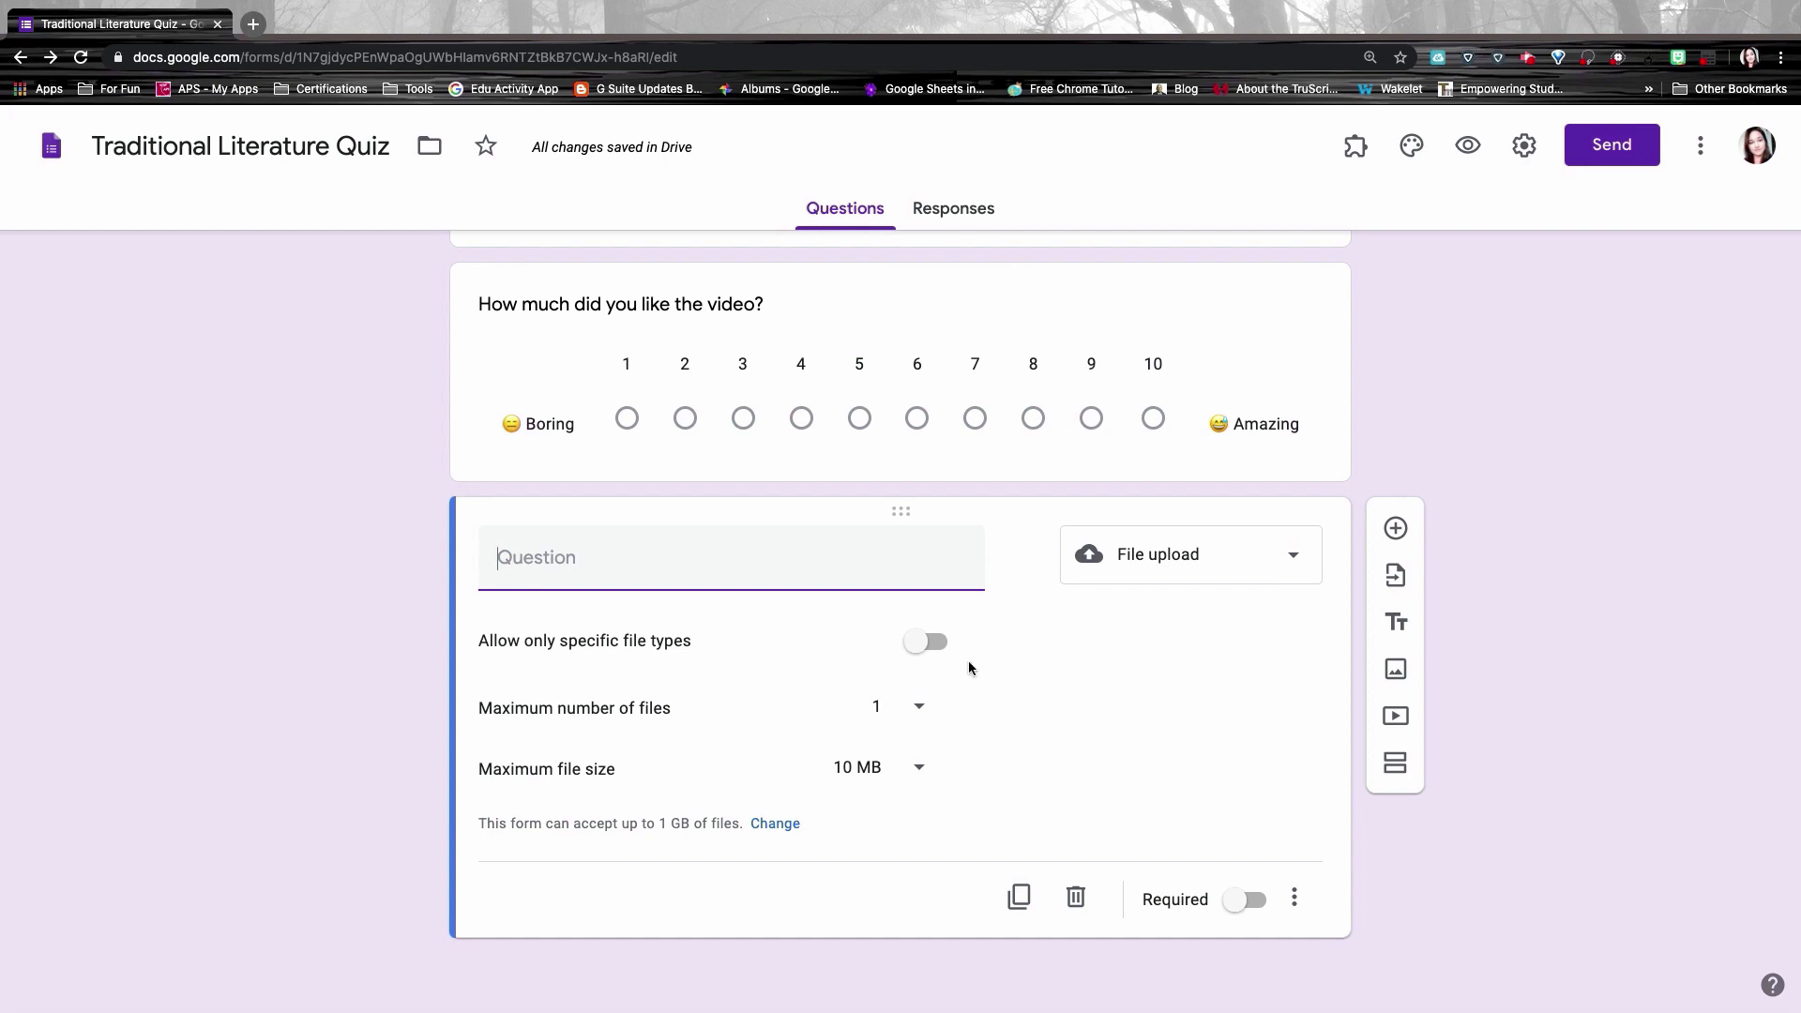
Step: Allow only Document uploads, up to 5 files of 10 MB, titled 'Pease submit your Greek Myth Stories'
{"action": "left_click", "coordinate": [927, 642]}
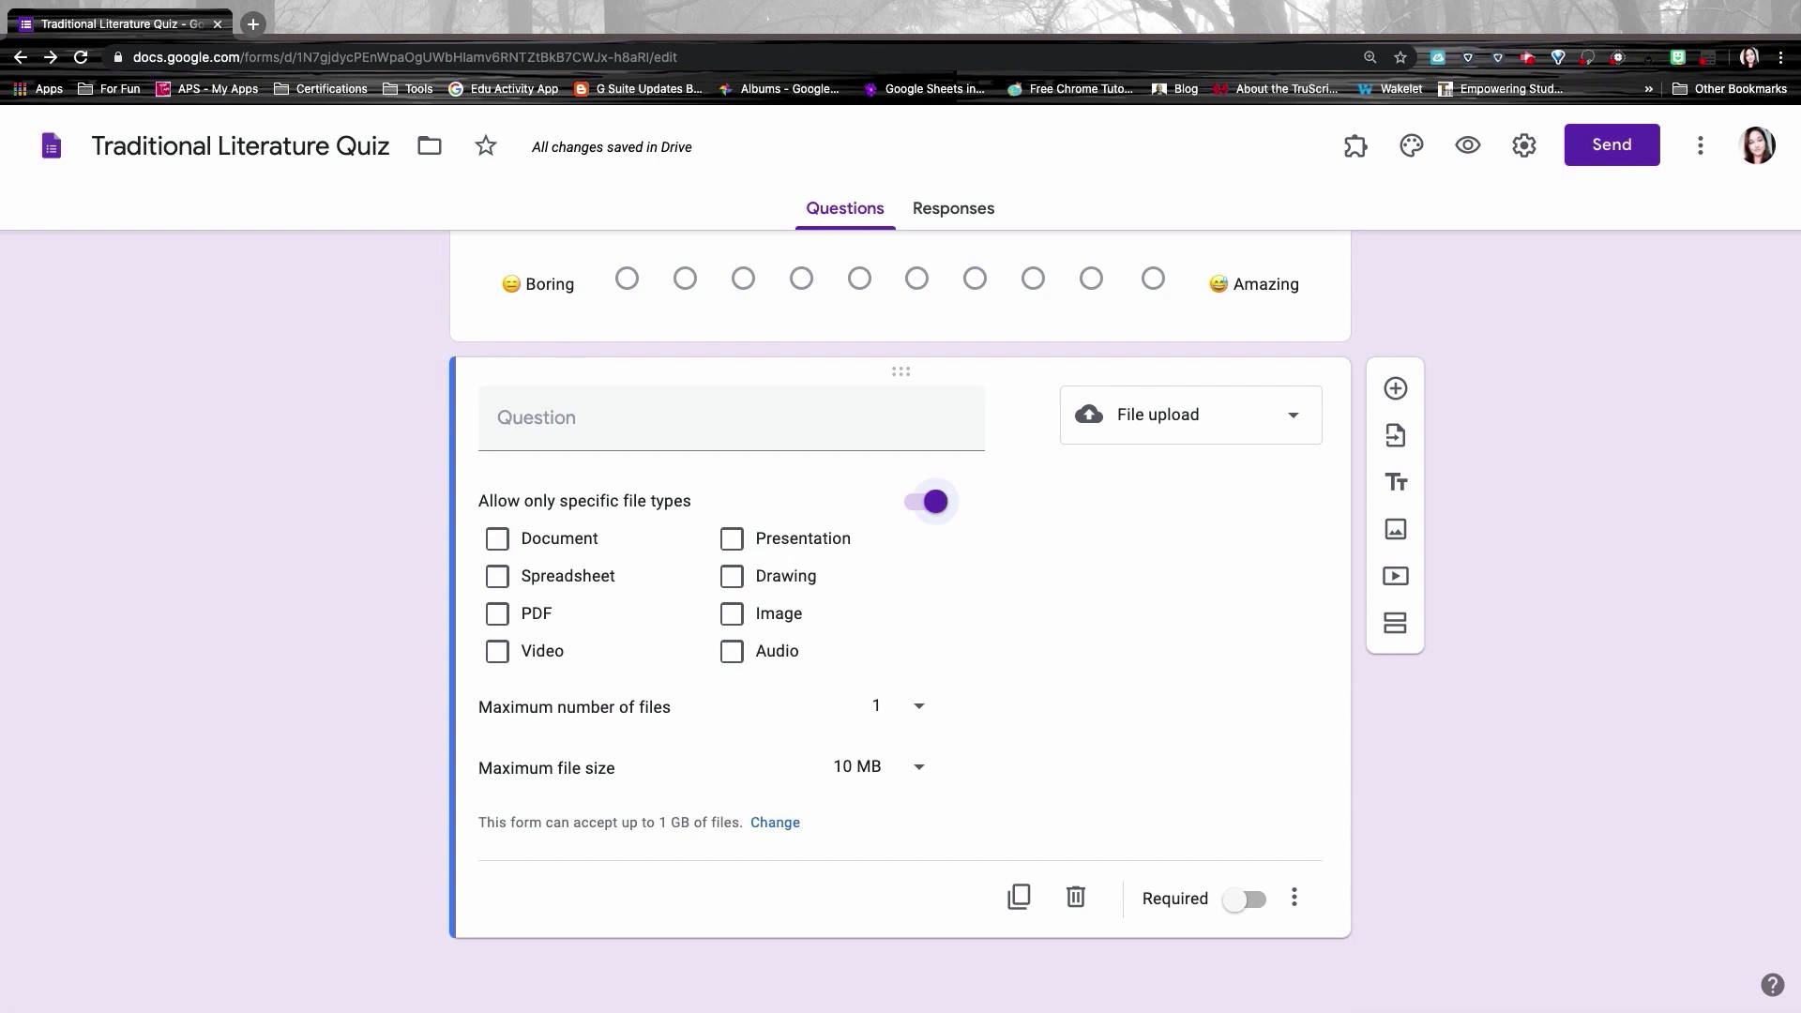
{"action": "left_click", "coordinate": [499, 540]}
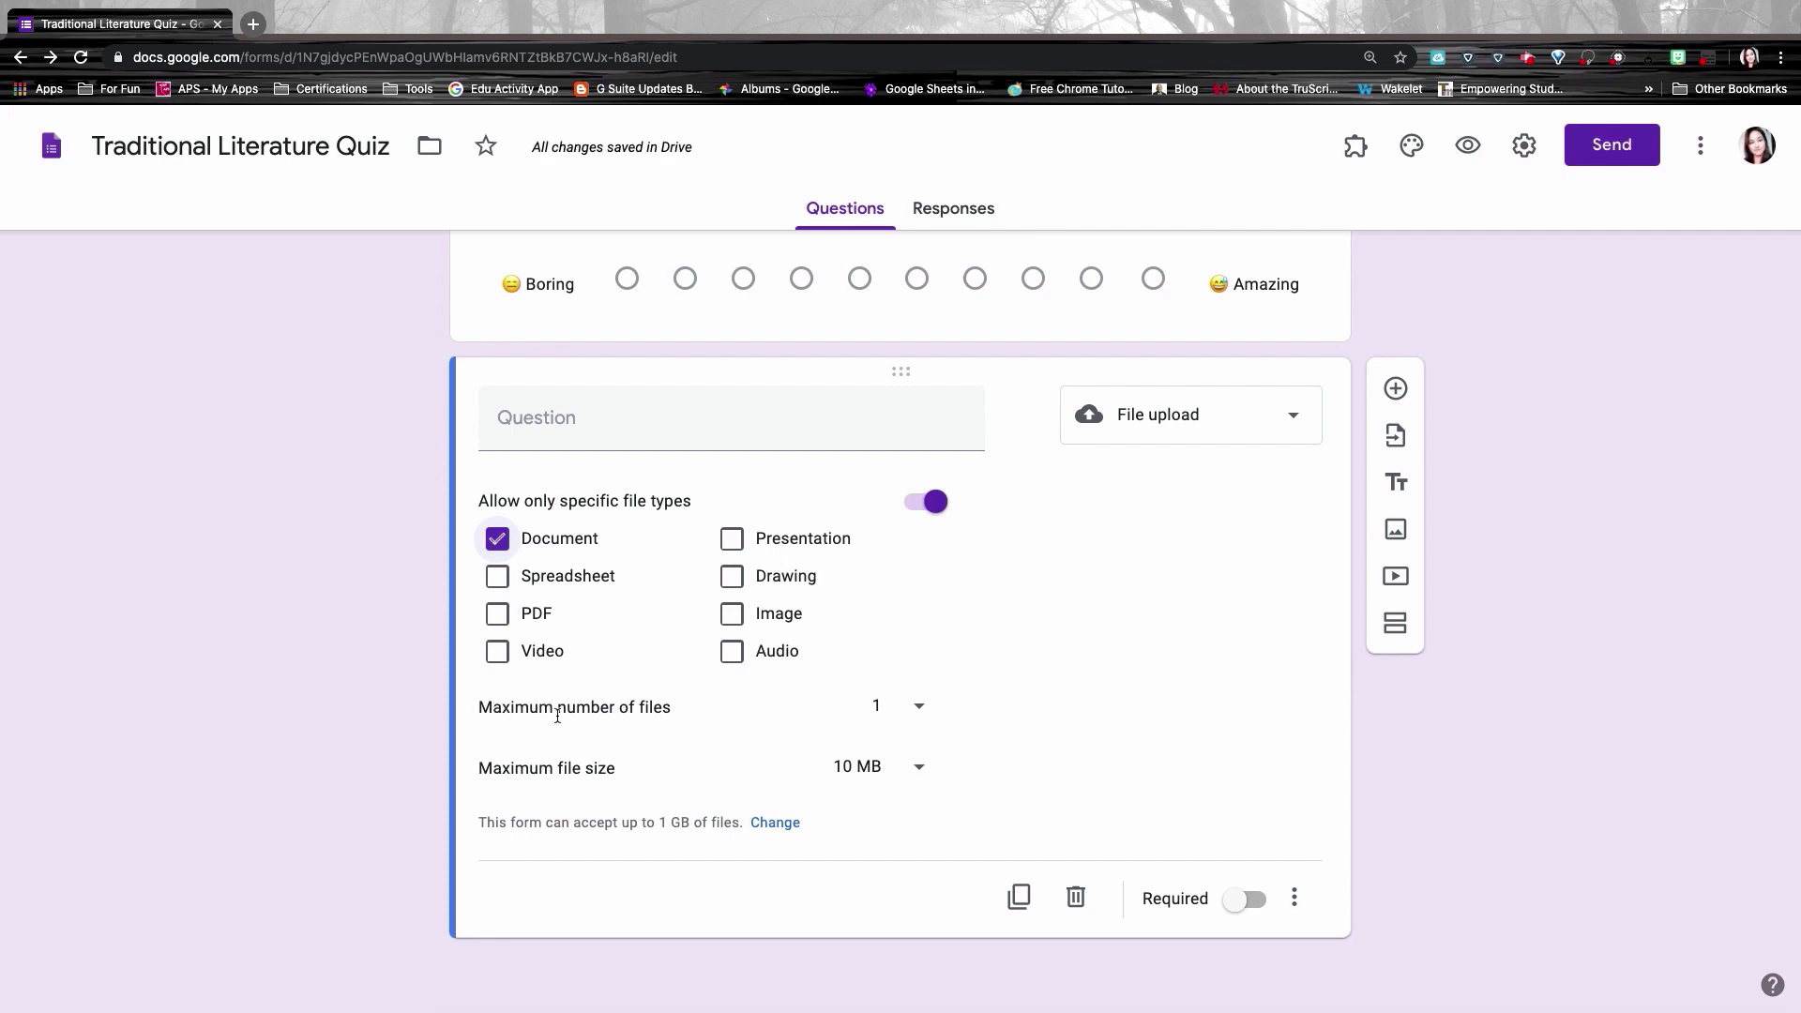
{"action": "left_click", "coordinate": [918, 718]}
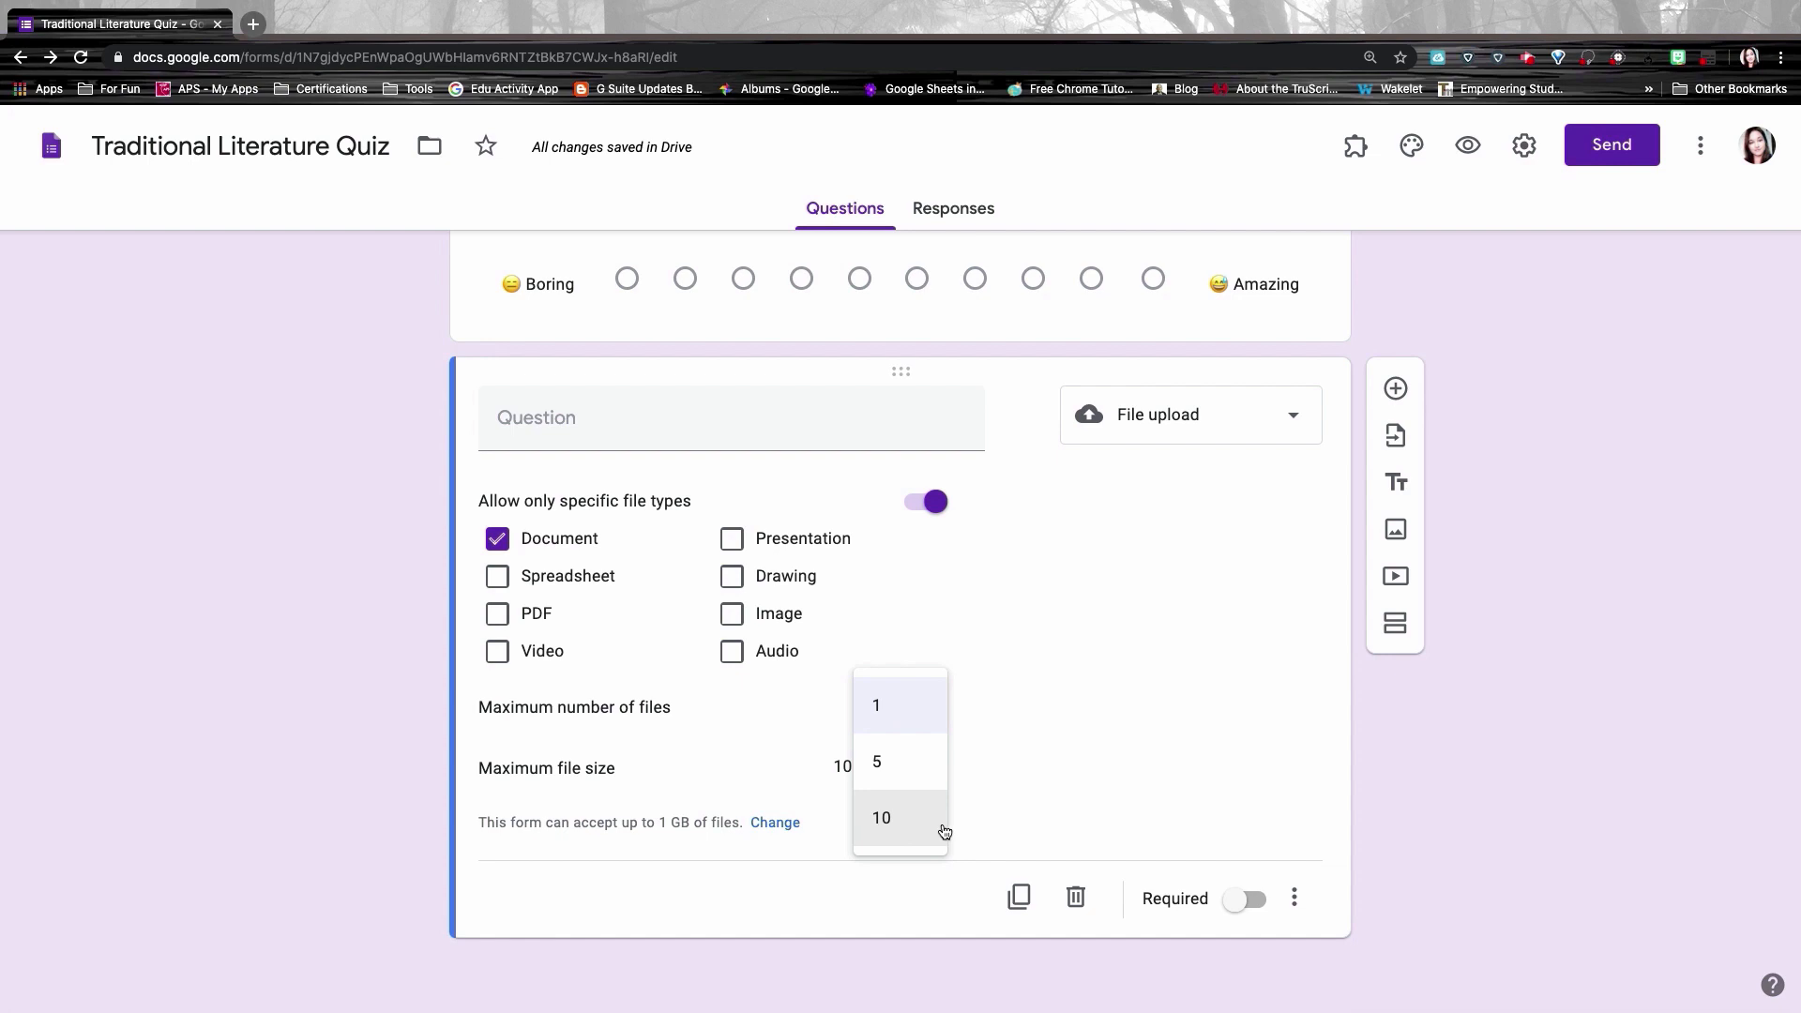
{"action": "left_click", "coordinate": [906, 707]}
{"action": "left_click", "coordinate": [892, 708]}
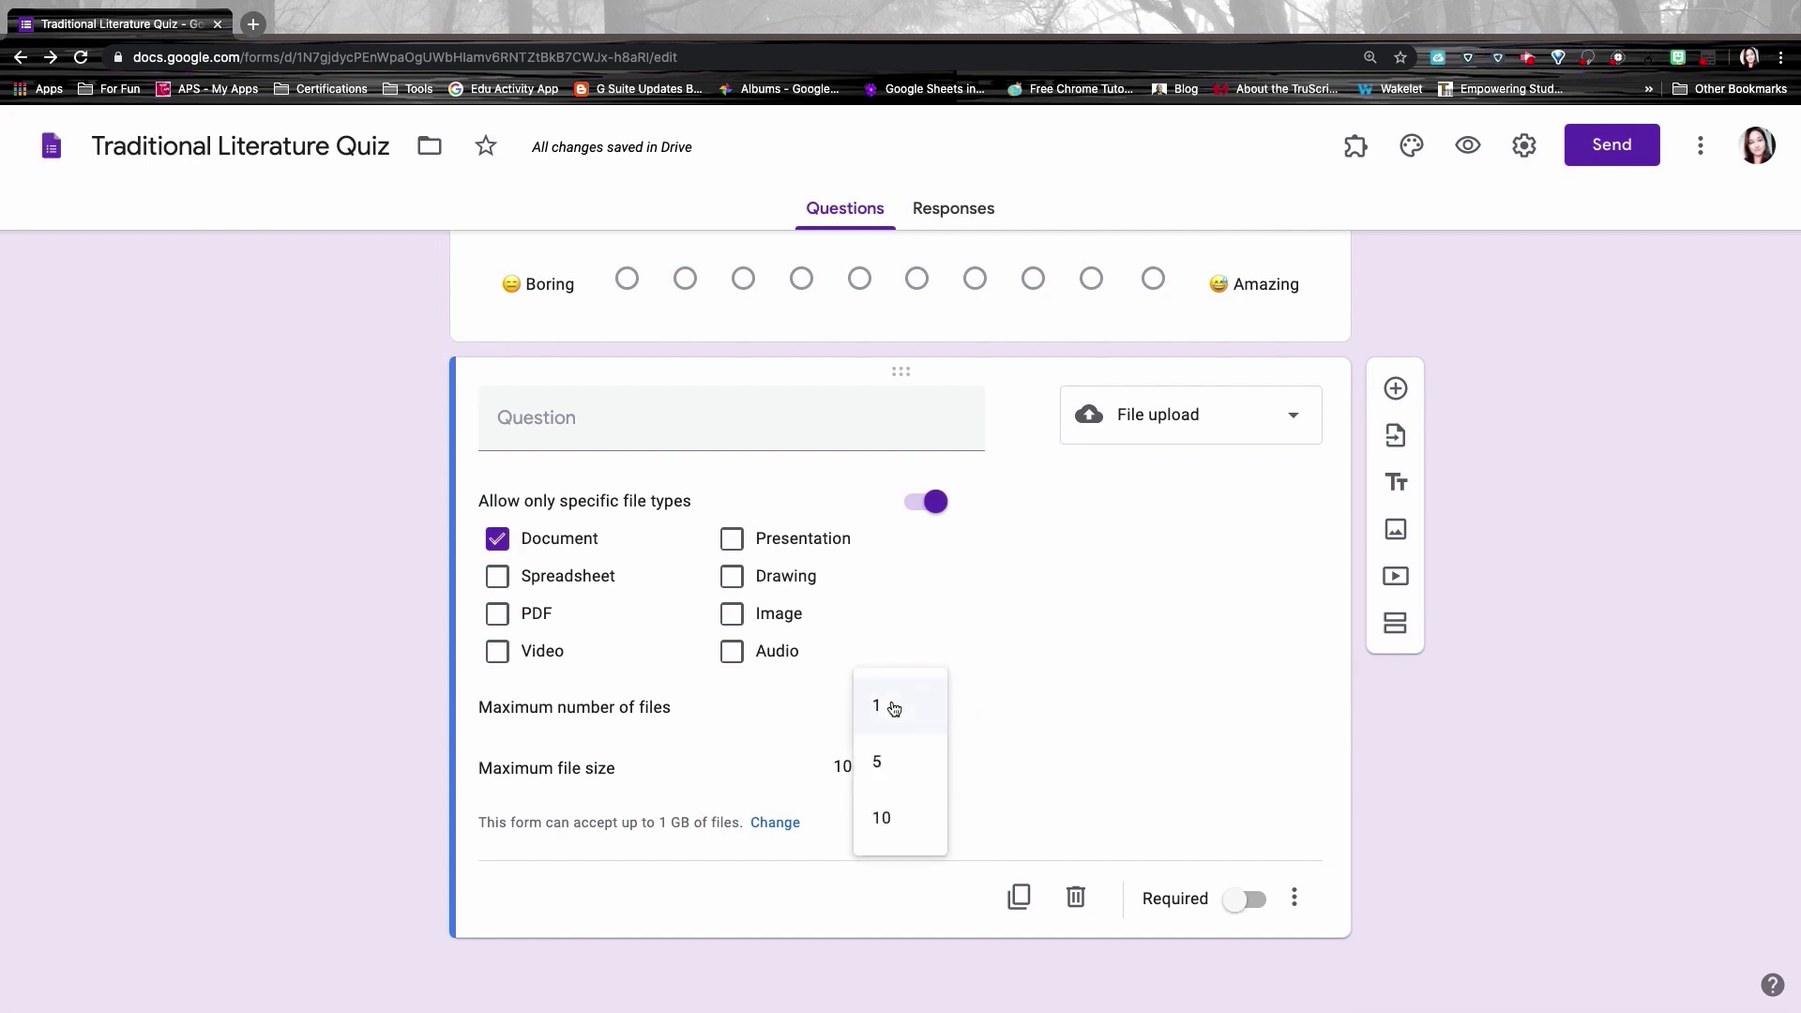
{"action": "left_click", "coordinate": [888, 763]}
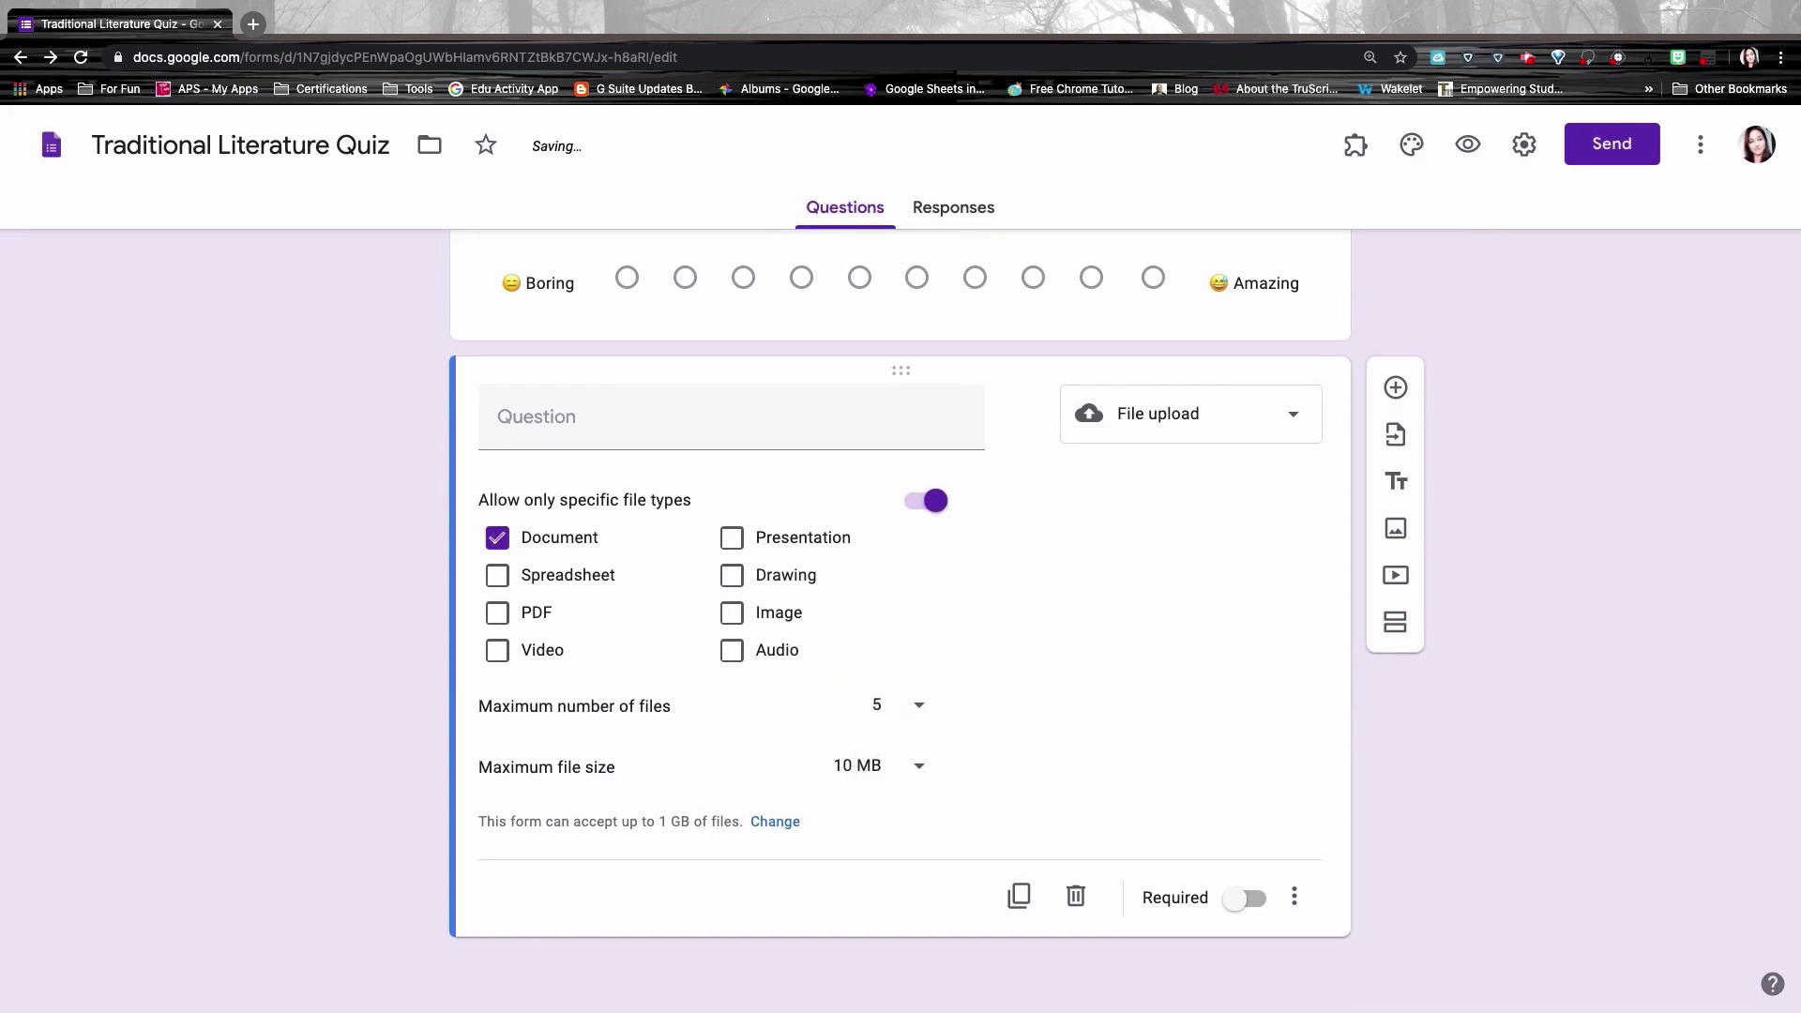
{"action": "left_click", "coordinate": [865, 772]}
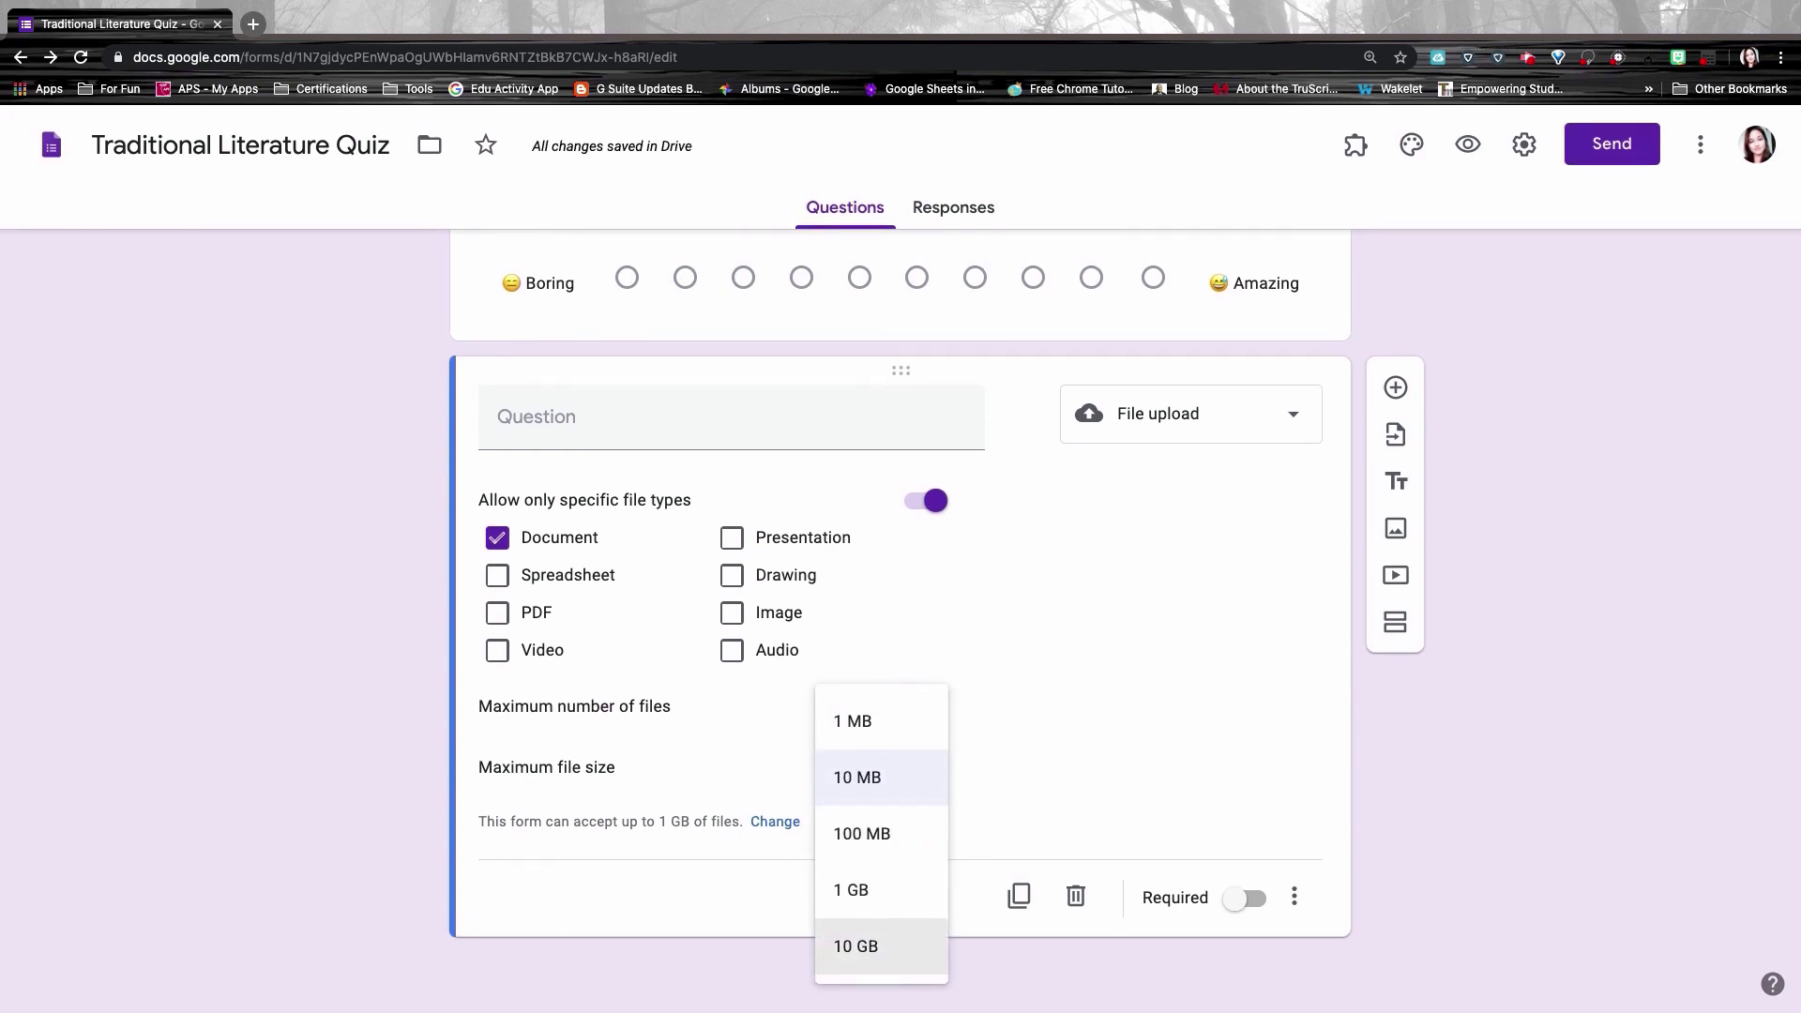
{"action": "left_click", "coordinate": [997, 744]}
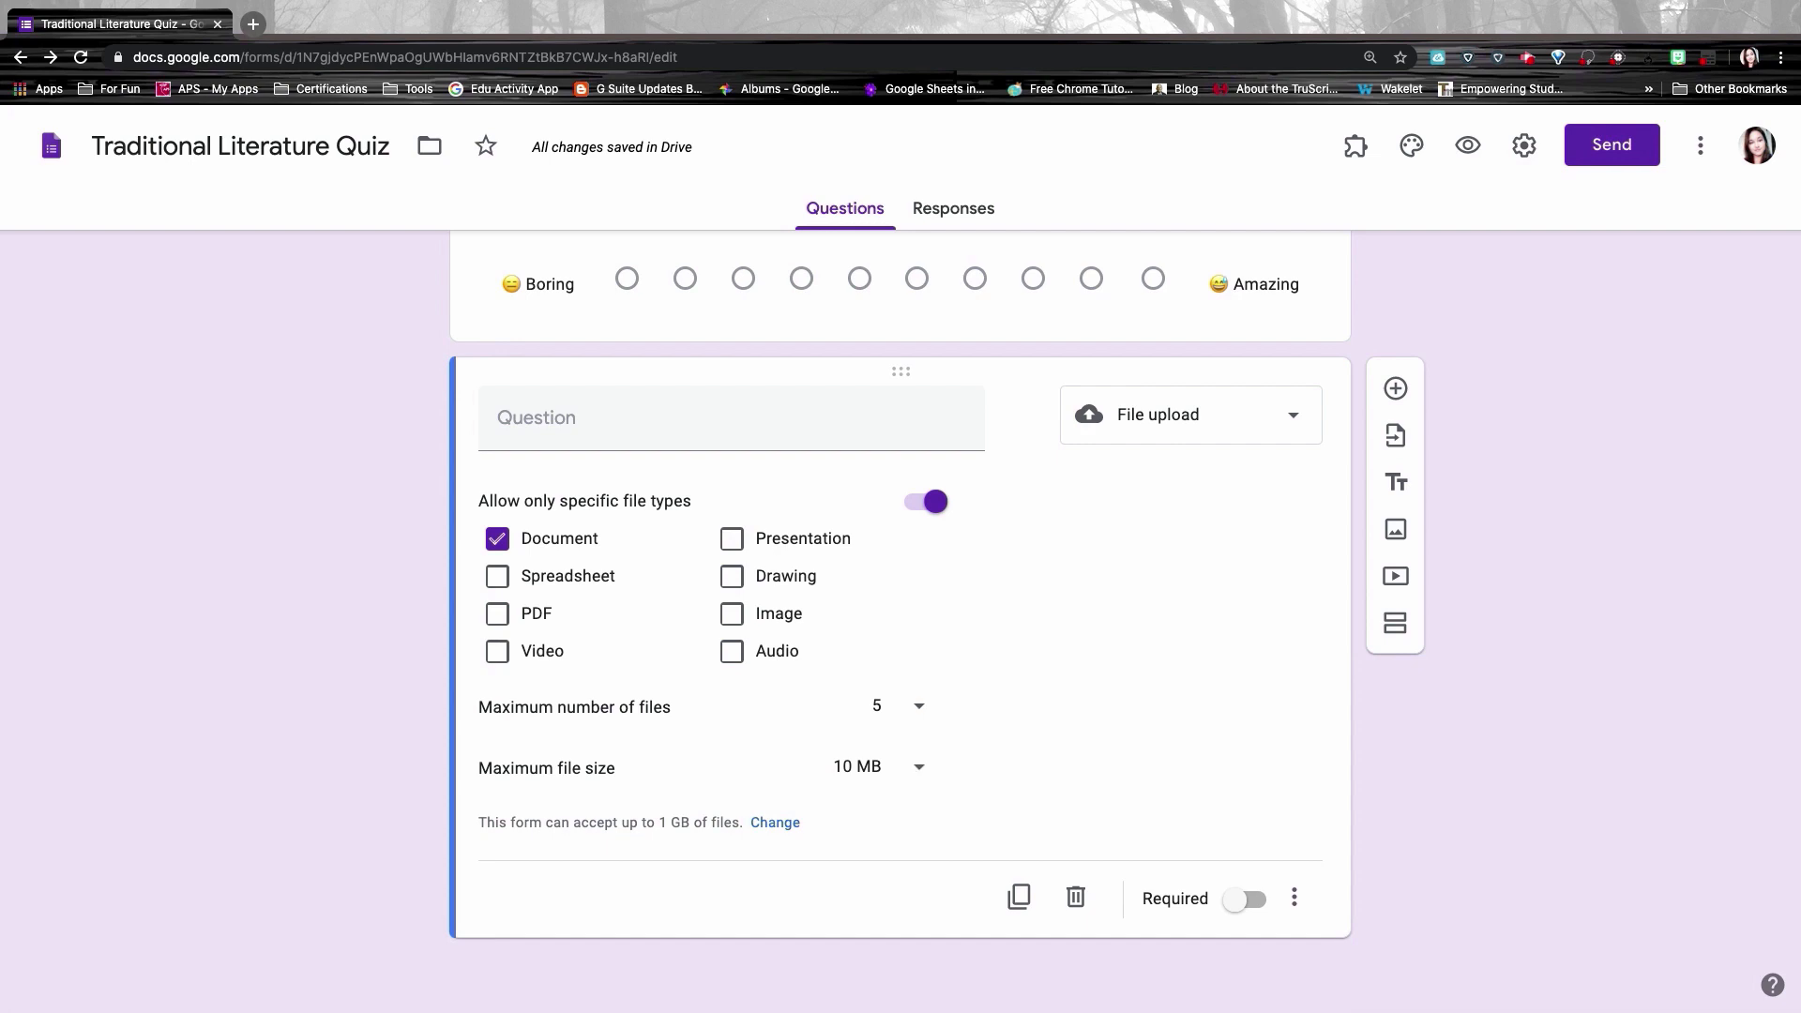
{"action": "type", "text": "Pease submit your Greek Myth Stories"}
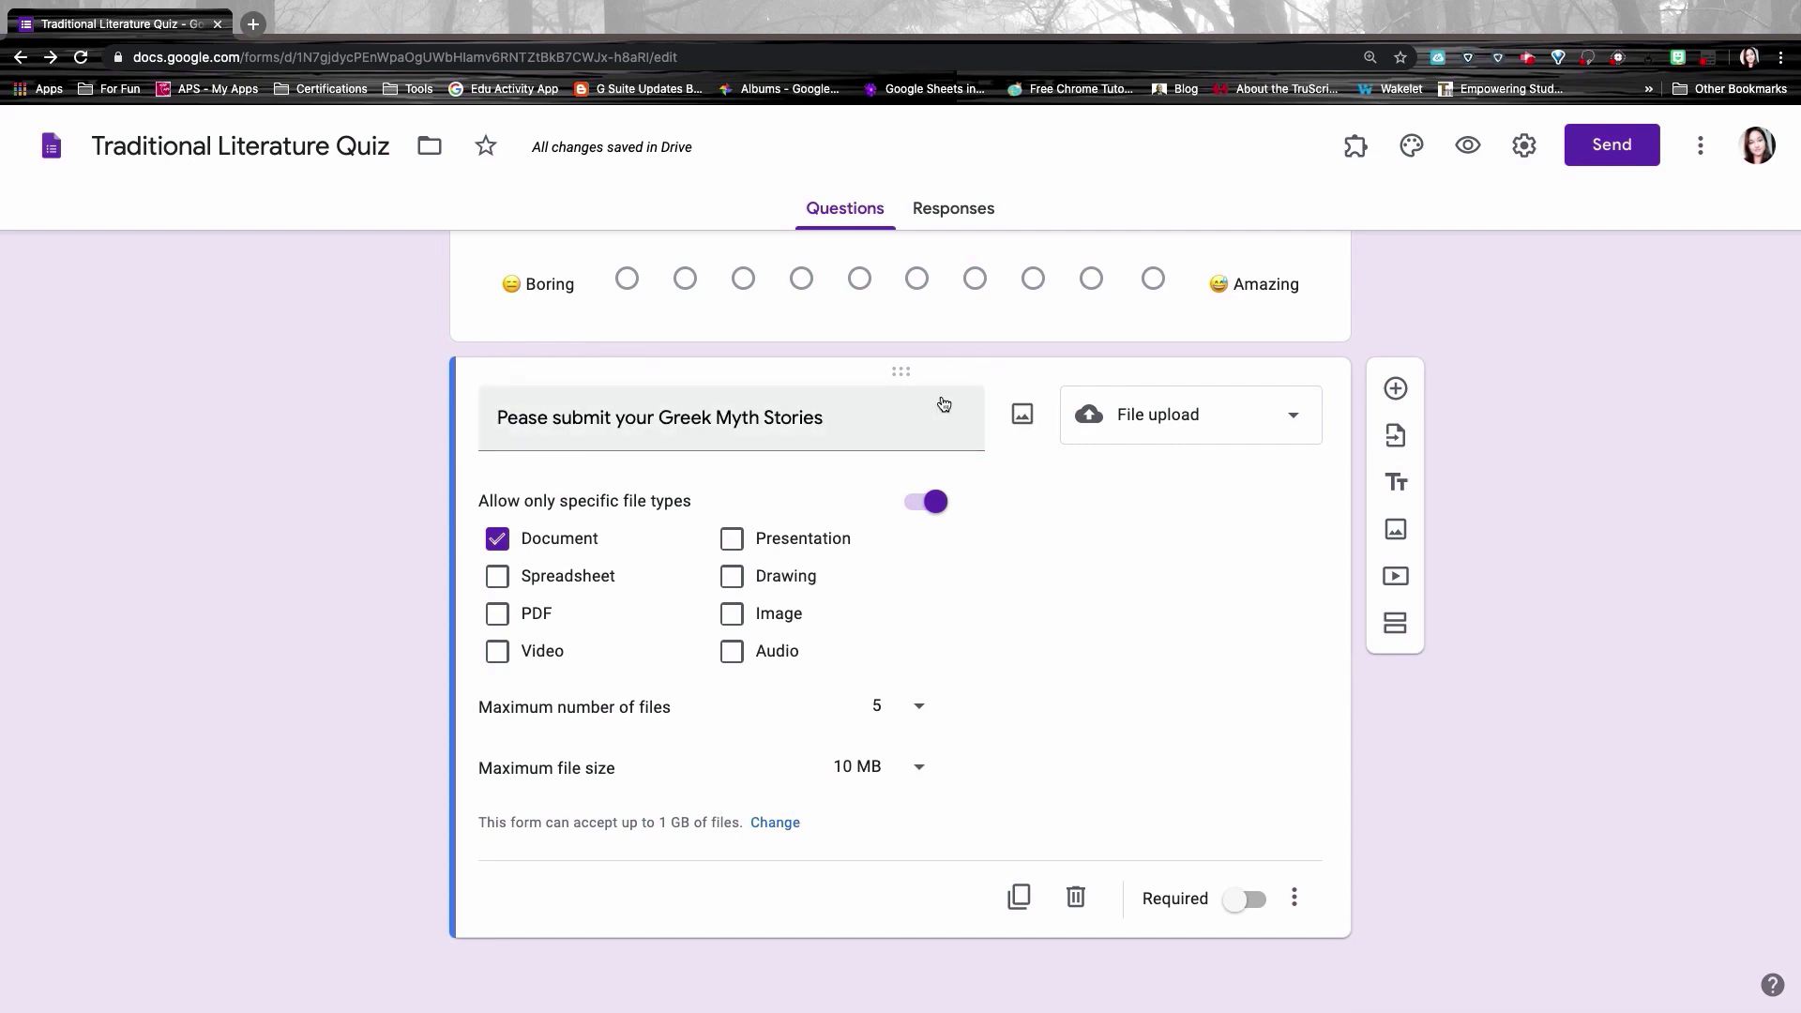
{"action": "left_click", "coordinate": [1468, 150]}
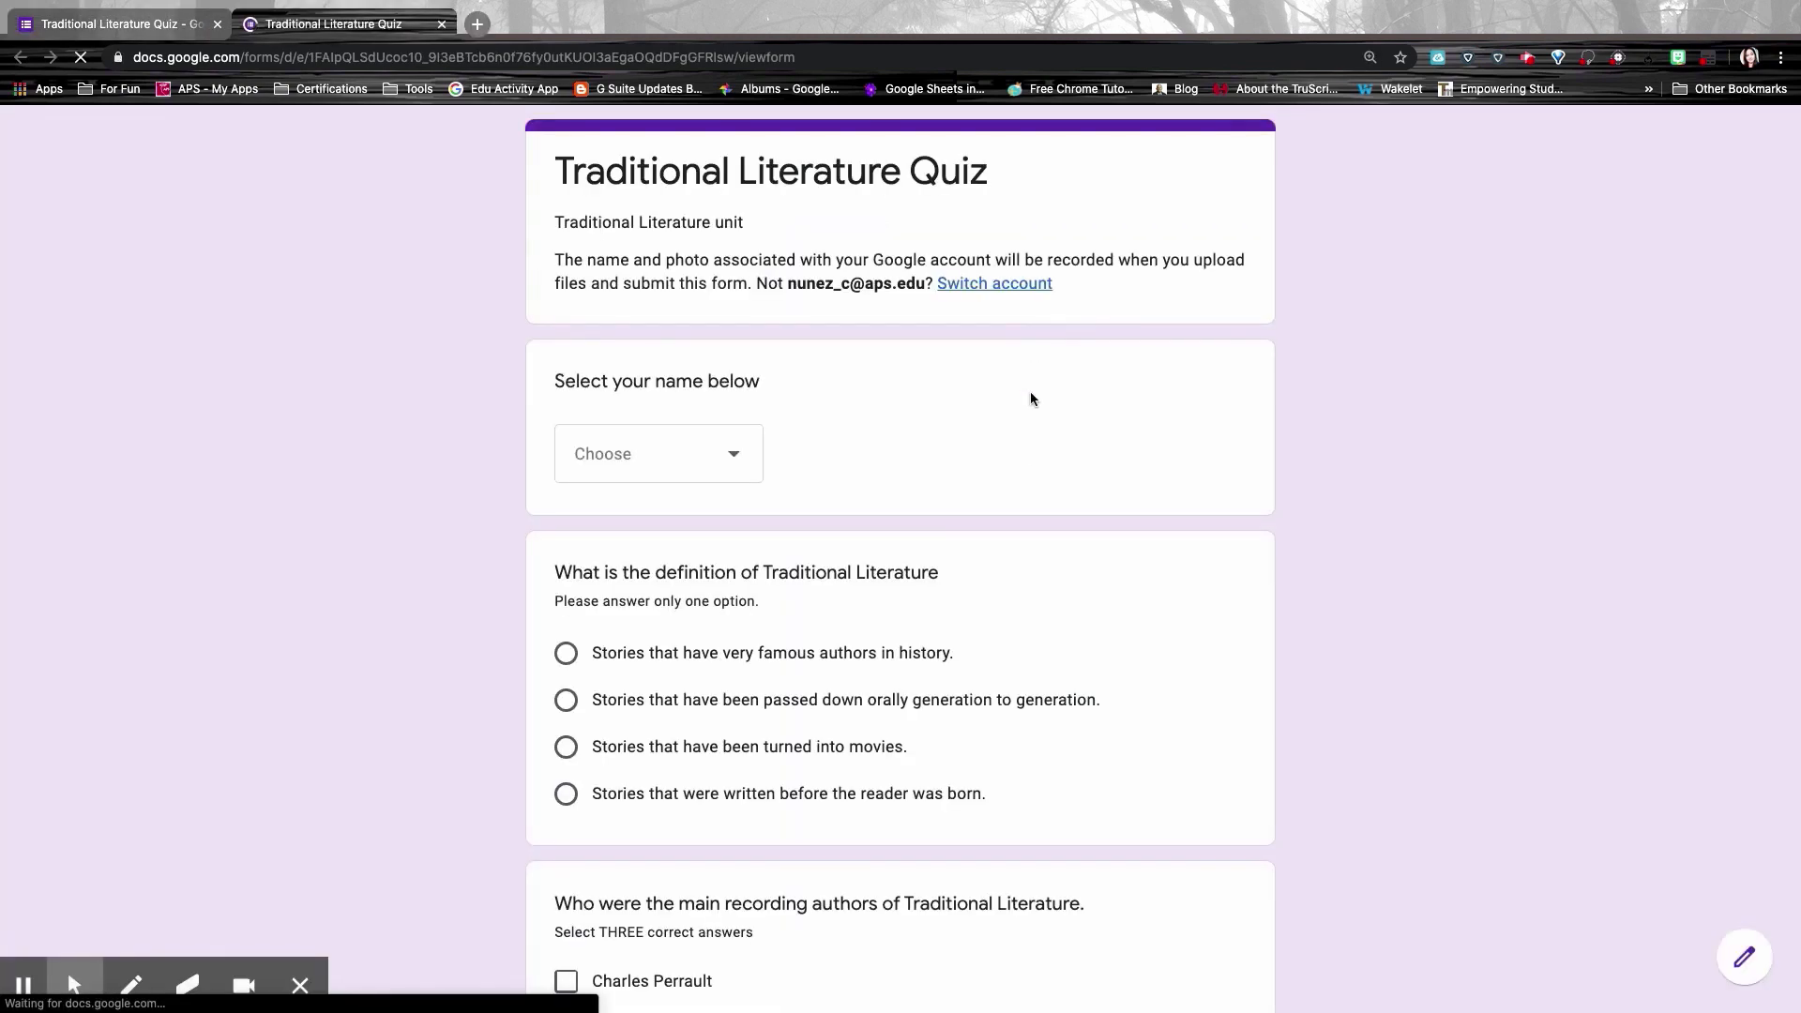
{"action": "scroll", "coordinate": [1032, 466], "scroll_direction": "down", "scroll_amount": 15}
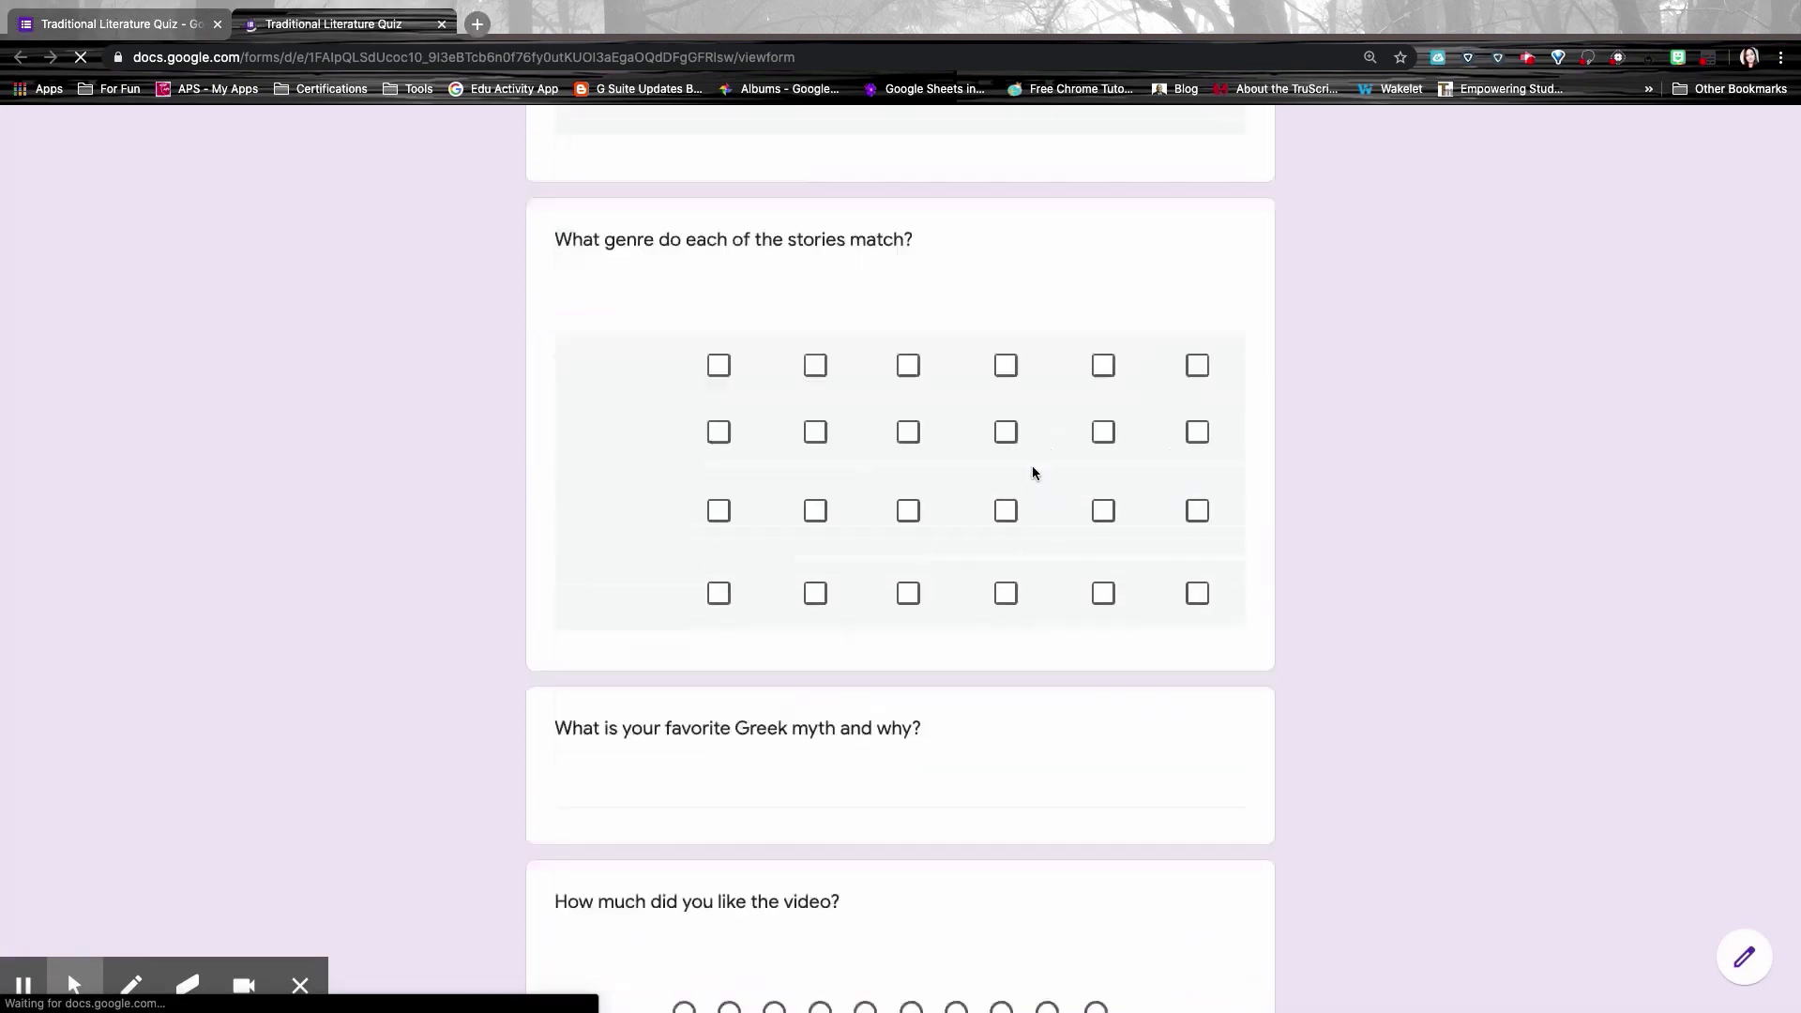
{"action": "scroll", "coordinate": [1035, 473], "scroll_direction": "down", "scroll_amount": 5}
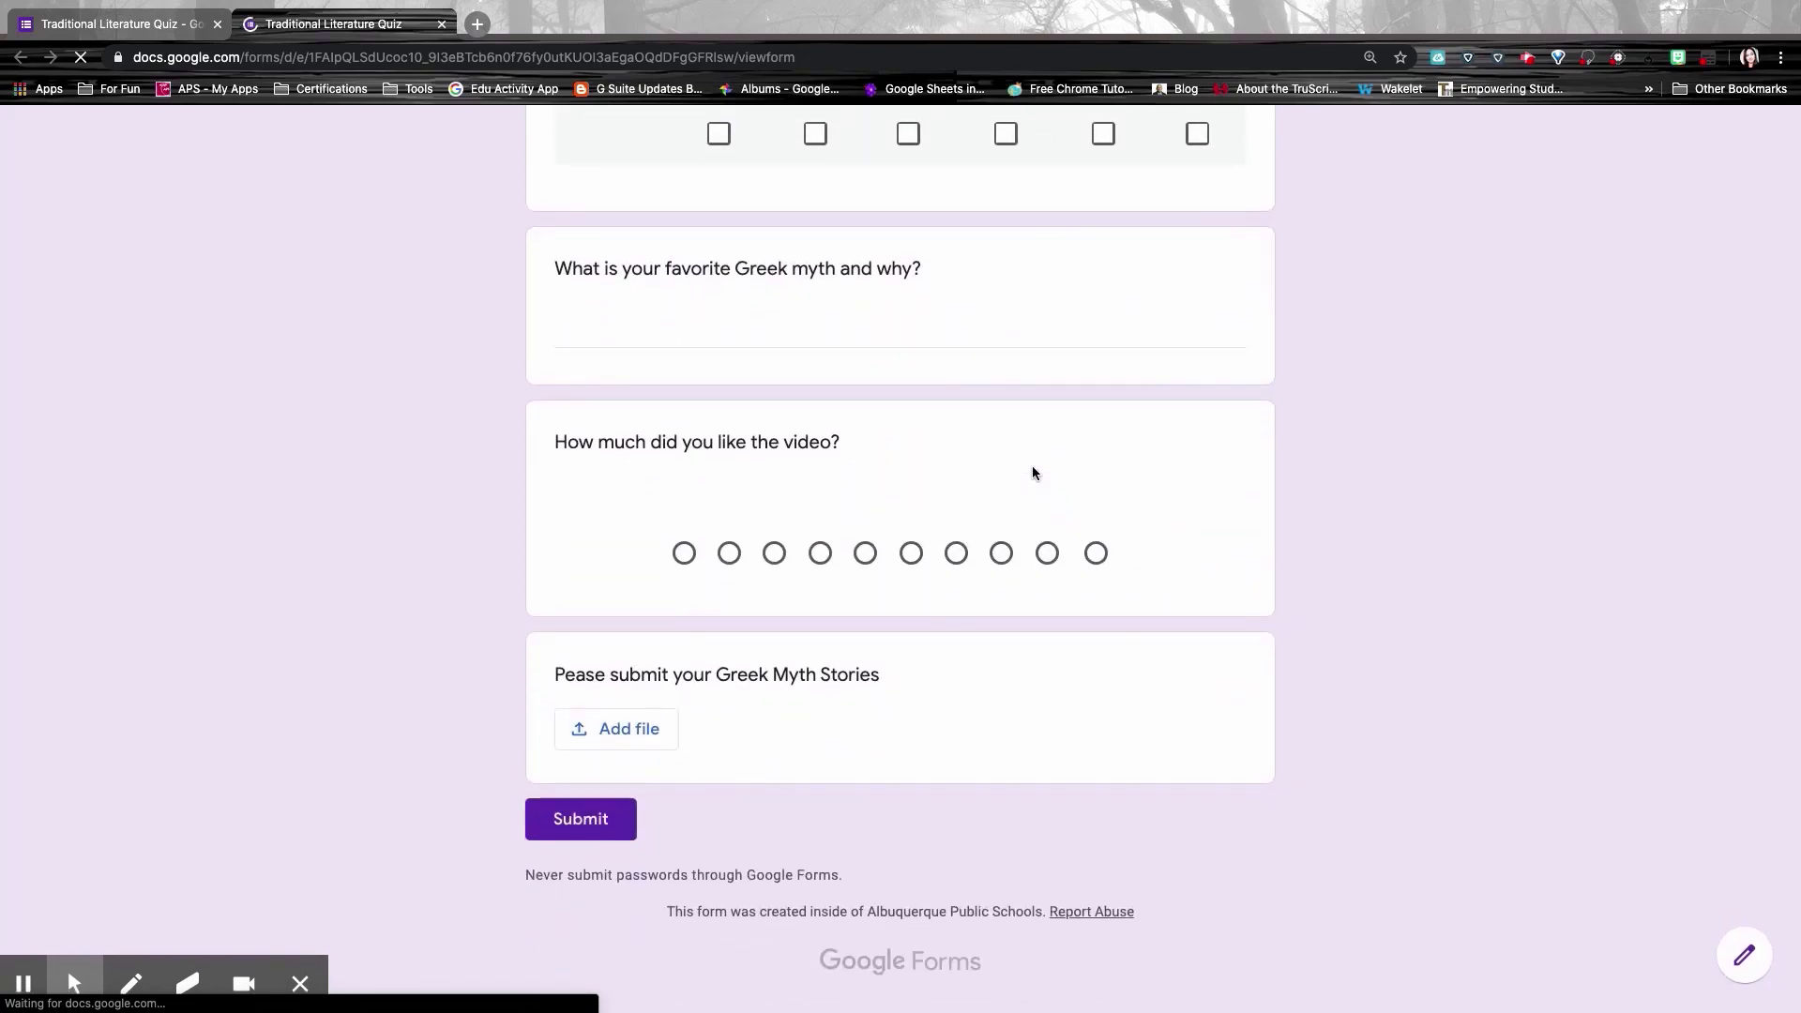
{"action": "left_click", "coordinate": [641, 740]}
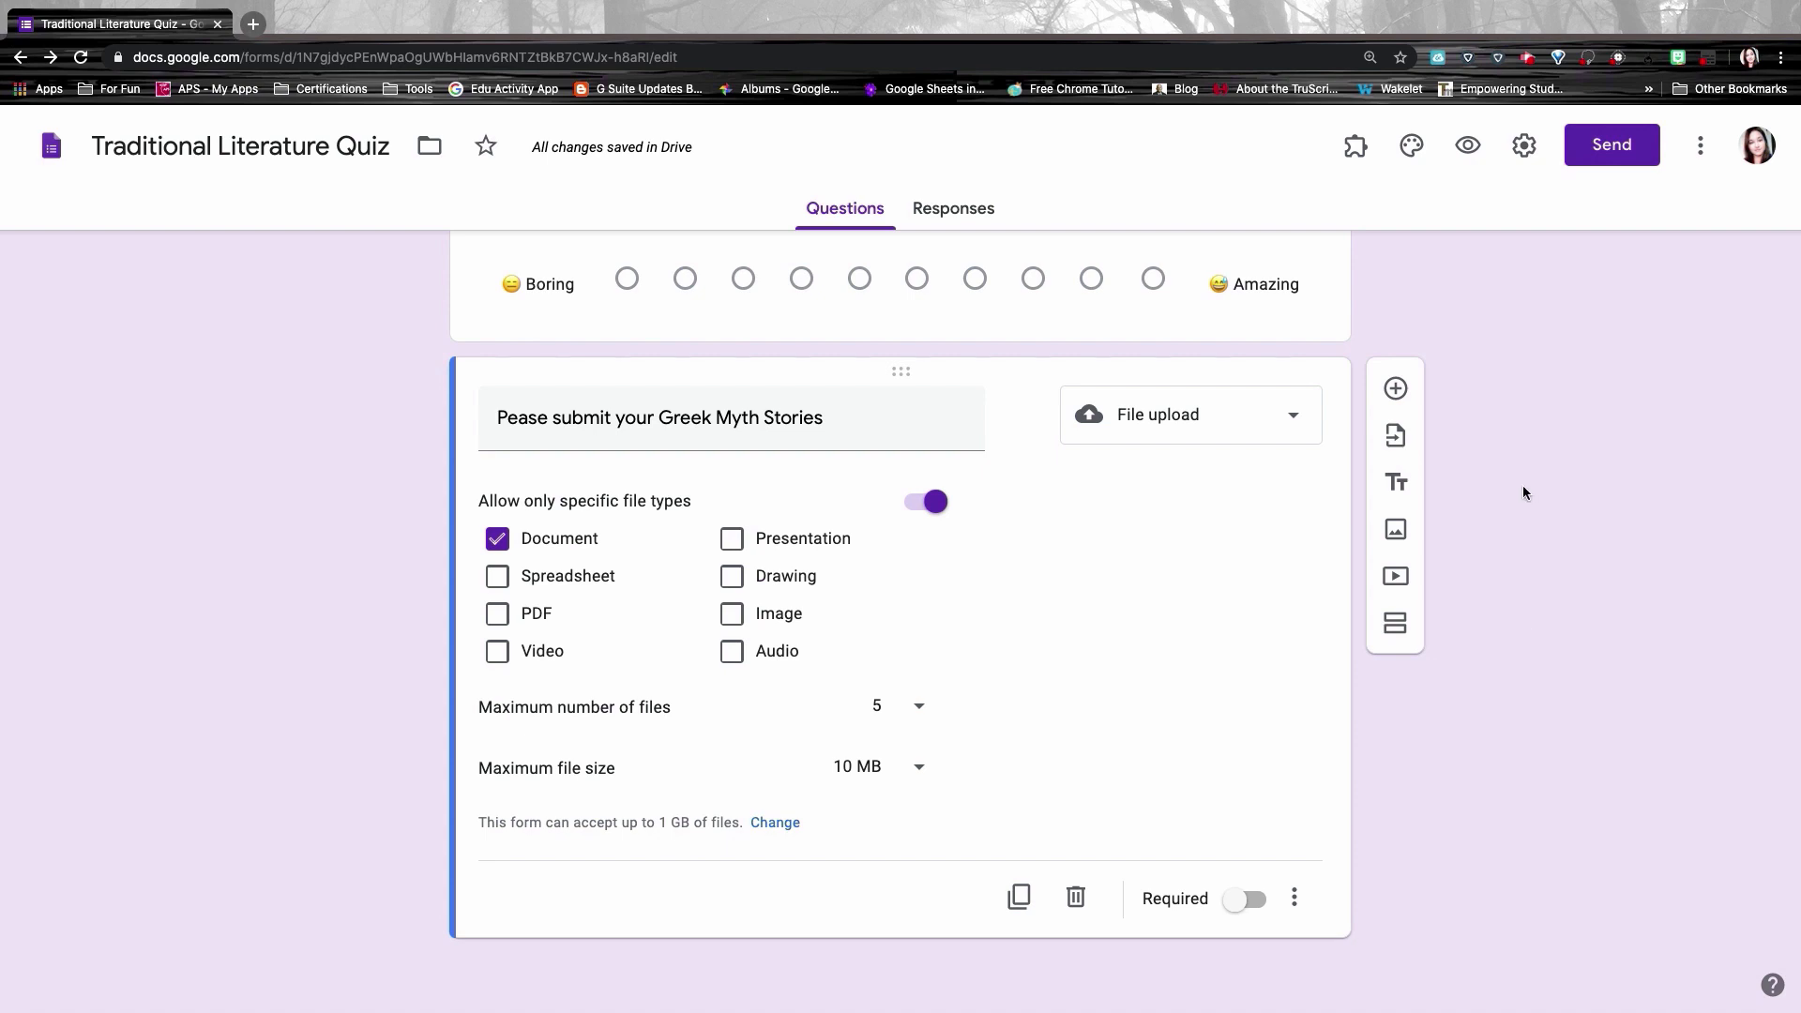
Step: Add a new short-answer question below the file upload question
{"action": "left_click", "coordinate": [1393, 394]}
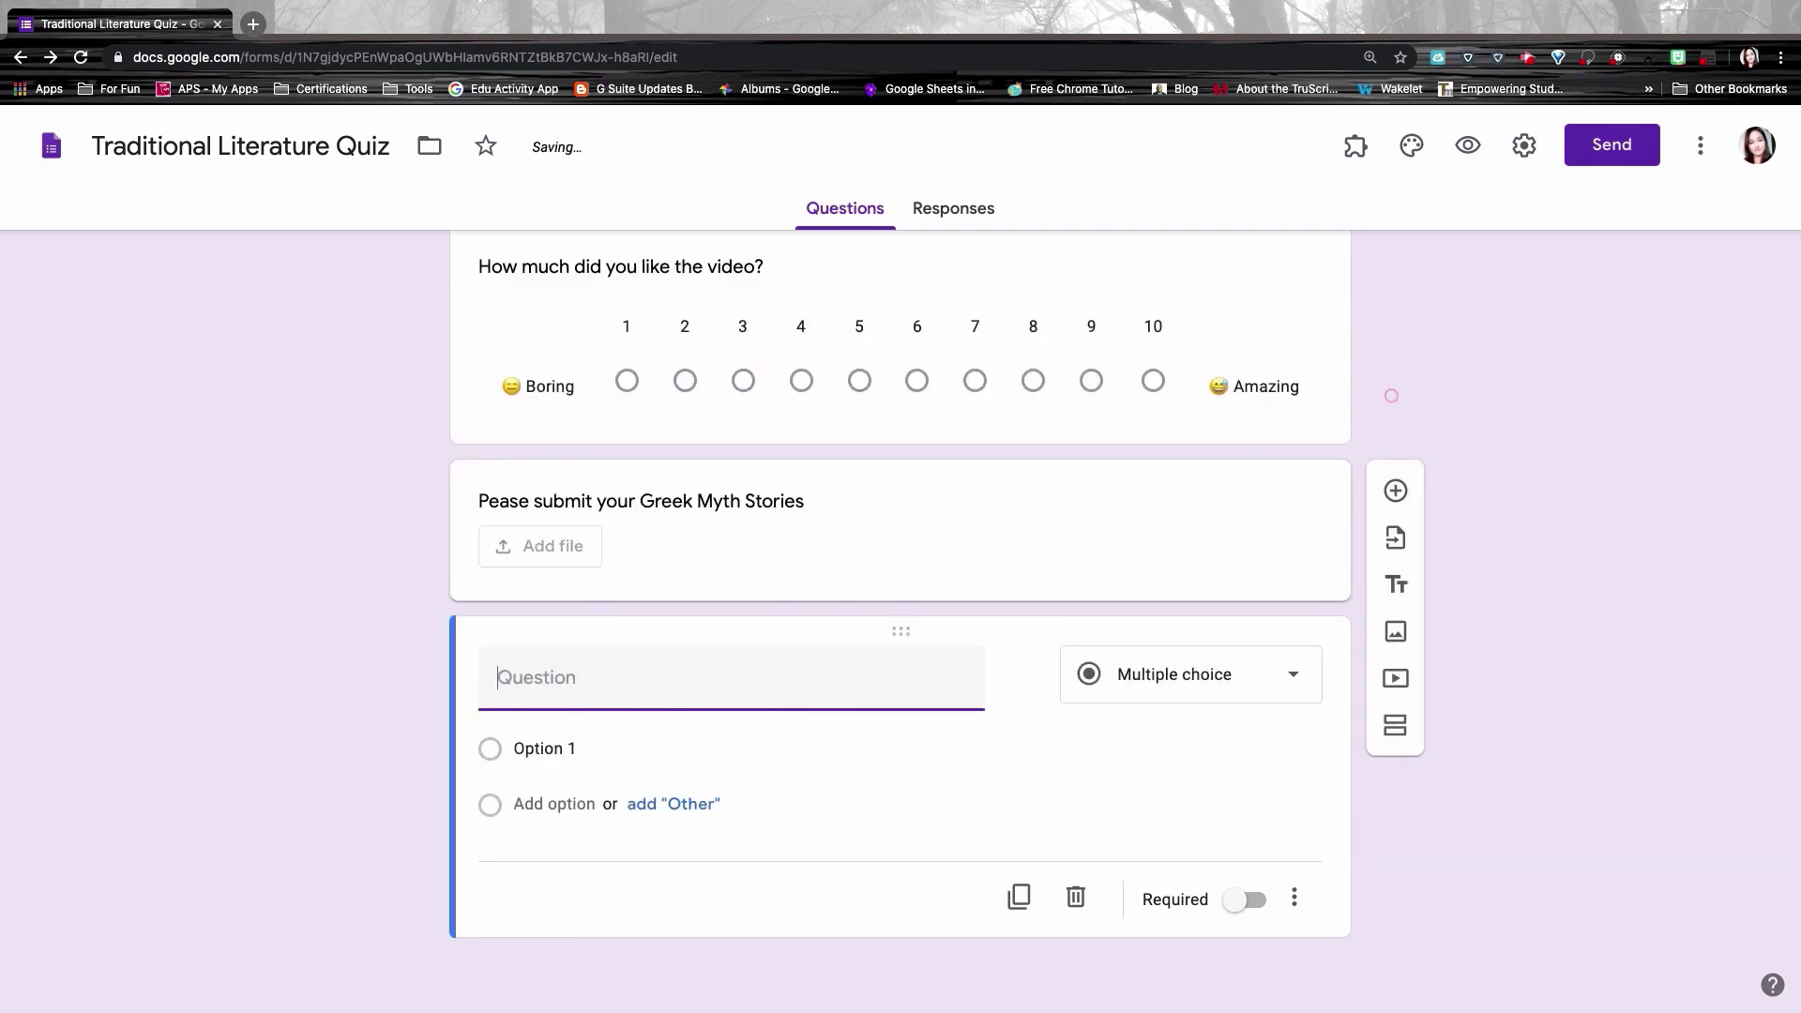
{"action": "left_click", "coordinate": [1238, 680]}
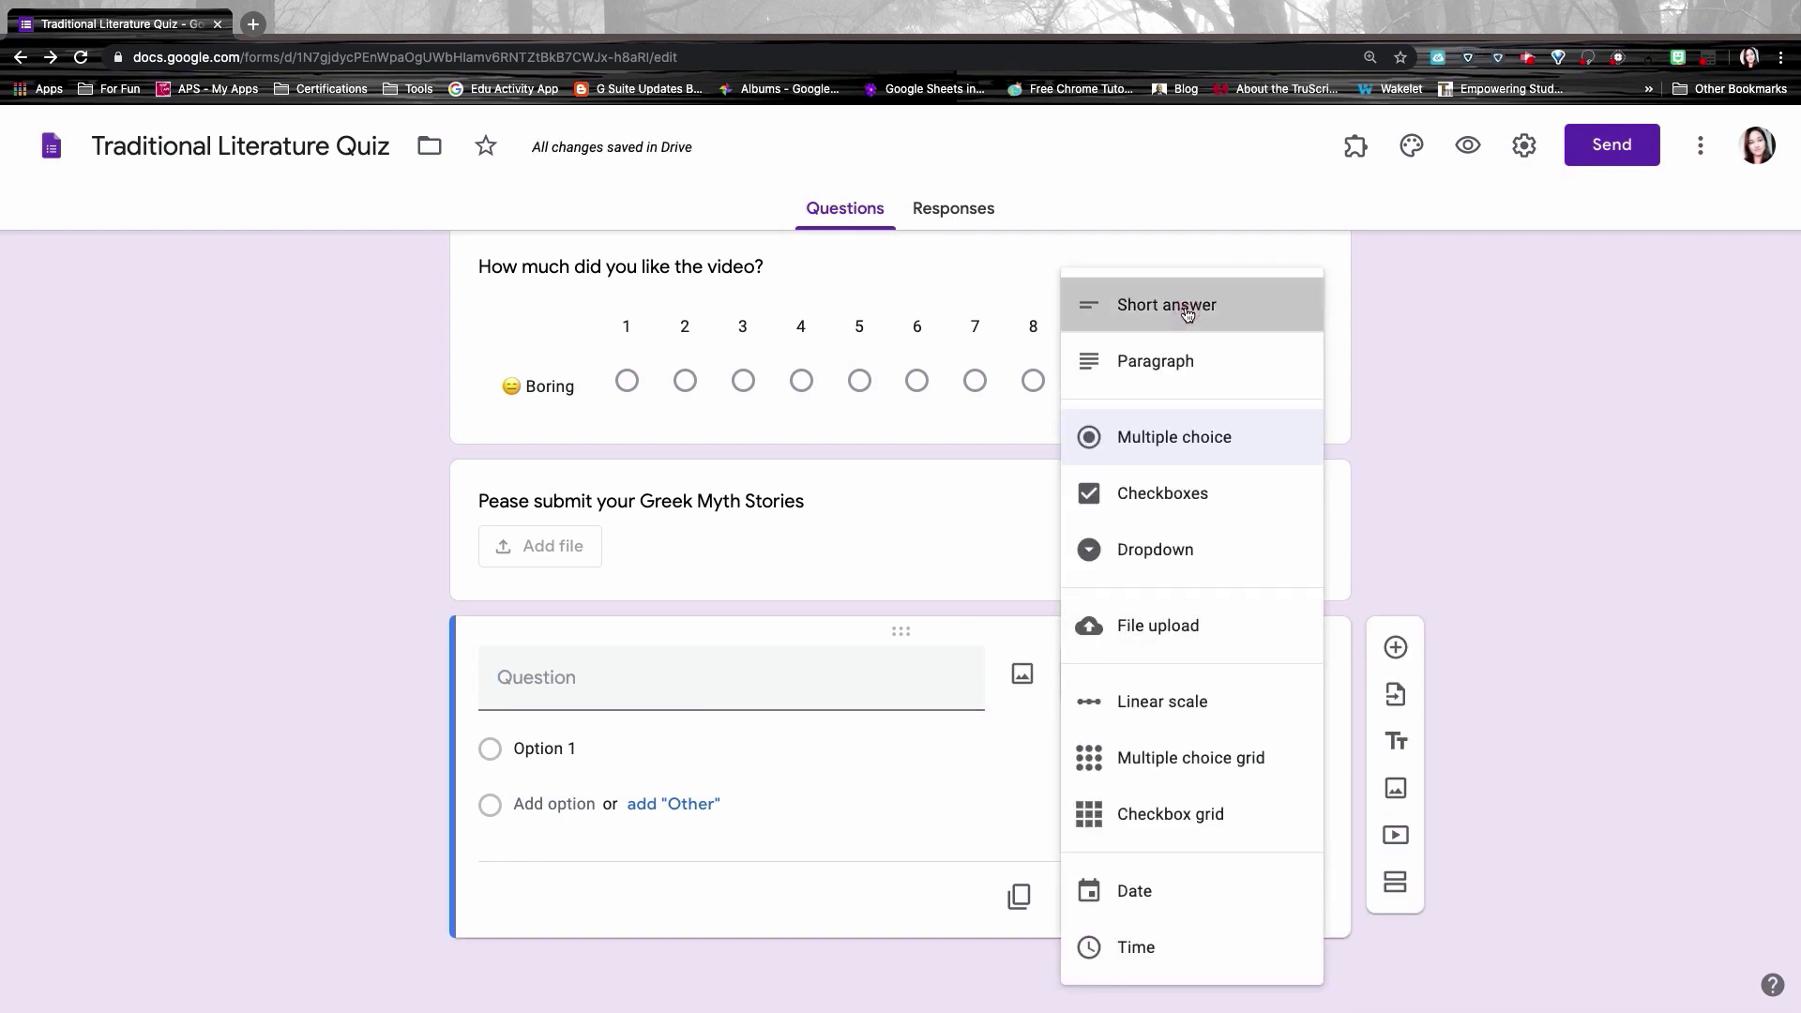
{"action": "left_click", "coordinate": [1187, 310]}
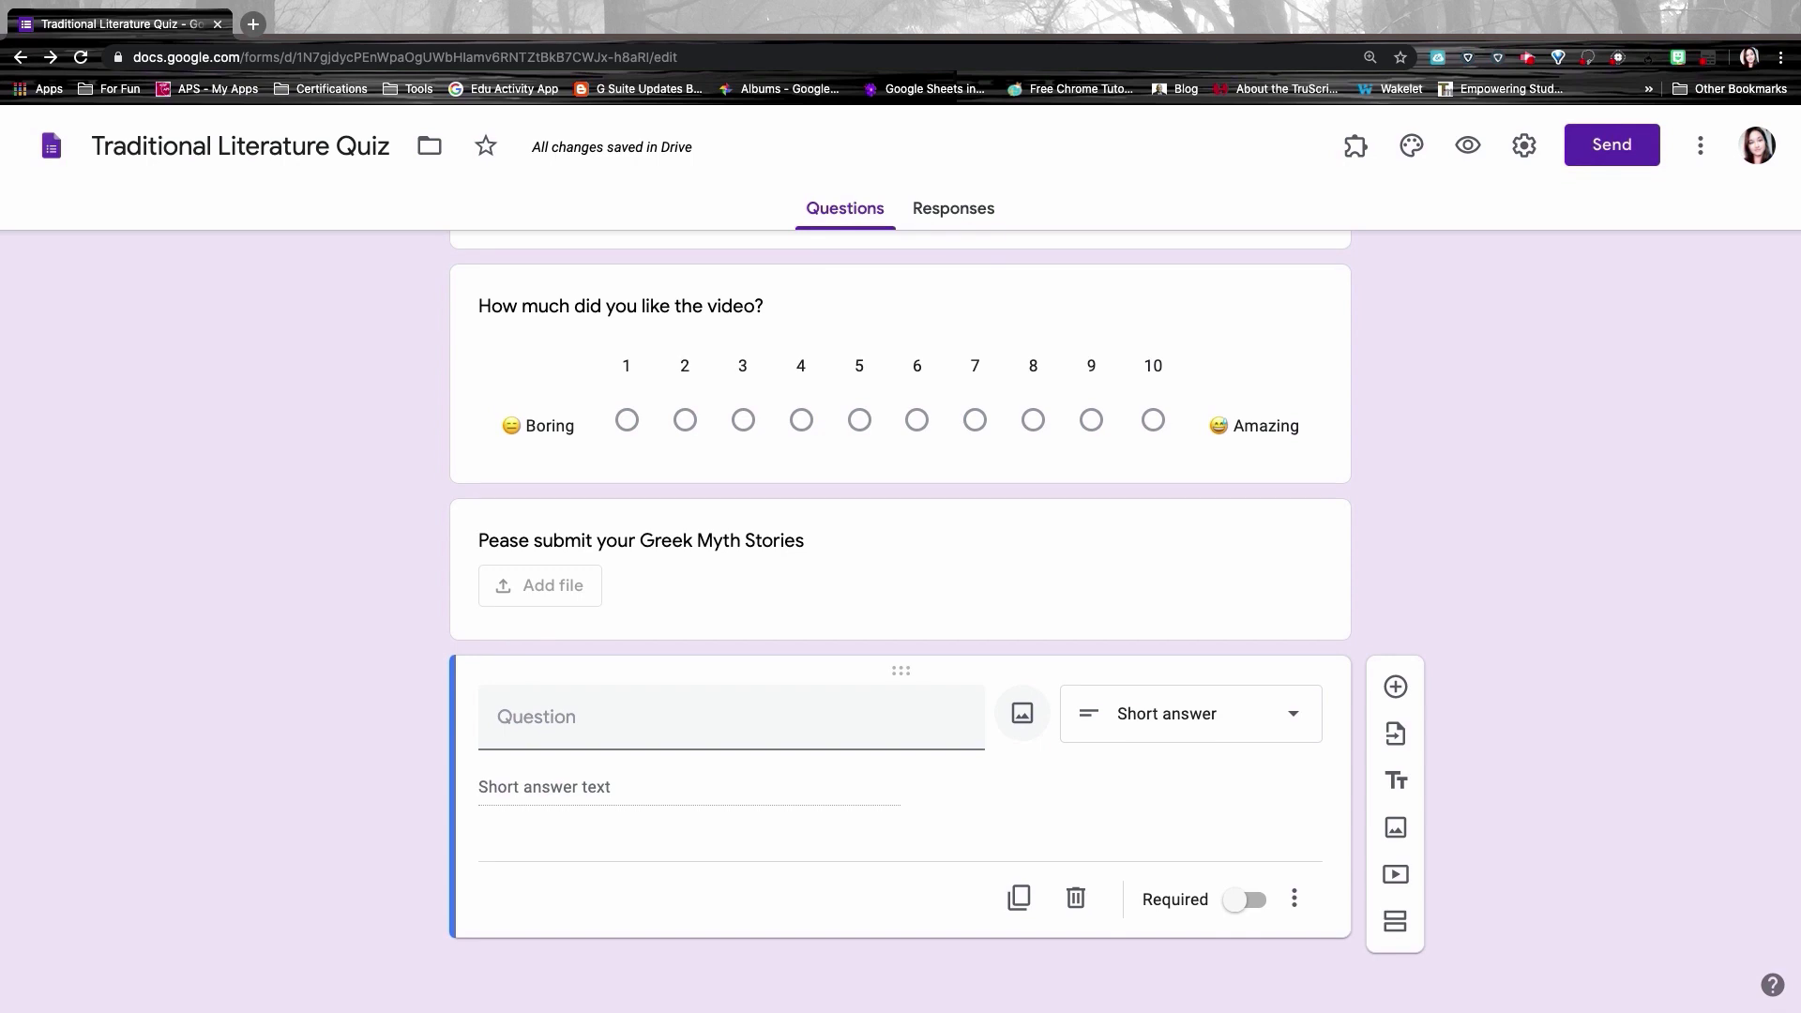
Step: Insert the first Google Image Search result for 'chimera', a statue, into the question
{"action": "left_click", "coordinate": [1026, 722]}
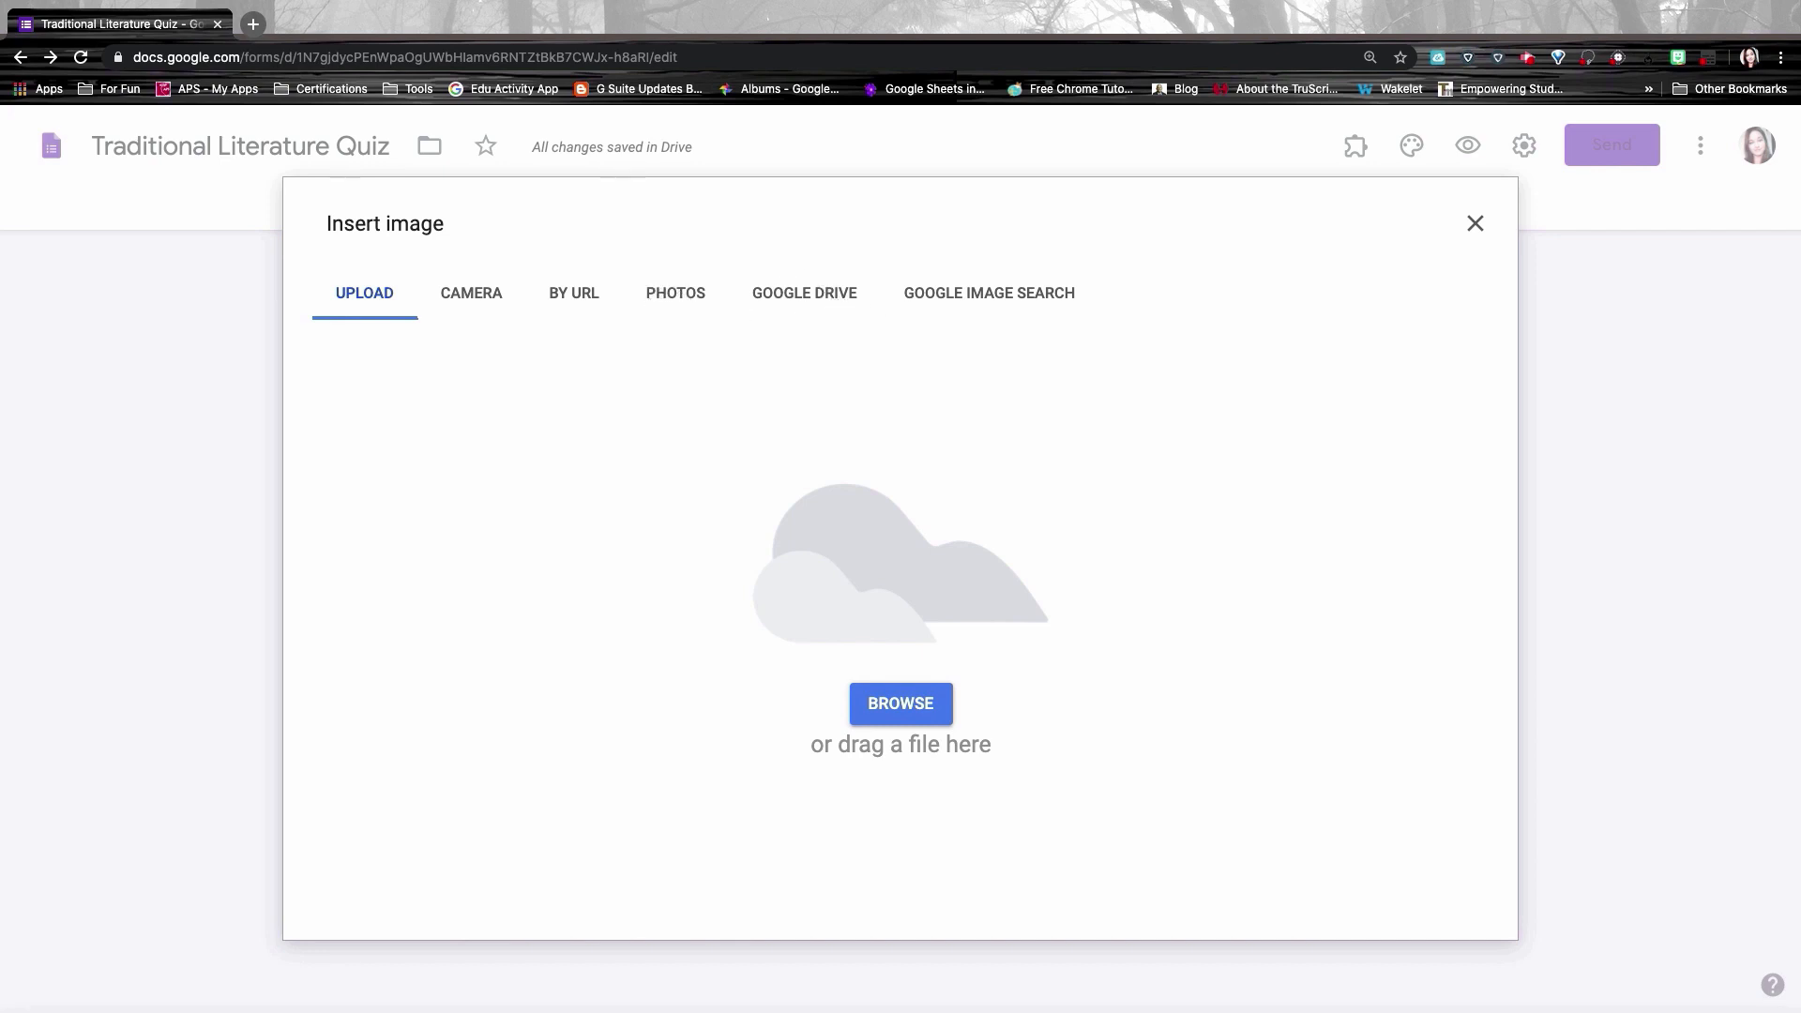
{"action": "left_click", "coordinate": [948, 294]}
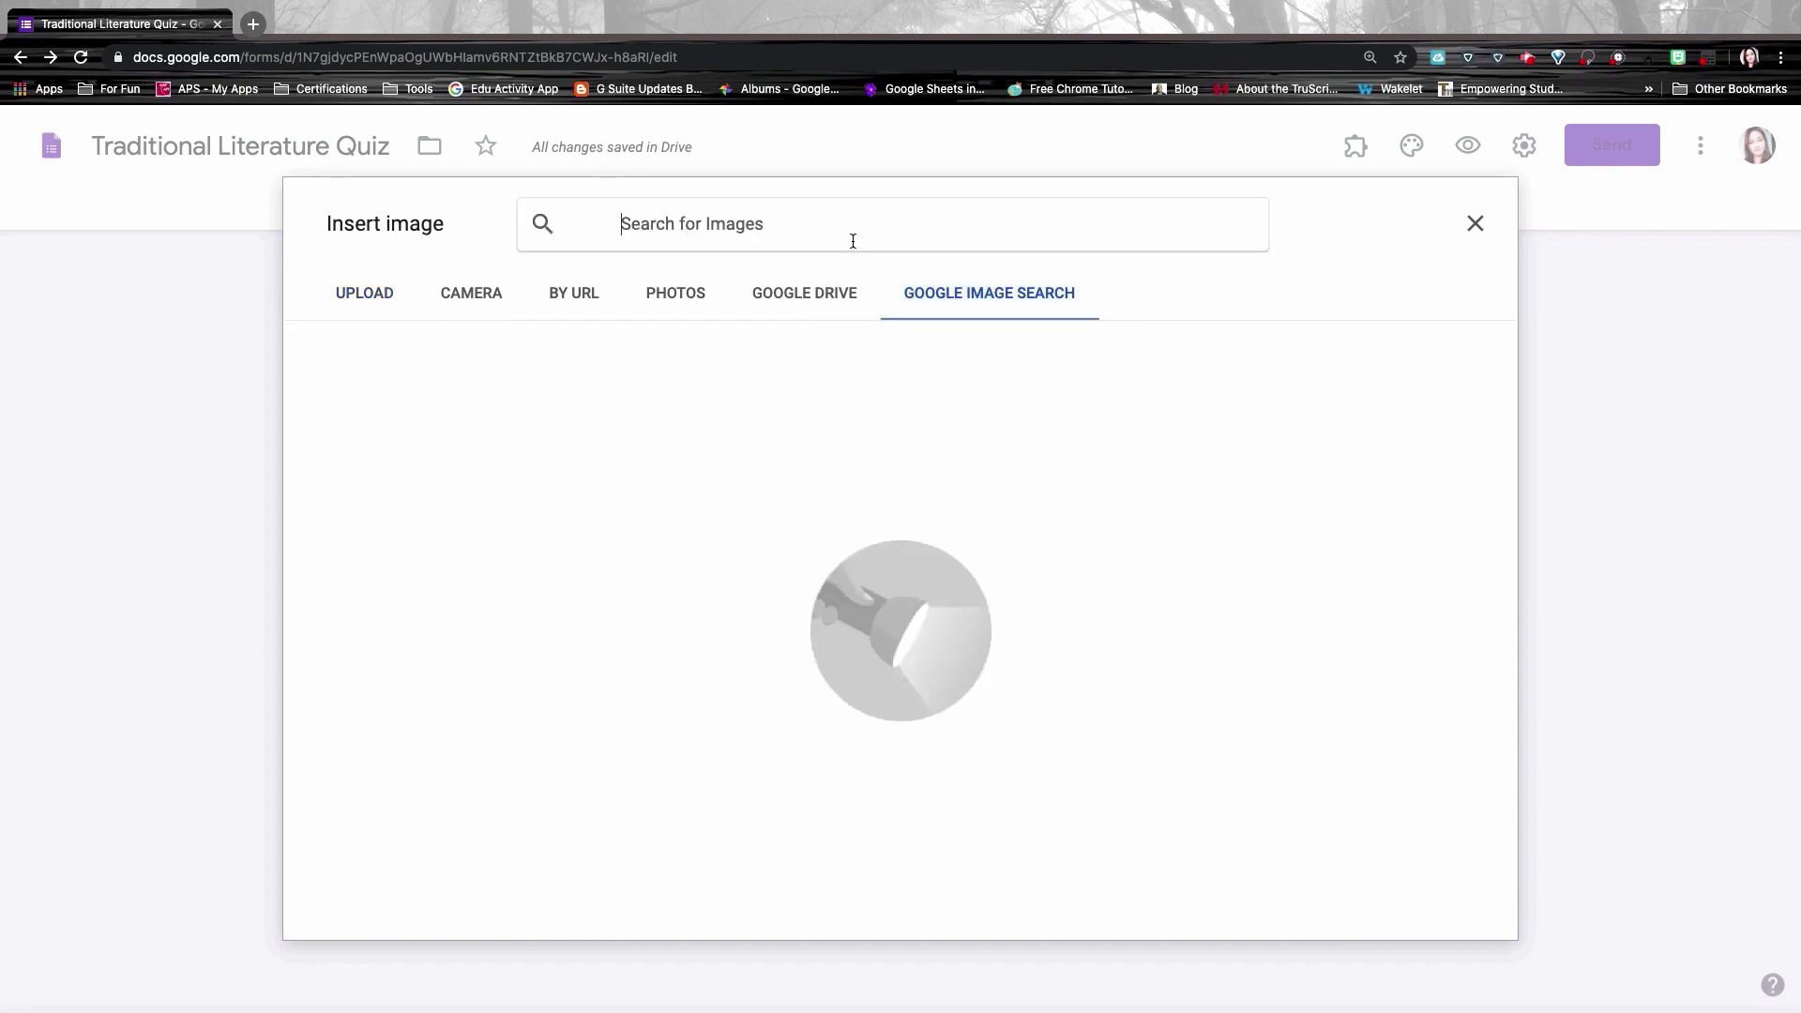
{"action": "left_click", "coordinate": [792, 222]}
{"action": "type", "text": "chimera"}
{"action": "key", "text": "Return"}
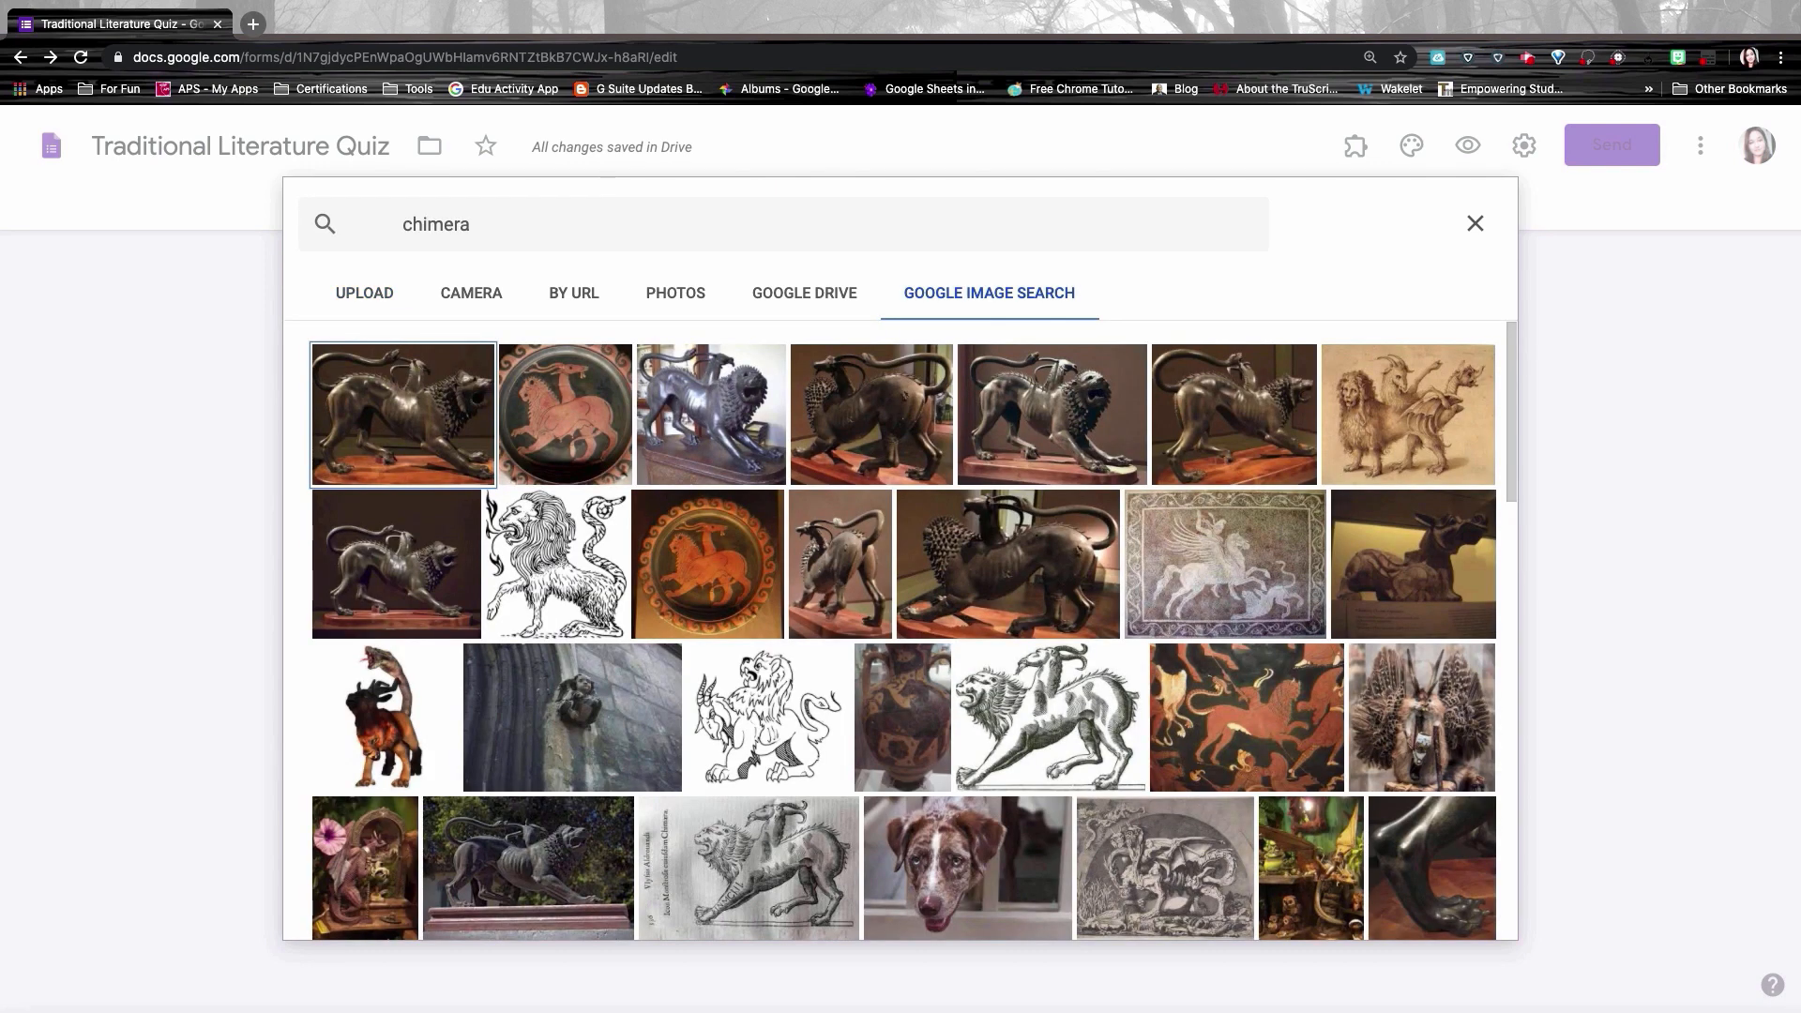
{"action": "left_click", "coordinate": [420, 424]}
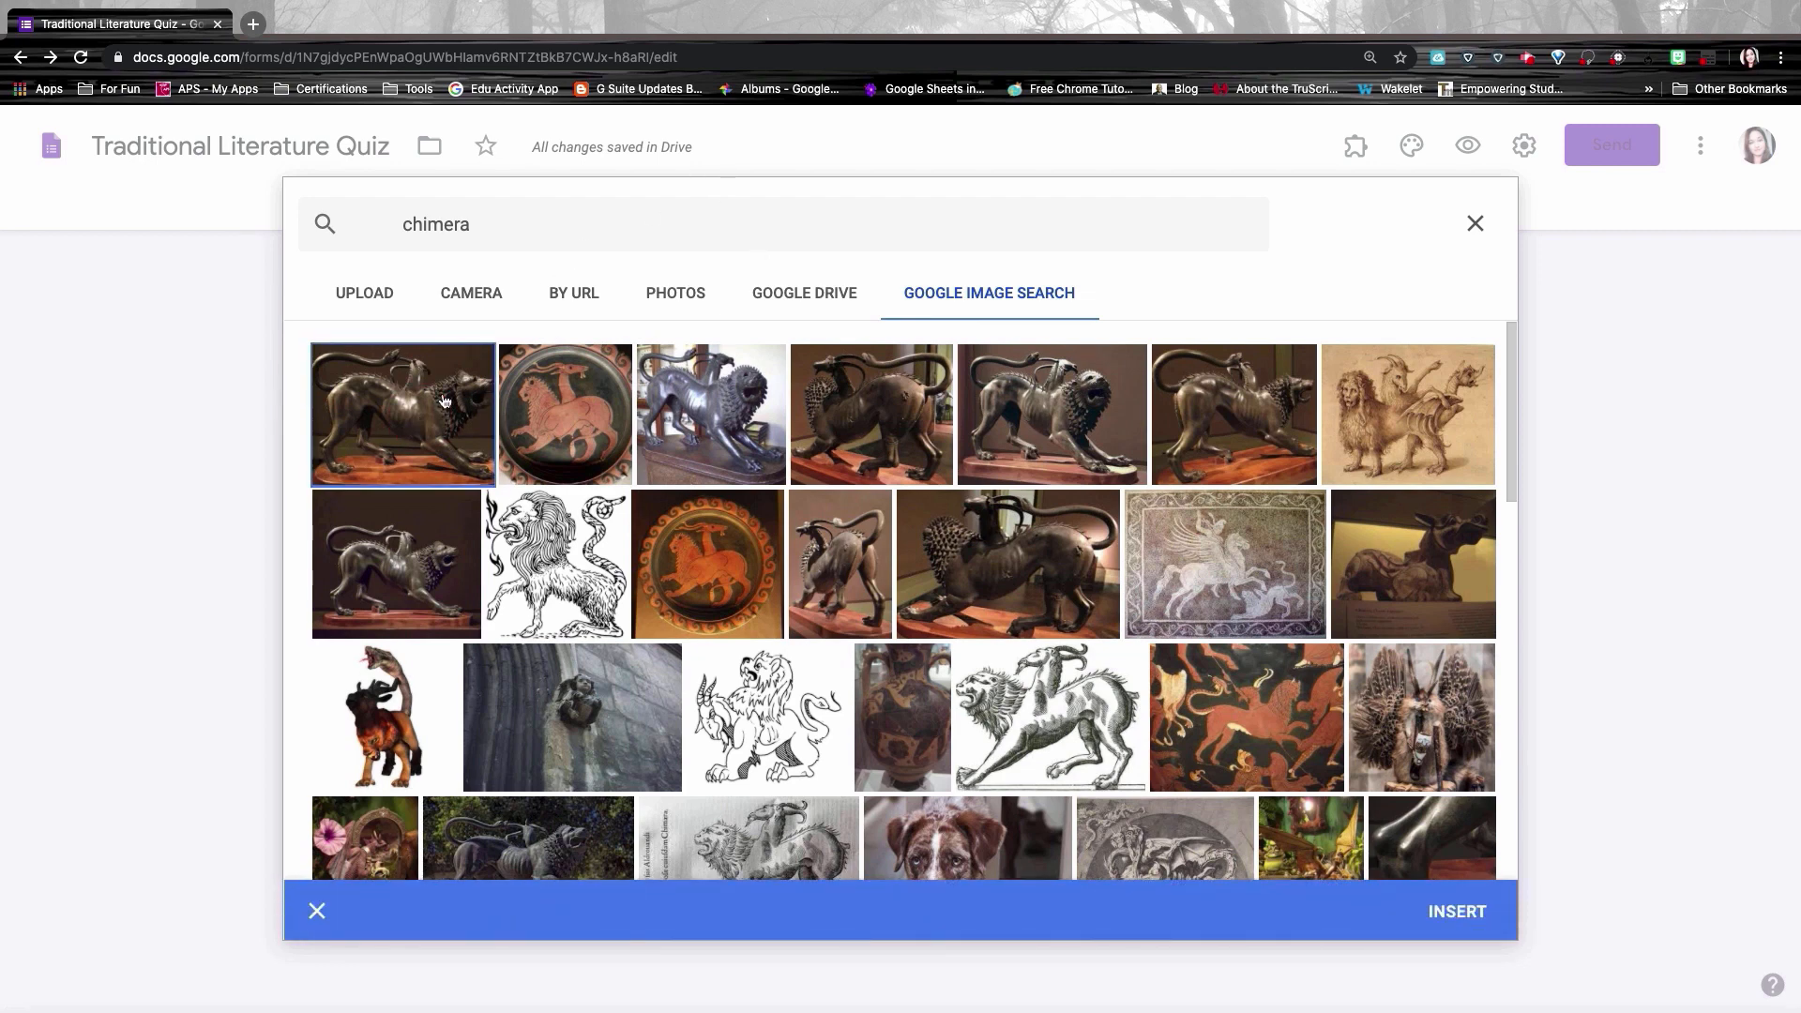
{"action": "left_click", "coordinate": [1469, 913]}
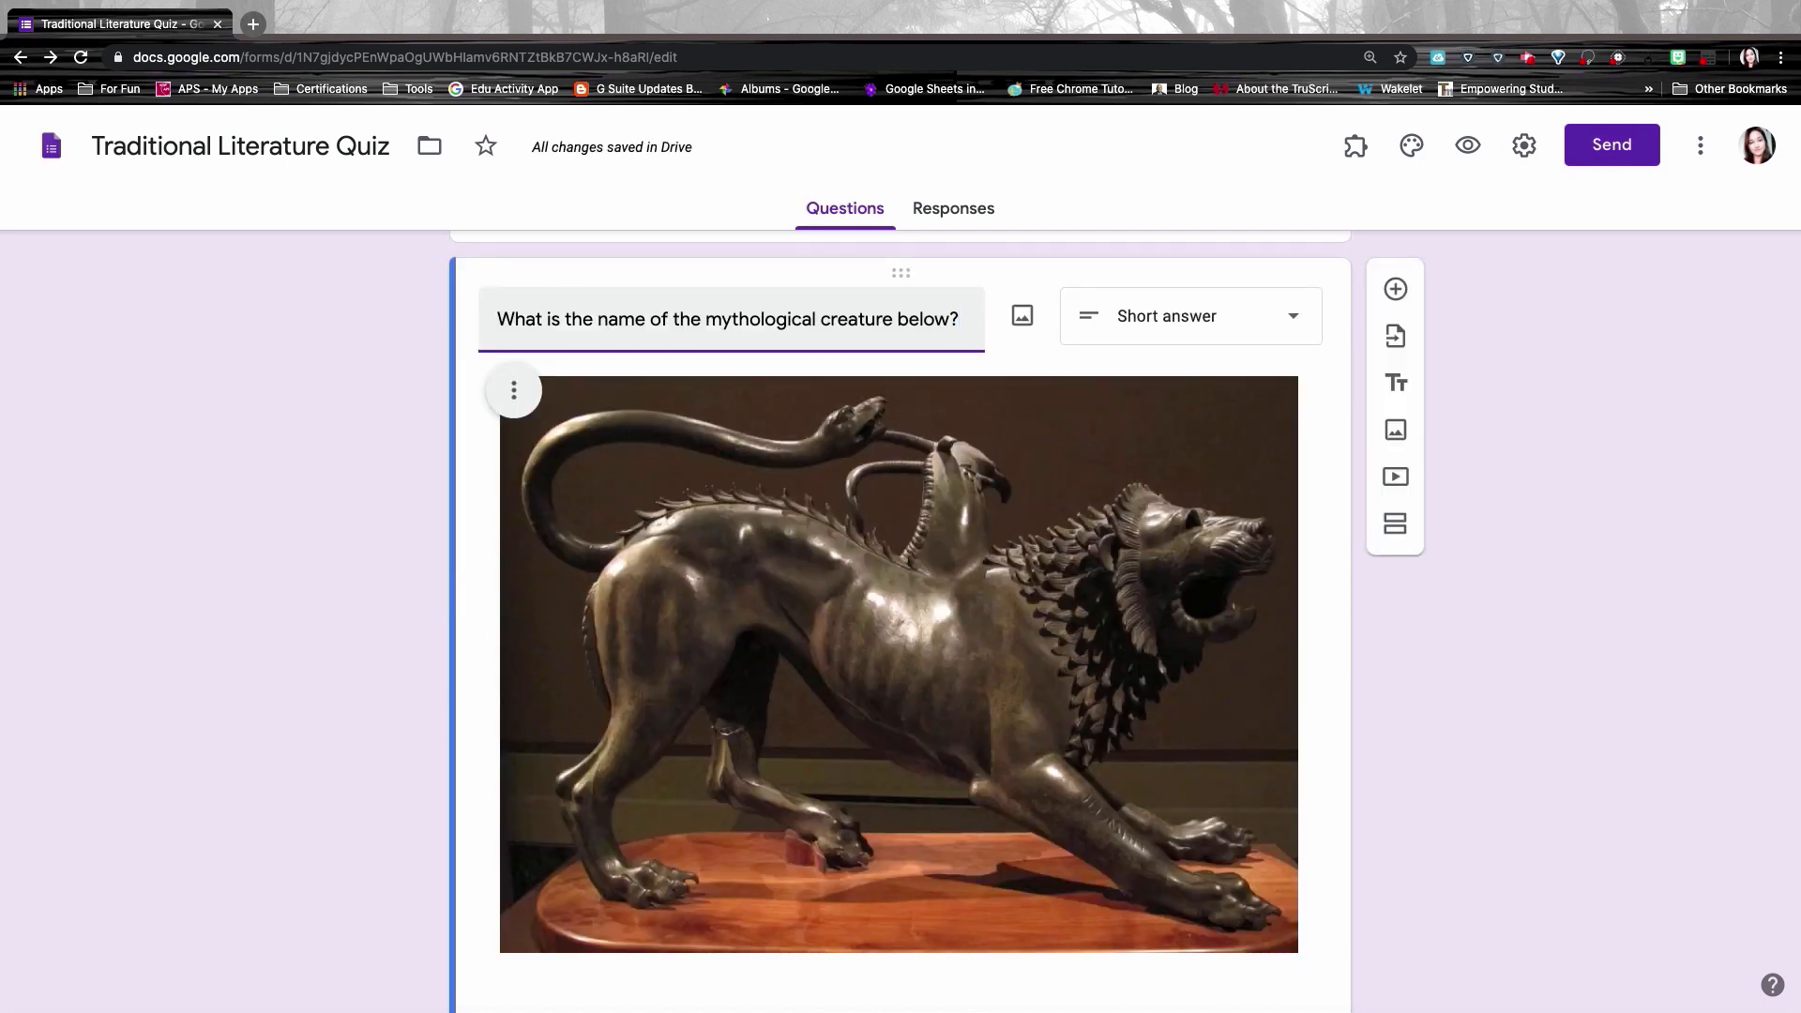
Step: Shrink the chimera image, centre-align it, and add a new multiple-choice question after it
{"action": "left_click", "coordinate": [520, 390]}
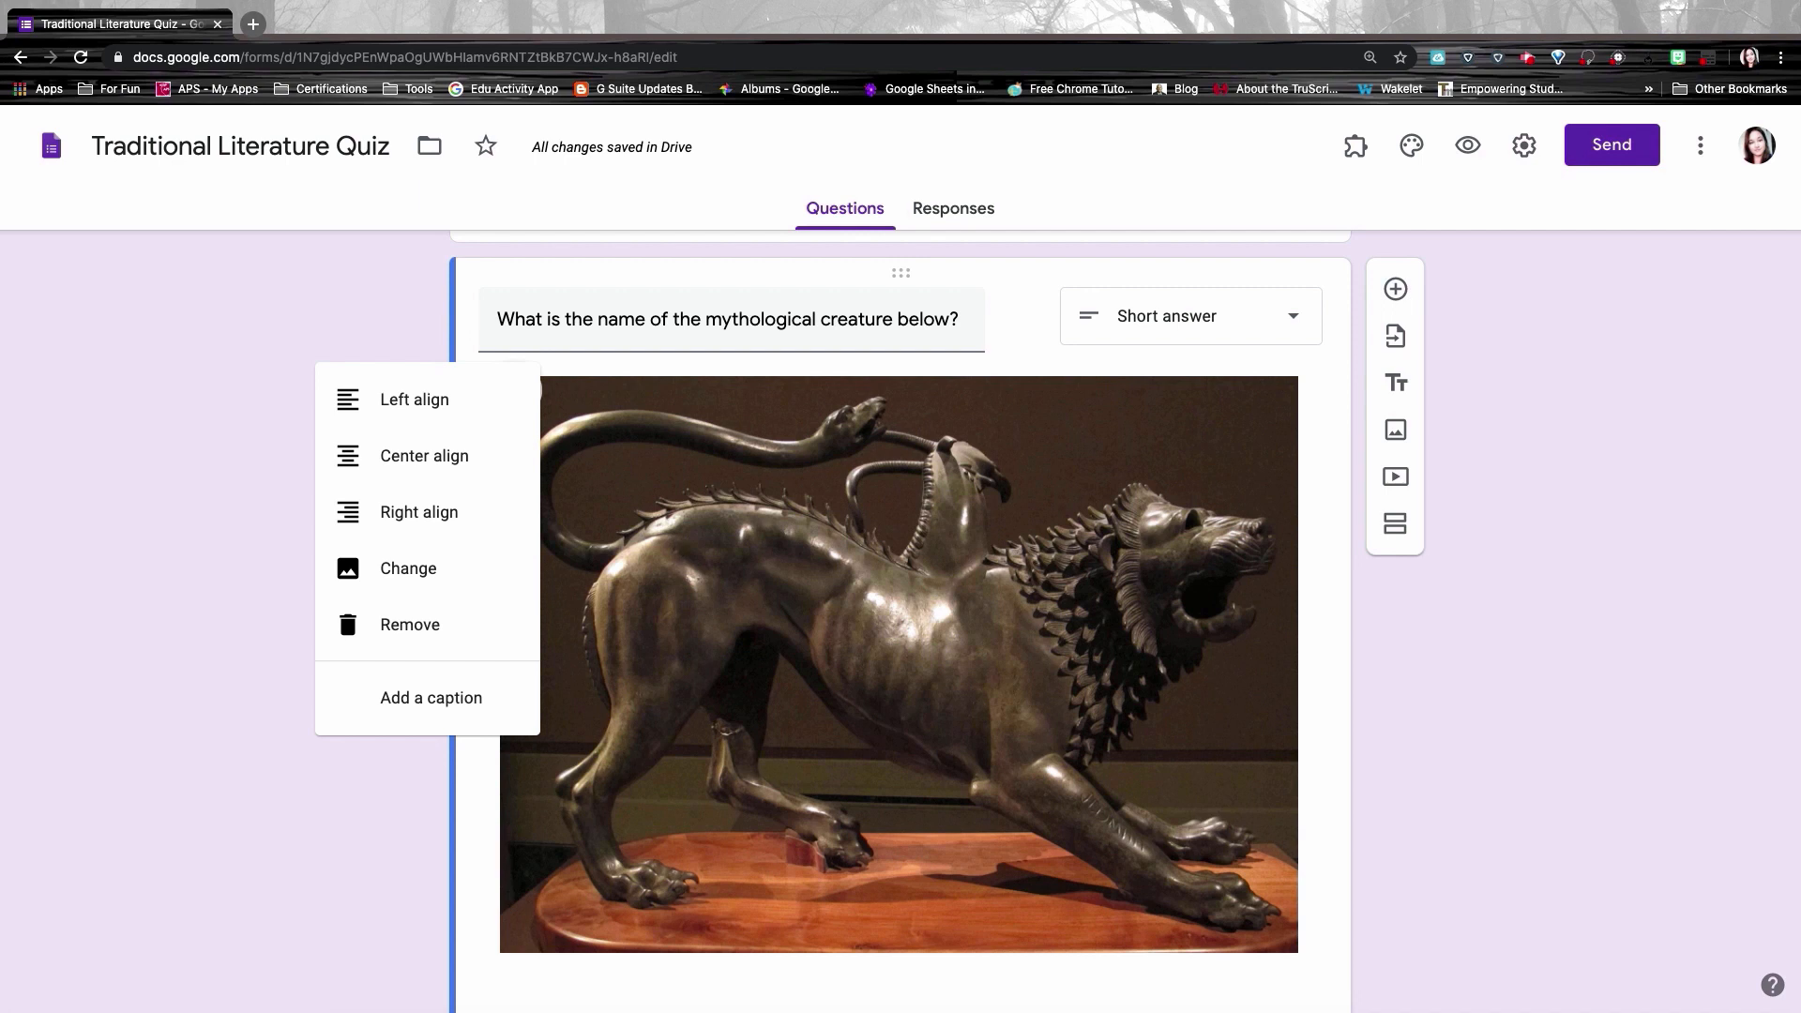
{"action": "left_click", "coordinate": [942, 566]}
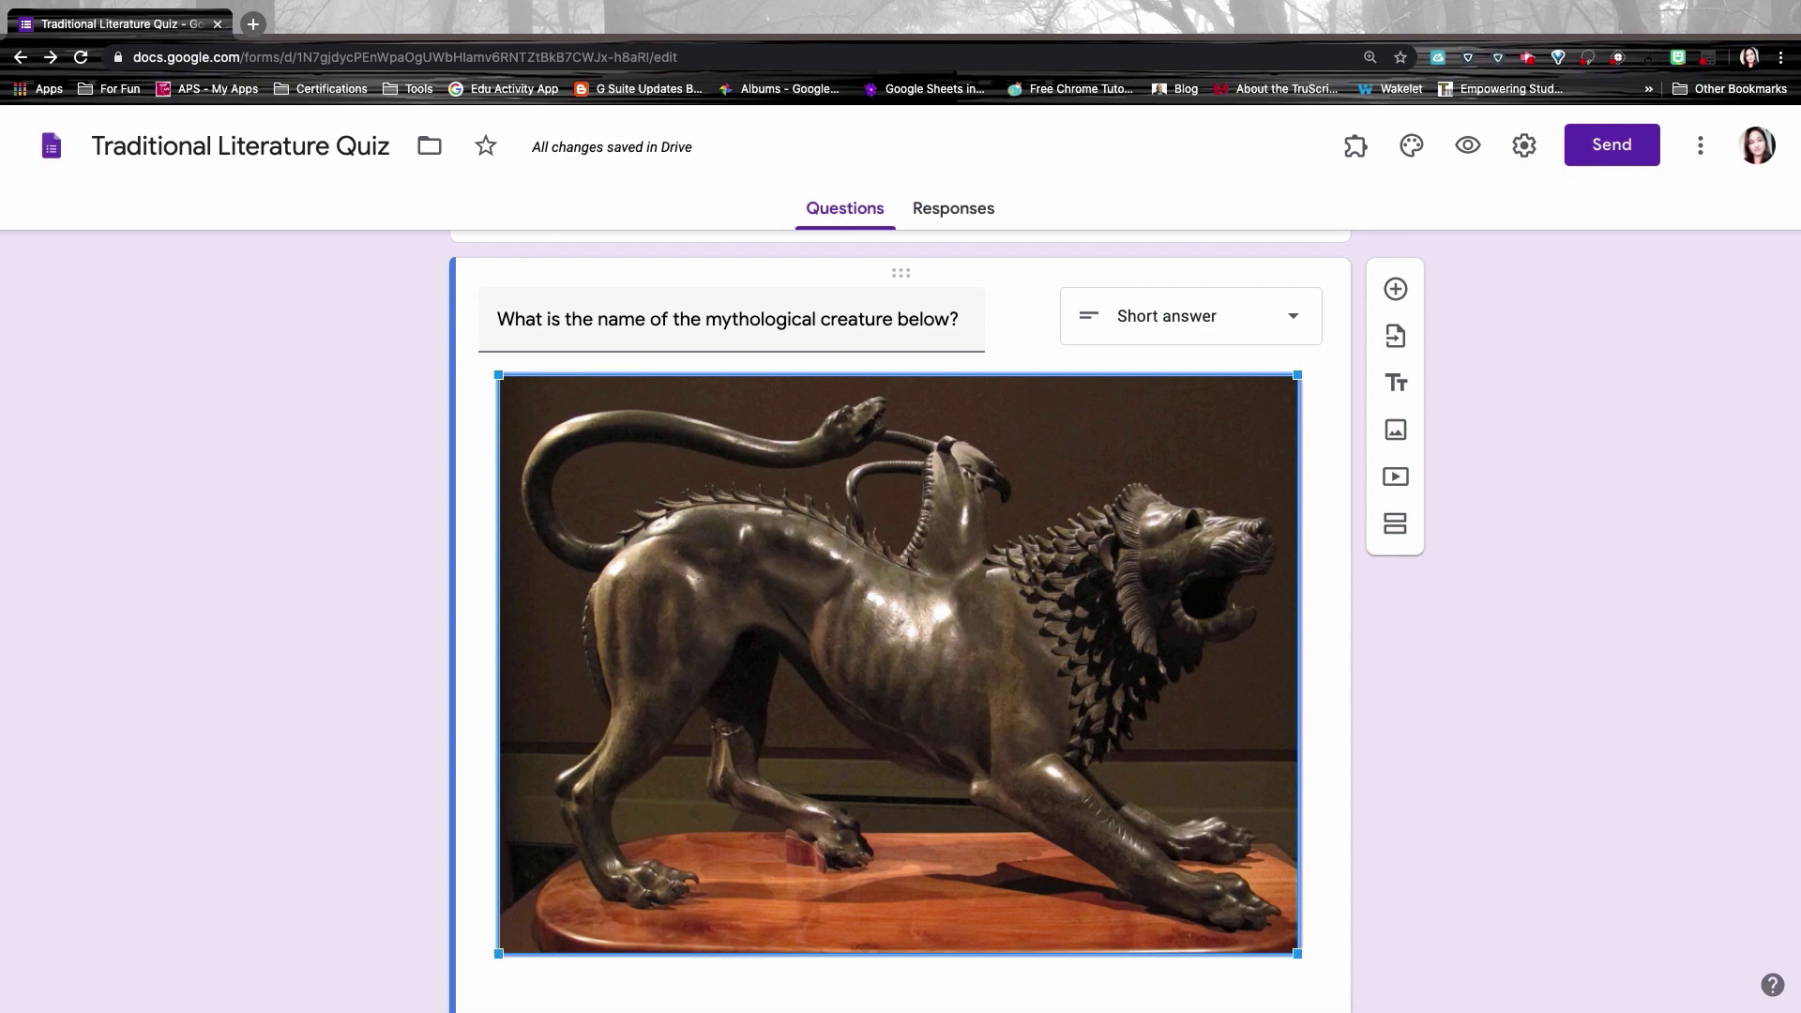
{"action": "left_click_drag", "start_coordinate": [498, 953], "coordinate": [814, 667]}
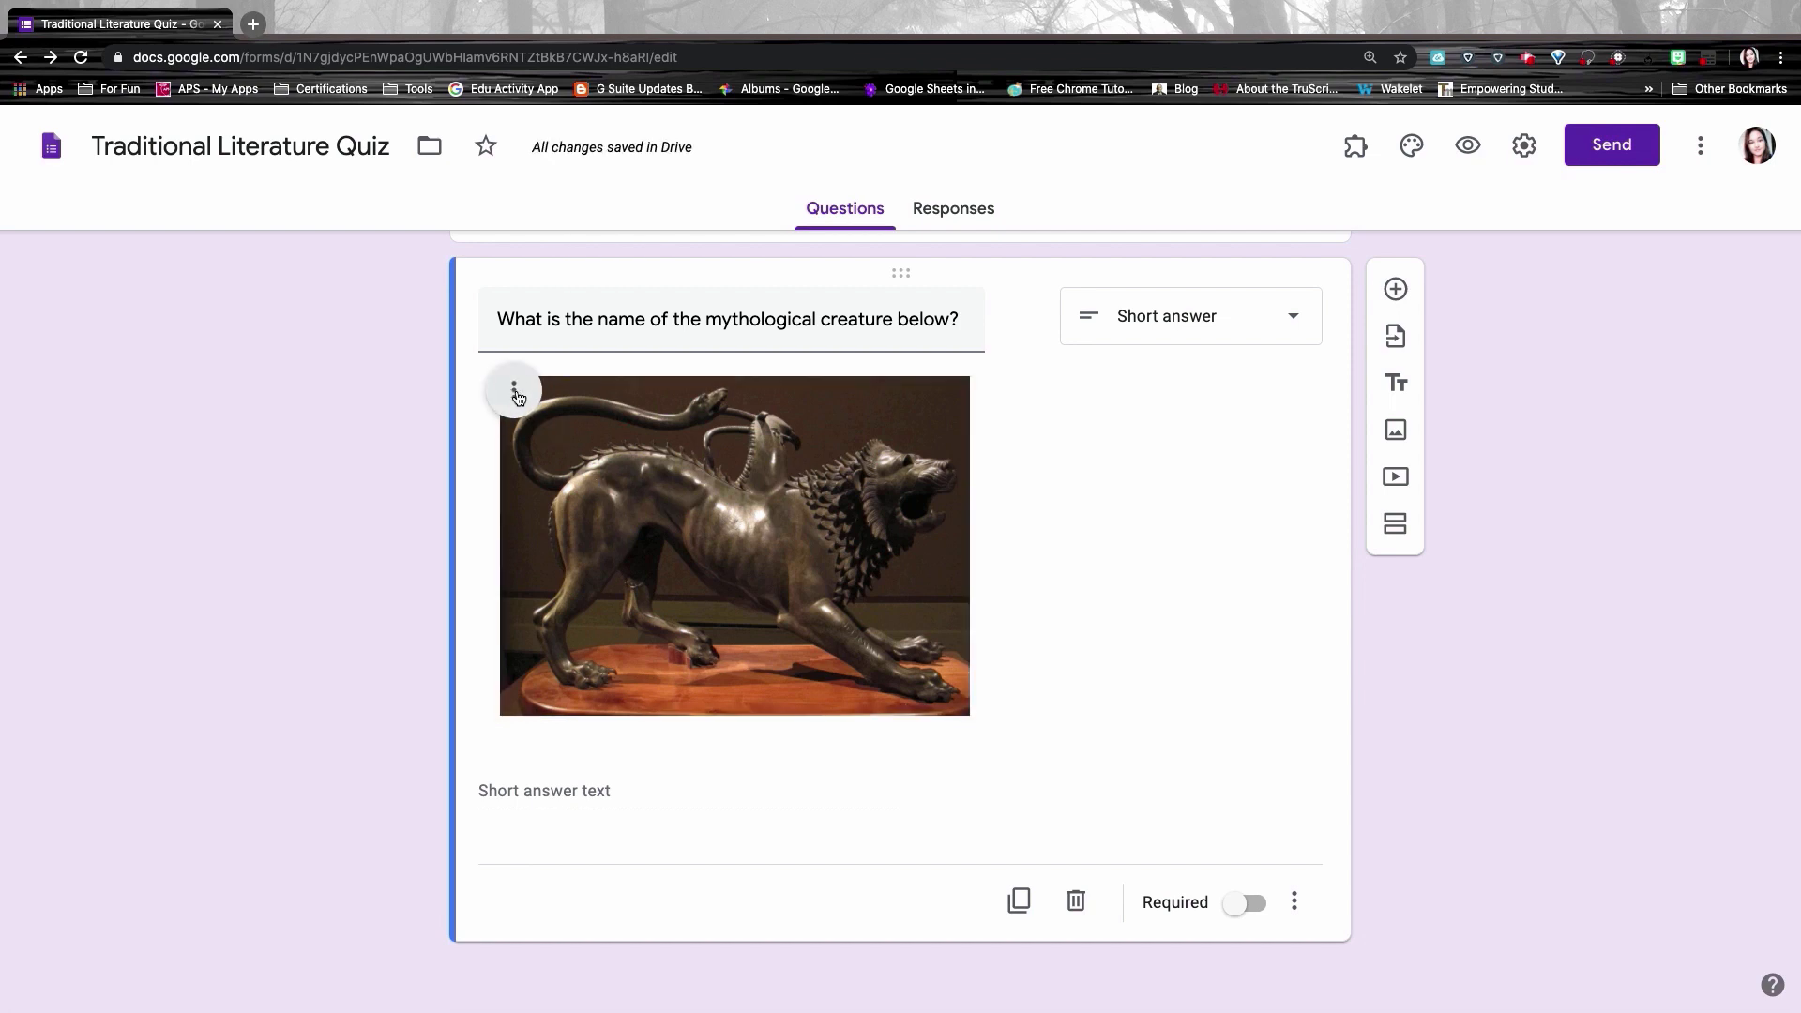
{"action": "left_click", "coordinate": [516, 392]}
{"action": "left_click", "coordinate": [516, 392]}
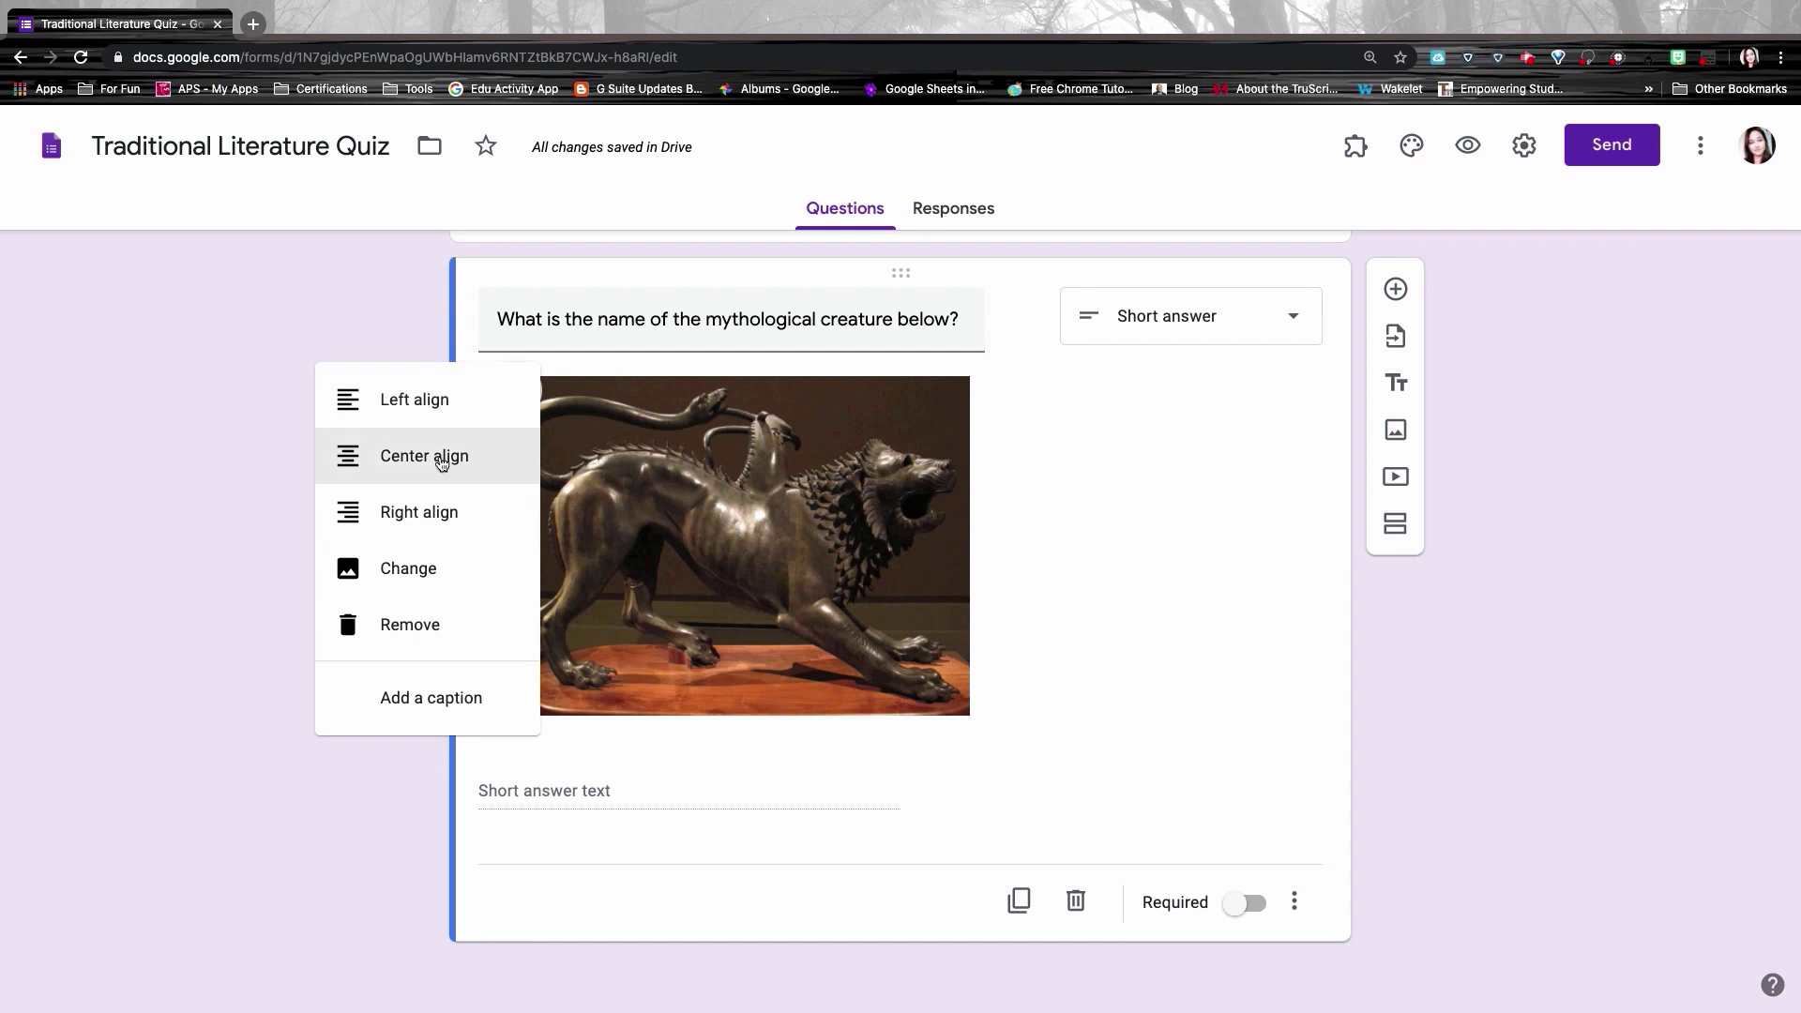
{"action": "left_click", "coordinate": [442, 458]}
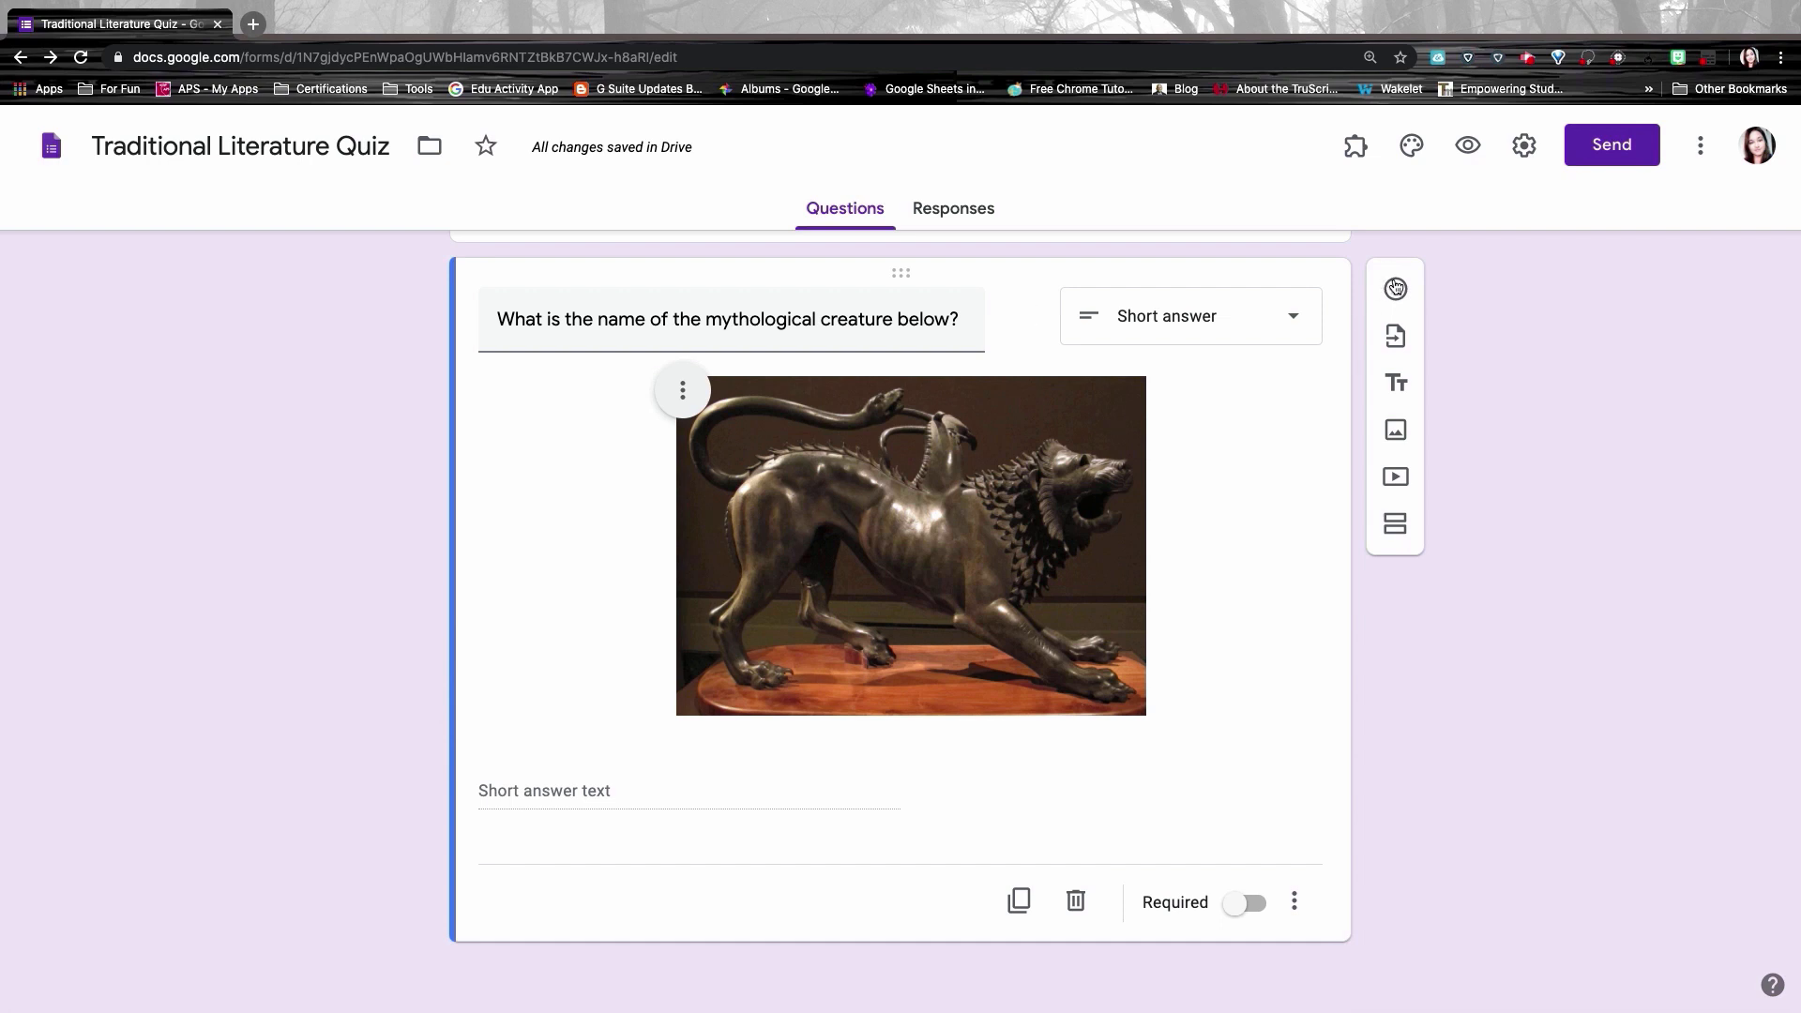
{"action": "left_click", "coordinate": [1395, 288]}
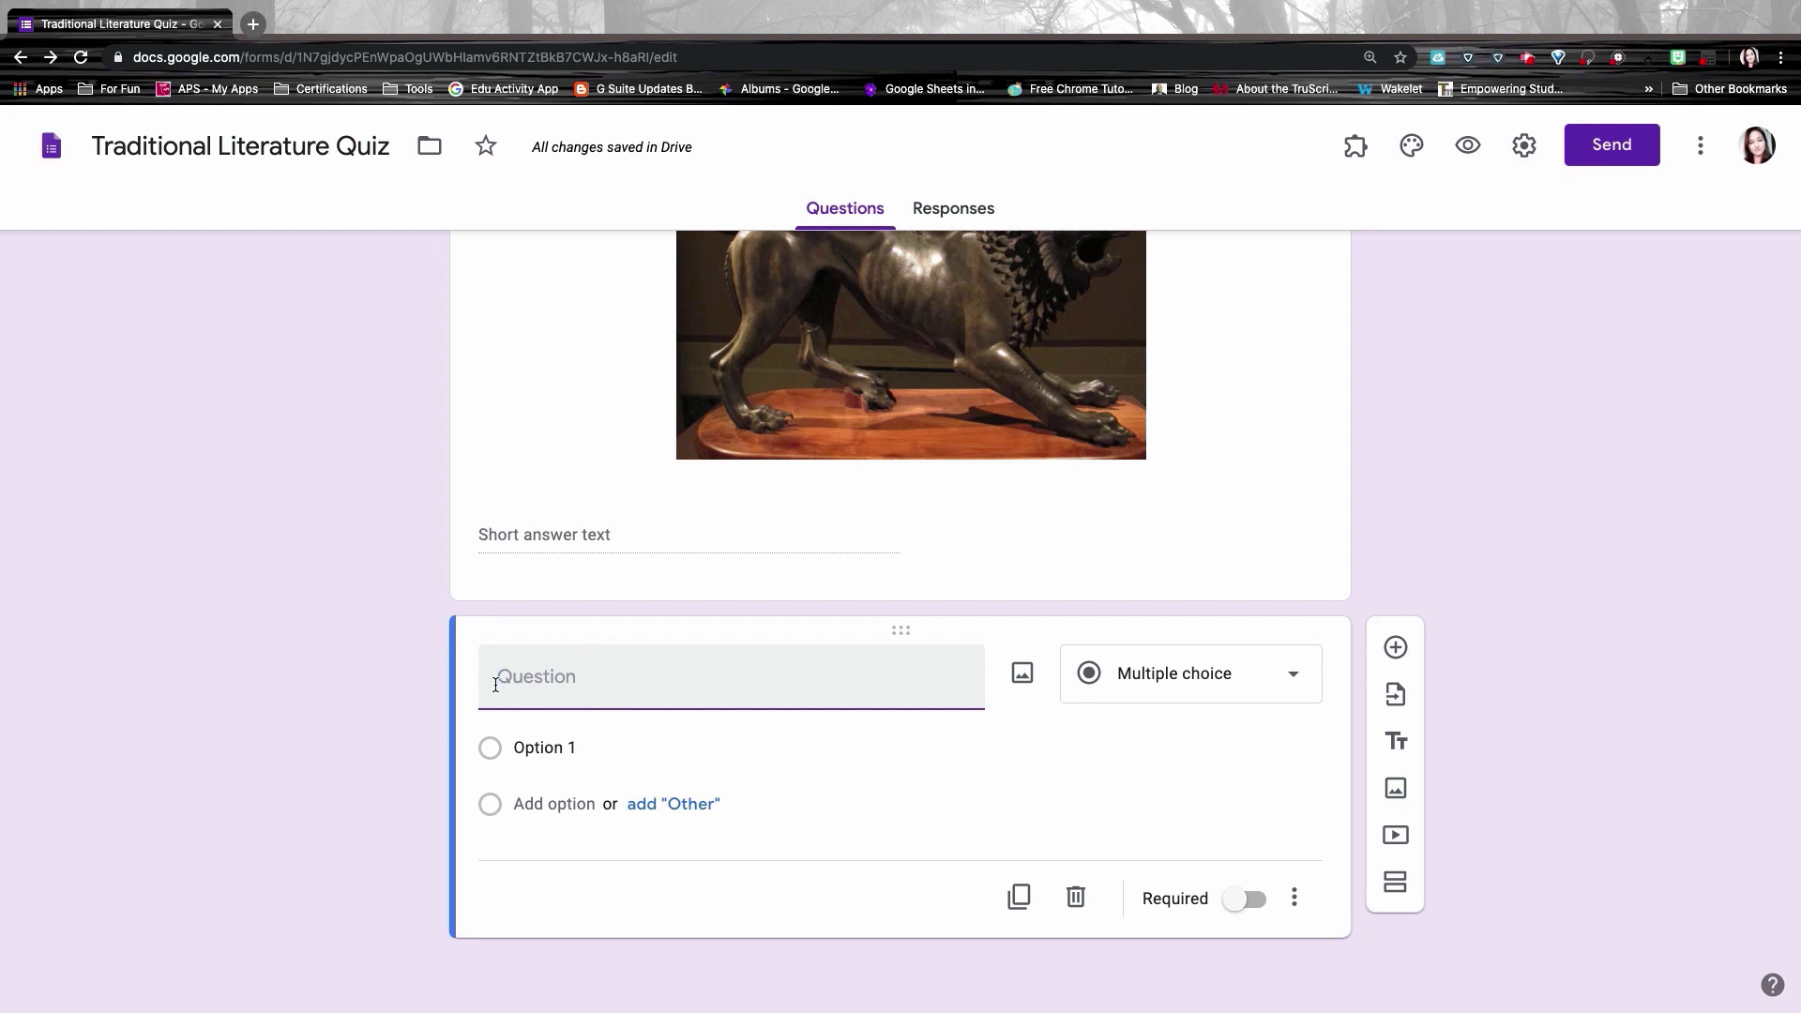
Step: Paste in the Pegasus question text, add an image to Option 1, and create Option 3
{"action": "type", "text": "Select the image of a pegasus below"}
{"action": "left_click", "coordinate": [583, 744]}
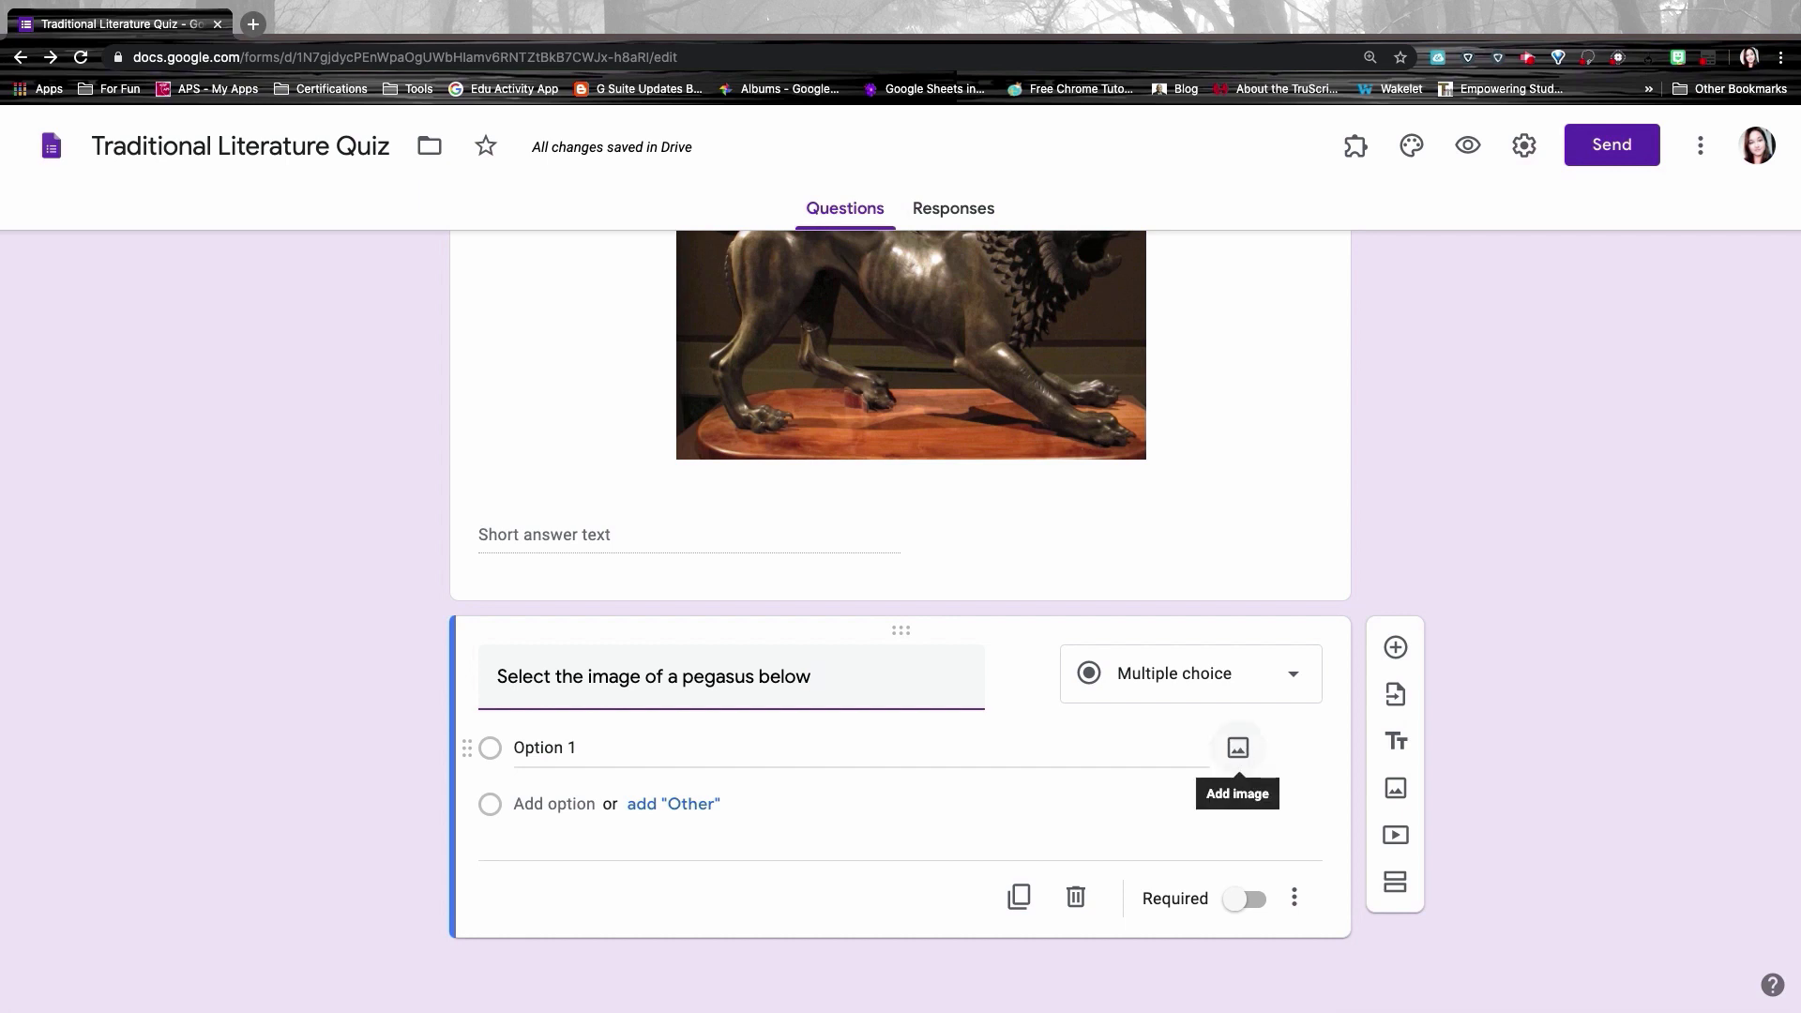
{"action": "left_click", "coordinate": [1238, 748]}
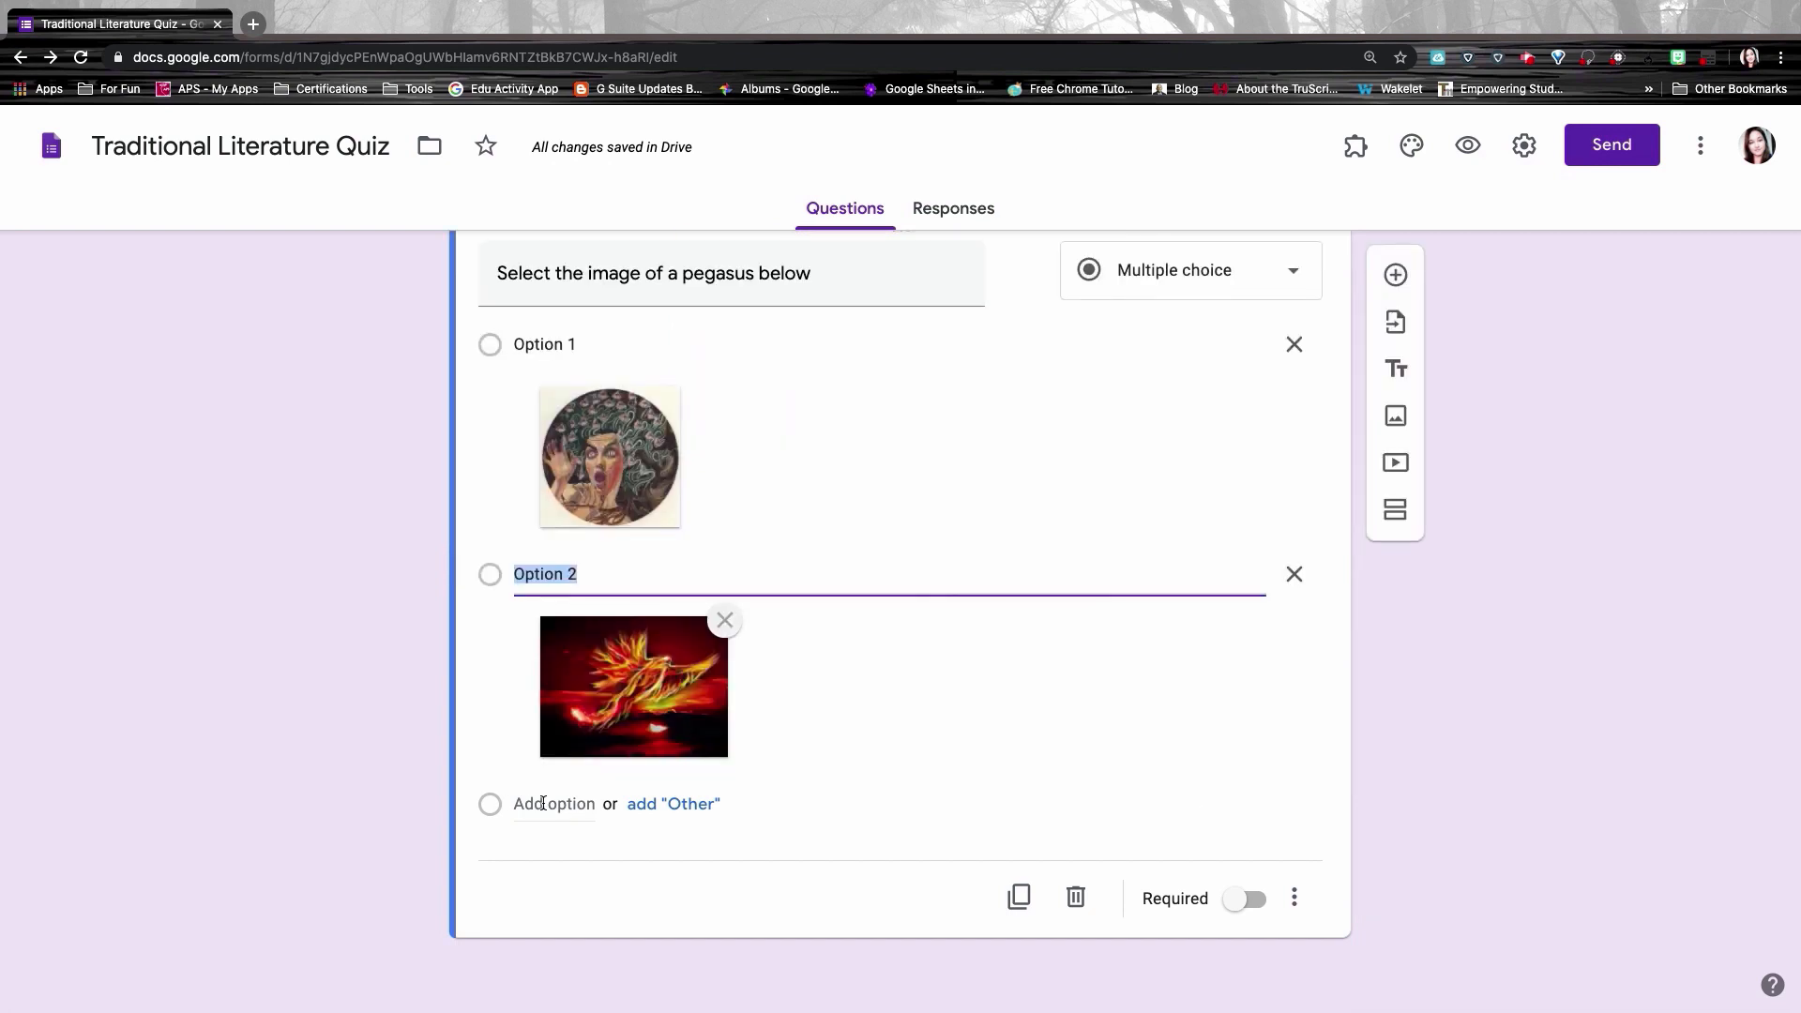
{"action": "left_click", "coordinate": [543, 804]}
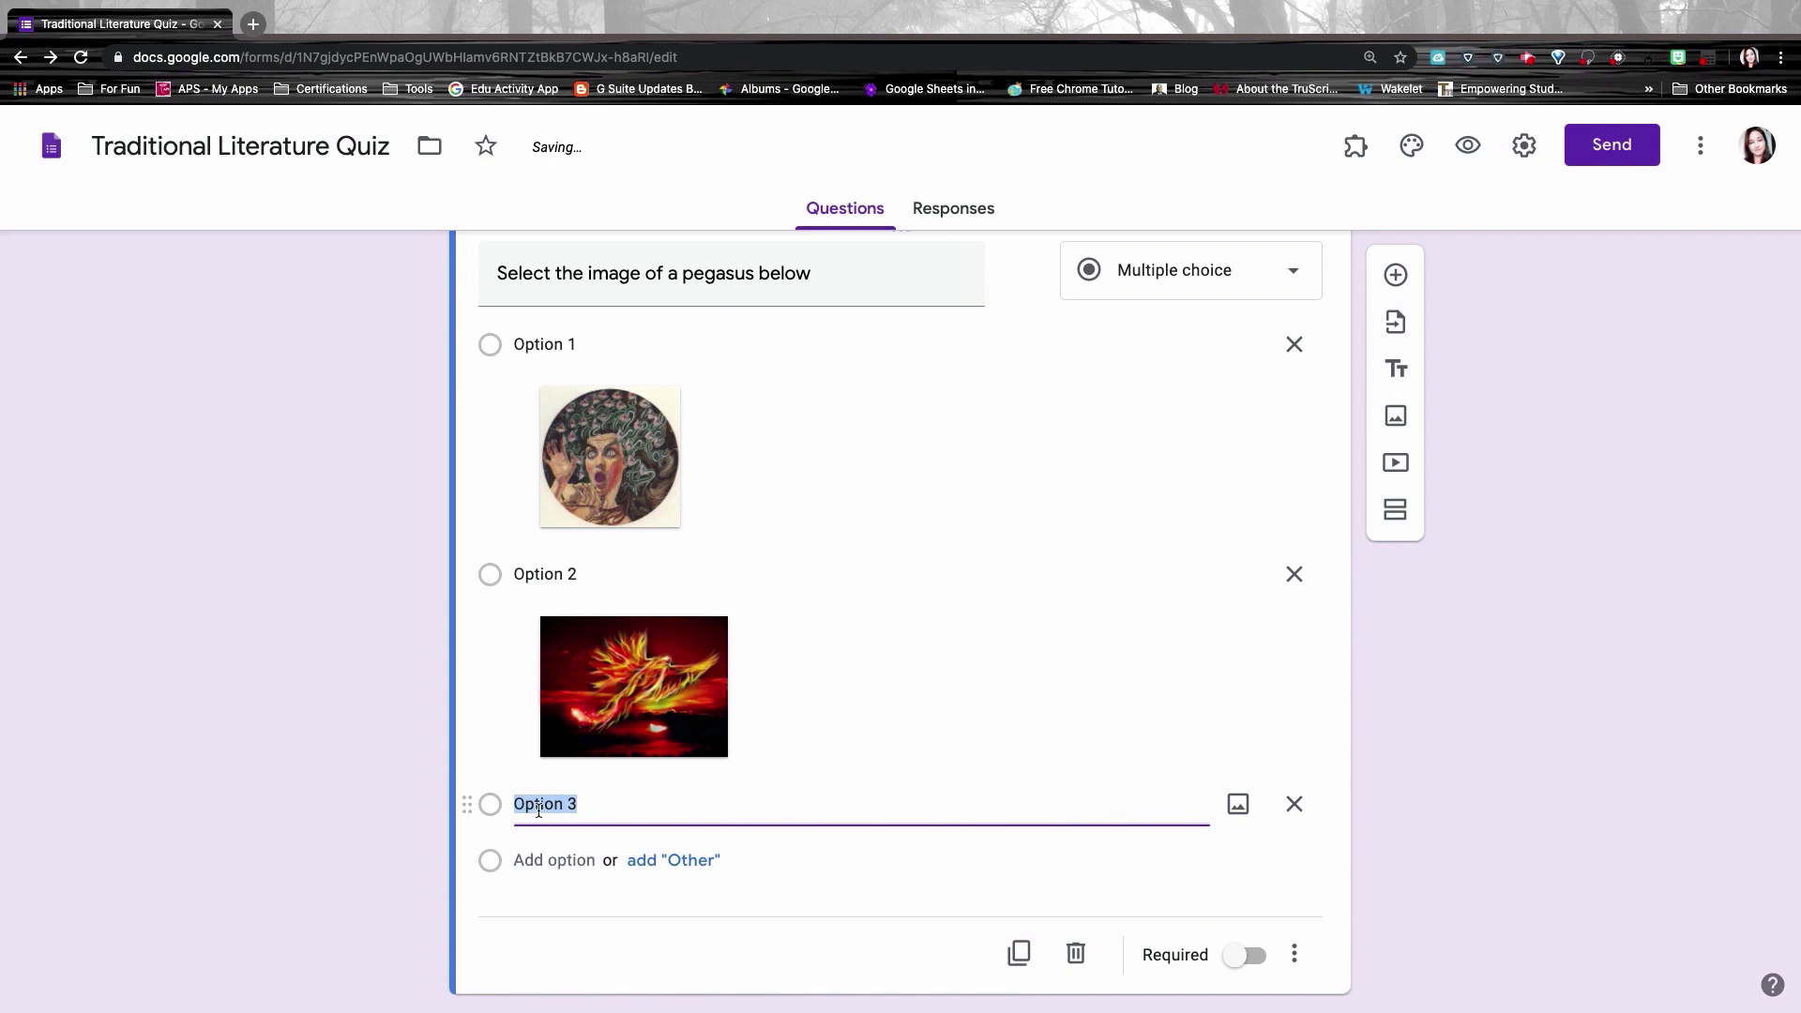
{"action": "left_click", "coordinate": [1239, 805]}
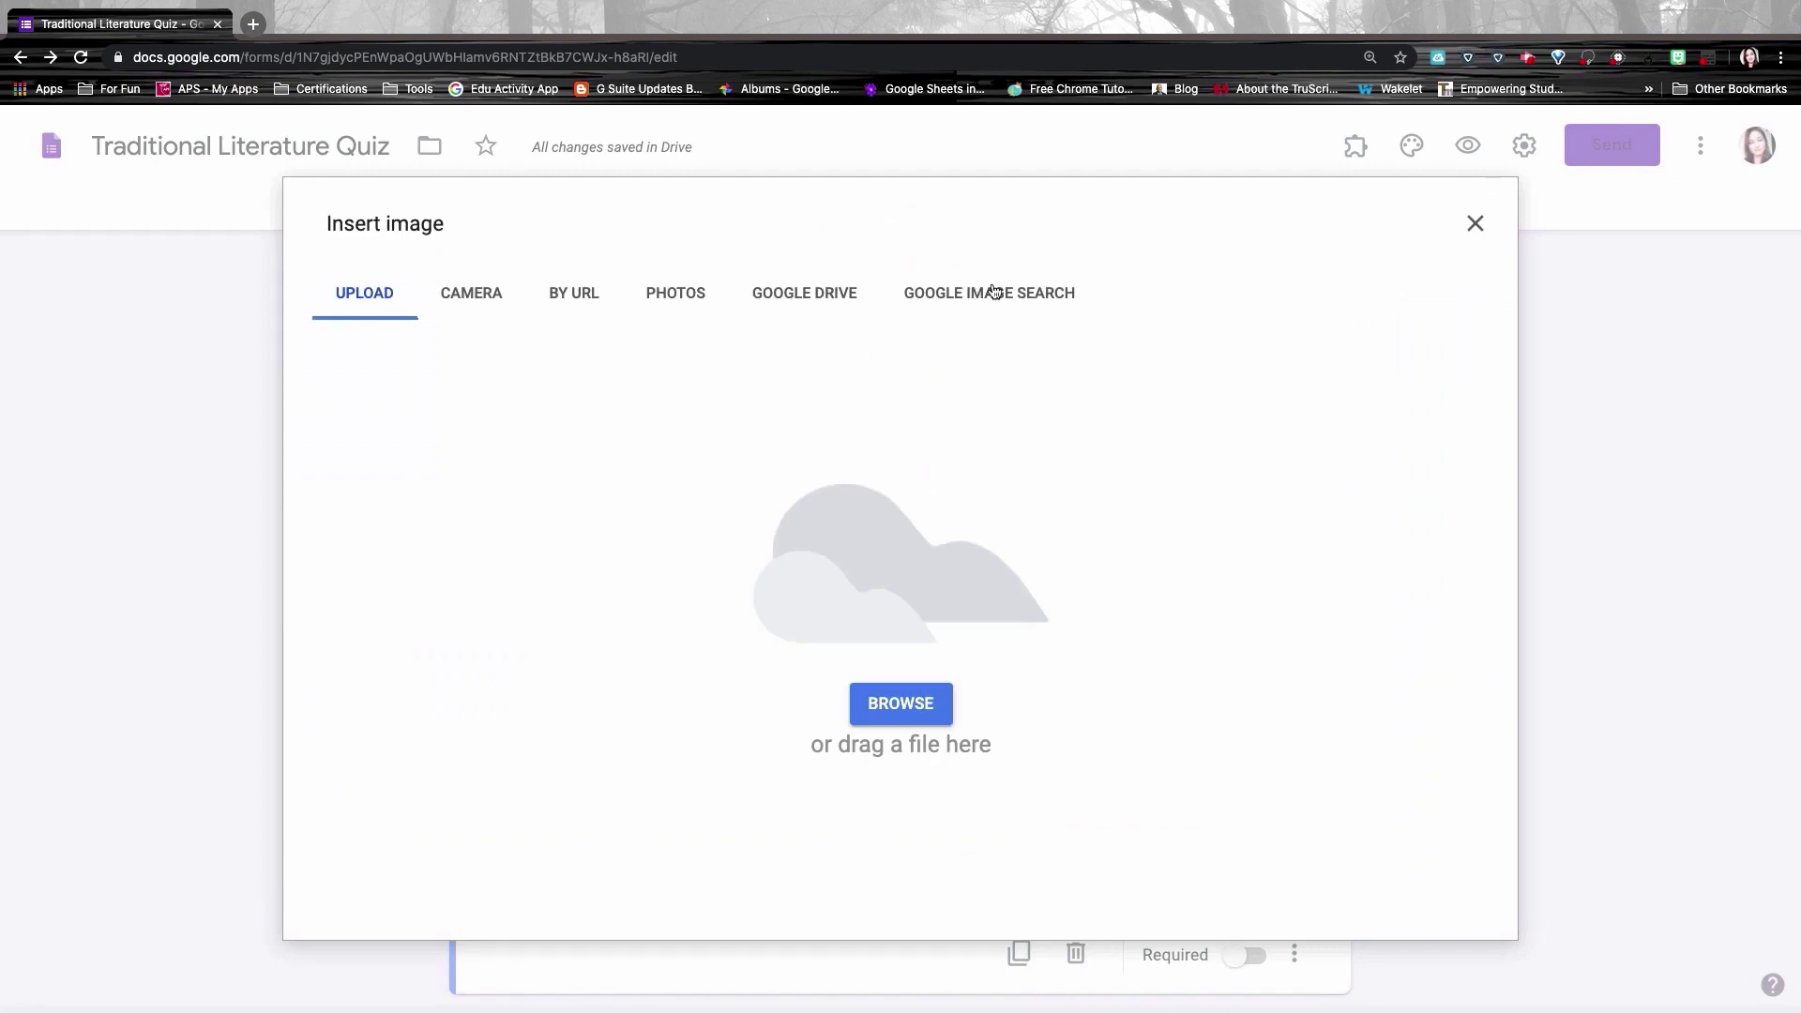
Step: Search images for 'Pegasus' and insert the dark Pegasus-over-the-sea picture into Option 3
{"action": "left_click", "coordinate": [978, 294]}
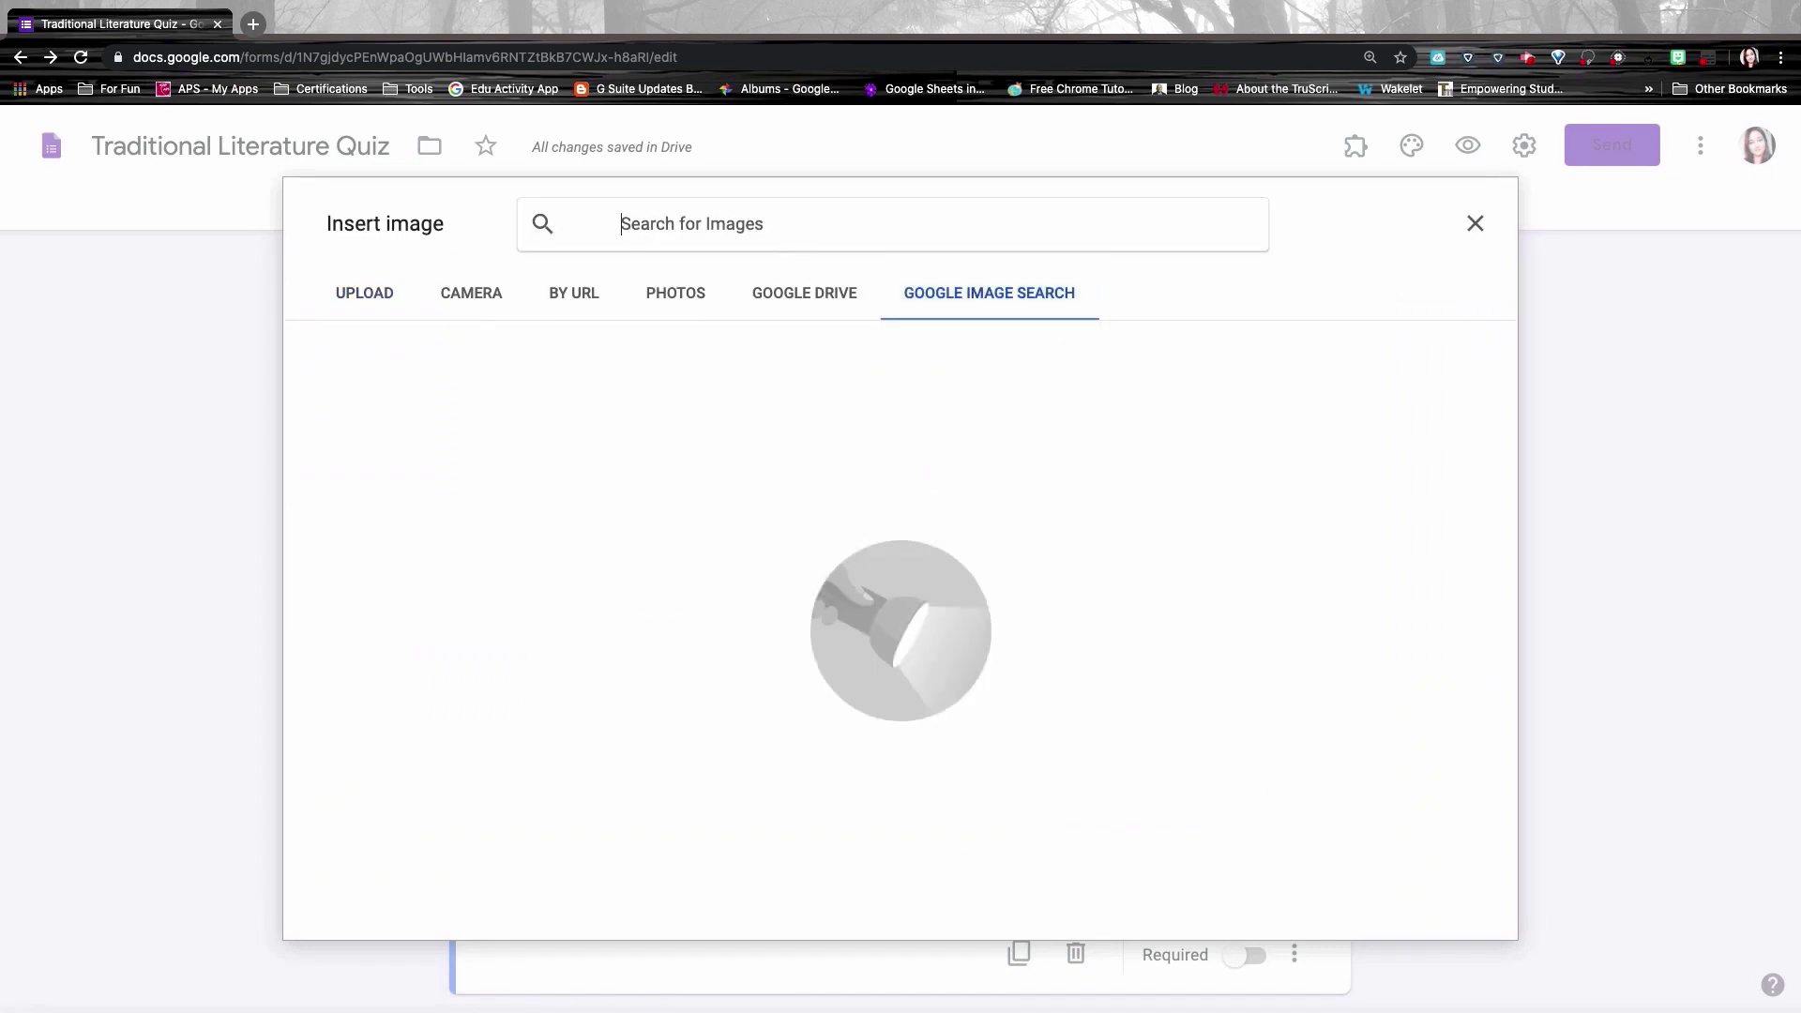
{"action": "left_click", "coordinate": [778, 228]}
{"action": "type", "text": "Pegasus"}
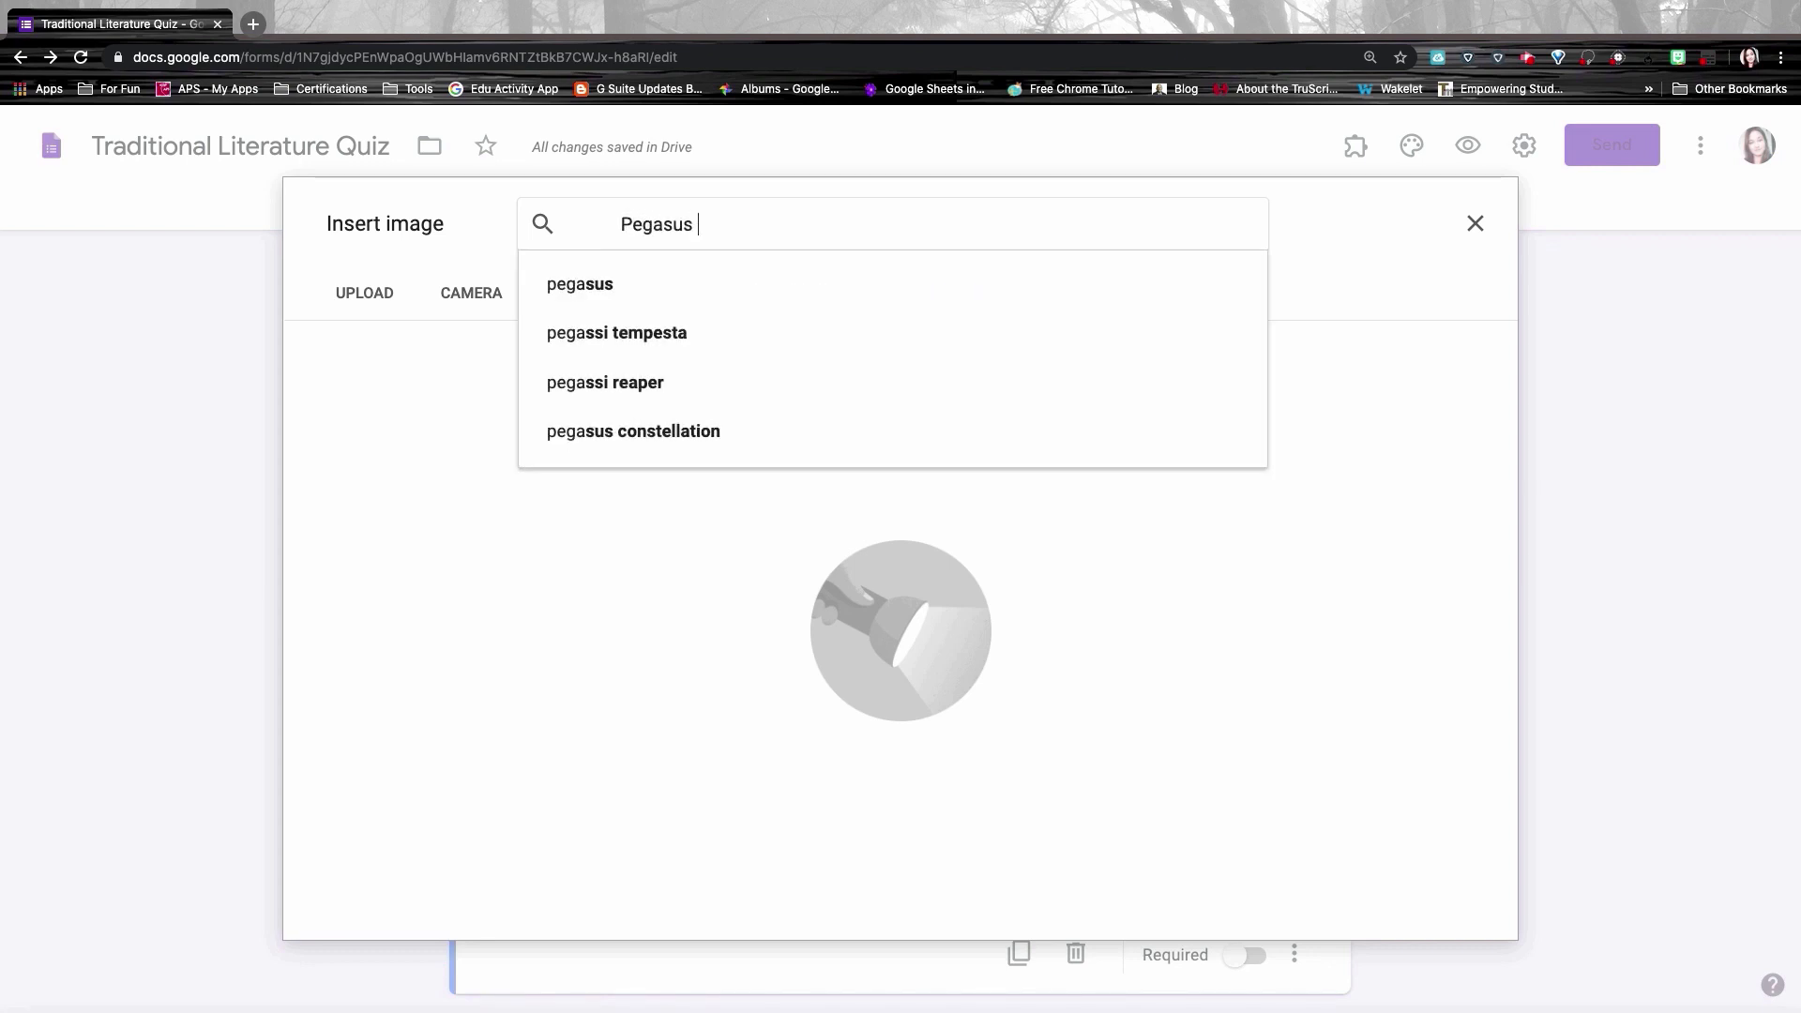
{"action": "key", "text": "Return"}
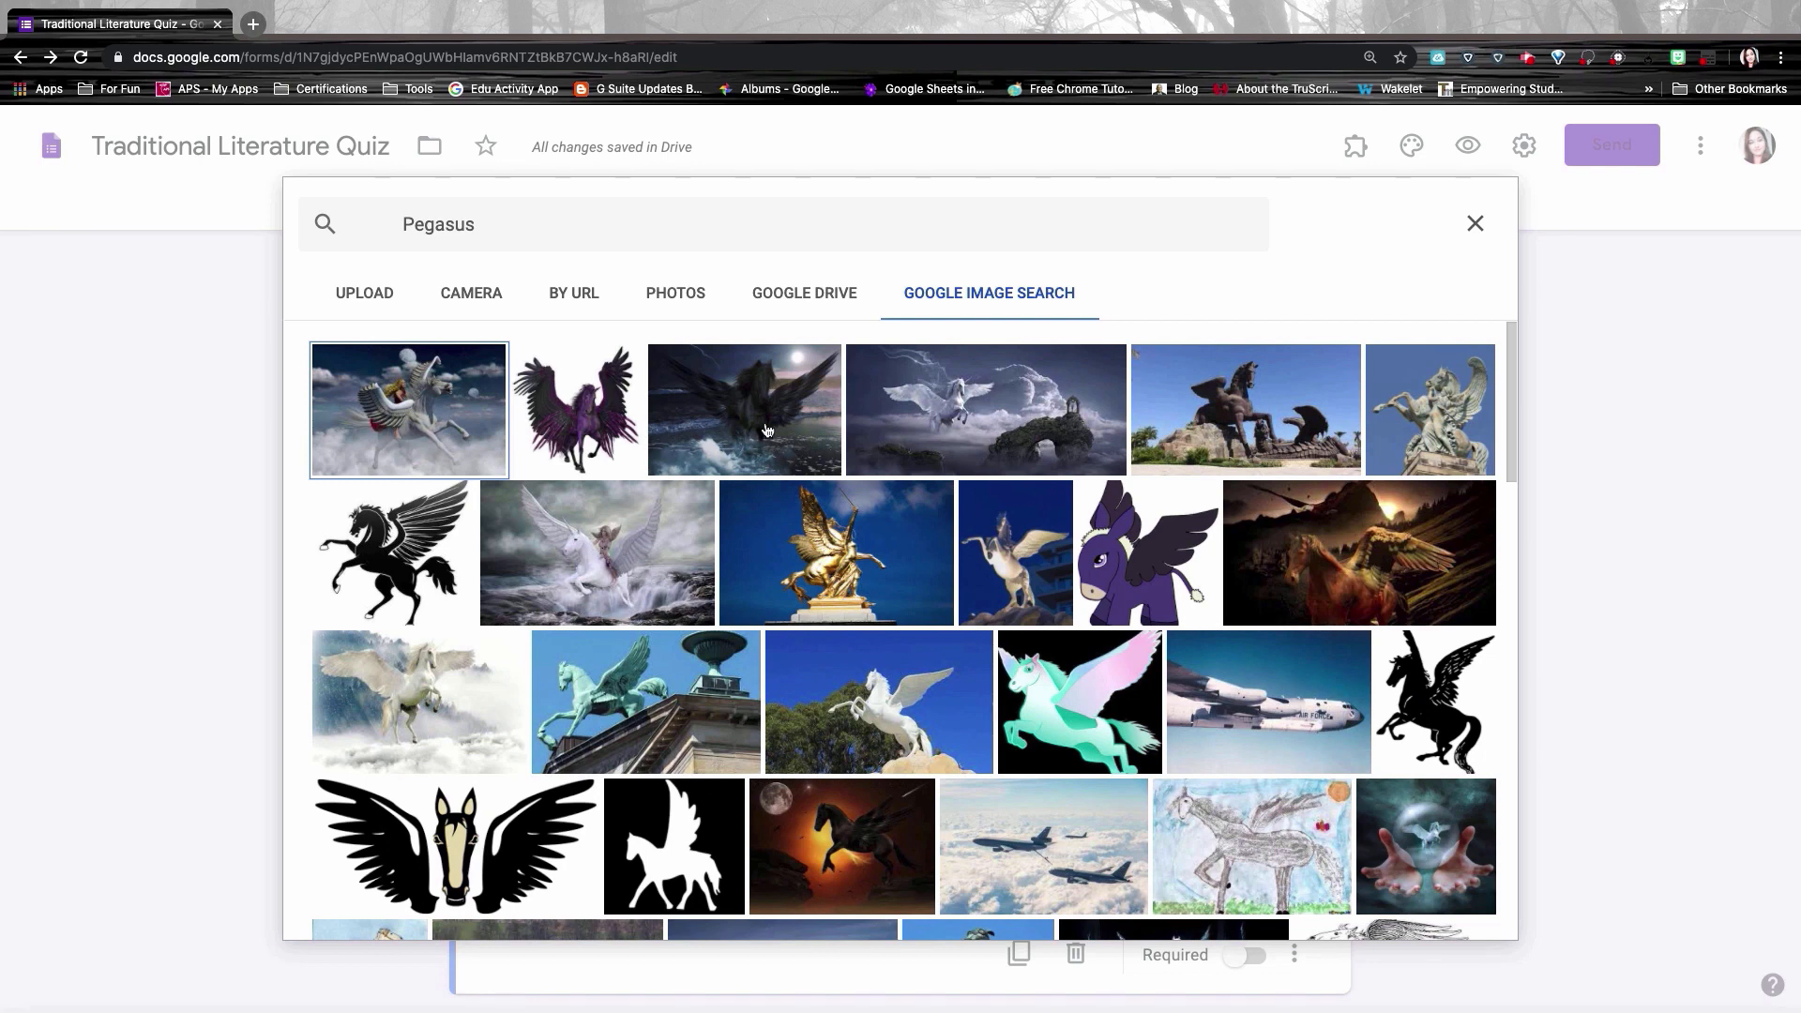
{"action": "left_click", "coordinate": [767, 431]}
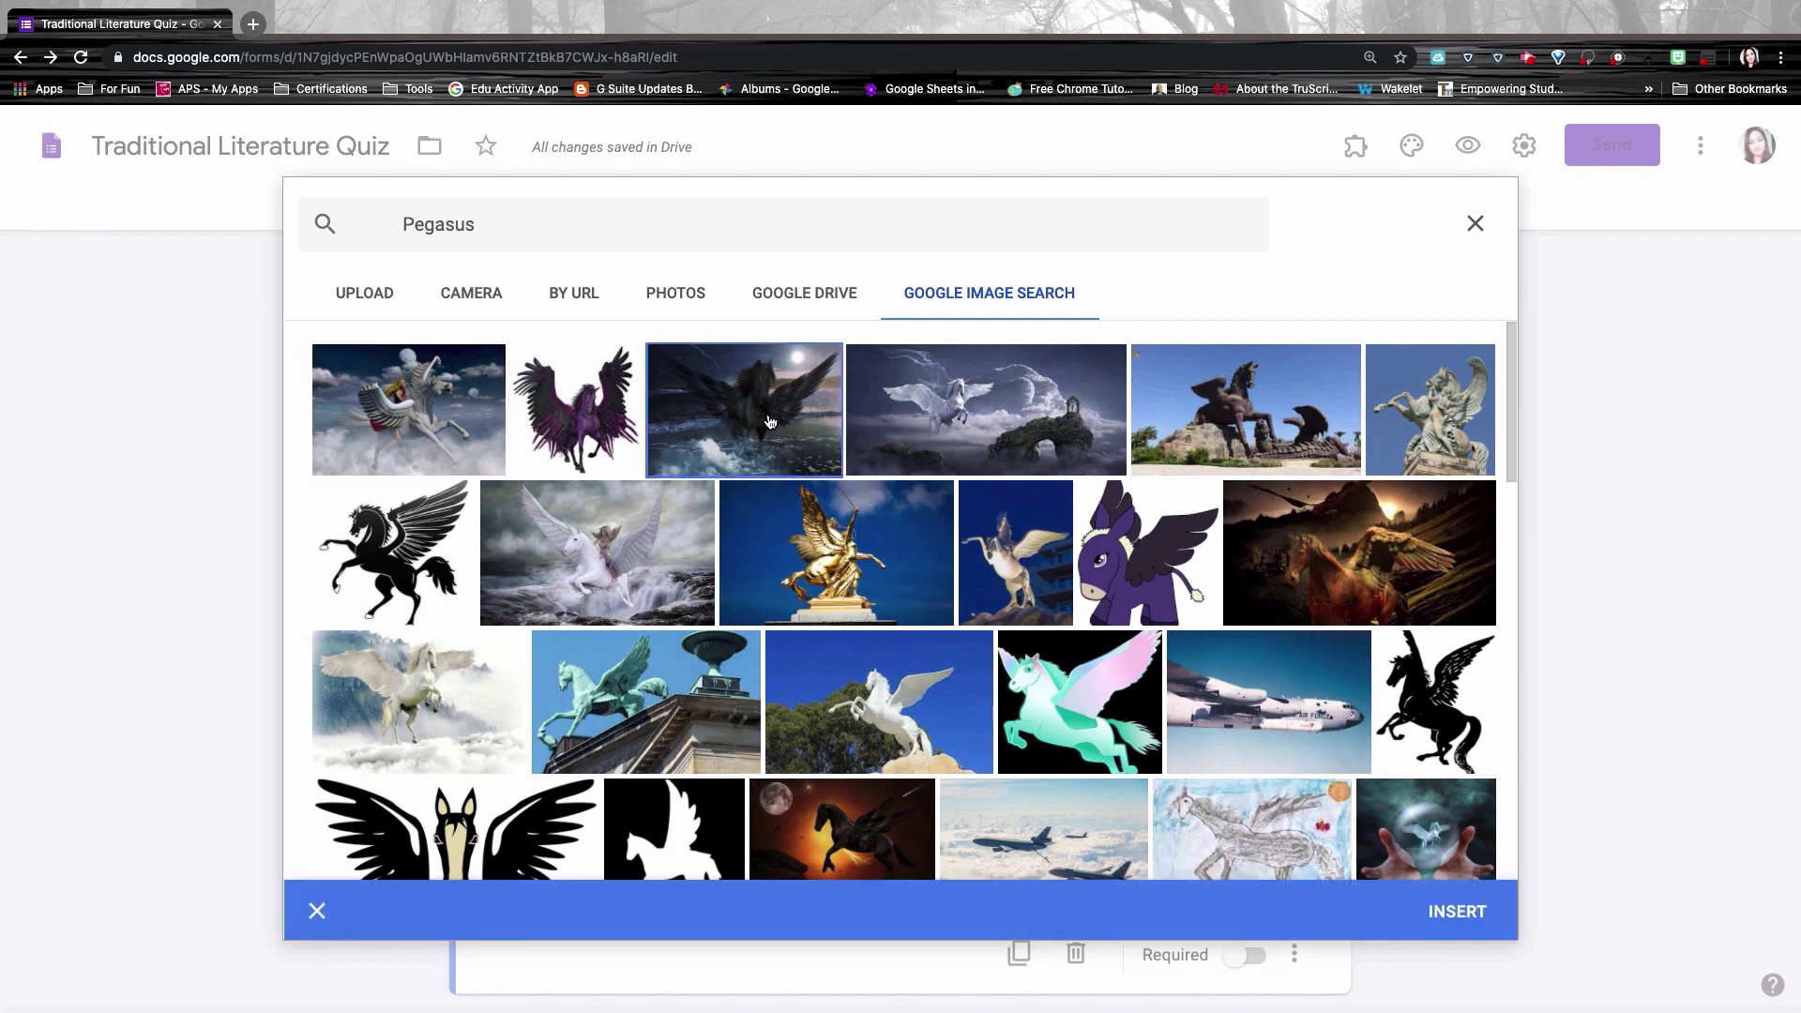
{"action": "left_click", "coordinate": [769, 419]}
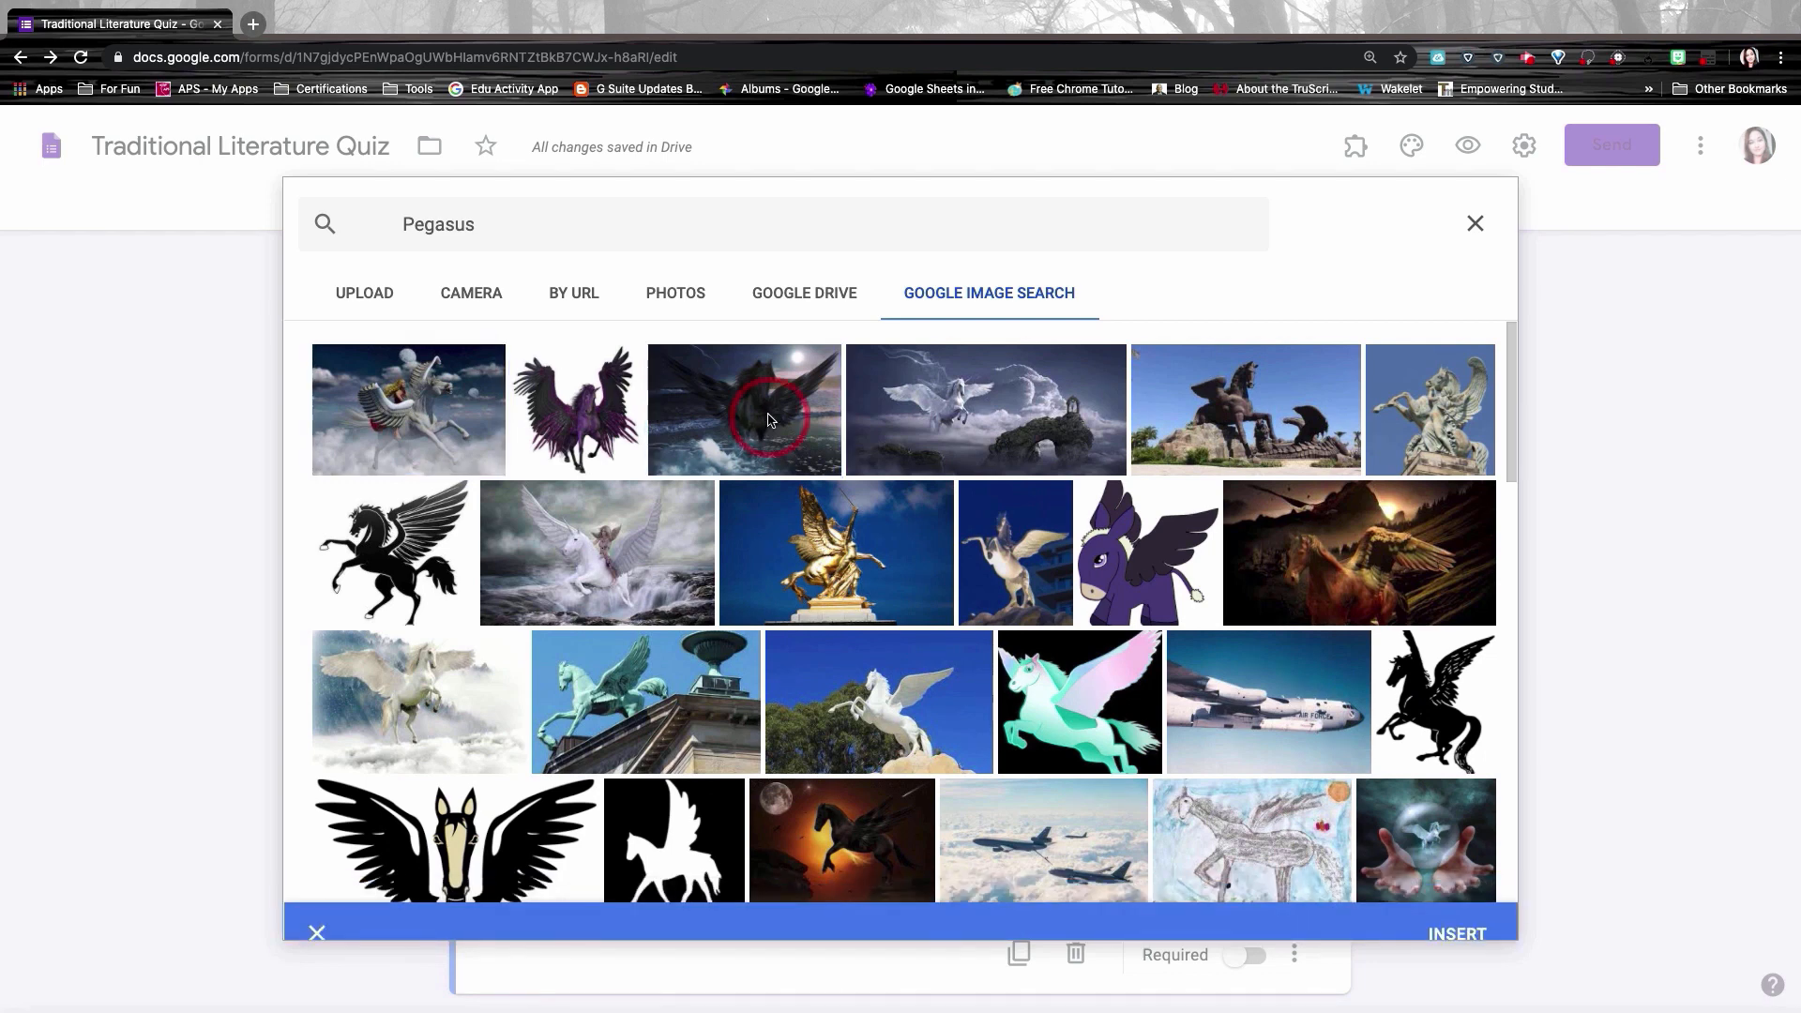
{"action": "left_click", "coordinate": [1459, 932]}
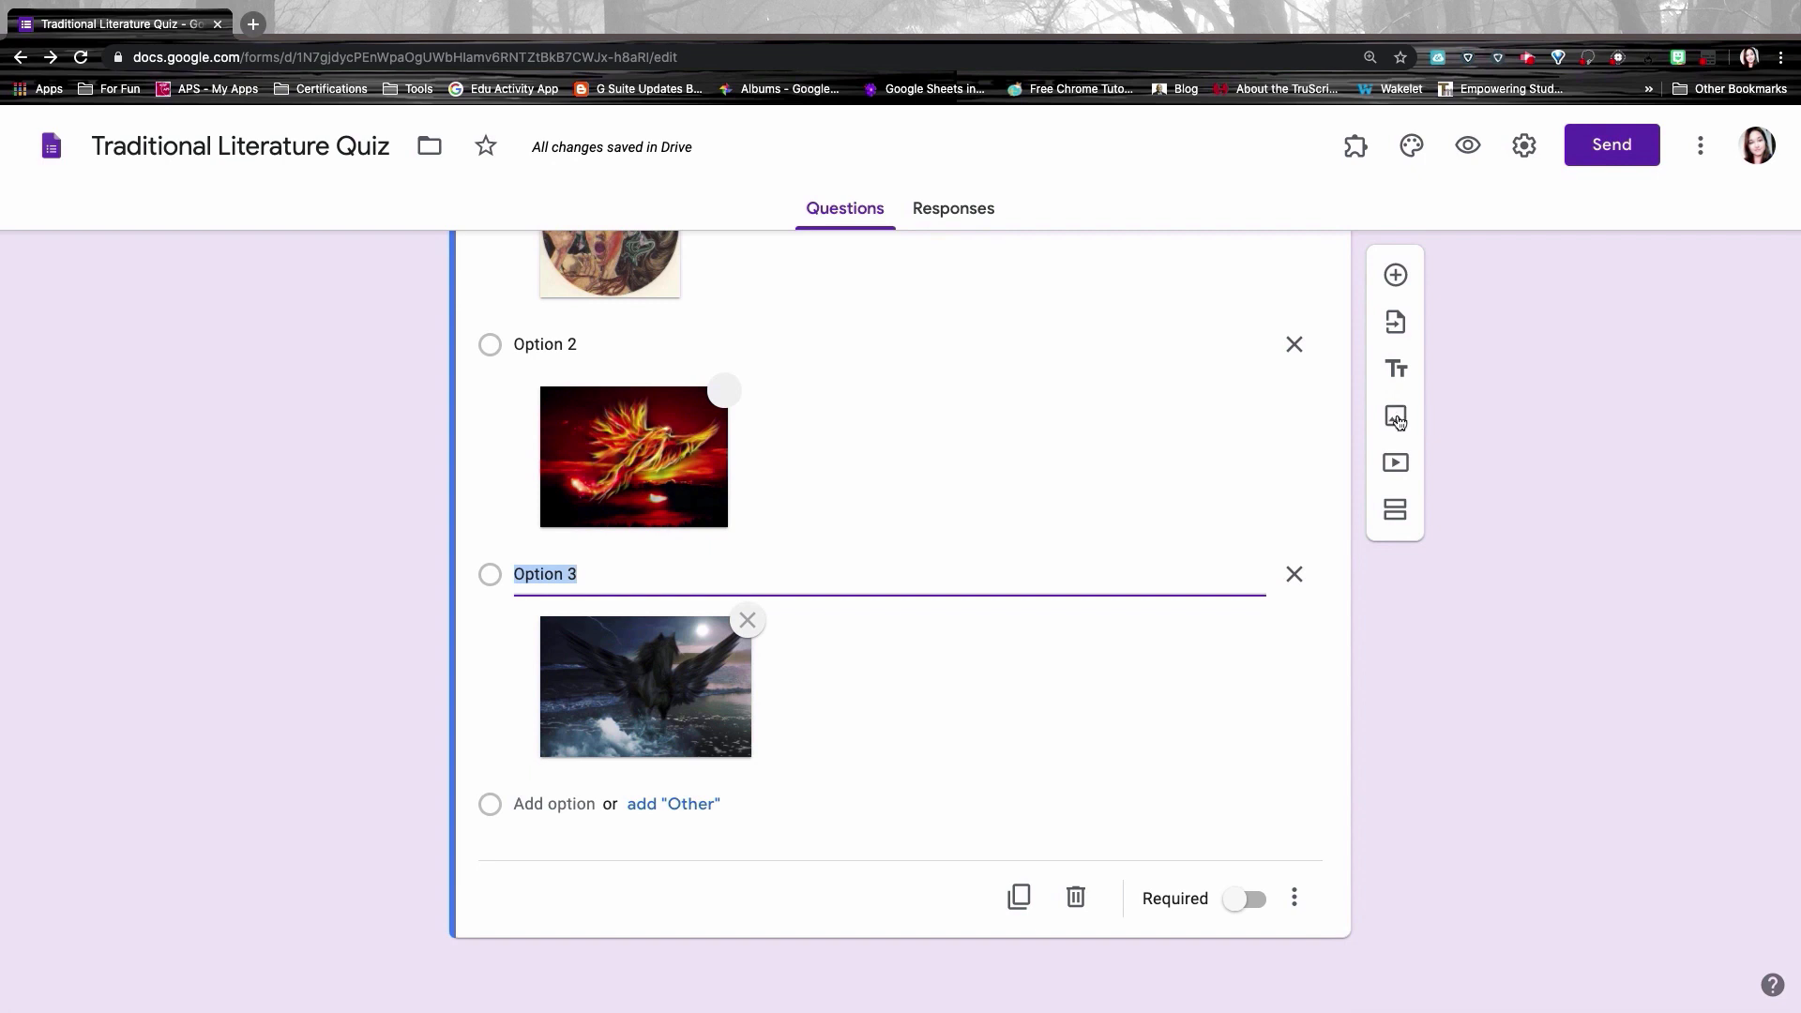
{"action": "left_click", "coordinate": [1396, 418]}
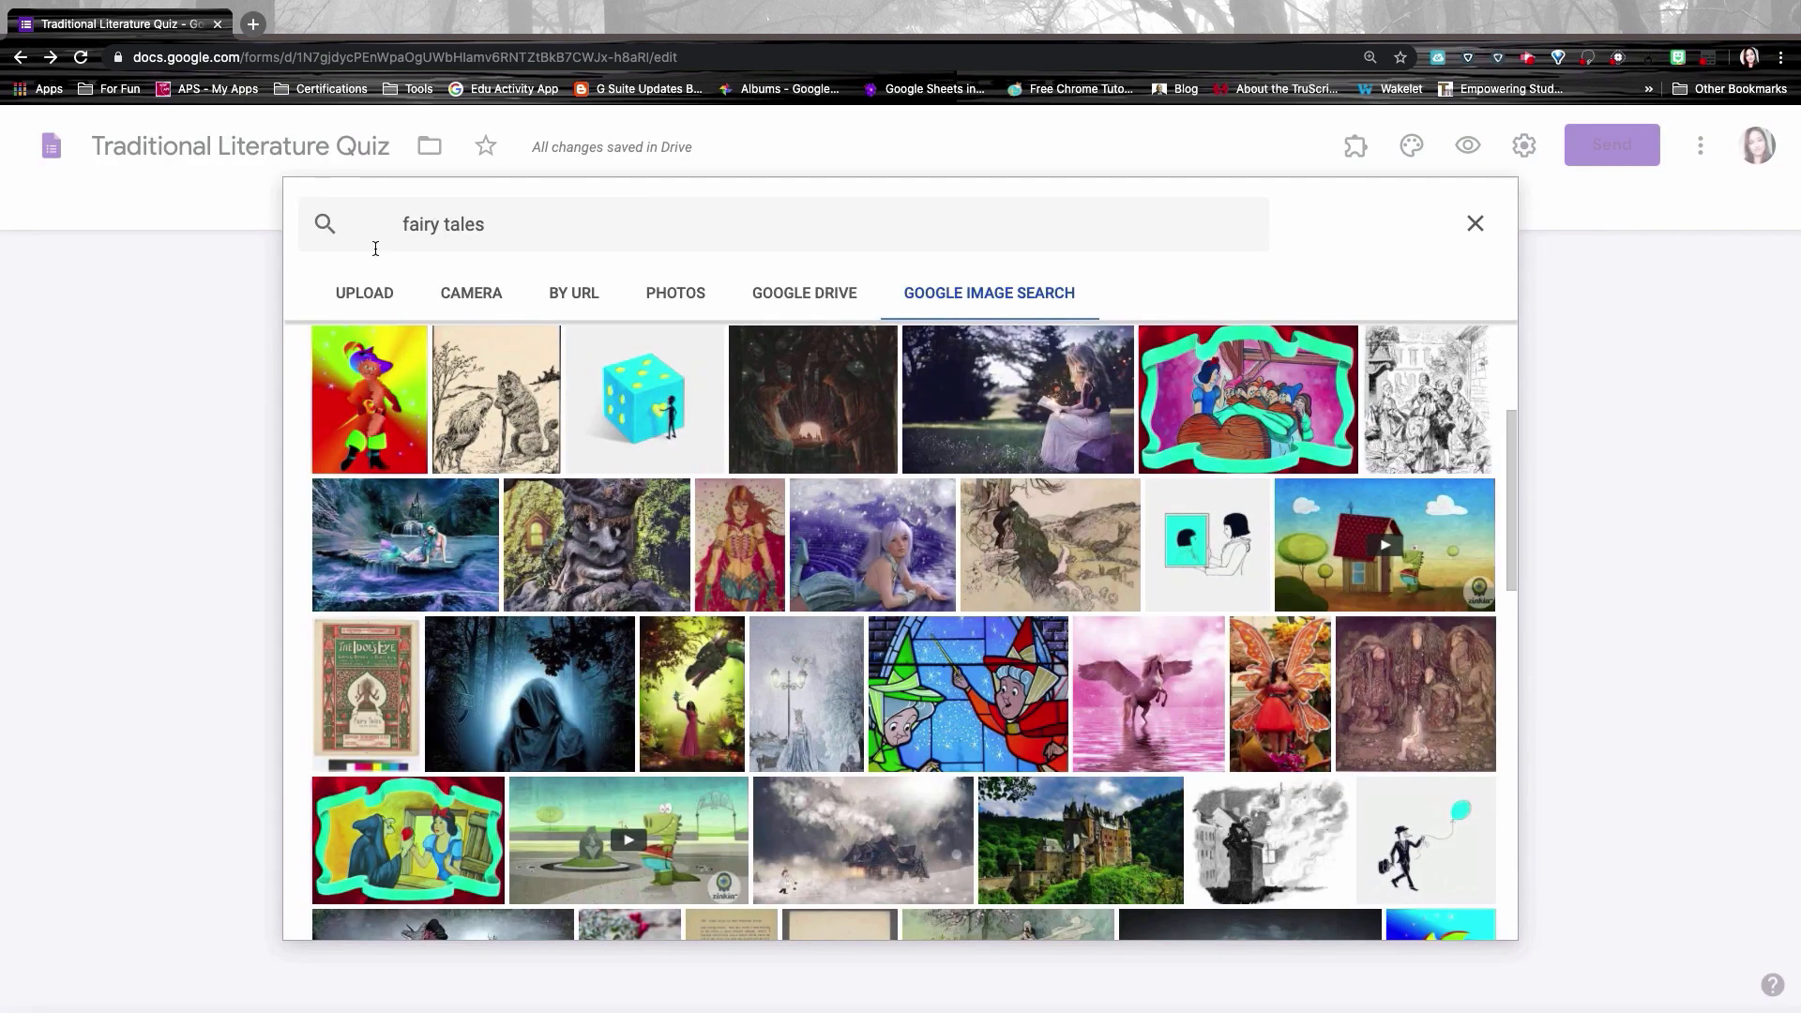
Step: Insert the girl-reading-in-a-forest picture as an image item titled 'Traditional Literature'
{"action": "left_click", "coordinate": [1012, 413]}
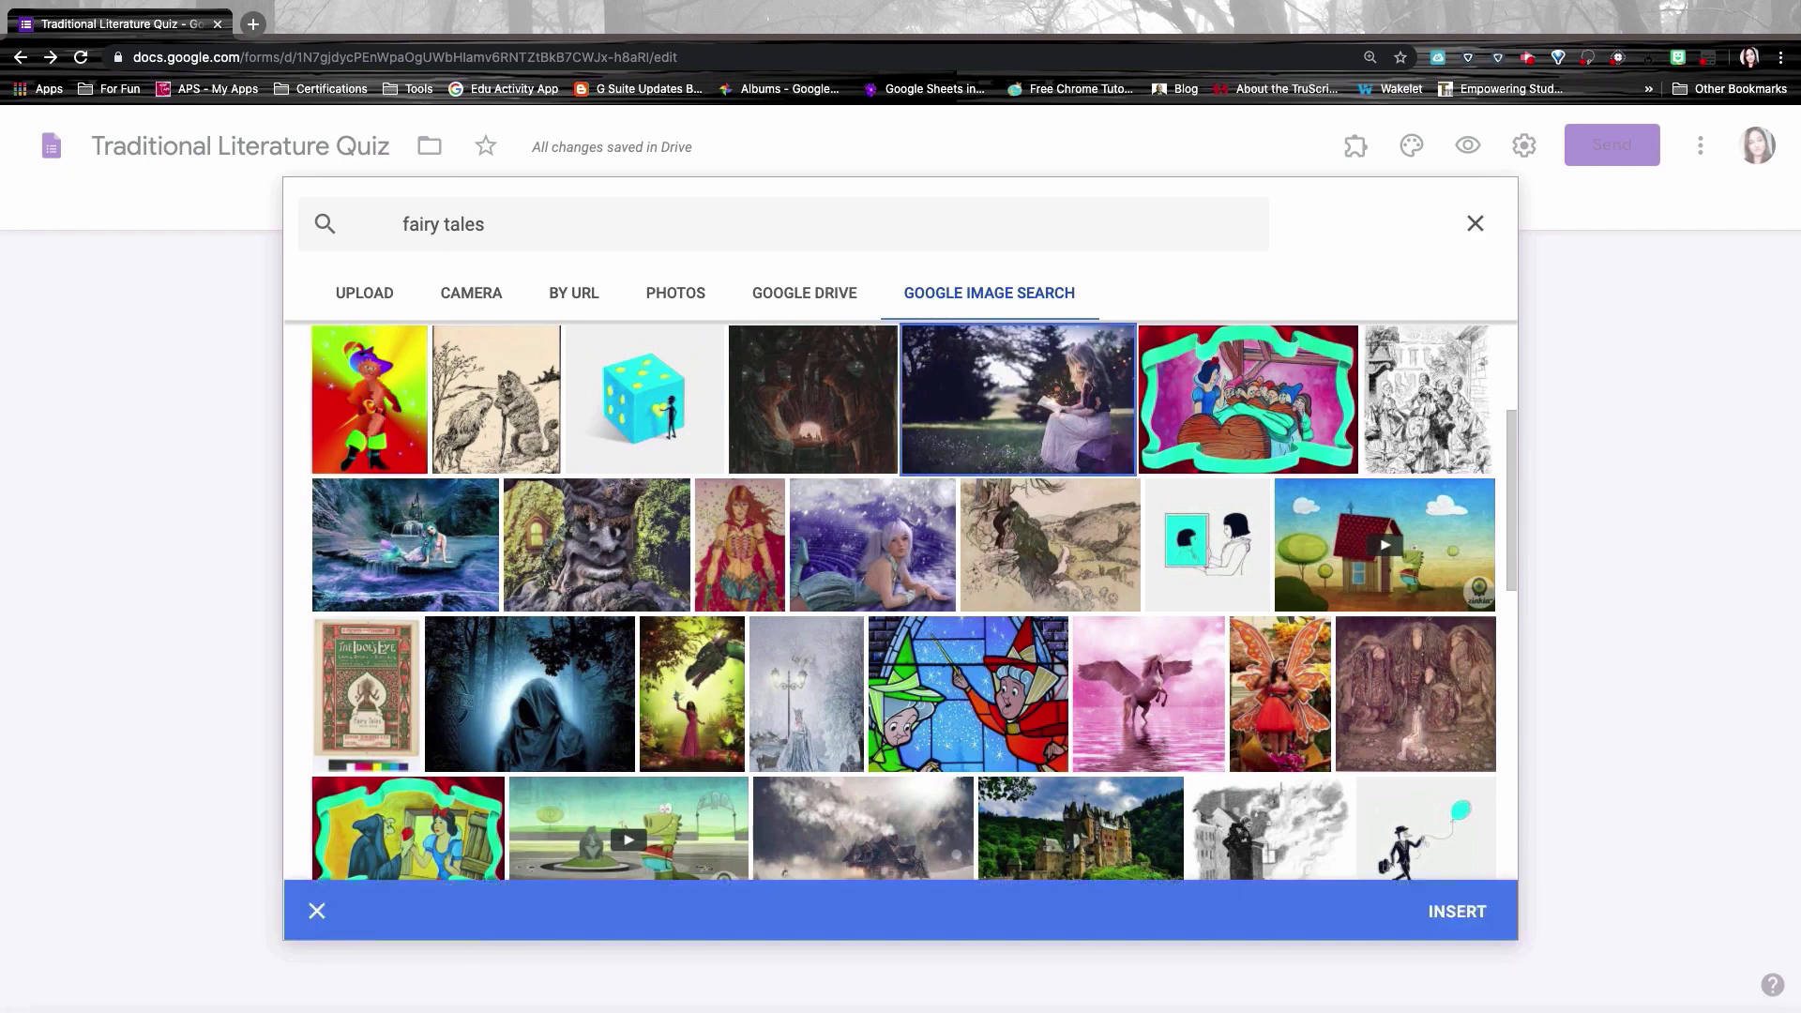
{"action": "left_click", "coordinate": [1458, 911]}
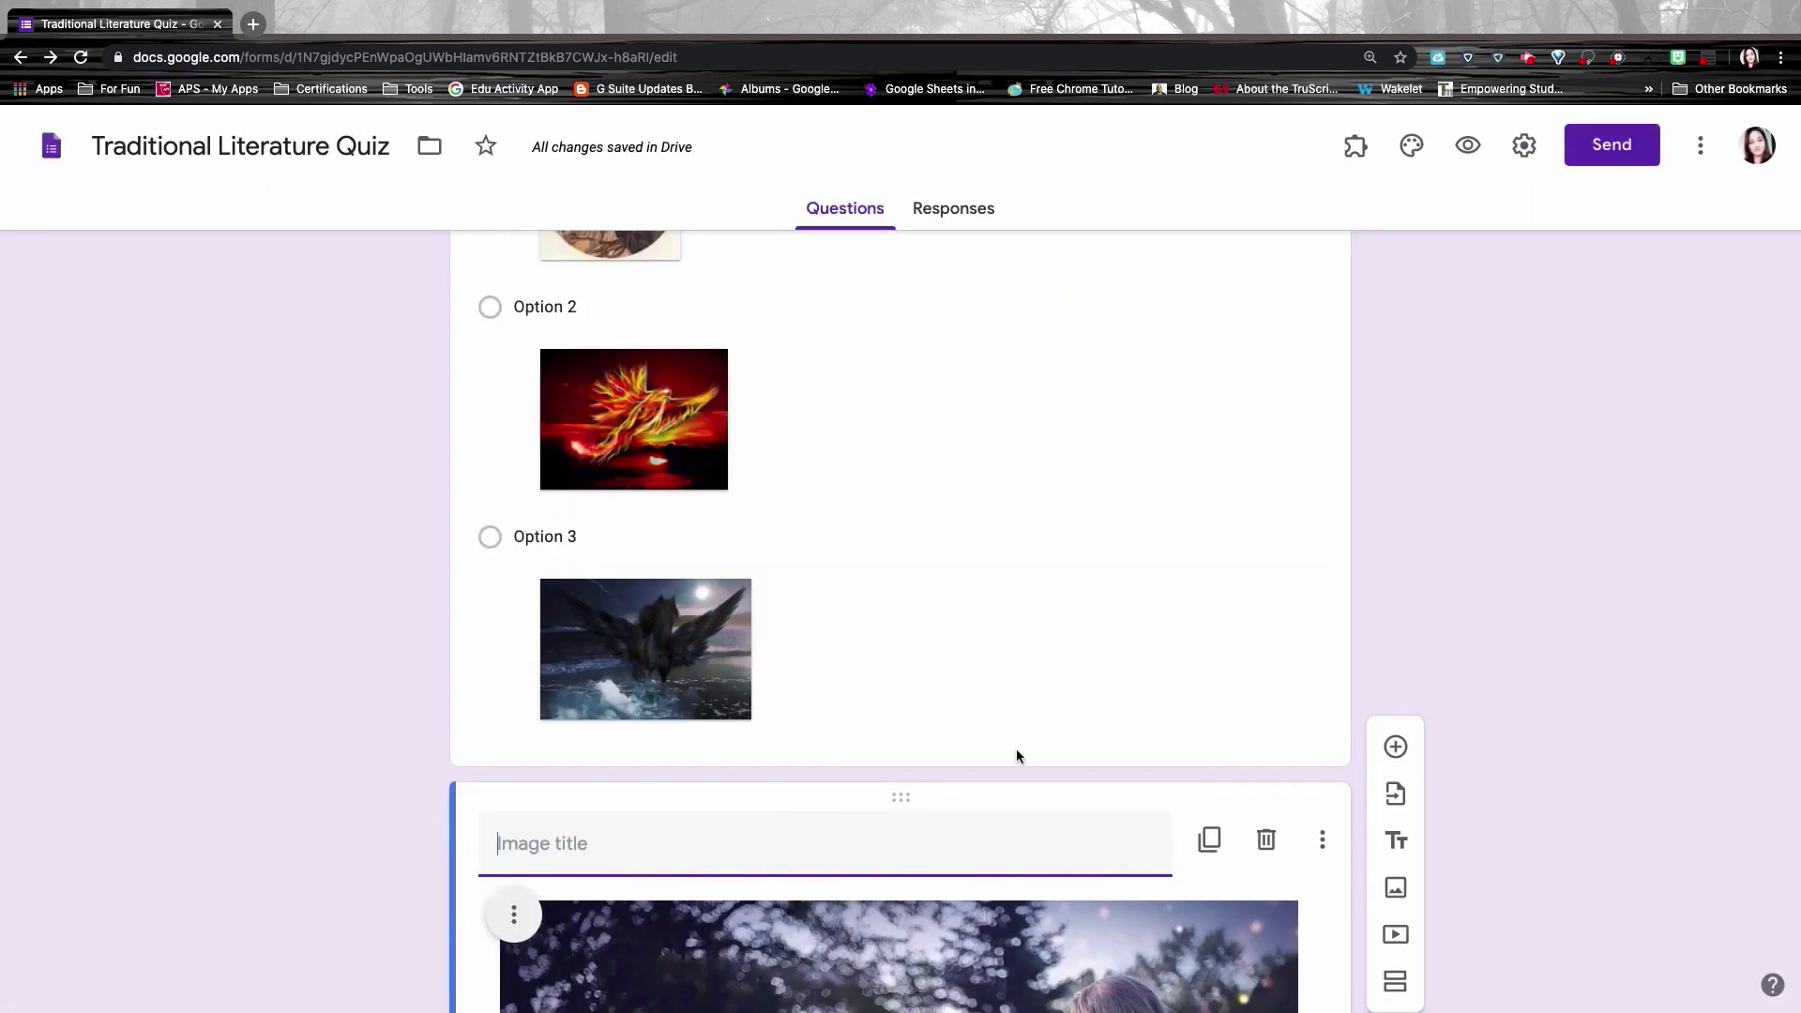
{"action": "scroll", "coordinate": [1016, 749], "scroll_direction": "down", "scroll_amount": 4}
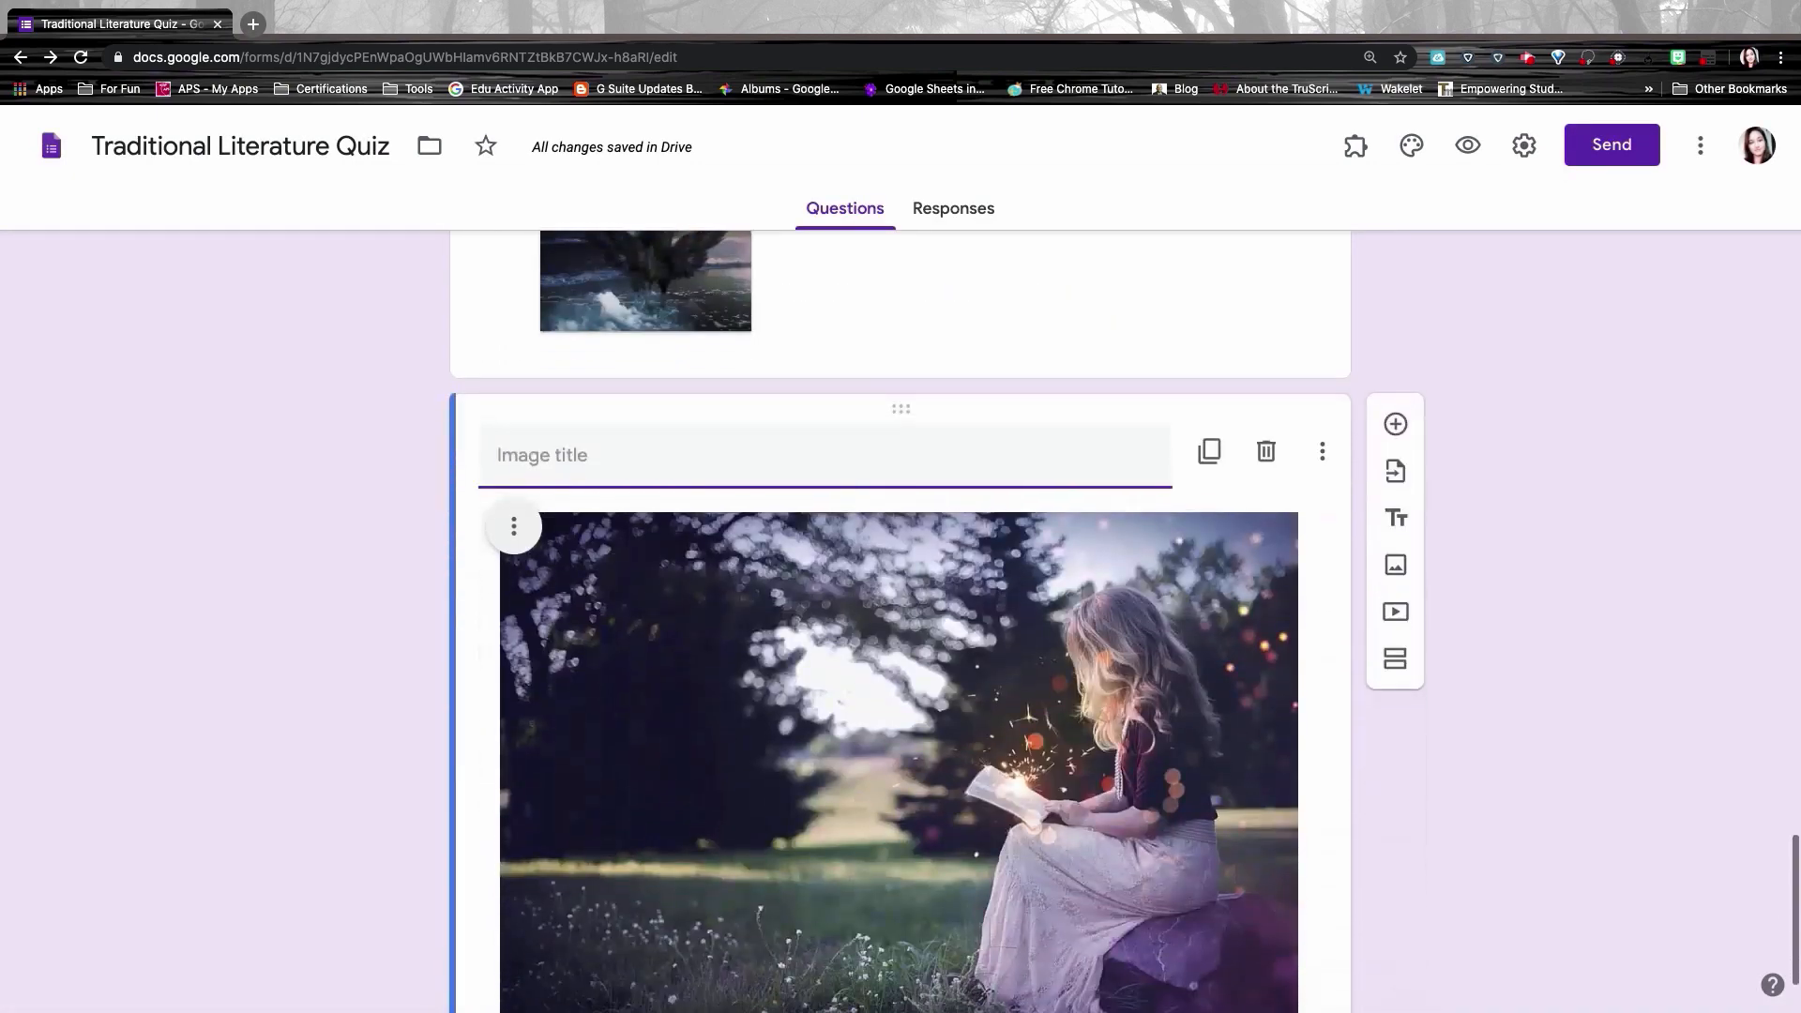
{"action": "scroll", "coordinate": [550, 333], "scroll_direction": "down", "scroll_amount": 2}
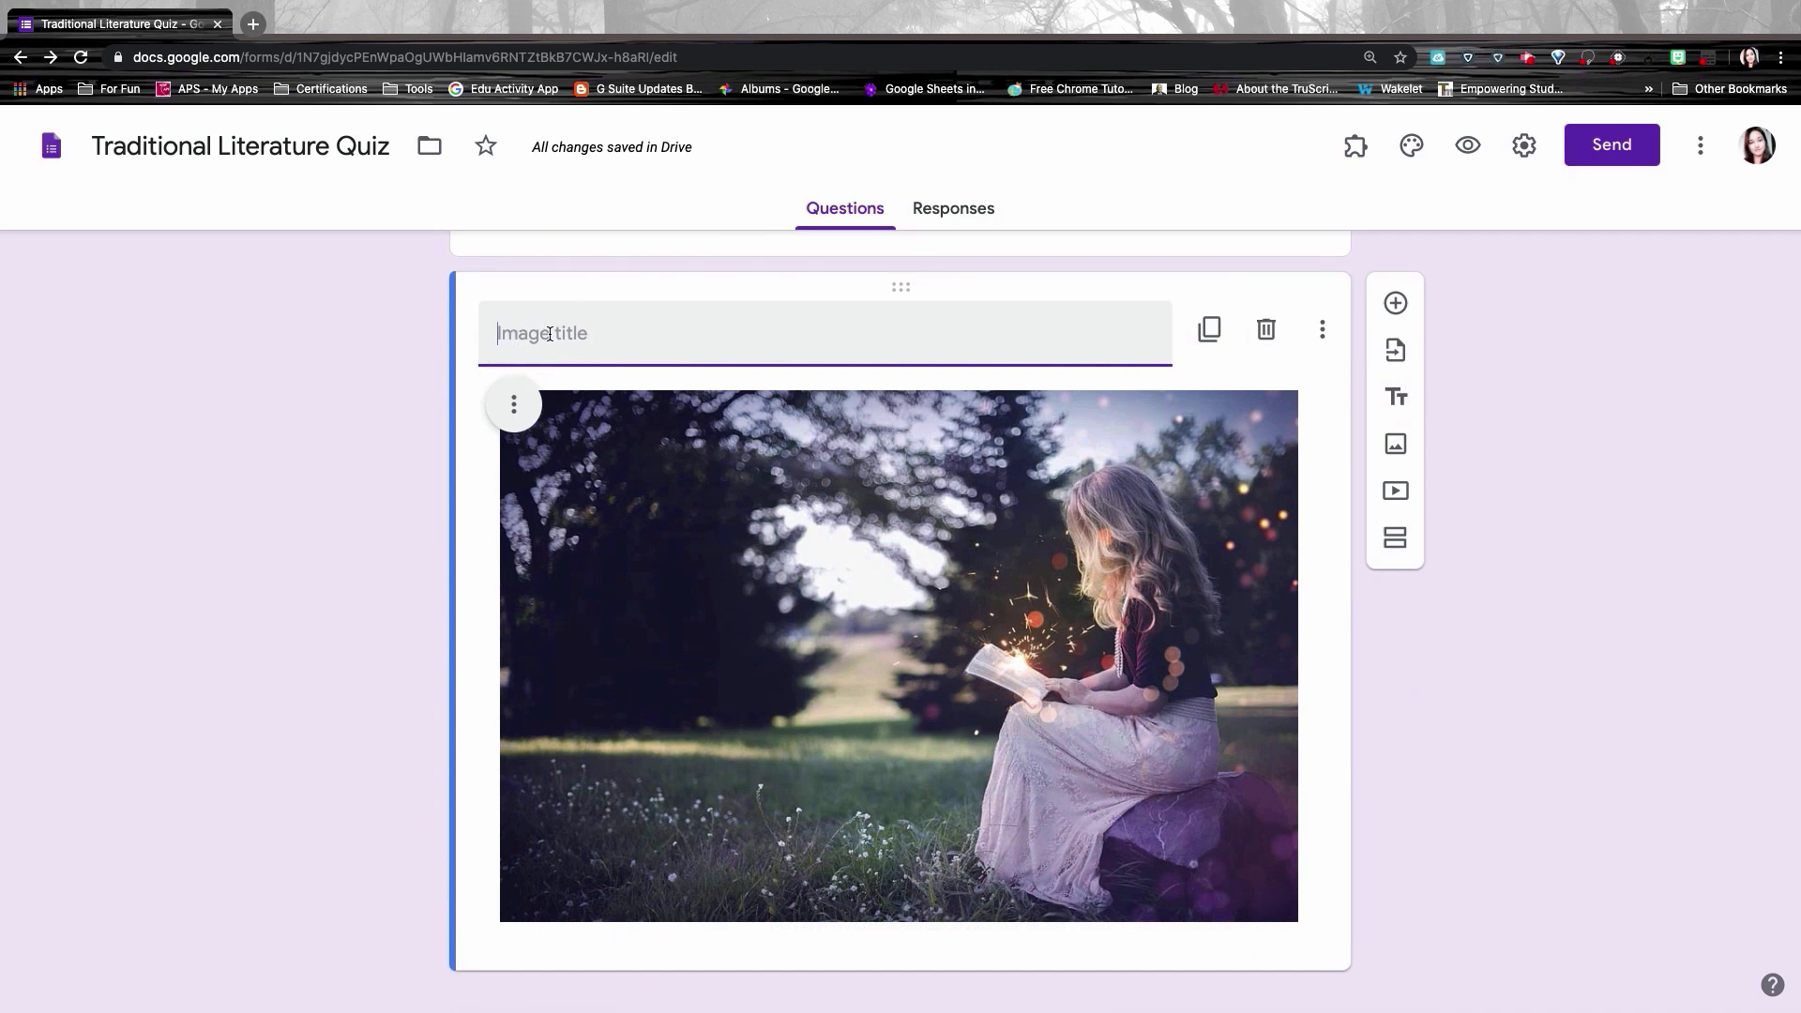
{"action": "type", "text": "Traditional Literature"}
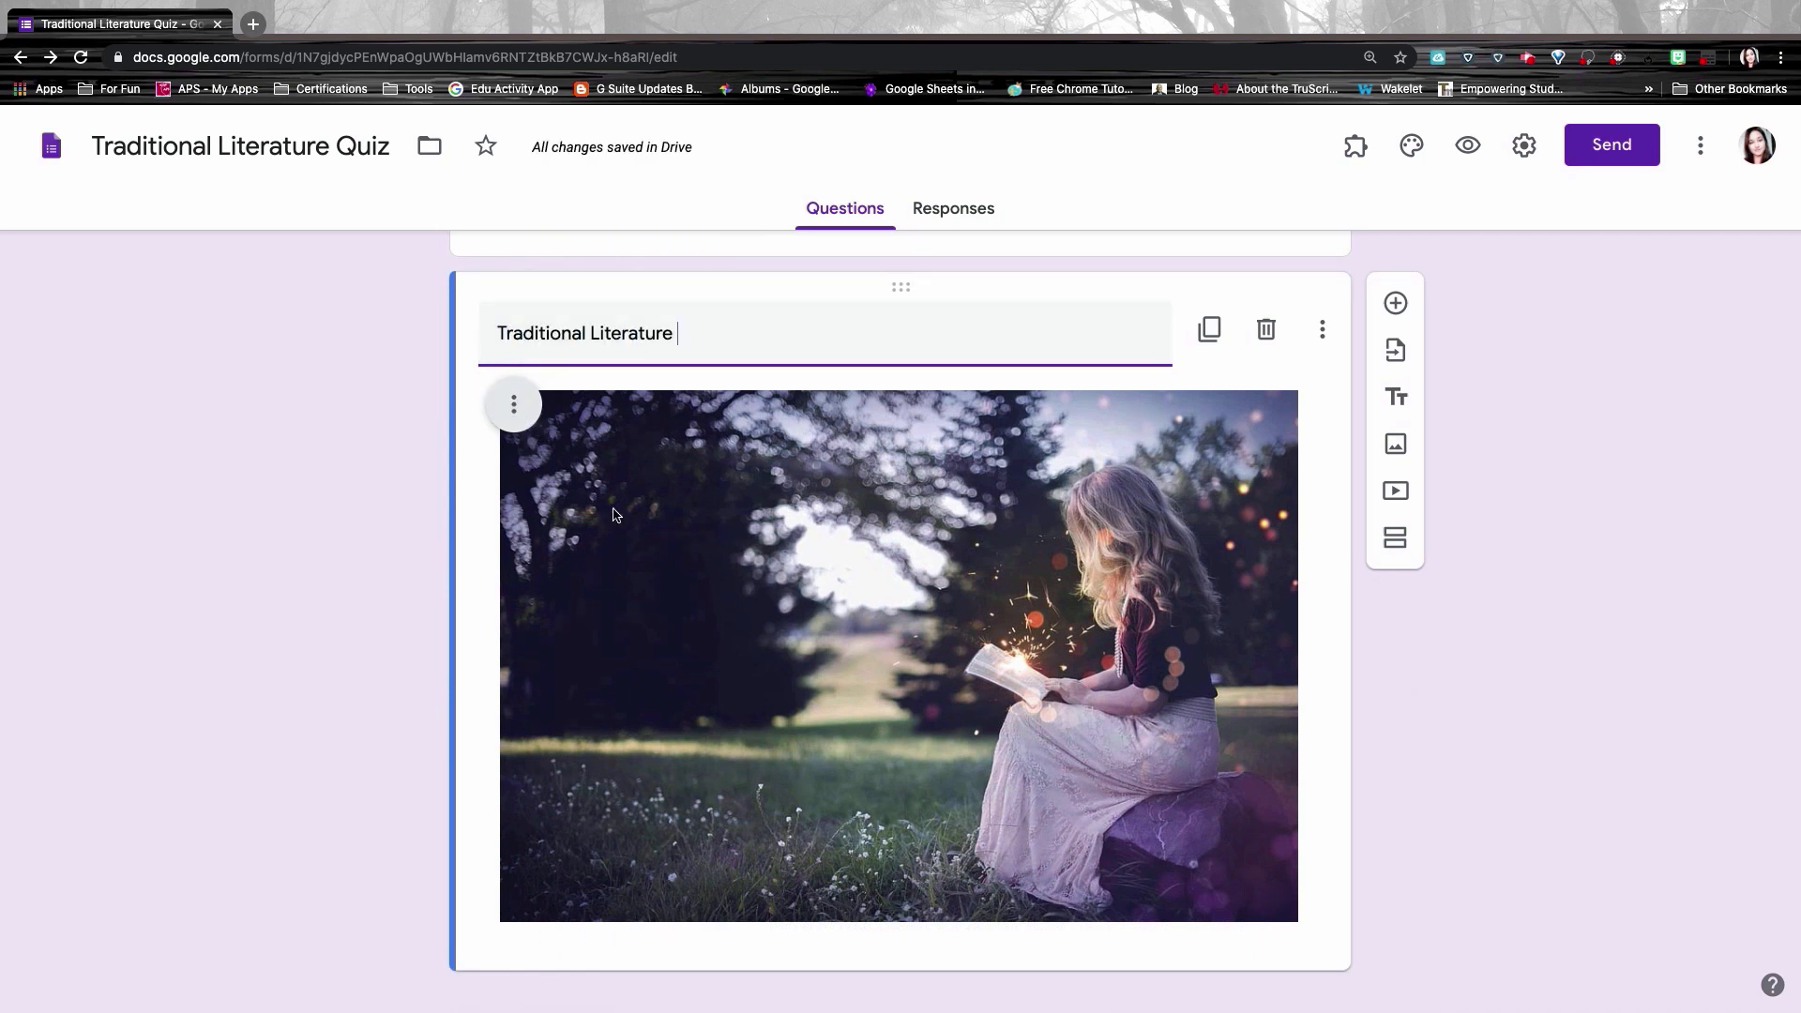
{"action": "scroll", "coordinate": [814, 769], "scroll_direction": "down", "scroll_amount": 1}
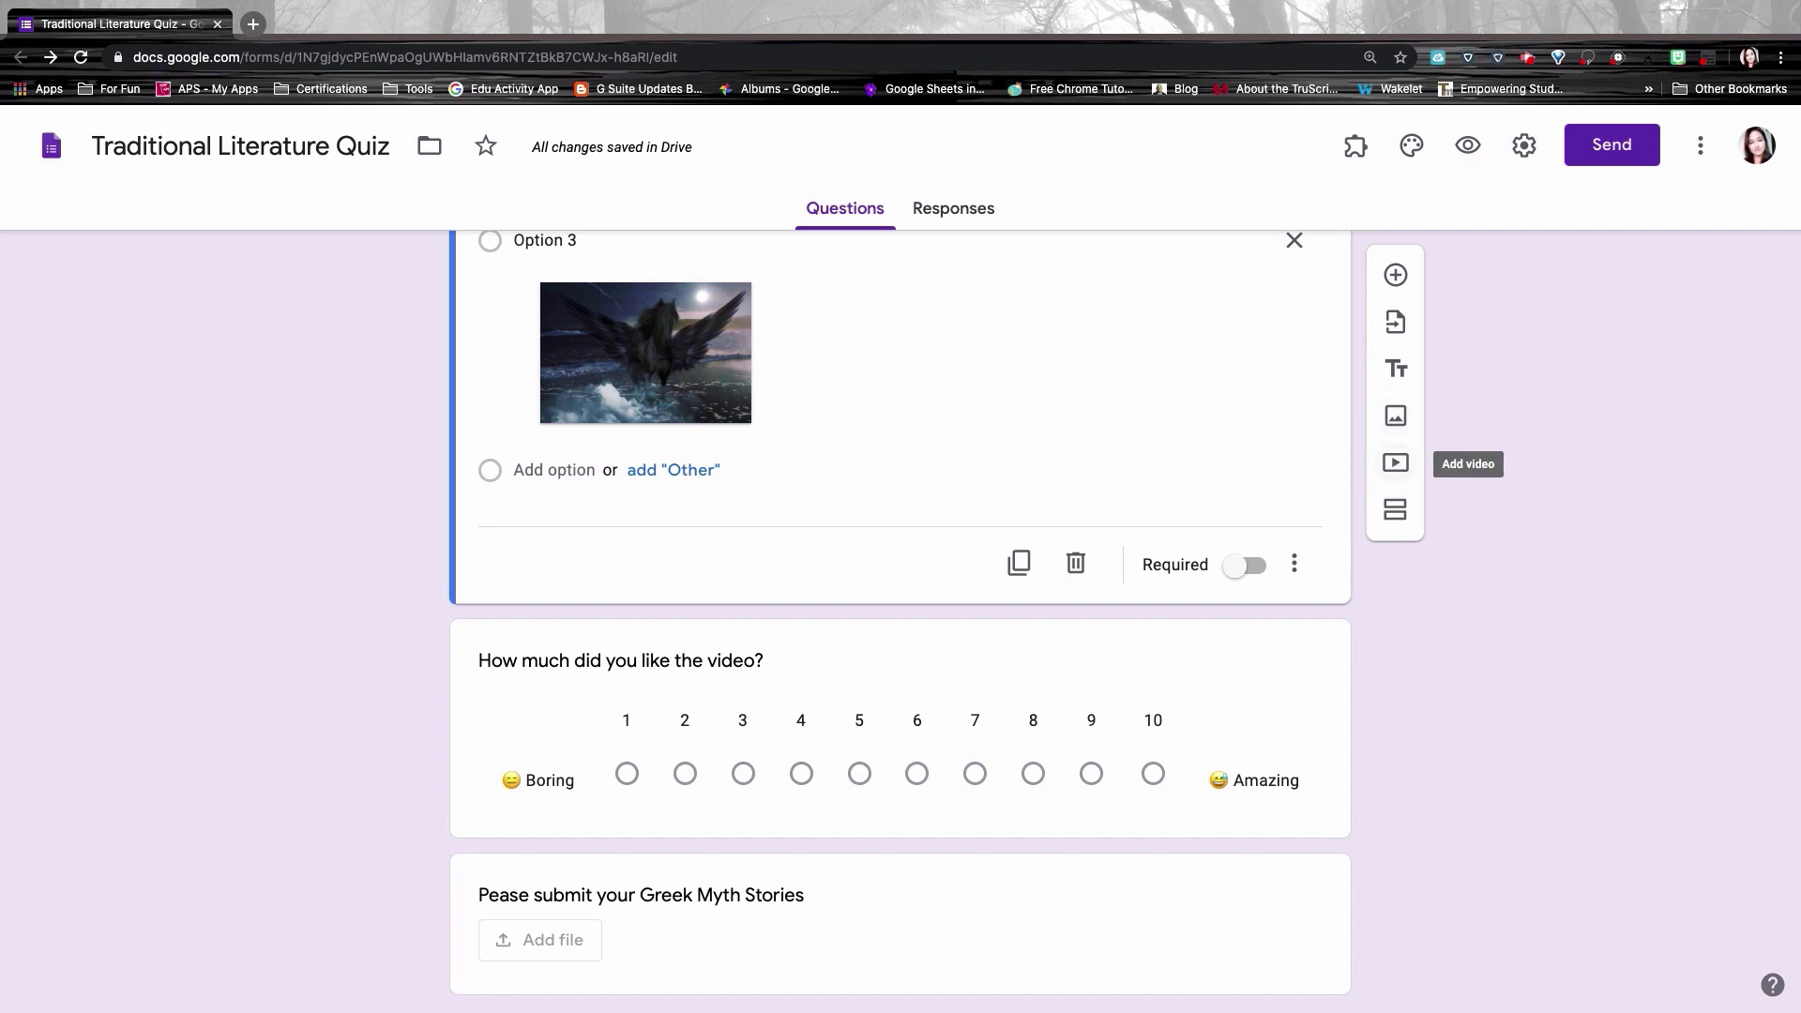
Step: Search YouTube for a Medusa and Athena video and add the first result
{"action": "left_click", "coordinate": [1394, 465]}
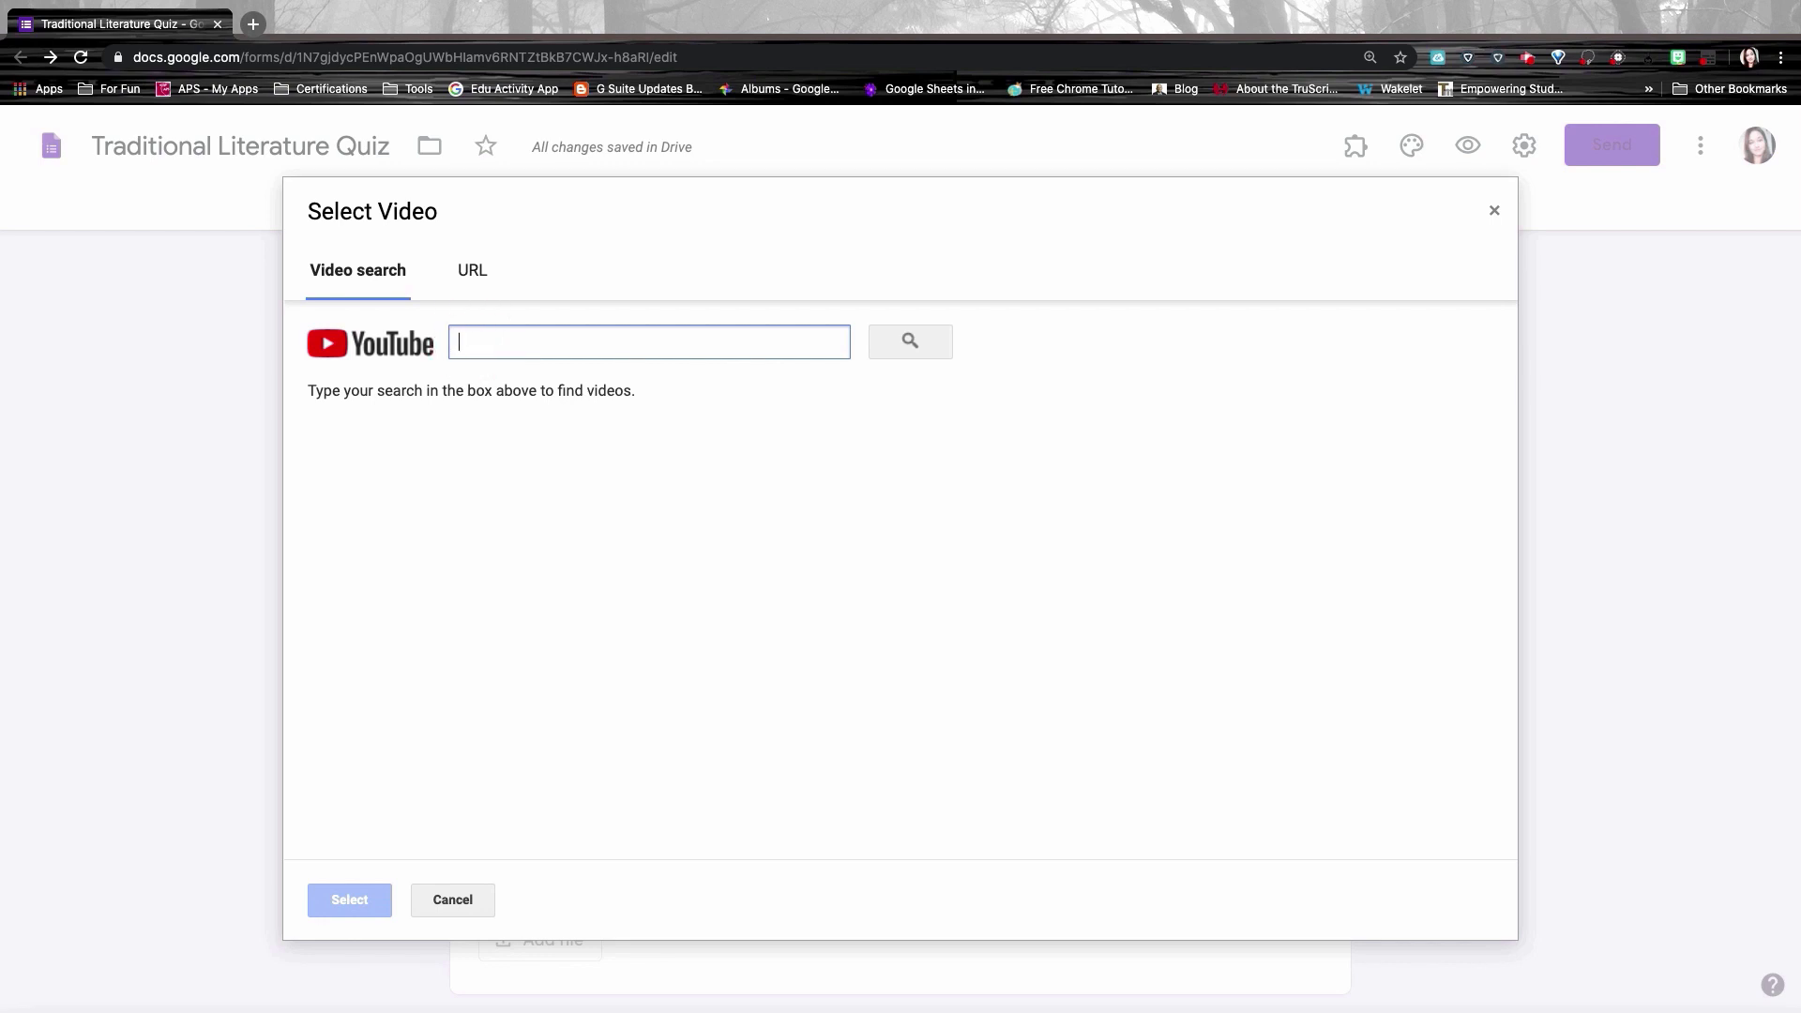
{"action": "type", "text": "Medusa and athena for kids"}
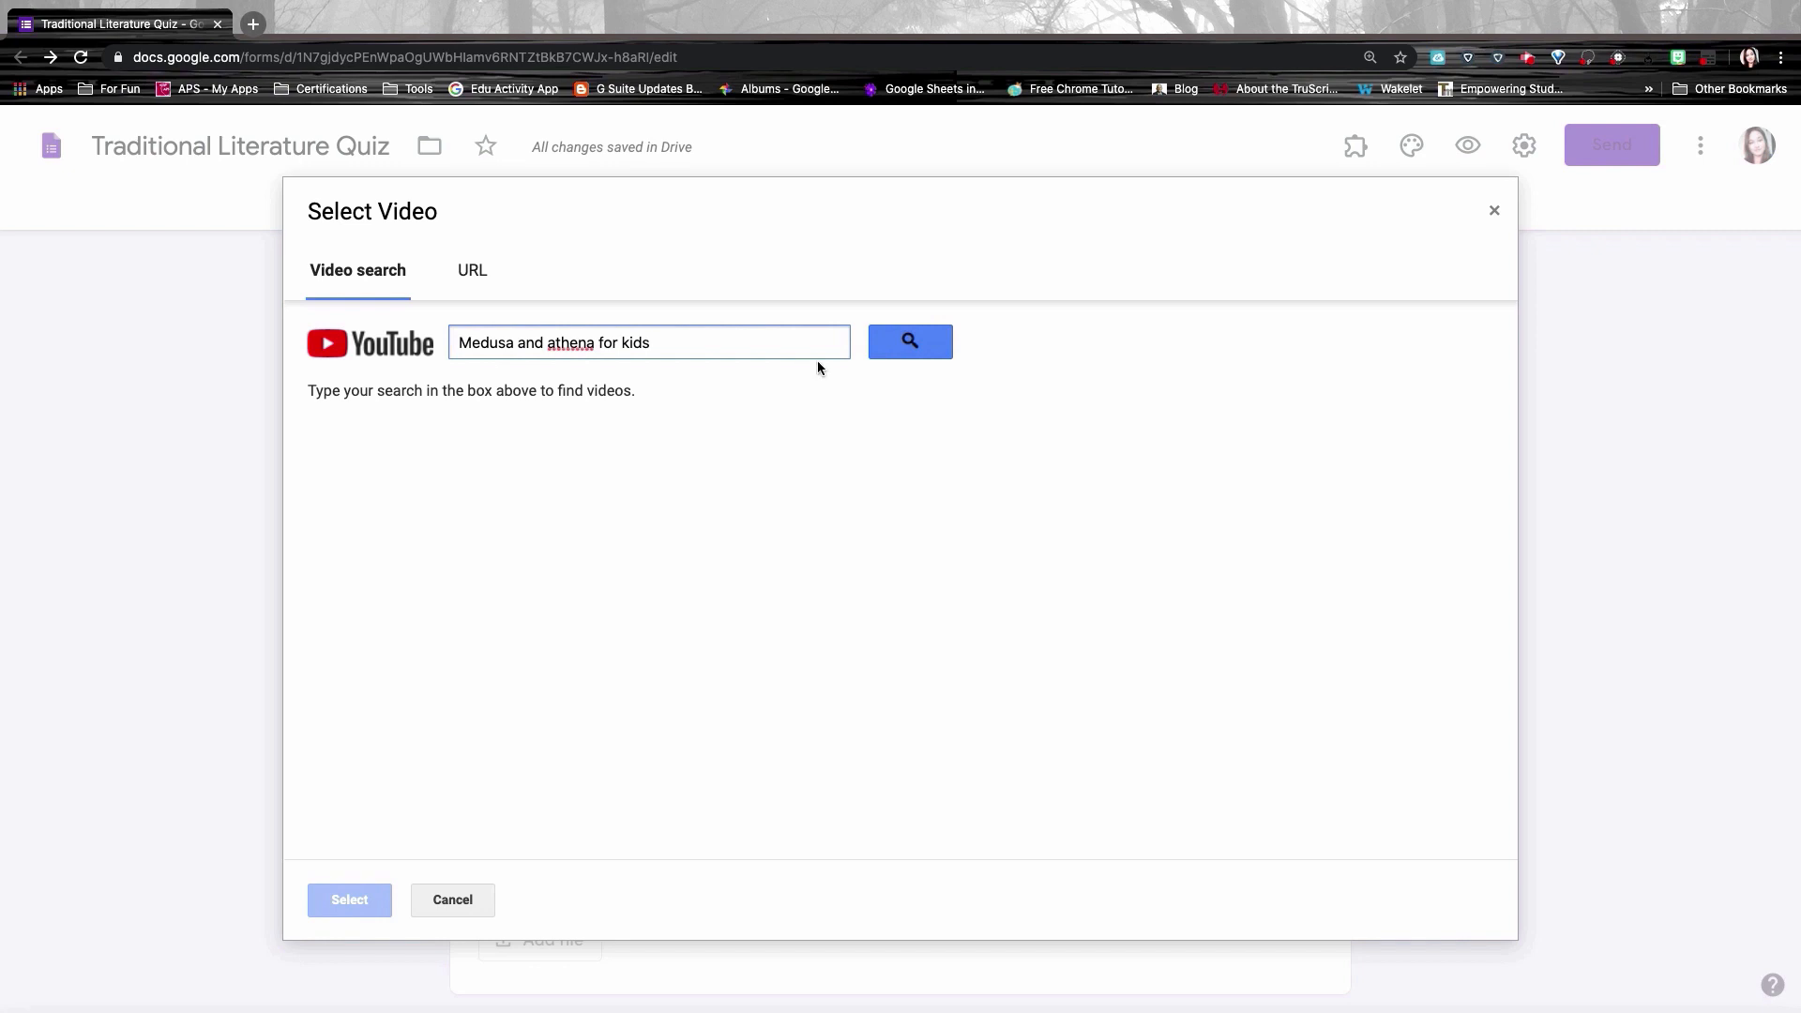
{"action": "left_click", "coordinate": [910, 341]}
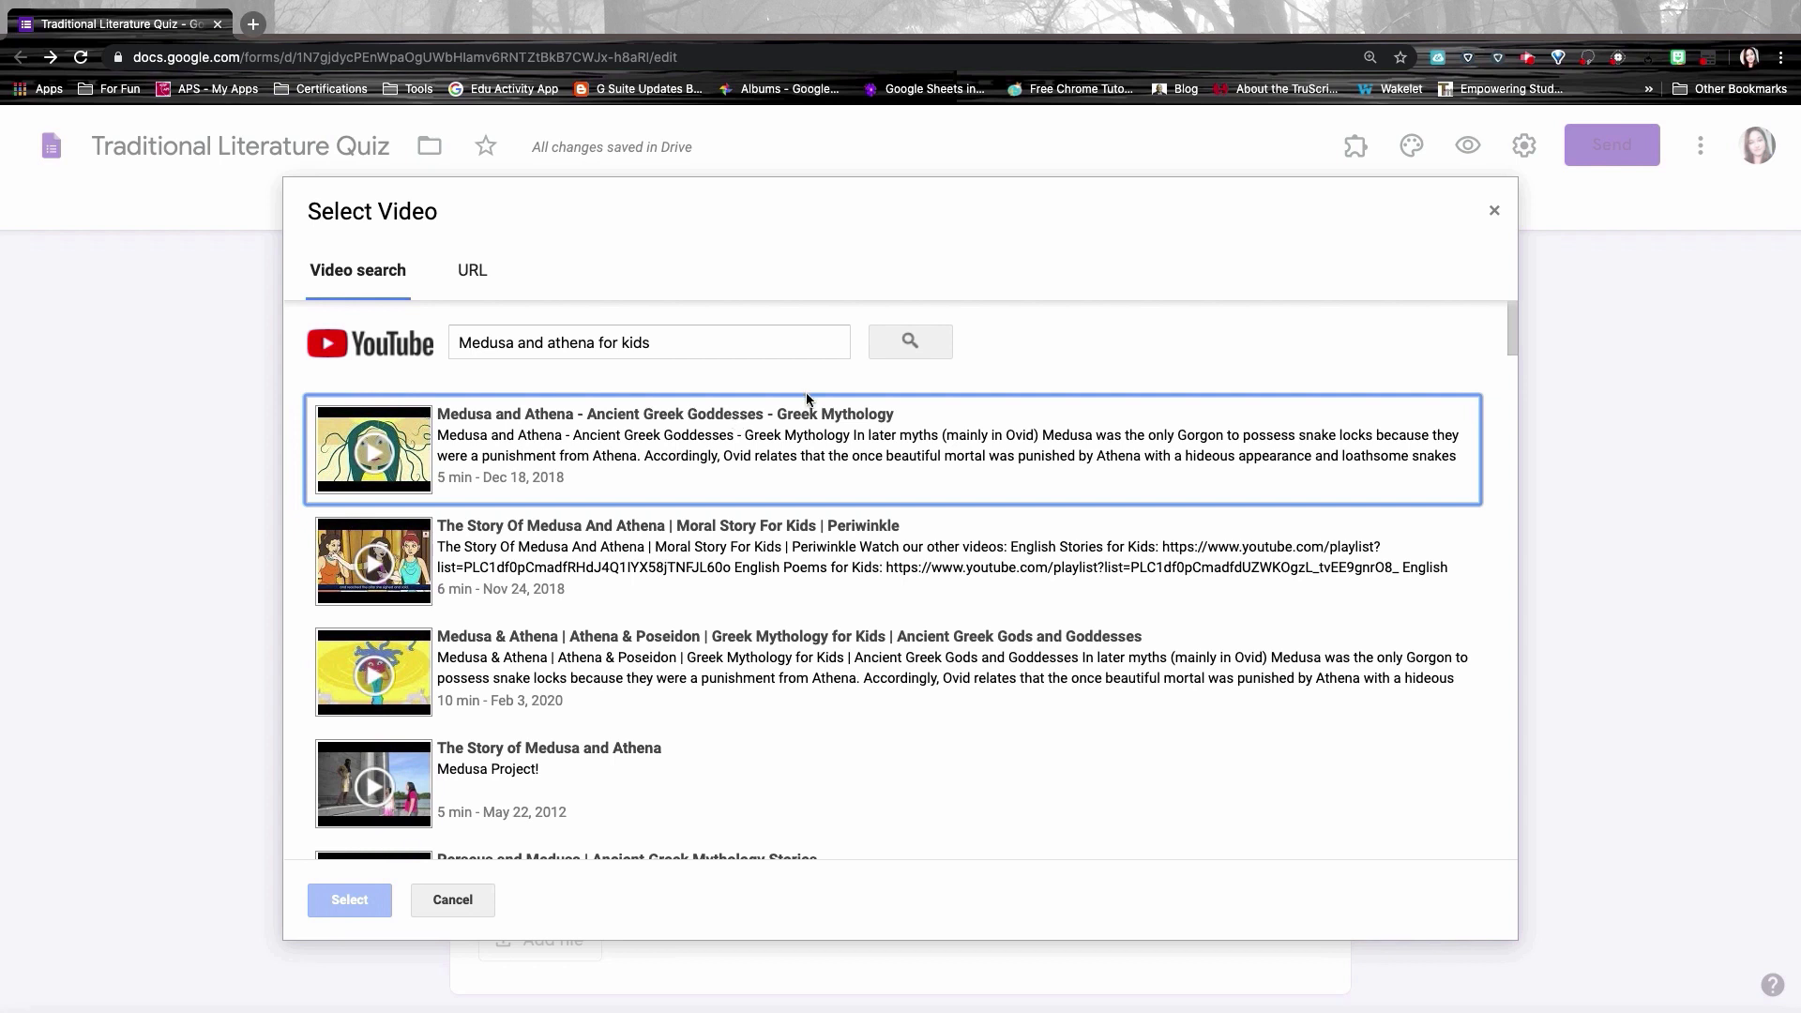
{"action": "left_click", "coordinate": [719, 476]}
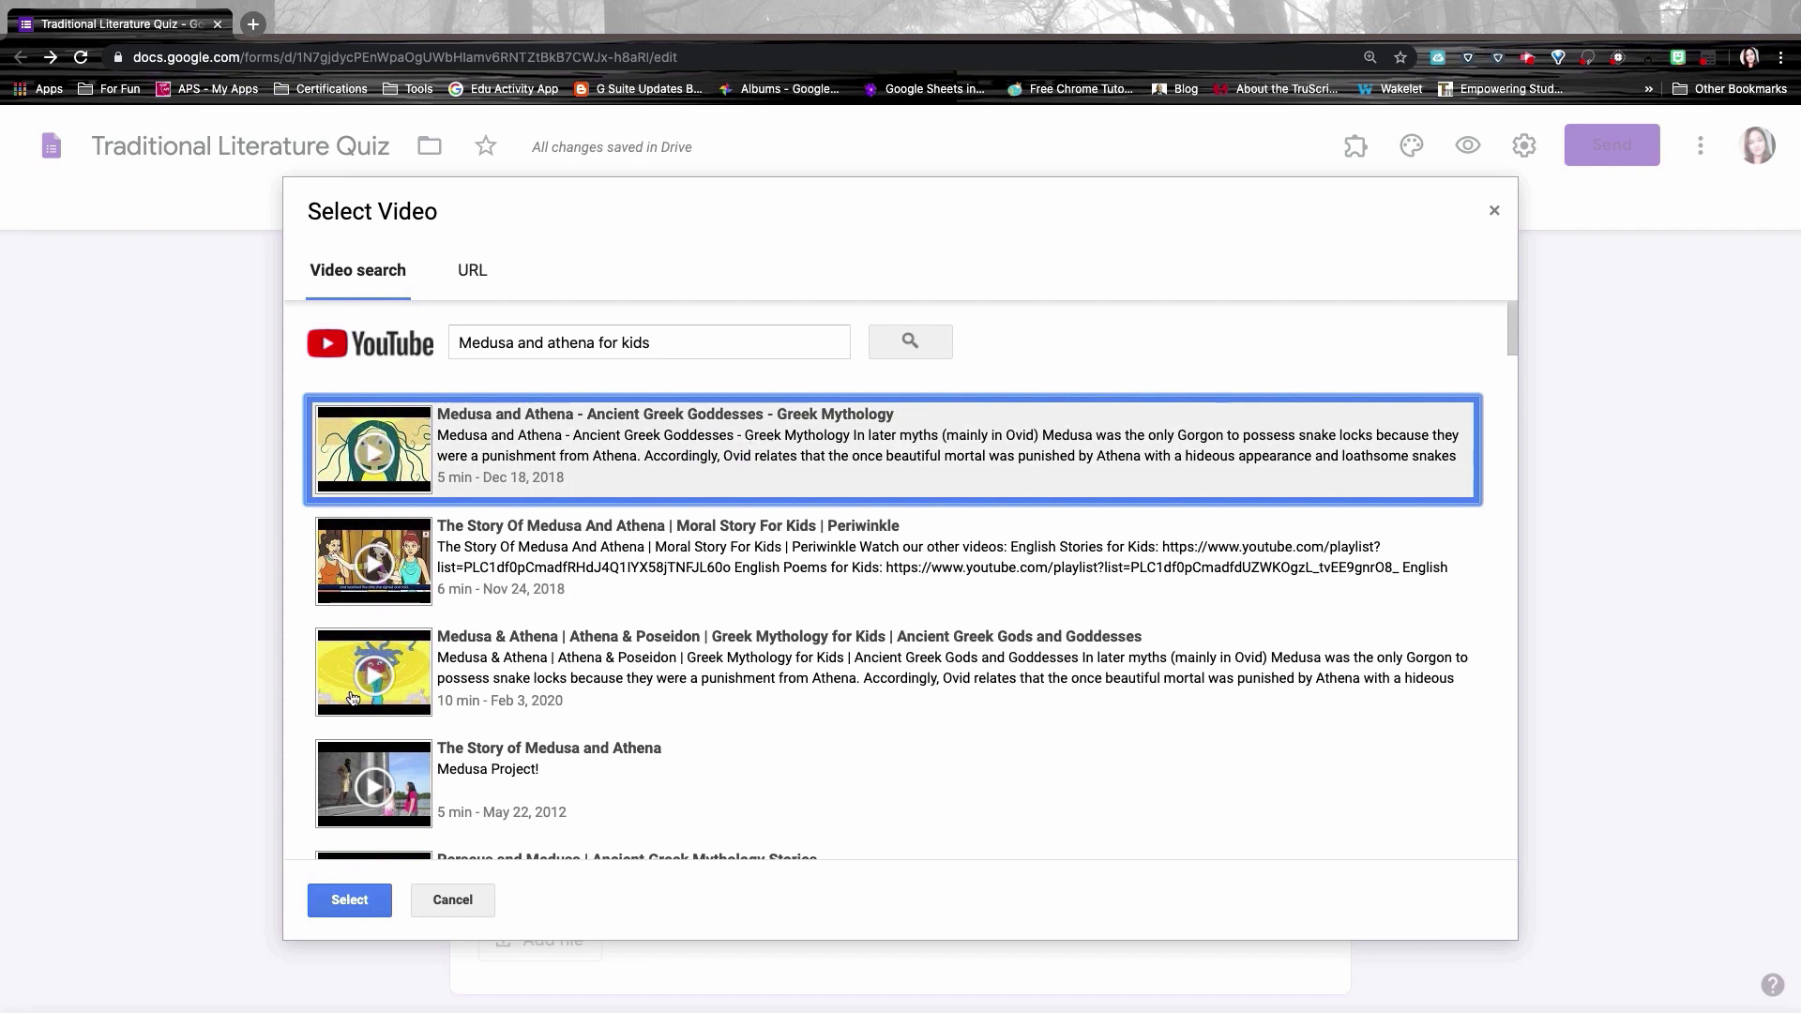
{"action": "left_click", "coordinate": [351, 906]}
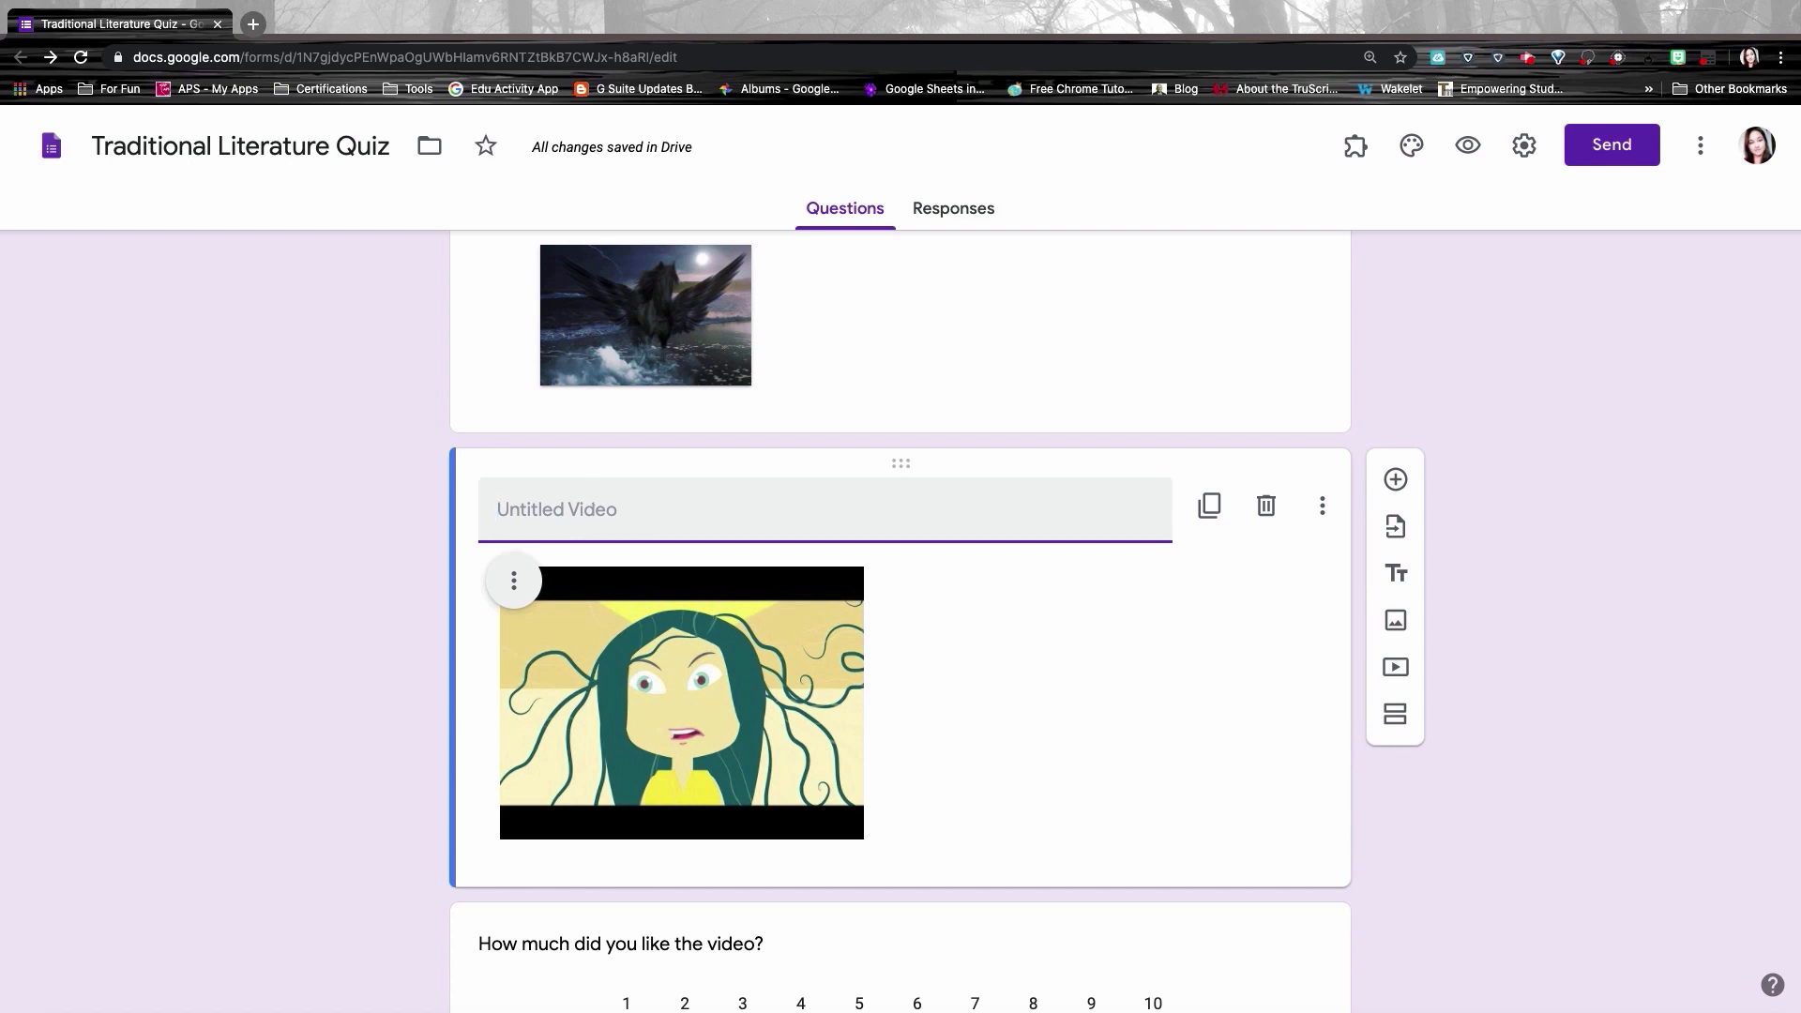
Step: Title the video 'Athena & Medusa', centre it, and enlarge it
{"action": "left_click", "coordinate": [531, 502]}
{"action": "type", "text": "Athena & Medusa"}
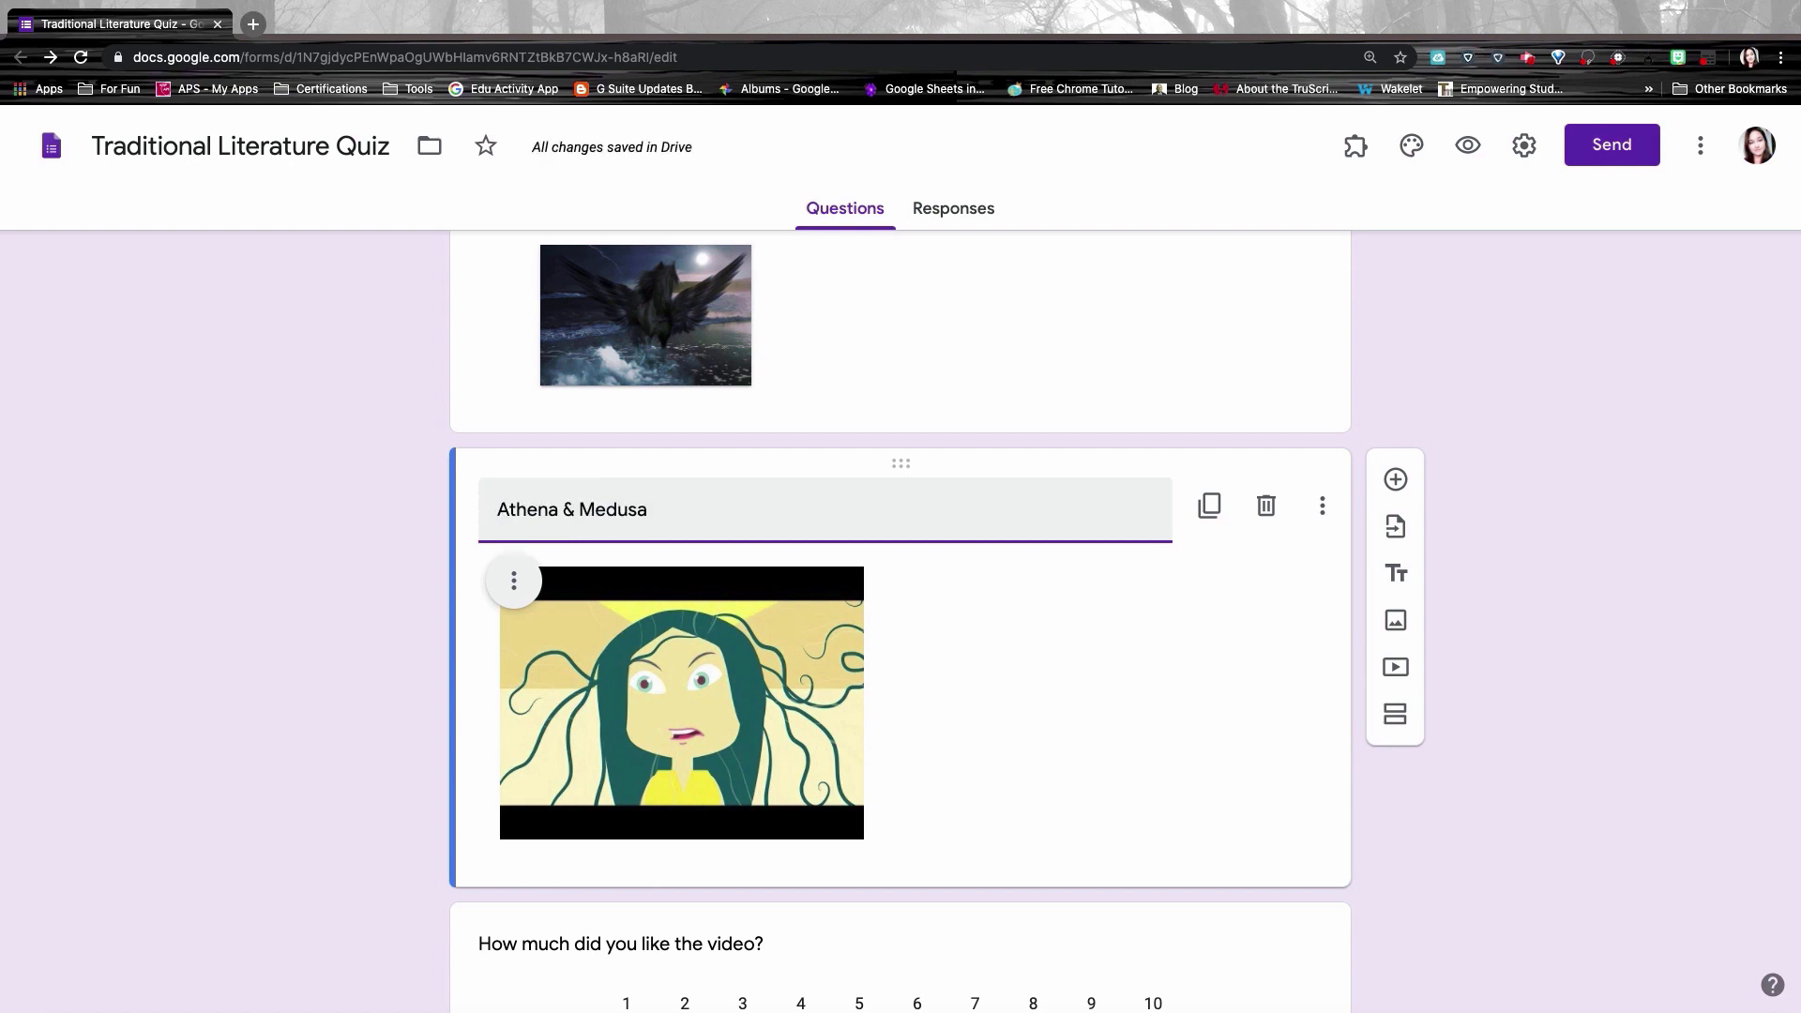
{"action": "left_click", "coordinate": [513, 581]}
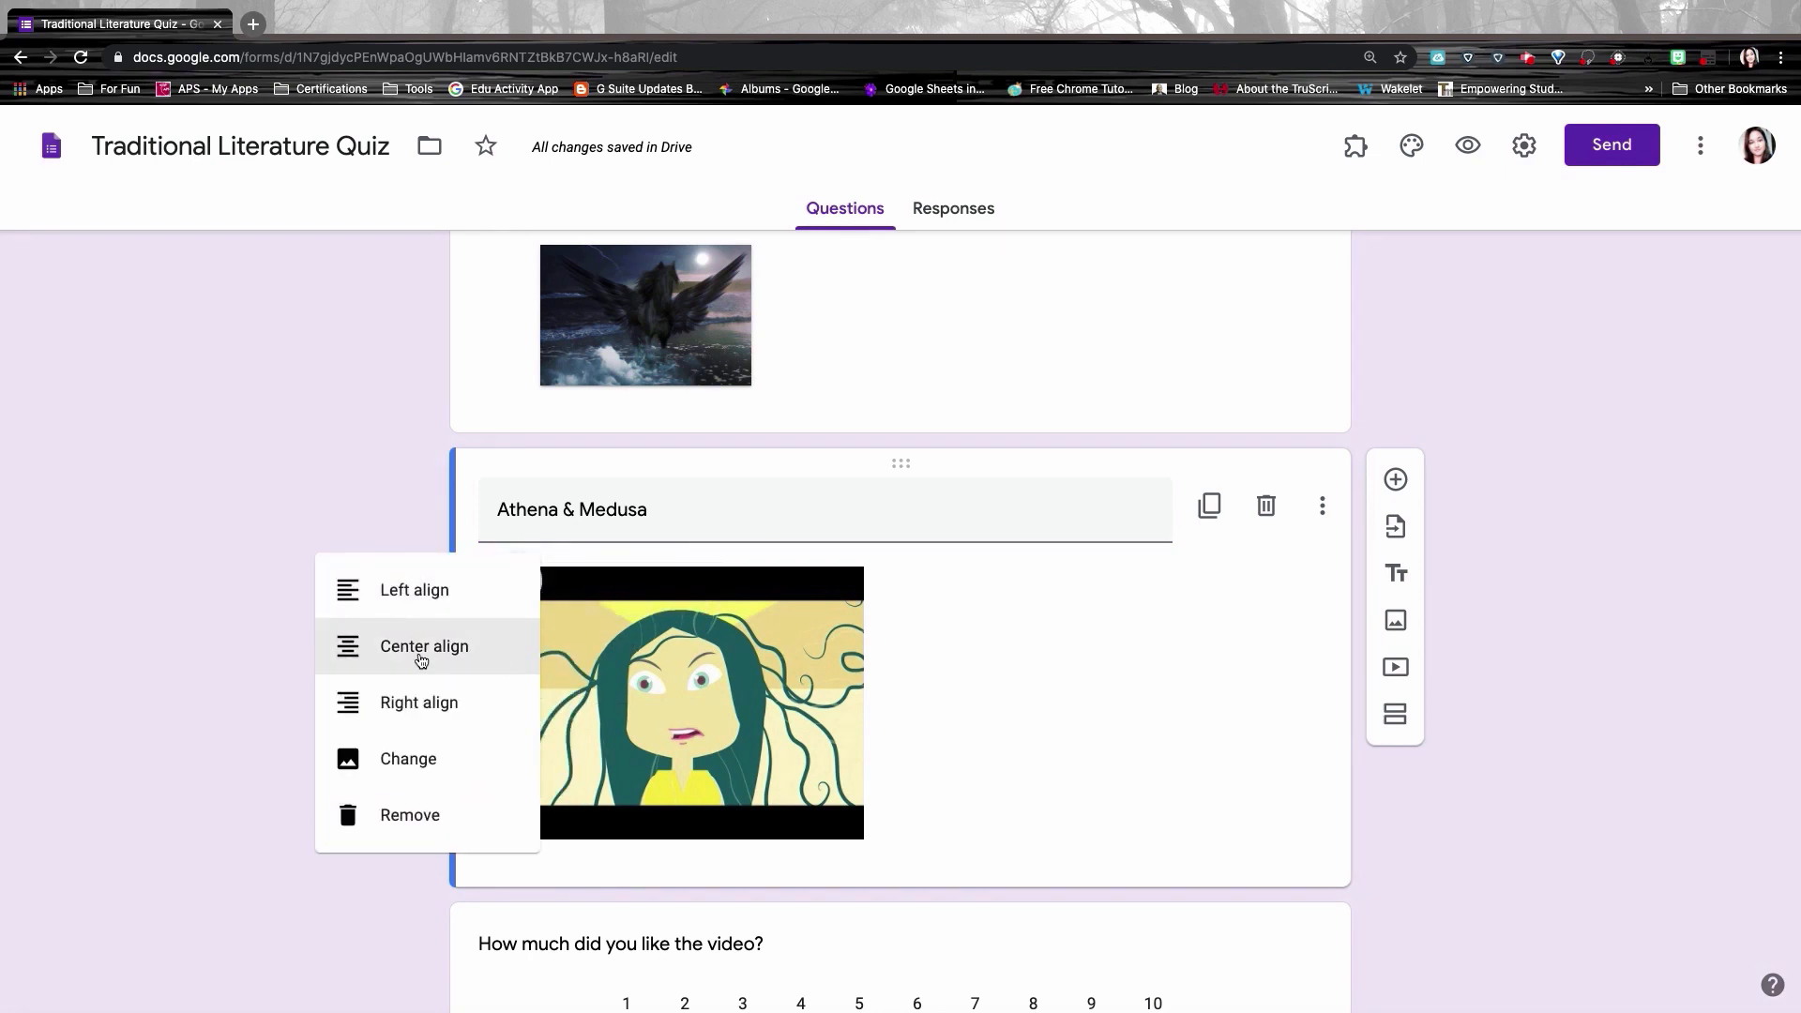
{"action": "left_click", "coordinate": [426, 657]}
{"action": "left_click", "coordinate": [812, 731]}
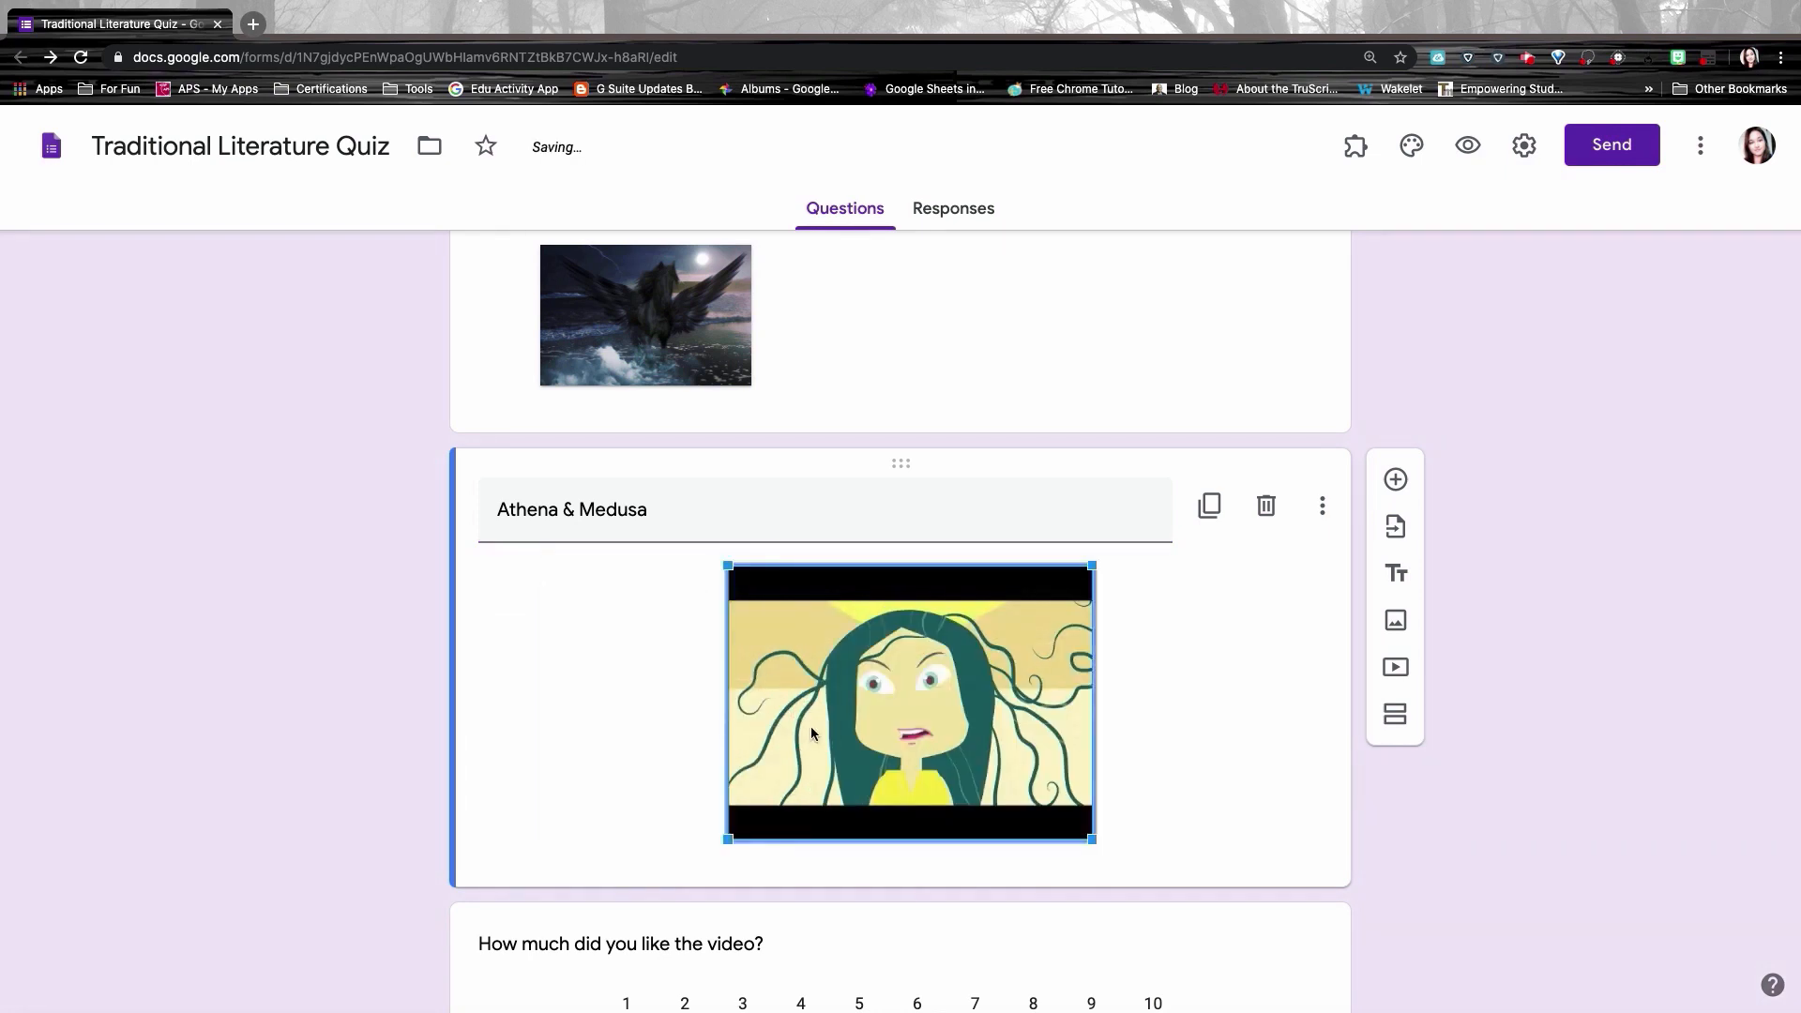
{"action": "left_click_drag", "start_coordinate": [728, 840], "coordinate": [631, 924]}
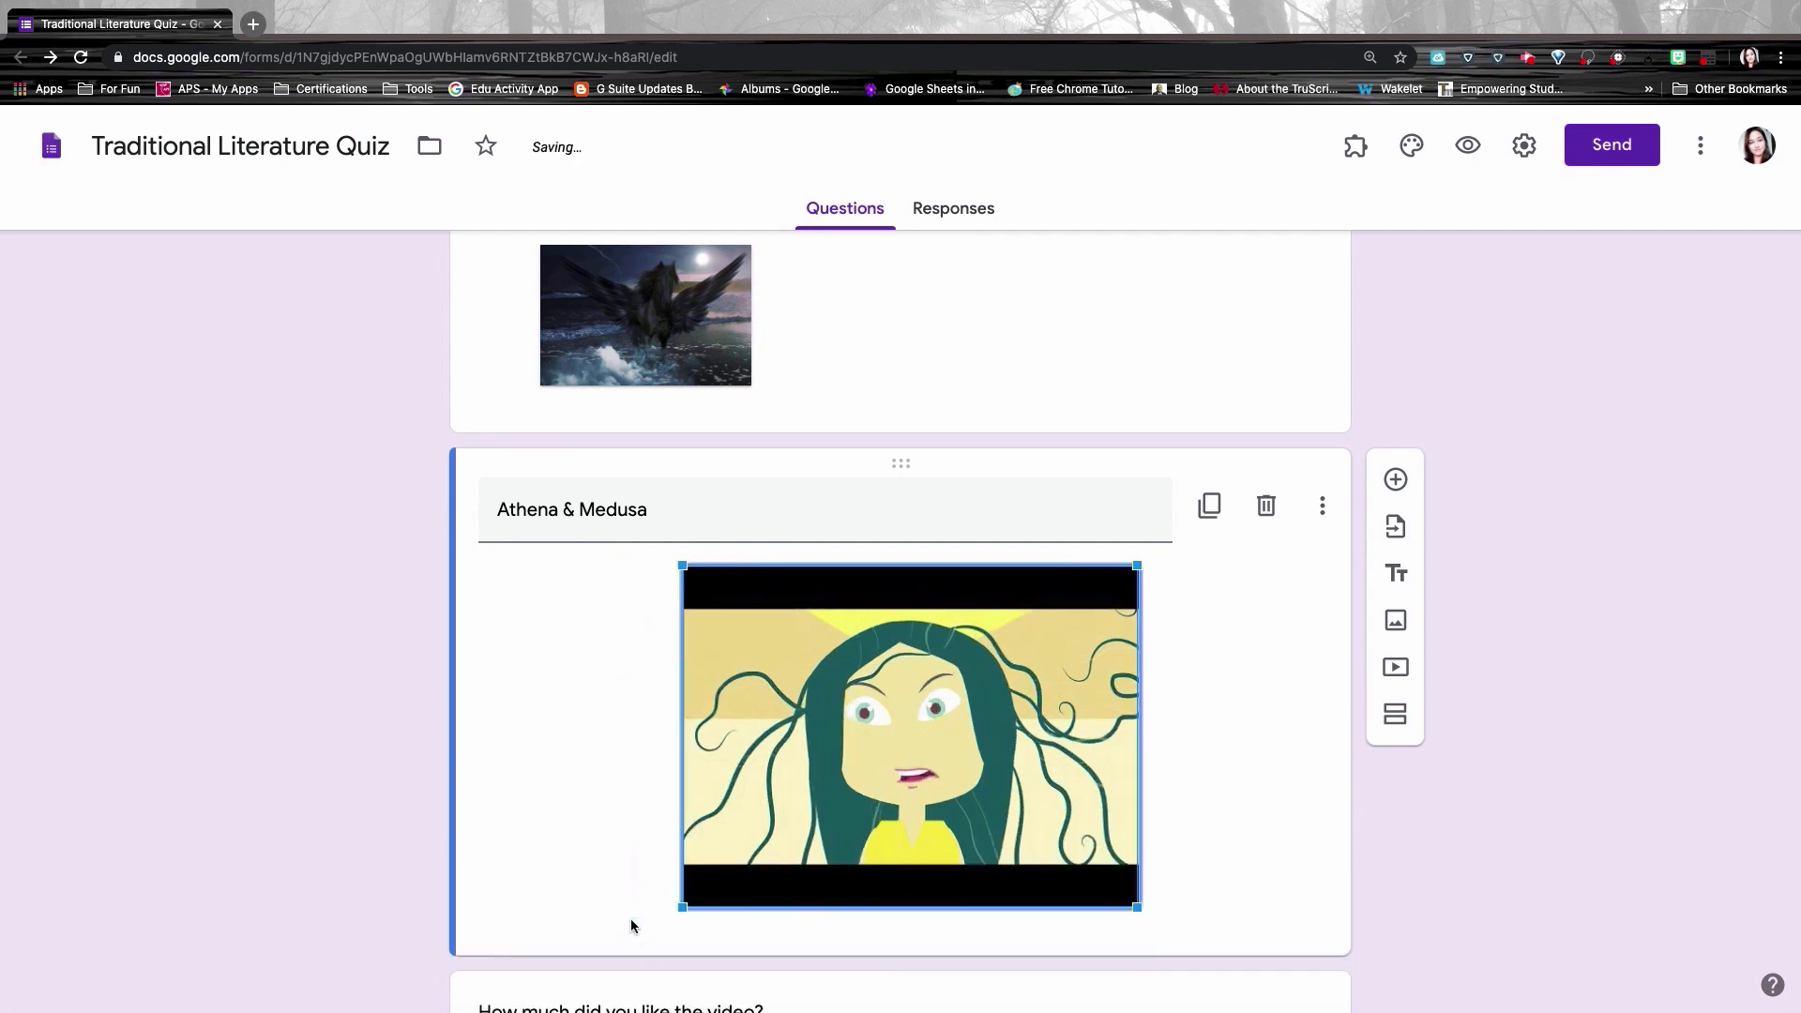
{"action": "left_click", "coordinate": [886, 743]}
Step: In the respondent preview, scroll to the Athena & Medusa video, start it, then pause it
{"action": "left_click", "coordinate": [1471, 147]}
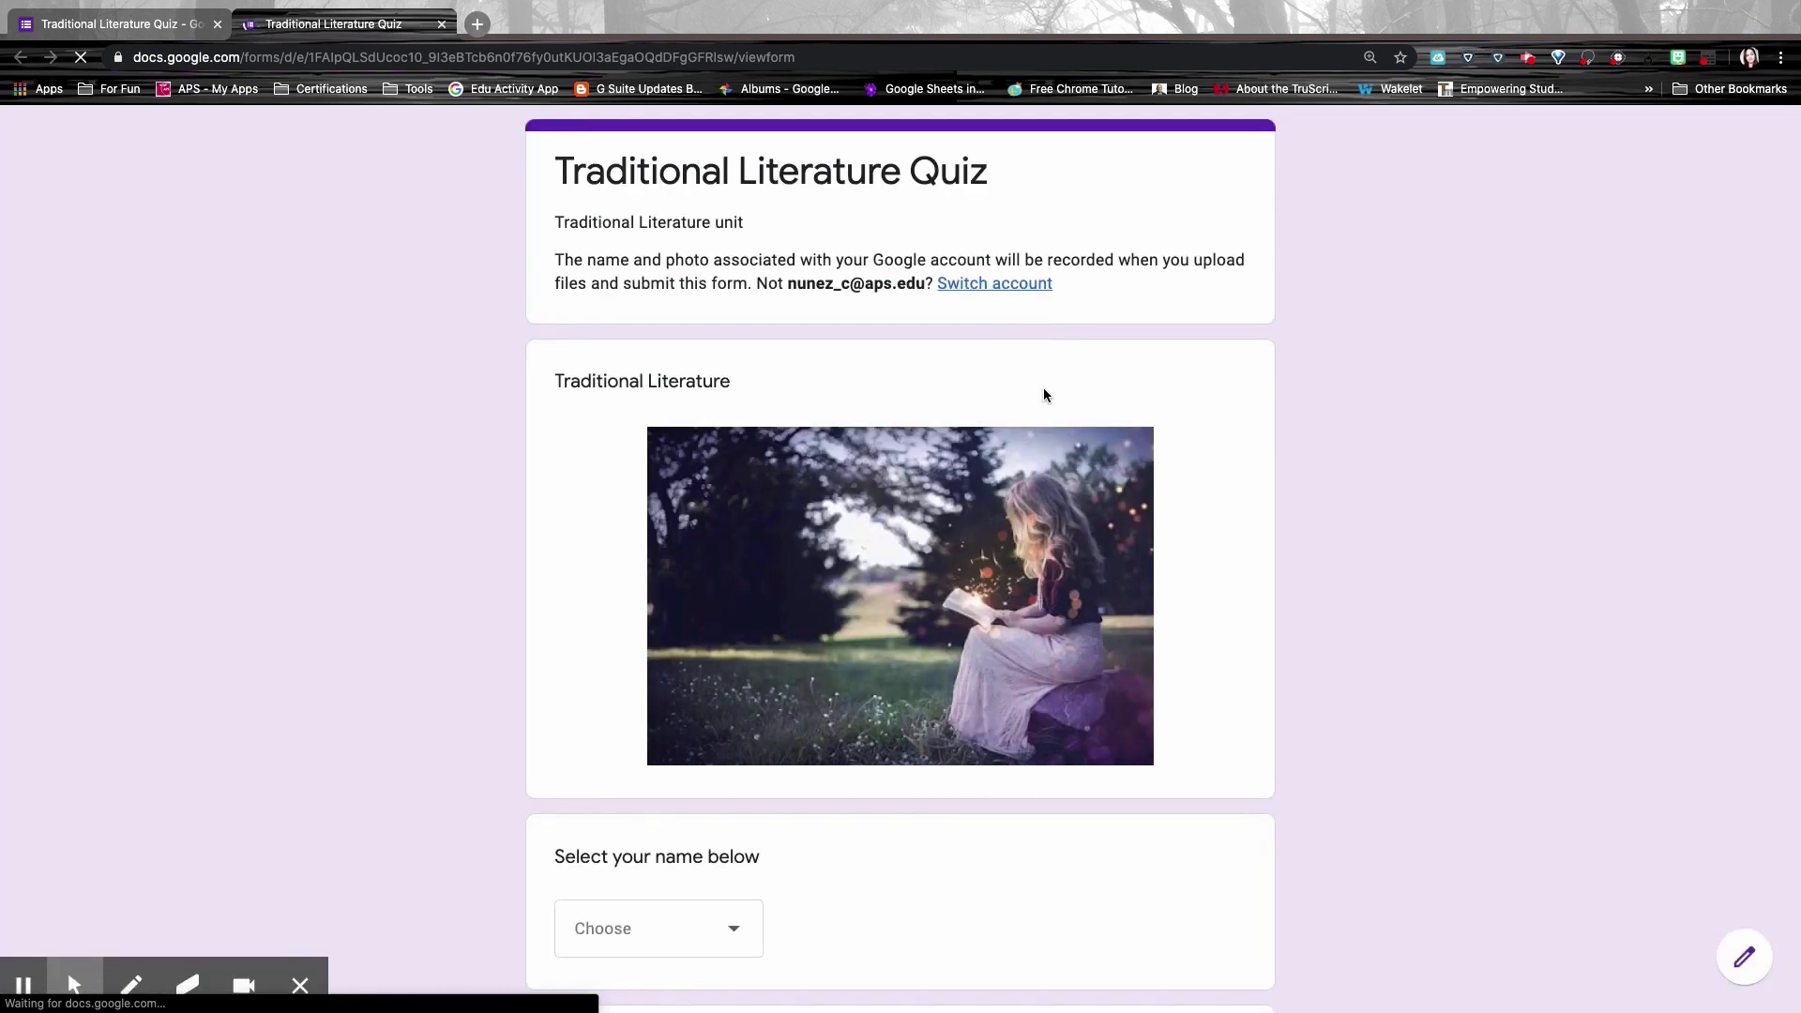
{"action": "scroll", "coordinate": [1043, 387], "scroll_direction": "down", "scroll_amount": 2}
{"action": "scroll", "coordinate": [1045, 394], "scroll_direction": "down", "scroll_amount": 15}
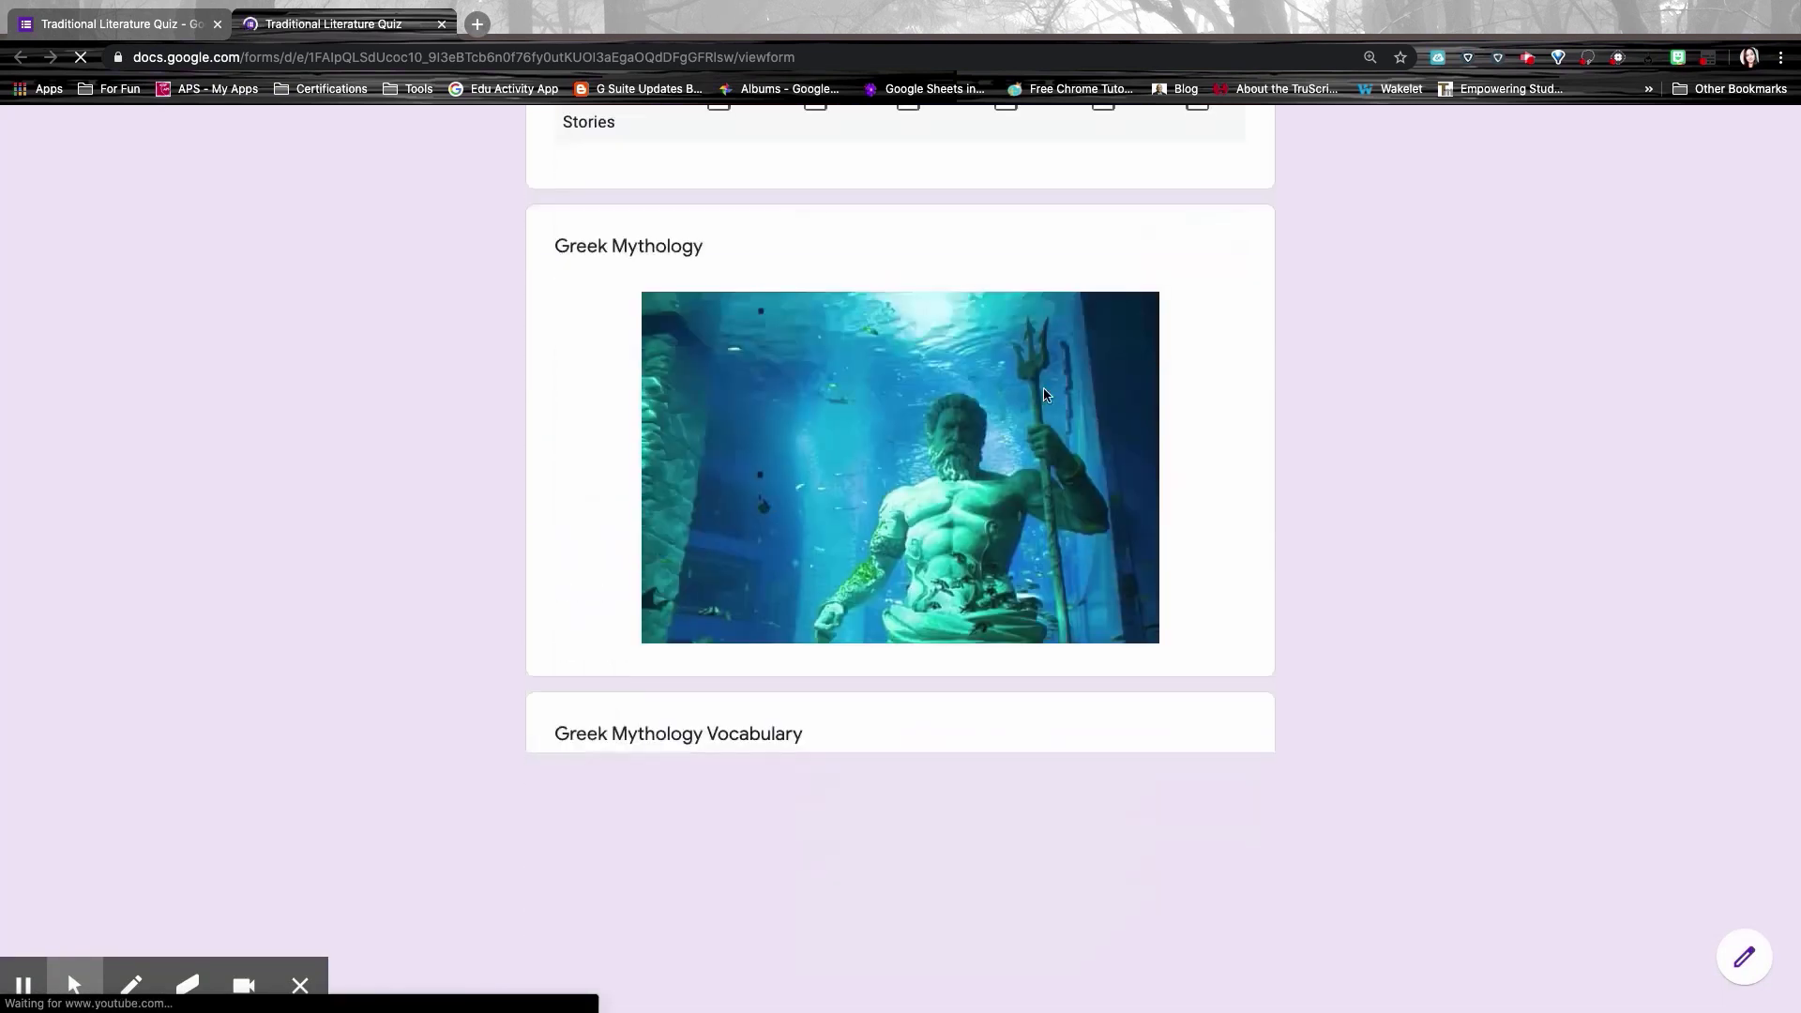
{"action": "scroll", "coordinate": [908, 370], "scroll_direction": "up", "scroll_amount": 1}
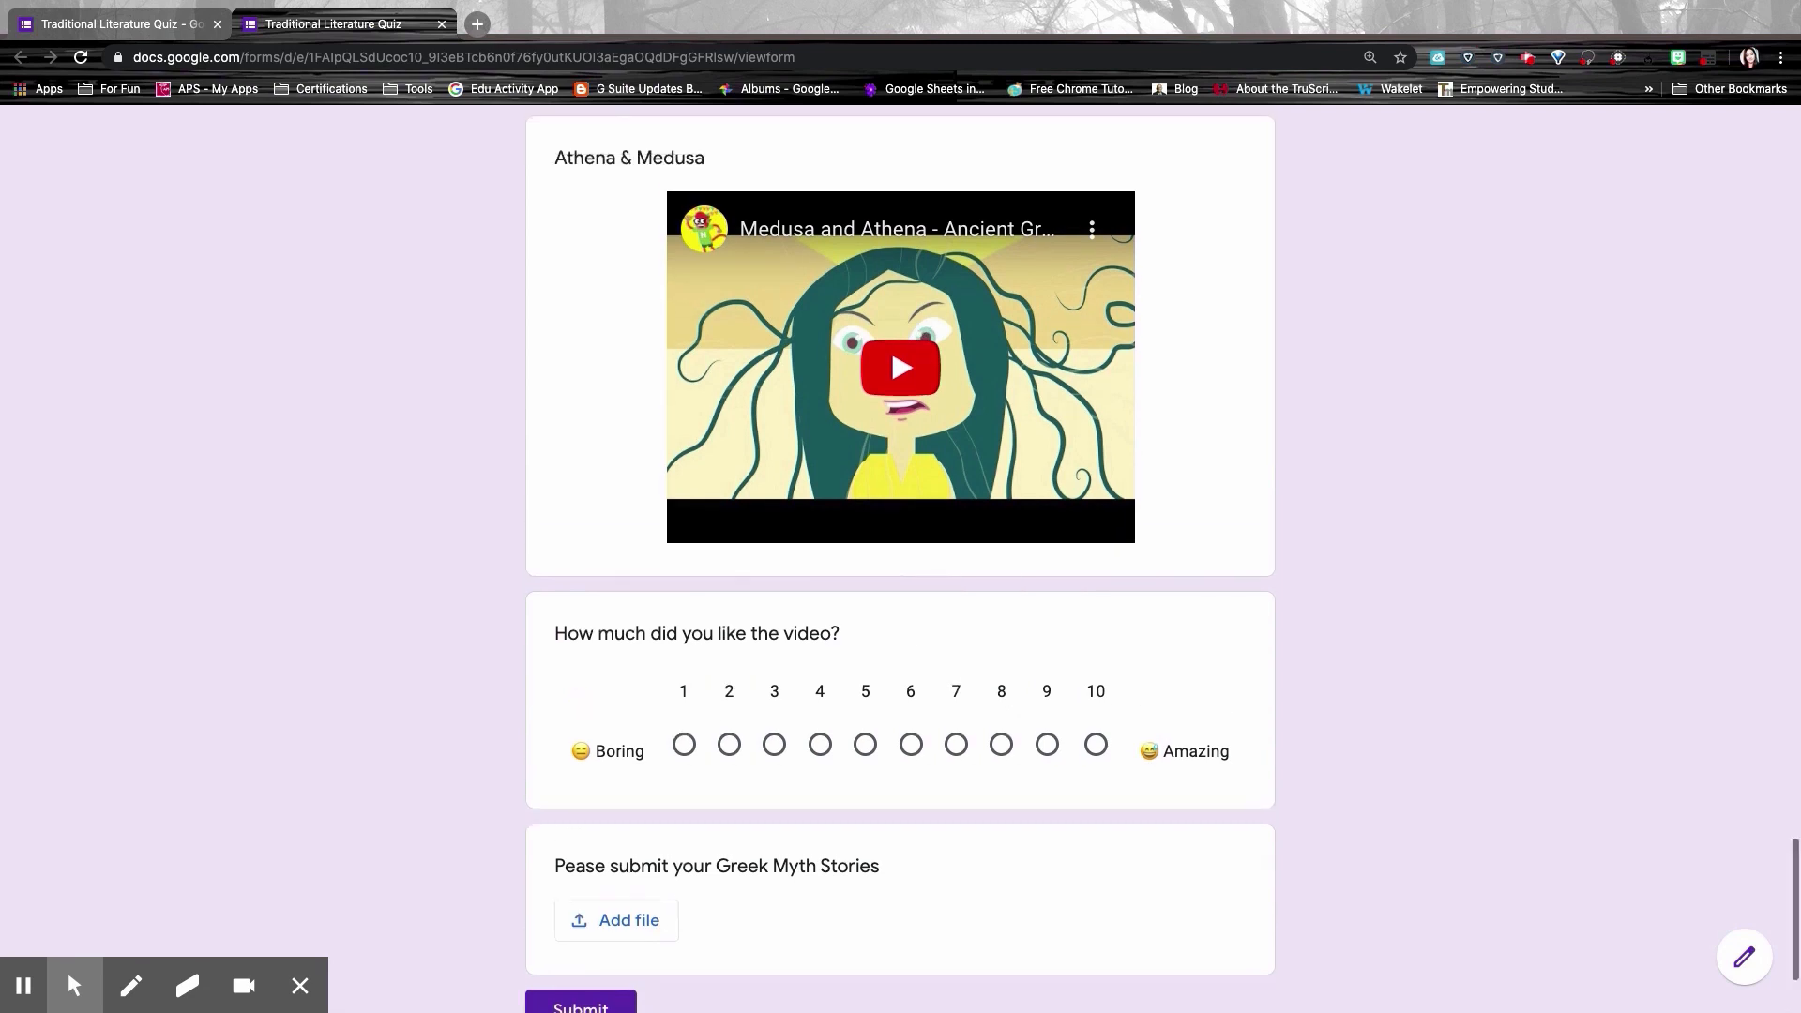
{"action": "left_click", "coordinate": [887, 379]}
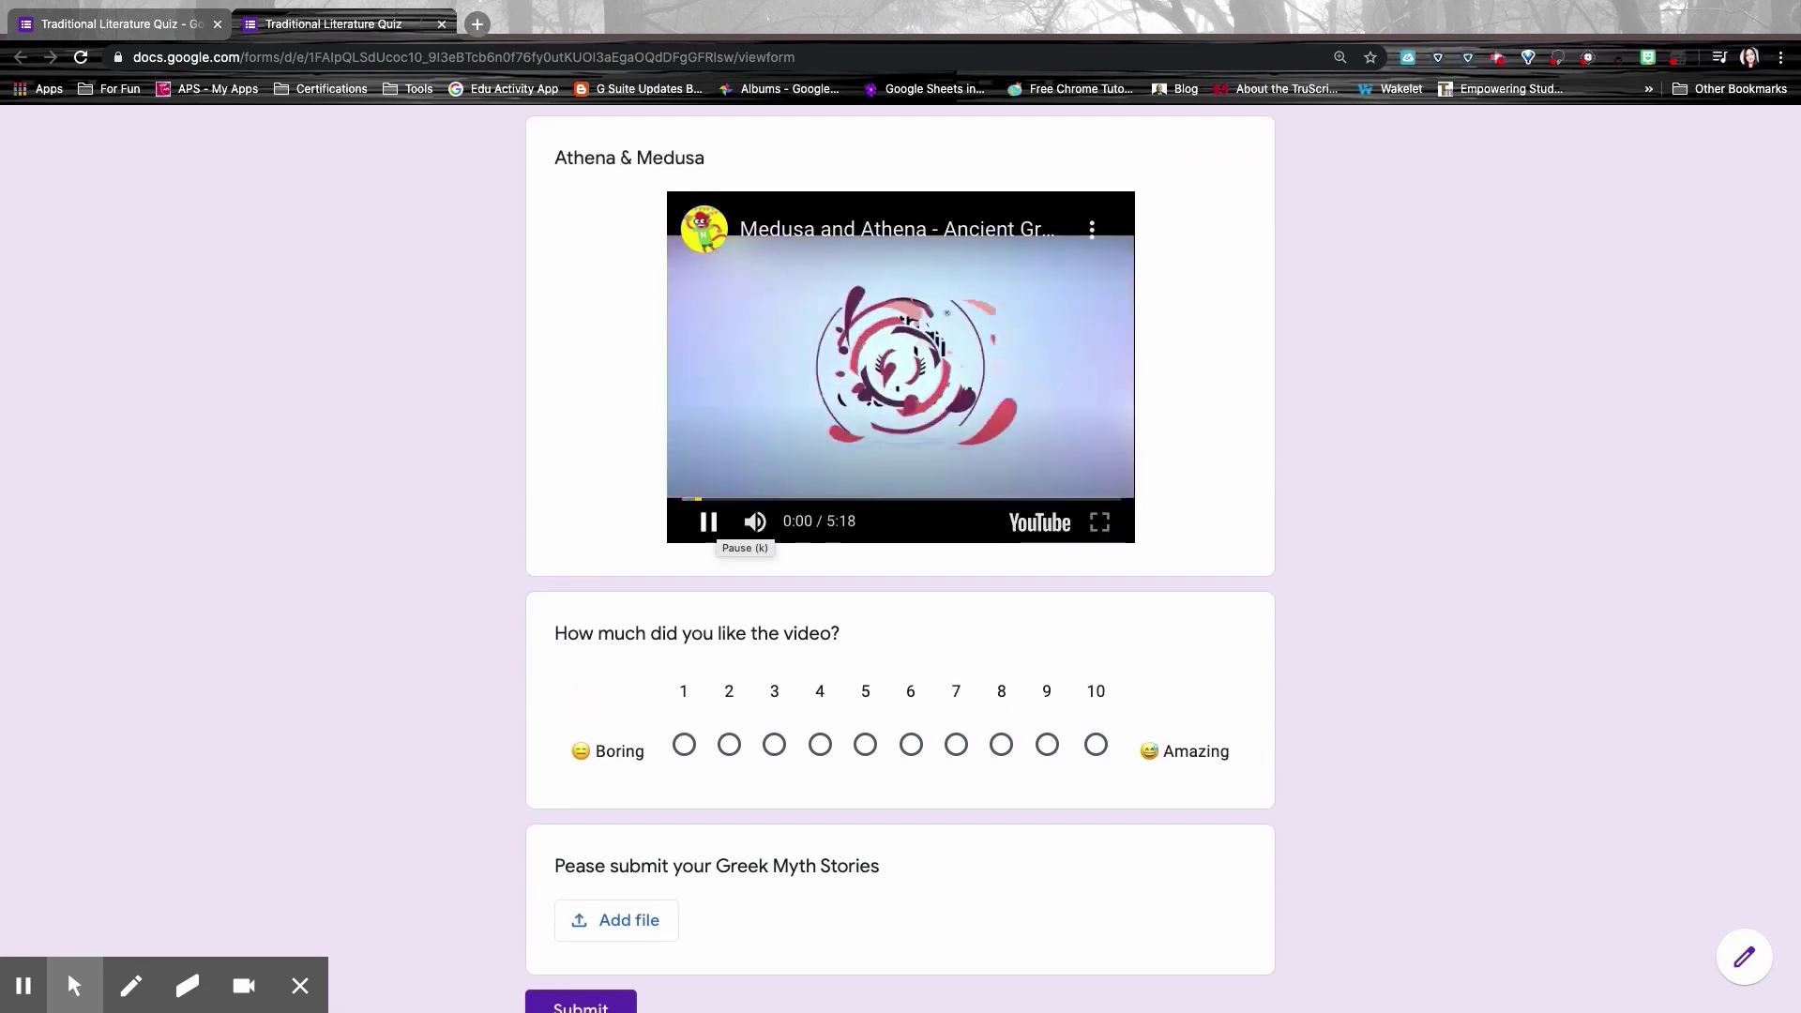
{"action": "left_click", "coordinate": [711, 522]}
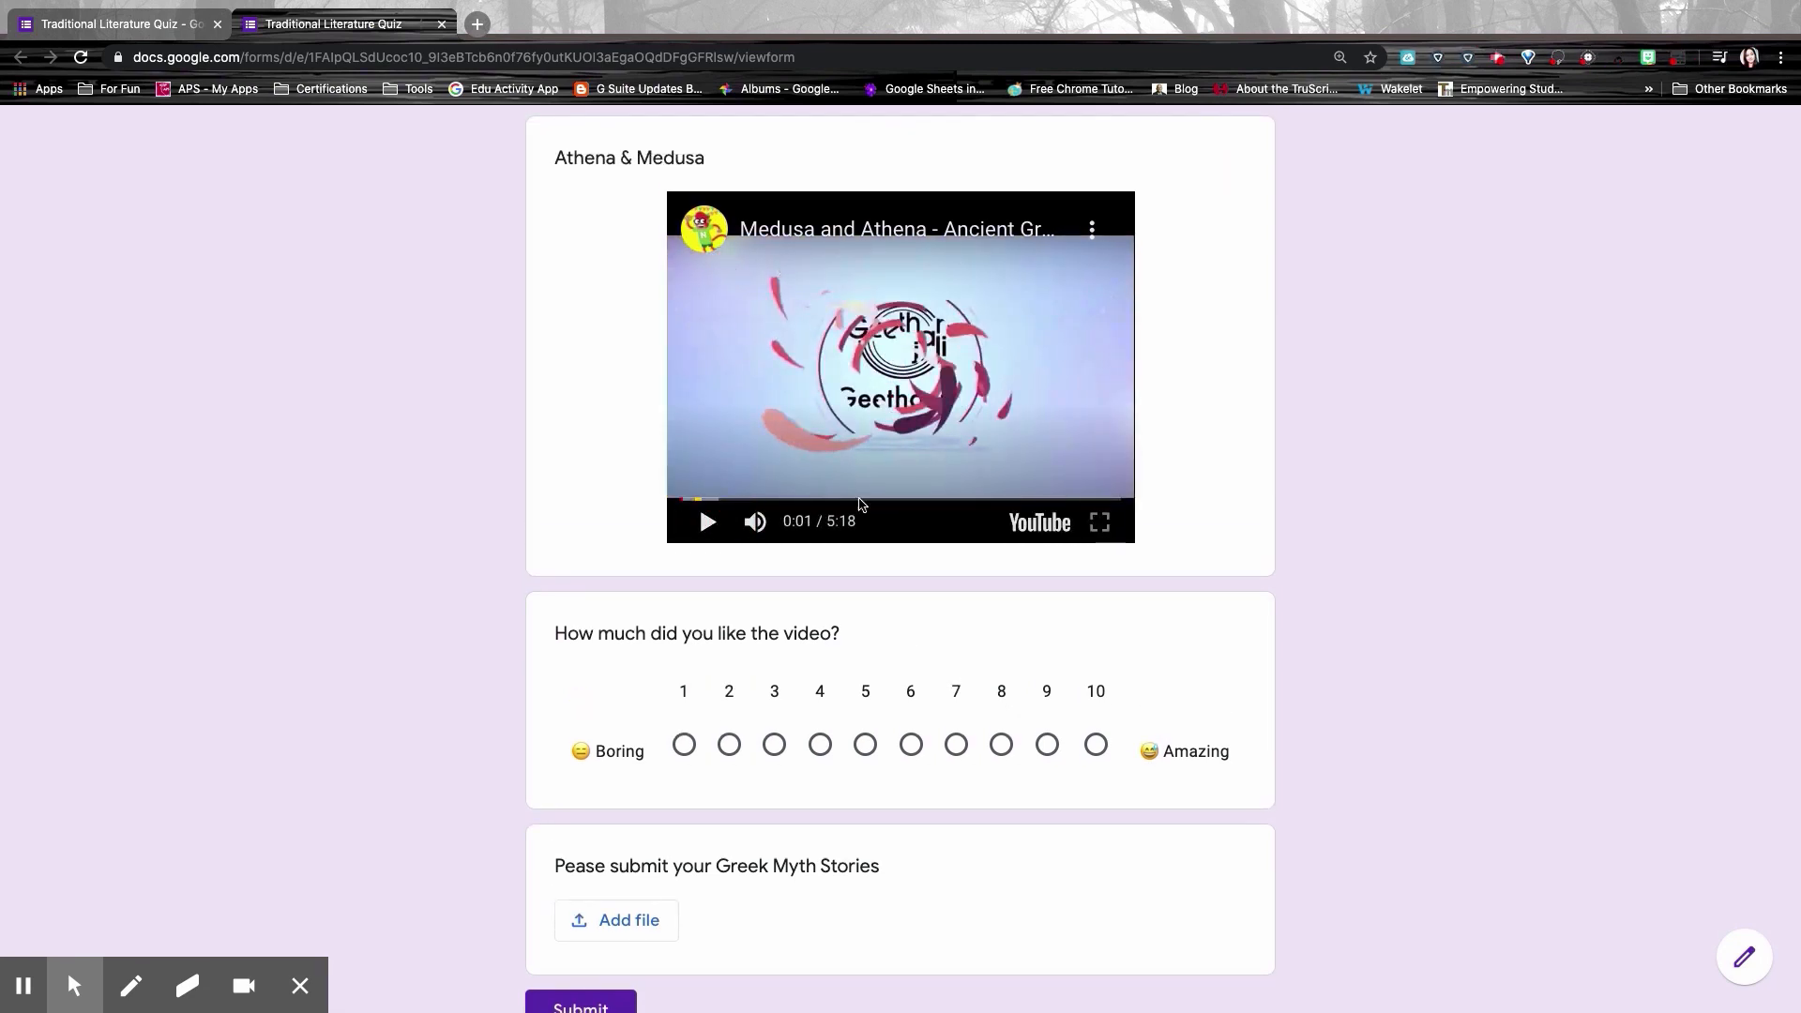
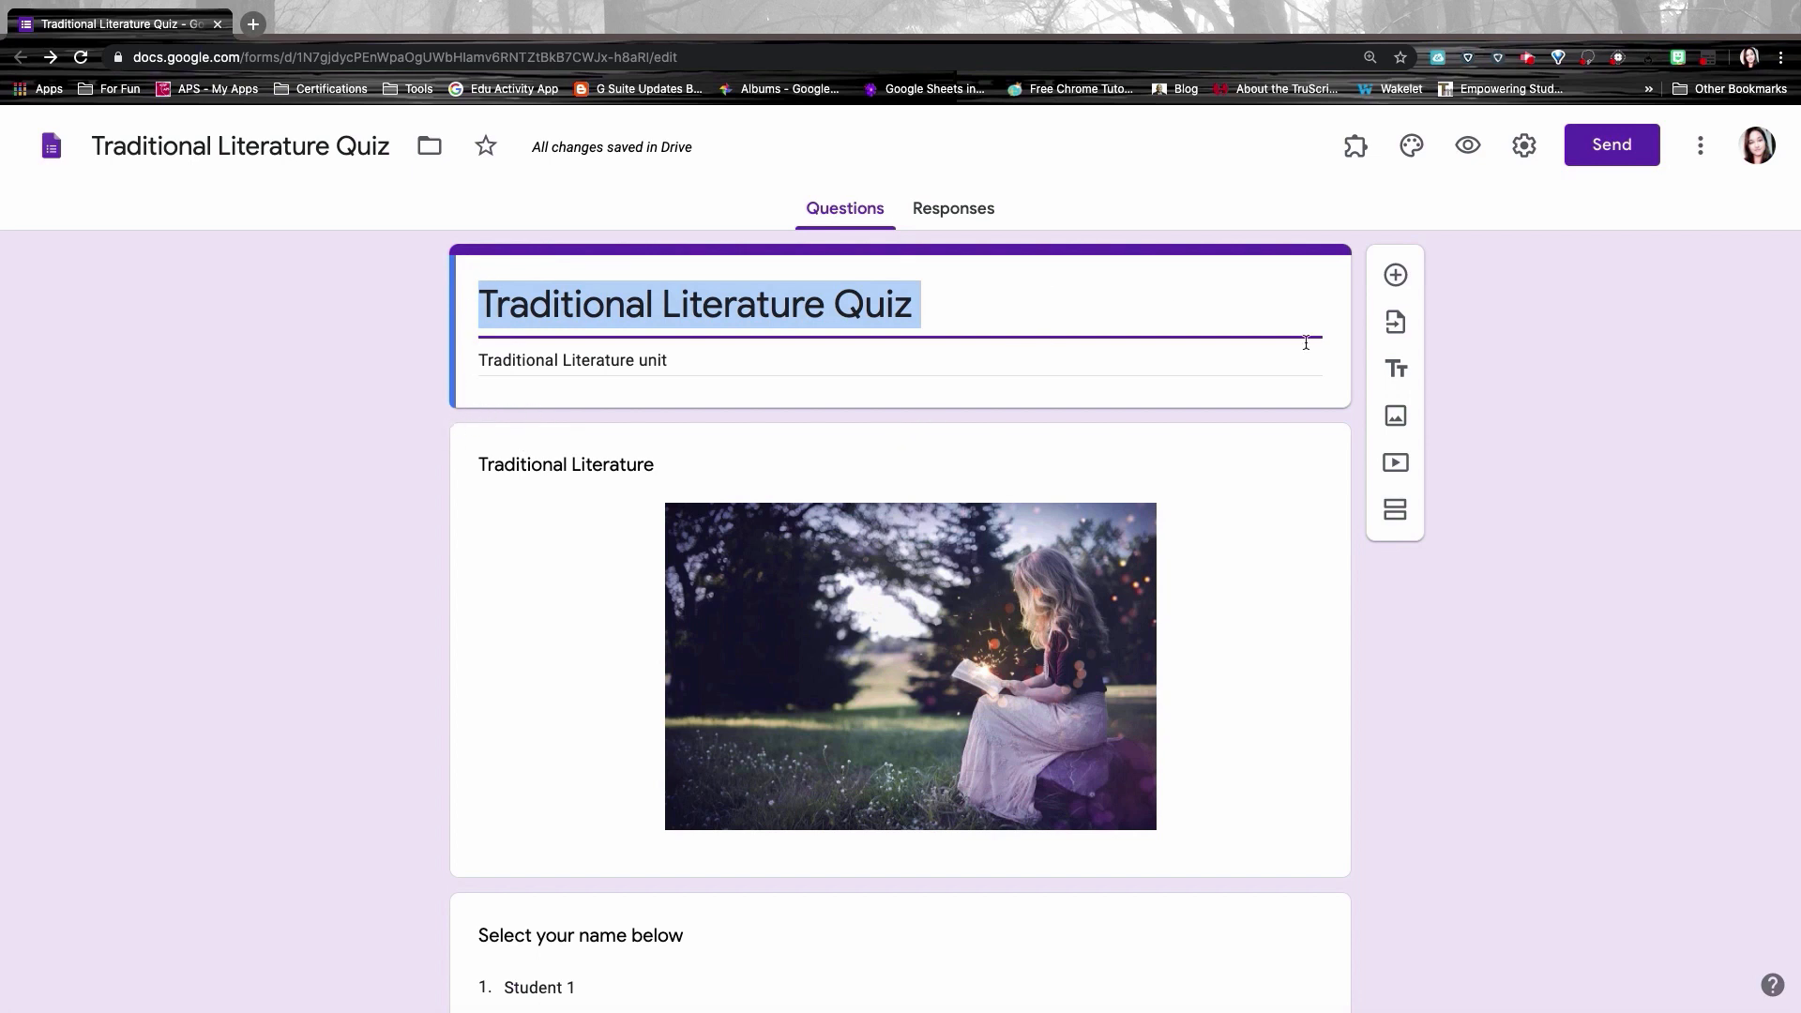
Step: Add a title block 'Traditional Literature' with the description 'Traditional Literature Unit' under the header
{"action": "left_click", "coordinate": [1397, 371]}
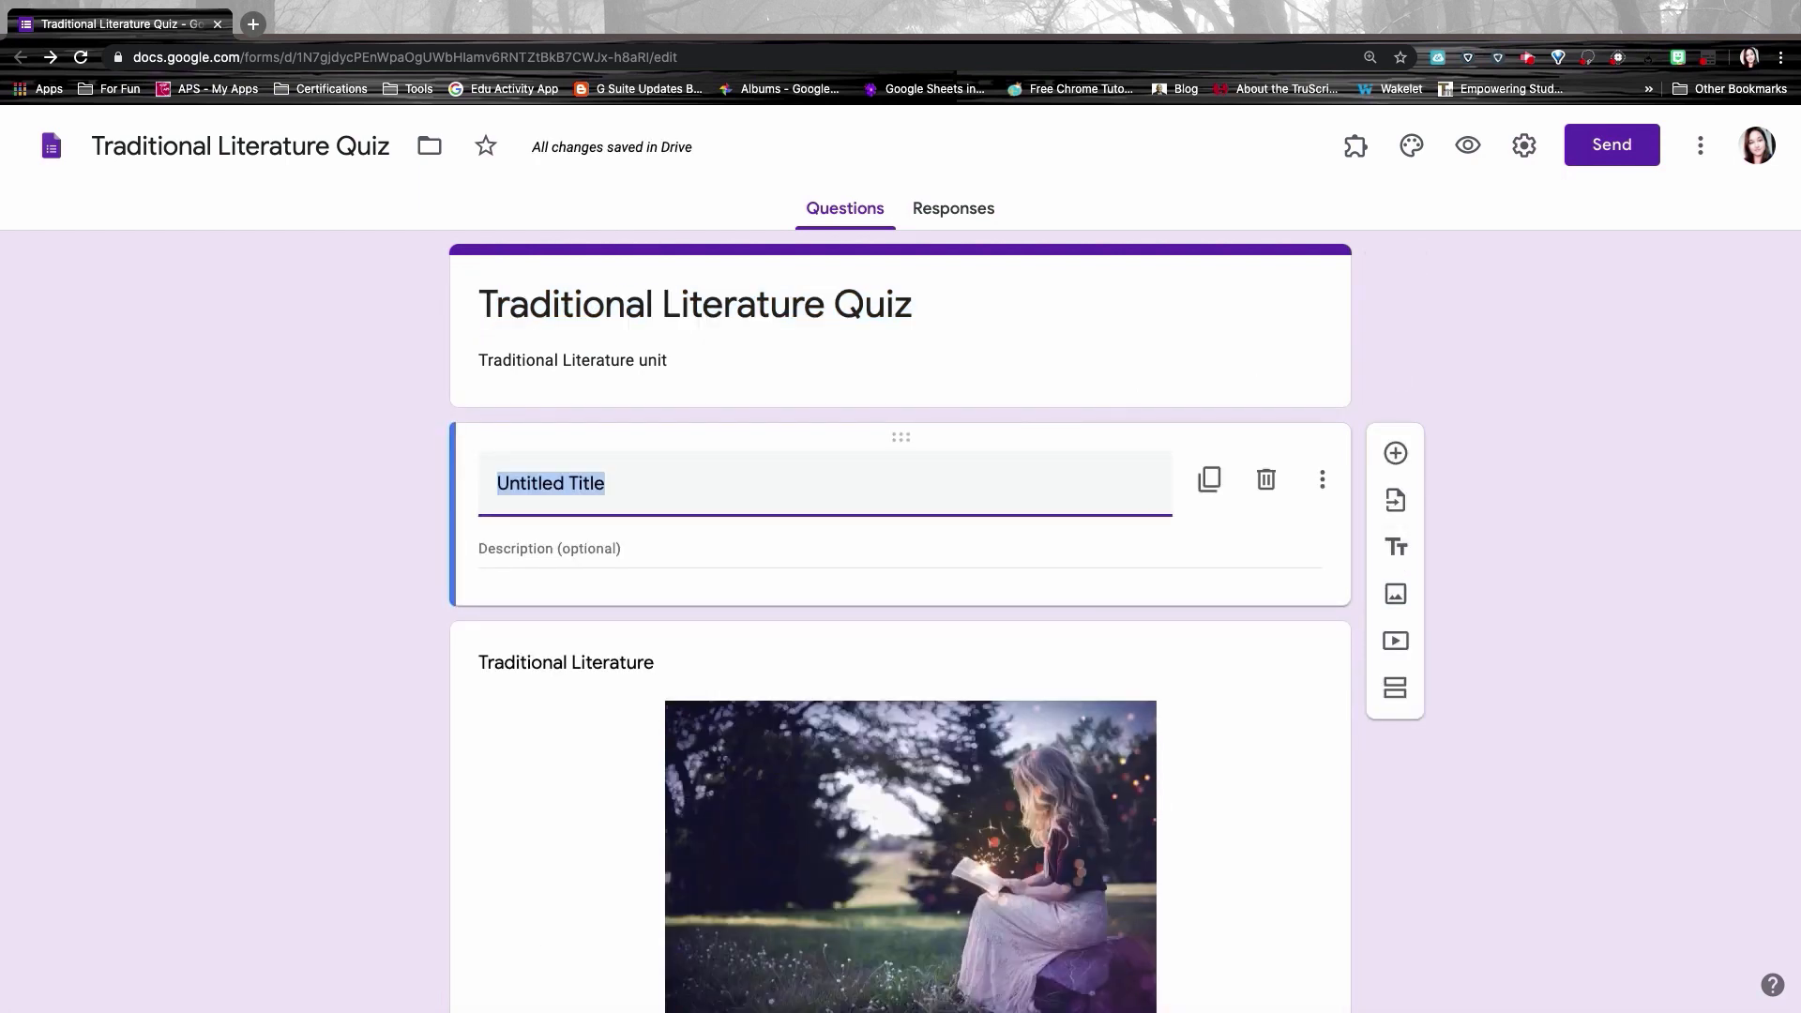
{"action": "type", "text": "Traditional Literature"}
{"action": "key", "text": "Tab"}
{"action": "type", "text": "Traditional Literature Unit"}
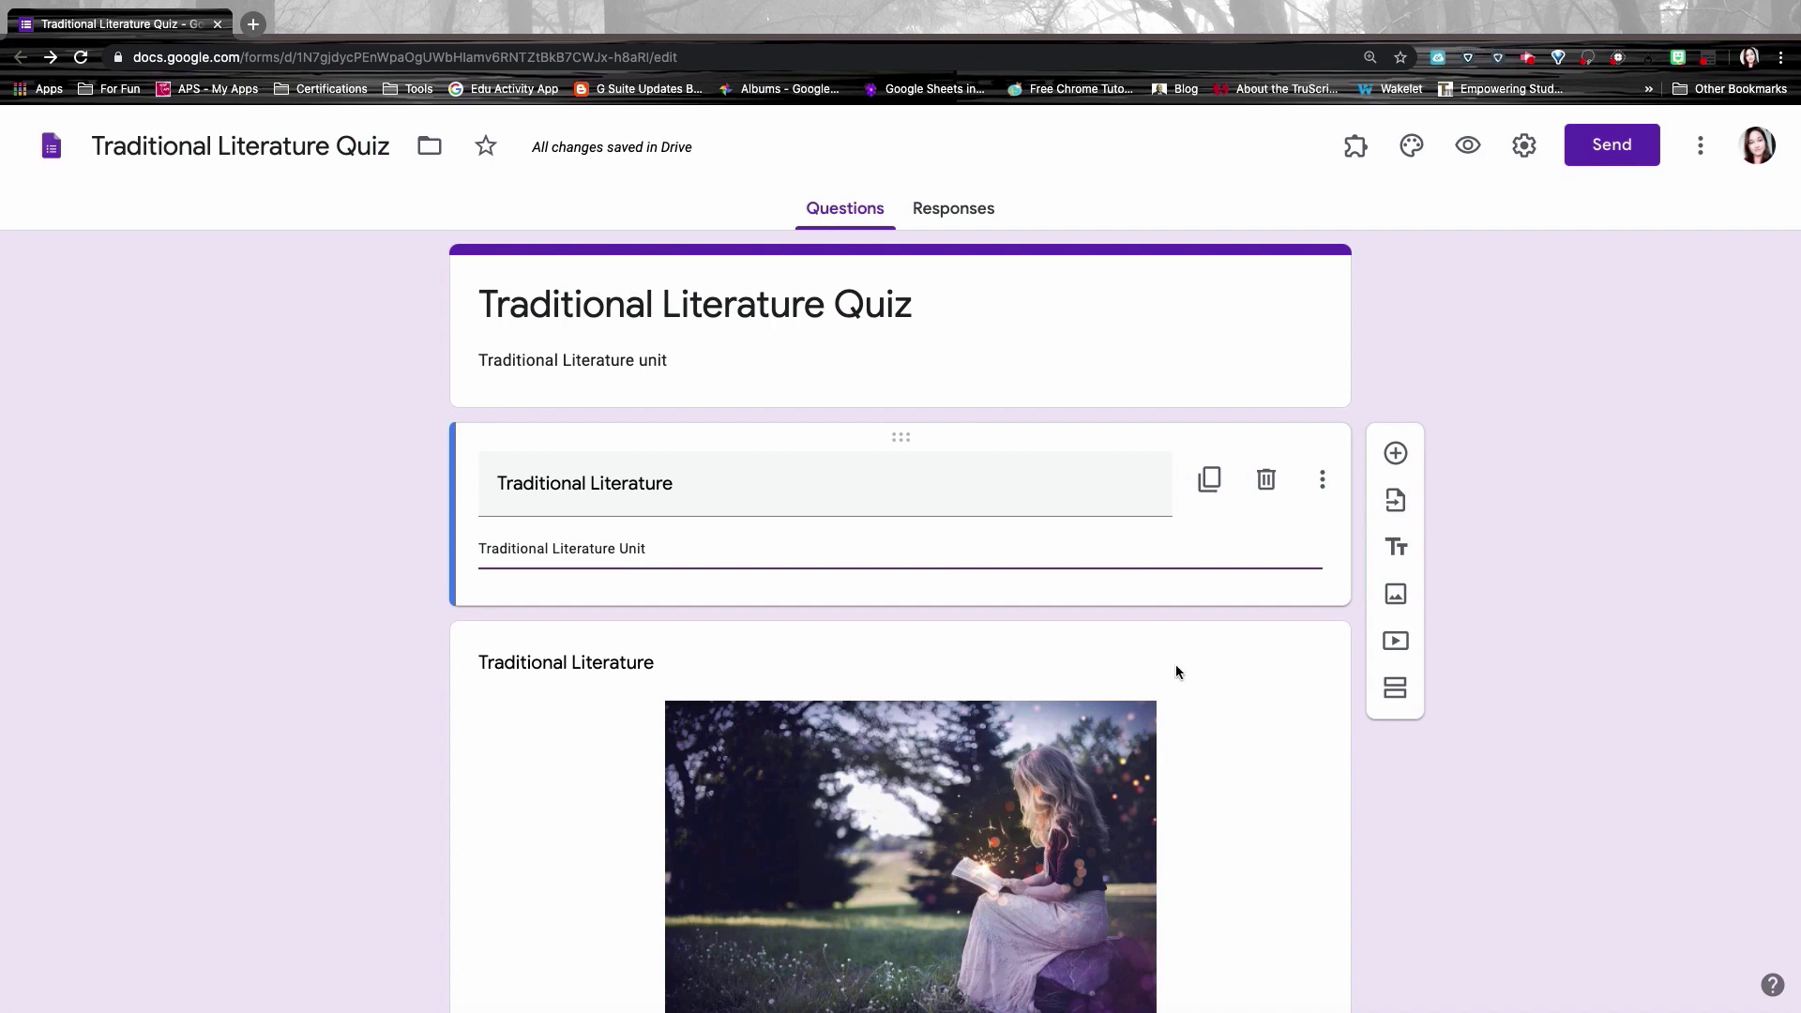
Step: Add a new title block below the genre-matching grid and select its Untitled Title placeholder
{"action": "scroll", "coordinate": [1180, 679], "scroll_direction": "down", "scroll_amount": 15}
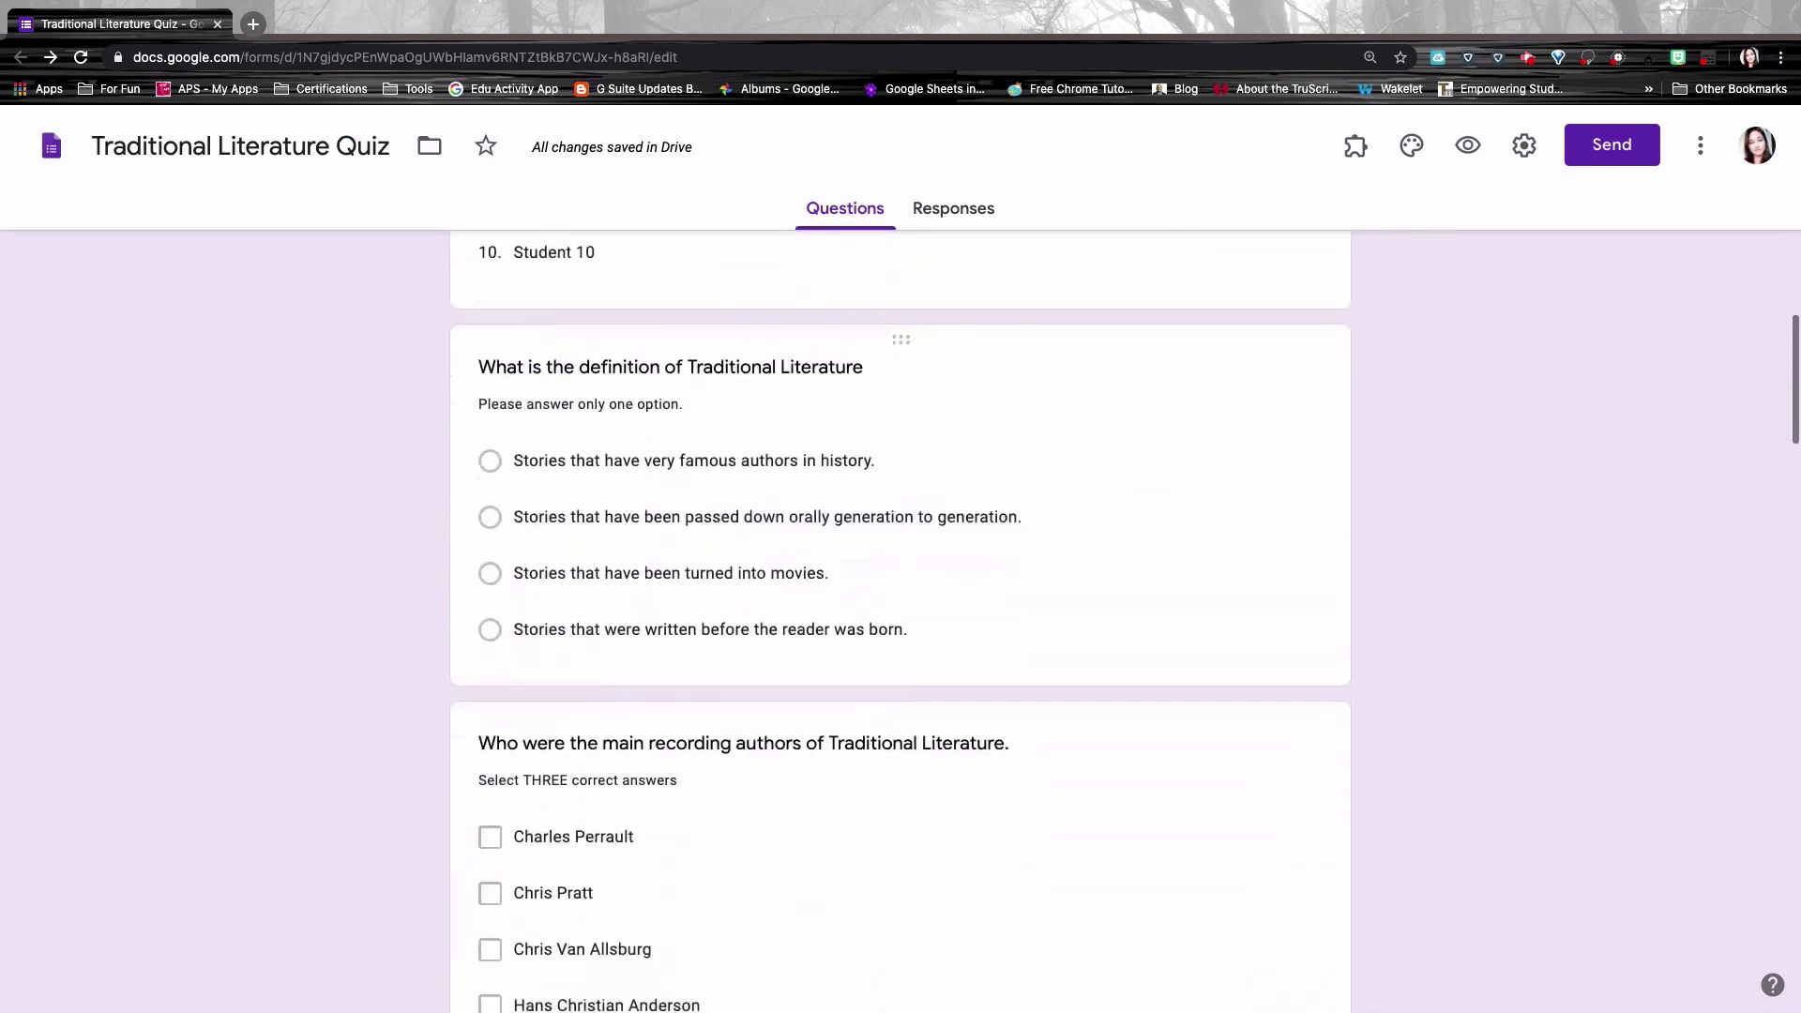
{"action": "scroll", "coordinate": [901, 620], "scroll_direction": "down", "scroll_amount": 9}
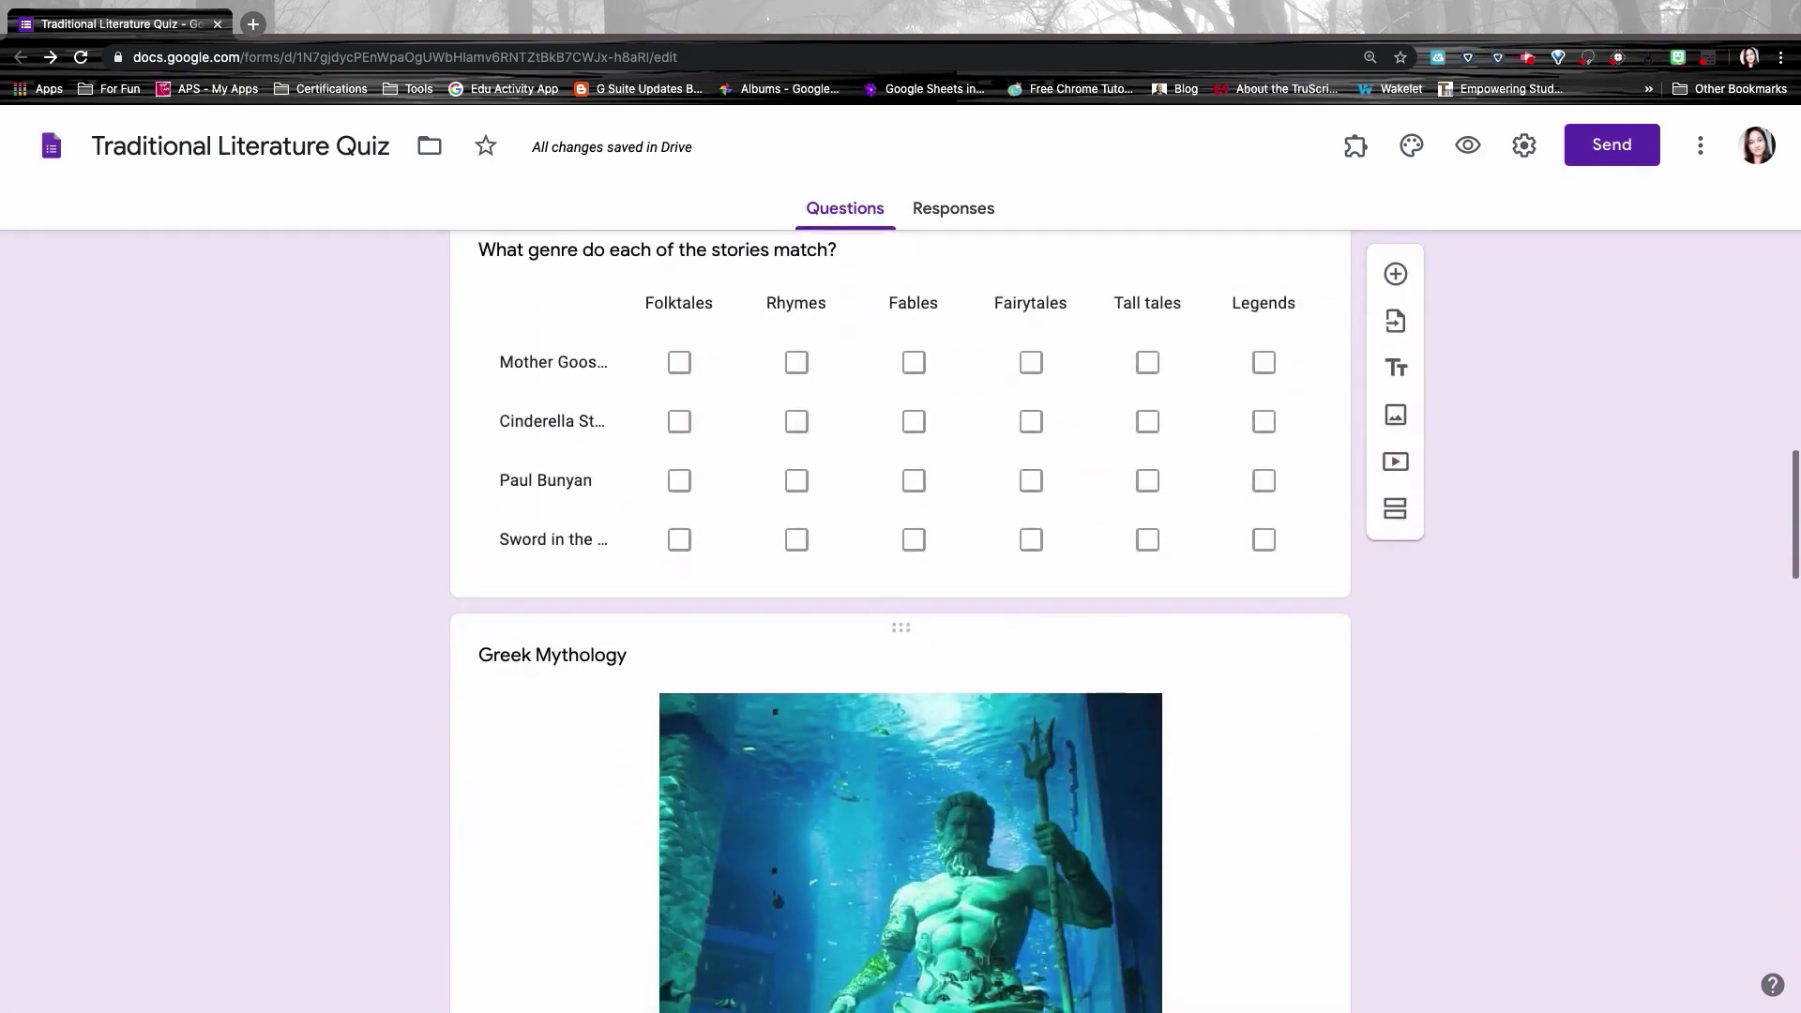
{"action": "left_click", "coordinate": [485, 436]}
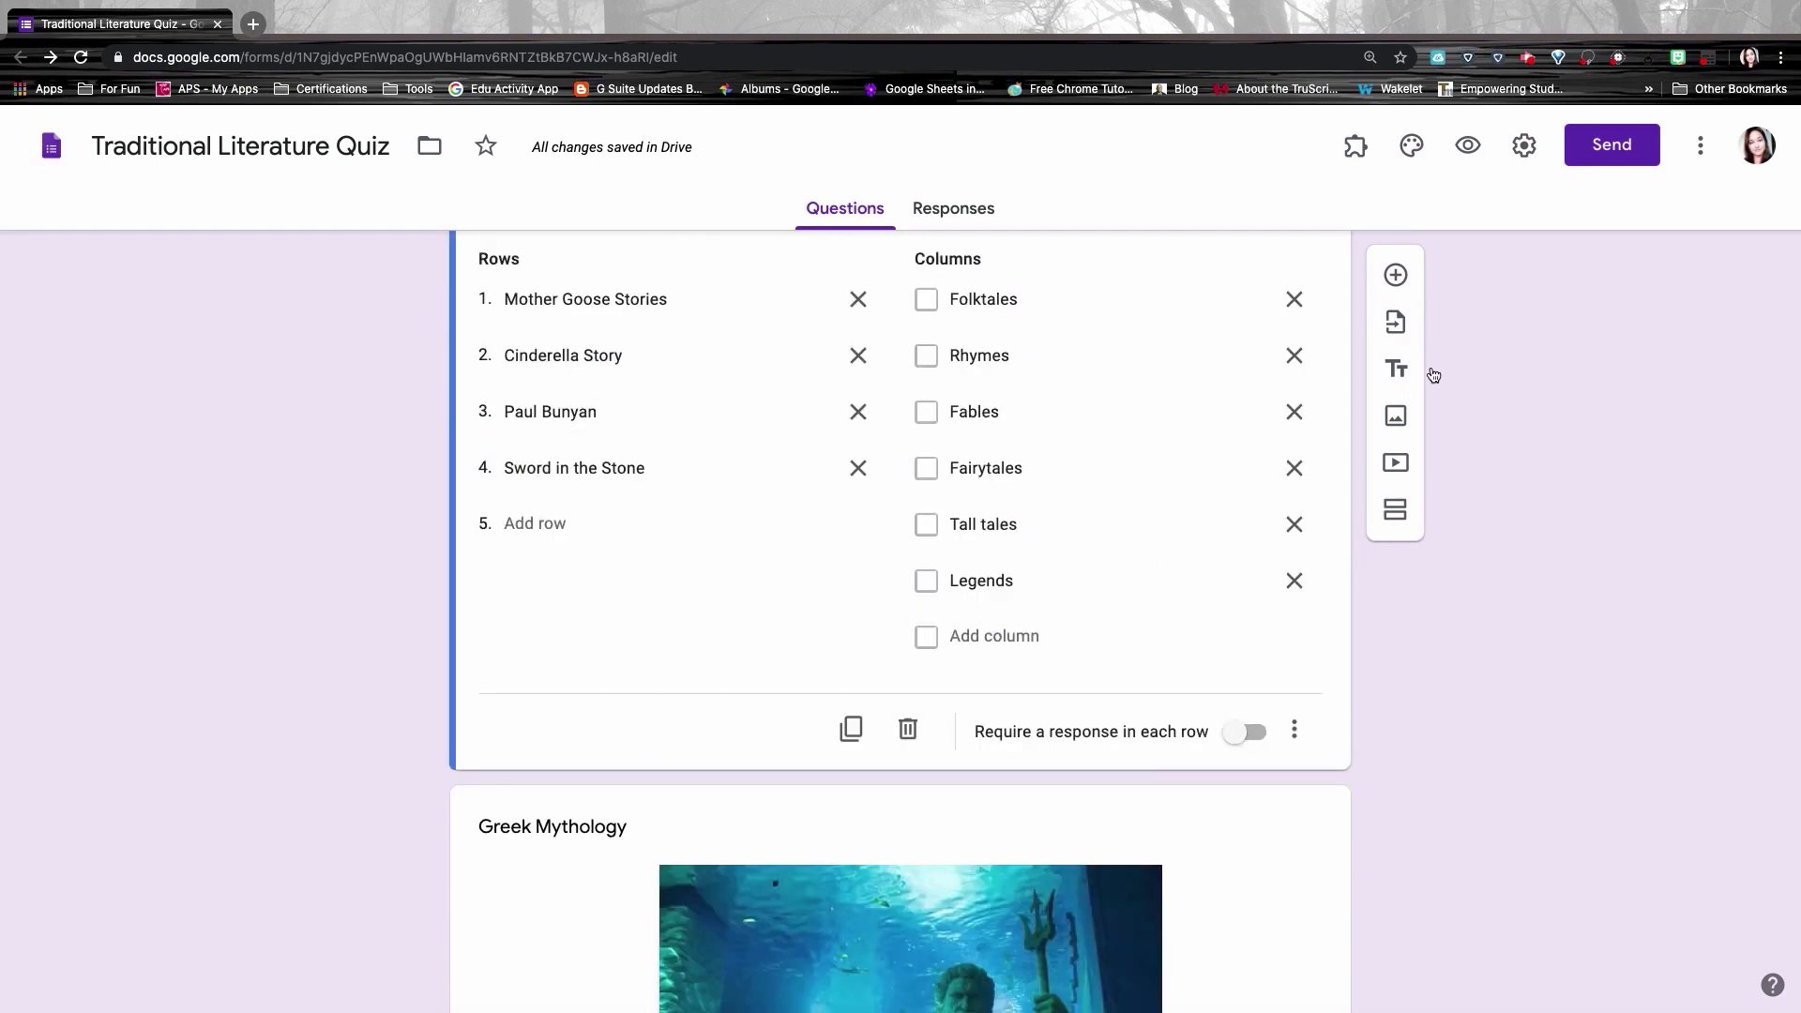
{"action": "left_click", "coordinate": [1399, 368]}
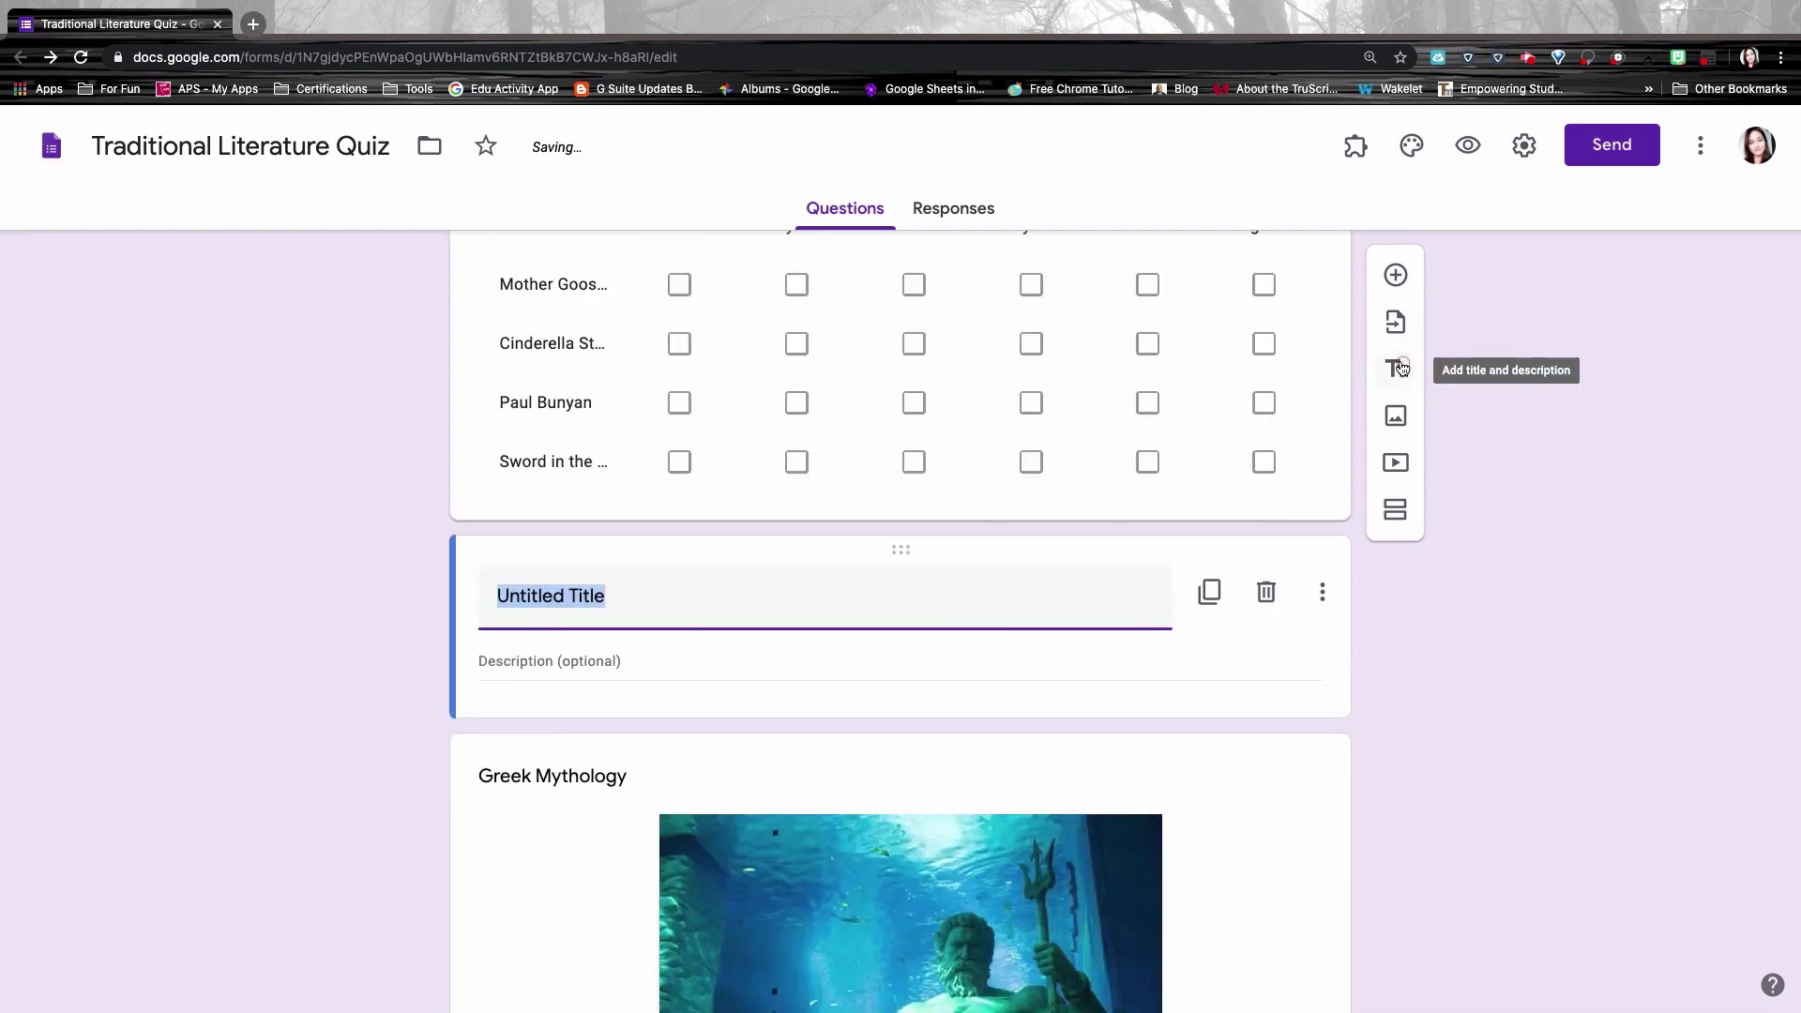
{"action": "left_click", "coordinate": [565, 597]}
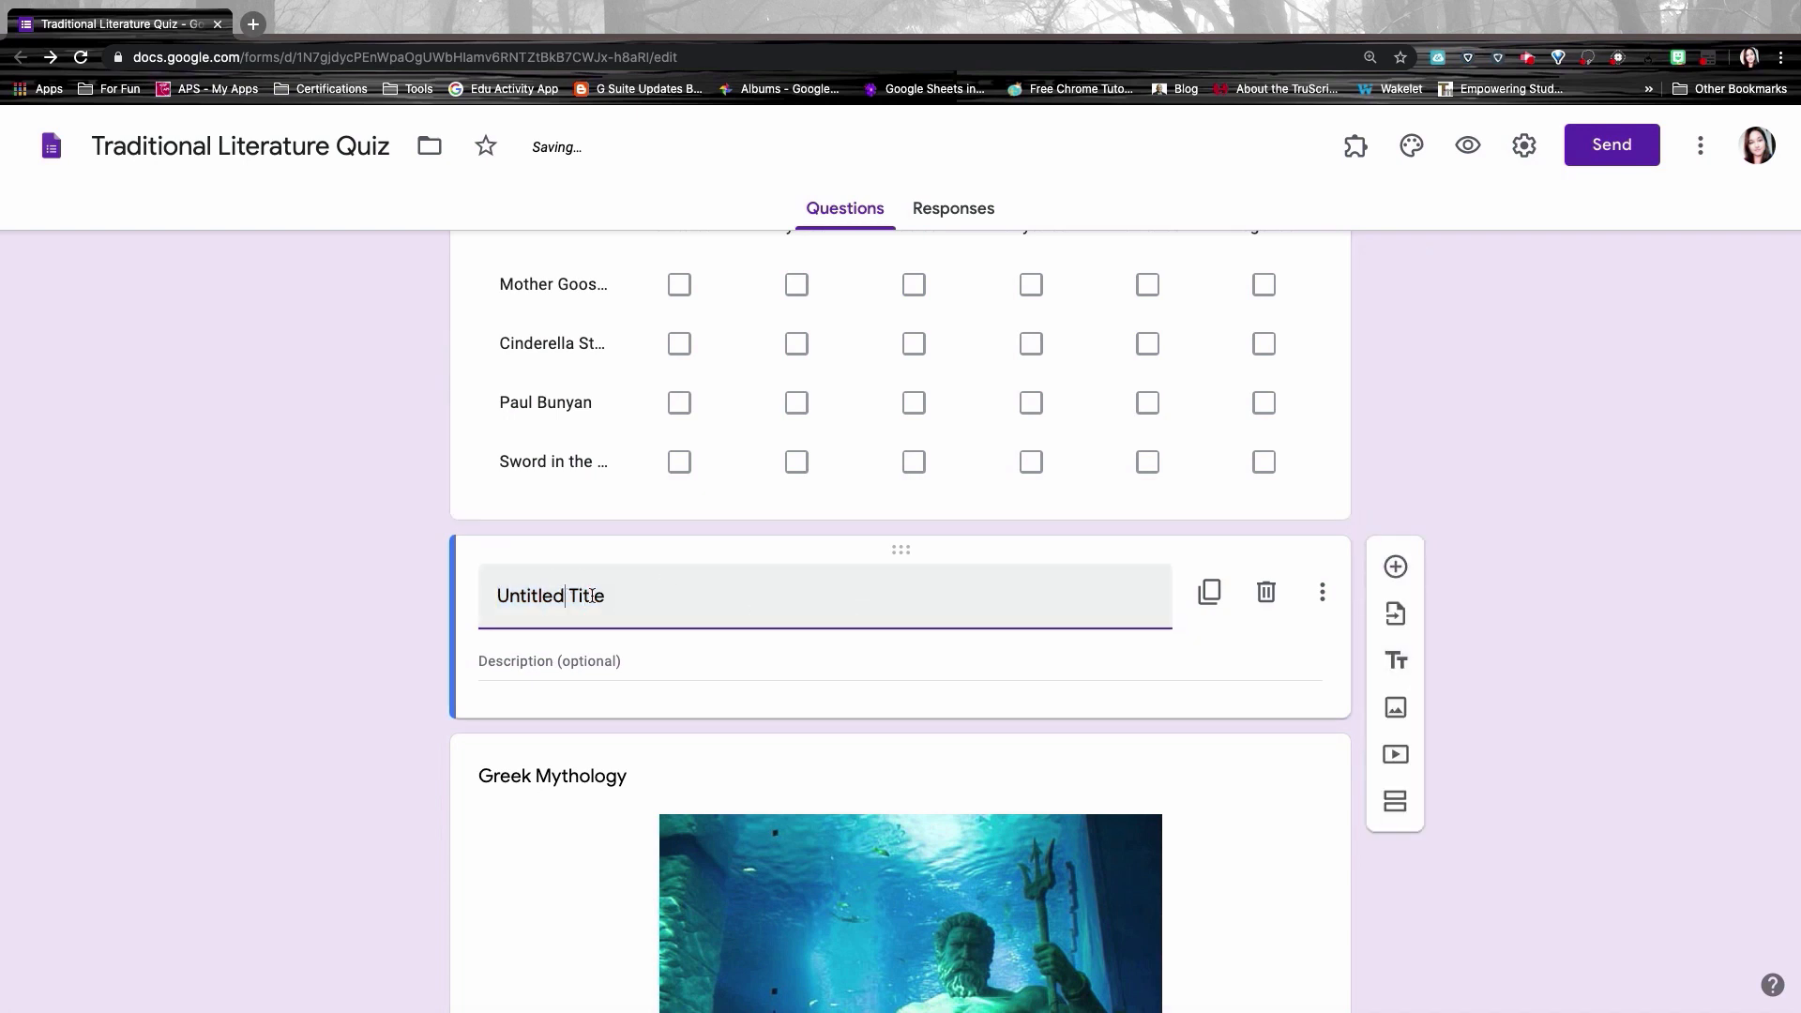
{"action": "left_click_drag", "start_coordinate": [632, 595], "coordinate": [475, 597]}
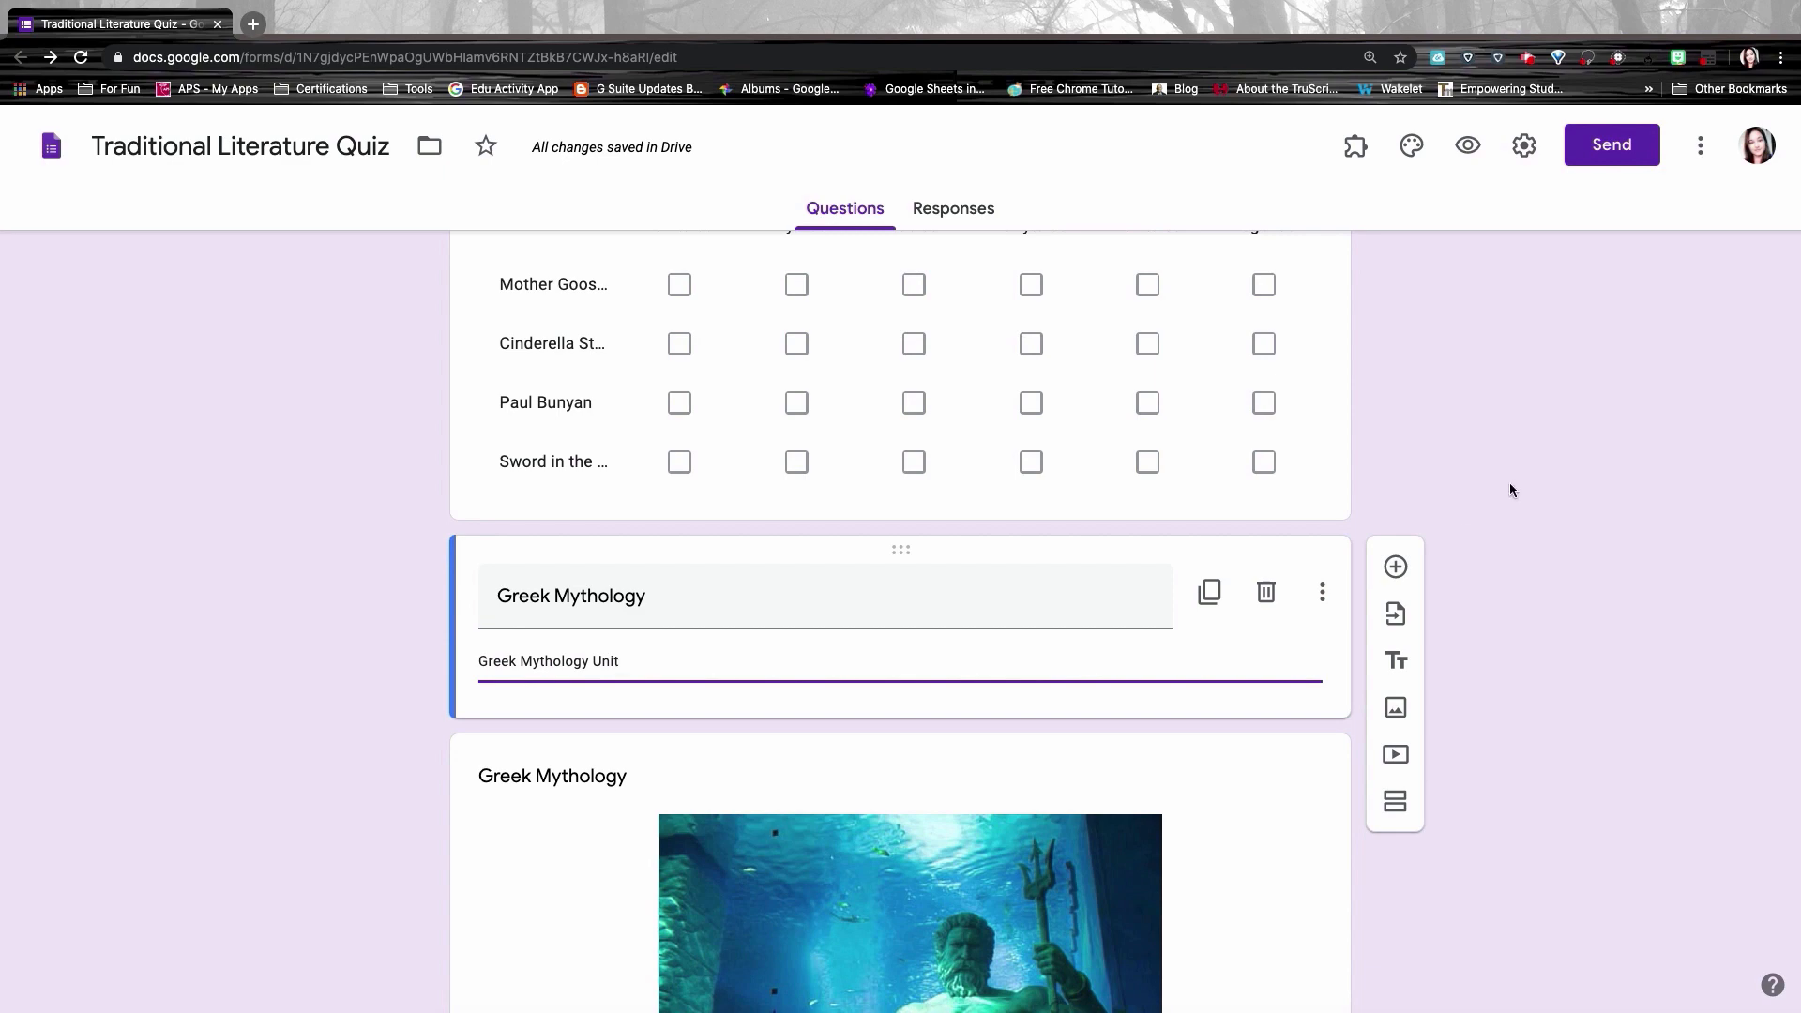
Step: Preview the form as a student sees it
{"action": "scroll", "coordinate": [1510, 483], "scroll_direction": "up", "scroll_amount": 10}
{"action": "scroll", "coordinate": [1510, 482], "scroll_direction": "up", "scroll_amount": 10}
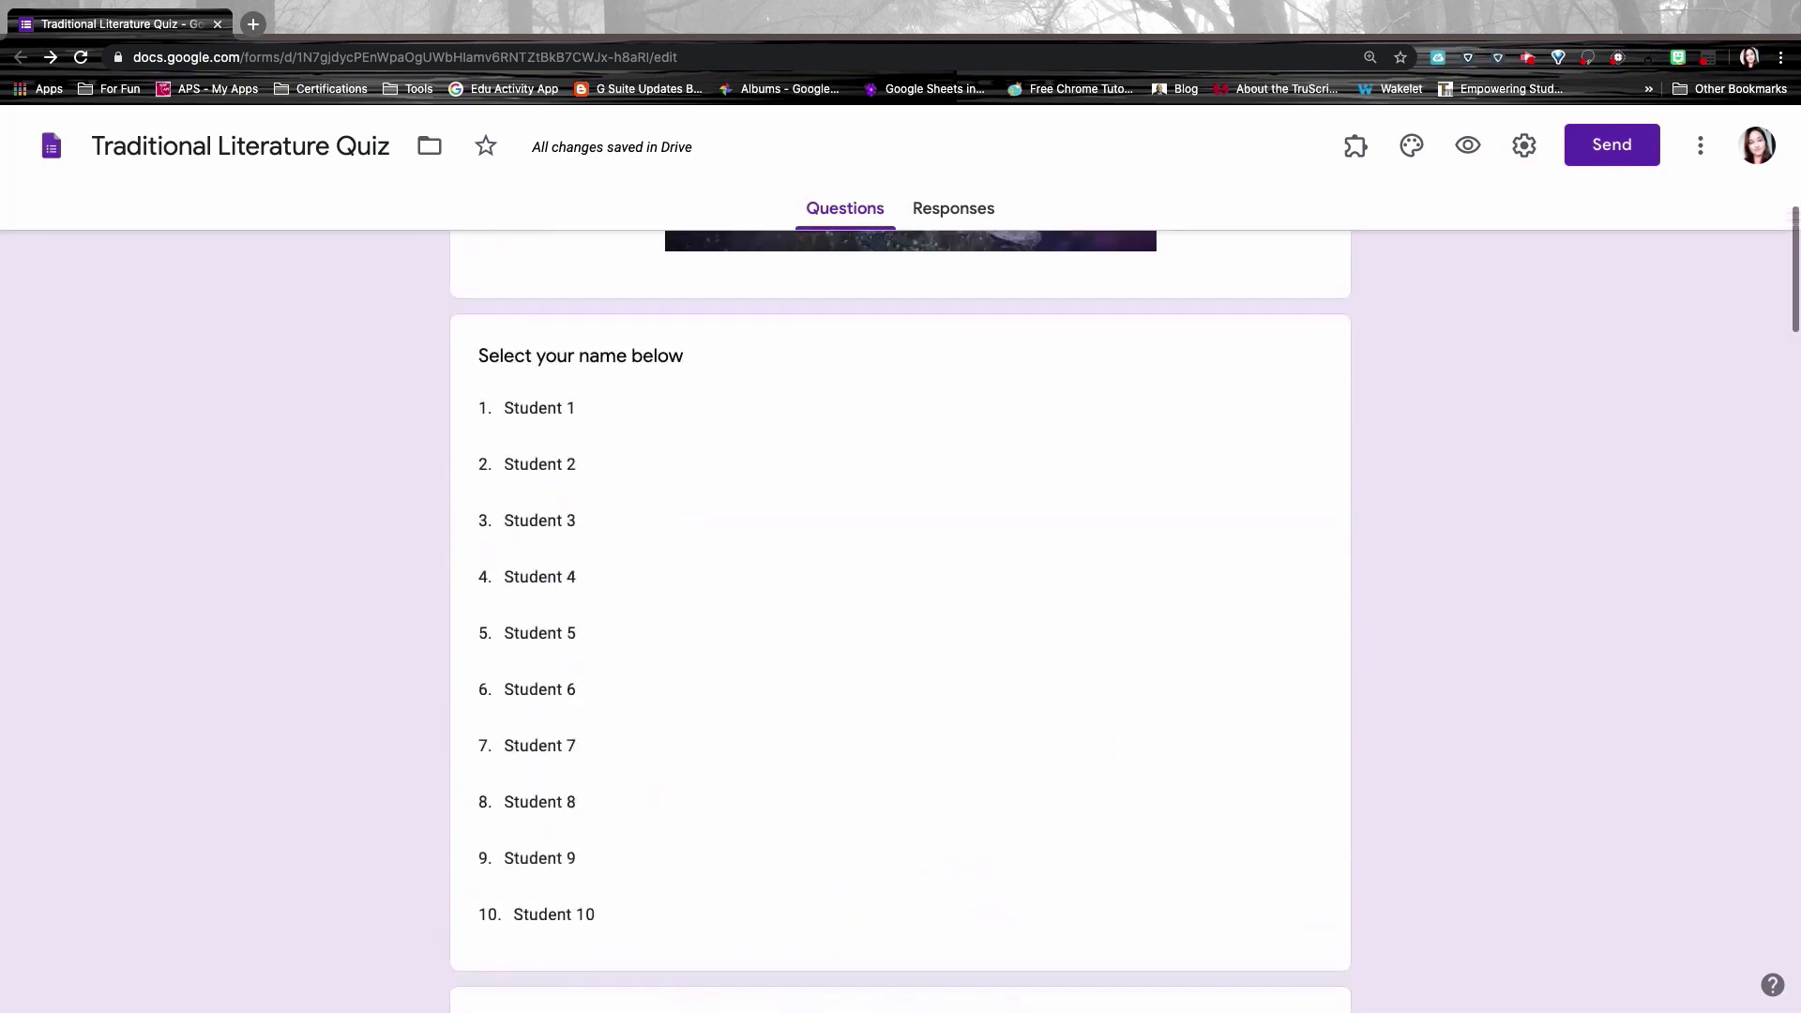
{"action": "left_click", "coordinate": [1469, 146]}
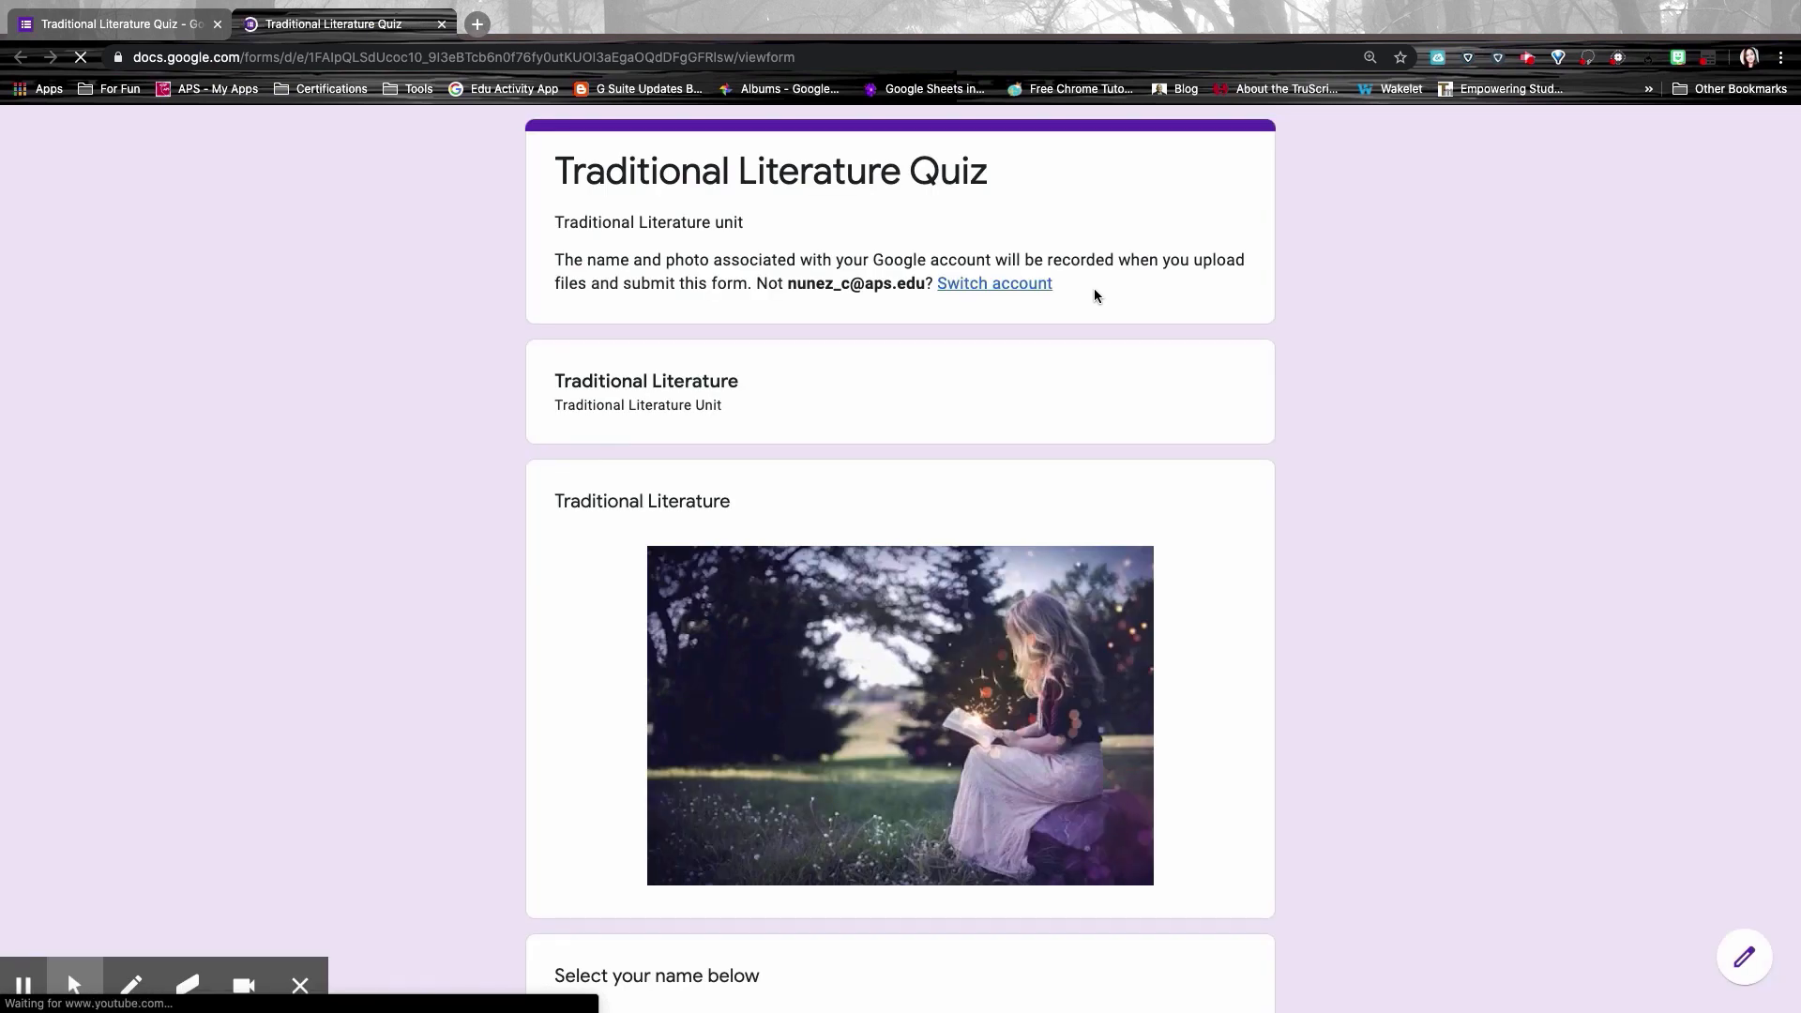
{"action": "scroll", "coordinate": [1094, 297], "scroll_direction": "down", "scroll_amount": 15}
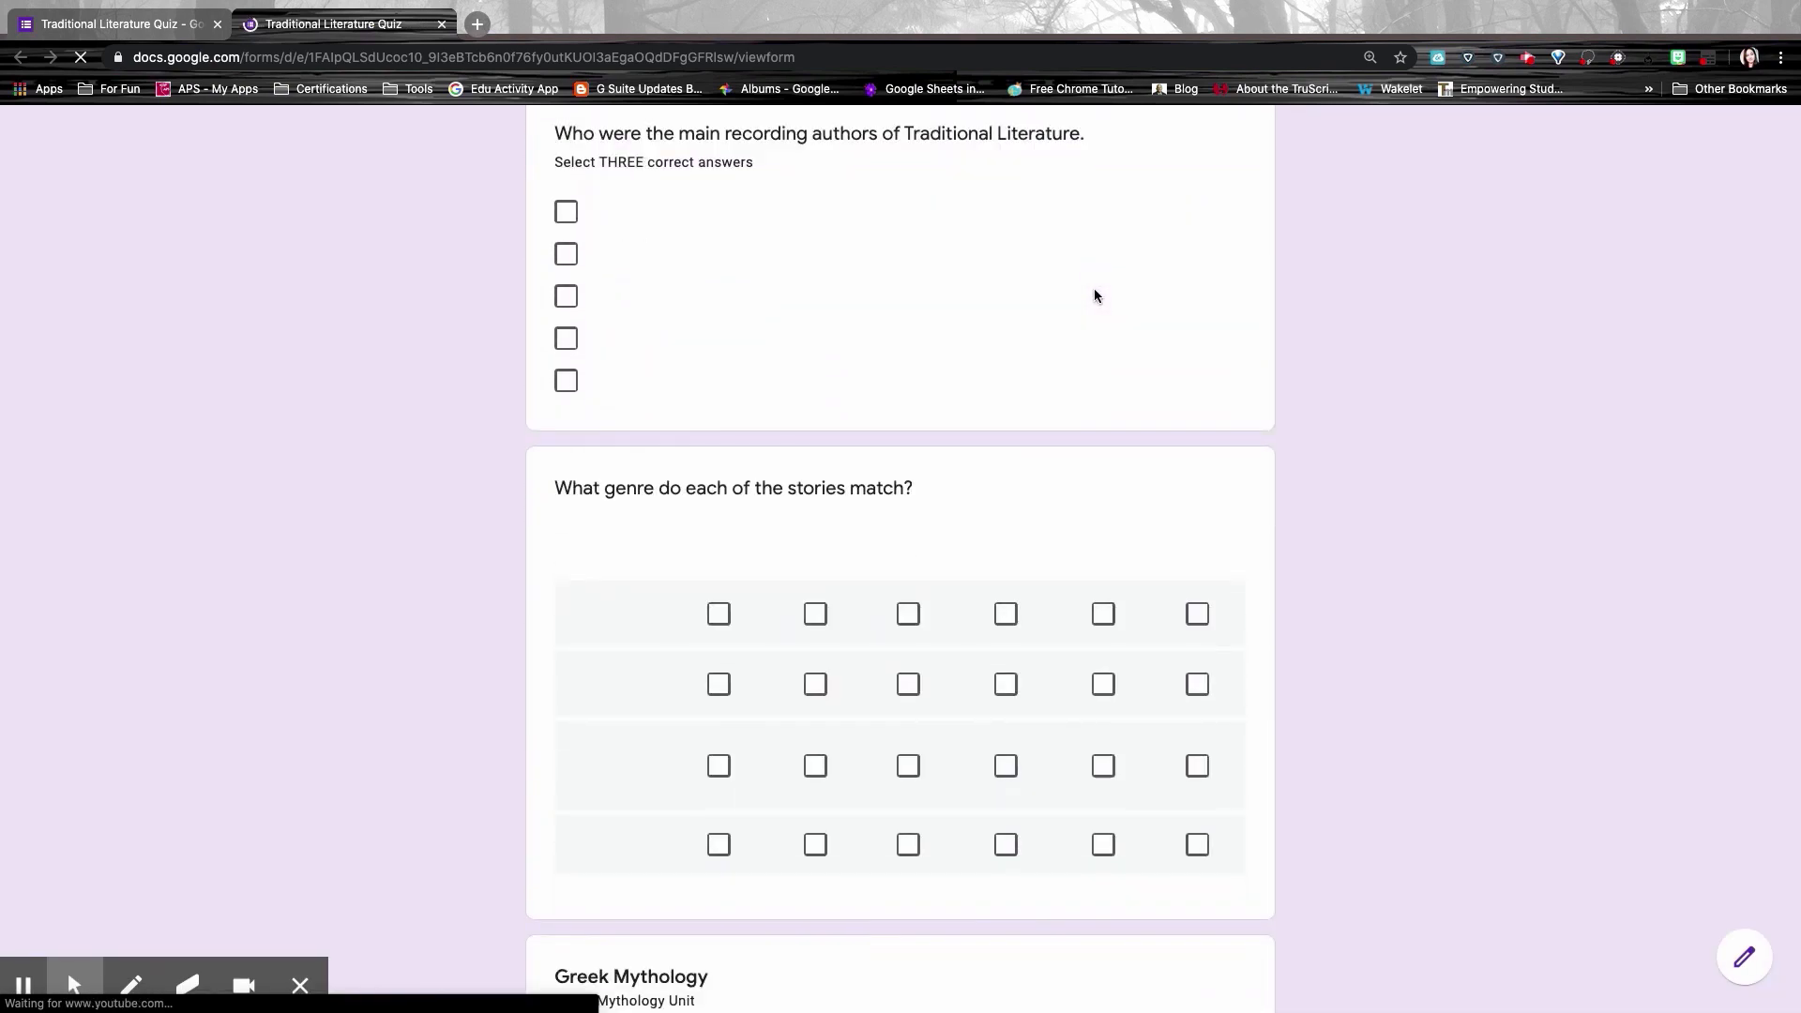
{"action": "scroll", "coordinate": [1094, 296], "scroll_direction": "down", "scroll_amount": 8}
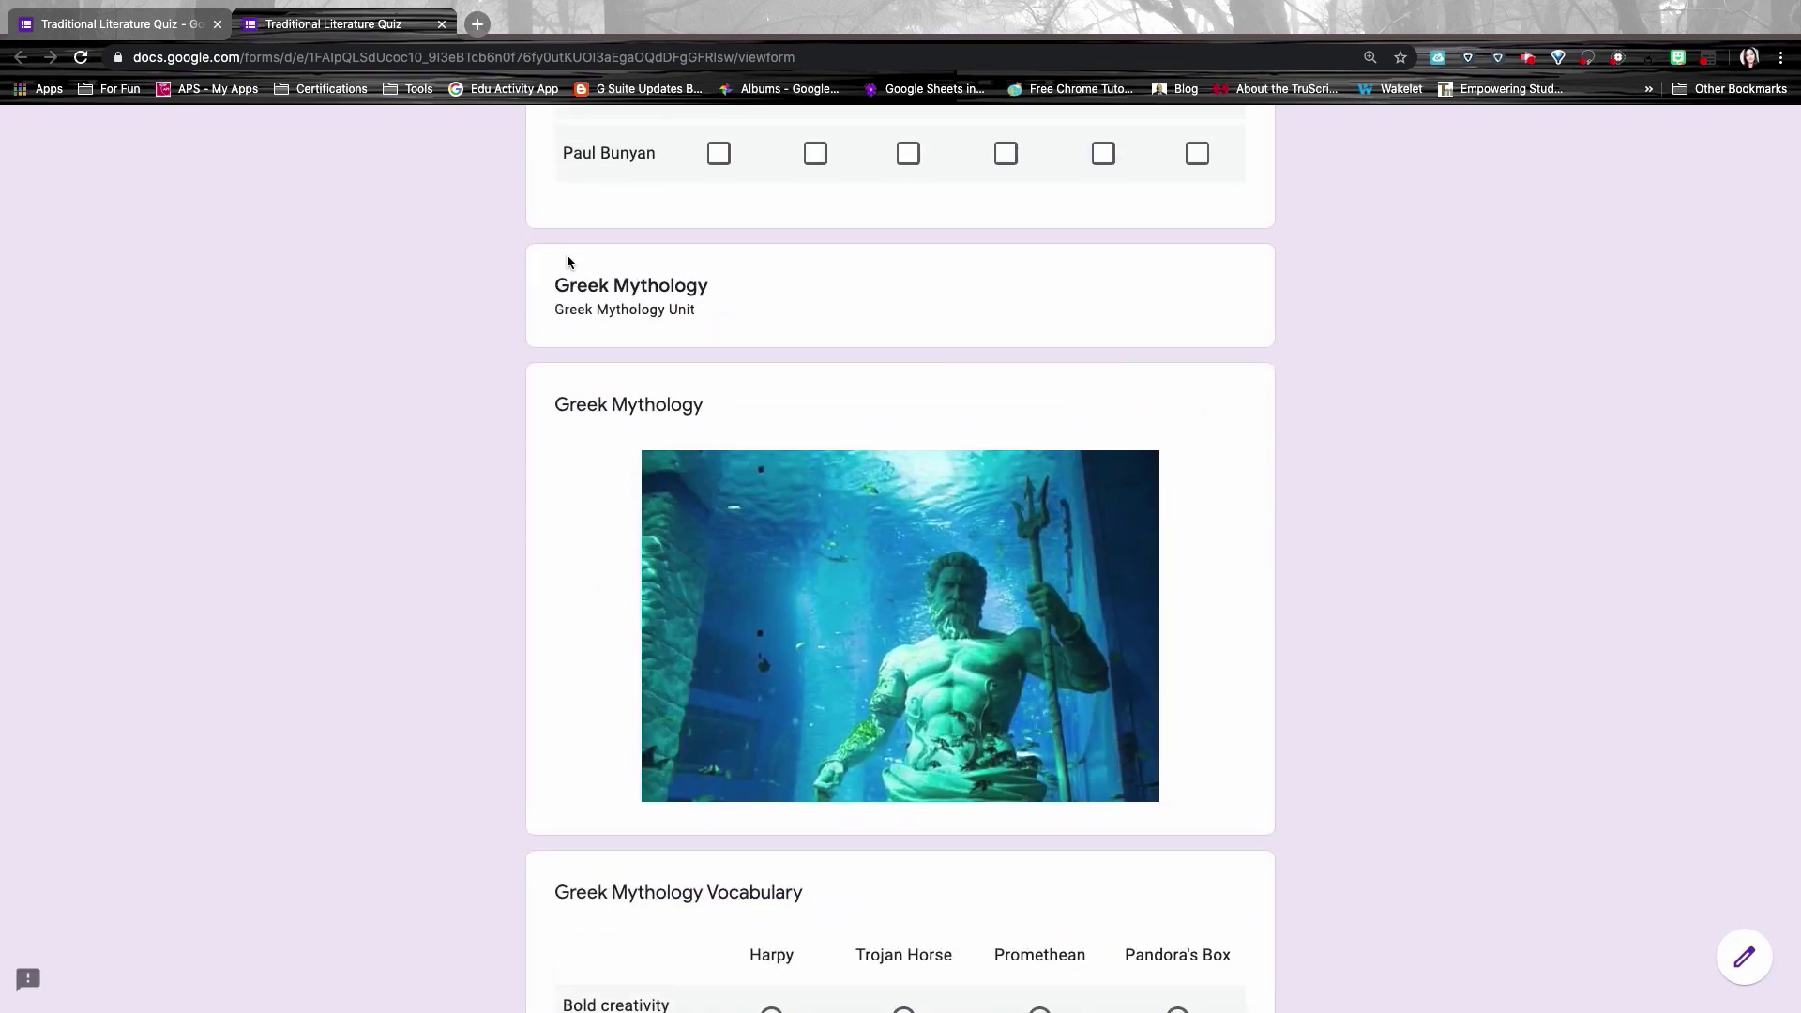
{"action": "scroll", "coordinate": [664, 246], "scroll_direction": "down", "scroll_amount": 8}
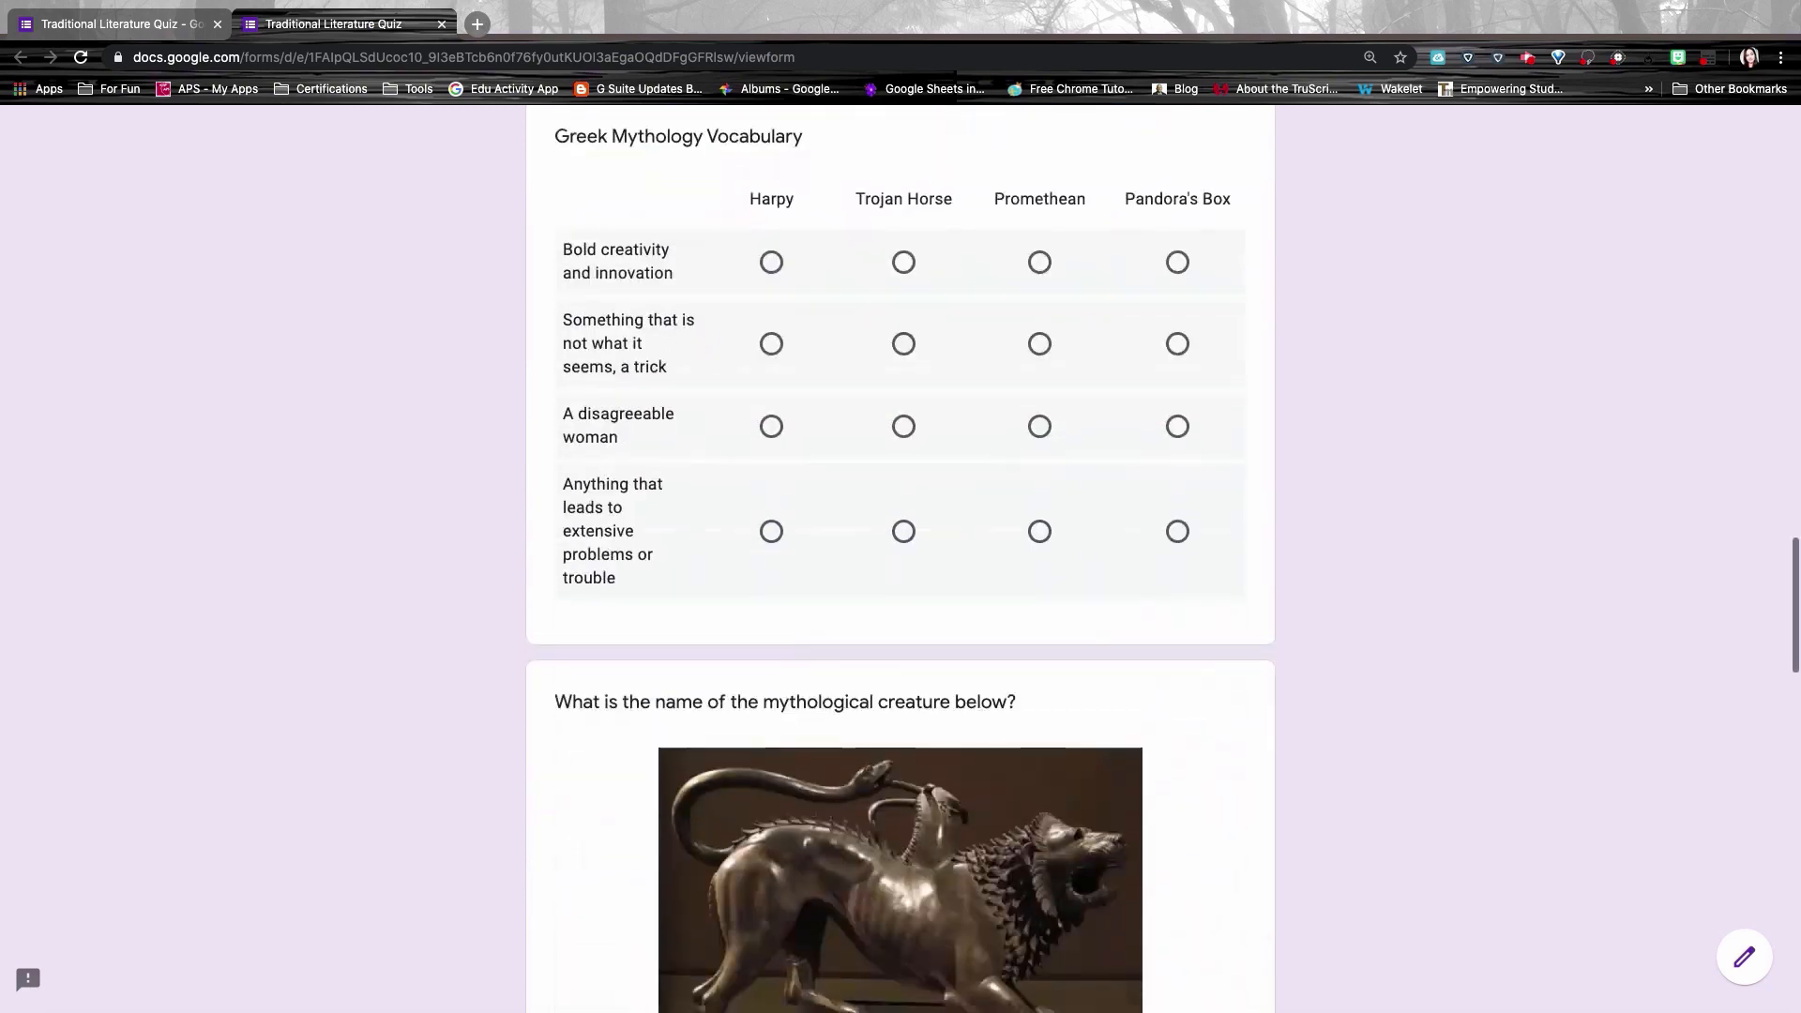
{"action": "scroll", "coordinate": [901, 563], "scroll_direction": "down", "scroll_amount": 16}
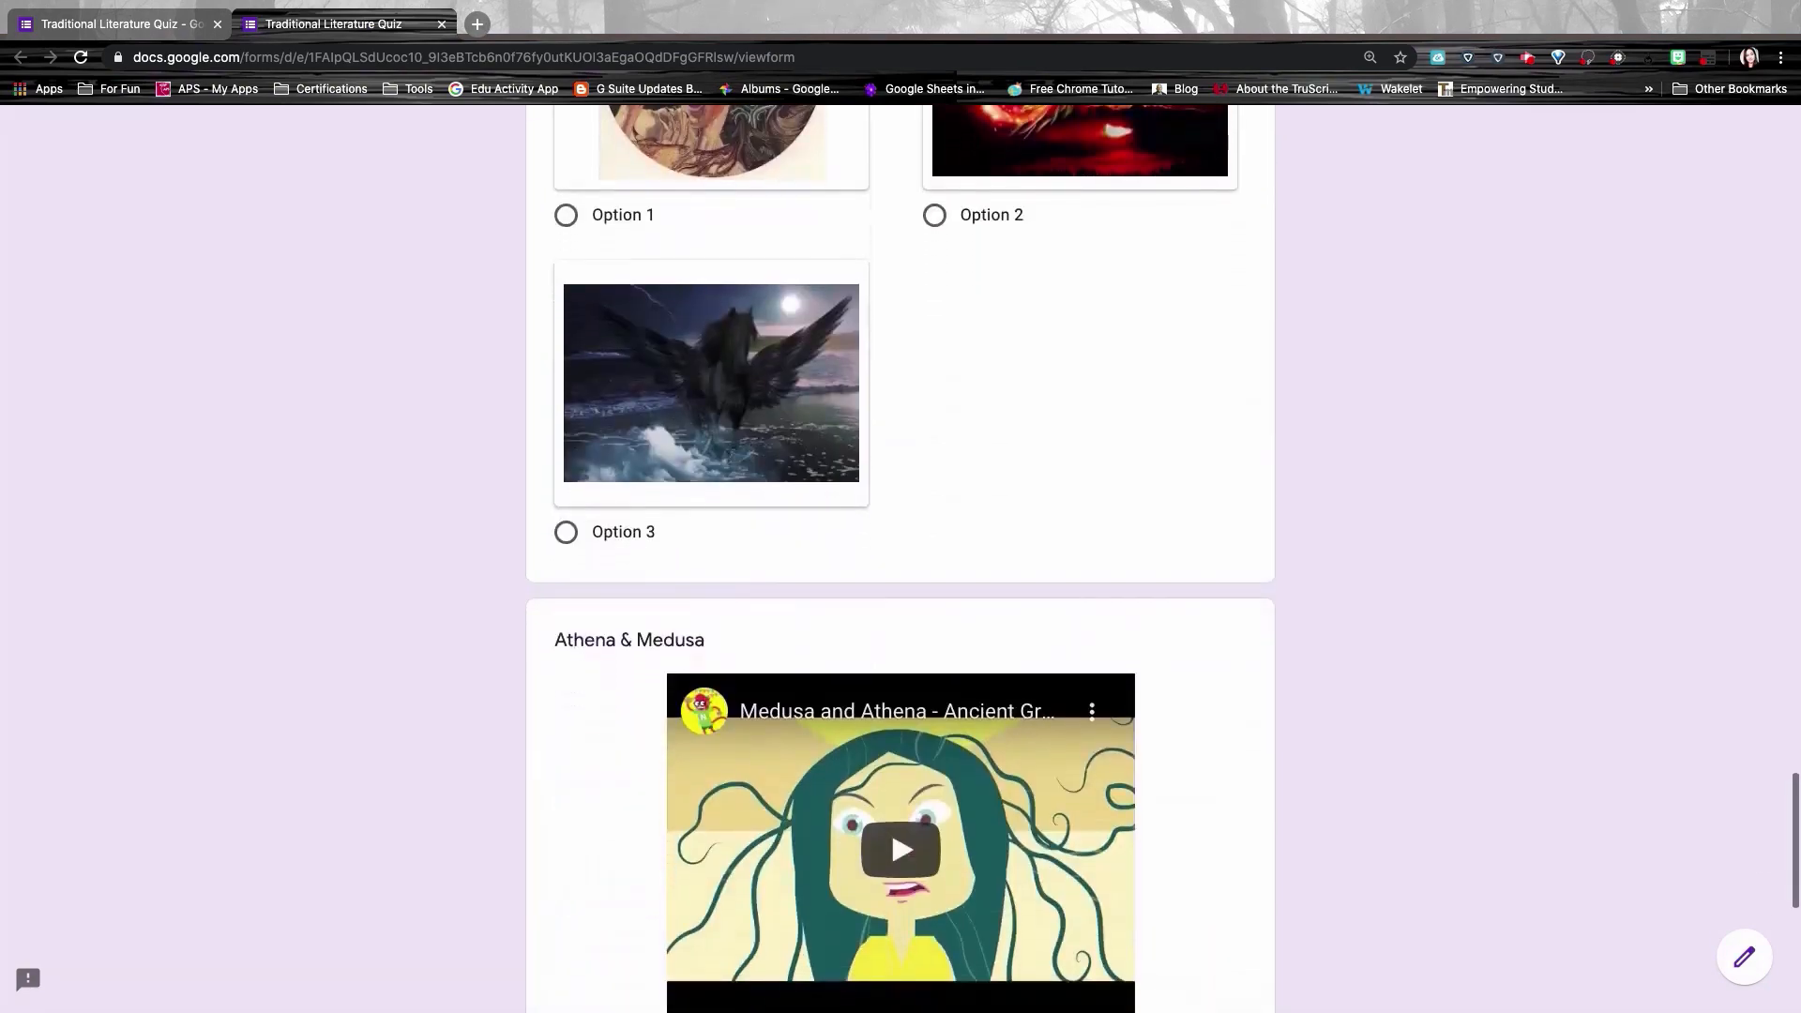
{"action": "scroll", "coordinate": [900, 563], "scroll_direction": "down", "scroll_amount": 7}
{"action": "scroll", "coordinate": [901, 563], "scroll_direction": "up", "scroll_amount": 14}
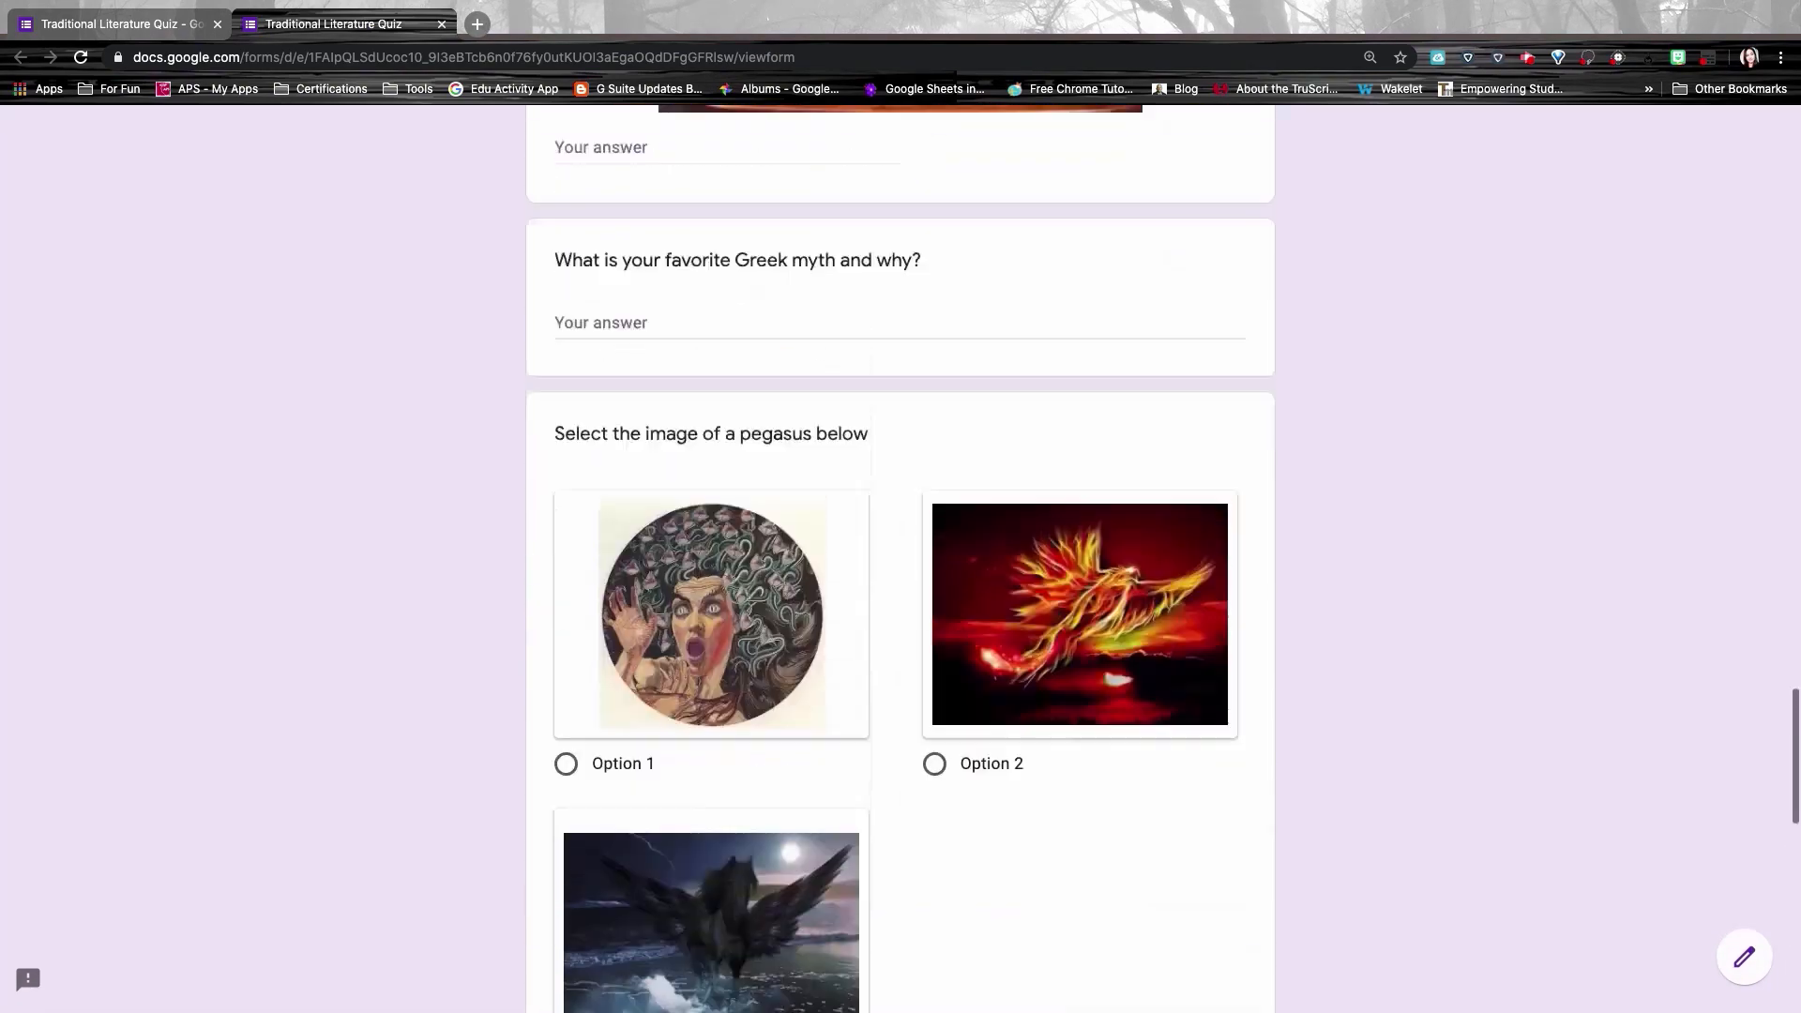
{"action": "scroll", "coordinate": [900, 563], "scroll_direction": "up", "scroll_amount": 20}
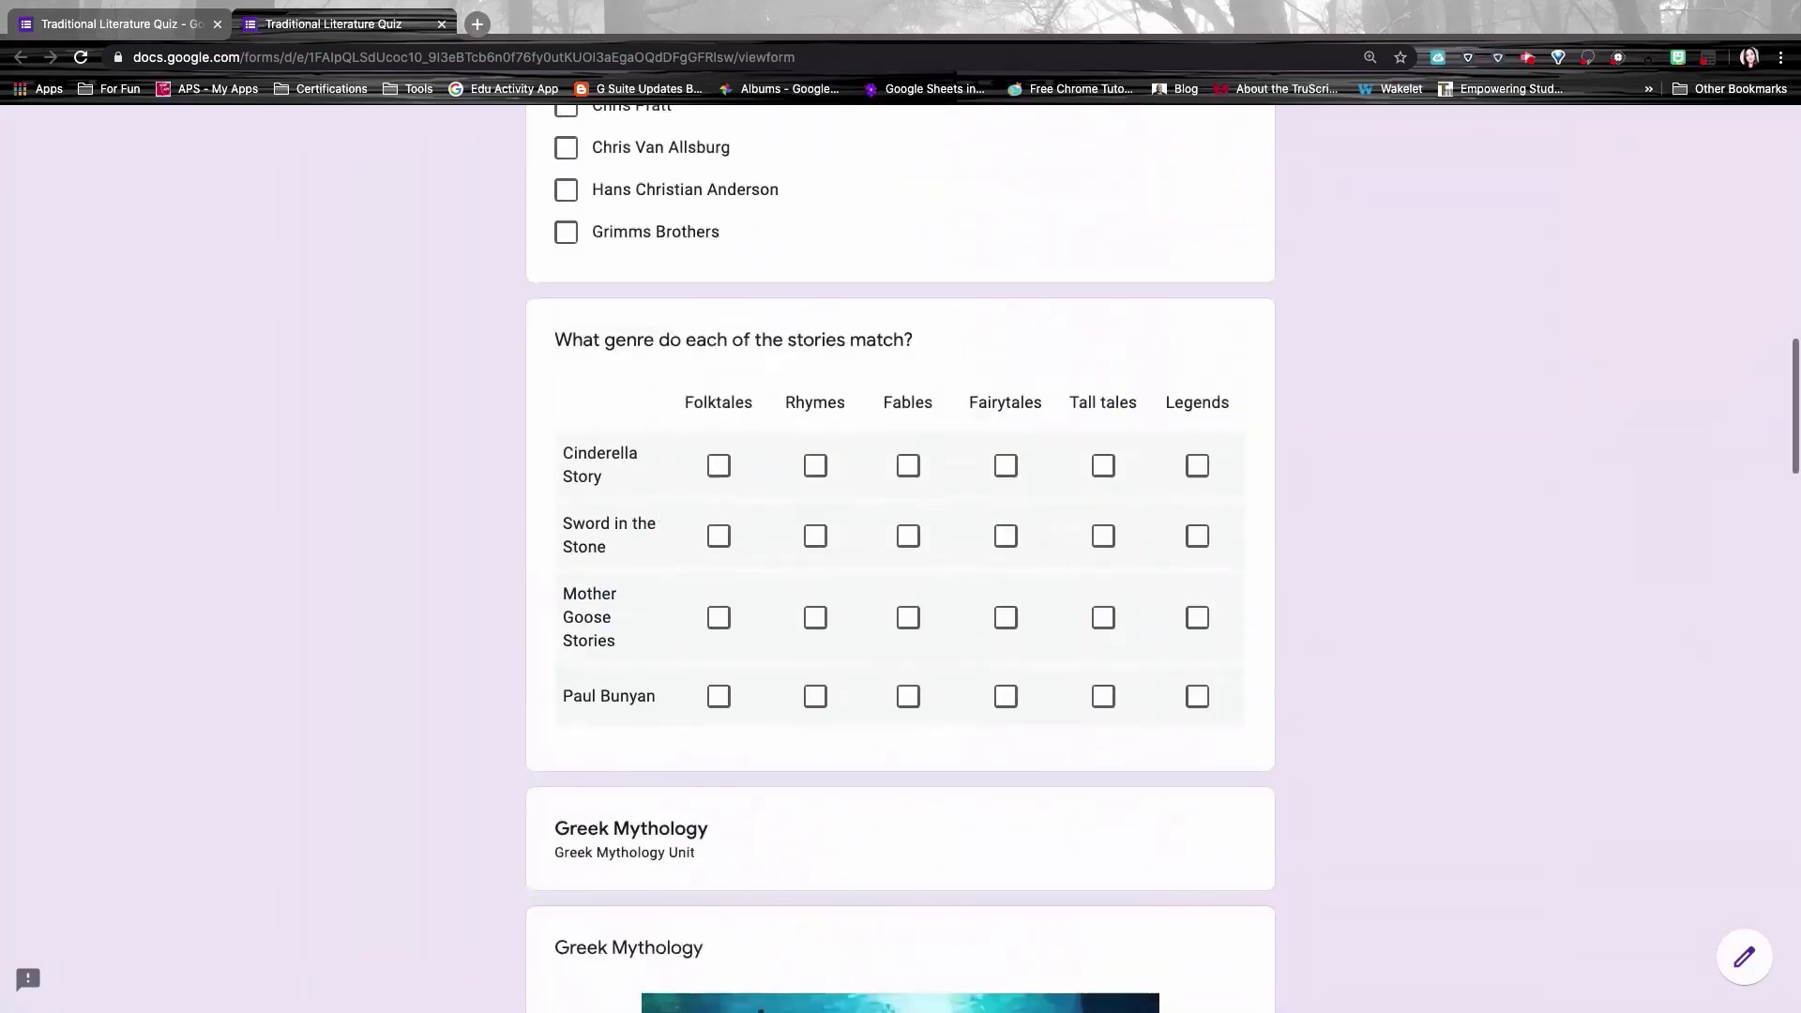
{"action": "scroll", "coordinate": [901, 563], "scroll_direction": "up", "scroll_amount": 20}
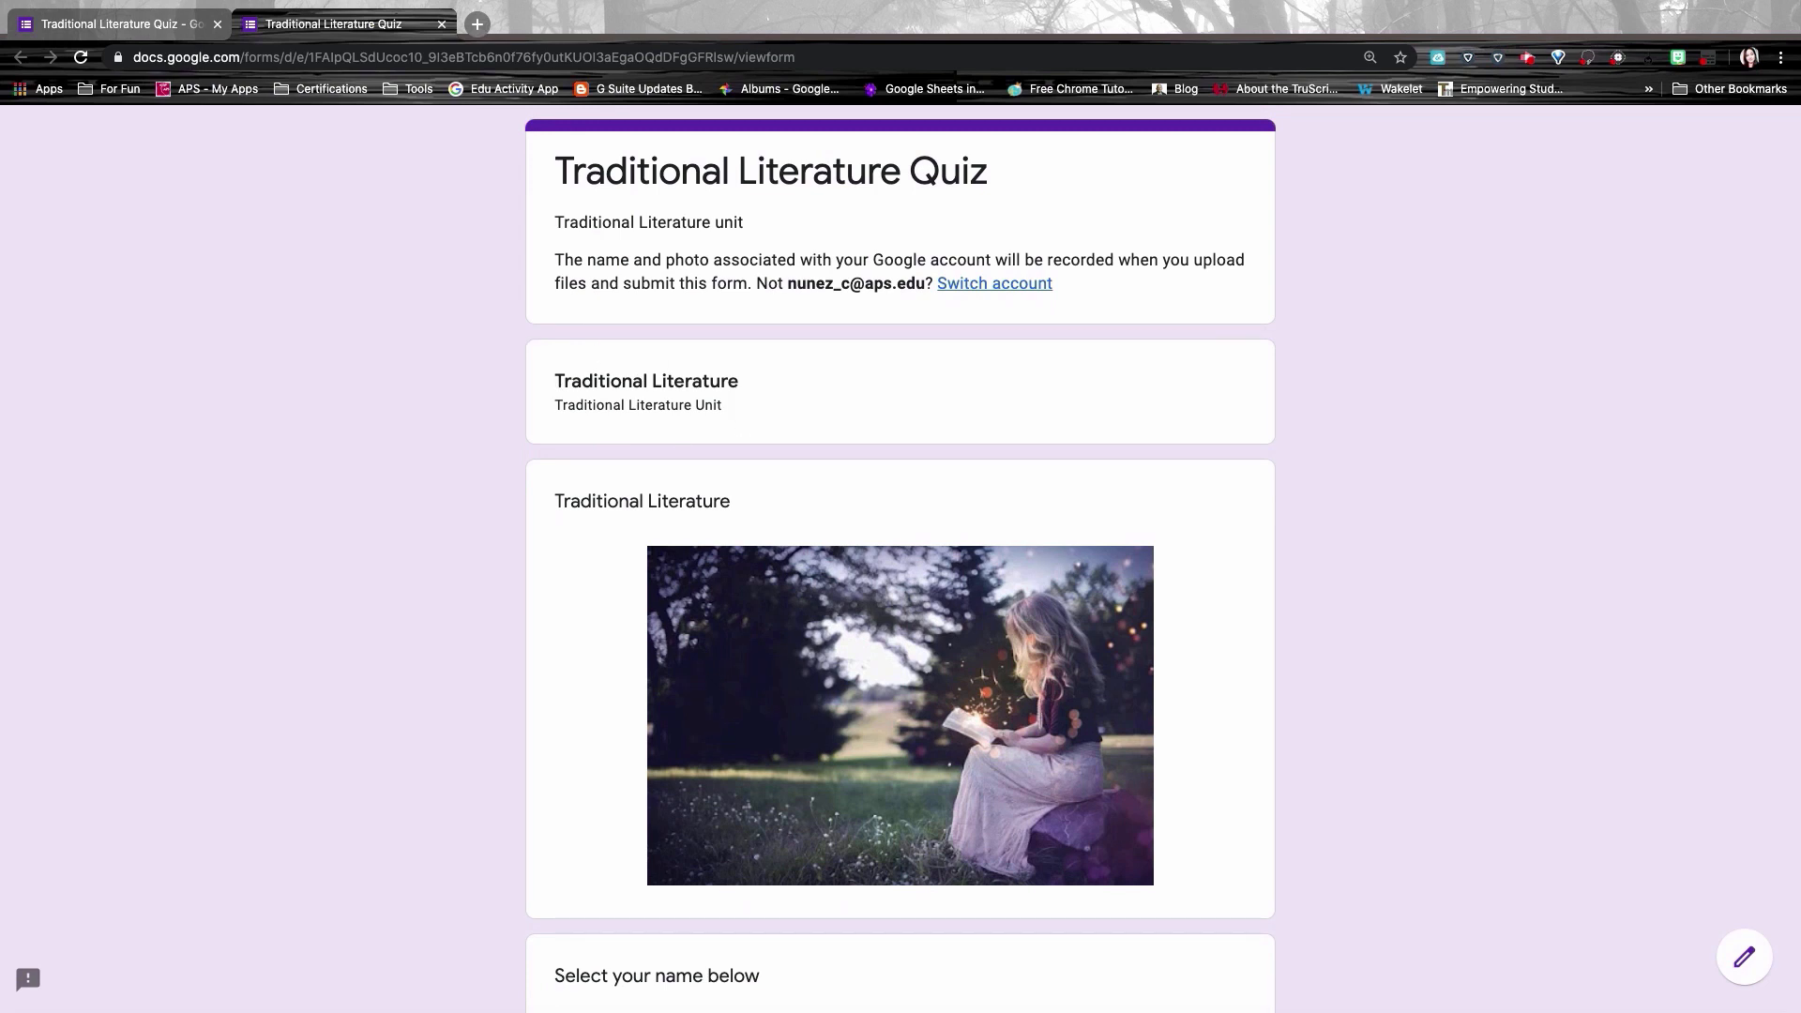
{"action": "left_click", "coordinate": [442, 24]}
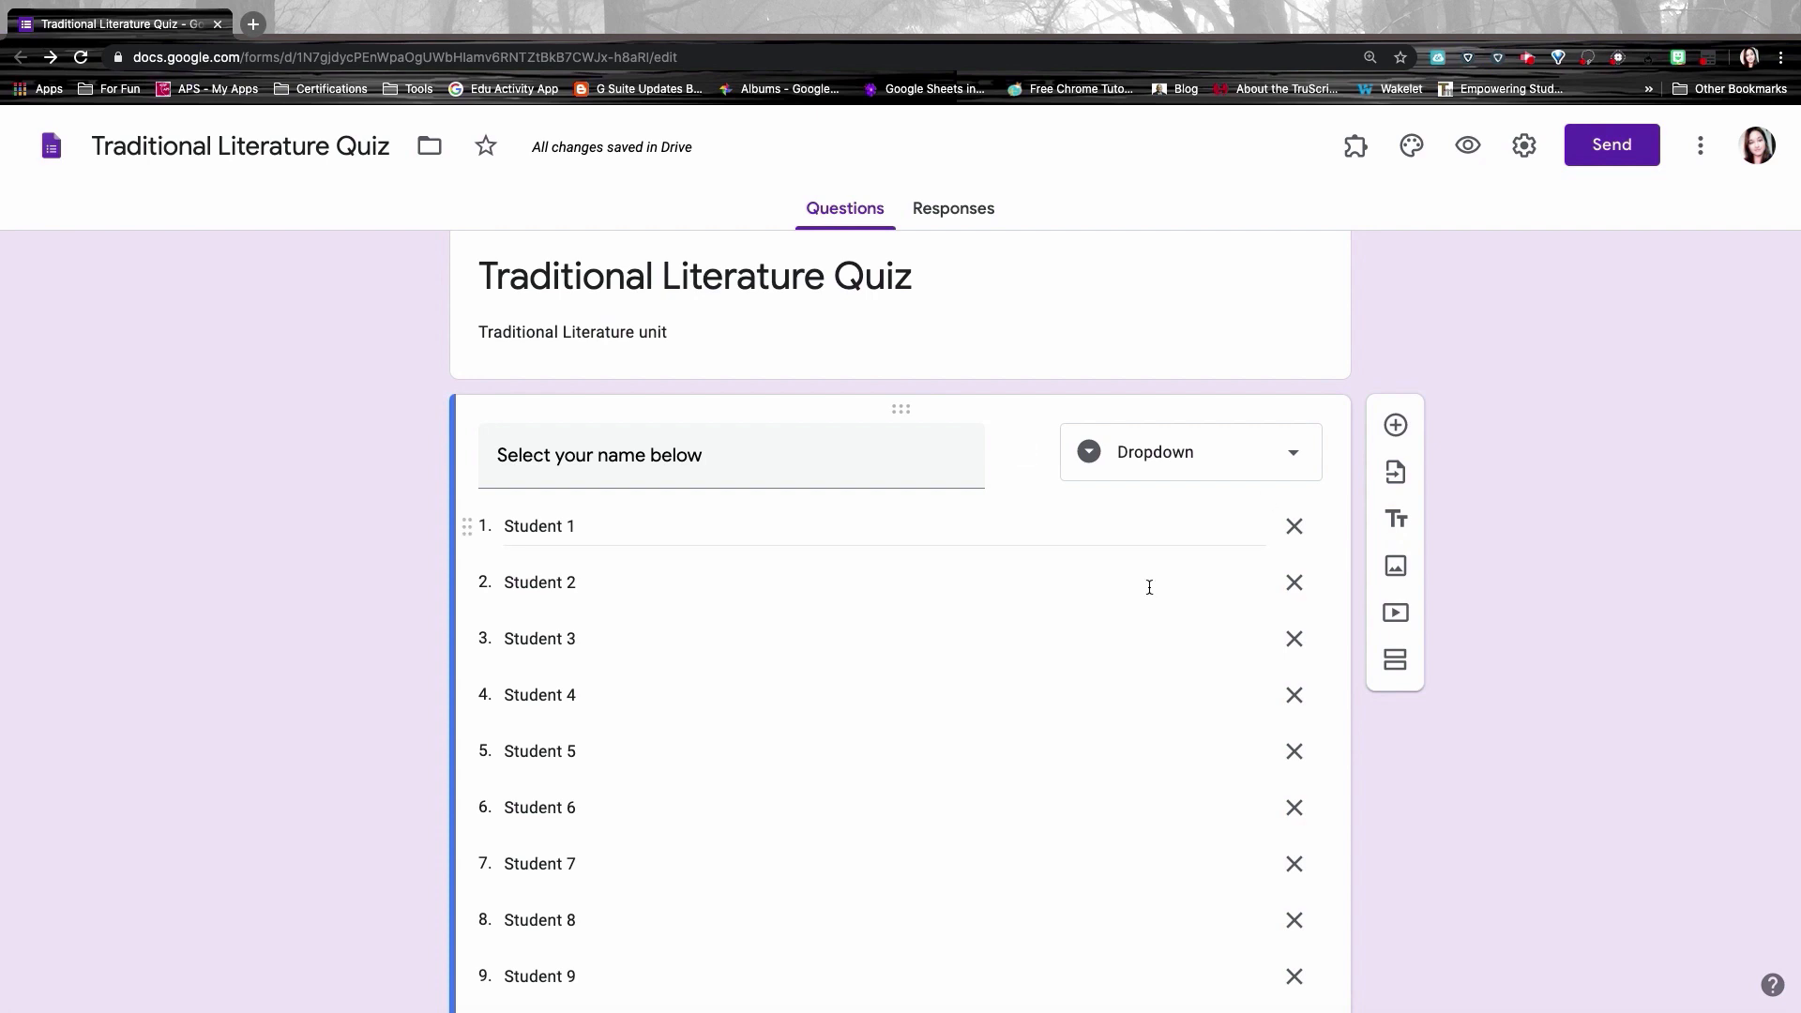
Step: Add a section after the name question titled 'Traditional Literature Unit', described 'Unit on Traditional Literature'
{"action": "scroll", "coordinate": [1146, 583], "scroll_direction": "down", "scroll_amount": 2}
{"action": "scroll", "coordinate": [900, 582], "scroll_direction": "down", "scroll_amount": 3}
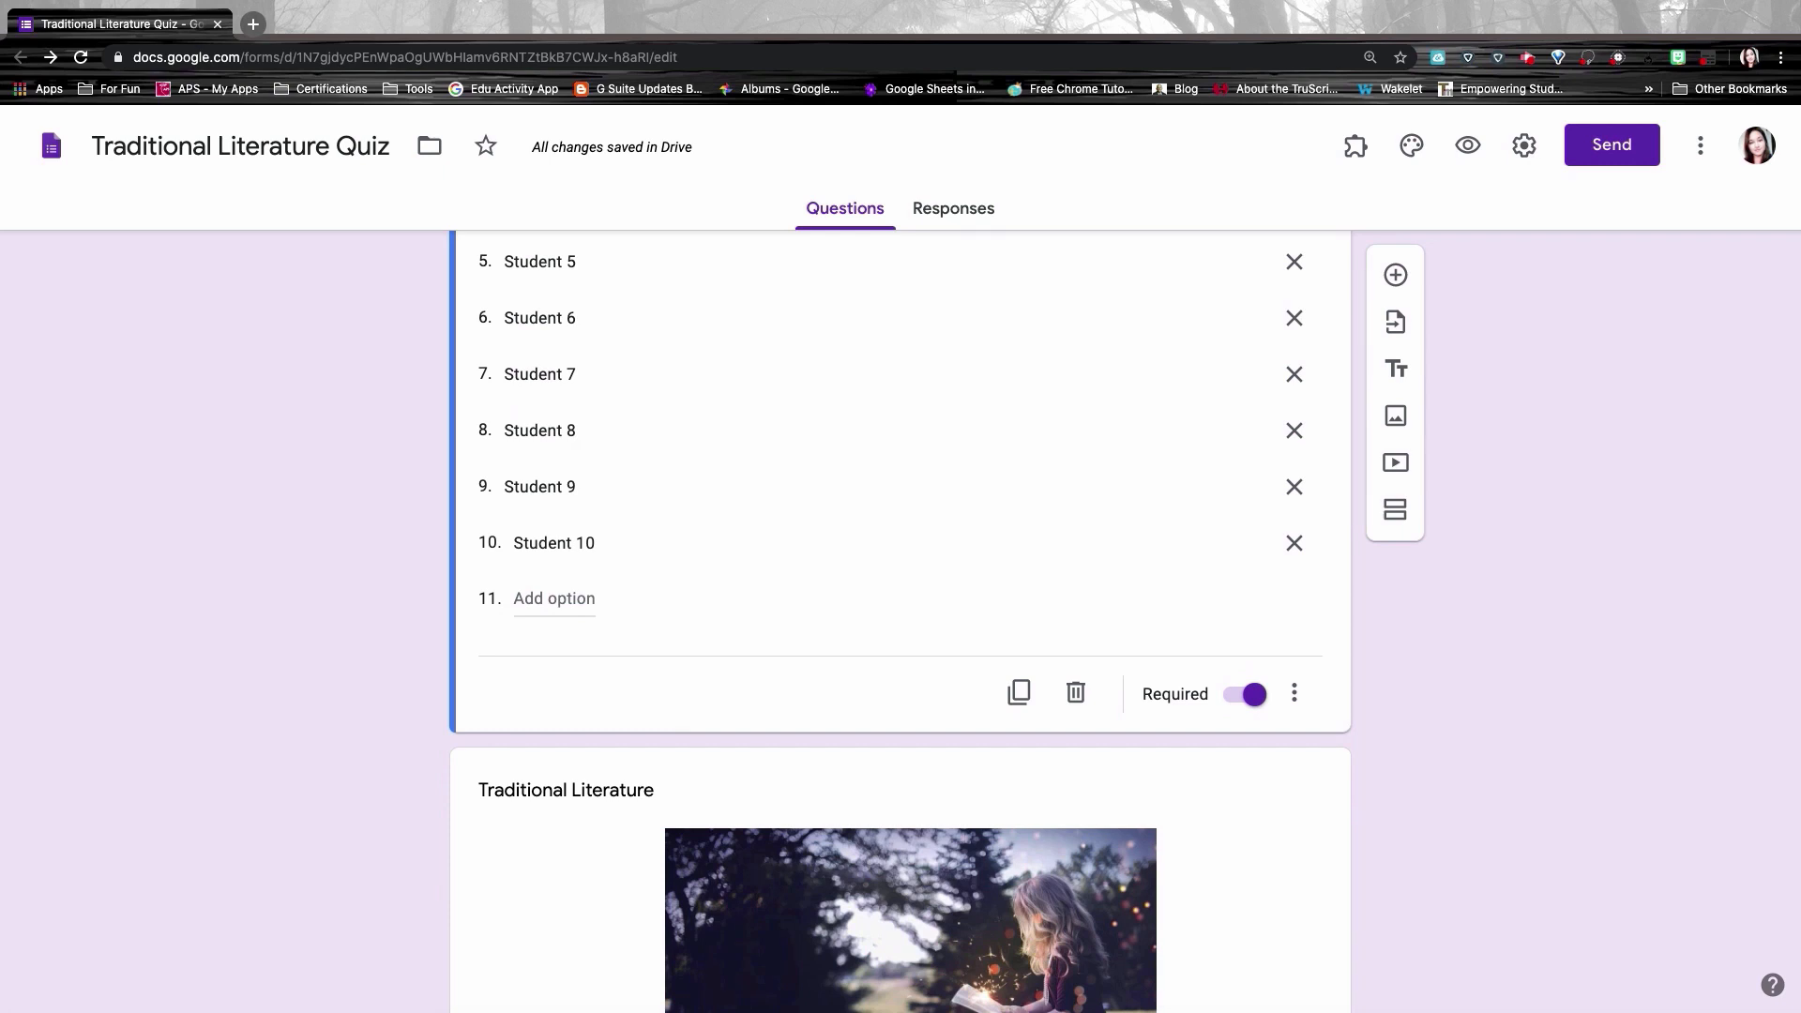
{"action": "scroll", "coordinate": [1161, 531], "scroll_direction": "down", "scroll_amount": 3}
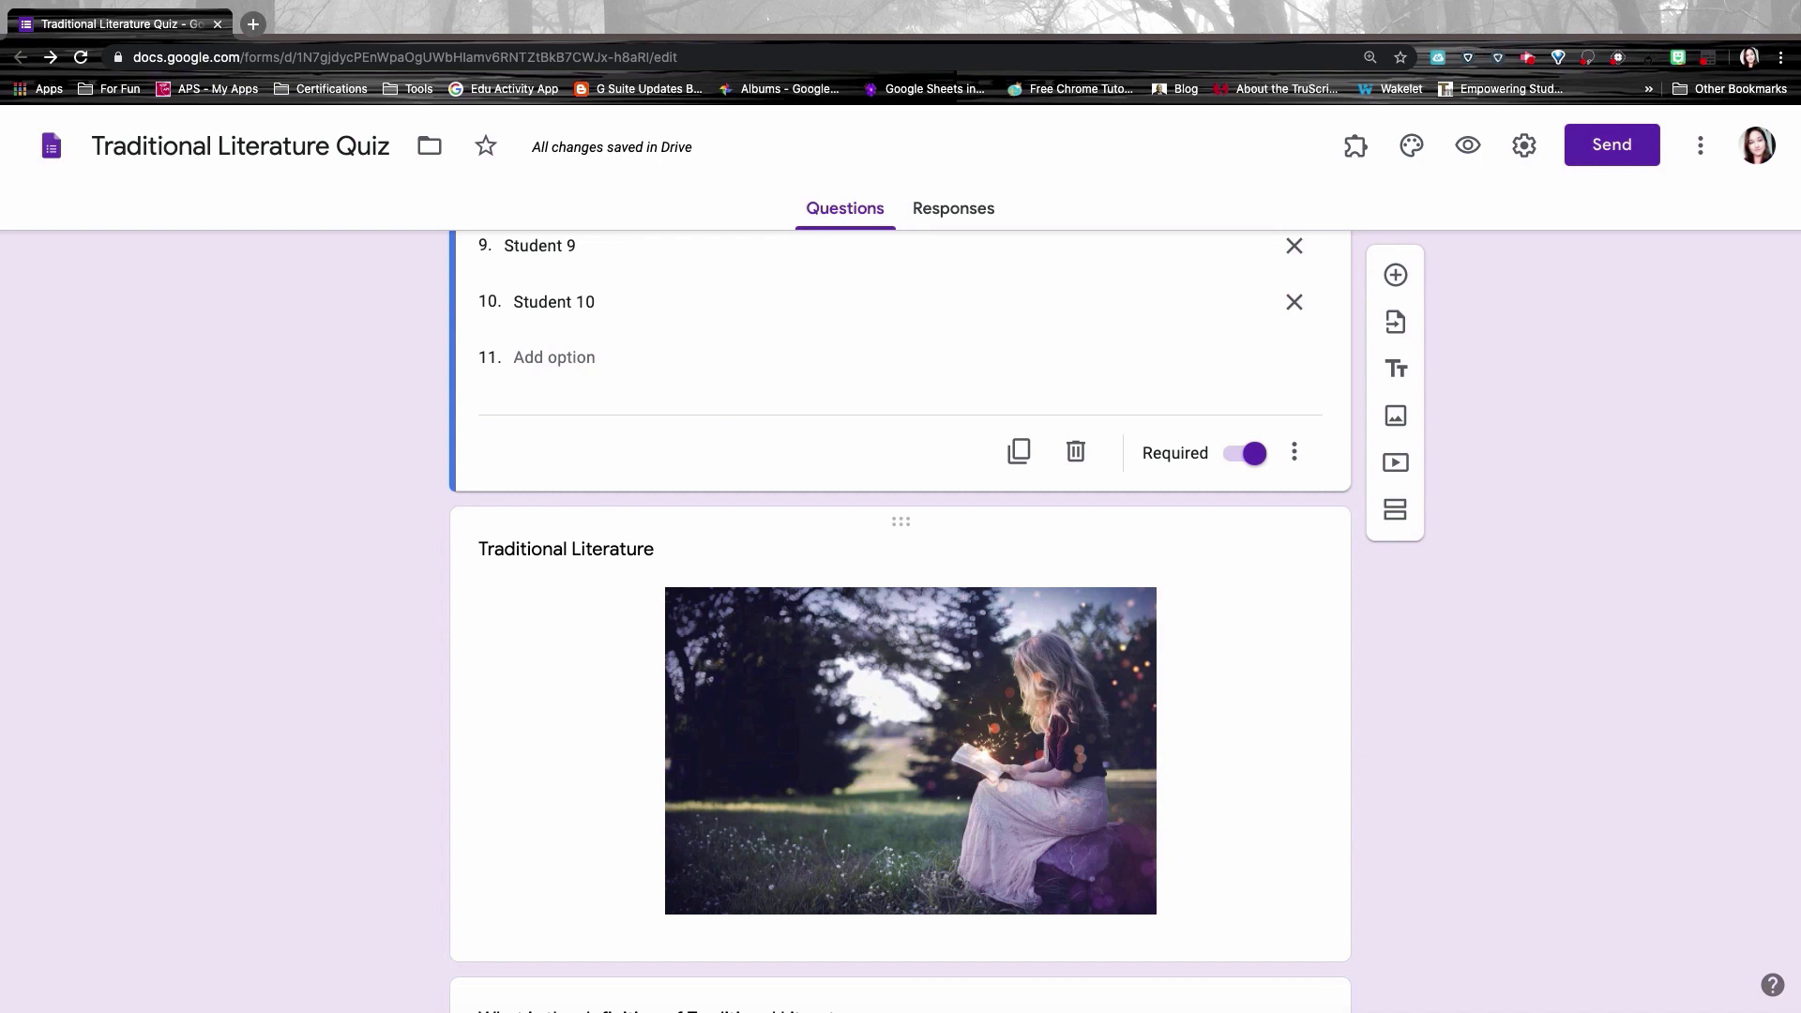
{"action": "left_click", "coordinate": [1396, 509]}
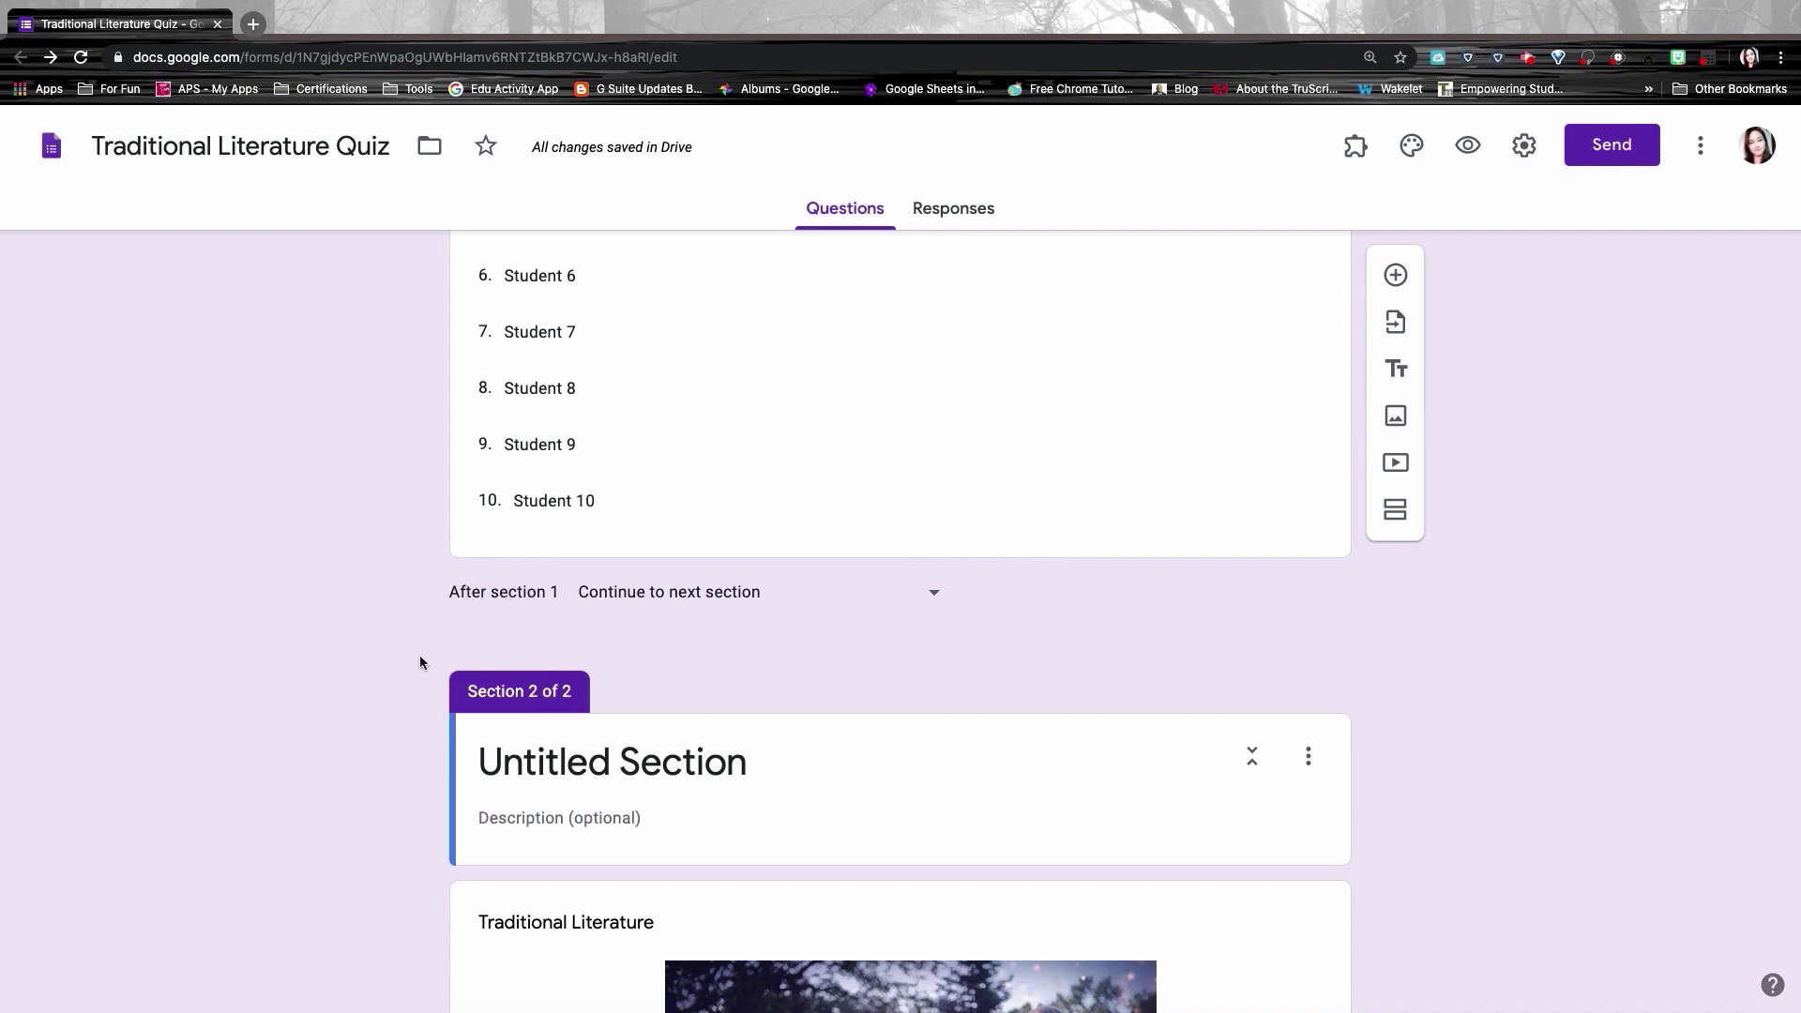
{"action": "left_click", "coordinate": [530, 760]}
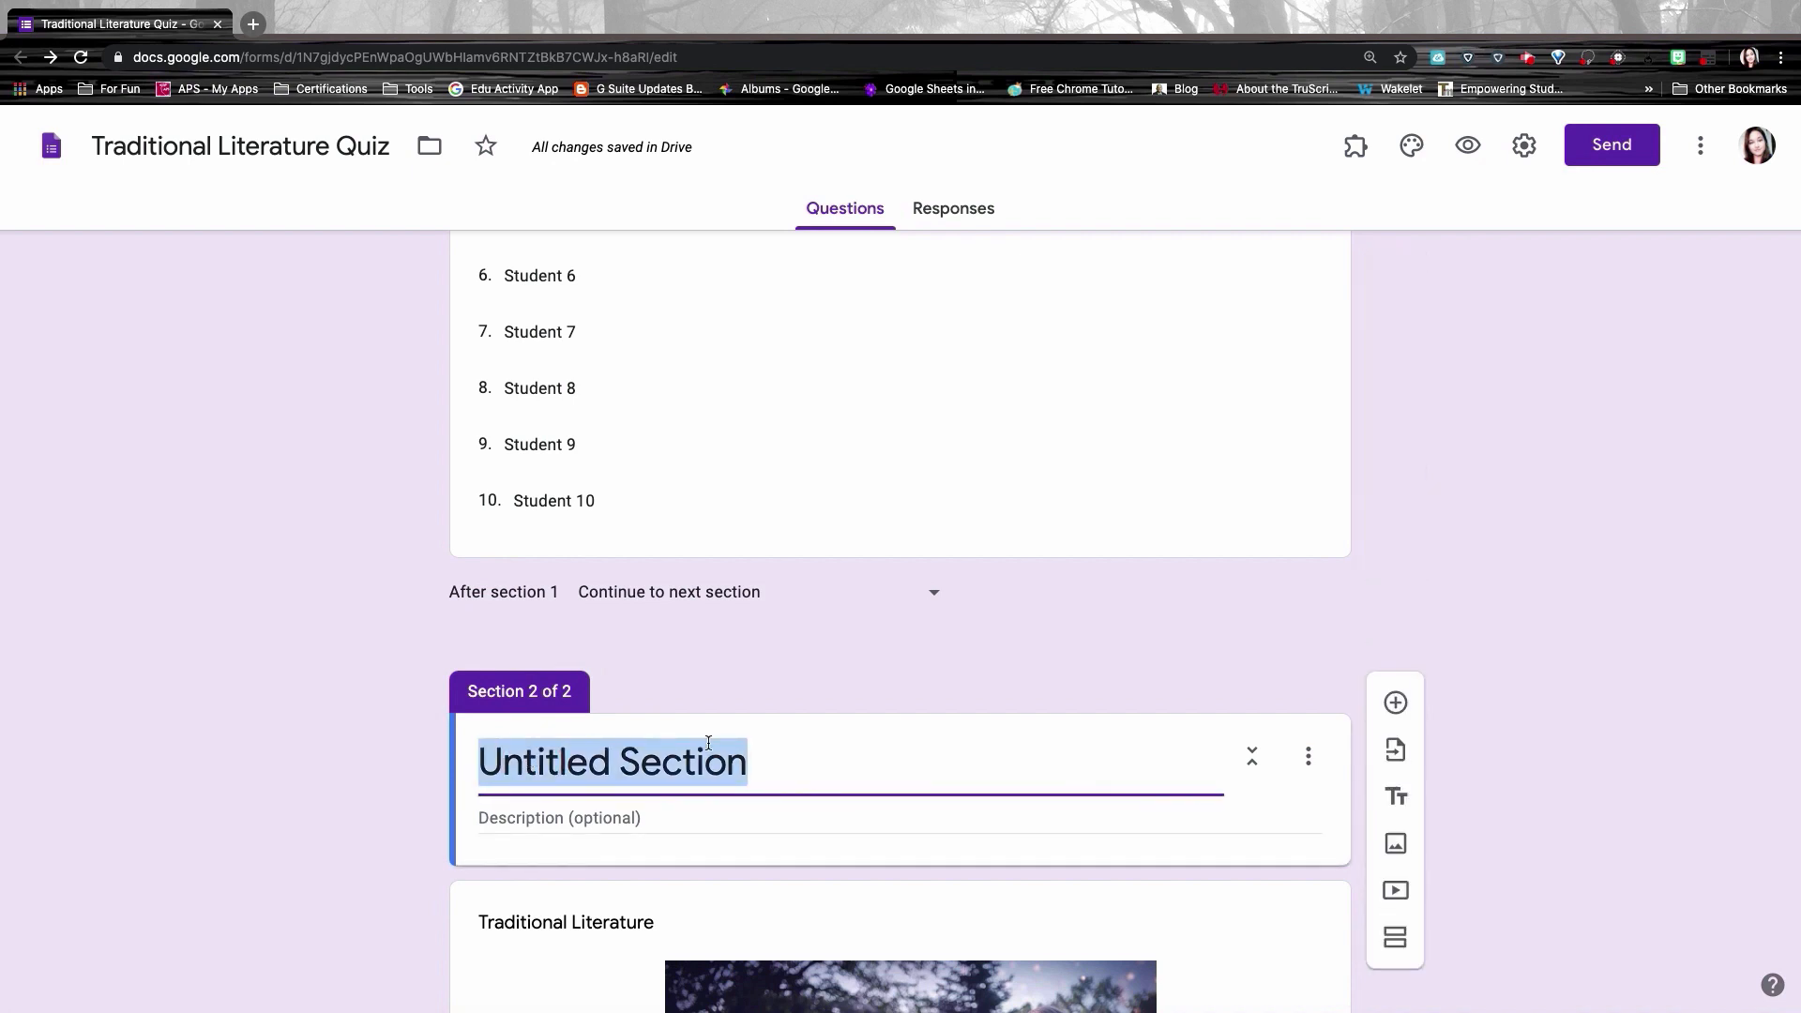
{"action": "type", "text": "Traditiona"}
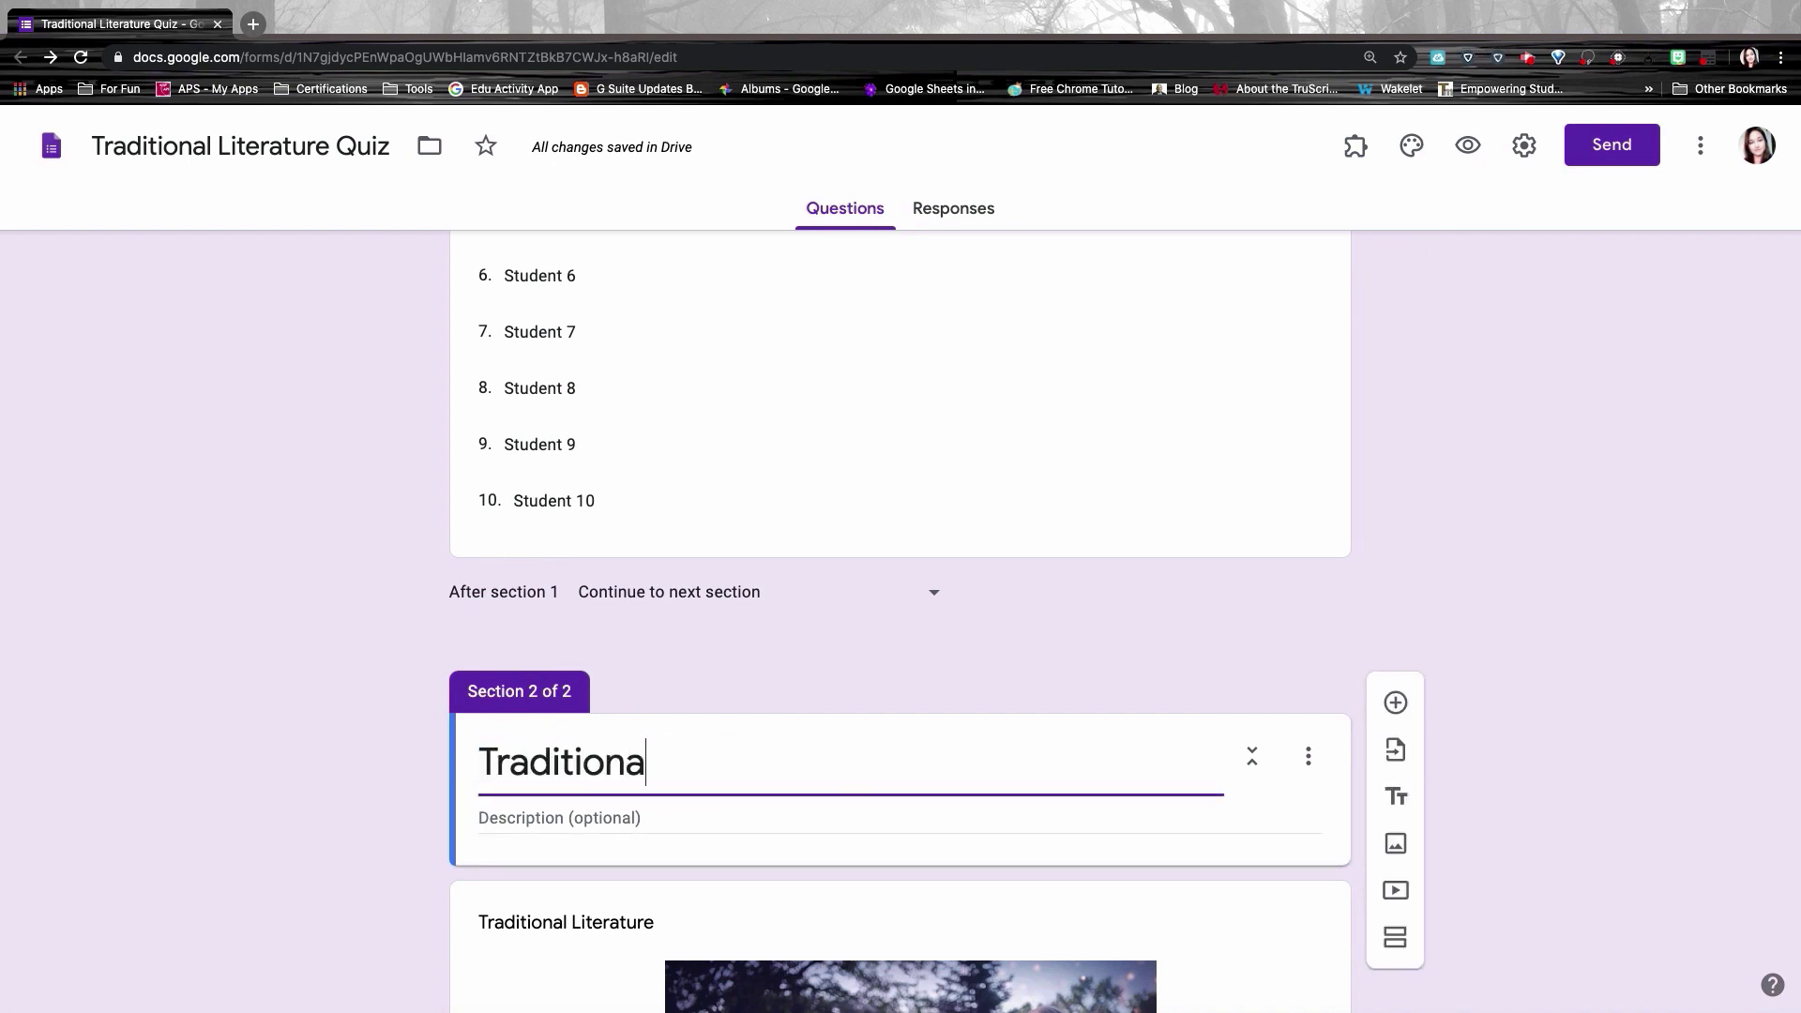
{"action": "type", "text": "l Literature Unit"}
{"action": "key", "text": "Tab"}
{"action": "type", "text": "Unit on Traditional Literature"}
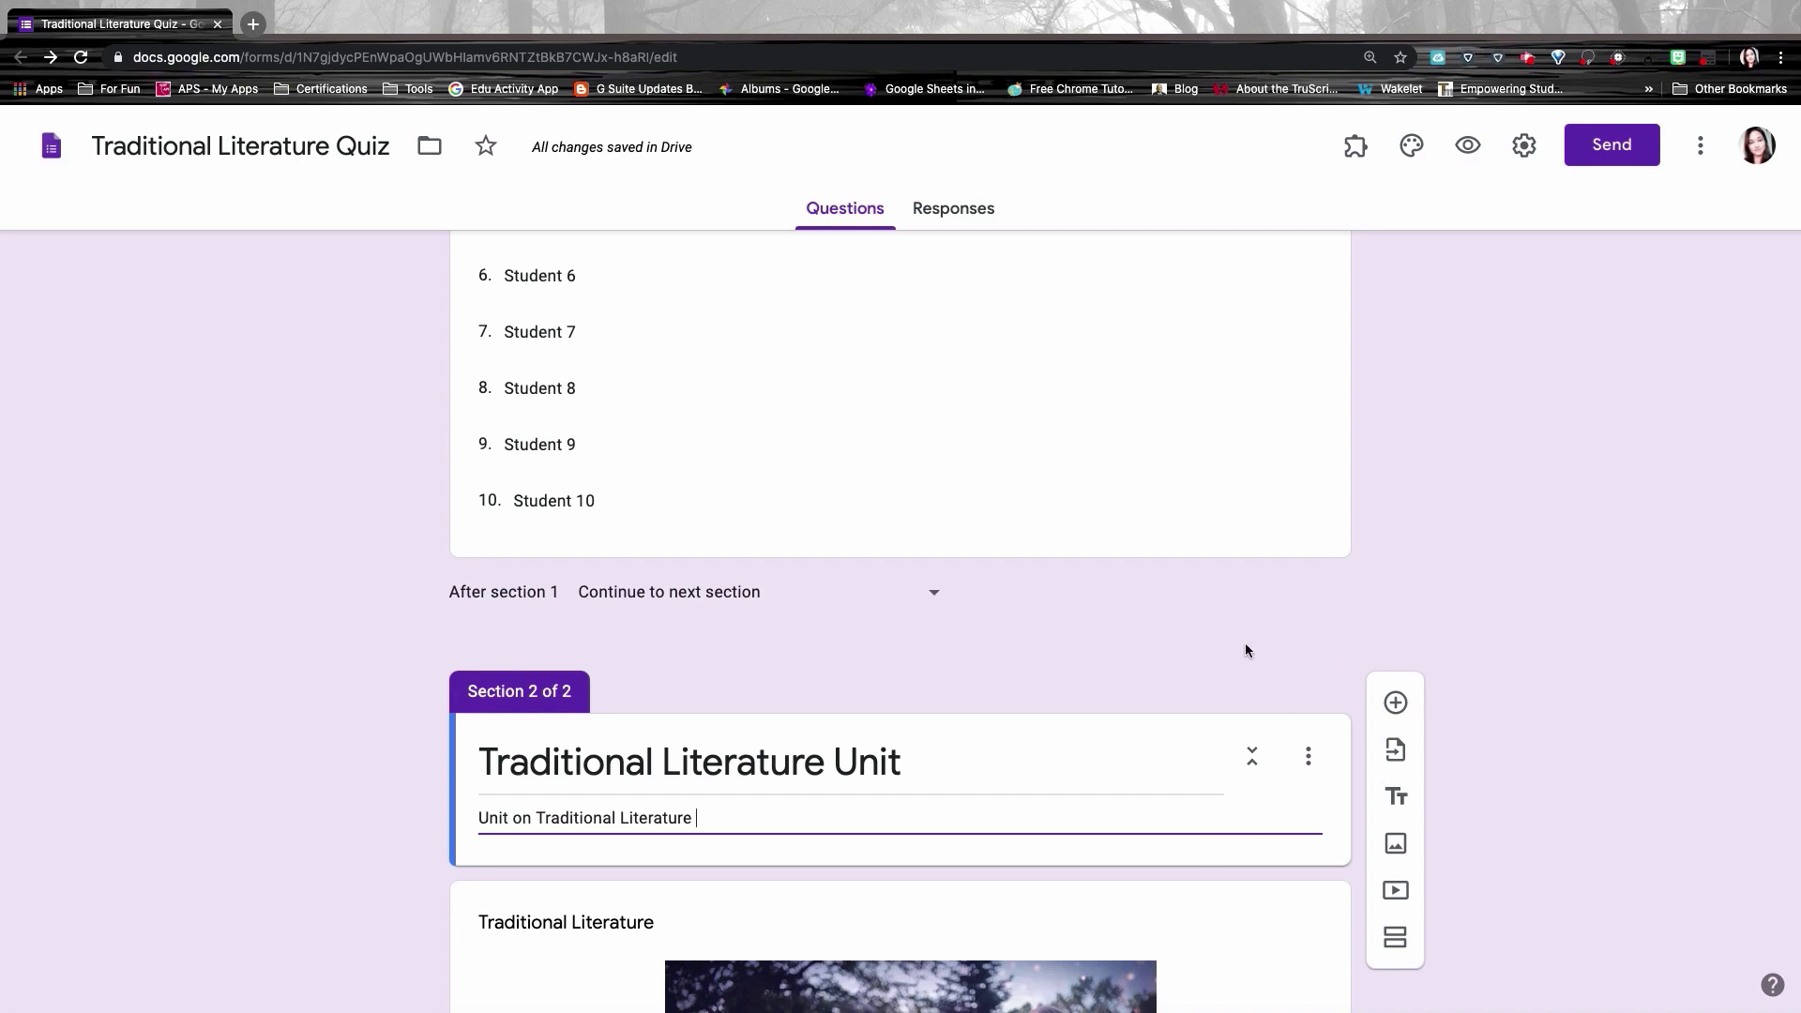
{"action": "scroll", "coordinate": [1481, 745], "scroll_direction": "down", "scroll_amount": 10}
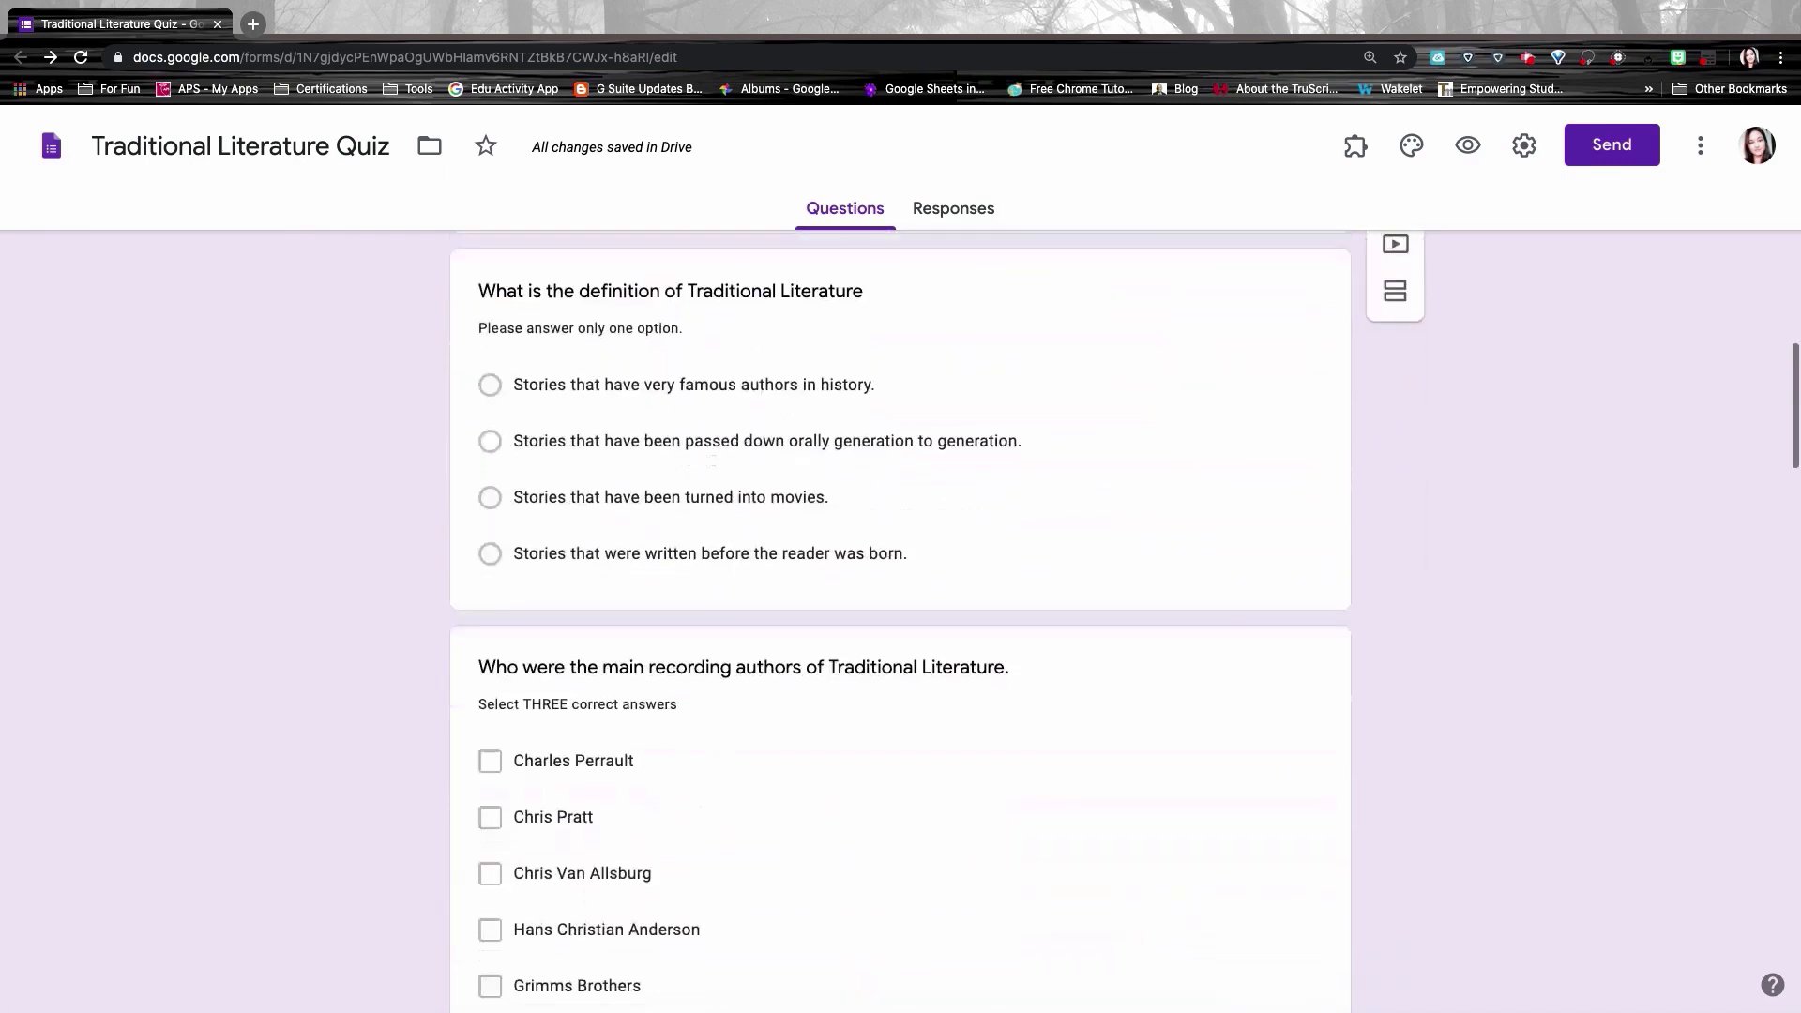
Step: Add a new section after the genre-matching grid for the Greek Mythology Unit
{"action": "scroll", "coordinate": [1480, 745], "scroll_direction": "down", "scroll_amount": 8}
{"action": "scroll", "coordinate": [888, 611], "scroll_direction": "down", "scroll_amount": 1}
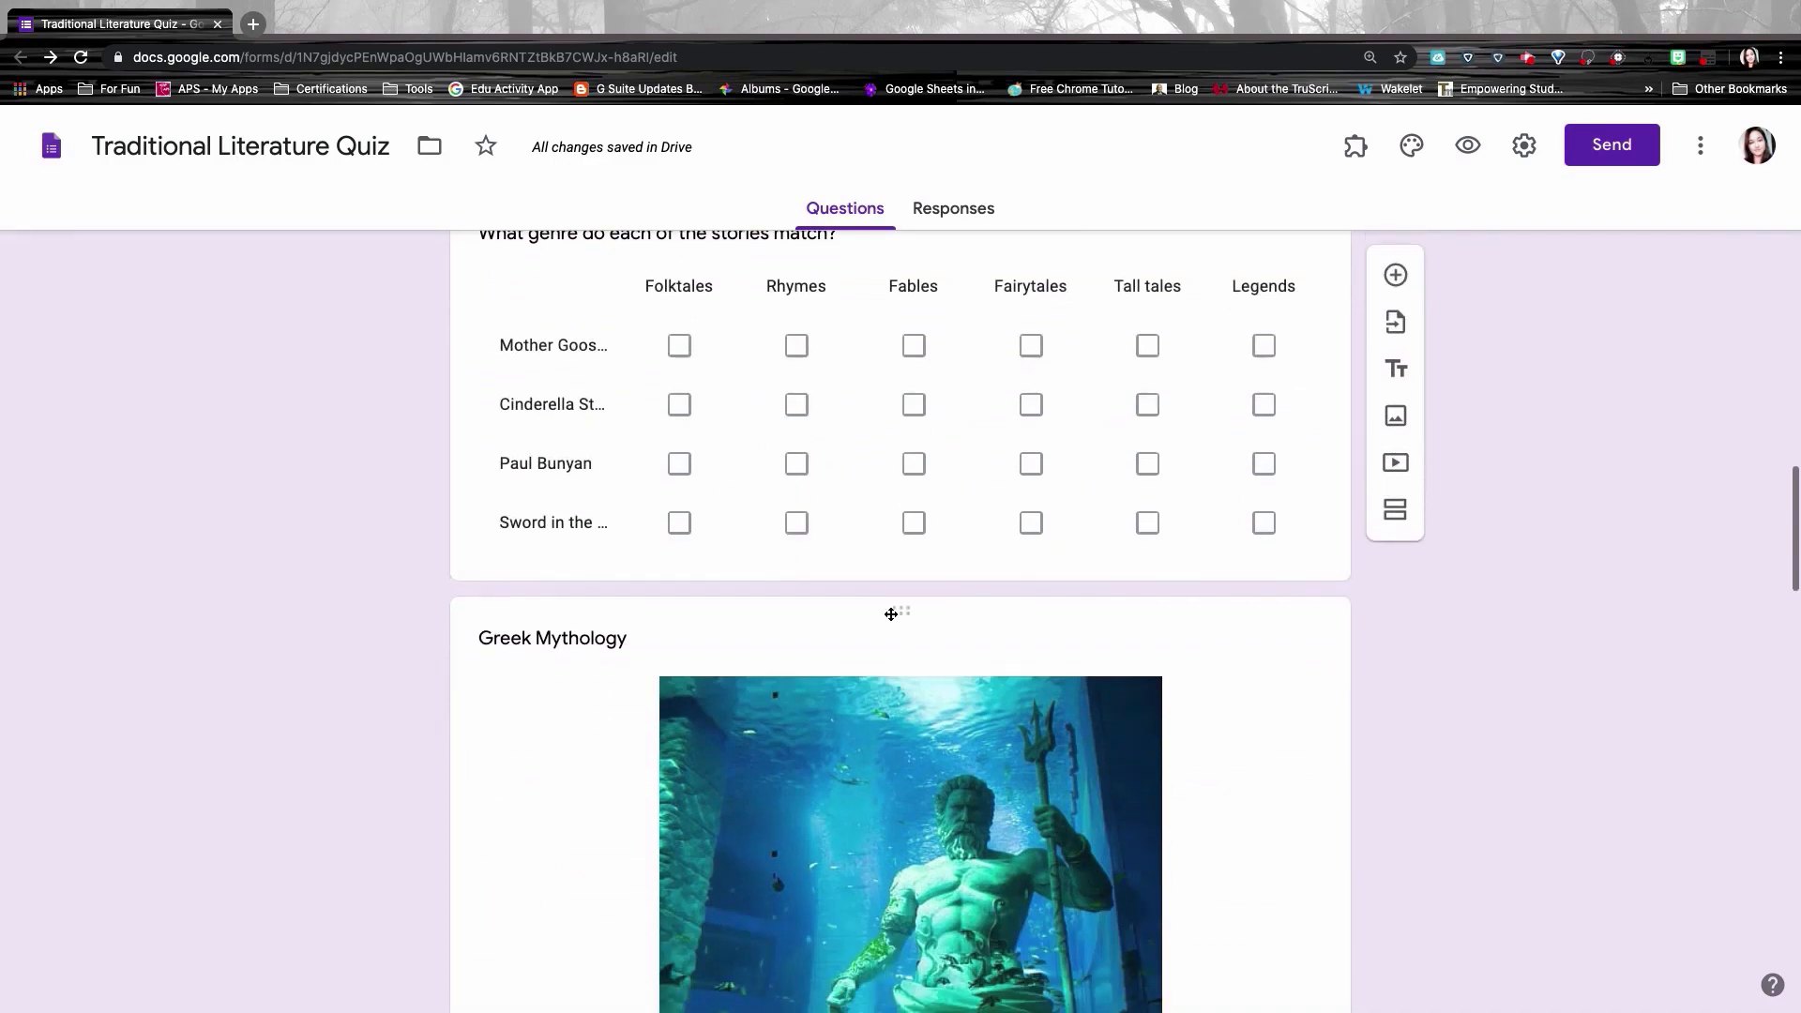
{"action": "left_click", "coordinate": [463, 386]}
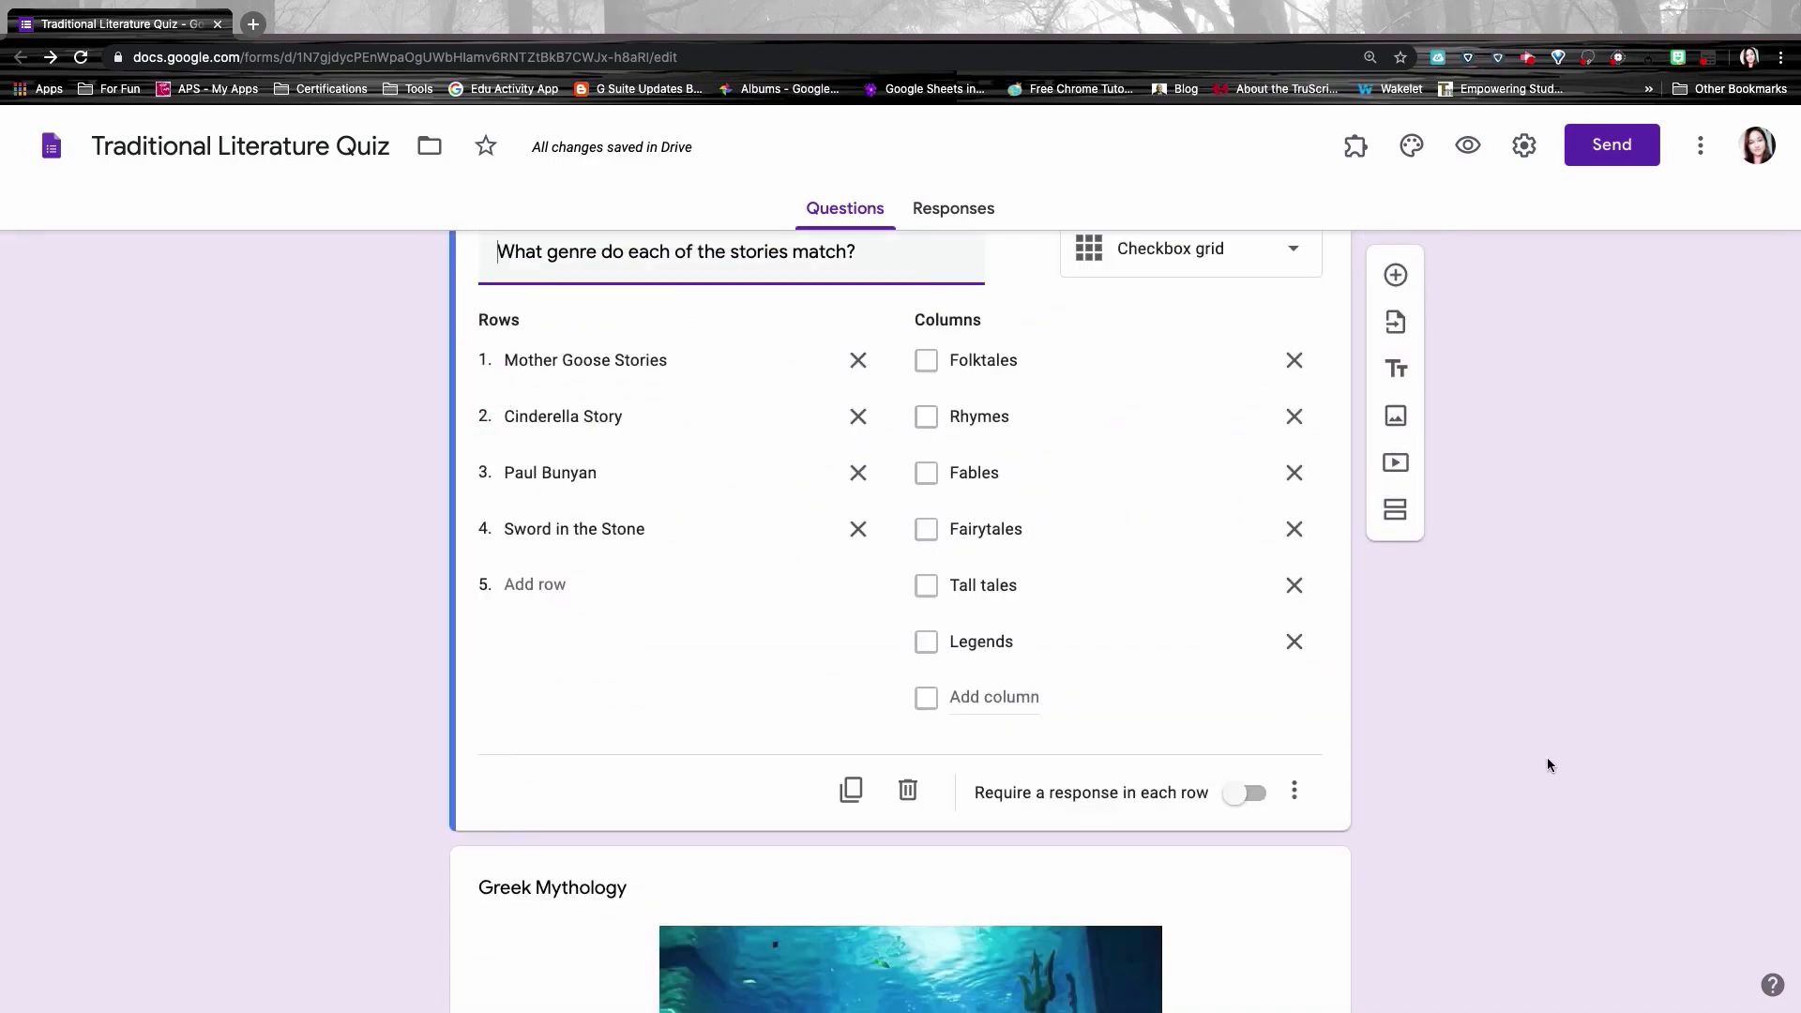
{"action": "left_click", "coordinate": [1396, 511]}
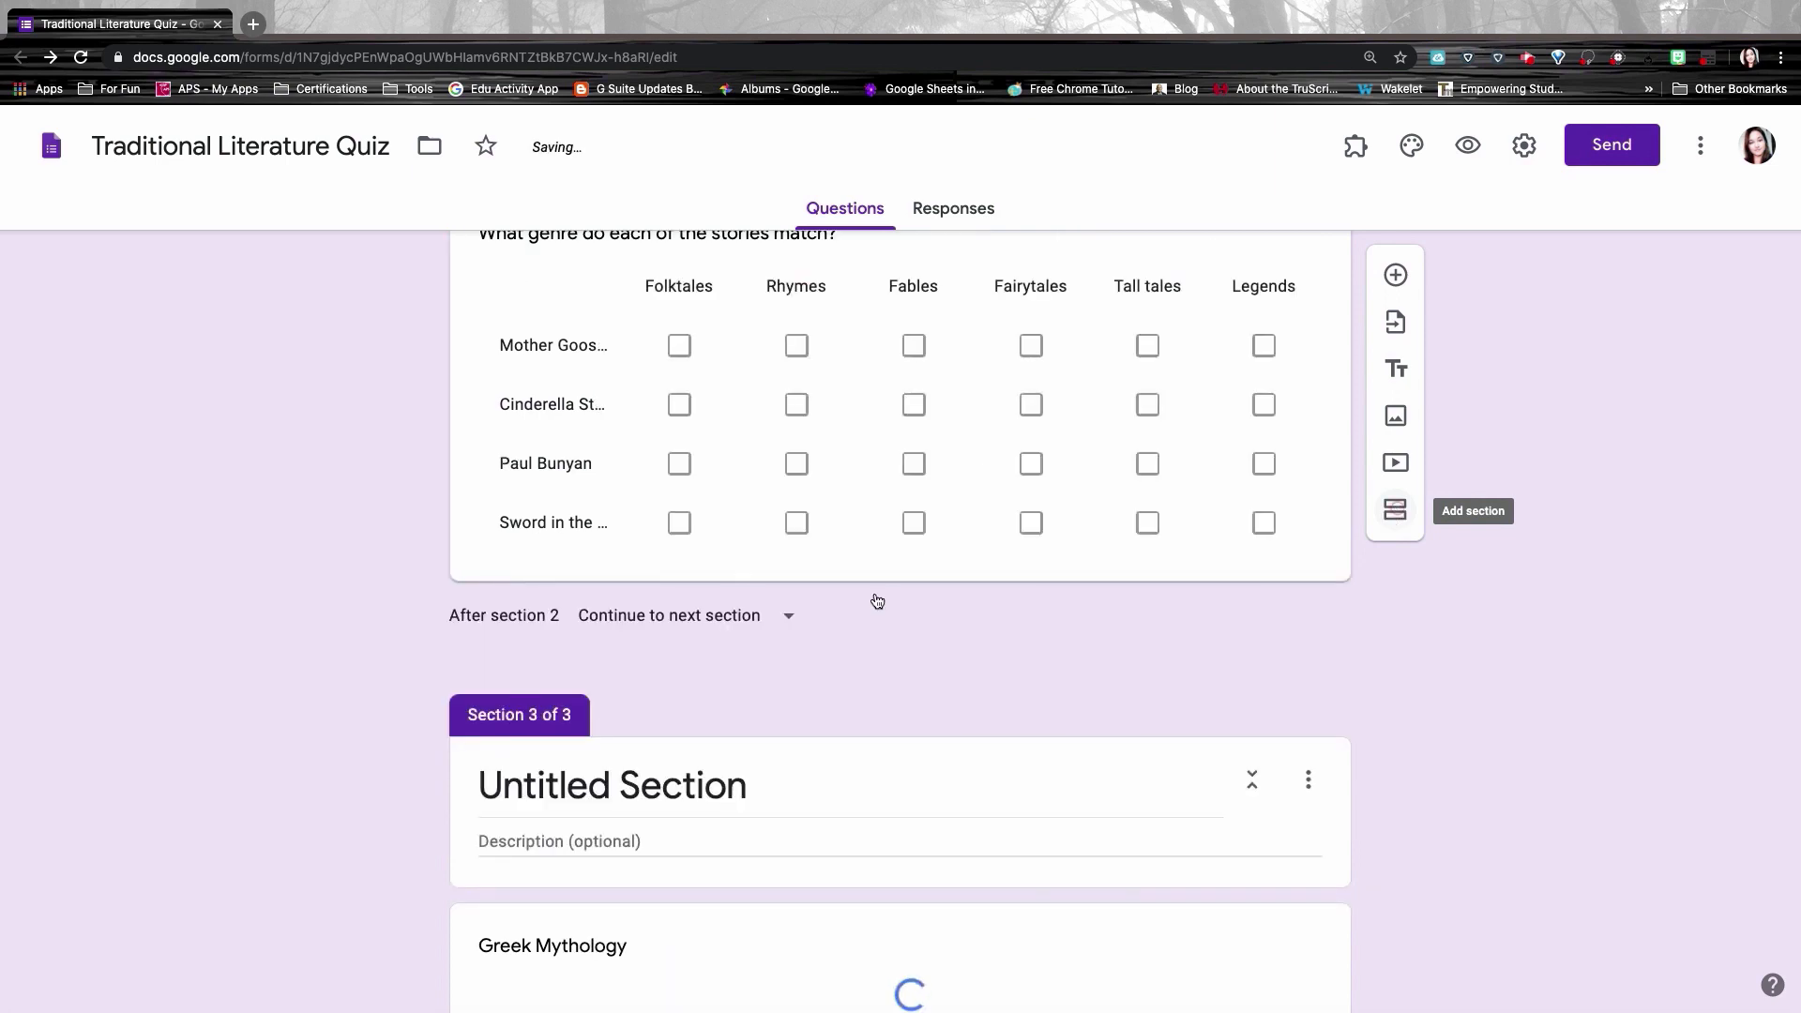
{"action": "scroll", "coordinate": [722, 769], "scroll_direction": "down", "scroll_amount": 1}
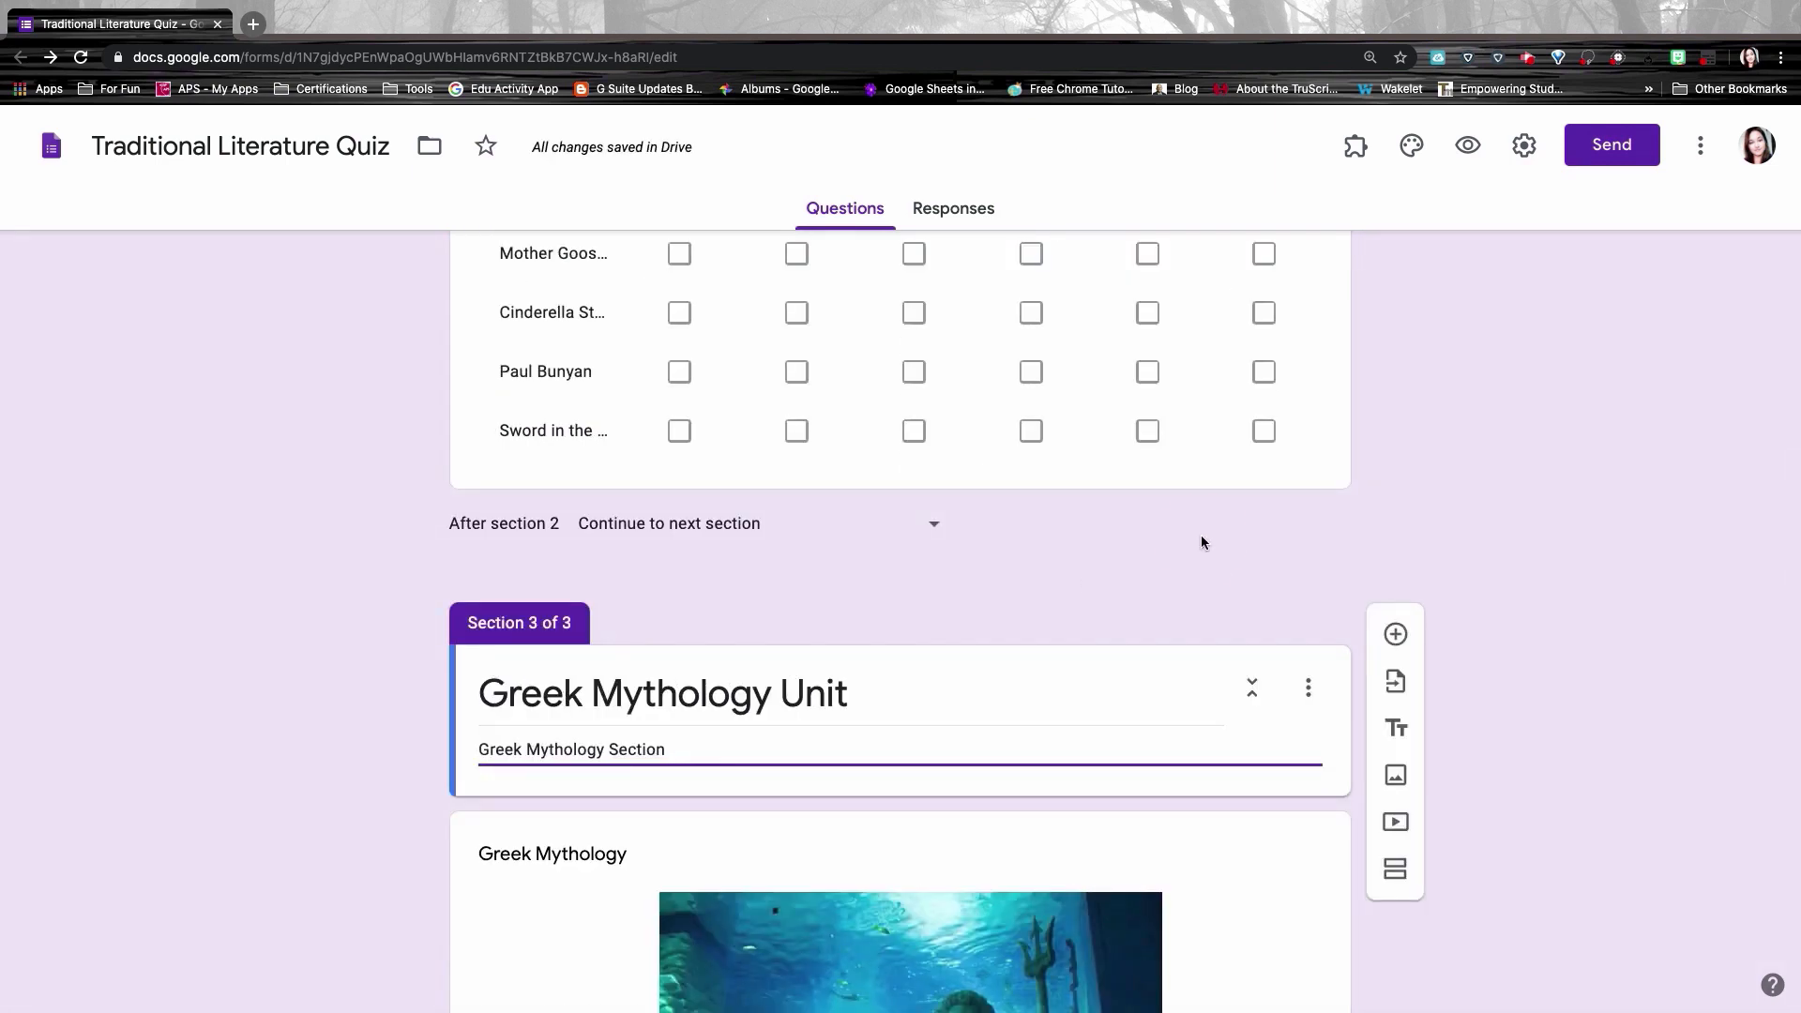
{"action": "left_click", "coordinate": [1201, 537]}
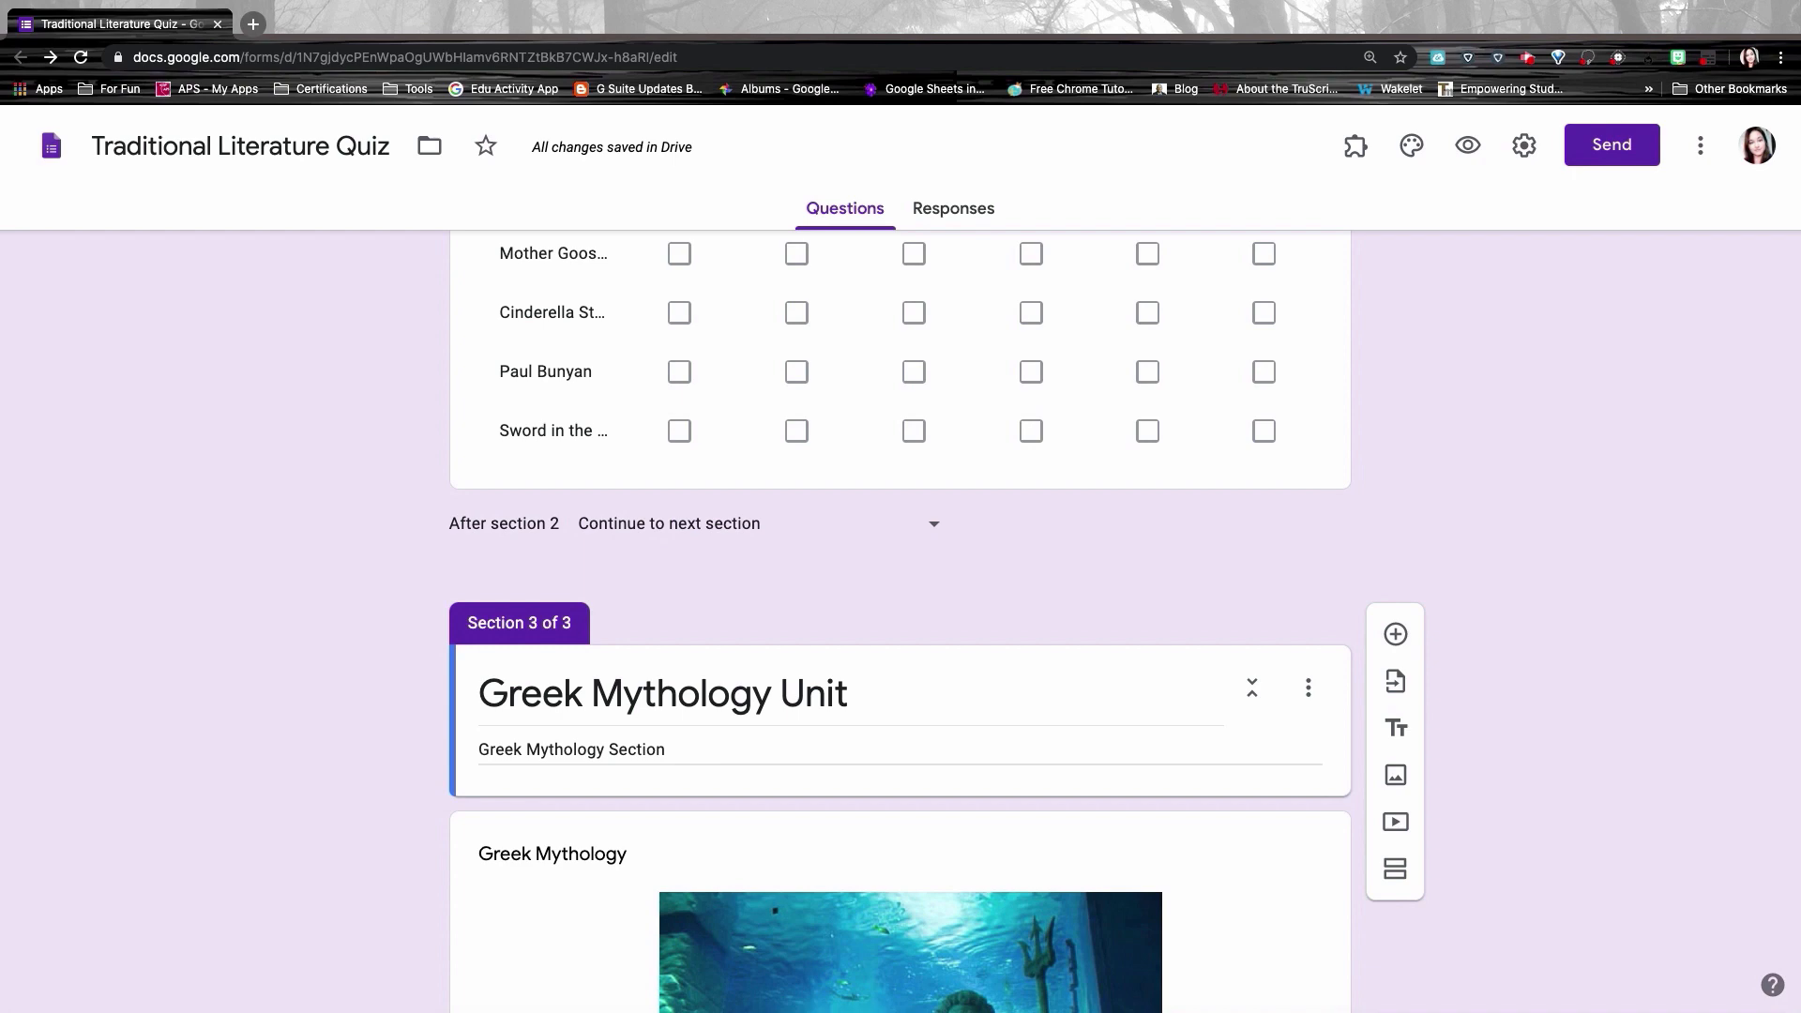
Step: Preview the form as a student sees it
{"action": "scroll", "coordinate": [901, 619], "scroll_direction": "up", "scroll_amount": 20}
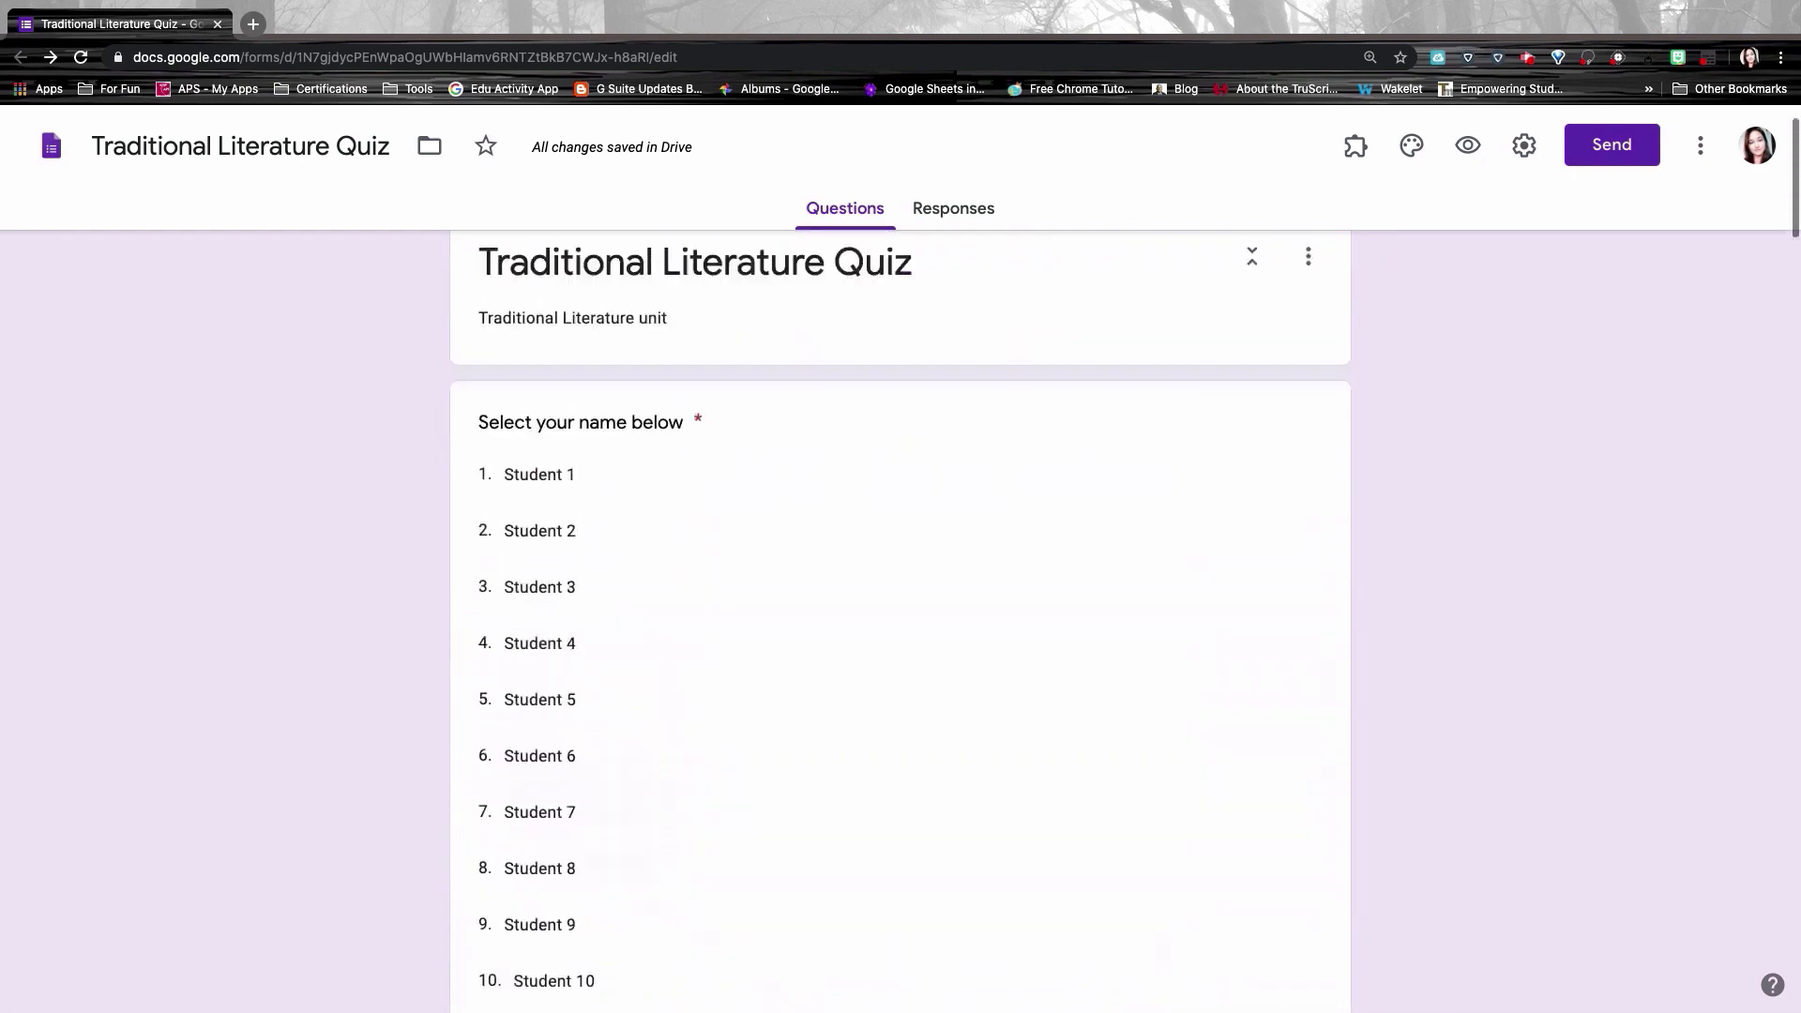
{"action": "scroll", "coordinate": [1580, 441], "scroll_direction": "up", "scroll_amount": 2}
{"action": "left_click", "coordinate": [1469, 145]}
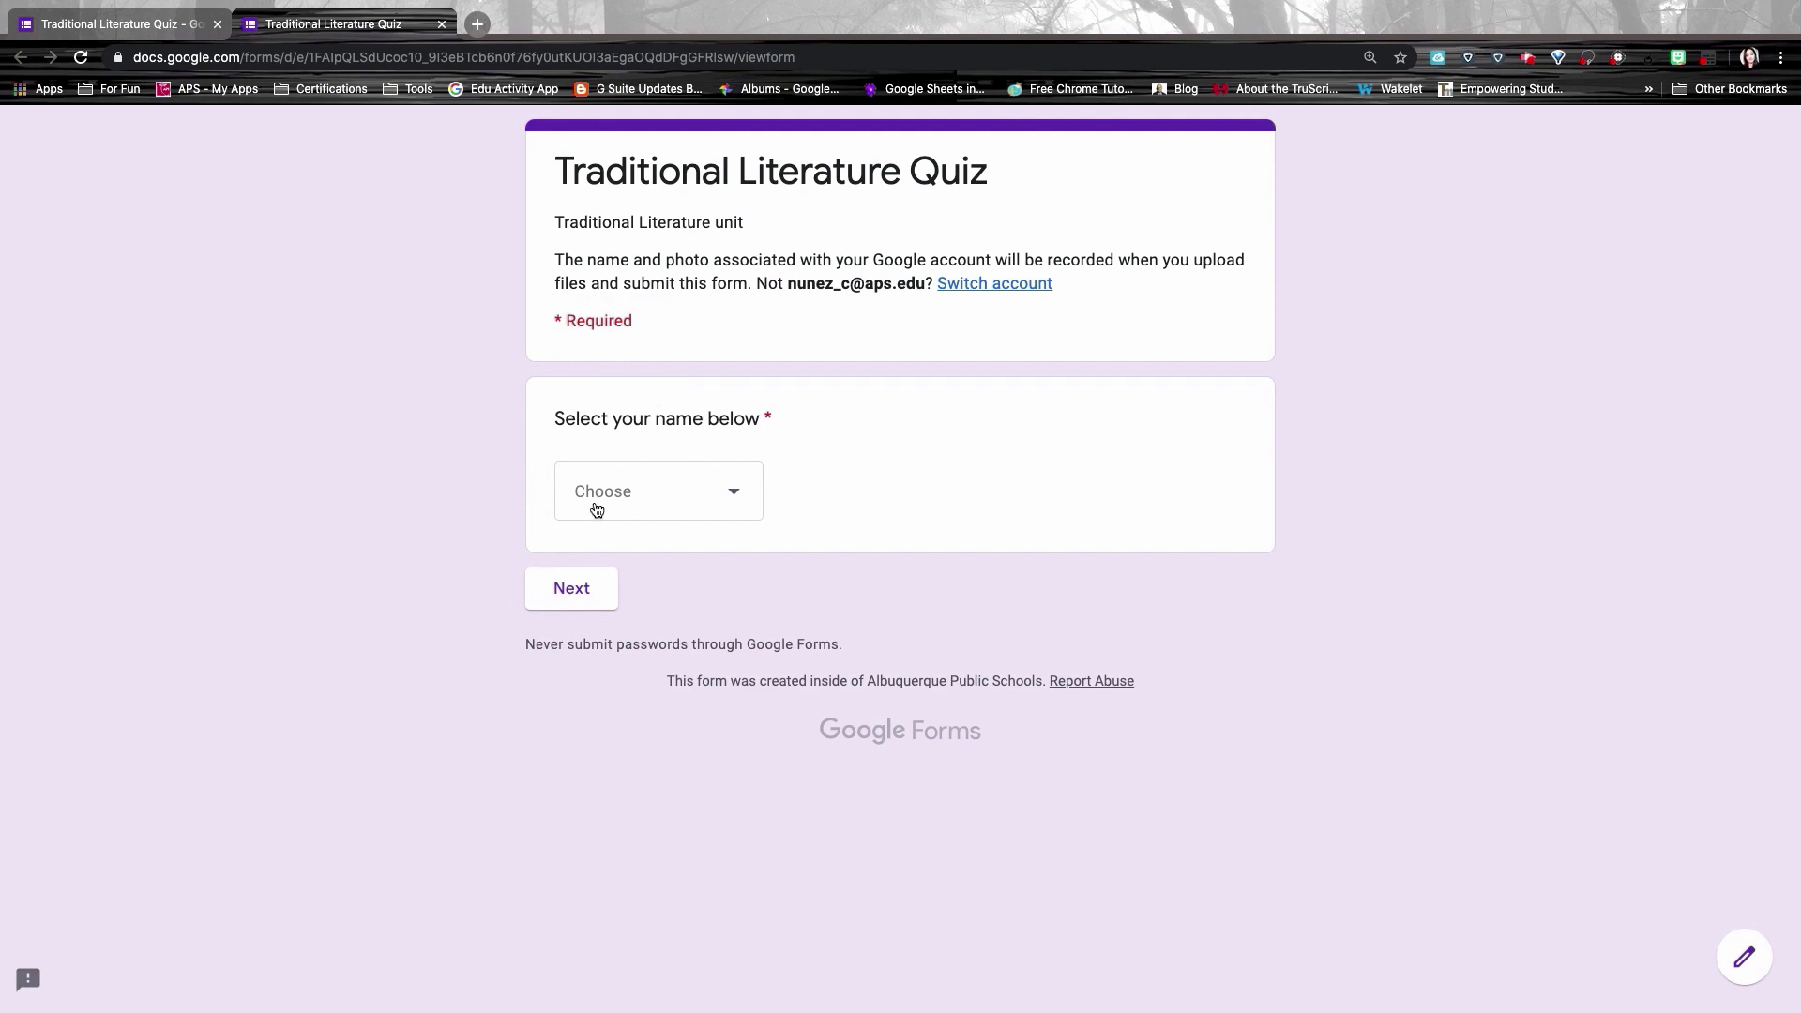
Step: Answer the name question with Student 1 and continue to the Traditional Literature Unit section
{"action": "left_click", "coordinate": [601, 588]}
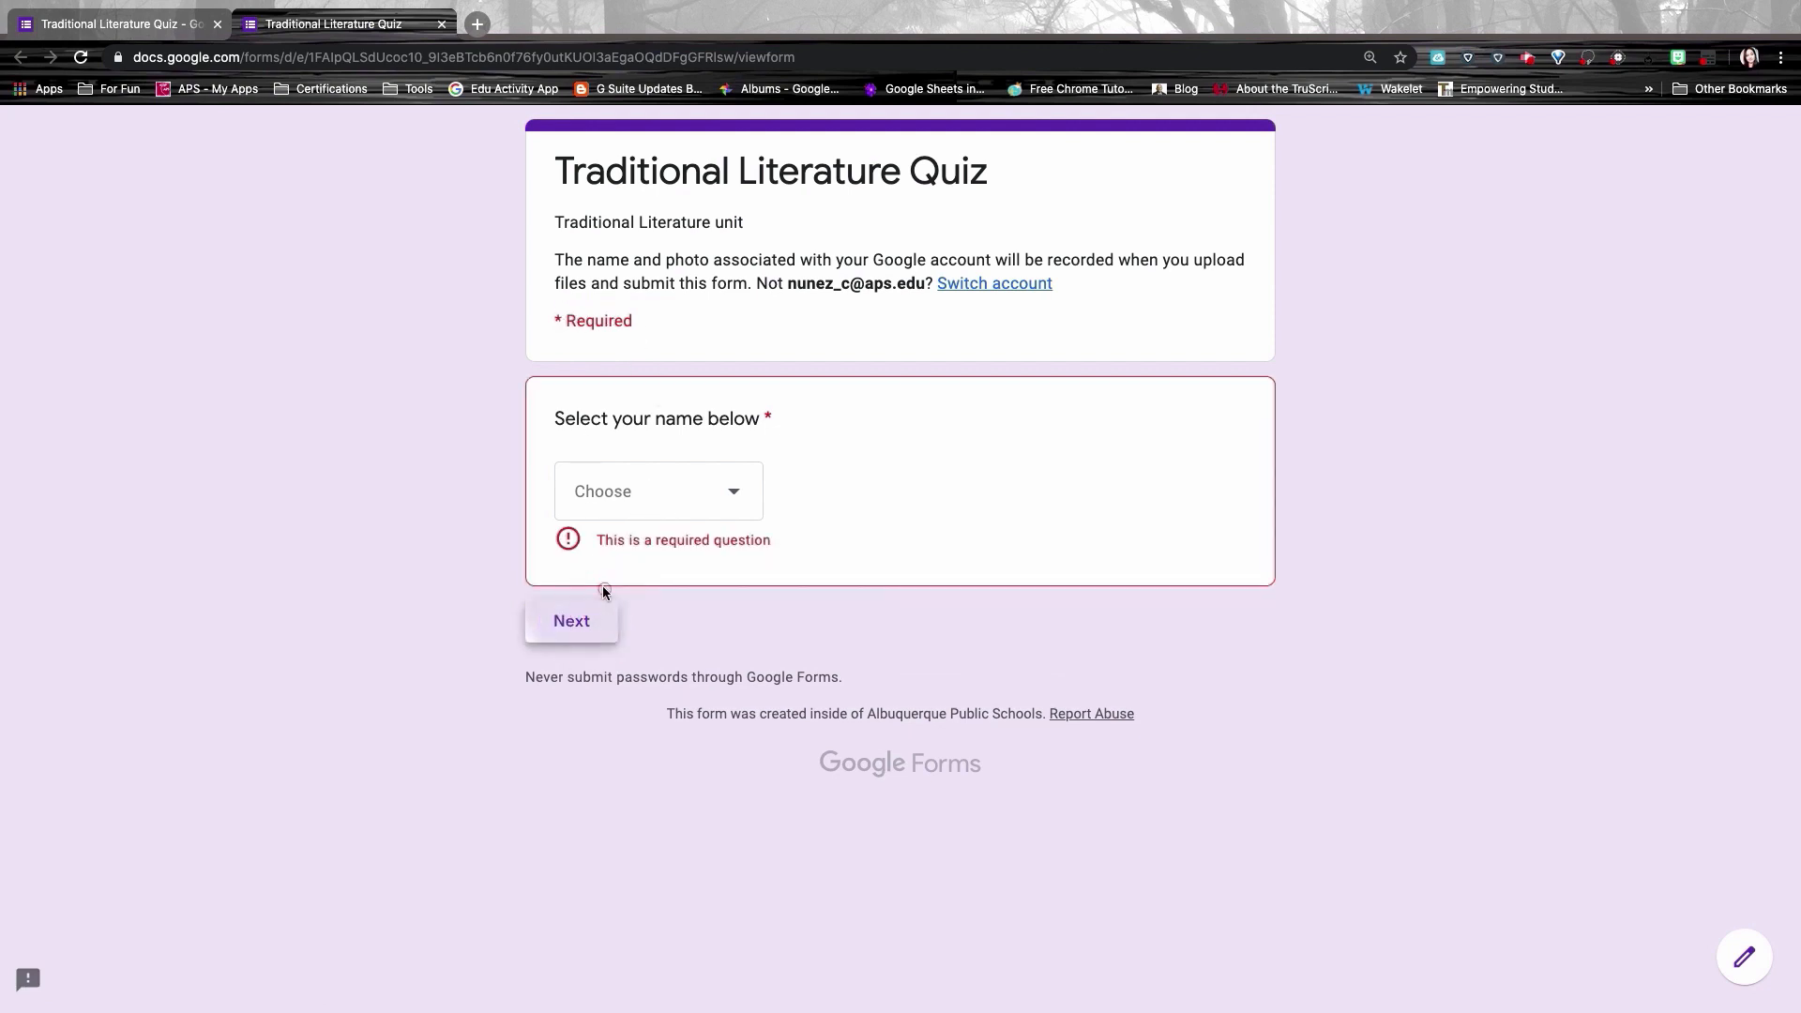
{"action": "left_click", "coordinate": [655, 505]}
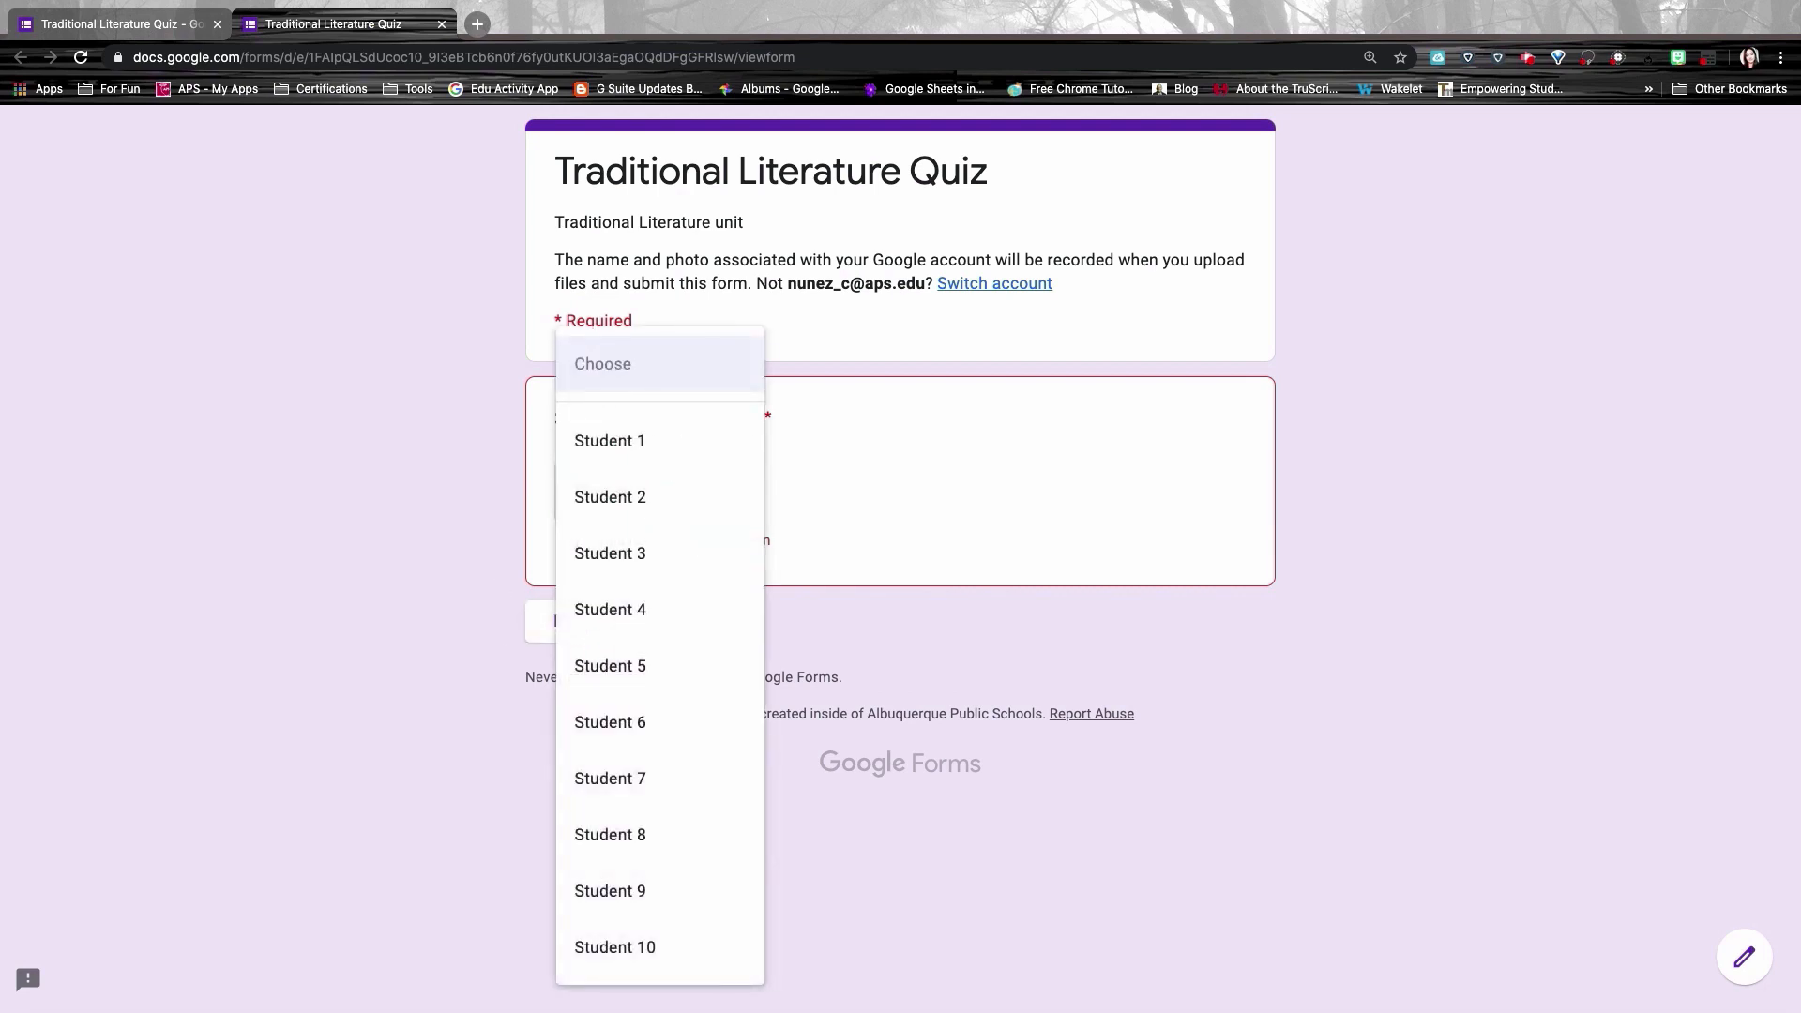
{"action": "left_click", "coordinate": [638, 443]}
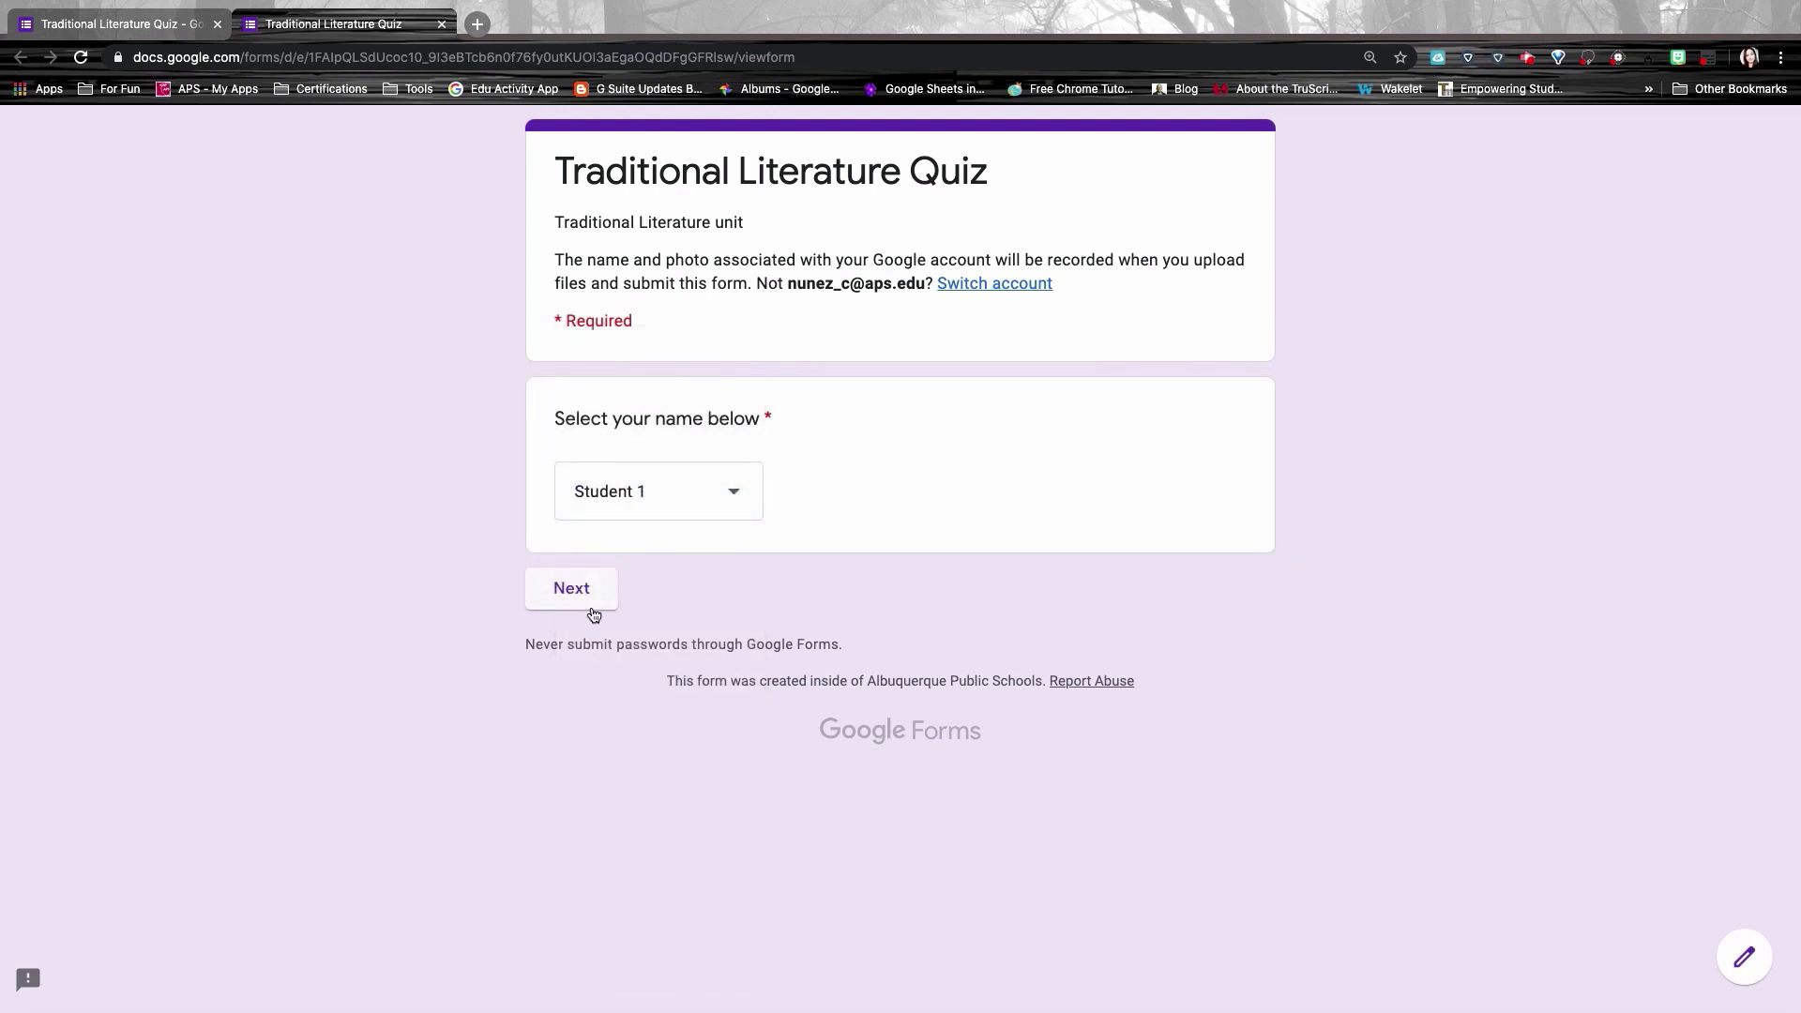
{"action": "left_click", "coordinate": [587, 601]}
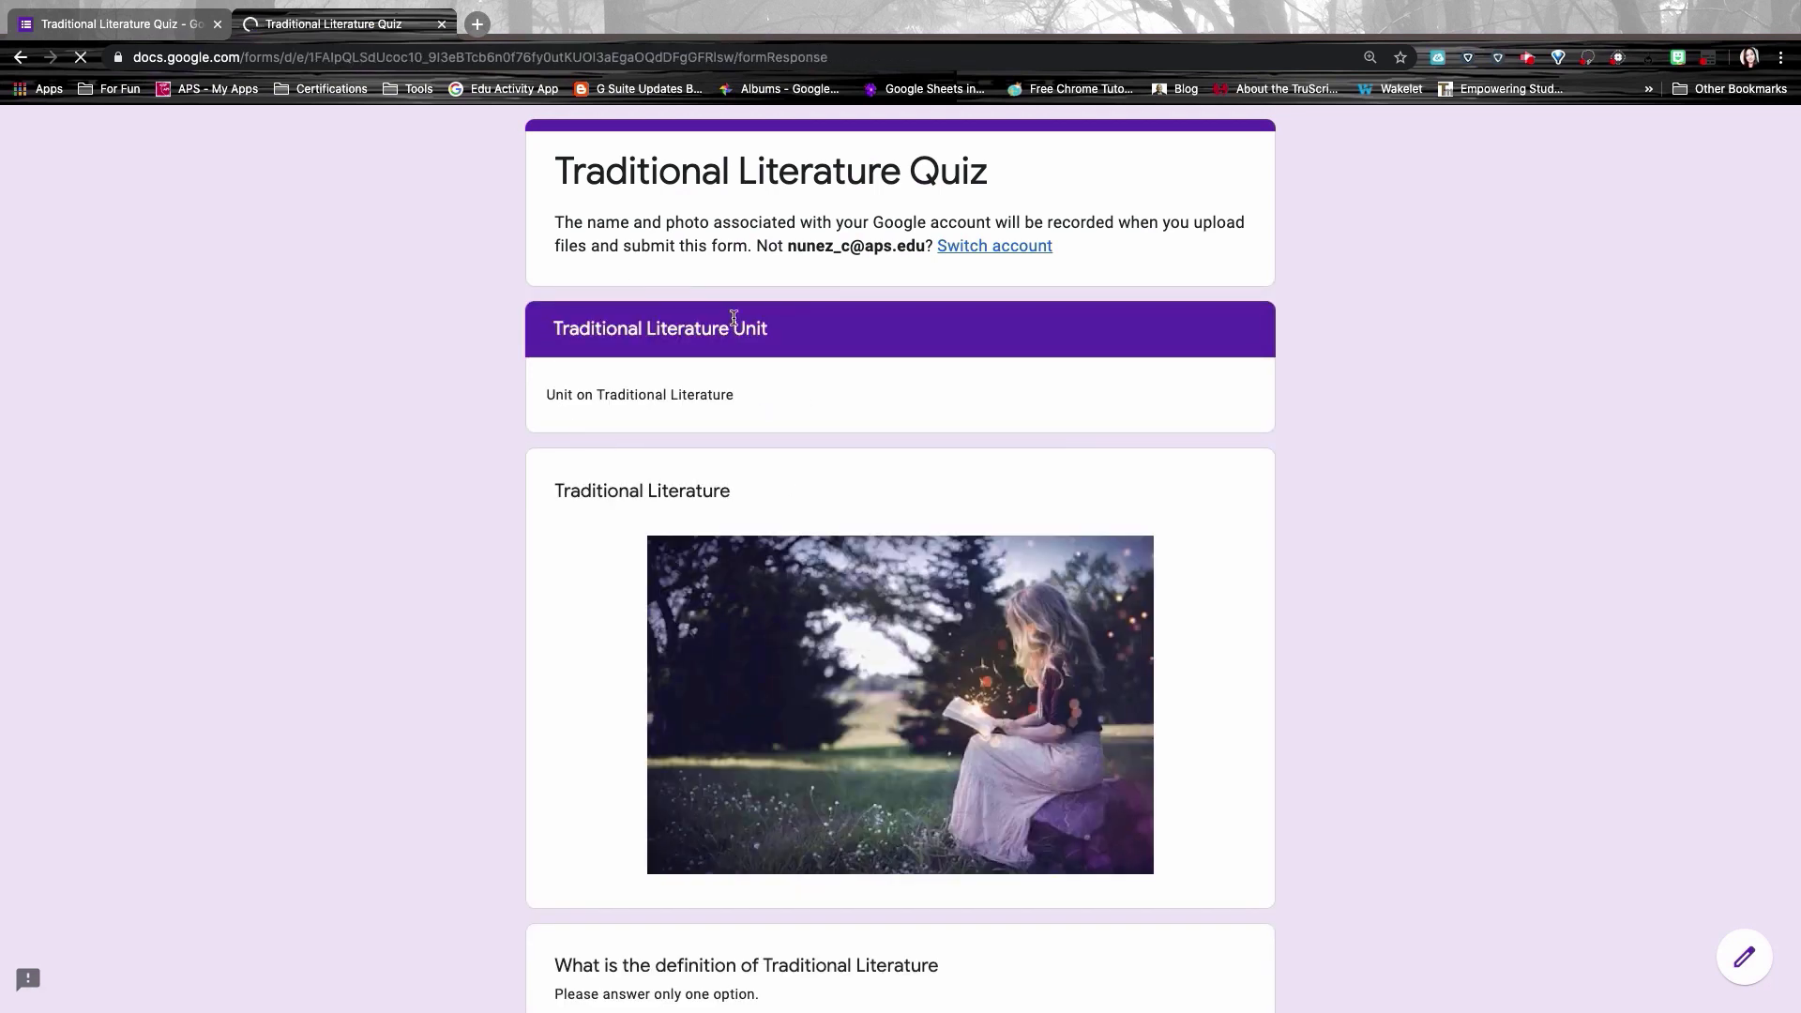
Step: Continue through the Greek Mythology section to the end, then close the preview
{"action": "scroll", "coordinate": [837, 501], "scroll_direction": "down", "scroll_amount": 10}
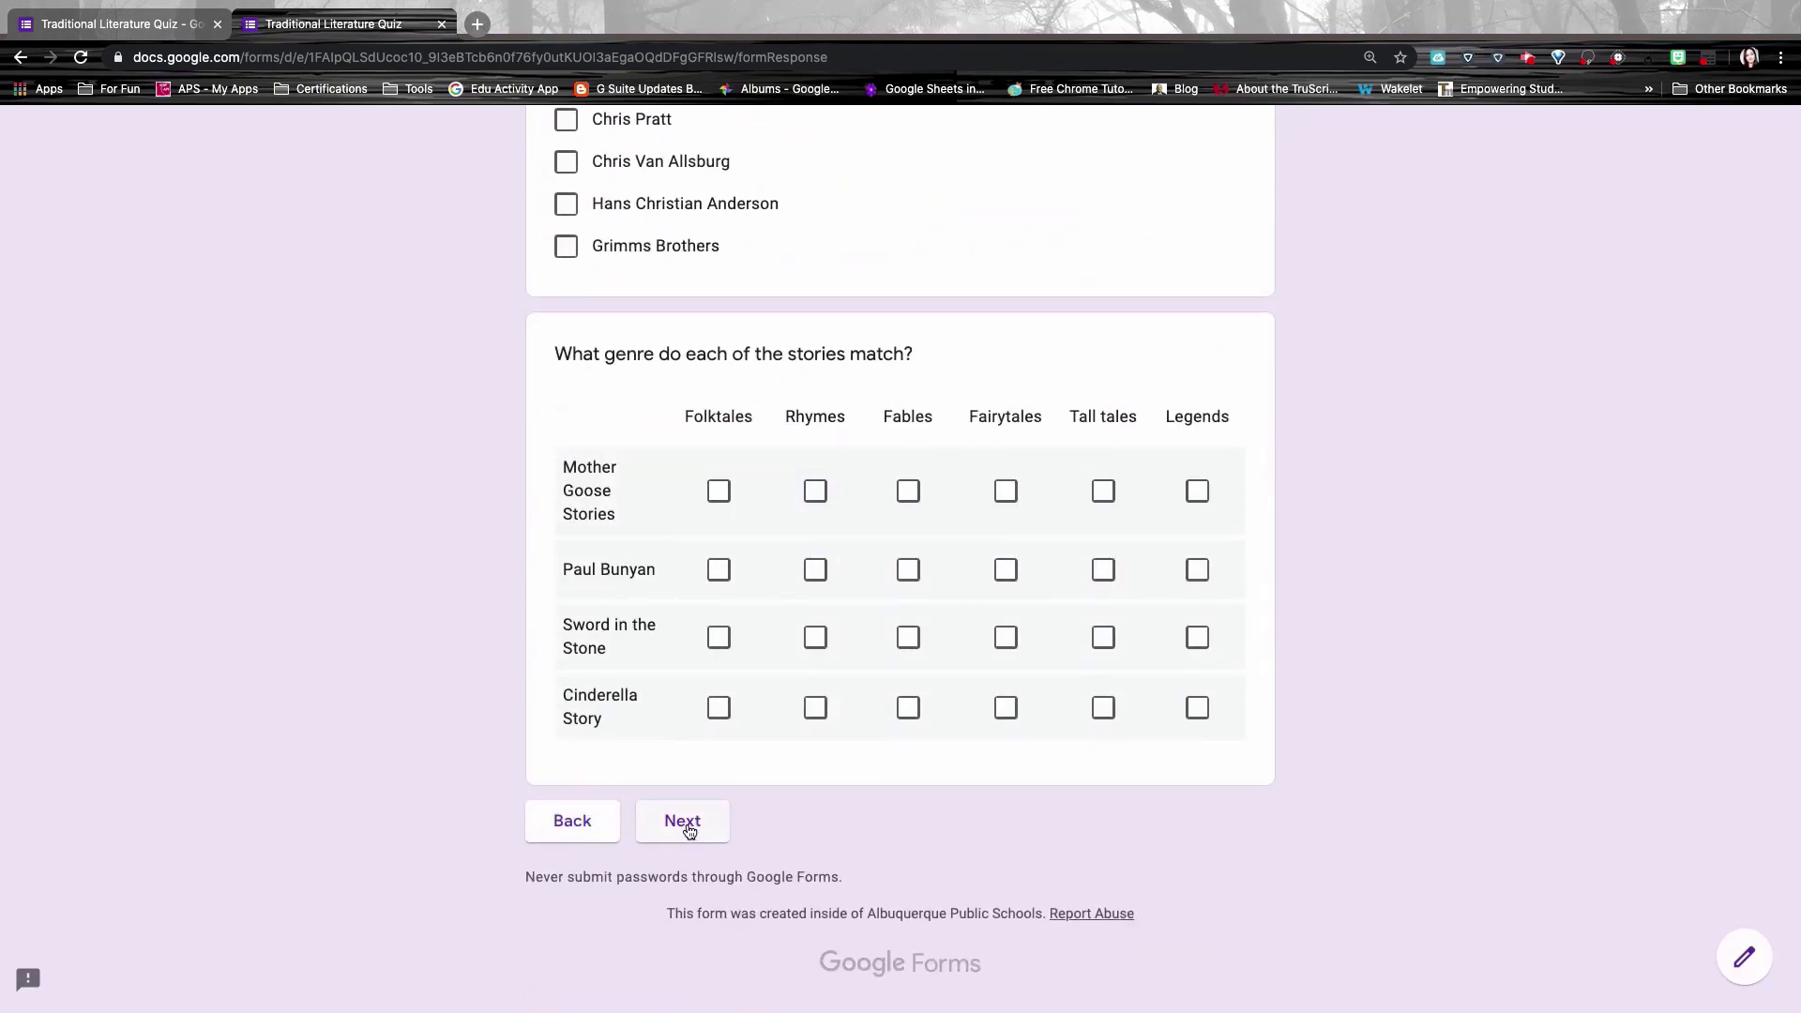
{"action": "left_click", "coordinate": [689, 831]}
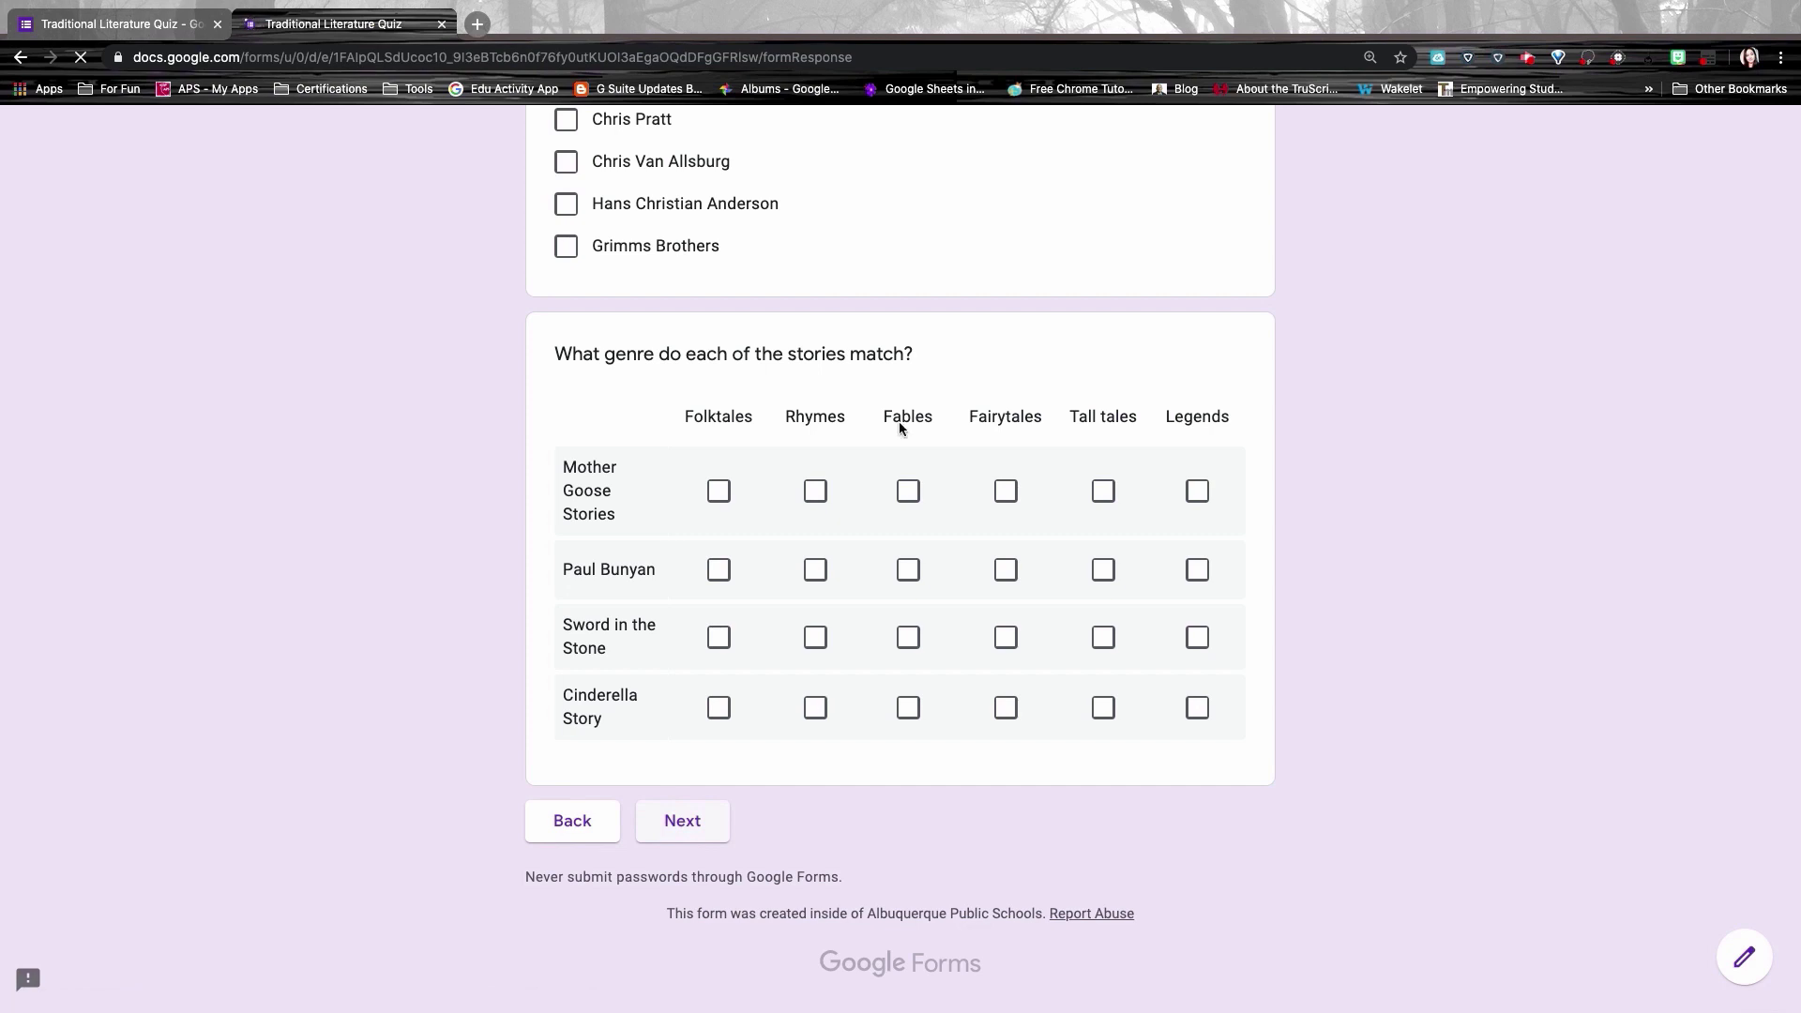
{"action": "scroll", "coordinate": [876, 510], "scroll_direction": "down", "scroll_amount": 8}
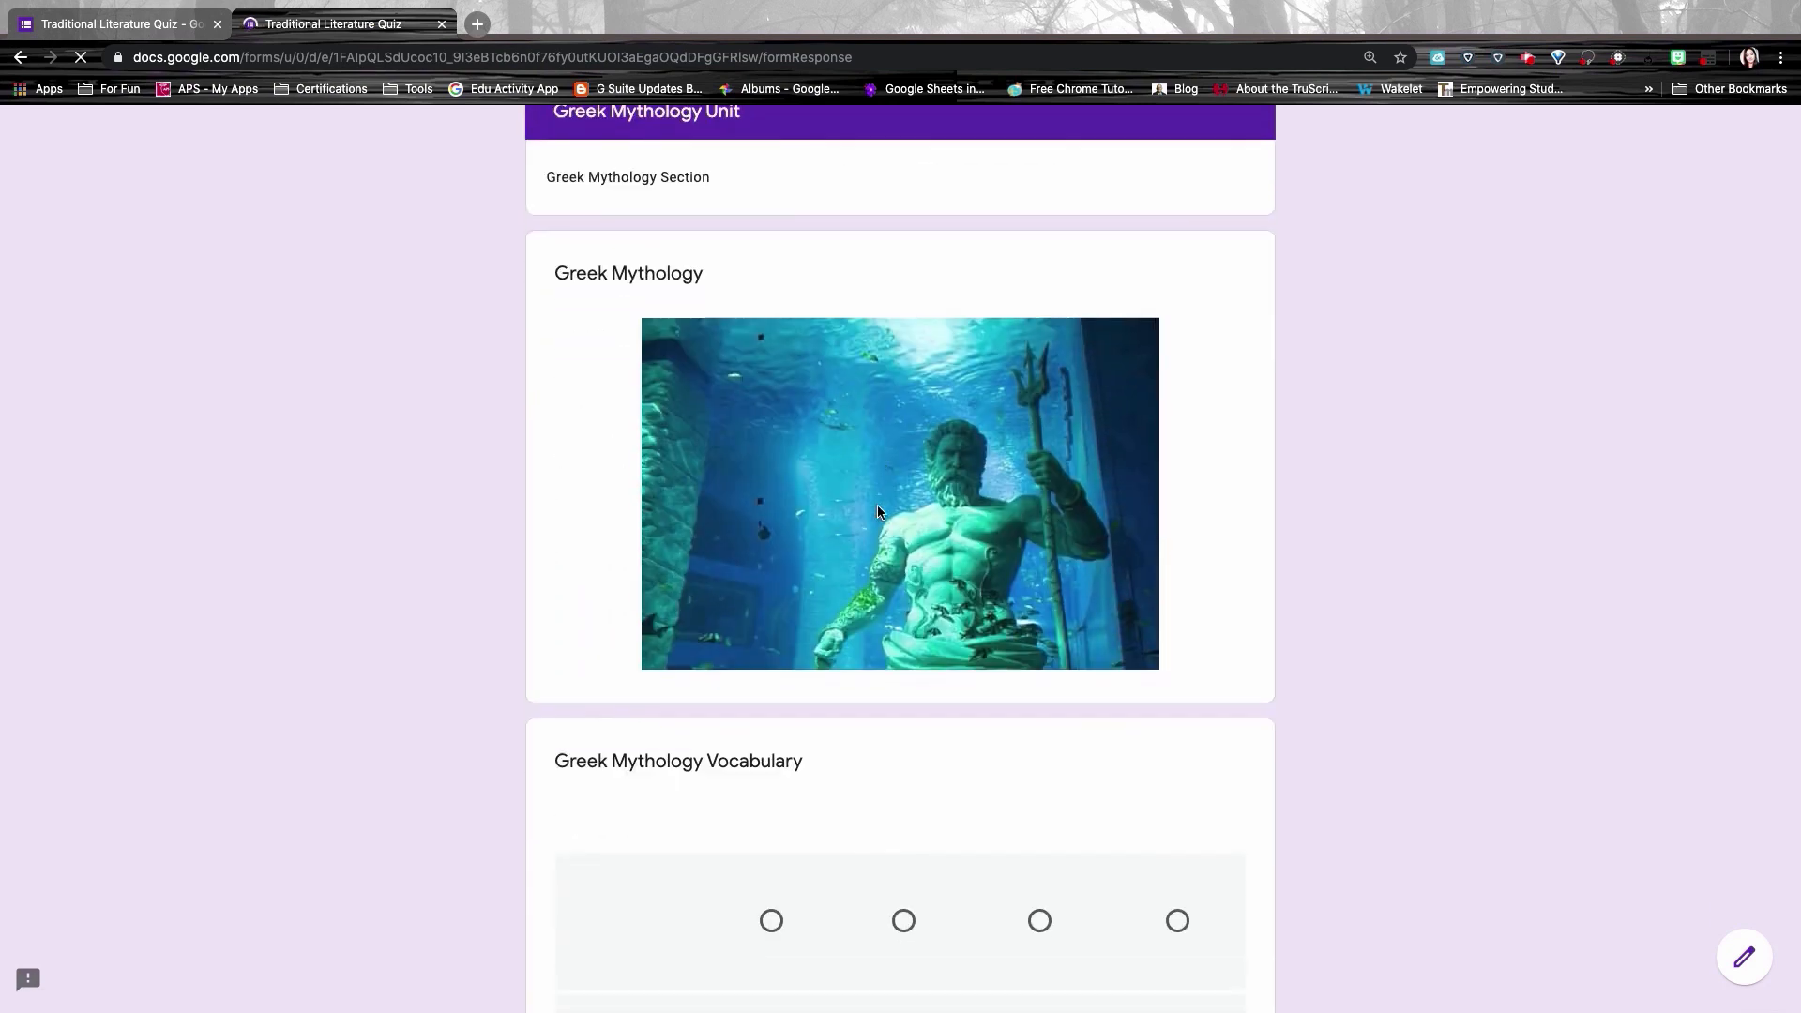
{"action": "scroll", "coordinate": [878, 511], "scroll_direction": "down", "scroll_amount": 11}
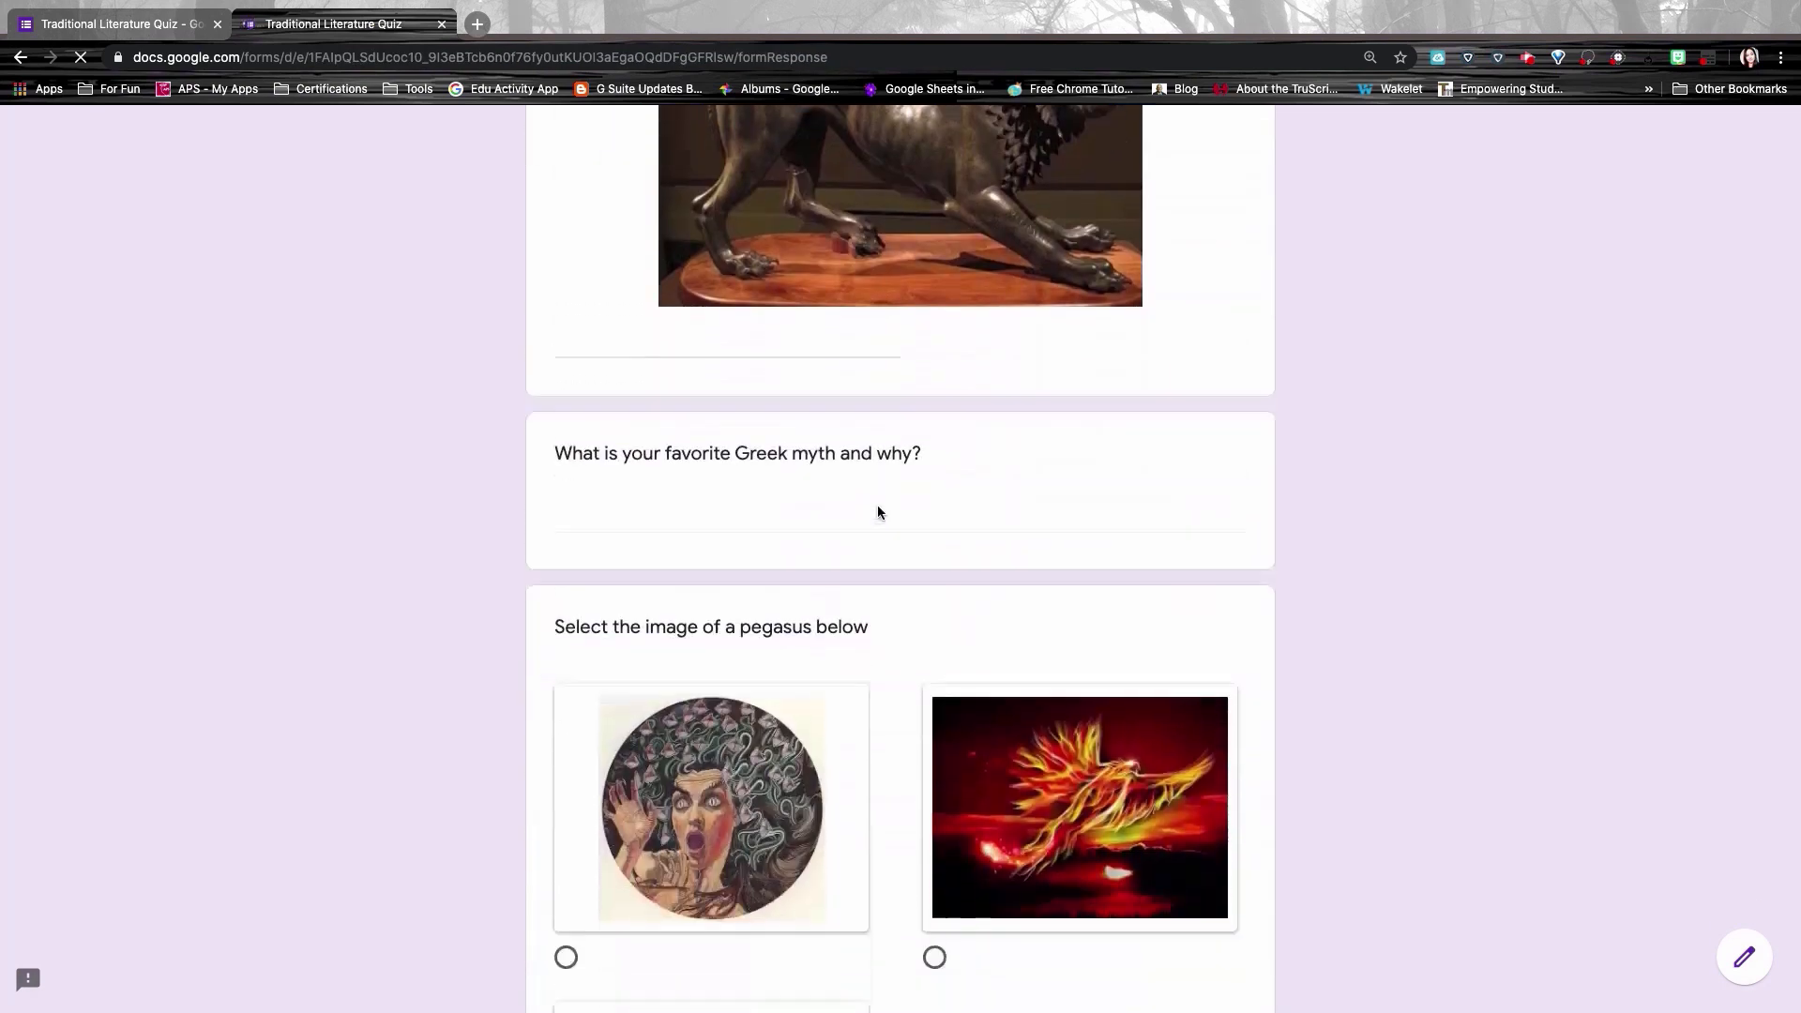
{"action": "scroll", "coordinate": [878, 511], "scroll_direction": "down", "scroll_amount": 15}
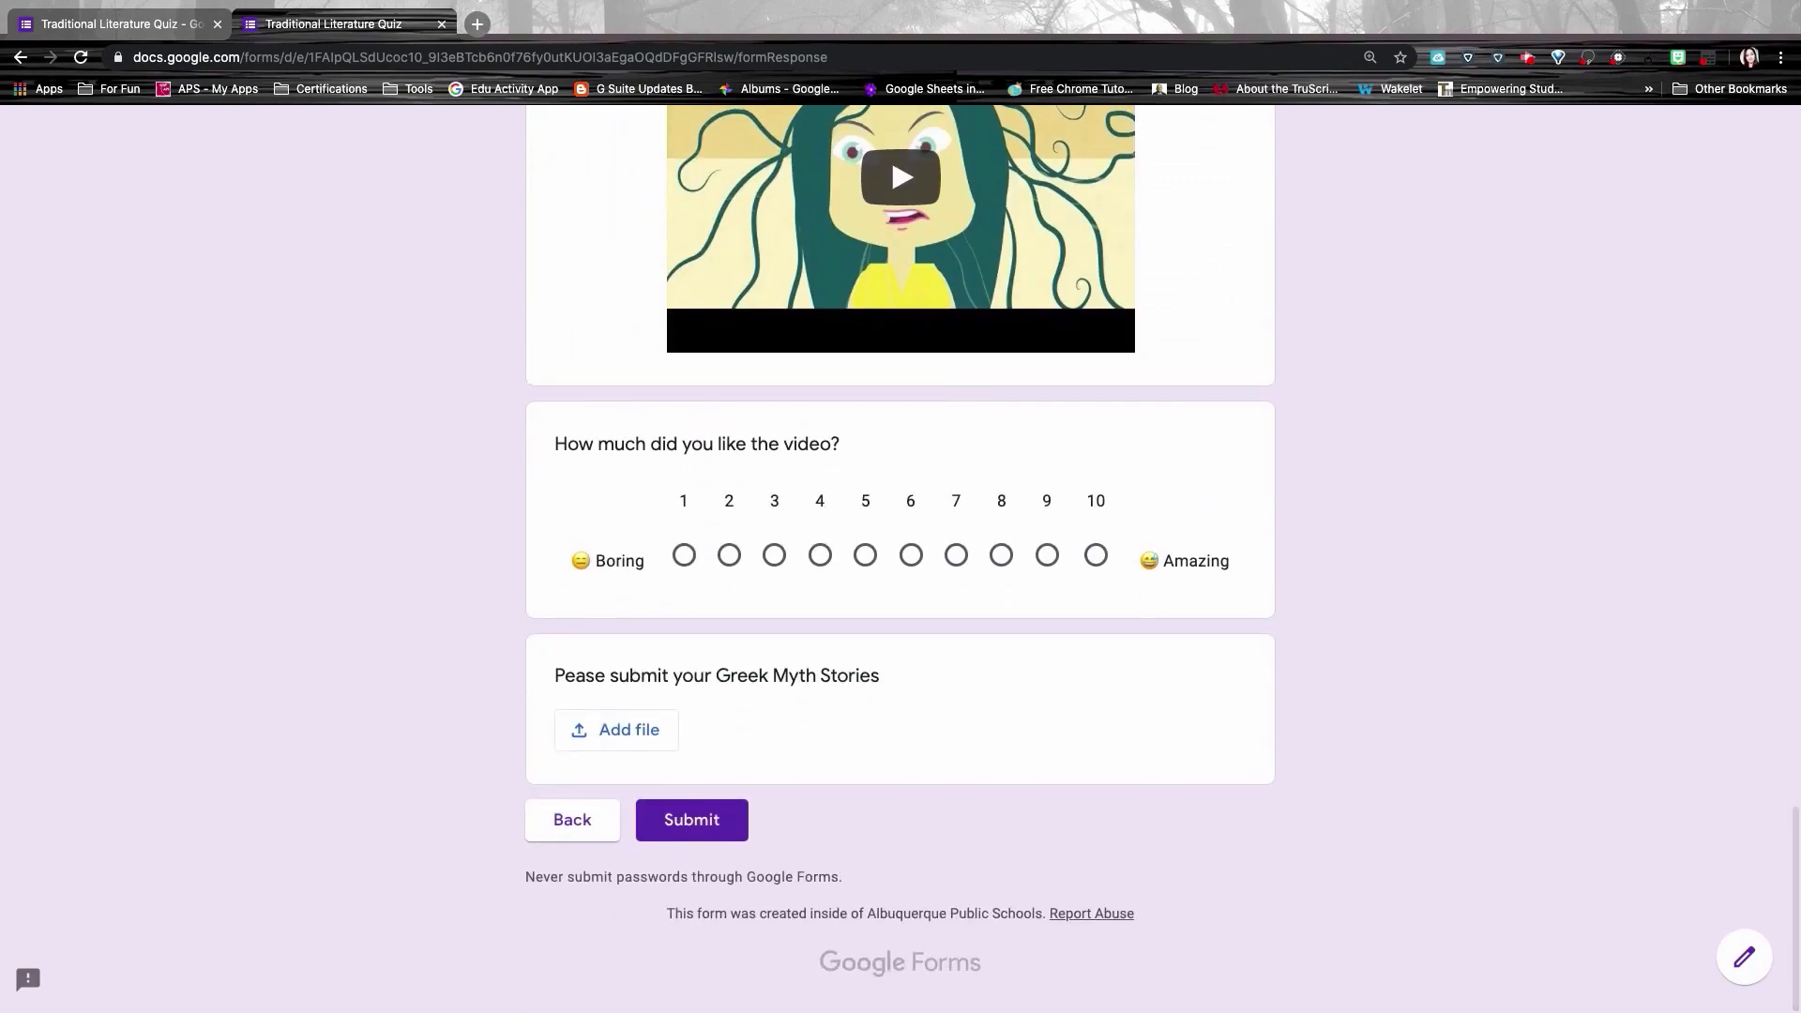
{"action": "key", "text": "ctrl+w"}
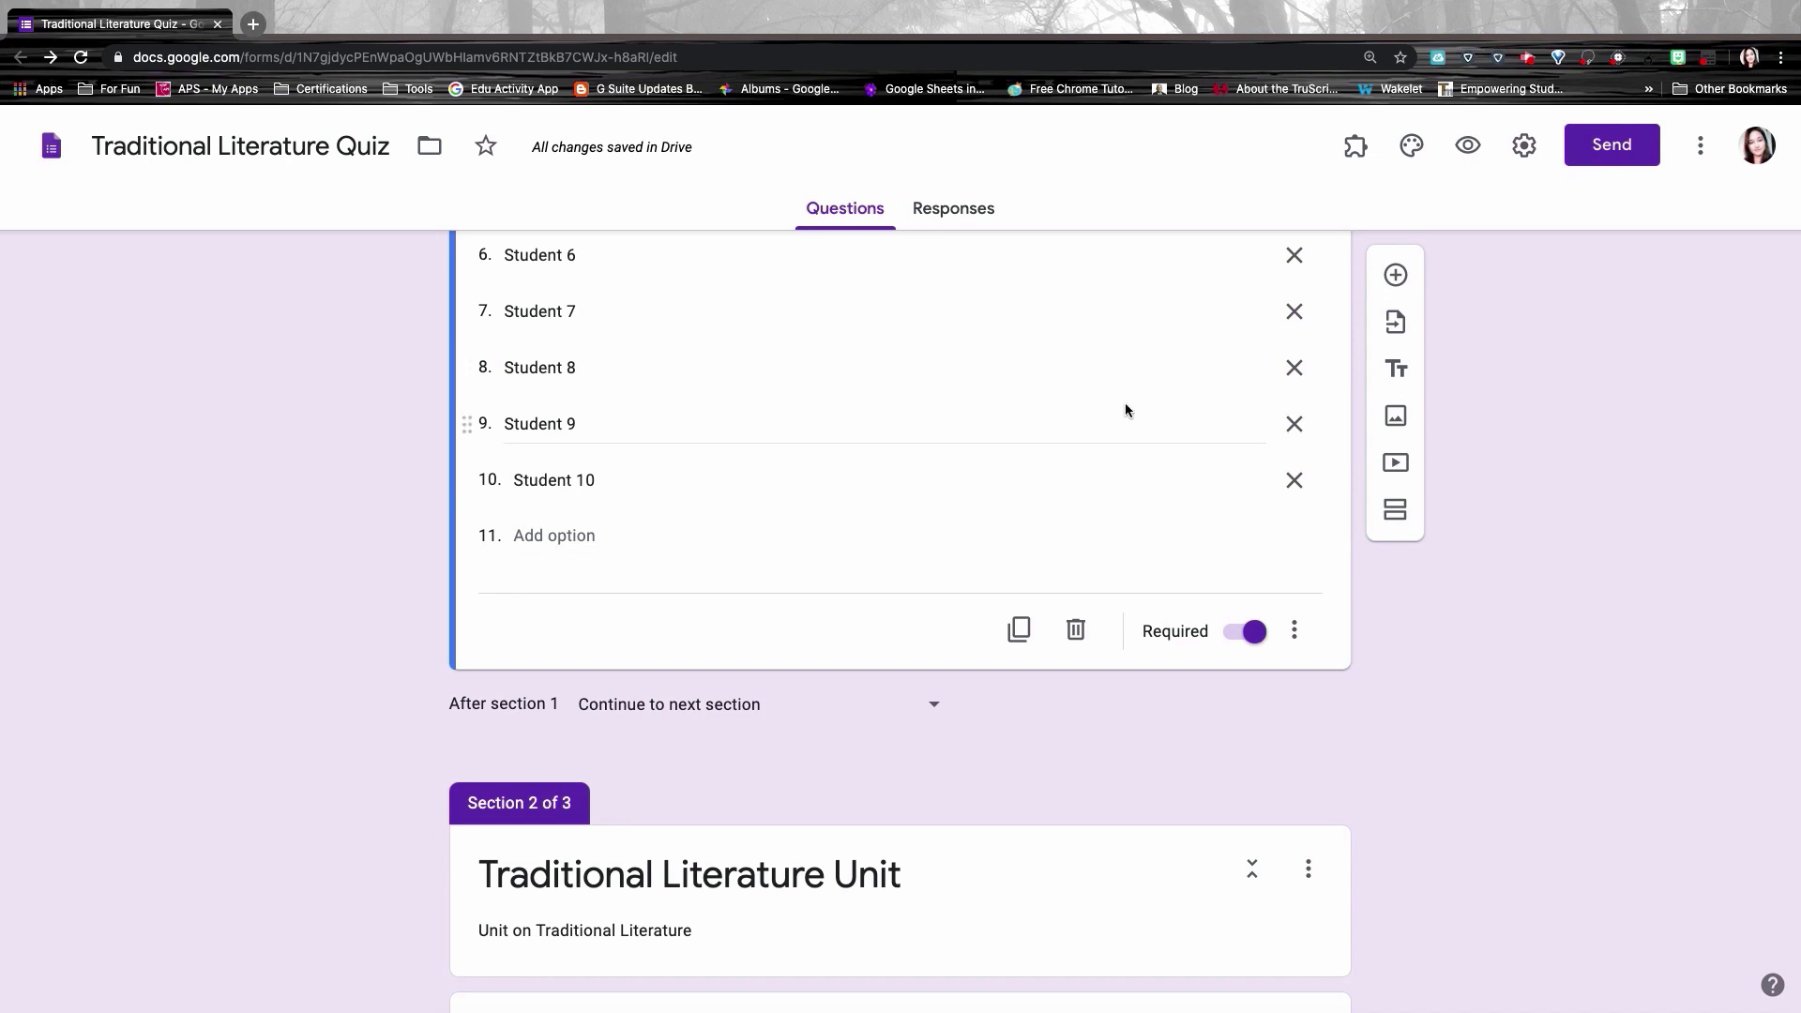
Step: Add a multiple-choice question below the name question: which unit to test, Traditional Literature or Greek Mythology
{"action": "left_click", "coordinate": [1396, 275]}
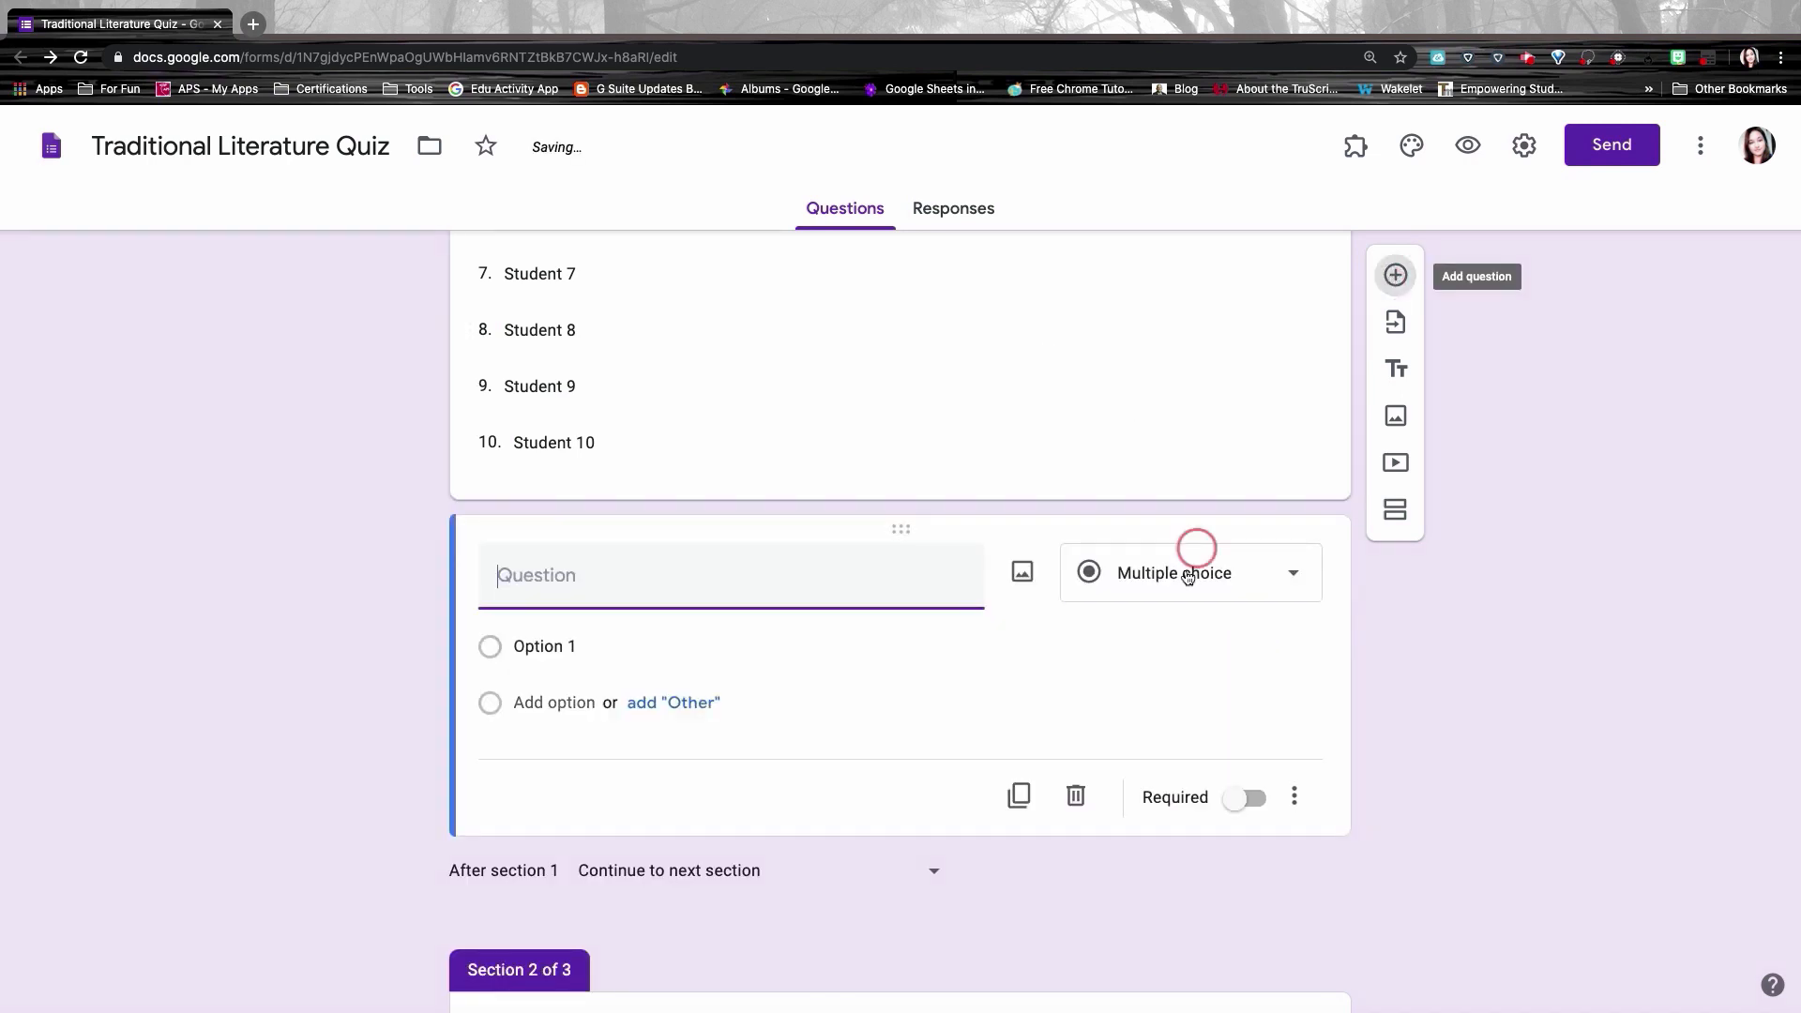
{"action": "scroll", "coordinate": [1214, 580], "scroll_direction": "down", "scroll_amount": 3}
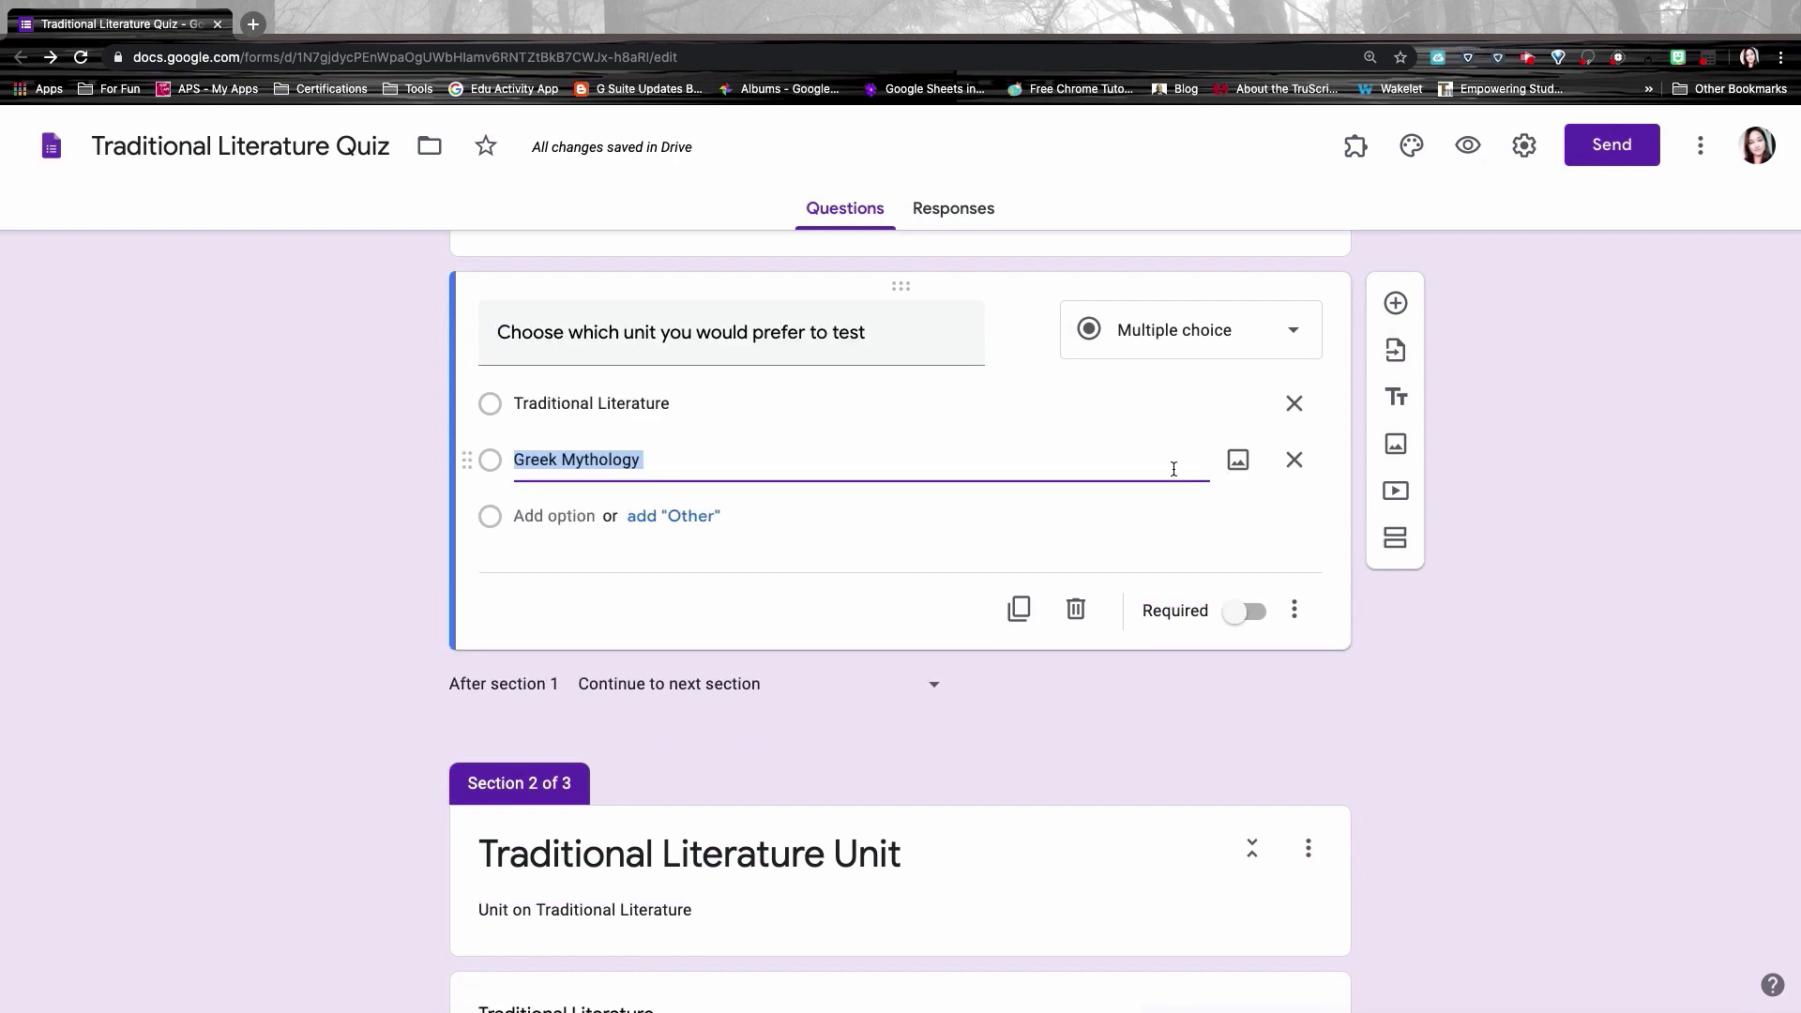
Step: Enable section jumps by answer: Traditional Literature goes to section 2, Greek Mythology to section 3
{"action": "left_click", "coordinate": [1296, 612]}
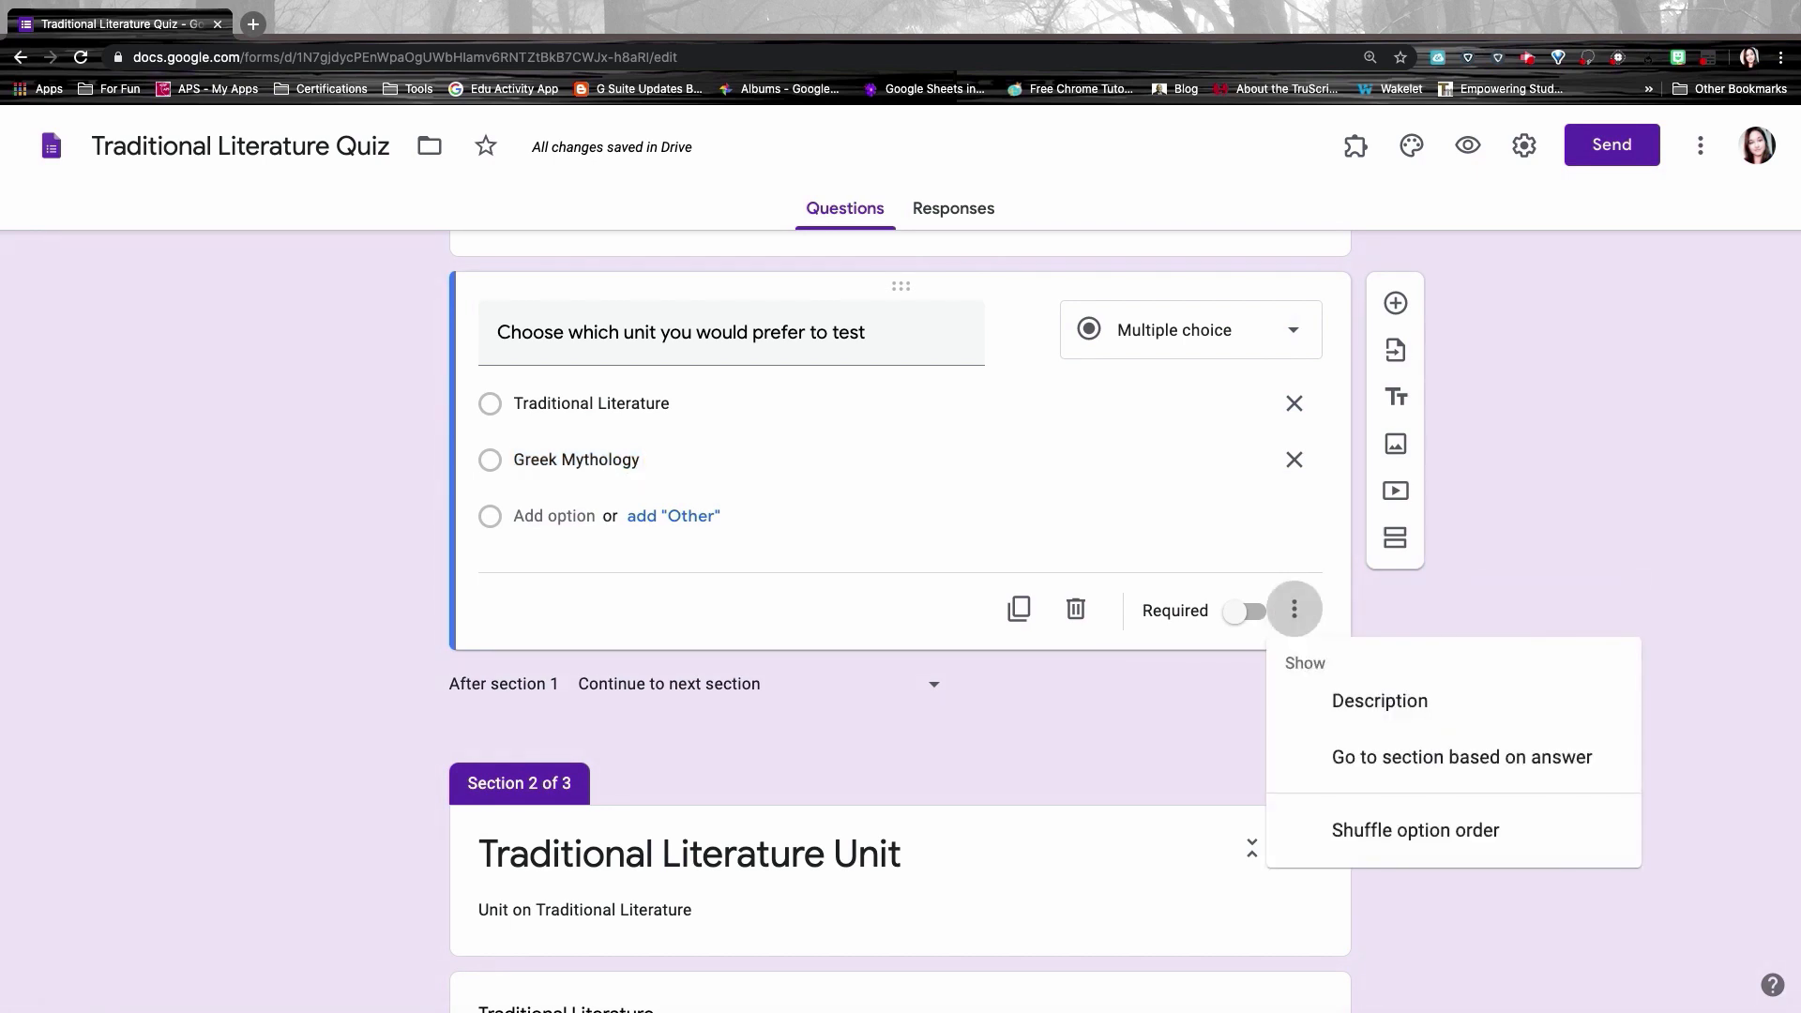
{"action": "left_click", "coordinate": [1353, 779]}
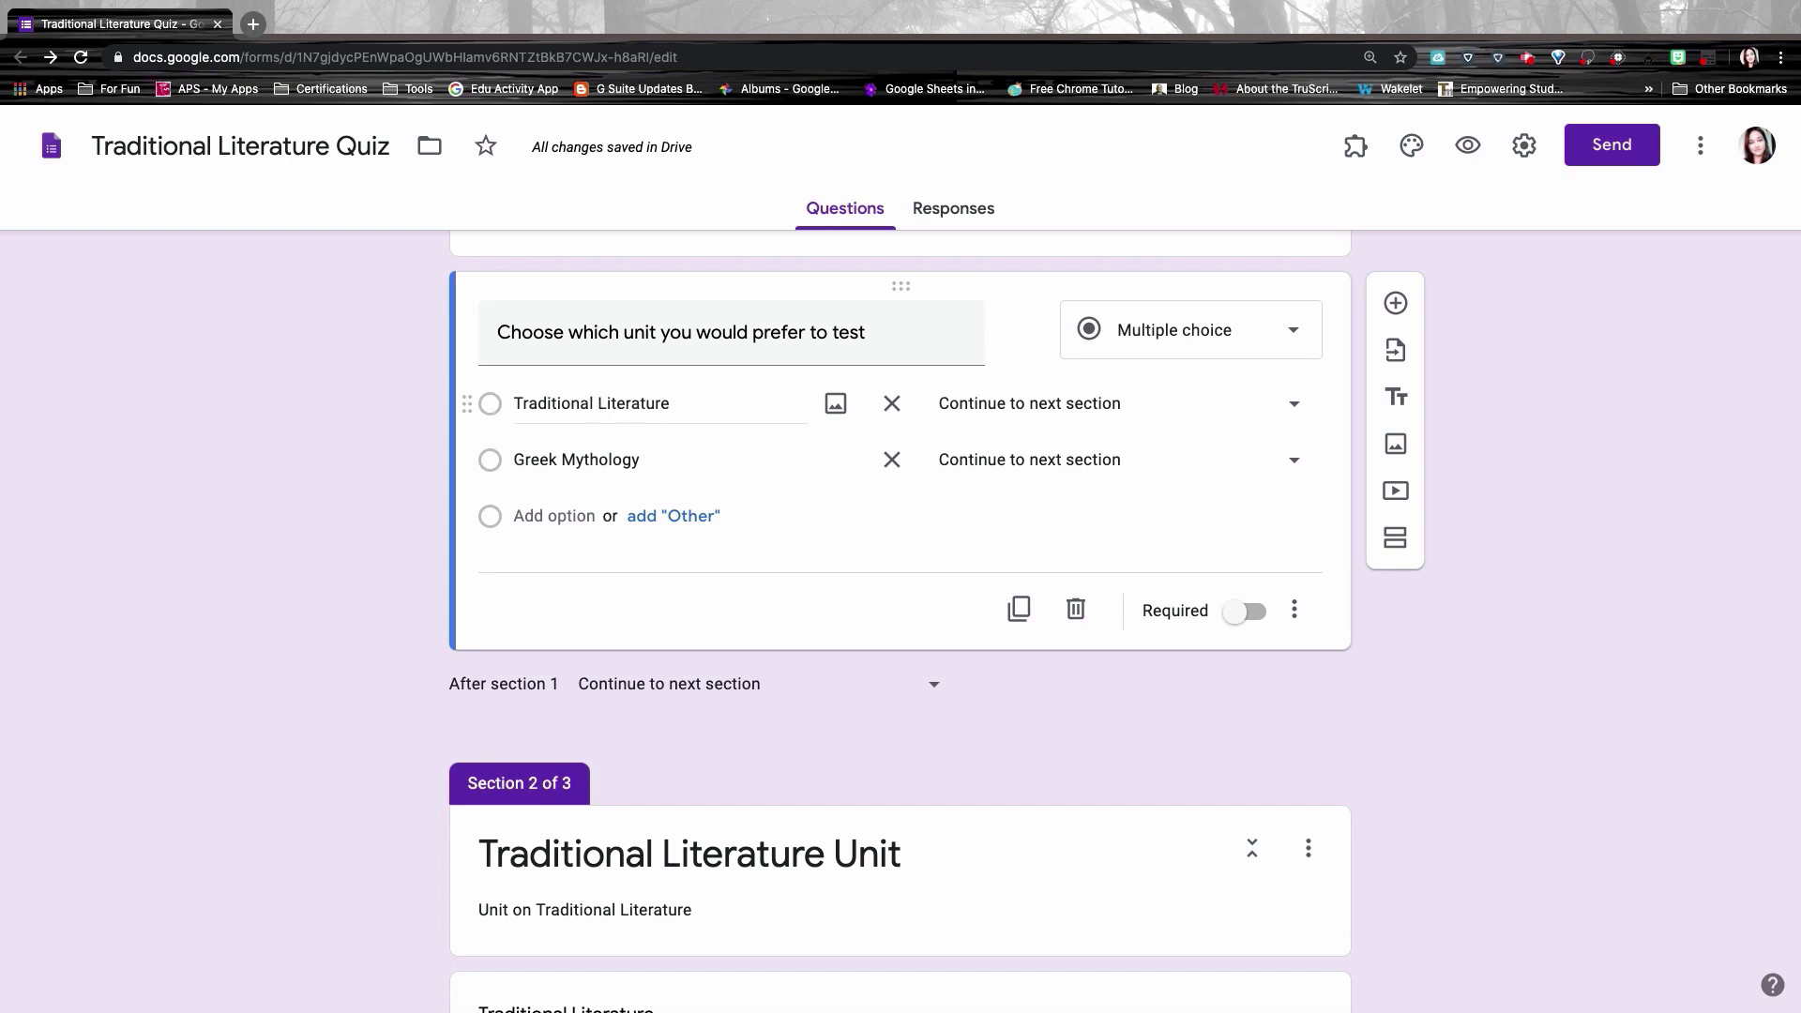
{"action": "left_click", "coordinate": [1047, 409]}
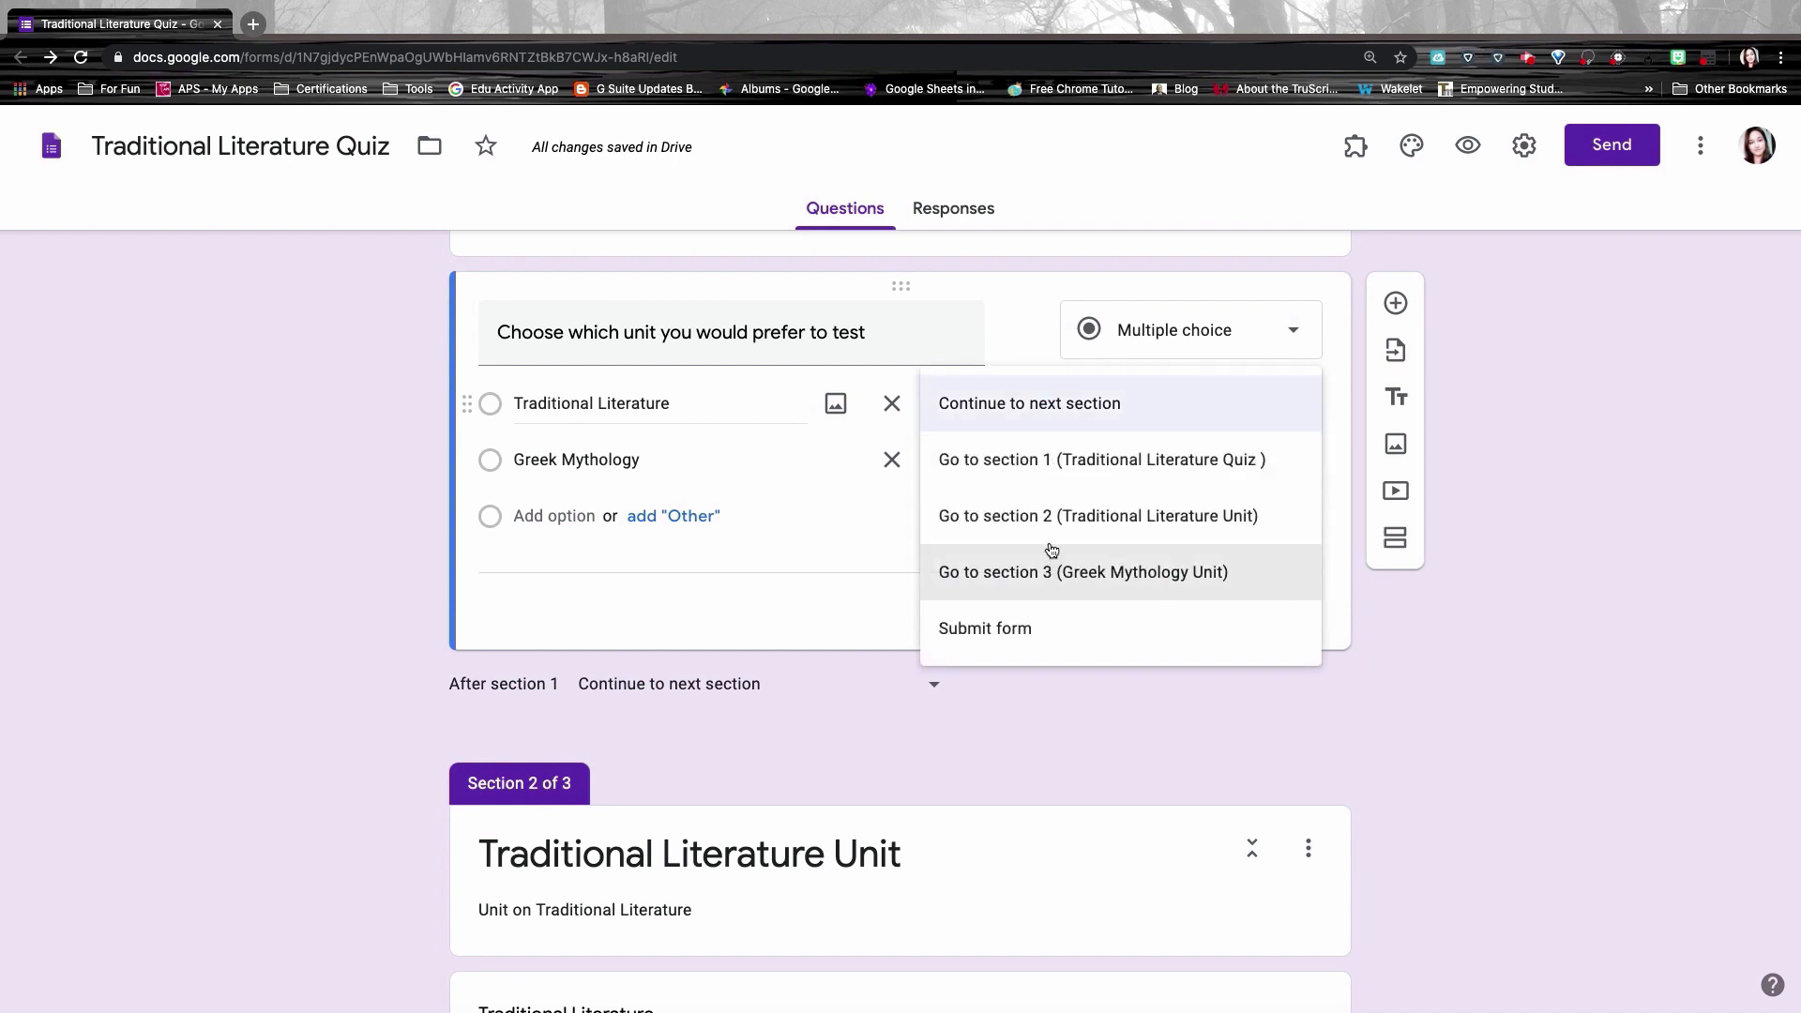
{"action": "left_click", "coordinate": [1047, 517]}
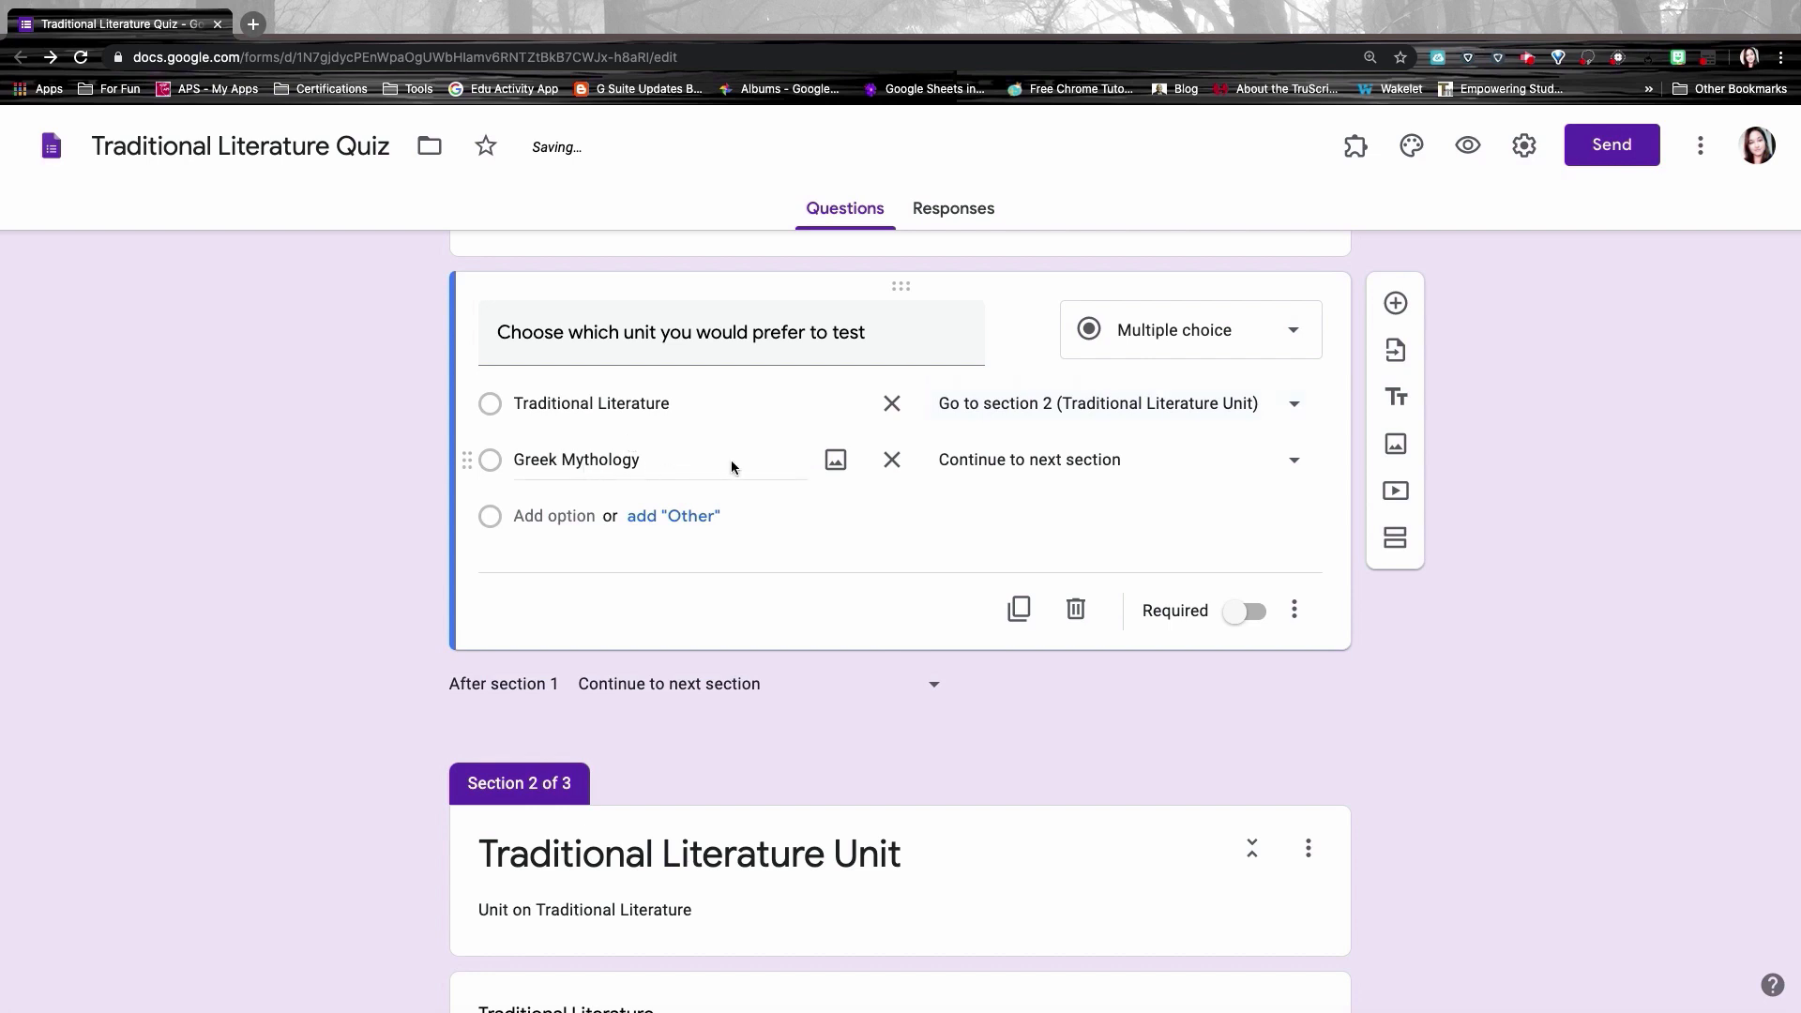
{"action": "left_click", "coordinate": [1029, 464]}
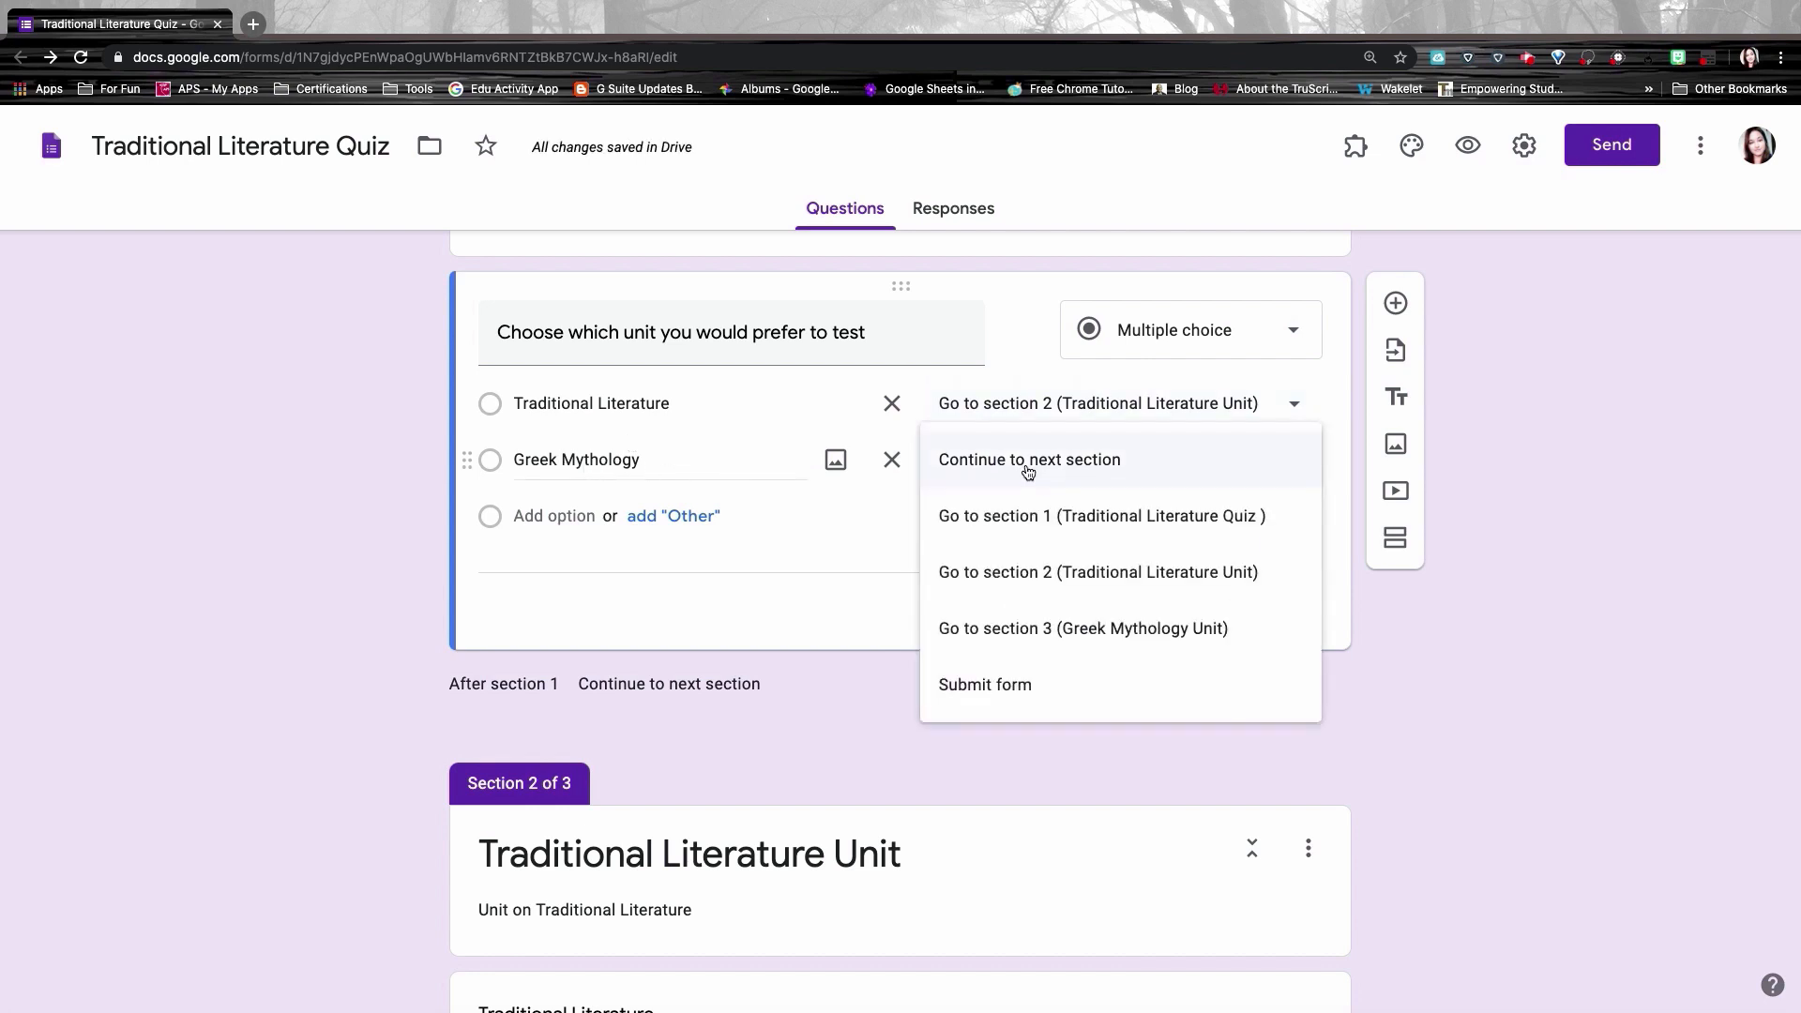
{"action": "left_click", "coordinate": [1041, 644]}
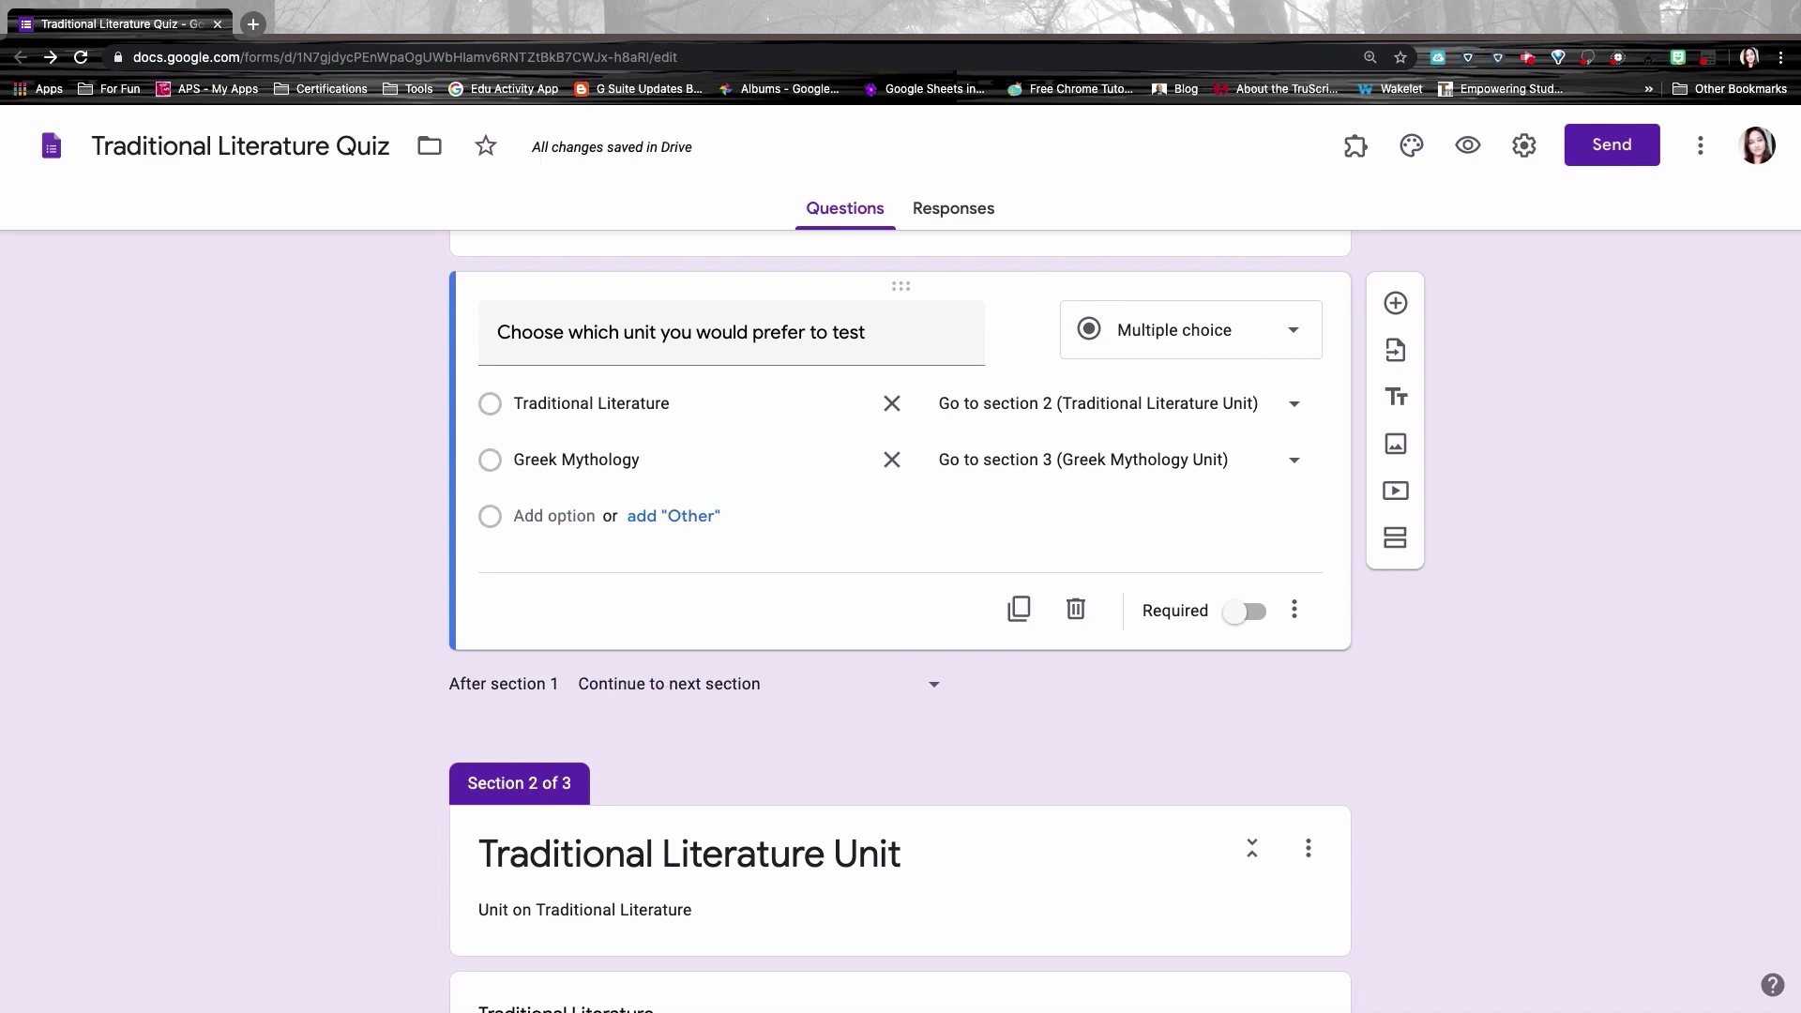
Step: Set 'After section 2' to 'Submit form' so the quiz ends there
{"action": "scroll", "coordinate": [825, 703], "scroll_direction": "down", "scroll_amount": 4}
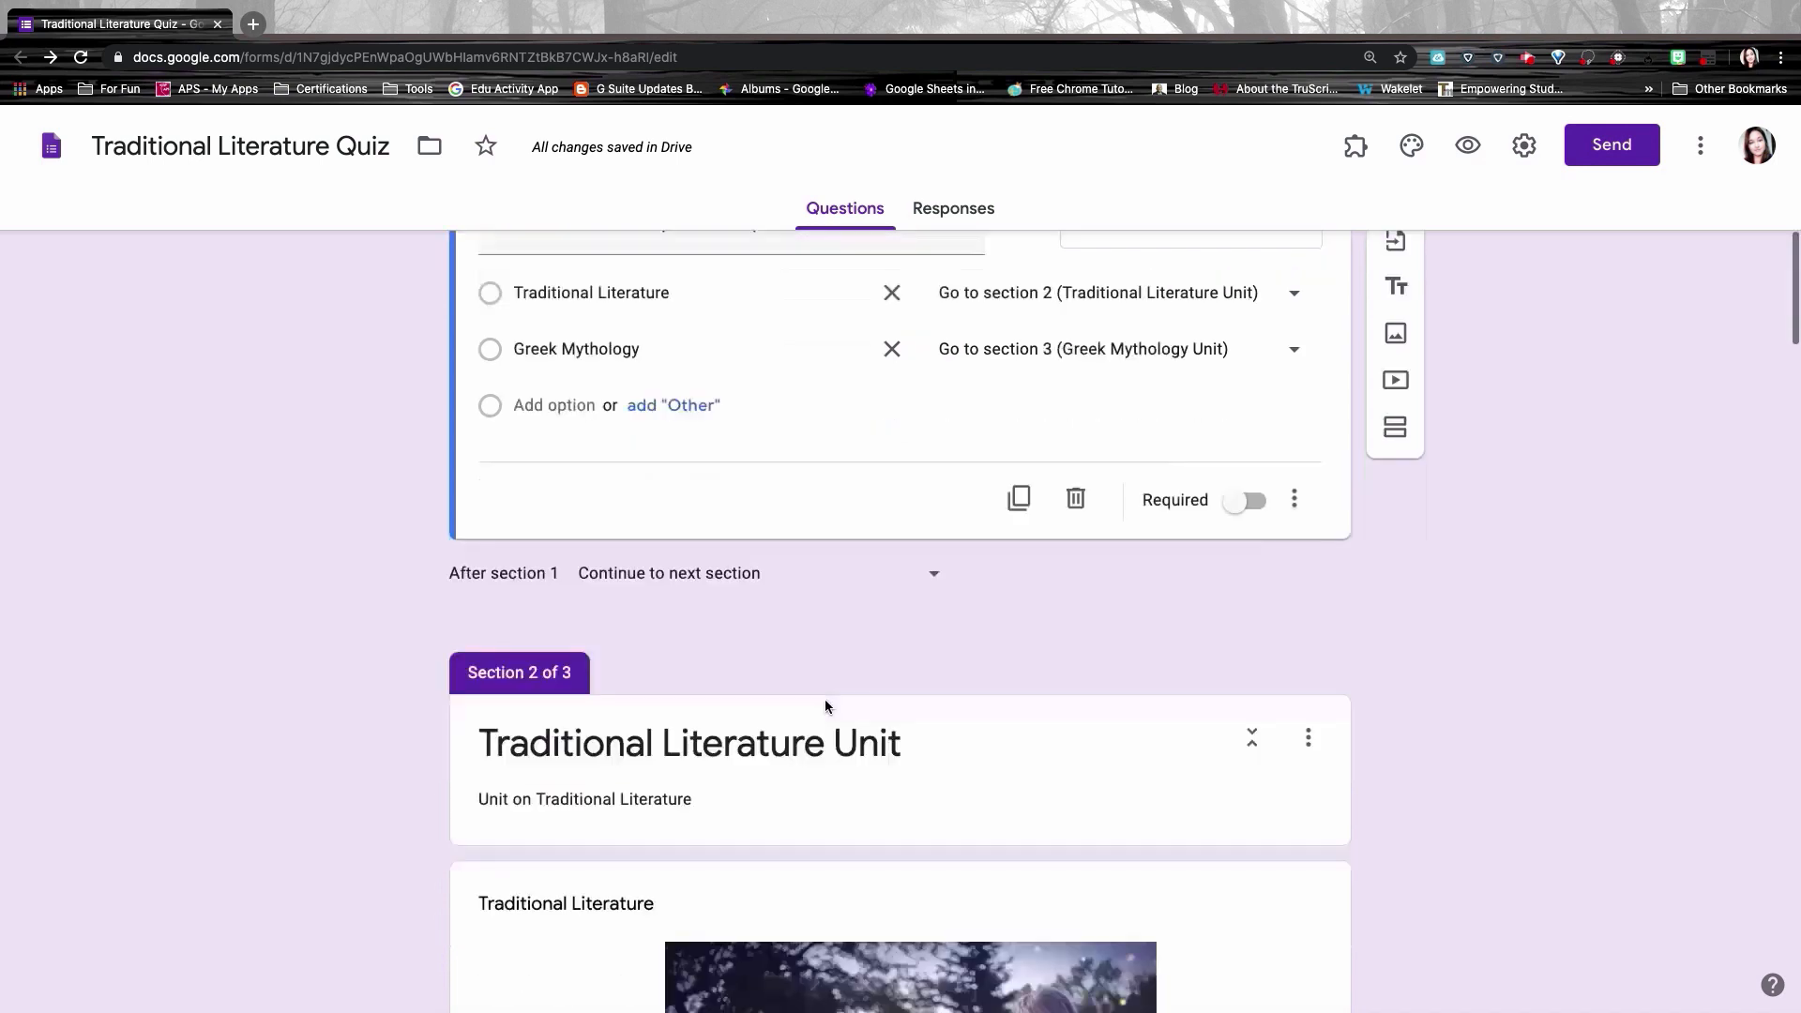
{"action": "scroll", "coordinate": [824, 700], "scroll_direction": "down", "scroll_amount": 12}
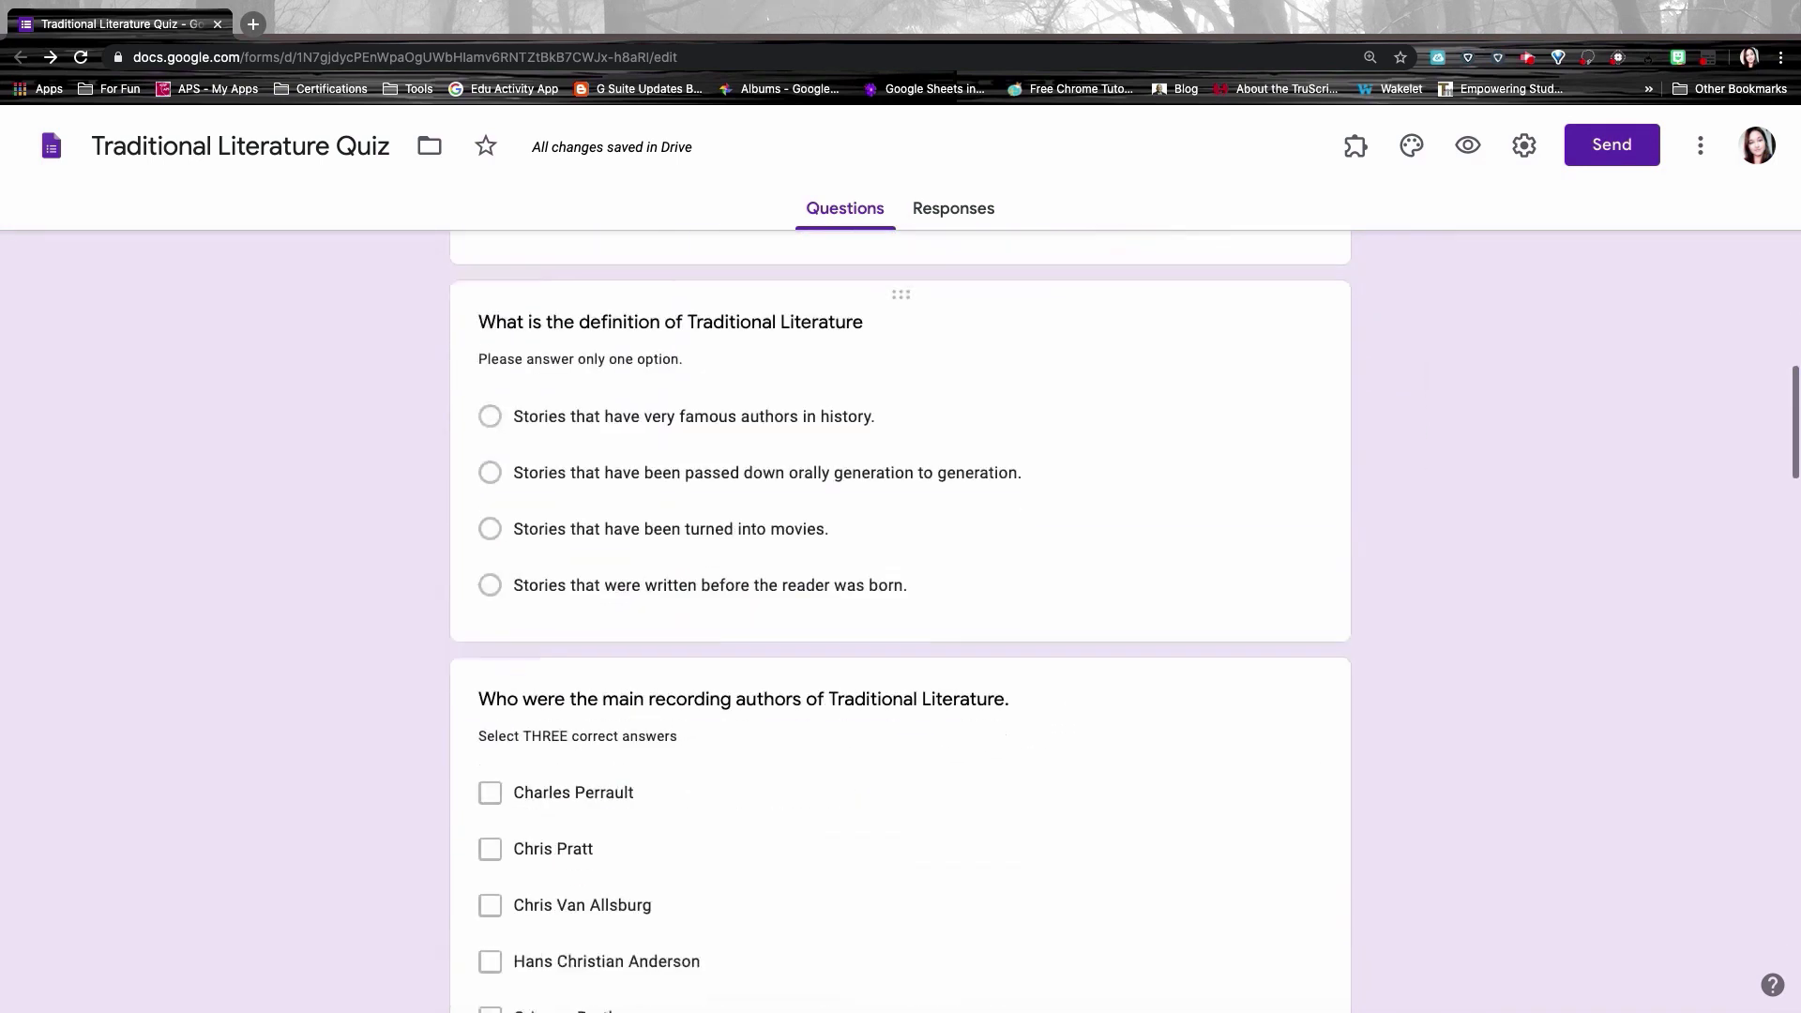
{"action": "scroll", "coordinate": [899, 622], "scroll_direction": "down", "scroll_amount": 7}
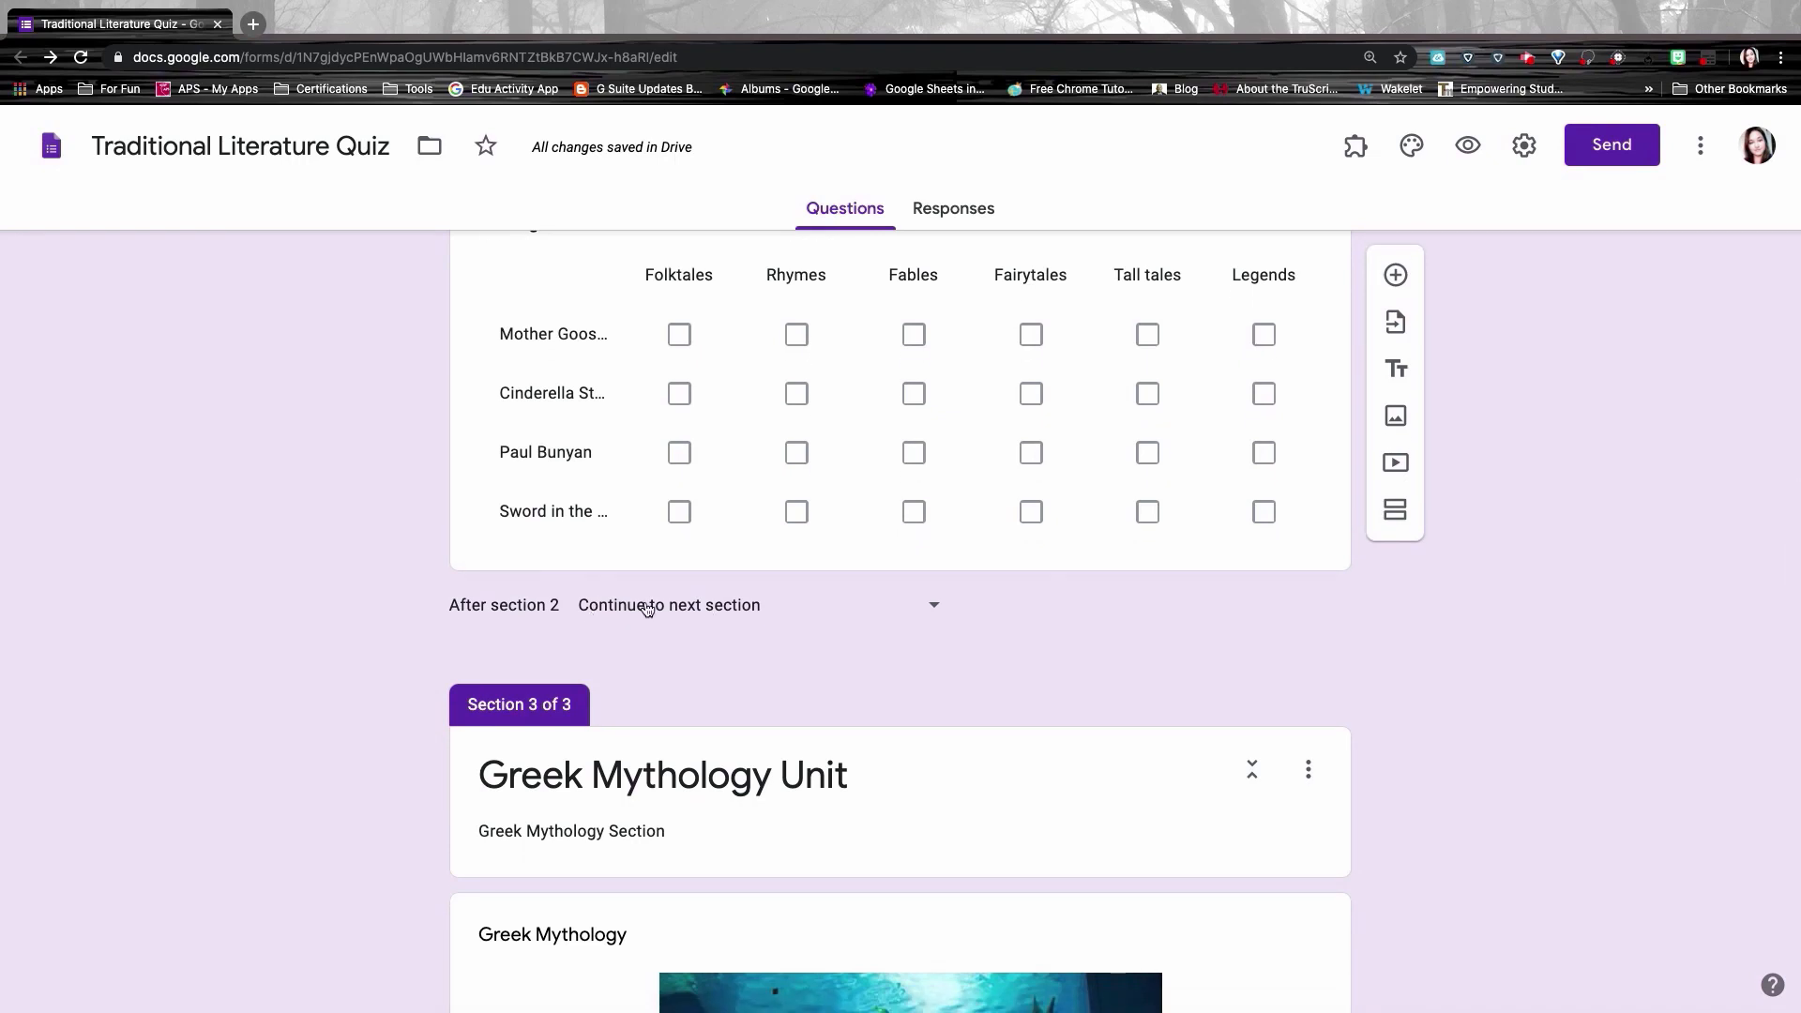
{"action": "left_click", "coordinate": [706, 608]}
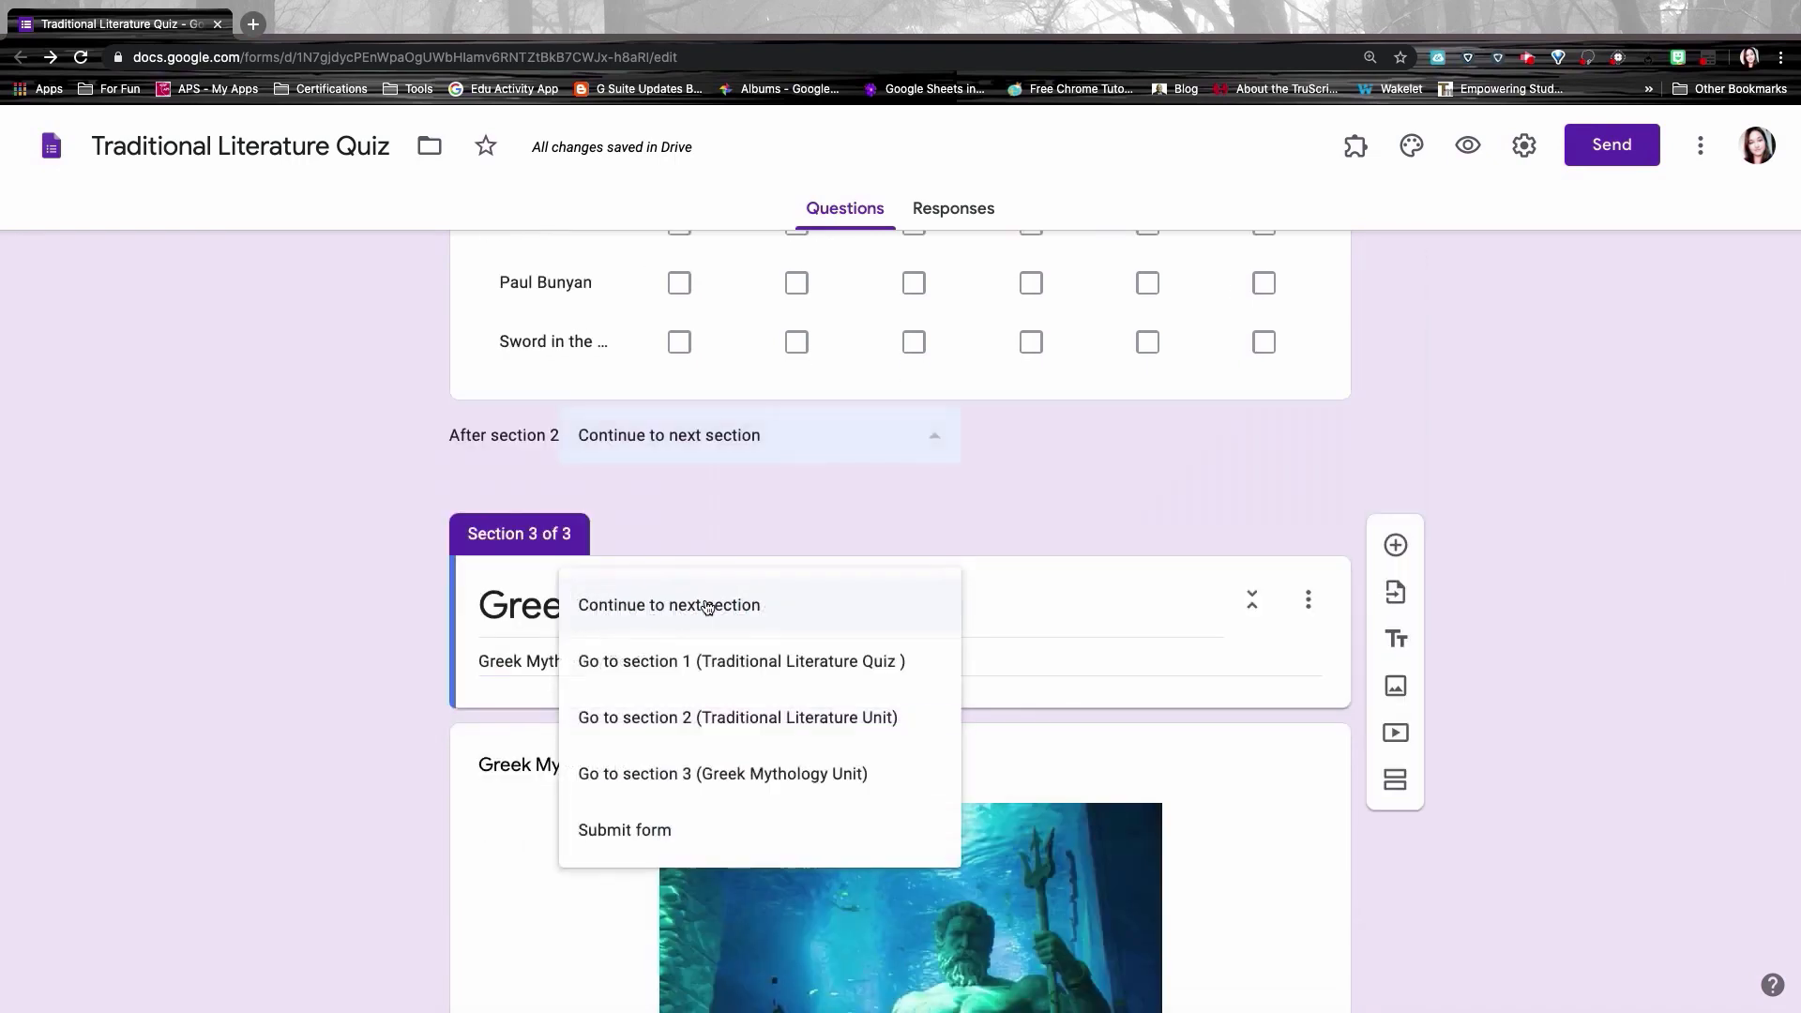
{"action": "left_click", "coordinate": [649, 829]}
{"action": "scroll", "coordinate": [779, 802], "scroll_direction": "down", "scroll_amount": 18}
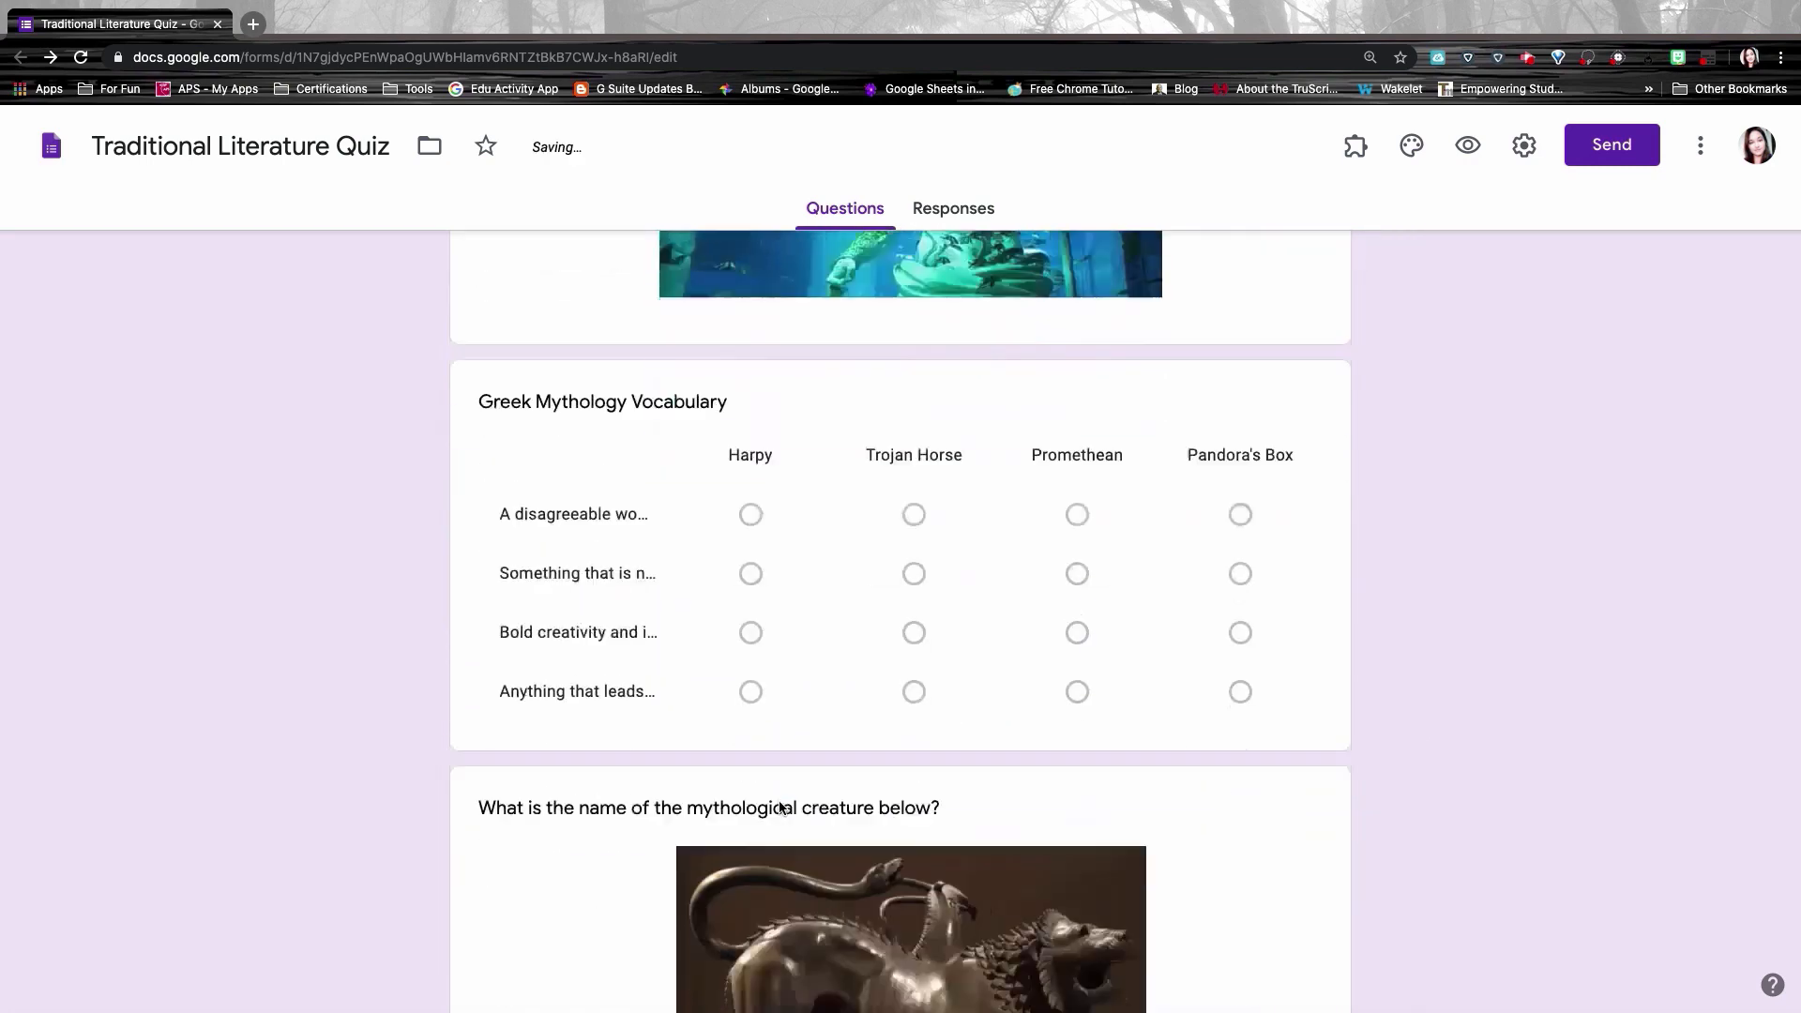
{"action": "scroll", "coordinate": [779, 801], "scroll_direction": "down", "scroll_amount": 14}
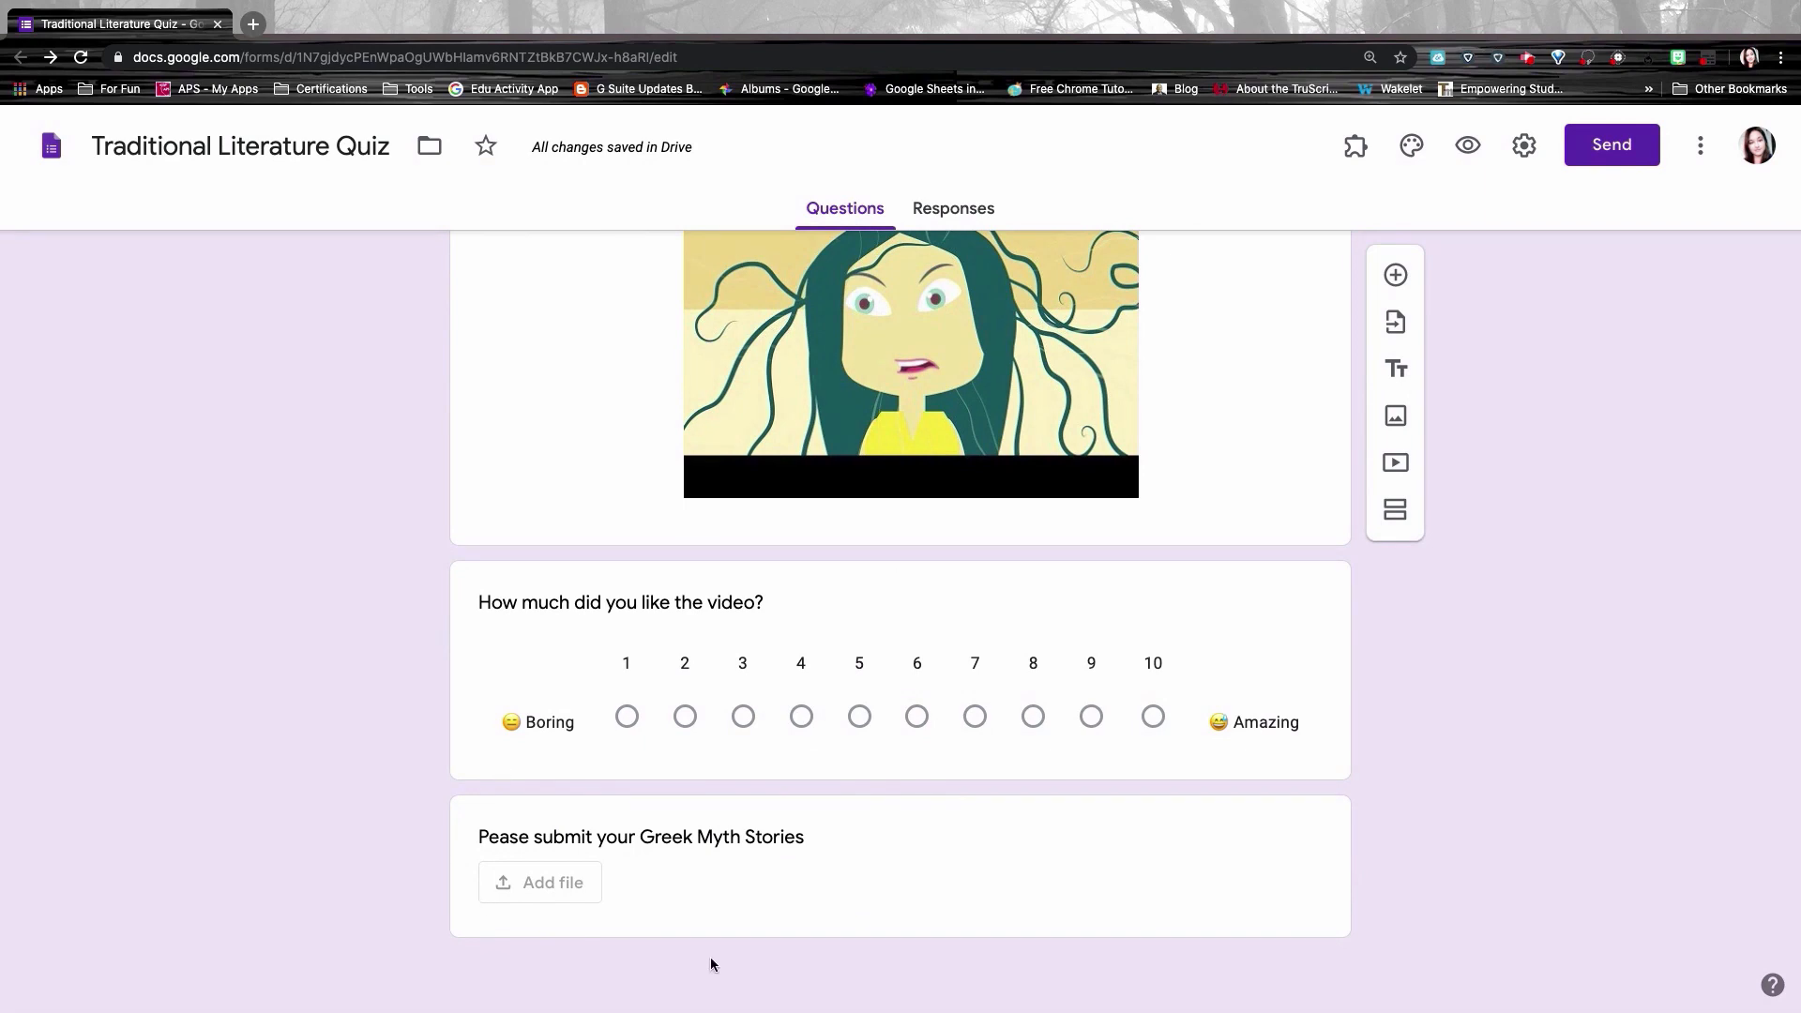
{"action": "scroll", "coordinate": [740, 532], "scroll_direction": "up", "scroll_amount": 20}
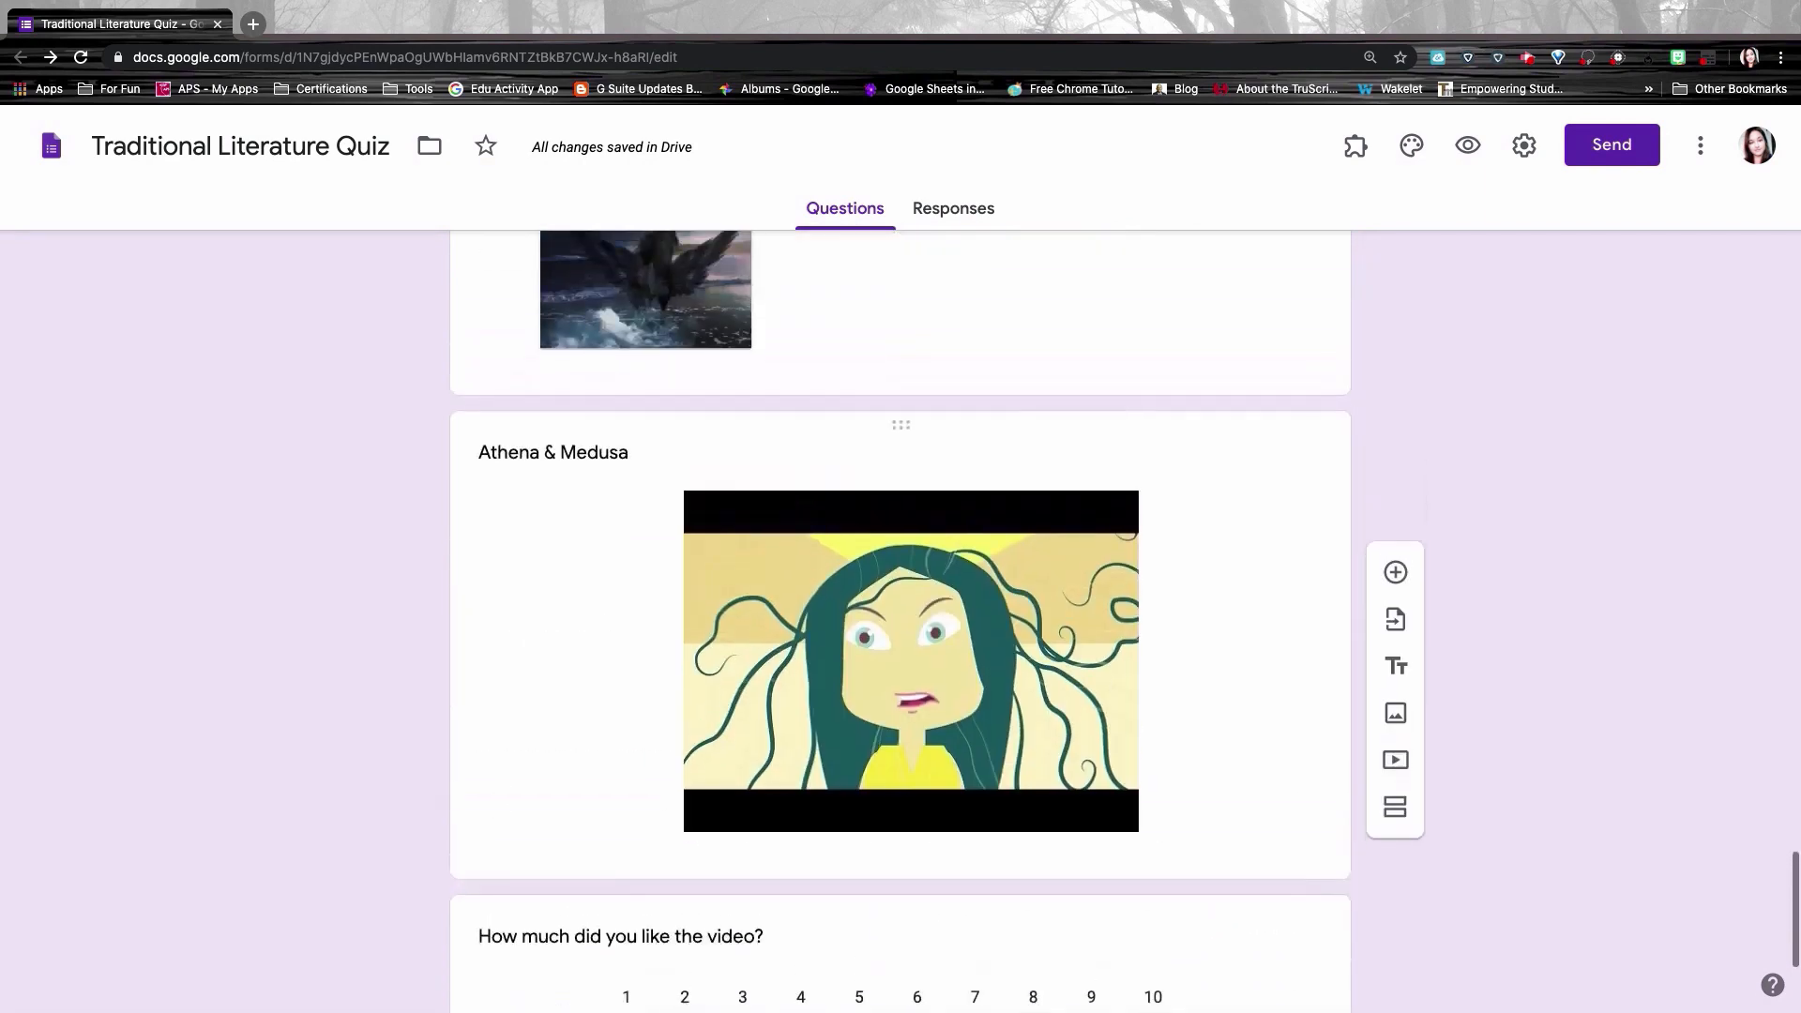
{"action": "scroll", "coordinate": [742, 540], "scroll_direction": "up", "scroll_amount": 20}
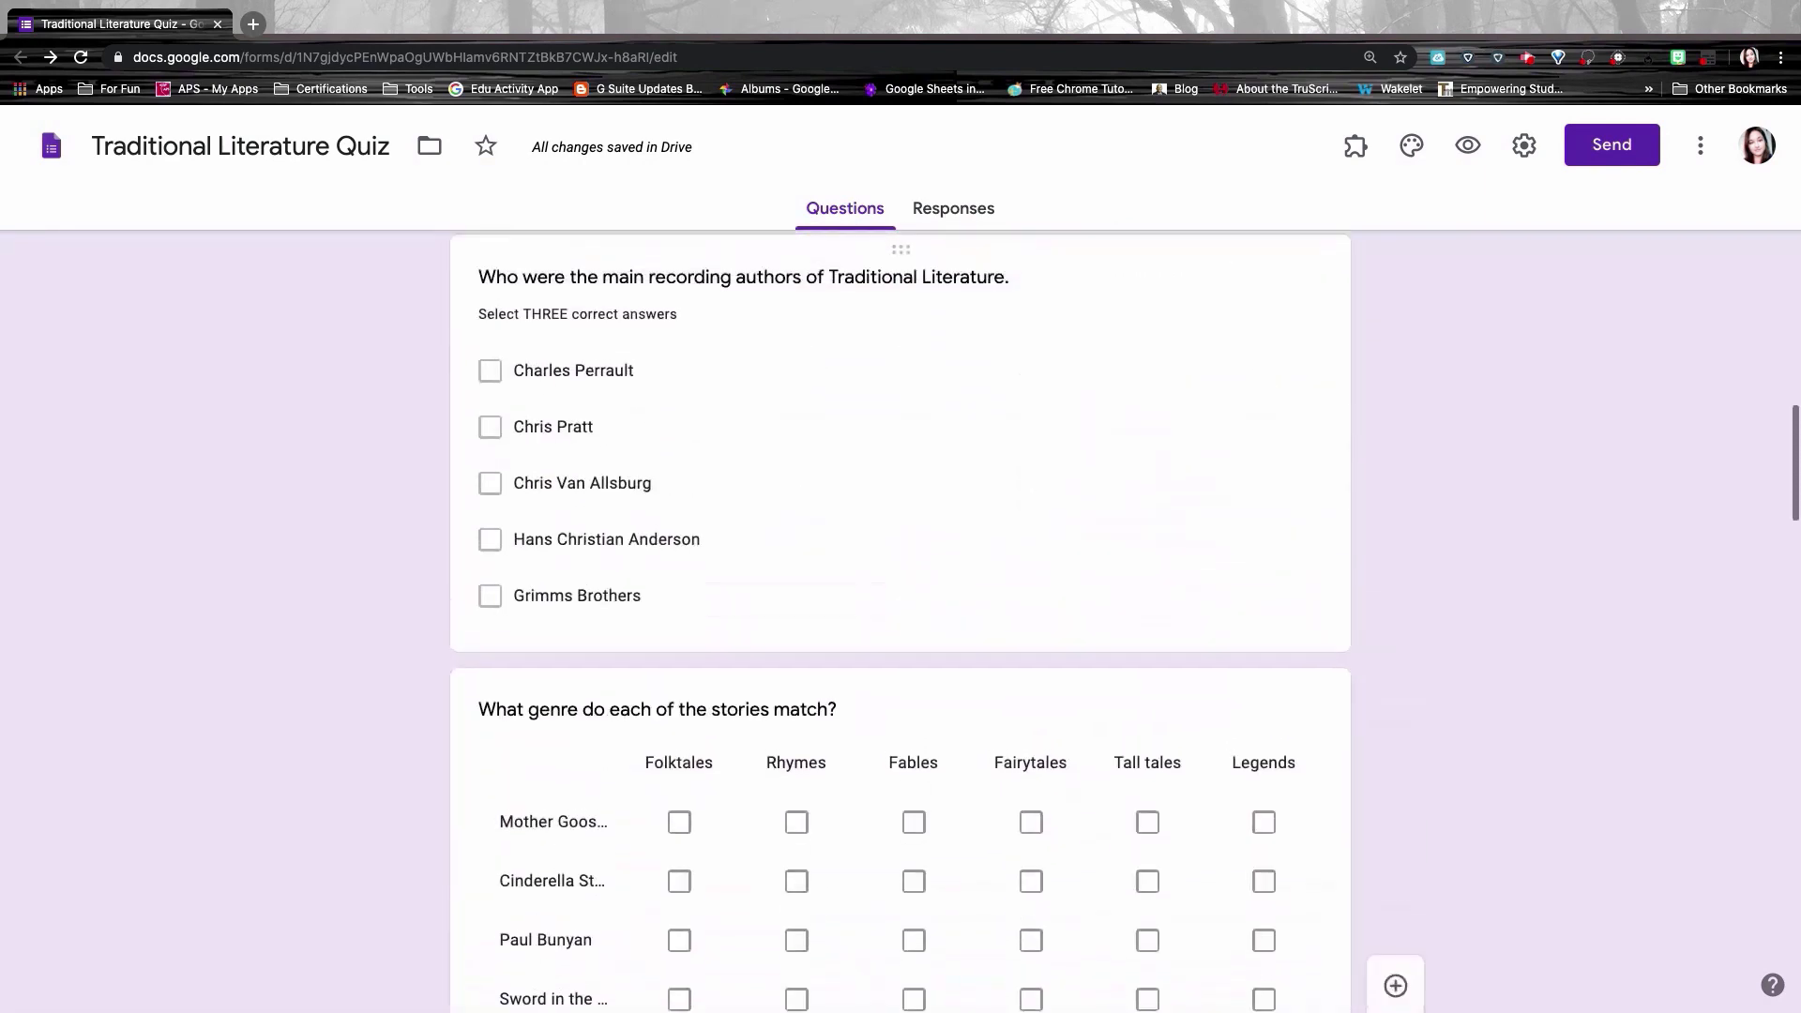
{"action": "scroll", "coordinate": [1189, 393], "scroll_direction": "up", "scroll_amount": 10}
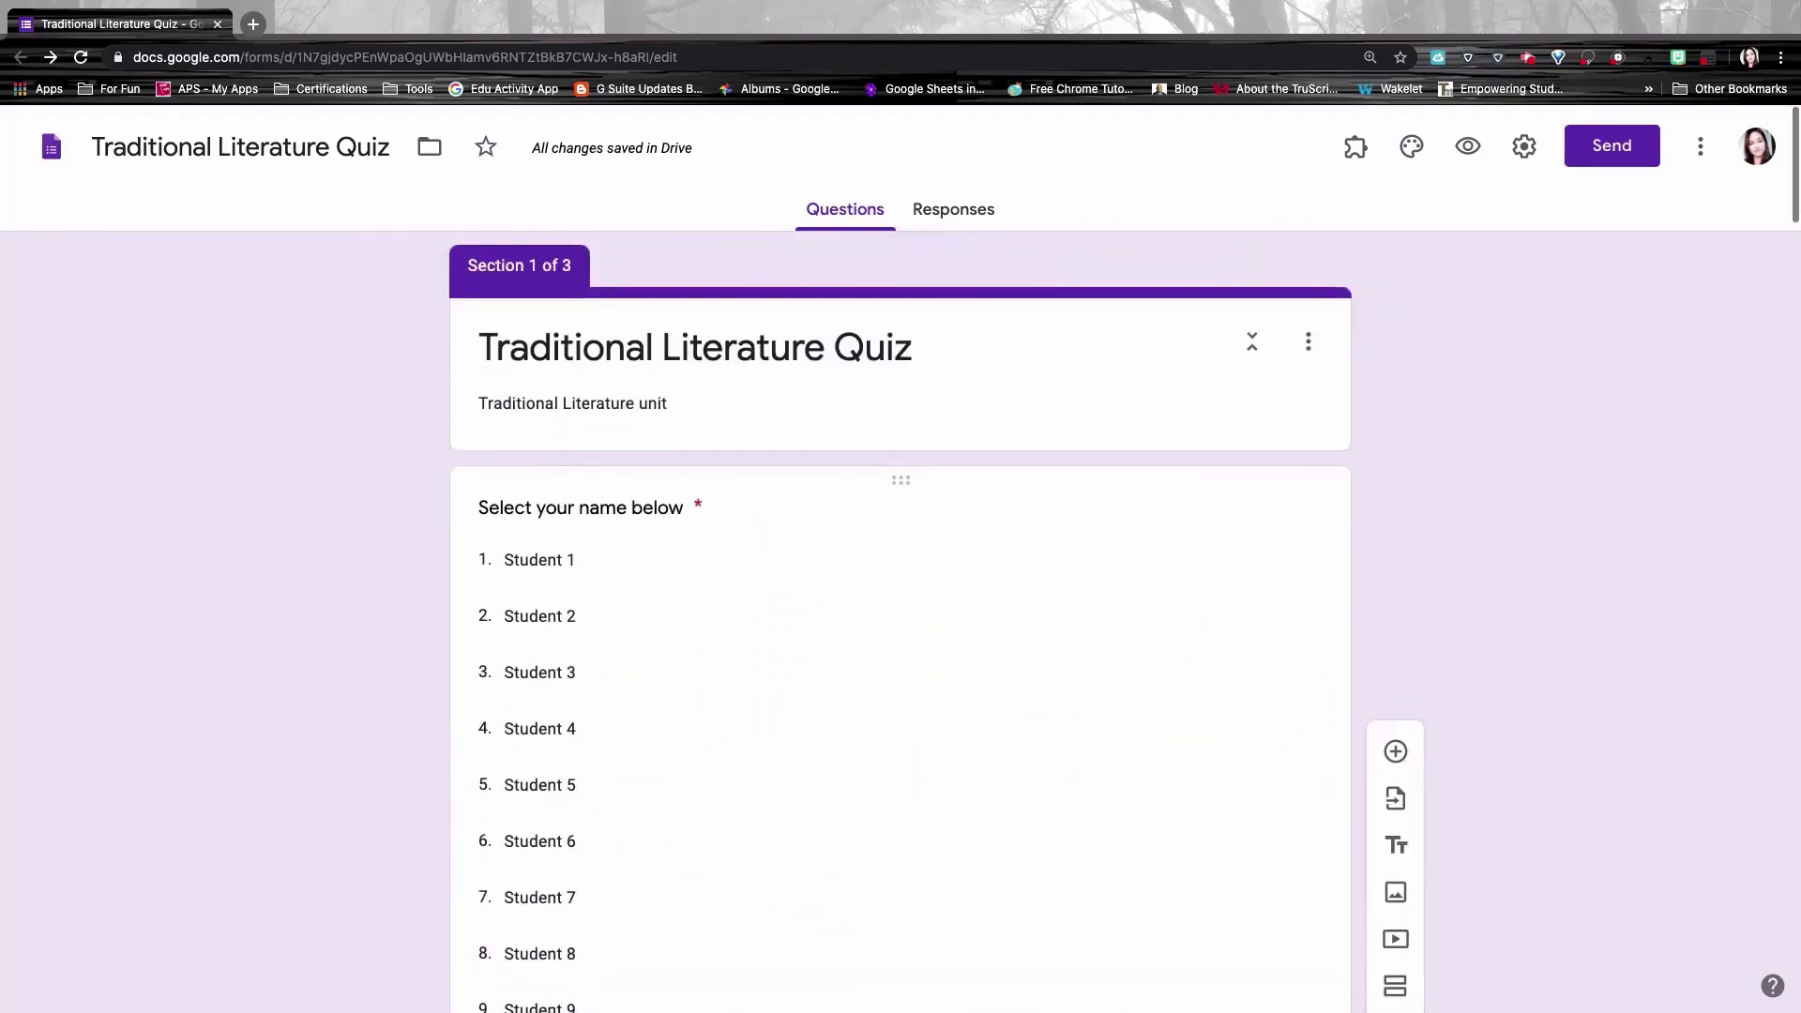
Step: Preview the form as Student 1 choosing Traditional Literature, and look through that unit's section
{"action": "left_click", "coordinate": [1468, 146]}
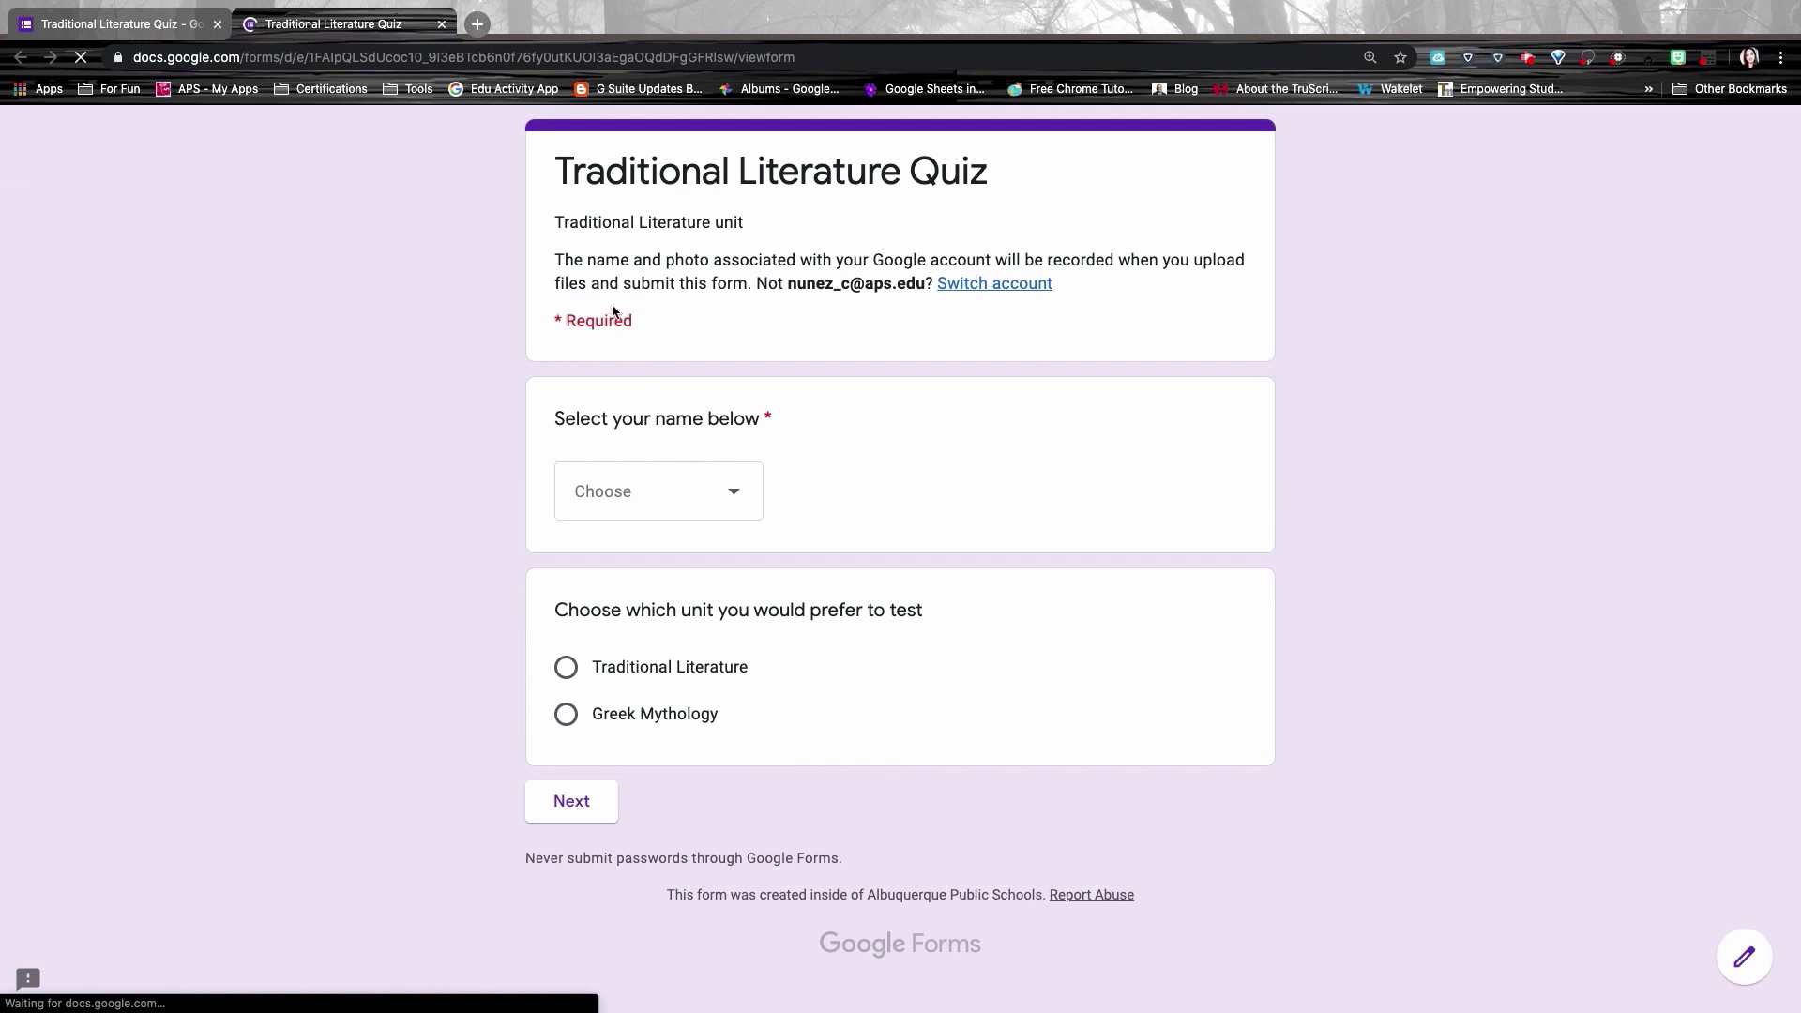
{"action": "left_click", "coordinate": [633, 504]}
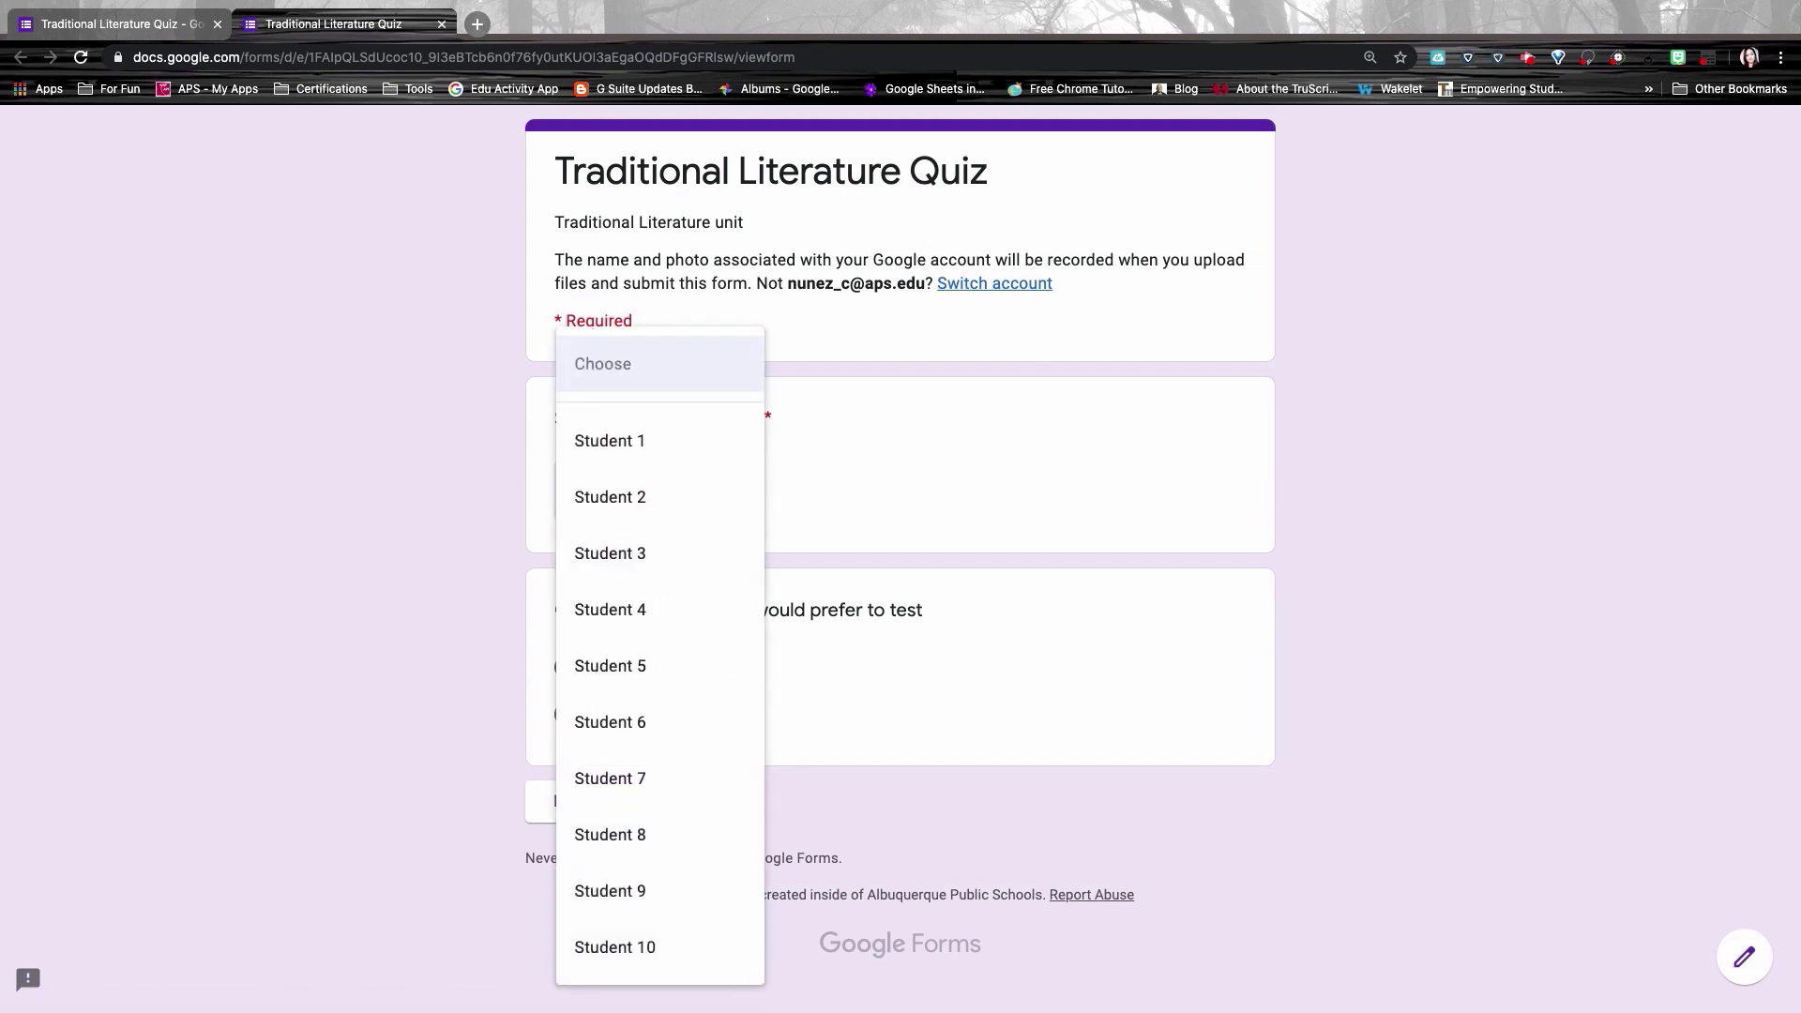
{"action": "left_click", "coordinate": [626, 448]}
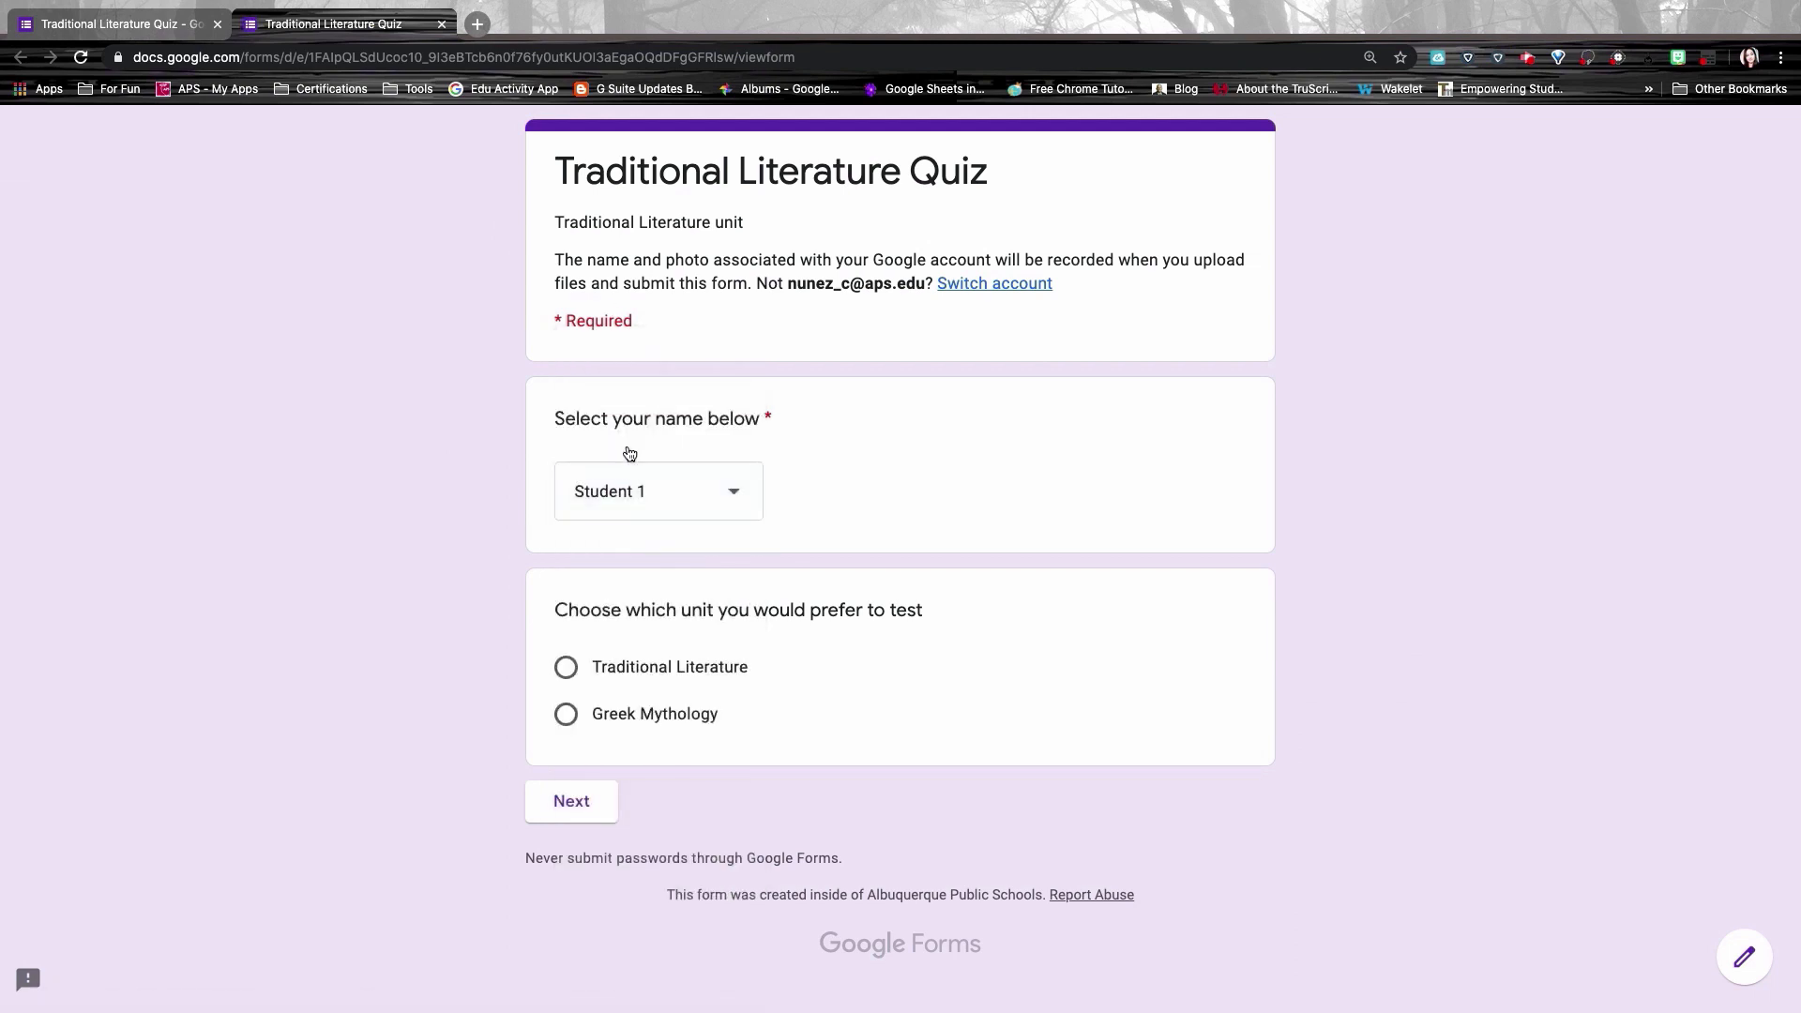
{"action": "left_click", "coordinate": [567, 669]}
{"action": "left_click", "coordinate": [568, 805]}
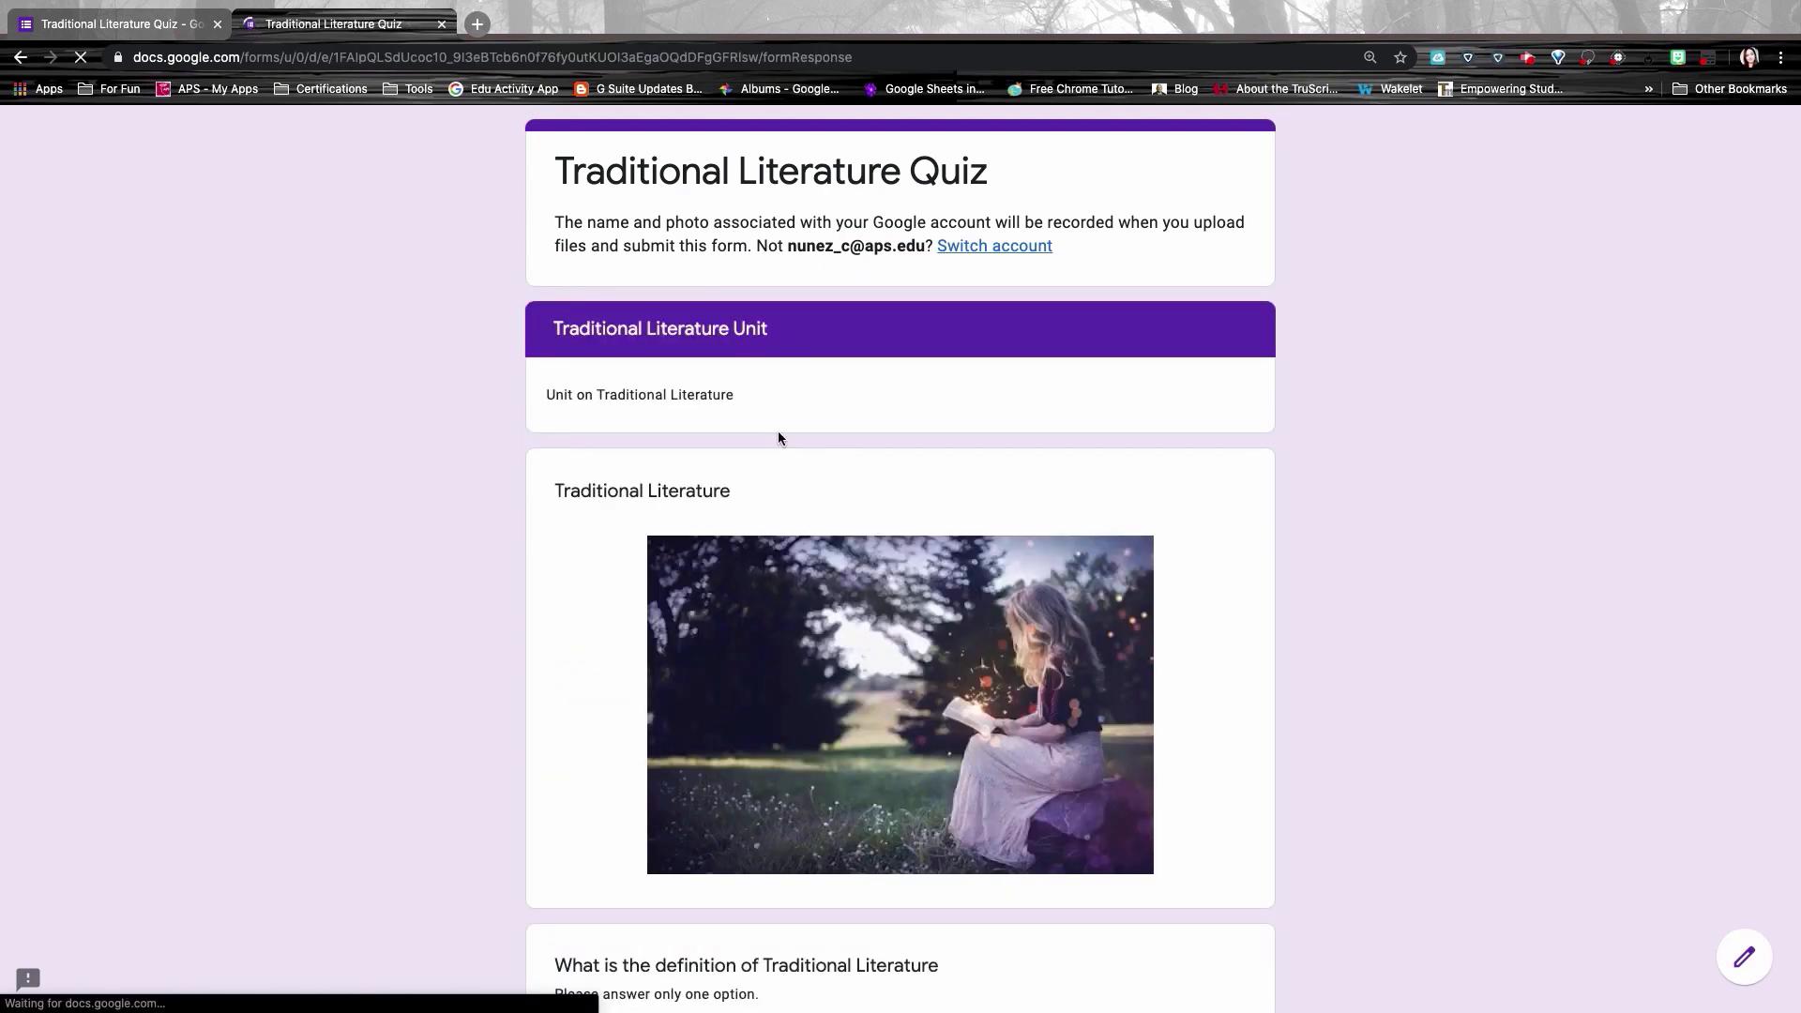
{"action": "scroll", "coordinate": [779, 435], "scroll_direction": "down", "scroll_amount": 3}
{"action": "scroll", "coordinate": [778, 432], "scroll_direction": "down", "scroll_amount": 10}
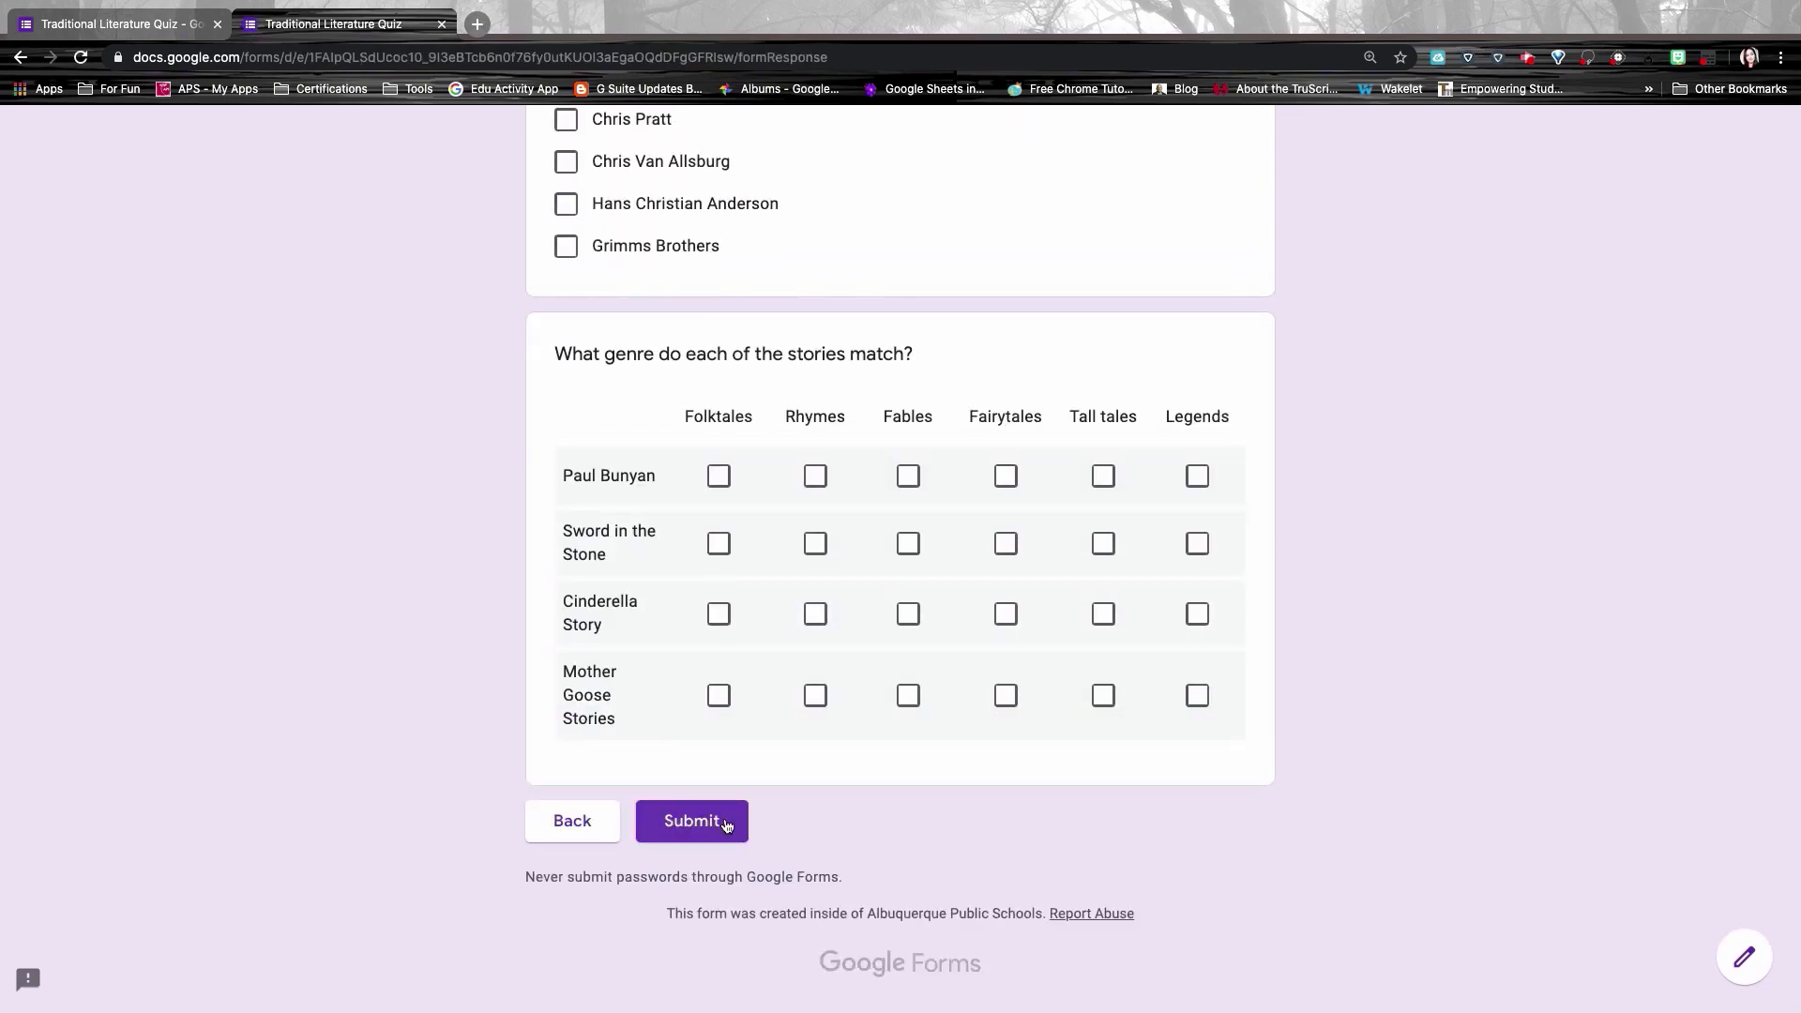
{"action": "scroll", "coordinate": [329, 197], "scroll_direction": "up", "scroll_amount": 15}
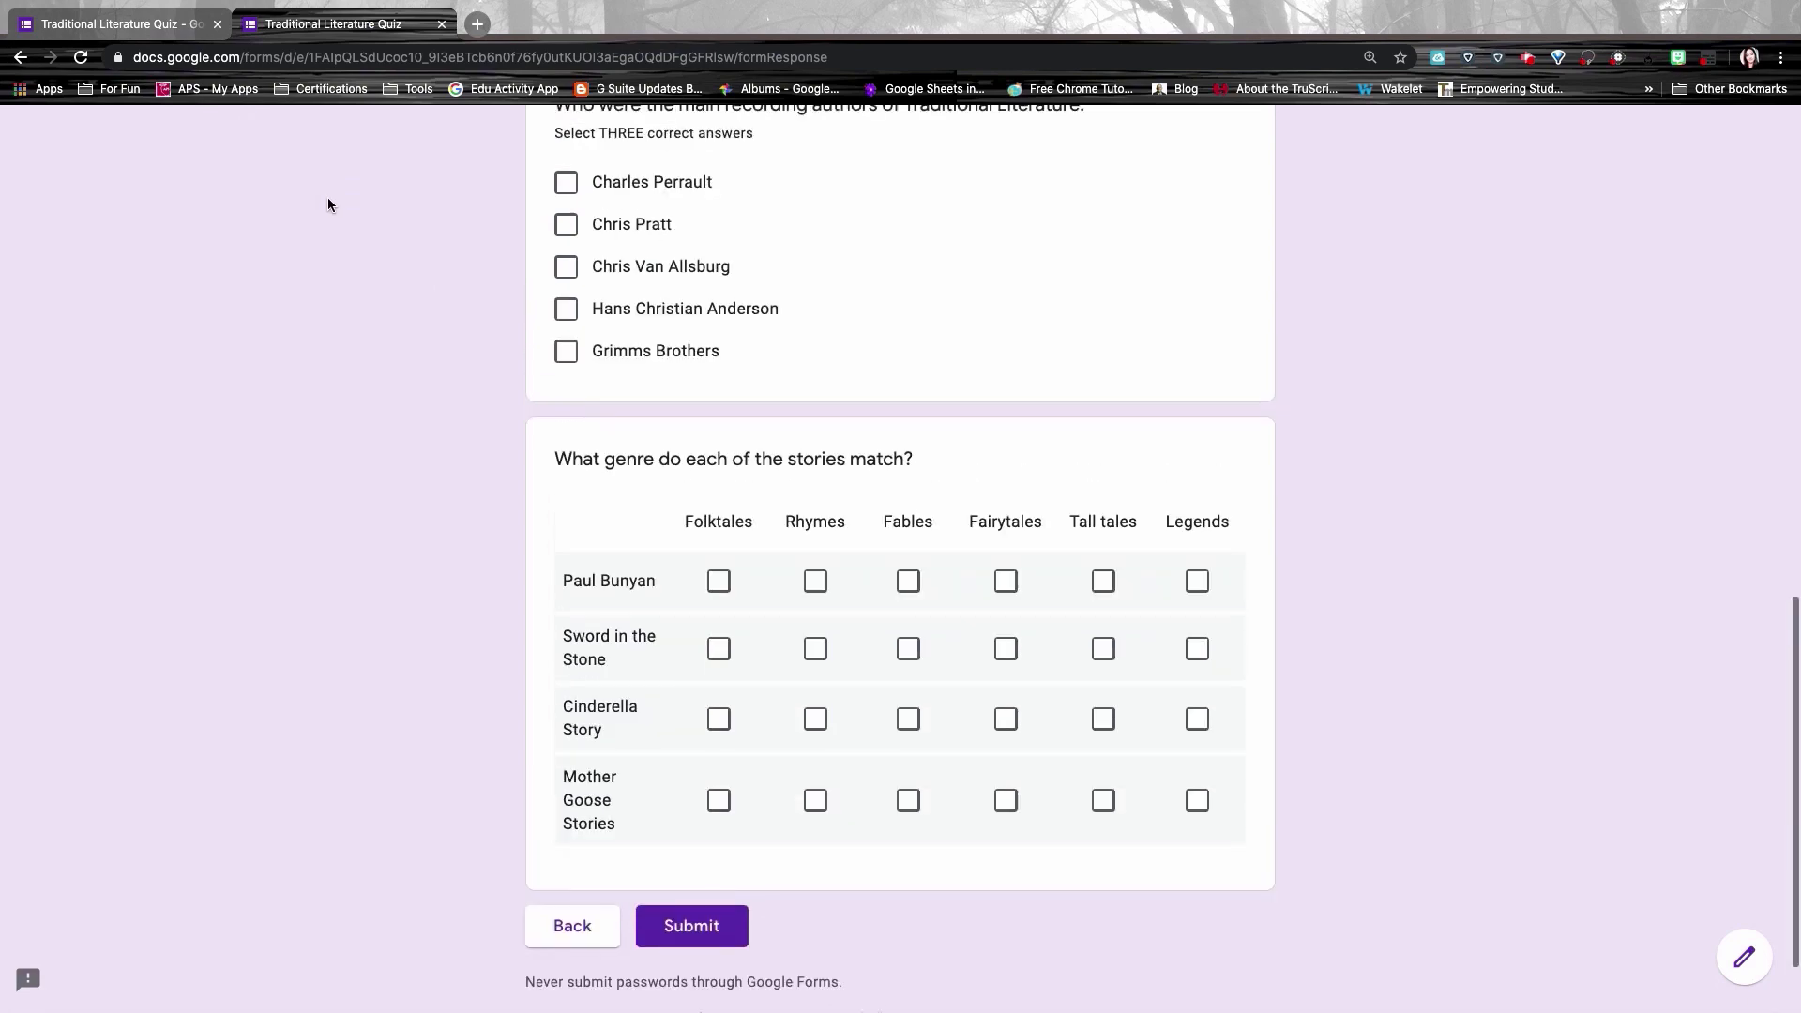
Step: Go back to the first page, answer as Student 1 choosing Greek Mythology, and review that section
{"action": "left_click", "coordinate": [19, 57]}
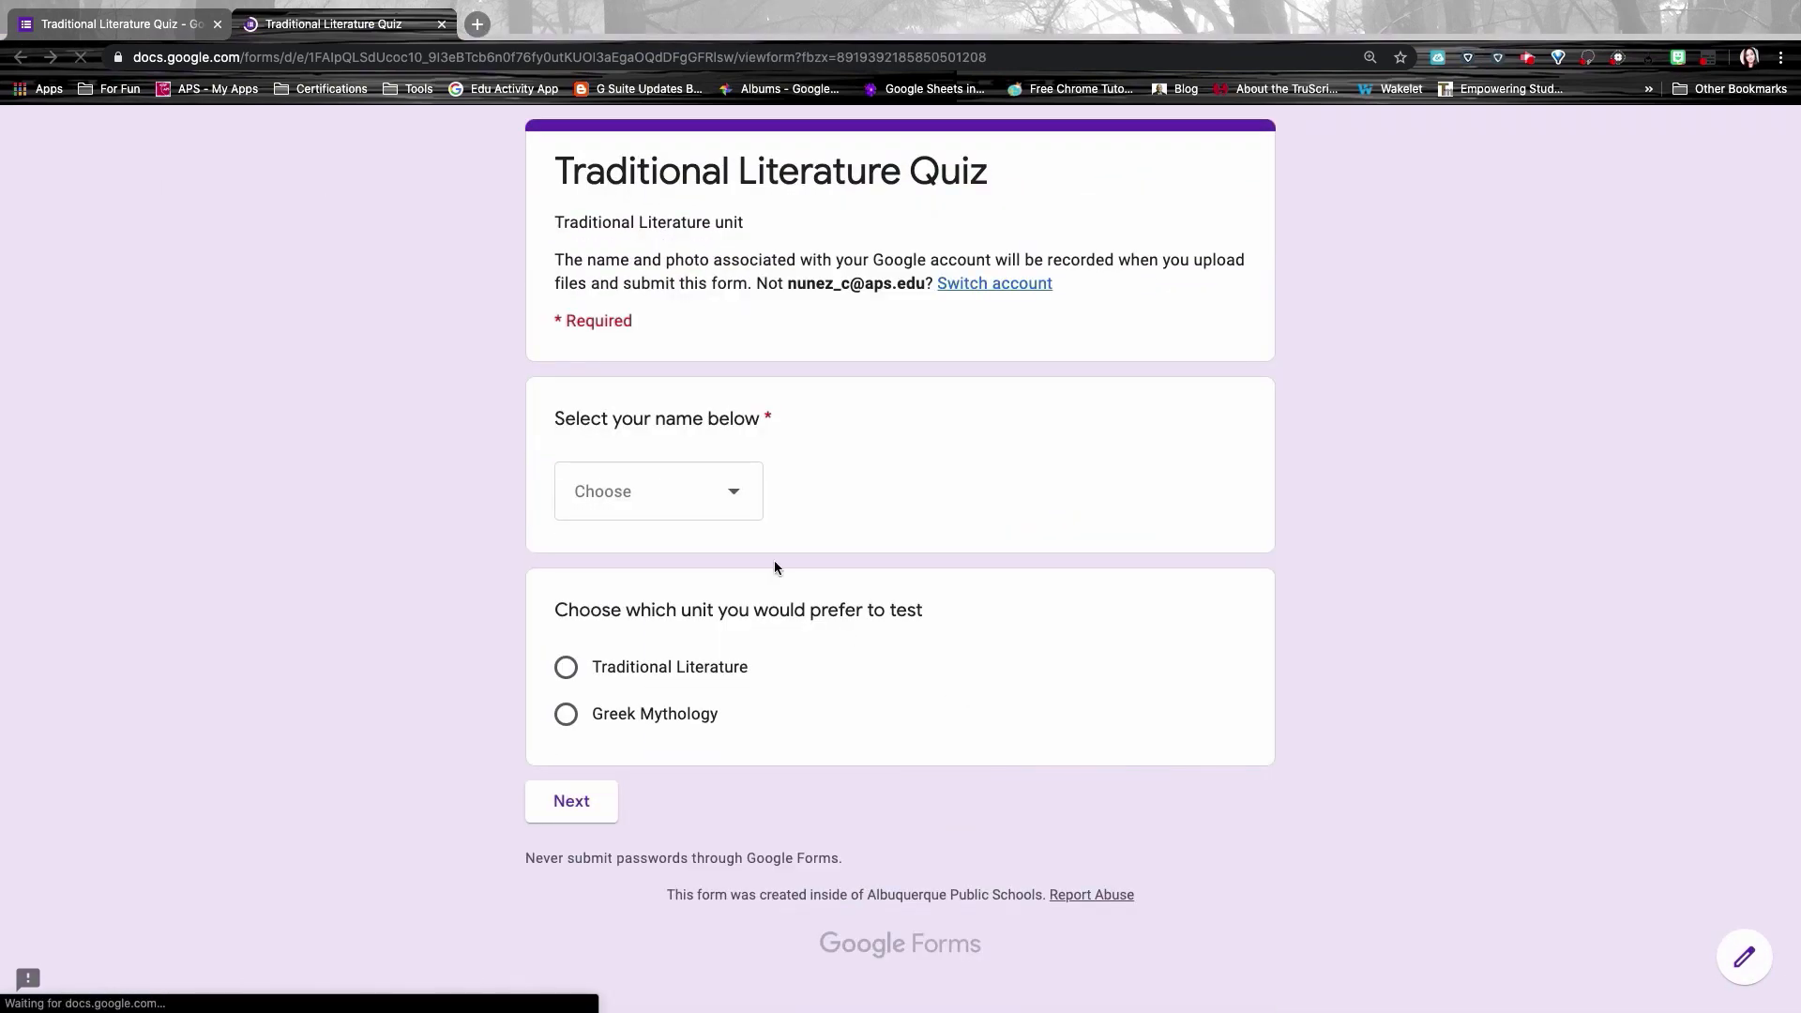
{"action": "left_click", "coordinate": [679, 490]}
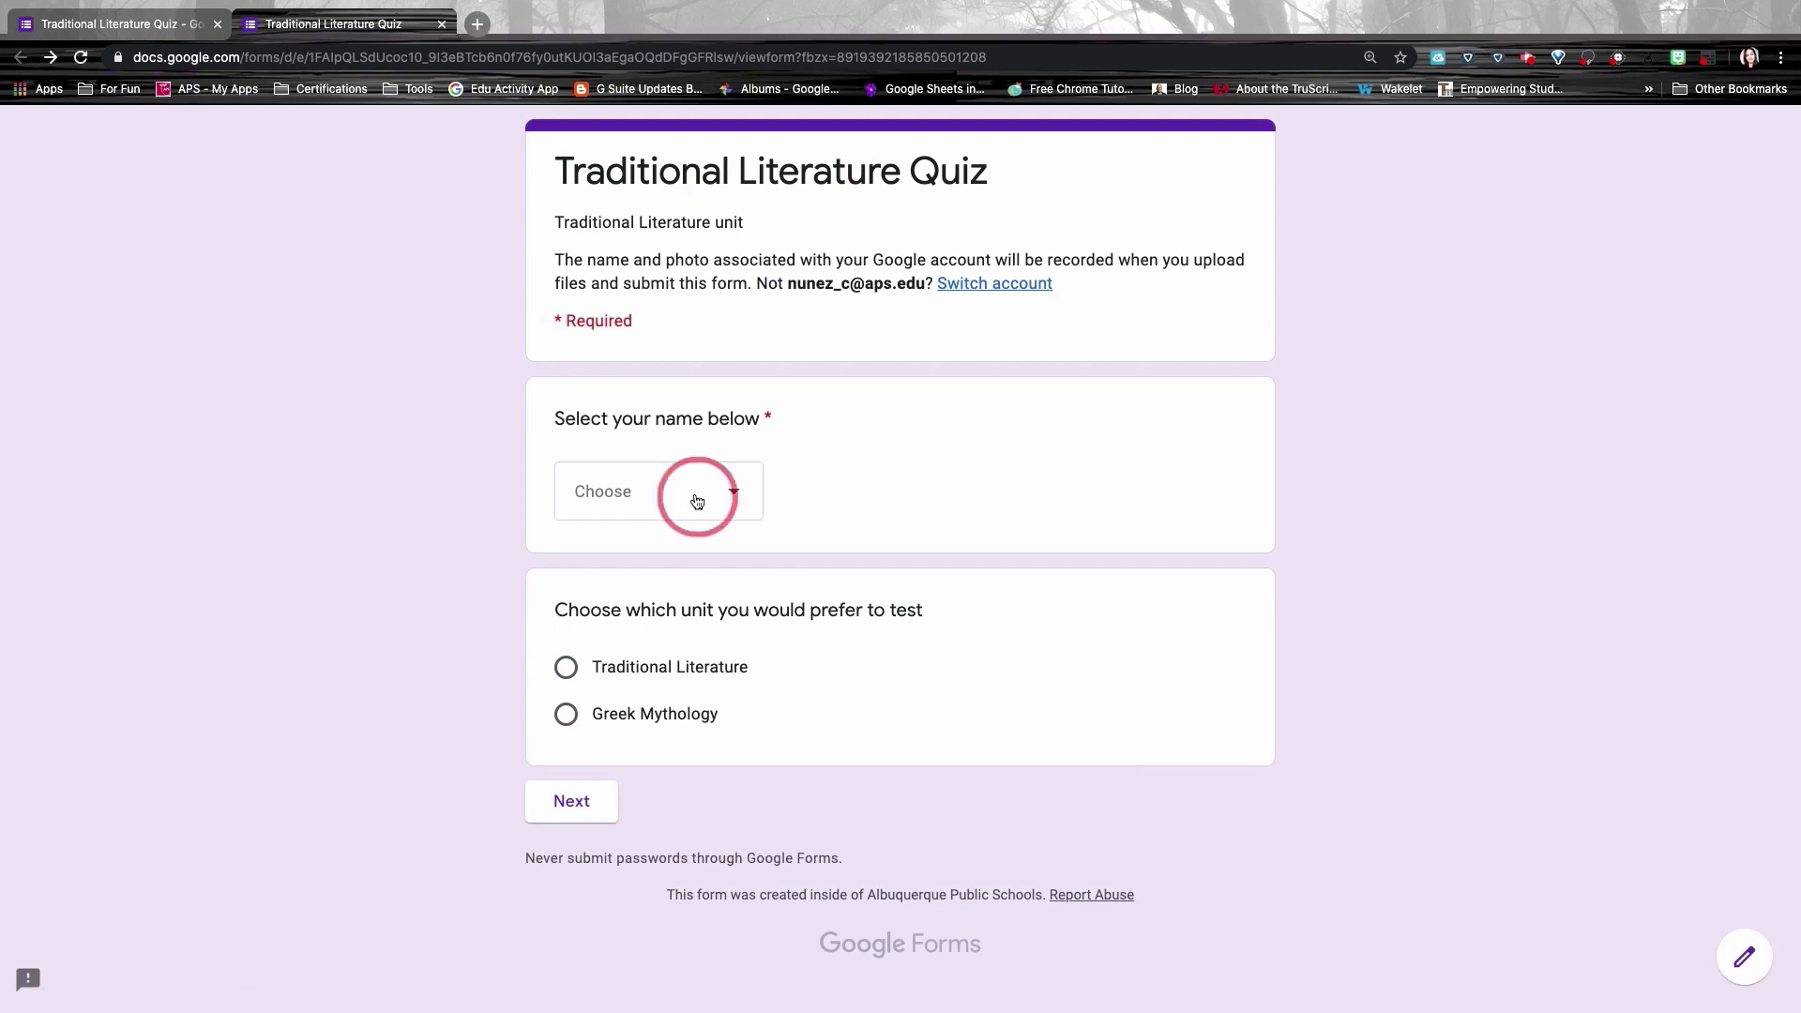
{"action": "left_click", "coordinate": [673, 443]}
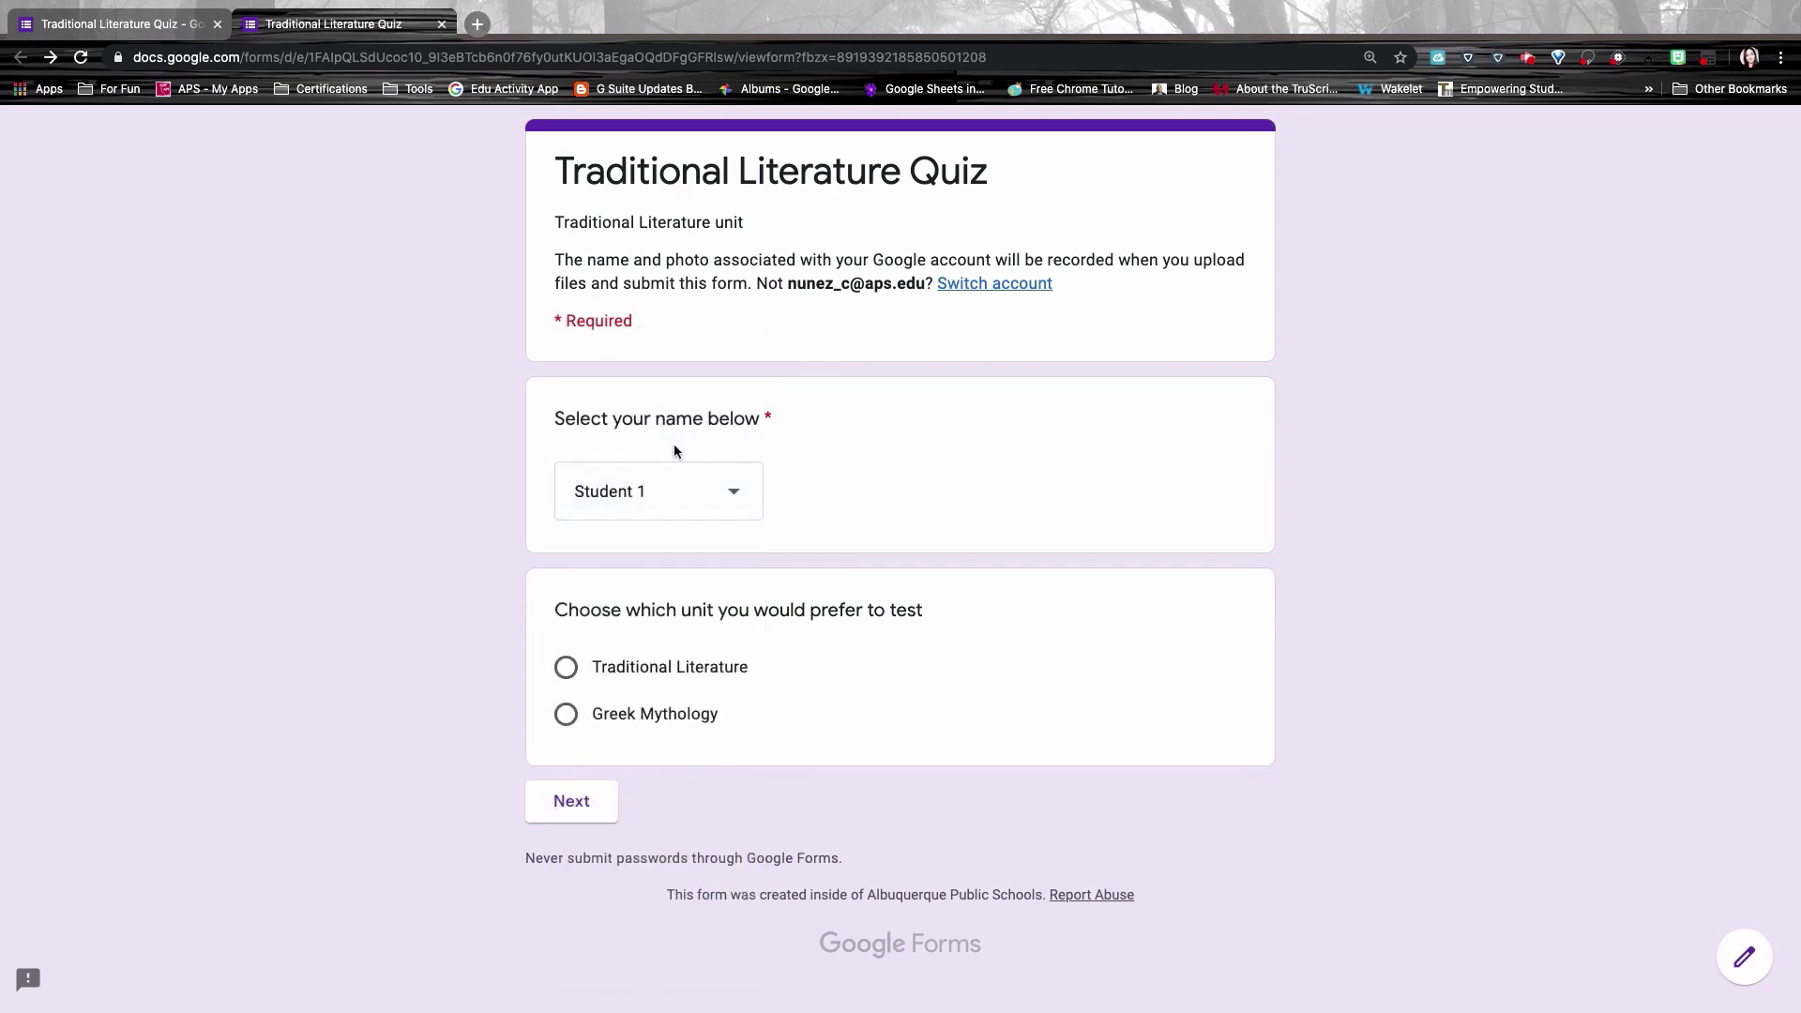
{"action": "left_click", "coordinate": [566, 718]}
{"action": "left_click", "coordinate": [572, 803]}
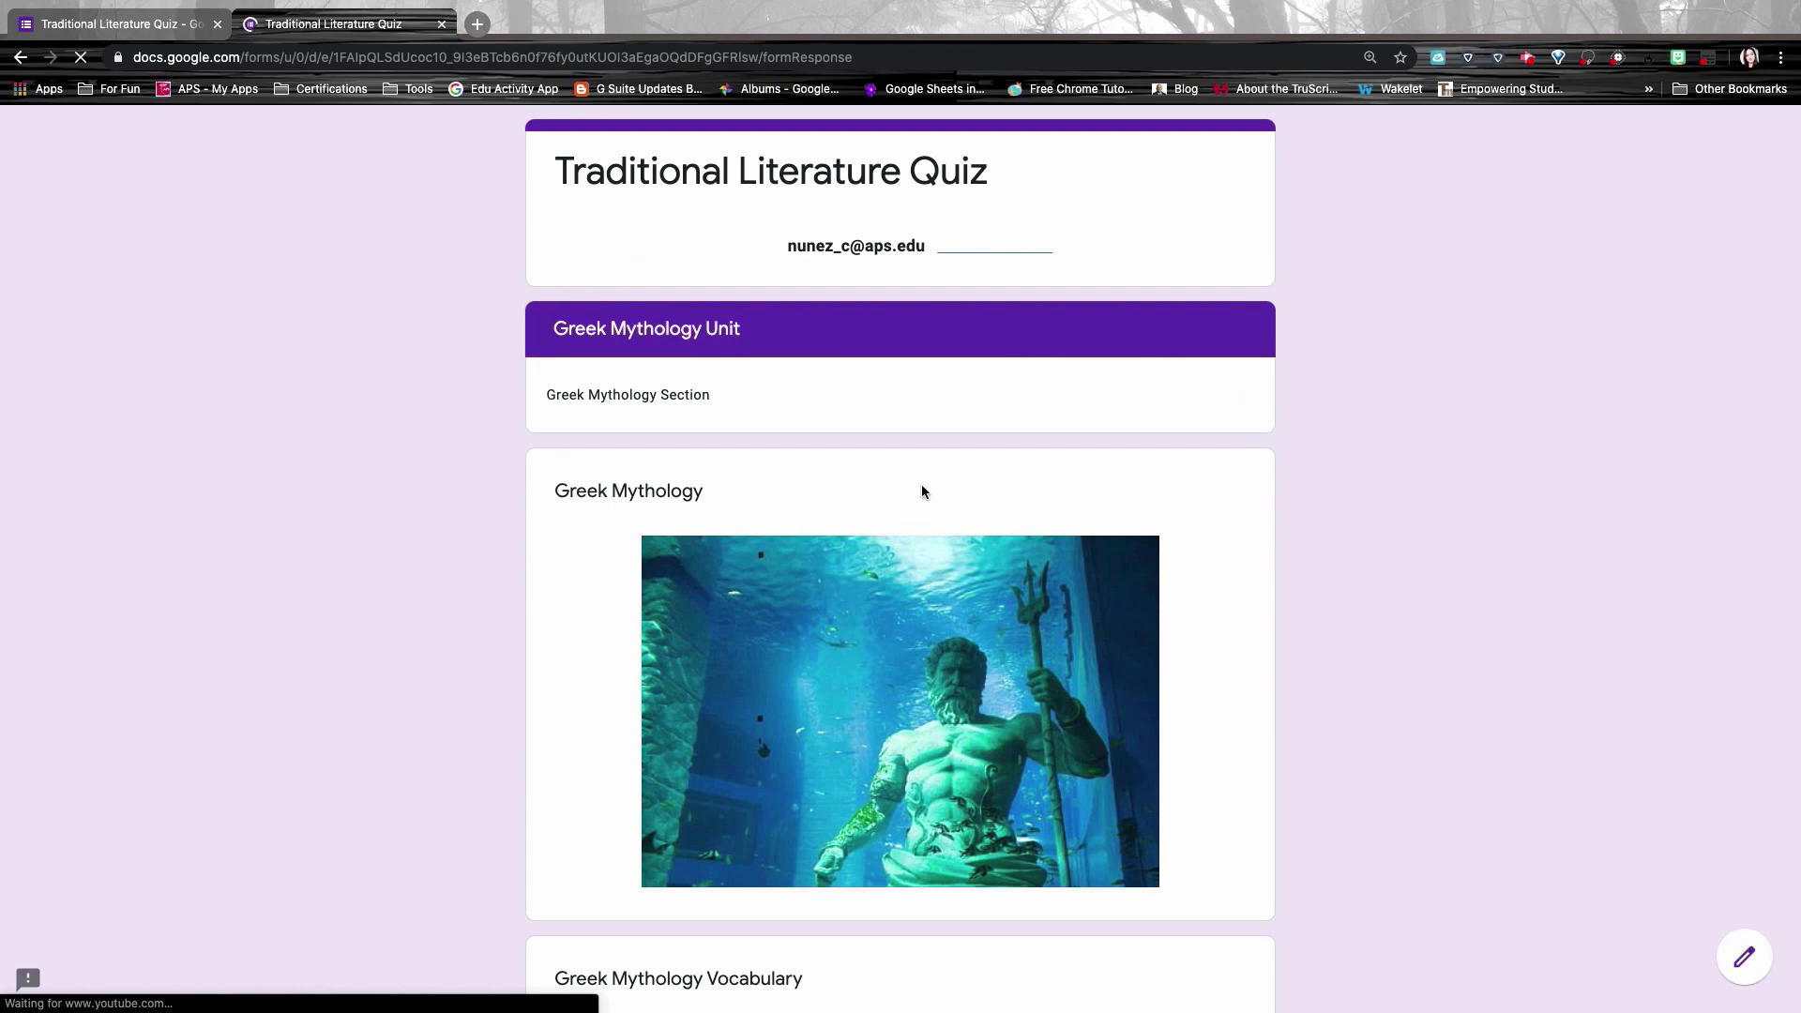
{"action": "scroll", "coordinate": [921, 486], "scroll_direction": "down", "scroll_amount": 5}
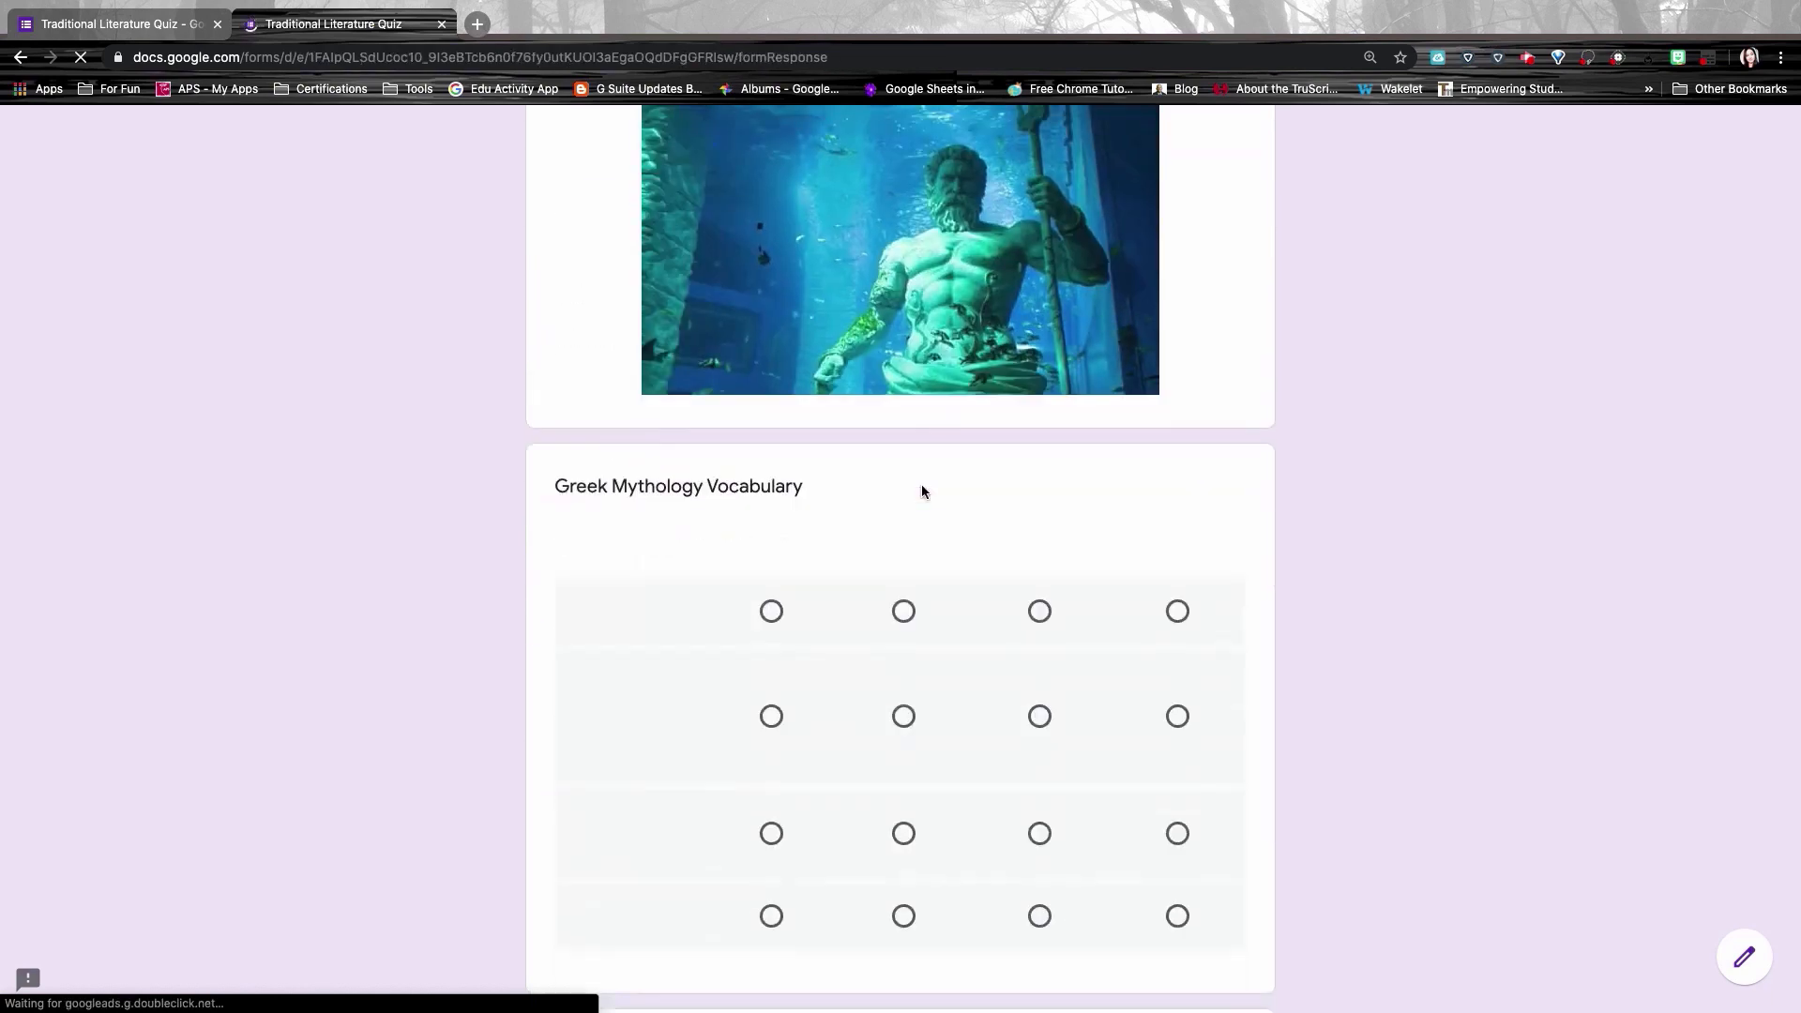
{"action": "scroll", "coordinate": [921, 490], "scroll_direction": "down", "scroll_amount": 20}
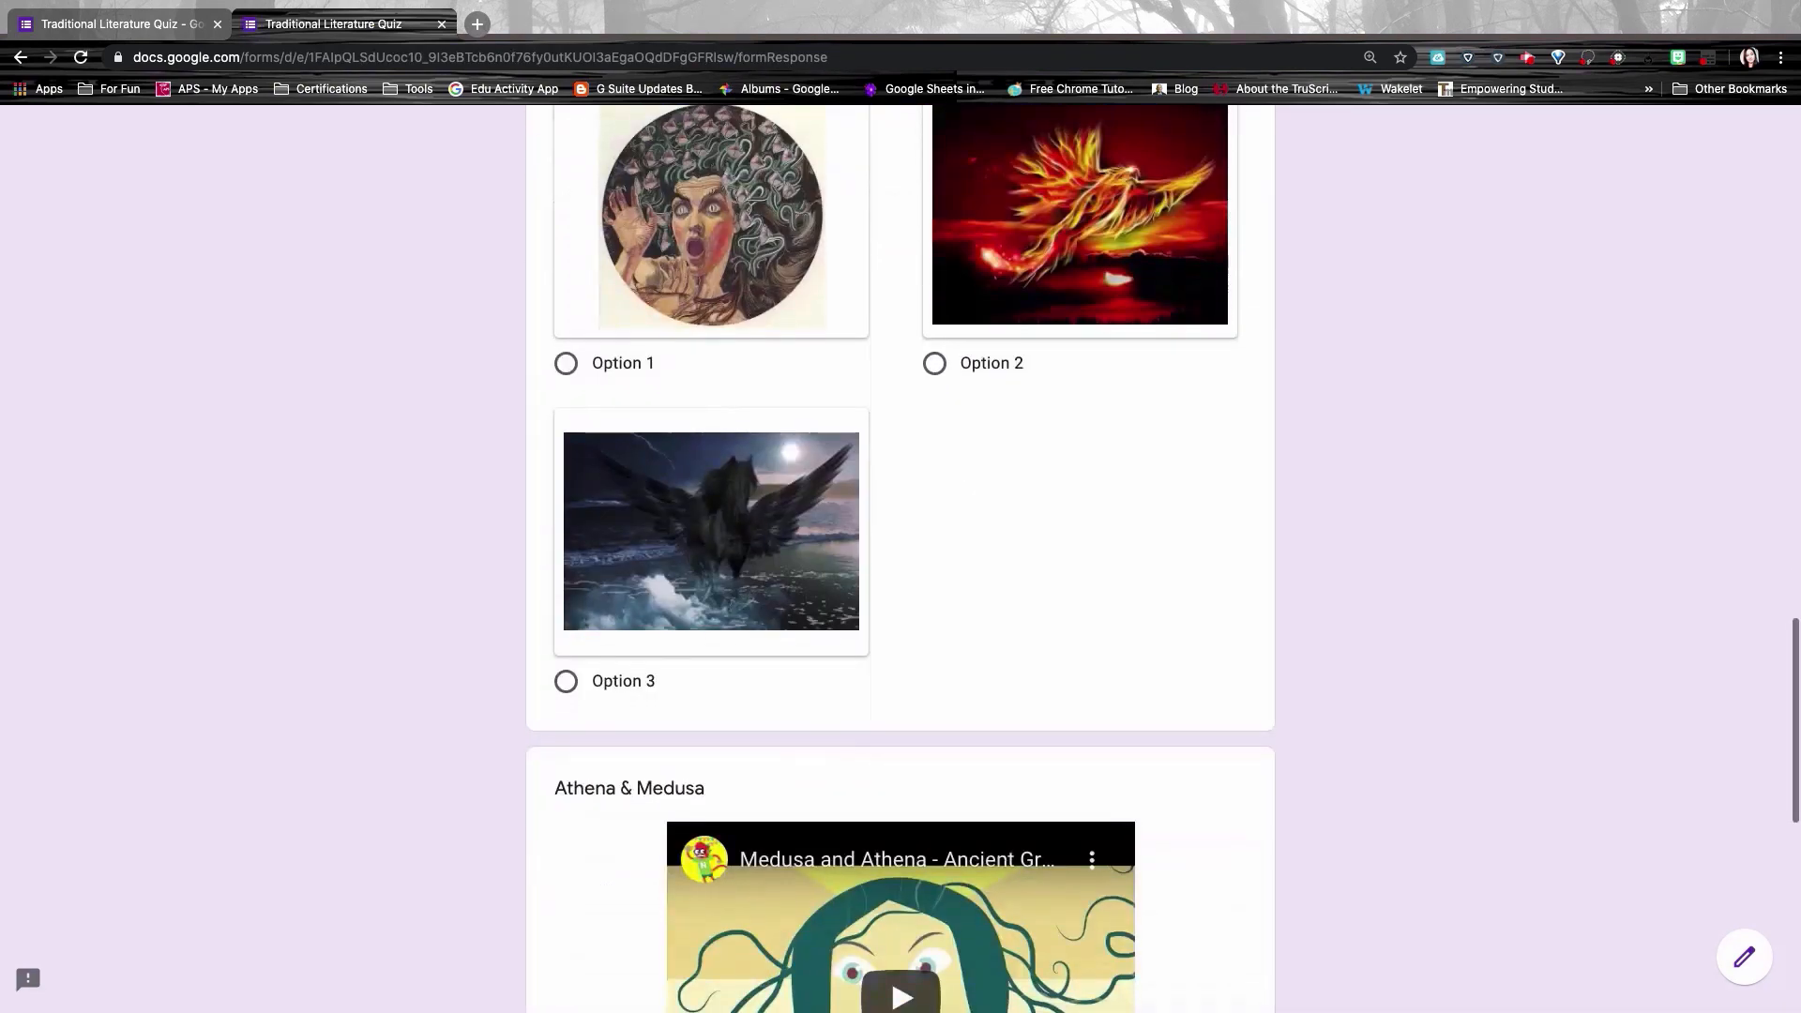
{"action": "scroll", "coordinate": [921, 488], "scroll_direction": "down", "scroll_amount": 9}
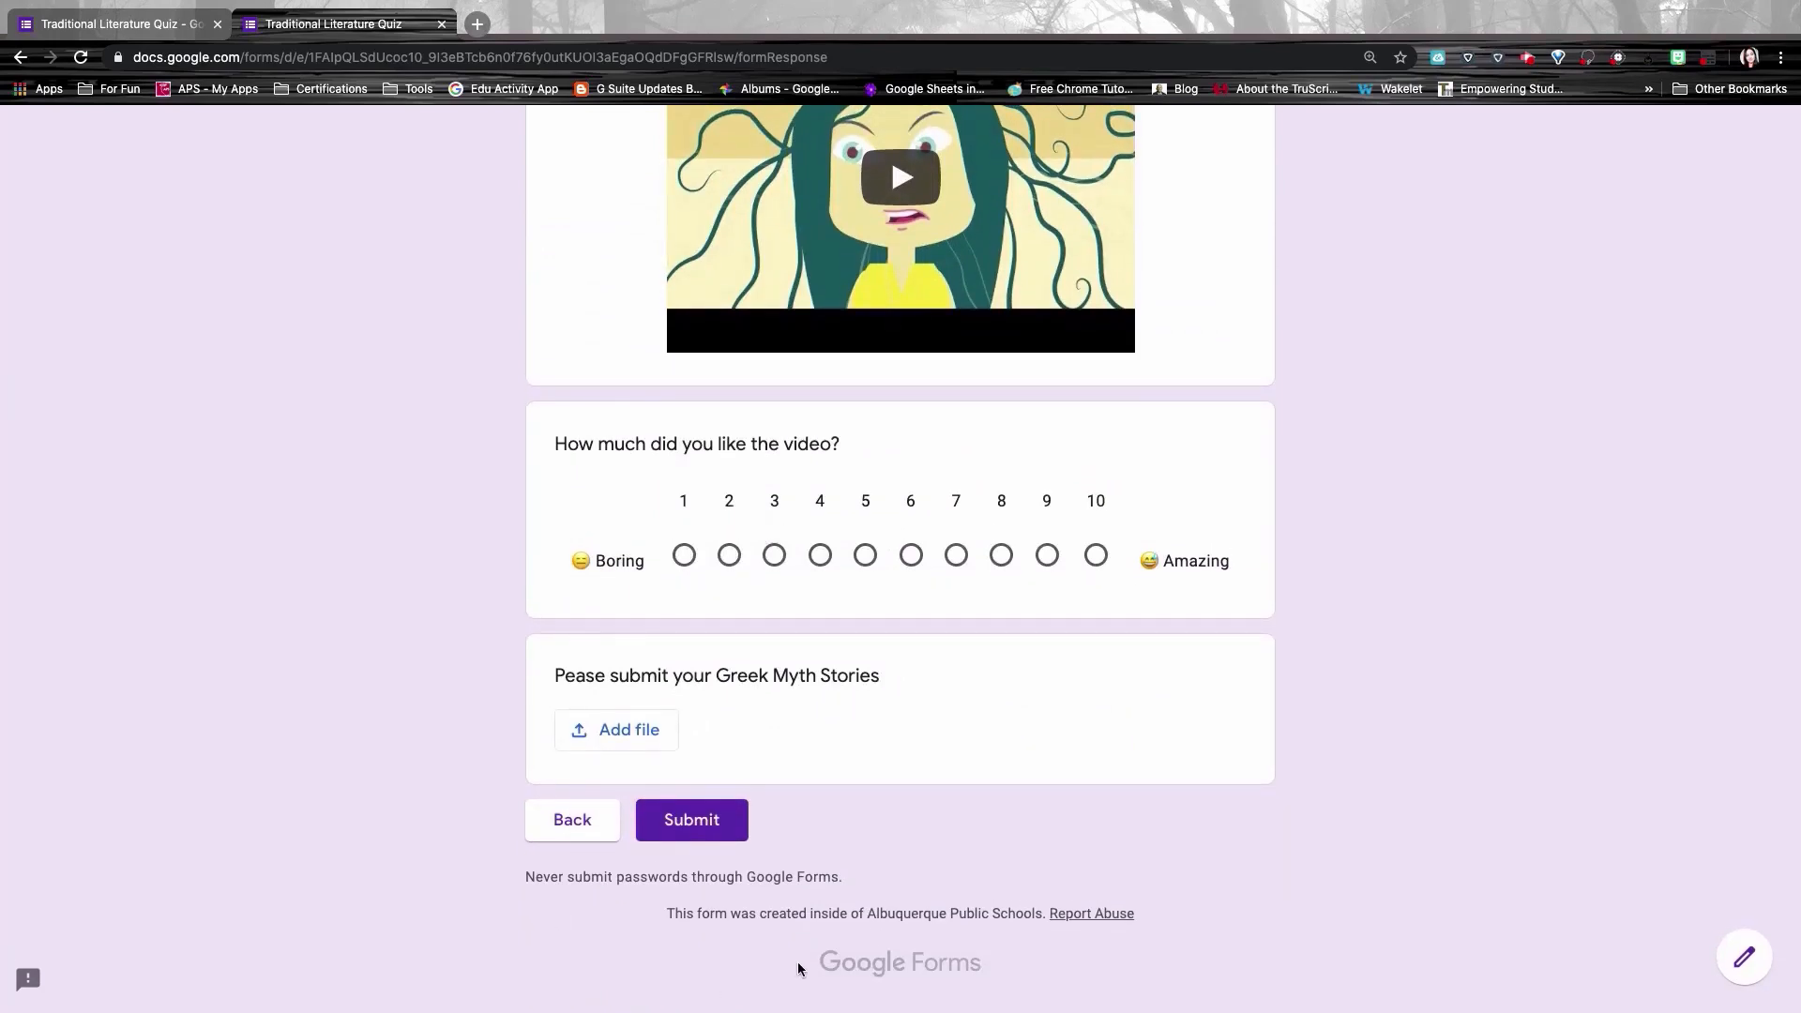
{"action": "scroll", "coordinate": [892, 639], "scroll_direction": "up", "scroll_amount": 20}
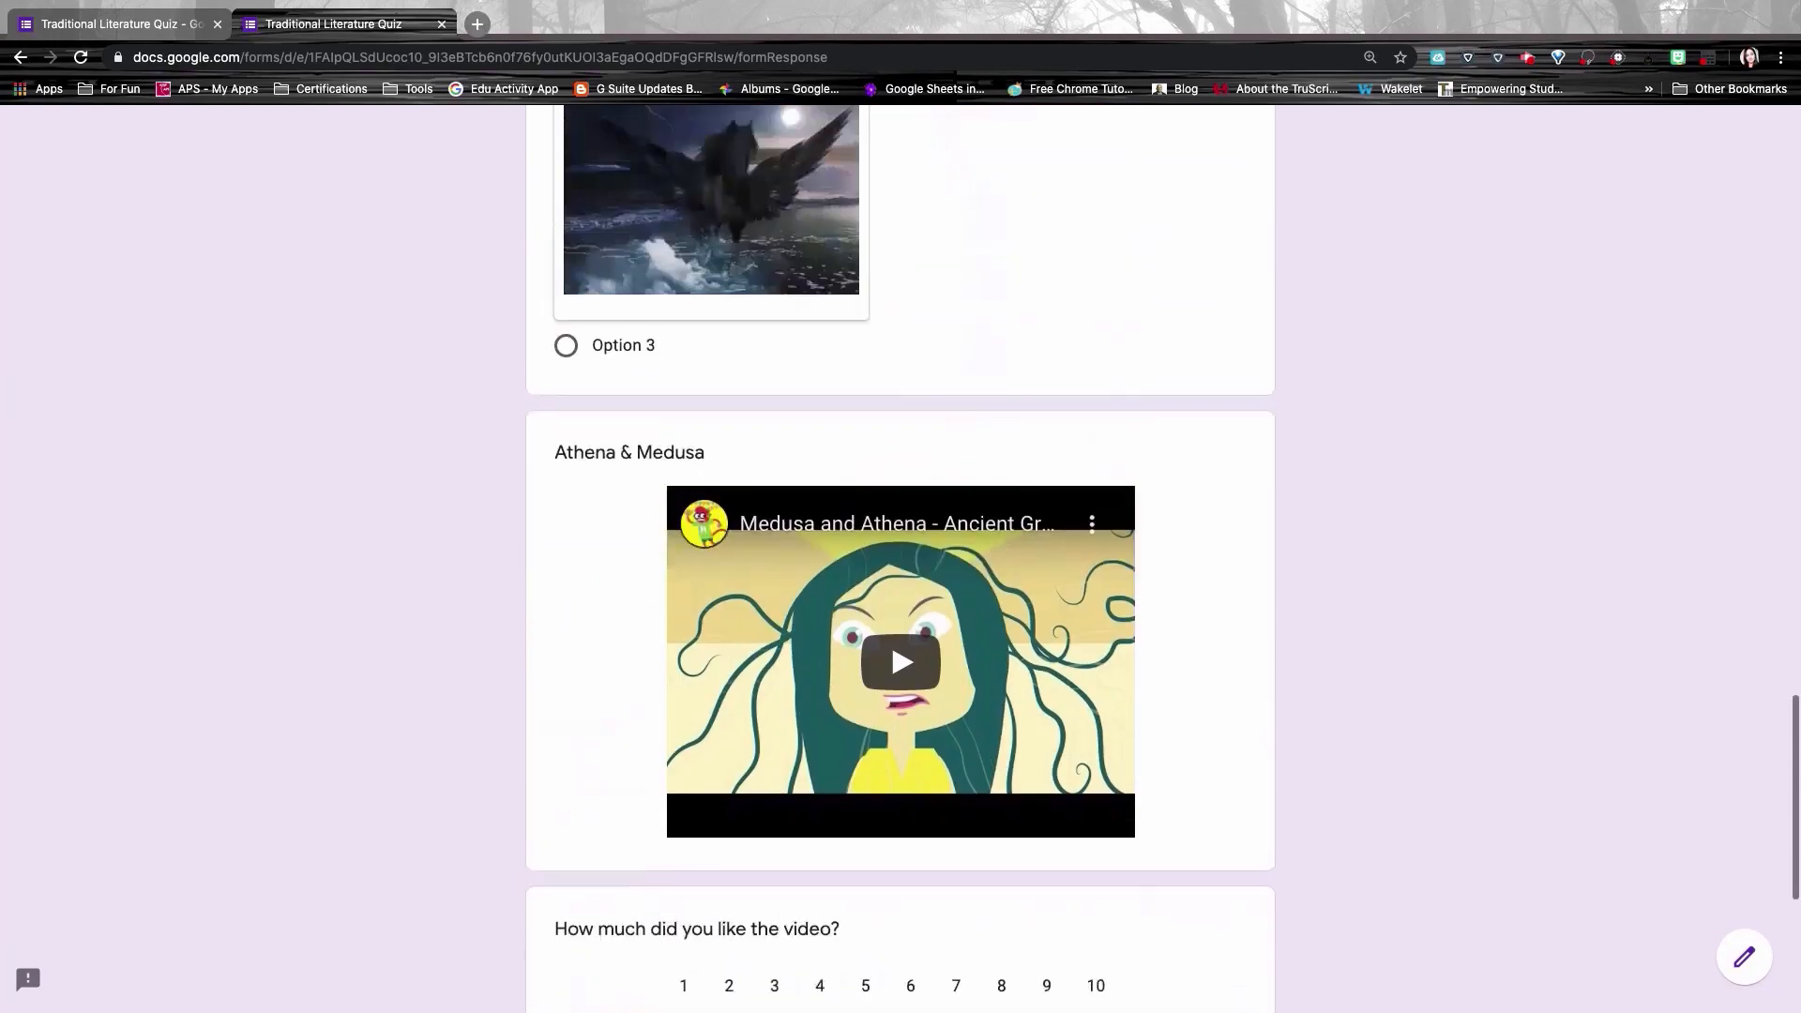
{"action": "scroll", "coordinate": [913, 477], "scroll_direction": "up", "scroll_amount": 5}
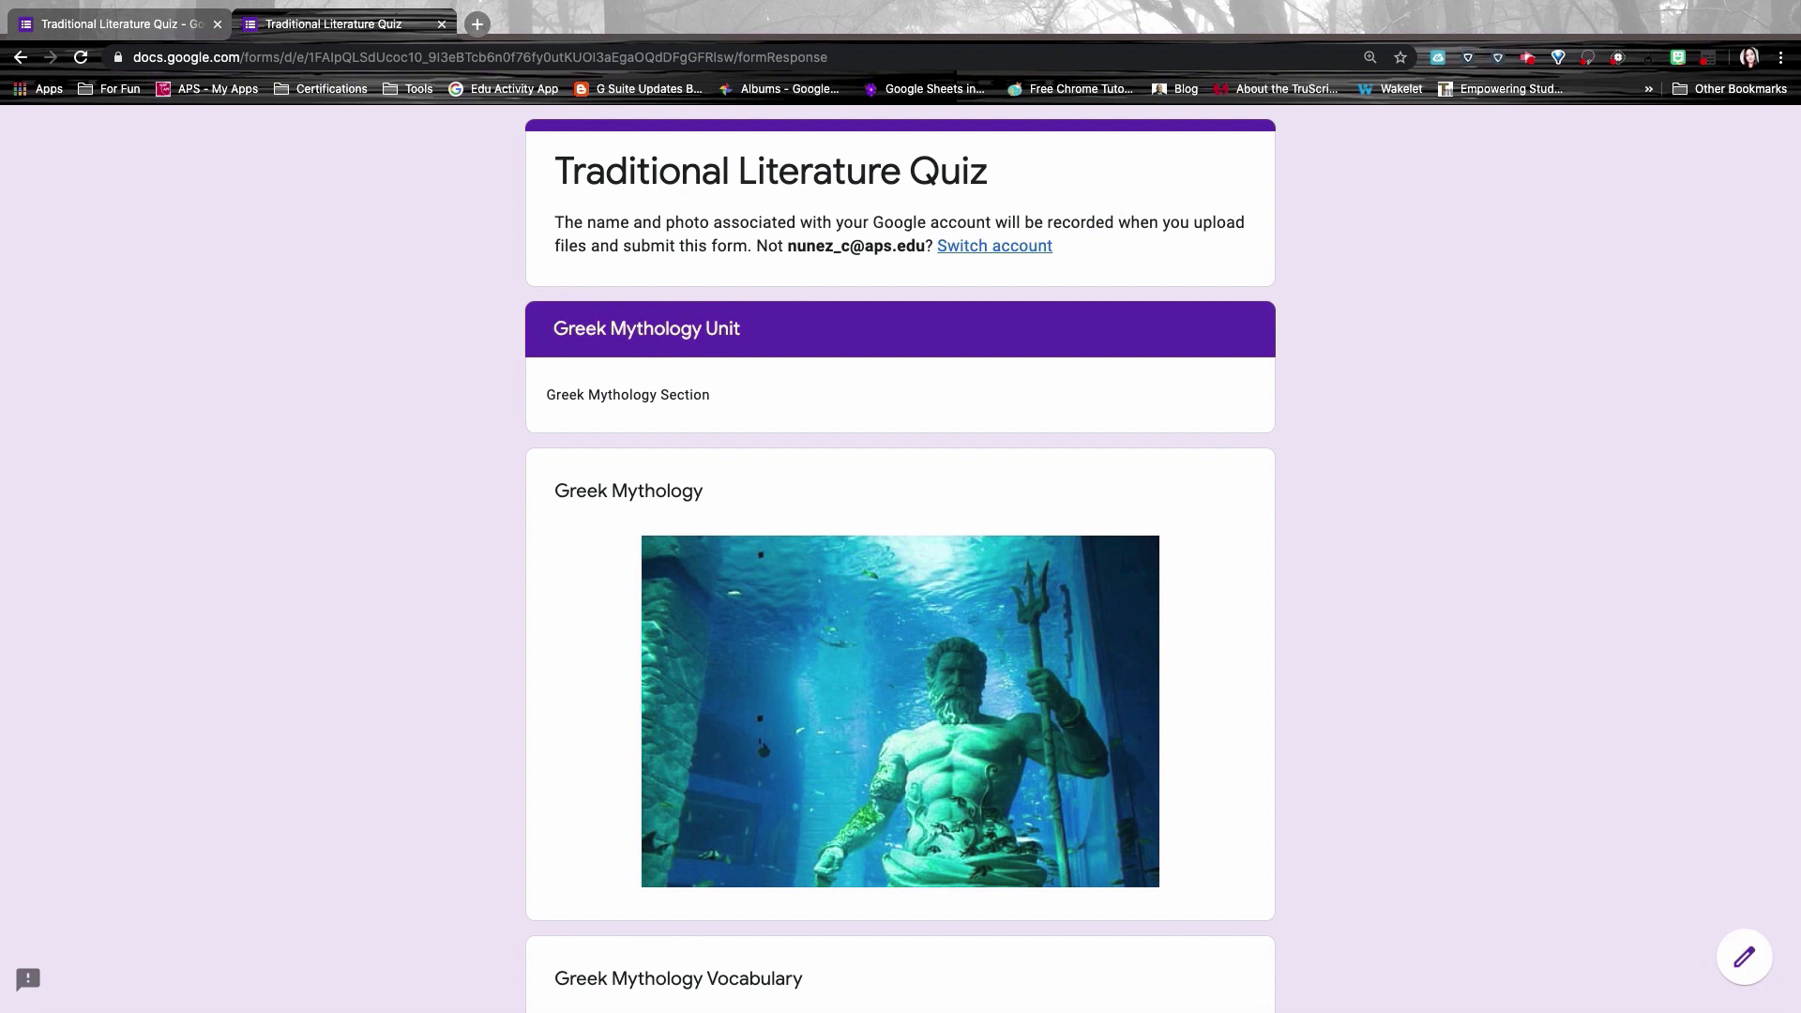
Step: Close the preview tab to return to the quiz editor
{"action": "key", "text": "super+w"}
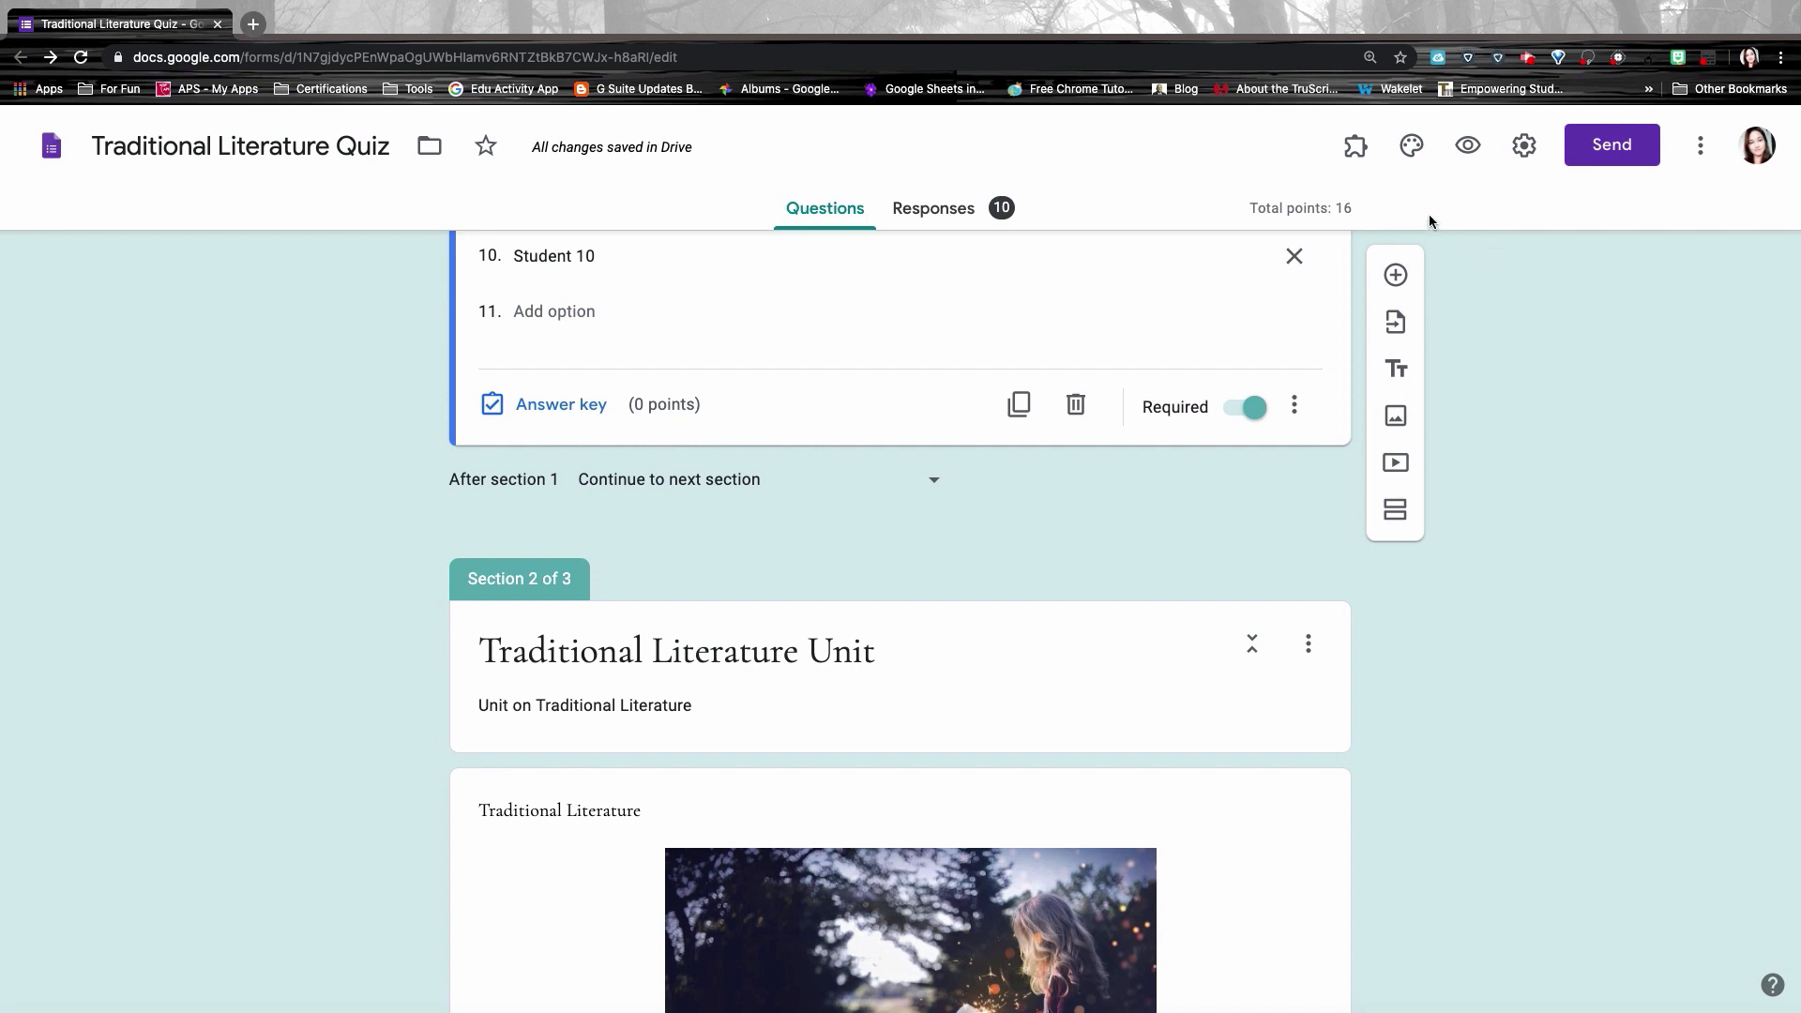
Step: Add a new checkbox question after the name question
{"action": "left_click", "coordinate": [1396, 275]}
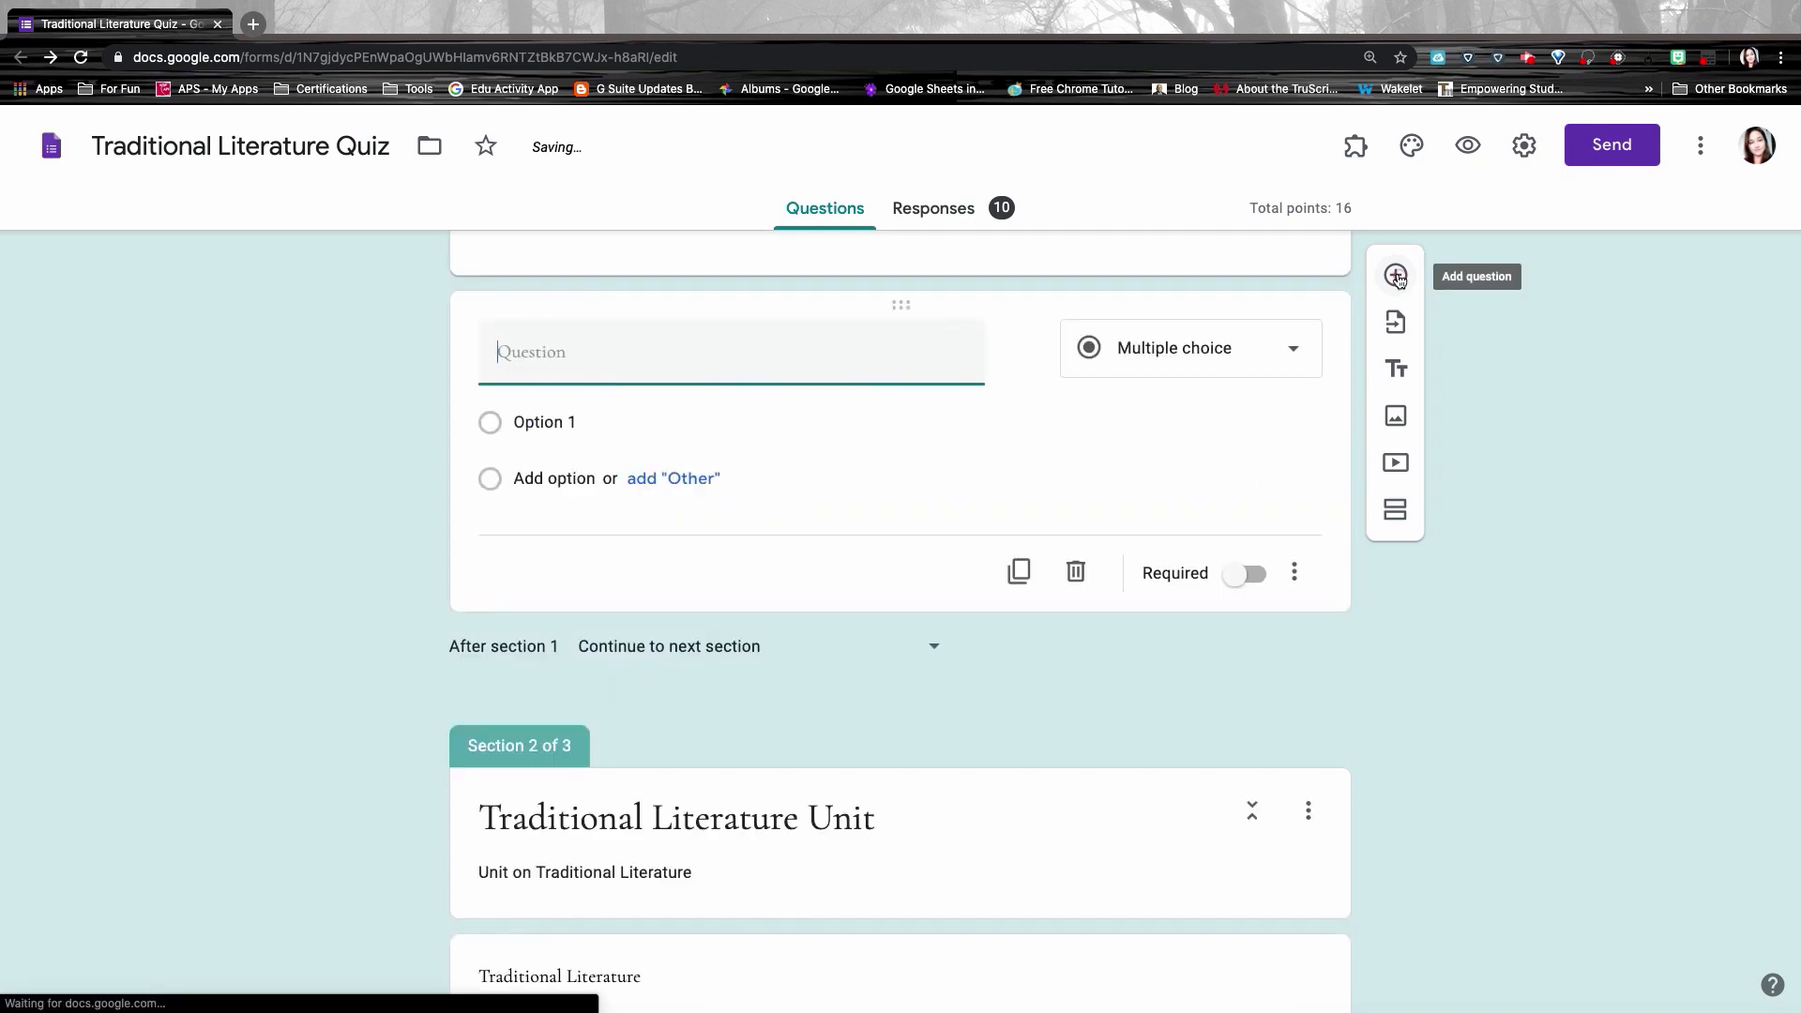
{"action": "left_click", "coordinate": [1192, 356]}
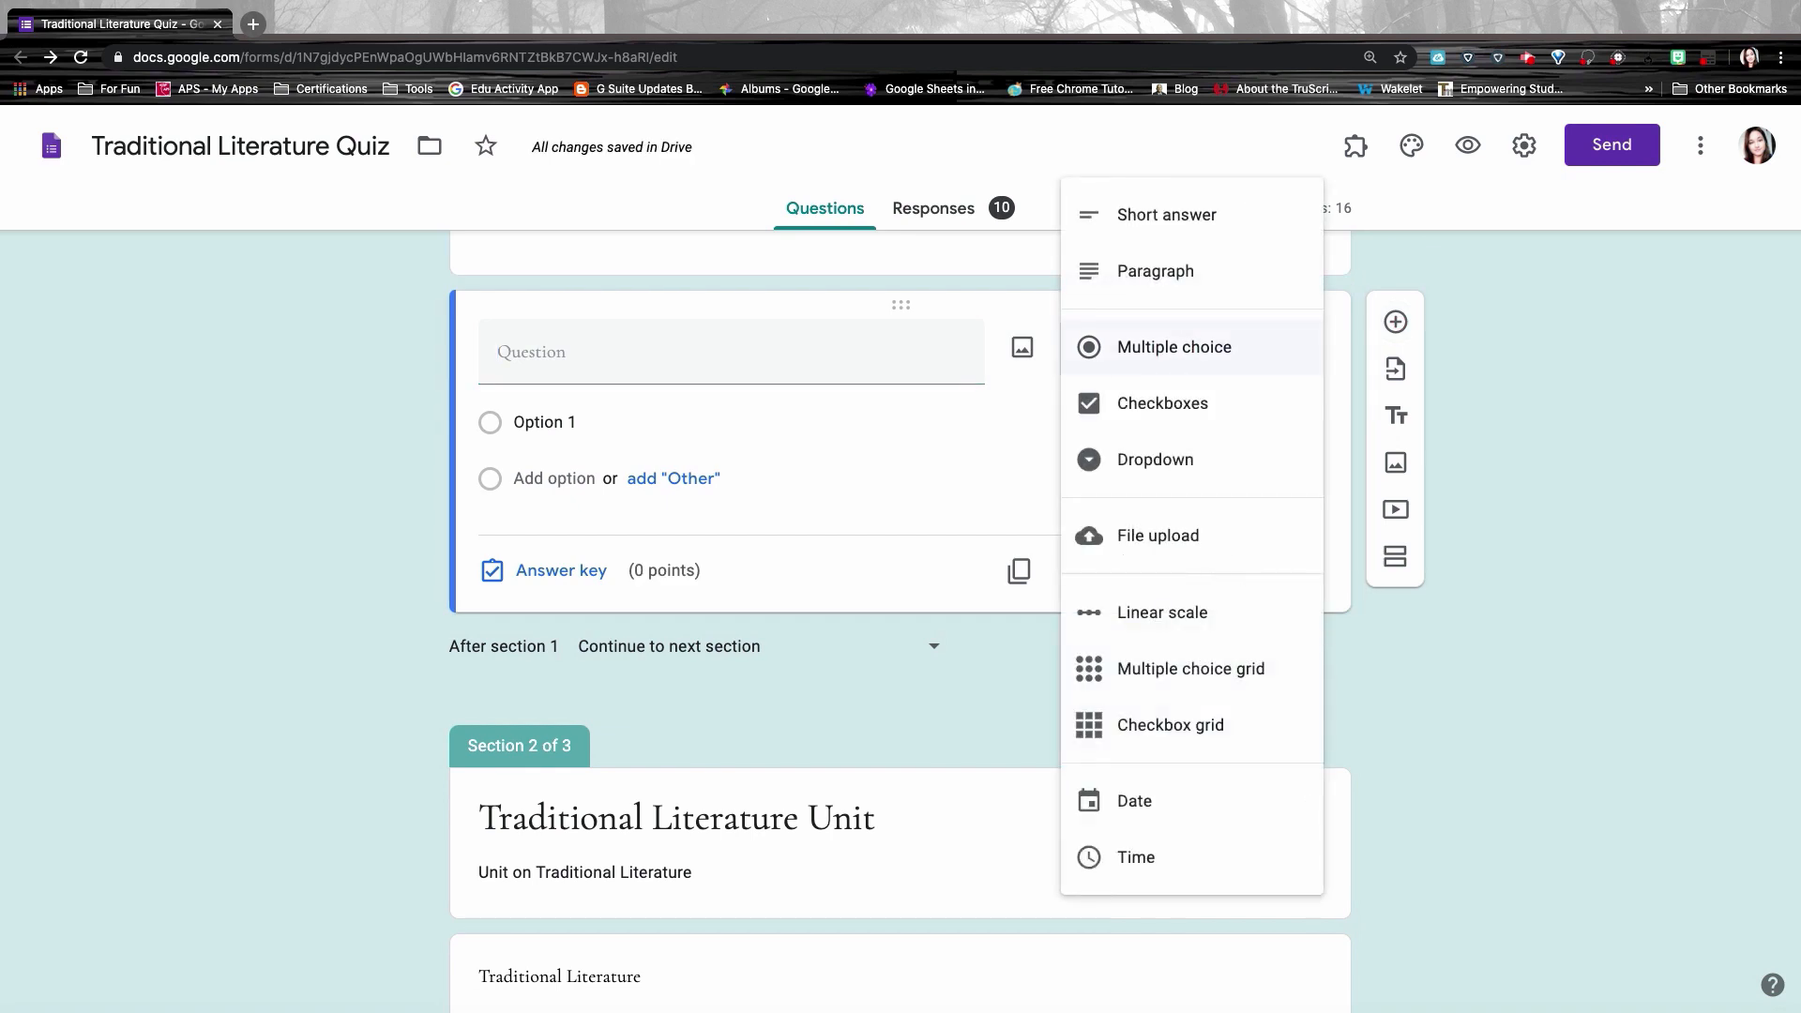
{"action": "left_click", "coordinate": [1187, 413]}
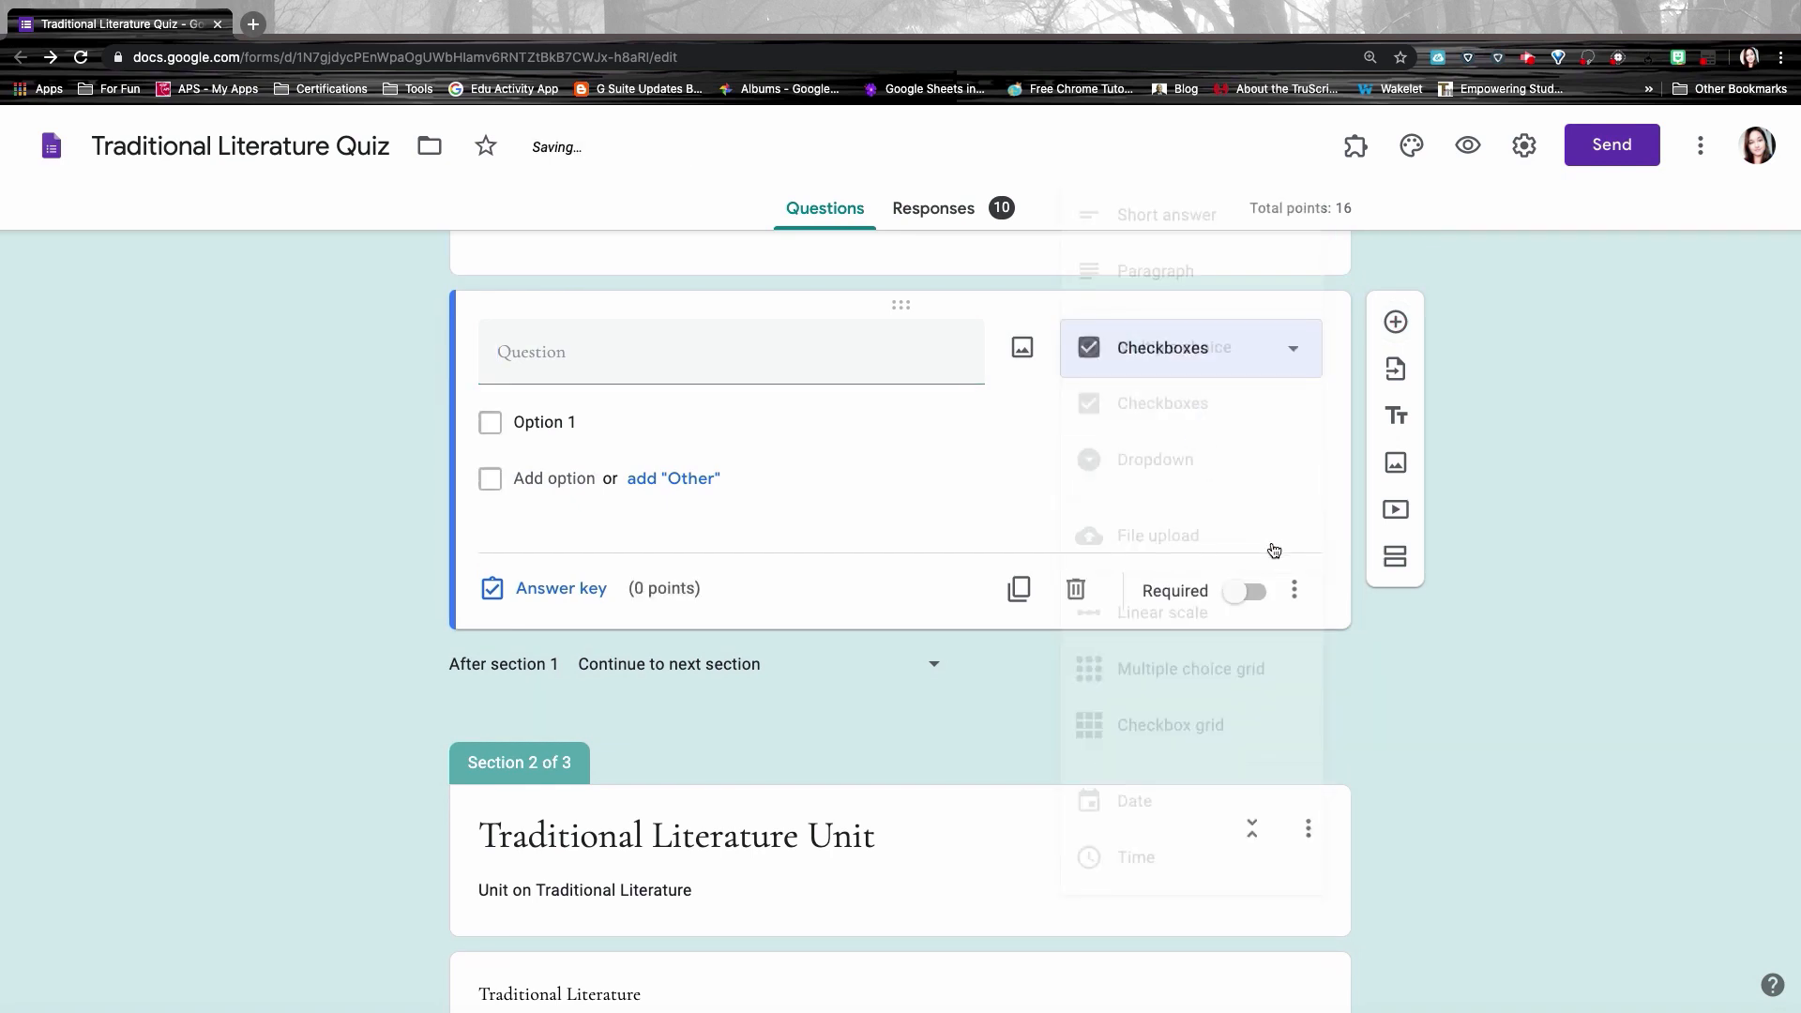
Step: Turn on response validation requiring exactly 3 ticked options
{"action": "left_click", "coordinate": [1302, 596]}
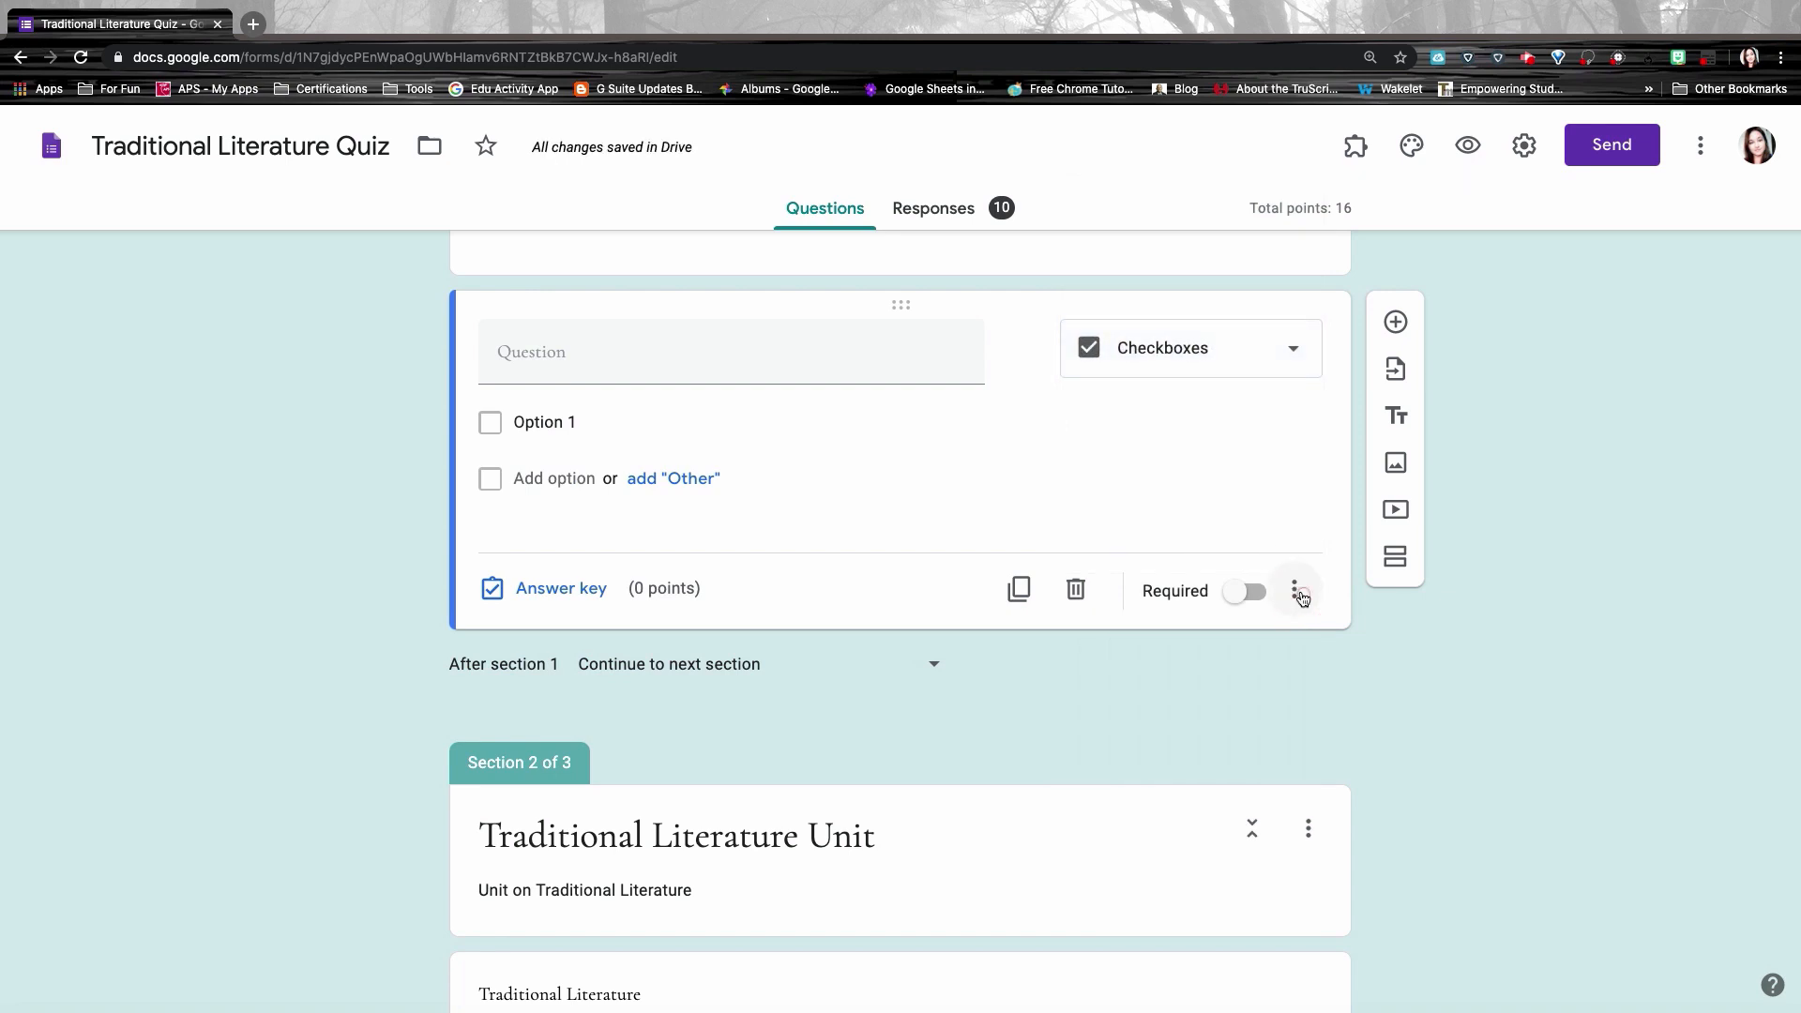
{"action": "left_click", "coordinate": [1302, 596]}
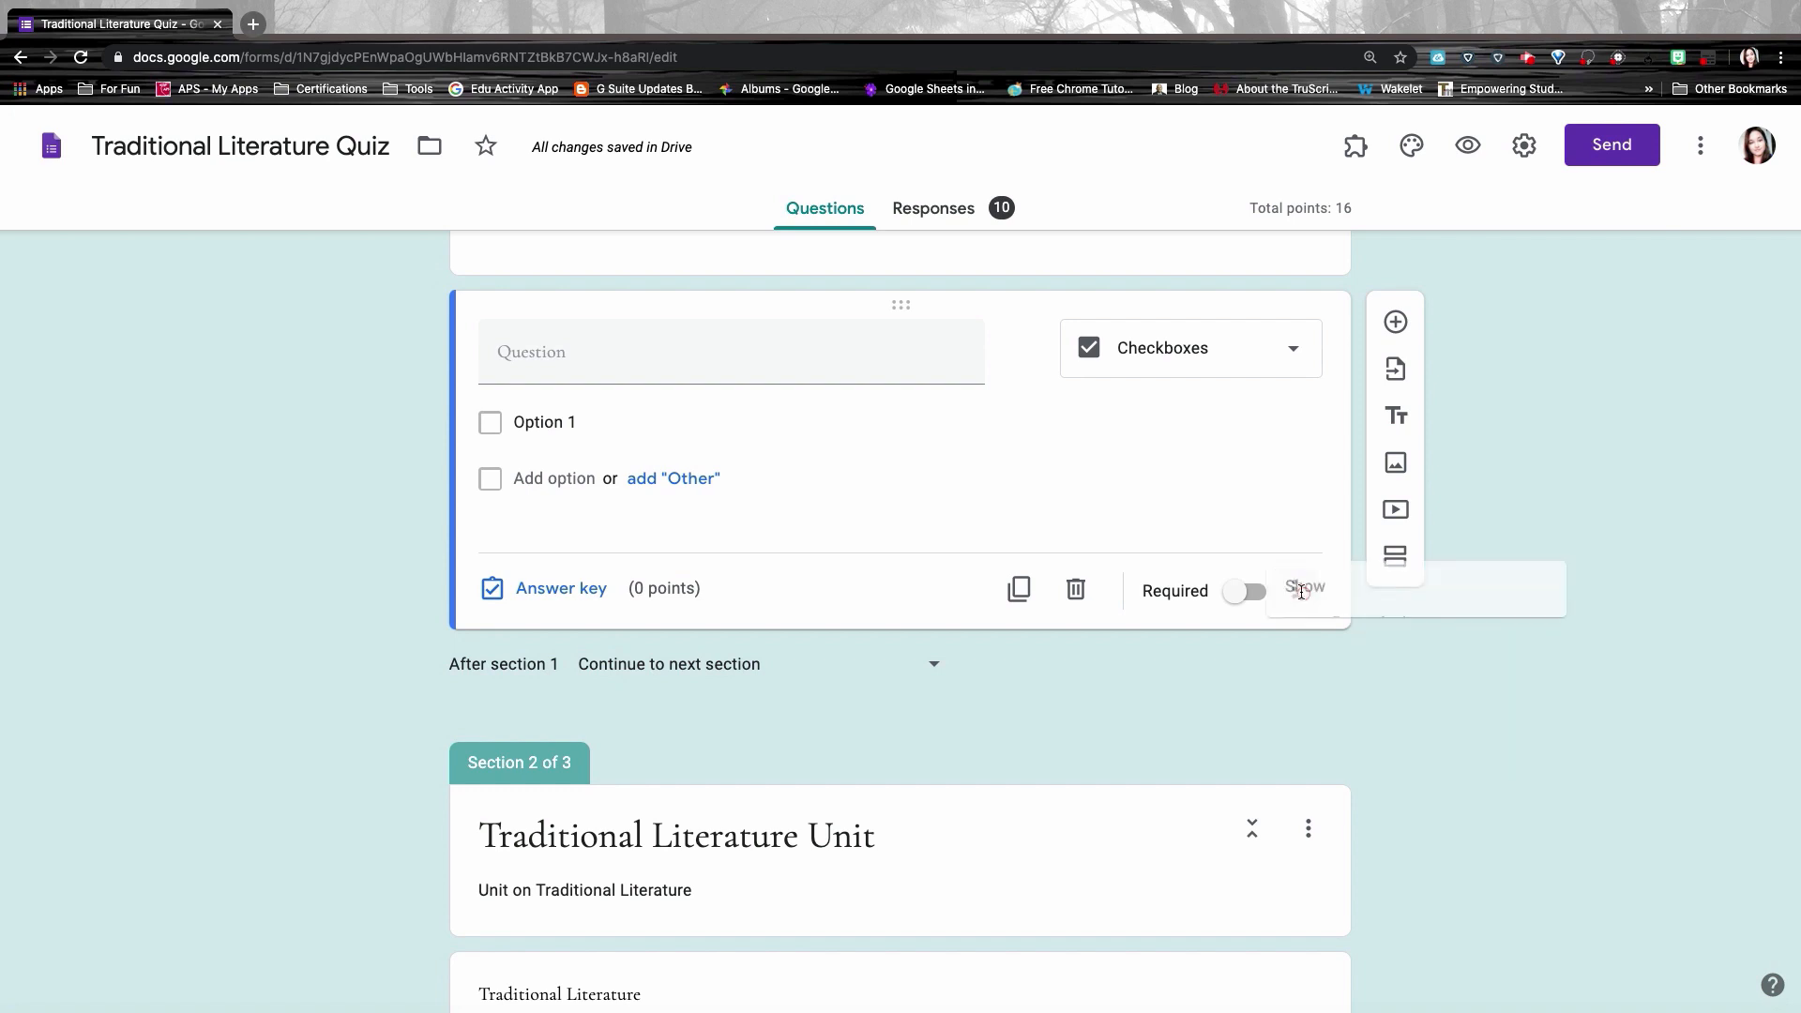
{"action": "left_click", "coordinate": [1355, 749]}
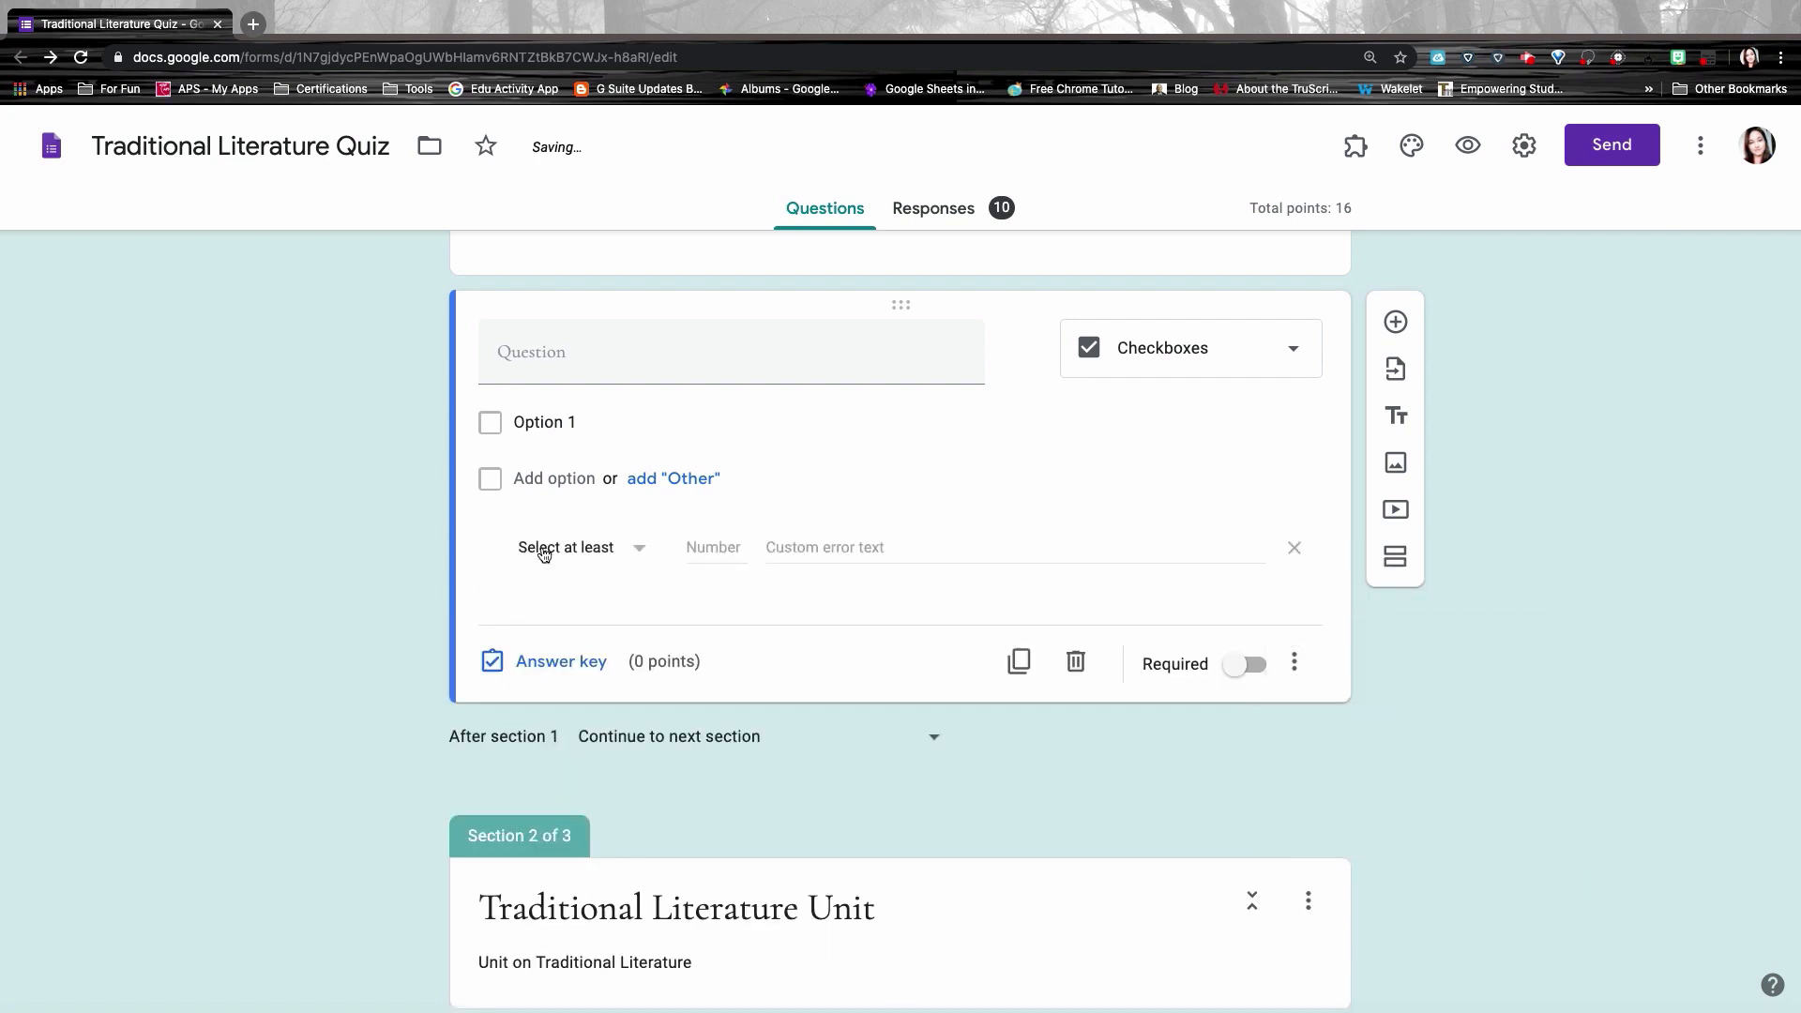
{"action": "left_click", "coordinate": [539, 549]}
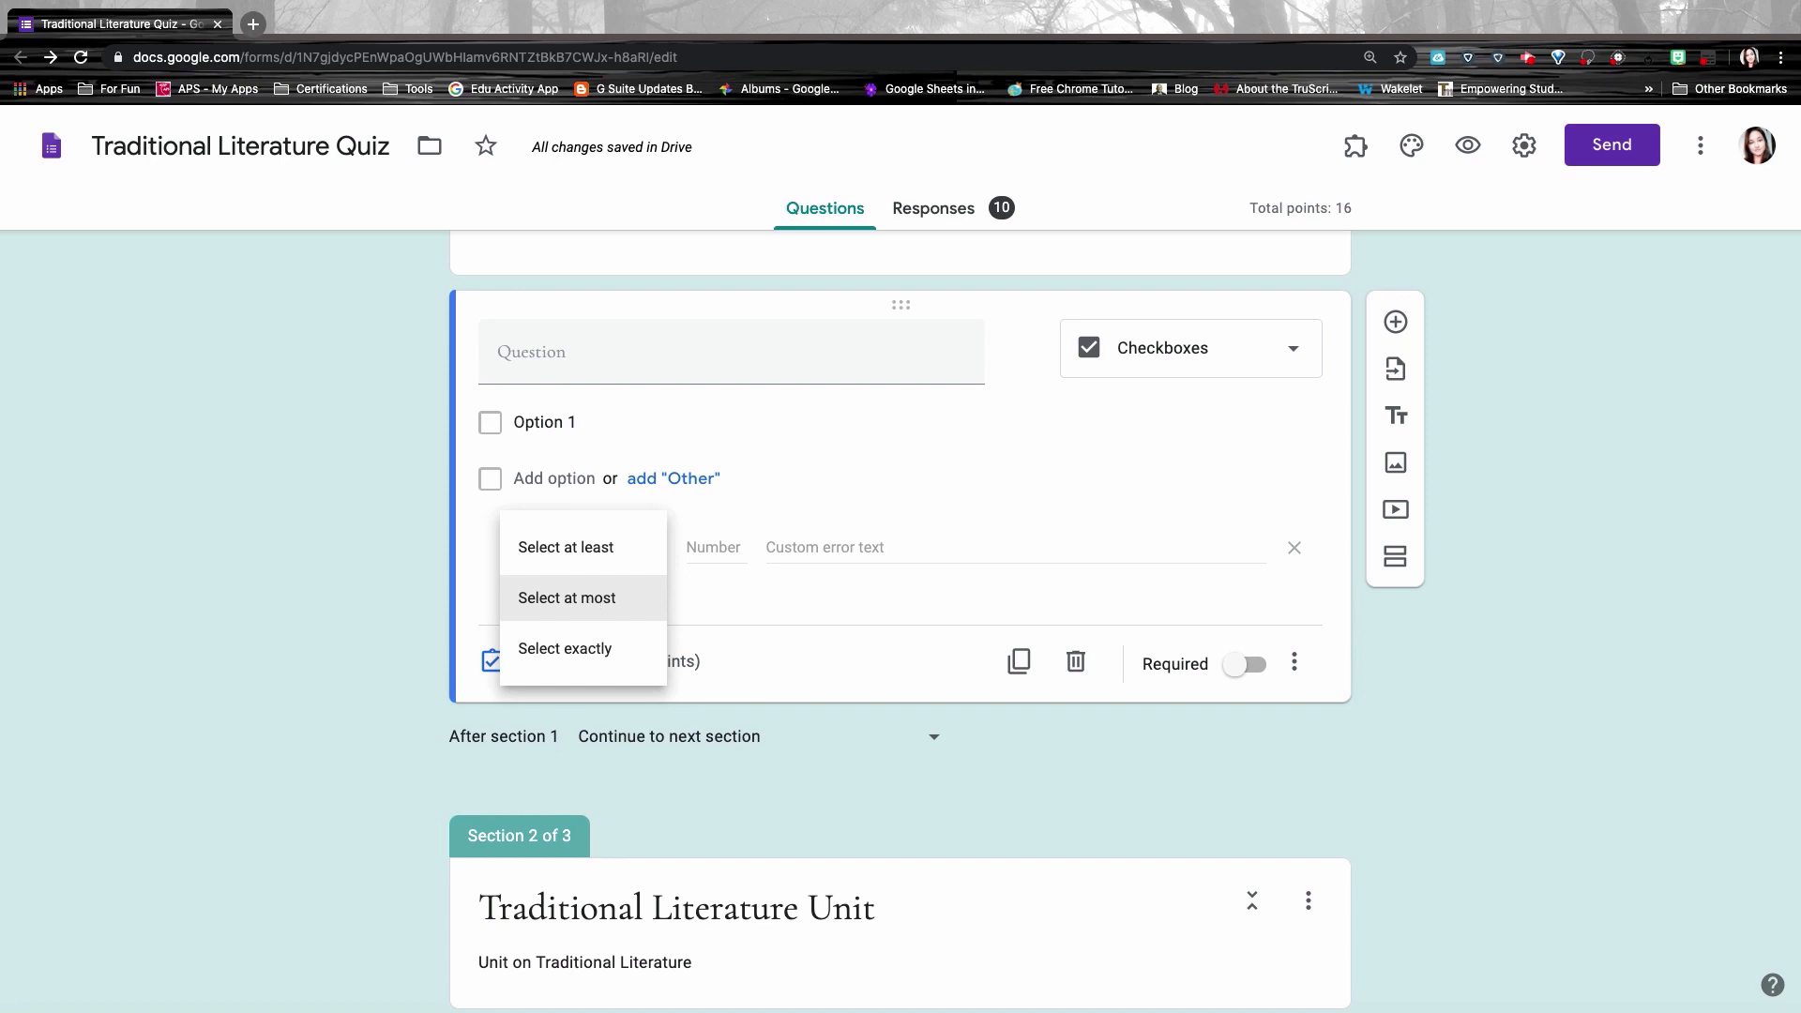
{"action": "left_click", "coordinate": [591, 648]}
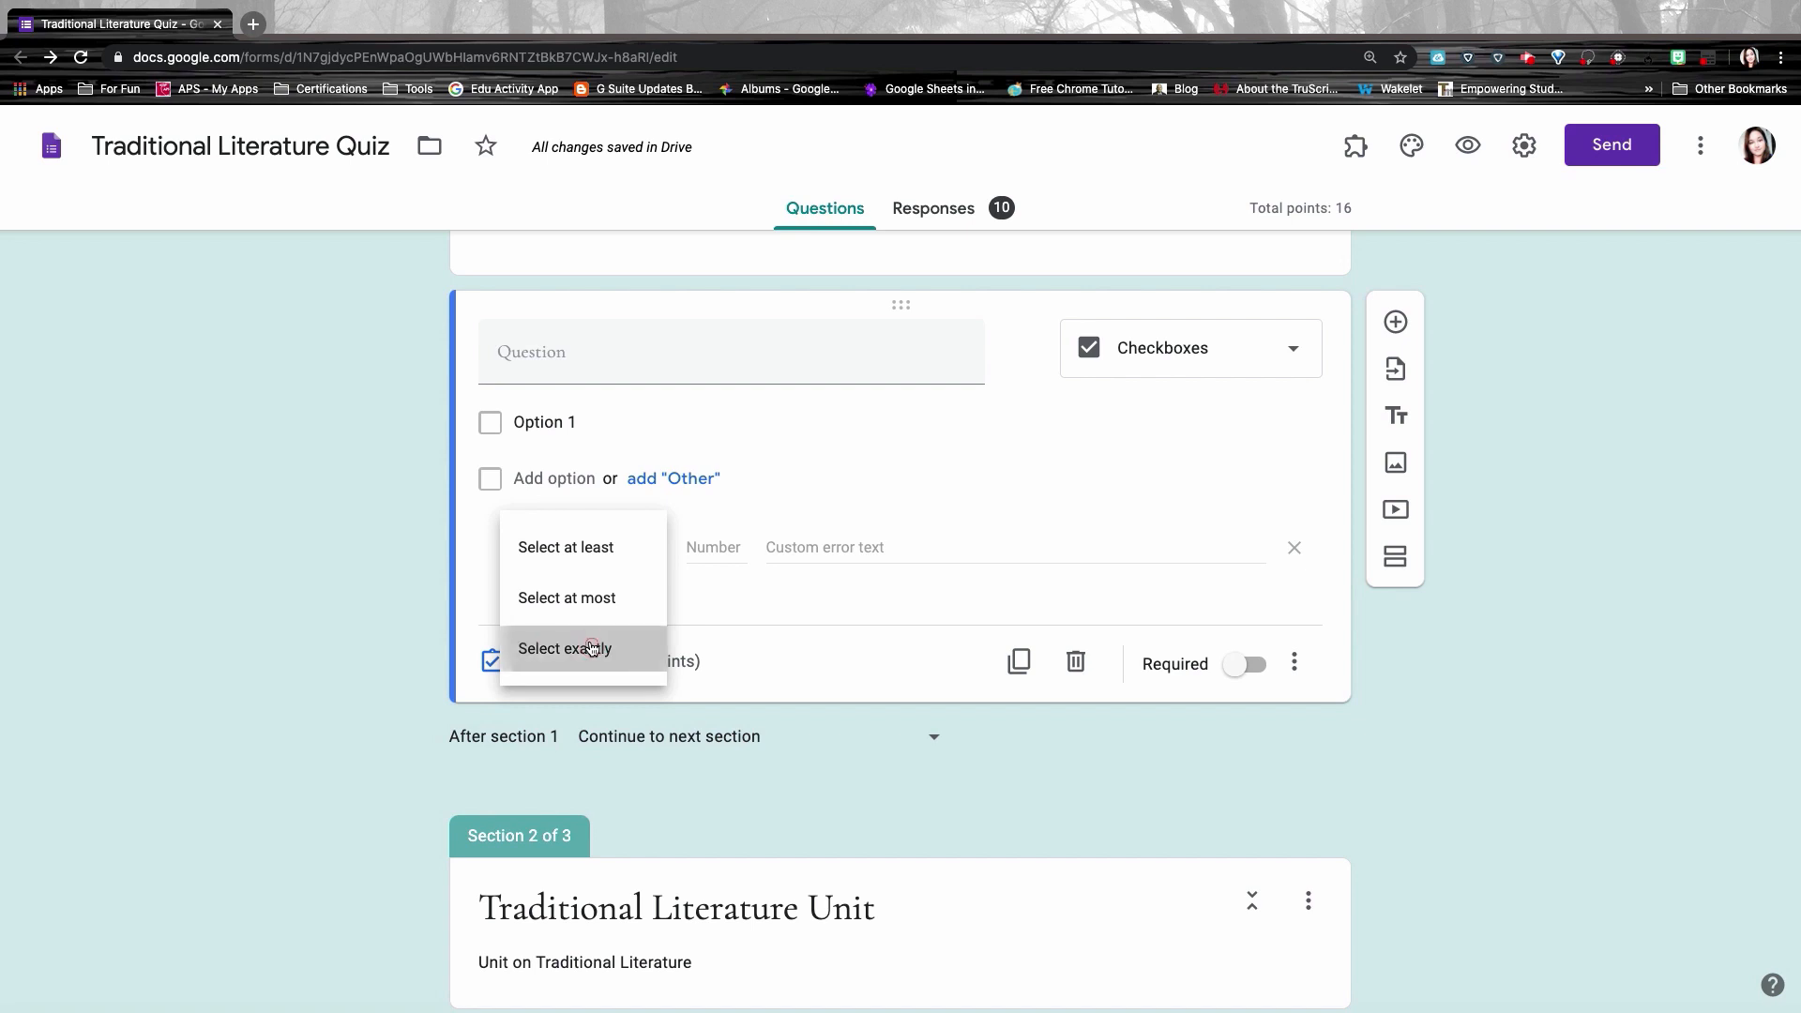
{"action": "left_click", "coordinate": [717, 545]}
{"action": "type", "text": "3"}
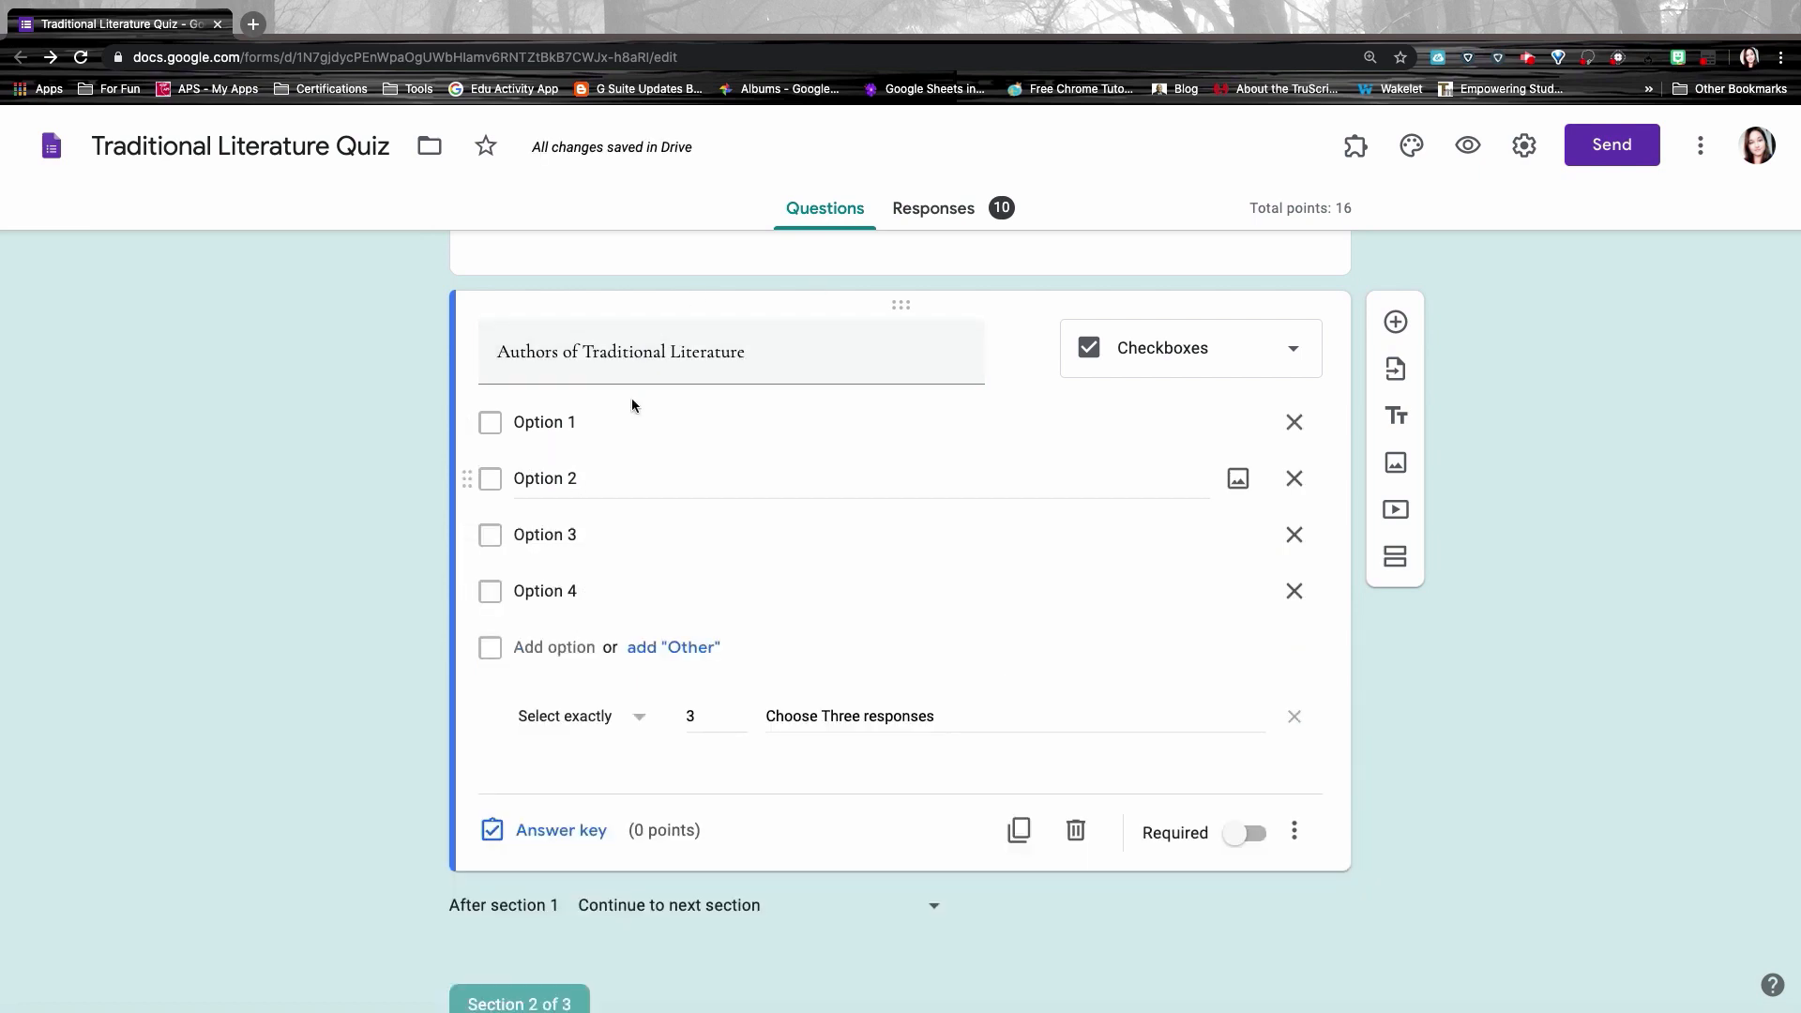
Step: In preview, tick two options to trigger the warning, tick a third, then close the preview
{"action": "left_click", "coordinate": [1471, 146]}
{"action": "left_click", "coordinate": [567, 634]}
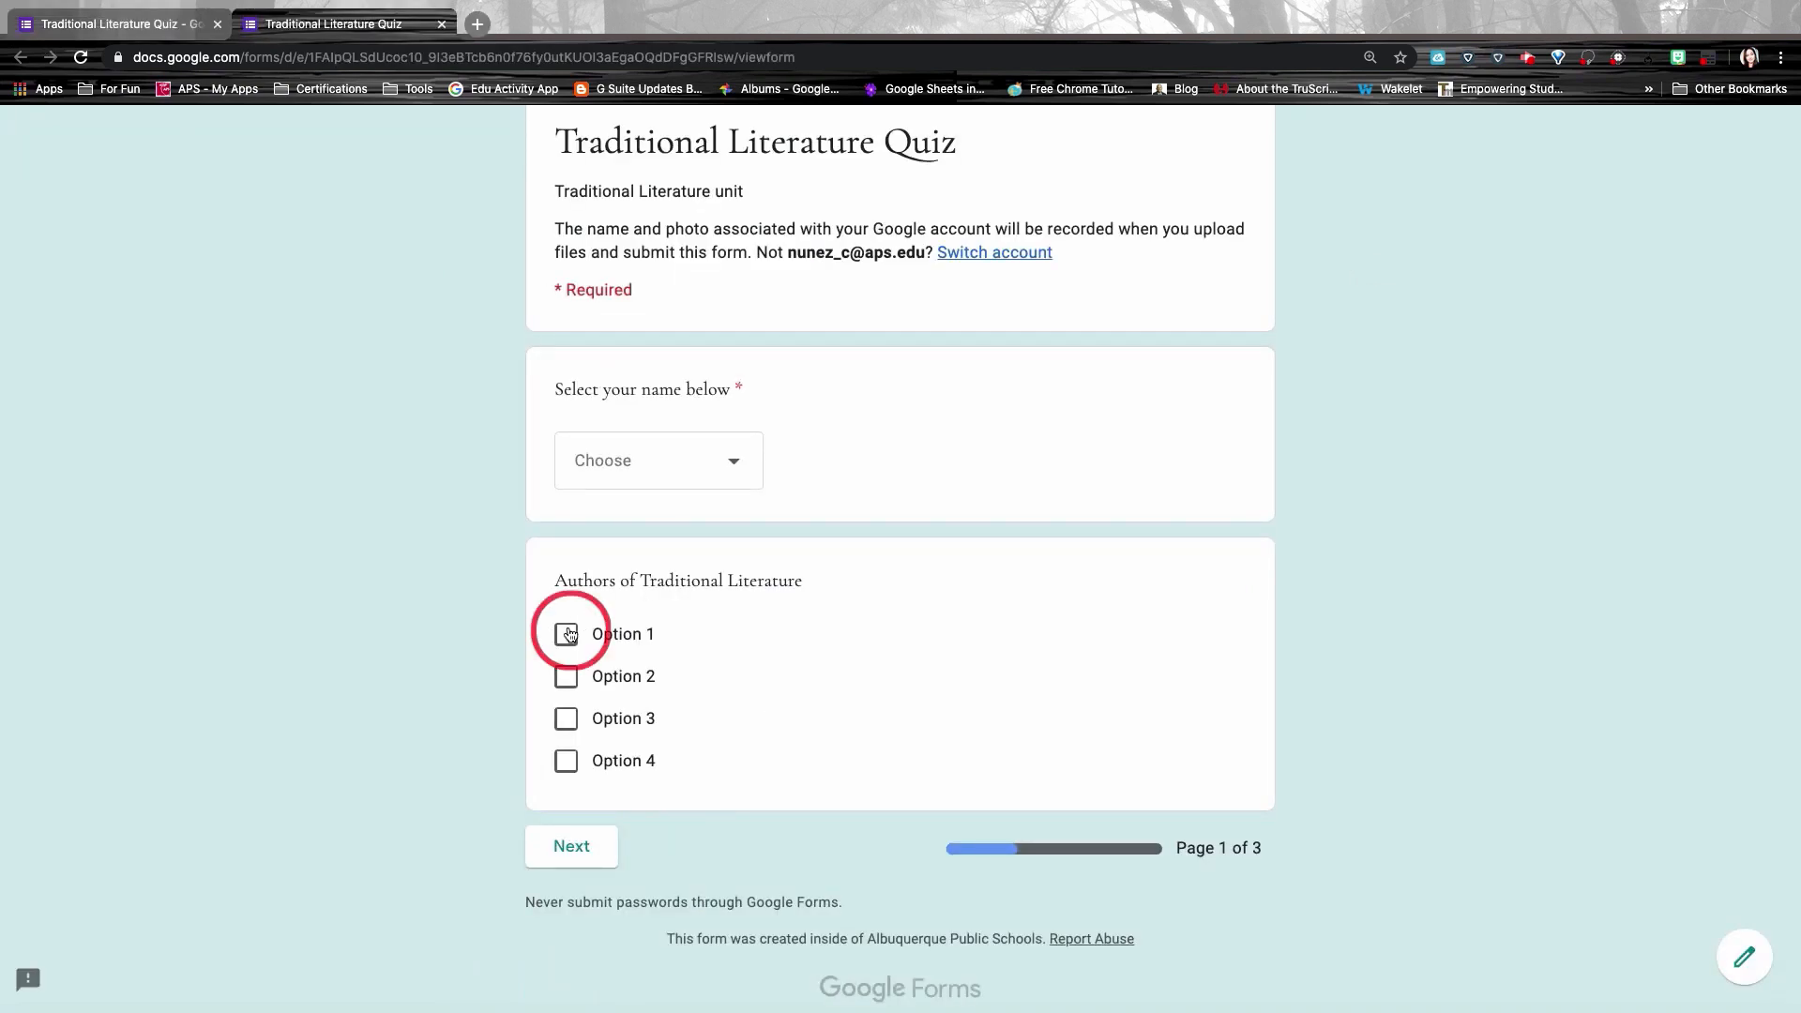
{"action": "left_click", "coordinate": [568, 677]}
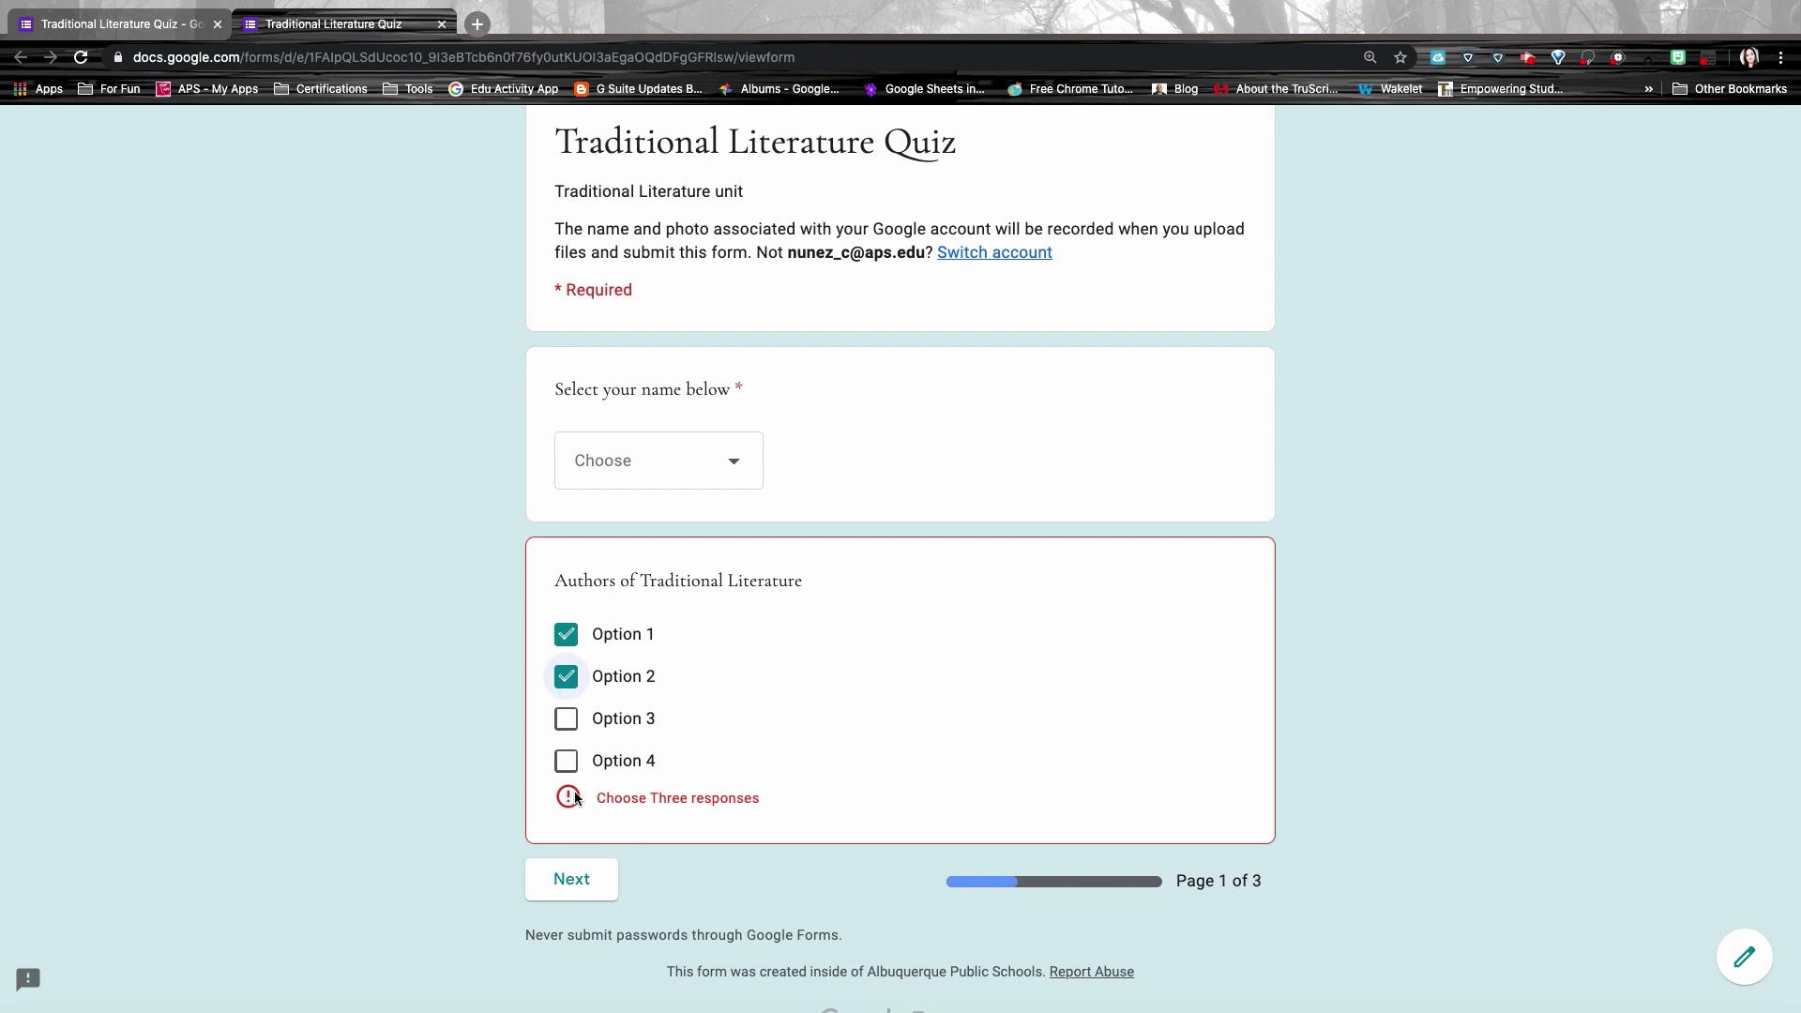
{"action": "left_click", "coordinate": [601, 876]}
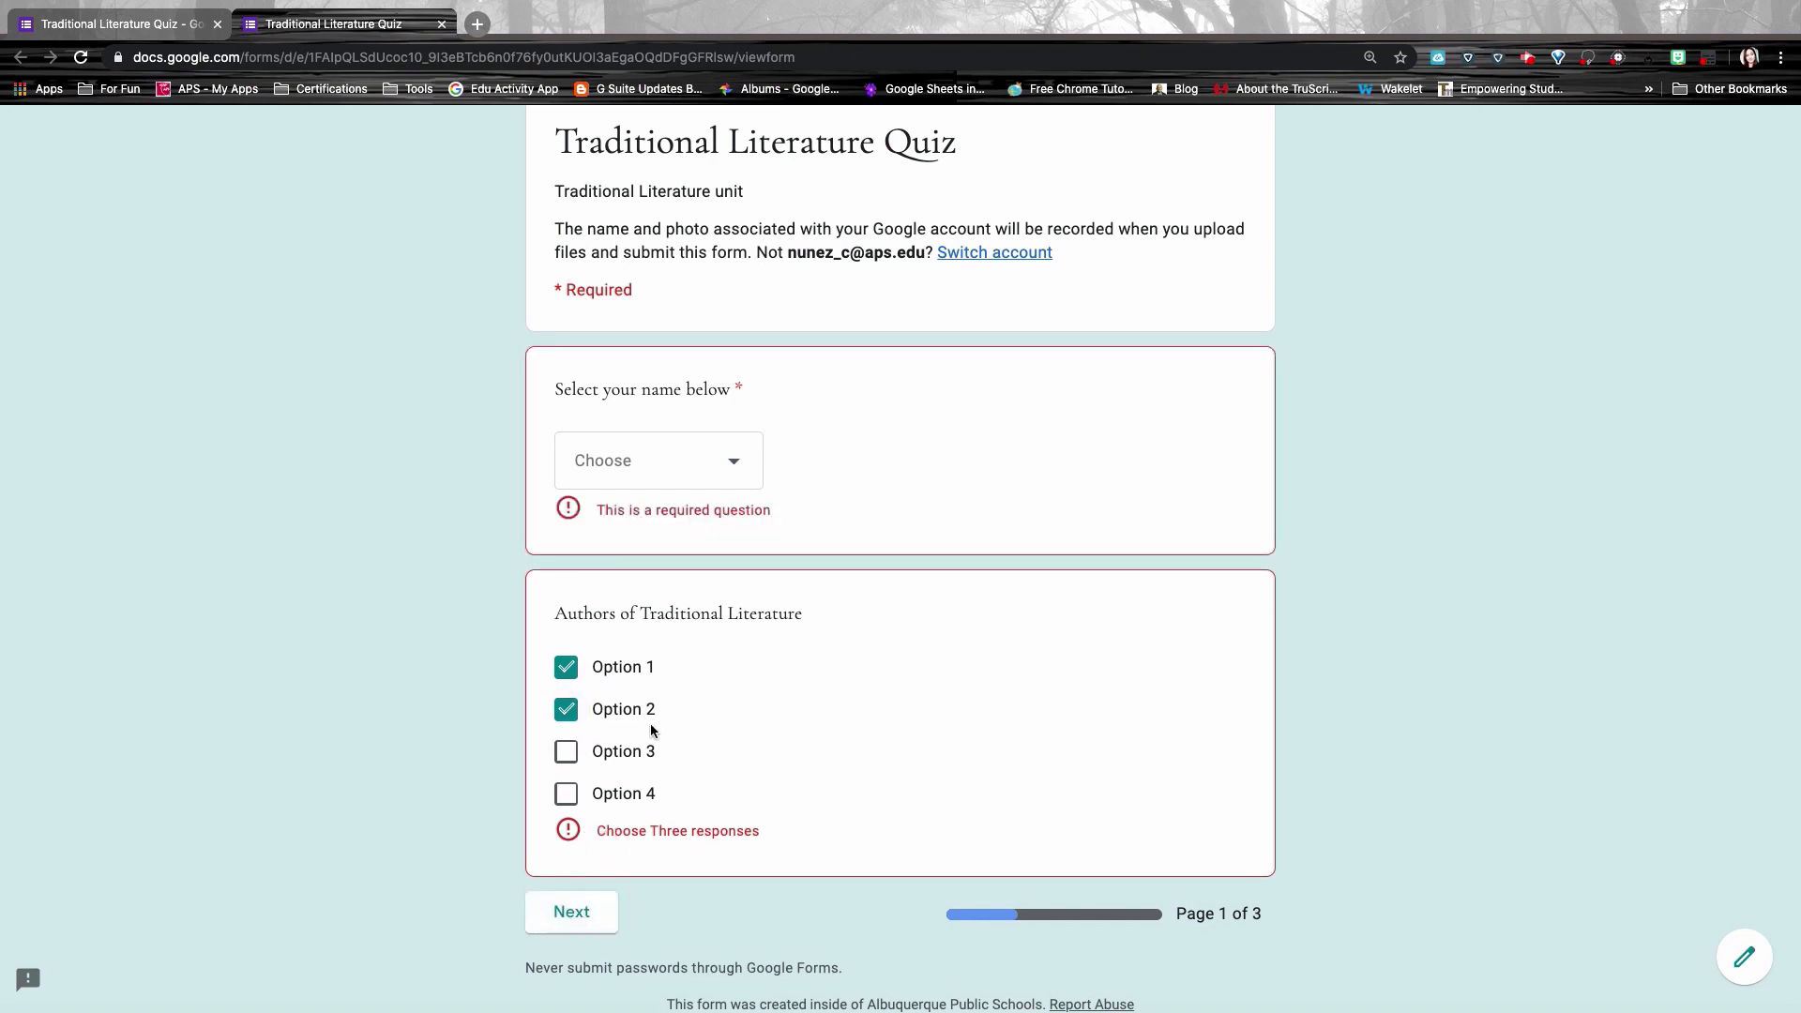
{"action": "left_click", "coordinate": [566, 754]}
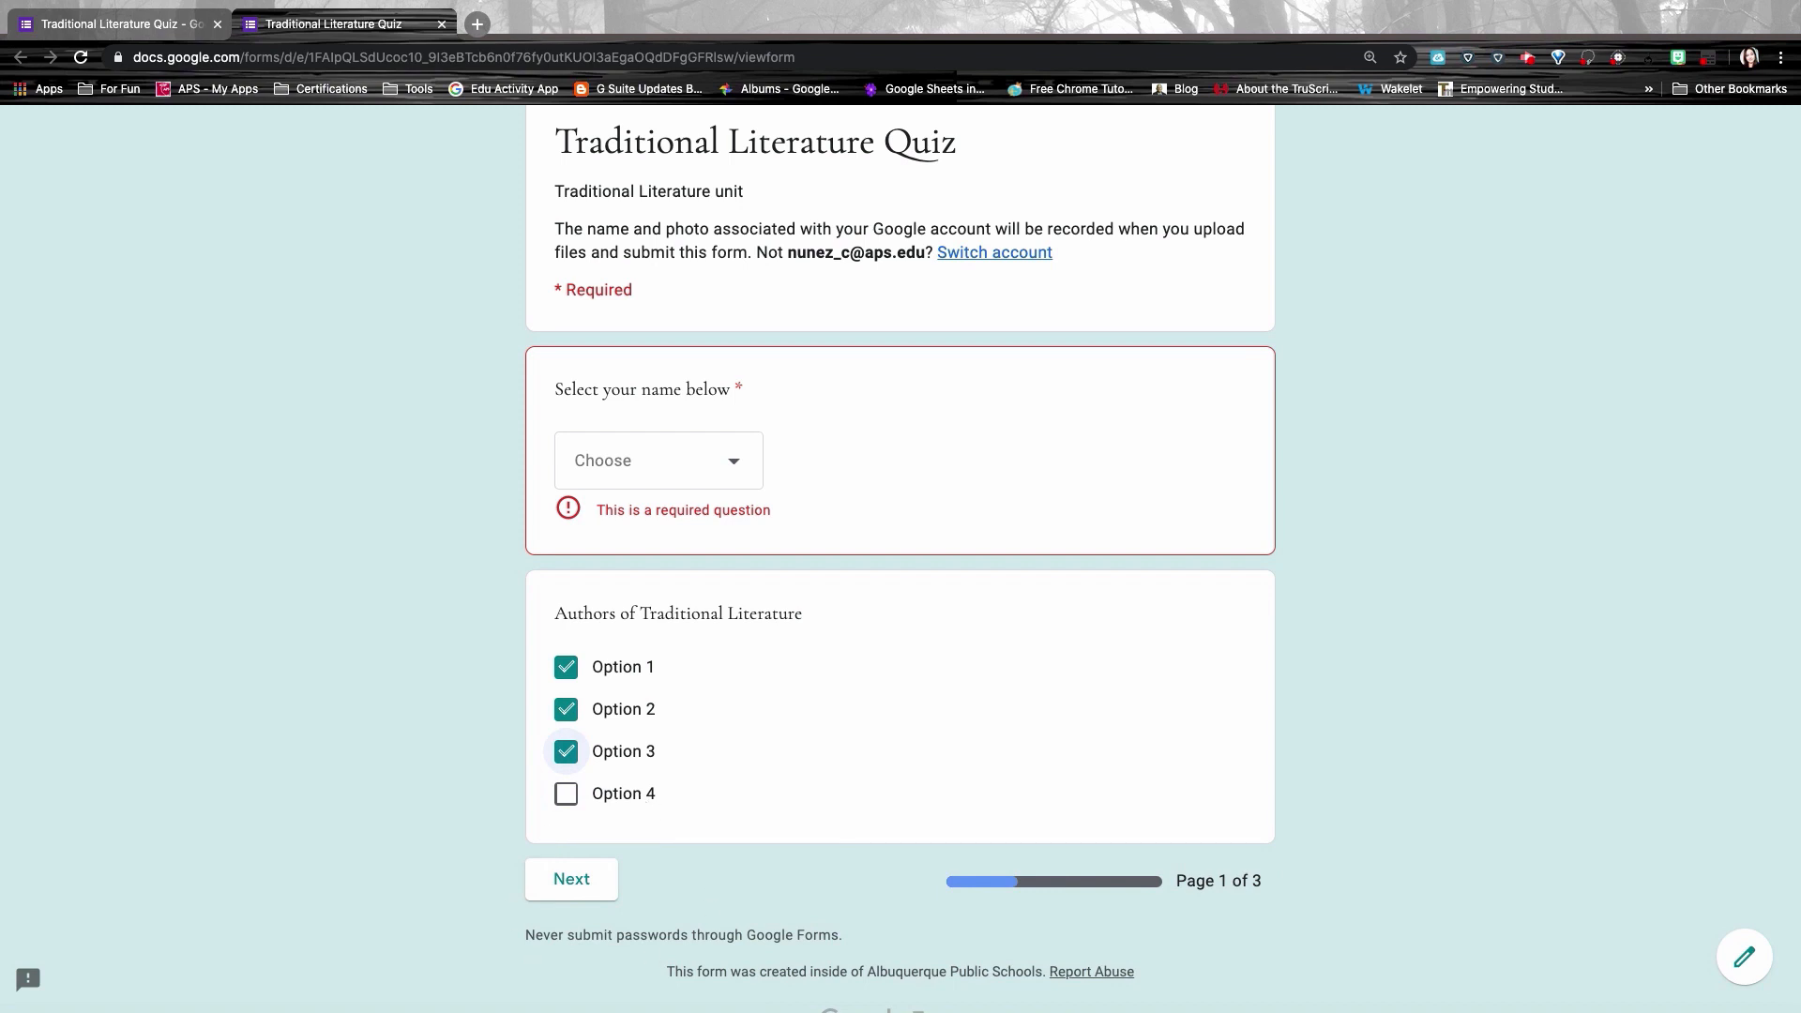
{"action": "key", "text": "ctrl+w"}
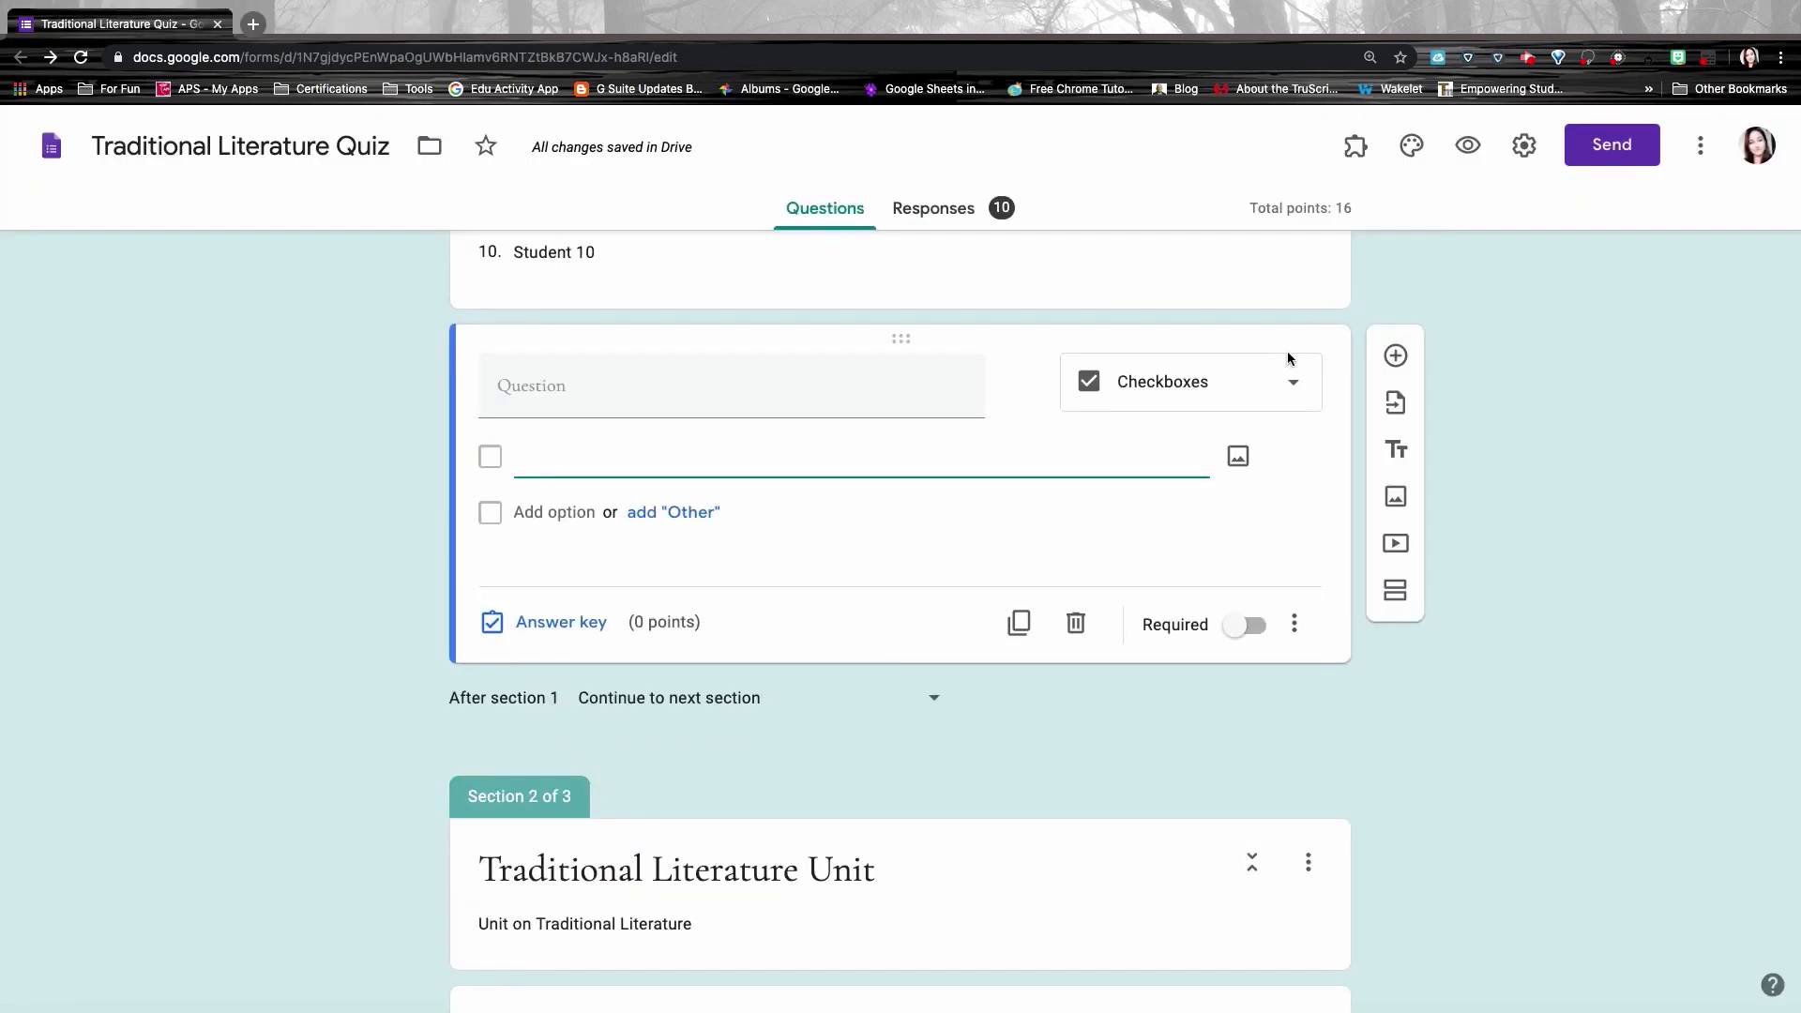
Step: Make the Greek Myth question a paragraph with a minimum character count length validation
{"action": "left_click", "coordinate": [1191, 390]}
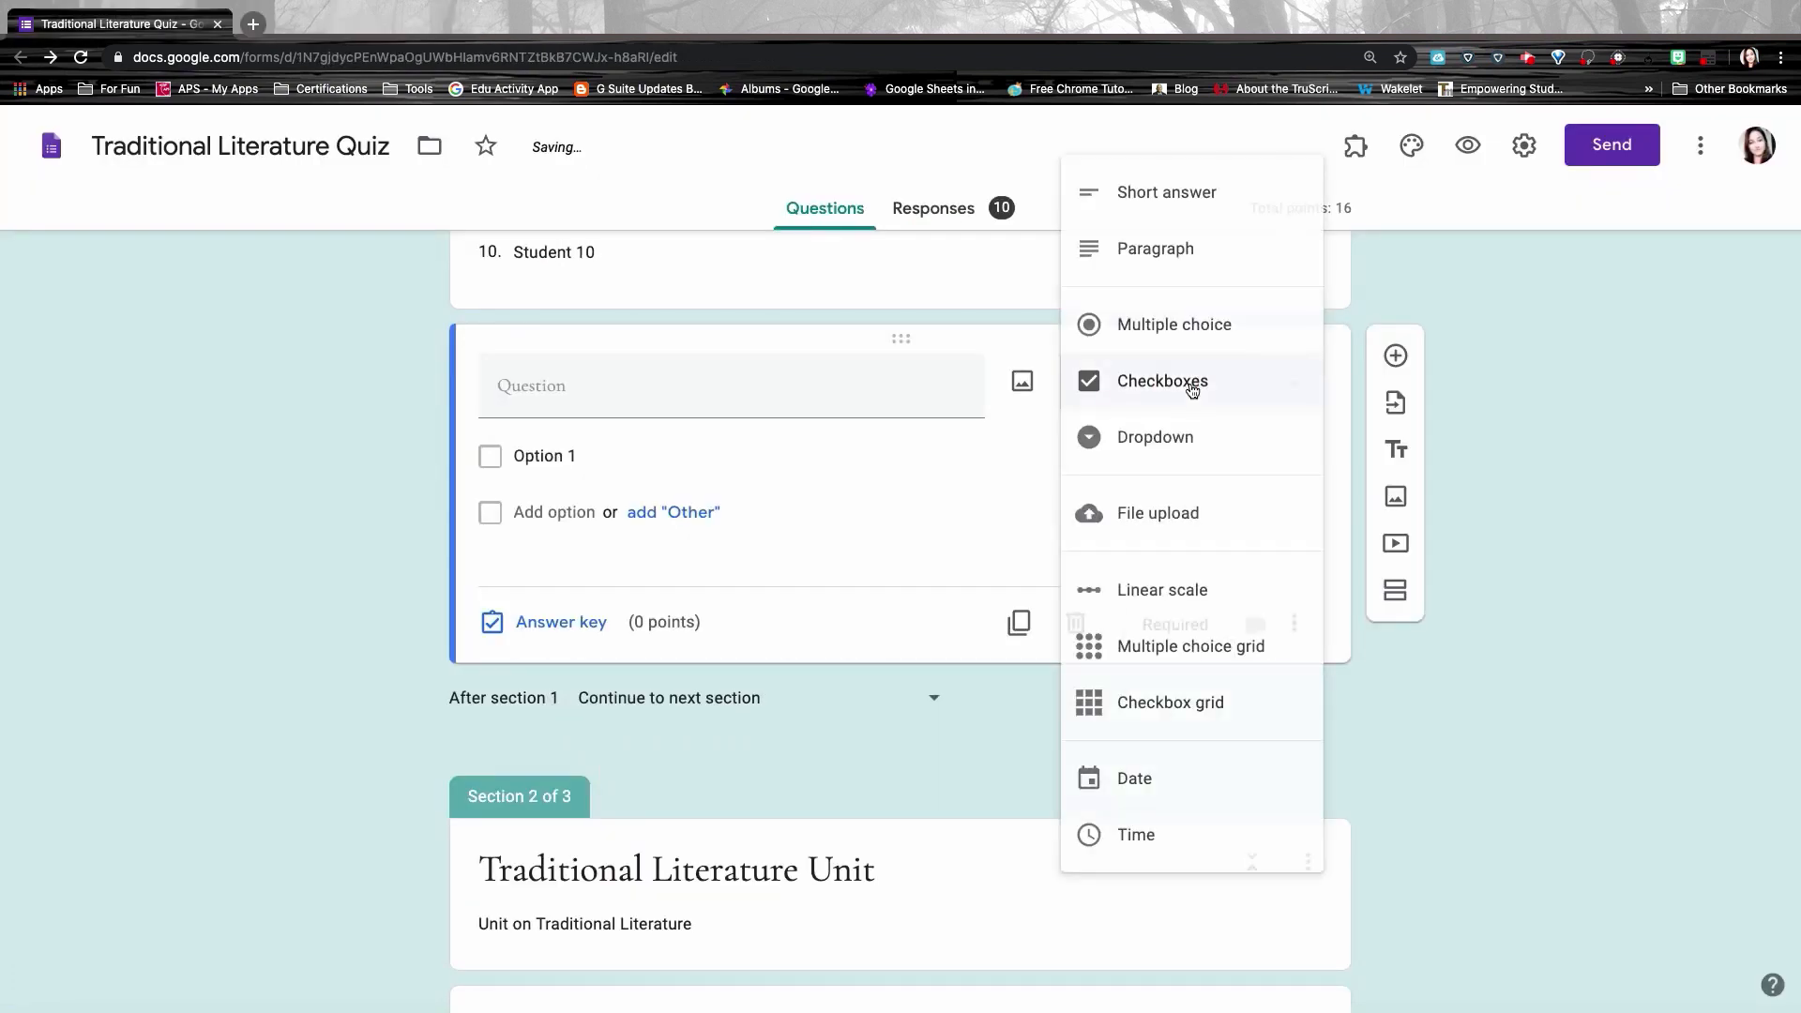
{"action": "left_click", "coordinate": [1167, 256]}
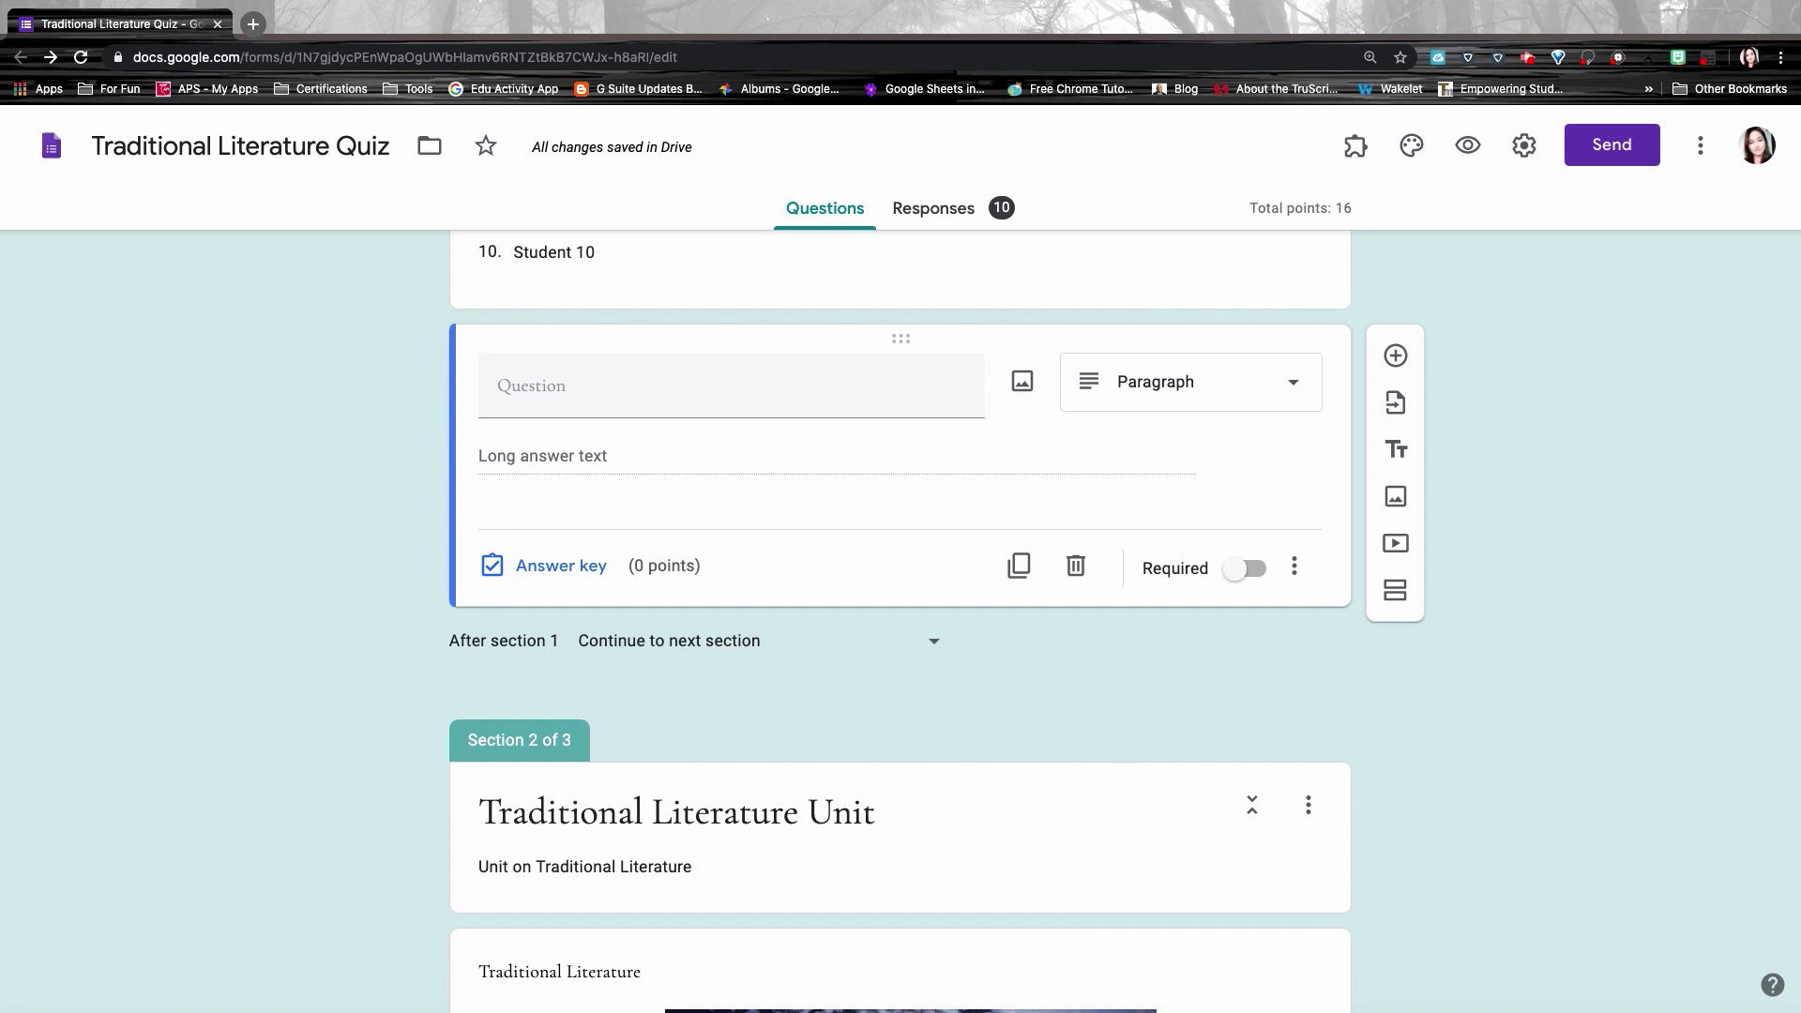
{"action": "left_click", "coordinate": [1296, 567]}
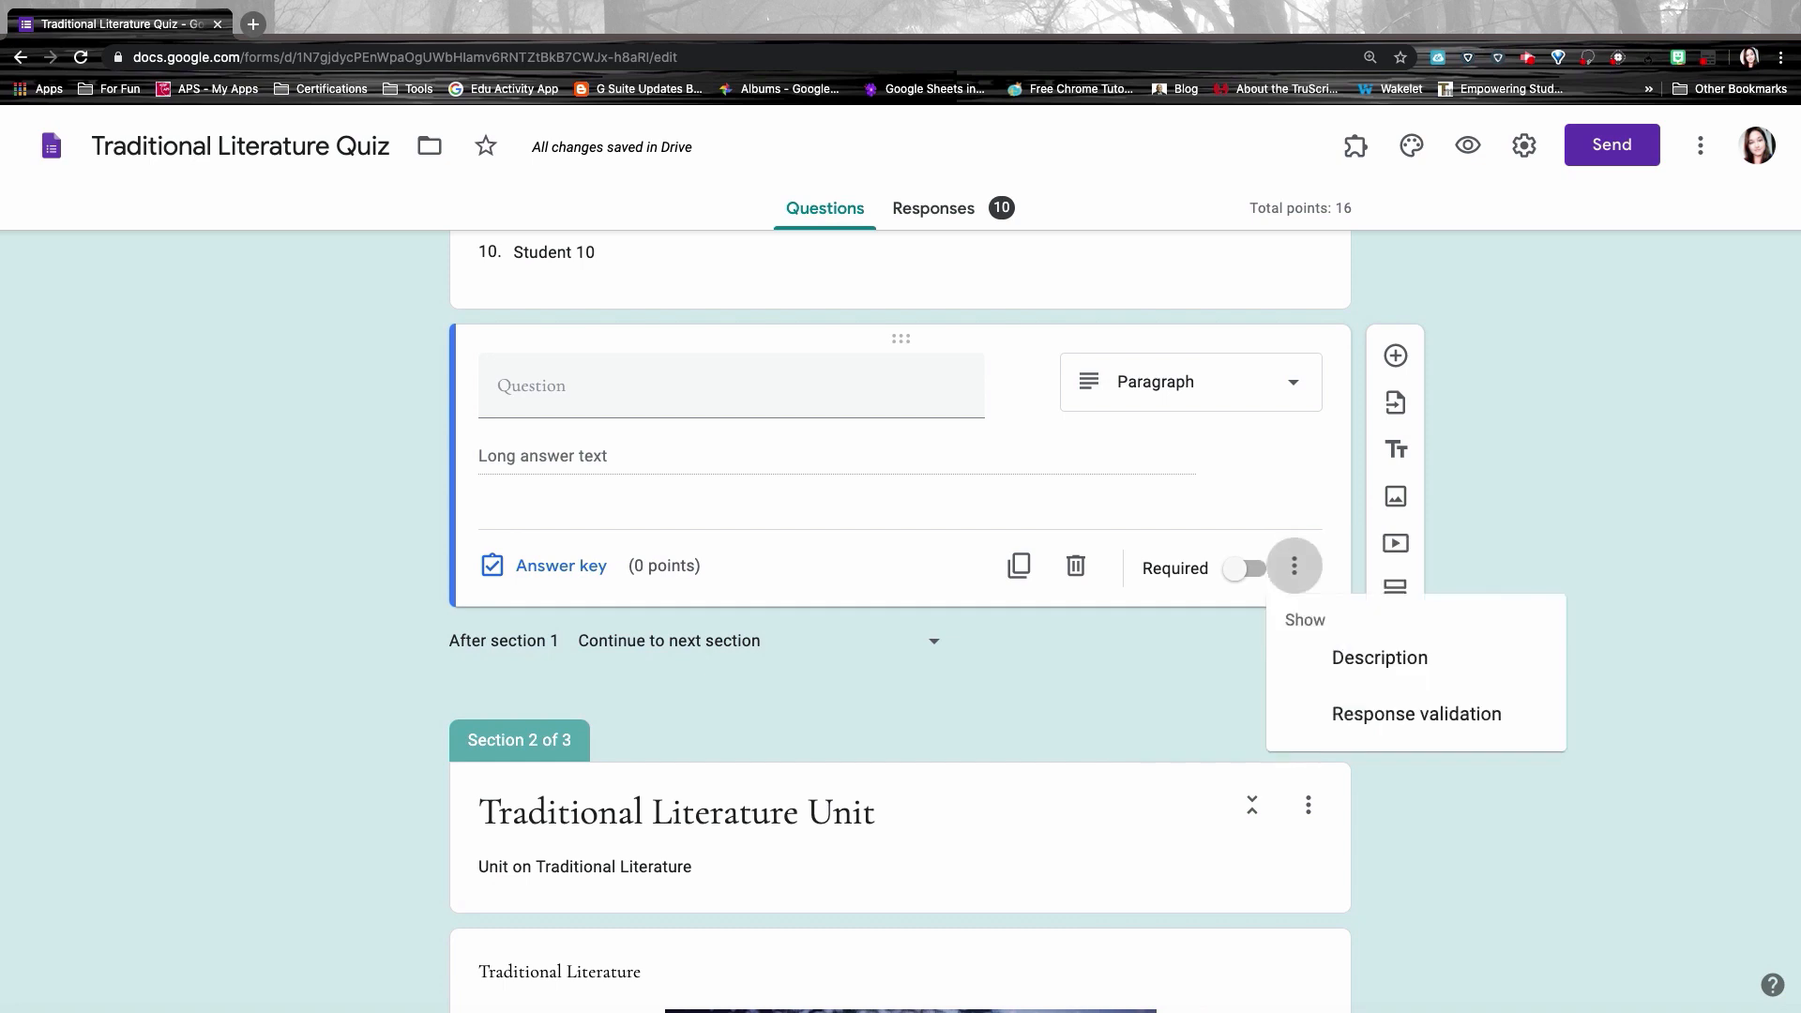
{"action": "left_click", "coordinate": [1349, 710]}
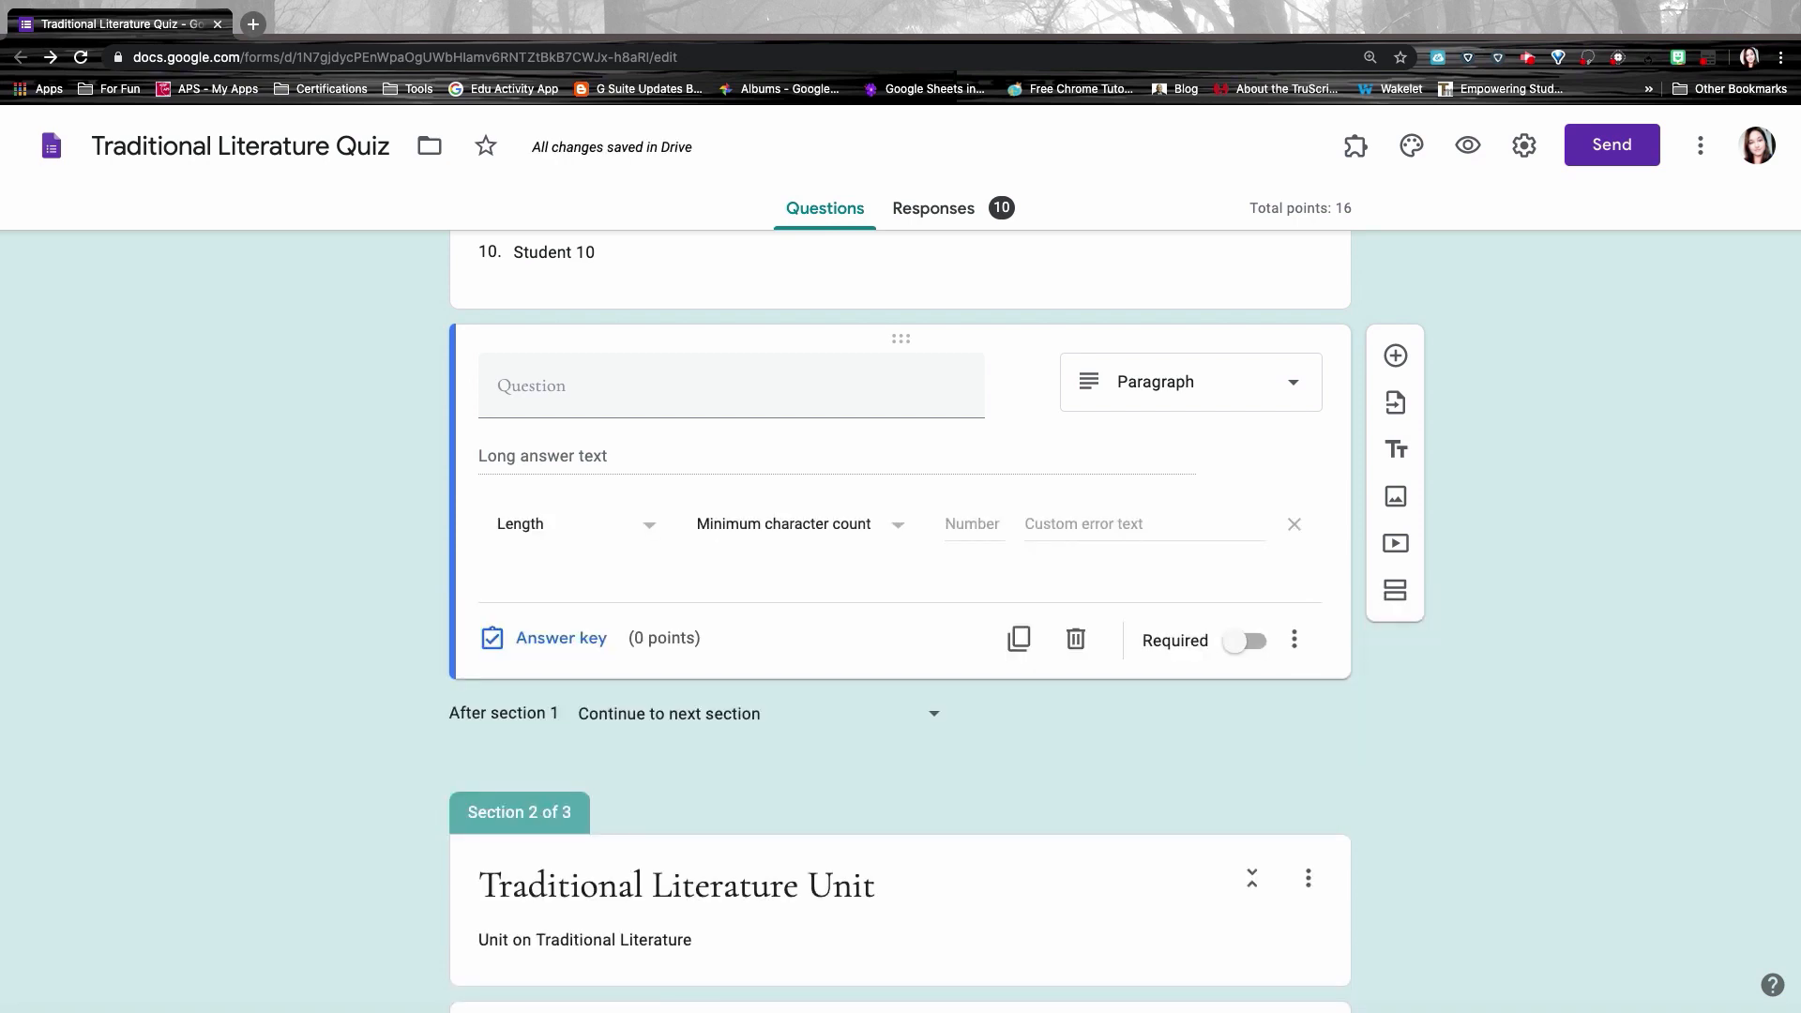
{"action": "left_click", "coordinate": [793, 524]}
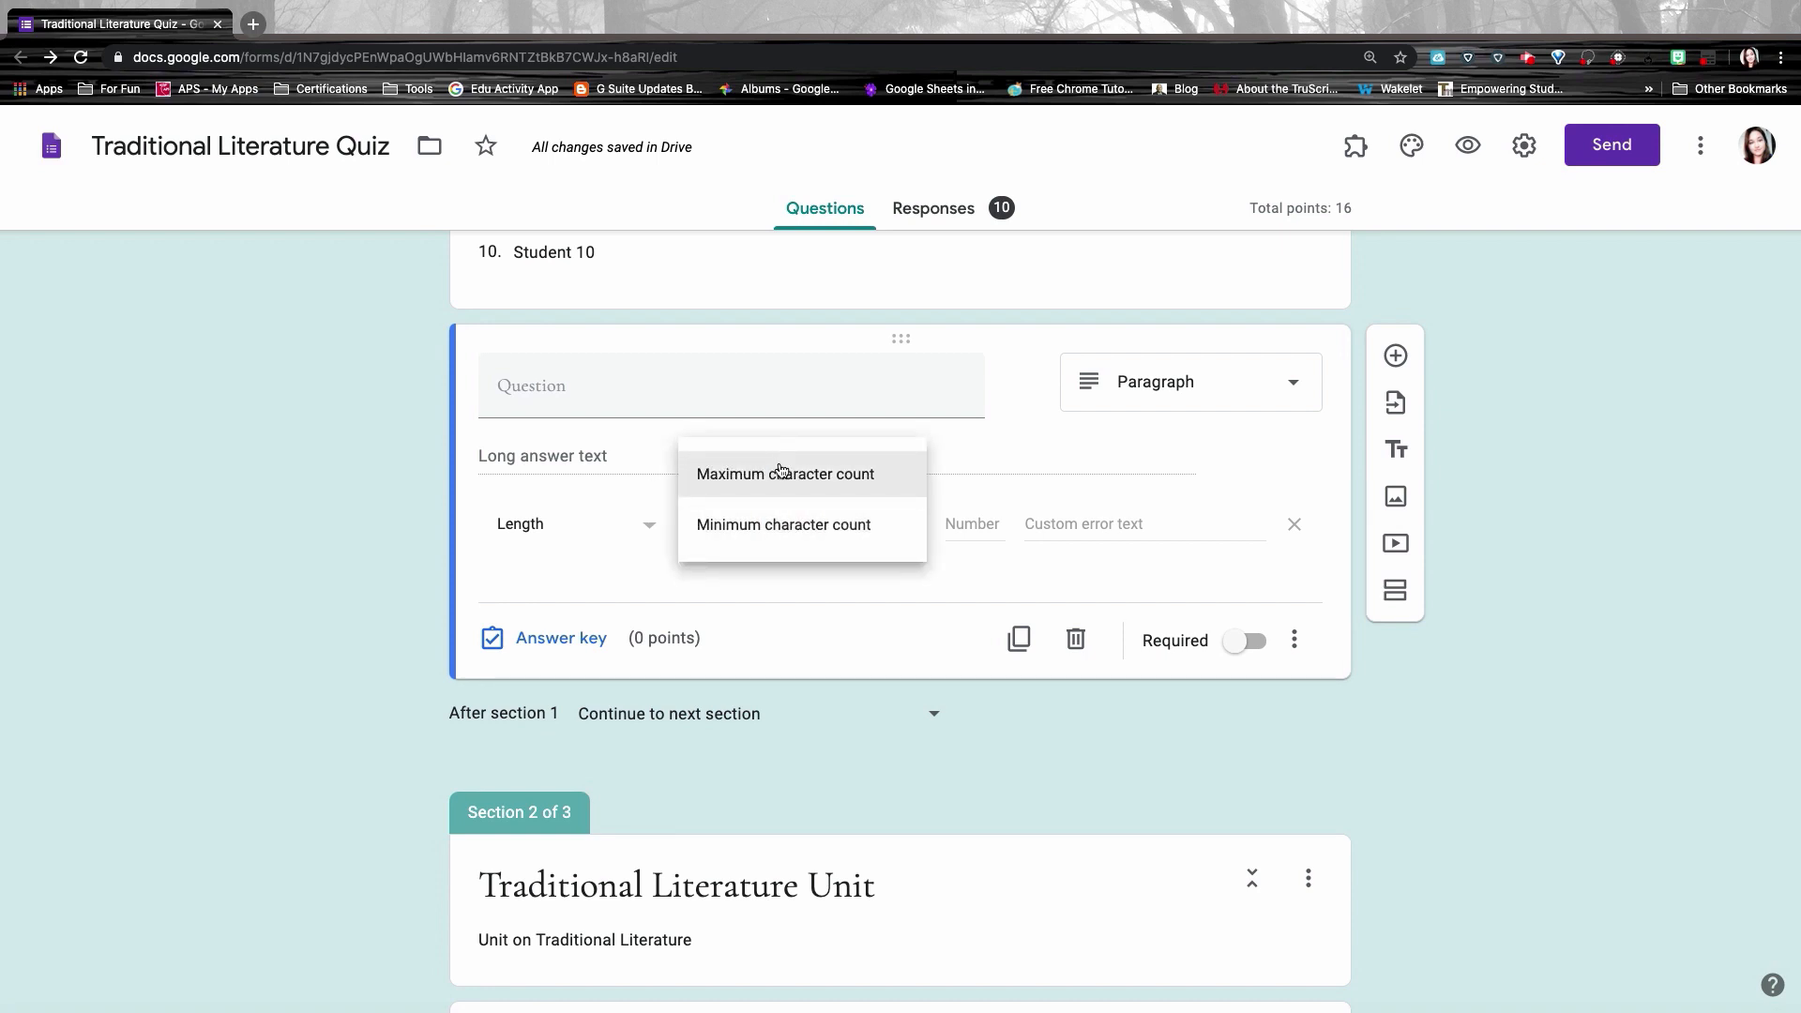
{"action": "left_click", "coordinate": [784, 533]}
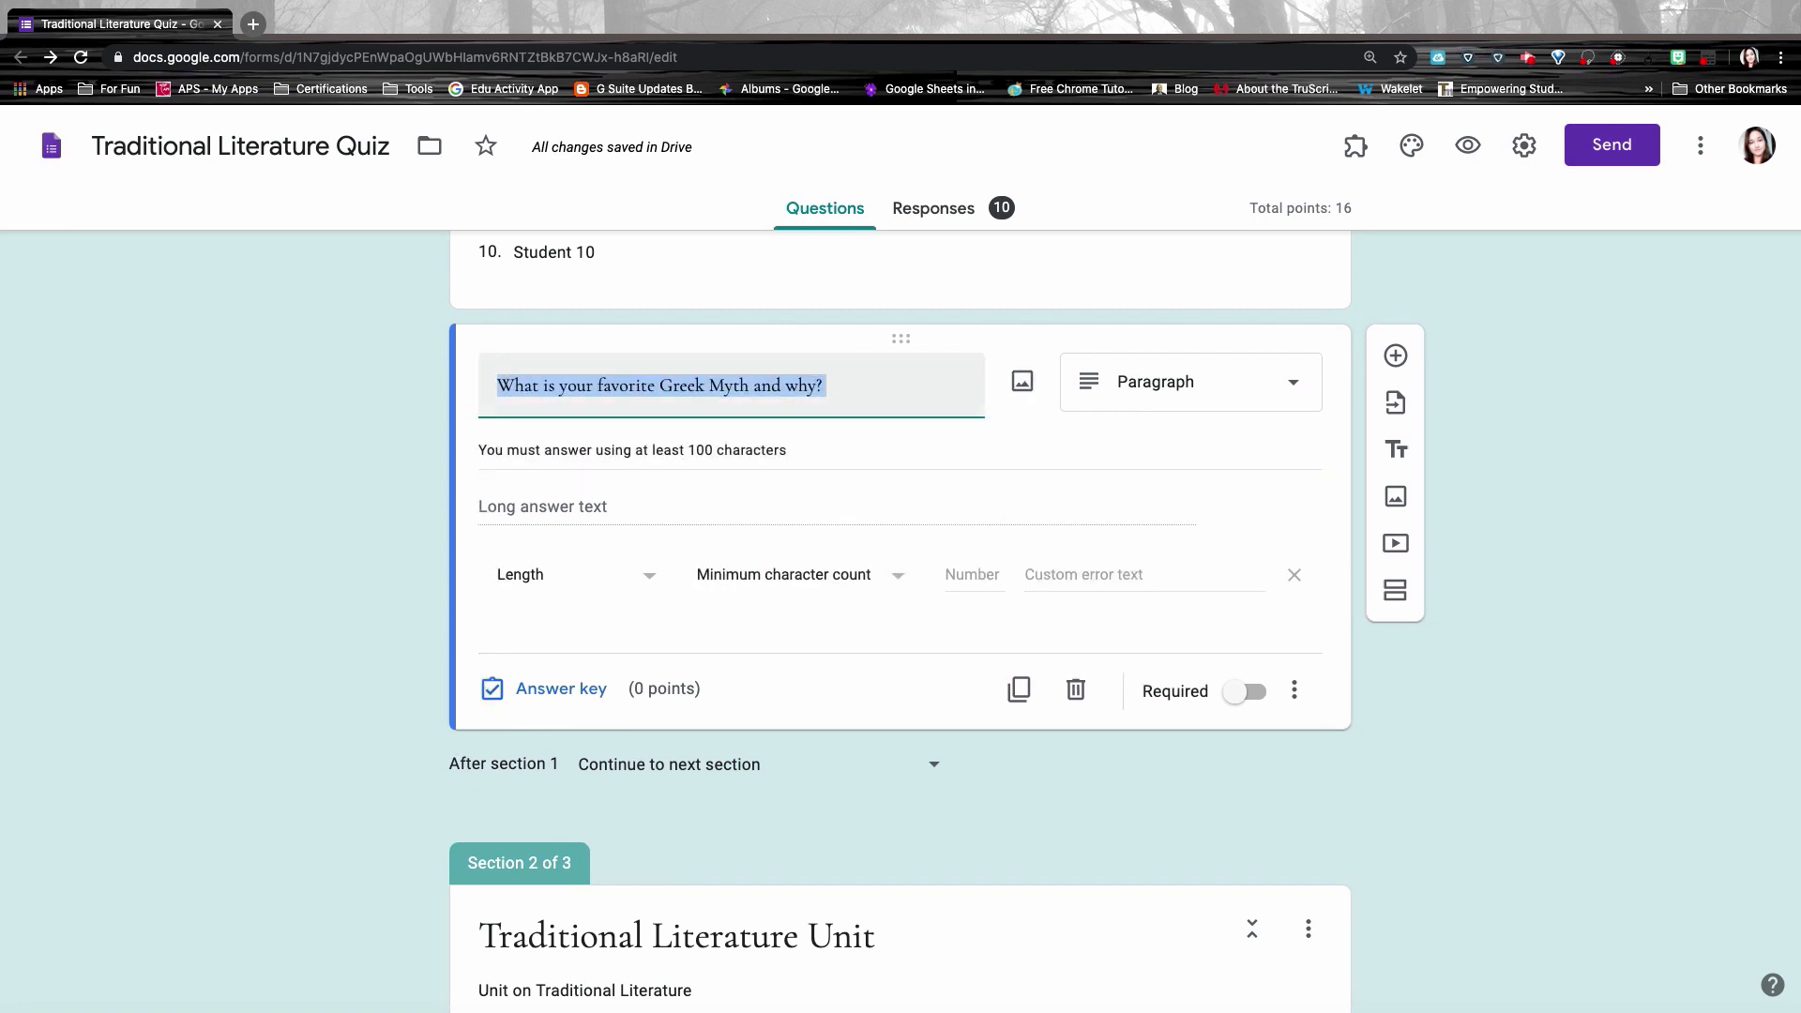
{"action": "left_click", "coordinate": [856, 390]}
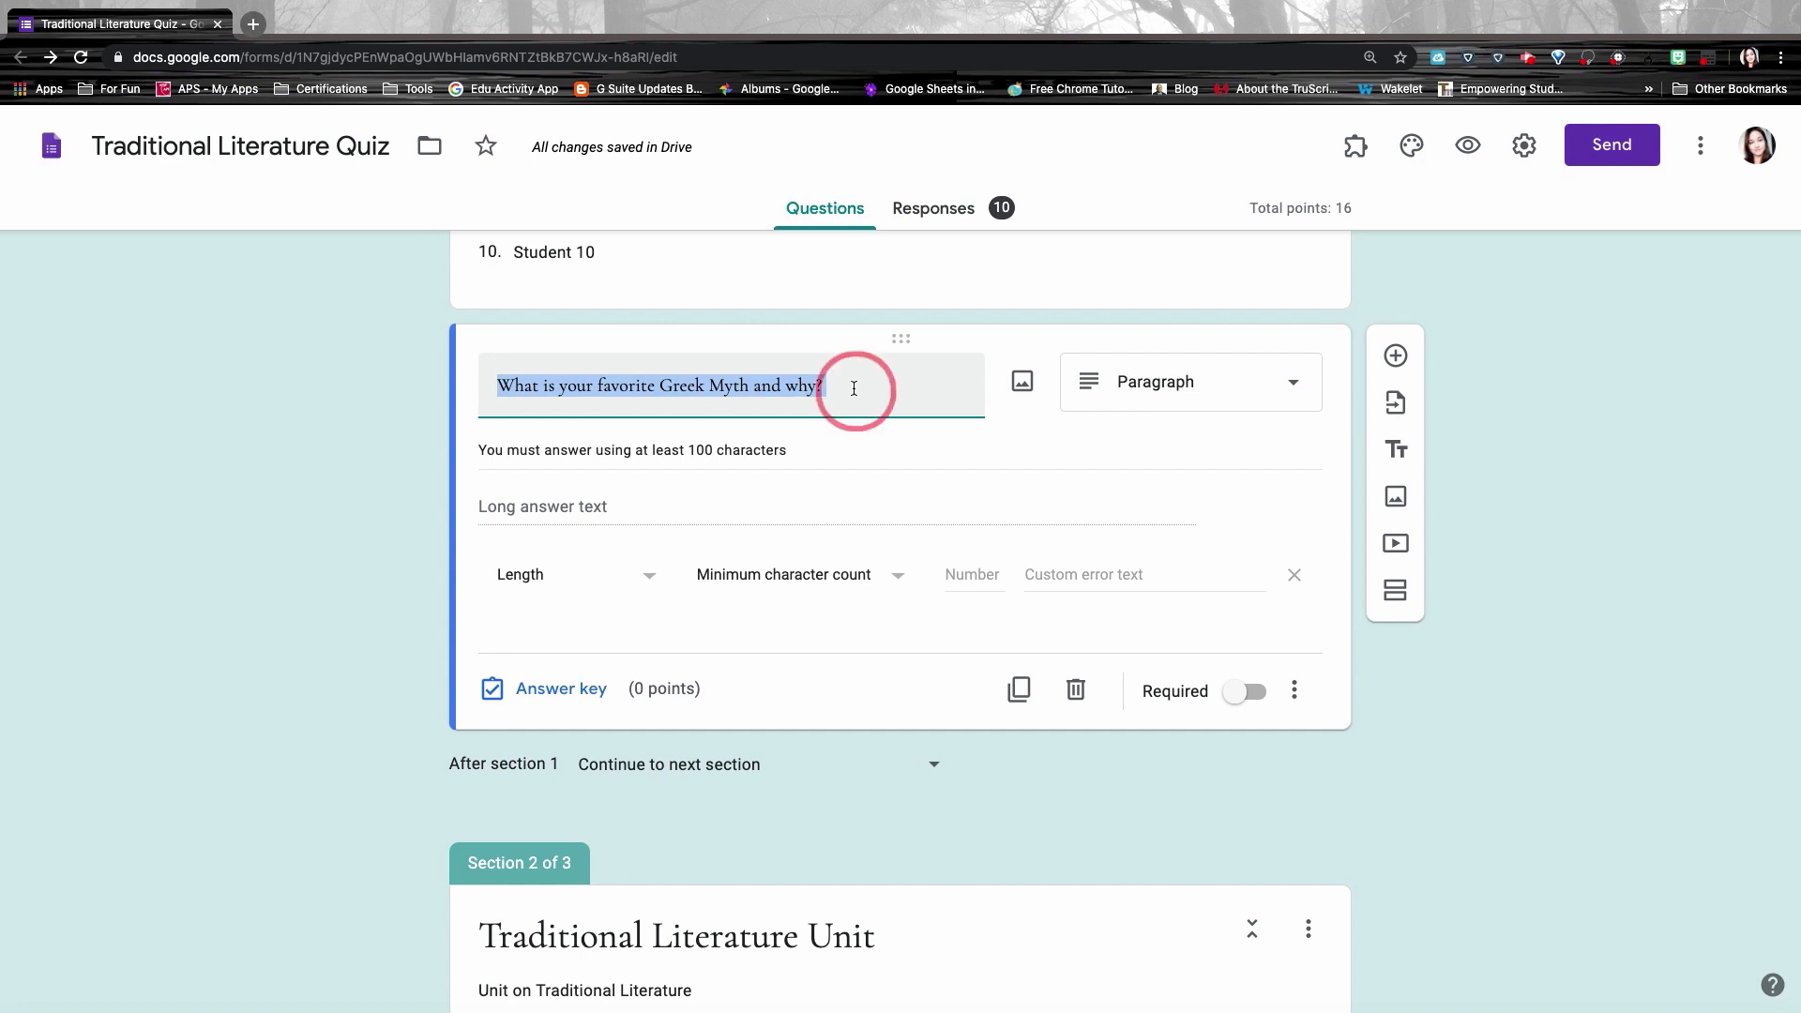
{"action": "triple_click", "coordinate": [811, 451]}
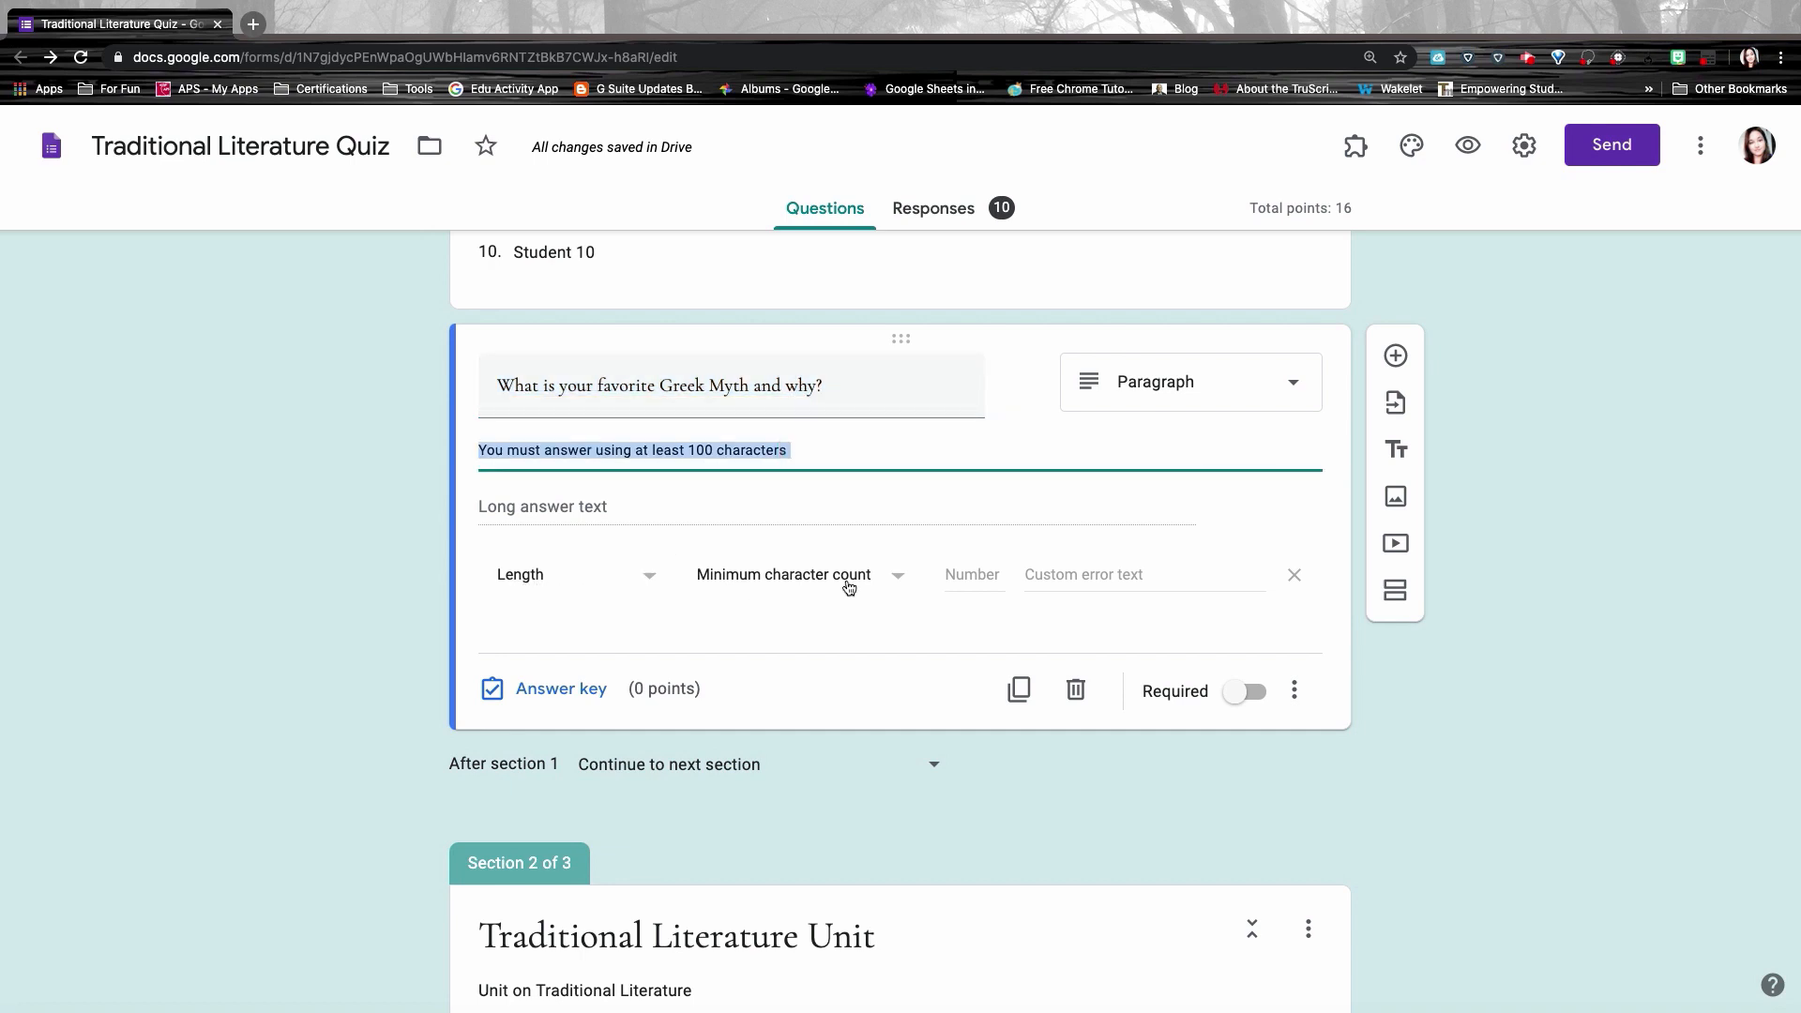
Step: Set the minimum to 100 characters with error text 'Please write more'
{"action": "left_click", "coordinate": [972, 575]}
{"action": "type", "text": "10"}
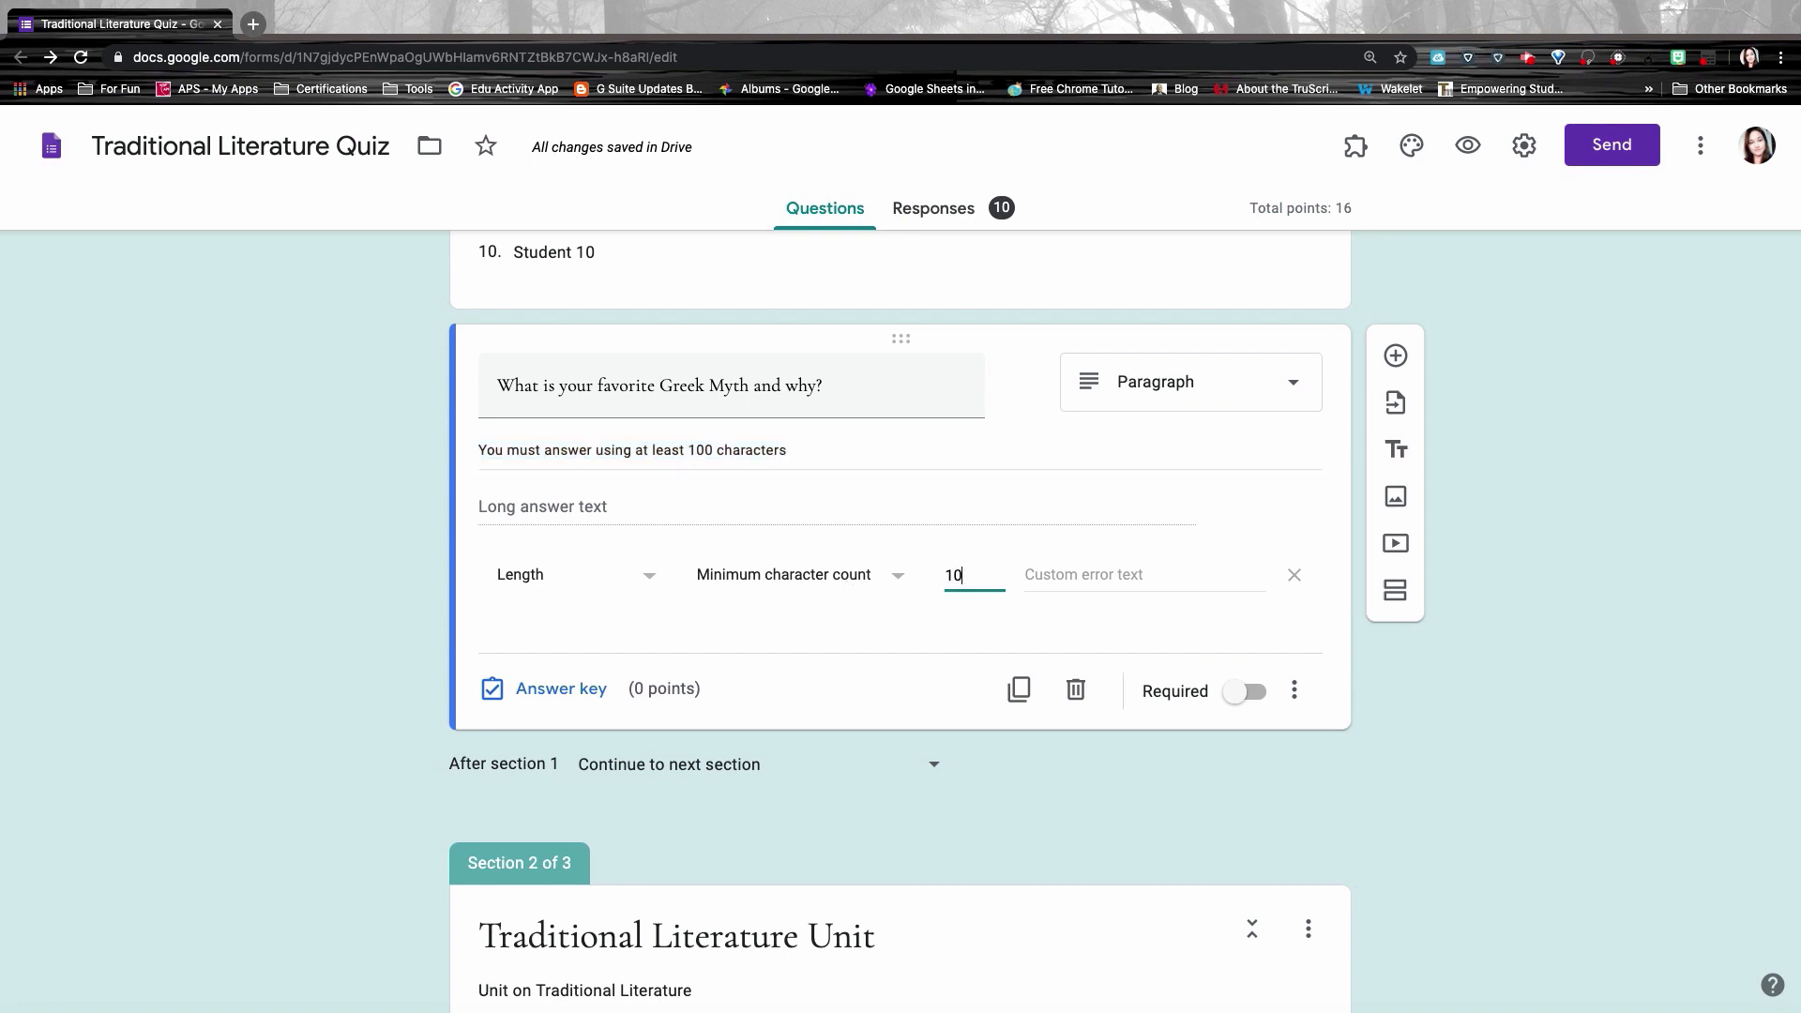
{"action": "type", "text": "0"}
{"action": "left_click", "coordinate": [1086, 569]}
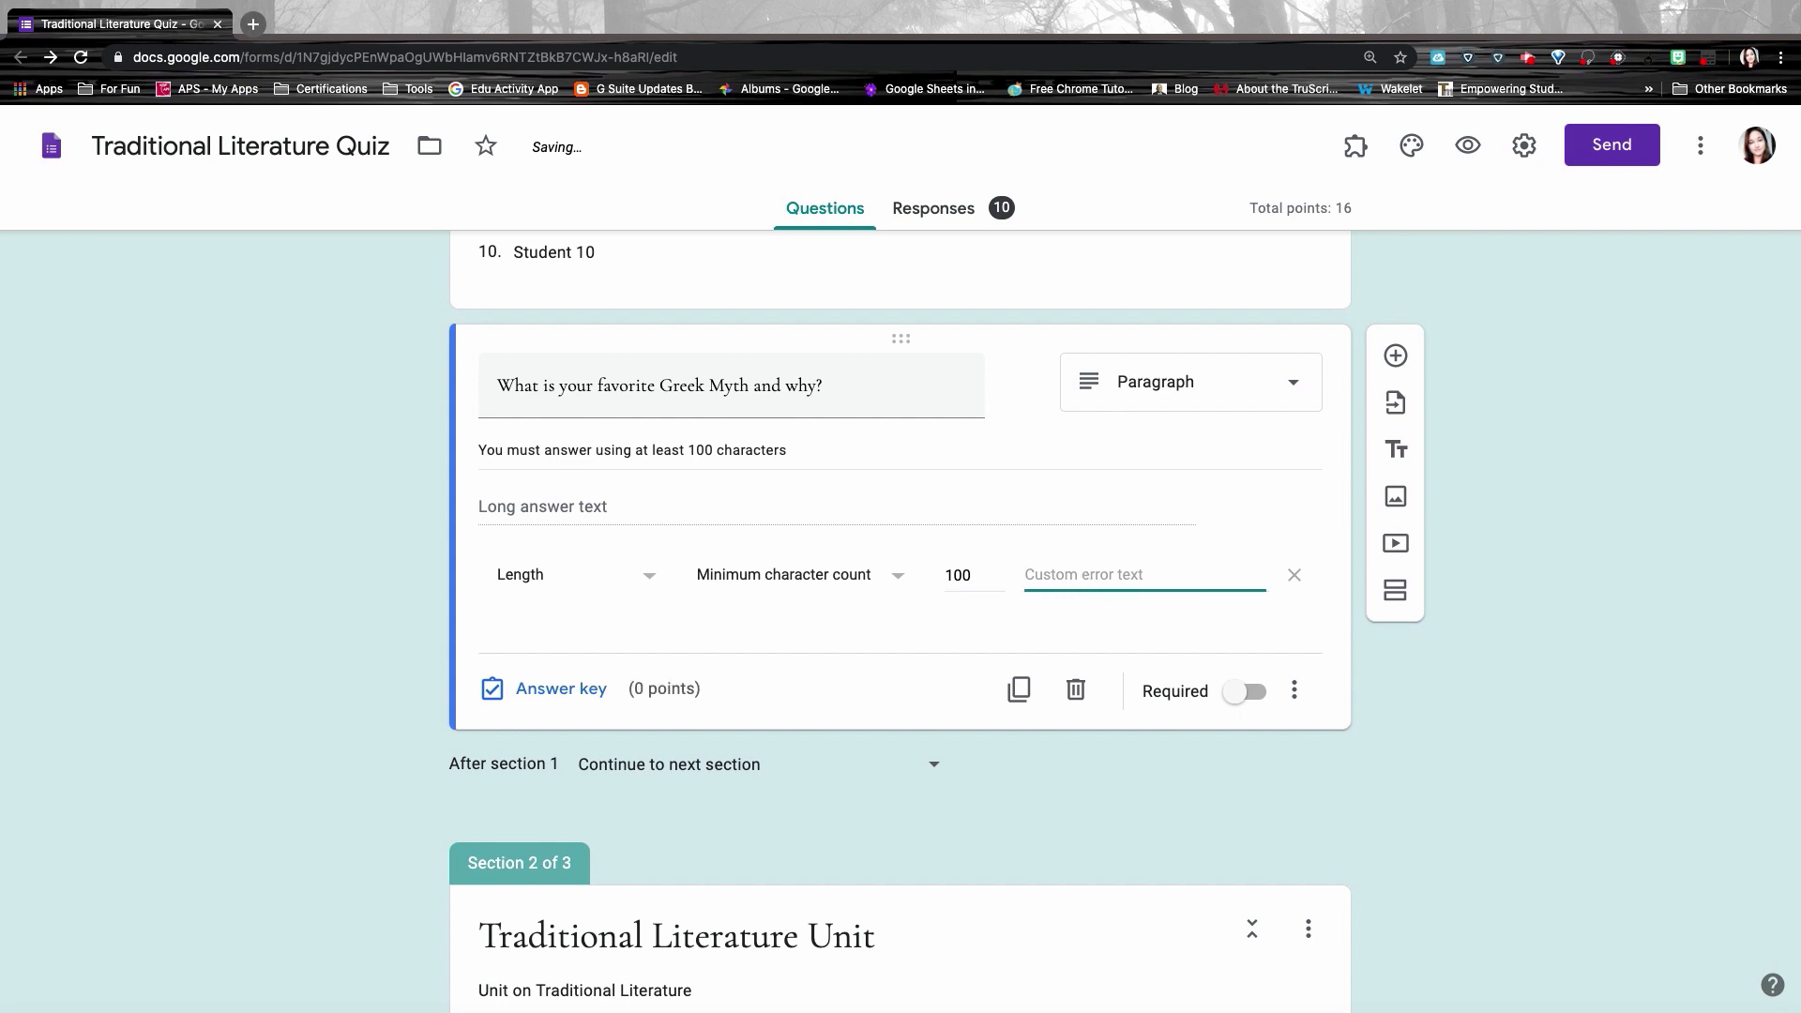
{"action": "type", "text": "Please write more"}
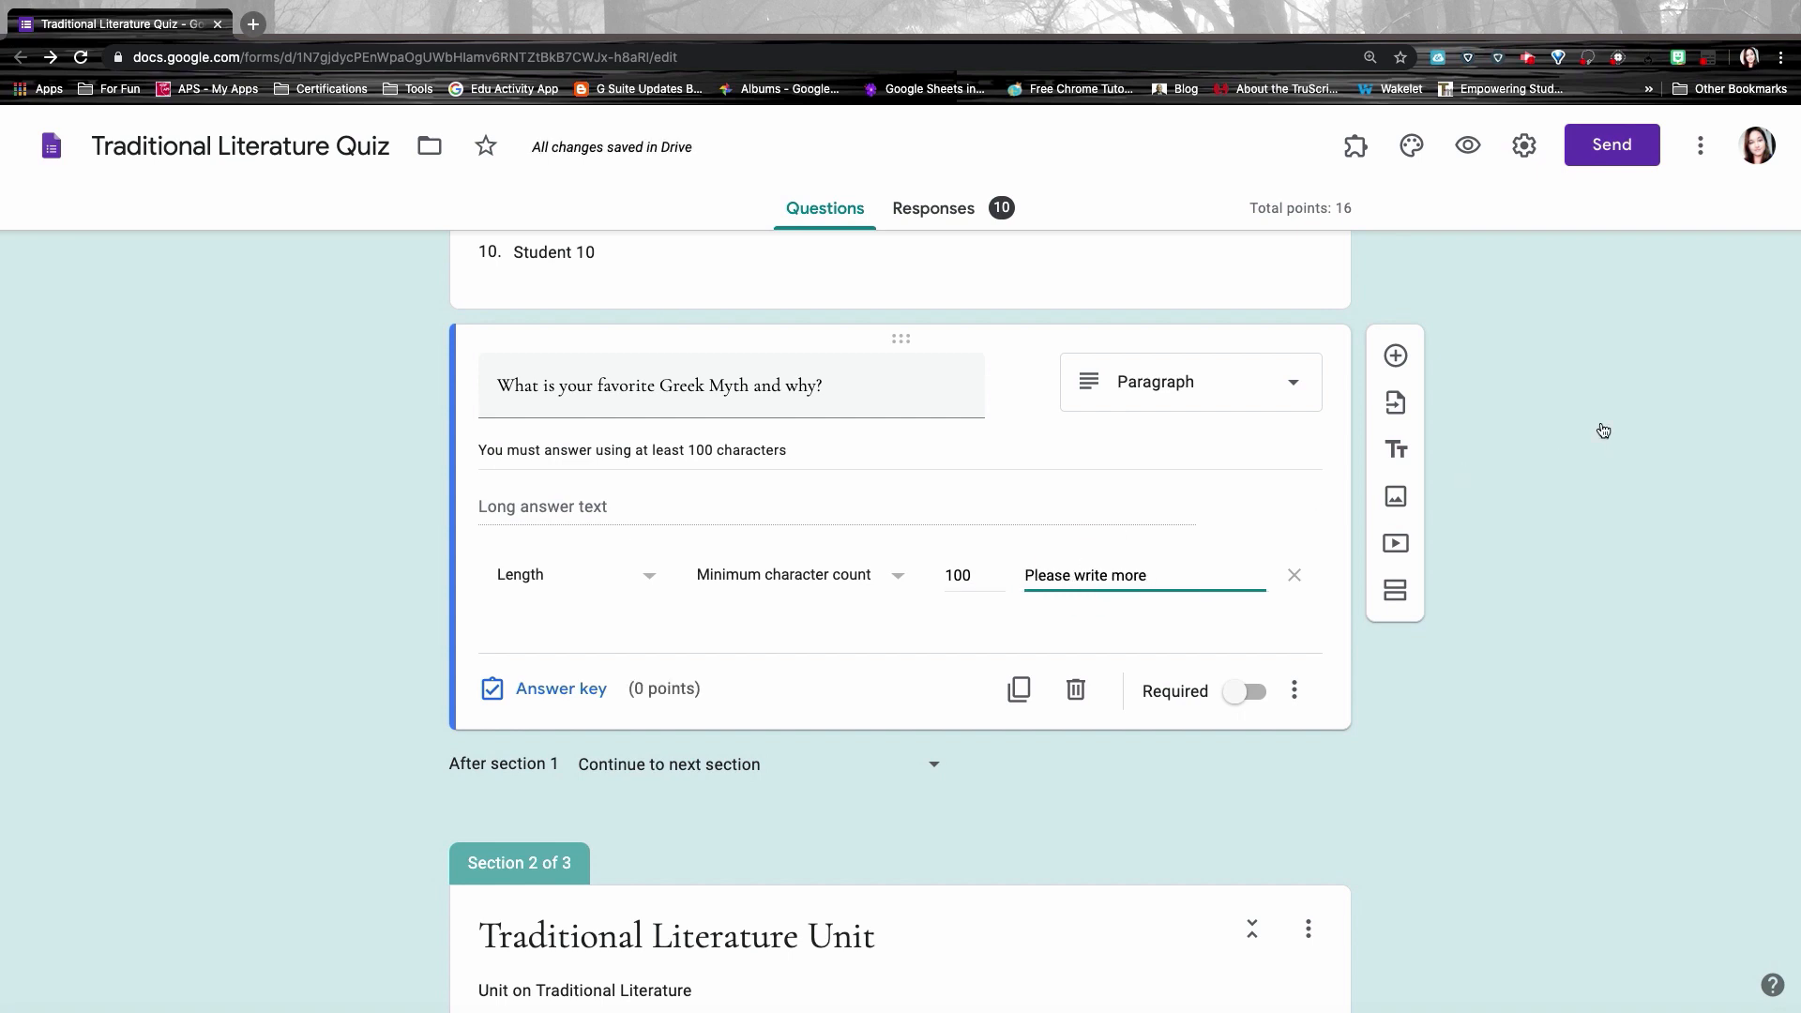
{"action": "left_click", "coordinate": [1470, 148]}
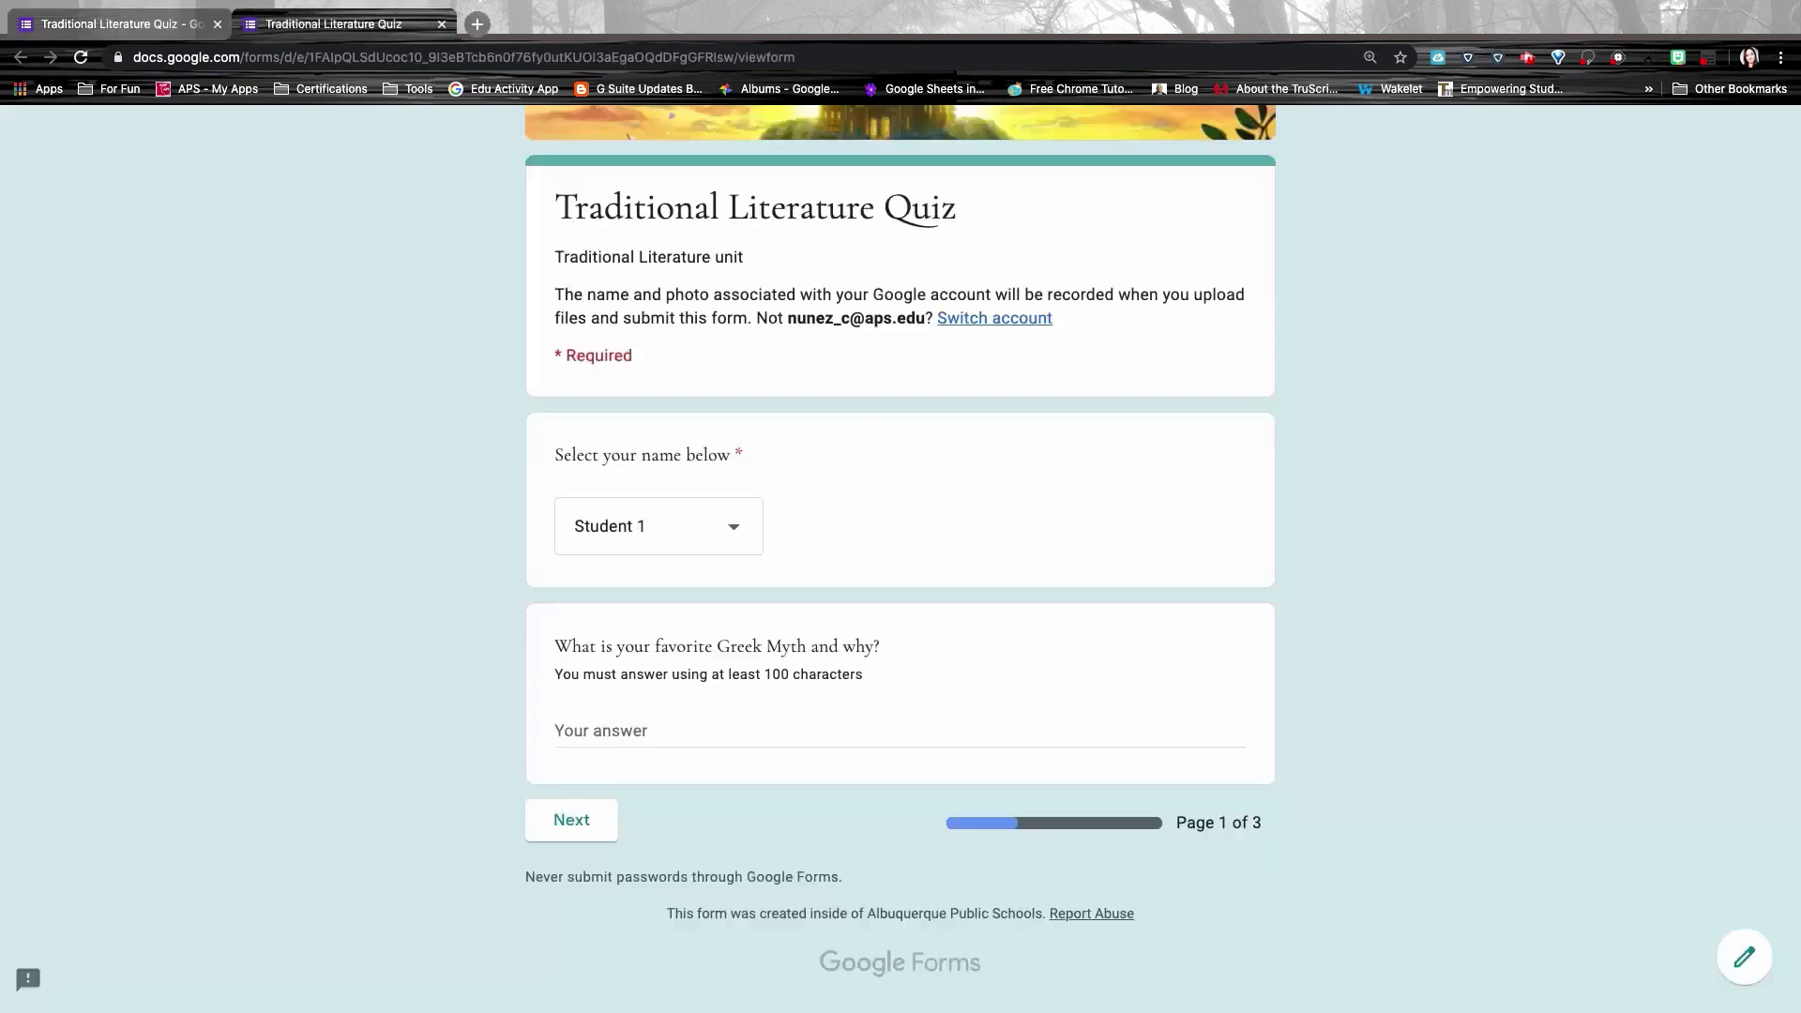
{"action": "left_click", "coordinate": [629, 728]}
{"action": "type", "text": ";kj;kljfjfk;lkjd"}
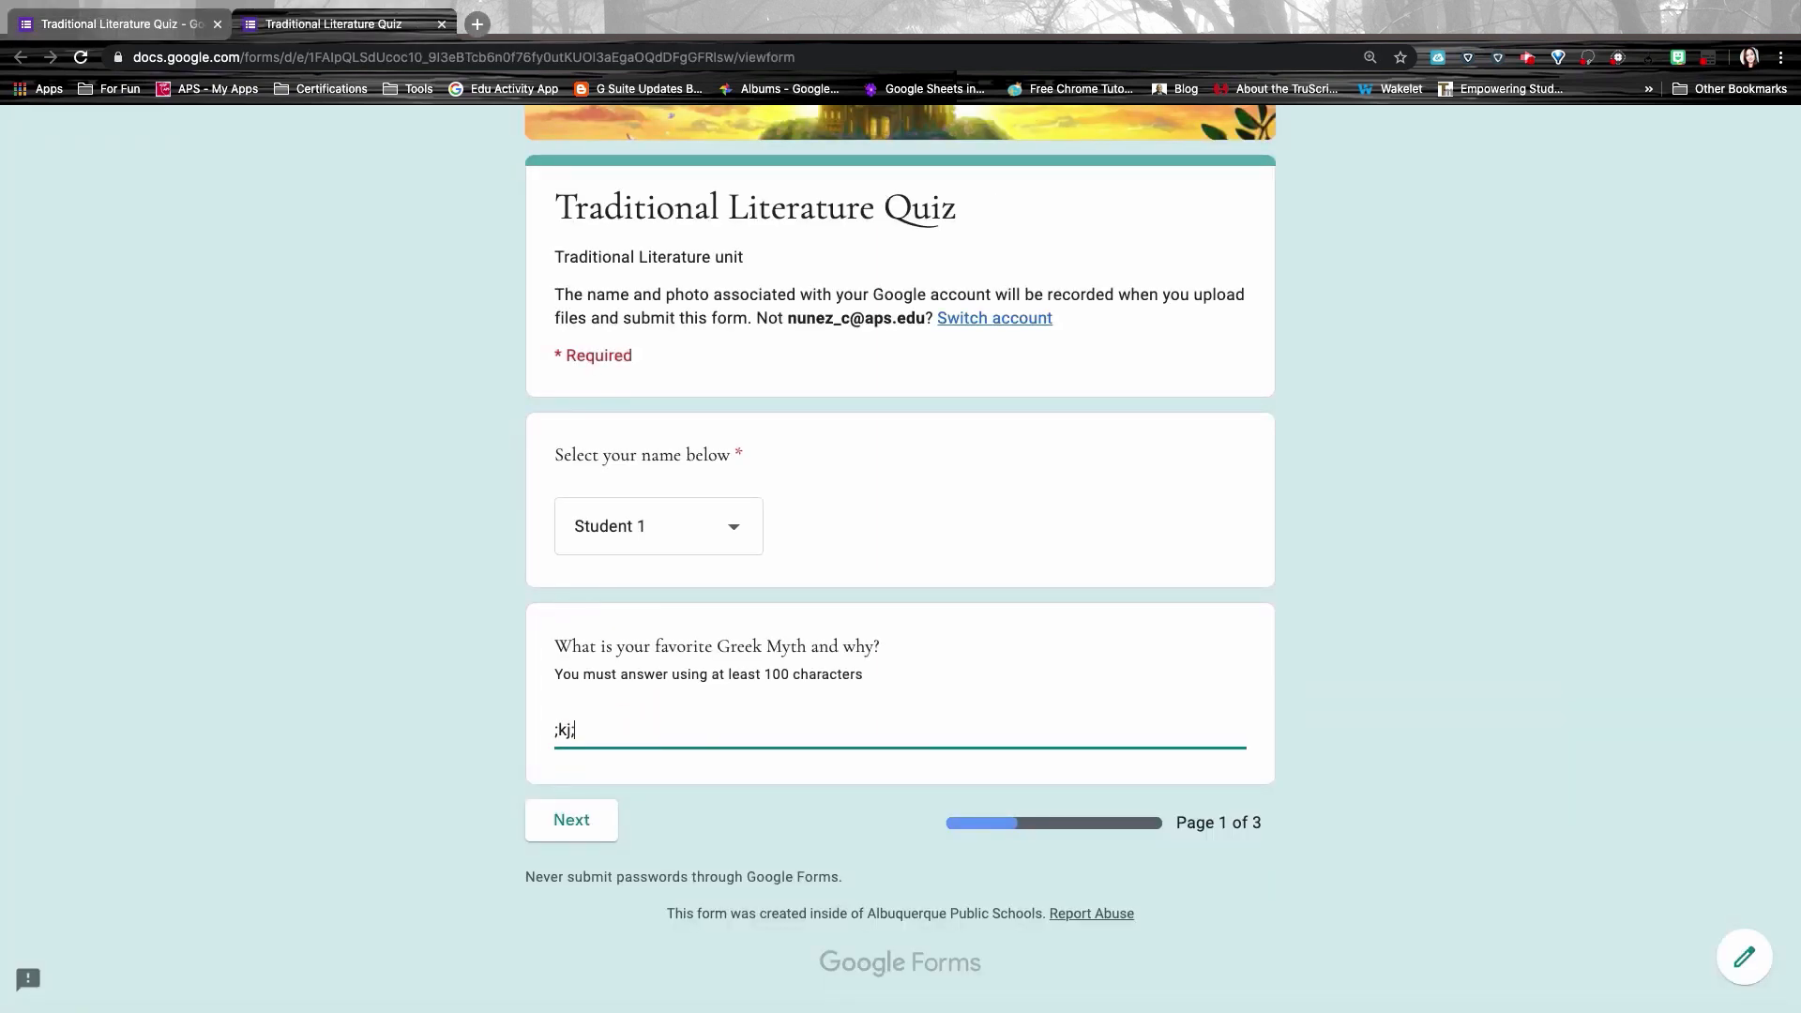
{"action": "left_click", "coordinate": [725, 815]}
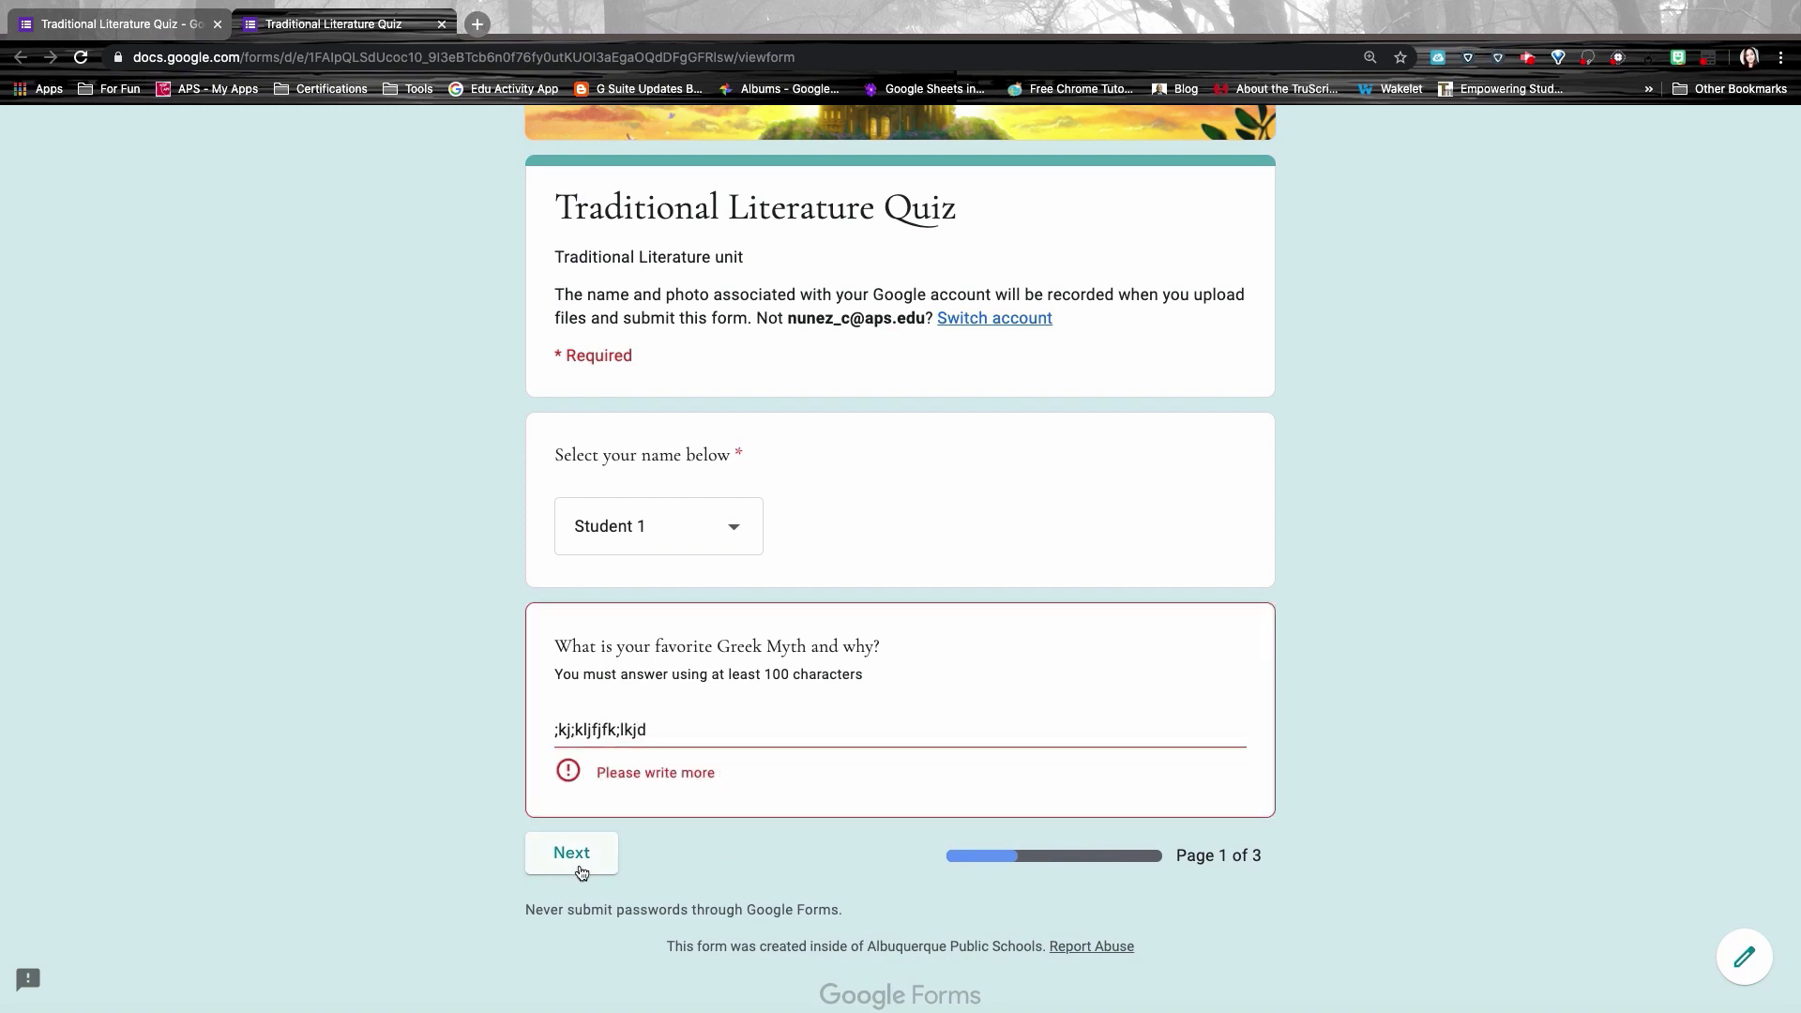
{"action": "left_click", "coordinate": [663, 729]}
{"action": "type", "text": "a;sdkjf;asjdf"}
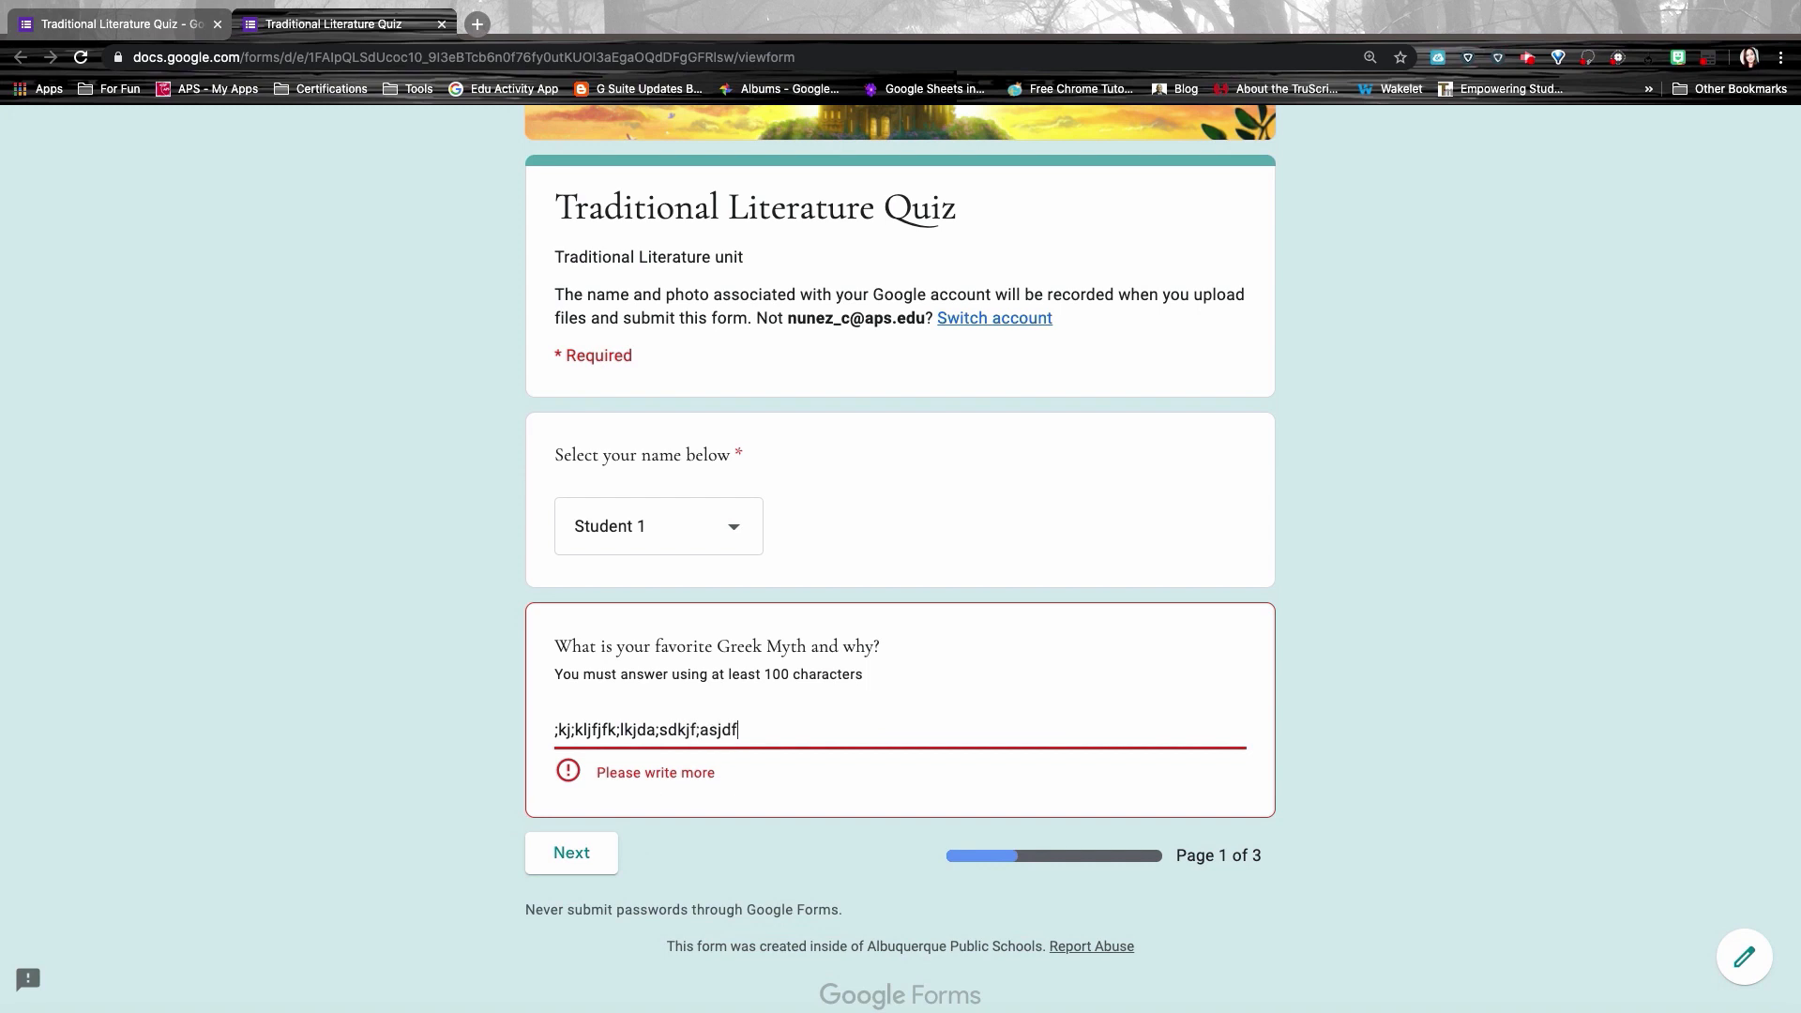
{"action": "type", "text": ";lakjsdf;lkjas;ldfj;askldjf;lasjdf;ljas;lfj;asljdf;lajsdf;ljas;ldfj;asdjf;laksdjf;j"}
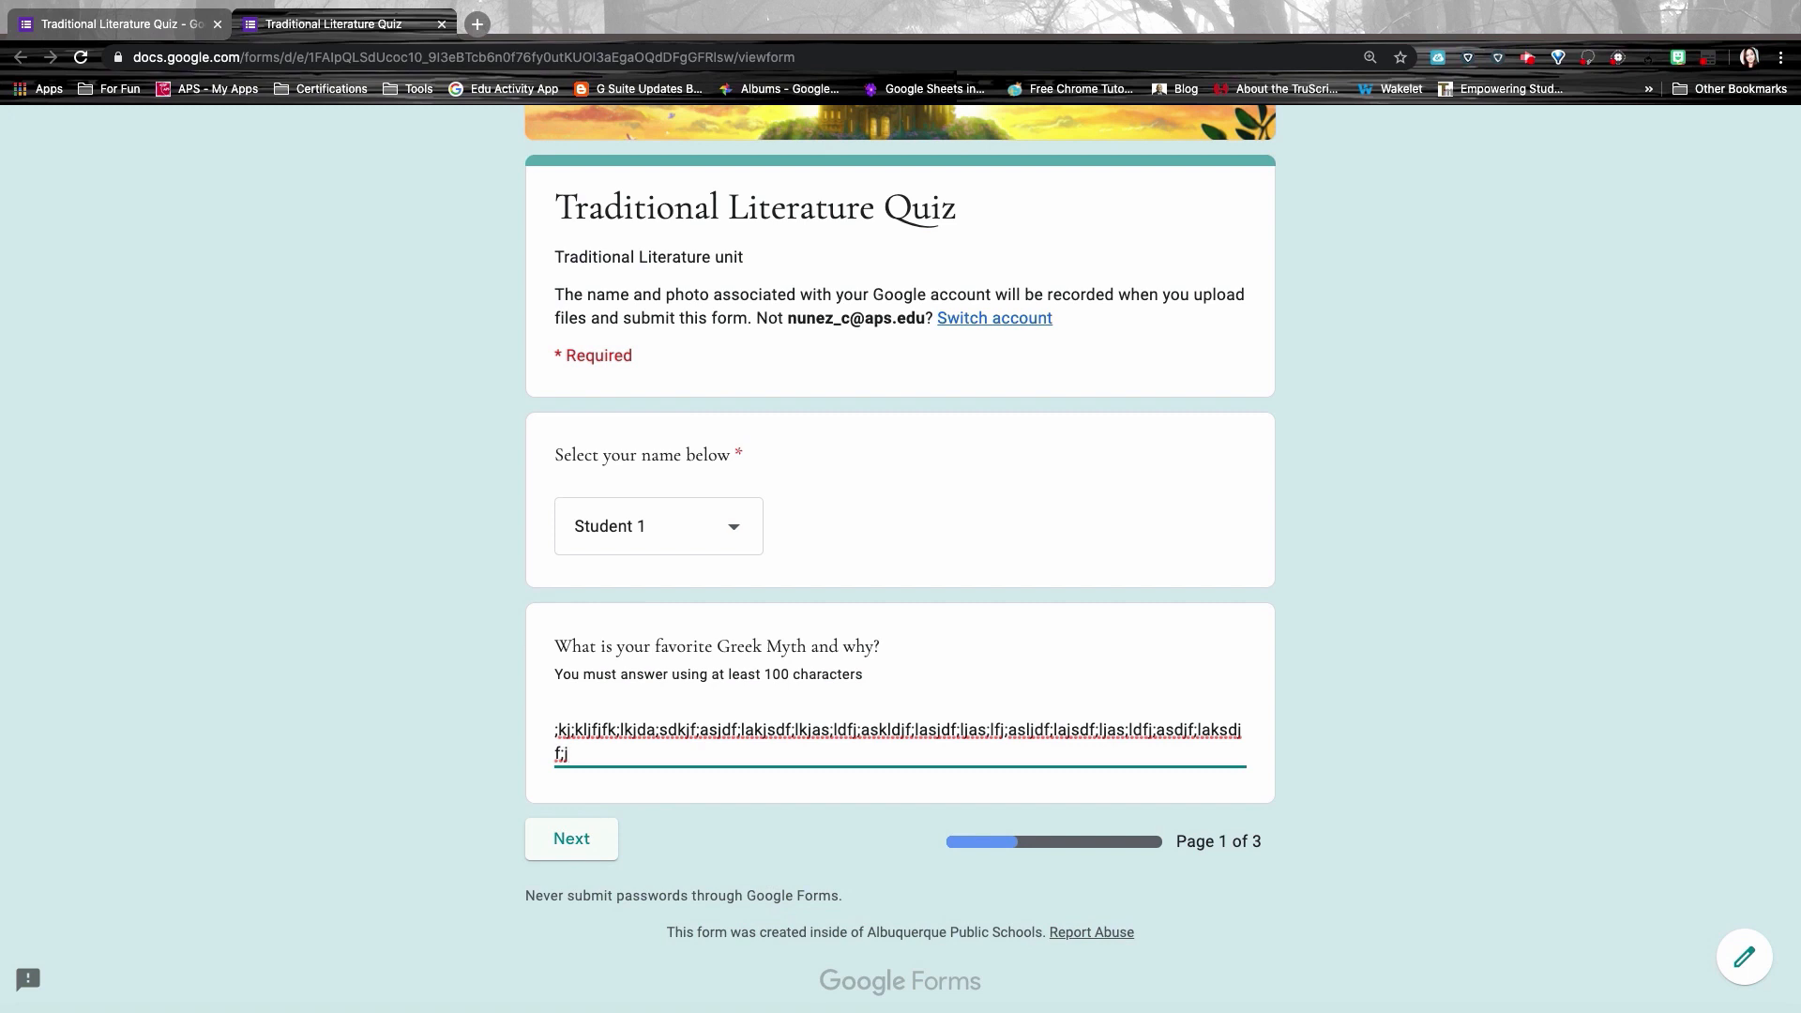
{"action": "key", "text": "super+w"}
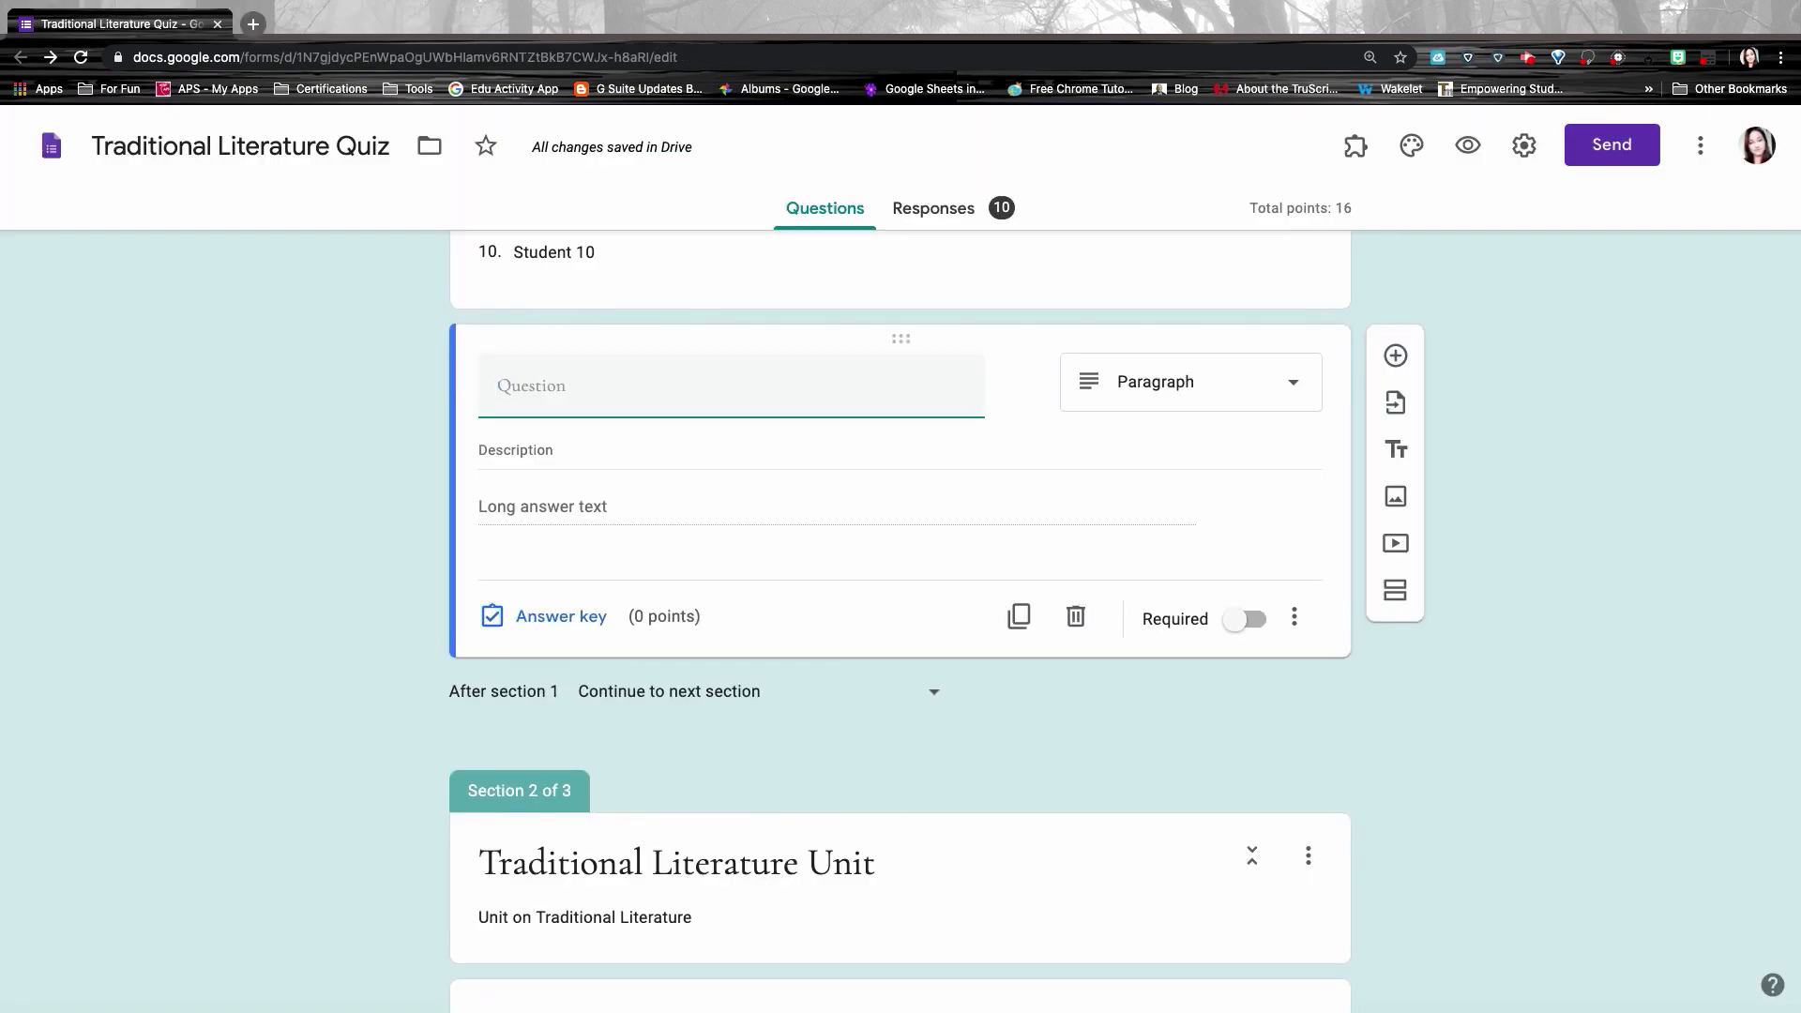
Step: Make the secret code question short answer and add Number response validation
{"action": "left_click", "coordinate": [1125, 401]}
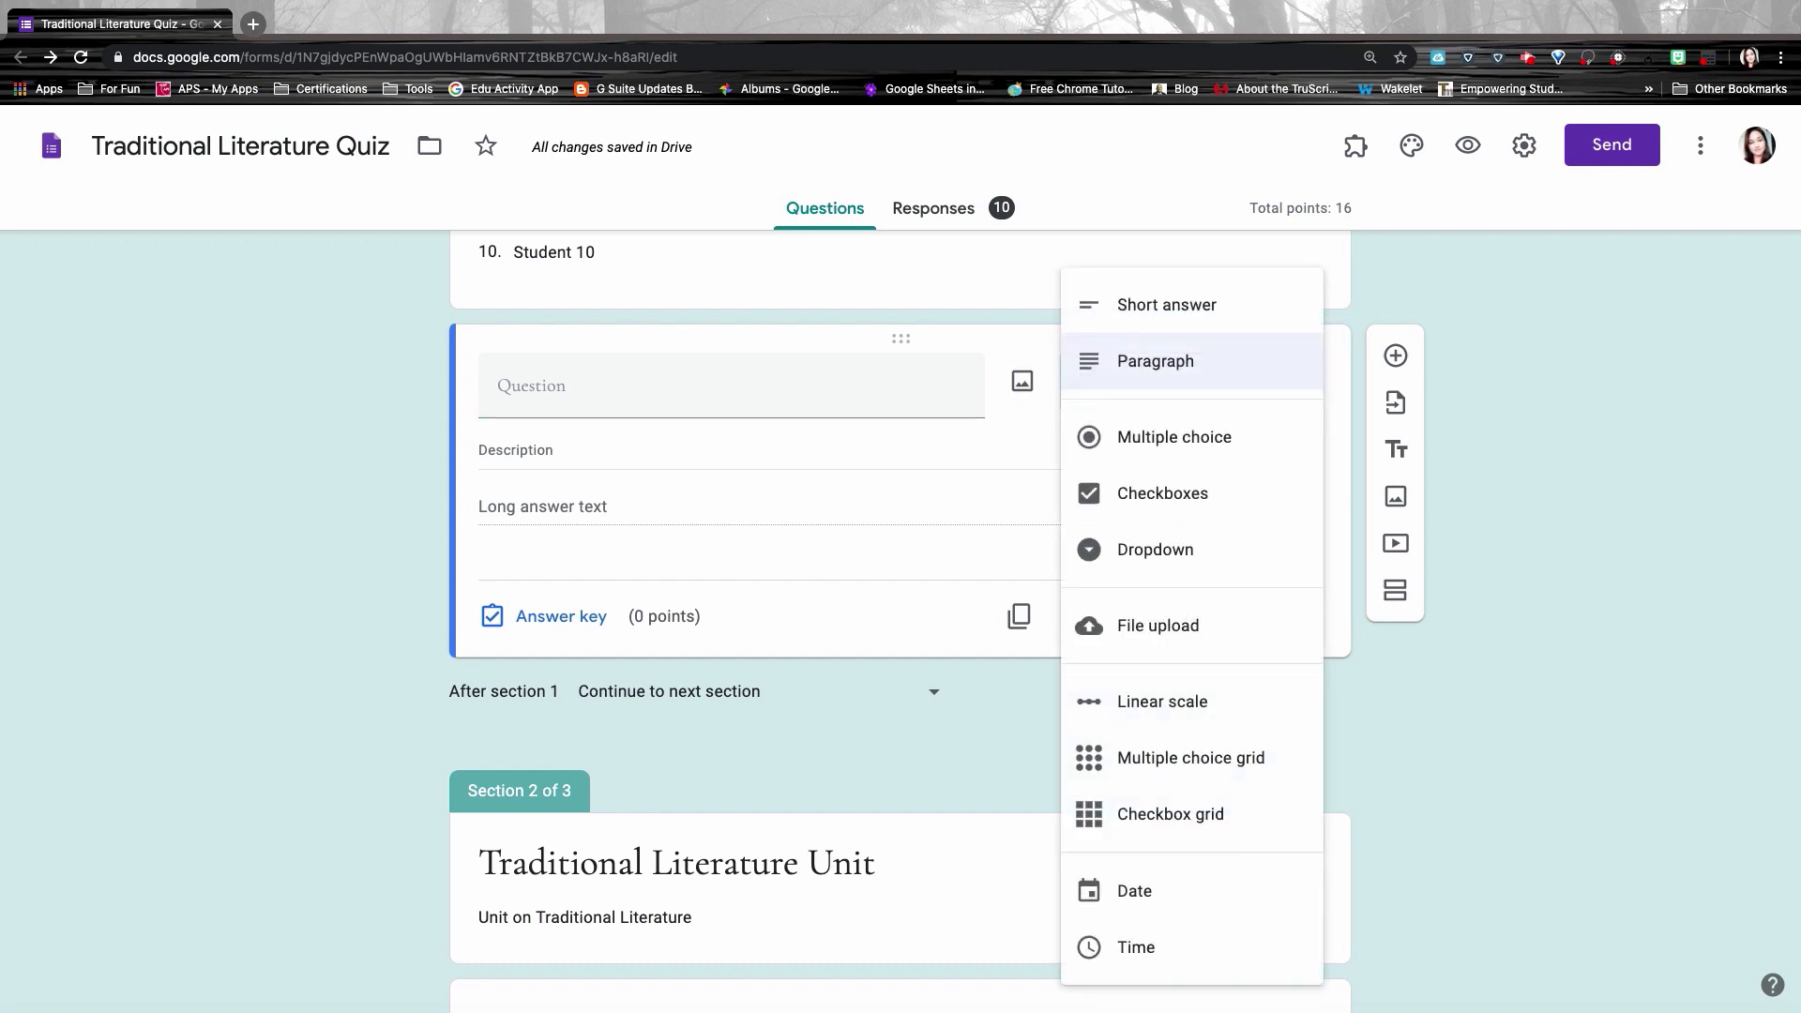
{"action": "left_click", "coordinate": [1128, 305]}
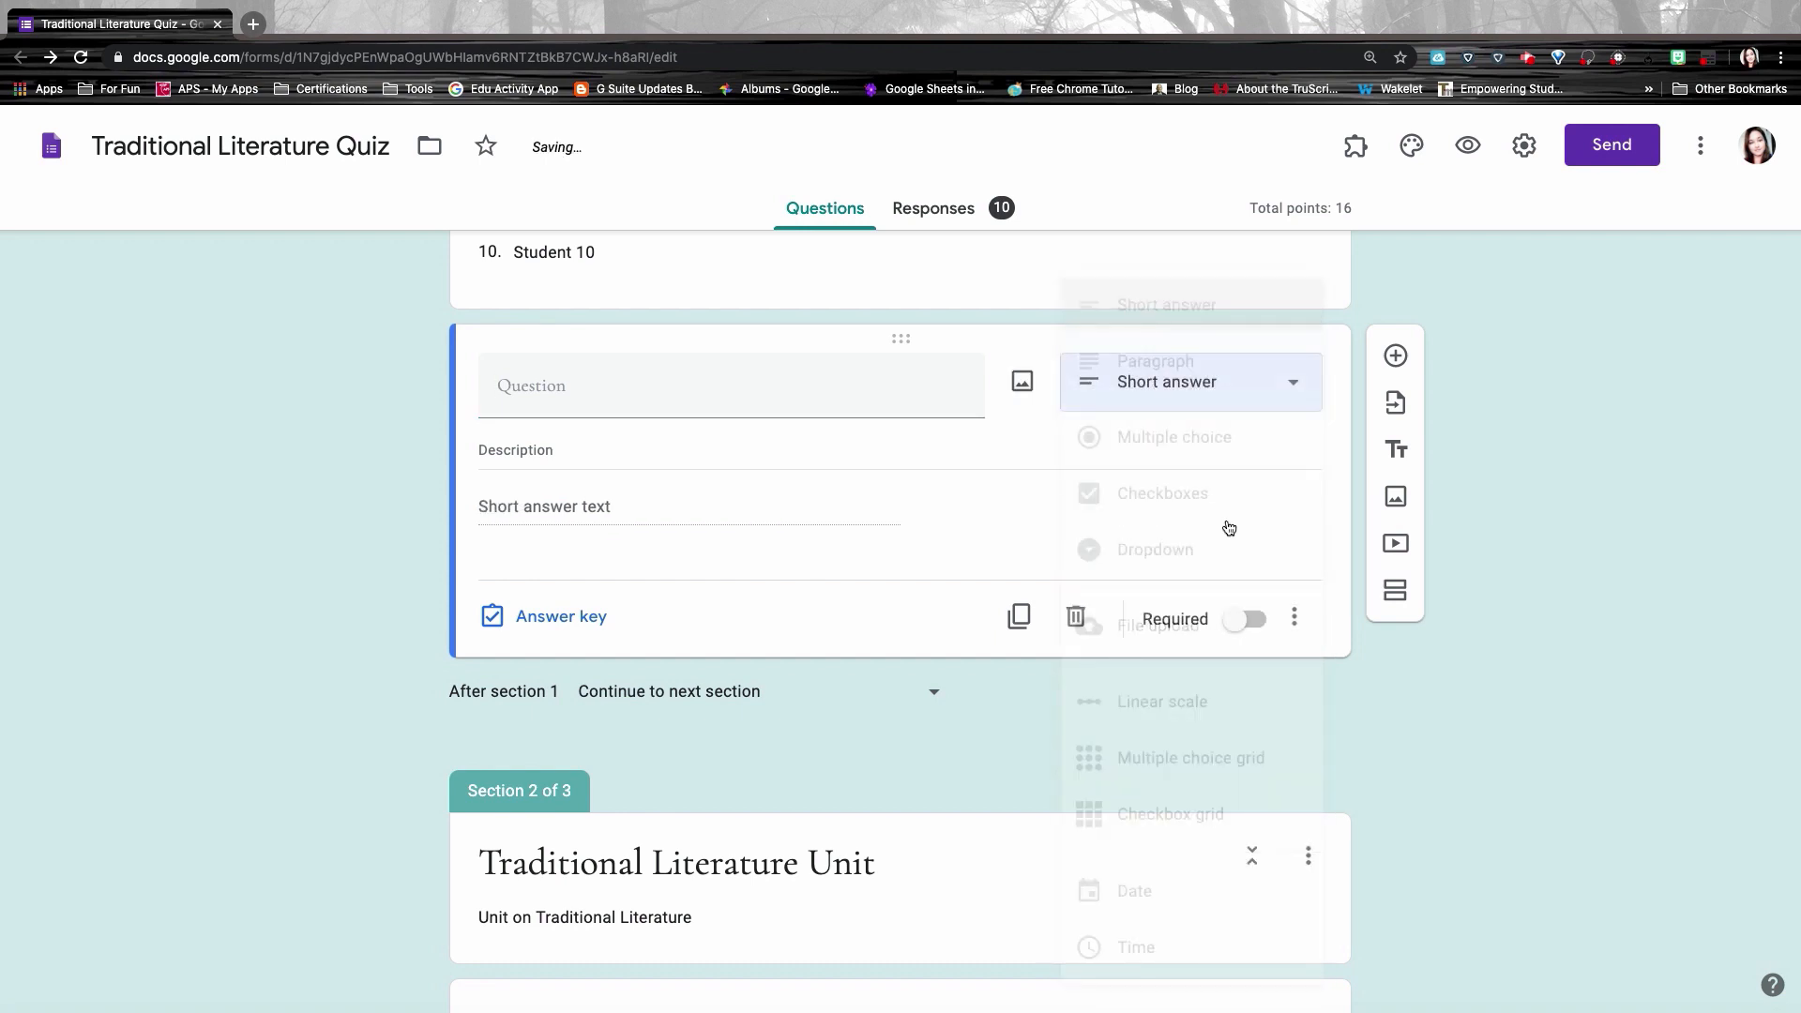
{"action": "left_click", "coordinate": [1295, 616]}
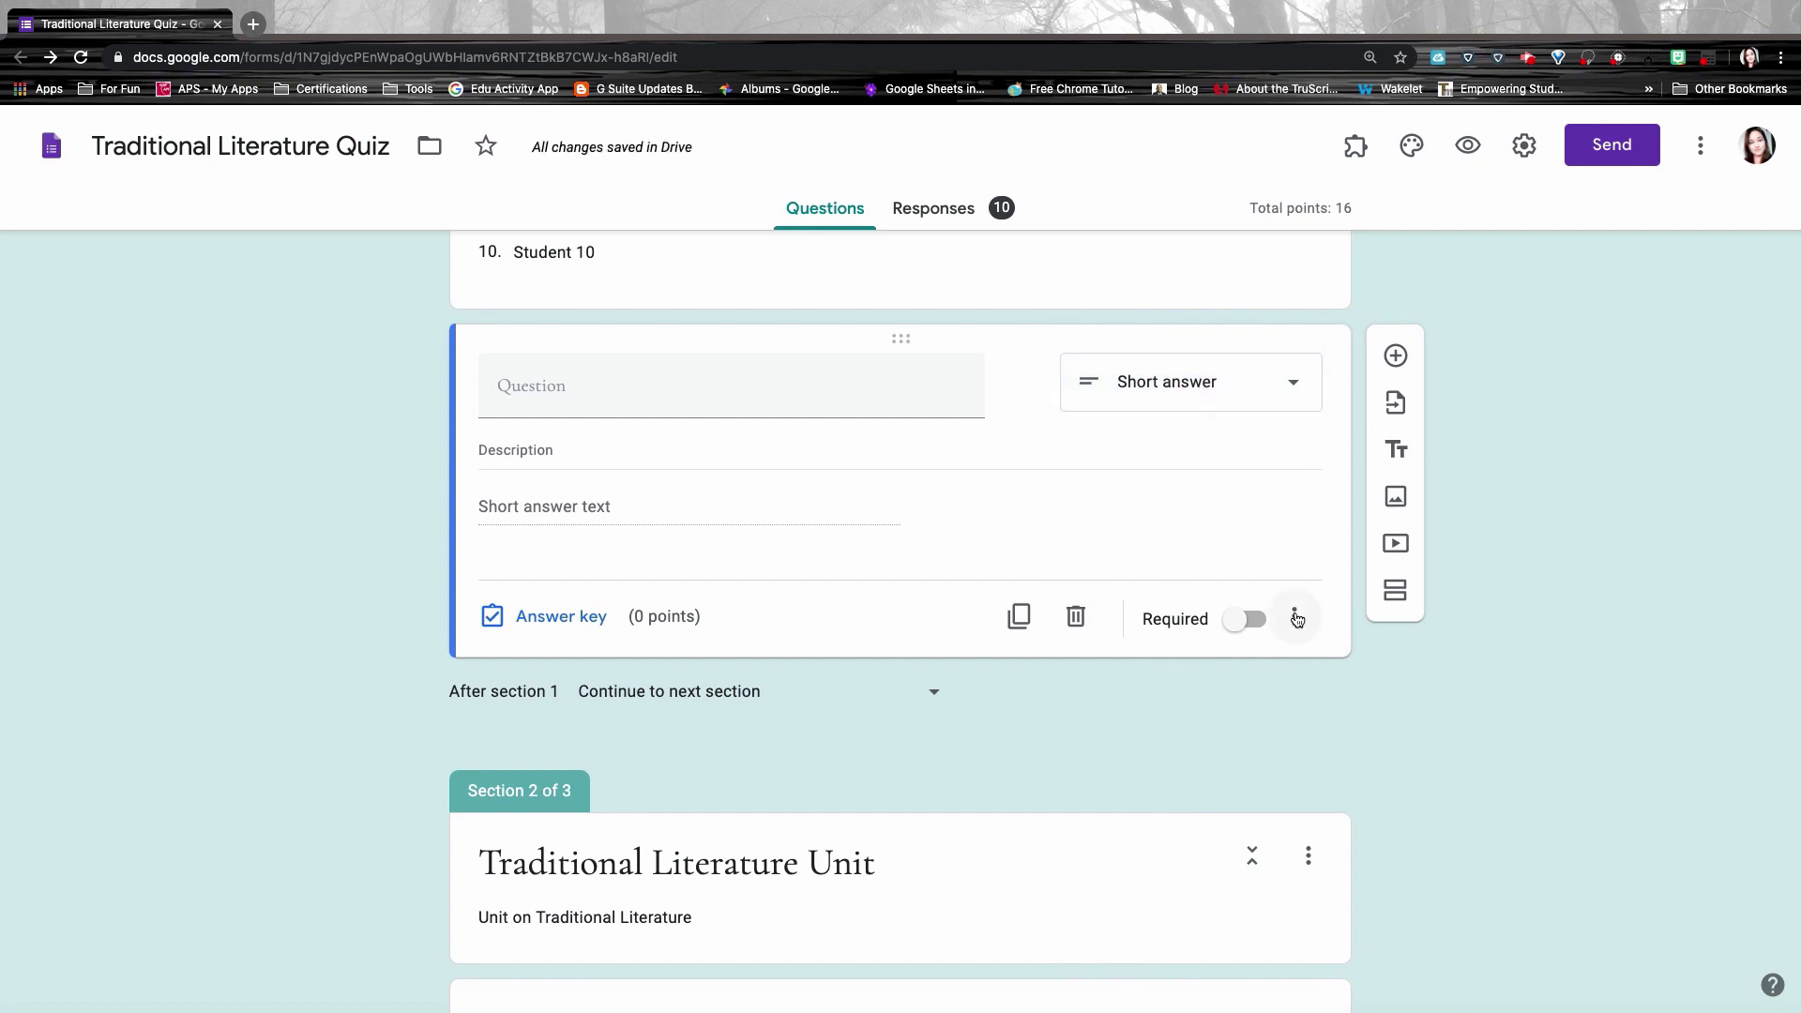
{"action": "left_click", "coordinate": [1407, 692]}
{"action": "left_click", "coordinate": [552, 575]}
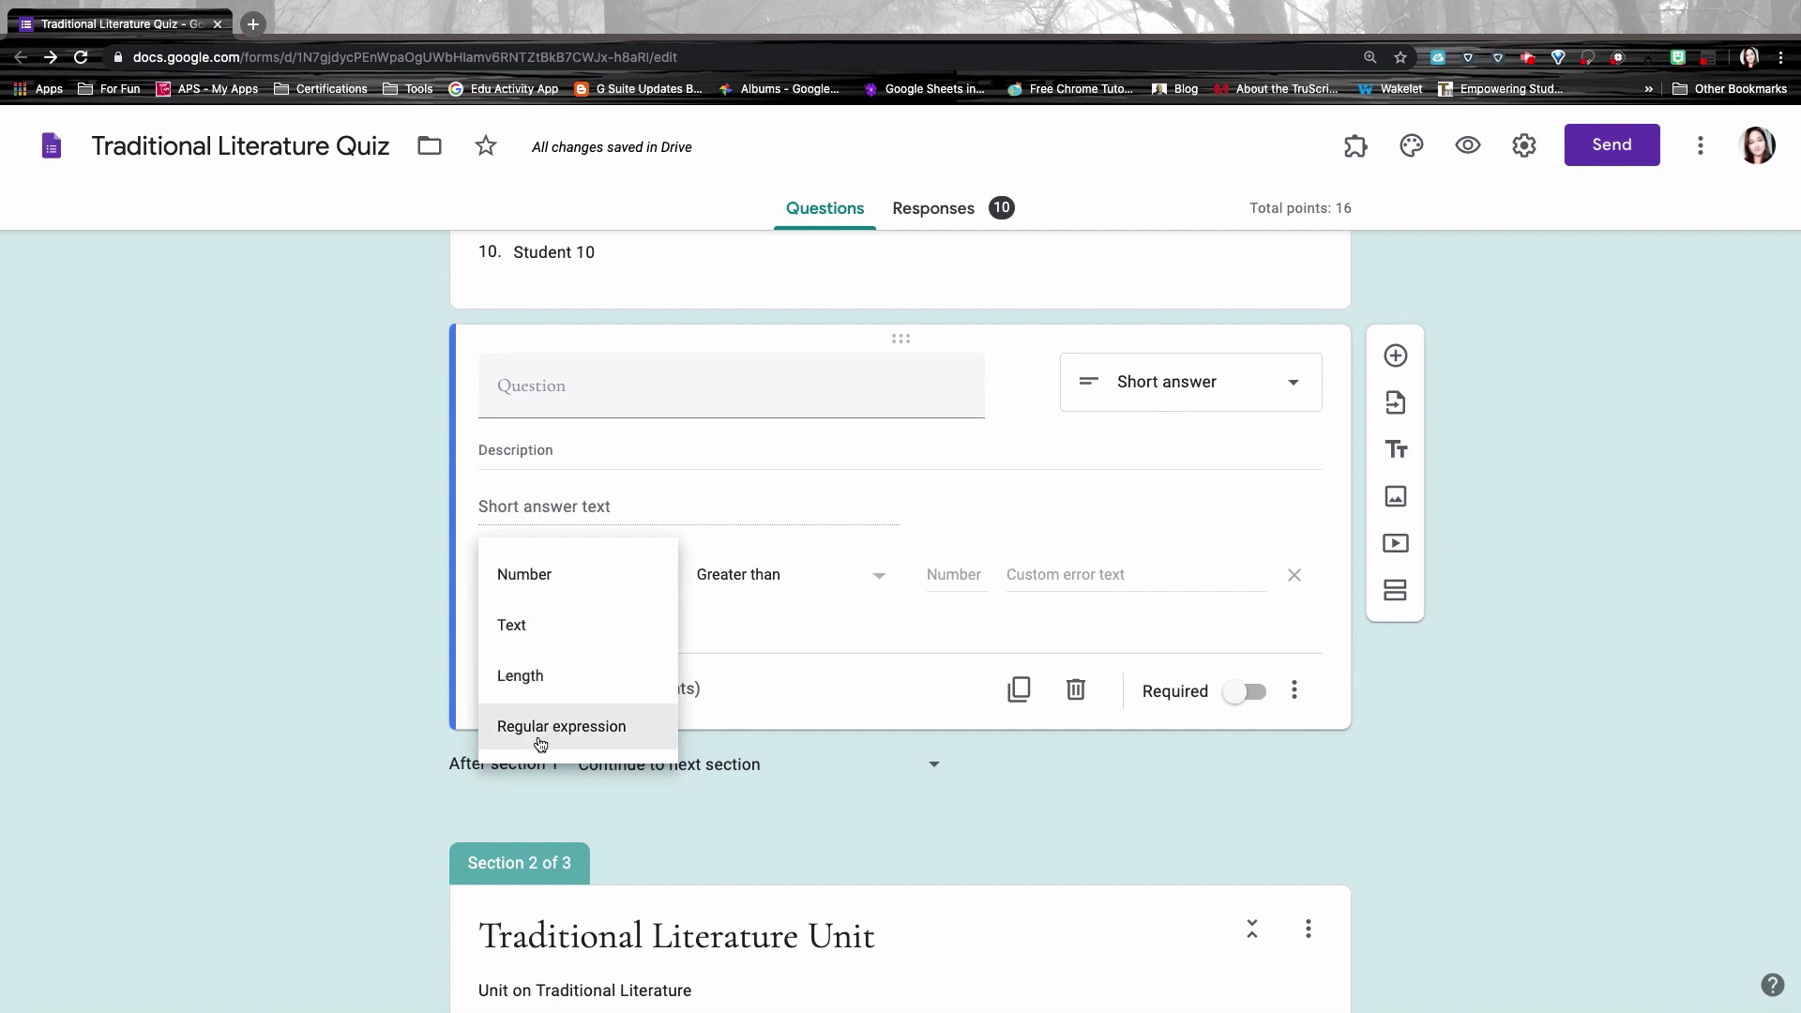
{"action": "left_click", "coordinate": [753, 581]}
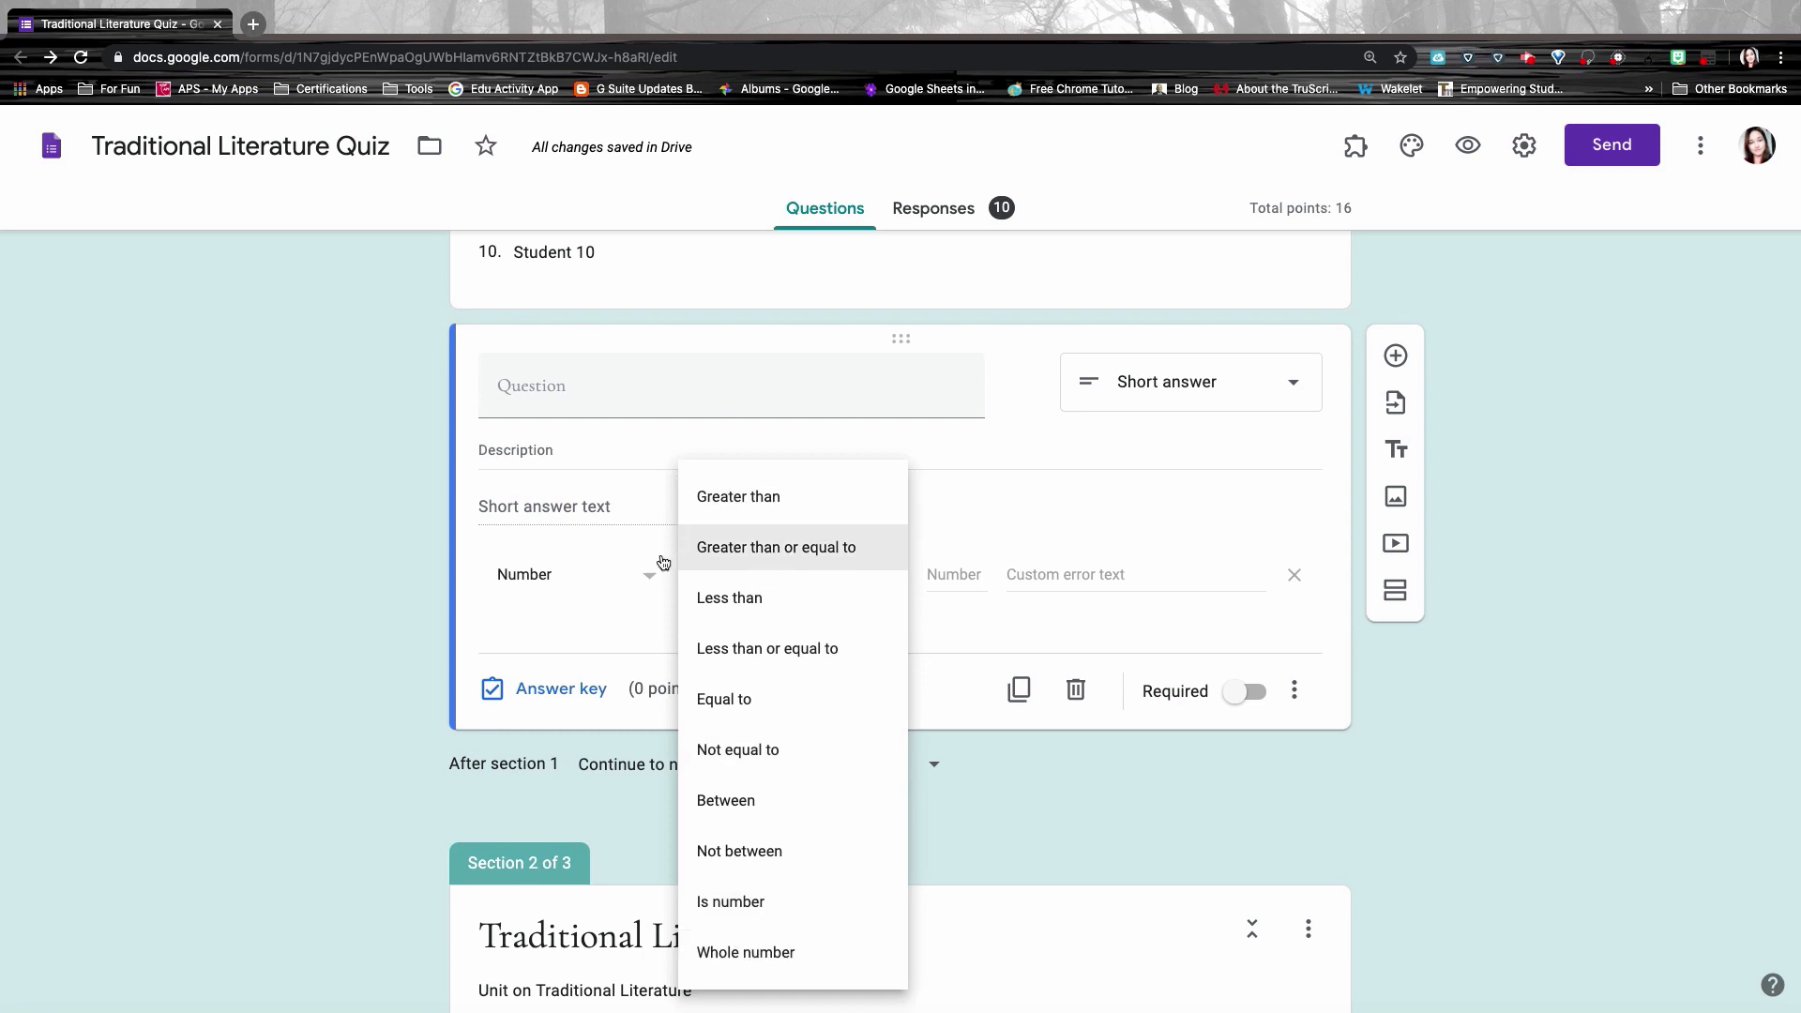
{"action": "left_click", "coordinate": [622, 575]}
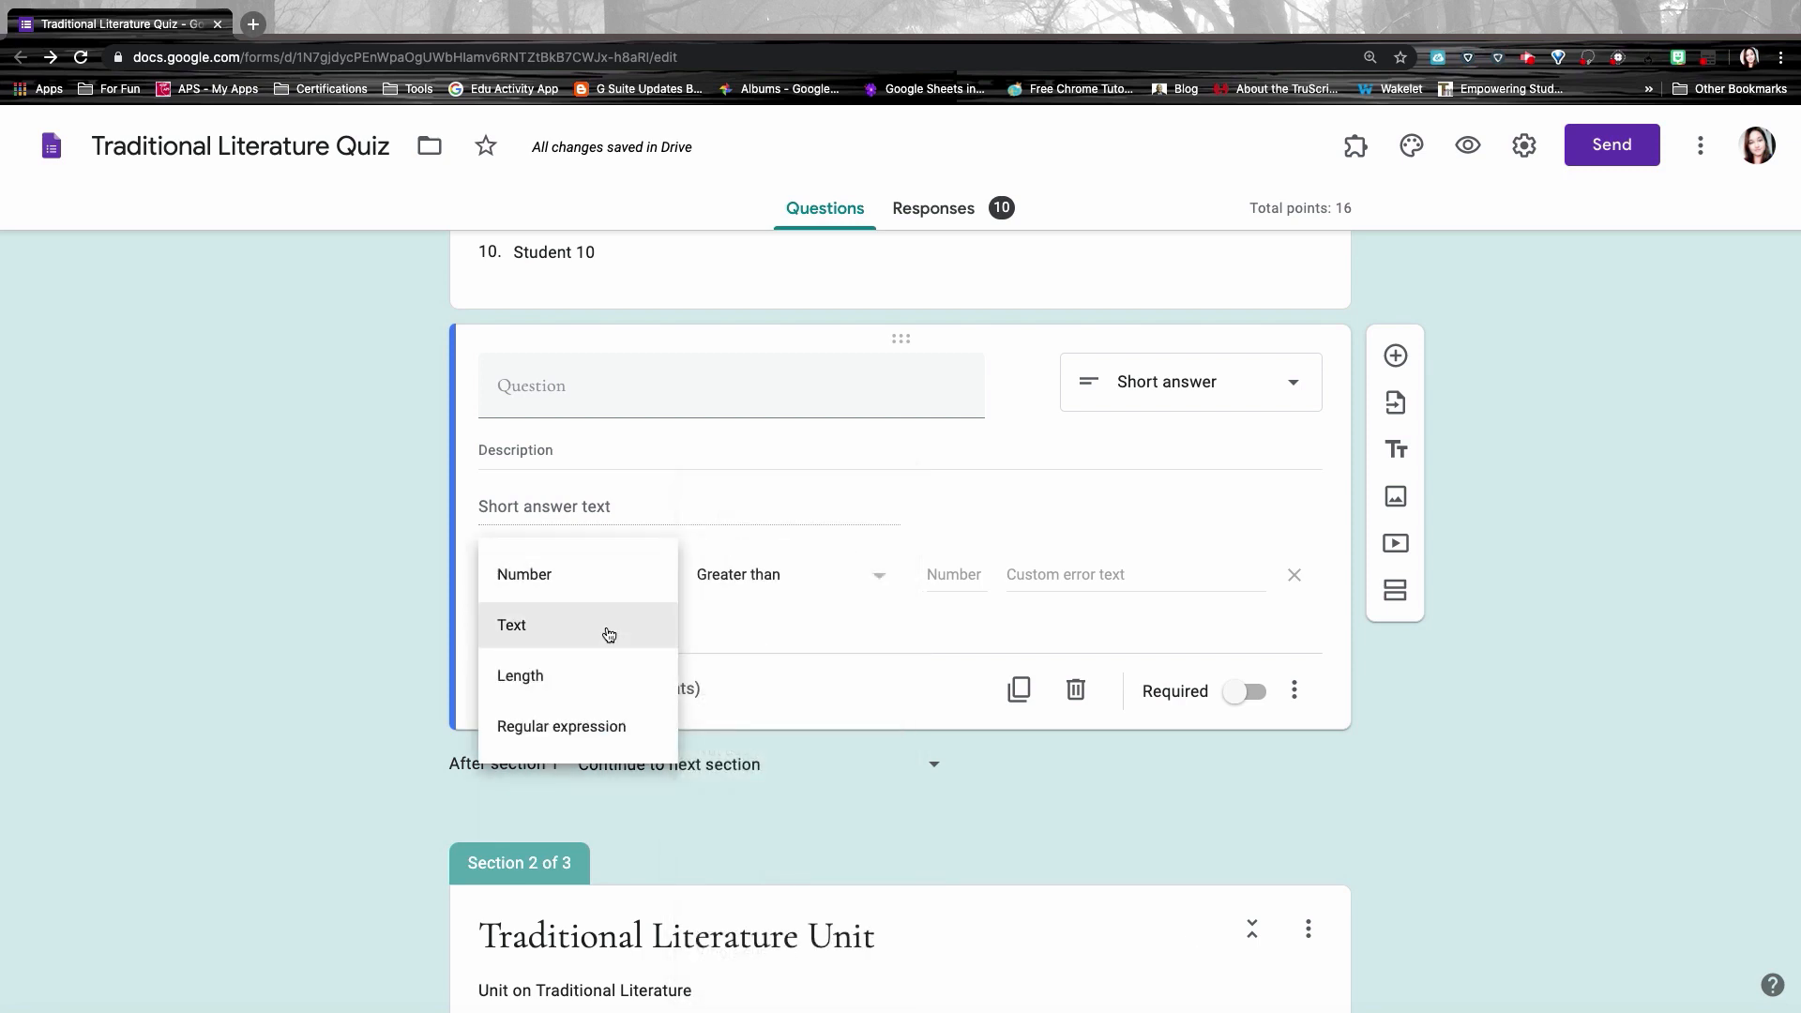
{"action": "left_click", "coordinate": [557, 628]}
{"action": "left_click", "coordinate": [746, 575]}
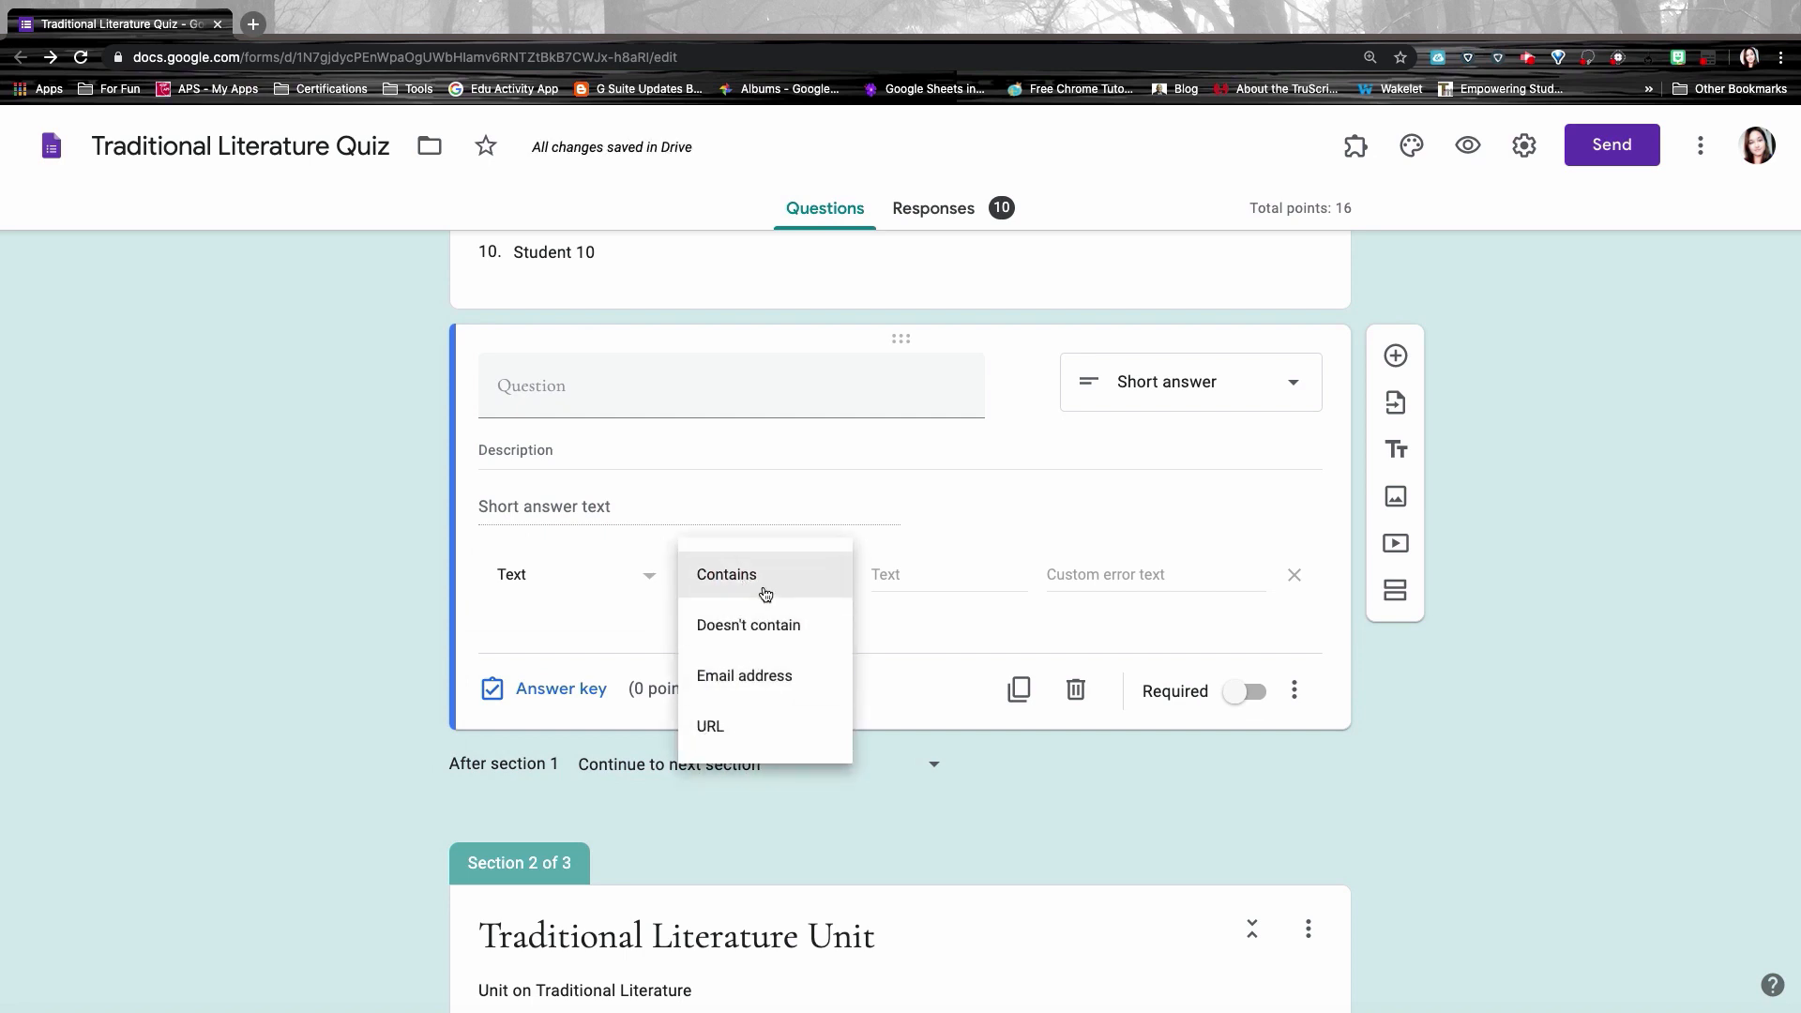
{"action": "left_click", "coordinate": [772, 528]}
{"action": "left_click", "coordinate": [546, 580]}
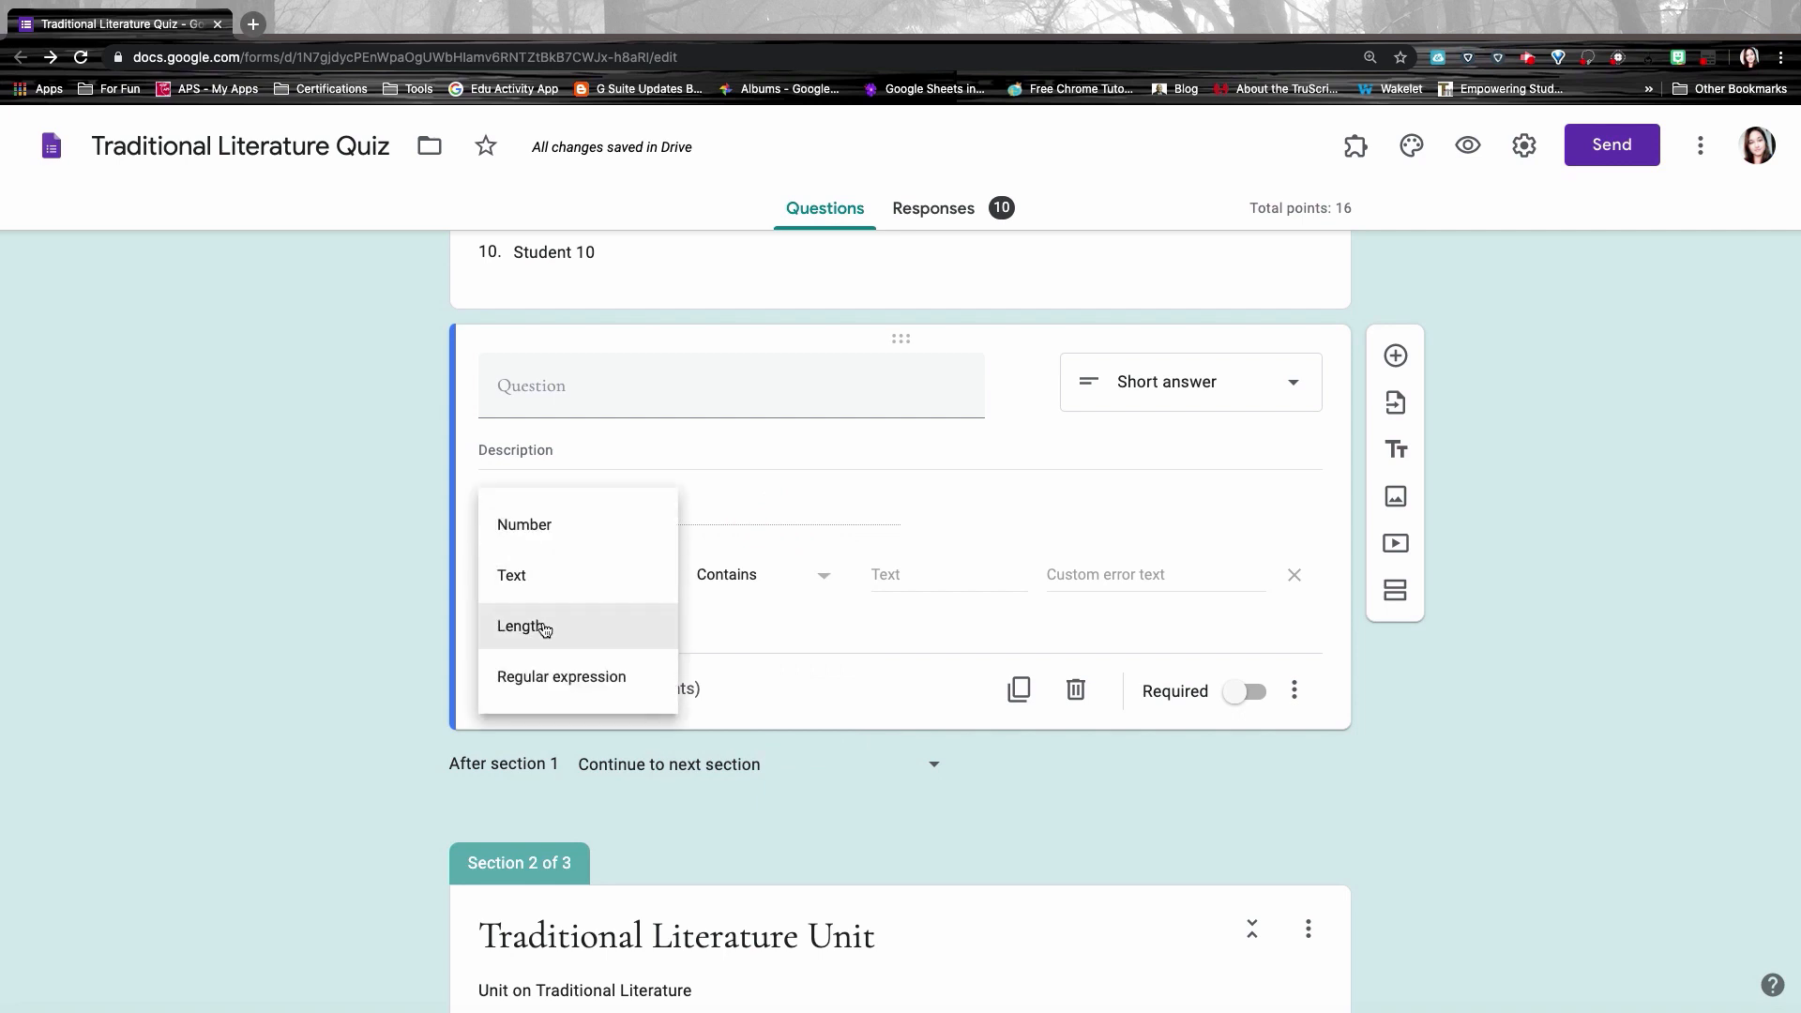
{"action": "left_click", "coordinate": [537, 624]}
{"action": "left_click", "coordinate": [760, 580]}
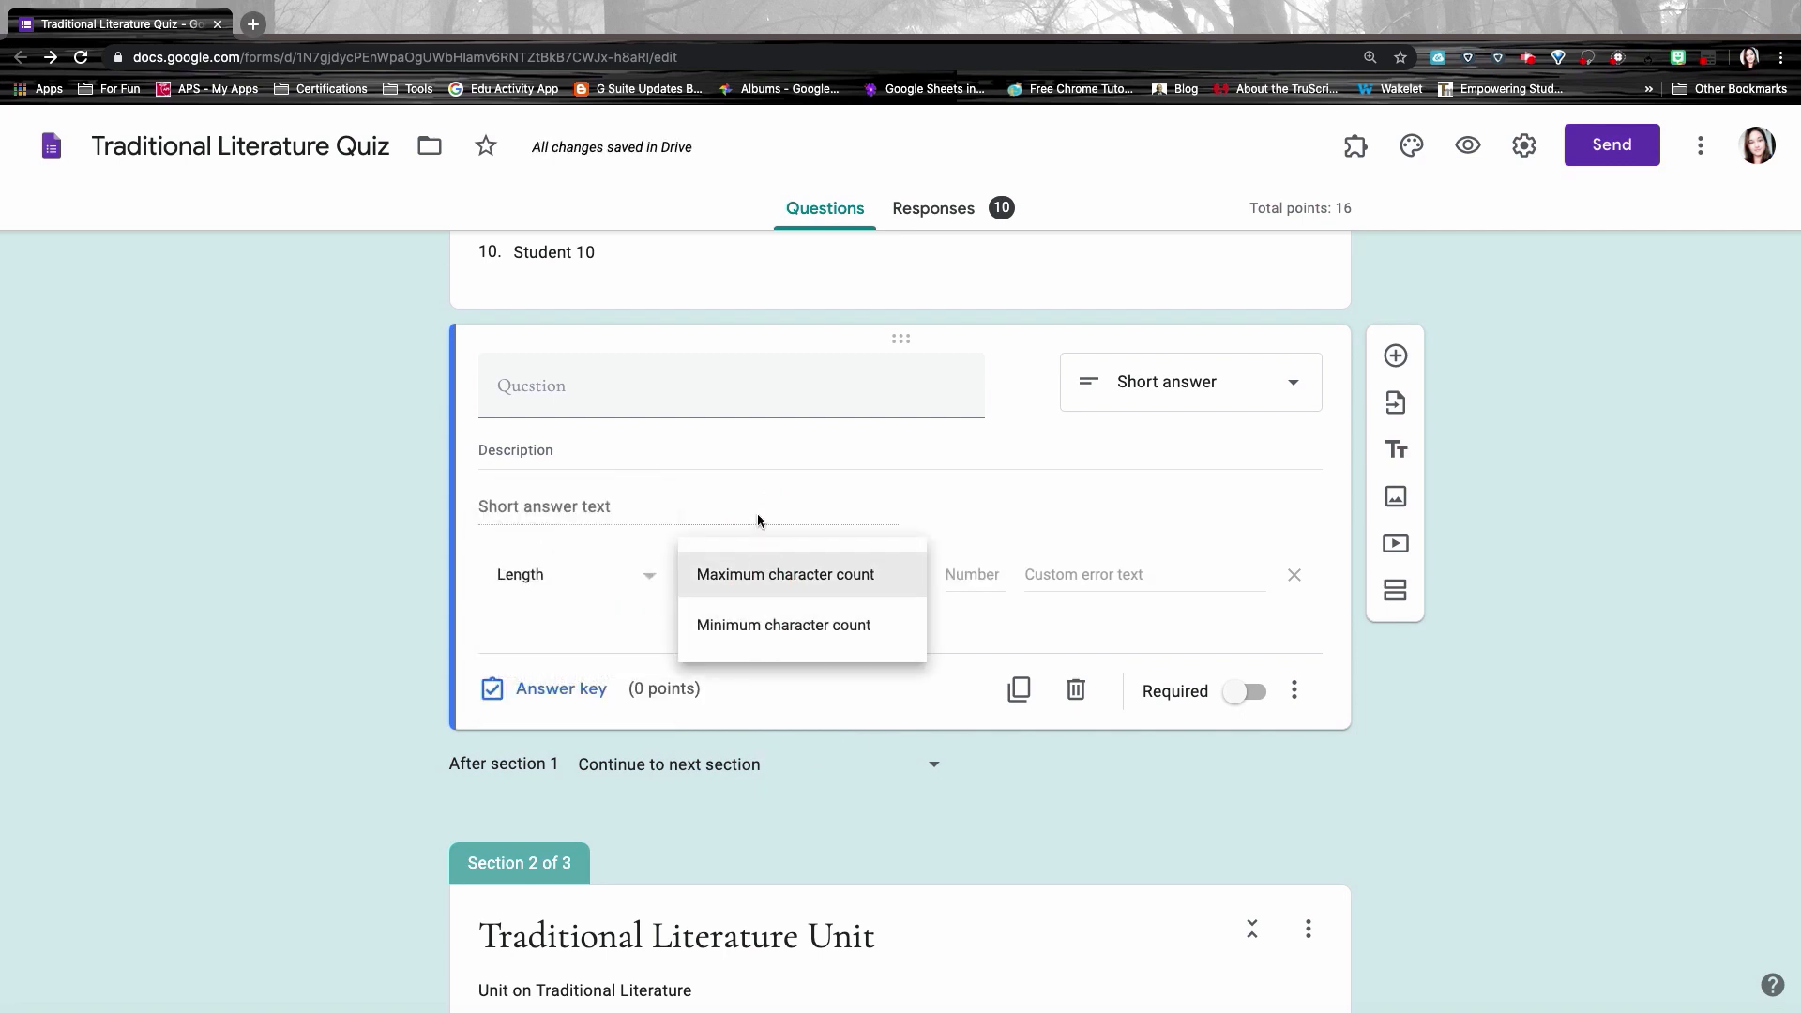
{"action": "left_click", "coordinate": [554, 586]}
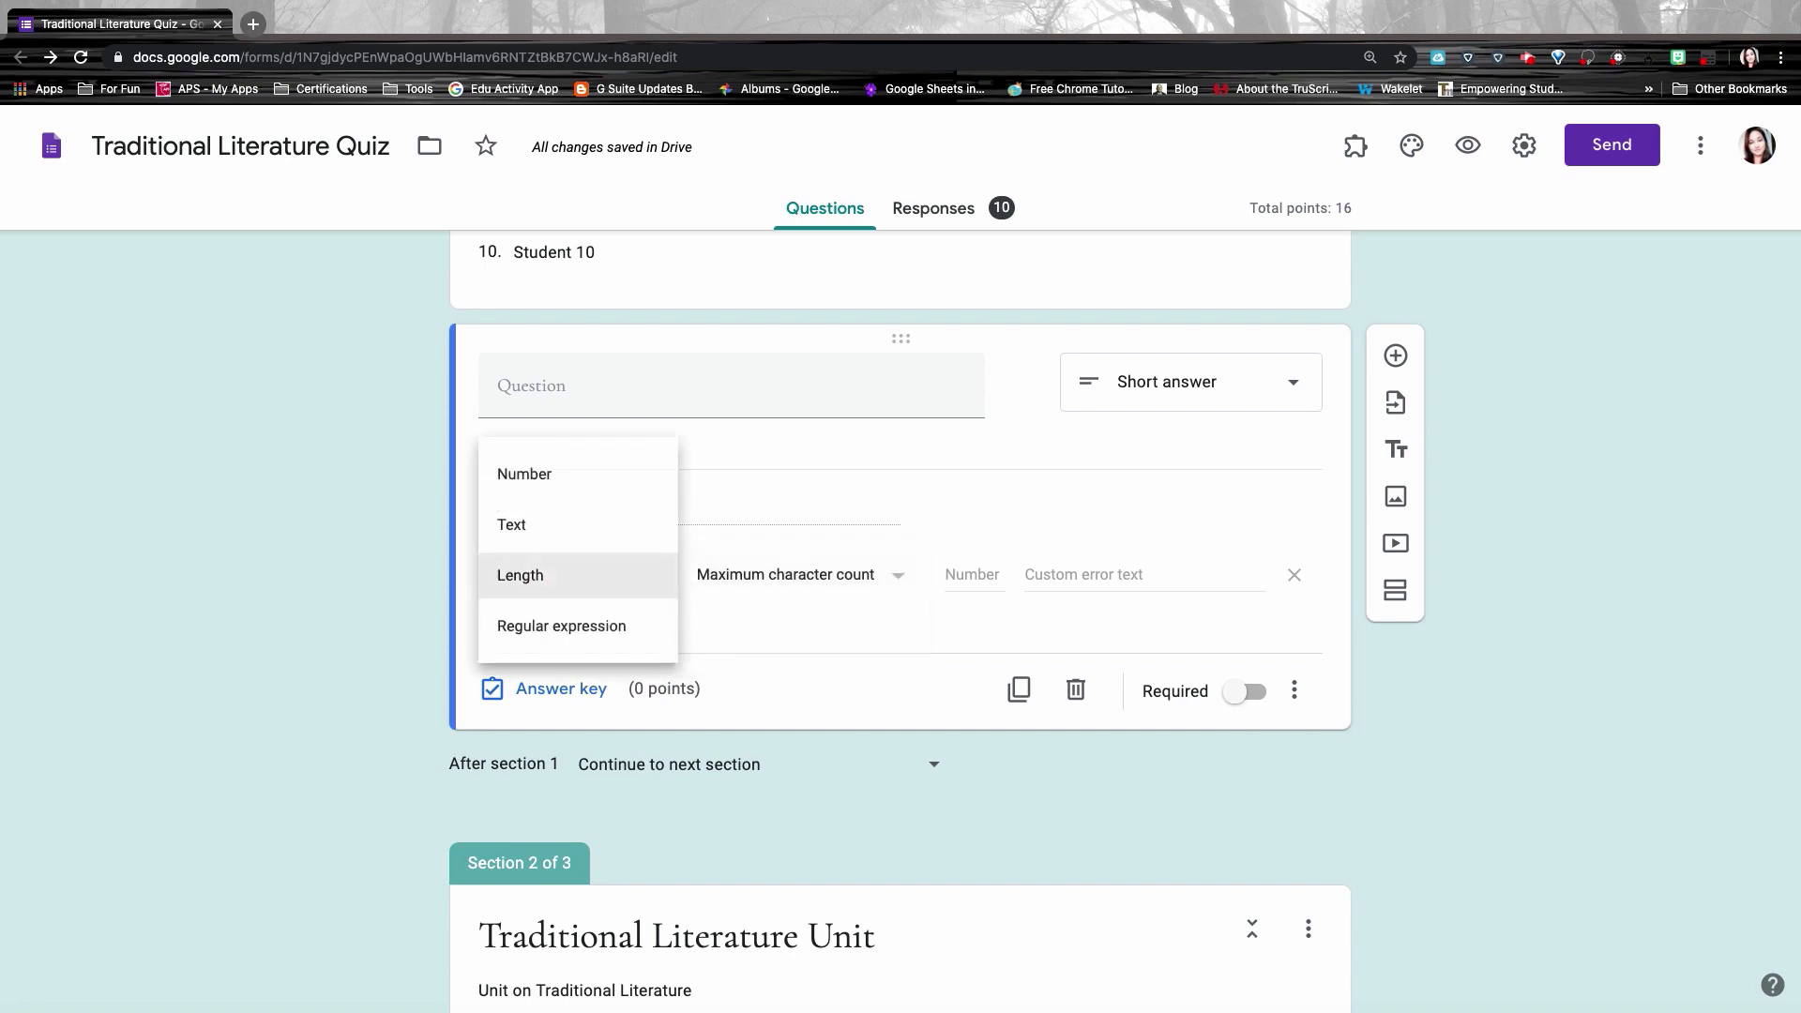
{"action": "left_click", "coordinate": [547, 475]}
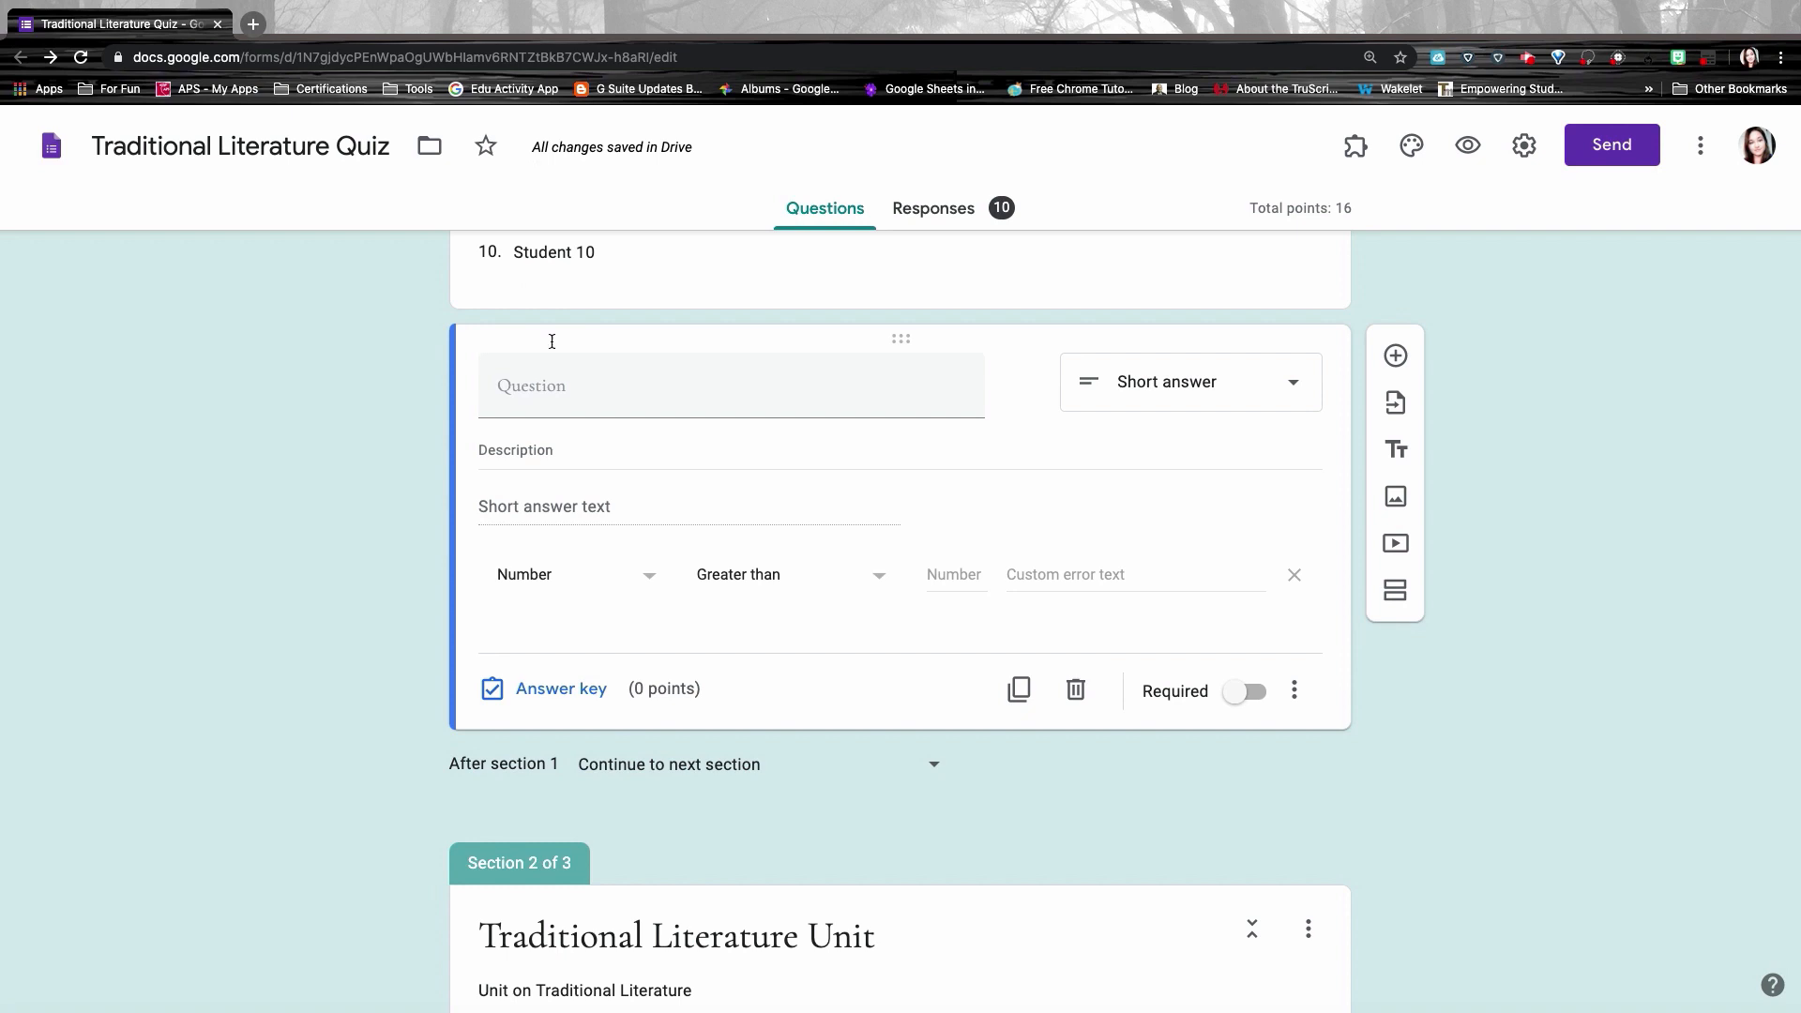
Step: Require the number to equal 1234, with error text 'Try Again'
{"action": "left_click", "coordinate": [627, 389]}
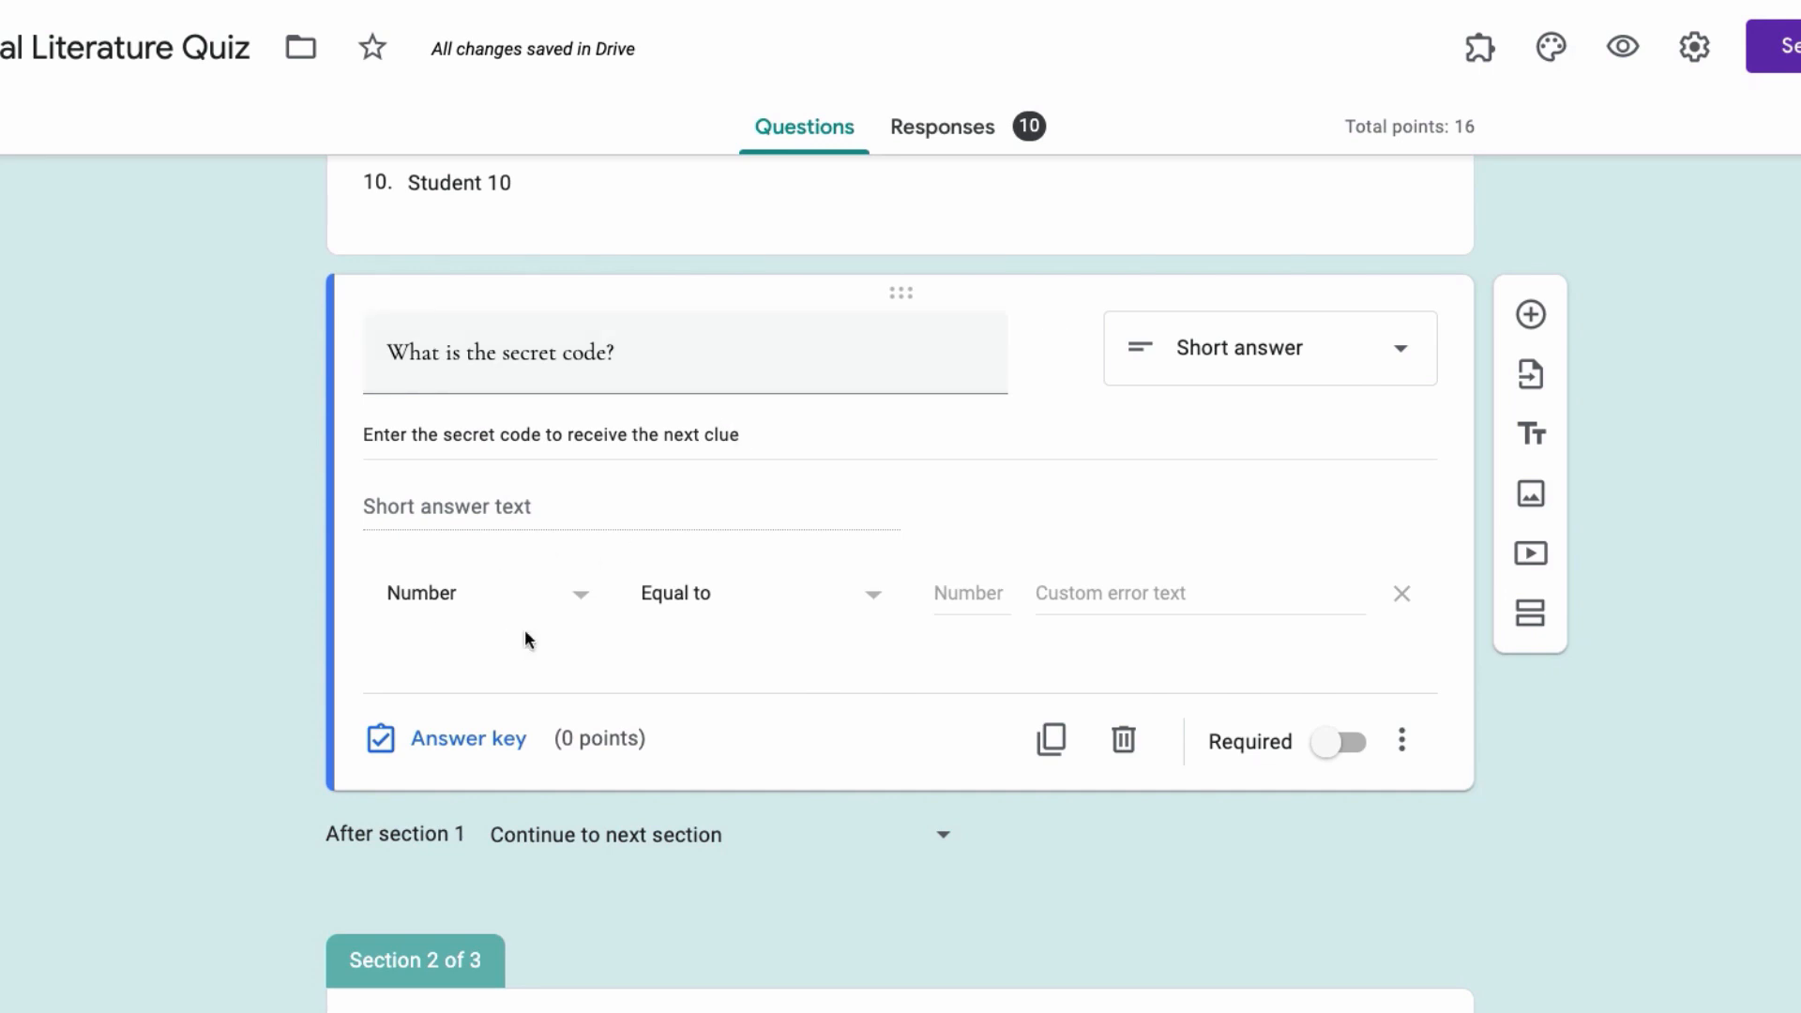
{"action": "left_click", "coordinate": [982, 589]}
{"action": "type", "text": "1234"}
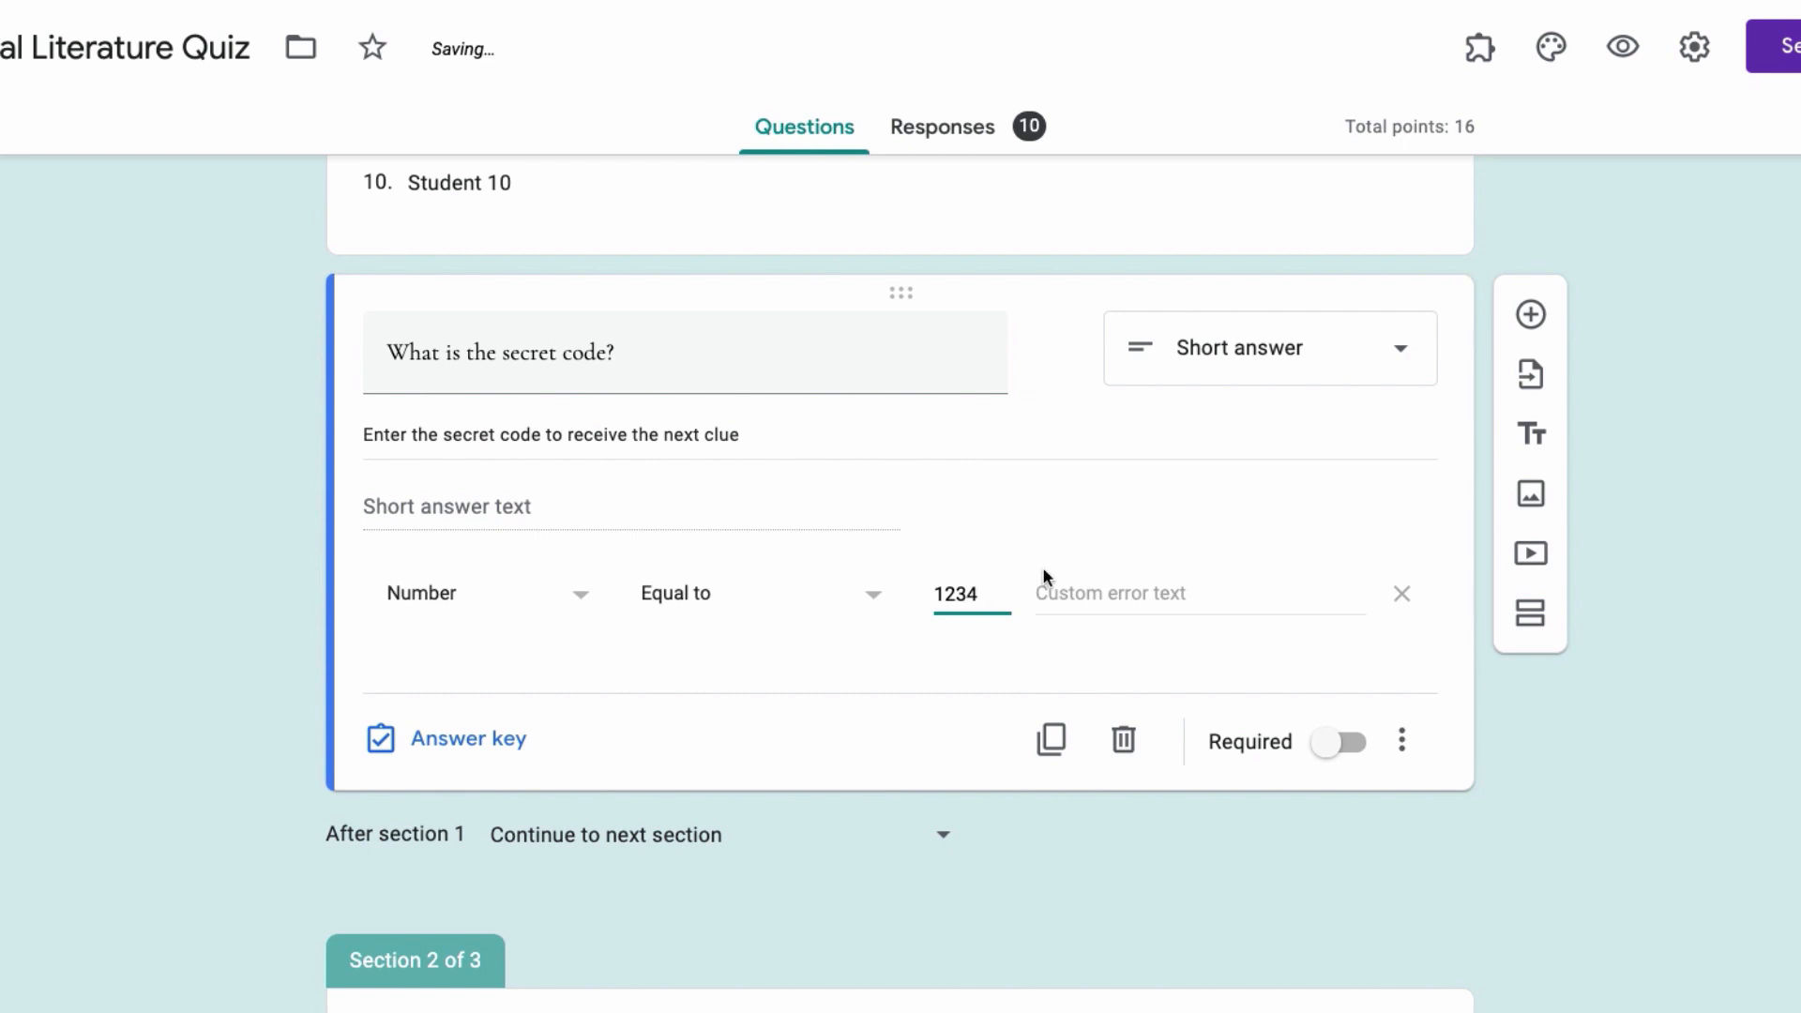
{"action": "left_click", "coordinate": [1121, 600]}
{"action": "type", "text": "Try"}
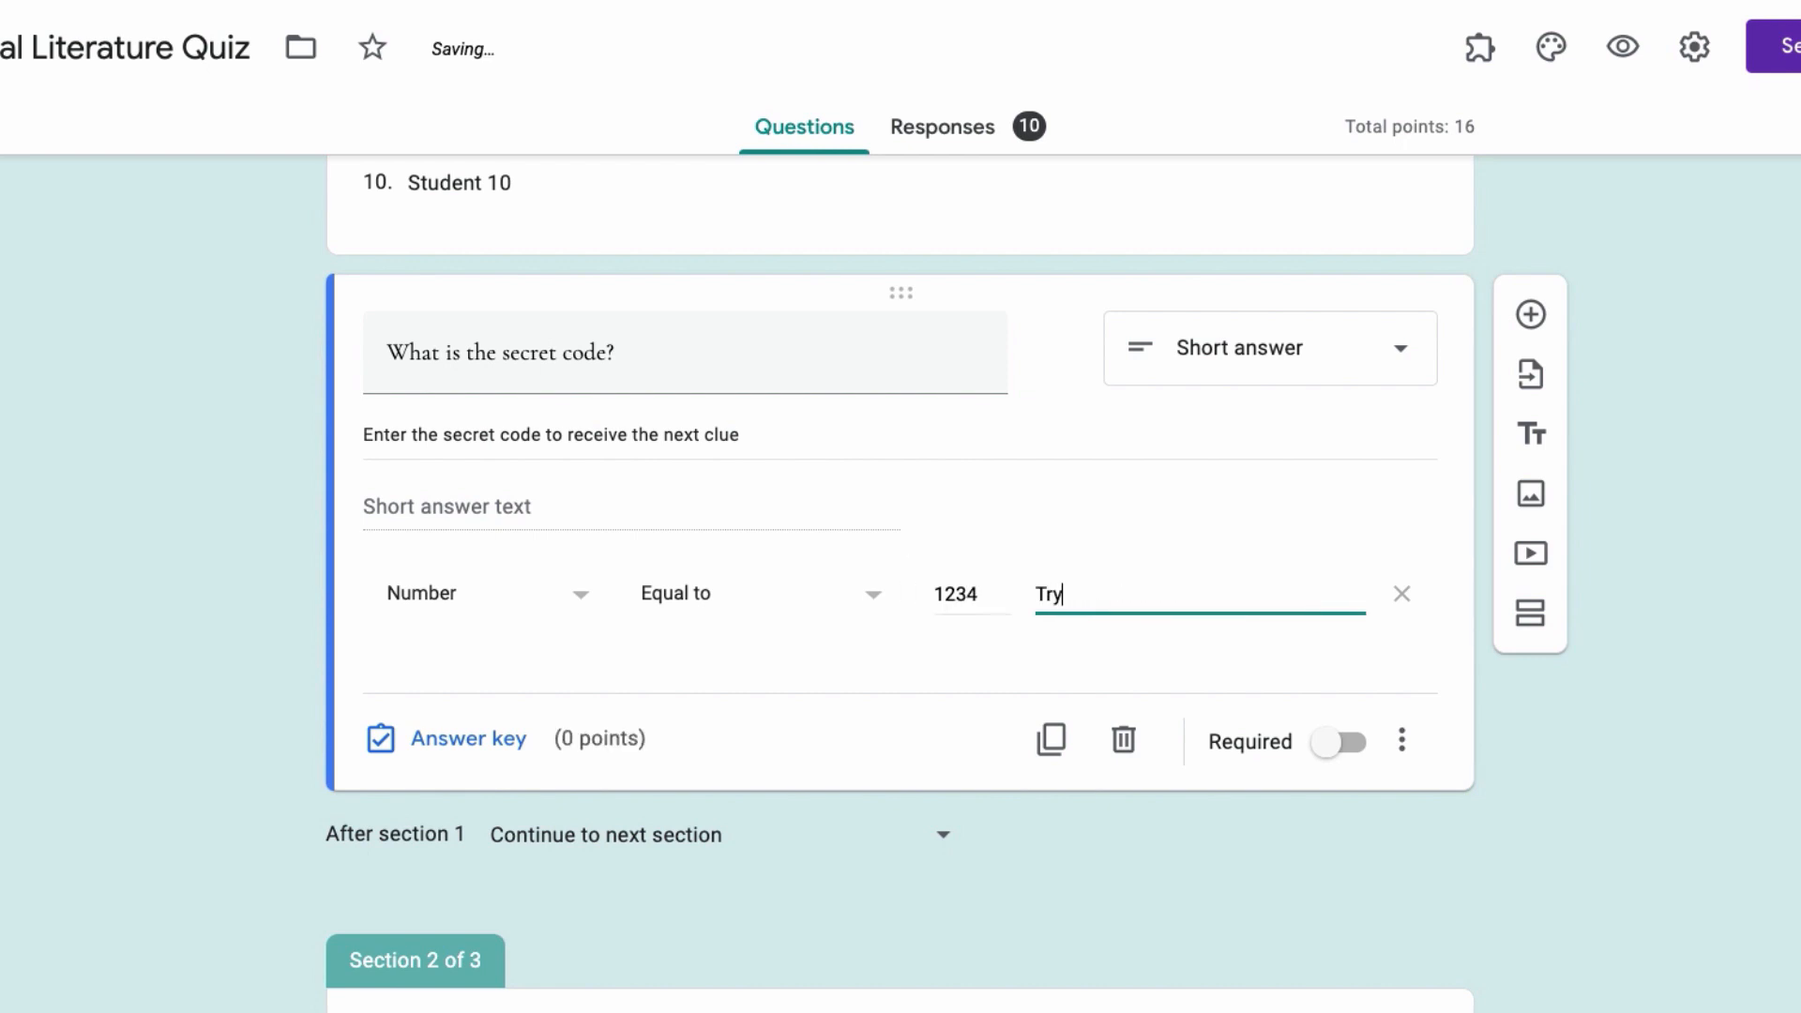
{"action": "type", "text": " Again"}
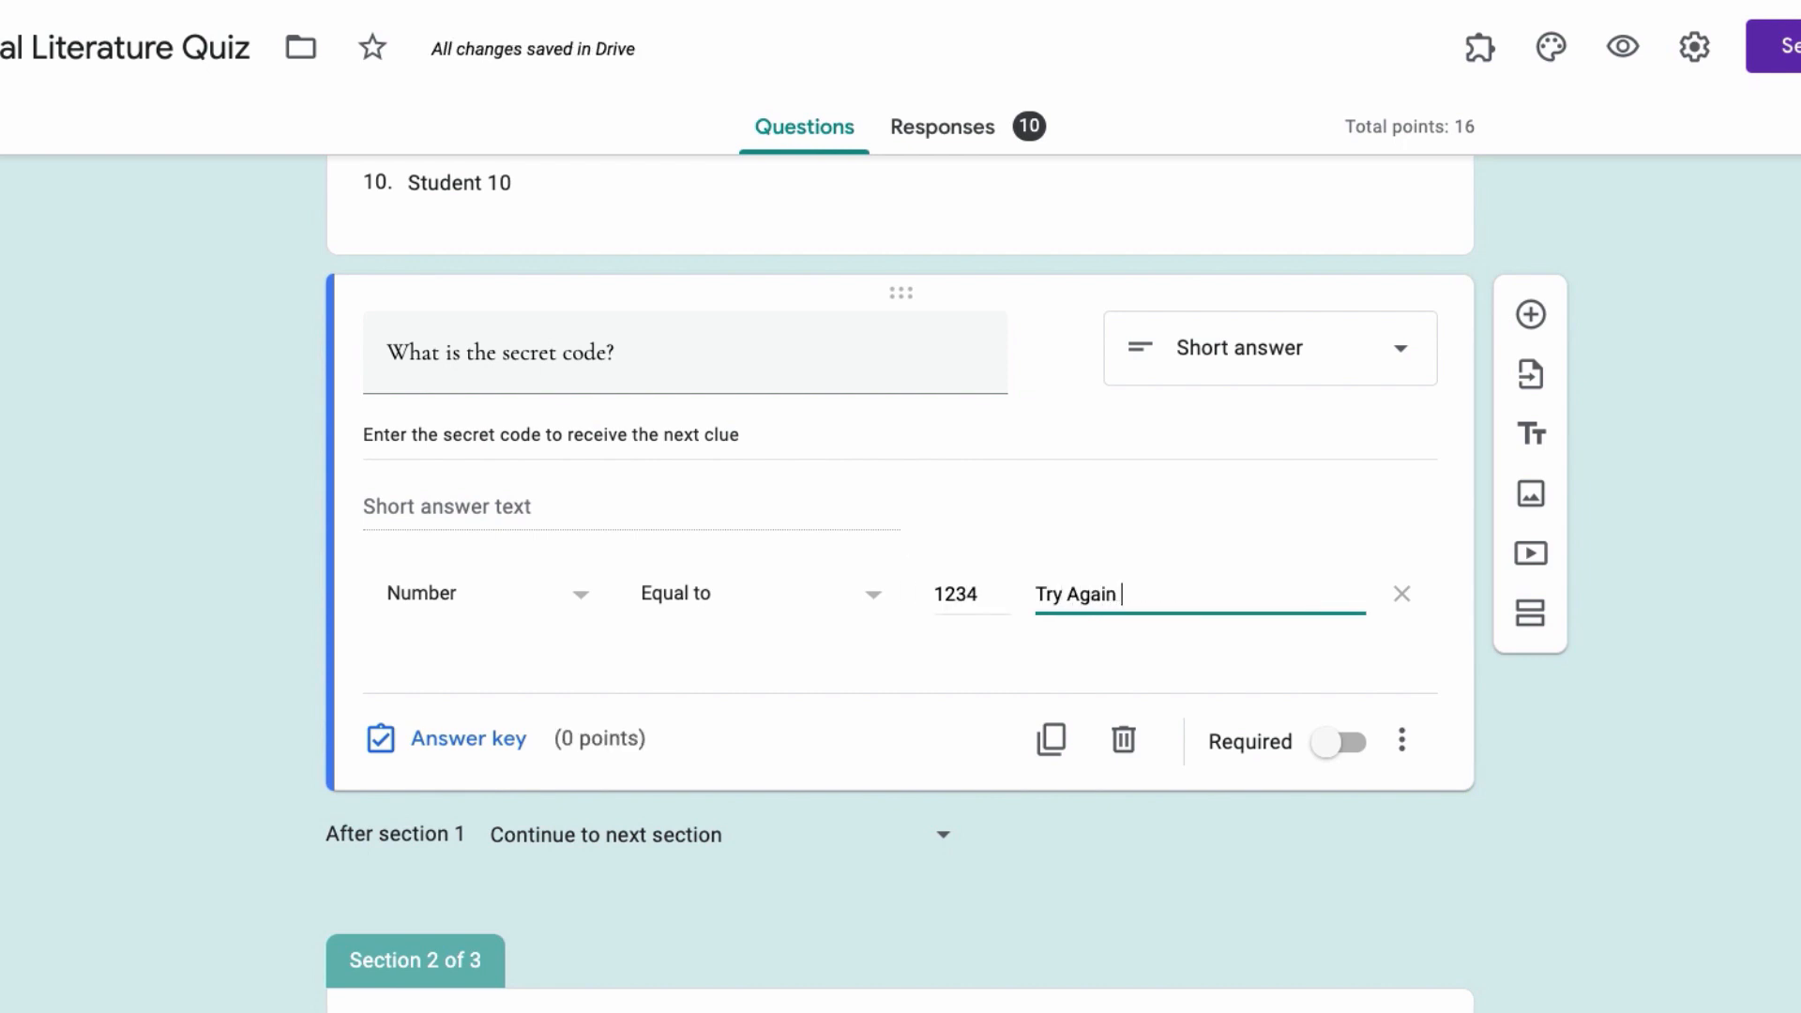
{"action": "left_click", "coordinate": [1721, 700]}
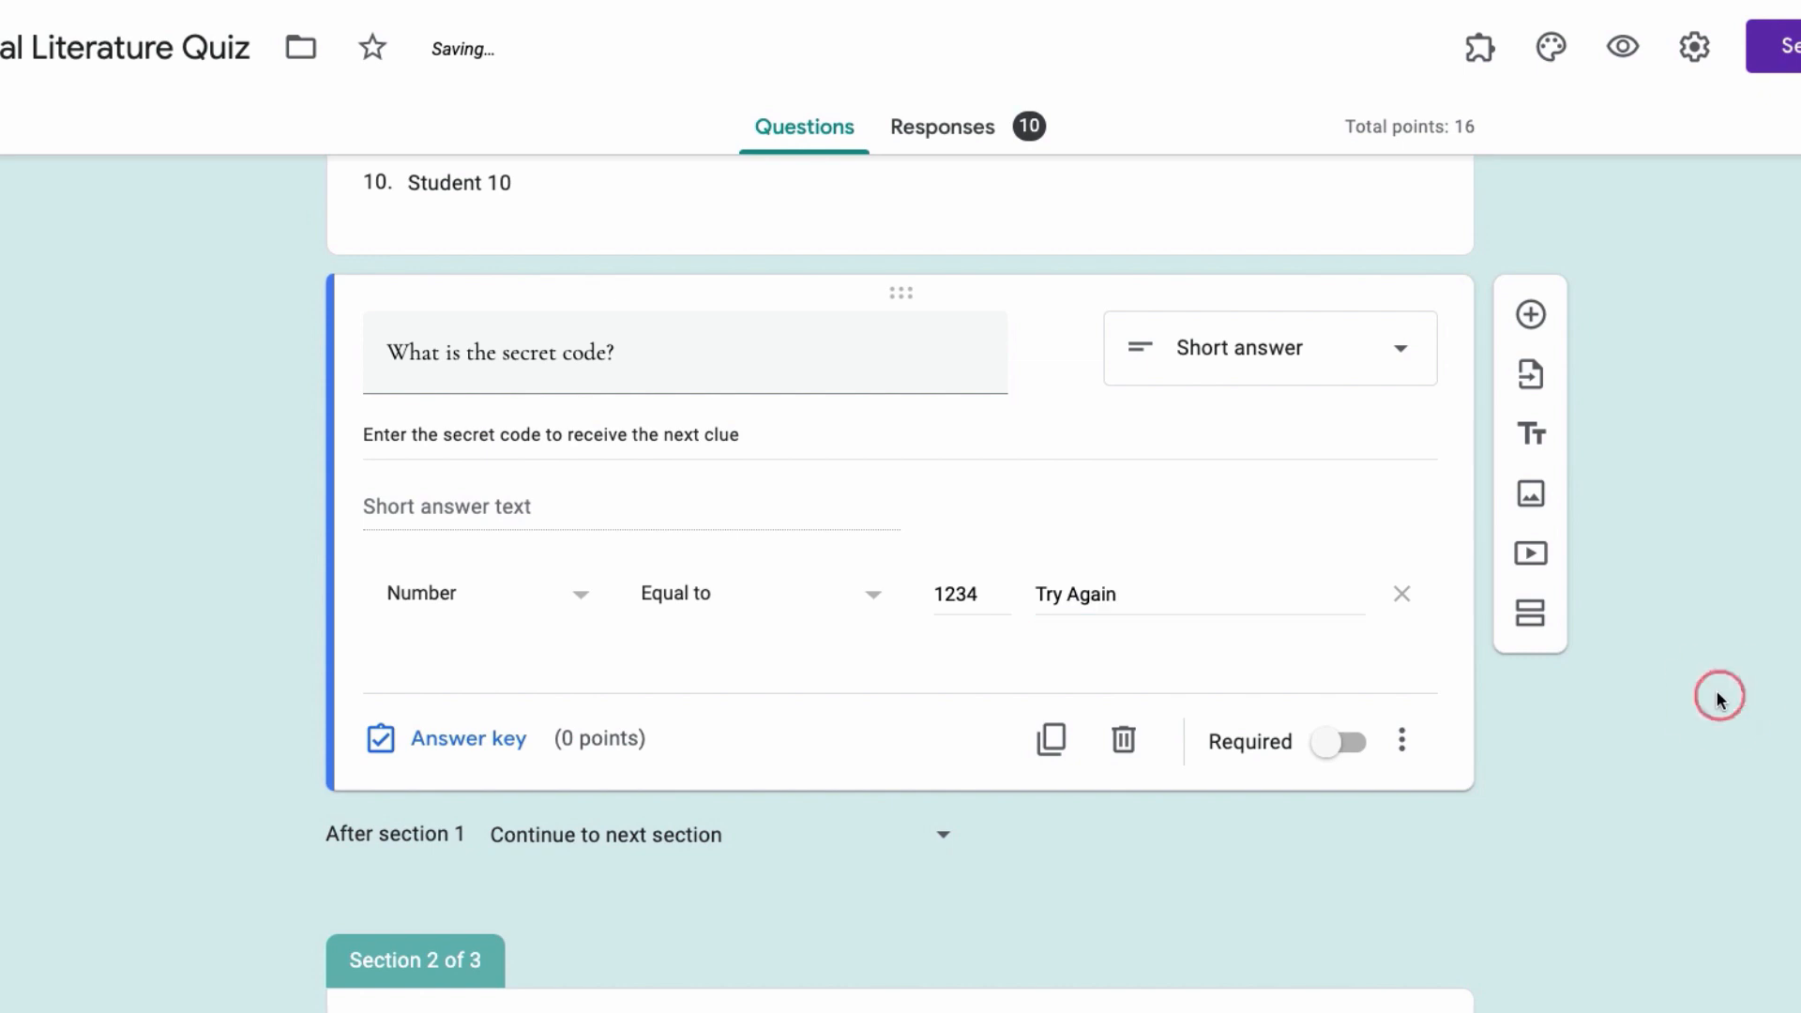
Step: In preview, enter the wrong code 1356, replace it with 1234, and continue
{"action": "left_click", "coordinate": [1626, 49]}
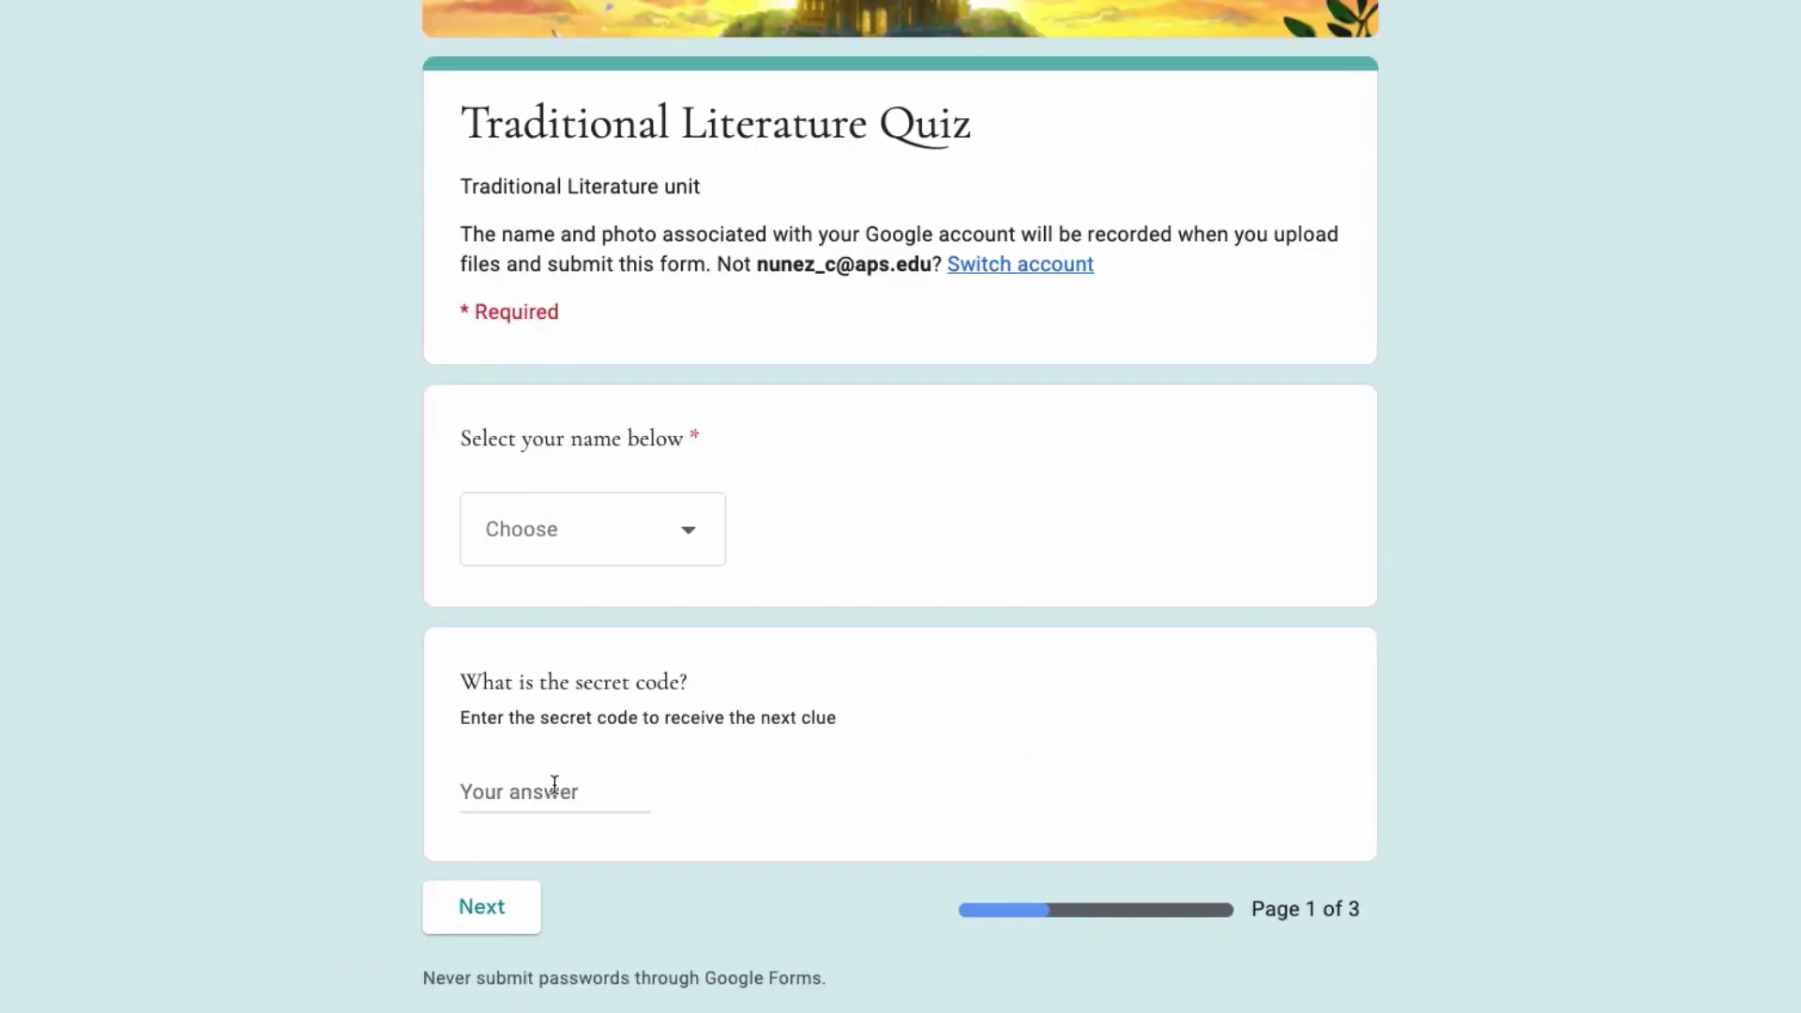
{"action": "left_click", "coordinate": [497, 791]}
{"action": "type", "text": "1356"}
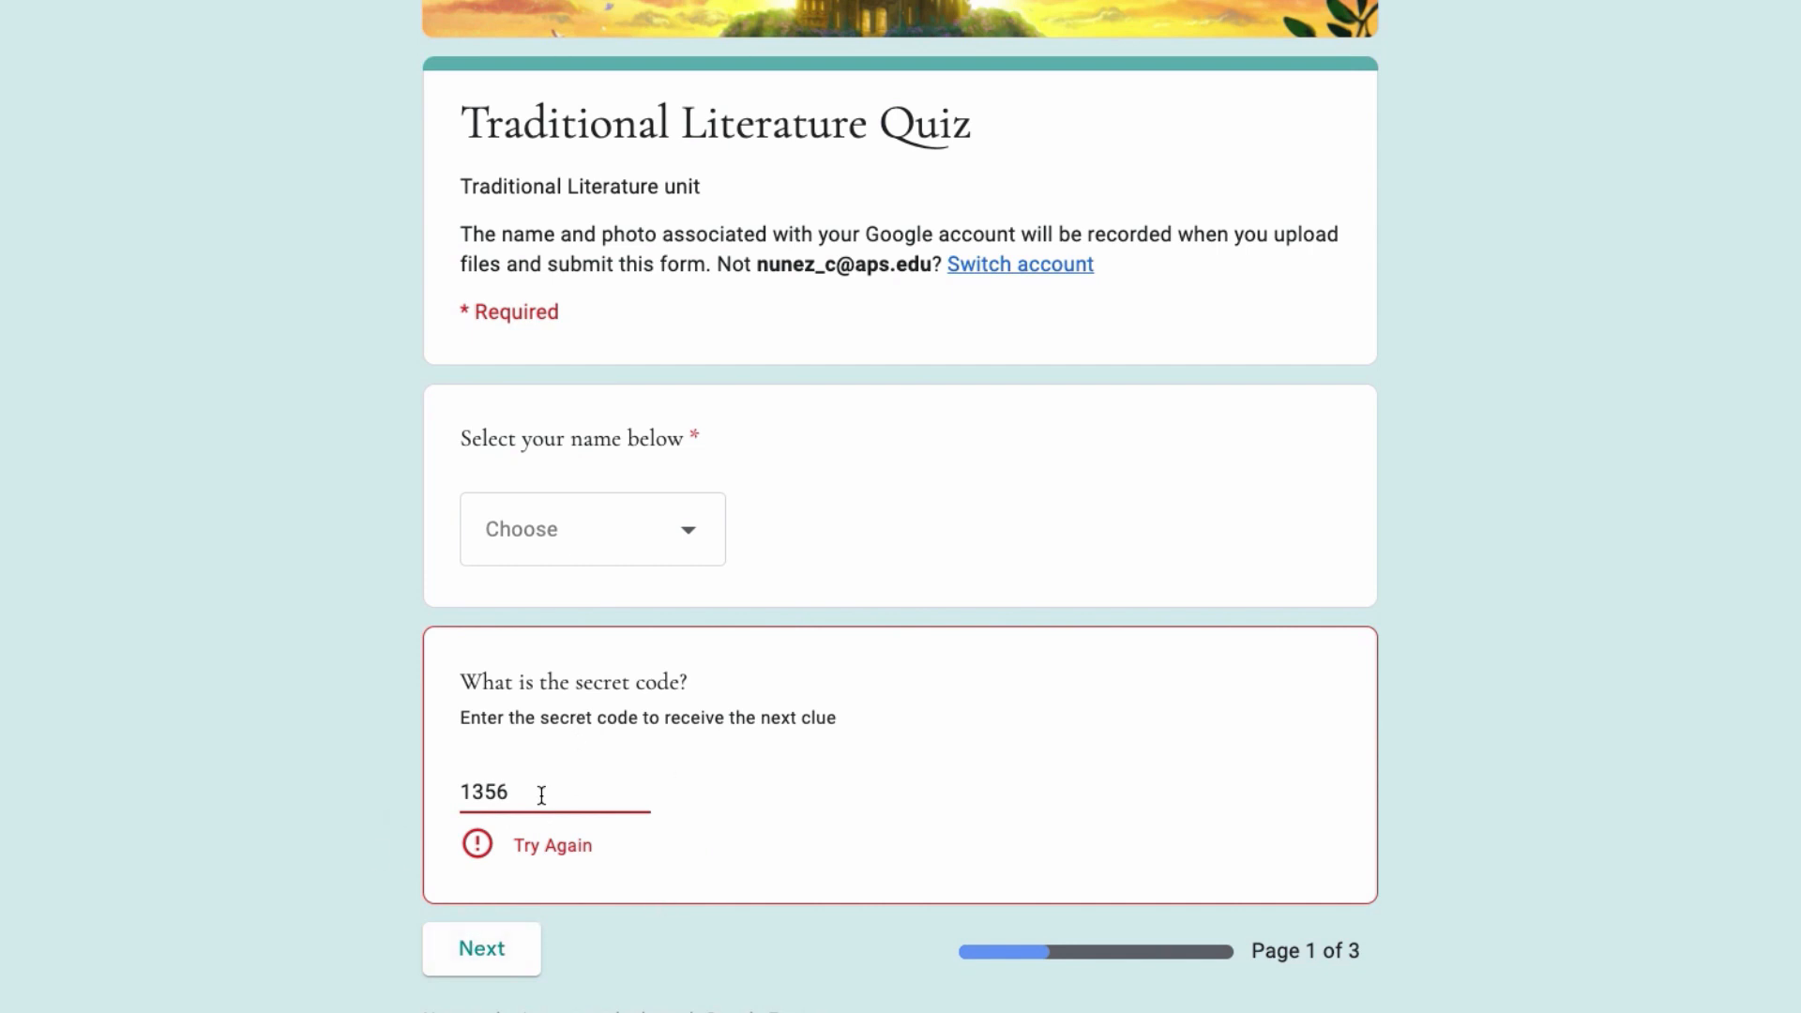
{"action": "left_click_drag", "start_coordinate": [542, 791], "coordinate": [432, 788]}
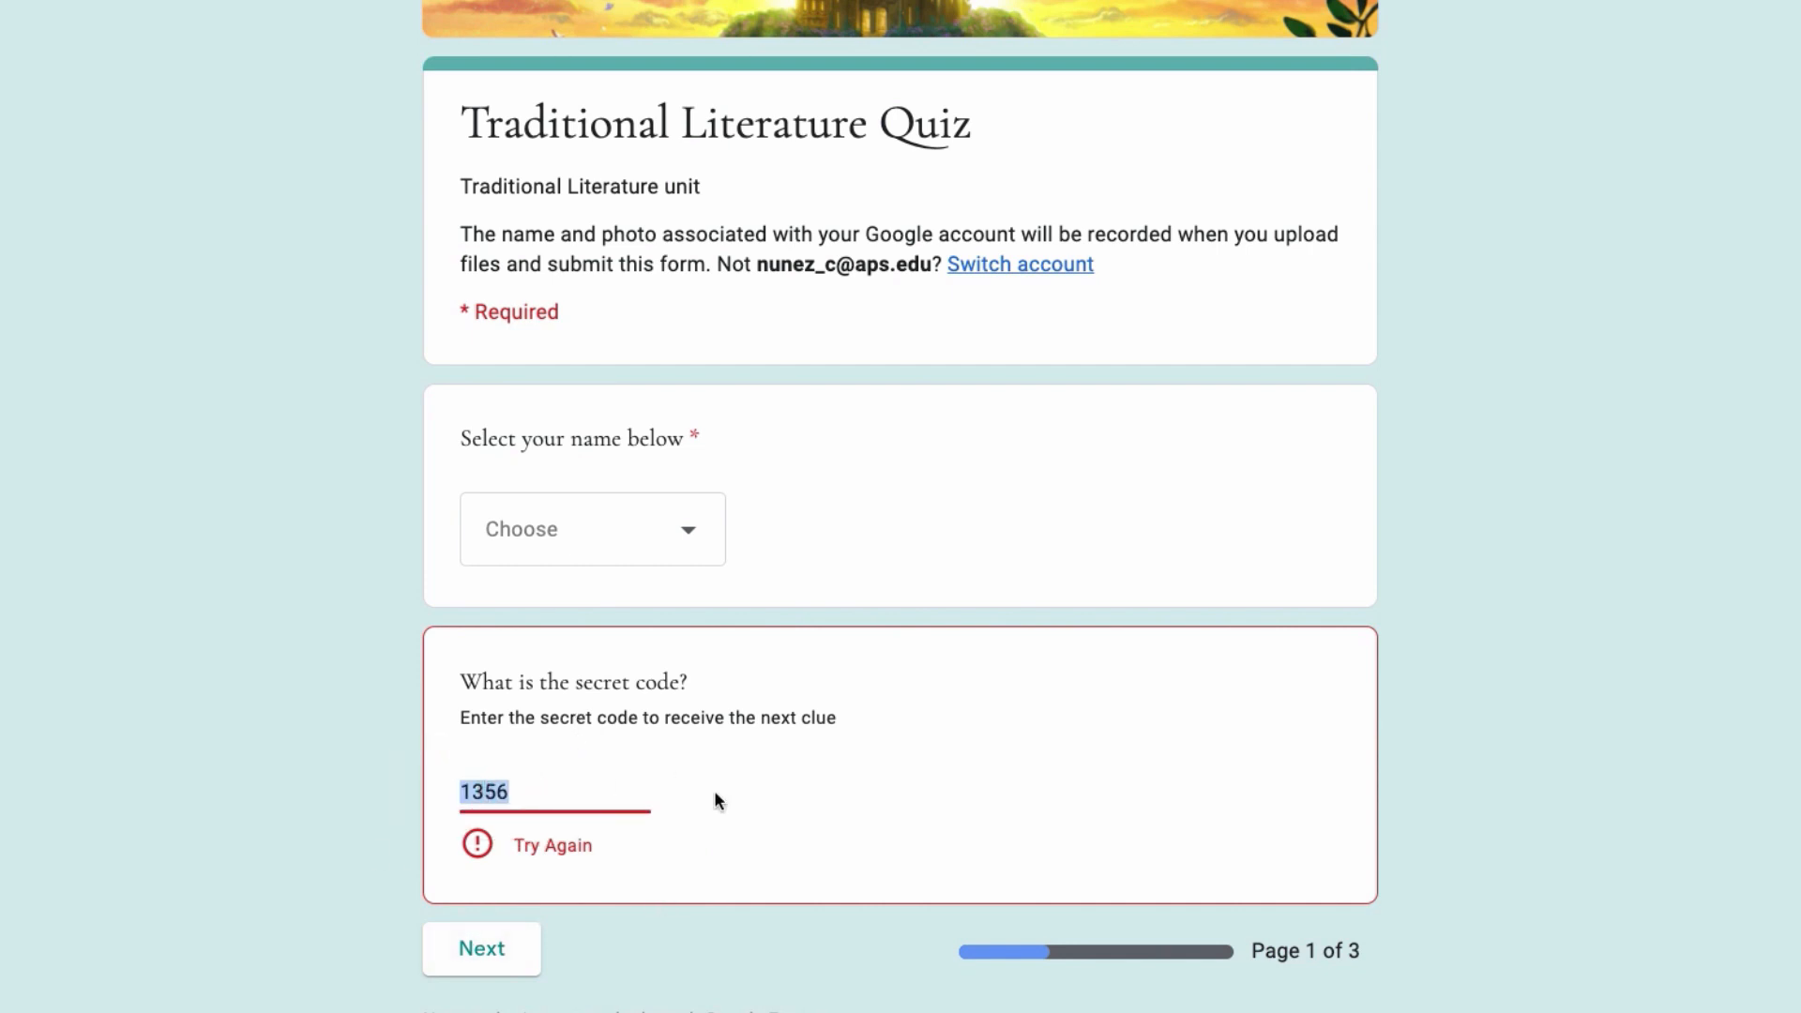
{"action": "type", "text": "1234"}
{"action": "left_click", "coordinate": [486, 928]}
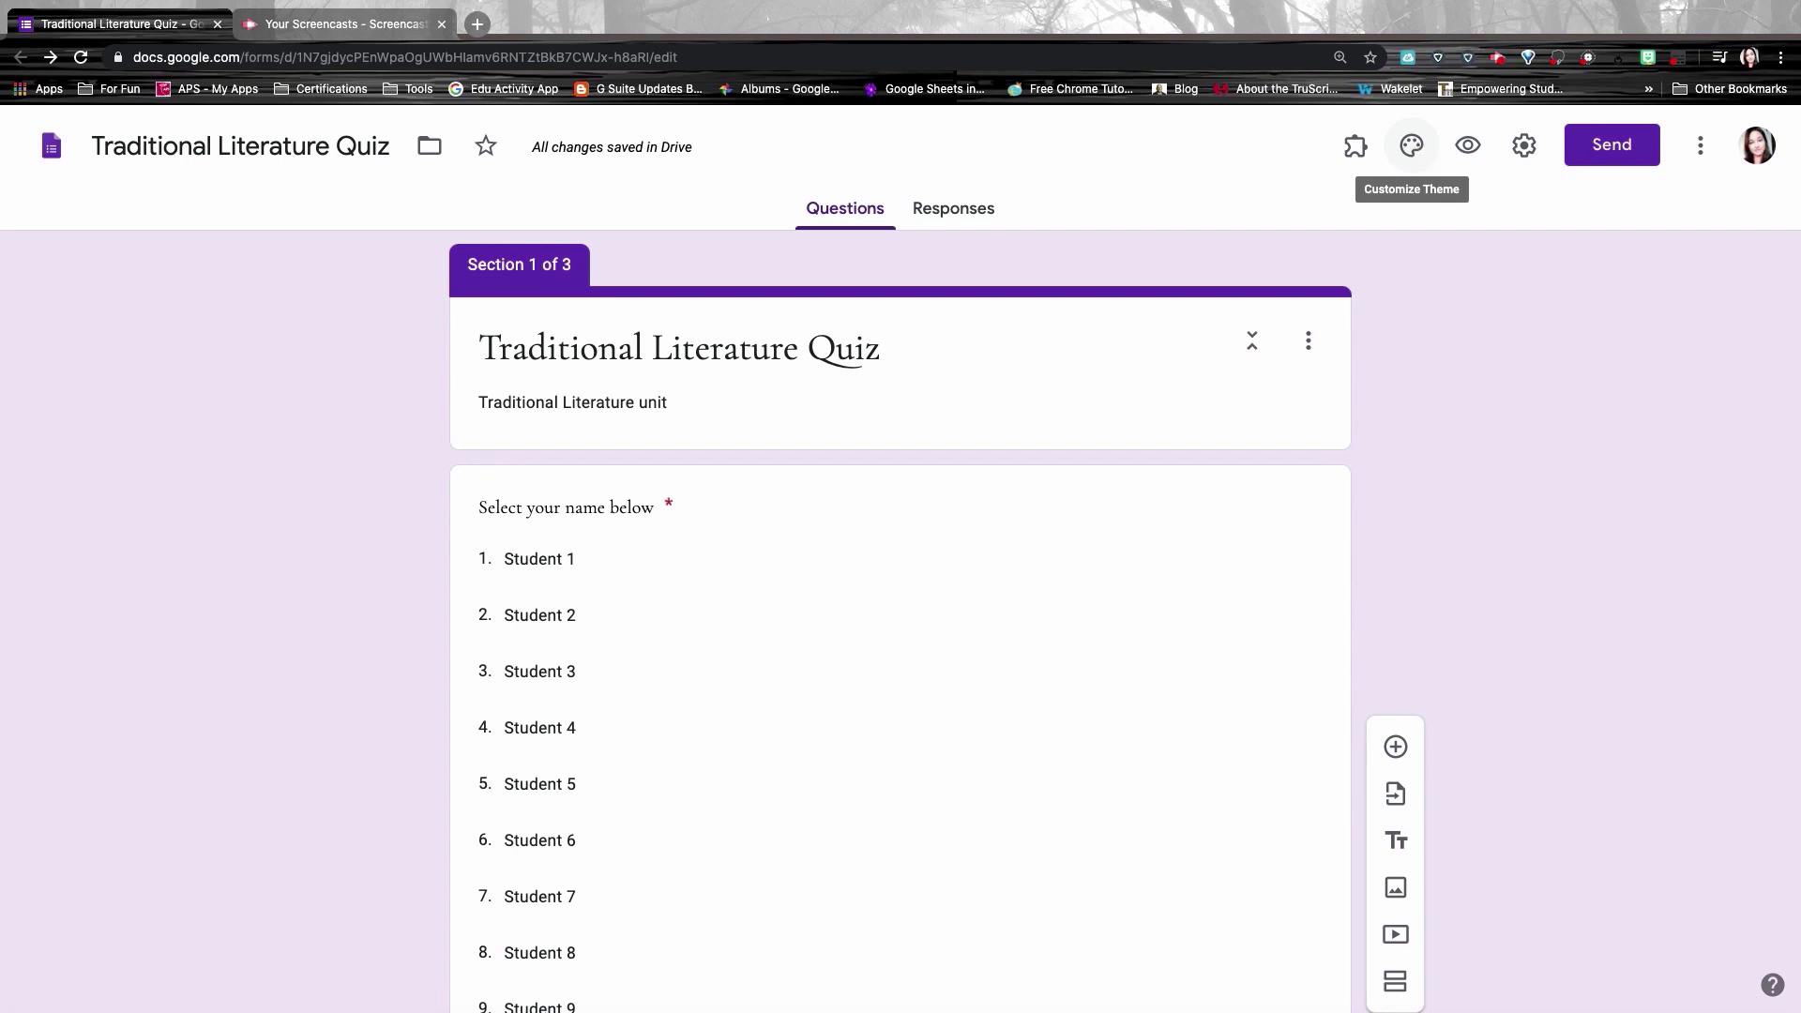
Step: Pick the red Theme Color swatch in the theme palette
{"action": "left_click", "coordinate": [1412, 146]}
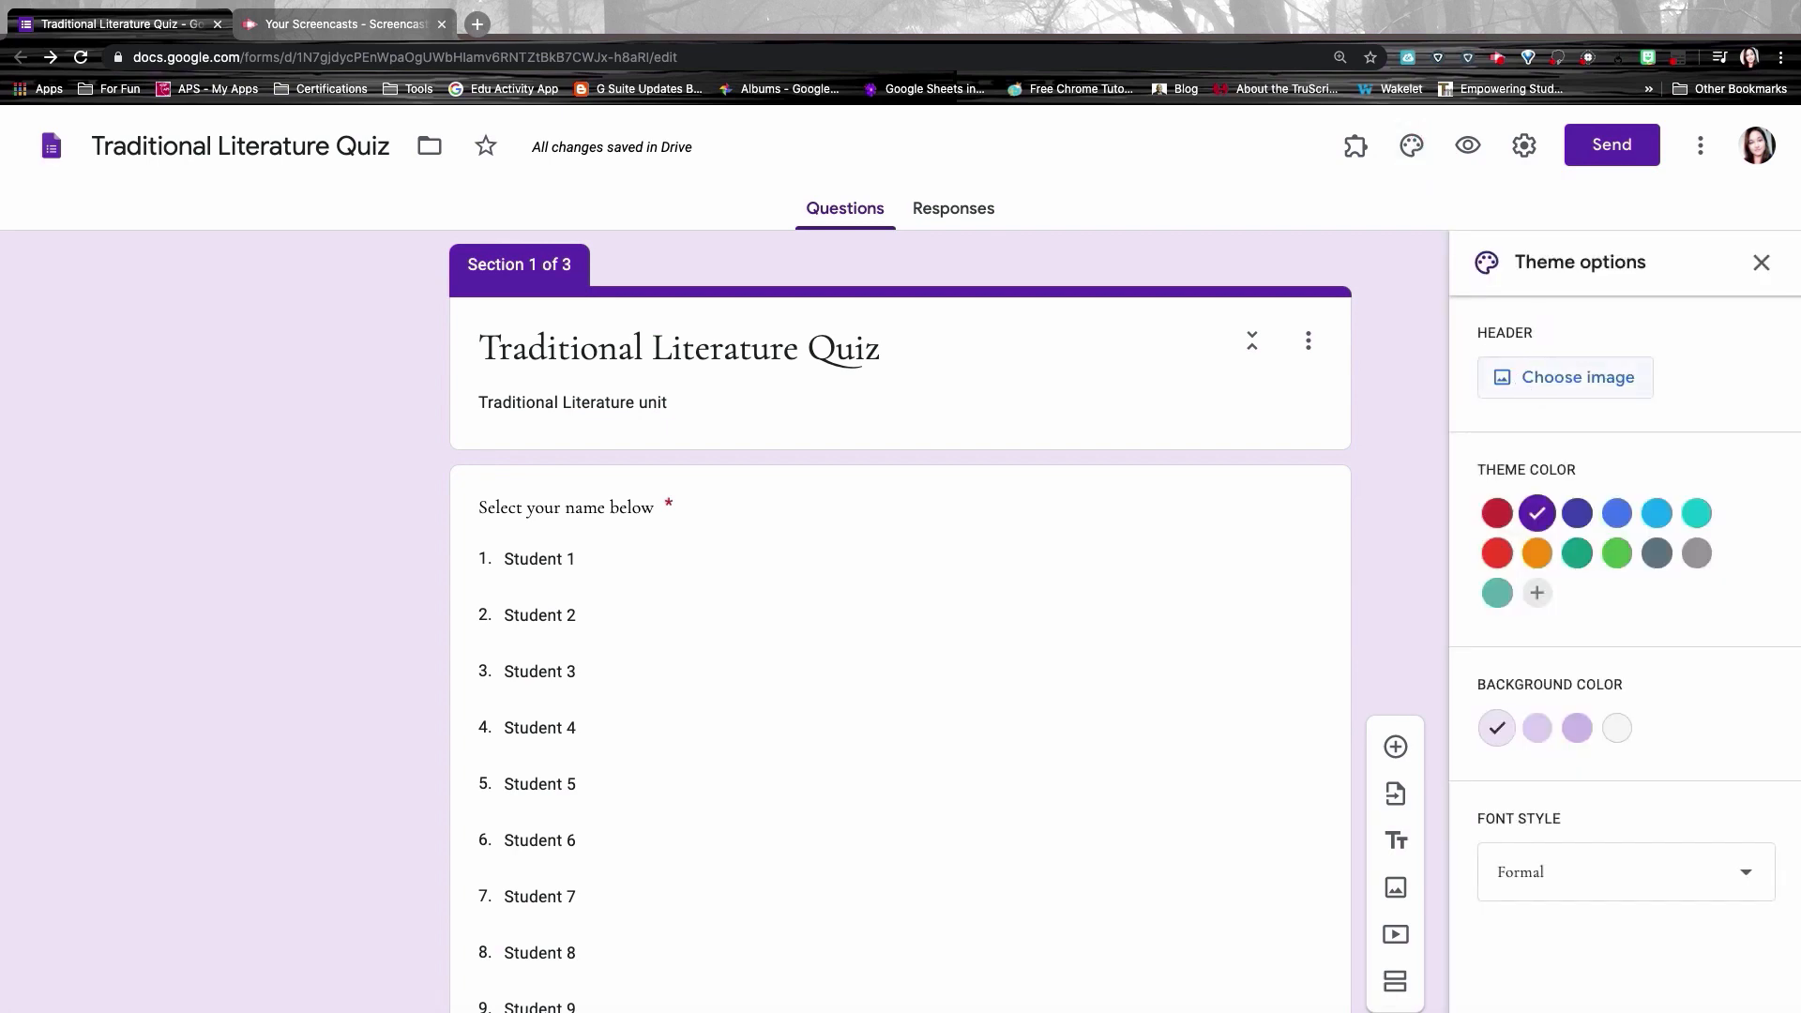
{"action": "left_click", "coordinate": [1497, 514]}
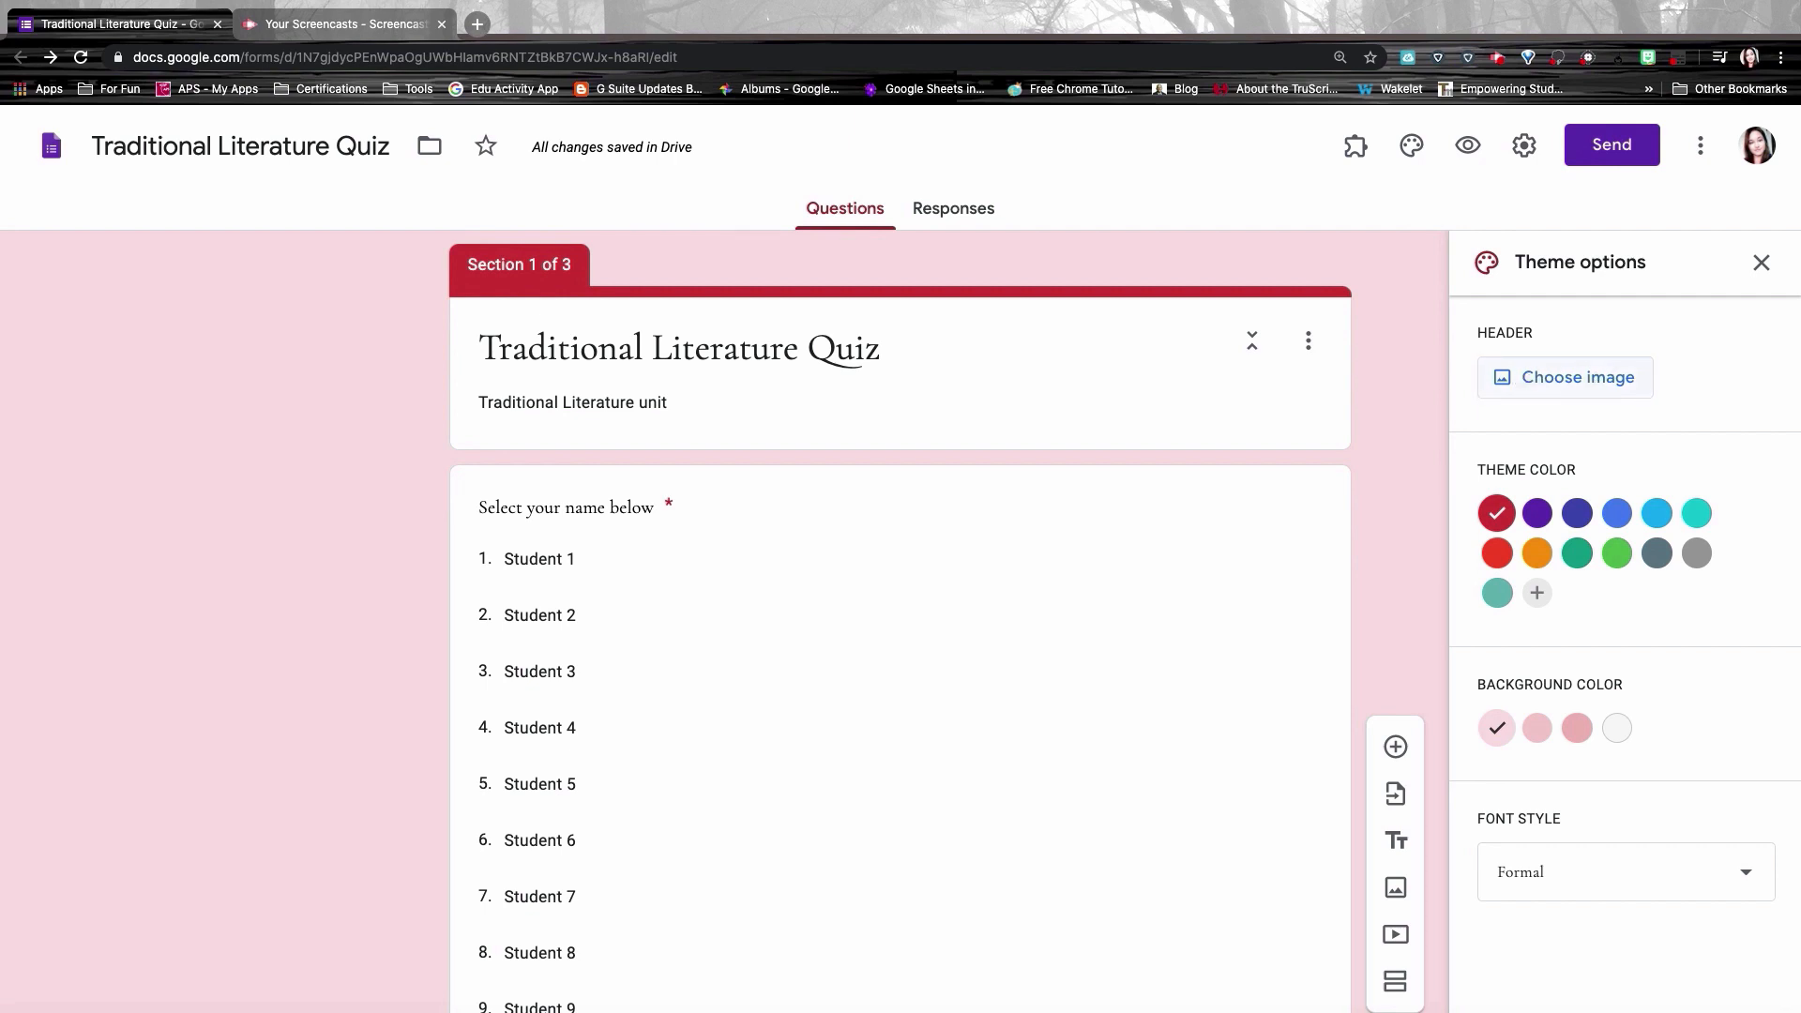
Step: Try the pink fairy kids header and grey-blue colour, then remove that header
{"action": "left_click", "coordinate": [1600, 380]}
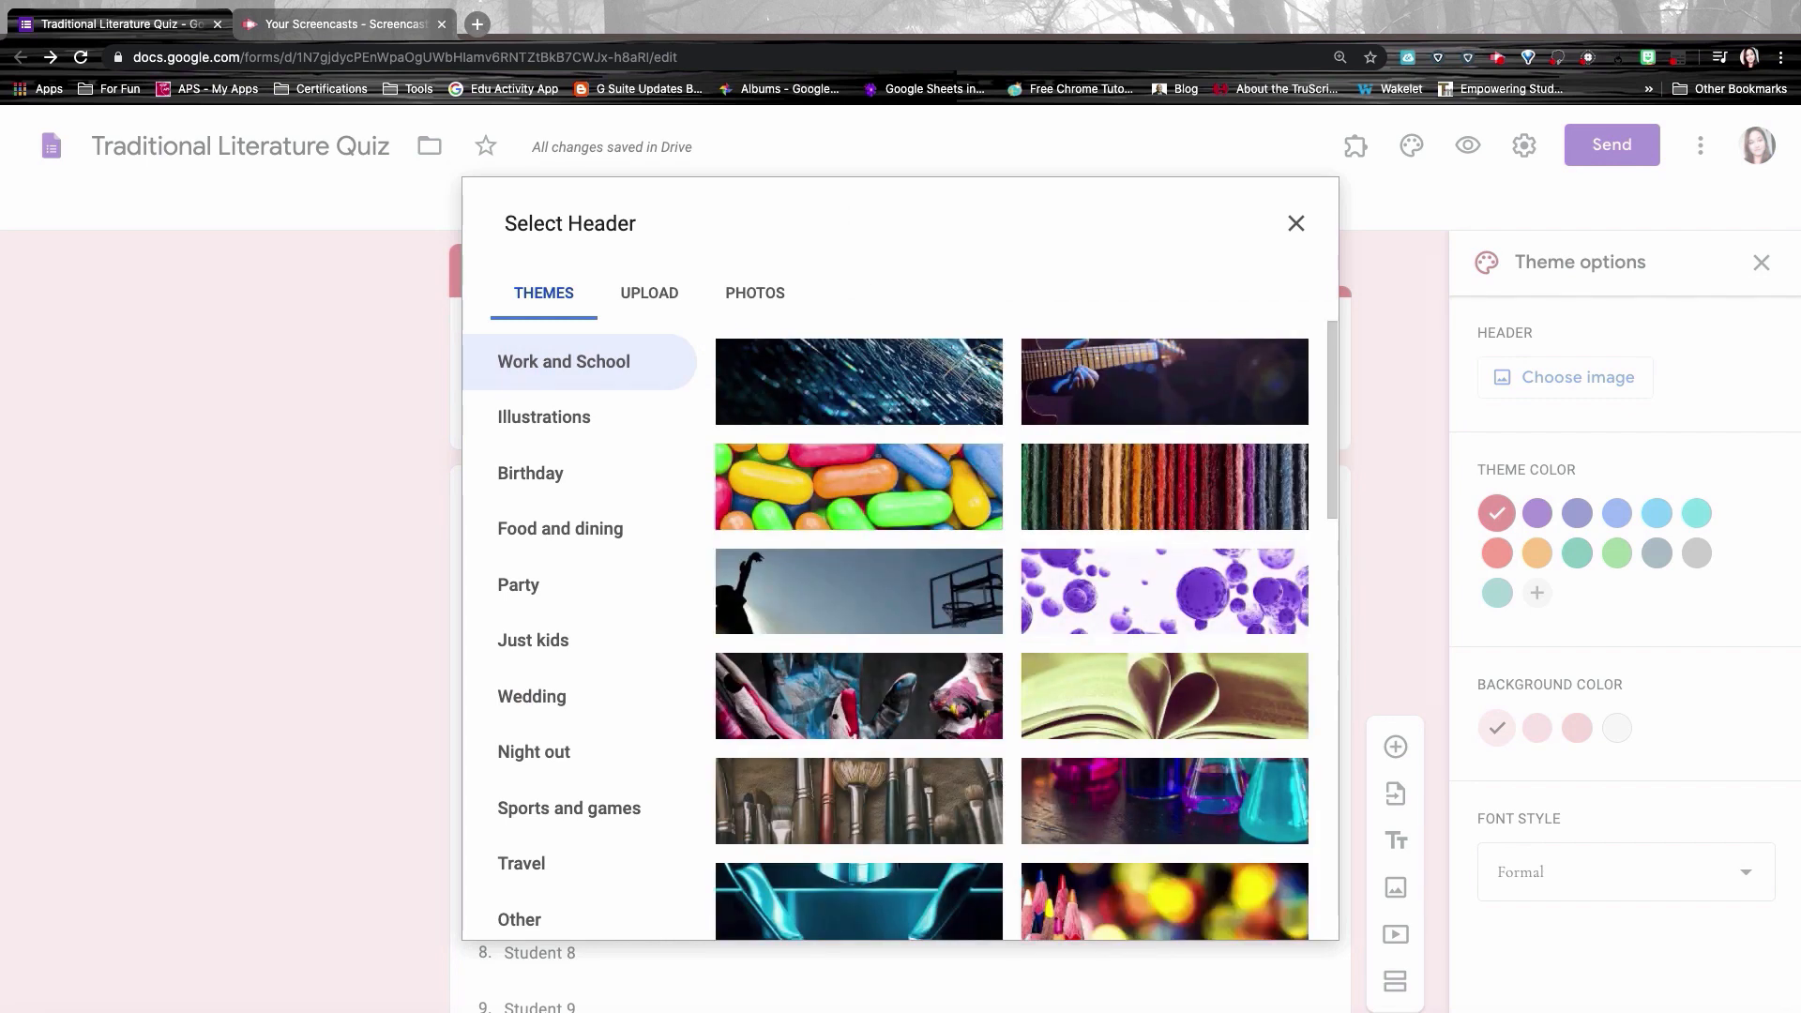
{"action": "scroll", "coordinate": [704, 430], "scroll_direction": "down", "scroll_amount": 4}
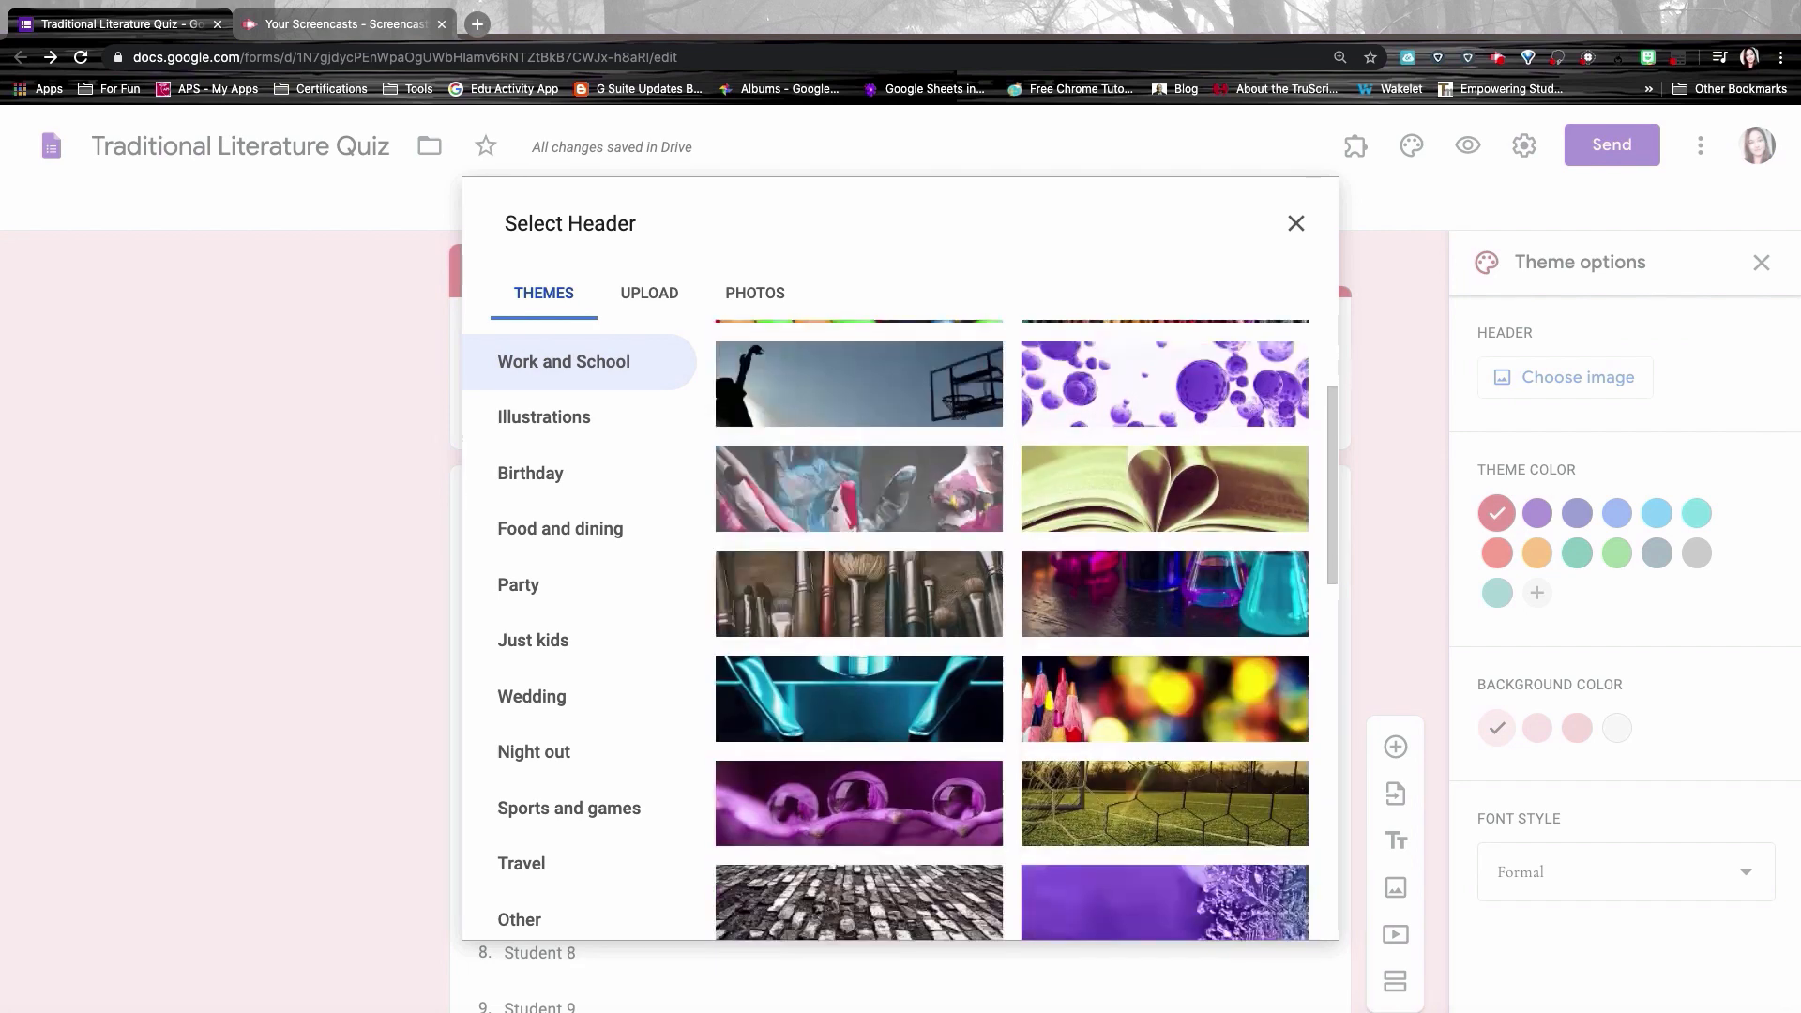
{"action": "scroll", "coordinate": [1011, 630], "scroll_direction": "down", "scroll_amount": 8}
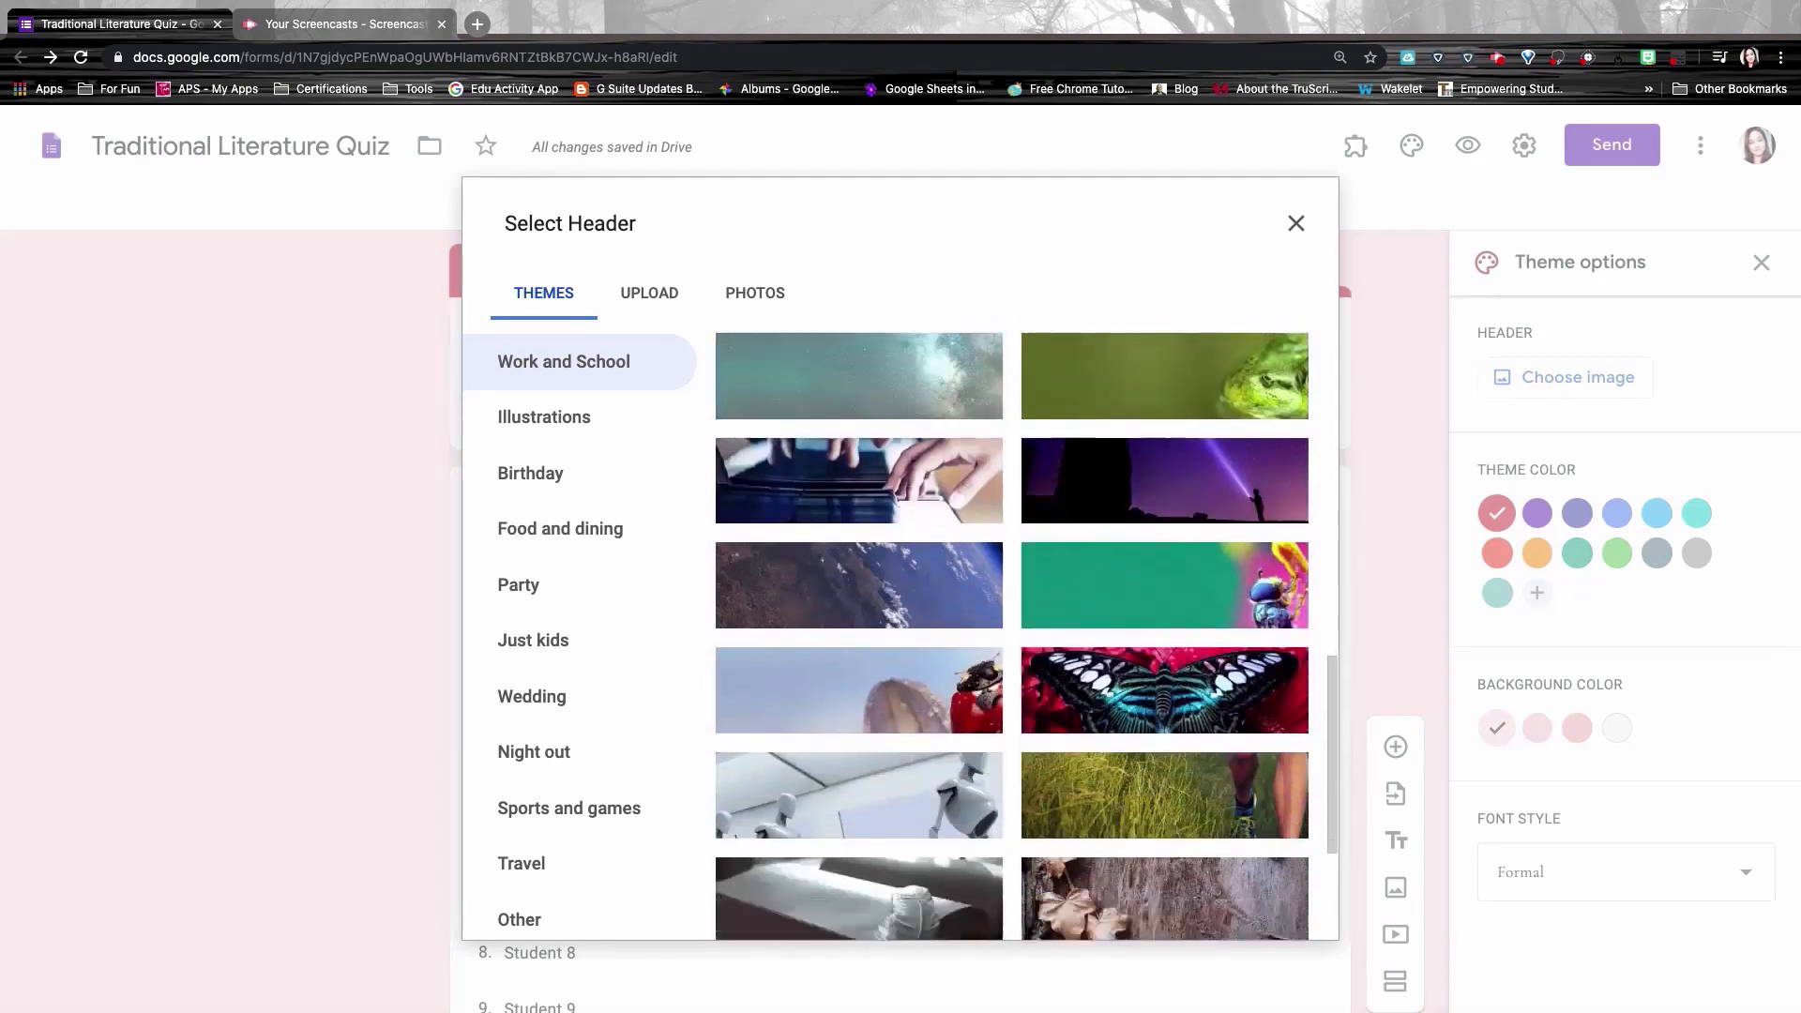
{"action": "scroll", "coordinate": [1012, 628], "scroll_direction": "up", "scroll_amount": 2}
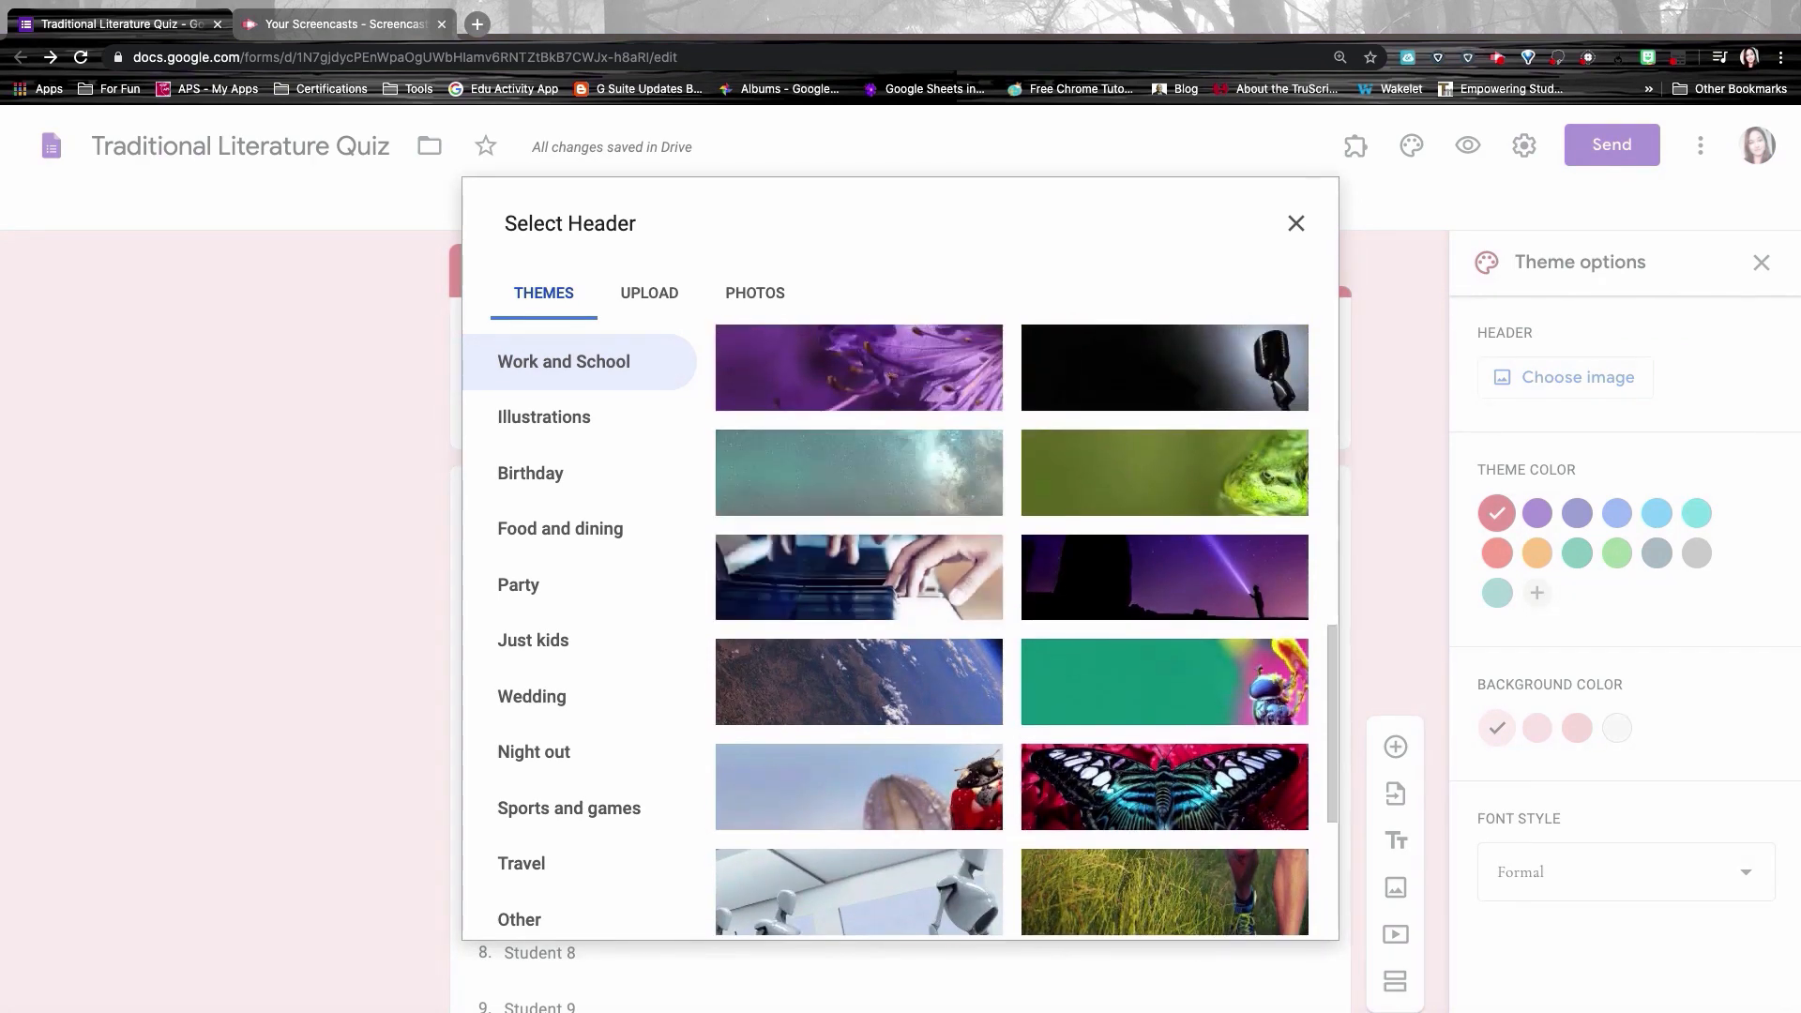
{"action": "left_click", "coordinate": [532, 423]}
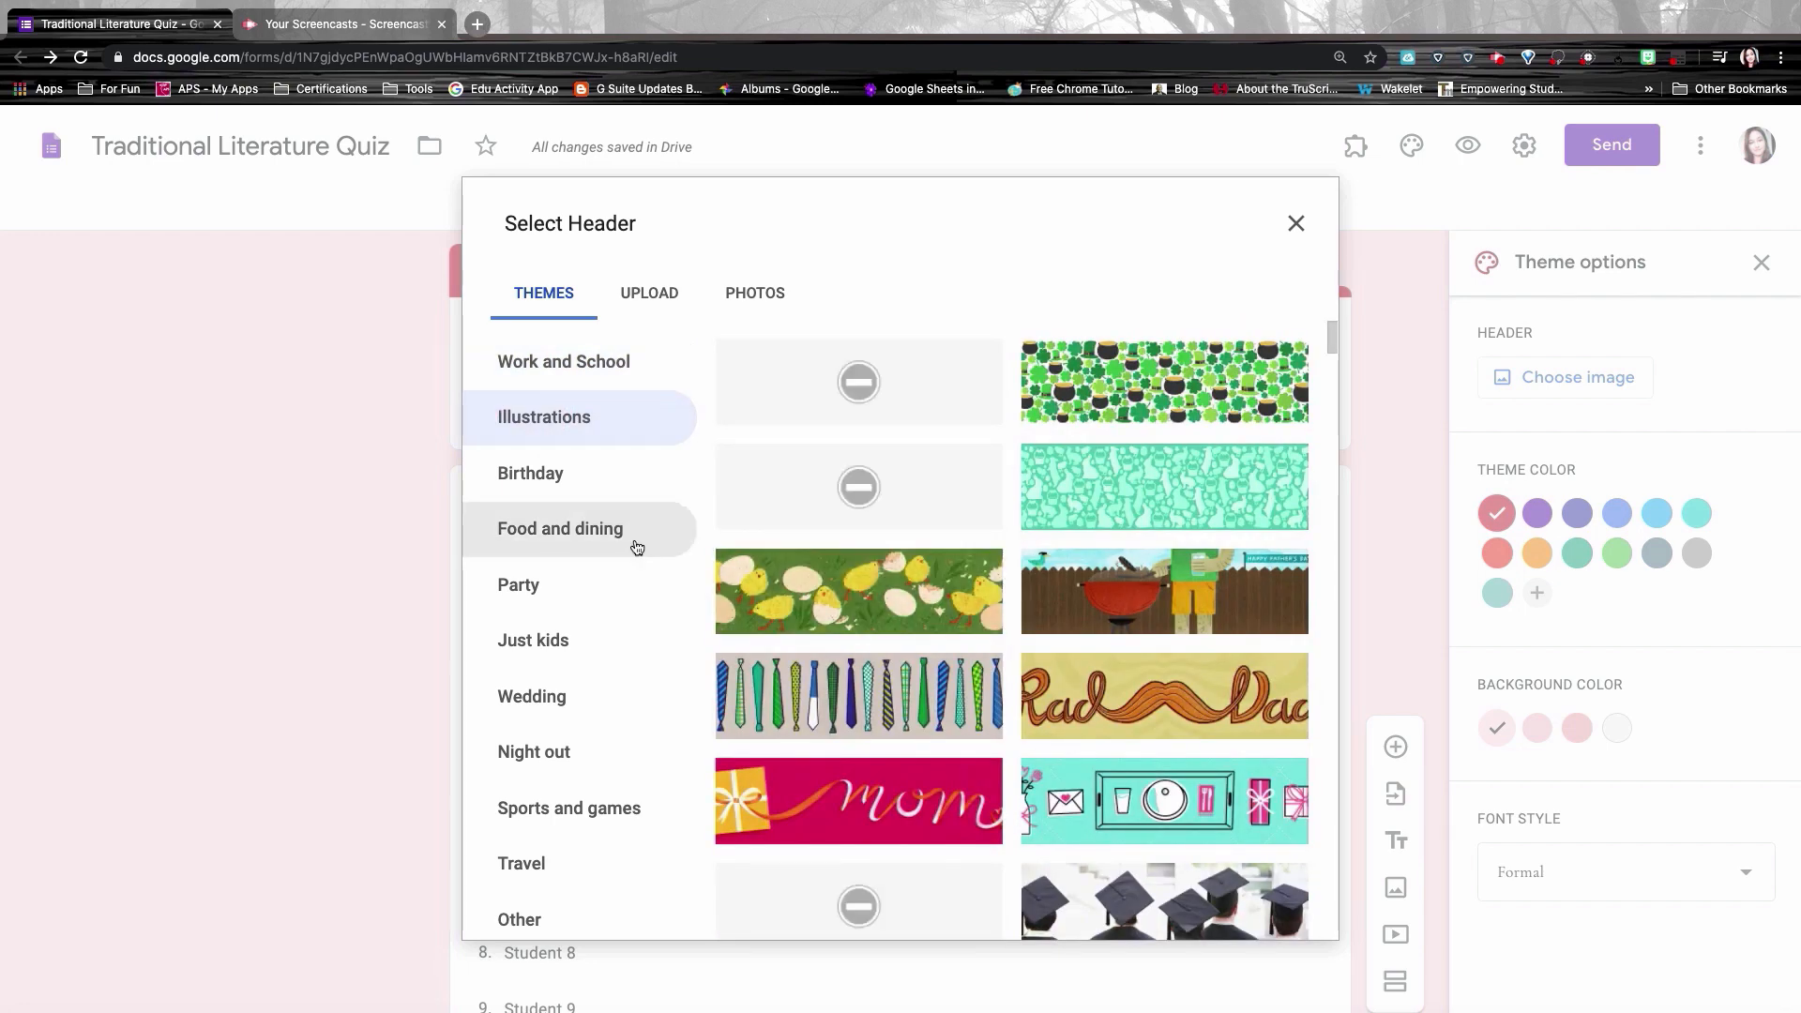
{"action": "scroll", "coordinate": [585, 519], "scroll_direction": "down", "scroll_amount": 2}
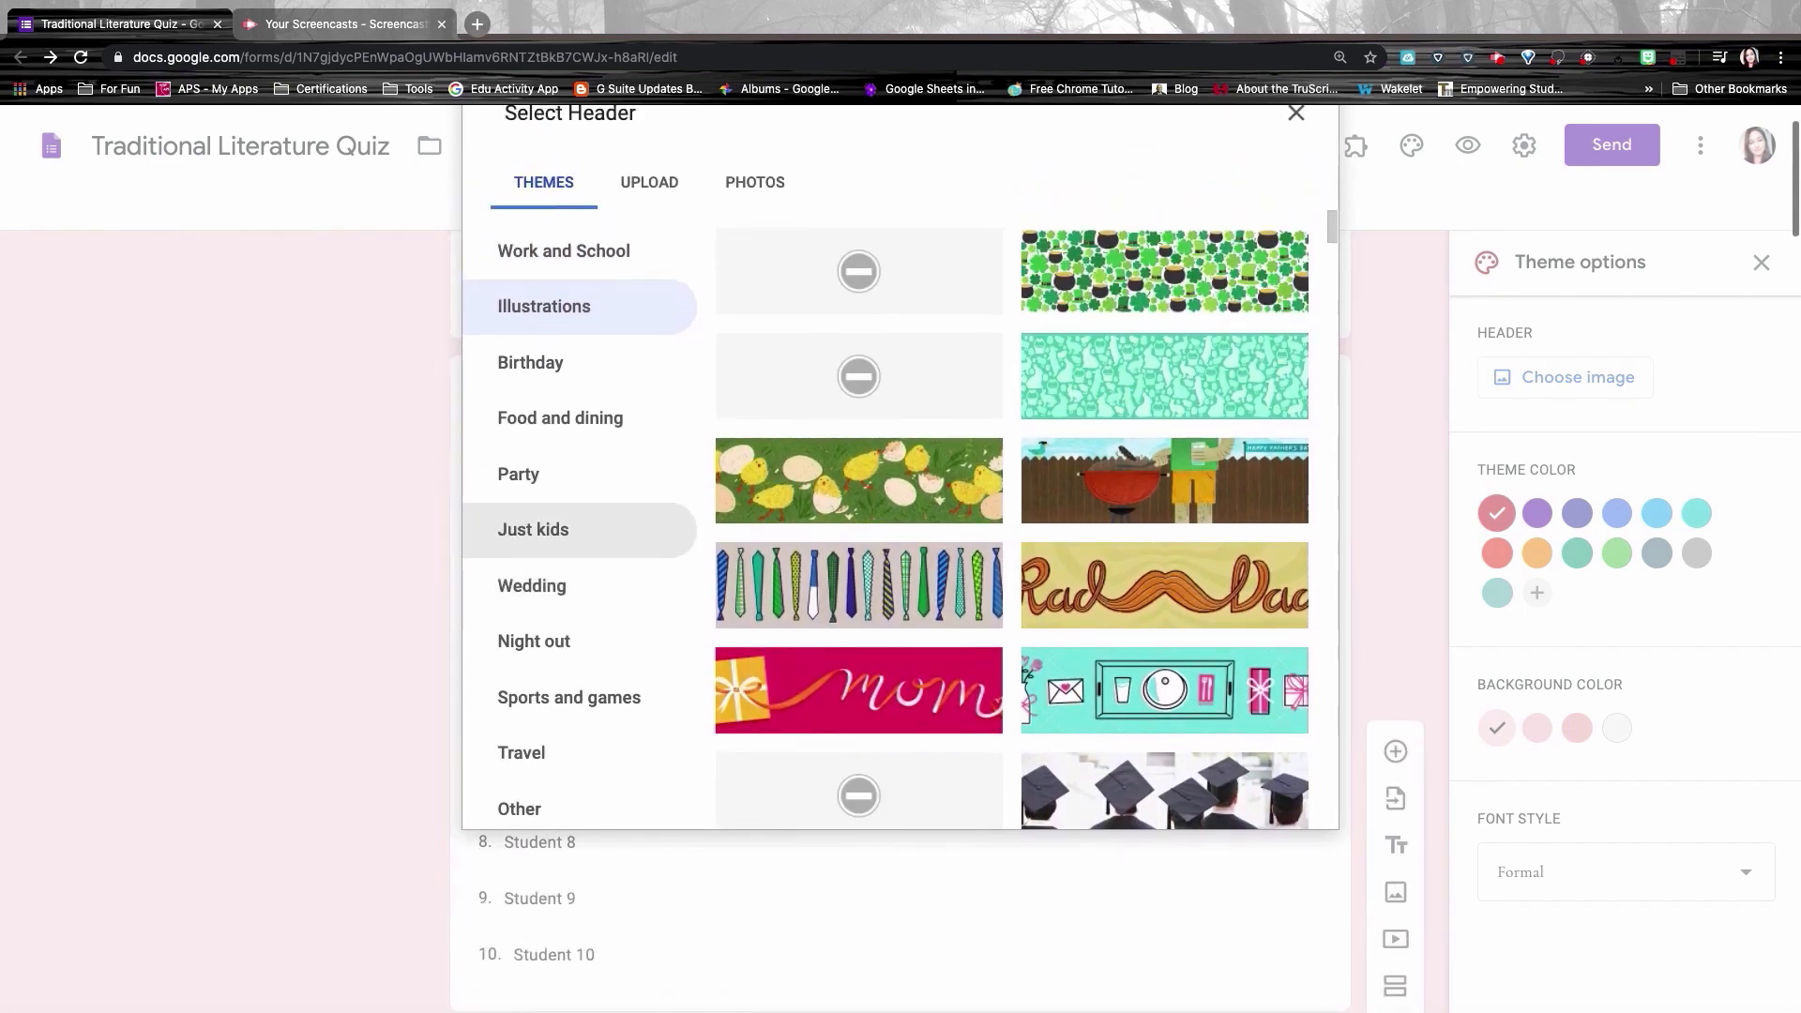
{"action": "left_click", "coordinate": [550, 522]}
{"action": "left_click", "coordinate": [859, 574]}
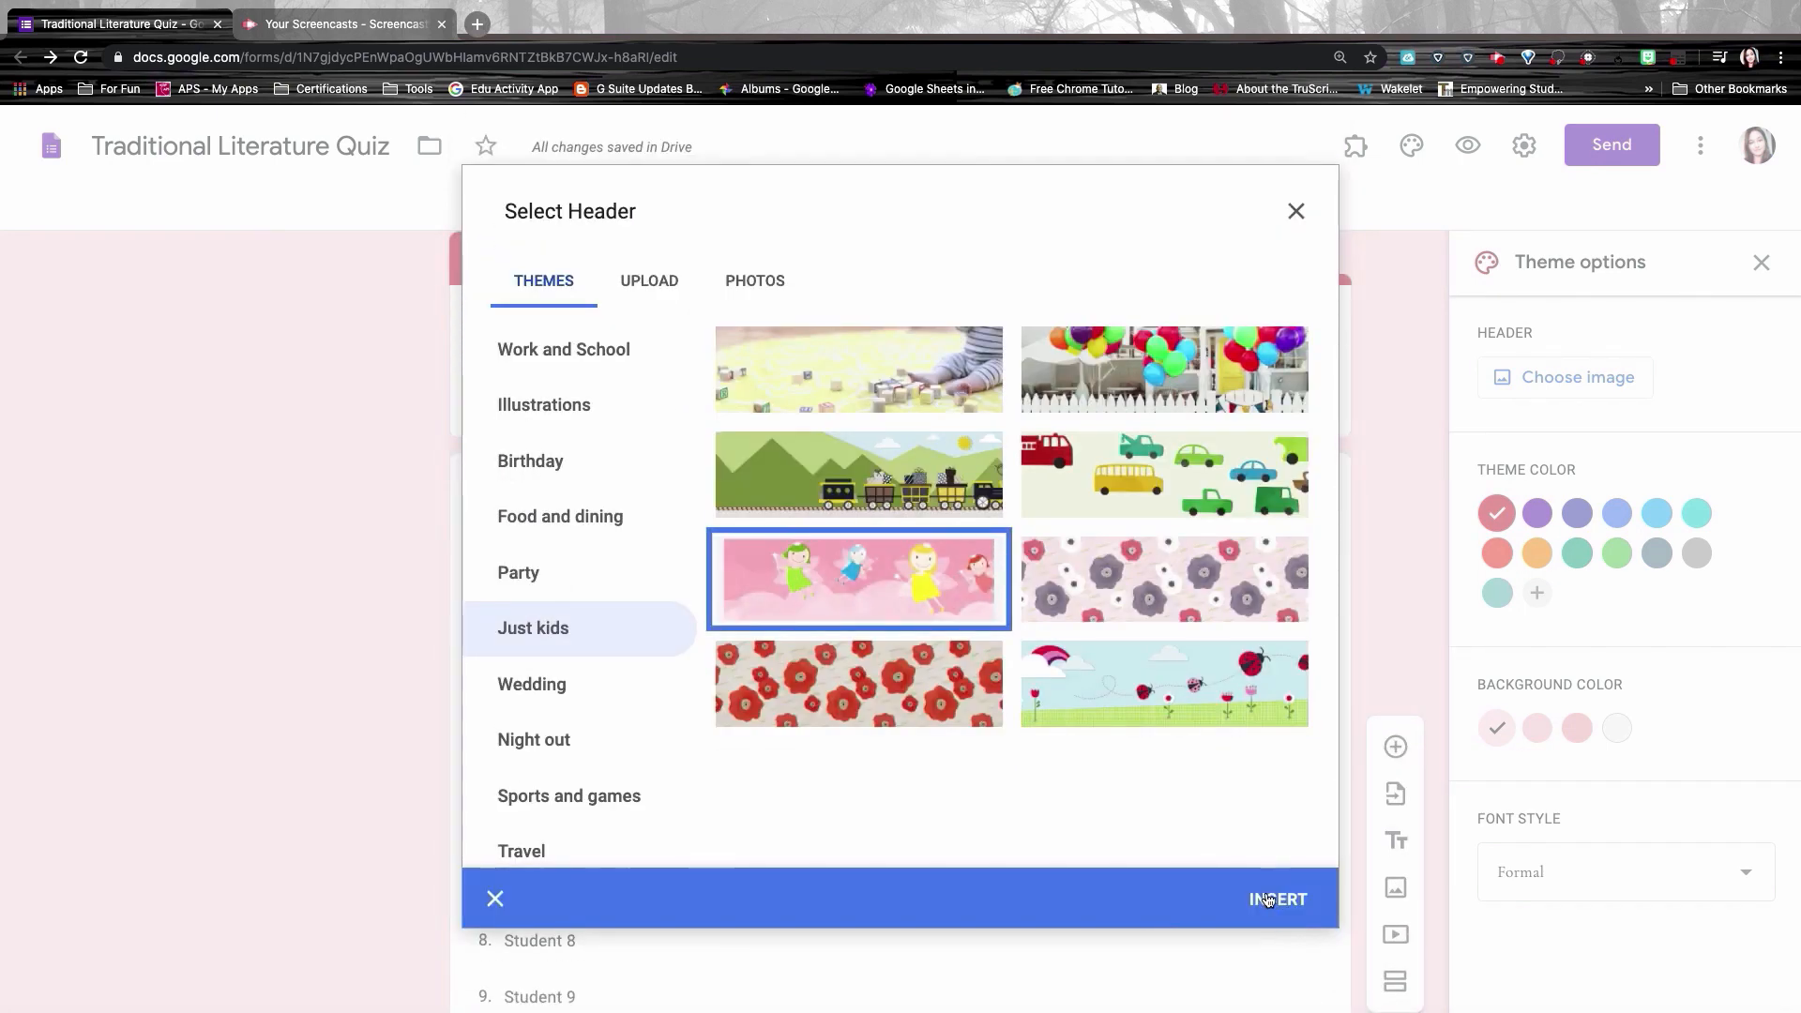
{"action": "left_click", "coordinate": [1269, 896]}
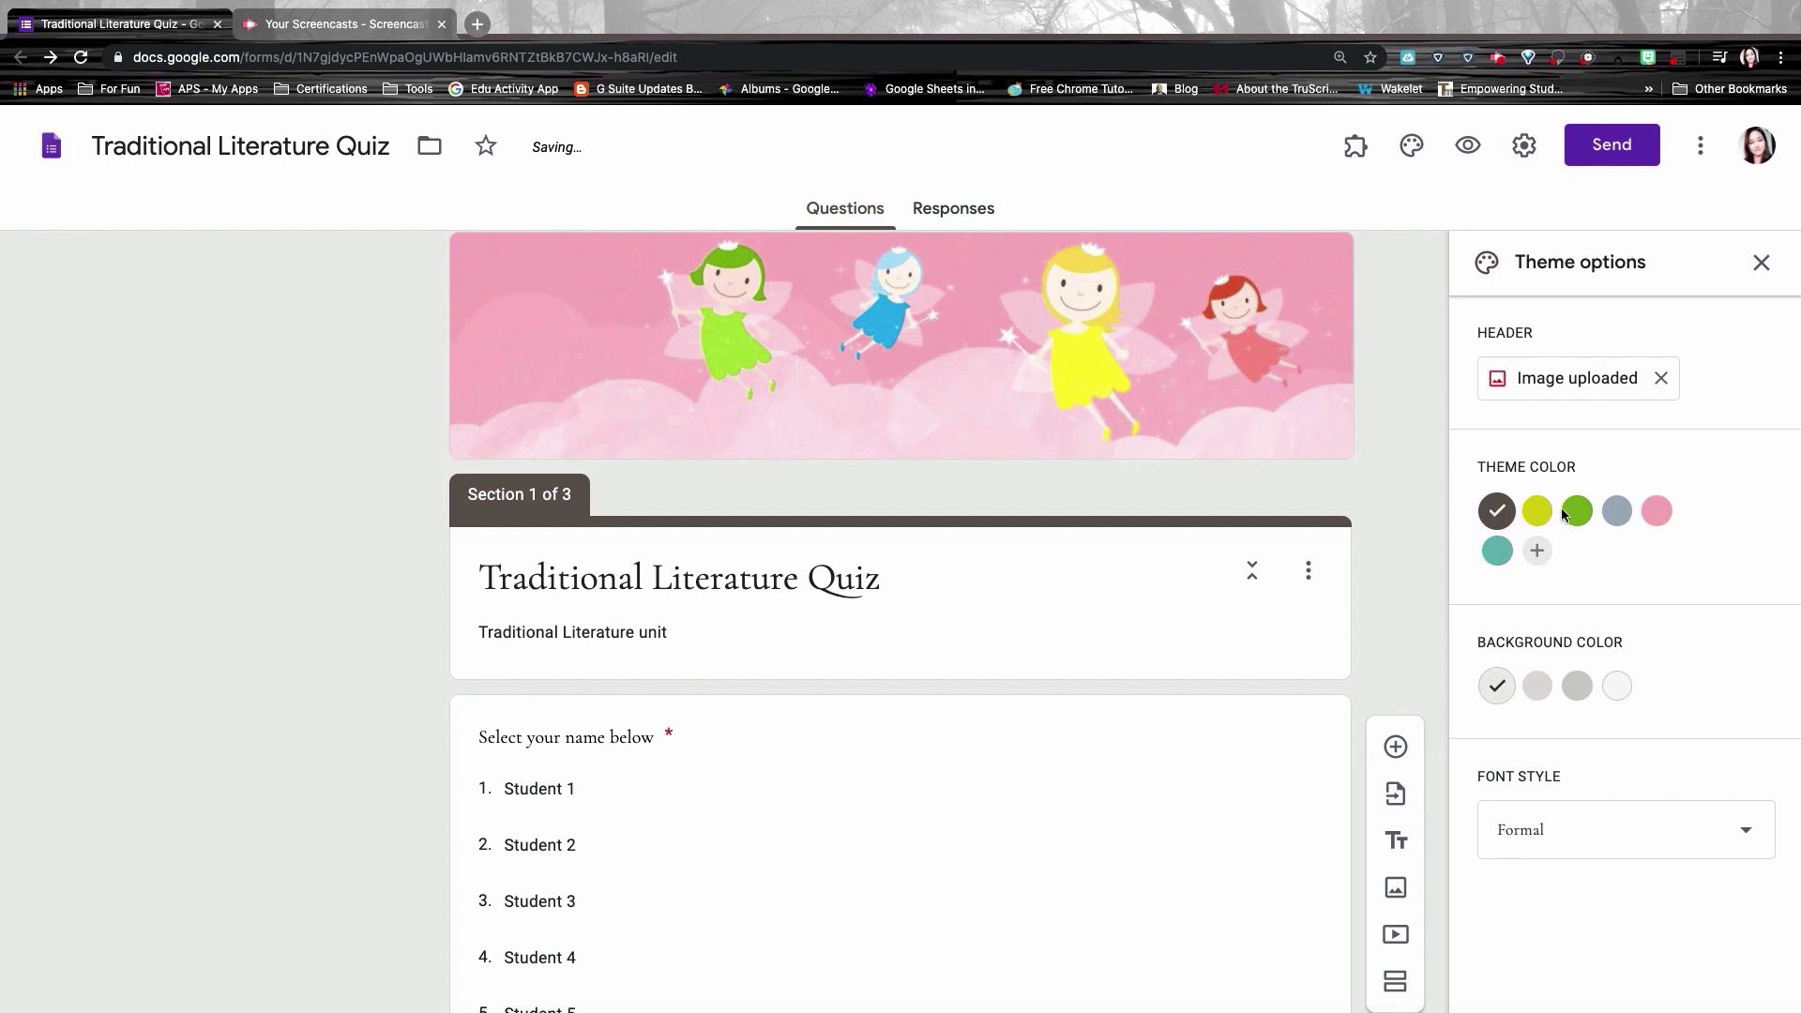
{"action": "left_click", "coordinate": [1620, 513]}
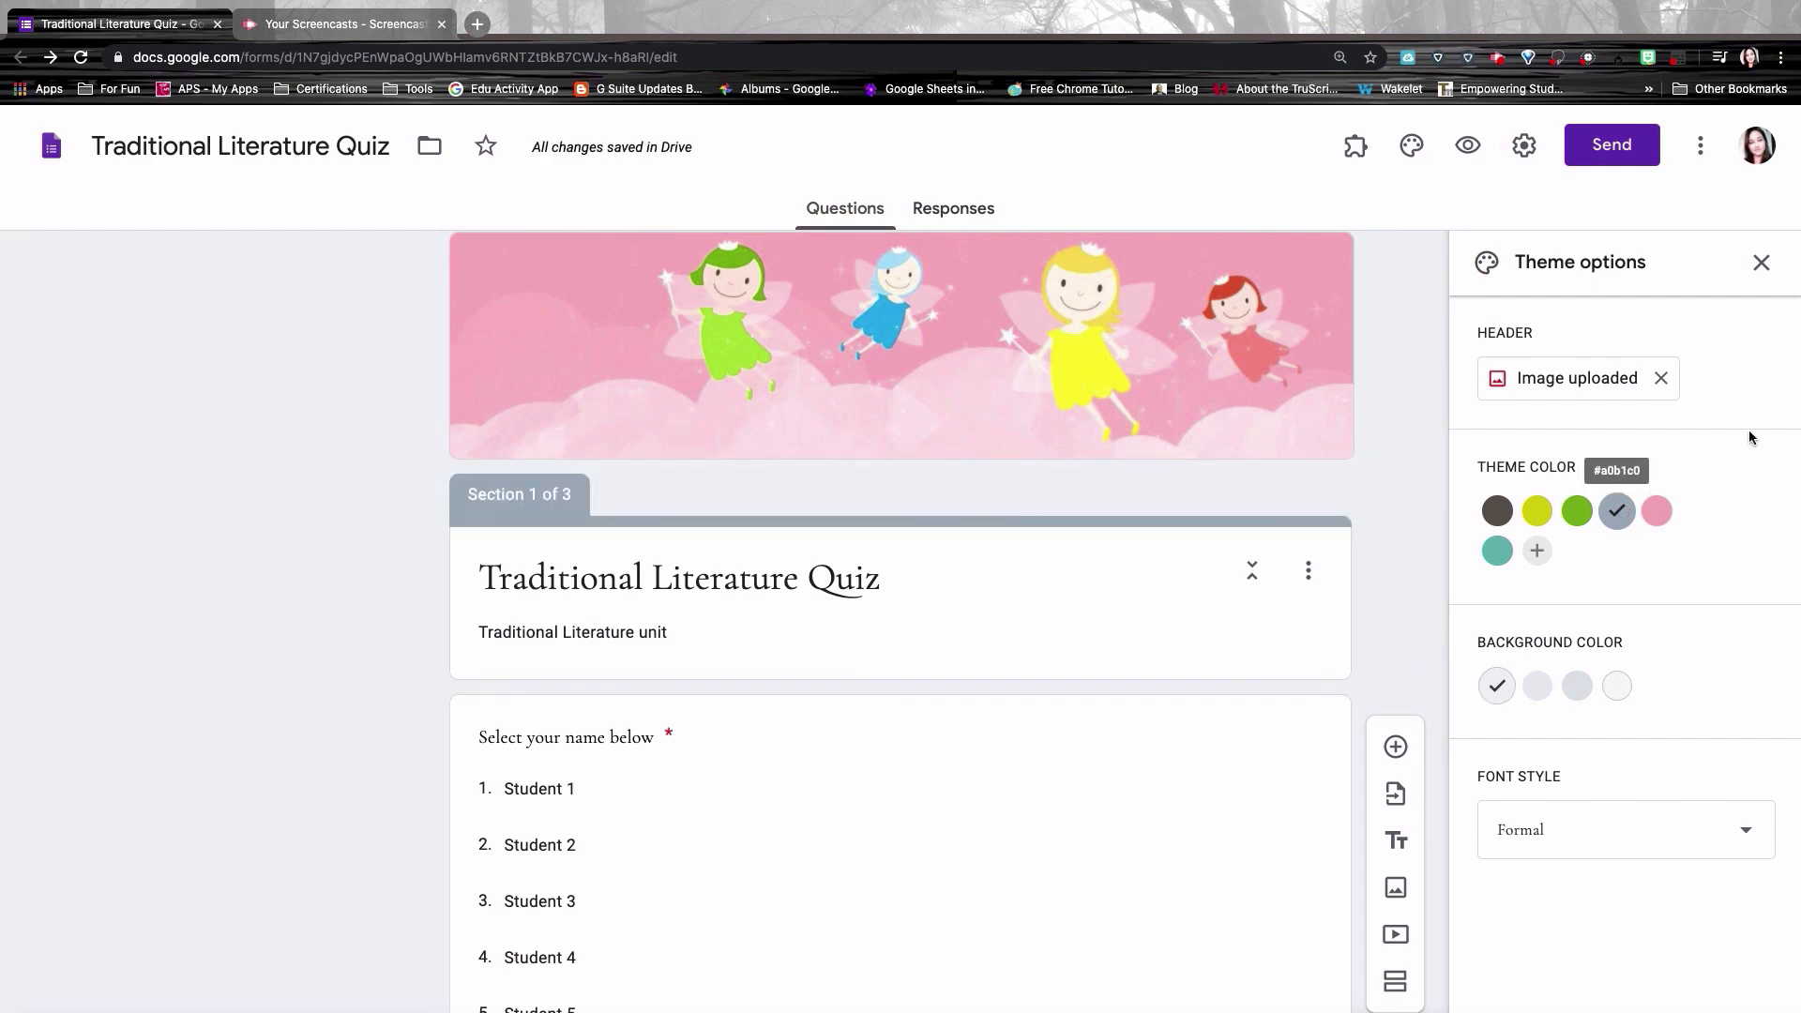
{"action": "left_click", "coordinate": [1661, 379]}
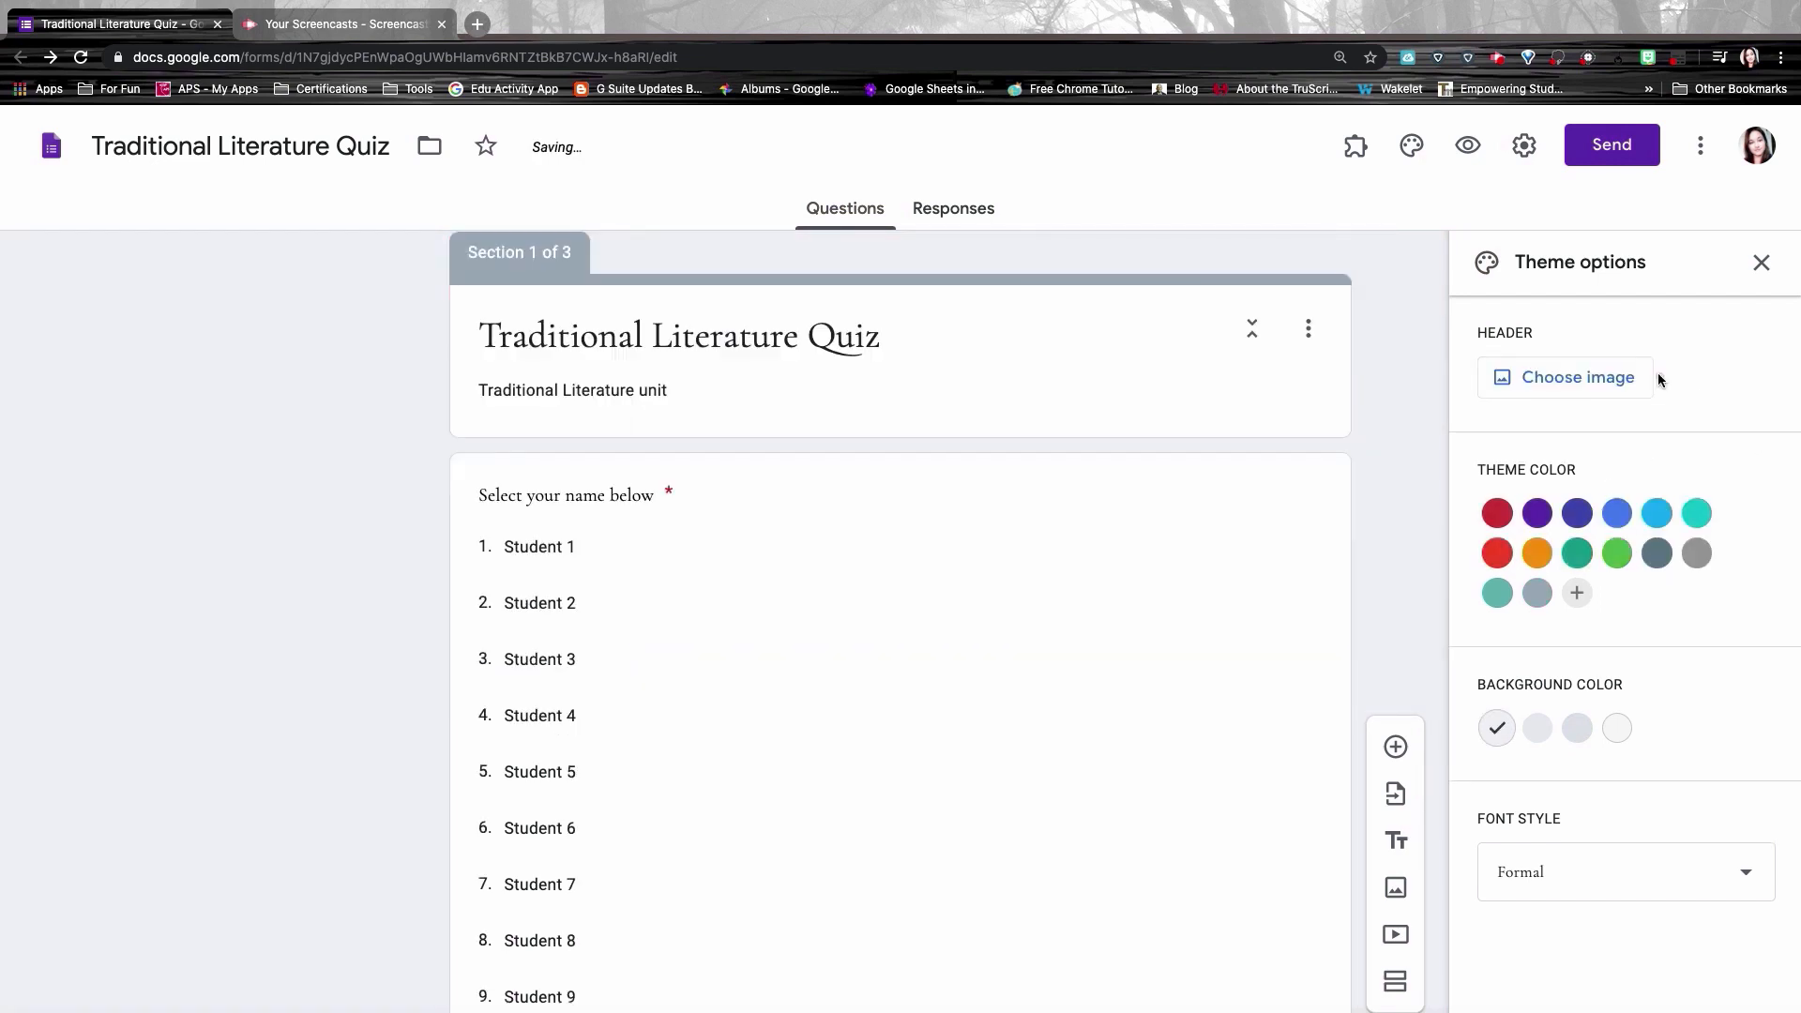
Step: Insert the castle painting from Photos as the header, cropped to frame the castle
{"action": "left_click", "coordinate": [1576, 381]}
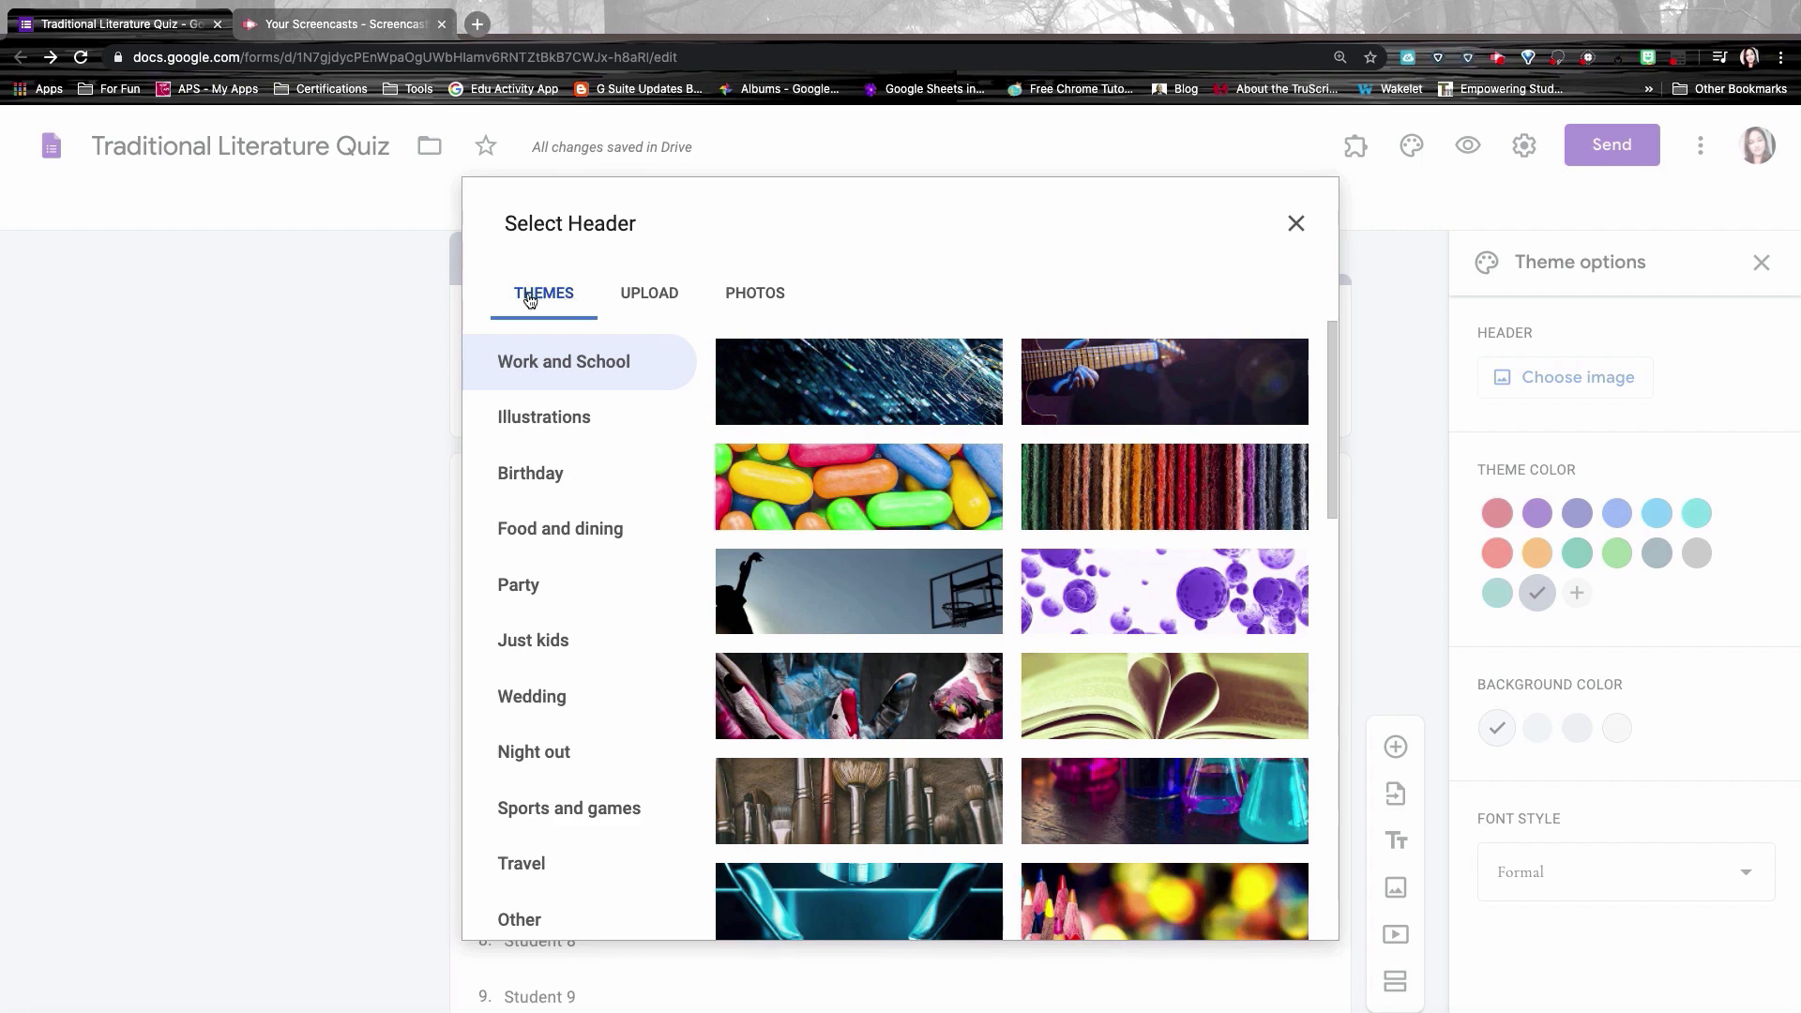
{"action": "left_click", "coordinate": [756, 294]}
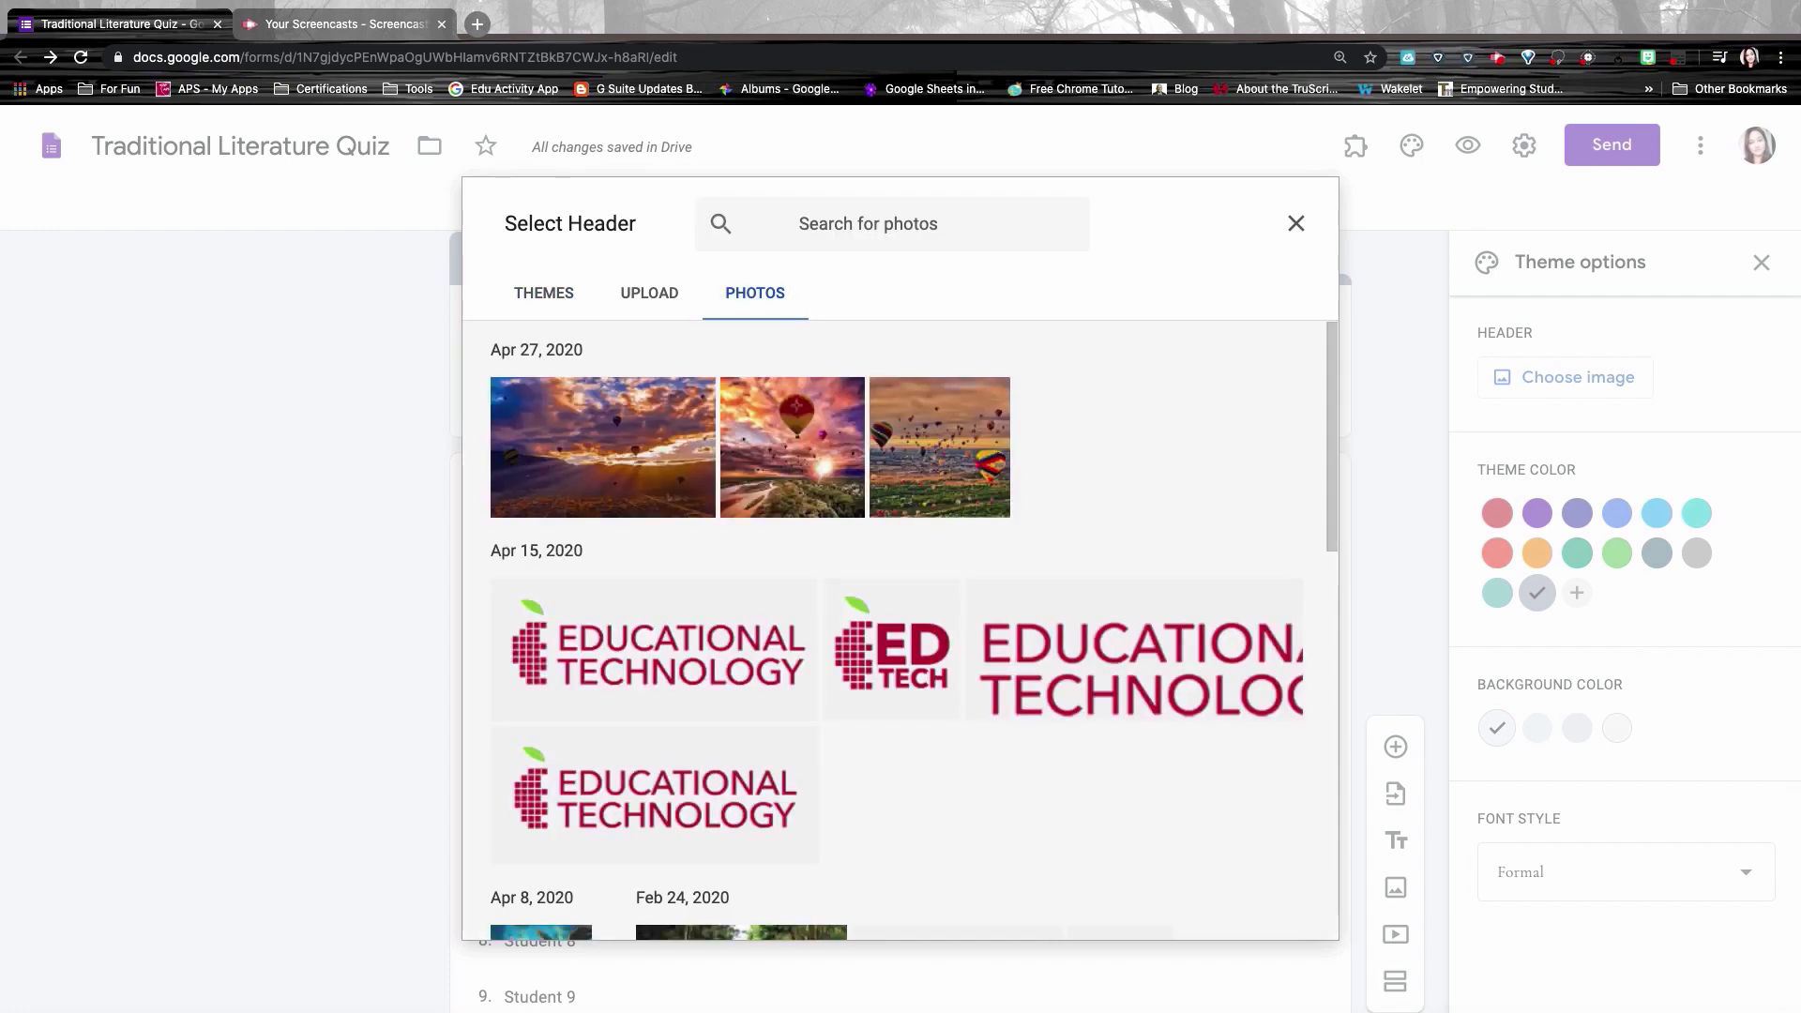
{"action": "scroll", "coordinate": [959, 424], "scroll_direction": "down", "scroll_amount": 3}
{"action": "left_click", "coordinate": [958, 424]}
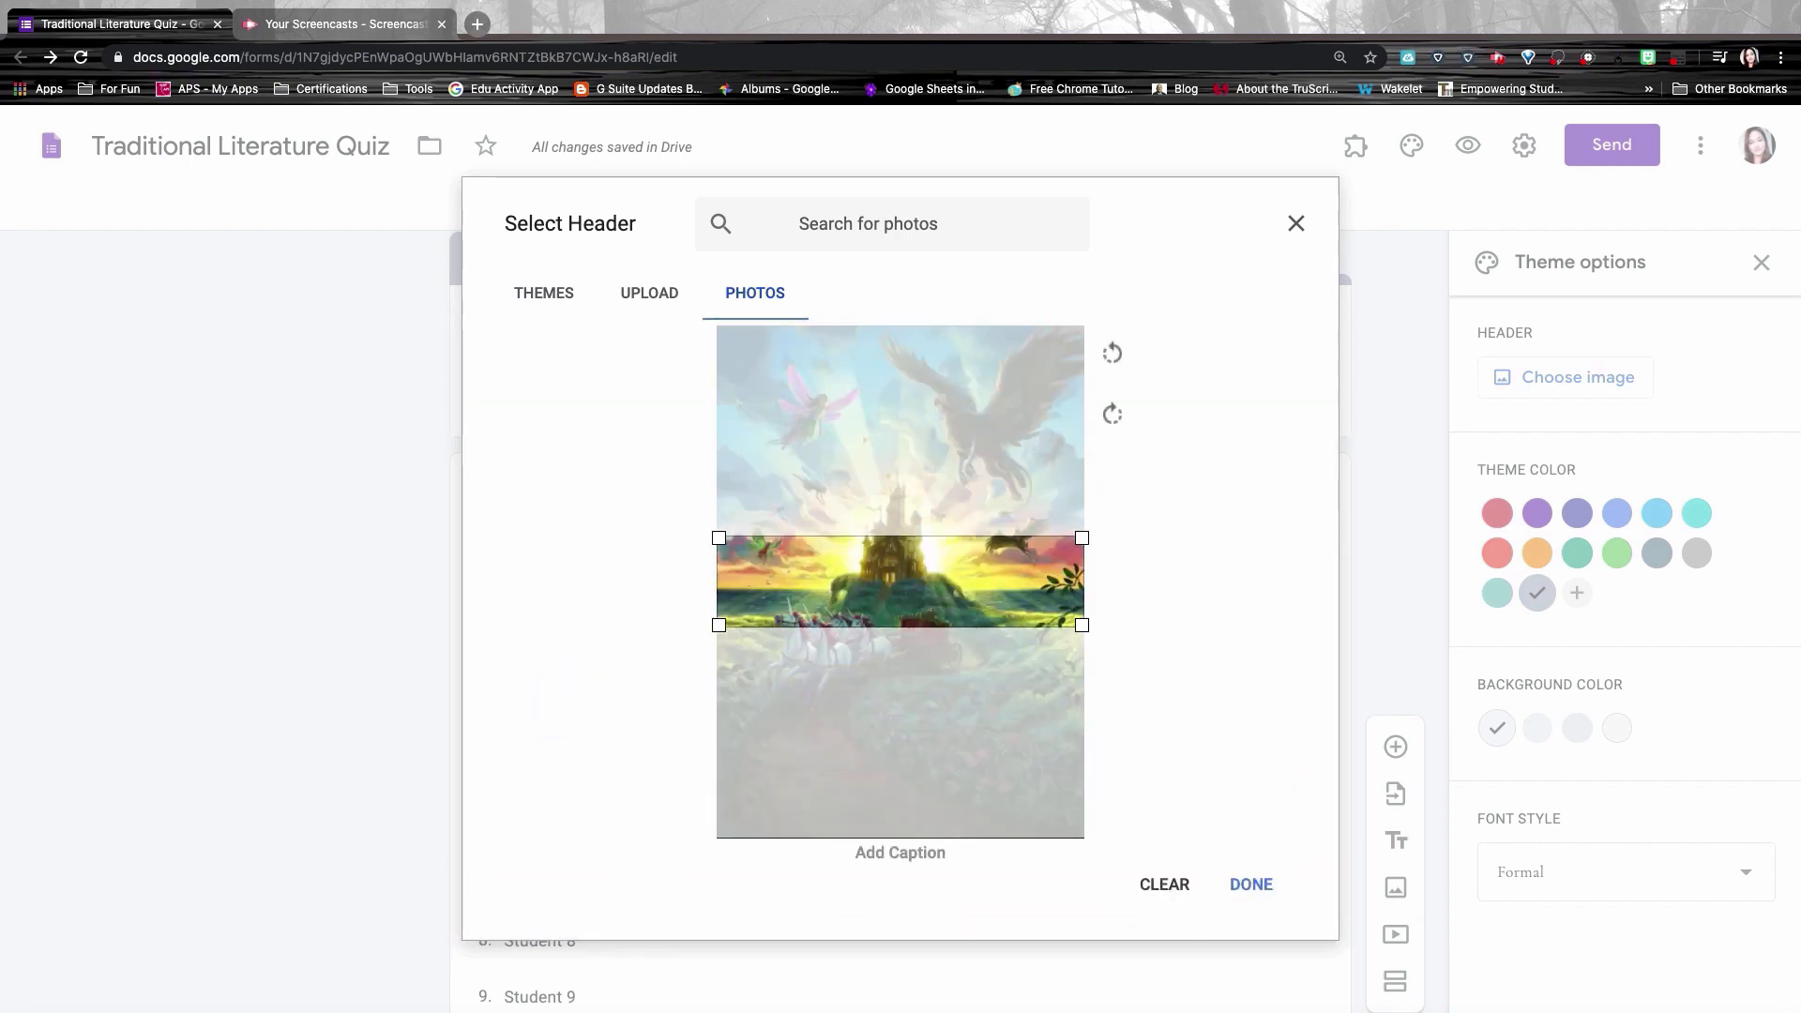
{"action": "left_click_drag", "start_coordinate": [942, 590], "coordinate": [942, 547]}
{"action": "left_click", "coordinate": [1254, 886]}
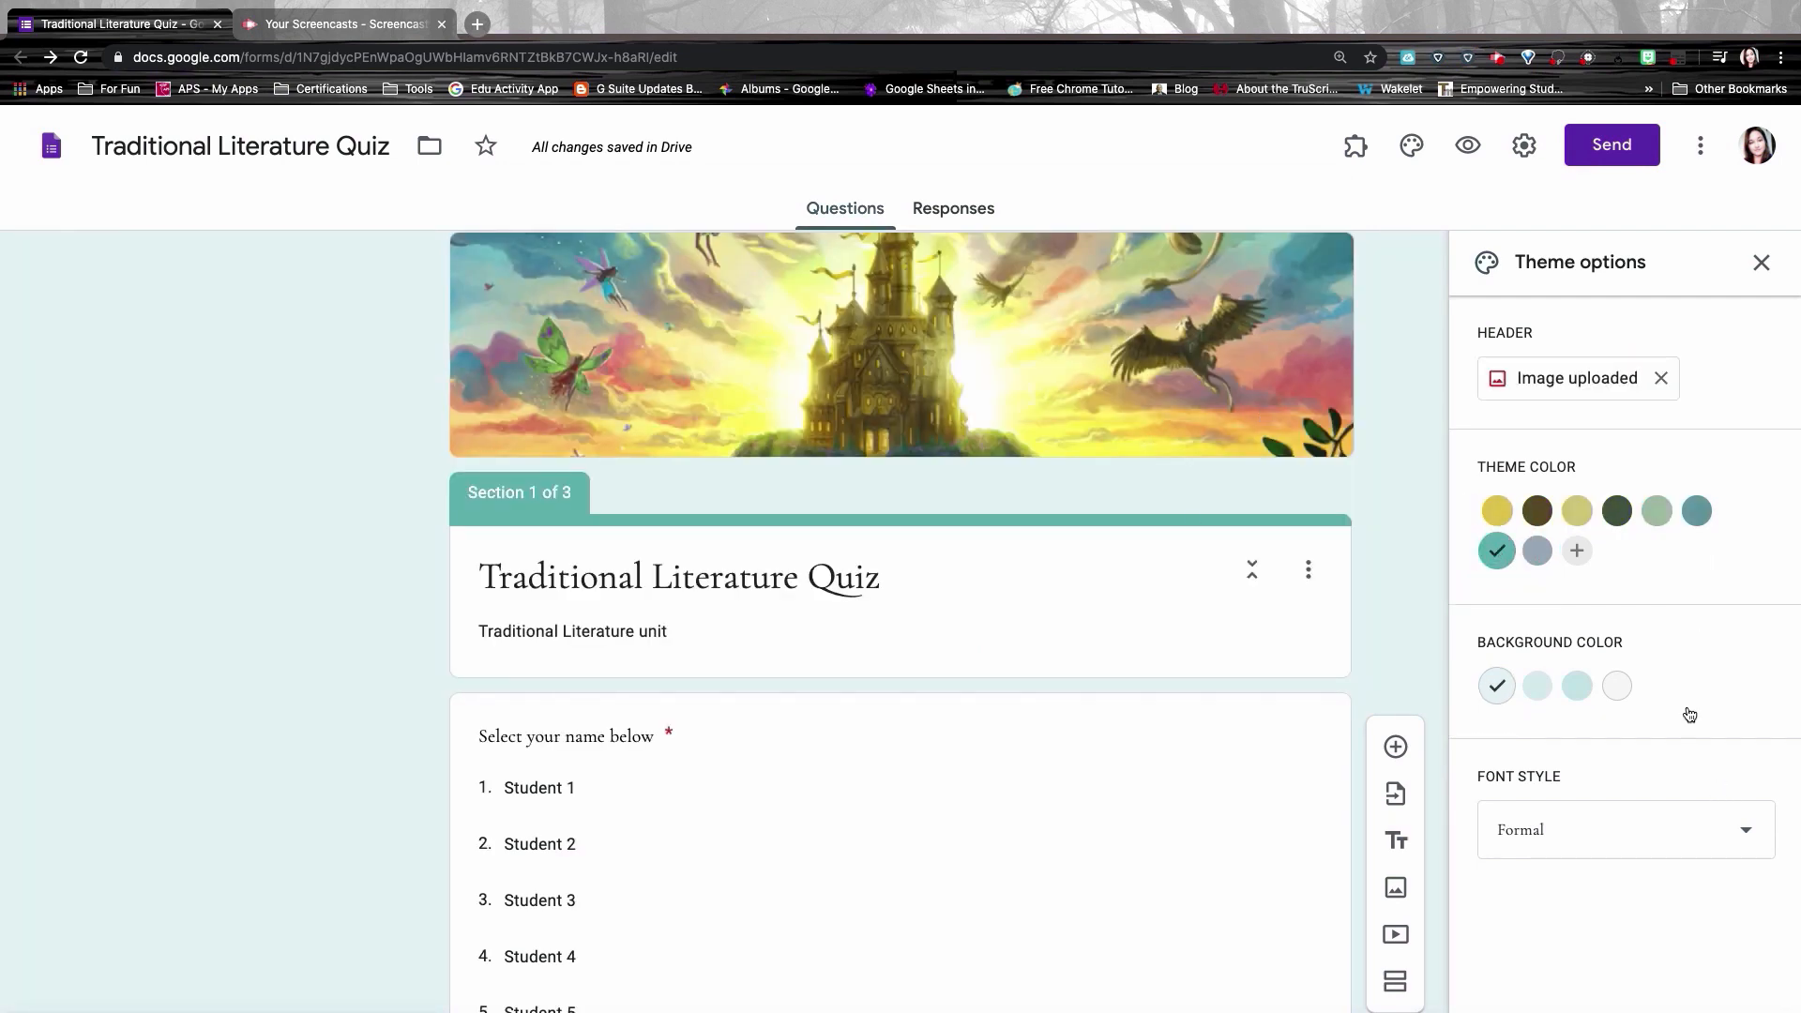
Step: Choose the second, medium teal background swatch, keep the Formal font, and close the theme panel
{"action": "scroll", "coordinate": [1670, 682], "scroll_direction": "down", "scroll_amount": 1}
{"action": "scroll", "coordinate": [1668, 677], "scroll_direction": "down", "scroll_amount": 1}
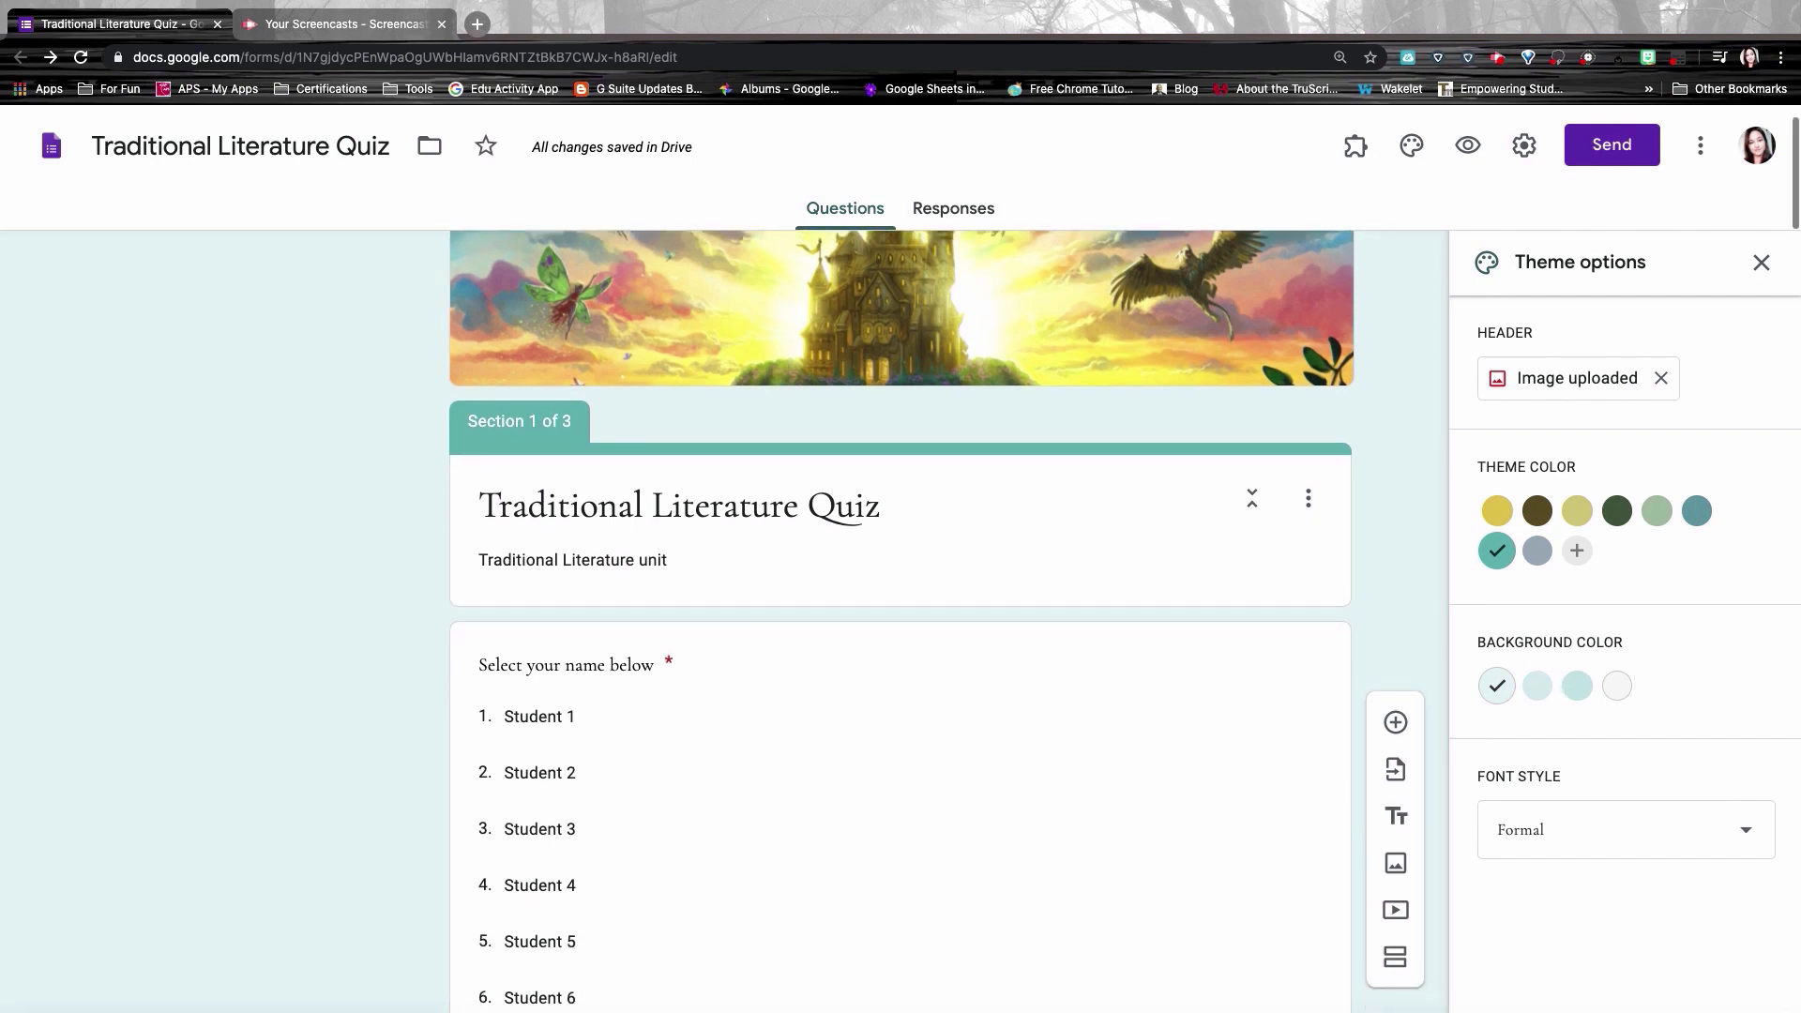
{"action": "left_click", "coordinate": [1539, 692]}
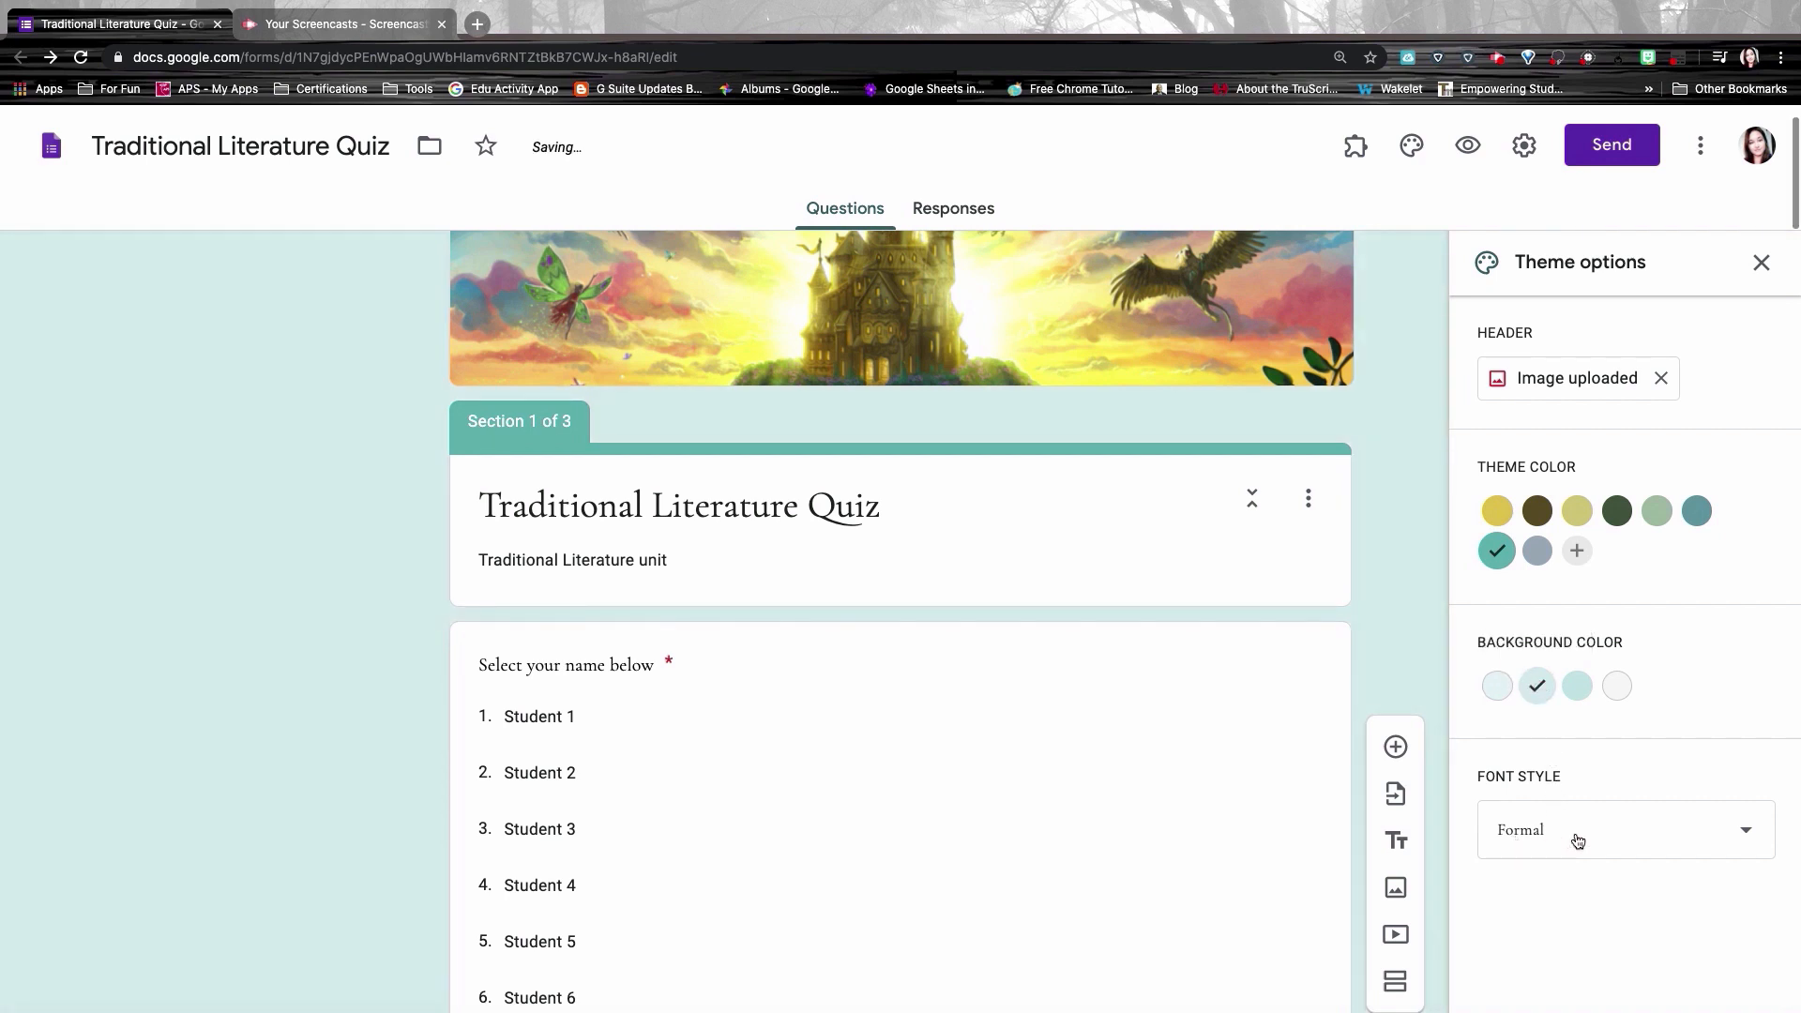
{"action": "left_click", "coordinate": [1579, 837]}
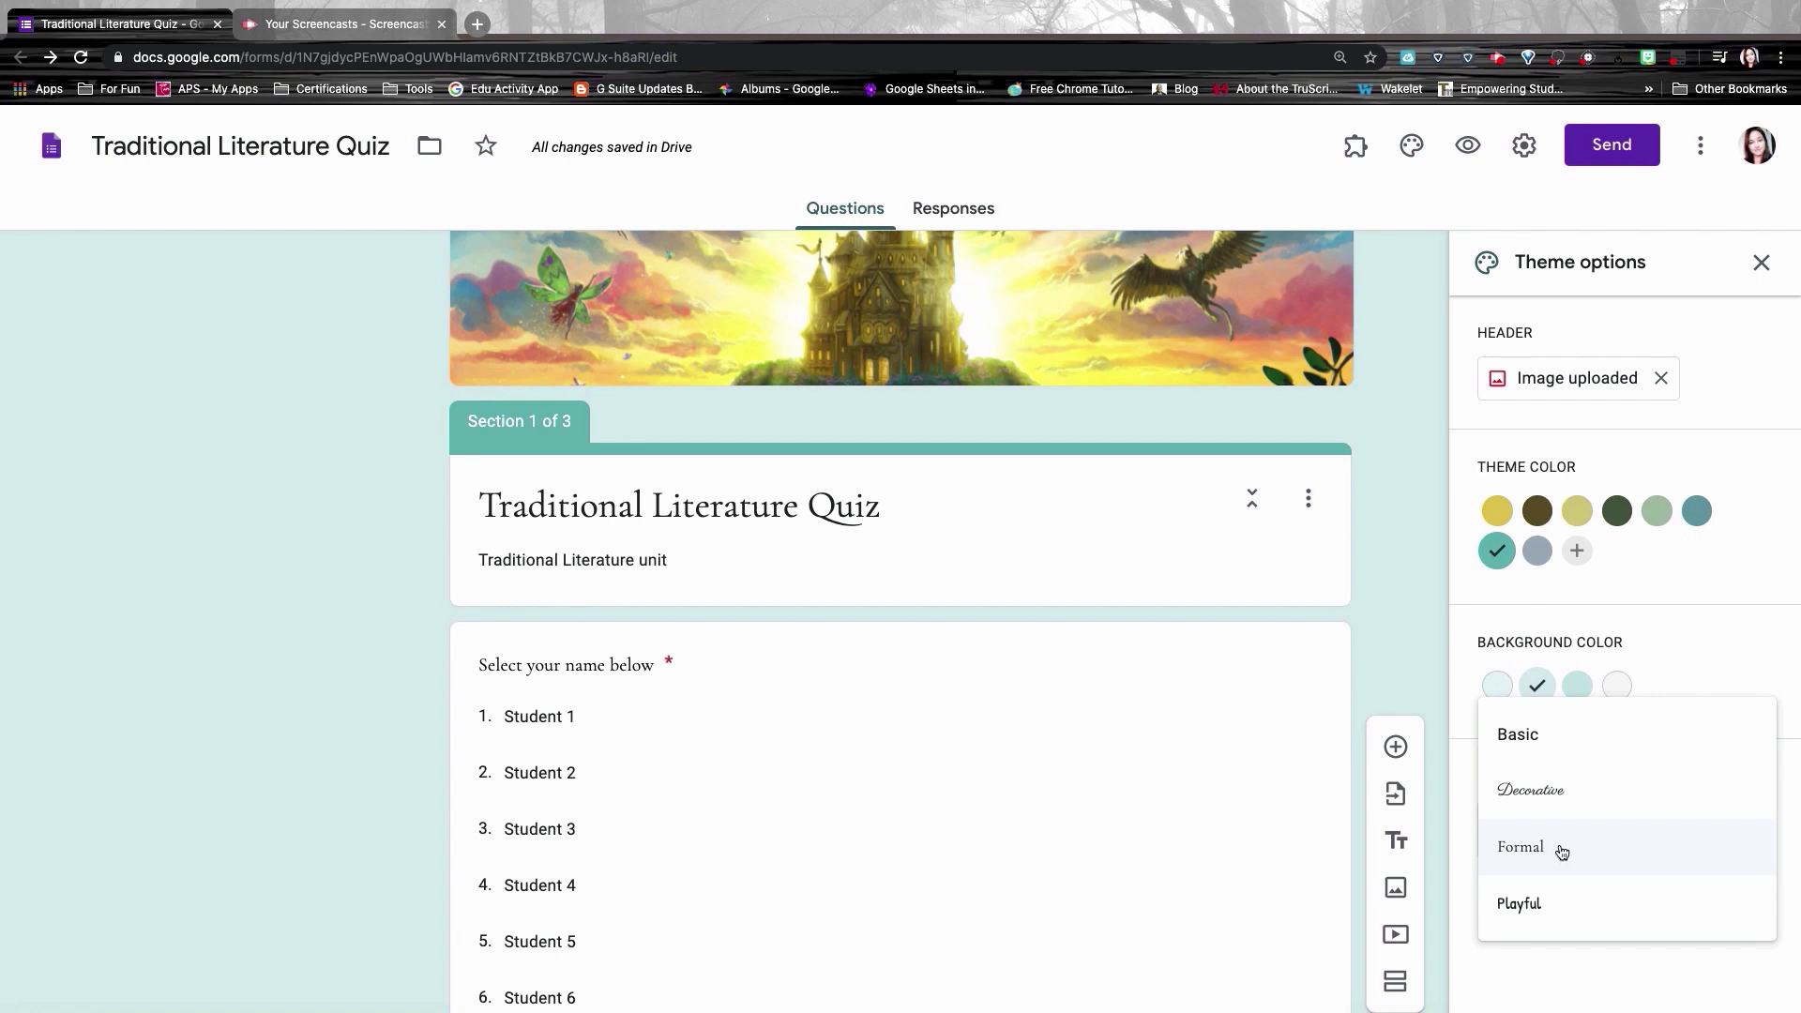
{"action": "left_click", "coordinate": [1558, 849]}
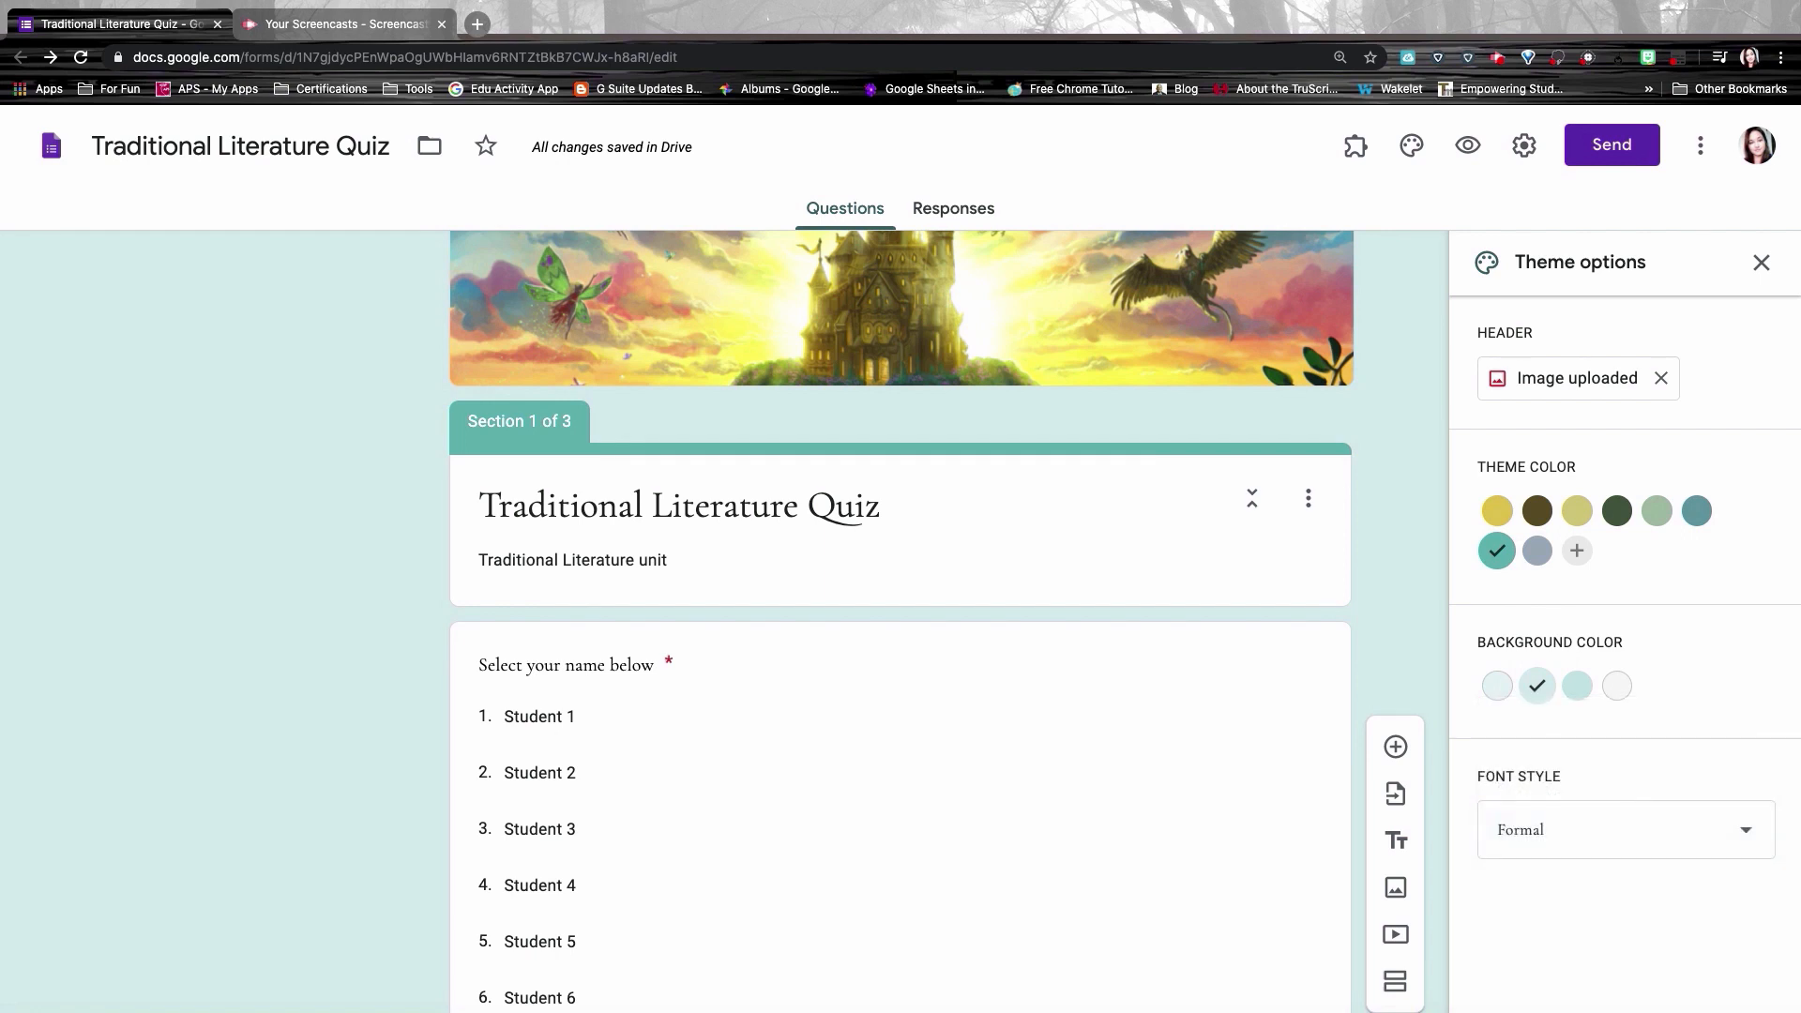
{"action": "left_click", "coordinate": [1762, 263]}
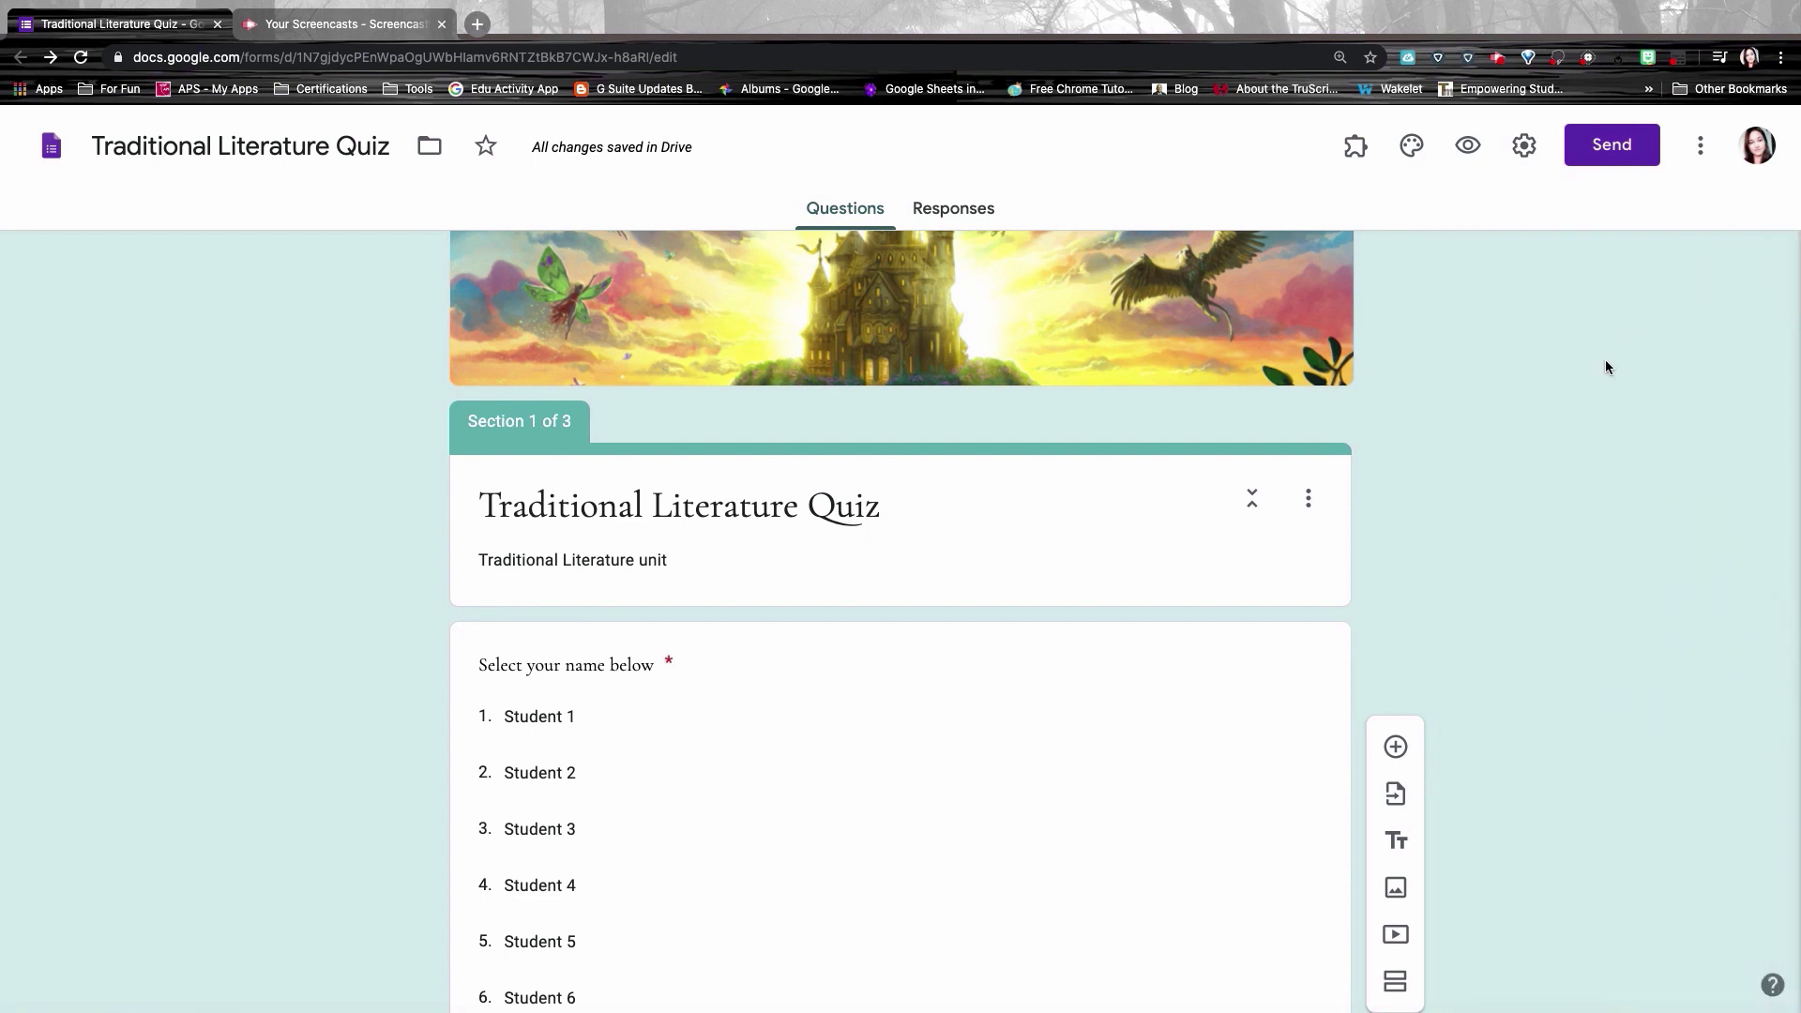
{"action": "scroll", "coordinate": [1550, 369], "scroll_direction": "up", "scroll_amount": 2}
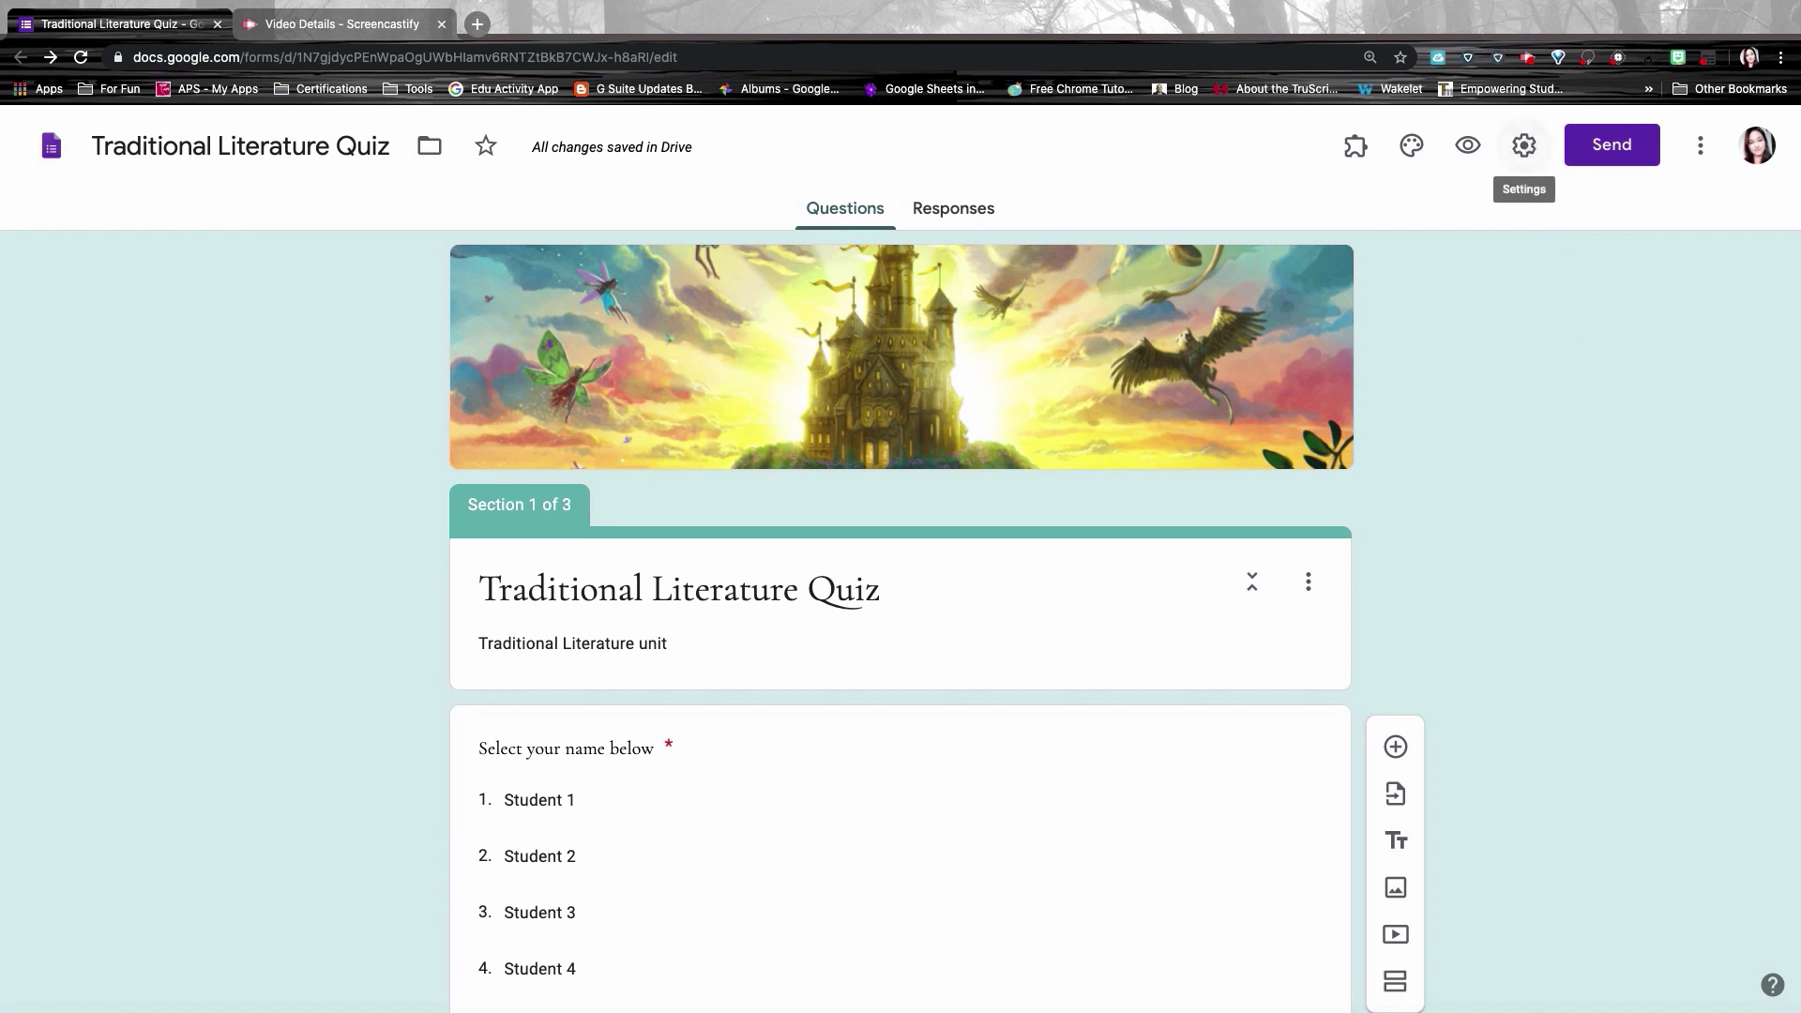
Step: In Settings, turn off the organisation restriction and leave 'Limit to 1 response' unchecked, then go to Presentation
{"action": "left_click", "coordinate": [1527, 145]}
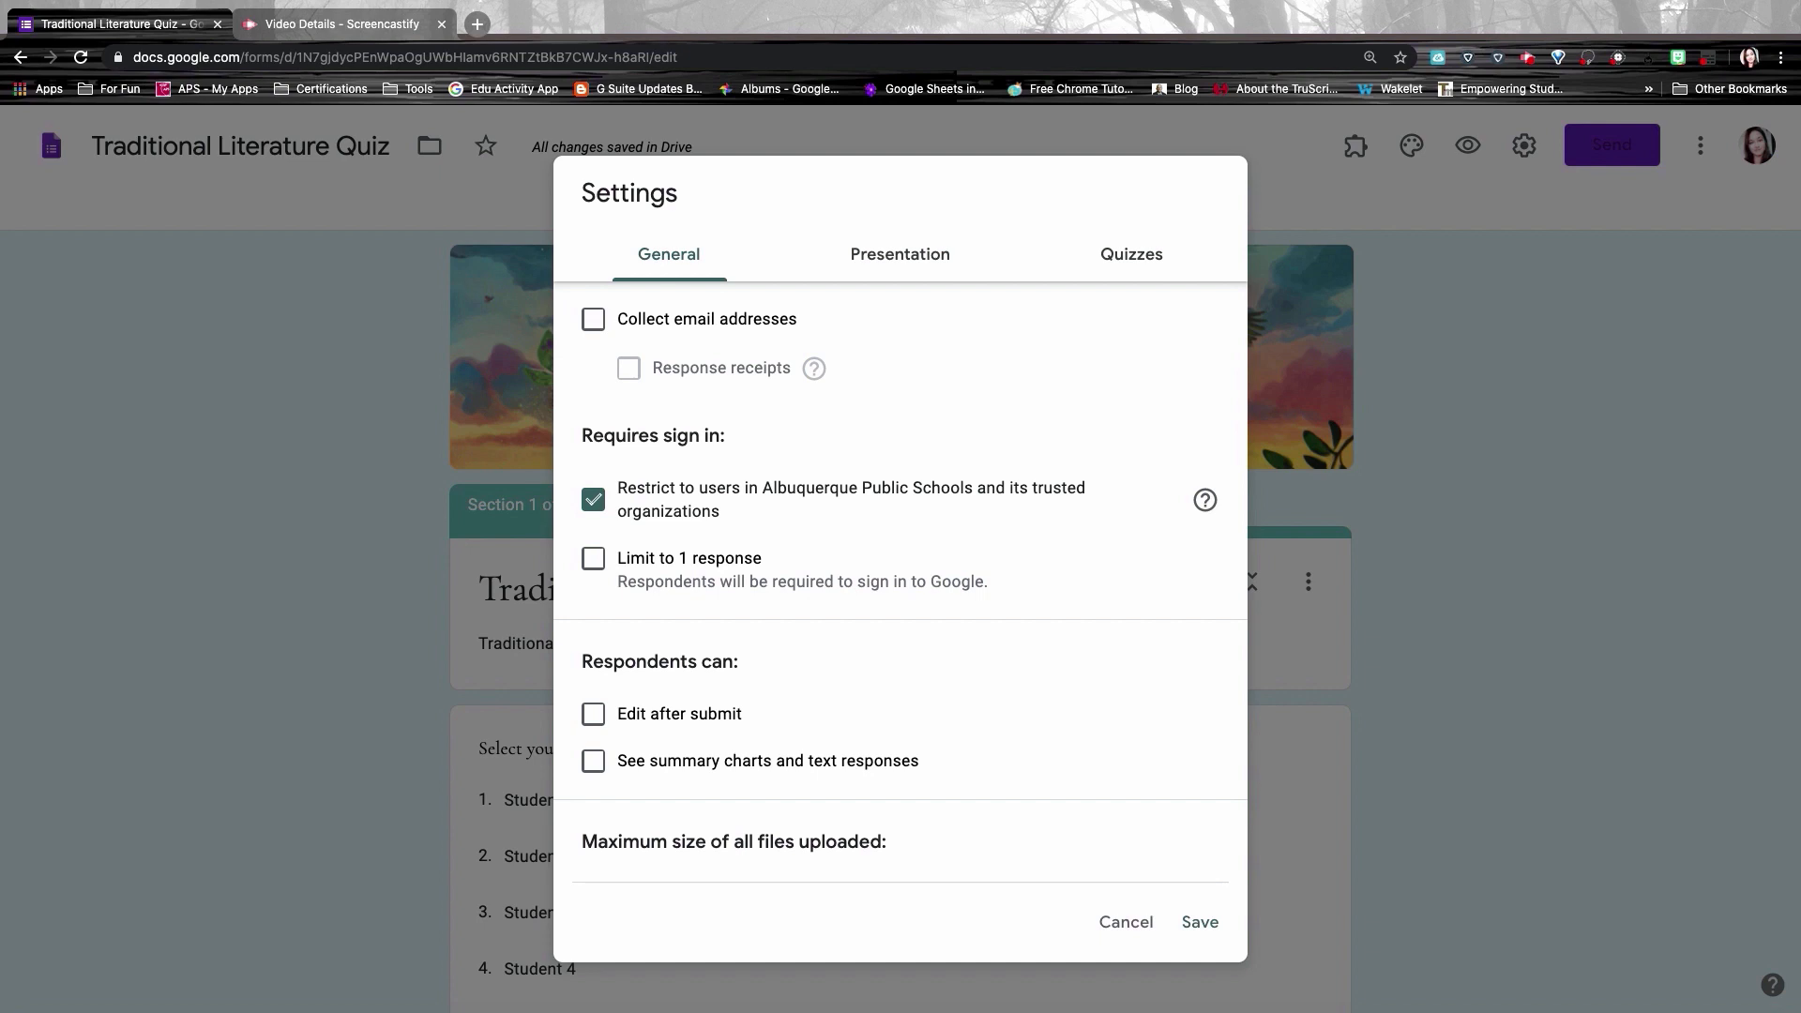
{"action": "left_click", "coordinate": [601, 505]}
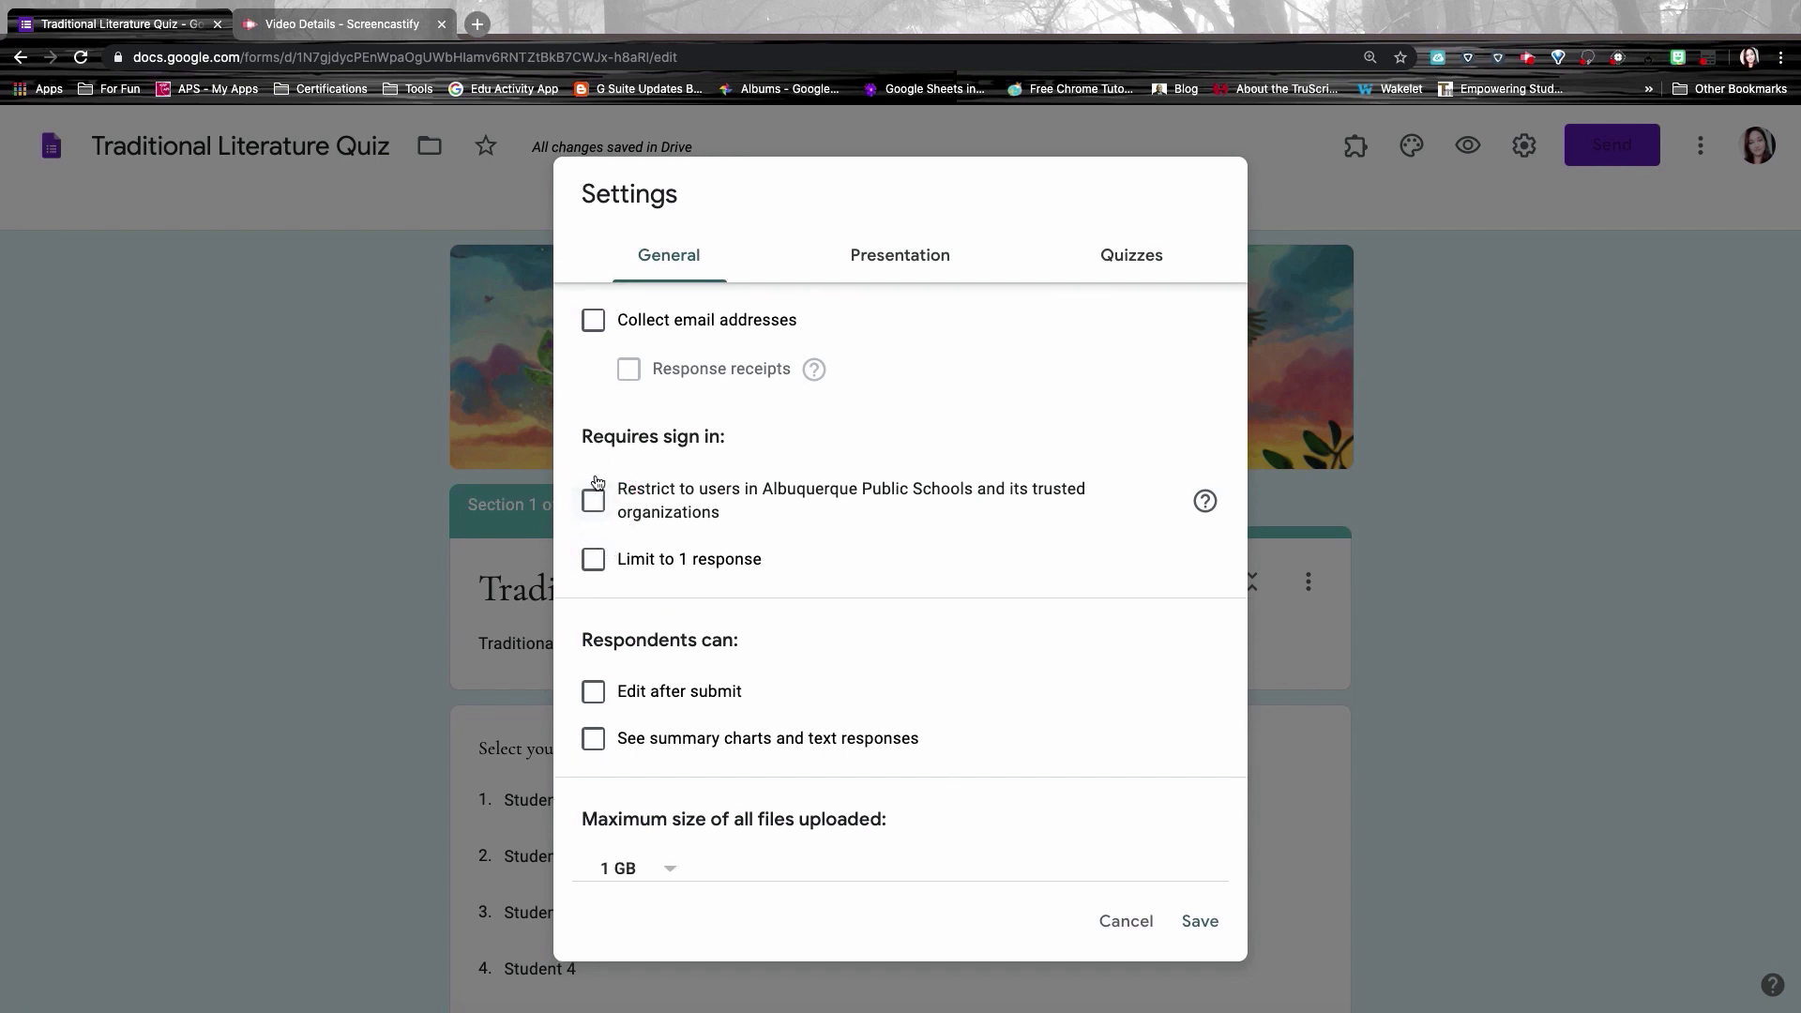
{"action": "left_click", "coordinate": [594, 560]}
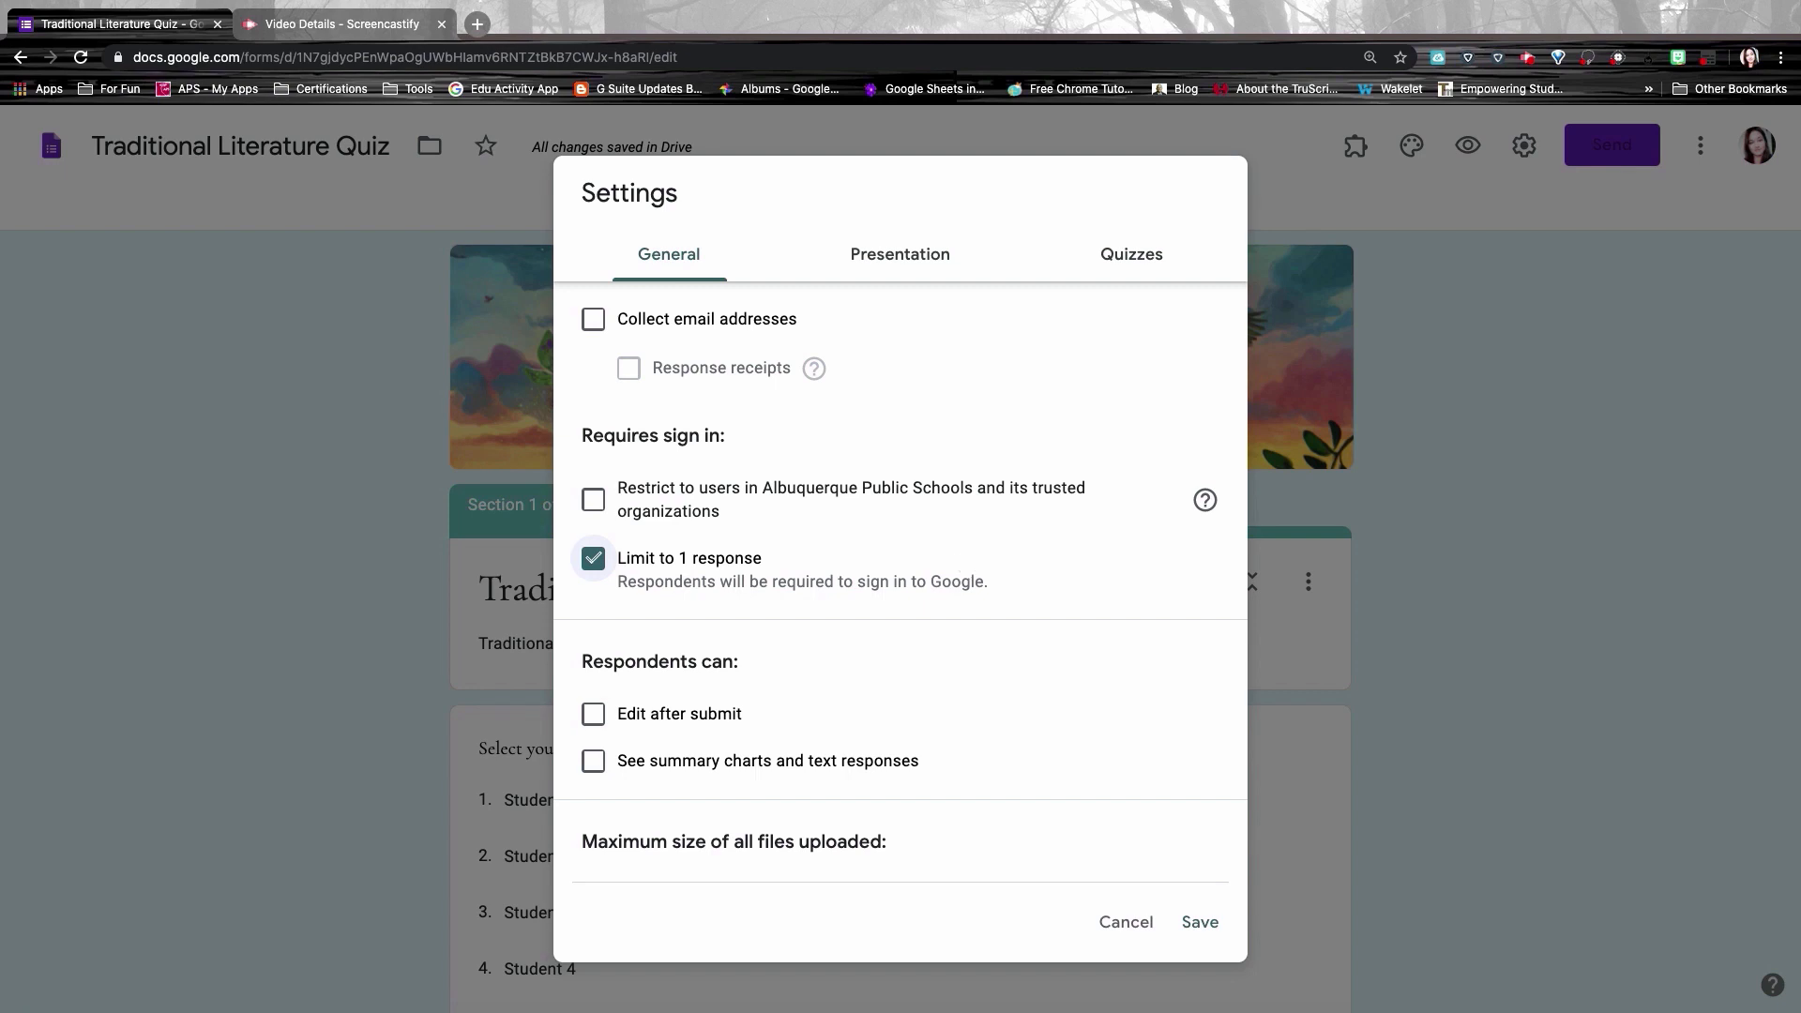
{"action": "left_click", "coordinate": [595, 561]}
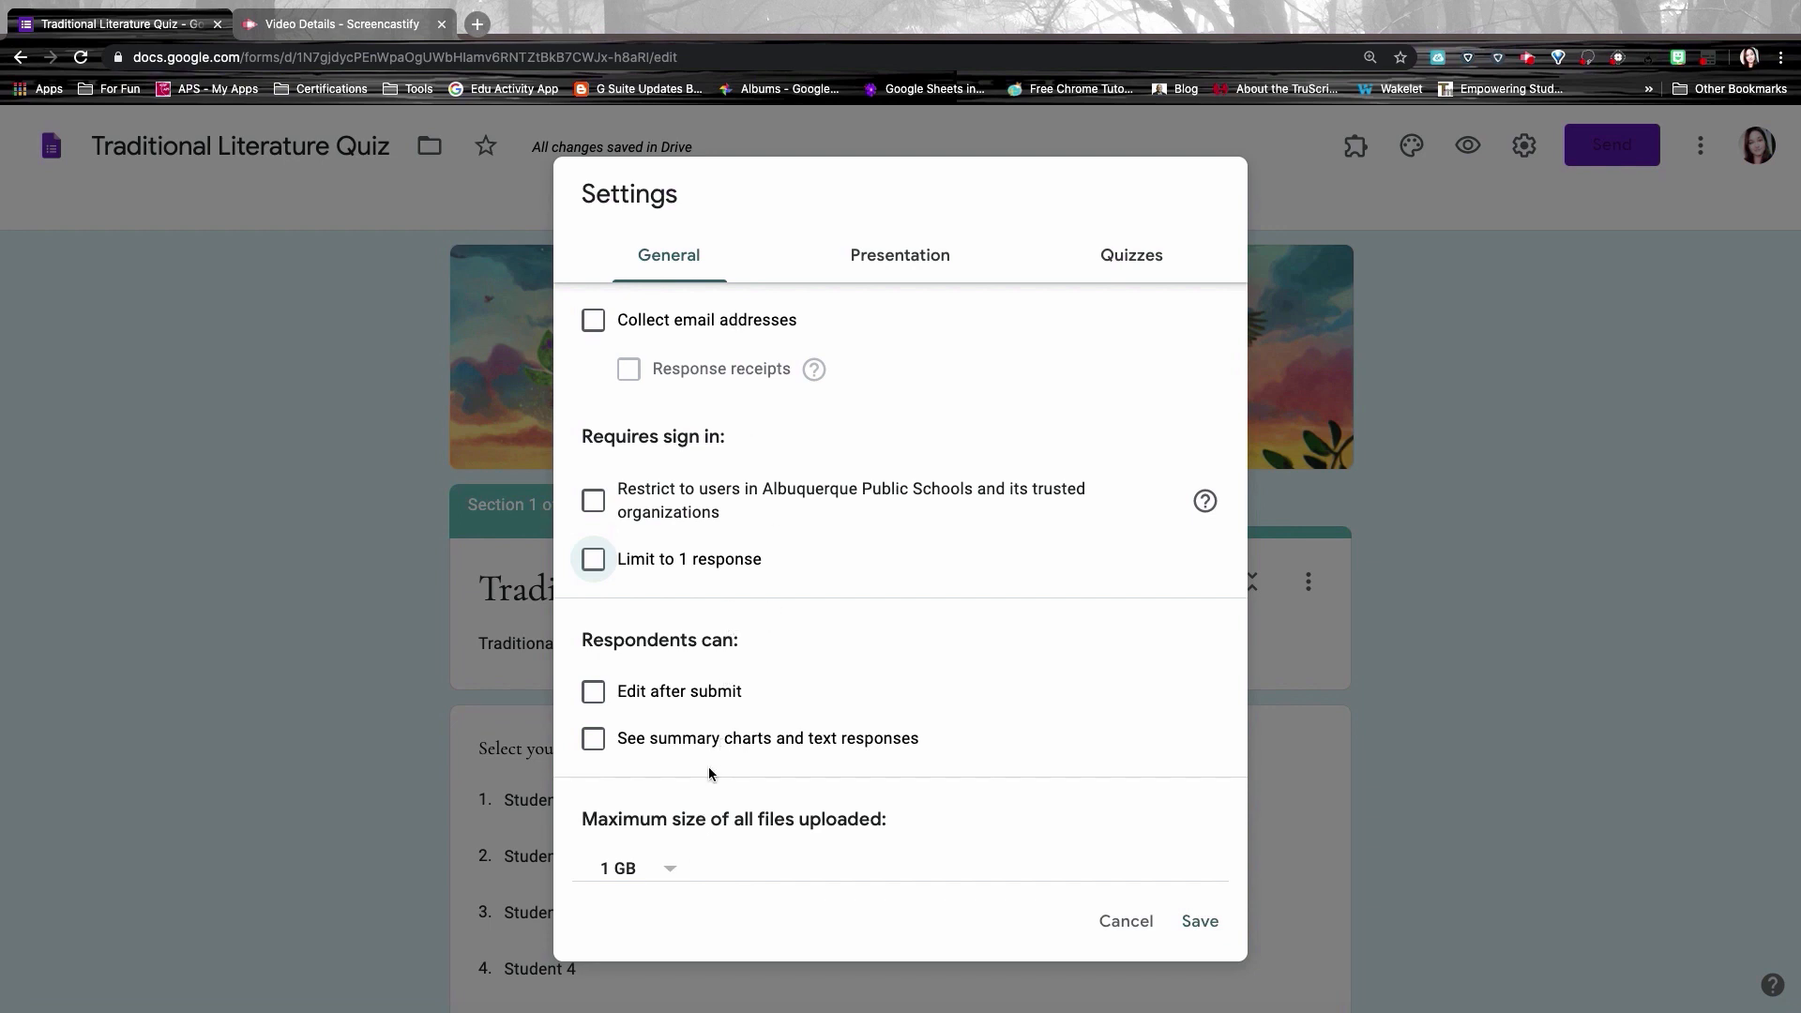
{"action": "left_click", "coordinate": [890, 259]}
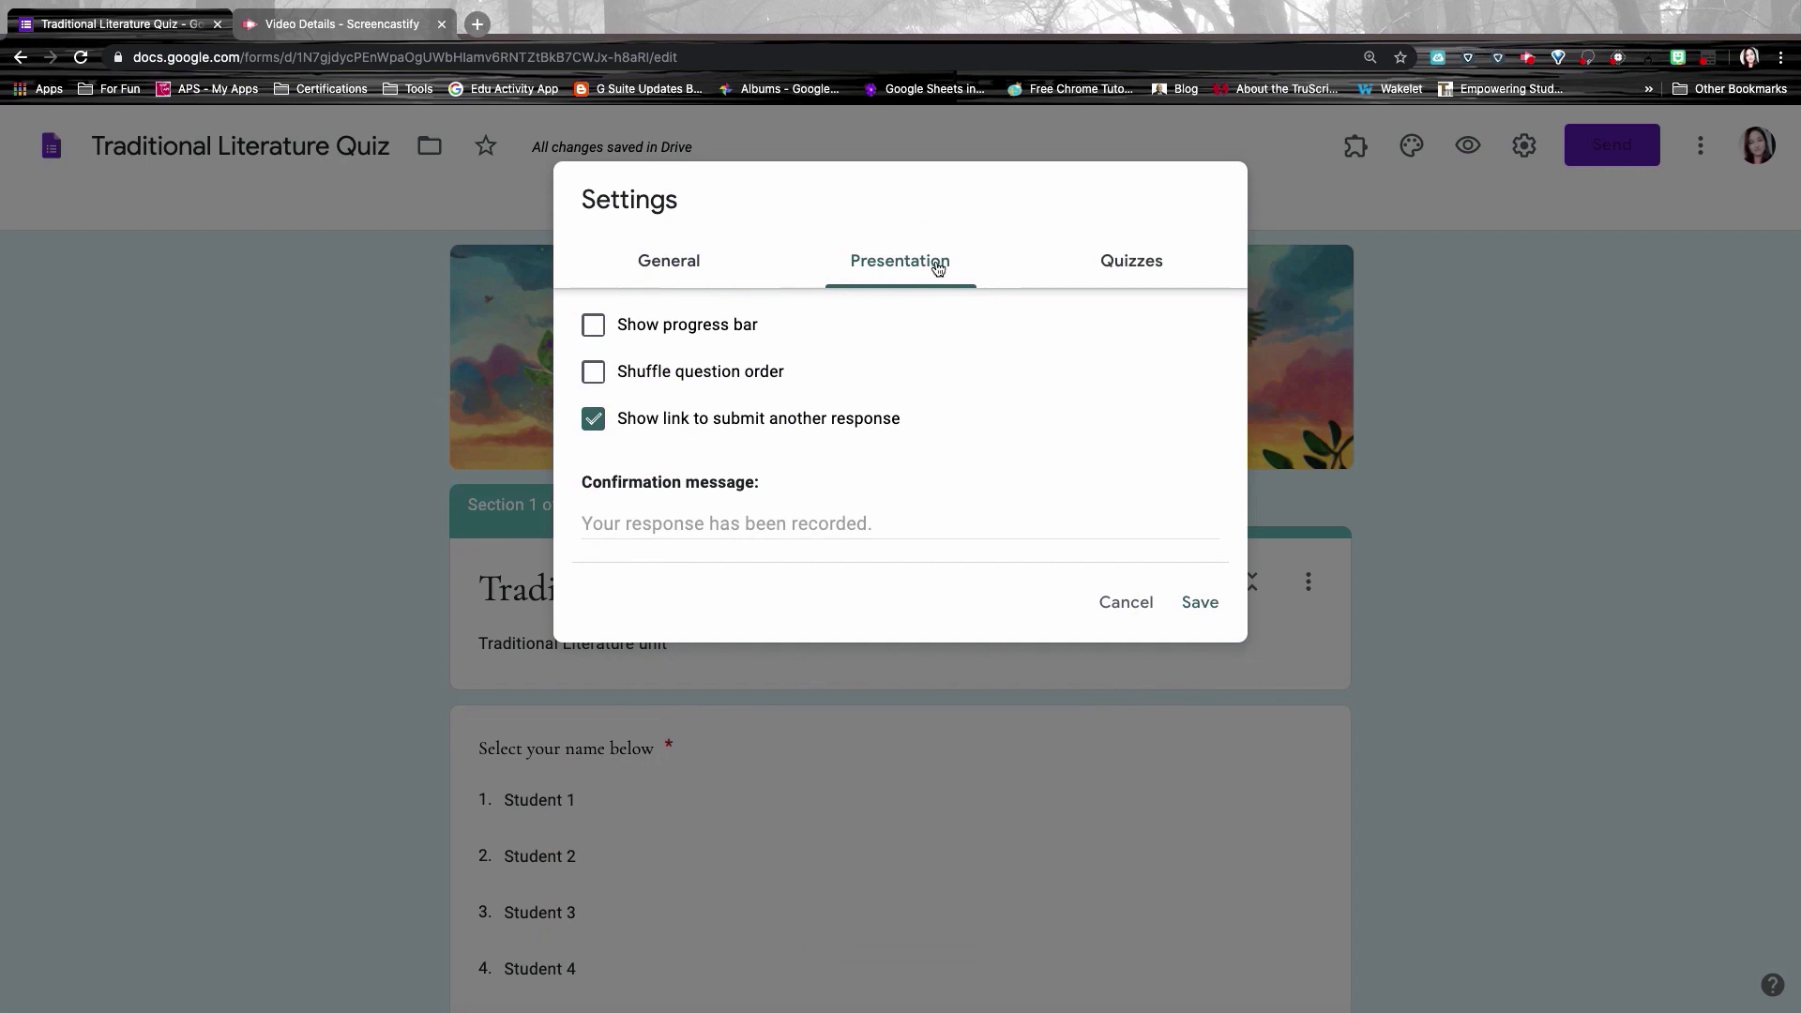
Step: Turn on the progress bar and paste 'Great Job, Keep it up!' as the confirmation message
{"action": "left_click", "coordinate": [602, 326]}
{"action": "left_click", "coordinate": [698, 517]}
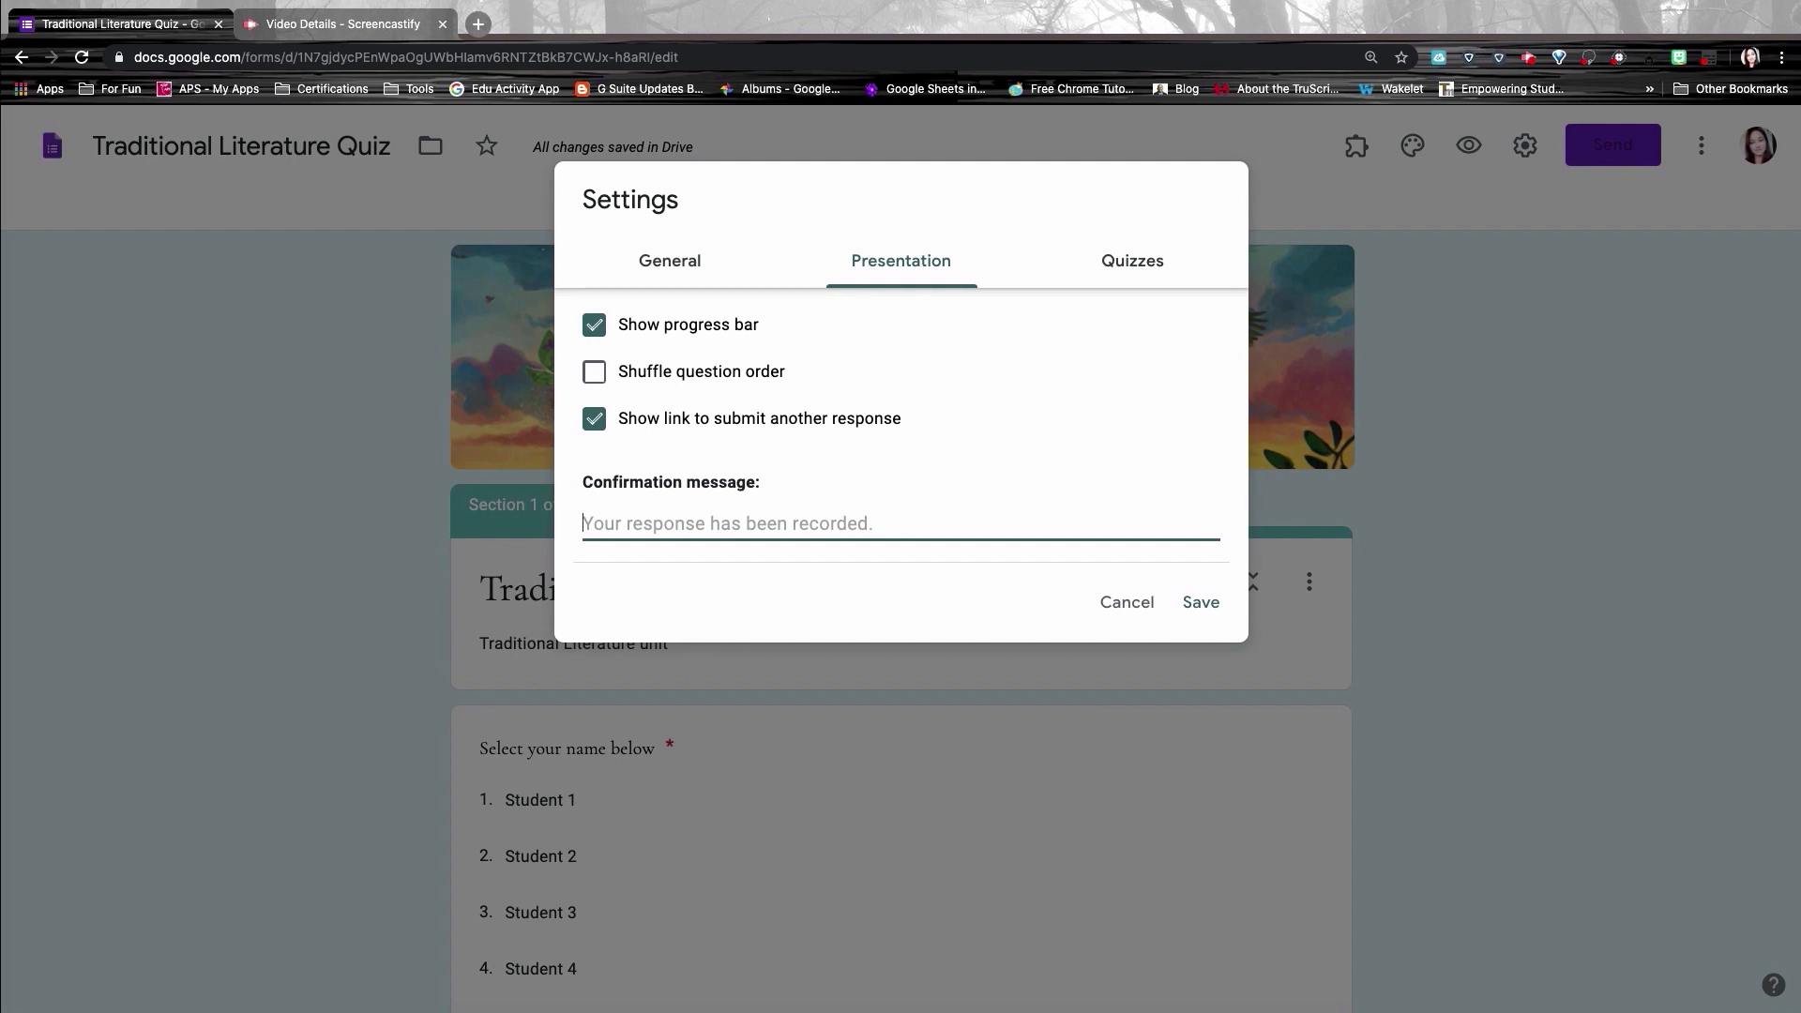
{"action": "type", "text": "Great Job, Keep it up!"}
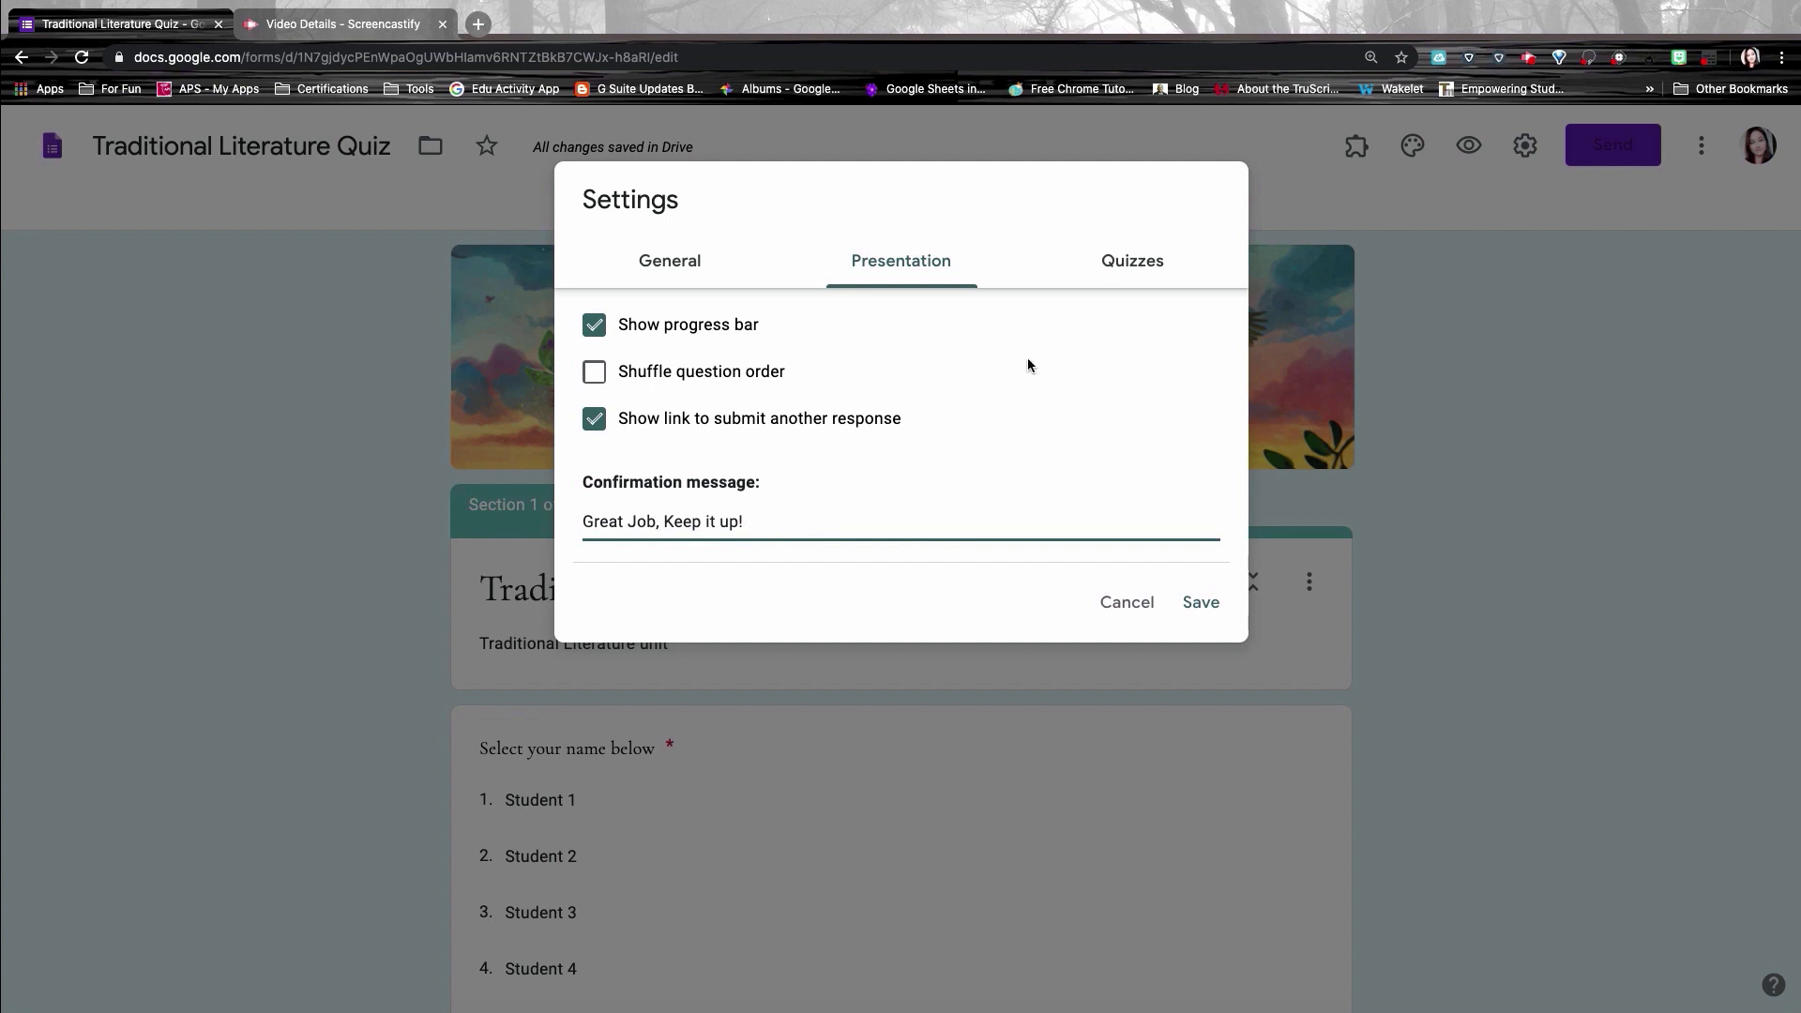
Step: Switch on quiz mode, keep point values visible to respondents, and save the quiz settings
{"action": "left_click", "coordinate": [1136, 277]}
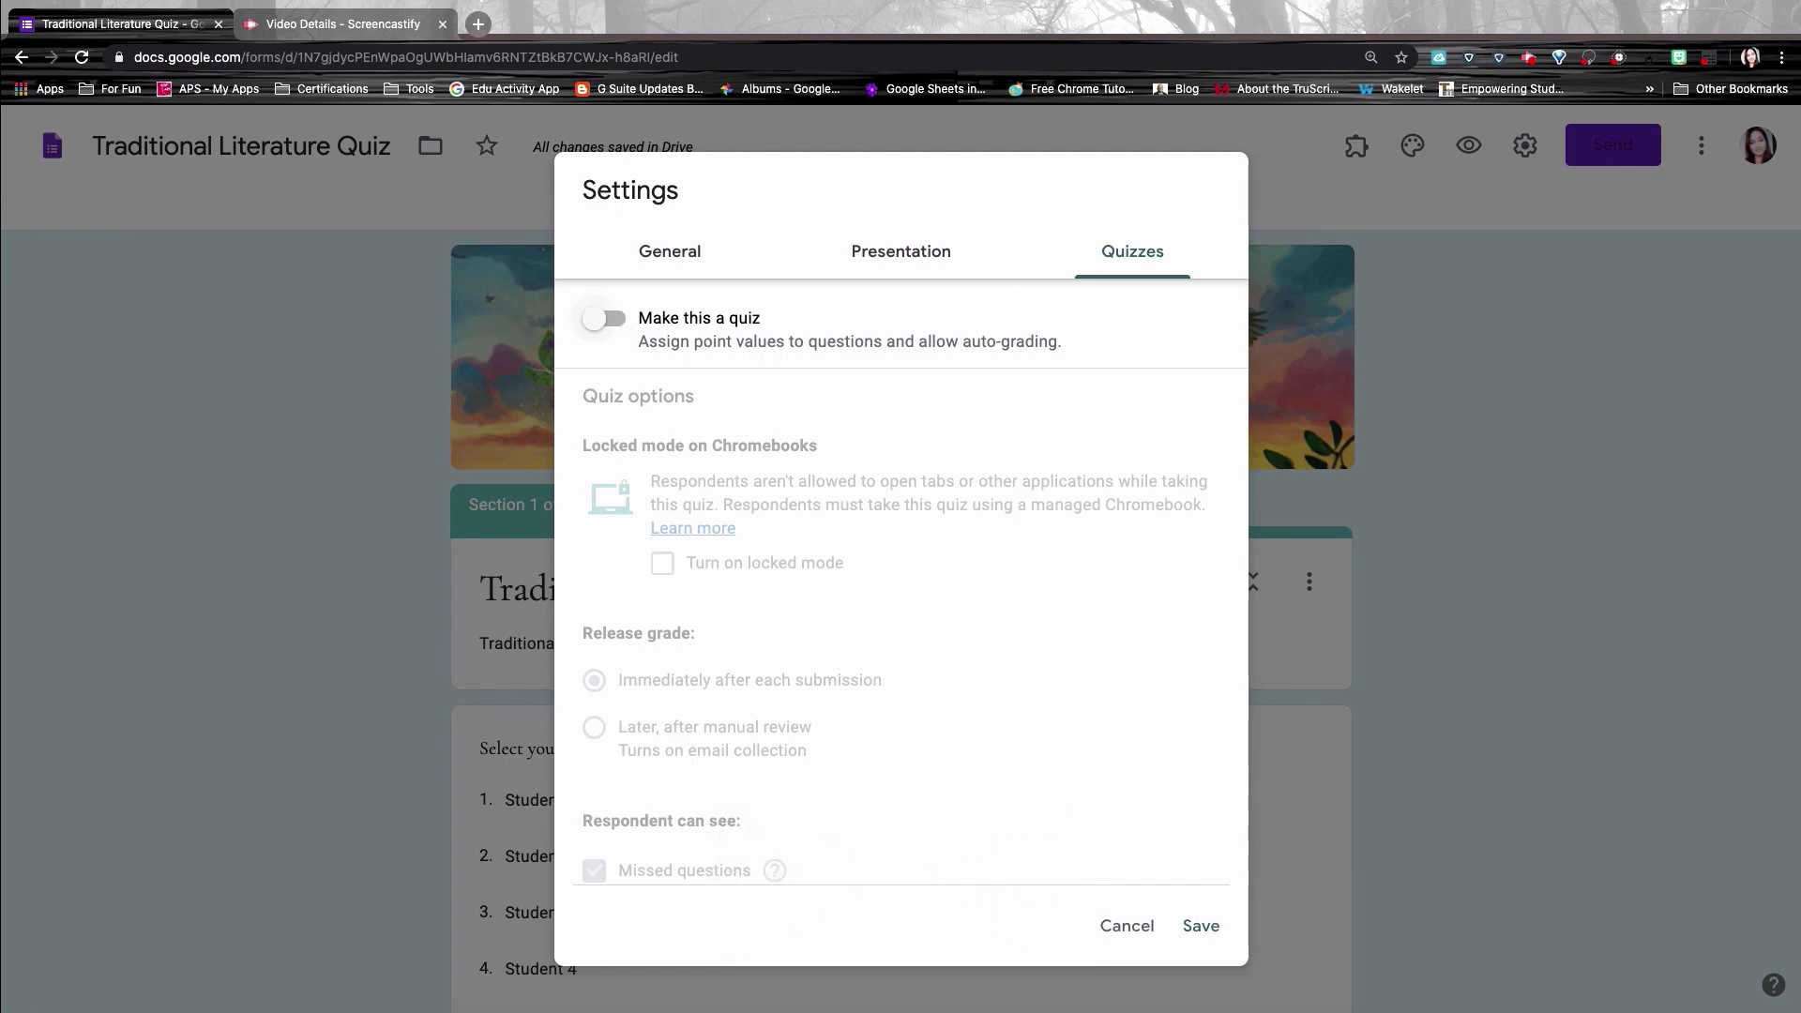
{"action": "left_click", "coordinate": [597, 320]}
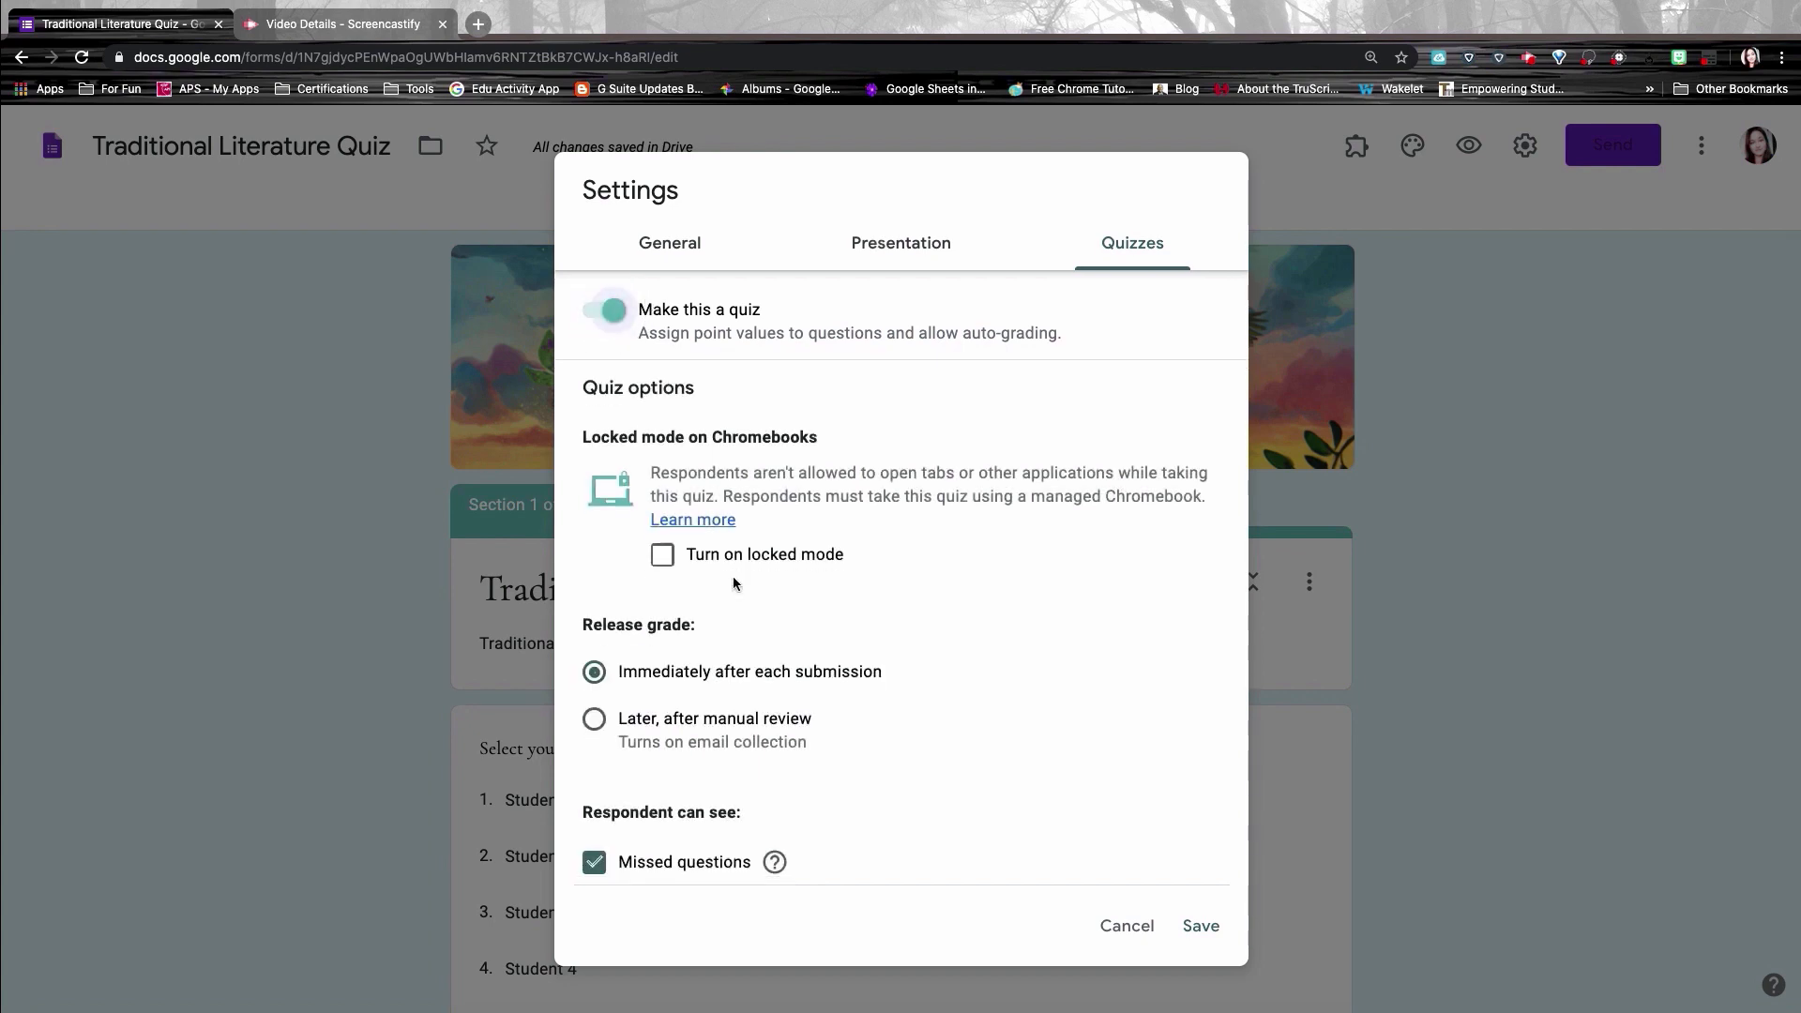
{"action": "scroll", "coordinate": [733, 576], "scroll_direction": "down", "scroll_amount": 3}
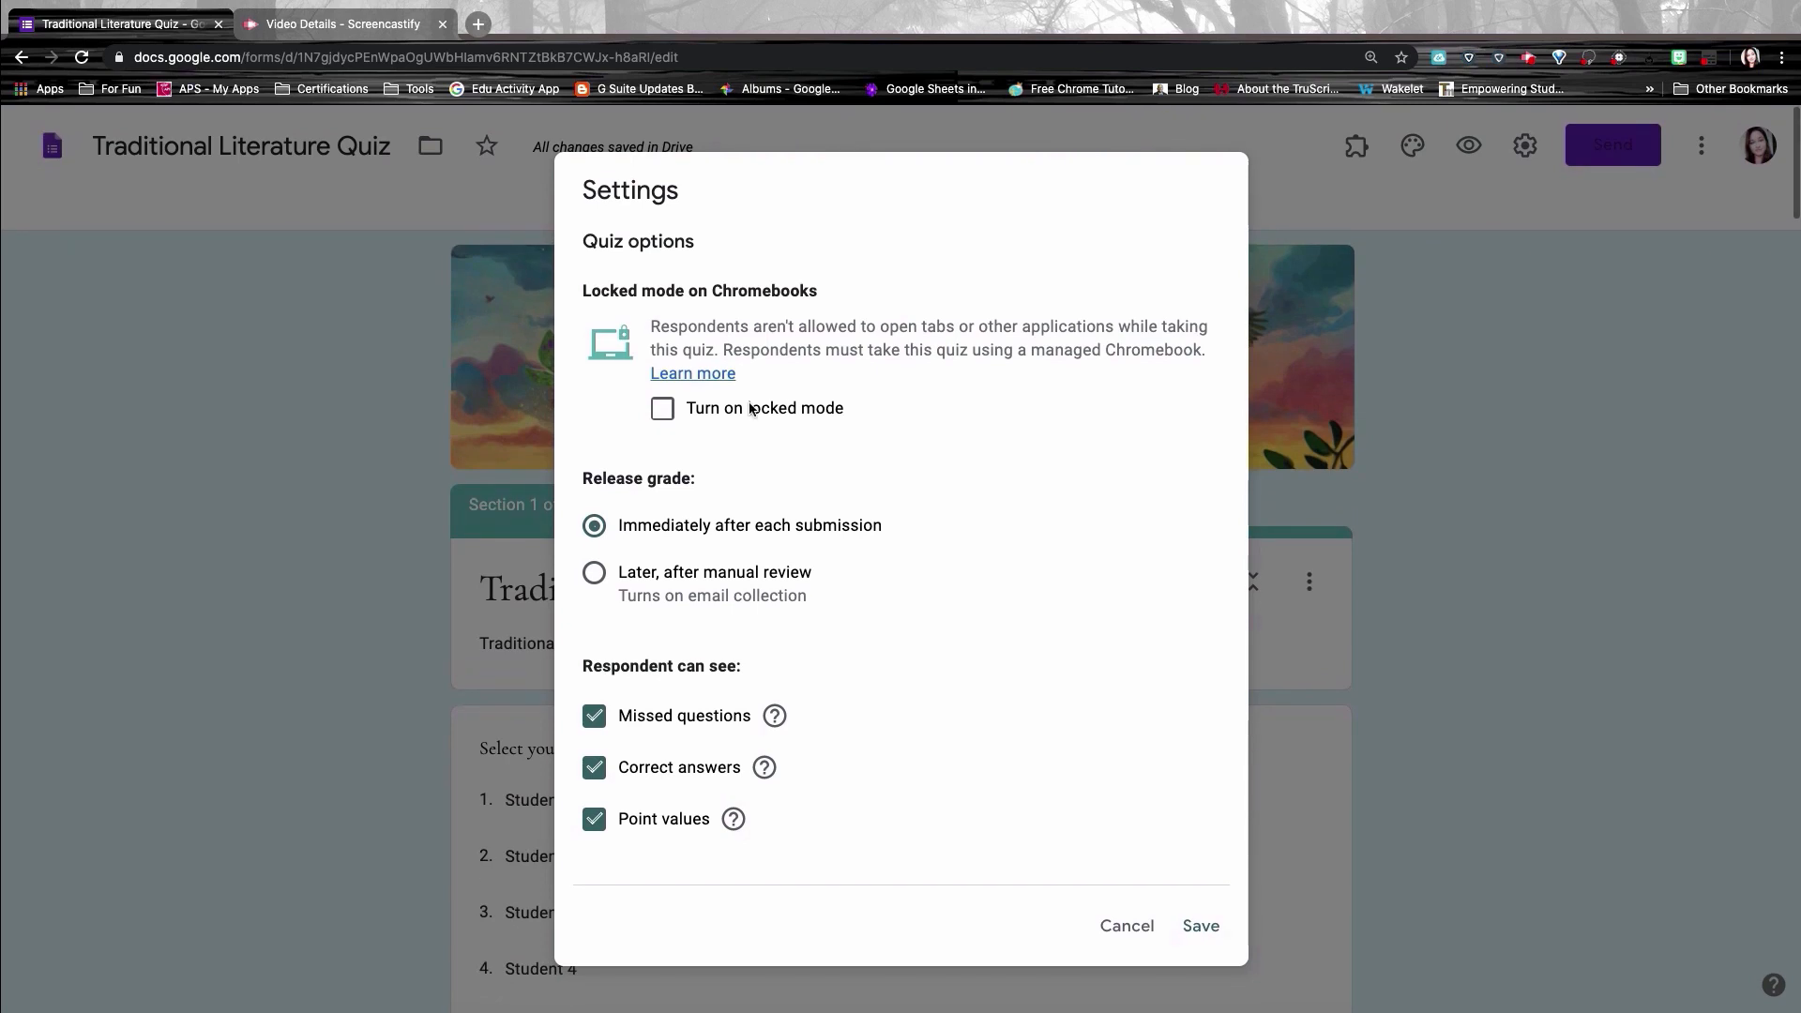
{"action": "scroll", "coordinate": [752, 410], "scroll_direction": "up", "scroll_amount": 3}
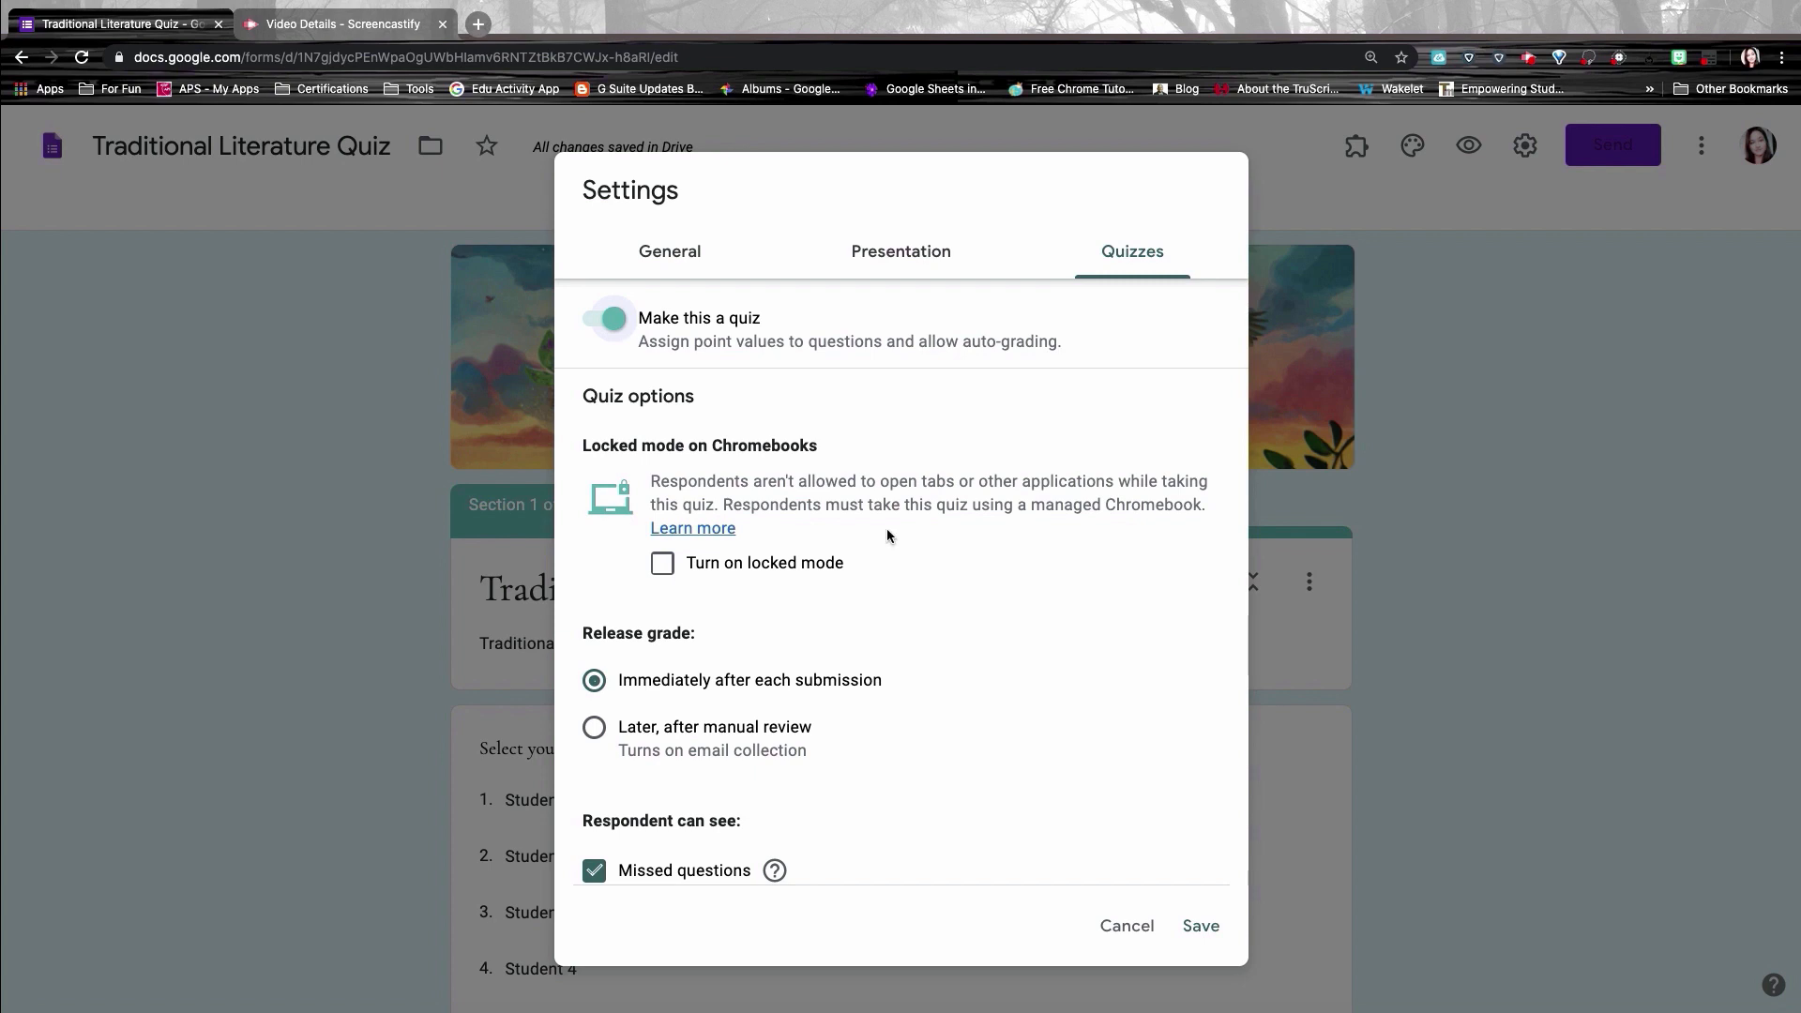
{"action": "scroll", "coordinate": [888, 530], "scroll_direction": "down", "scroll_amount": 3}
{"action": "scroll", "coordinate": [657, 553], "scroll_direction": "down", "scroll_amount": 2}
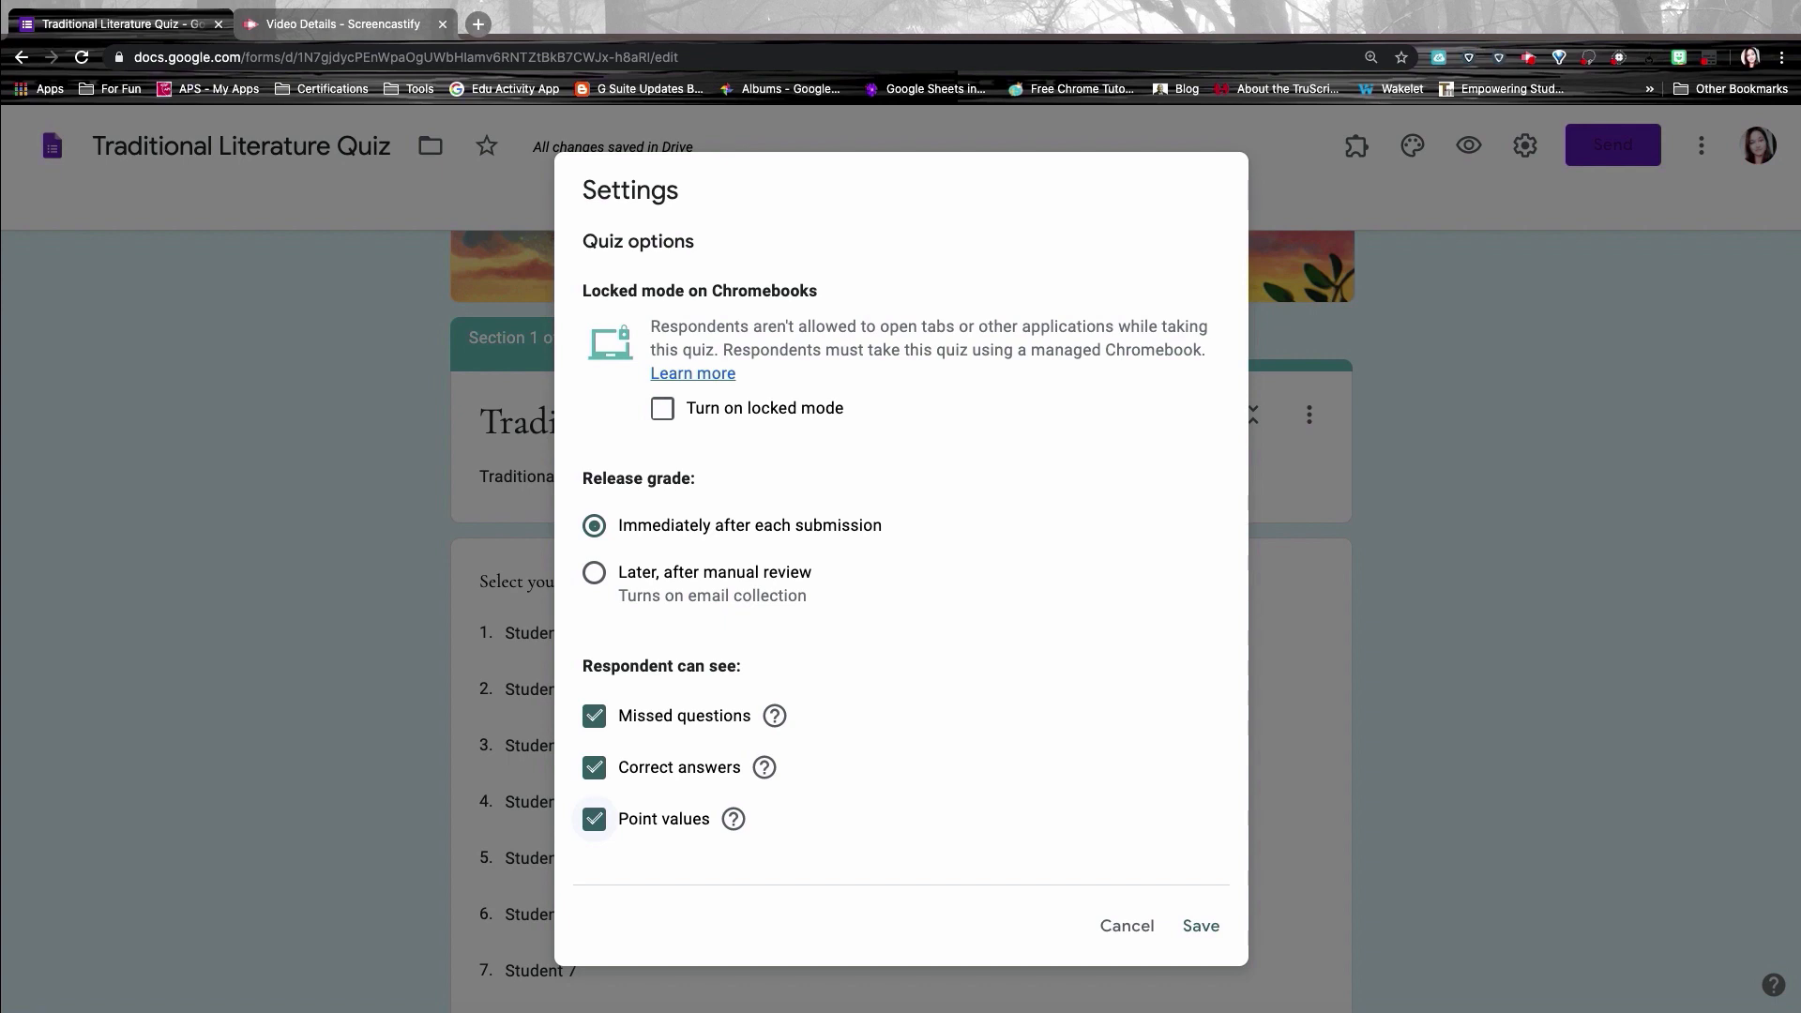
{"action": "left_click", "coordinate": [595, 819]}
{"action": "left_click", "coordinate": [594, 819]}
{"action": "left_click", "coordinate": [595, 819]}
{"action": "left_click", "coordinate": [595, 822]}
{"action": "left_click", "coordinate": [1202, 927]}
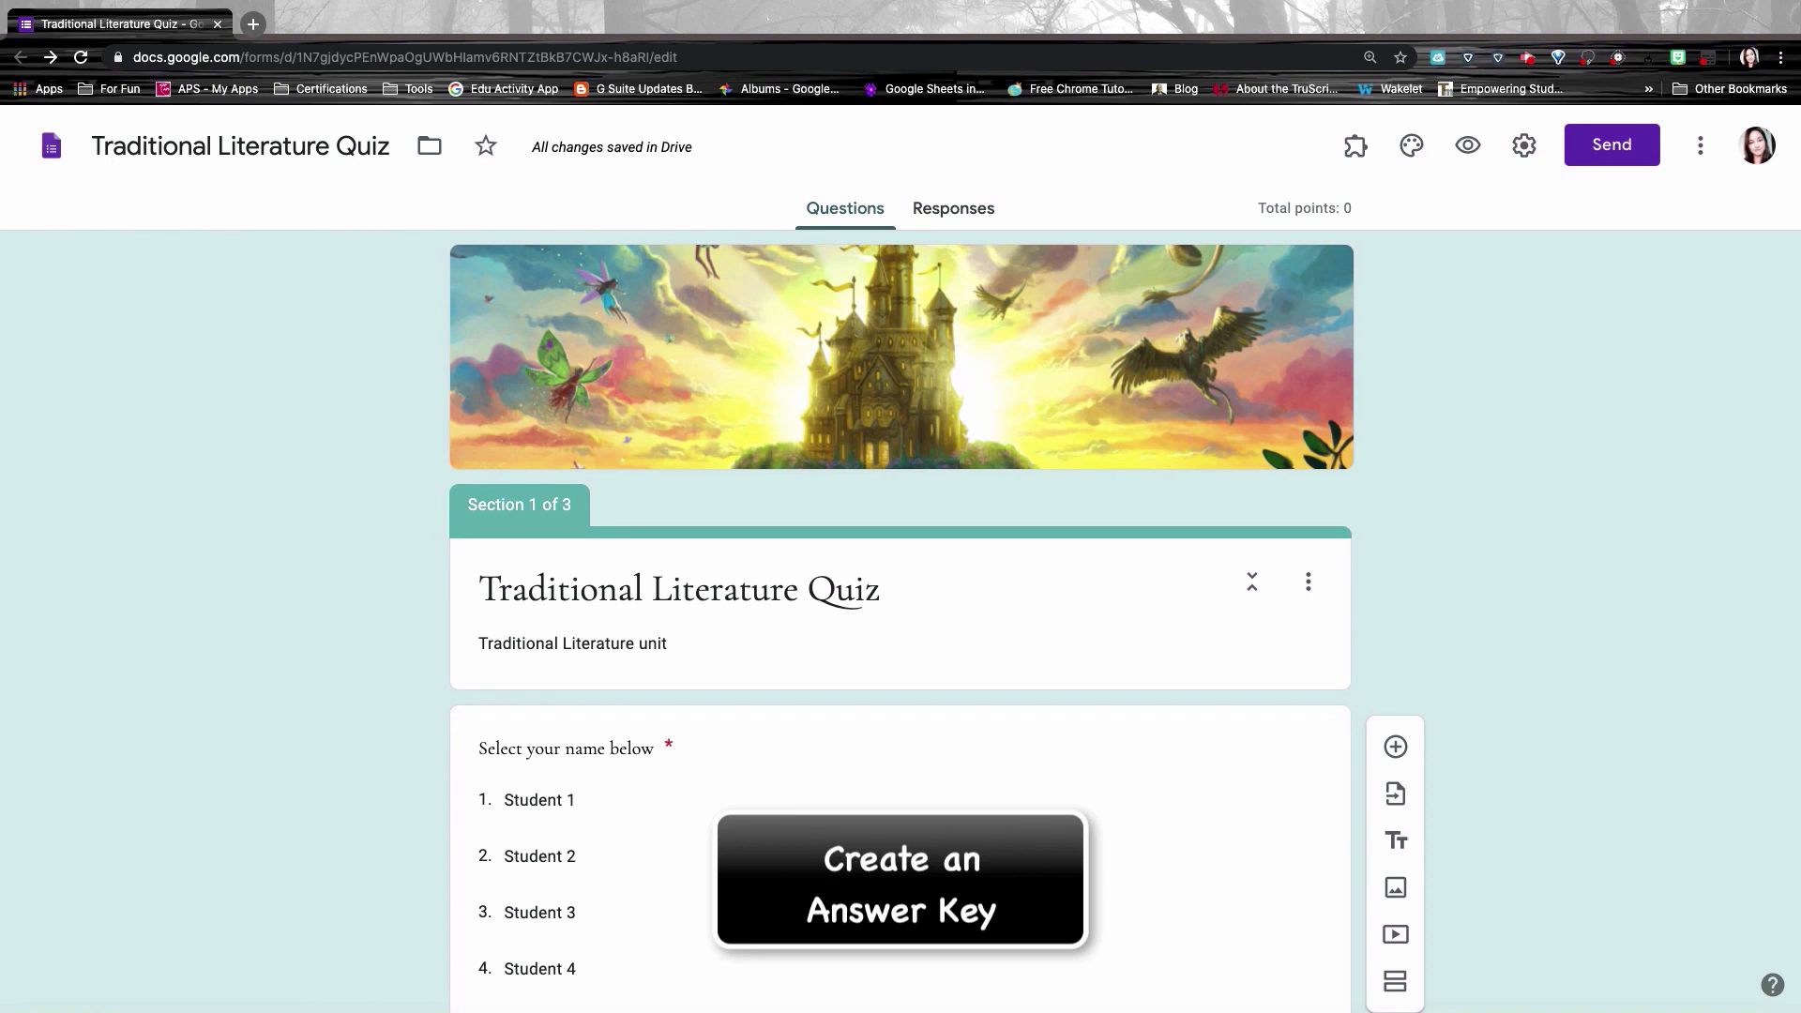
Step: Key 'Stories that have been passed down orally' as the definition question's answer, worth 1 point
{"action": "scroll", "coordinate": [1038, 729], "scroll_direction": "down", "scroll_amount": 5}
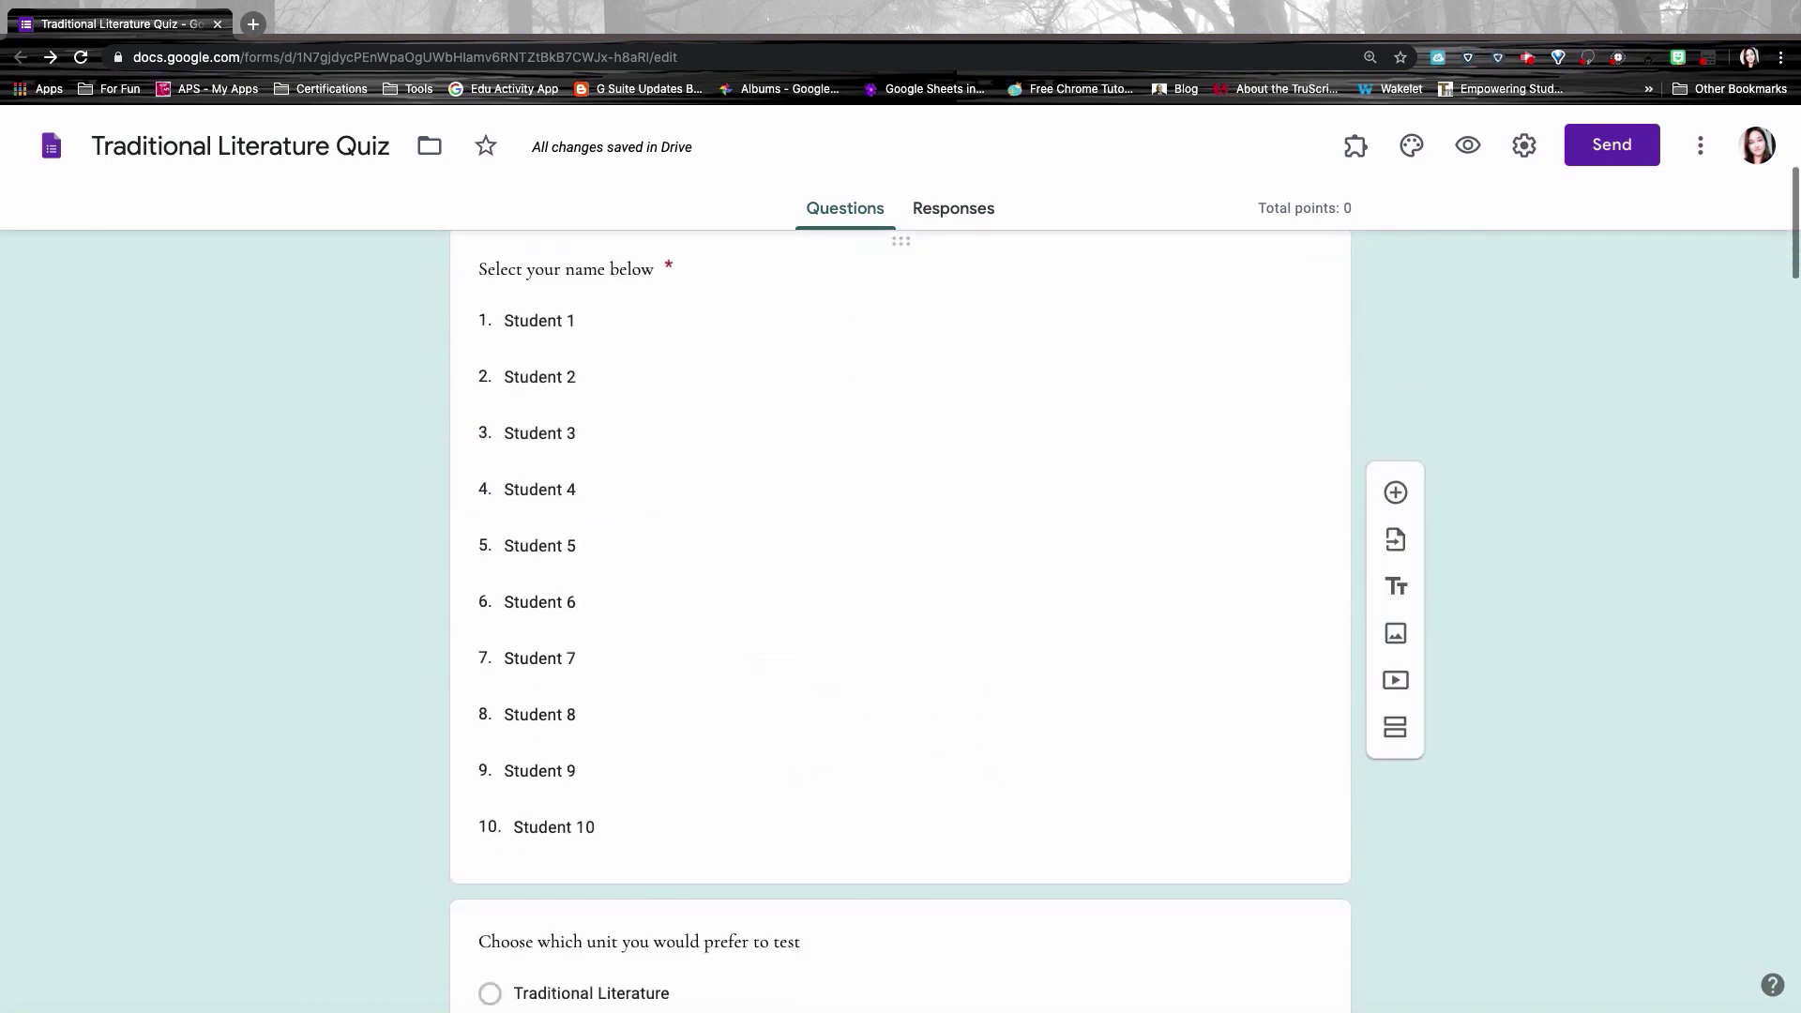
{"action": "left_click", "coordinate": [1056, 469]}
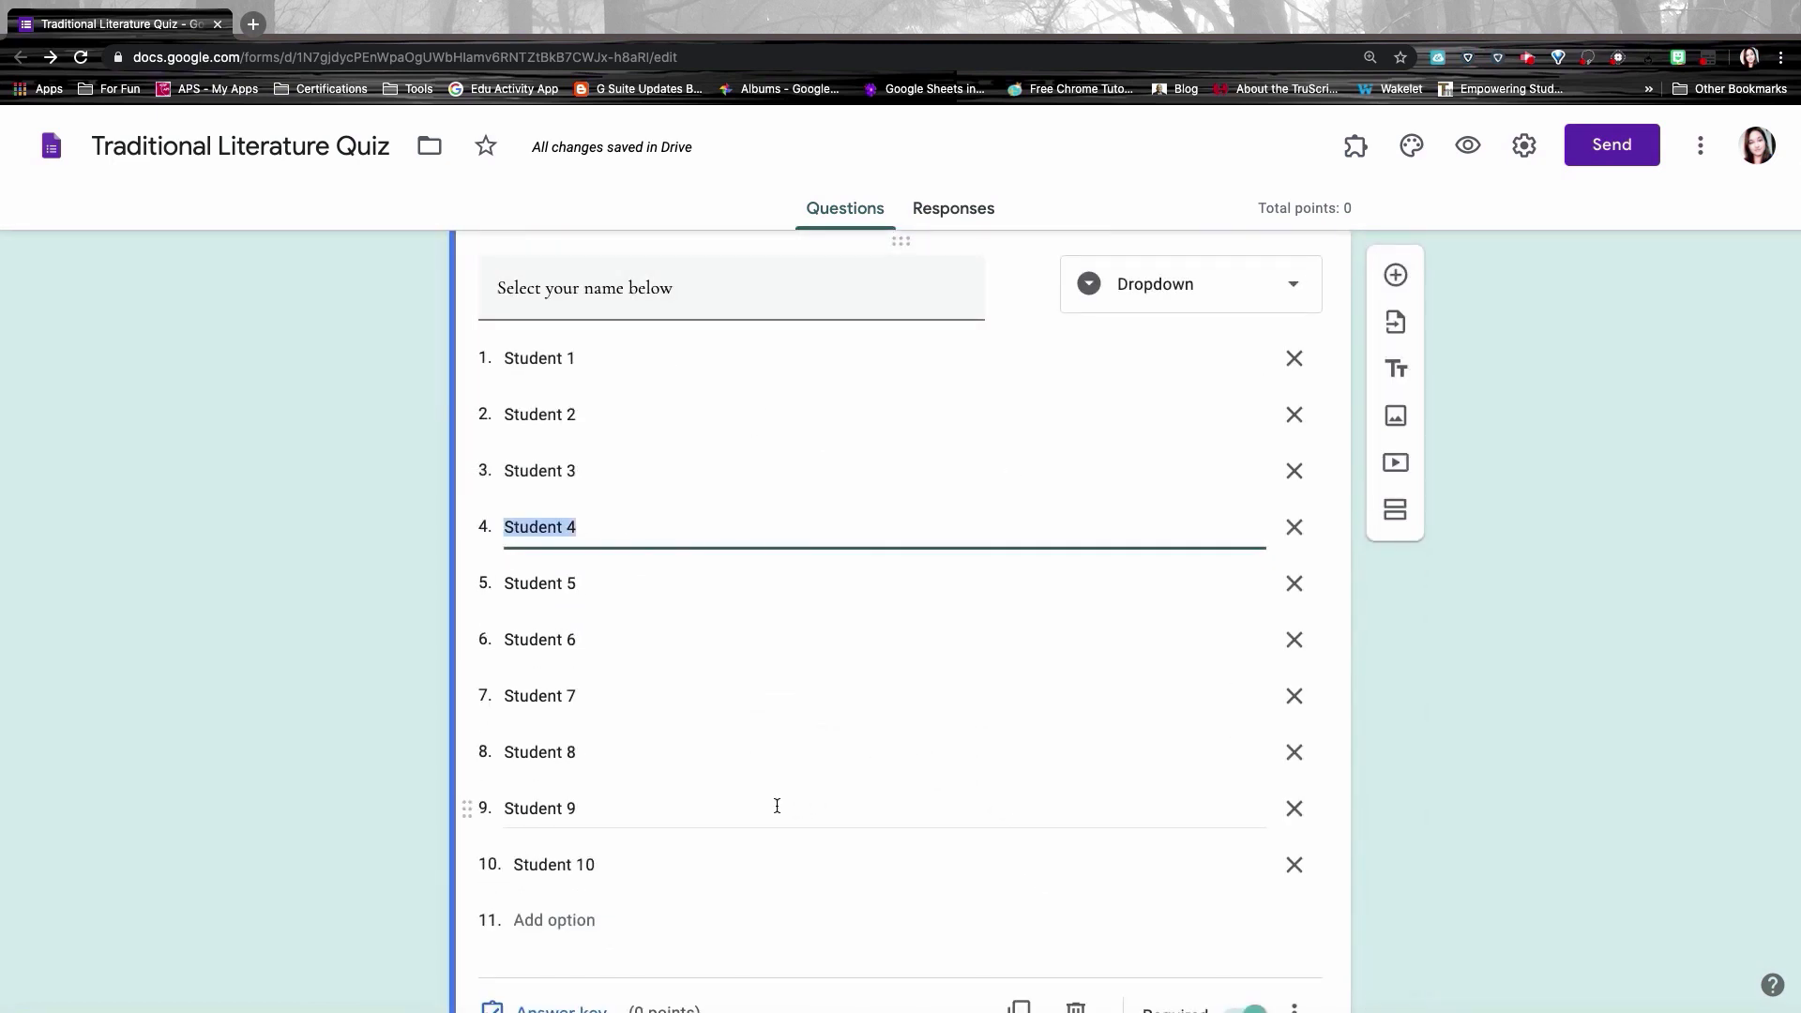
{"action": "scroll", "coordinate": [777, 805], "scroll_direction": "down", "scroll_amount": 3}
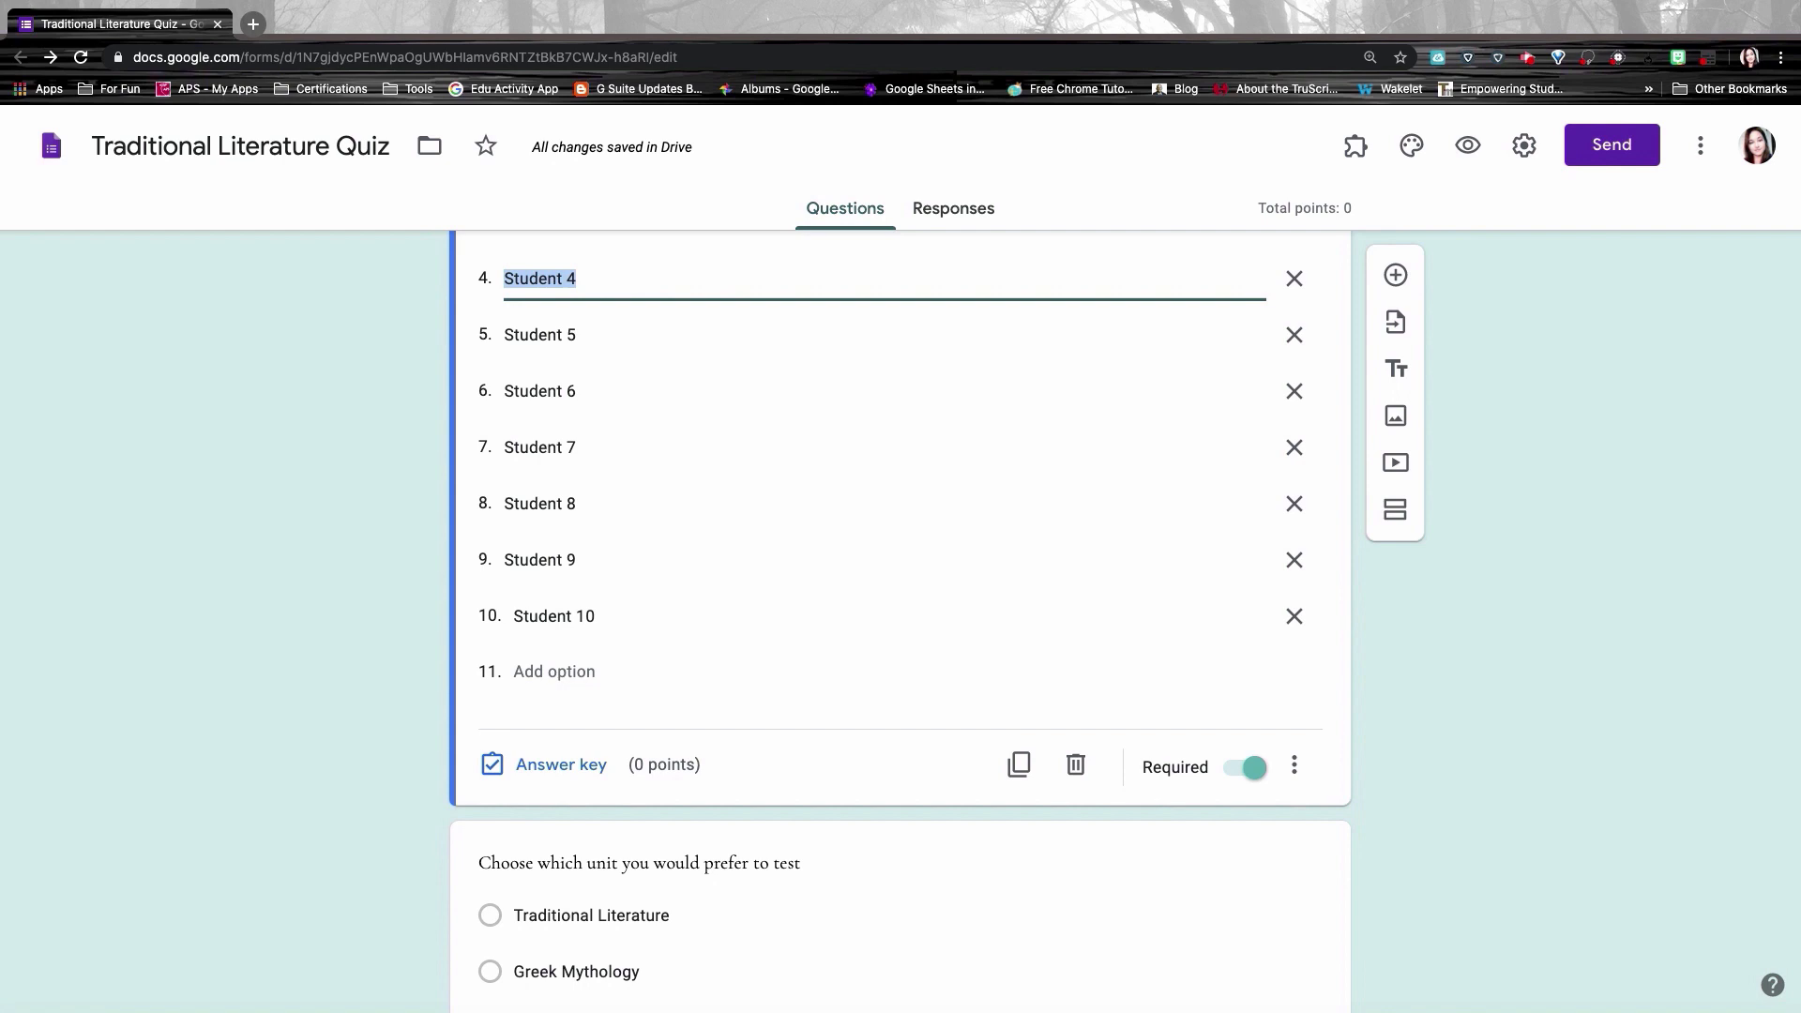
{"action": "scroll", "coordinate": [756, 756], "scroll_direction": "down", "scroll_amount": 5}
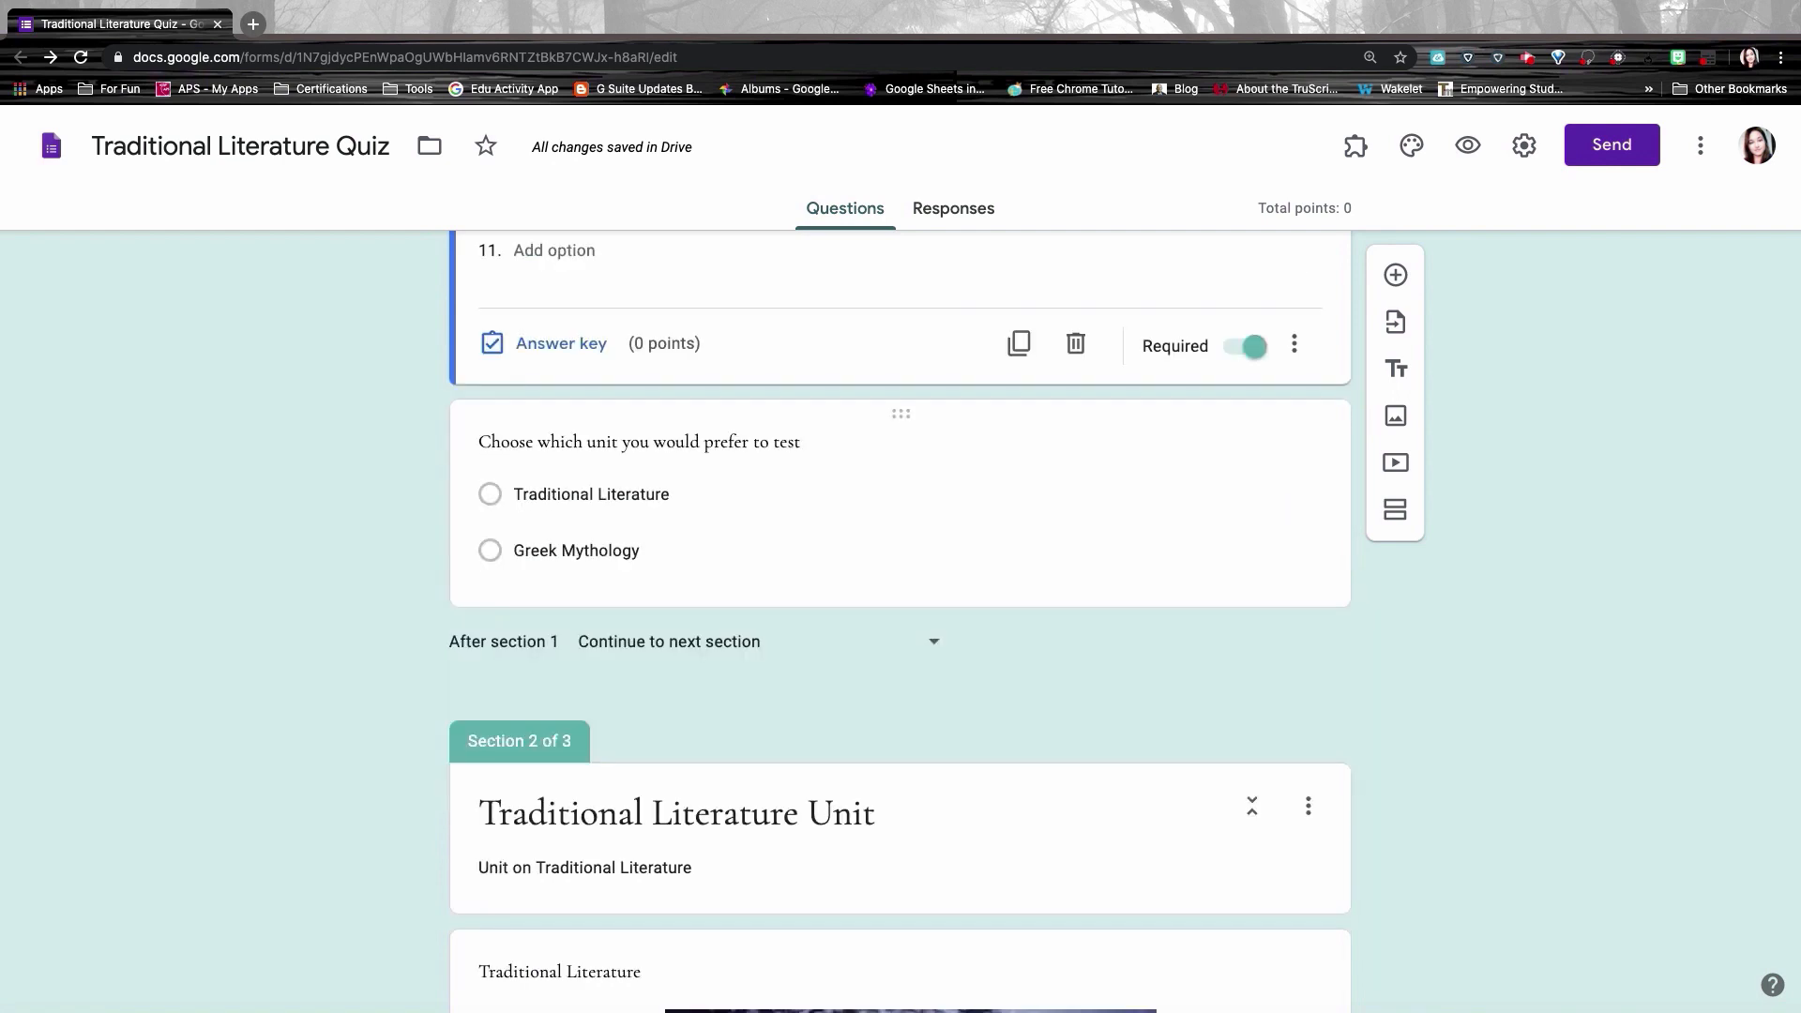
{"action": "scroll", "coordinate": [1076, 372], "scroll_direction": "down", "scroll_amount": 10}
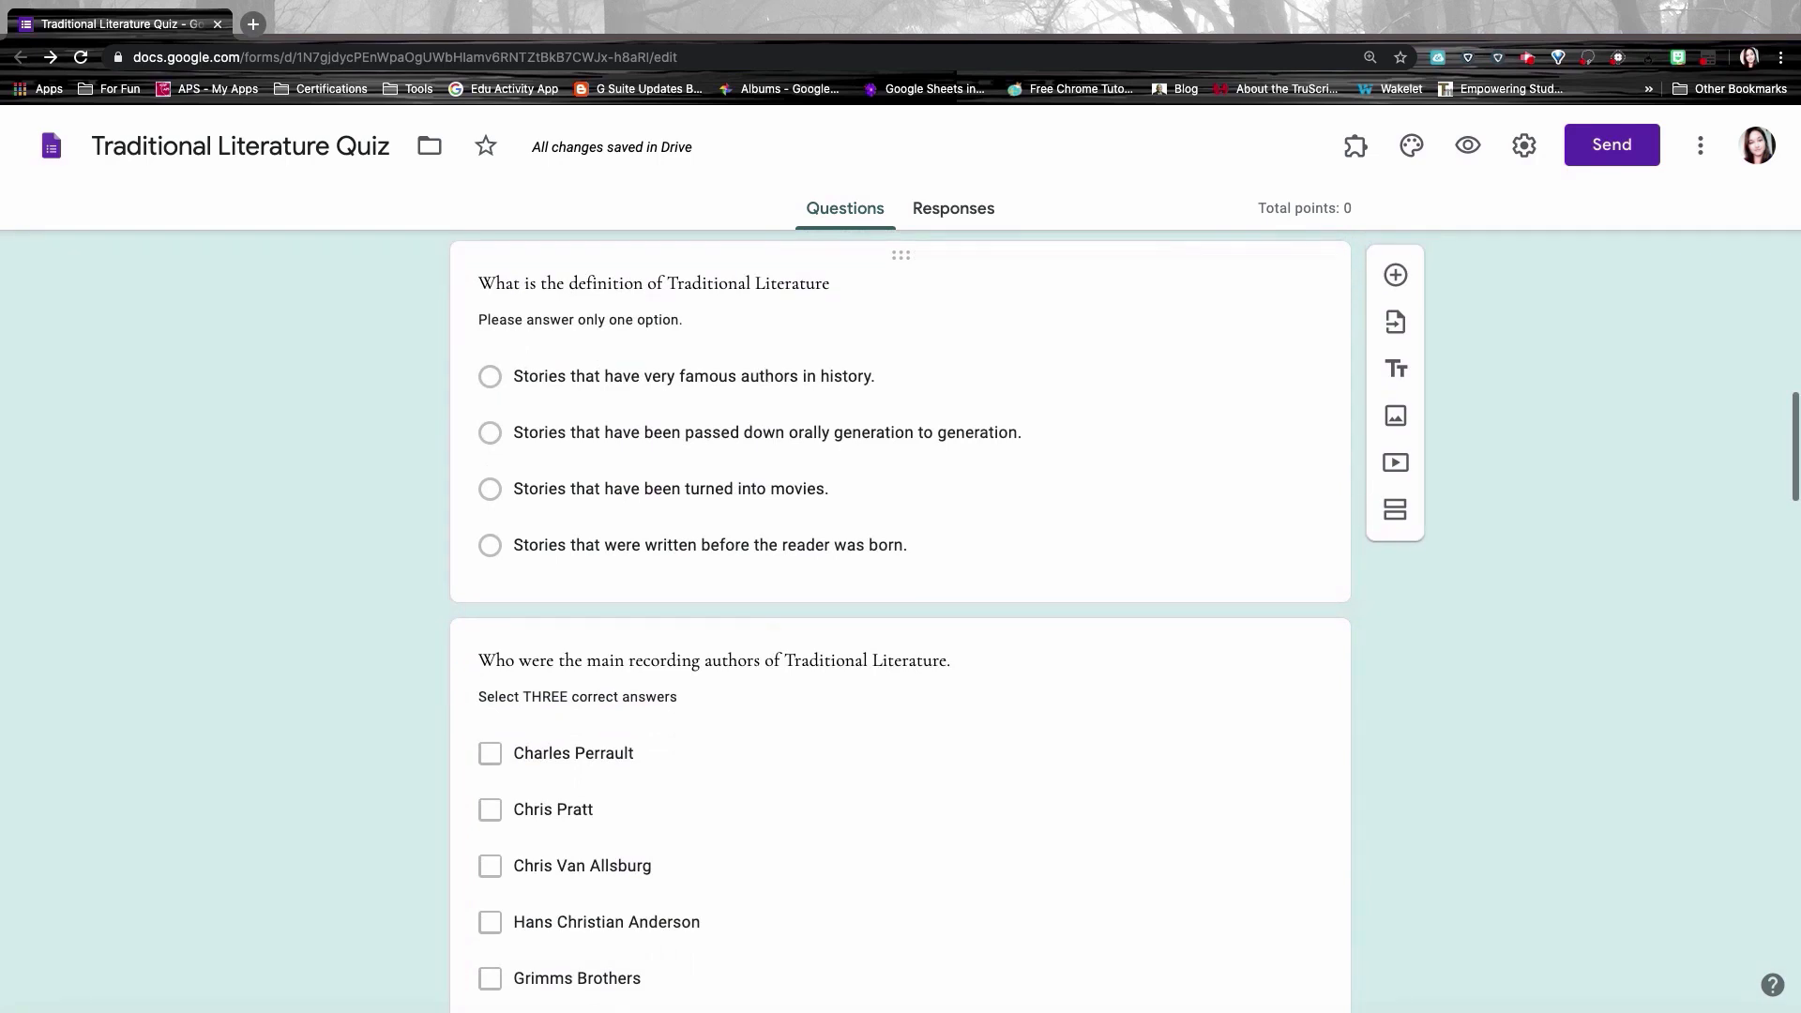
{"action": "left_click", "coordinate": [912, 343]}
{"action": "scroll", "coordinate": [884, 409], "scroll_direction": "up", "scroll_amount": 1}
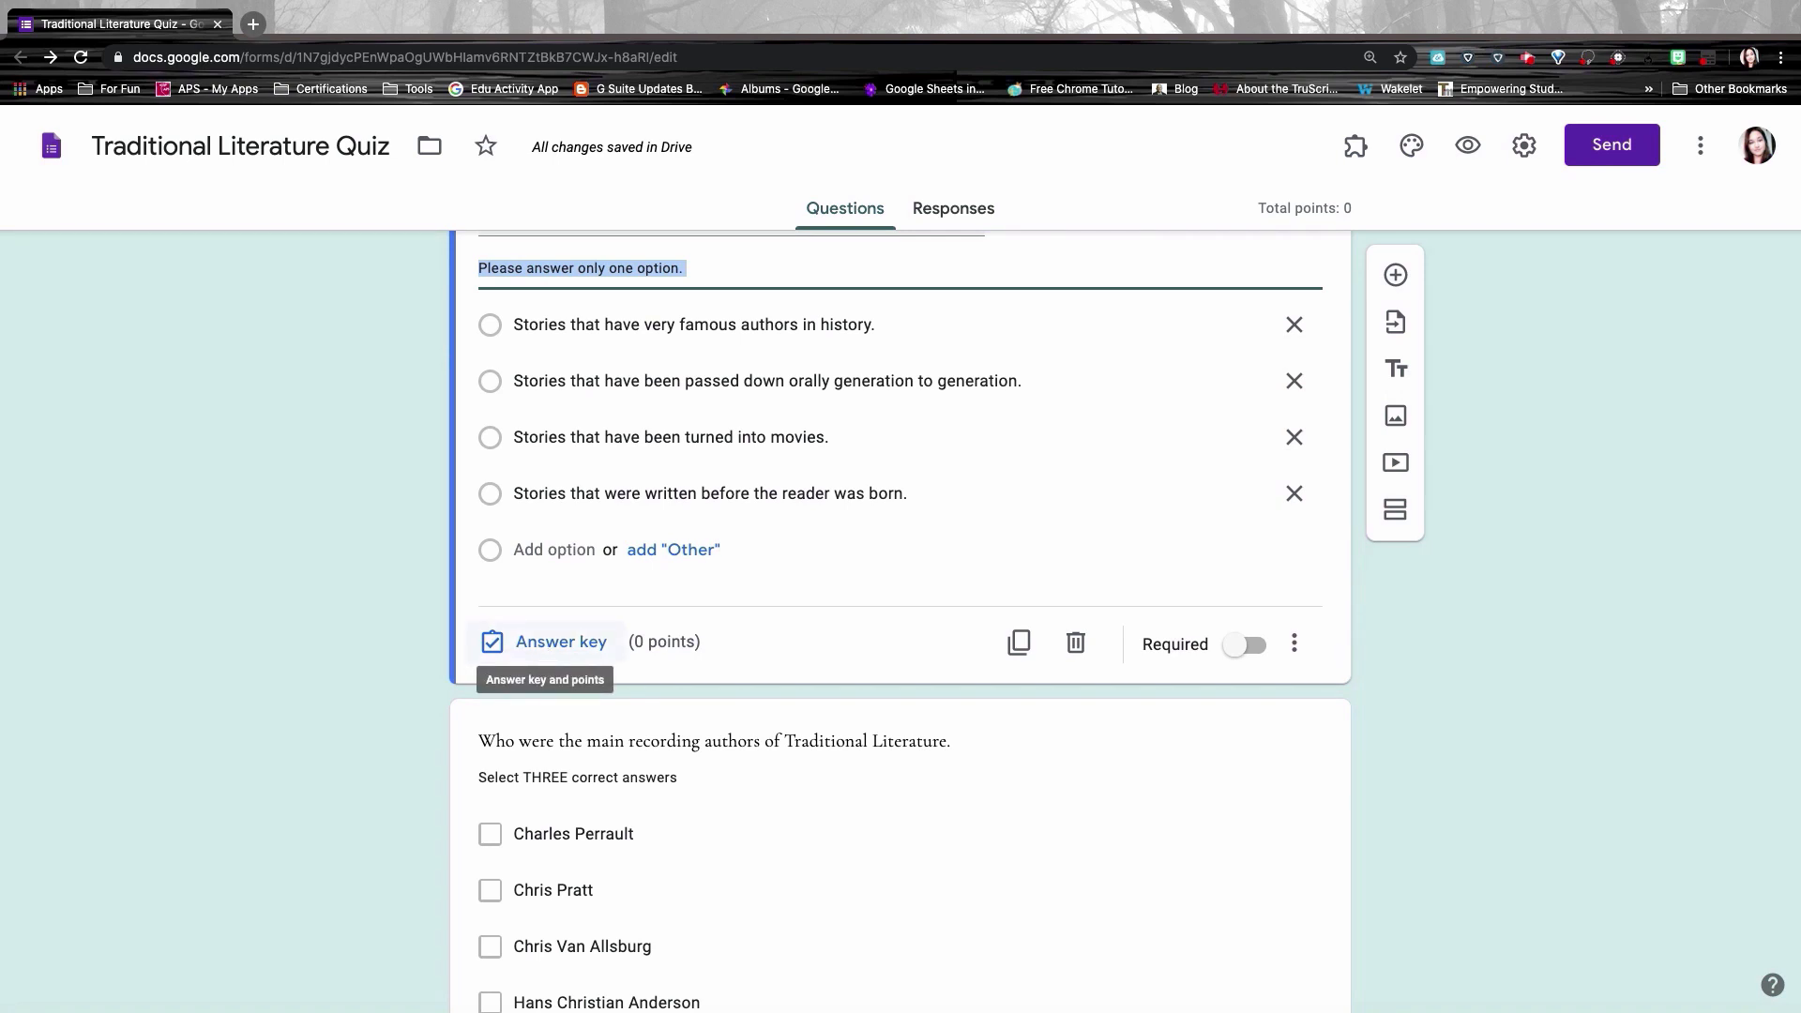
{"action": "left_click", "coordinate": [549, 641]}
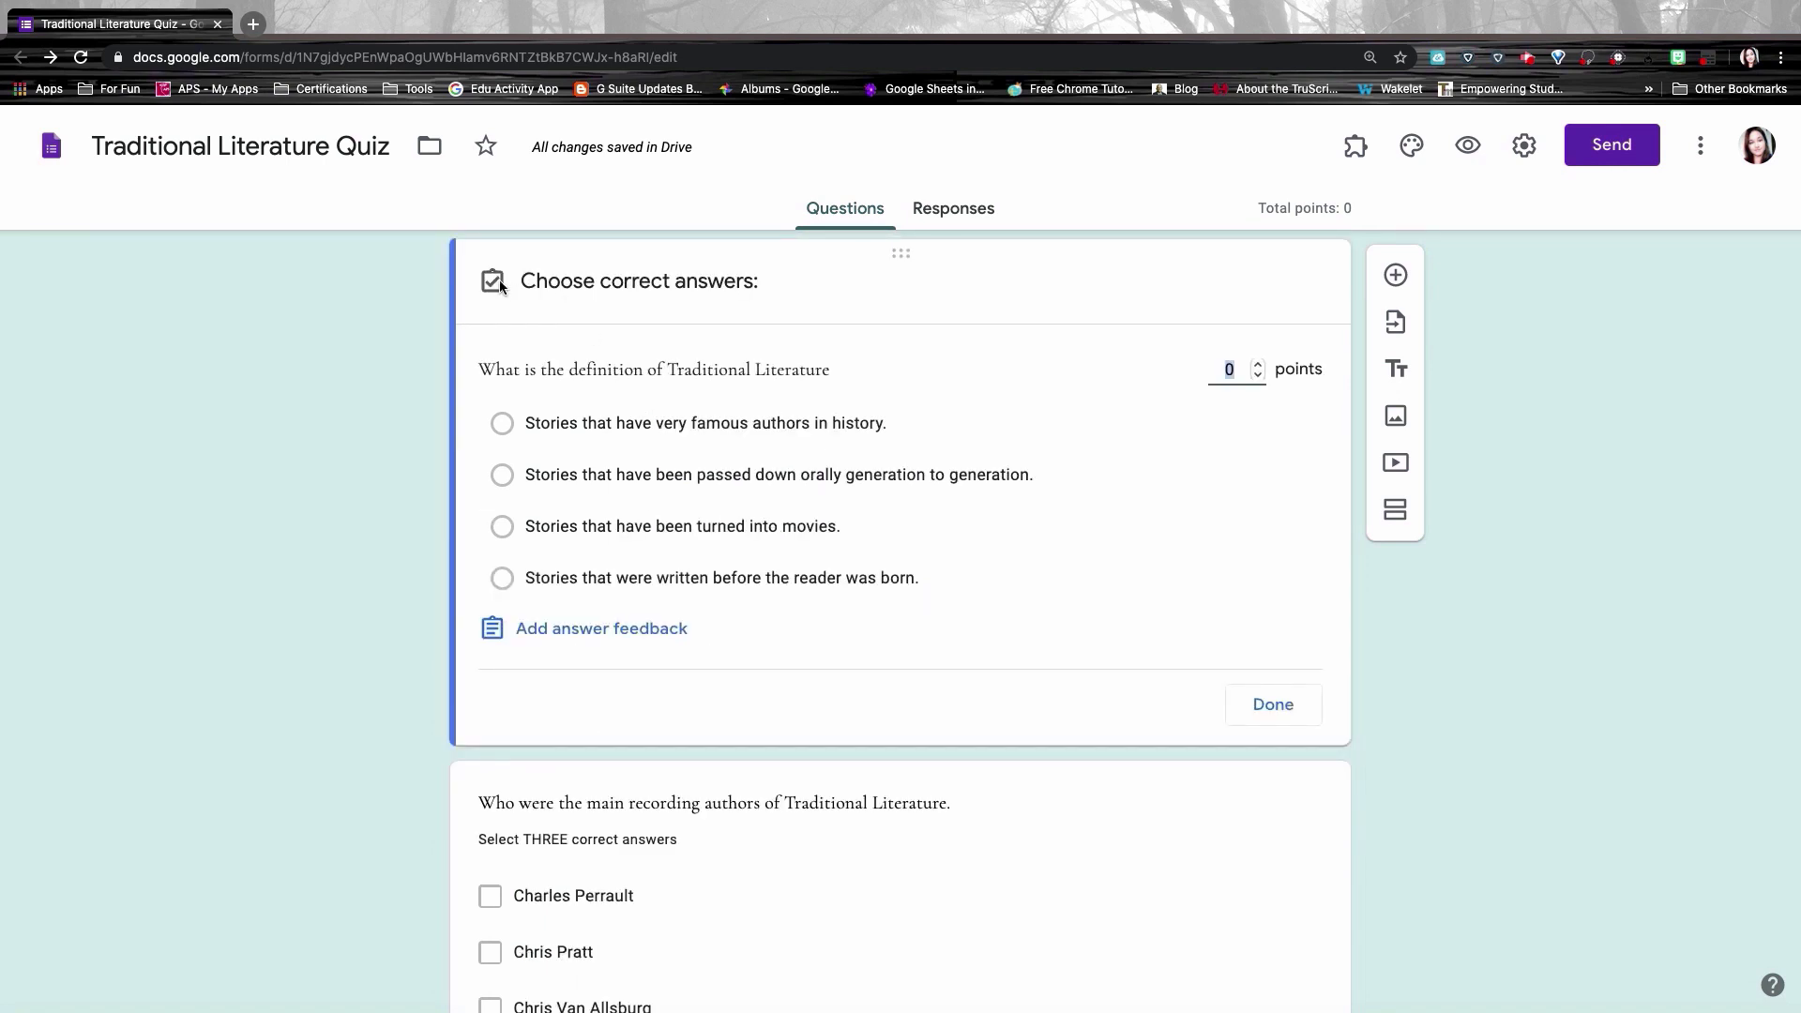
{"action": "left_click", "coordinate": [505, 475]}
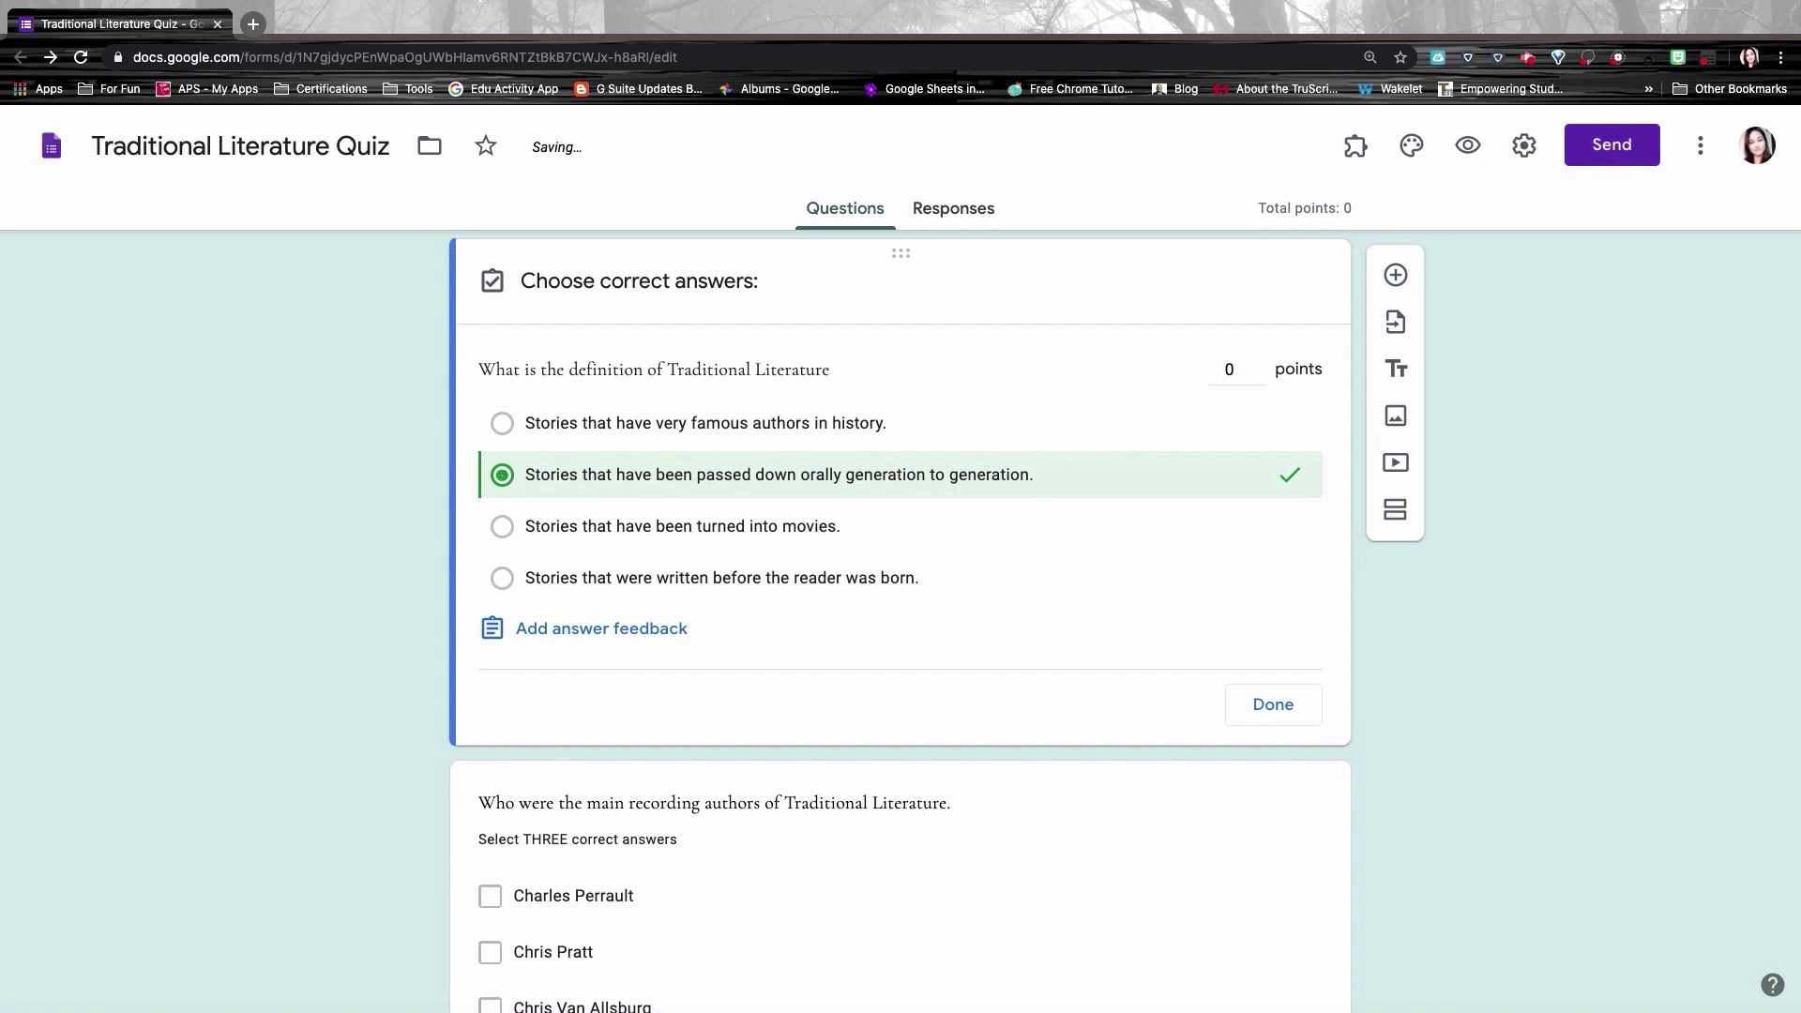
{"action": "left_click", "coordinate": [1259, 366]}
{"action": "left_click", "coordinate": [1275, 705]}
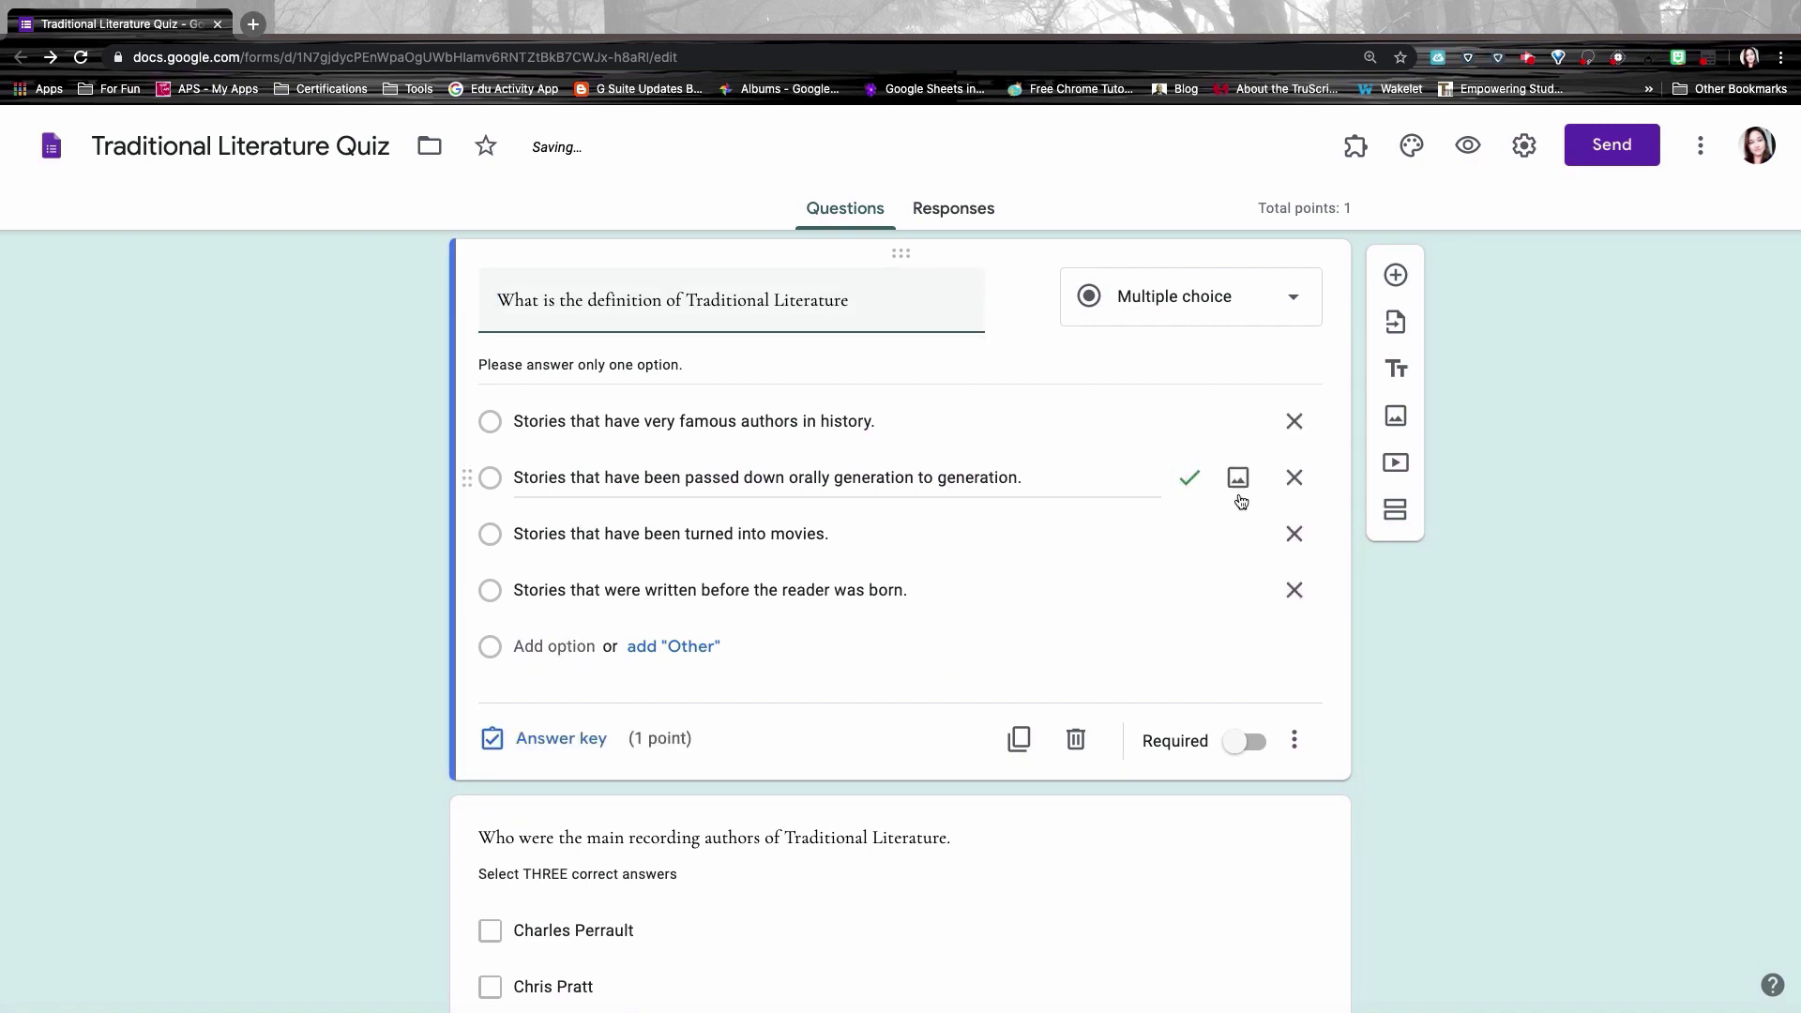
Step: Key the vocabulary grid rows as Harpy, Trojan Horse, Promethean, Pandora's Box, 1 point each
{"action": "scroll", "coordinate": [1246, 668], "scroll_direction": "down", "scroll_amount": 4}
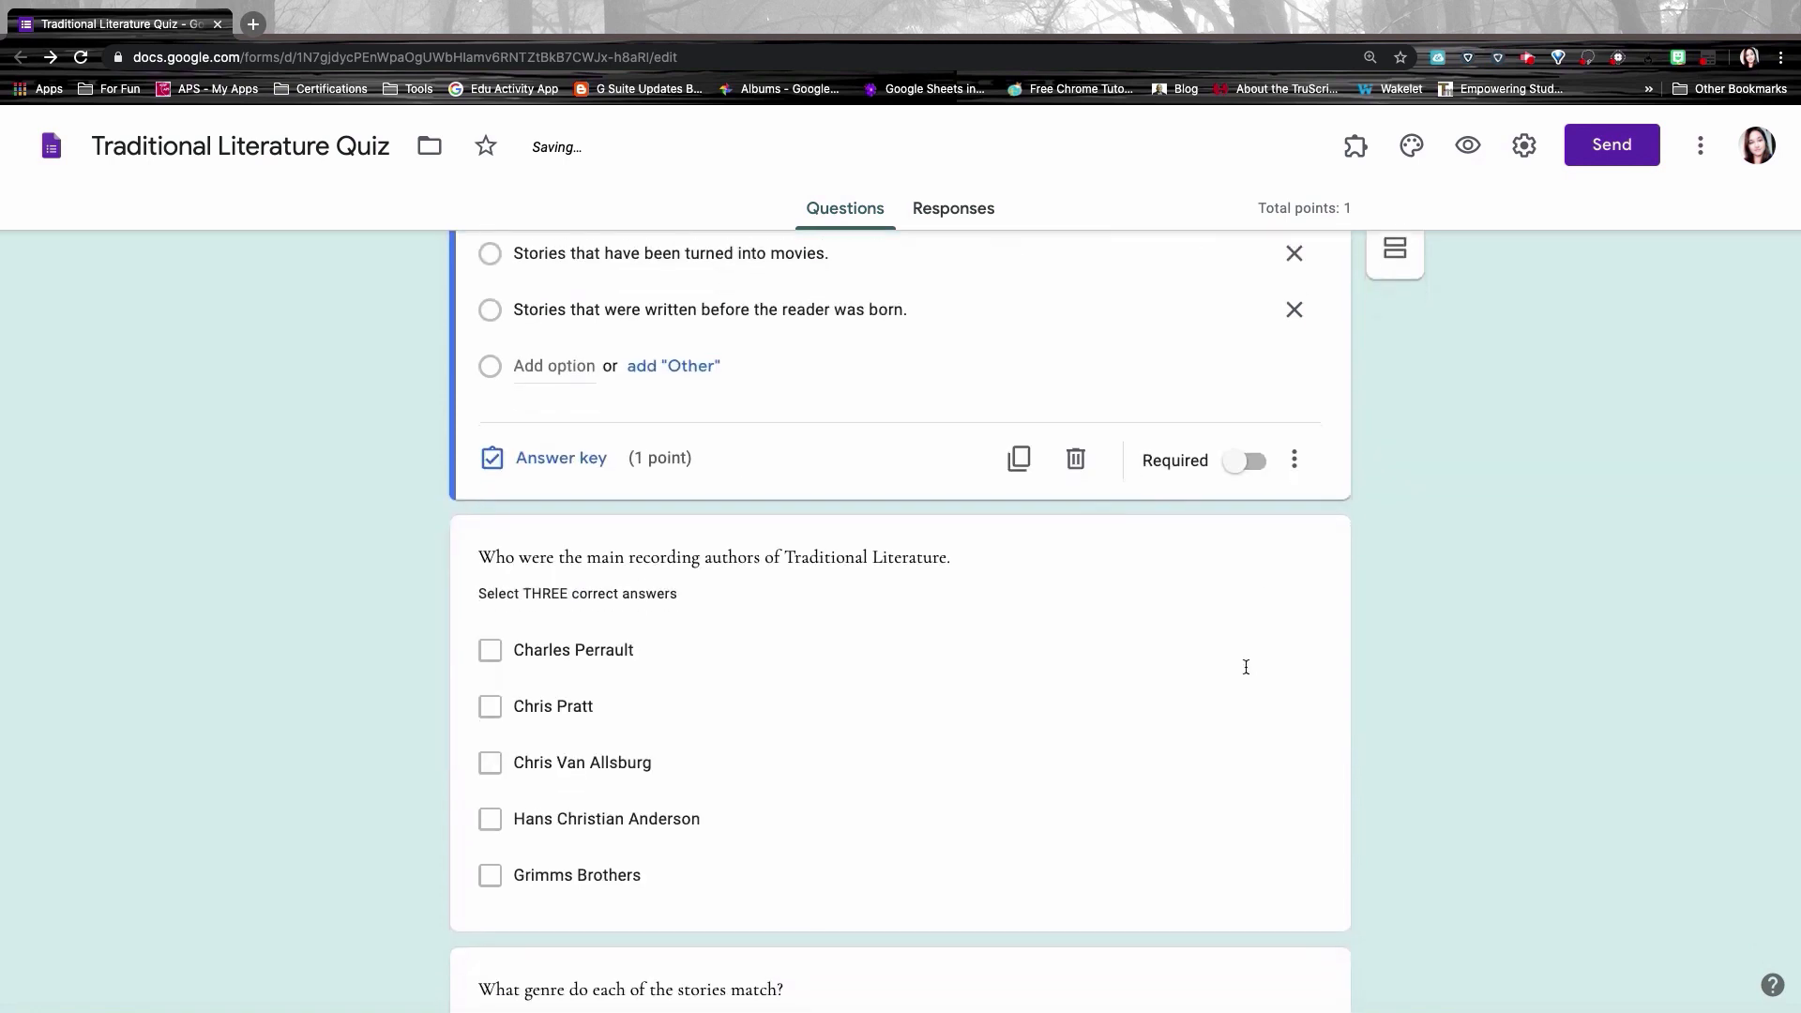
{"action": "scroll", "coordinate": [1246, 668], "scroll_direction": "down", "scroll_amount": 1}
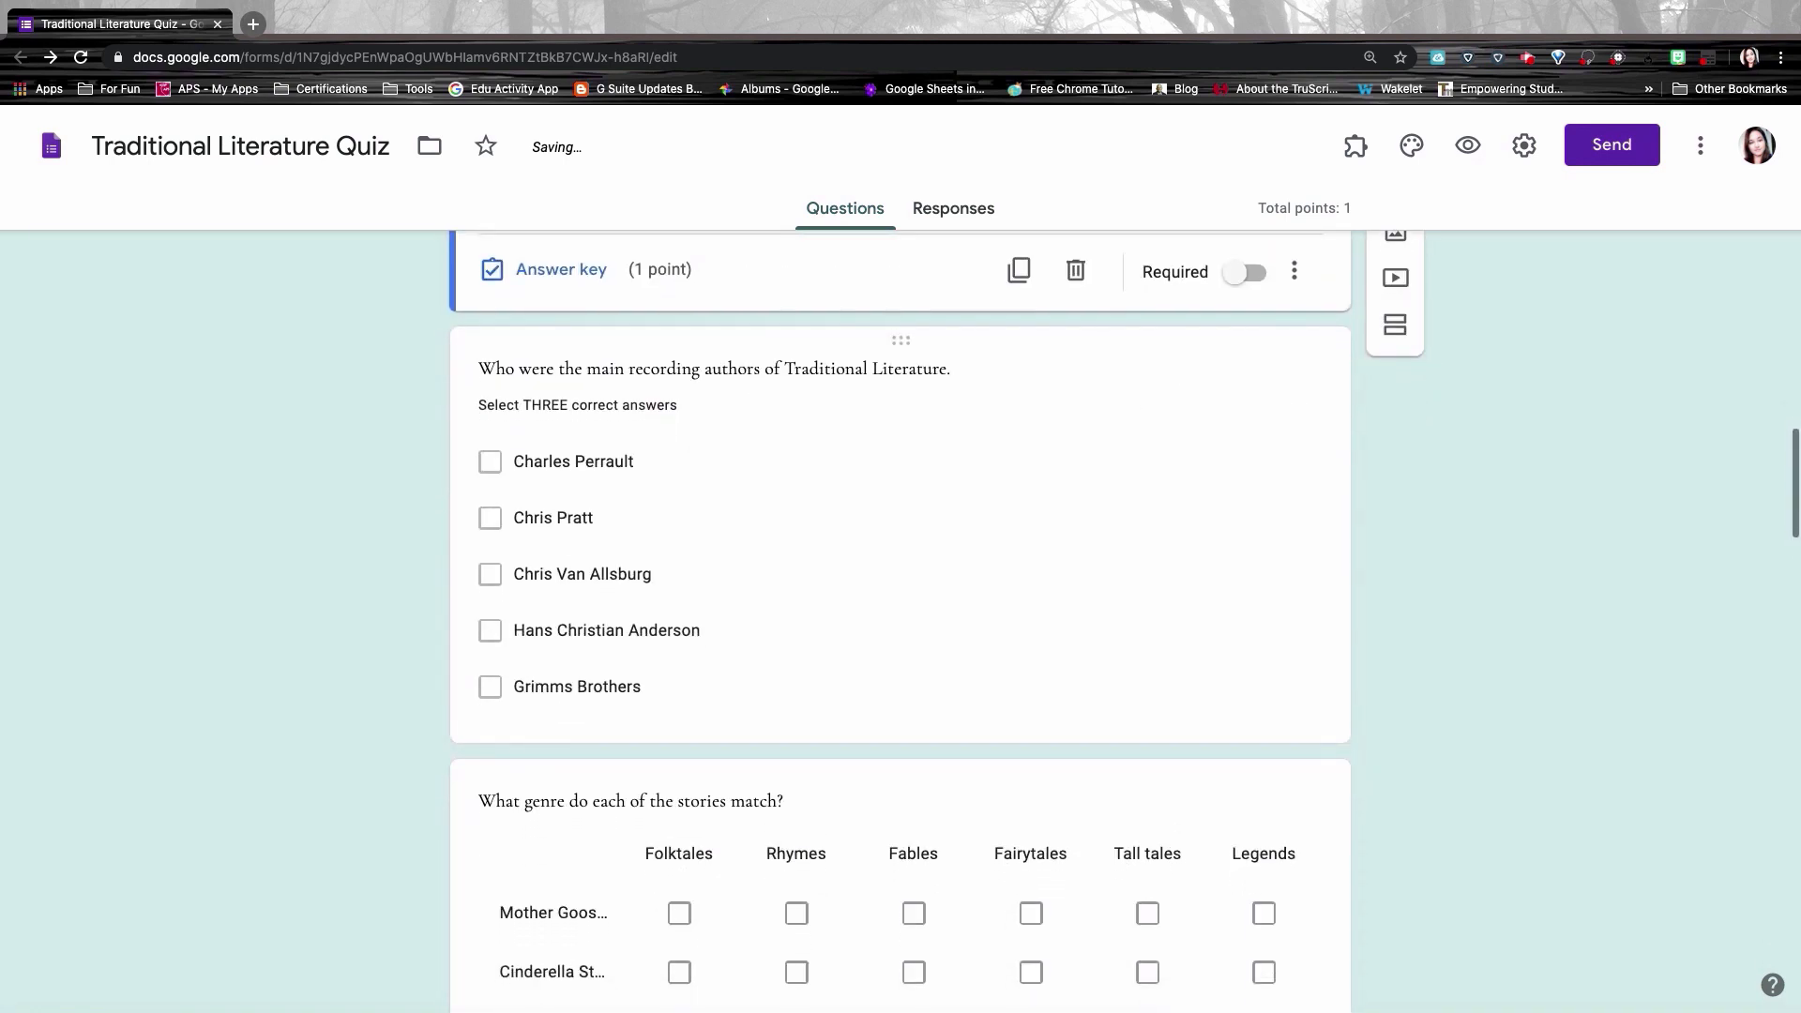
{"action": "scroll", "coordinate": [1062, 635], "scroll_direction": "down", "scroll_amount": 1}
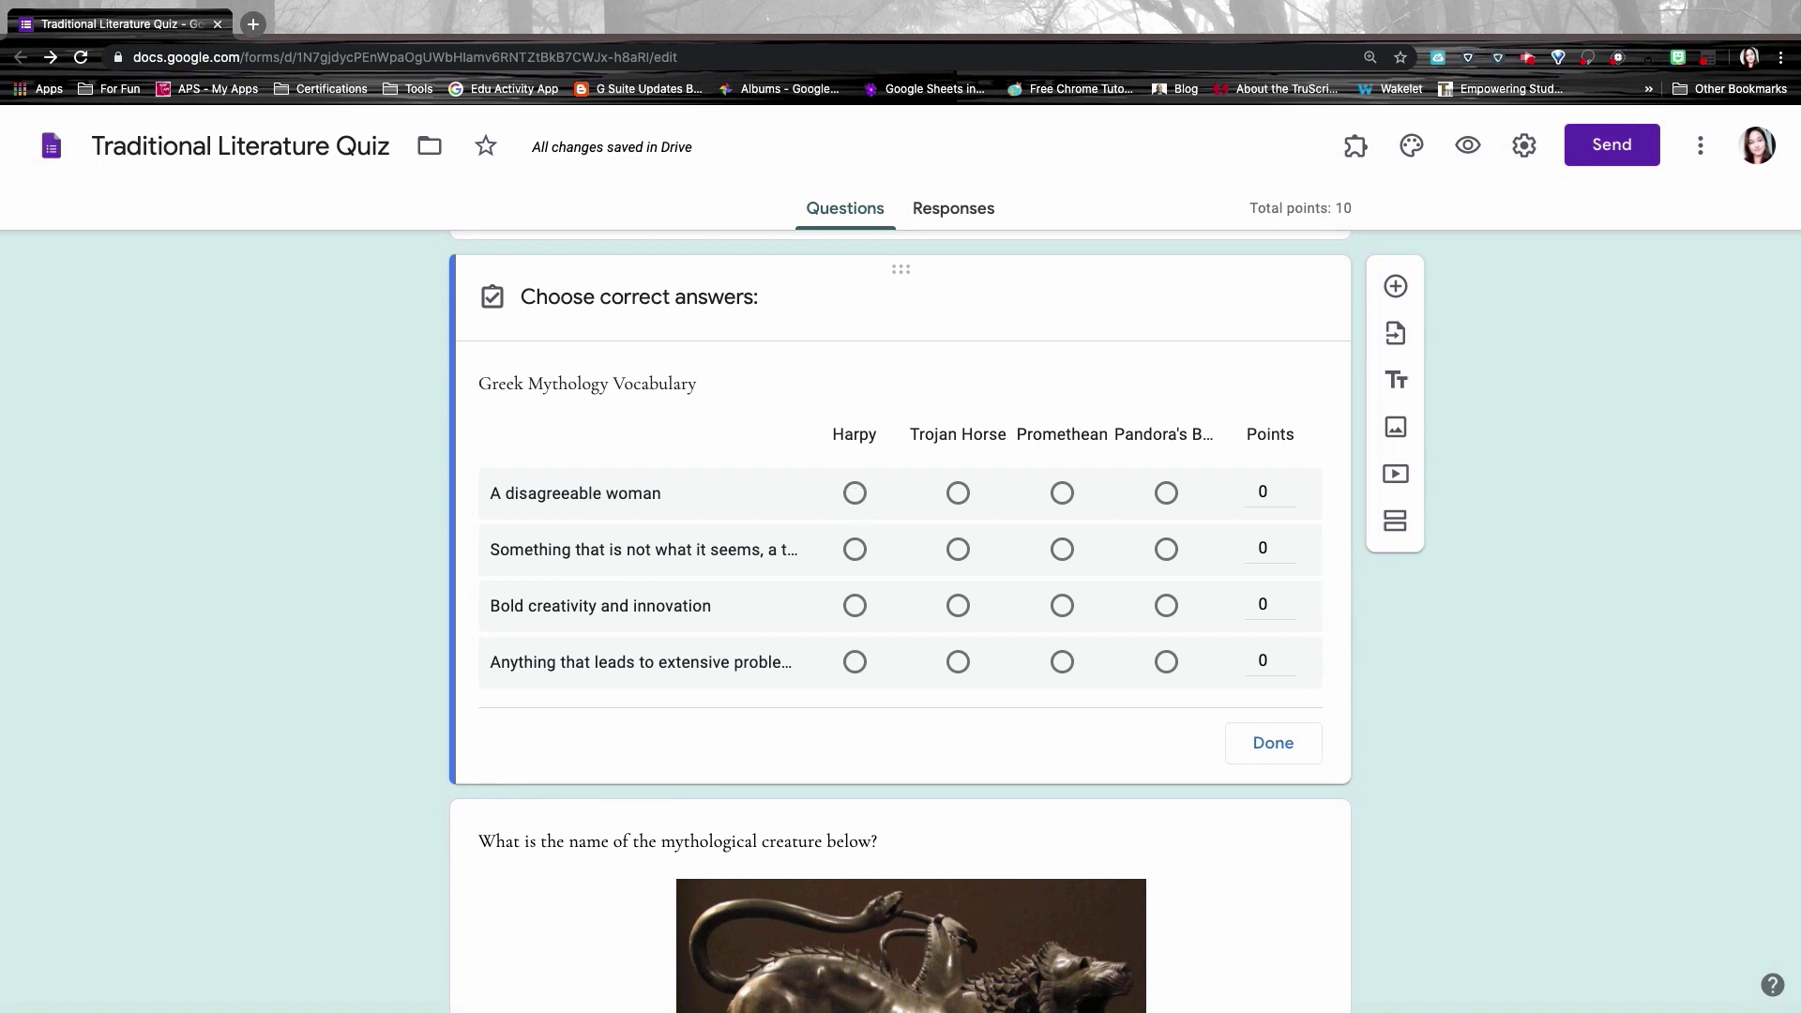
{"action": "left_click", "coordinate": [854, 493]}
{"action": "left_click", "coordinate": [1289, 487]}
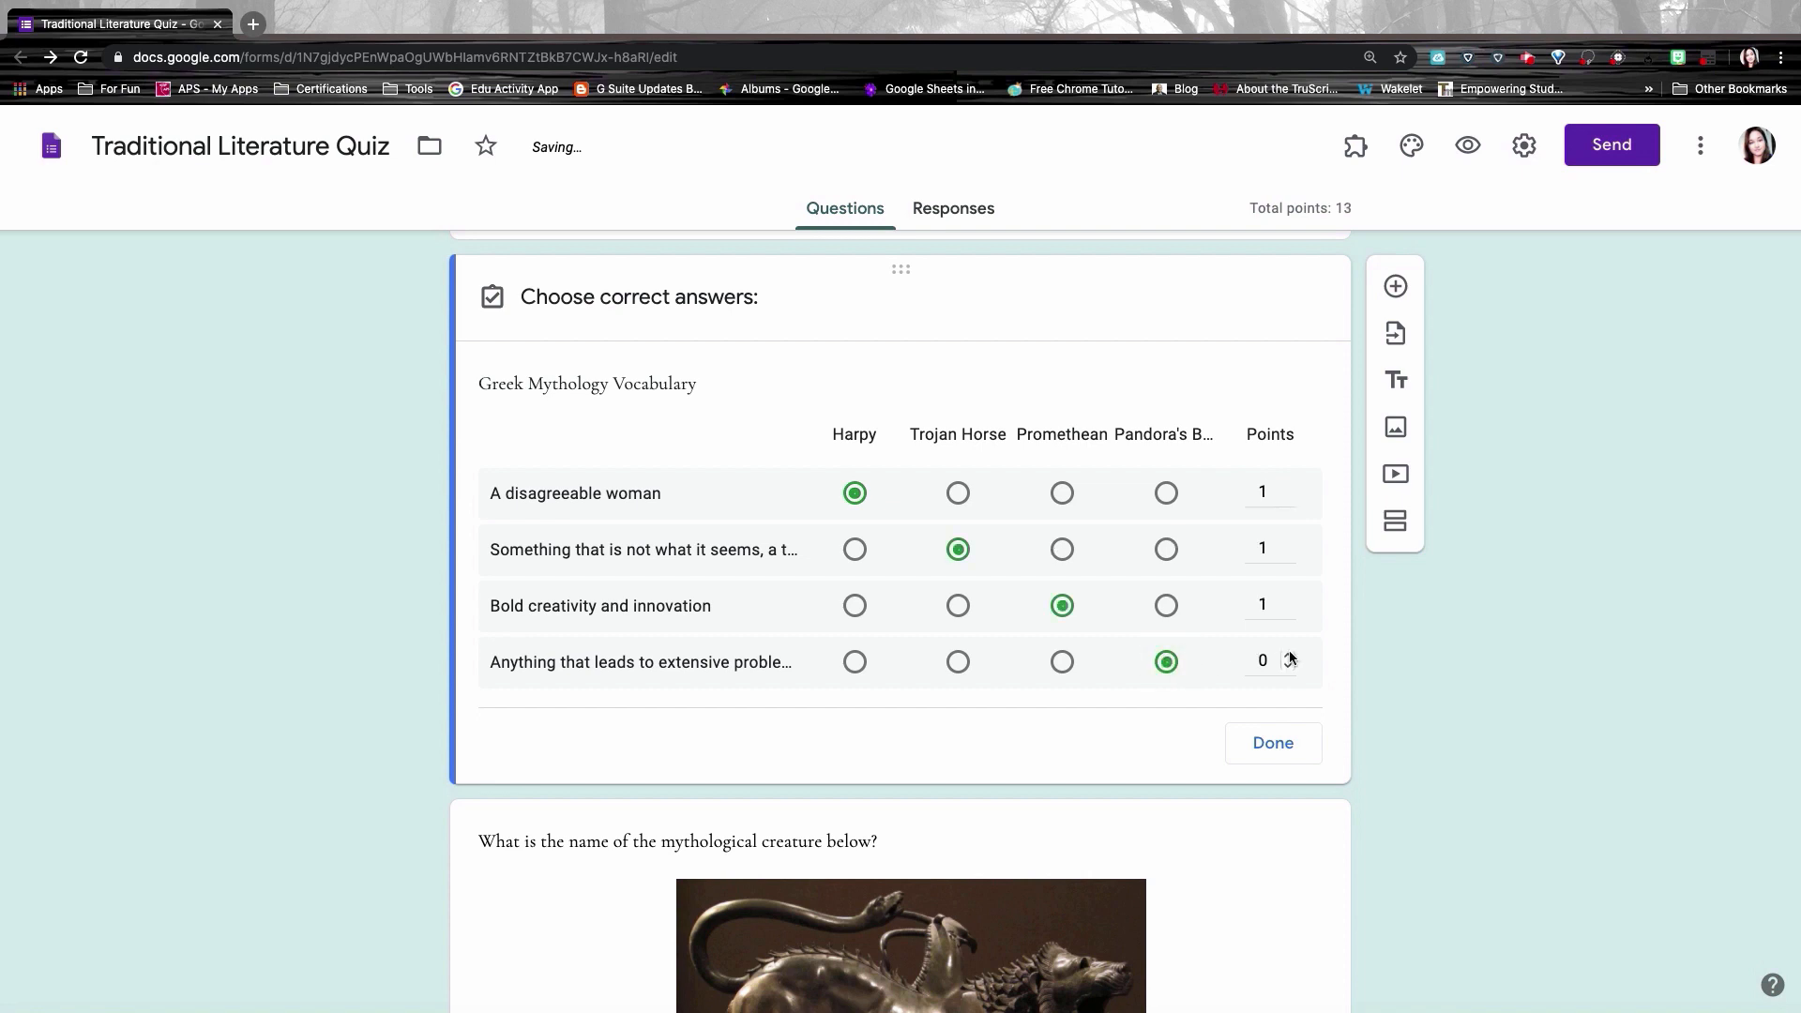
{"action": "left_click", "coordinate": [1288, 655]}
{"action": "left_click", "coordinate": [1277, 746]}
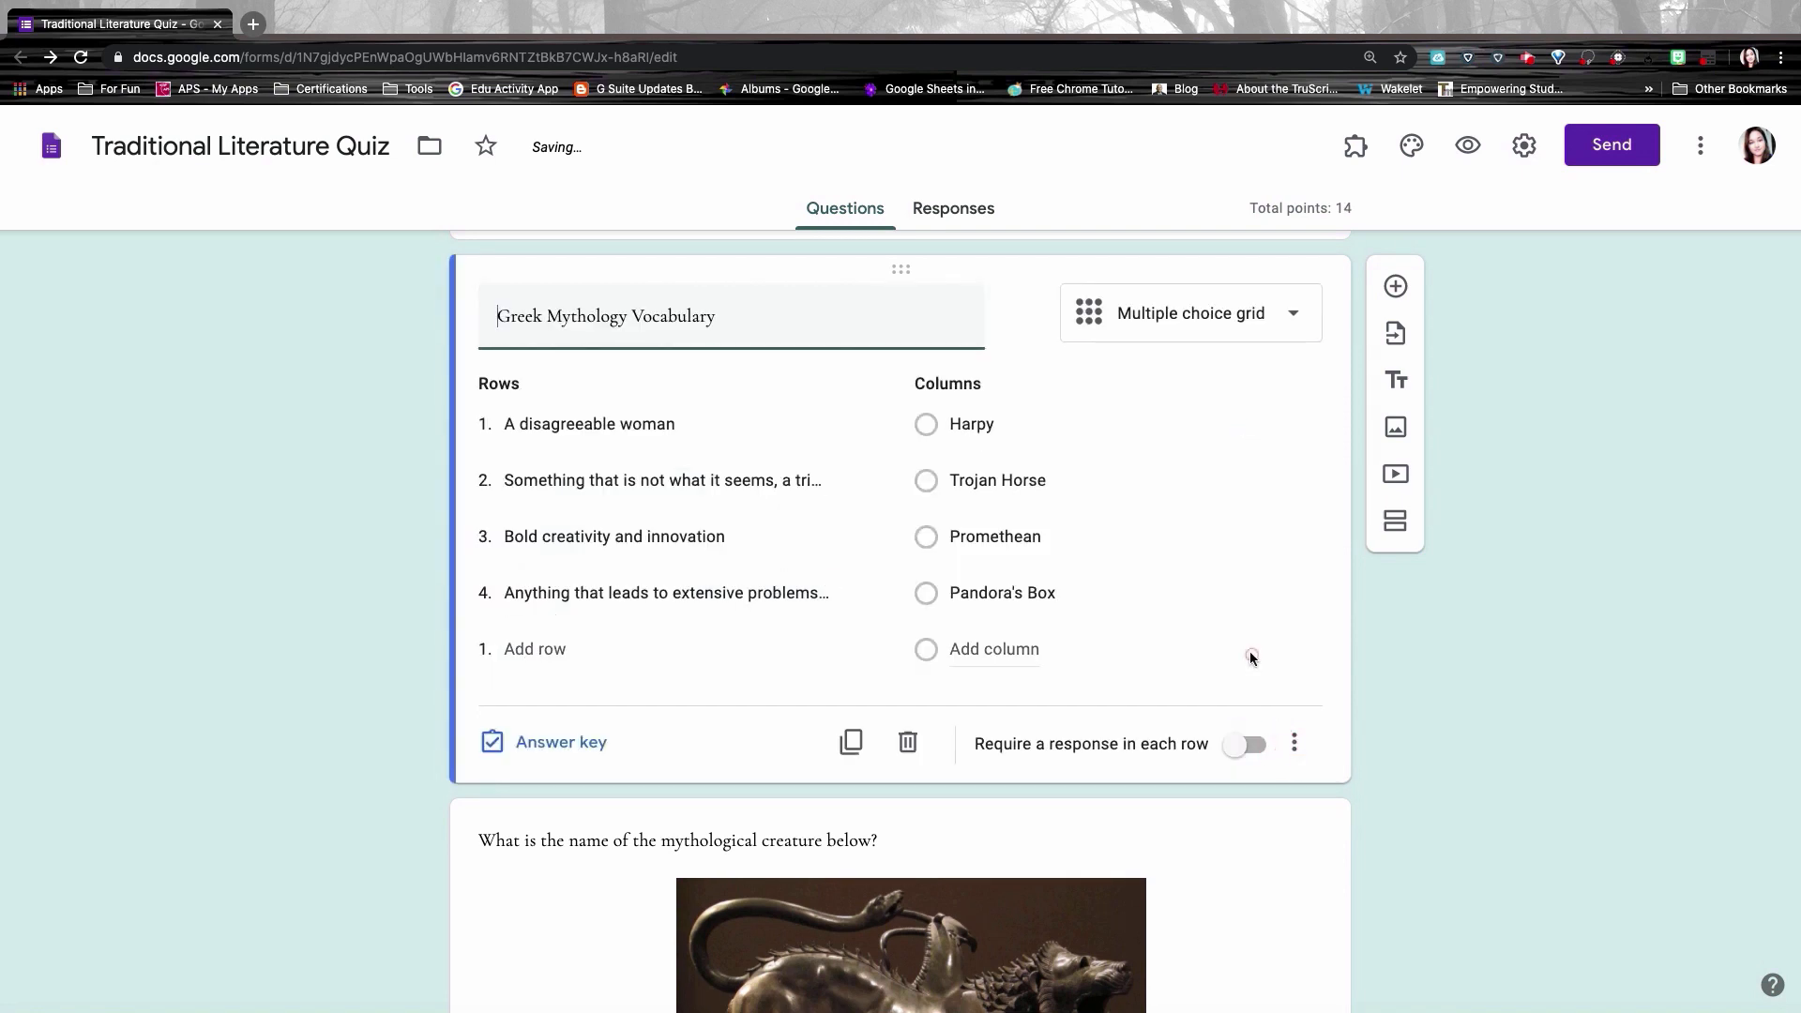
{"action": "scroll", "coordinate": [1249, 651], "scroll_direction": "down", "scroll_amount": 5}
{"action": "scroll", "coordinate": [901, 610], "scroll_direction": "down", "scroll_amount": 1}
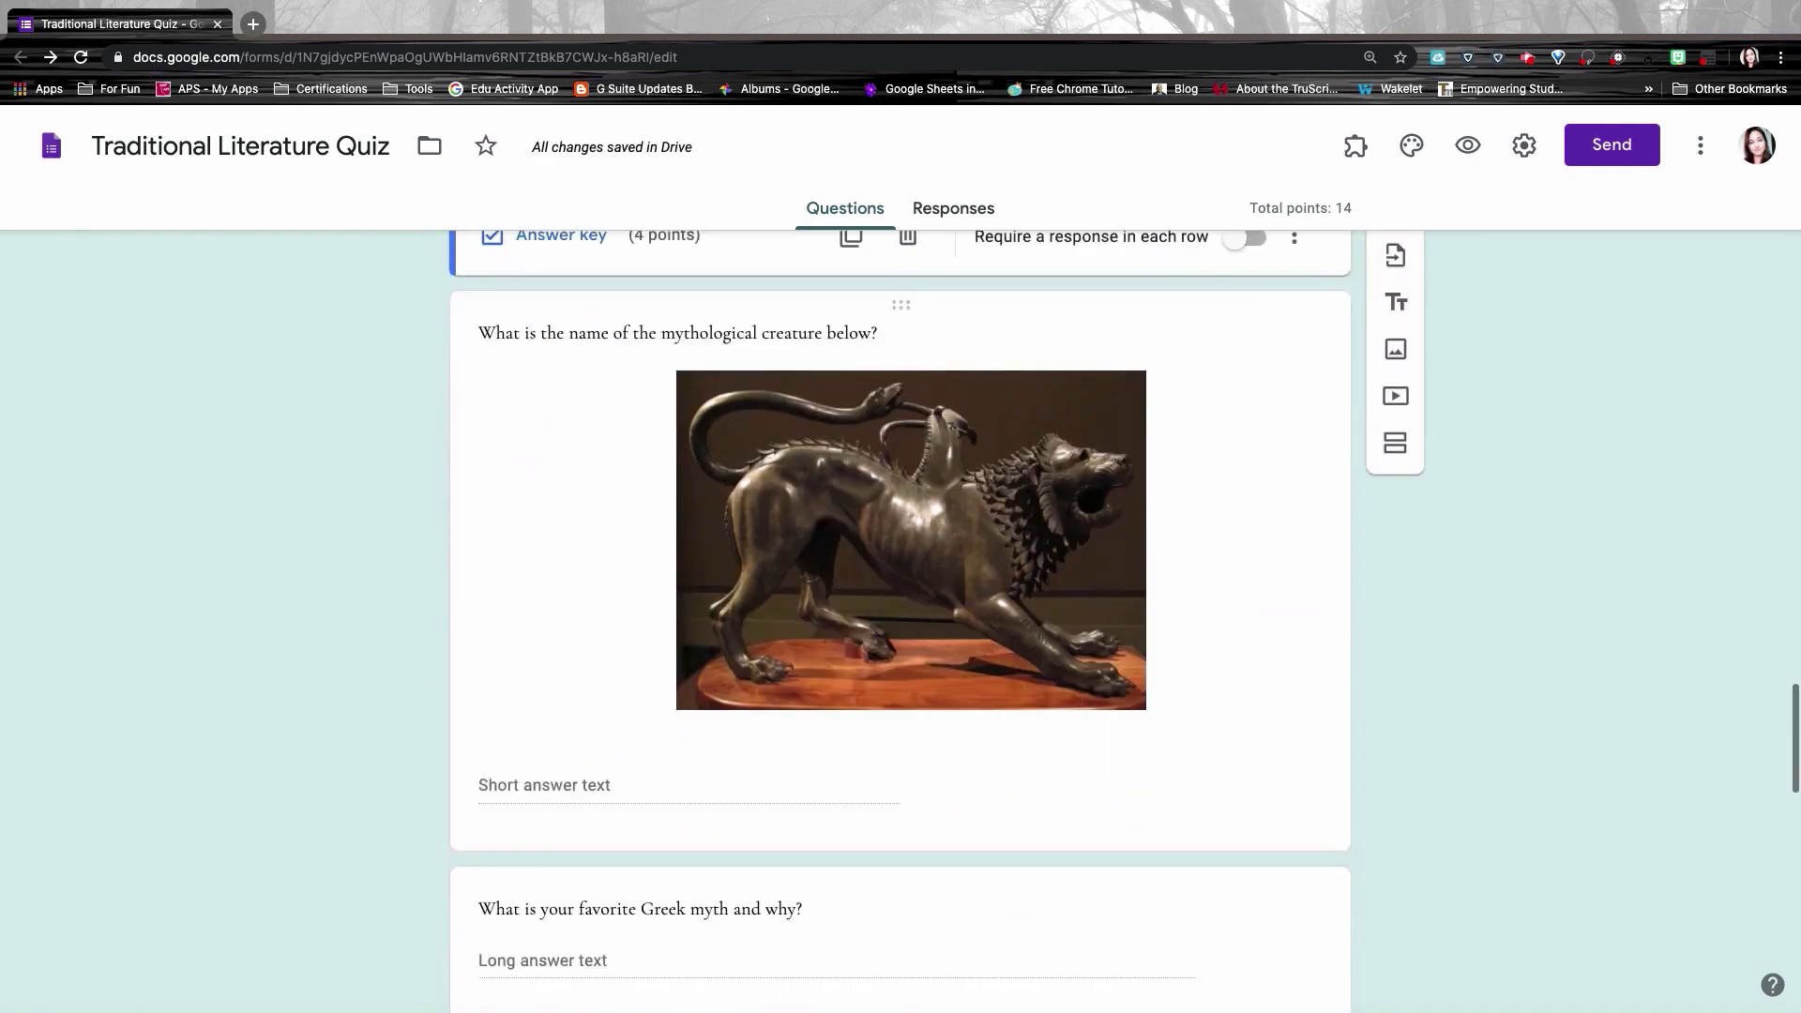
Step: Add Chimera as the creature question's correct answer and mark all other answers incorrect
{"action": "left_click", "coordinate": [573, 775]}
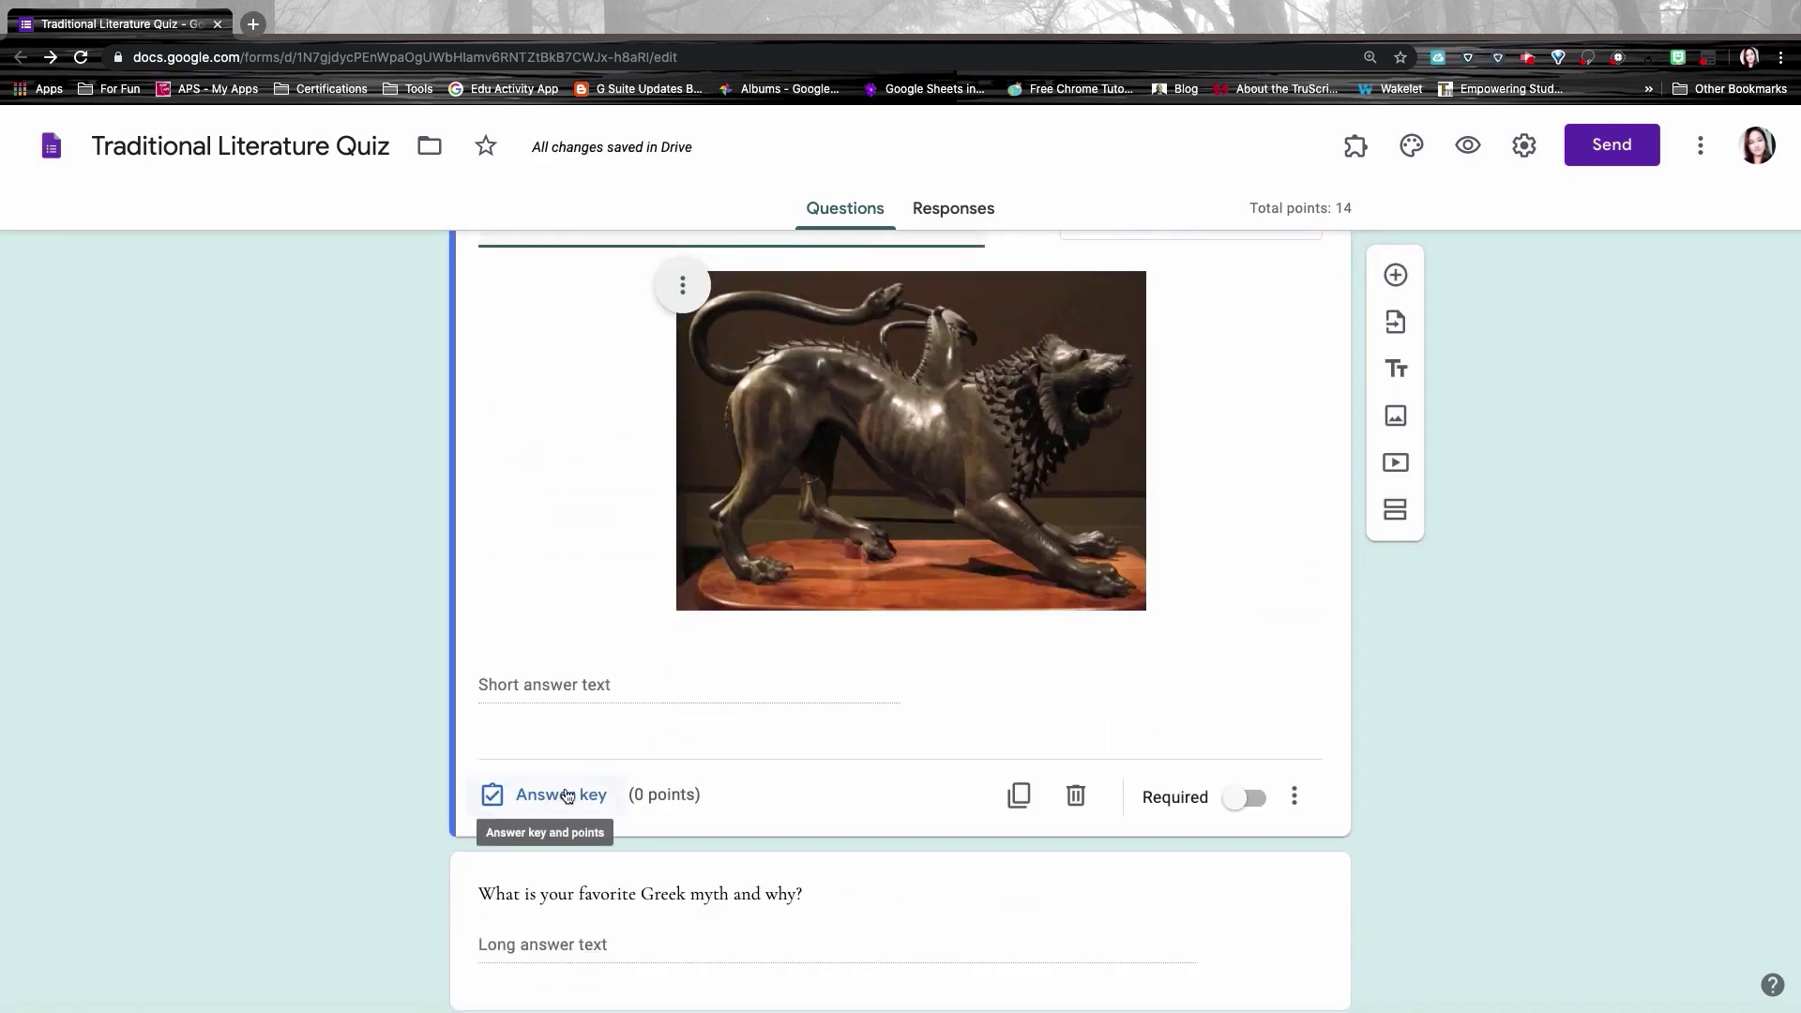
{"action": "left_click", "coordinate": [562, 795]}
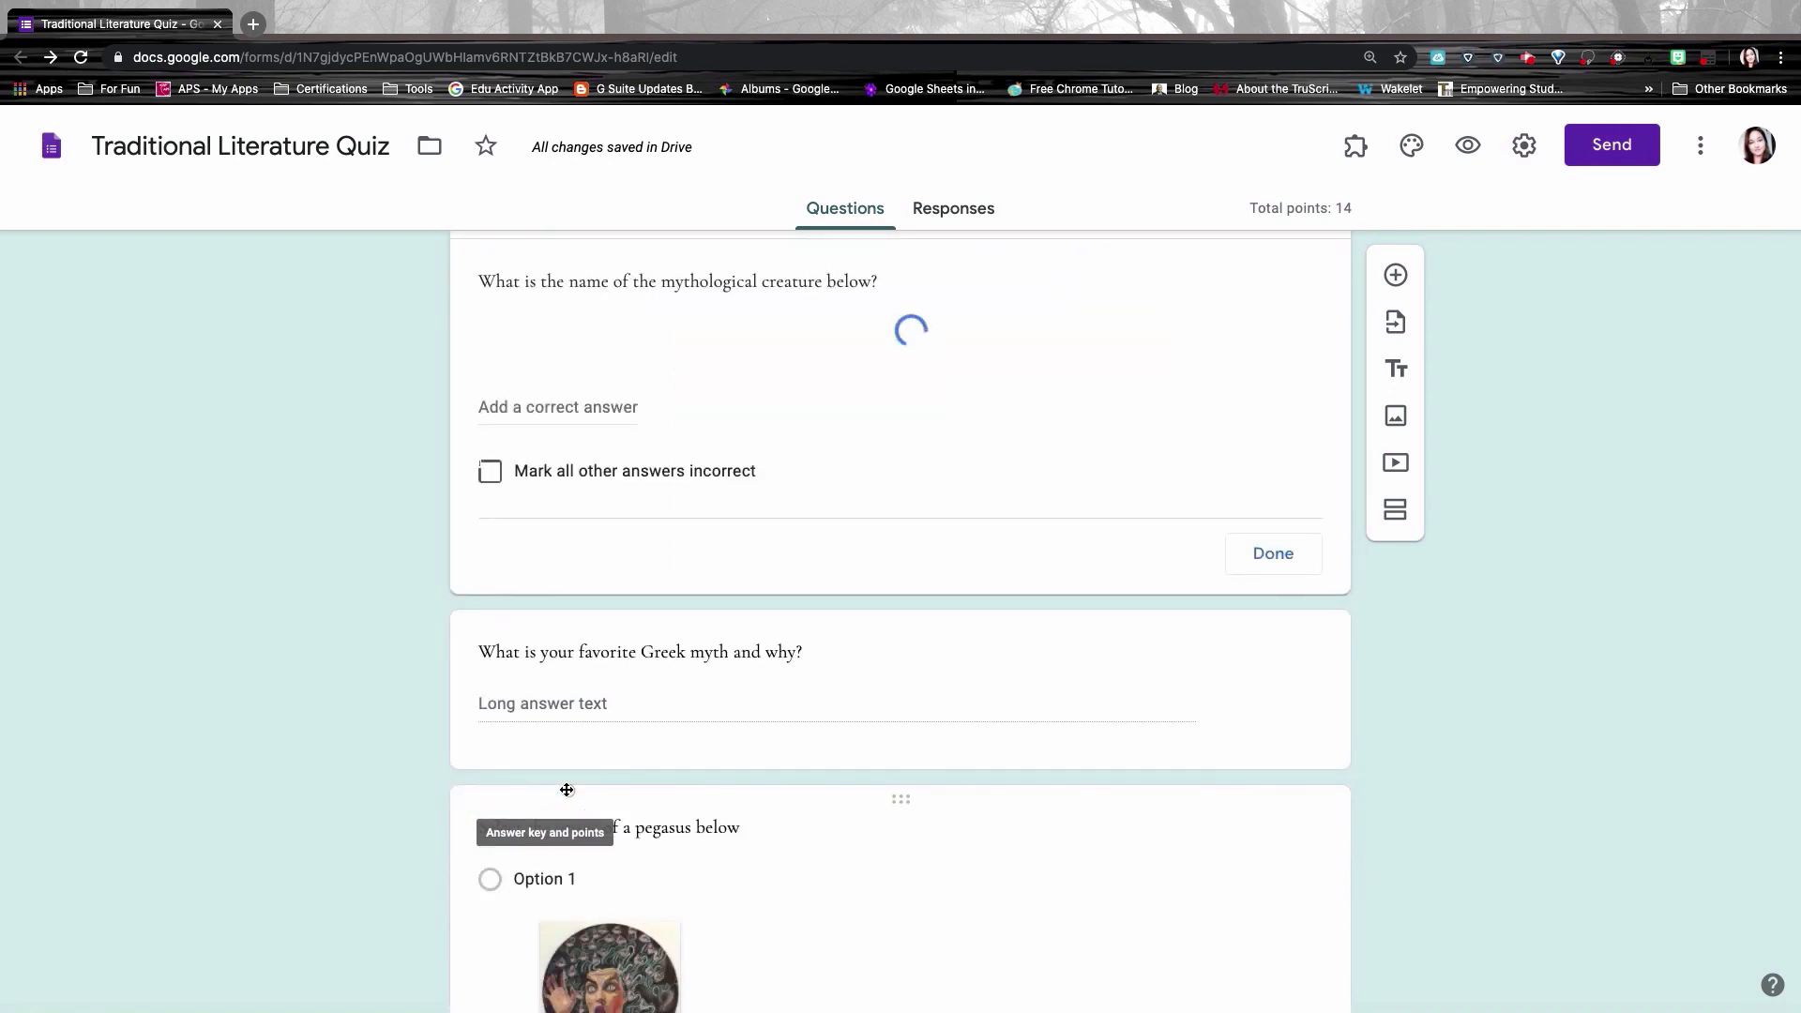
{"action": "left_click", "coordinate": [503, 730]}
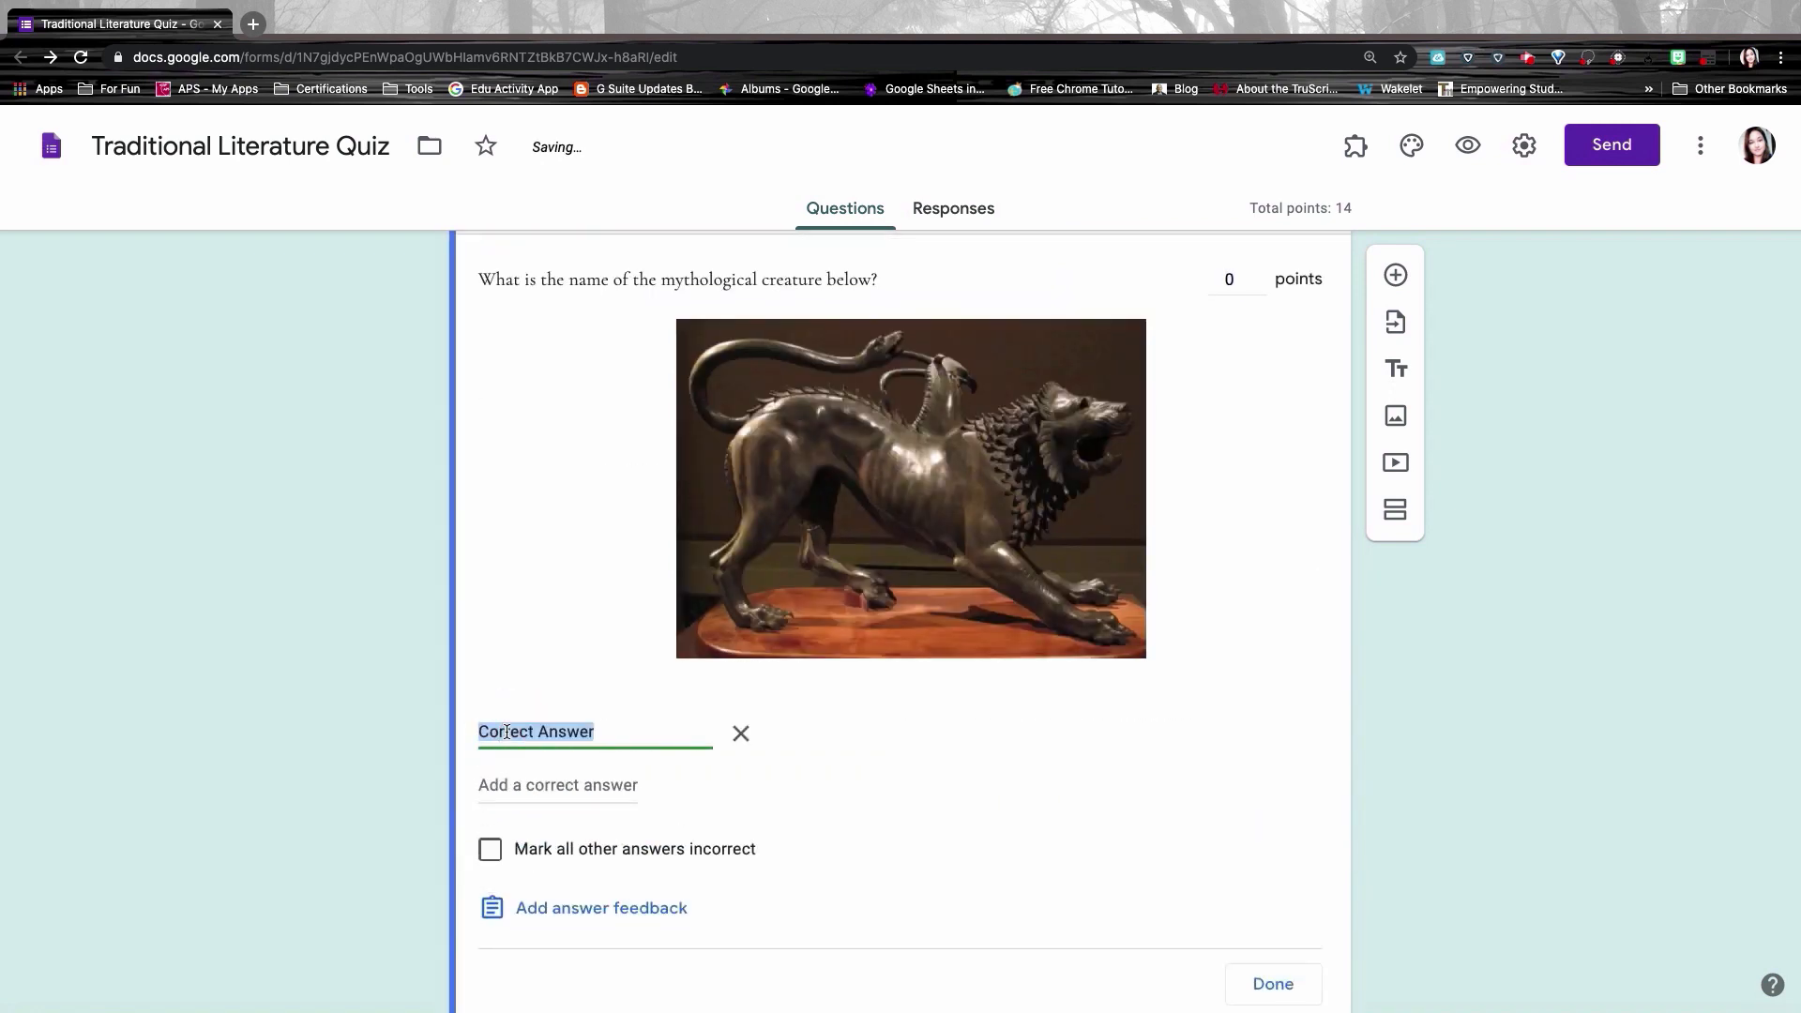
{"action": "type", "text": "Chimera"}
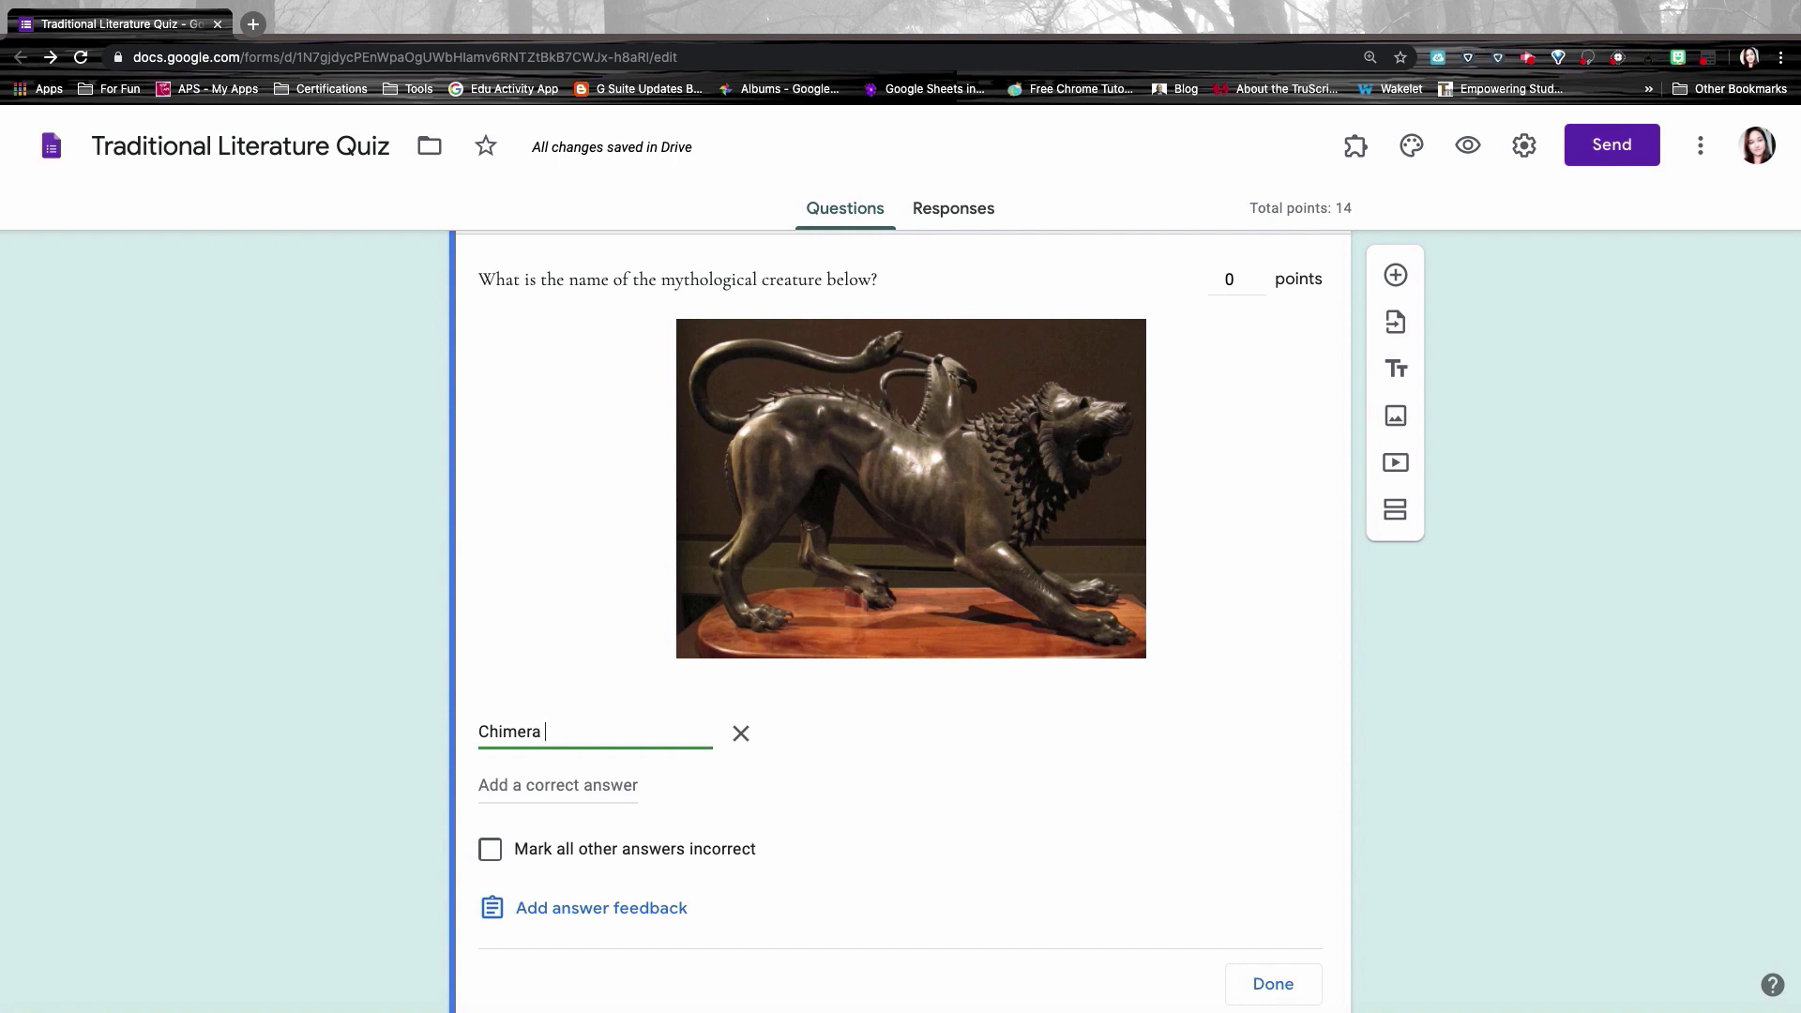
{"action": "left_click", "coordinate": [489, 850]}
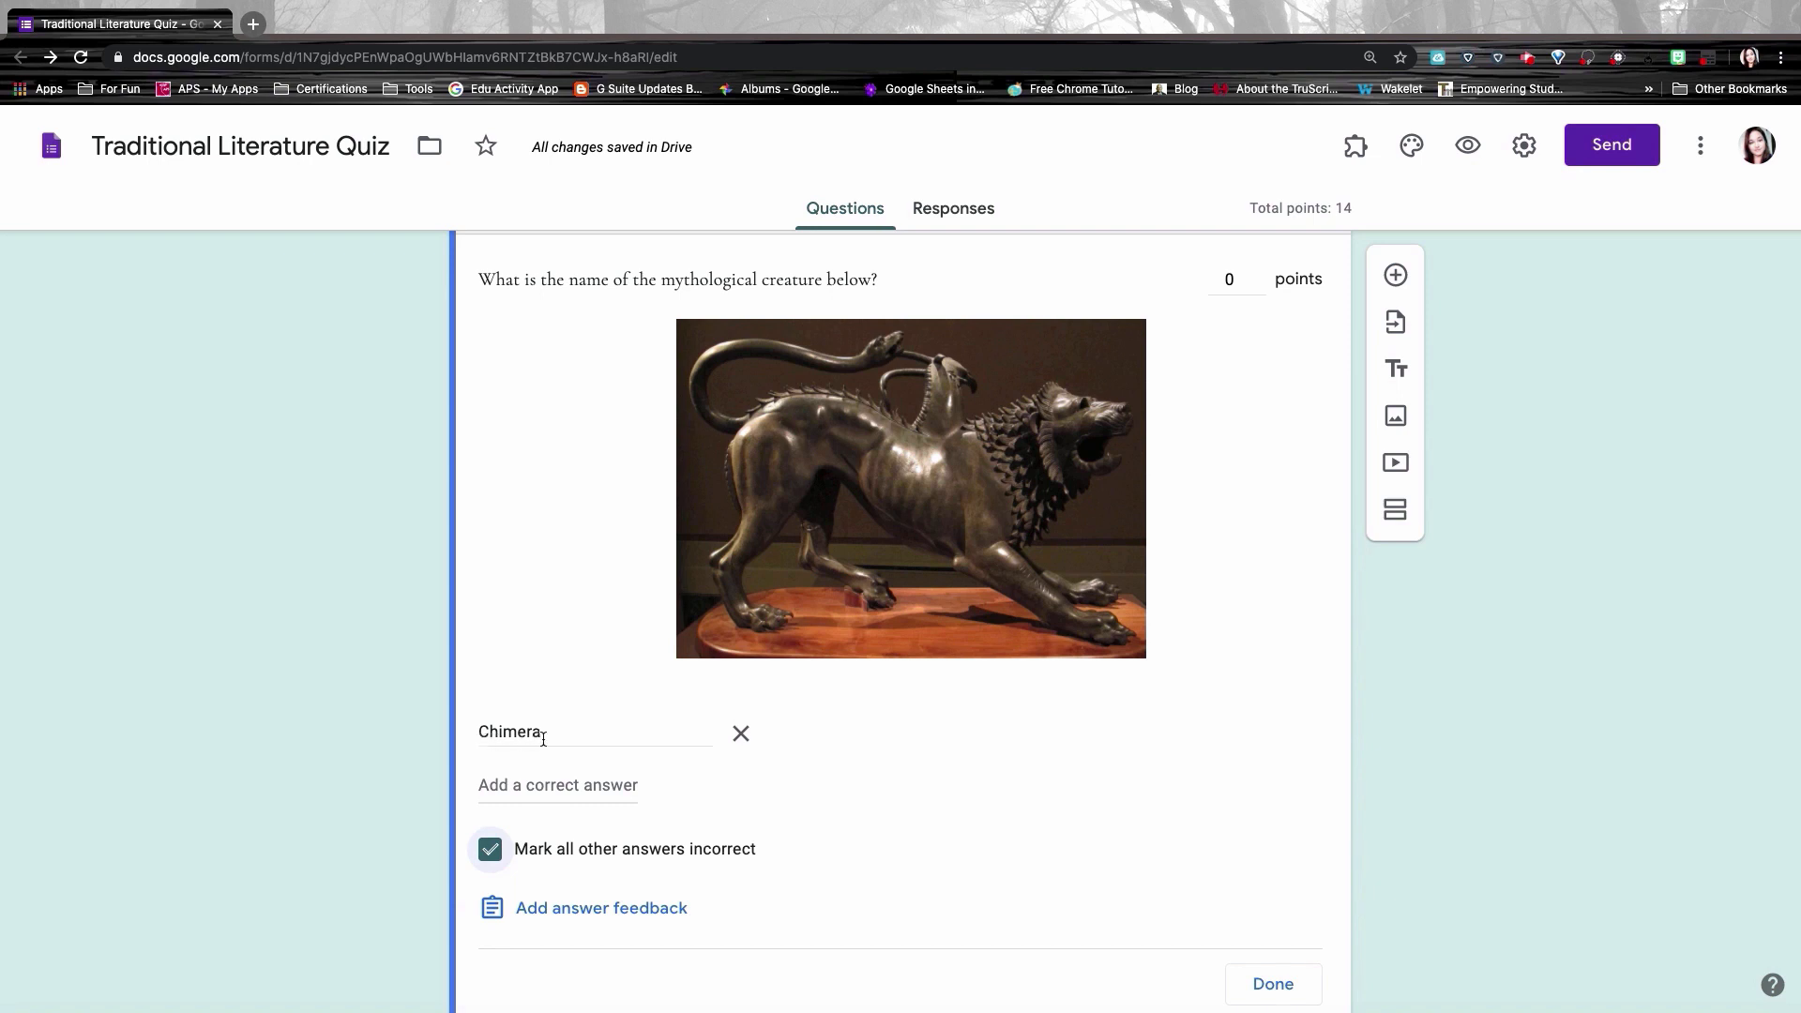
{"action": "left_click", "coordinate": [1255, 988]}
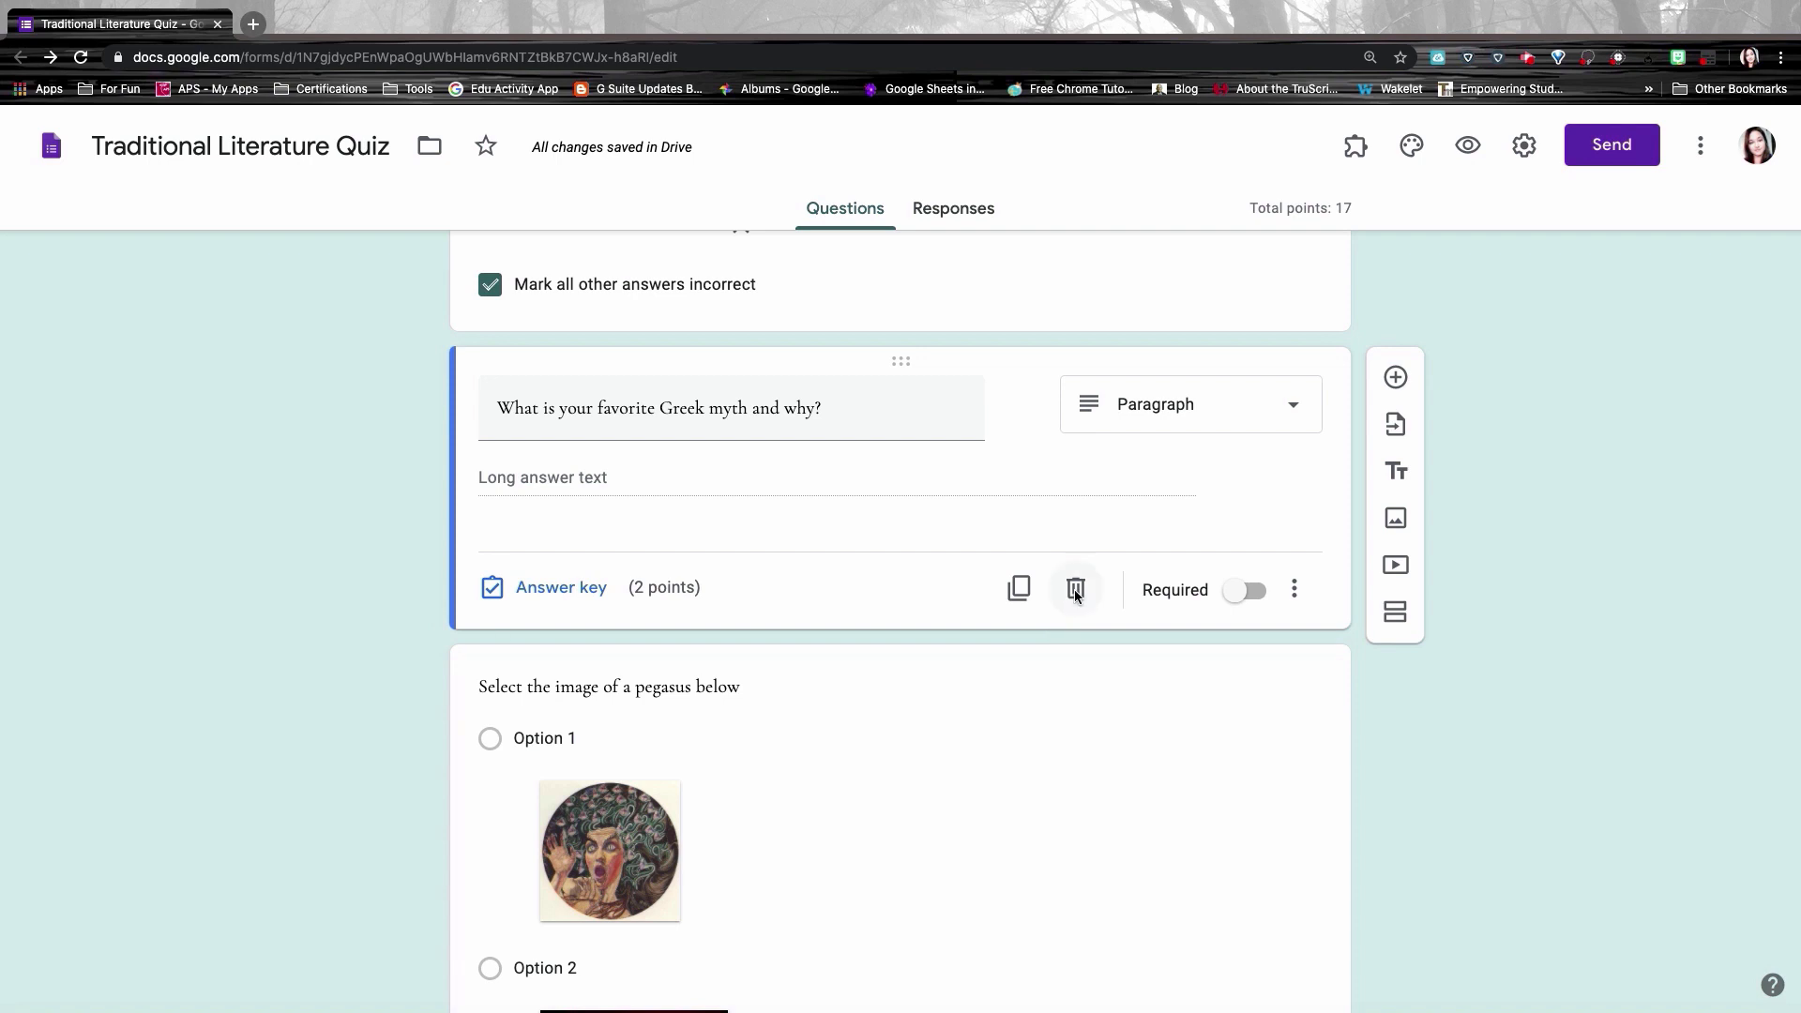
Step: Delete the favorite Greek myth question, then open and cancel answer feedback on the Chimera question
{"action": "left_click", "coordinate": [1075, 588]}
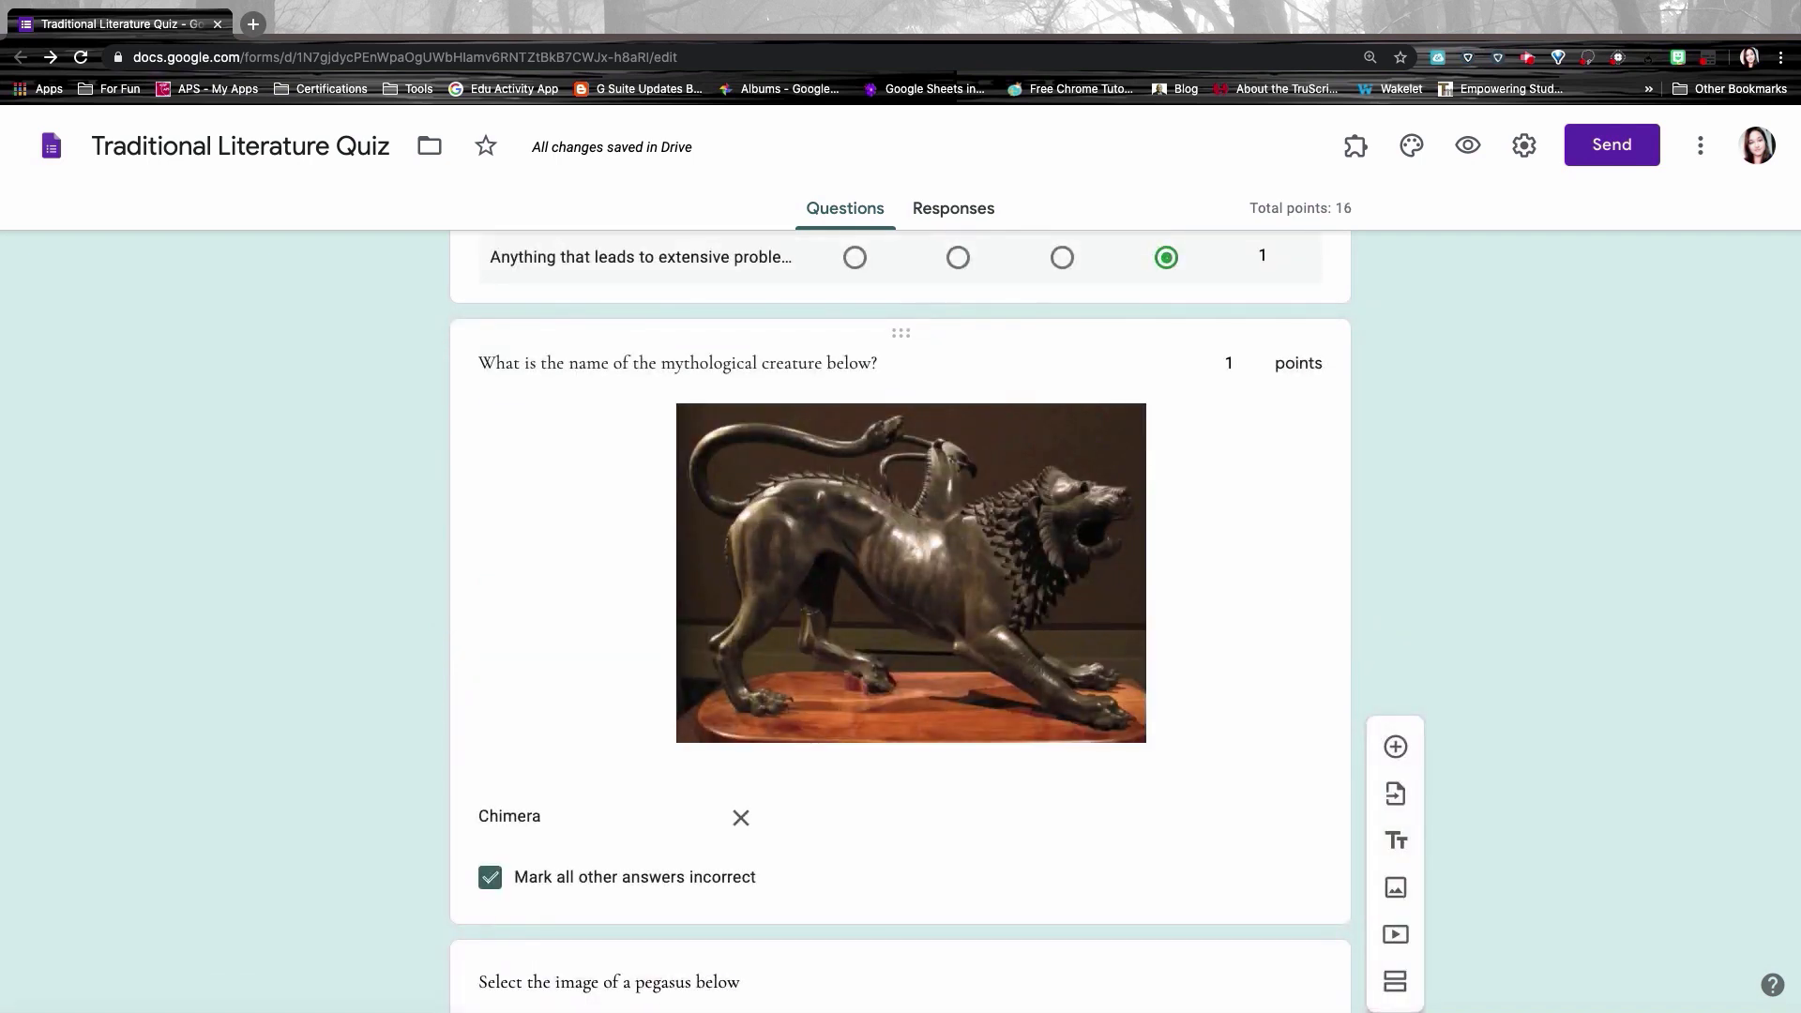
{"action": "left_click", "coordinate": [533, 433]}
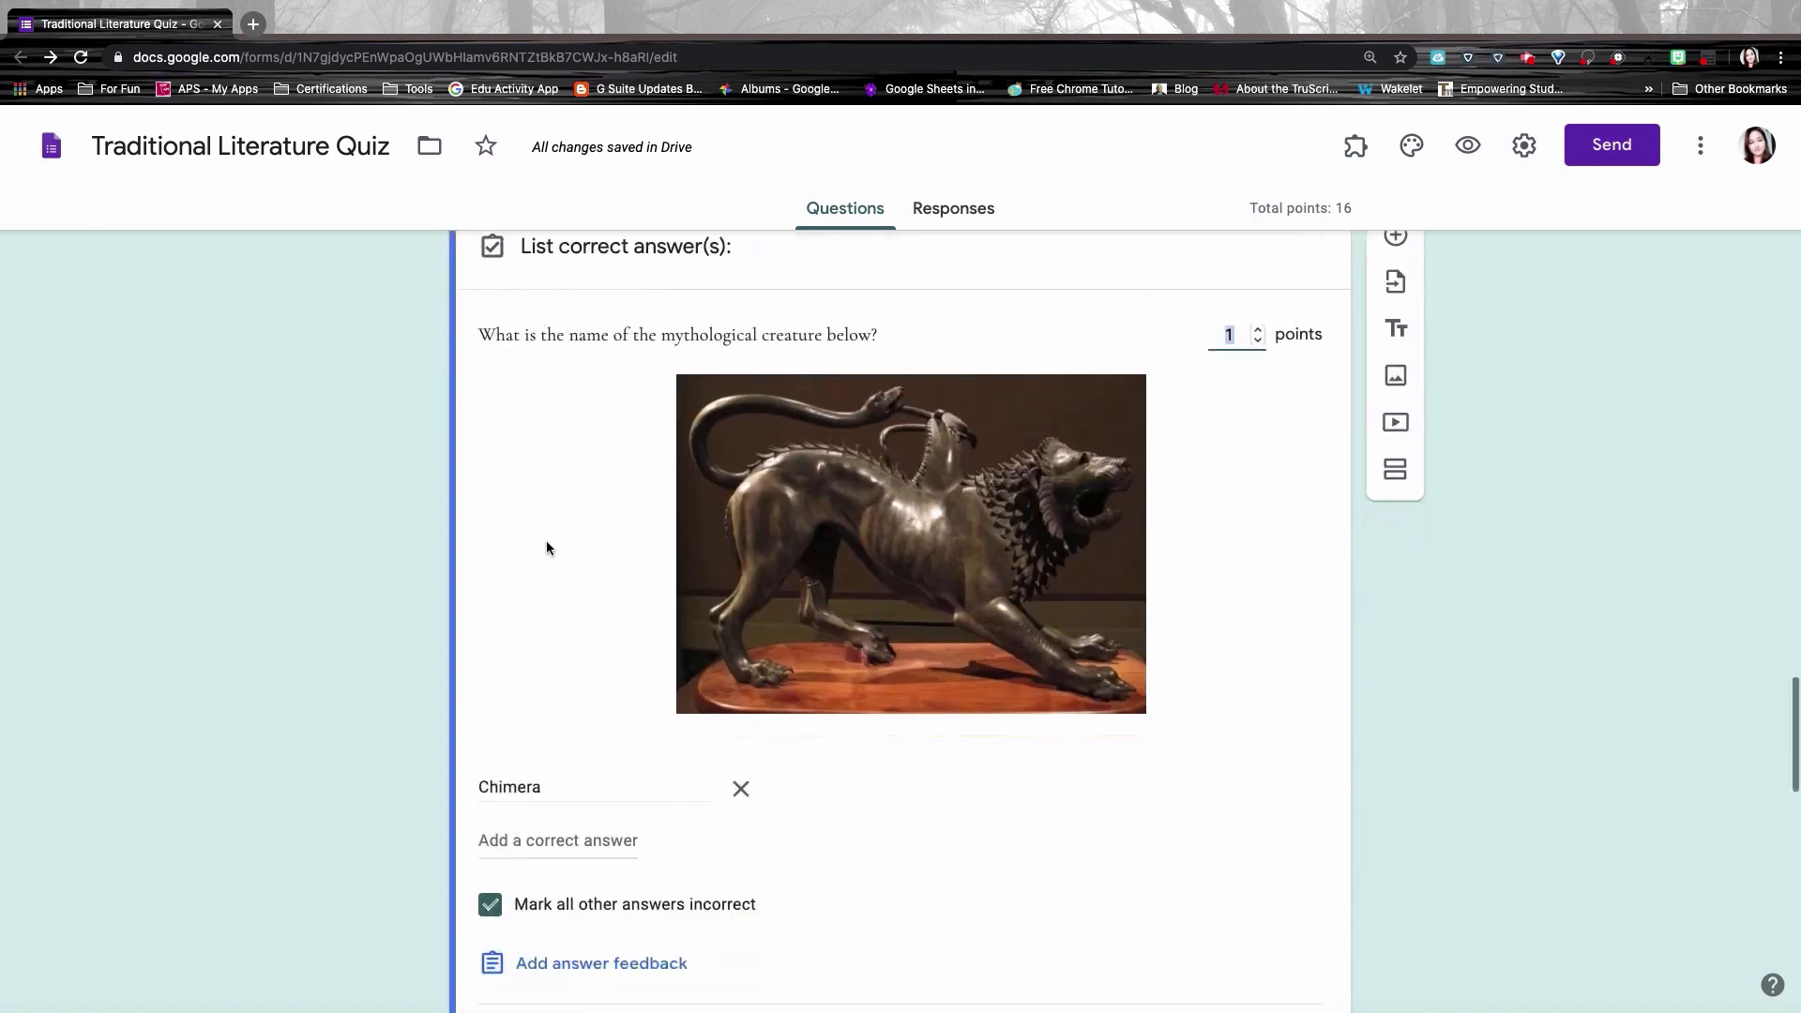
{"action": "scroll", "coordinate": [546, 540], "scroll_direction": "down", "scroll_amount": 3}
{"action": "scroll", "coordinate": [546, 541], "scroll_direction": "down", "scroll_amount": 3}
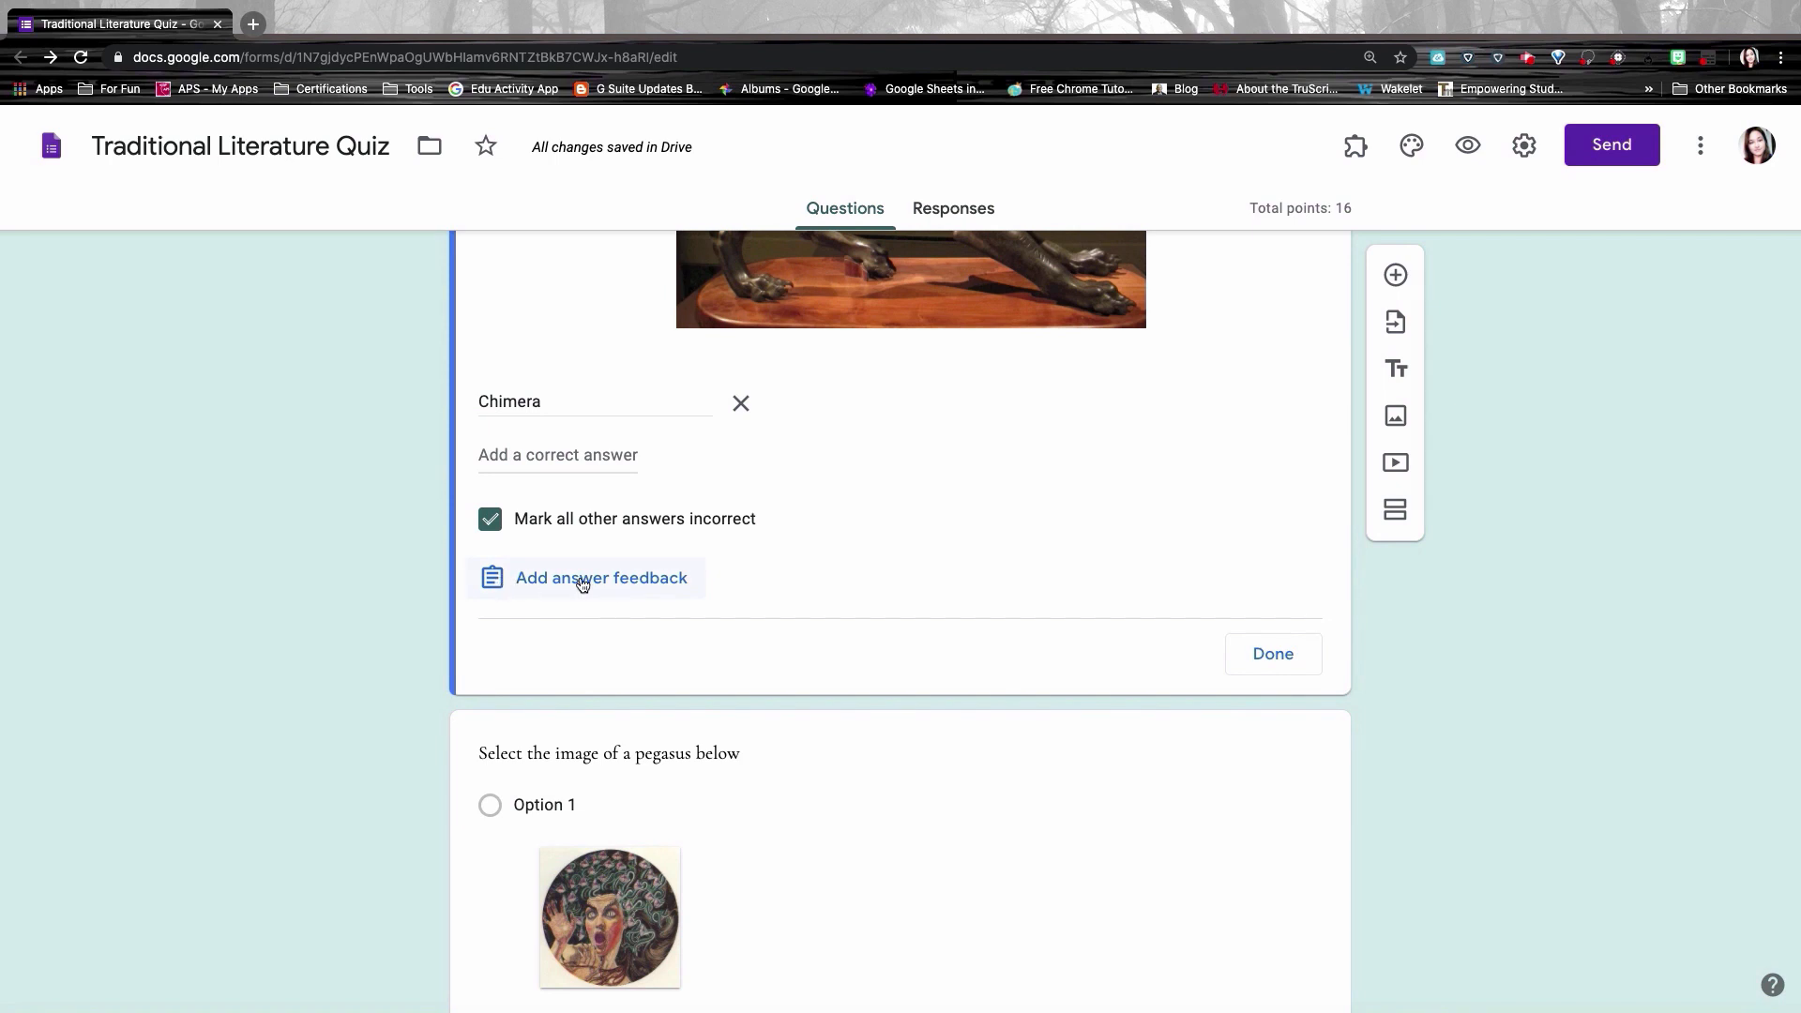
{"action": "left_click", "coordinate": [583, 582]}
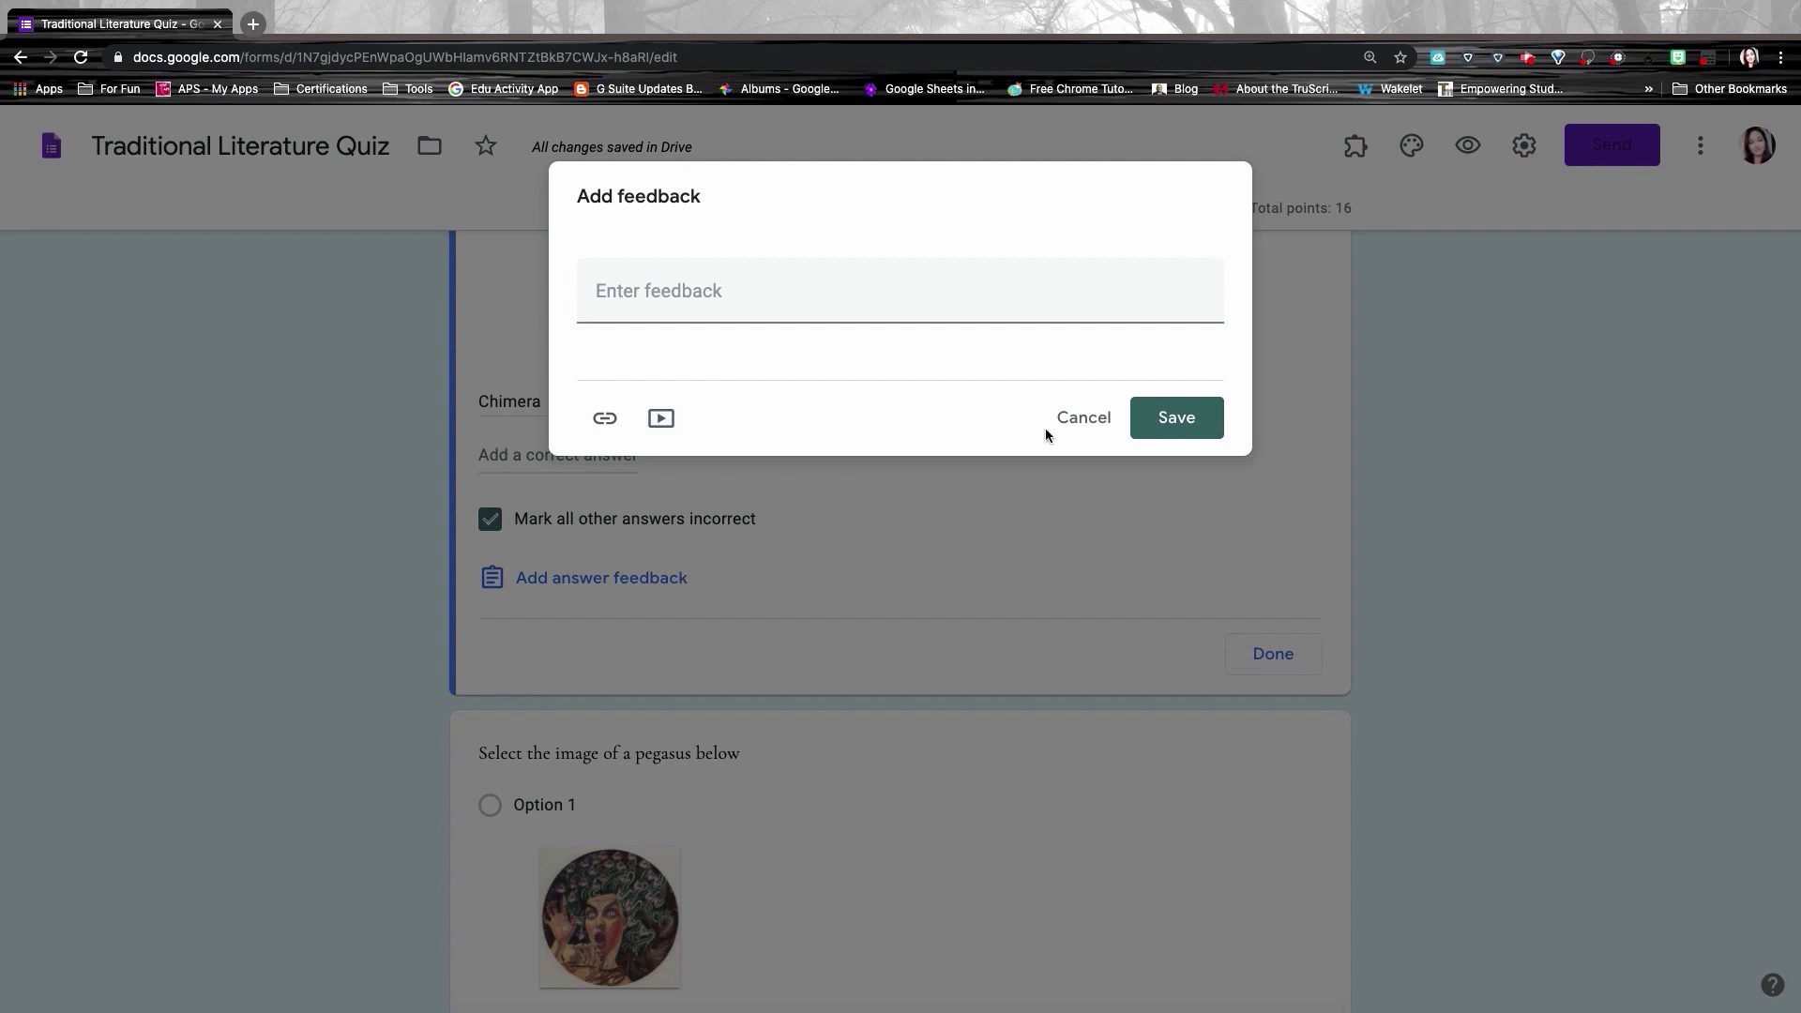
{"action": "left_click", "coordinate": [1088, 421]}
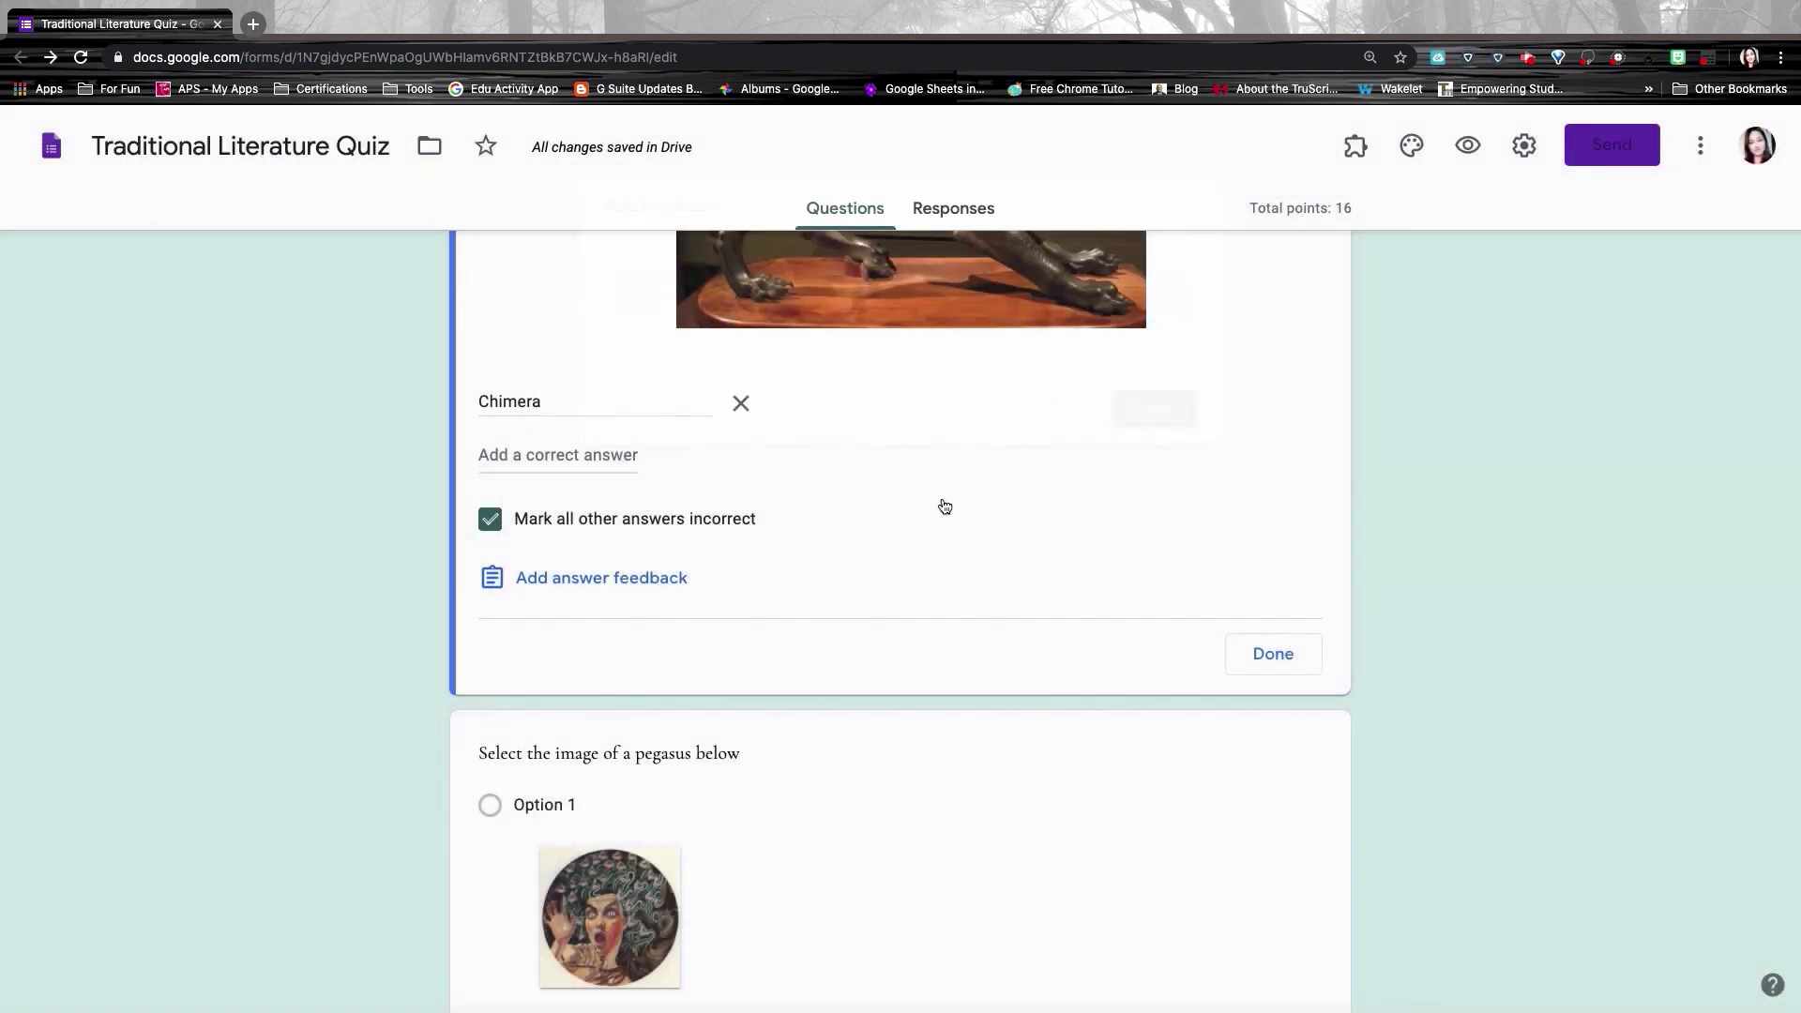
{"action": "scroll", "coordinate": [945, 507], "scroll_direction": "up", "scroll_amount": 10}
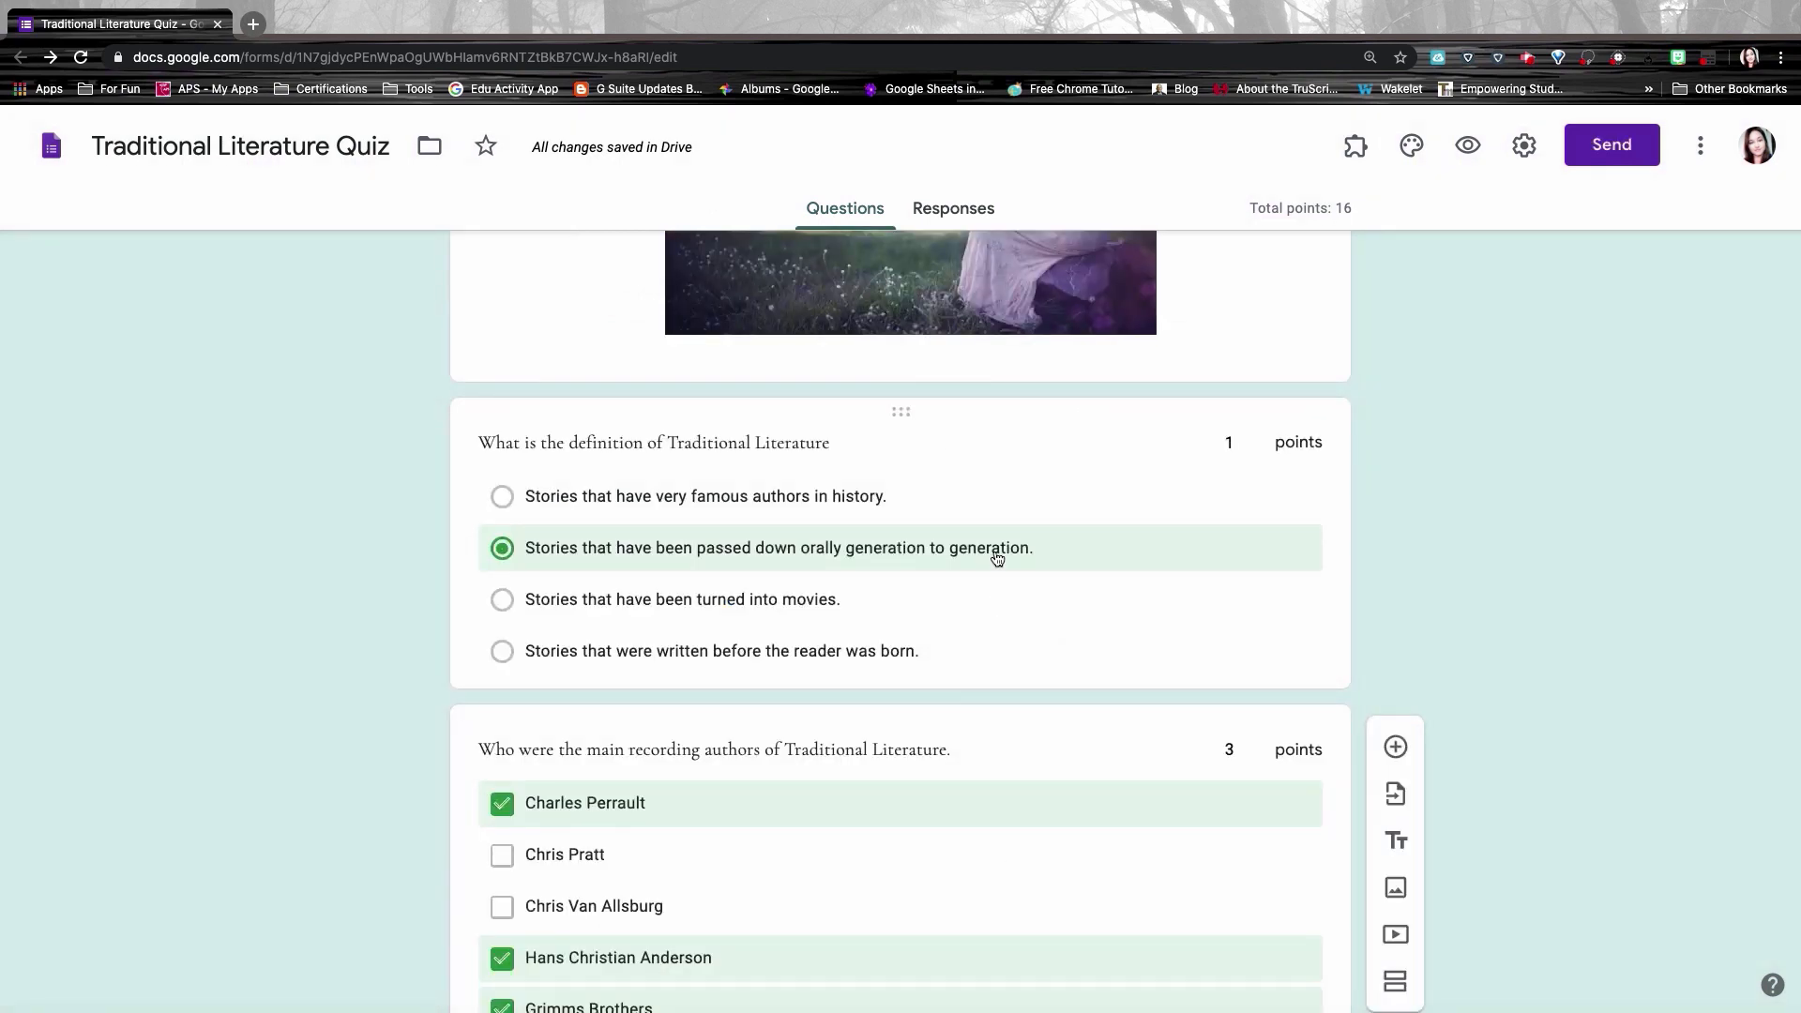
Step: Give the definition question 'Great Job!' correct feedback and a Traditional Literature video for incorrect answers
{"action": "left_click", "coordinate": [1033, 591]}
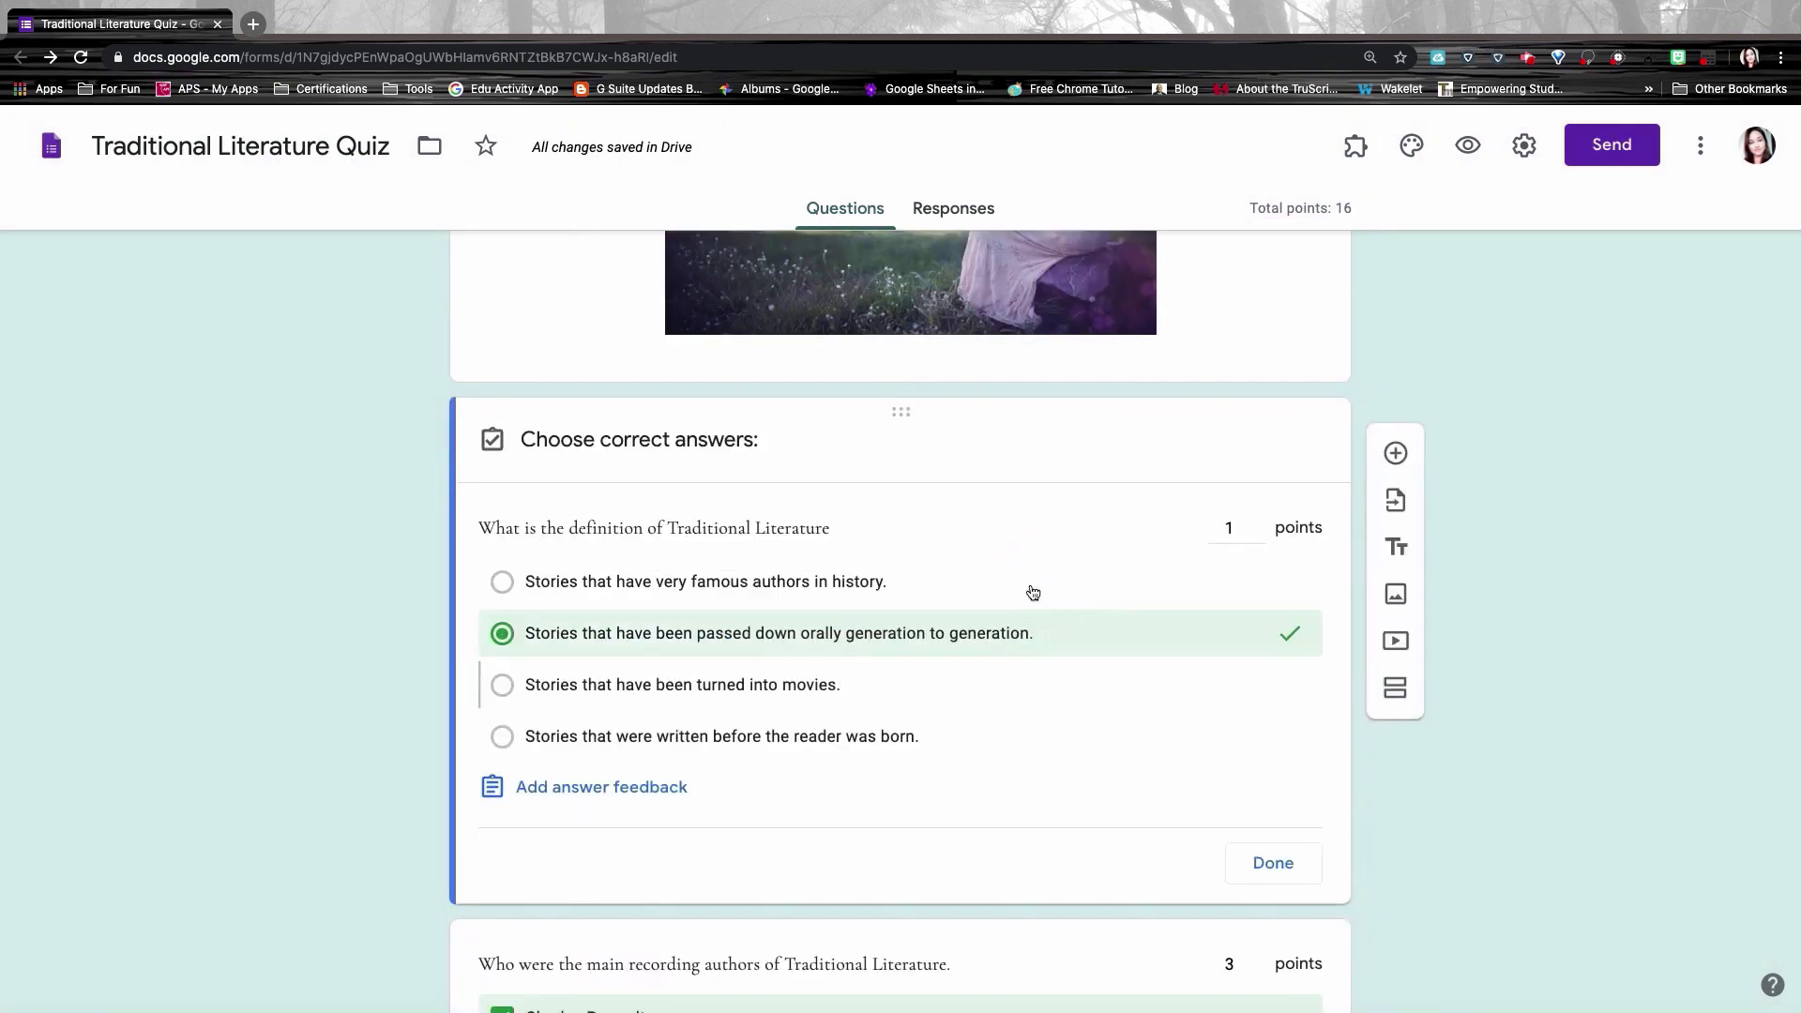
{"action": "left_click", "coordinate": [583, 796]}
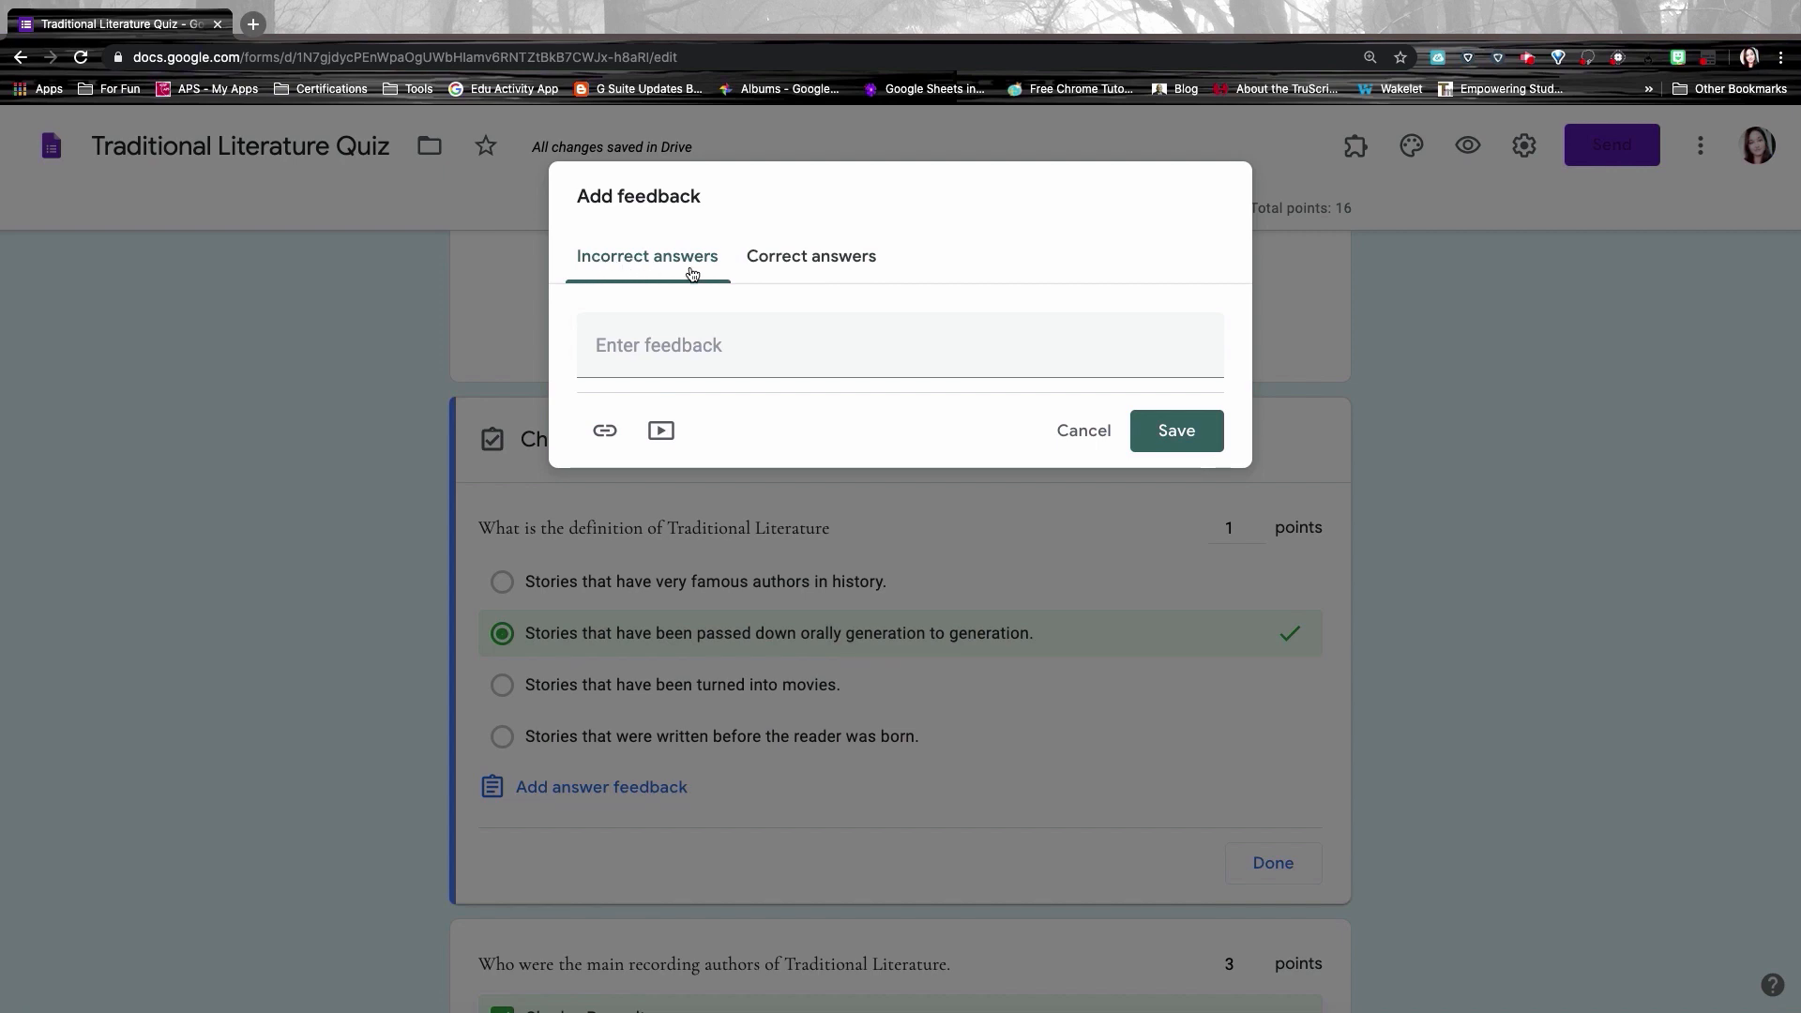
{"action": "left_click", "coordinate": [823, 260]}
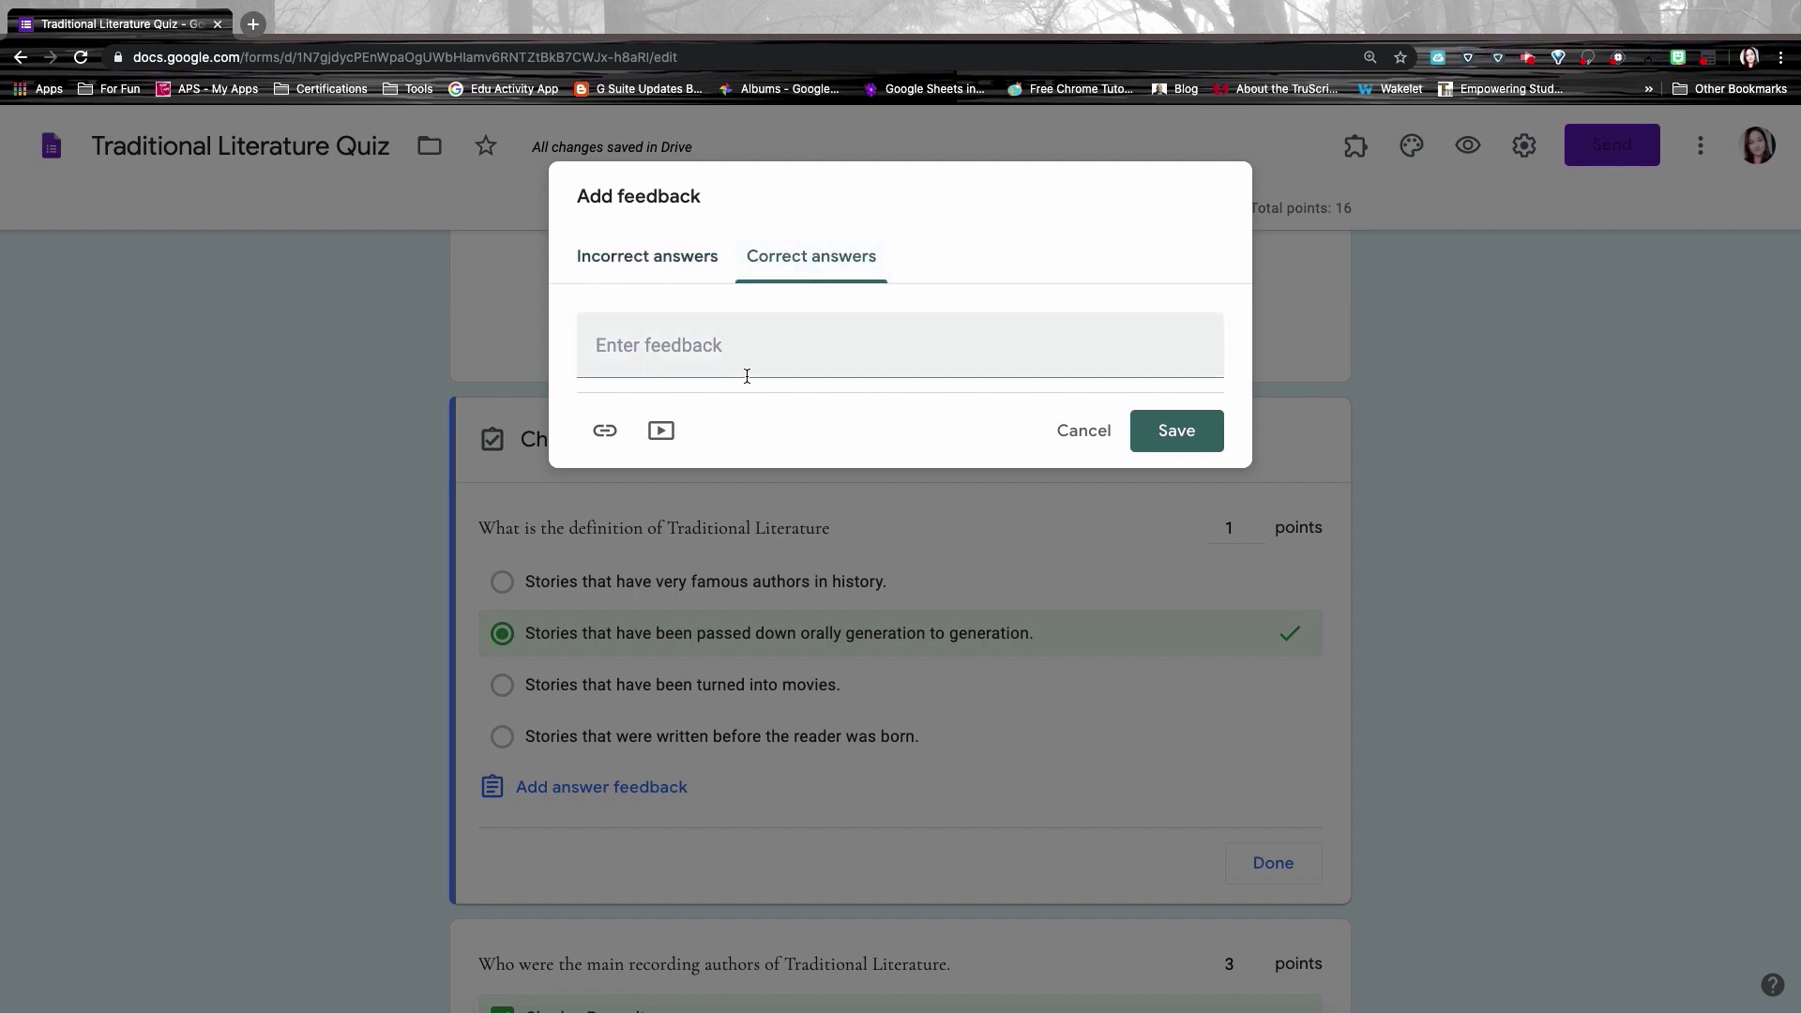
{"action": "left_click", "coordinate": [695, 348]}
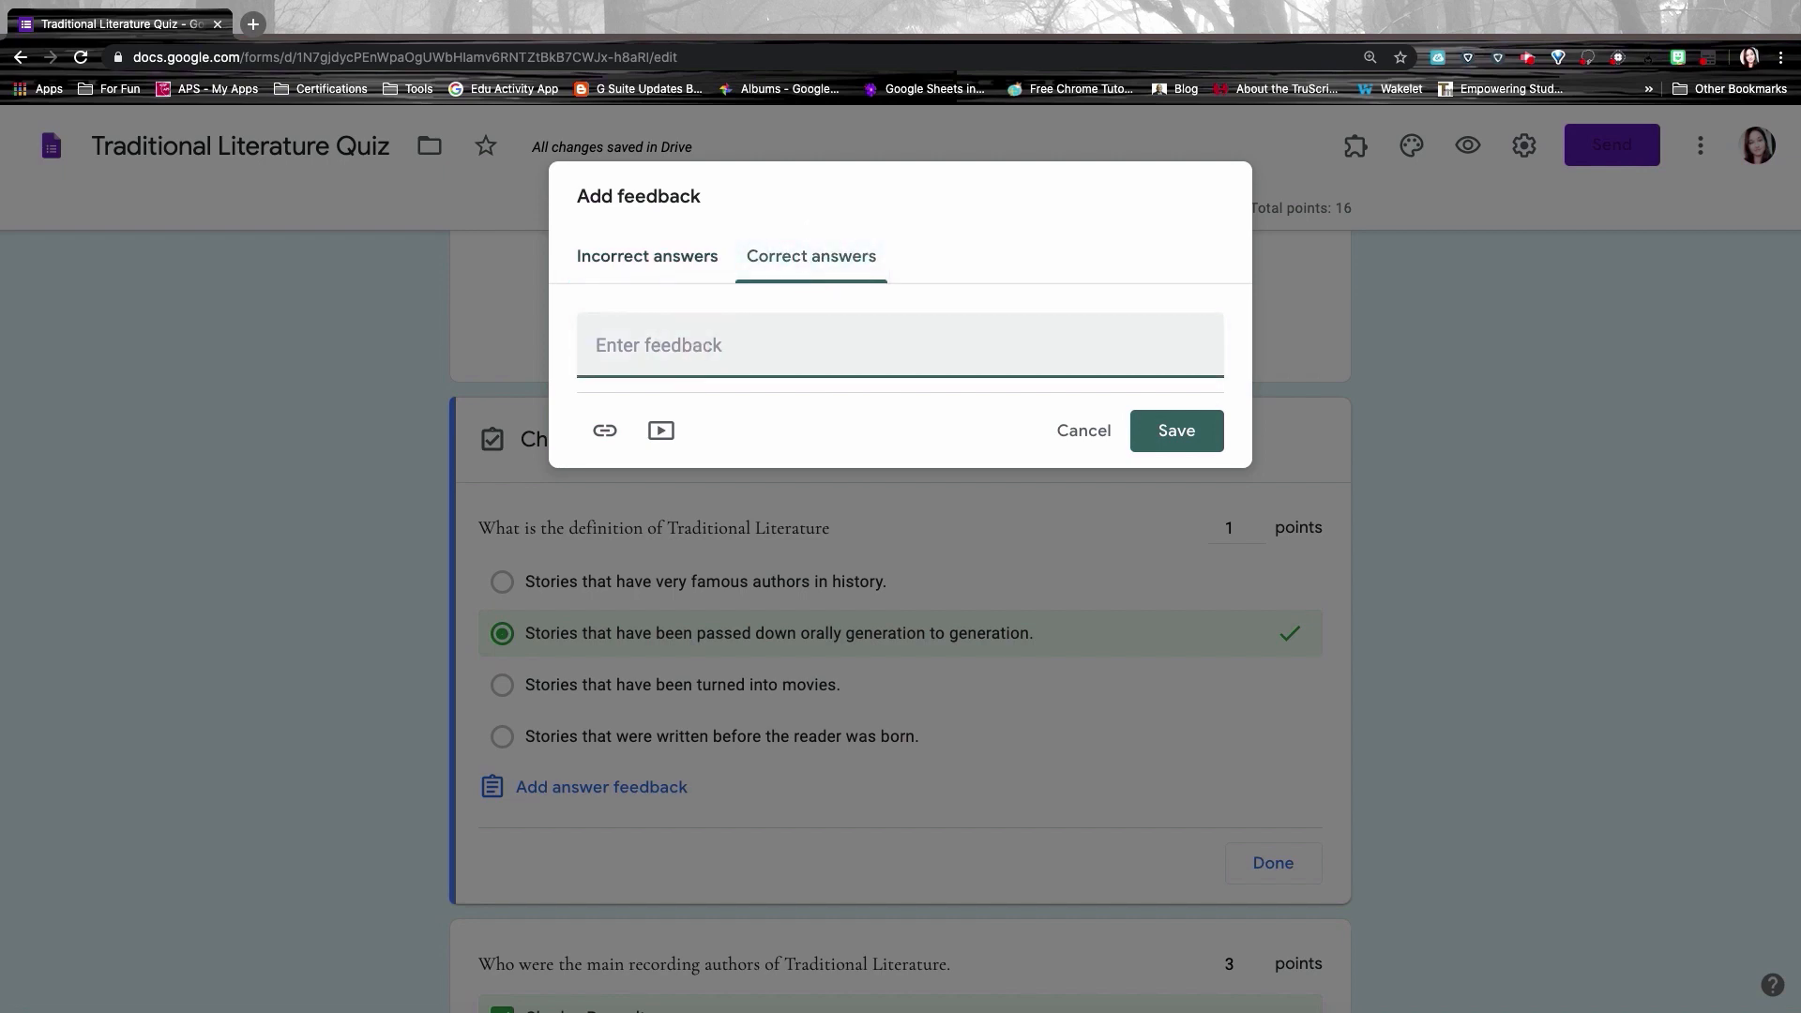
{"action": "type", "text": "Great Job!"}
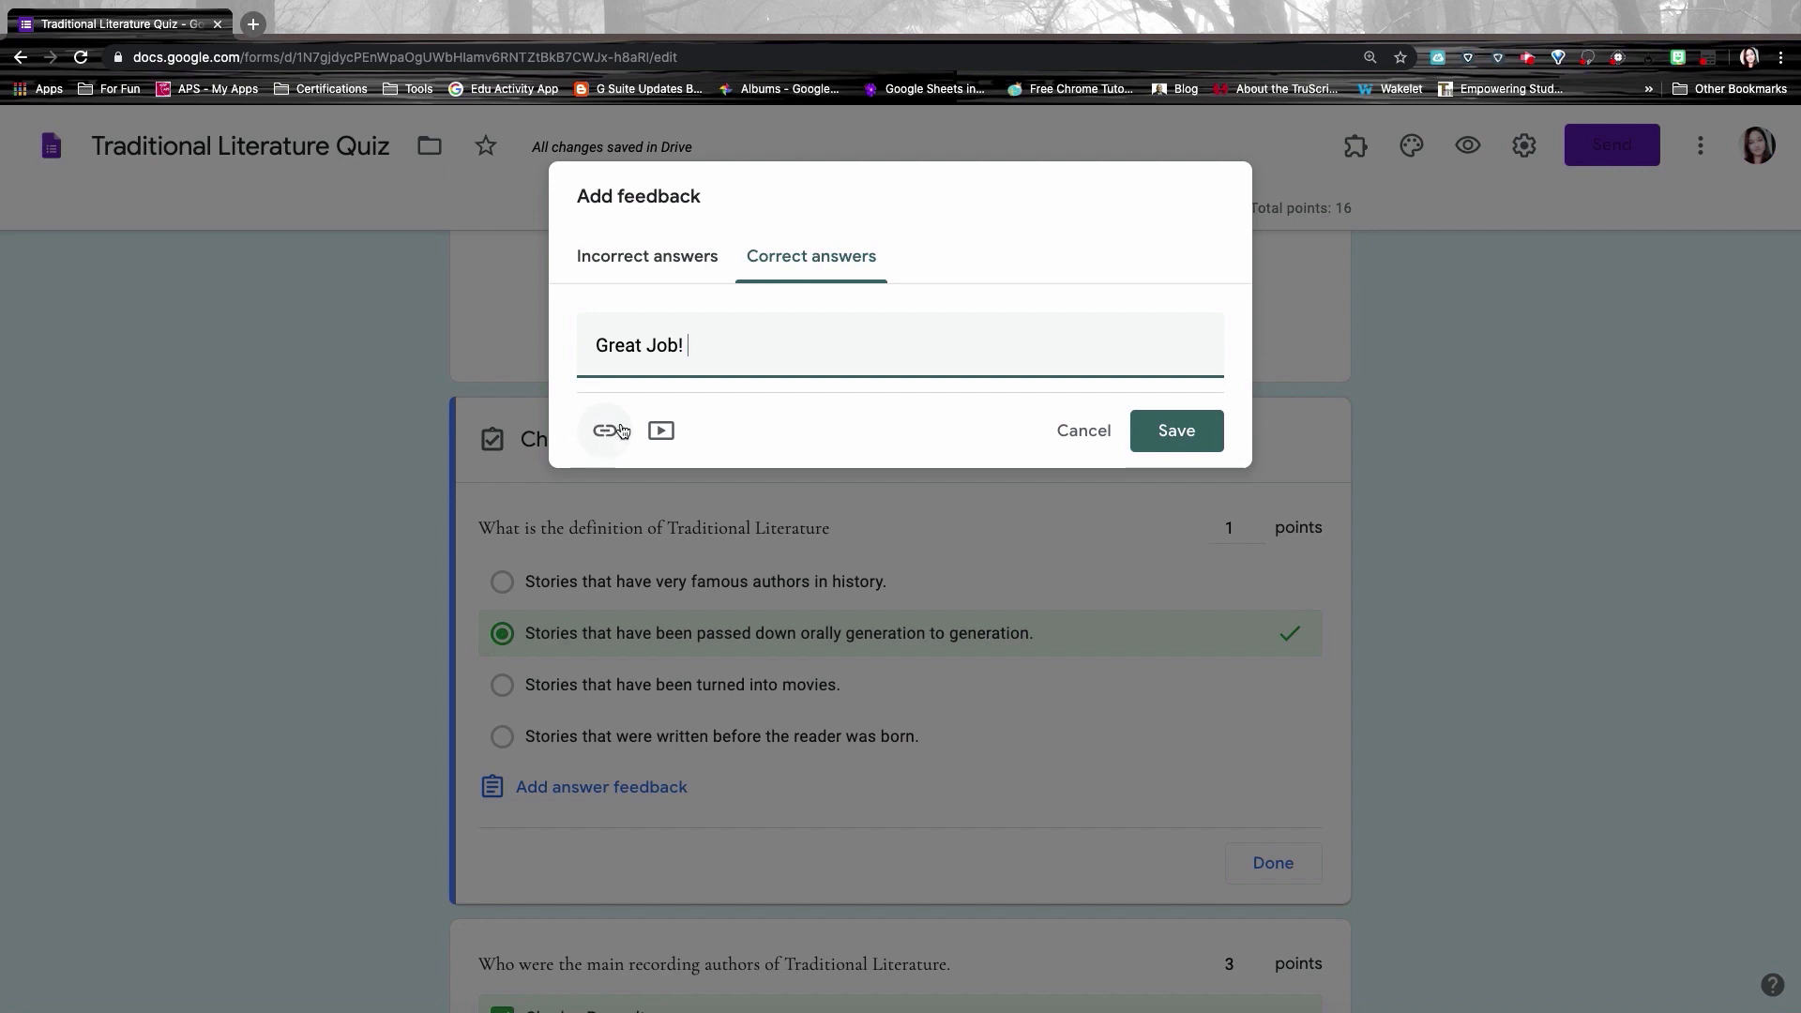
{"action": "left_click", "coordinate": [651, 266]}
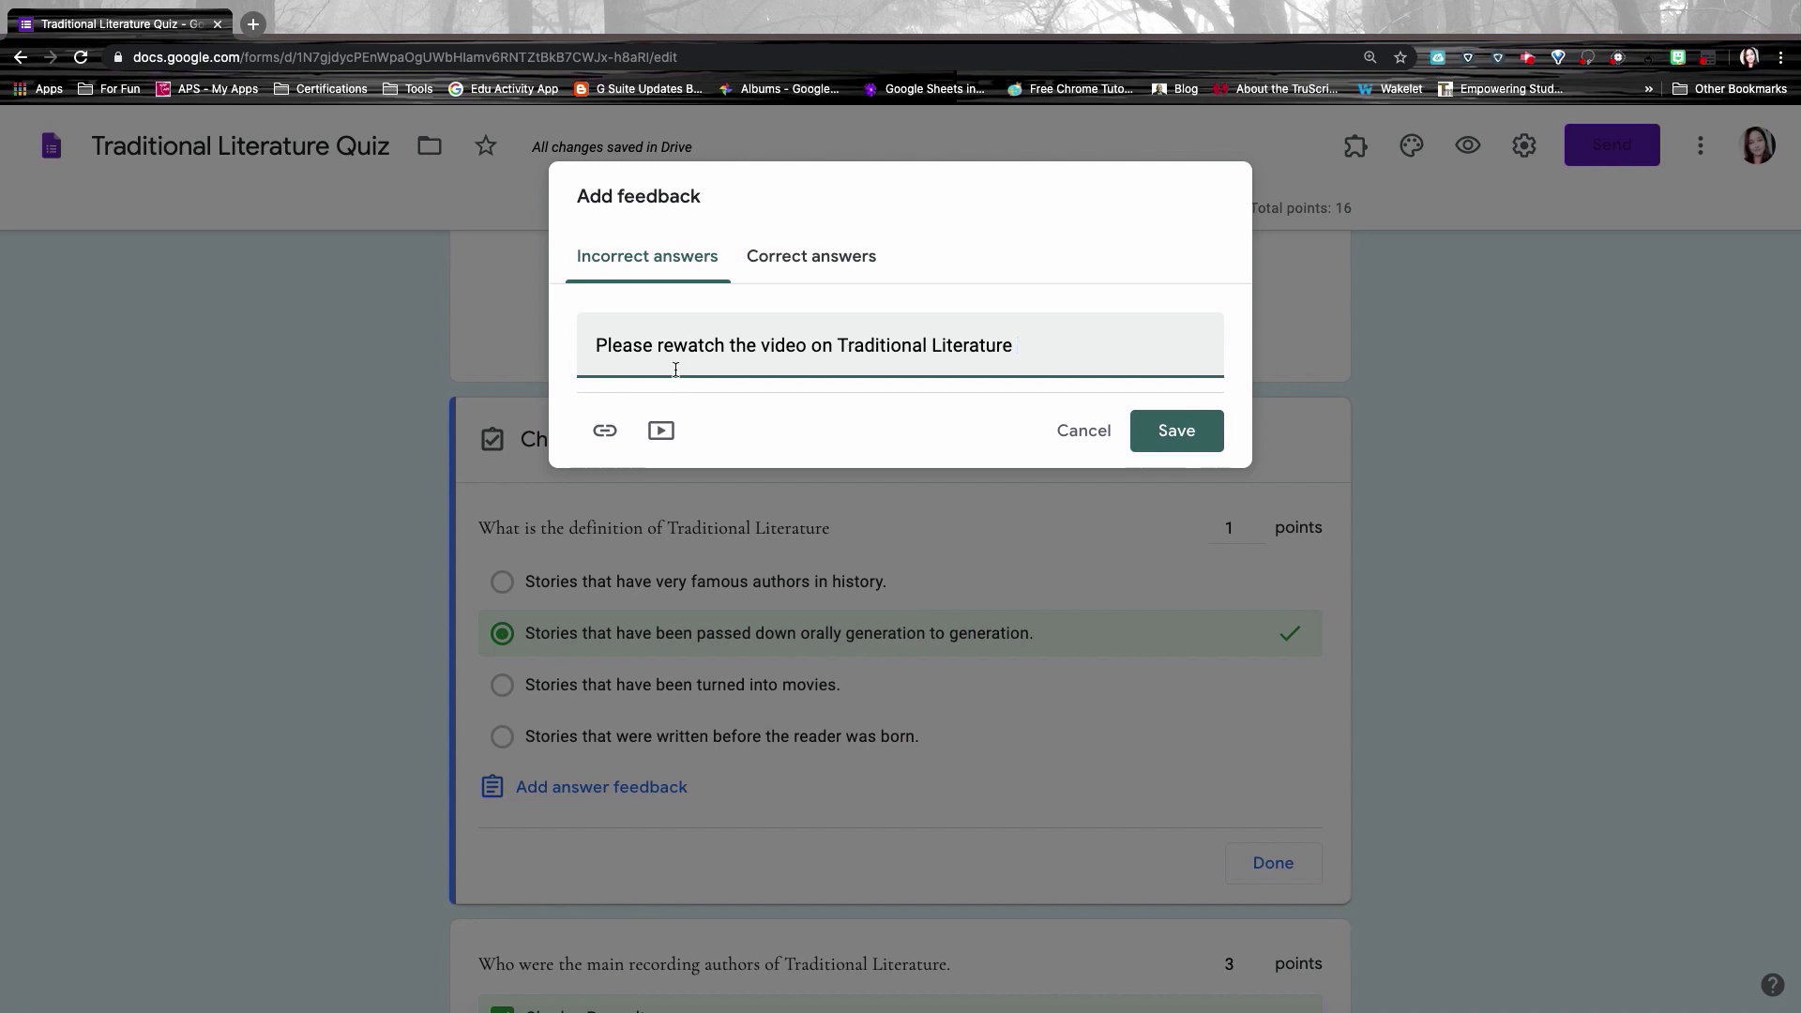
{"action": "left_click", "coordinate": [661, 432]}
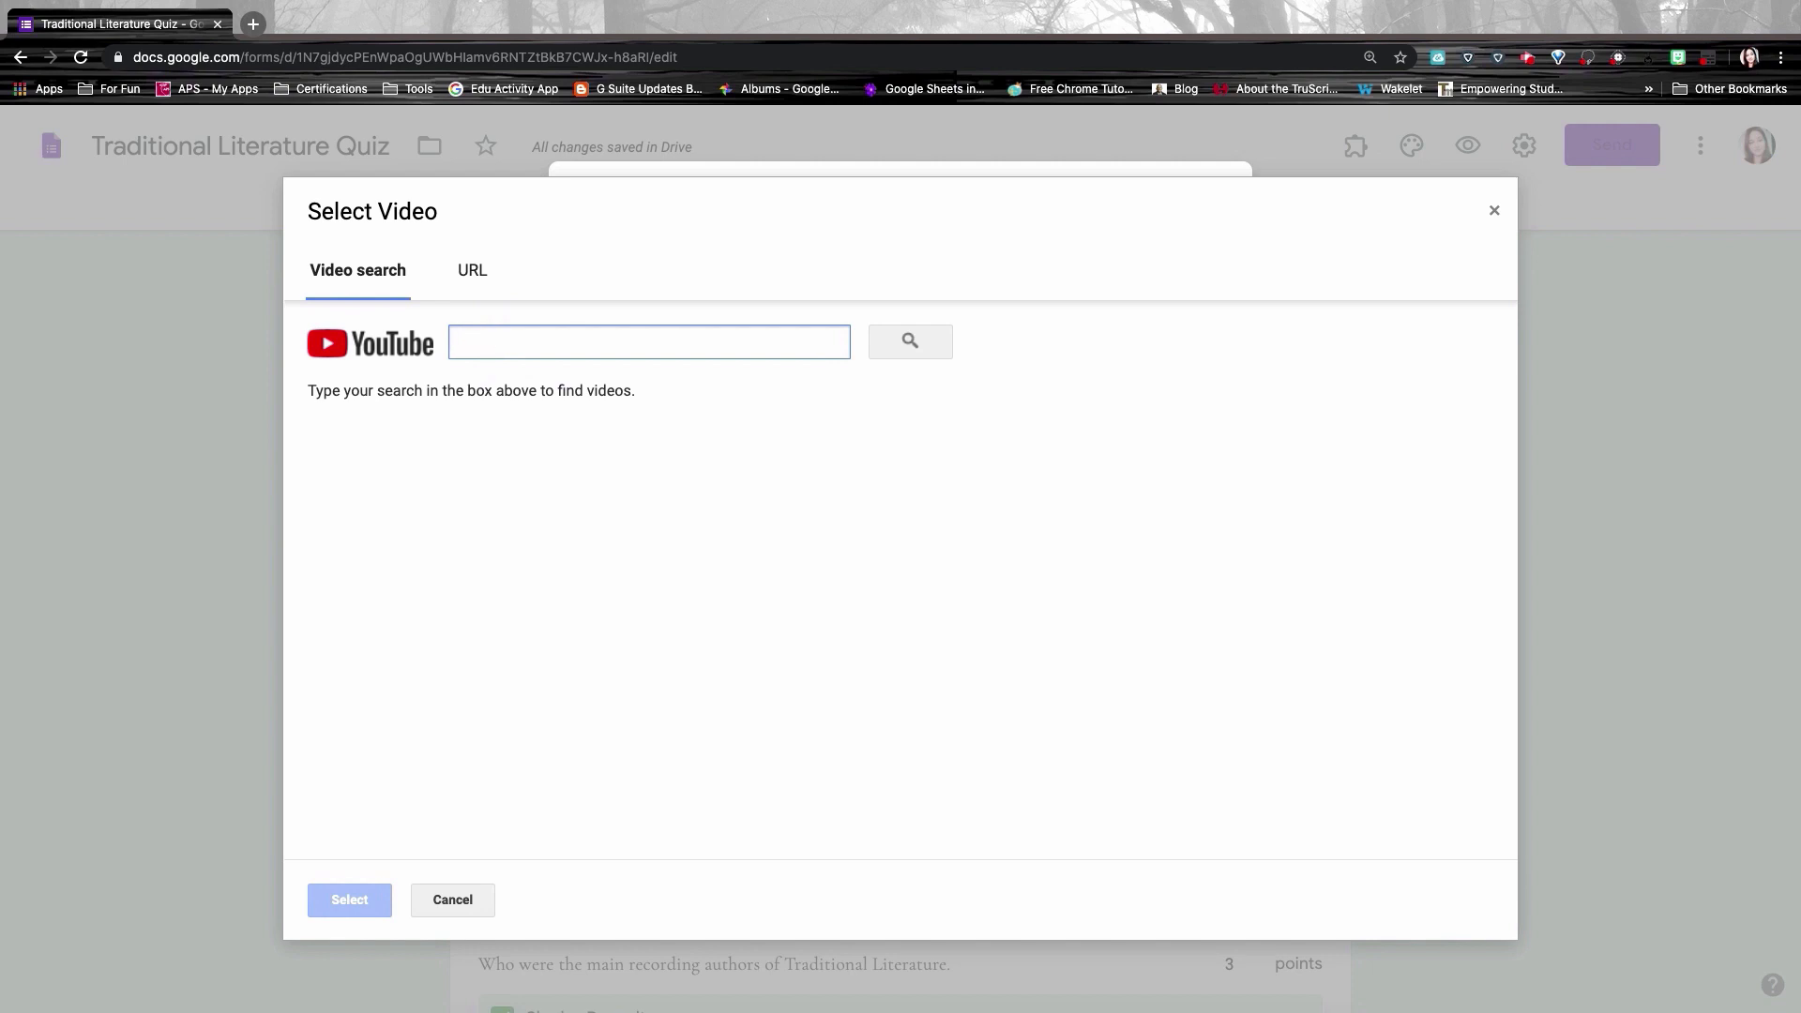
{"action": "type", "text": "https://youtu.be/eaVh8yGbXNc"}
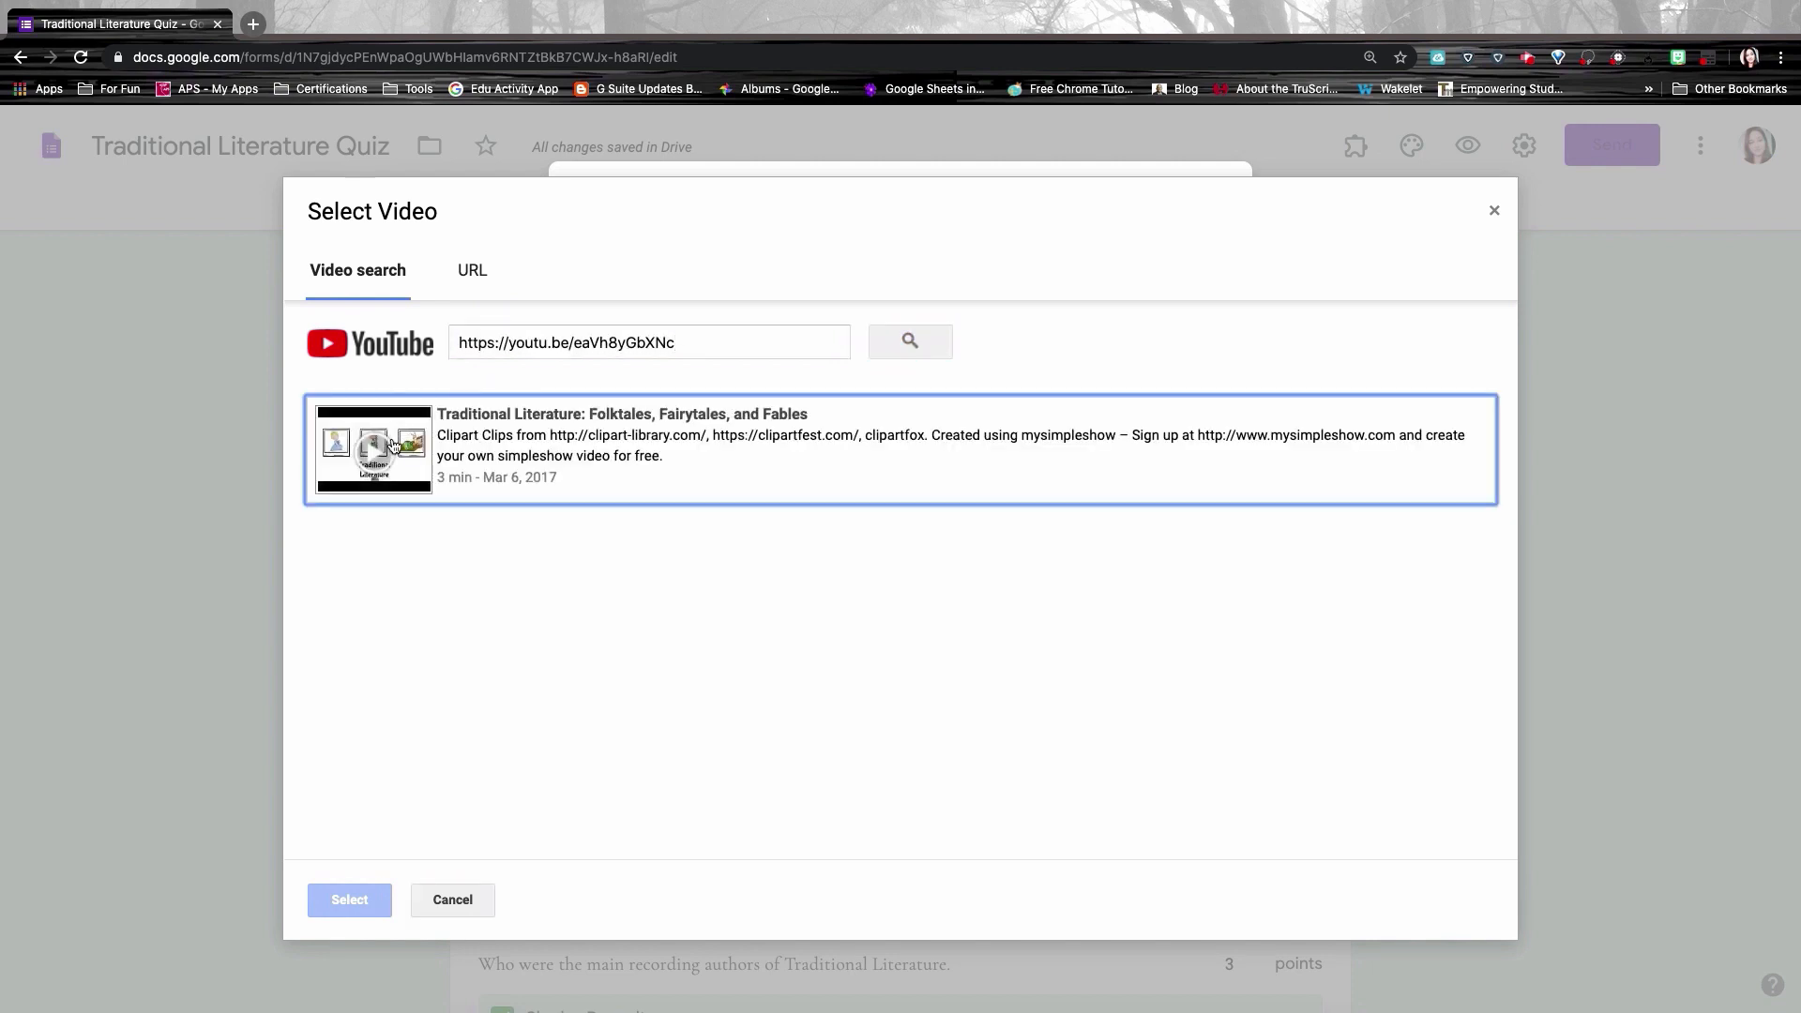
{"action": "left_click", "coordinate": [462, 467]}
{"action": "left_click", "coordinate": [328, 899]}
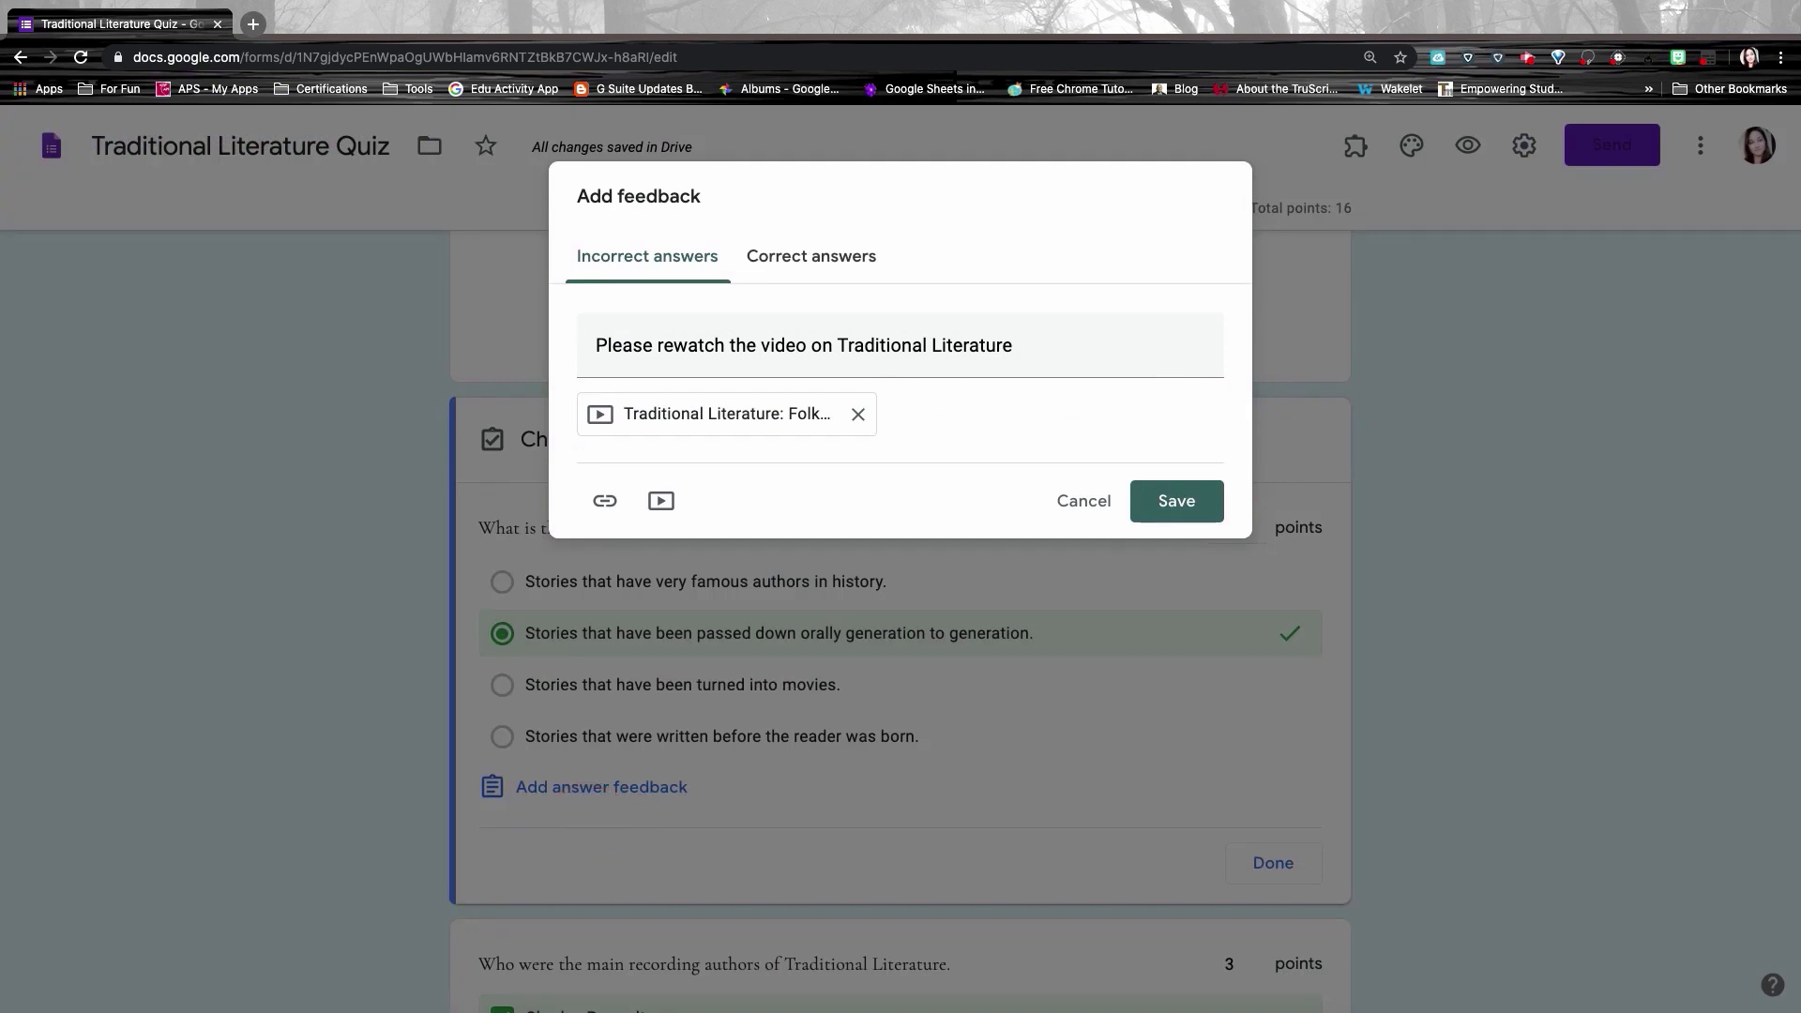
{"action": "left_click", "coordinate": [1176, 501]}
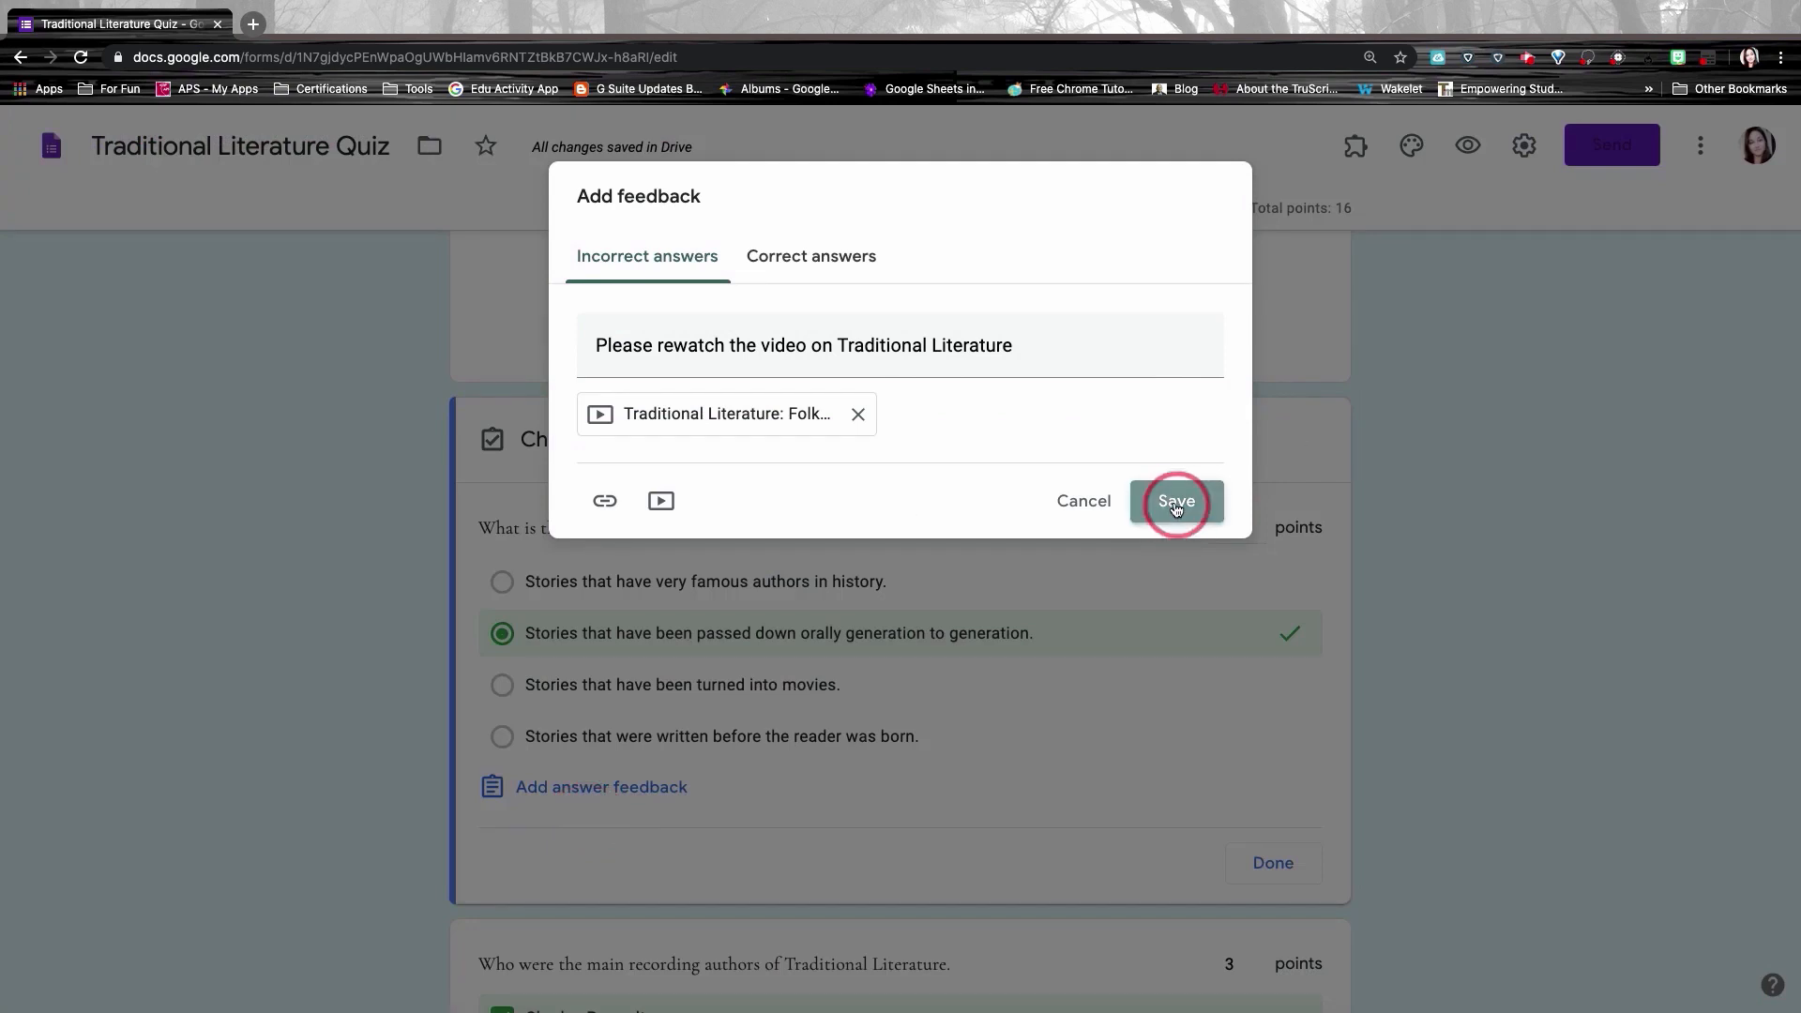
Step: Delete the 'Choose which unit you would prefer to test' question
{"action": "scroll", "coordinate": [949, 801], "scroll_direction": "down", "scroll_amount": 5}
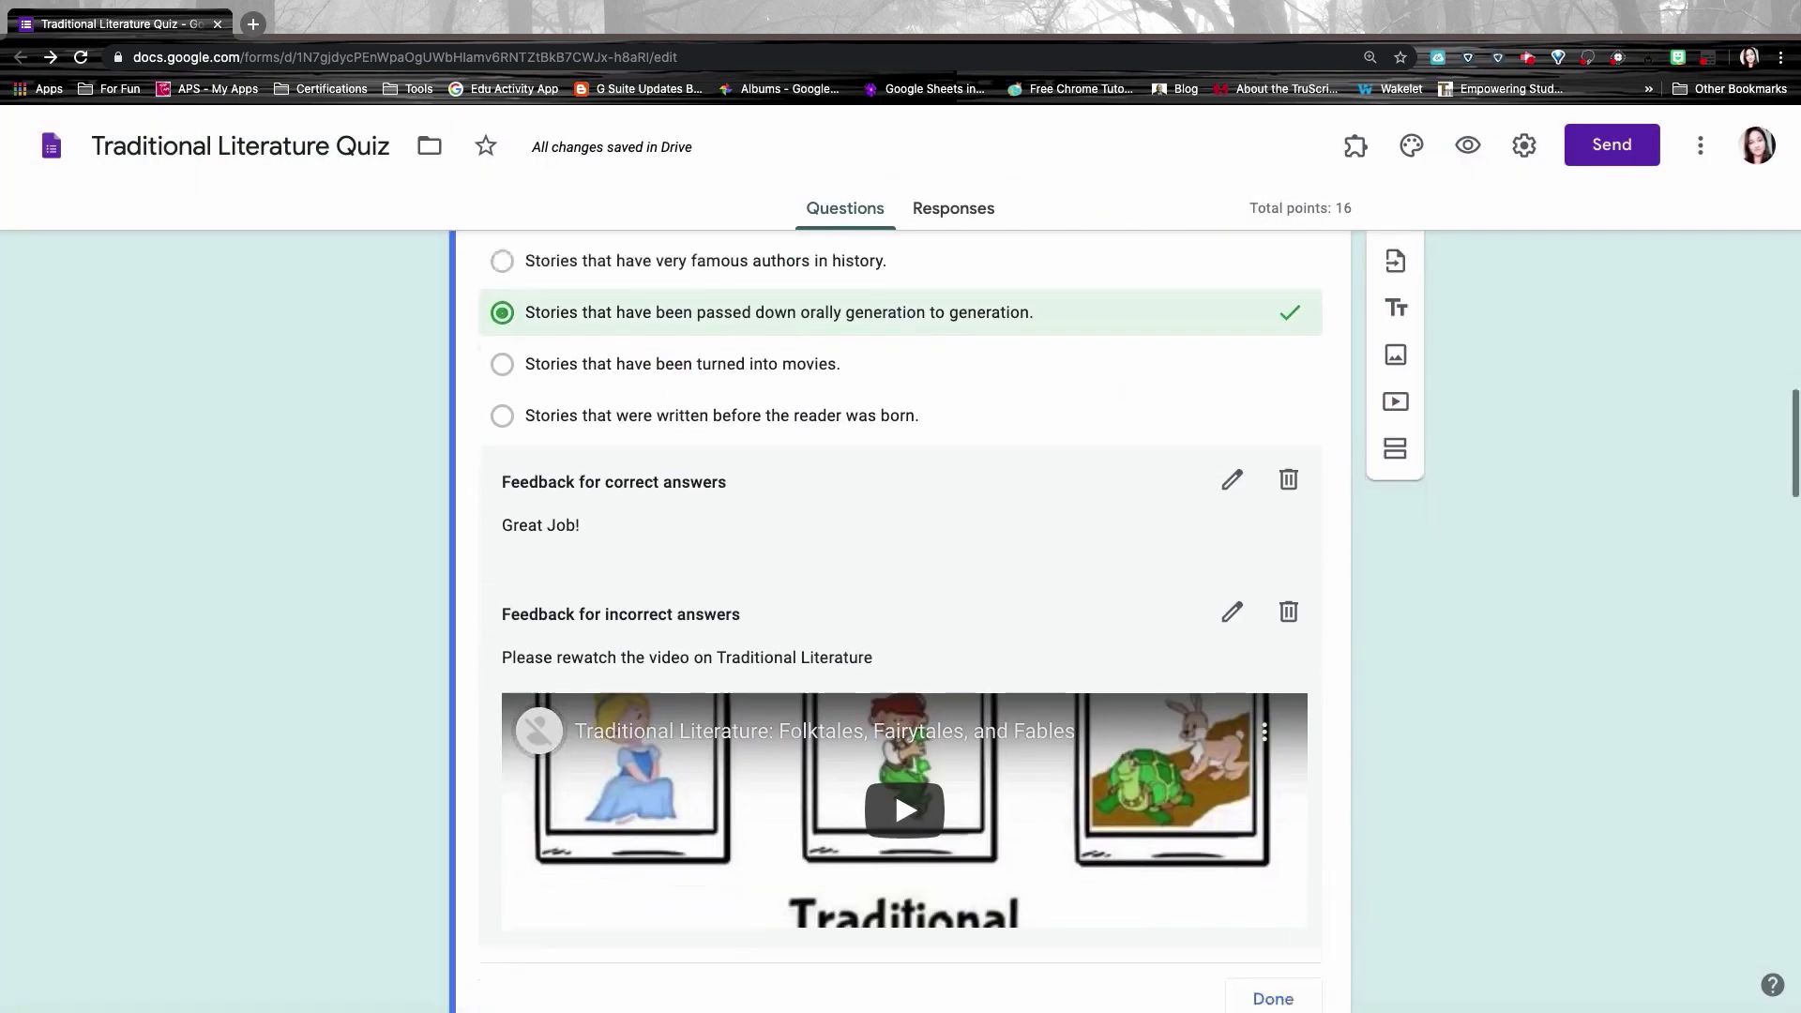
{"action": "scroll", "coordinate": [901, 620], "scroll_direction": "down", "scroll_amount": 8}
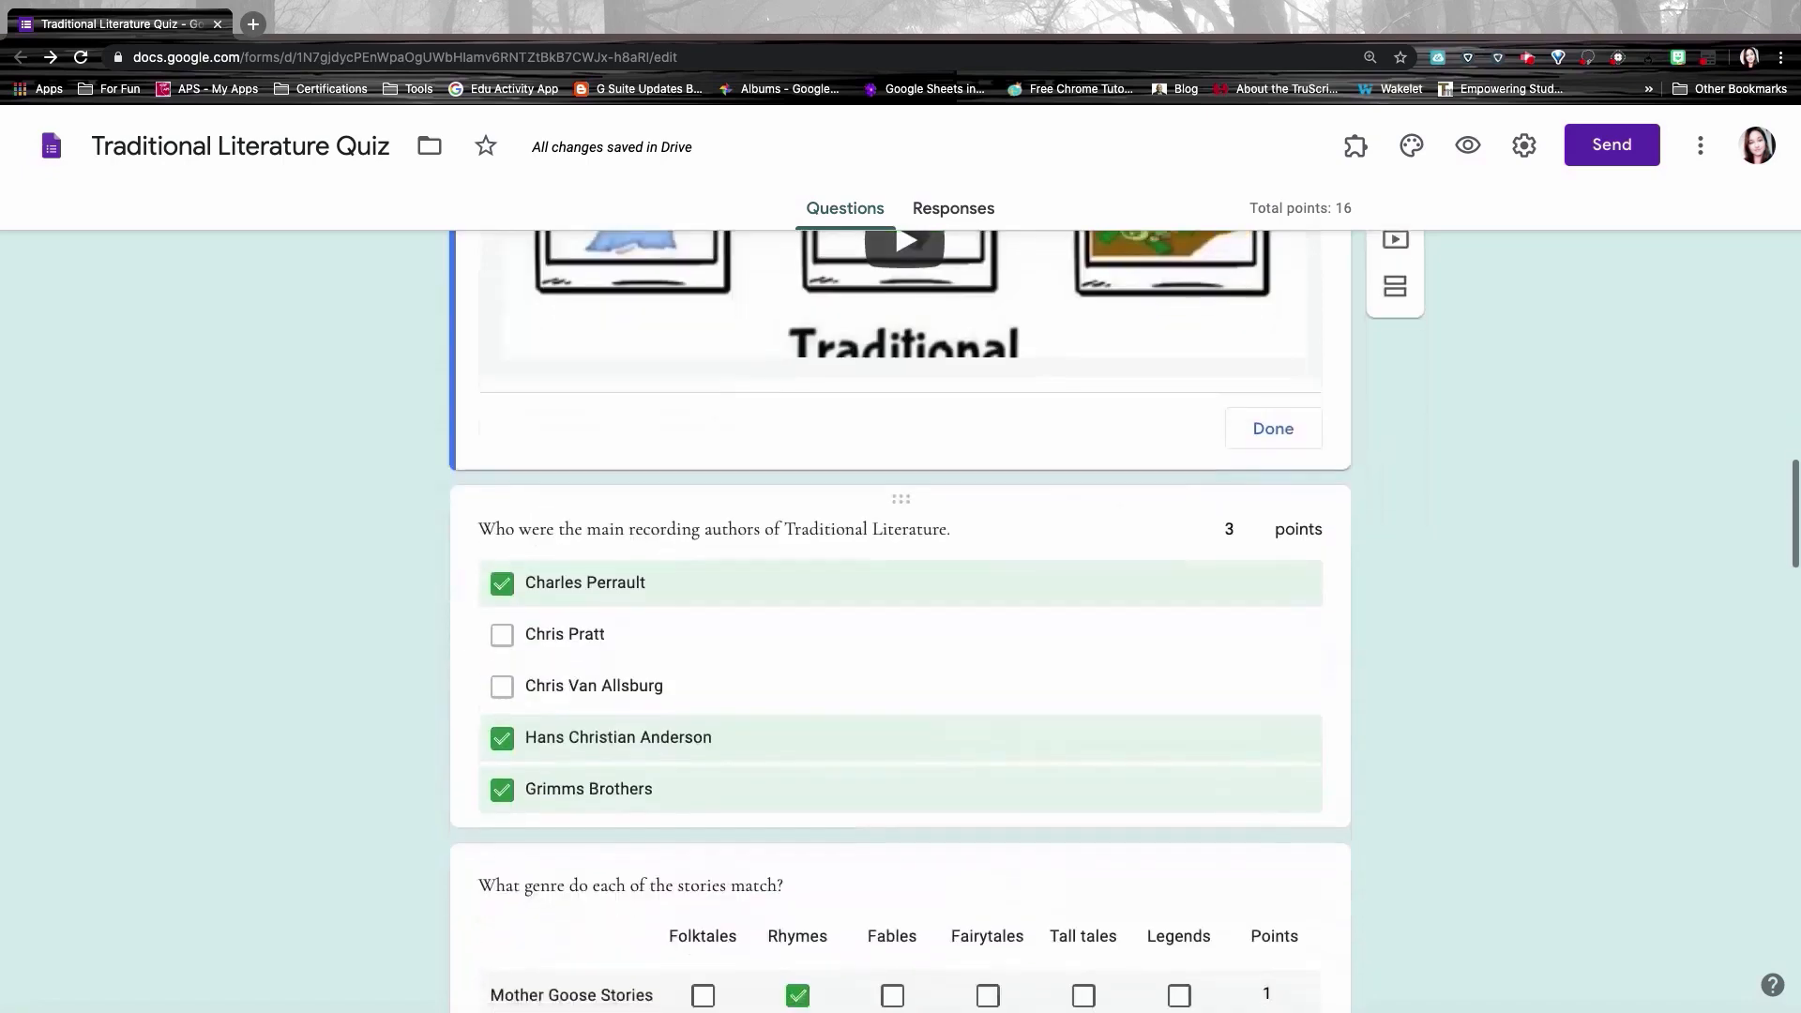
{"action": "scroll", "coordinate": [954, 833], "scroll_direction": "down", "scroll_amount": 3}
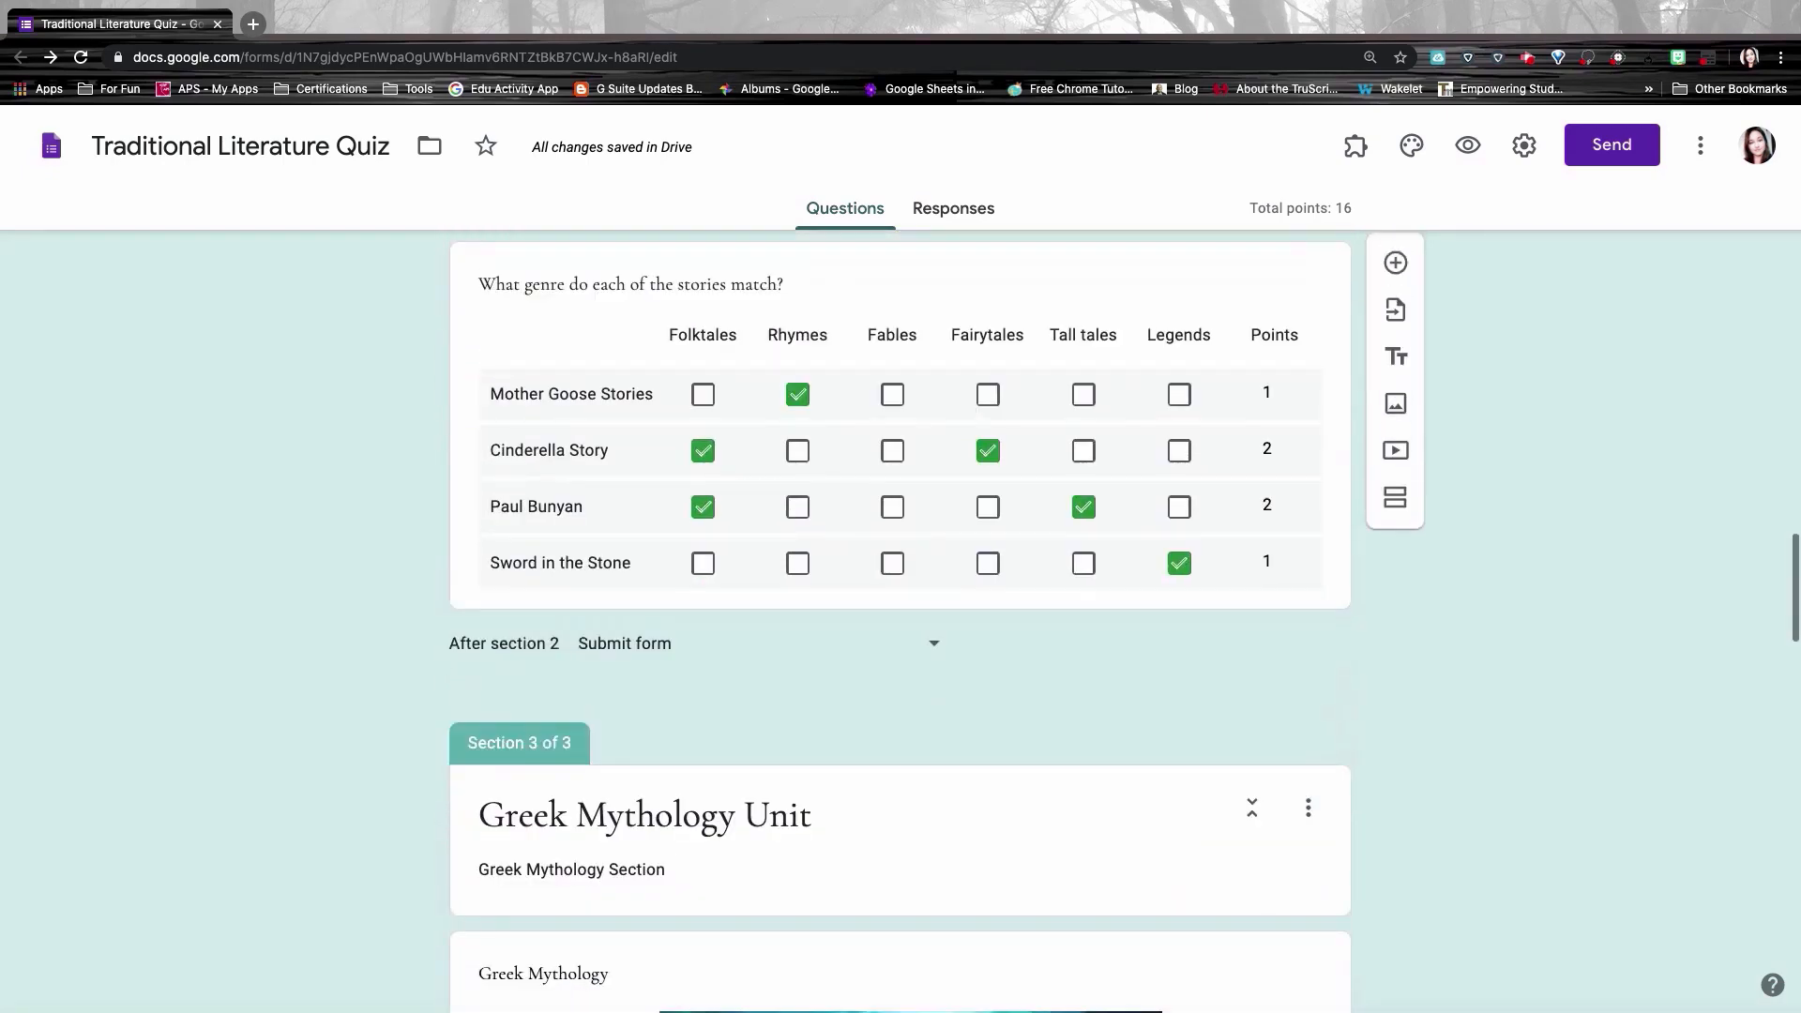
{"action": "scroll", "coordinate": [954, 833], "scroll_direction": "up", "scroll_amount": 10}
{"action": "scroll", "coordinate": [954, 833], "scroll_direction": "up", "scroll_amount": 20}
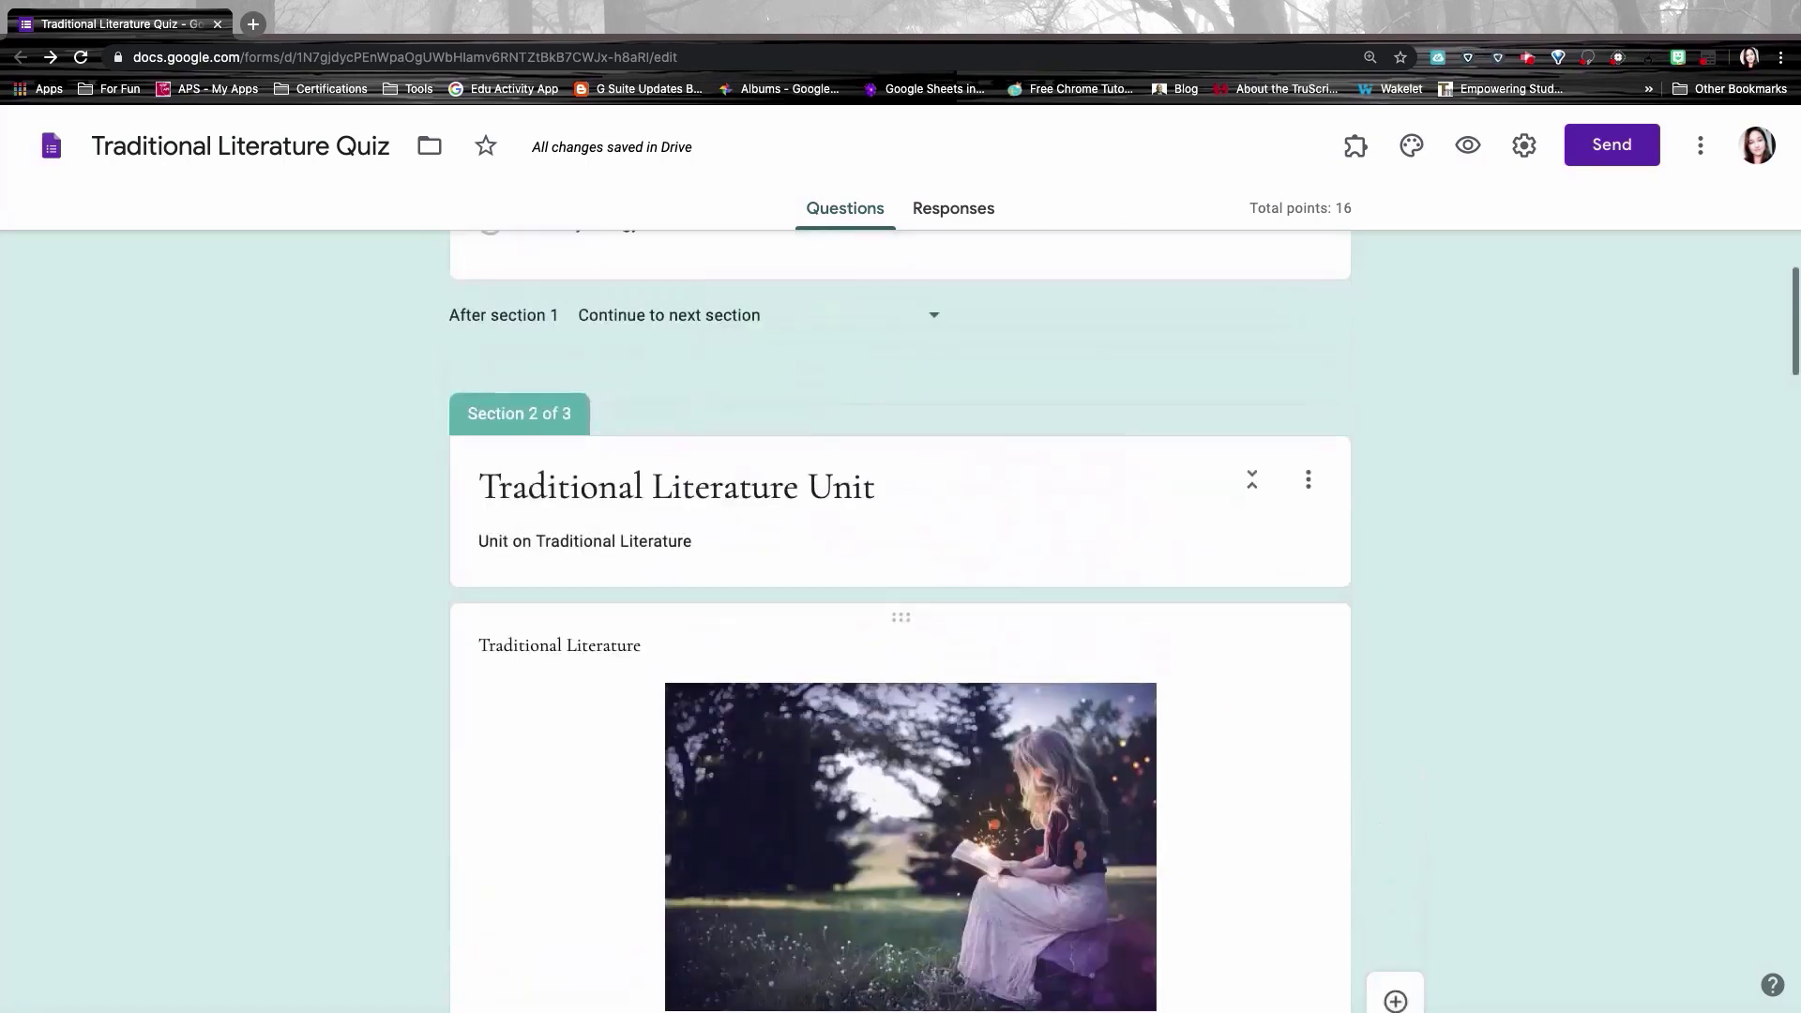
{"action": "scroll", "coordinate": [901, 620], "scroll_direction": "up", "scroll_amount": 4}
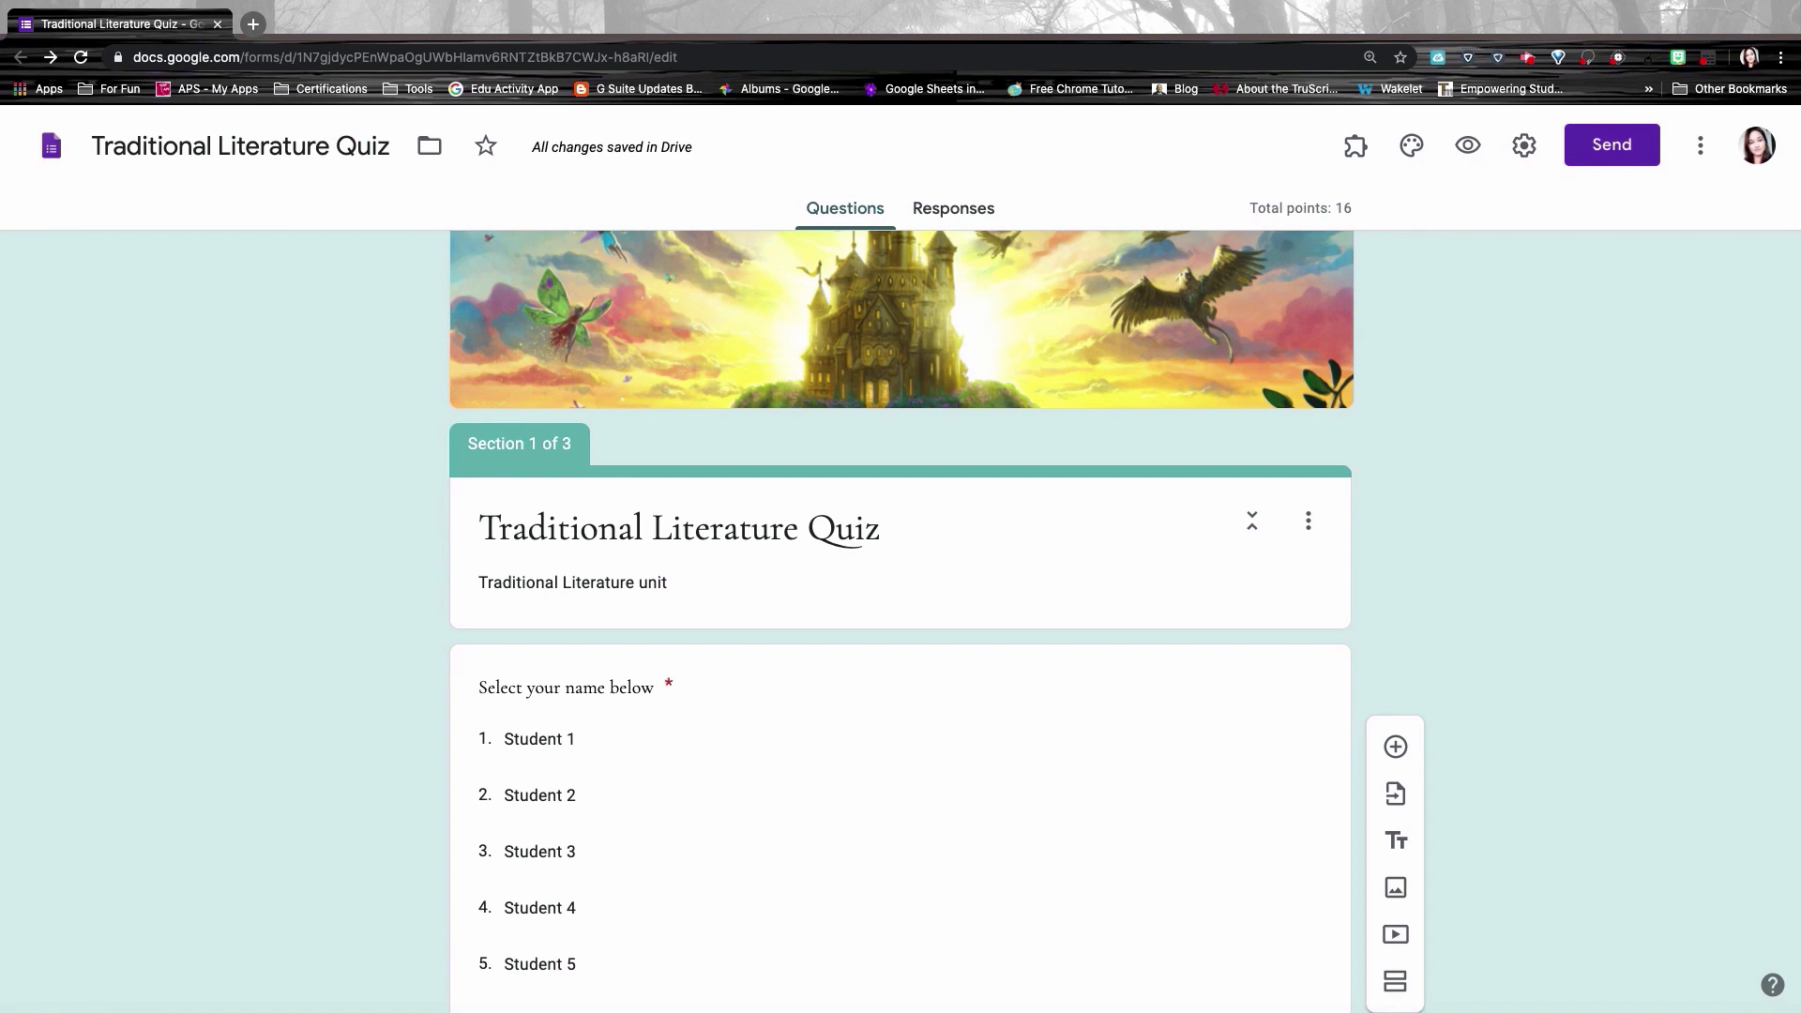
{"action": "scroll", "coordinate": [1437, 486], "scroll_direction": "down", "scroll_amount": 8}
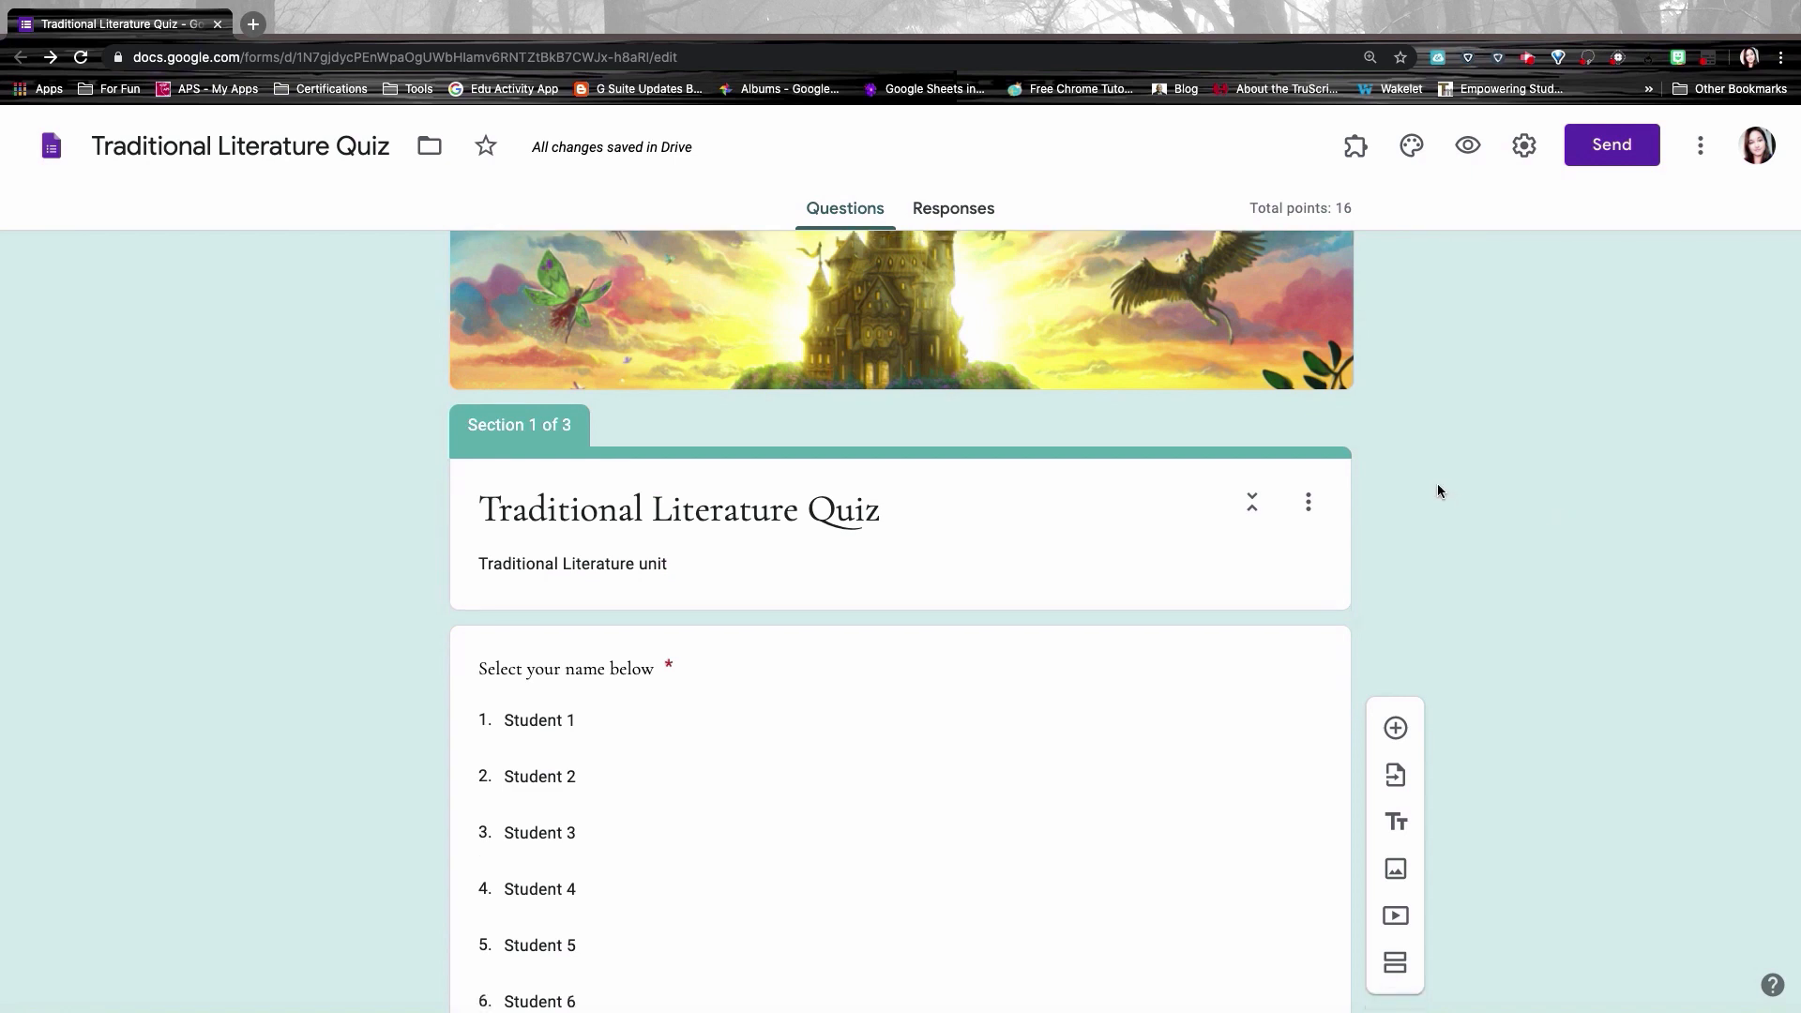
{"action": "scroll", "coordinate": [901, 619], "scroll_direction": "down", "scroll_amount": 2}
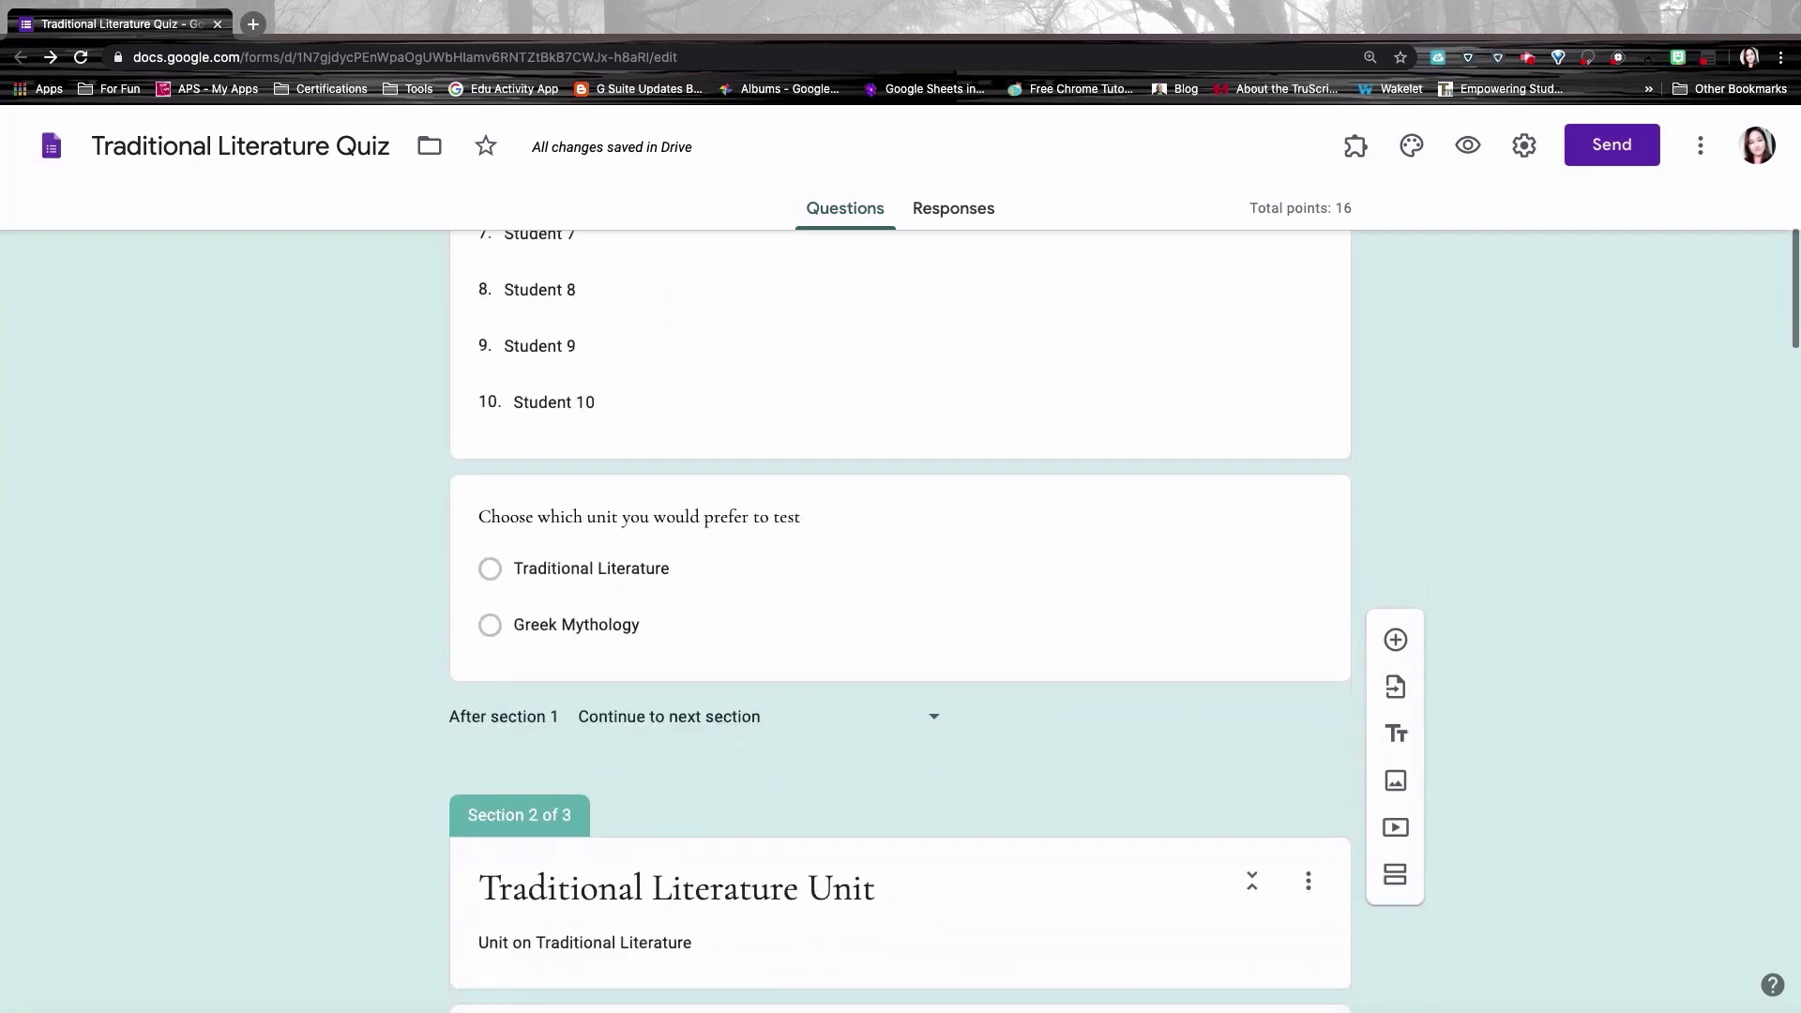
{"action": "left_click", "coordinate": [983, 516]}
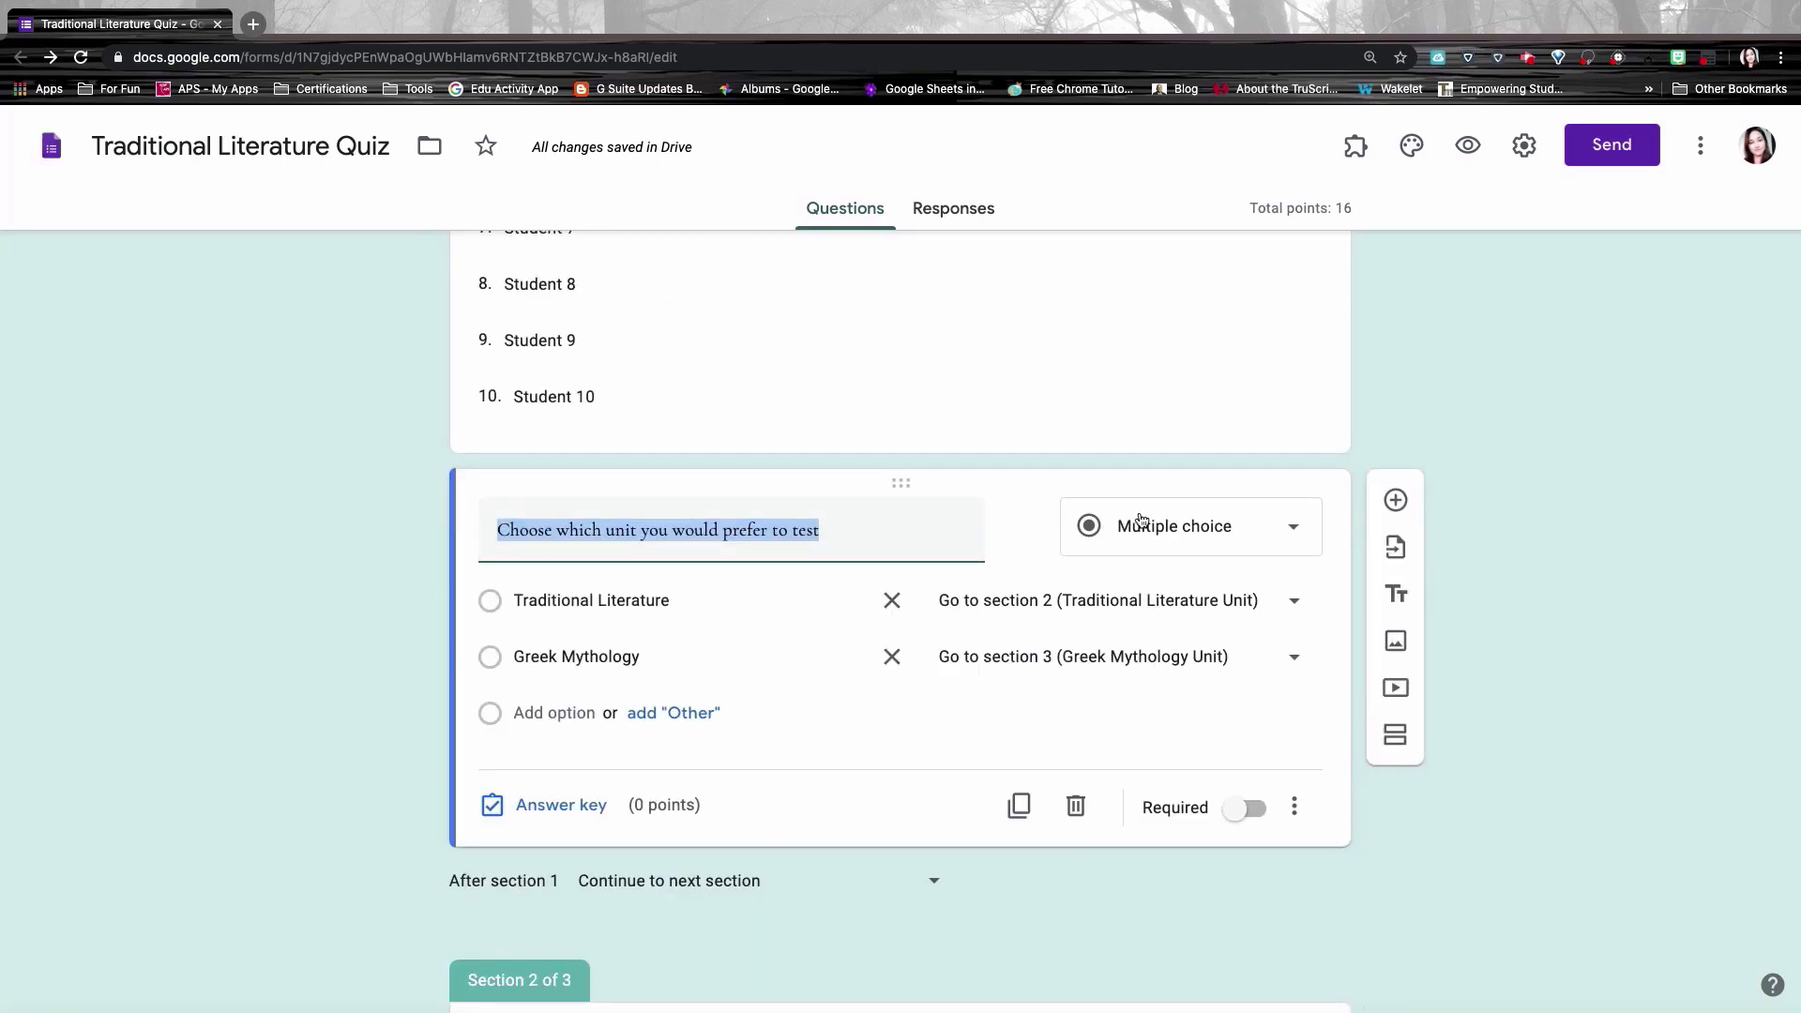
{"action": "left_click", "coordinate": [1076, 806]}
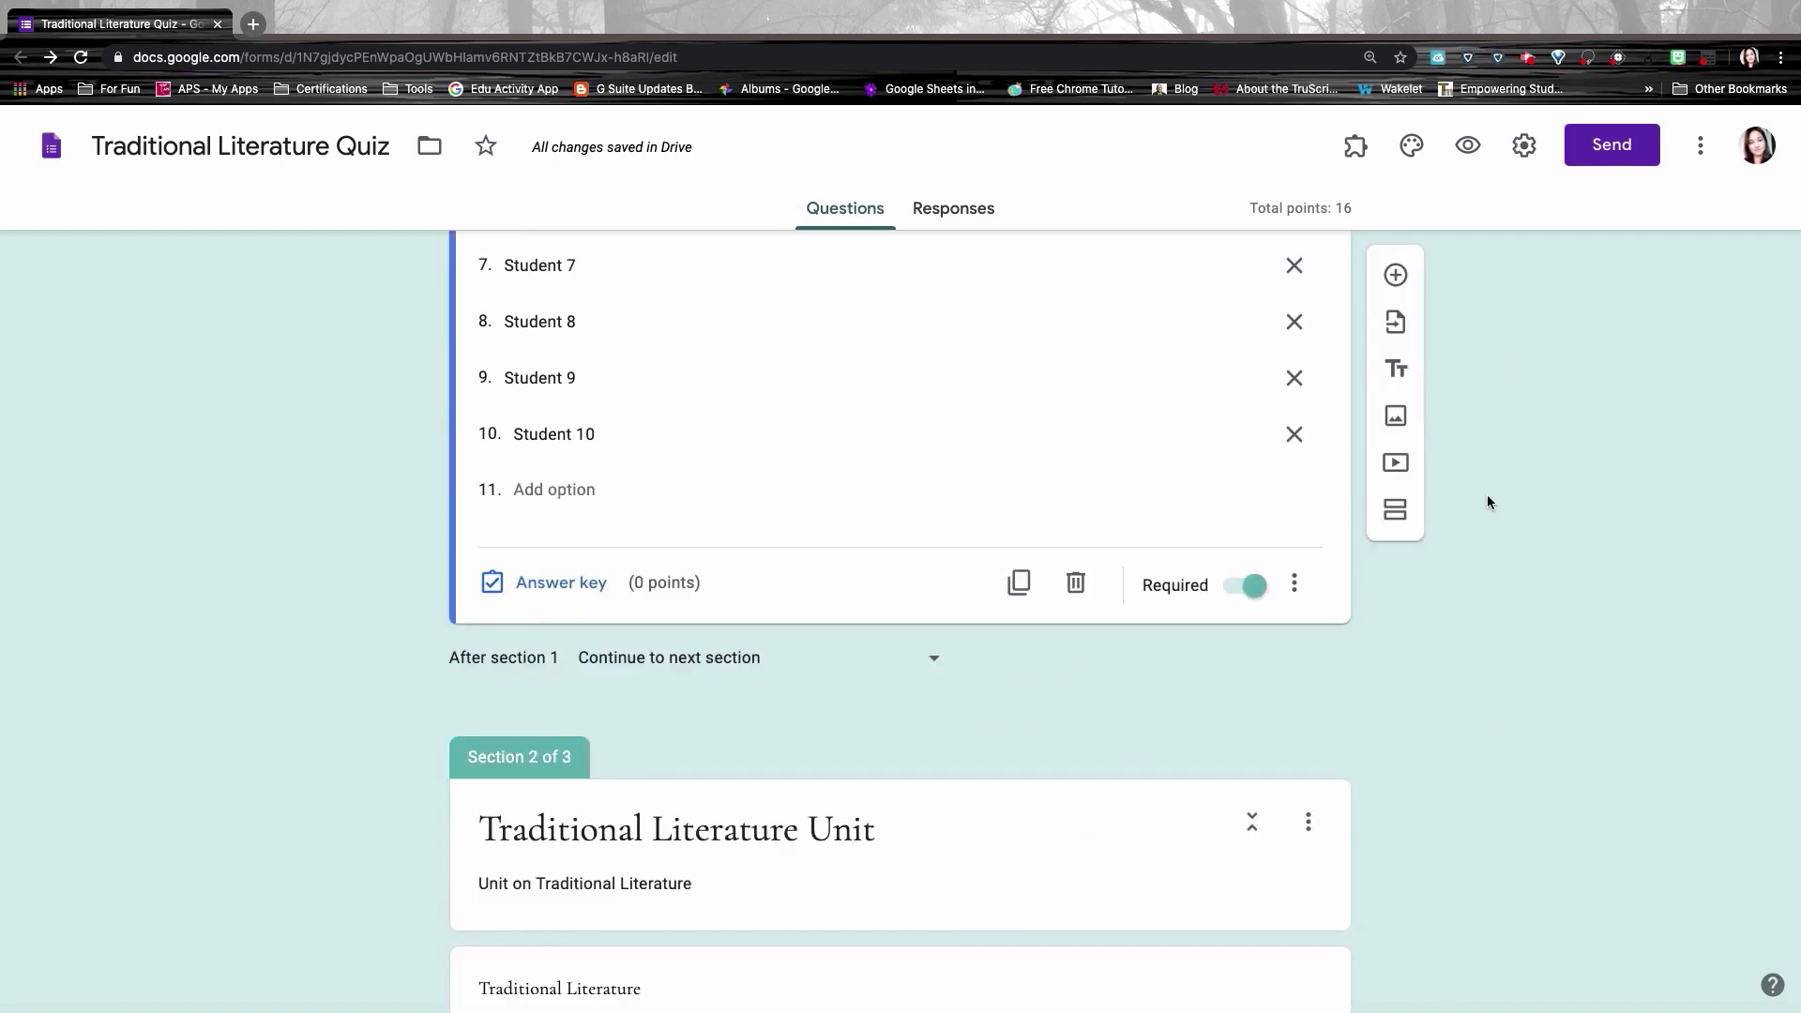
{"action": "scroll", "coordinate": [1488, 502], "scroll_direction": "up", "scroll_amount": 2}
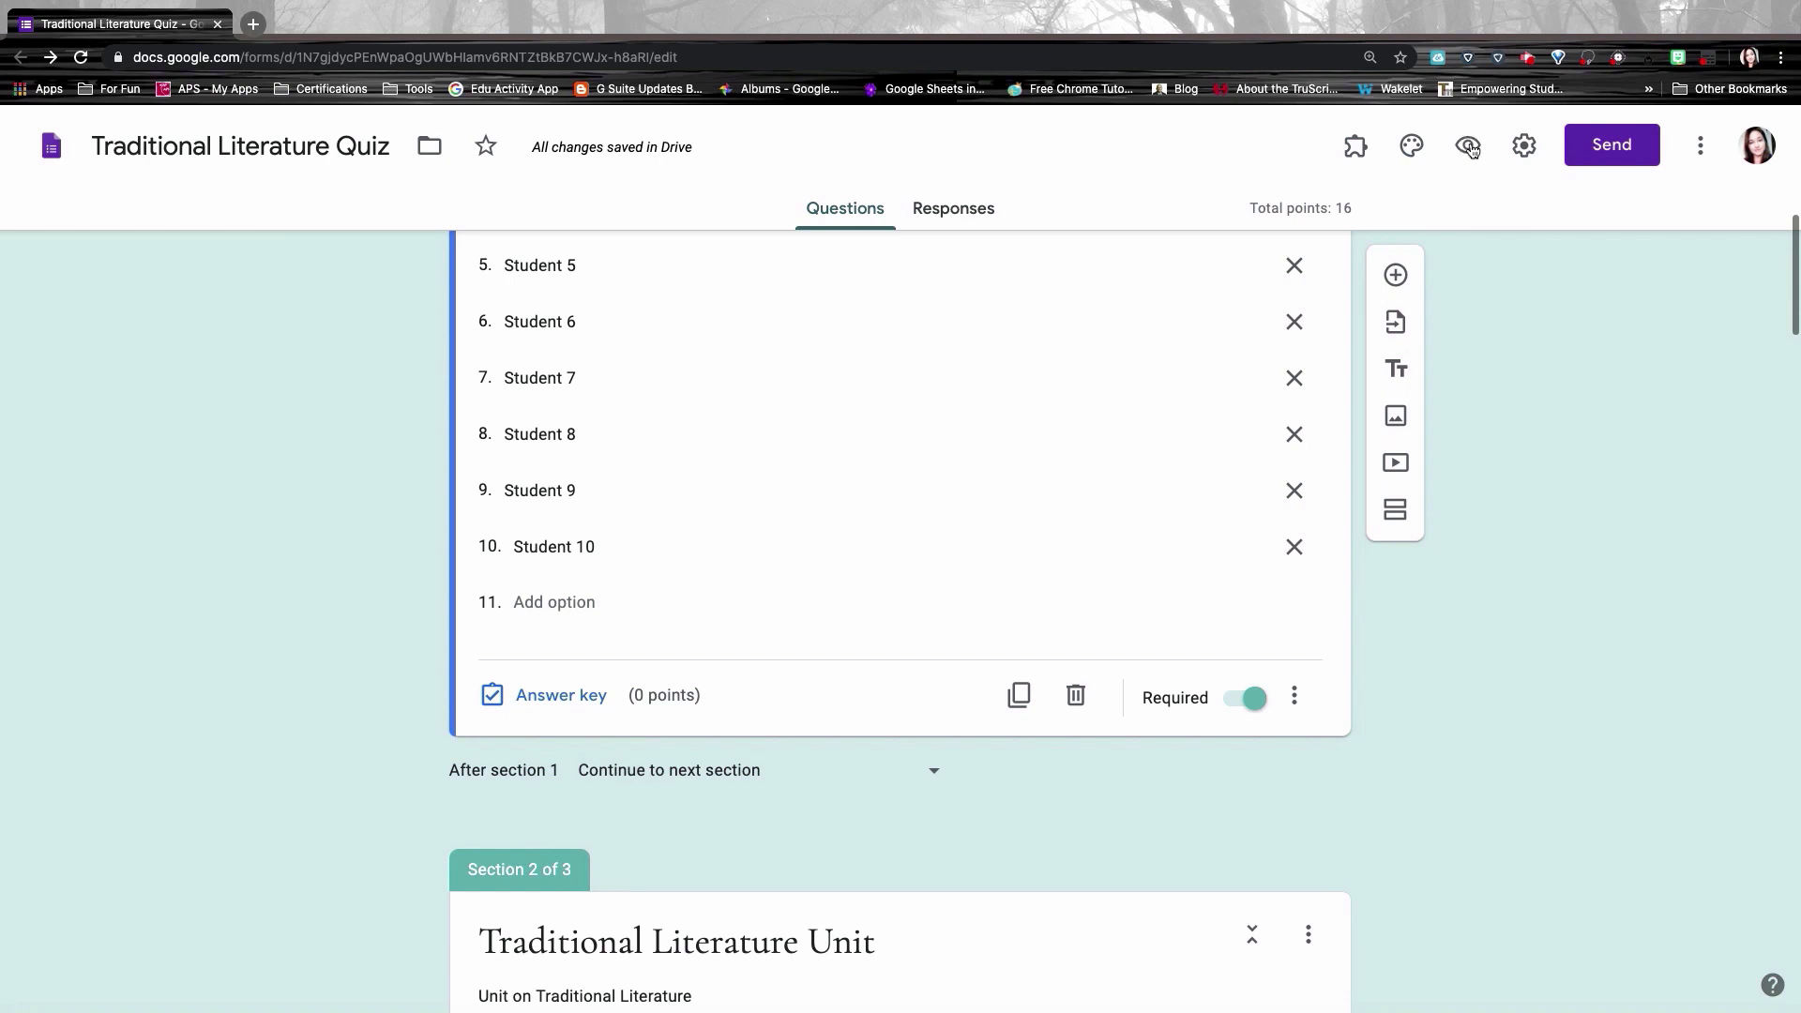
Step: Preview the quiz and answer the name question with Student 1
{"action": "left_click", "coordinate": [1471, 147]}
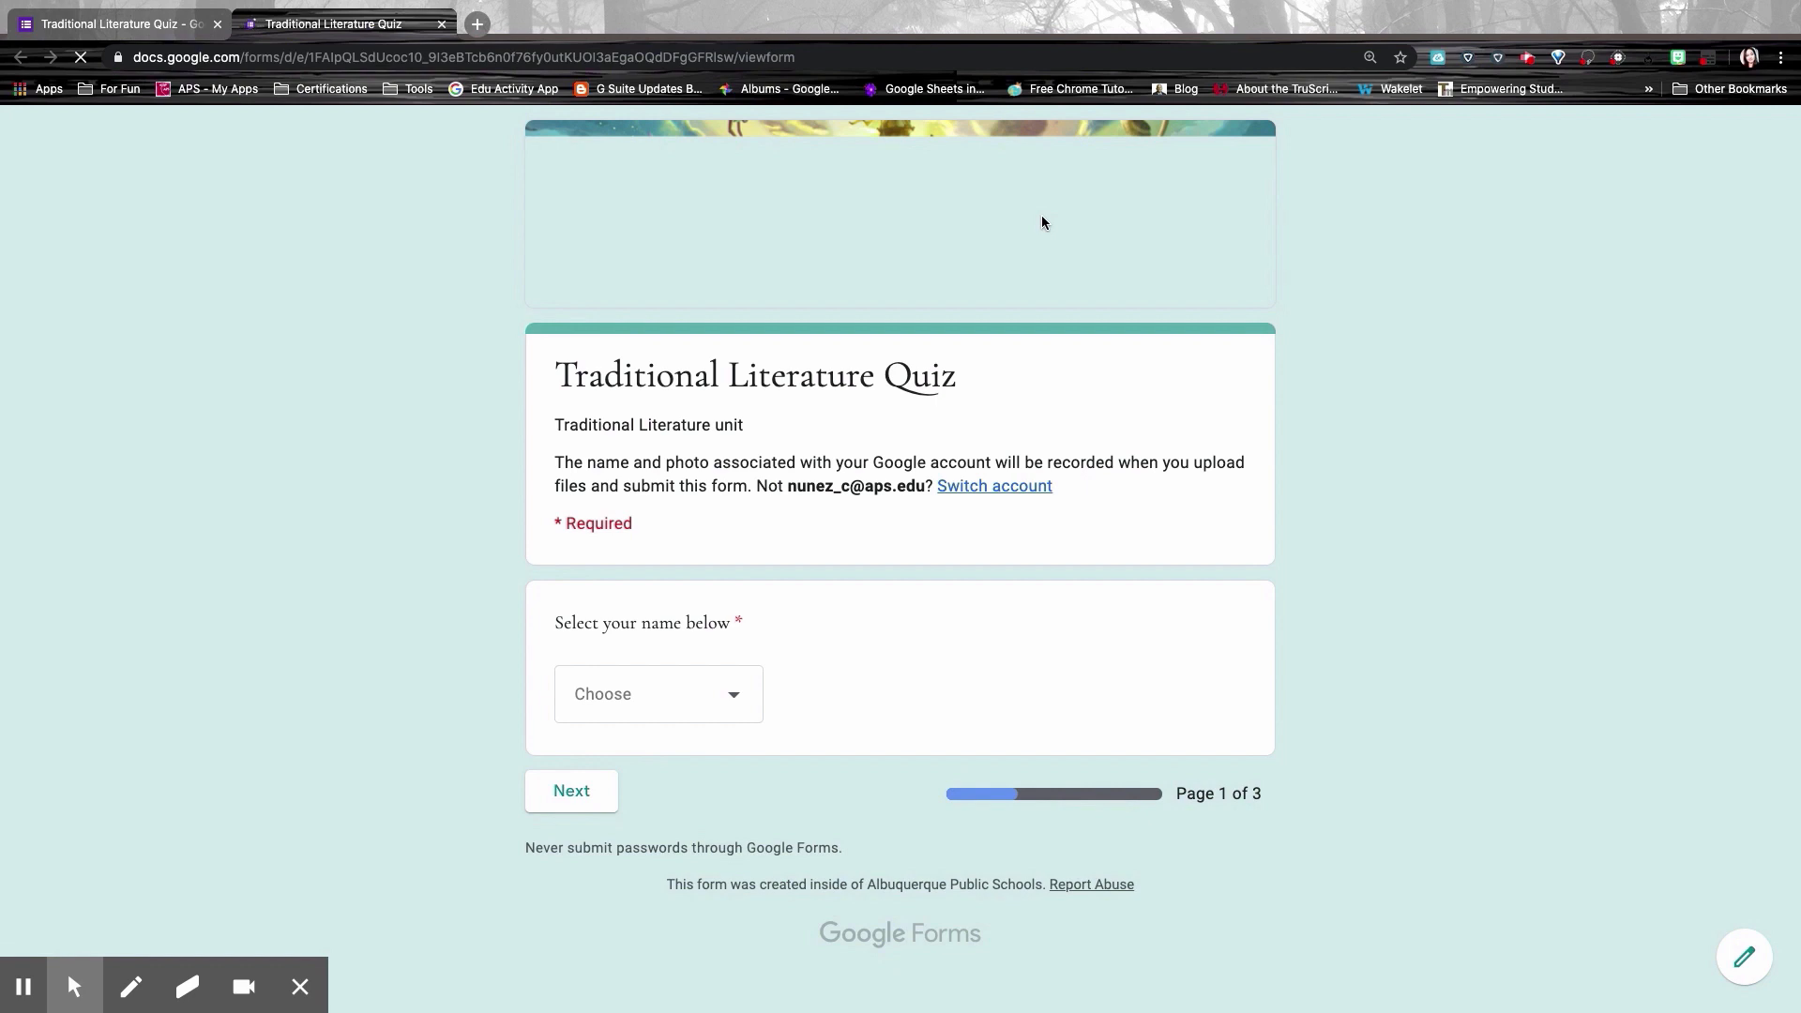
{"action": "left_click", "coordinate": [672, 693]}
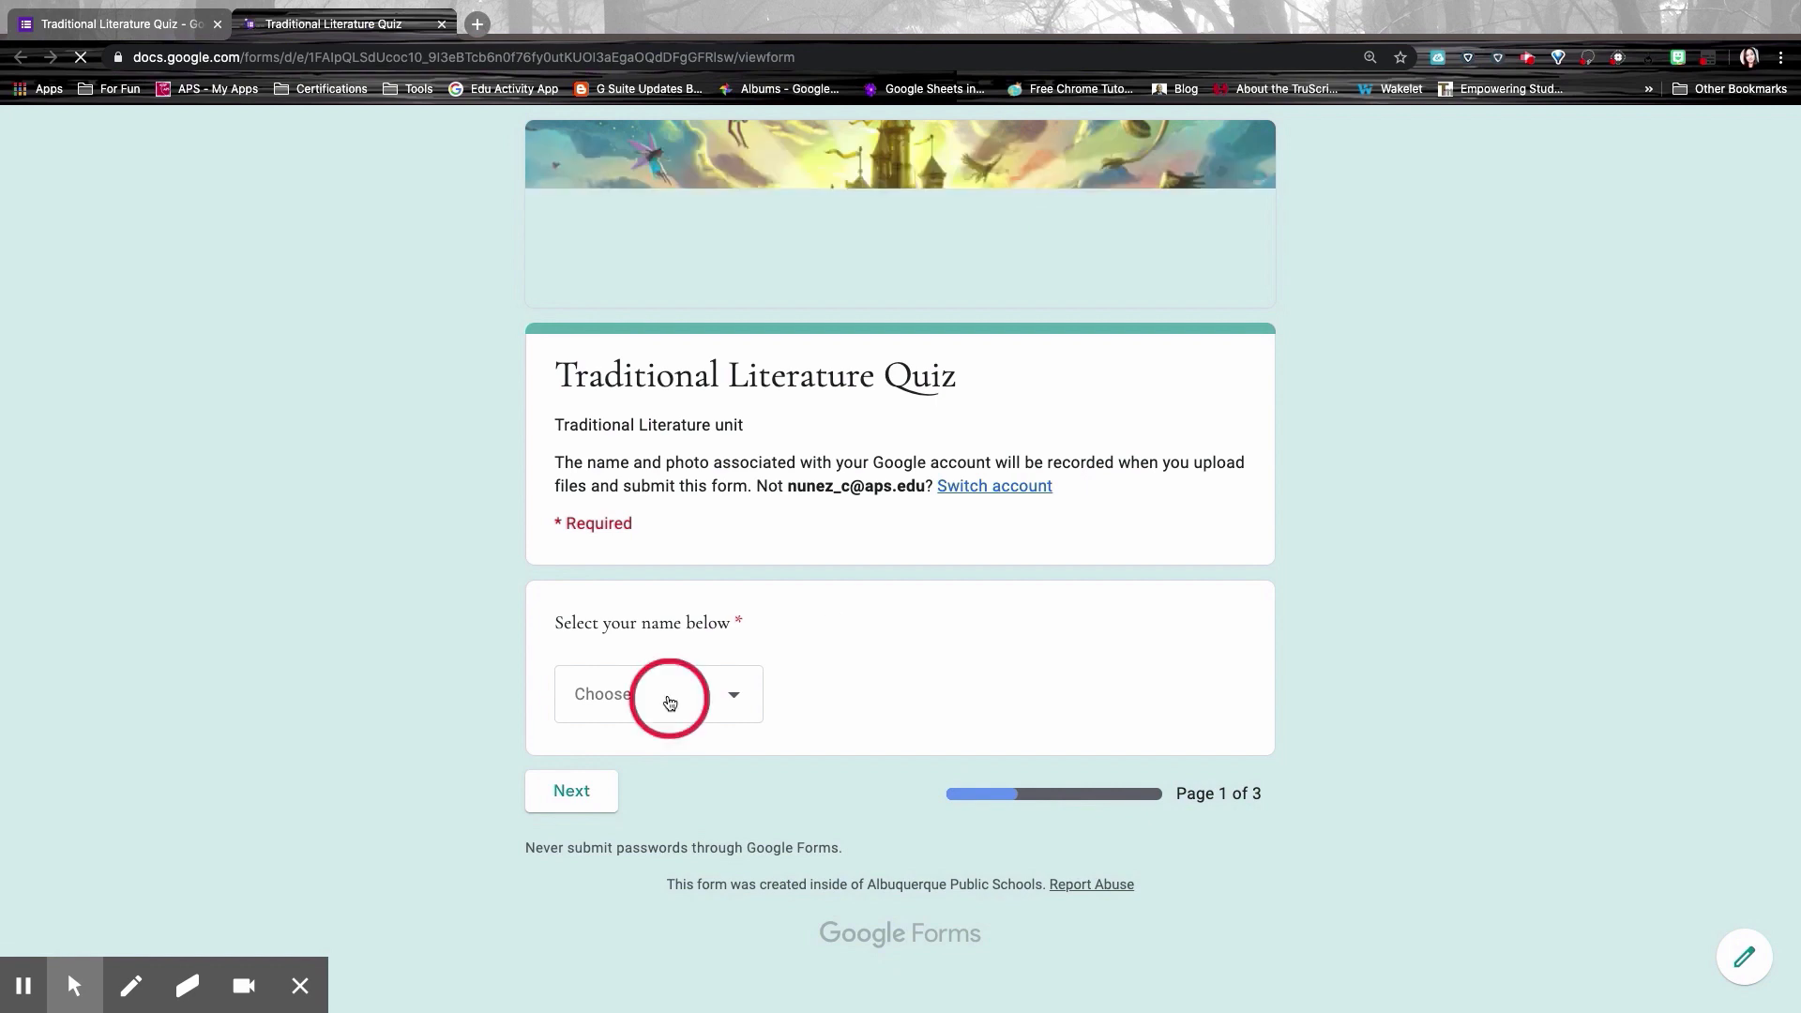
{"action": "left_click", "coordinate": [704, 694]}
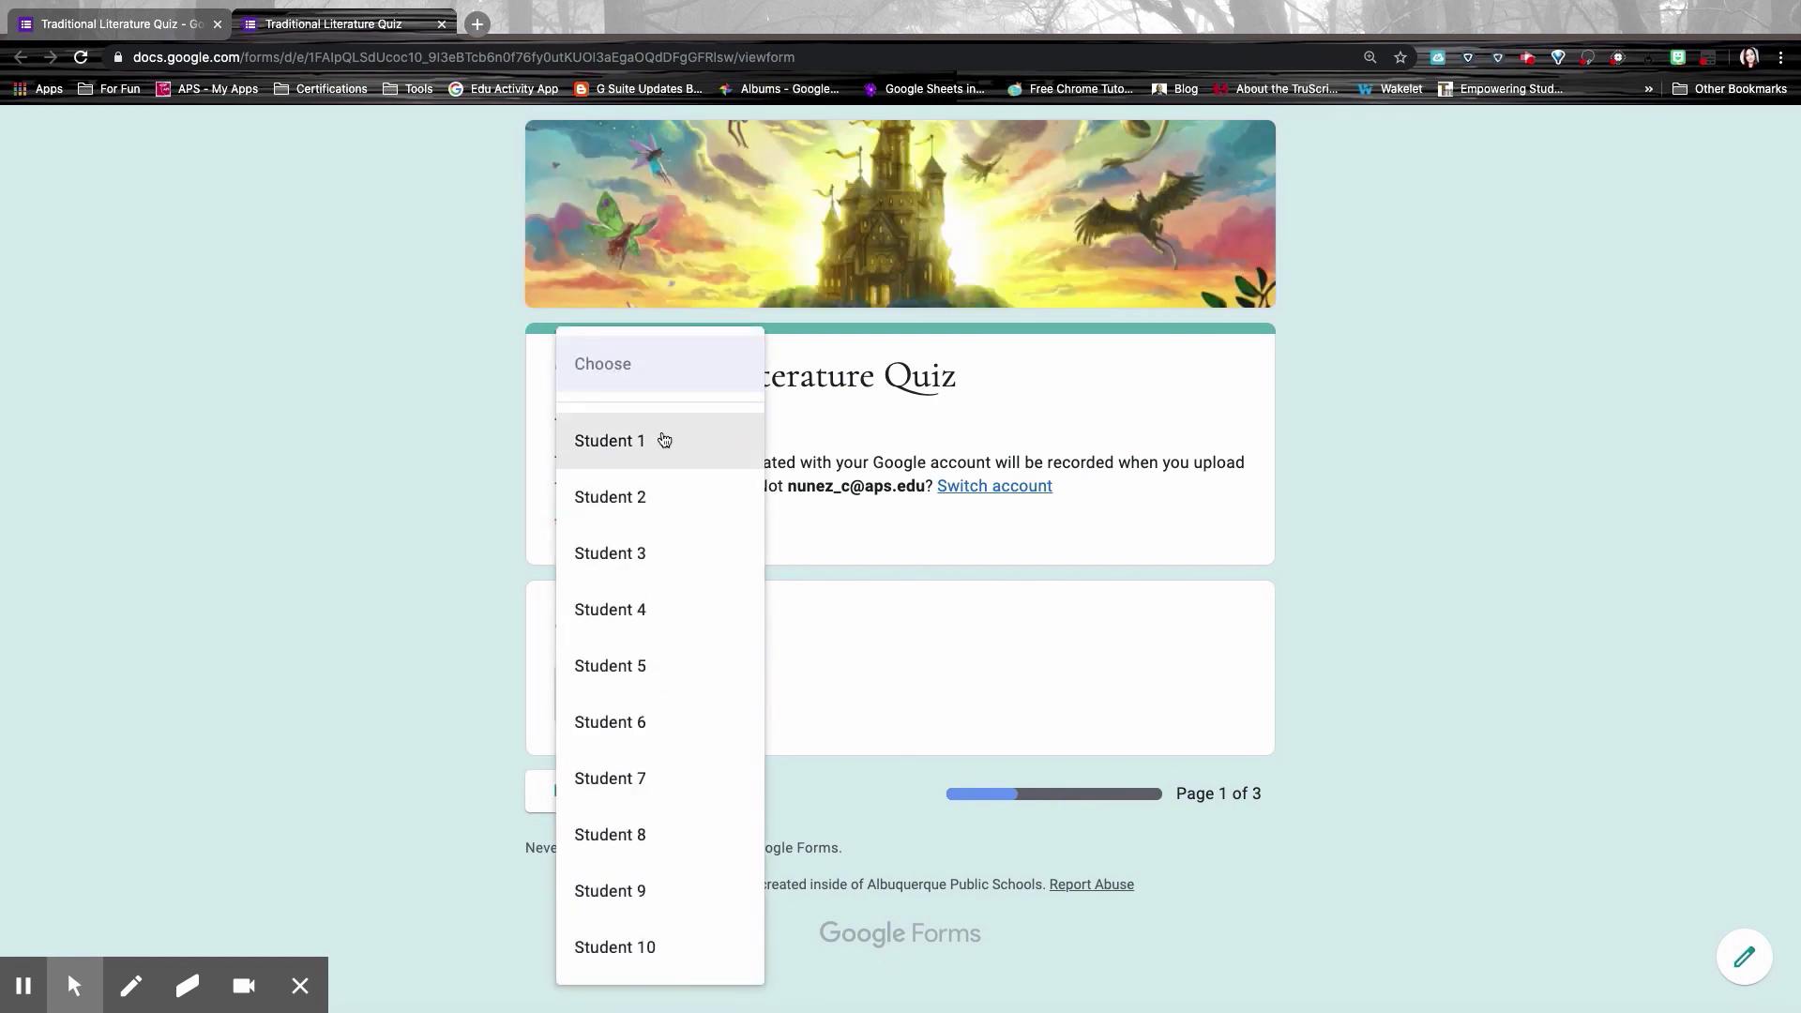
{"action": "left_click", "coordinate": [663, 442]}
{"action": "left_click", "coordinate": [590, 799]}
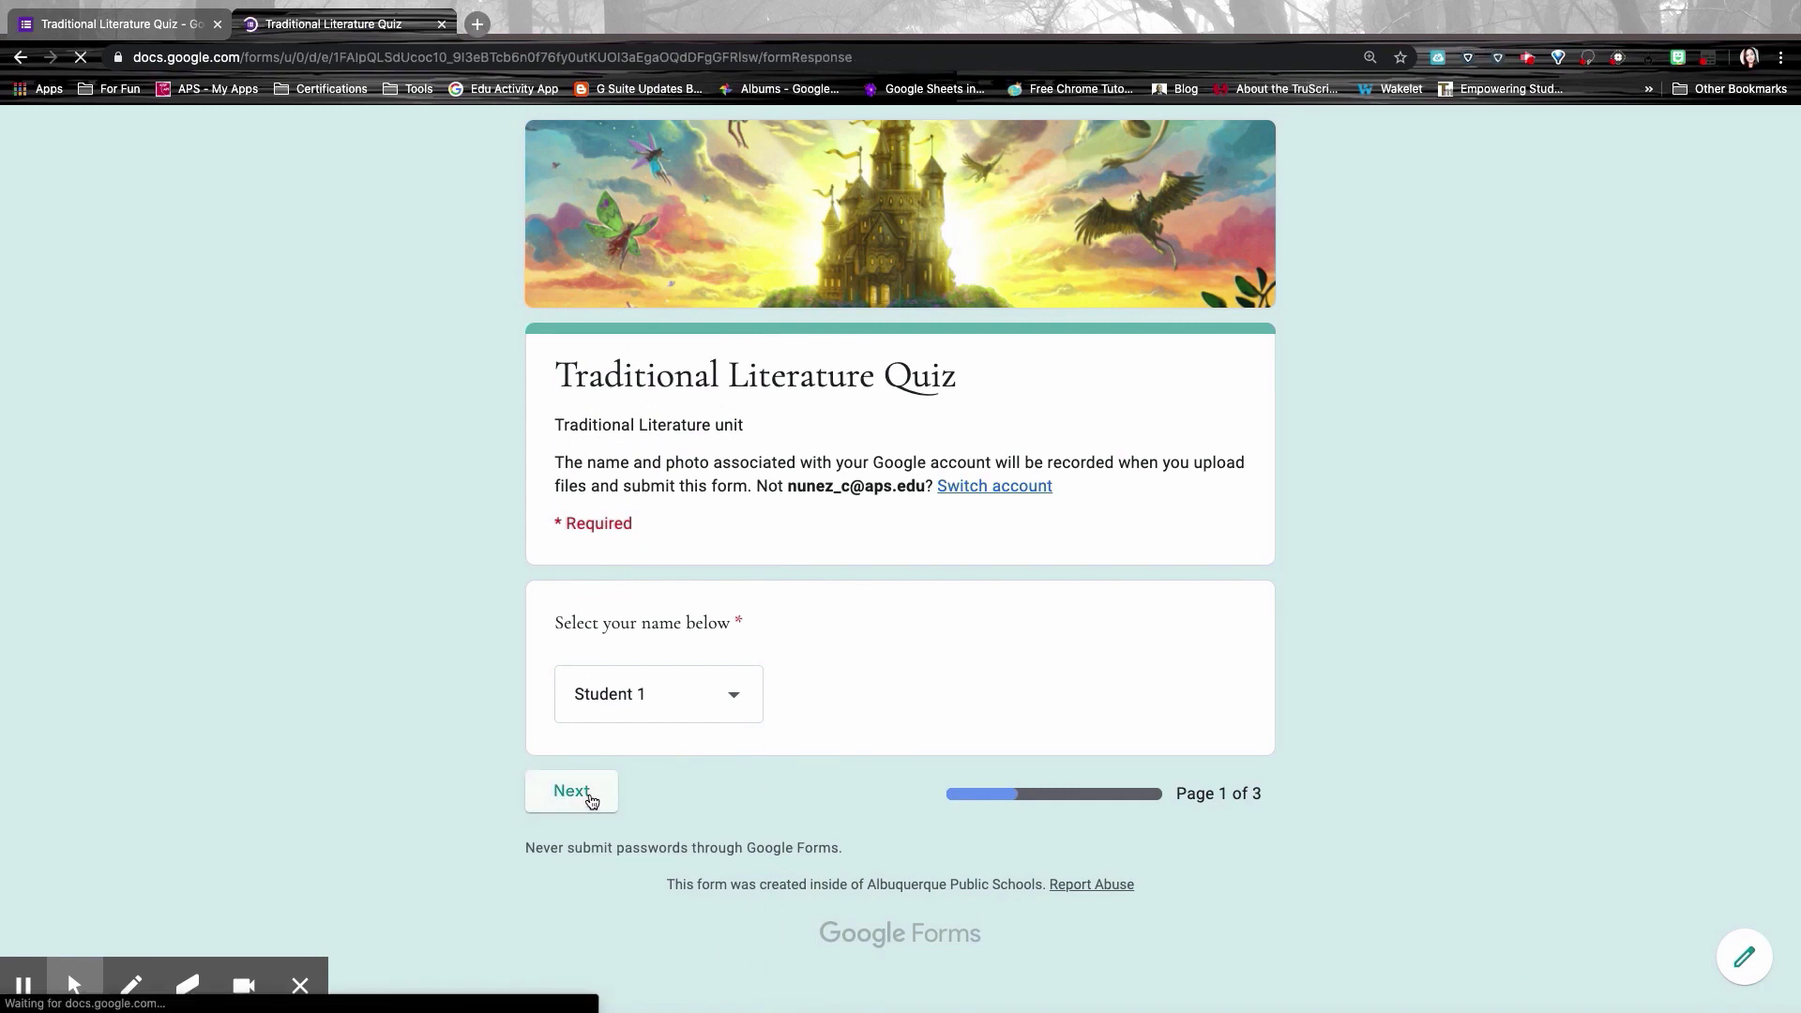
Step: Answer the definition question with the movies option and tick the authors and genre answers
{"action": "scroll", "coordinate": [765, 813], "scroll_direction": "down", "scroll_amount": 6}
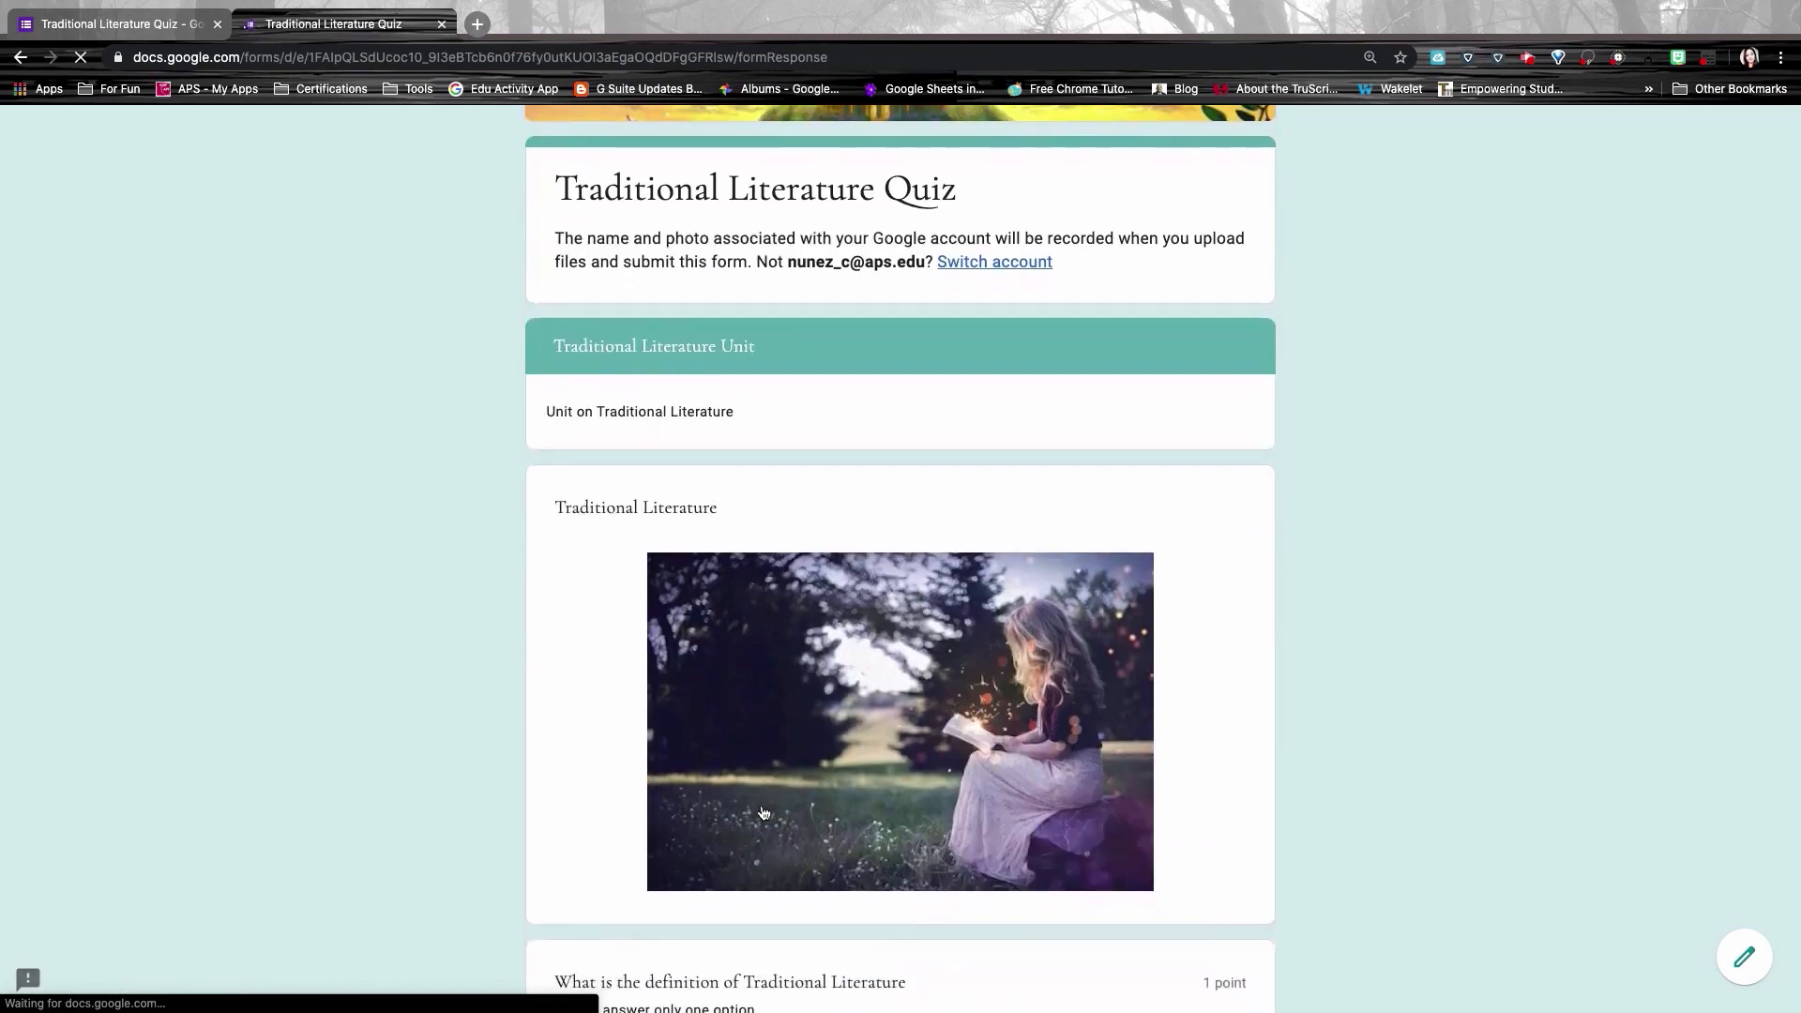
{"action": "scroll", "coordinate": [765, 813], "scroll_direction": "down", "scroll_amount": 4}
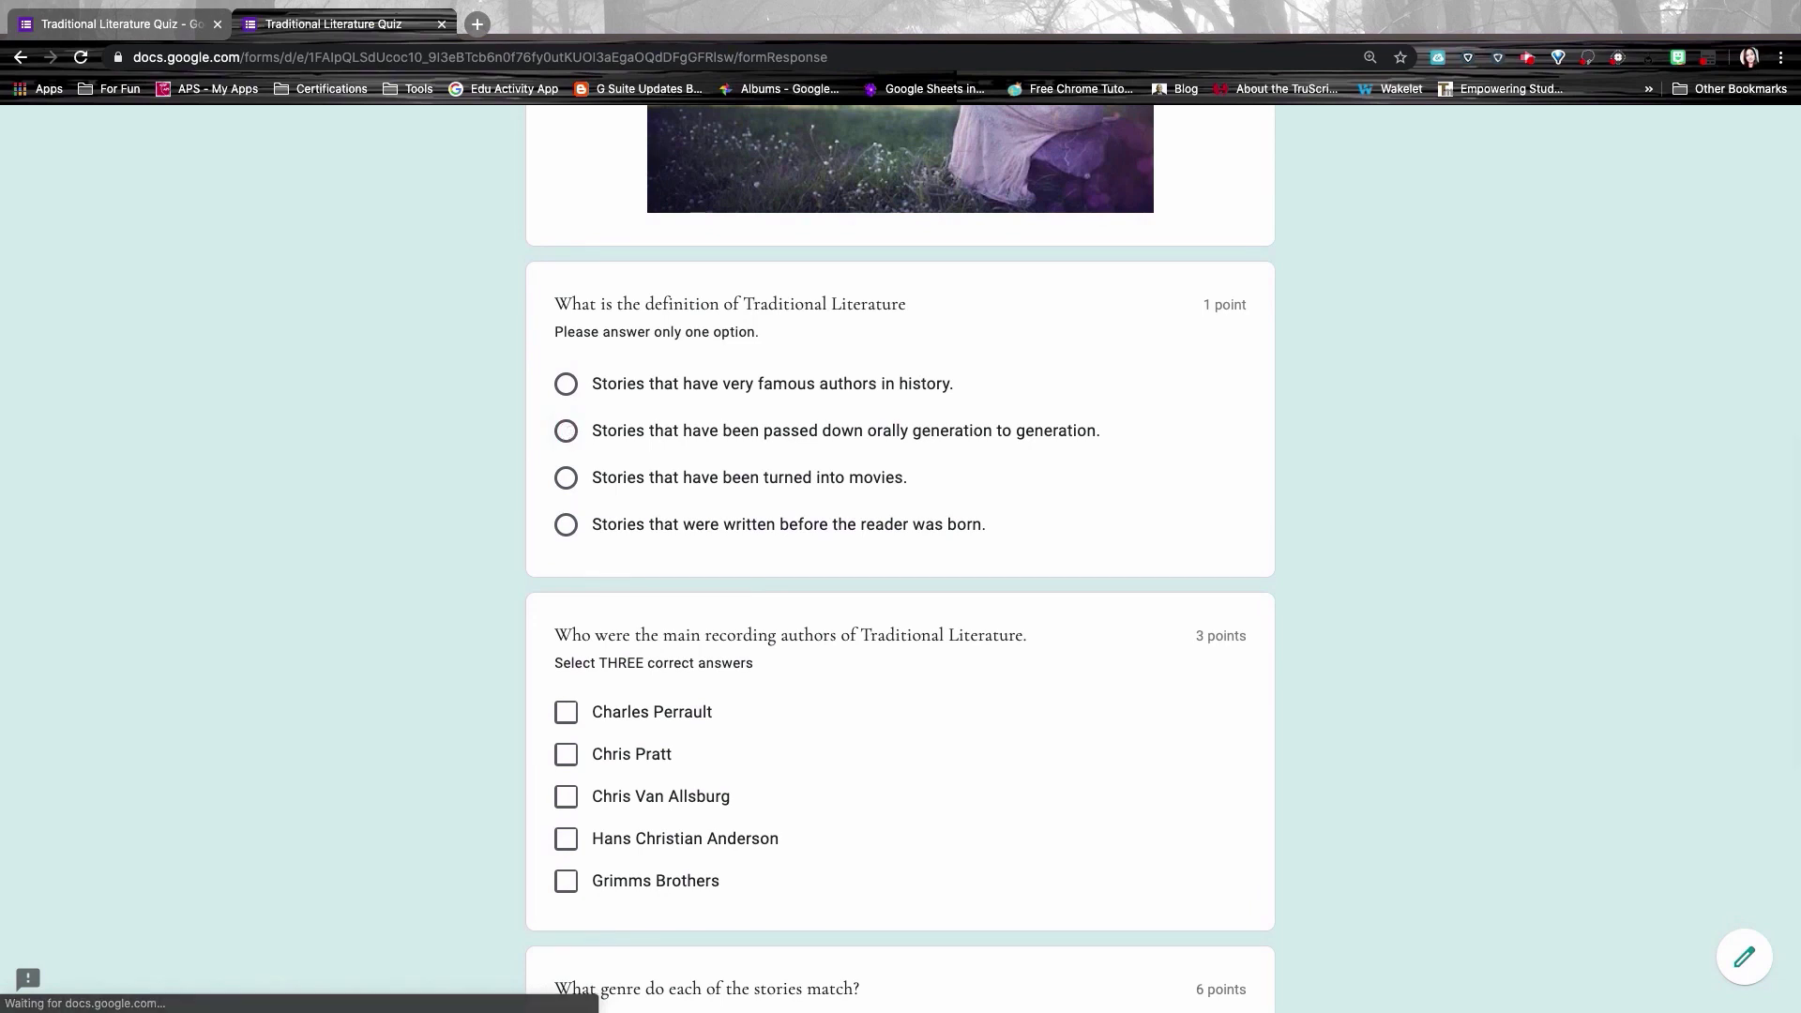
{"action": "left_click", "coordinate": [593, 478]}
{"action": "scroll", "coordinate": [593, 441], "scroll_direction": "down", "scroll_amount": 1}
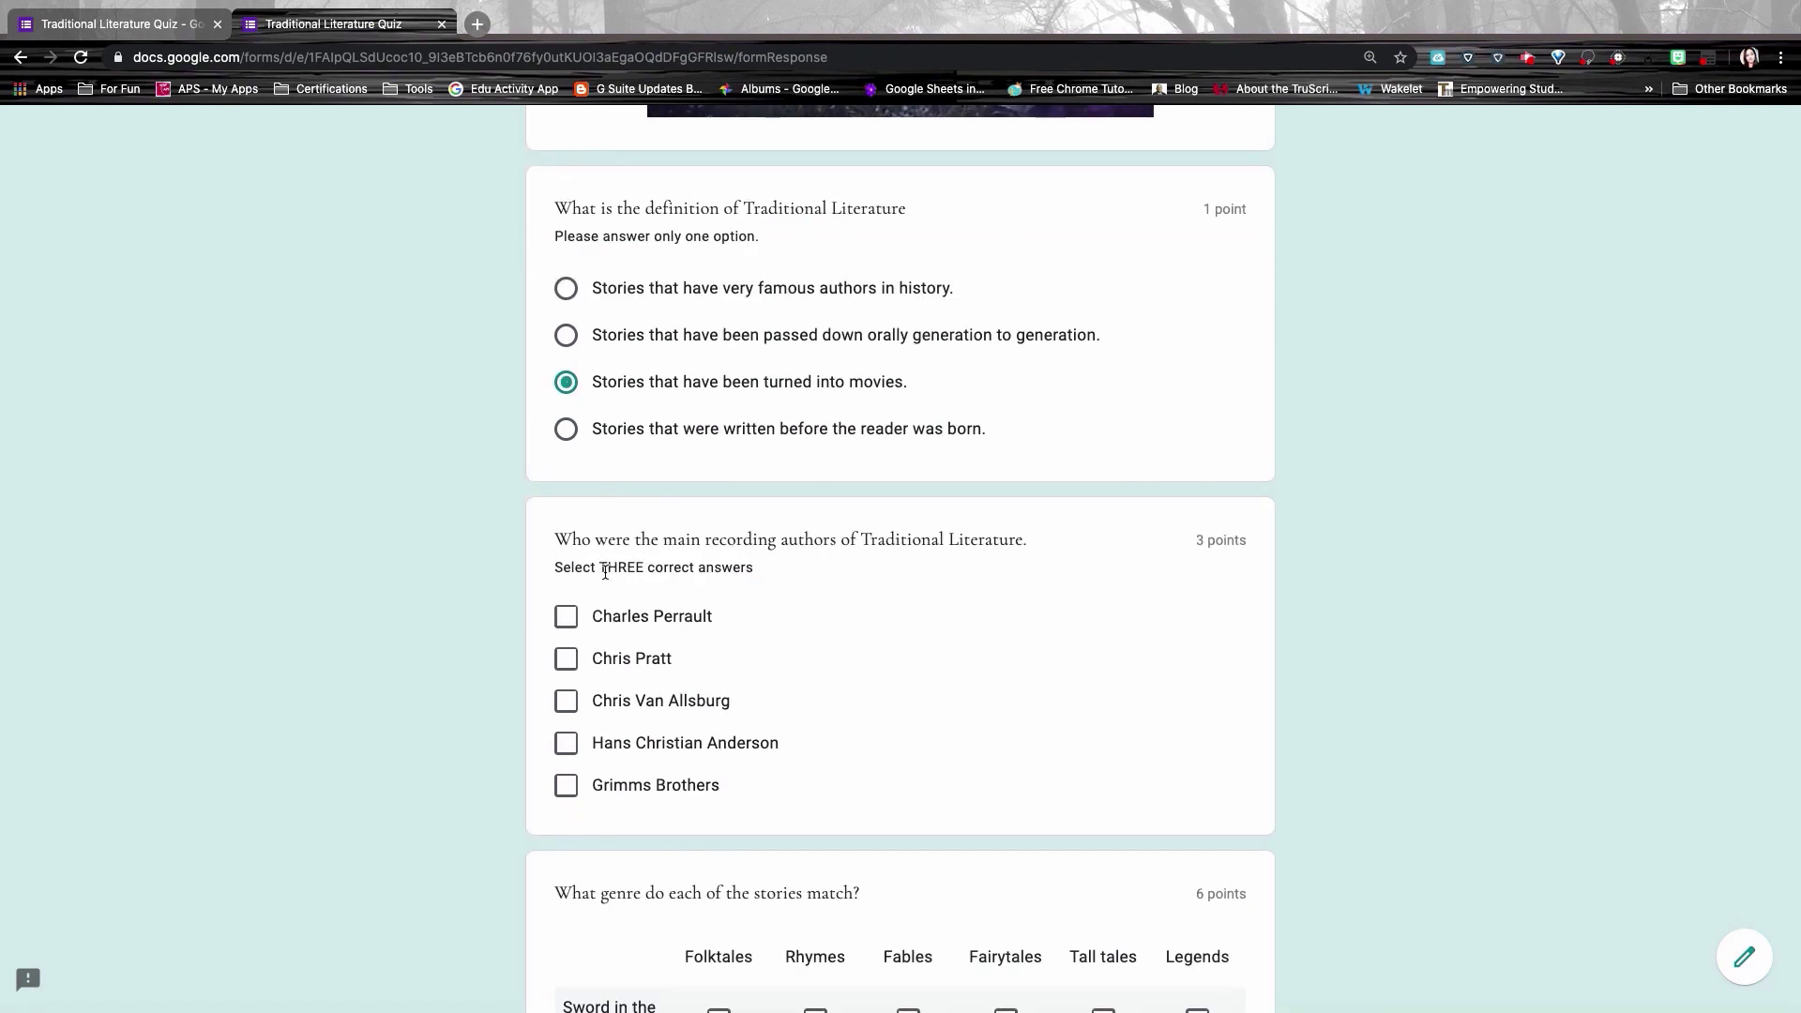
{"action": "left_click", "coordinate": [1006, 707]}
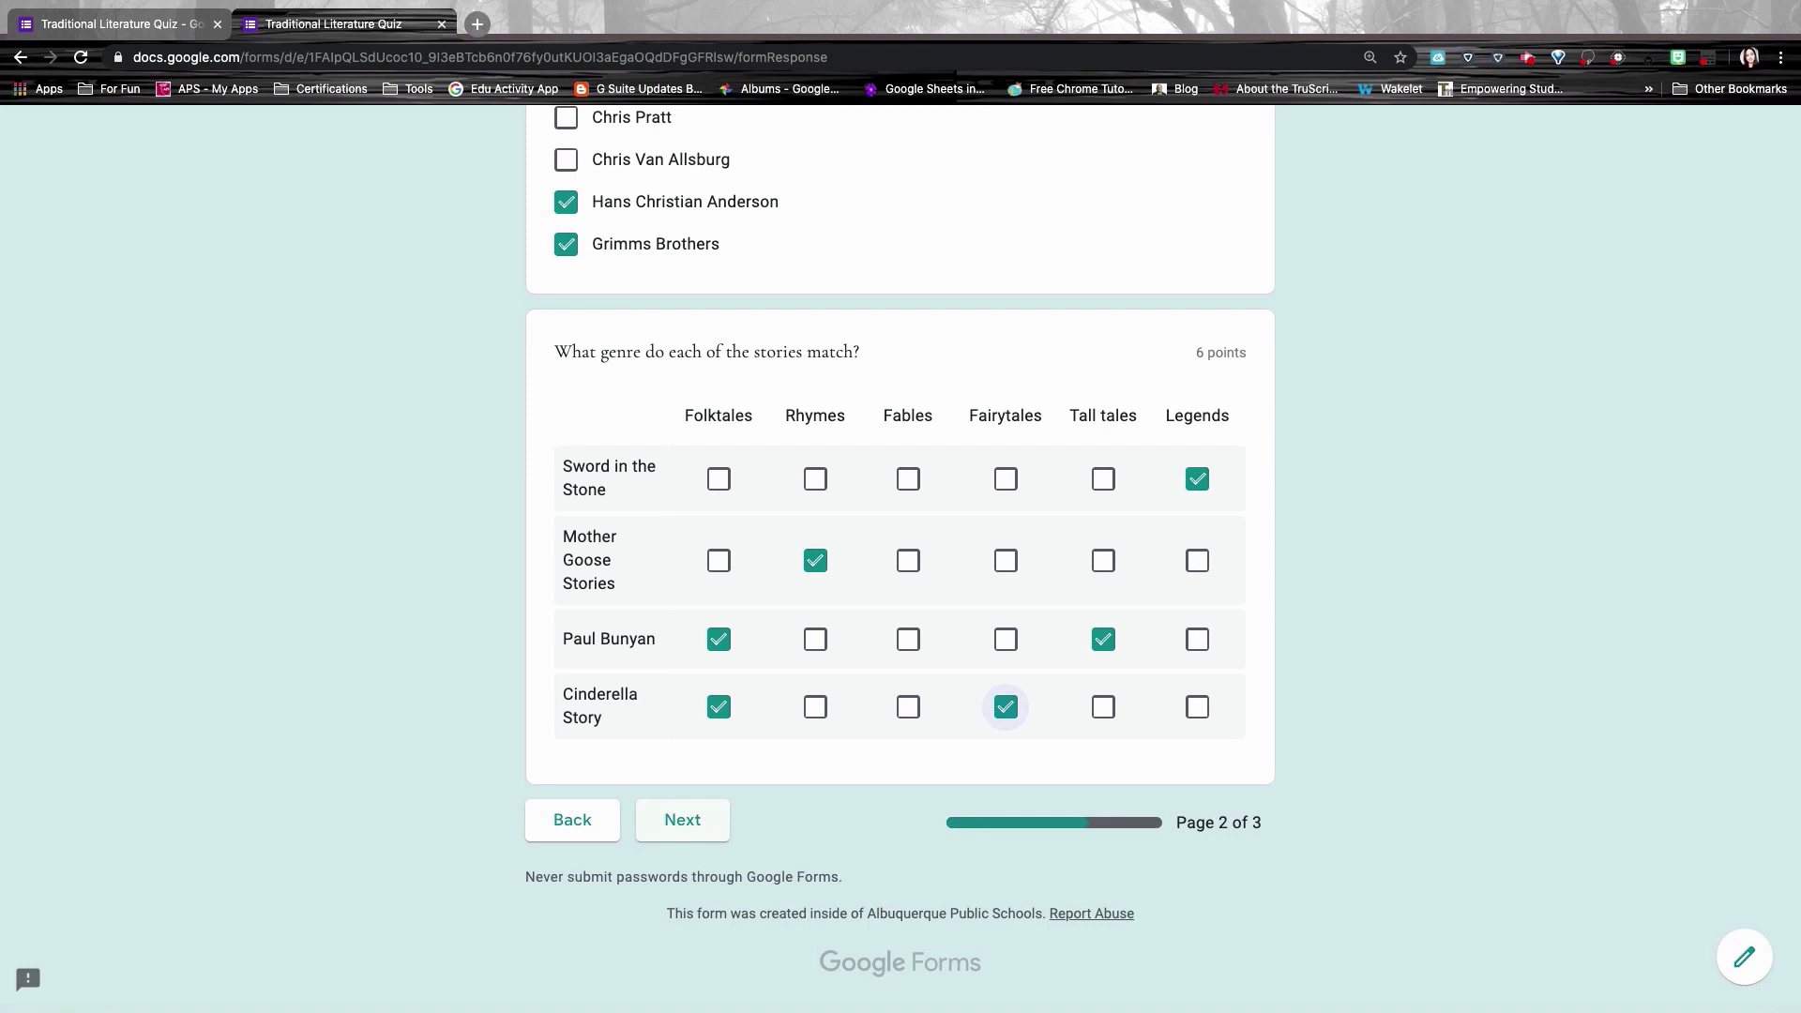
{"action": "left_click", "coordinate": [694, 829]}
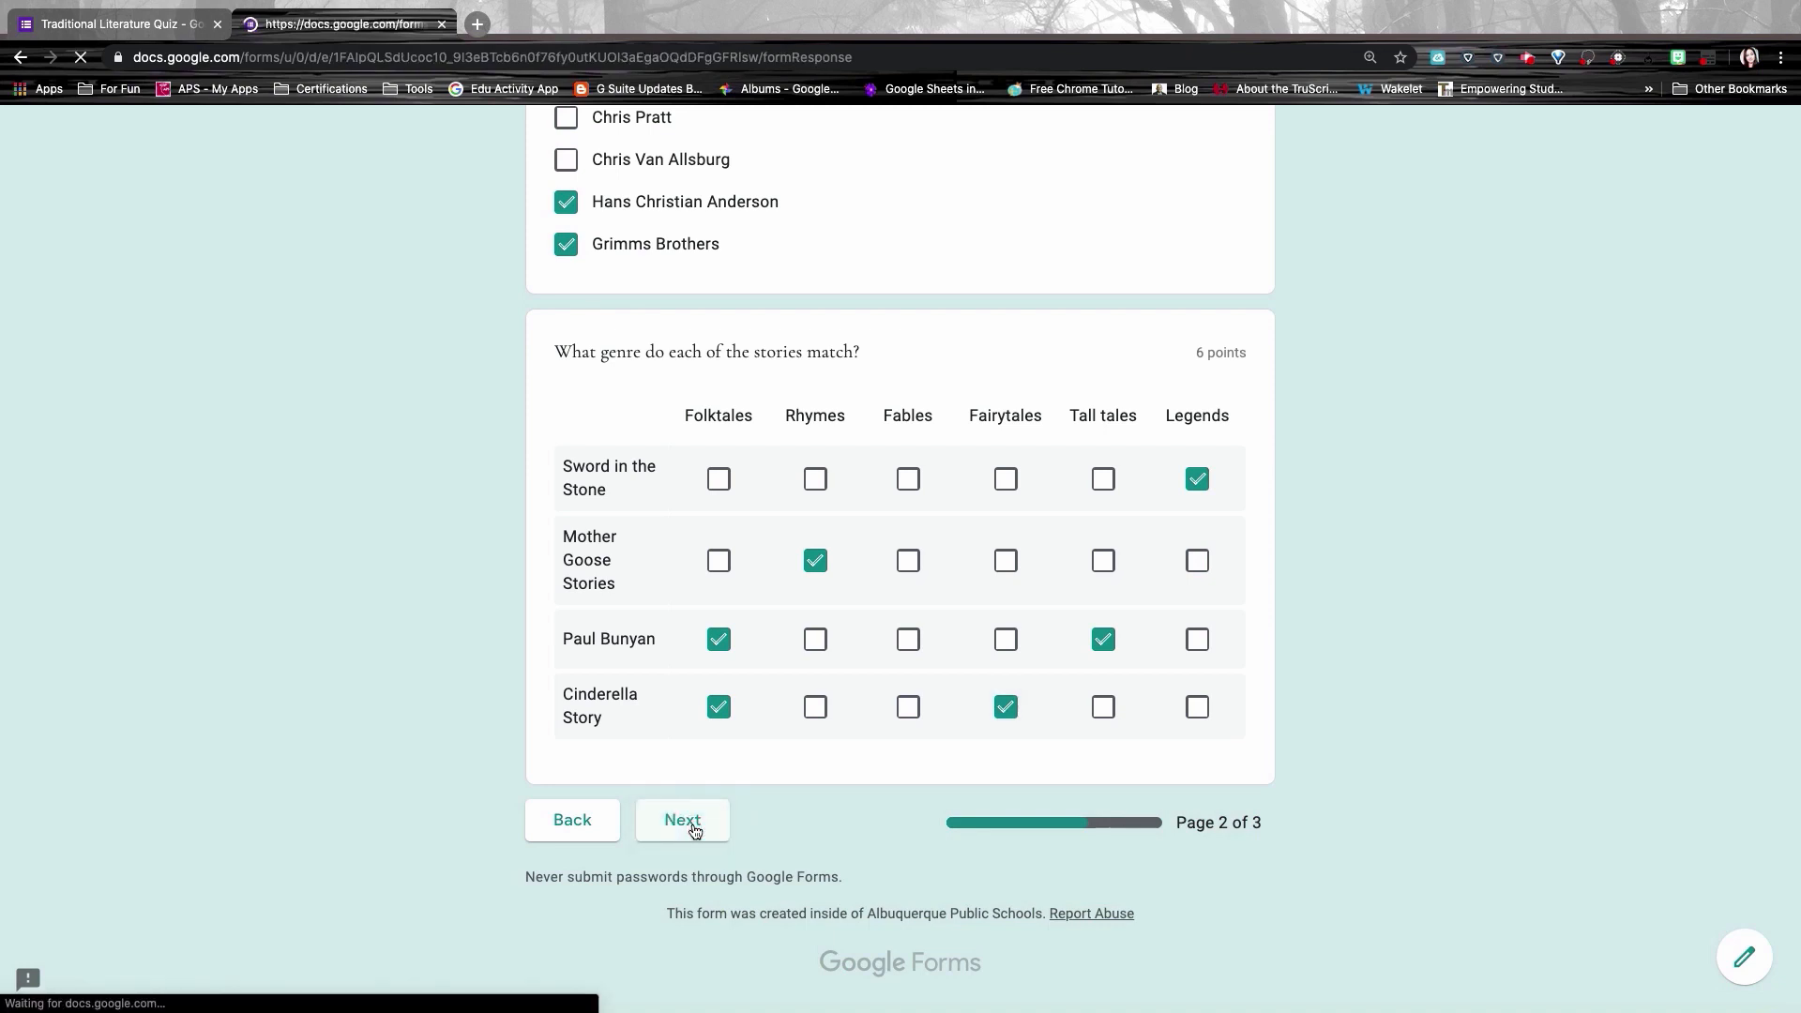
Step: On the Greek Mythology page, enter Chimera, pick the third image as pegasus, rate the video 8
{"action": "scroll", "coordinate": [709, 721], "scroll_direction": "down", "scroll_amount": 3}
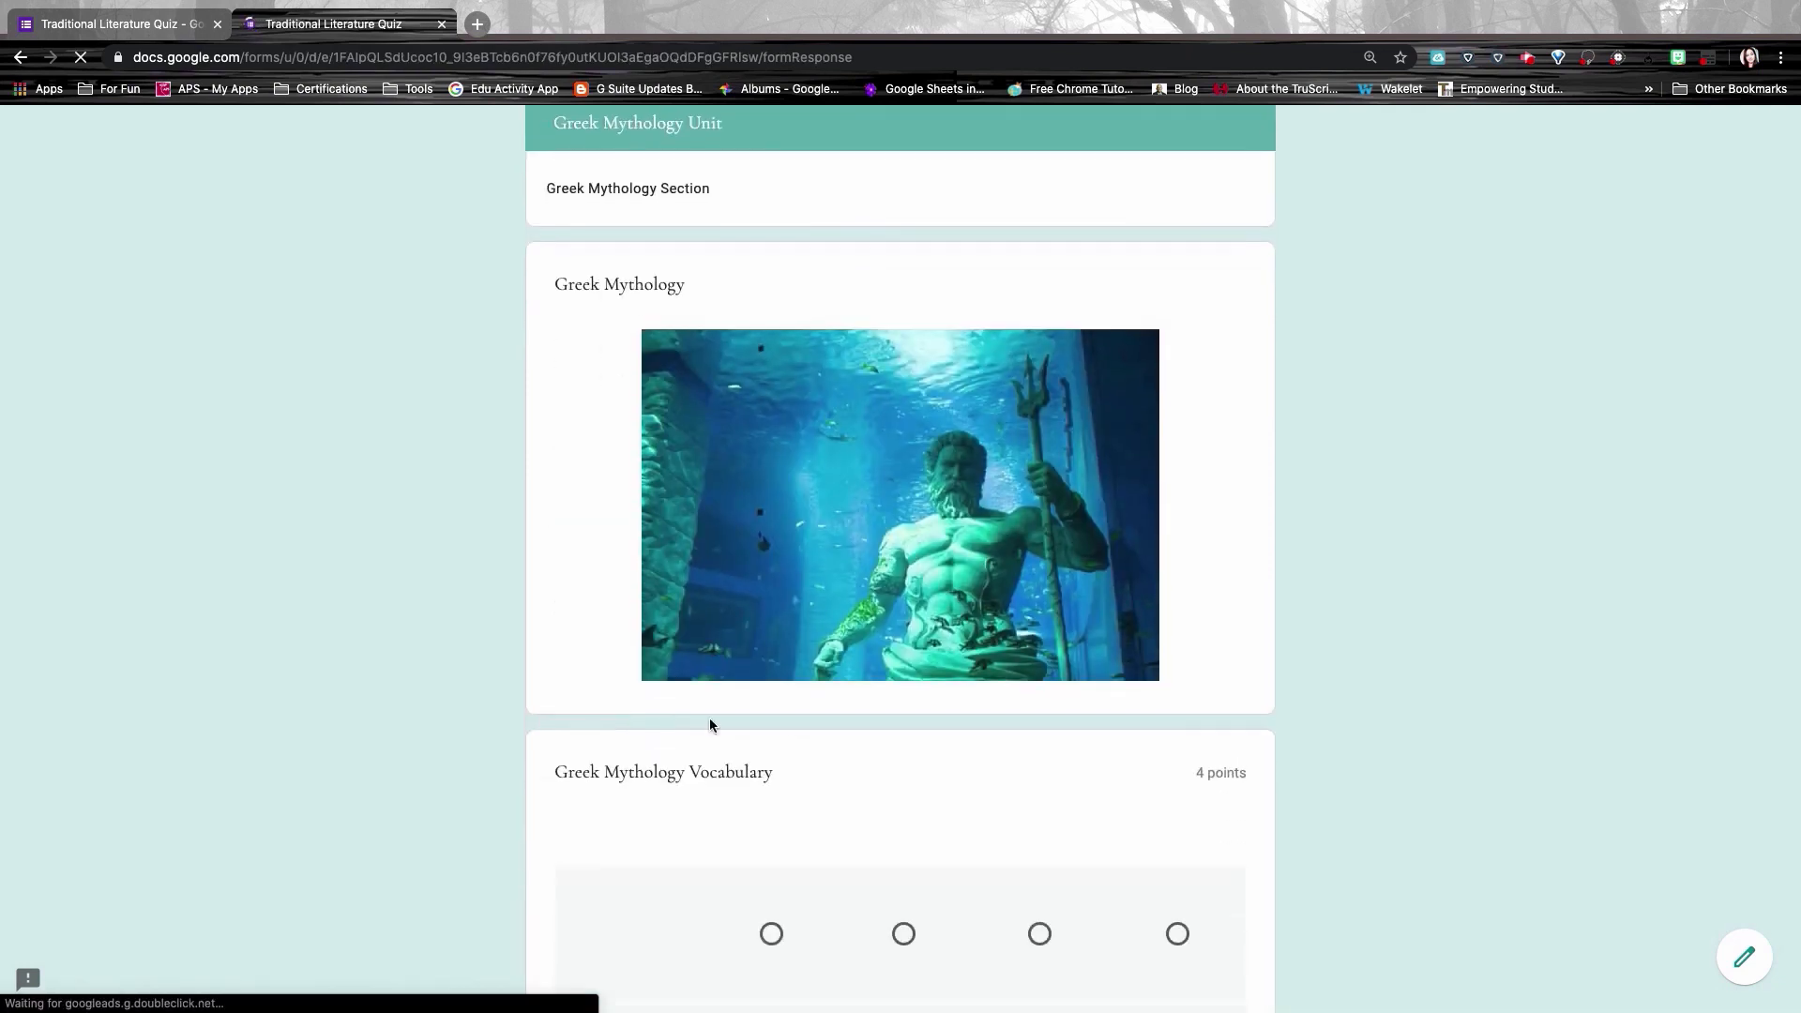
{"action": "scroll", "coordinate": [709, 717], "scroll_direction": "down", "scroll_amount": 2}
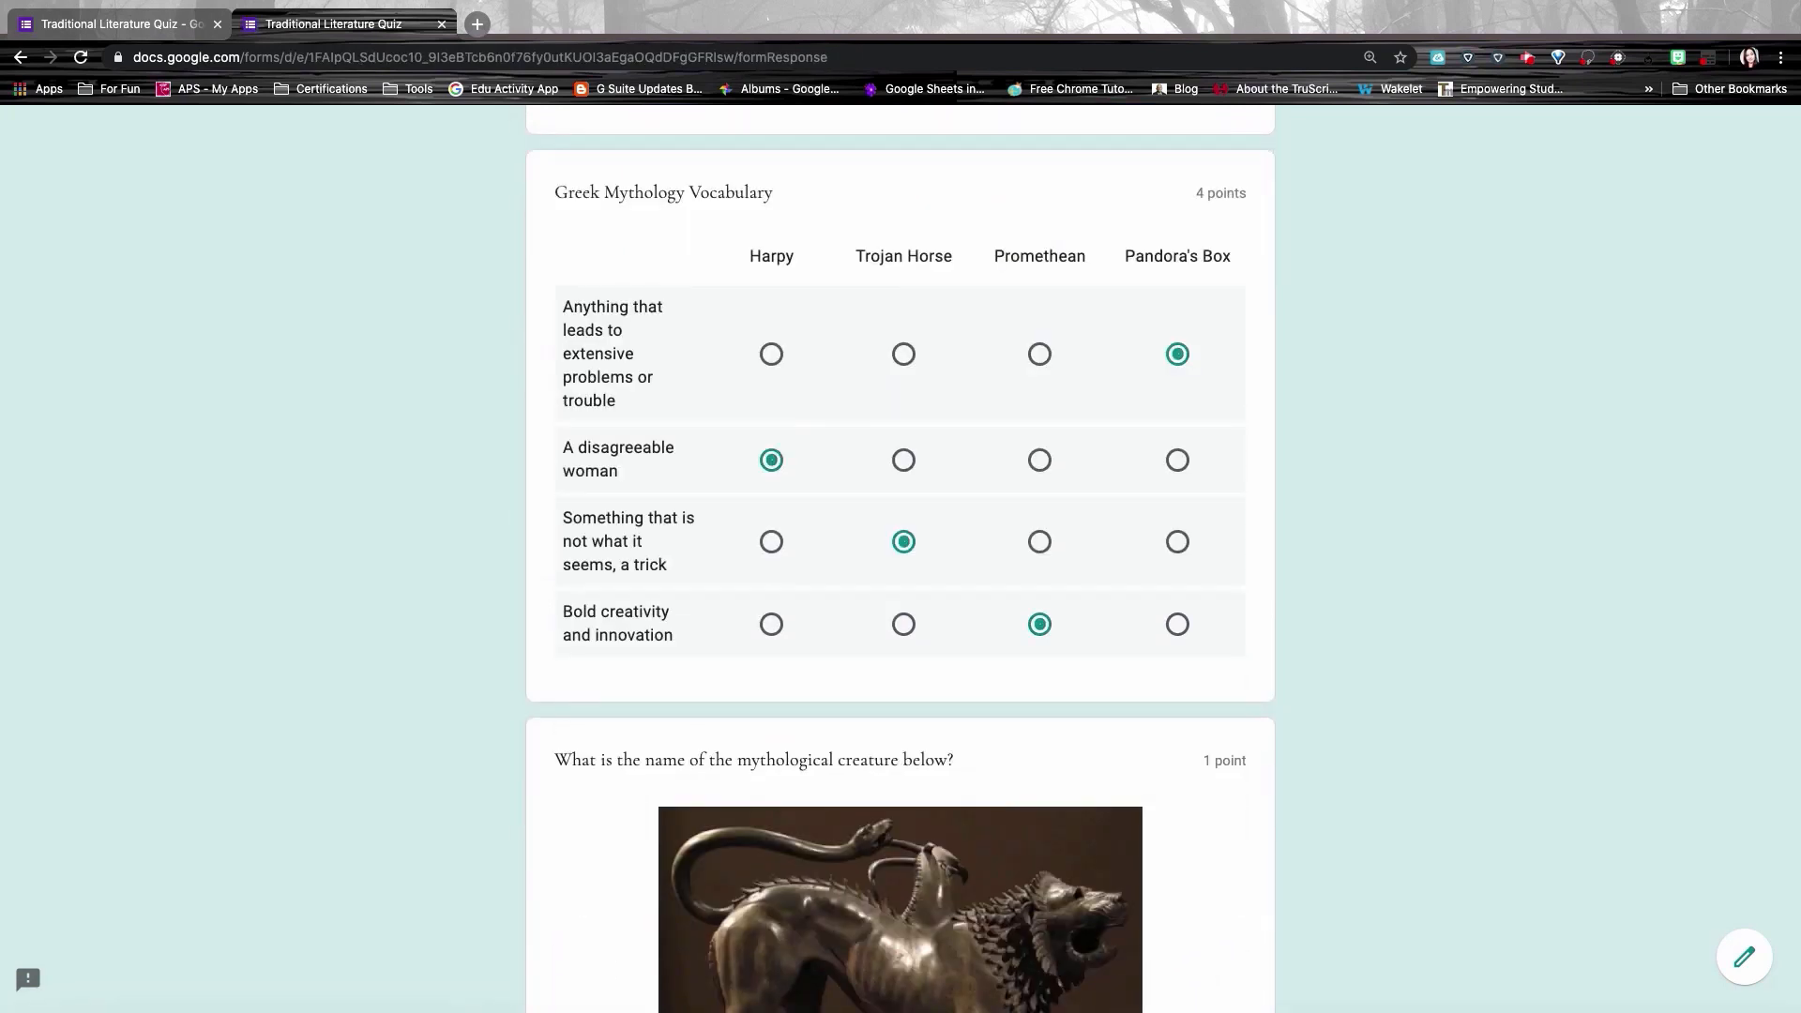
{"action": "scroll", "coordinate": [900, 563], "scroll_direction": "down", "scroll_amount": 6}
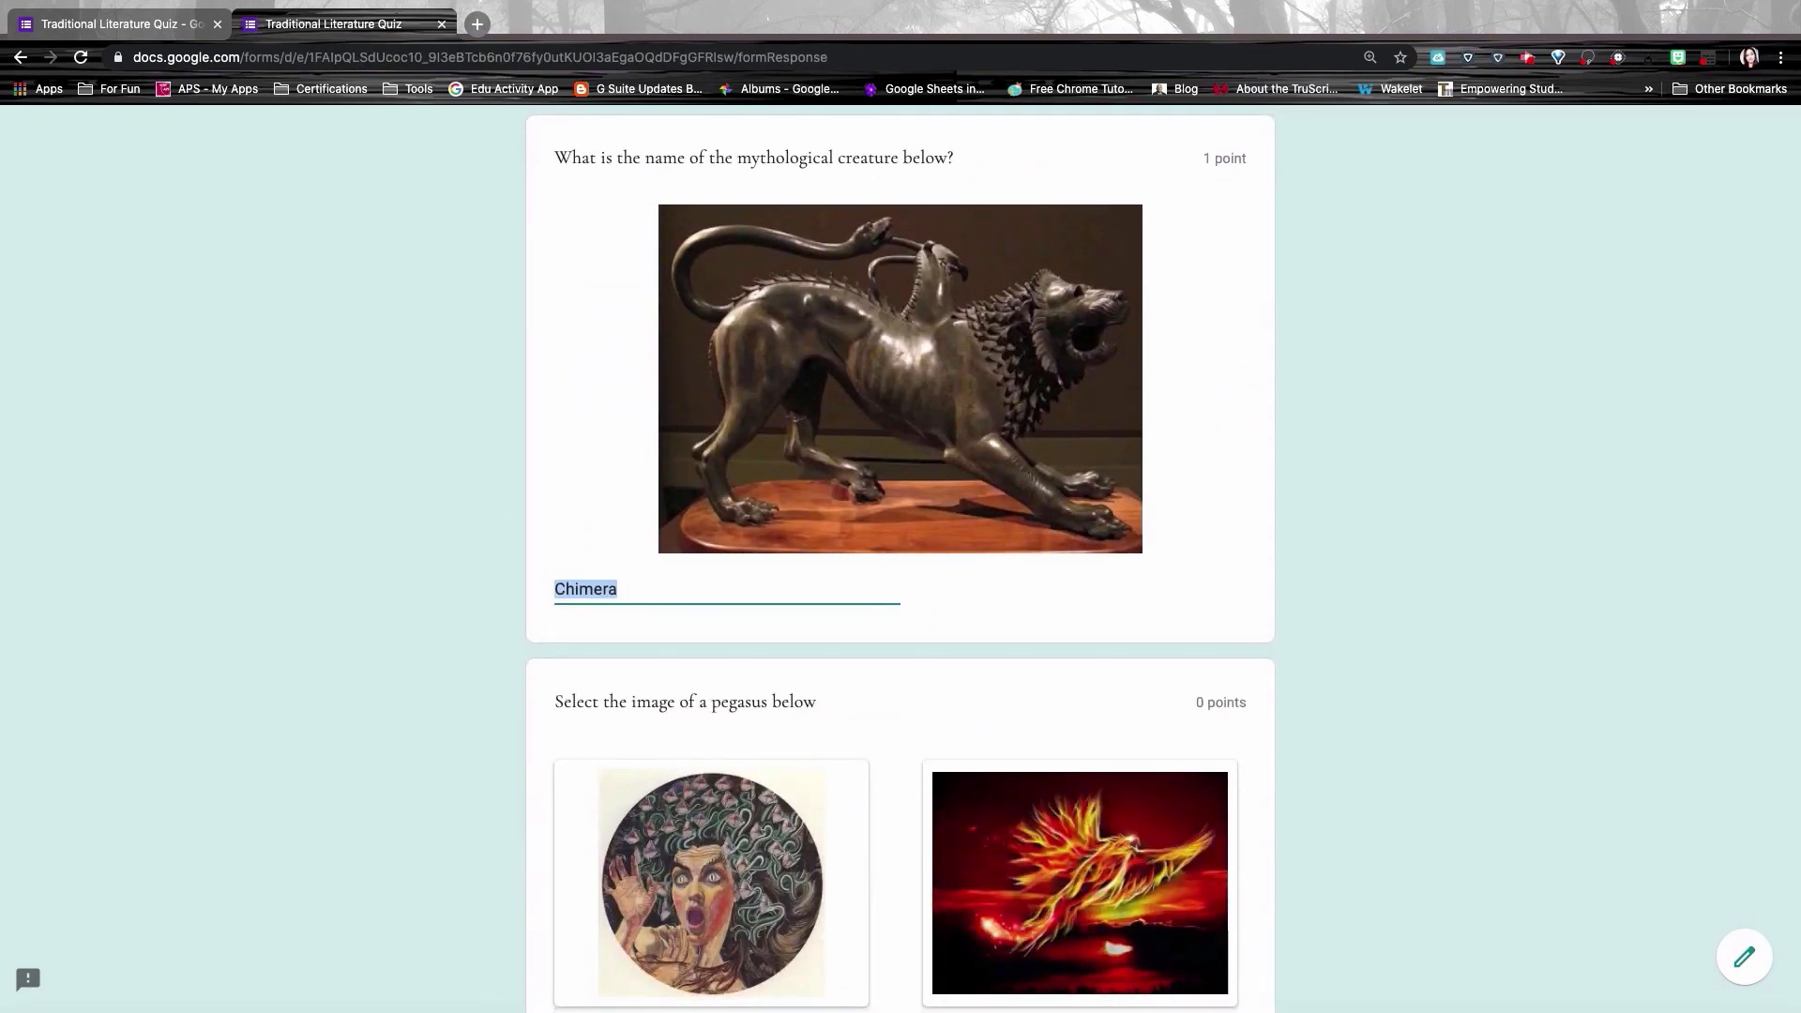
{"action": "left_click", "coordinate": [640, 589]}
{"action": "scroll", "coordinate": [901, 558], "scroll_direction": "down", "scroll_amount": 5}
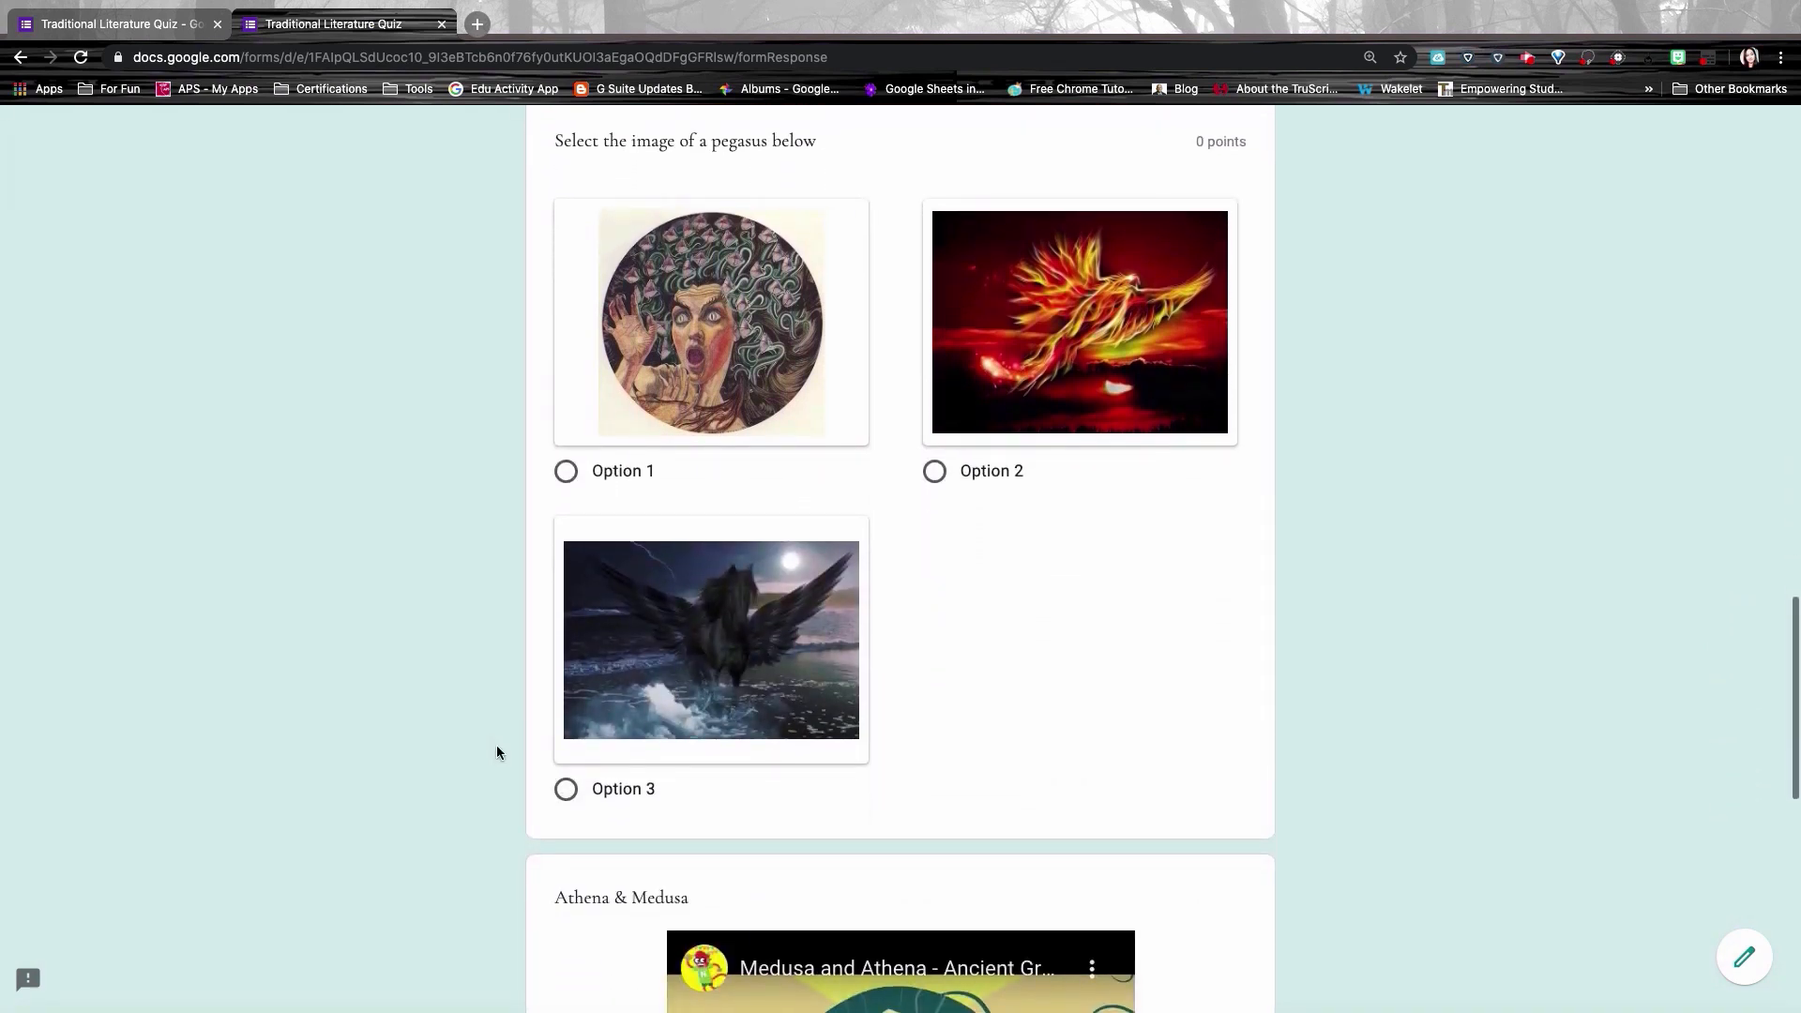
{"action": "left_click", "coordinate": [568, 789]}
{"action": "scroll", "coordinate": [786, 691], "scroll_direction": "down", "scroll_amount": 9}
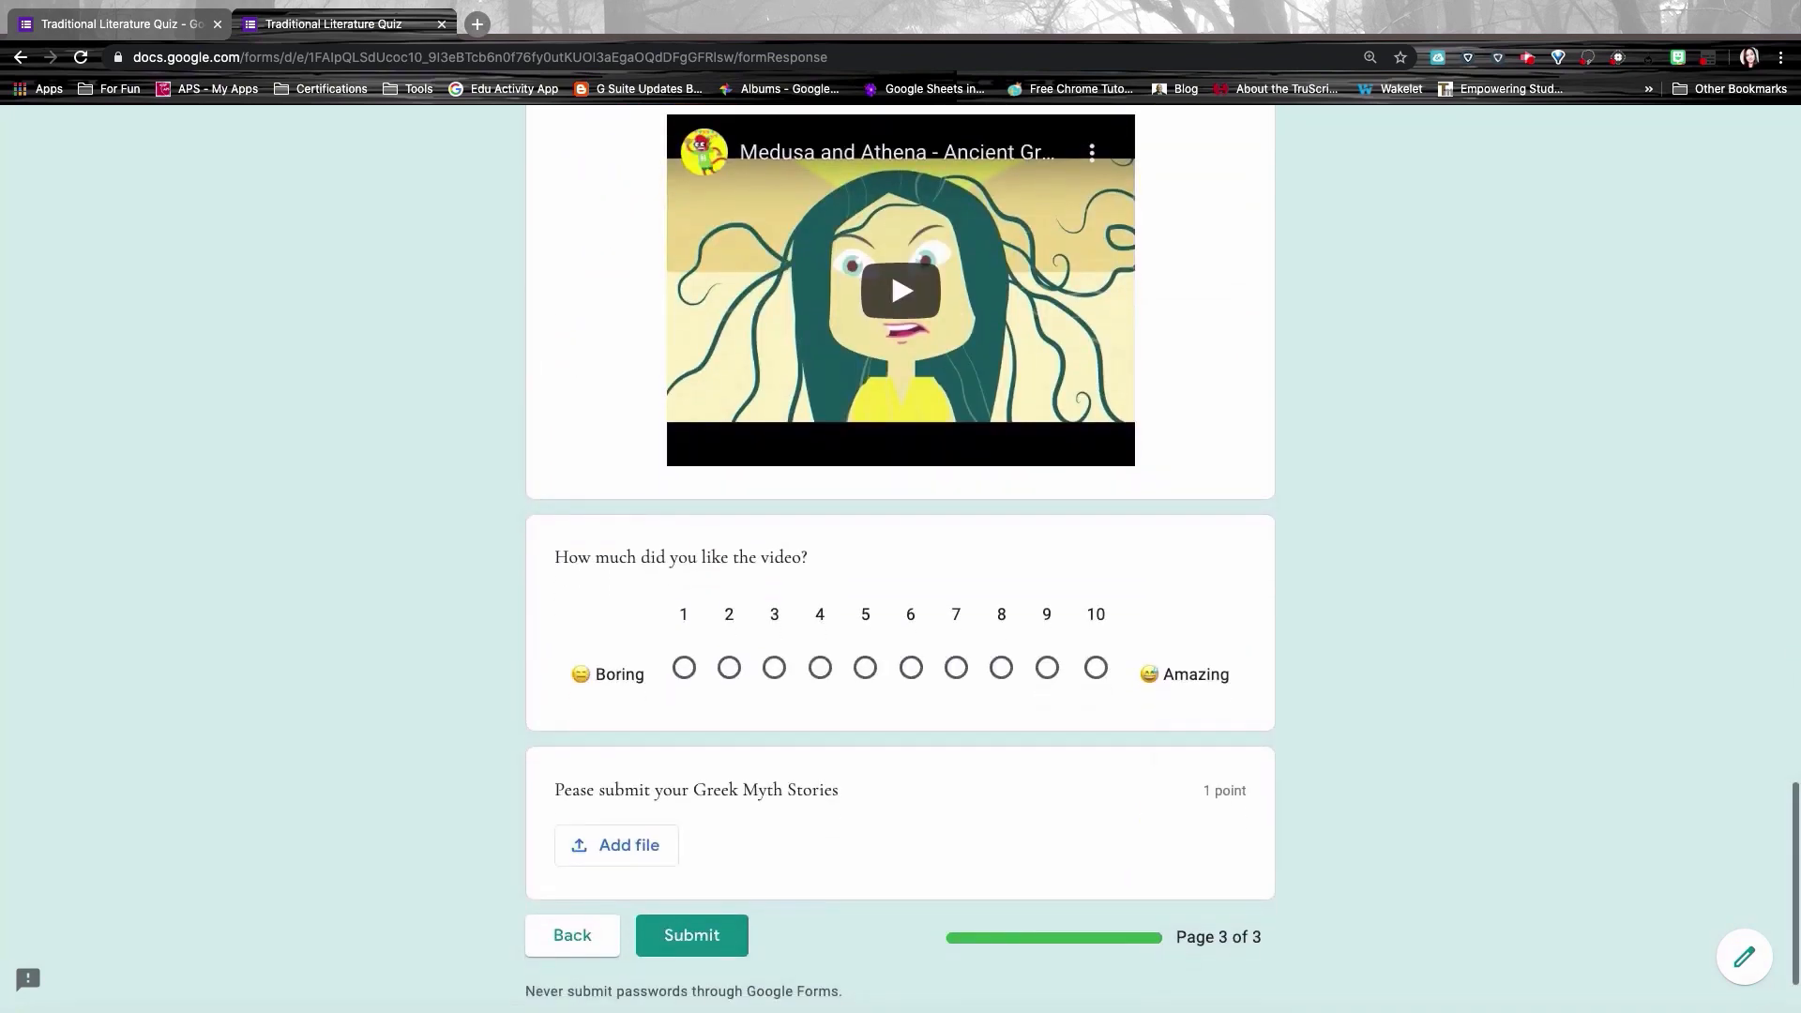
{"action": "left_click", "coordinate": [1001, 668]}
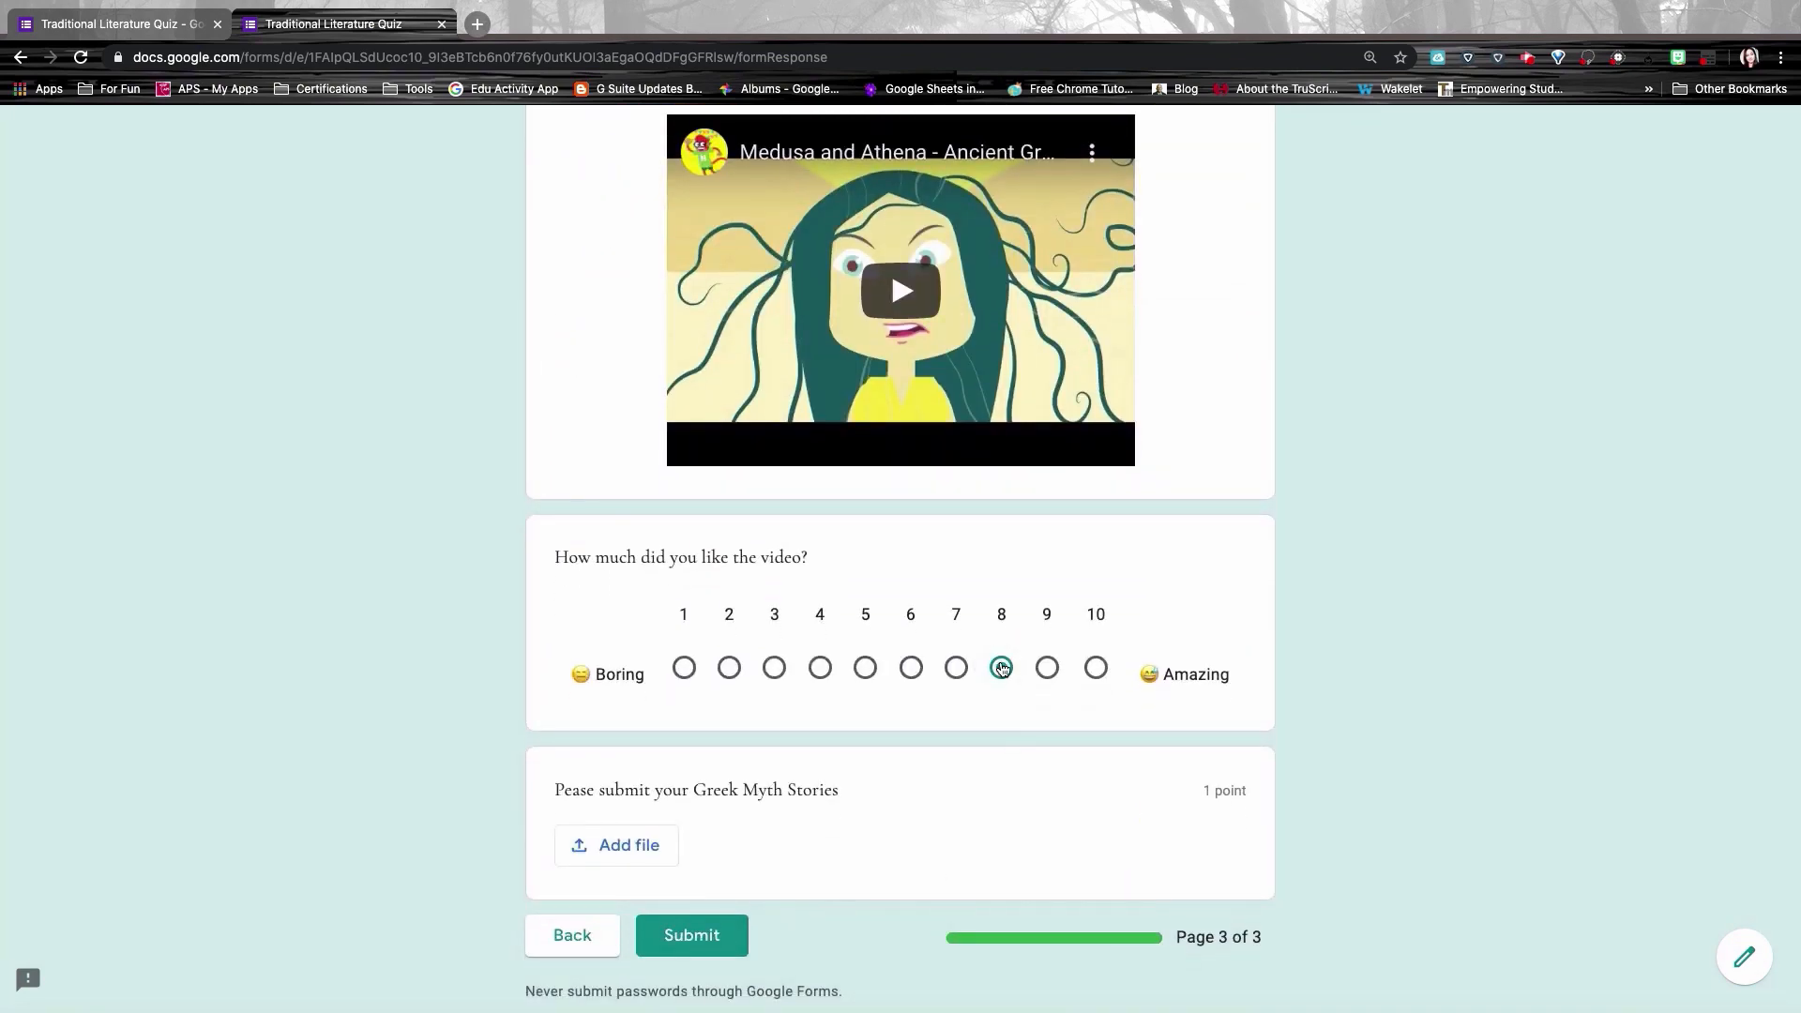
{"action": "scroll", "coordinate": [1001, 682], "scroll_direction": "down", "scroll_amount": 2}
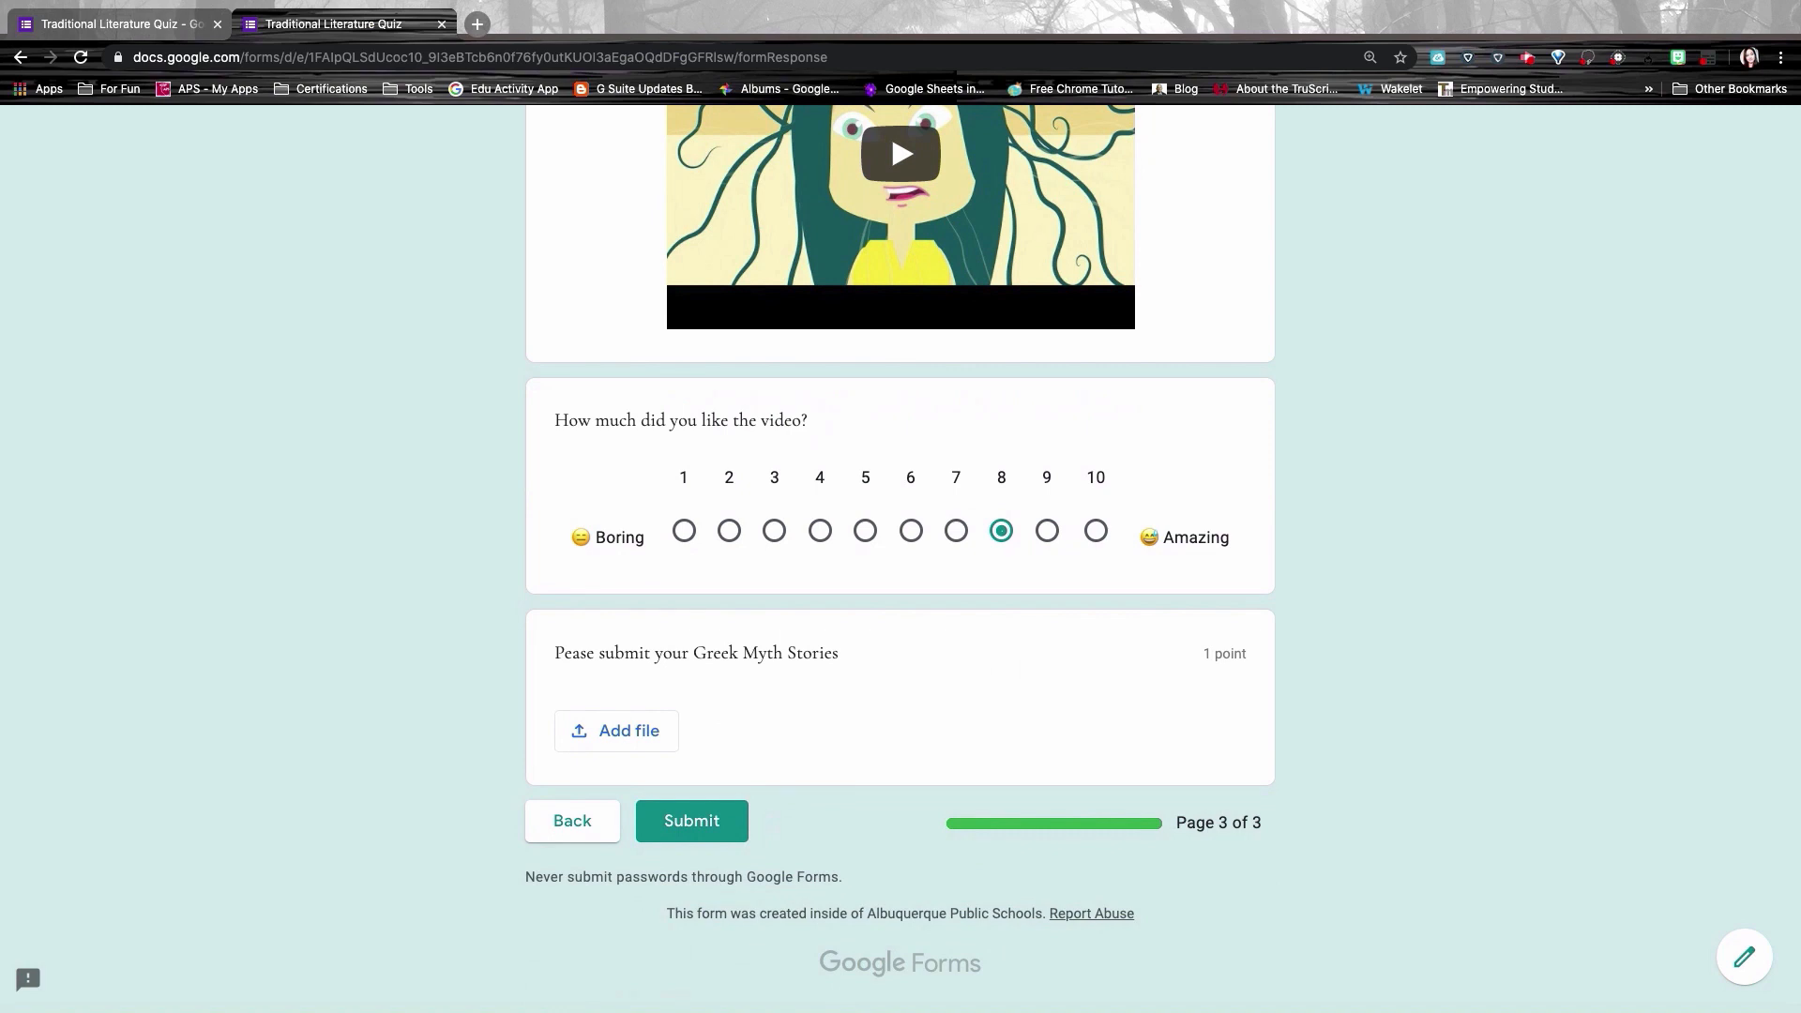
Step: Attach the My Greek Myth document from Drive and submit the quiz
{"action": "left_click", "coordinate": [643, 740]}
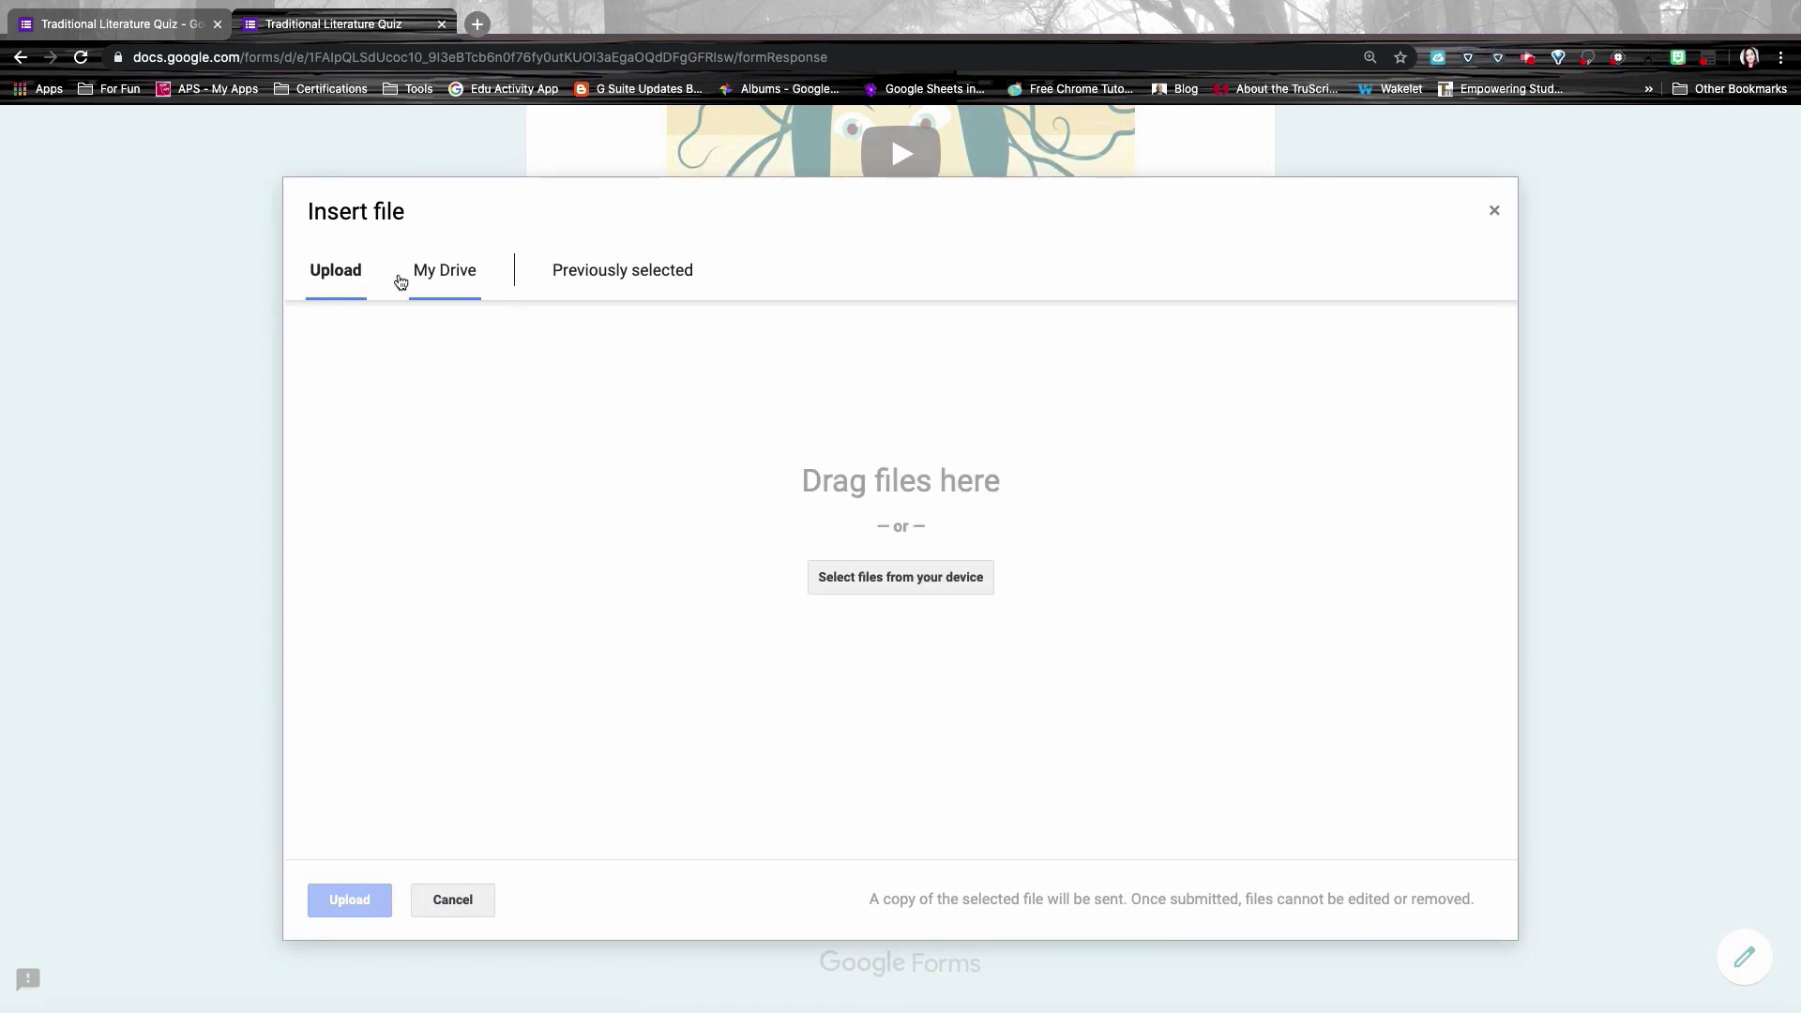
{"action": "left_click", "coordinate": [462, 286]}
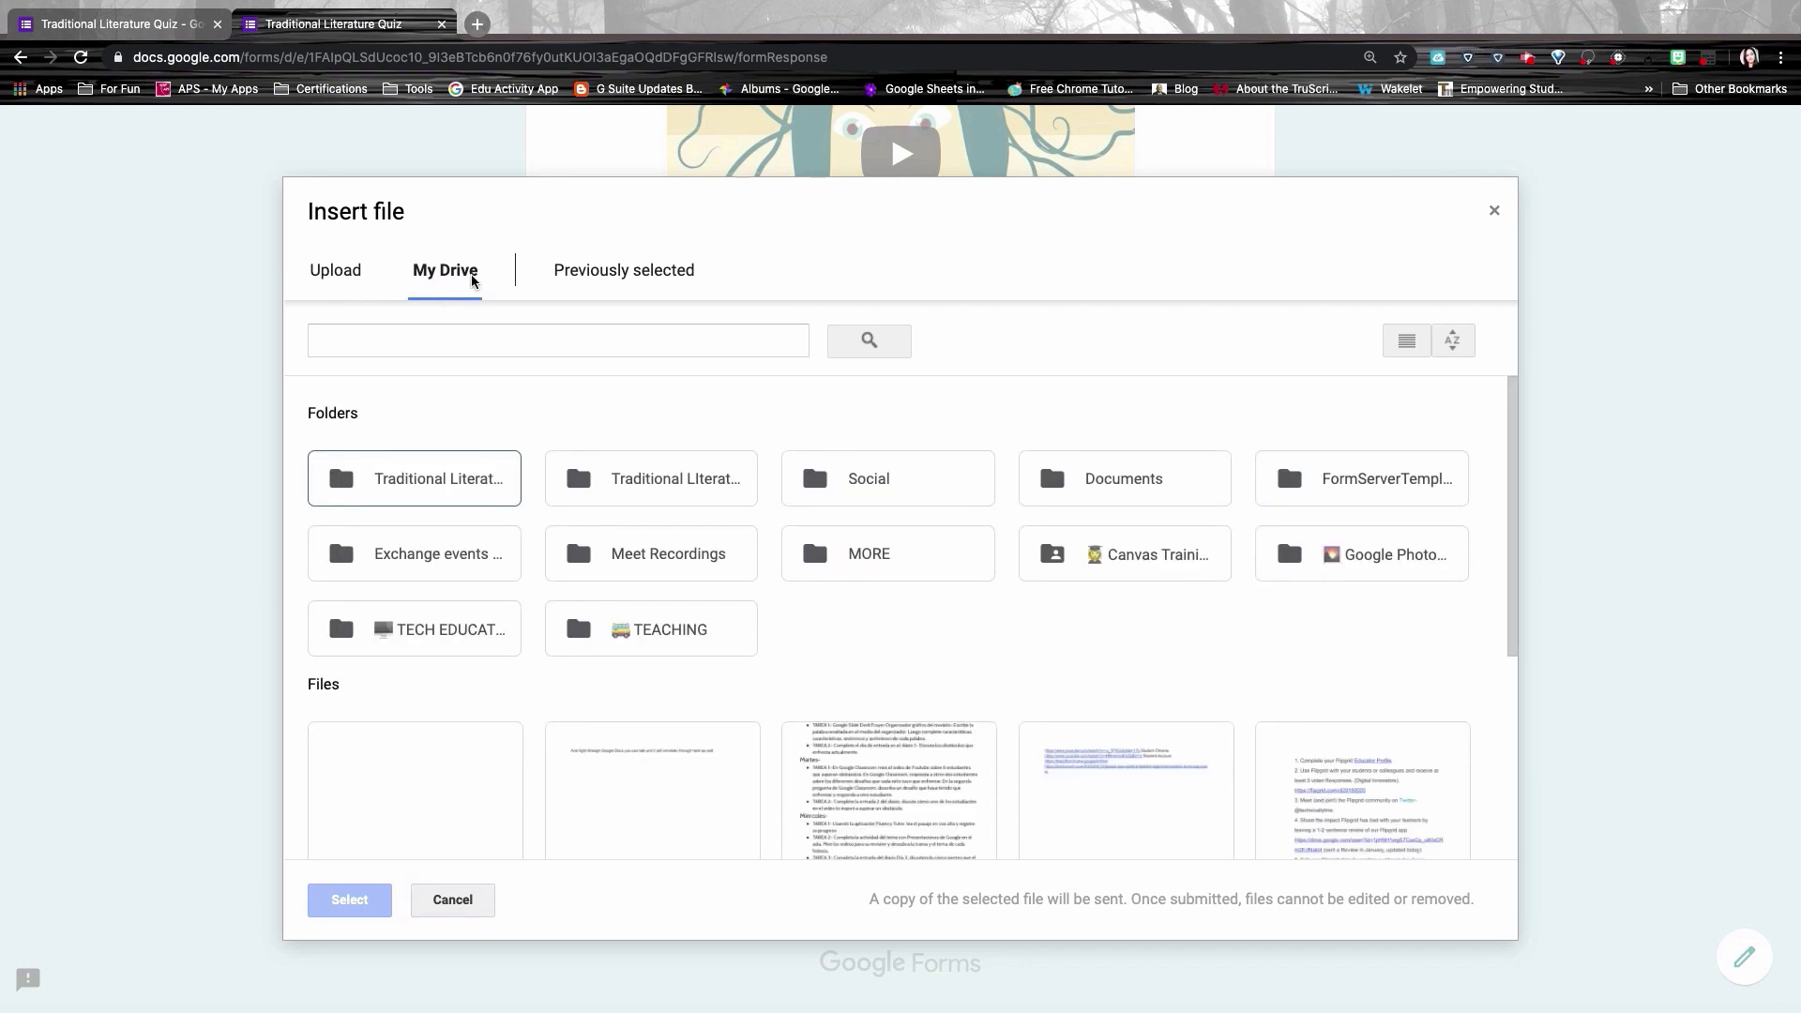
{"action": "scroll", "coordinate": [422, 575], "scroll_direction": "down", "scroll_amount": 3}
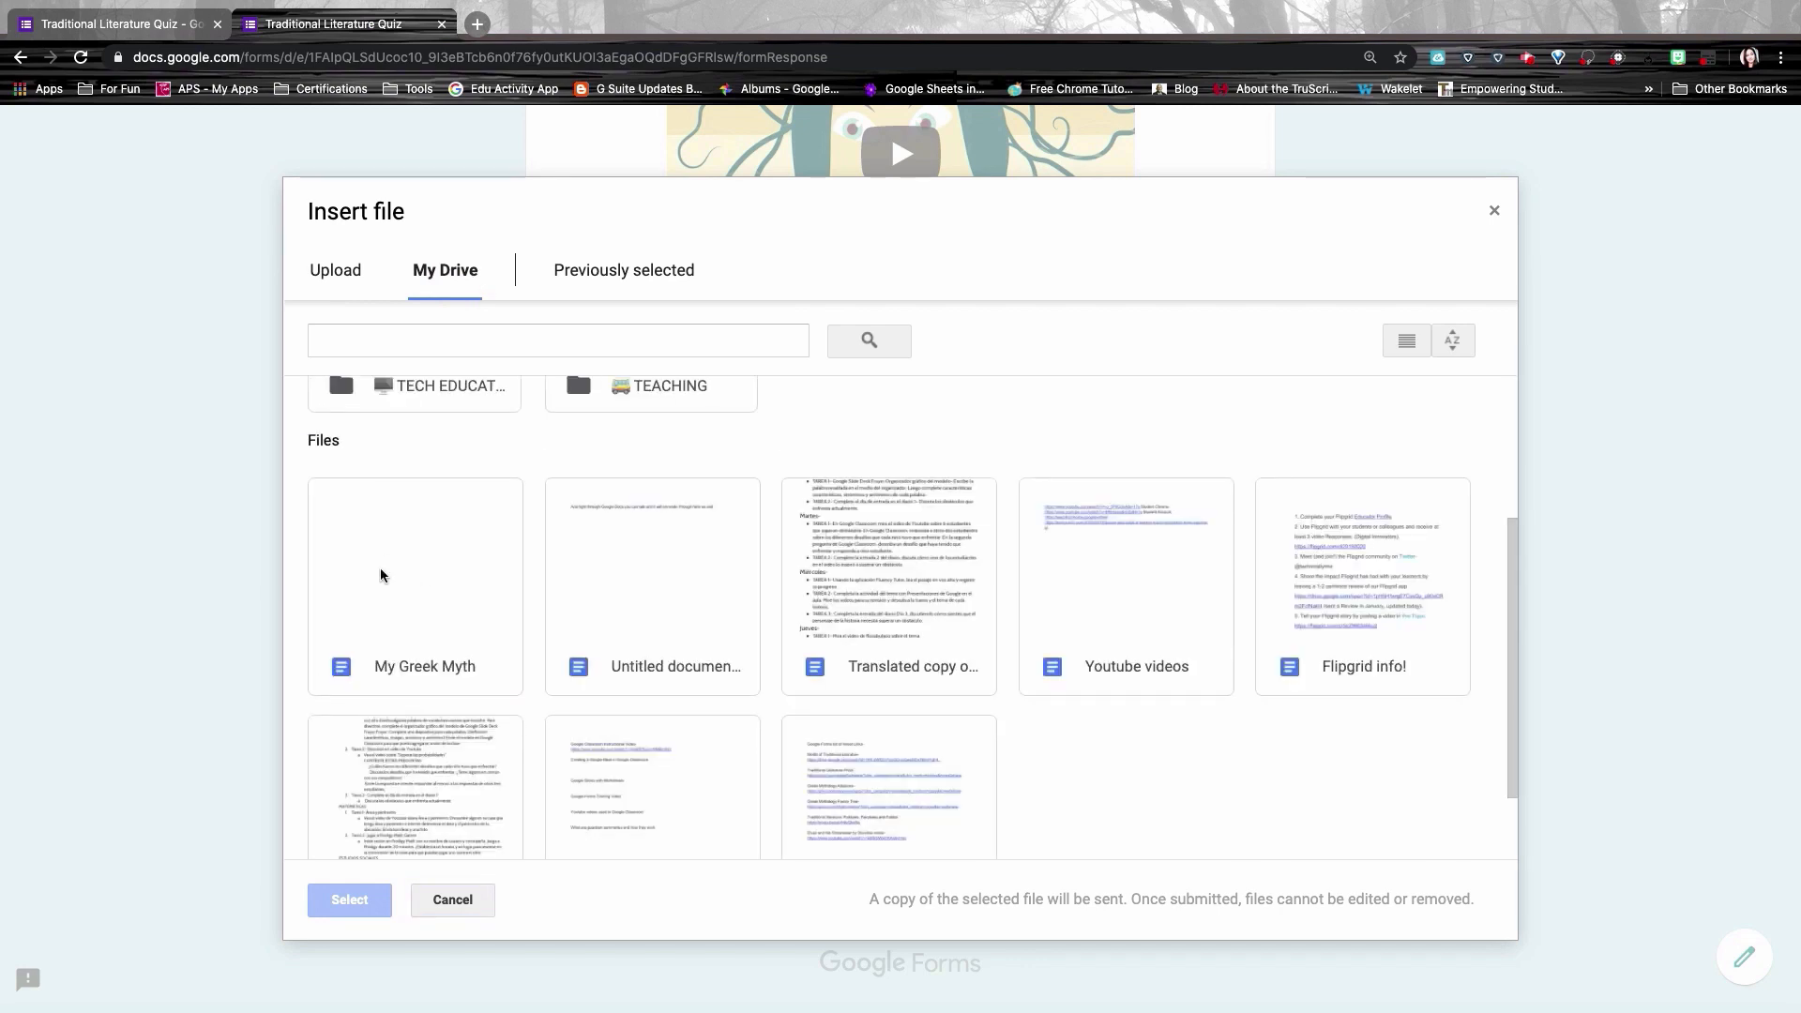
{"action": "double_click", "coordinate": [382, 575]}
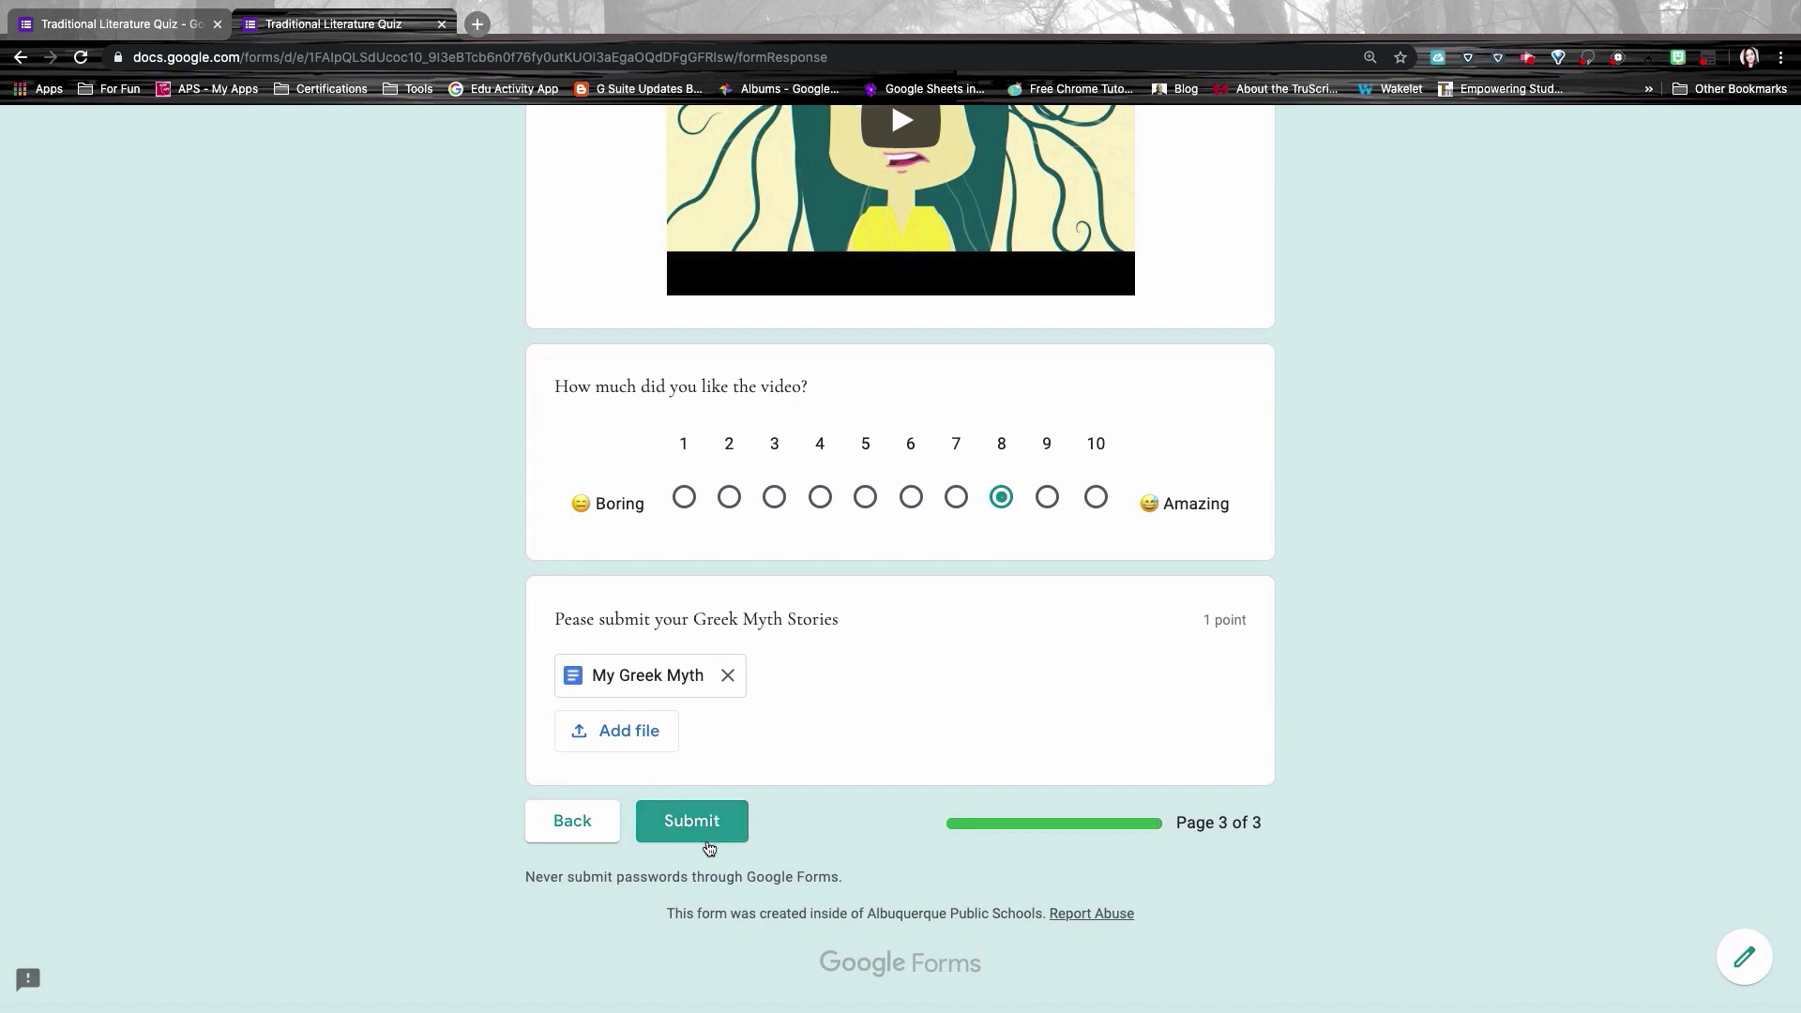
{"action": "left_click", "coordinate": [684, 834]}
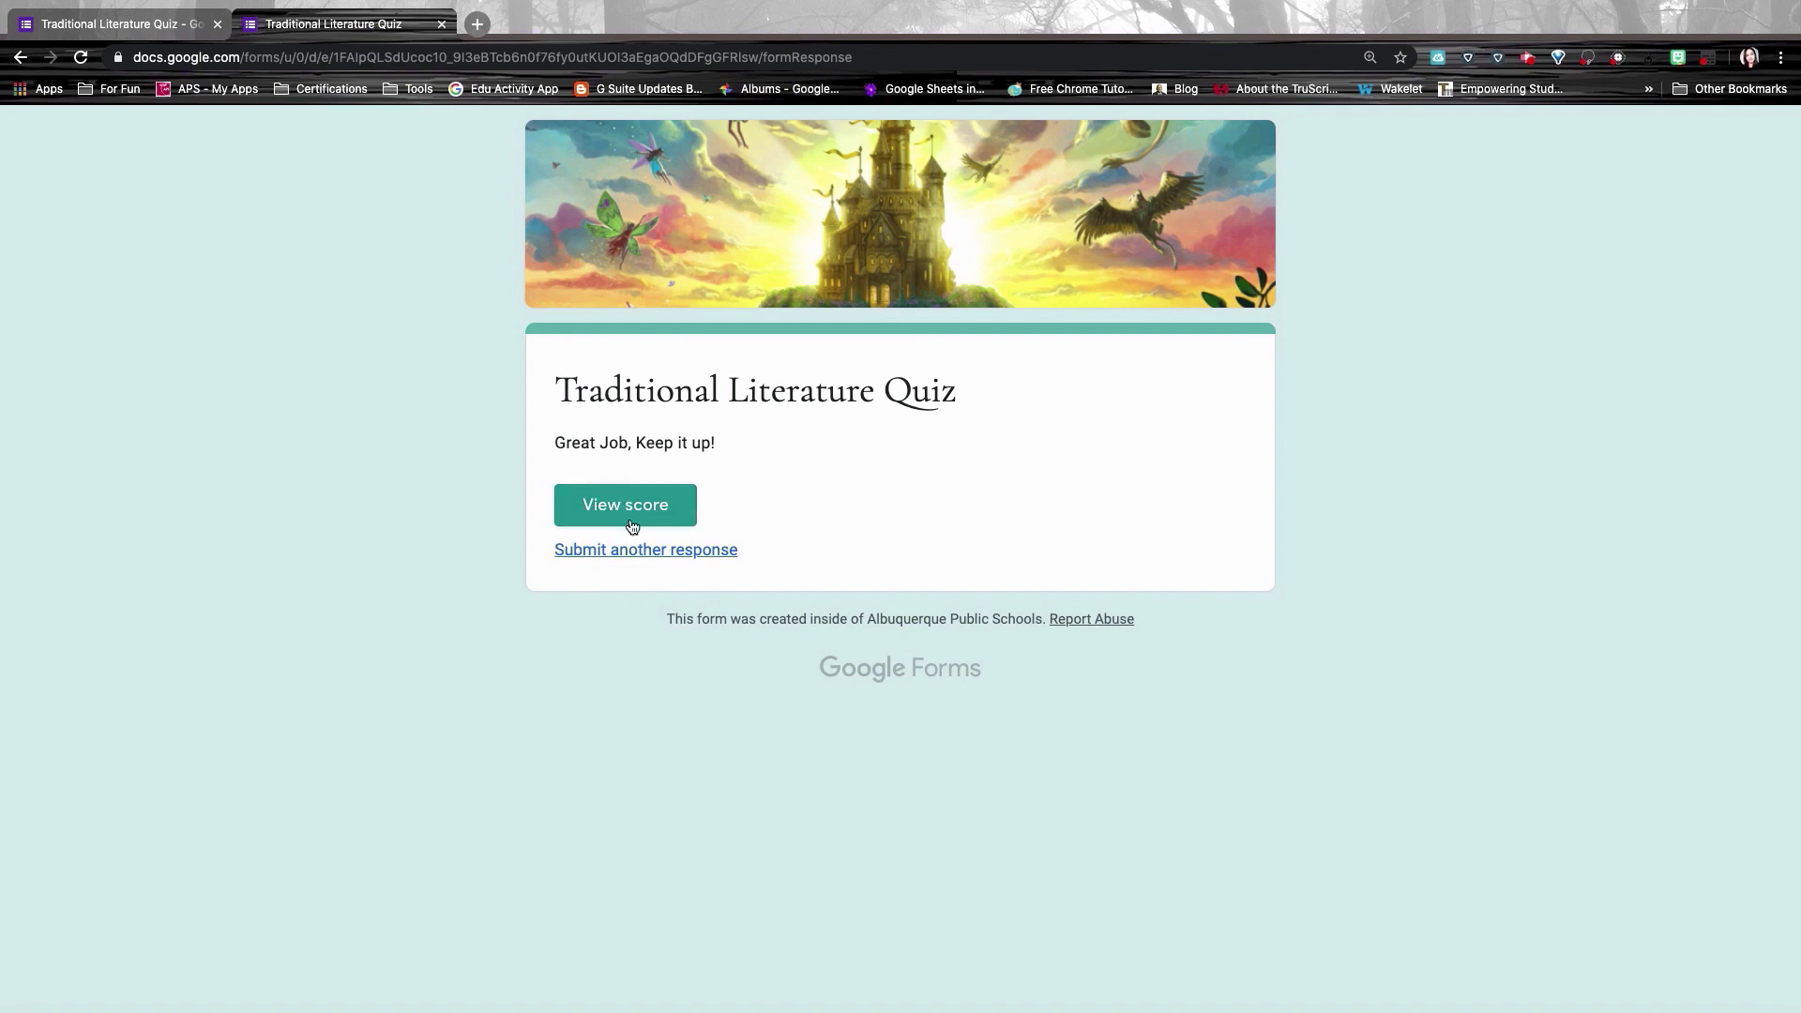
Step: View the submission's score and play the Traditional Literature feedback video while reviewing results
{"action": "left_click", "coordinate": [593, 509]}
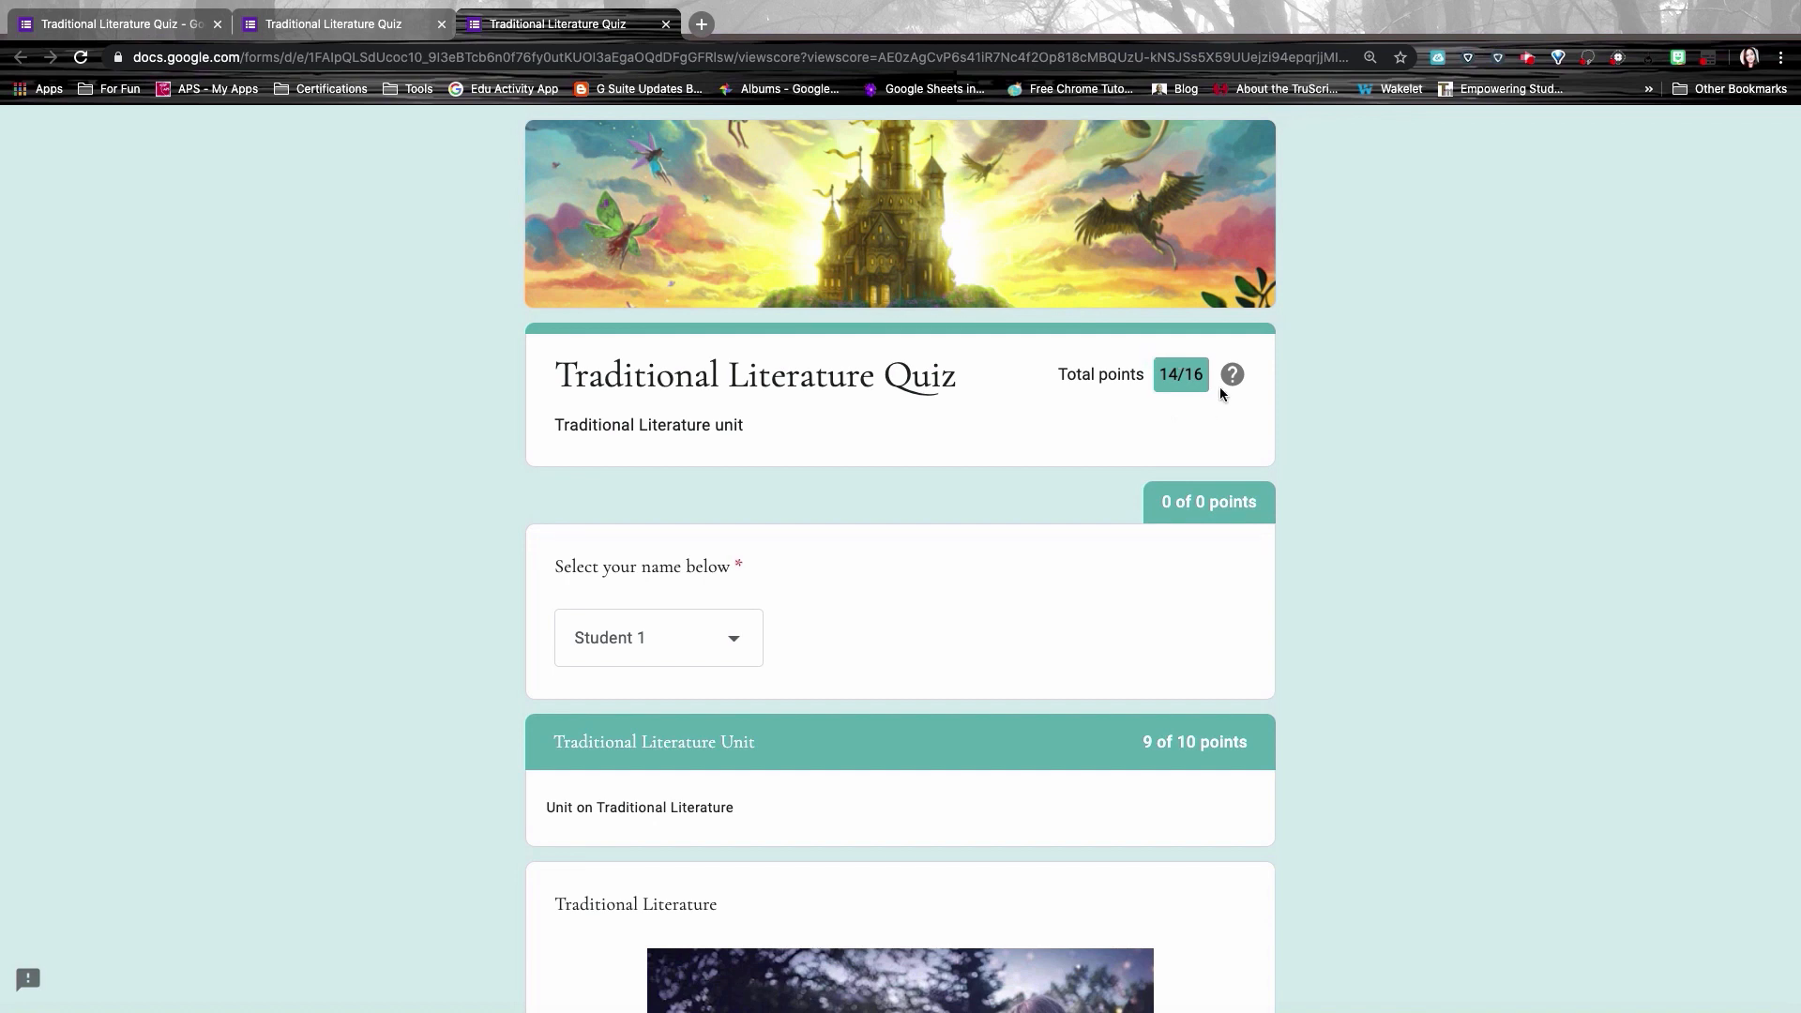
{"action": "scroll", "coordinate": [1167, 588], "scroll_direction": "down", "scroll_amount": 3}
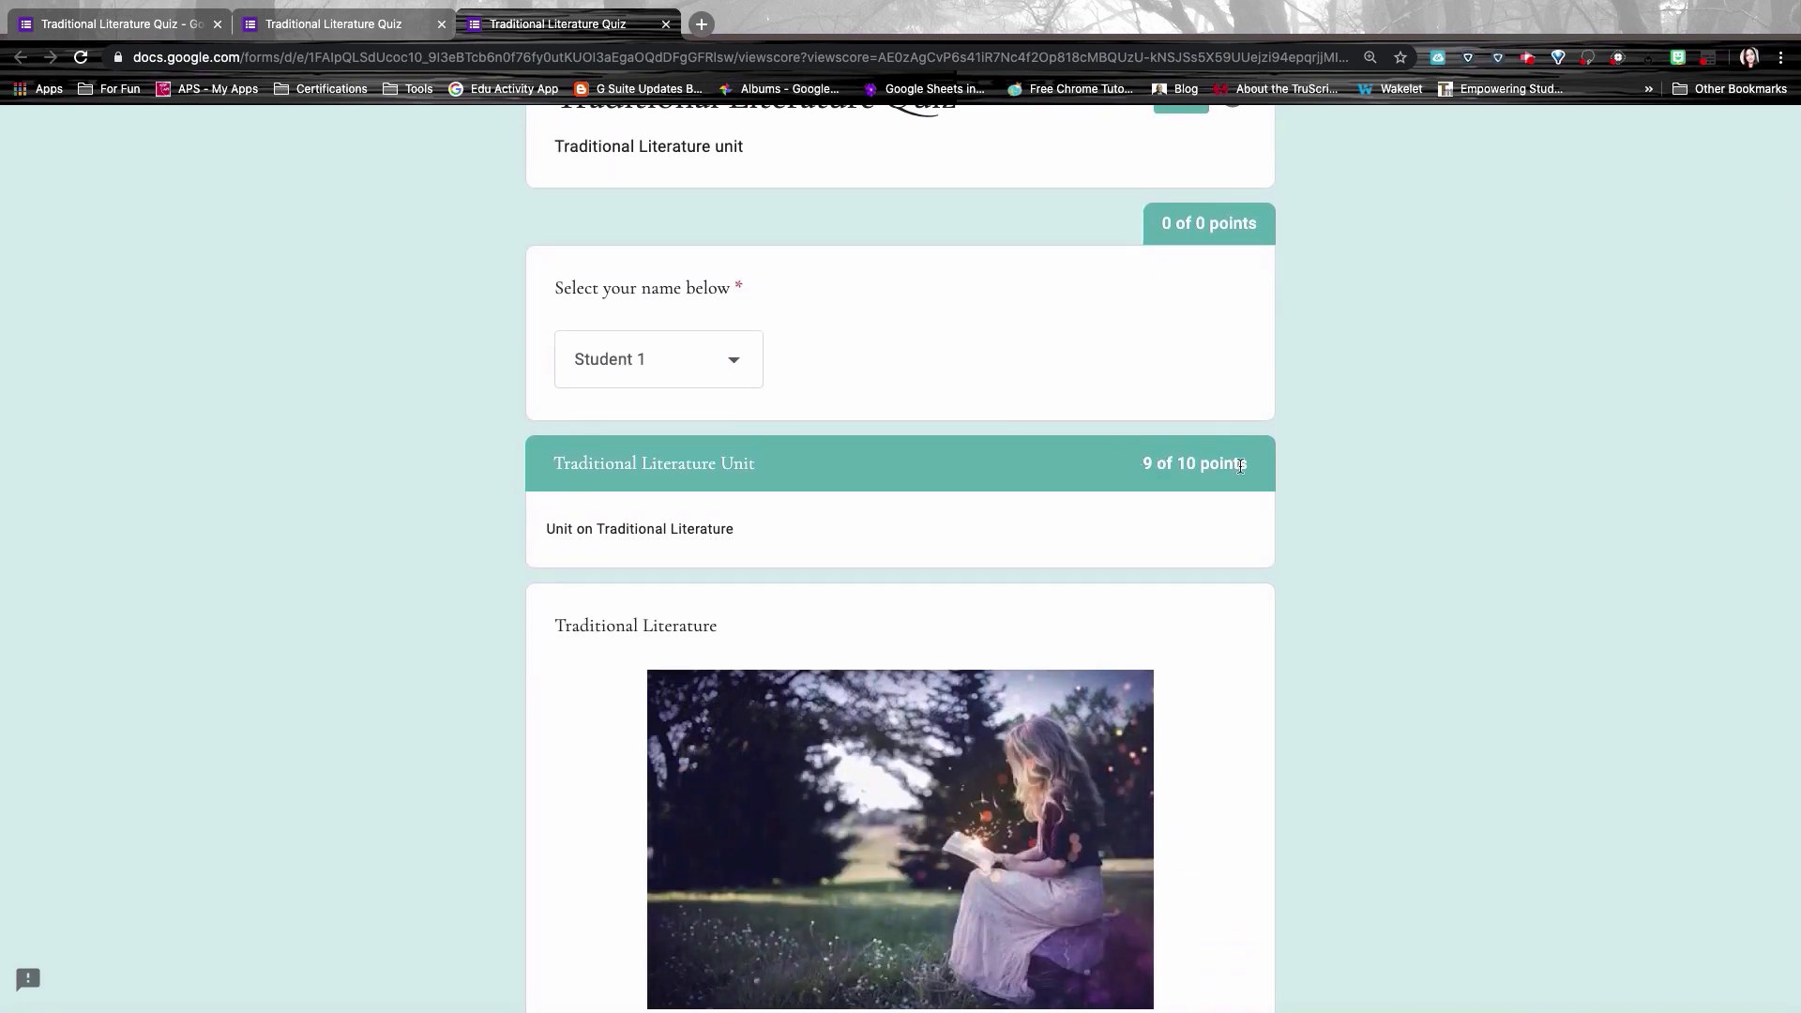
{"action": "scroll", "coordinate": [1212, 463], "scroll_direction": "down", "scroll_amount": 6}
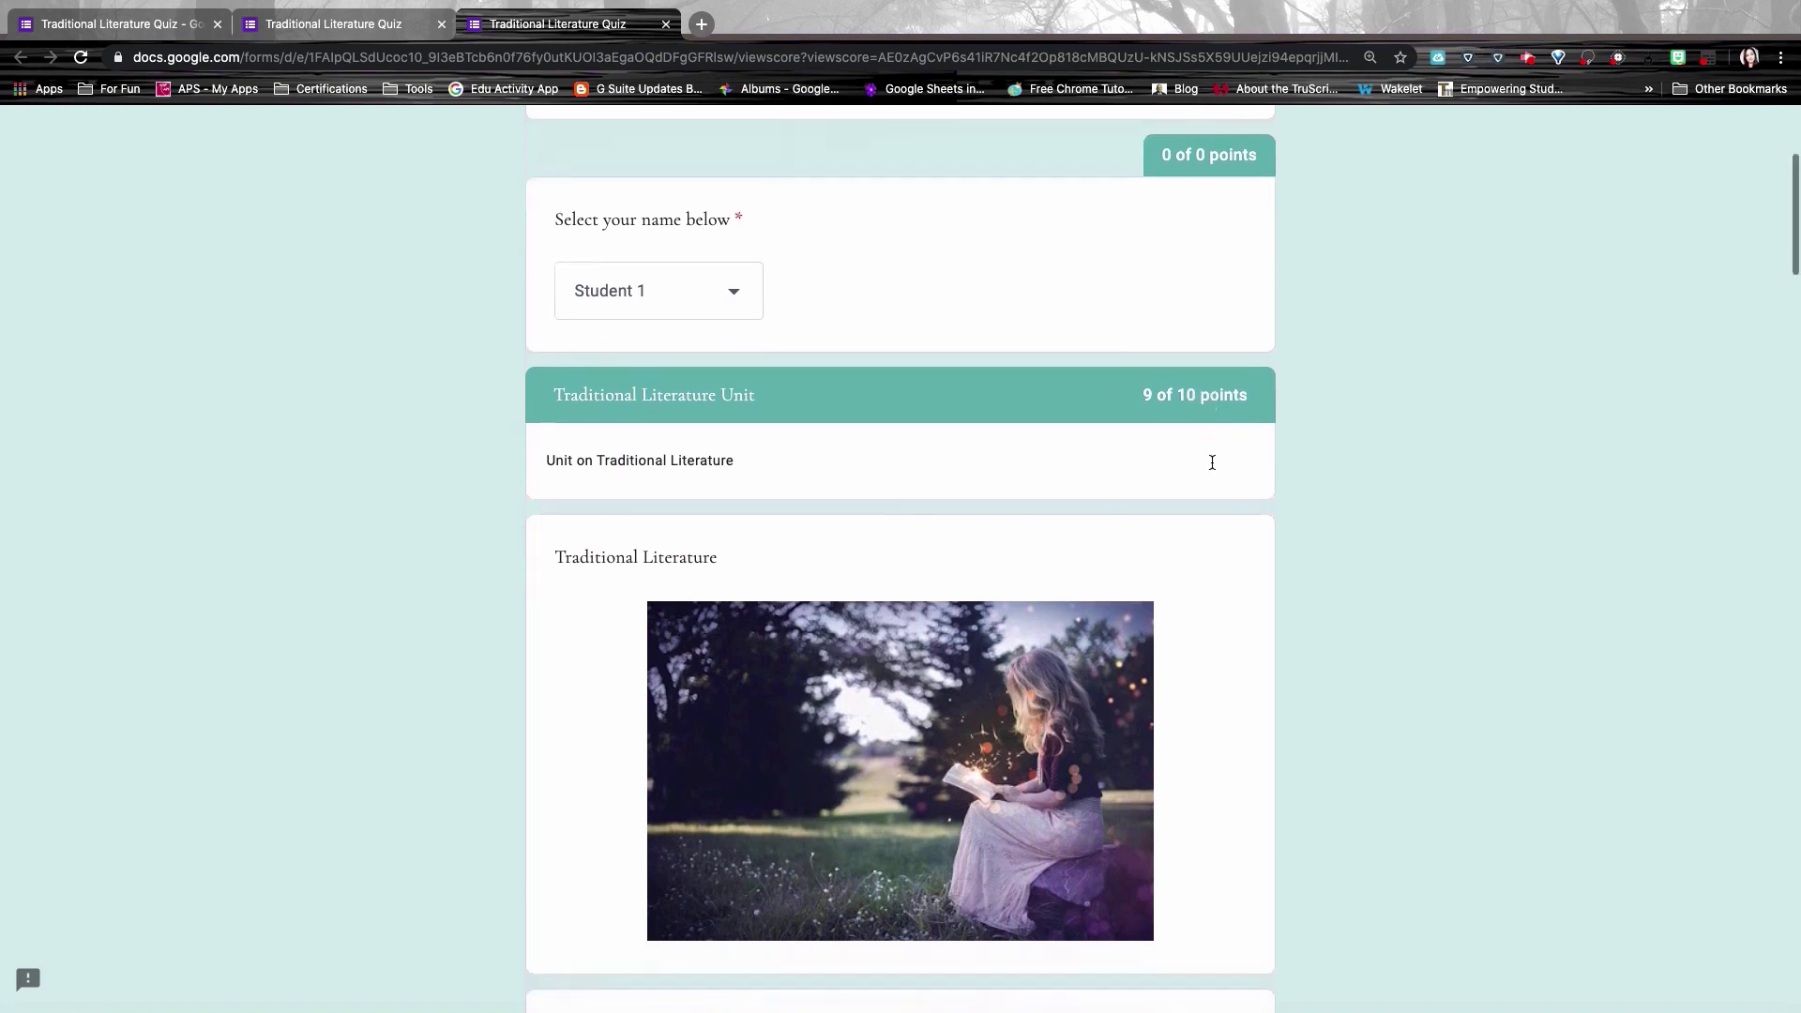
{"action": "scroll", "coordinate": [908, 319], "scroll_direction": "down", "scroll_amount": 3}
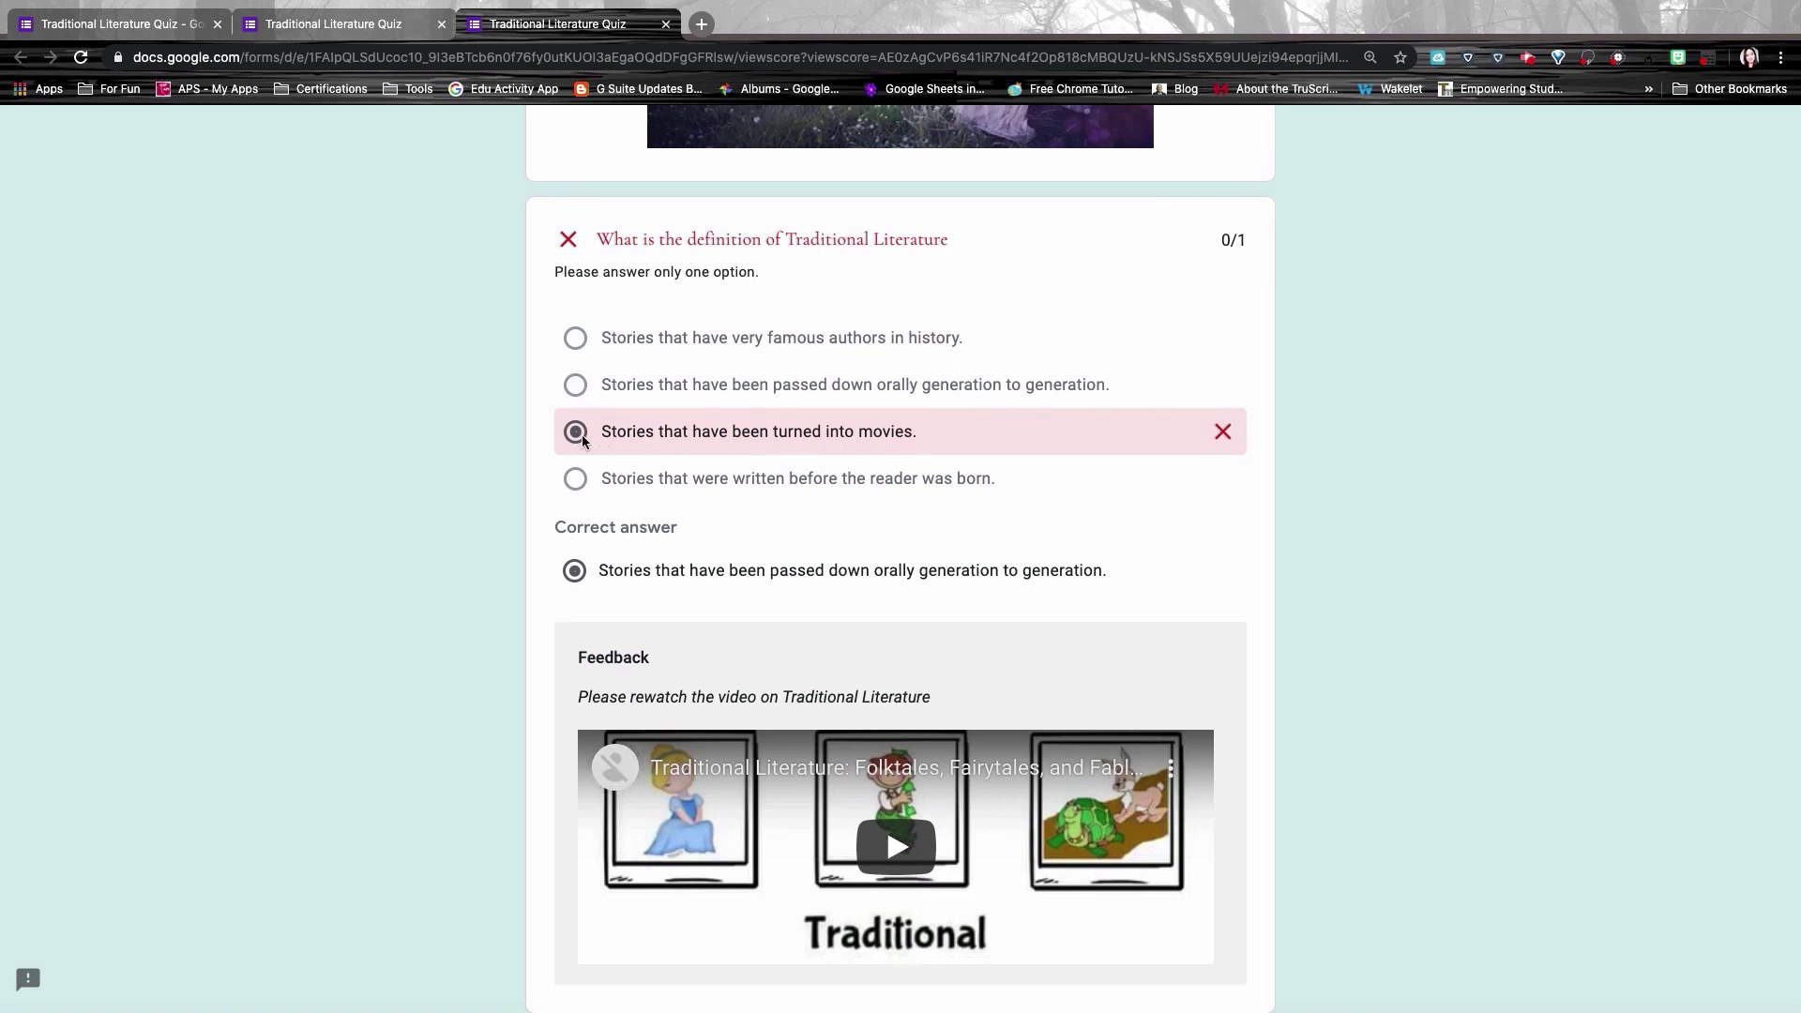
{"action": "scroll", "coordinate": [912, 643], "scroll_direction": "down", "scroll_amount": 2}
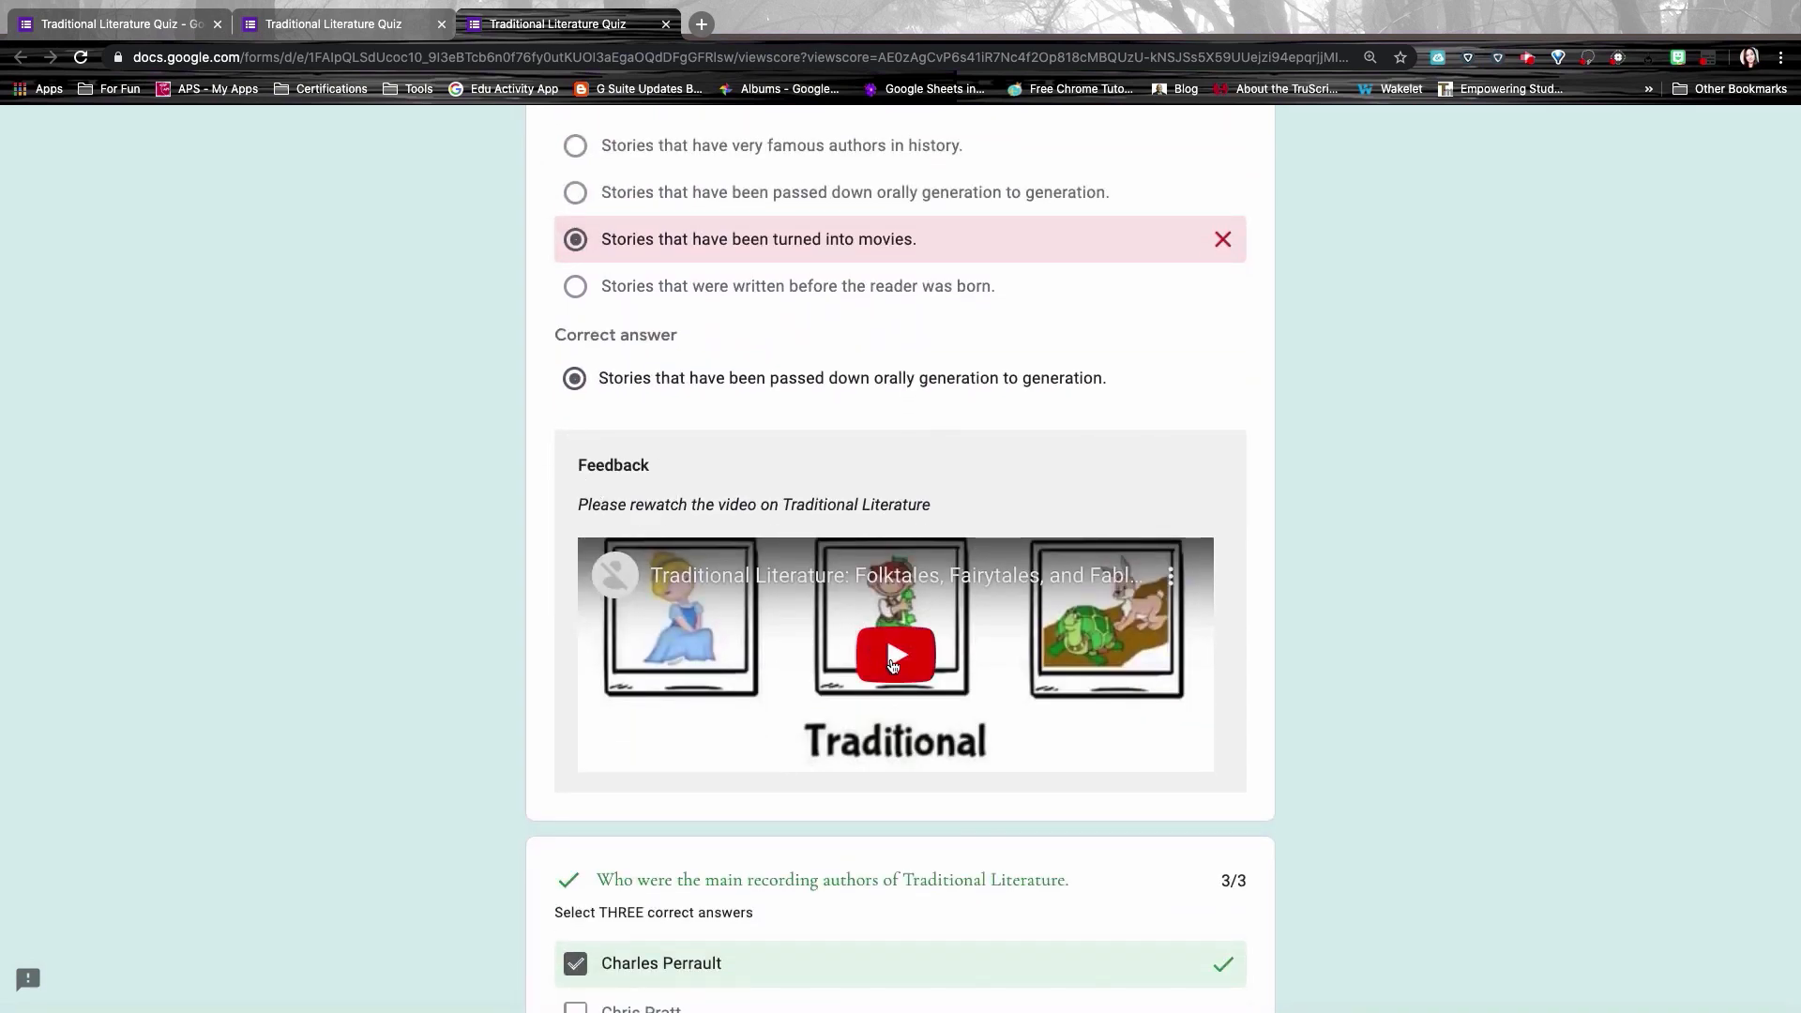
{"action": "left_click", "coordinate": [896, 654]}
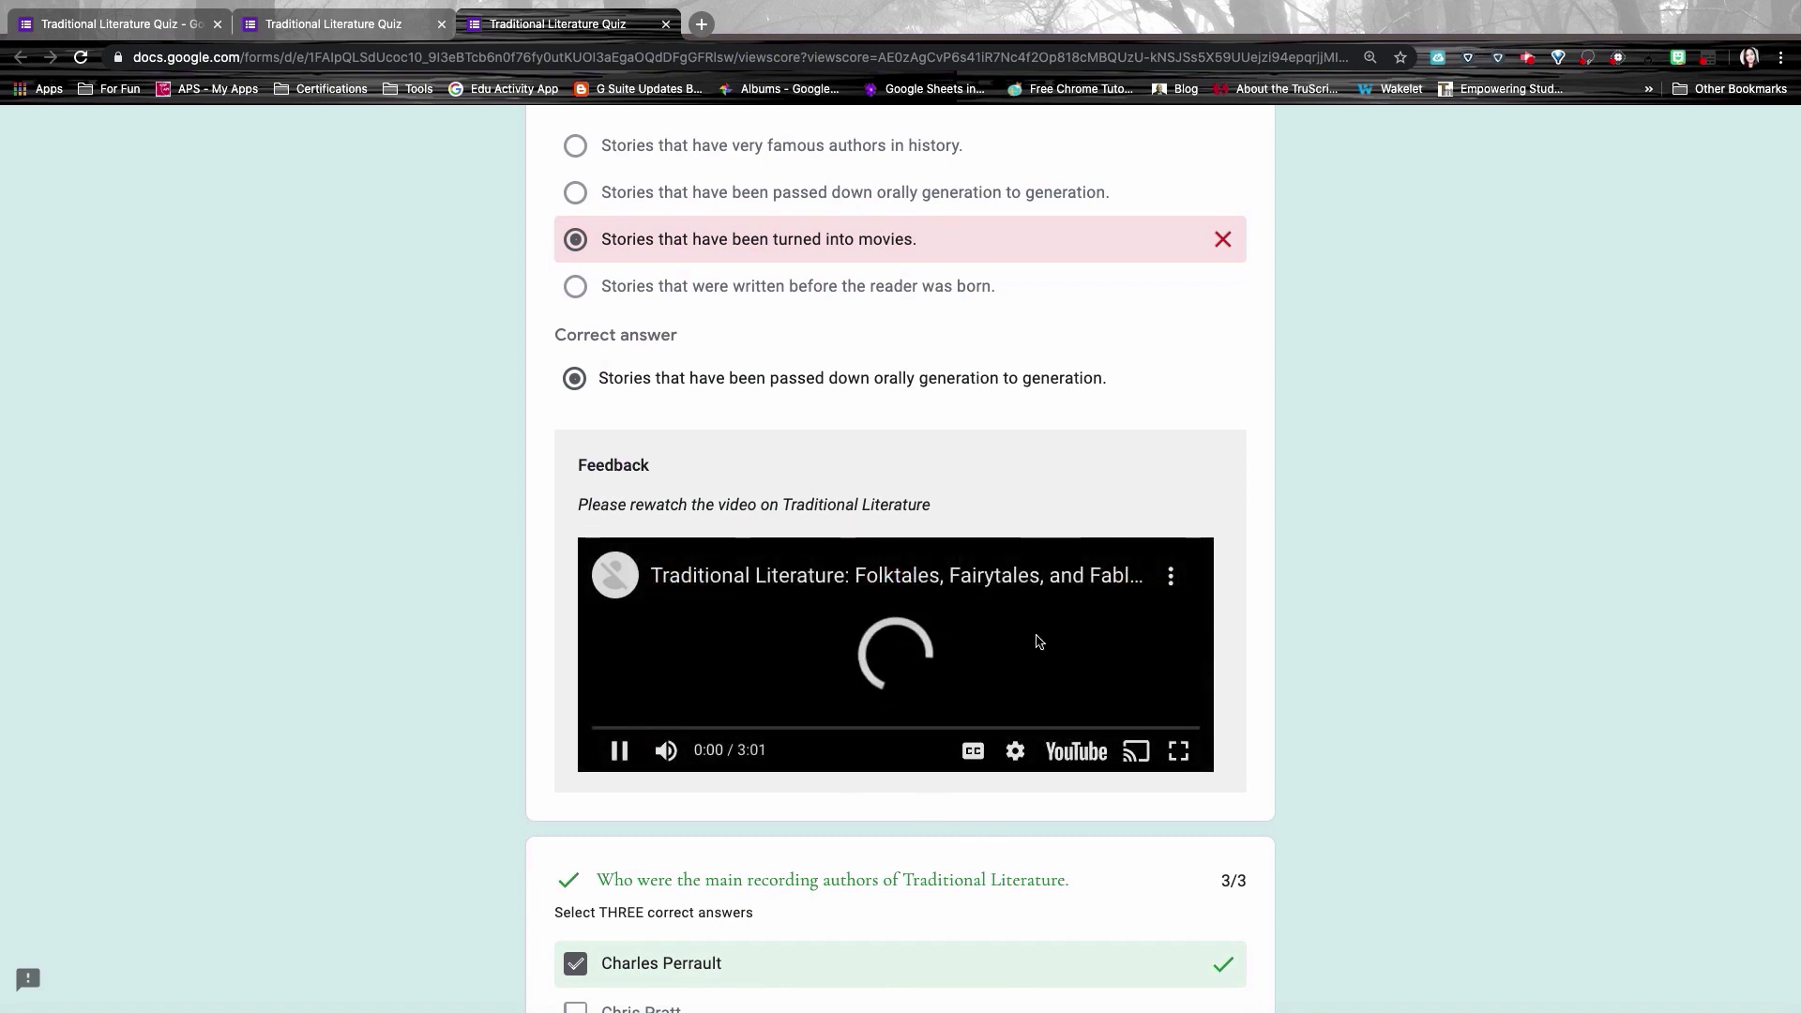
{"action": "left_click", "coordinate": [619, 753]}
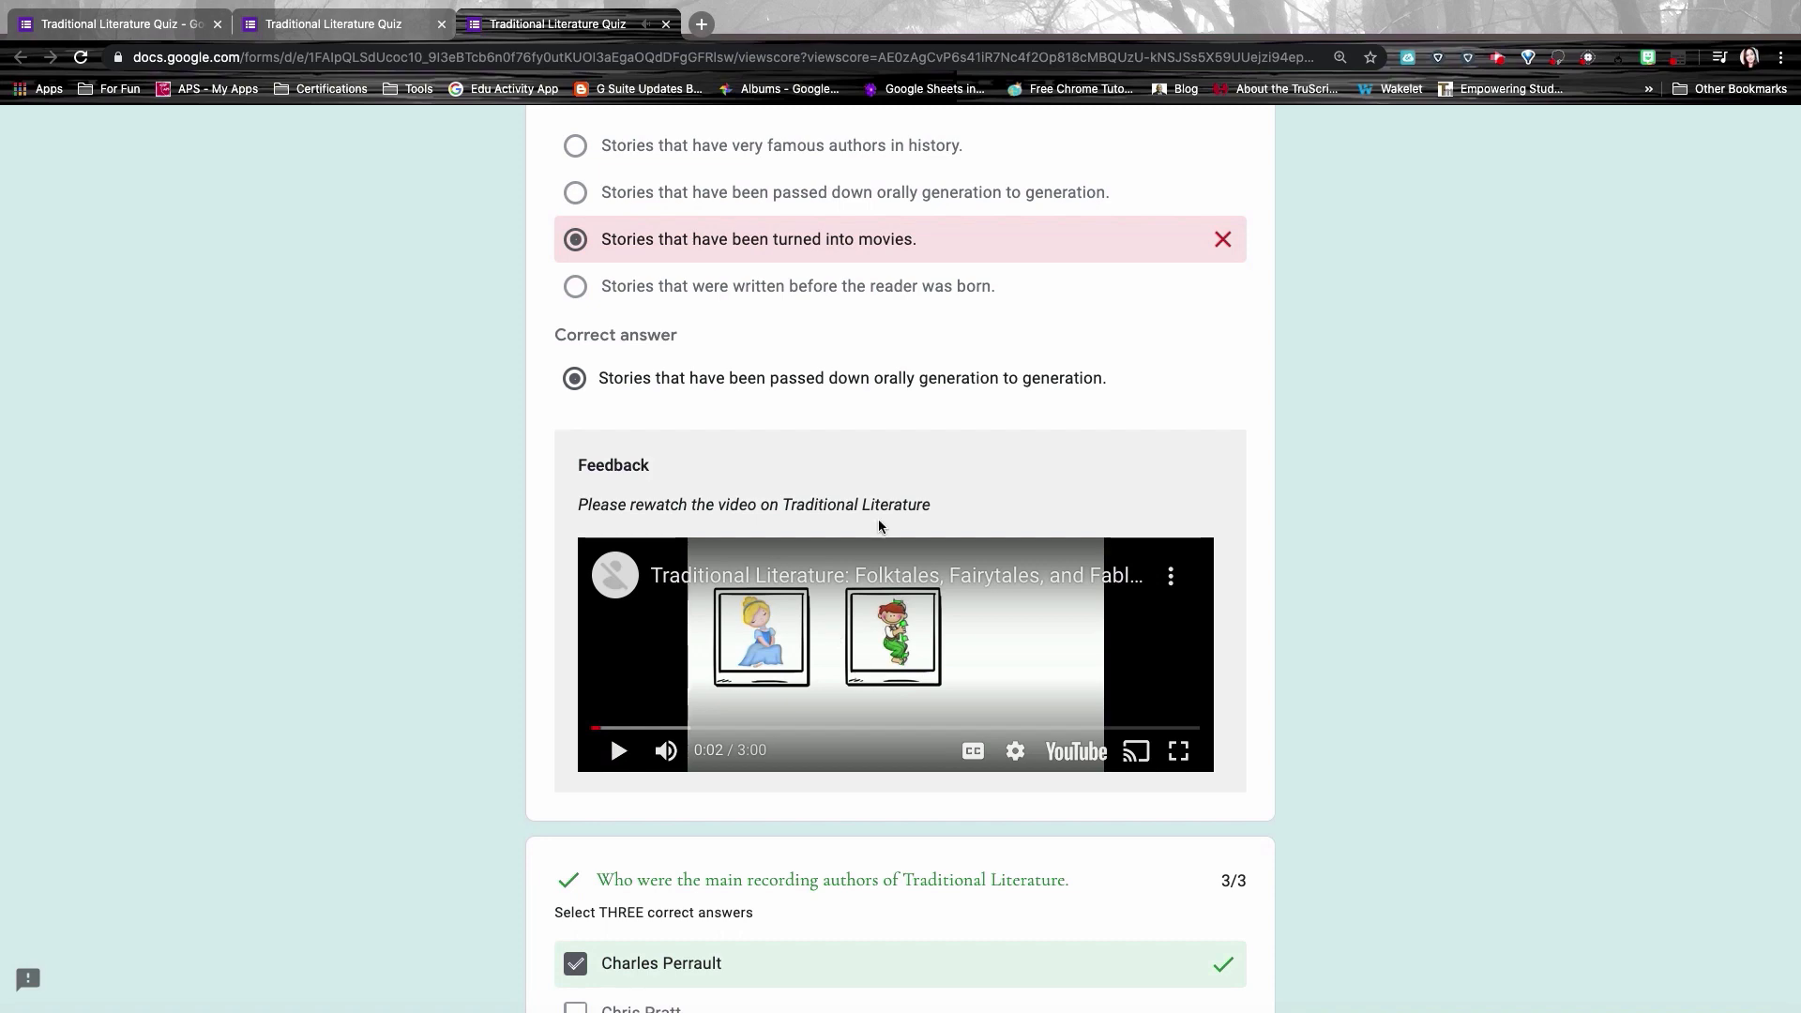
{"action": "scroll", "coordinate": [964, 674], "scroll_direction": "down", "scroll_amount": 5}
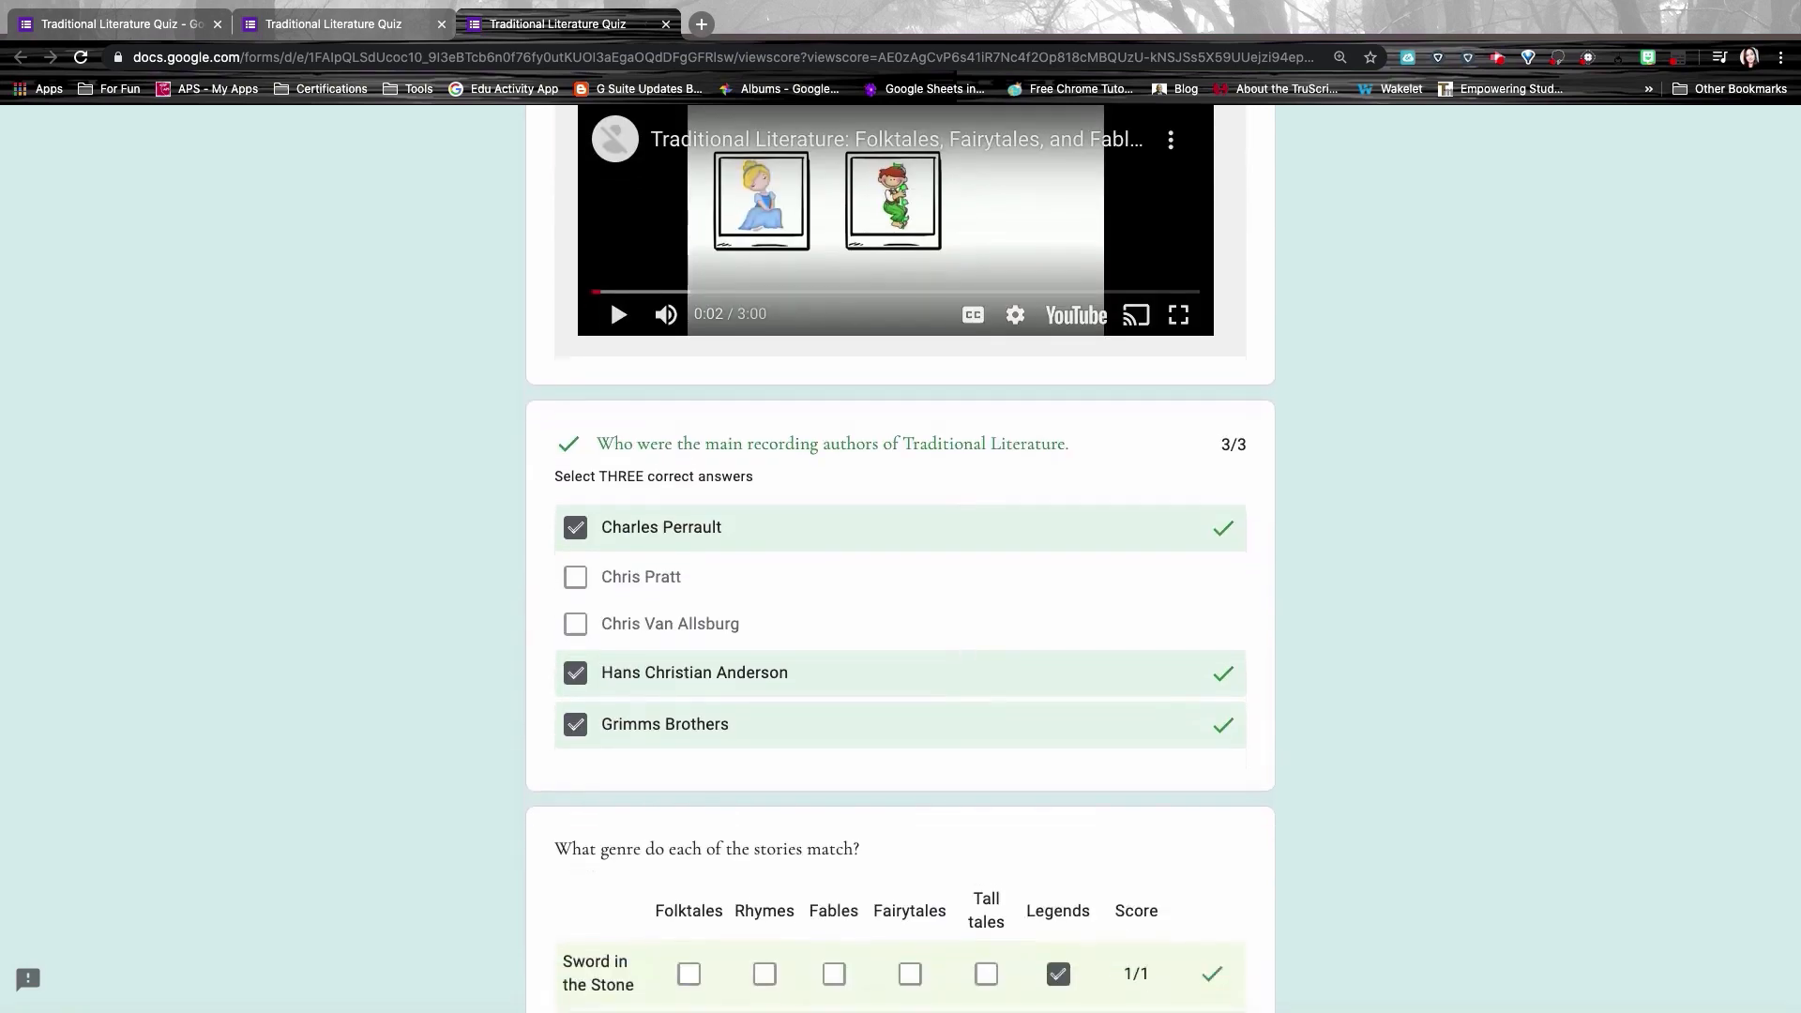
{"action": "scroll", "coordinate": [999, 722], "scroll_direction": "down", "scroll_amount": 10}
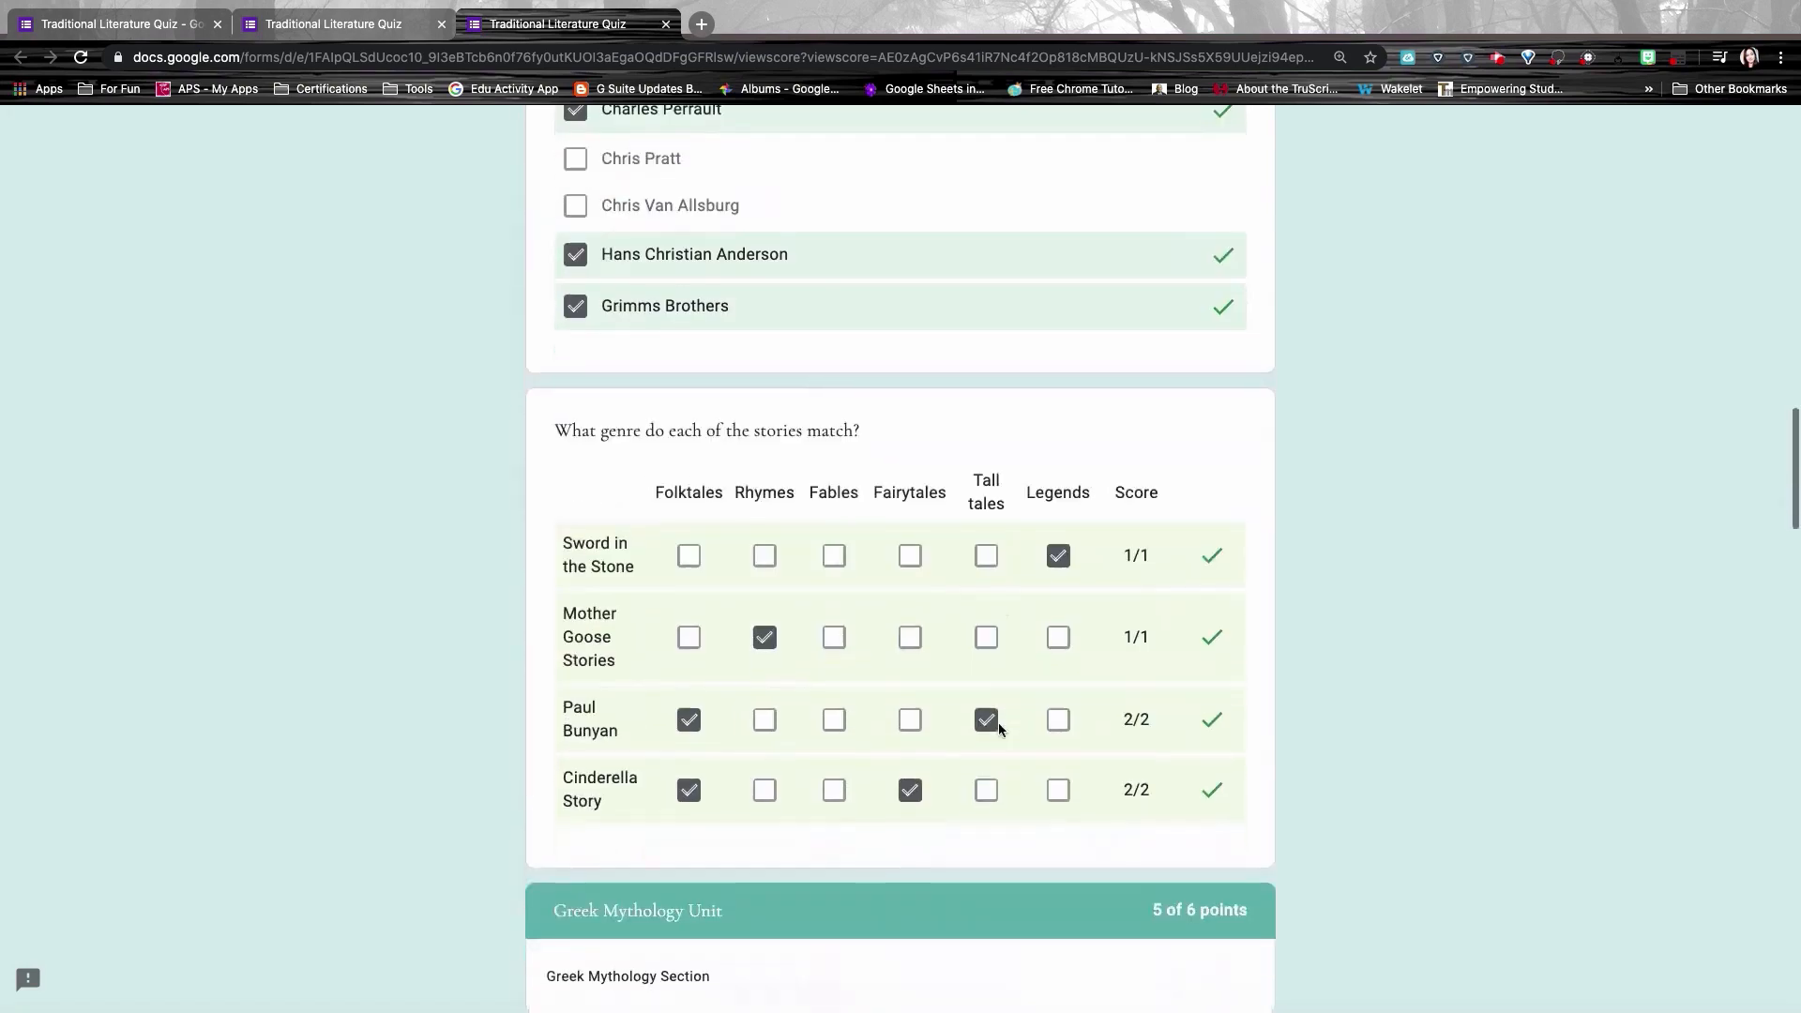
{"action": "scroll", "coordinate": [901, 563], "scroll_direction": "down", "scroll_amount": 15}
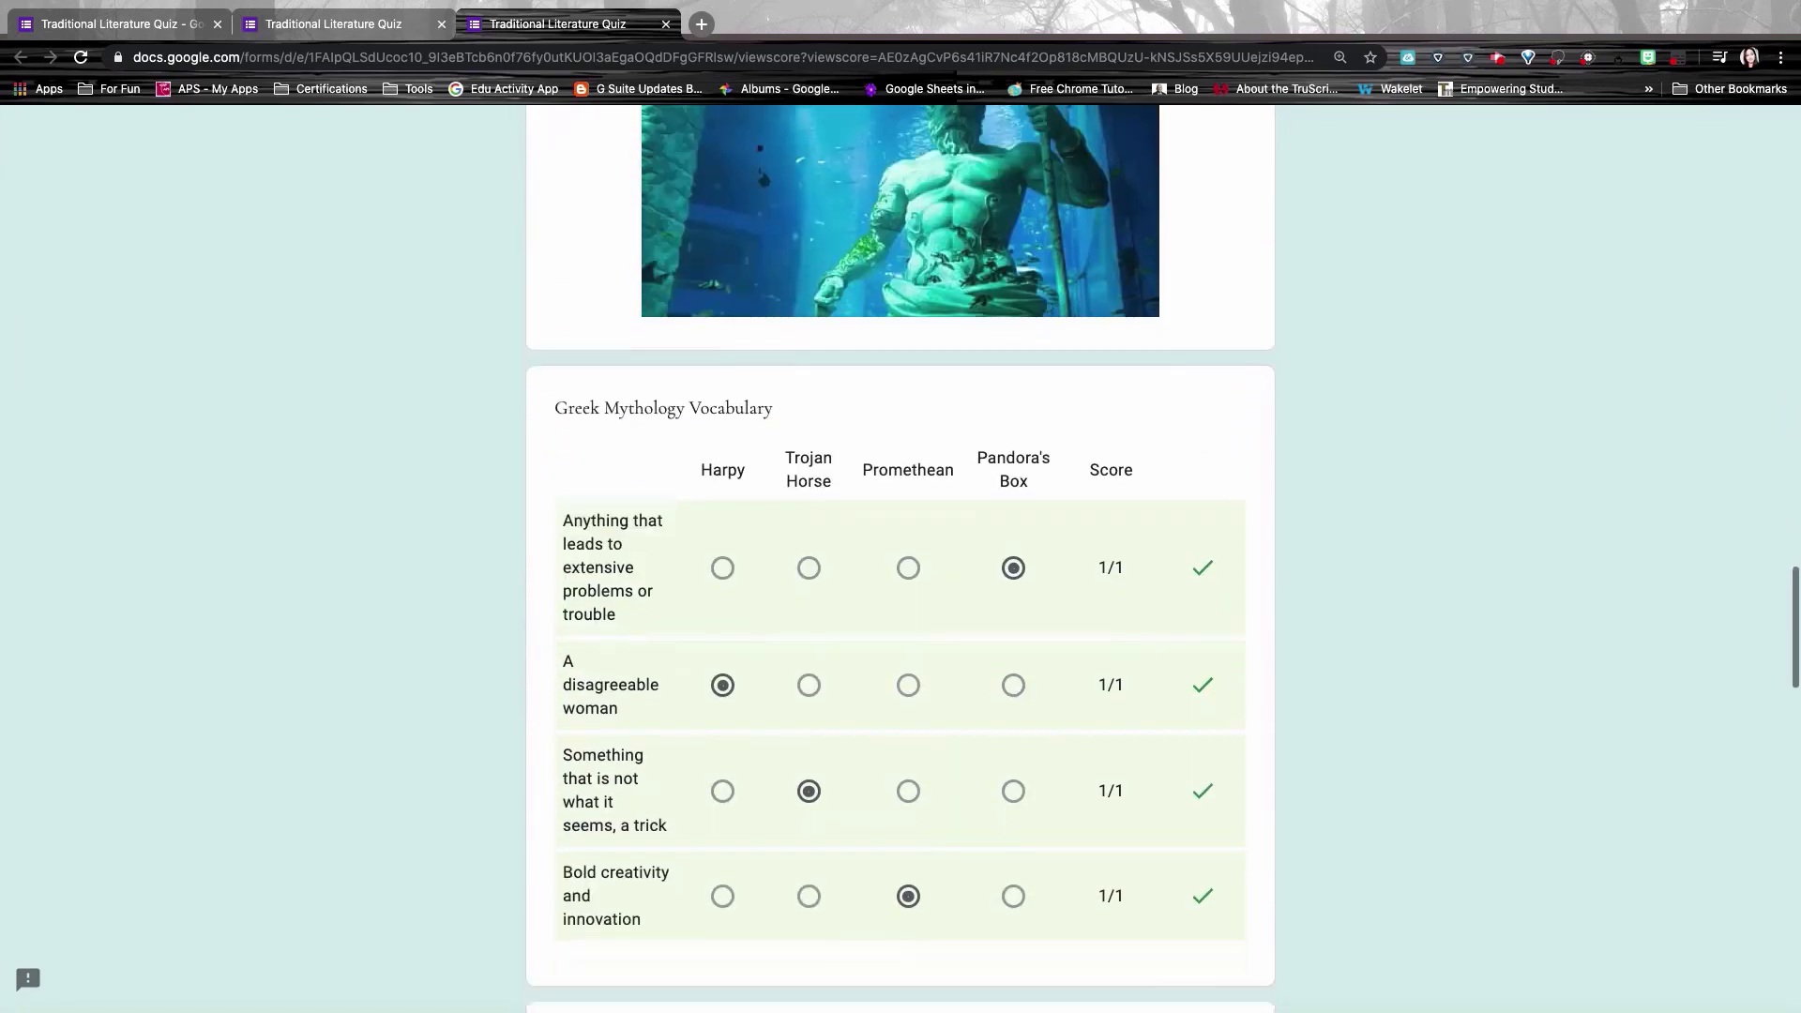
{"action": "scroll", "coordinate": [900, 563], "scroll_direction": "down", "scroll_amount": 11}
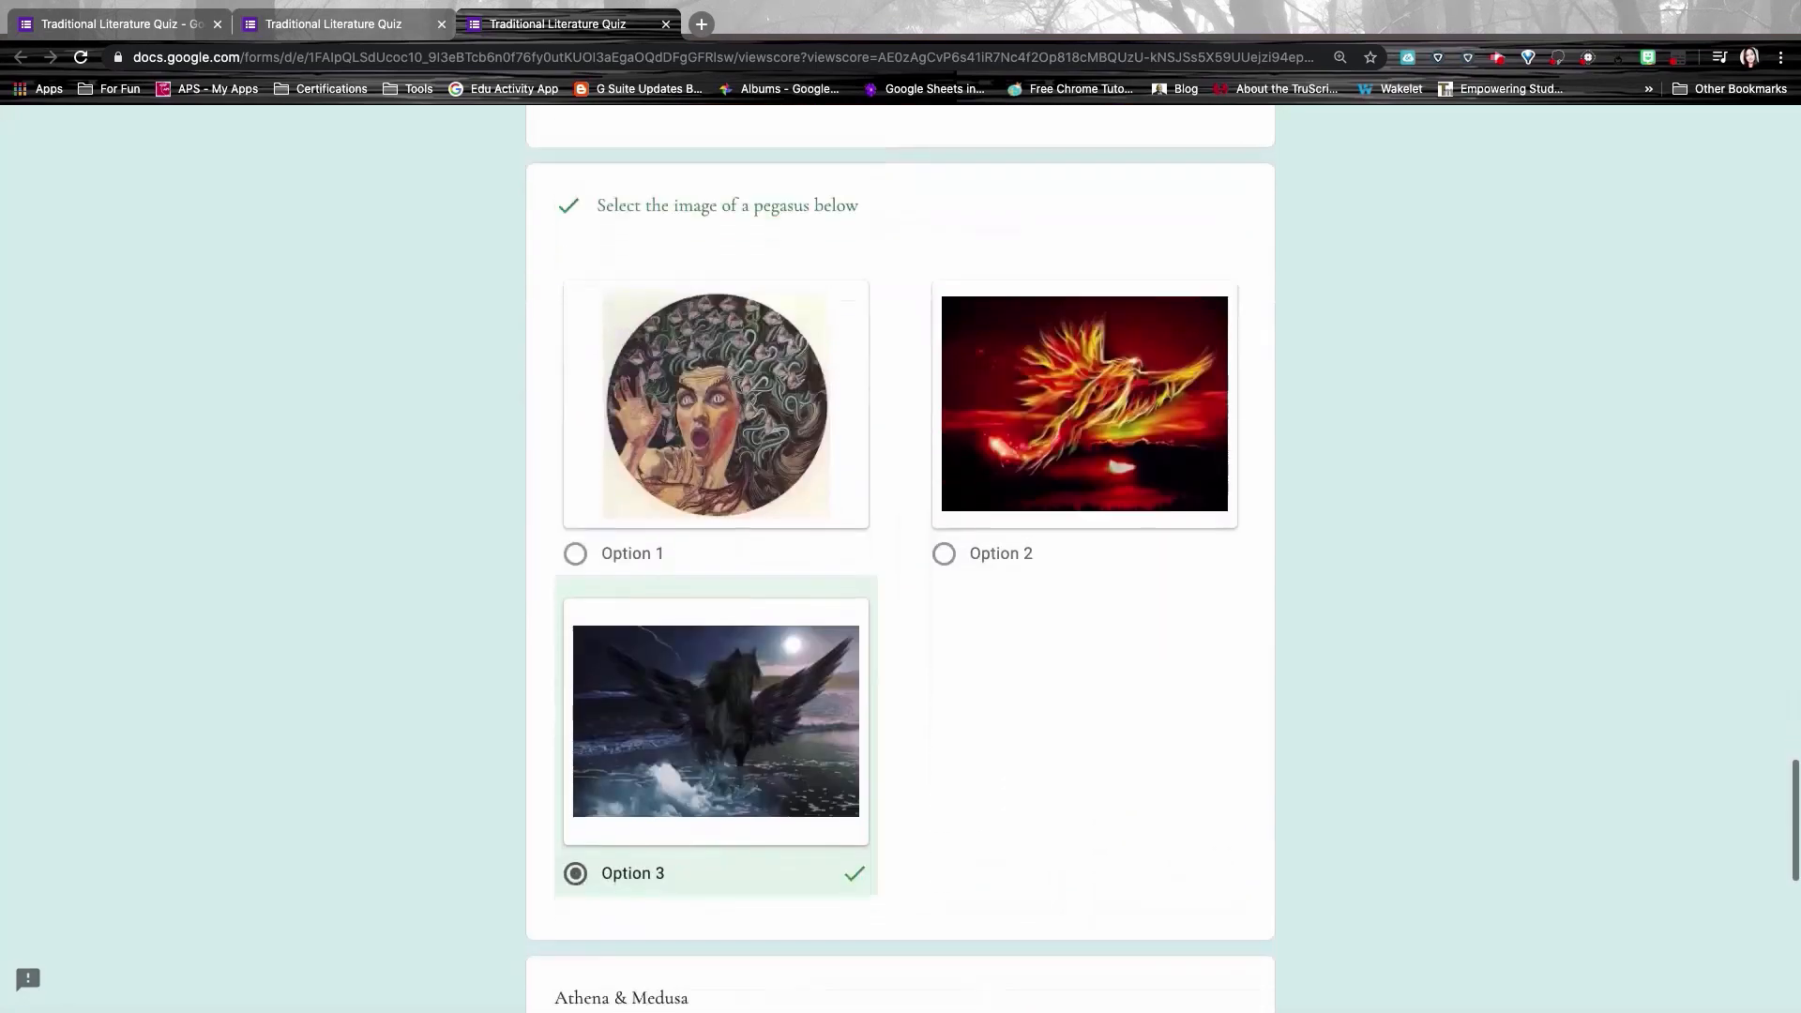
{"action": "scroll", "coordinate": [900, 563], "scroll_direction": "down", "scroll_amount": 3}
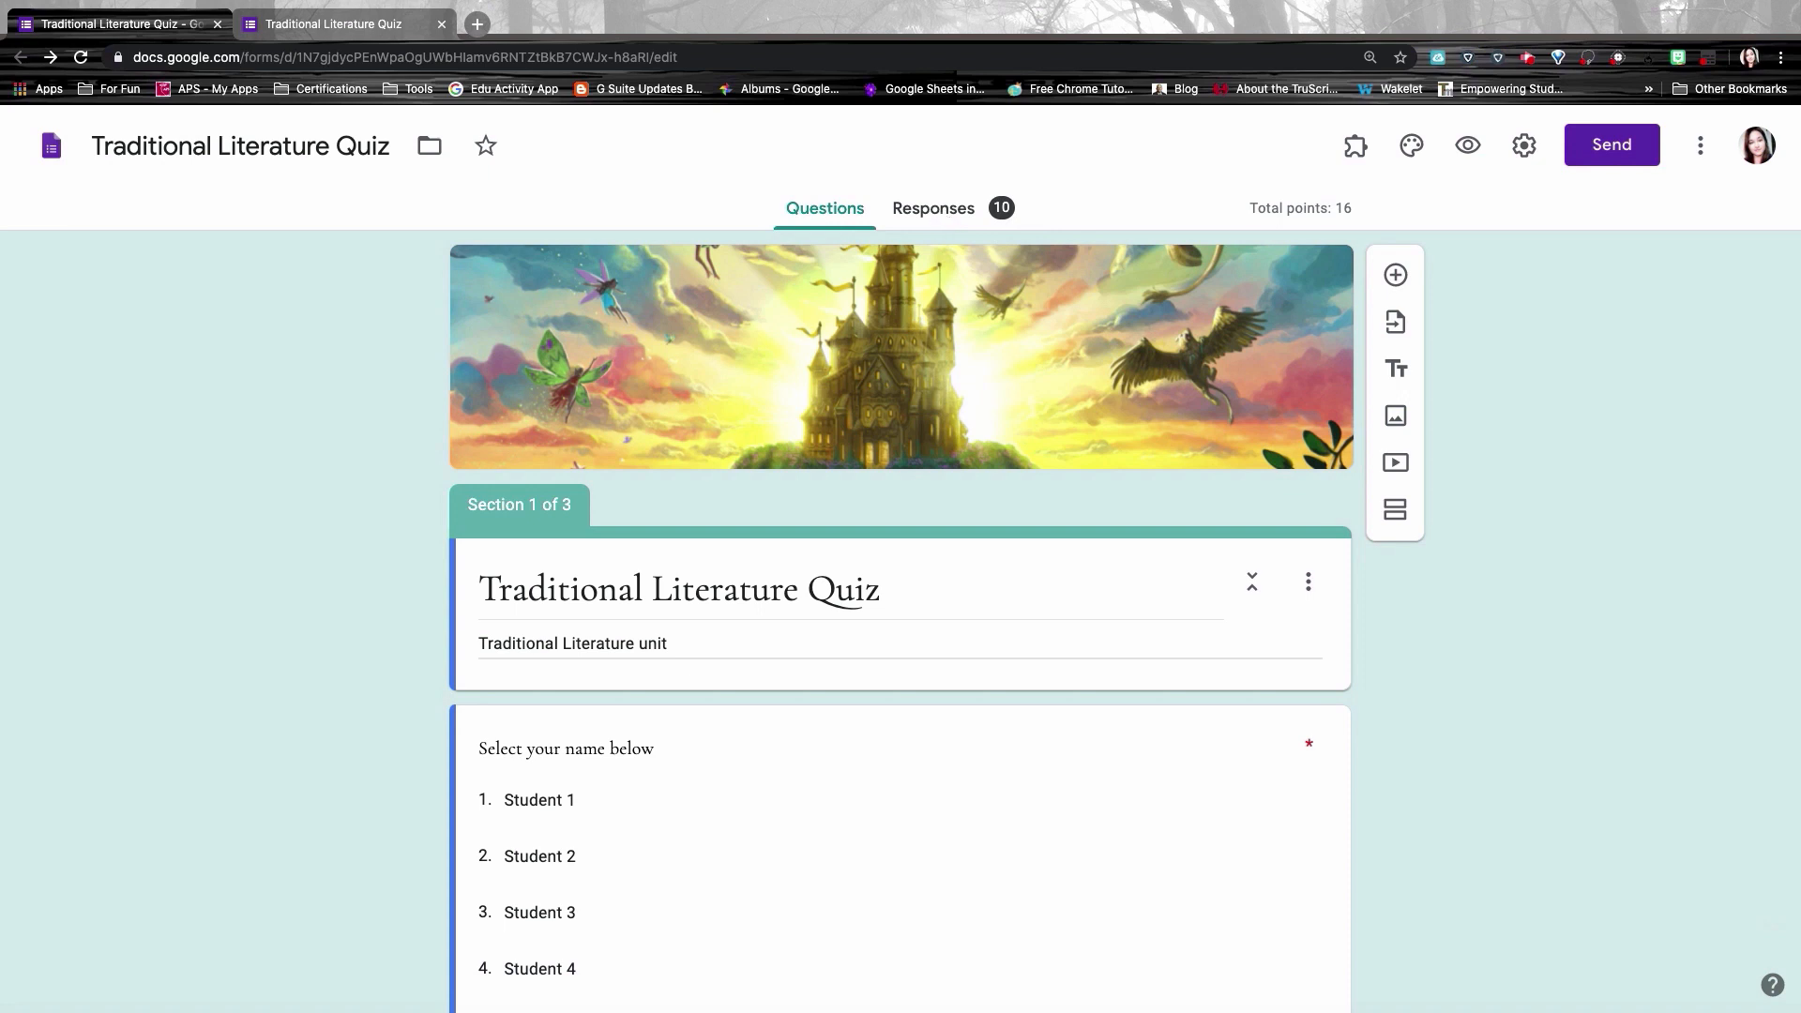
Step: Open the Responses summary and scroll through the score insights and per-question charts
{"action": "left_click", "coordinate": [935, 213]}
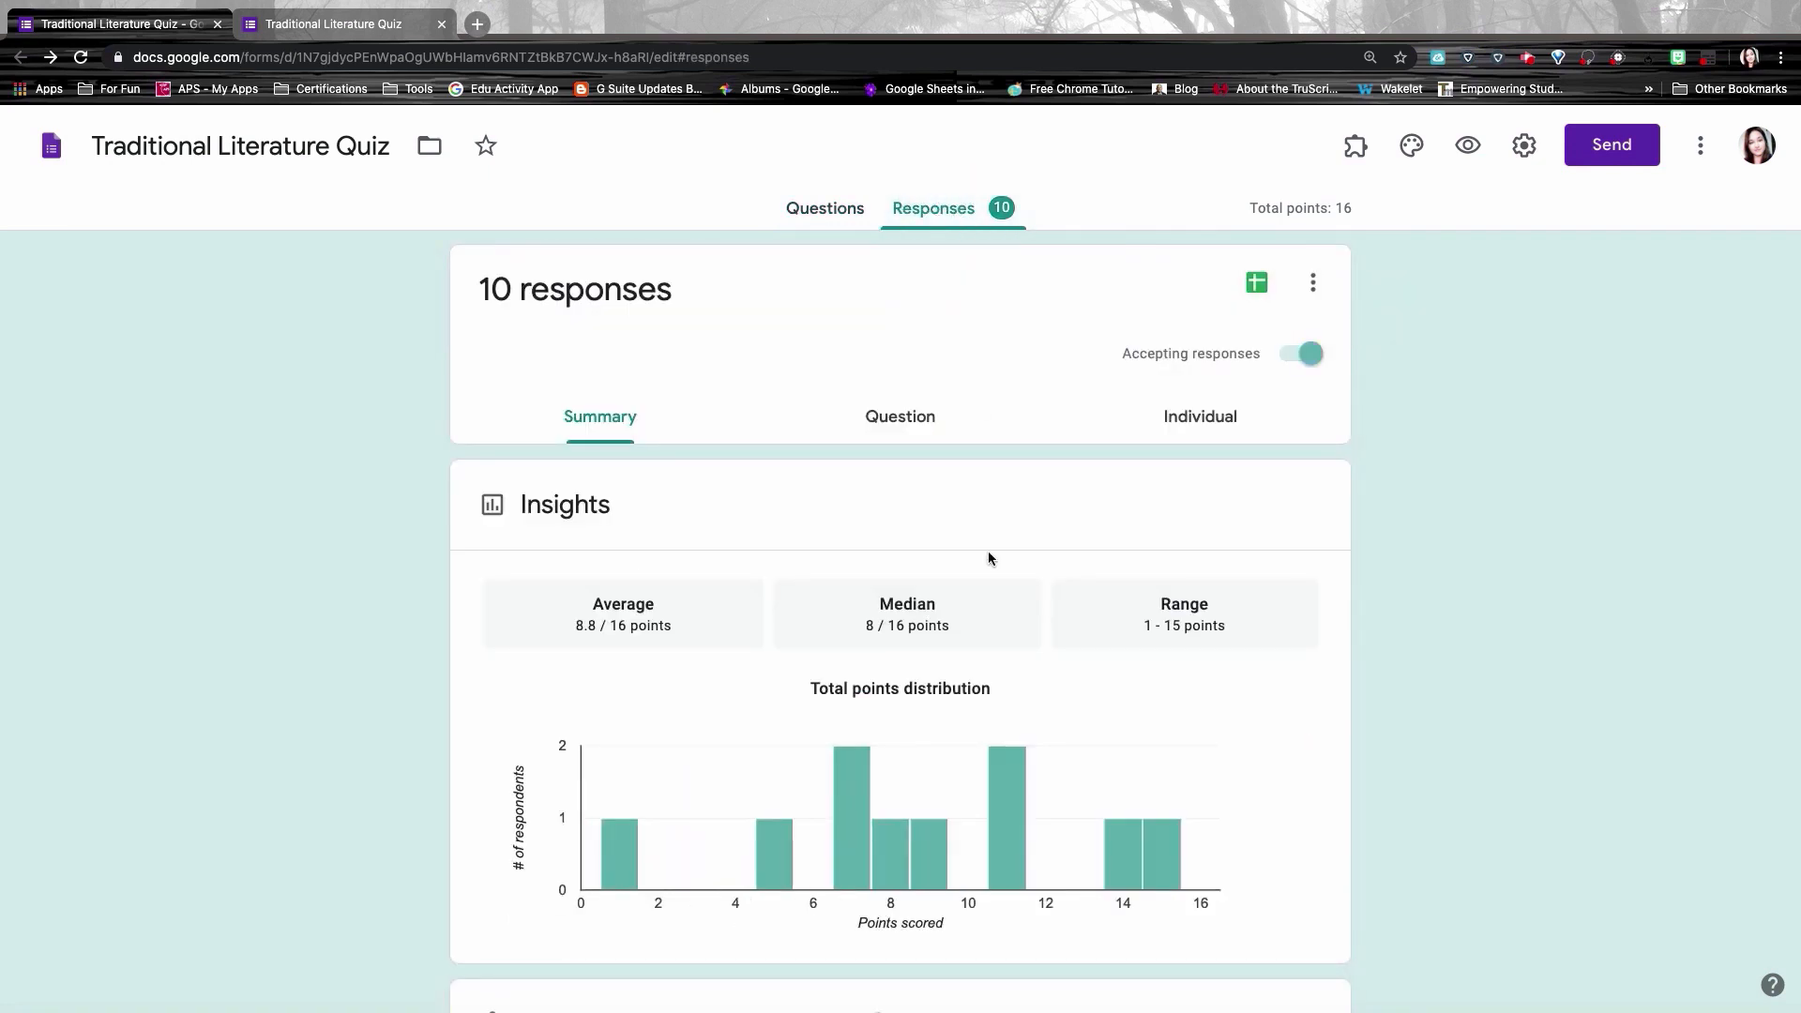
{"action": "scroll", "coordinate": [988, 549], "scroll_direction": "down", "scroll_amount": 3}
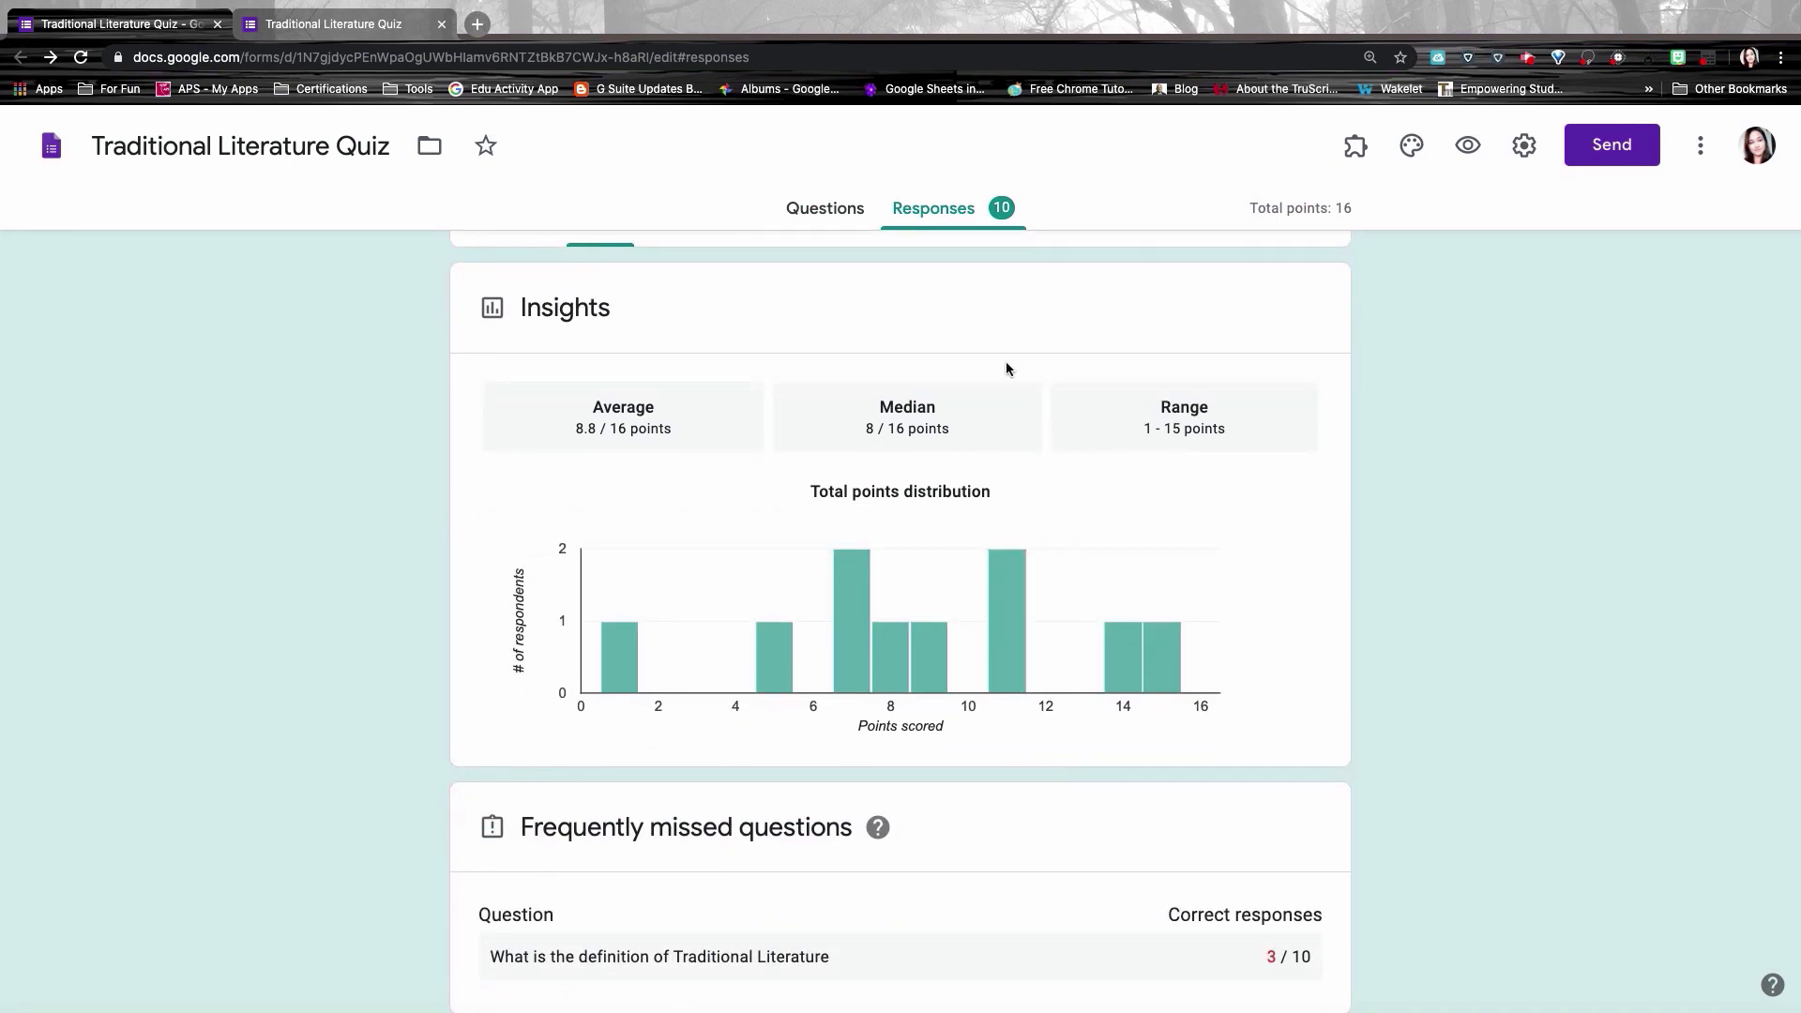
{"action": "scroll", "coordinate": [948, 514], "scroll_direction": "down", "scroll_amount": 7}
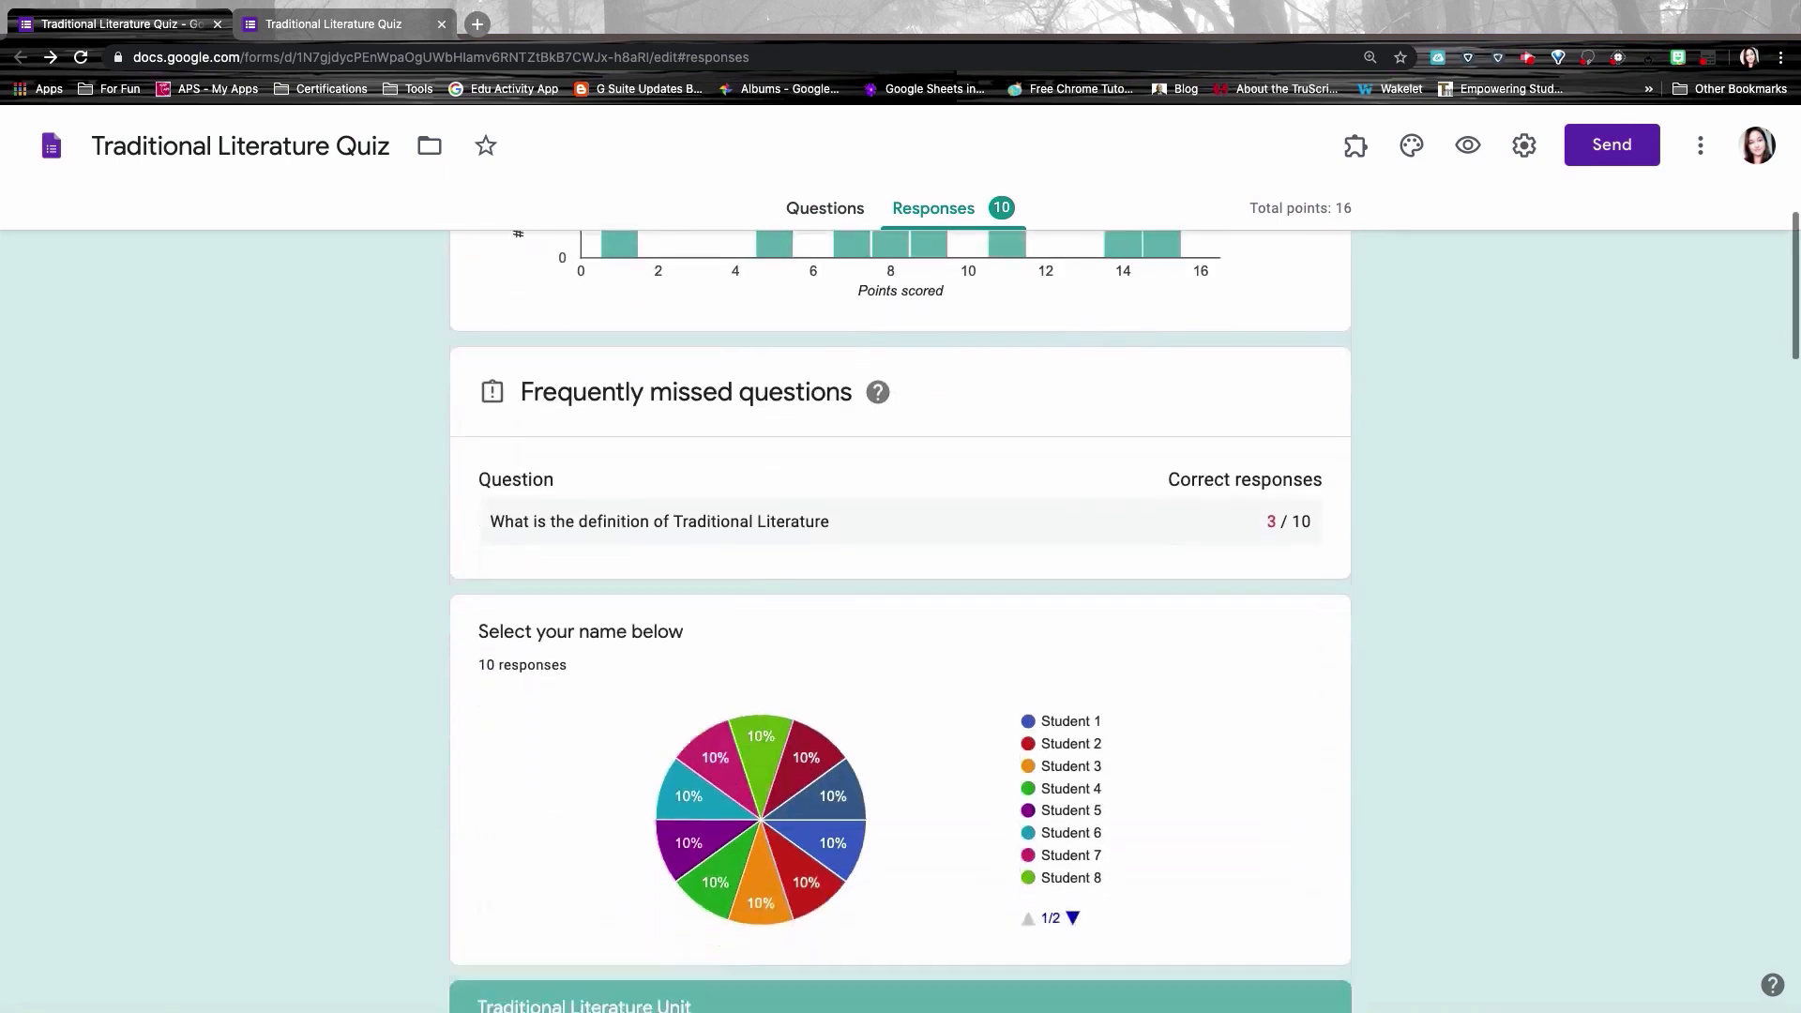
{"action": "scroll", "coordinate": [901, 619], "scroll_direction": "down", "scroll_amount": 2}
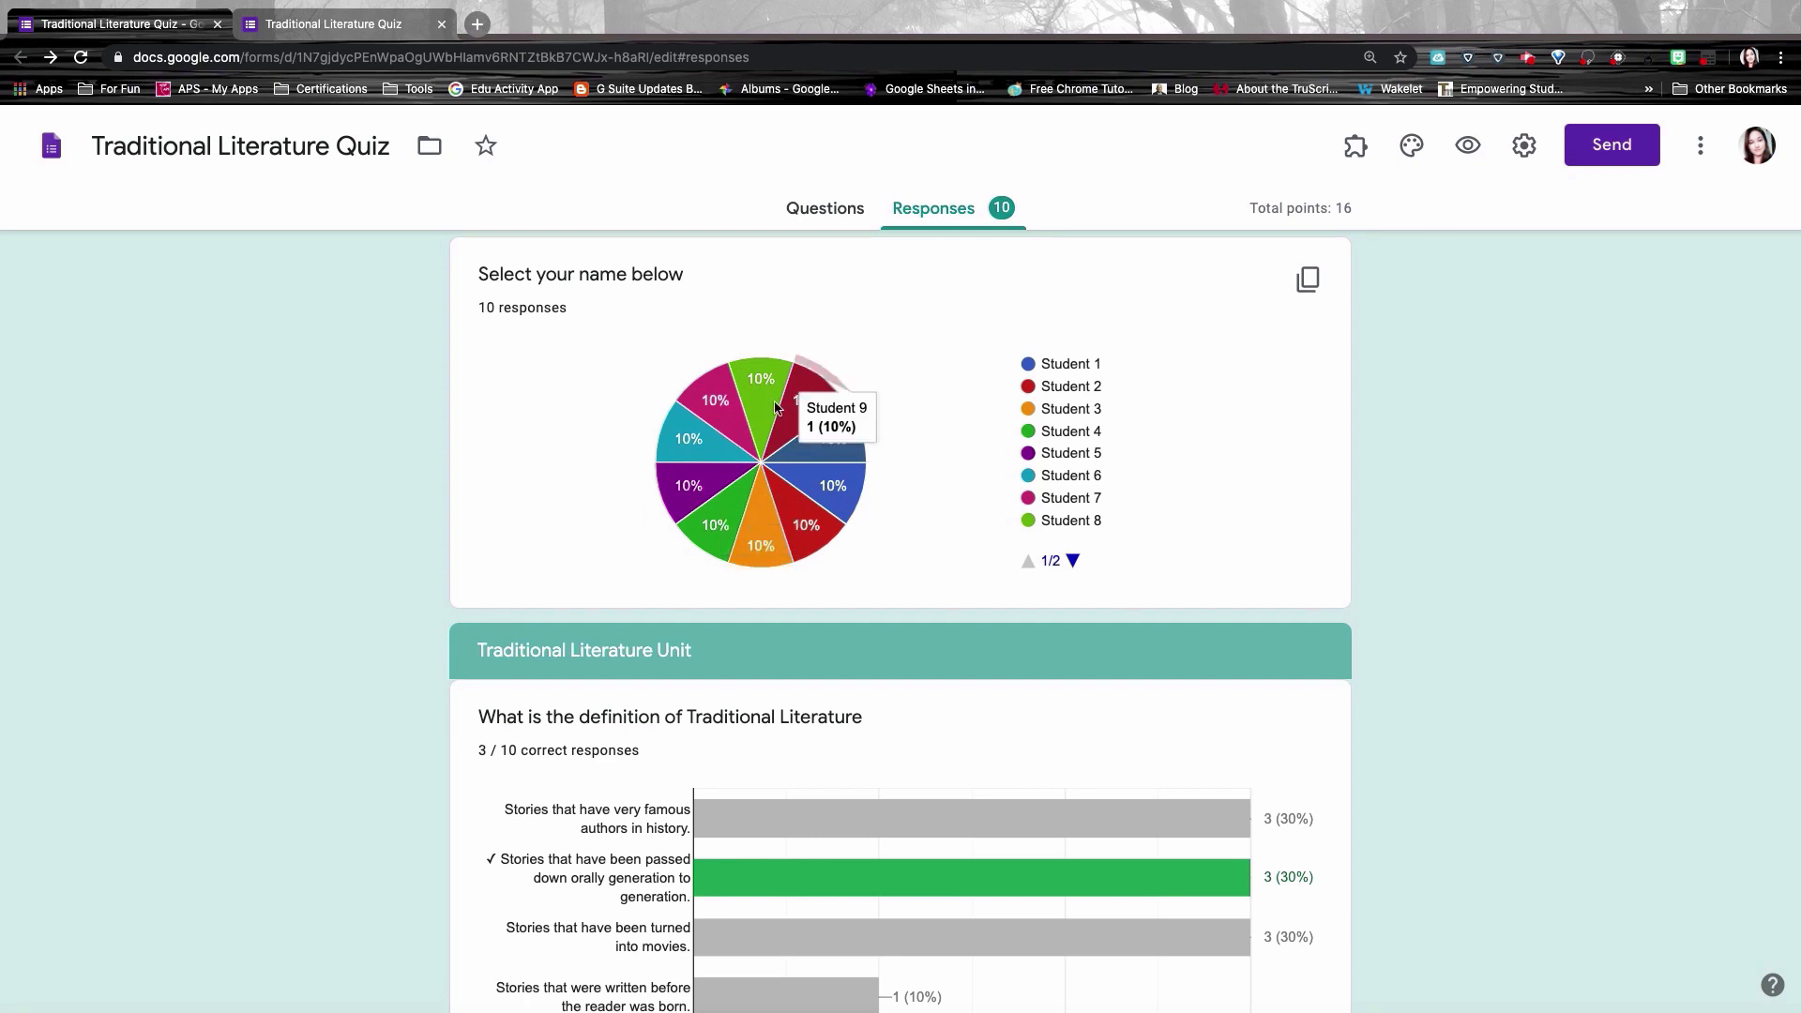
{"action": "scroll", "coordinate": [927, 498], "scroll_direction": "down", "scroll_amount": 3}
{"action": "scroll", "coordinate": [927, 498], "scroll_direction": "down", "scroll_amount": 2}
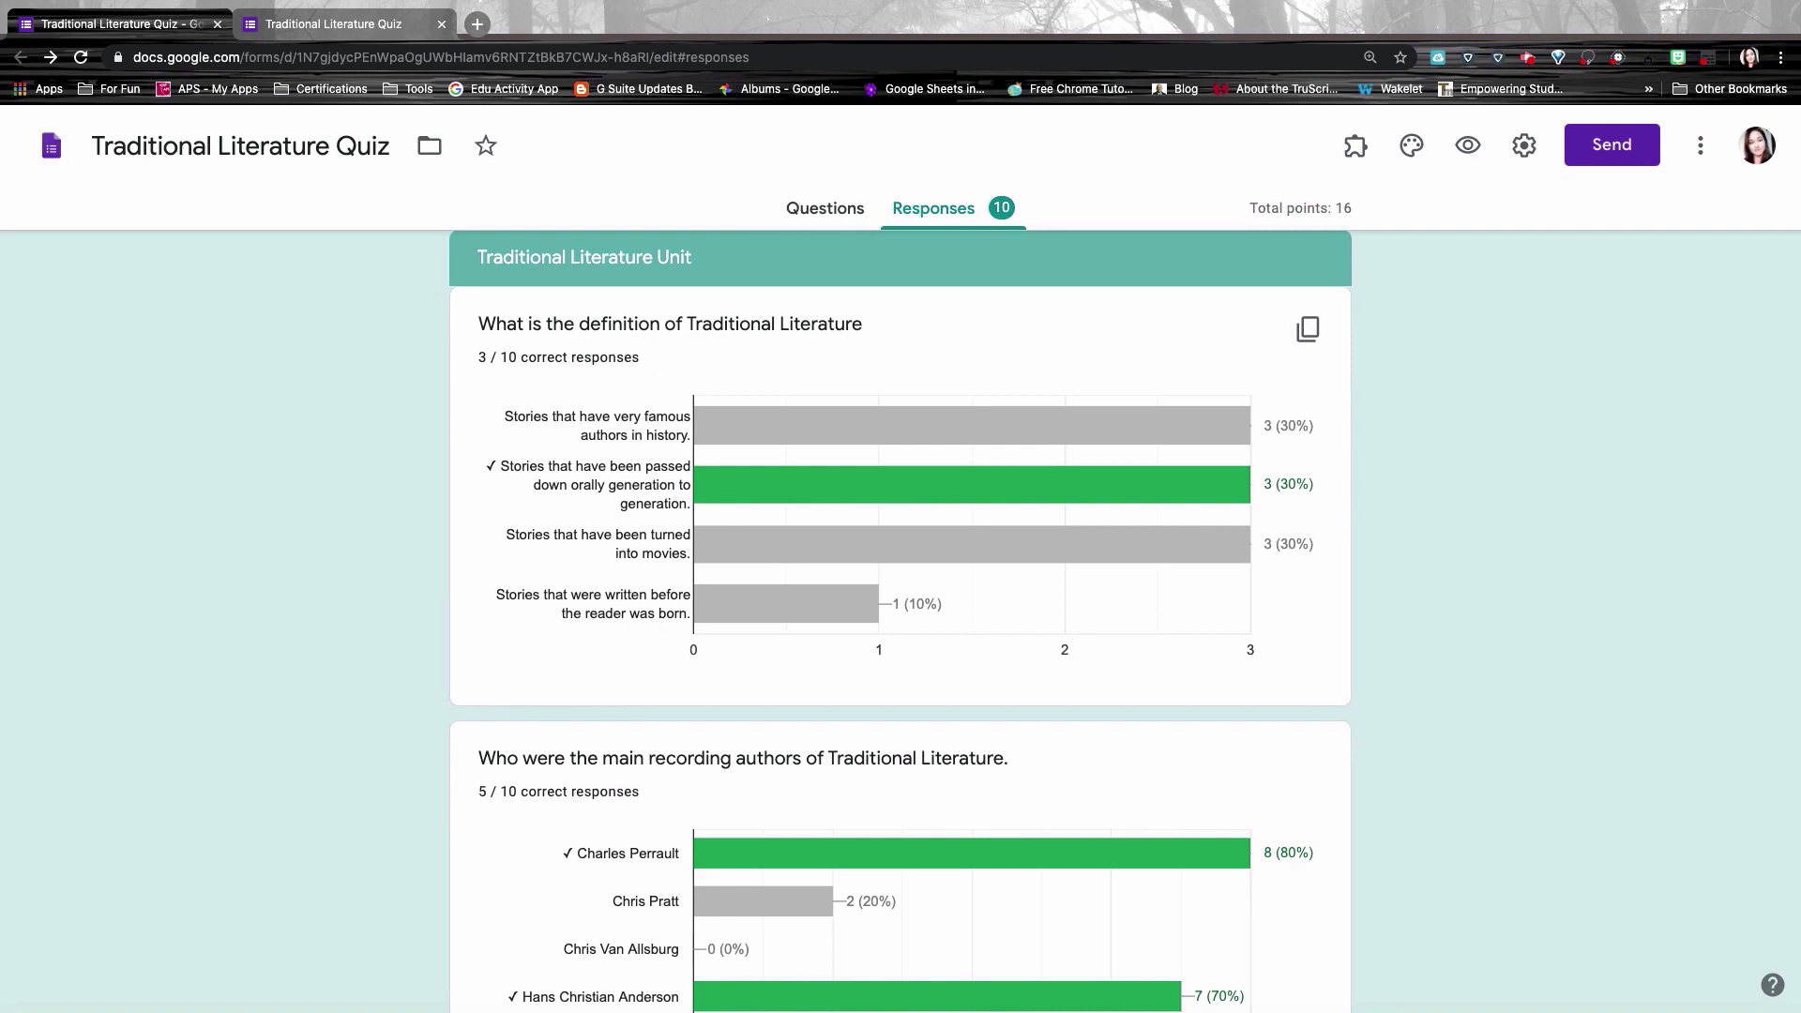
{"action": "mouse_move", "coordinate": [711, 483]}
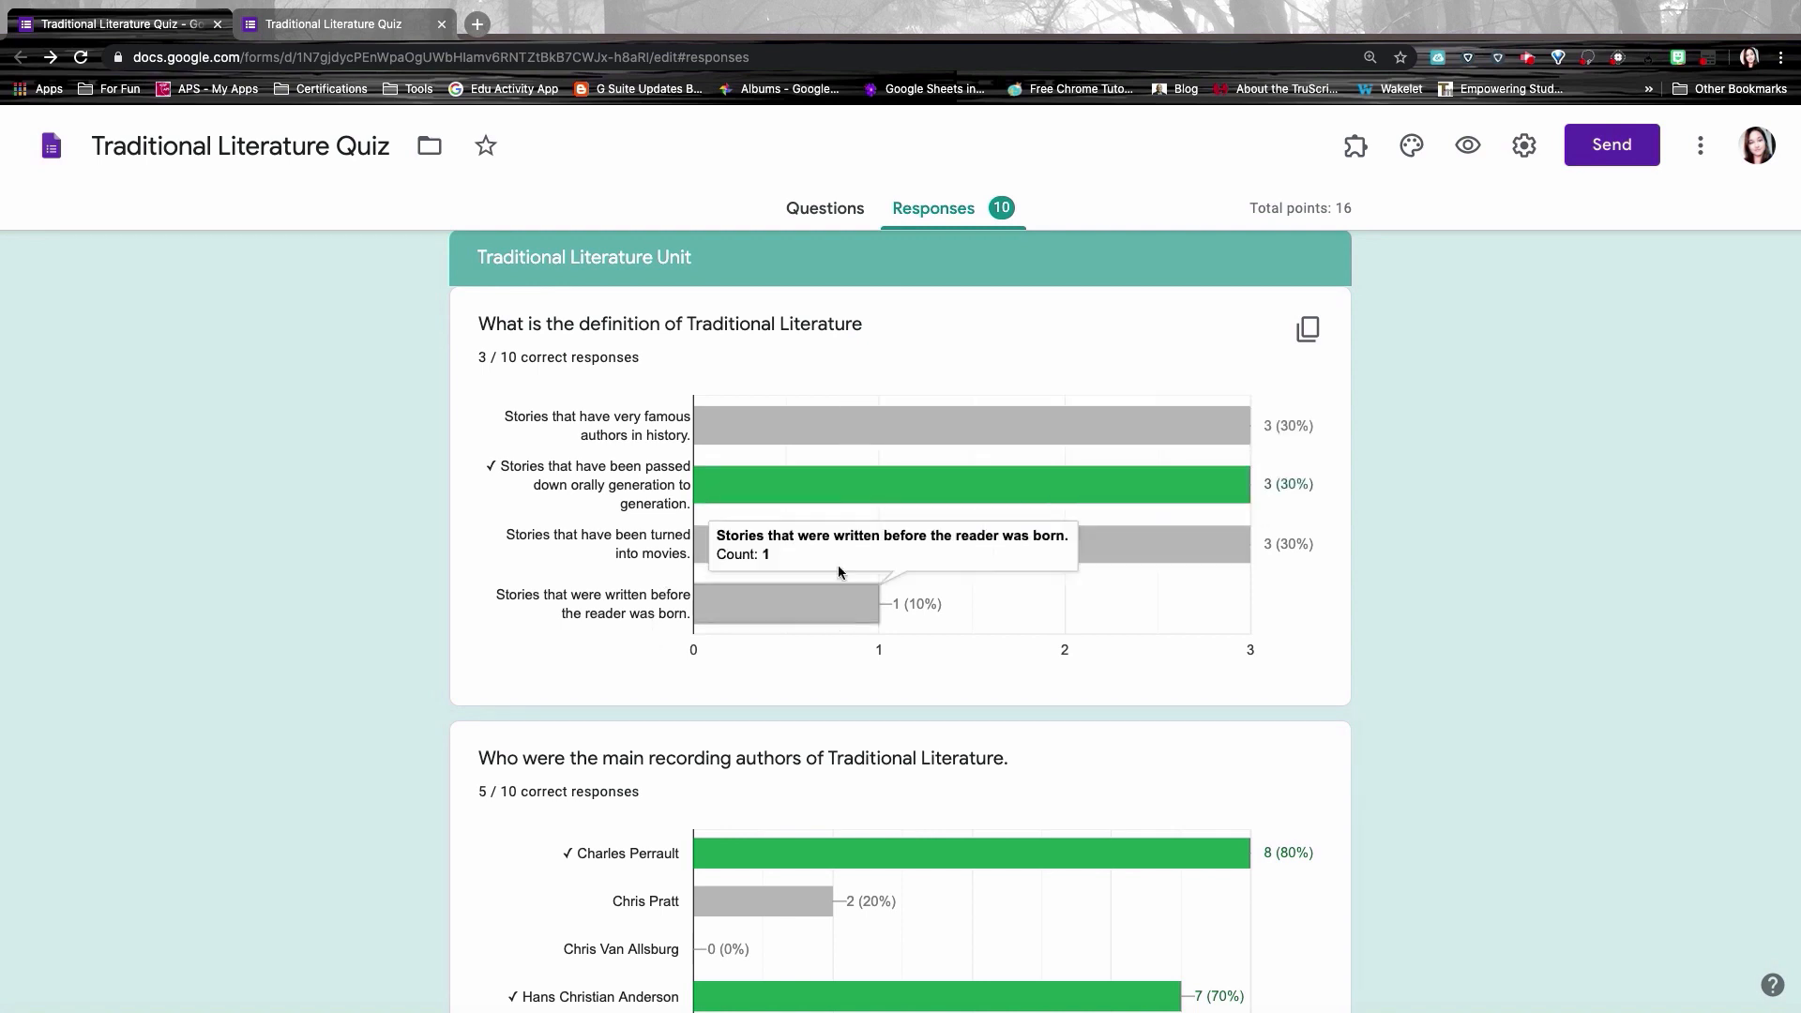
{"action": "scroll", "coordinate": [876, 633], "scroll_direction": "down", "scroll_amount": 5}
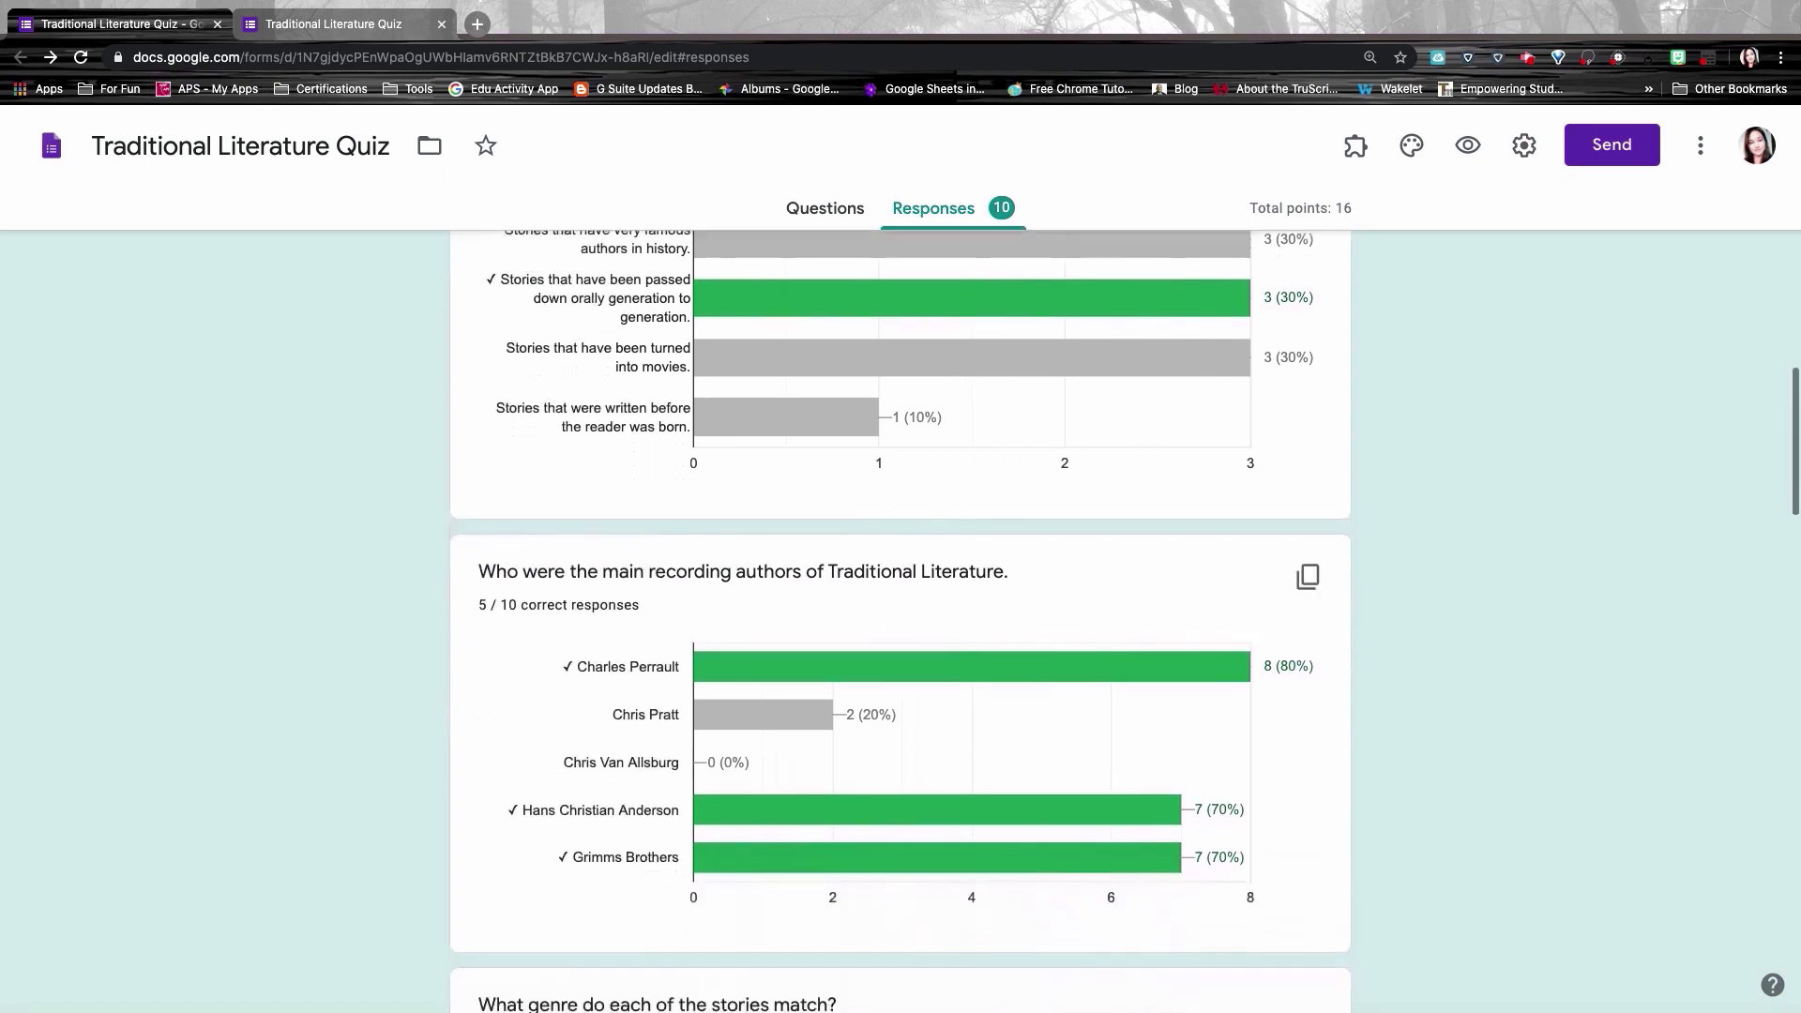
{"action": "scroll", "coordinate": [838, 503], "scroll_direction": "down", "scroll_amount": 2}
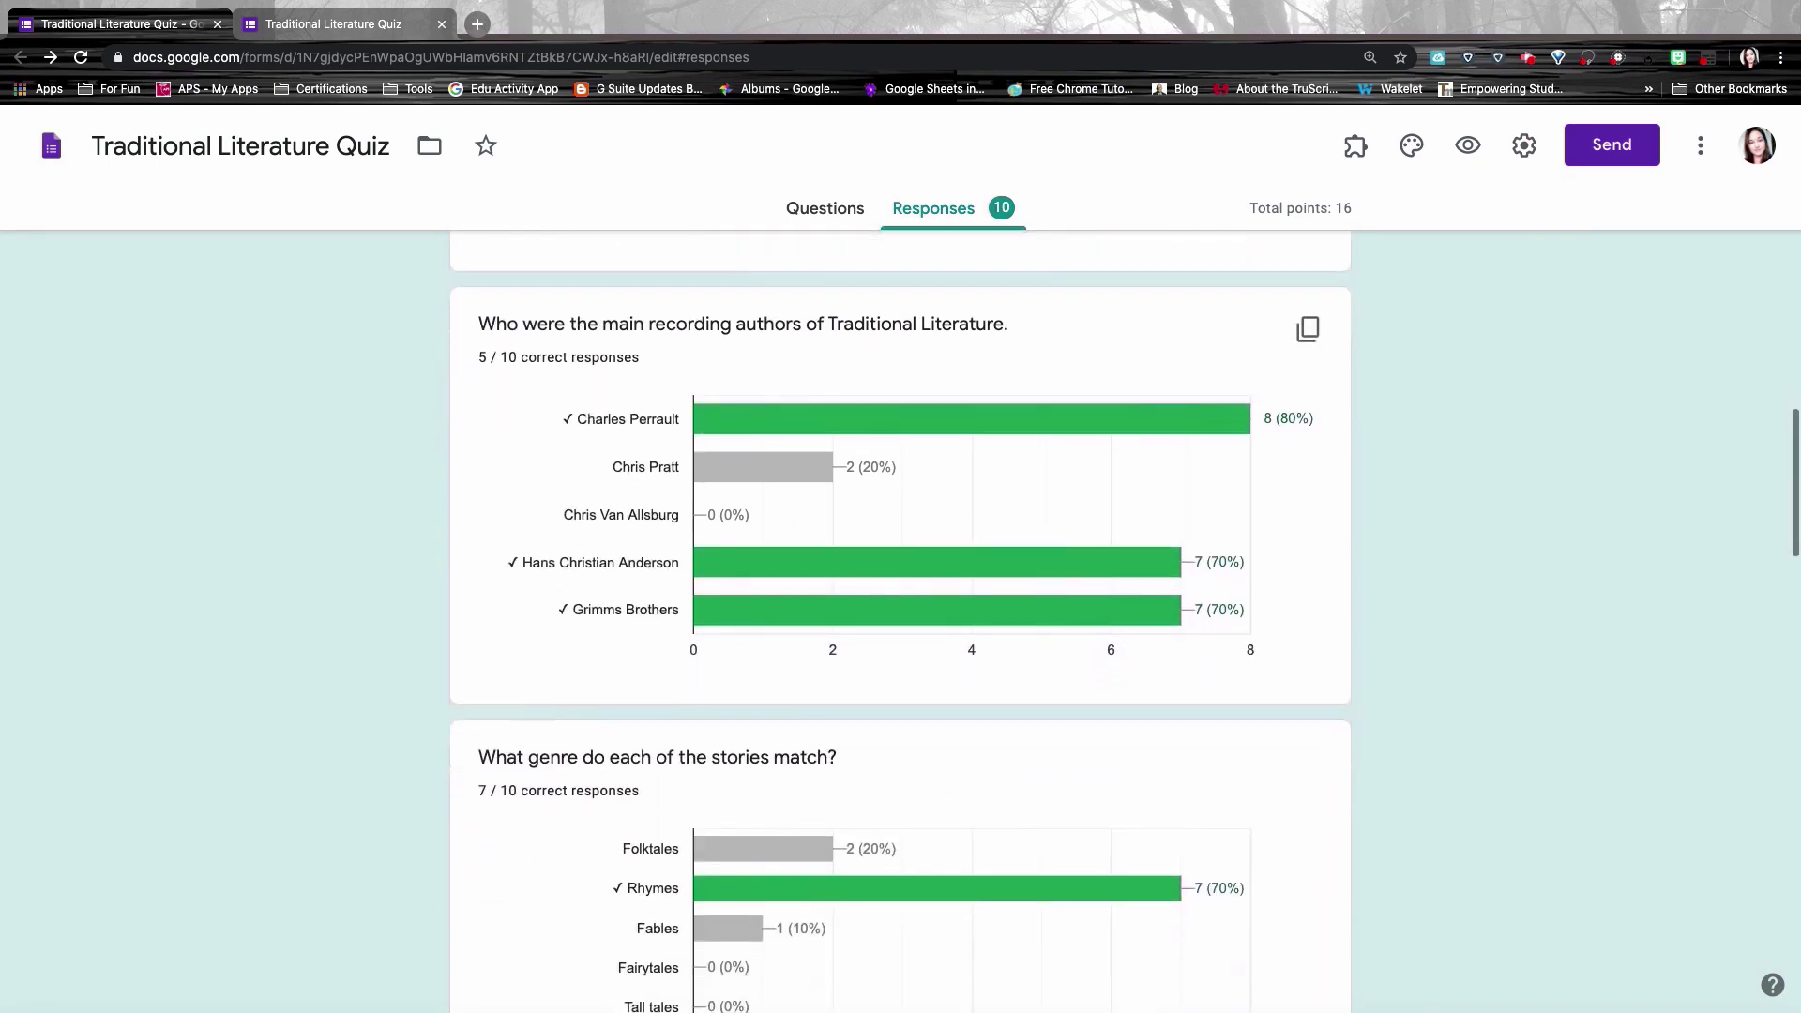
{"action": "mouse_move", "coordinate": [830, 423]}
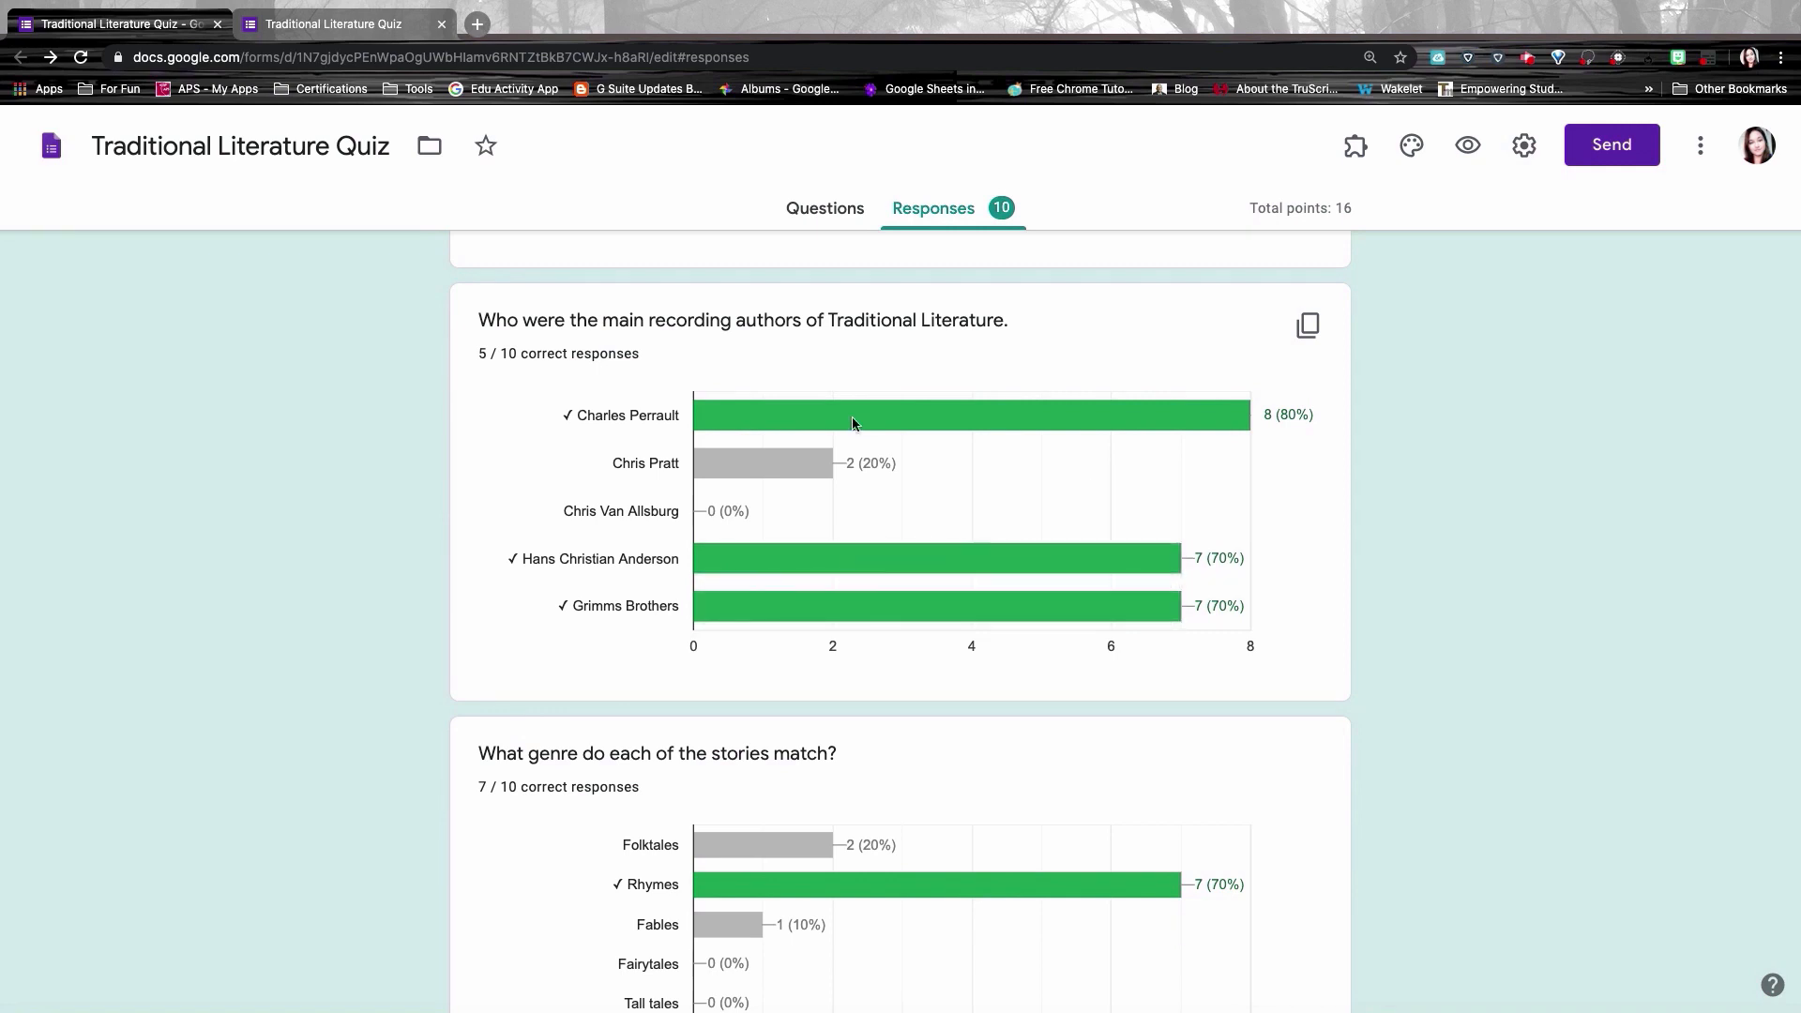
{"action": "scroll", "coordinate": [876, 595], "scroll_direction": "down", "scroll_amount": 4}
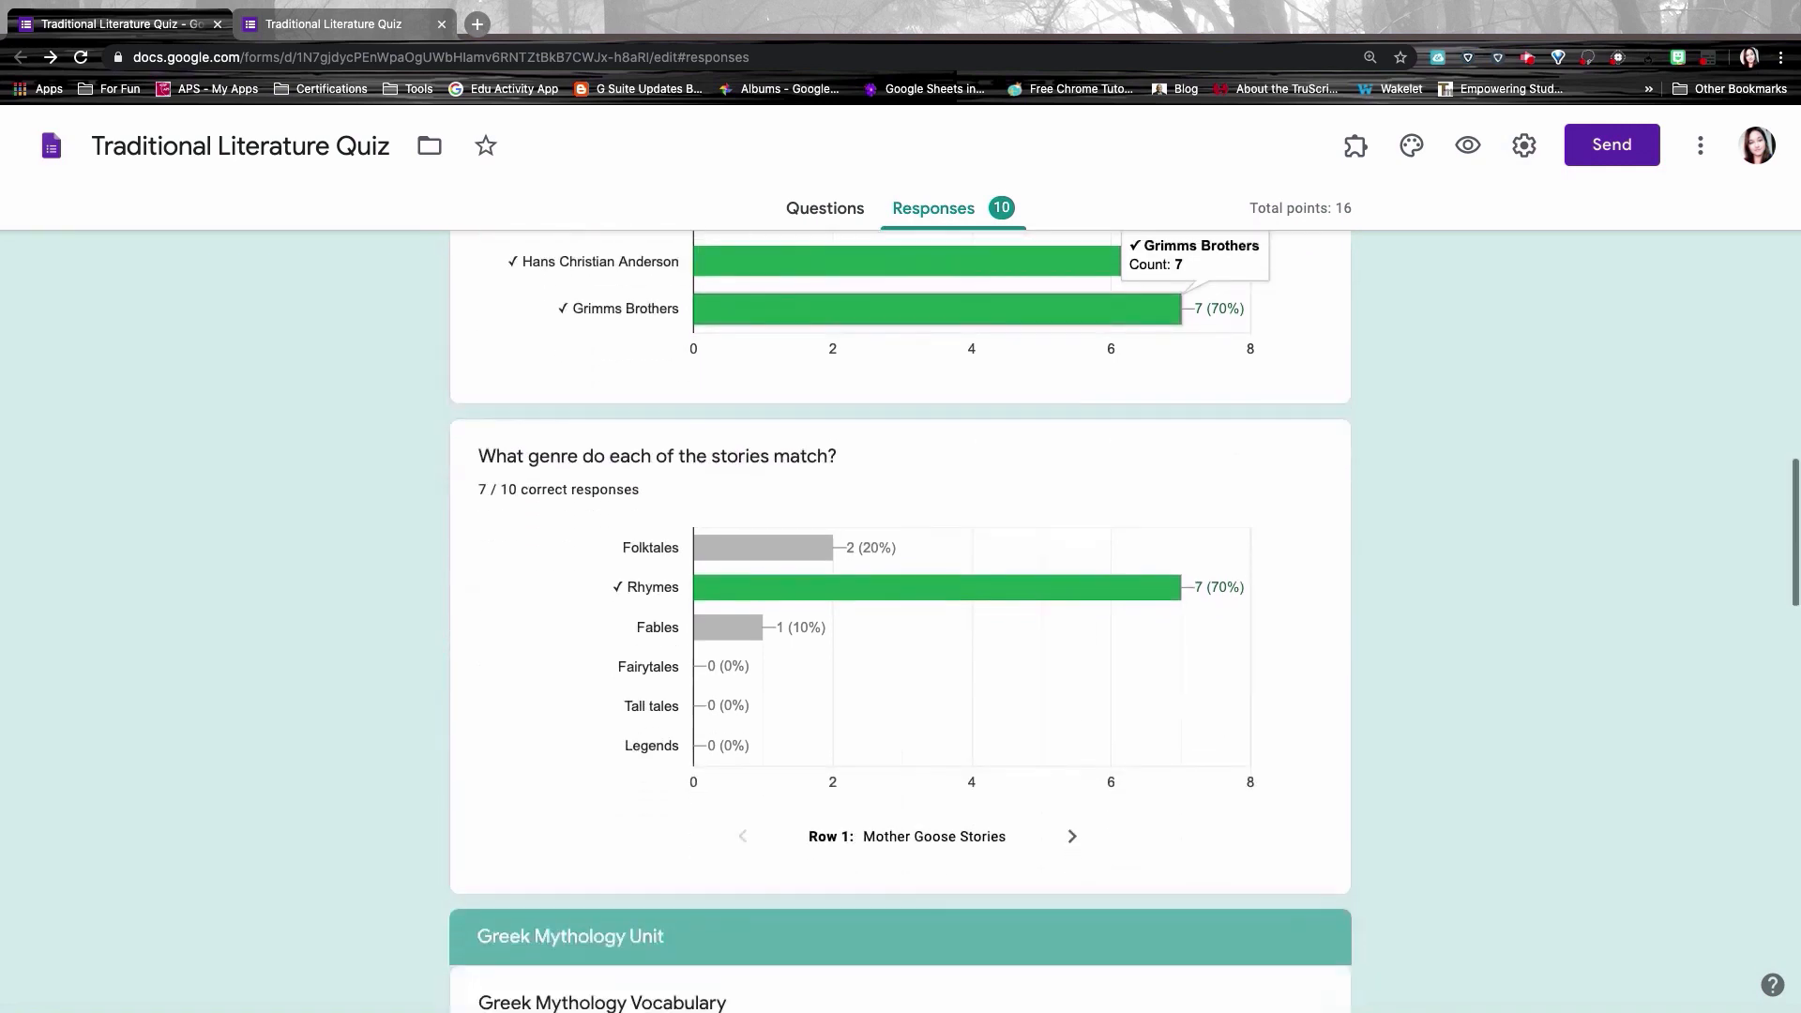
{"action": "scroll", "coordinate": [900, 622], "scroll_direction": "down", "scroll_amount": 2}
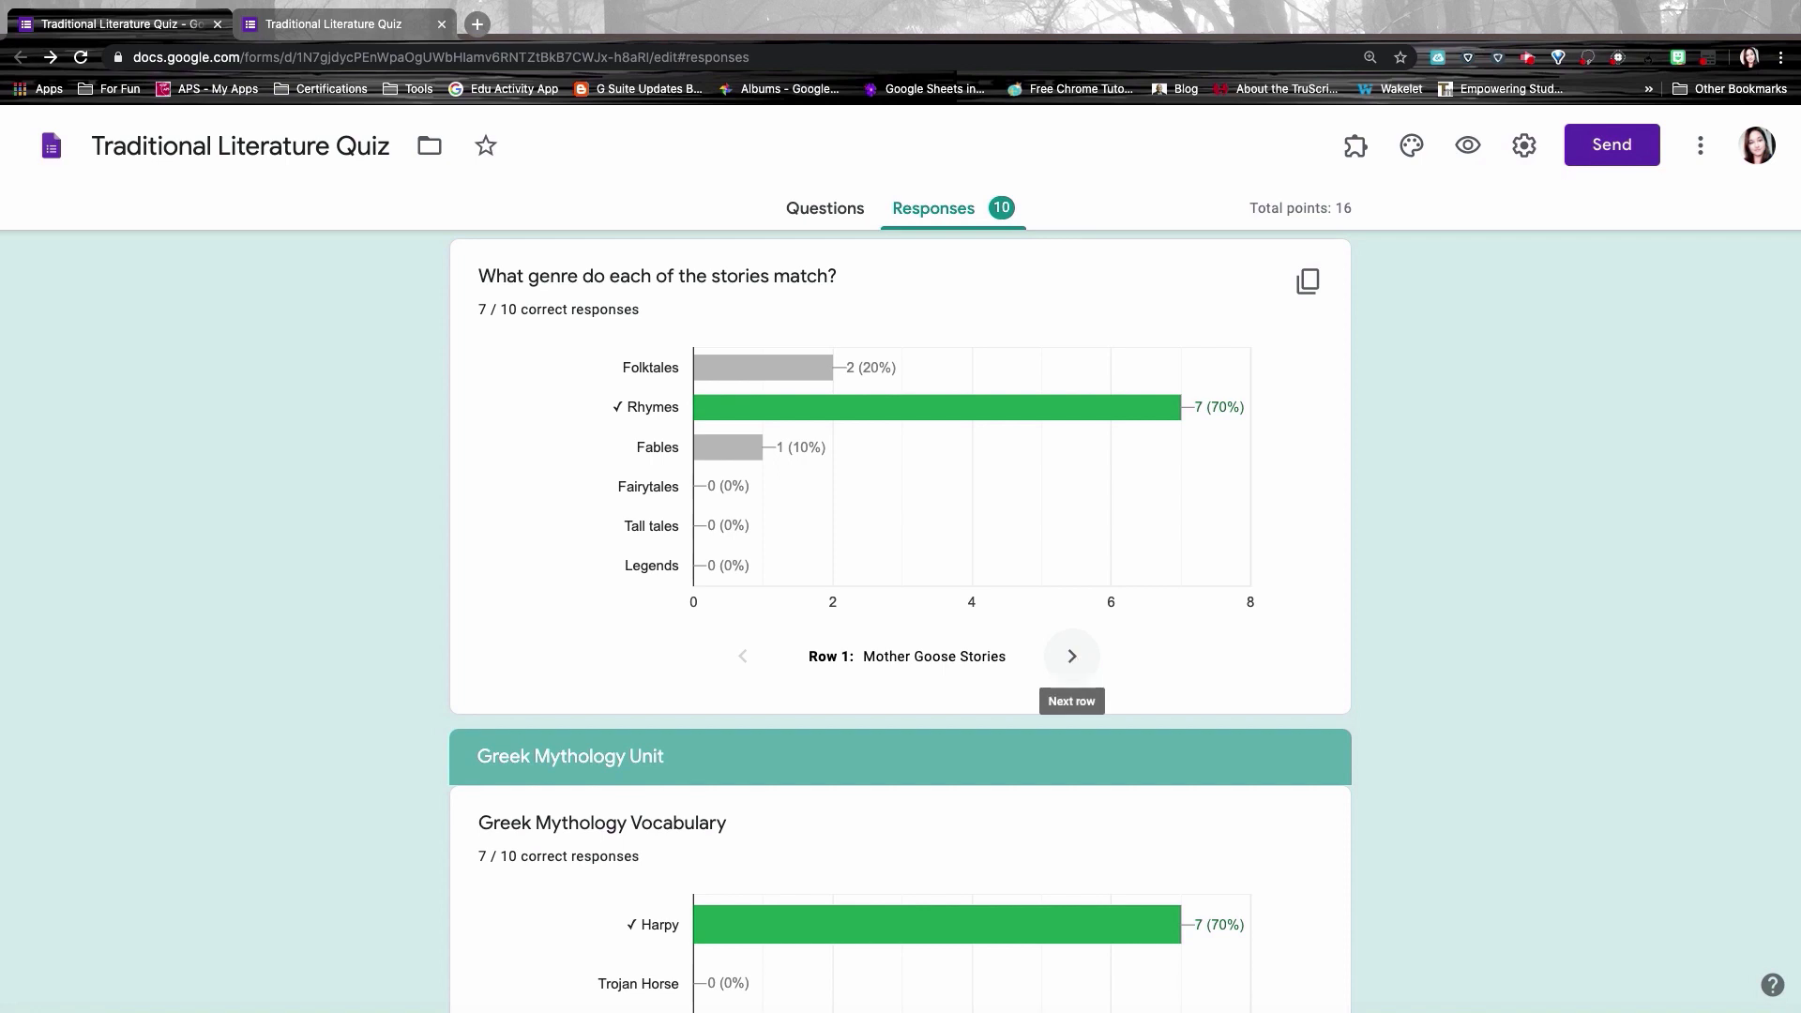
Step: Step the genre matrix chart through its rows to the Paul Bunyan results
{"action": "left_click", "coordinate": [1072, 658]}
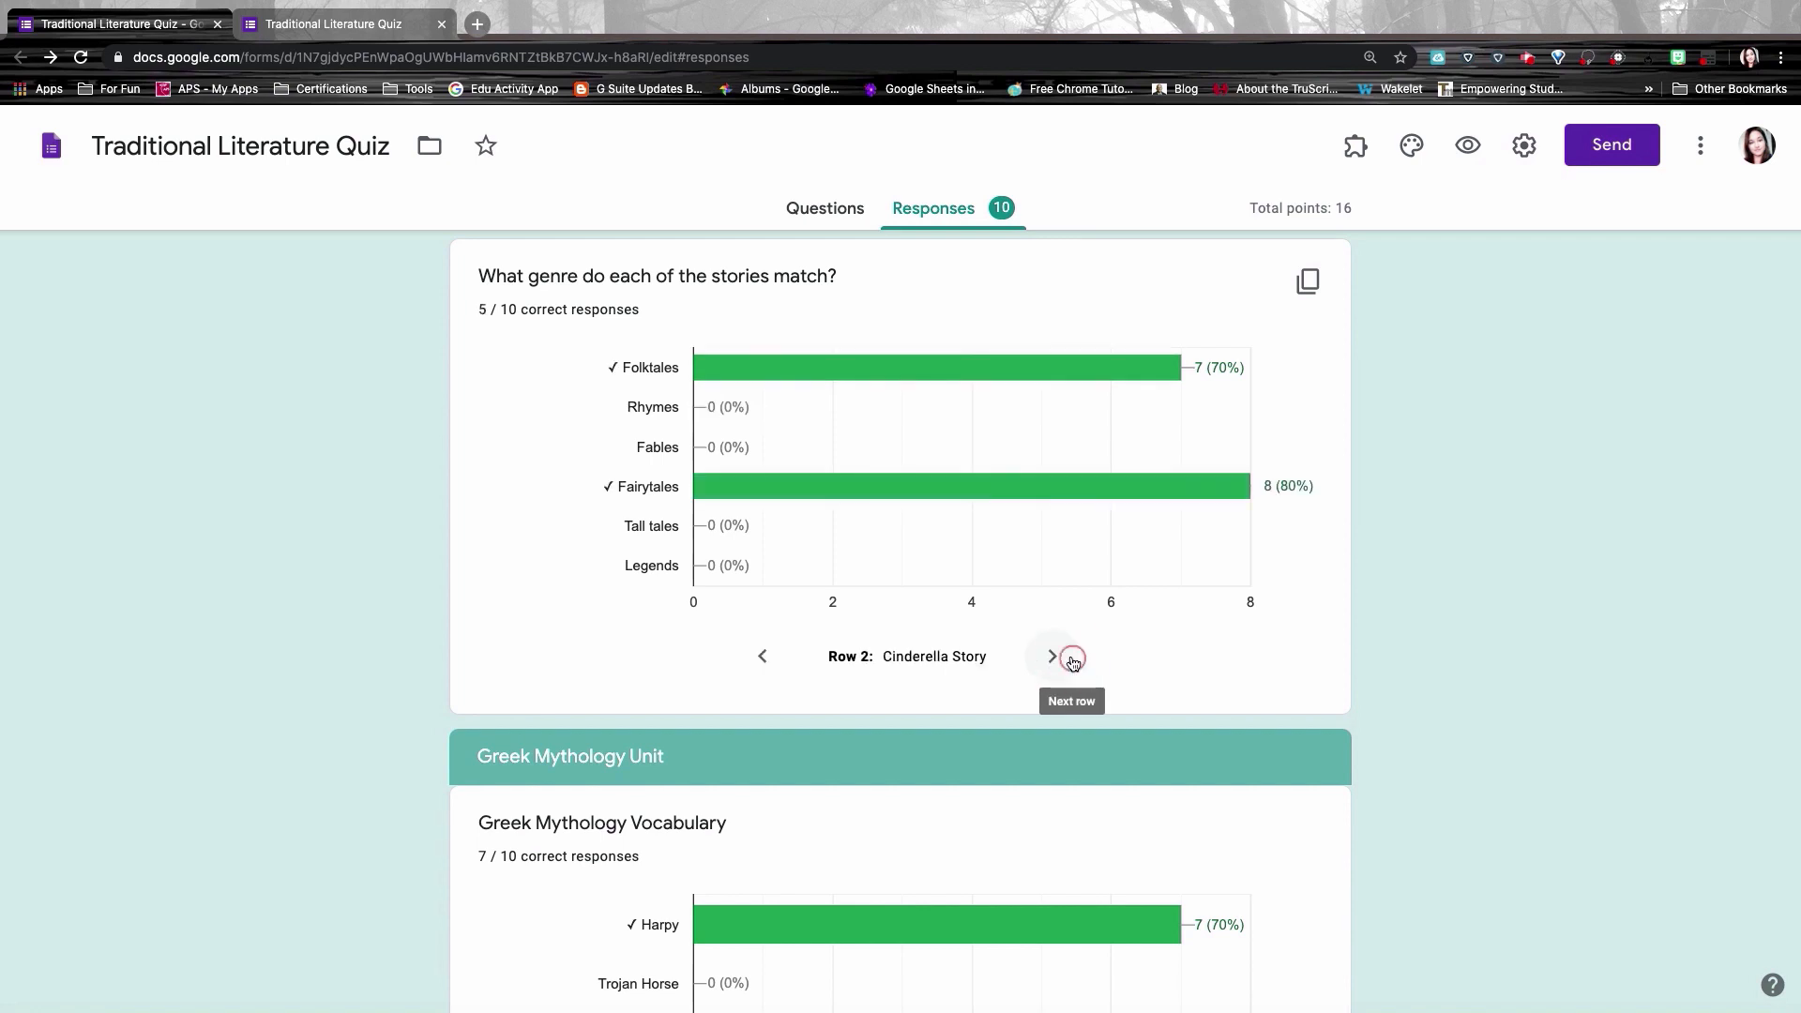
{"action": "left_click", "coordinate": [1073, 659]}
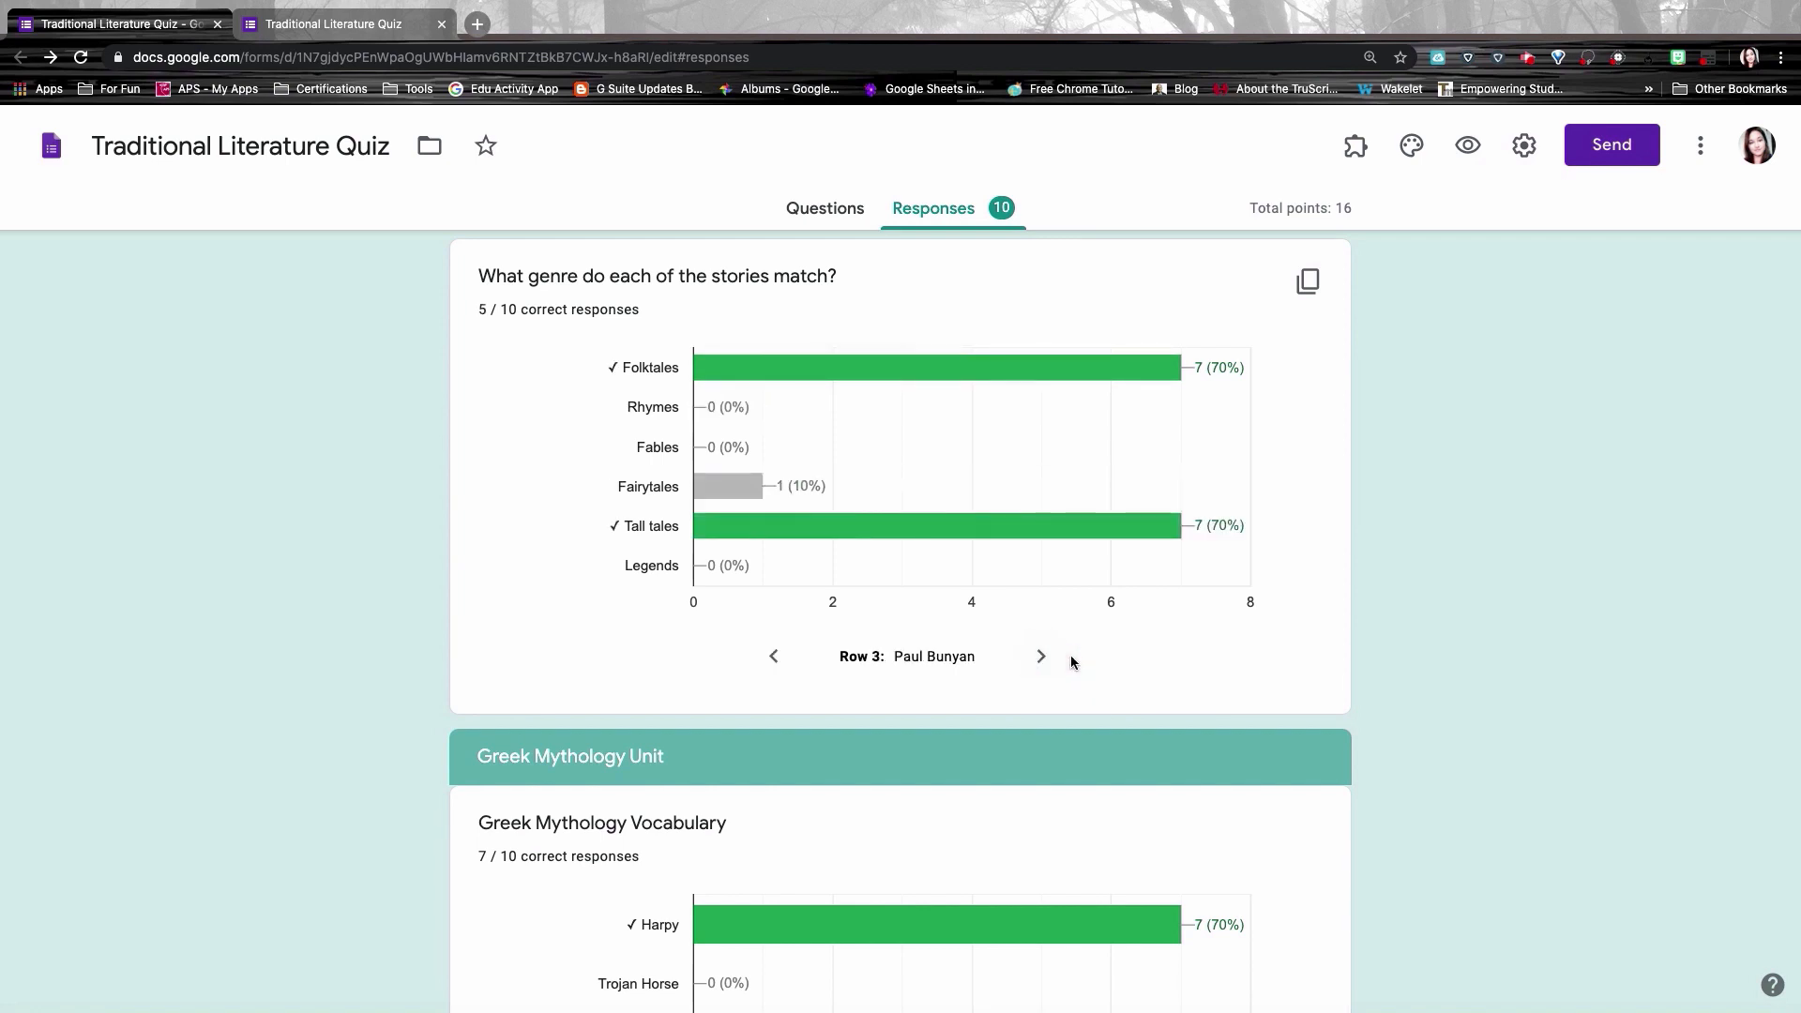
{"action": "left_click", "coordinate": [1051, 659]}
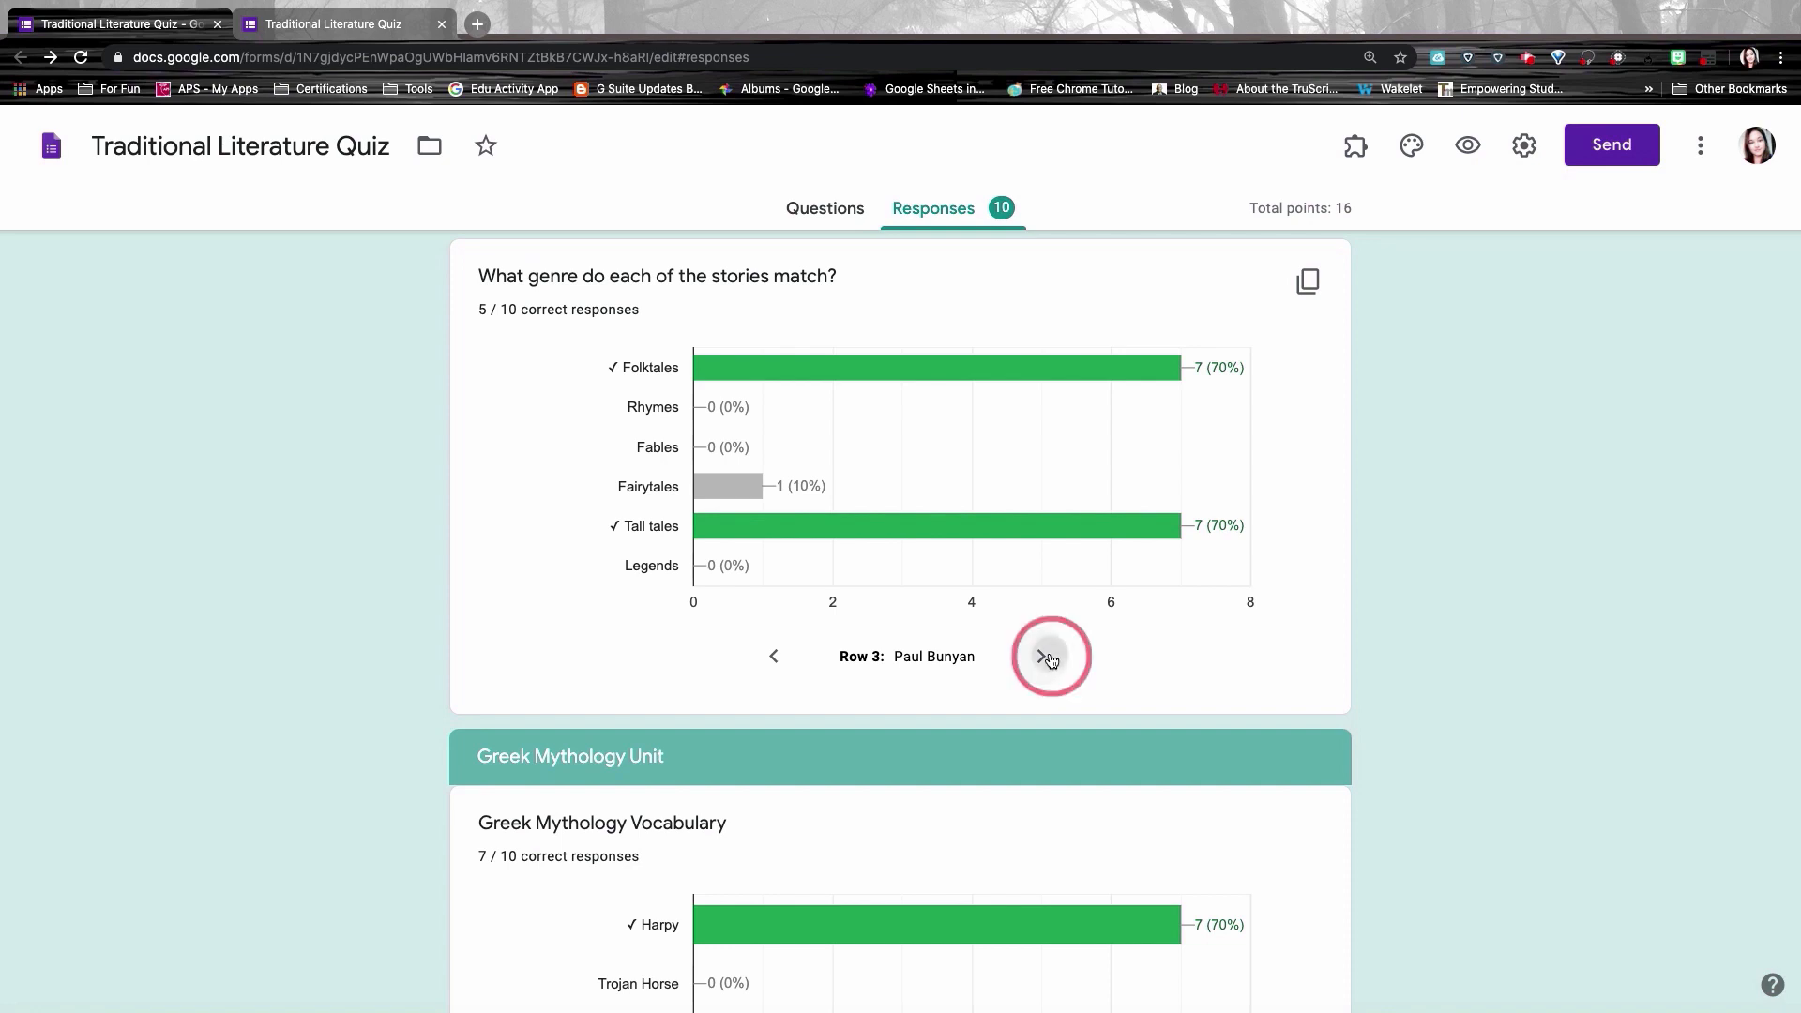
{"action": "scroll", "coordinate": [1084, 685], "scroll_direction": "down", "scroll_amount": 5}
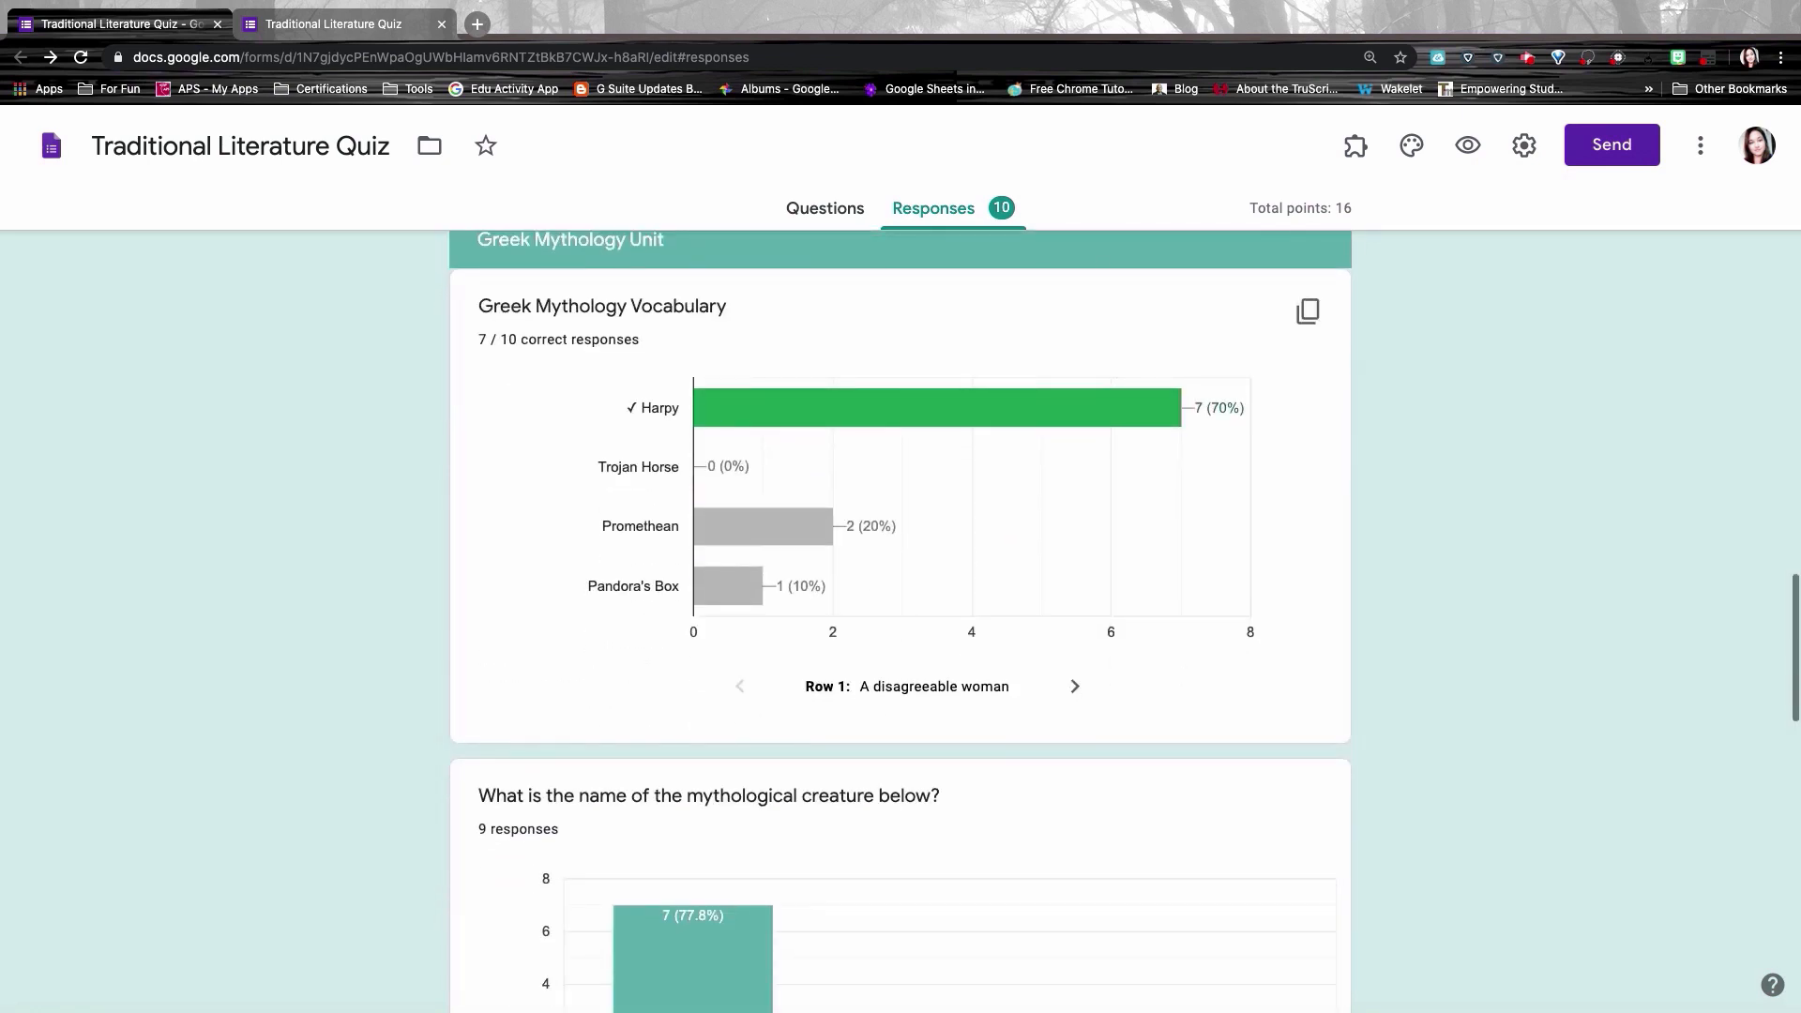
Step: Advance the vocabulary chart to Row 4, then open the file-upload question's folder of Greek Myth Stories
{"action": "left_click", "coordinate": [1075, 686]}
{"action": "scroll", "coordinate": [1176, 739], "scroll_direction": "down", "scroll_amount": 4}
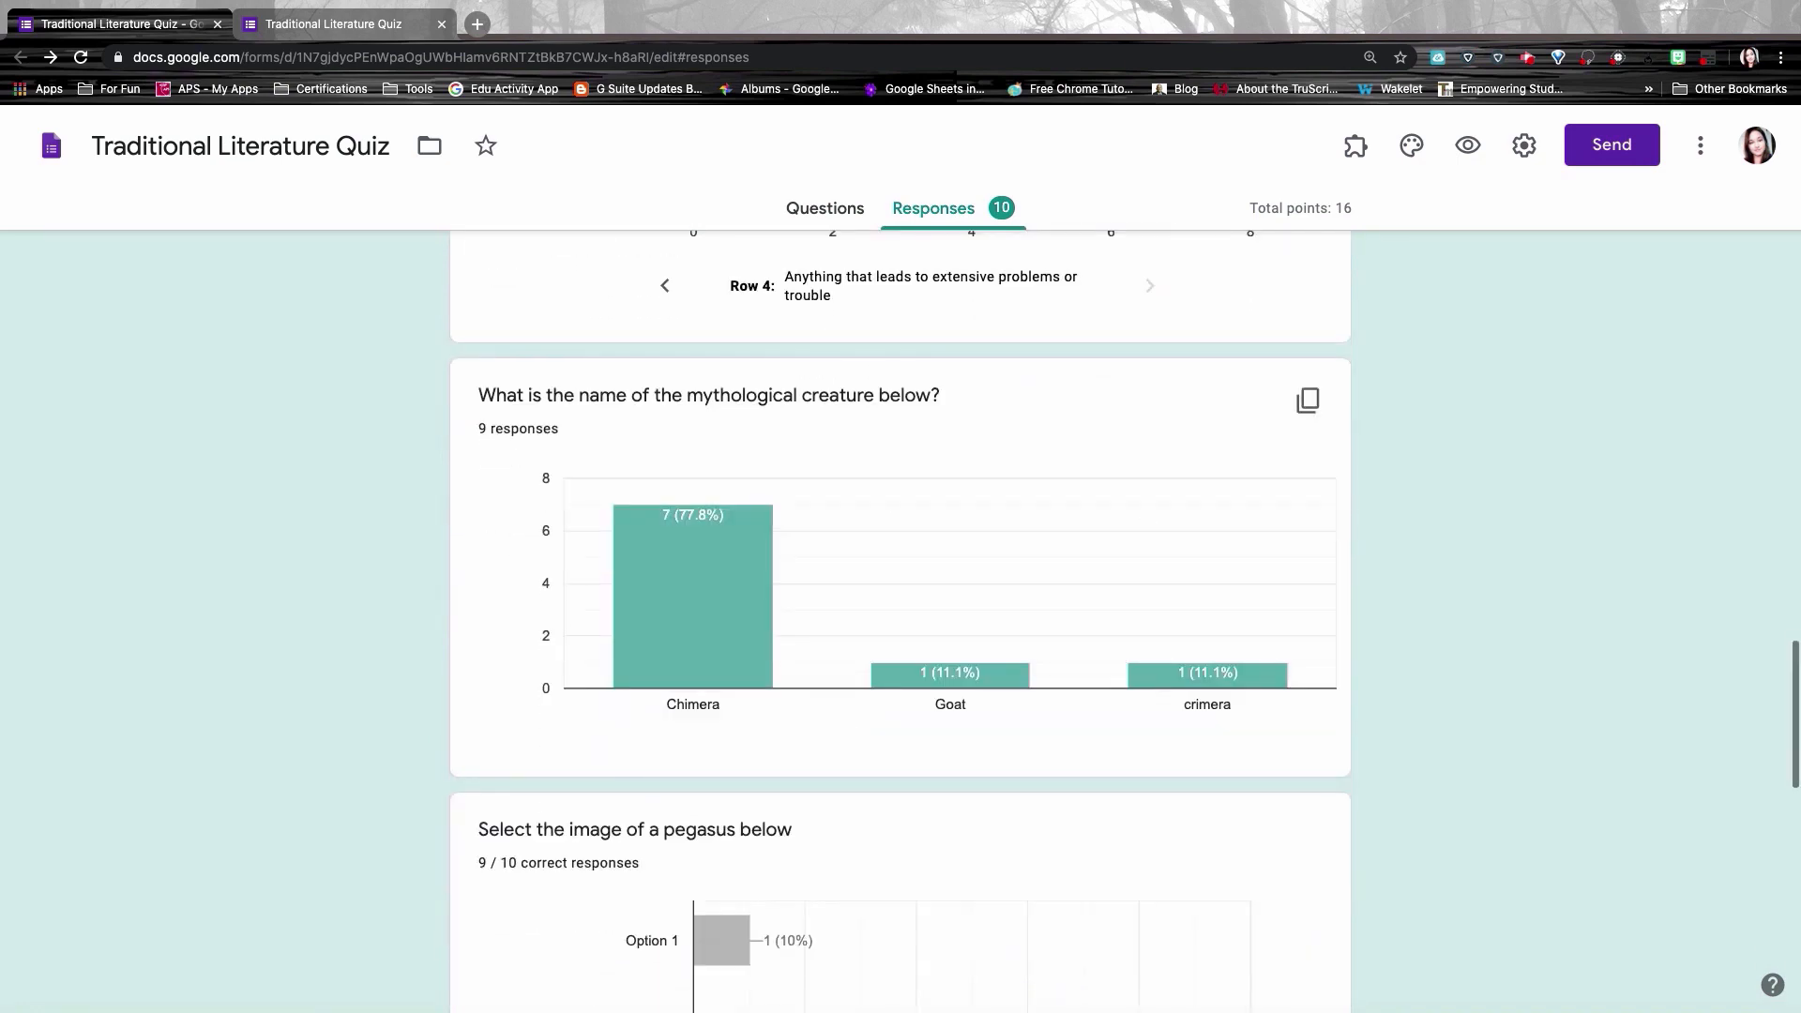
{"action": "scroll", "coordinate": [783, 486], "scroll_direction": "down", "scroll_amount": 1}
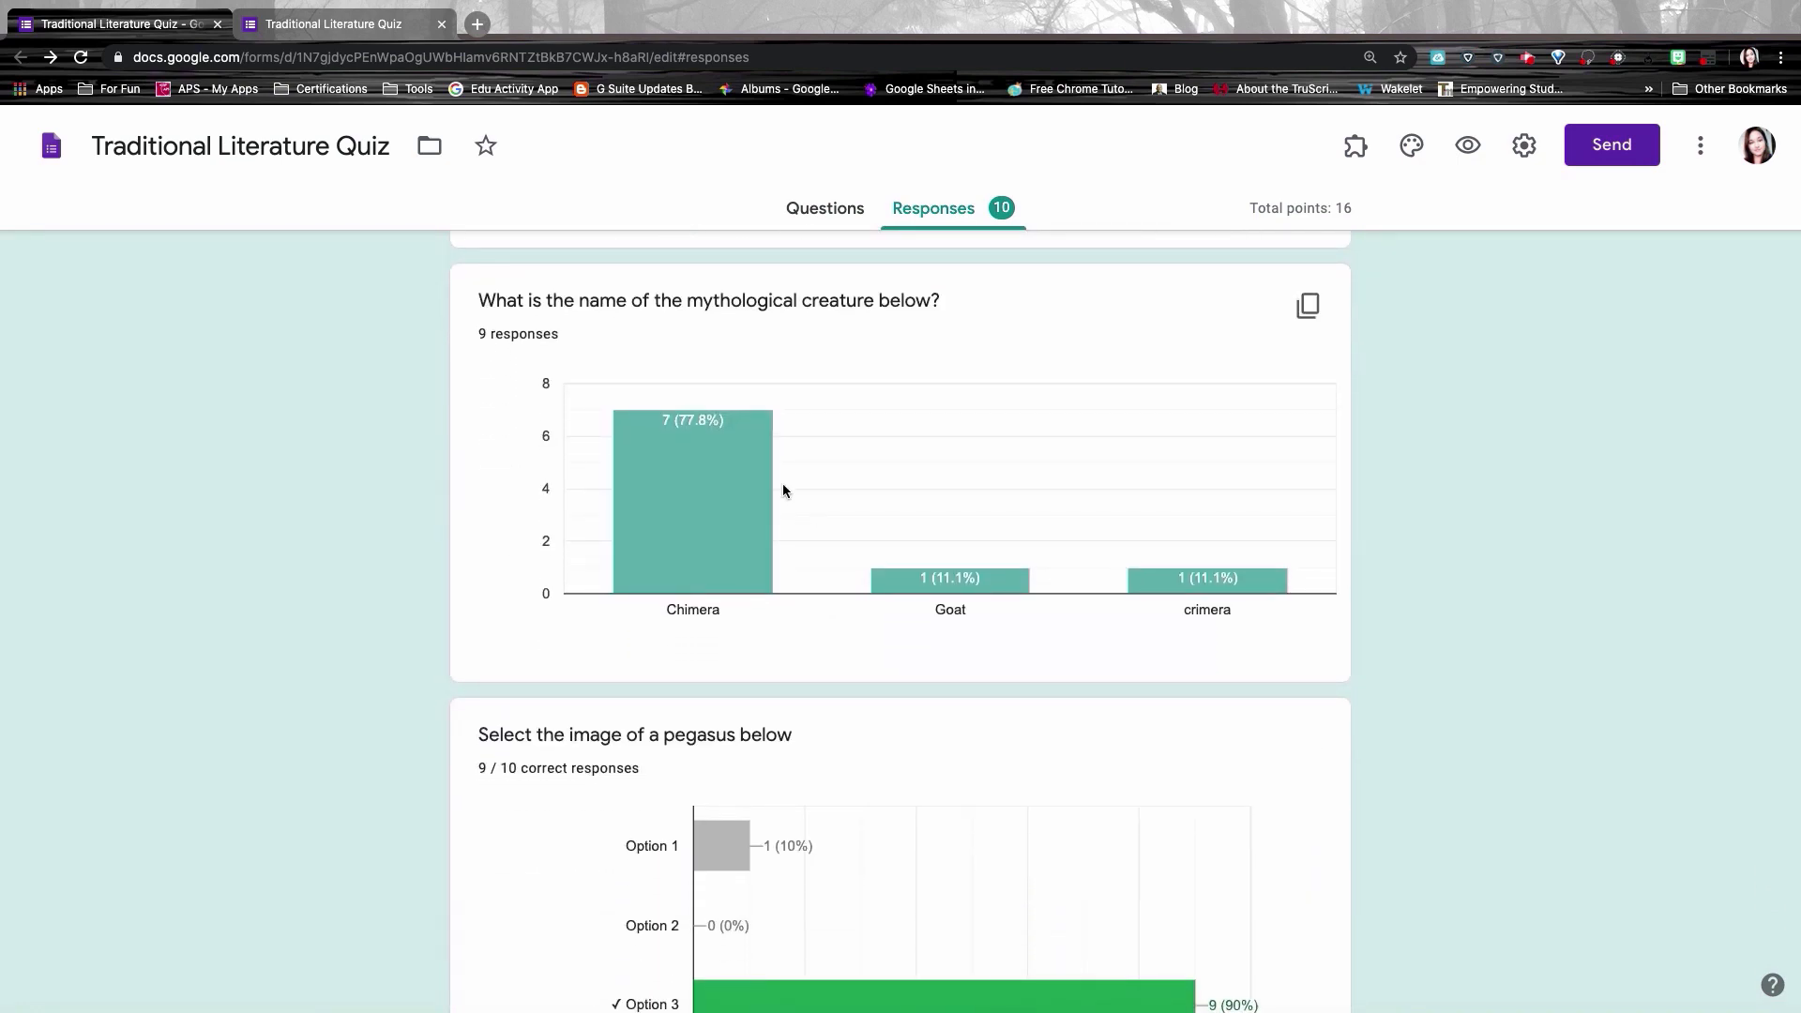
{"action": "mouse_move", "coordinate": [731, 415]}
{"action": "mouse_move", "coordinate": [1197, 583]}
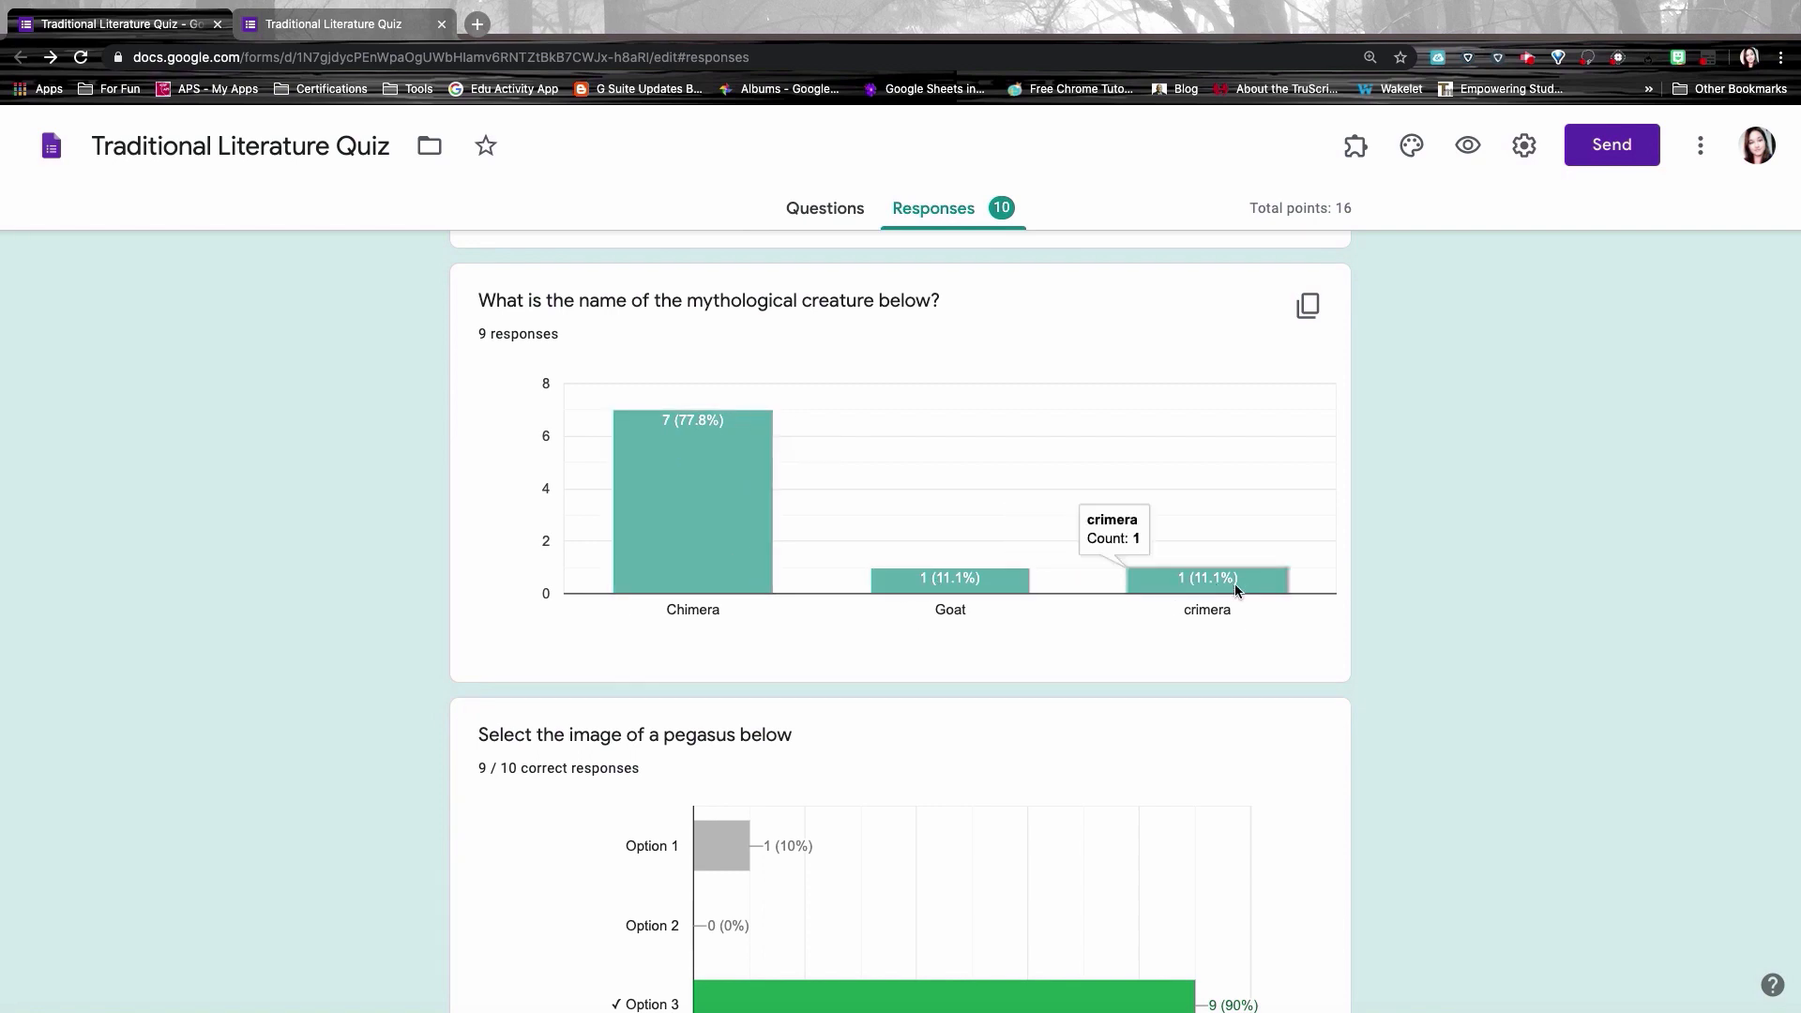
{"action": "scroll", "coordinate": [1196, 583], "scroll_direction": "down", "scroll_amount": 6}
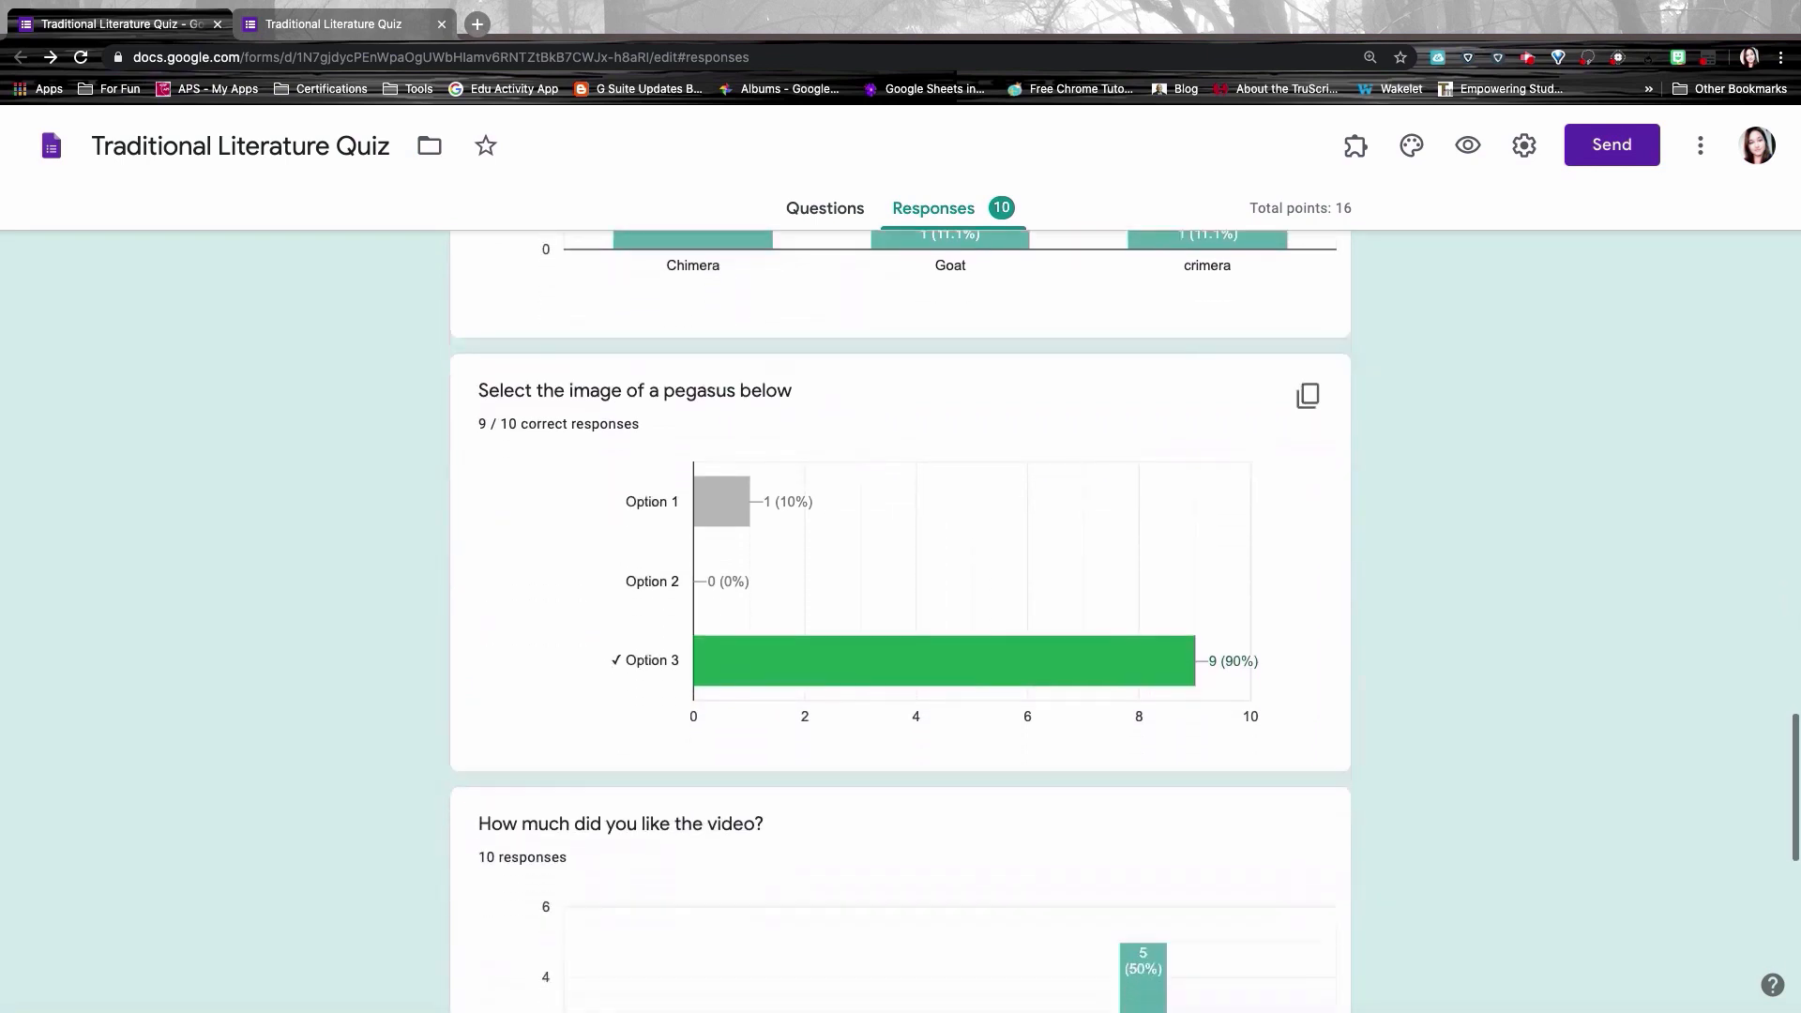
{"action": "scroll", "coordinate": [901, 622], "scroll_direction": "down", "scroll_amount": 4}
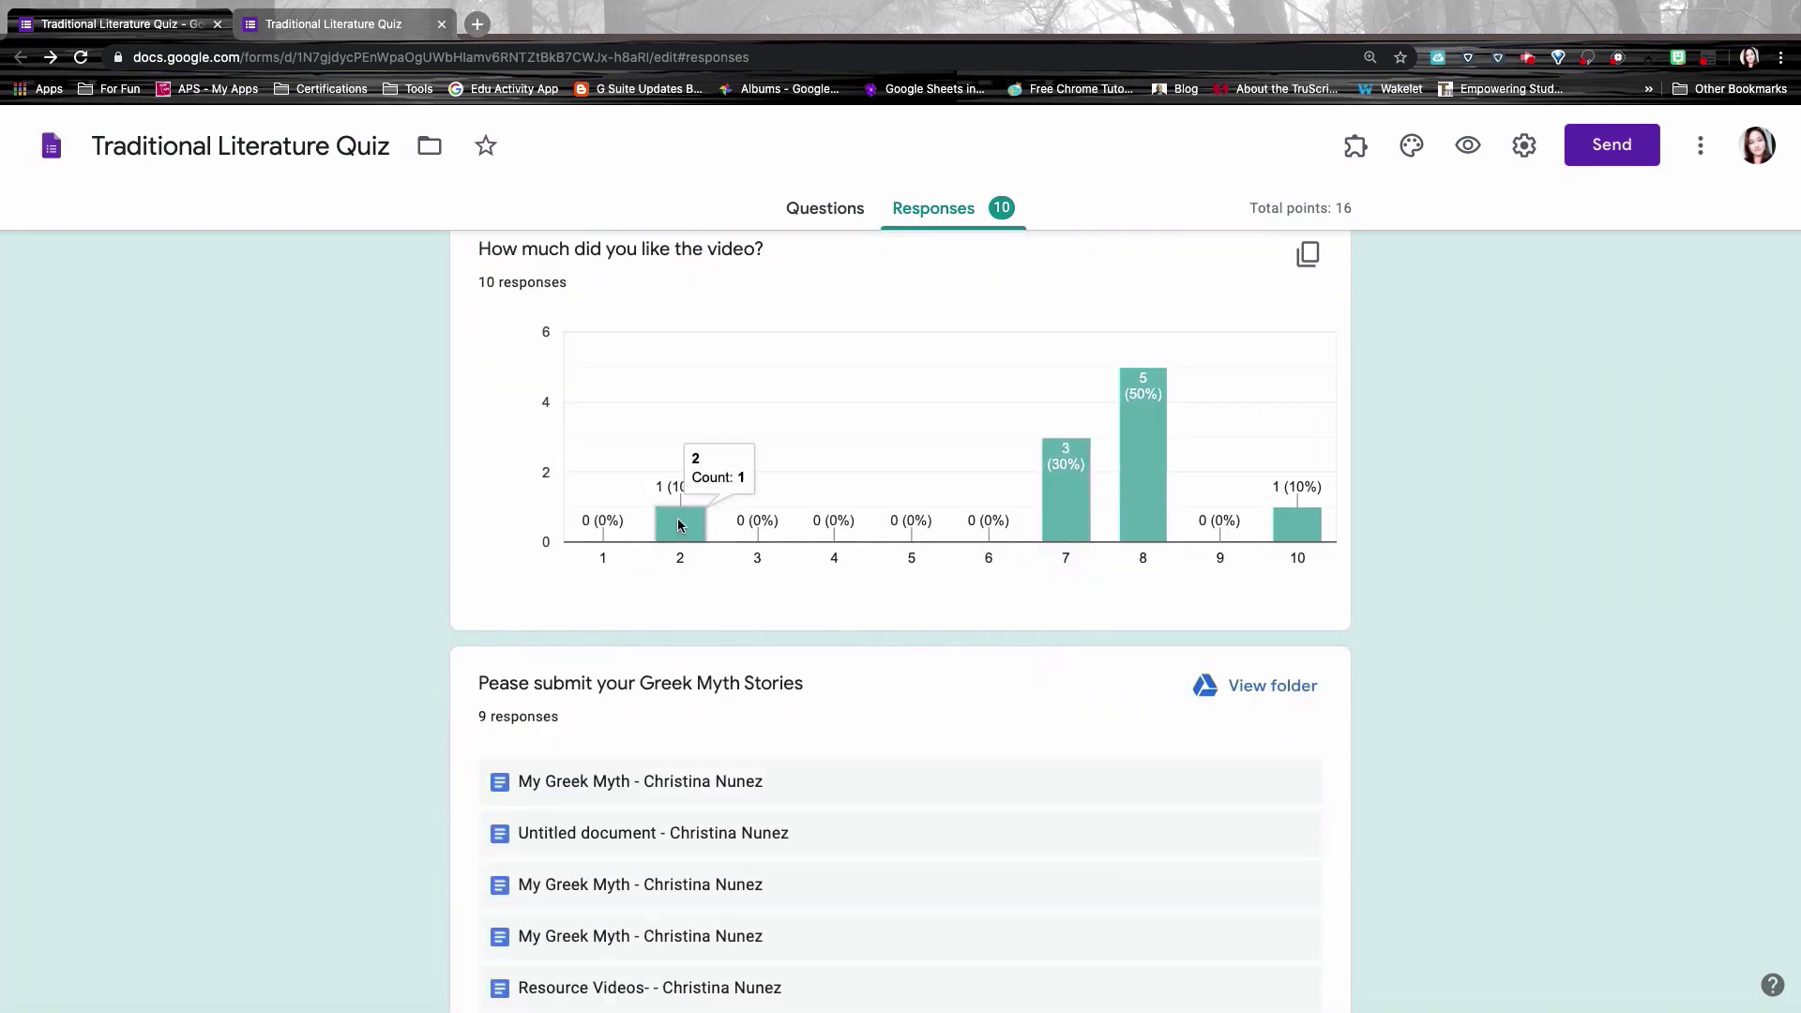
{"action": "mouse_move", "coordinate": [1044, 483]}
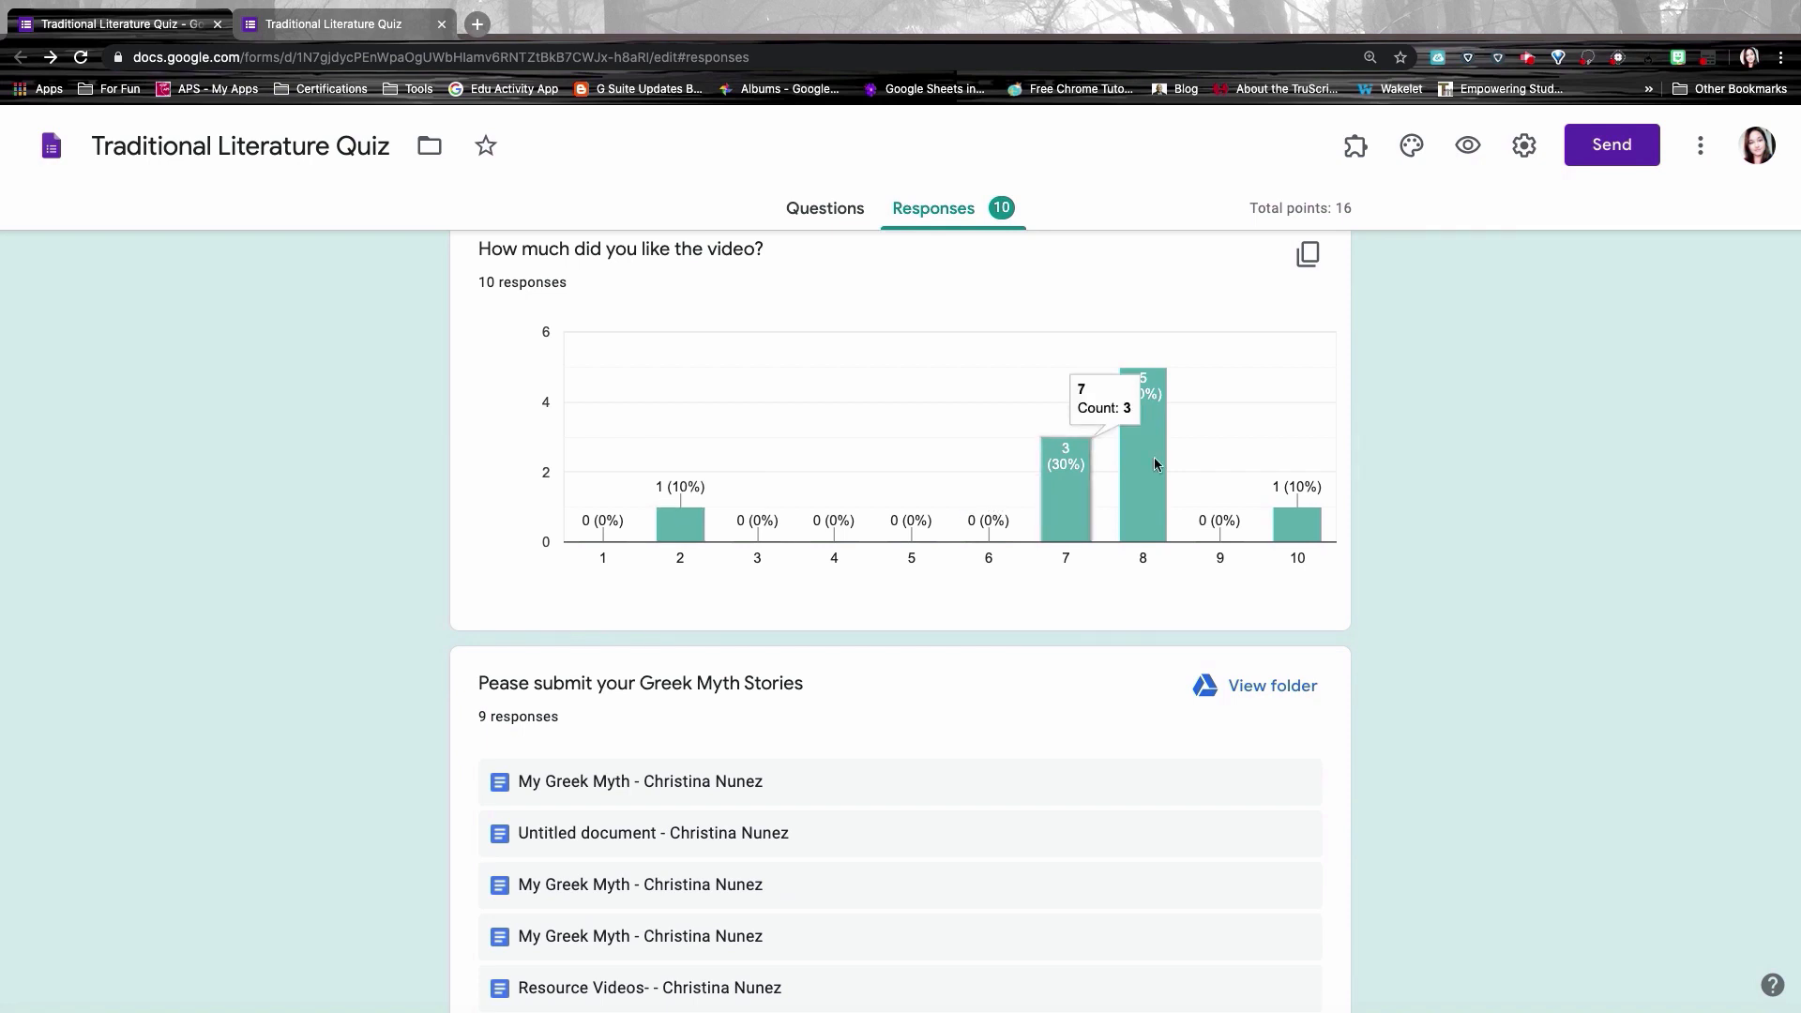
{"action": "mouse_move", "coordinate": [1288, 531]}
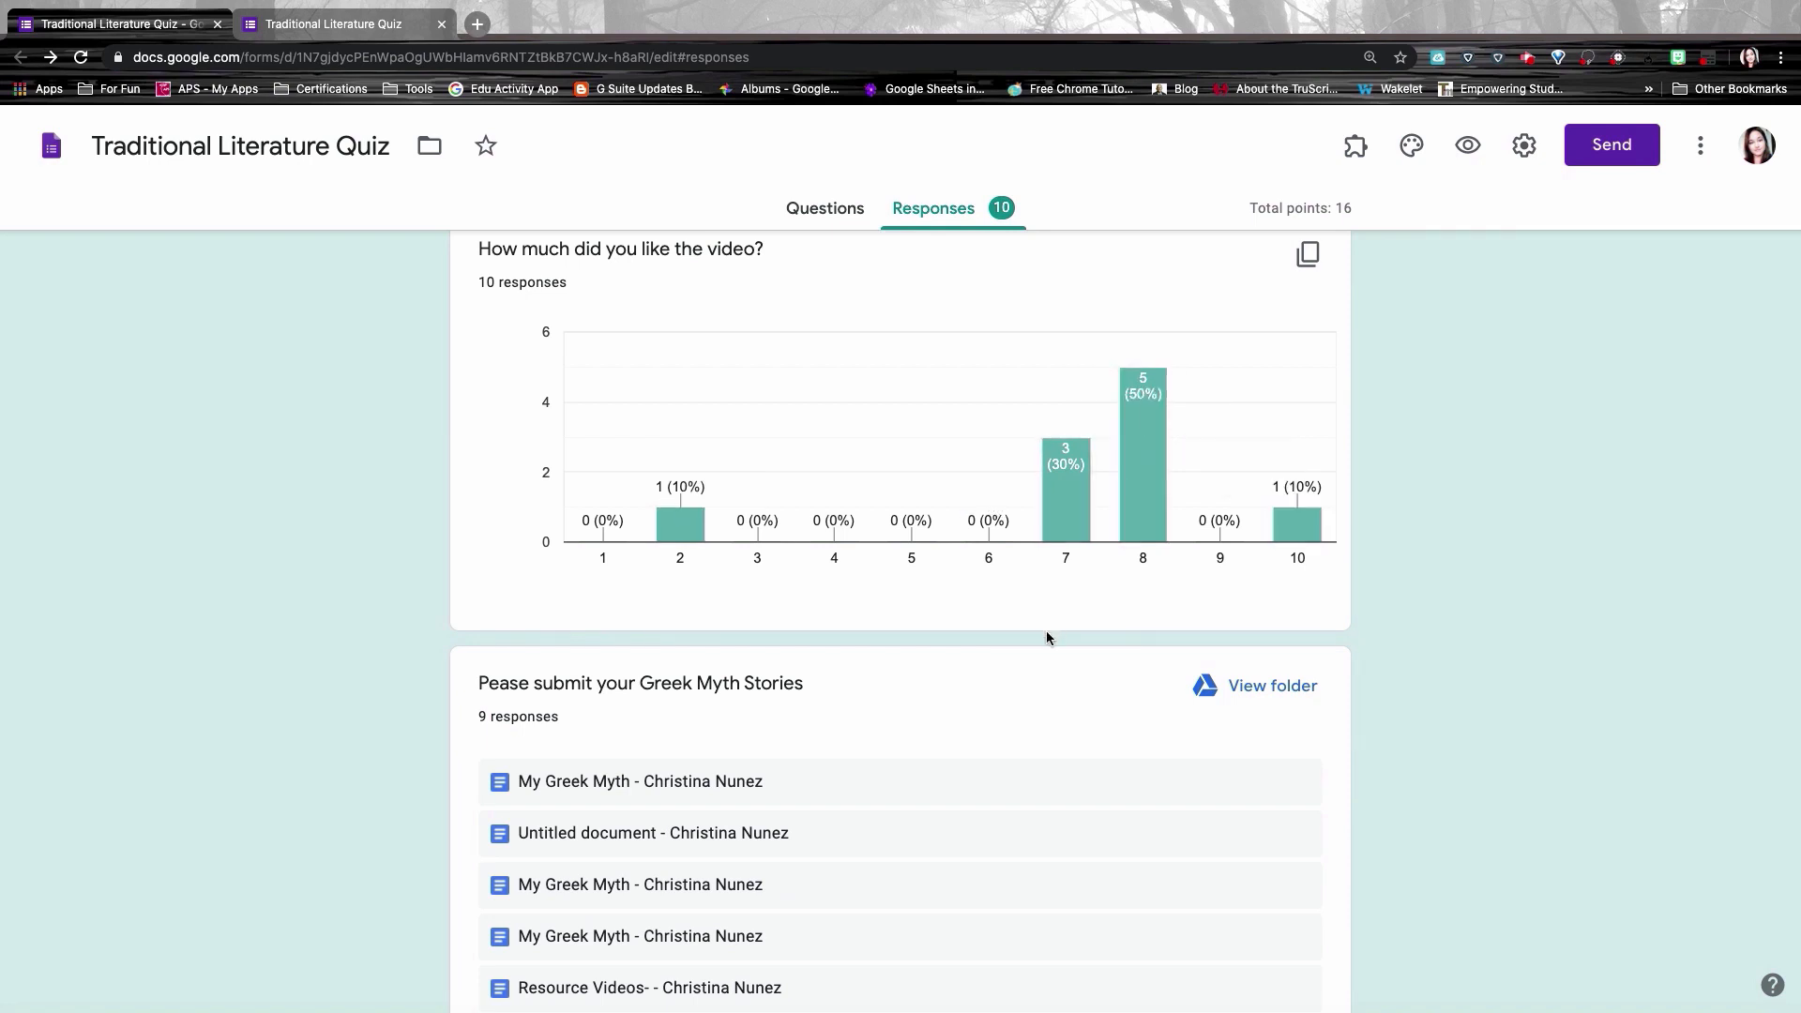
{"action": "scroll", "coordinate": [1045, 631], "scroll_direction": "down", "scroll_amount": 4}
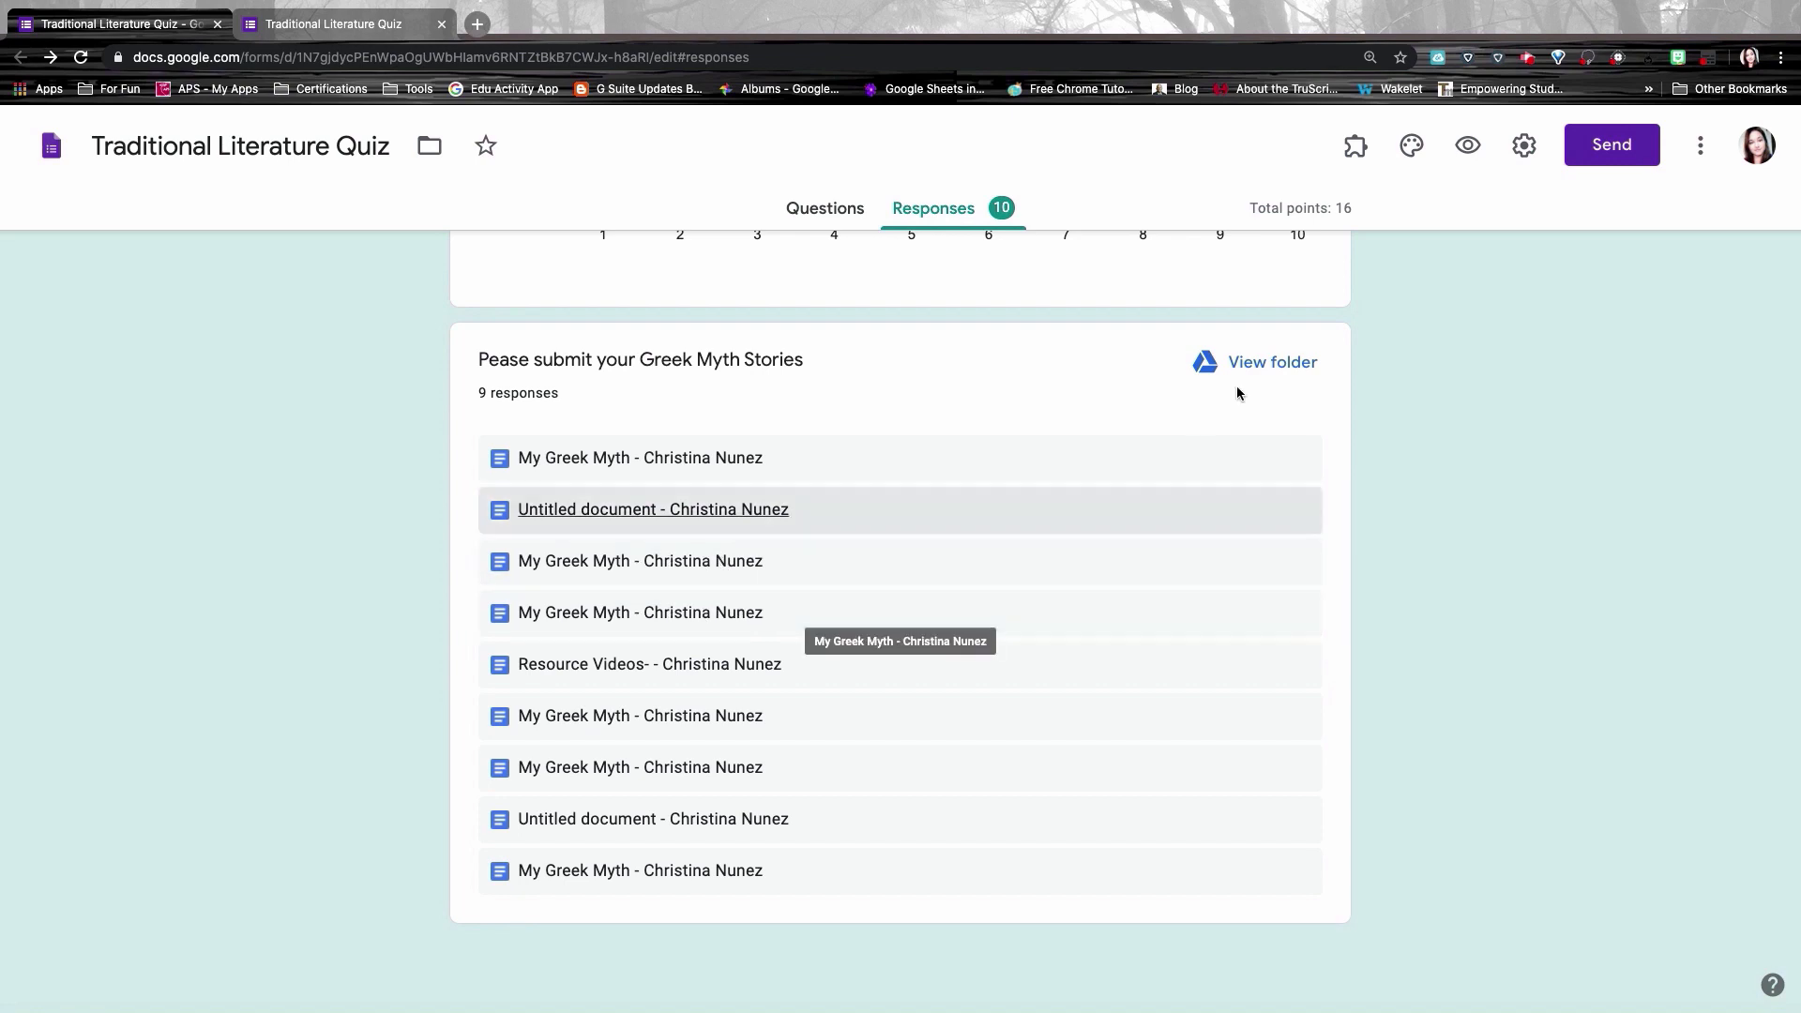
{"action": "left_click", "coordinate": [1252, 361]}
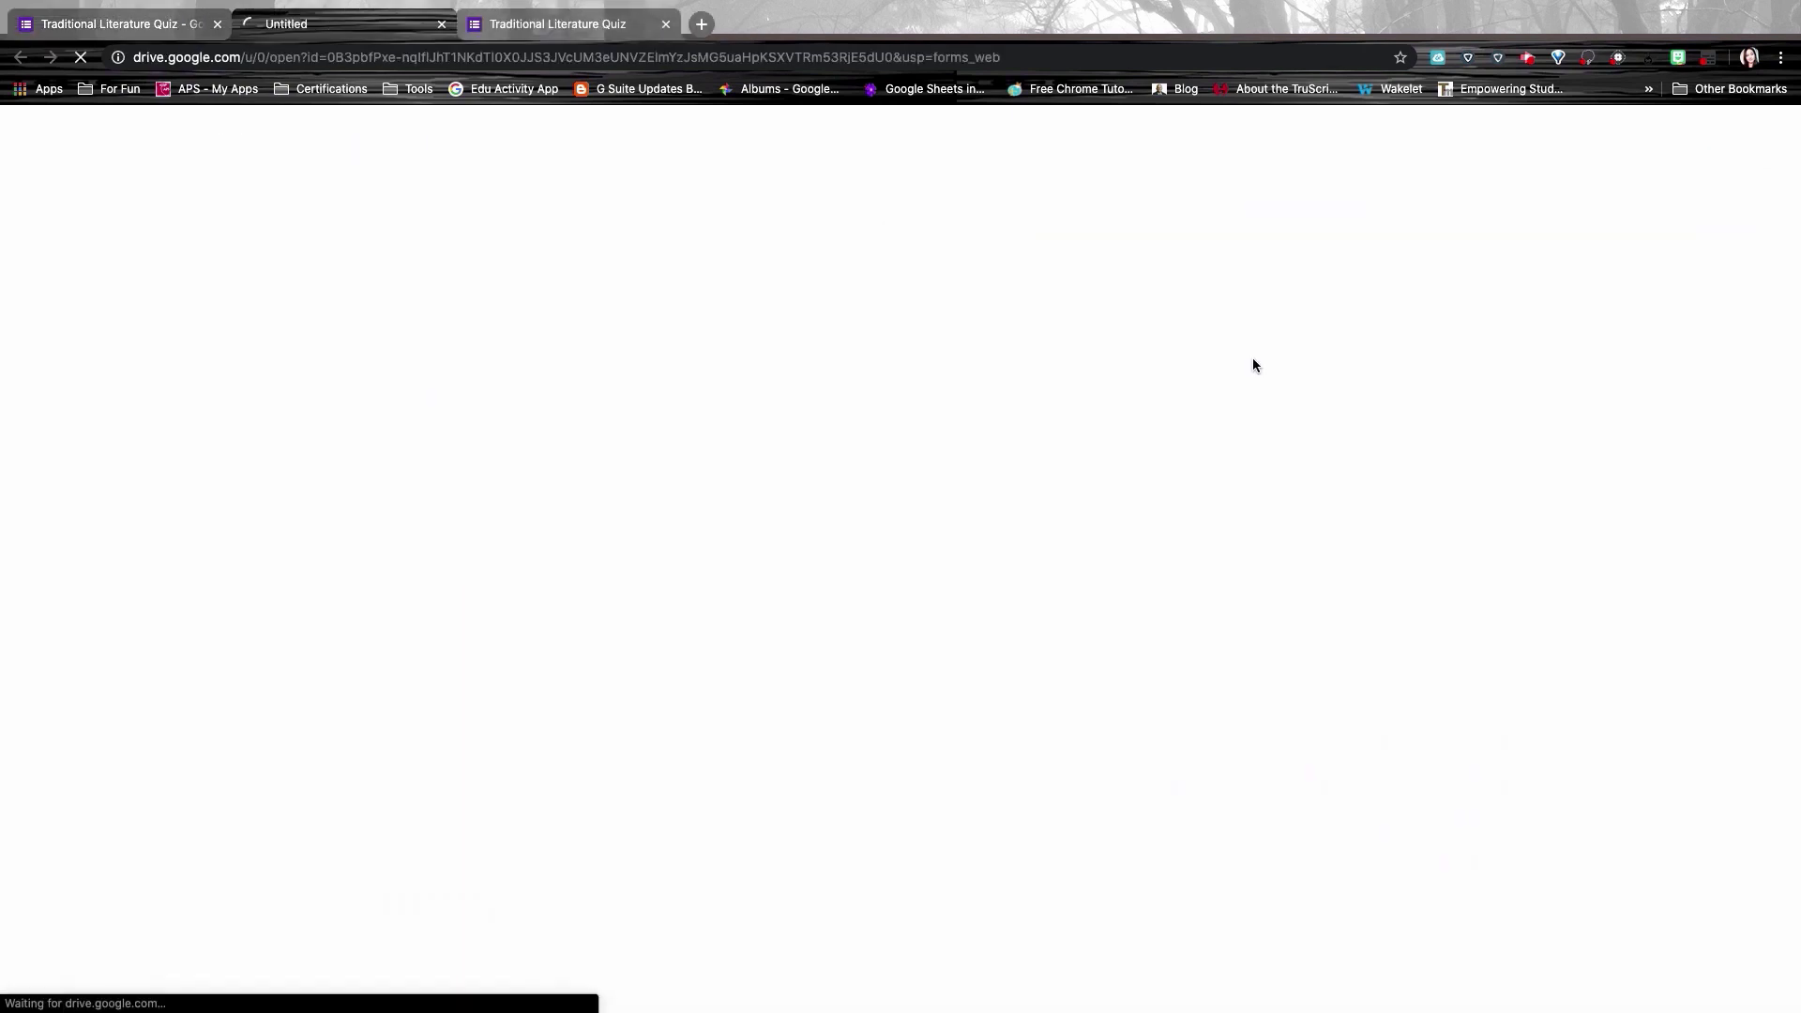
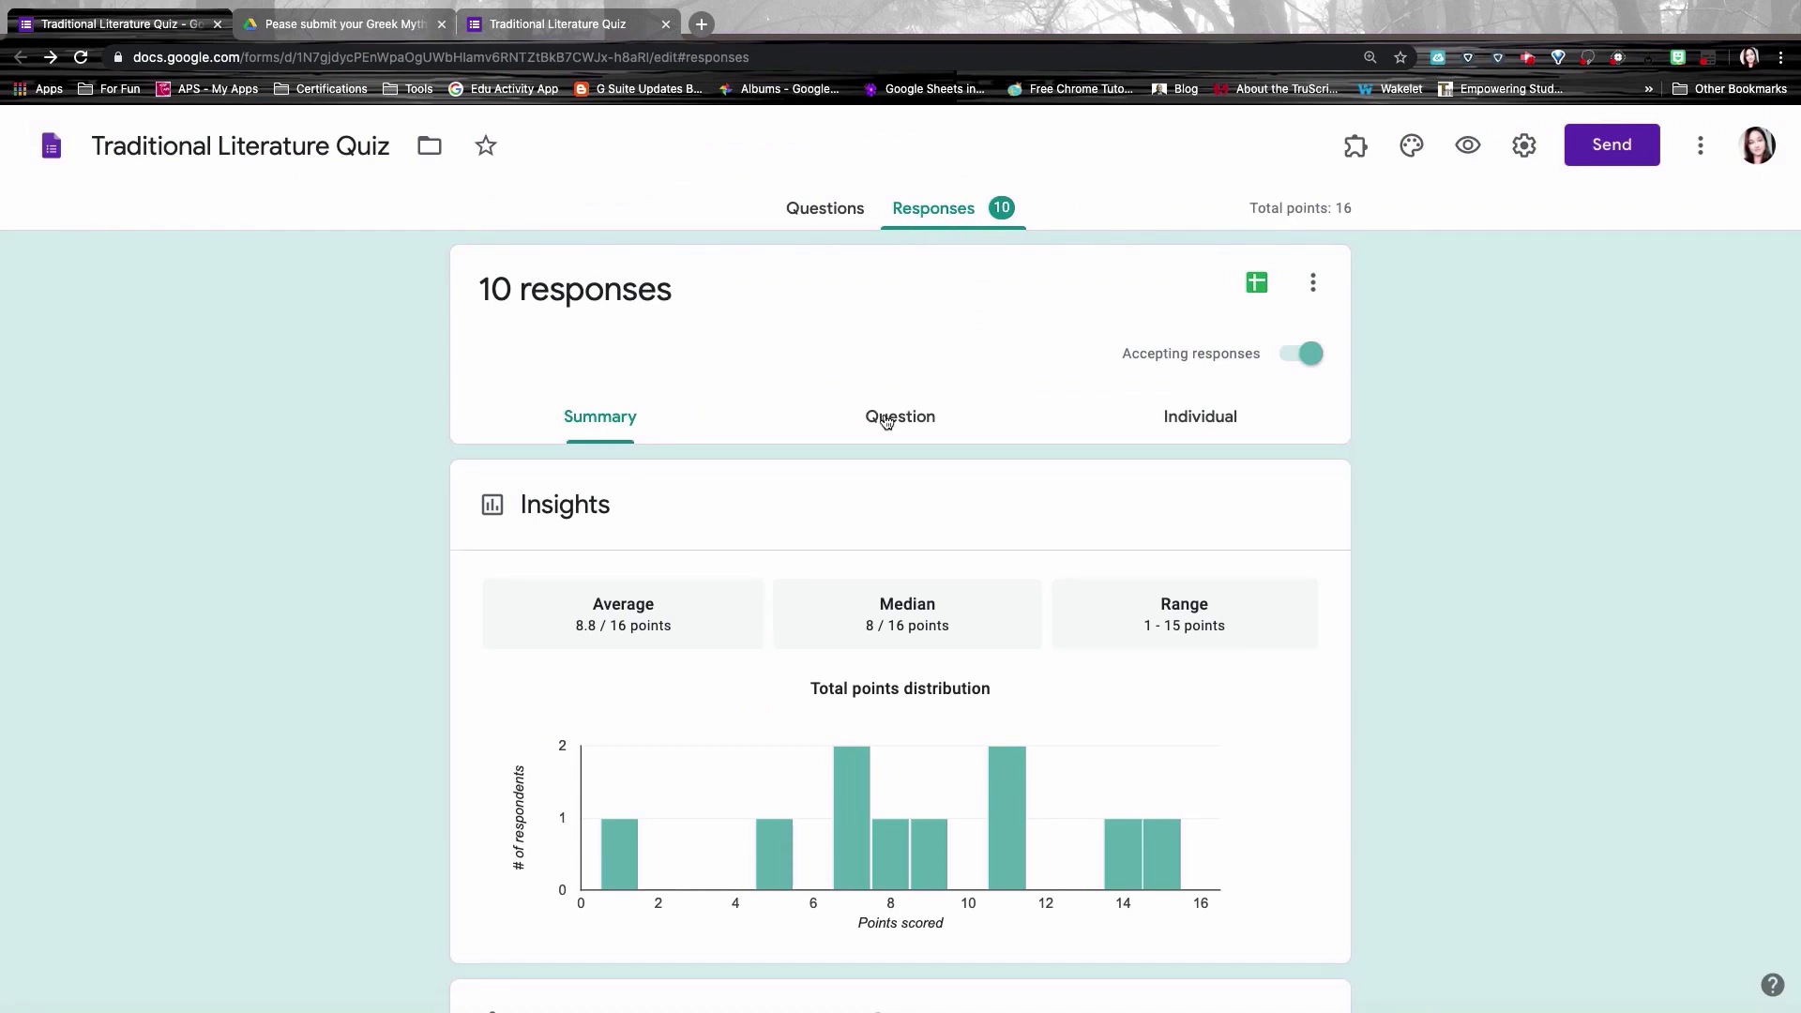
Step: Switch to the Question view and review answers to the Traditional Literature definition question
{"action": "left_click", "coordinate": [886, 419]}
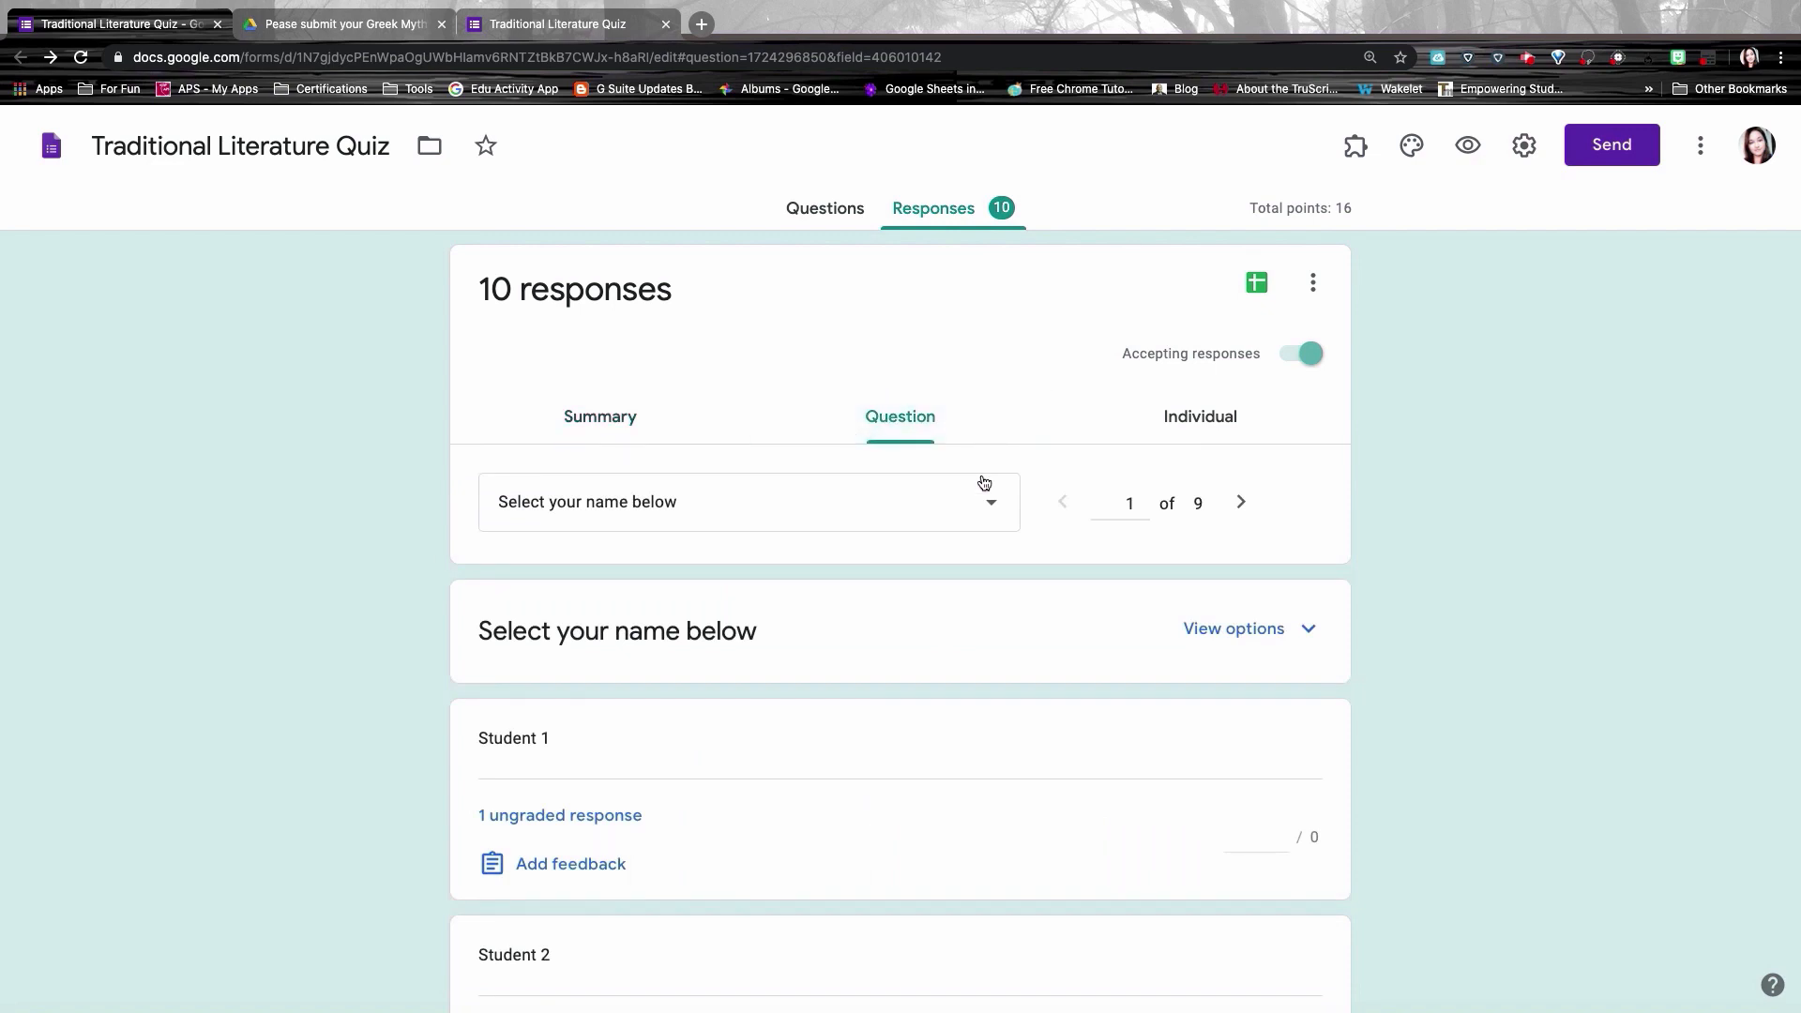
{"action": "left_click", "coordinate": [997, 508]}
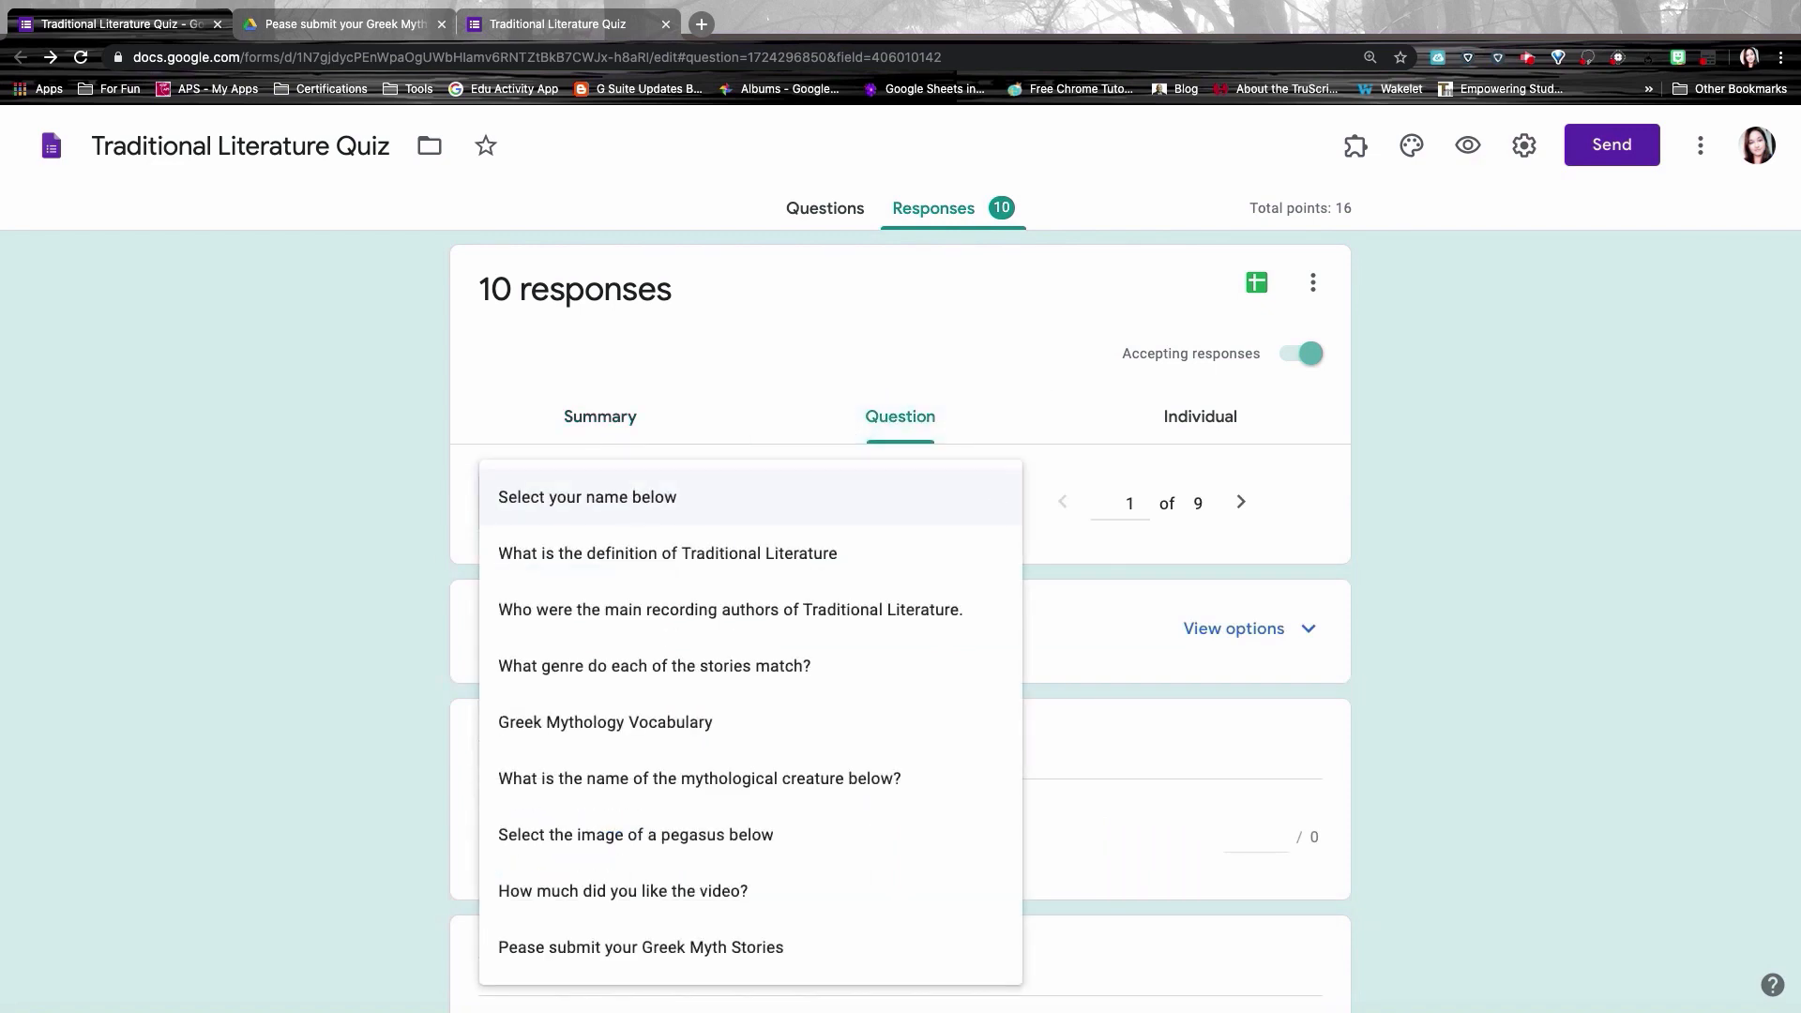
{"action": "left_click", "coordinate": [853, 554]}
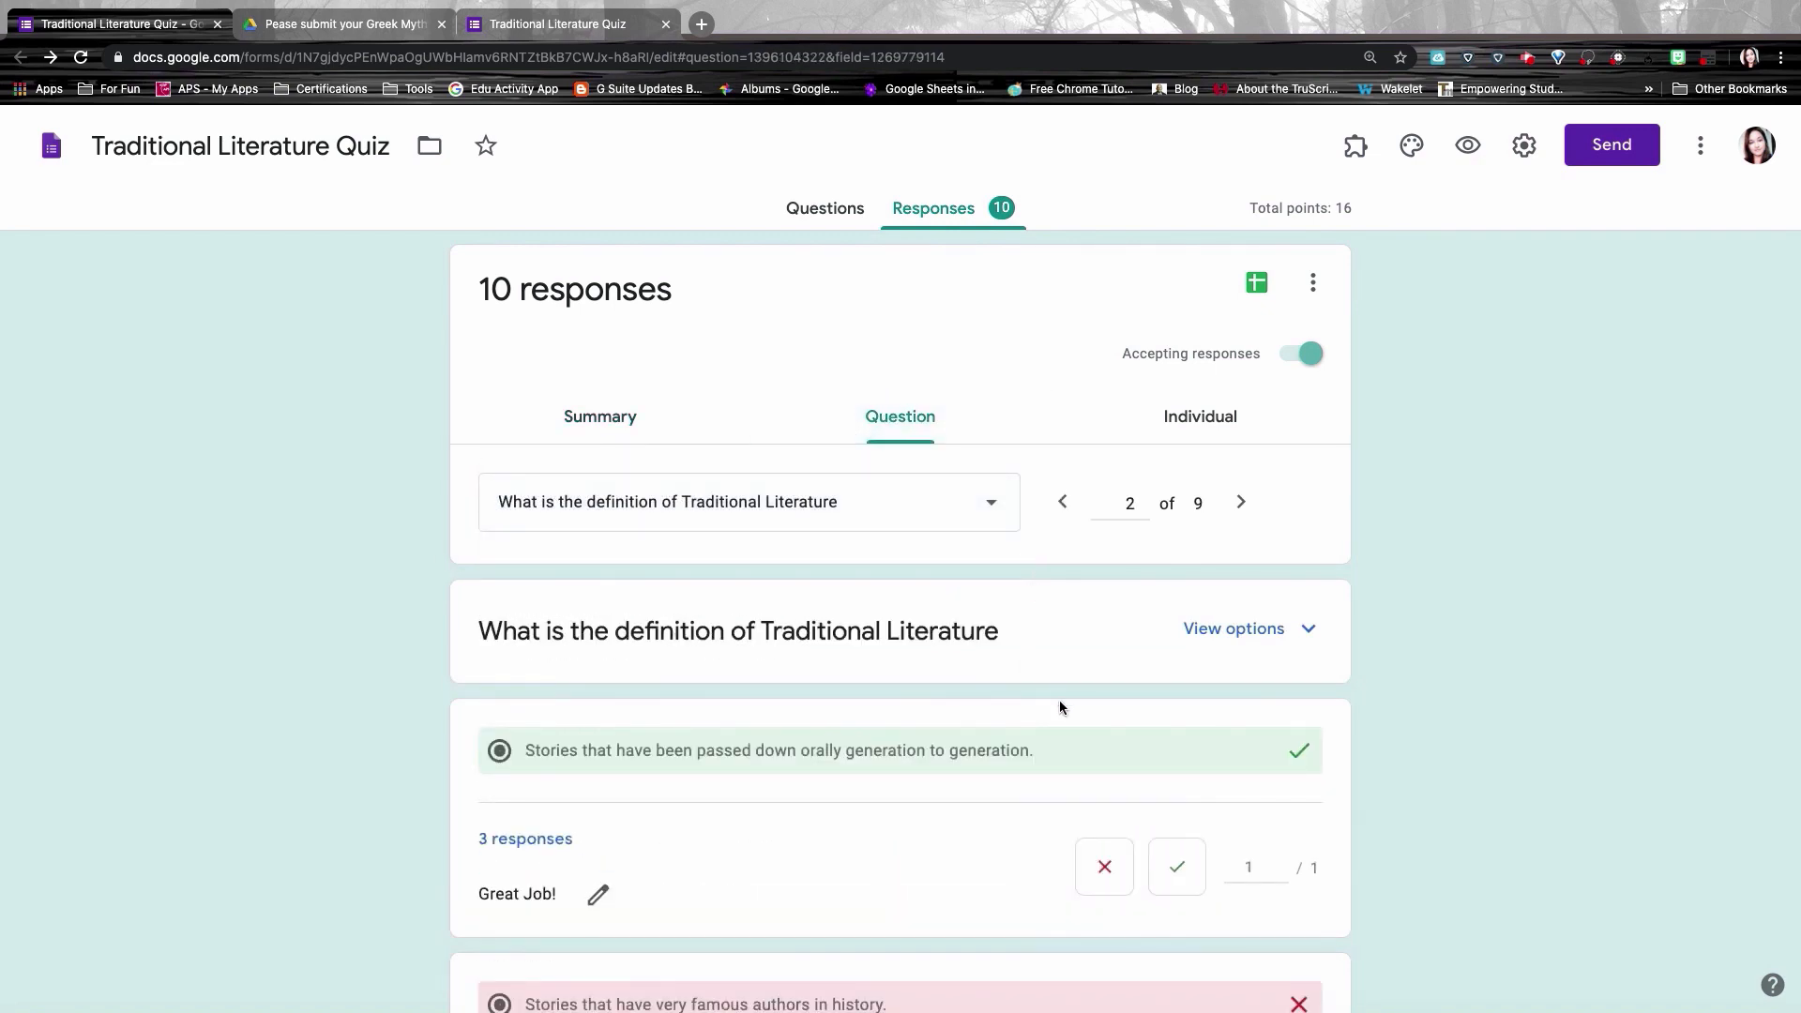
{"action": "scroll", "coordinate": [1060, 704], "scroll_direction": "down", "scroll_amount": 10}
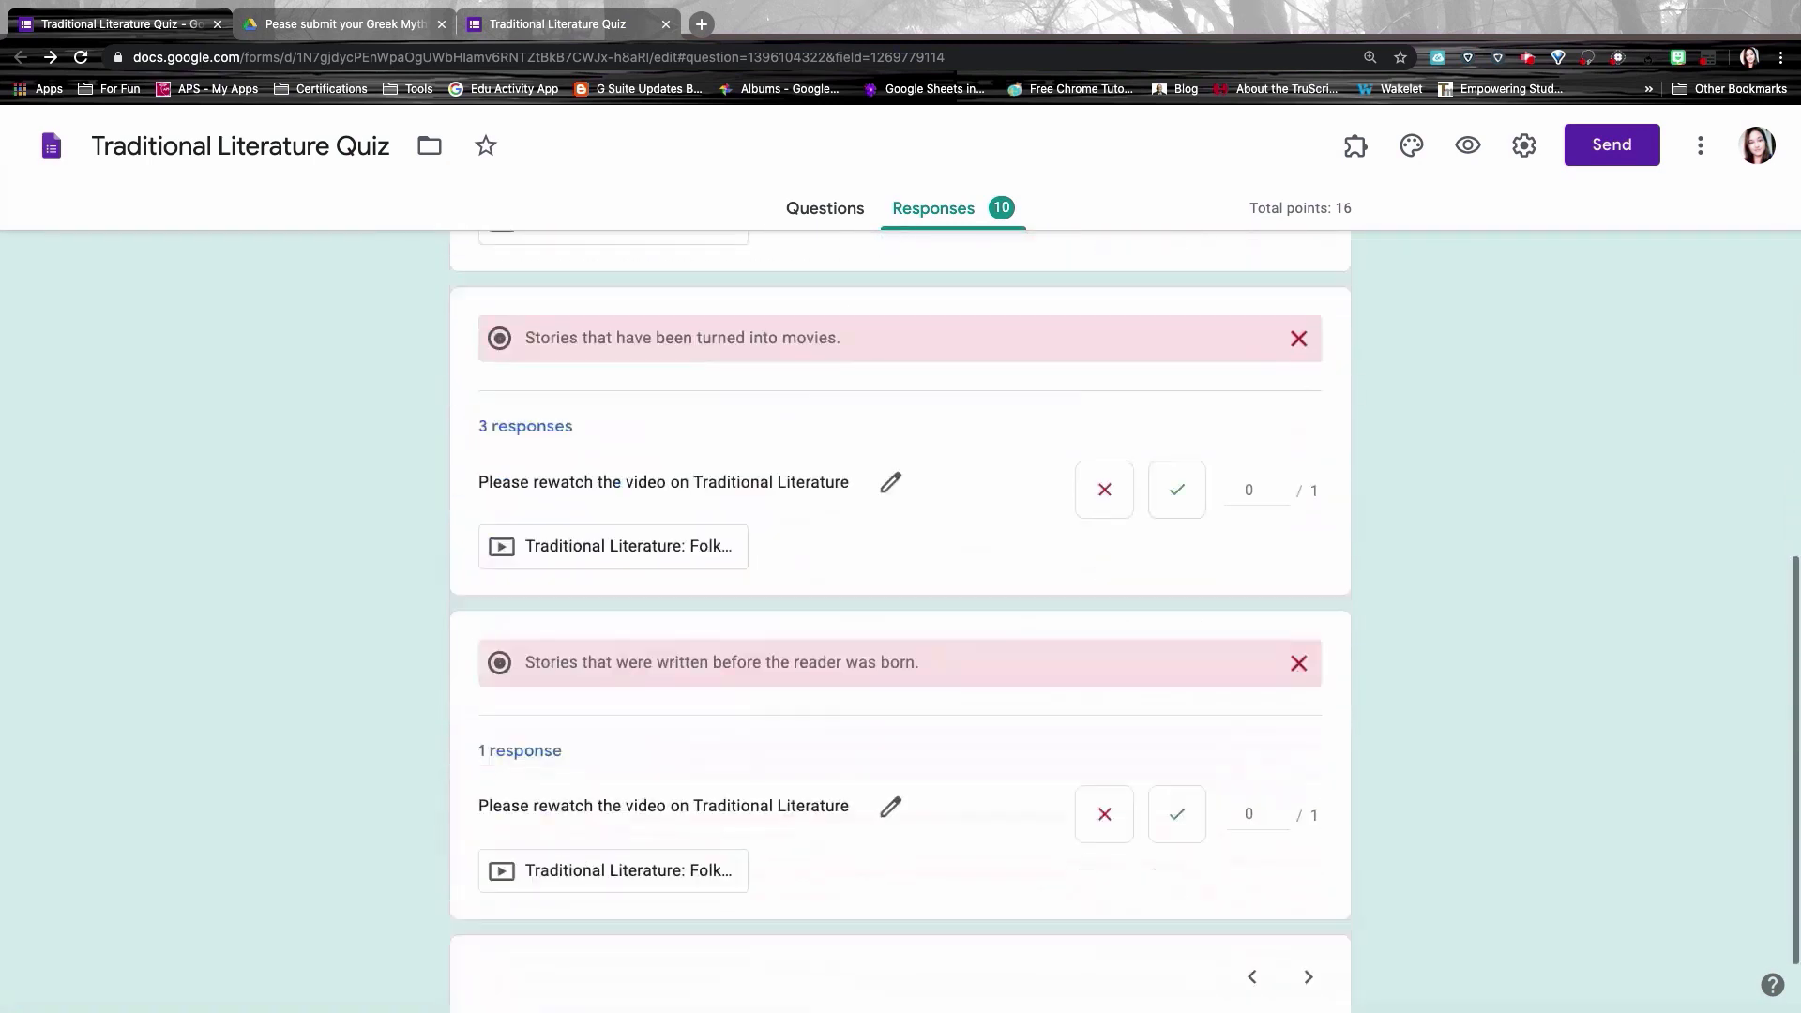
{"action": "scroll", "coordinate": [900, 620], "scroll_direction": "up", "scroll_amount": 8}
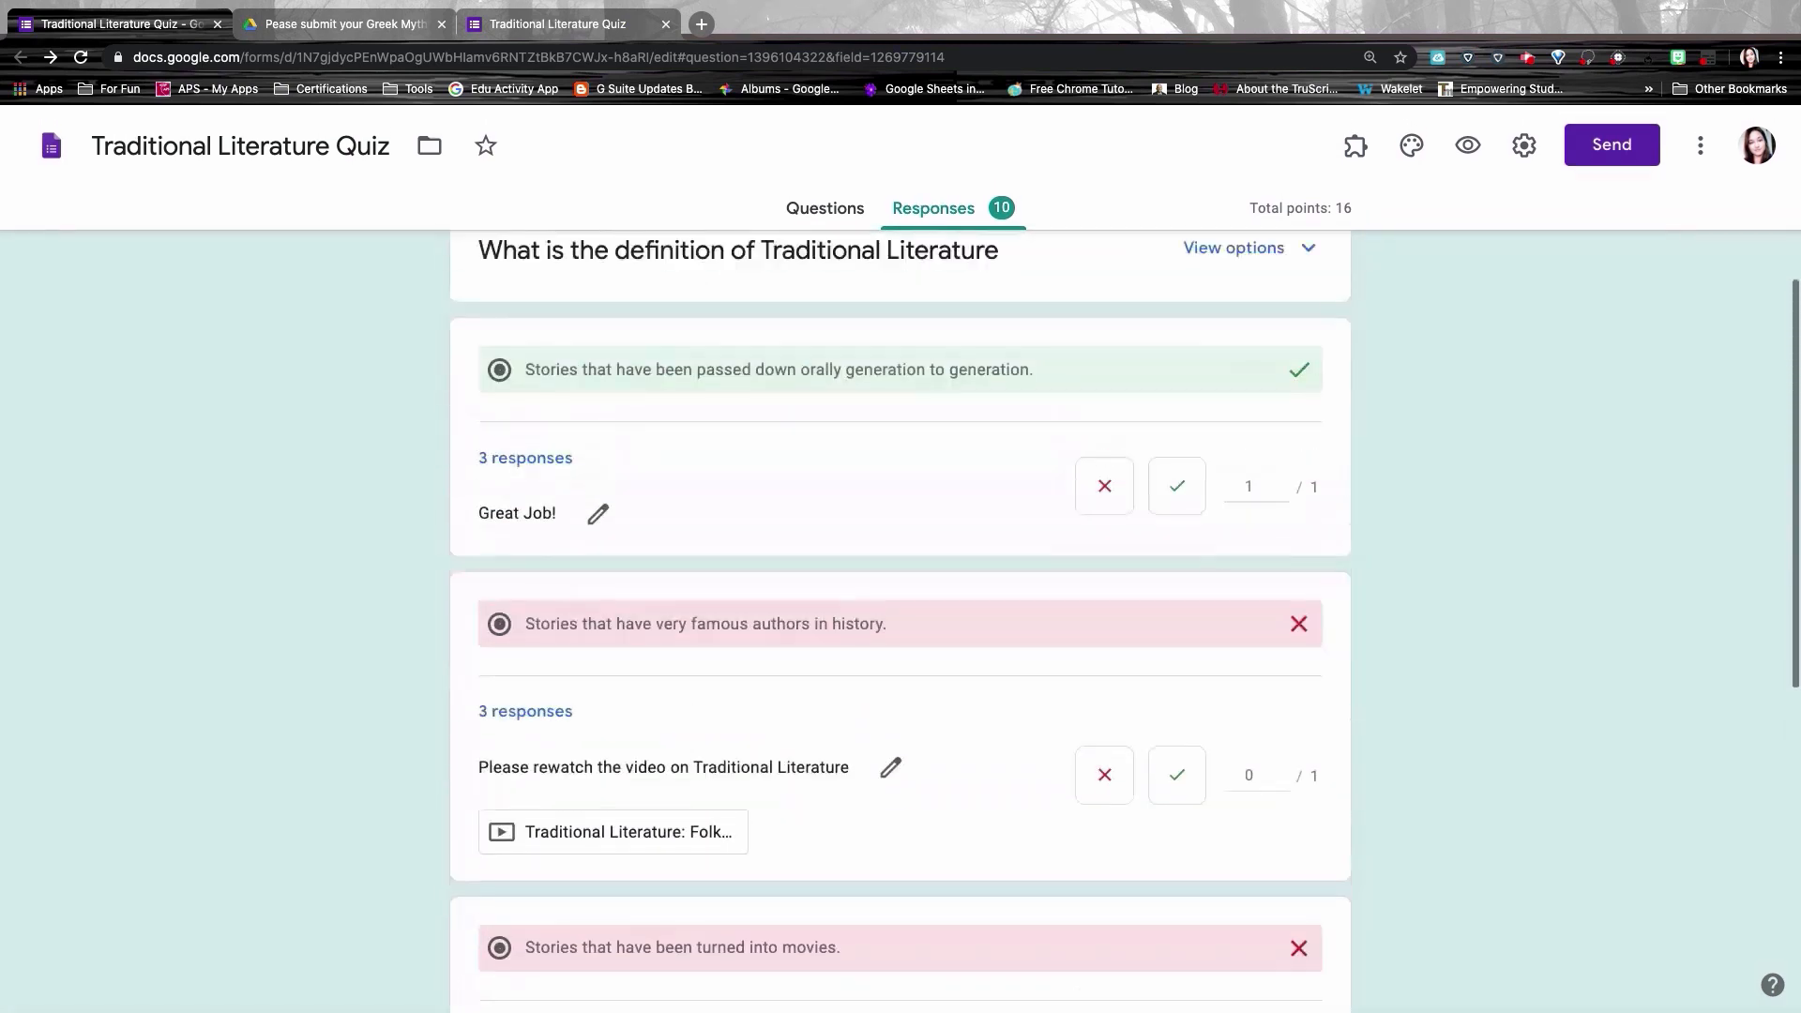
{"action": "scroll", "coordinate": [992, 563], "scroll_direction": "up", "scroll_amount": 4}
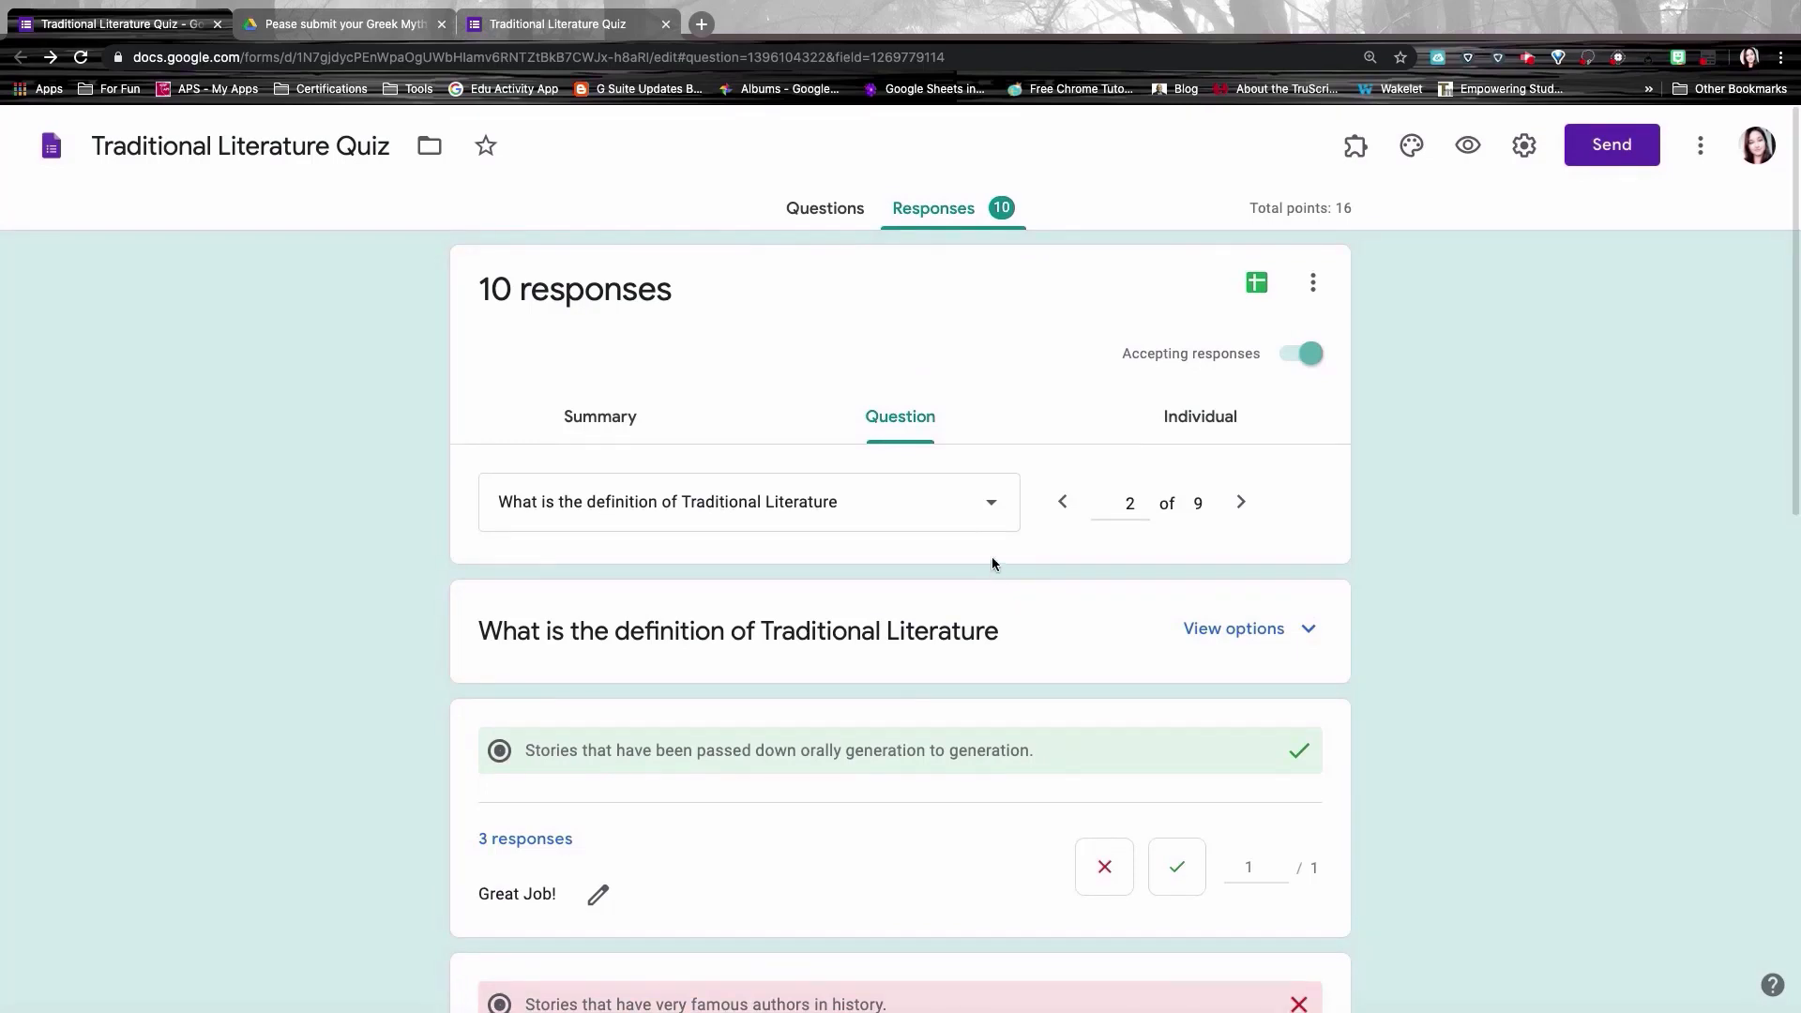
Step: Step through the mythological creature and pegasus image questions to the video rating question
{"action": "left_click", "coordinate": [926, 508]}
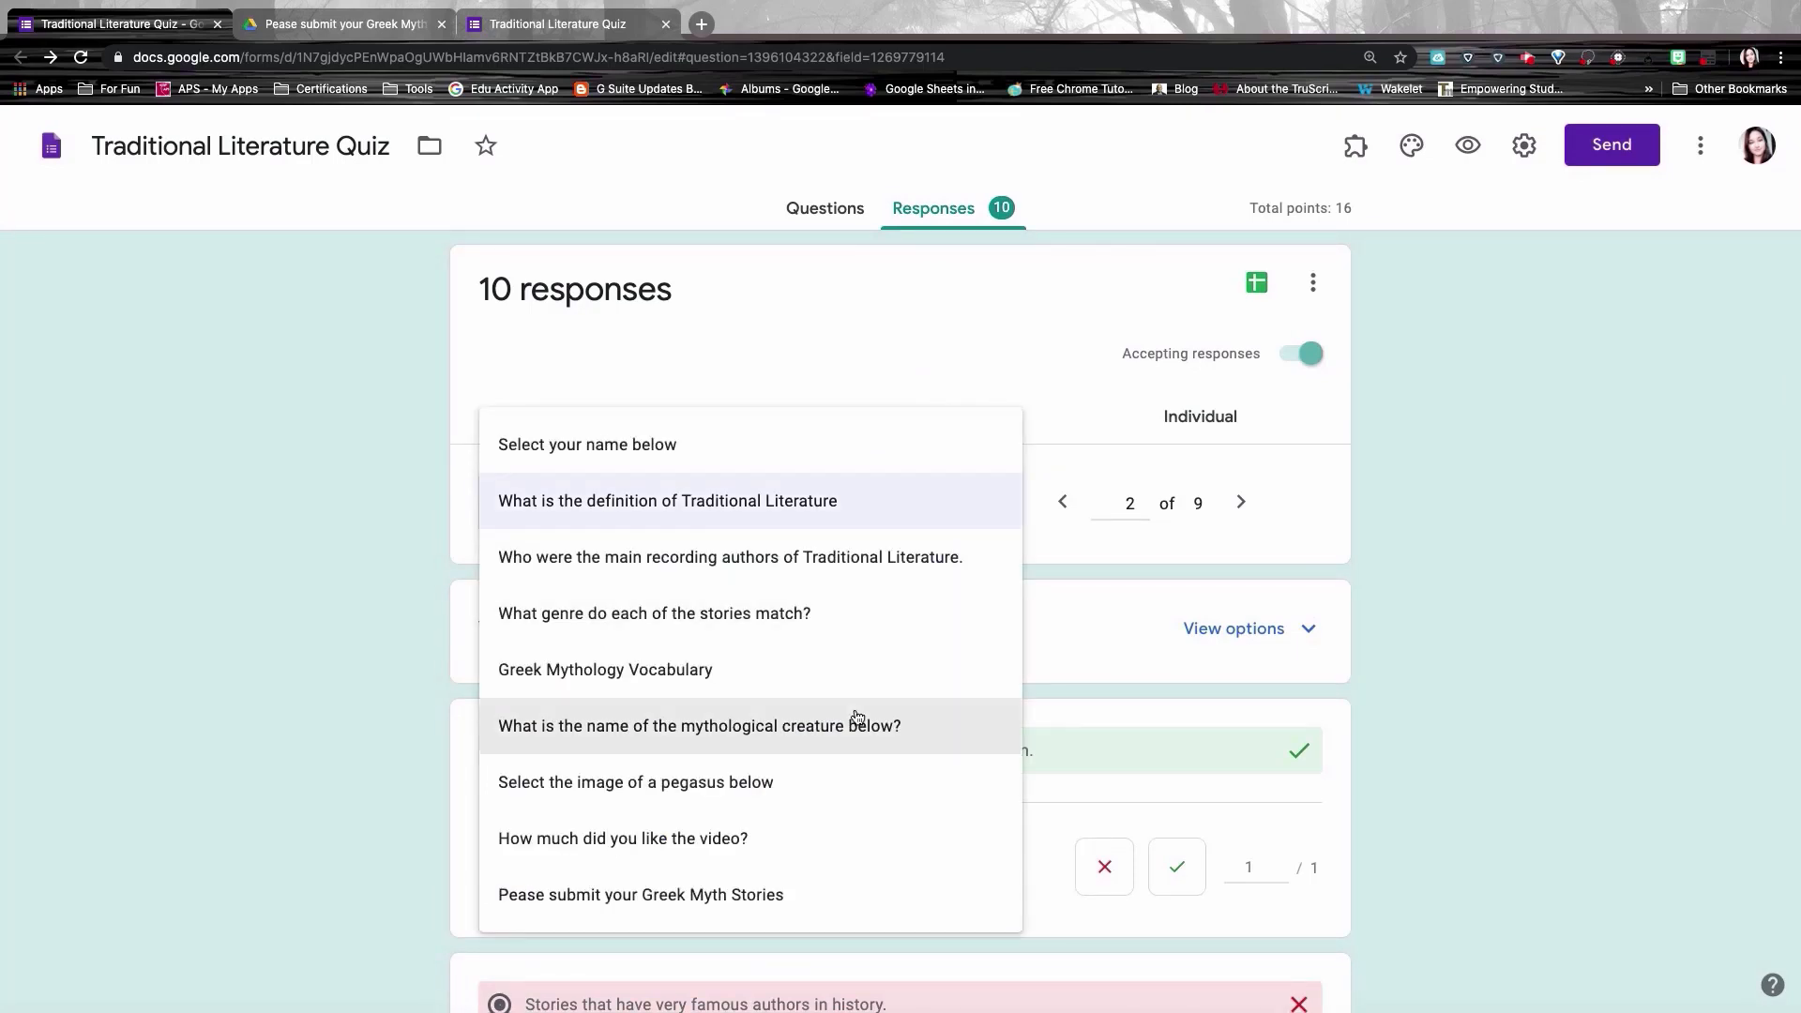
{"action": "left_click", "coordinate": [781, 728]}
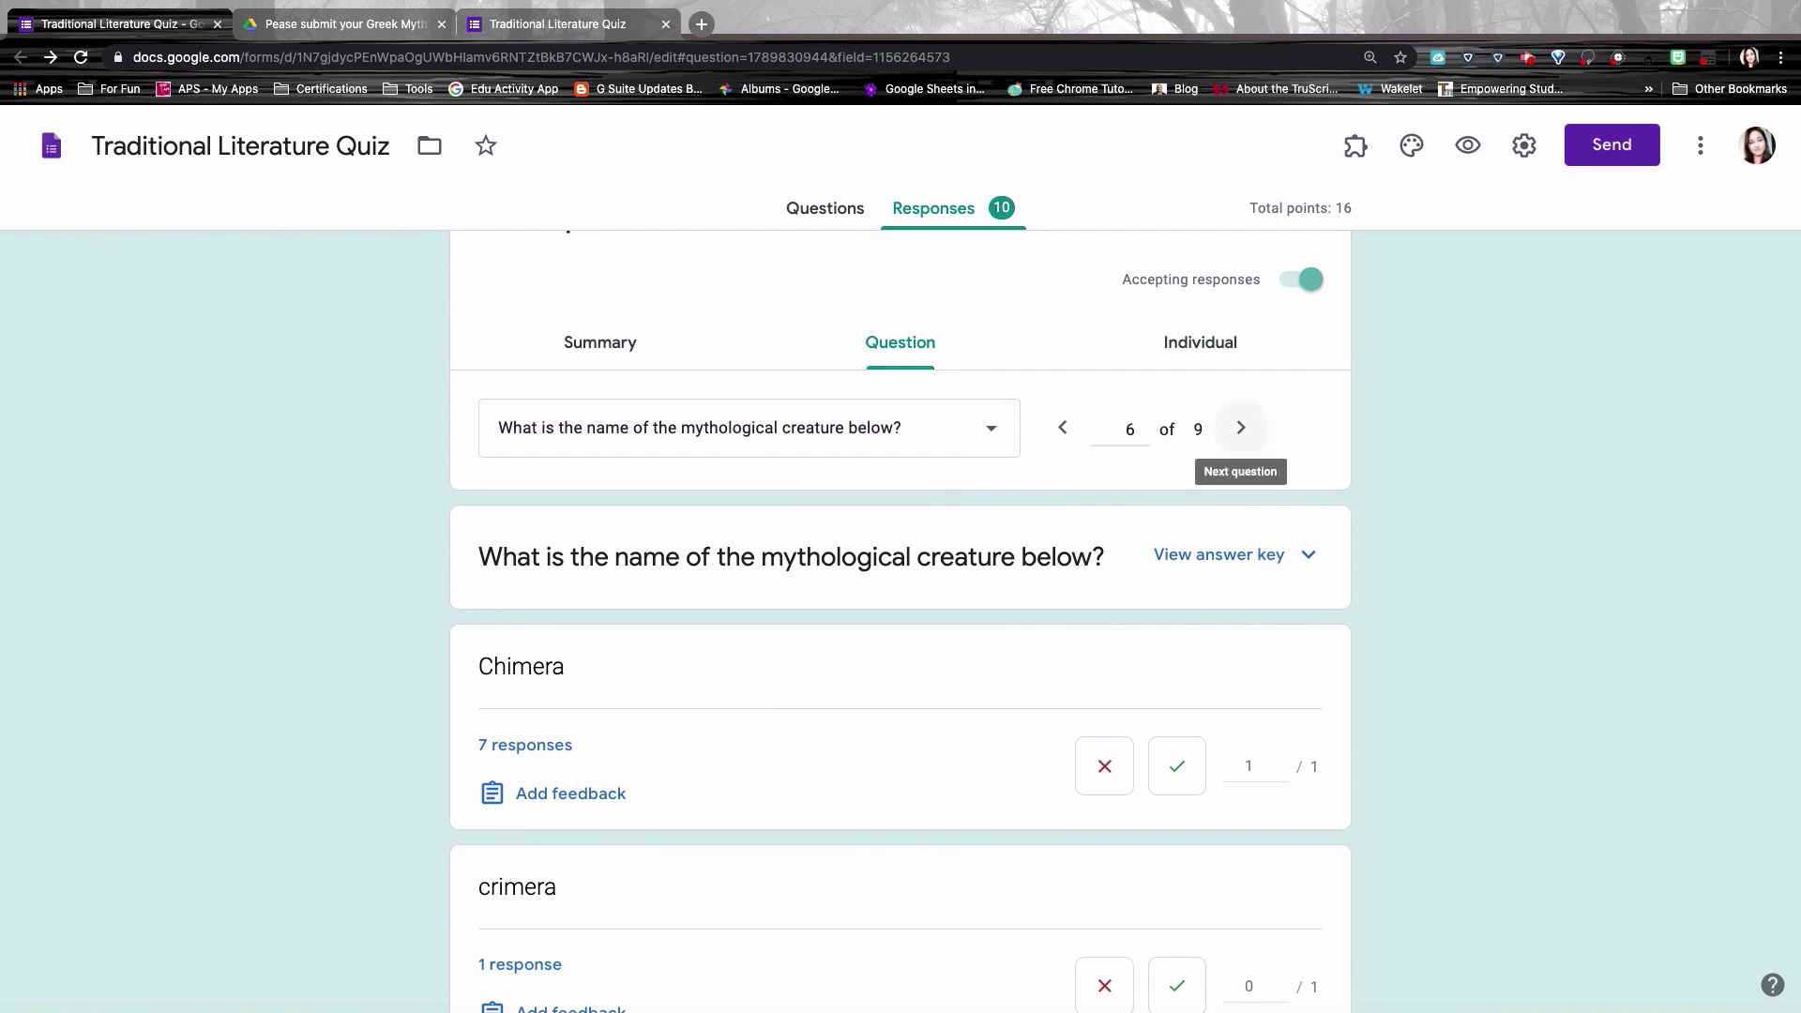
{"action": "left_click", "coordinate": [1241, 428]}
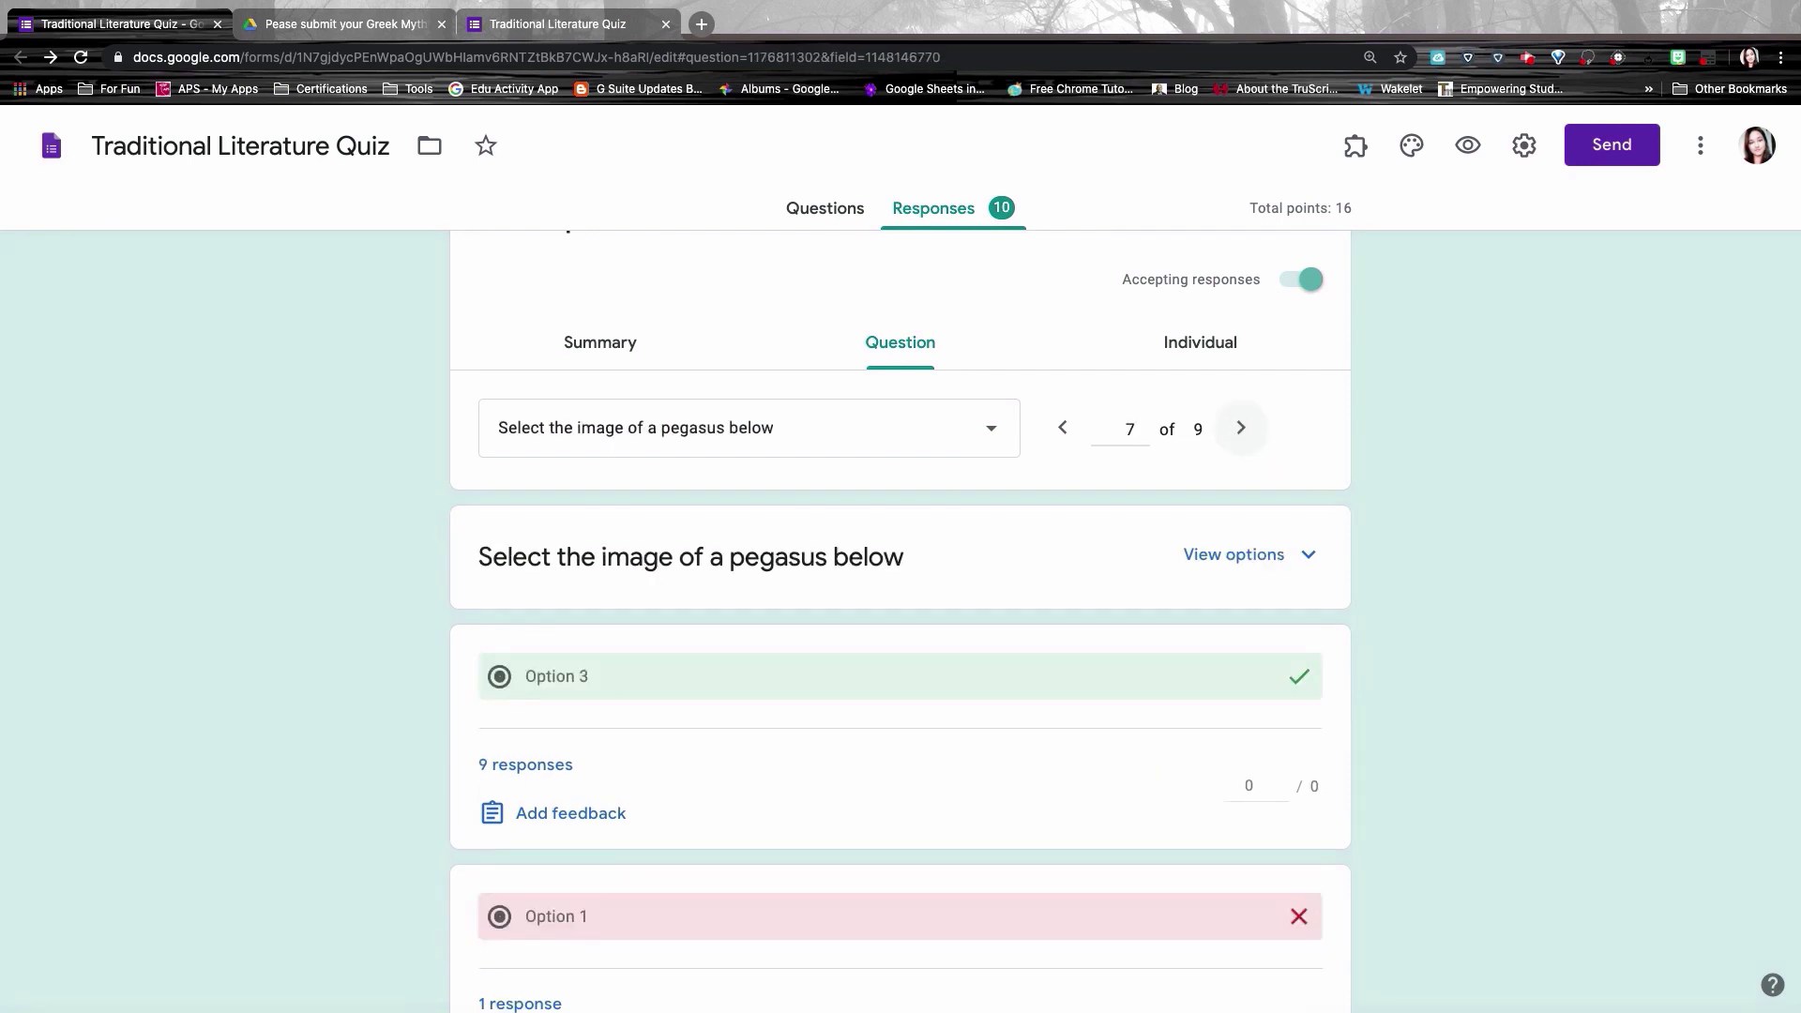
{"action": "scroll", "coordinate": [900, 619], "scroll_direction": "down", "scroll_amount": 3}
{"action": "scroll", "coordinate": [901, 619], "scroll_direction": "up", "scroll_amount": 3}
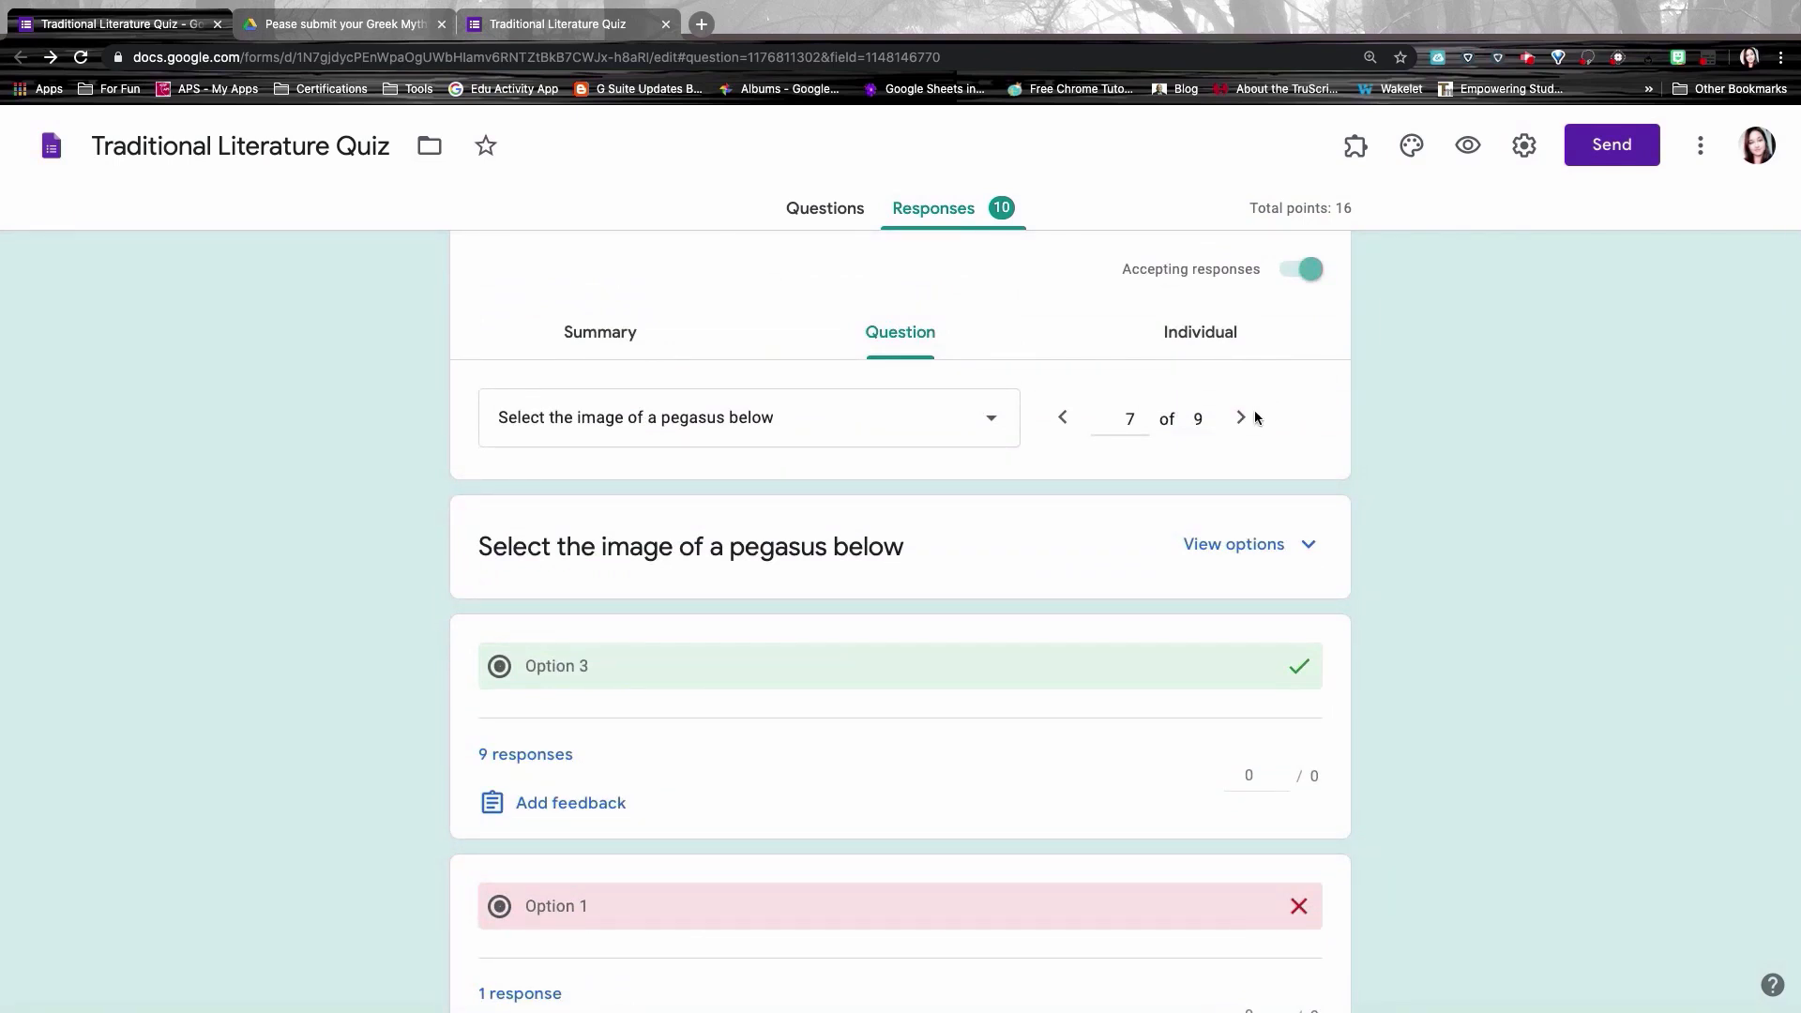
{"action": "left_click", "coordinate": [1241, 422]}
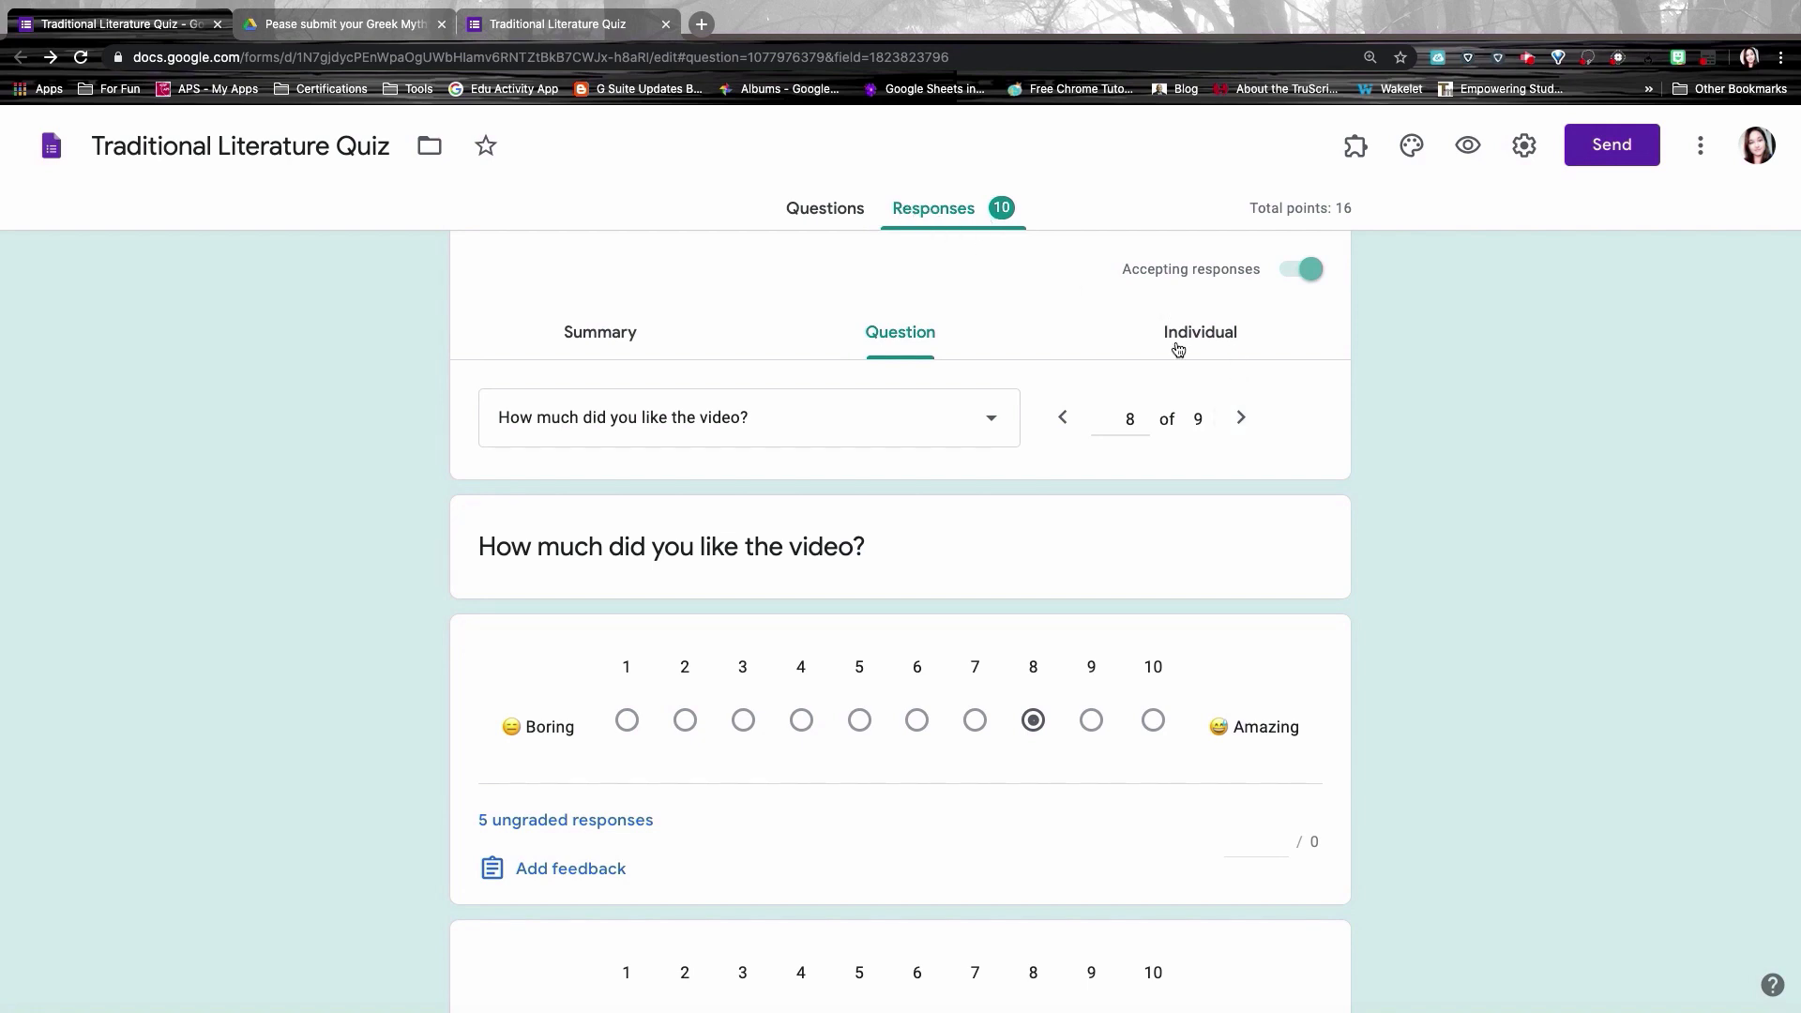
Step: Switch to the Individual view and scroll through the first student's submission
{"action": "left_click", "coordinate": [1208, 342]}
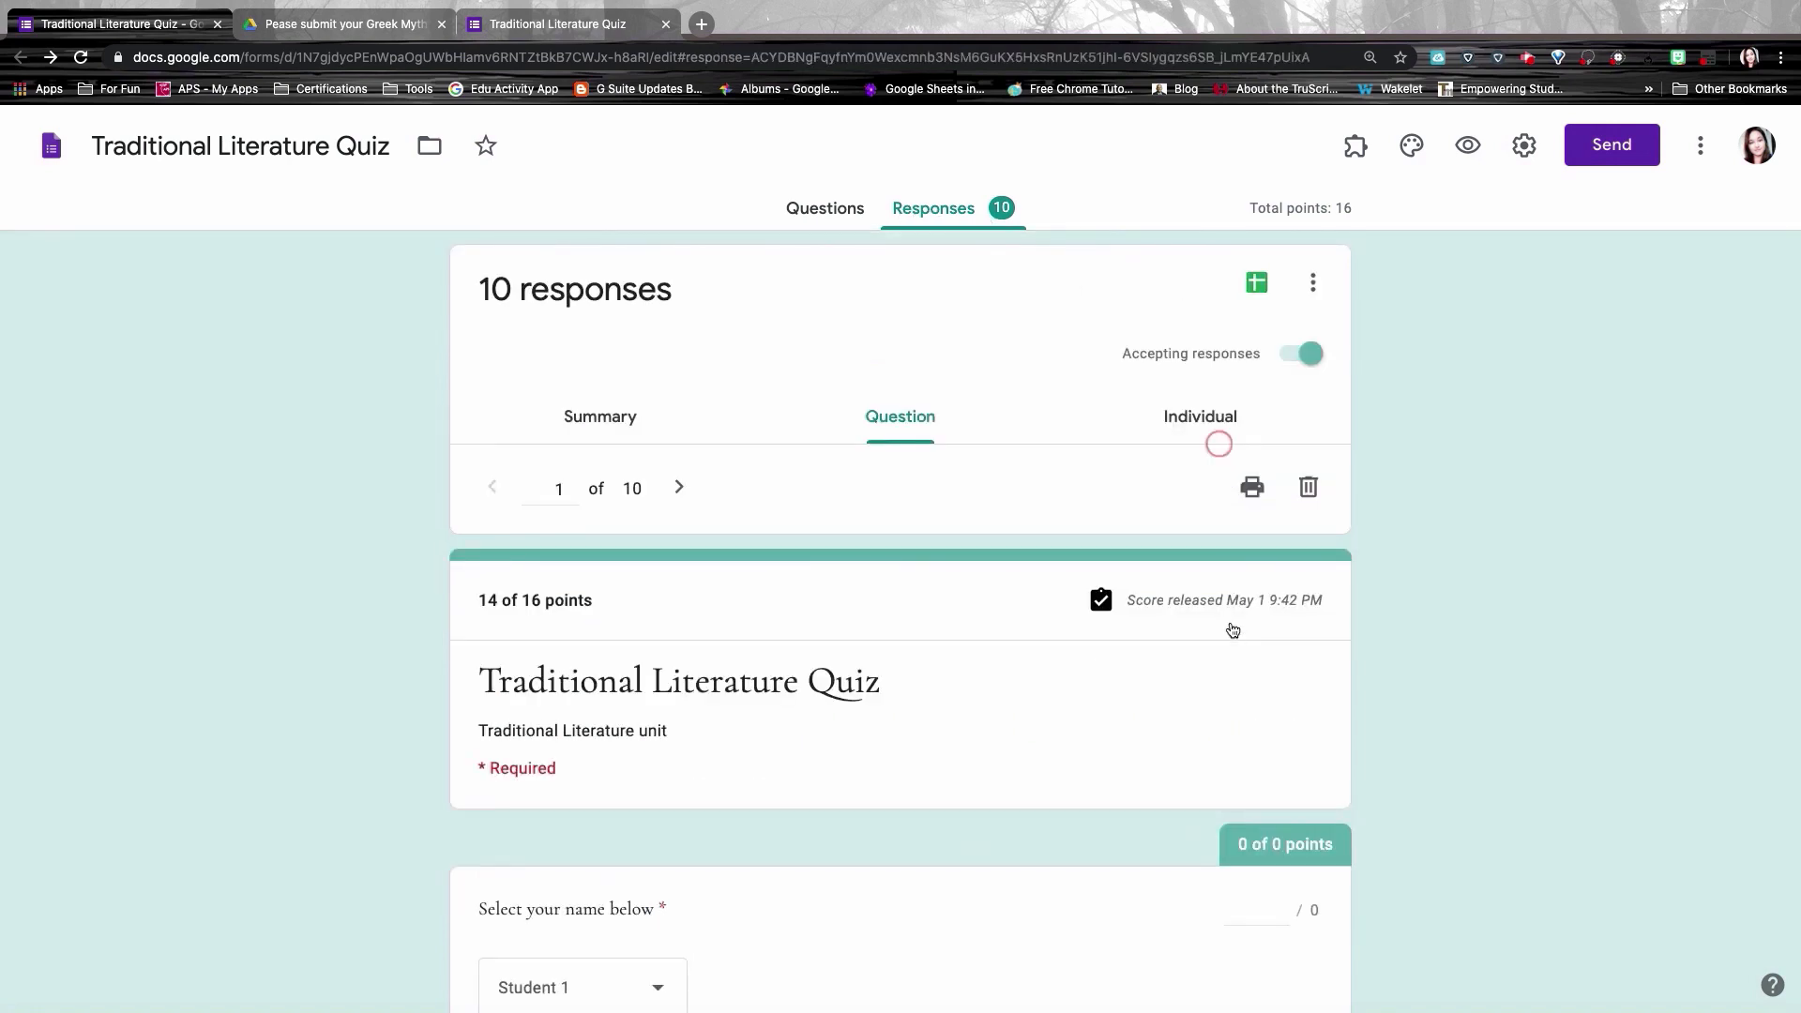
{"action": "scroll", "coordinate": [1230, 629], "scroll_direction": "down", "scroll_amount": 1}
{"action": "scroll", "coordinate": [1230, 629], "scroll_direction": "down", "scroll_amount": 4}
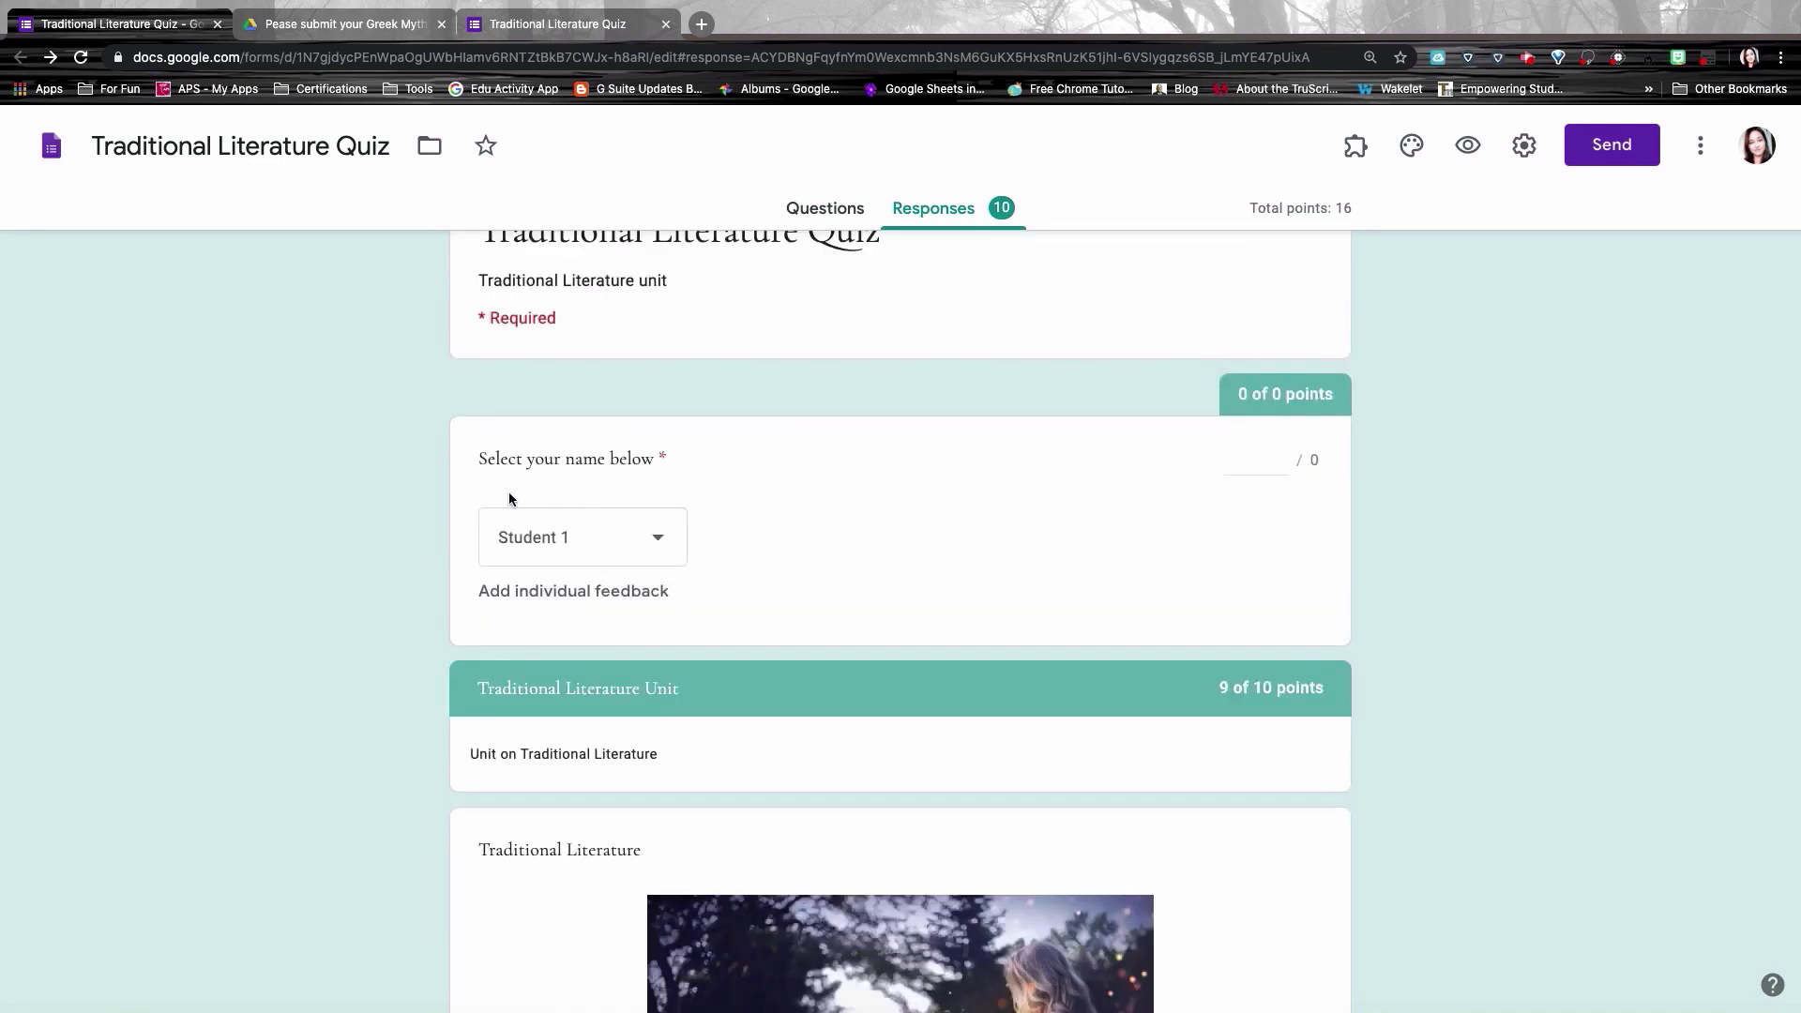
{"action": "scroll", "coordinate": [741, 567], "scroll_direction": "down", "scroll_amount": 10}
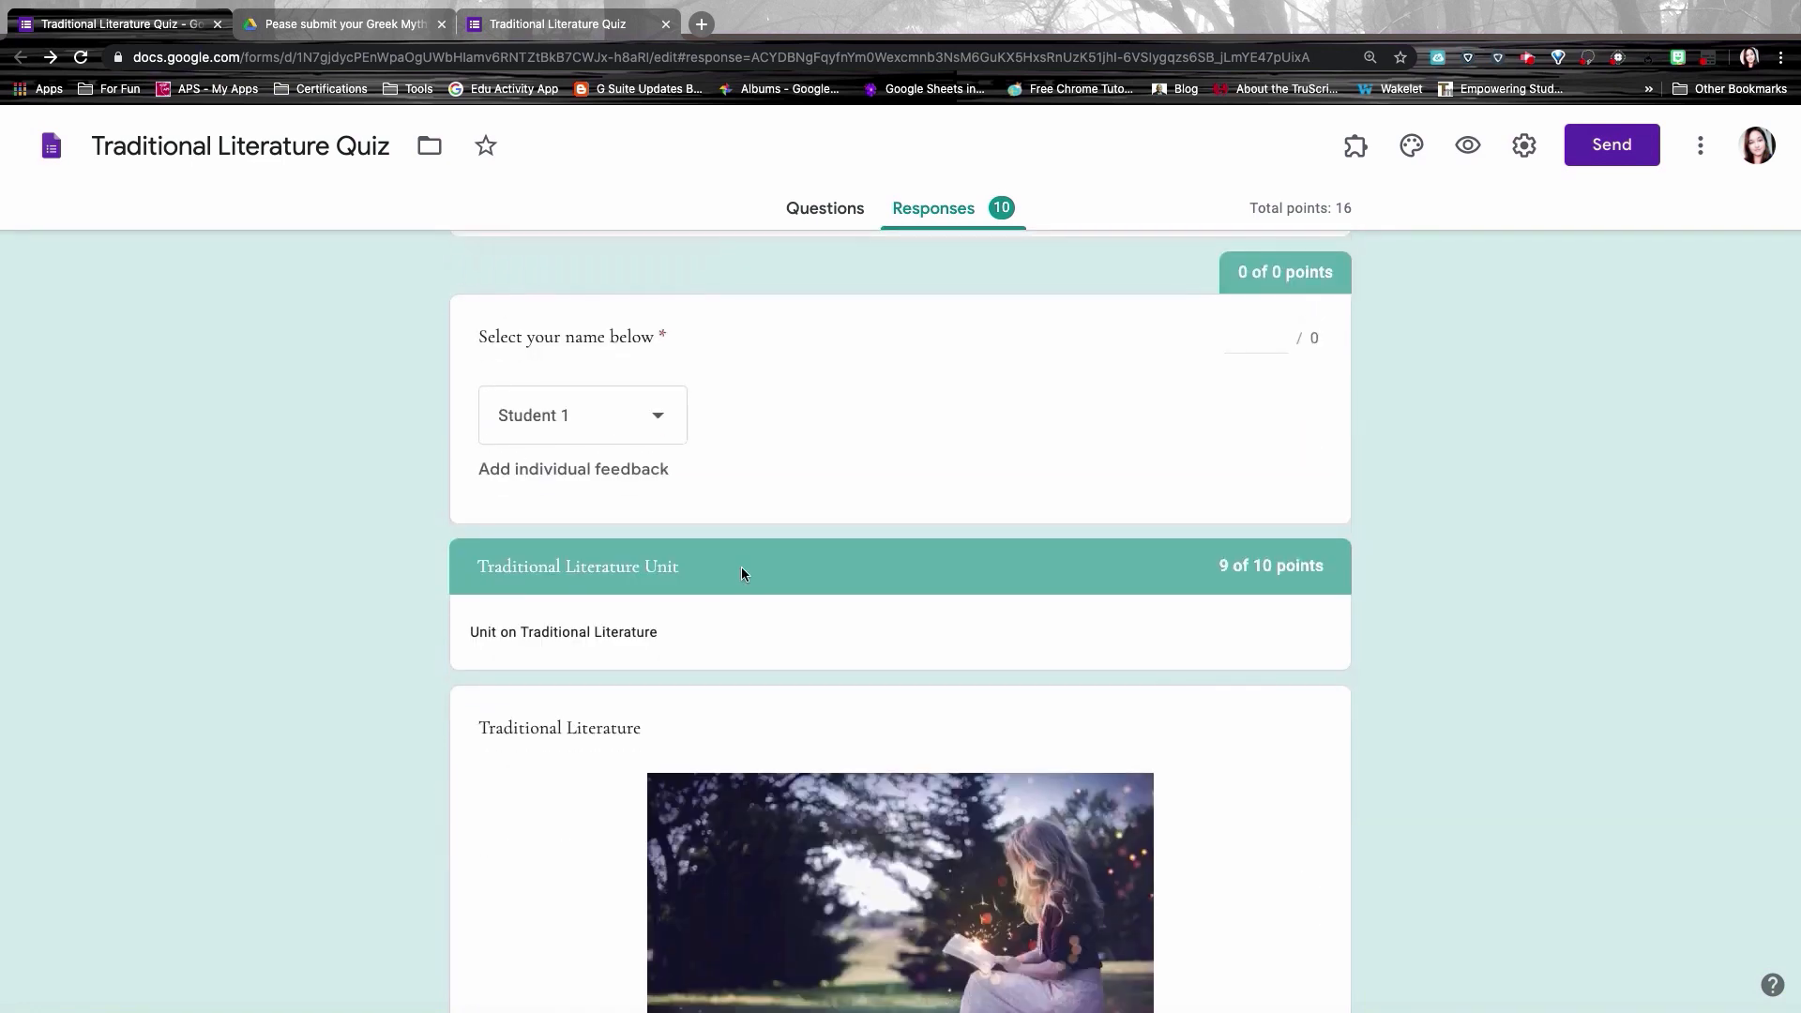
{"action": "scroll", "coordinate": [900, 619], "scroll_direction": "down", "scroll_amount": 13}
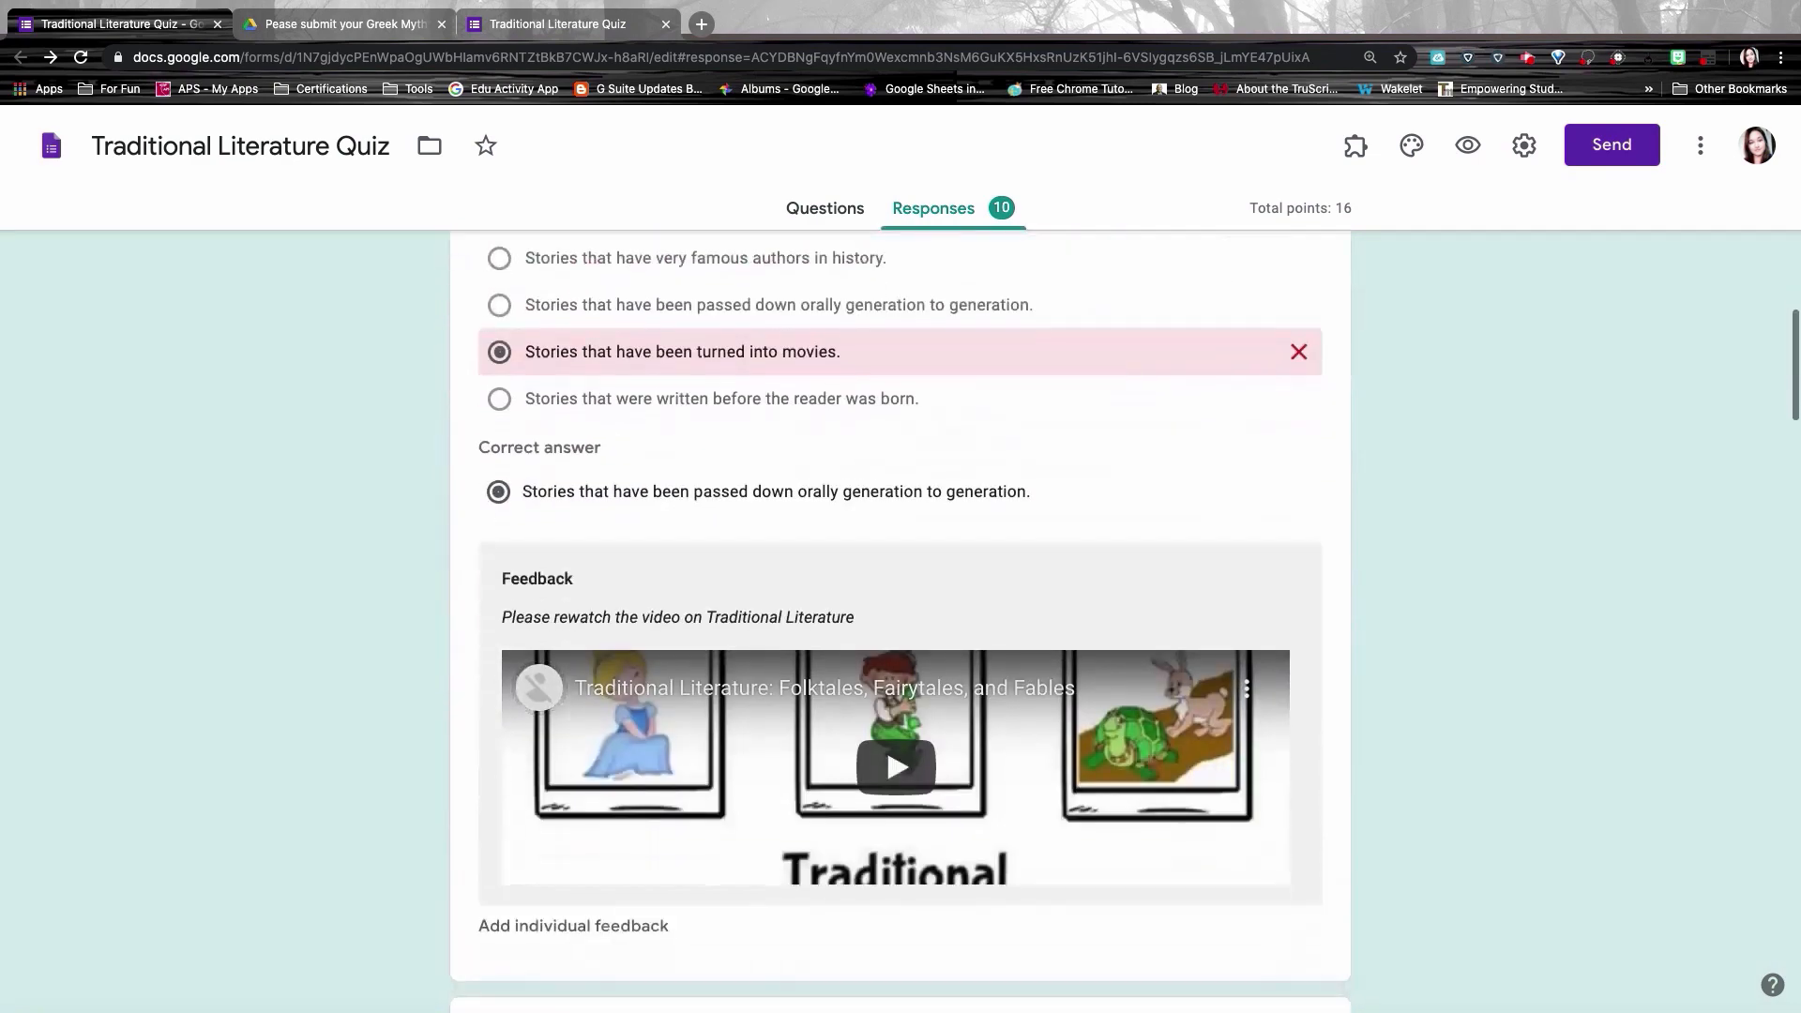
{"action": "scroll", "coordinate": [901, 619], "scroll_direction": "down", "scroll_amount": 15}
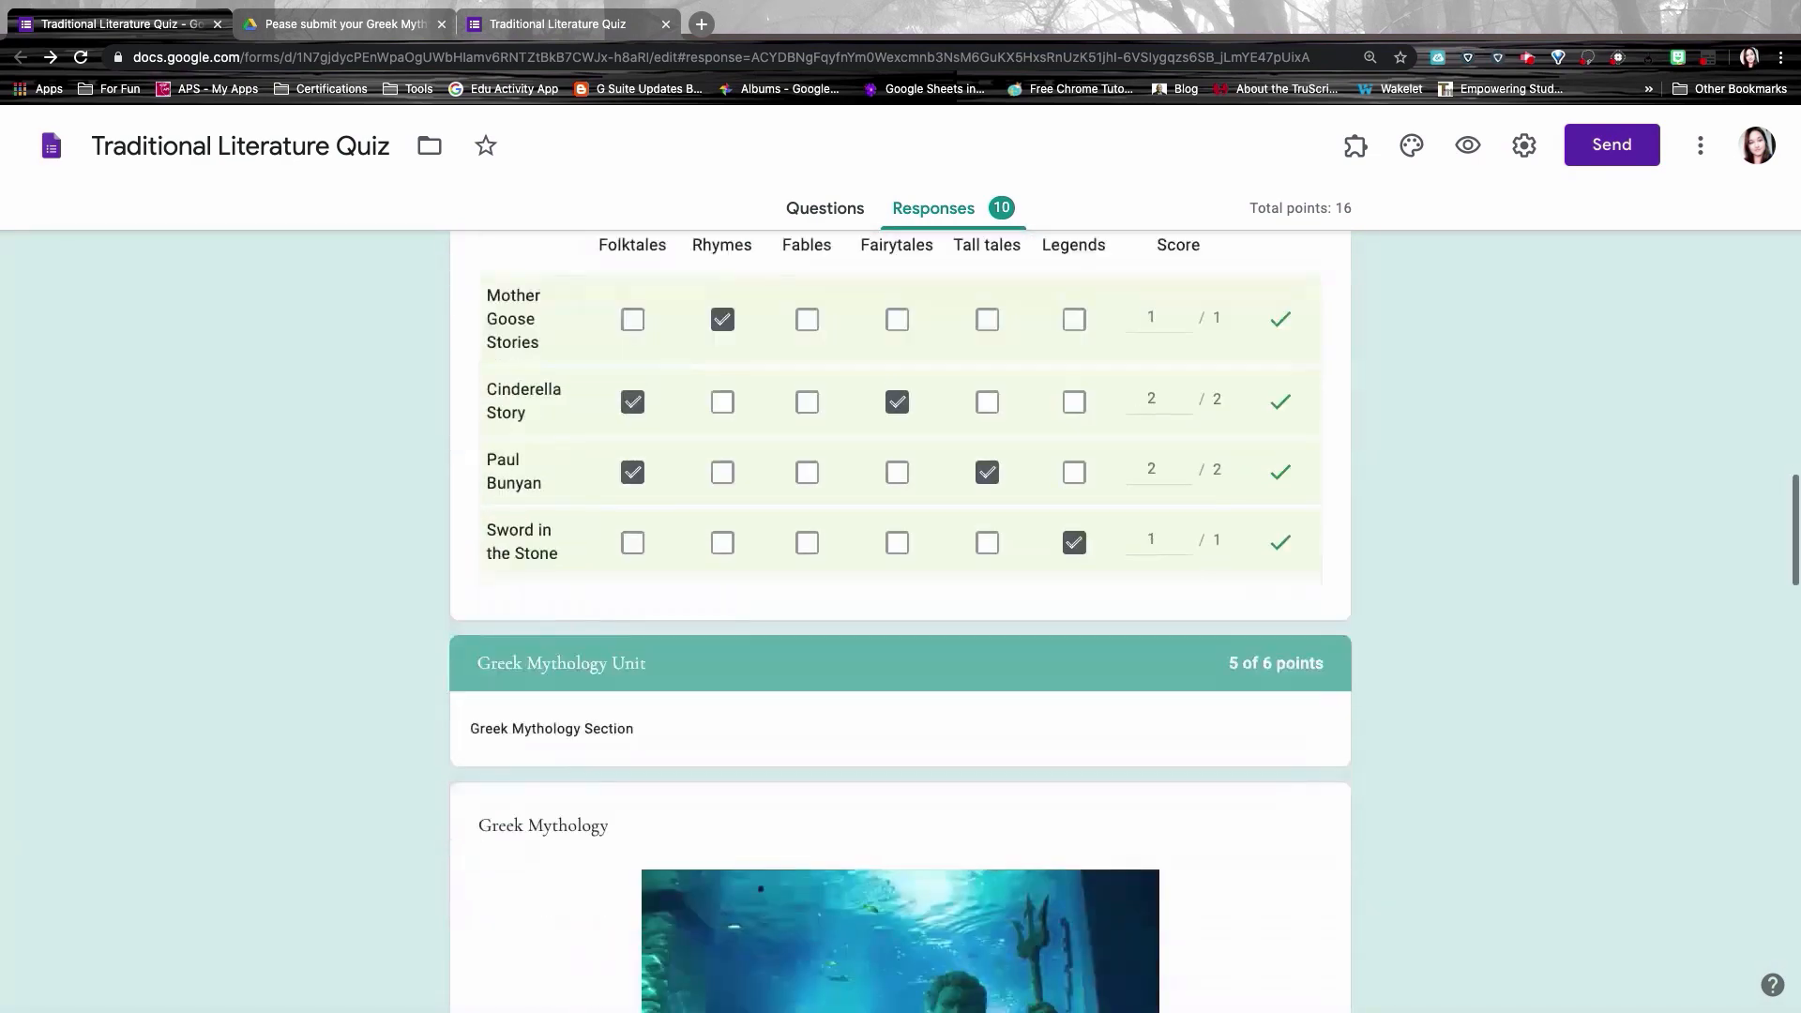
{"action": "scroll", "coordinate": [900, 619], "scroll_direction": "down", "scroll_amount": 20}
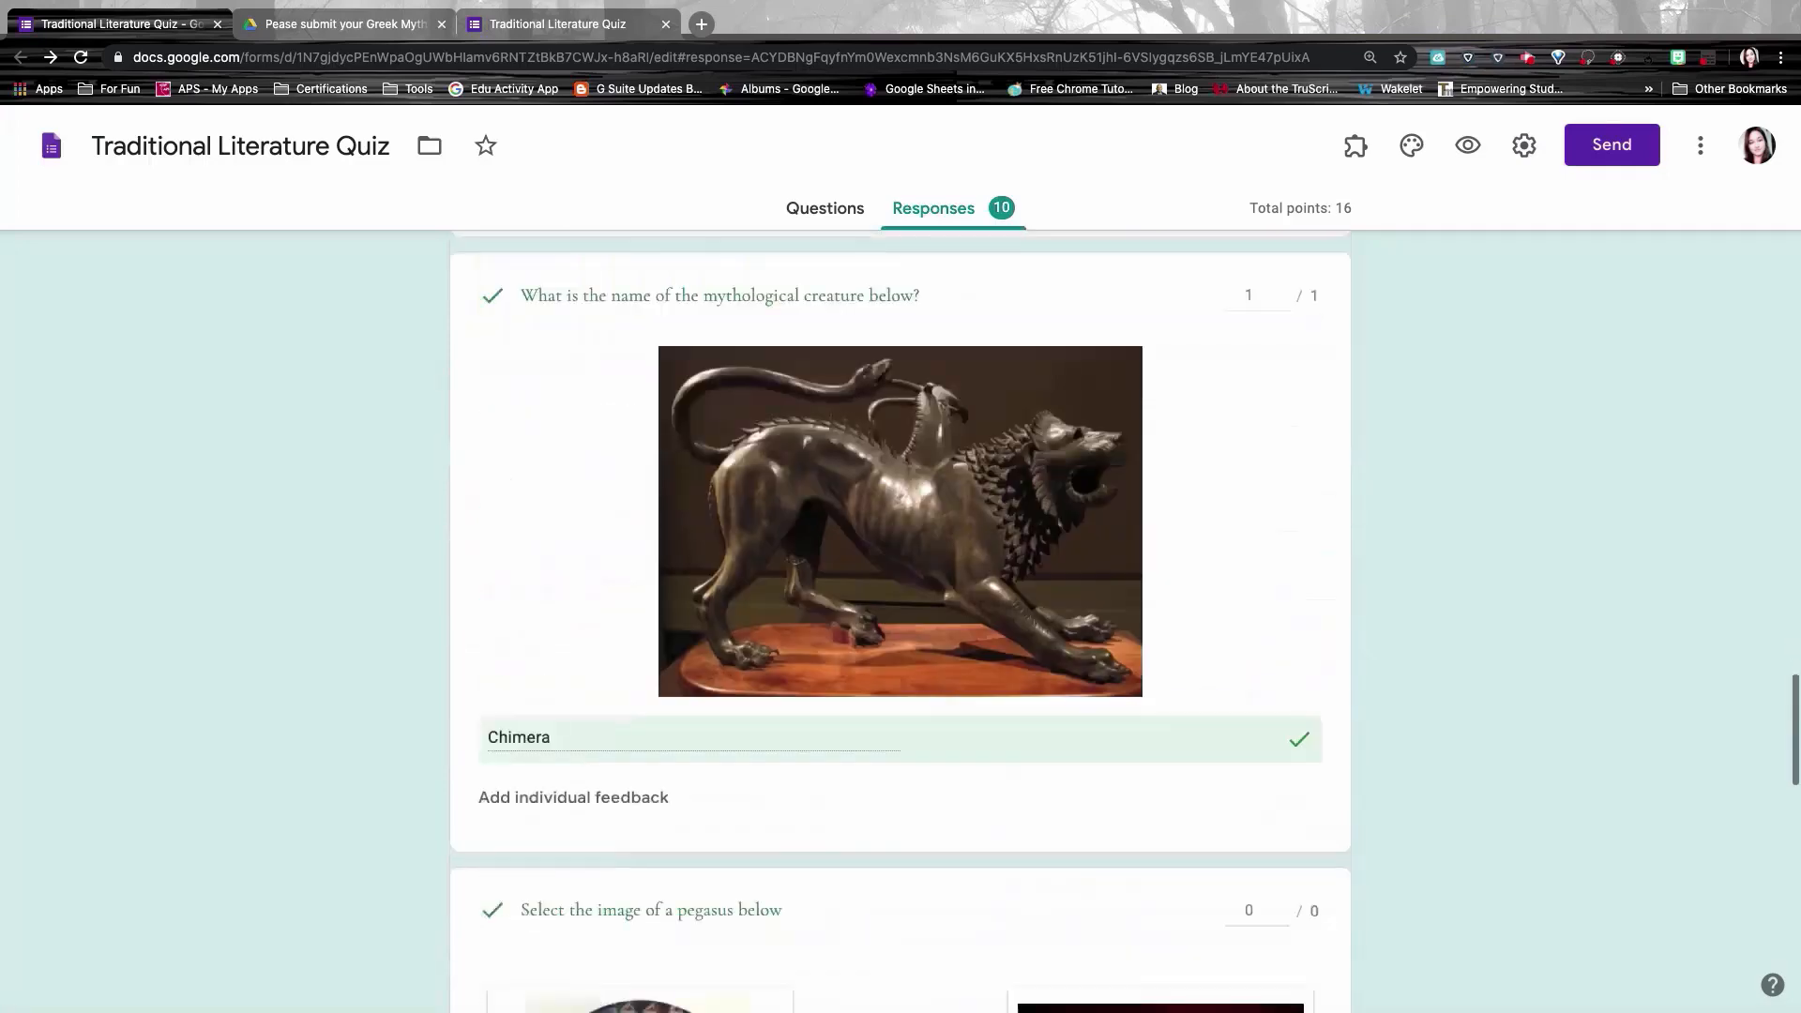
{"action": "scroll", "coordinate": [901, 620], "scroll_direction": "down", "scroll_amount": 5}
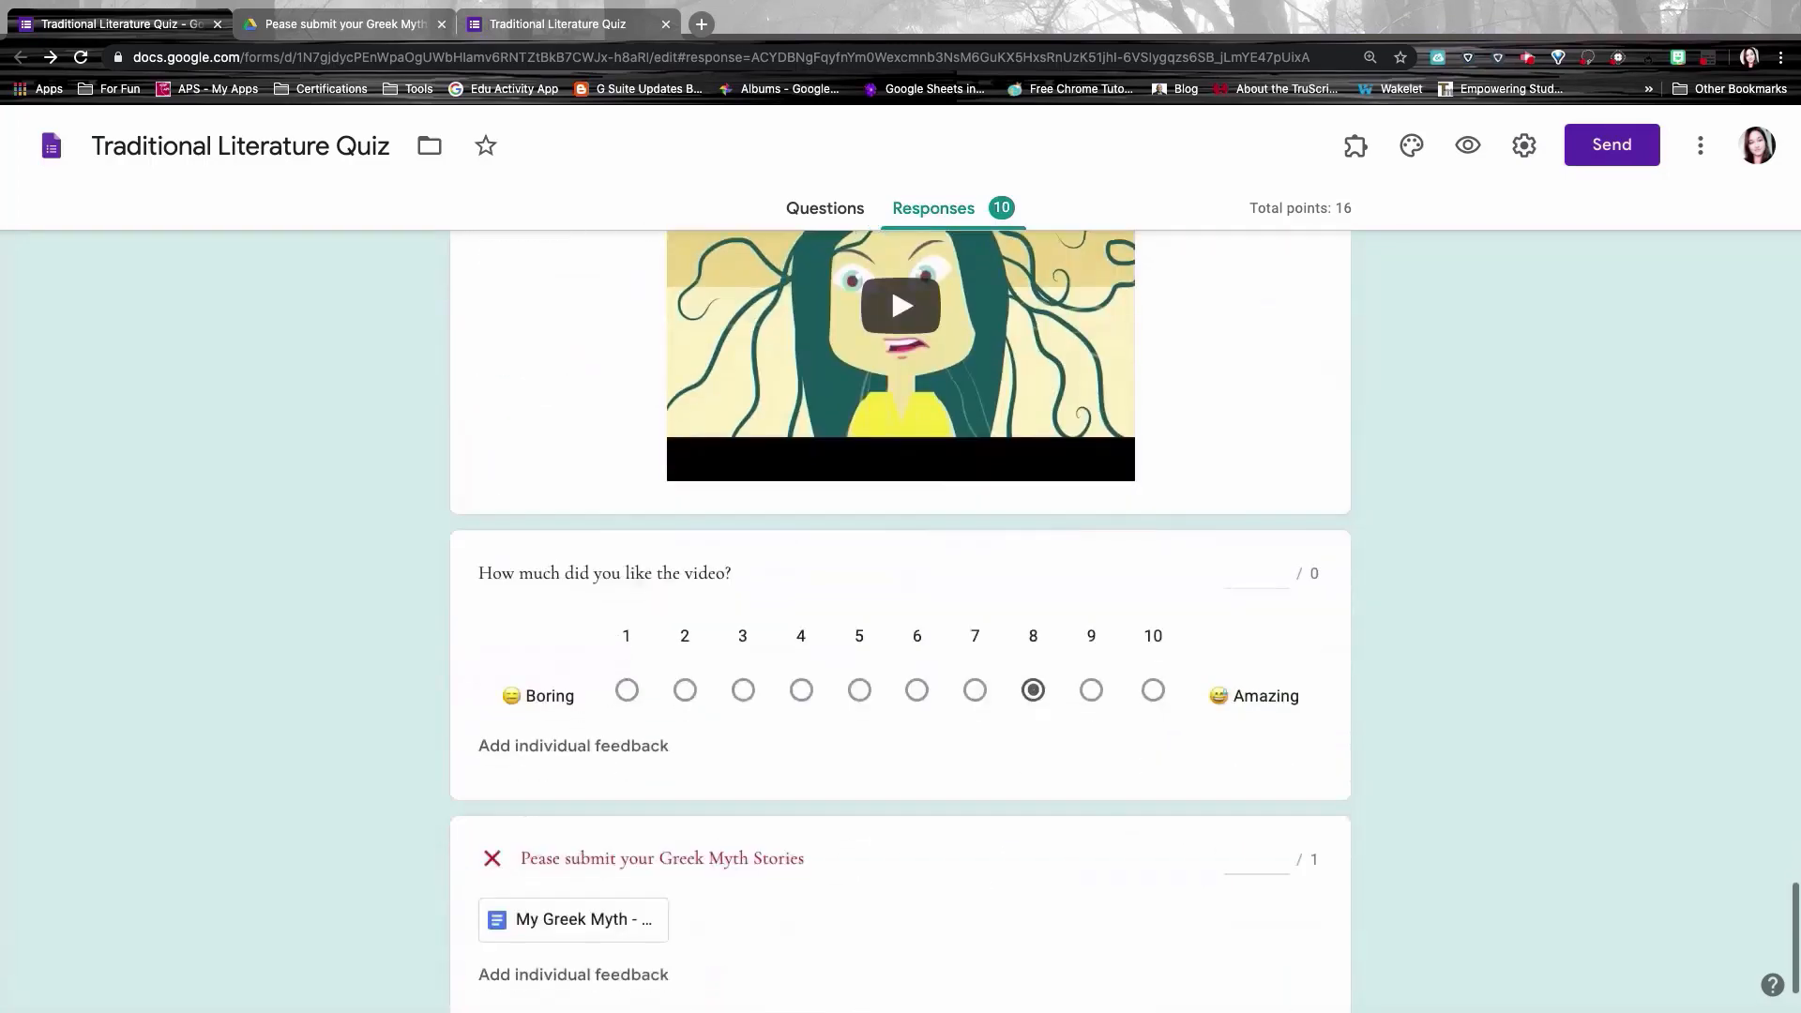
{"action": "scroll", "coordinate": [901, 619], "scroll_direction": "up", "scroll_amount": 13}
{"action": "scroll", "coordinate": [681, 449], "scroll_direction": "up", "scroll_amount": 20}
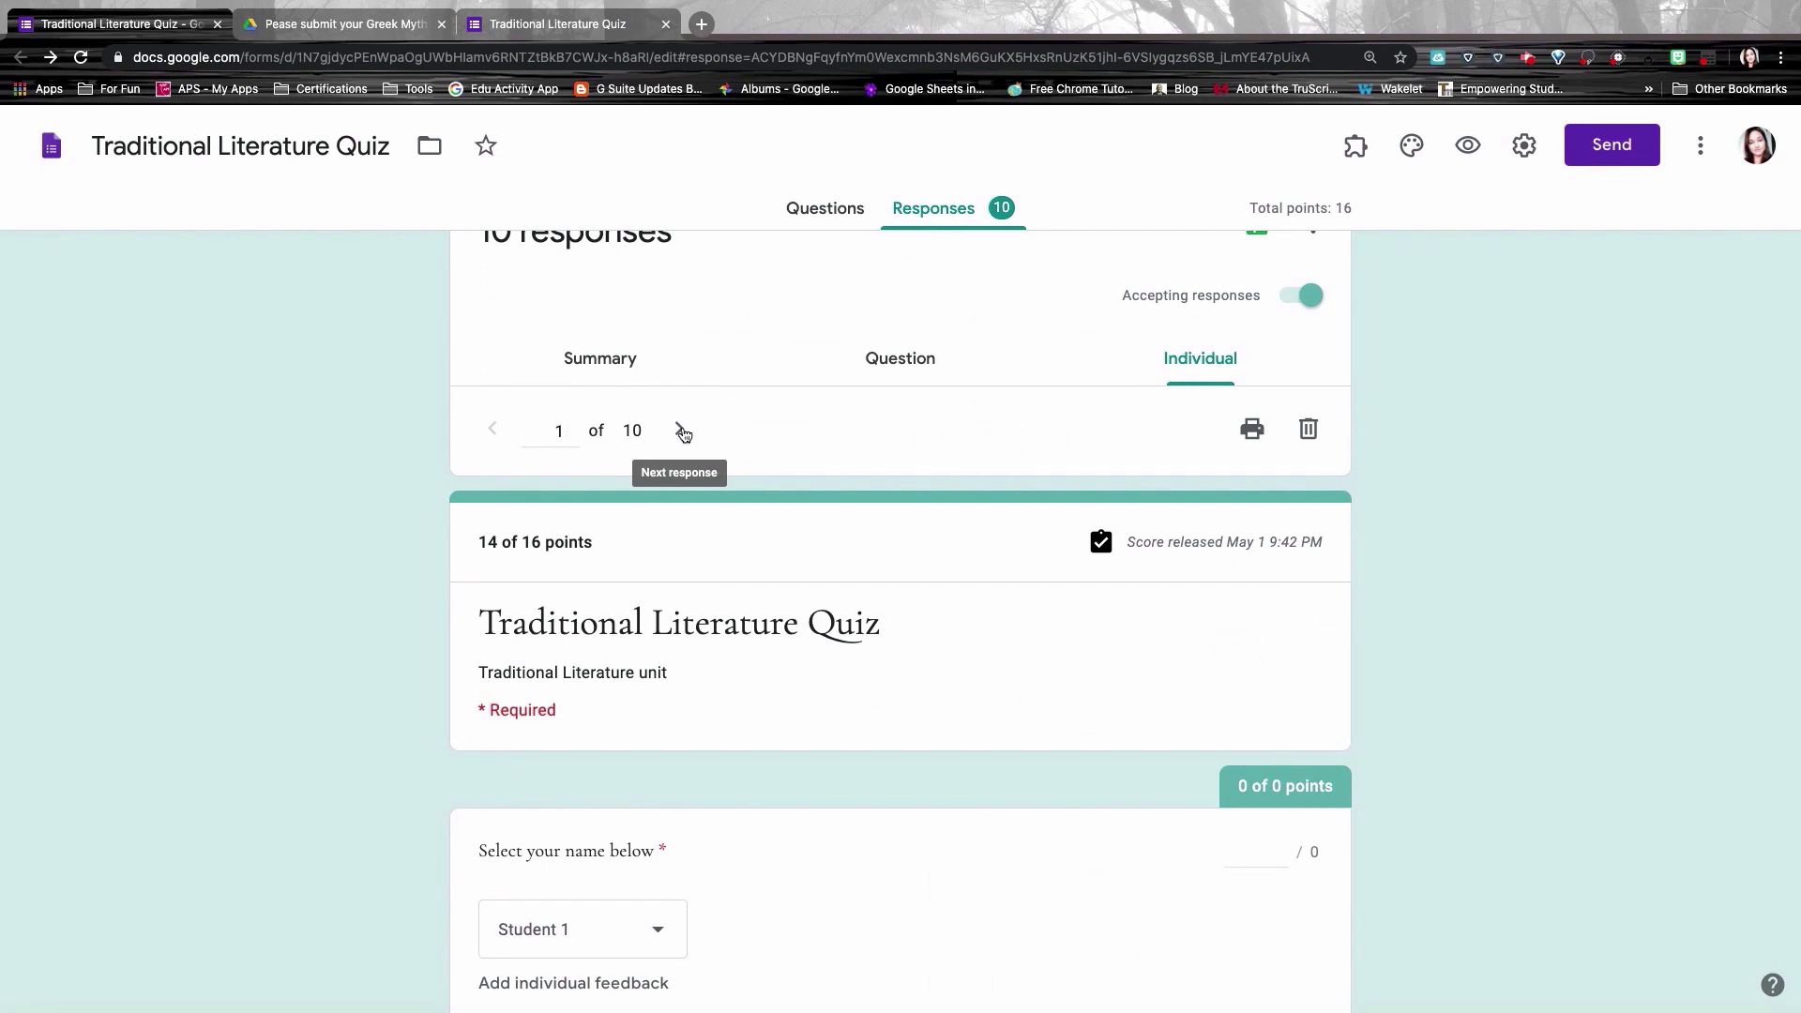
Step: Page through the second student's response and advance to response 3 of 10
{"action": "left_click", "coordinate": [681, 431]}
{"action": "left_click", "coordinate": [681, 431]}
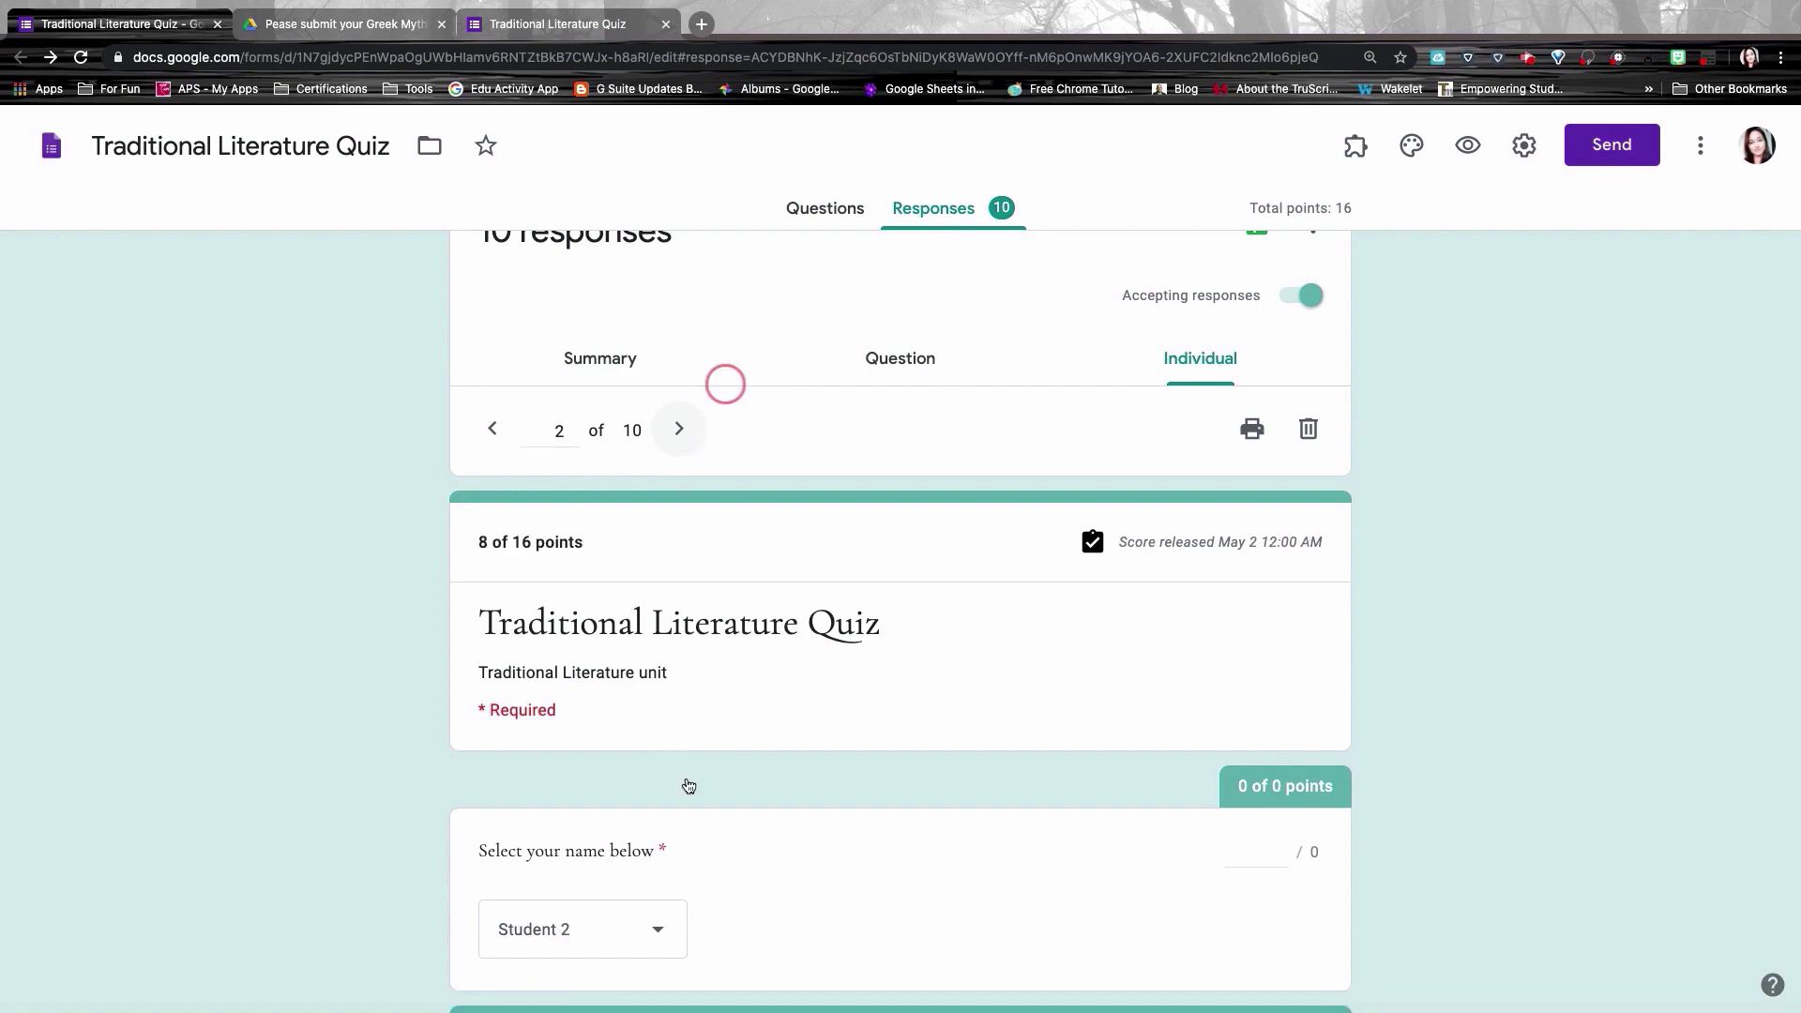
{"action": "scroll", "coordinate": [687, 784], "scroll_direction": "down", "scroll_amount": 6}
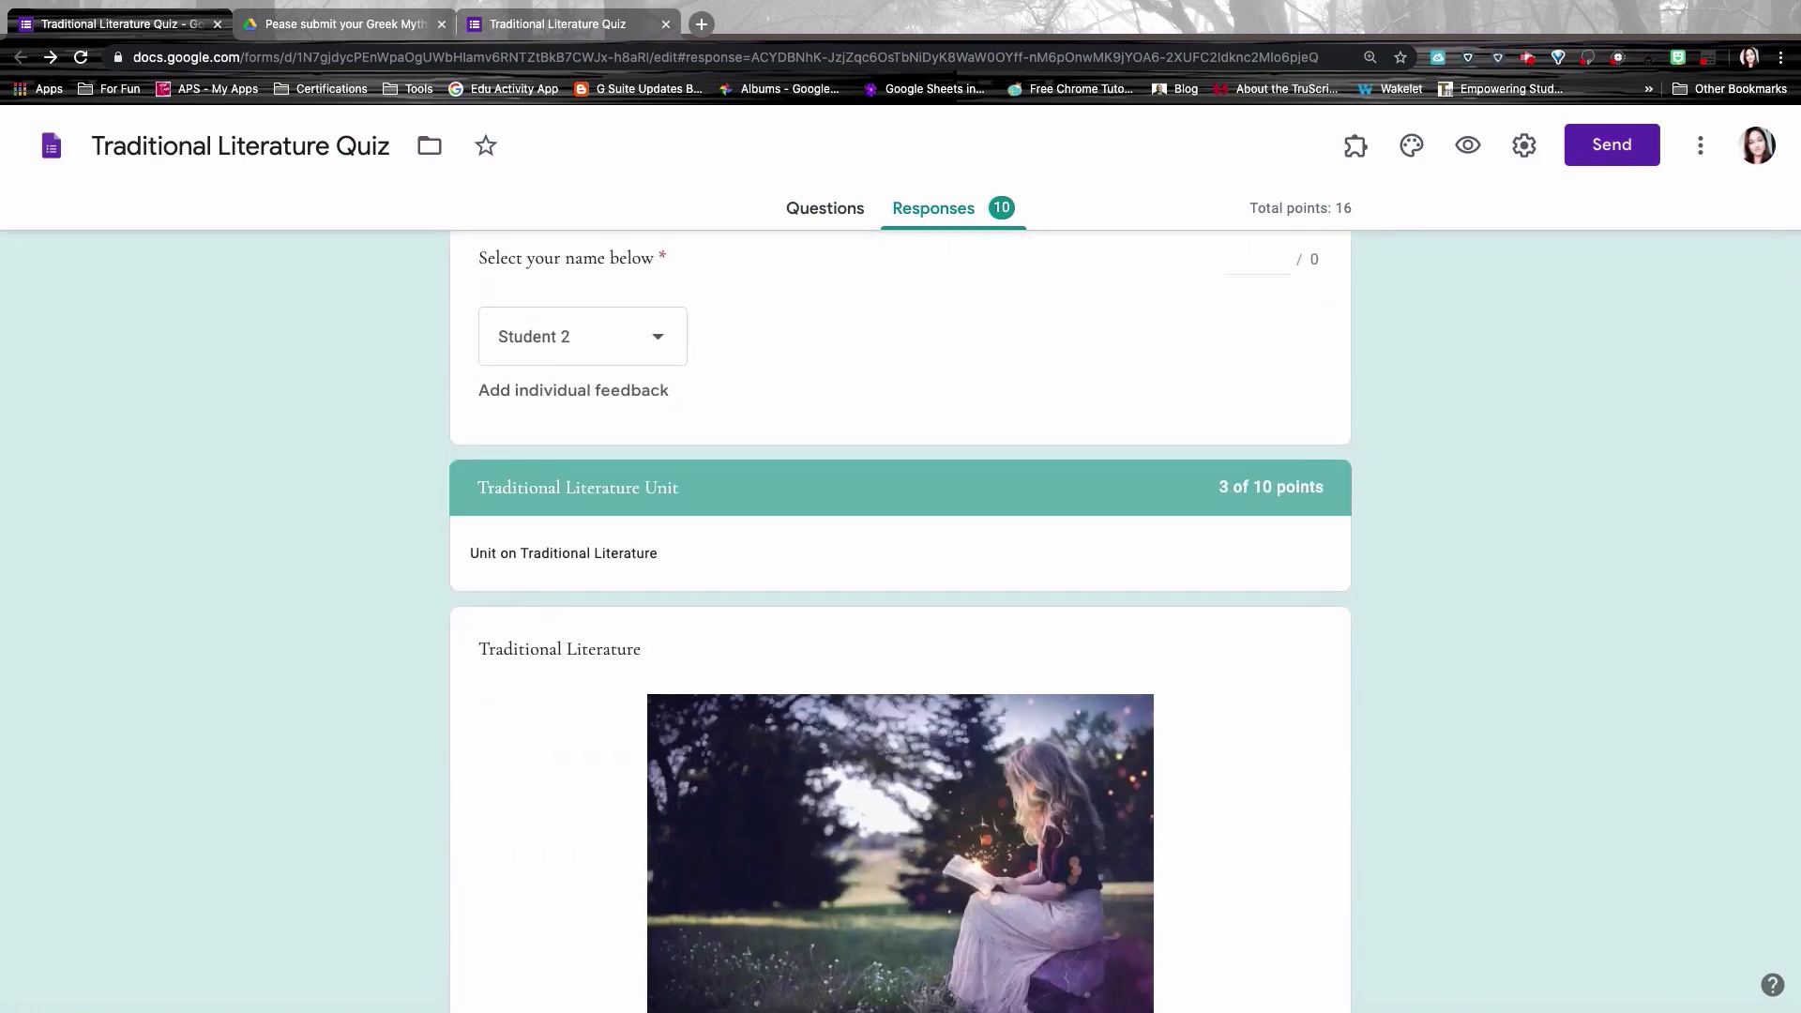
{"action": "scroll", "coordinate": [901, 619], "scroll_direction": "down", "scroll_amount": 20}
{"action": "scroll", "coordinate": [901, 619], "scroll_direction": "up", "scroll_amount": 7}
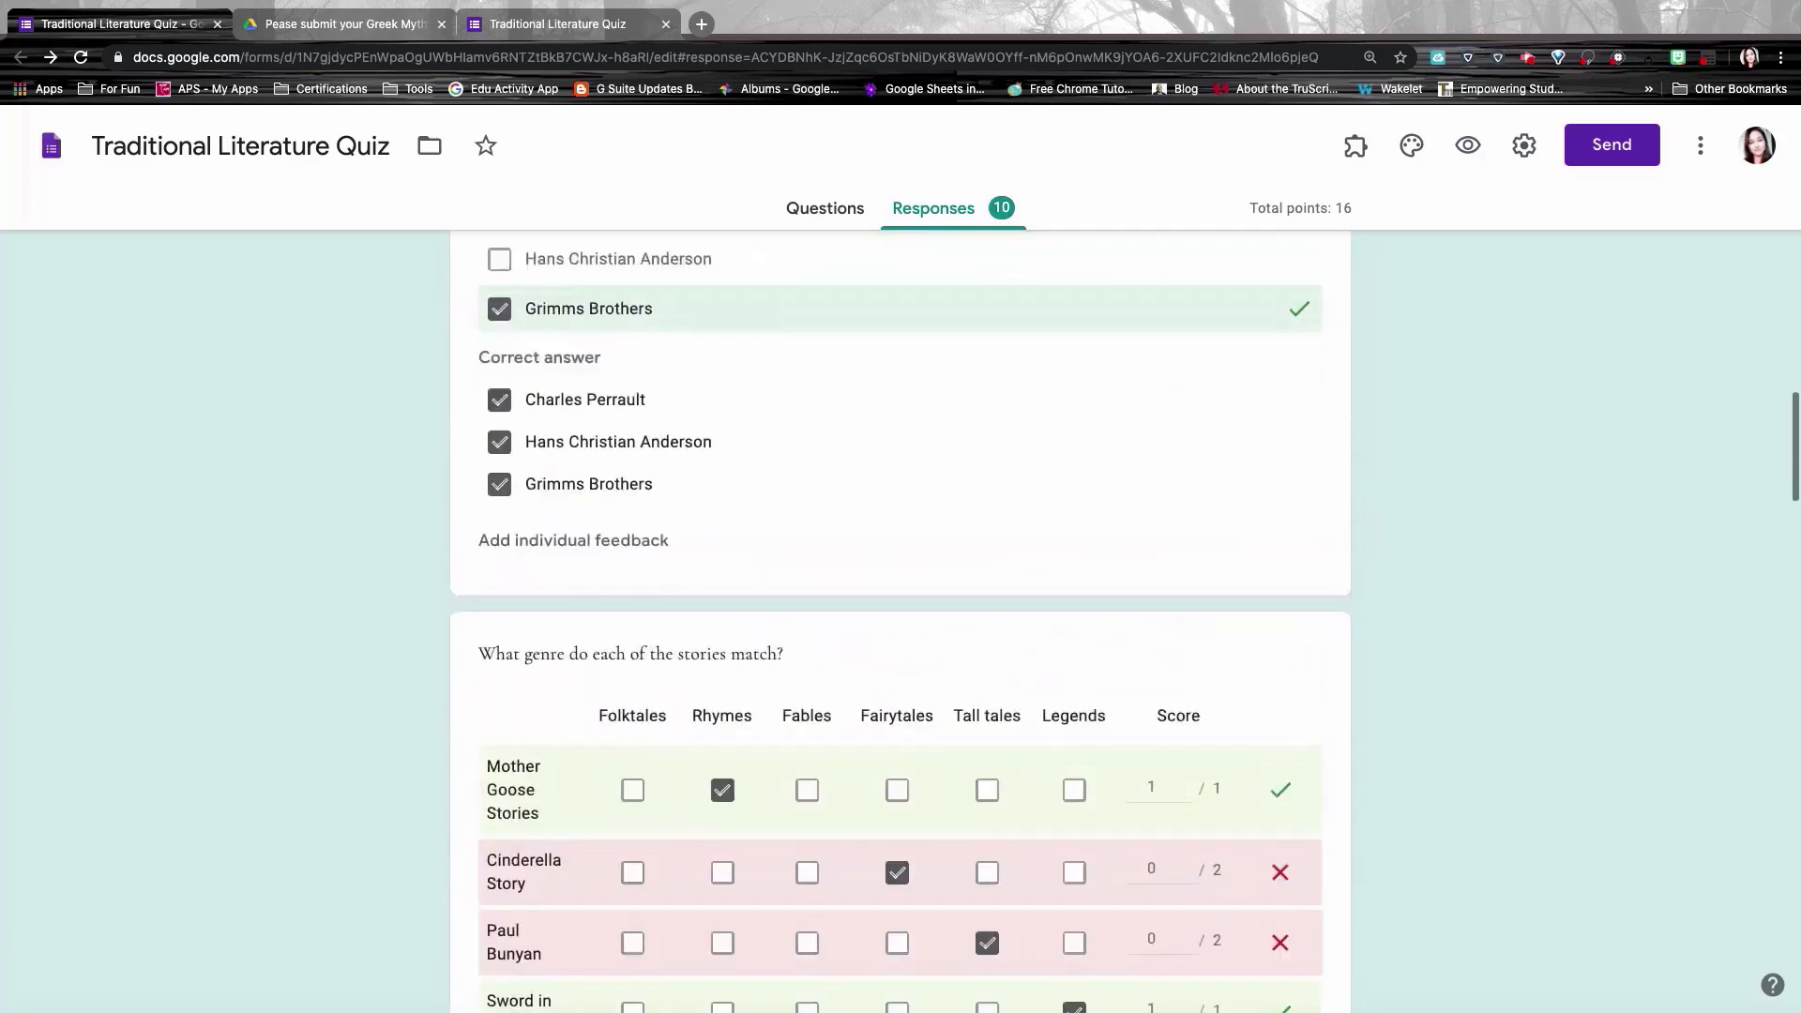
{"action": "scroll", "coordinate": [901, 619], "scroll_direction": "up", "scroll_amount": 15}
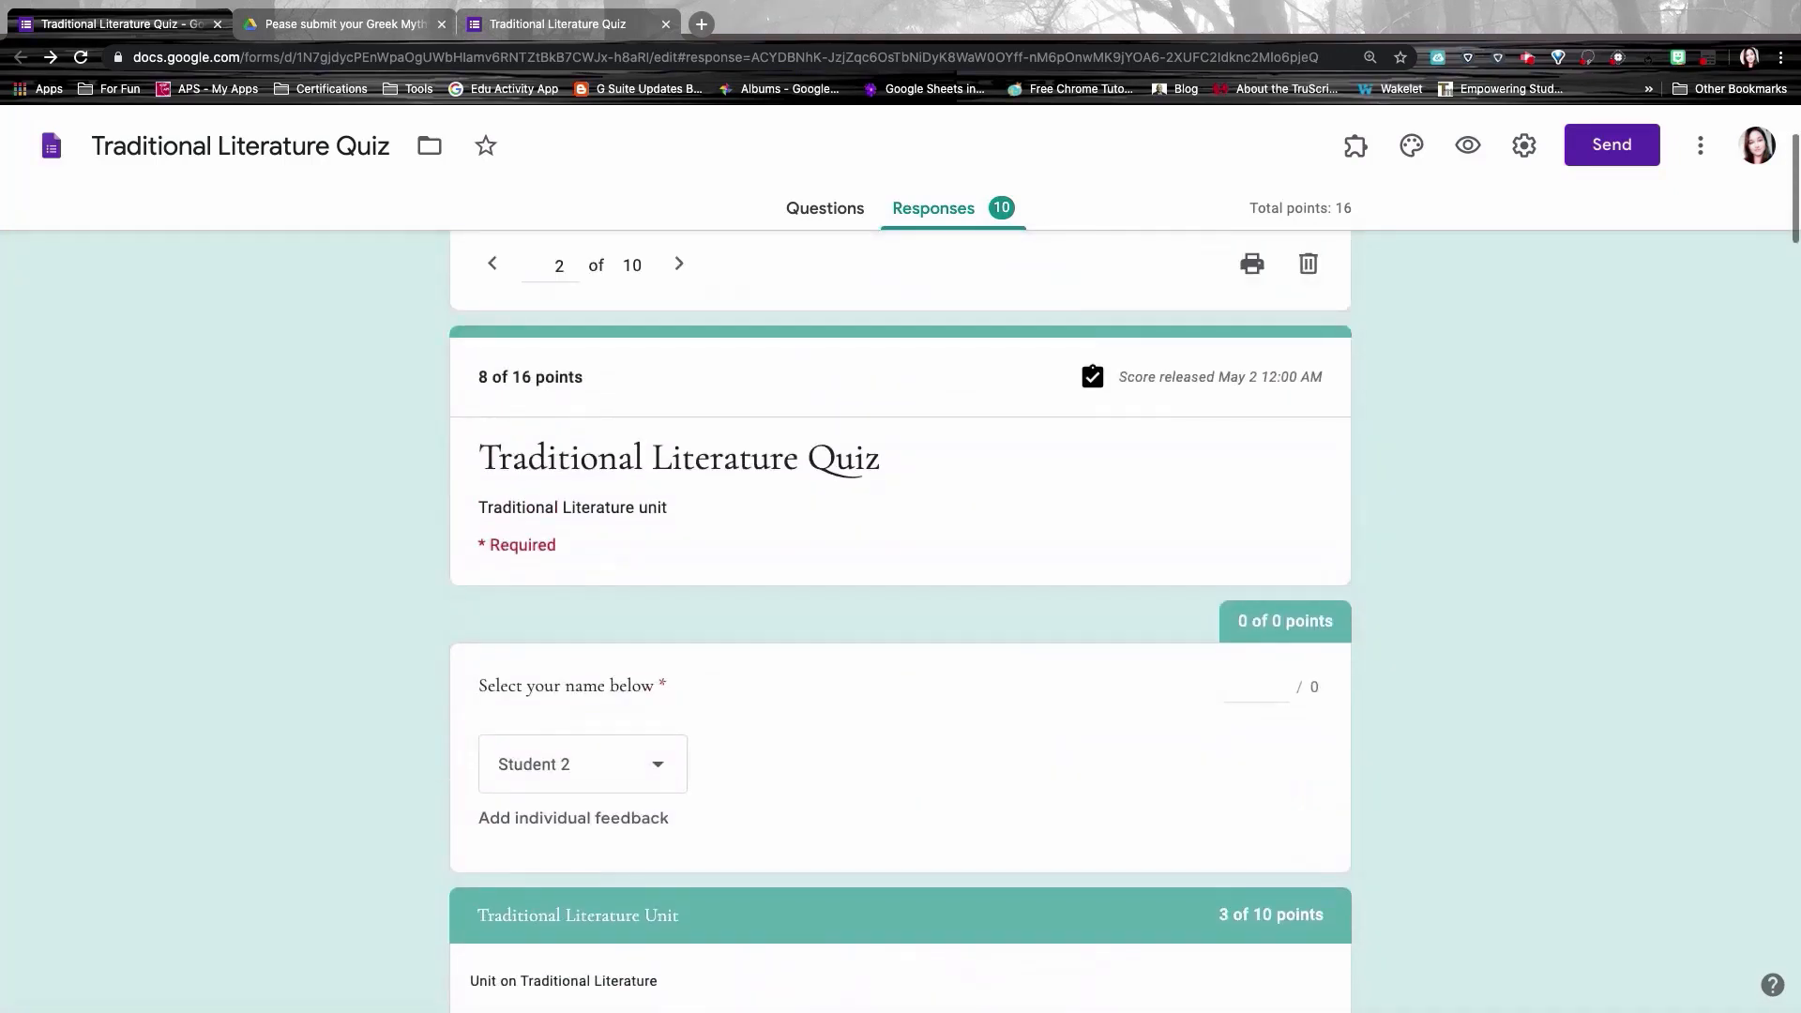
{"action": "left_click", "coordinate": [680, 263]}
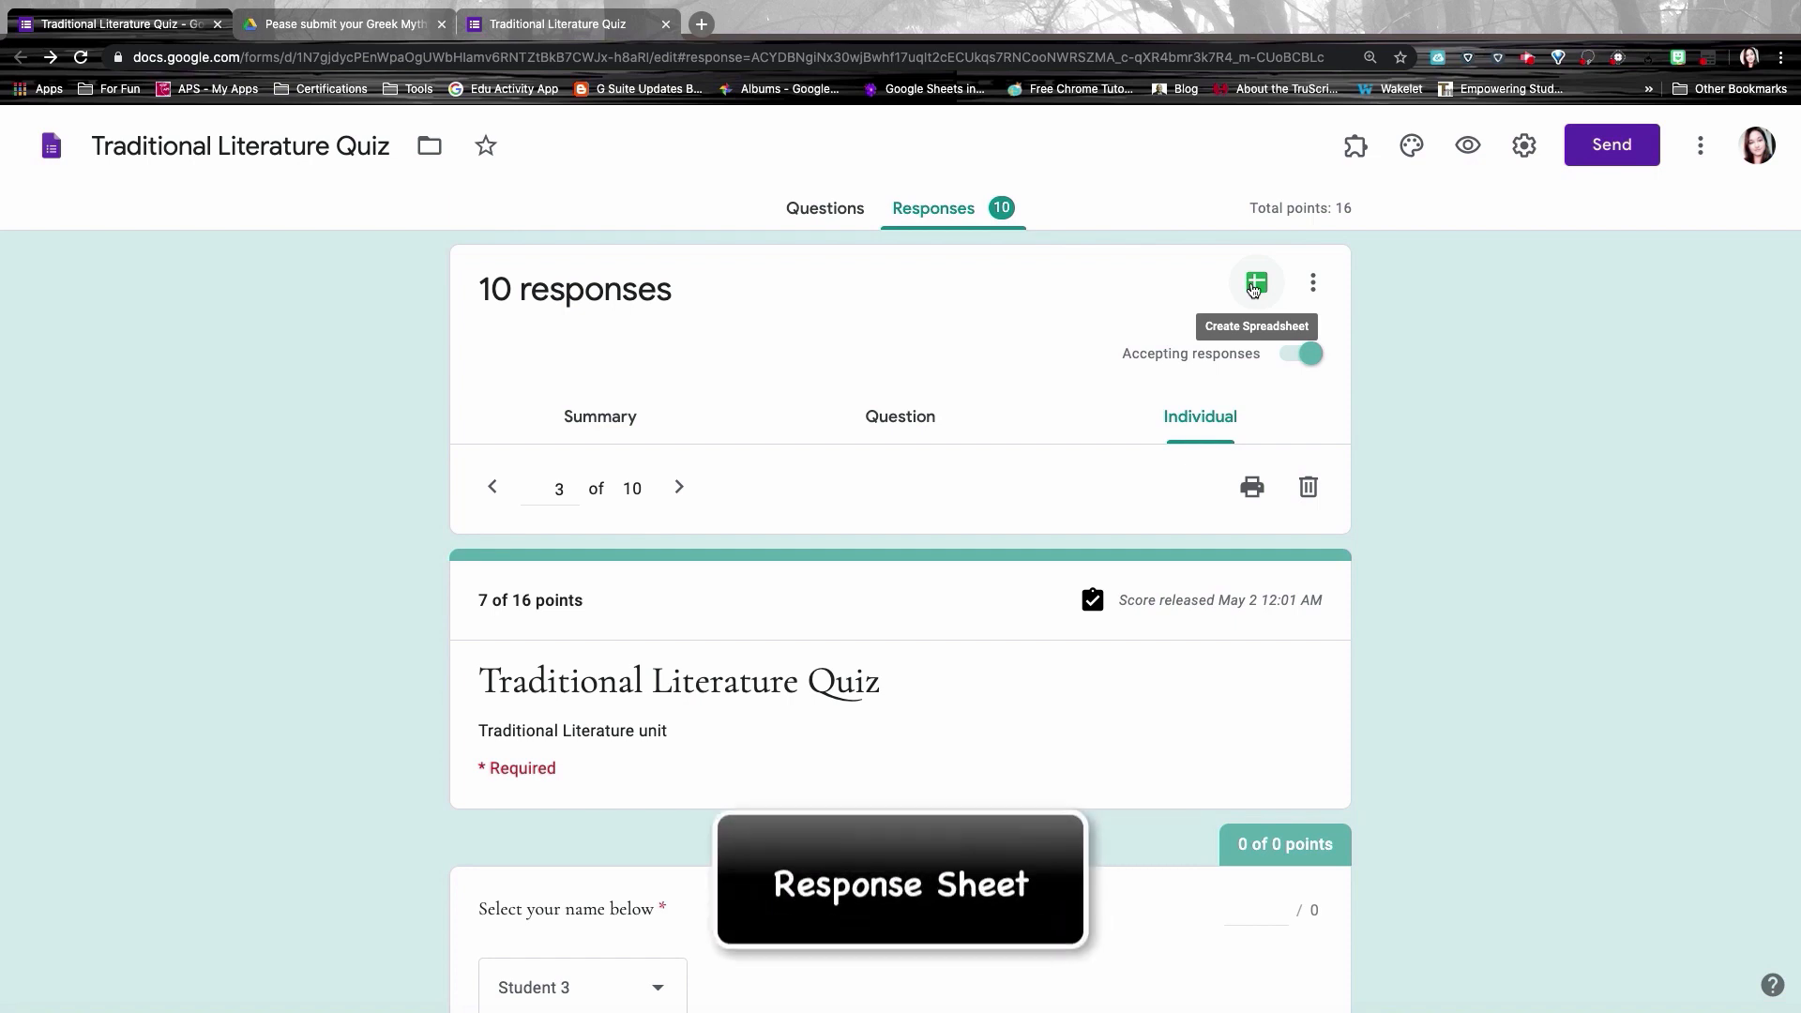
Step: Link the responses to a new spreadsheet, Traditional Literature Quiz (Responses)
{"action": "left_click", "coordinate": [1257, 282]}
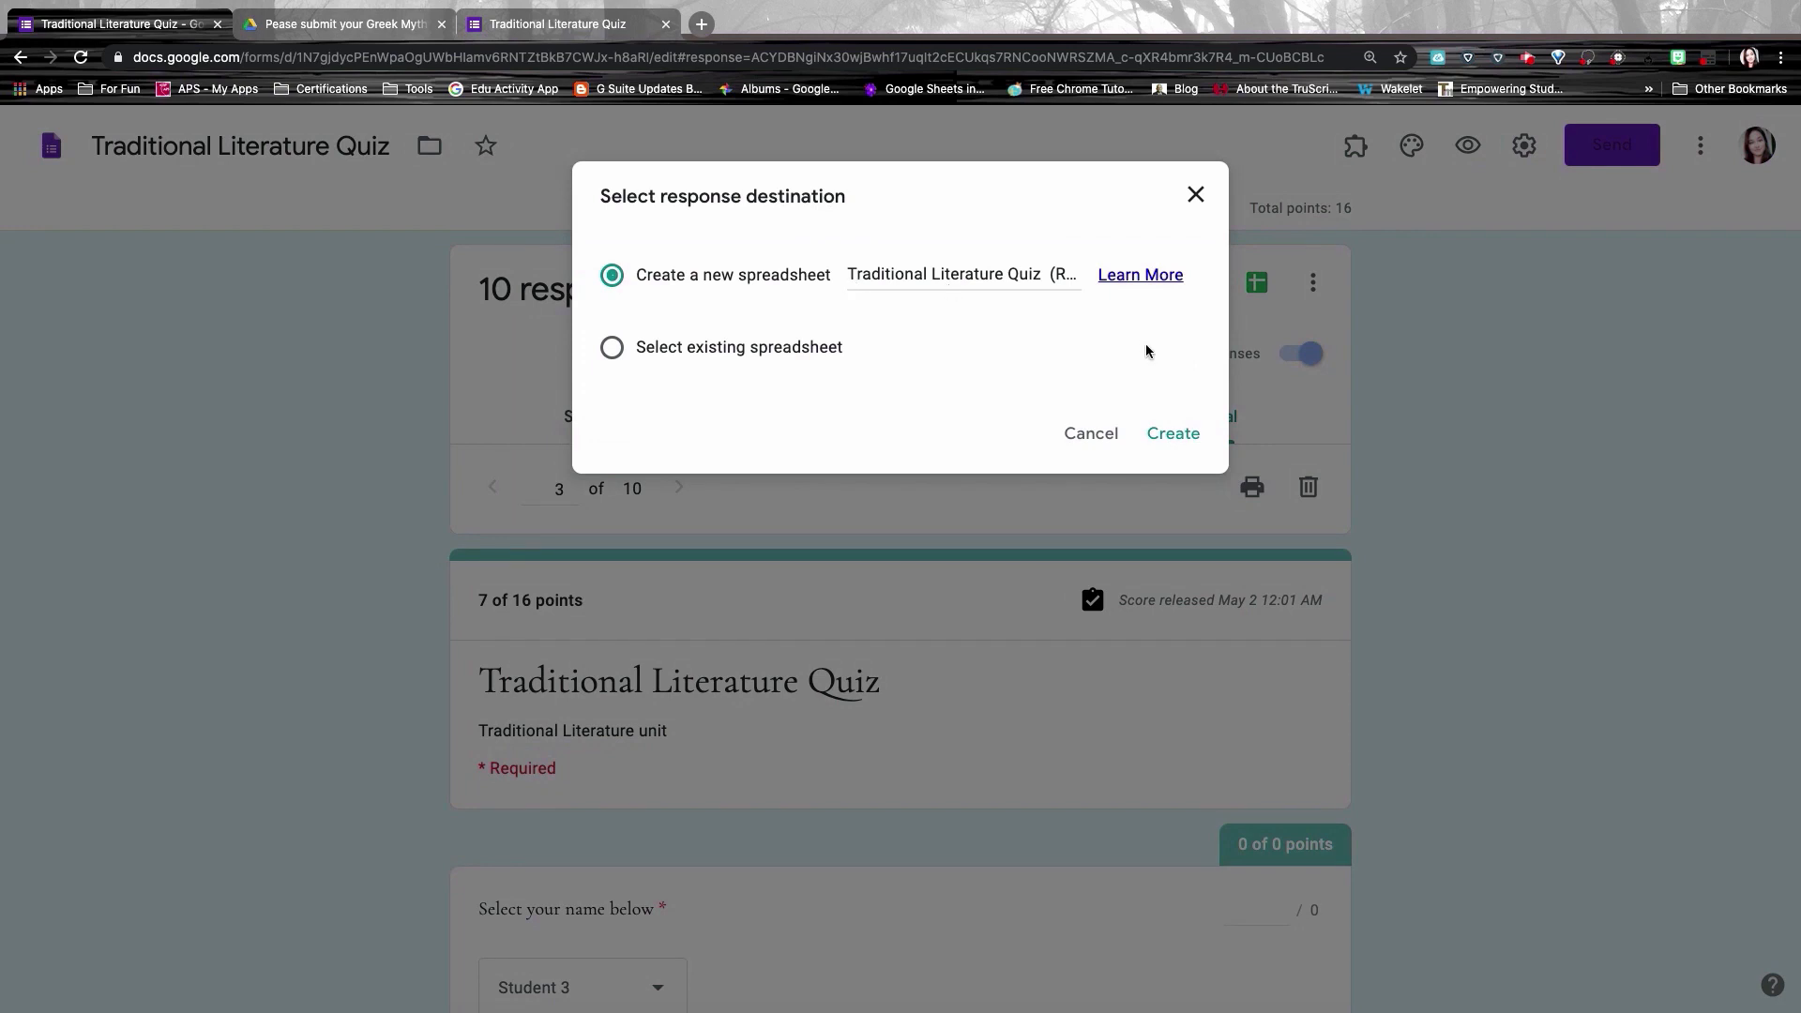
{"action": "left_click", "coordinate": [1175, 432]}
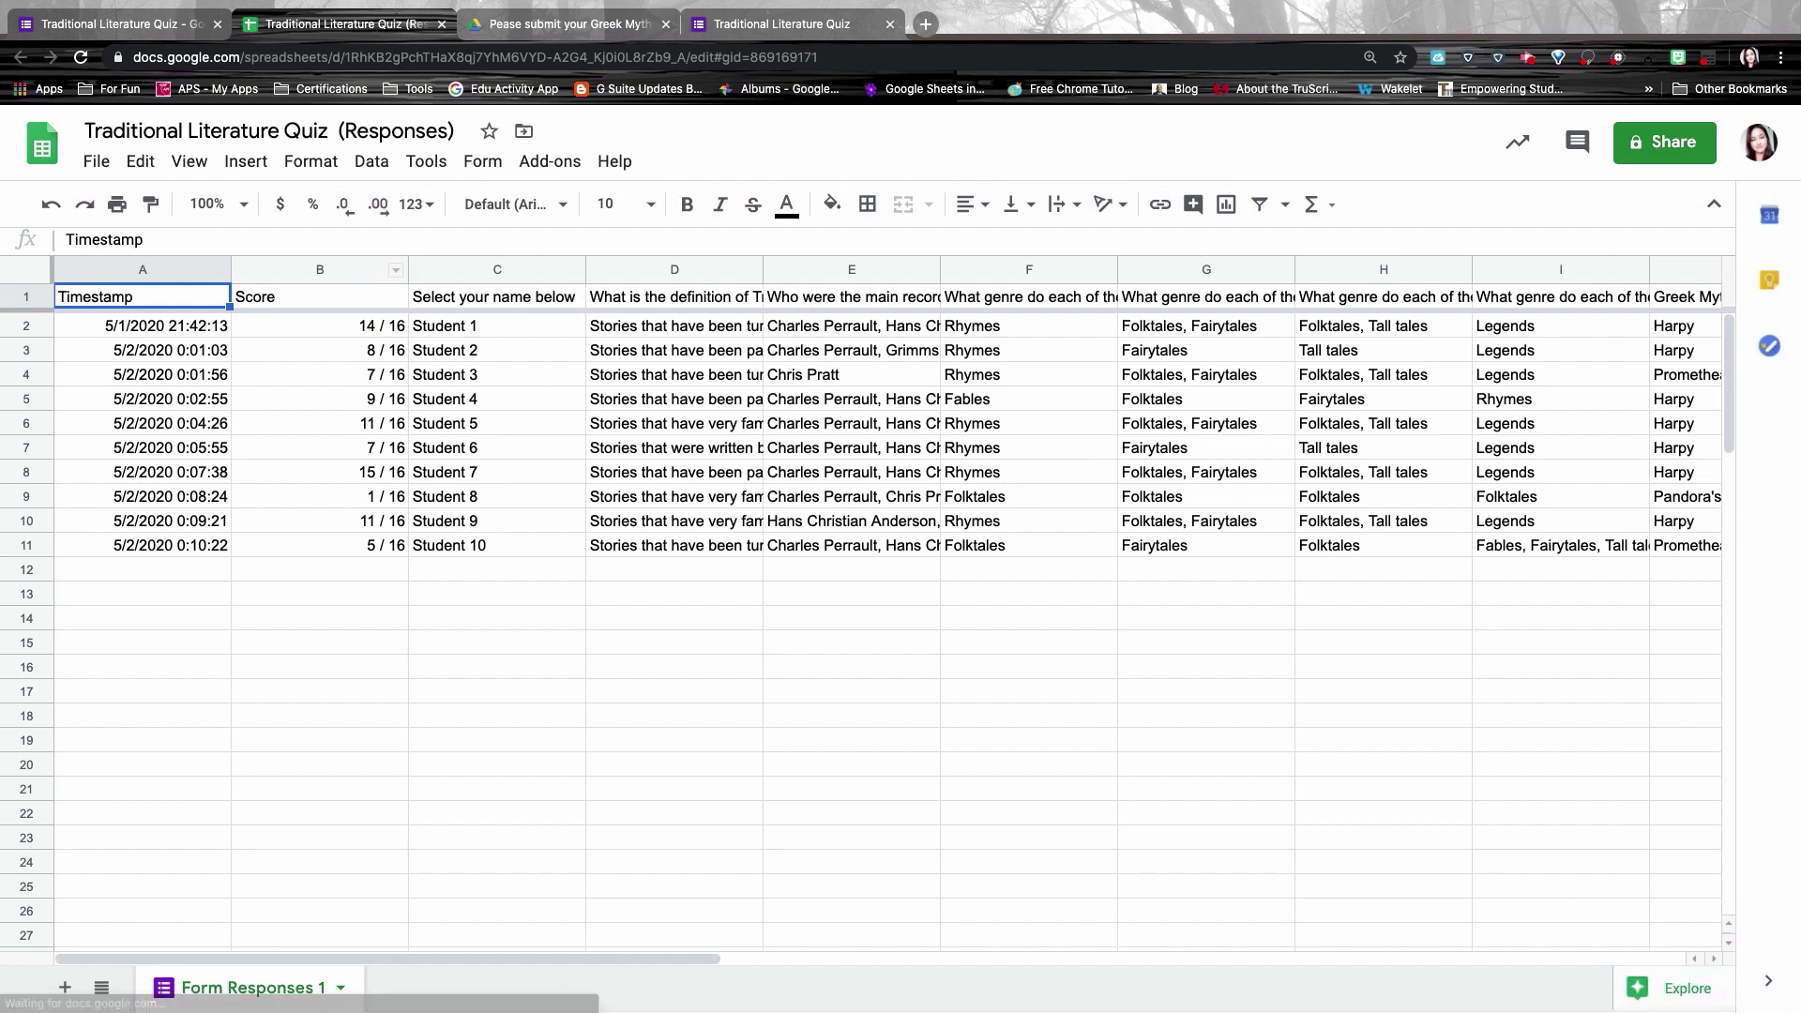
Step: Sort the responses sheet A→Z by Score, then by student name, and return to Forms
{"action": "left_click", "coordinate": [351, 271]}
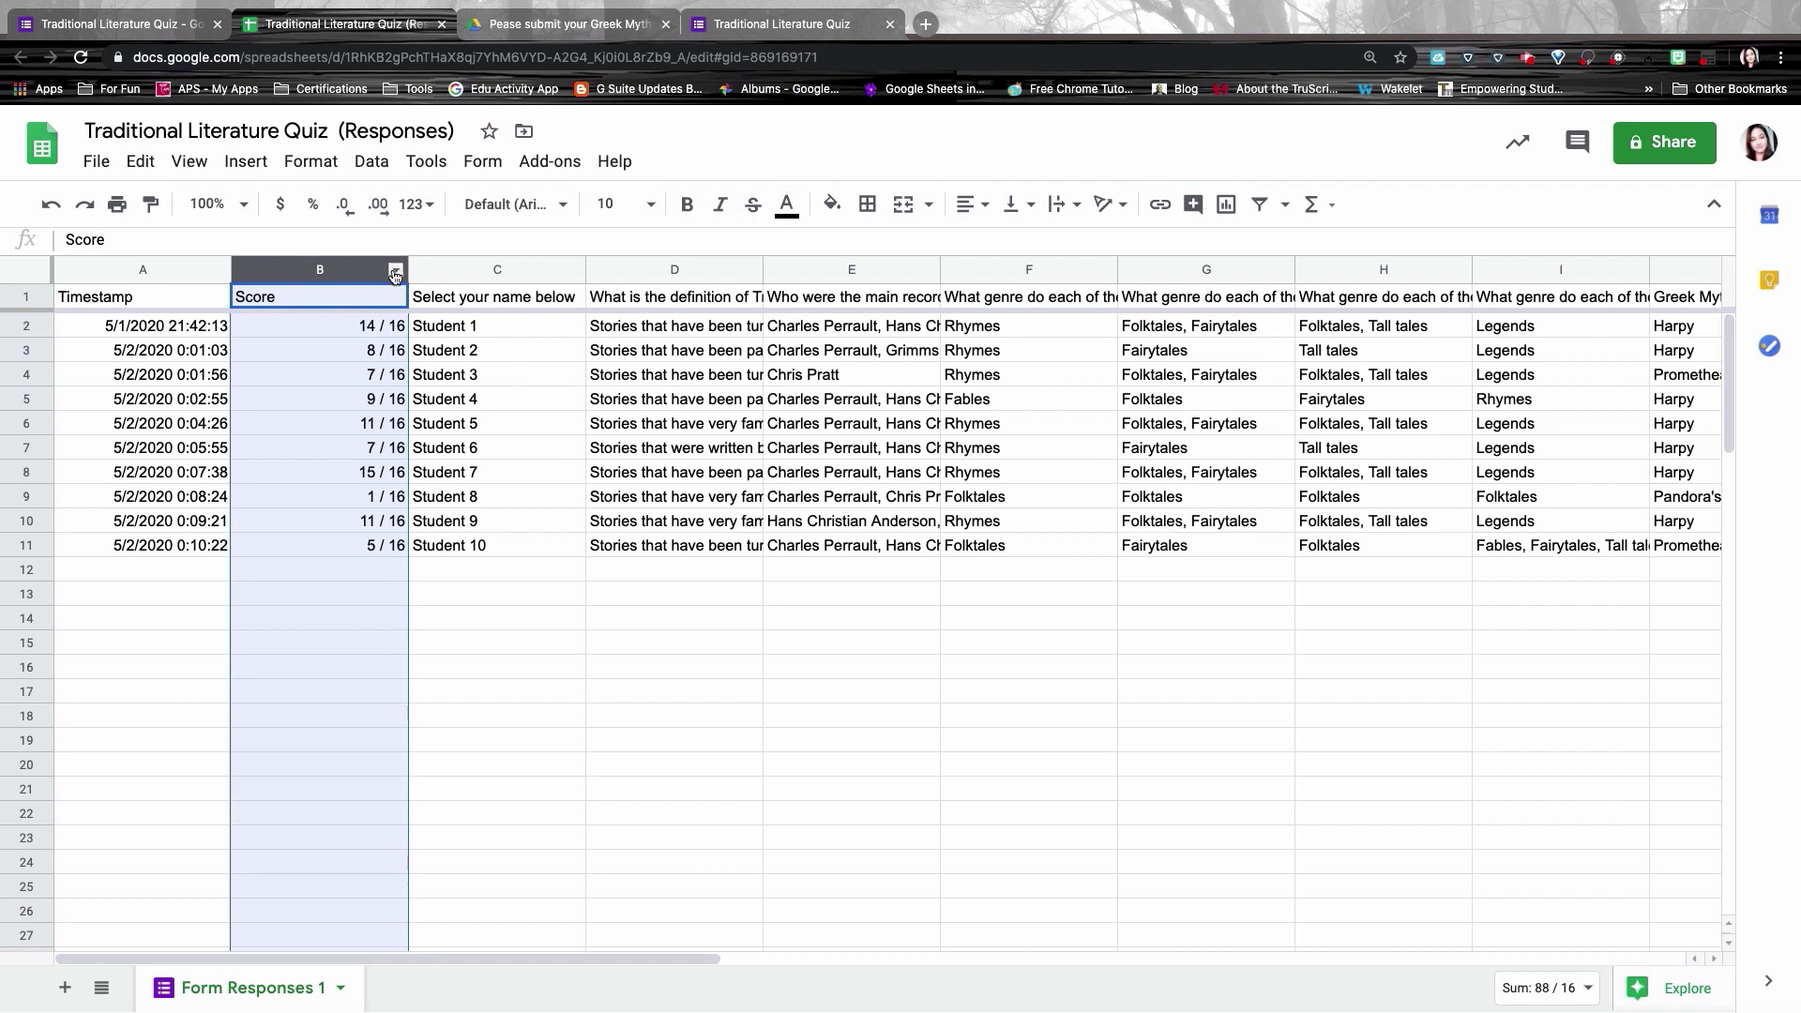
{"action": "left_click", "coordinate": [395, 273]}
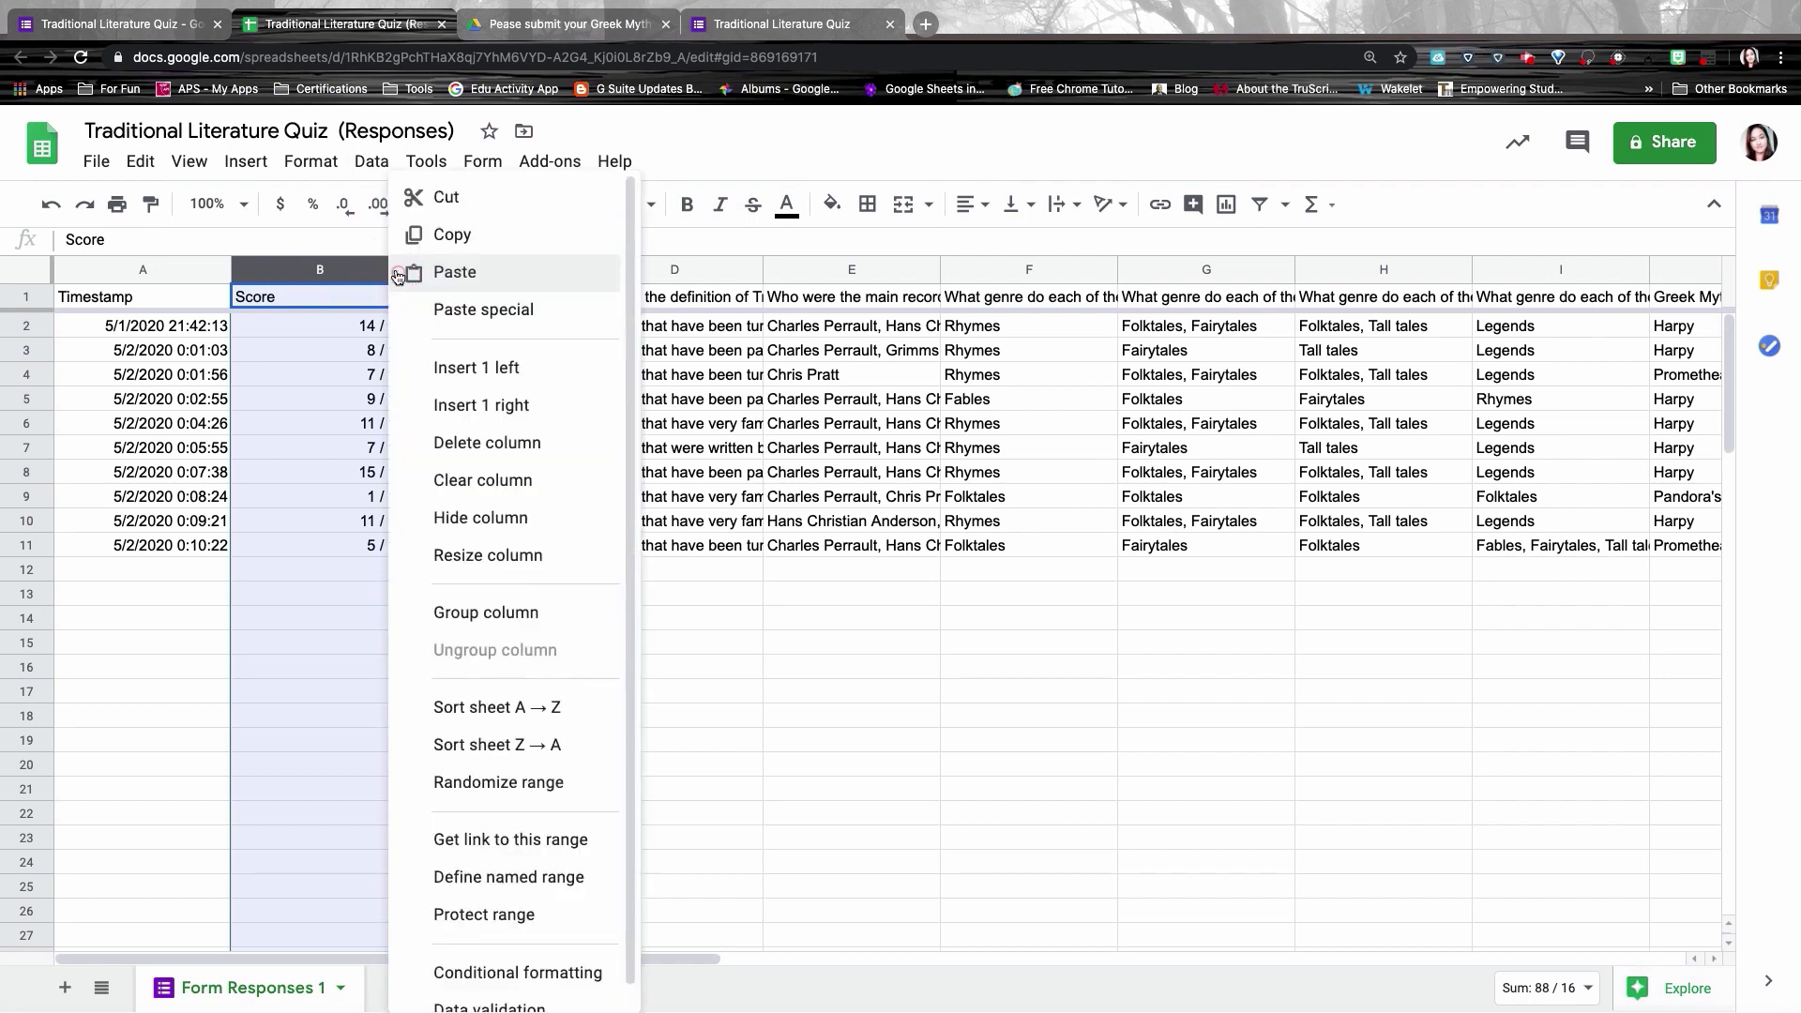
{"action": "left_click", "coordinate": [457, 705]}
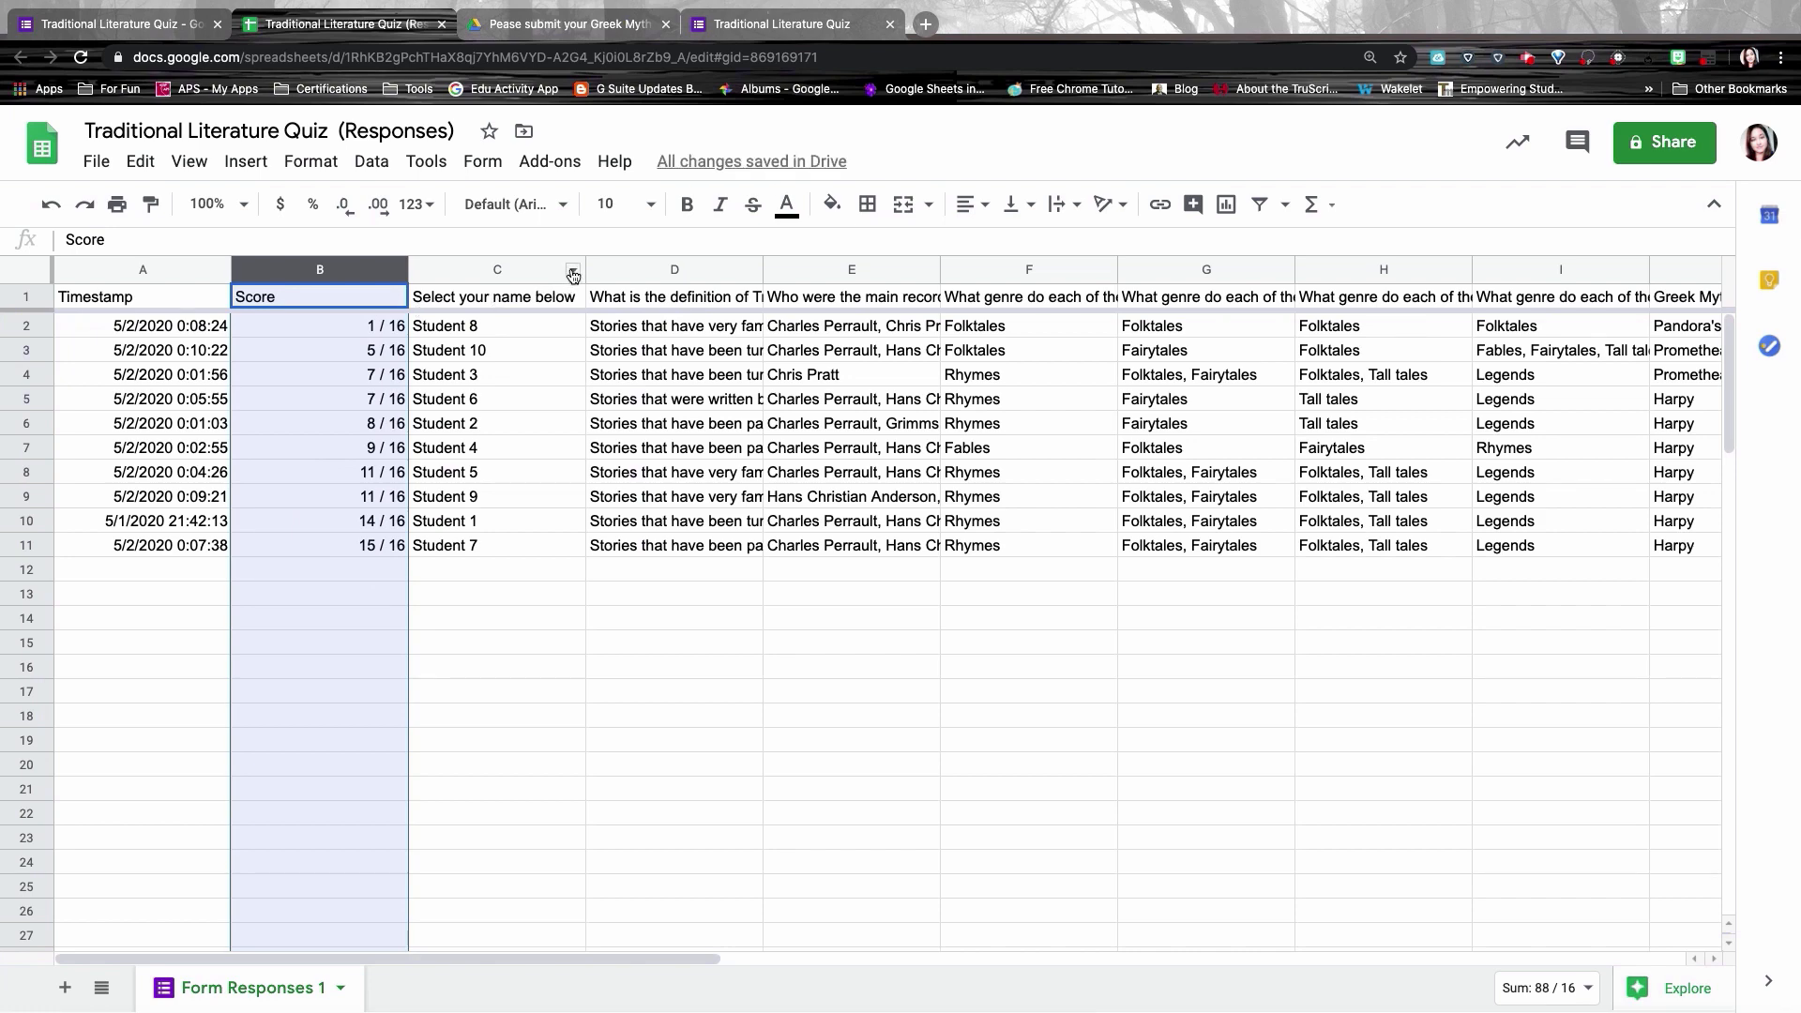
{"action": "left_click", "coordinate": [573, 273]}
{"action": "left_click", "coordinate": [668, 710]}
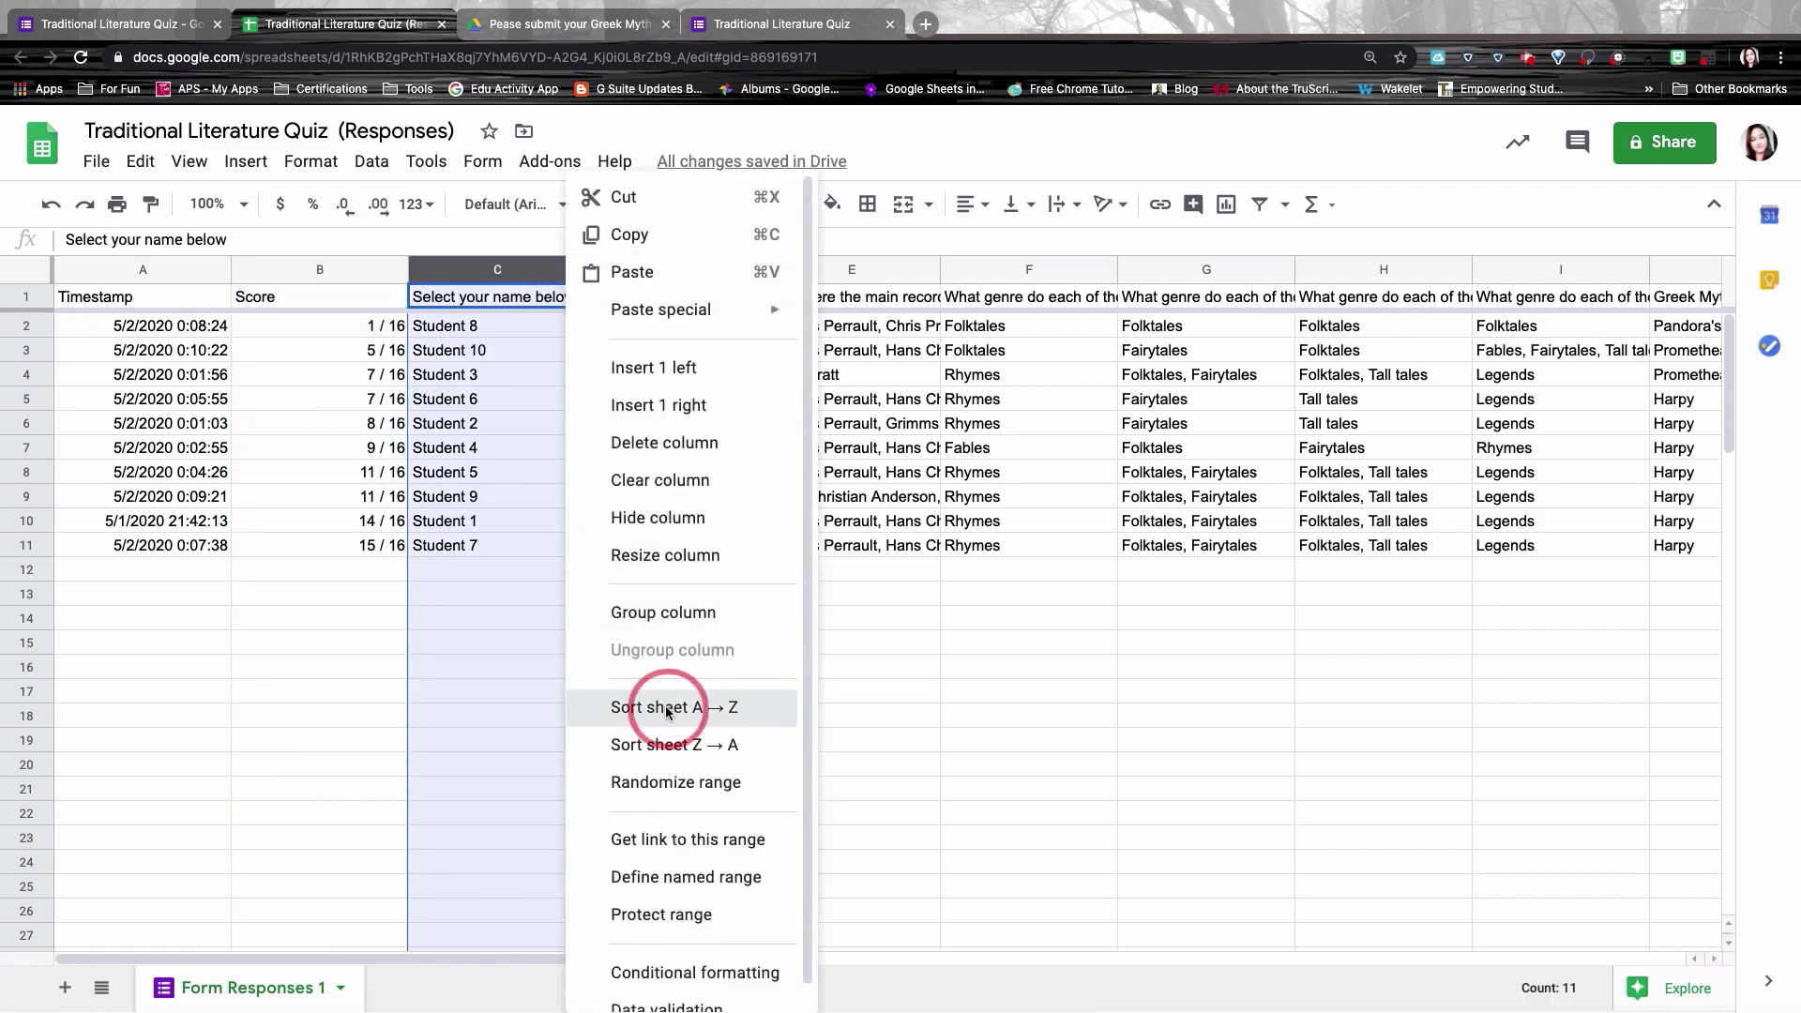
{"action": "key", "text": "ctrl+shift+Tab"}
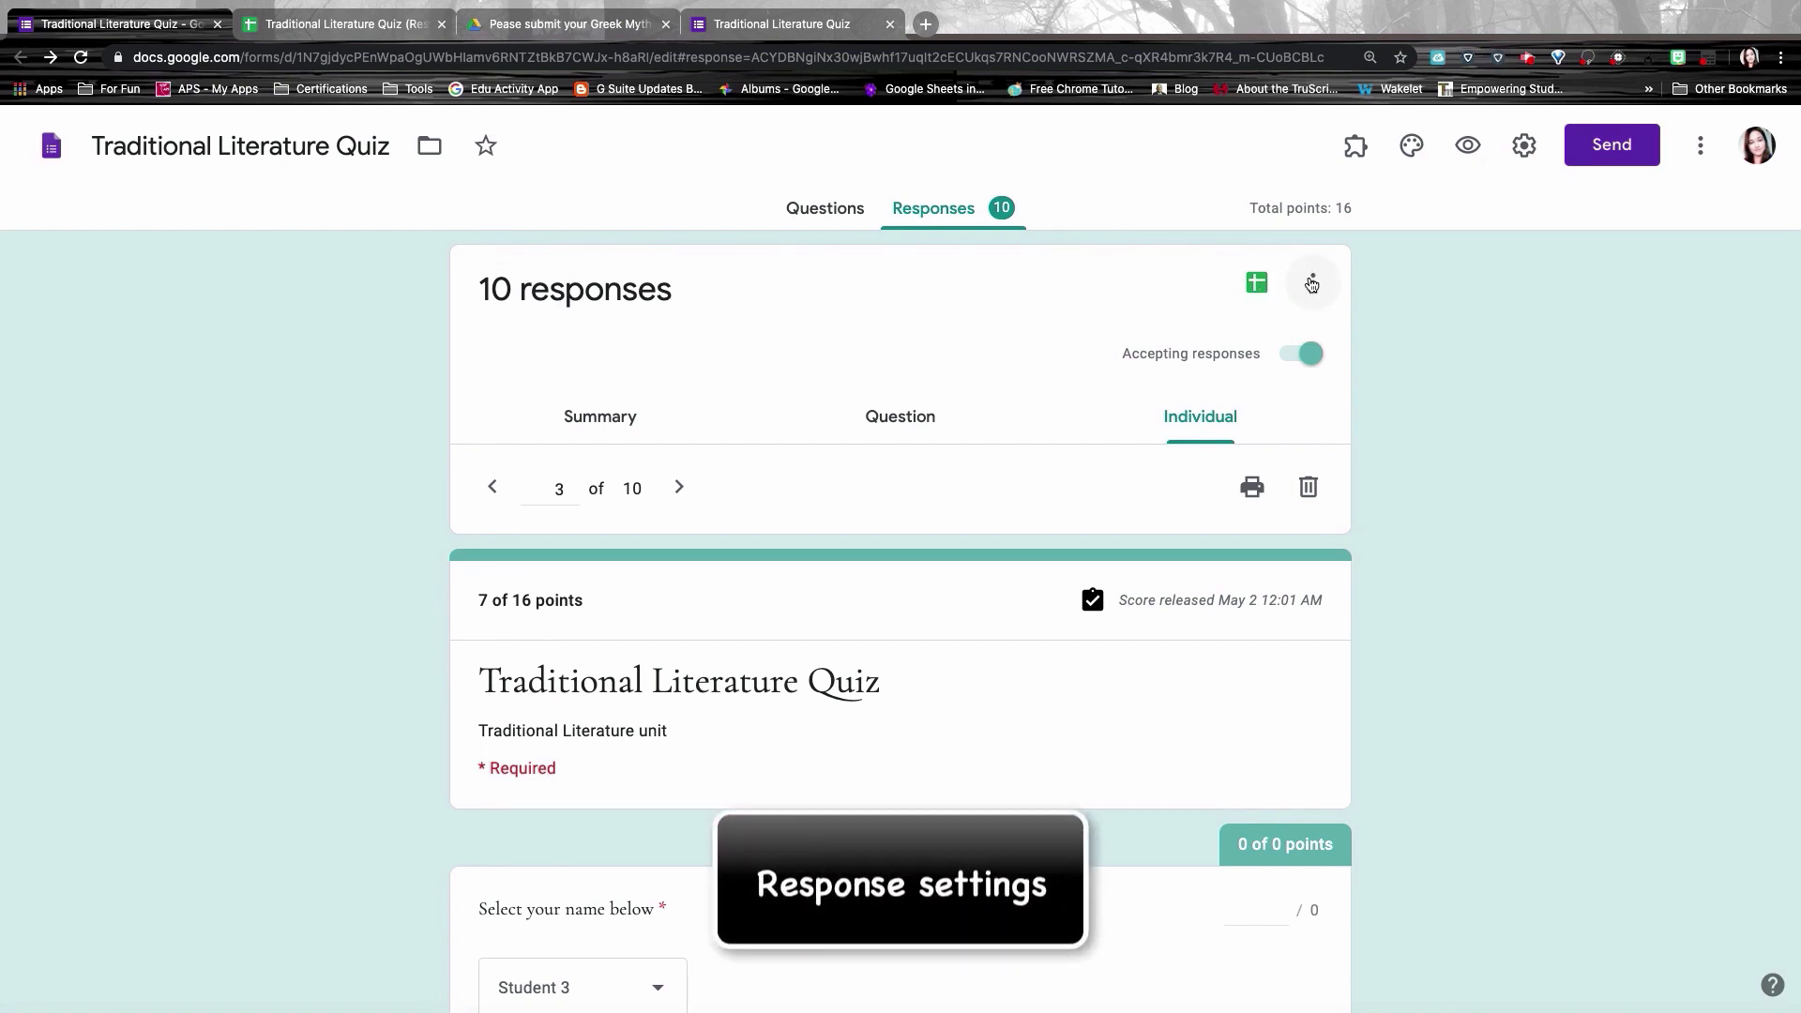
Step: Turn off Accepting responses for the Traditional Literature Quiz
{"action": "left_click", "coordinate": [1312, 284]}
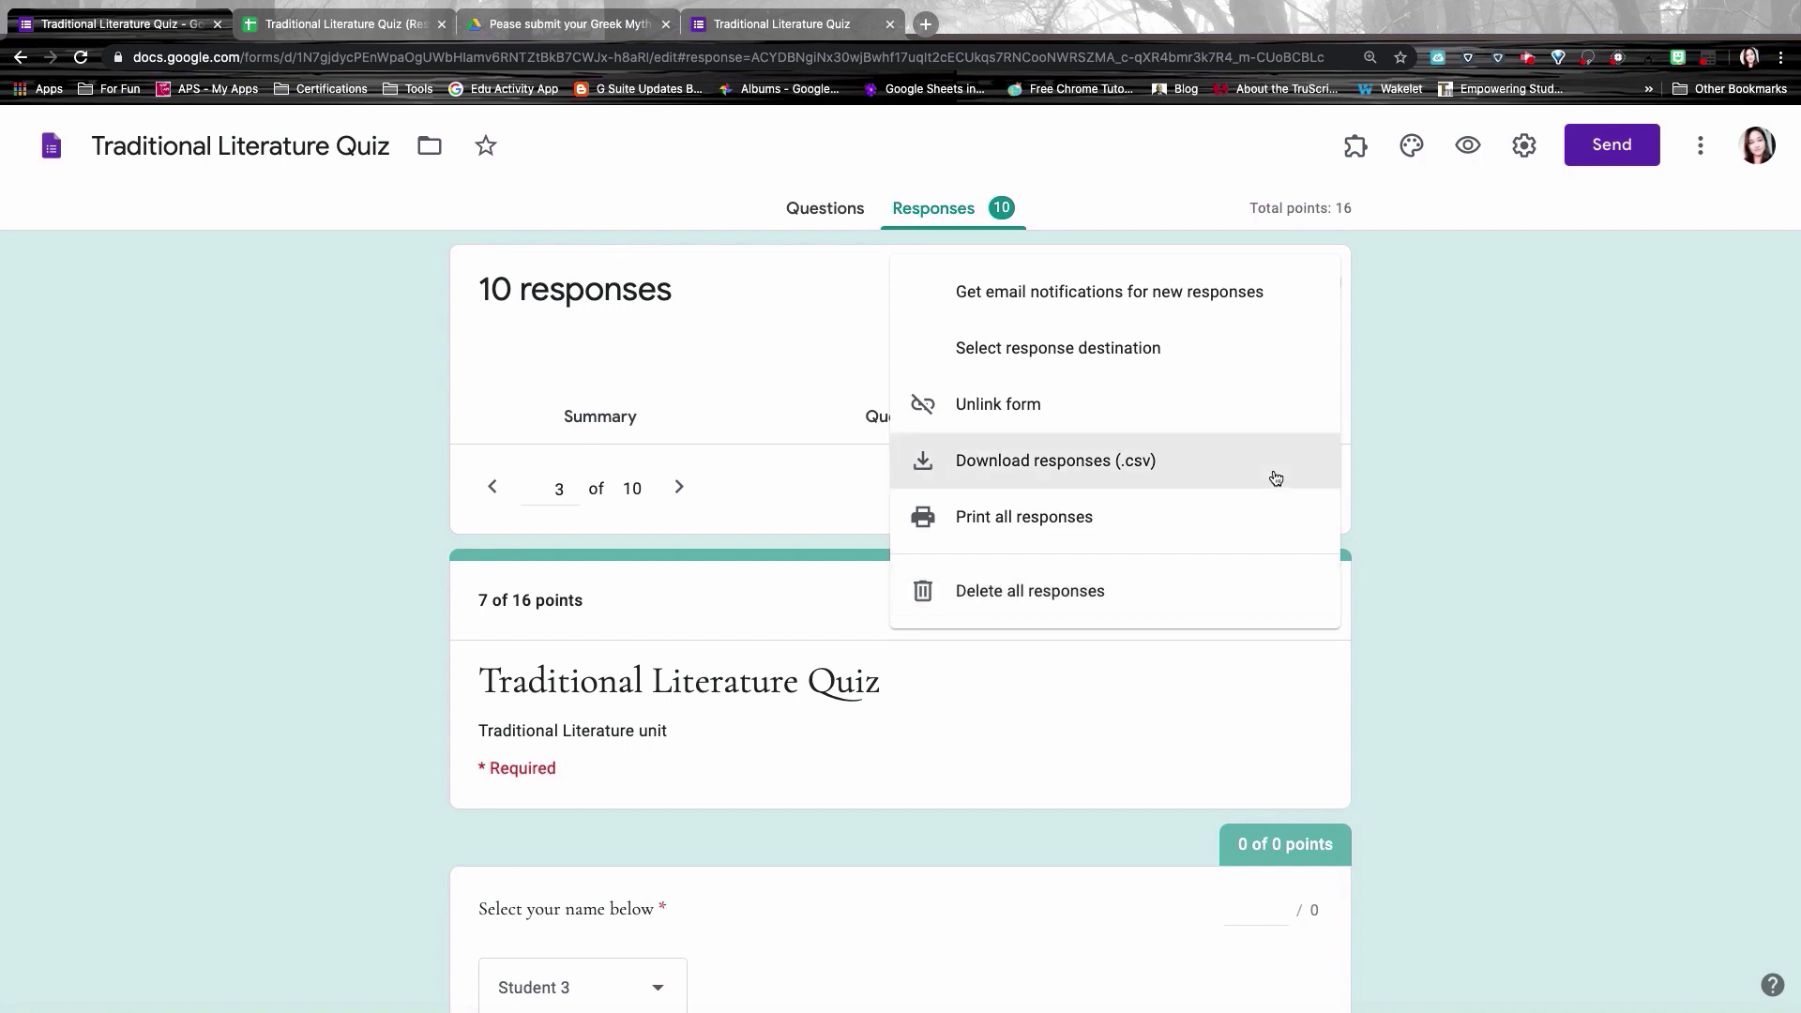
{"action": "left_click", "coordinate": [1387, 413]}
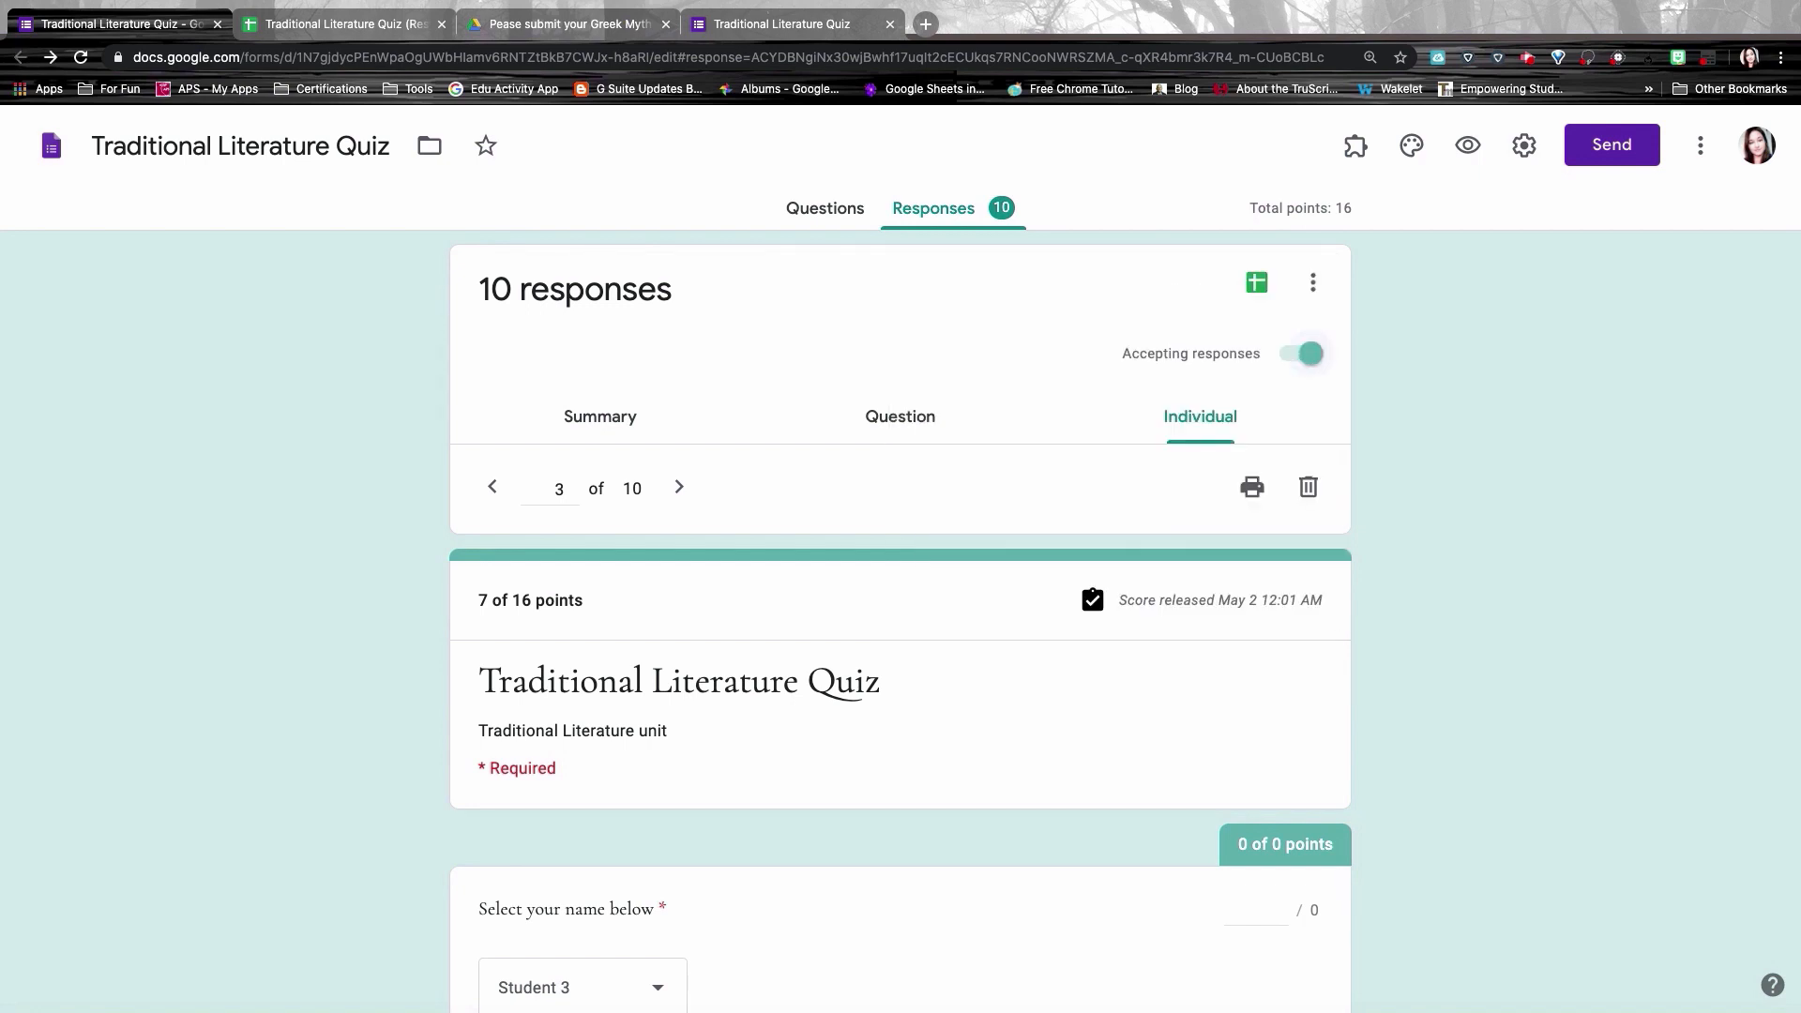
{"action": "left_click", "coordinate": [1305, 363]}
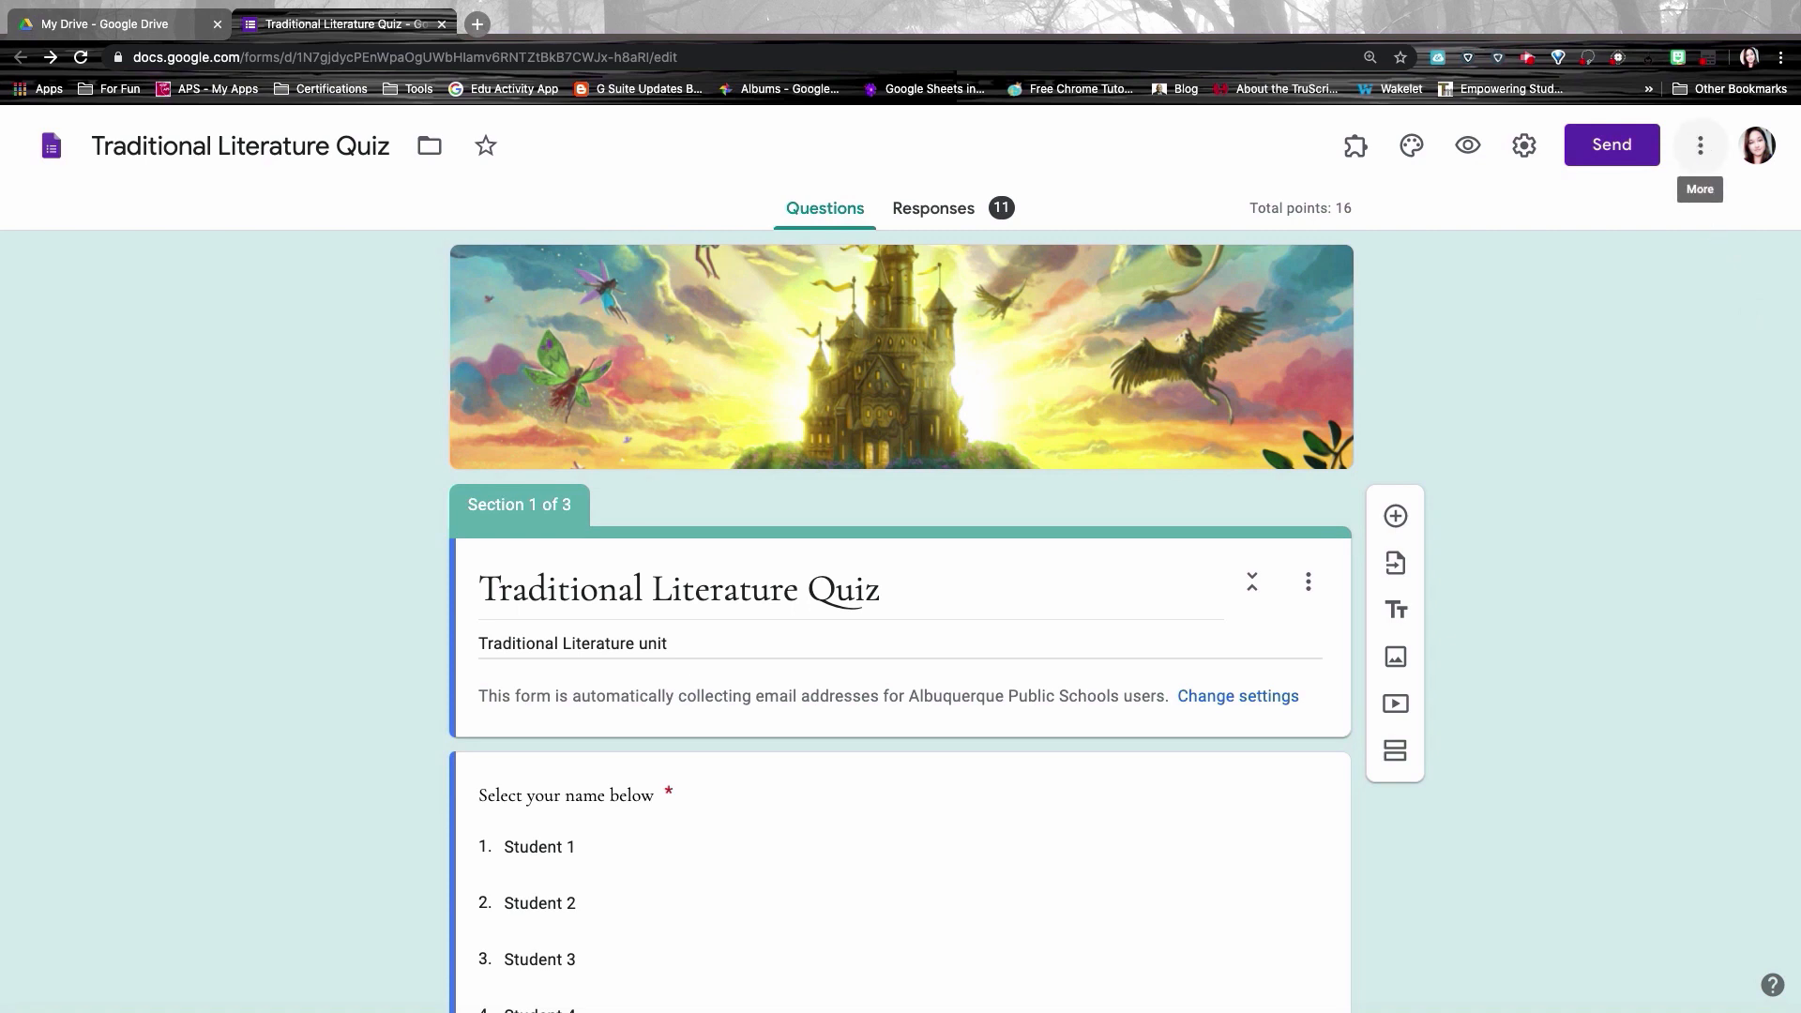
Step: Save the form Preferences with the default quiz point value of 0 kept on
{"action": "left_click", "coordinate": [1703, 147]}
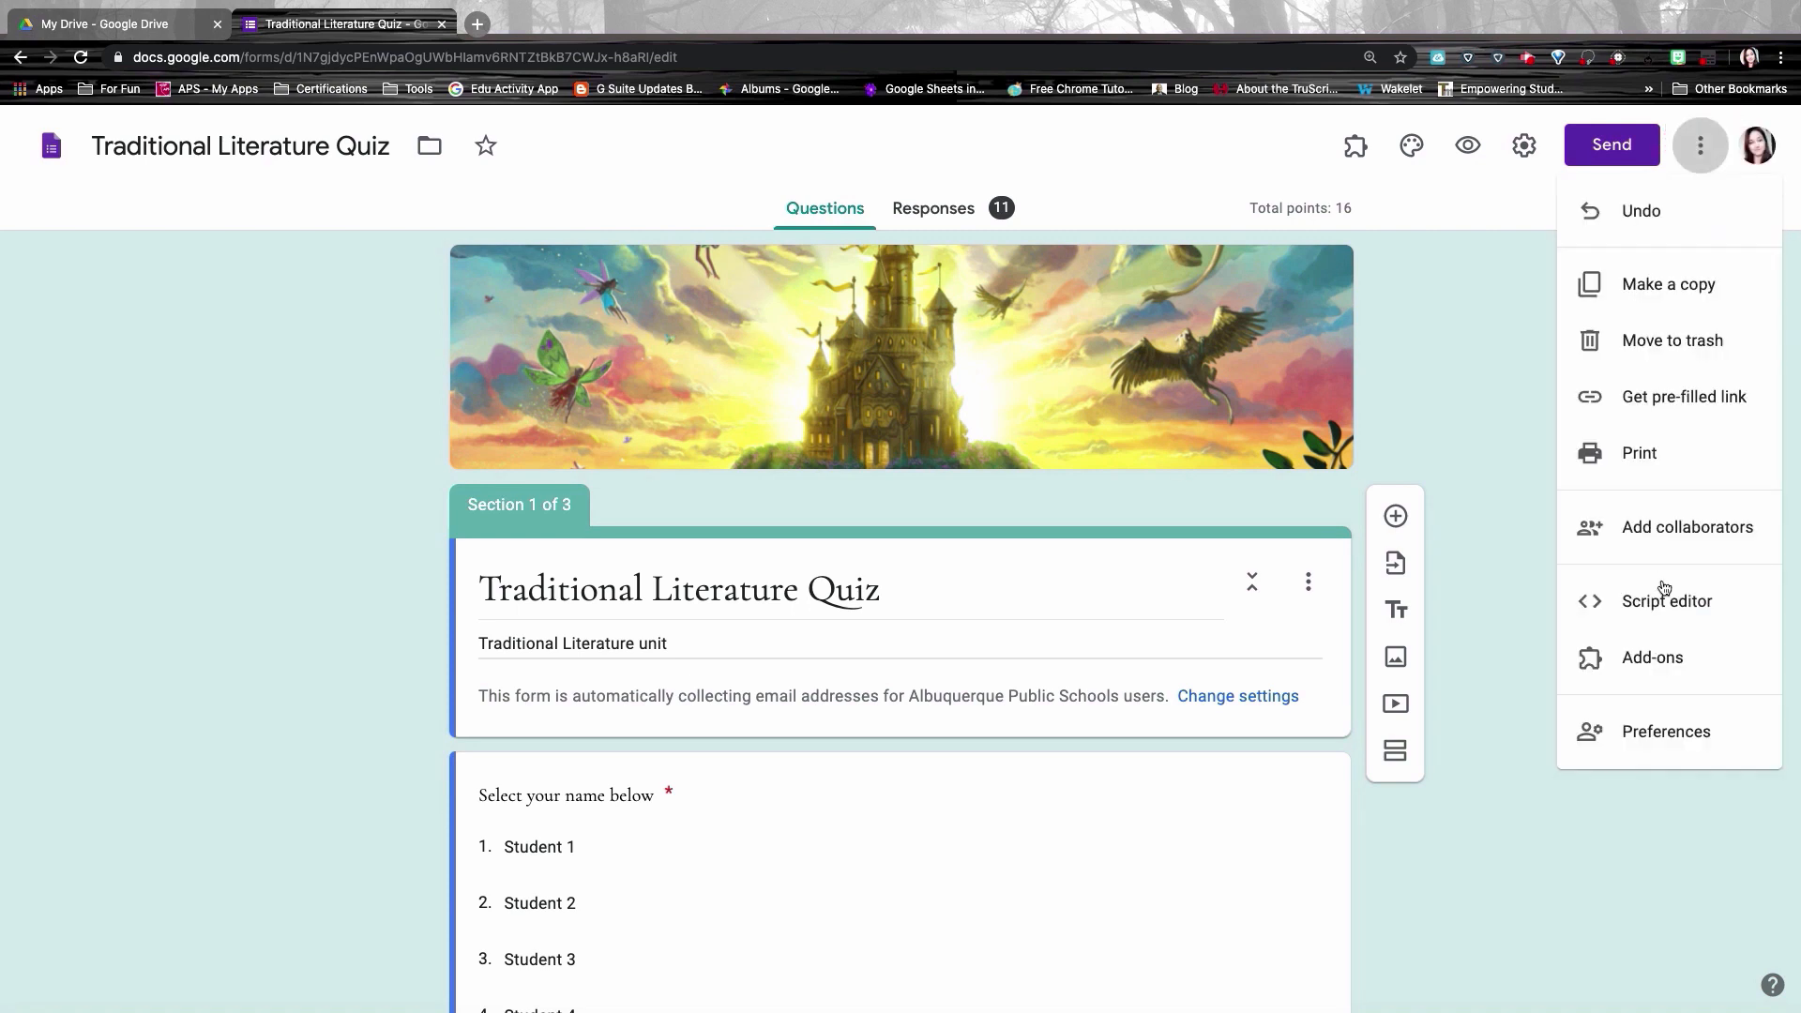
{"action": "left_click", "coordinate": [1656, 733]}
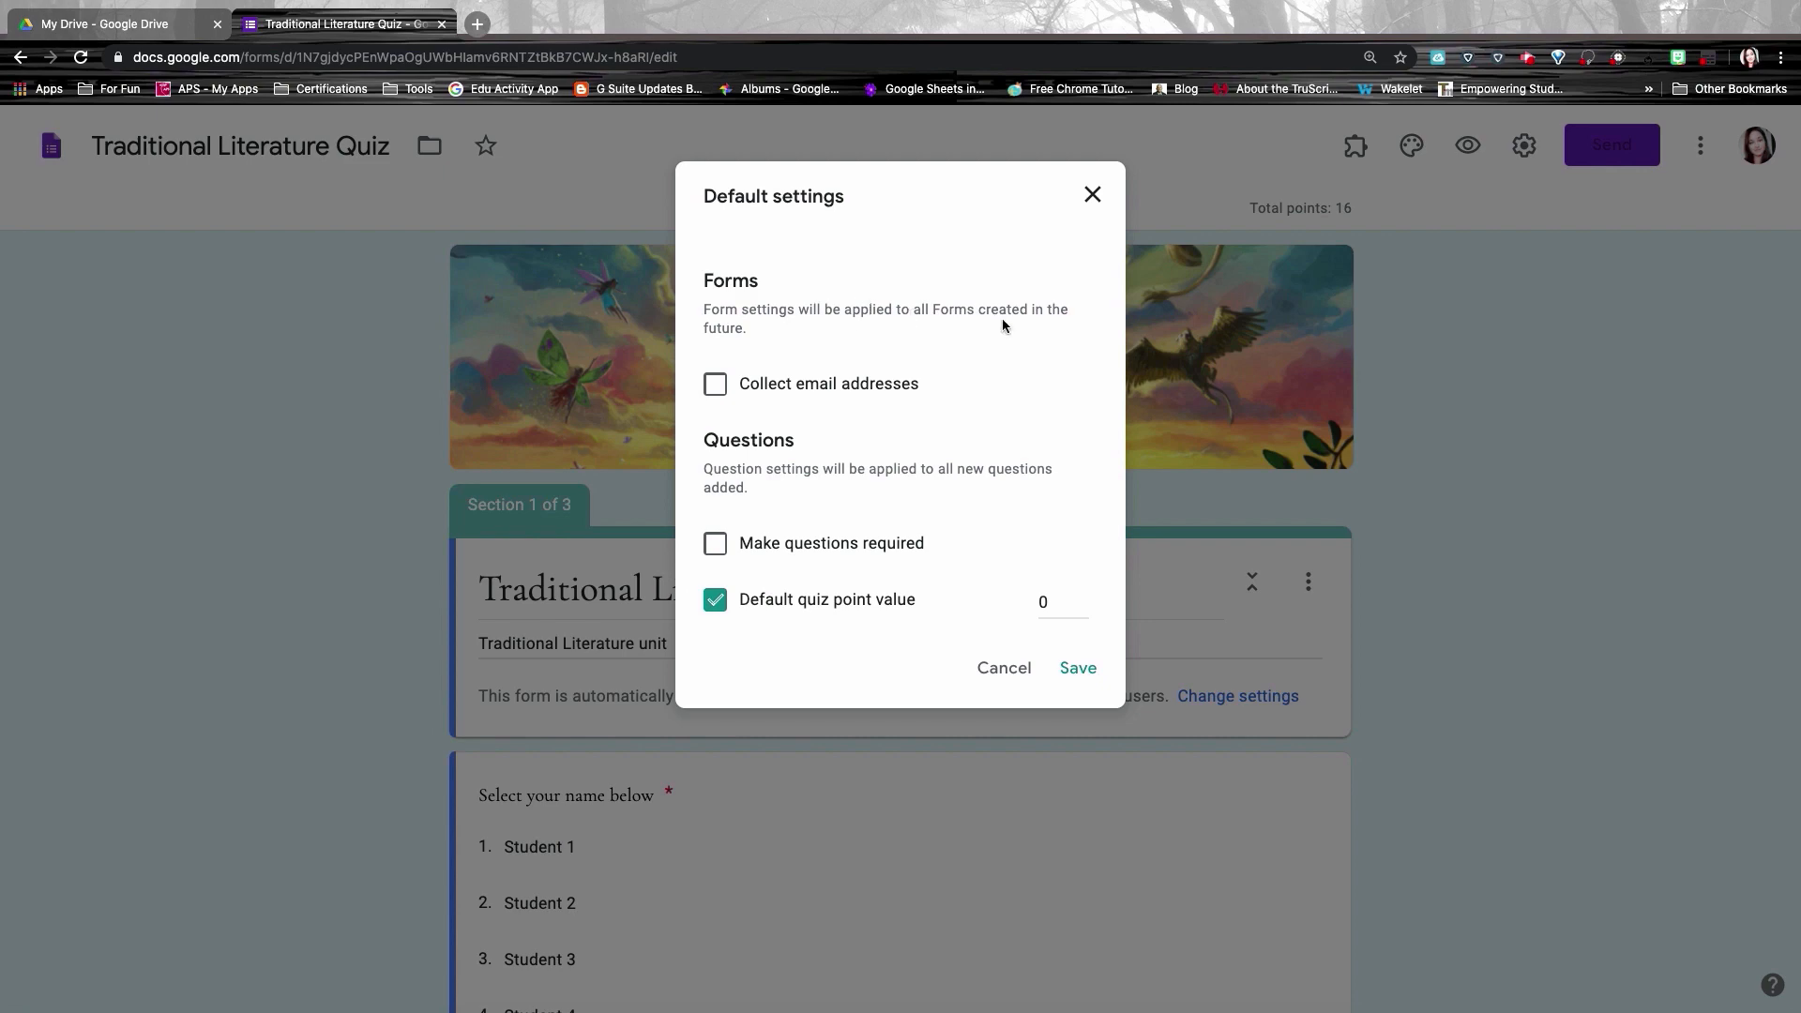
{"action": "left_click", "coordinate": [1076, 674]}
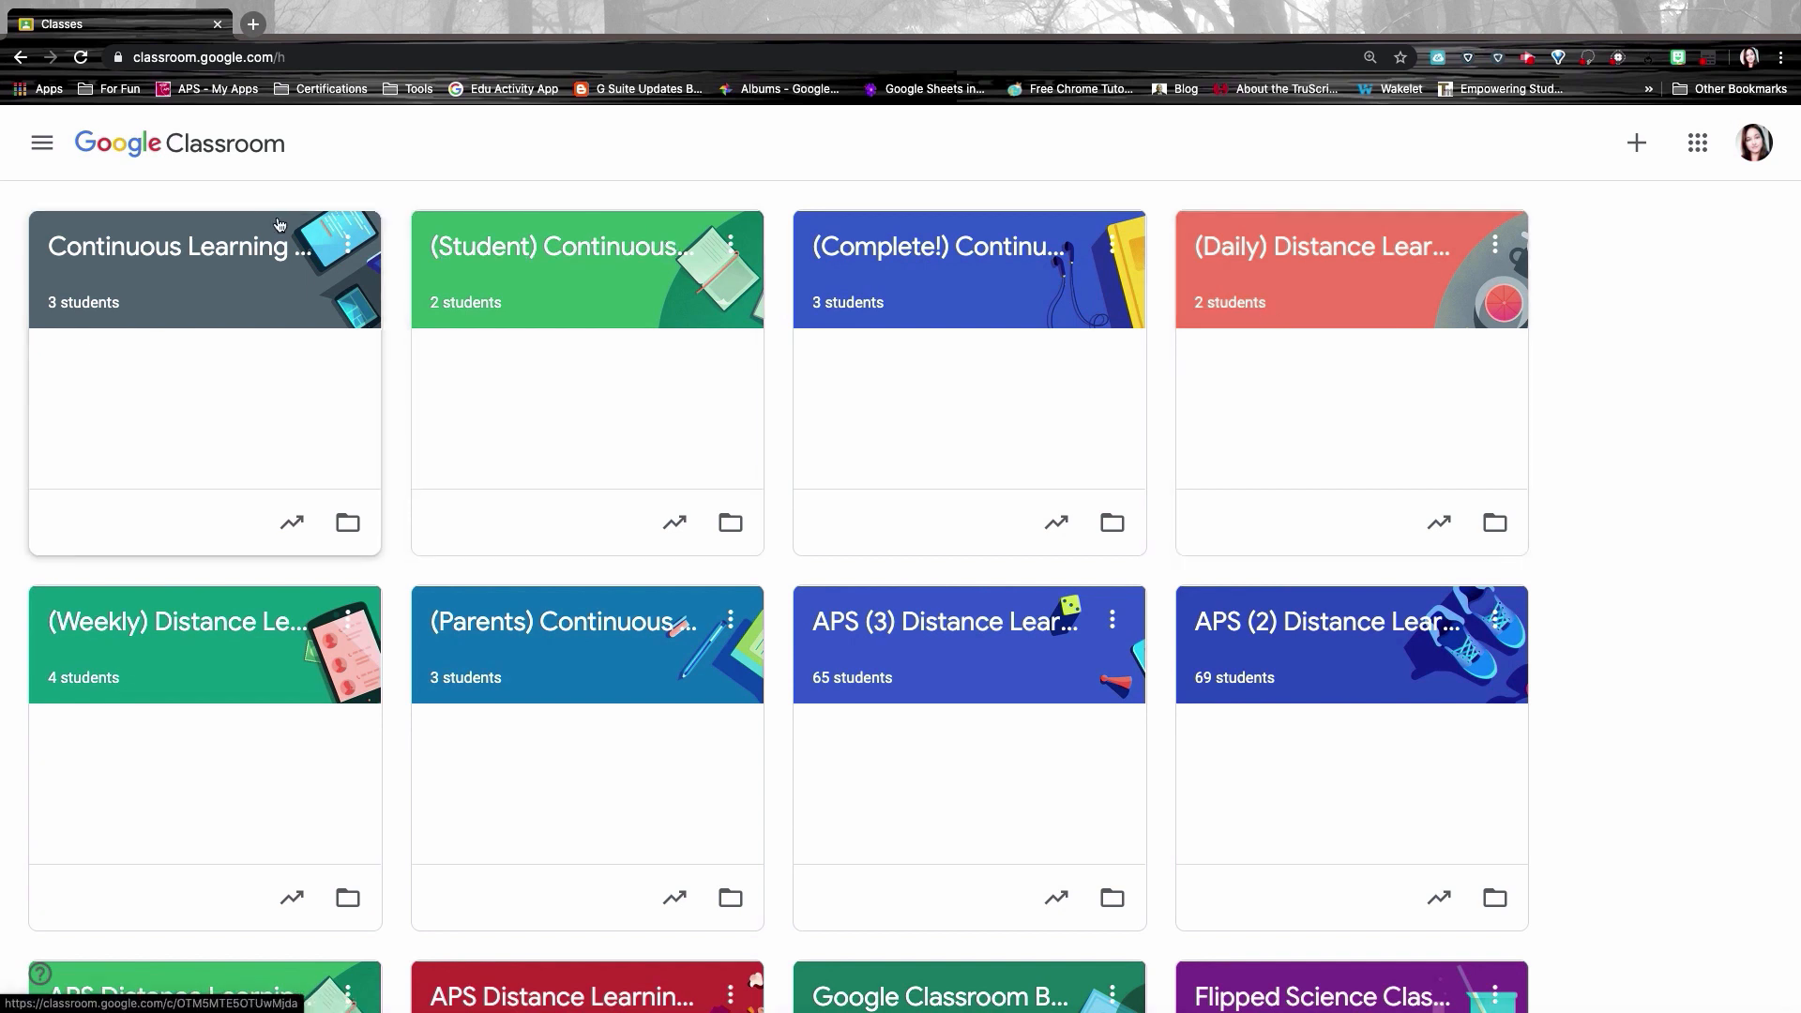
Step: Open the Continuous Learning Classroom class and go to its Classwork page
{"action": "left_click", "coordinate": [188, 246]}
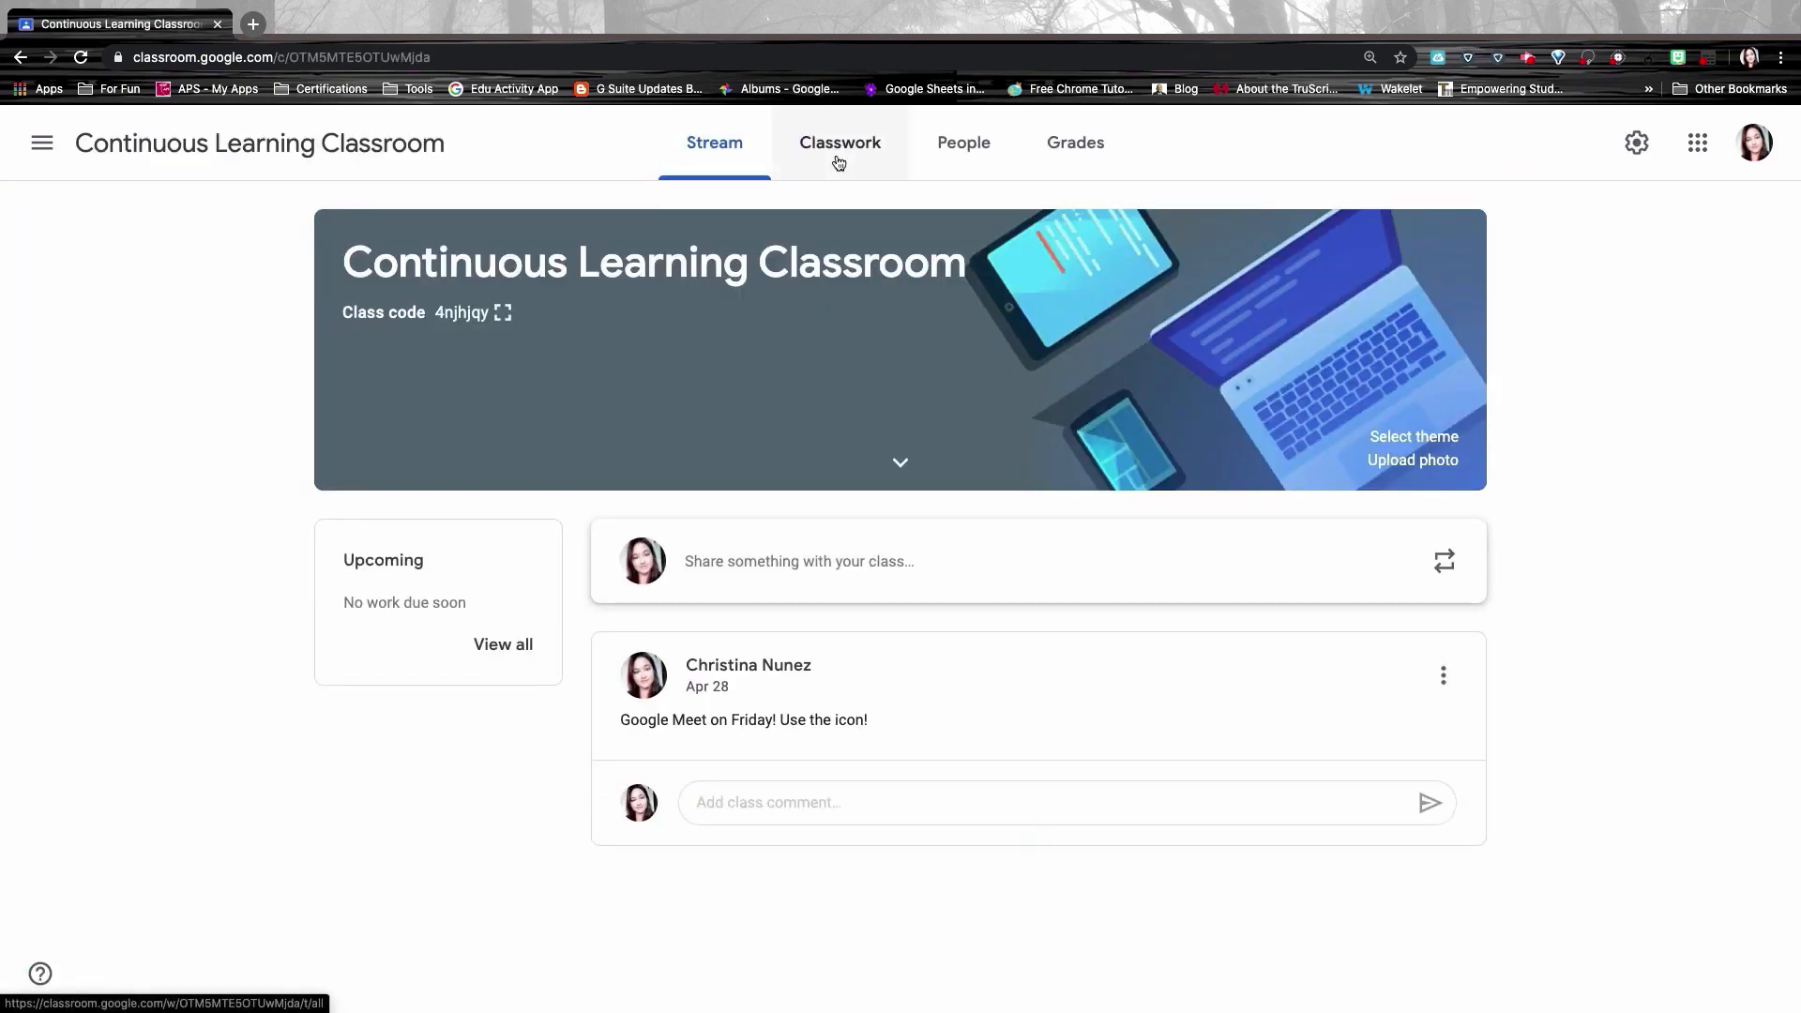
{"action": "left_click", "coordinate": [838, 158]}
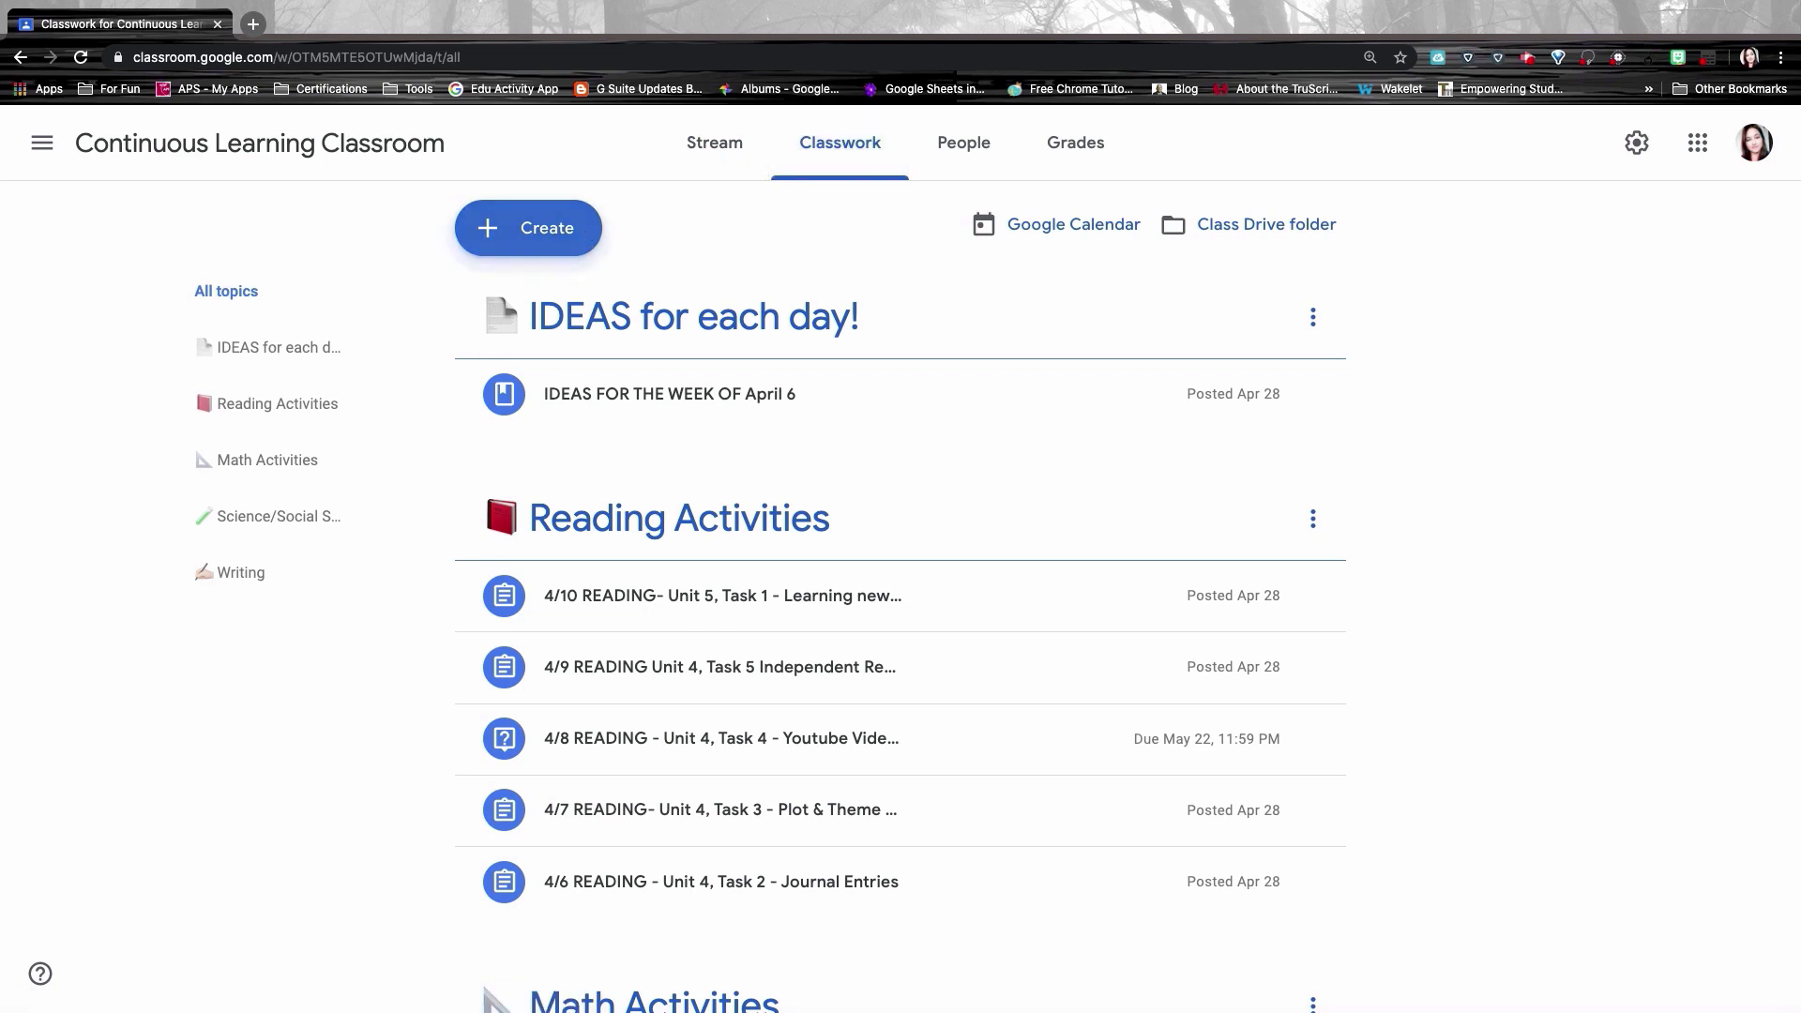
Step: Create a new Quiz assignment from the Classwork Create menu
{"action": "left_click", "coordinate": [495, 227]}
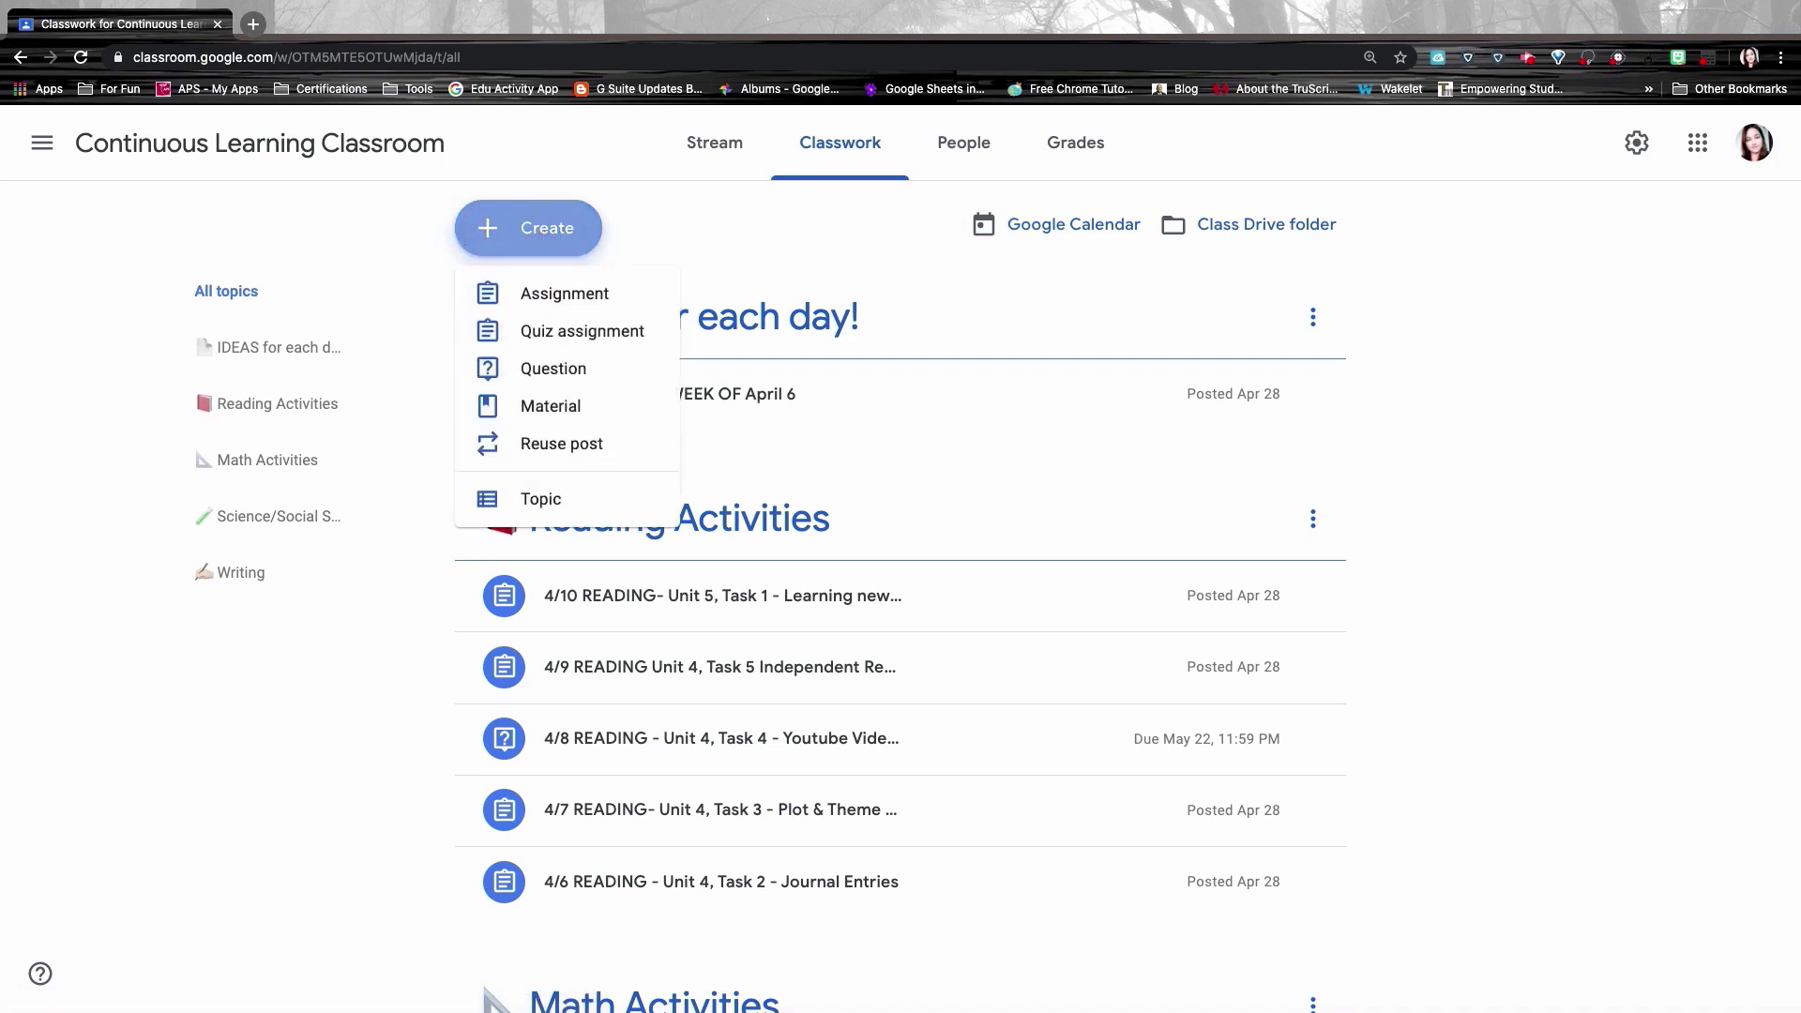
{"action": "left_click", "coordinate": [524, 335]}
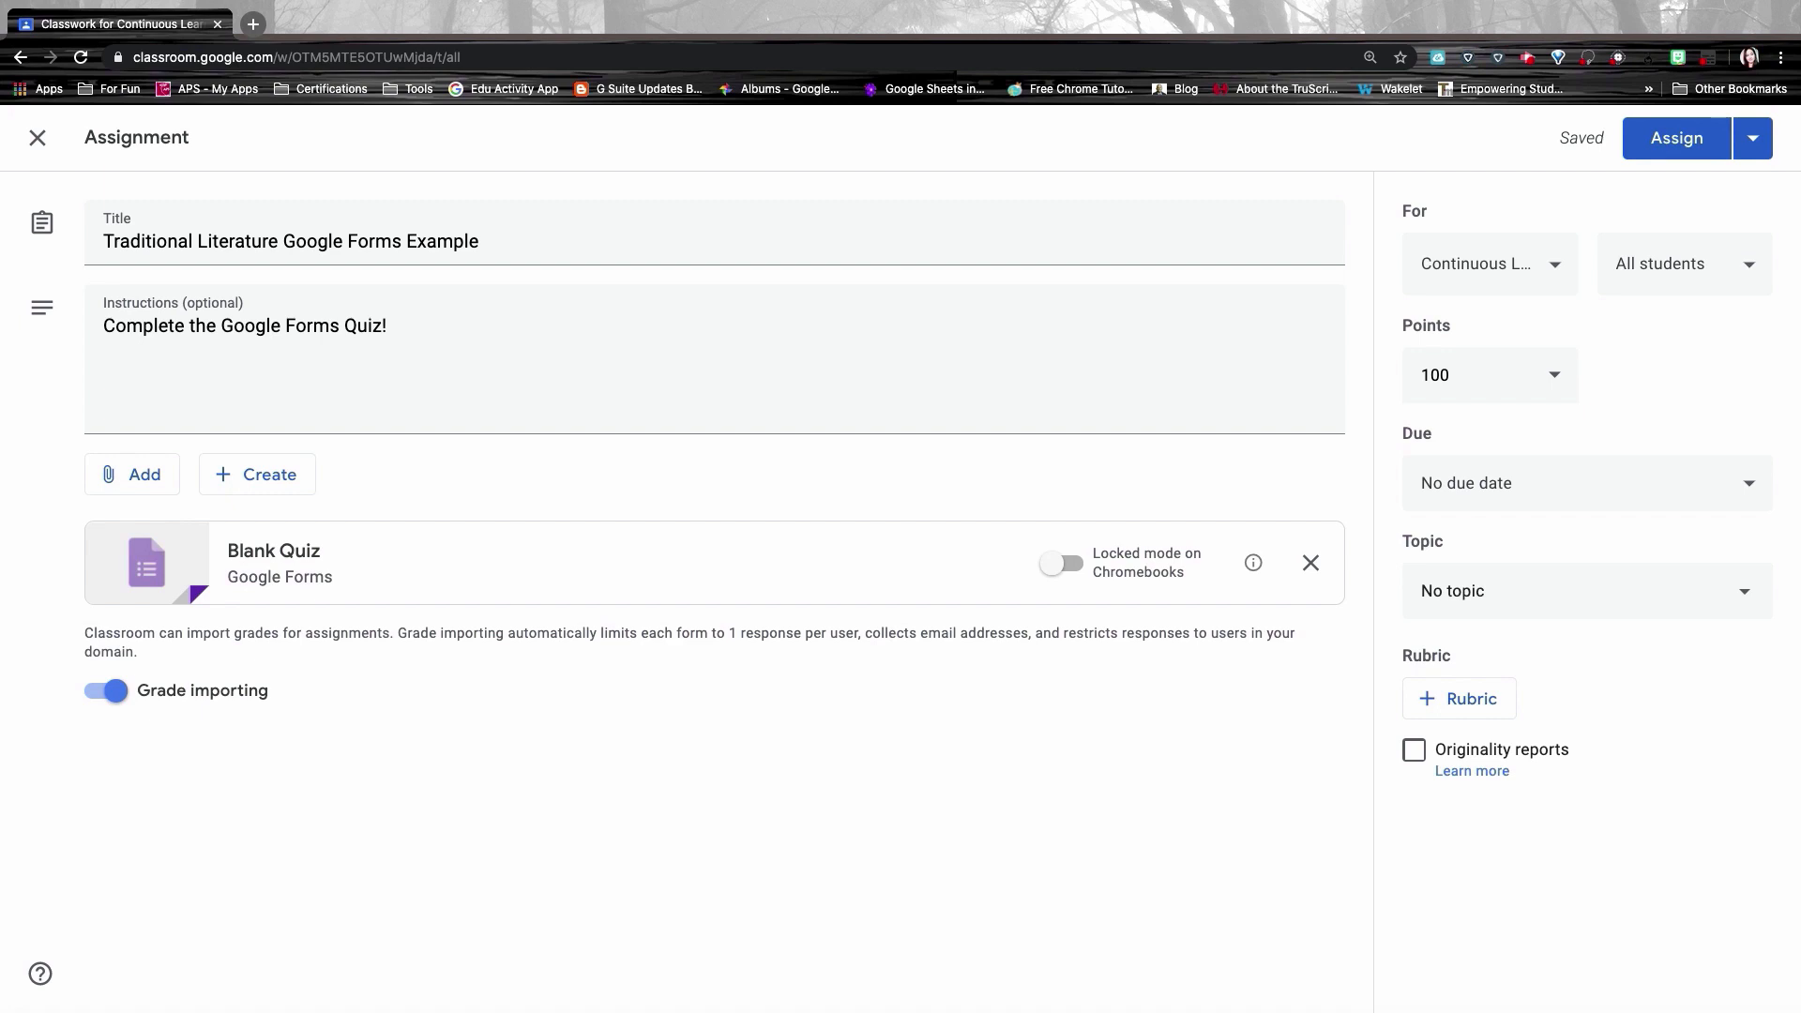
Step: Check the attached Blank Quiz, then assign Traditional Literature Google Forms Example to the class
{"action": "left_click", "coordinate": [276, 554]}
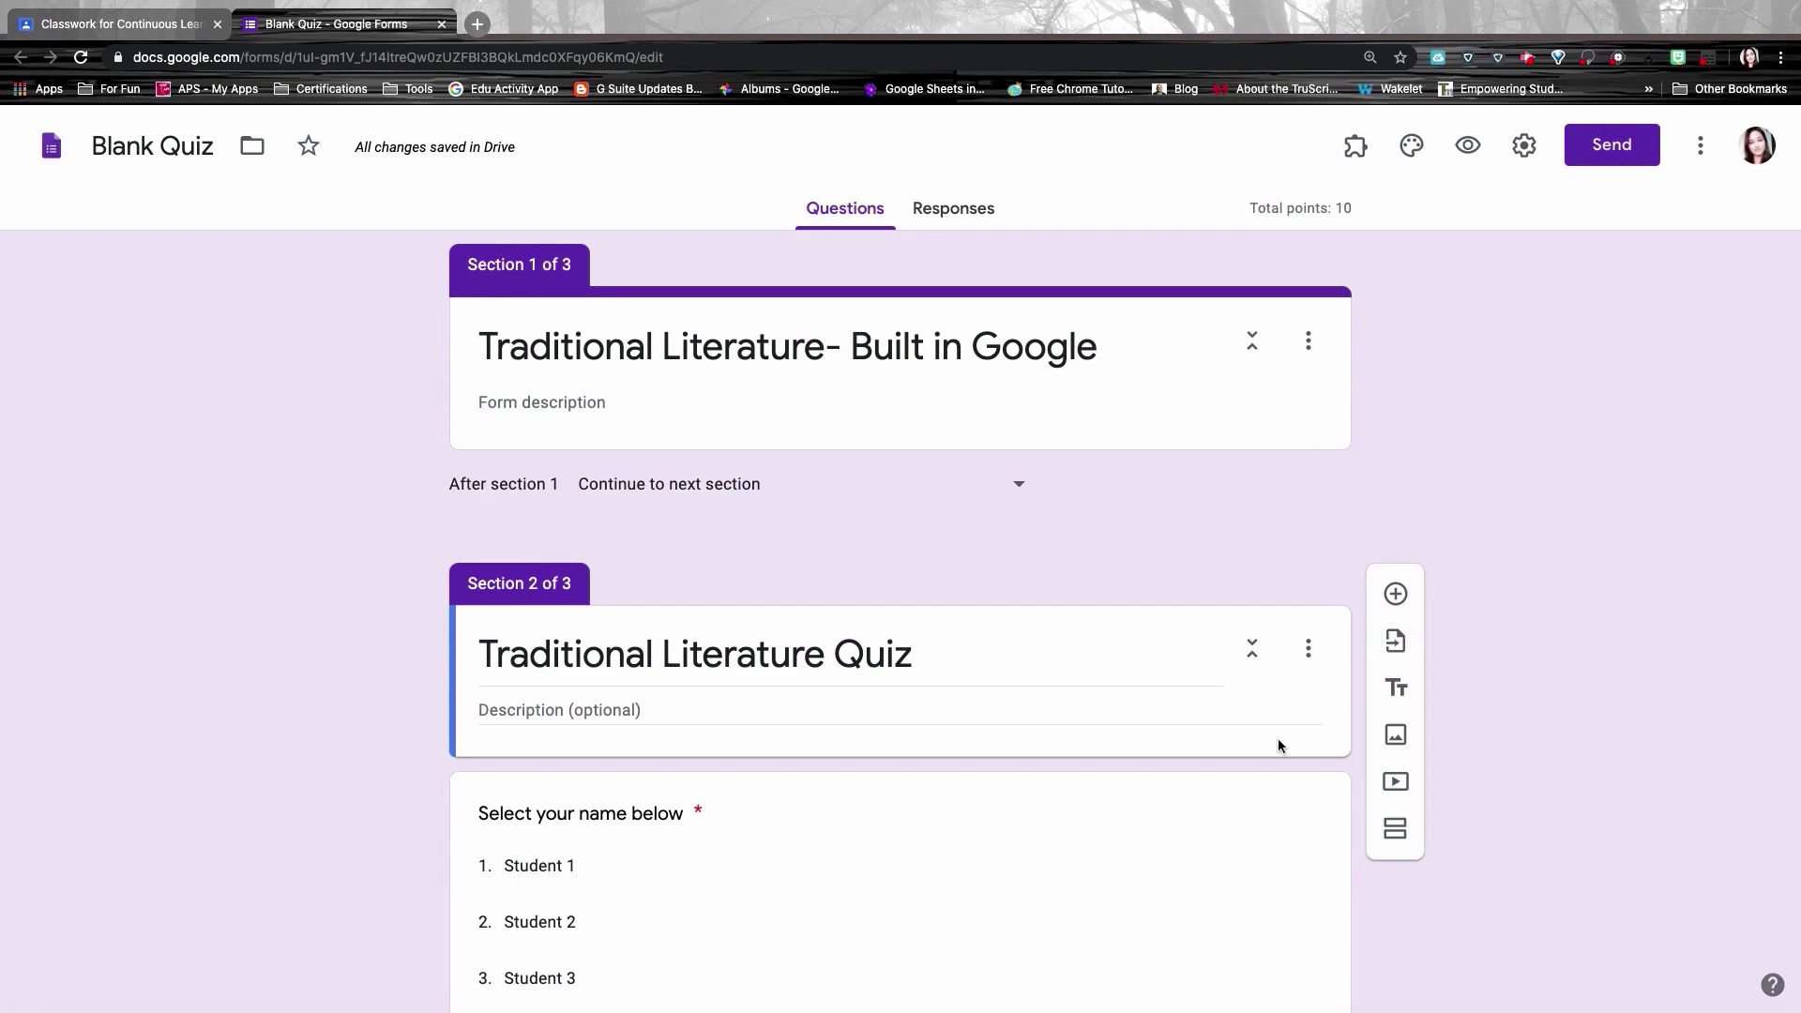
{"action": "scroll", "coordinate": [1276, 702], "scroll_direction": "down", "scroll_amount": 20}
{"action": "scroll", "coordinate": [1276, 702], "scroll_direction": "up", "scroll_amount": 20}
{"action": "left_click", "coordinate": [167, 22]}
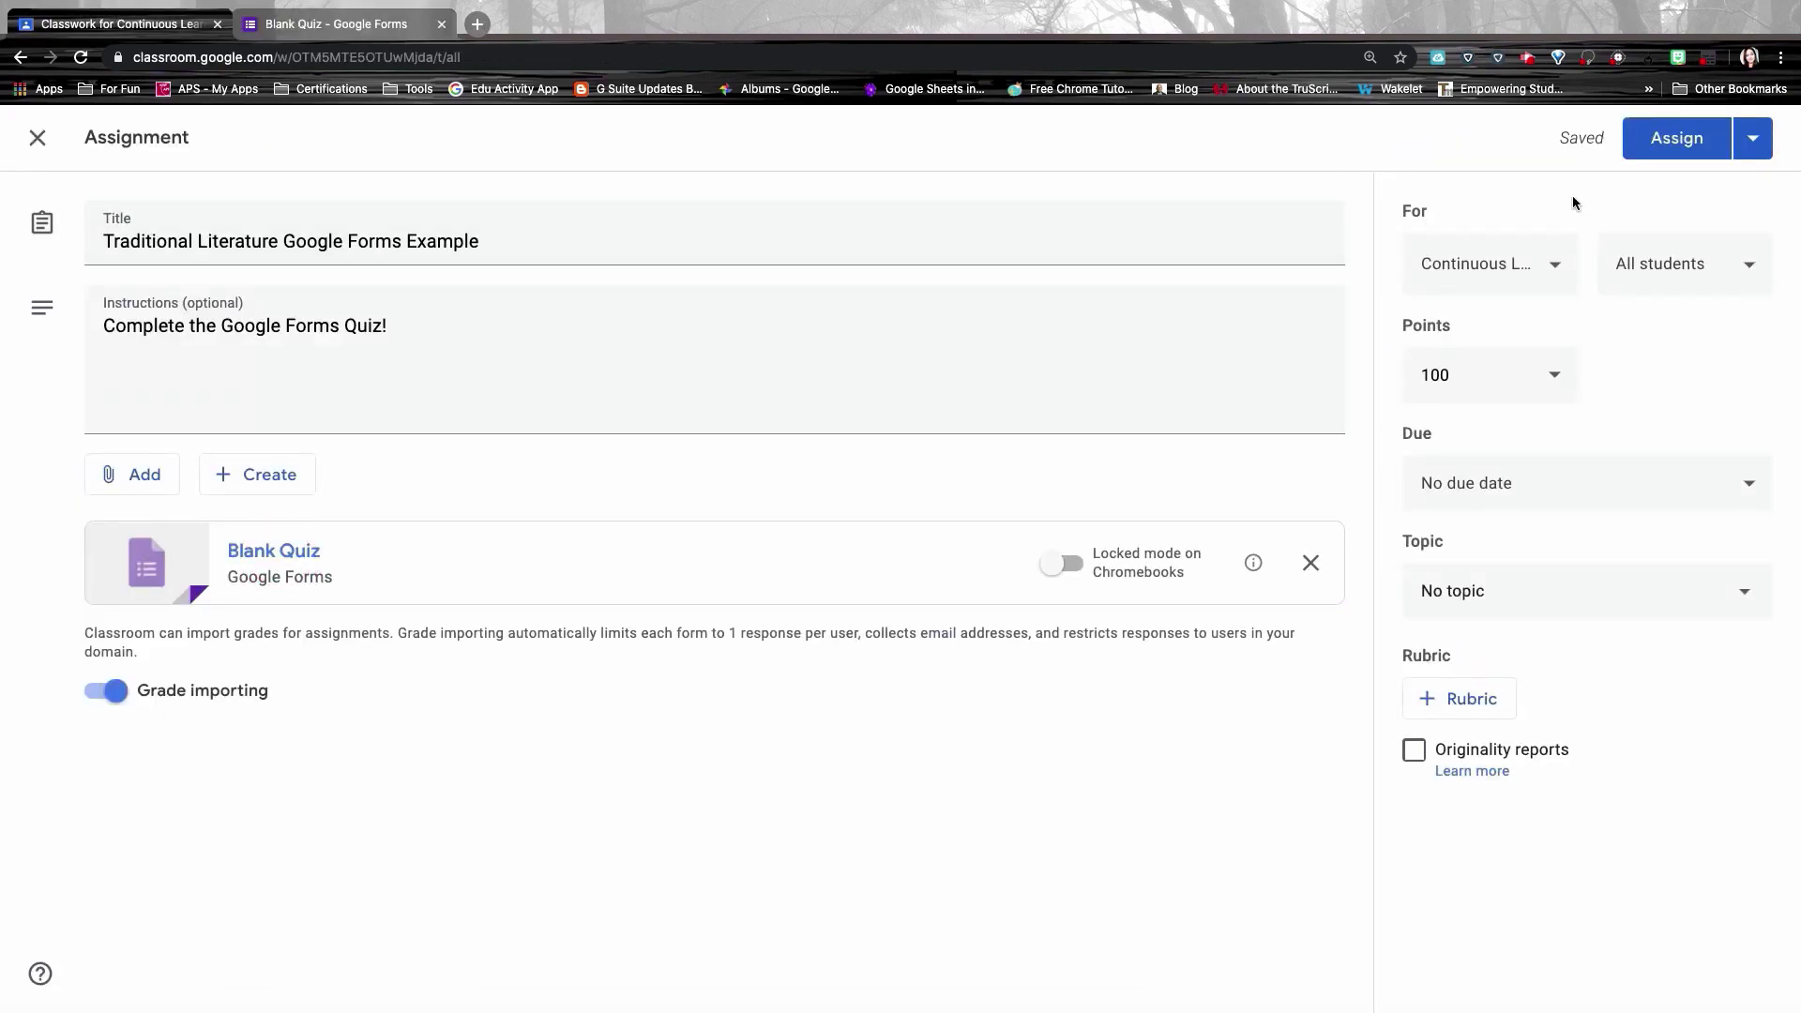
{"action": "left_click", "coordinate": [1676, 139]}
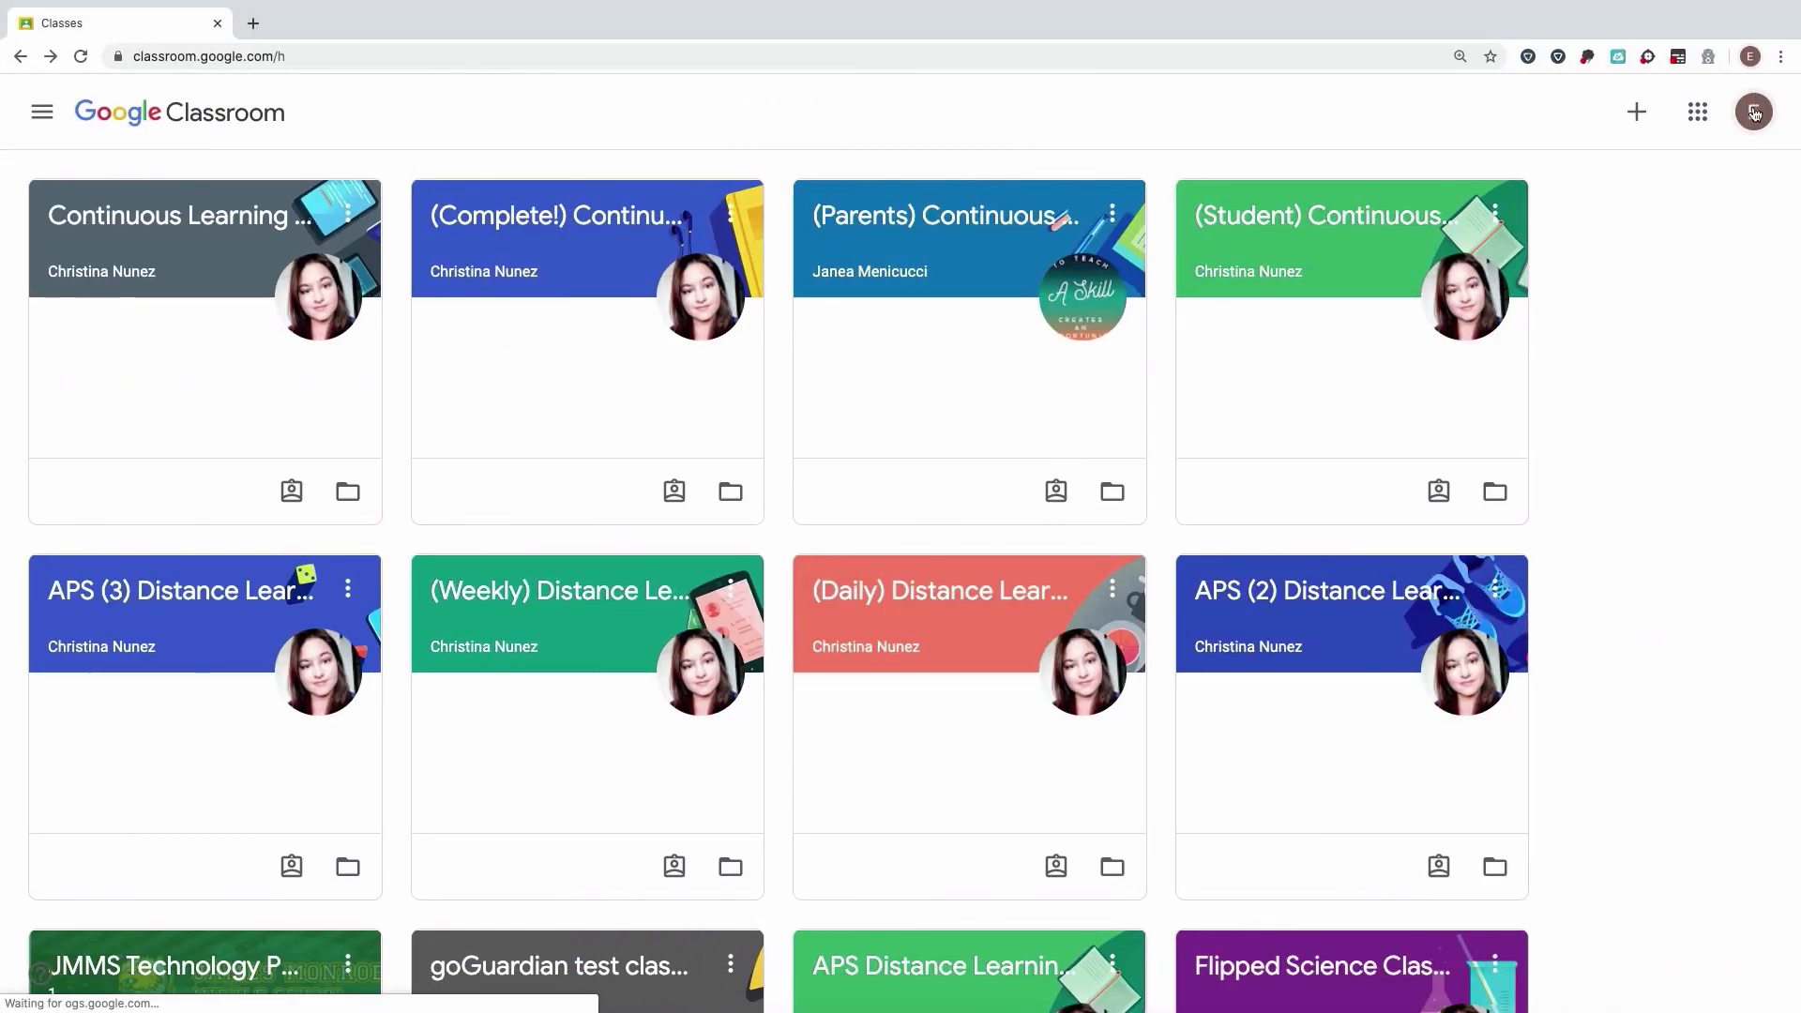
Step: As a student, open the Traditional Literature Google Forms Example assignment and its attached quiz
{"action": "left_click", "coordinate": [194, 212]}
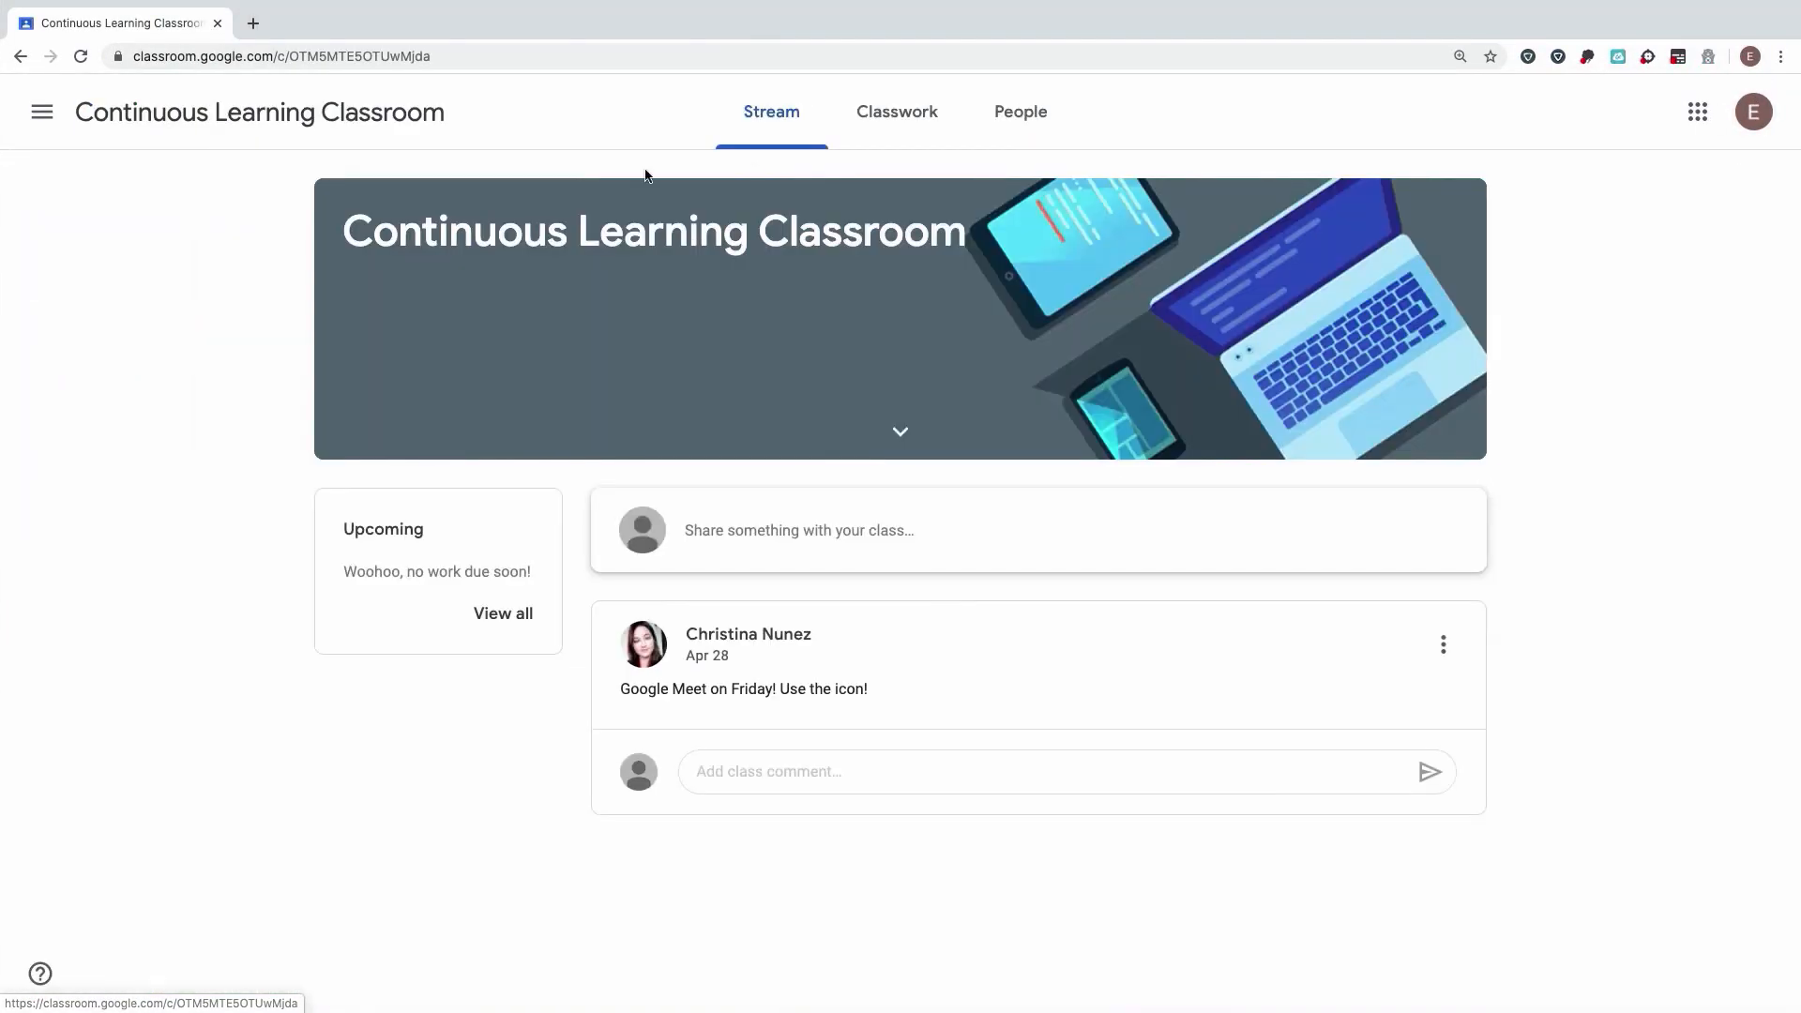
{"action": "left_click", "coordinate": [902, 110]}
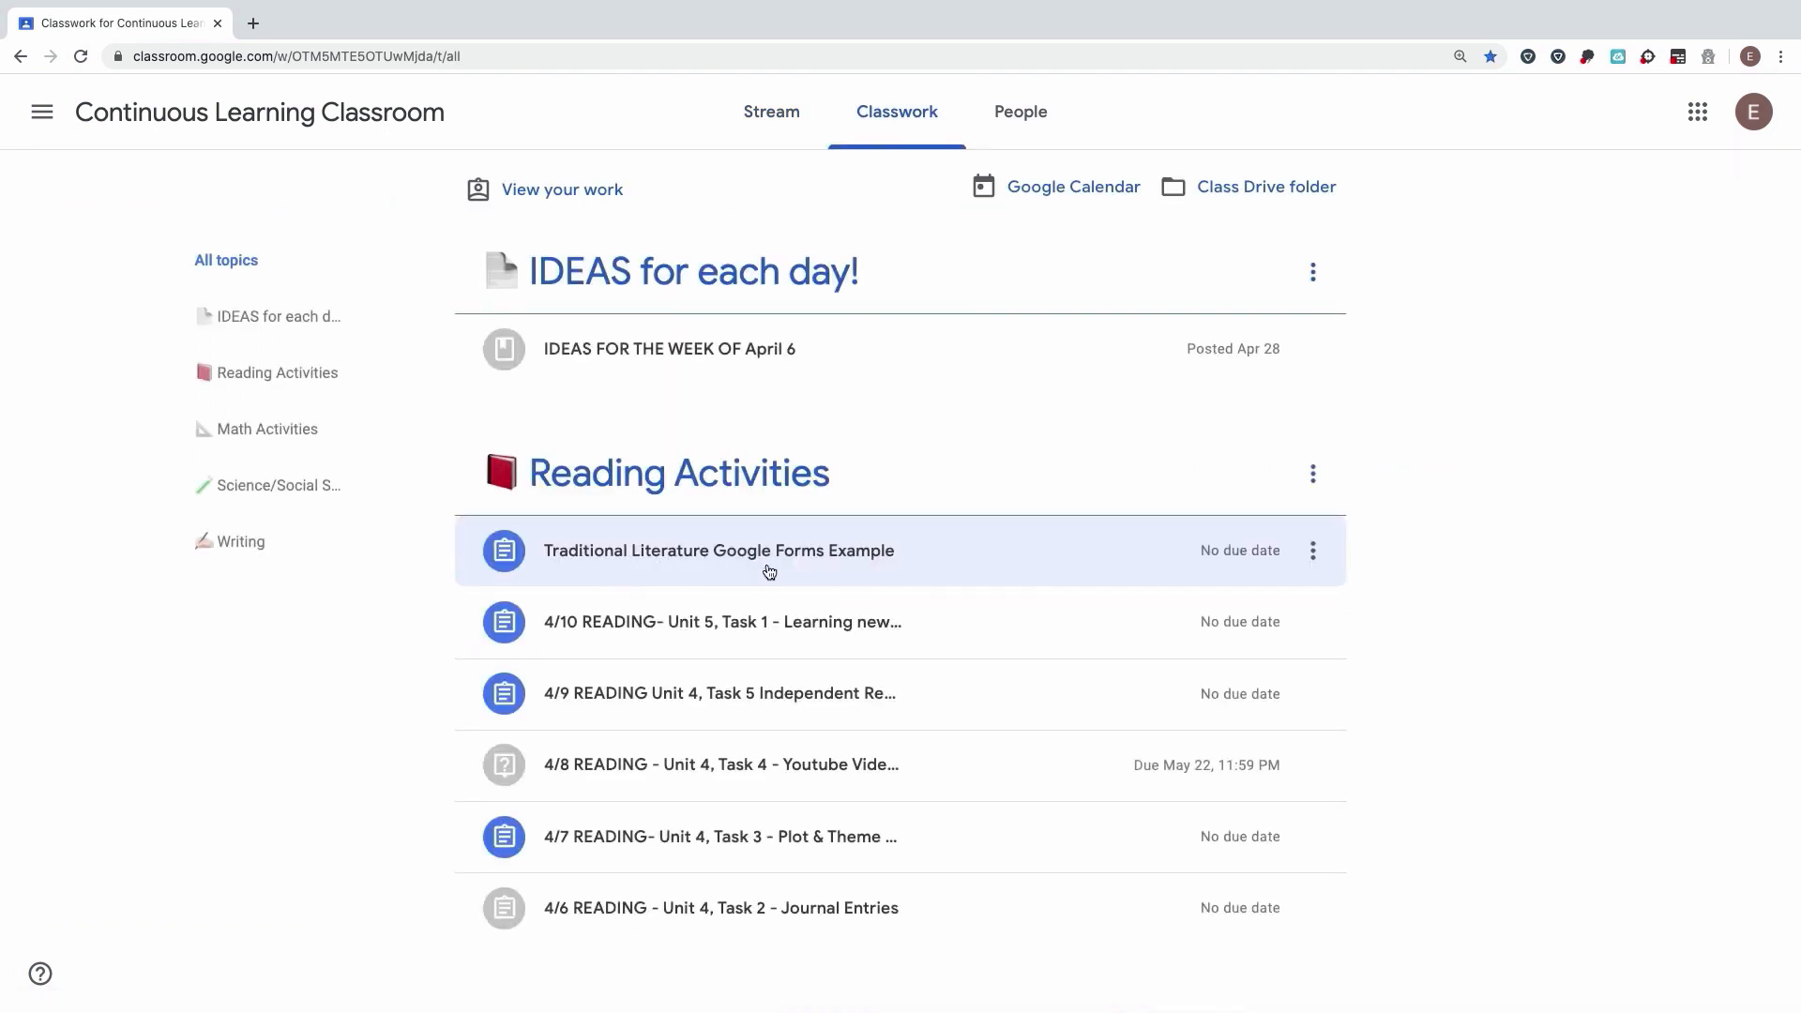
{"action": "left_click", "coordinate": [764, 572]}
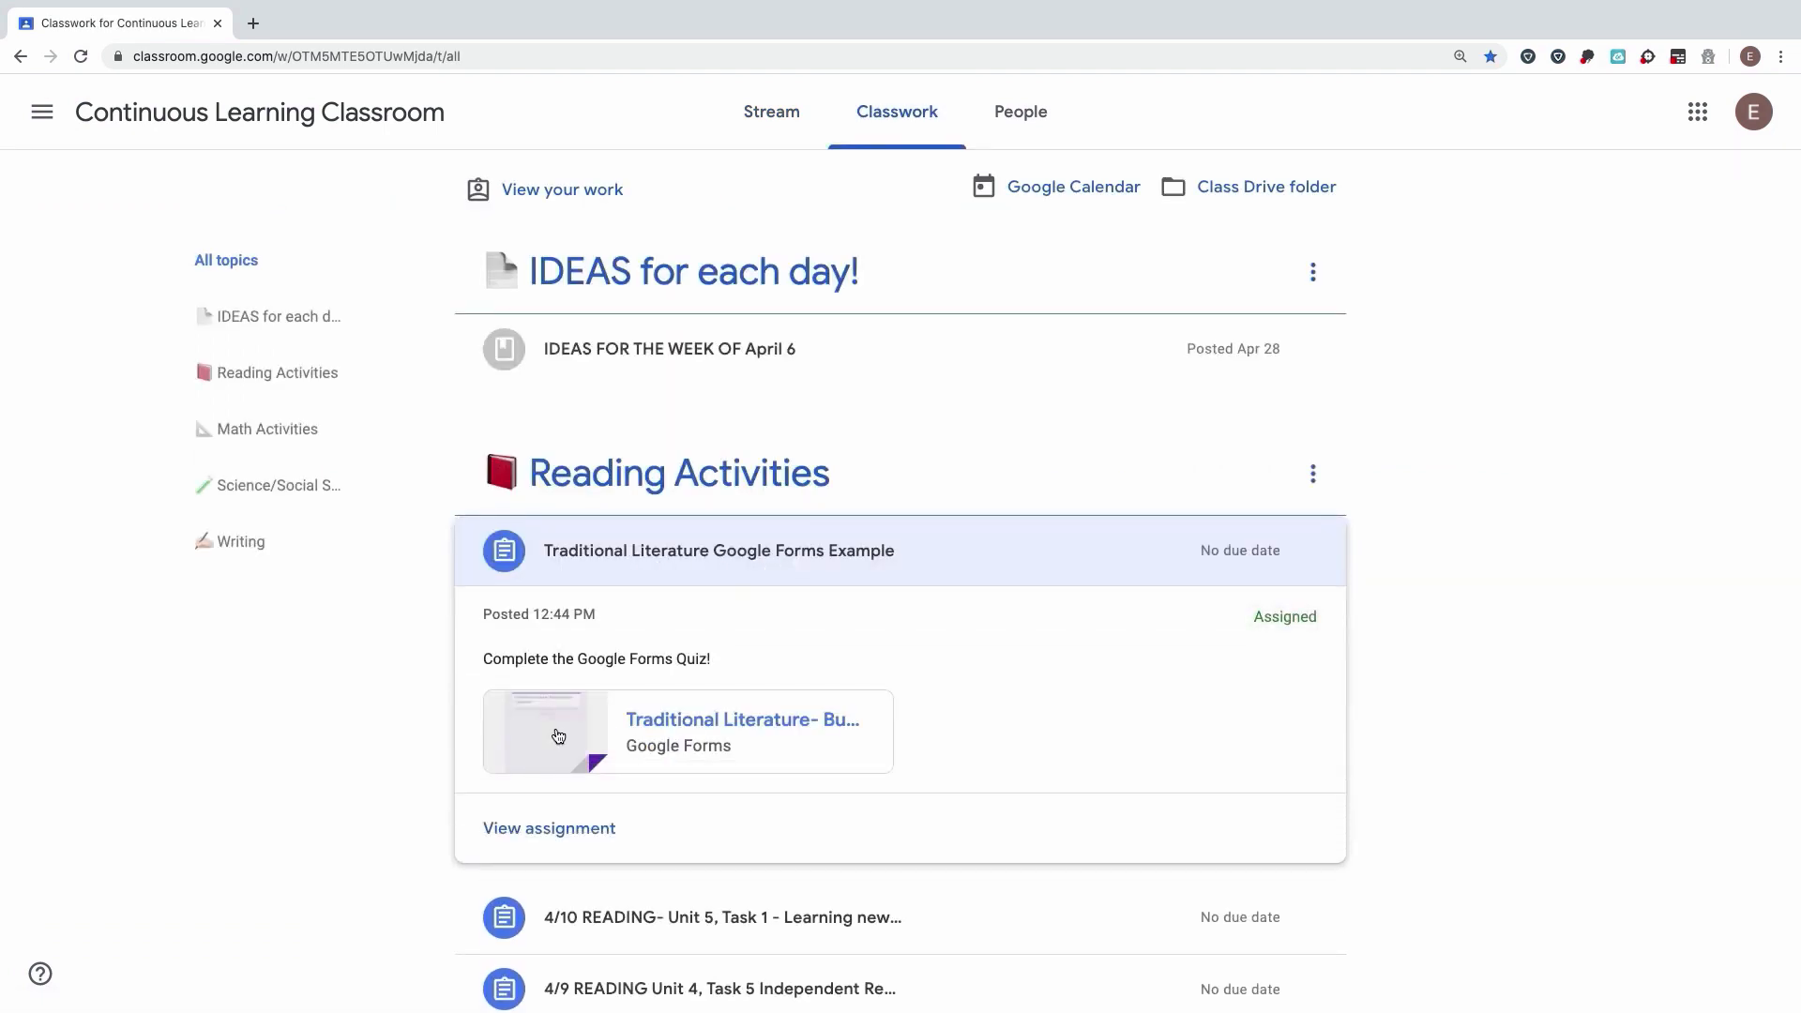
{"action": "left_click", "coordinate": [544, 833]}
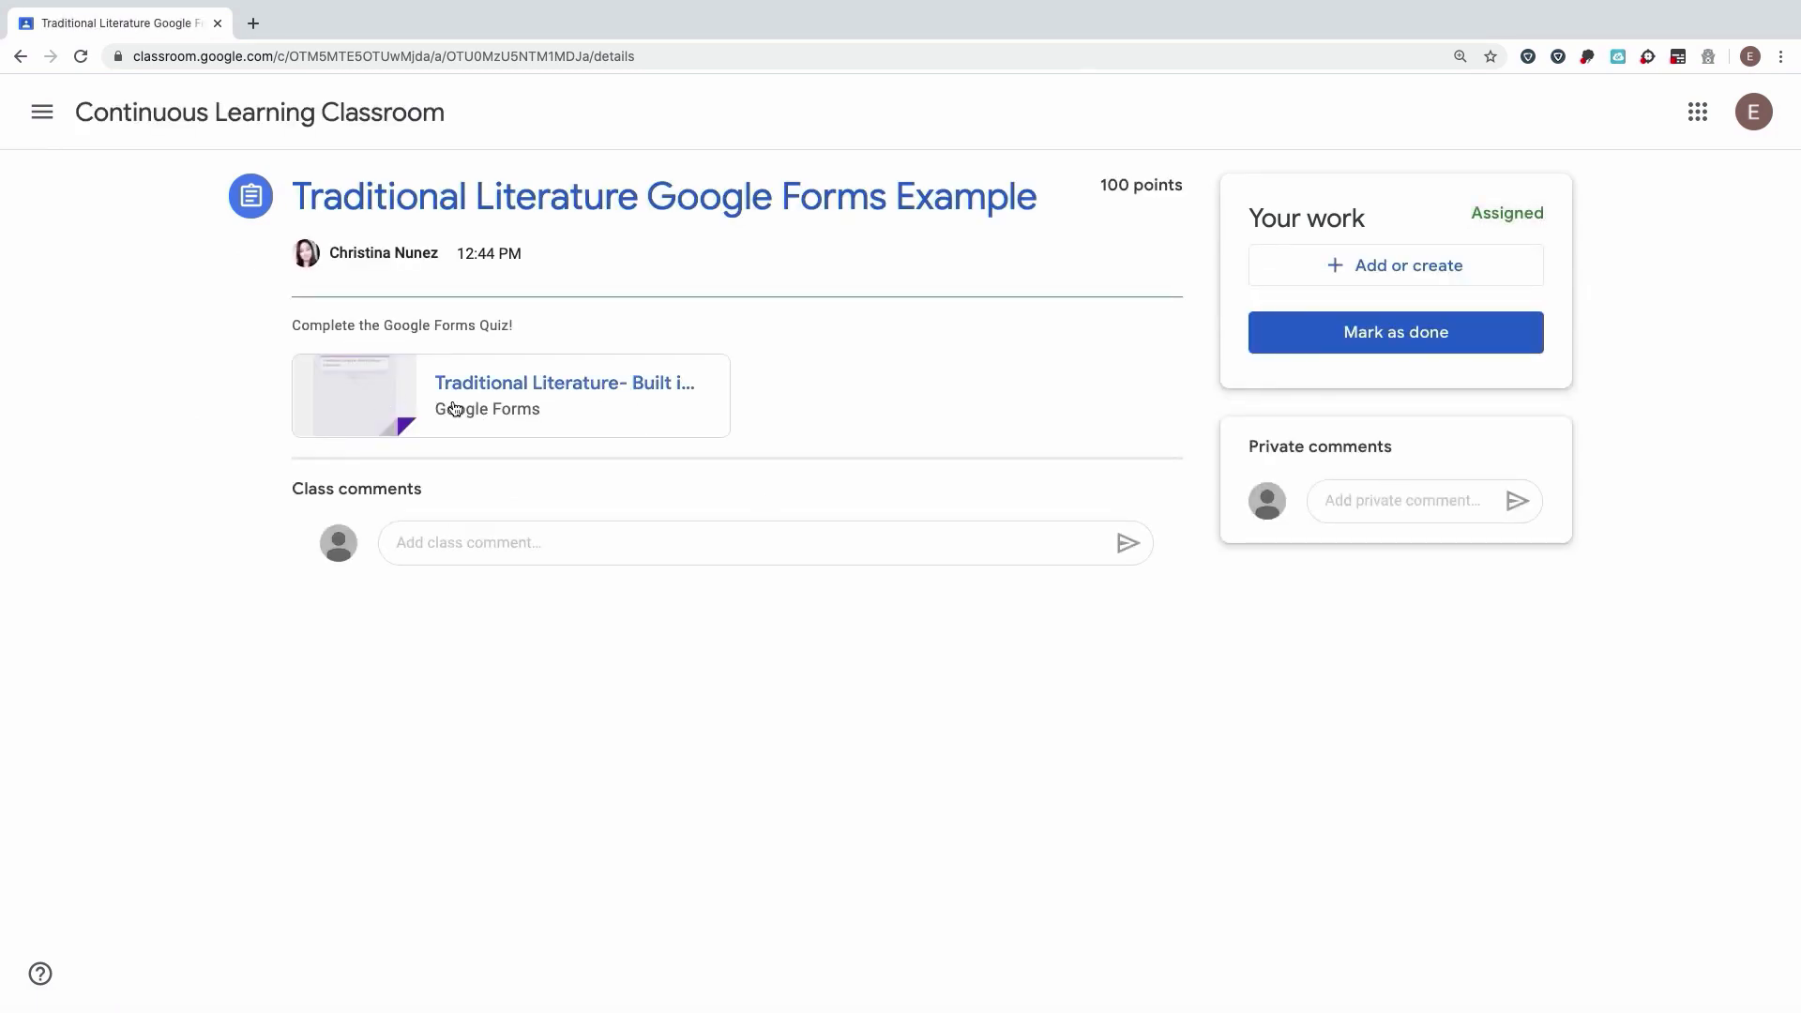
{"action": "left_click", "coordinate": [528, 408]}
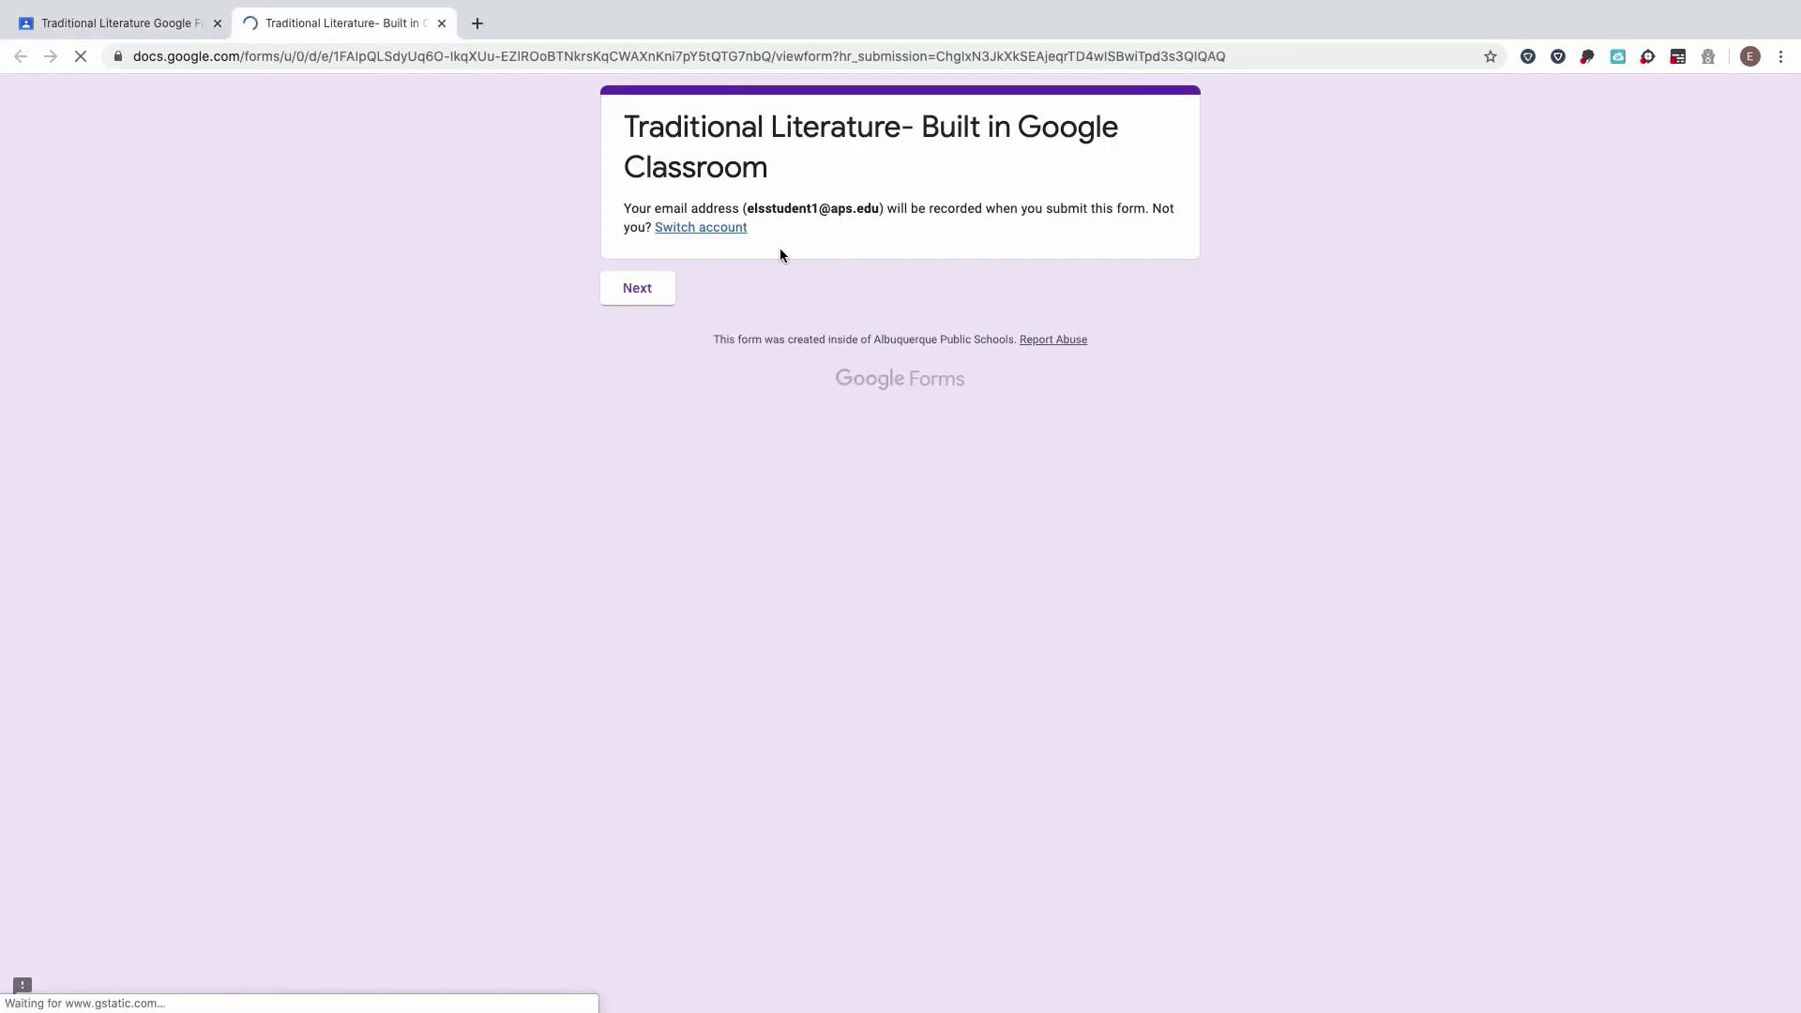
Step: Start the Traditional Literature quiz by choosing Student 1 as the name
{"action": "left_click", "coordinate": [637, 285]}
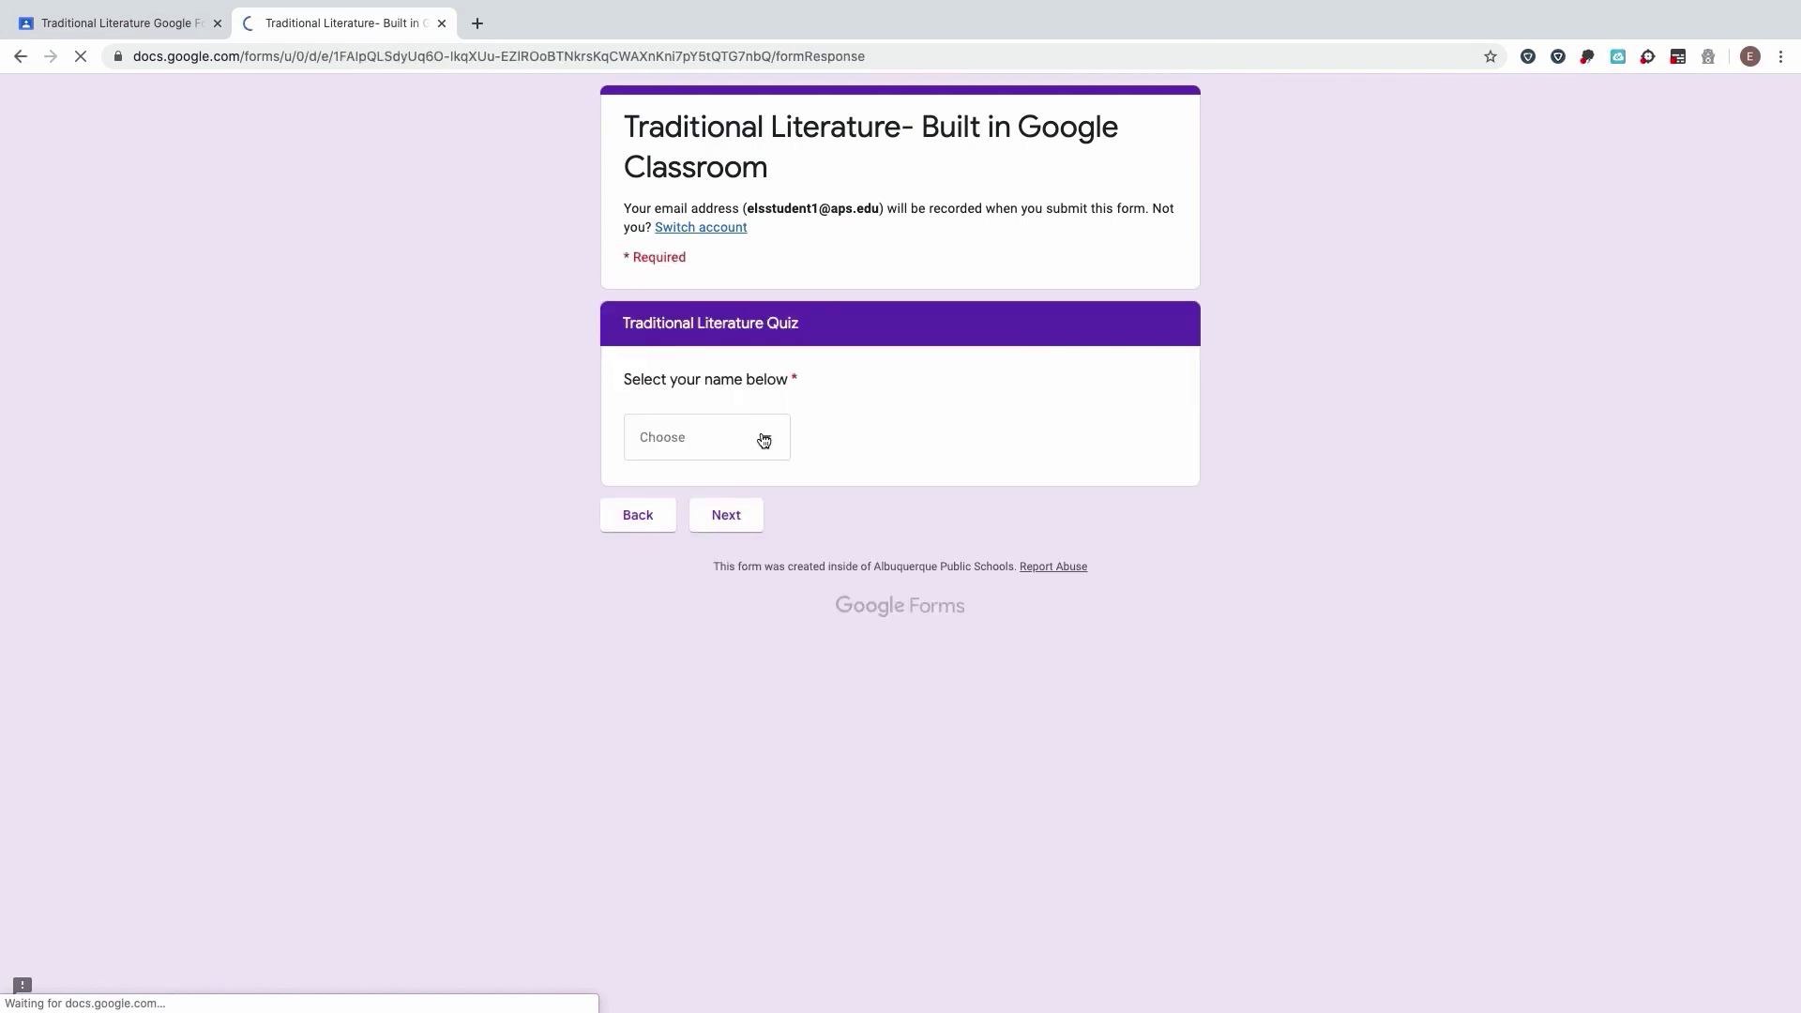
{"action": "left_click", "coordinate": [698, 453]}
{"action": "left_click", "coordinate": [713, 533]}
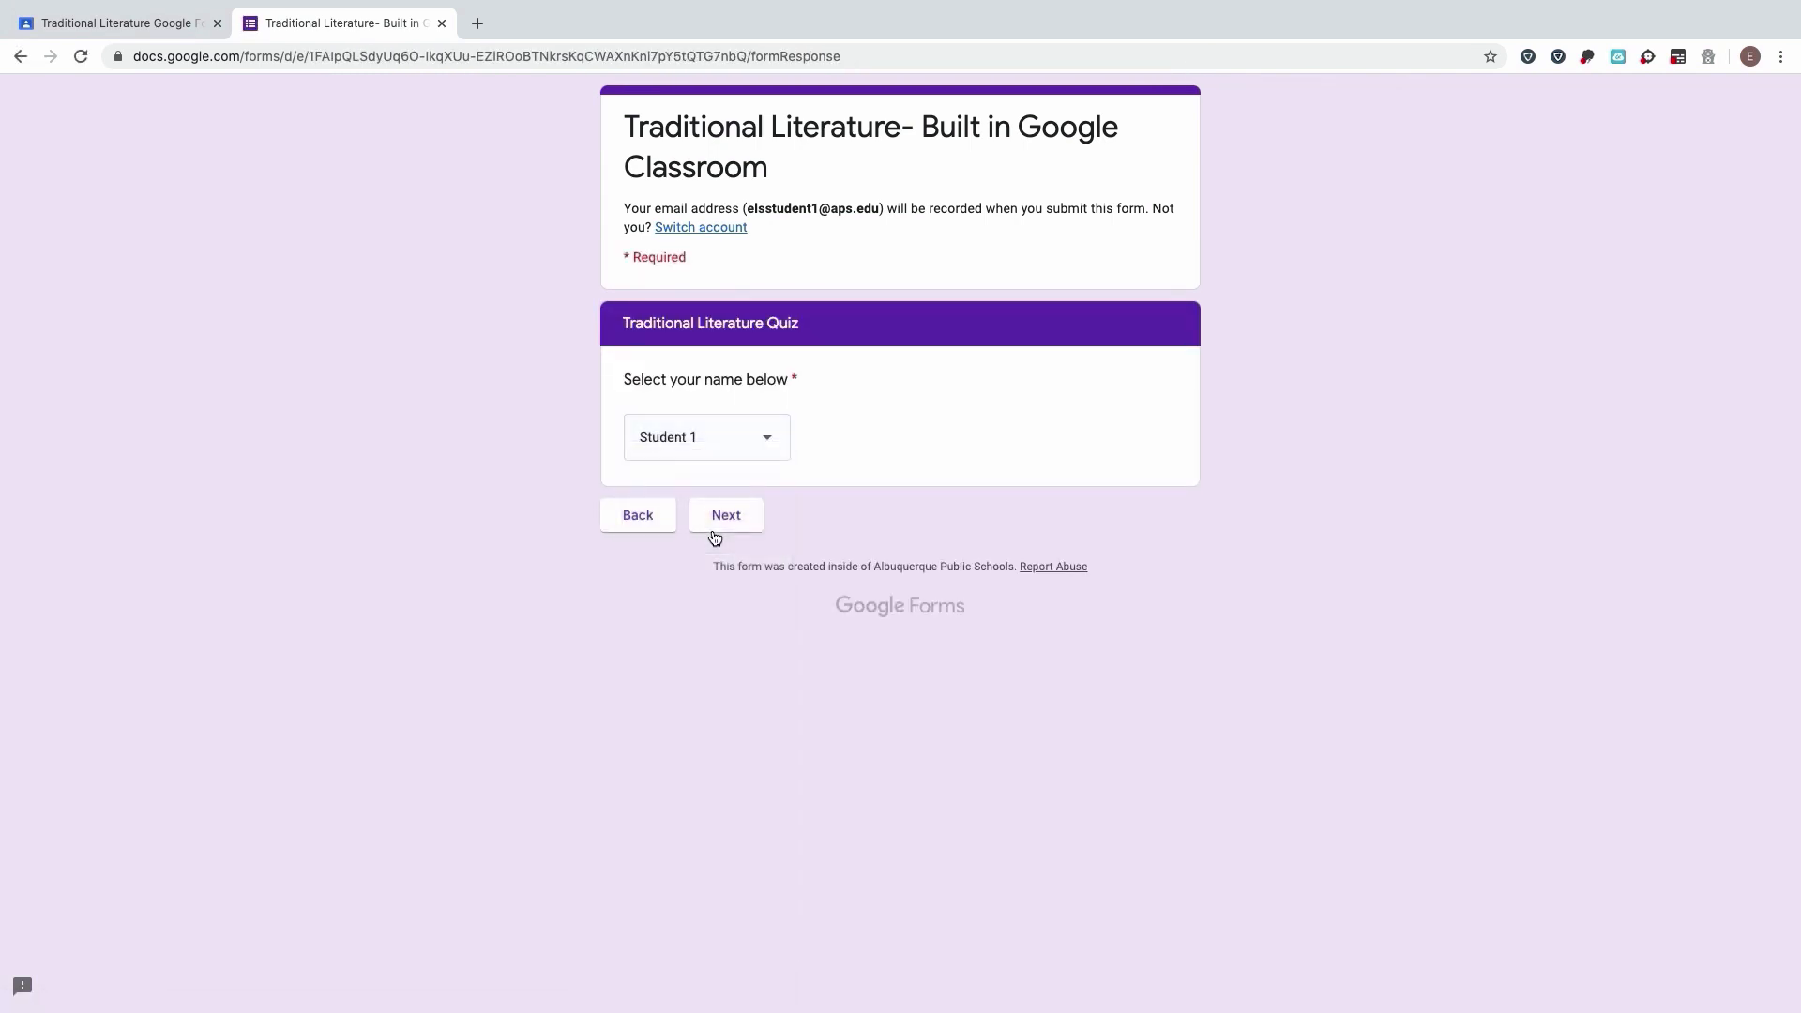
{"action": "left_click", "coordinate": [725, 515]}
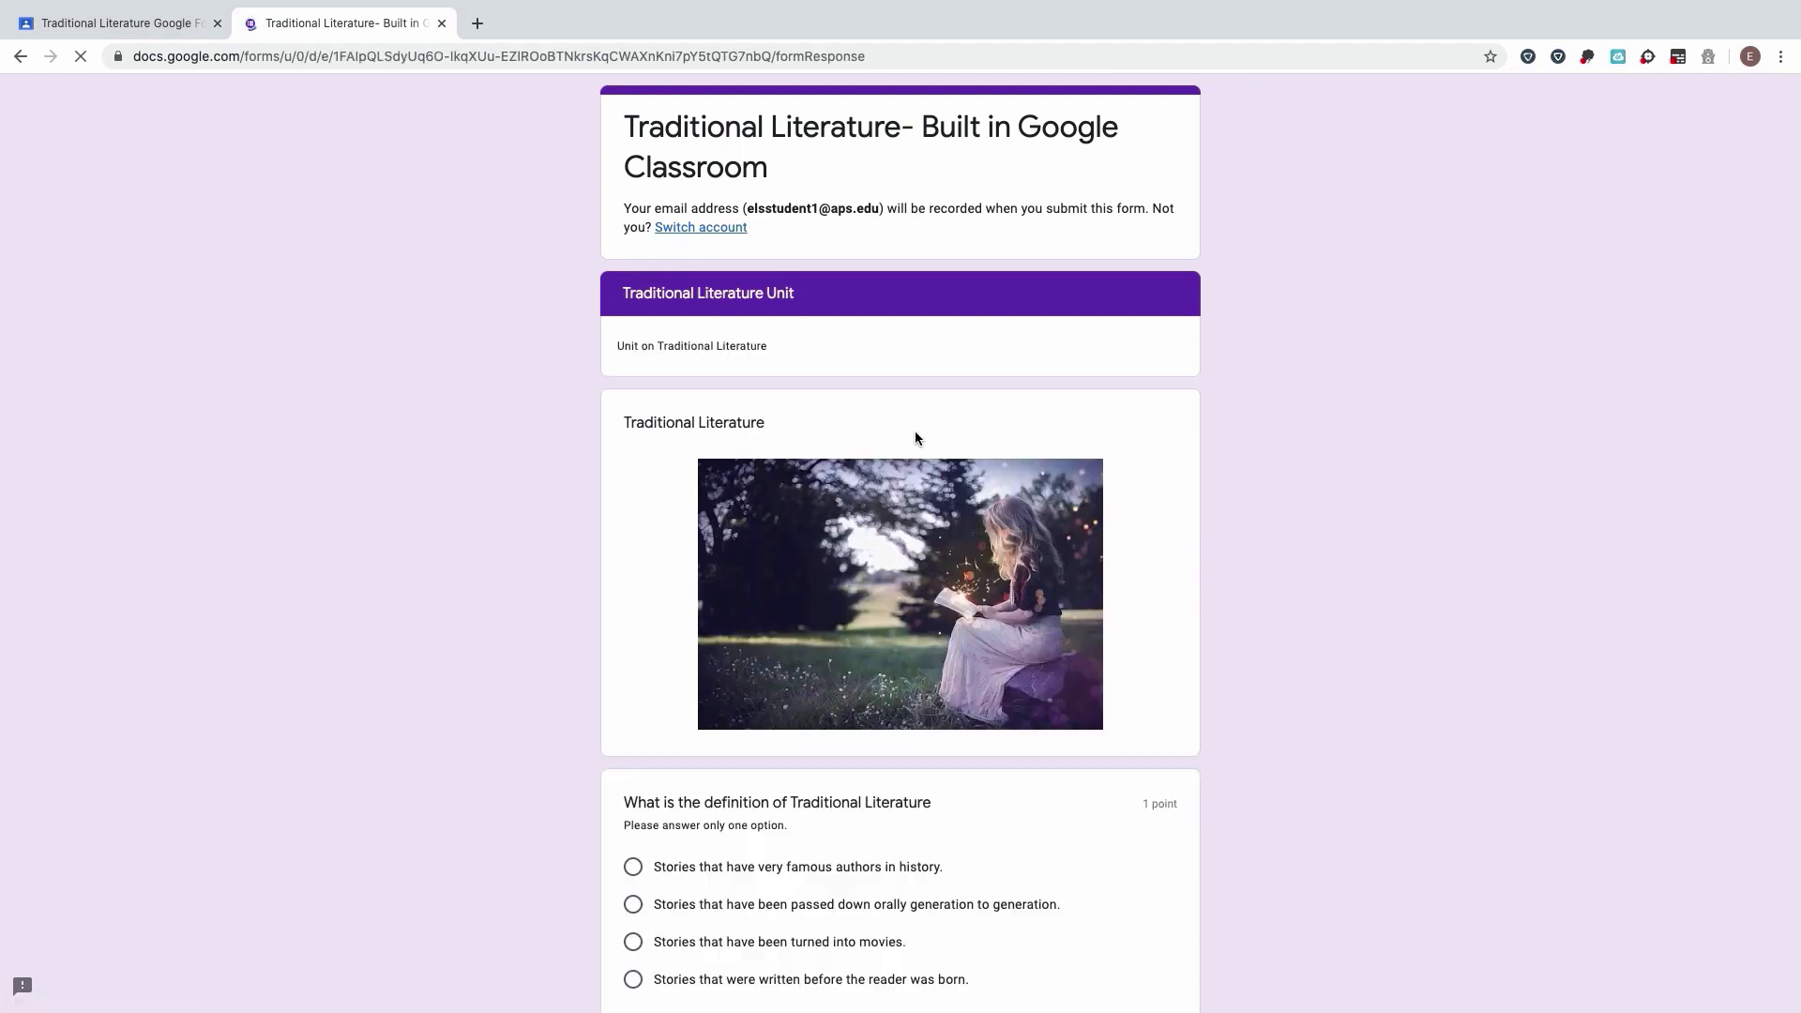
Step: Answer that stories were passed down orally; pick Perrault, Andersen and Grimms as recording authors
{"action": "scroll", "coordinate": [856, 723], "scroll_direction": "down", "scroll_amount": 5}
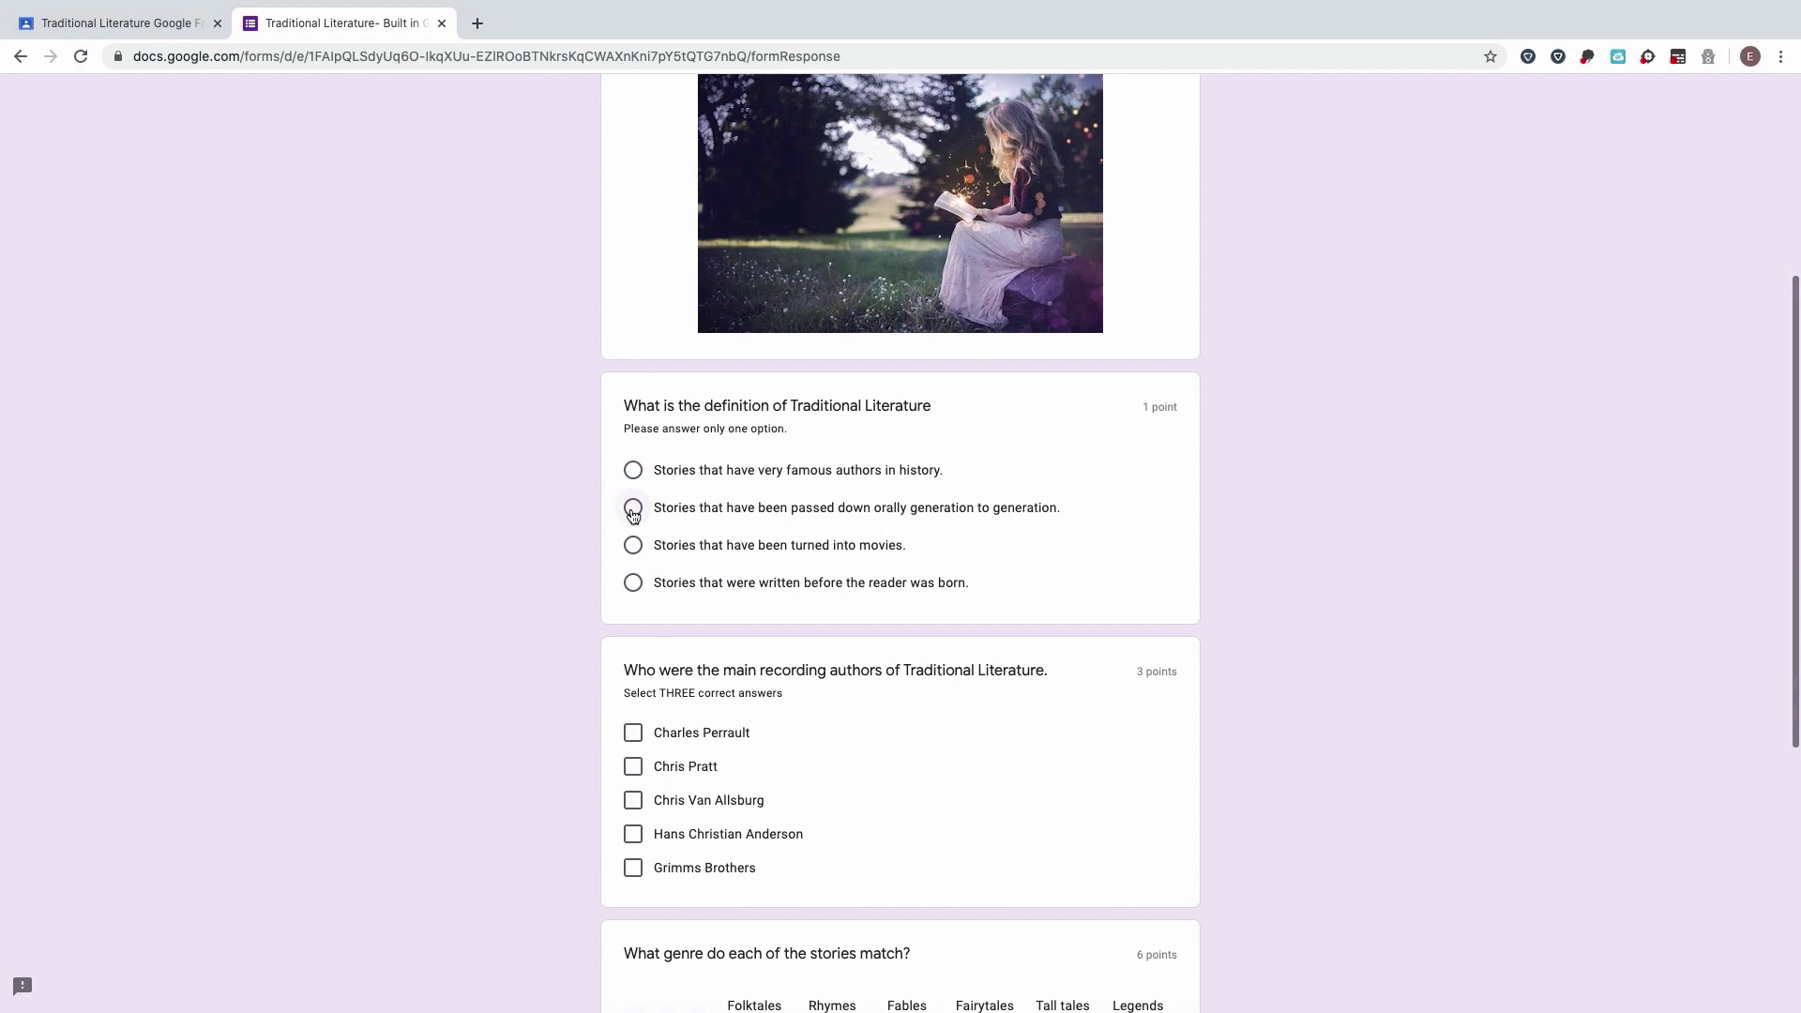
{"action": "left_click", "coordinate": [633, 509]}
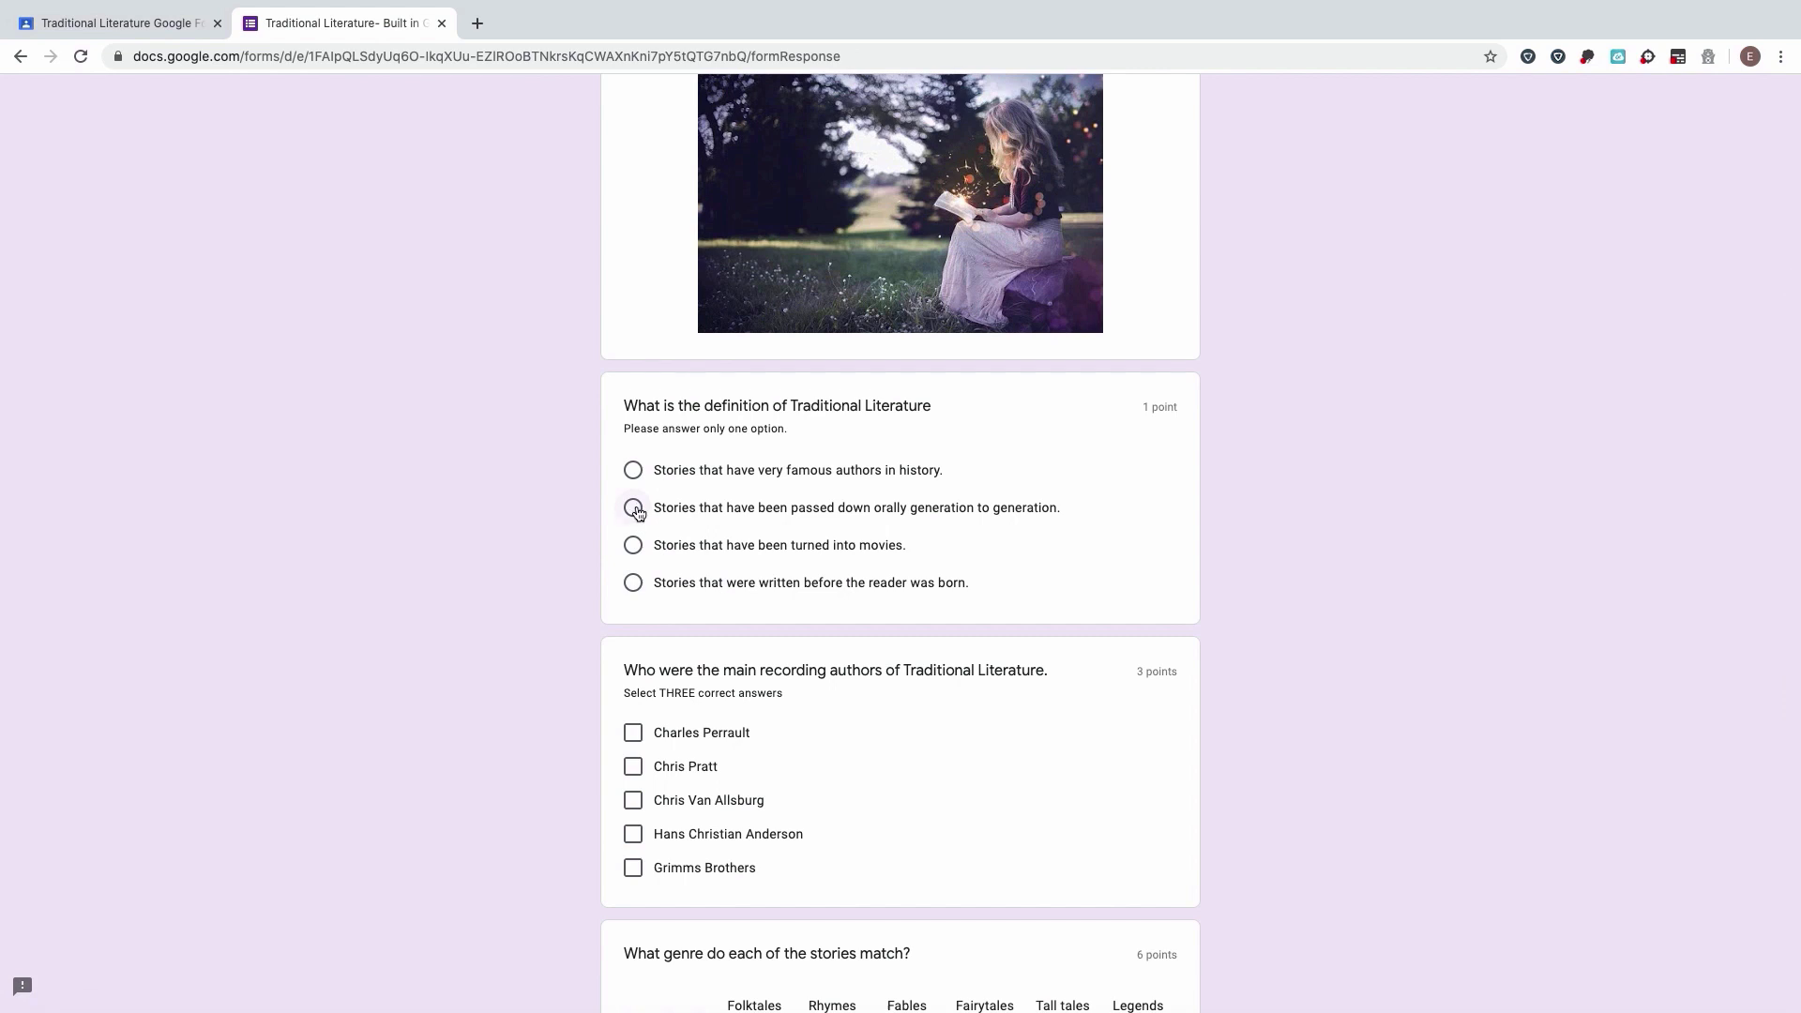
{"action": "left_click", "coordinate": [633, 733]}
{"action": "left_click", "coordinate": [633, 834]}
{"action": "left_click", "coordinate": [633, 867]}
Step: Match Paul Bunyan–Folktales, Mother Goose–Rhymes, Cinderella–Fables, Sword in the Stone–Fairytales, and submit
{"action": "scroll", "coordinate": [816, 559], "scroll_direction": "down", "scroll_amount": 5}
{"action": "left_click", "coordinate": [755, 534]}
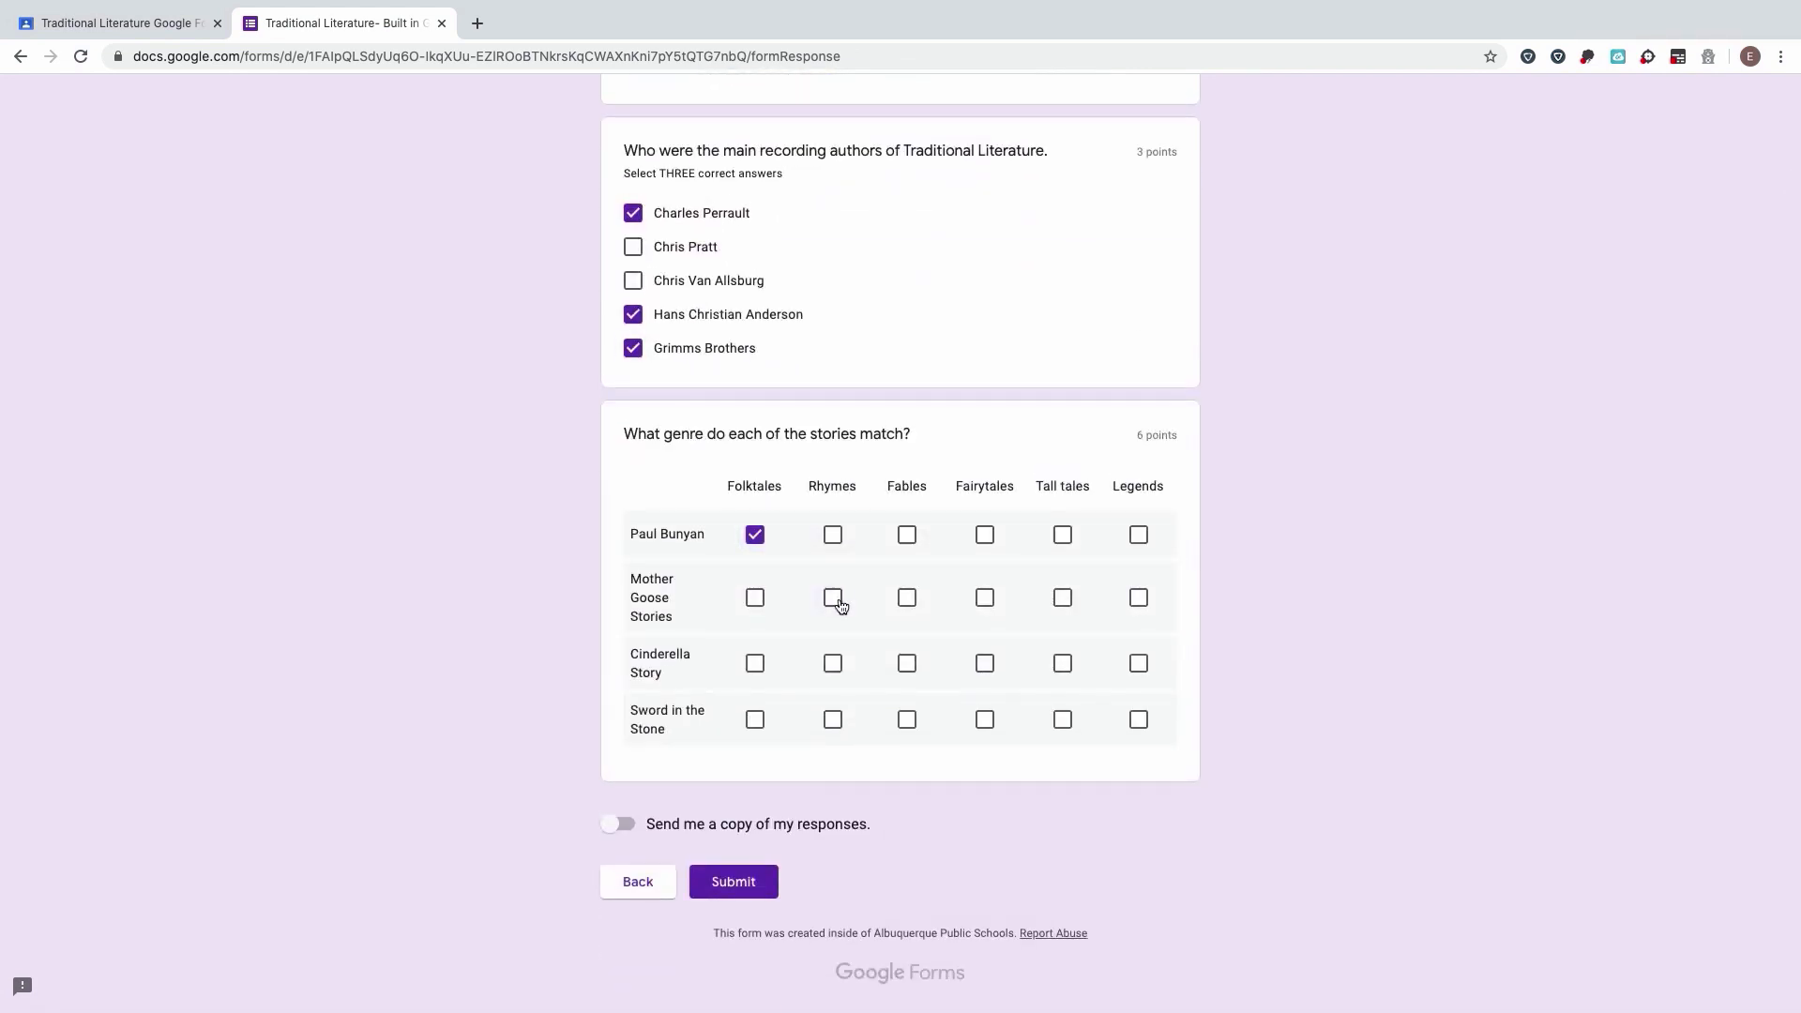
{"action": "left_click", "coordinate": [833, 598]}
{"action": "left_click", "coordinate": [907, 666]}
{"action": "left_click", "coordinate": [985, 720]}
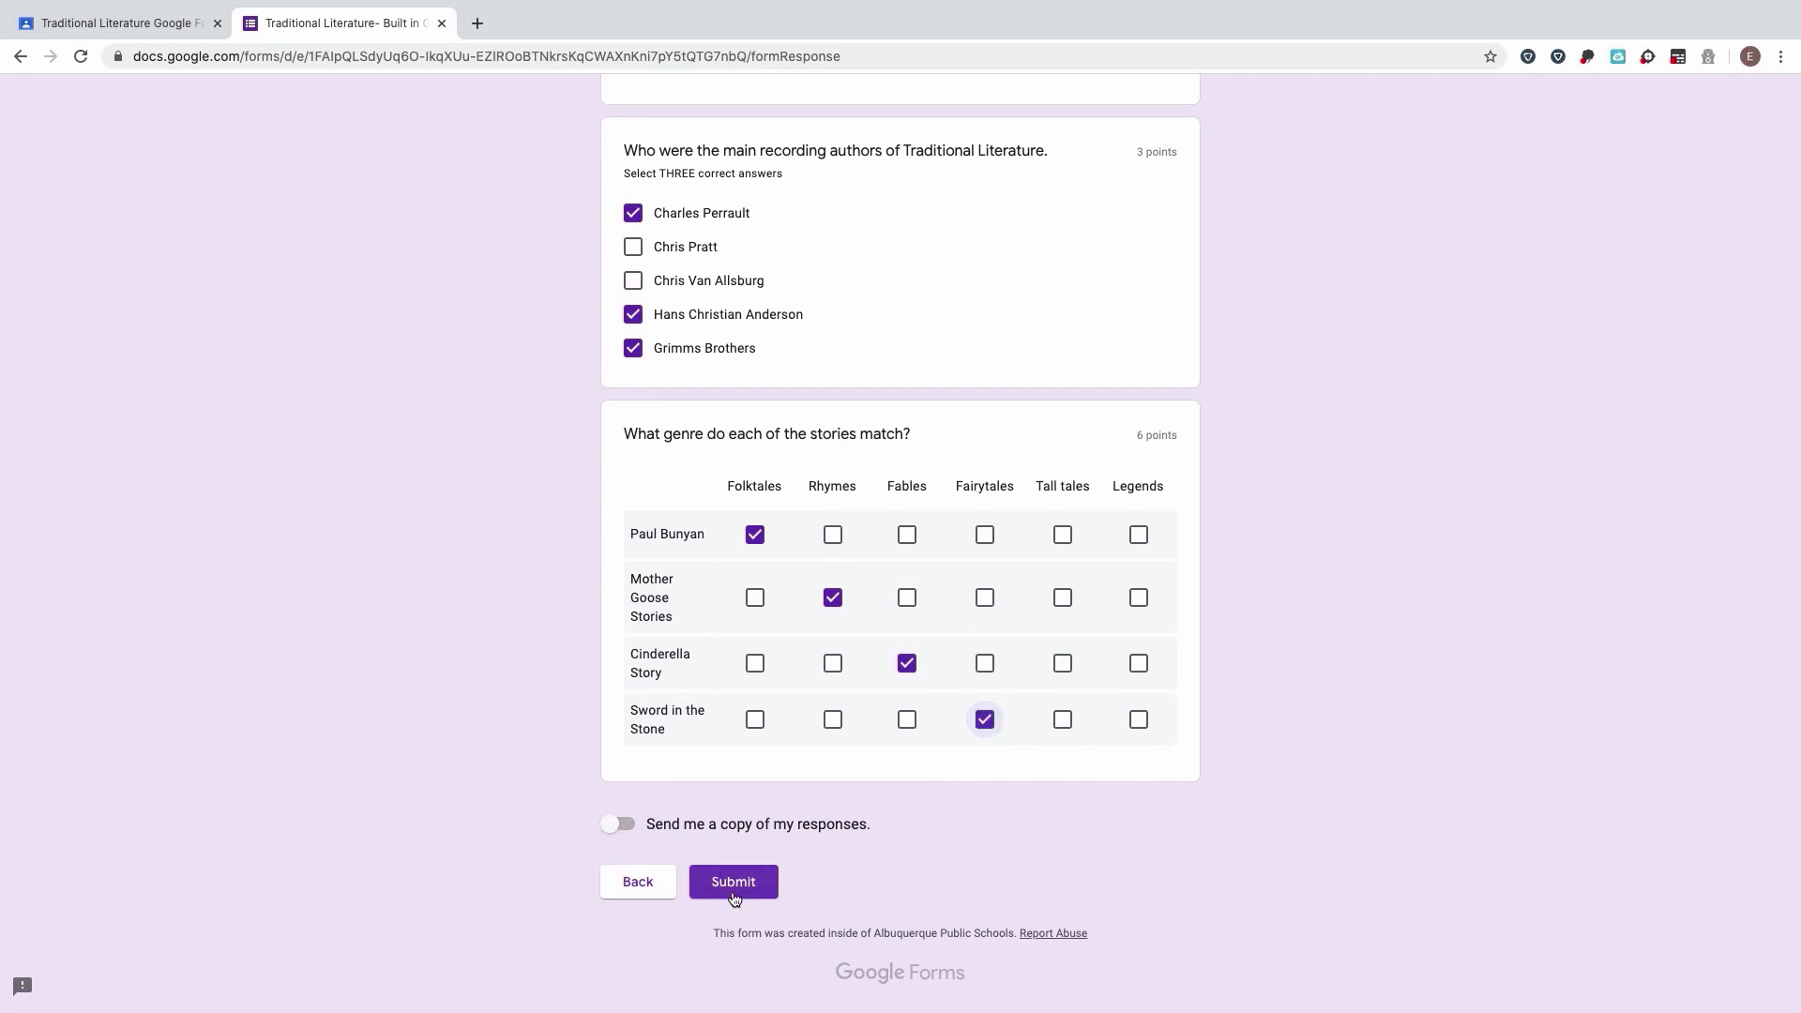
{"action": "left_click", "coordinate": [754, 891]}
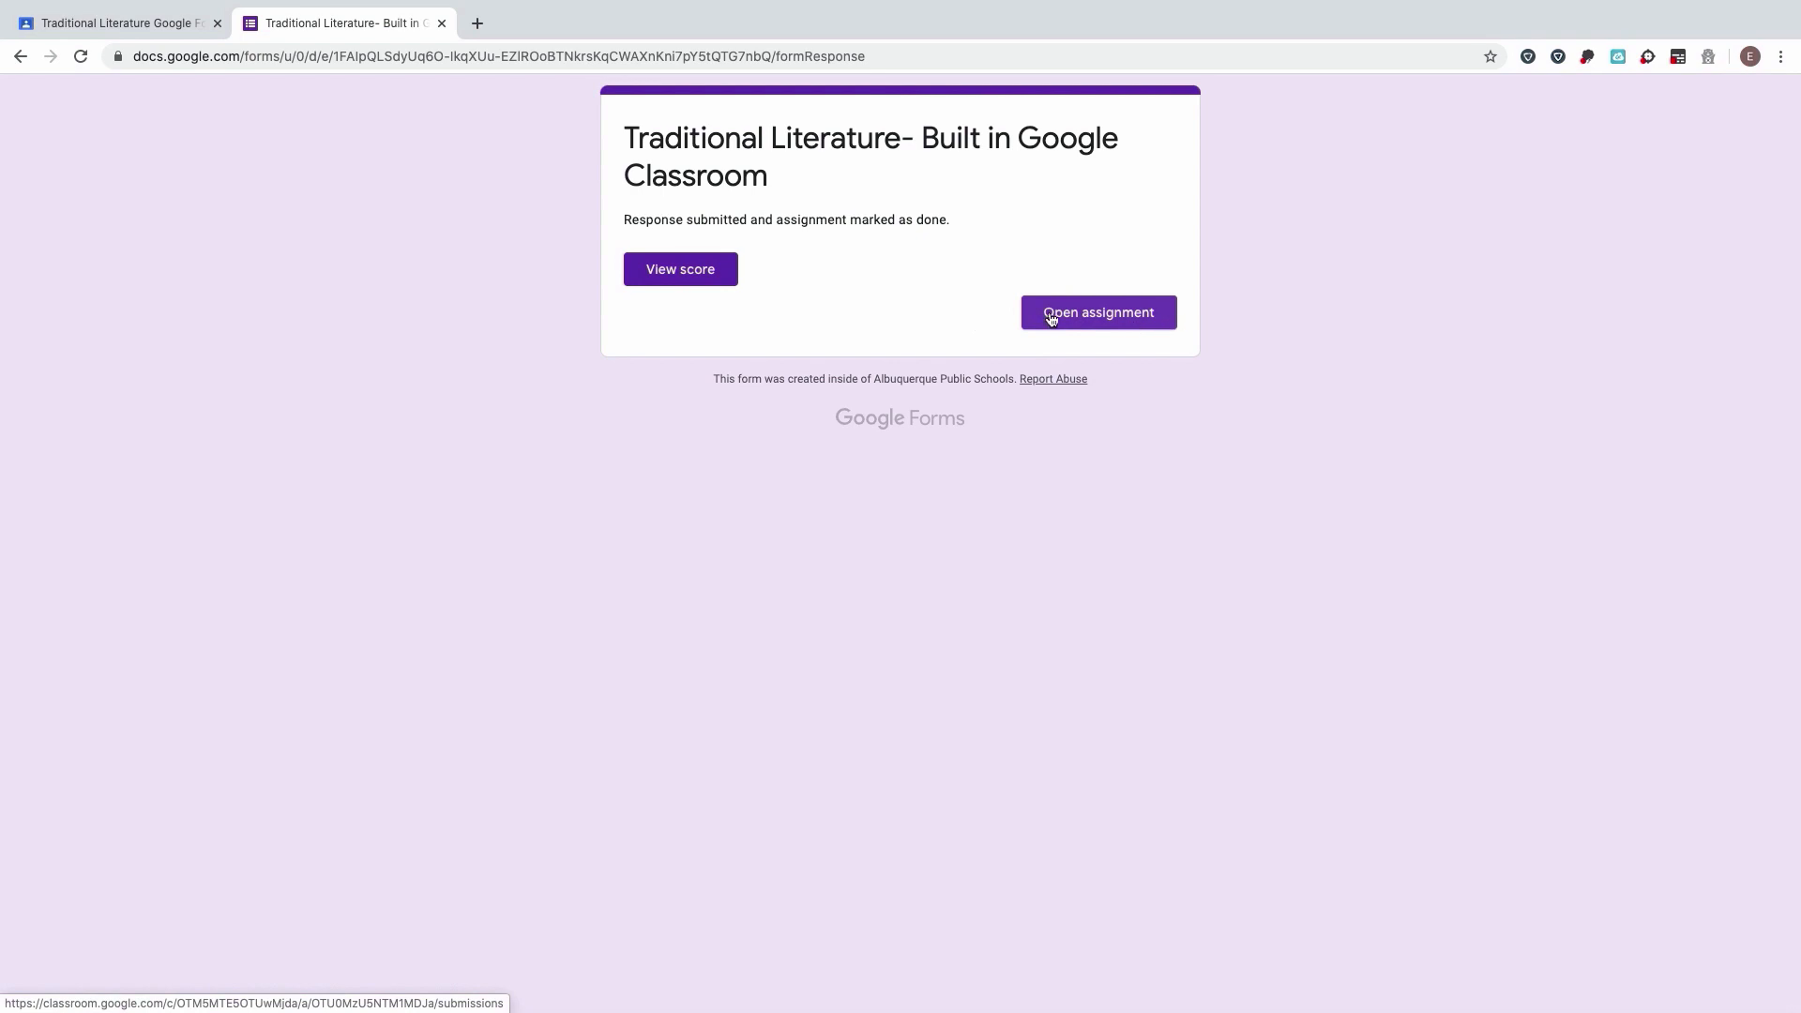
Step: View the quiz score and scroll through the 5/10 results
{"action": "left_click", "coordinate": [703, 275]}
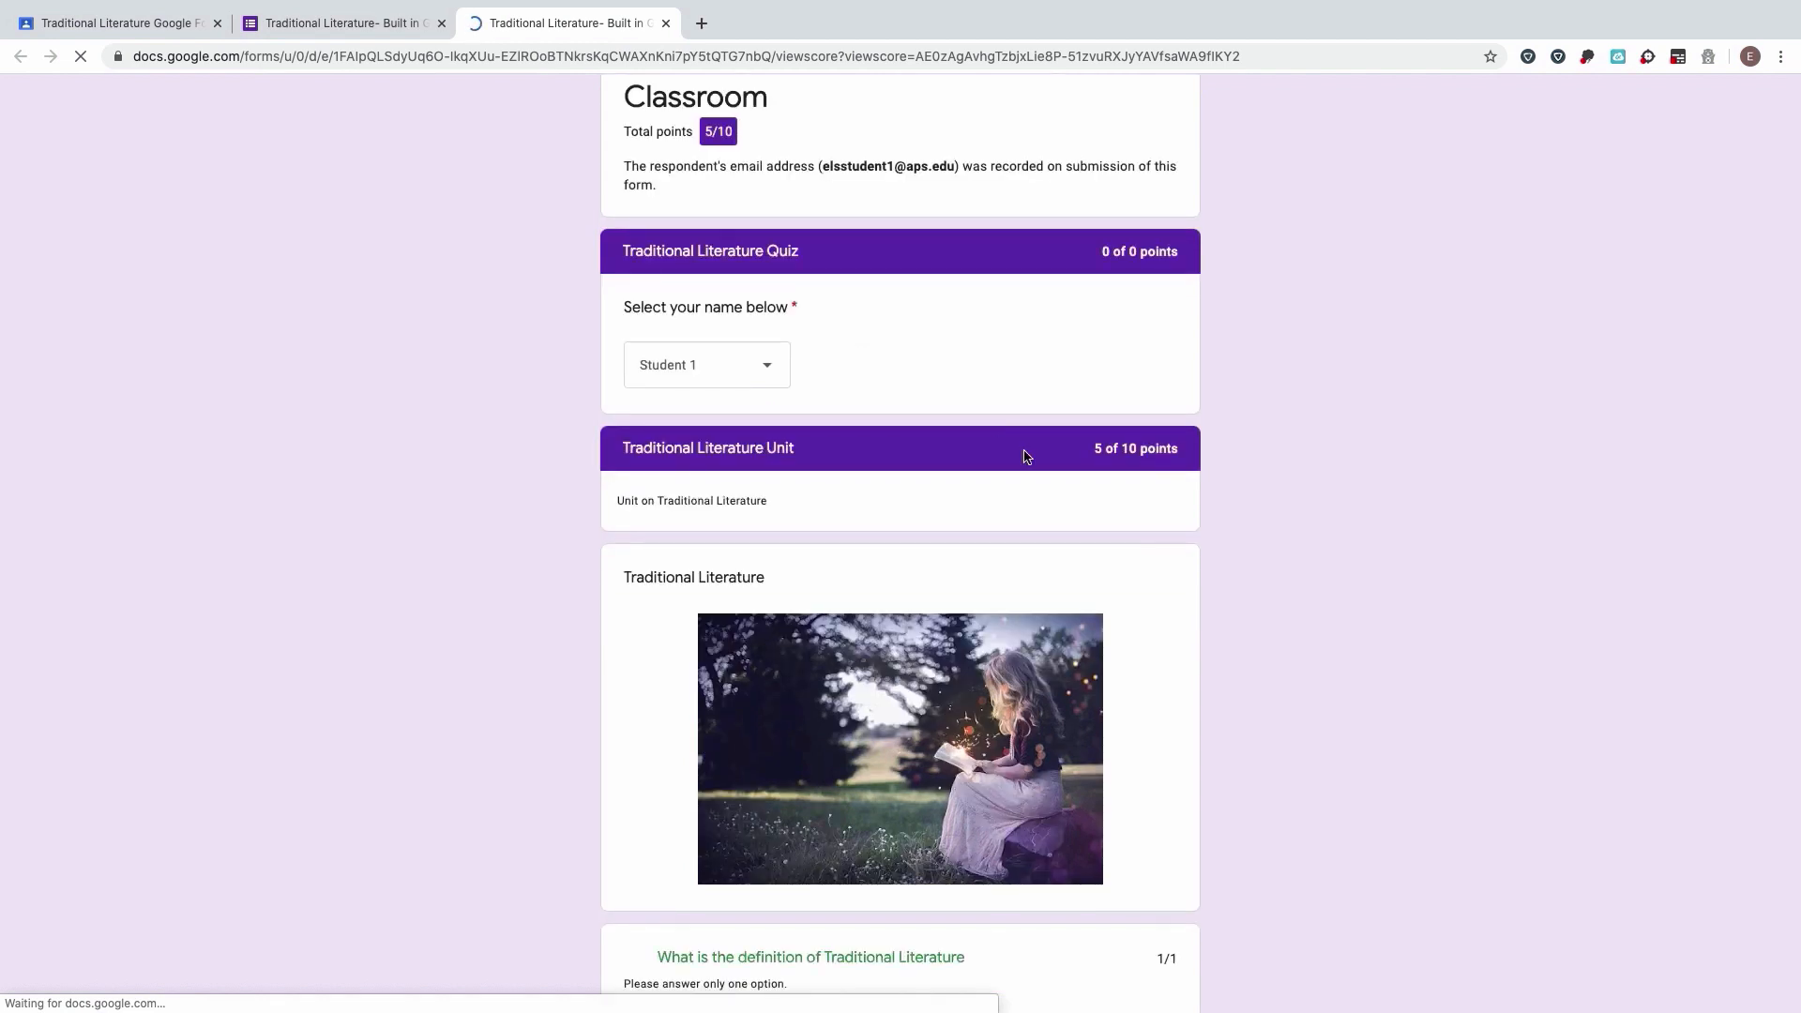
{"action": "scroll", "coordinate": [1025, 454], "scroll_direction": "down", "scroll_amount": 13}
{"action": "scroll", "coordinate": [1025, 457], "scroll_direction": "down", "scroll_amount": 2}
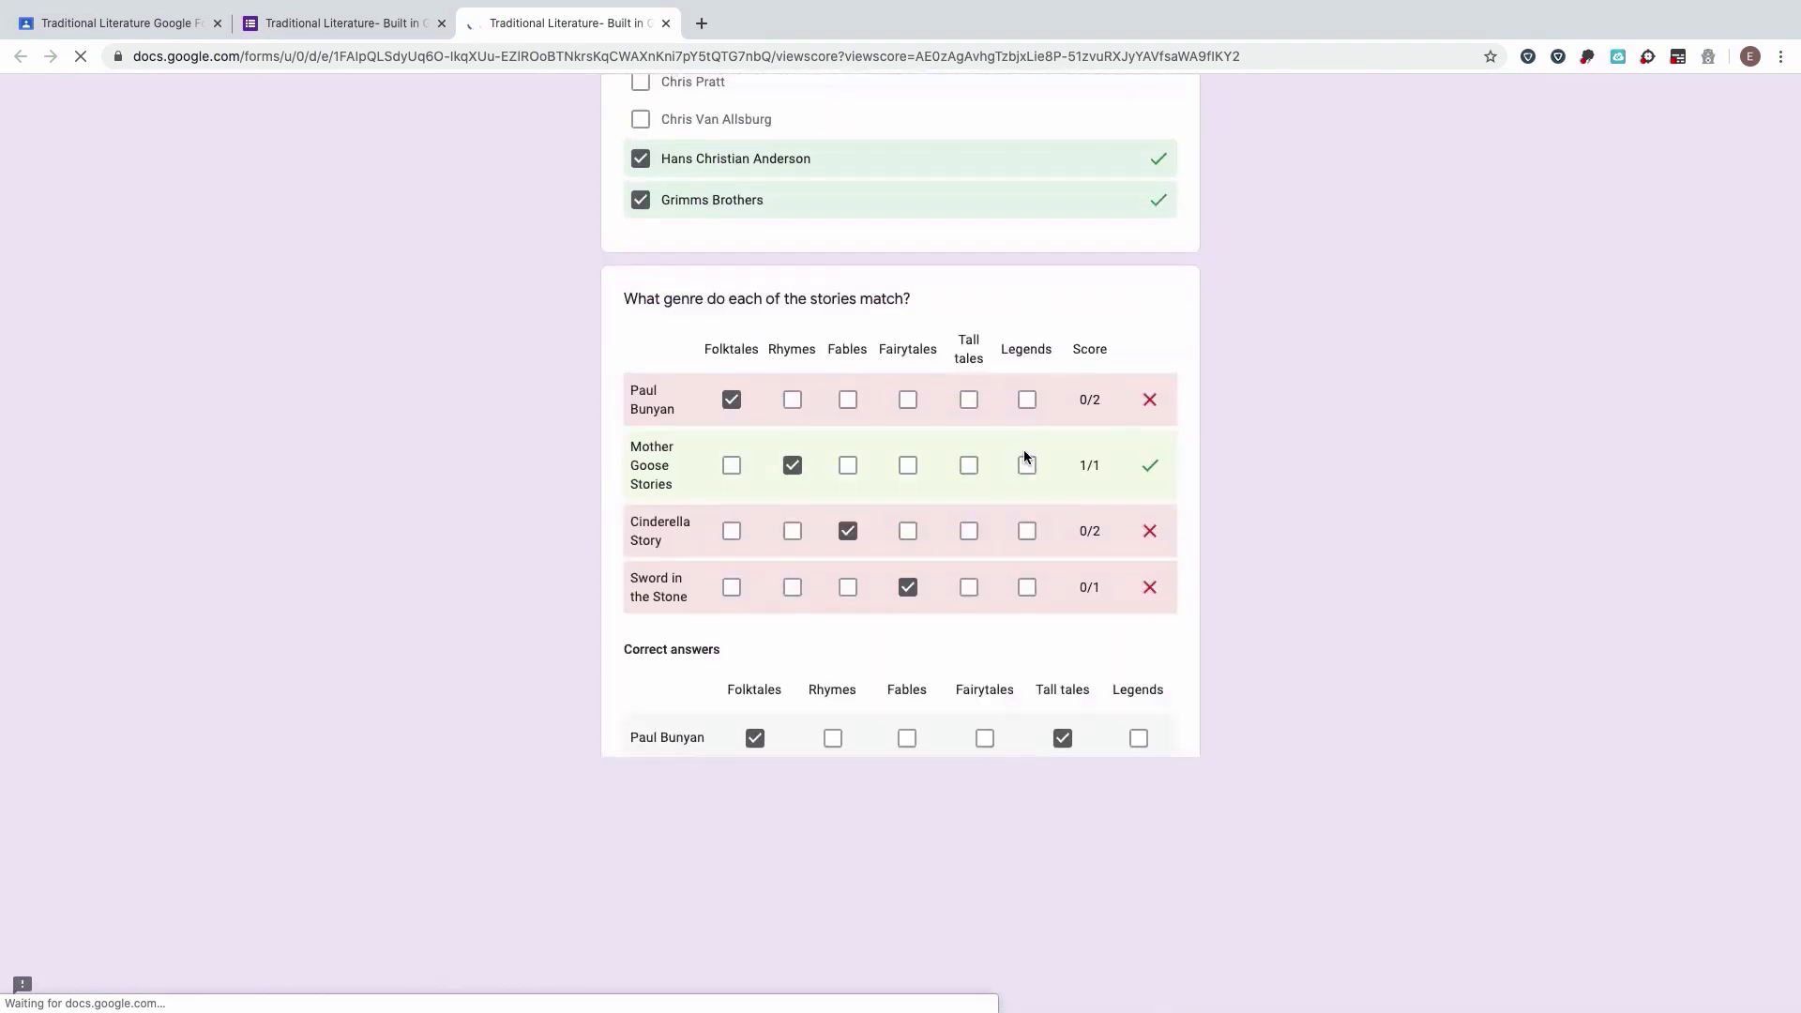
Step: Open the assignment in Classroom to confirm it's turned in, then switch to the teacher's window
{"action": "left_click", "coordinate": [373, 25]}
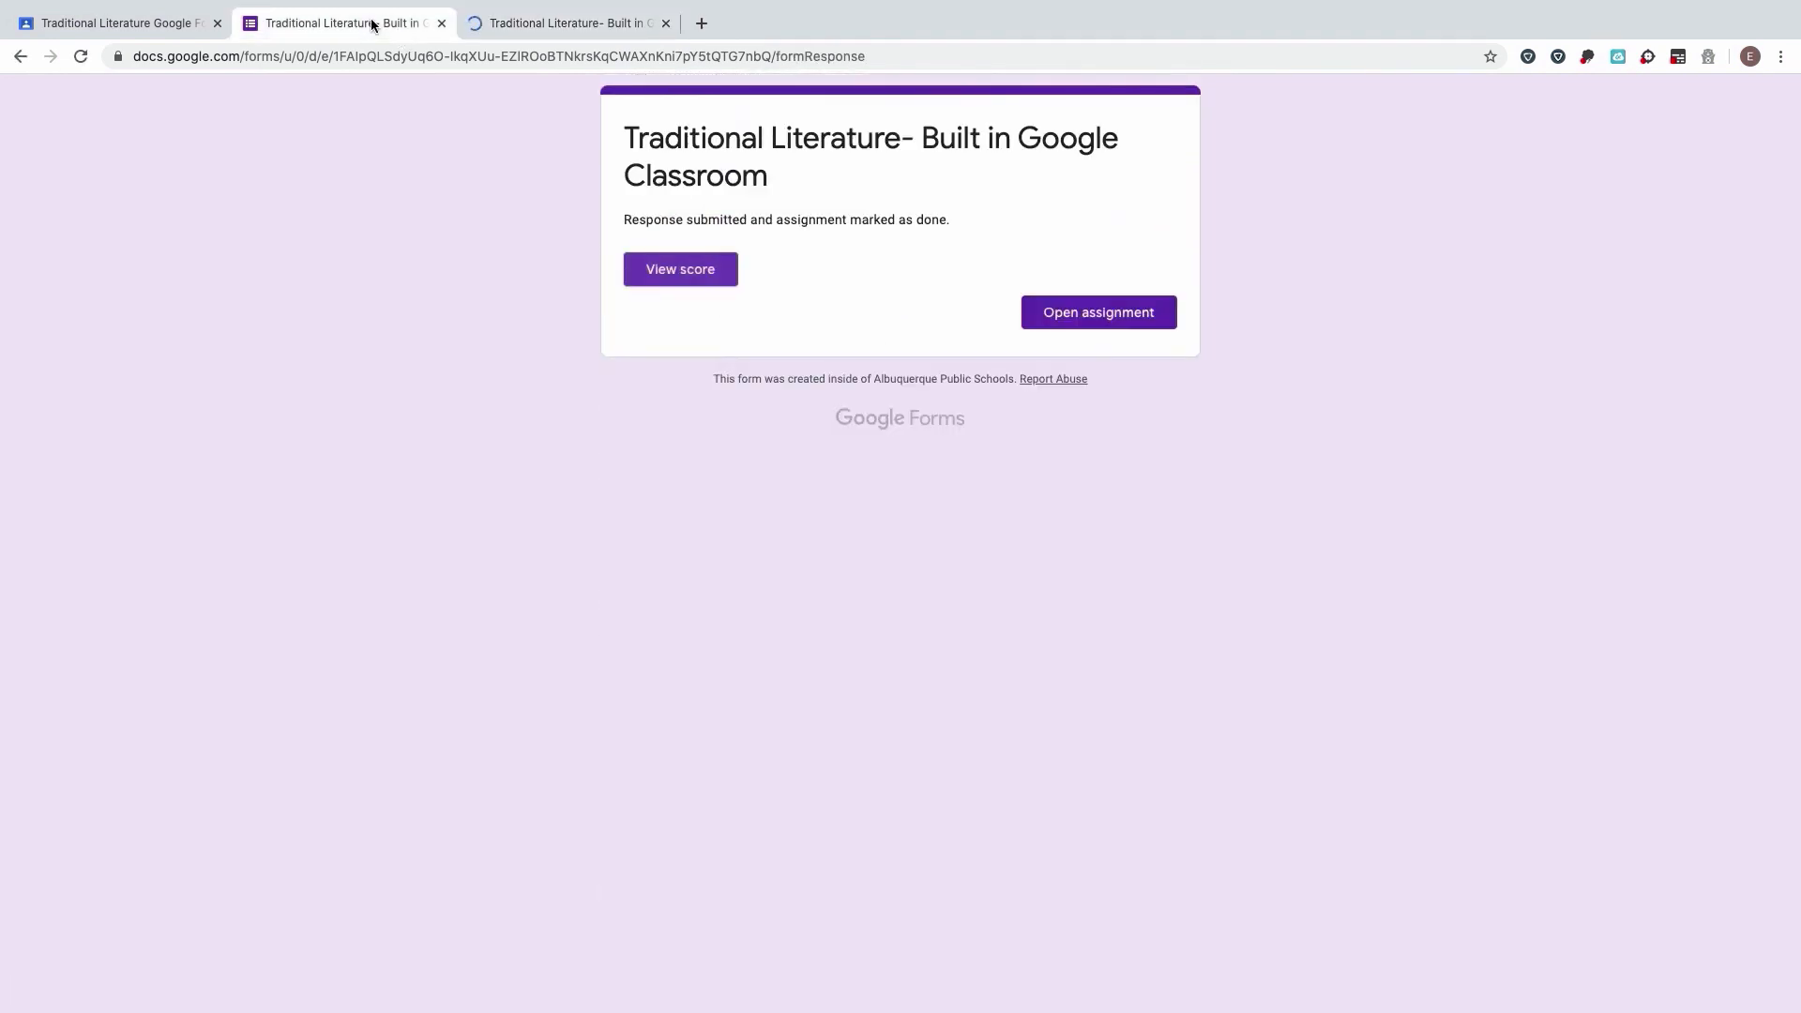
{"action": "left_click", "coordinate": [1137, 323]}
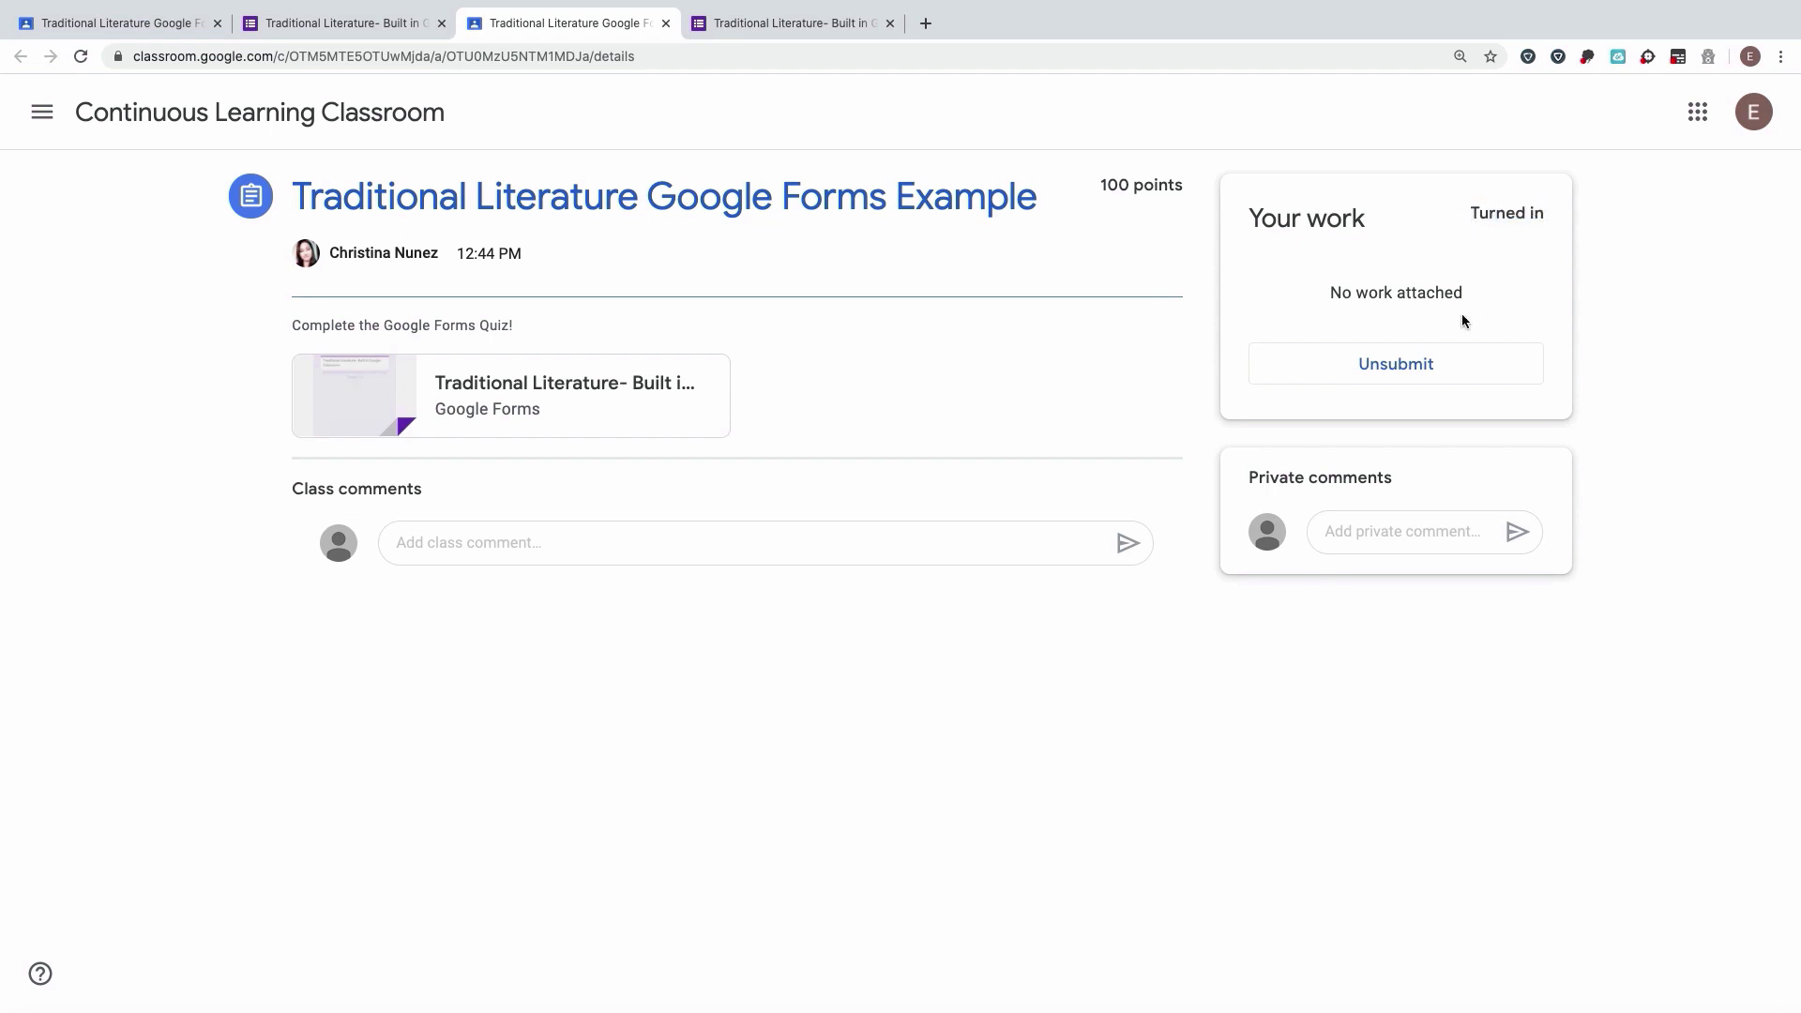
{"action": "key", "text": "ctrl+Left"}
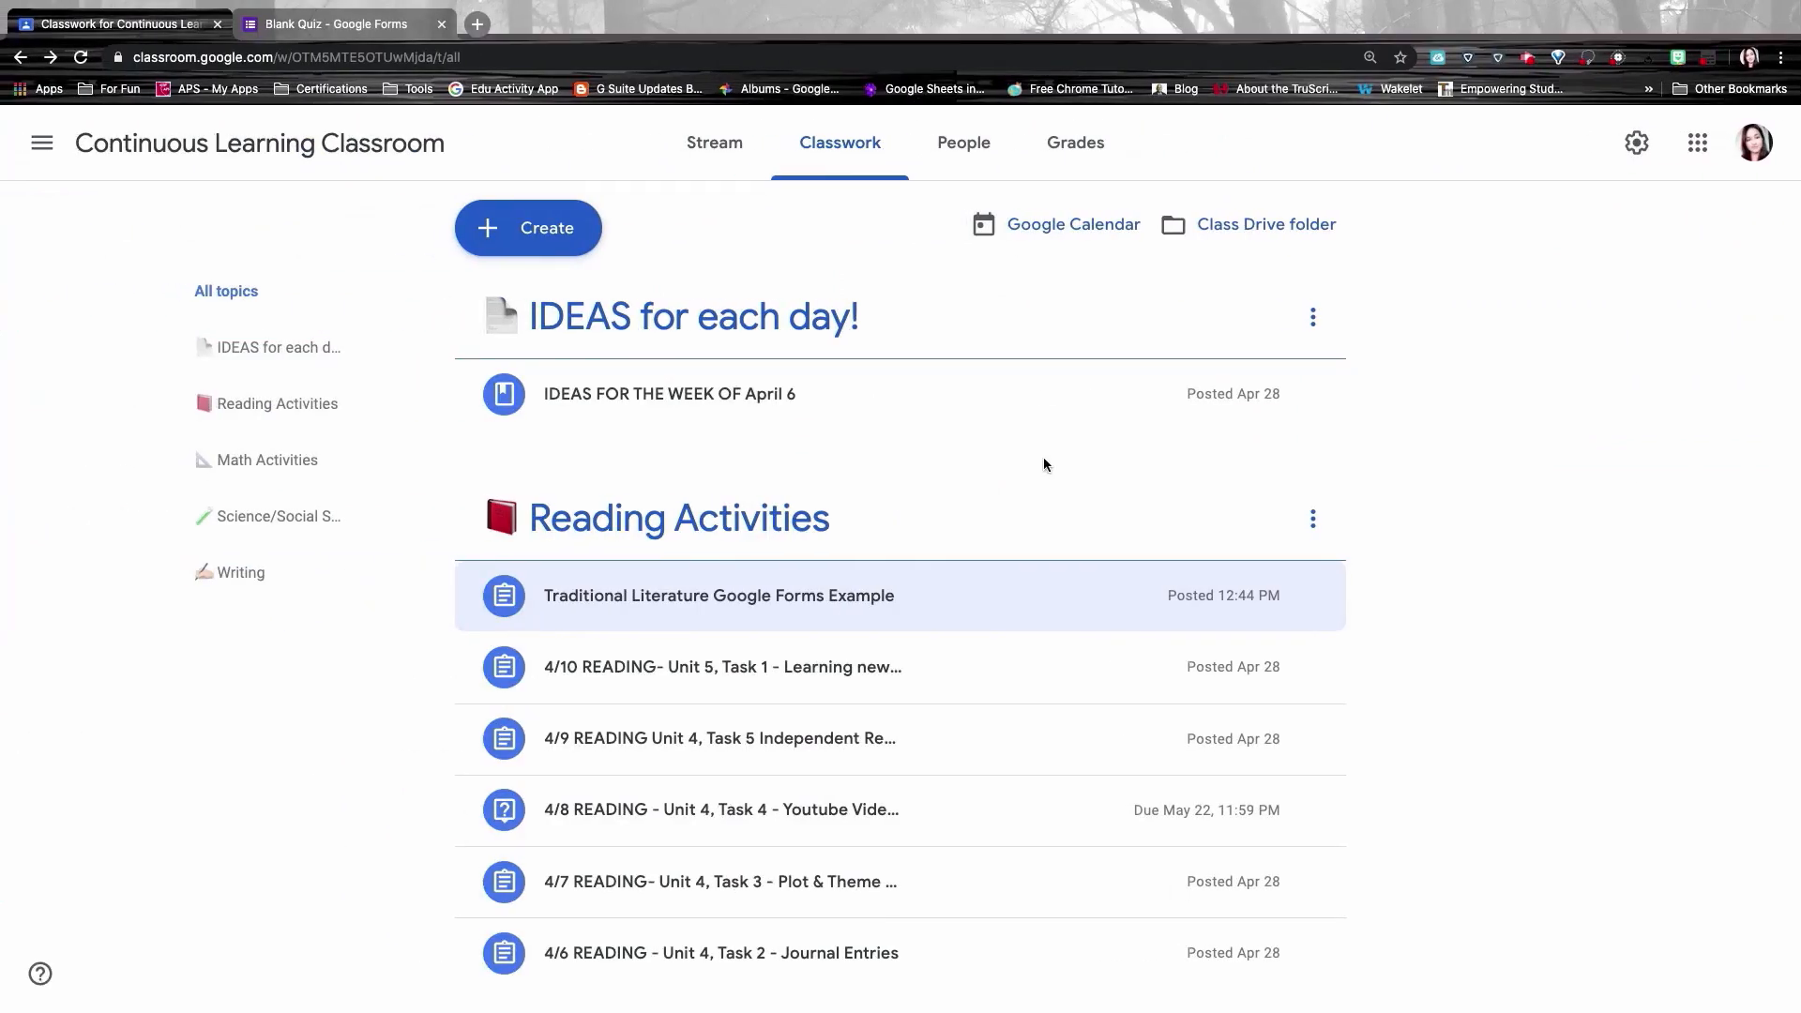
Step: Open the Traditional Literature Google Forms Example's student work page and its attached quiz form
{"action": "left_click", "coordinate": [757, 598]}
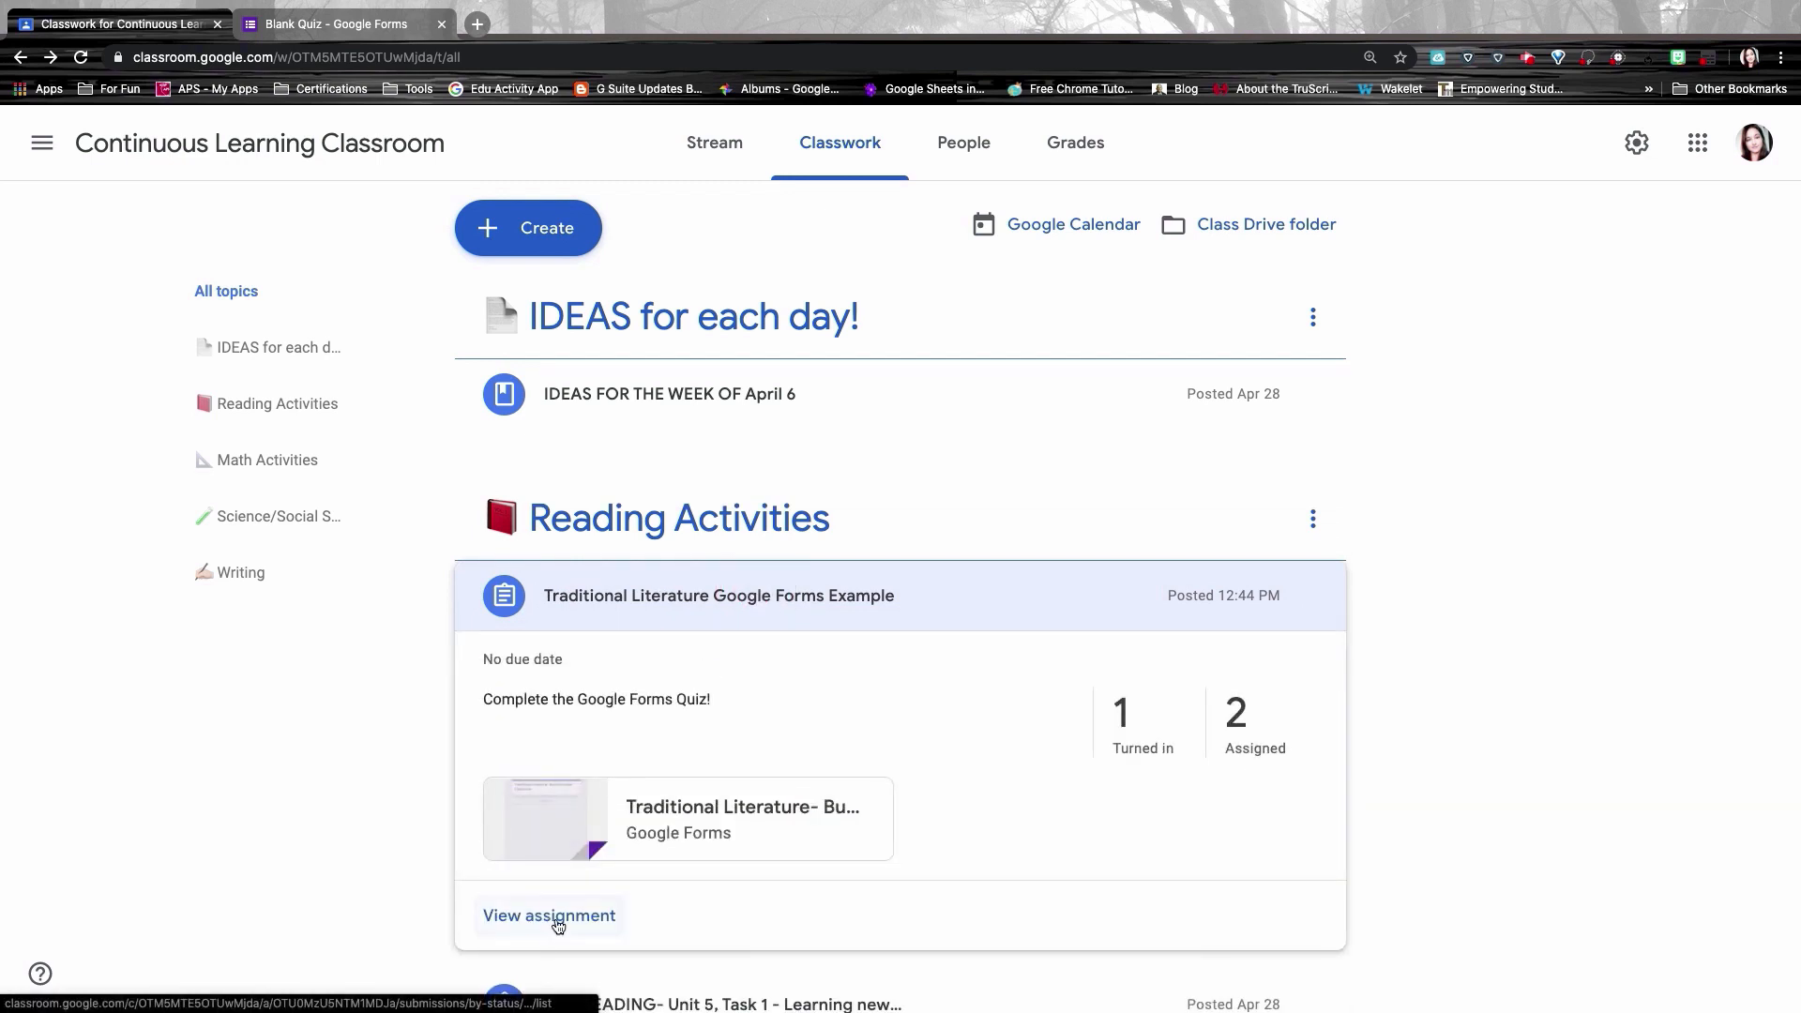
{"action": "left_click", "coordinate": [555, 916]}
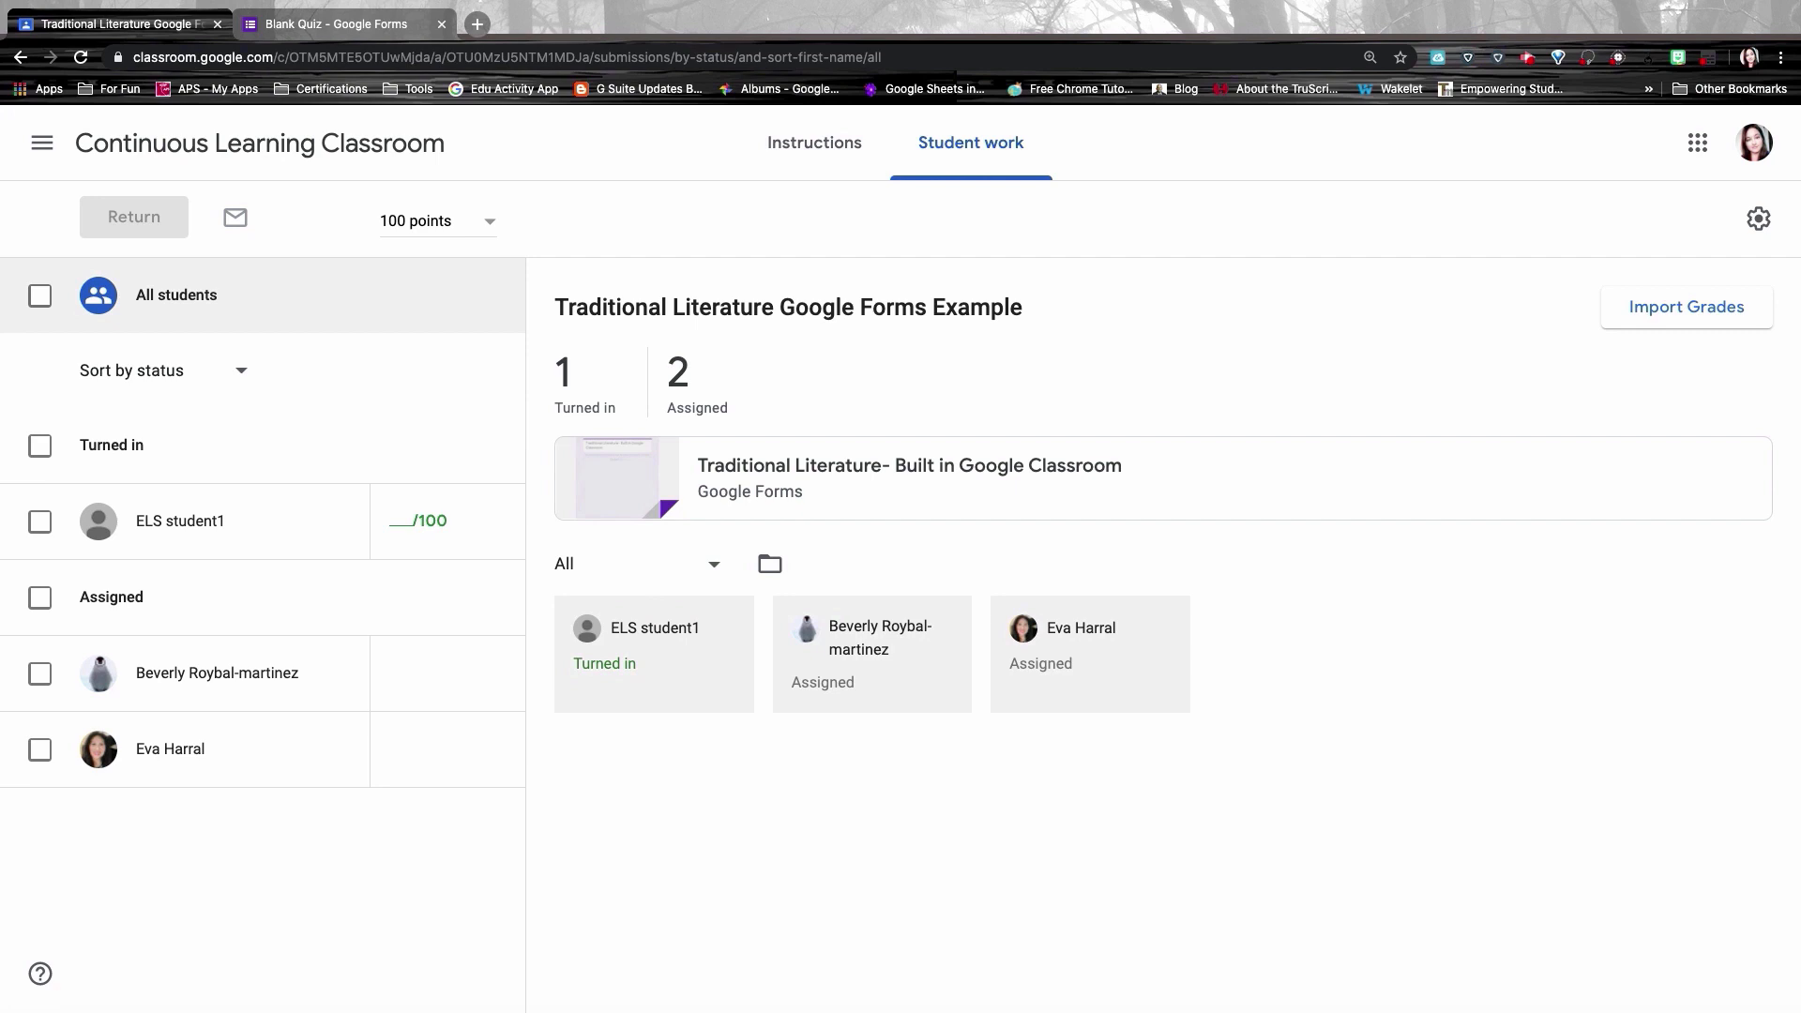
{"action": "left_click", "coordinate": [823, 486]}
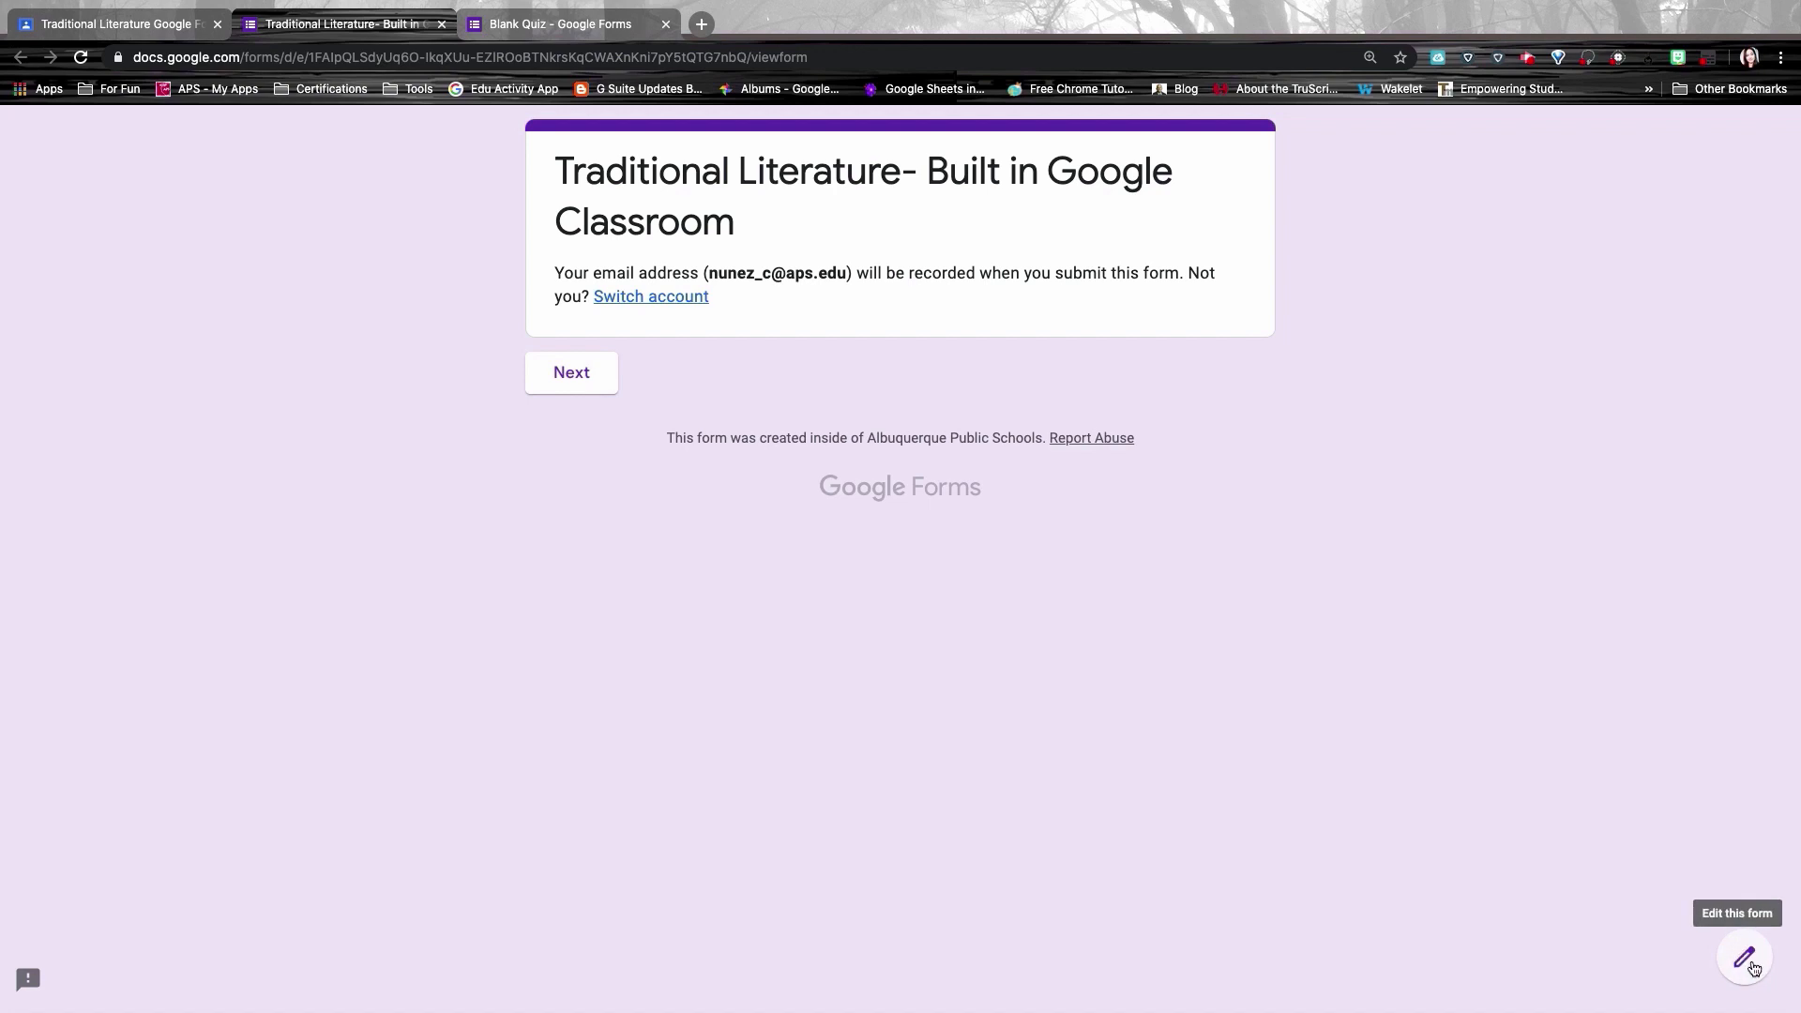
Step: Edit the Blank Quiz and review its single 5/10 response in the Individual responses view
{"action": "left_click", "coordinate": [1751, 972]}
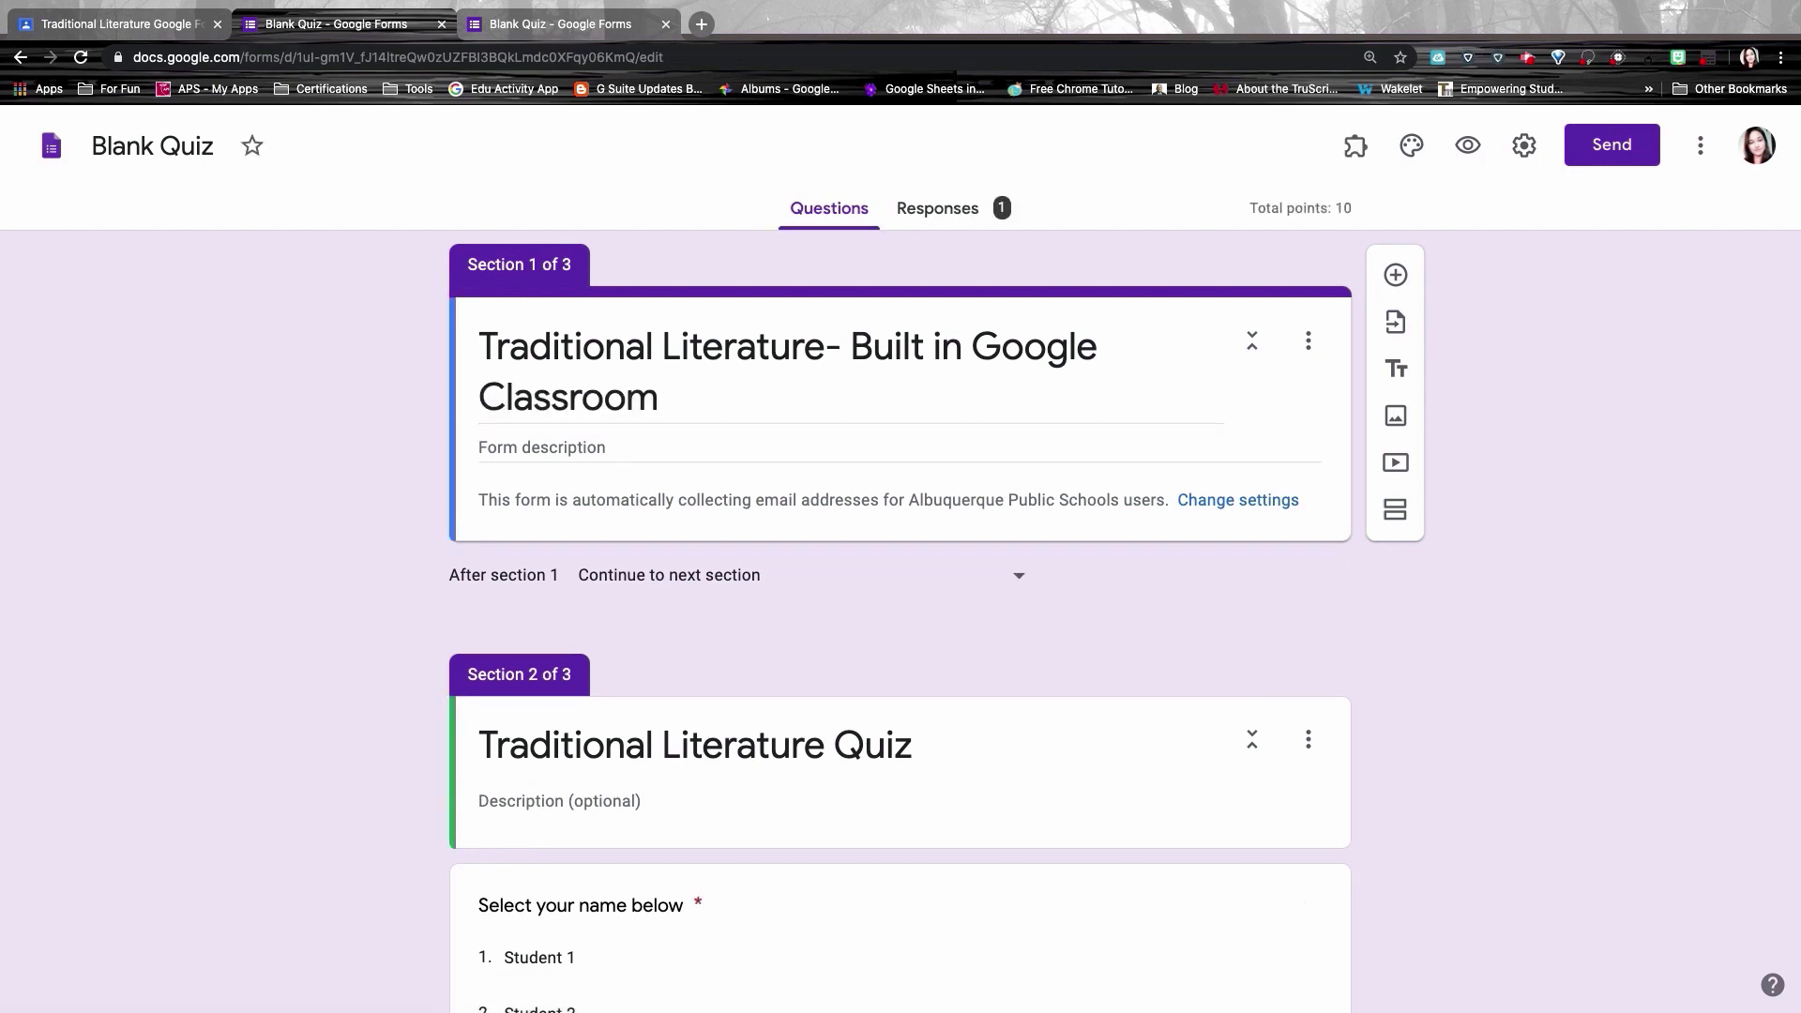
{"action": "left_click", "coordinate": [964, 215]}
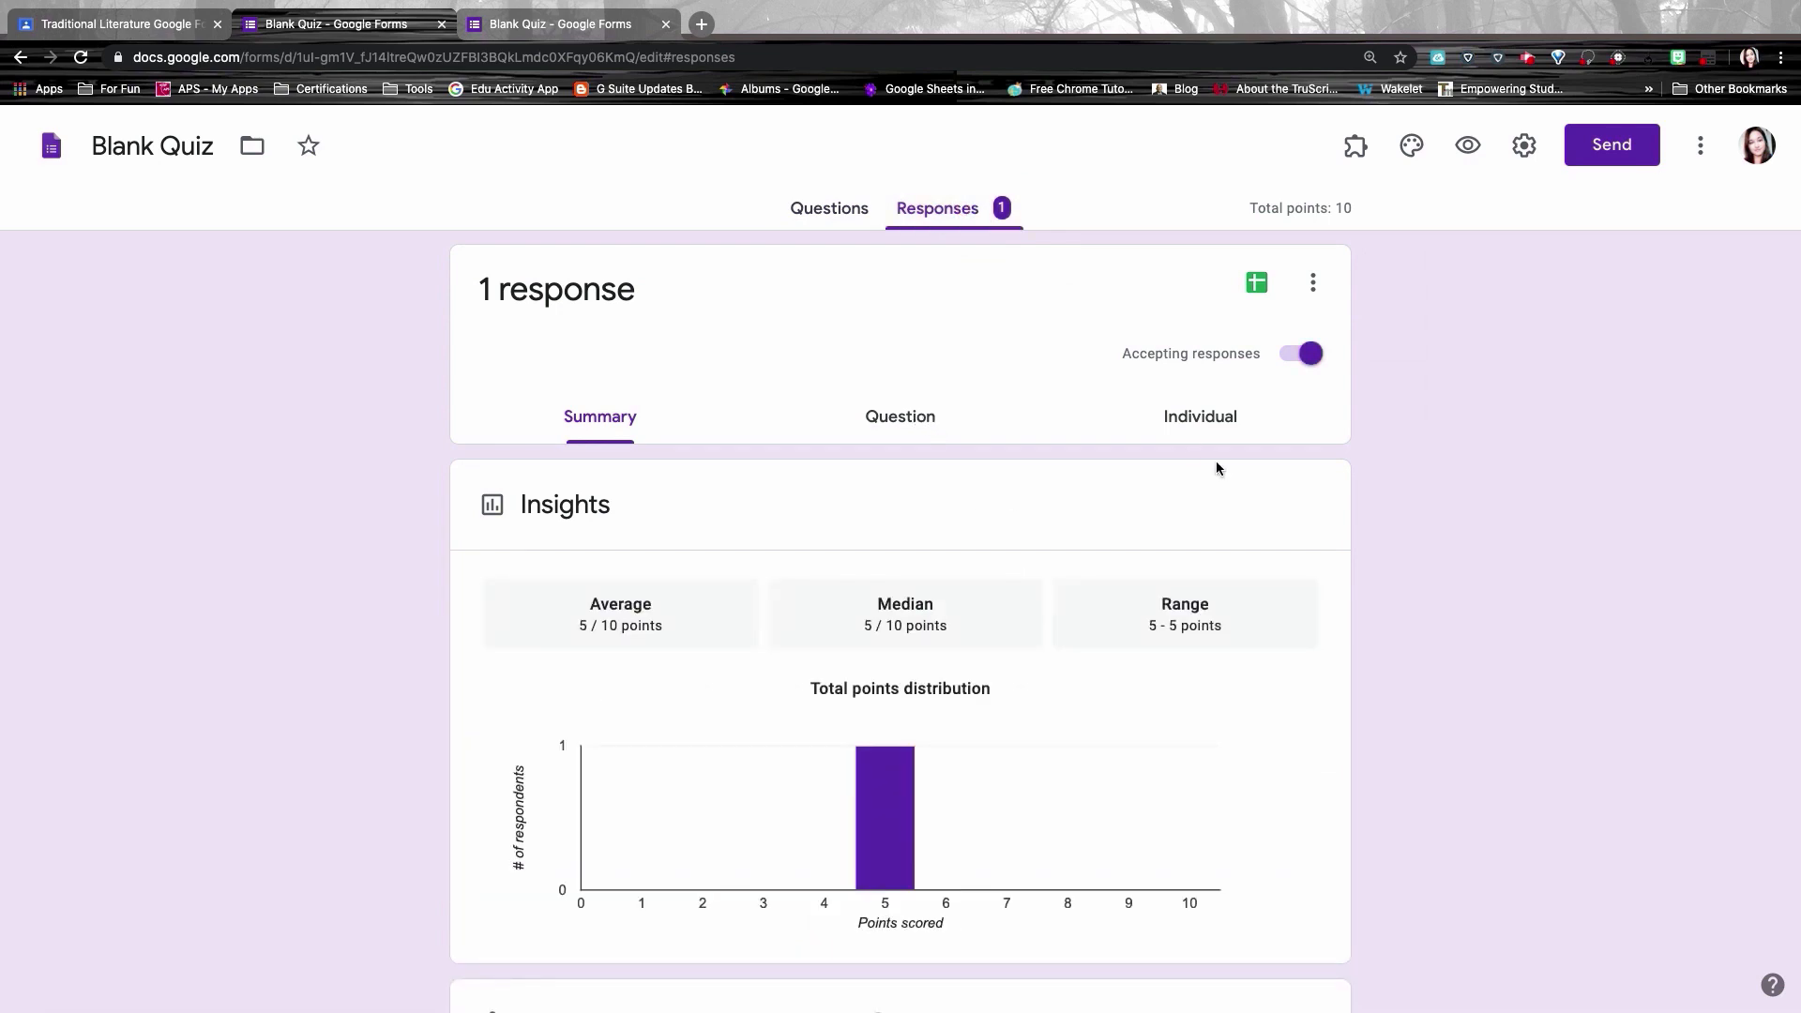
{"action": "left_click", "coordinate": [1217, 418]}
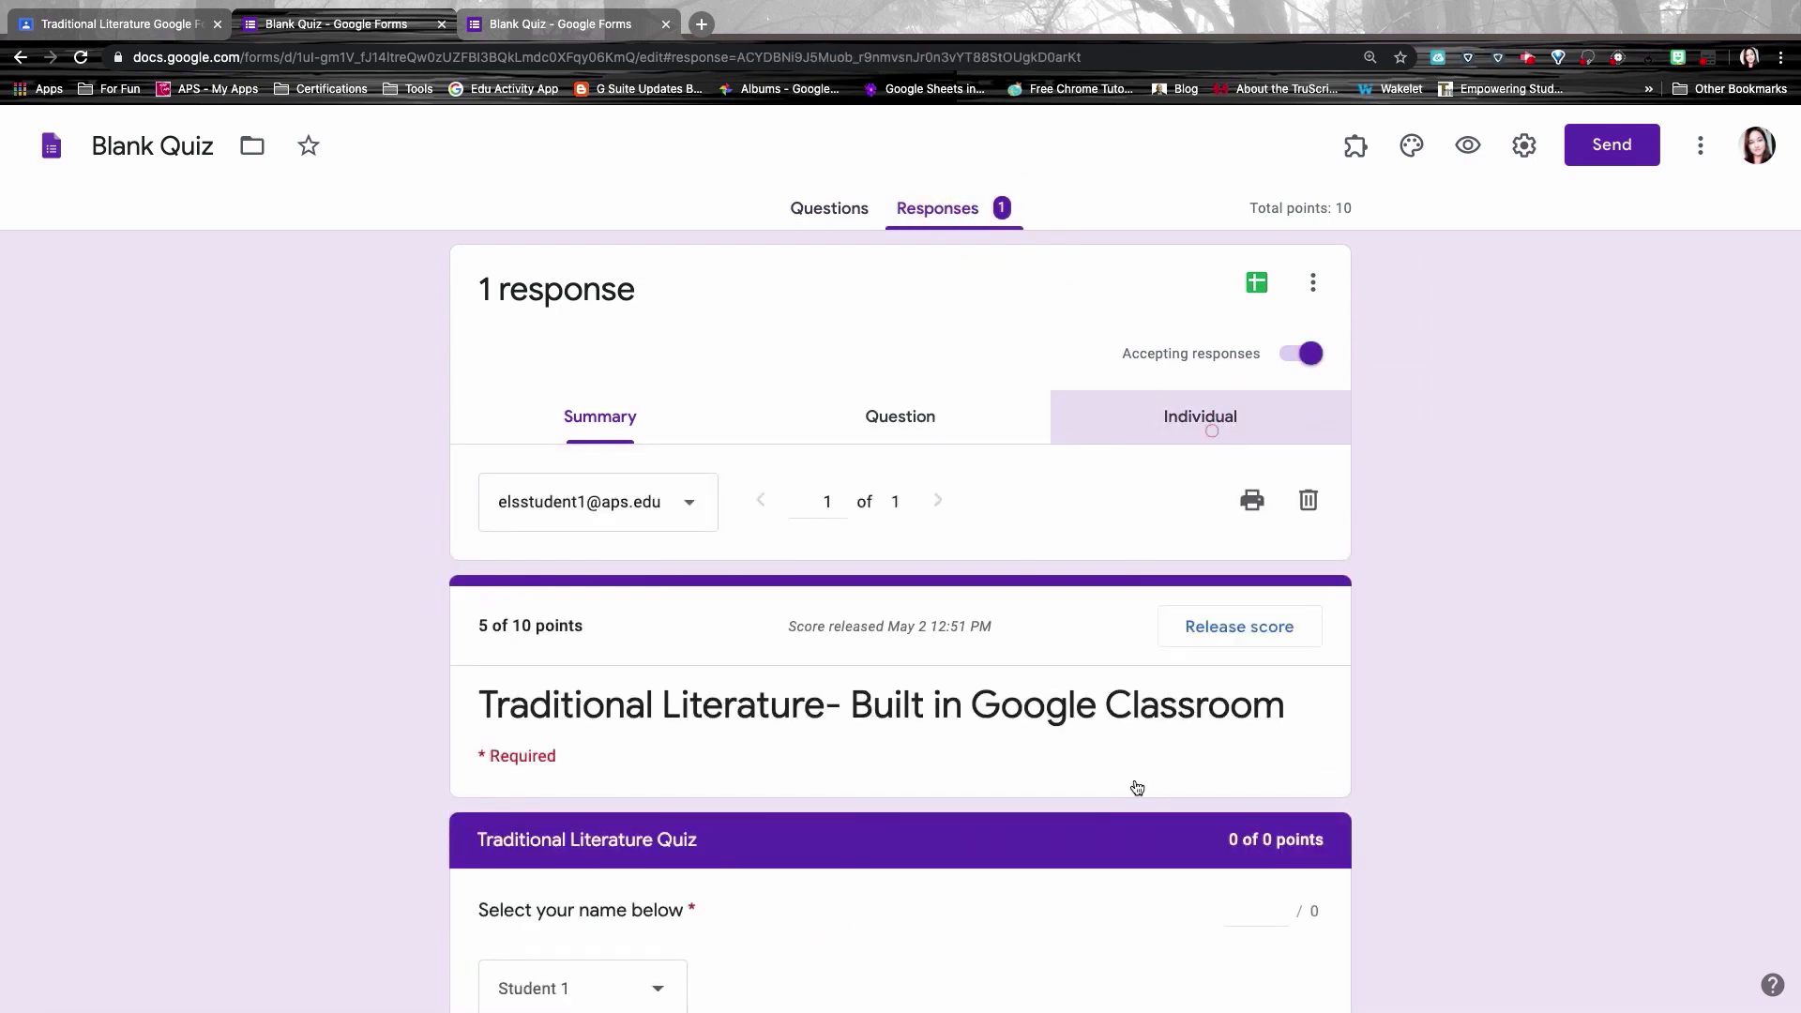
{"action": "scroll", "coordinate": [1135, 786], "scroll_direction": "down", "scroll_amount": 3}
{"action": "scroll", "coordinate": [887, 789], "scroll_direction": "up", "scroll_amount": 1}
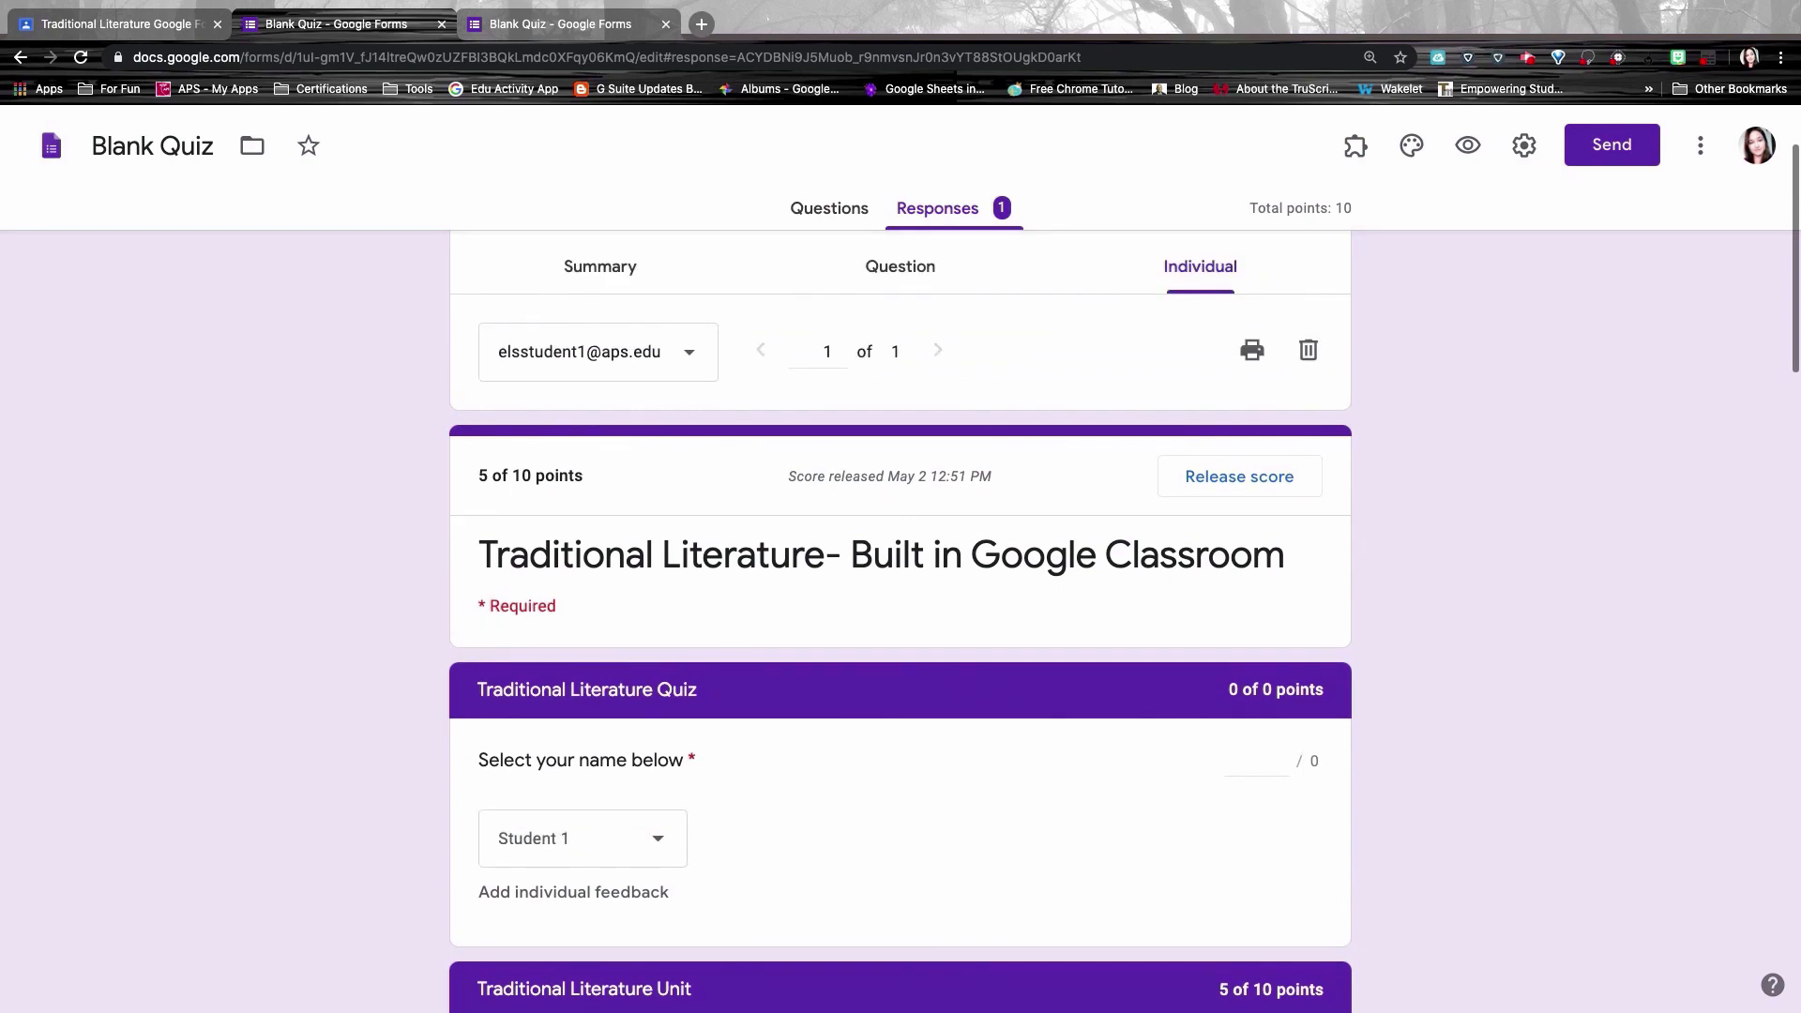
{"action": "scroll", "coordinate": [888, 789], "scroll_direction": "down", "scroll_amount": 13}
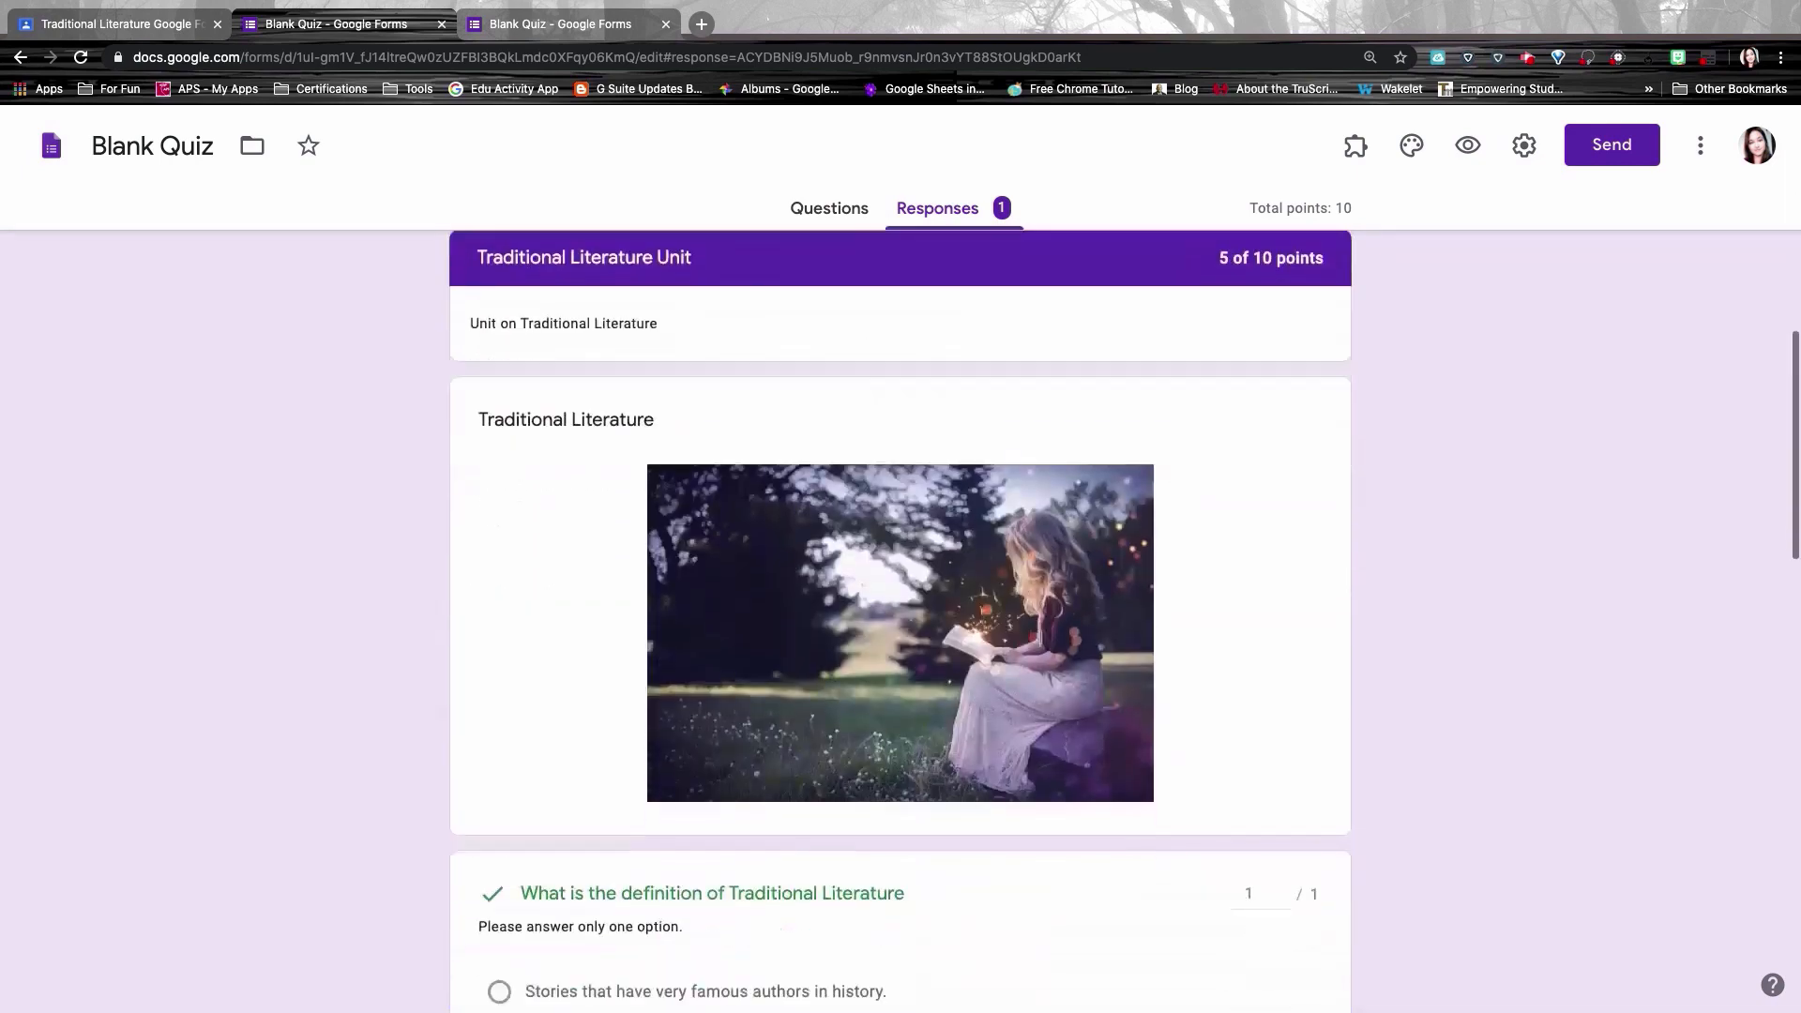
{"action": "scroll", "coordinate": [901, 619], "scroll_direction": "down", "scroll_amount": 8}
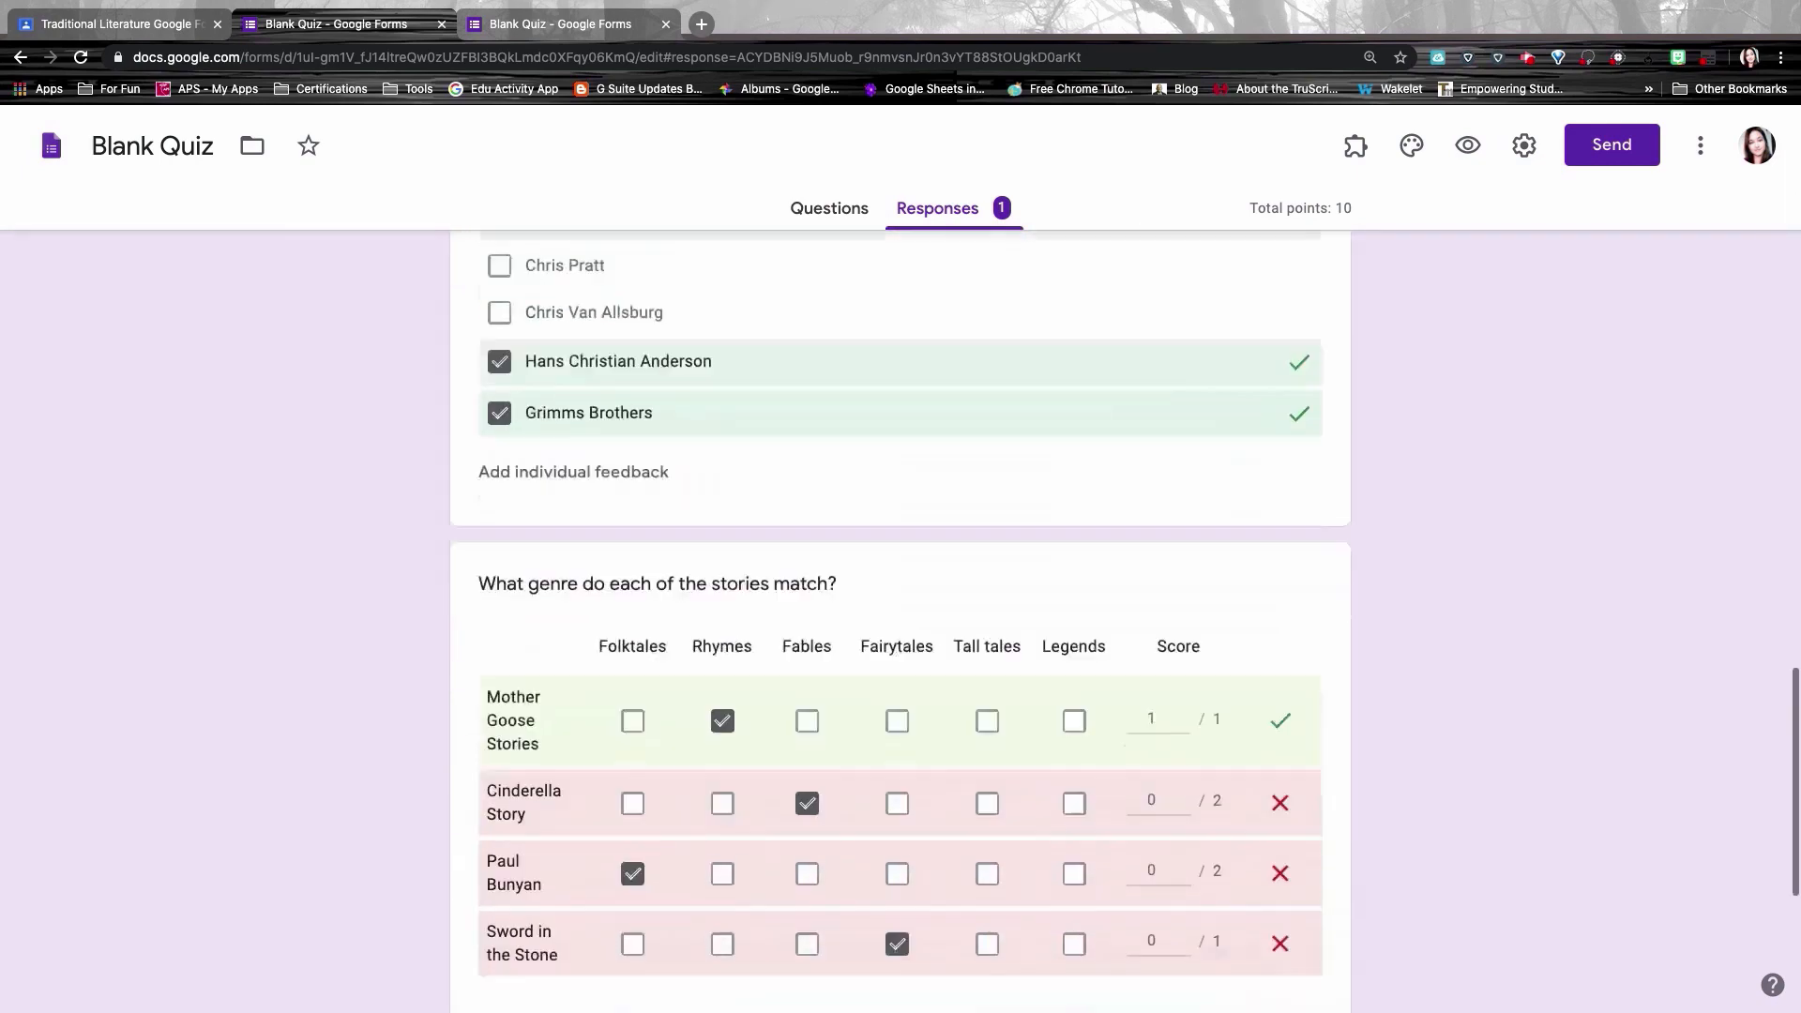
{"action": "scroll", "coordinate": [901, 620], "scroll_direction": "up", "scroll_amount": 14}
{"action": "scroll", "coordinate": [901, 619], "scroll_direction": "up", "scroll_amount": 6}
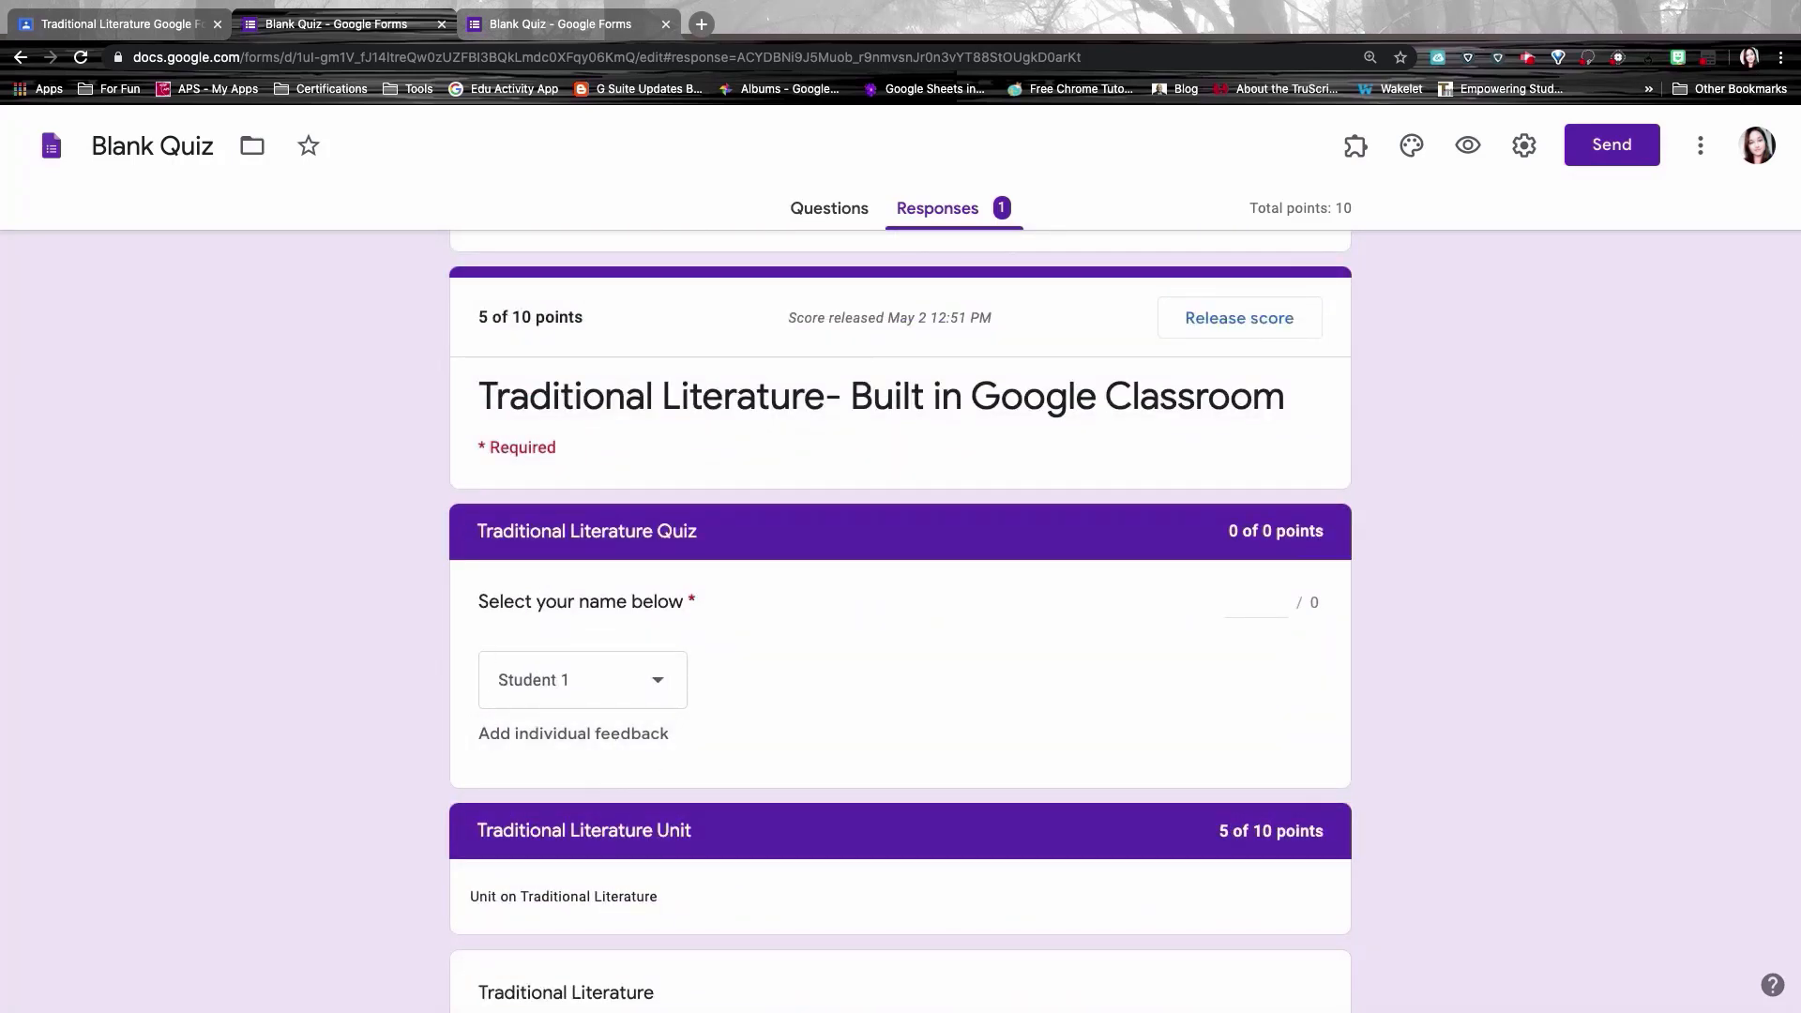
{"action": "scroll", "coordinate": [687, 664], "scroll_direction": "up", "scroll_amount": 4}
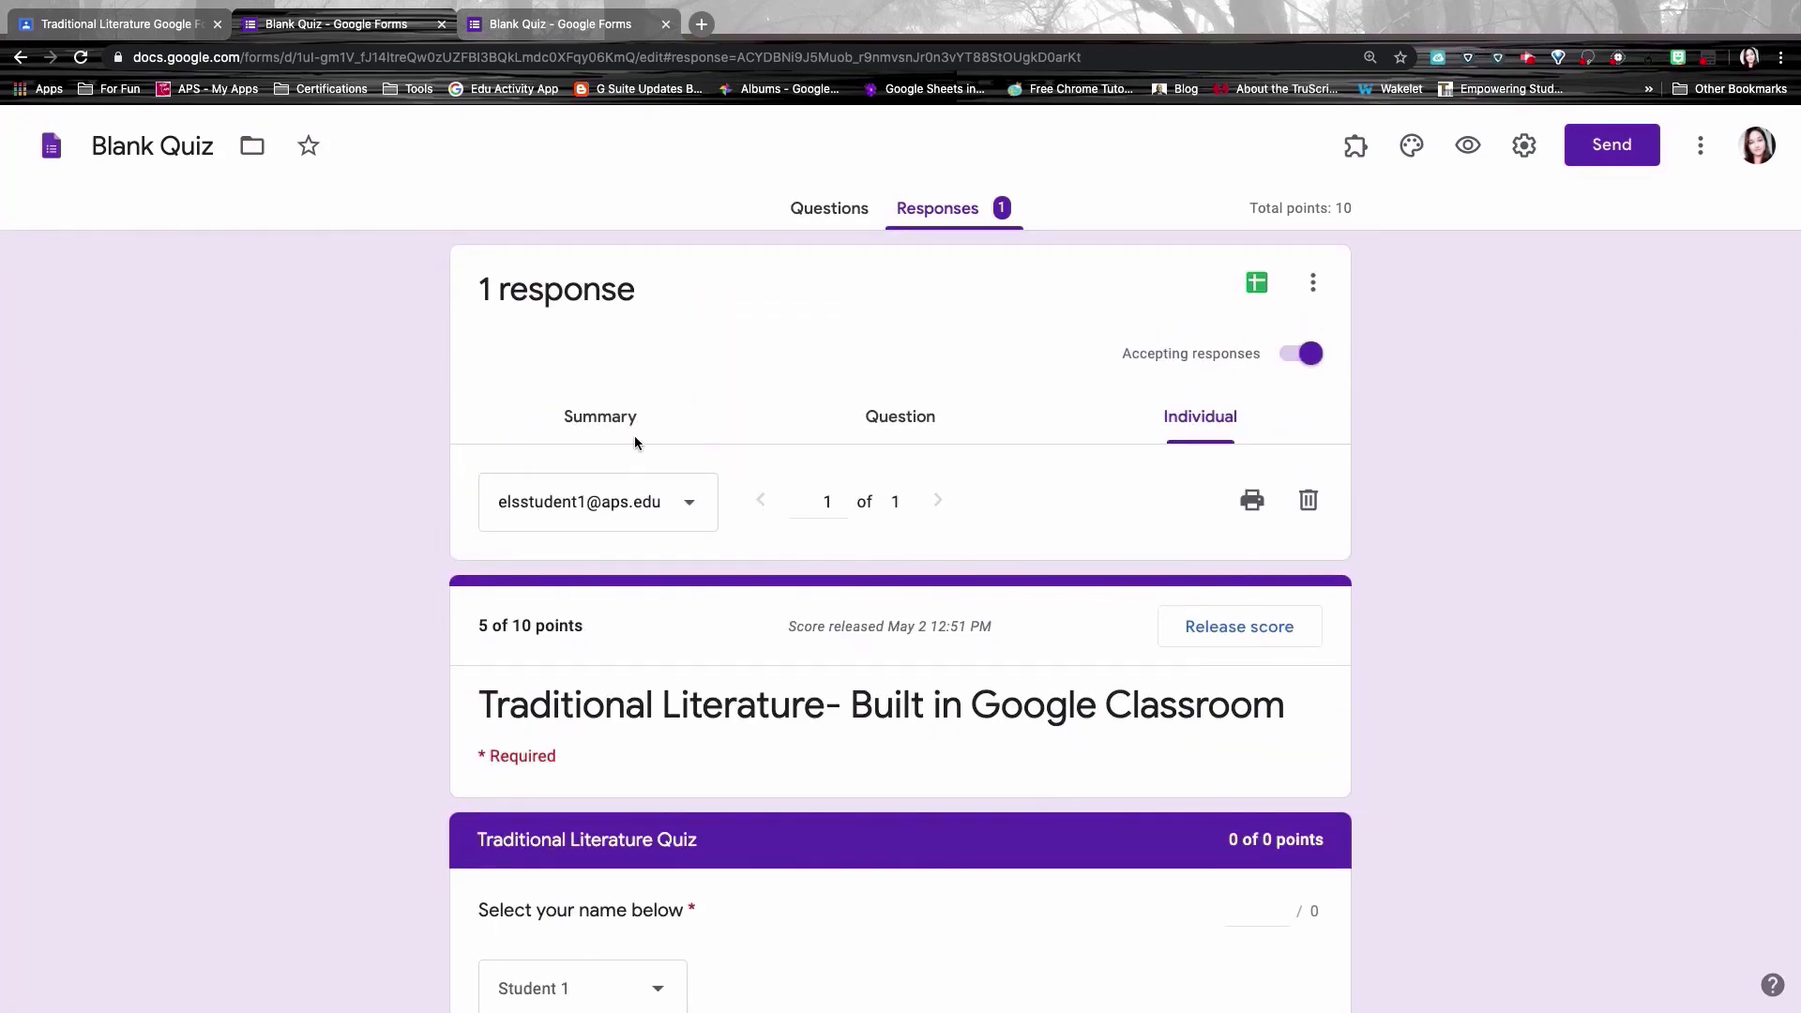
{"action": "left_click", "coordinate": [645, 519]}
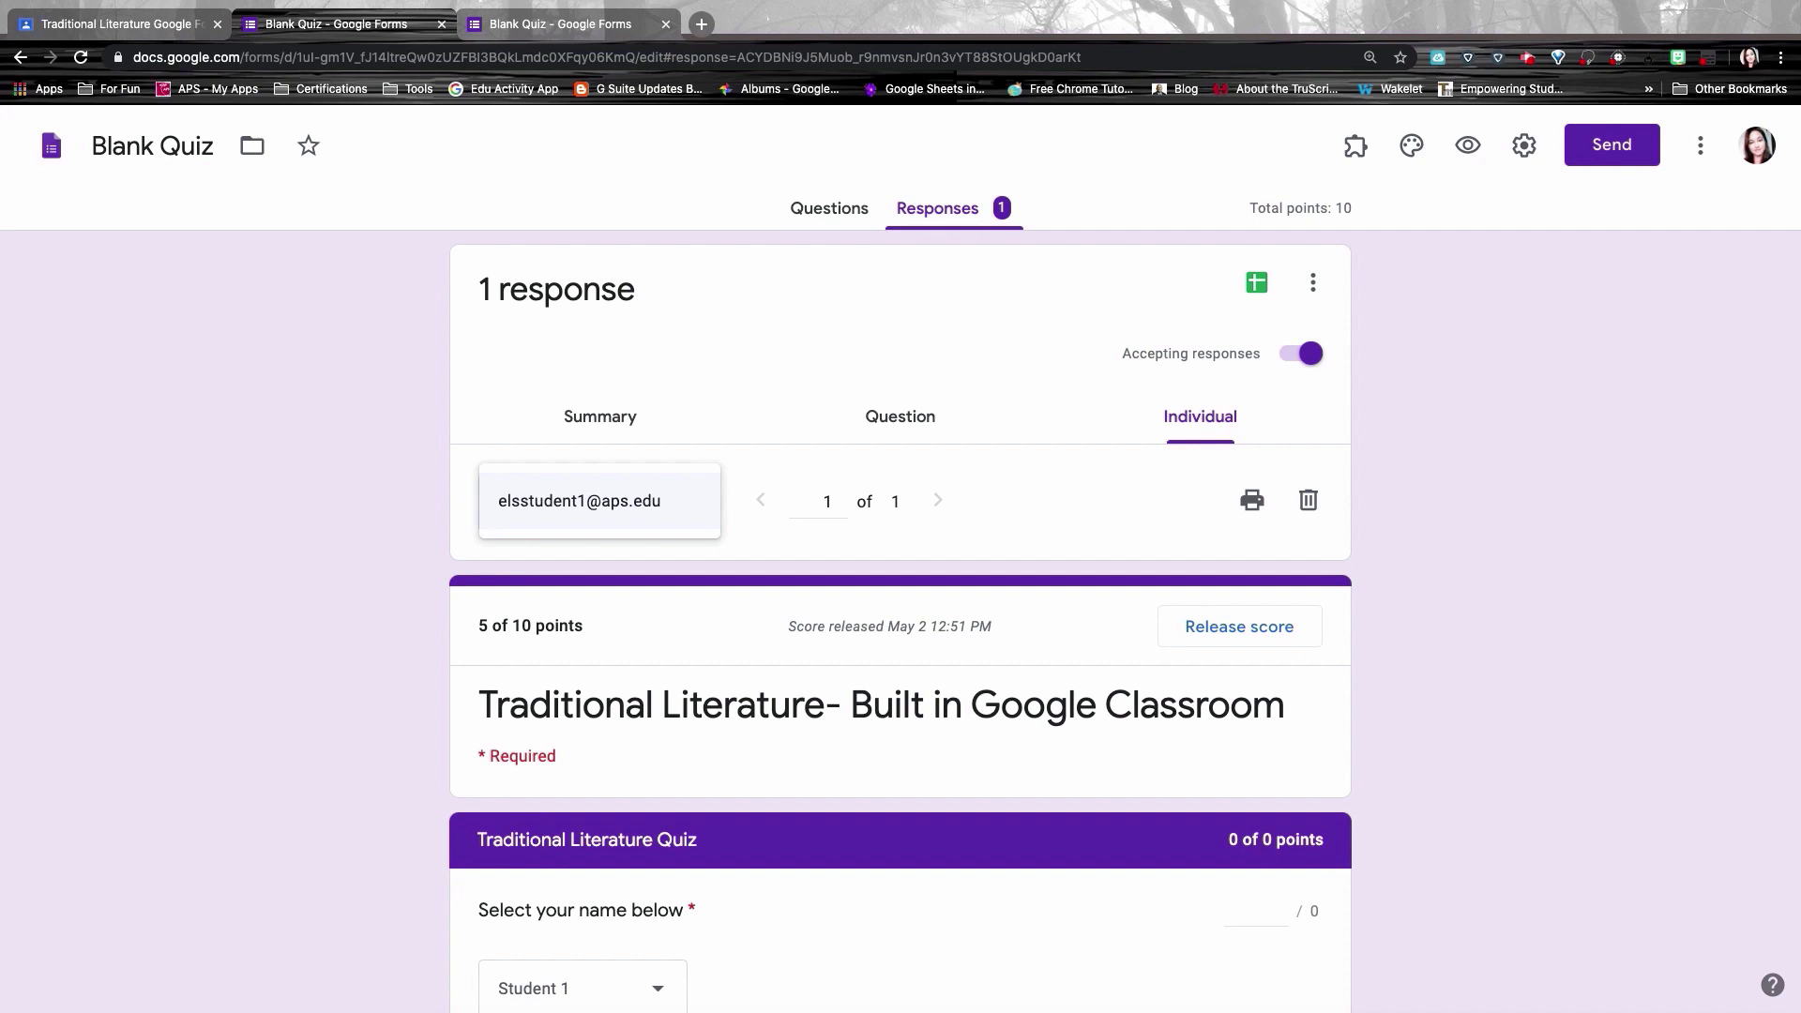
{"action": "left_click", "coordinate": [627, 512]}
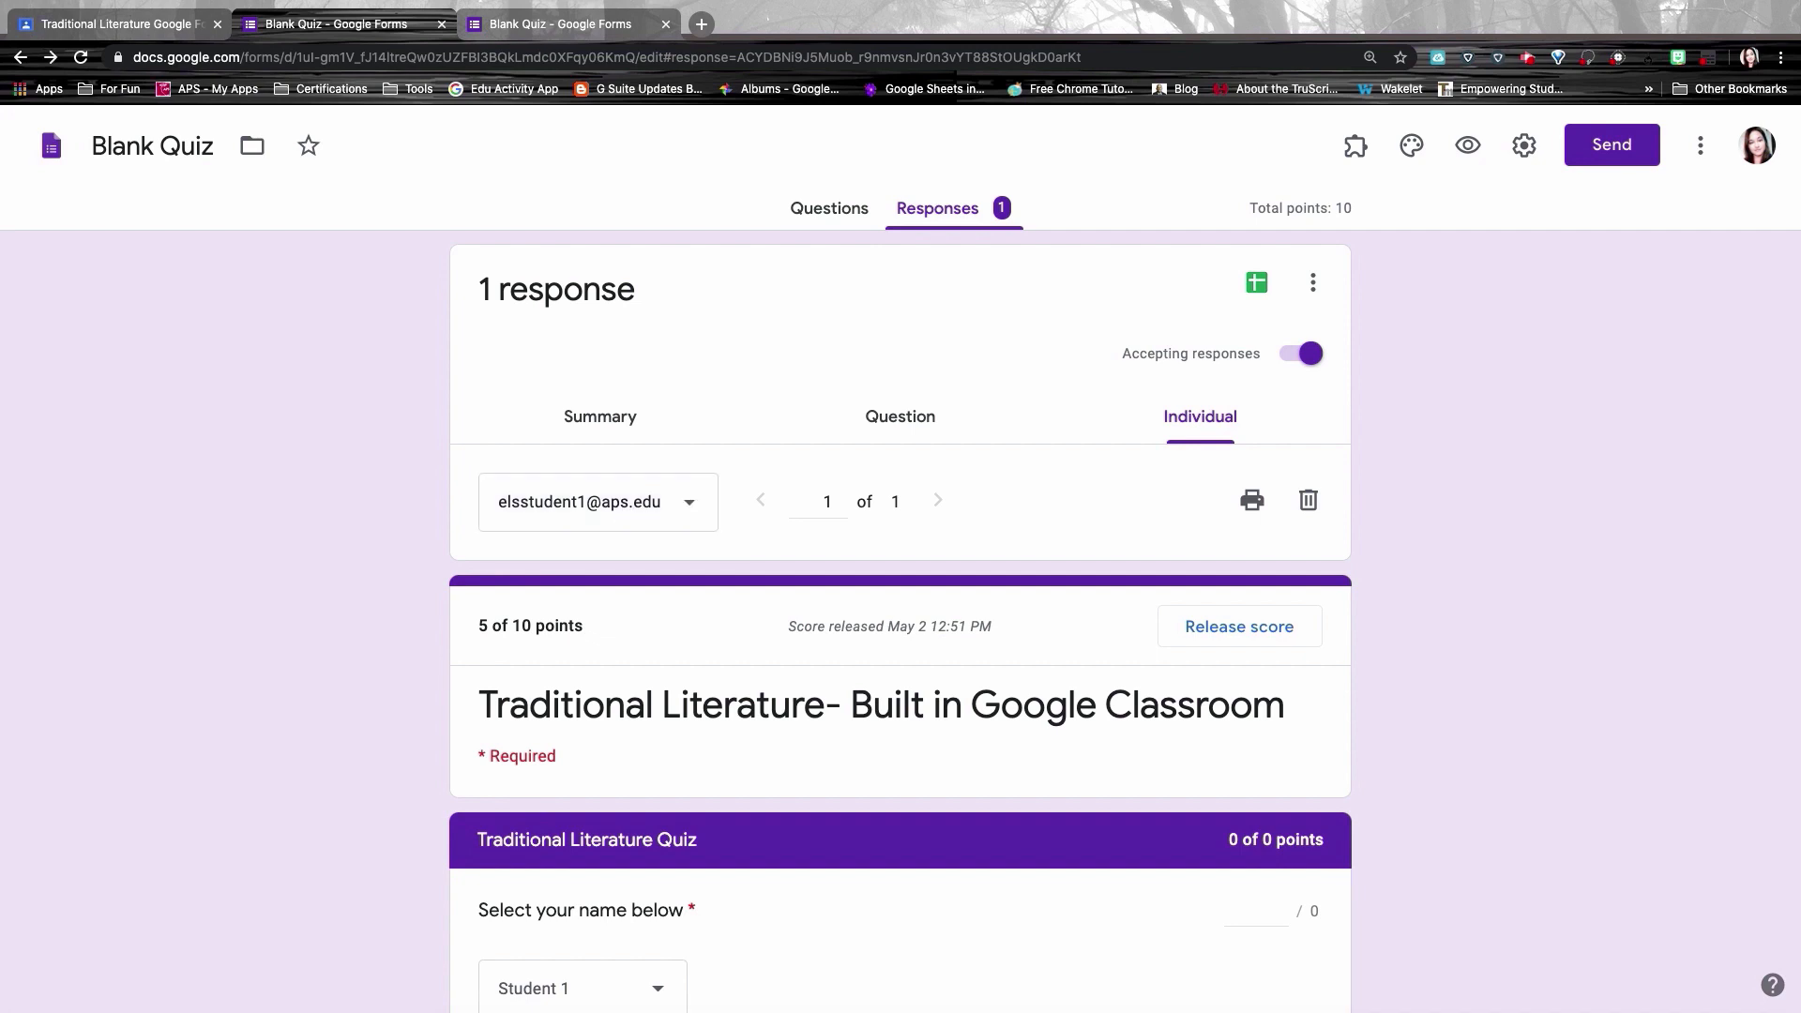
Step: Send quiz responses to a new Blank Quiz (Responses) spreadsheet, then return to Classroom's student work
{"action": "left_click", "coordinate": [1258, 285]}
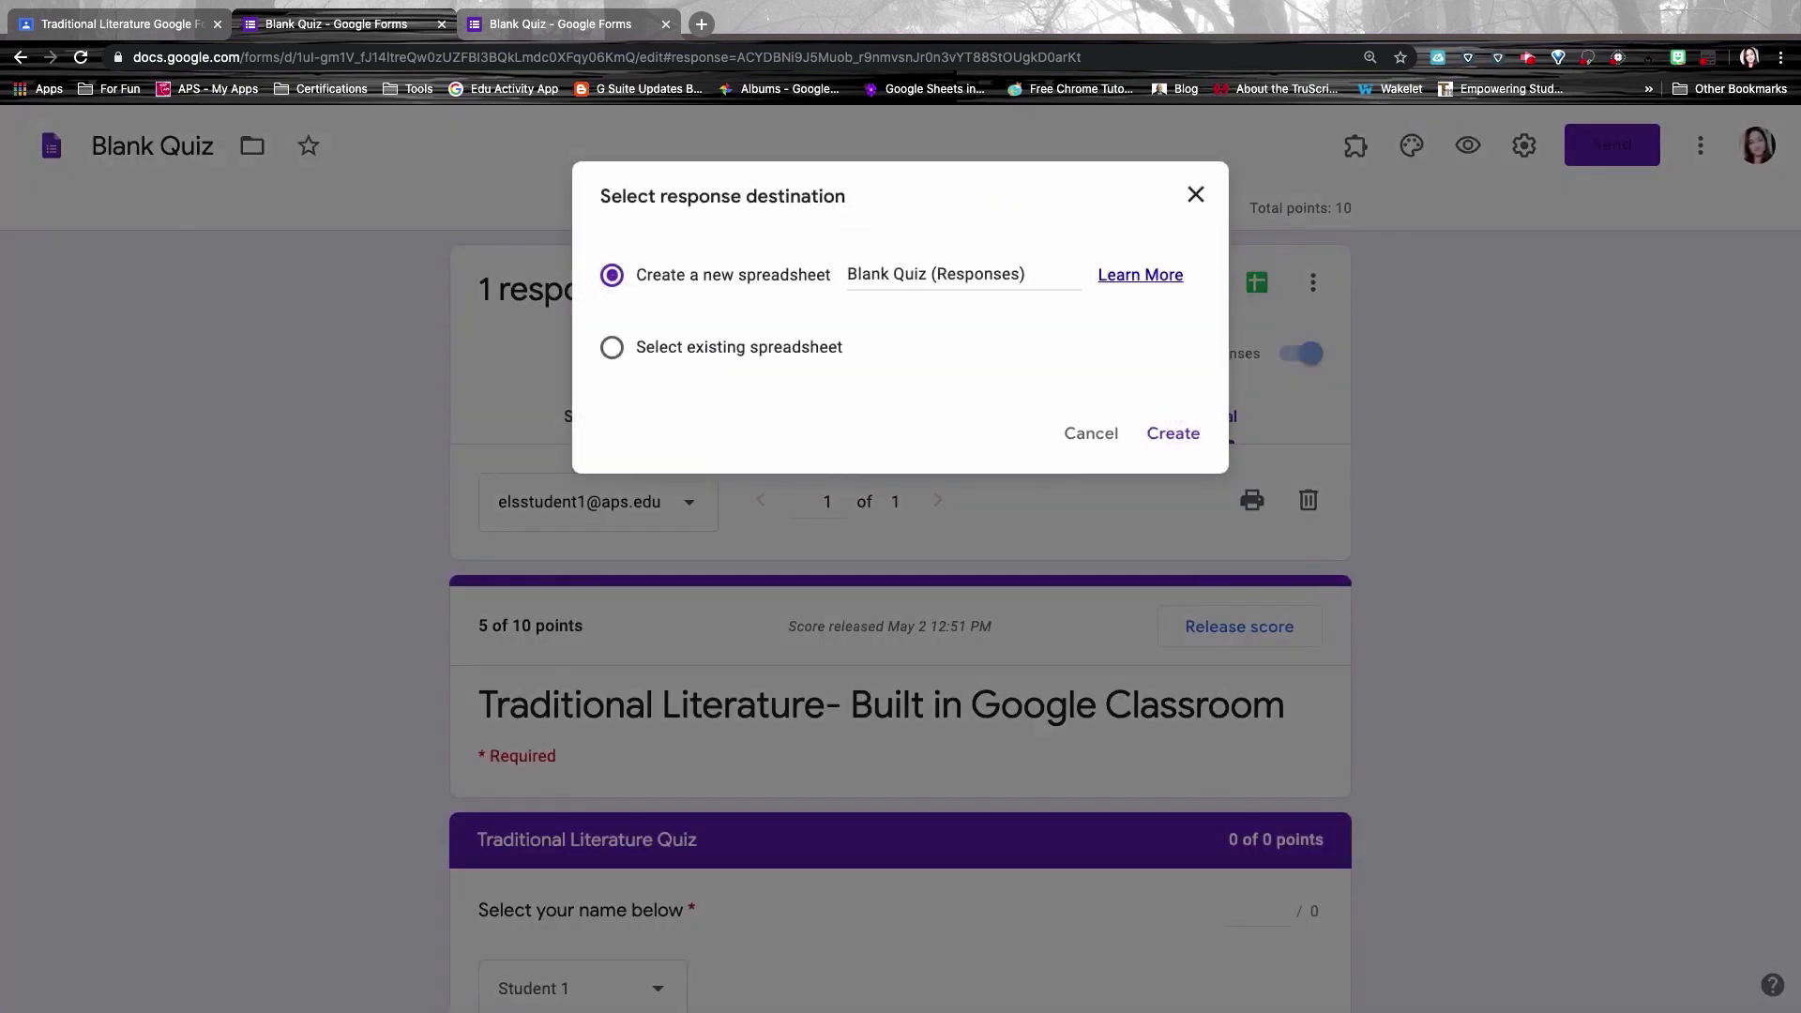
{"action": "left_click", "coordinate": [1174, 433]}
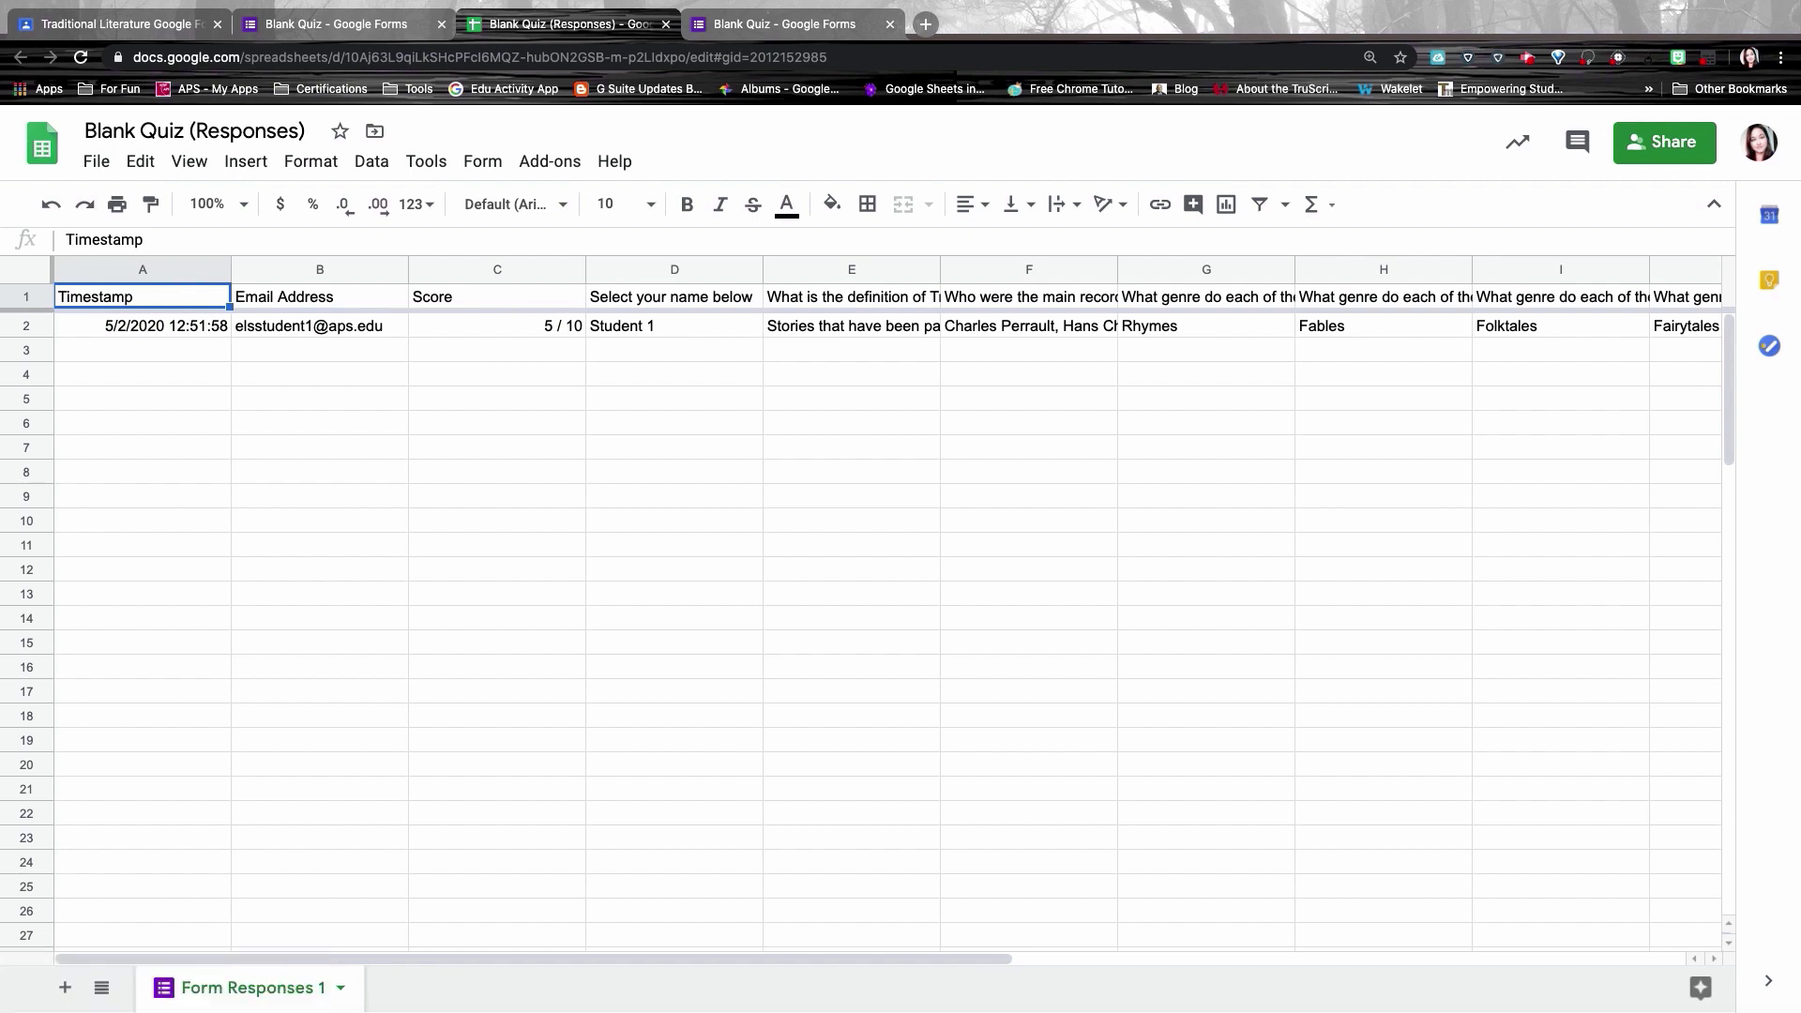
{"action": "left_click", "coordinate": [159, 26]}
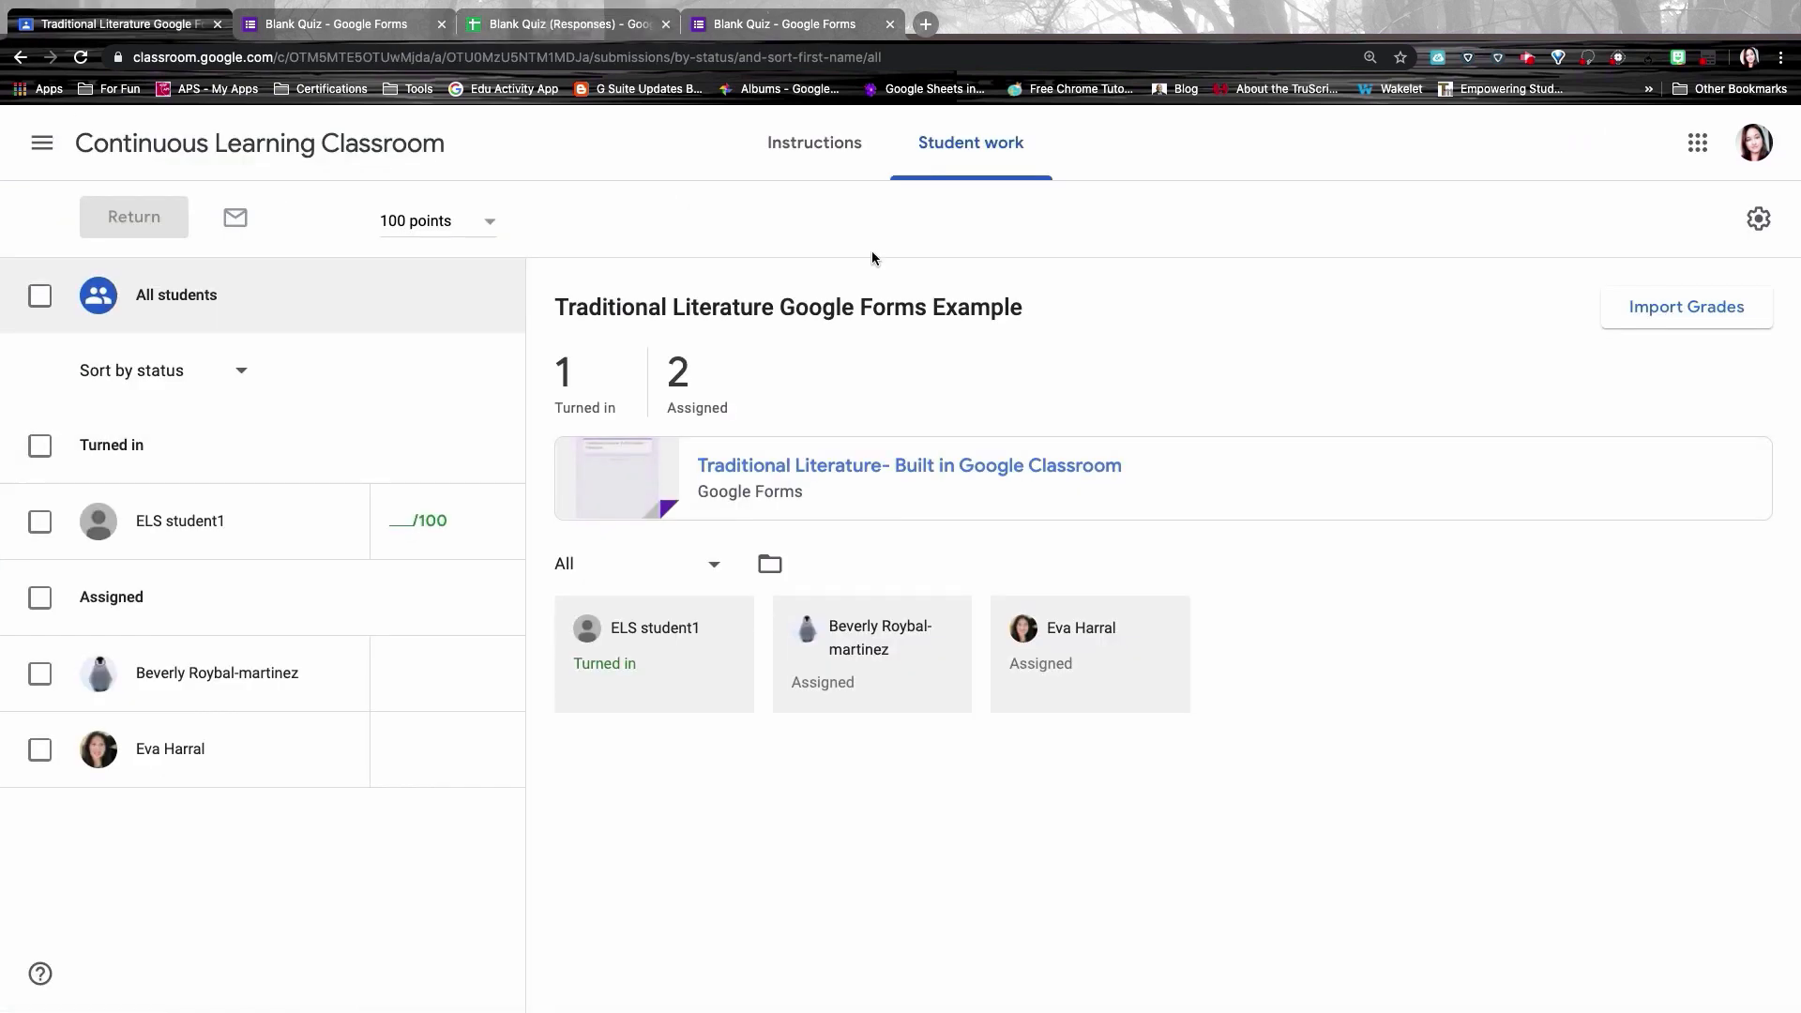
Step: Go to Continuous Learning Classroom's Classwork page and view the class Drive folder with both quizzes
{"action": "left_click", "coordinate": [373, 150]}
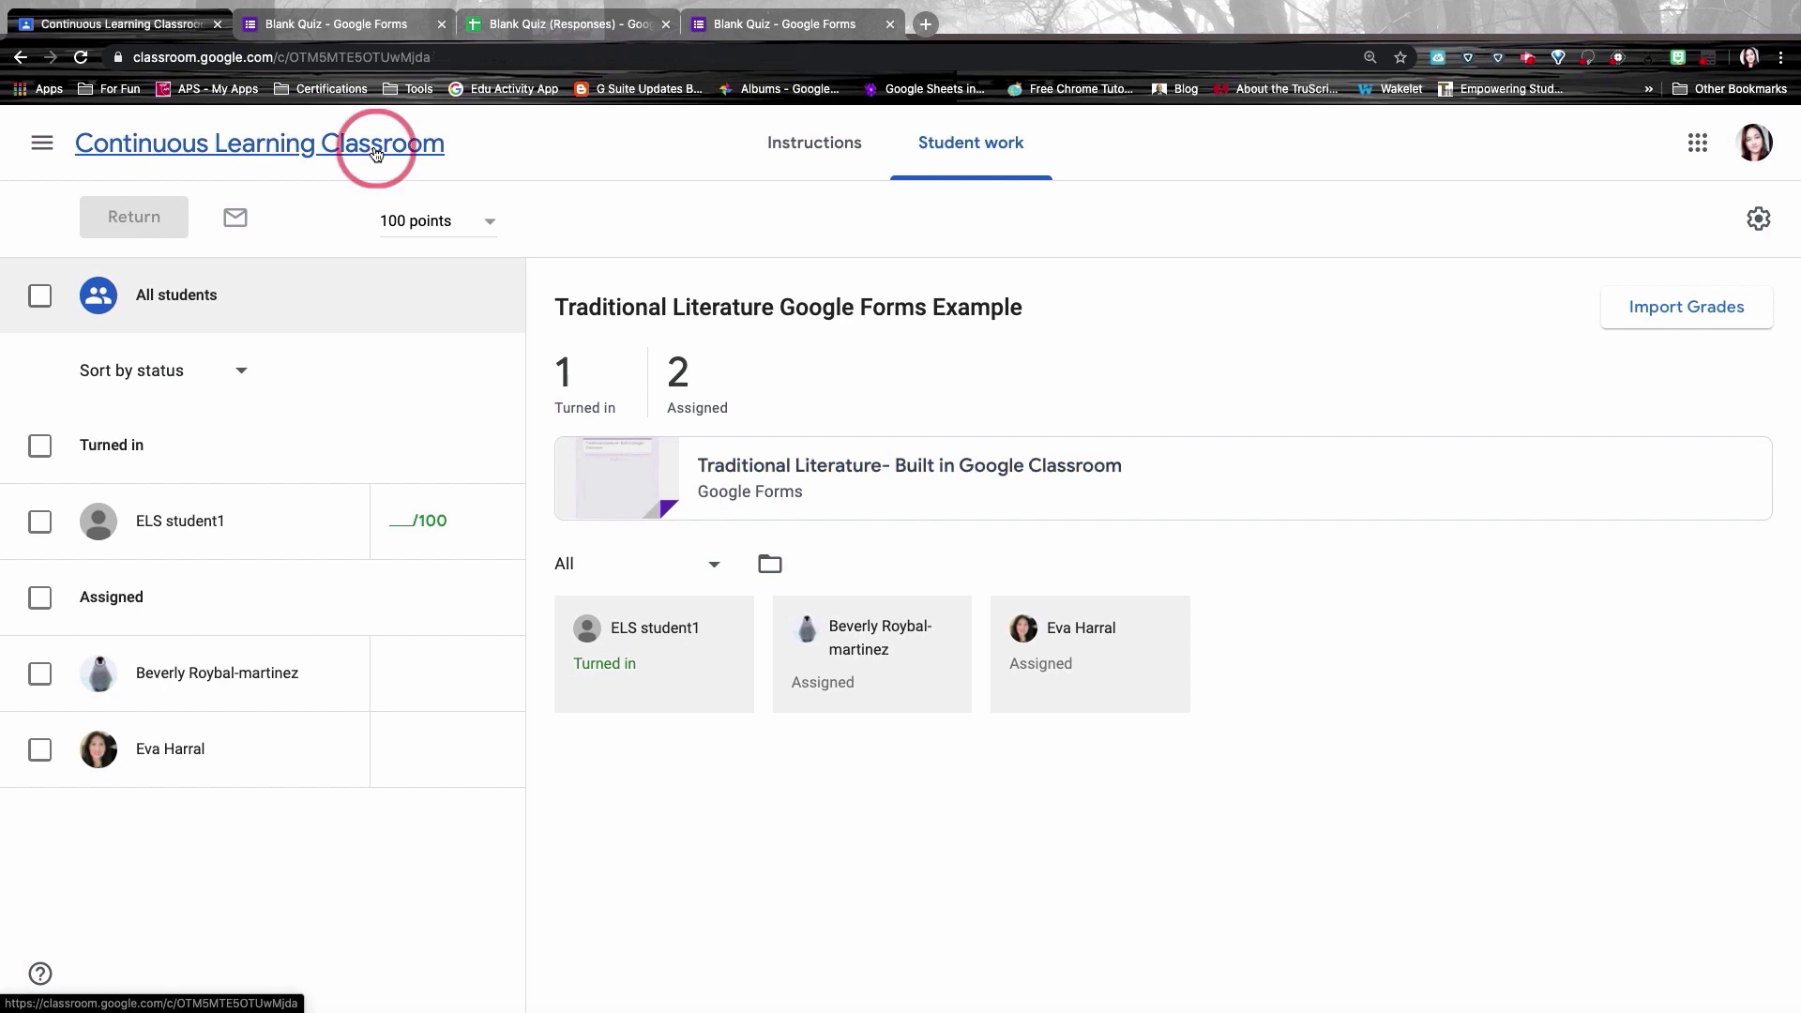
{"action": "left_click", "coordinate": [843, 143]}
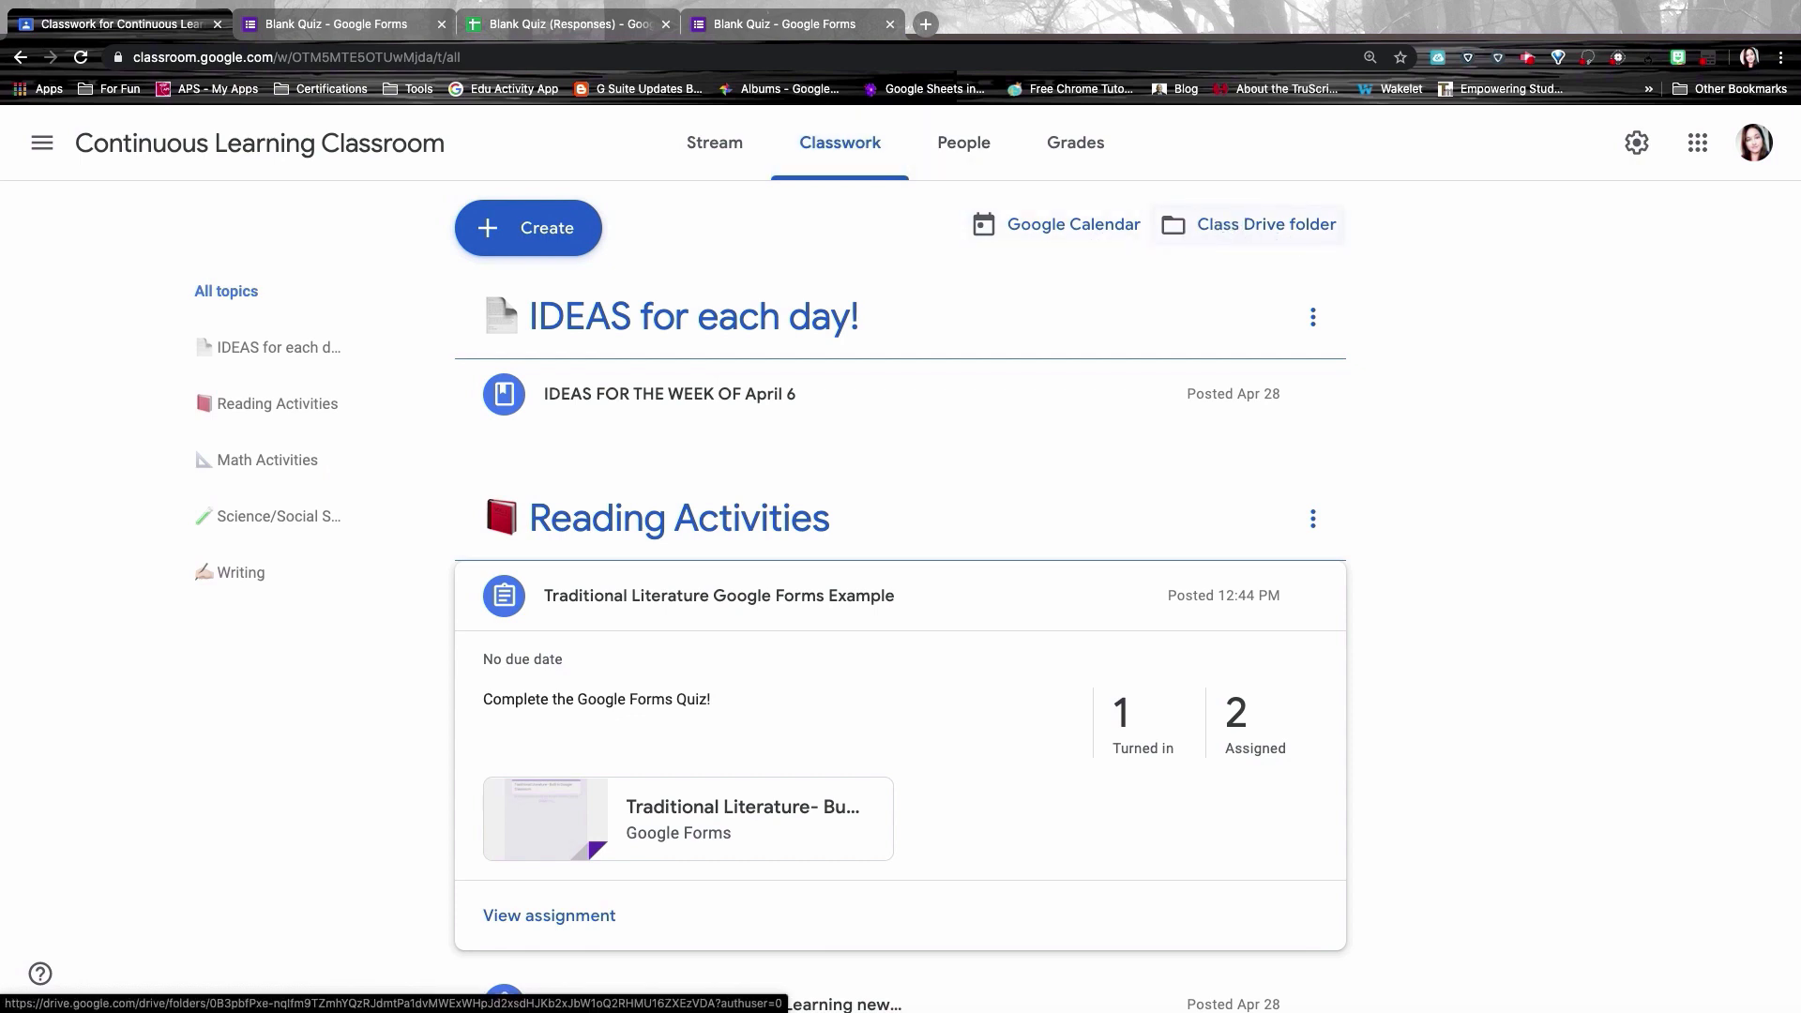
{"action": "left_click", "coordinate": [1260, 223]}
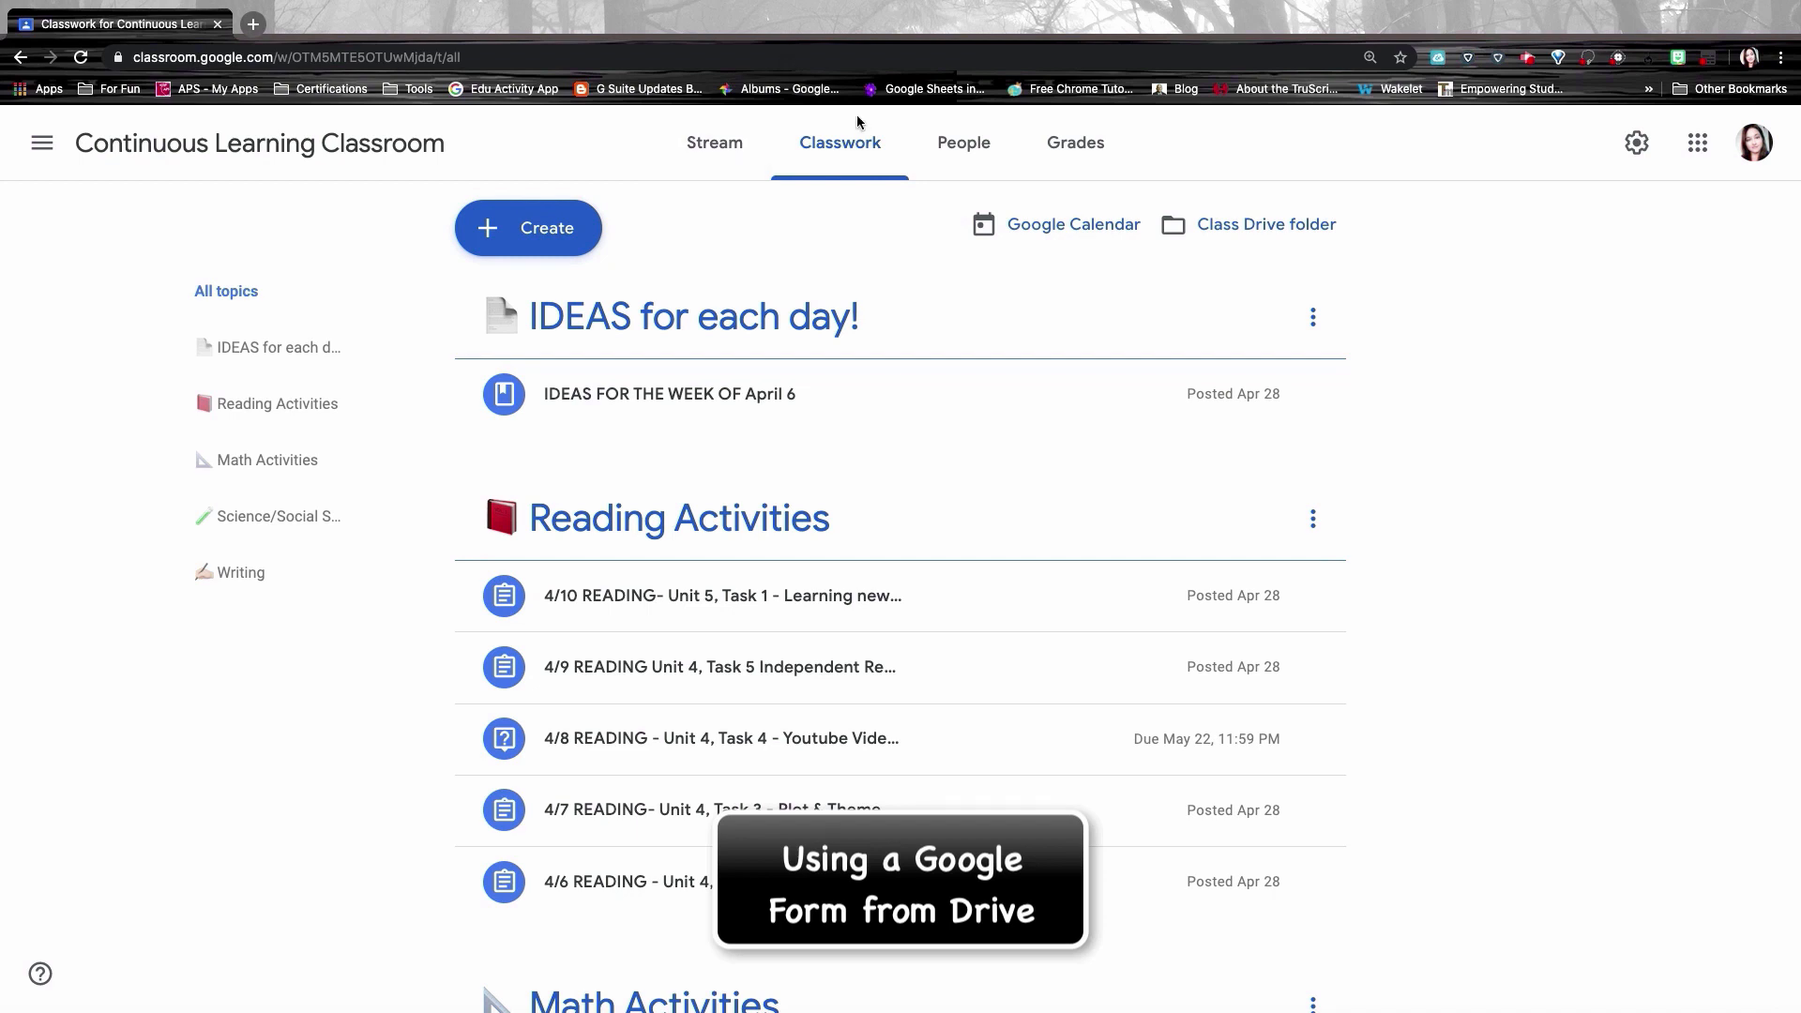
Step: Create a quiz assignment, replacing its Blank Quiz attachment with Traditional Literature Quiz from Drive
{"action": "left_click", "coordinate": [541, 230]}
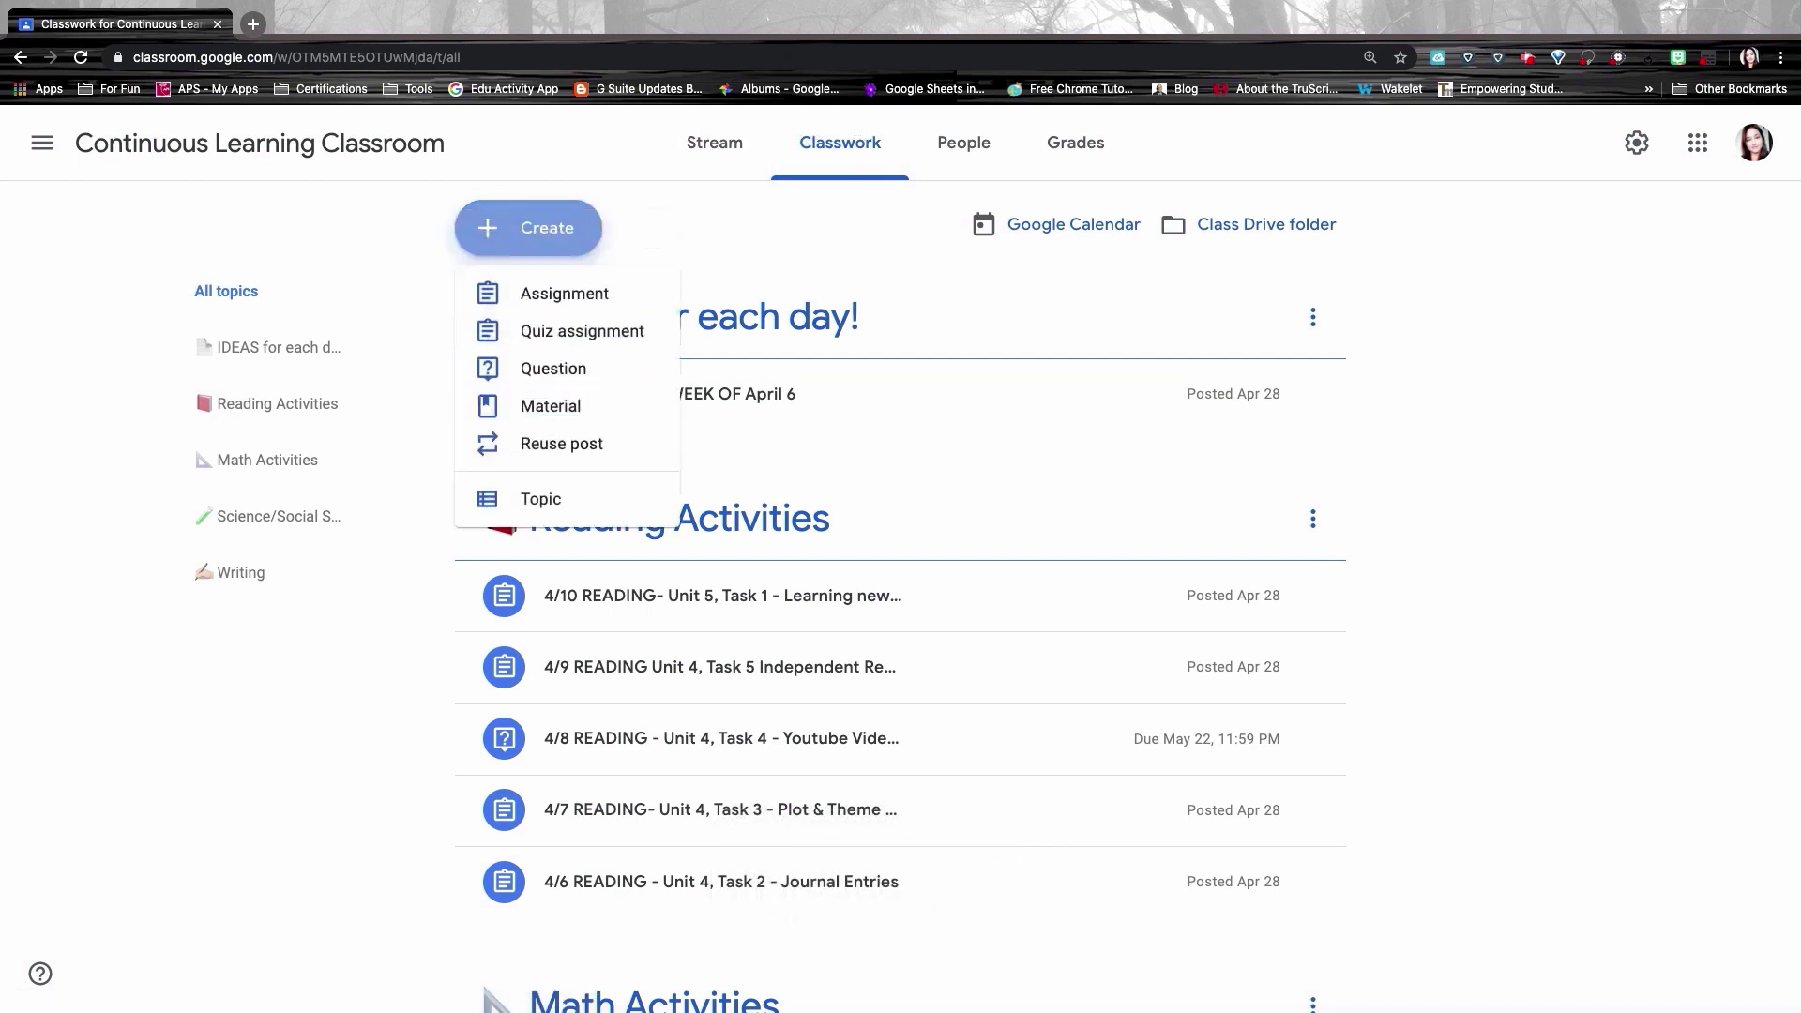
{"action": "left_click", "coordinate": [551, 333]}
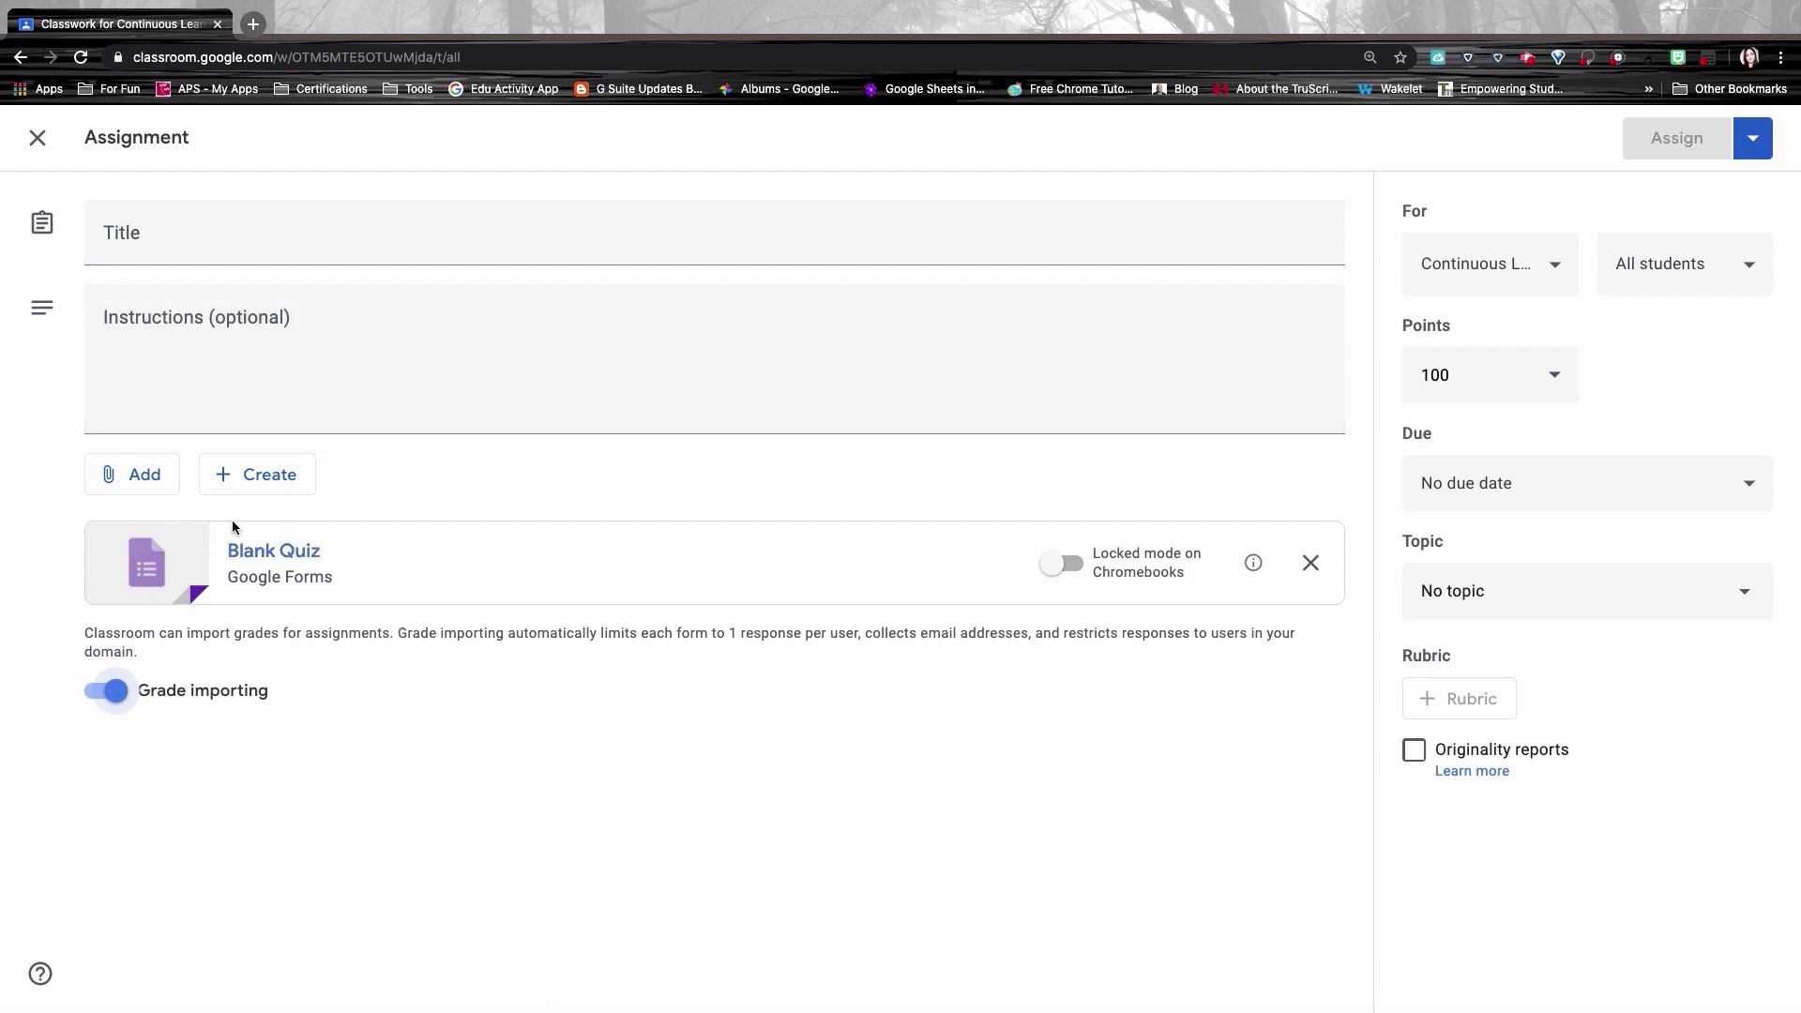
{"action": "left_click", "coordinate": [1311, 564]}
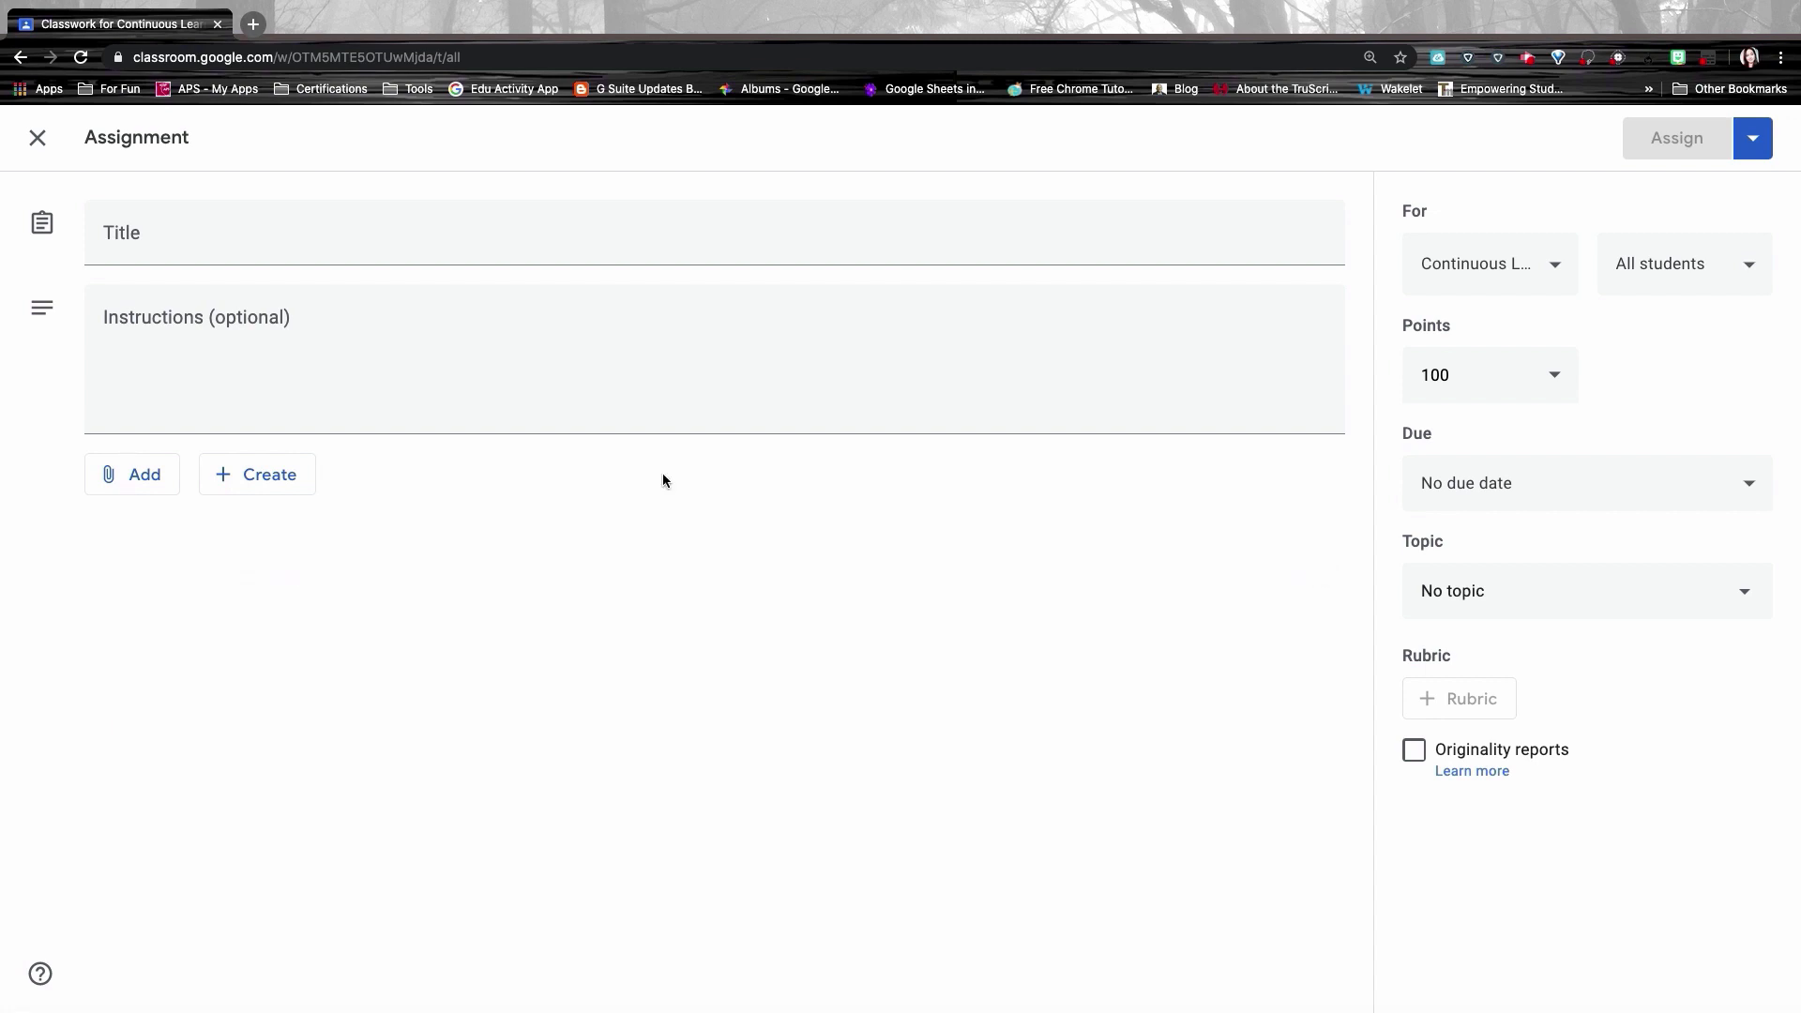
{"action": "left_click", "coordinate": [145, 473]}
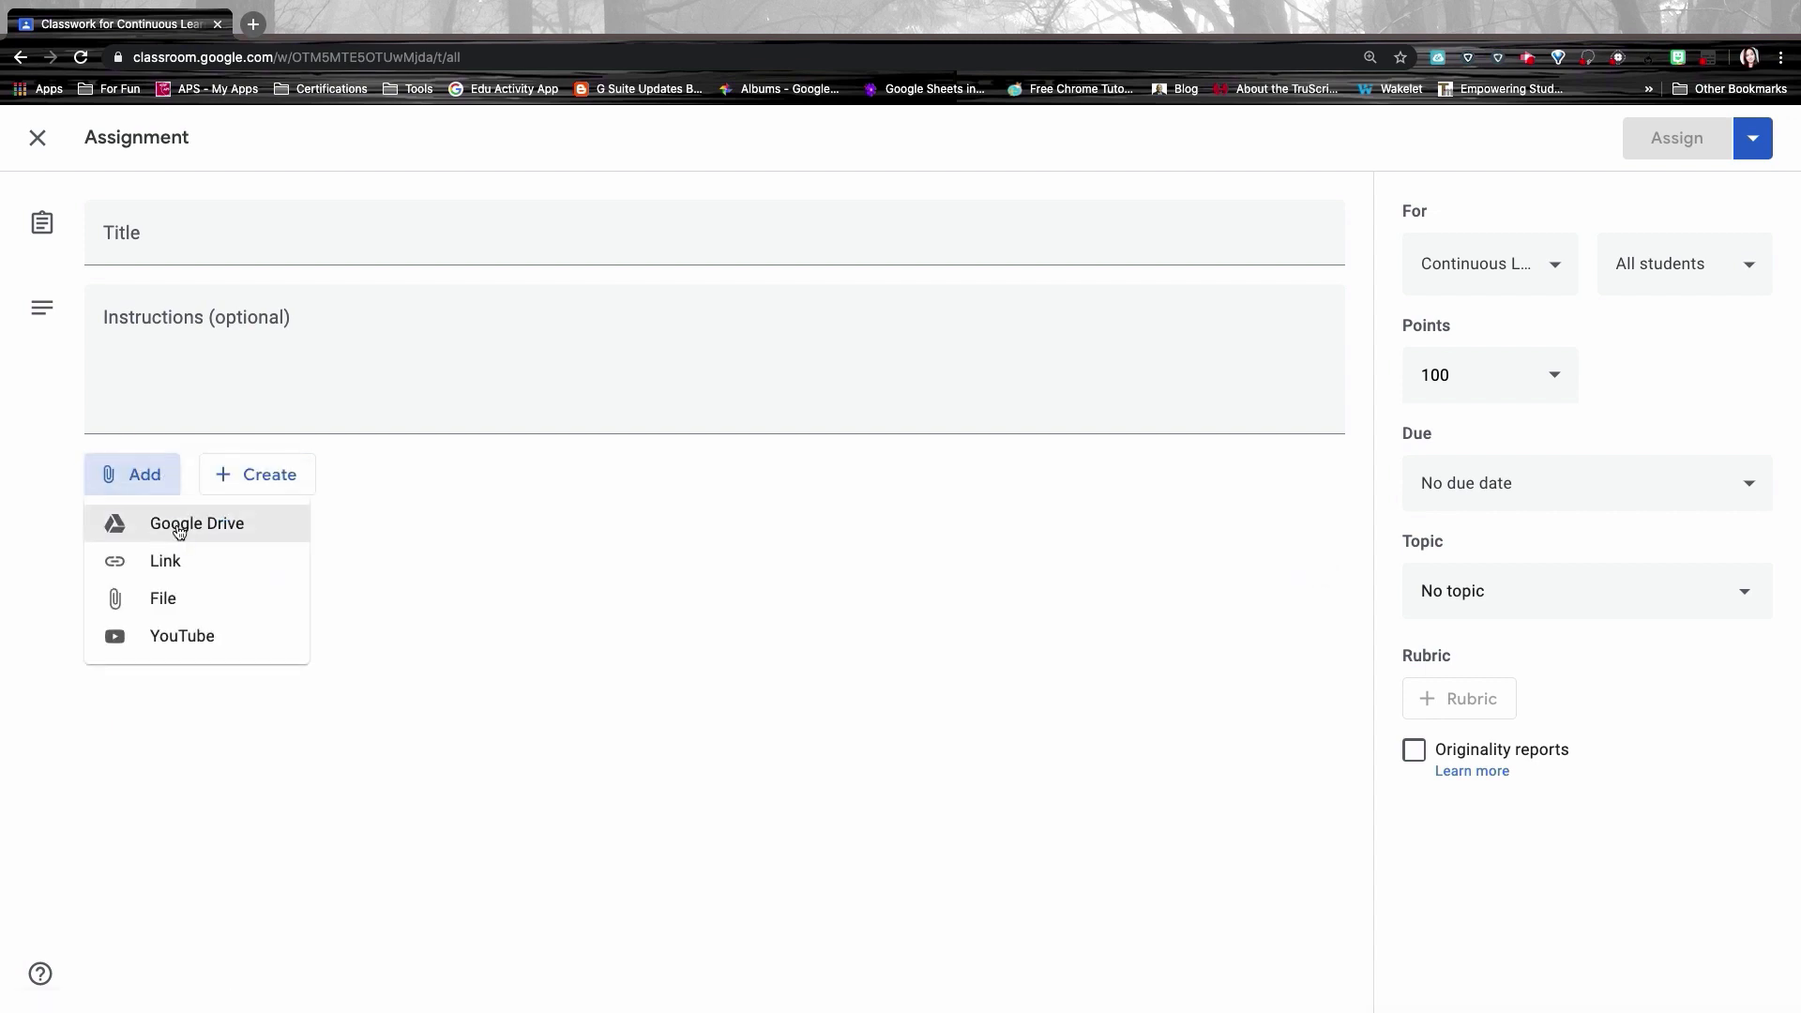
{"action": "left_click", "coordinate": [179, 531]}
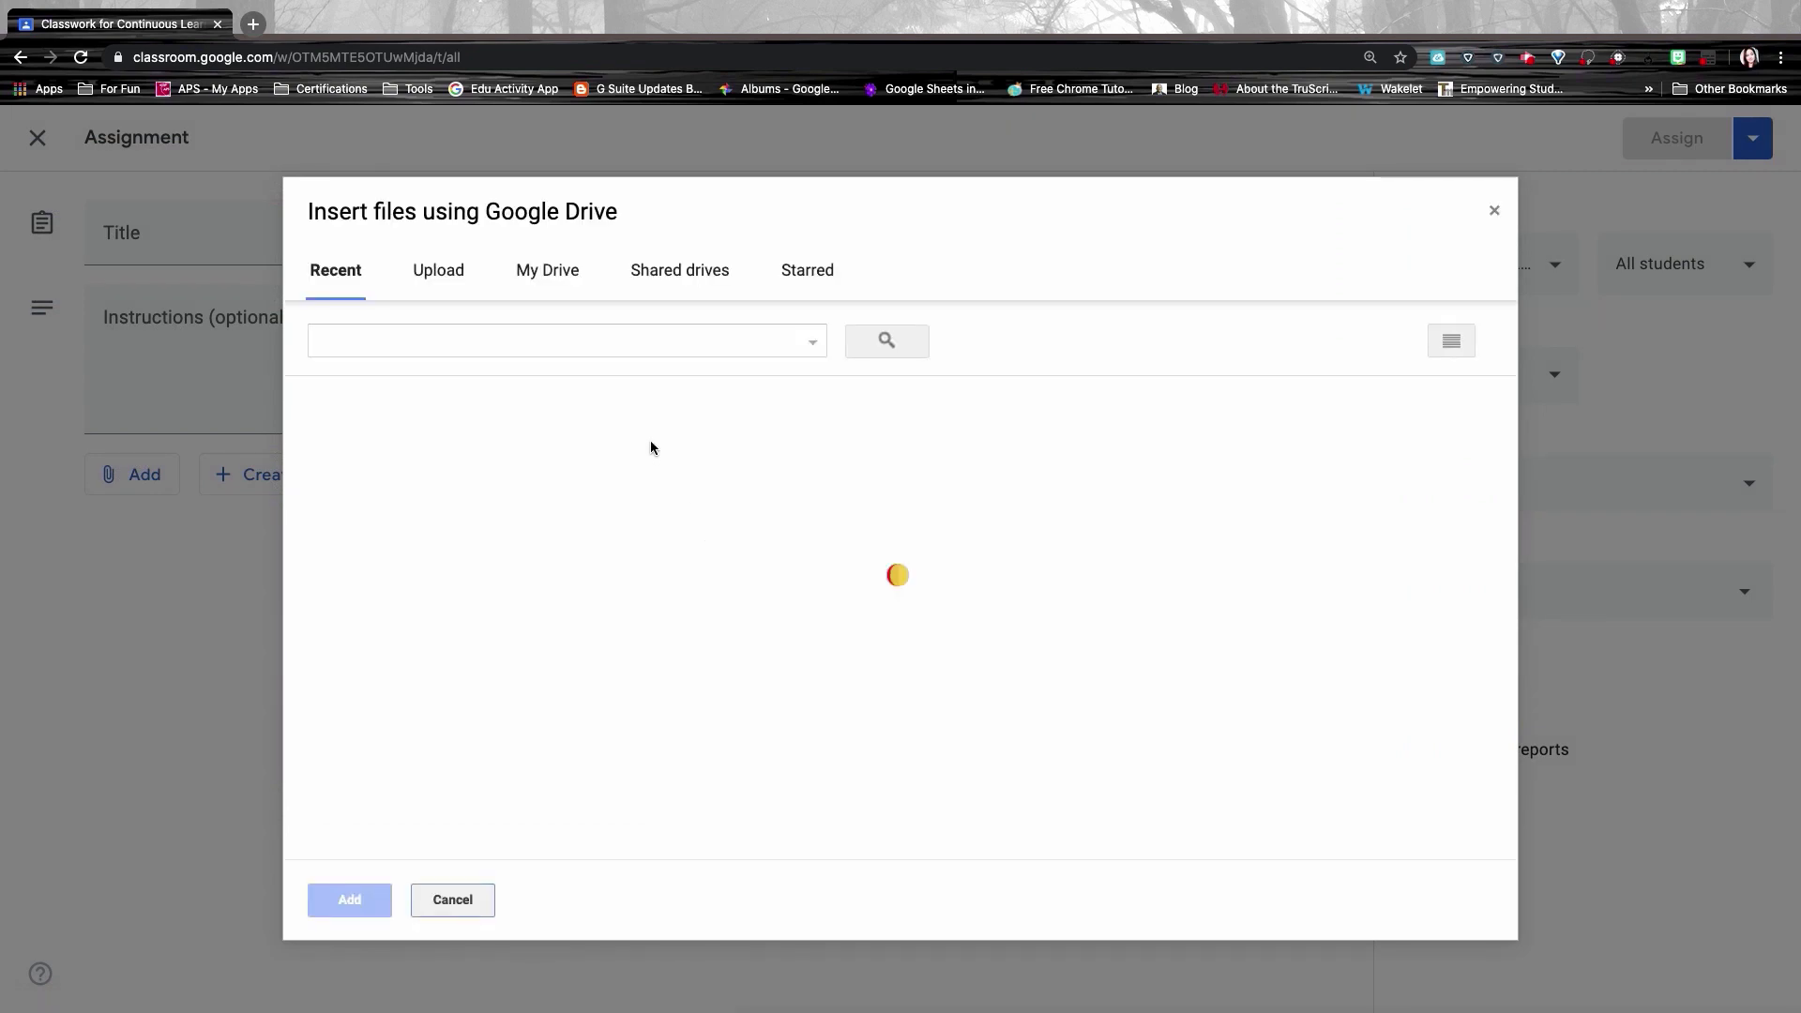
{"action": "left_click", "coordinate": [1427, 549]}
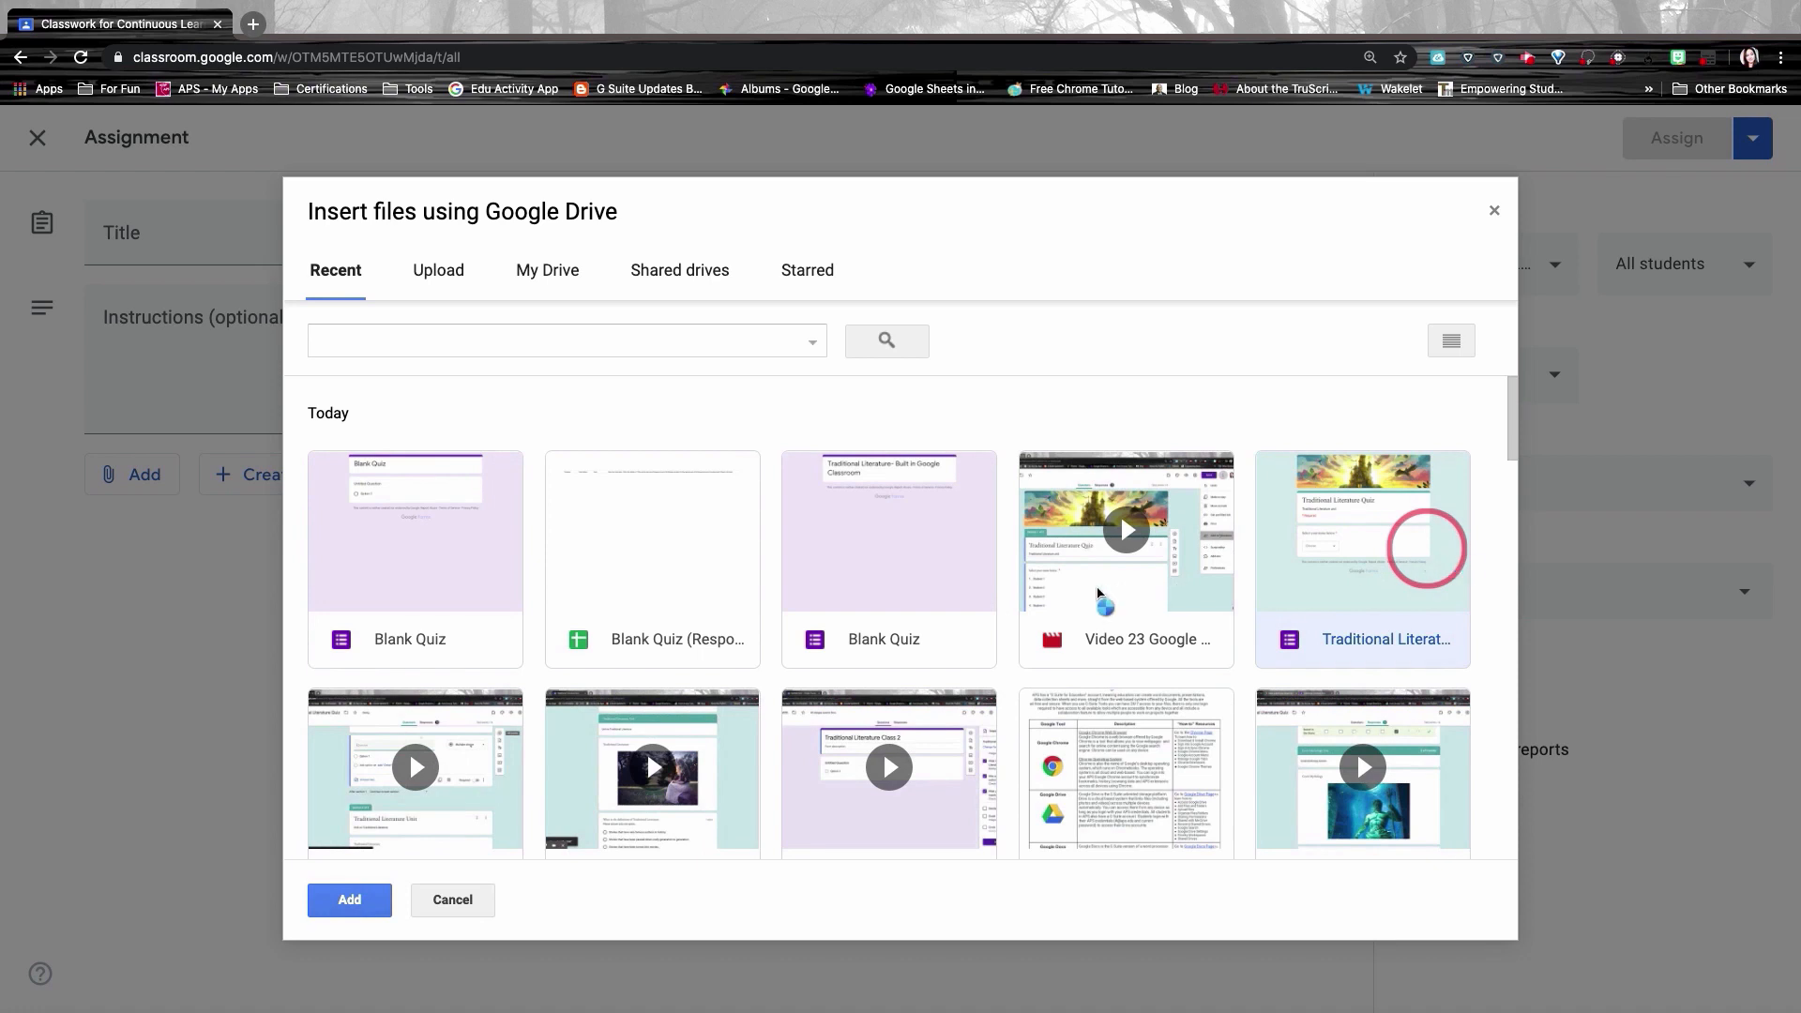
{"action": "left_click", "coordinate": [353, 898]}
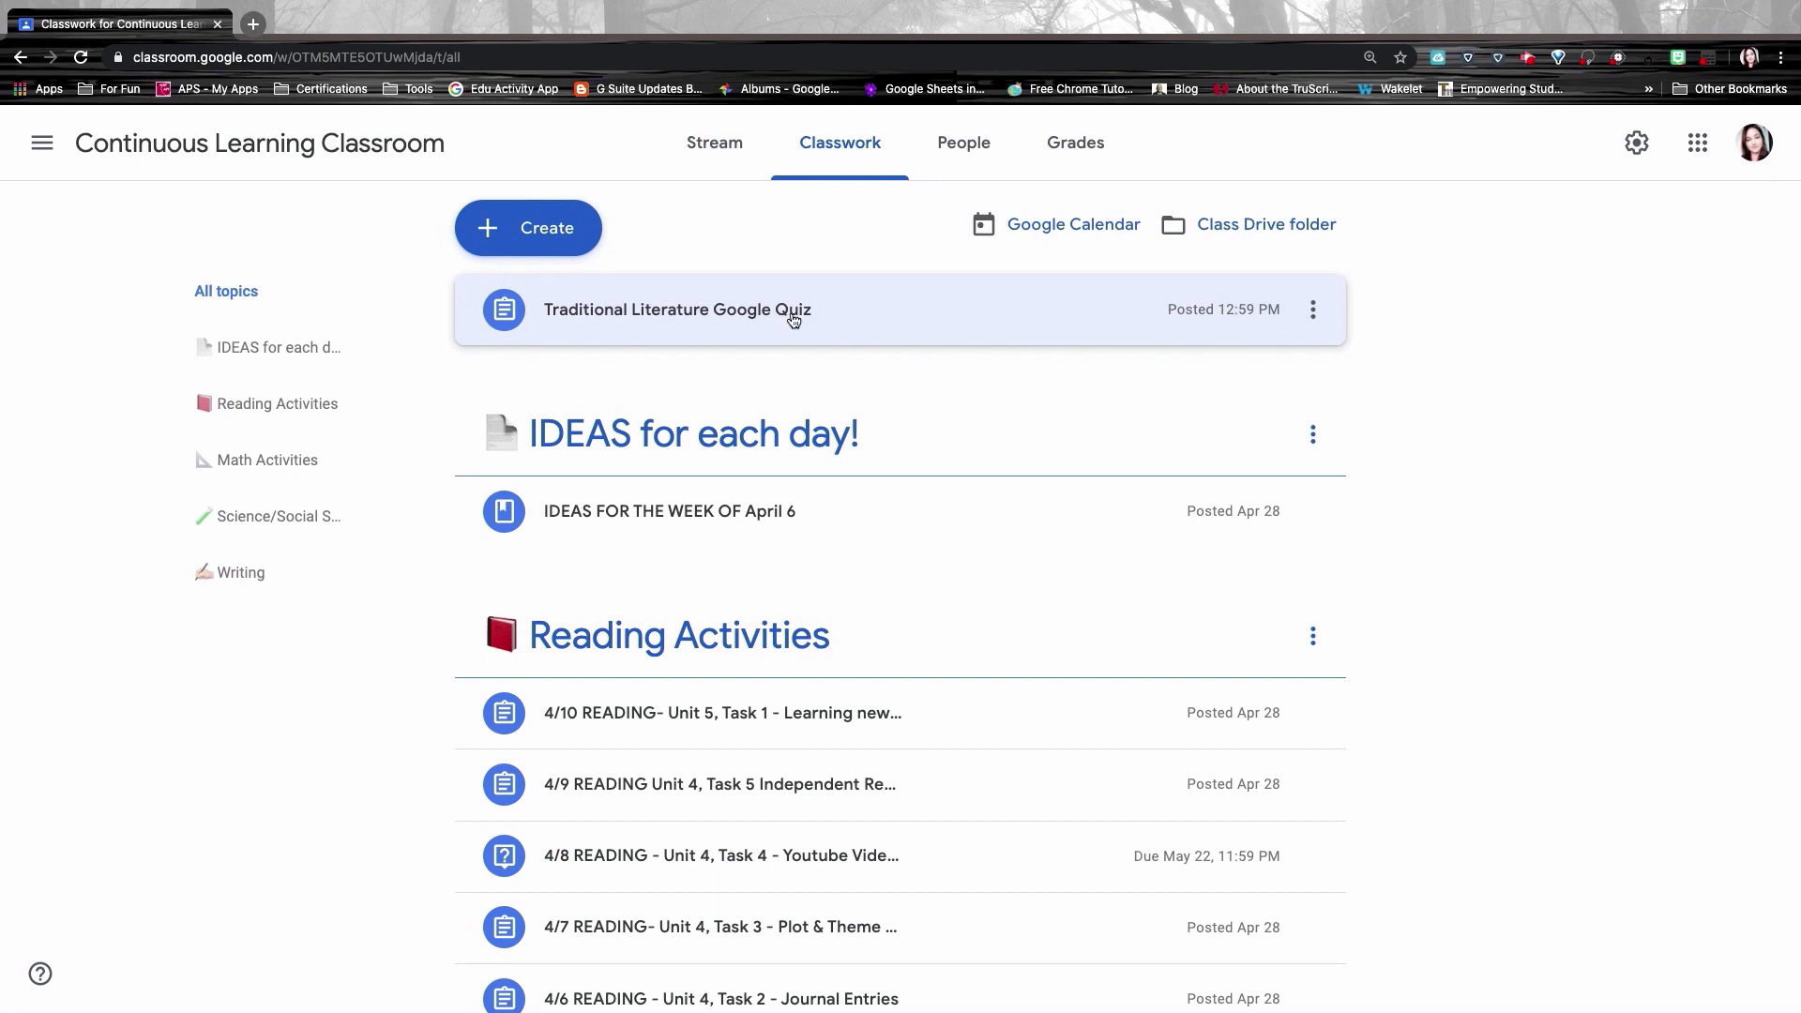
Step: Import the Traditional Literature Google Quiz grades as a 15/16 draft and return to the stream
{"action": "left_click", "coordinate": [691, 326]}
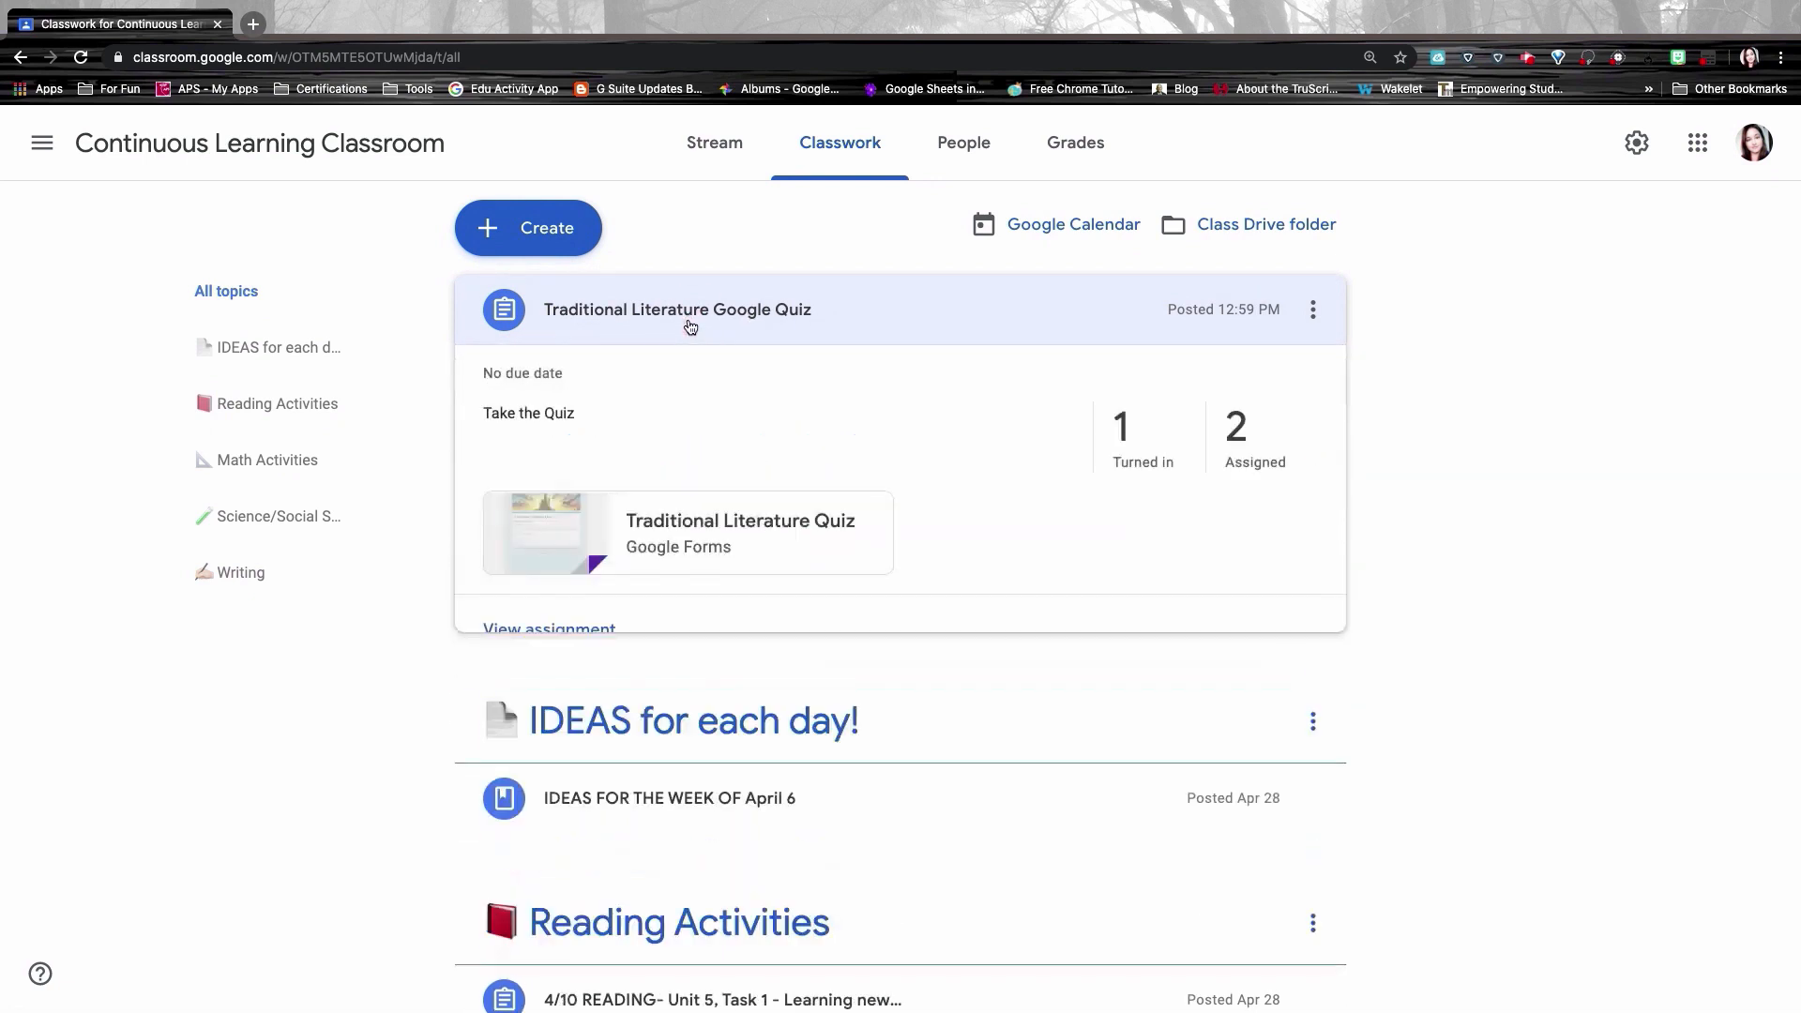
{"action": "left_click", "coordinate": [586, 634]}
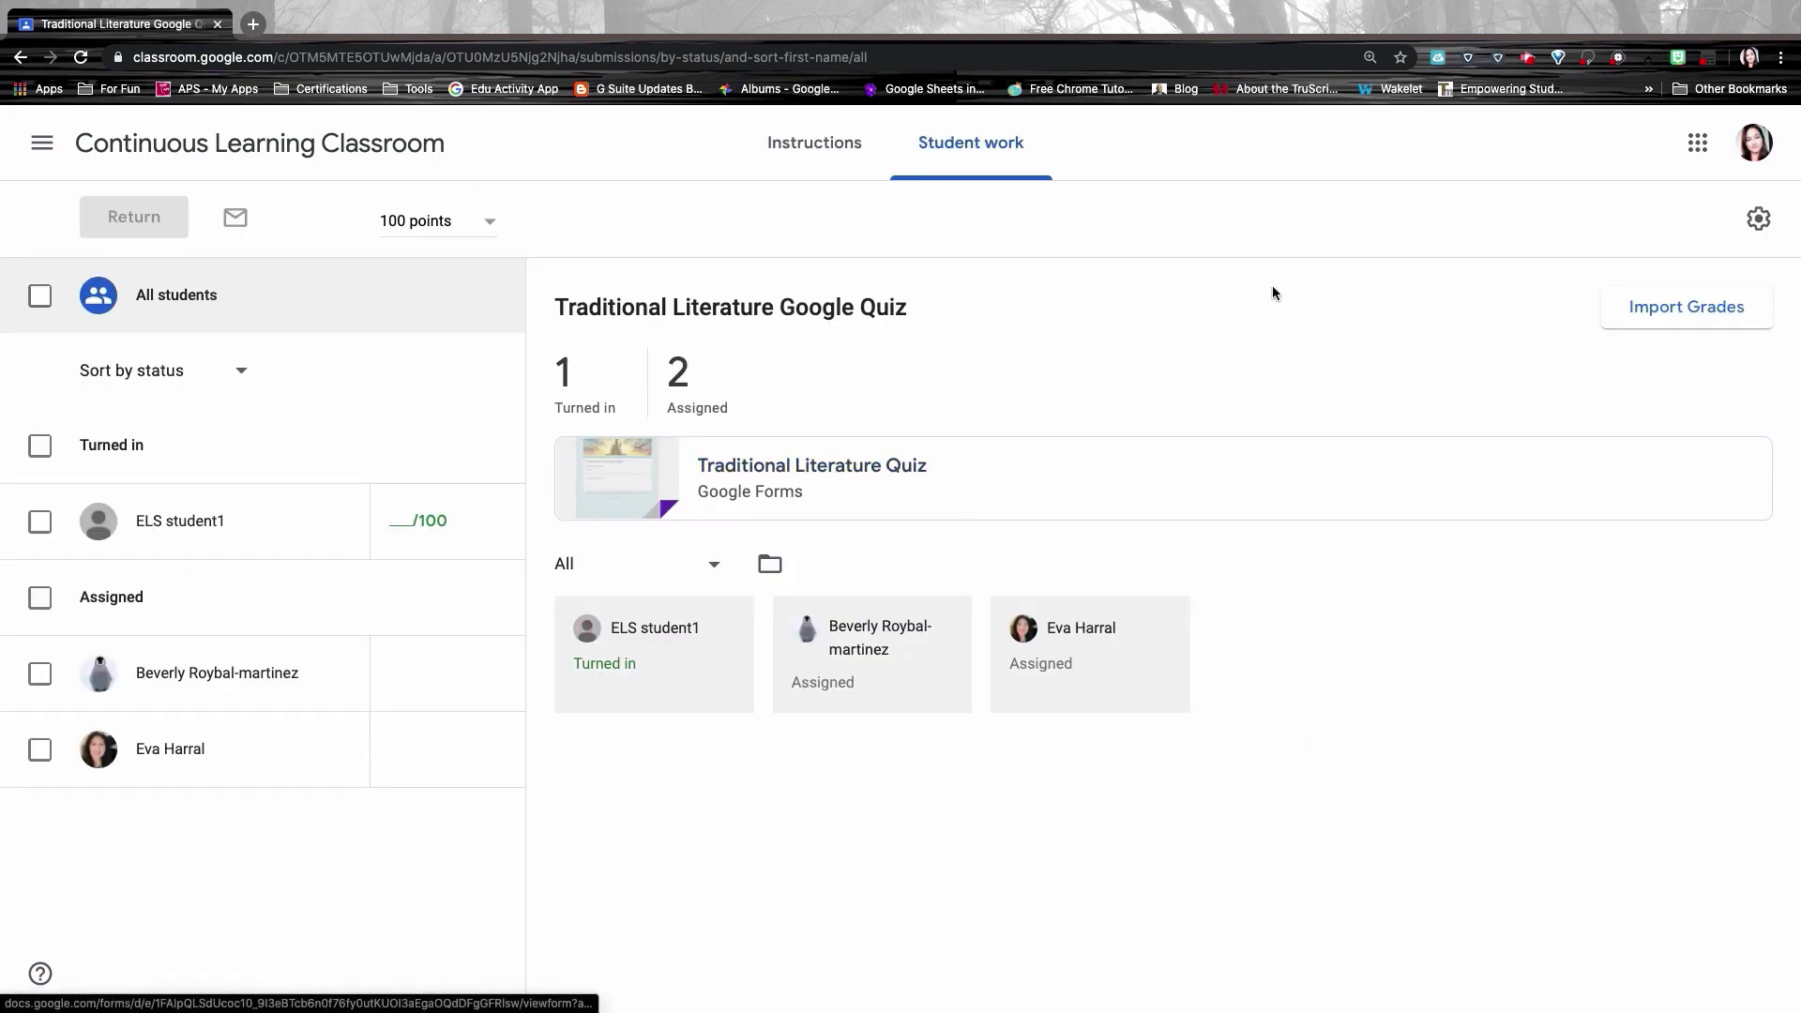
{"action": "left_click", "coordinate": [1675, 315]}
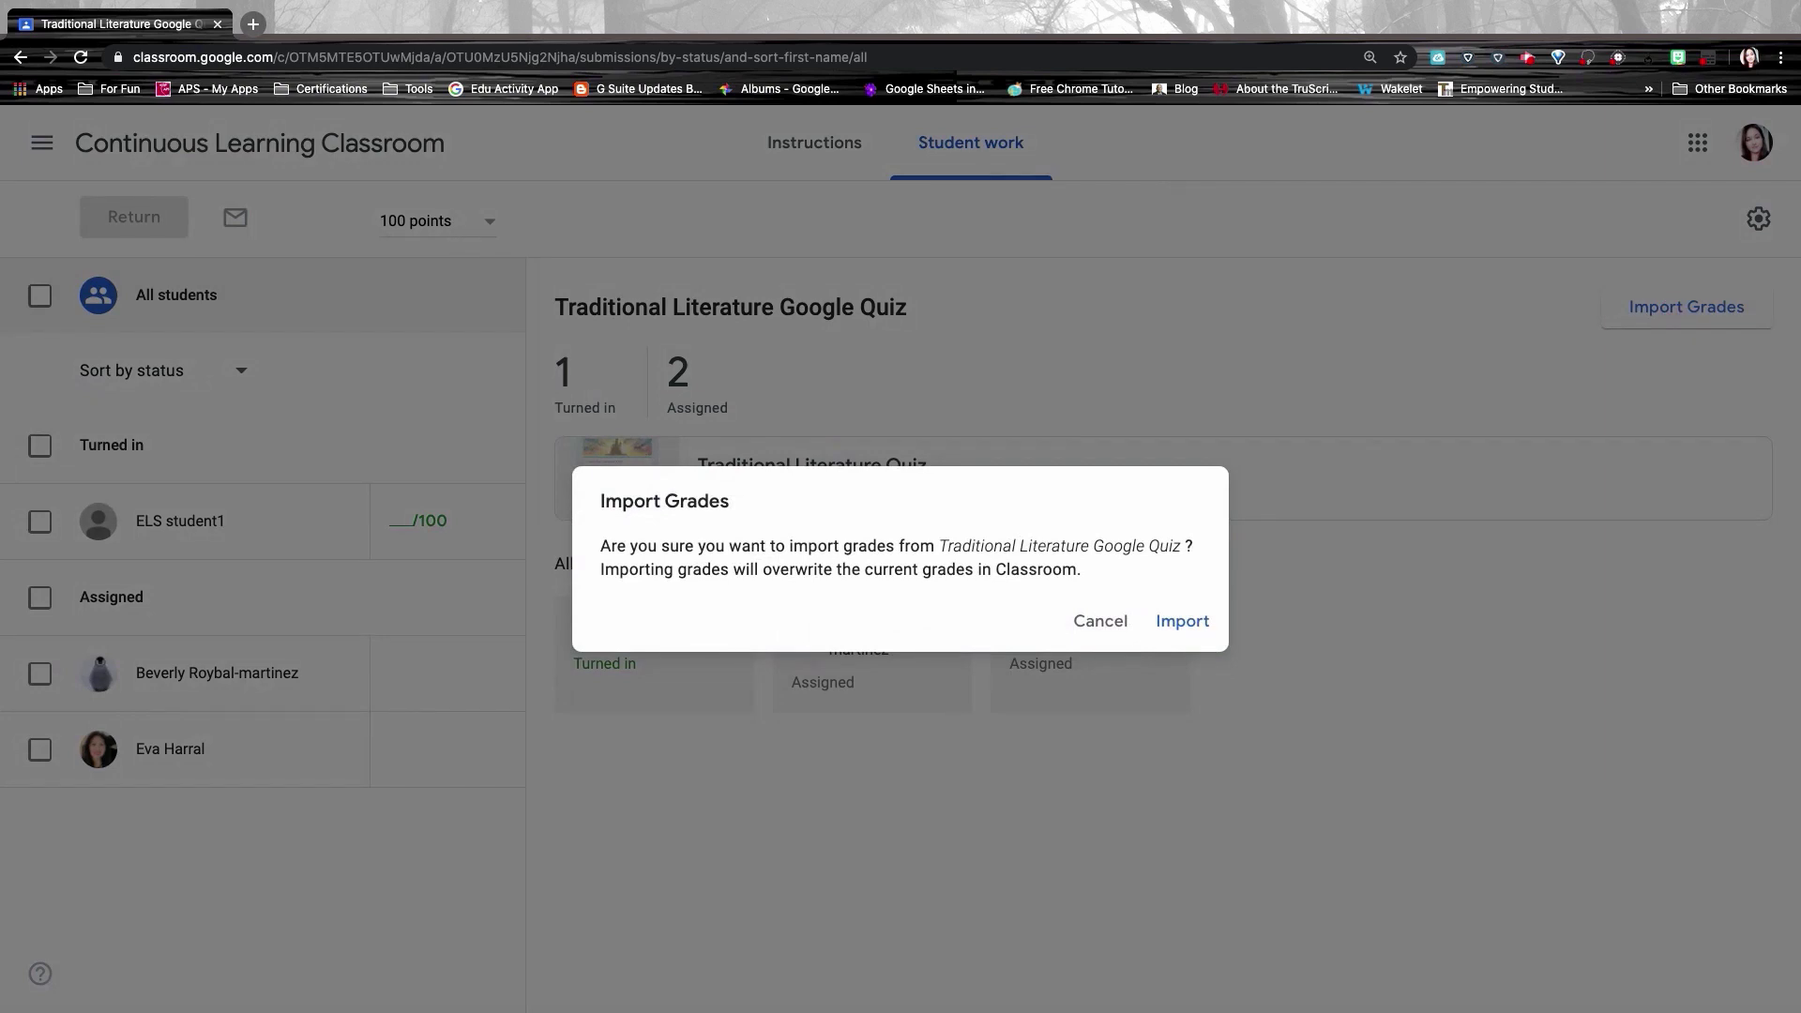
{"action": "left_click", "coordinate": [1180, 627]}
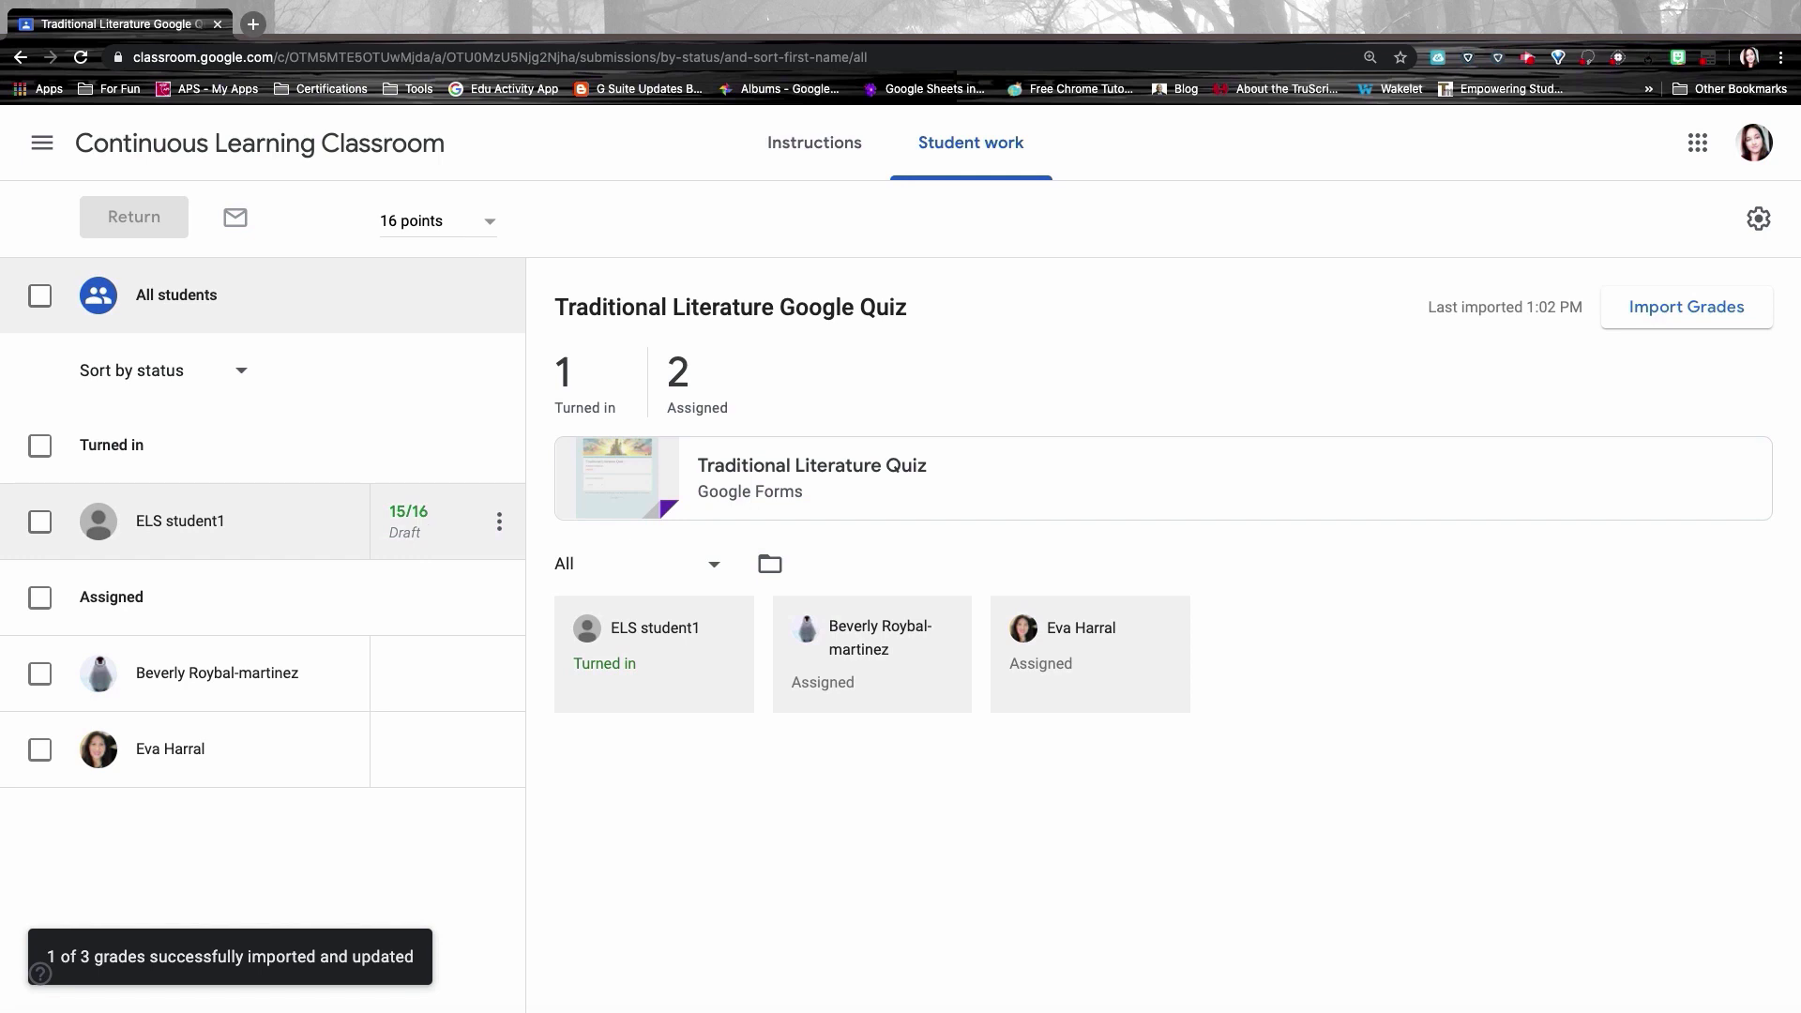
{"action": "left_click", "coordinate": [267, 147]}
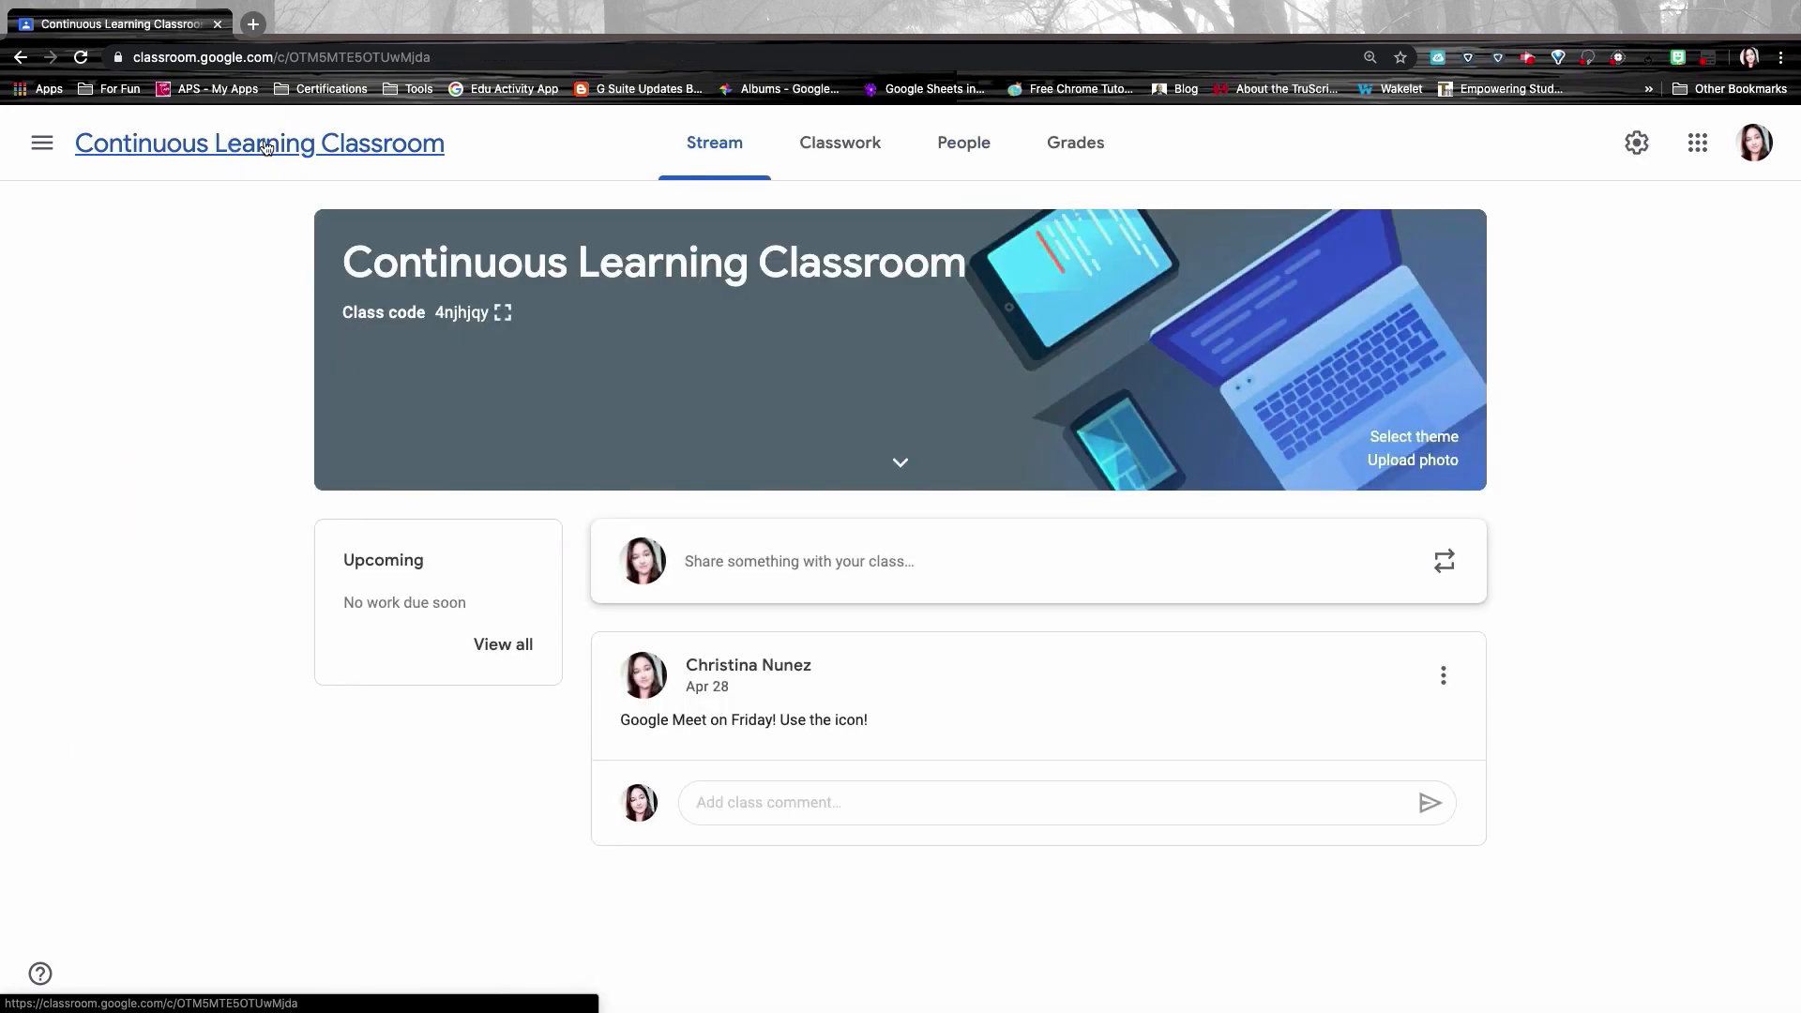
Step: Check the Grades page, then open the Traditional Literature Quiz attachment in a new tab
{"action": "left_click", "coordinate": [1054, 145]}
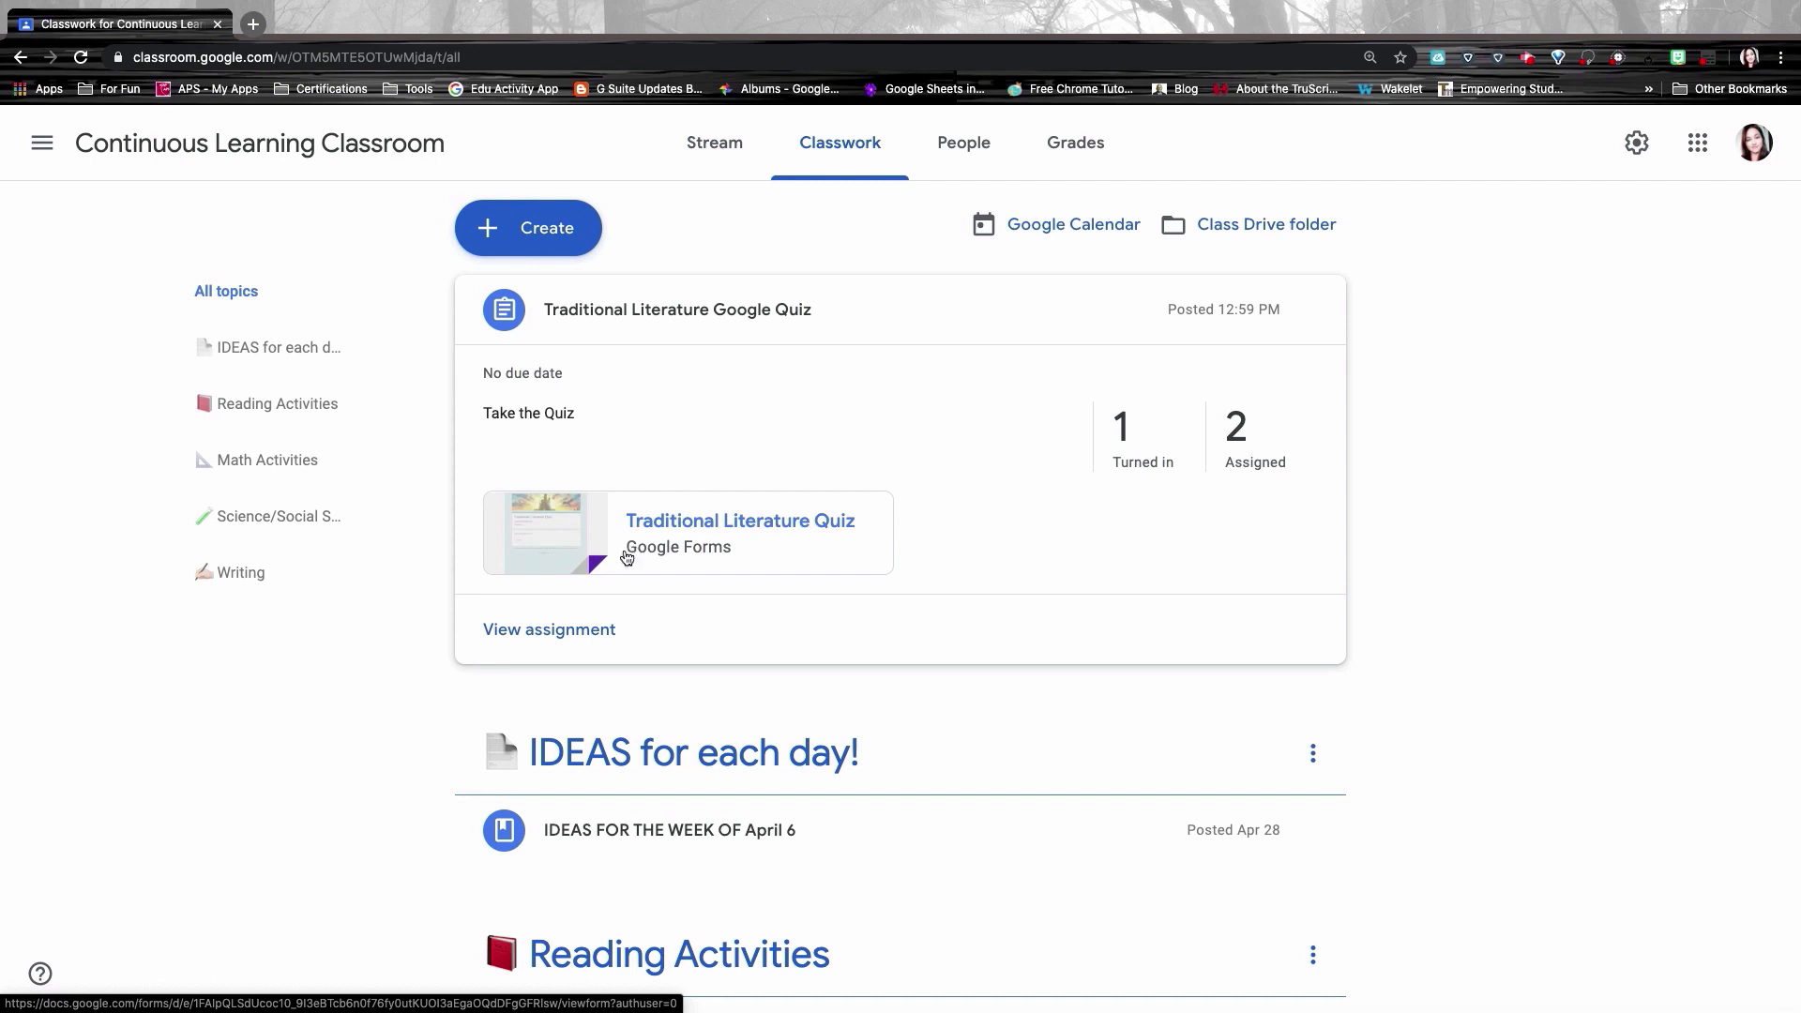
{"action": "left_click", "coordinate": [706, 532]}
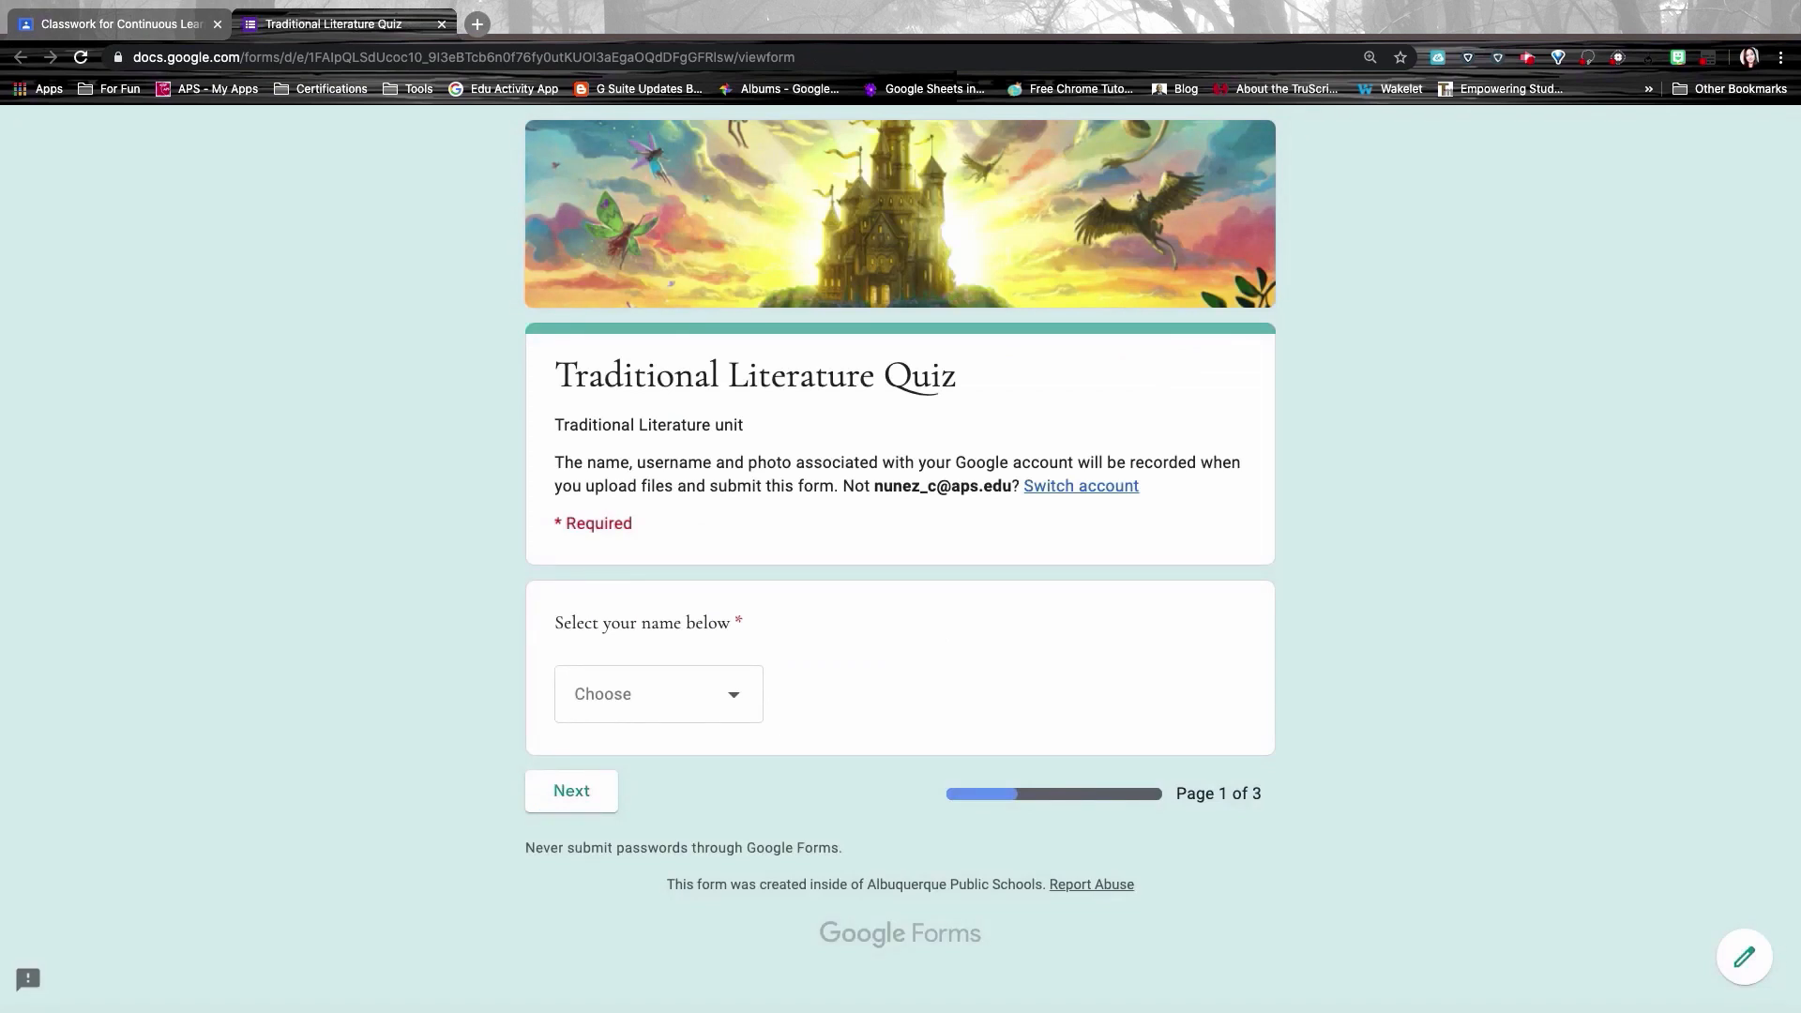
Step: Edit the Traditional Literature Quiz and open its My Drive folder in a new tab
{"action": "left_click", "coordinate": [1747, 957]}
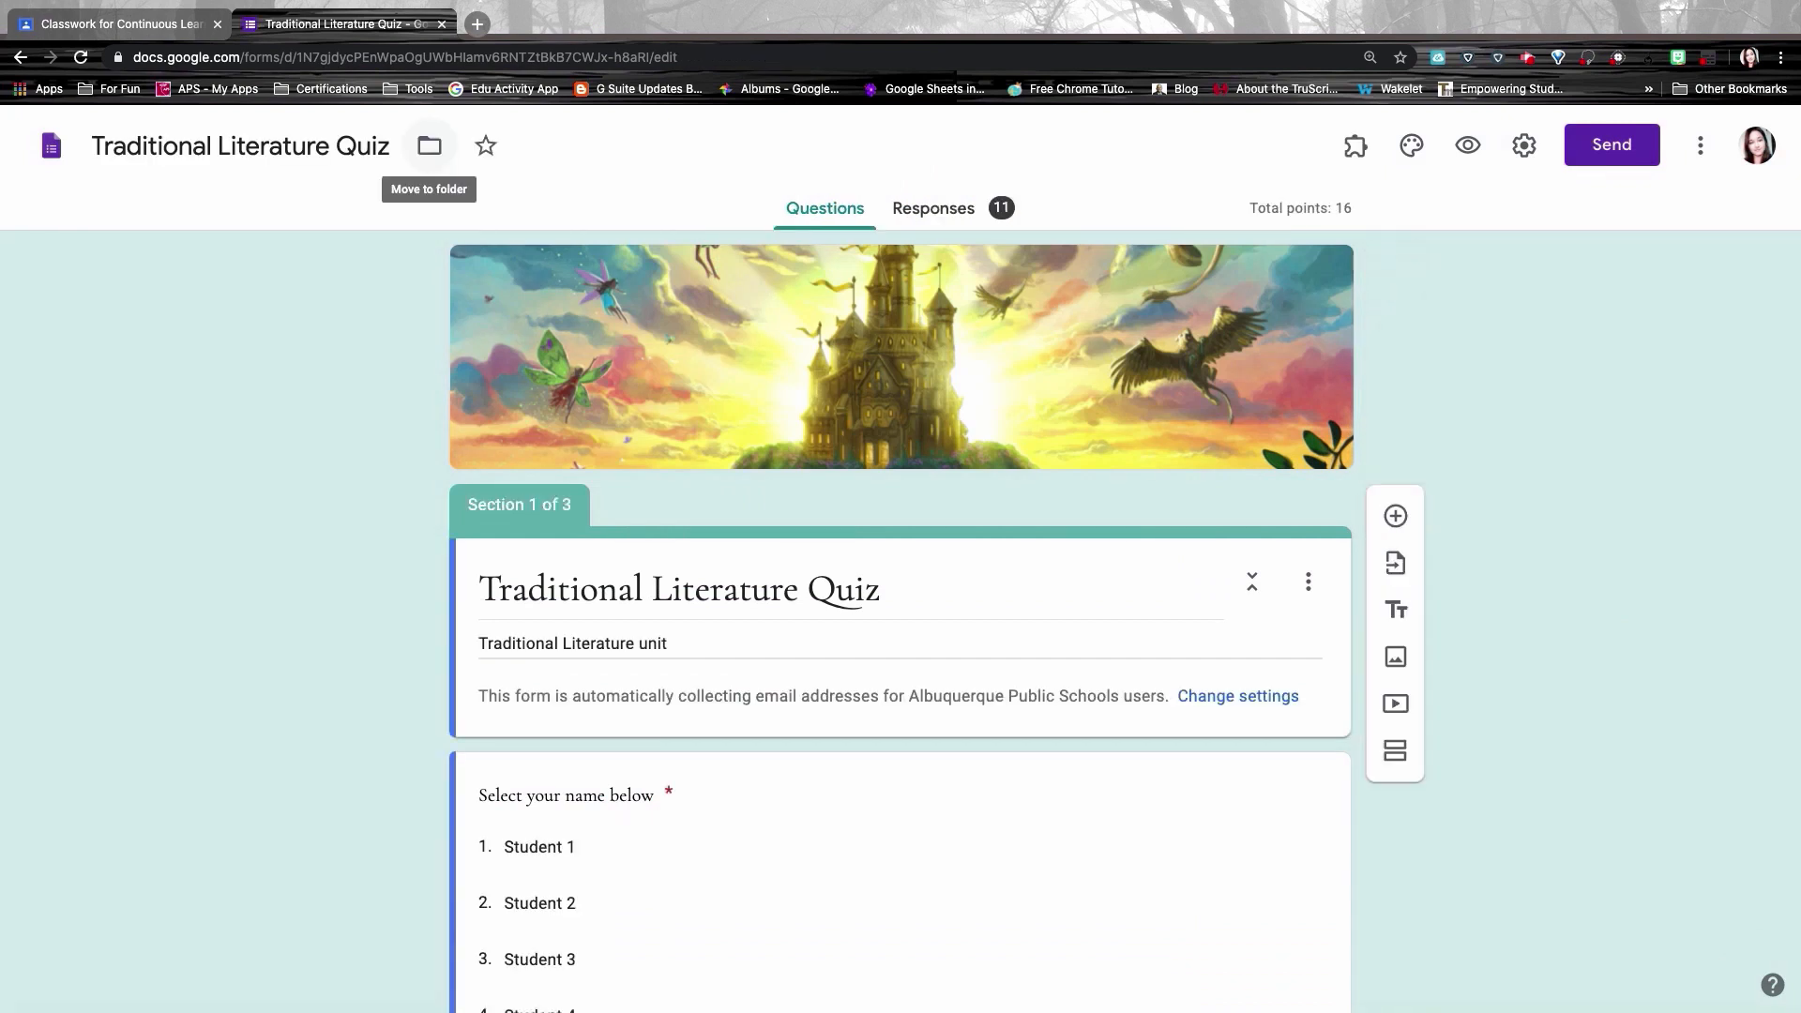
{"action": "left_click", "coordinate": [425, 147]}
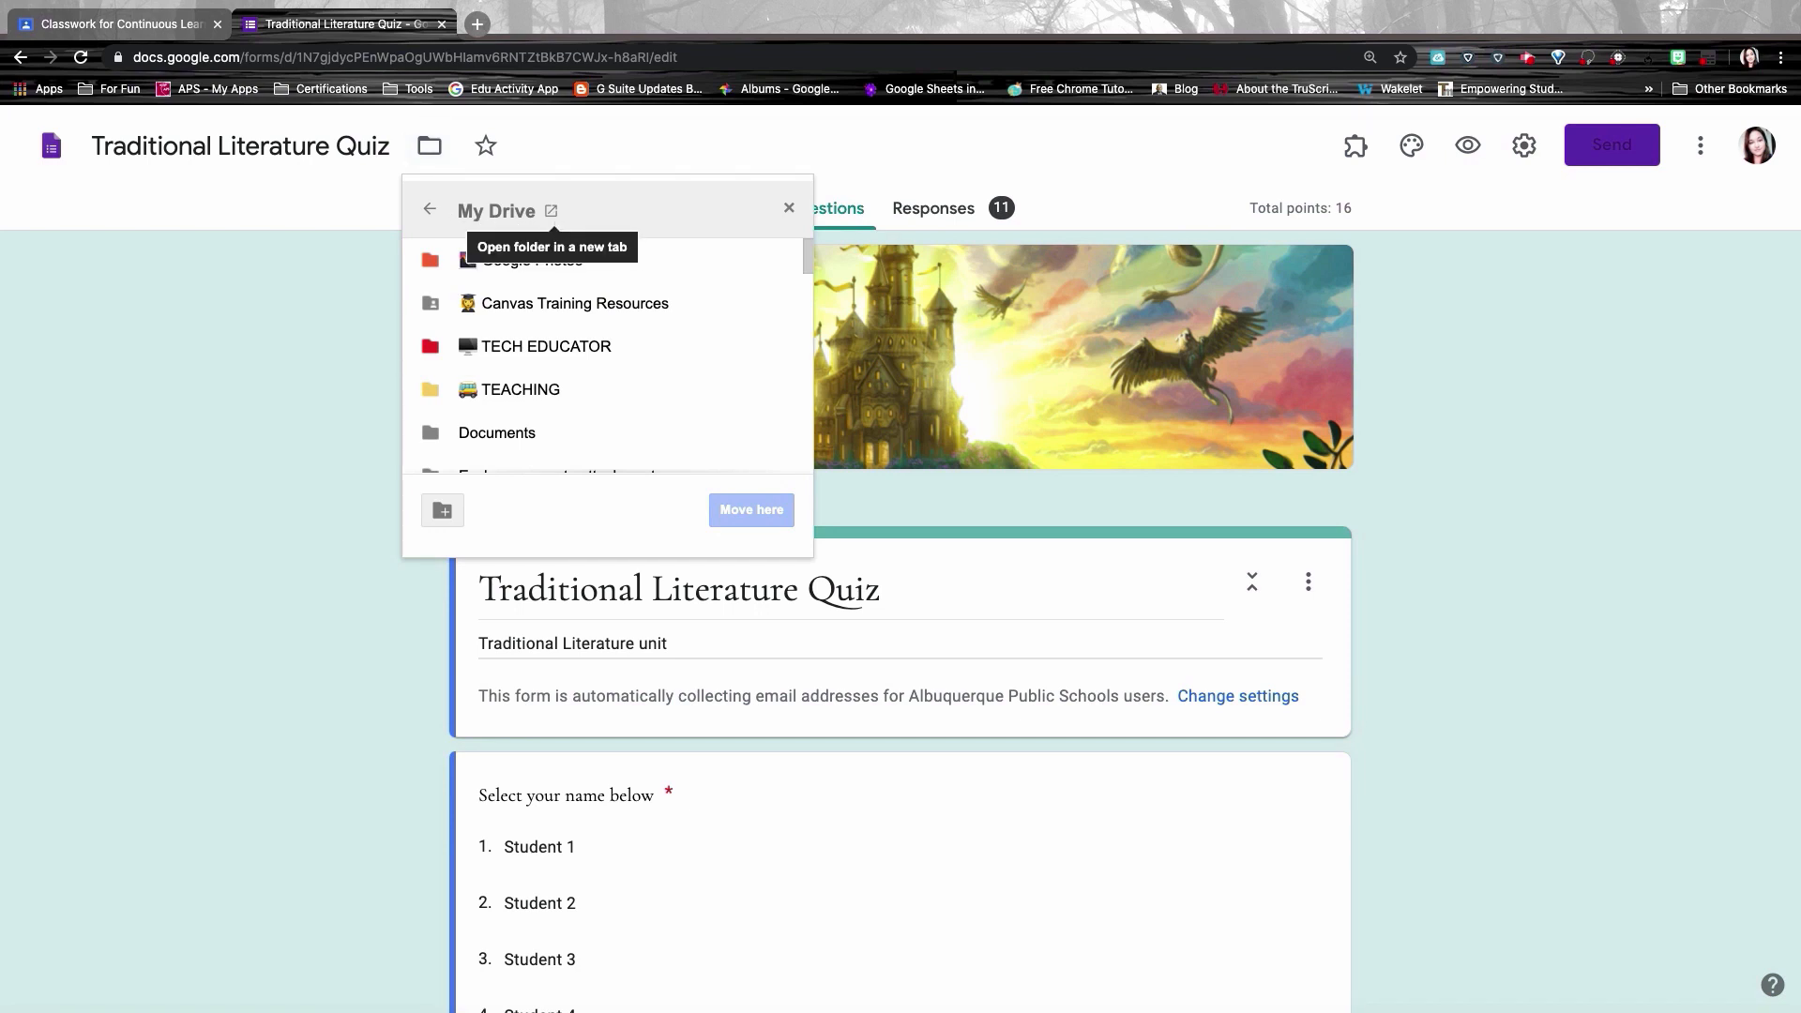
{"action": "left_click", "coordinate": [615, 127]}
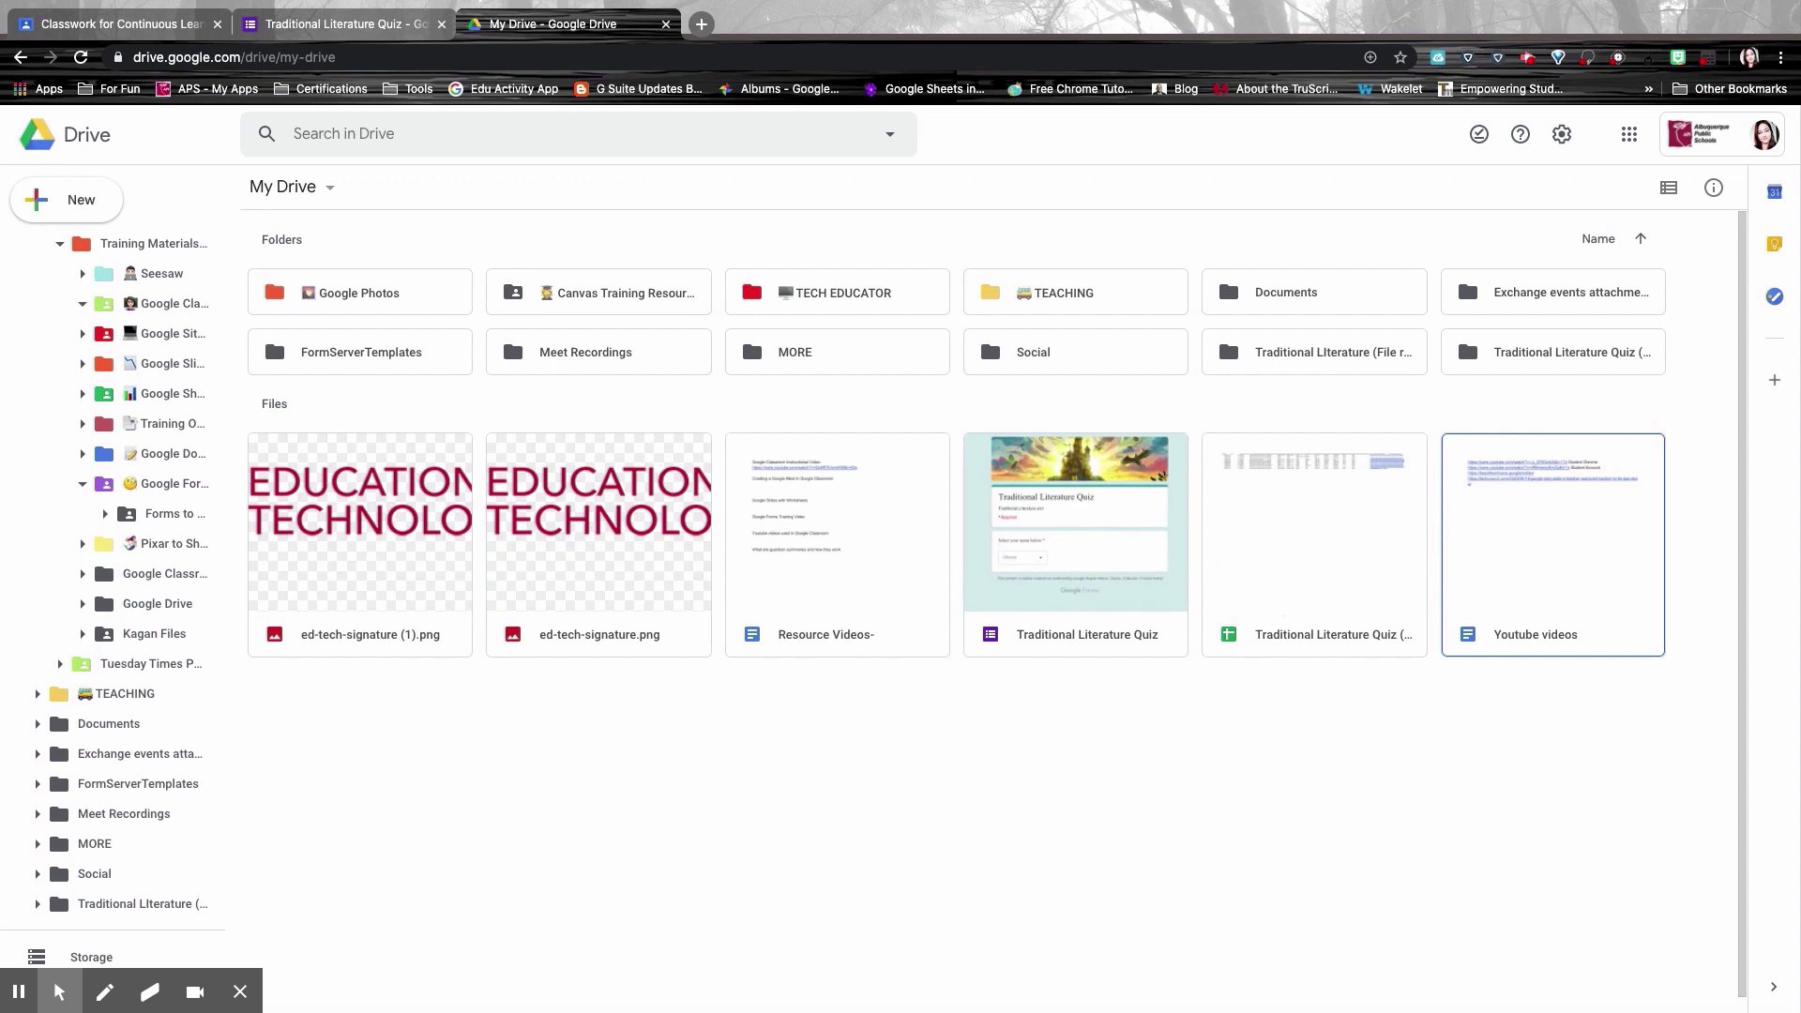
Step: Open the Traditional Literature Quiz (Responses) spreadsheet, then return to the Classroom Classwork page
{"action": "double_click", "coordinate": [1311, 568]}
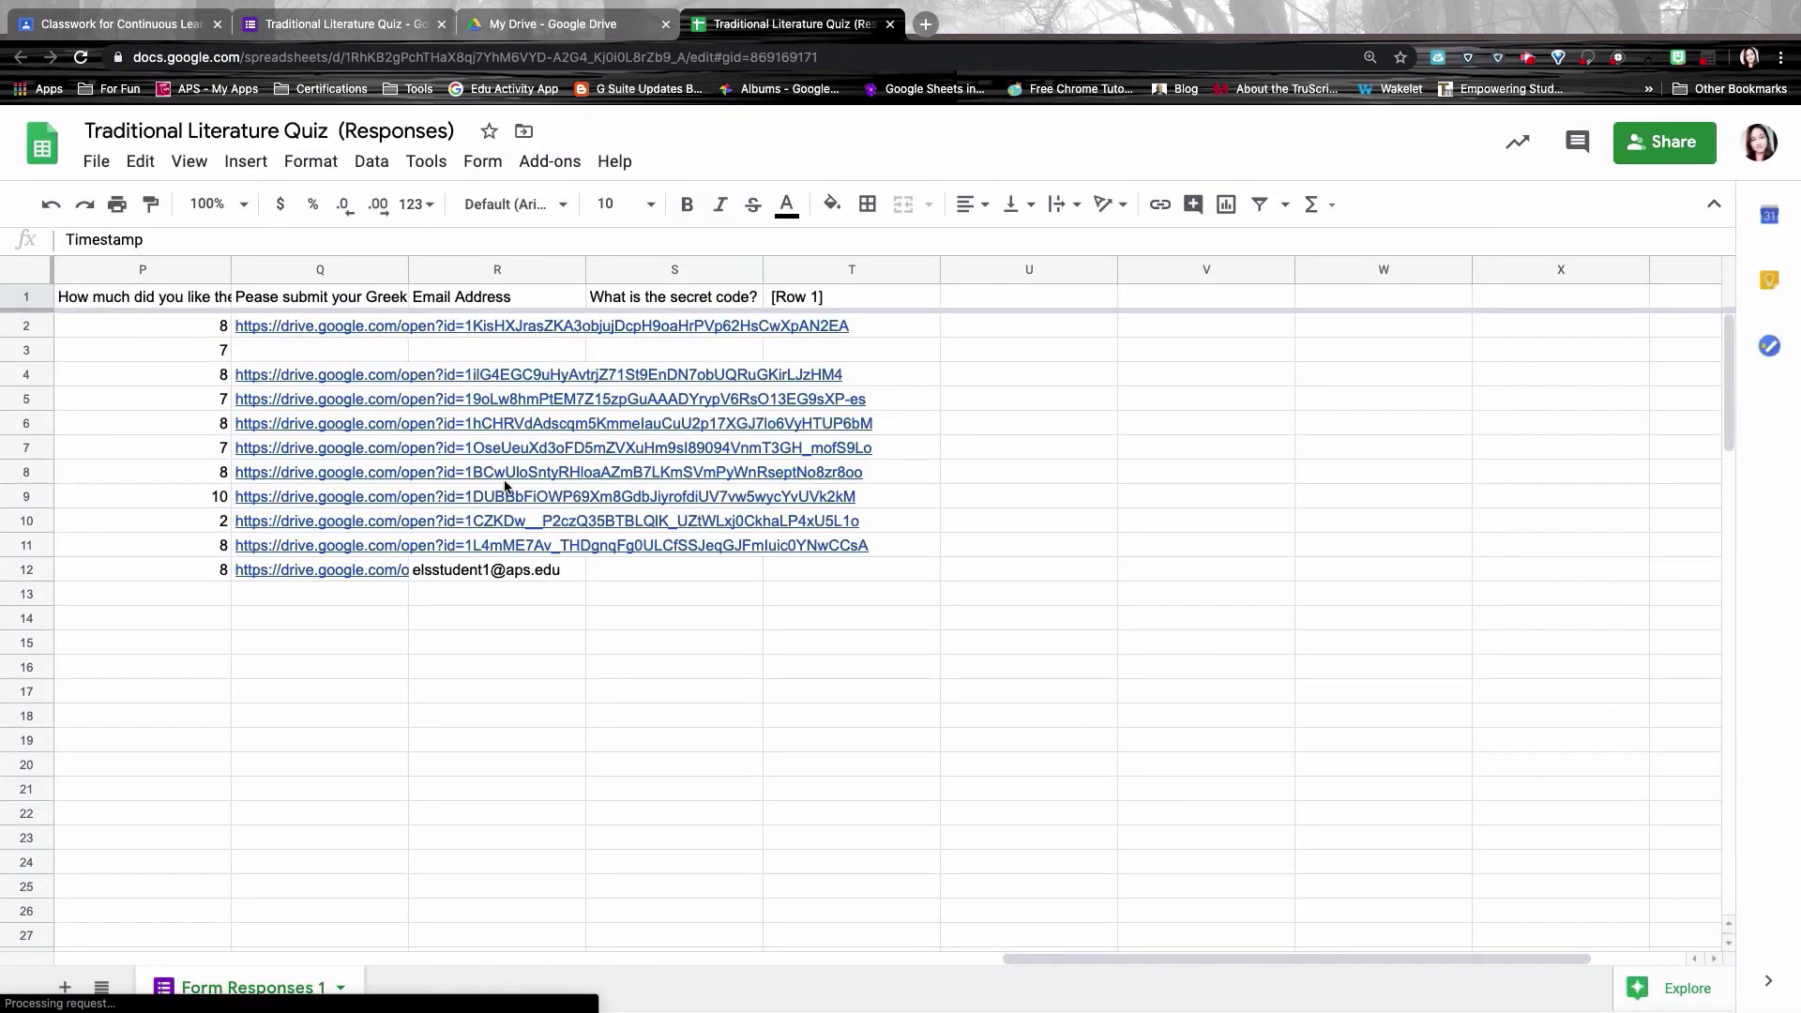
{"action": "mouse_move", "coordinate": [402, 504]}
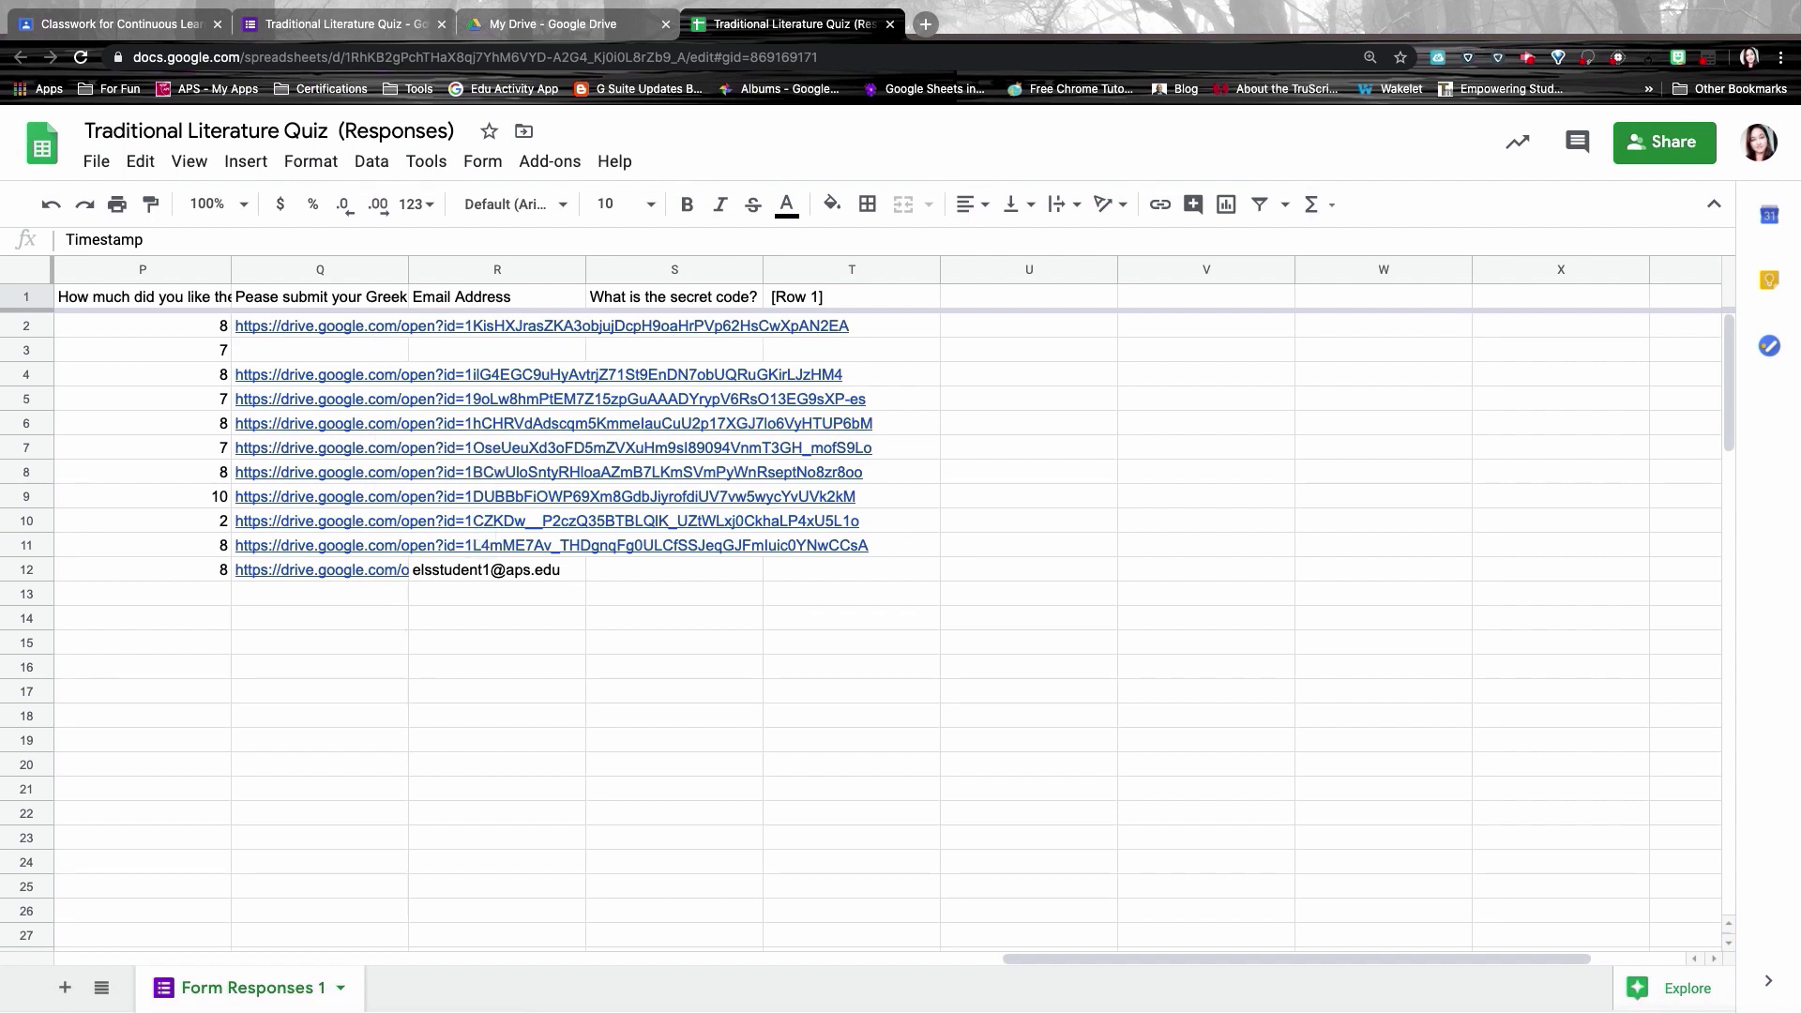
{"action": "key", "text": "ctrl+Tab"}
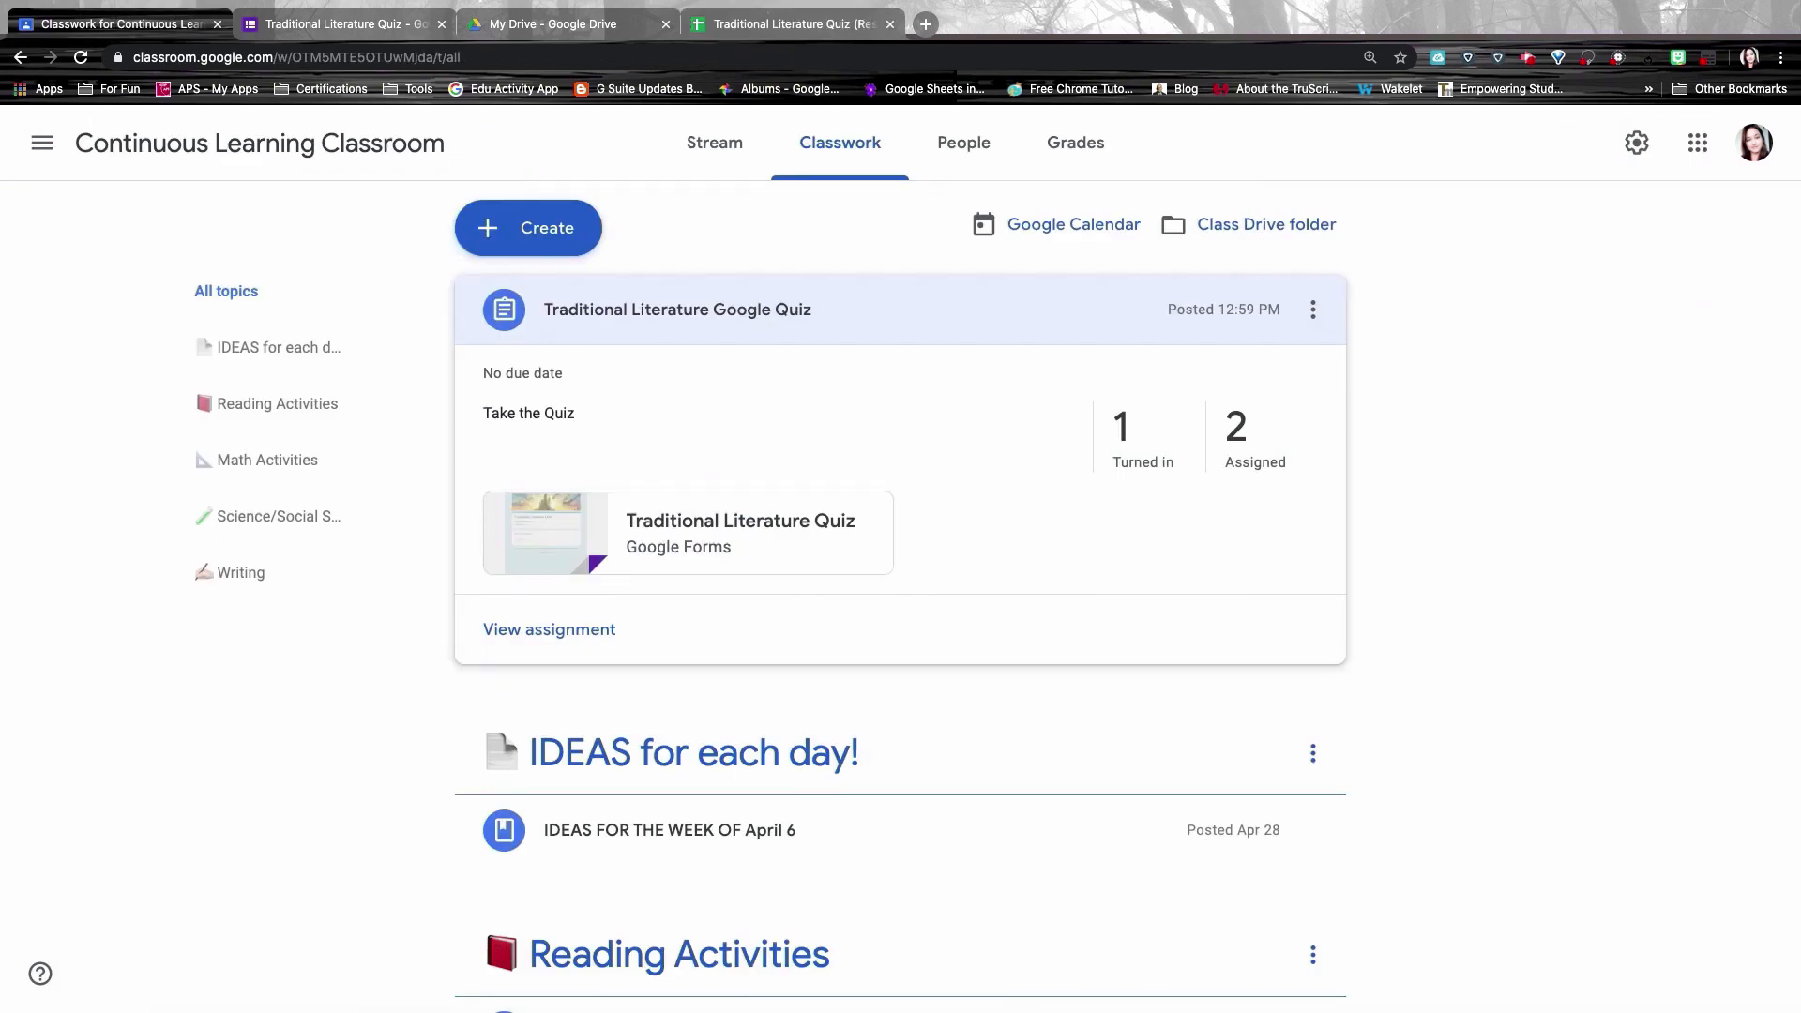
Step: Open the Traditional Literature quiz assignment post for editing from its options menu
{"action": "left_click", "coordinate": [1311, 310]}
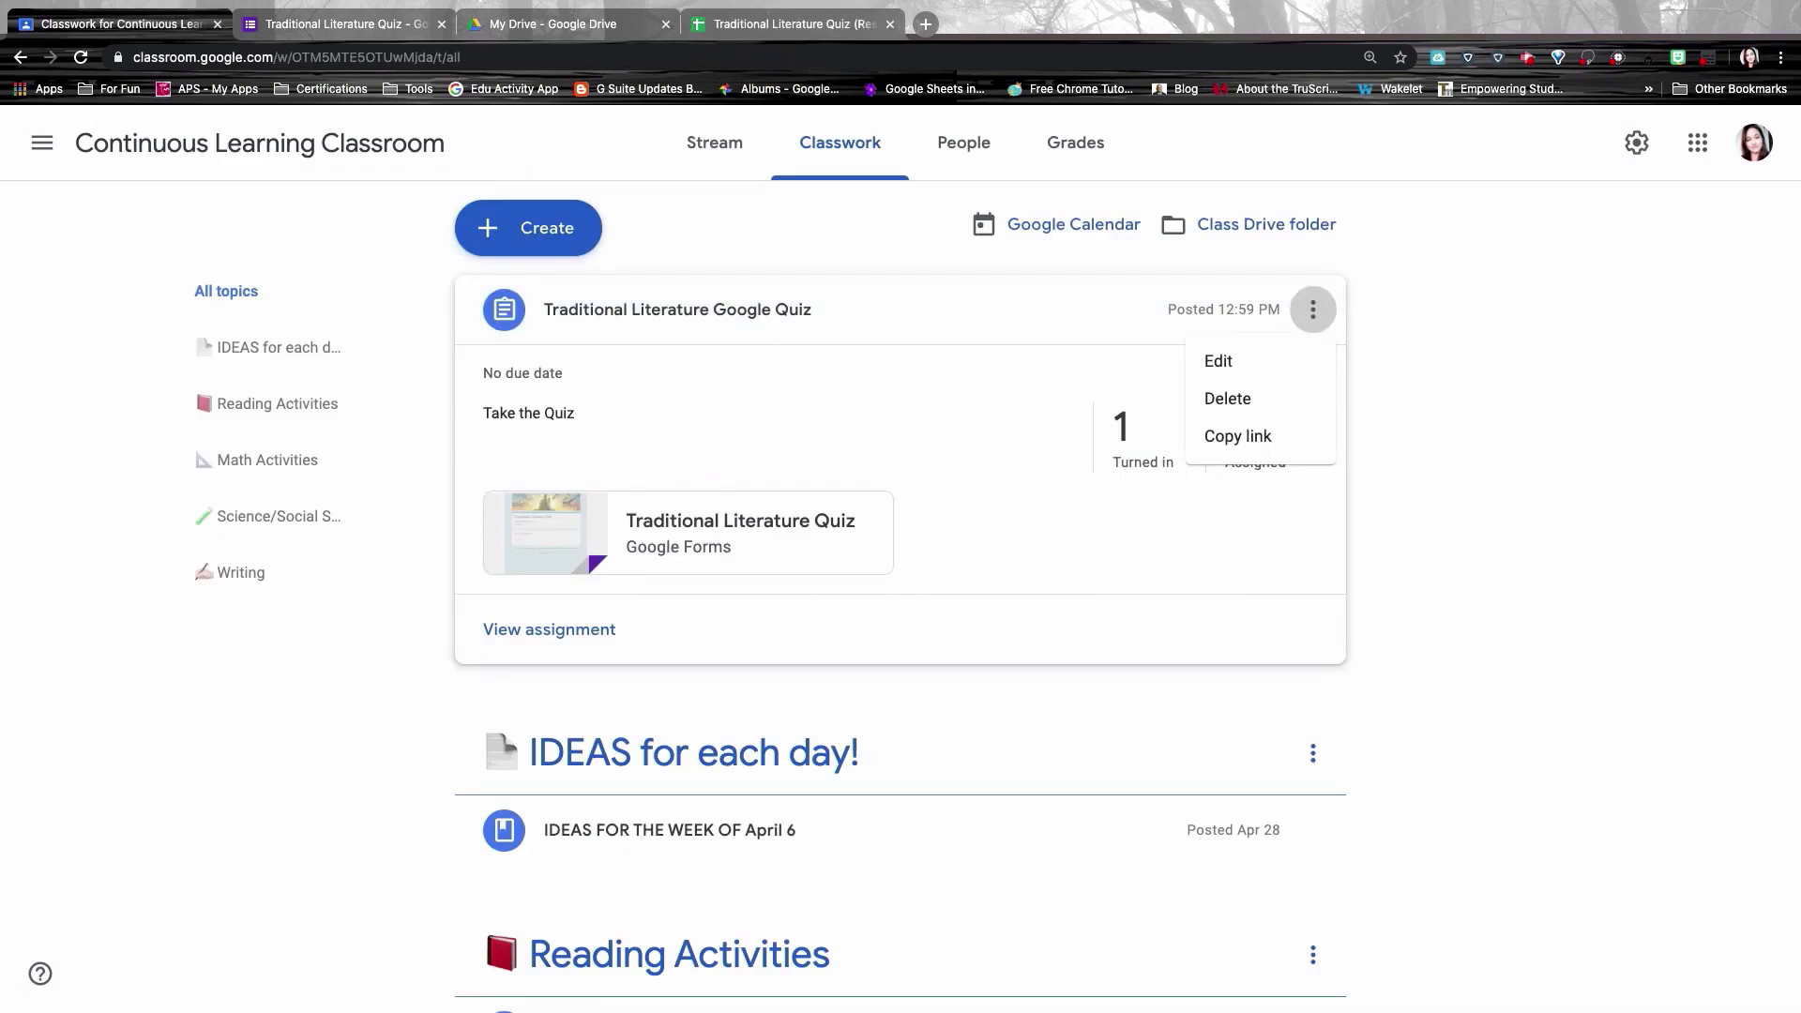
{"action": "left_click", "coordinate": [1243, 367]}
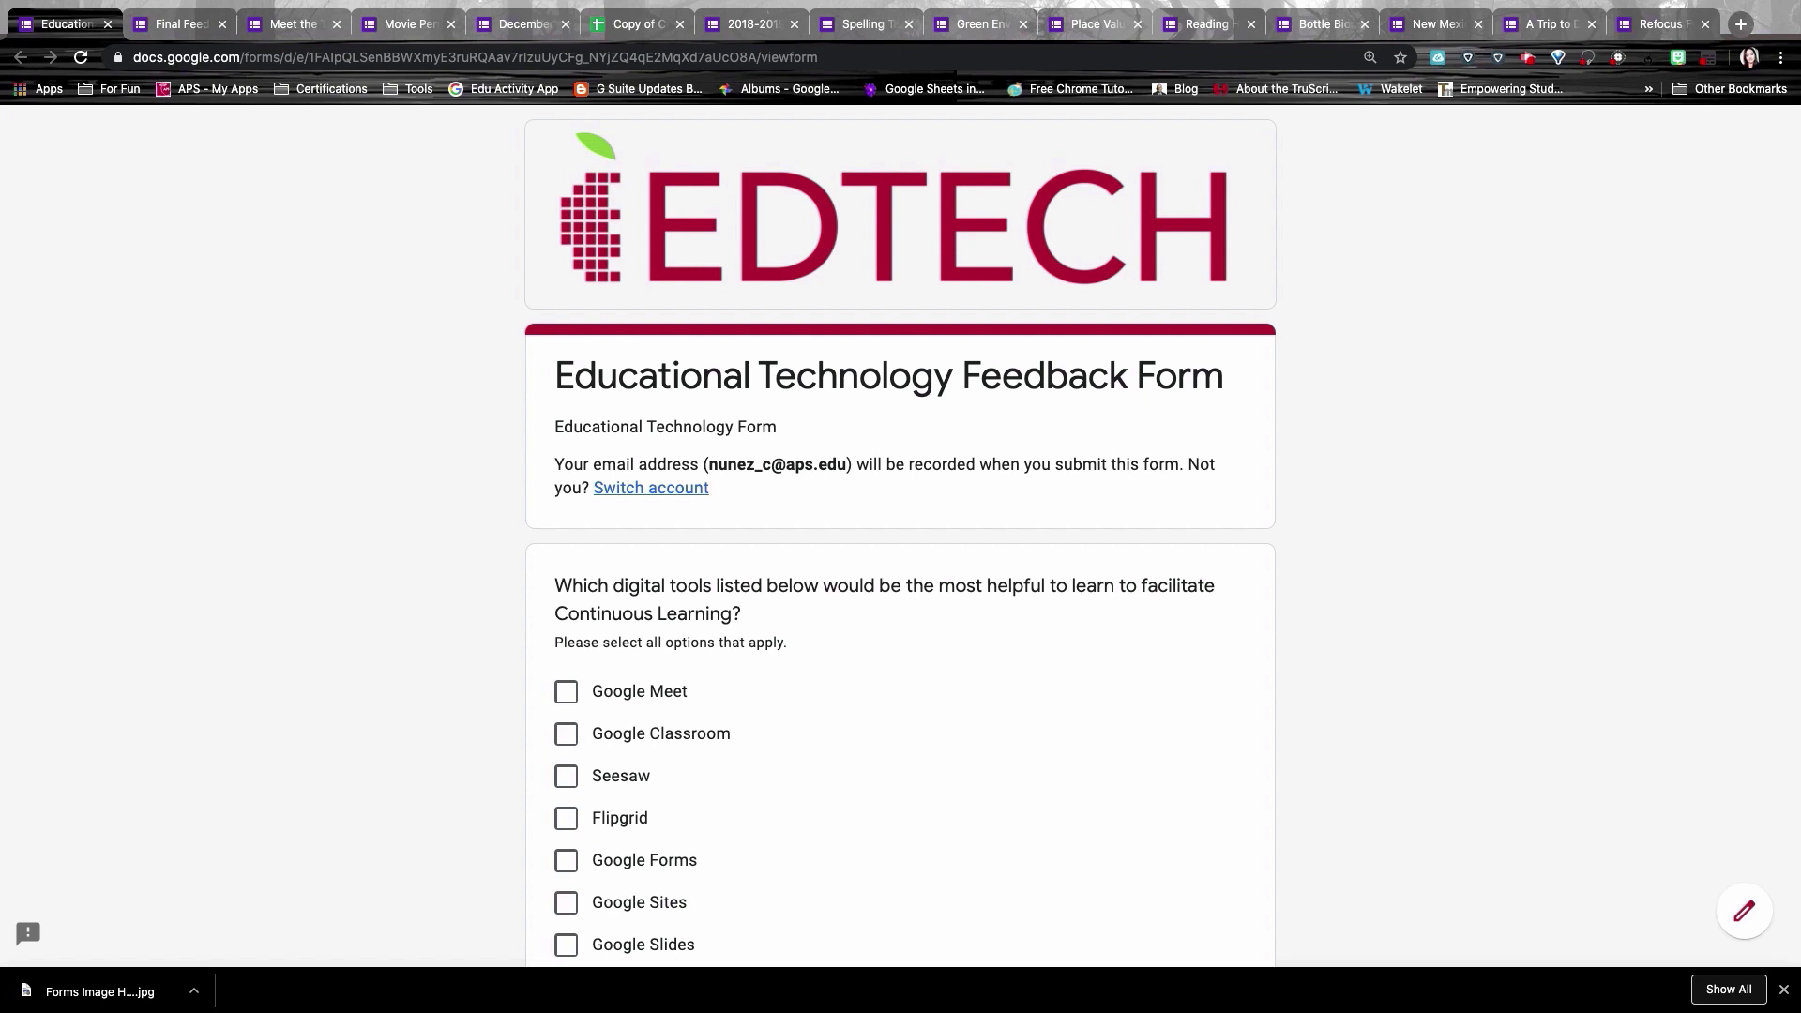
Step: Skim the Educational Technology Feedback Form and view the Final Feedback form's 35 charted responses
{"action": "scroll", "coordinate": [969, 521], "scroll_direction": "down", "scroll_amount": 2}
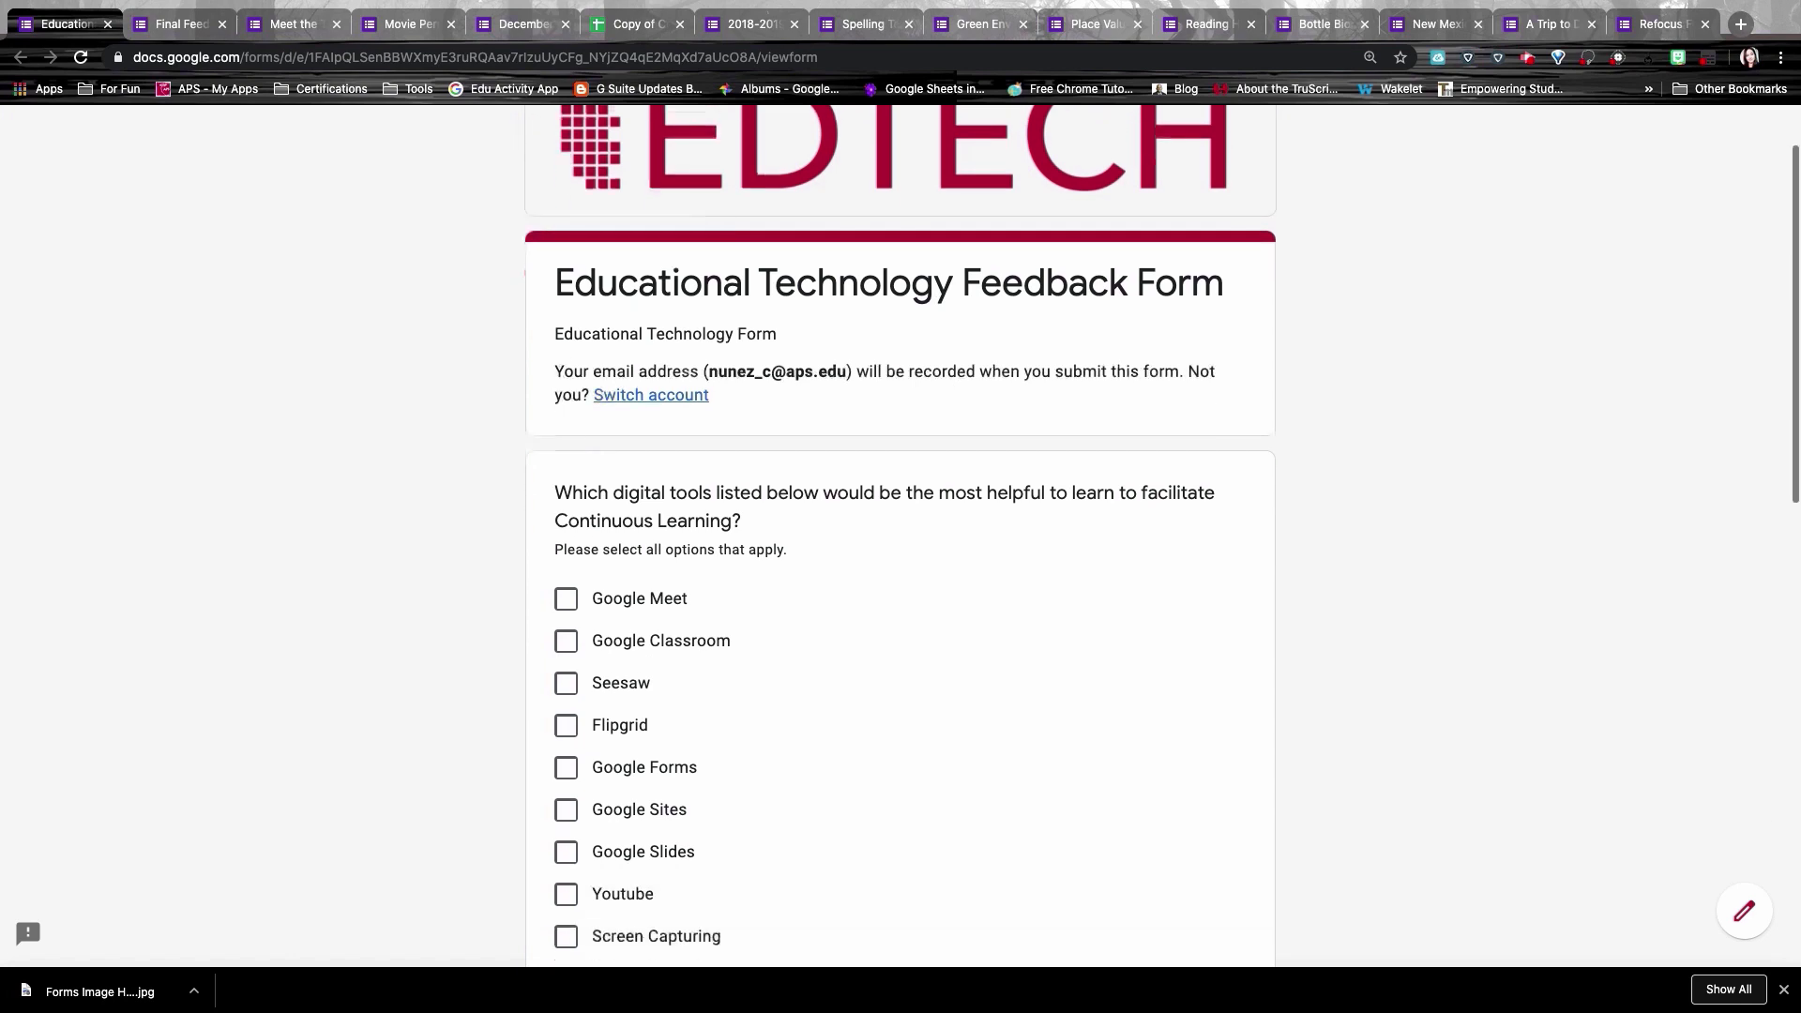
{"action": "scroll", "coordinate": [901, 535], "scroll_direction": "down", "scroll_amount": 12}
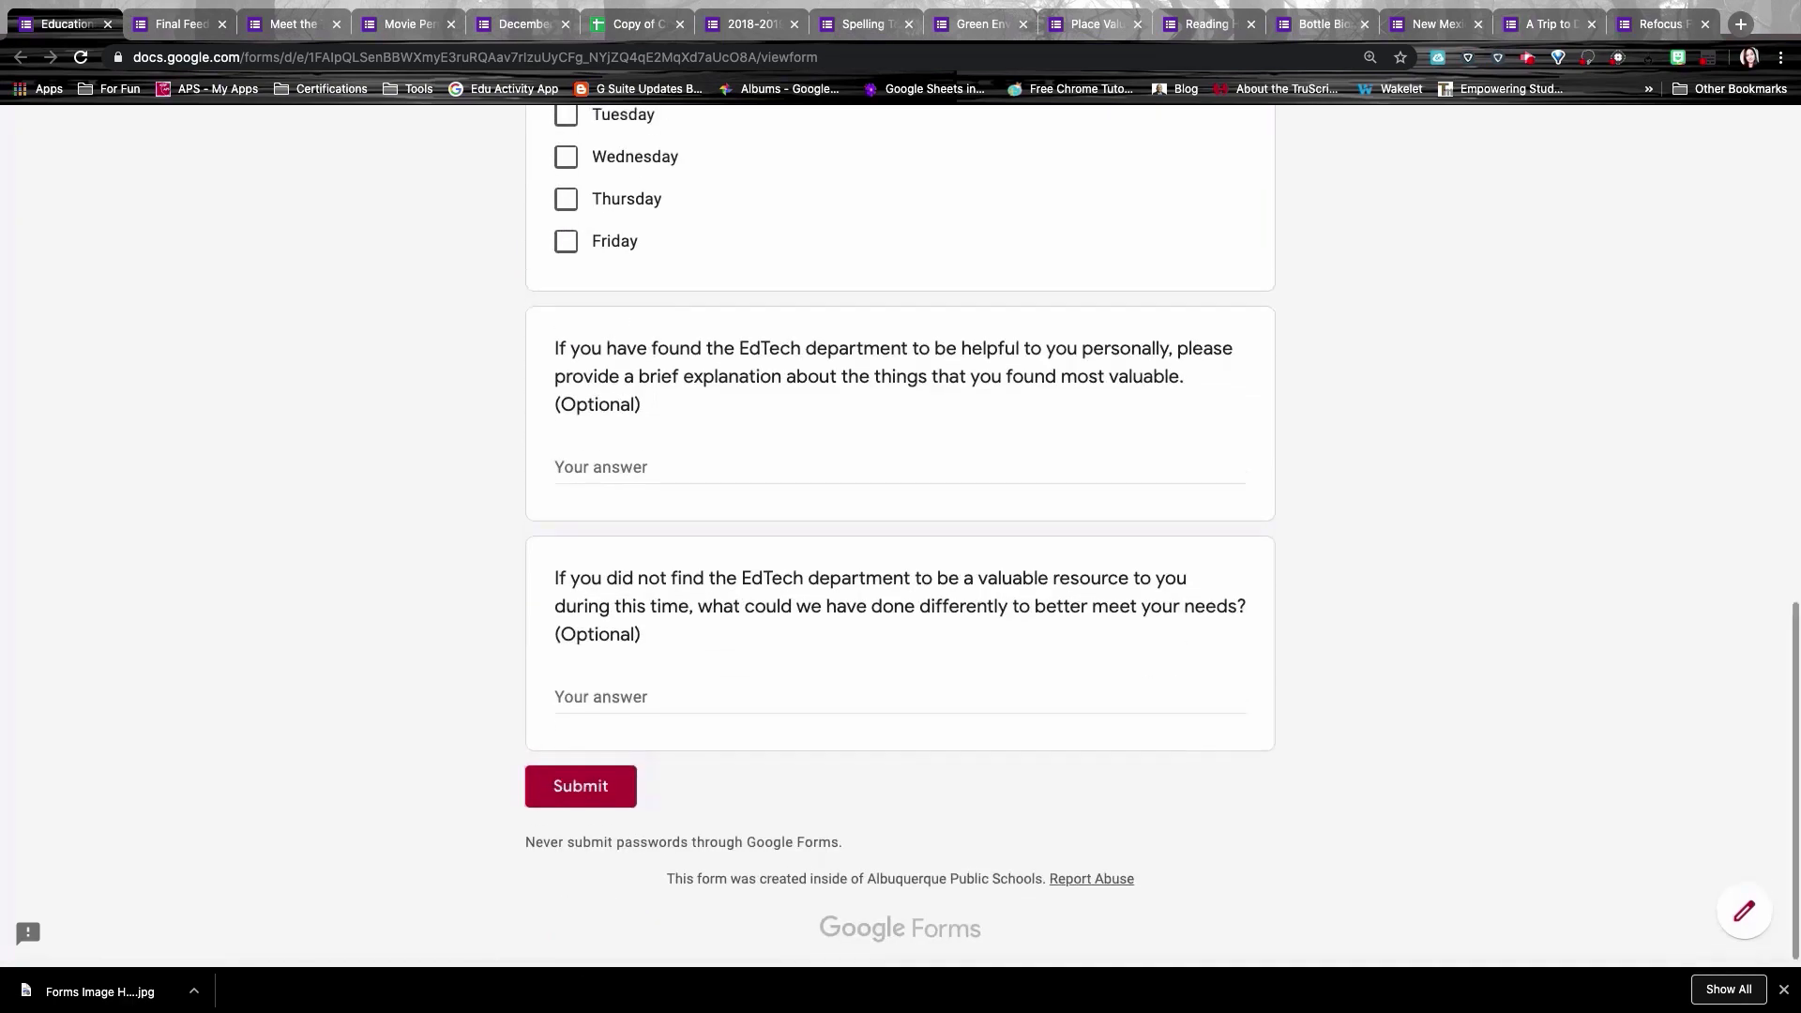
{"action": "scroll", "coordinate": [900, 535], "scroll_direction": "up", "scroll_amount": 13}
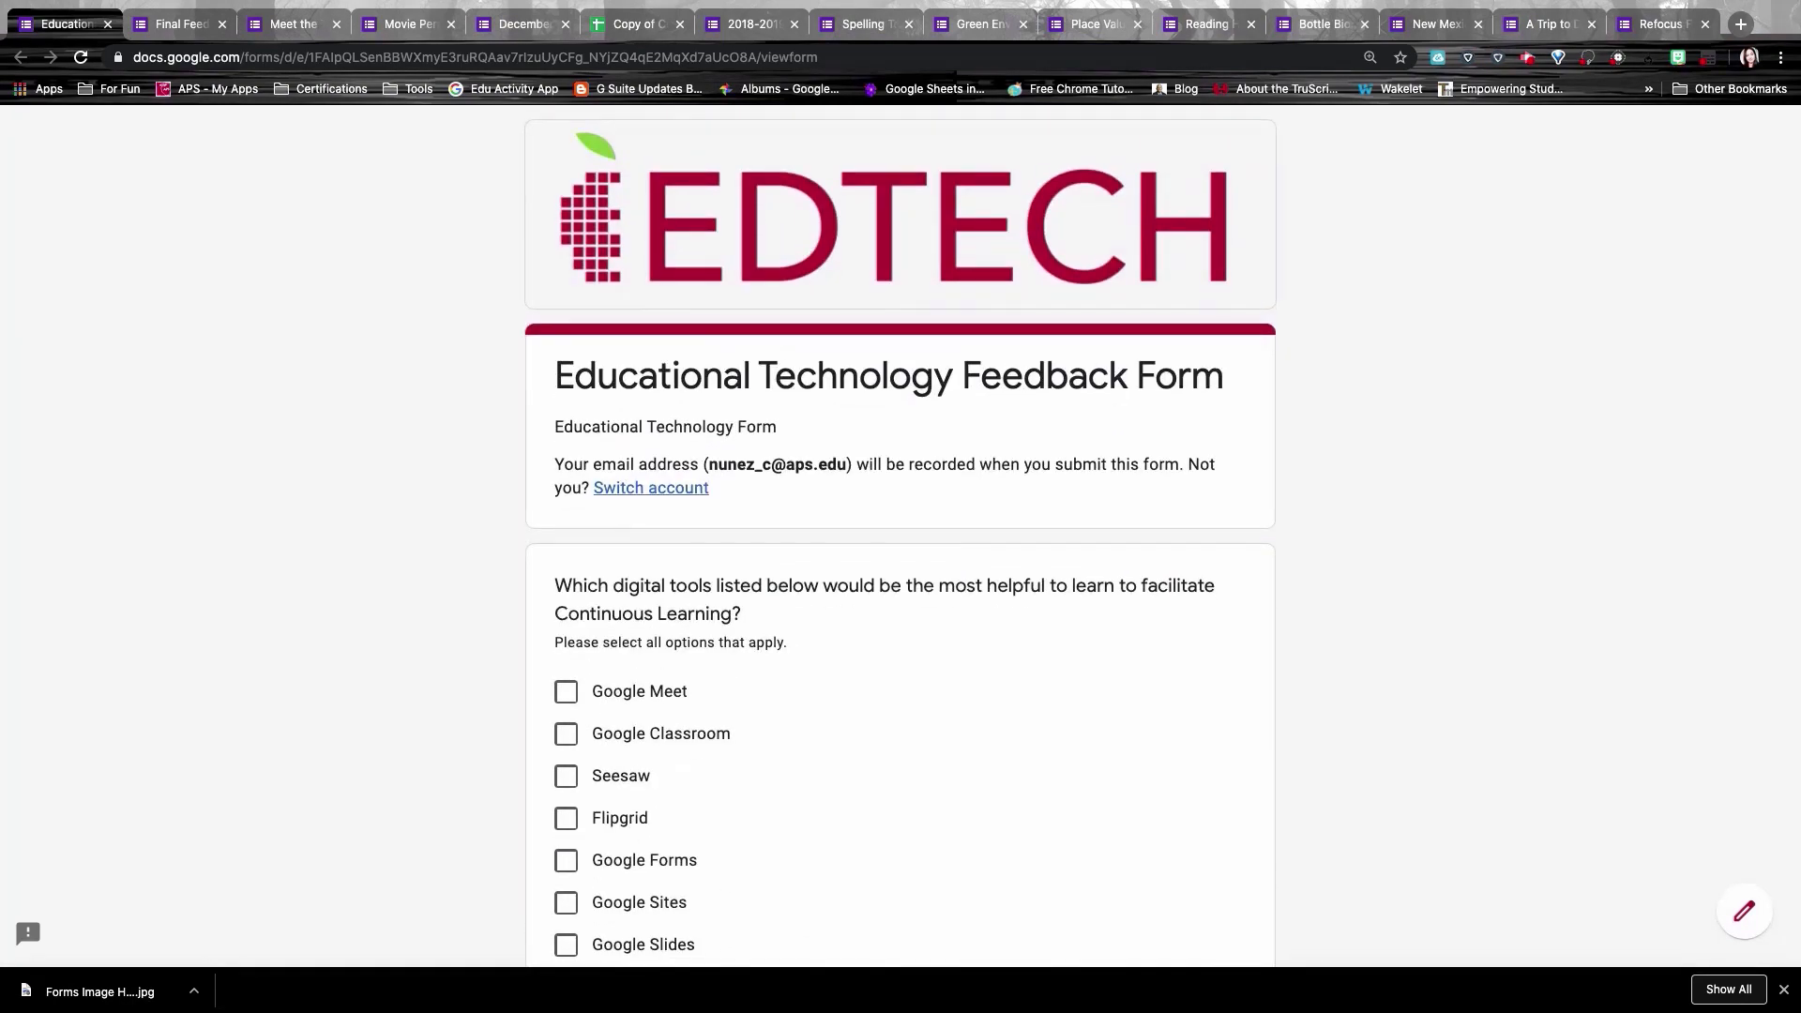
{"action": "left_click", "coordinate": [192, 26]}
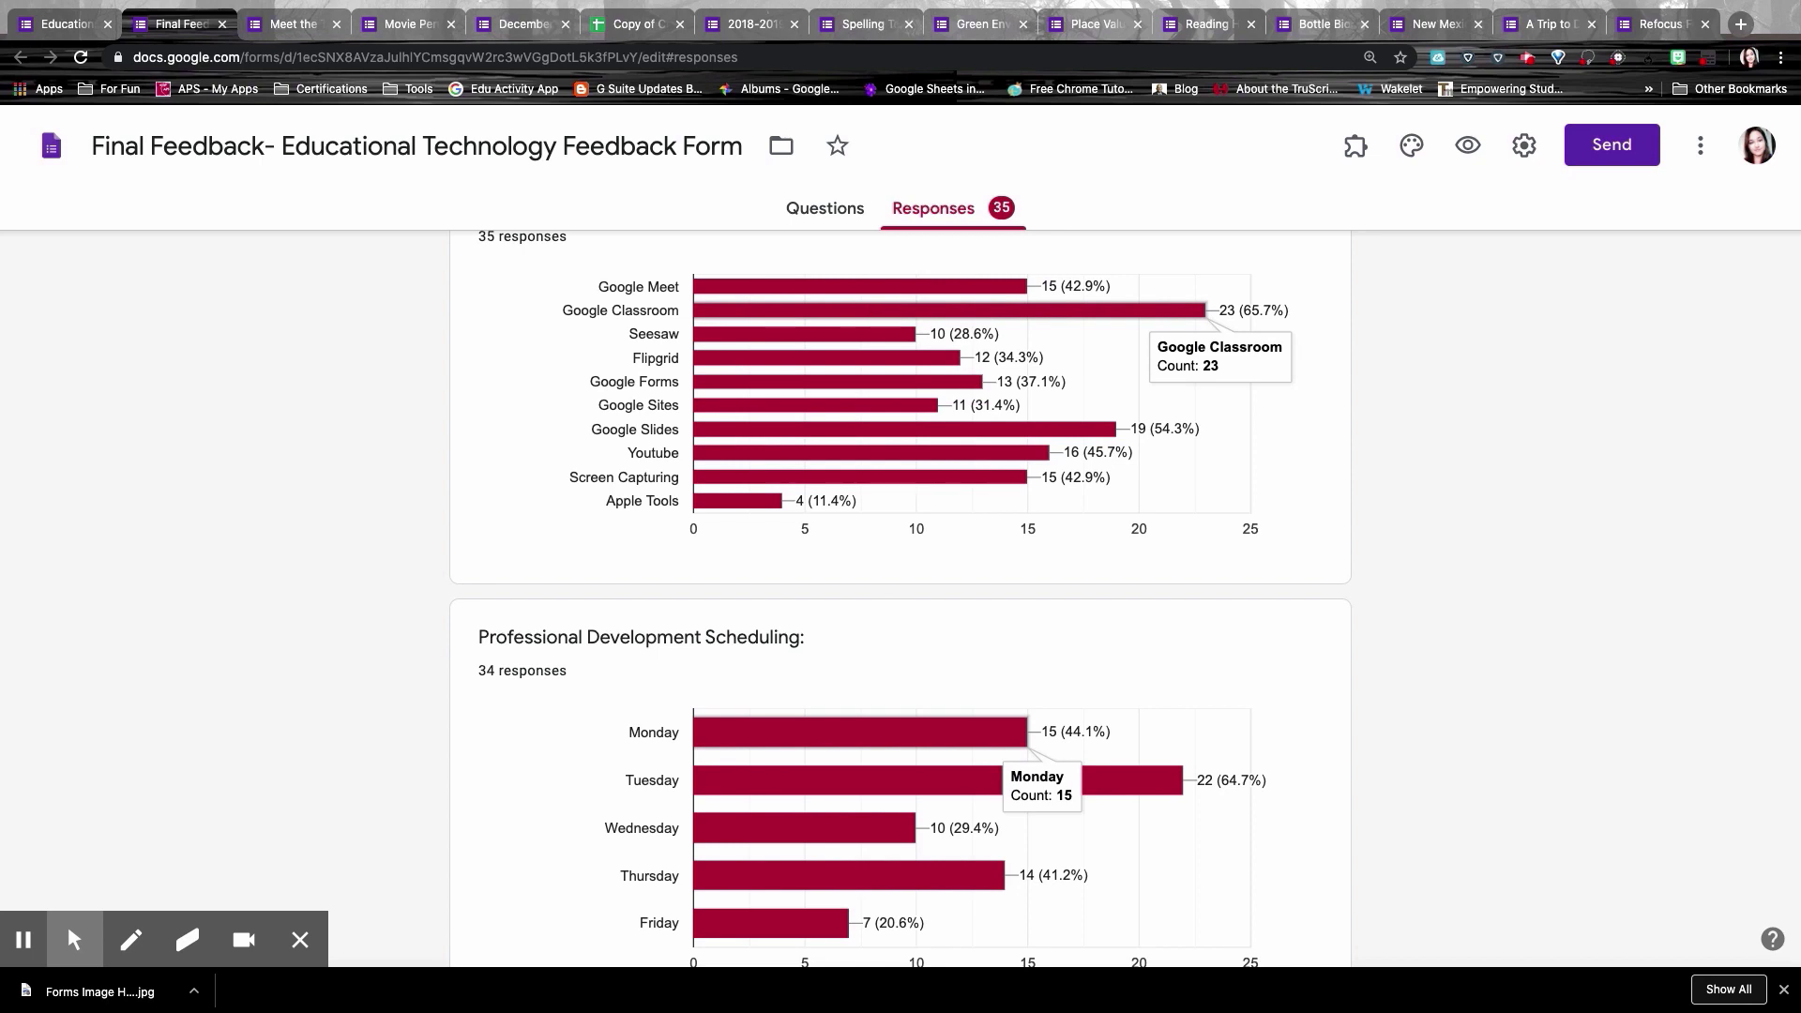
{"action": "key", "text": "ctrl+Tab"}
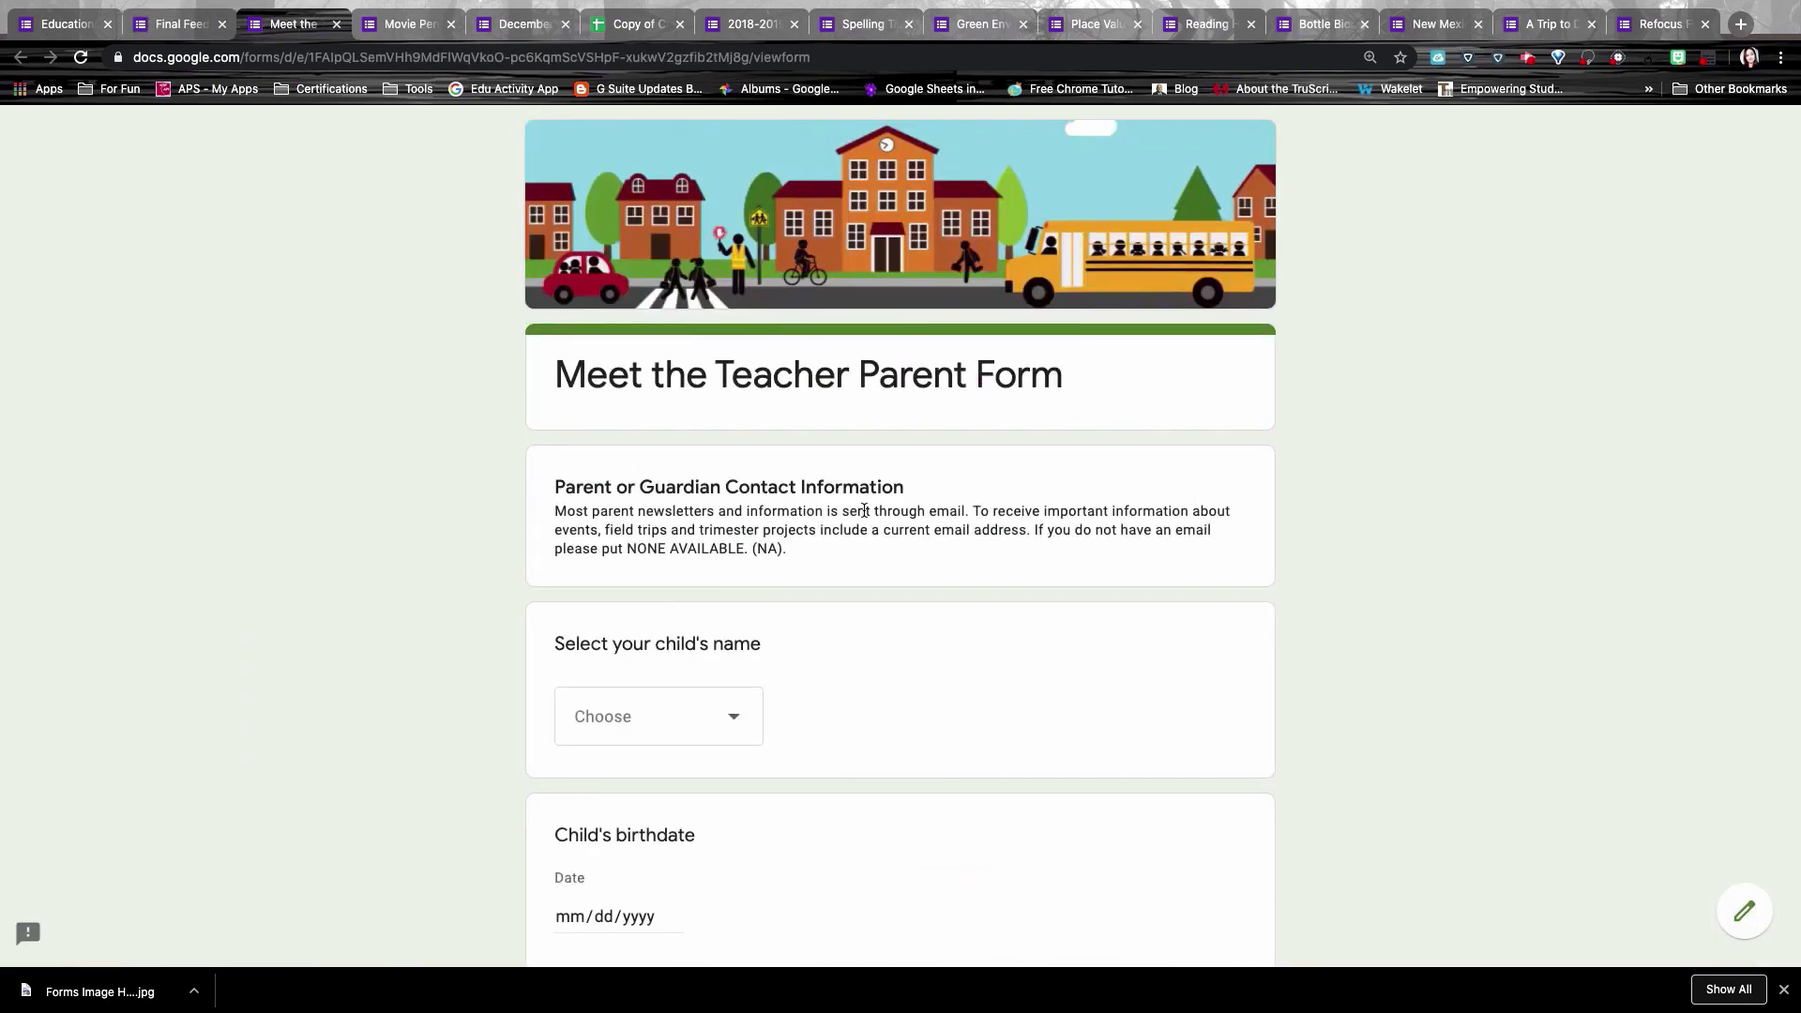
Step: Choose a child's name and set the birthdate to 05/20/2020 on the Meet the Teacher form
{"action": "scroll", "coordinate": [900, 534], "scroll_direction": "down", "scroll_amount": 2}
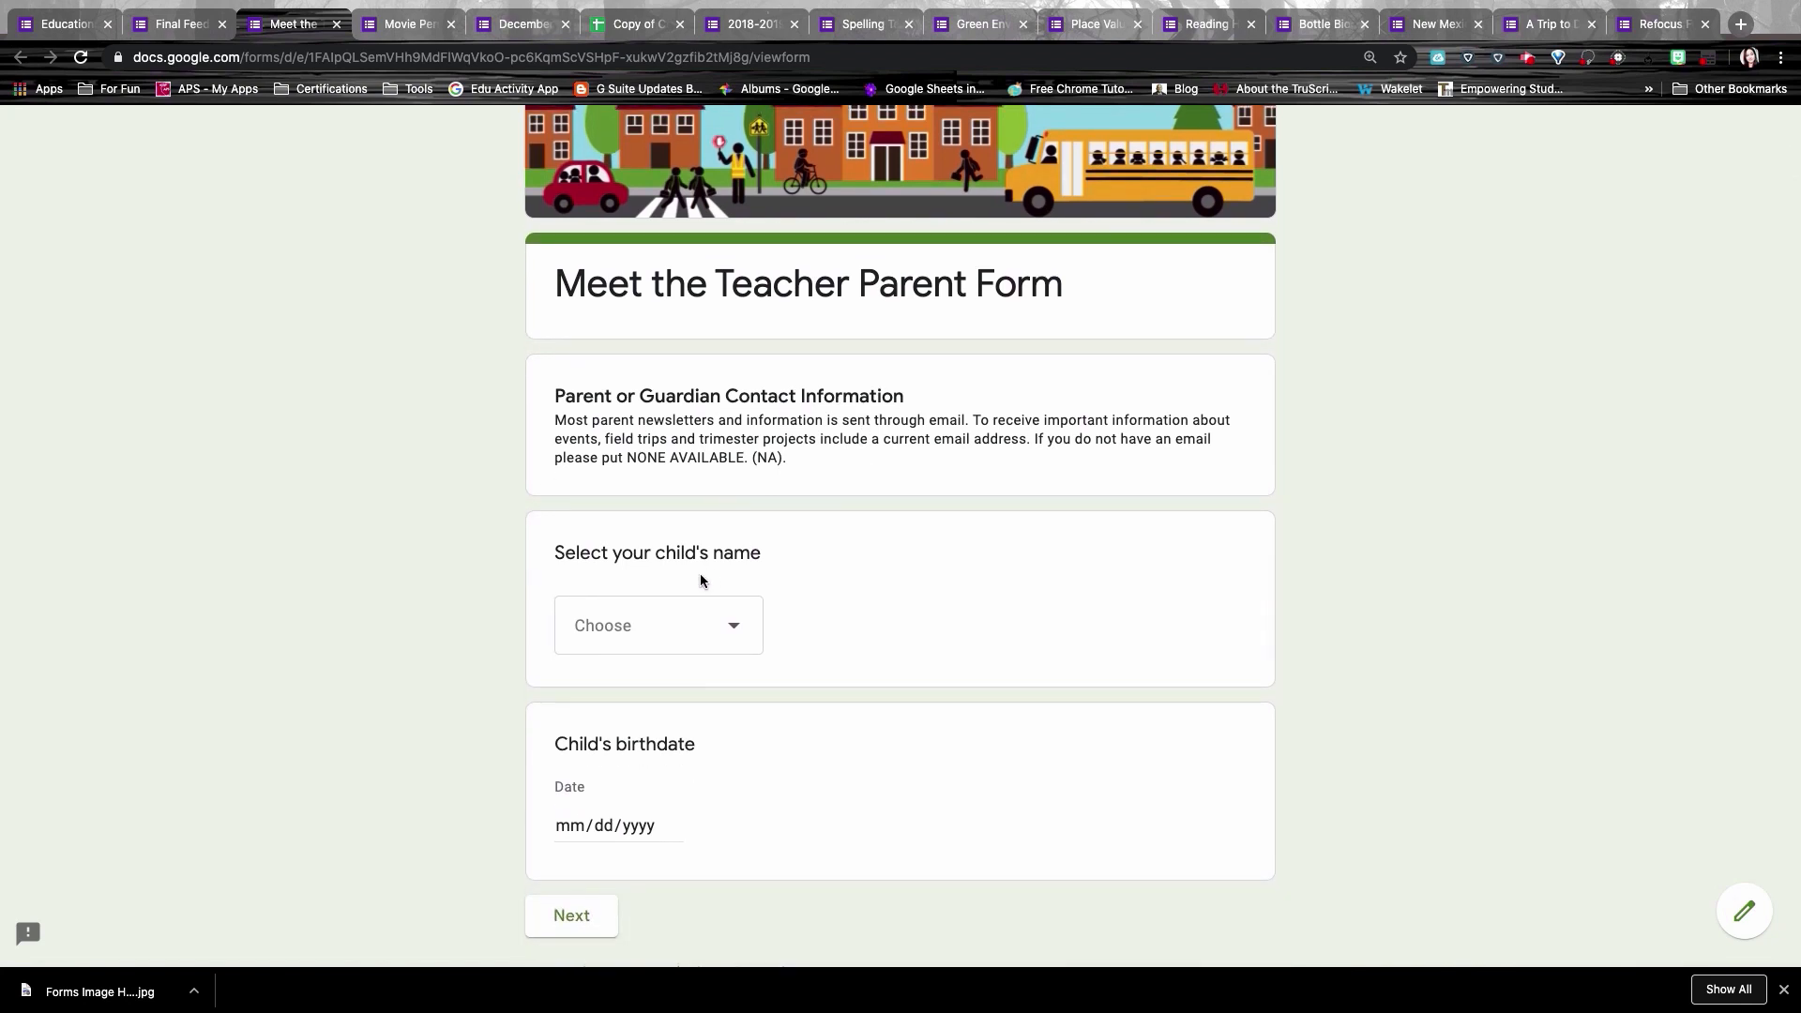
{"action": "left_click", "coordinate": [683, 627]}
{"action": "left_click", "coordinate": [660, 705]}
{"action": "left_click", "coordinate": [641, 843]}
{"action": "left_click", "coordinate": [671, 825]}
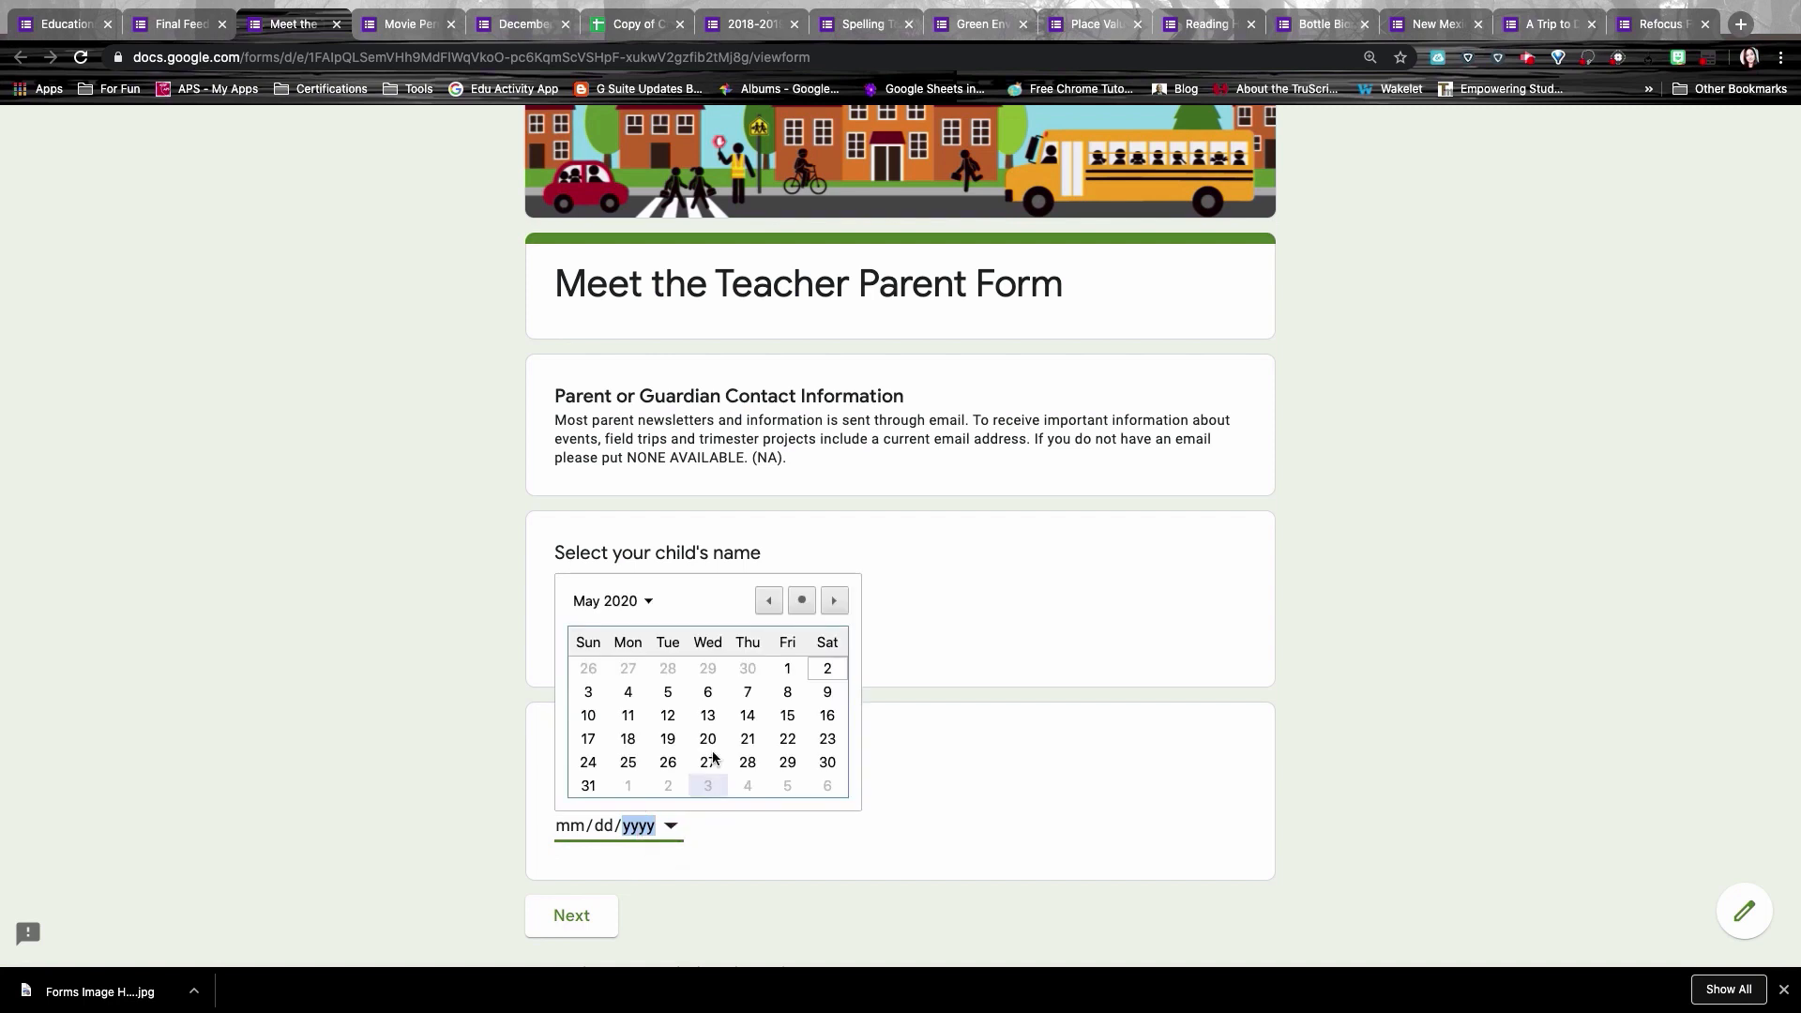
{"action": "left_click", "coordinate": [709, 738]}
{"action": "left_click", "coordinate": [594, 921]}
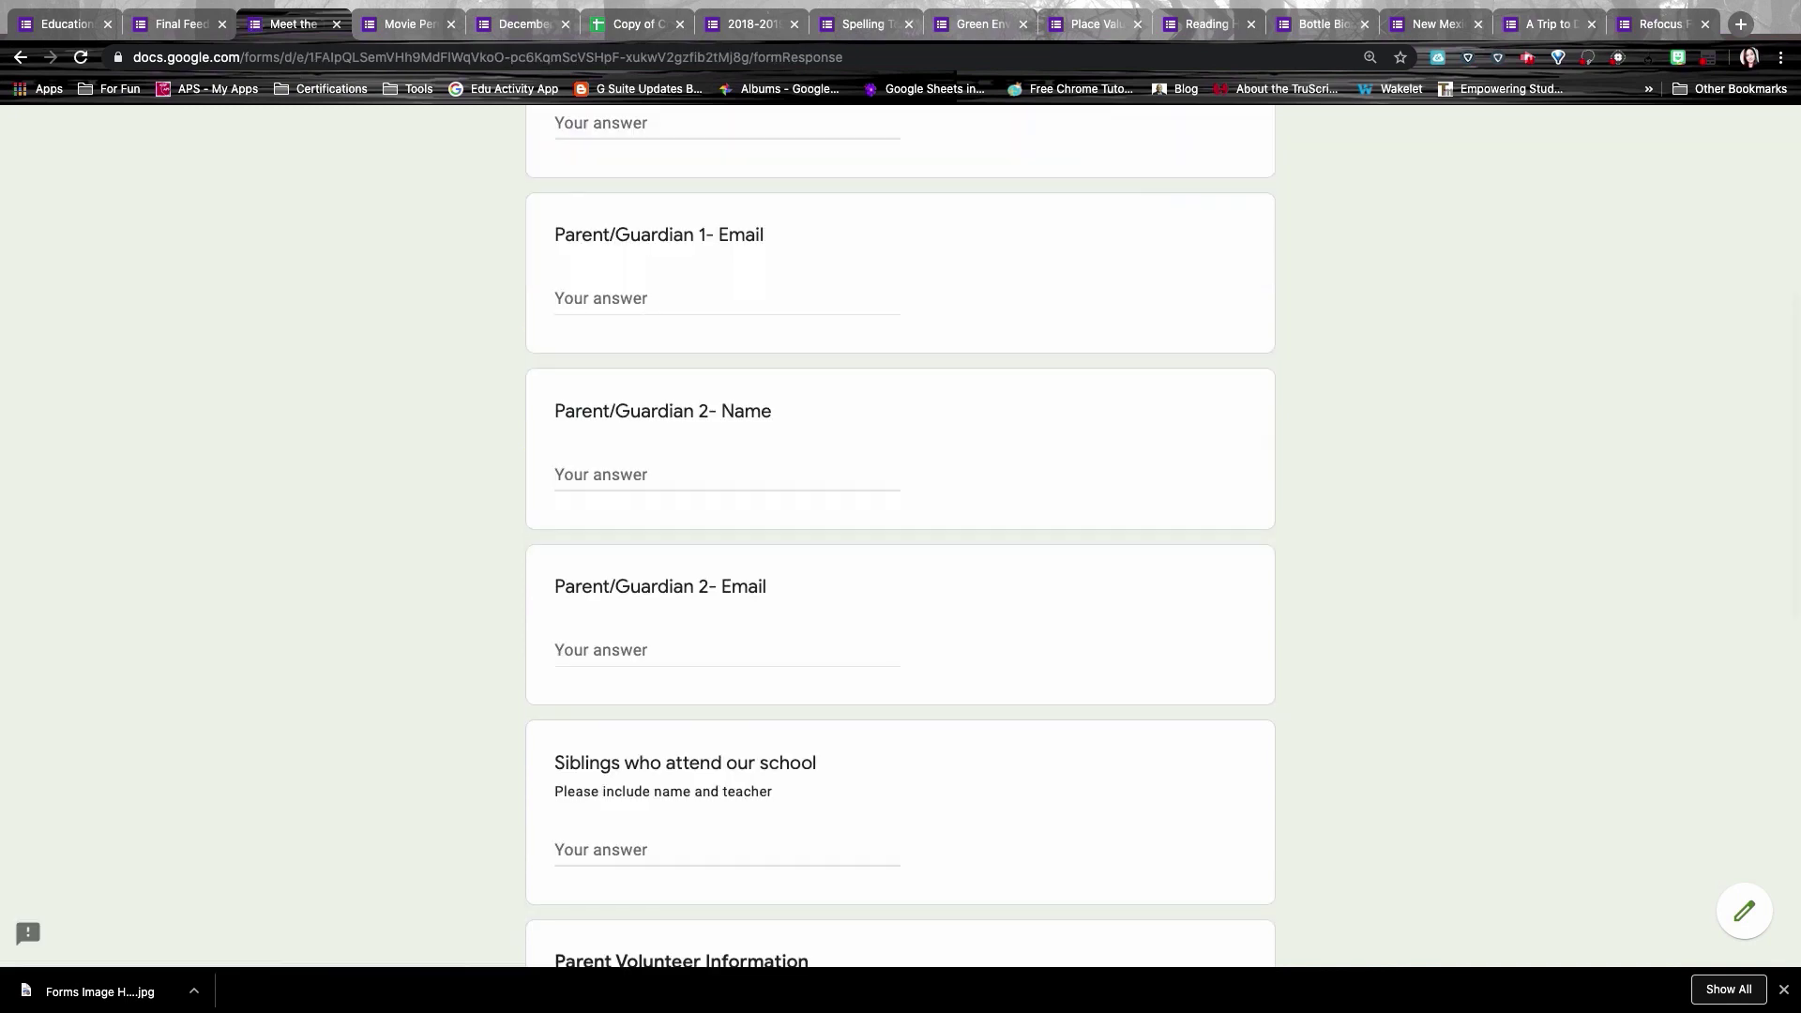
Step: Page through the volunteer options to the form's final goals section
{"action": "scroll", "coordinate": [906, 354], "scroll_direction": "down", "scroll_amount": 8}
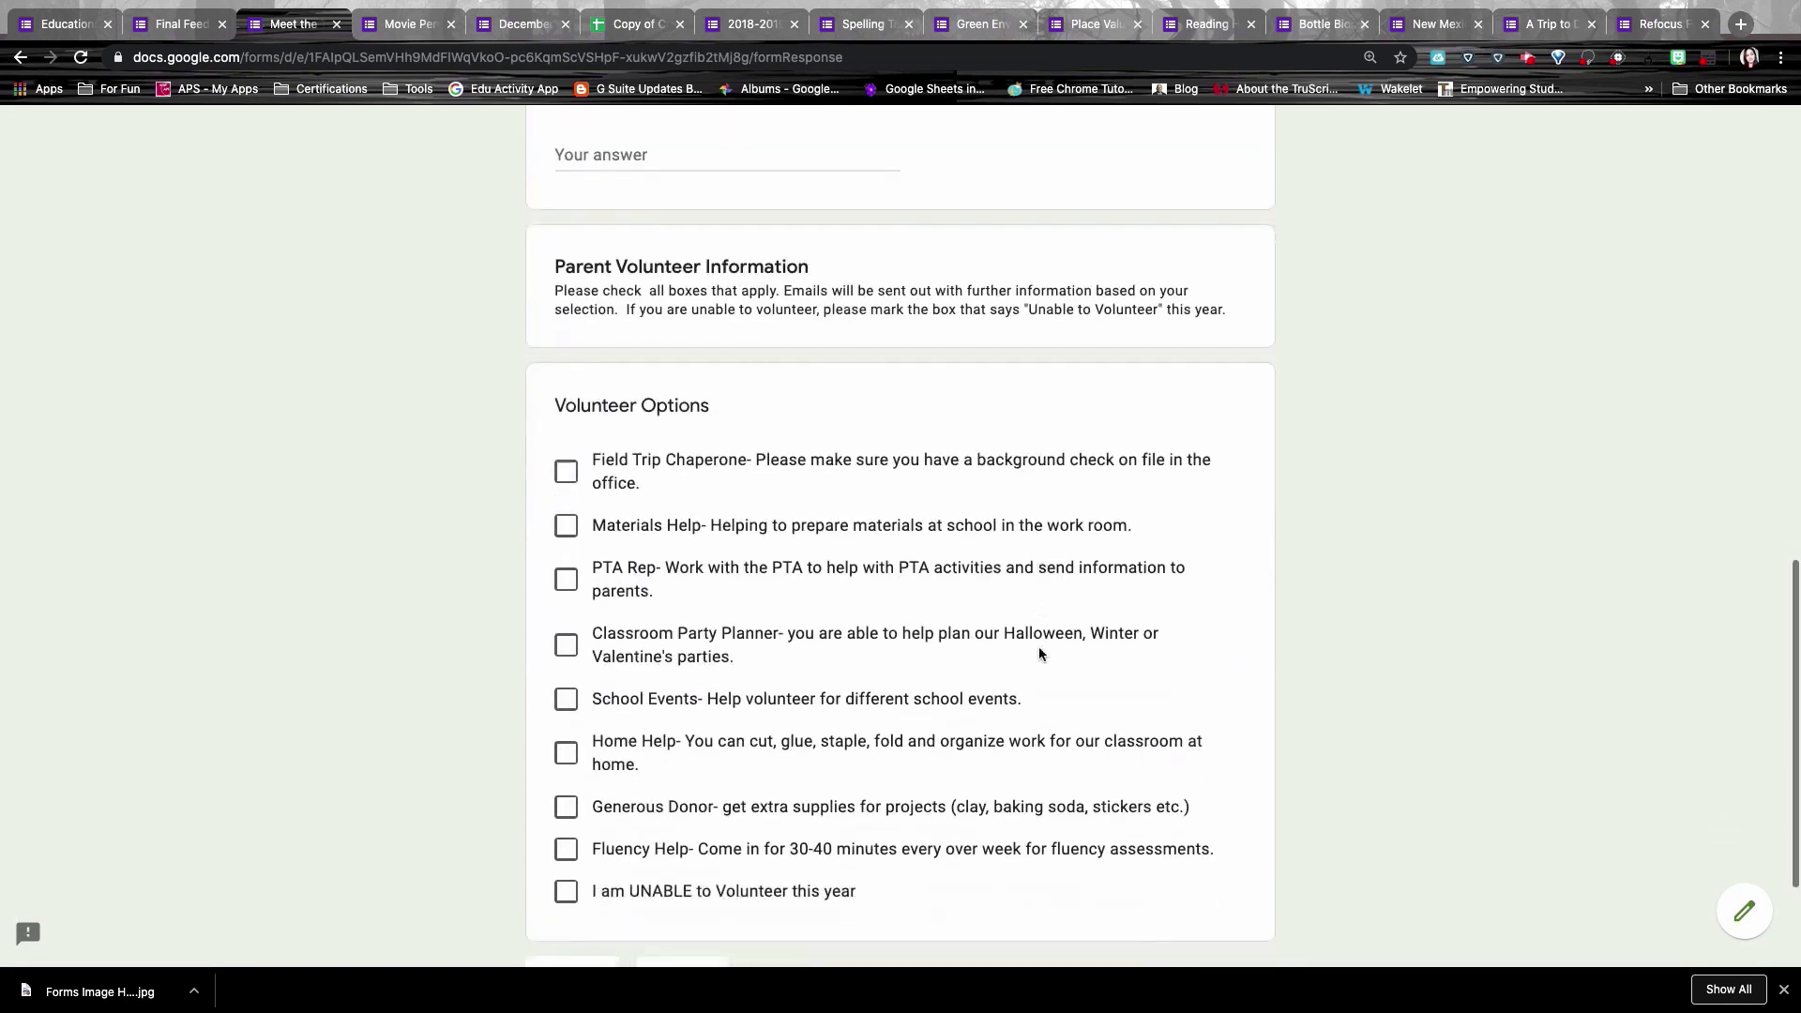
{"action": "scroll", "coordinate": [971, 846], "scroll_direction": "down", "scroll_amount": 2}
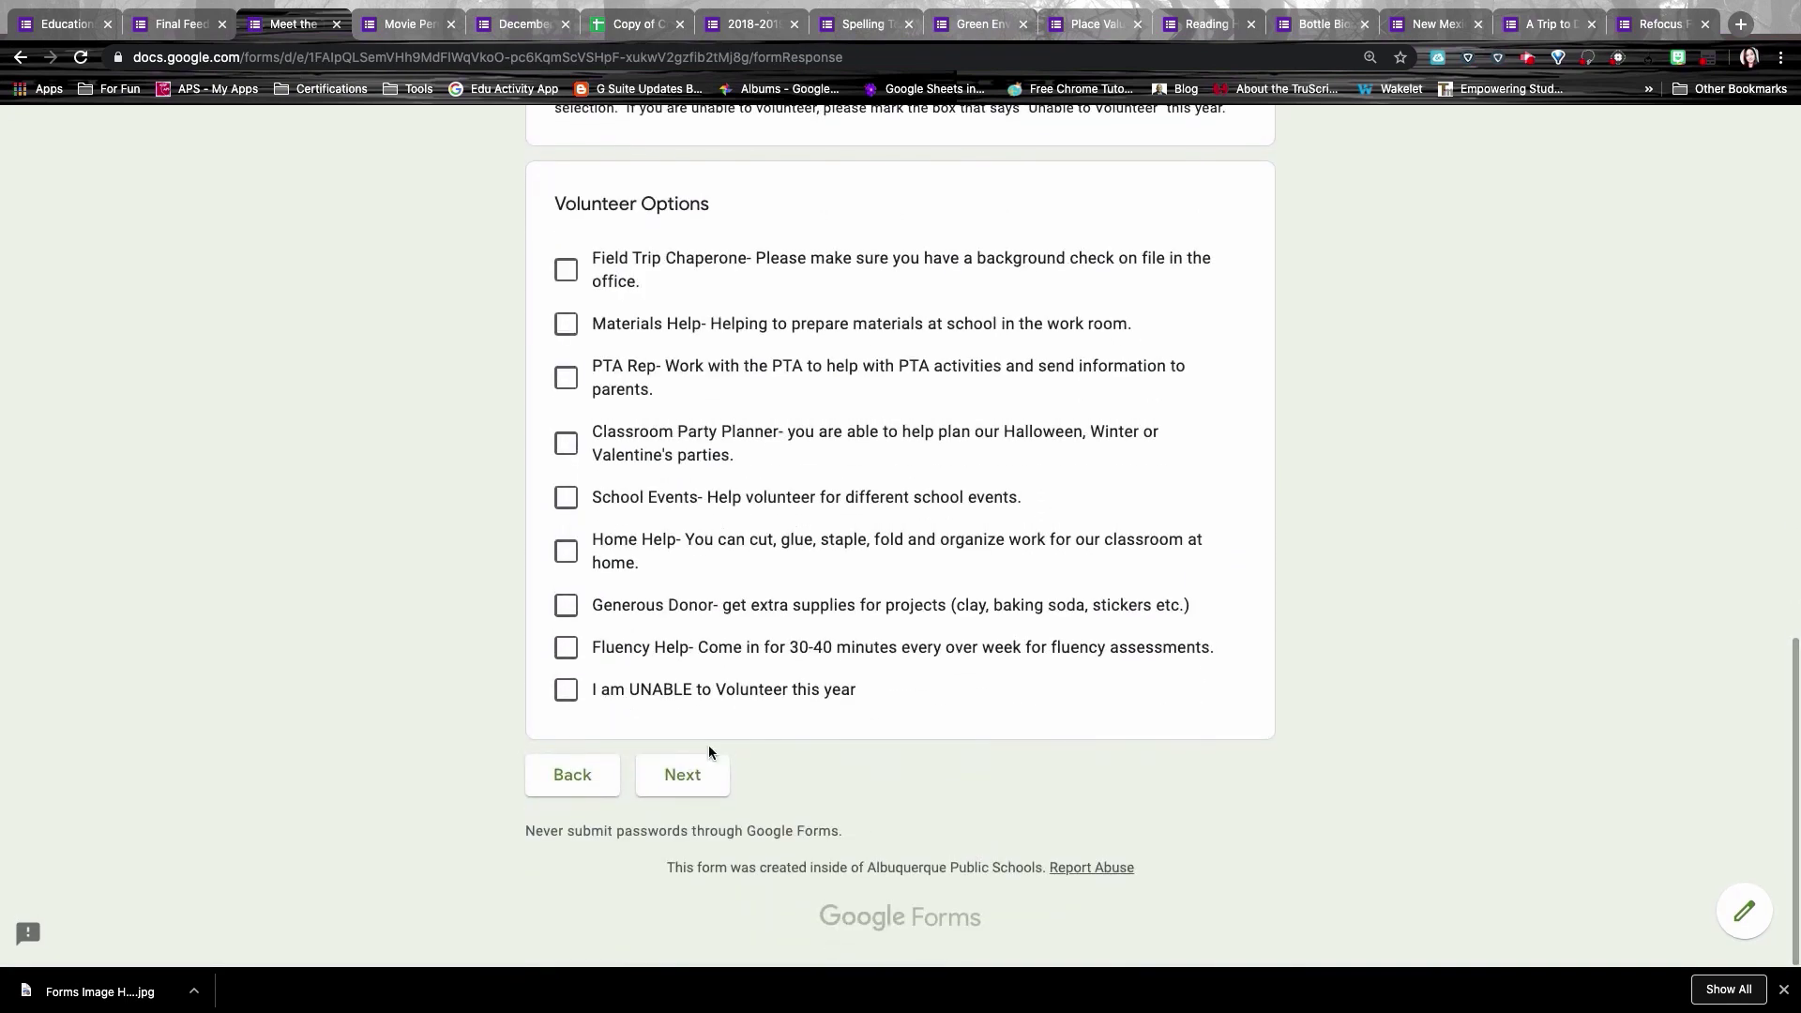
{"action": "left_click", "coordinate": [697, 778]}
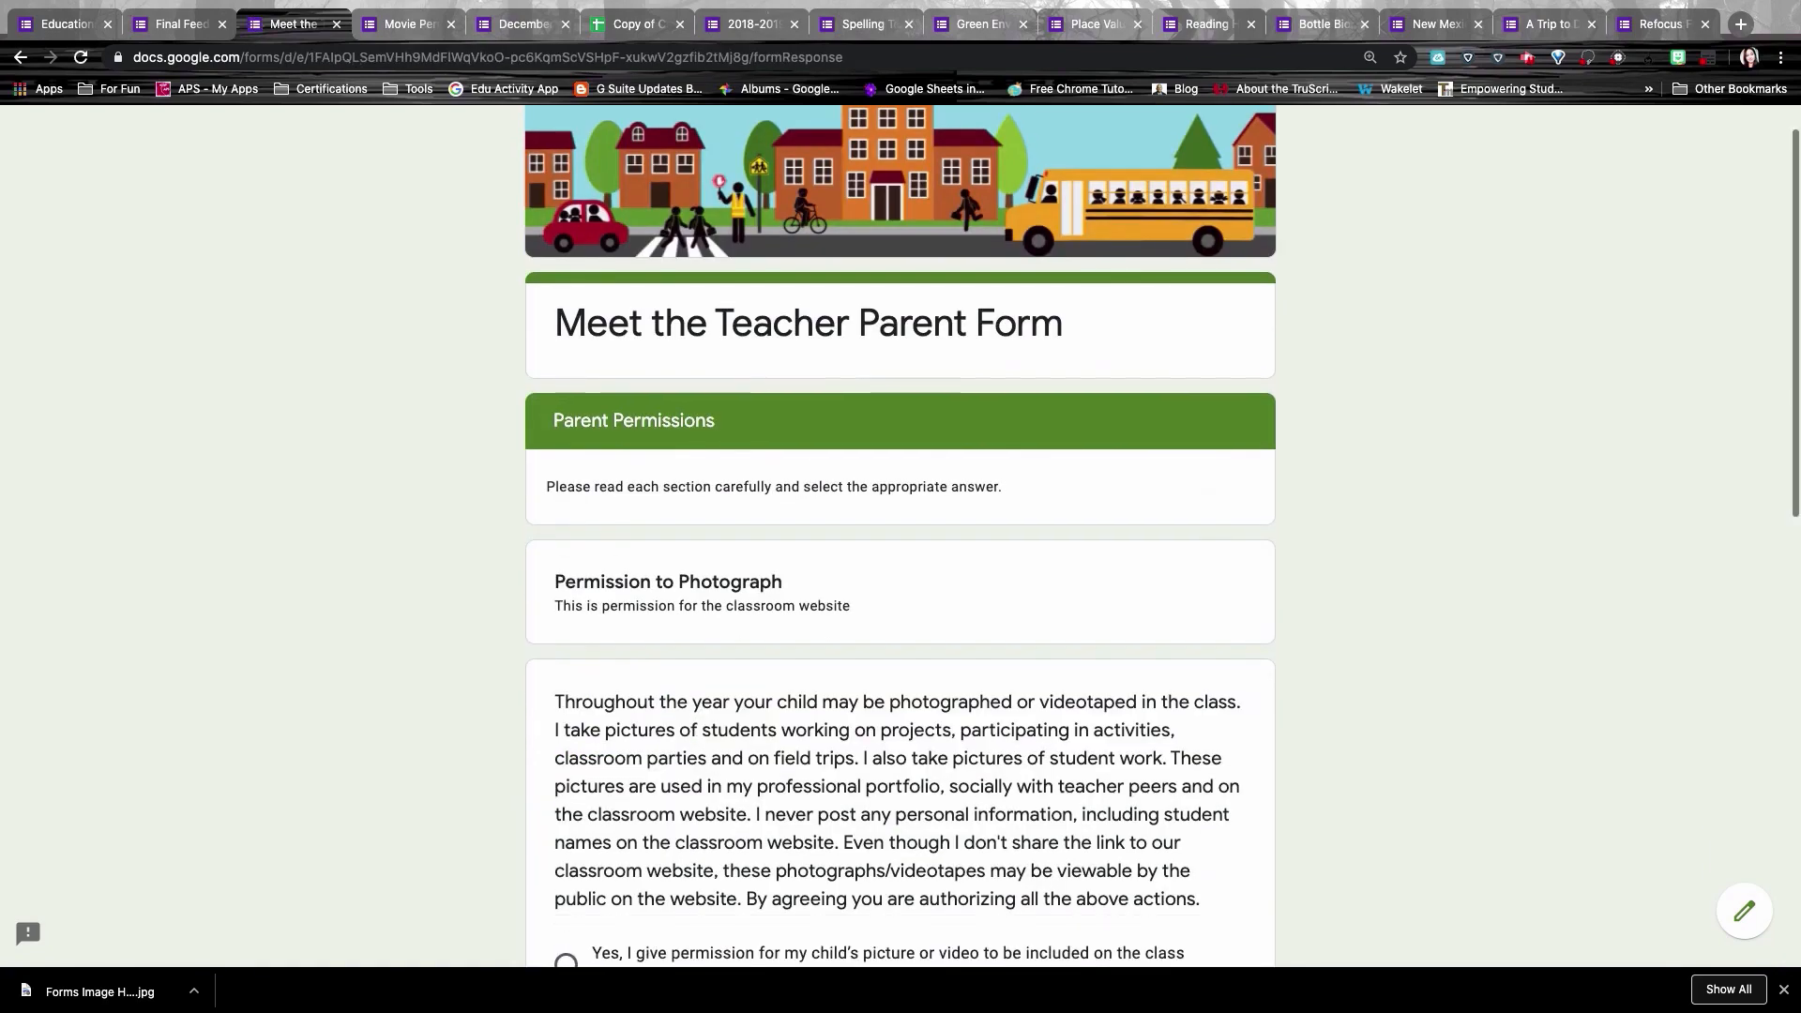
{"action": "scroll", "coordinate": [901, 563], "scroll_direction": "down", "scroll_amount": 9}
{"action": "scroll", "coordinate": [900, 563], "scroll_direction": "down", "scroll_amount": 2}
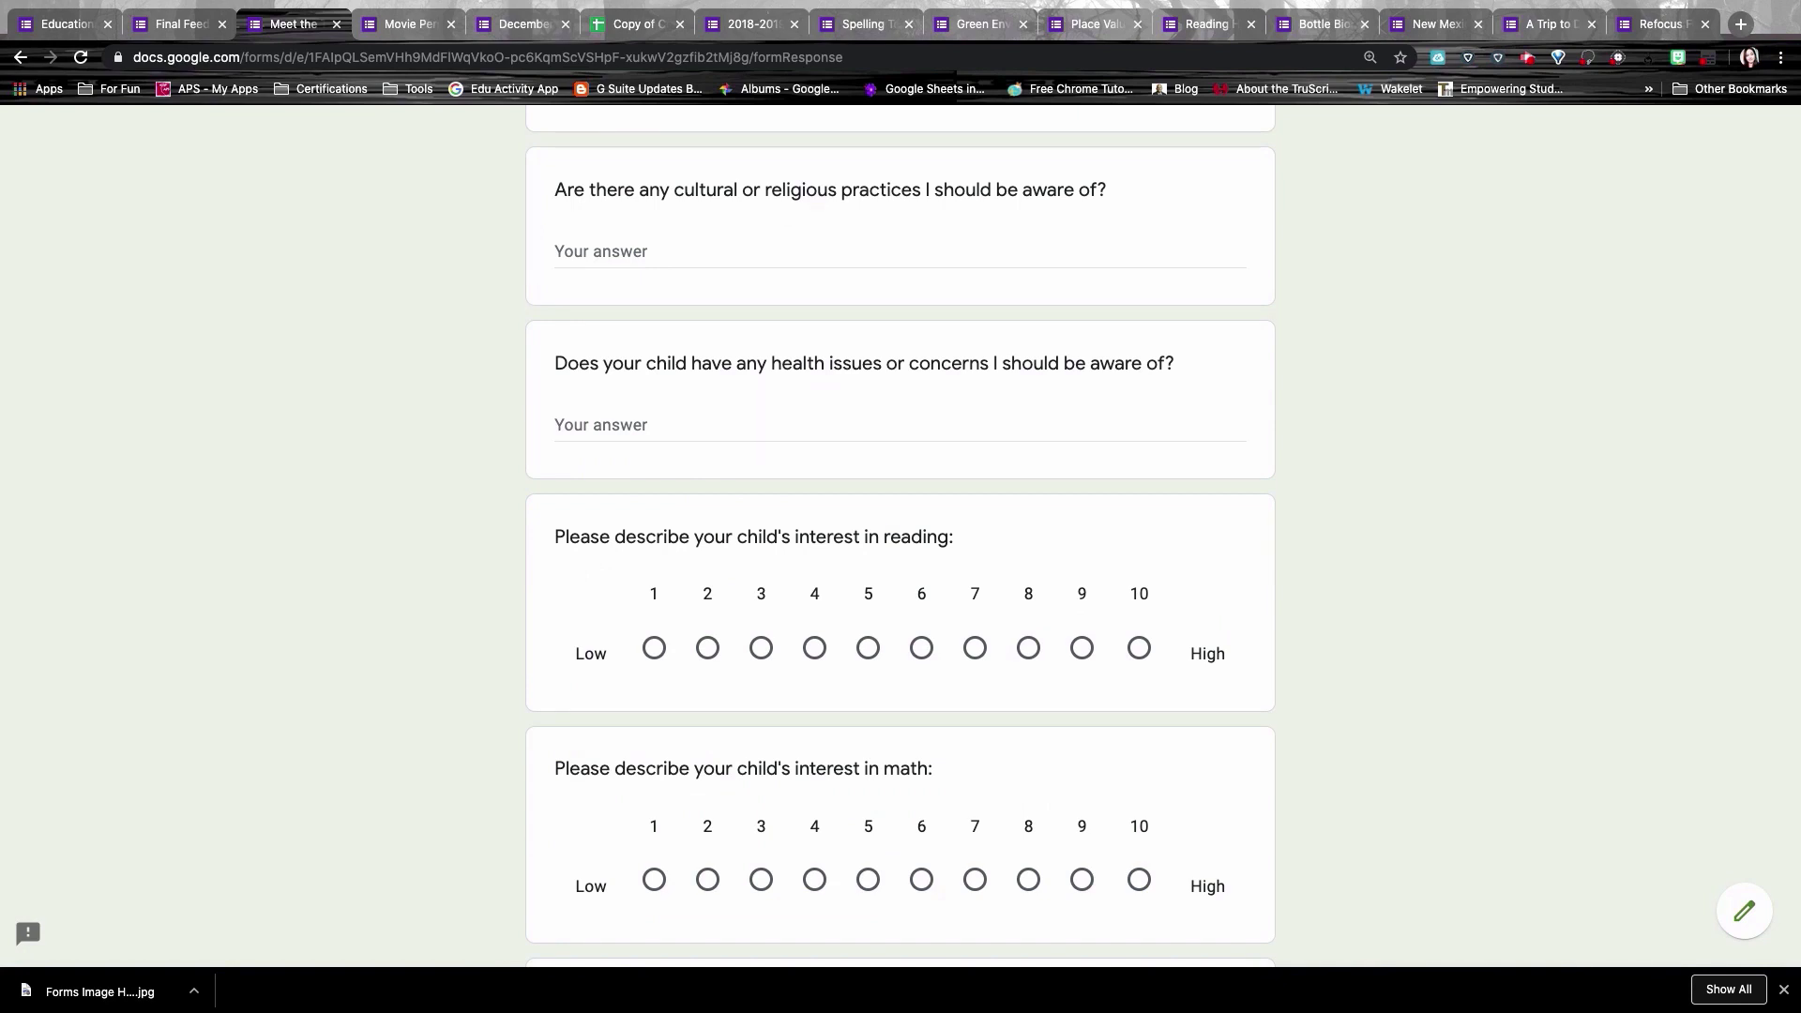
{"action": "scroll", "coordinate": [901, 535], "scroll_direction": "down", "scroll_amount": 8}
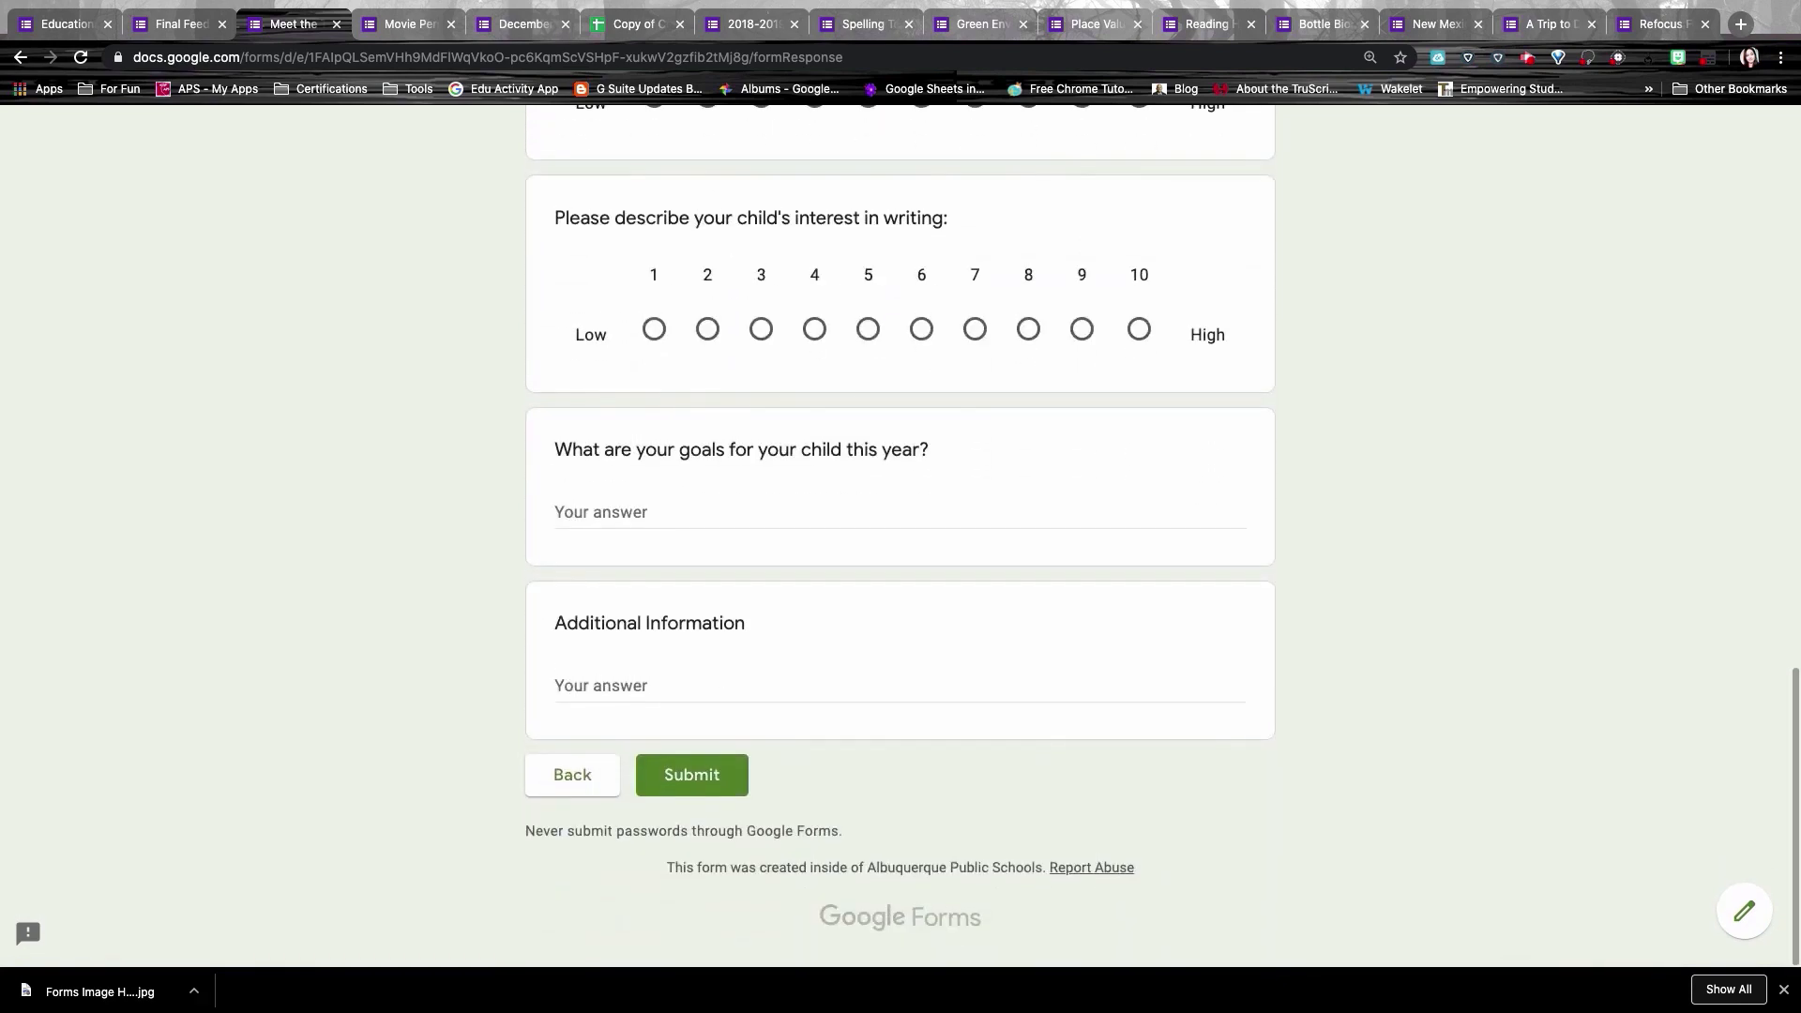
{"action": "left_click", "coordinate": [403, 27]}
Step: Scroll through the Movie Permission Form and back to its top
{"action": "scroll", "coordinate": [774, 396], "scroll_direction": "down", "scroll_amount": 3}
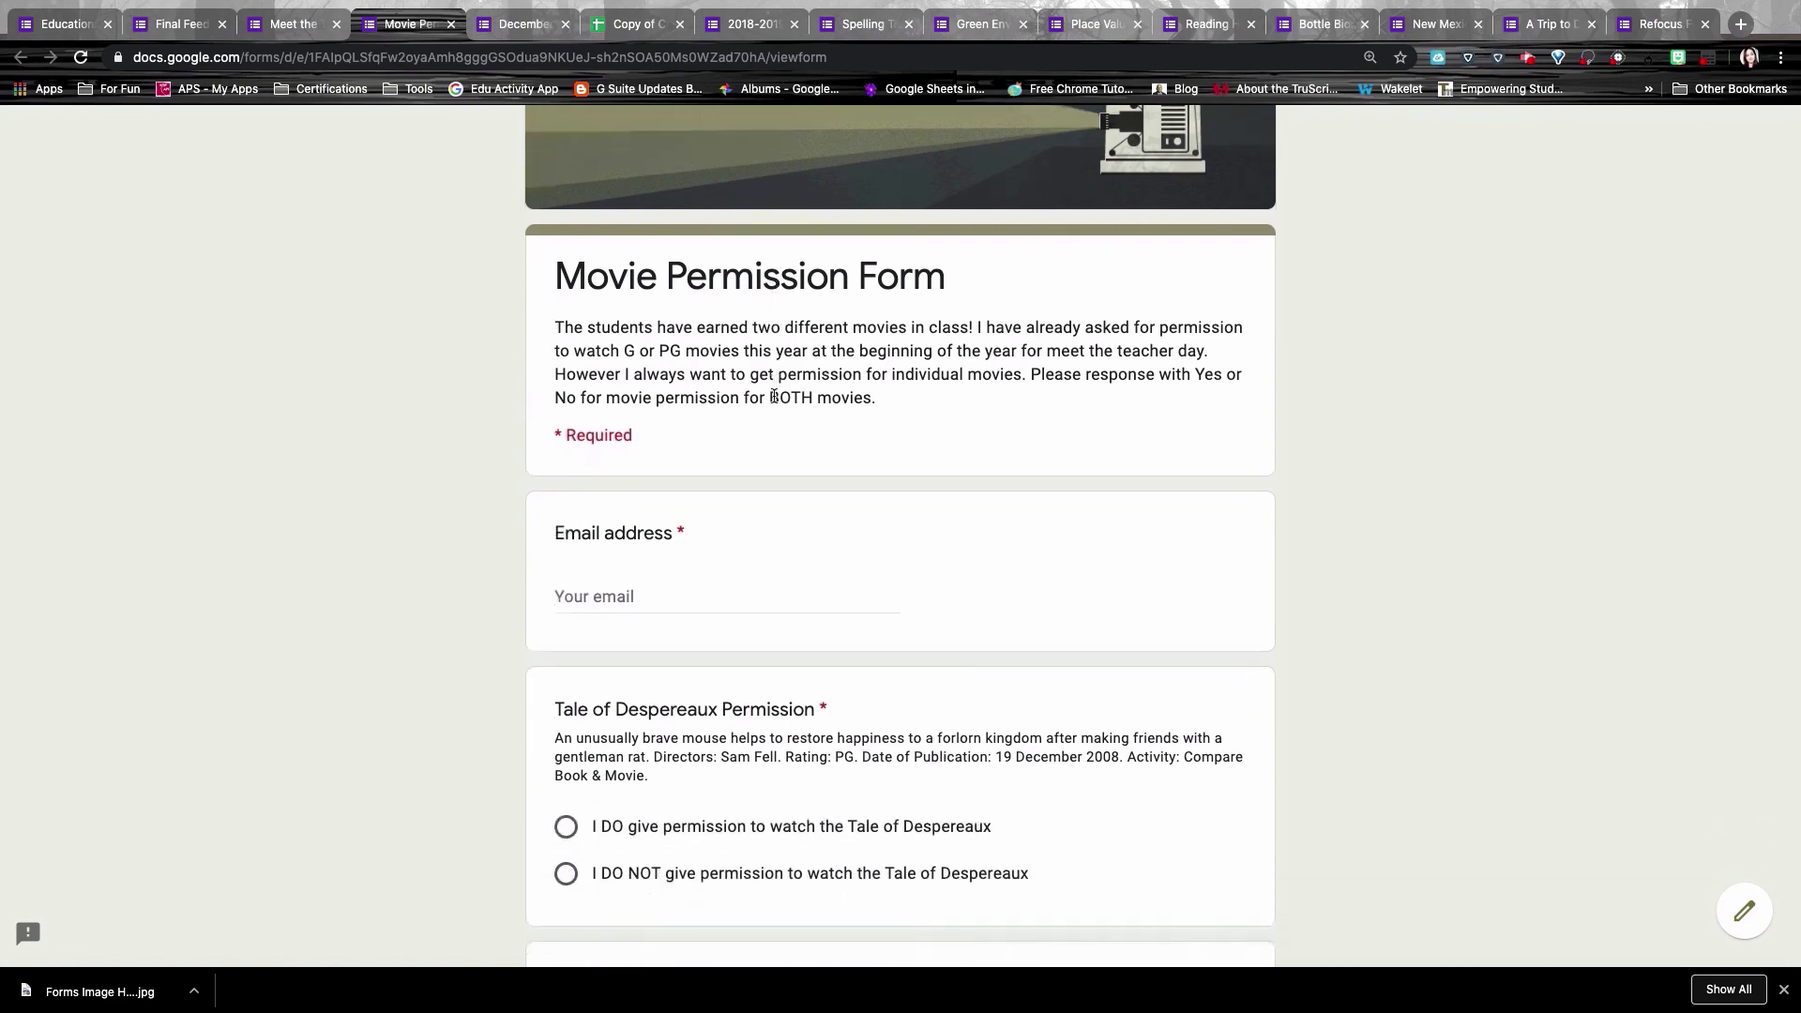
{"action": "scroll", "coordinate": [774, 396], "scroll_direction": "down", "scroll_amount": 5}
{"action": "scroll", "coordinate": [774, 400], "scroll_direction": "up", "scroll_amount": 4}
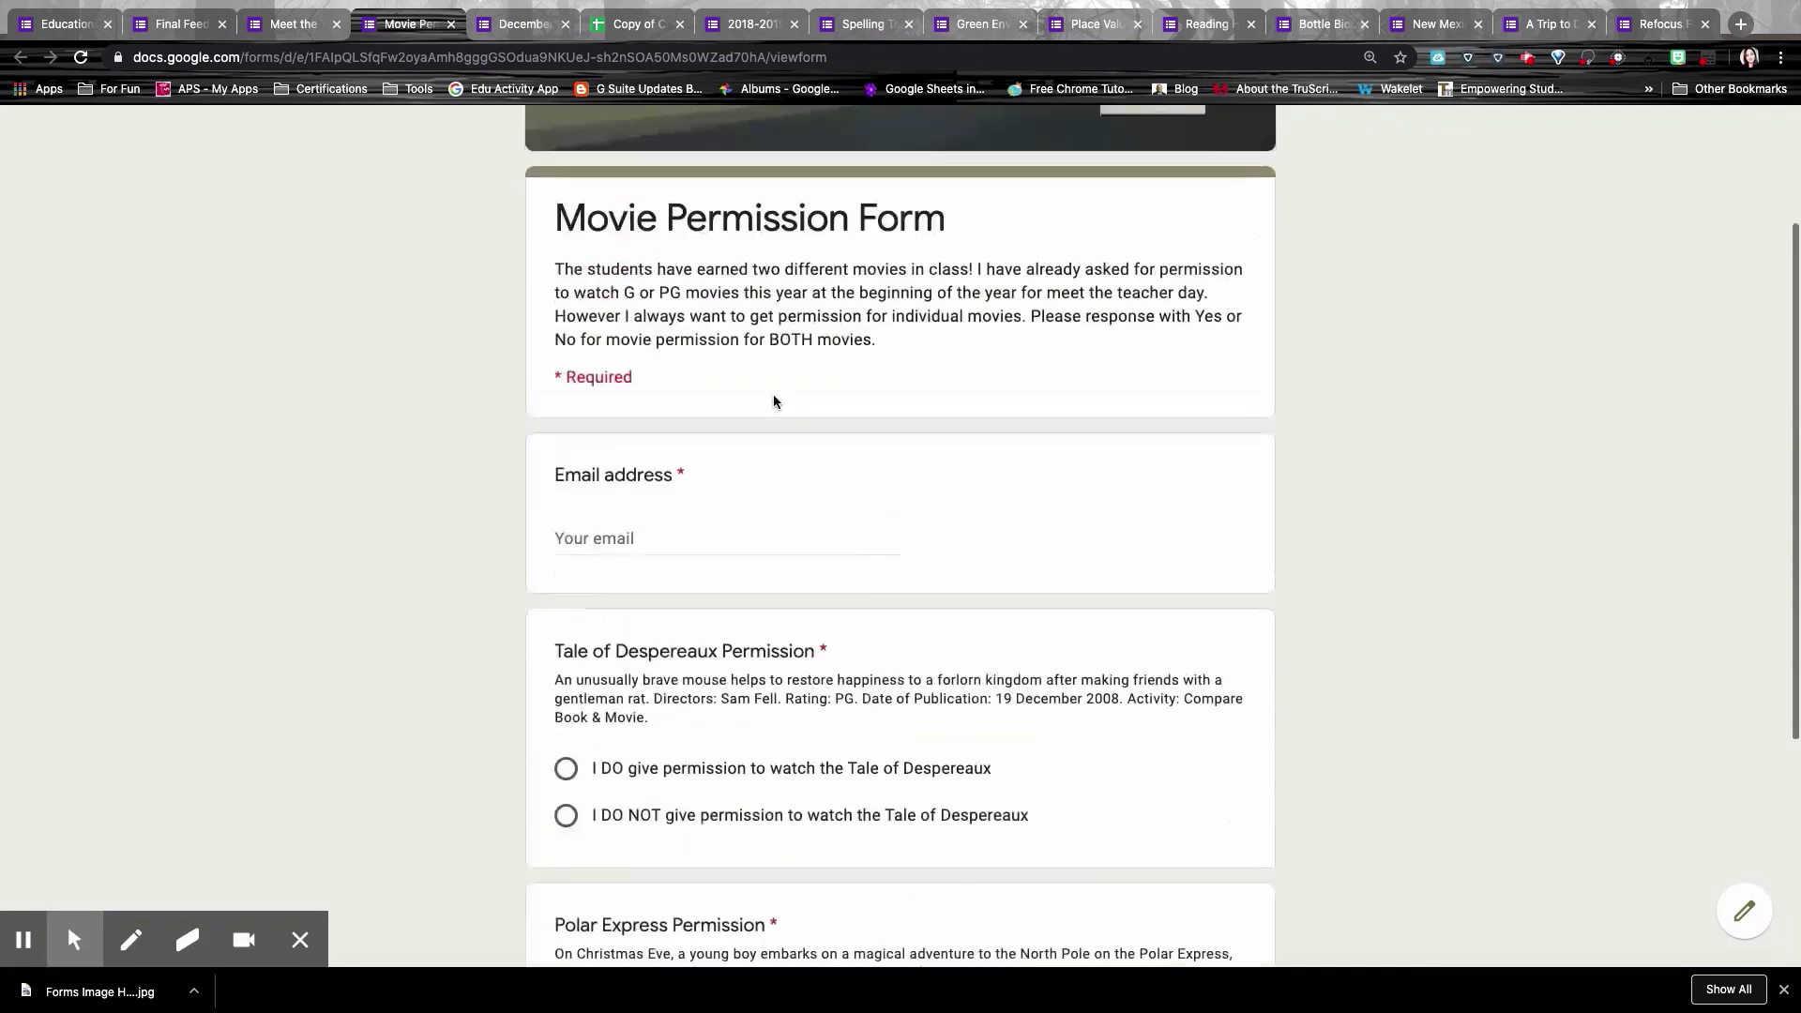
{"action": "scroll", "coordinate": [774, 402], "scroll_direction": "up", "scroll_amount": 2}
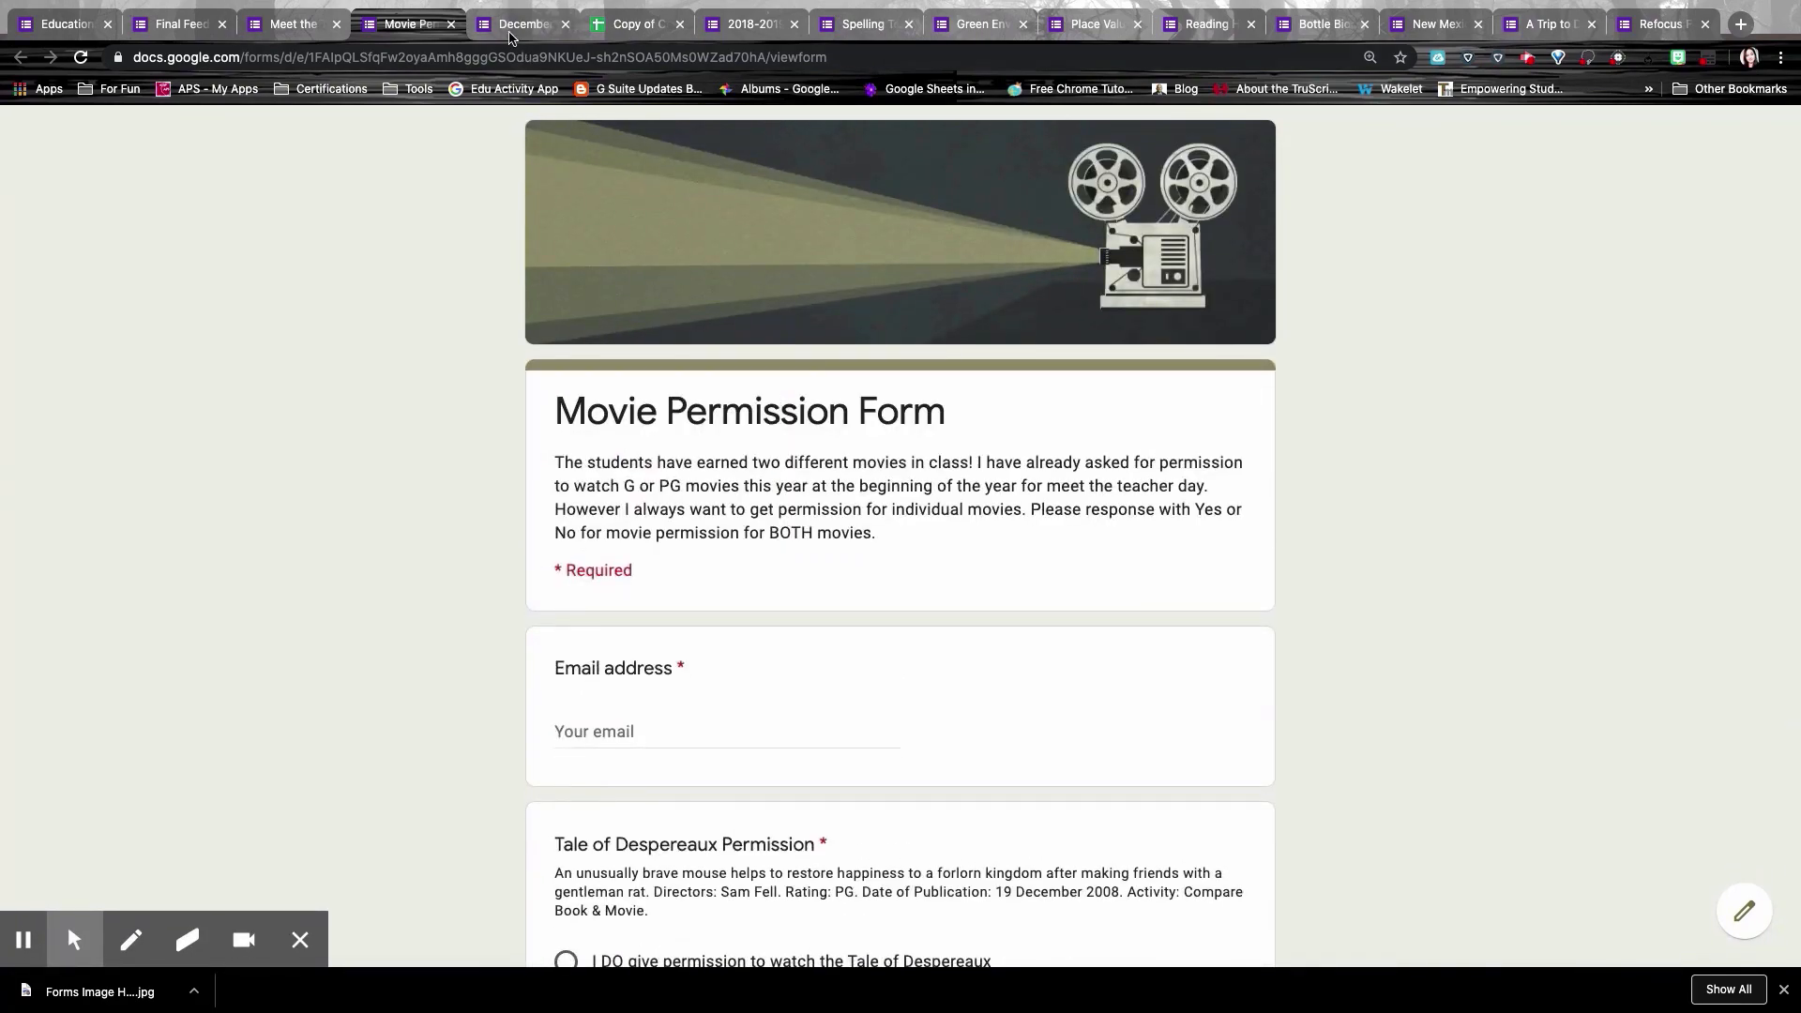
Step: Preview the December Bathroom Pass form's student name list without choosing anyone
{"action": "left_click", "coordinate": [511, 28]}
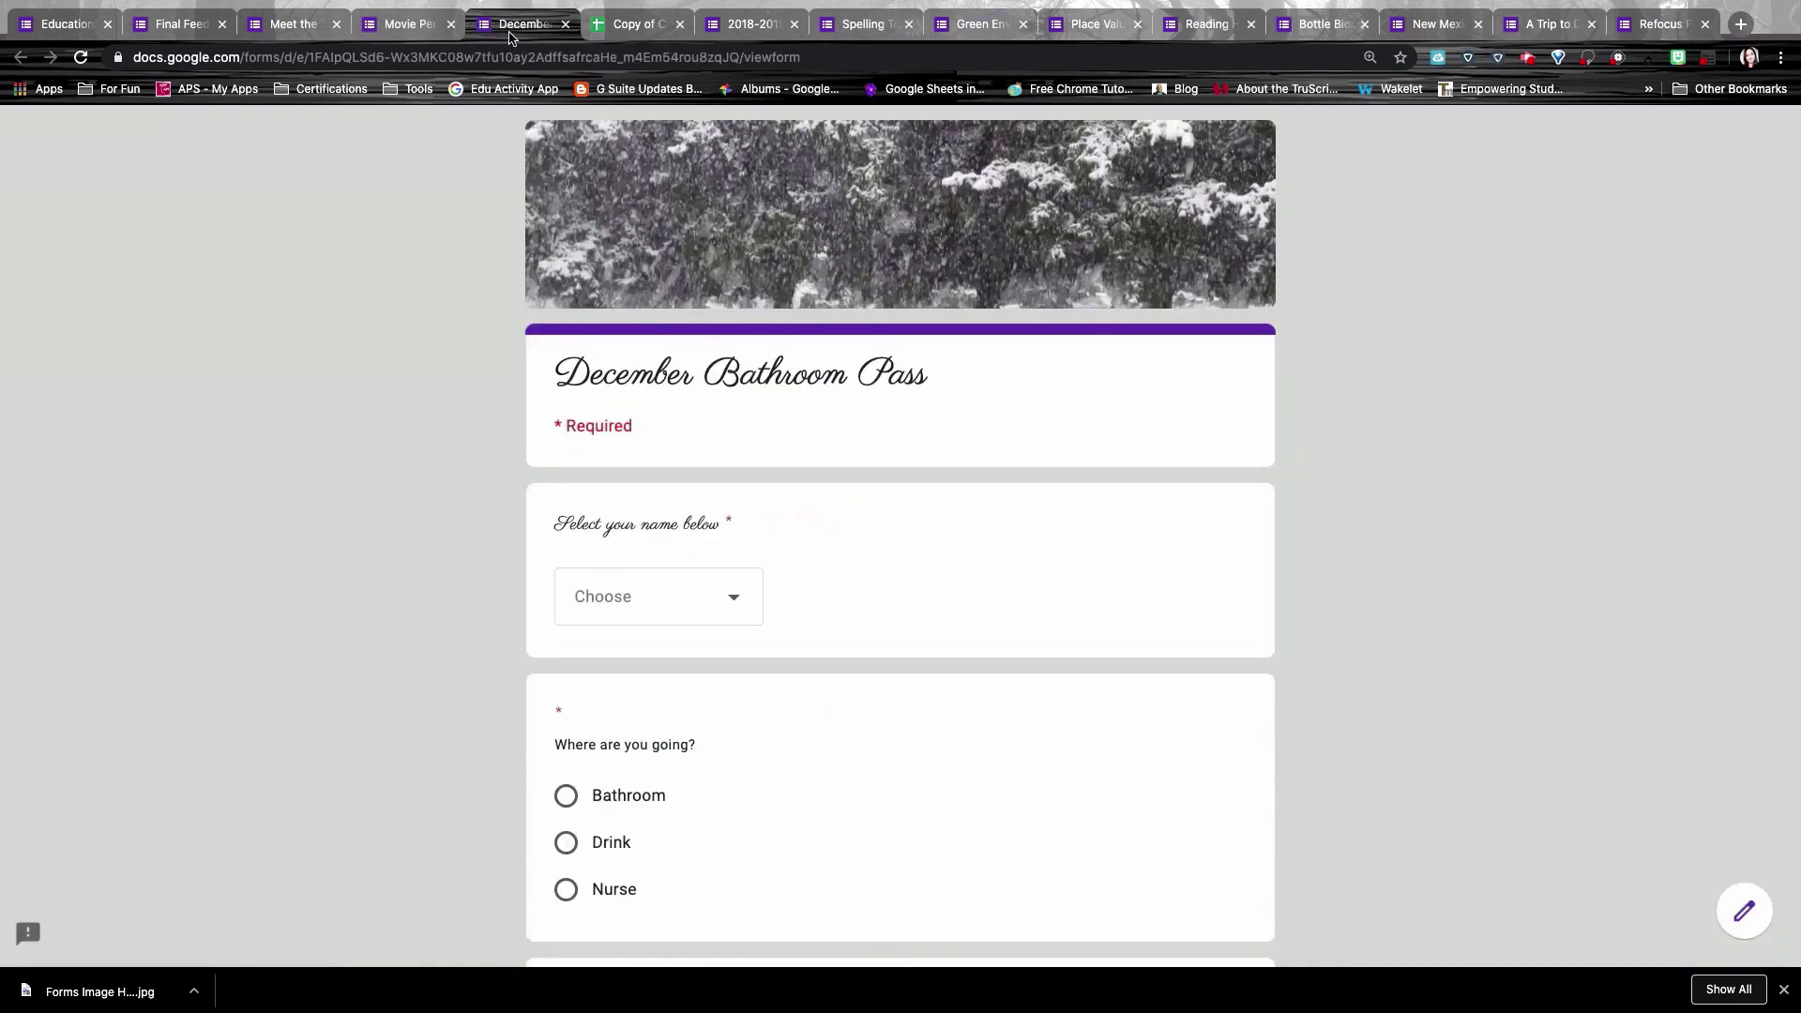
{"action": "mouse_move", "coordinate": [67, 925]}
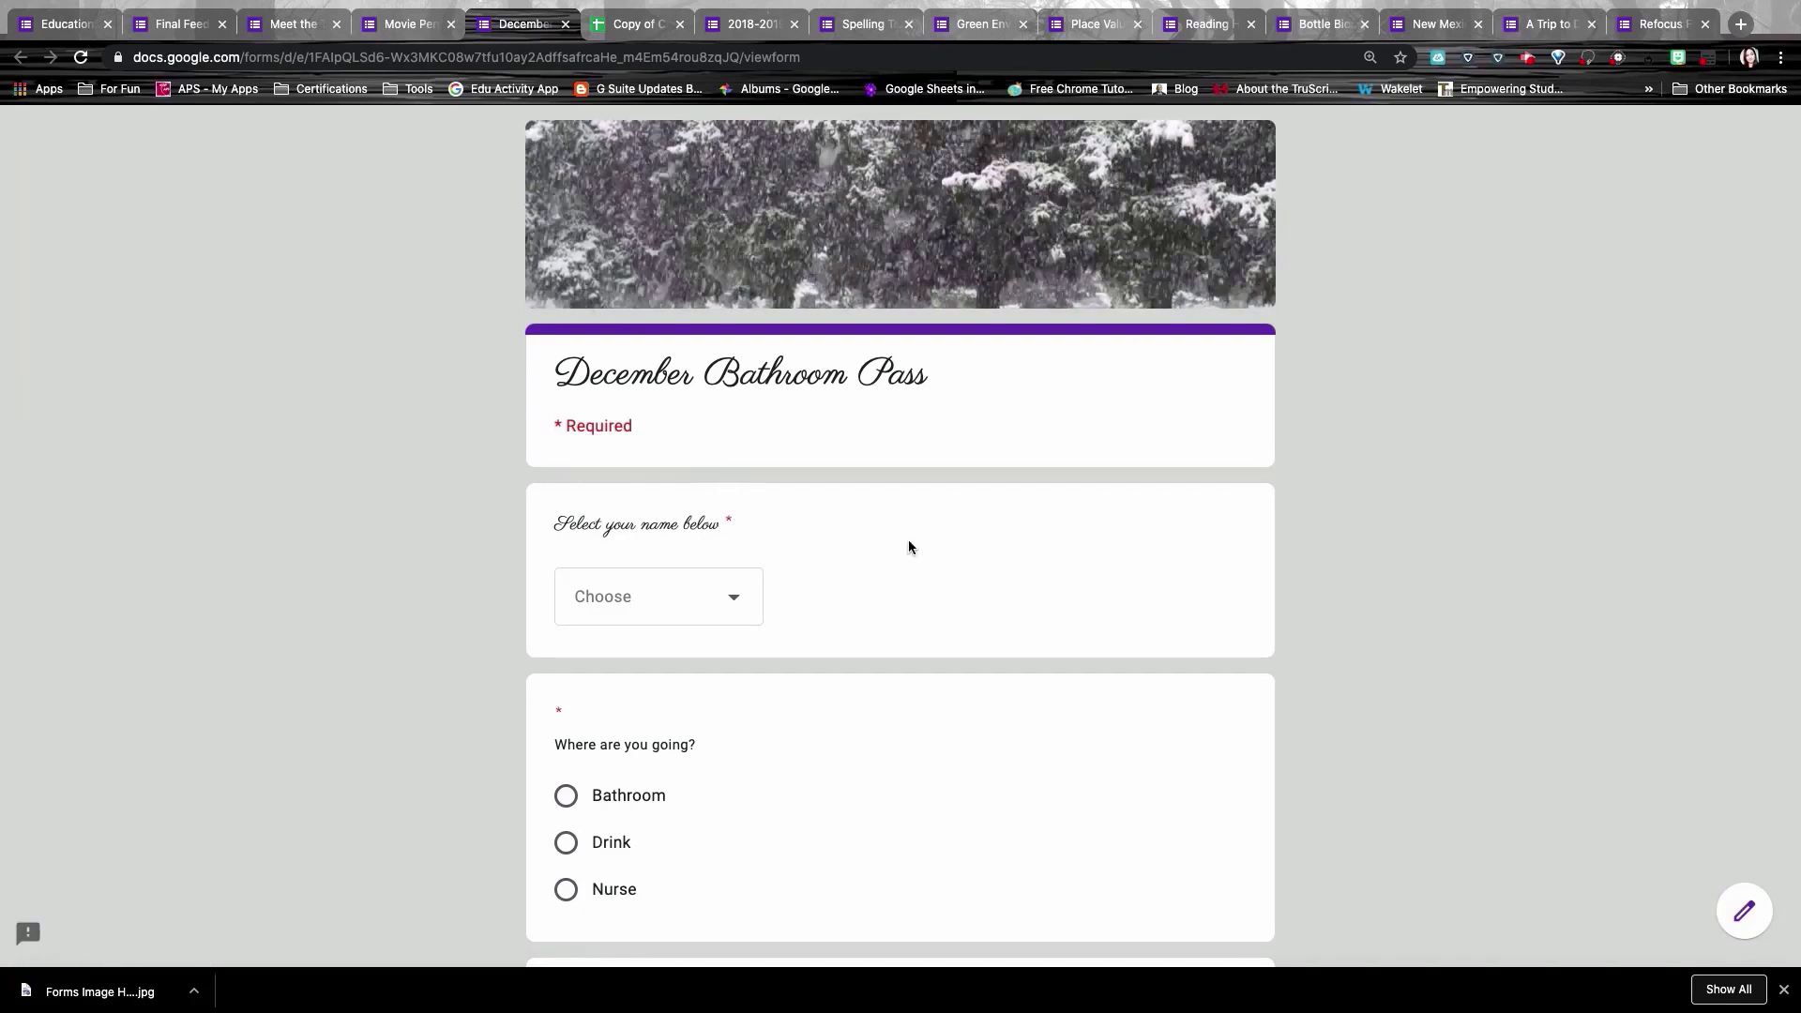
{"action": "left_click", "coordinate": [639, 599]}
{"action": "left_click", "coordinate": [818, 494]}
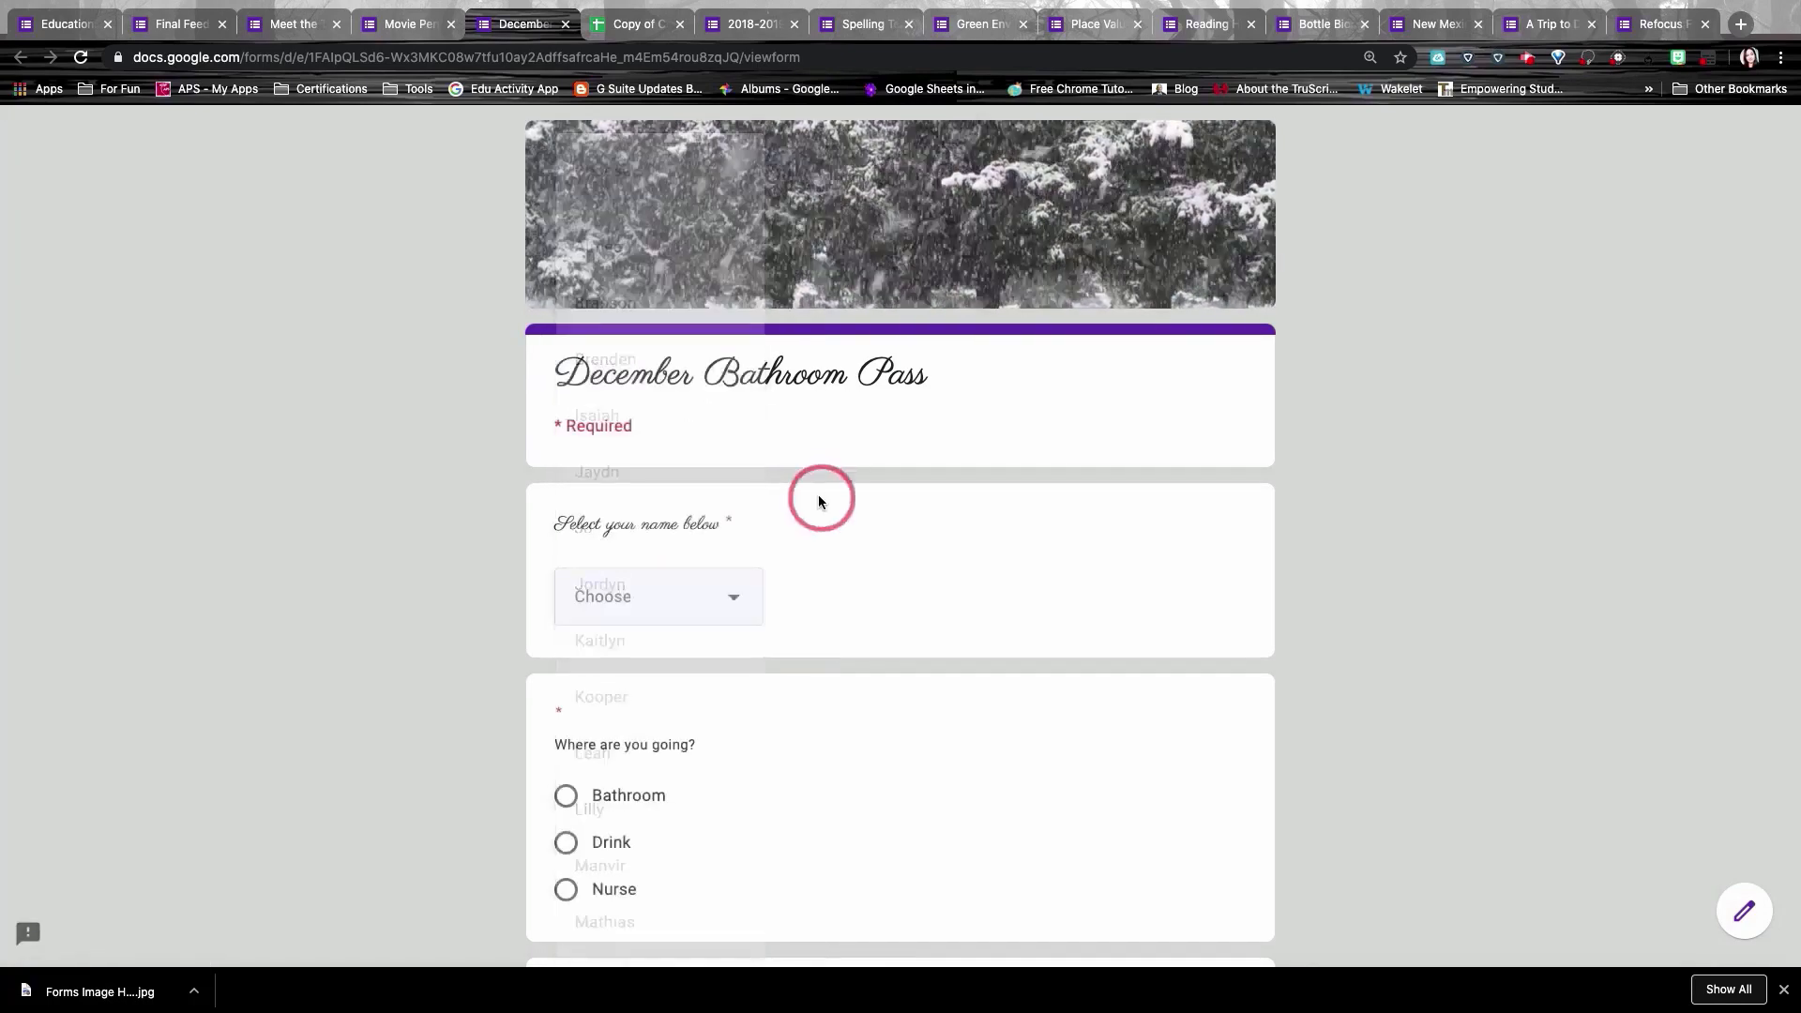
{"action": "scroll", "coordinate": [818, 493], "scroll_direction": "down", "scroll_amount": 5}
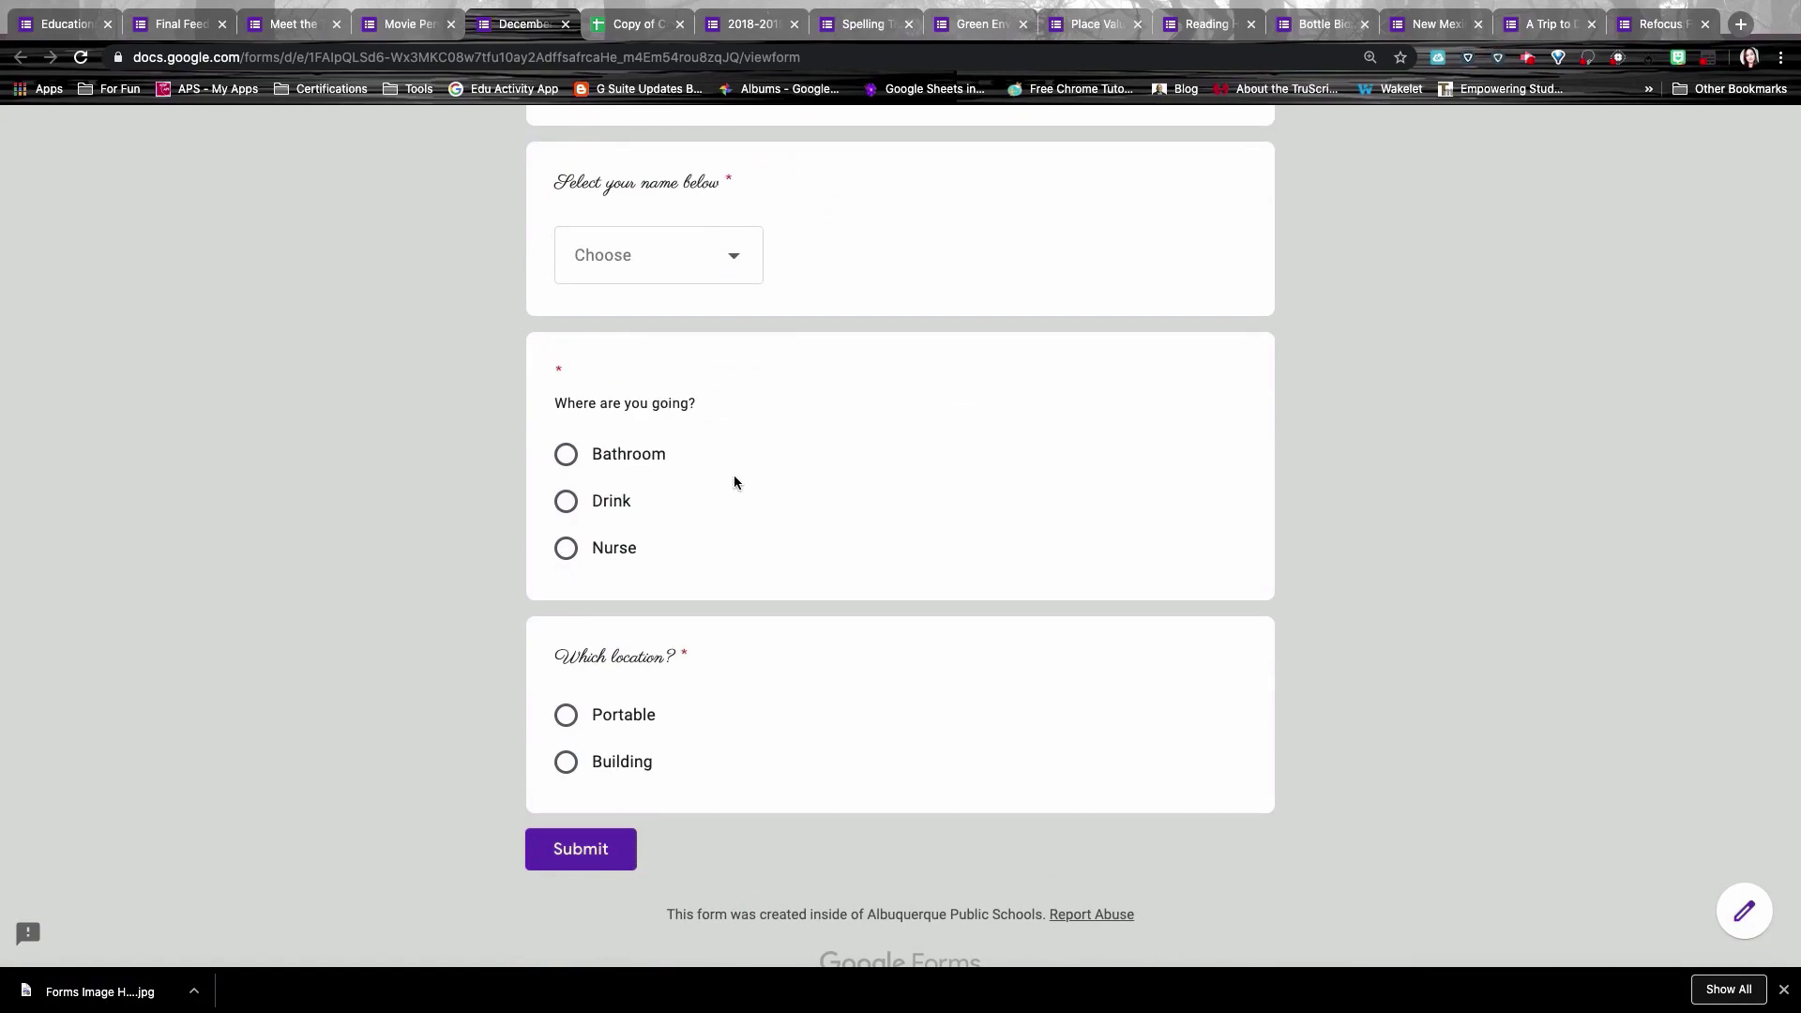
{"action": "scroll", "coordinate": [733, 482], "scroll_direction": "up", "scroll_amount": 4}
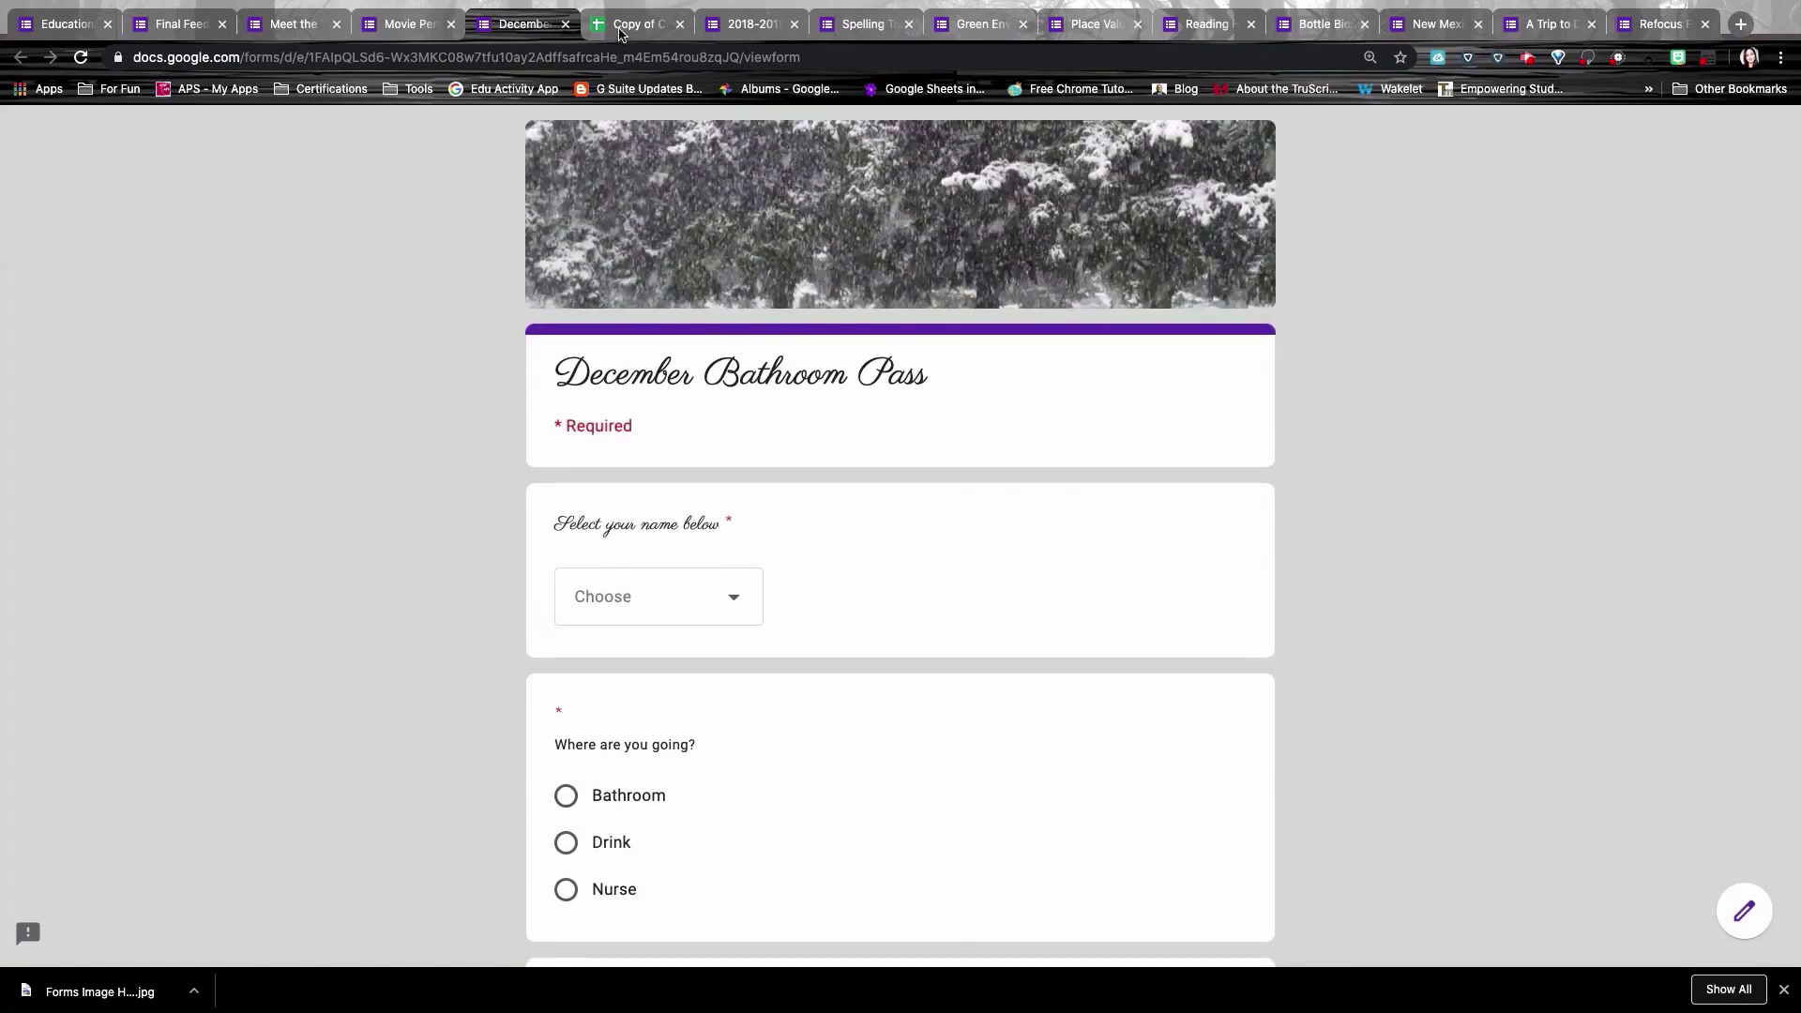
{"action": "left_click", "coordinate": [620, 28]}
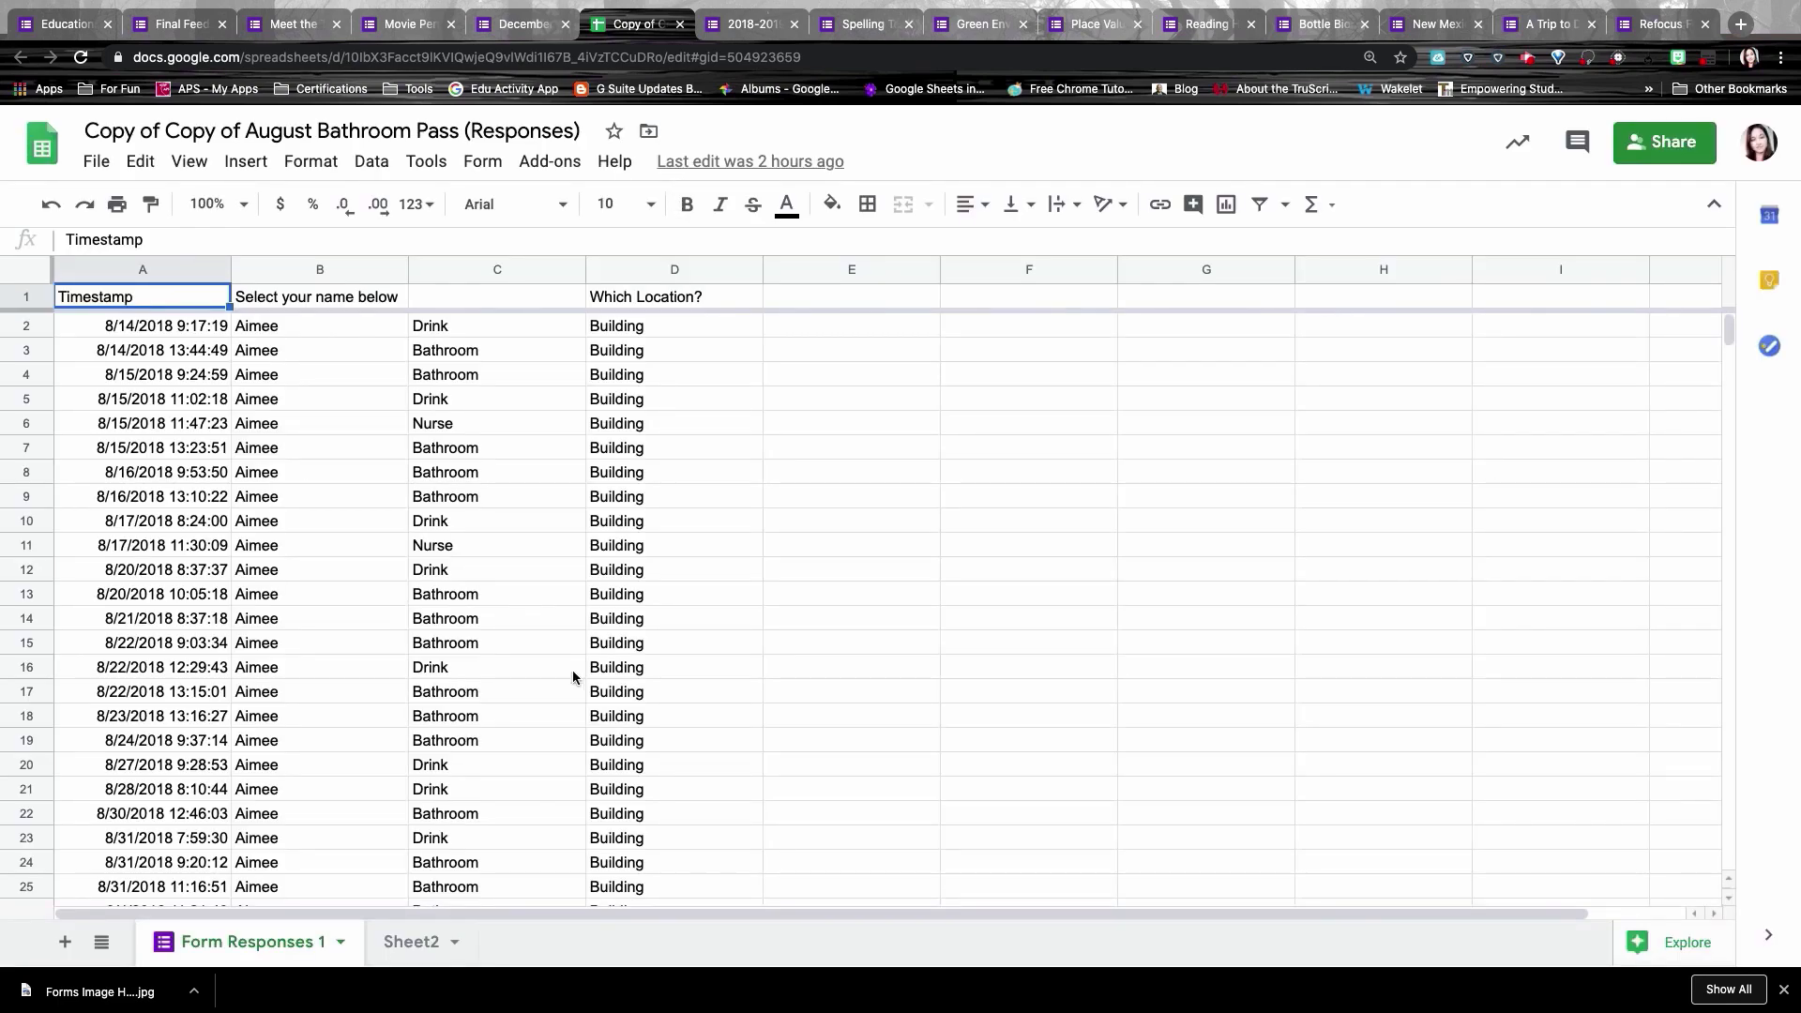
Step: Show Sheet2's per-student bathroom pass counts and total times in the August responses
{"action": "scroll", "coordinate": [488, 807], "scroll_direction": "down", "scroll_amount": 1}
{"action": "left_click", "coordinate": [410, 942]}
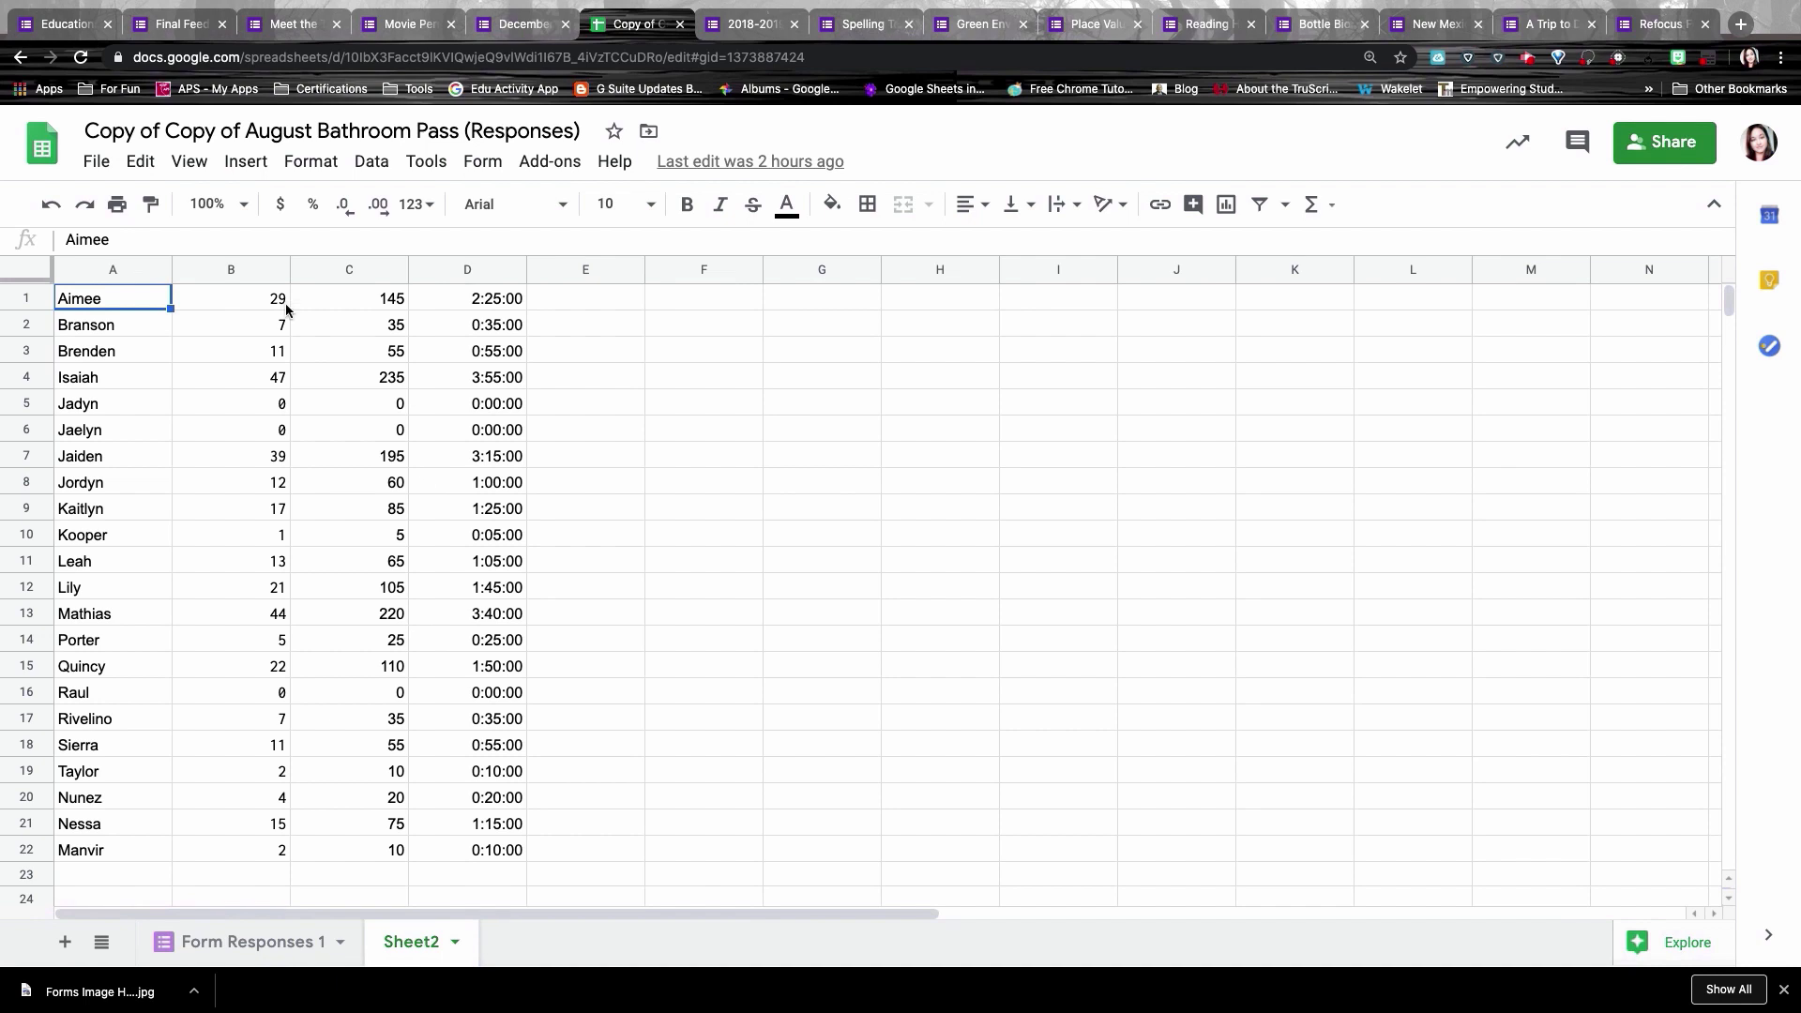
{"action": "scroll", "coordinate": [457, 550], "scroll_direction": "down", "scroll_amount": 1}
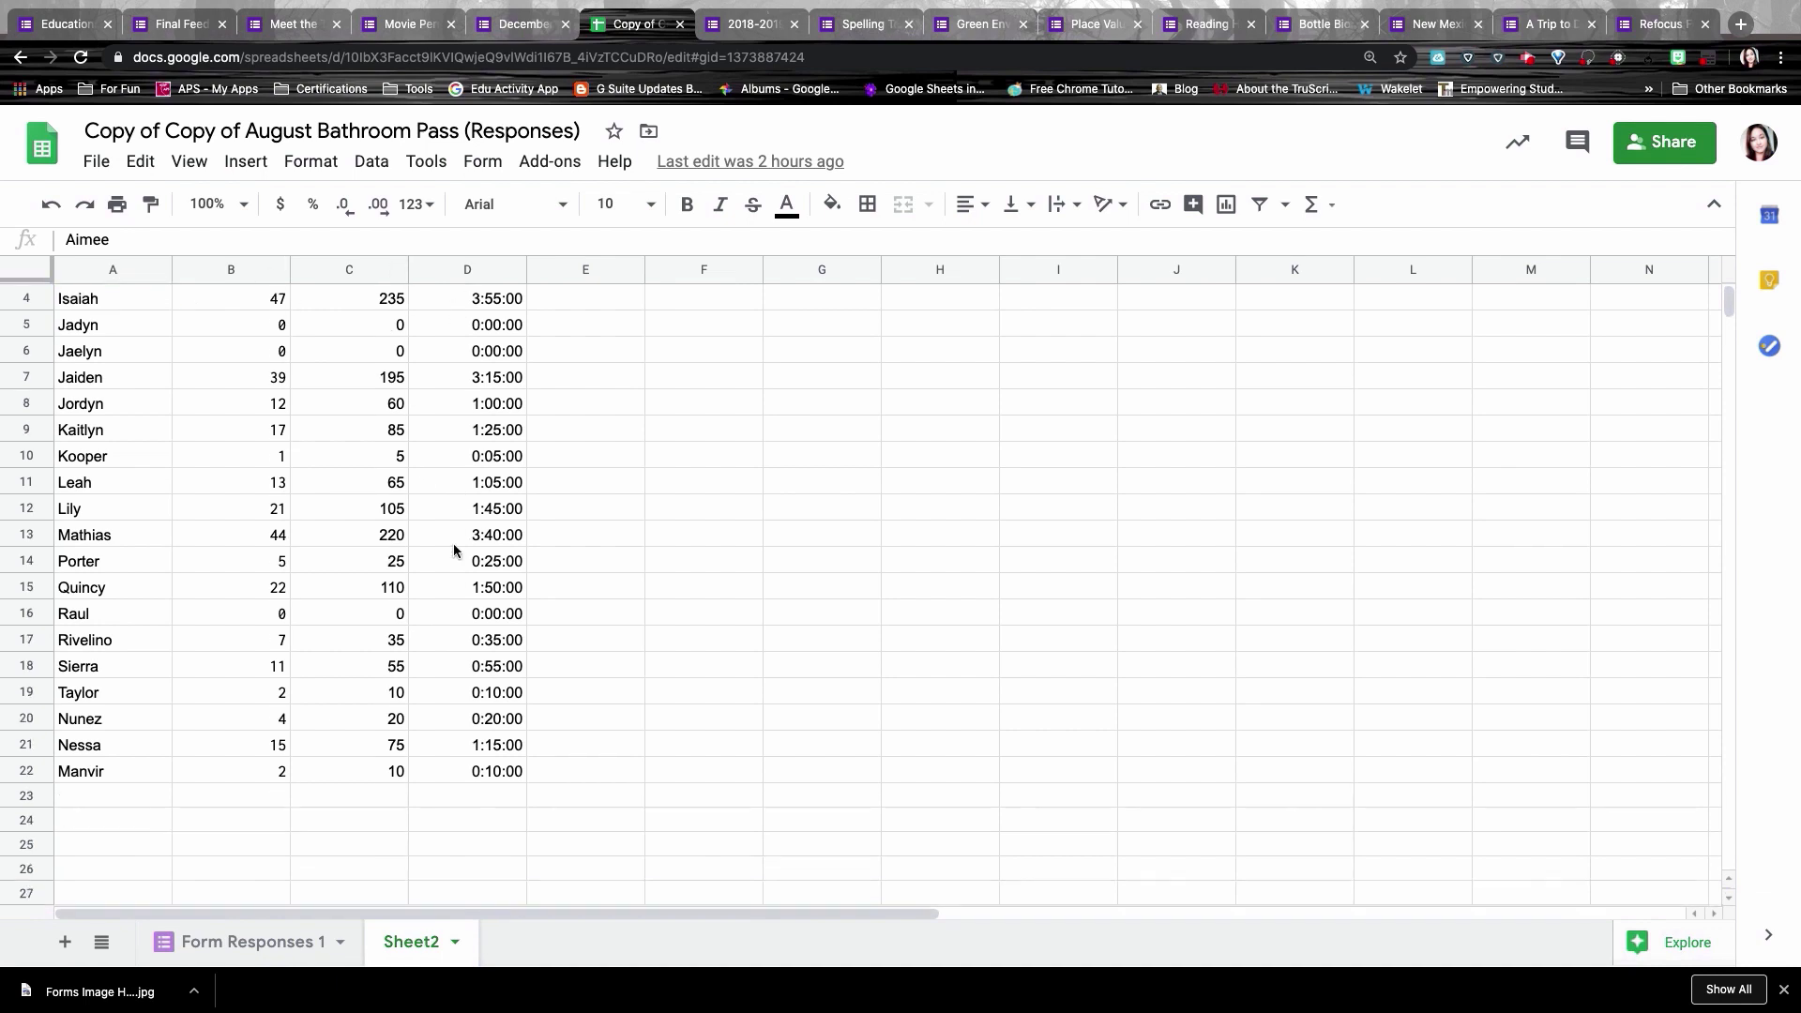
{"action": "scroll", "coordinate": [457, 549], "scroll_direction": "up", "scroll_amount": 1}
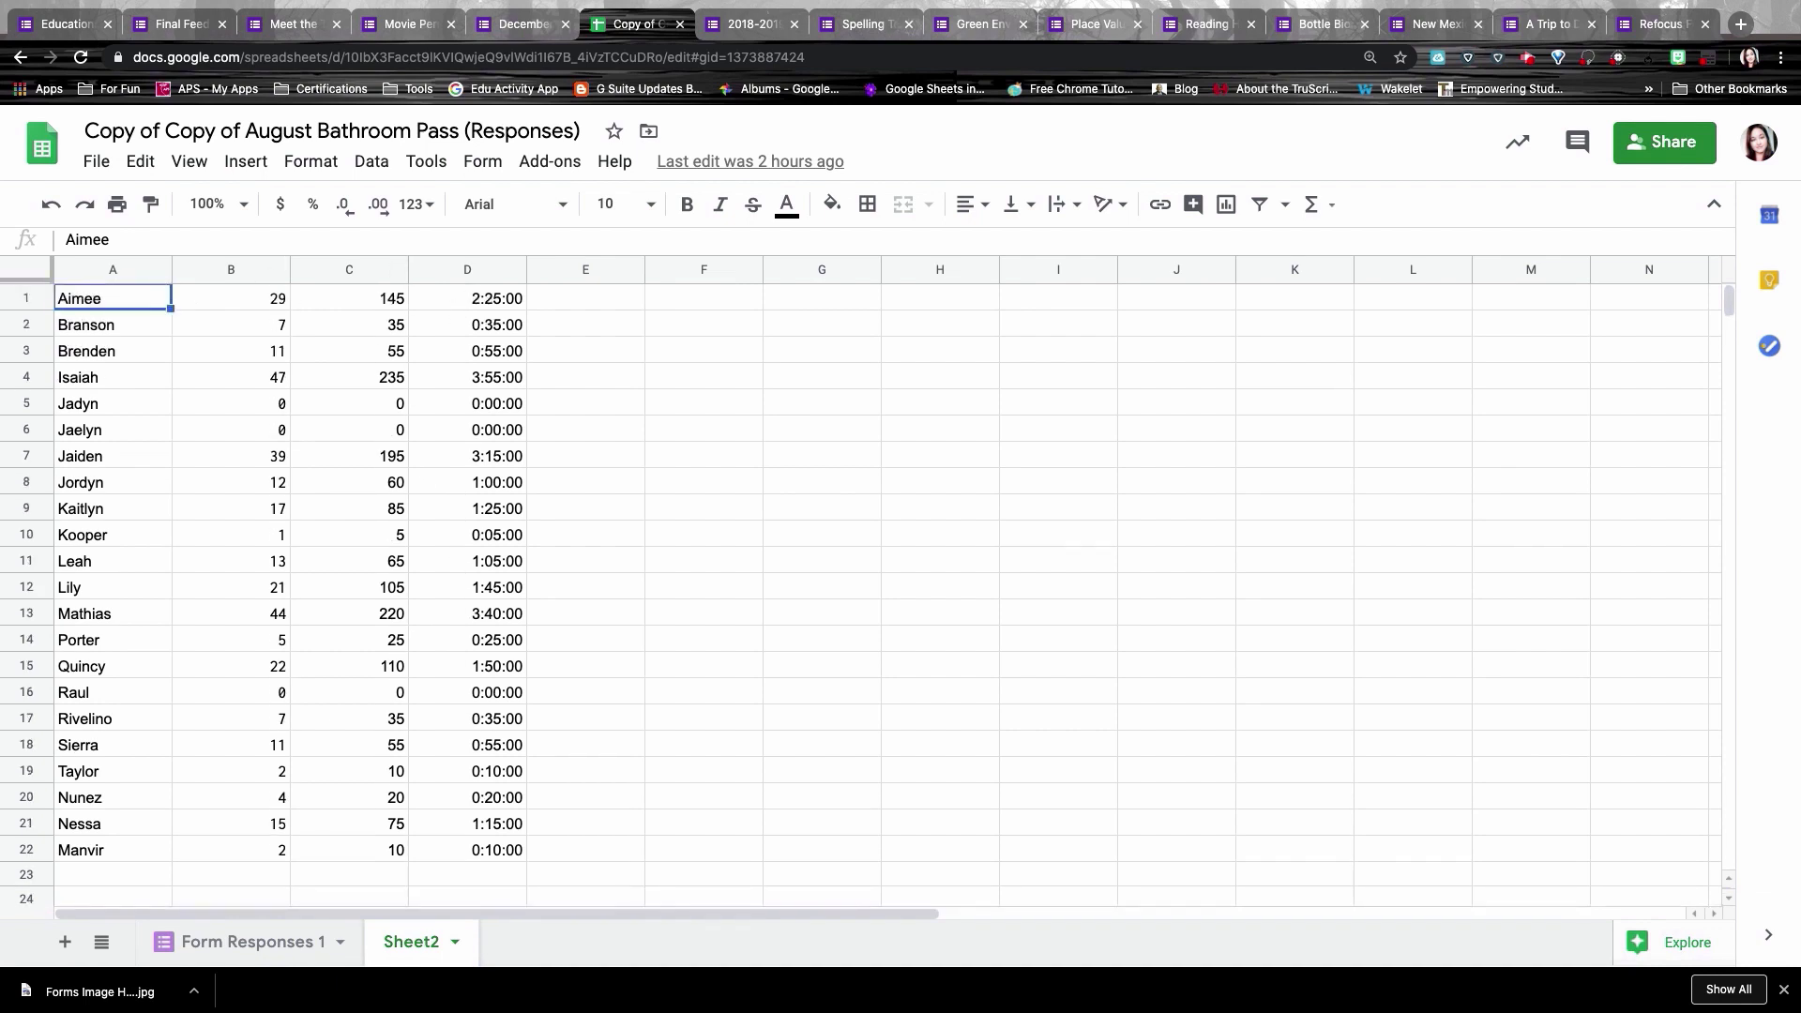
{"action": "left_click", "coordinate": [752, 33]}
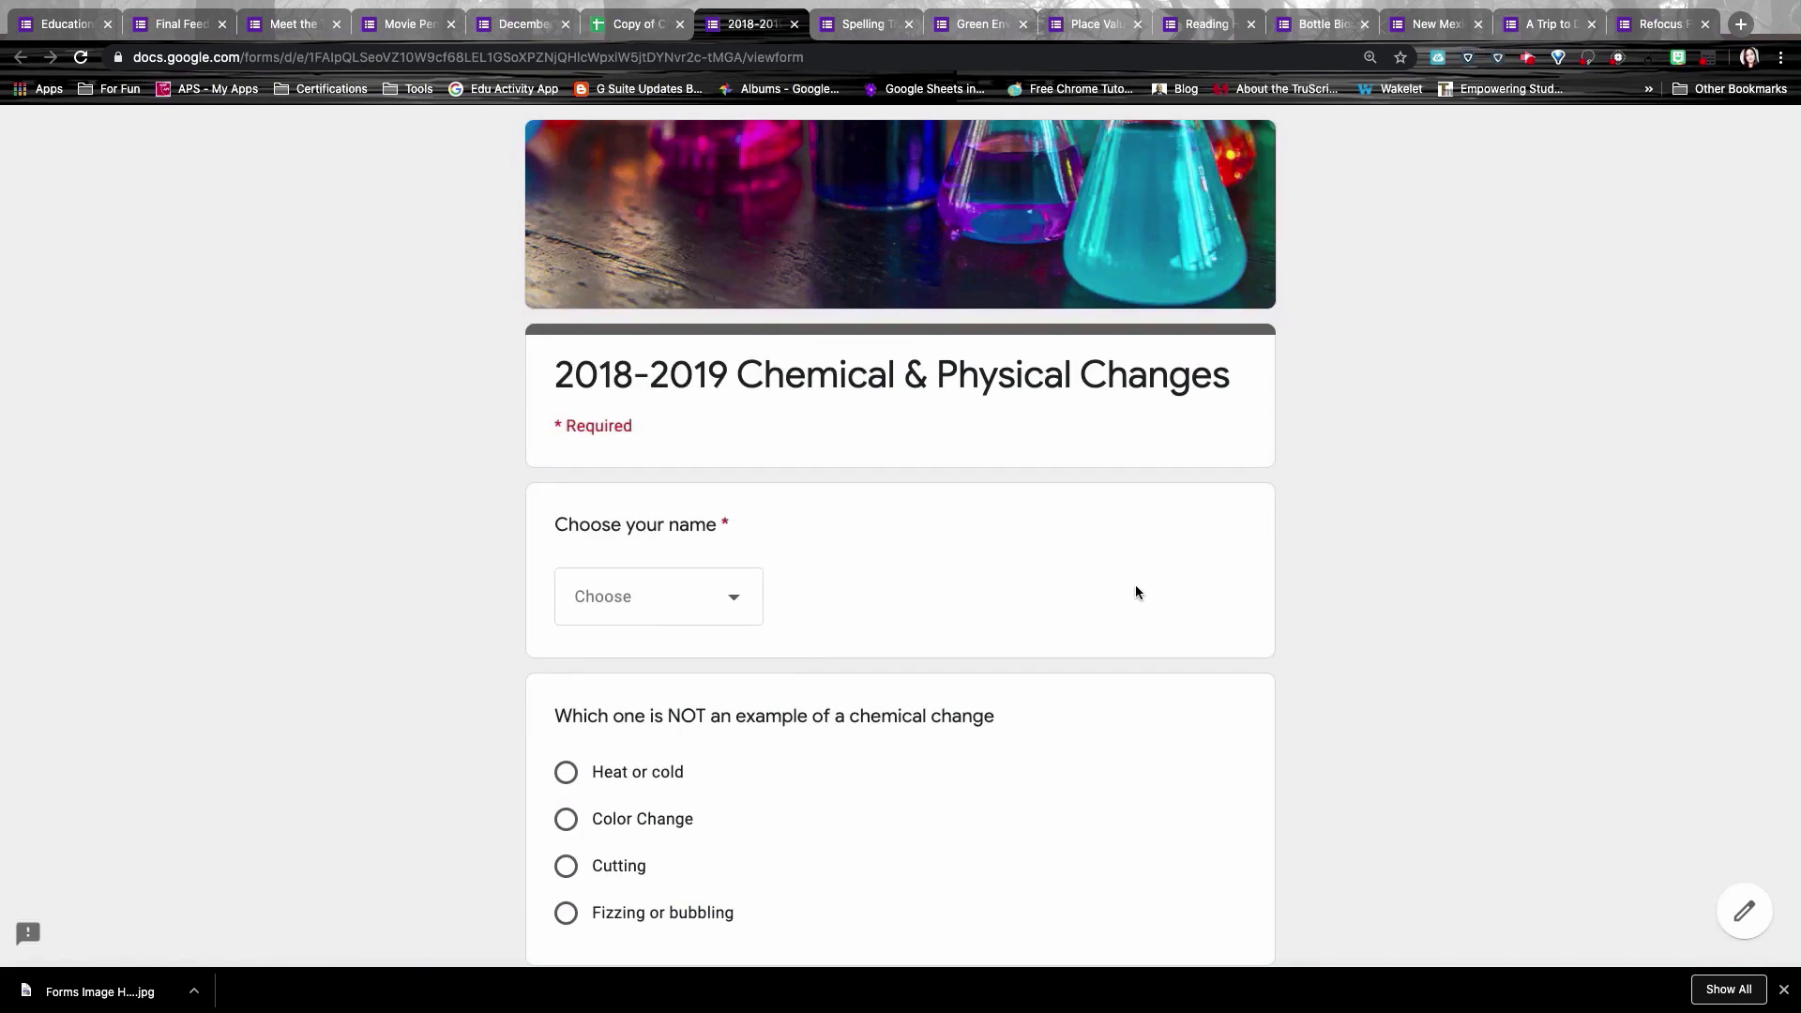
Step: Scroll through the Chemical & Physical Changes picture questions down to the Submit button
{"action": "scroll", "coordinate": [1135, 589], "scroll_direction": "down", "scroll_amount": 3}
{"action": "scroll", "coordinate": [1135, 584], "scroll_direction": "down", "scroll_amount": 3}
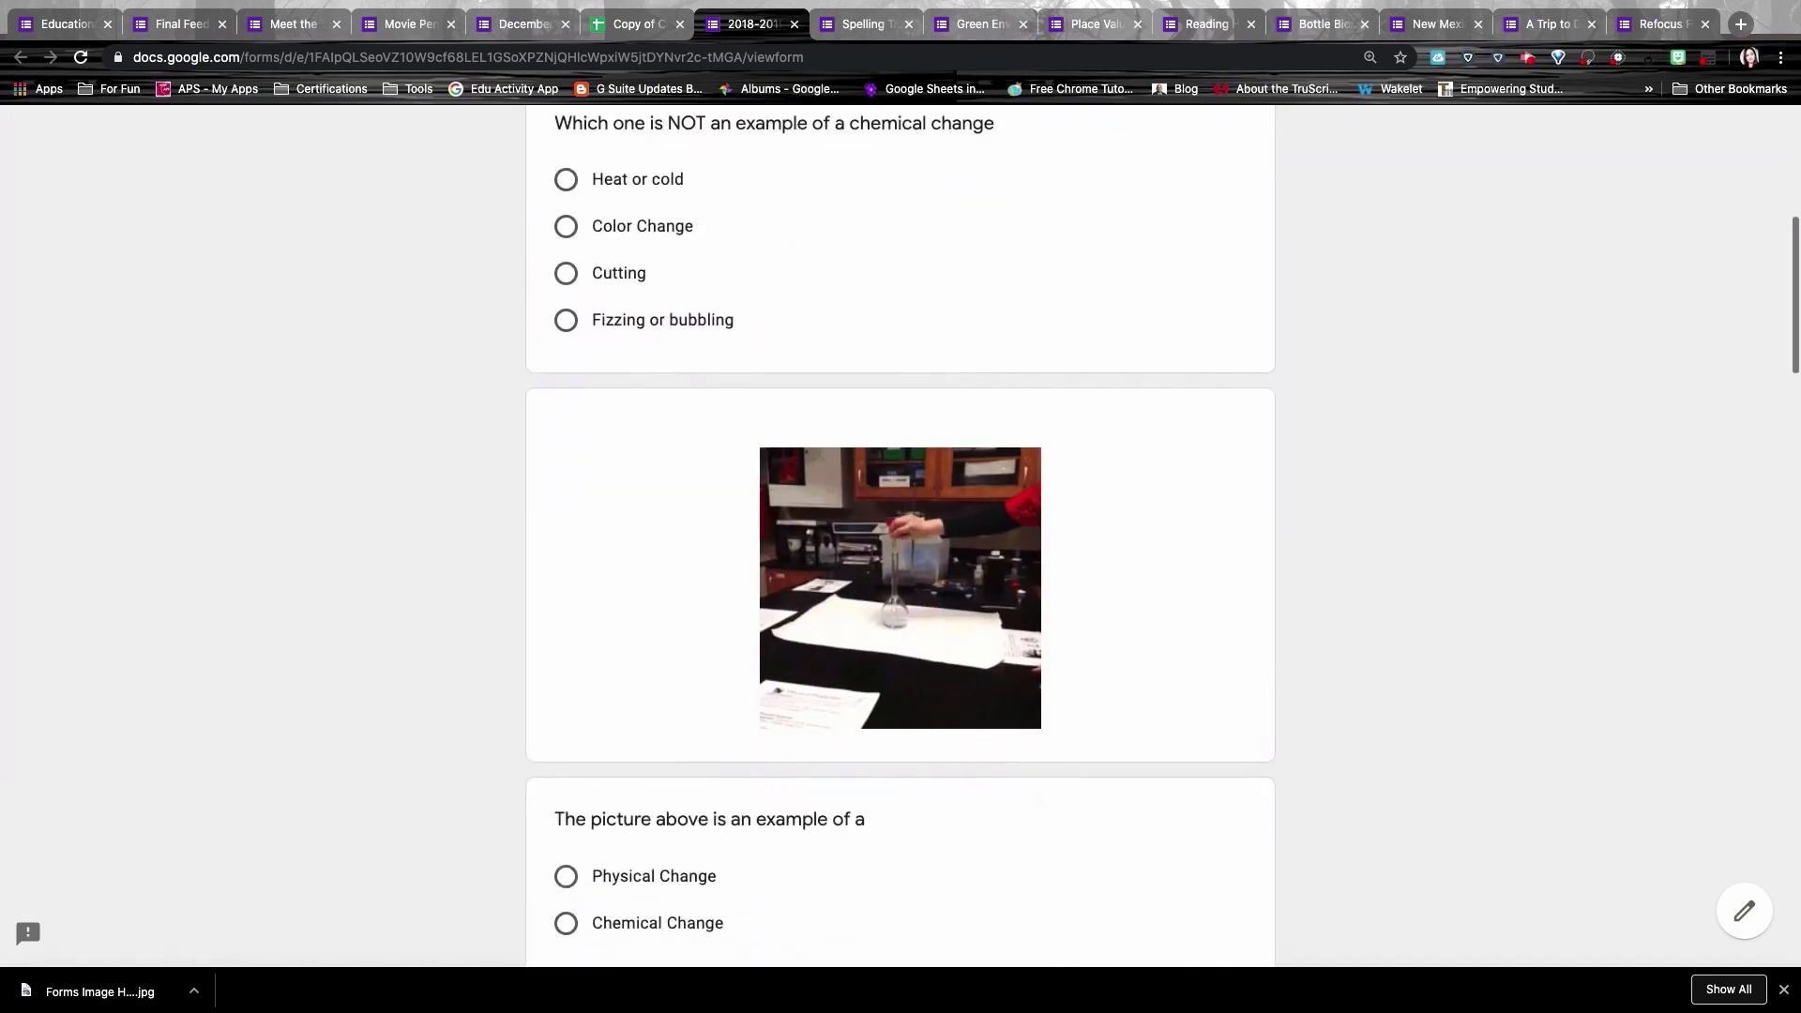
{"action": "scroll", "coordinate": [1136, 583], "scroll_direction": "down", "scroll_amount": 1}
{"action": "scroll", "coordinate": [945, 474], "scroll_direction": "down", "scroll_amount": 1}
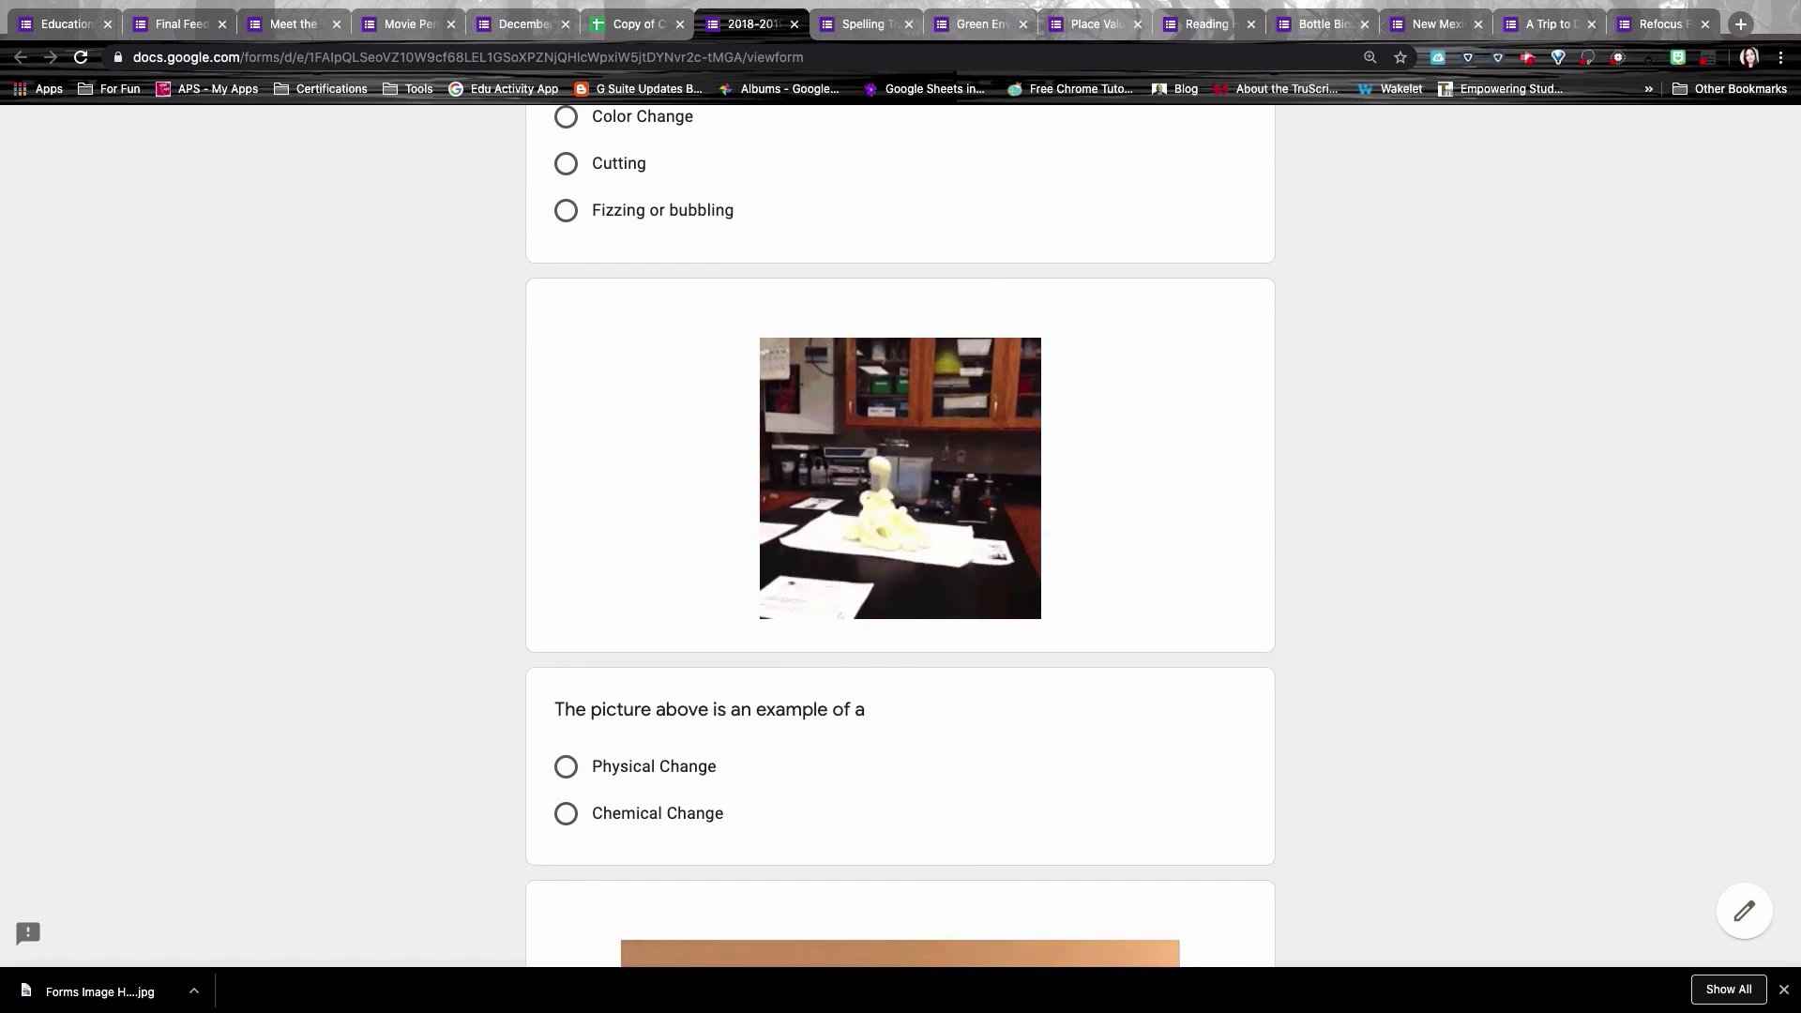
{"action": "scroll", "coordinate": [885, 819], "scroll_direction": "down", "scroll_amount": 4}
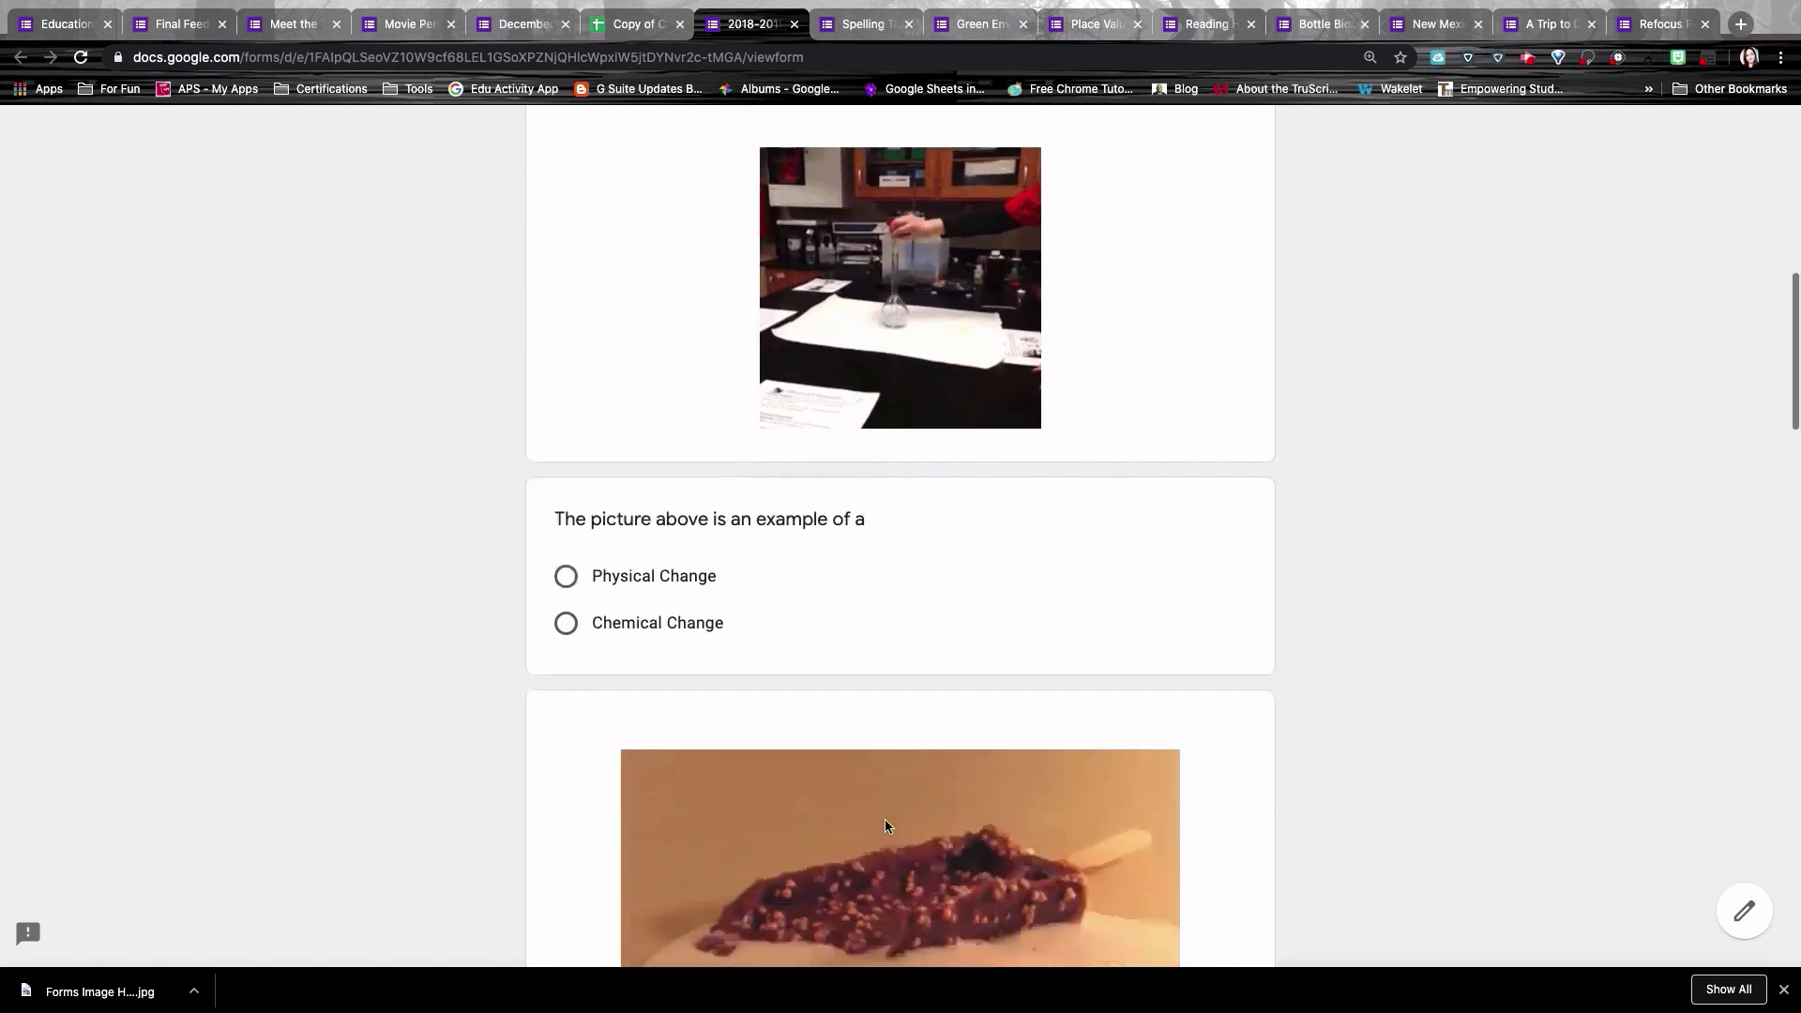
{"action": "scroll", "coordinate": [983, 760], "scroll_direction": "down", "scroll_amount": 6}
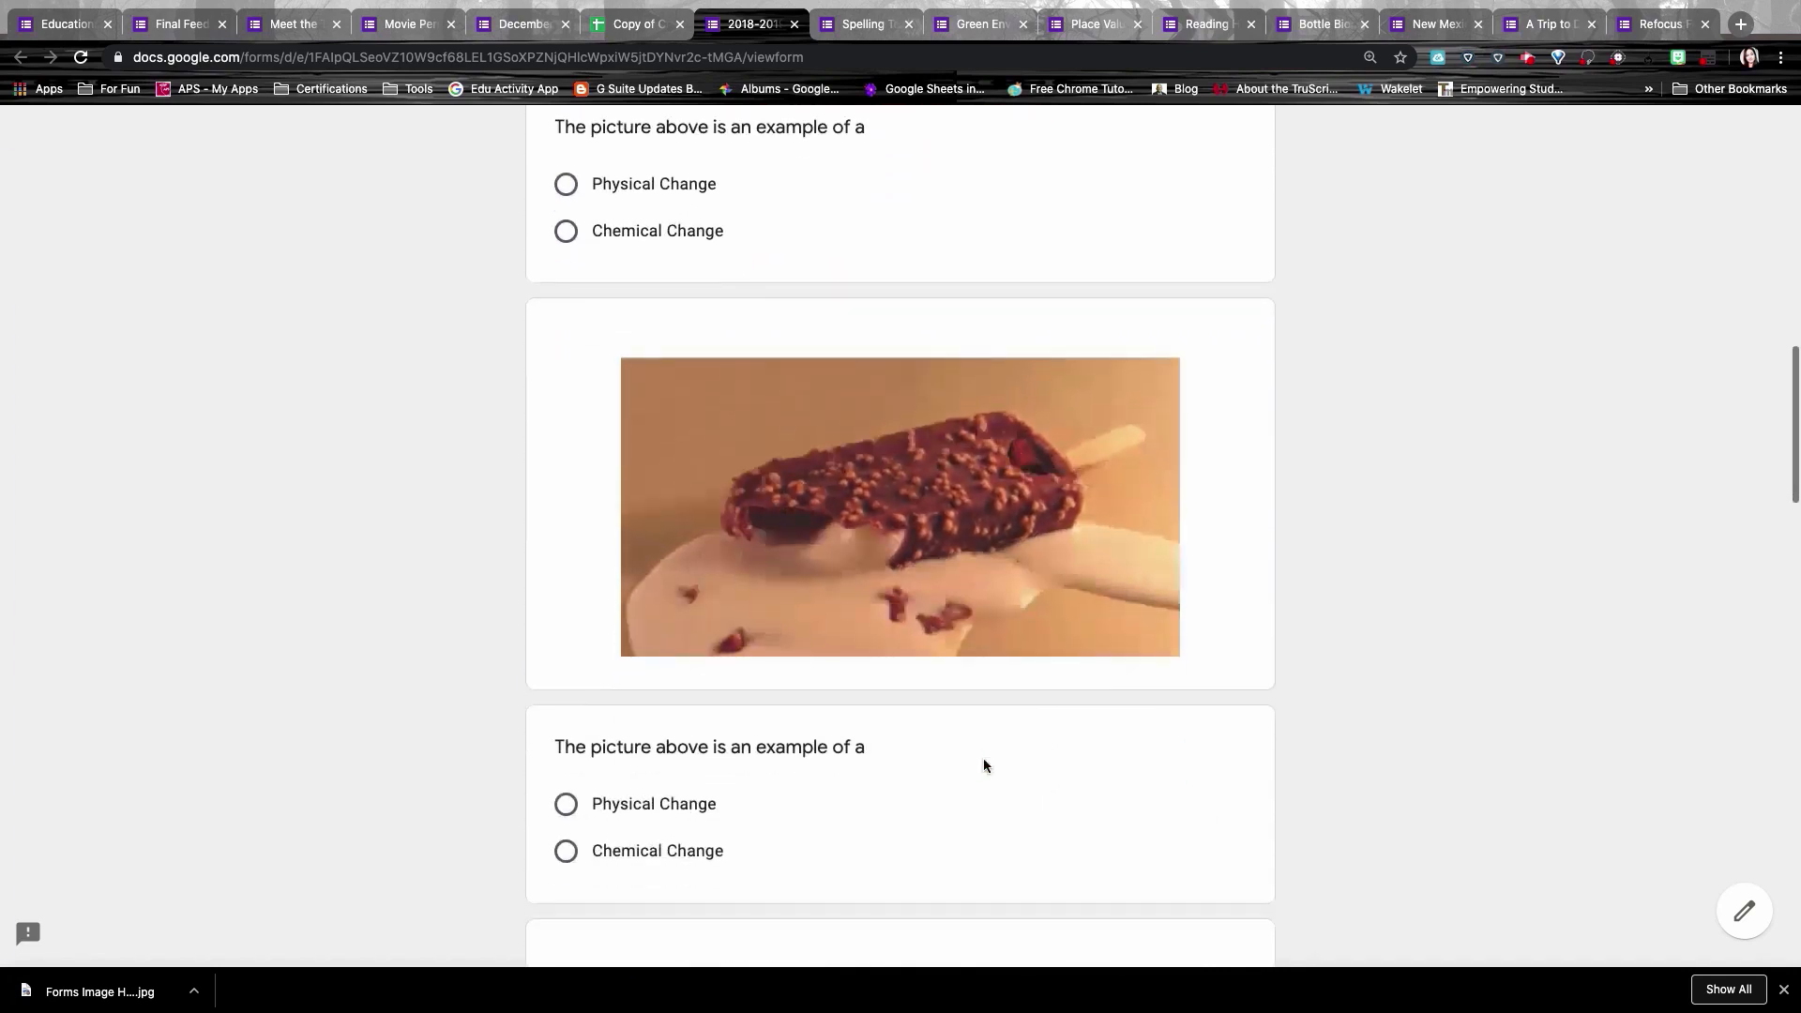
{"action": "scroll", "coordinate": [901, 535], "scroll_direction": "down", "scroll_amount": 5}
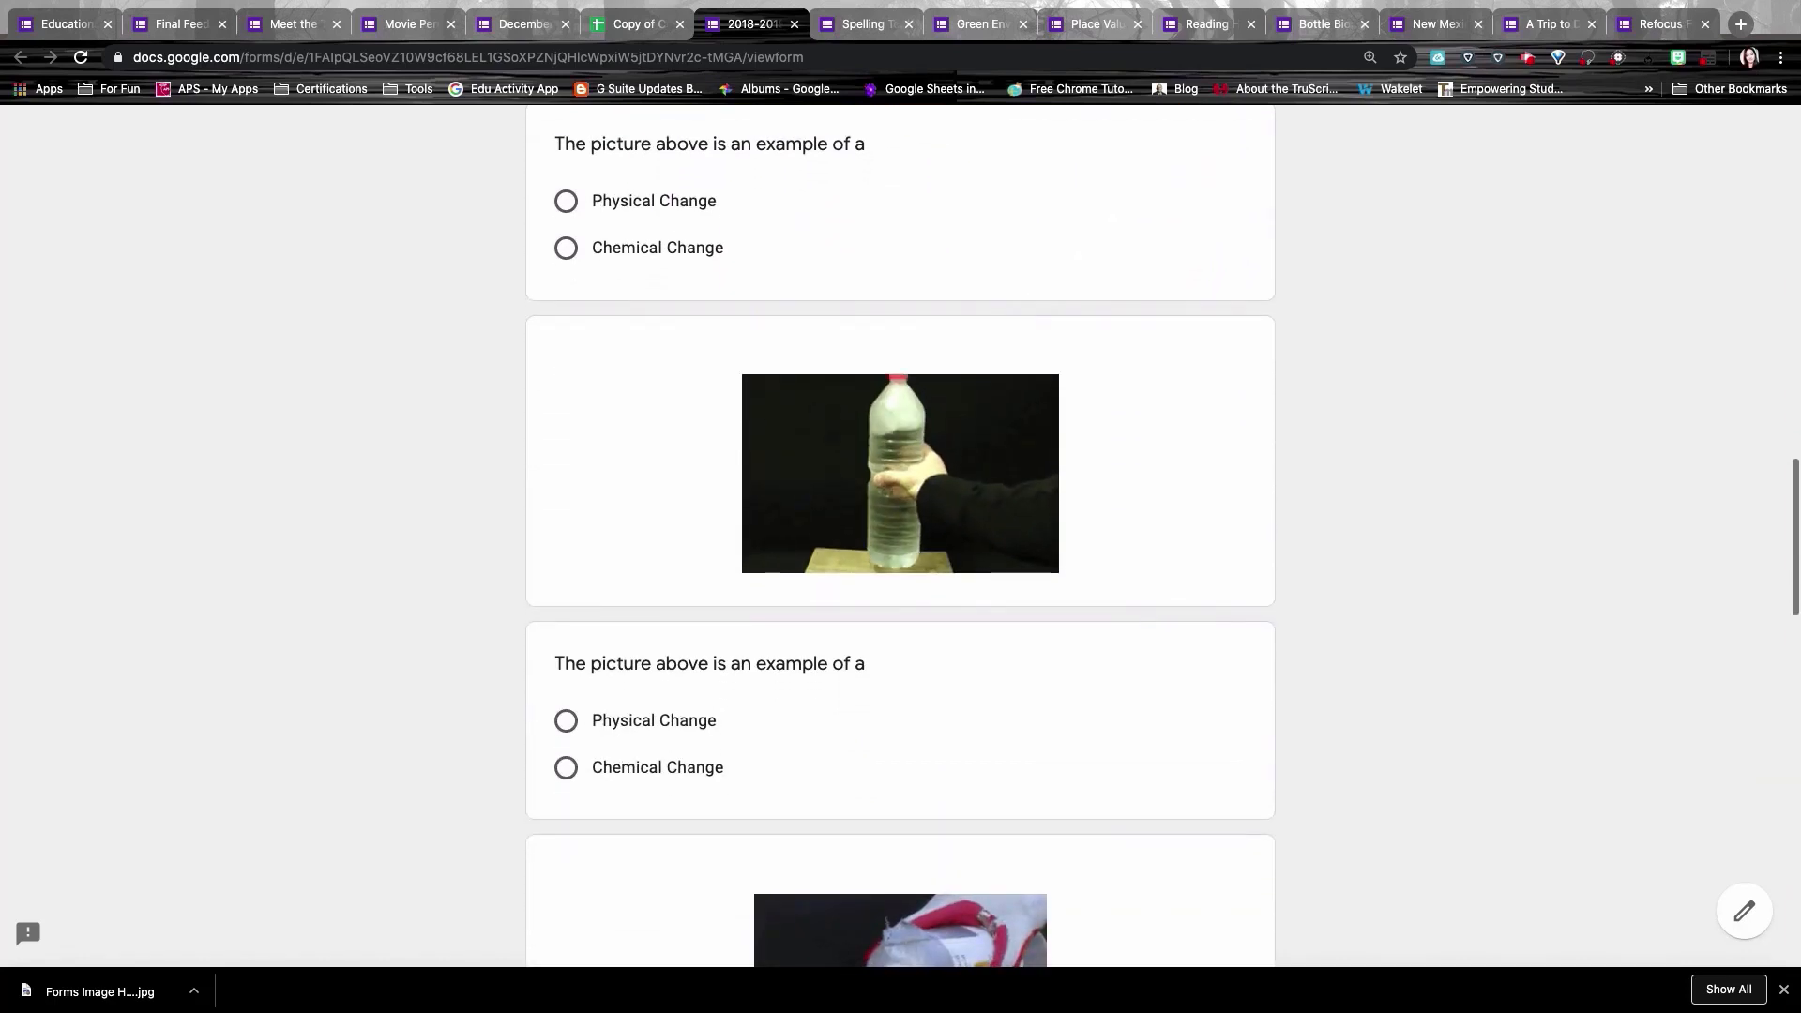
{"action": "scroll", "coordinate": [900, 535], "scroll_direction": "down", "scroll_amount": 6}
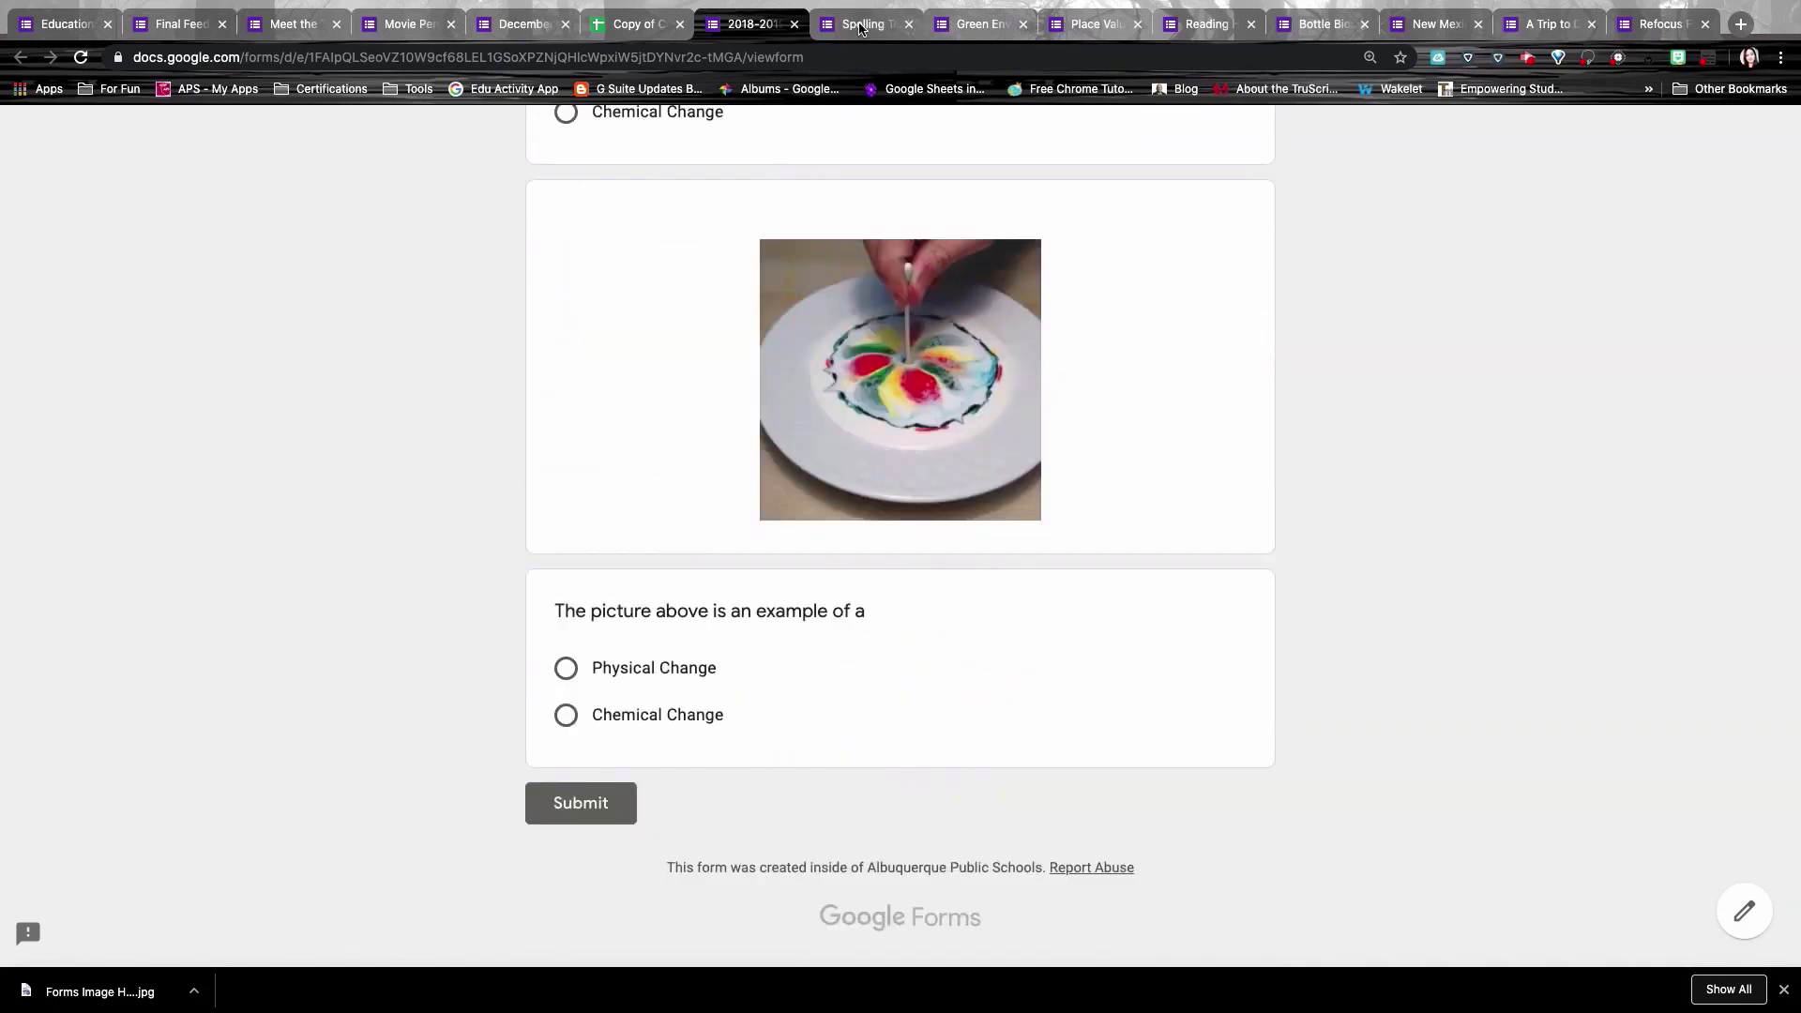
{"action": "left_click", "coordinate": [861, 25]}
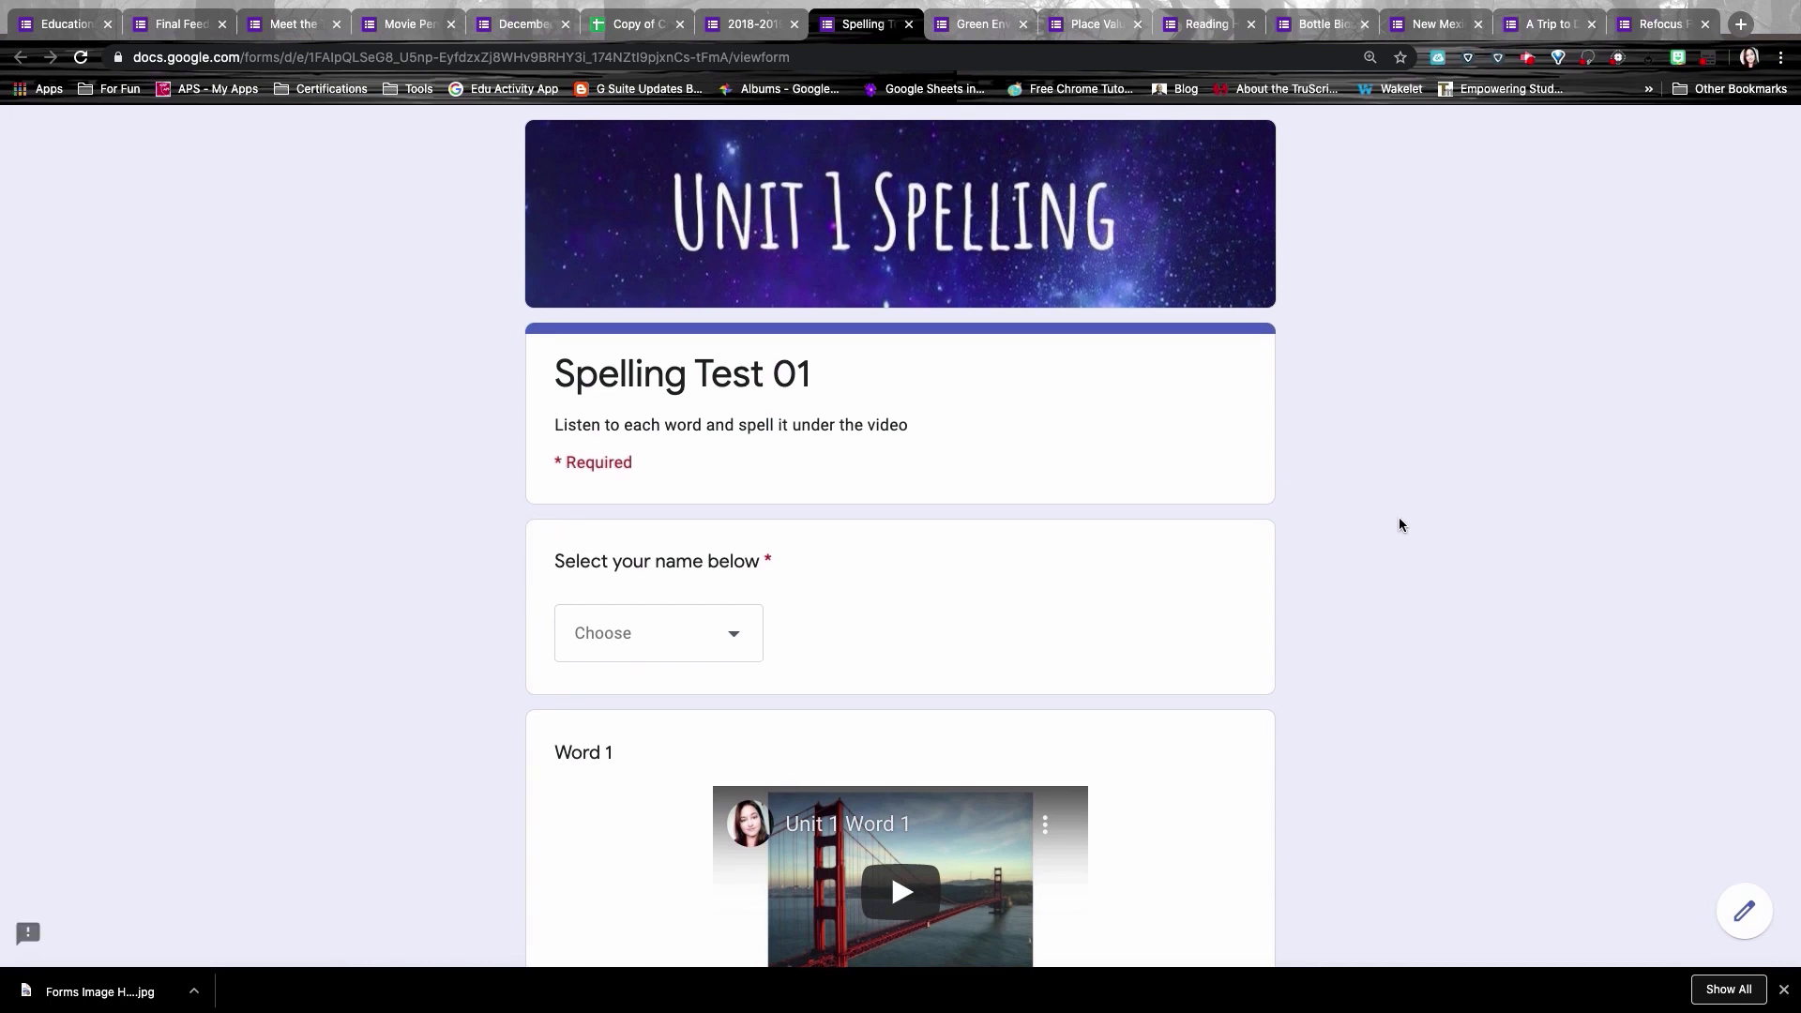
Step: Select Student 1, play the Word 1 video, and start typing the answer 'bridge'
{"action": "left_click", "coordinate": [664, 623]}
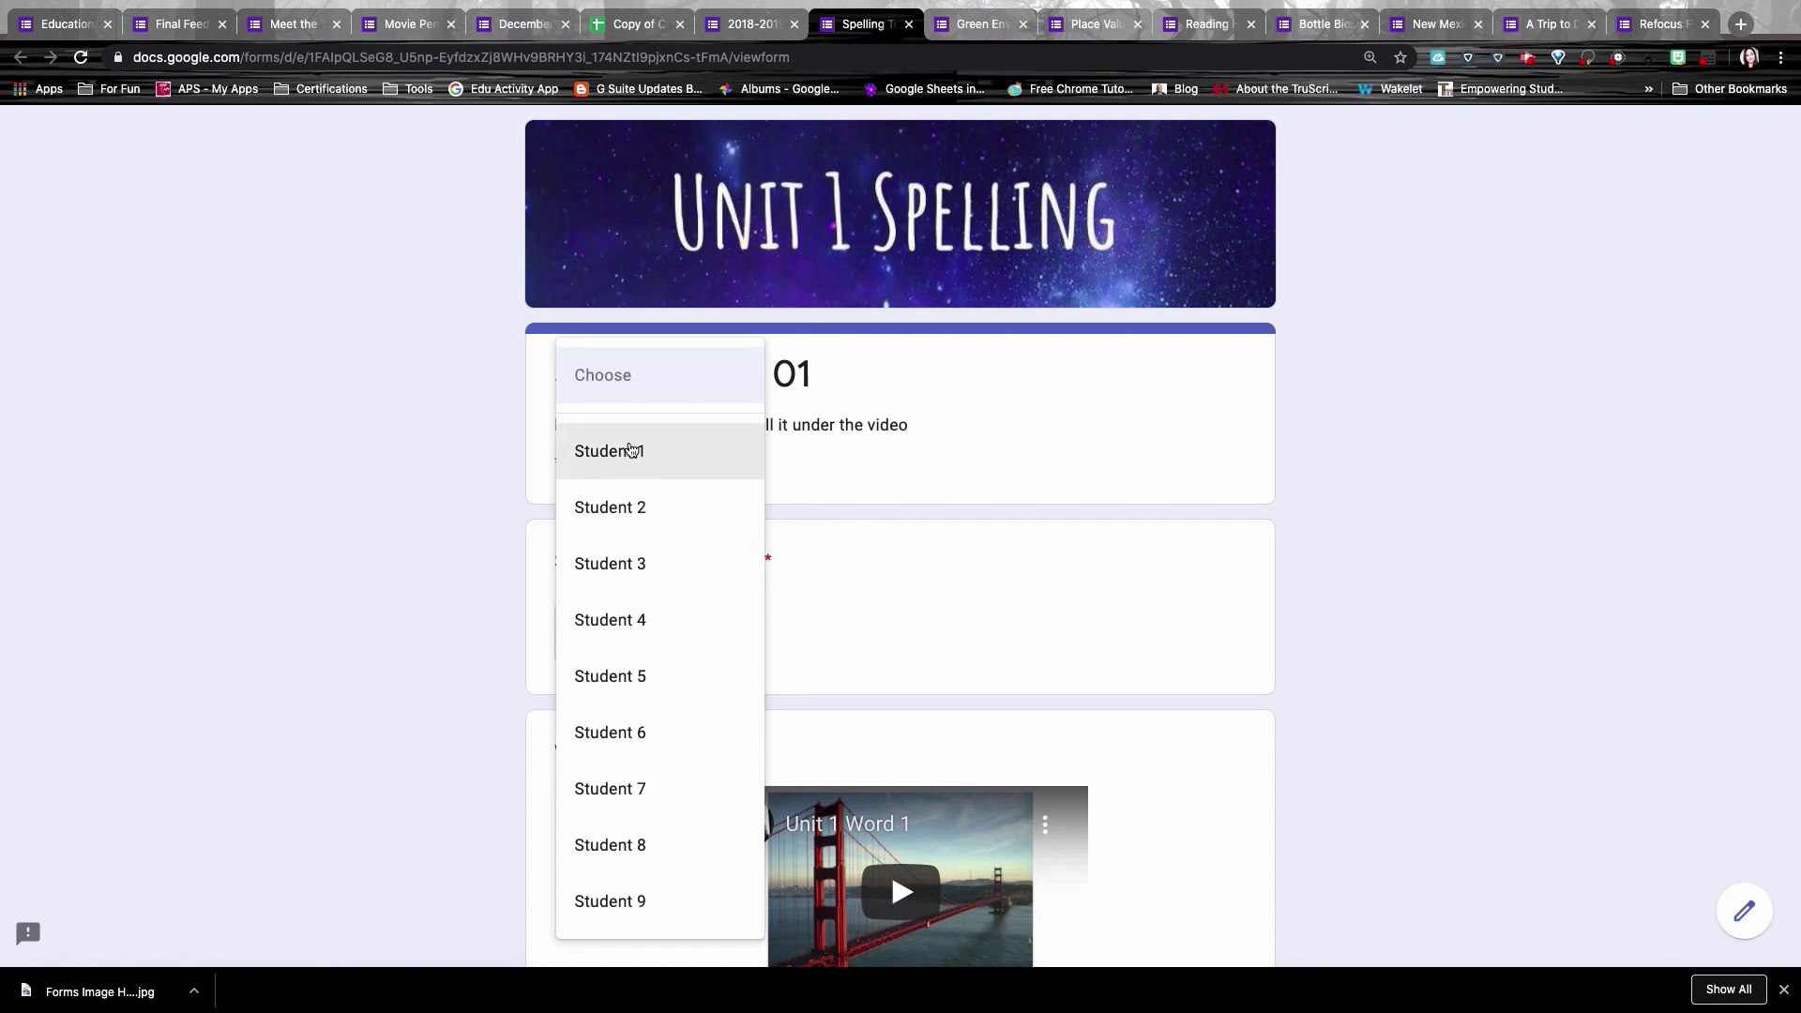
{"action": "left_click", "coordinate": [631, 450]}
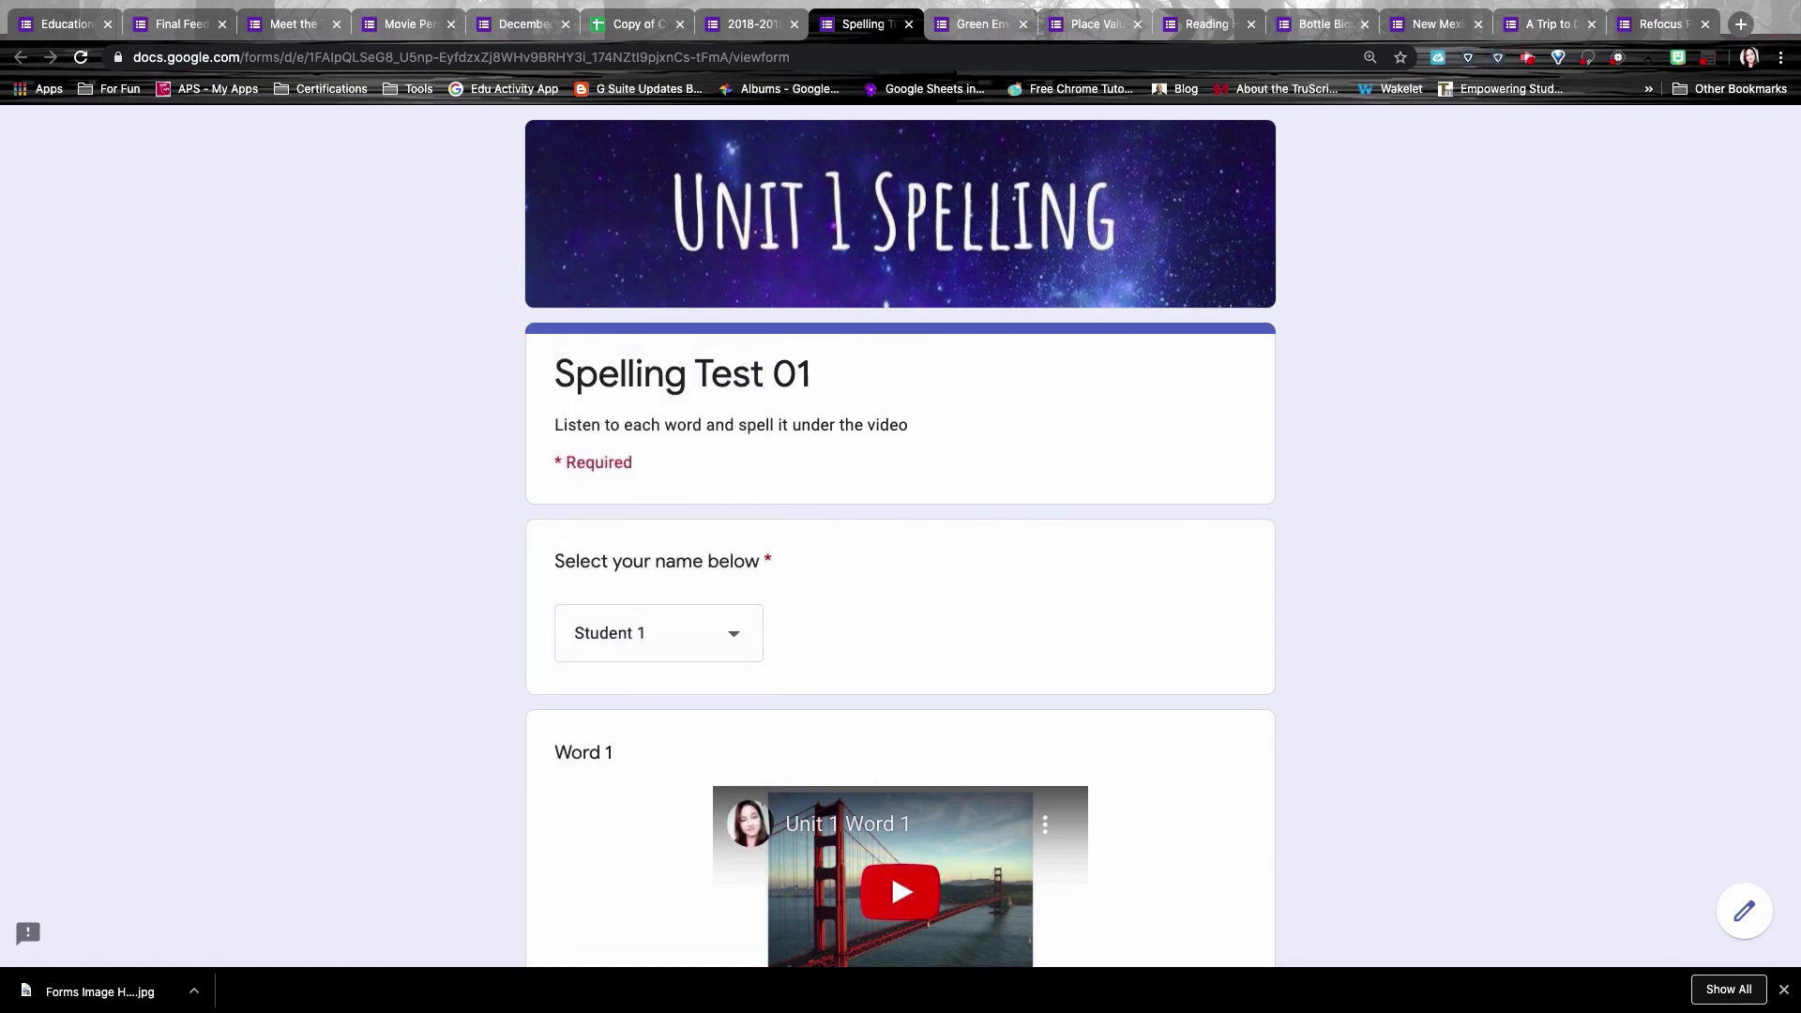
{"action": "scroll", "coordinate": [900, 891], "scroll_direction": "down", "scroll_amount": 5}
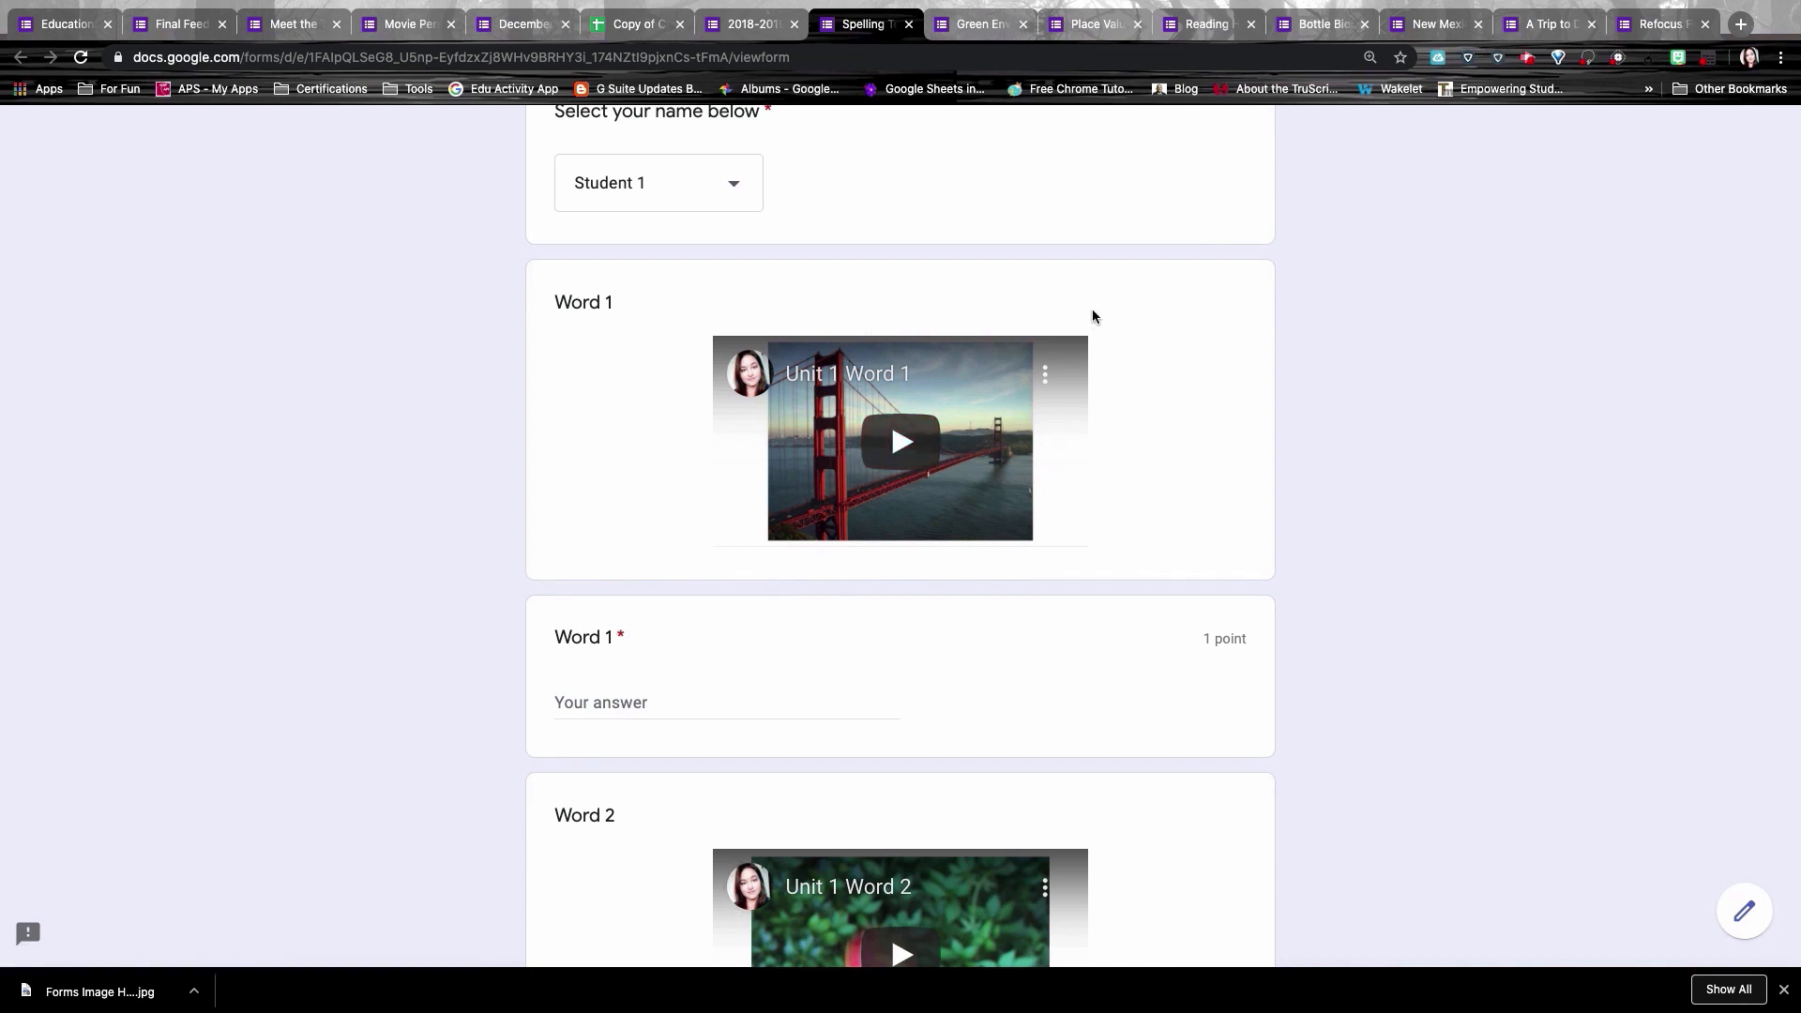
{"action": "left_click", "coordinate": [767, 516]}
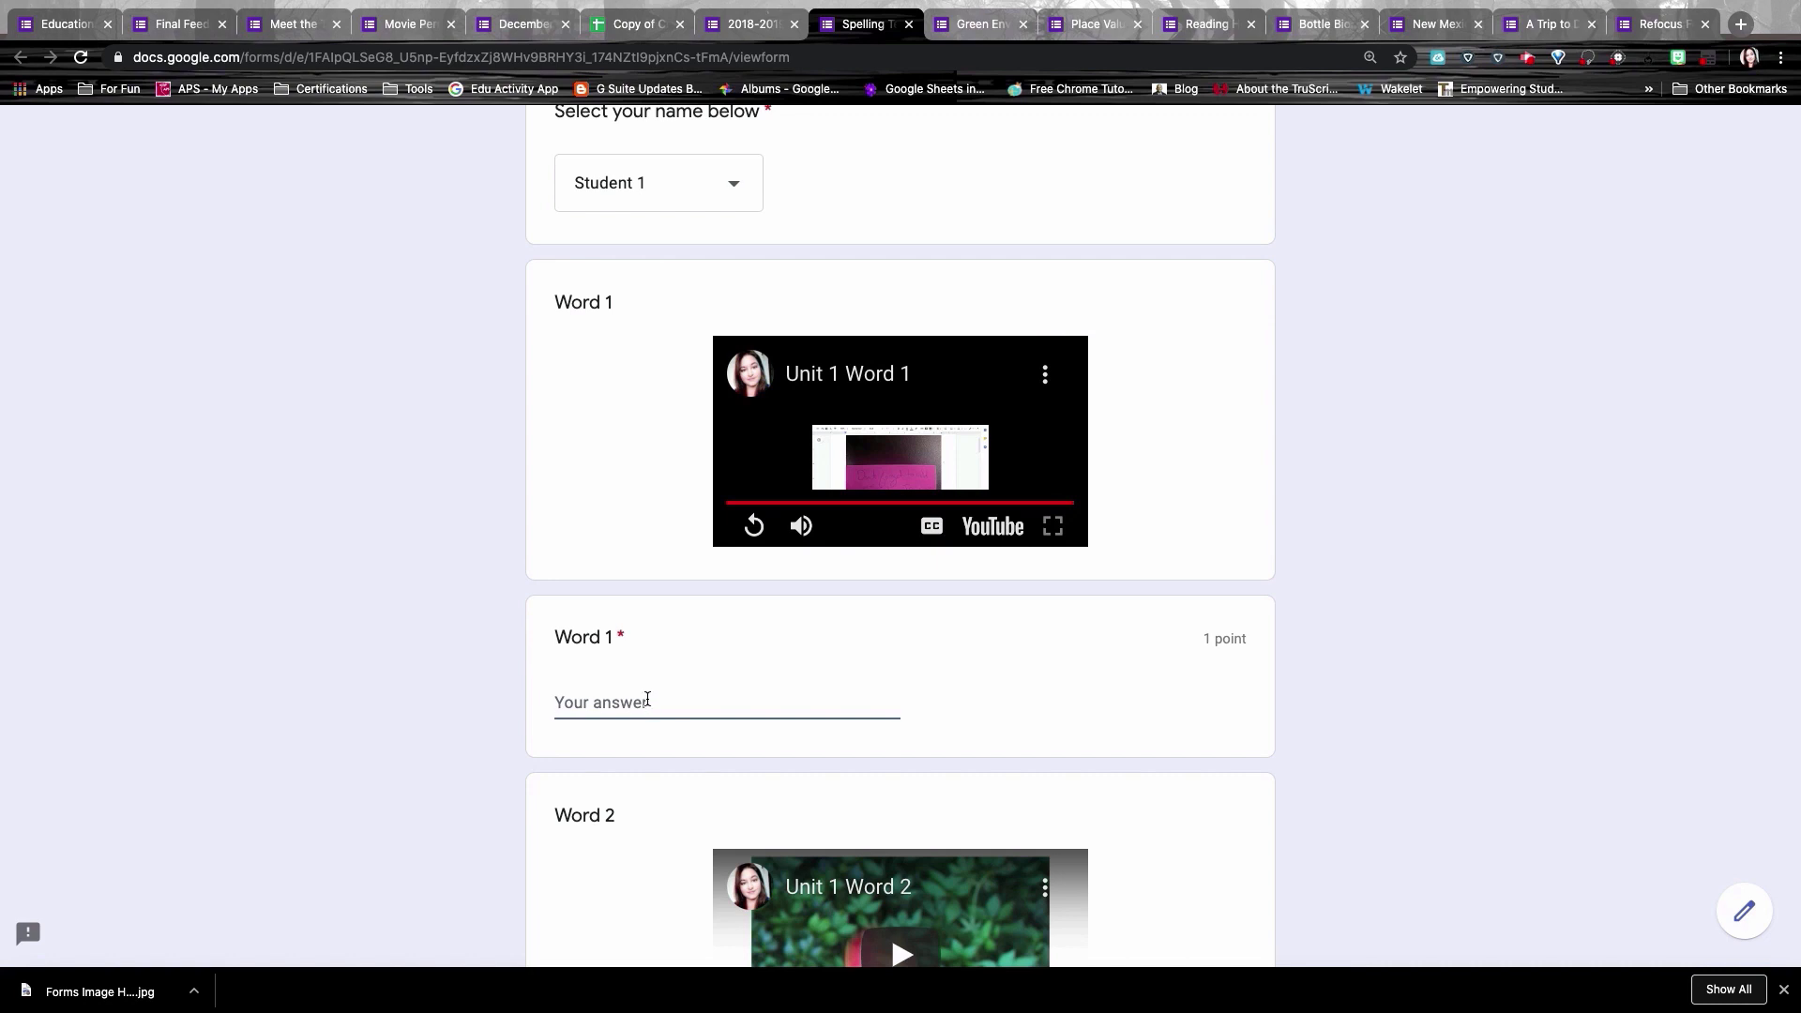
{"action": "type", "text": "bridge"}
Step: Review the remaining Spelling Test 01 word questions and scroll back up
{"action": "scroll", "coordinate": [954, 725], "scroll_direction": "down", "scroll_amount": 6}
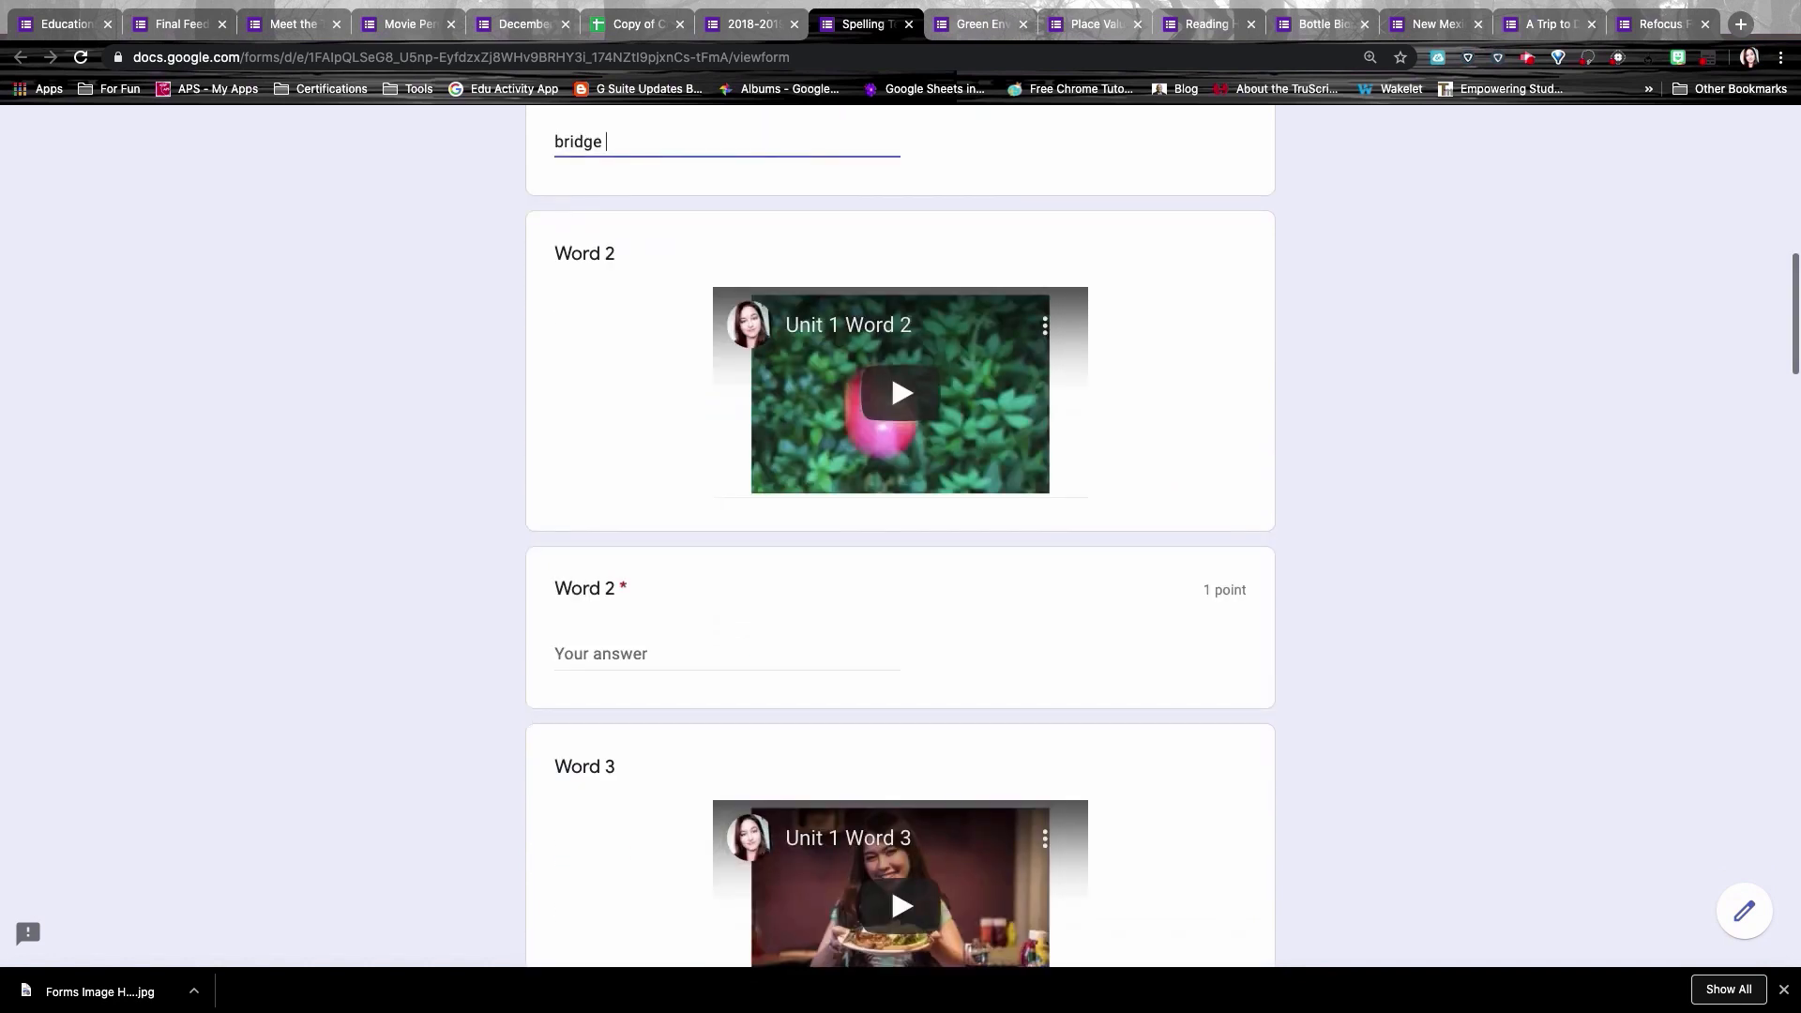
{"action": "scroll", "coordinate": [901, 535], "scroll_direction": "down", "scroll_amount": 9}
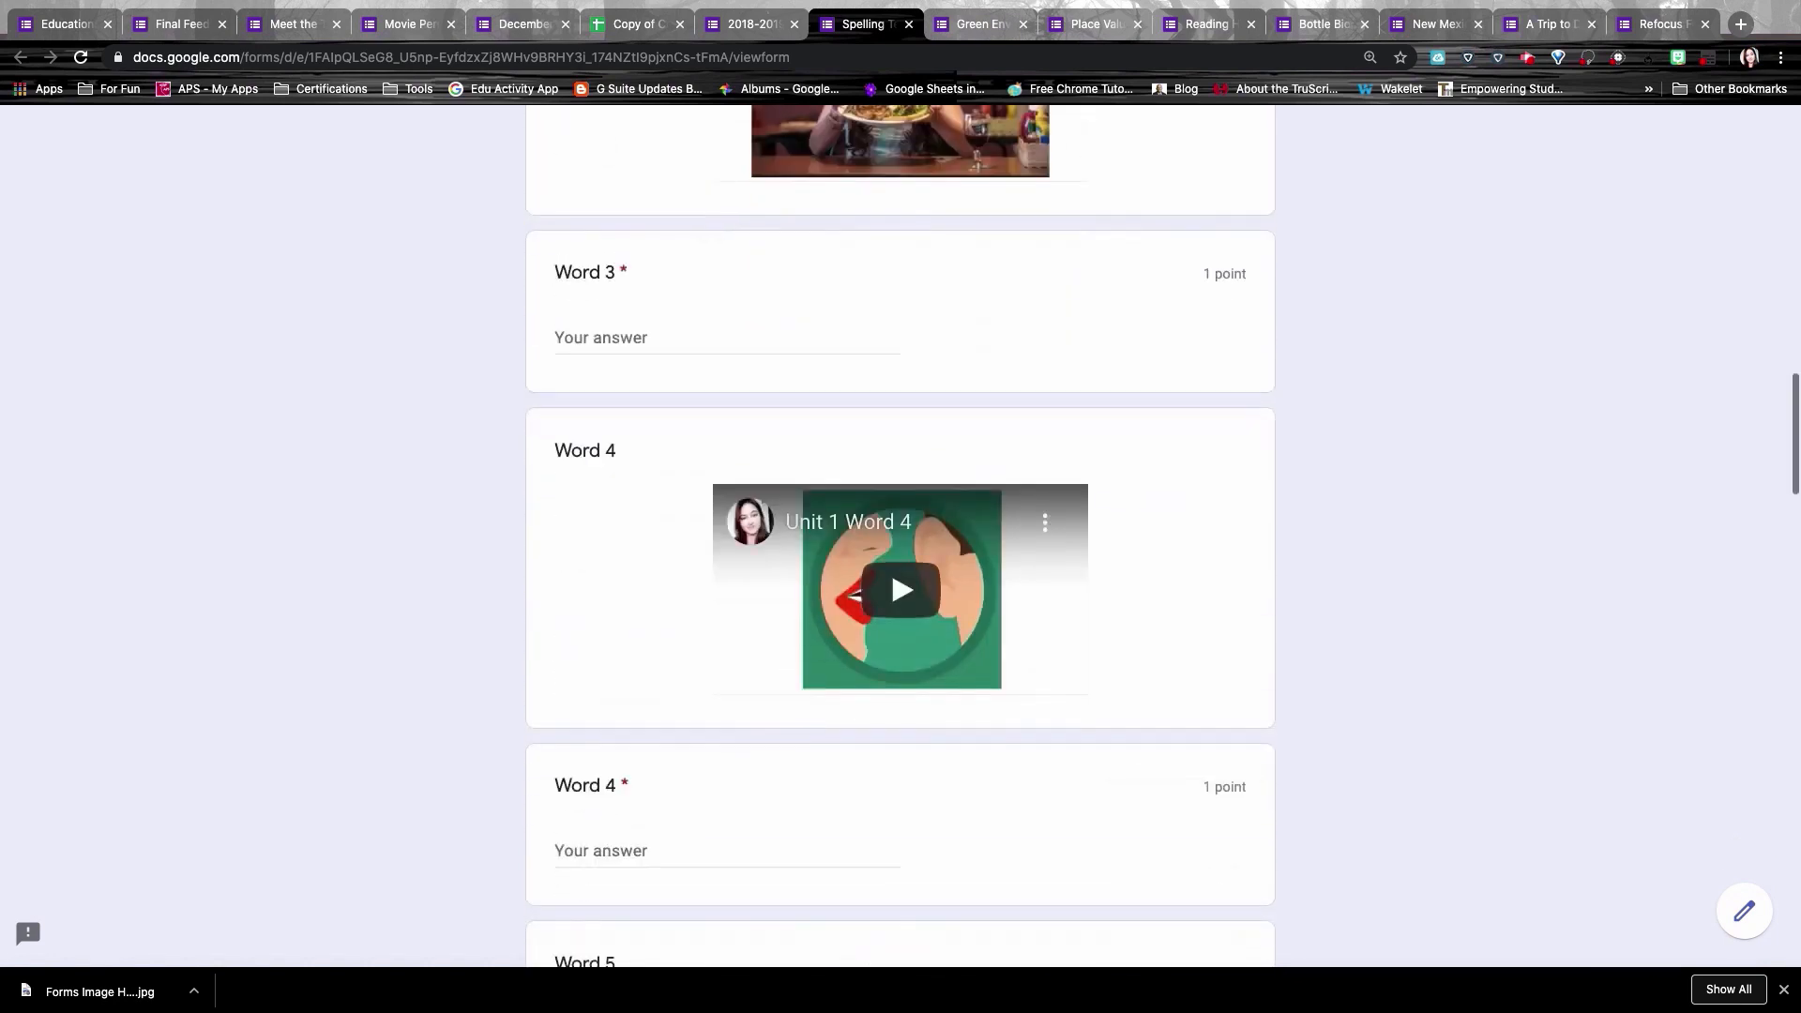
{"action": "scroll", "coordinate": [901, 534], "scroll_direction": "down", "scroll_amount": 14}
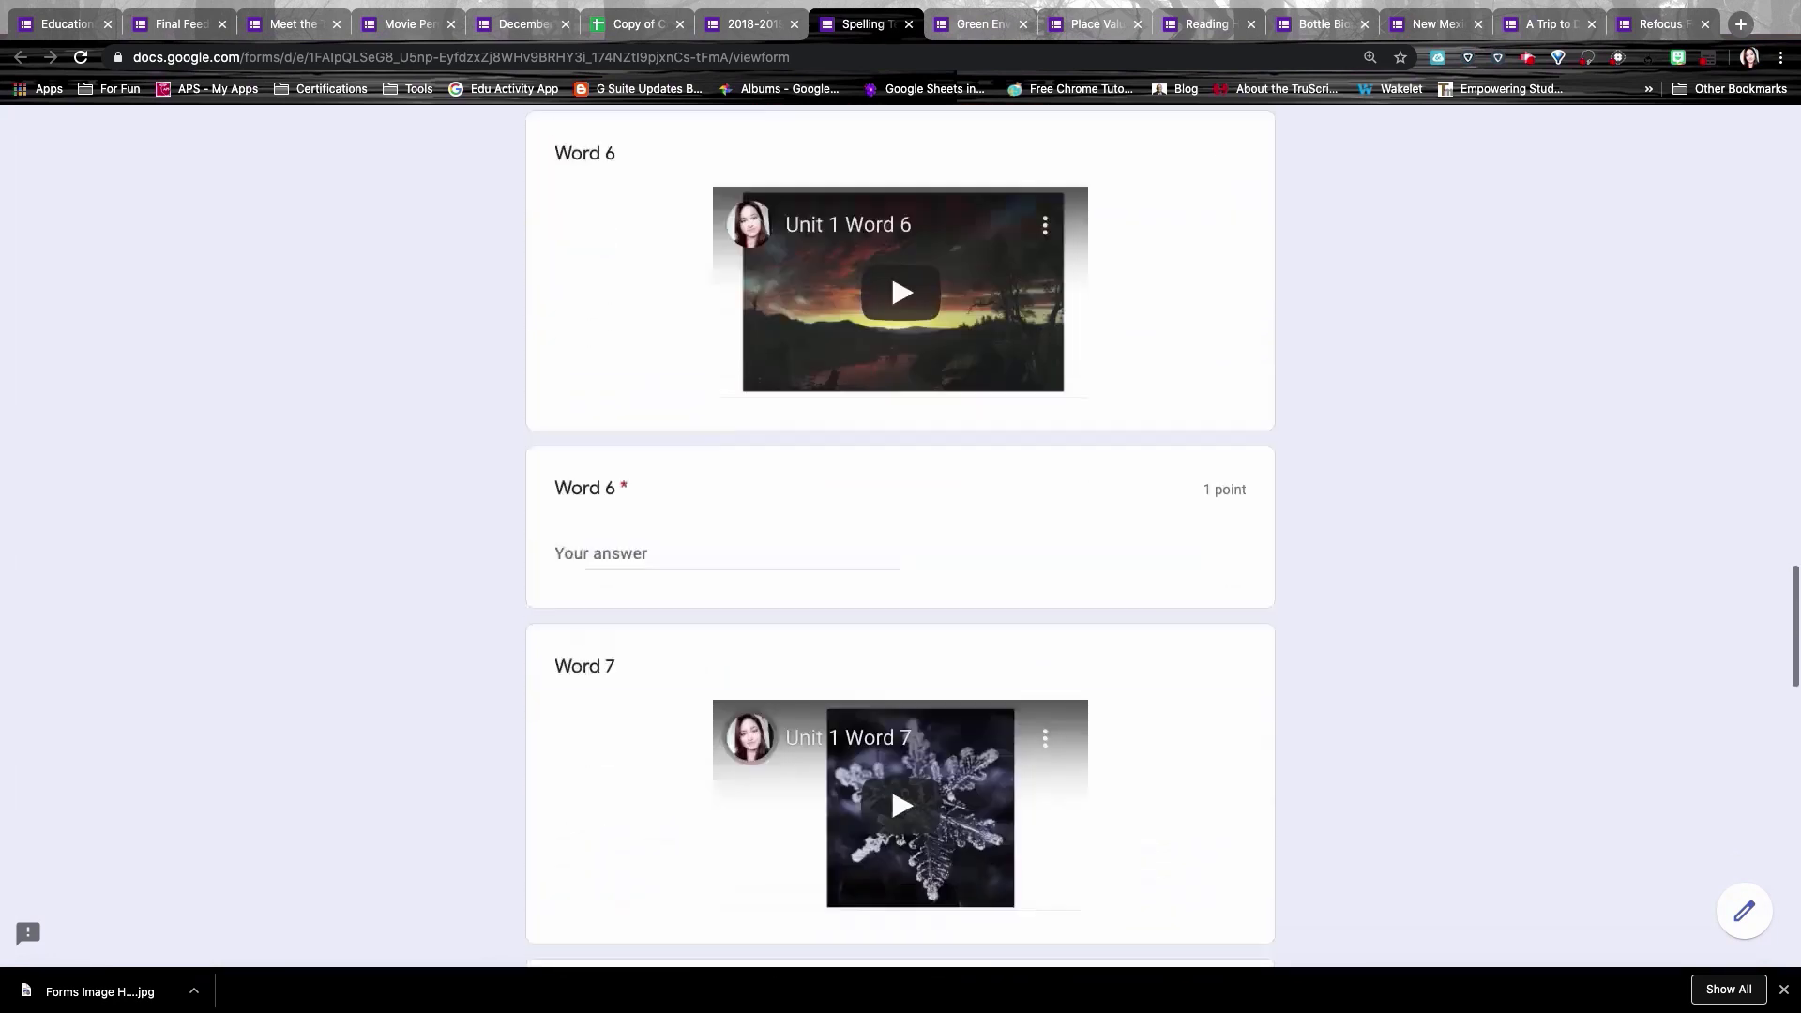
{"action": "scroll", "coordinate": [892, 272], "scroll_direction": "down", "scroll_amount": 11}
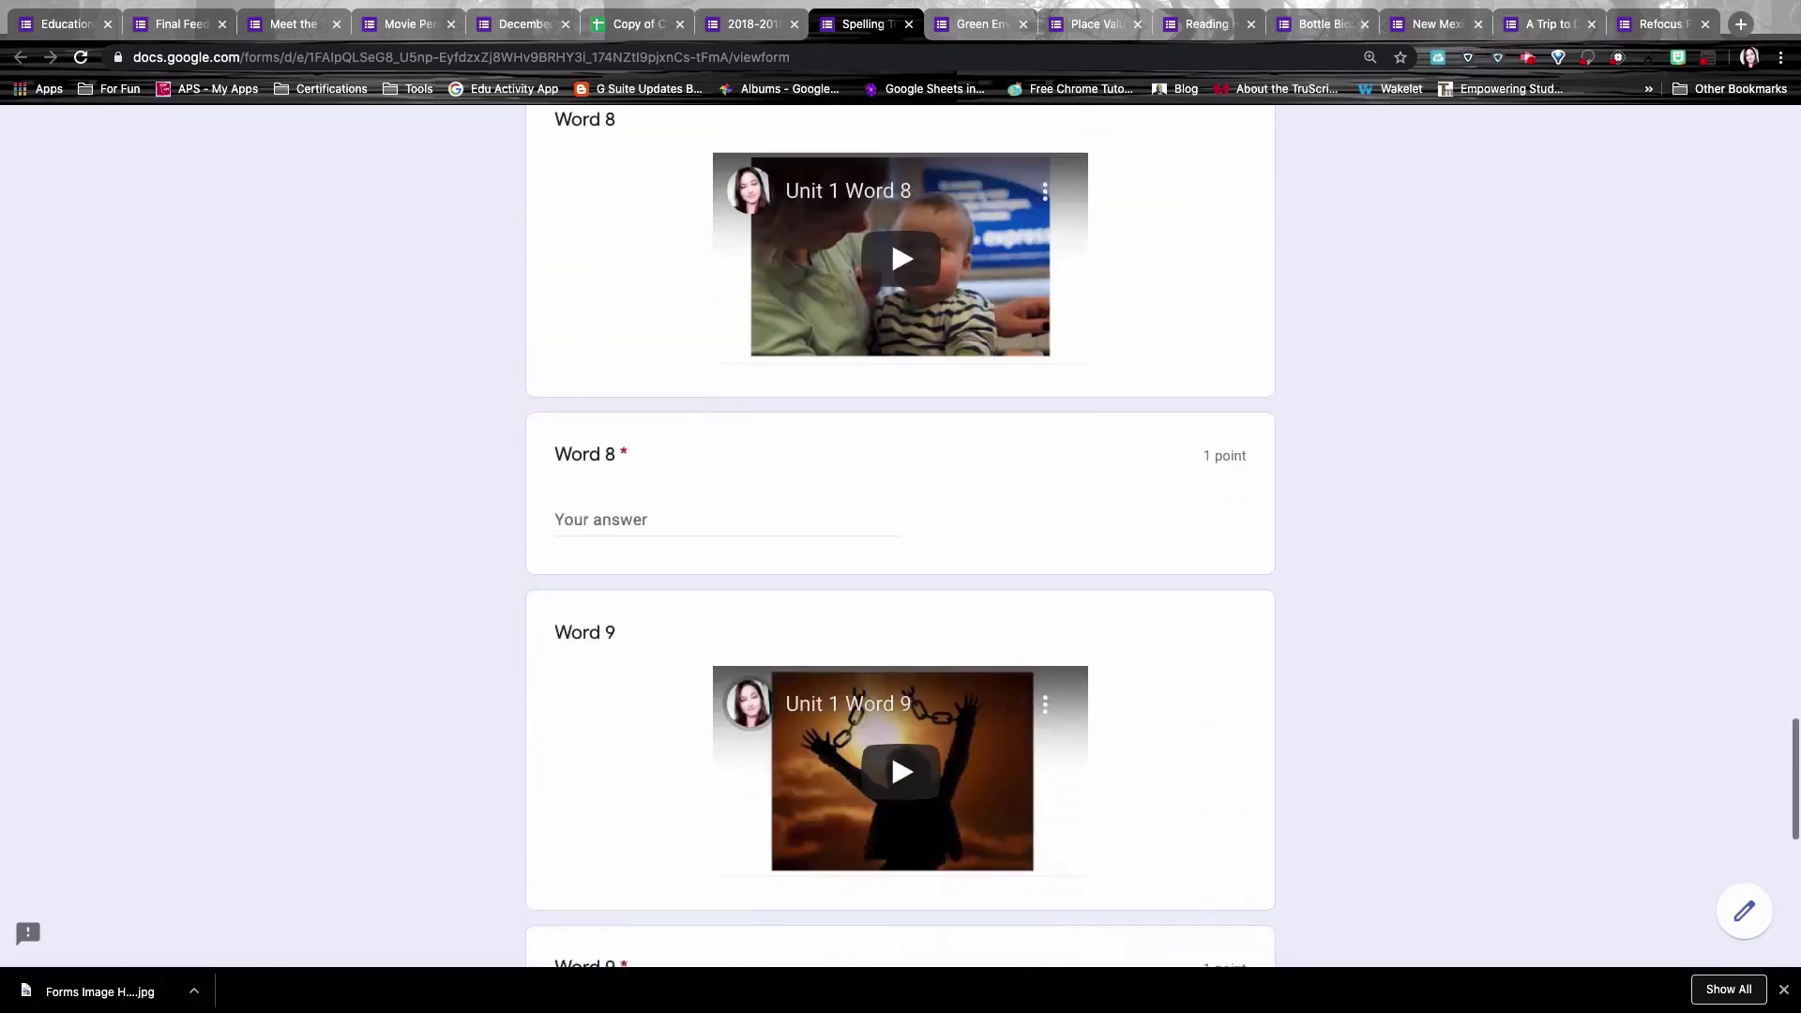
{"action": "scroll", "coordinate": [901, 535], "scroll_direction": "up", "scroll_amount": 20}
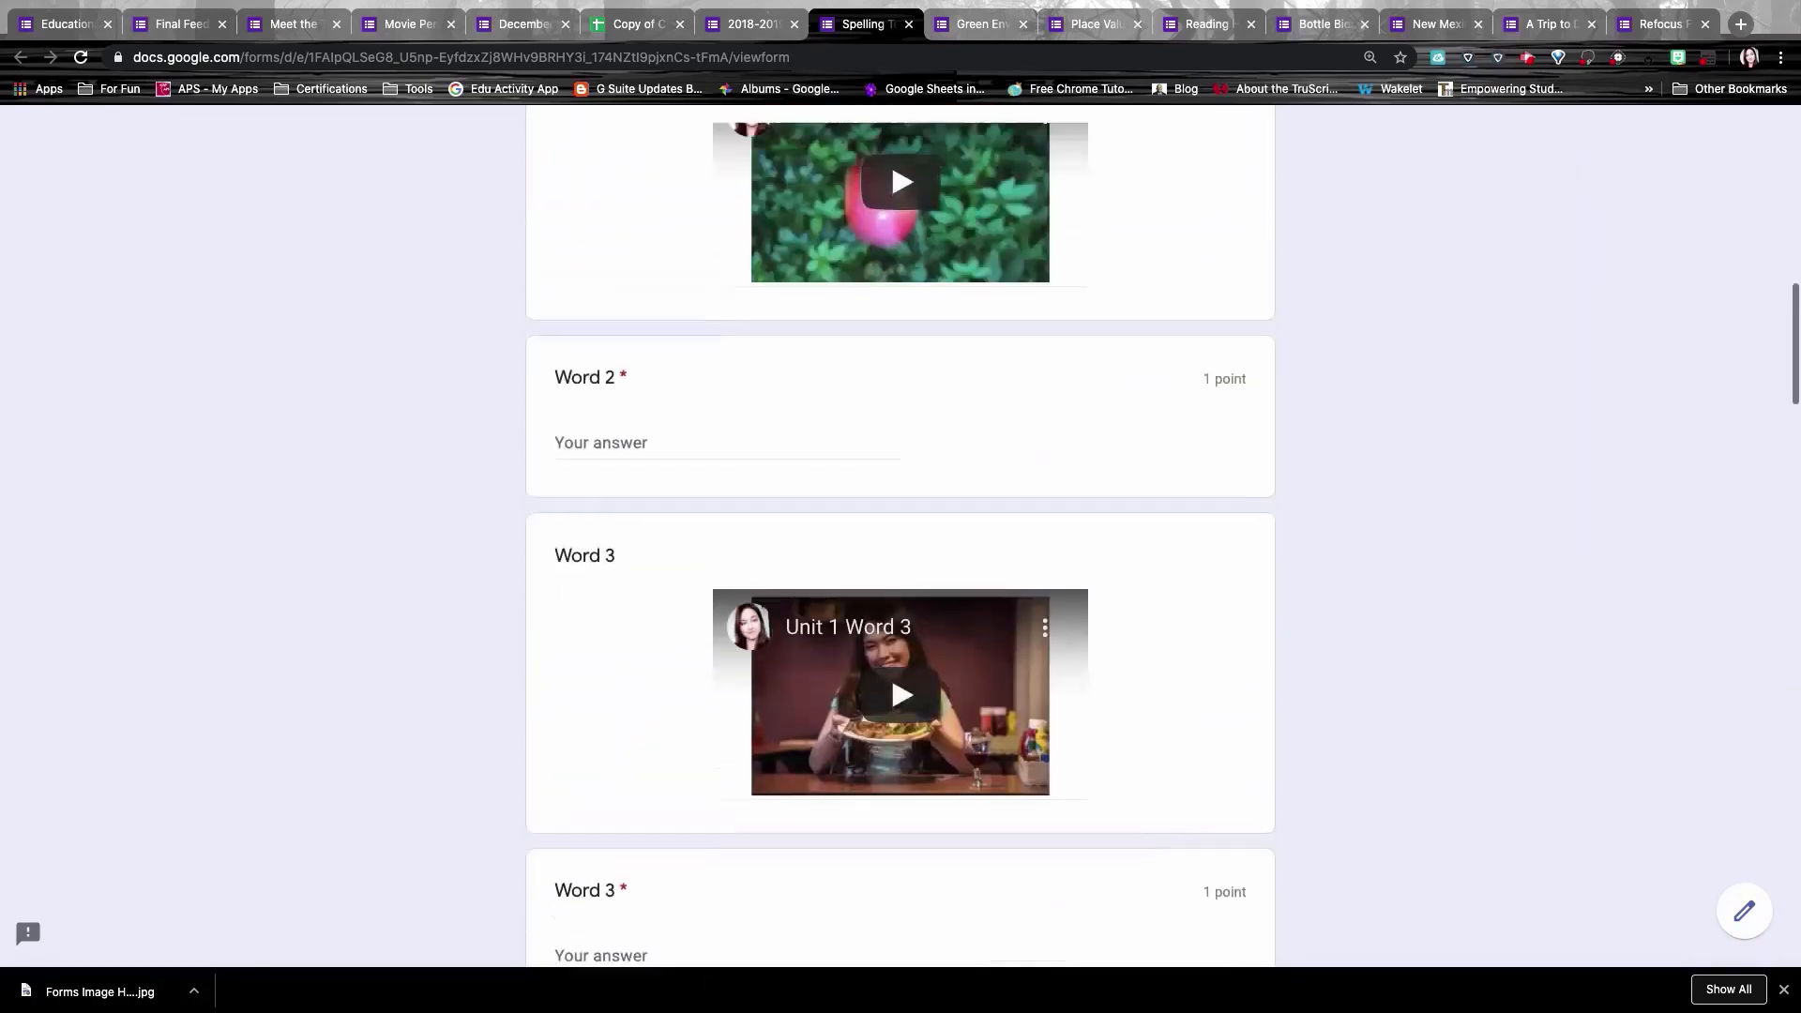
{"action": "scroll", "coordinate": [955, 727], "scroll_direction": "up", "scroll_amount": 17}
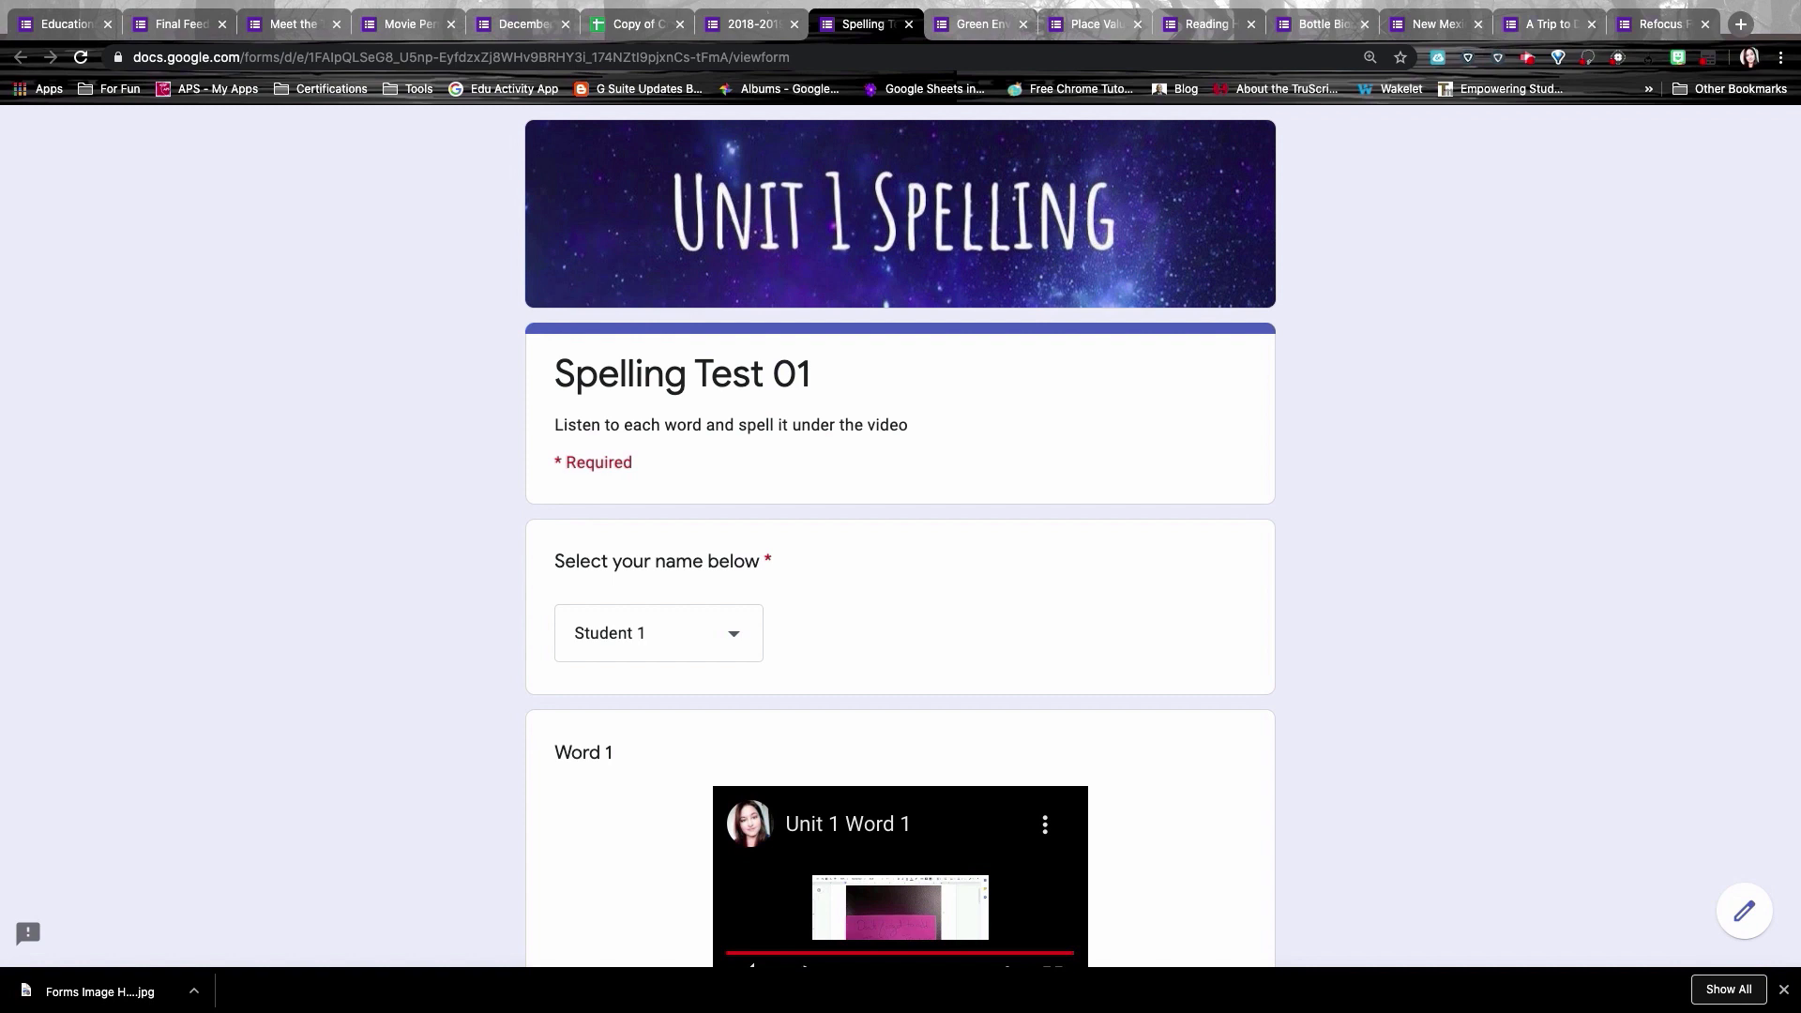
{"action": "left_click", "coordinate": [971, 29]}
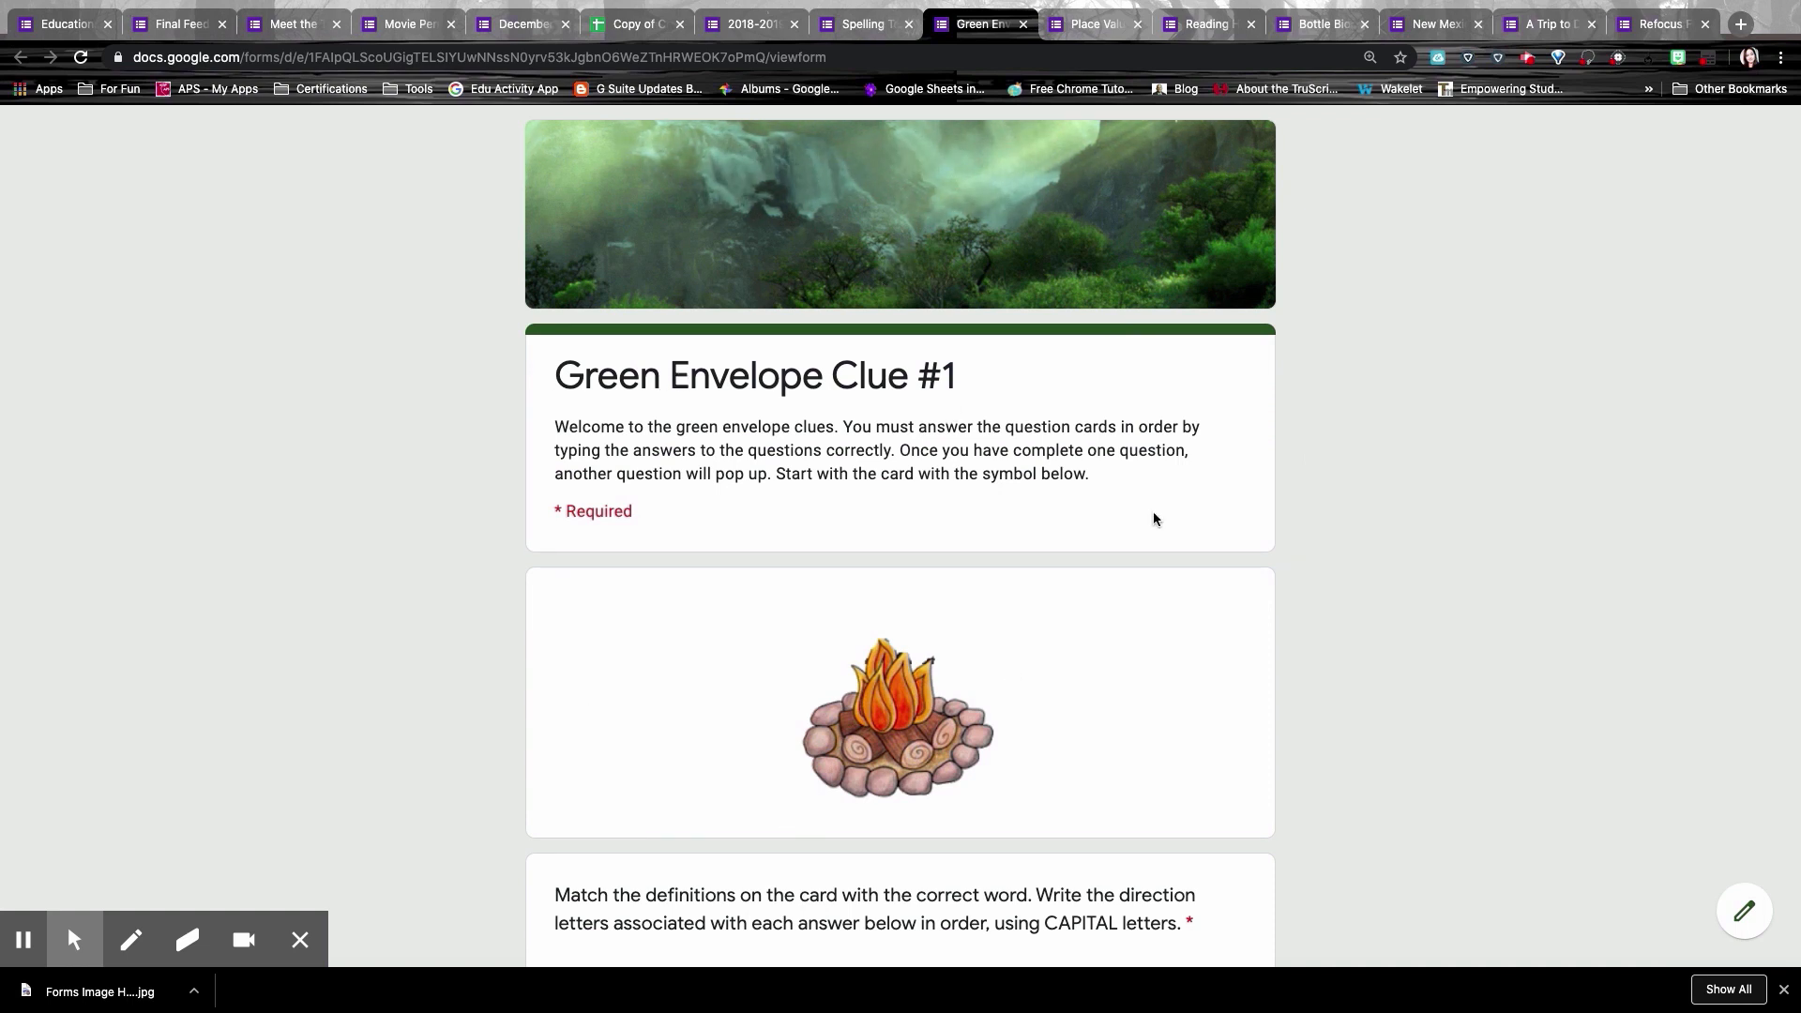
Step: Look over the Green Envelope Clue #1 form and start an answer to its clue question
{"action": "scroll", "coordinate": [1152, 510], "scroll_direction": "down", "scroll_amount": 3}
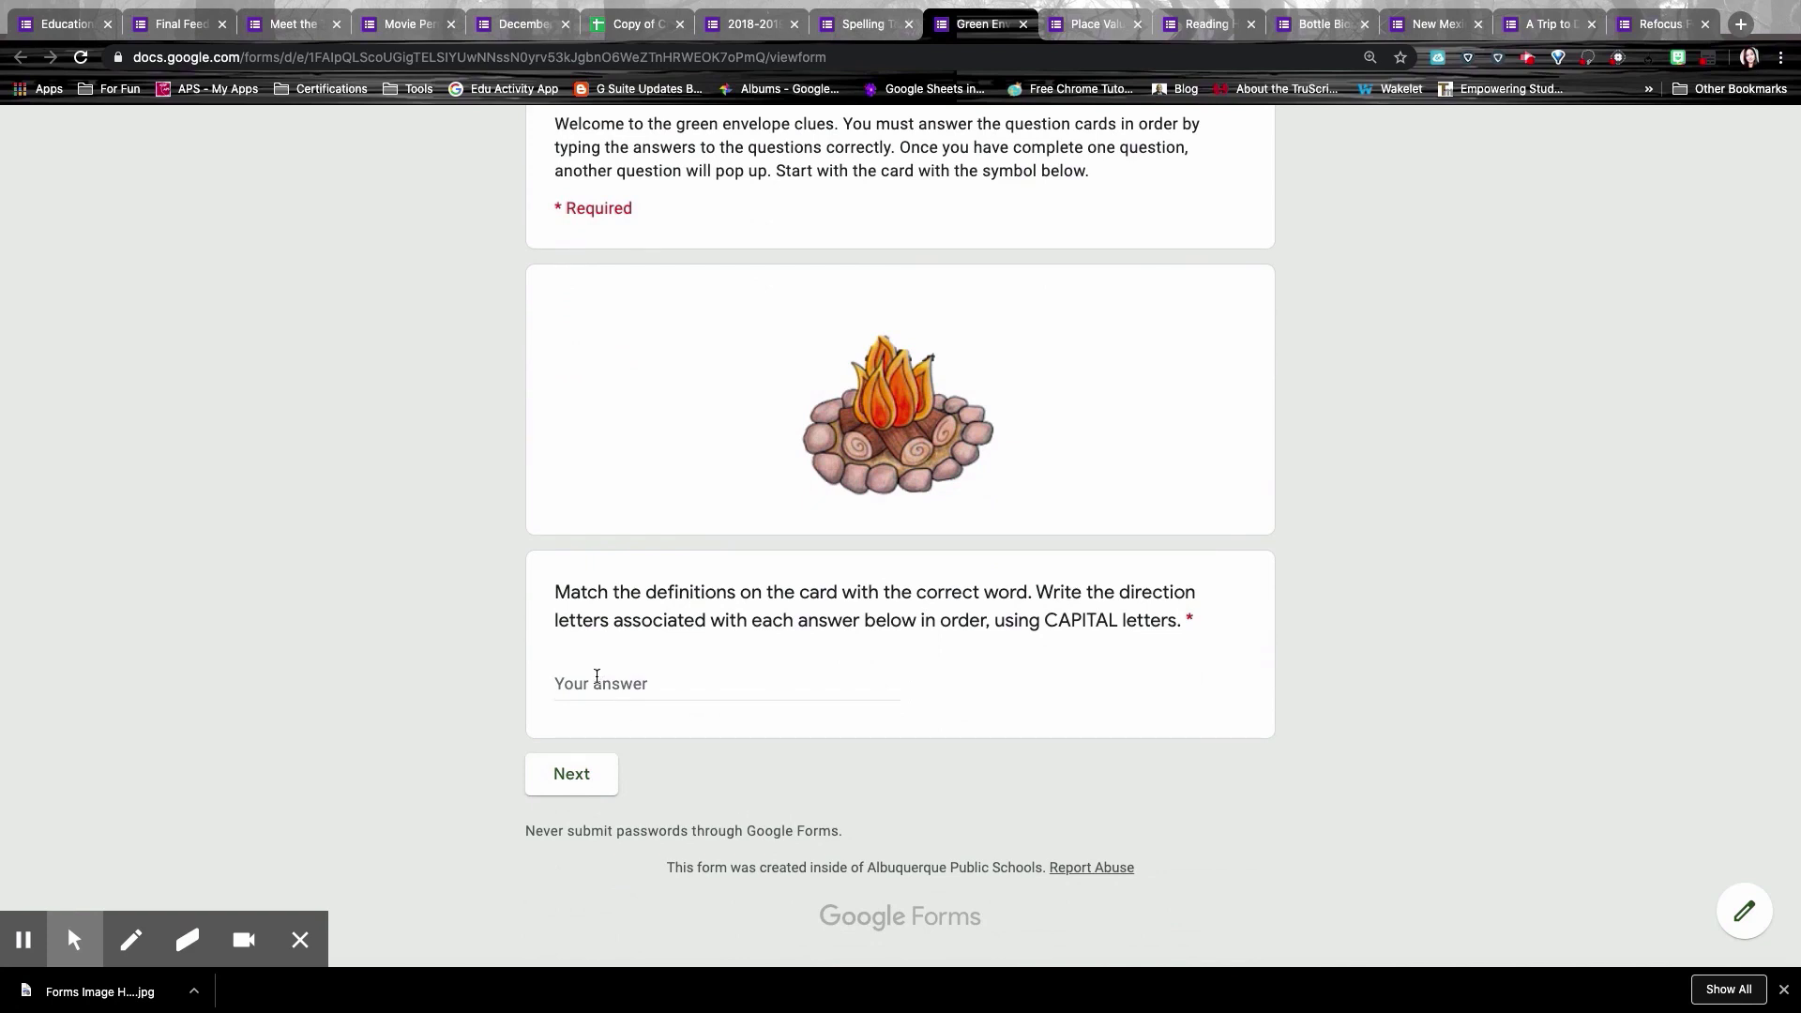
{"action": "left_click", "coordinate": [596, 677]}
{"action": "scroll", "coordinate": [901, 525], "scroll_direction": "up", "scroll_amount": 3}
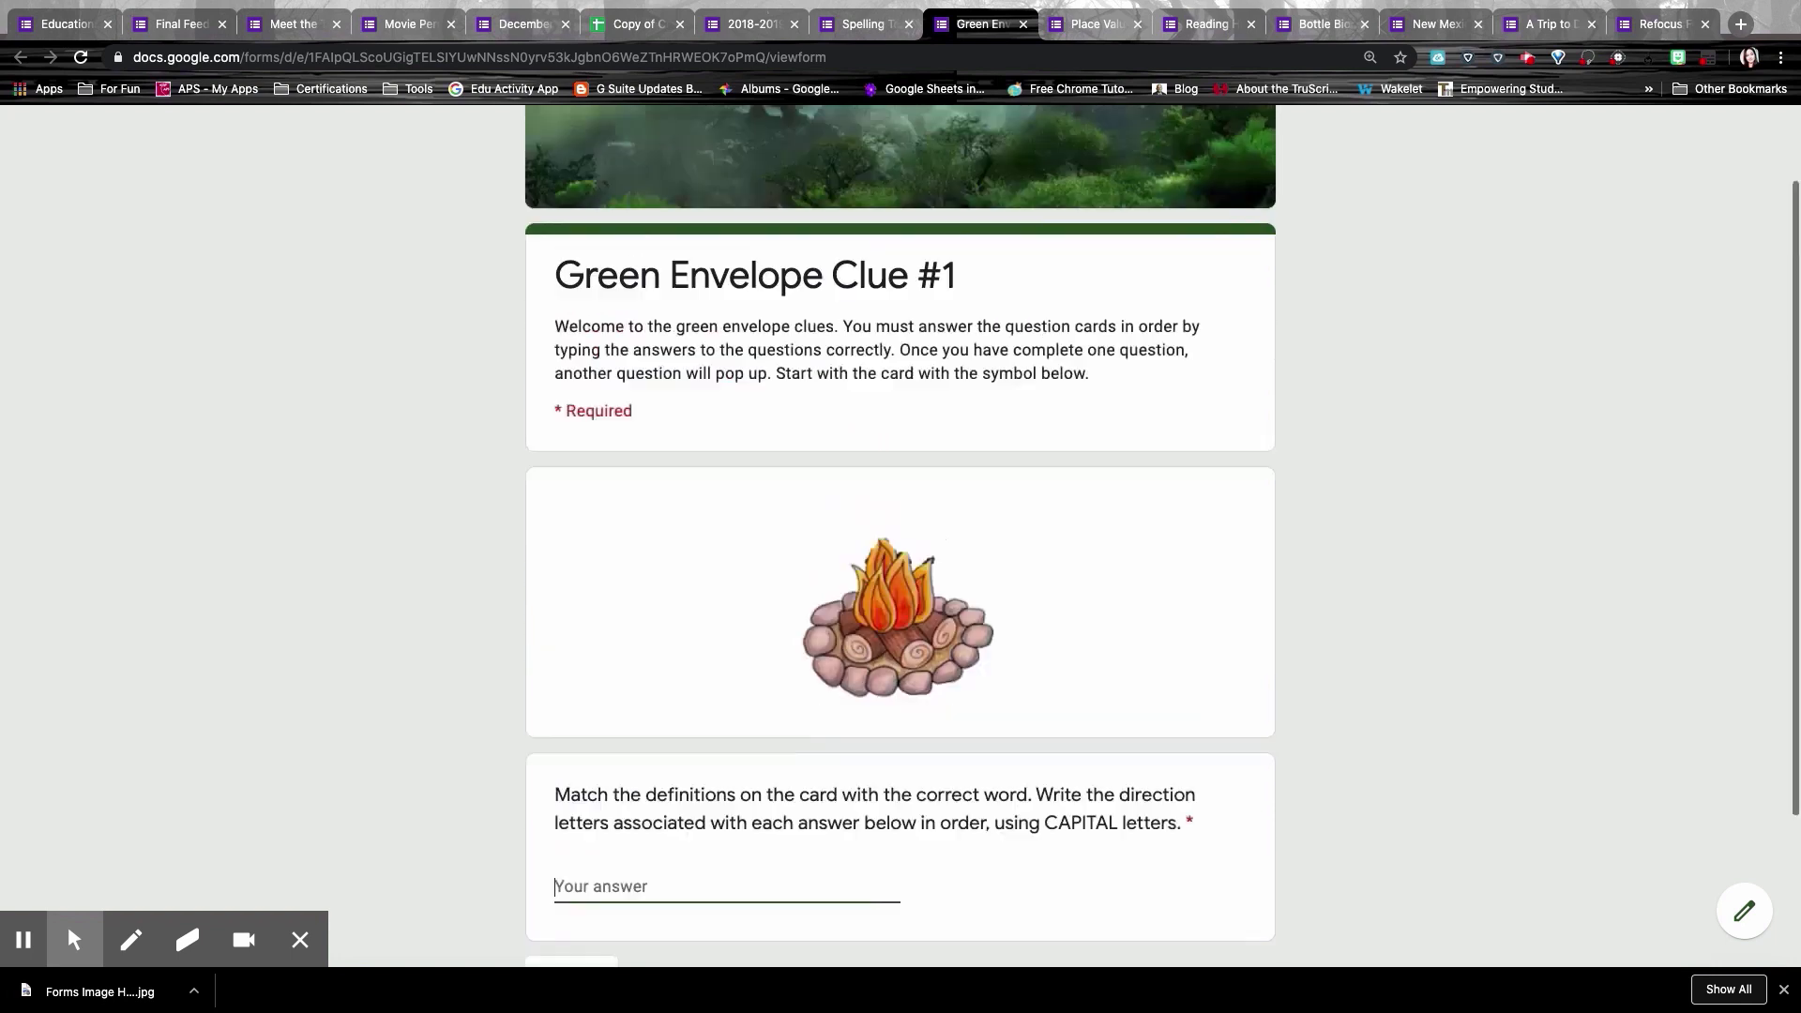
{"action": "key", "text": "ctrl+Tab"}
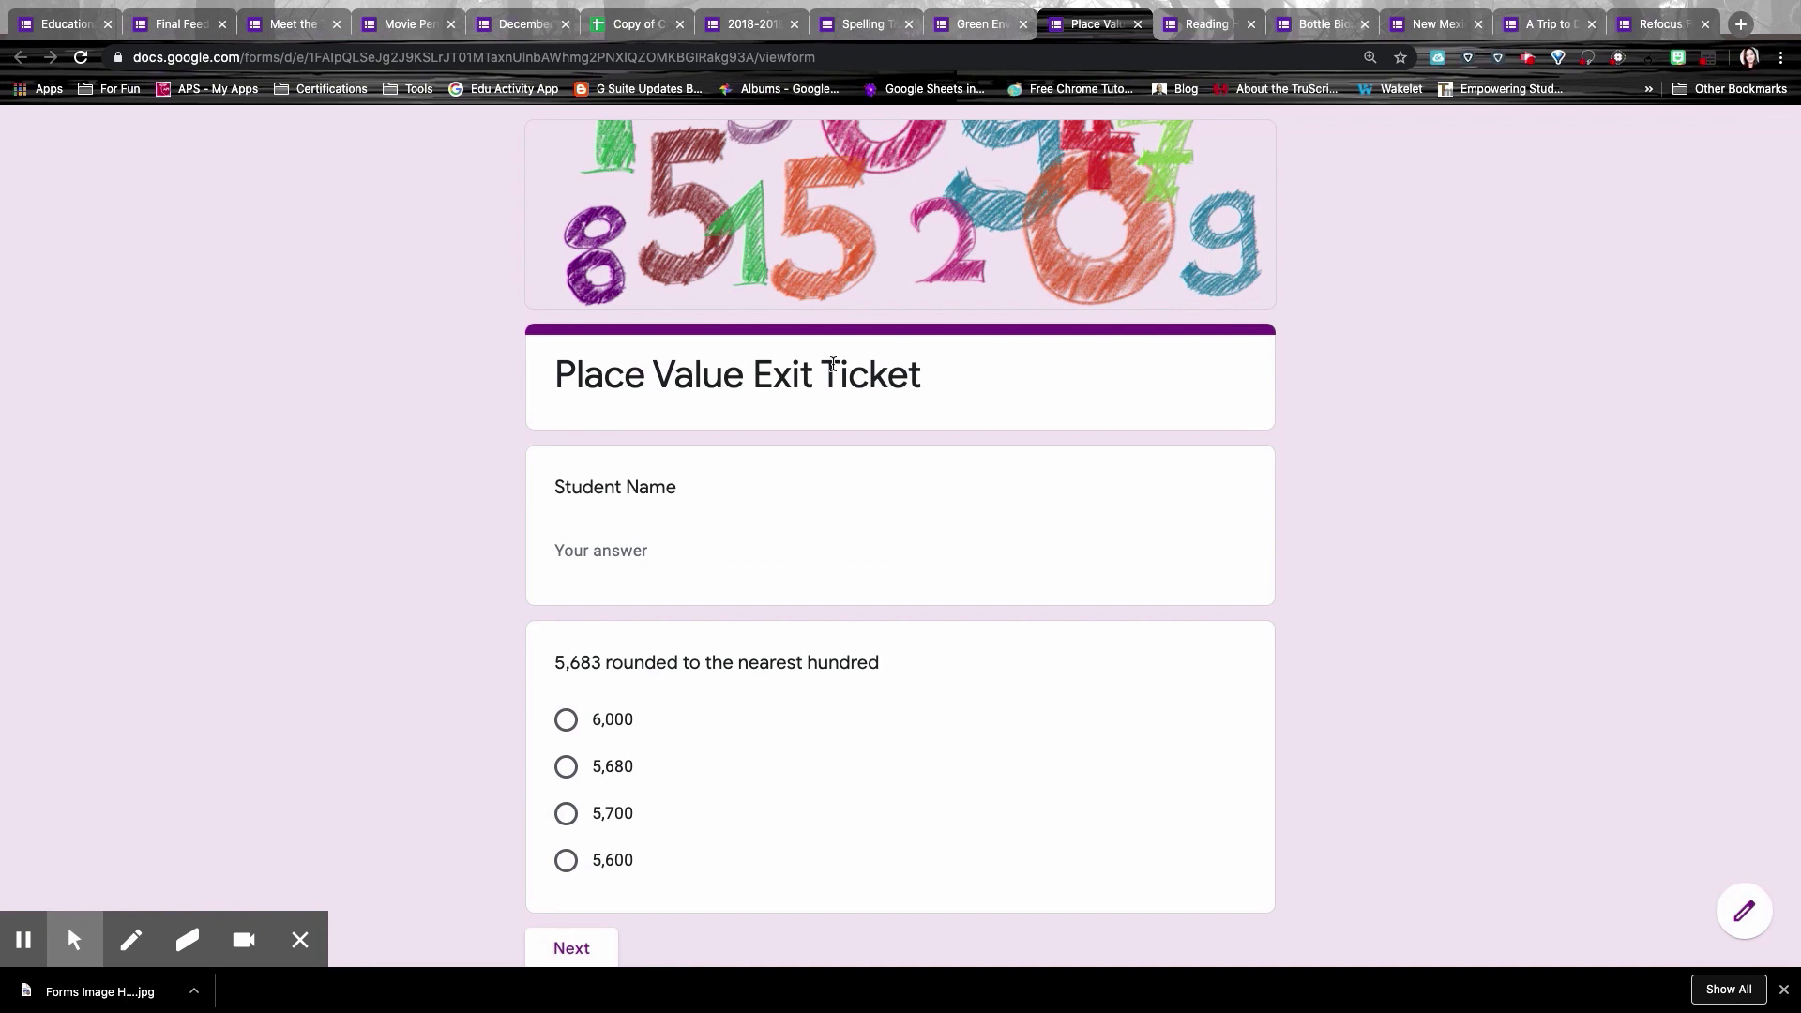
Step: Enter a student name, answer 5,680, and continue to the Rounding review section
{"action": "scroll", "coordinate": [749, 568], "scroll_direction": "down", "scroll_amount": 2}
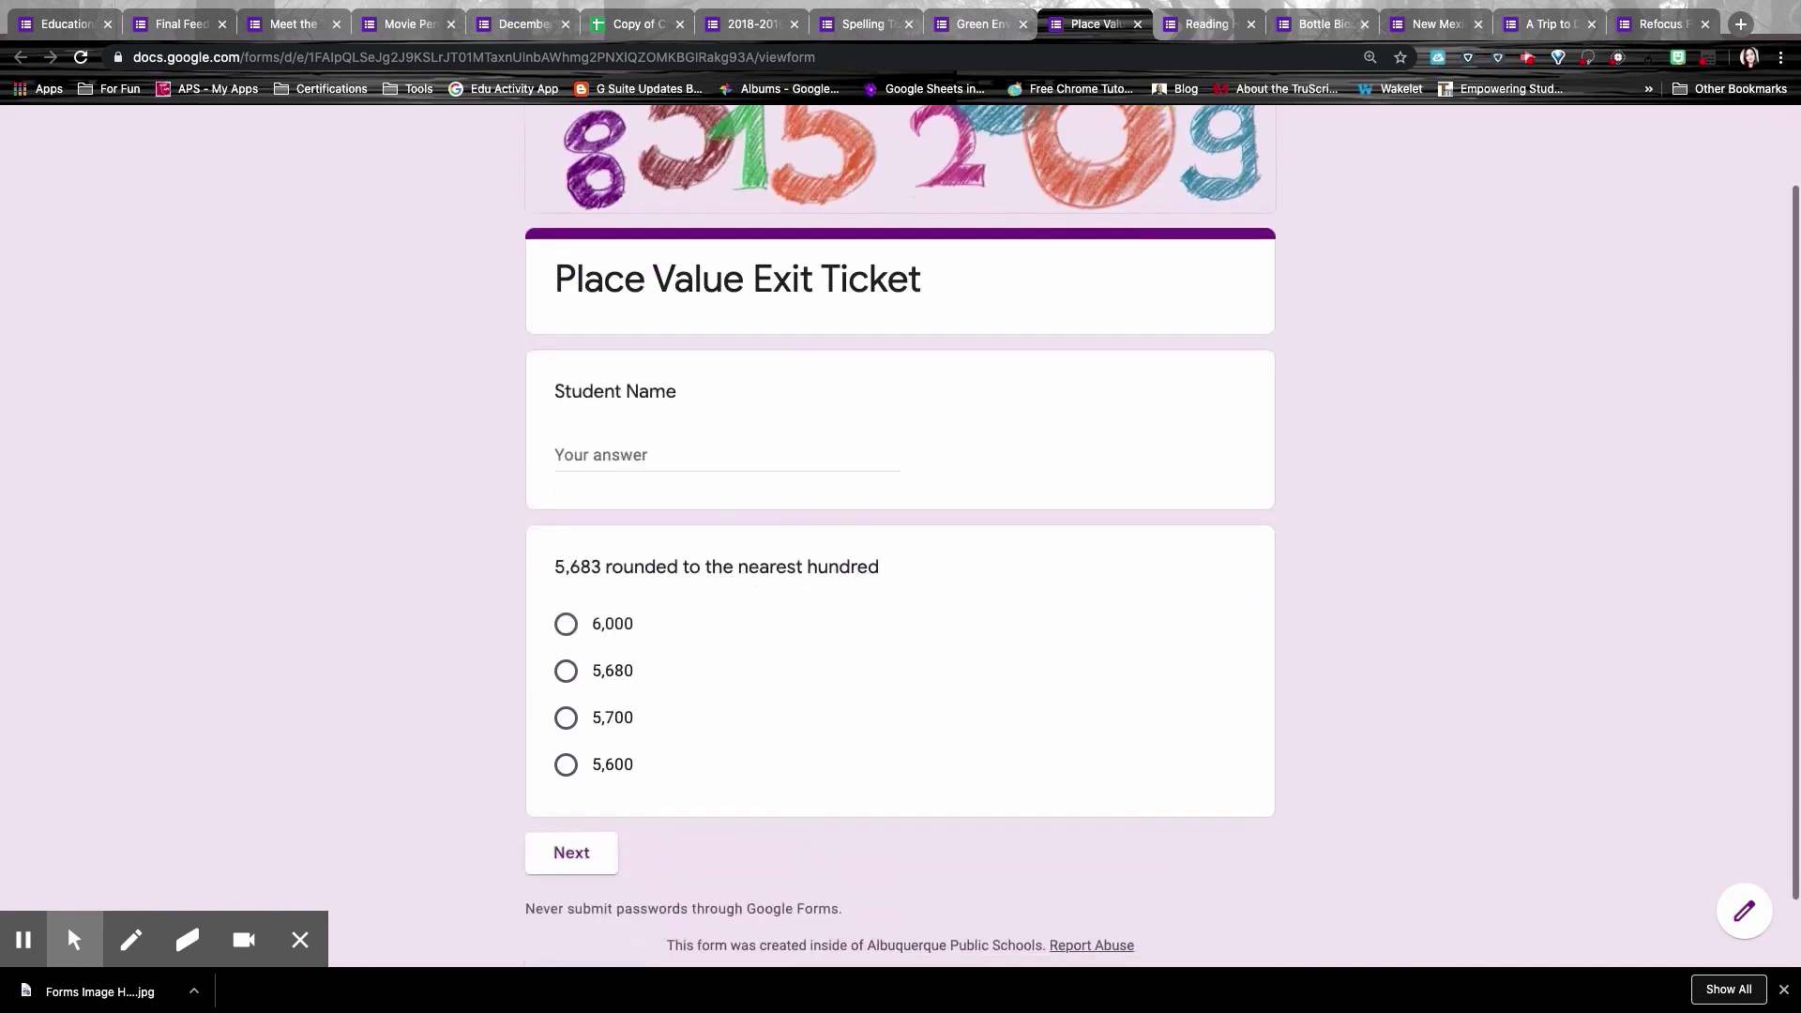
{"action": "left_click", "coordinate": [683, 386]}
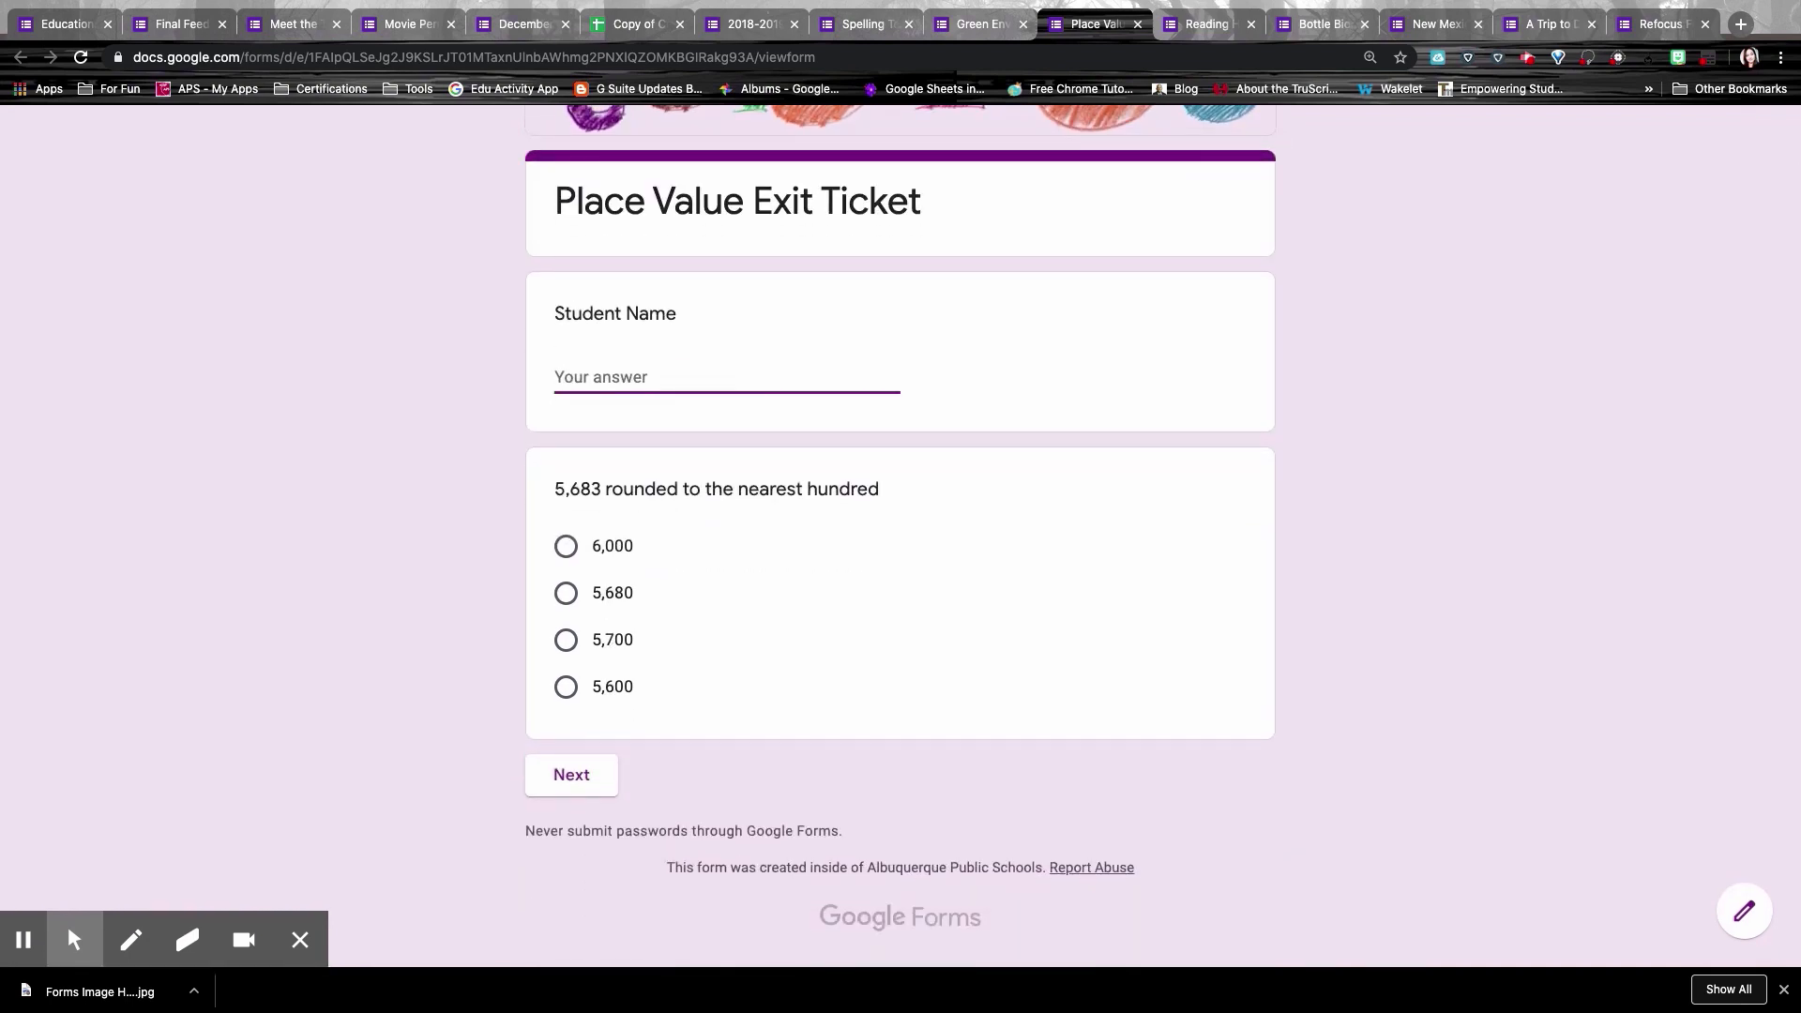
{"action": "type", "text": "Tina"}
{"action": "left_click", "coordinate": [567, 593]}
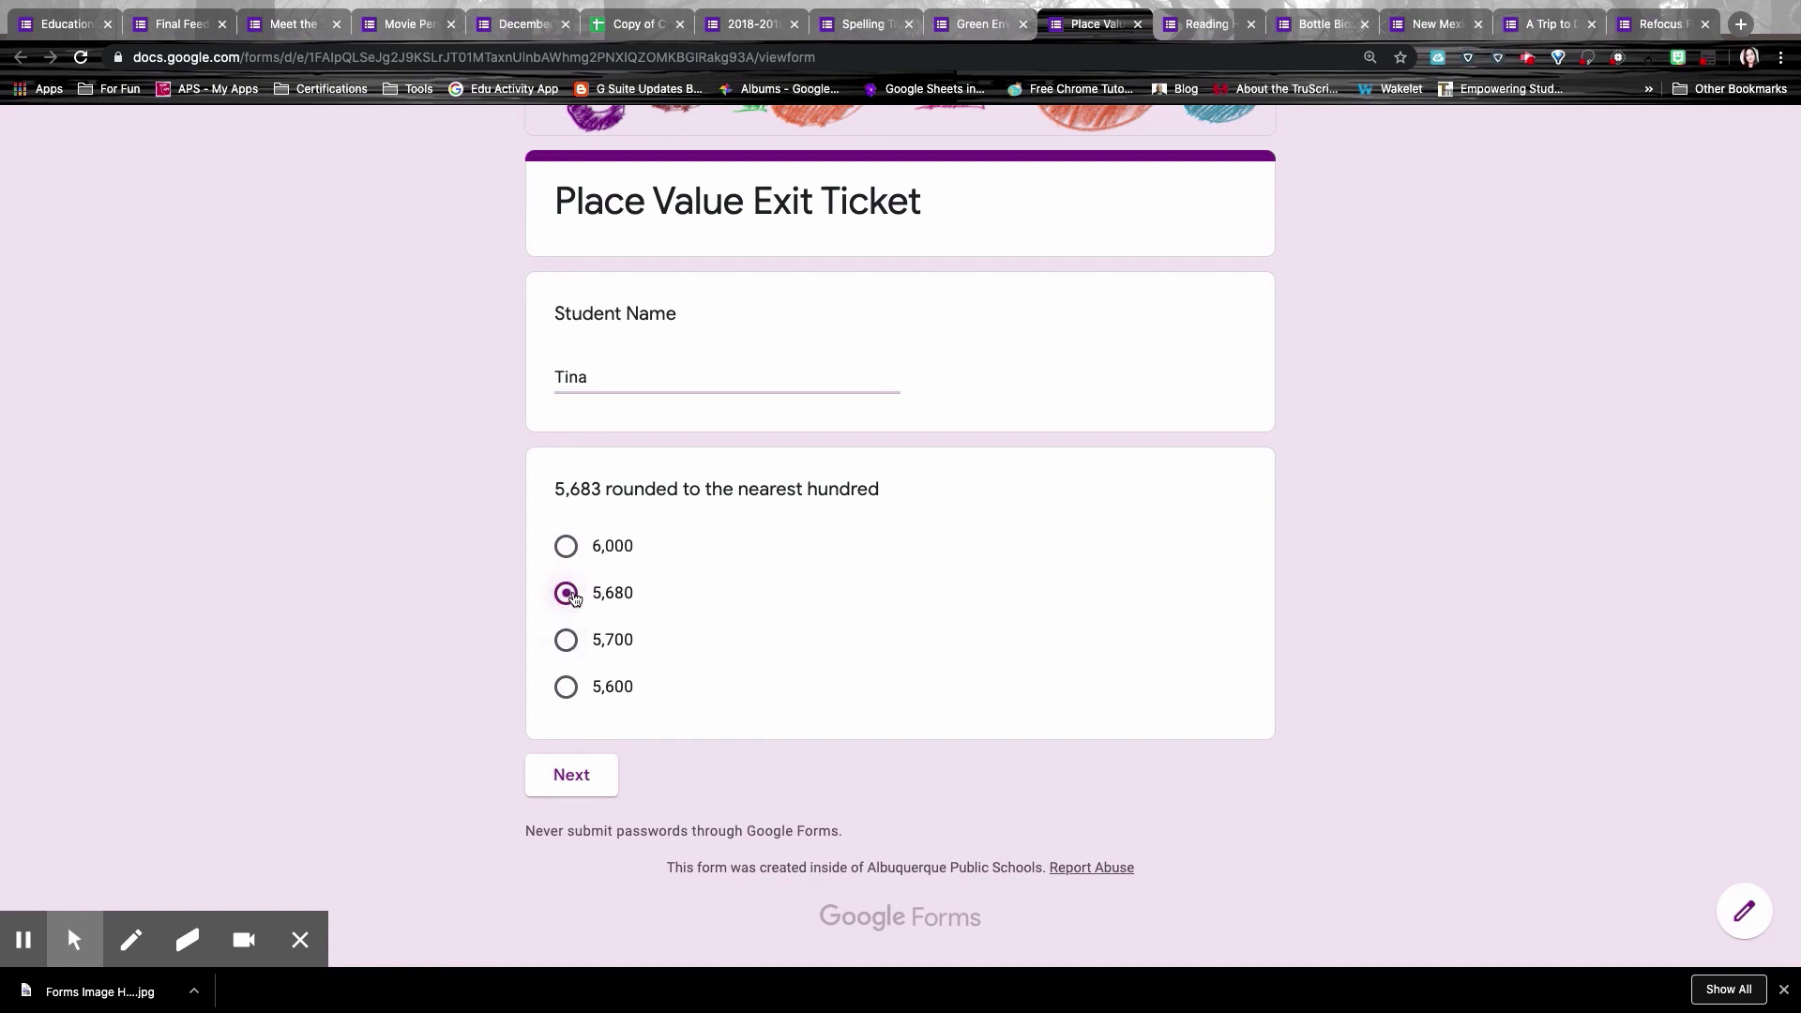
{"action": "left_click", "coordinate": [573, 786]}
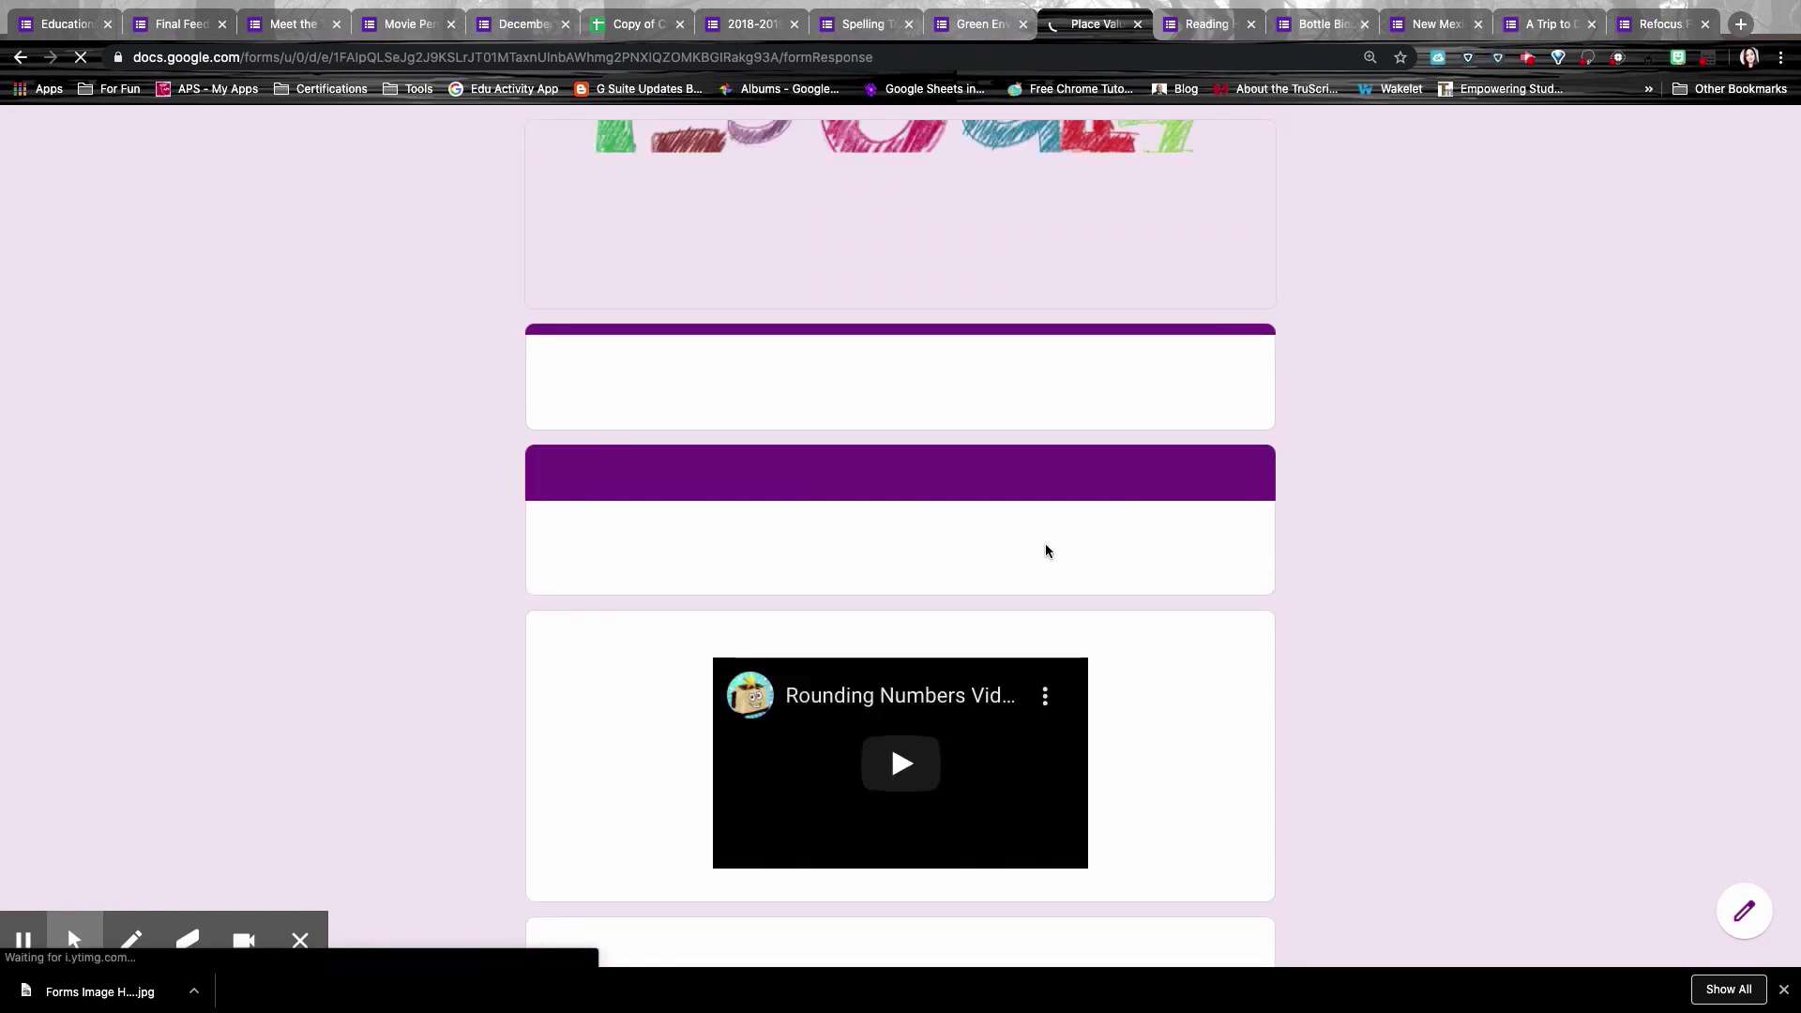
{"action": "scroll", "coordinate": [1045, 551], "scroll_direction": "down", "scroll_amount": 2}
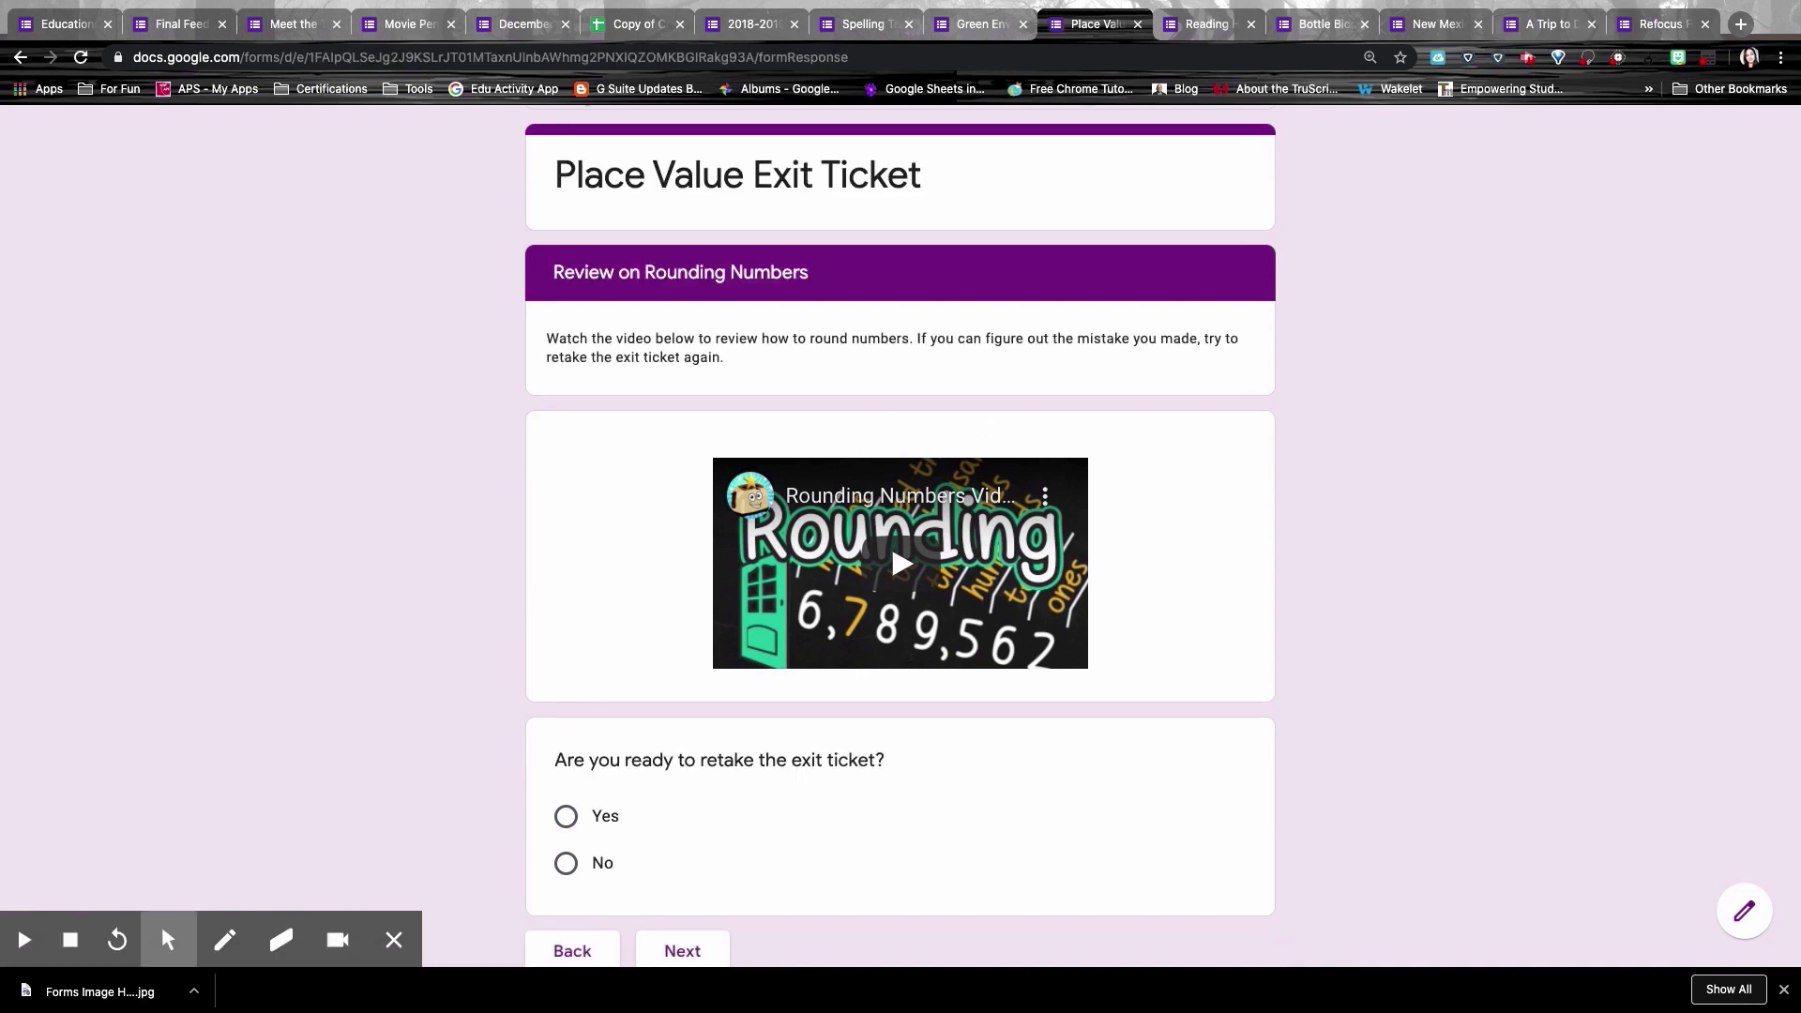
{"action": "key", "text": "ctrl+Tab"}
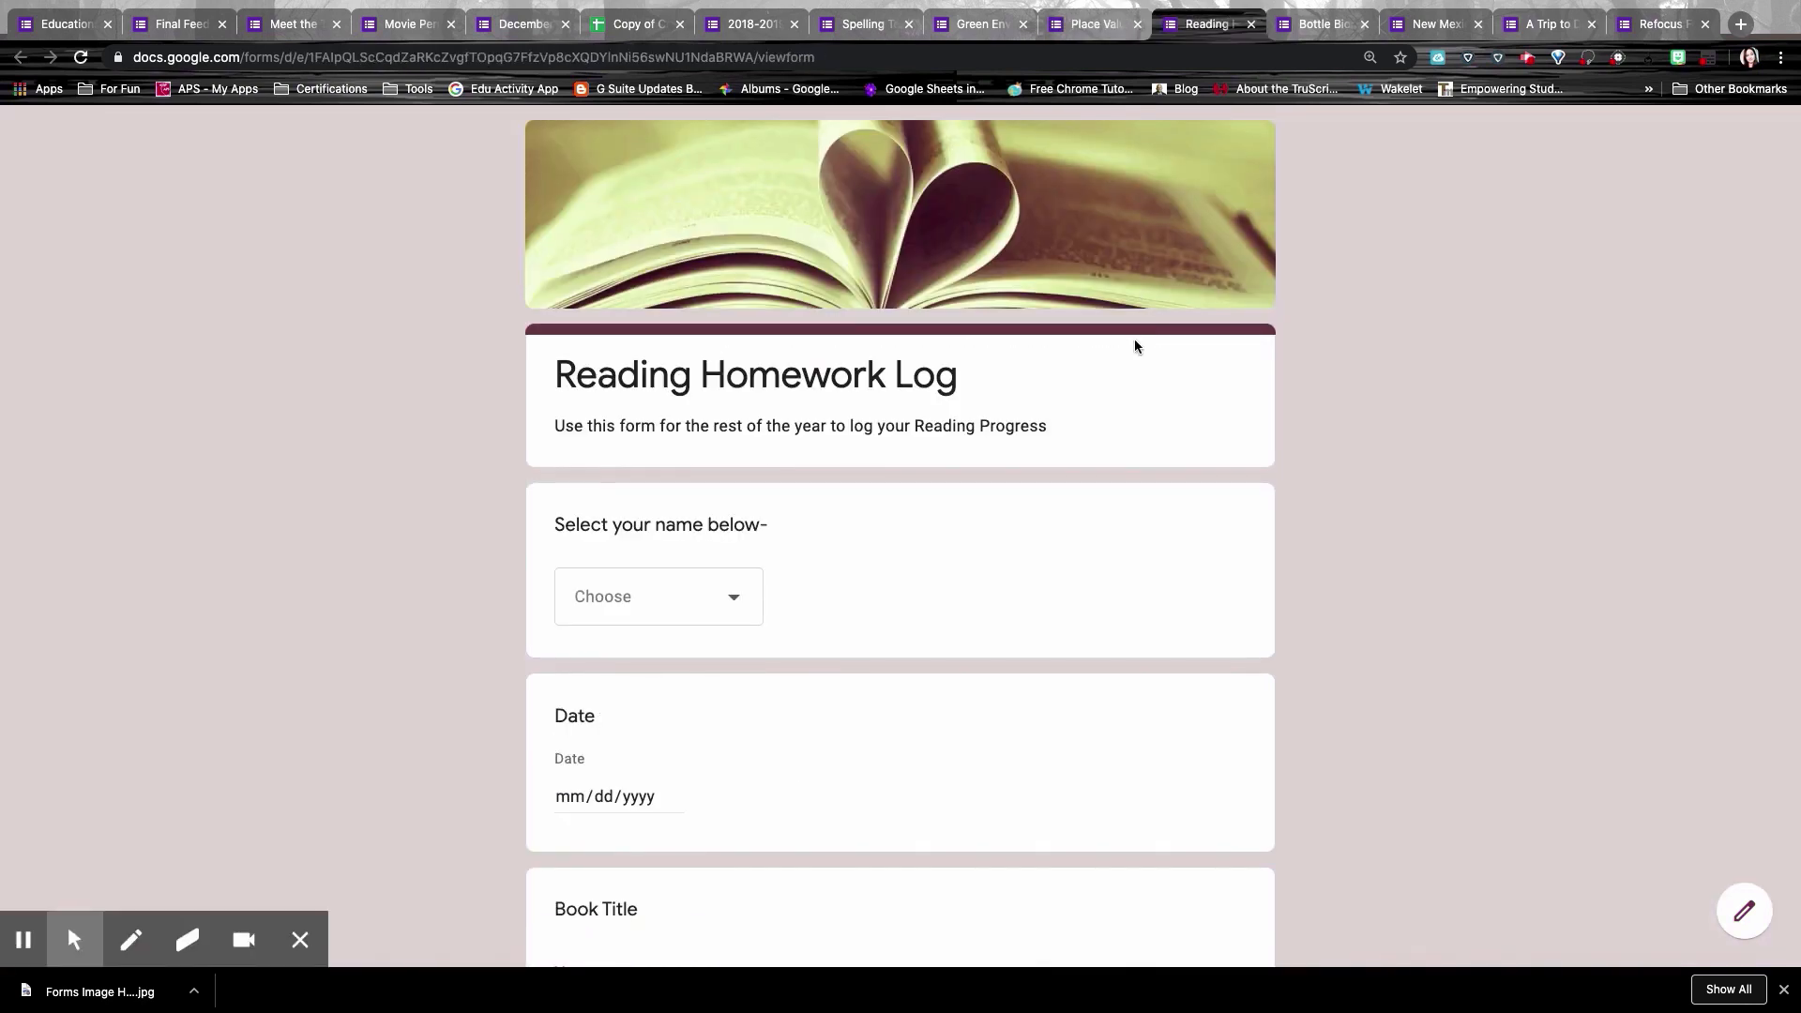
{"action": "scroll", "coordinate": [1098, 528], "scroll_direction": "down", "scroll_amount": 3}
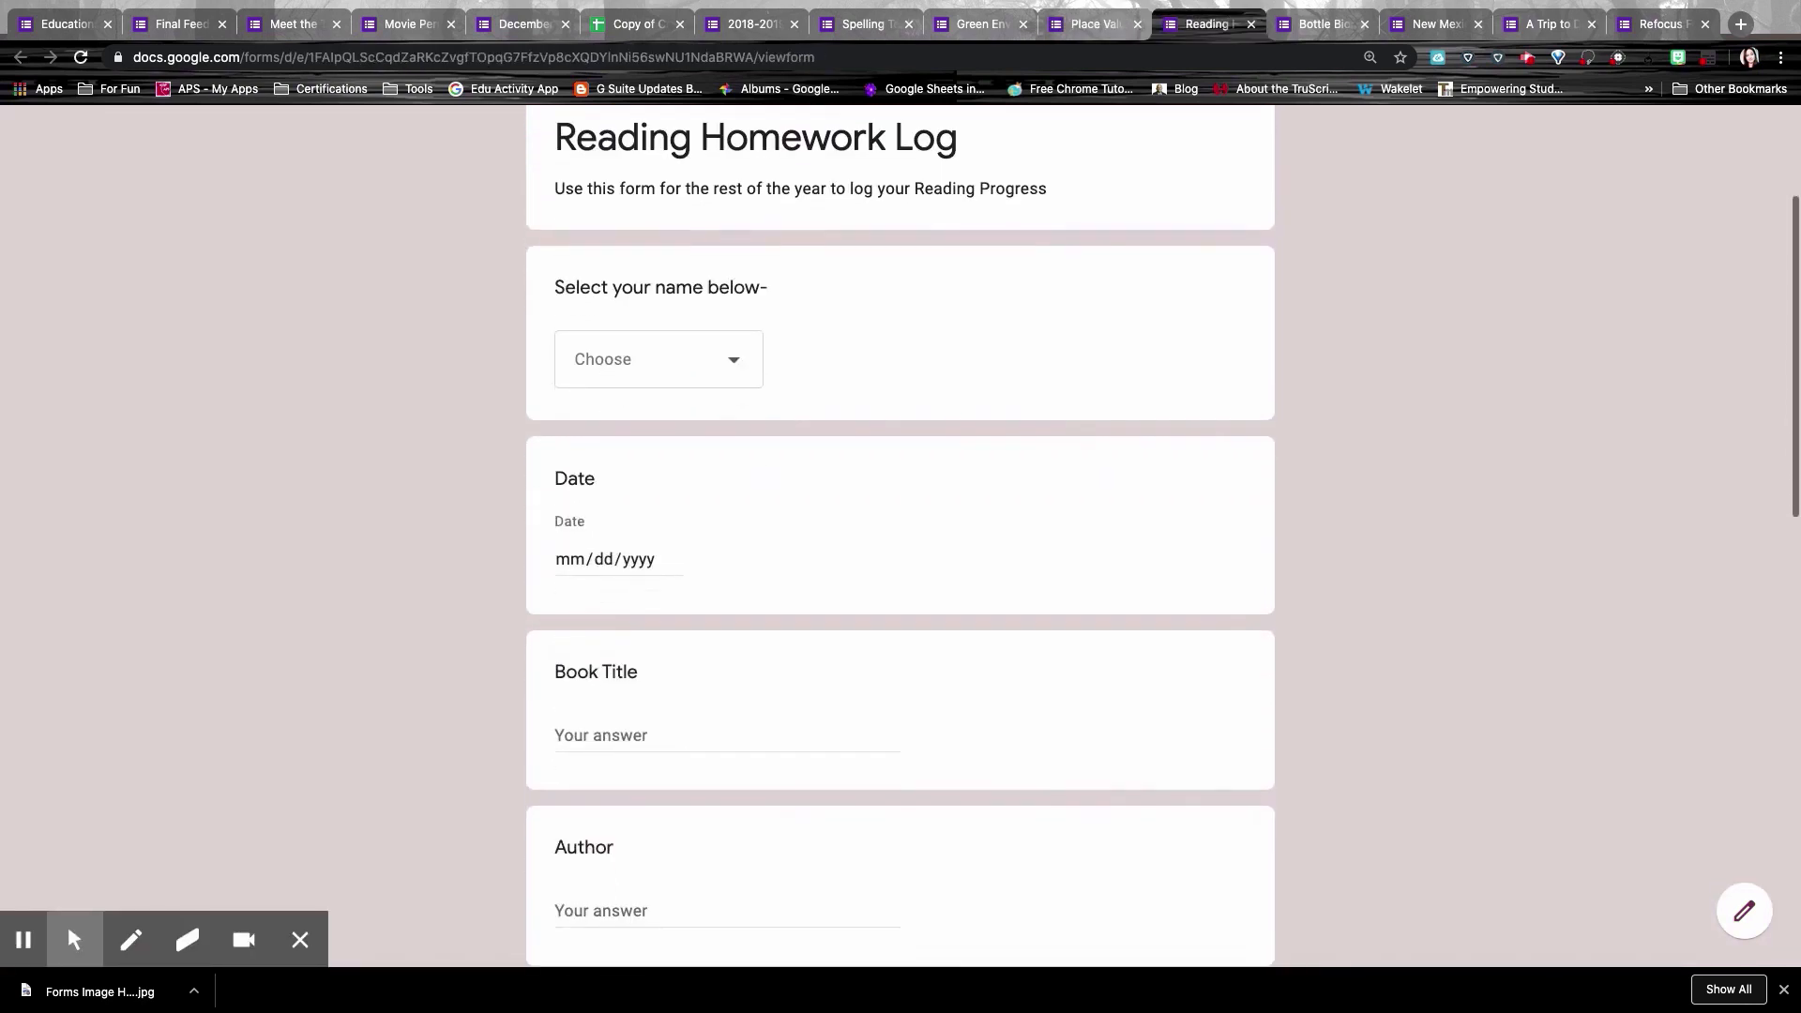
{"action": "scroll", "coordinate": [700, 430], "scroll_direction": "down", "scroll_amount": 4}
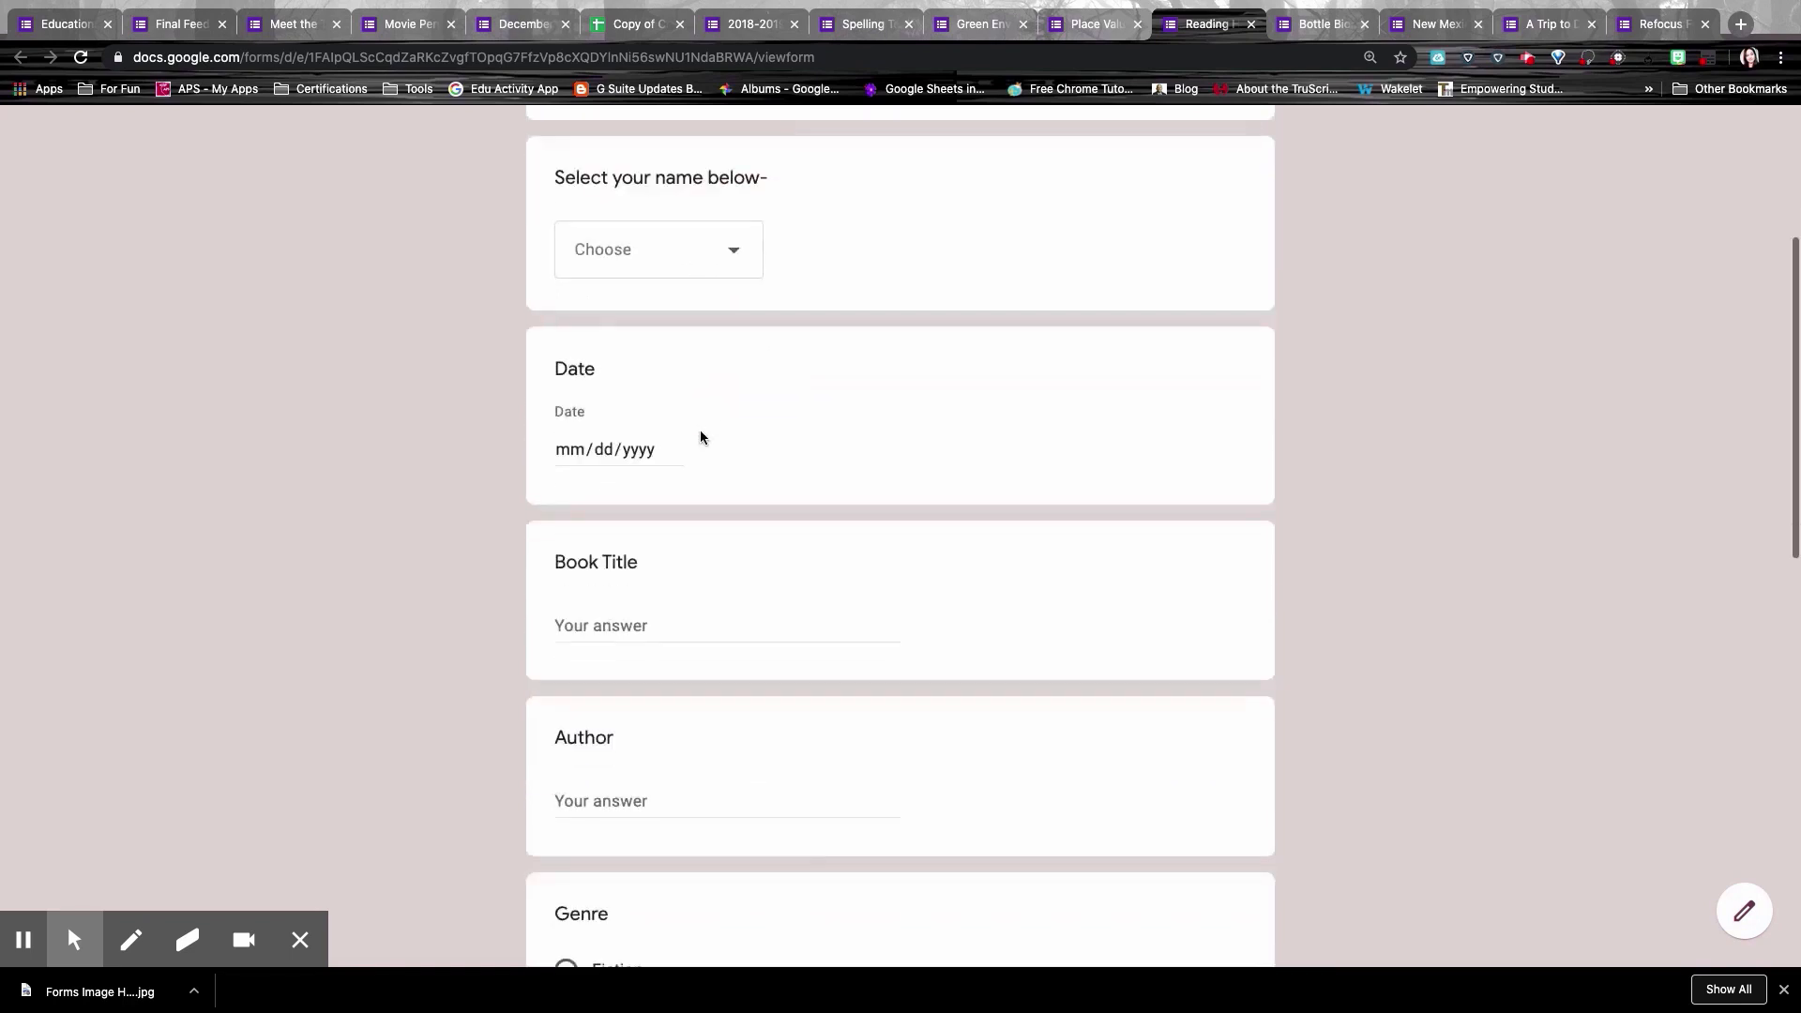
{"action": "scroll", "coordinate": [726, 591], "scroll_direction": "down", "scroll_amount": 10}
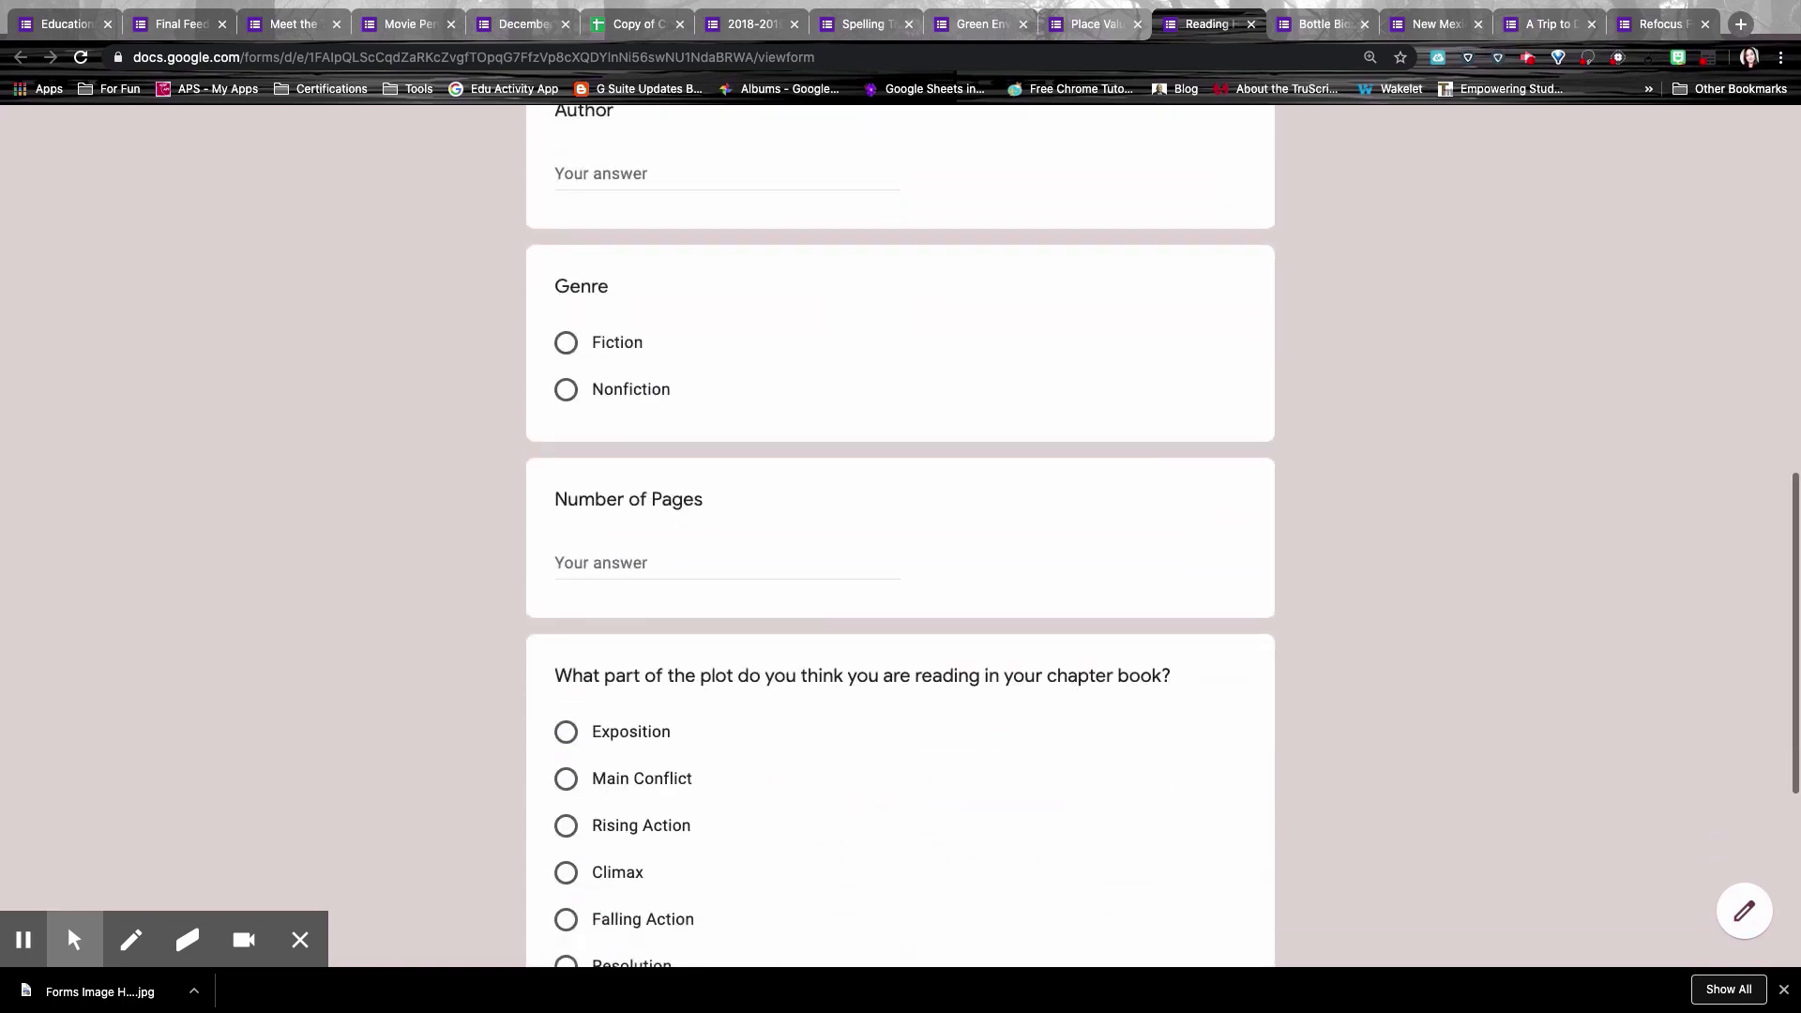
{"action": "scroll", "coordinate": [901, 526], "scroll_direction": "down", "scroll_amount": 2}
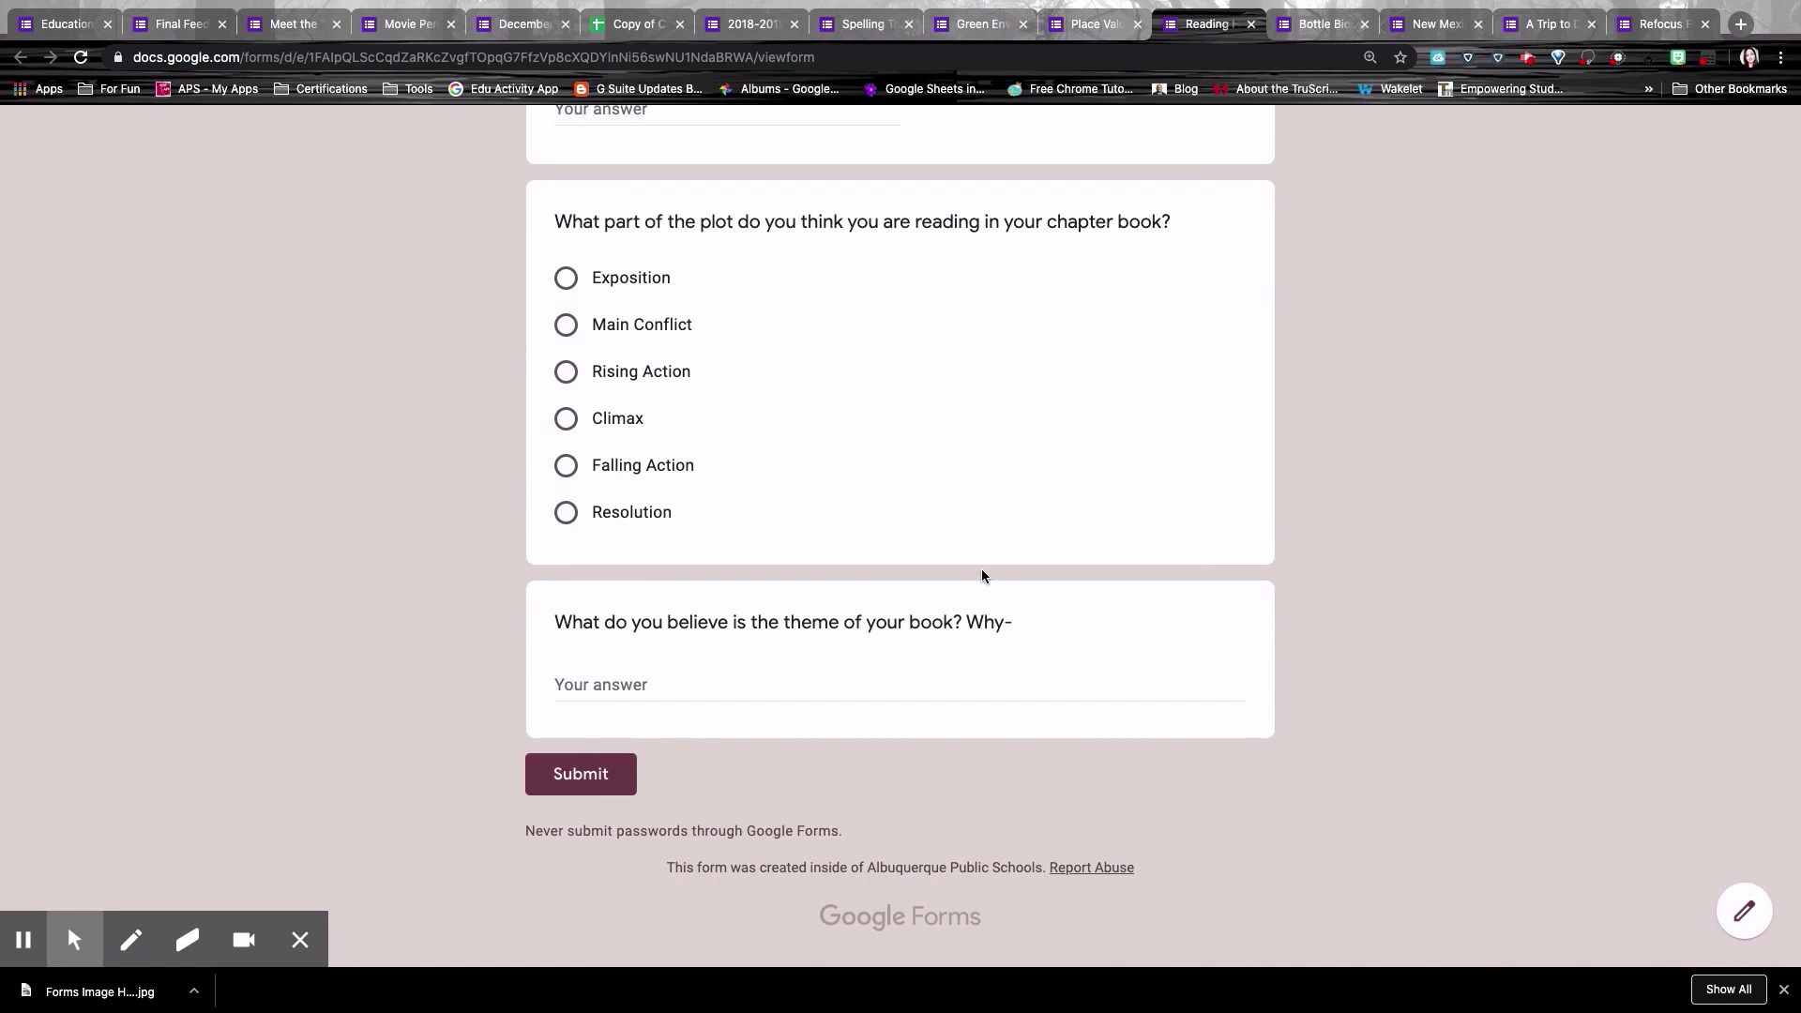
{"action": "scroll", "coordinate": [982, 576], "scroll_direction": "up", "scroll_amount": 18}
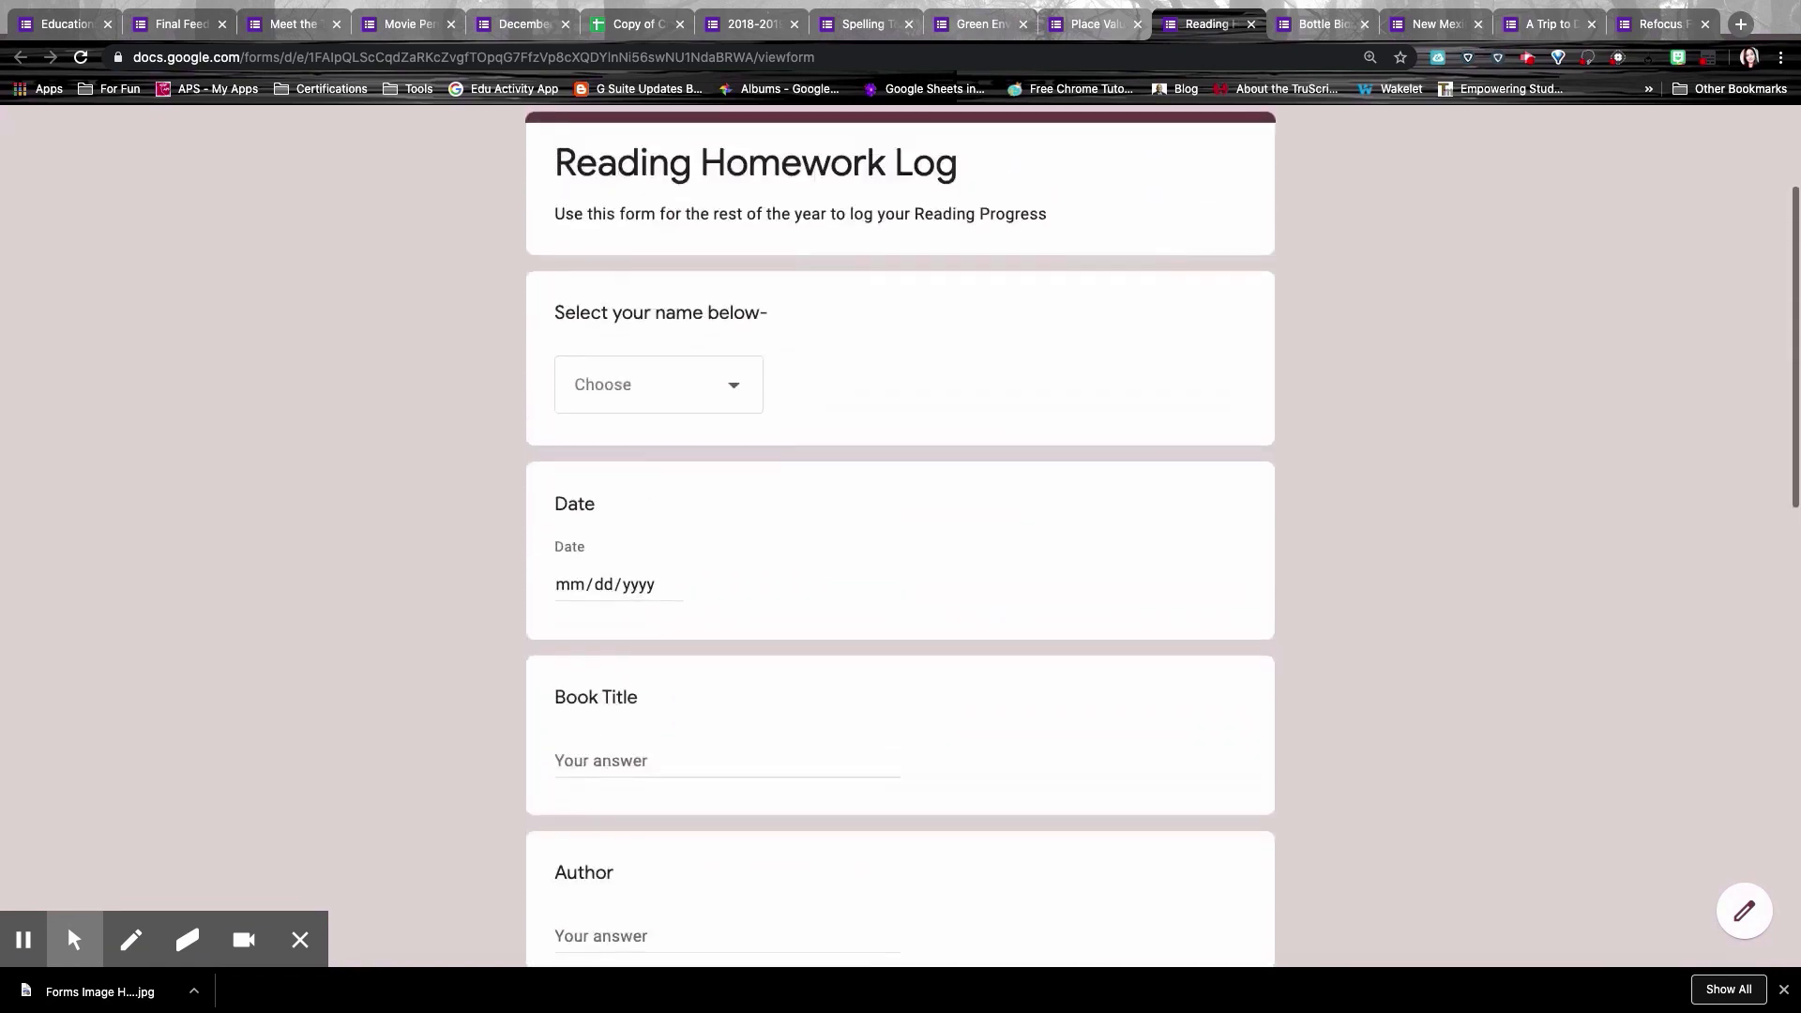
{"action": "scroll", "coordinate": [900, 534], "scroll_direction": "up", "scroll_amount": 3}
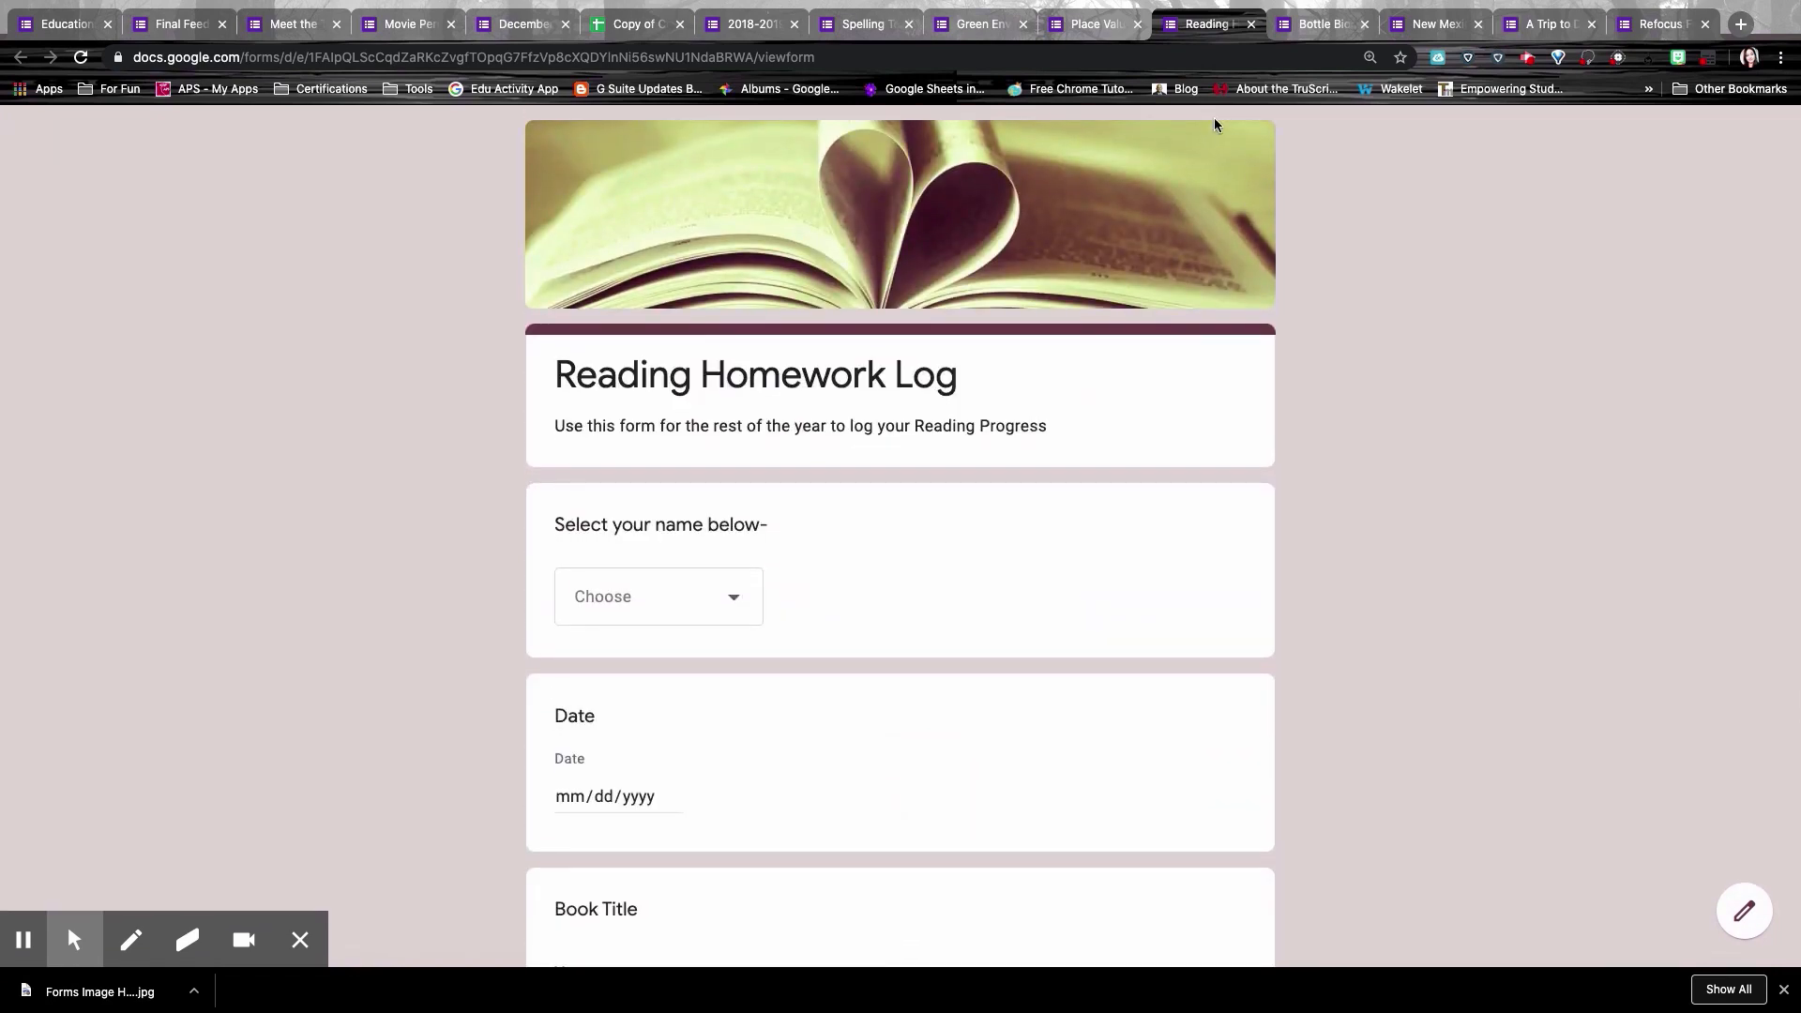
Step: Review the Bottle Biography Presentations rubric rating Authenticity, Resemblance and Creativity Effort 1–5 down to Submit
{"action": "left_click", "coordinate": [1322, 23]}
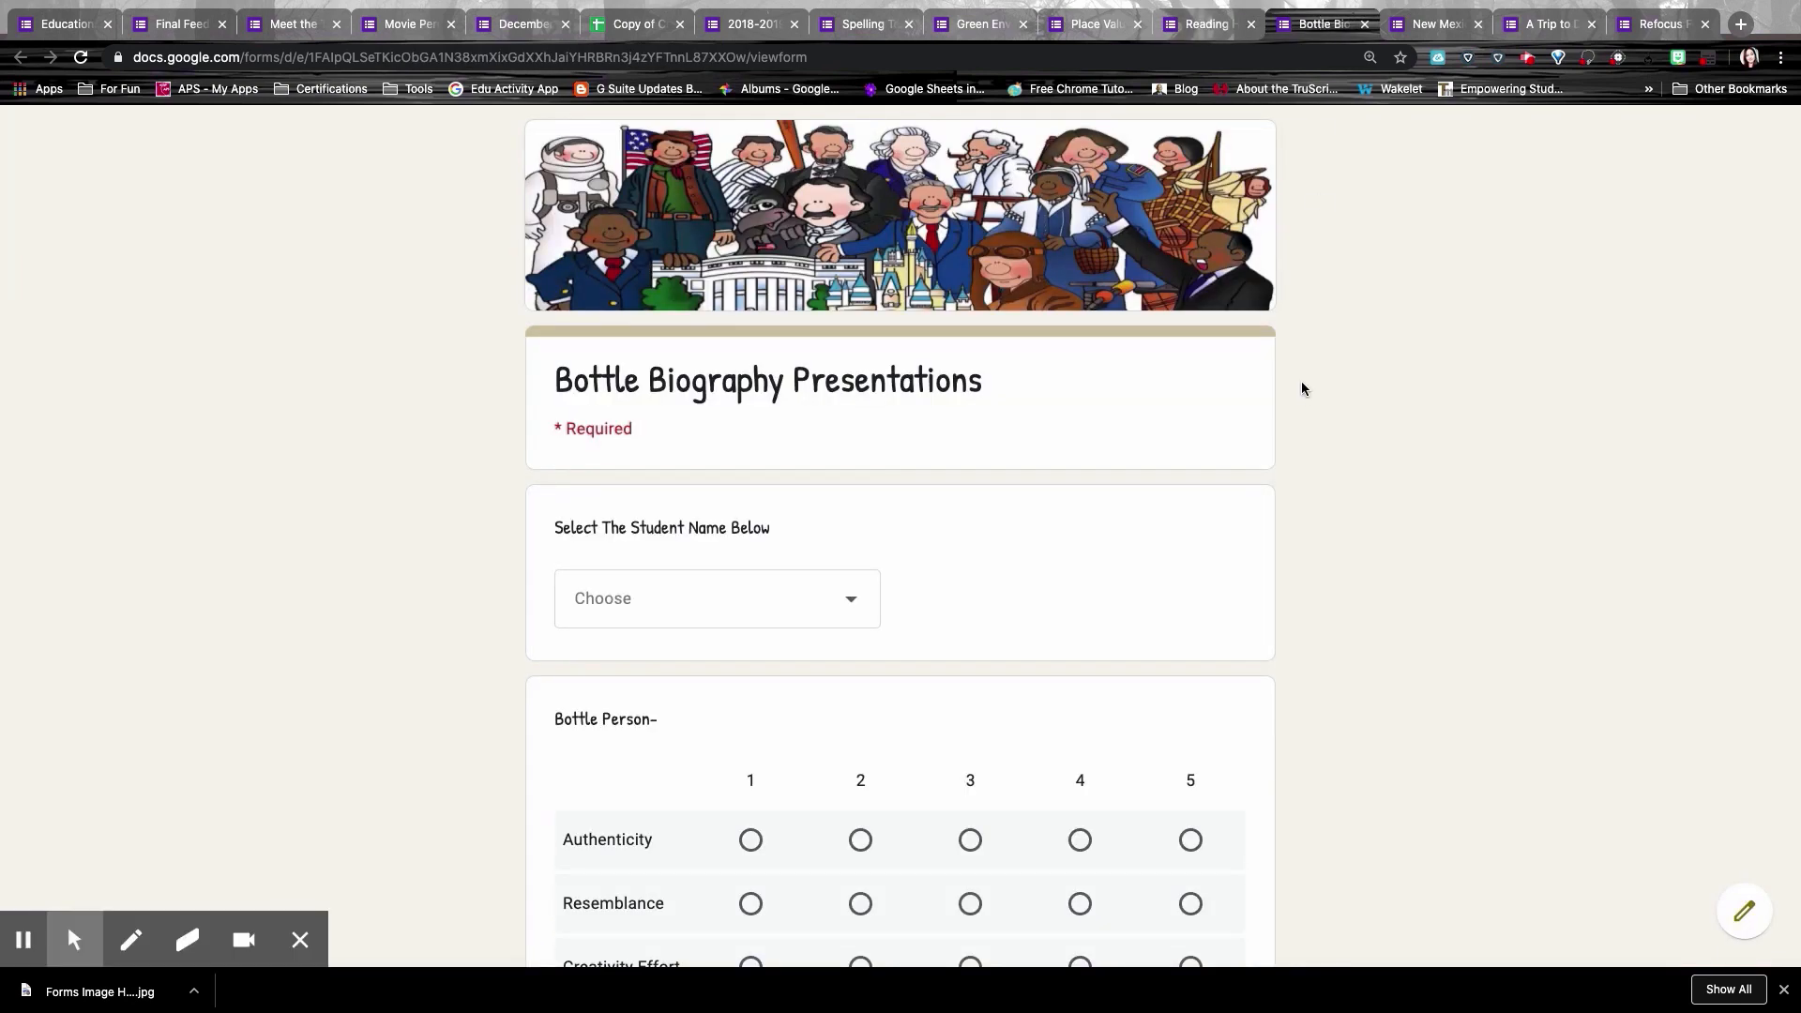
{"action": "scroll", "coordinate": [1364, 464], "scroll_direction": "down", "scroll_amount": 3}
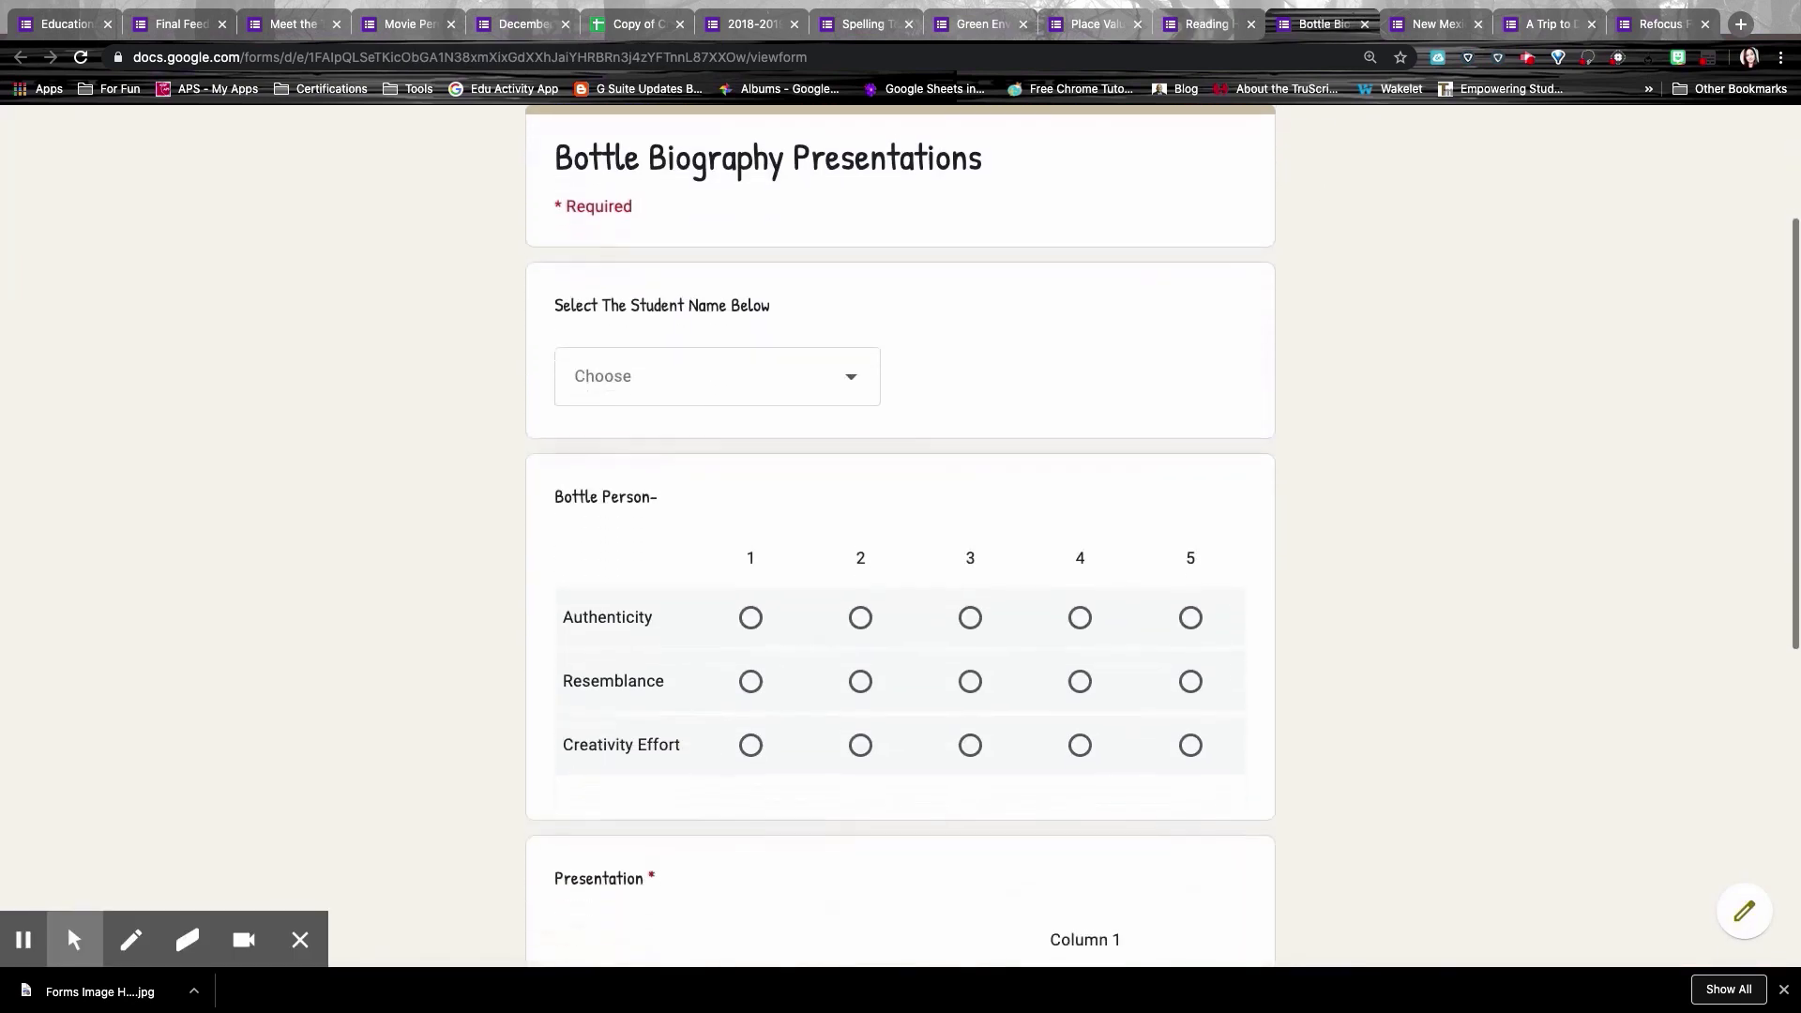
{"action": "scroll", "coordinate": [900, 534], "scroll_direction": "down", "scroll_amount": 5}
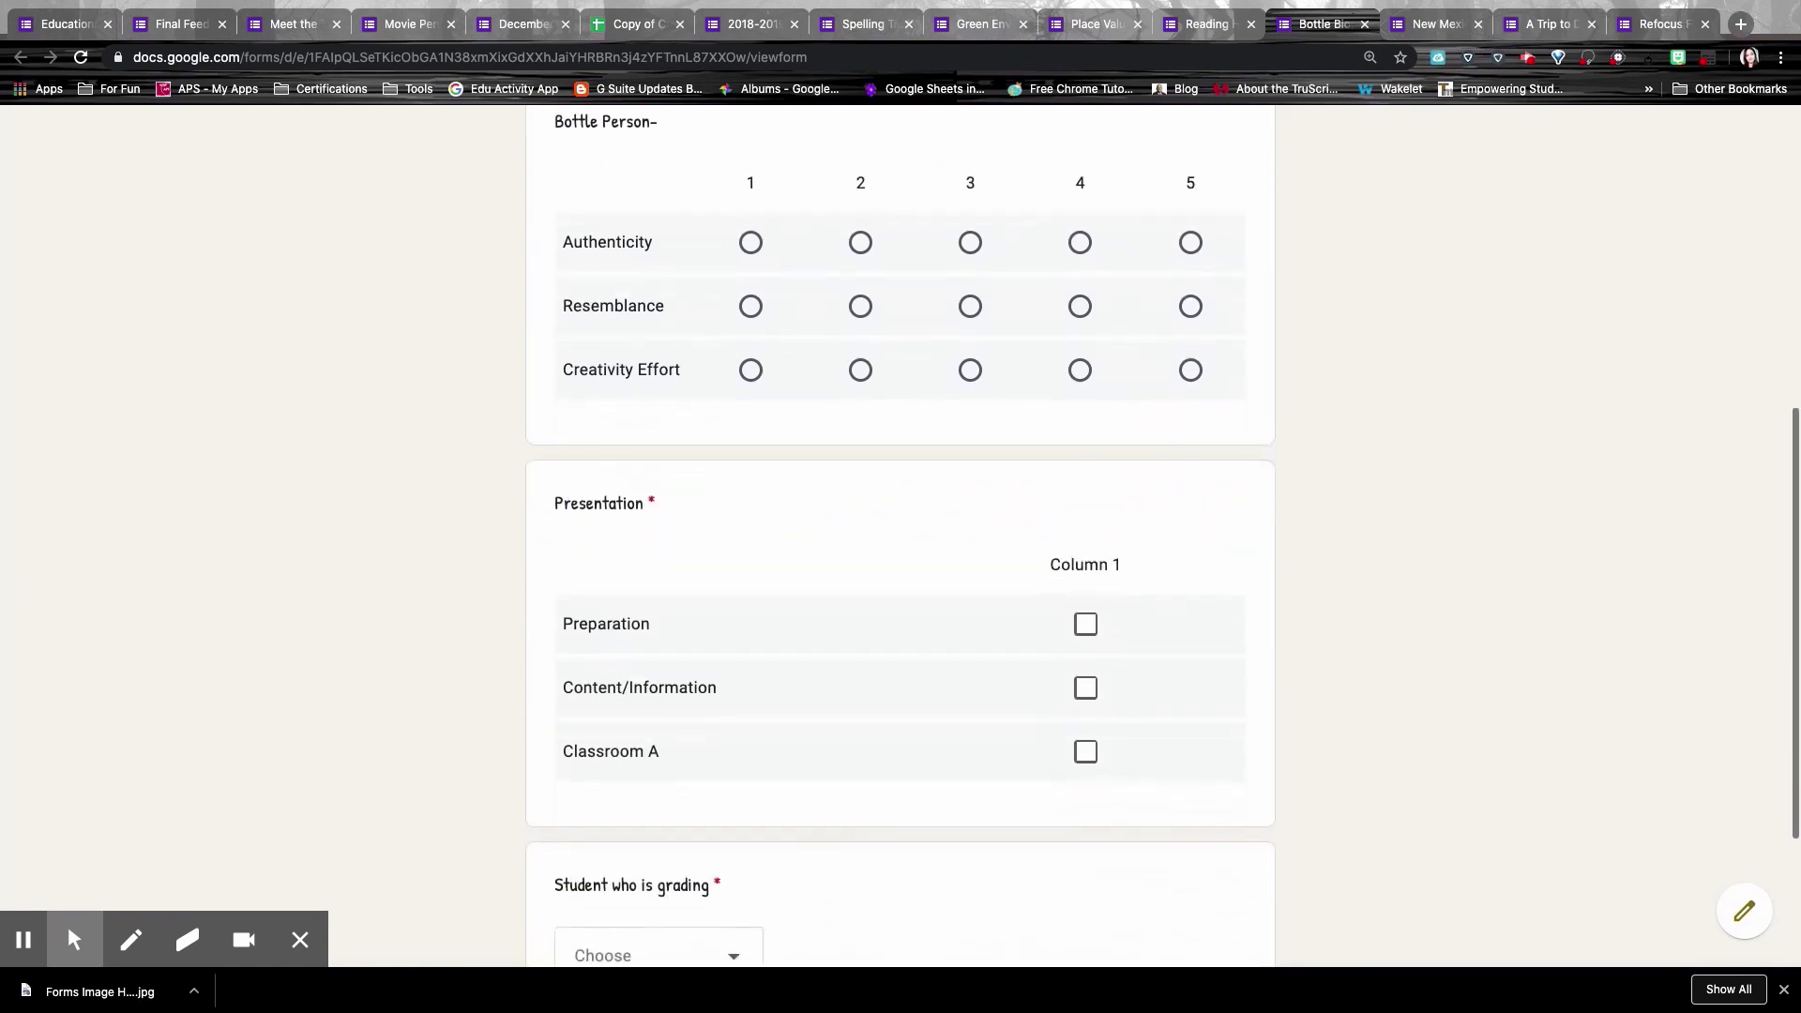
{"action": "scroll", "coordinate": [901, 535], "scroll_direction": "down", "scroll_amount": 2}
{"action": "scroll", "coordinate": [900, 534], "scroll_direction": "up", "scroll_amount": 4}
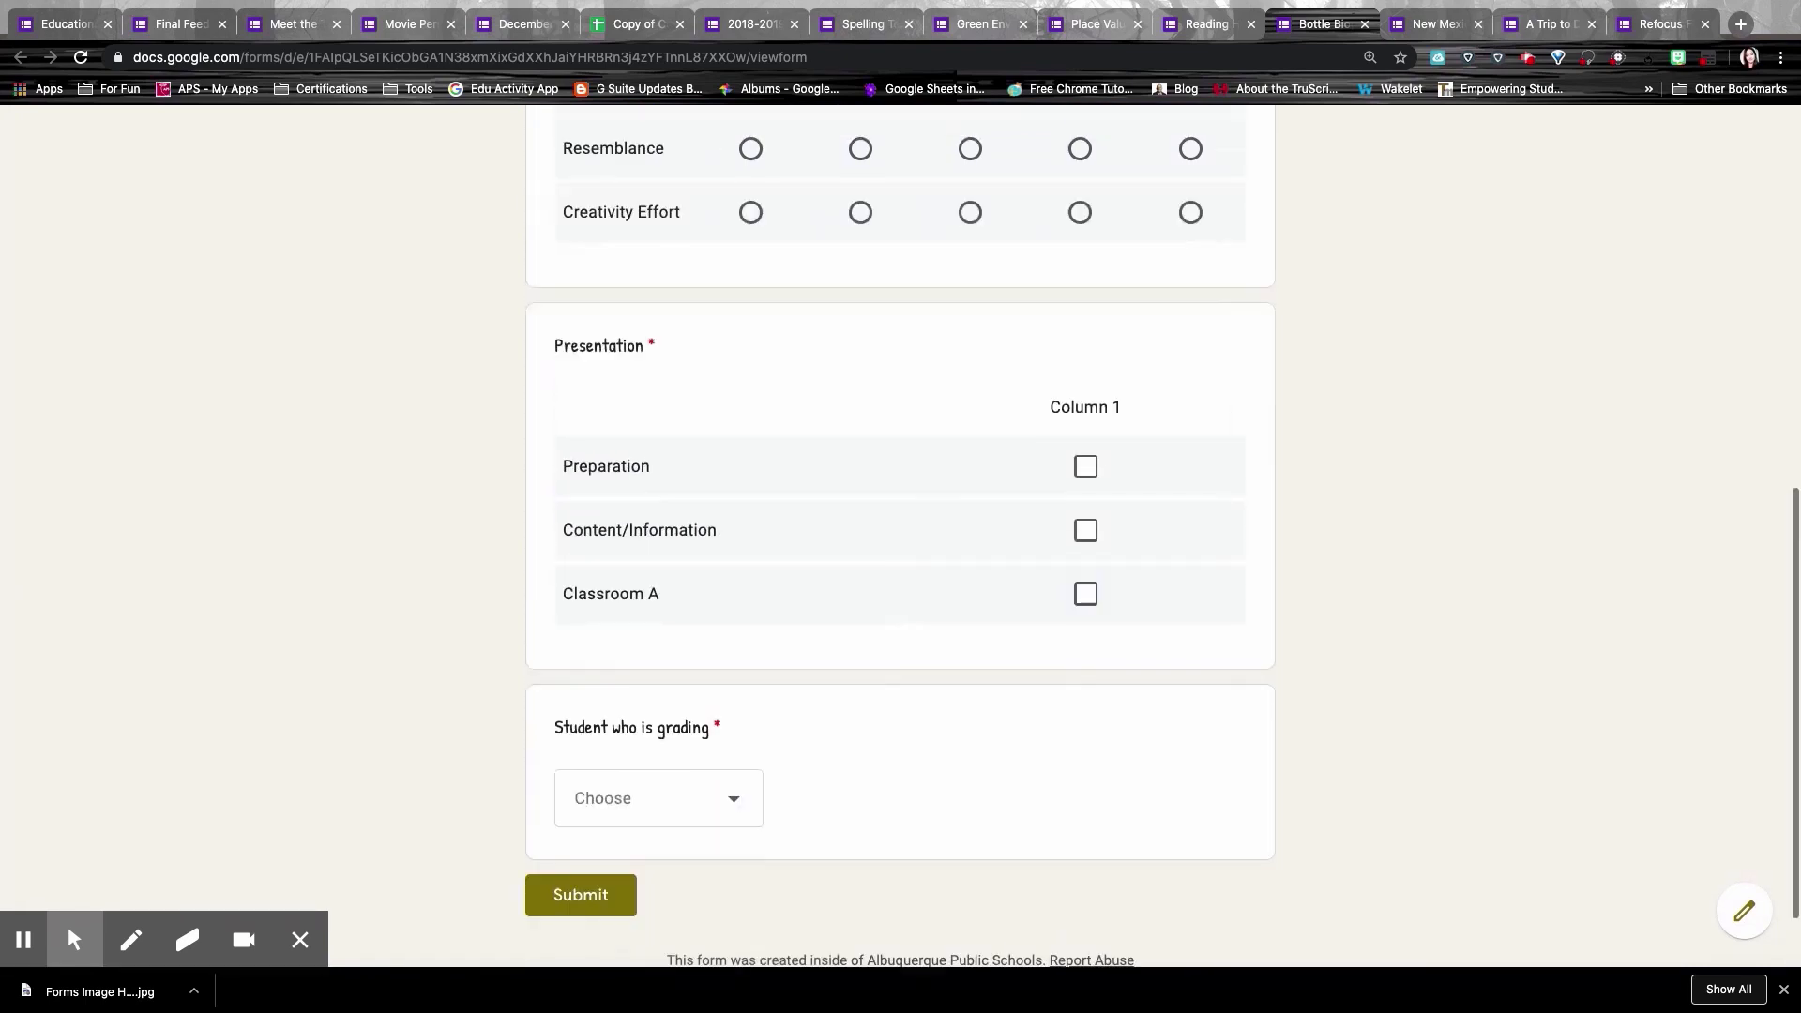
{"action": "scroll", "coordinate": [1261, 342], "scroll_direction": "up", "scroll_amount": 5}
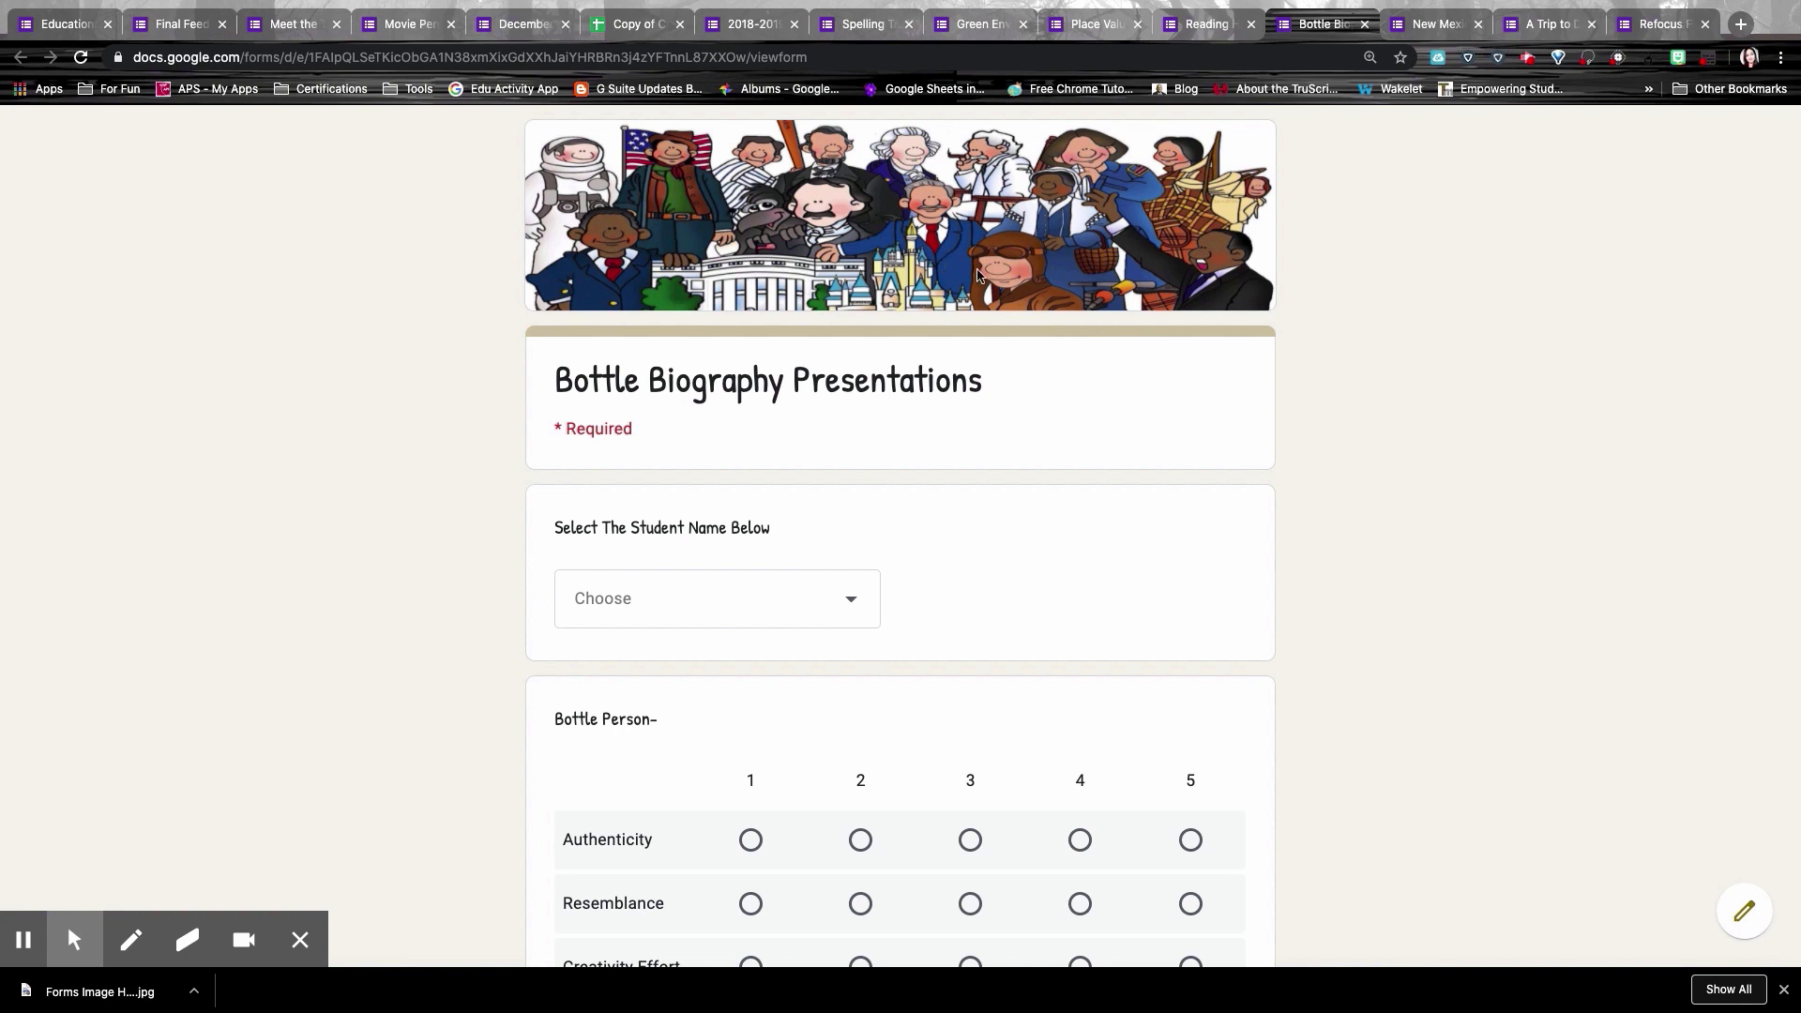
Step: Look through the New Mexico History Group Presentations rating grid, then move to the Disneyland form
{"action": "left_click", "coordinate": [1417, 28]}
{"action": "scroll", "coordinate": [1391, 470], "scroll_direction": "down", "scroll_amount": 3}
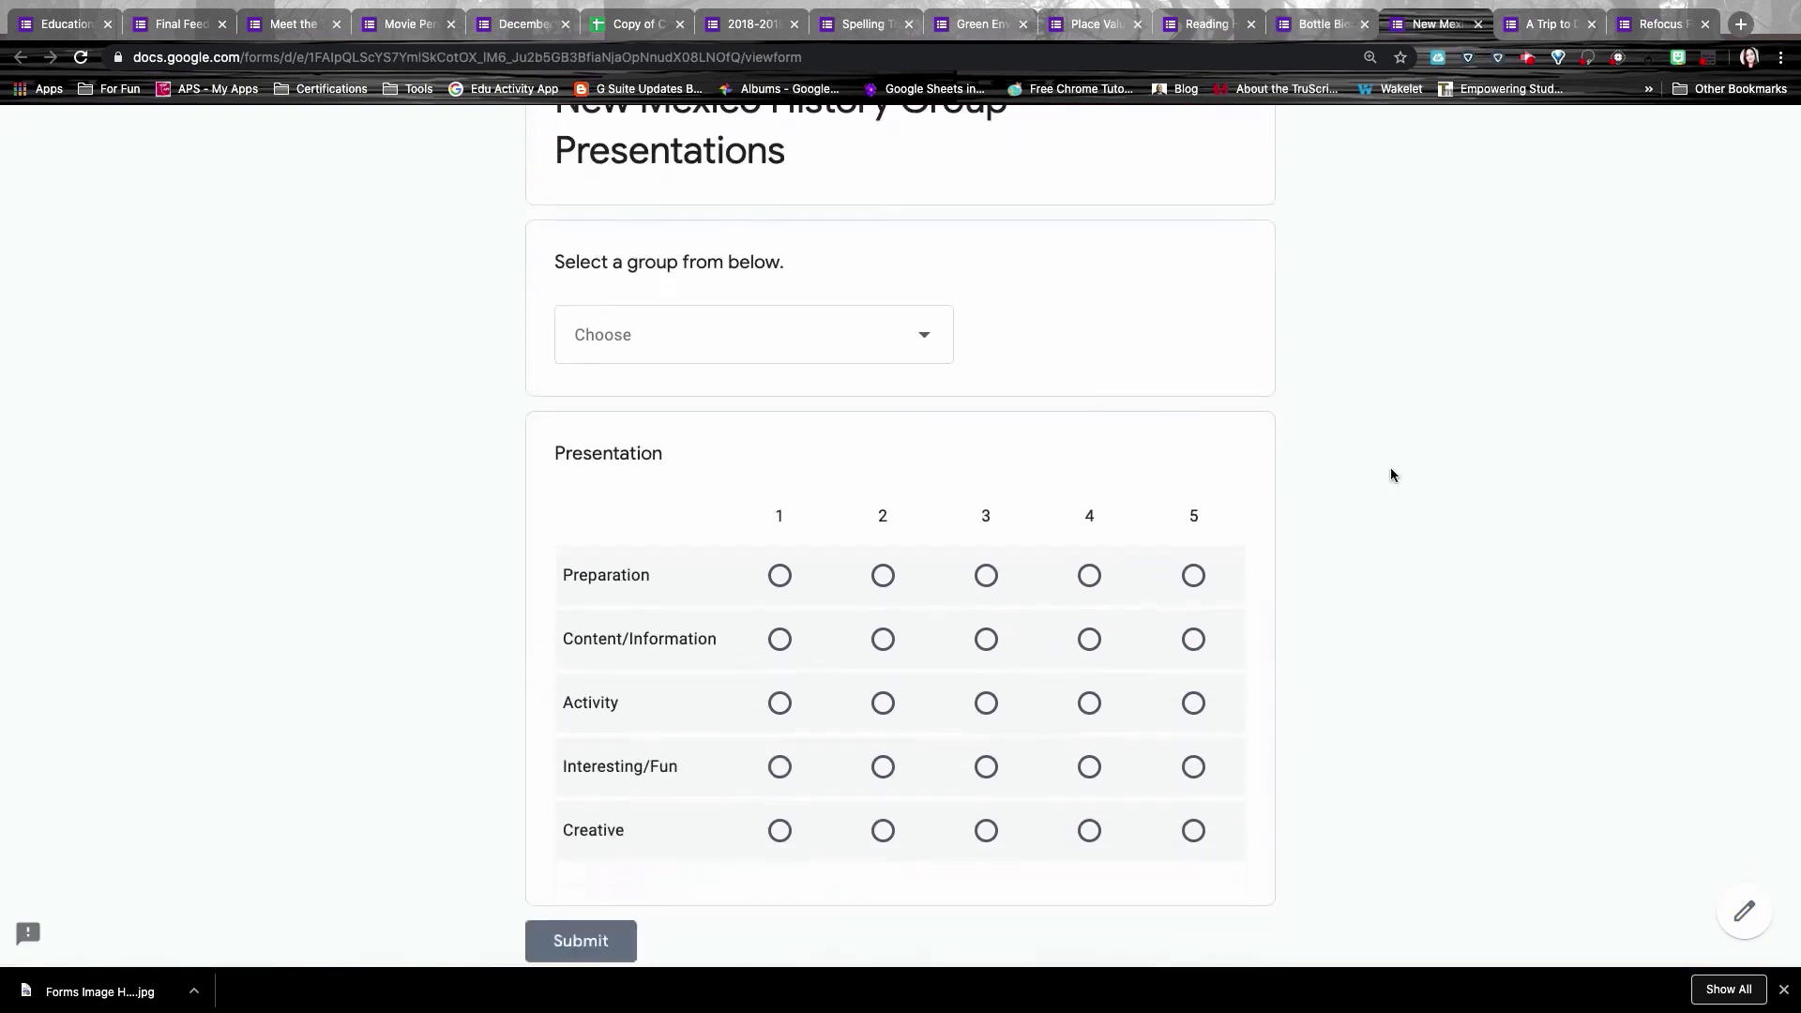
{"action": "scroll", "coordinate": [1390, 469], "scroll_direction": "down", "scroll_amount": 2}
{"action": "scroll", "coordinate": [1390, 469], "scroll_direction": "up", "scroll_amount": 4}
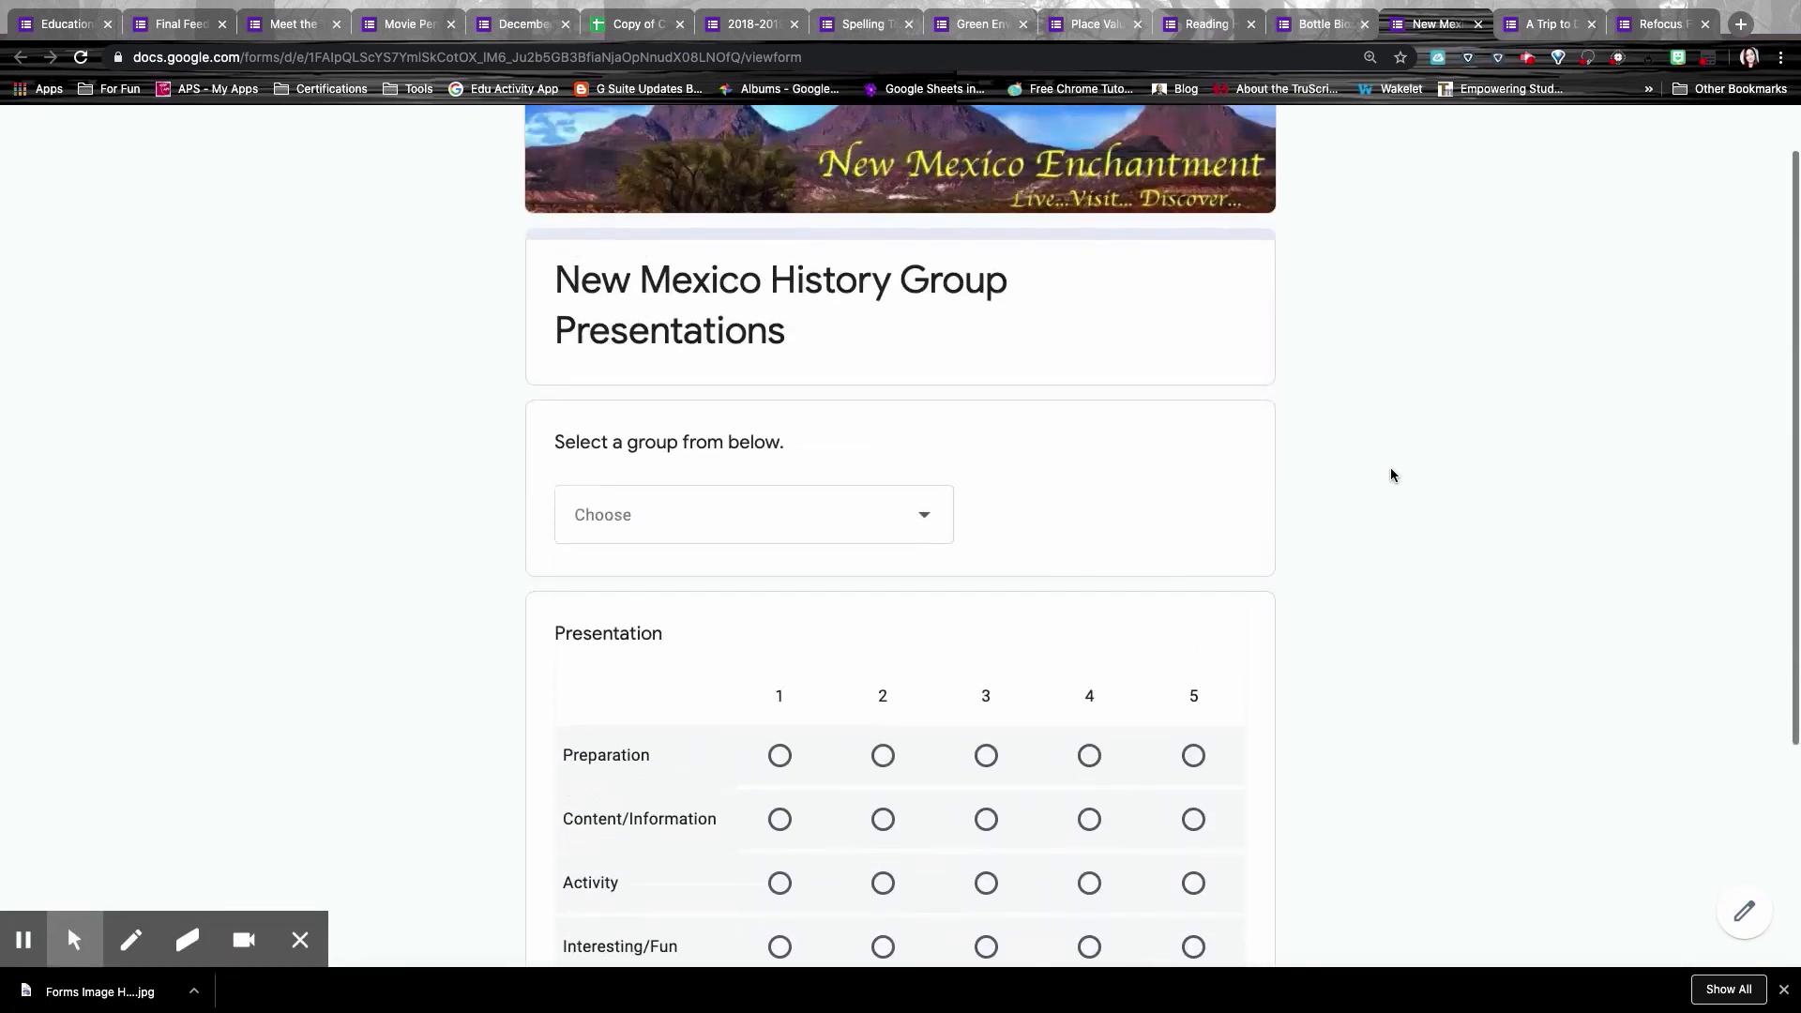
{"action": "scroll", "coordinate": [1390, 469], "scroll_direction": "down", "scroll_amount": 4}
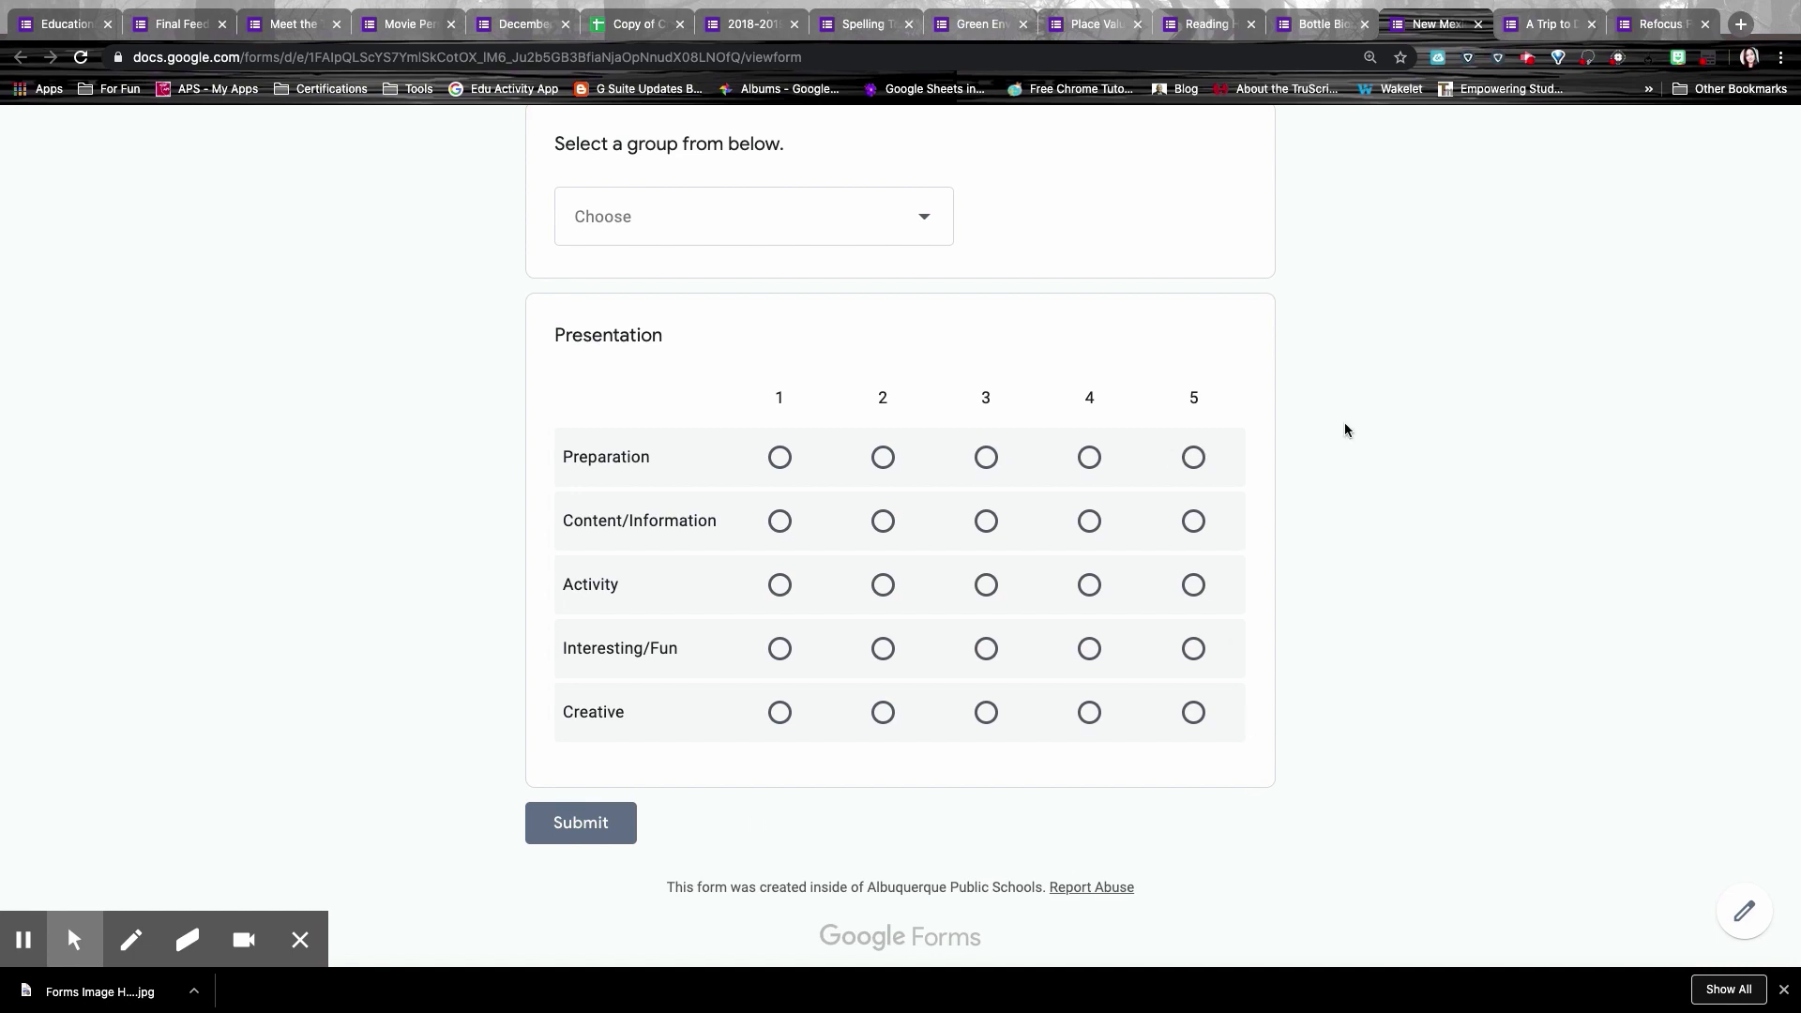
{"action": "scroll", "coordinate": [1346, 426], "scroll_direction": "up", "scroll_amount": 5}
{"action": "key", "text": "ctrl+Tab"}
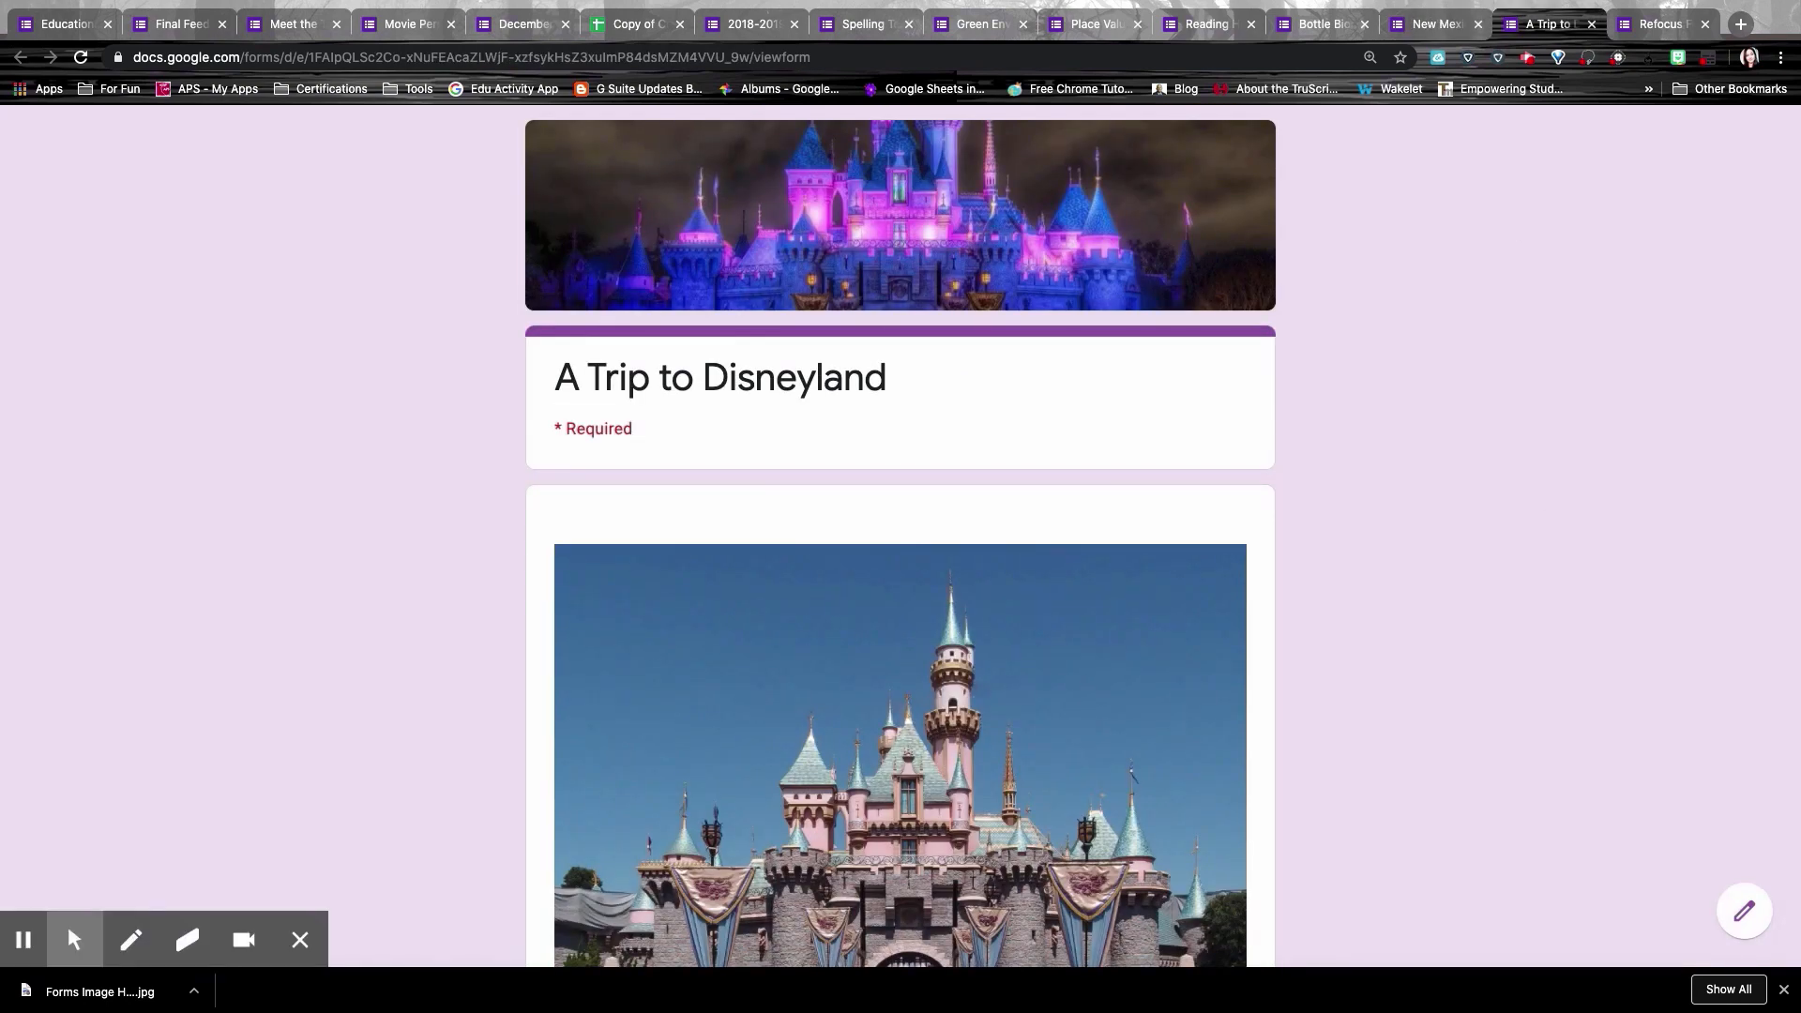
Step: Answer Tomorrow Land as the land to visit and continue to the next section
{"action": "scroll", "coordinate": [1545, 493], "scroll_direction": "down", "scroll_amount": 3}
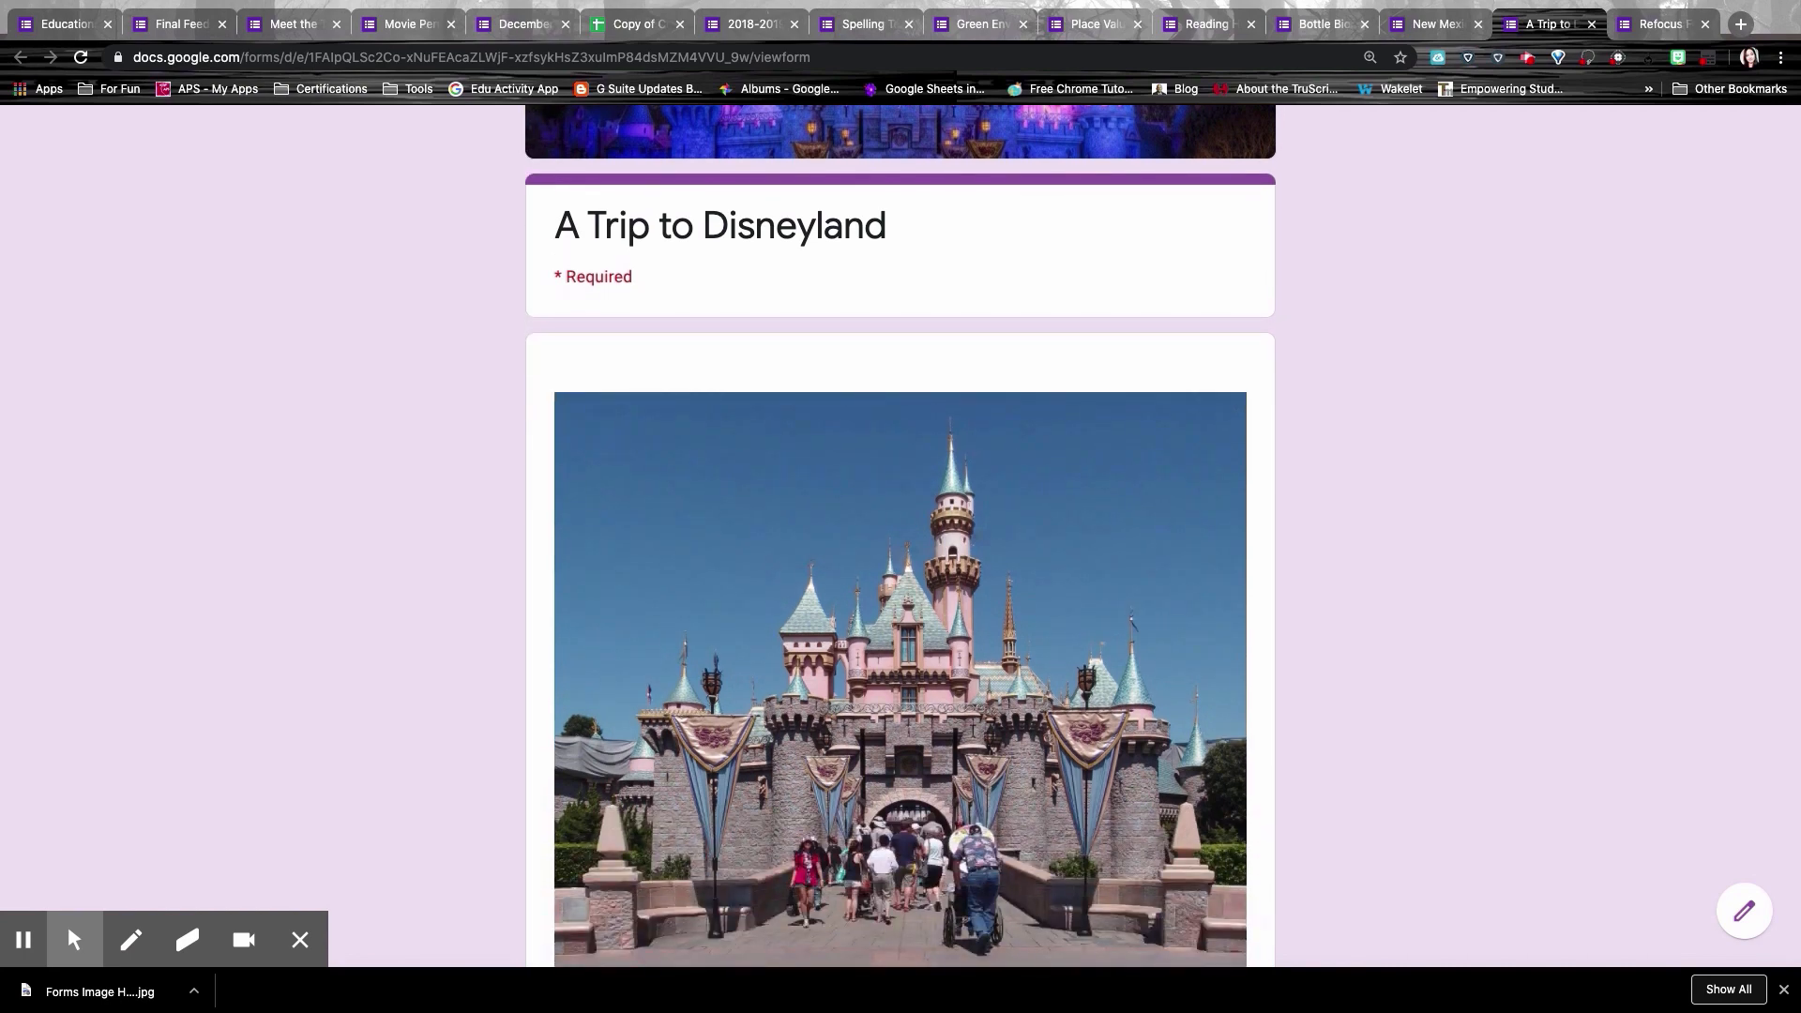
{"action": "scroll", "coordinate": [1512, 488], "scroll_direction": "down", "scroll_amount": 4}
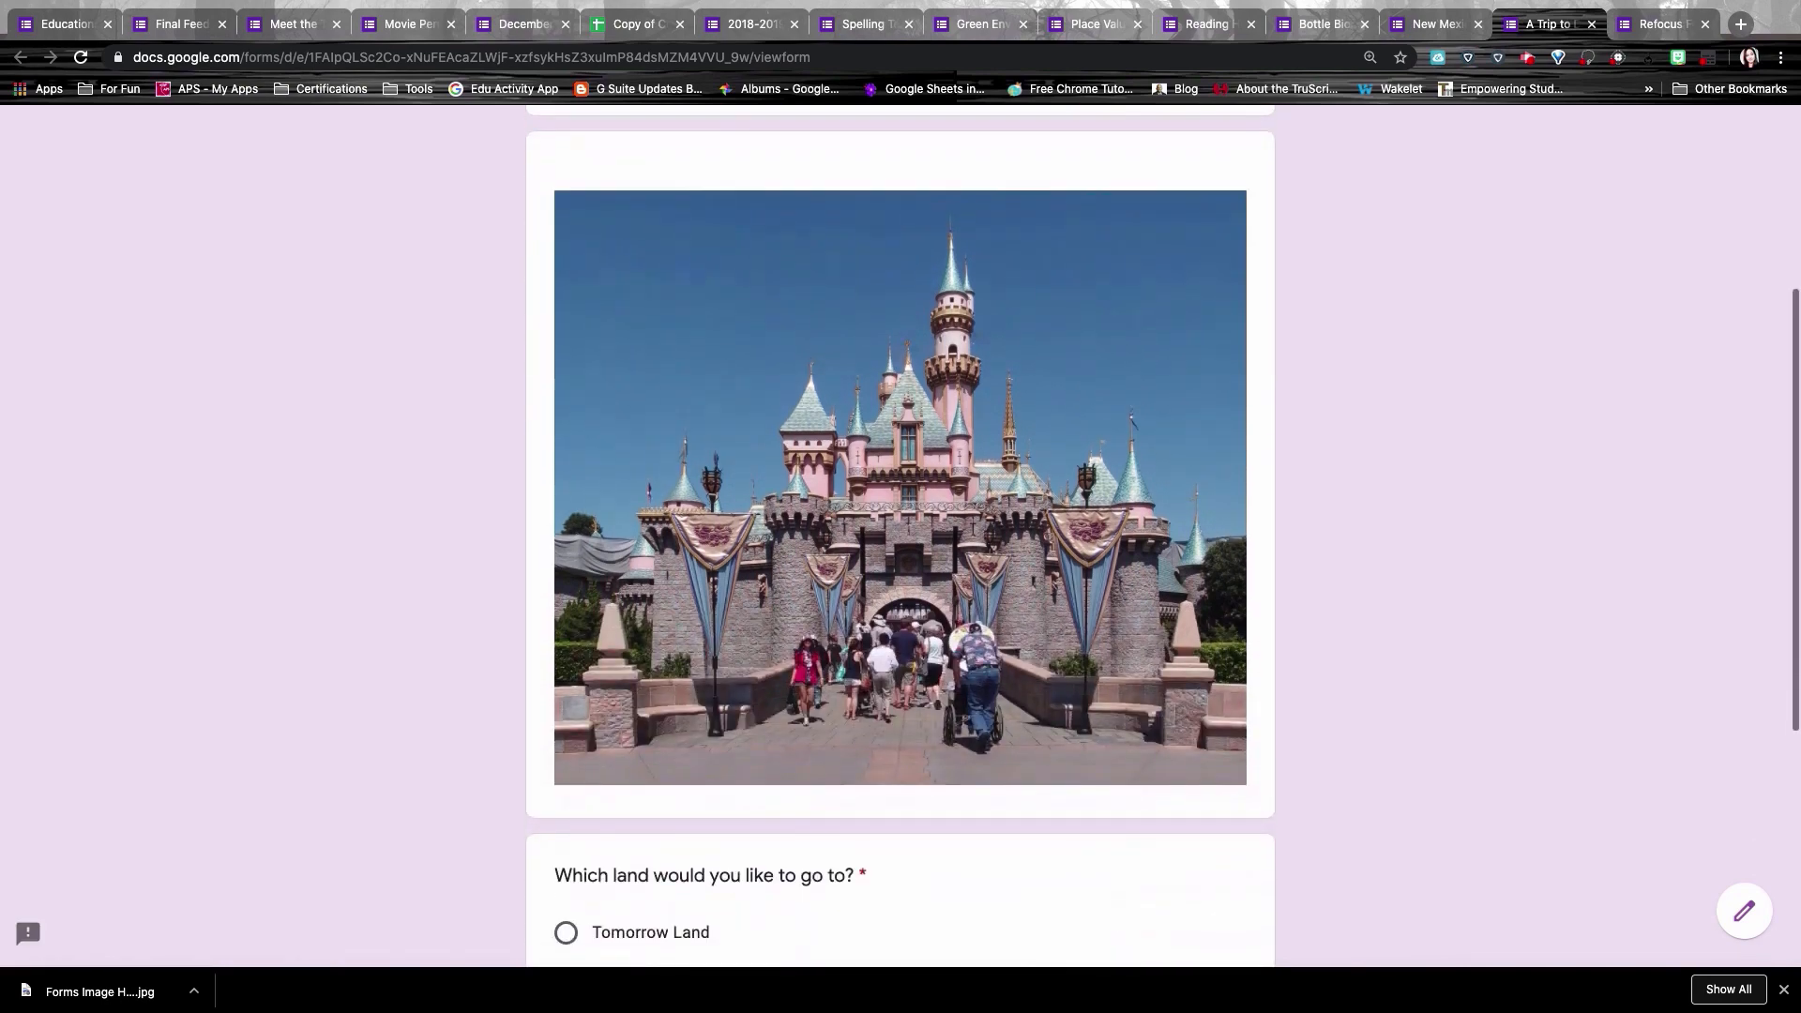
{"action": "scroll", "coordinate": [1163, 539], "scroll_direction": "down", "scroll_amount": 1}
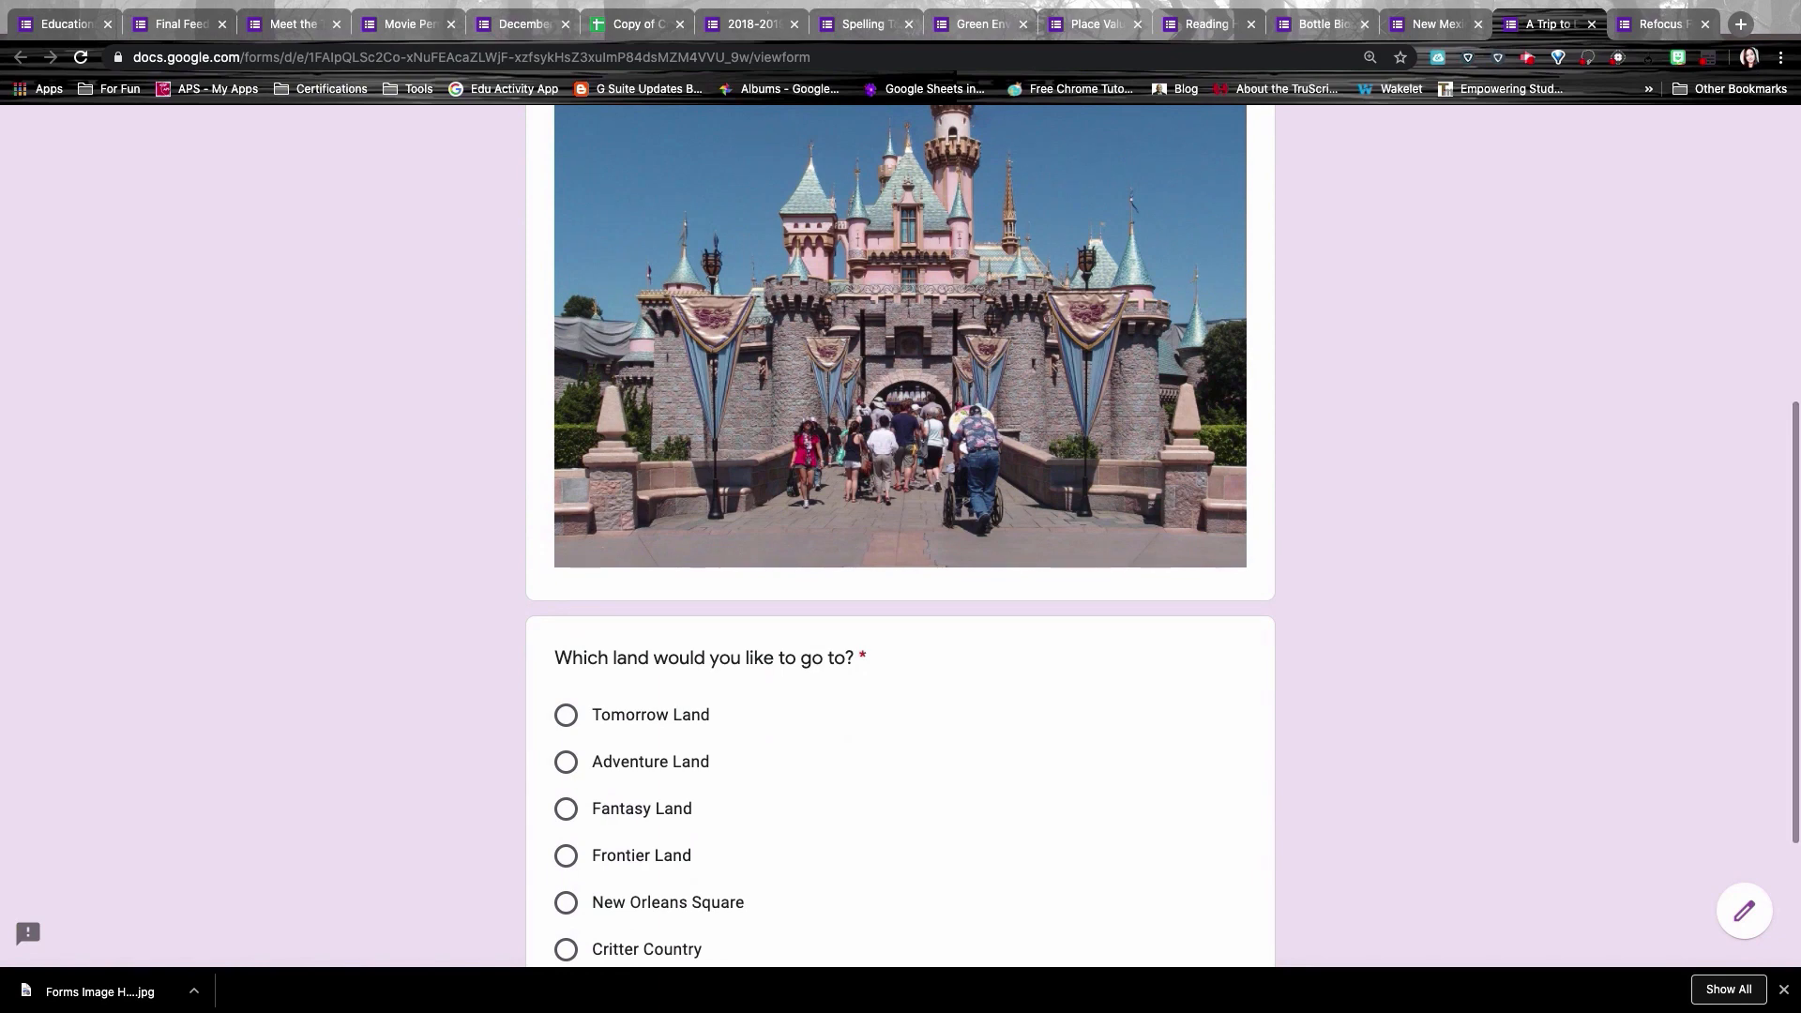
{"action": "scroll", "coordinate": [1164, 538], "scroll_direction": "down", "scroll_amount": 1}
{"action": "scroll", "coordinate": [1163, 539], "scroll_direction": "up", "scroll_amount": 3}
{"action": "scroll", "coordinate": [901, 535], "scroll_direction": "up", "scroll_amount": 5}
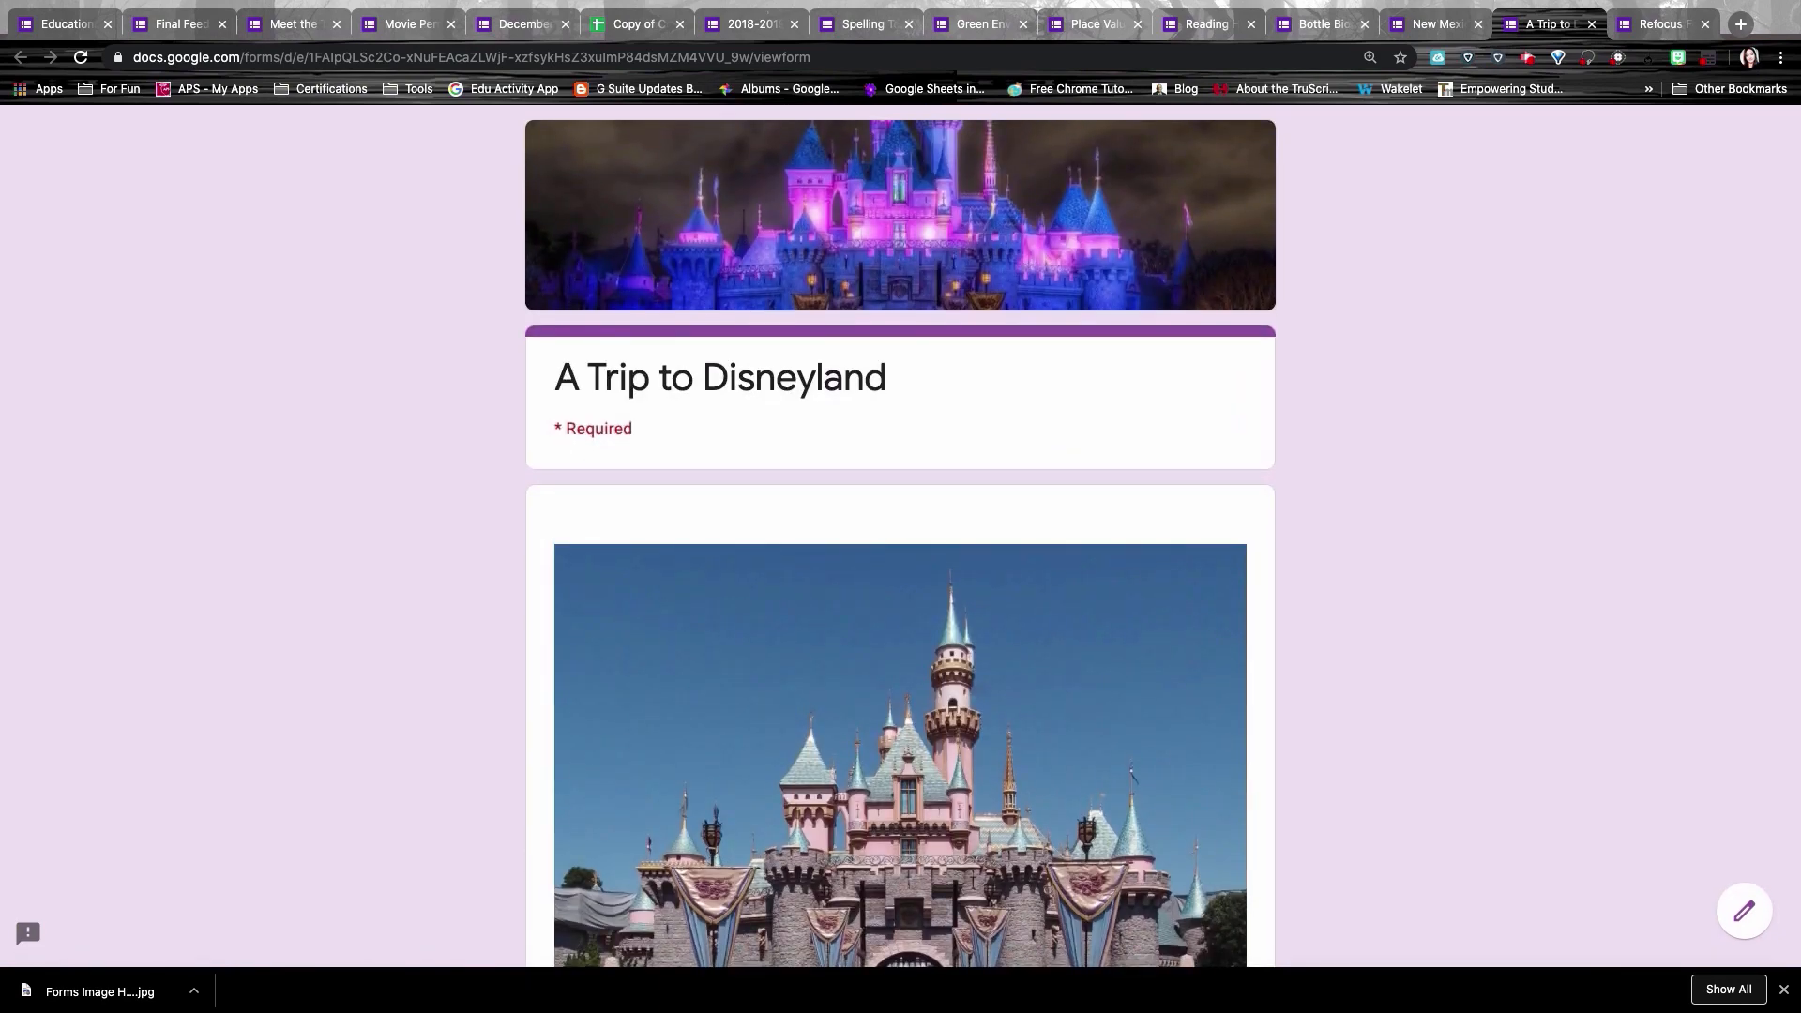
{"action": "scroll", "coordinate": [901, 535], "scroll_direction": "down", "scroll_amount": 5}
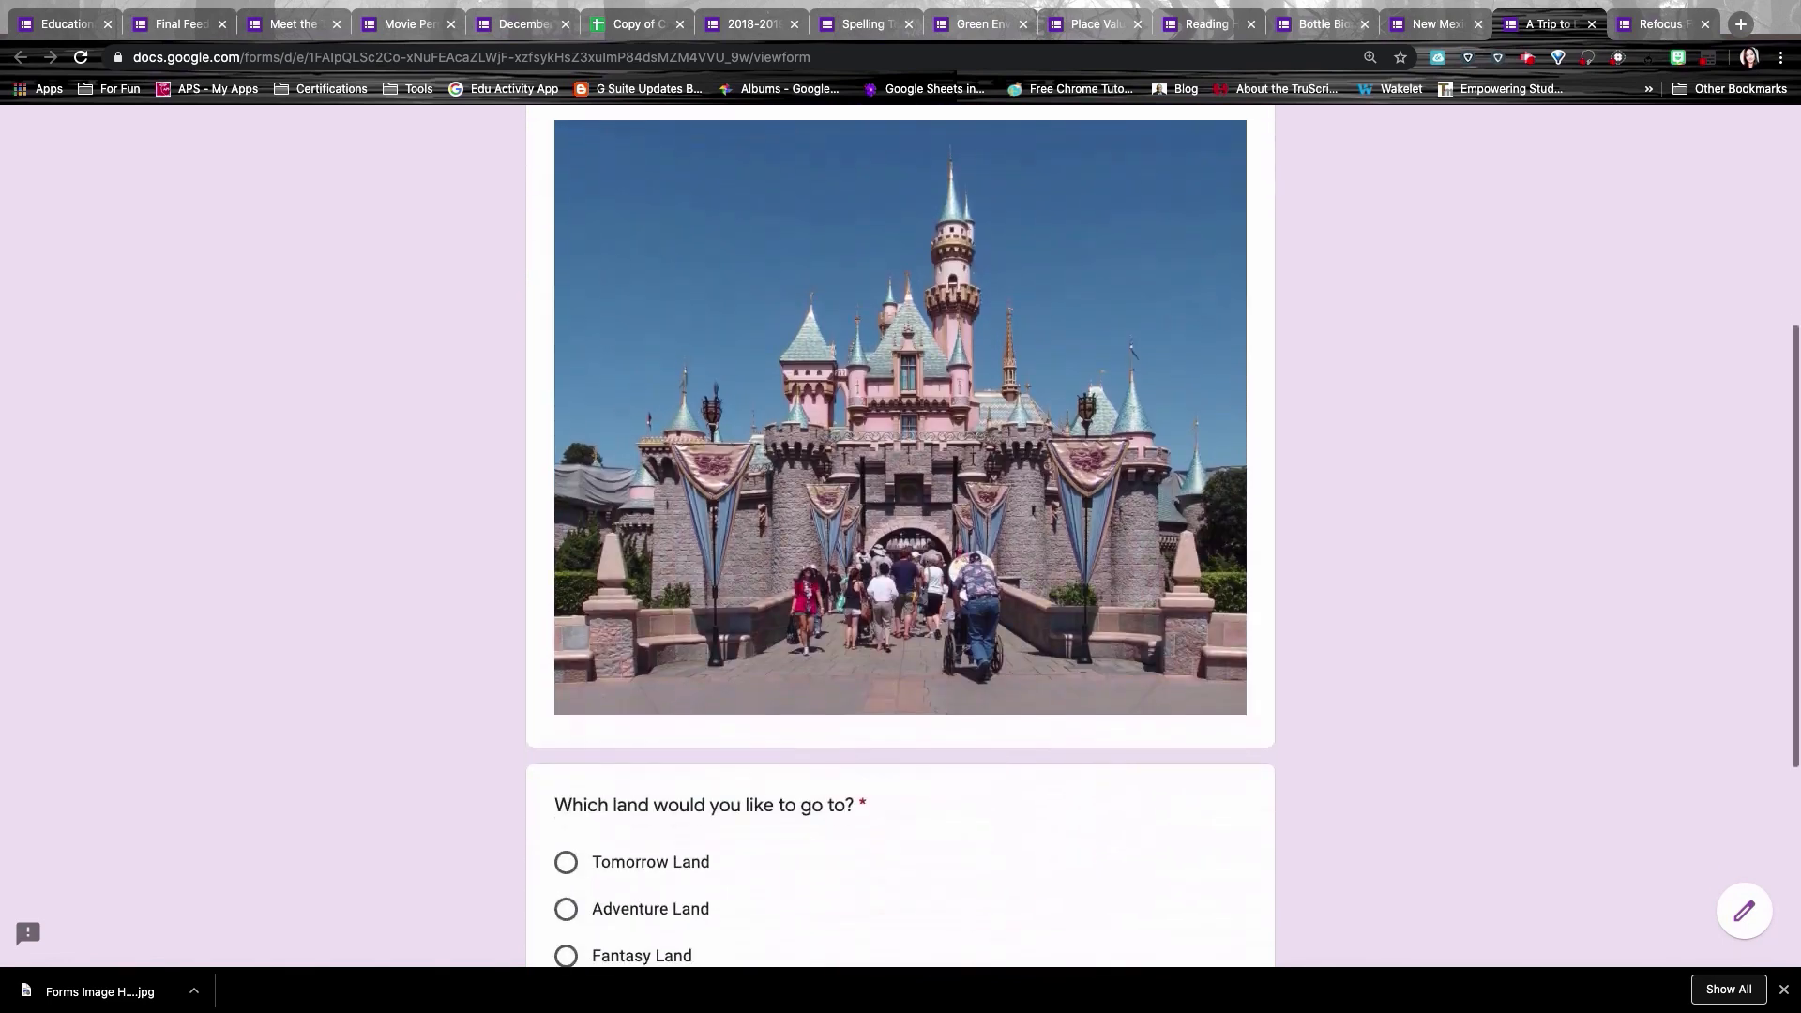
{"action": "scroll", "coordinate": [901, 535], "scroll_direction": "down", "scroll_amount": 1}
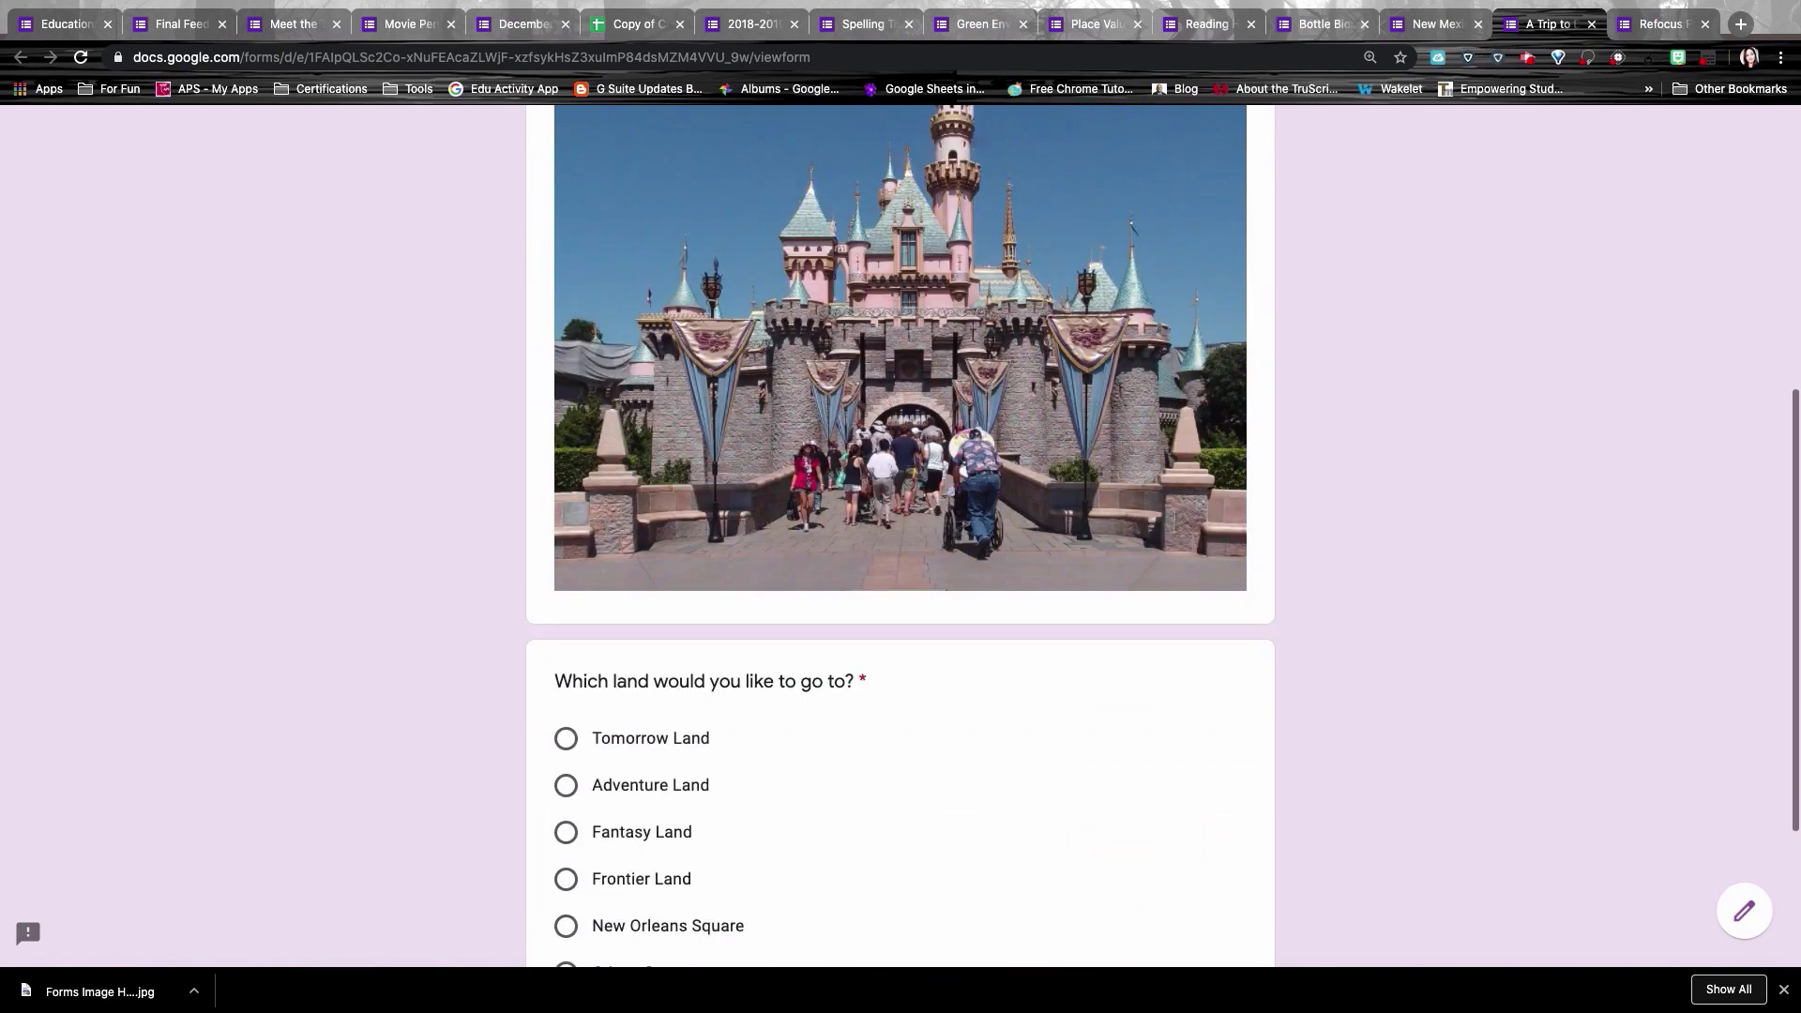
{"action": "scroll", "coordinate": [579, 693], "scroll_direction": "down", "scroll_amount": 3}
{"action": "left_click", "coordinate": [568, 483]}
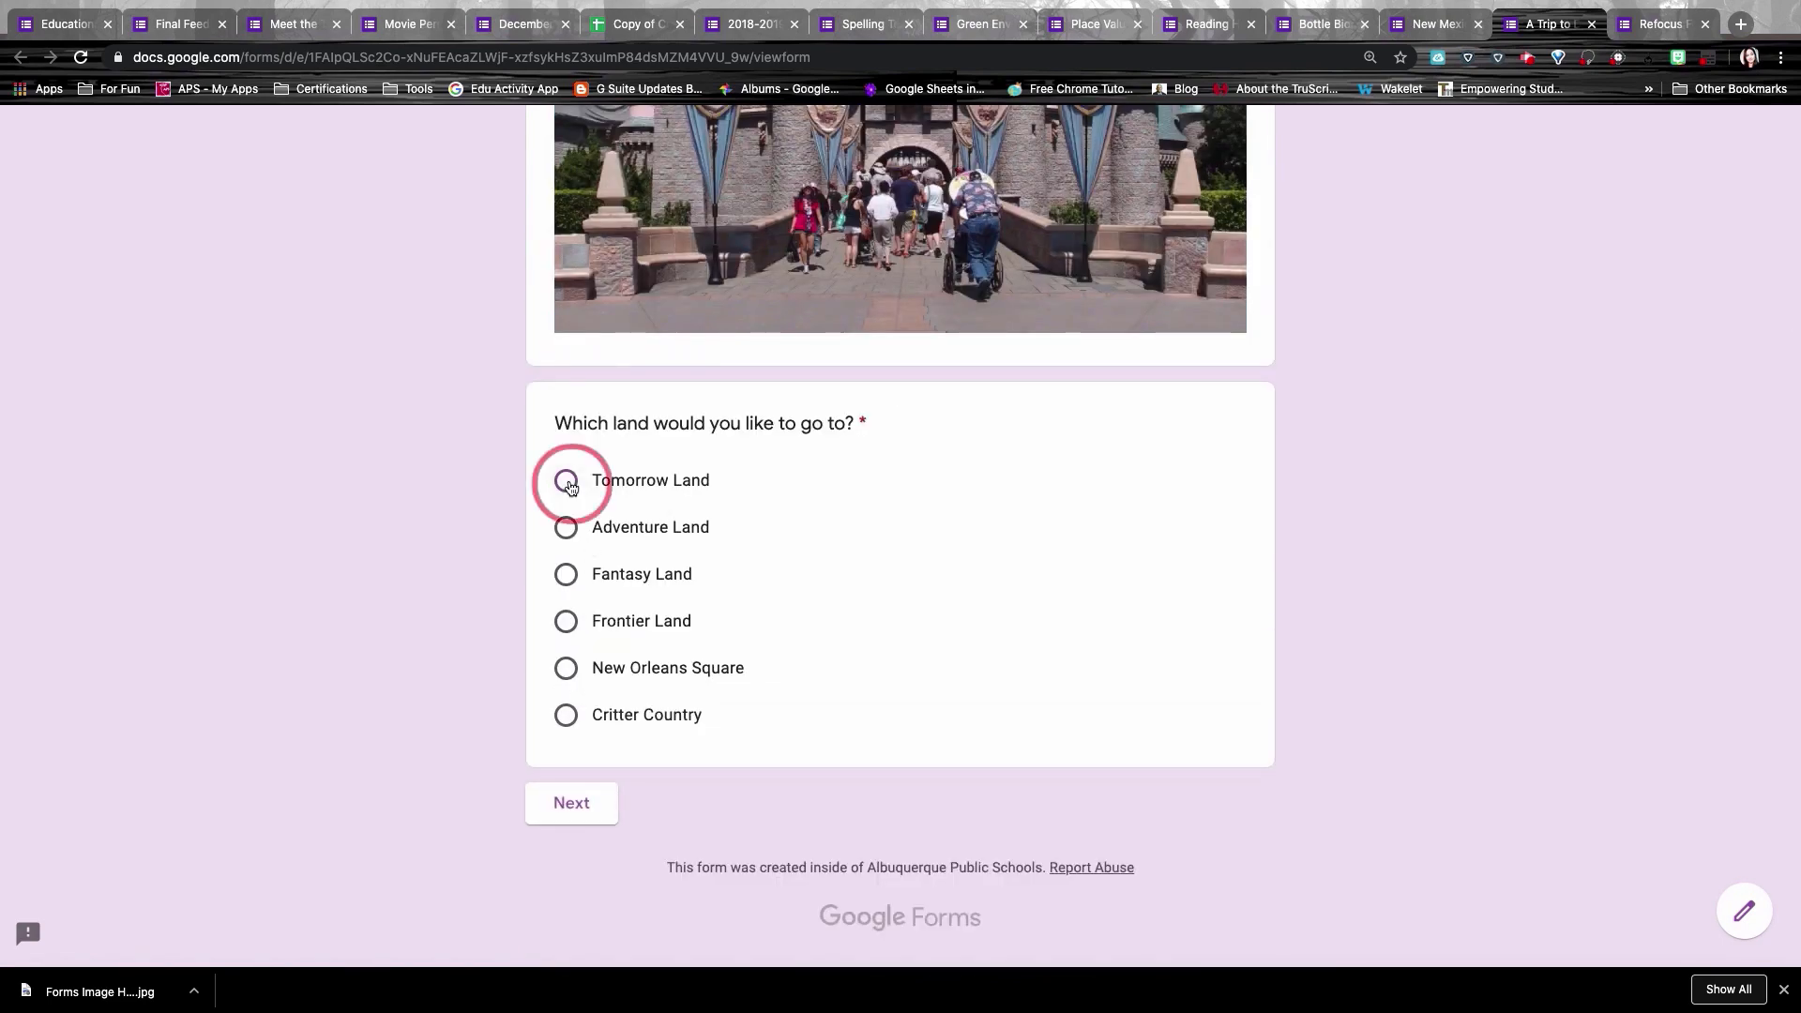
{"action": "left_click", "coordinate": [569, 806]}
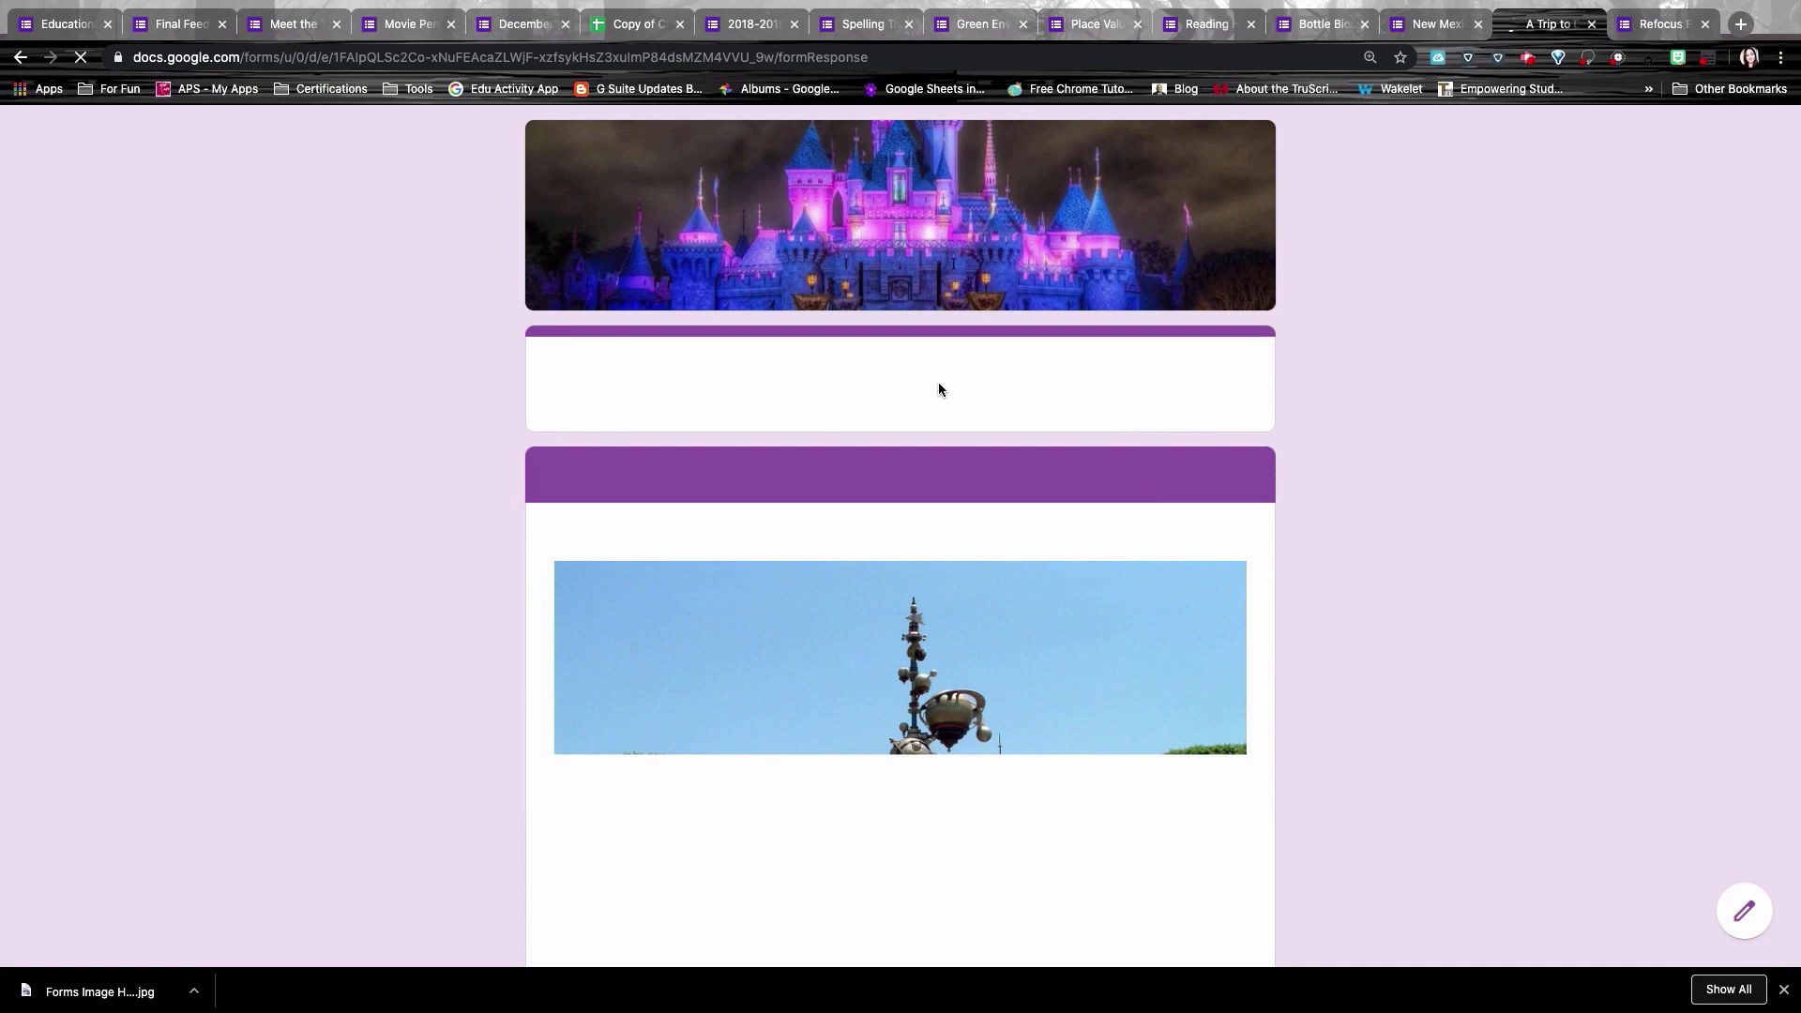
Step: Choose Space Mountain as the ride and continue to its video section
{"action": "scroll", "coordinate": [938, 380], "scroll_direction": "down", "scroll_amount": 3}
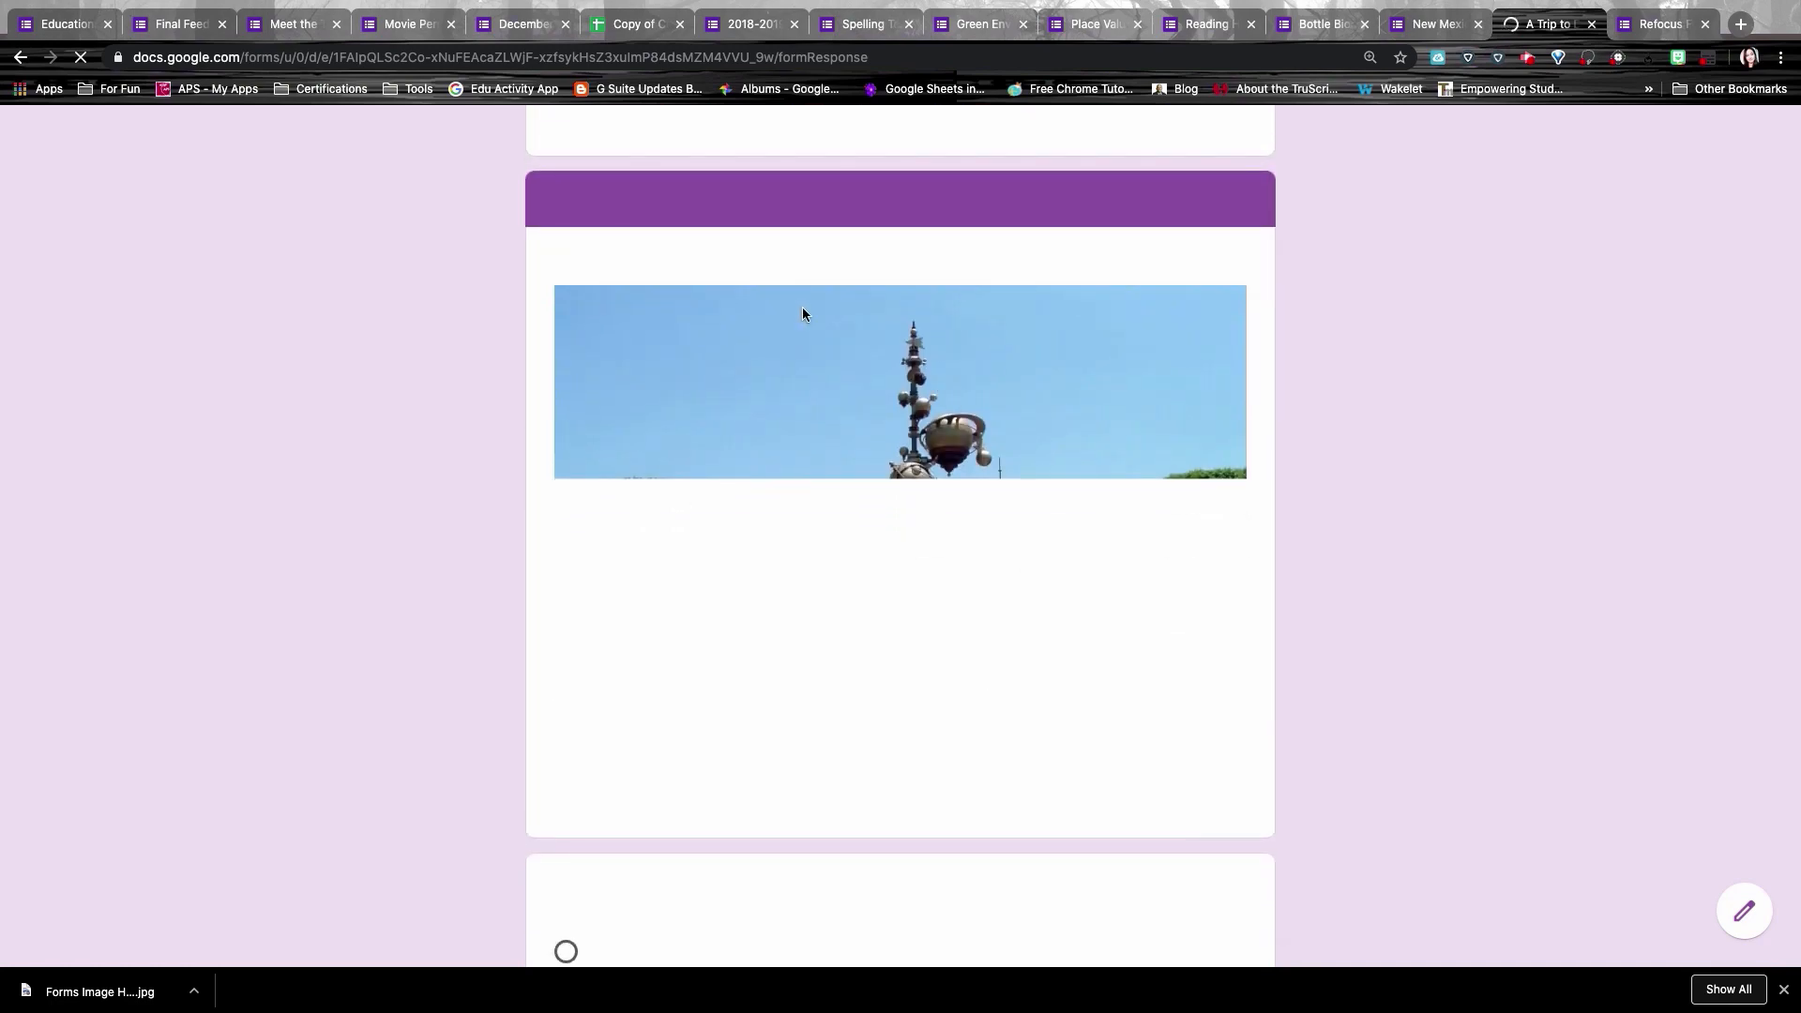
{"action": "scroll", "coordinate": [976, 720], "scroll_direction": "down", "scroll_amount": 1}
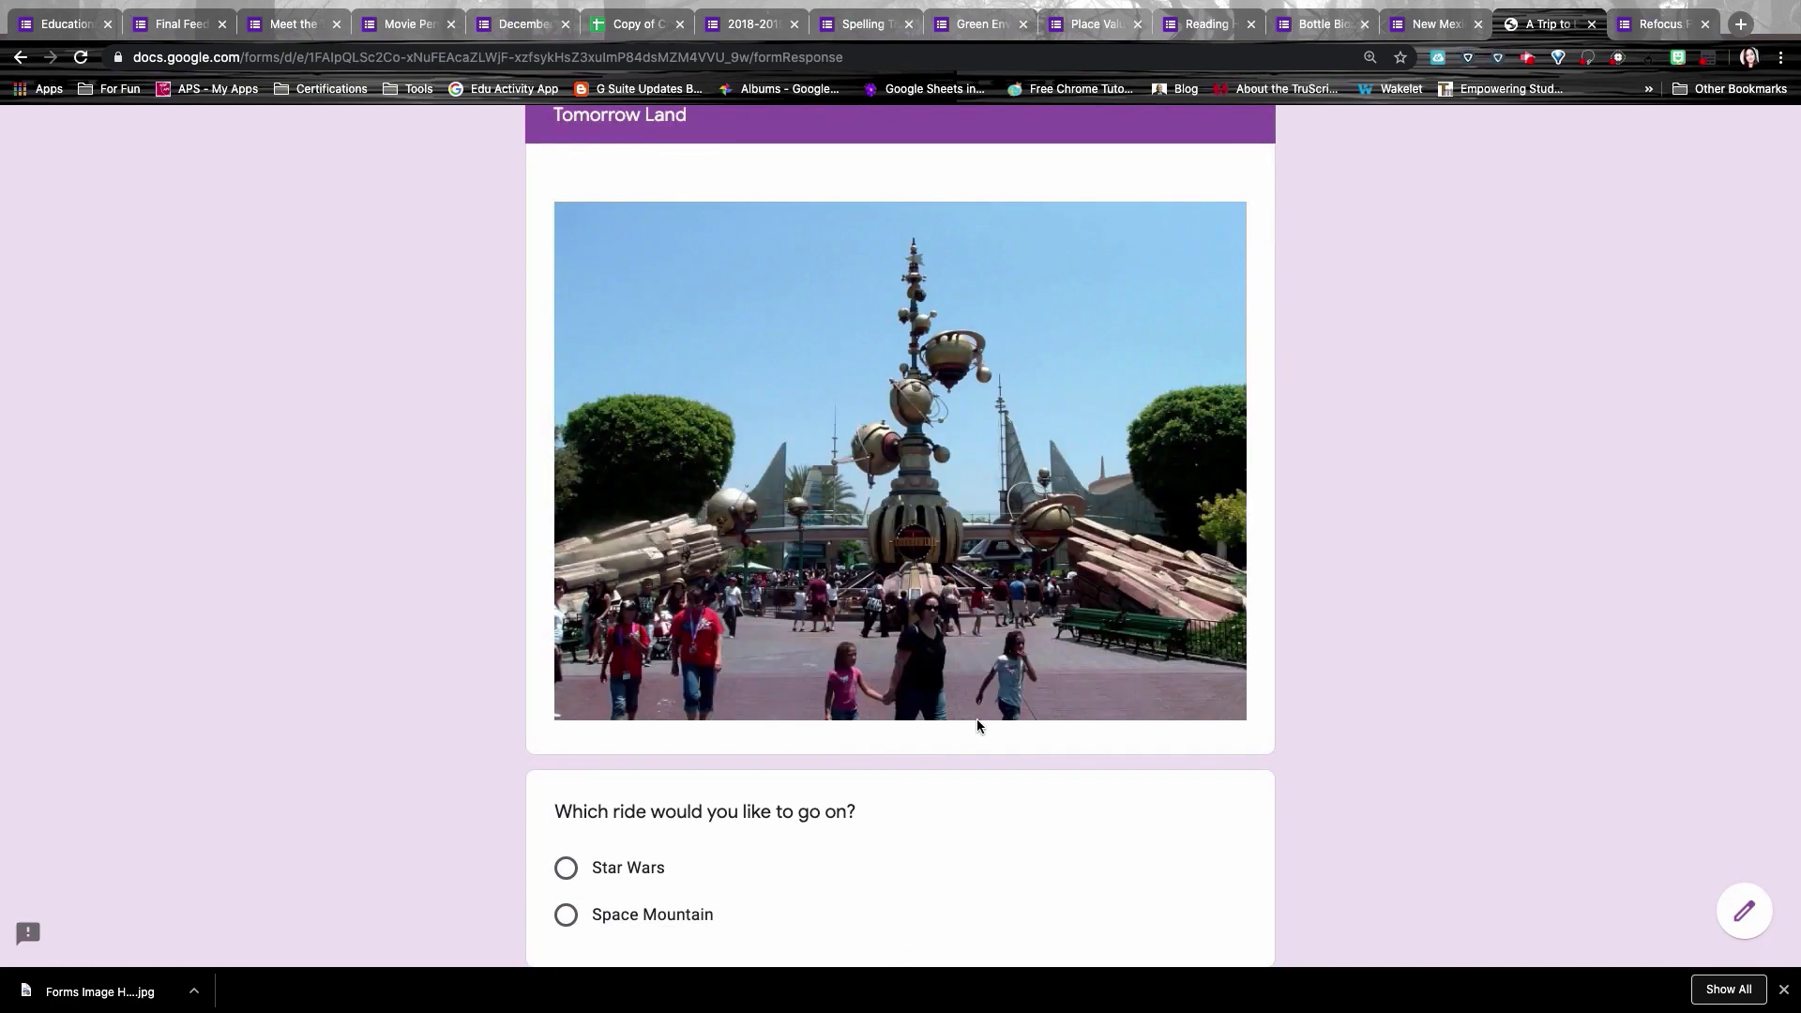
{"action": "scroll", "coordinate": [976, 723], "scroll_direction": "down", "scroll_amount": 1}
{"action": "left_click", "coordinate": [566, 807]}
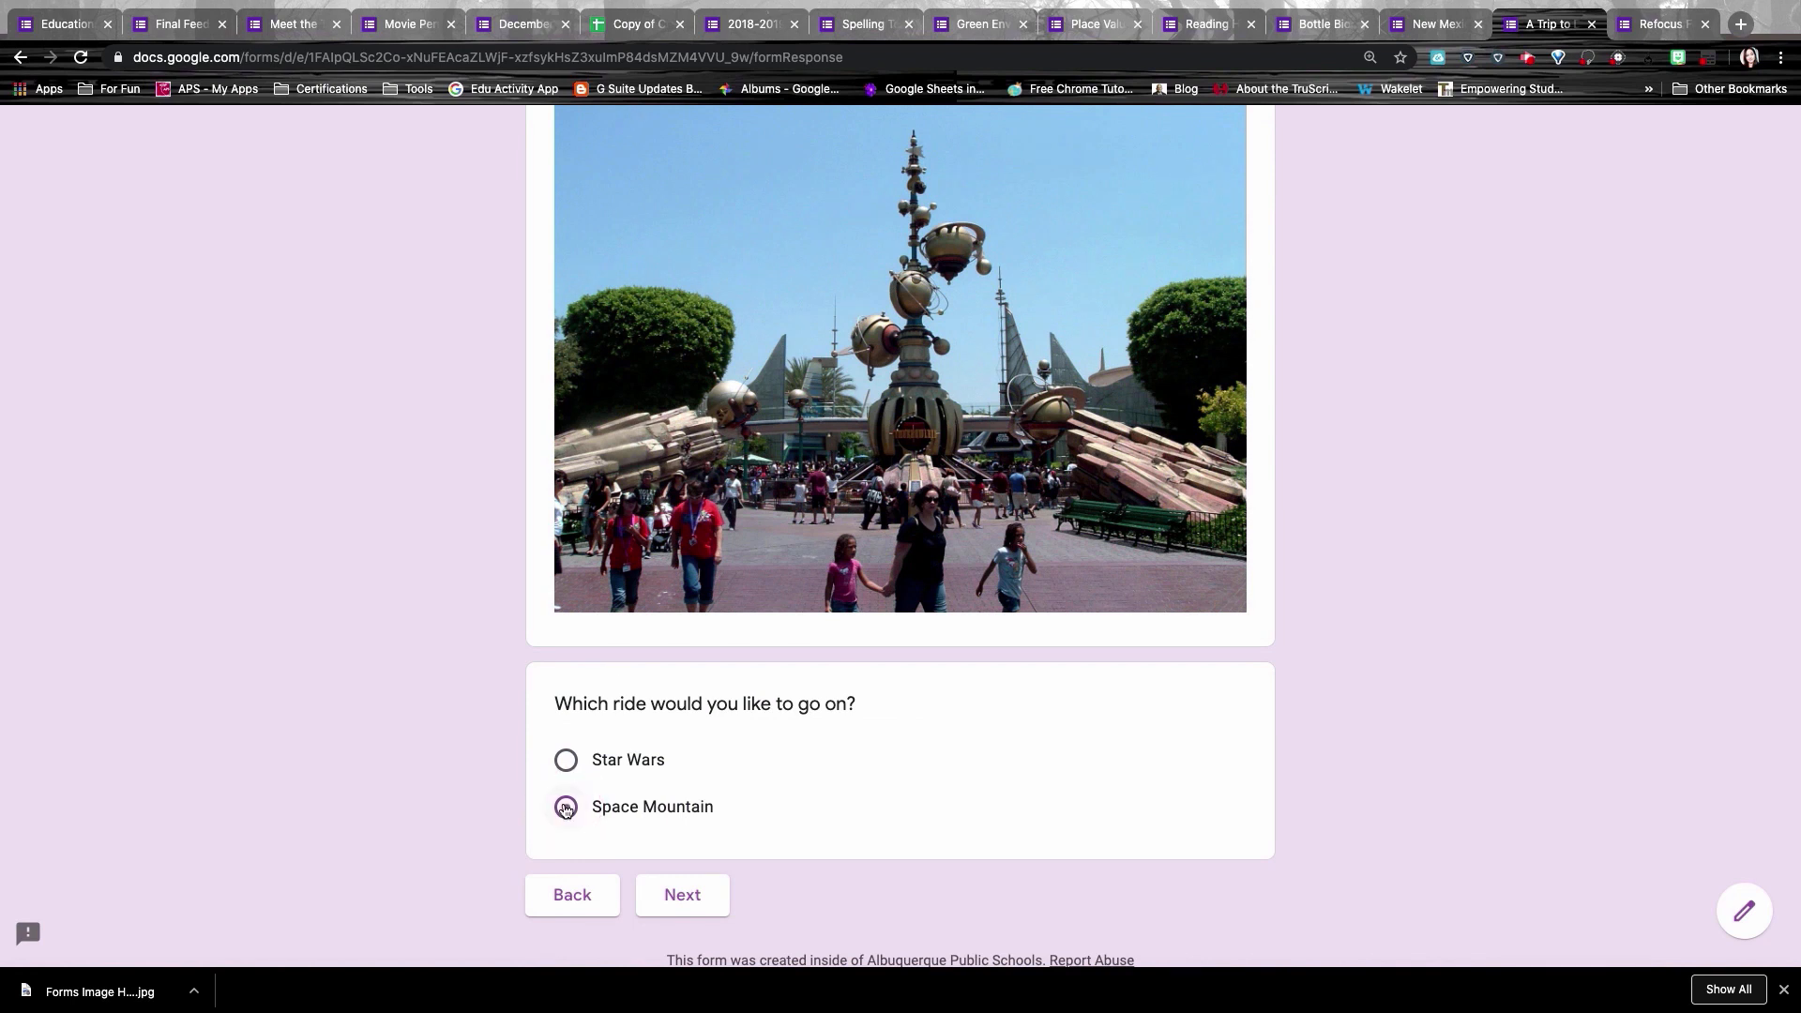
{"action": "left_click", "coordinate": [709, 910]}
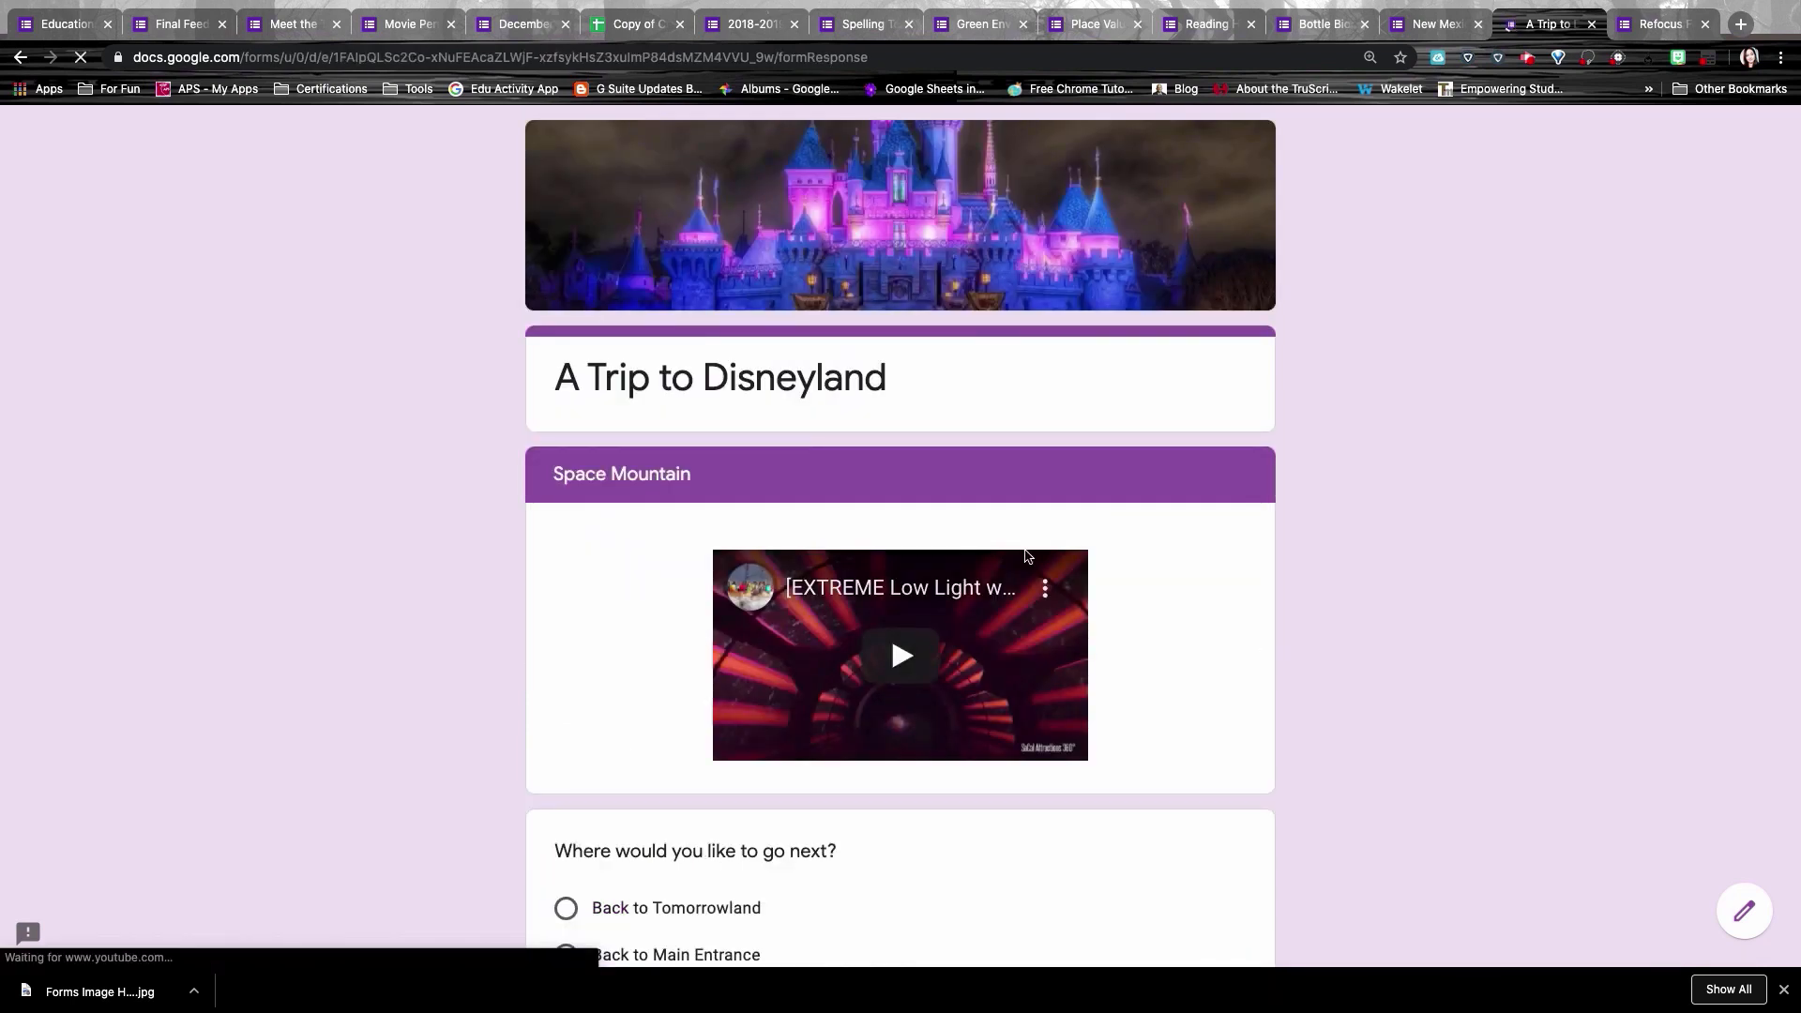
Step: In the Refocus Form, pick a student's name from the required name dropdown
{"action": "key", "text": "ctrl+Tab"}
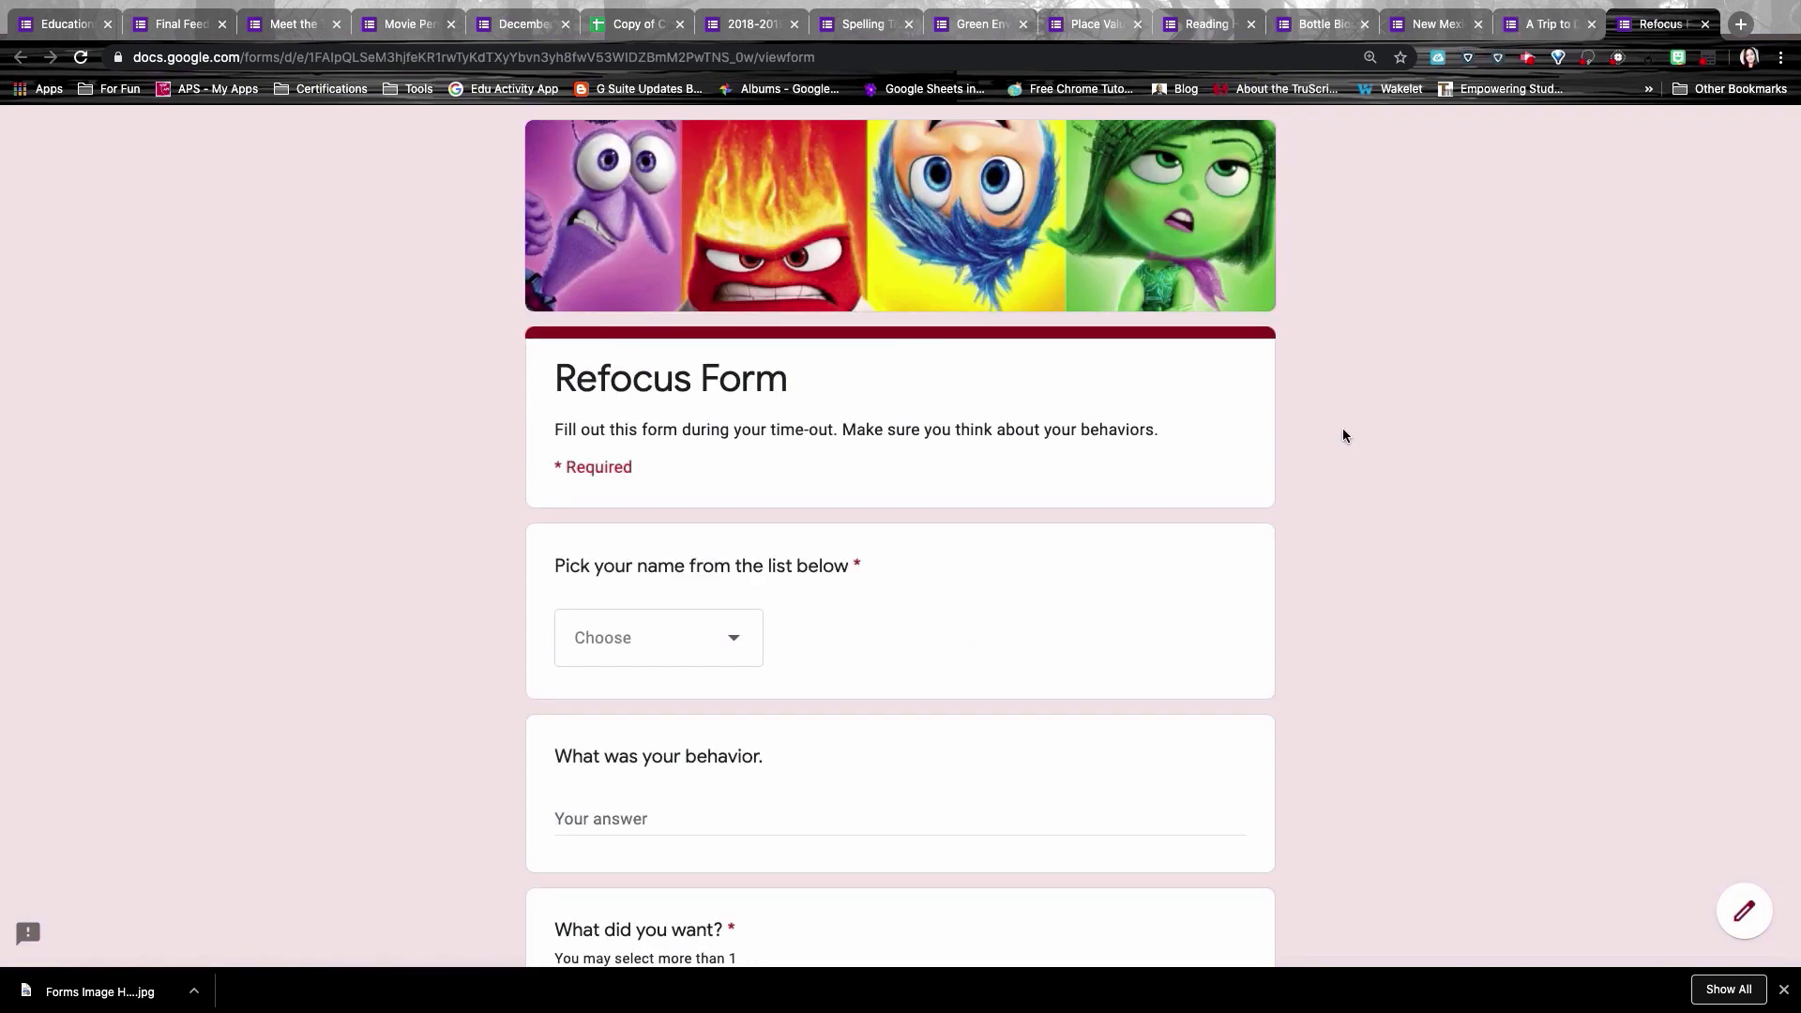
{"action": "scroll", "coordinate": [1384, 506], "scroll_direction": "down", "scroll_amount": 1}
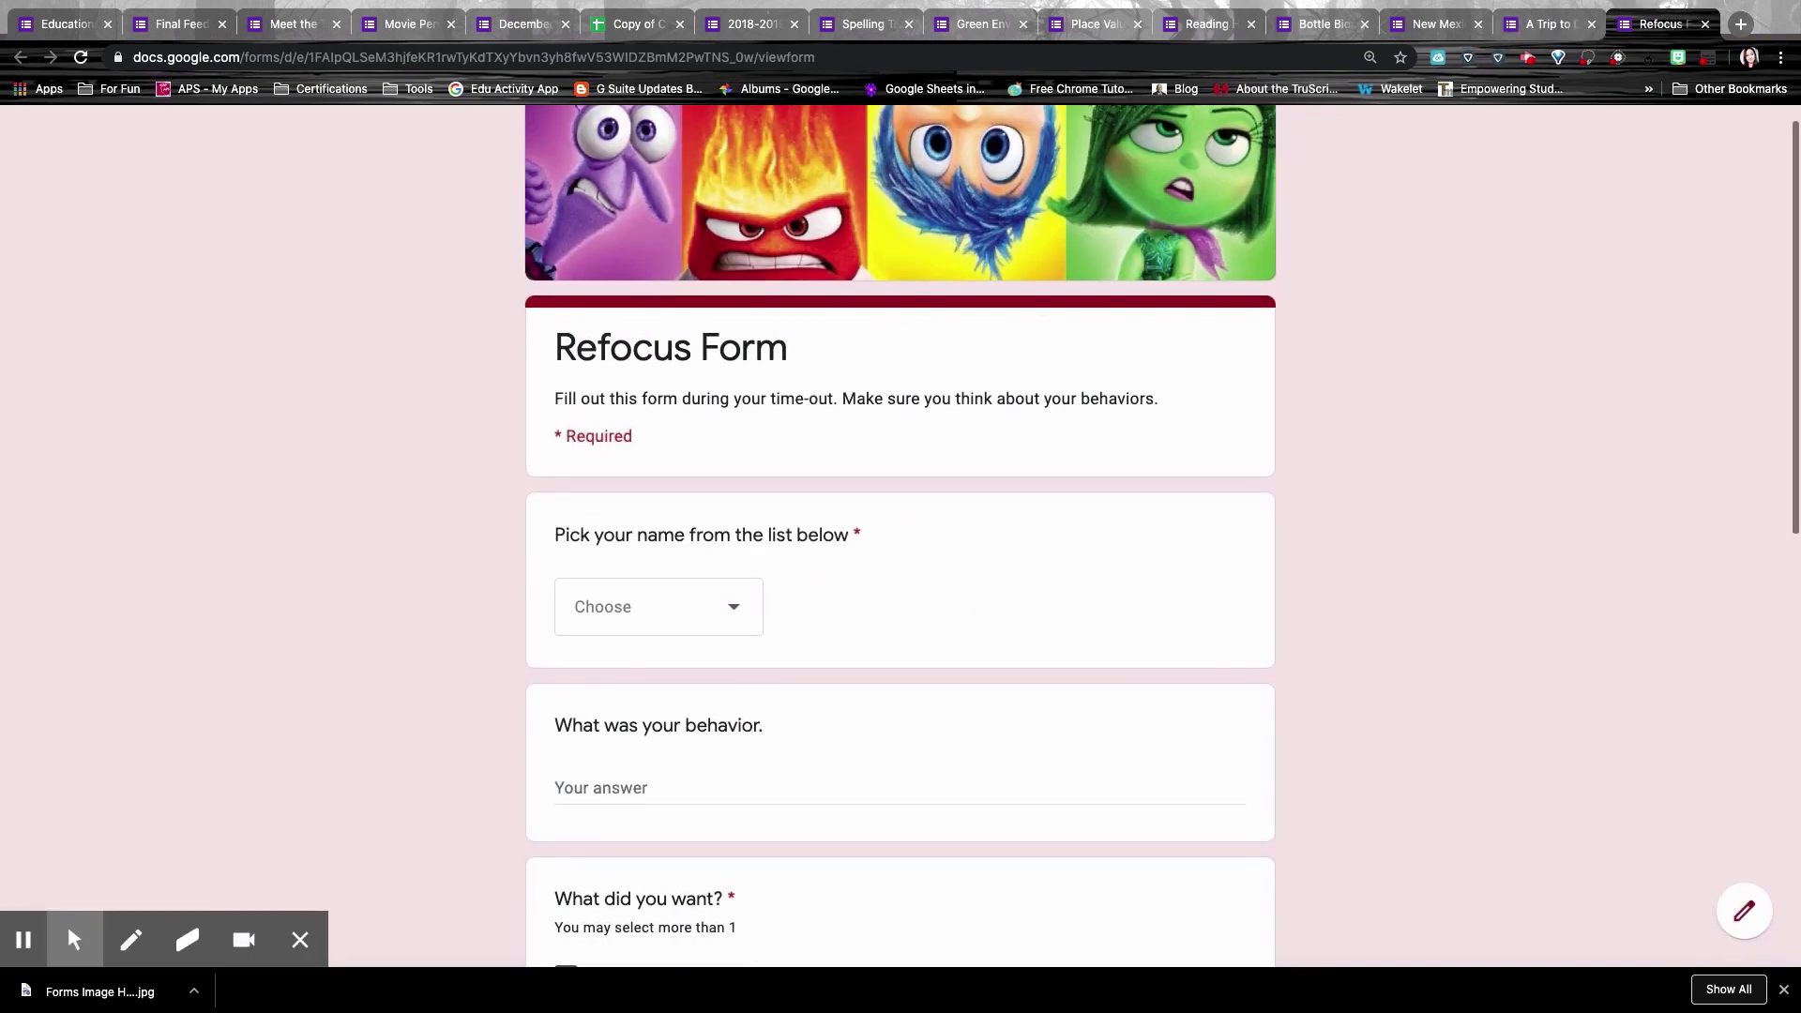
{"action": "scroll", "coordinate": [901, 535], "scroll_direction": "up", "scroll_amount": 1}
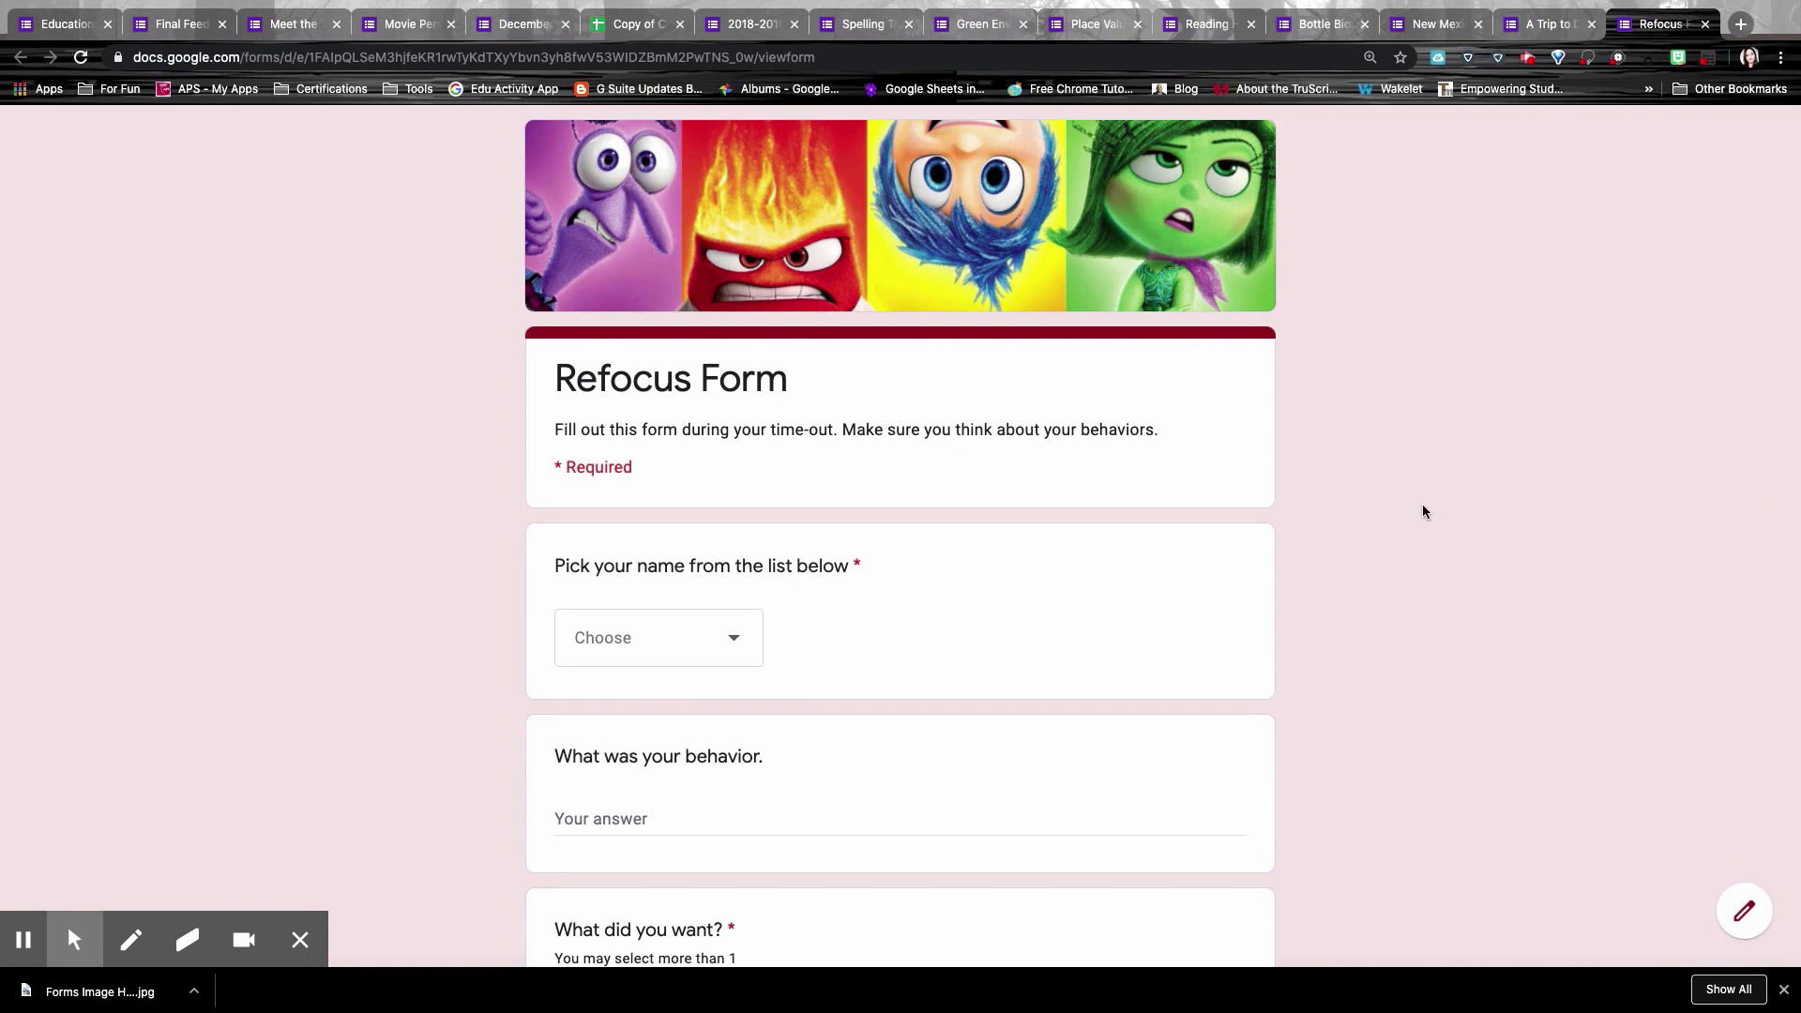
{"action": "scroll", "coordinate": [924, 436], "scroll_direction": "down", "scroll_amount": 3}
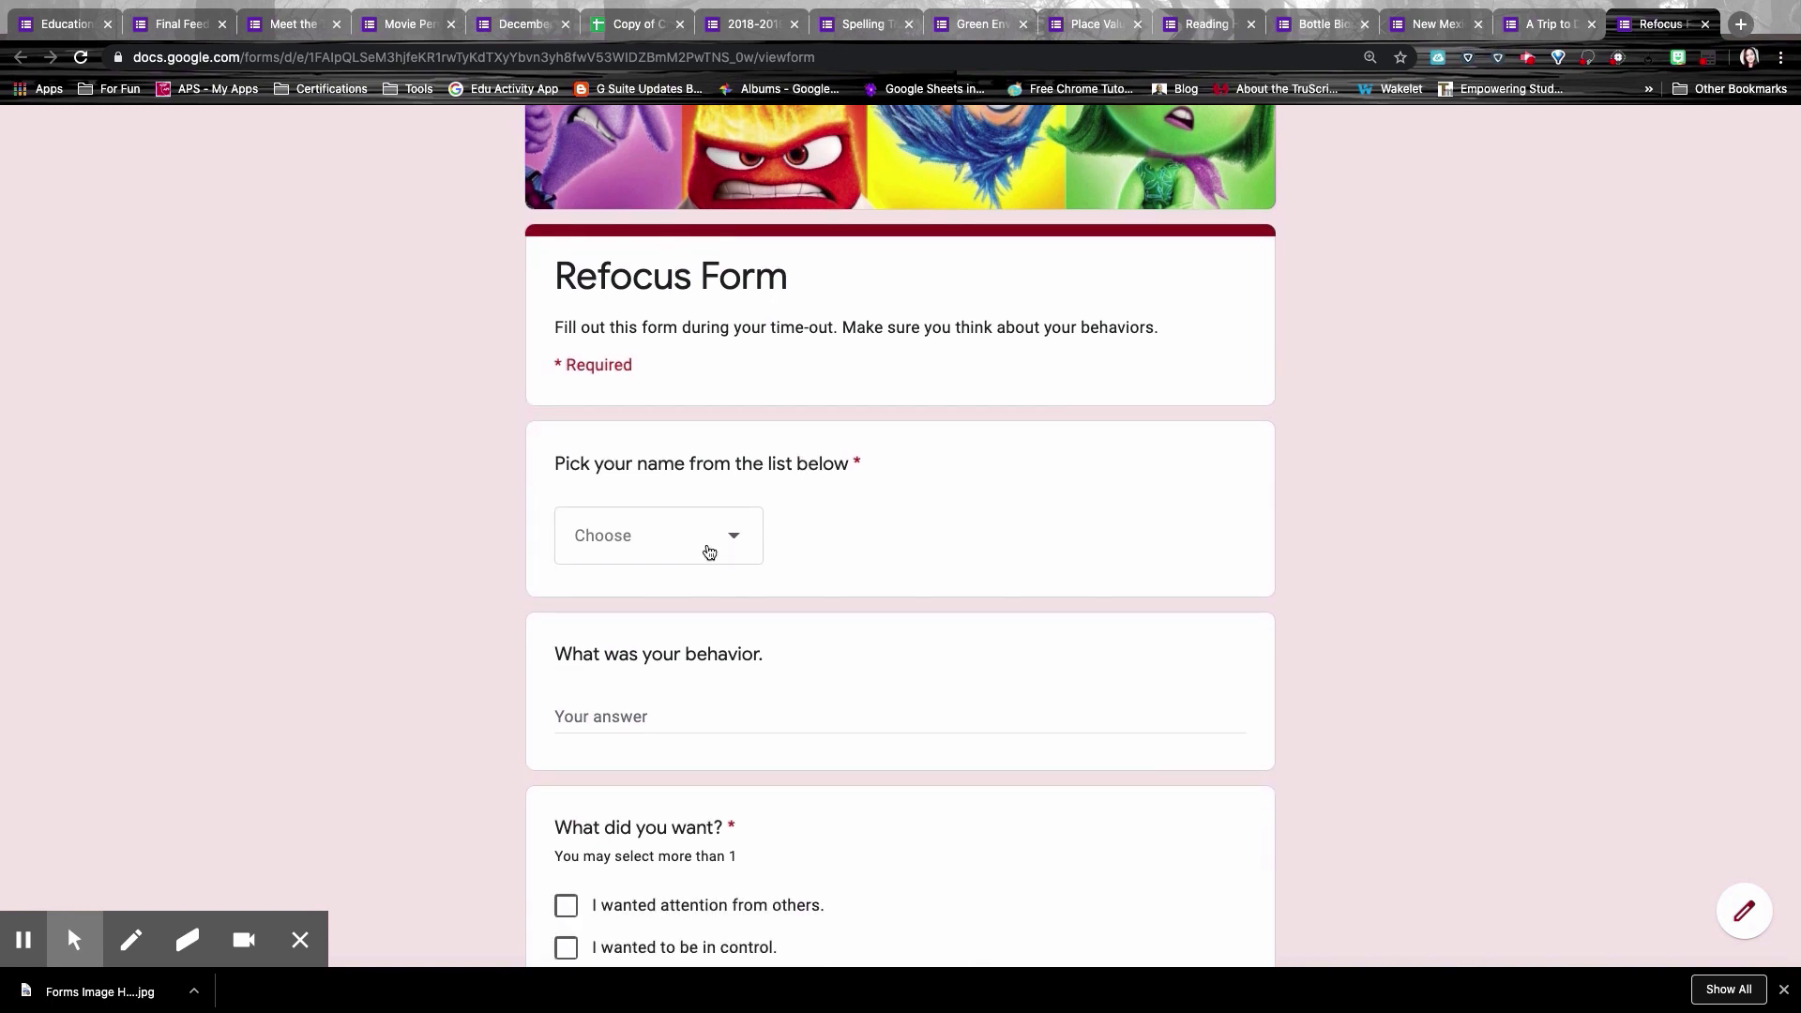
{"action": "left_click", "coordinate": [709, 551]}
{"action": "left_click", "coordinate": [690, 619]}
Step: Select the behavior question's answer field and look over the rest of the Refocus Form
{"action": "scroll", "coordinate": [966, 488], "scroll_direction": "down", "scroll_amount": 5}
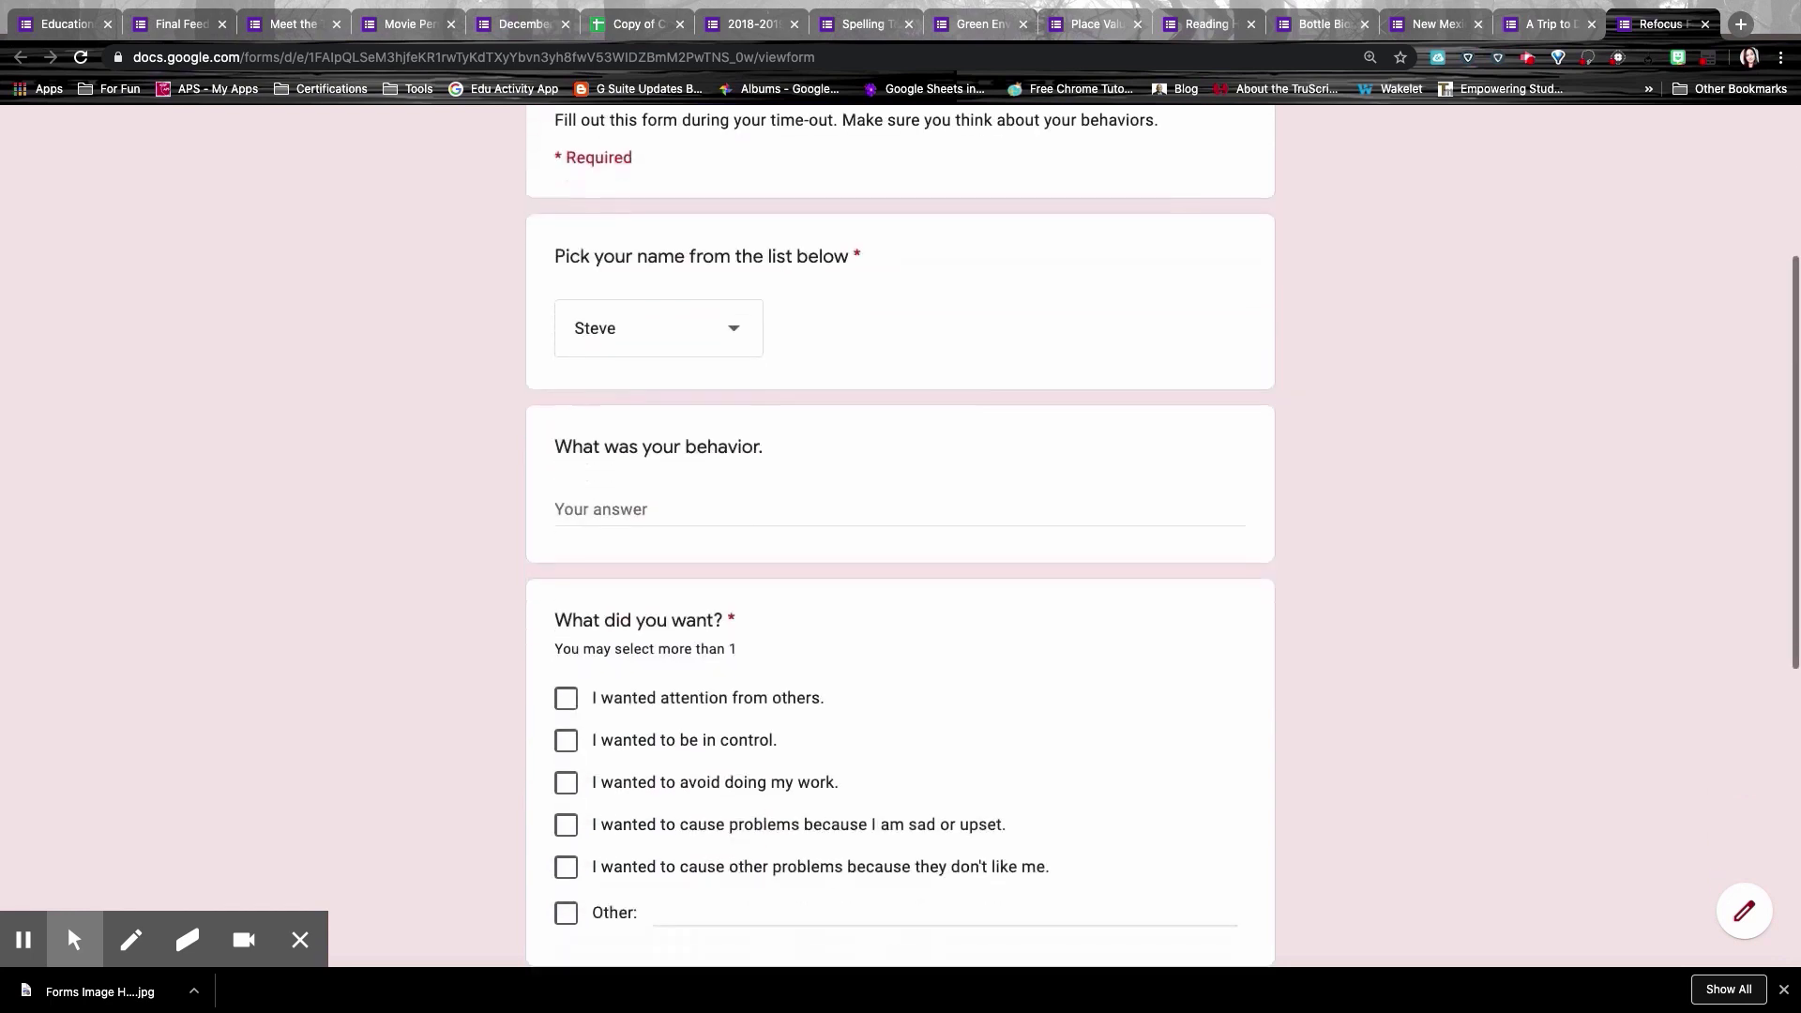
{"action": "scroll", "coordinate": [944, 428], "scroll_direction": "down", "scroll_amount": 2}
{"action": "left_click", "coordinate": [776, 402]}
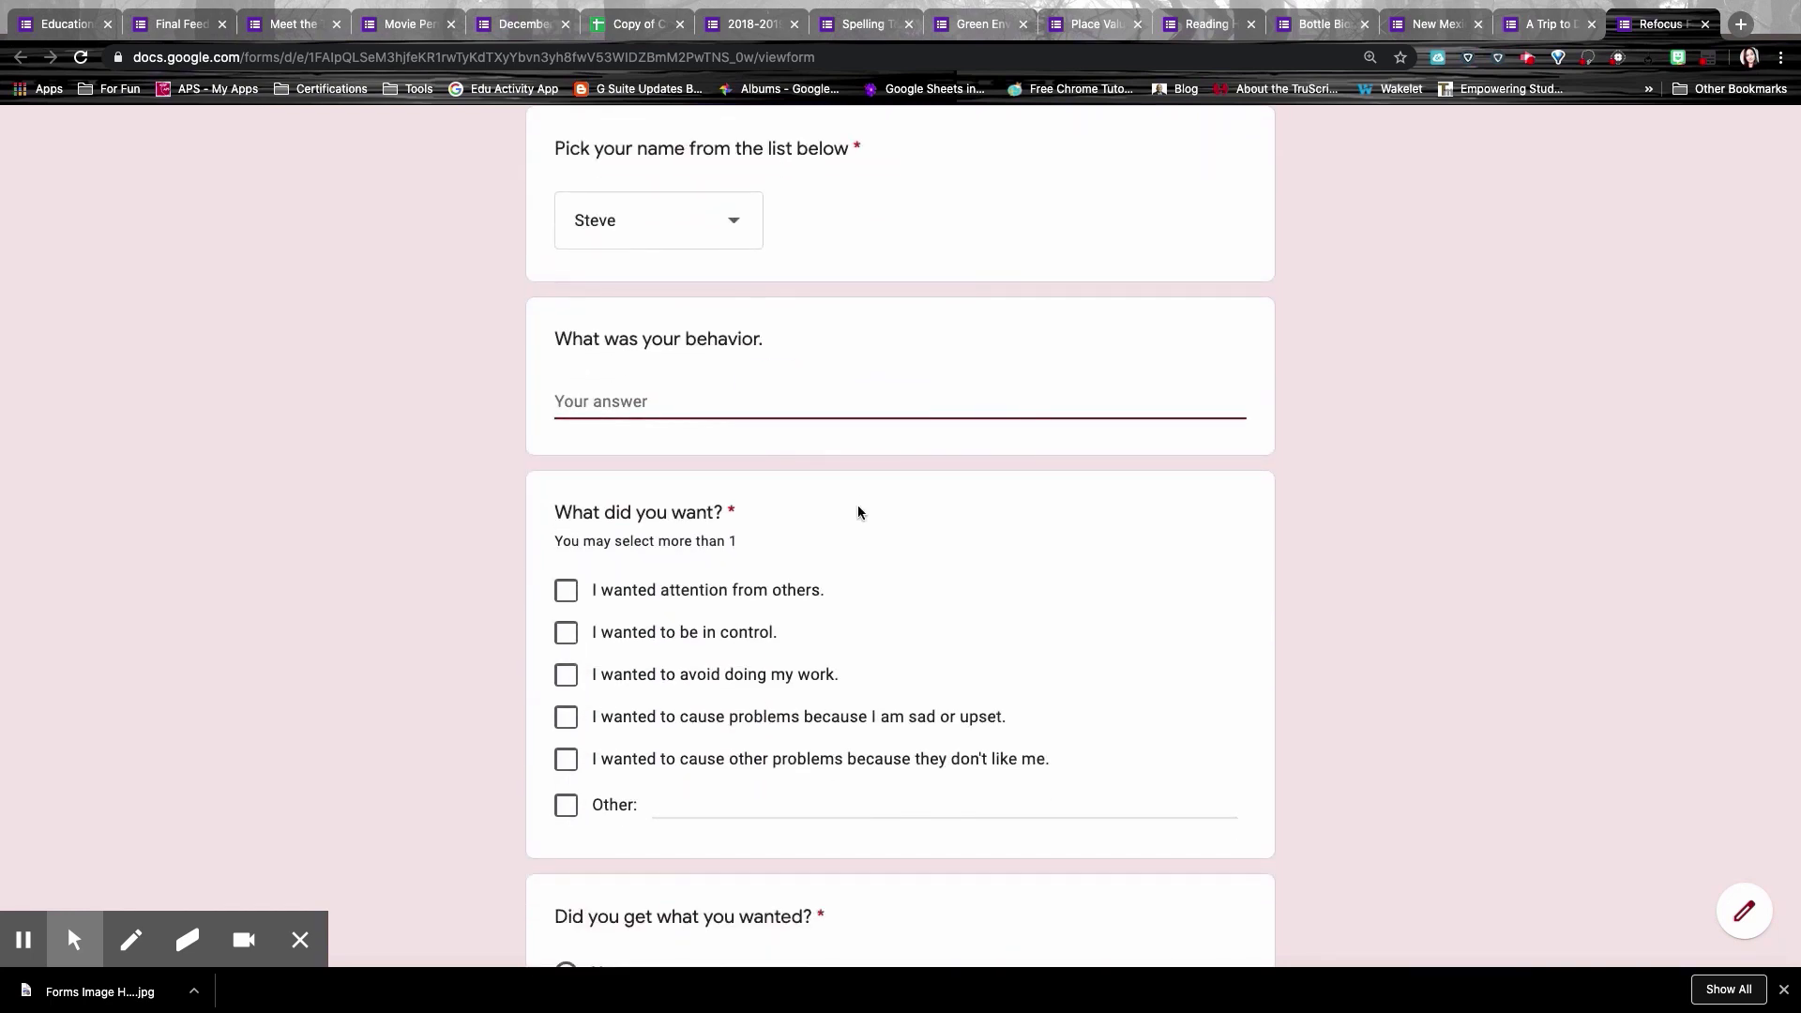
{"action": "scroll", "coordinate": [857, 513], "scroll_direction": "down", "scroll_amount": 3}
{"action": "scroll", "coordinate": [858, 512], "scroll_direction": "down", "scroll_amount": 2}
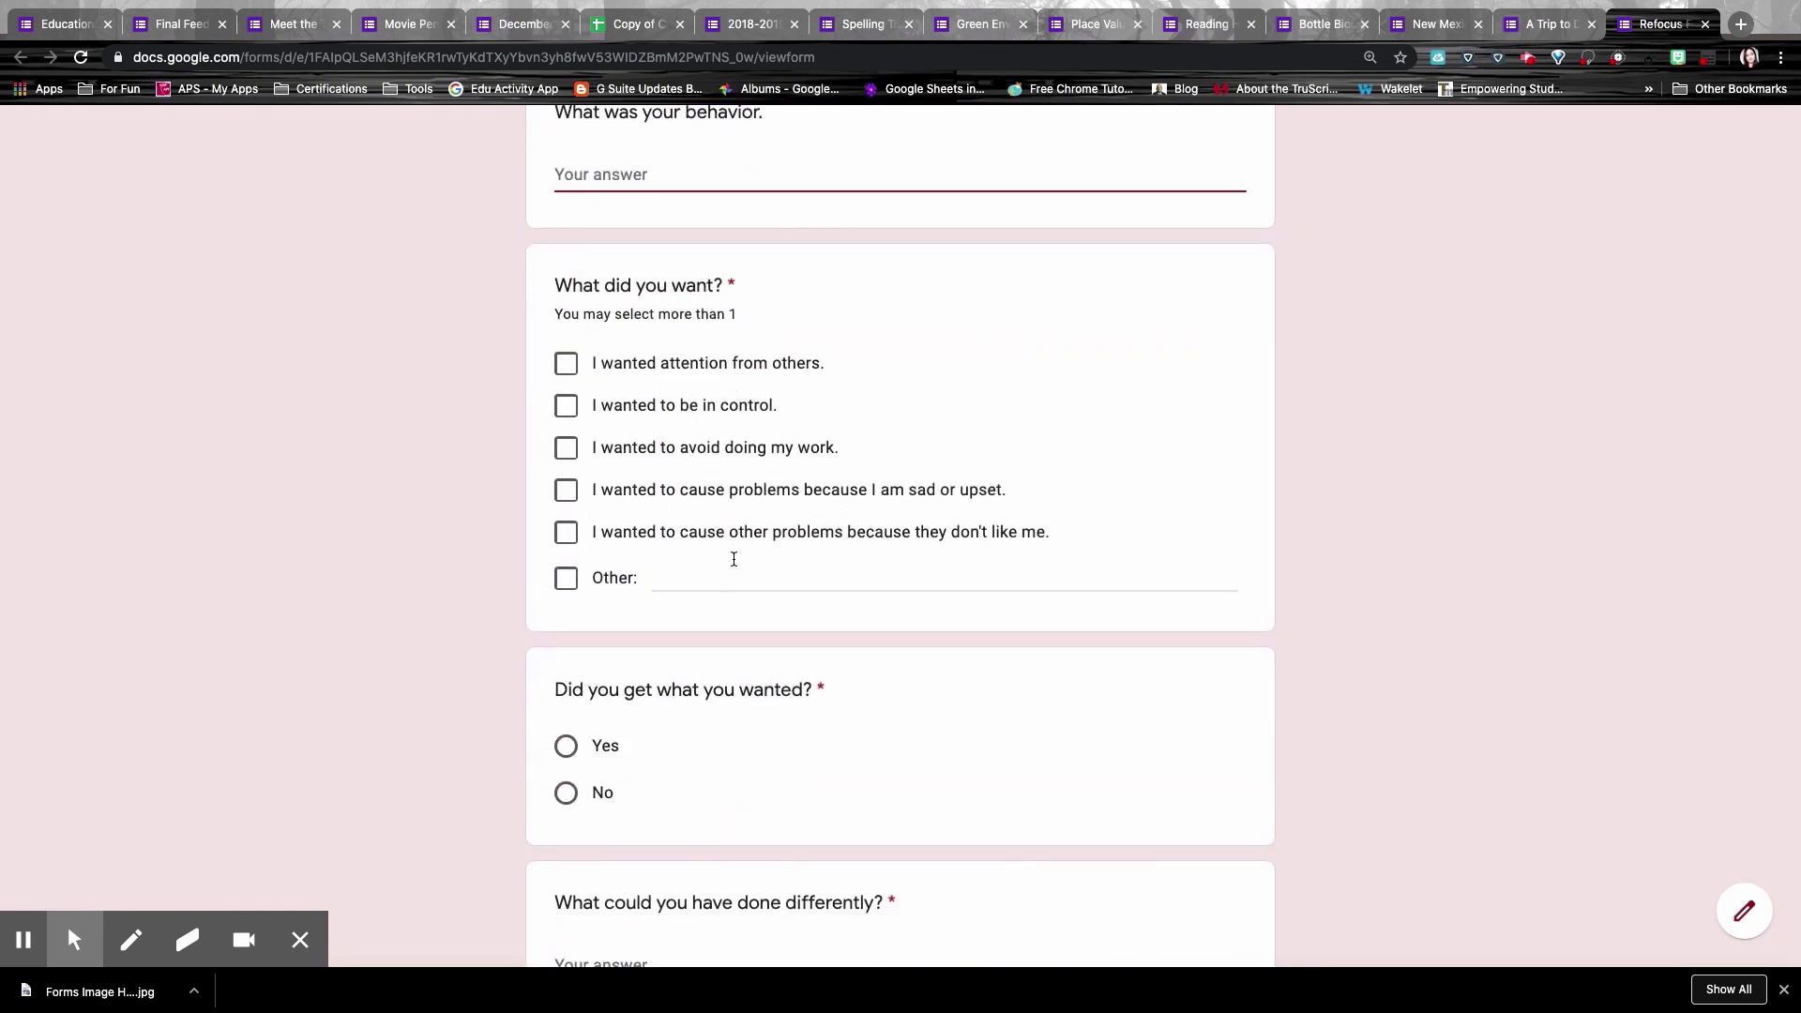
{"action": "scroll", "coordinate": [909, 716], "scroll_direction": "down", "scroll_amount": 6}
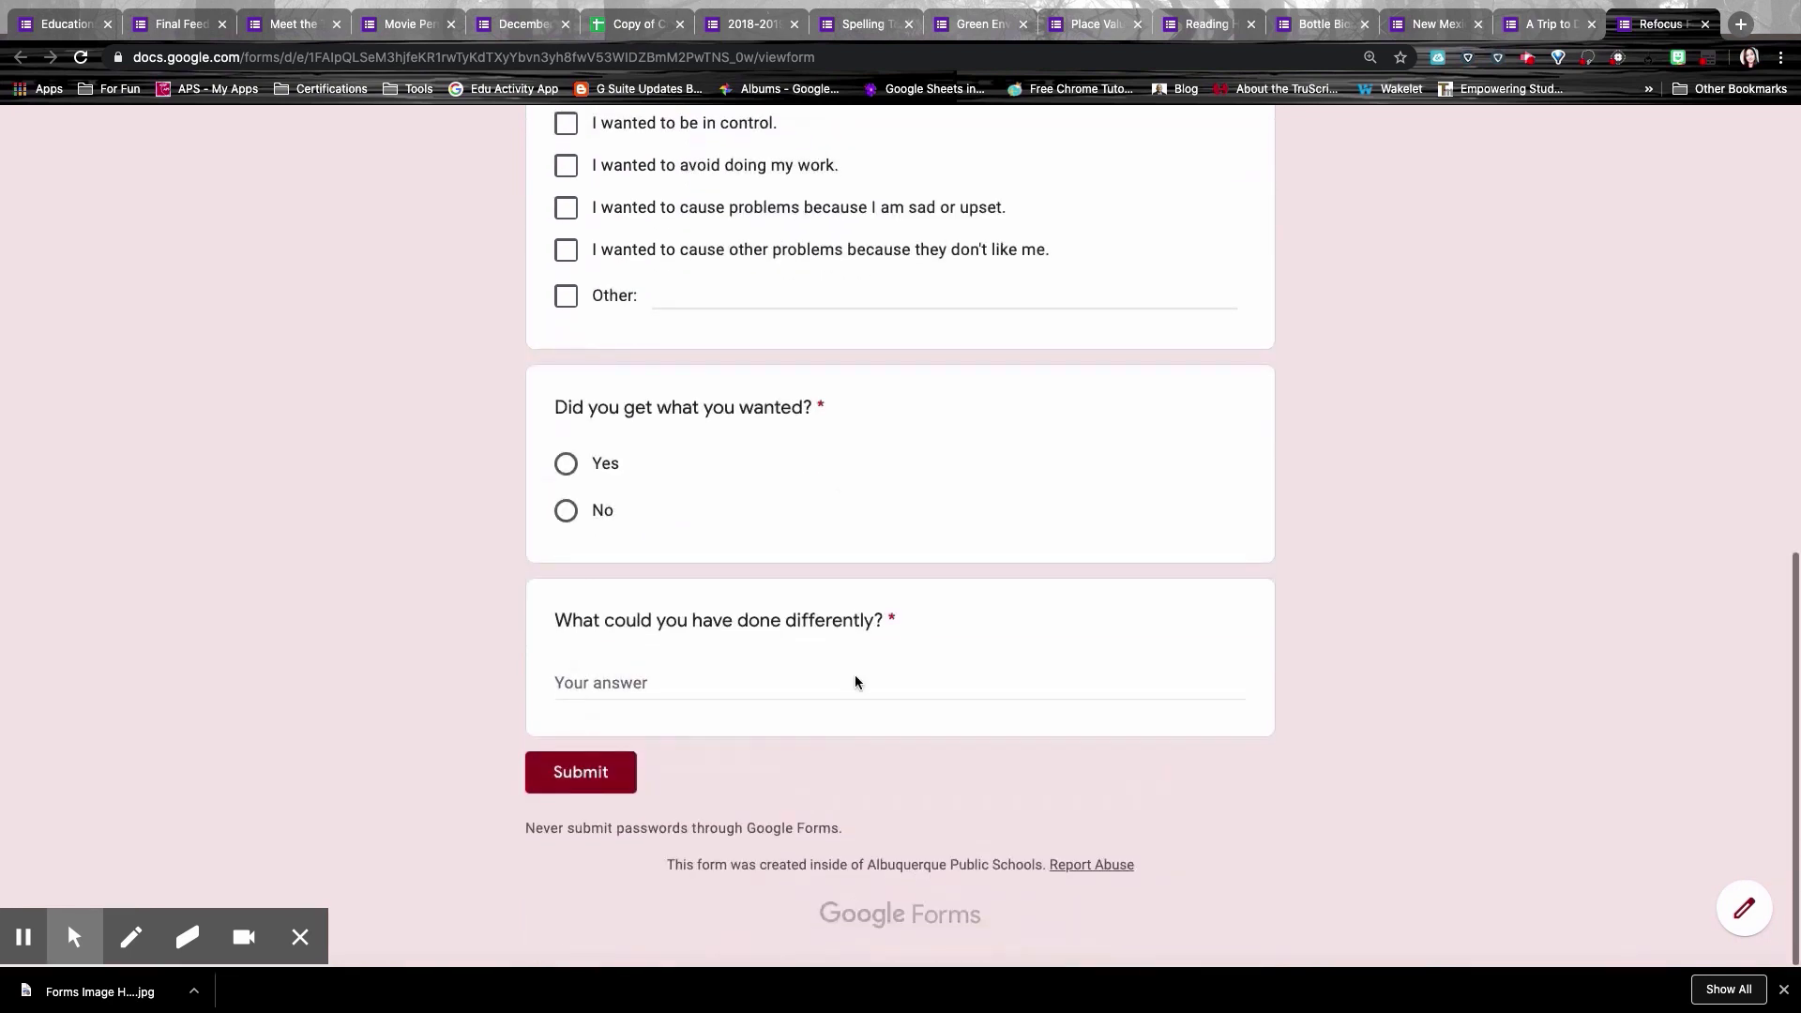
{"action": "scroll", "coordinate": [1005, 526], "scroll_direction": "up", "scroll_amount": 7}
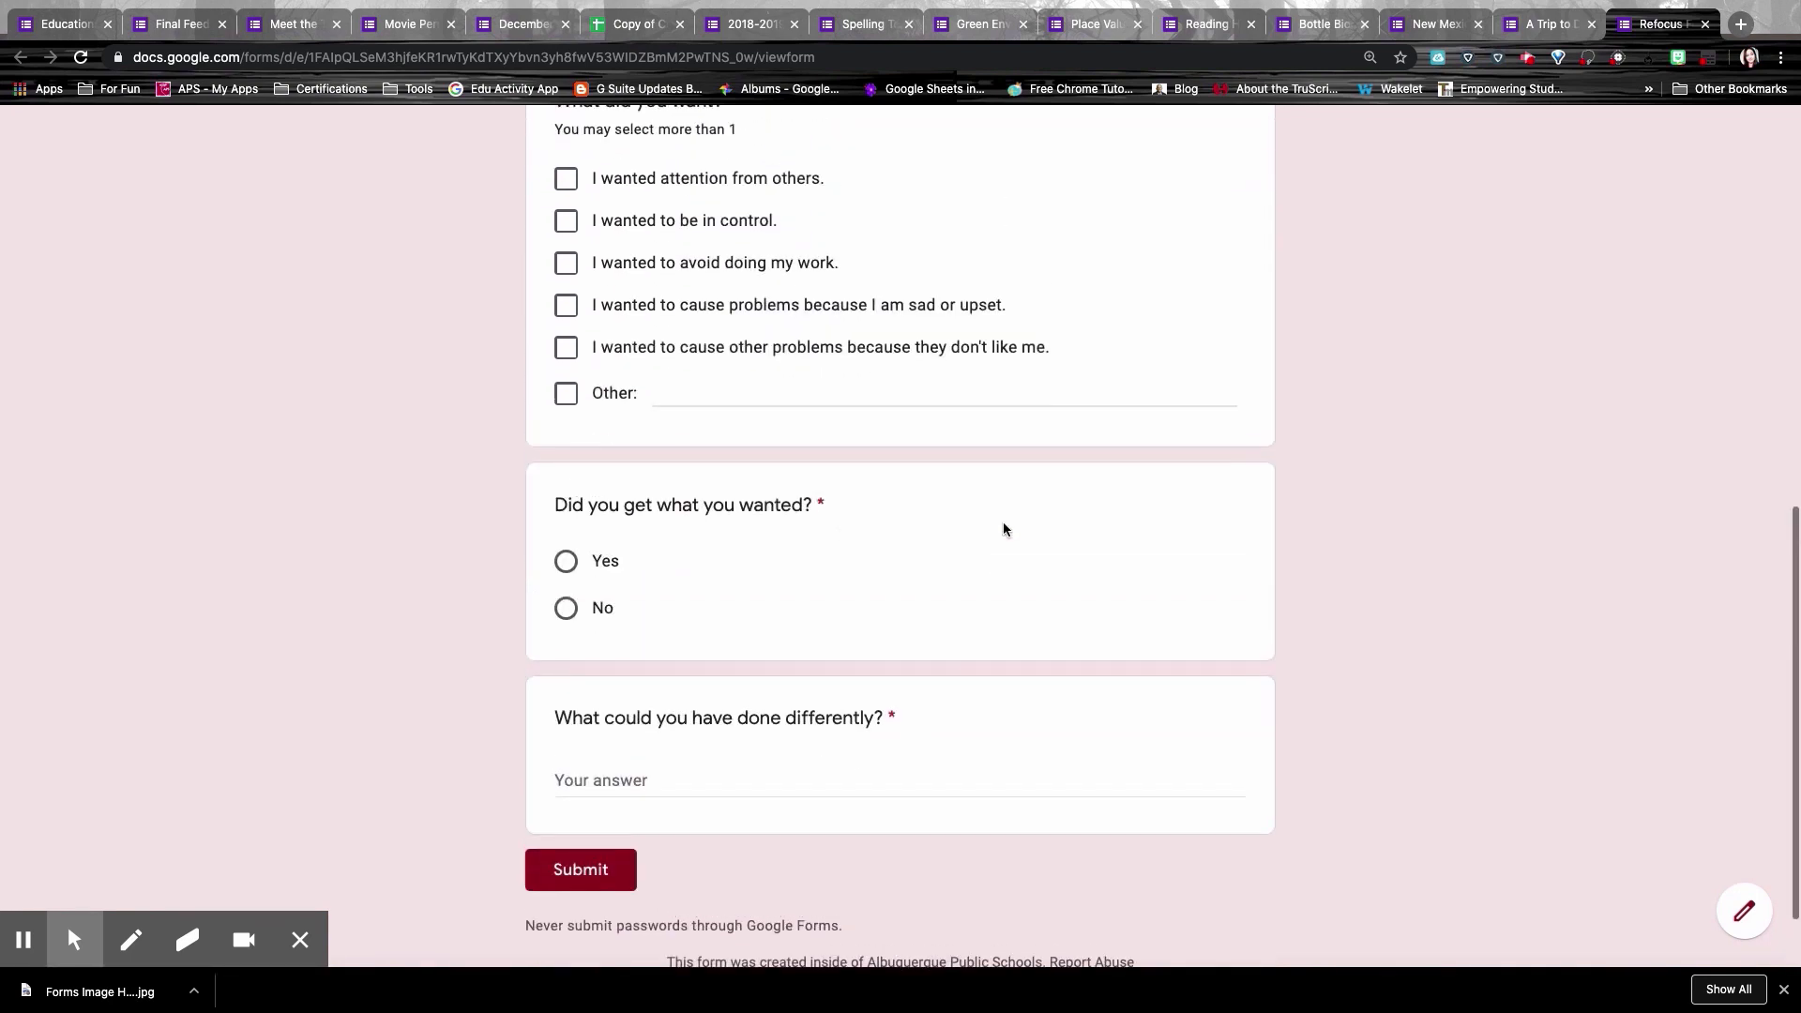
{"action": "scroll", "coordinate": [1473, 361], "scroll_direction": "up", "scroll_amount": 12}
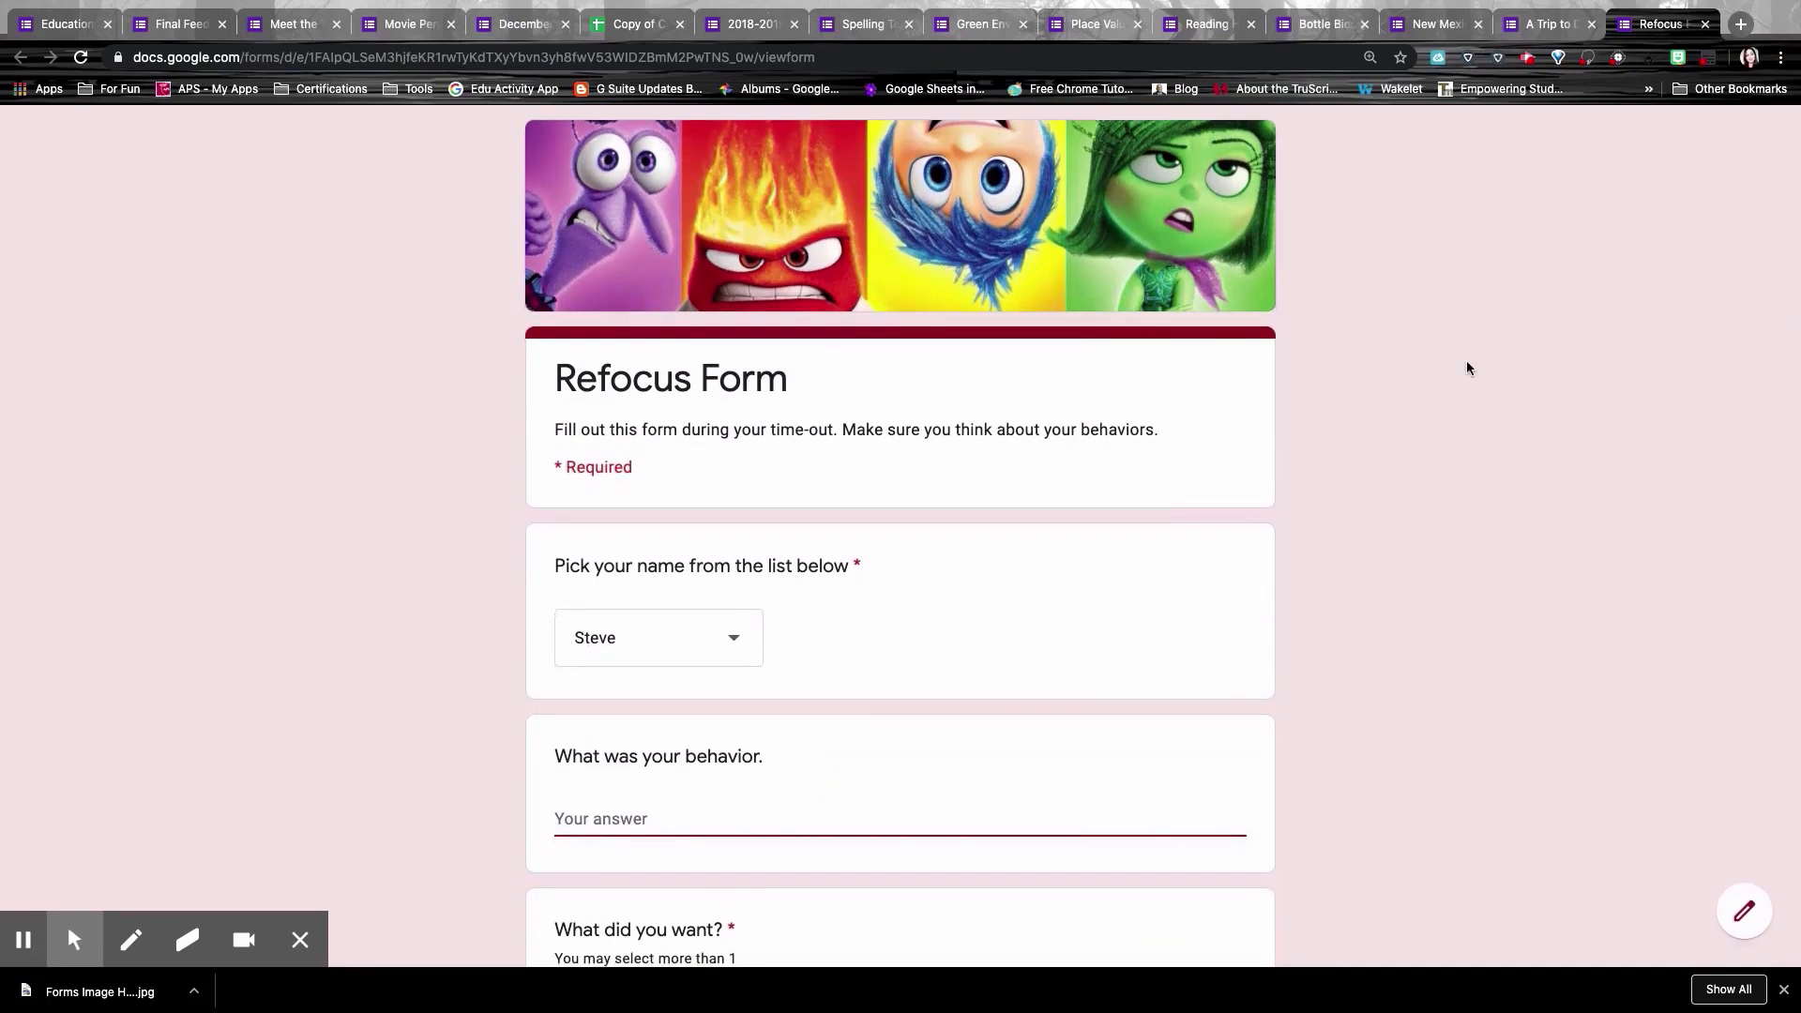